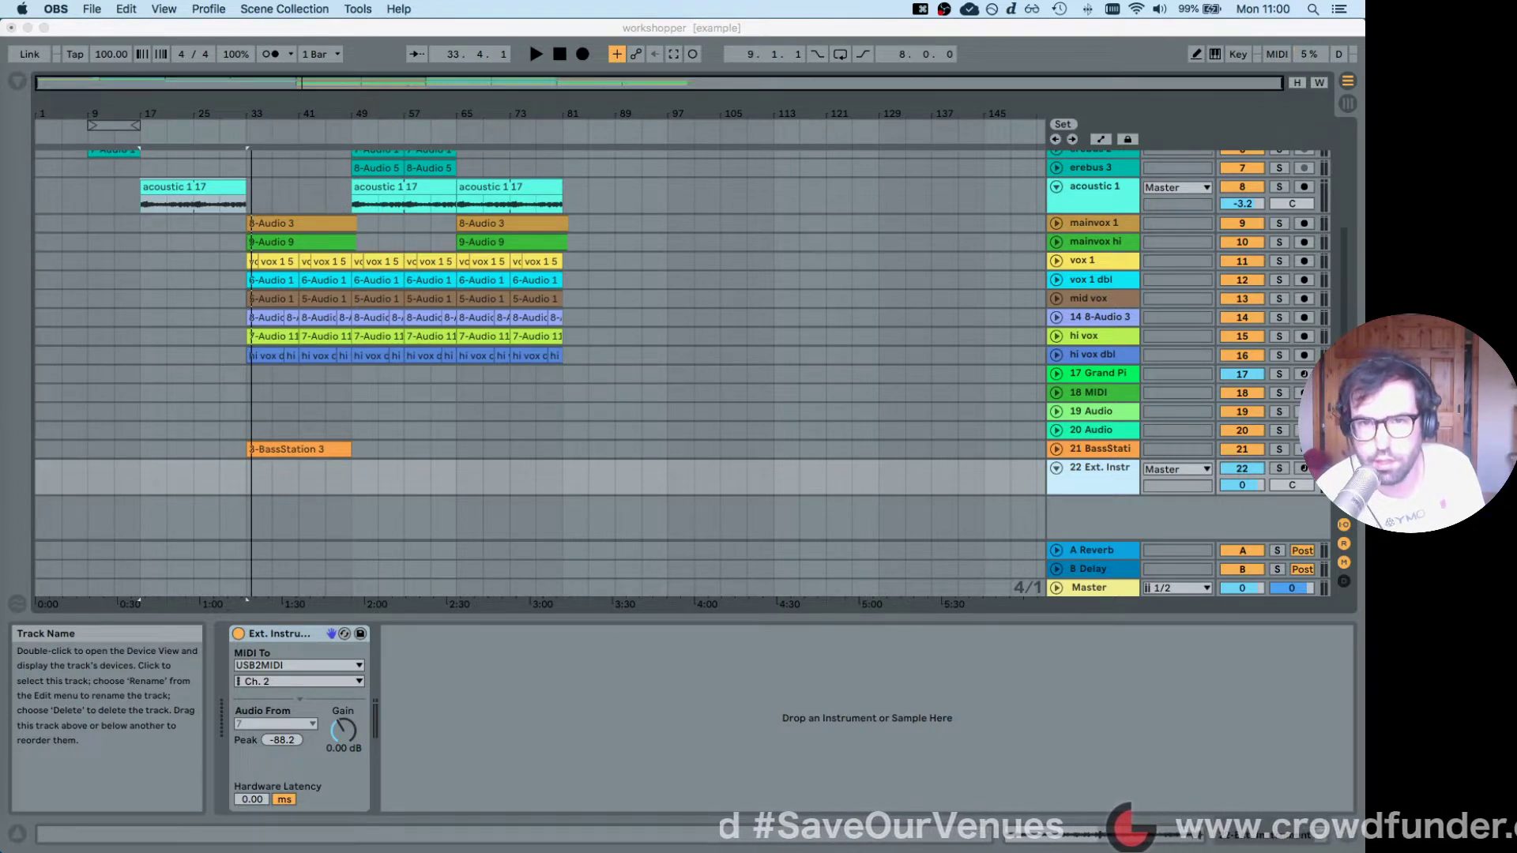
Switch to TotalMix FX, raise the Mic 1 hardware input fader to -2.9 dB, and return to Ableton Live.
{"action": "mouse_move", "coordinate": [747, 852]}
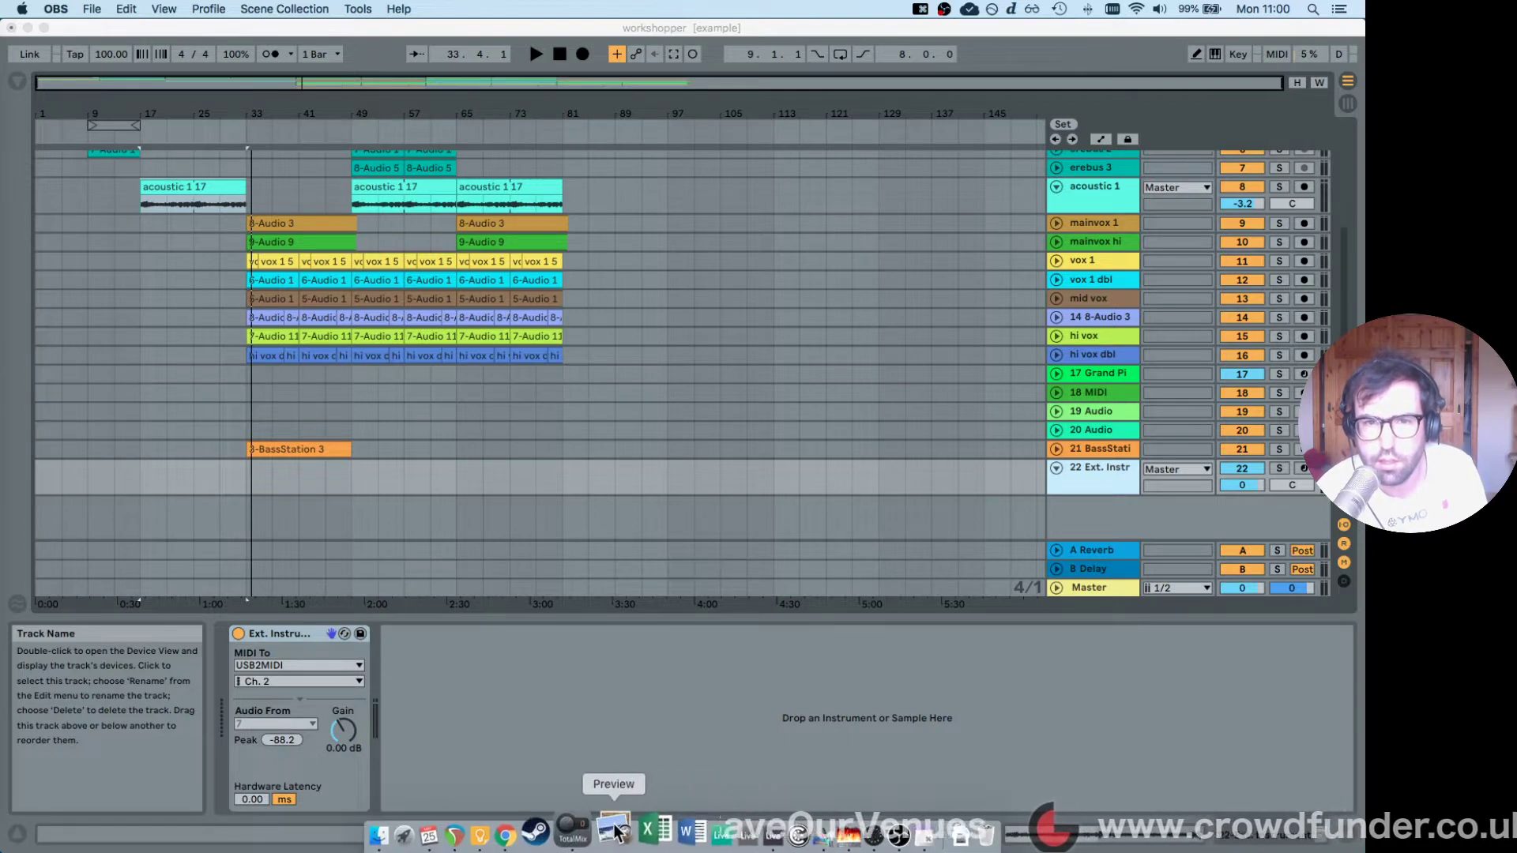
{"action": "left_click", "coordinate": [585, 831]}
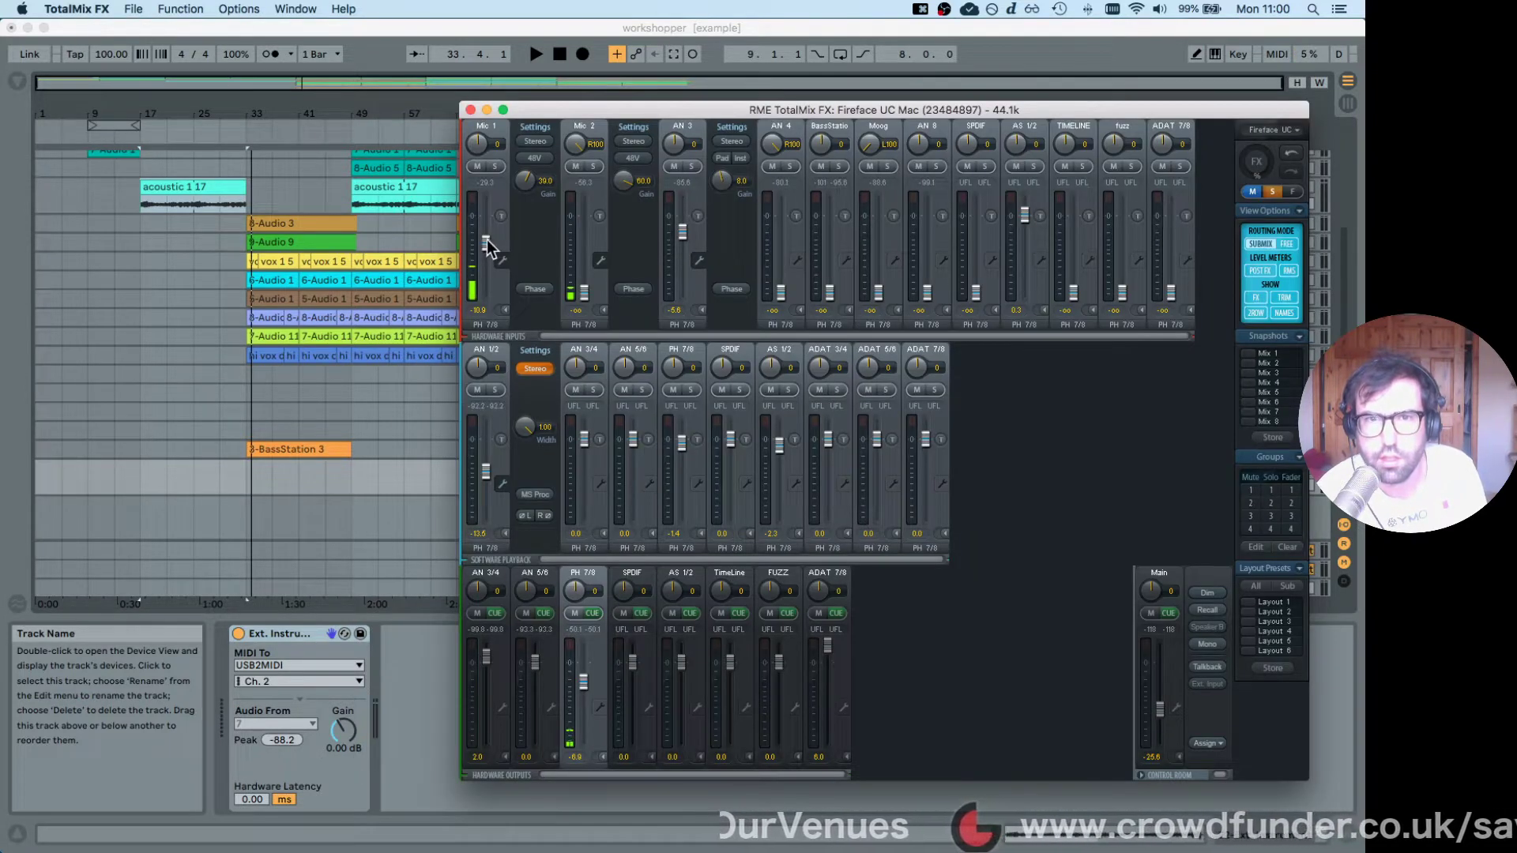
{"action": "left_click_drag", "start_coordinate": [485, 245], "coordinate": [485, 226]}
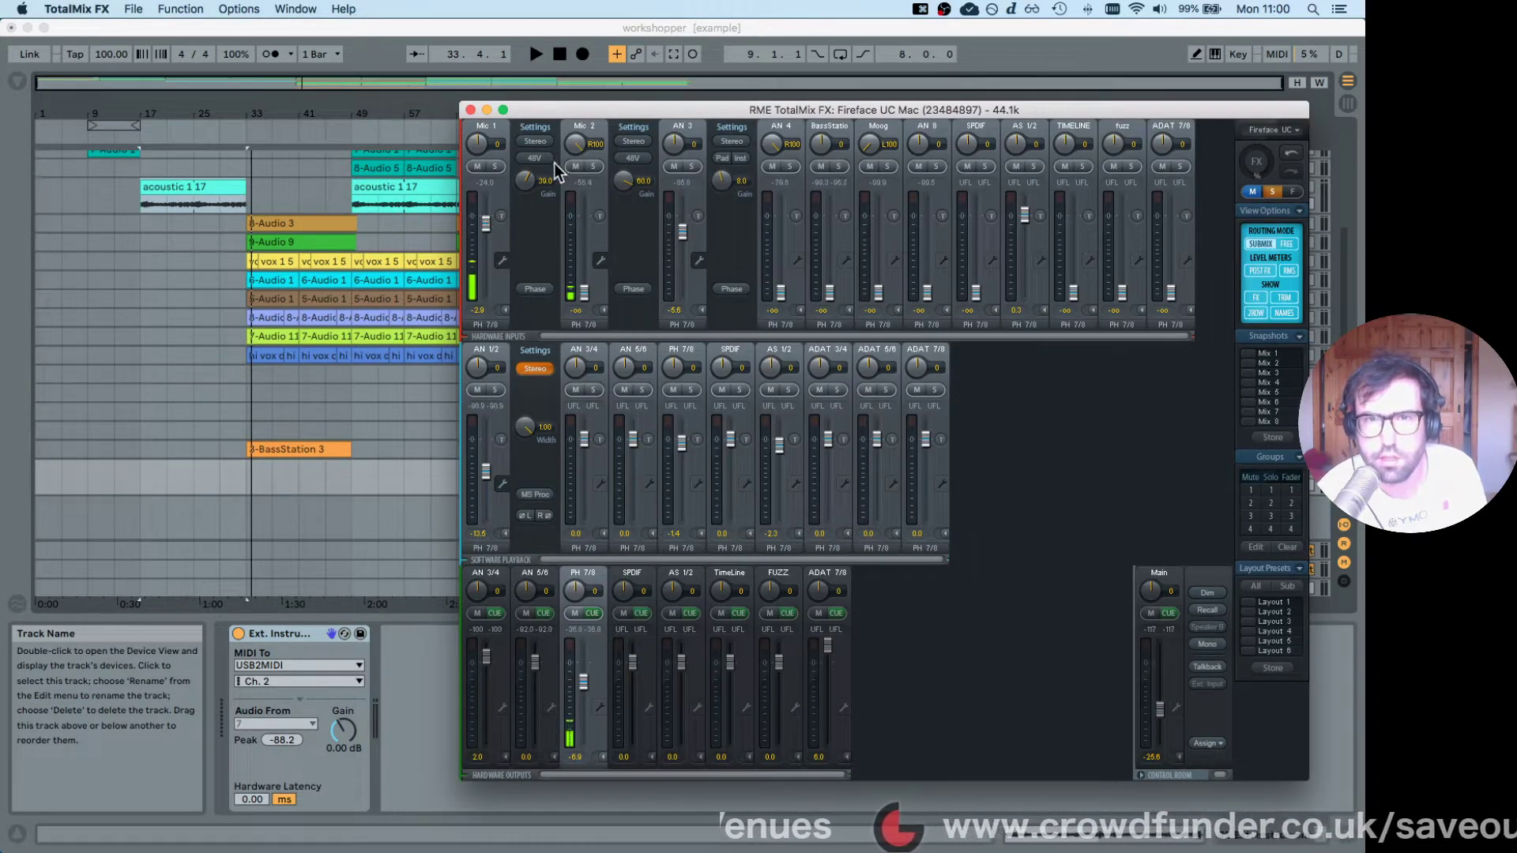
{"action": "left_click", "coordinate": [534, 37]}
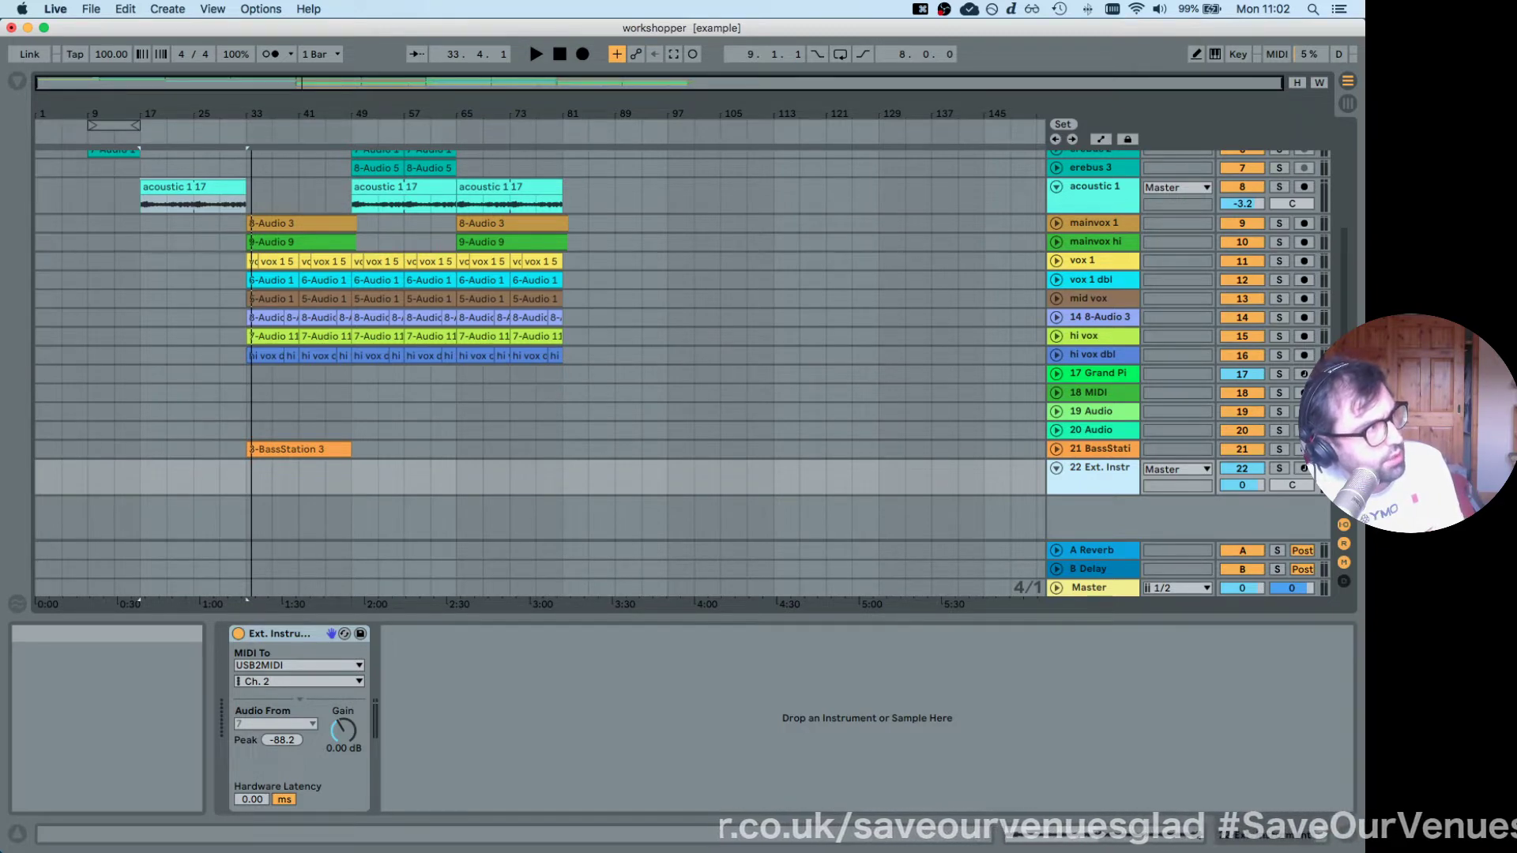
{"action": "key", "text": "super+Tab"}
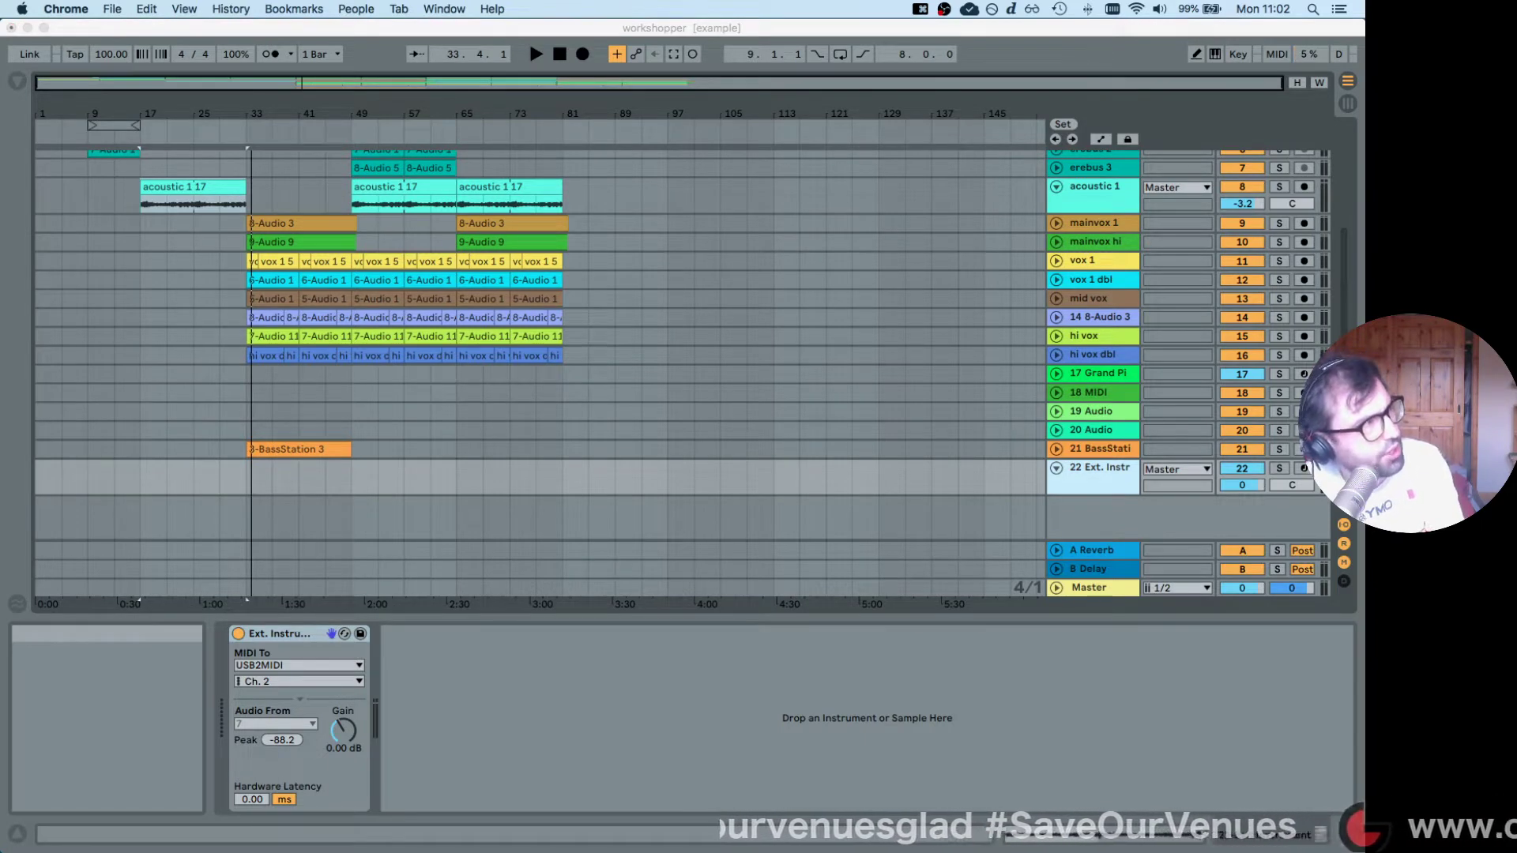
{"action": "key", "text": "super+c"}
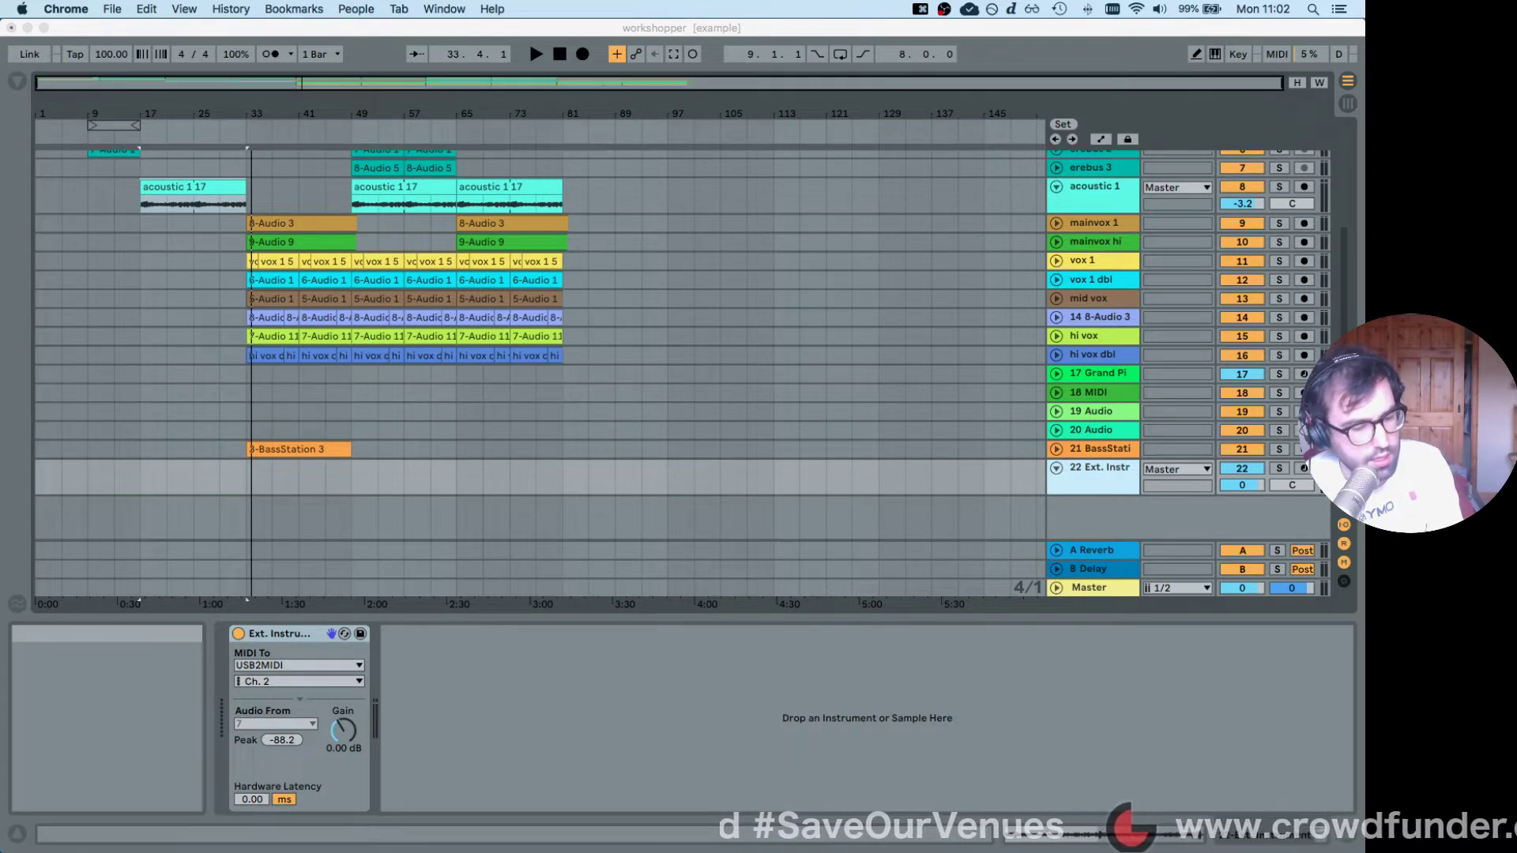
{"action": "key", "text": "super+v"}
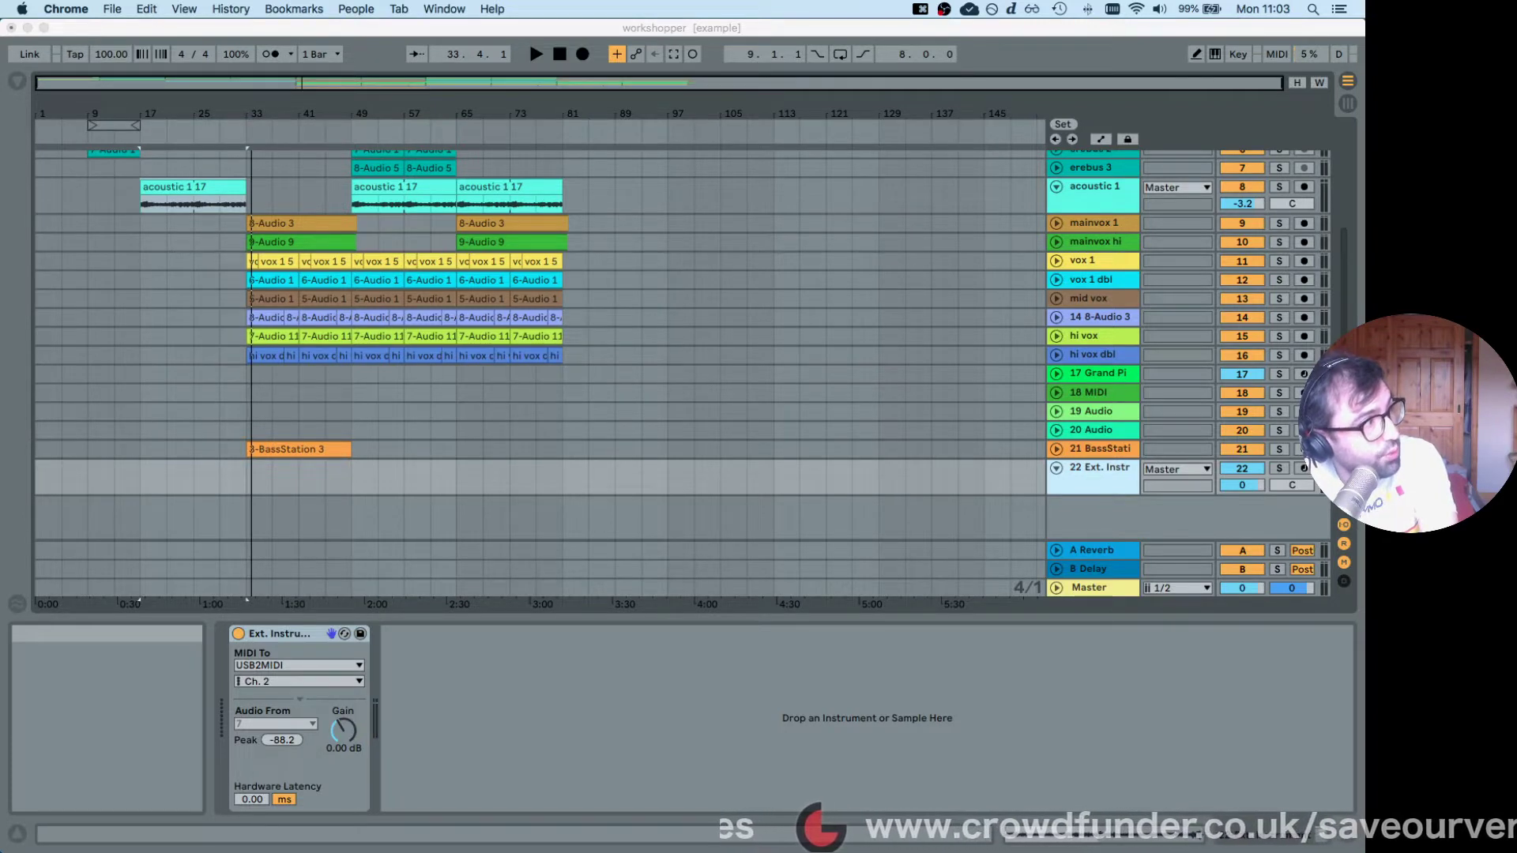
{"action": "key", "text": "Return"}
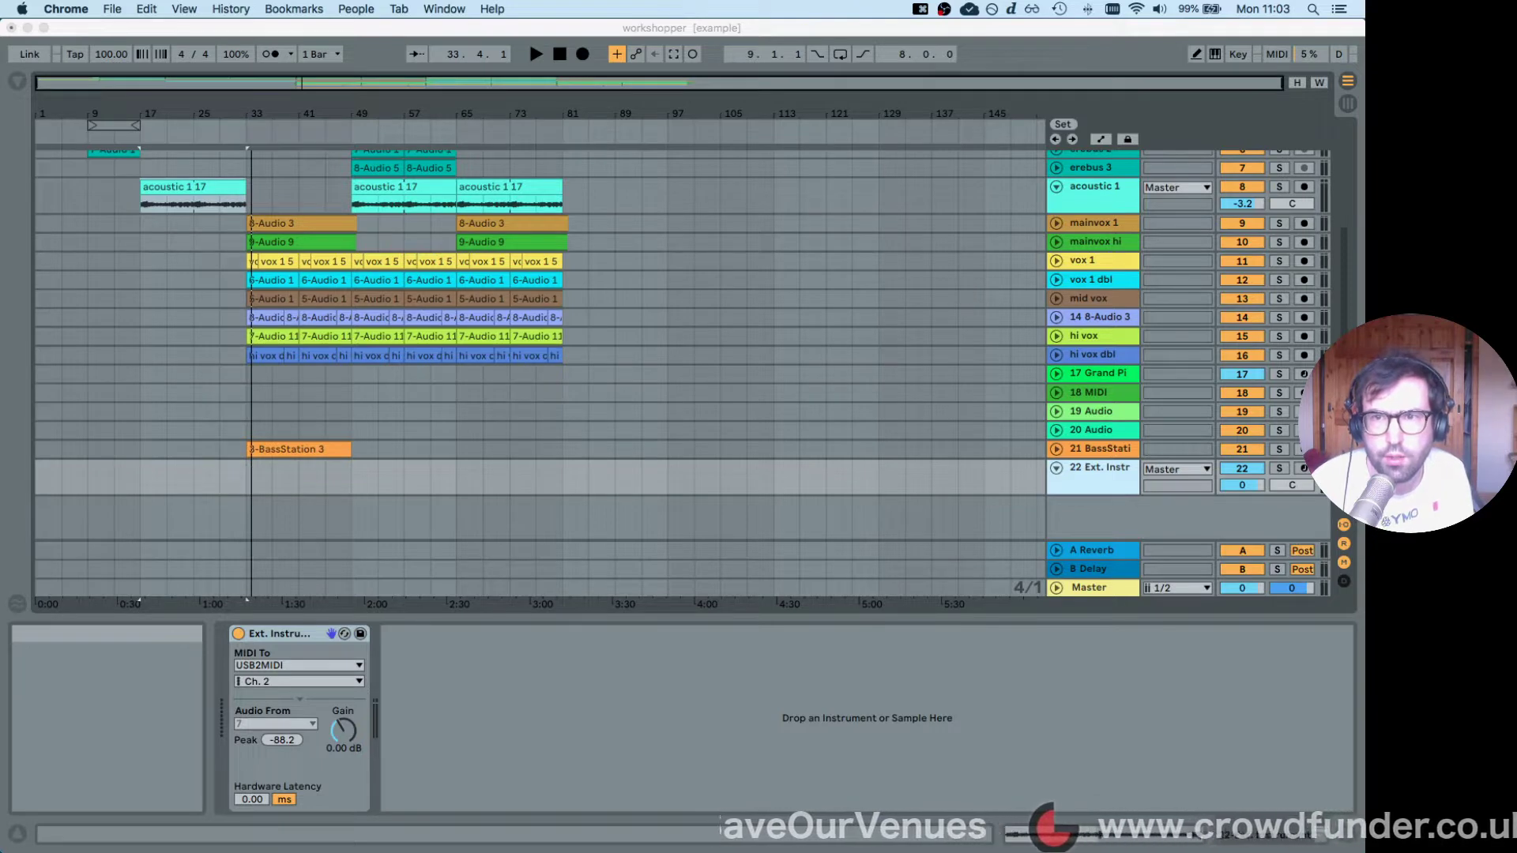
{"action": "left_click", "coordinate": [1360, 299]}
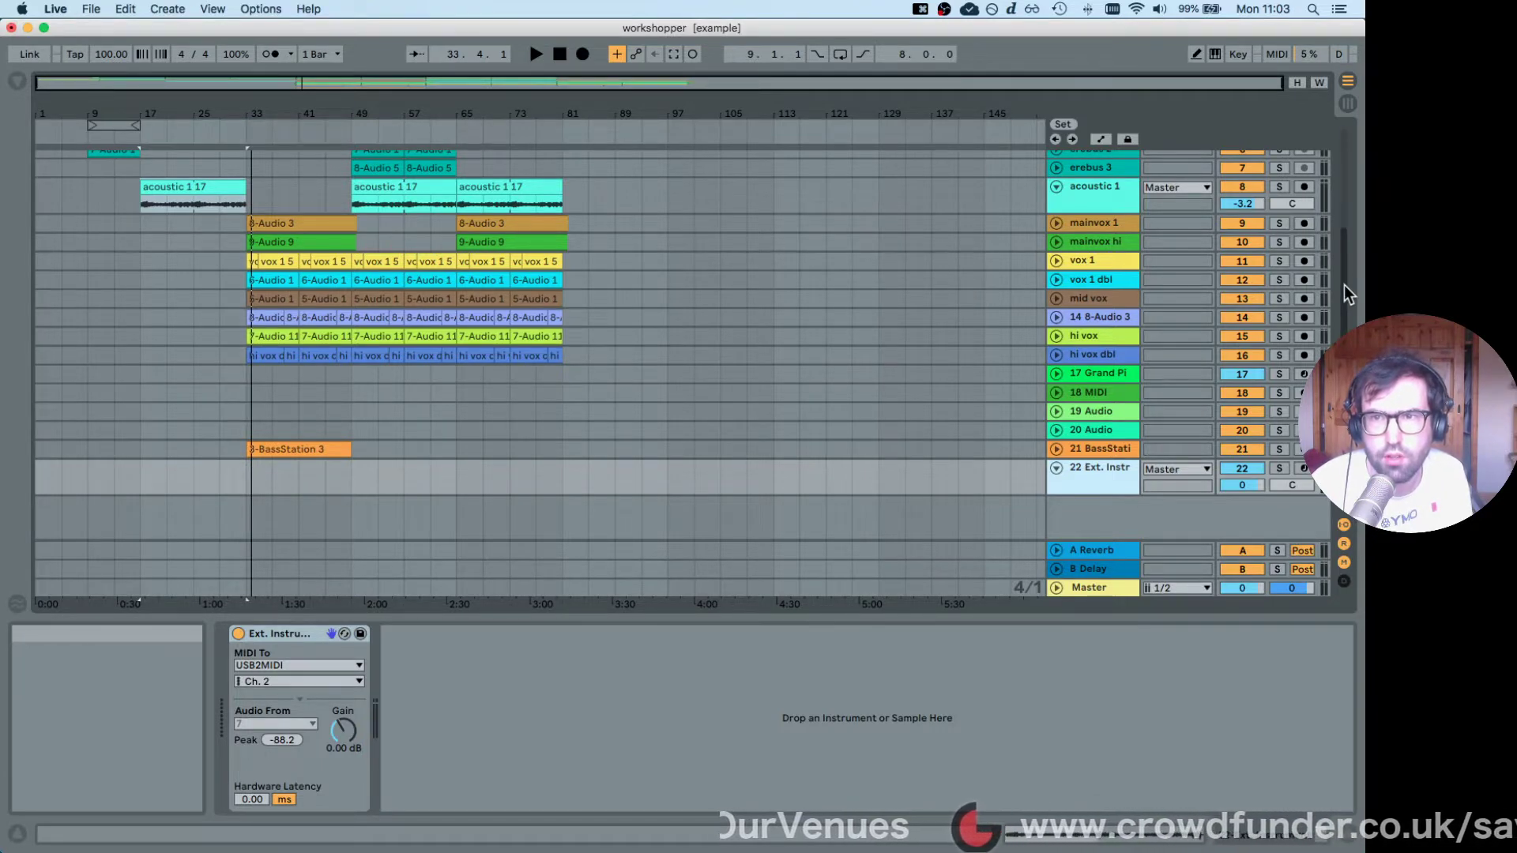
Play the arrangement from the drum clip at bar 17 and lower the Master track volume to -3.0 dB.
{"action": "left_click_drag", "start_coordinate": [1344, 286], "coordinate": [1329, 144]}
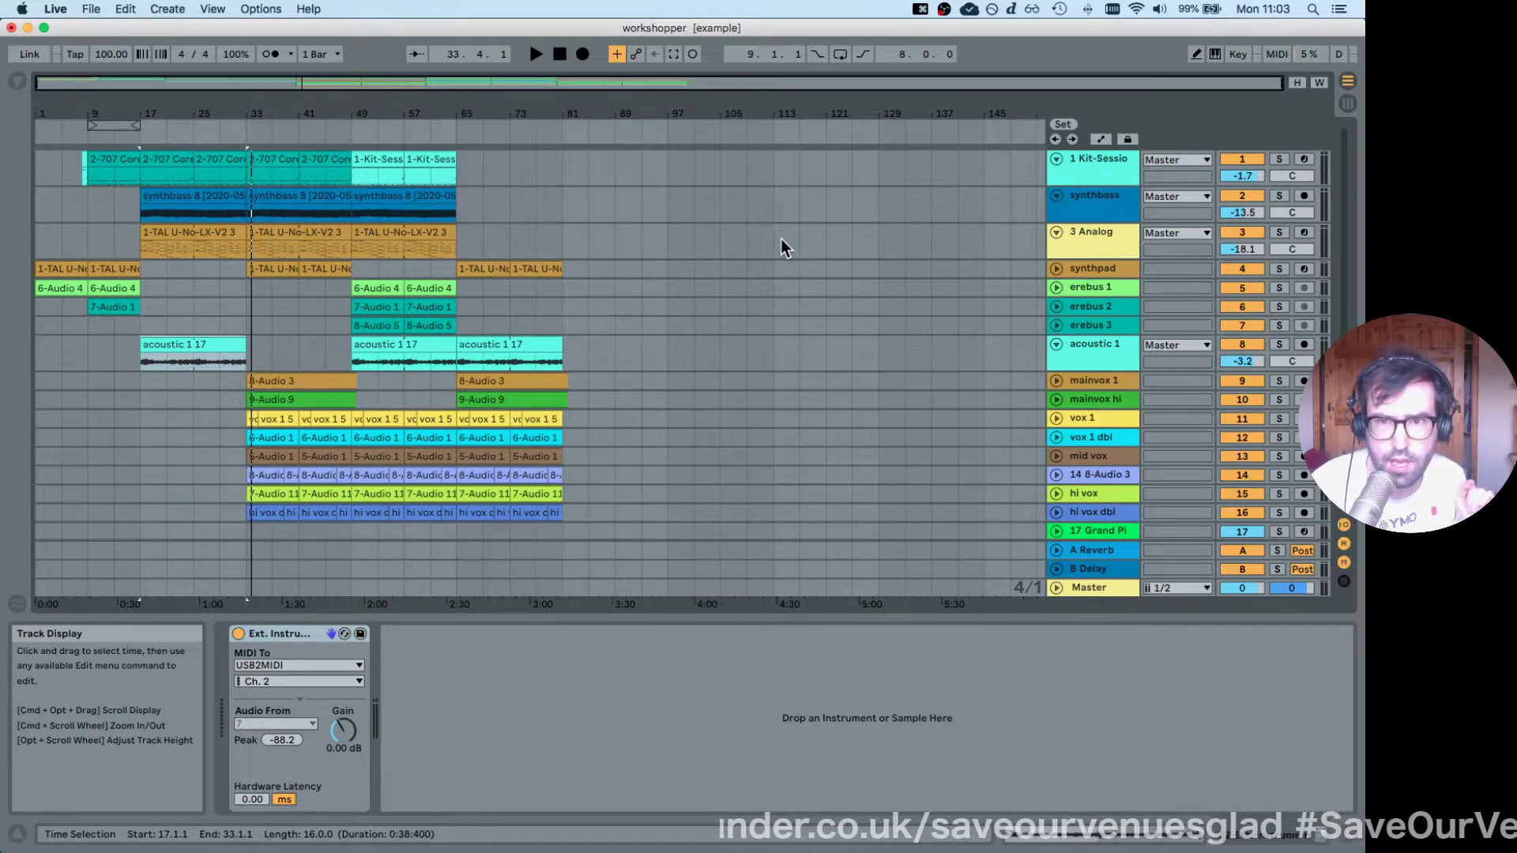
{"action": "left_click", "coordinate": [560, 62]}
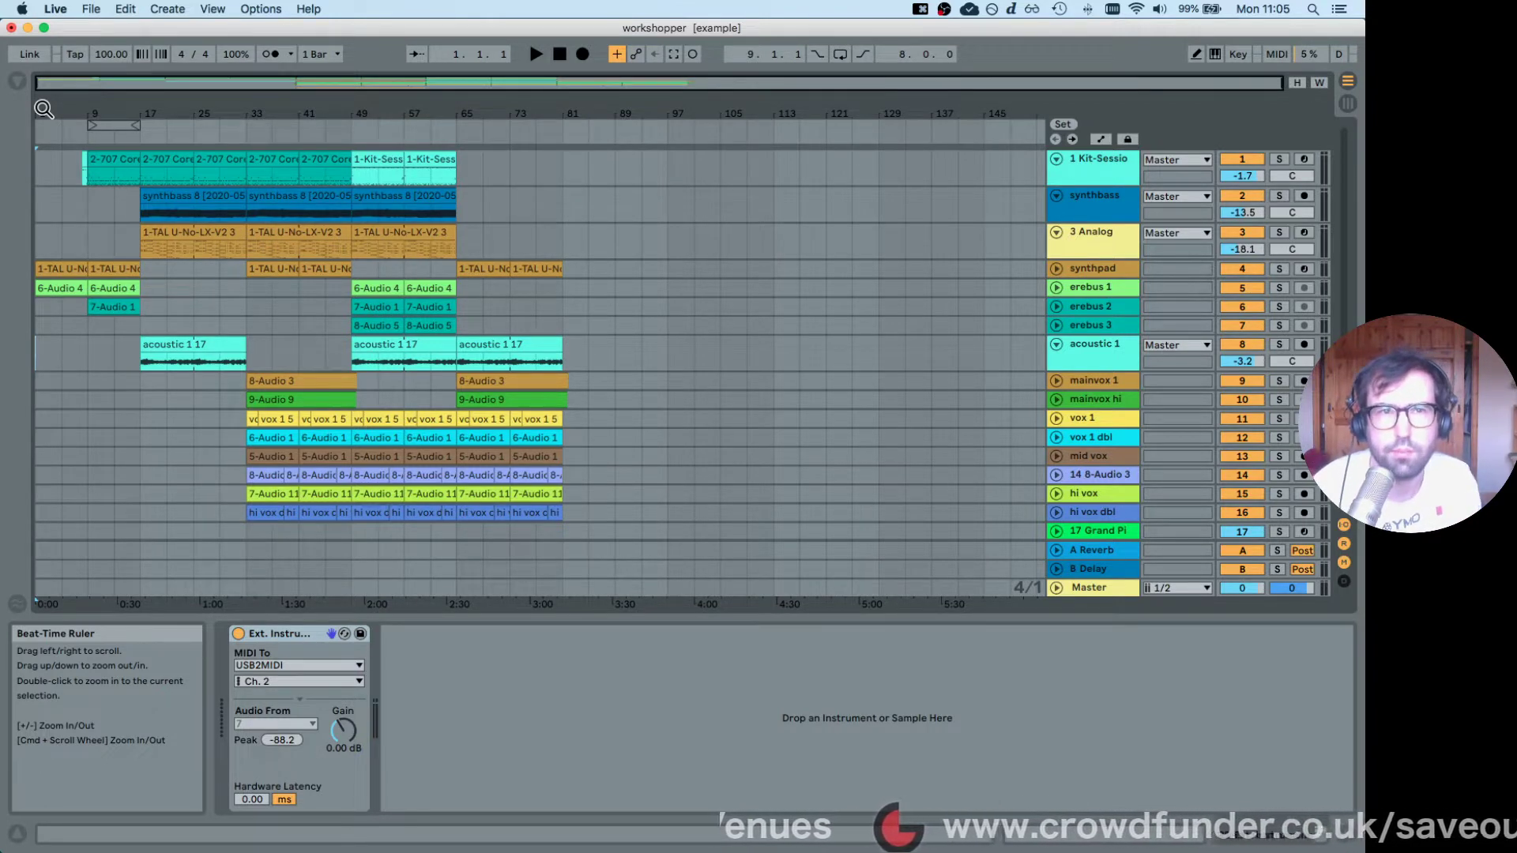
{"action": "left_click", "coordinate": [158, 156]}
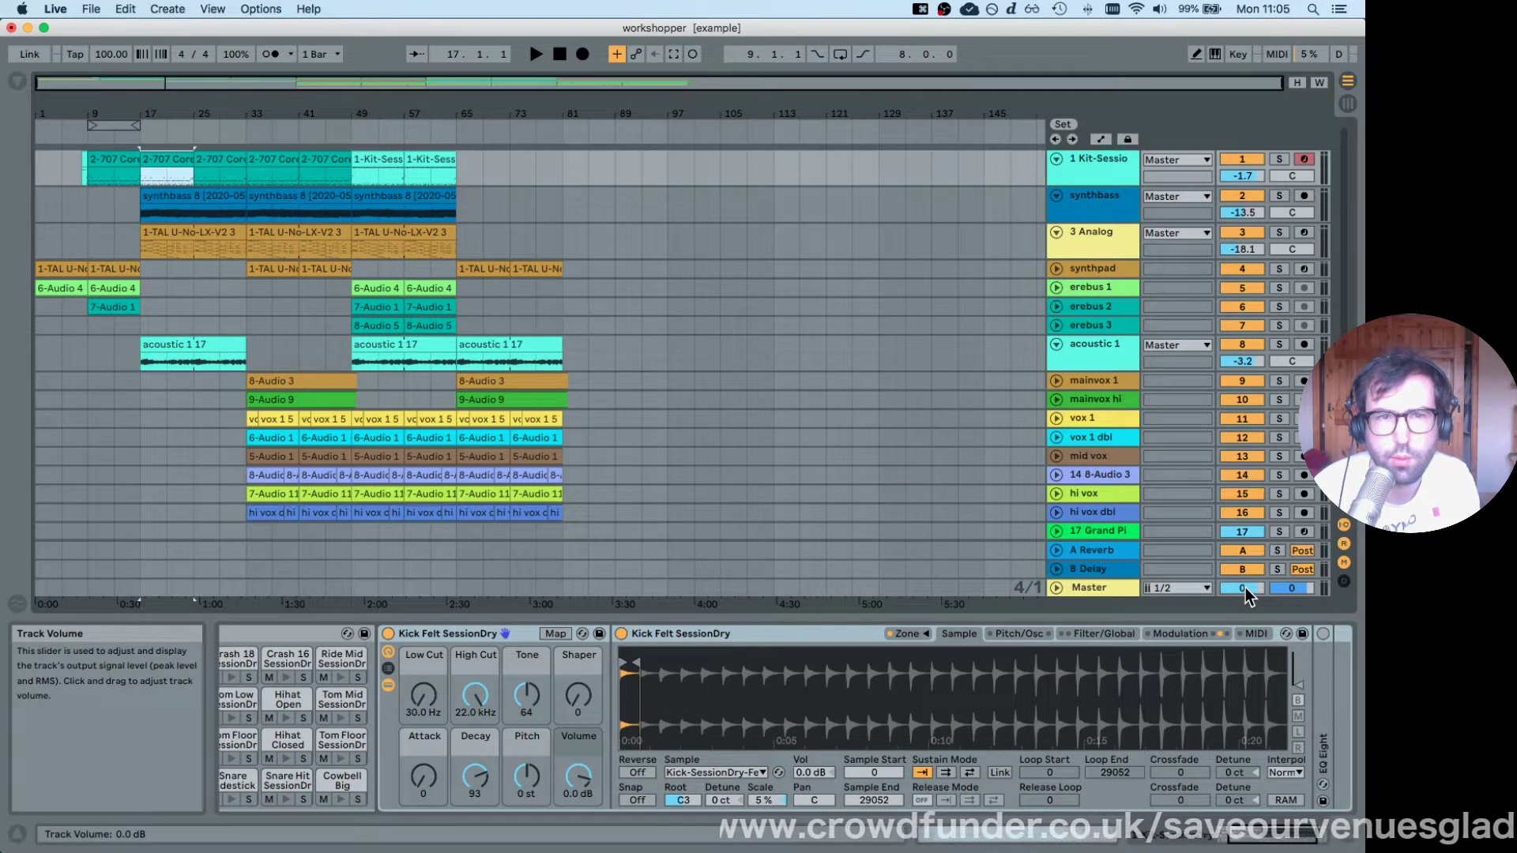
{"action": "left_click_drag", "start_coordinate": [1244, 588], "coordinate": [1245, 595]}
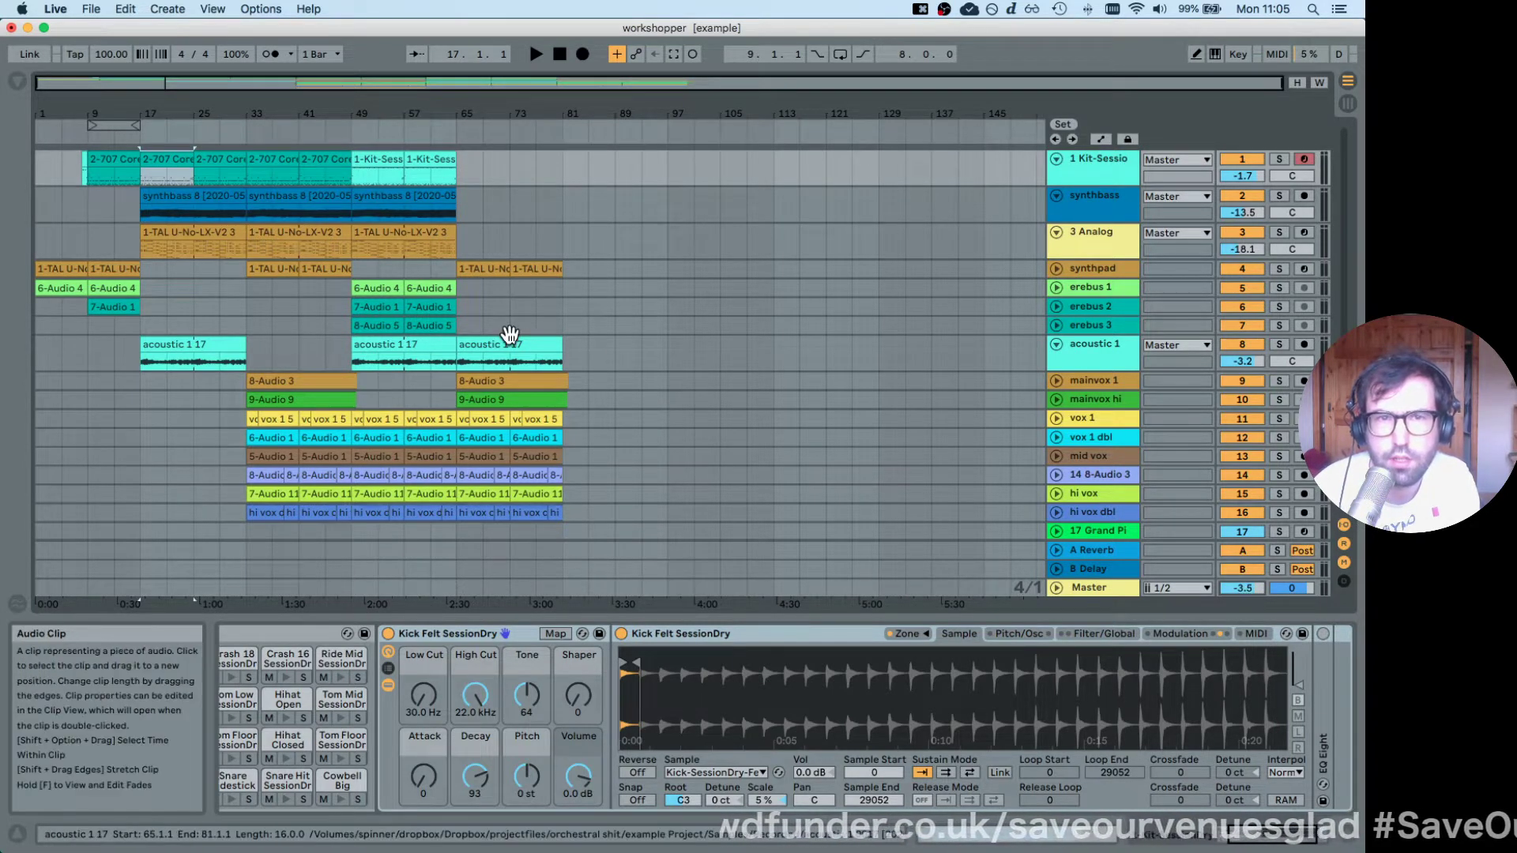
{"action": "key", "text": "space"}
{"action": "left_click_drag", "start_coordinate": [1238, 592], "coordinate": [1238, 589]}
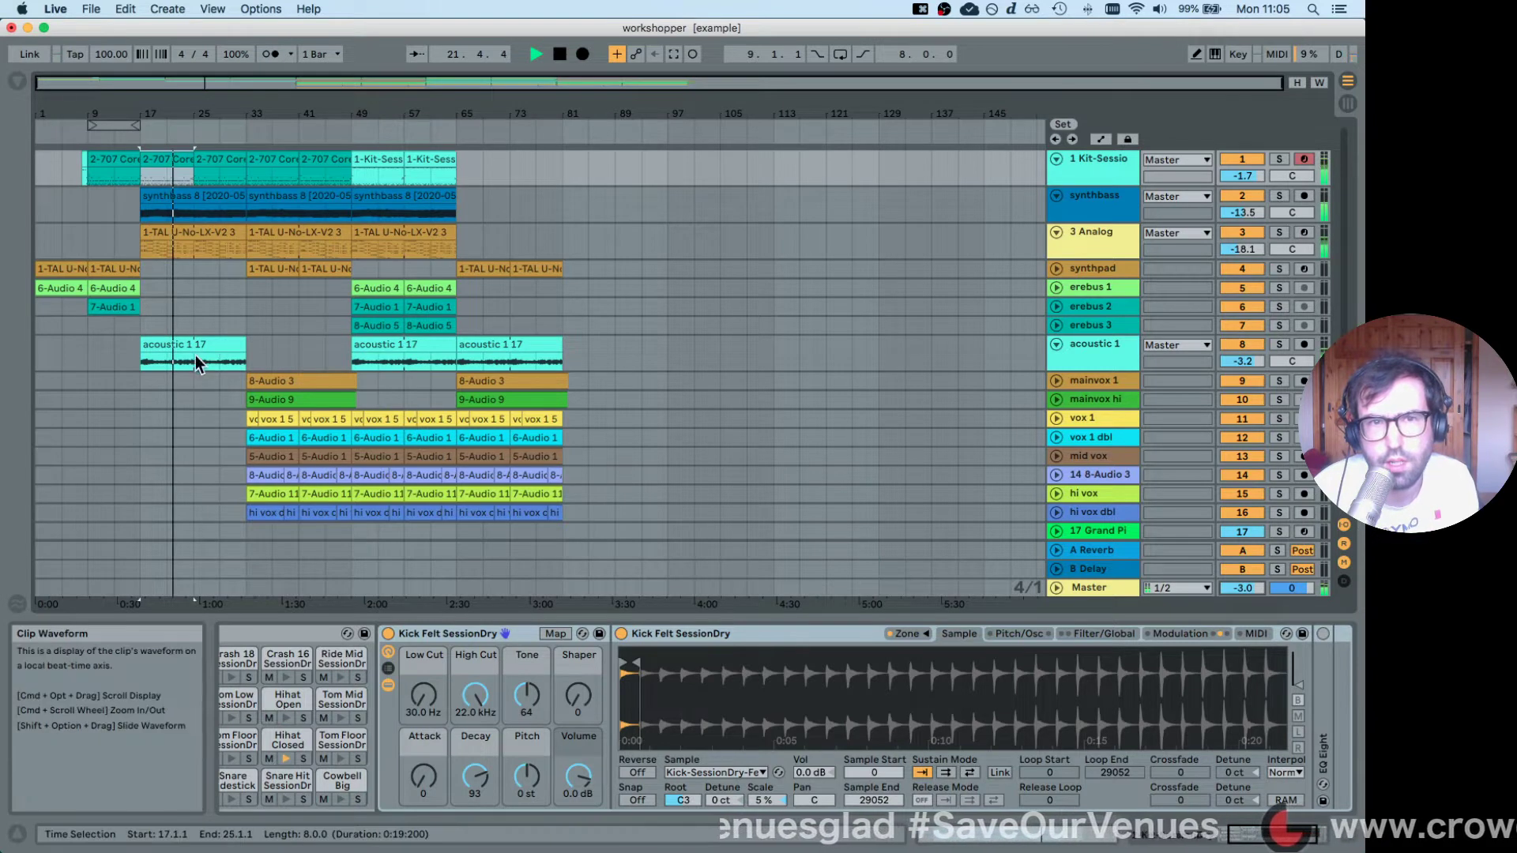
Audition the sections starting at bars 33 and 49, stop playback, and return the playhead to the start of the song.
{"action": "left_click", "coordinate": [330, 383]}
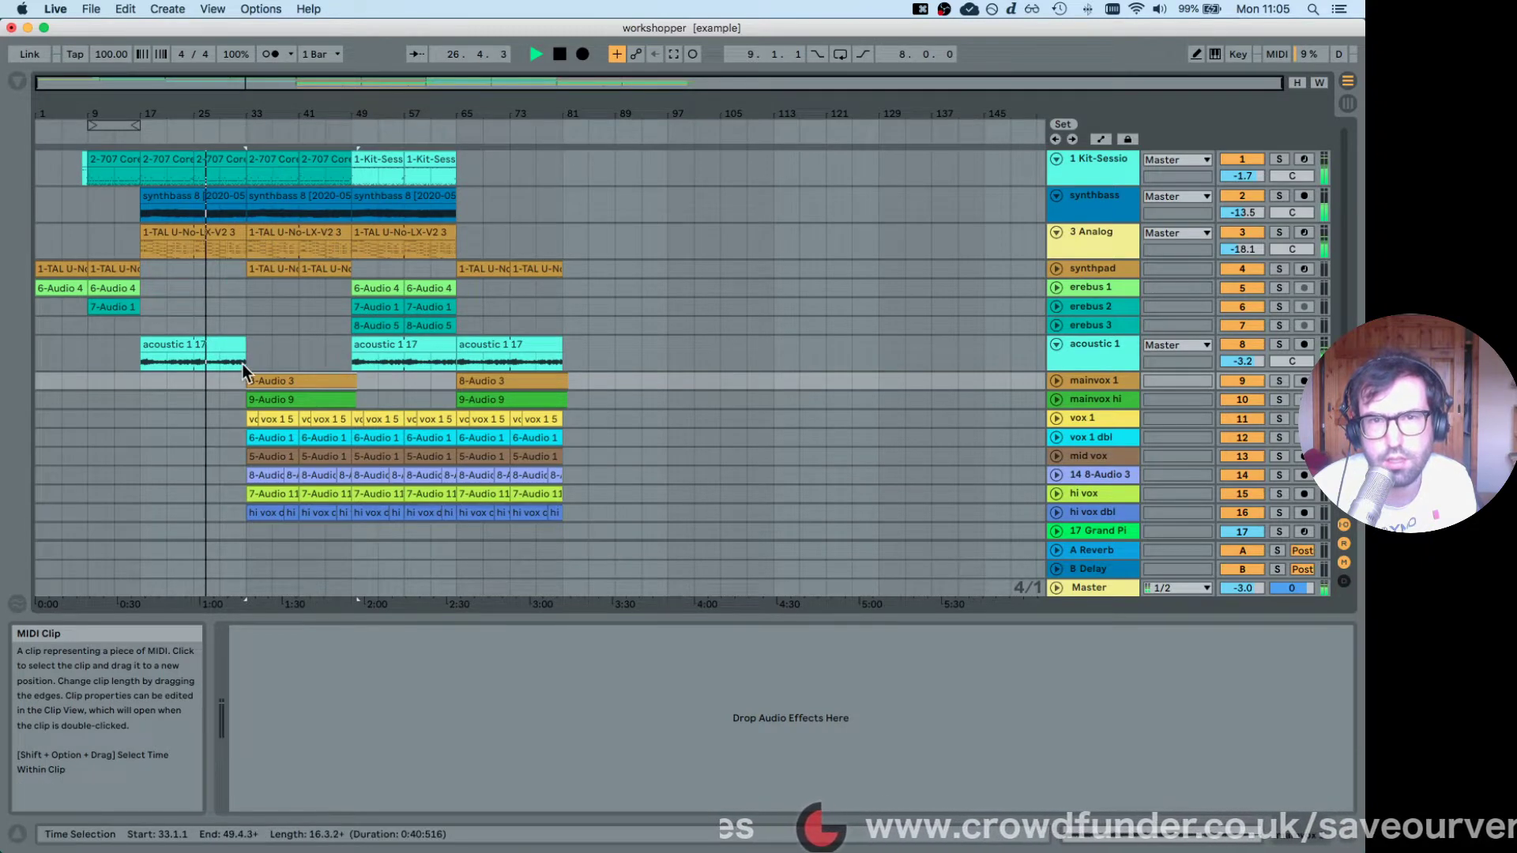
{"action": "left_click", "coordinate": [263, 381]}
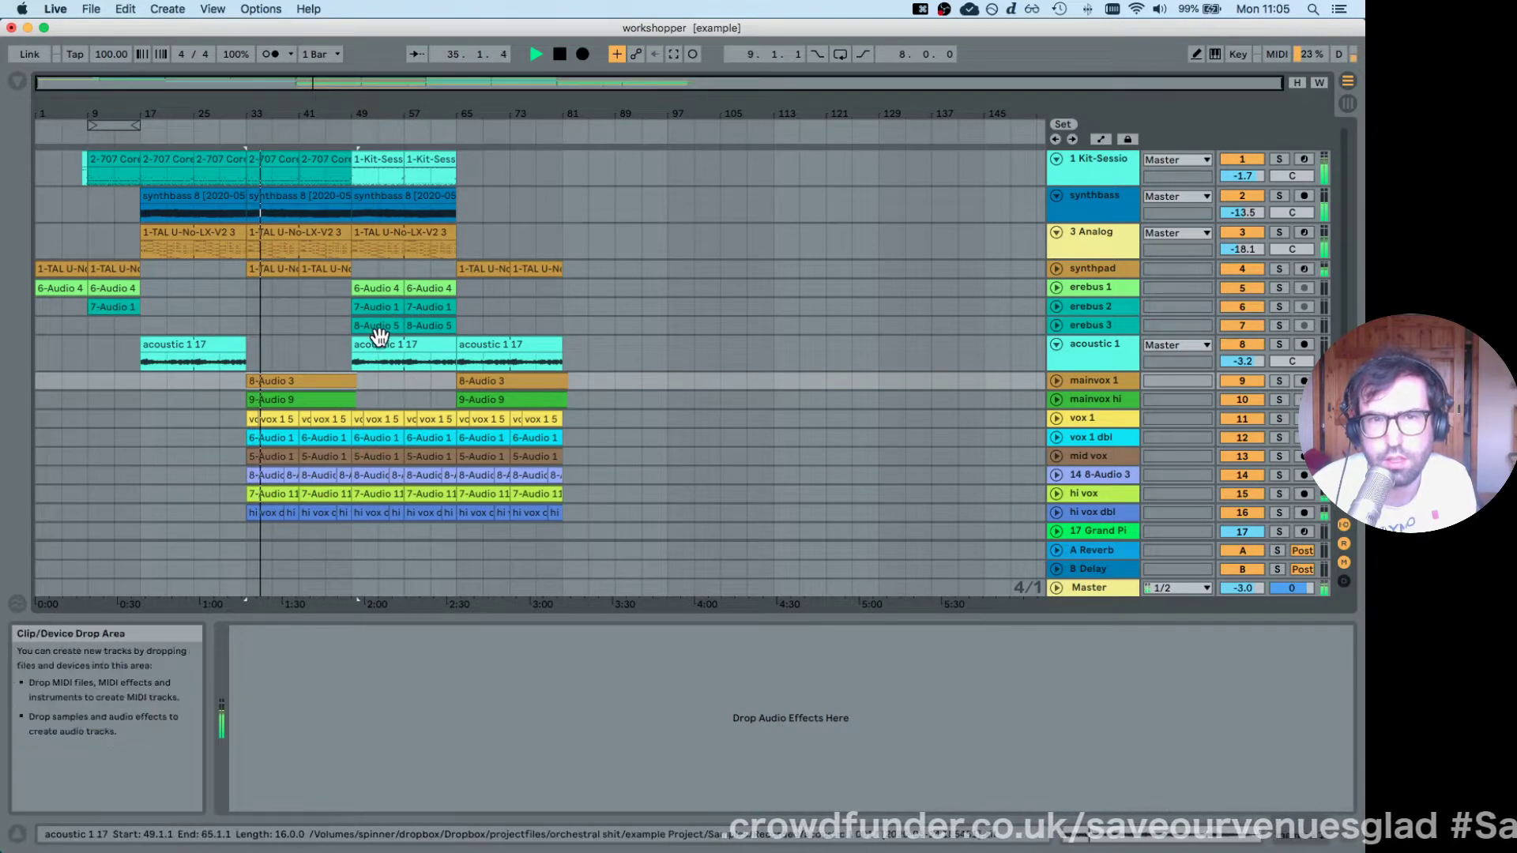
{"action": "left_click", "coordinate": [390, 294]}
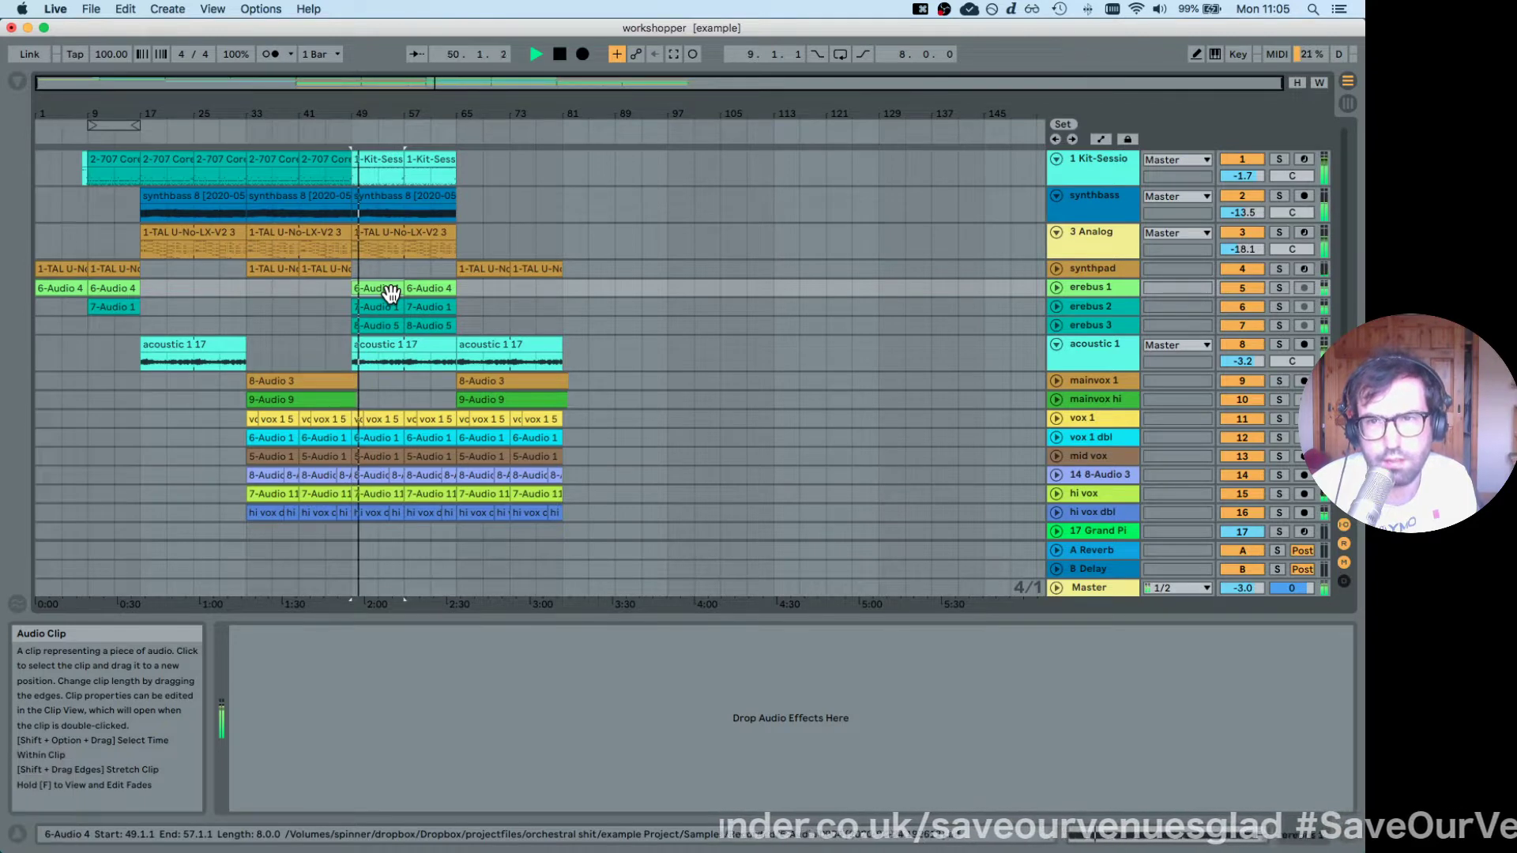
{"action": "key", "text": "space"}
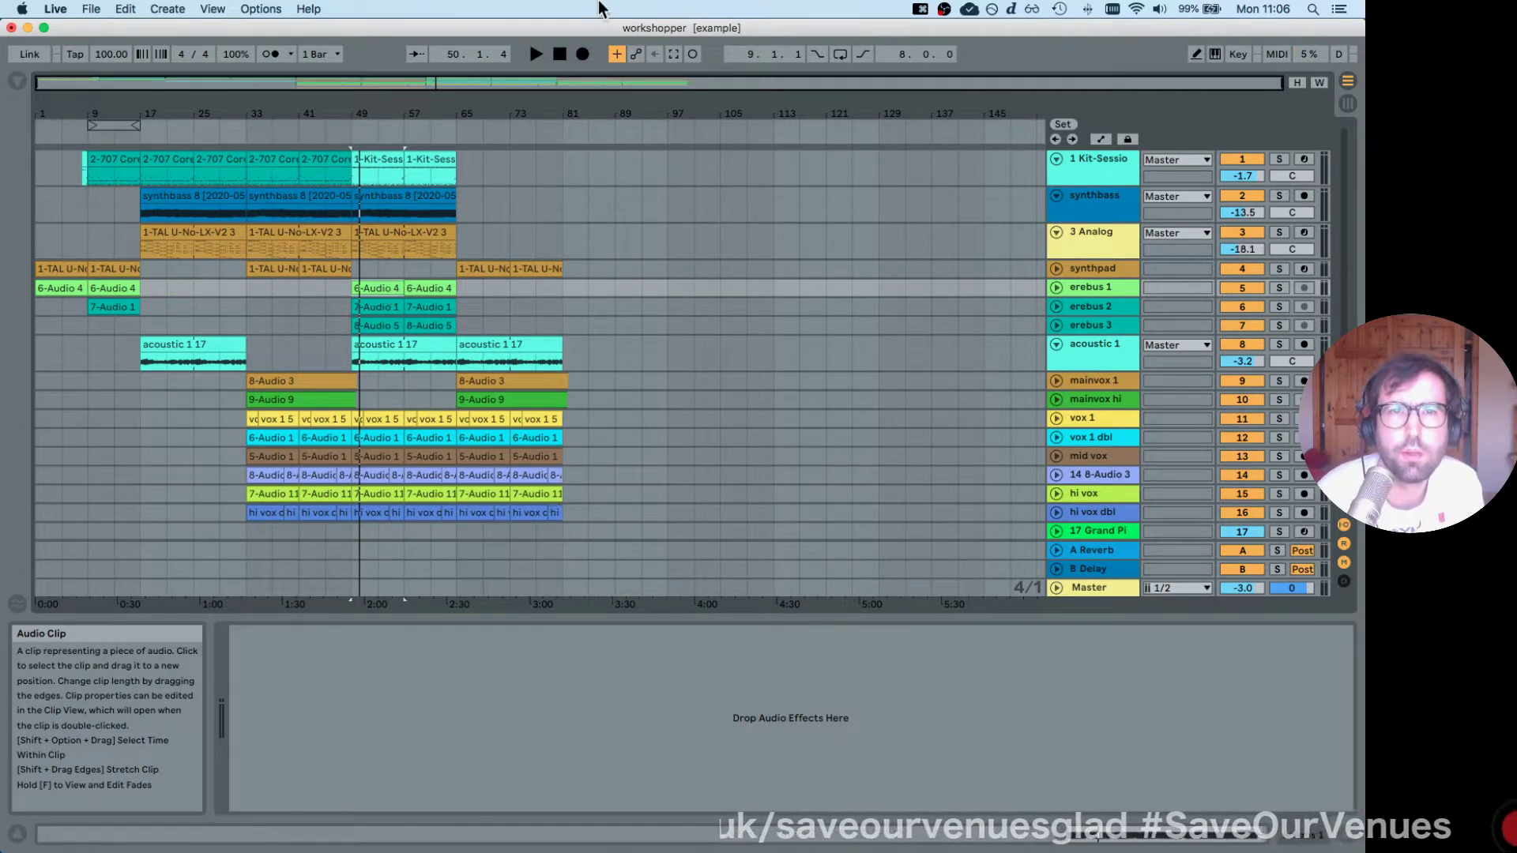
{"action": "left_click", "coordinate": [556, 59]}
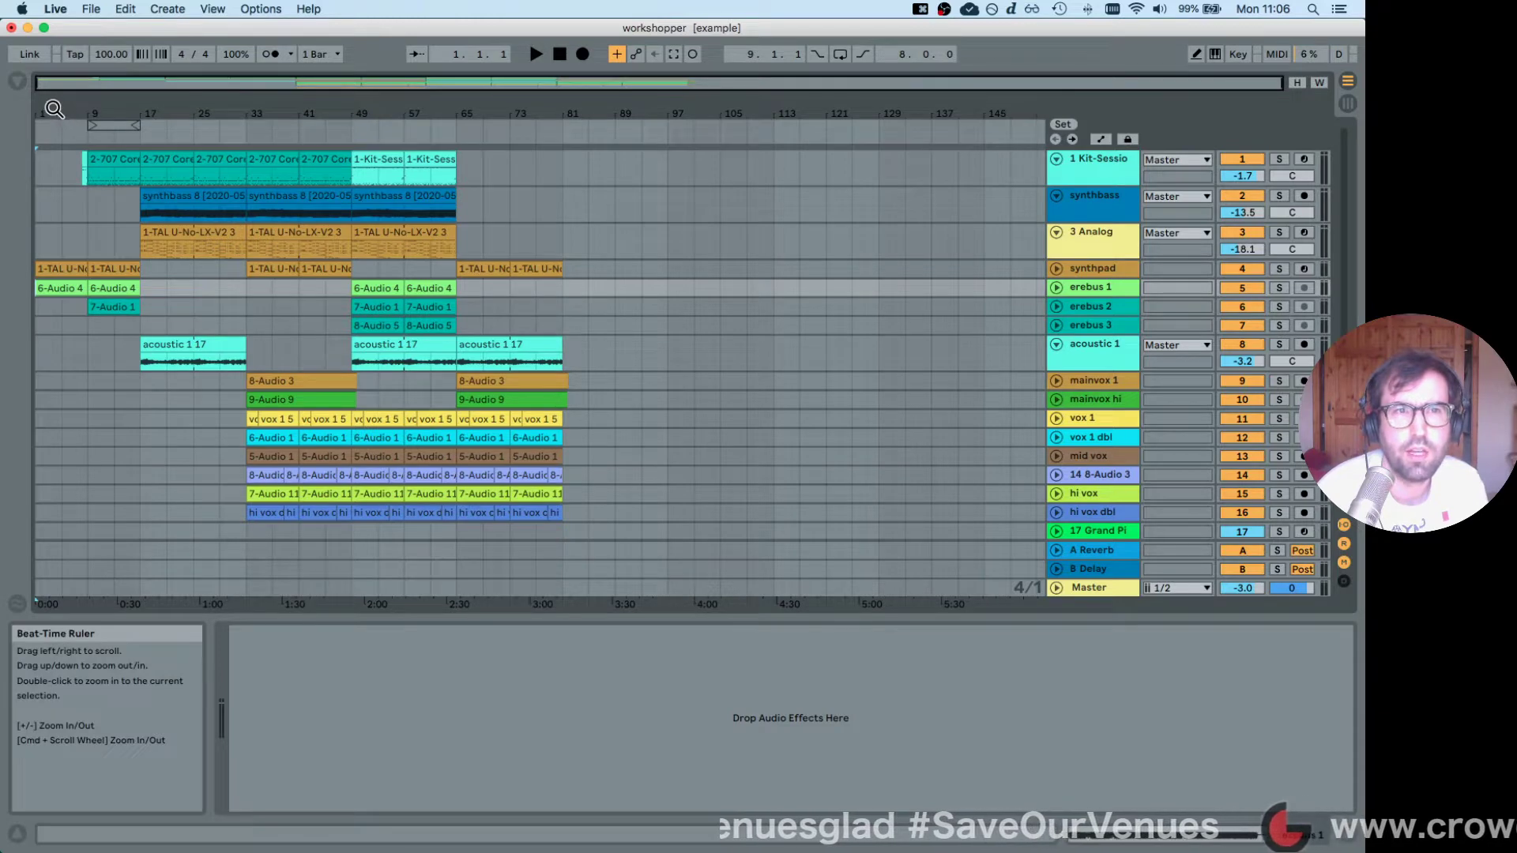
Rename the first track, holding the Kit-Session drum clips, as DRUMS.
{"action": "left_click_drag", "start_coordinate": [54, 116], "coordinate": [53, 155]}
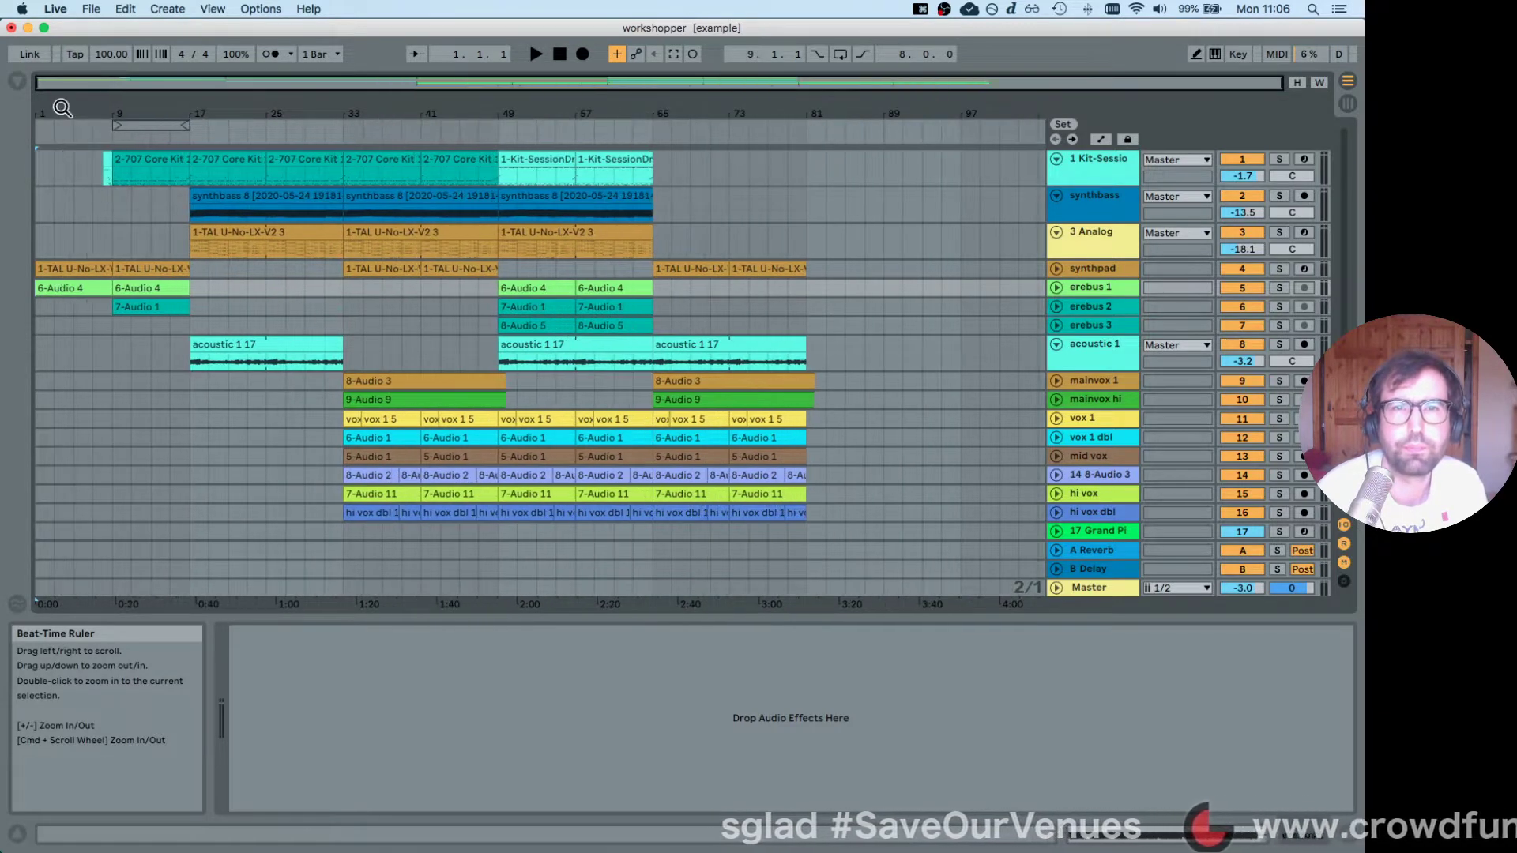
{"action": "scroll", "coordinate": [814, 349], "scroll_direction": "down", "scroll_amount": 4}
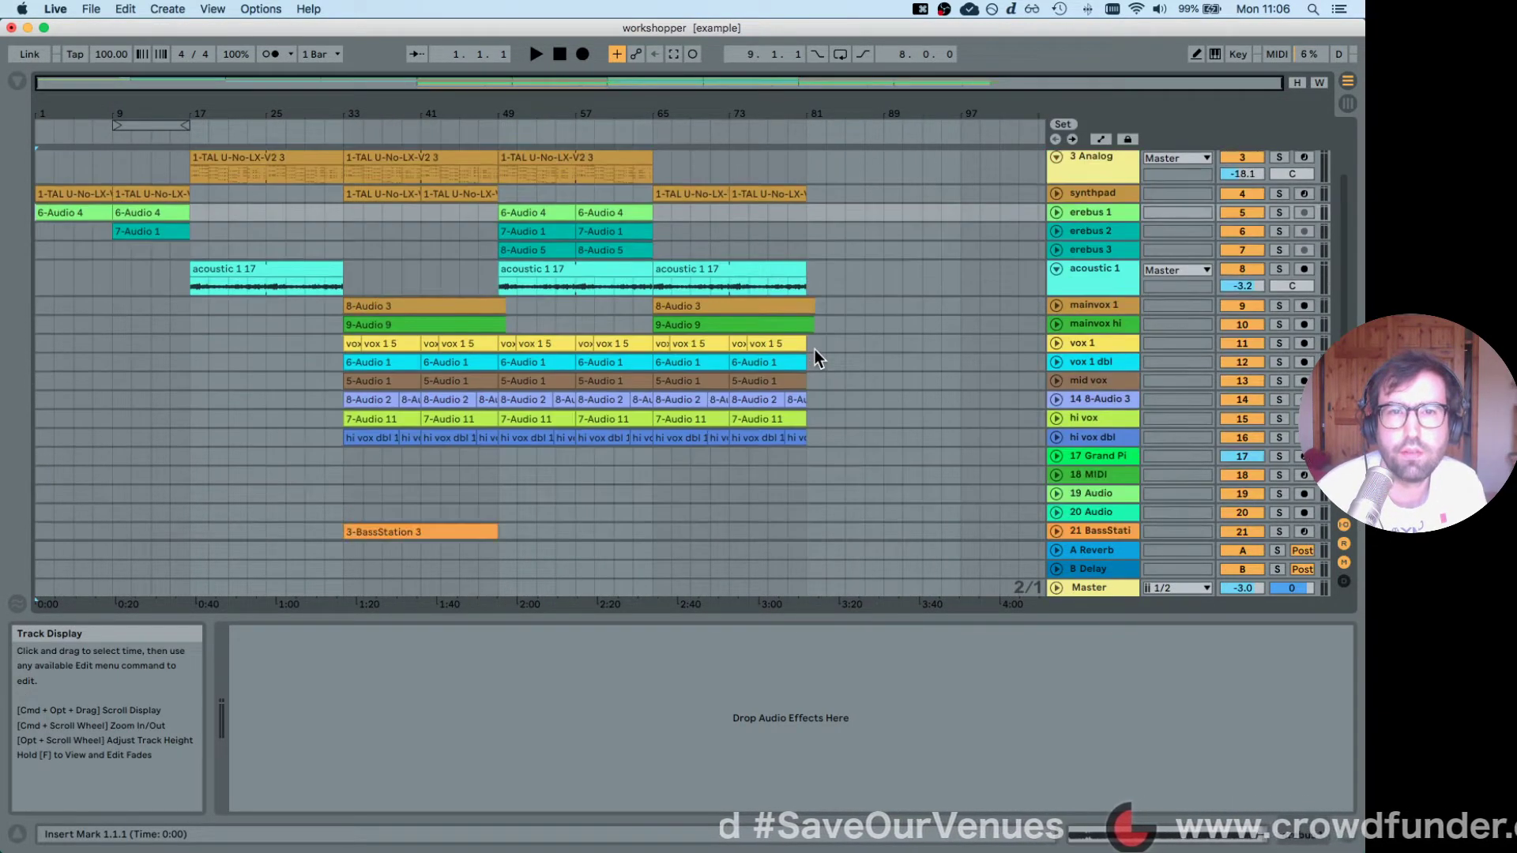
{"action": "scroll", "coordinate": [814, 338], "scroll_direction": "up", "scroll_amount": 4}
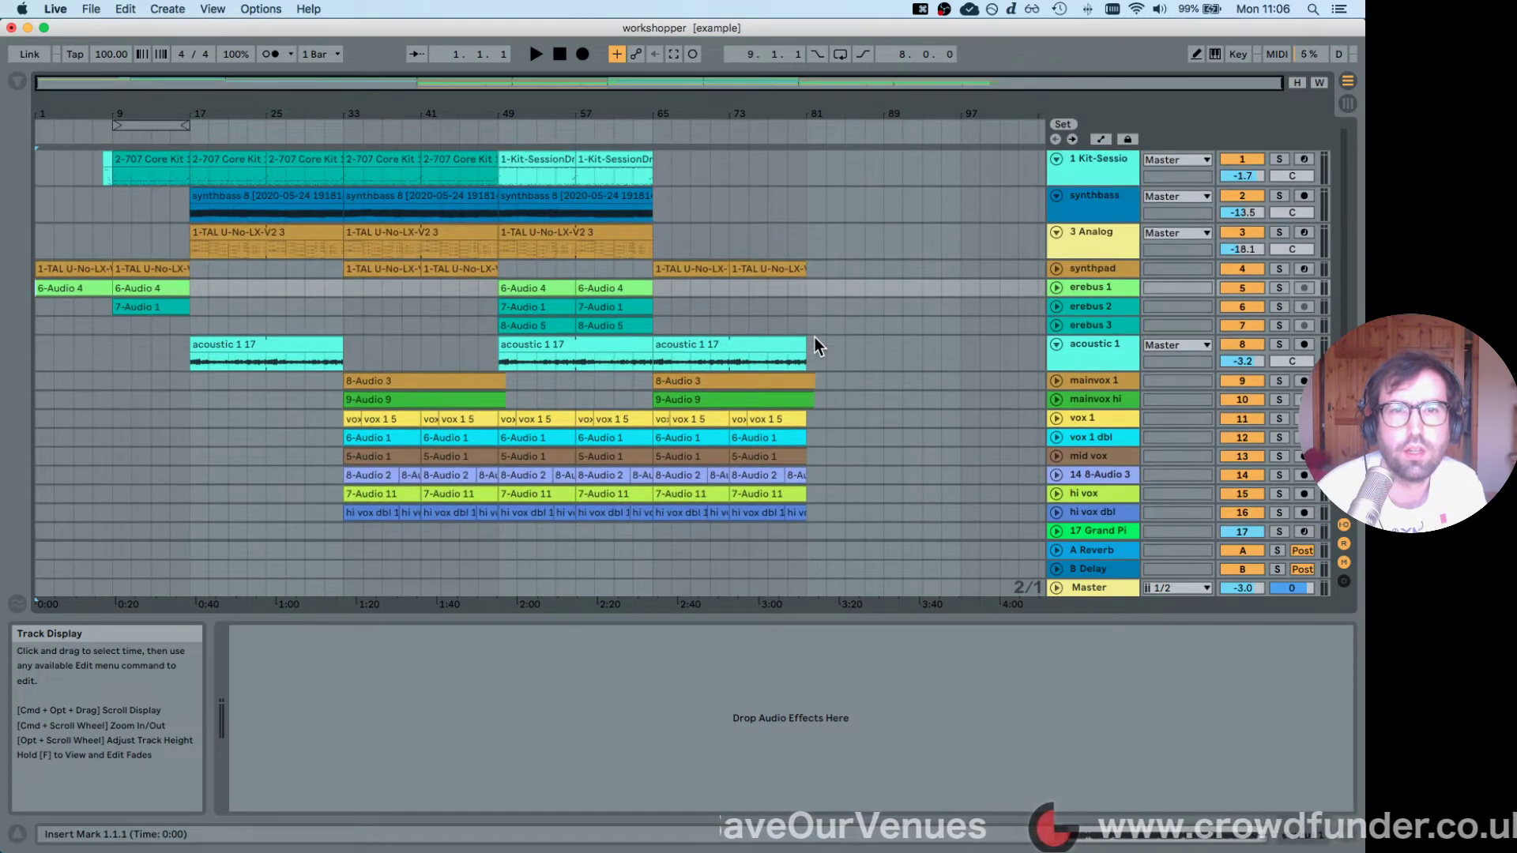
{"action": "left_click", "coordinate": [1106, 162]}
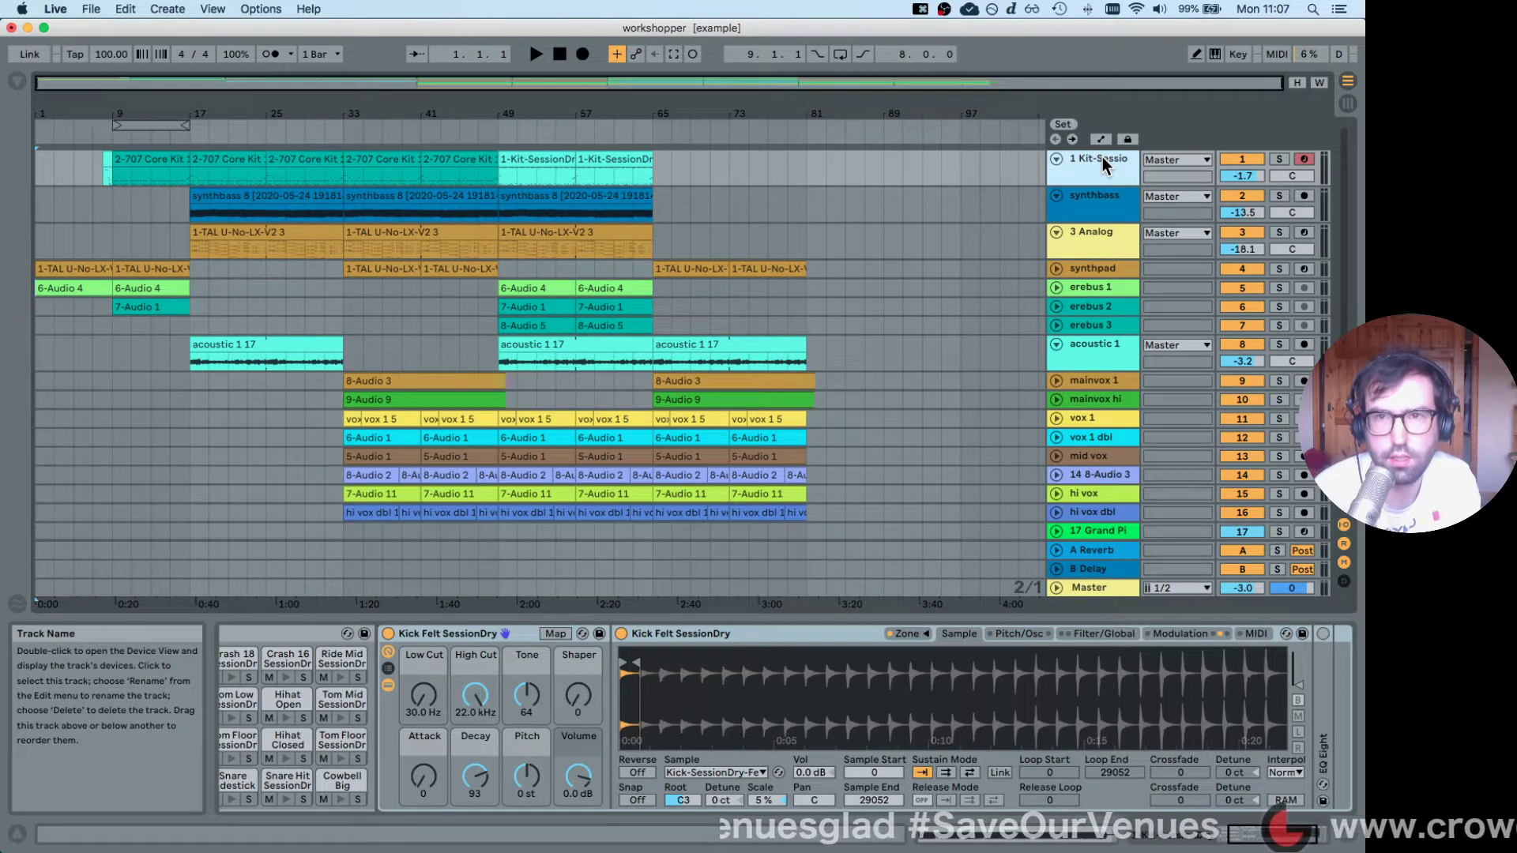
{"action": "key", "text": "super+r"}
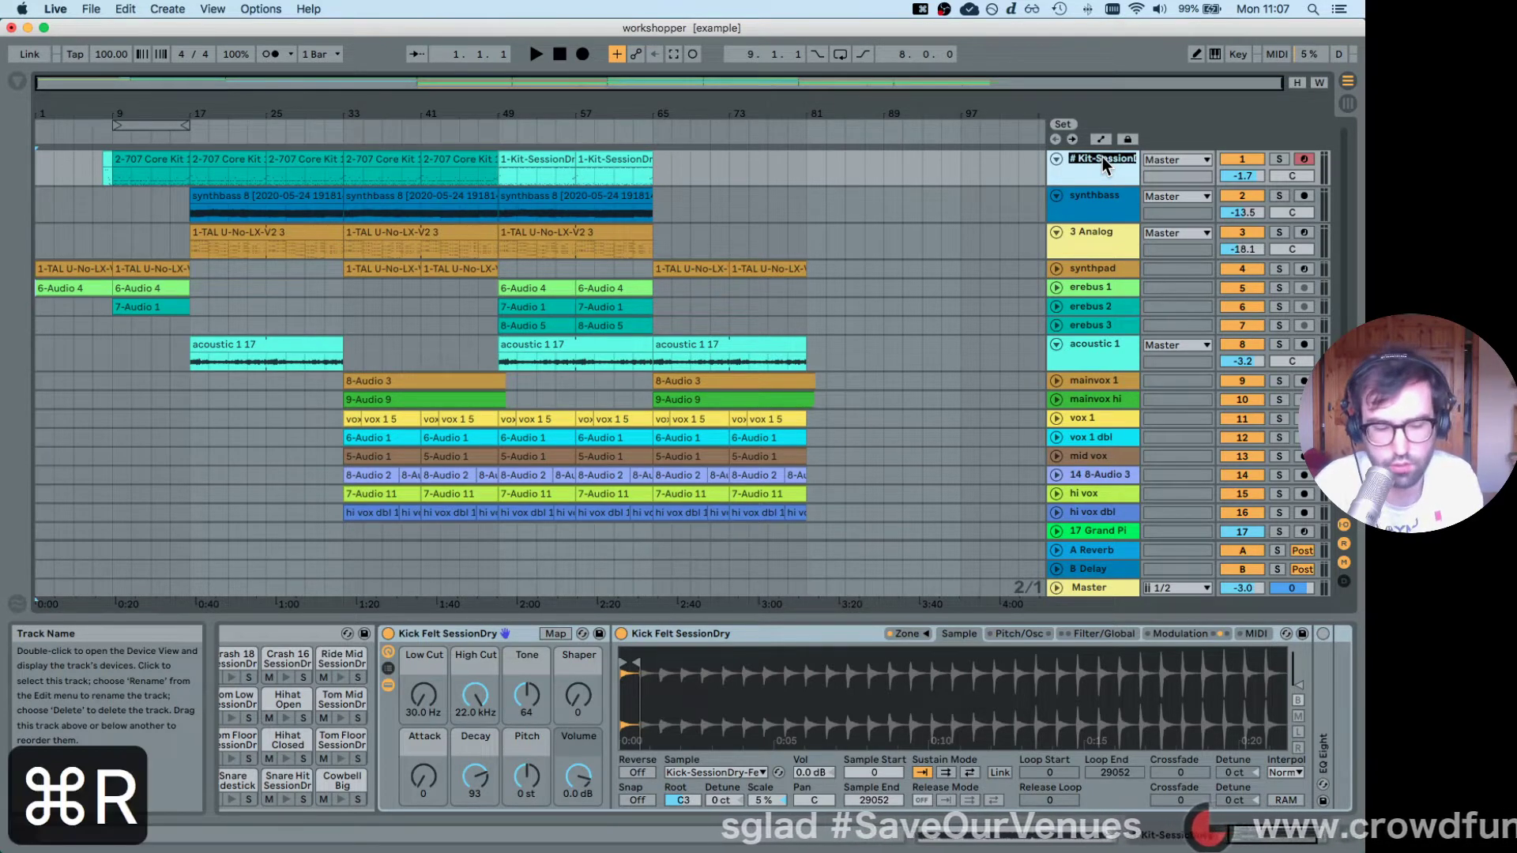
{"action": "type", "text": "DRUM"}
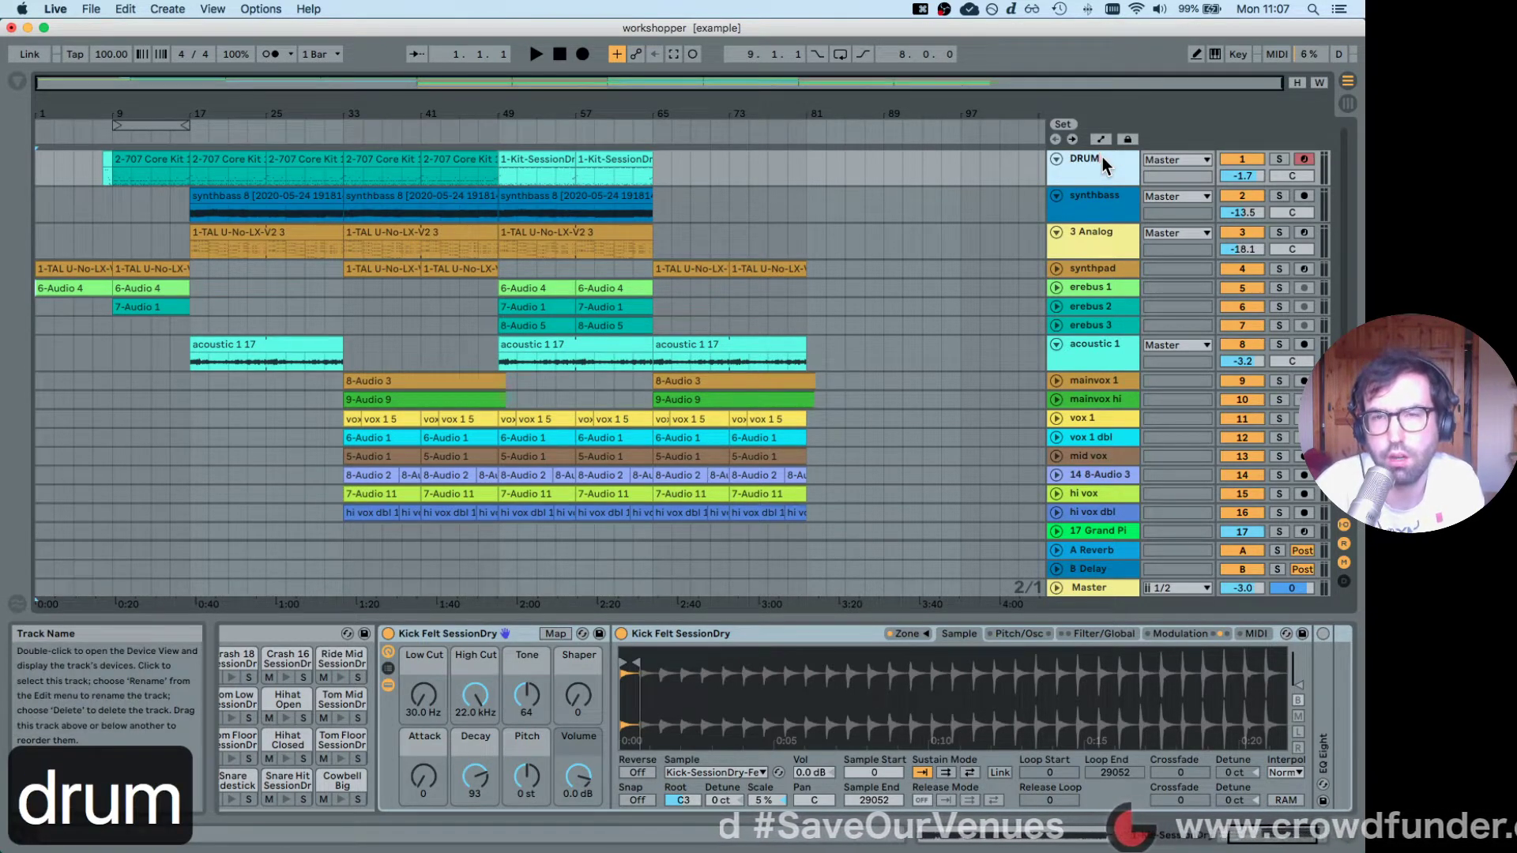
{"action": "type", "text": "S"}
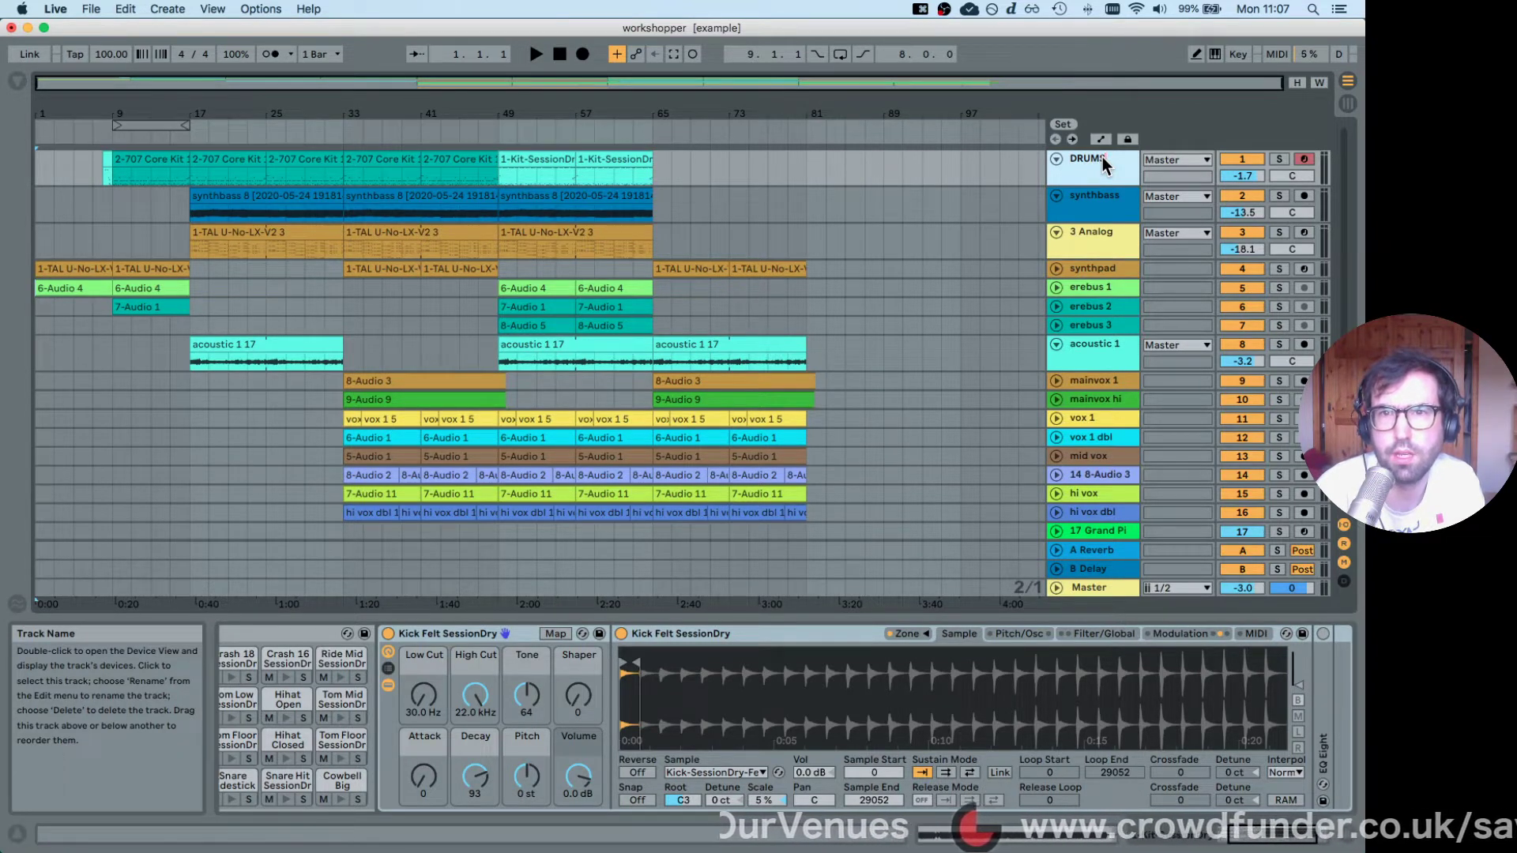
{"action": "key", "text": "Return"}
Audition the Analog track in solo from its clip at bar 17, take it out of solo, and stop playback.
{"action": "left_click", "coordinate": [1101, 196]}
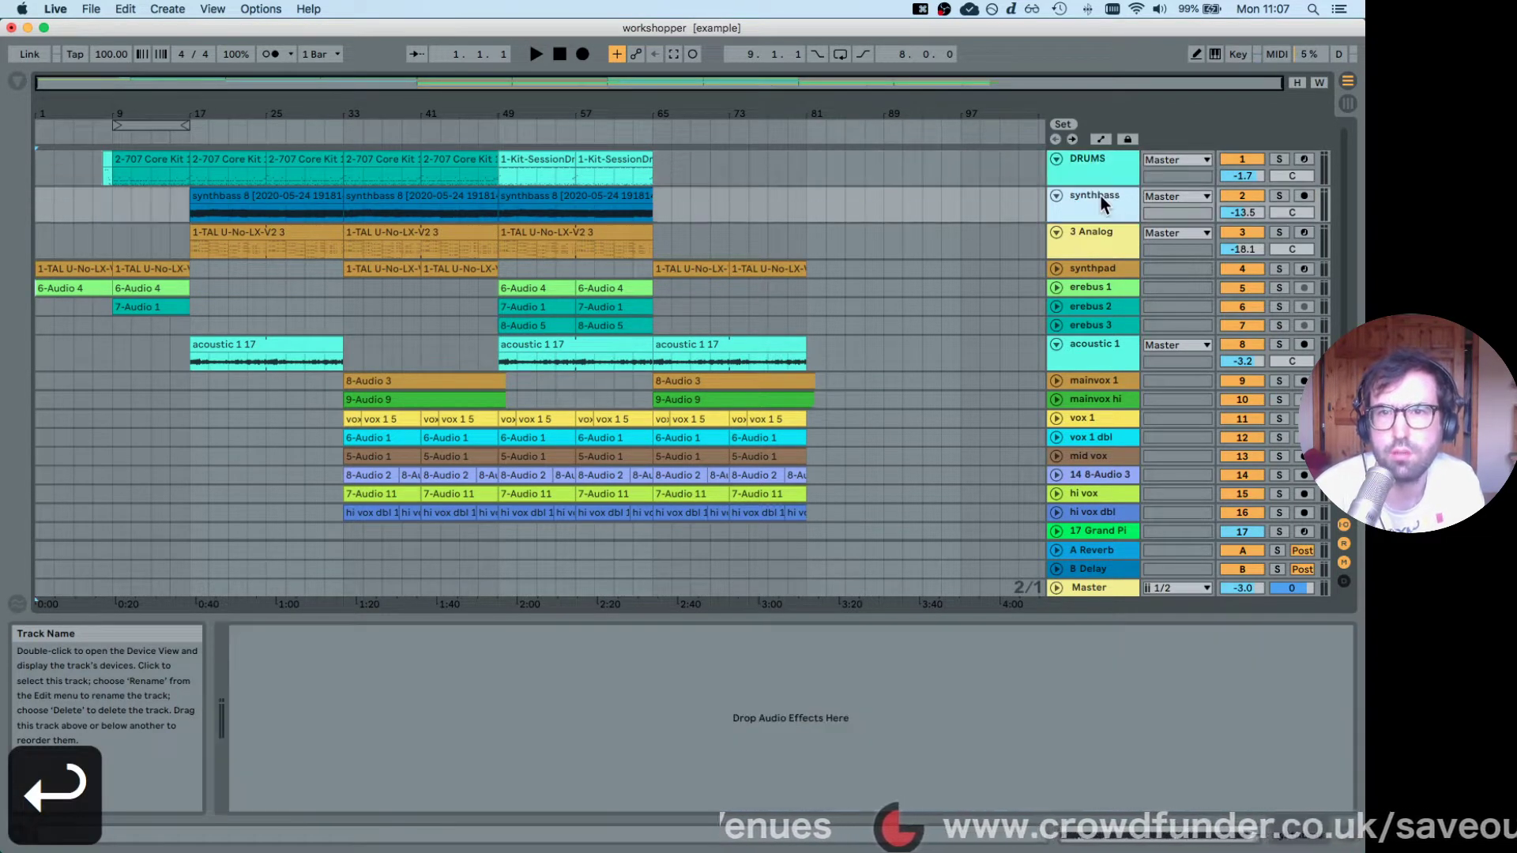
{"action": "left_click", "coordinate": [1093, 238]}
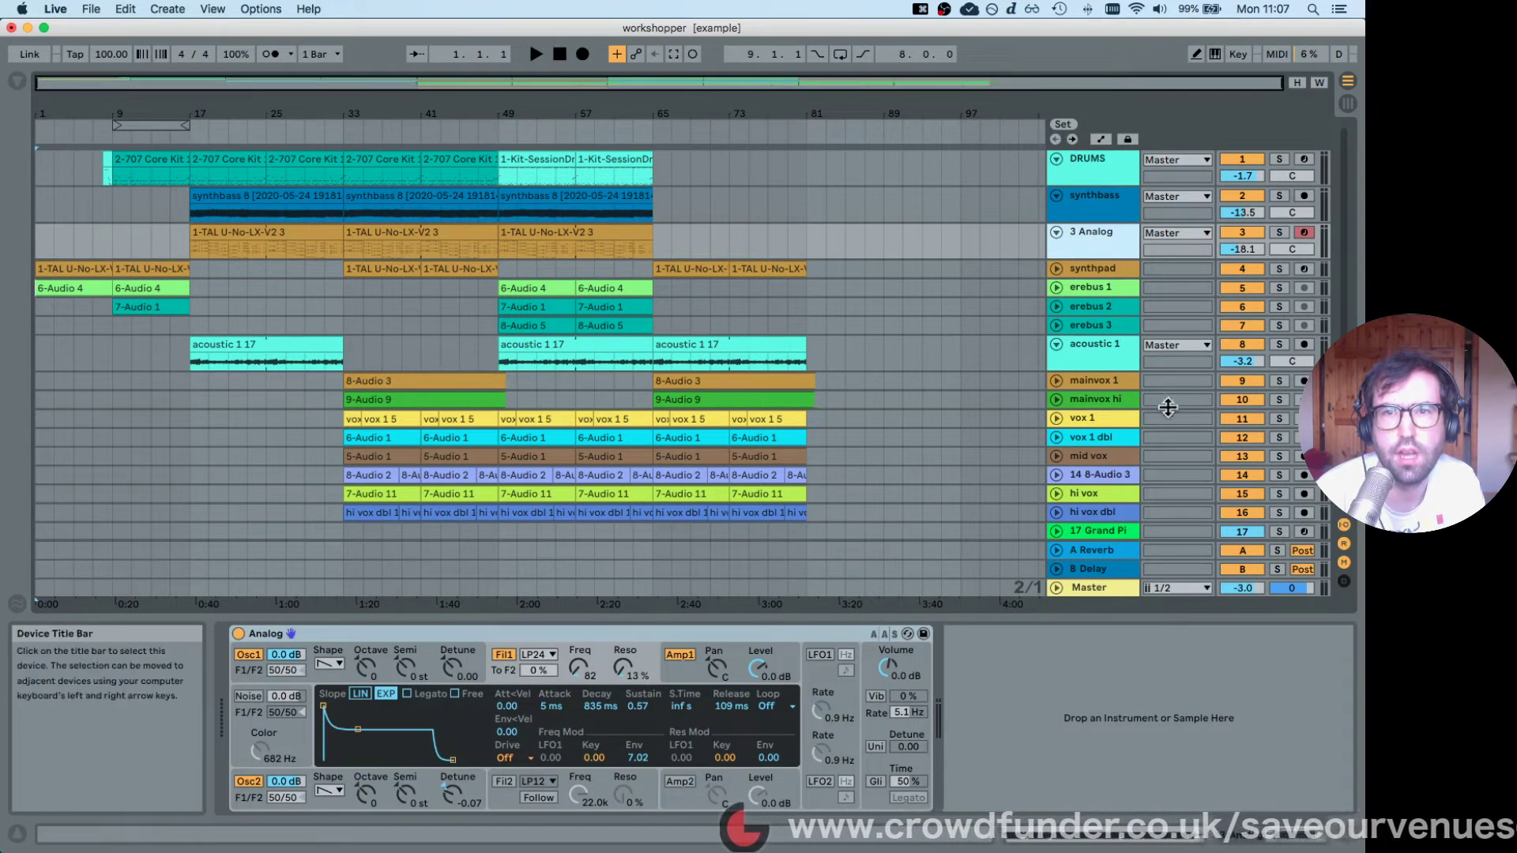
{"action": "left_click", "coordinate": [259, 241]}
{"action": "key", "text": "space"}
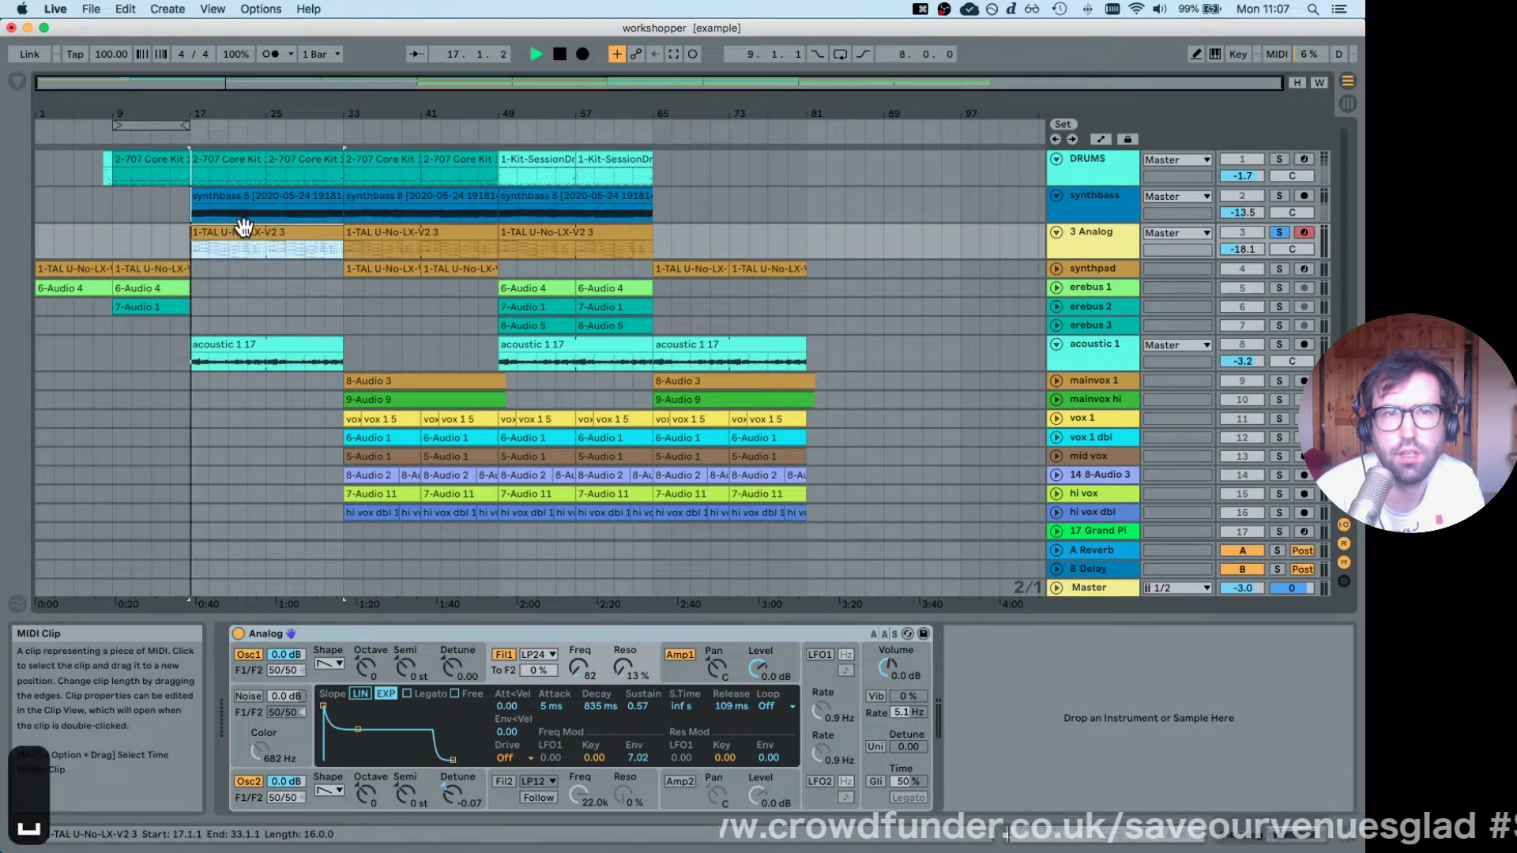
{"action": "left_click", "coordinate": [1279, 232]}
{"action": "key", "text": "space"}
Rename the Analog track as SYNTH STAB.
{"action": "left_click", "coordinate": [1078, 240]}
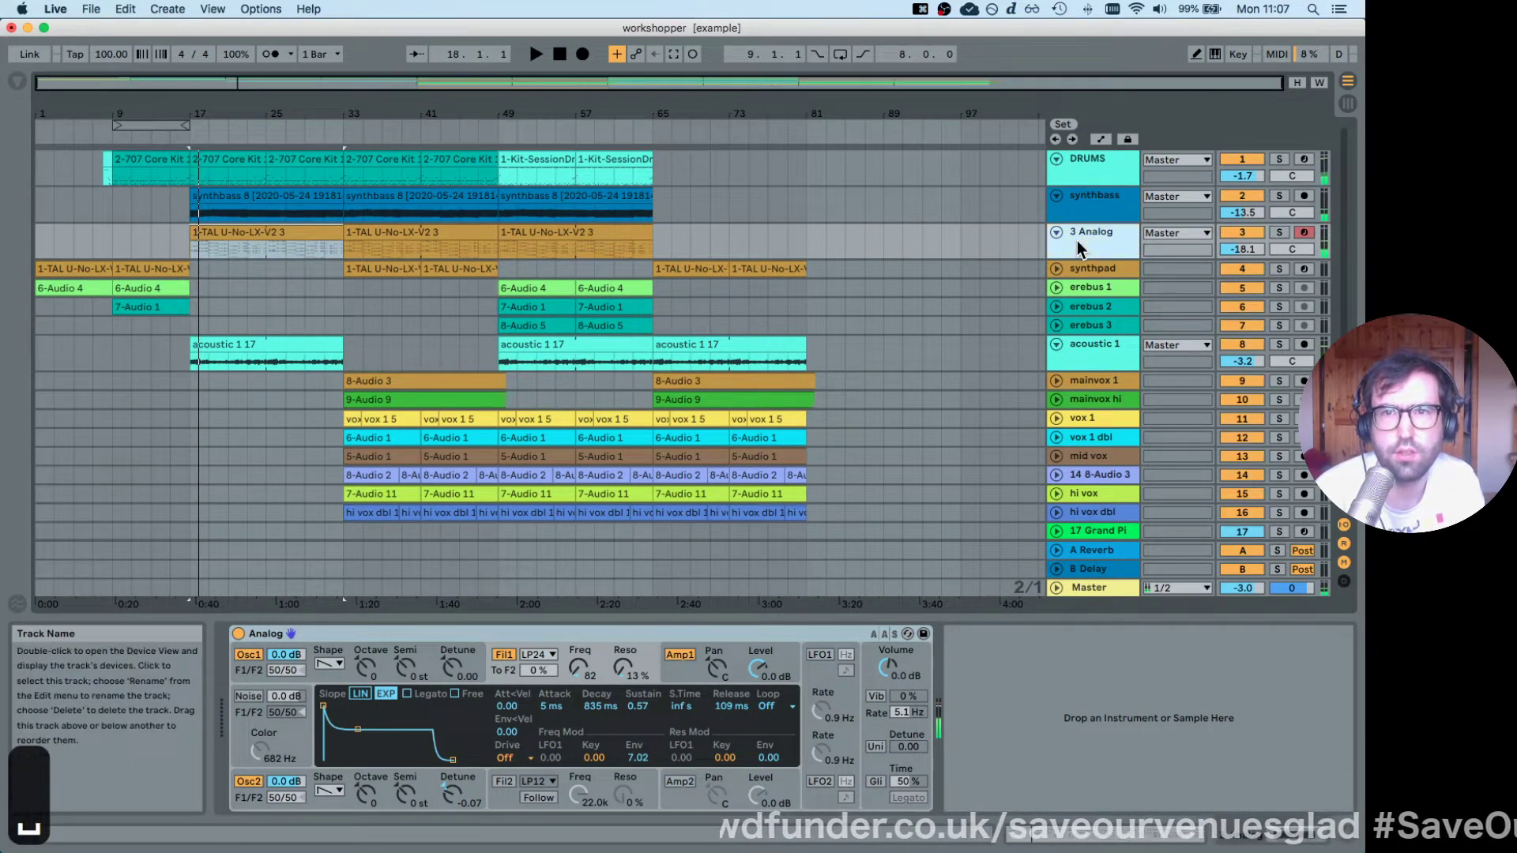
{"action": "key", "text": "cmd+r"}
{"action": "type", "text": "SYT"}
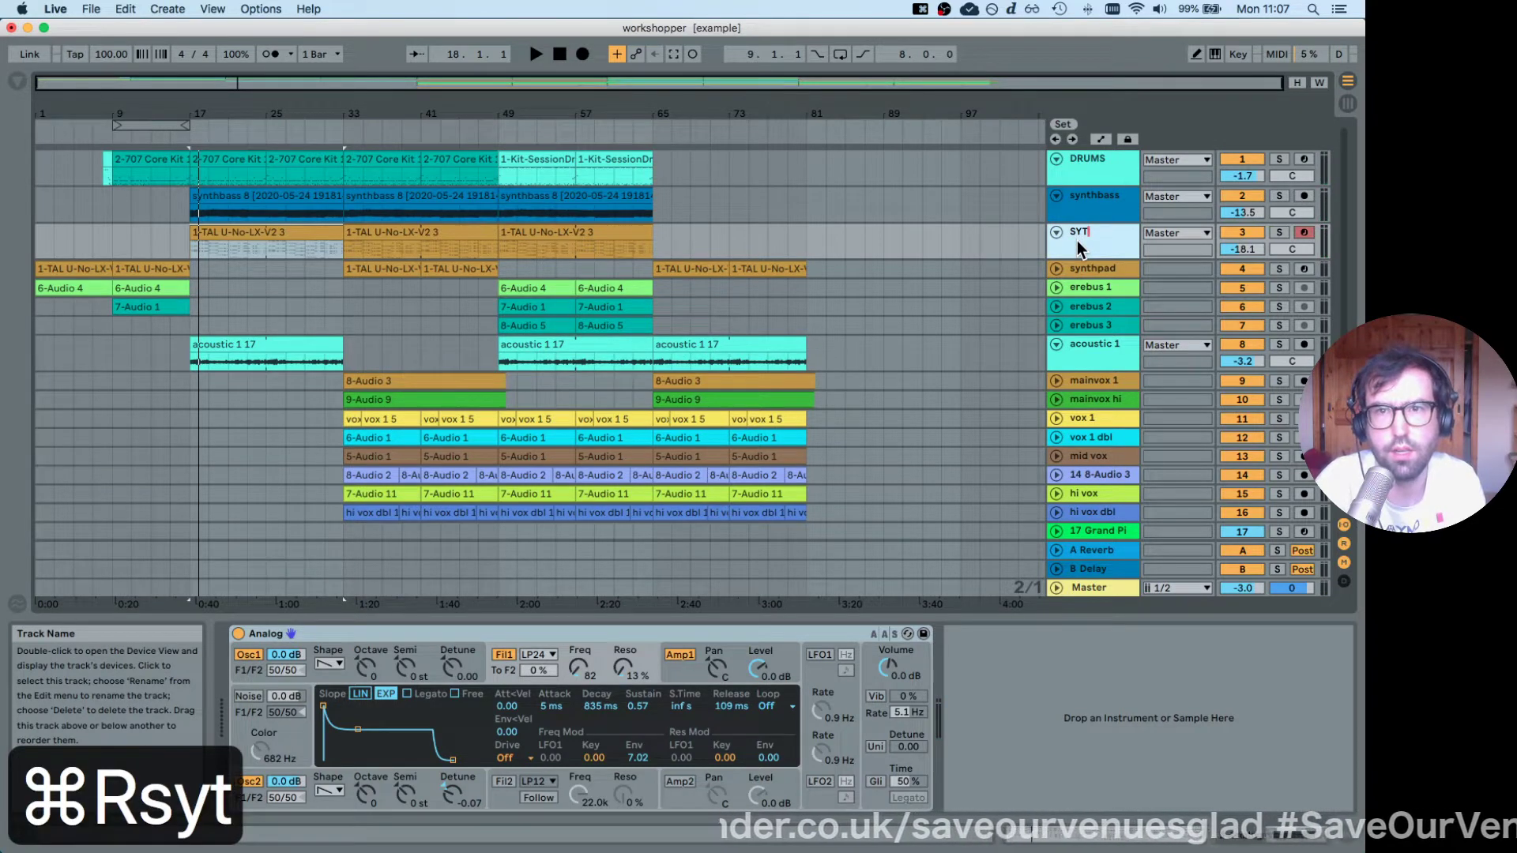
{"action": "key", "text": "BackSpace"}
{"action": "type", "text": "TH_STAB"}
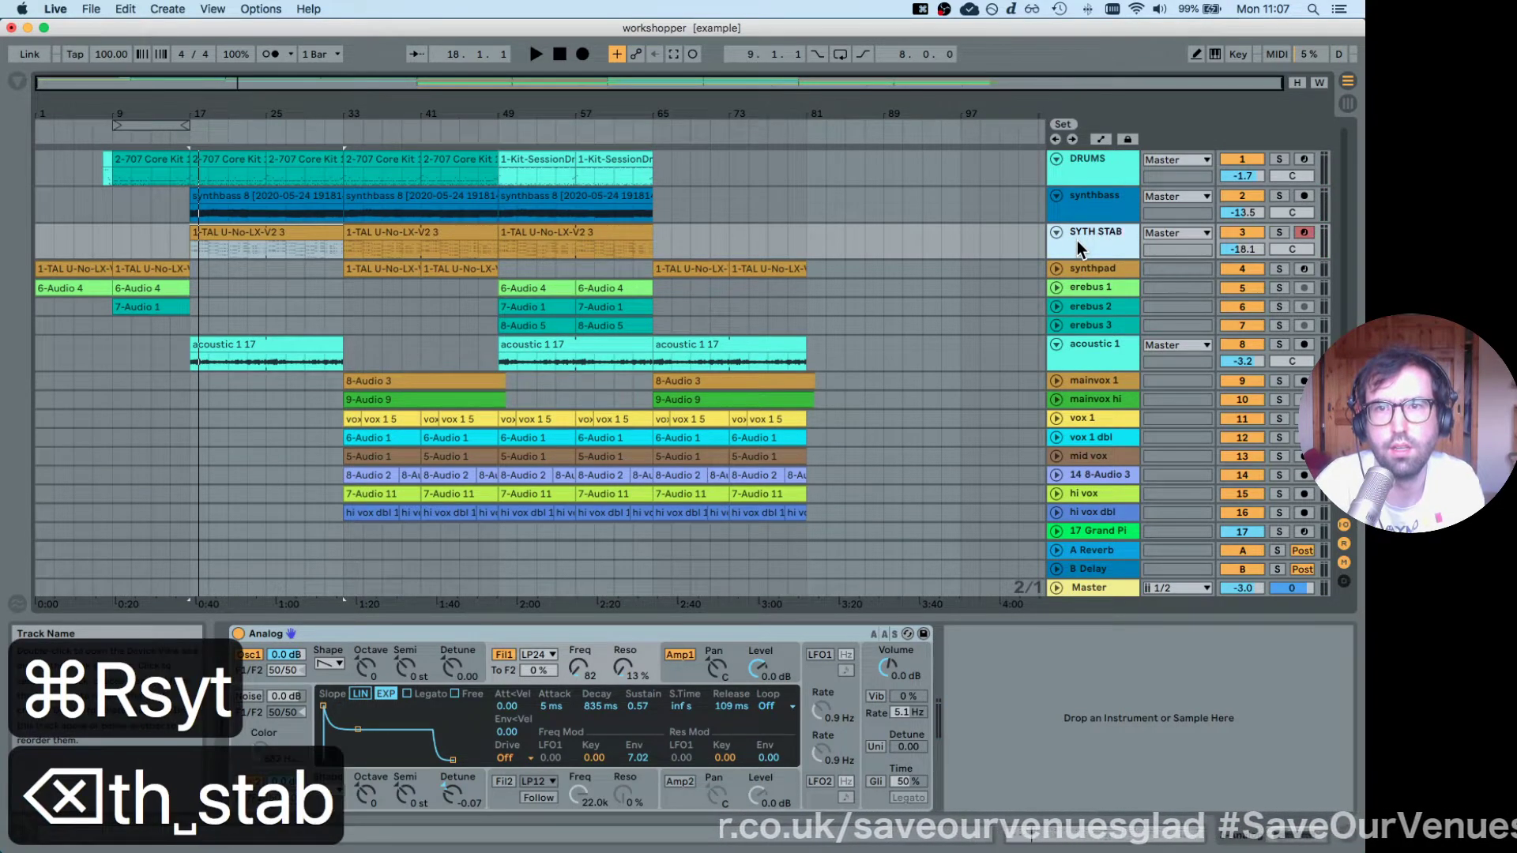
{"action": "key", "text": "BackSpace"}
{"action": "key", "text": "BackSpace"}
{"action": "key", "text": "BackSpace"}
{"action": "key", "text": "BackSpace"}
{"action": "key", "text": "BackSpace"}
{"action": "key", "text": "BackSpace"}
{"action": "key", "text": "BackSpace"}
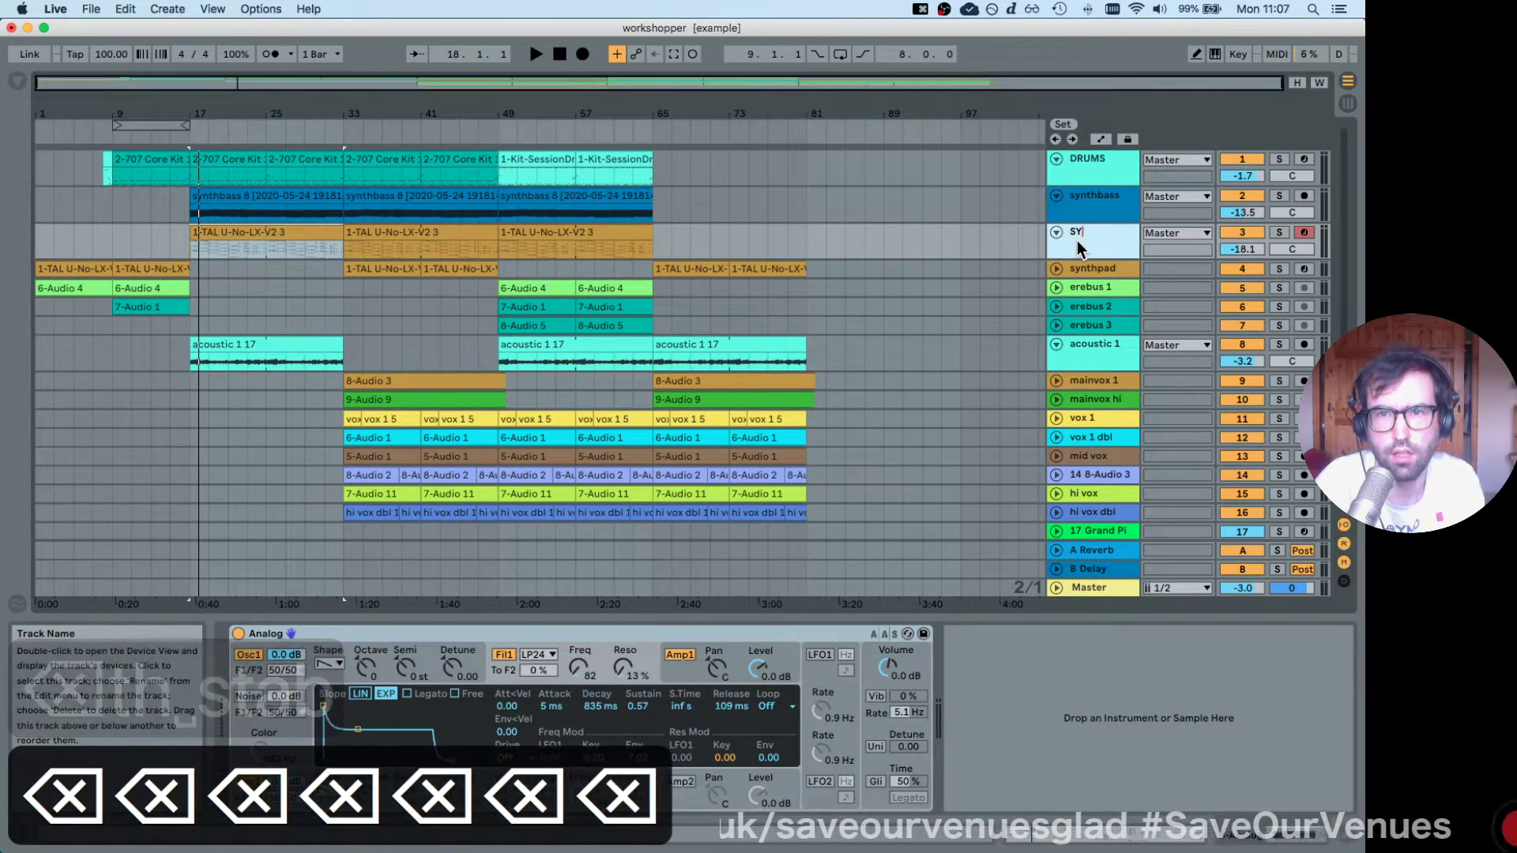
{"action": "type", "text": "NTH STAB"}
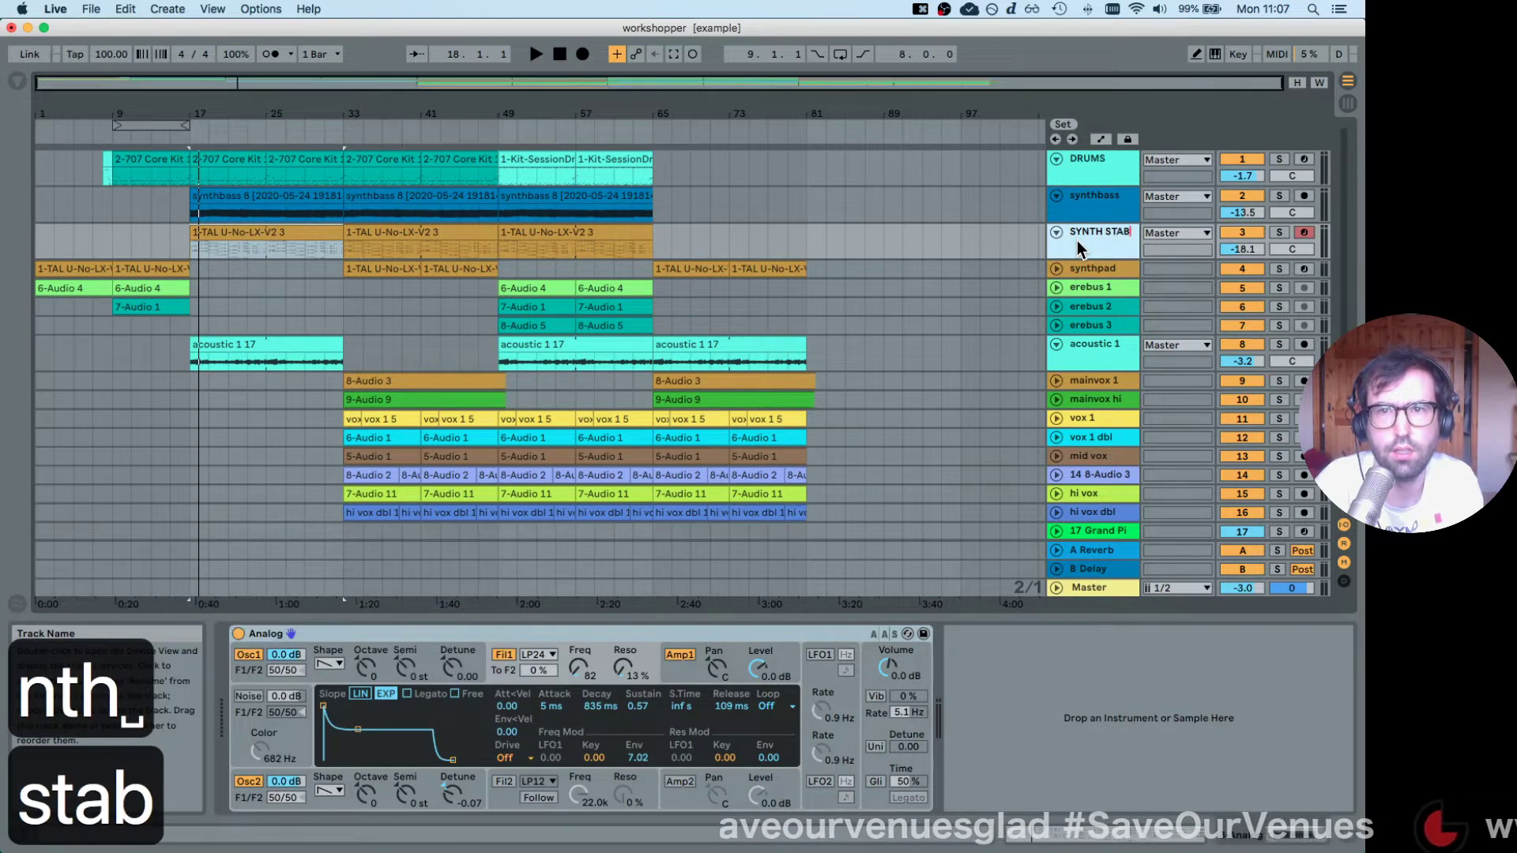
{"action": "key", "text": "Return"}
Audition the synthpad track in solo from its clip at bar 33, stop playback, and take it out of solo.
{"action": "left_click", "coordinate": [1089, 273]}
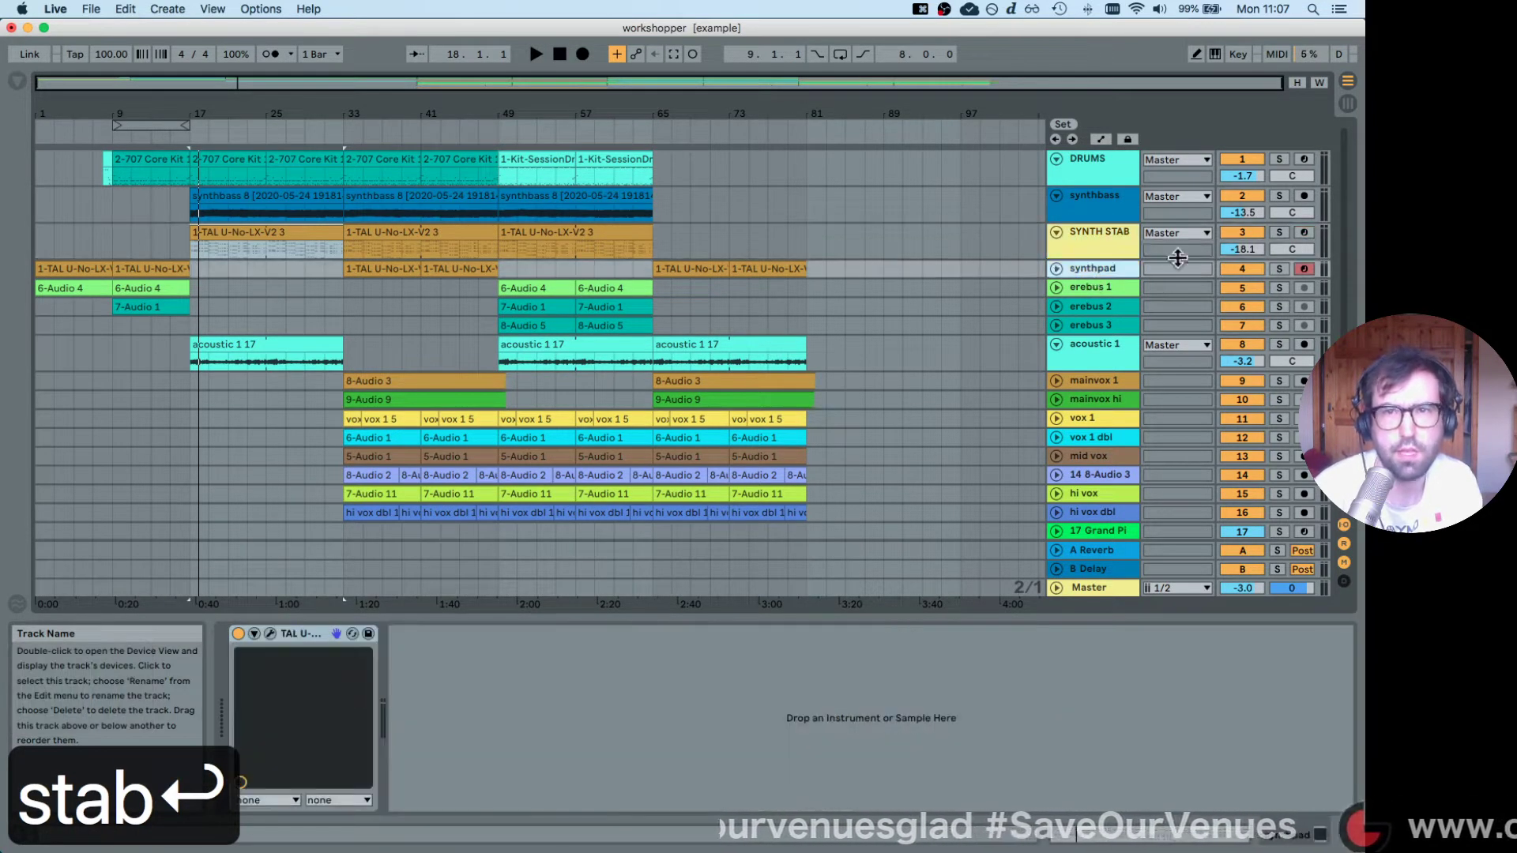
{"action": "left_click", "coordinate": [1279, 269]}
{"action": "left_click", "coordinate": [394, 273]}
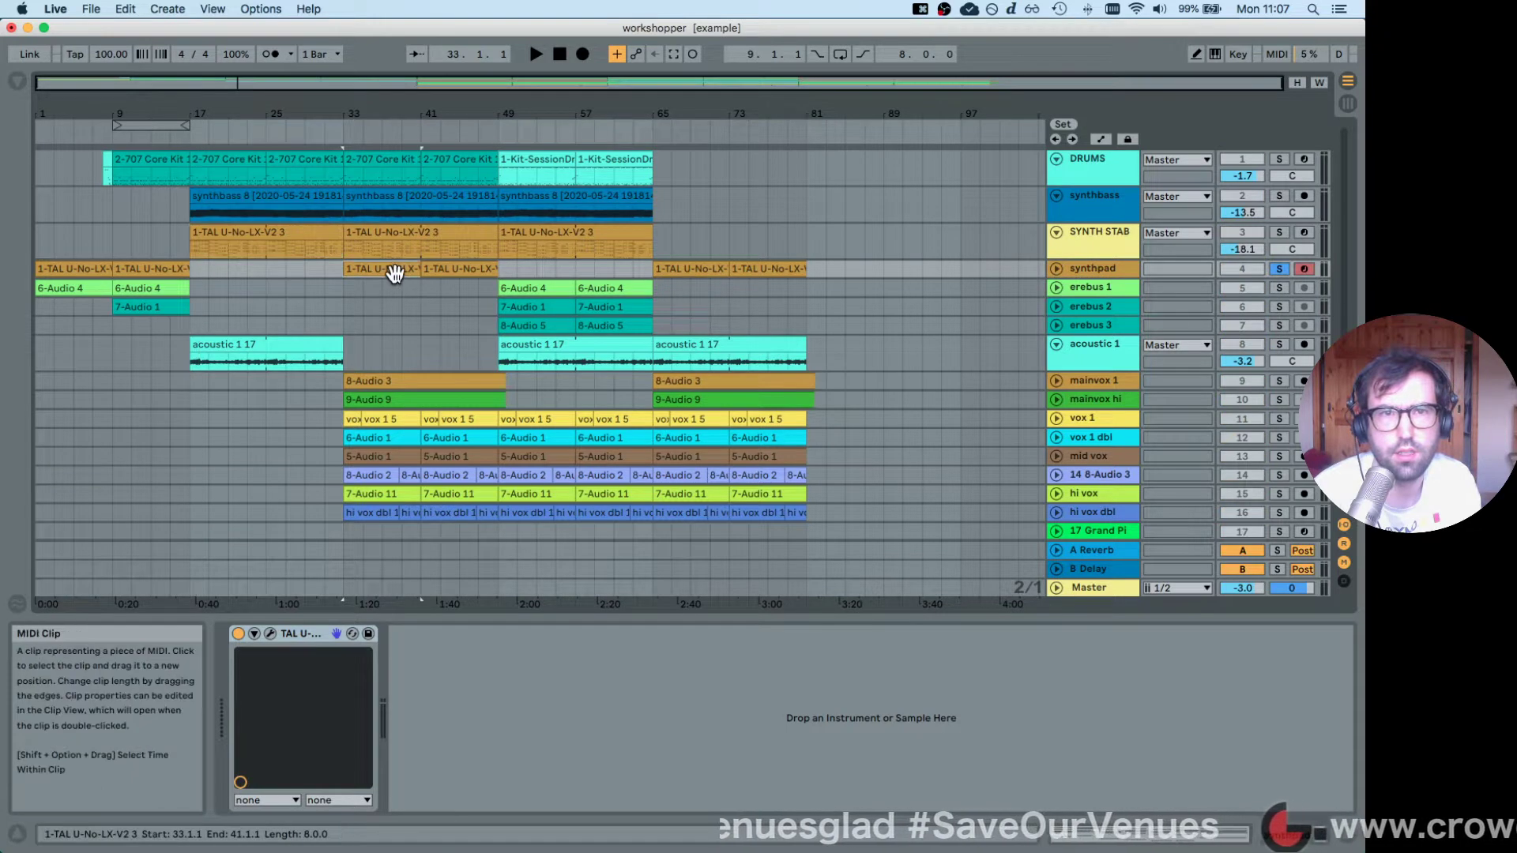
{"action": "key", "text": "space"}
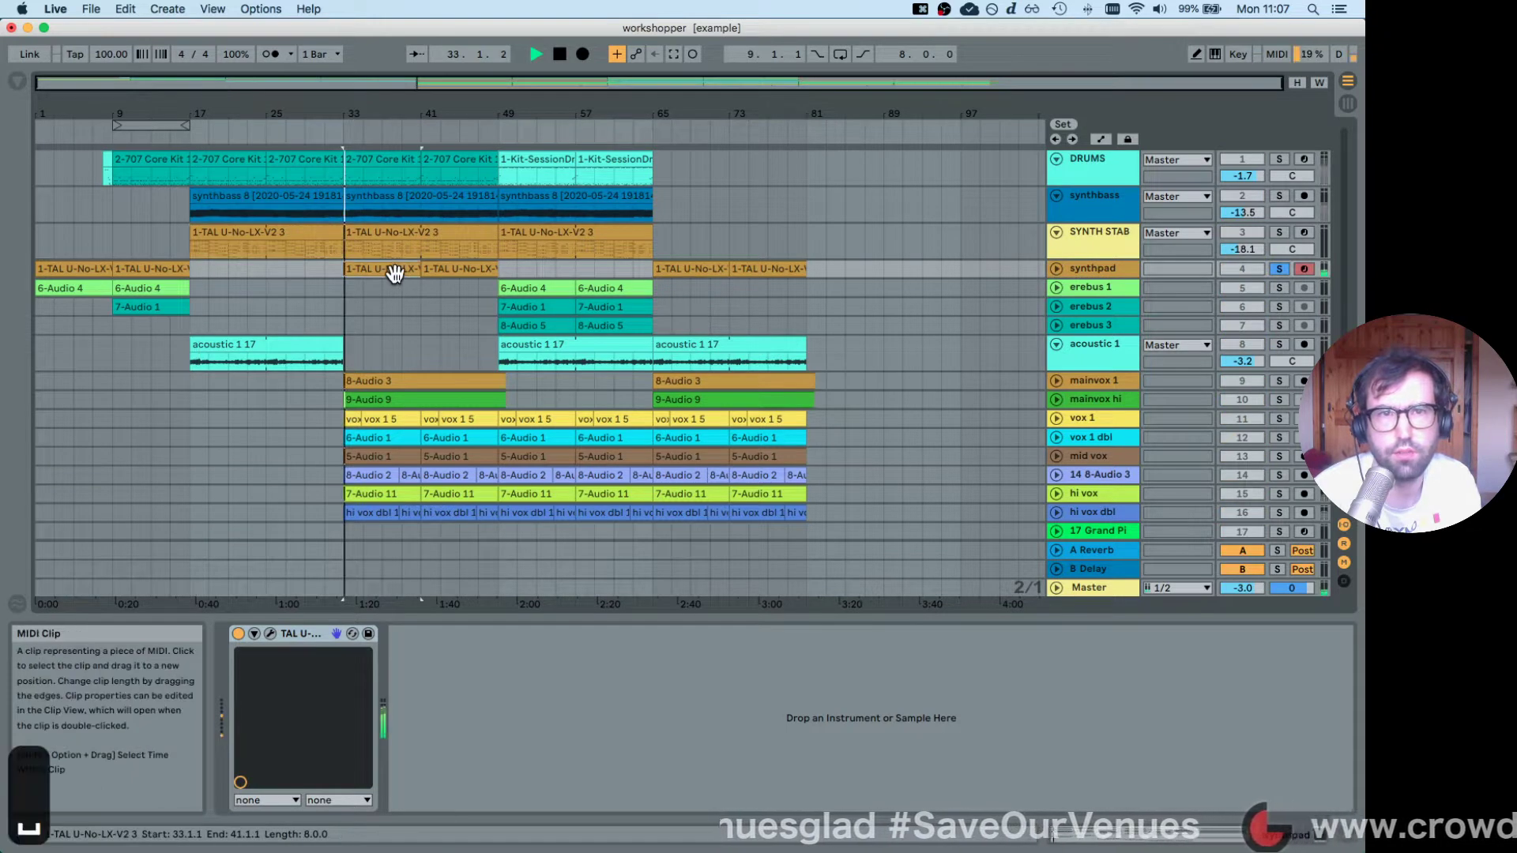
{"action": "key", "text": "space"}
{"action": "left_click", "coordinate": [1280, 270]}
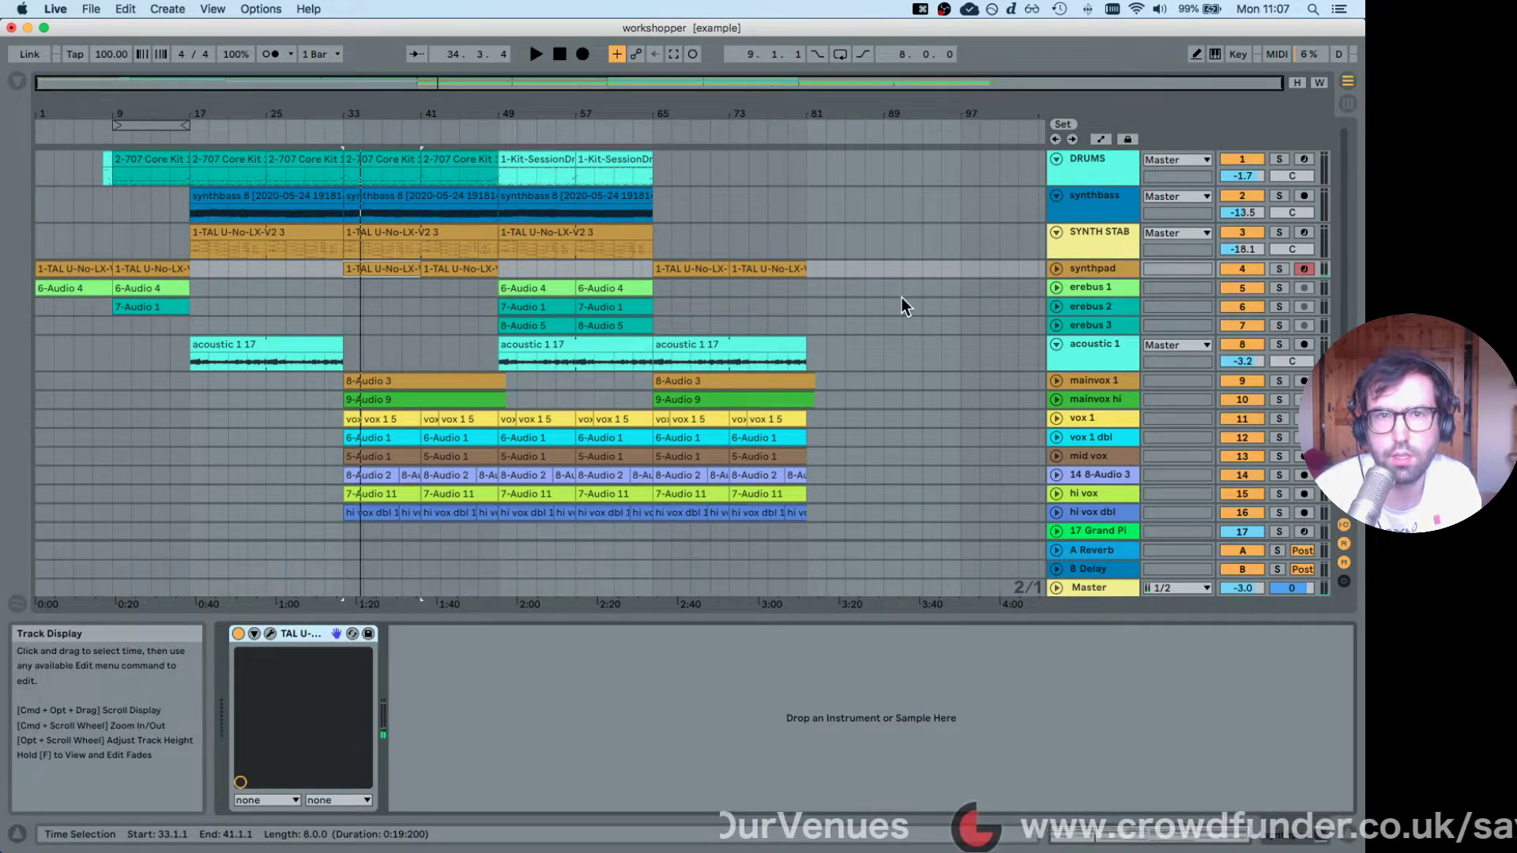
{"action": "scroll", "coordinate": [902, 300], "scroll_direction": "down", "scroll_amount": 1}
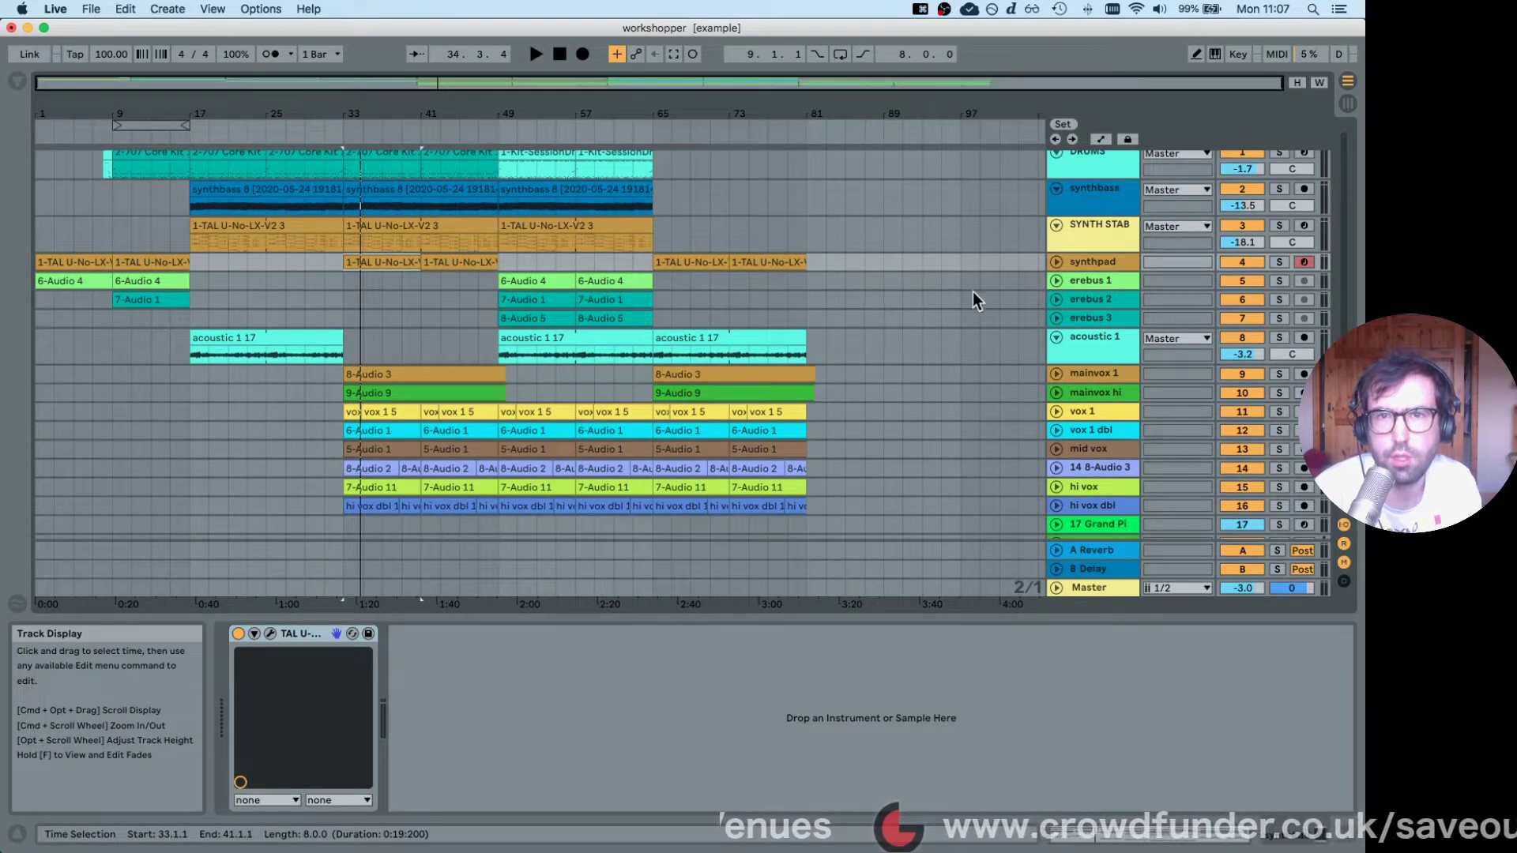
{"action": "left_click", "coordinate": [1089, 279]}
{"action": "left_click", "coordinate": [1092, 262]}
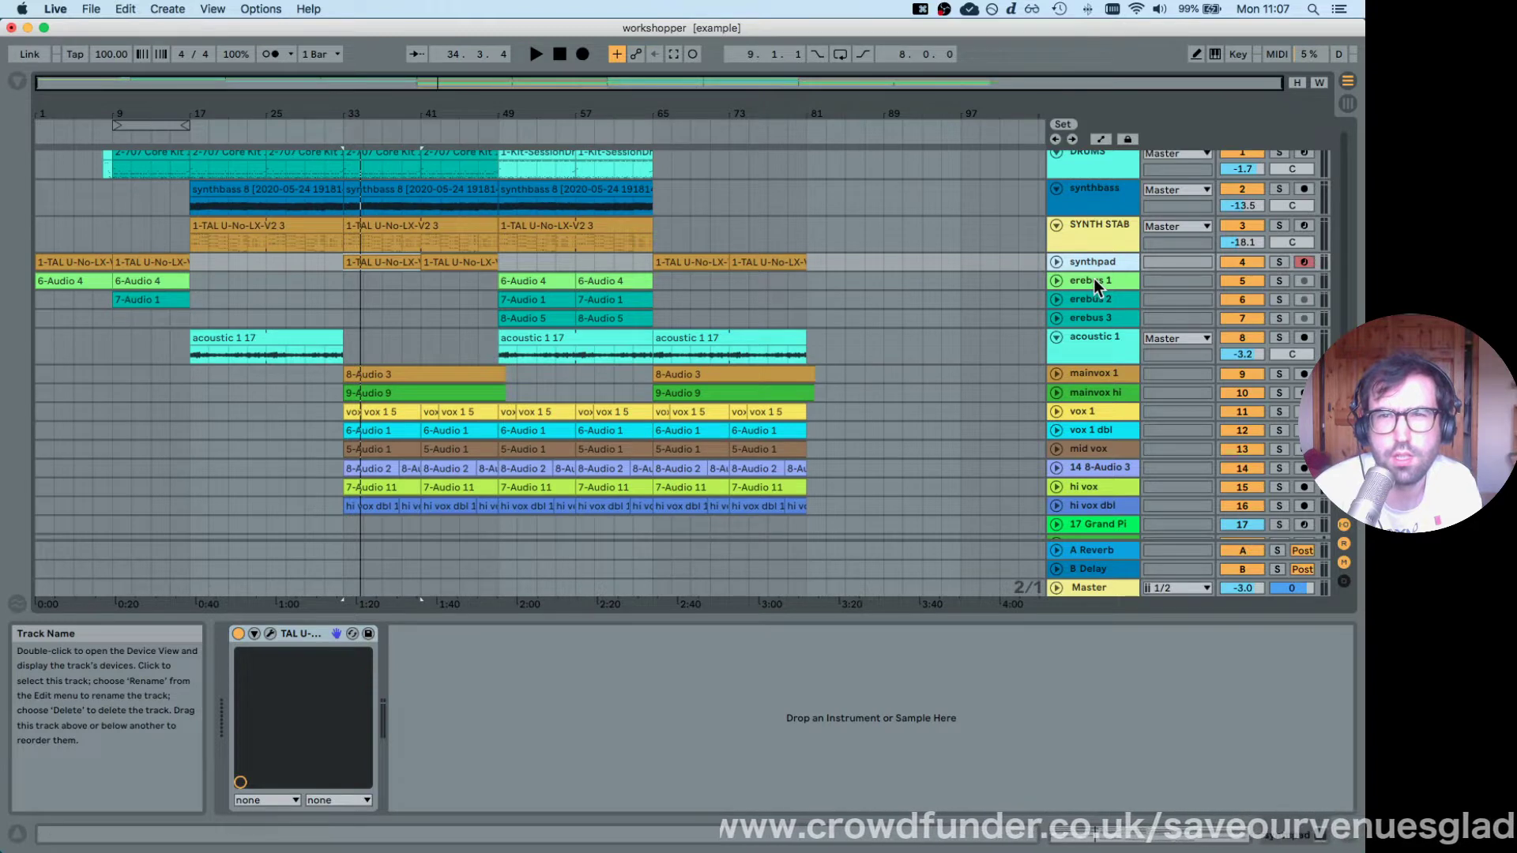
{"action": "left_click", "coordinate": [1093, 278]}
{"action": "left_click", "coordinate": [1101, 263]}
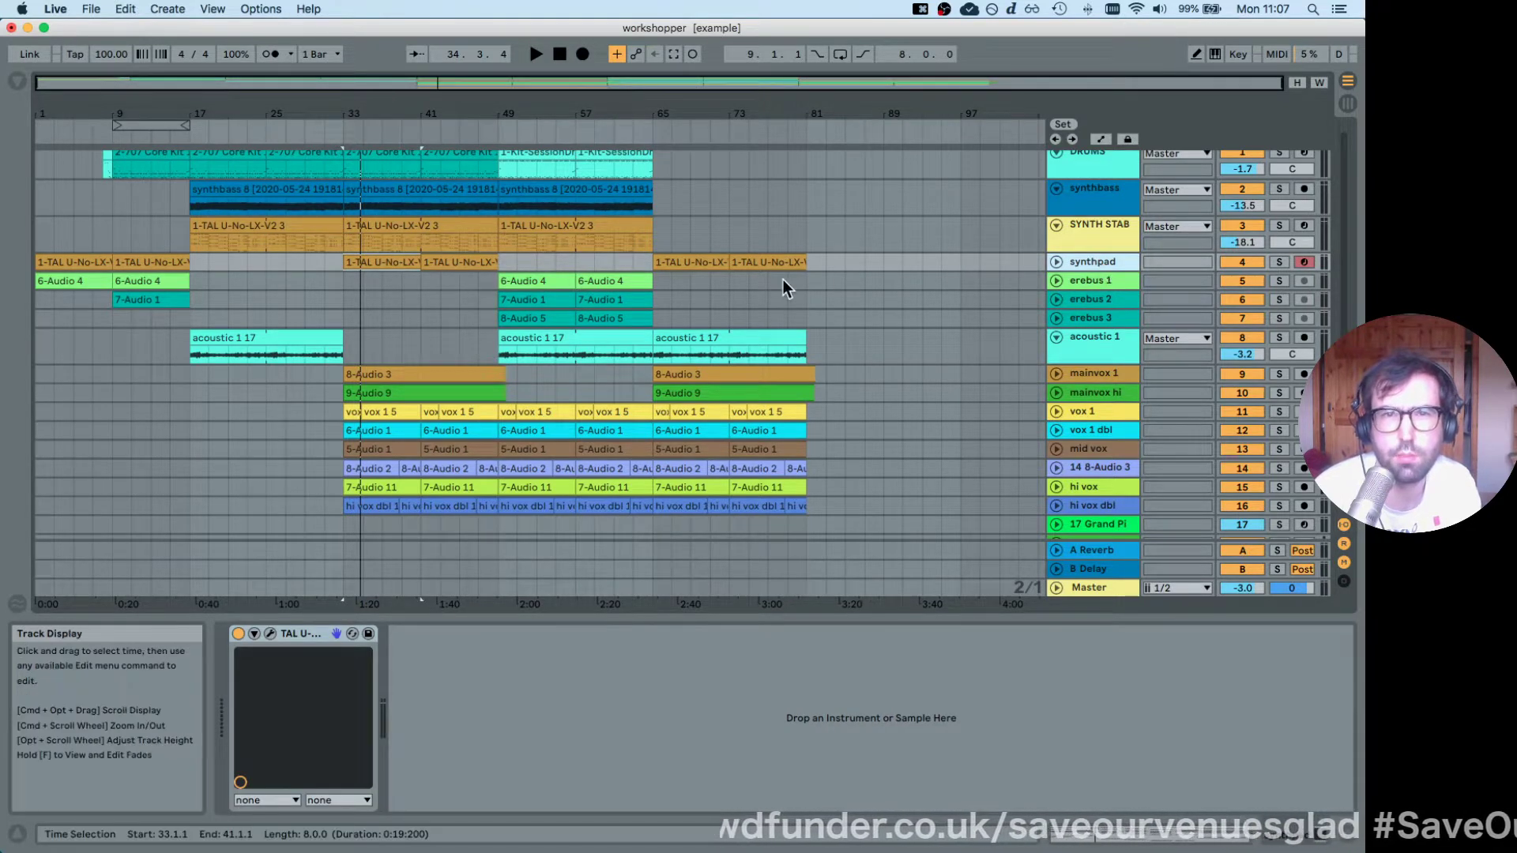
Audition the erebus 1, erebus 2 and erebus 3 tracks together in solo from bar 49, take them out of solo, and stop playback.
{"action": "left_click", "coordinate": [542, 276]}
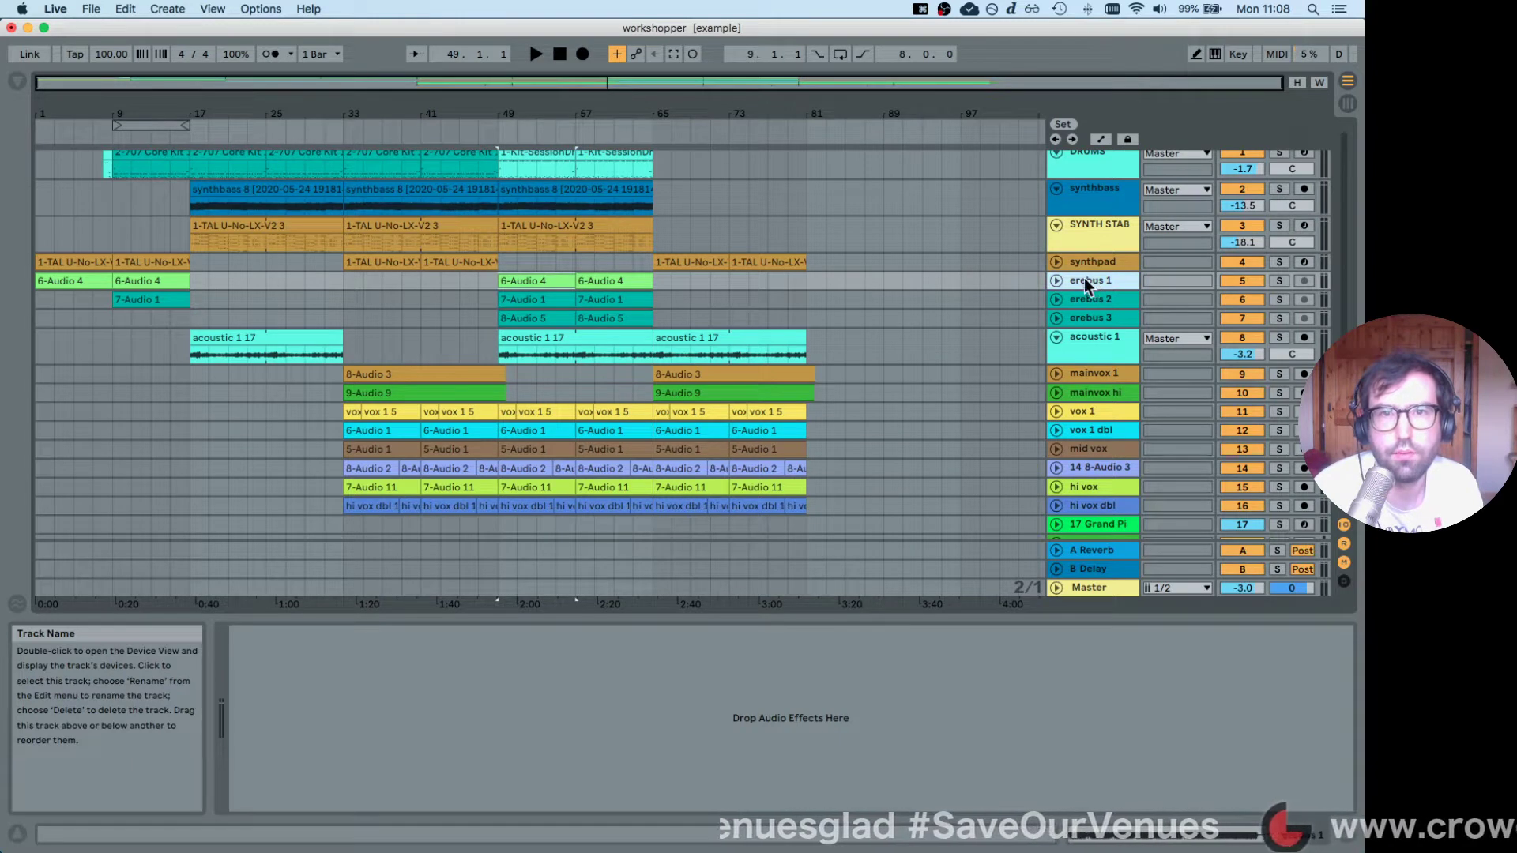
{"action": "left_click", "coordinate": [1091, 319], "text": "shift"}
{"action": "left_click", "coordinate": [1278, 283]}
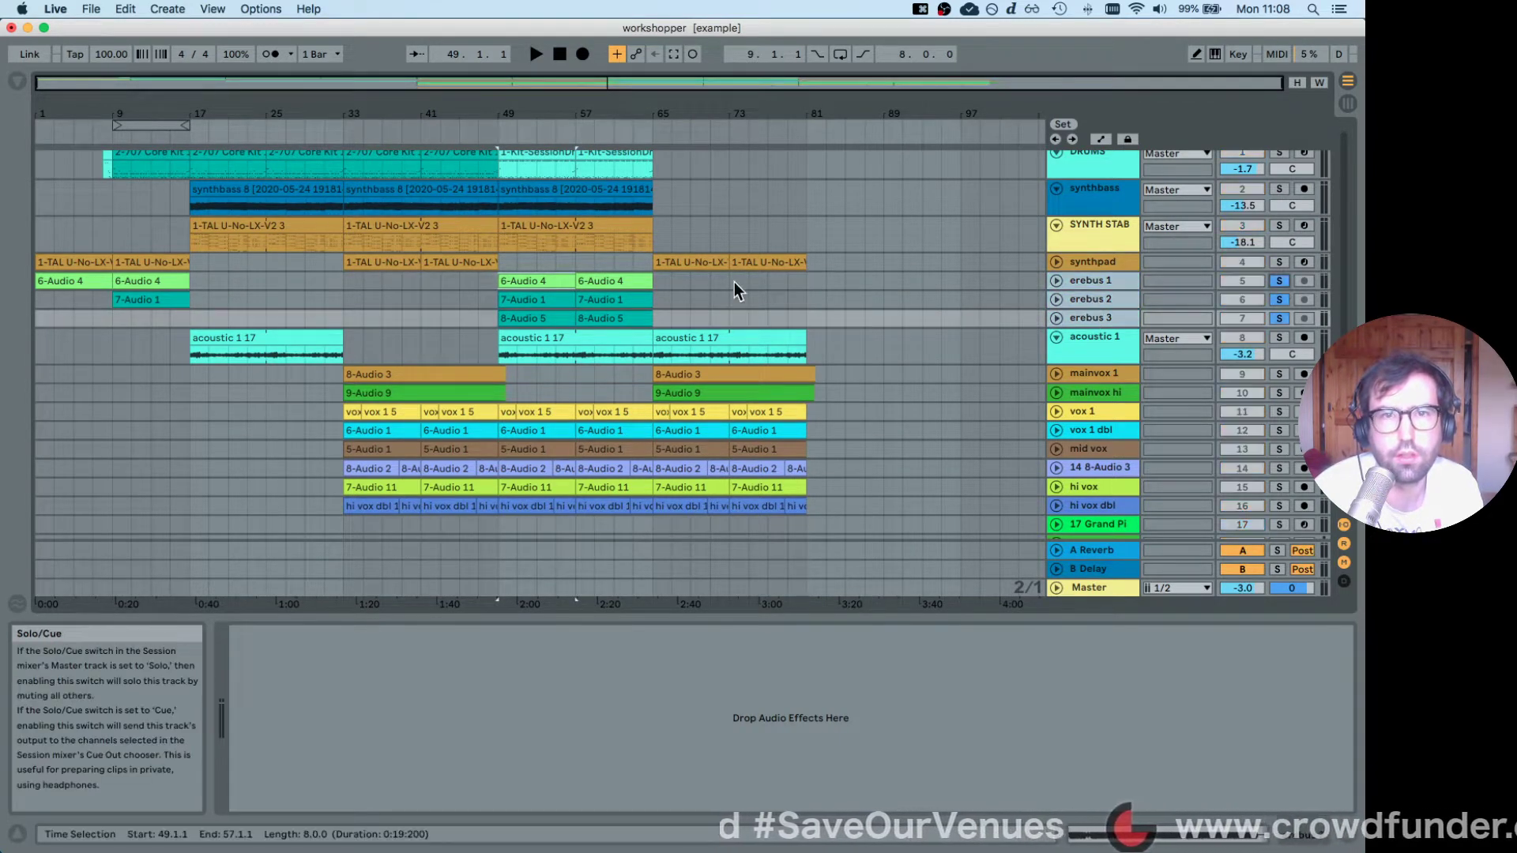
{"action": "left_click", "coordinate": [531, 281]}
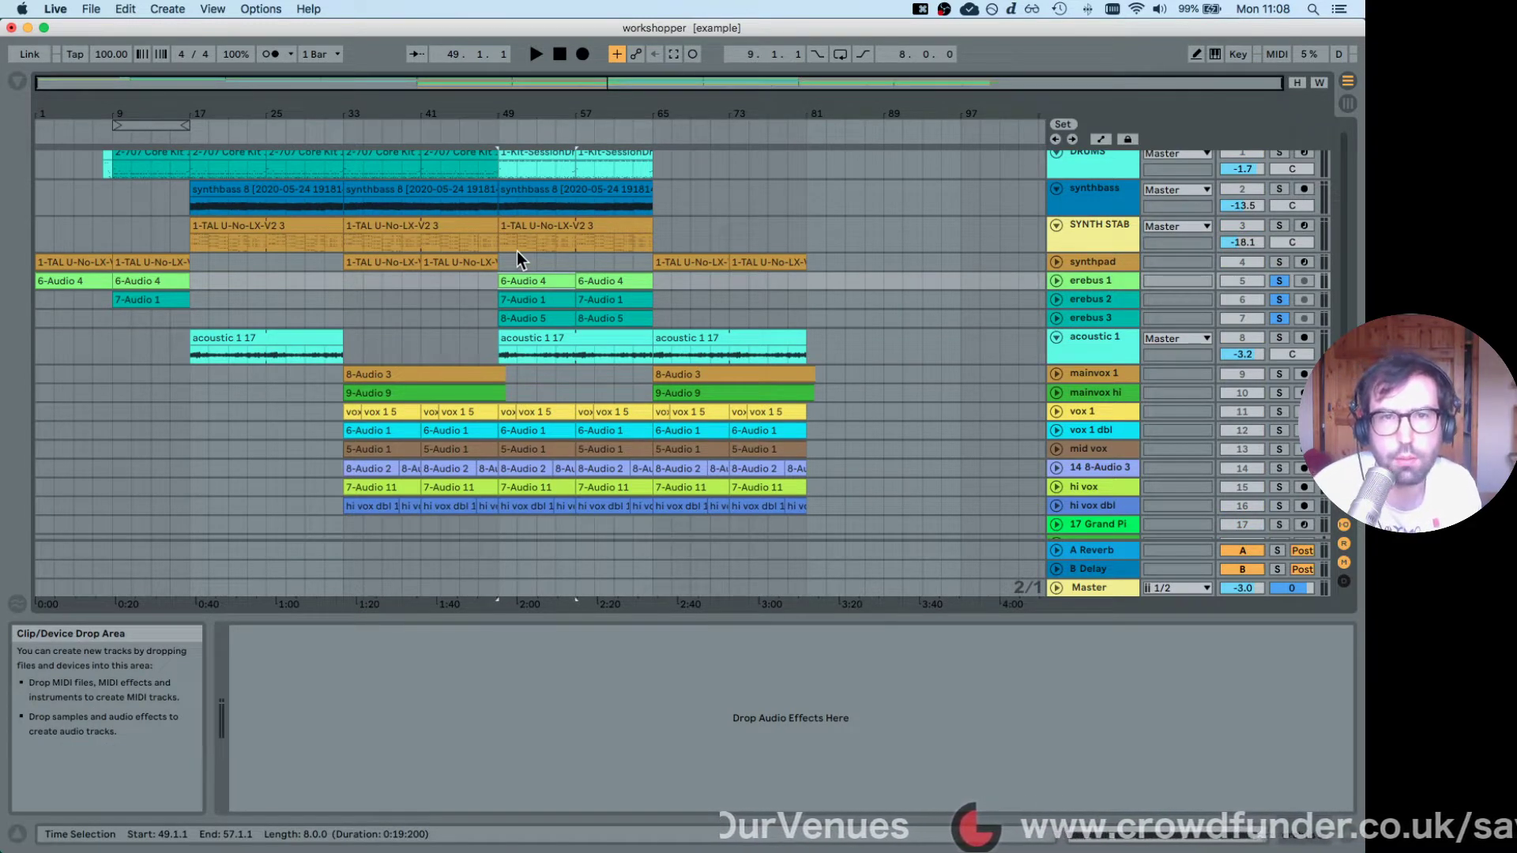
{"action": "key", "text": "space"}
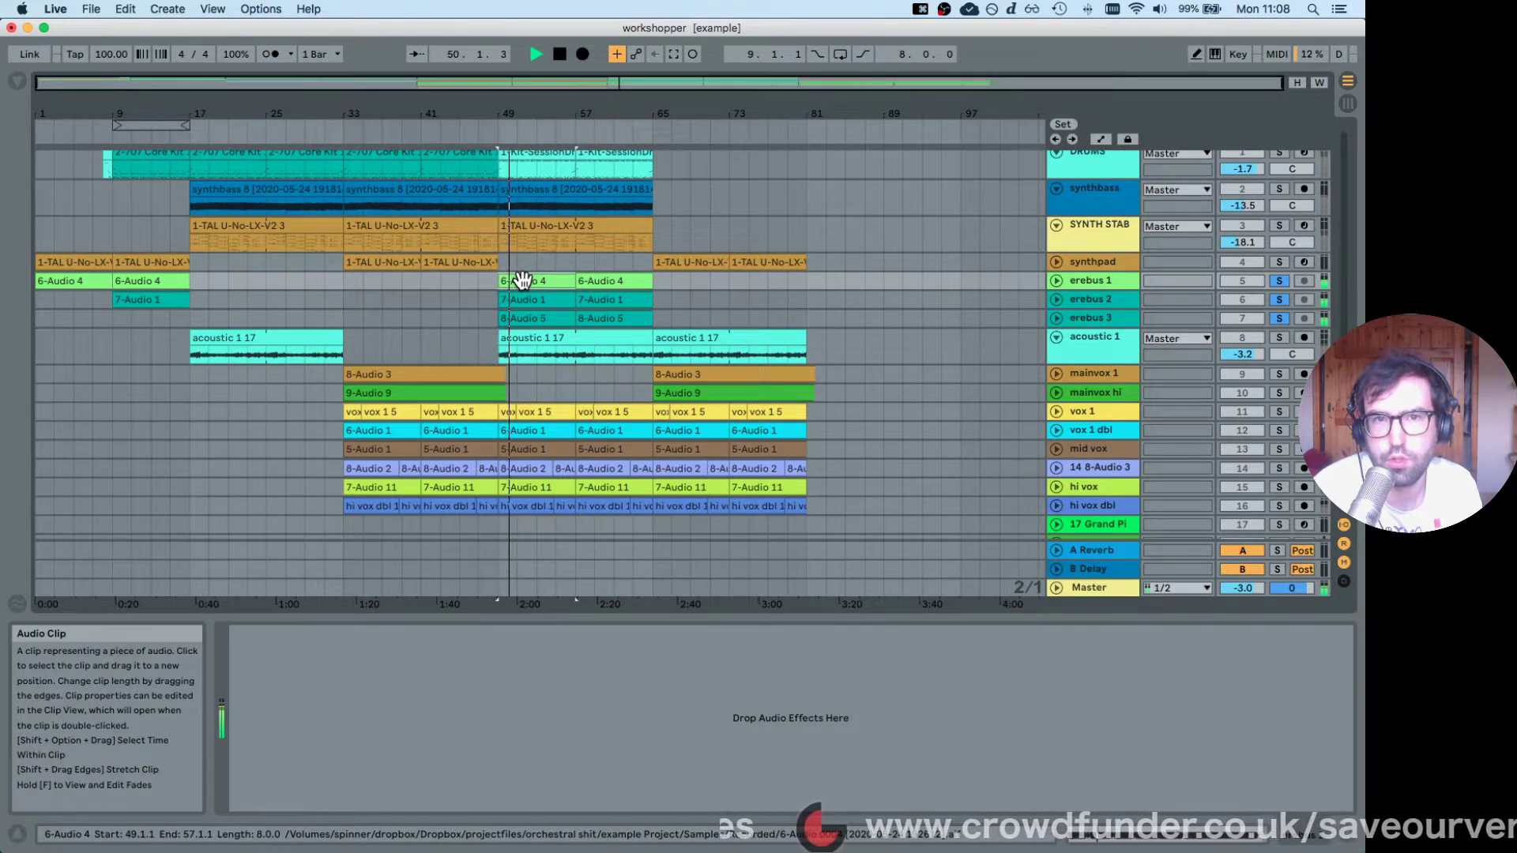
{"action": "left_click", "coordinate": [1279, 280]}
{"action": "key", "text": "space"}
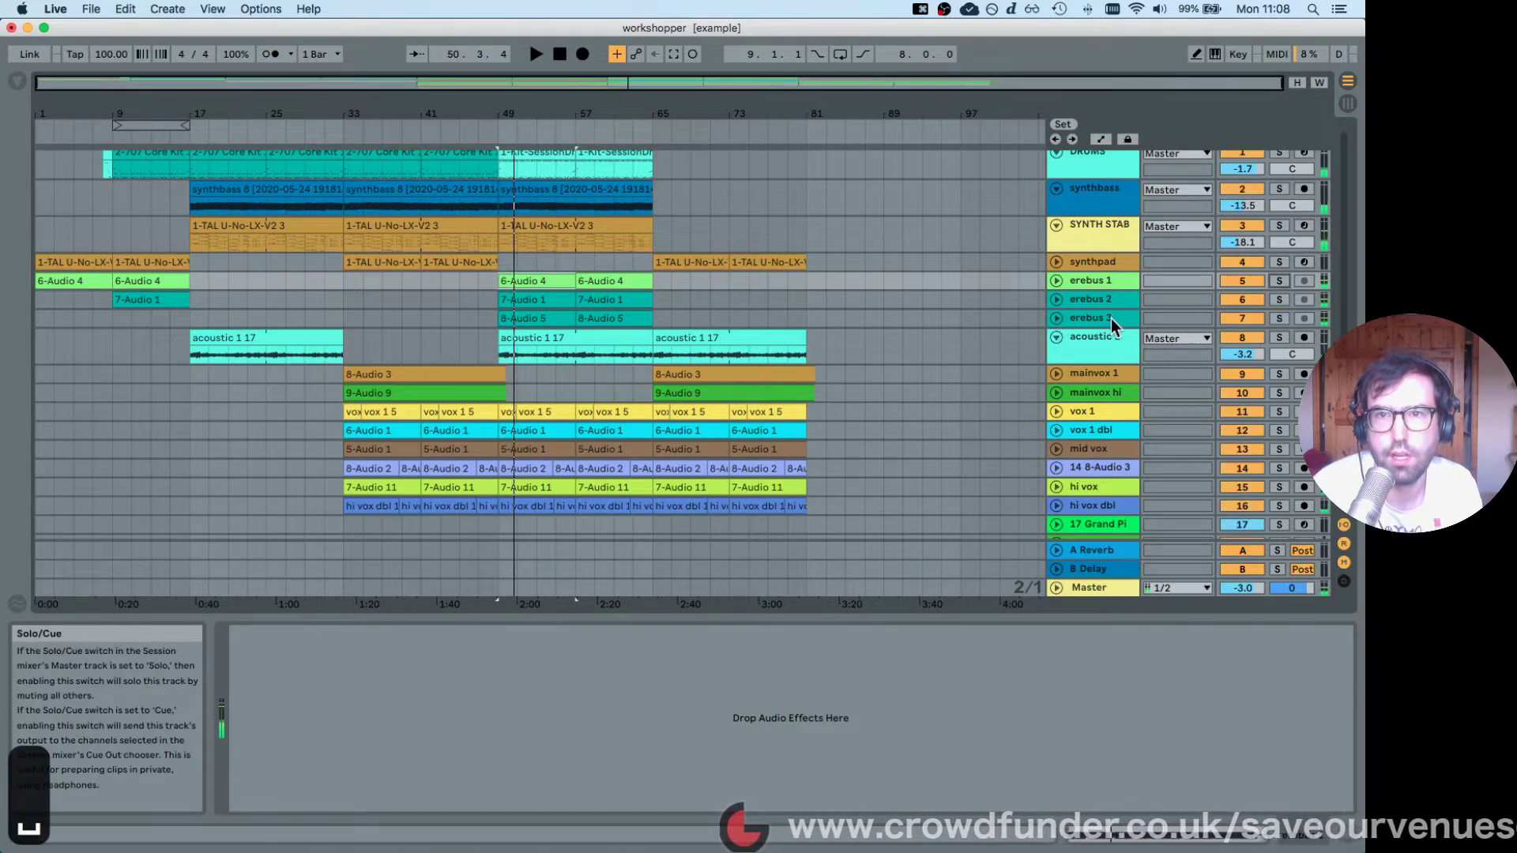
{"action": "left_click", "coordinate": [1101, 279]}
{"action": "left_click", "coordinate": [1097, 299]}
{"action": "left_click", "coordinate": [1096, 316]}
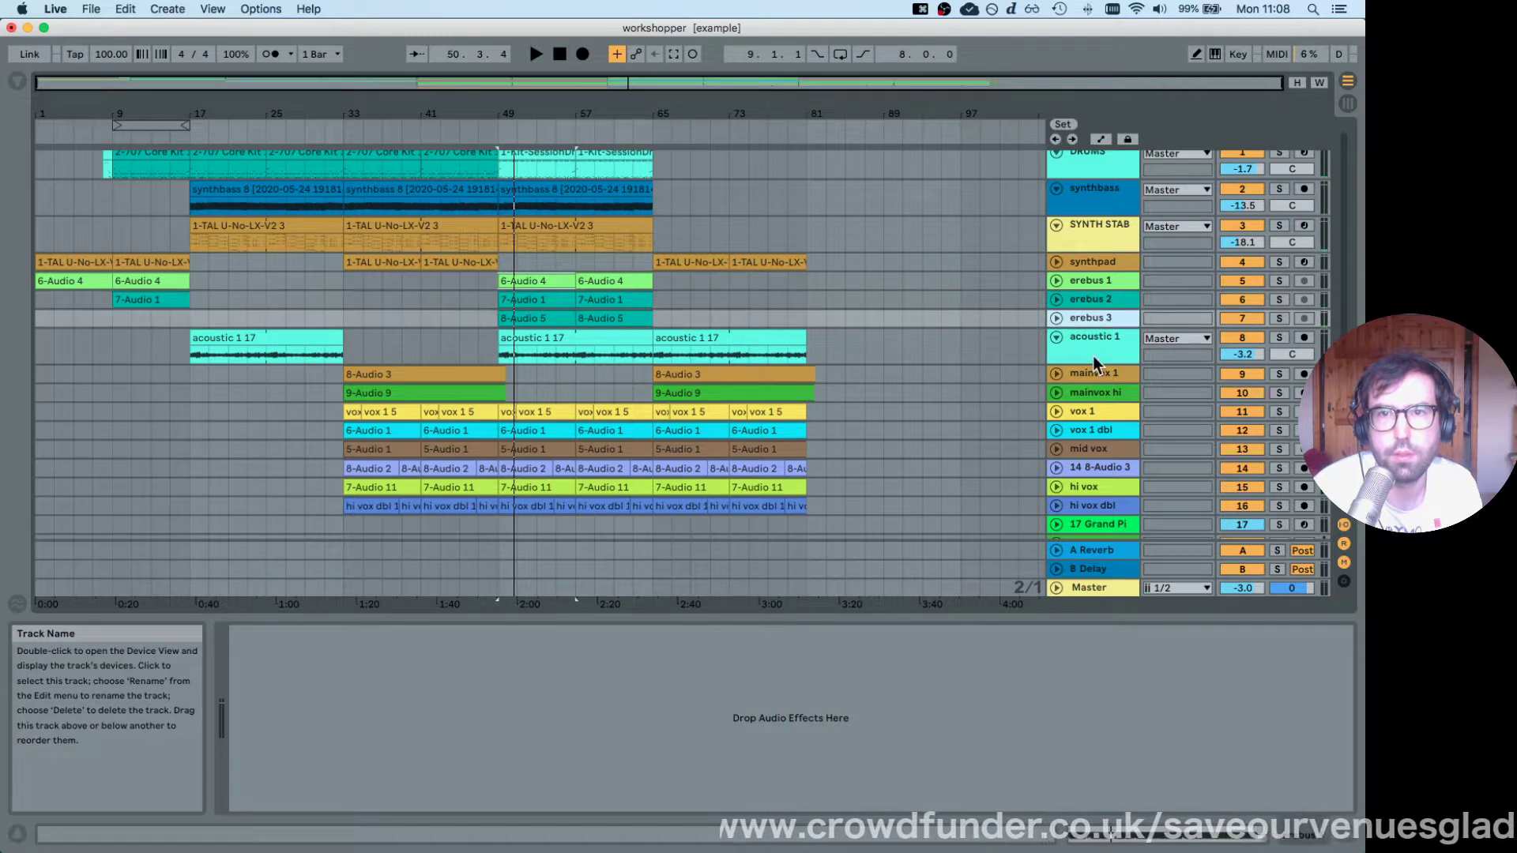
Audition the acoustic 1 track in solo from its clip at bar 49, stop playback, and take it out of solo.
{"action": "left_click", "coordinate": [1094, 351]}
{"action": "left_click", "coordinate": [1278, 340]}
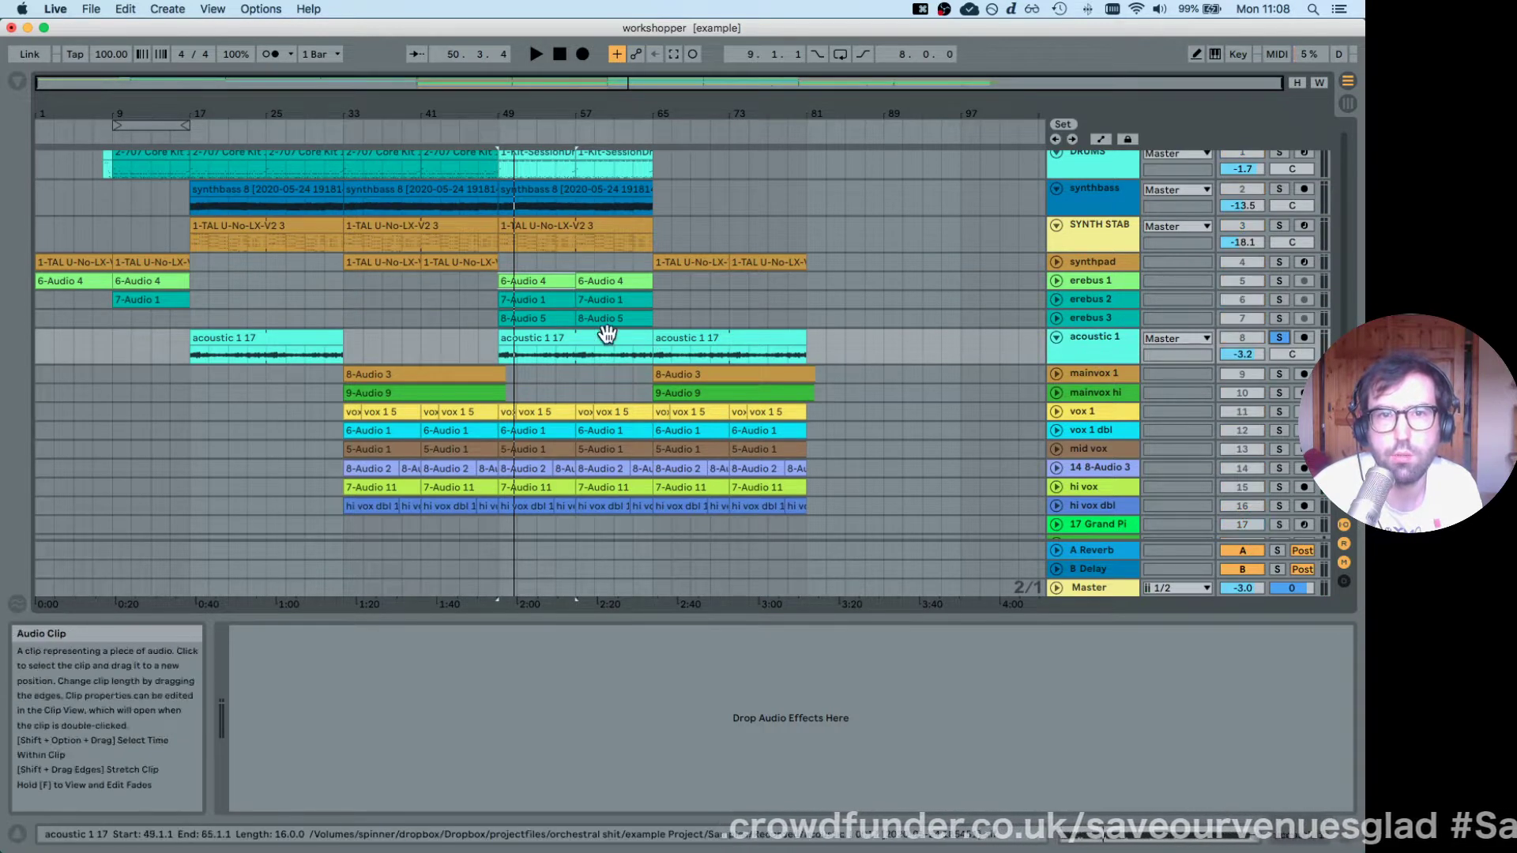
{"action": "left_click", "coordinate": [519, 340]}
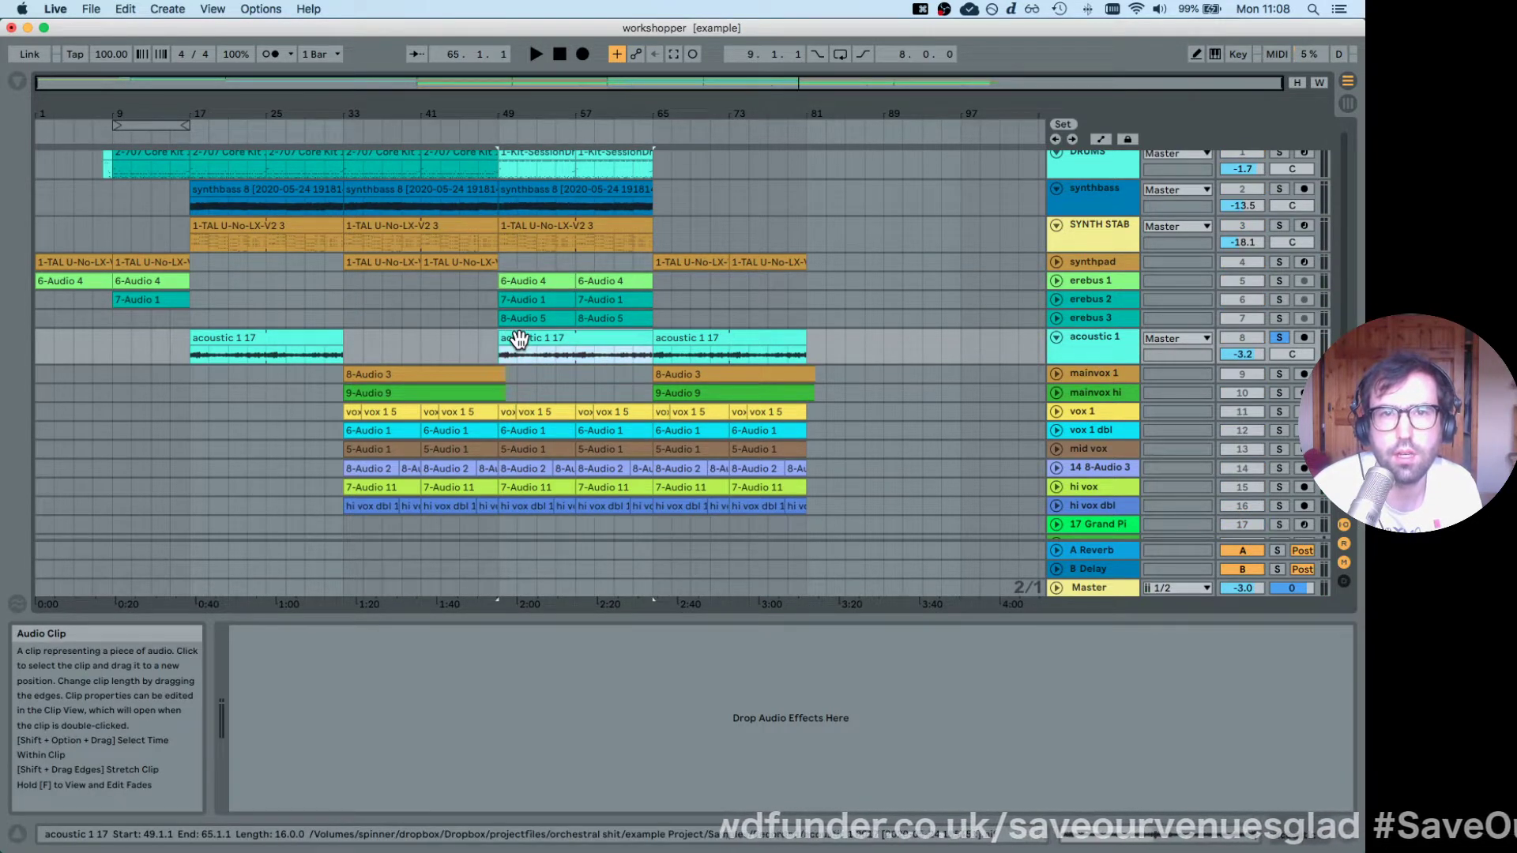
{"action": "key", "text": "space"}
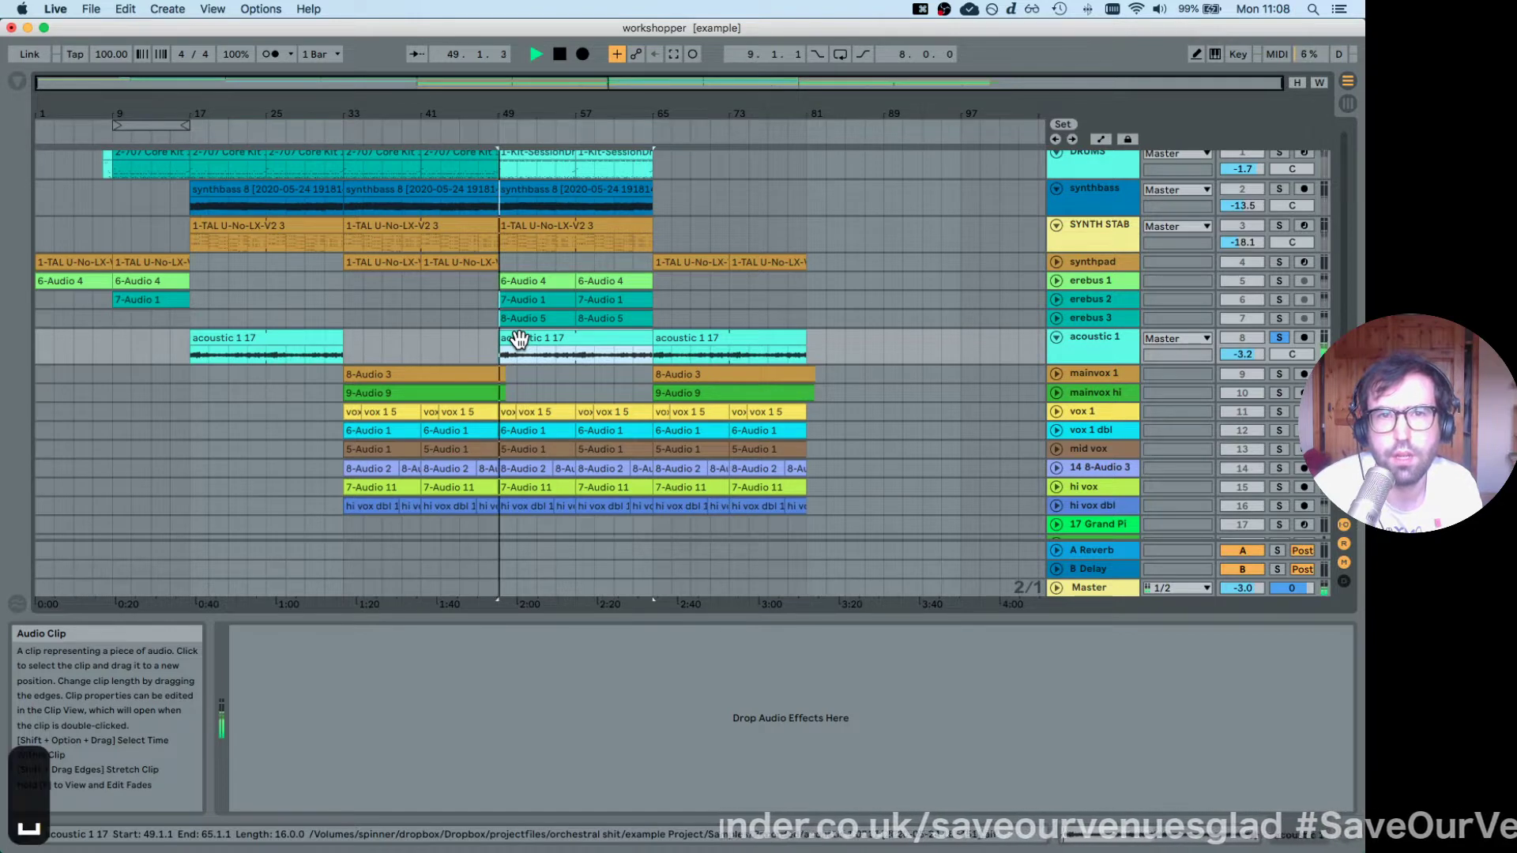
{"action": "left_click", "coordinate": [1087, 346]}
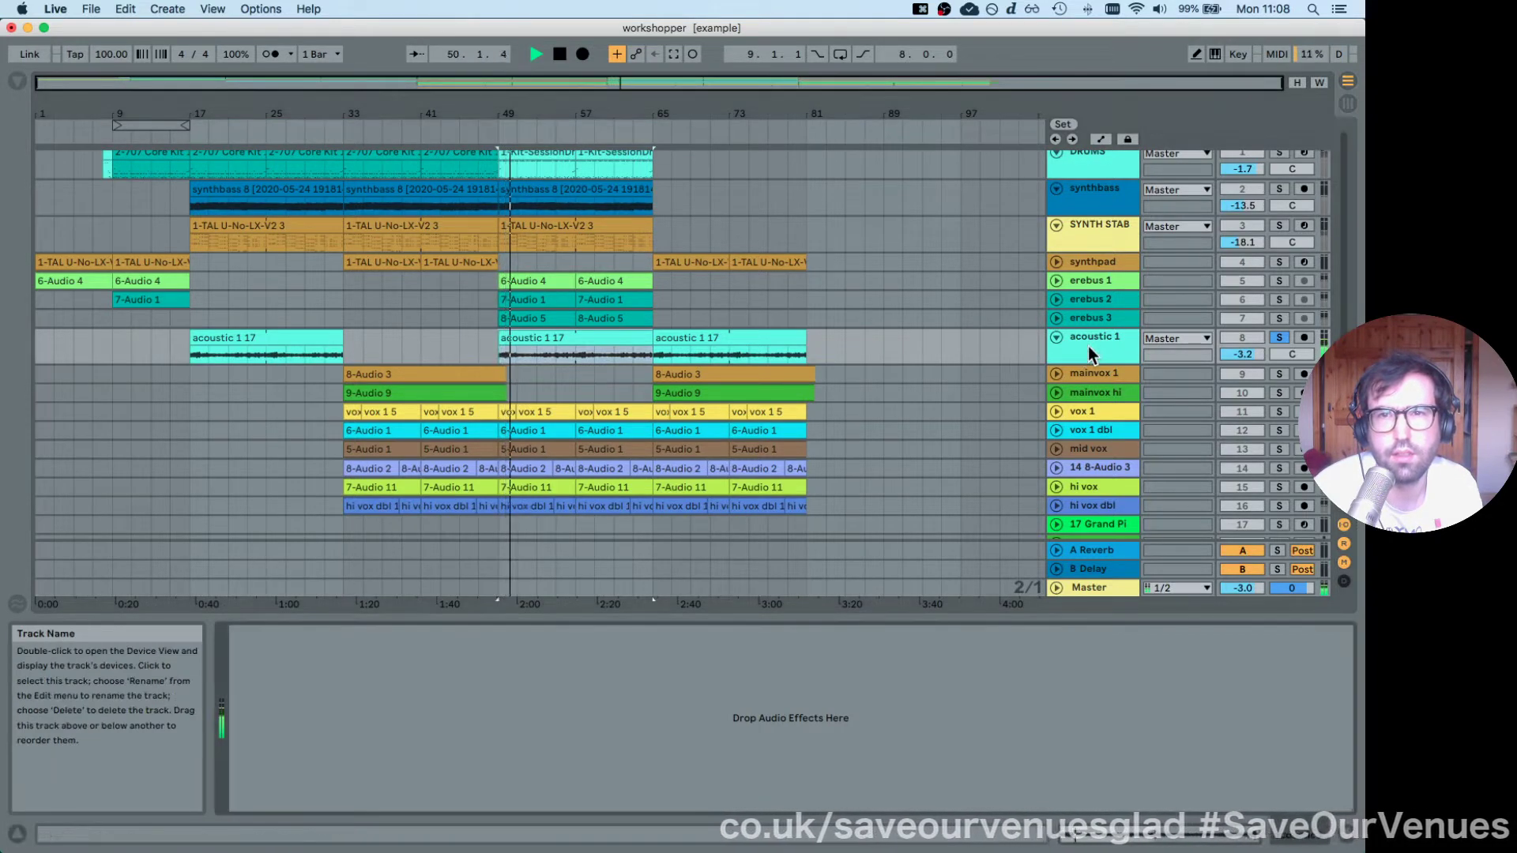
{"action": "key", "text": "space"}
{"action": "left_click", "coordinate": [1279, 338]}
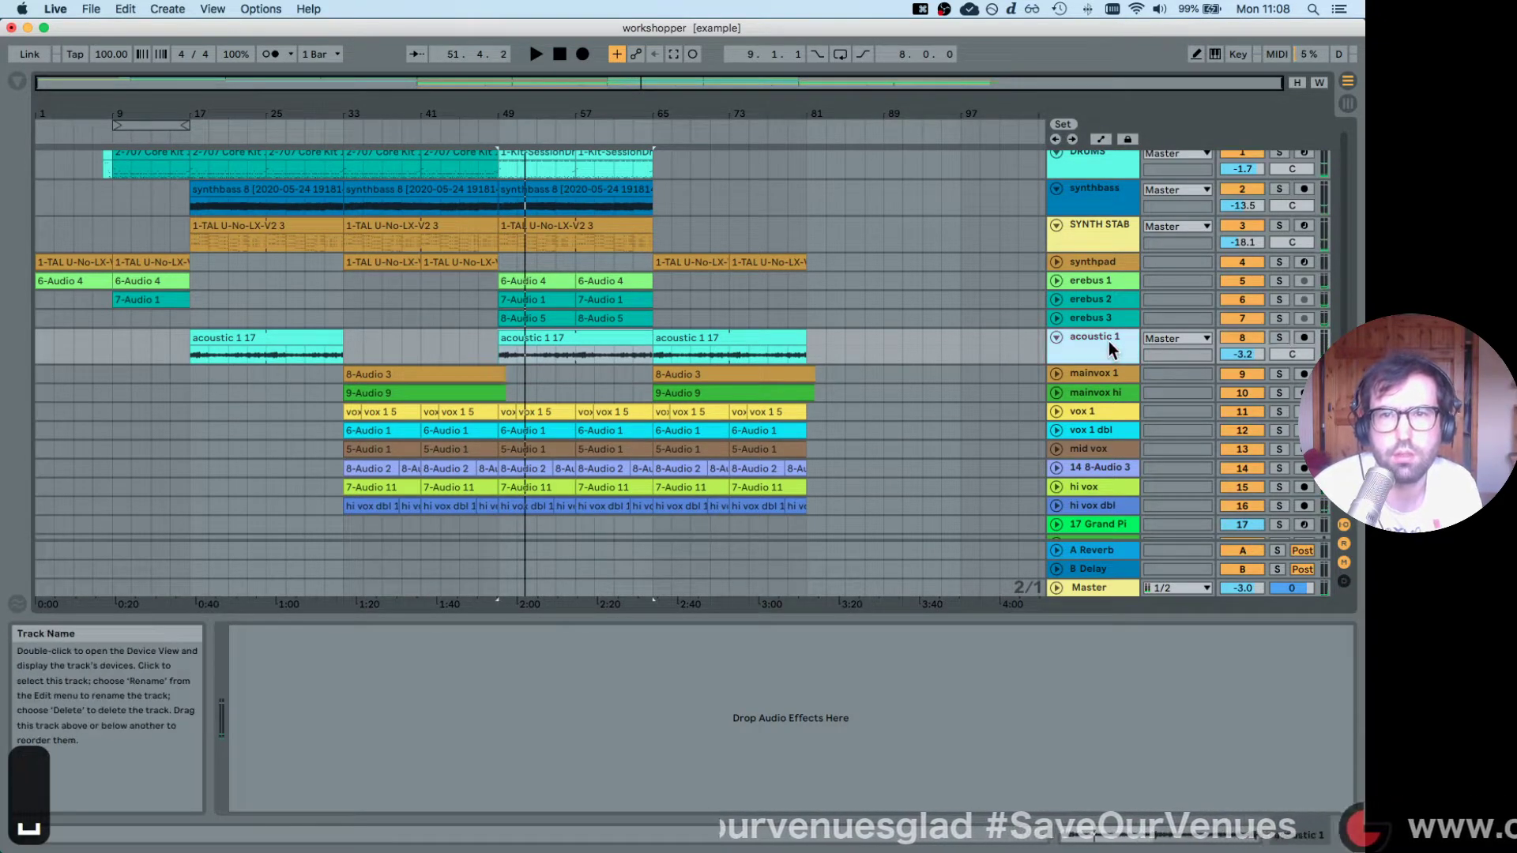
{"action": "left_click", "coordinate": [585, 342]}
Audition mainvox 1 in solo from bar 33, add mainvox hi to the solo, stop playback, and clear the solos.
{"action": "scroll", "coordinate": [586, 344], "scroll_direction": "down", "scroll_amount": 1}
{"action": "scroll", "coordinate": [586, 343], "scroll_direction": "down", "scroll_amount": 1}
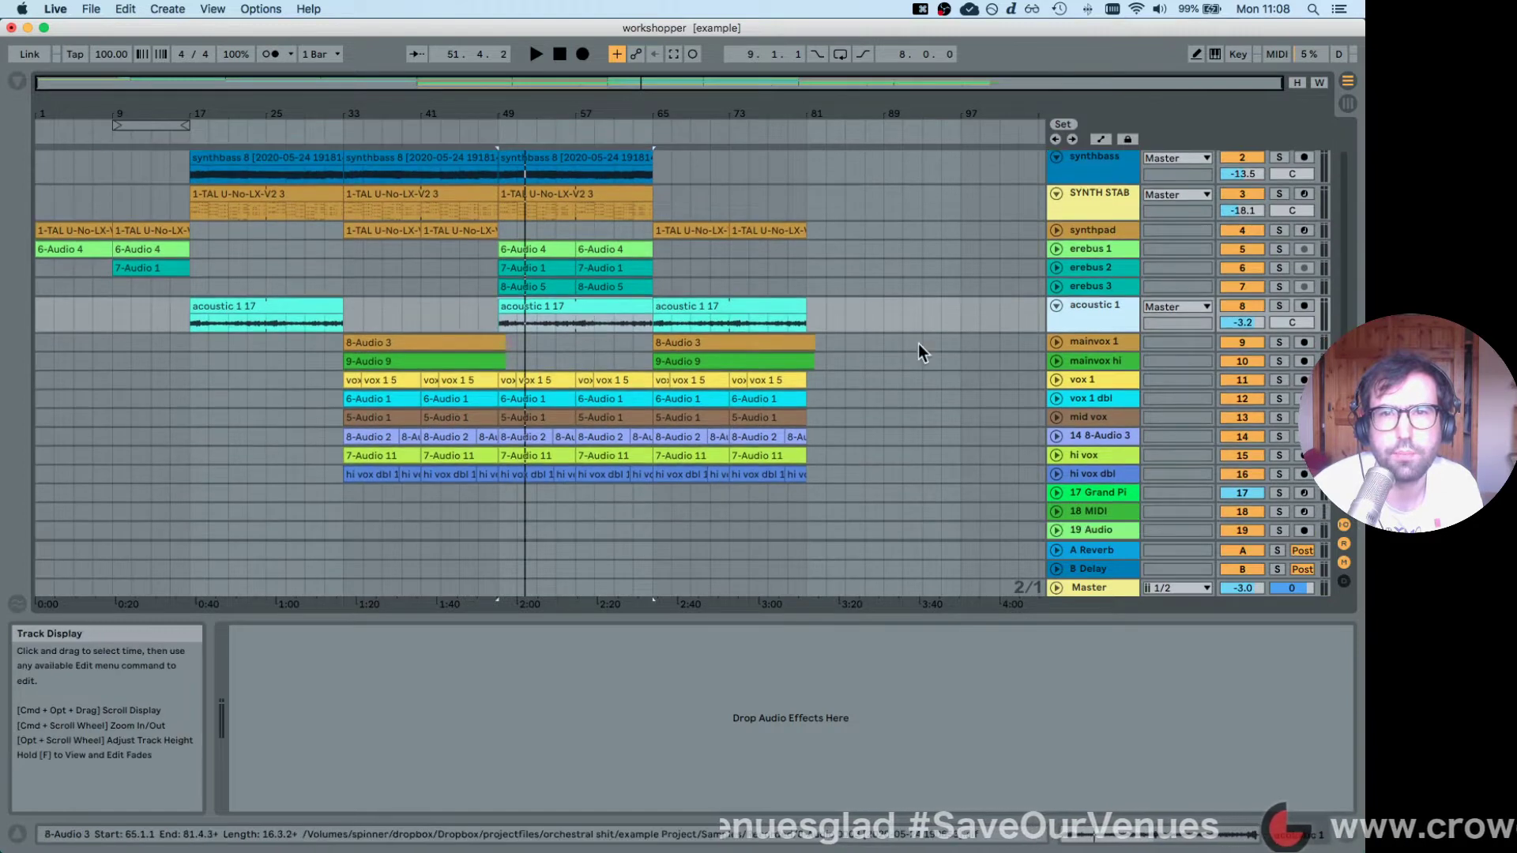
{"action": "left_click", "coordinate": [1122, 341]}
{"action": "left_click", "coordinate": [1278, 342]}
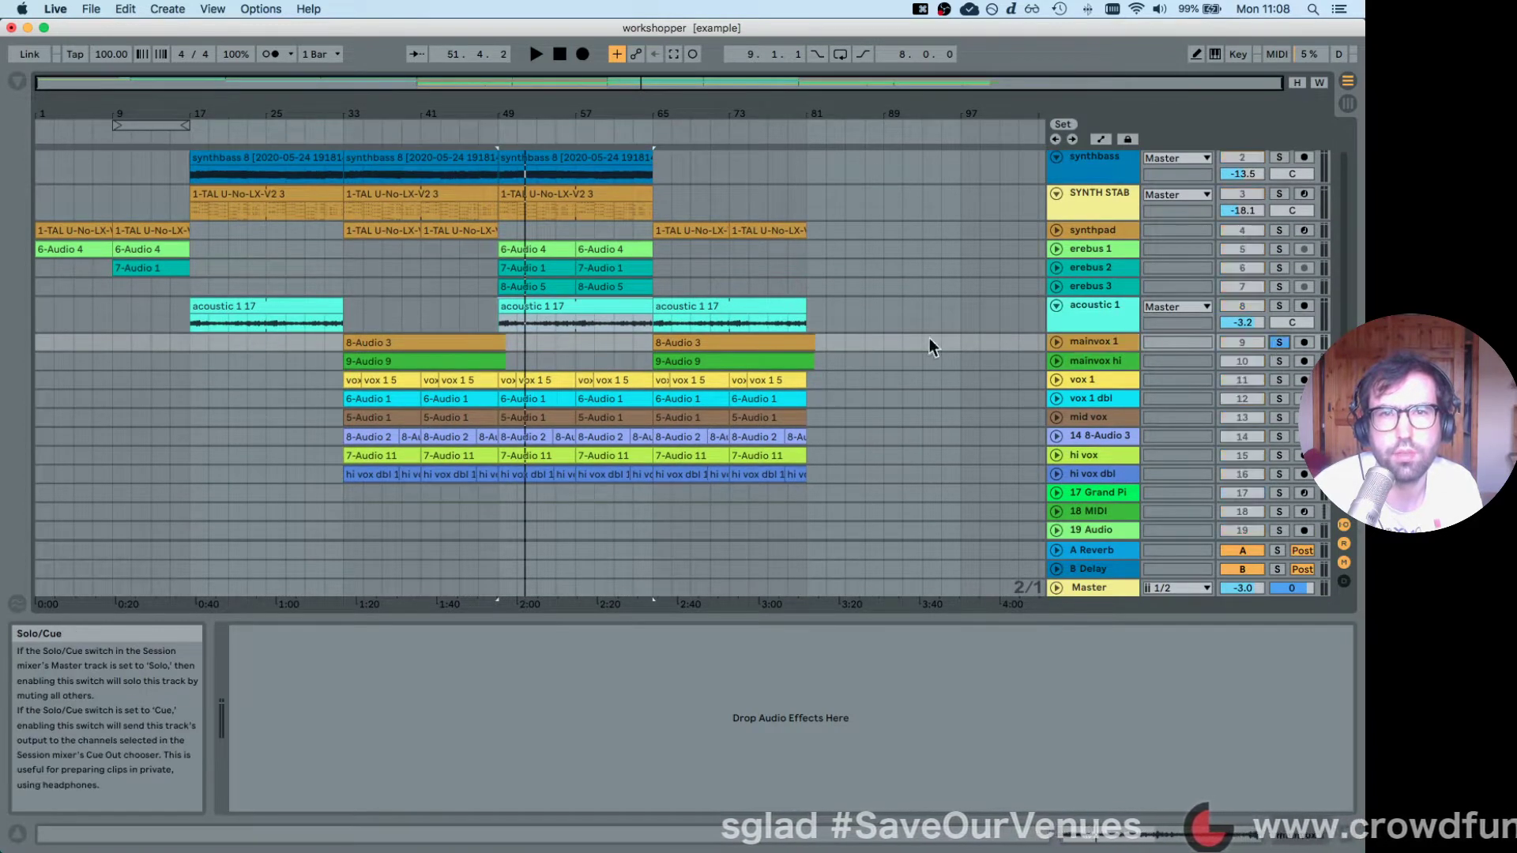
{"action": "left_click", "coordinate": [458, 342]}
{"action": "key", "text": "space"}
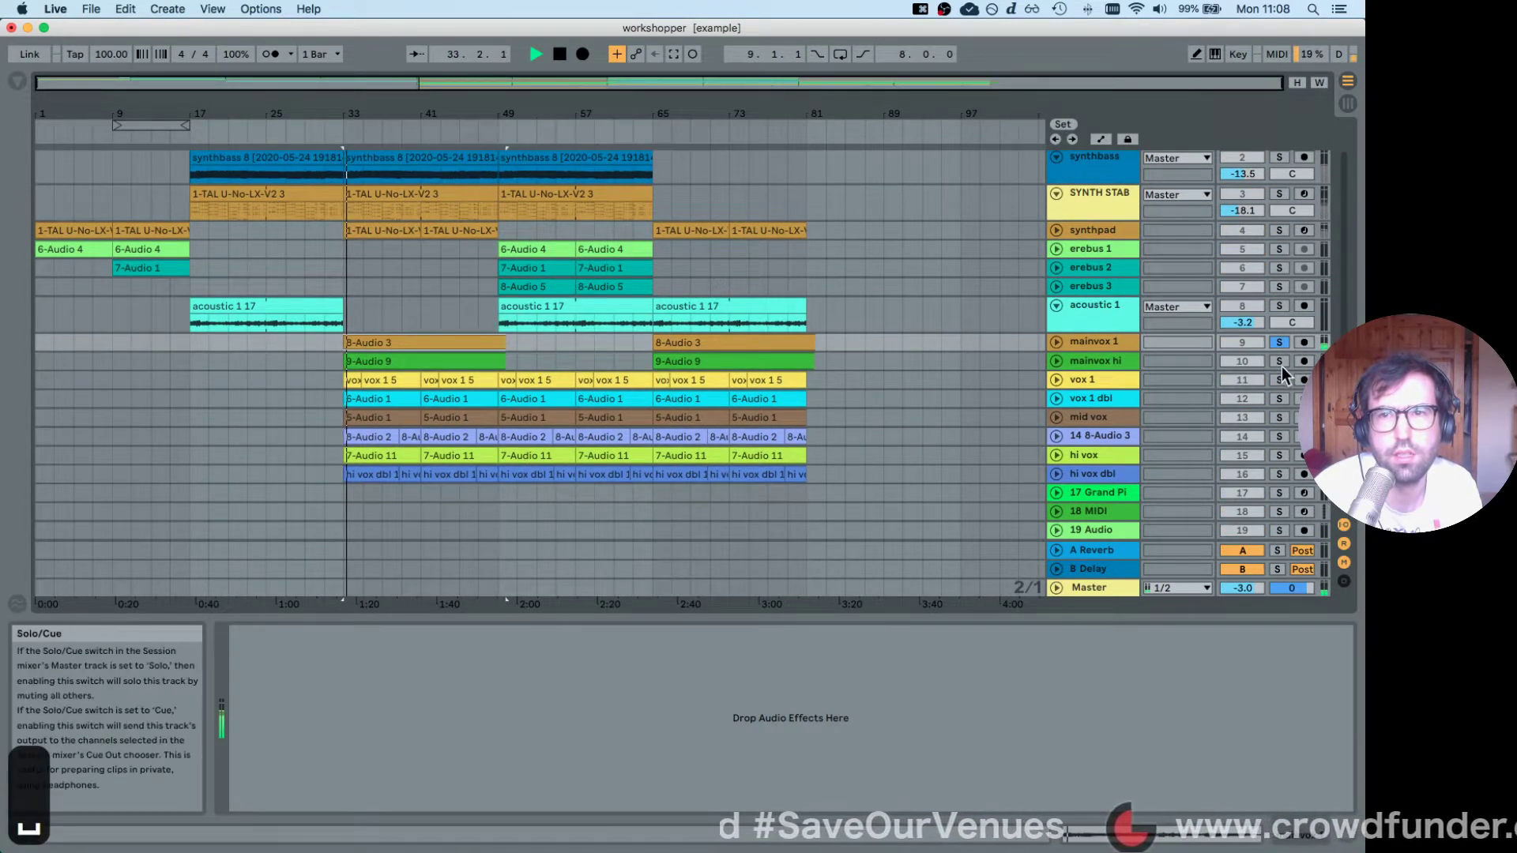
{"action": "left_click", "coordinate": [1278, 361]}
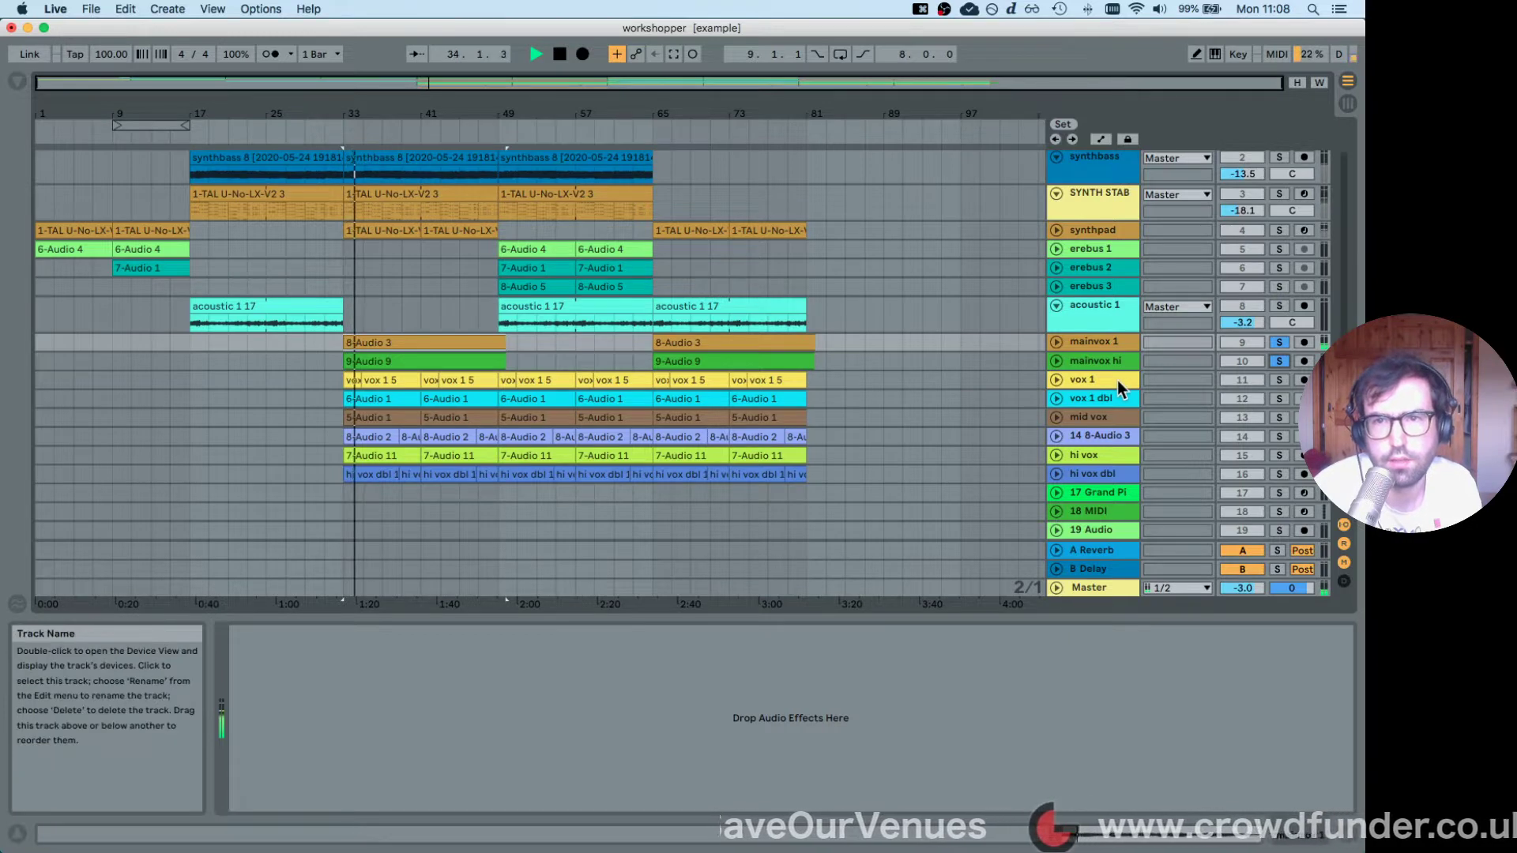
{"action": "key", "text": "space"}
{"action": "left_click", "coordinate": [1278, 343]}
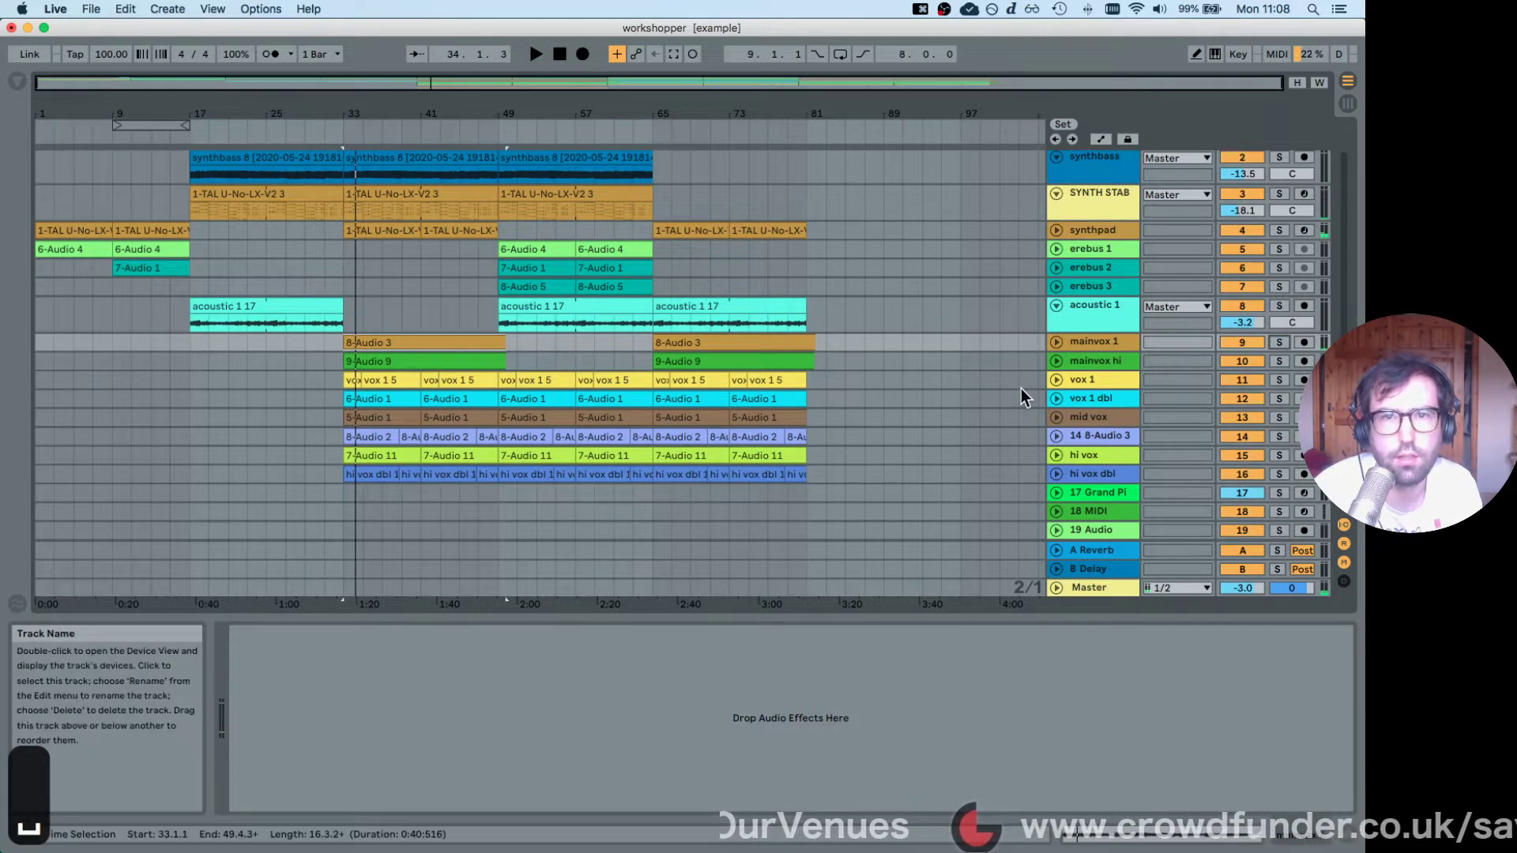
Audition the six backing vocal tracks from vox 1 to hi vox dbl together in solo from bar 33, stop playback, and clear their solos.
{"action": "key", "text": "super+t"}
{"action": "left_click", "coordinate": [1097, 364]}
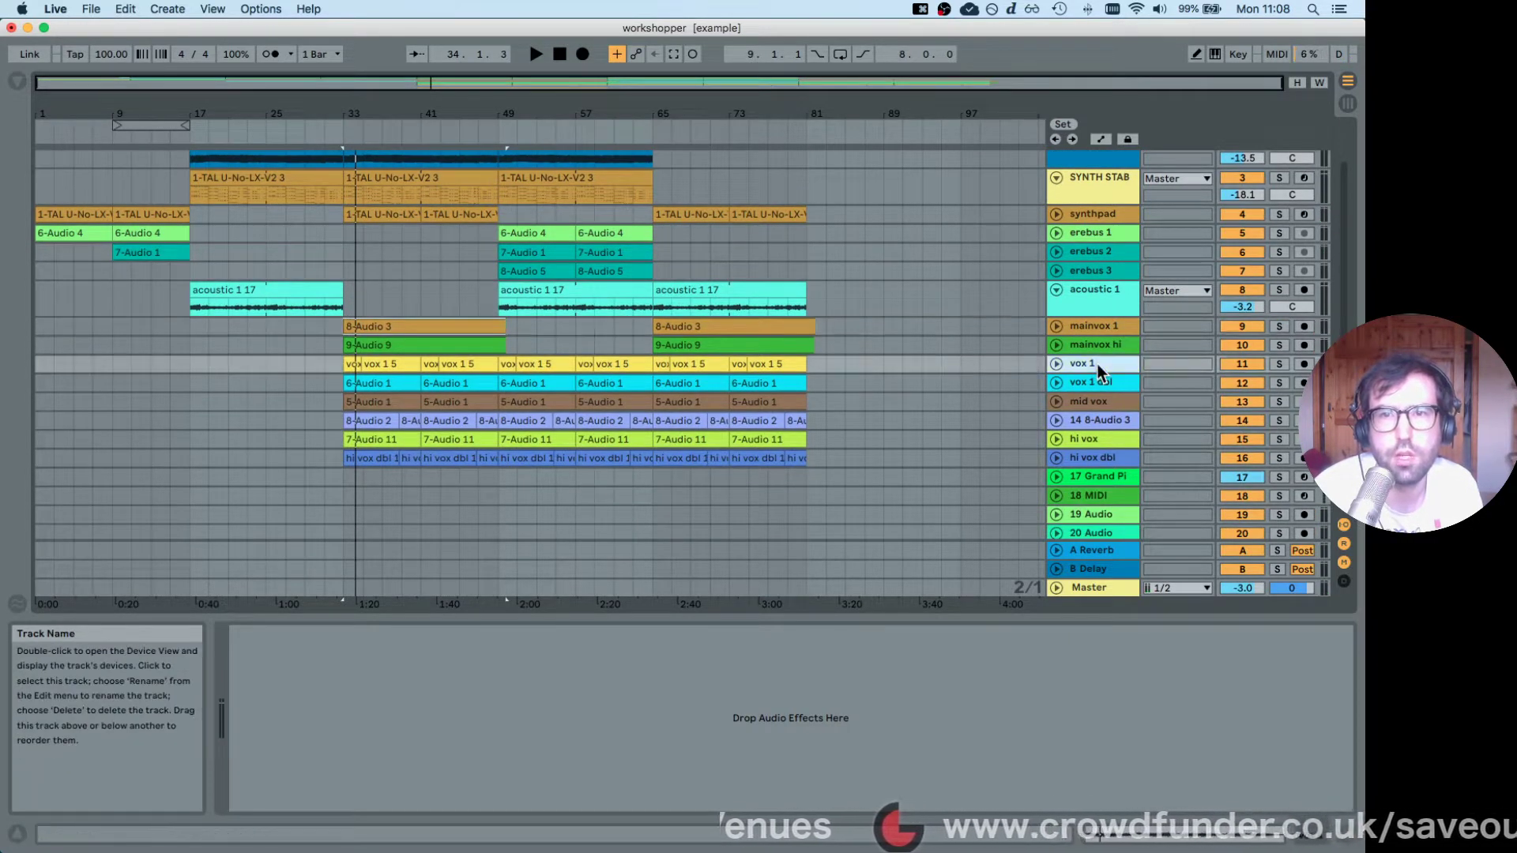
{"action": "left_click", "coordinate": [1093, 458], "text": "shift"}
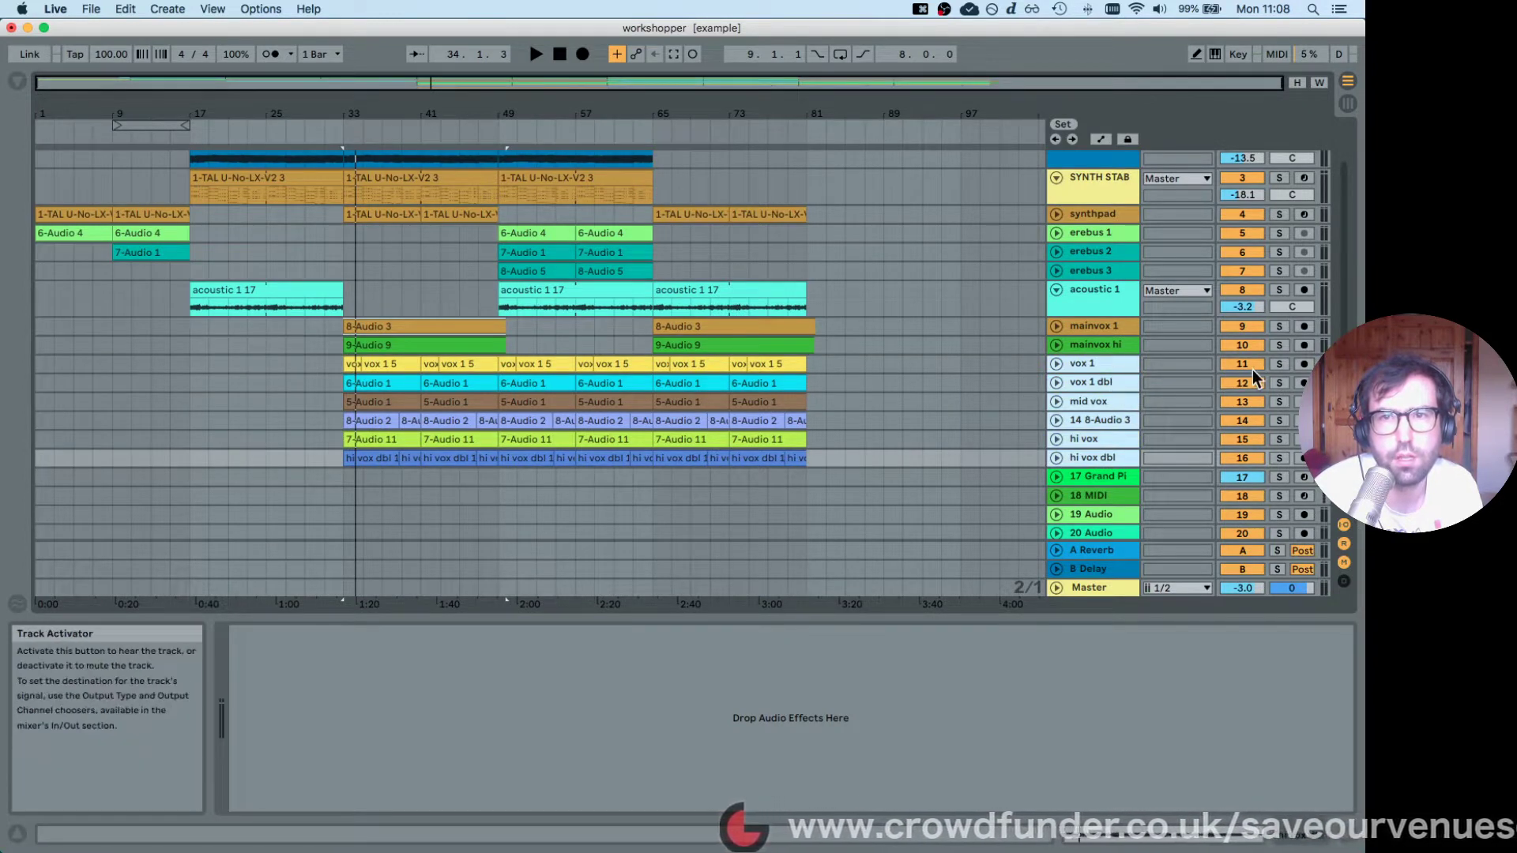
{"action": "left_click", "coordinate": [1279, 364]}
{"action": "key", "text": "space"}
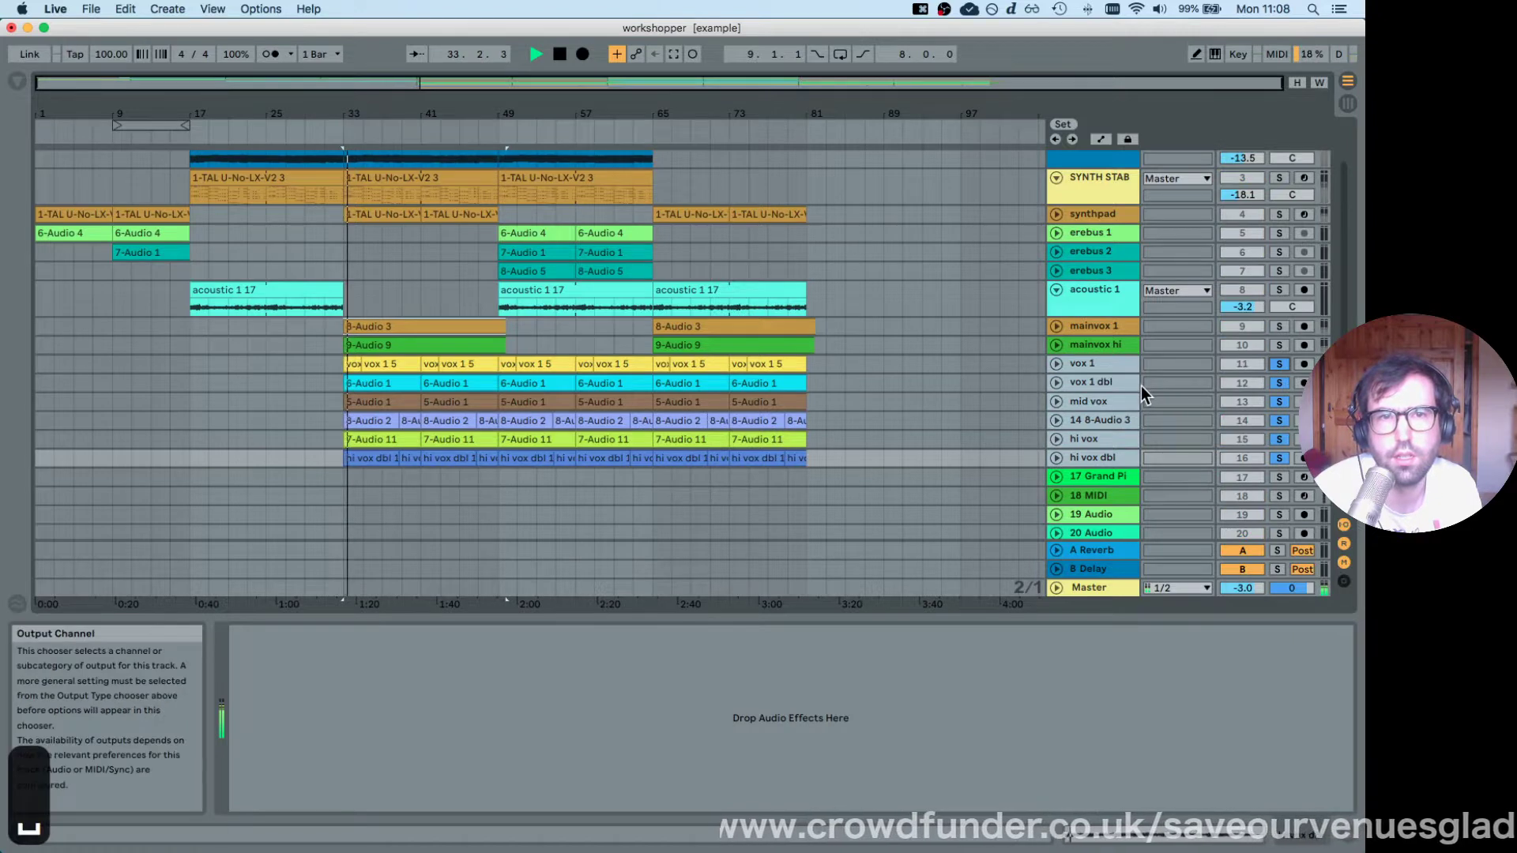
{"action": "key", "text": "space"}
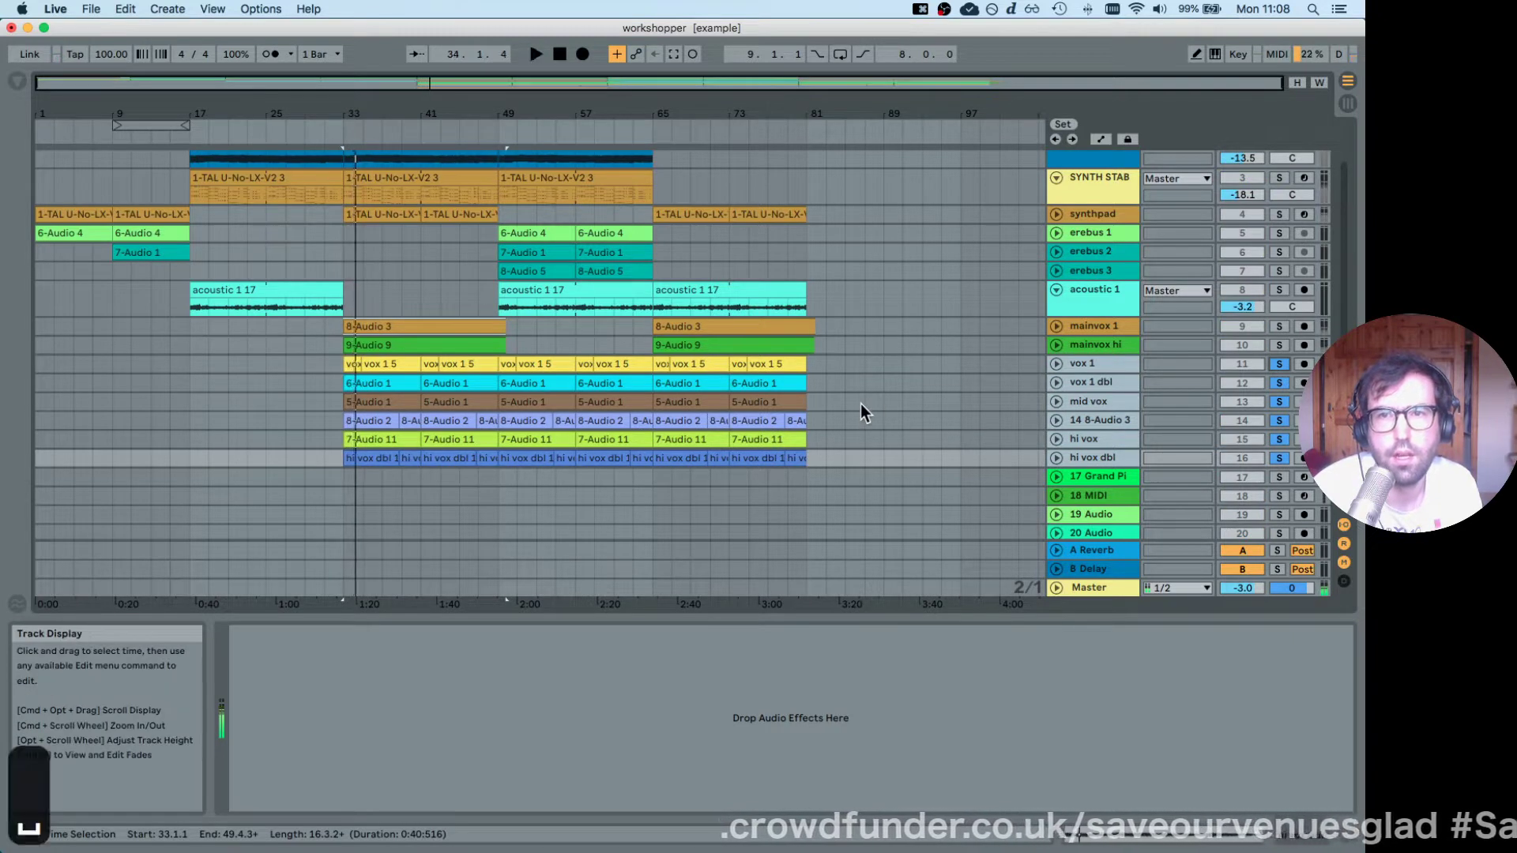
{"action": "left_click", "coordinate": [1278, 365]}
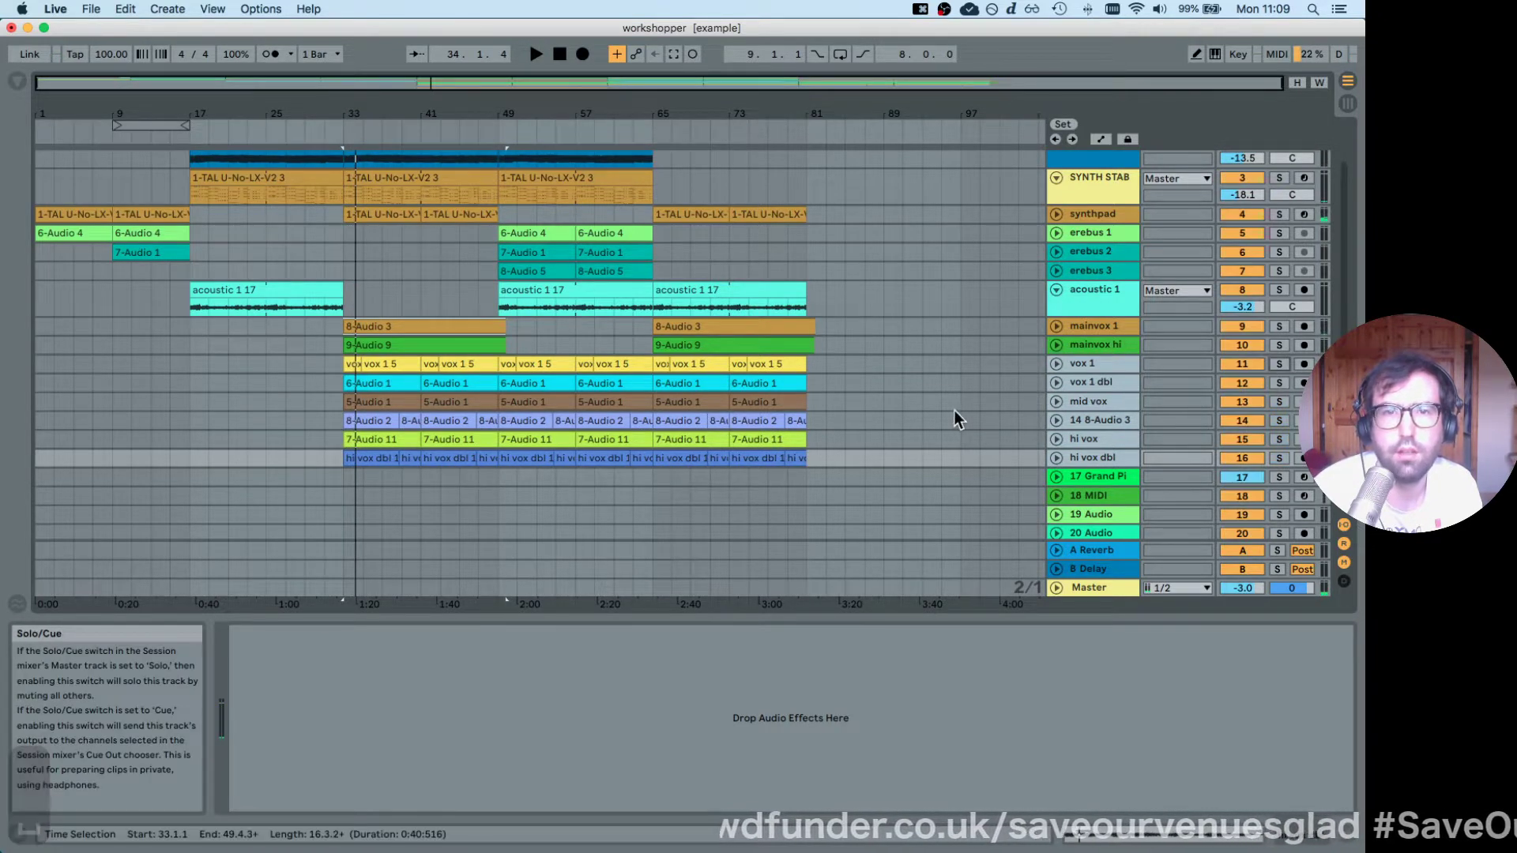
Select the DRUMS track's clip that starts at bar 9.
{"action": "scroll", "coordinate": [954, 411], "scroll_direction": "up", "scroll_amount": 3}
{"action": "left_click", "coordinate": [133, 160]}
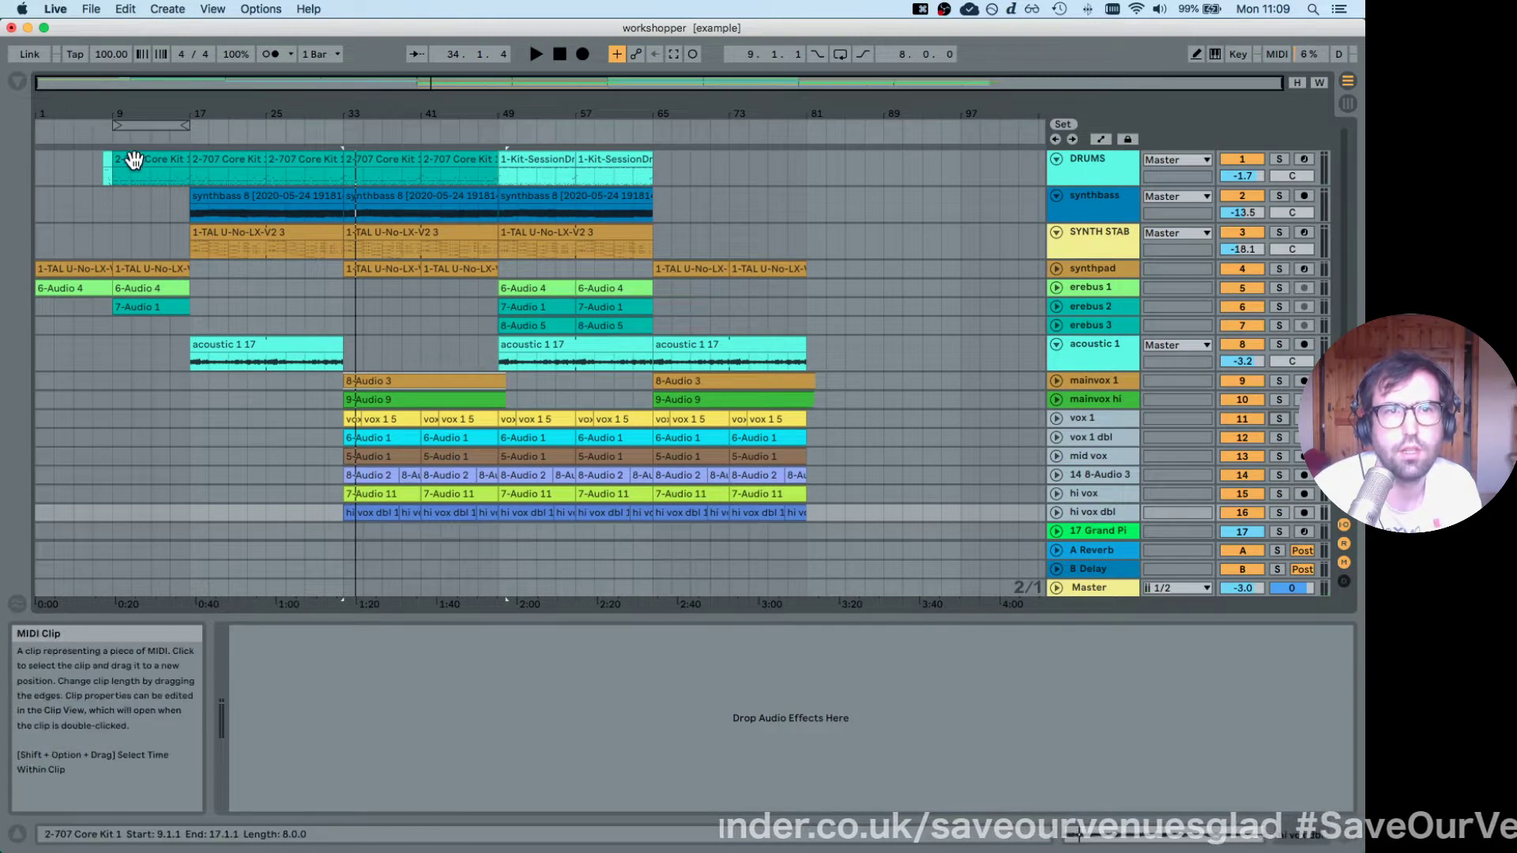
{"action": "left_click", "coordinate": [133, 159]}
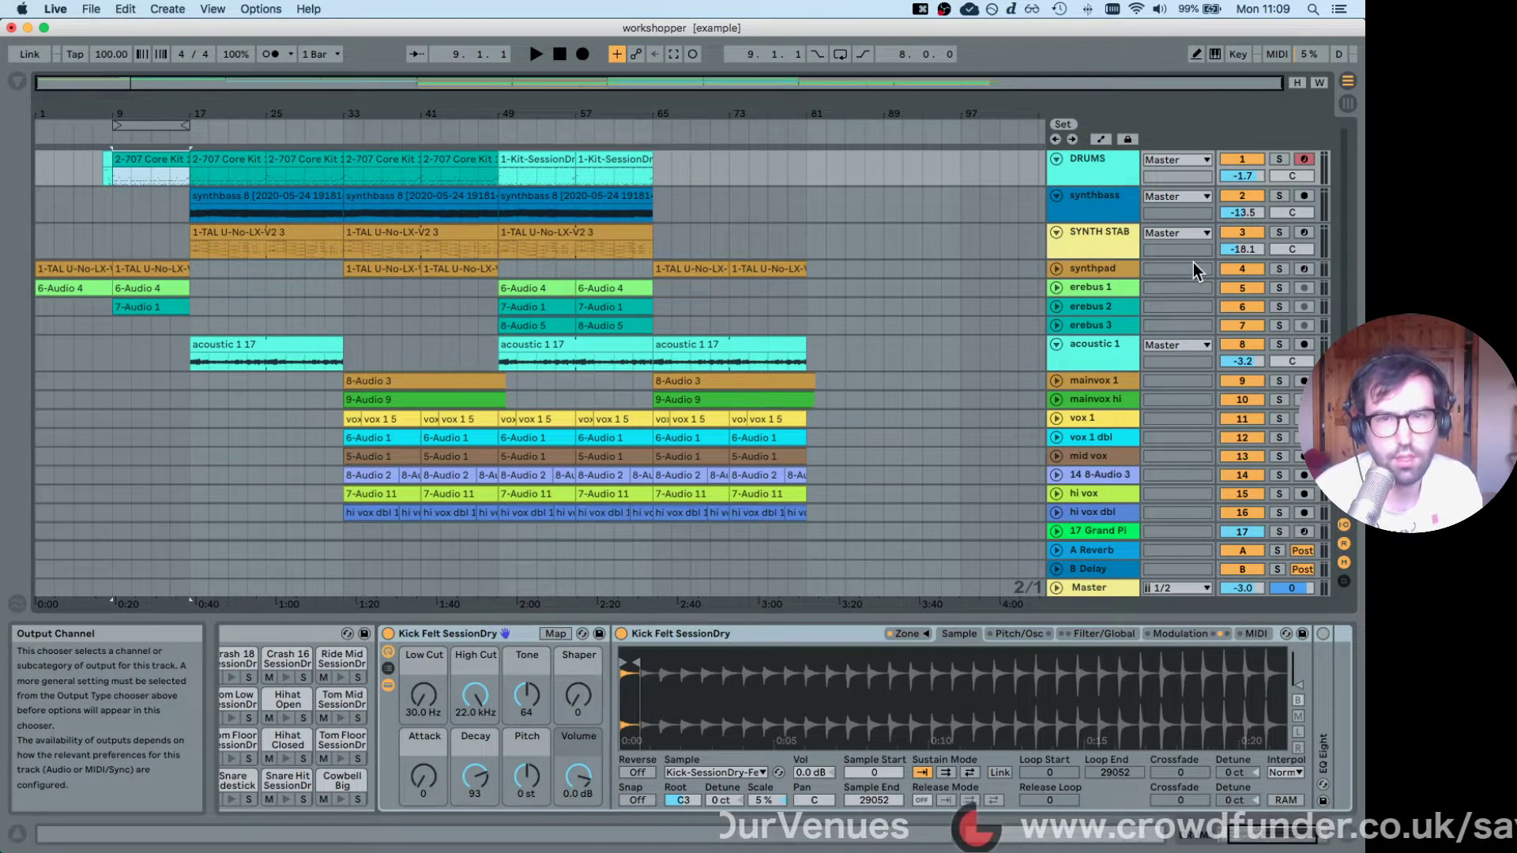
Switch to Session View with the browser hidden, and show the devices of the mainvox hi track.
{"action": "key", "text": "Tab"}
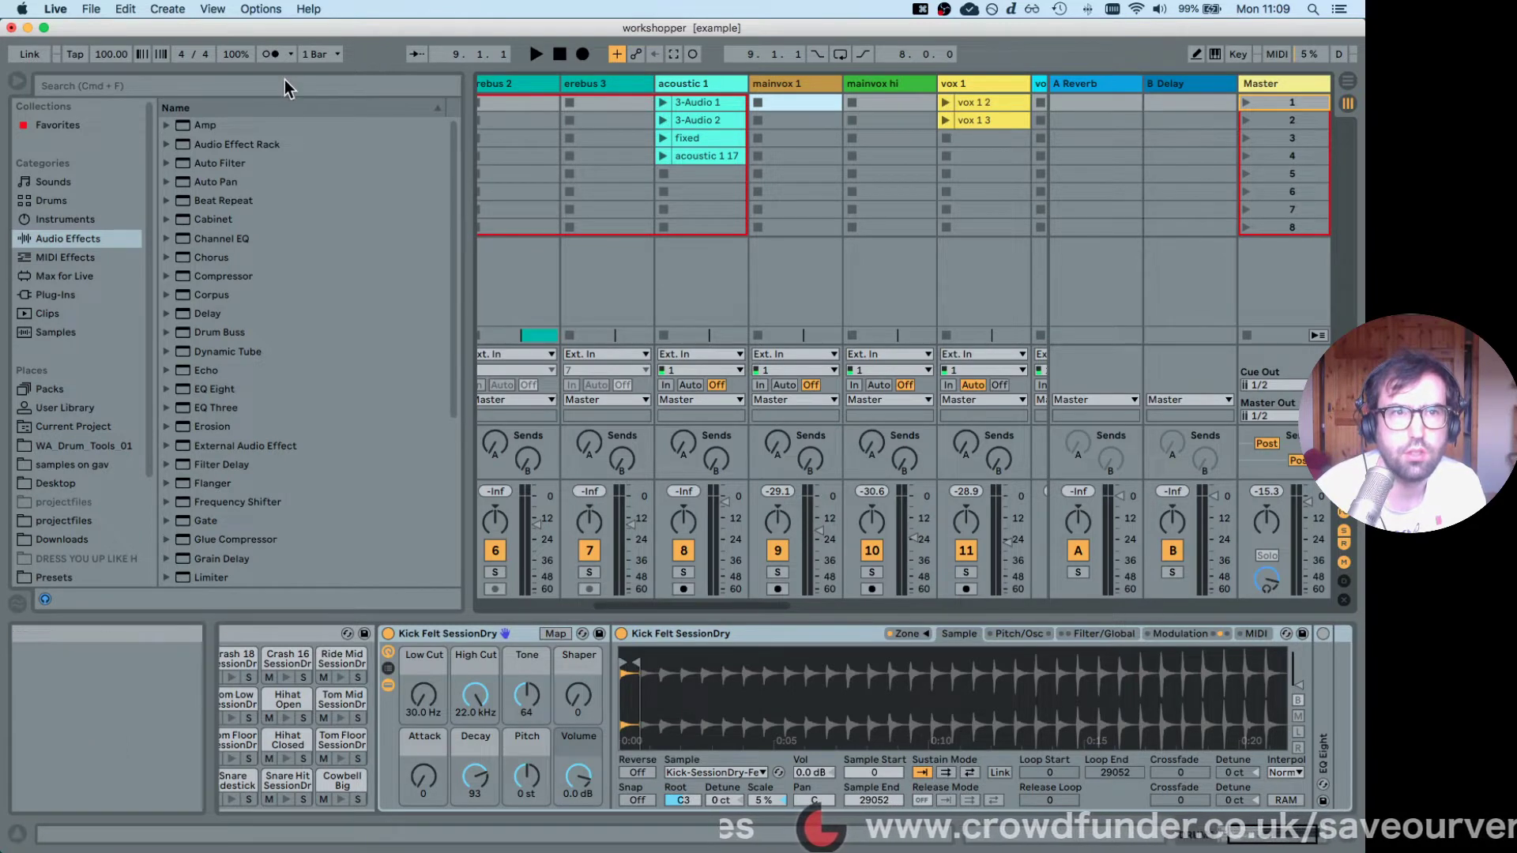
{"action": "left_click", "coordinate": [18, 81]}
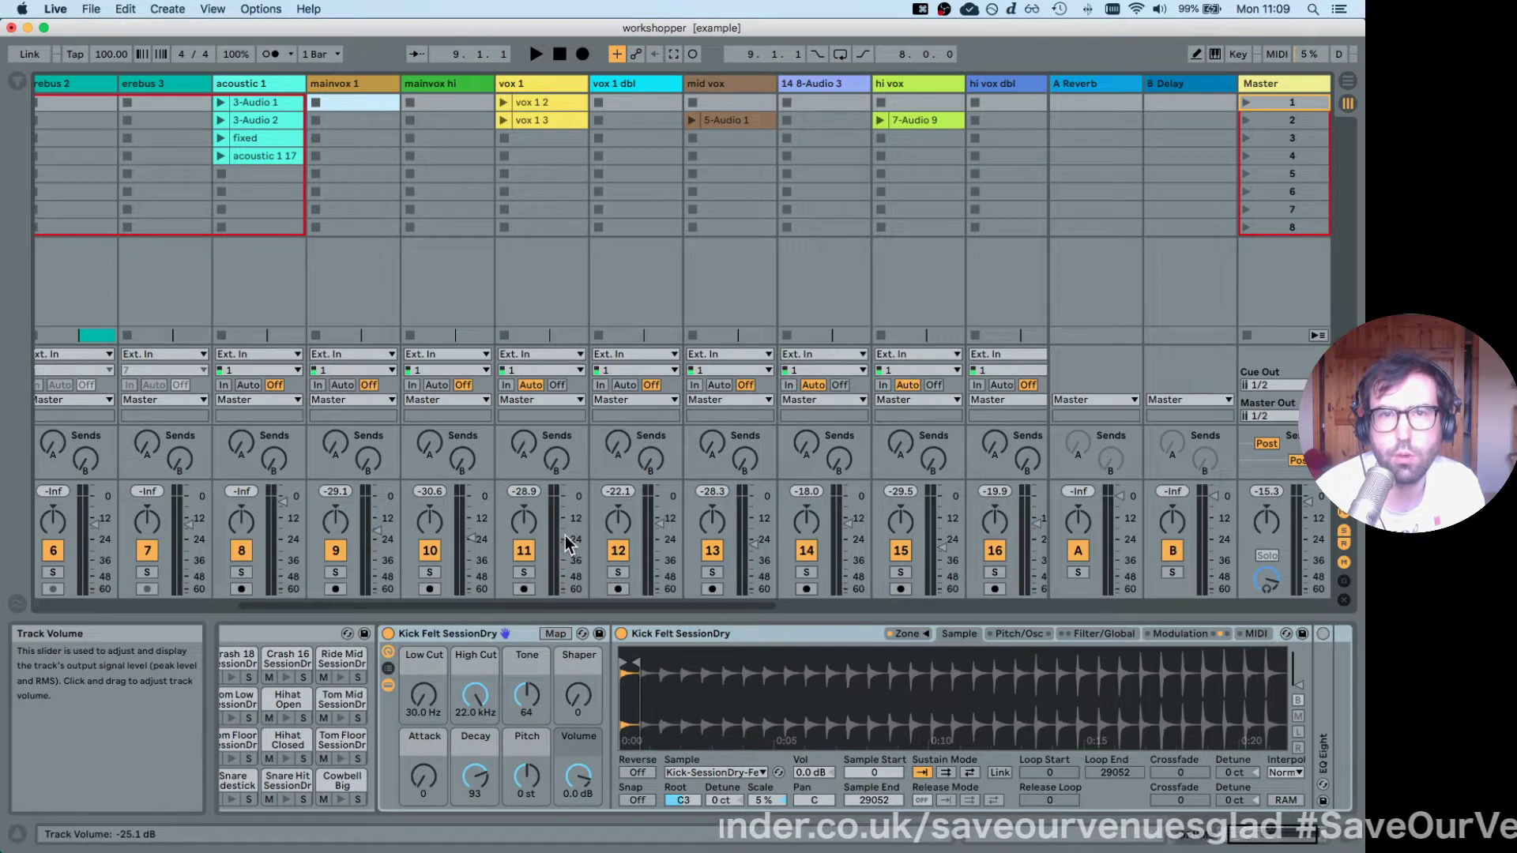
{"action": "left_click", "coordinate": [585, 90]}
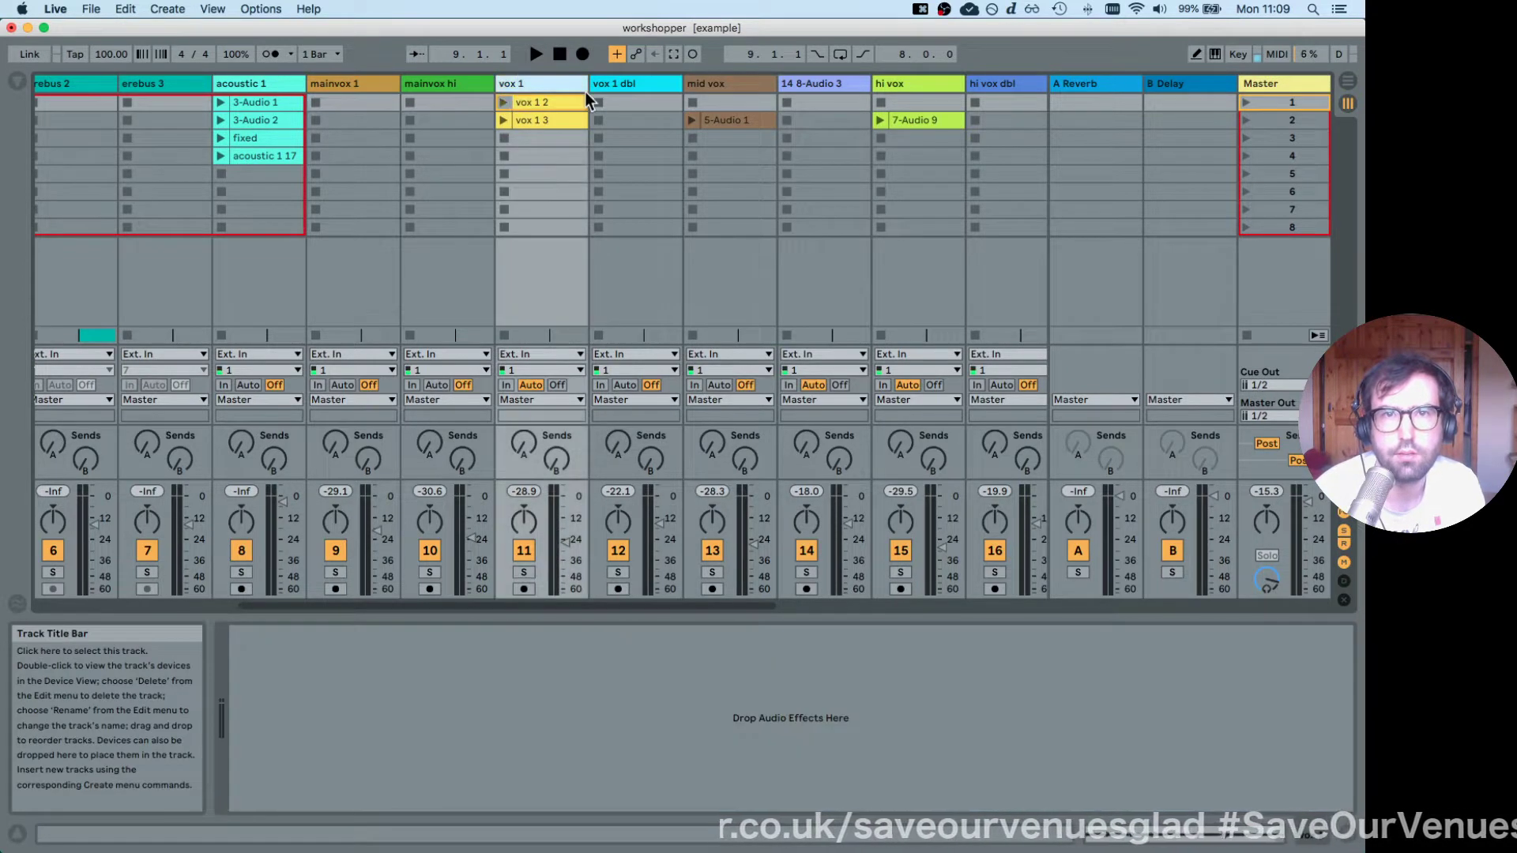
{"action": "left_click", "coordinate": [625, 84]}
{"action": "left_click", "coordinate": [439, 77]}
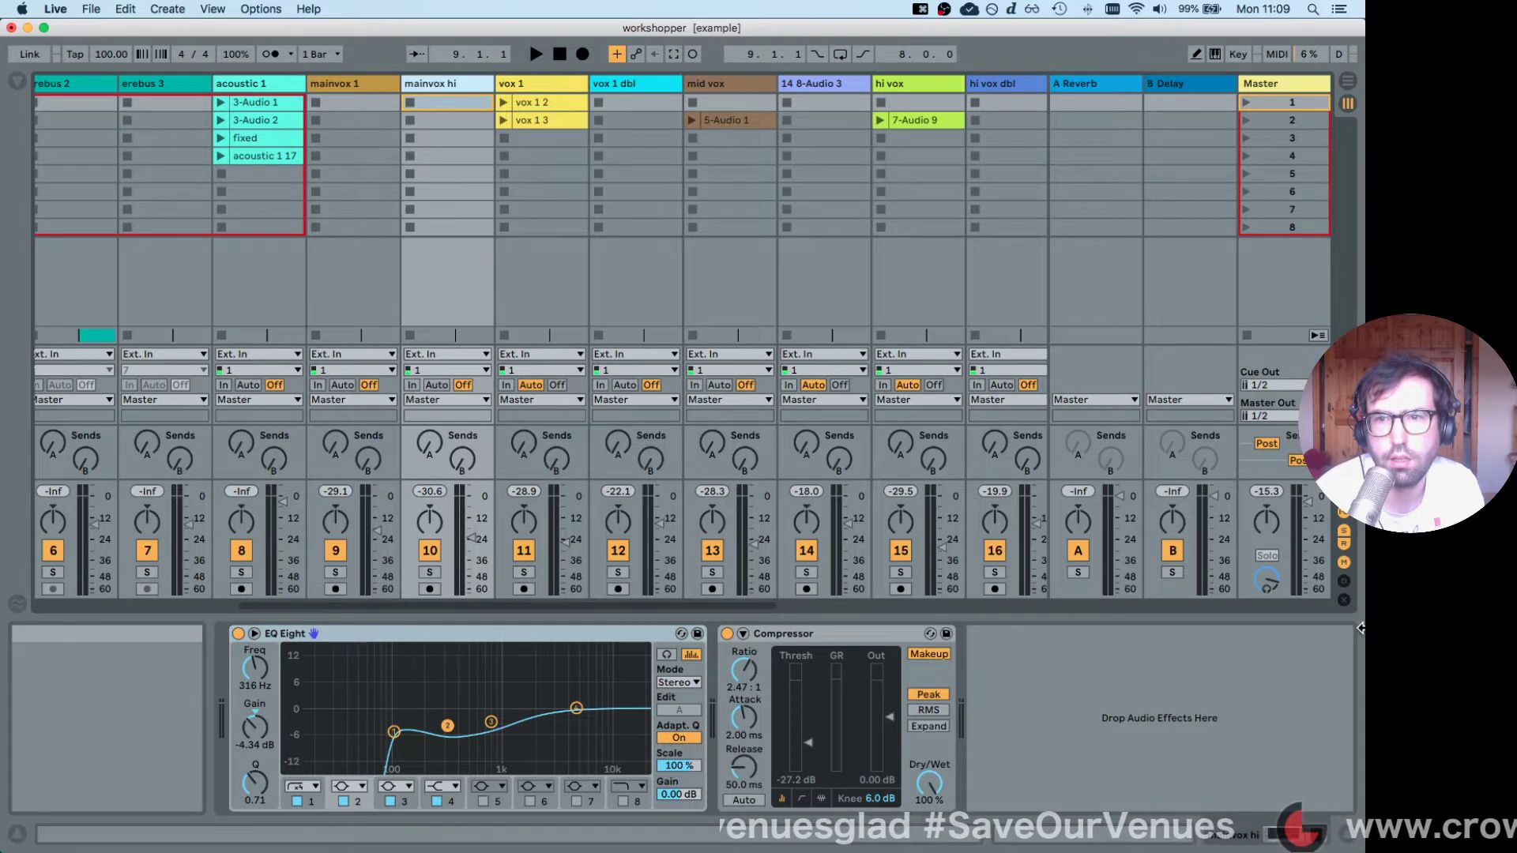
{"action": "left_click", "coordinate": [1345, 581]}
{"action": "left_click", "coordinate": [1345, 581]}
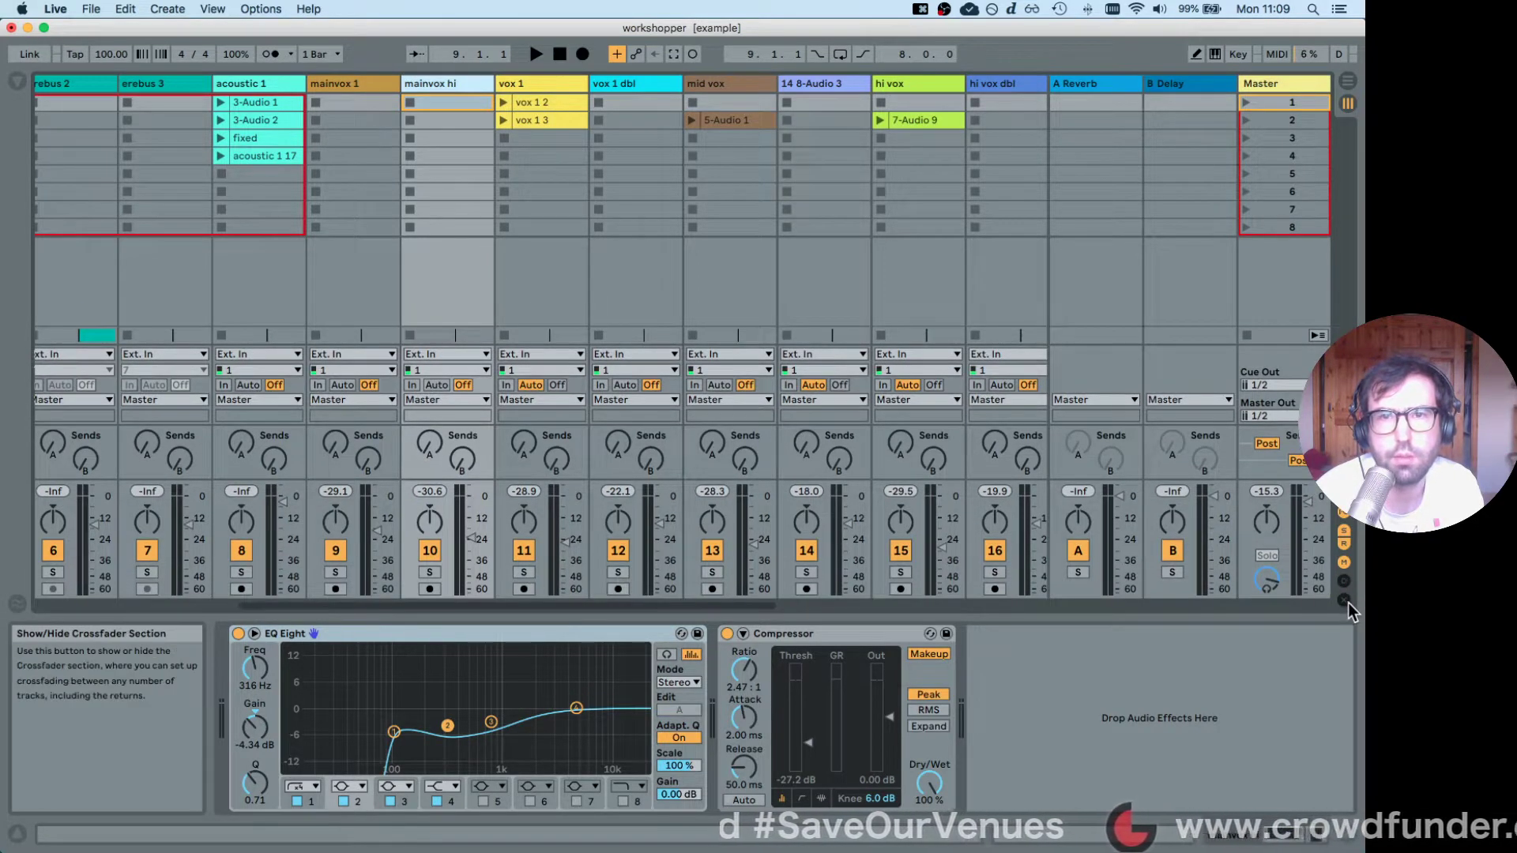
Toggle the crossfader section on and off, and try panning the mainvox hi track before resetting its pan to center.
{"action": "left_click", "coordinate": [1344, 600]}
{"action": "left_click", "coordinate": [1344, 600]}
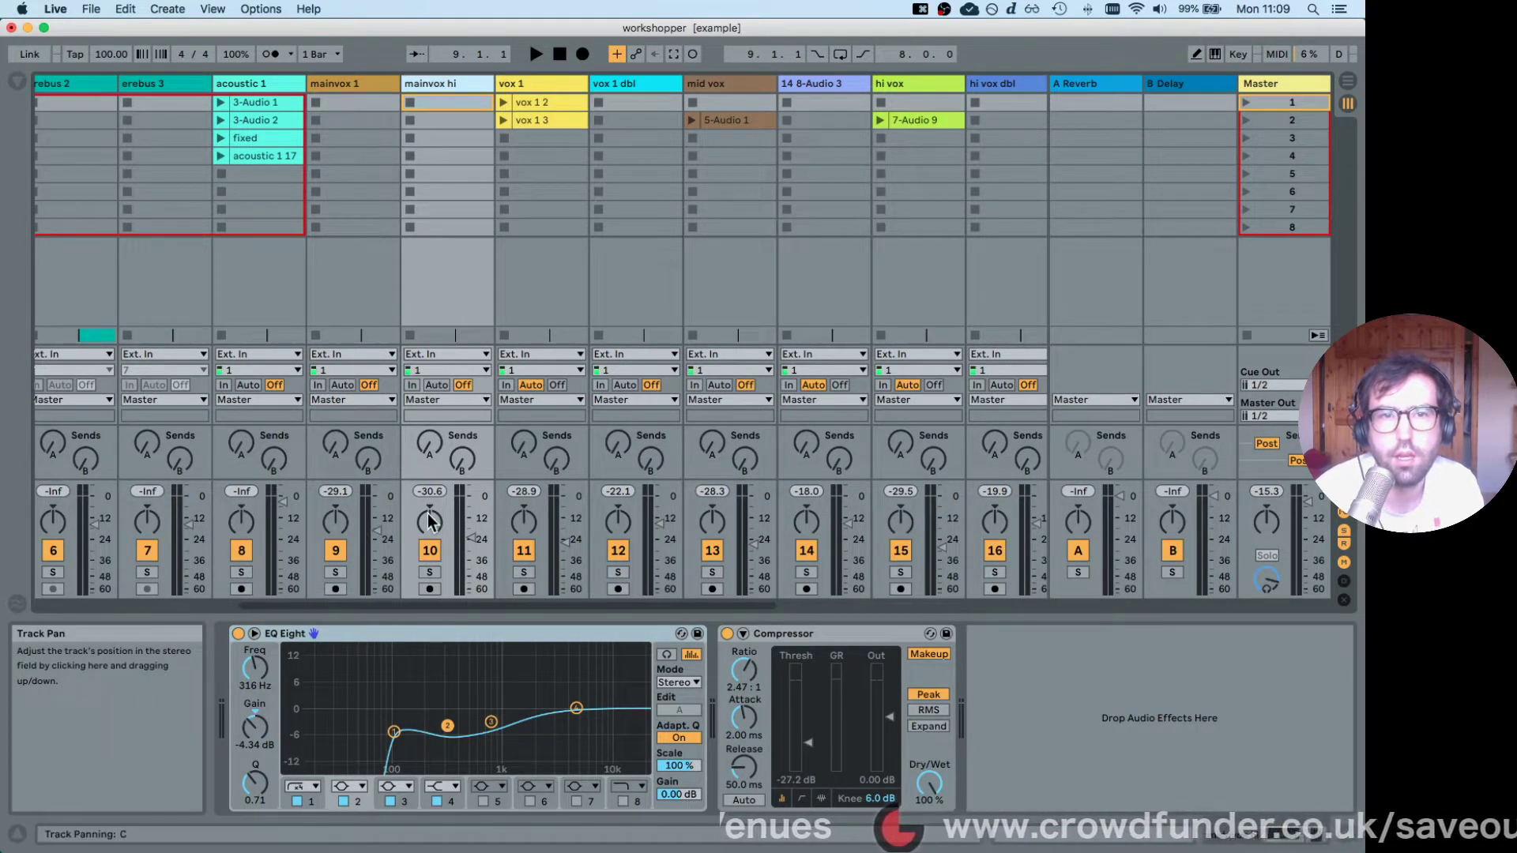
{"action": "left_click_drag", "start_coordinate": [428, 521], "coordinate": [428, 491]}
{"action": "key", "text": "Delete"}
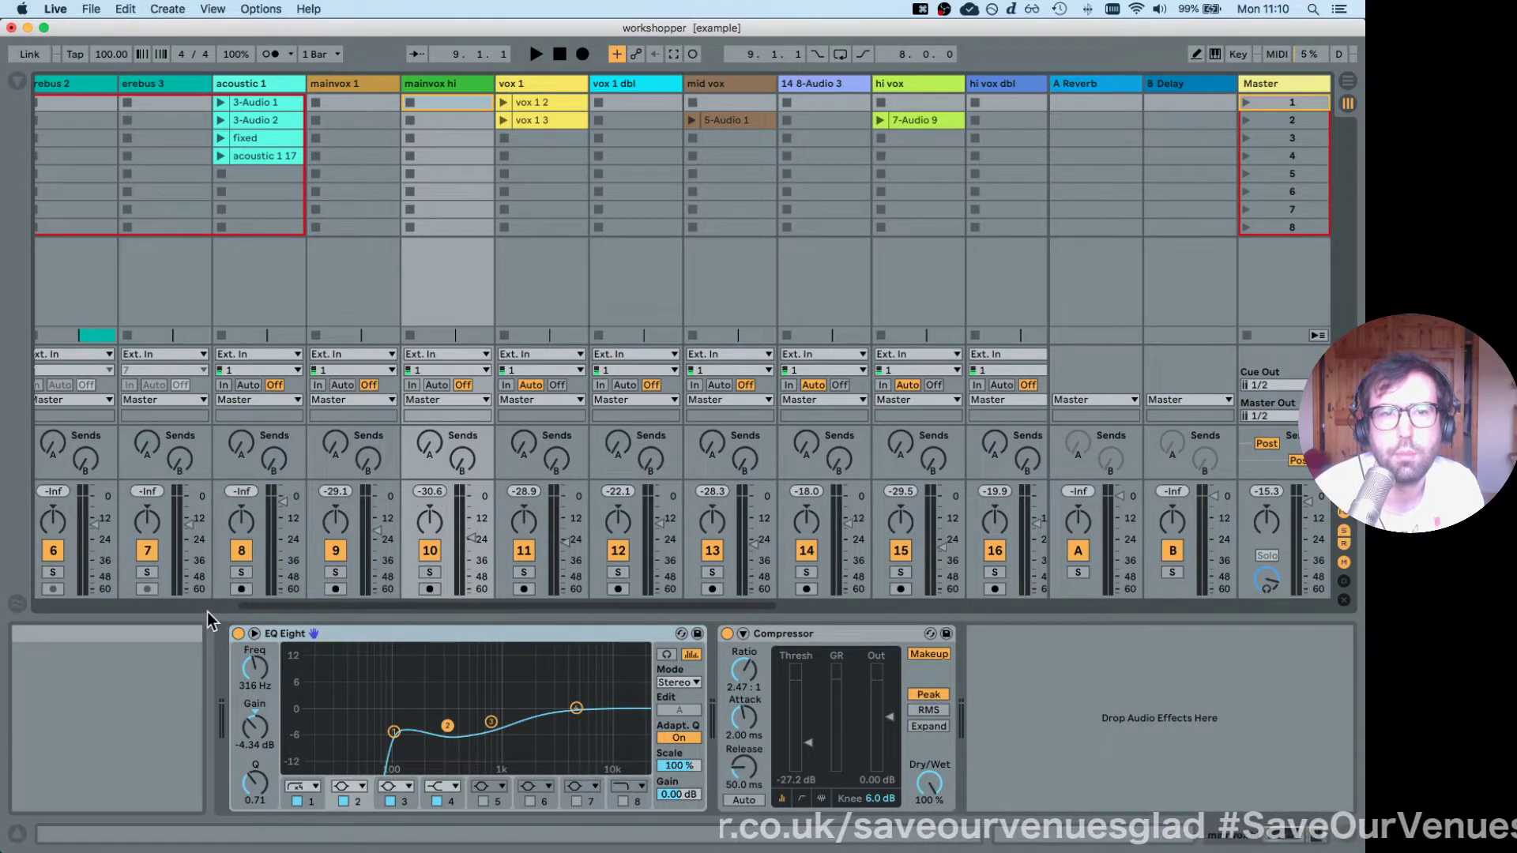
Deactivate all the tracks from 17 Grand Piano through 22 Ext. Instrument in the mixer.
{"action": "scroll", "coordinate": [259, 604], "scroll_direction": "left", "scroll_amount": 10}
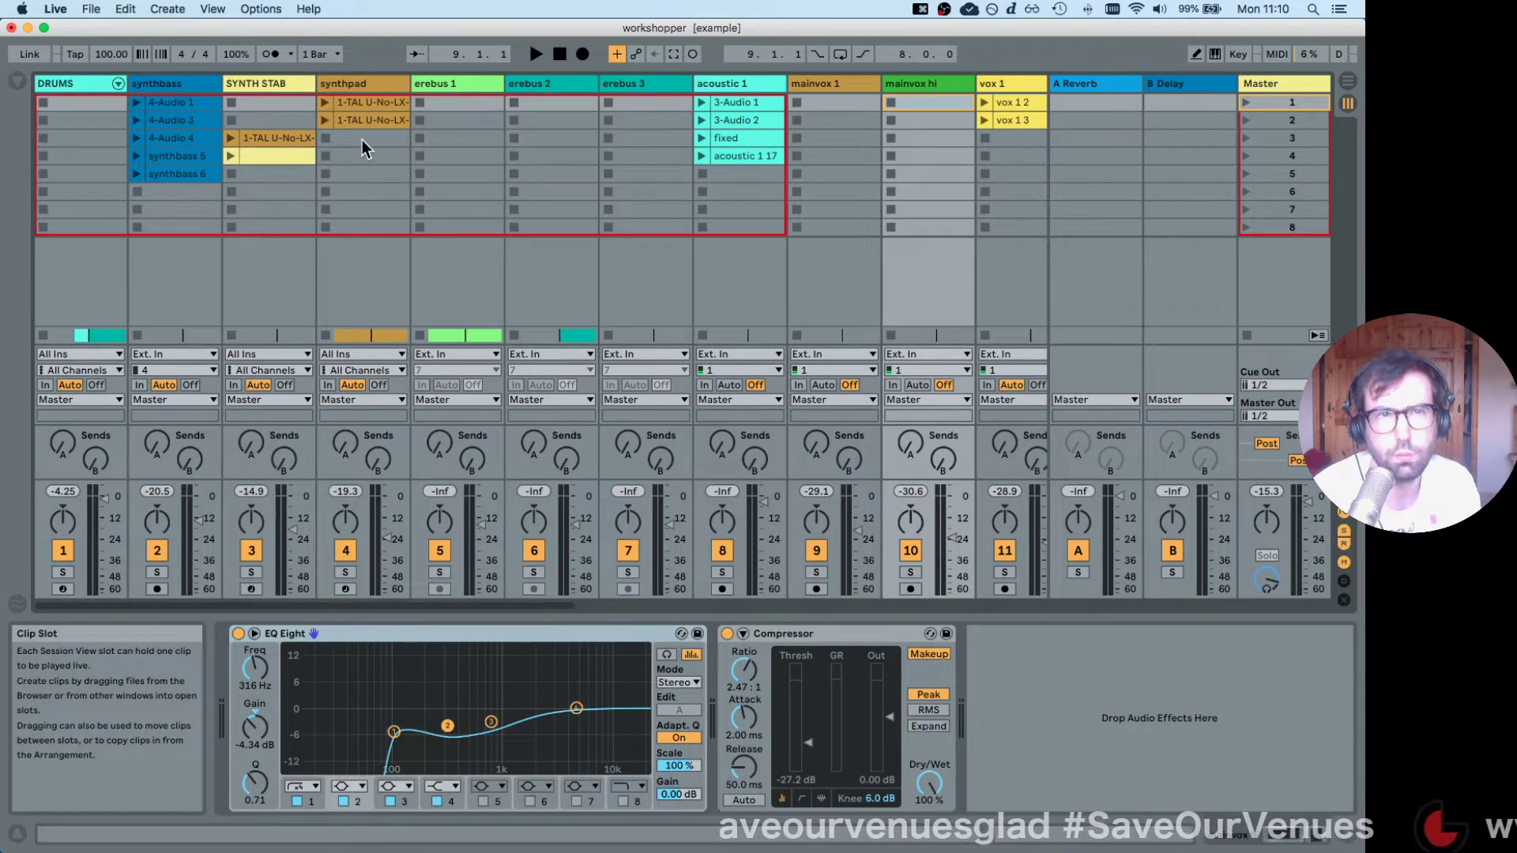
{"action": "left_click", "coordinate": [169, 83]}
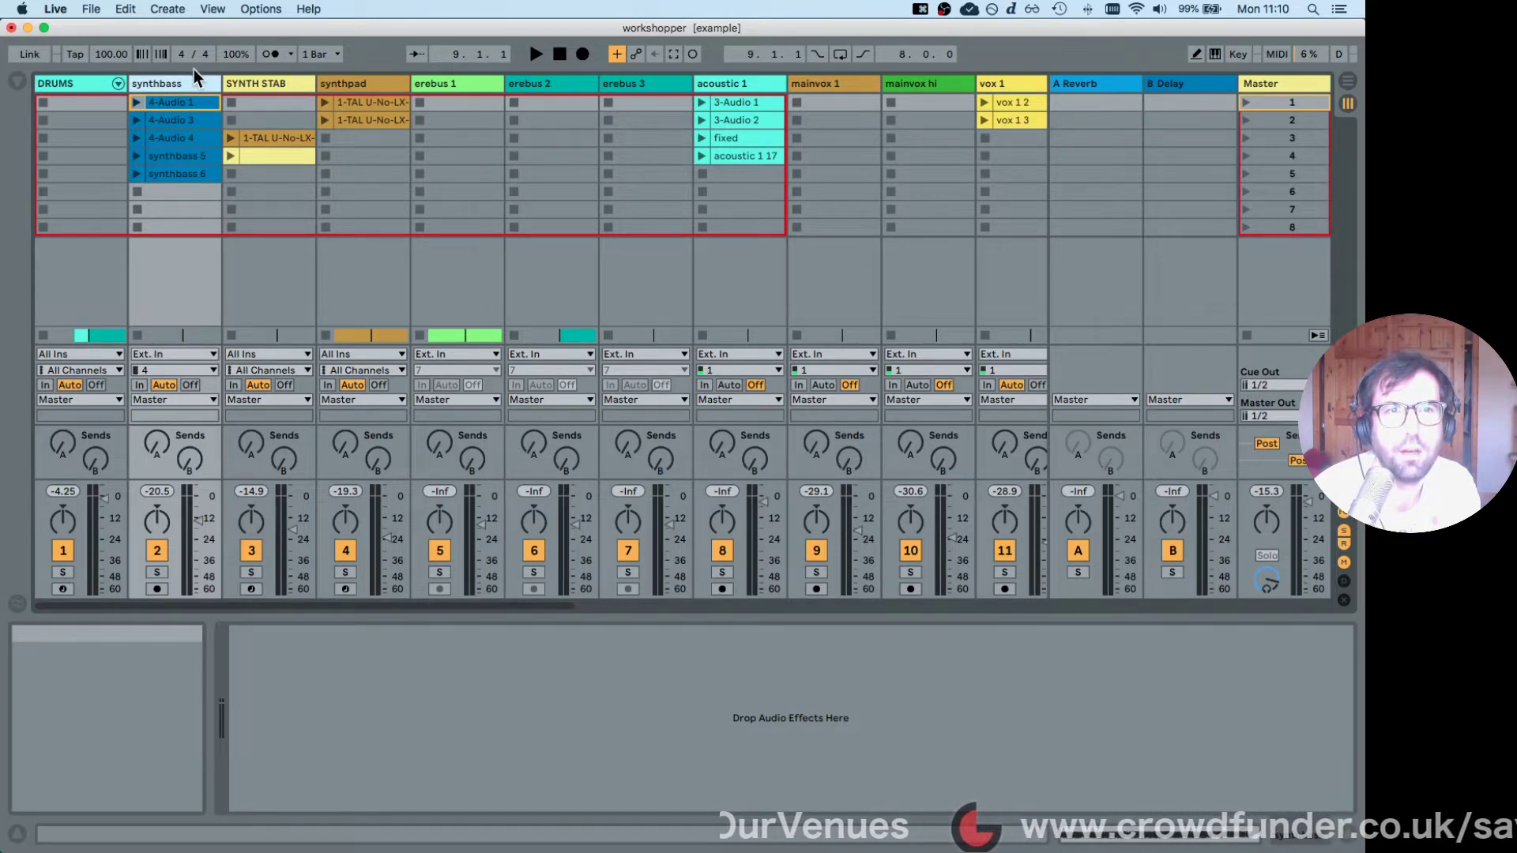
{"action": "scroll", "coordinate": [572, 590], "scroll_direction": "right", "scroll_amount": 2}
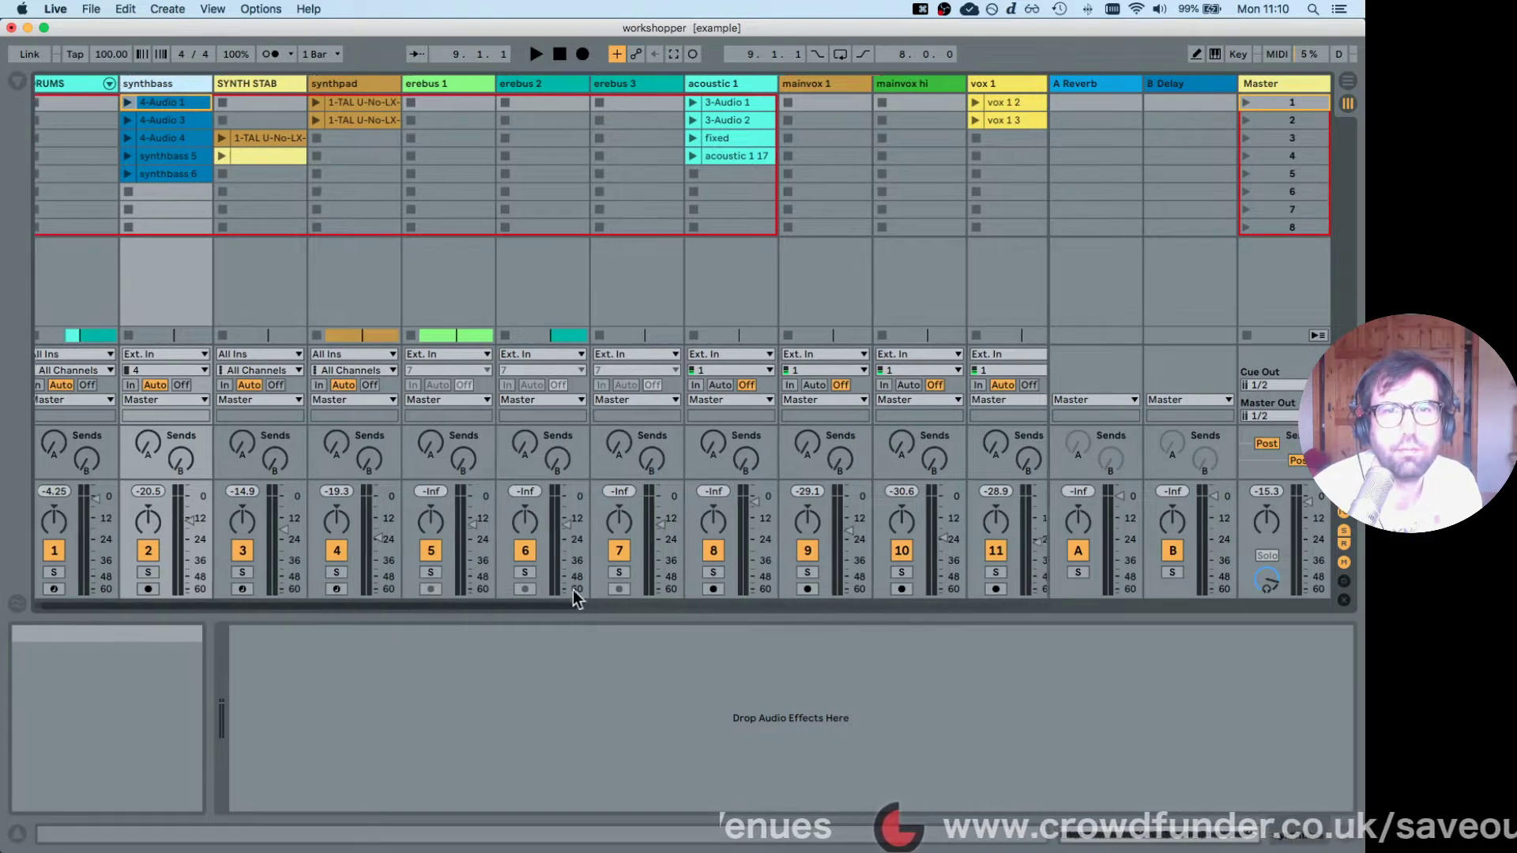
{"action": "left_click_drag", "start_coordinate": [572, 590], "coordinate": [886, 603]}
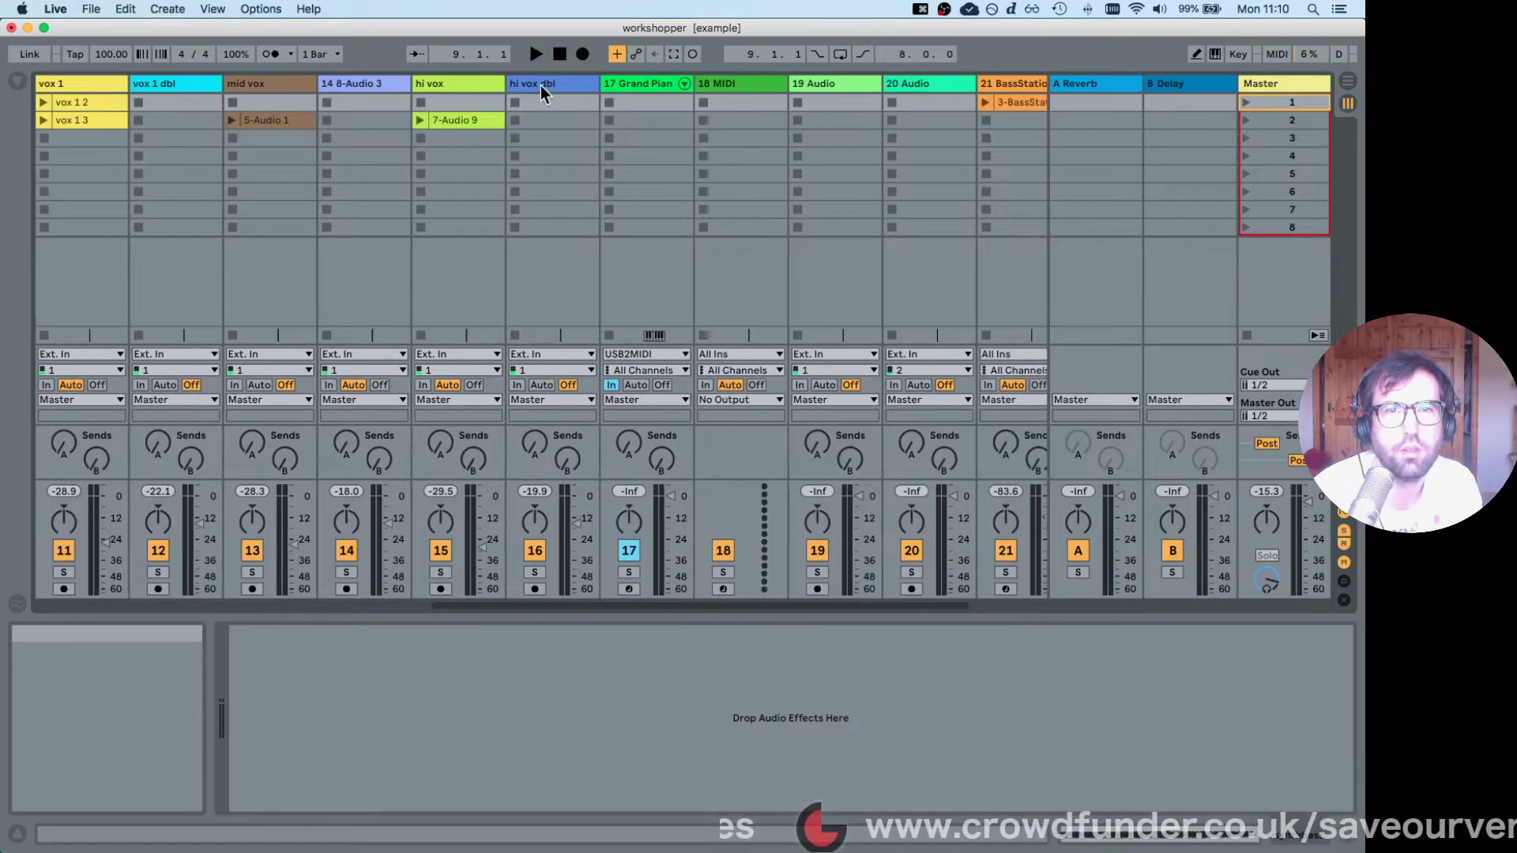
{"action": "left_click", "coordinate": [624, 80]}
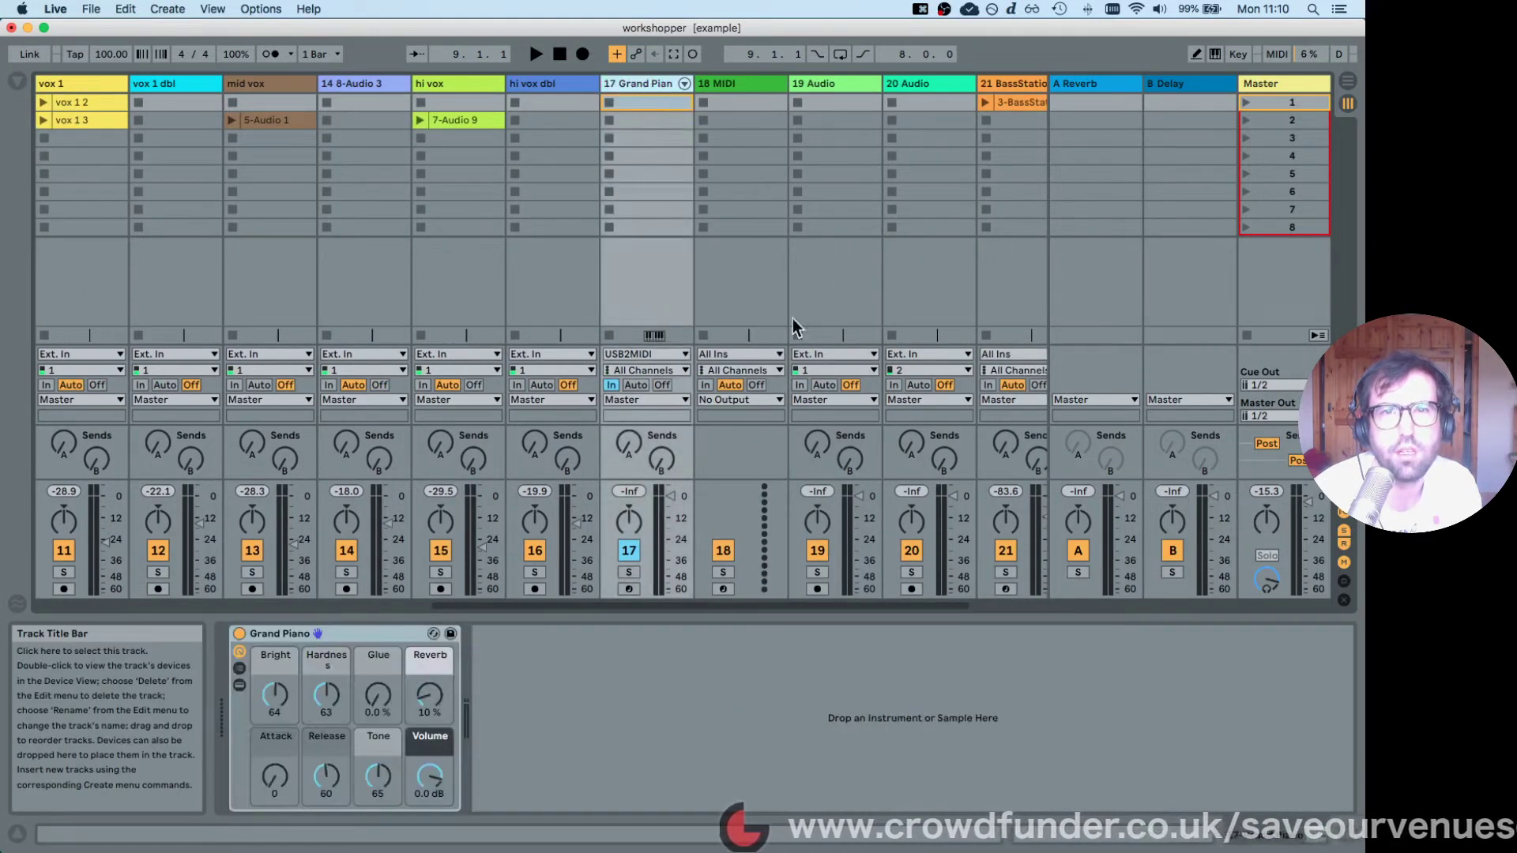
{"action": "scroll", "coordinate": [615, 600], "scroll_direction": "right", "scroll_amount": 2}
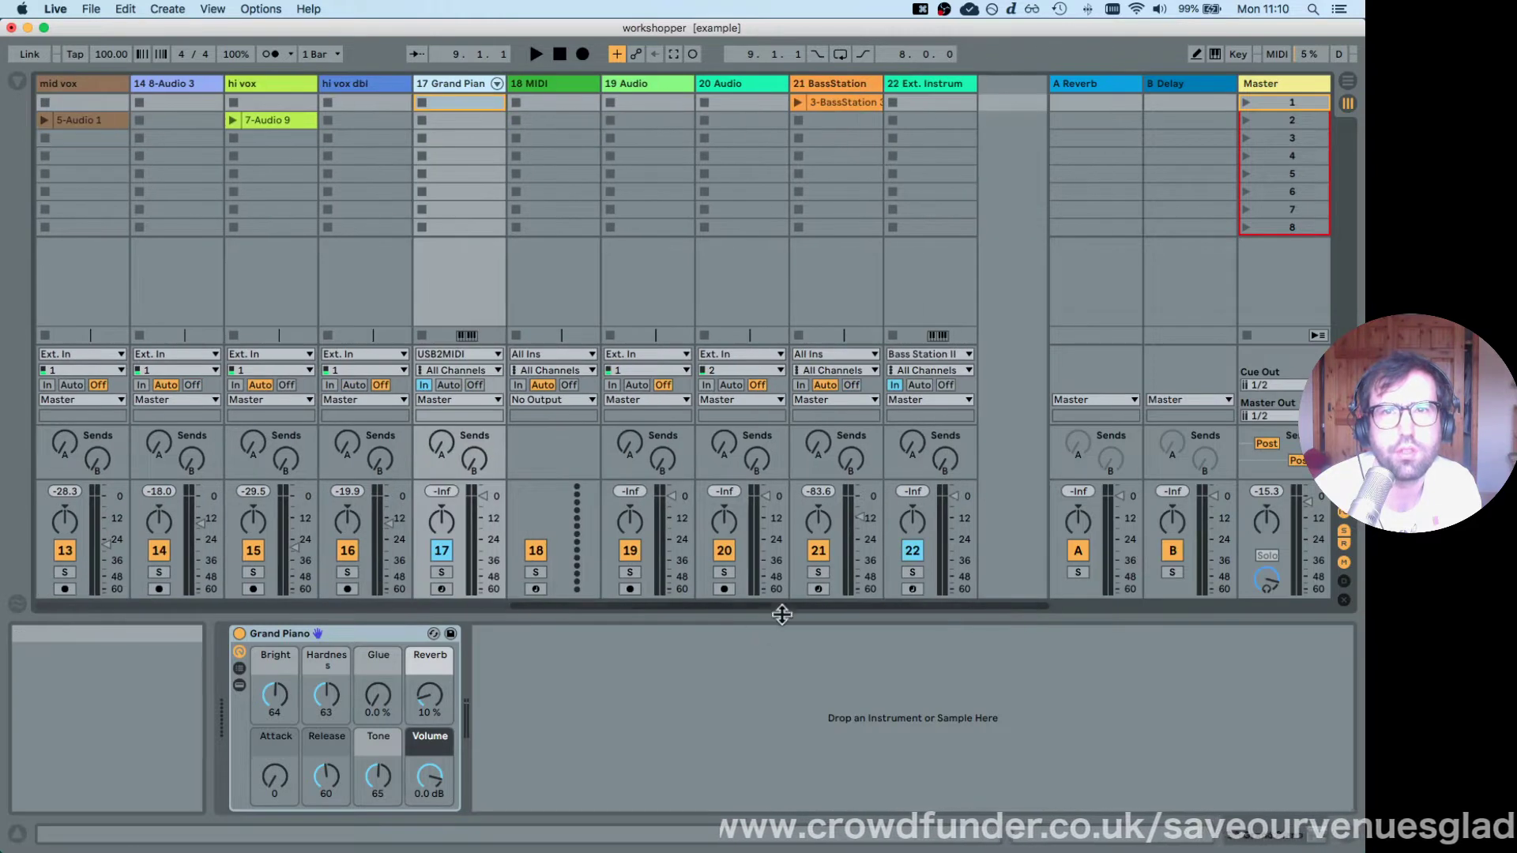
{"action": "left_click", "coordinate": [924, 79]}
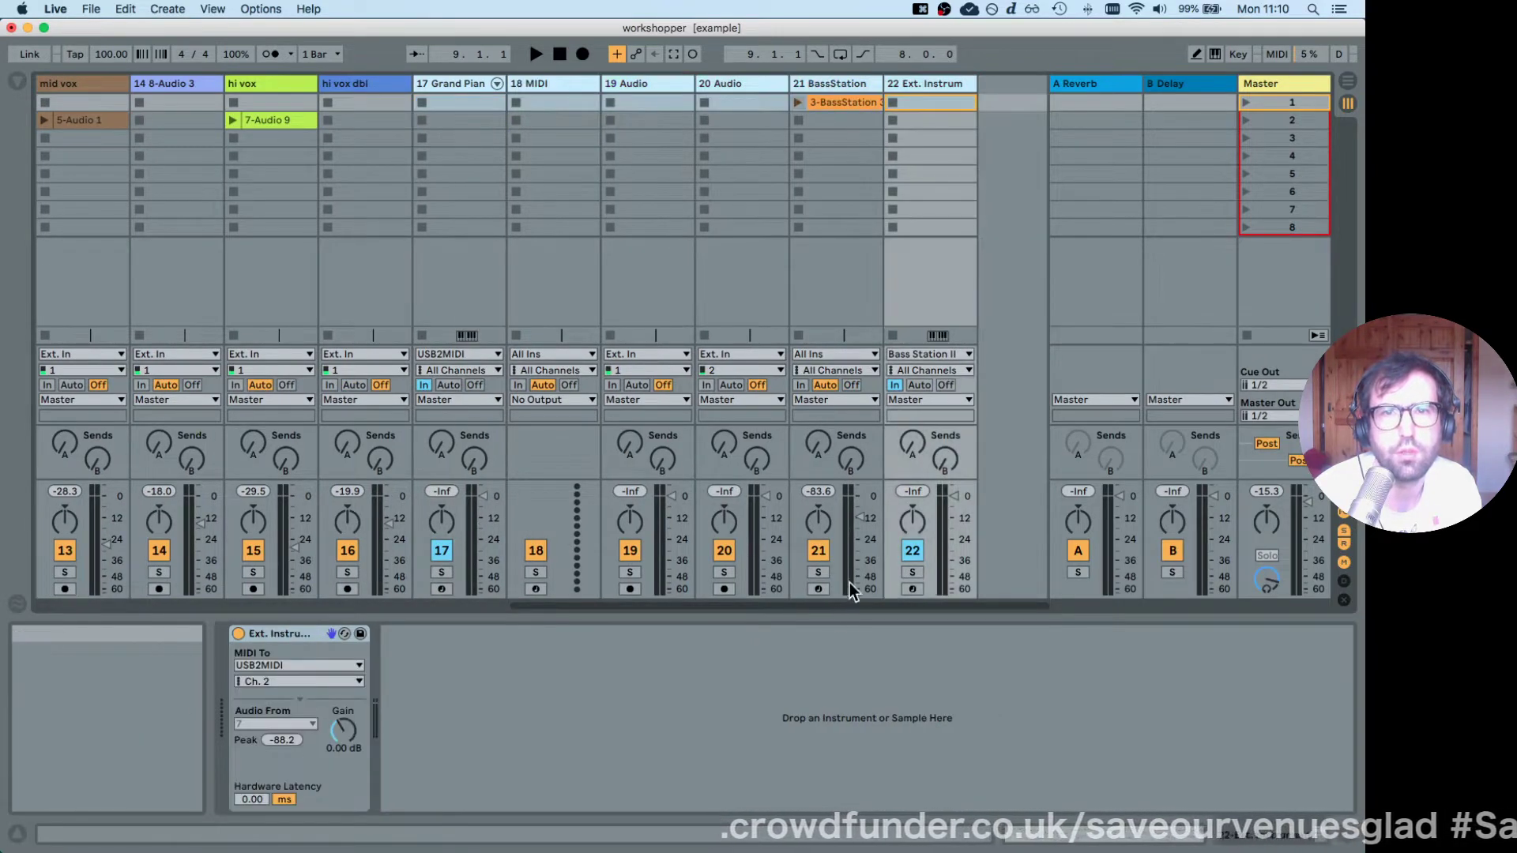
Deactivate all the tracks from SYNTH STAB through hi vox dbl, keeping DRUMS and synthbass active.
{"action": "left_click_drag", "start_coordinate": [741, 606], "coordinate": [288, 609]}
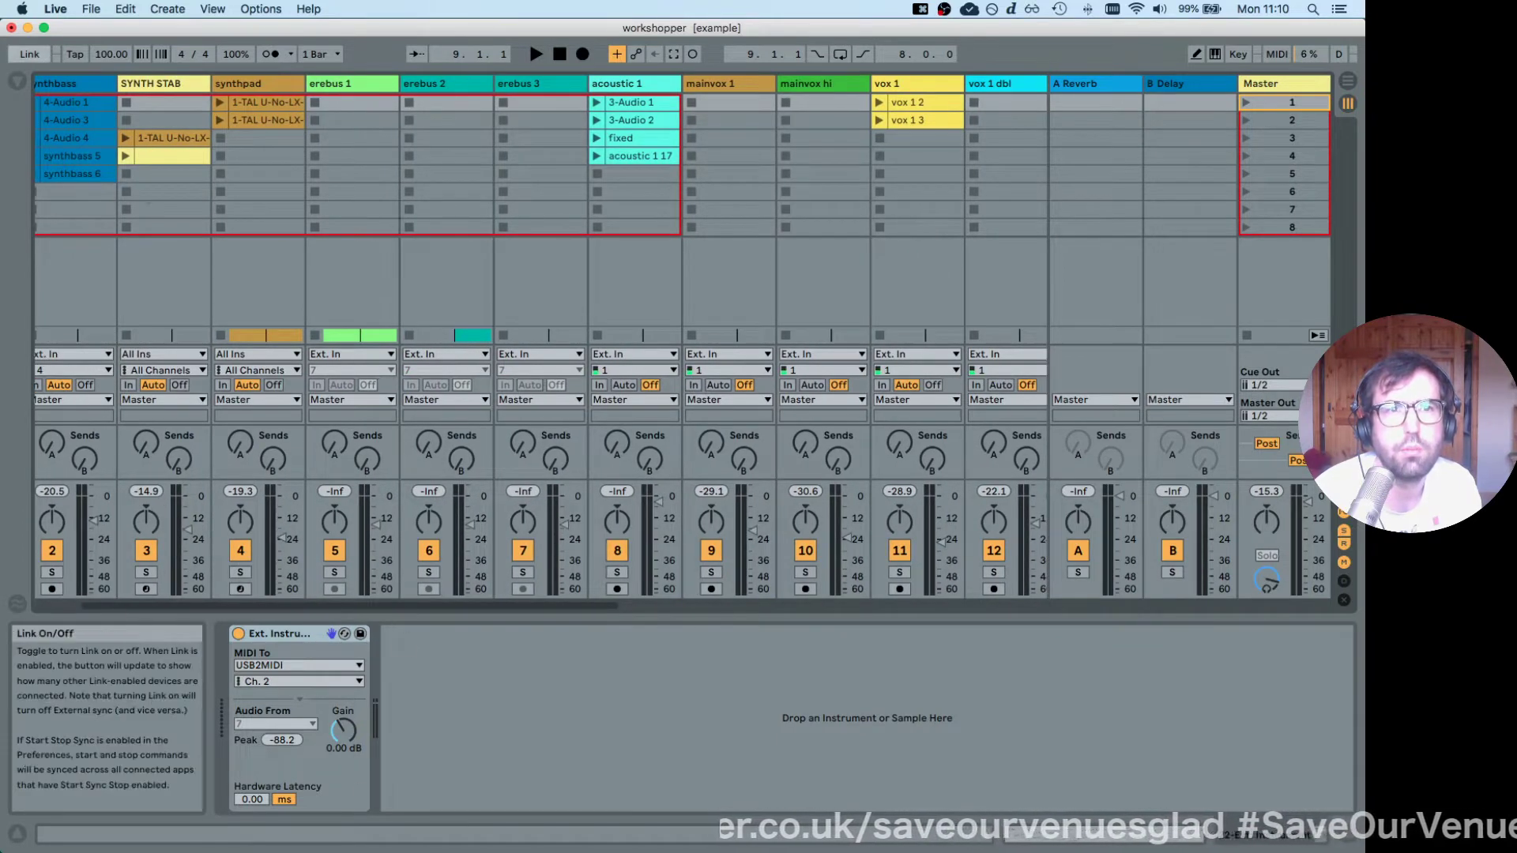
{"action": "left_click", "coordinate": [163, 84]}
{"action": "left_click_drag", "start_coordinate": [335, 602], "coordinate": [681, 613]}
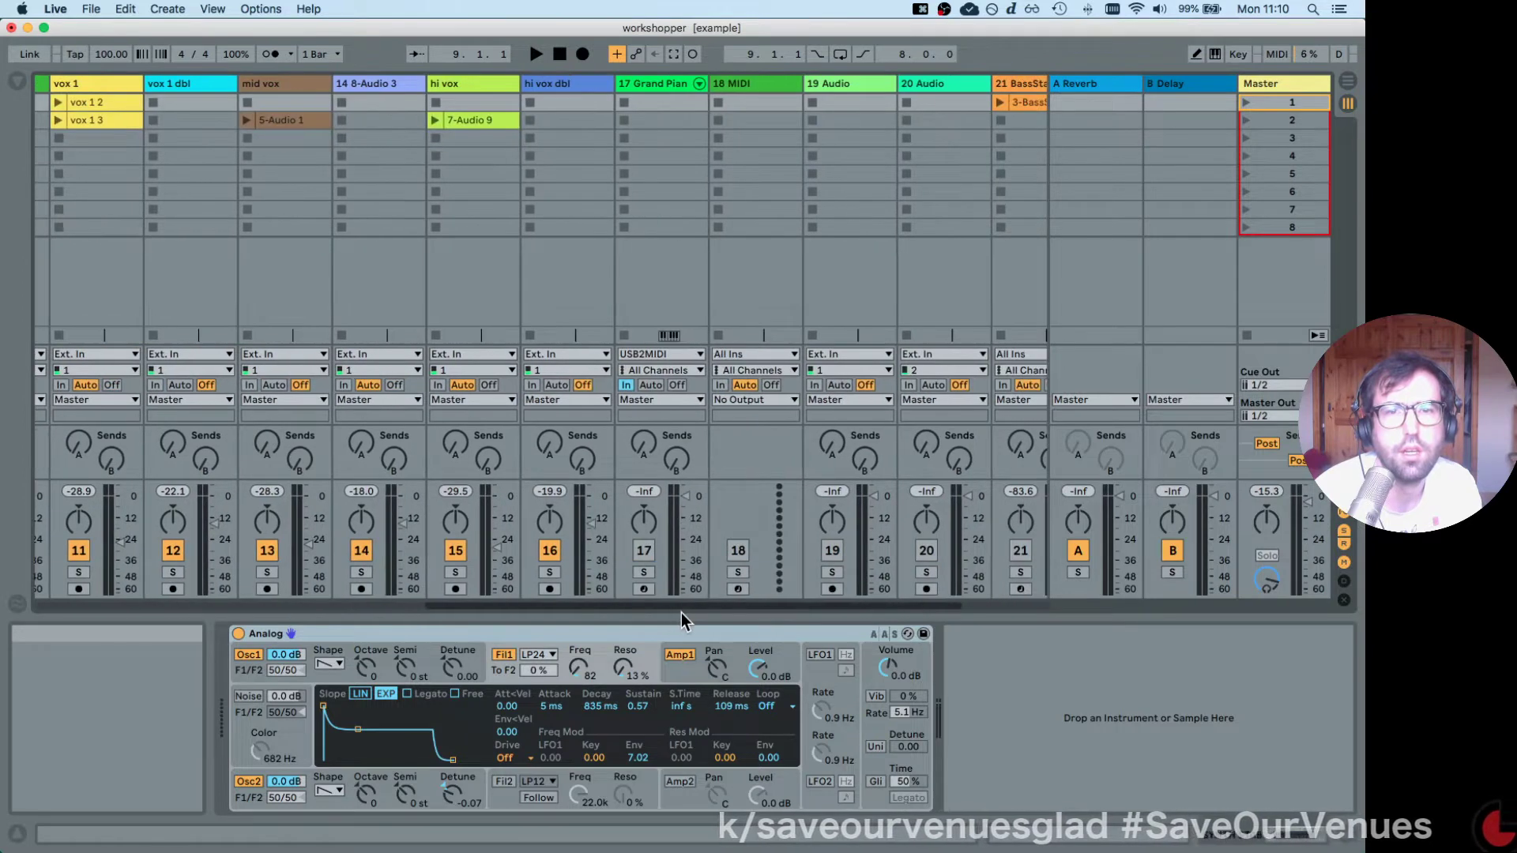
{"action": "left_click", "coordinate": [563, 102]}
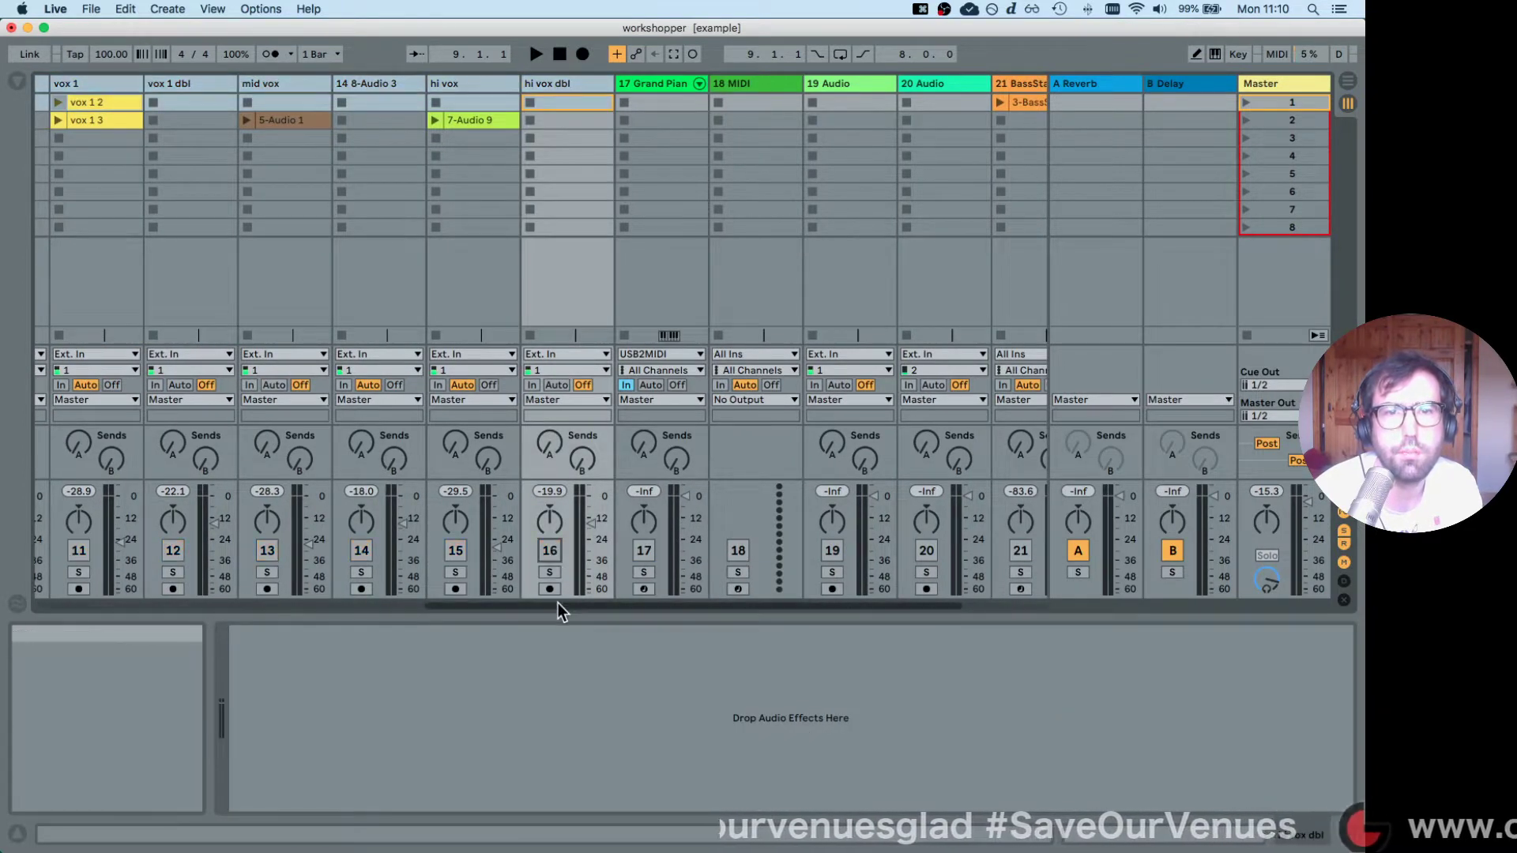
{"action": "left_click_drag", "start_coordinate": [557, 605], "coordinate": [132, 624]}
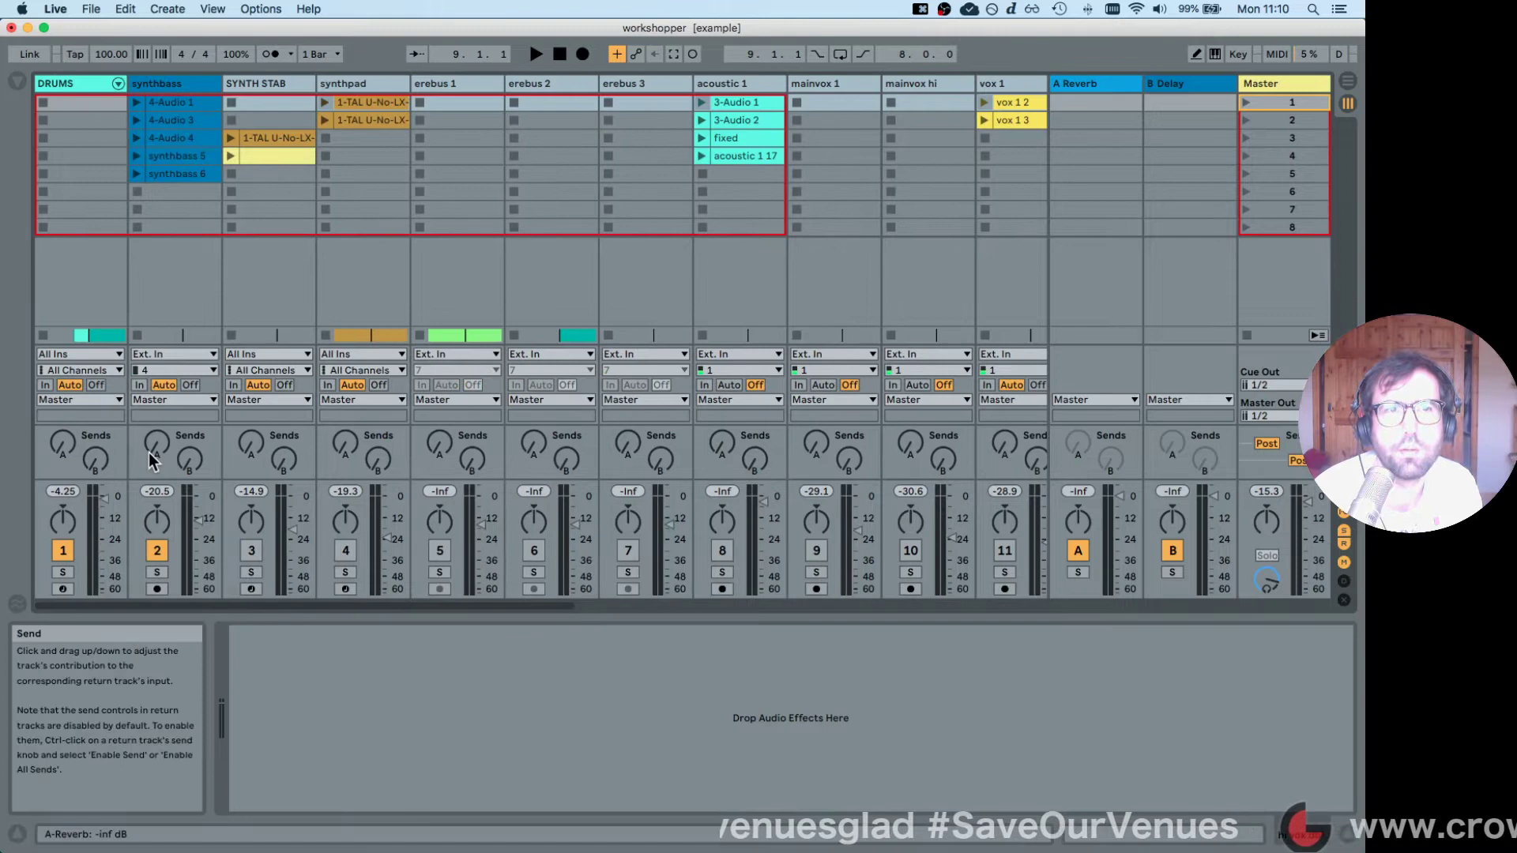
Select the DRUMS track and, in Arrangement View, loop its two clips spanning bars 33 to 49.
{"action": "left_click", "coordinate": [69, 91]}
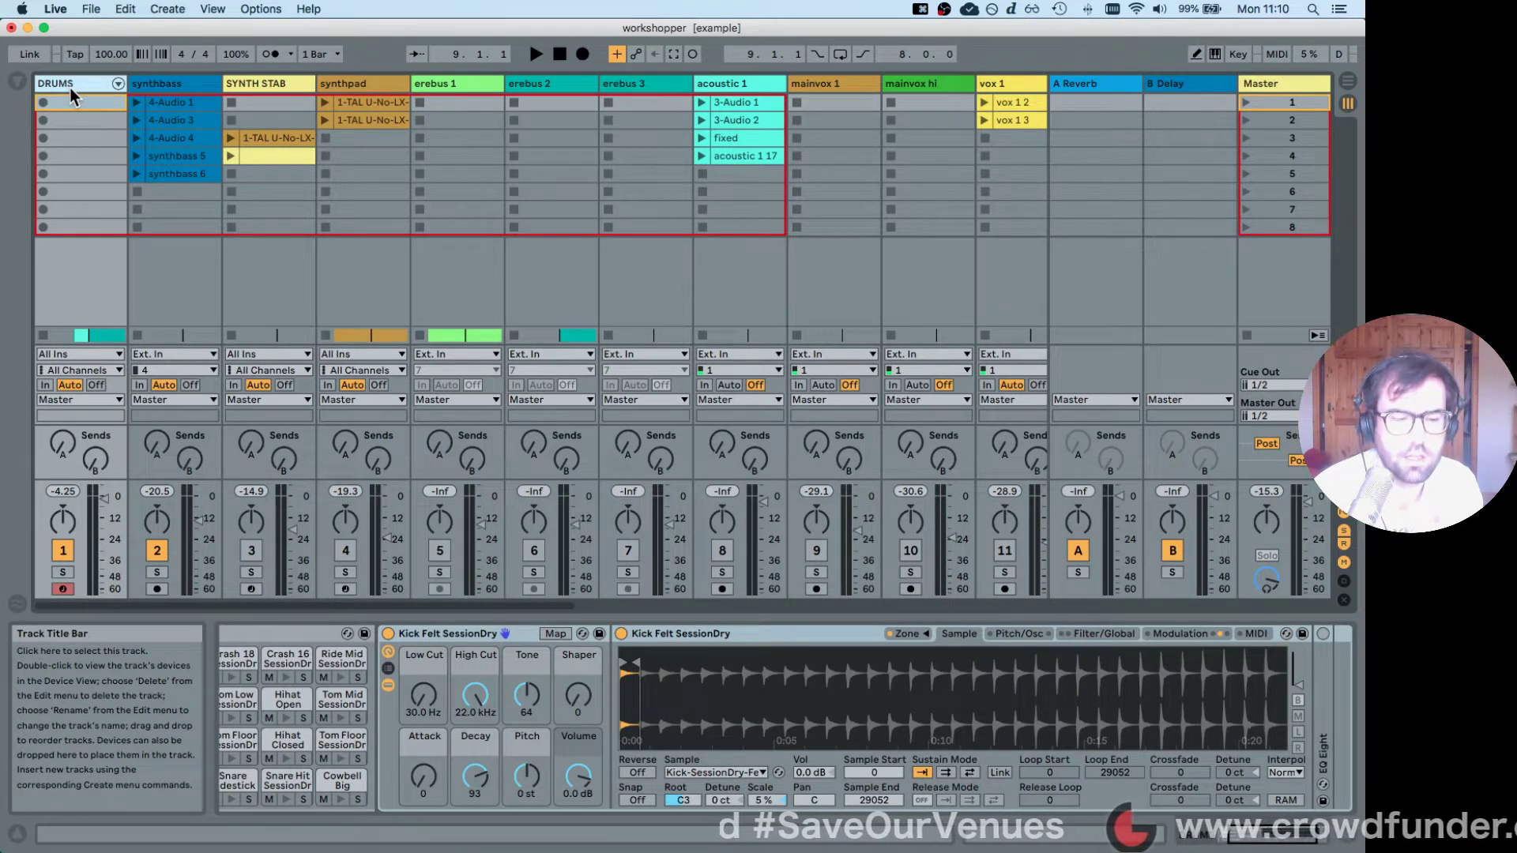
{"action": "key", "text": "Tab"}
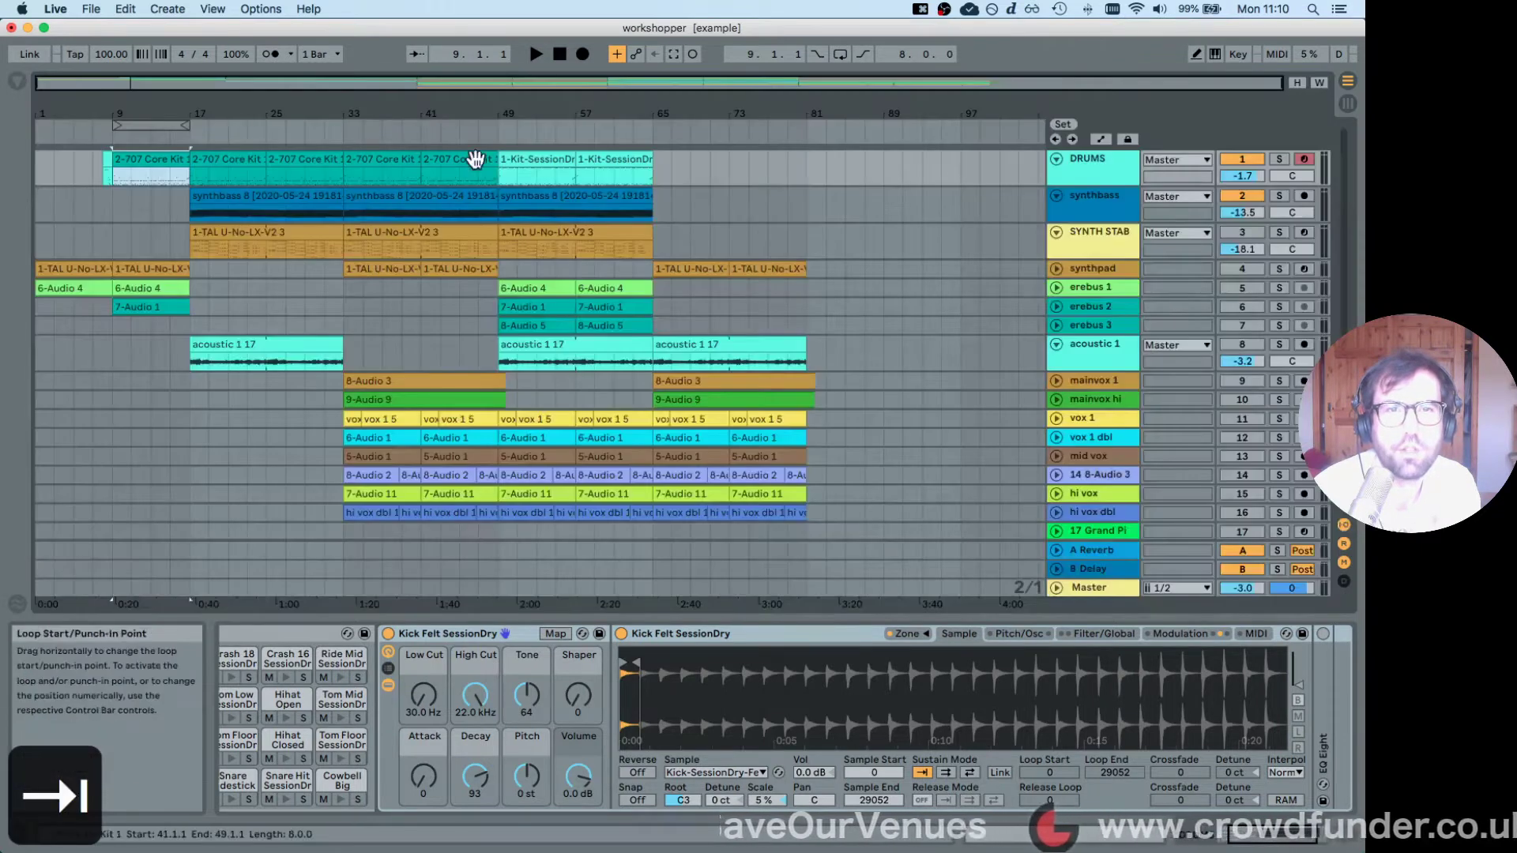
{"action": "left_click", "coordinate": [364, 158]}
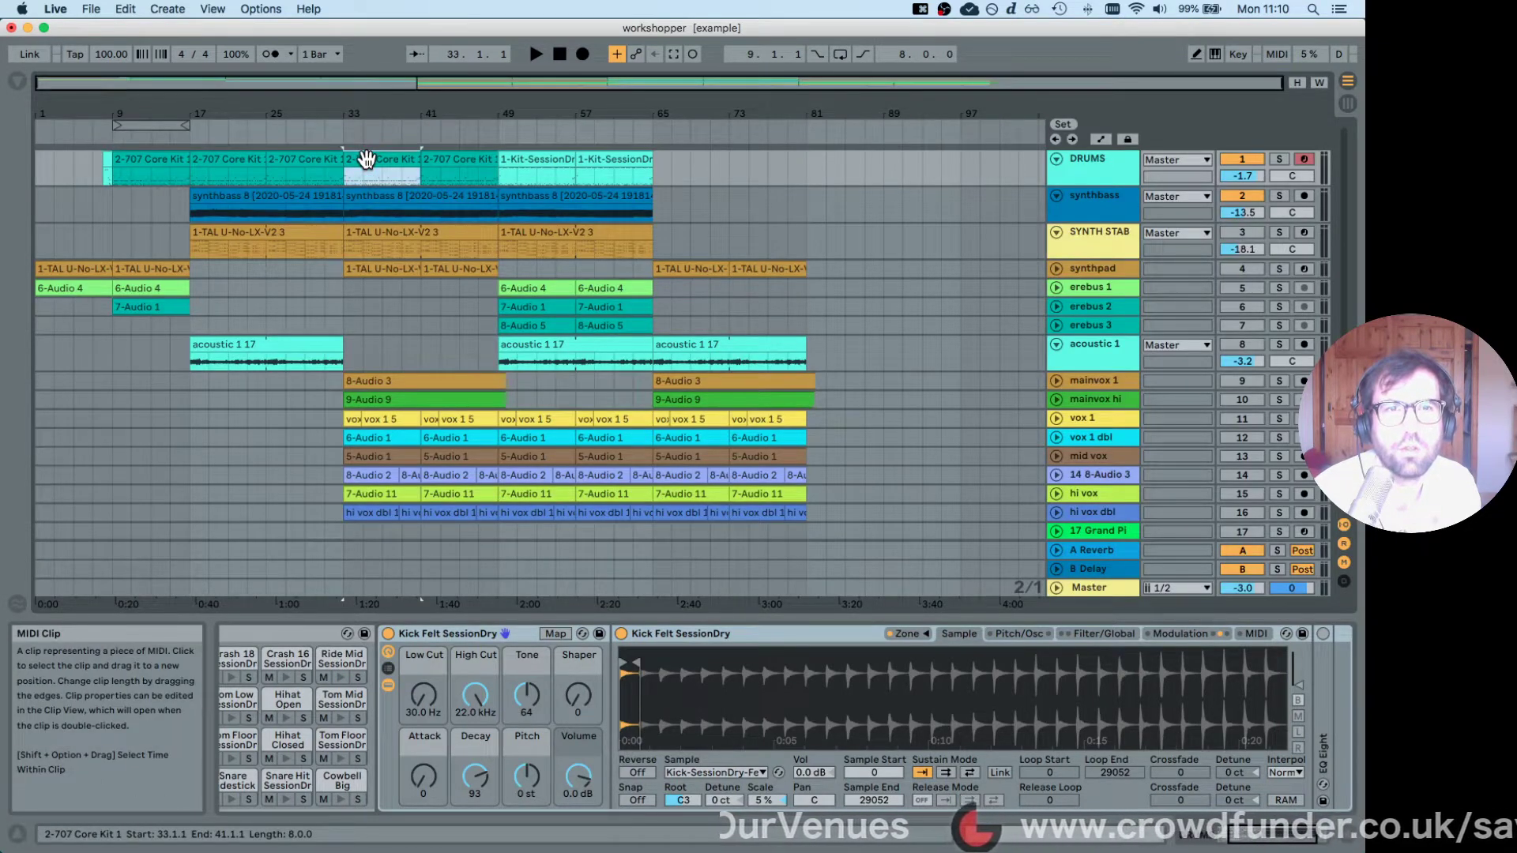
{"action": "left_click", "coordinate": [450, 161], "text": "shift"}
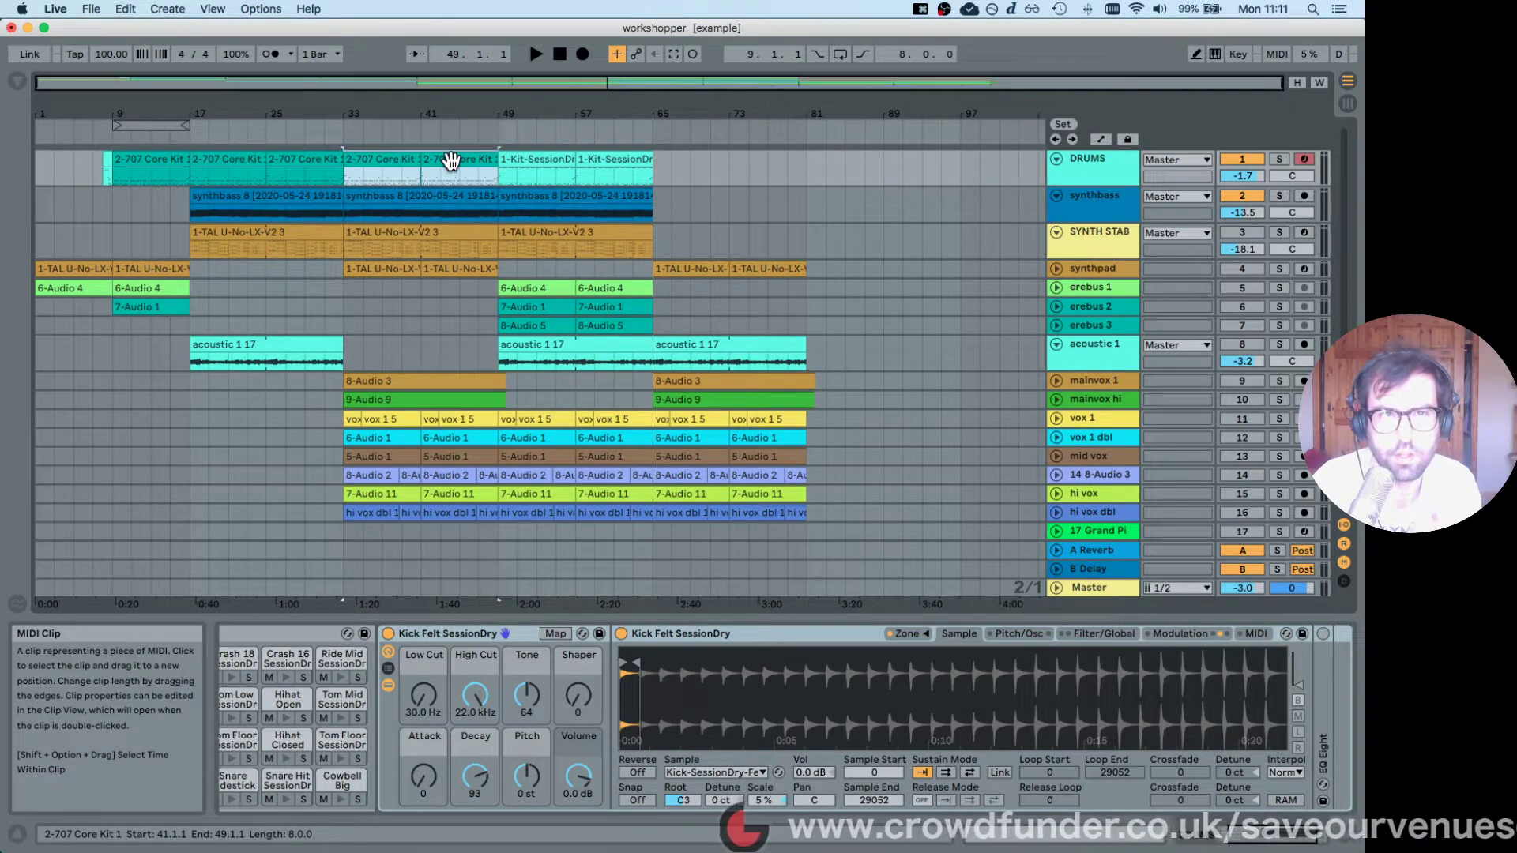
{"action": "left_click", "coordinate": [399, 159]}
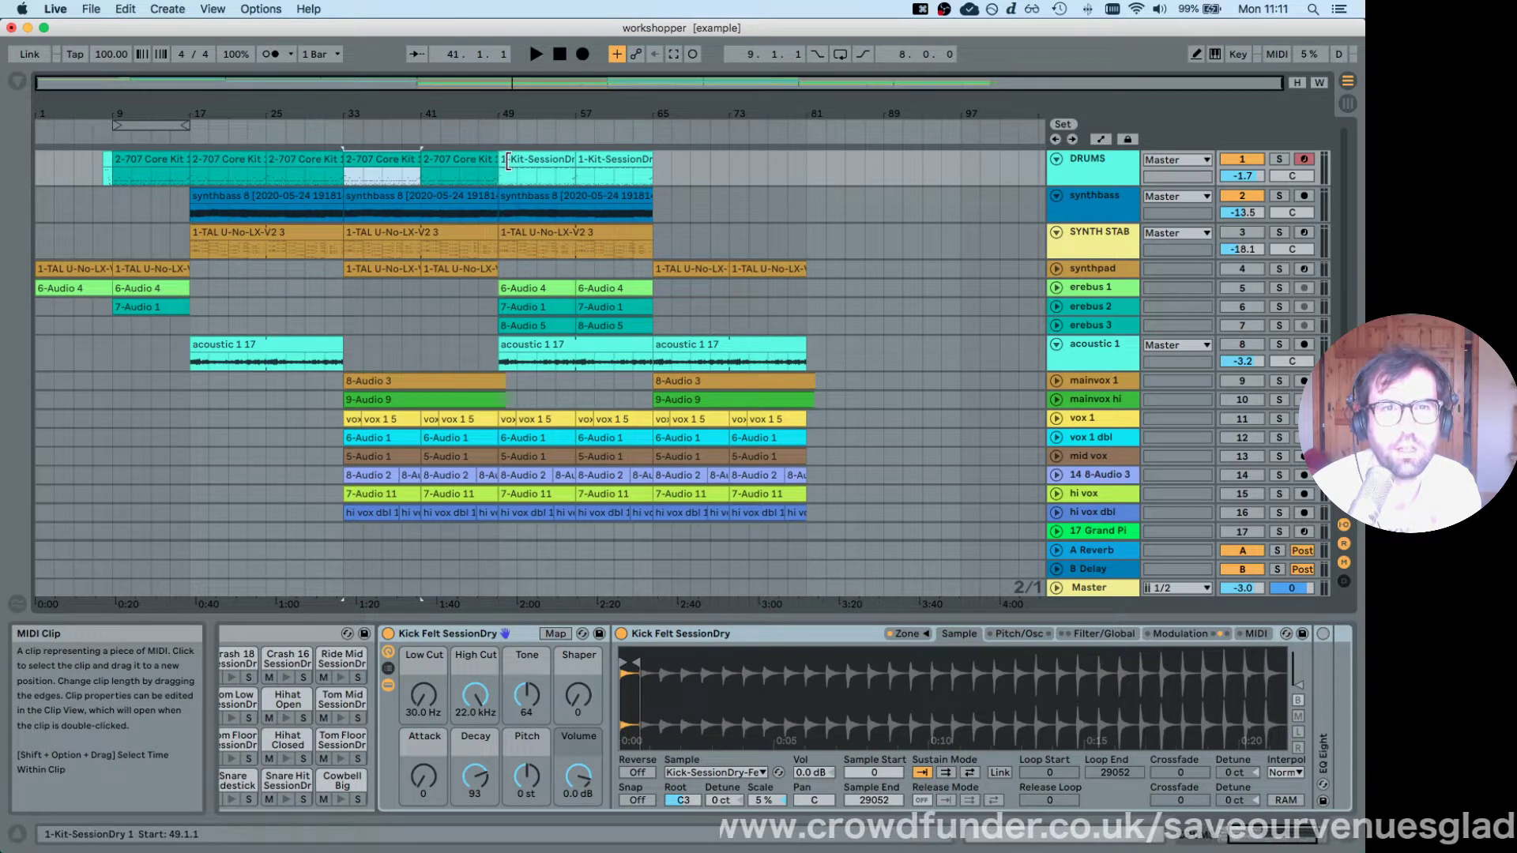
{"action": "left_click", "coordinate": [473, 154], "text": "shift"}
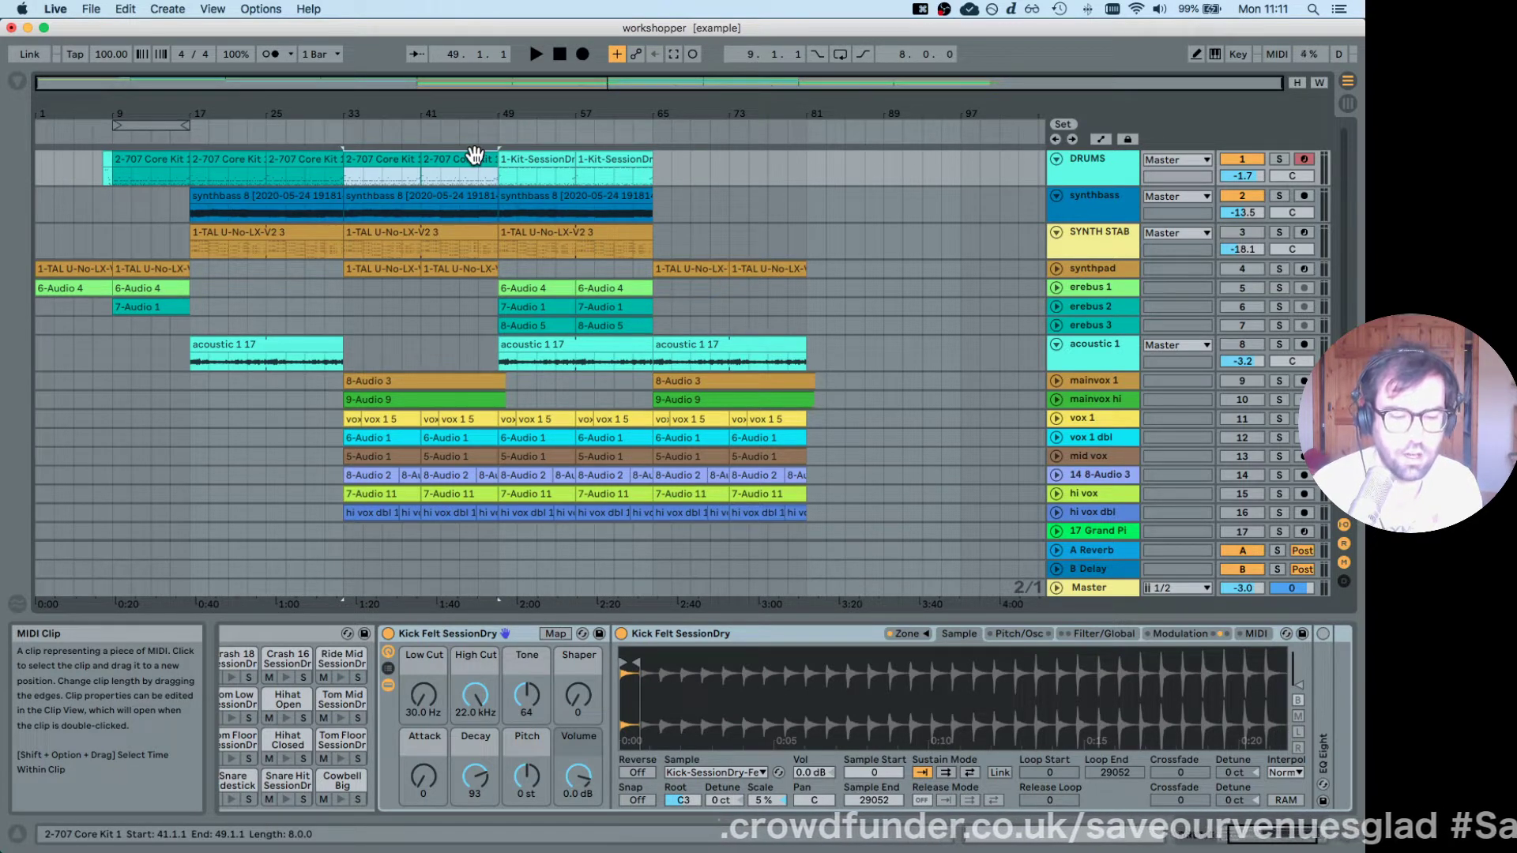
{"action": "key", "text": "super+l"}
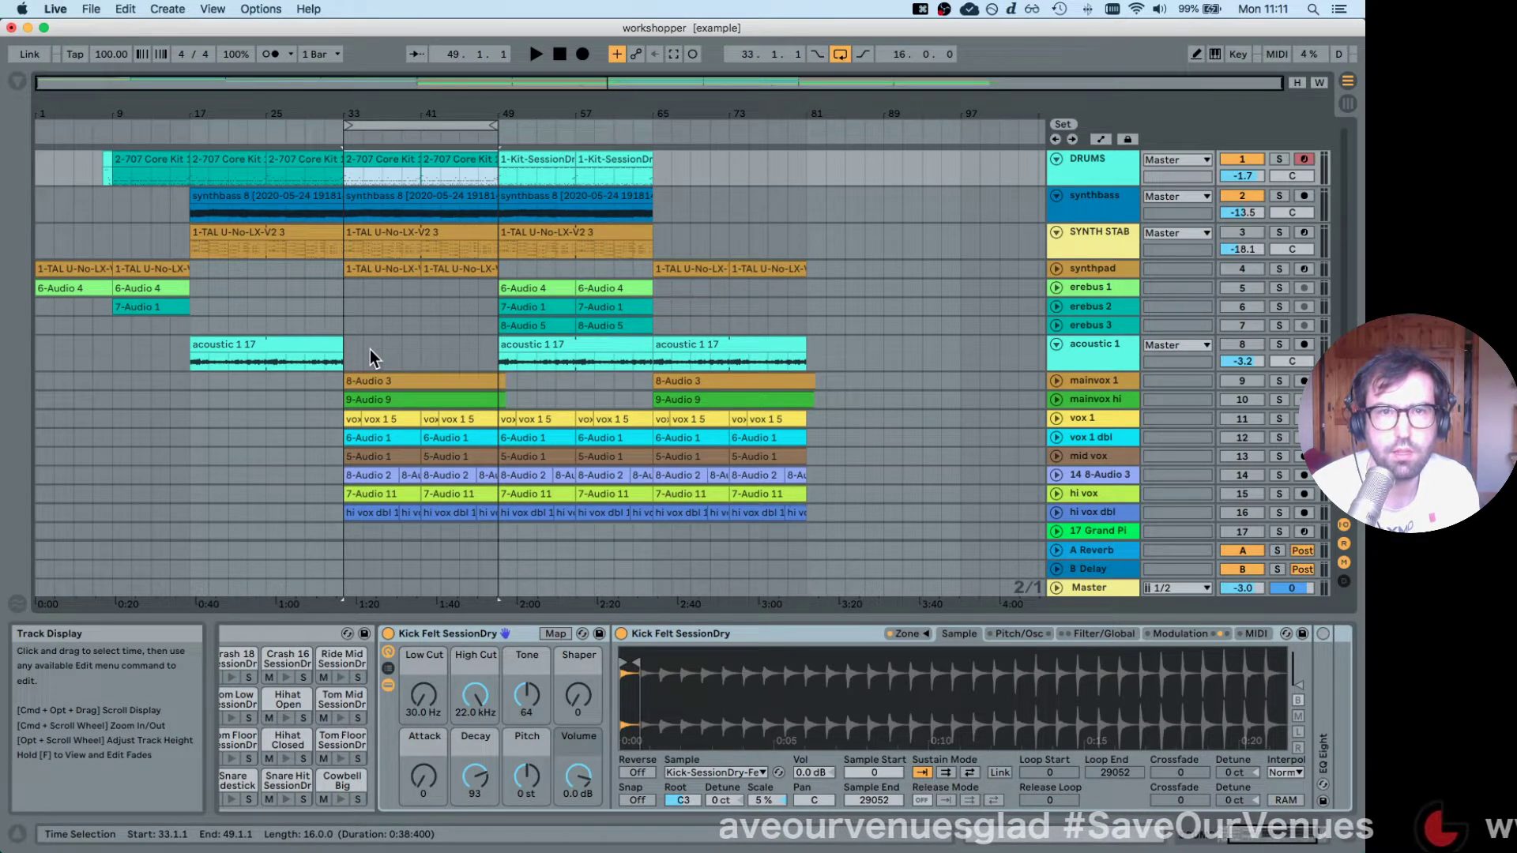
Deactivate the synthbass track and play the looped section with only the drums sounding.
{"action": "key", "text": "space"}
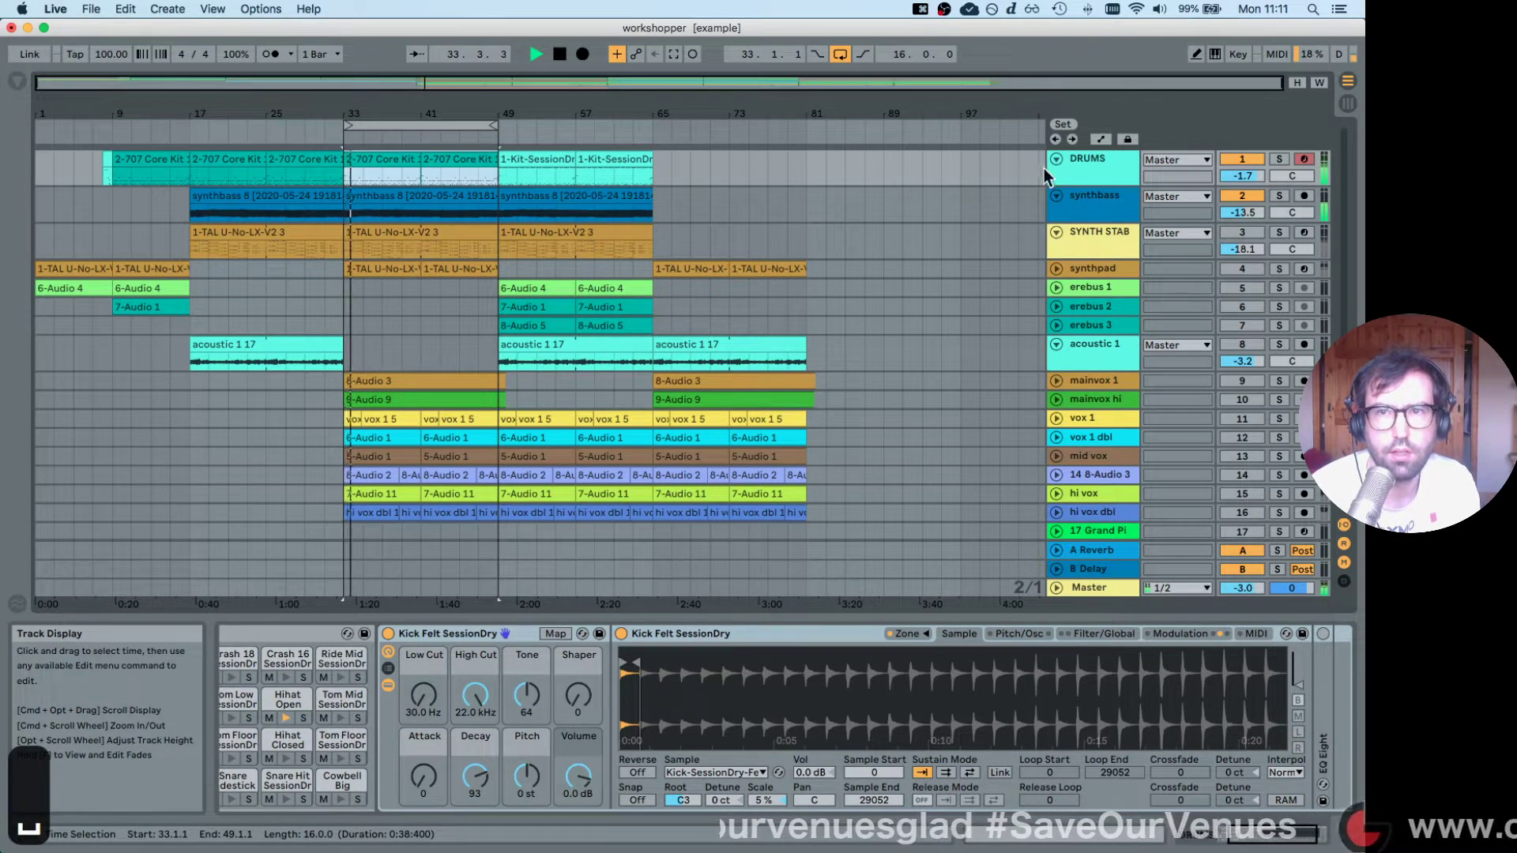
{"action": "key", "text": "space"}
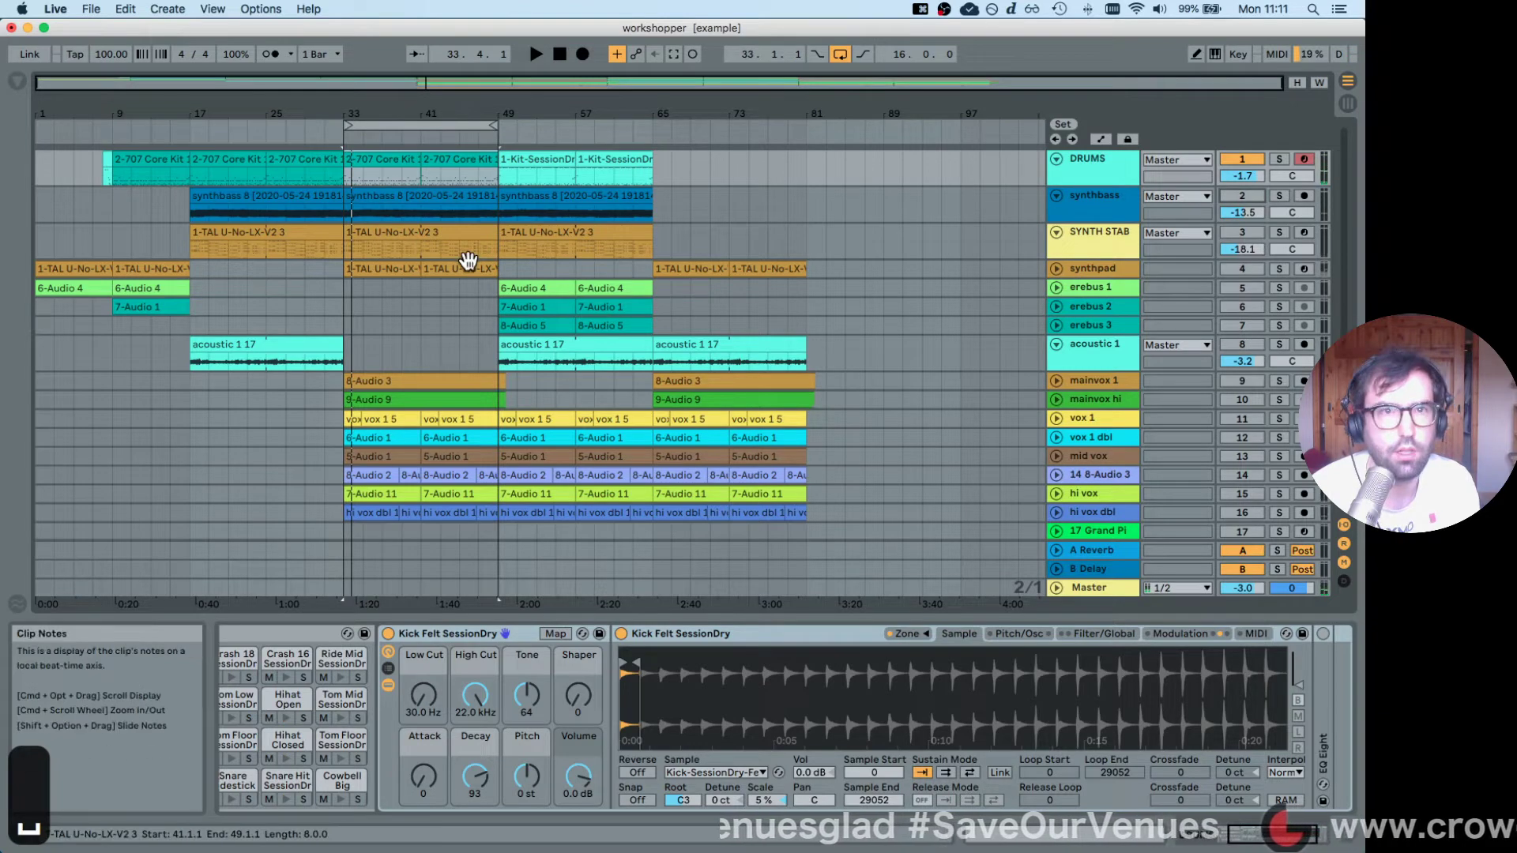
{"action": "key", "text": "space"}
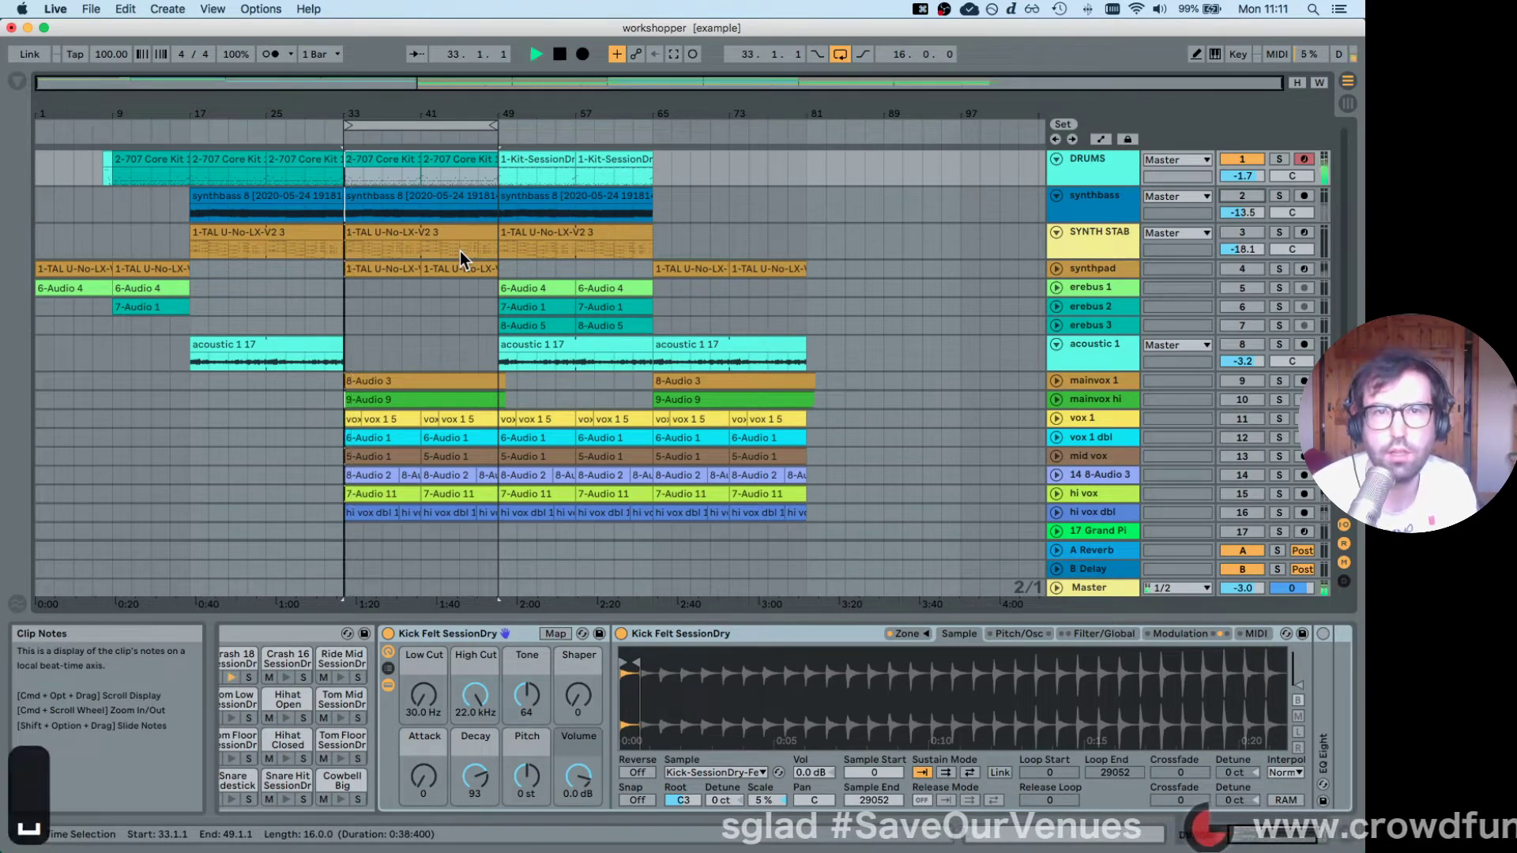
Return to Session View, stop playback, and unfold the DRUMS track's individual drum chains in the mixer.
{"action": "key", "text": "Tab"}
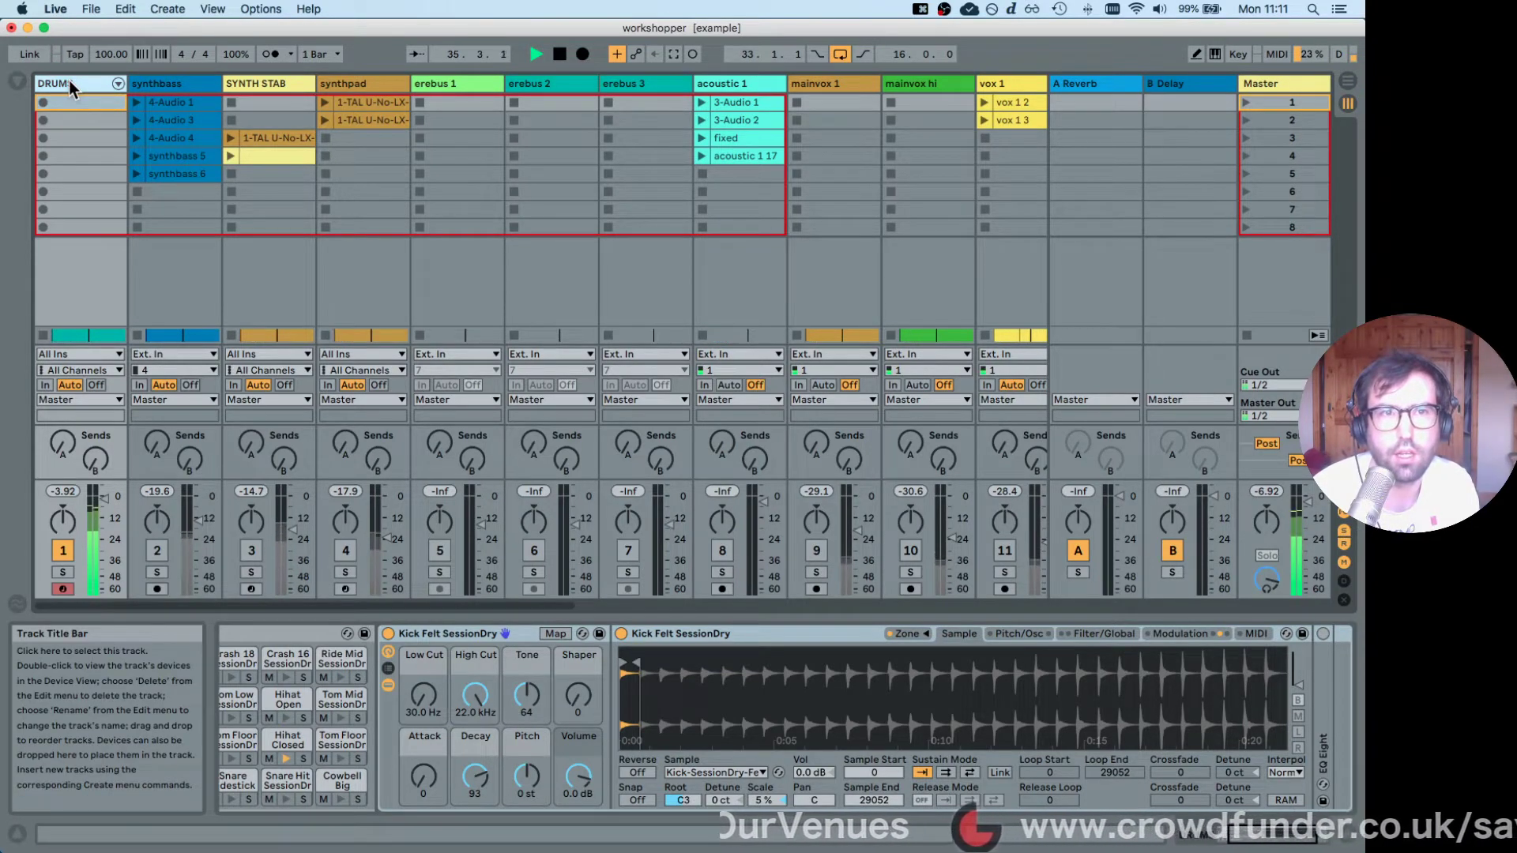
{"action": "left_click", "coordinate": [118, 83]}
{"action": "left_click", "coordinate": [117, 89]}
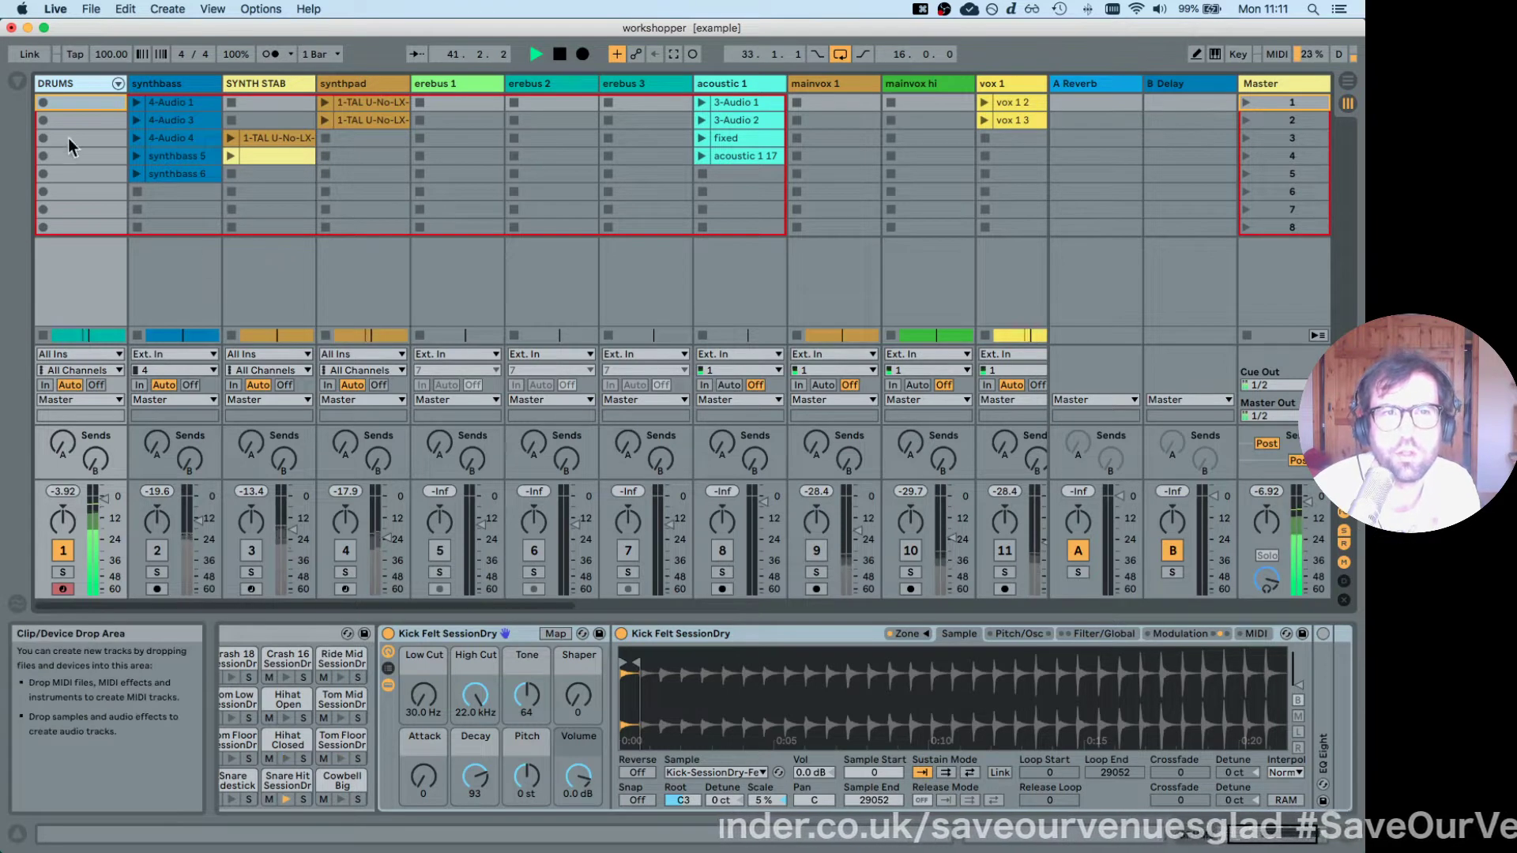
{"action": "key", "text": "space"}
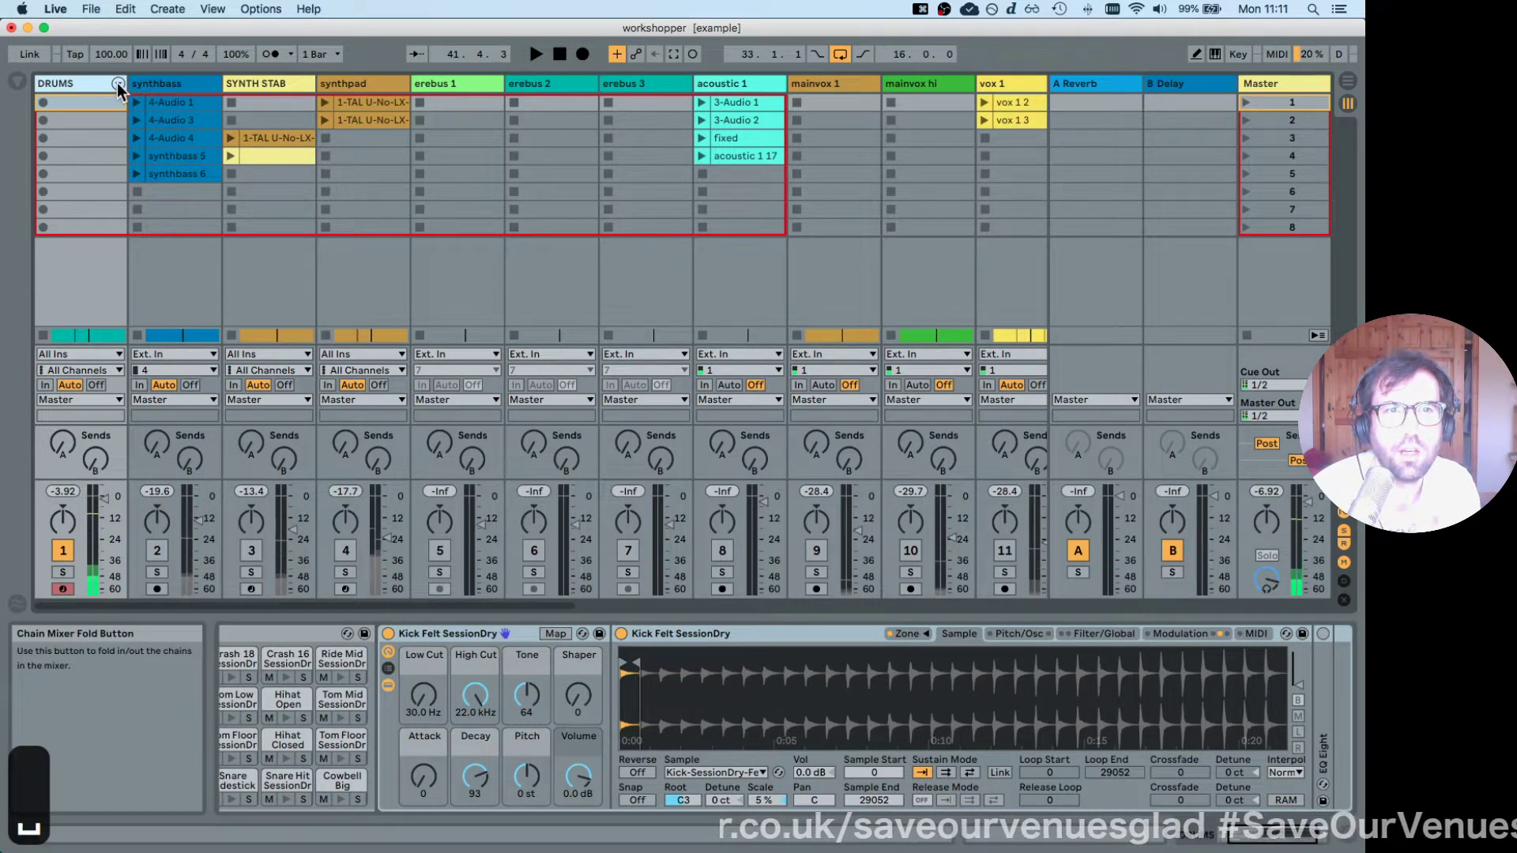
{"action": "left_click", "coordinate": [118, 83]}
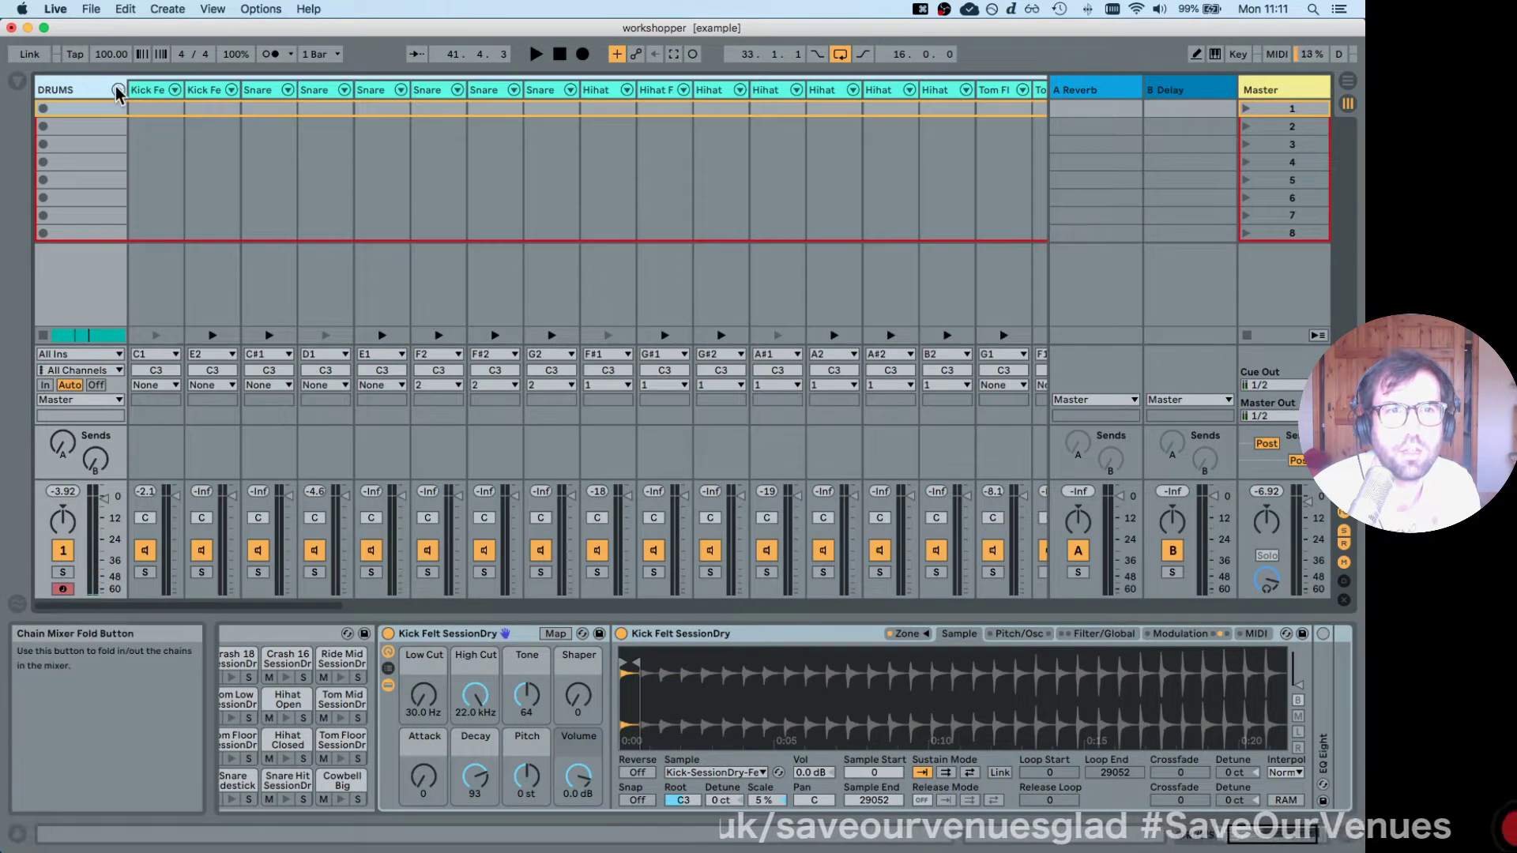
Inspect the devices of the two kick chains and the six snare chains of the DRUMS track one by one.
{"action": "left_click", "coordinate": [149, 92]}
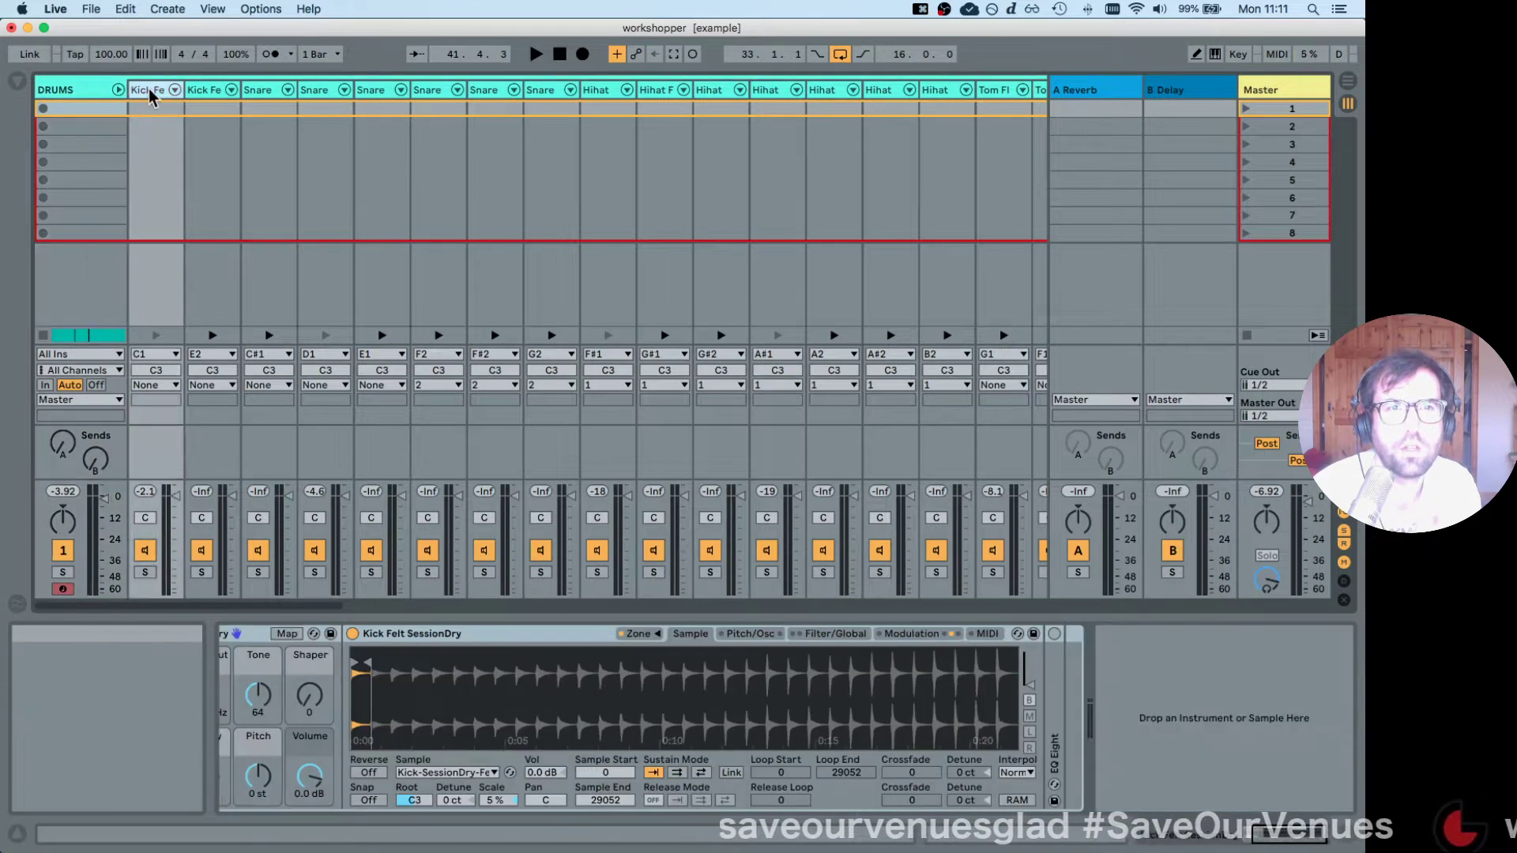
{"action": "left_click", "coordinate": [205, 92]}
{"action": "left_click", "coordinate": [260, 92]}
{"action": "left_click", "coordinate": [316, 93]}
{"action": "left_click", "coordinate": [384, 95]}
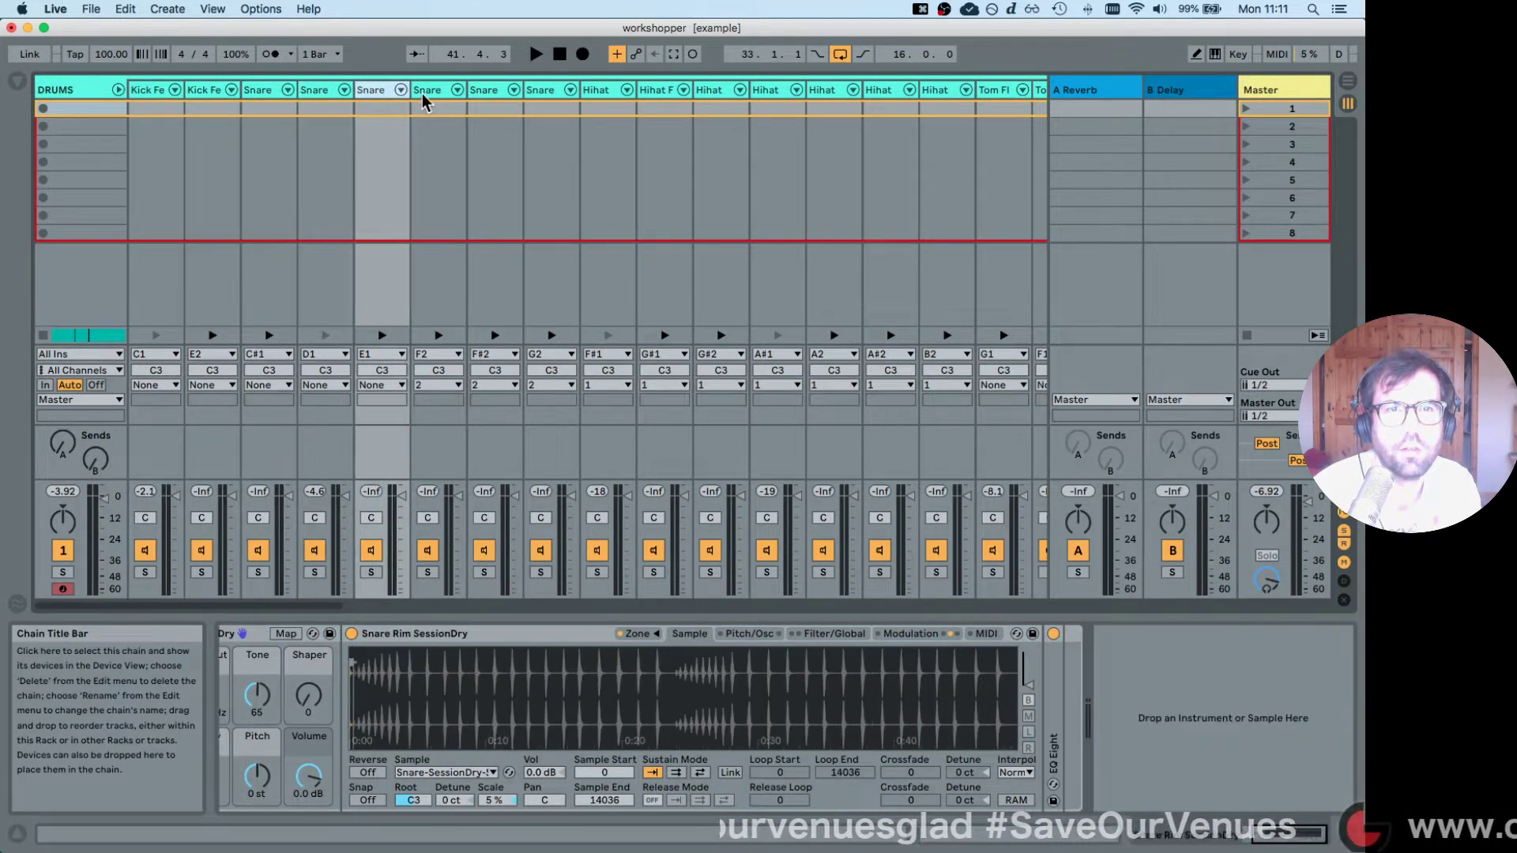
{"action": "left_click", "coordinate": [428, 94]}
{"action": "left_click", "coordinate": [489, 94]}
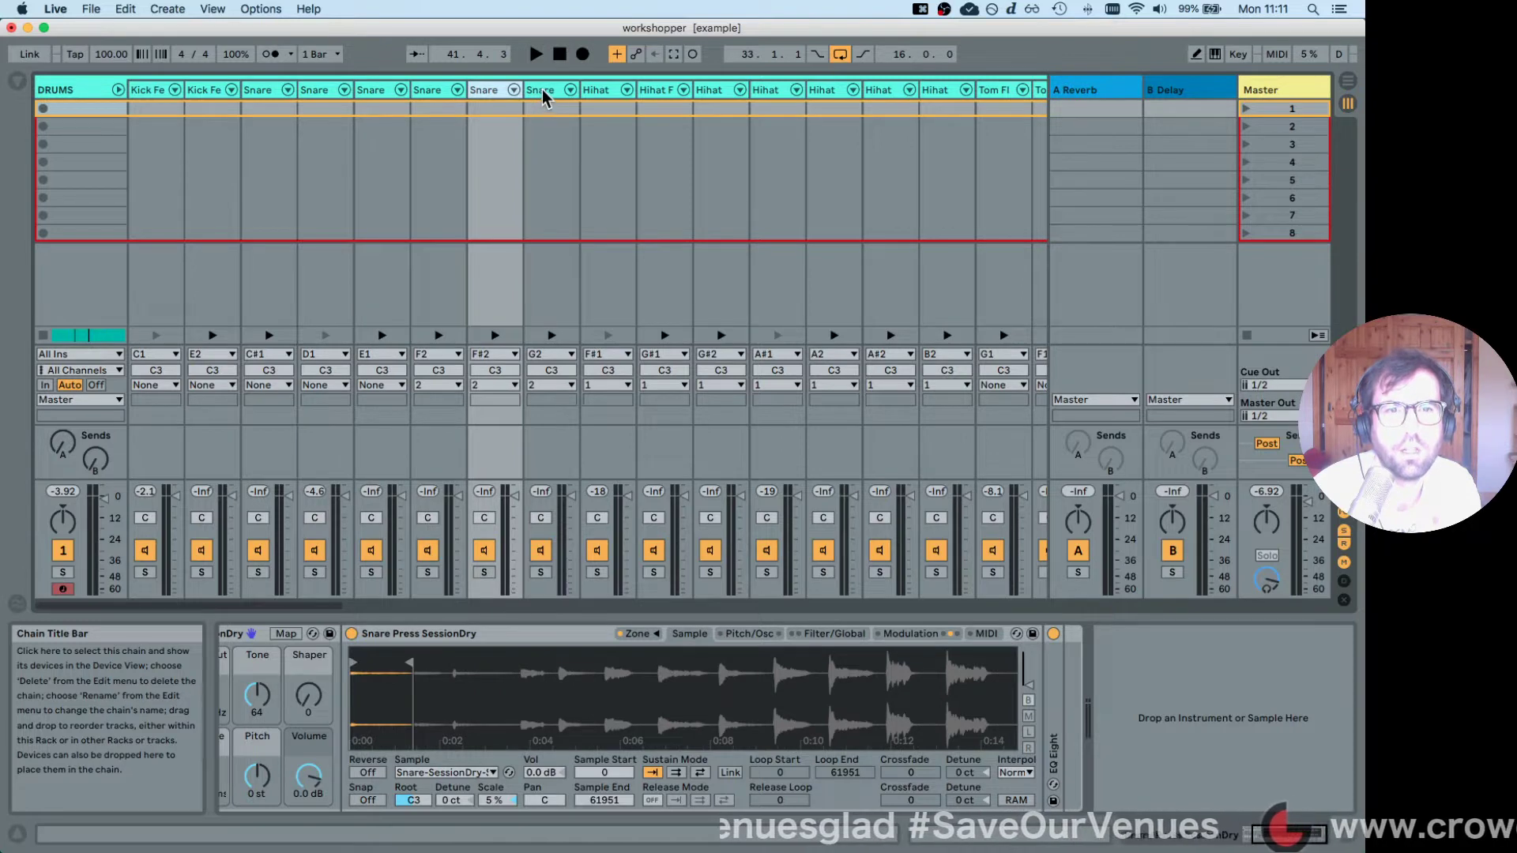
{"action": "left_click", "coordinate": [542, 97]}
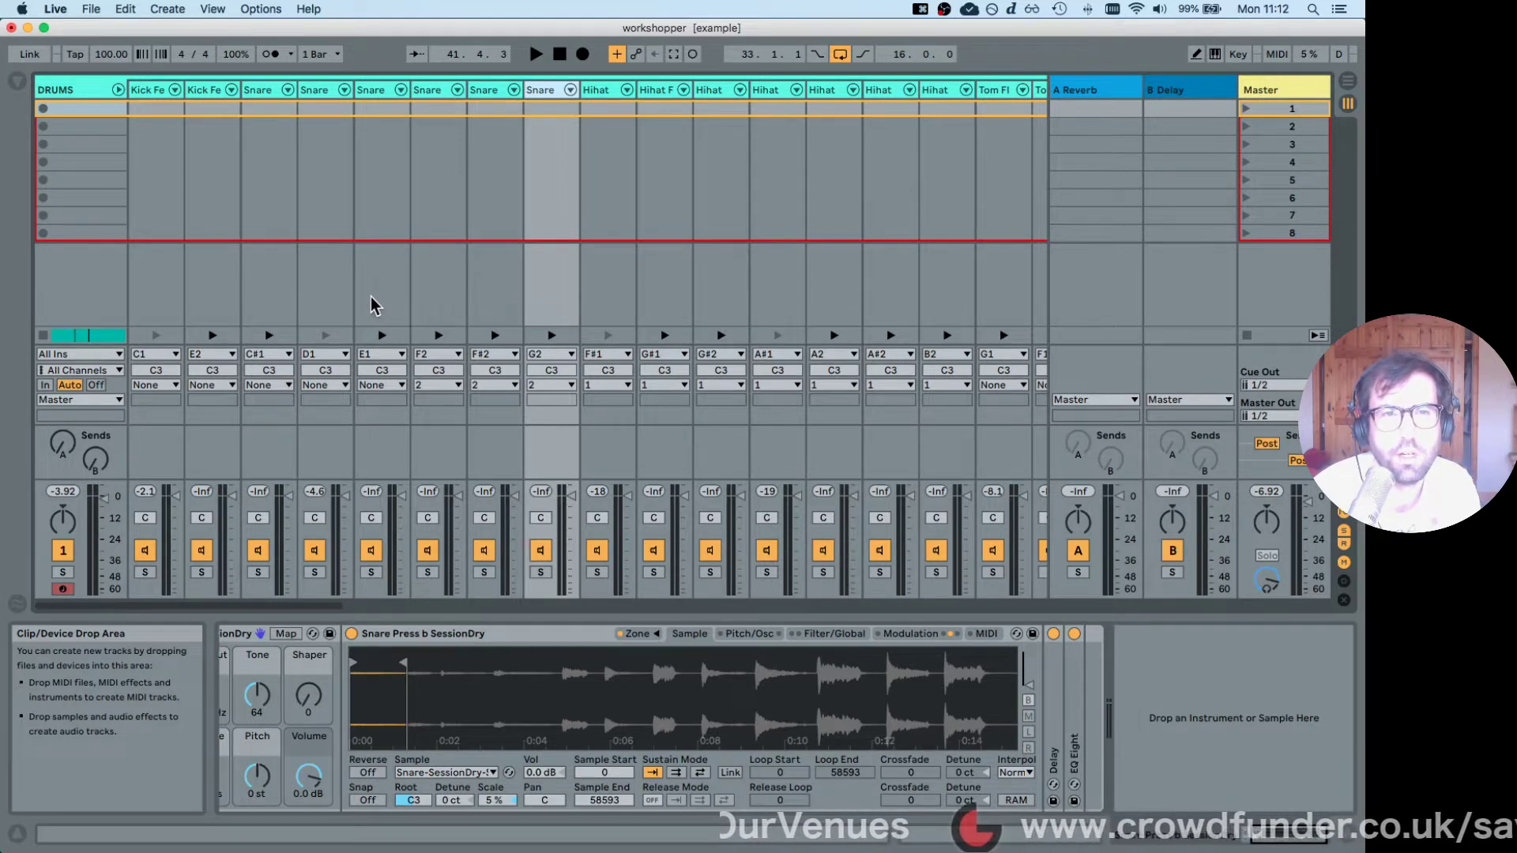
Play the loop while muting the C1 kick and D1 snare chains, and reactivate both chains during playback.
{"action": "key", "text": "space"}
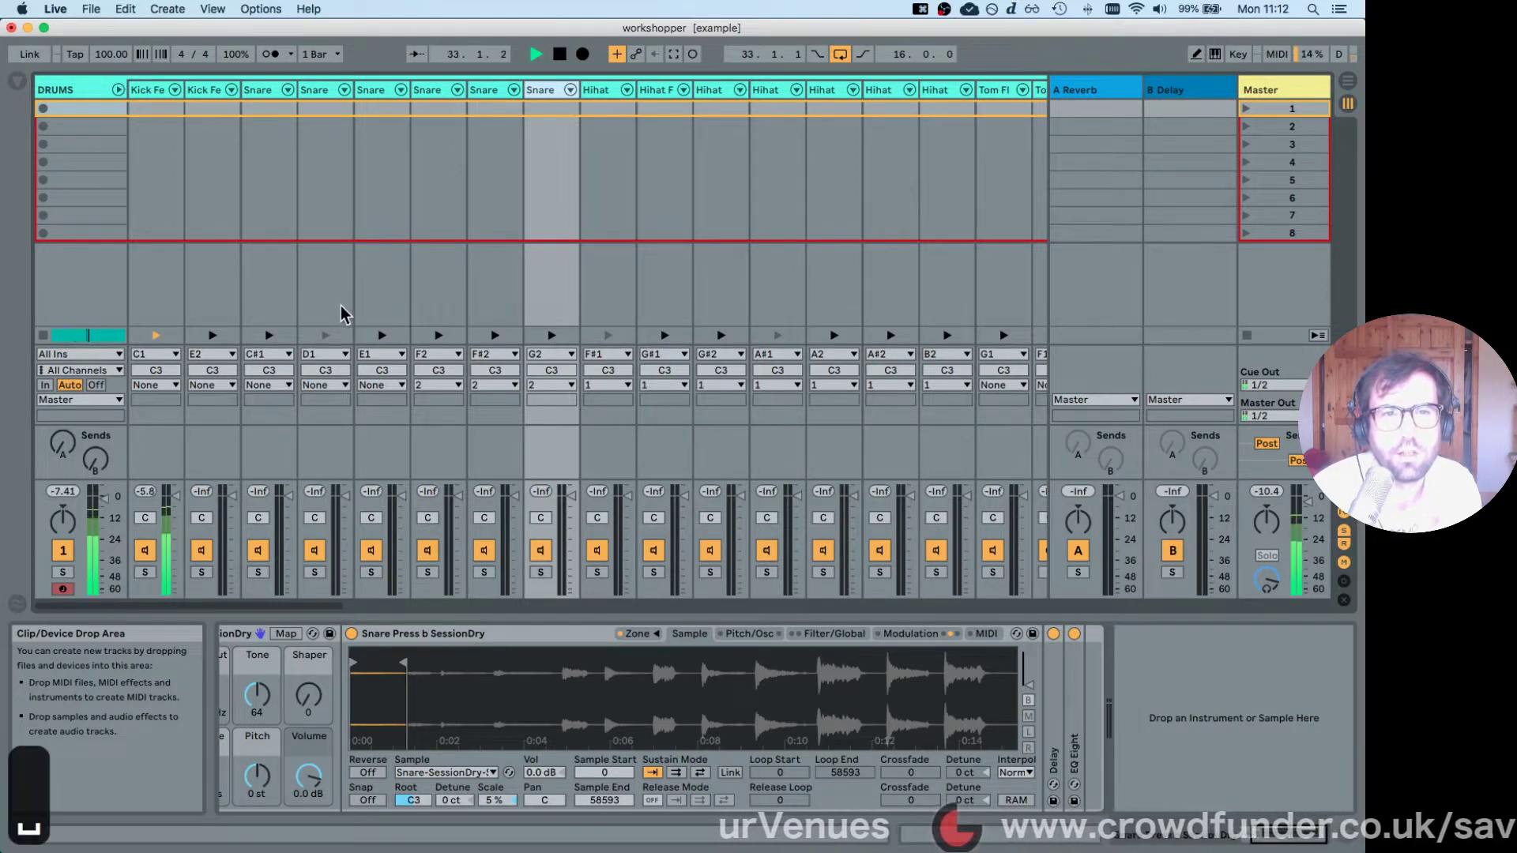
{"action": "left_click", "coordinate": [143, 551]}
{"action": "left_click", "coordinate": [314, 551]}
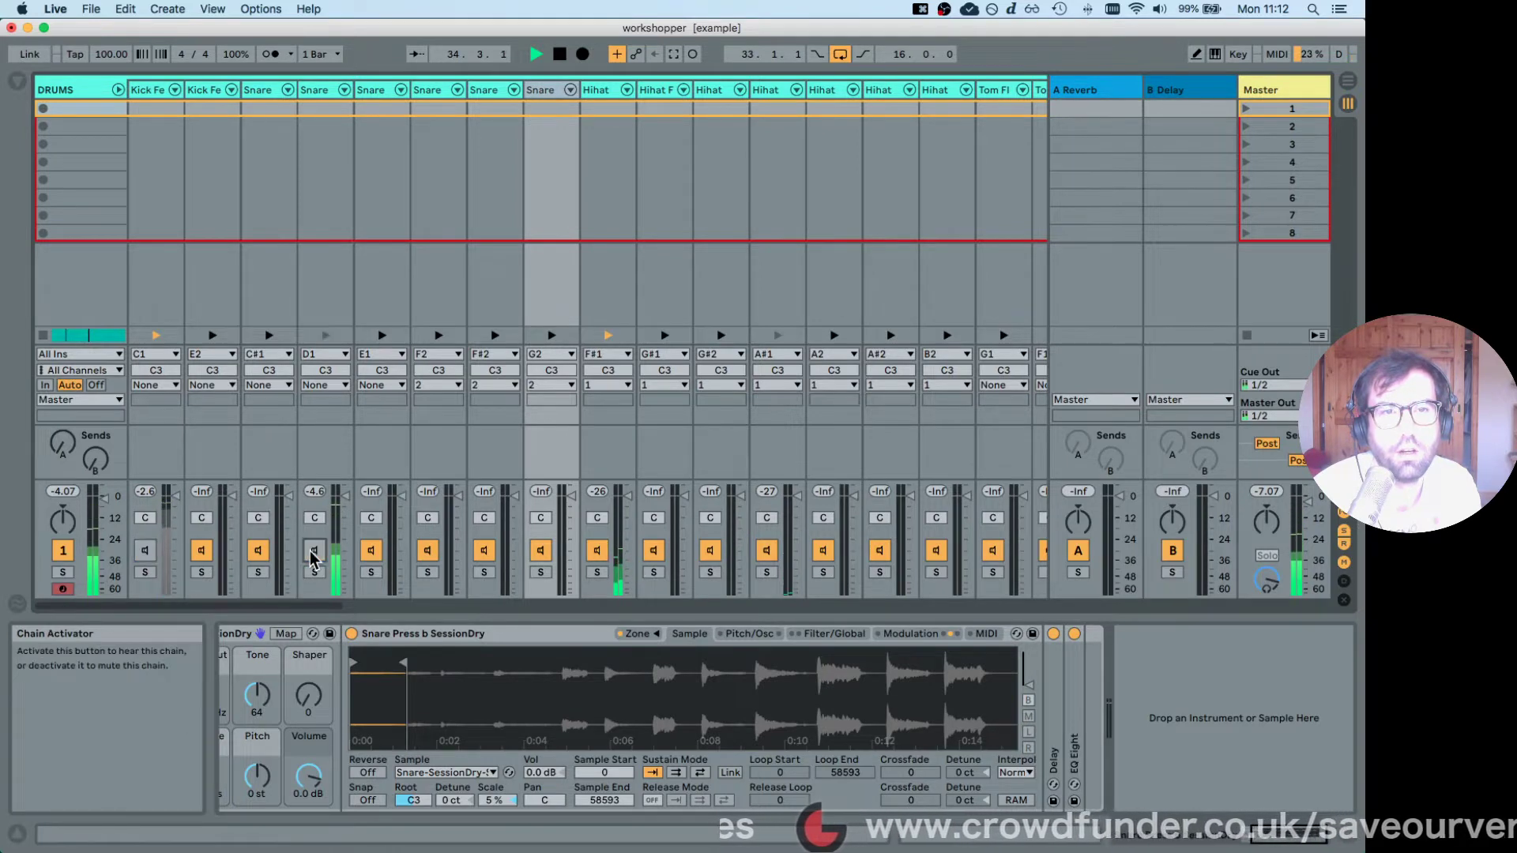
{"action": "left_click", "coordinate": [144, 551]}
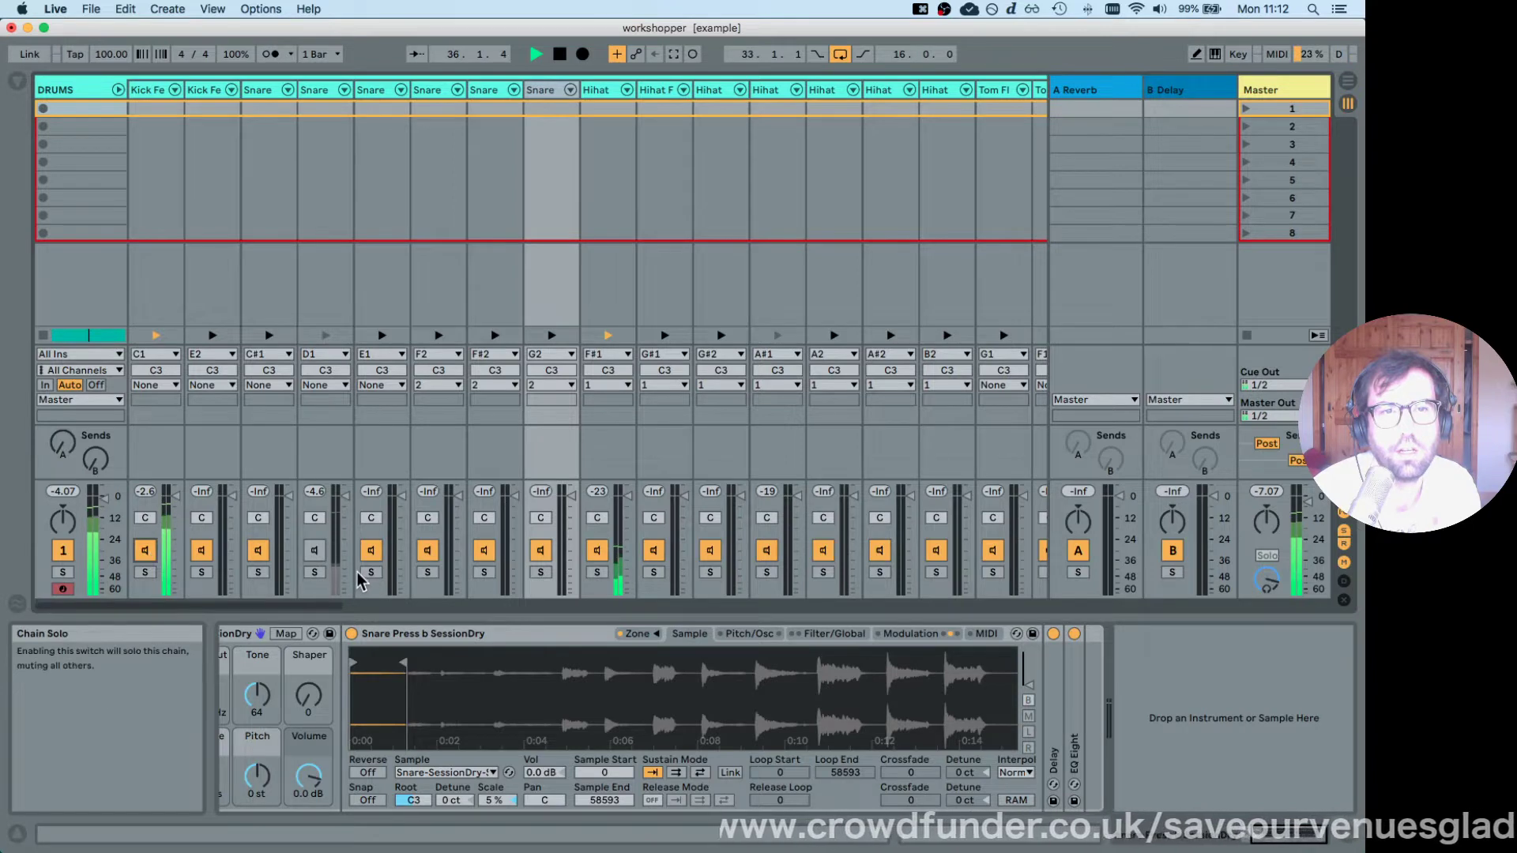
{"action": "left_click", "coordinate": [316, 554]}
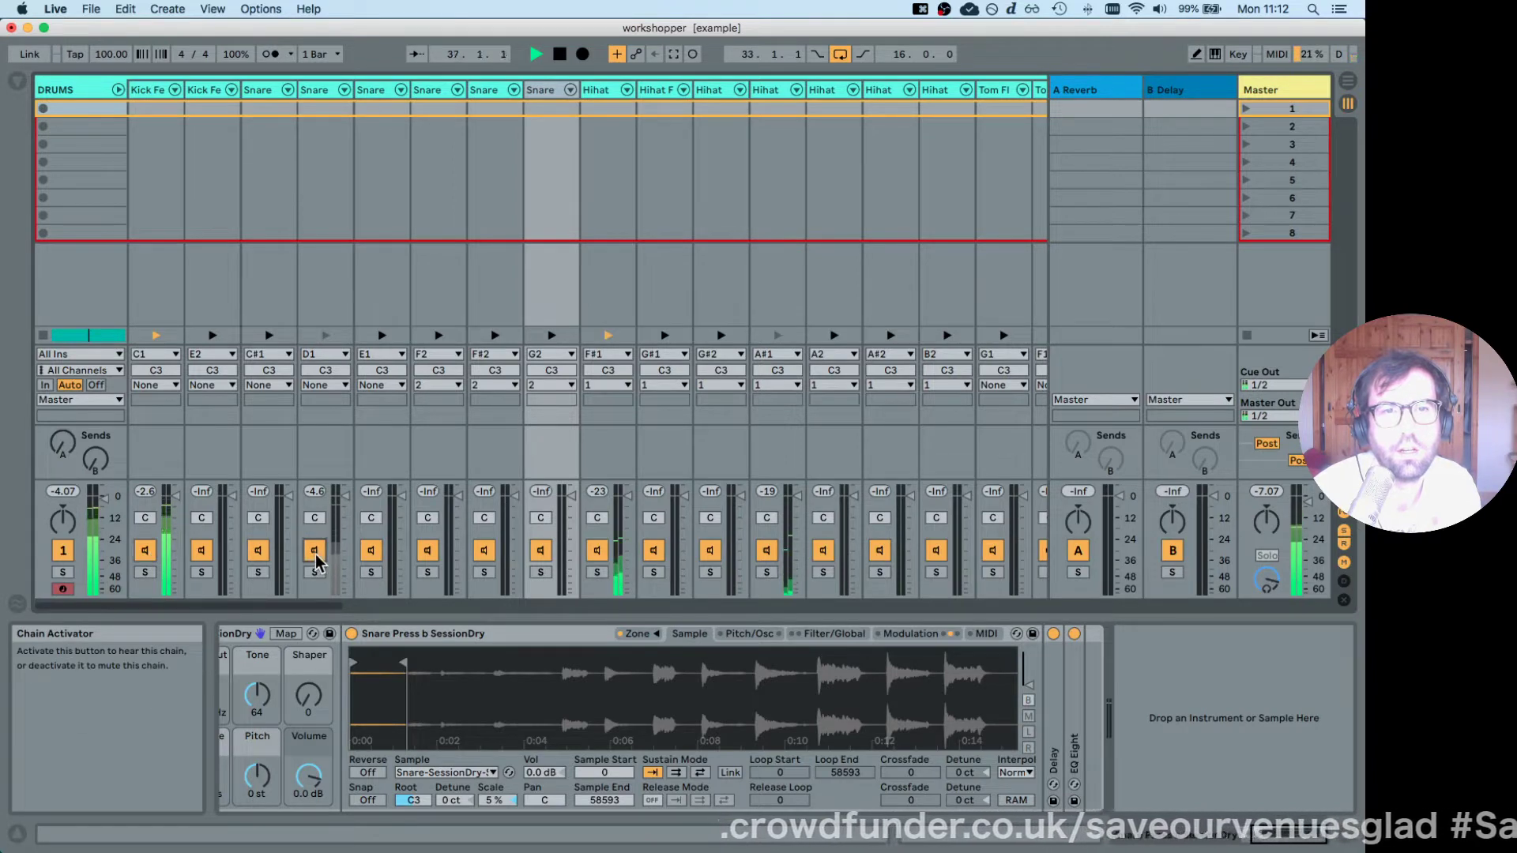
Inspect the devices of the closed and open hi-hat chains during playback, and stop the loop.
{"action": "left_click", "coordinate": [612, 91]}
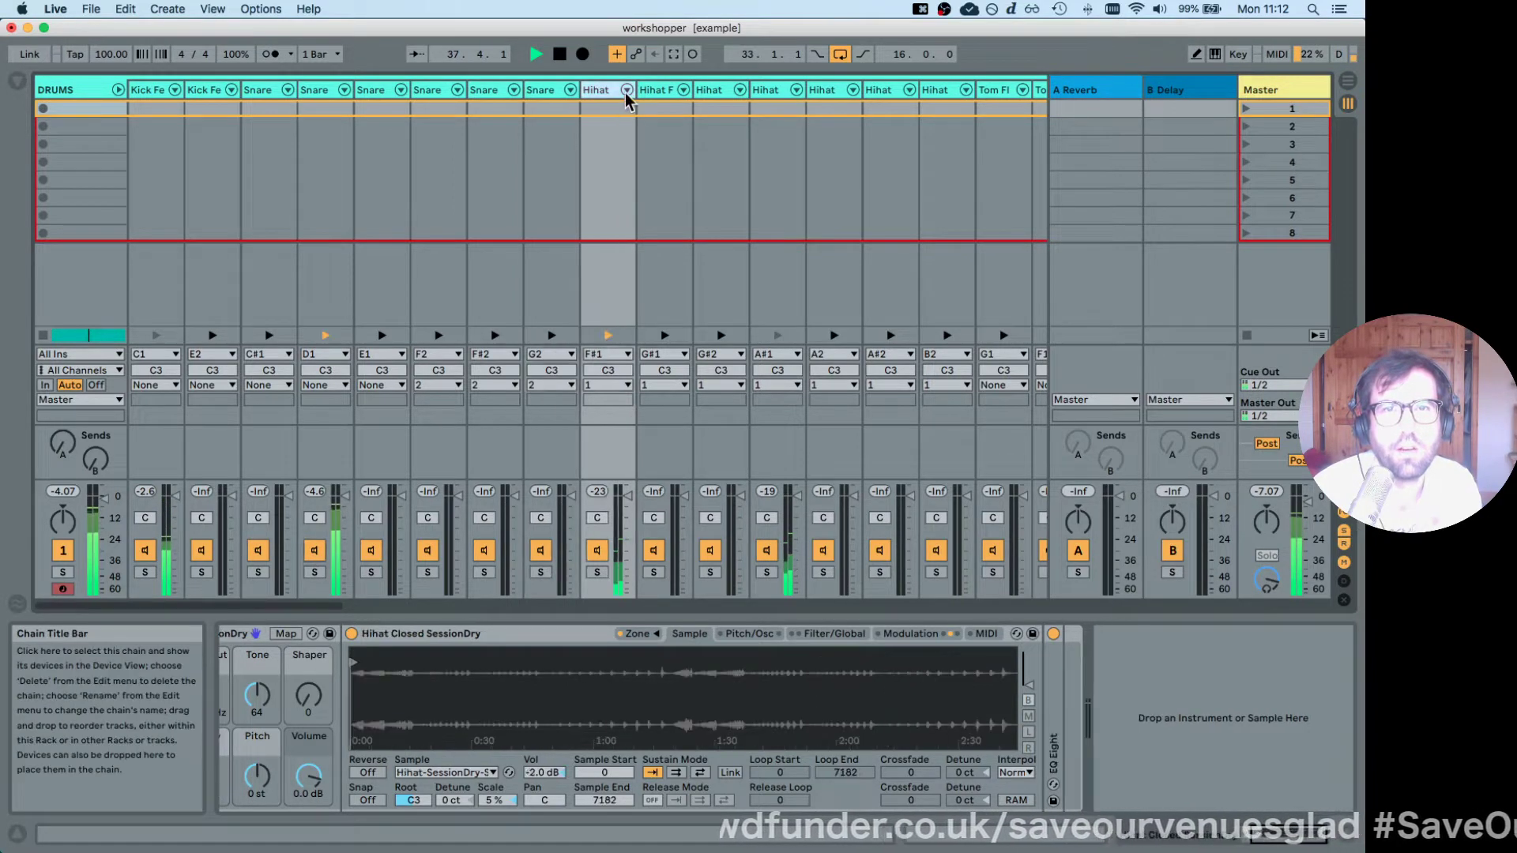
{"action": "left_click", "coordinate": [770, 91]}
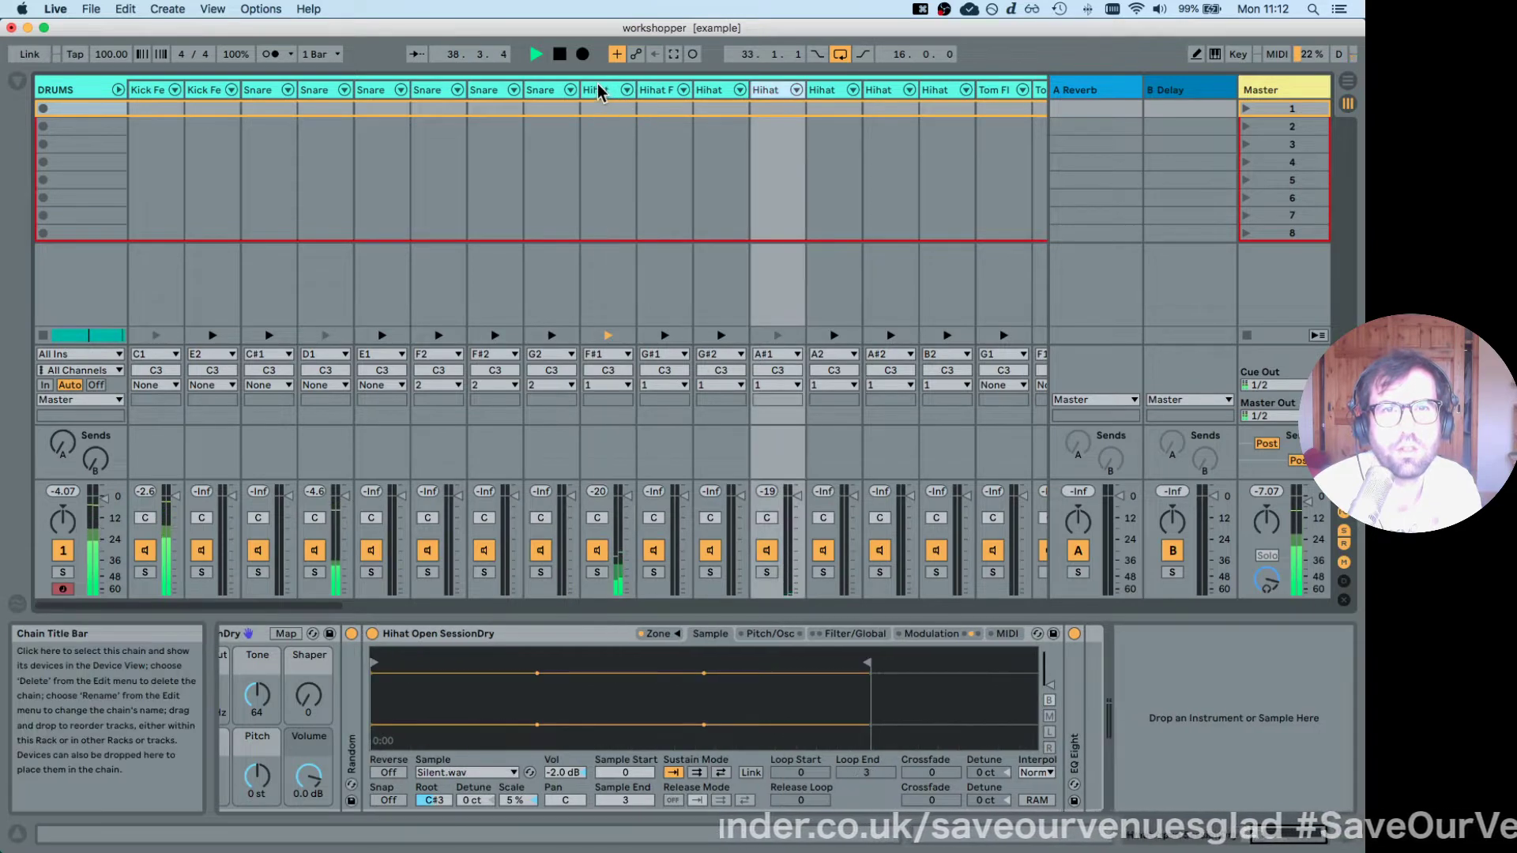
{"action": "left_click", "coordinate": [603, 91]}
{"action": "left_click", "coordinate": [782, 90]}
{"action": "left_click", "coordinate": [825, 93]}
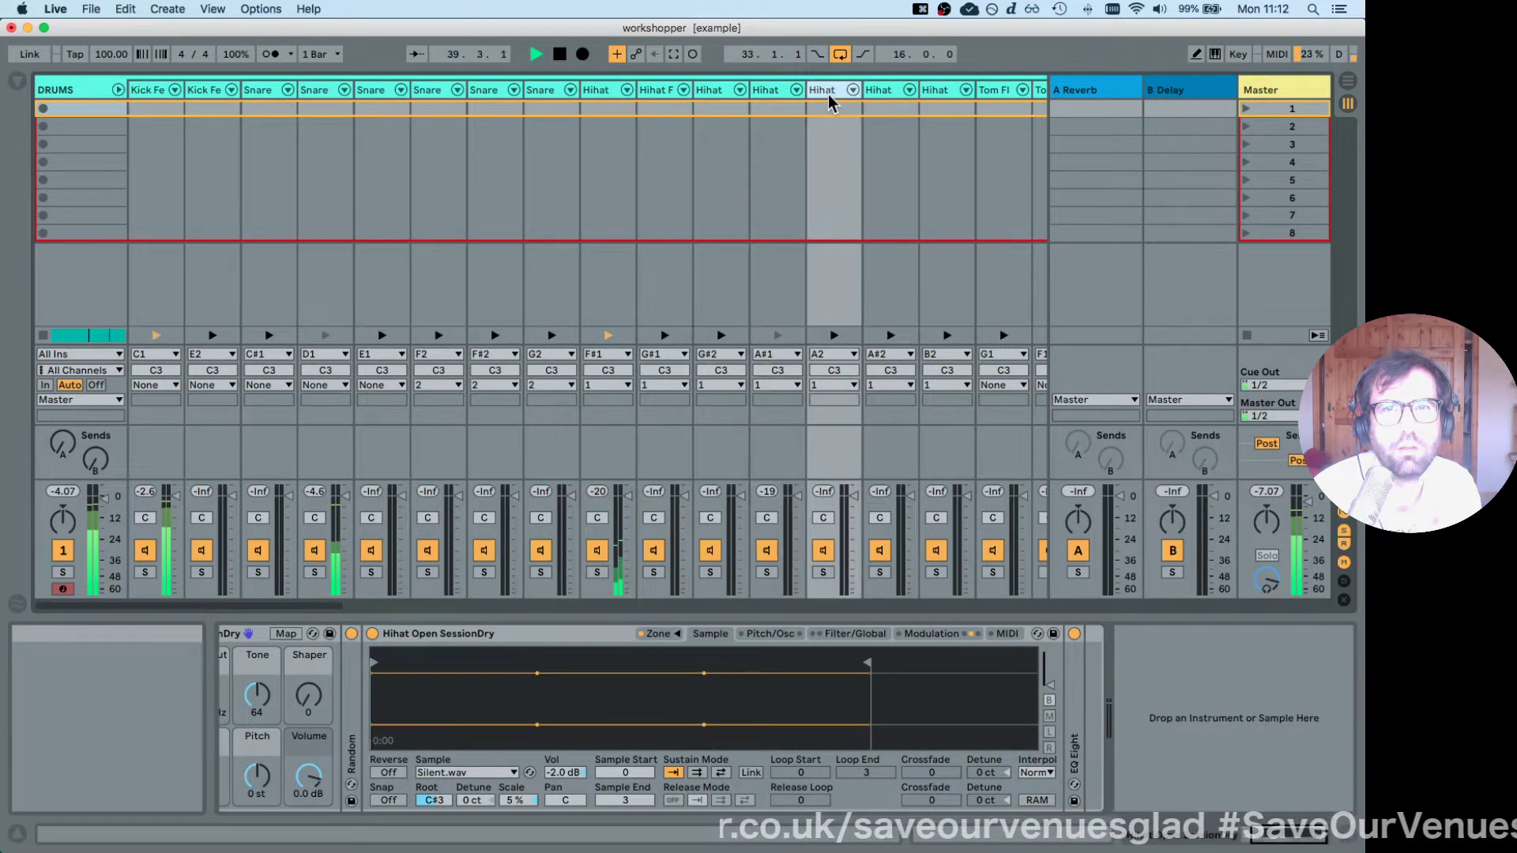
{"action": "left_click", "coordinate": [932, 93]}
{"action": "key", "text": "space"}
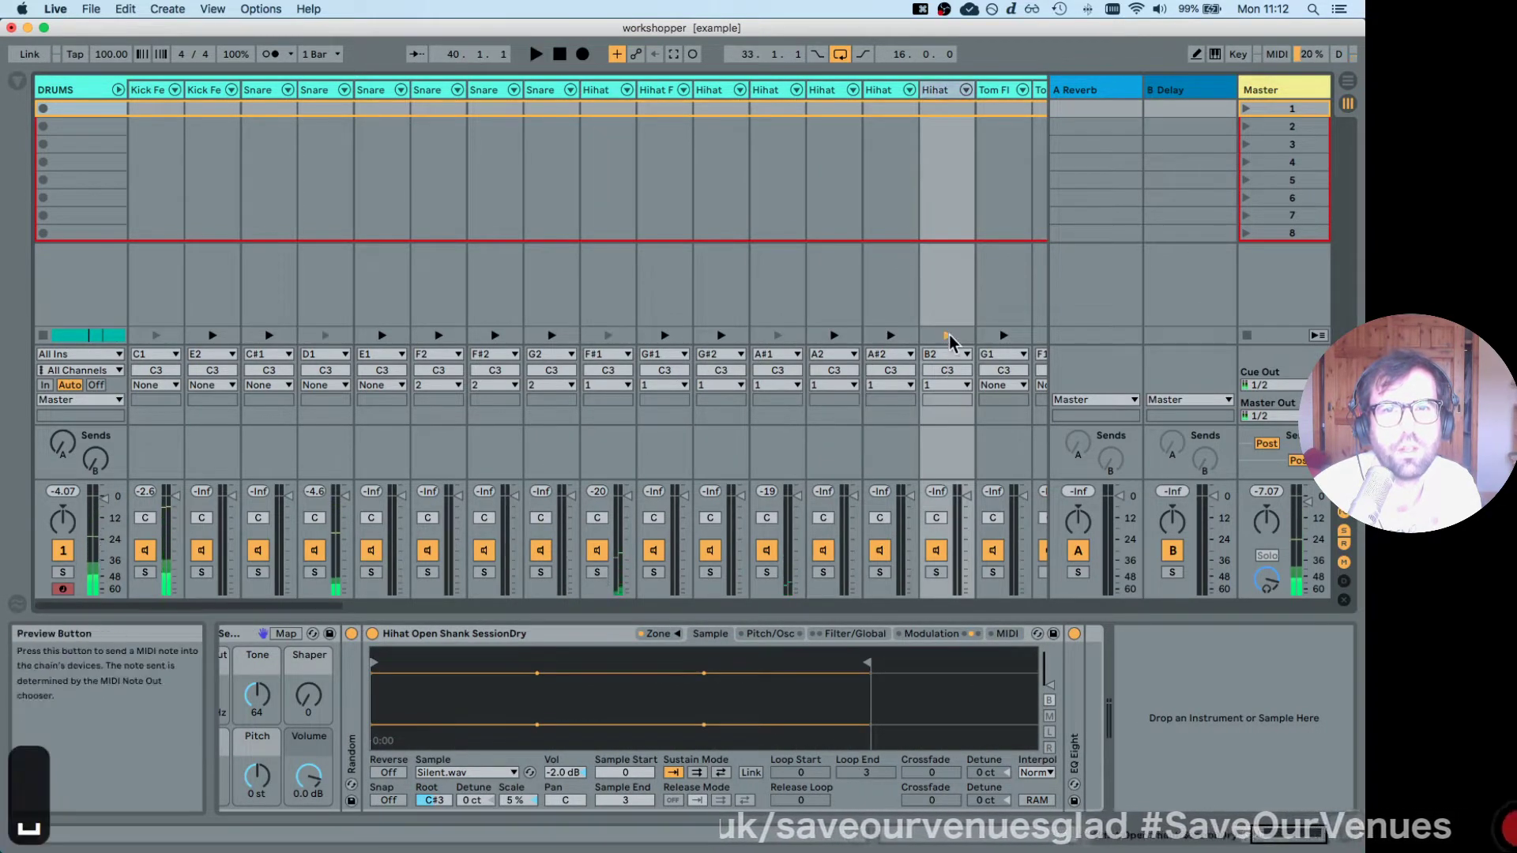
Preview the sounds of the B2, A#2, A2, A#1, G#2 and G#1 hi-hat chains one by one.
{"action": "left_click", "coordinate": [947, 335]}
{"action": "left_click", "coordinate": [890, 335]}
{"action": "left_click", "coordinate": [834, 335]}
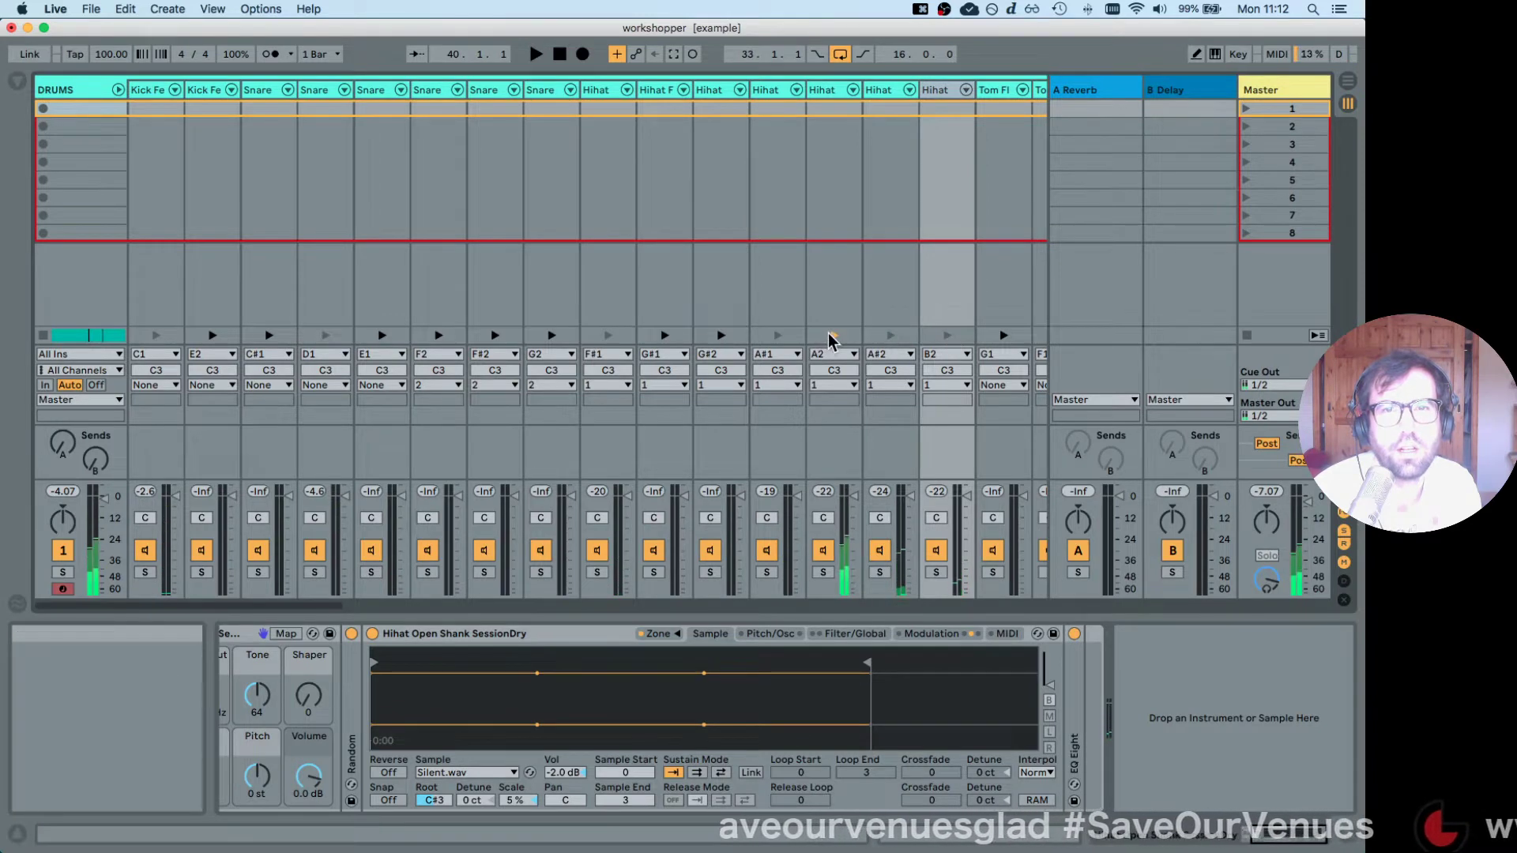
{"action": "left_click", "coordinate": [777, 335]}
{"action": "left_click", "coordinate": [720, 335]}
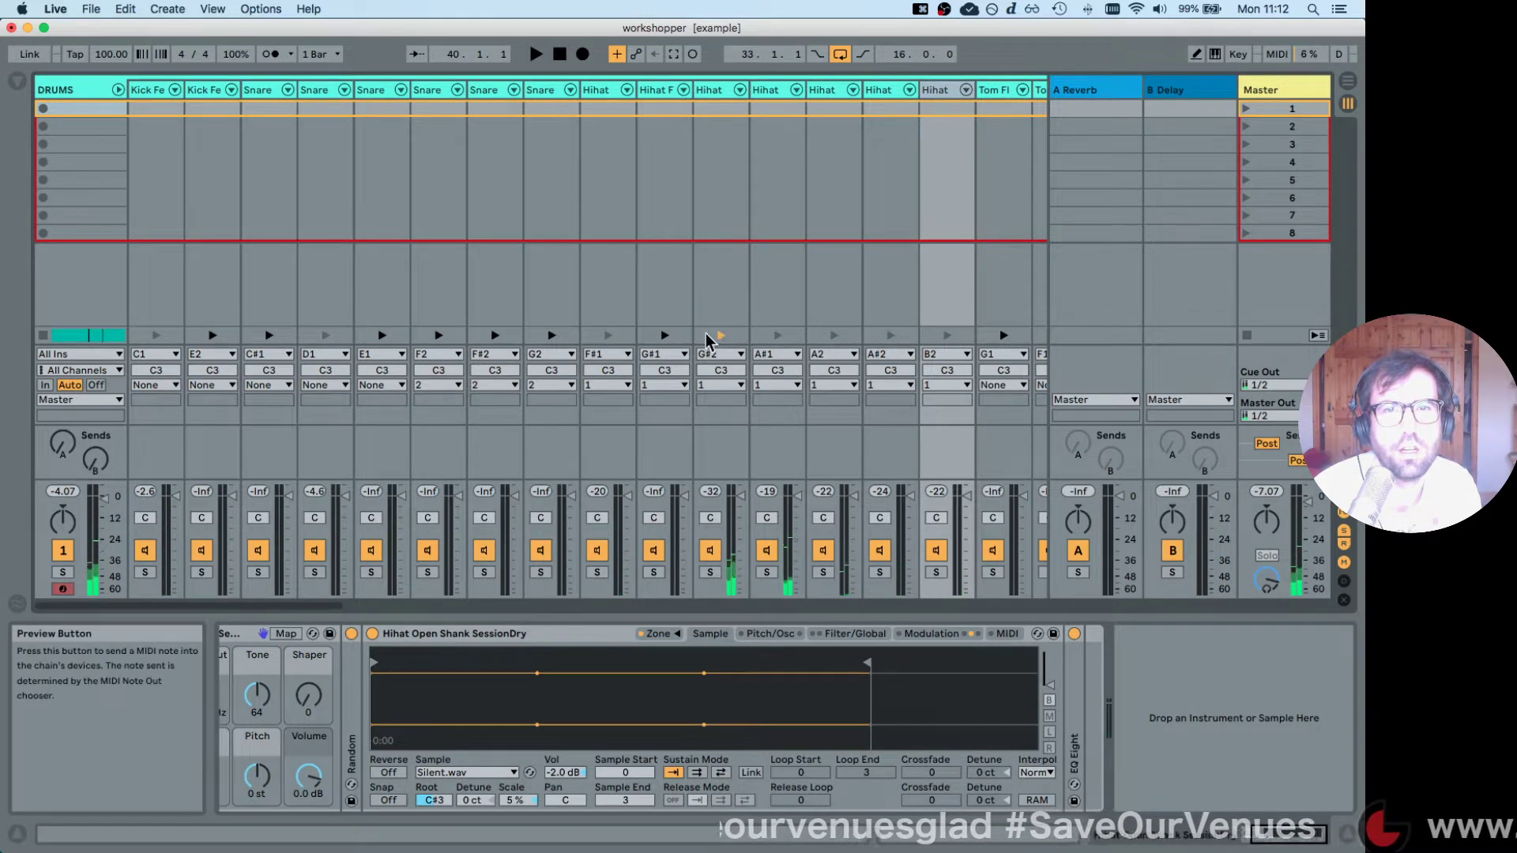
{"action": "left_click", "coordinate": [665, 336]}
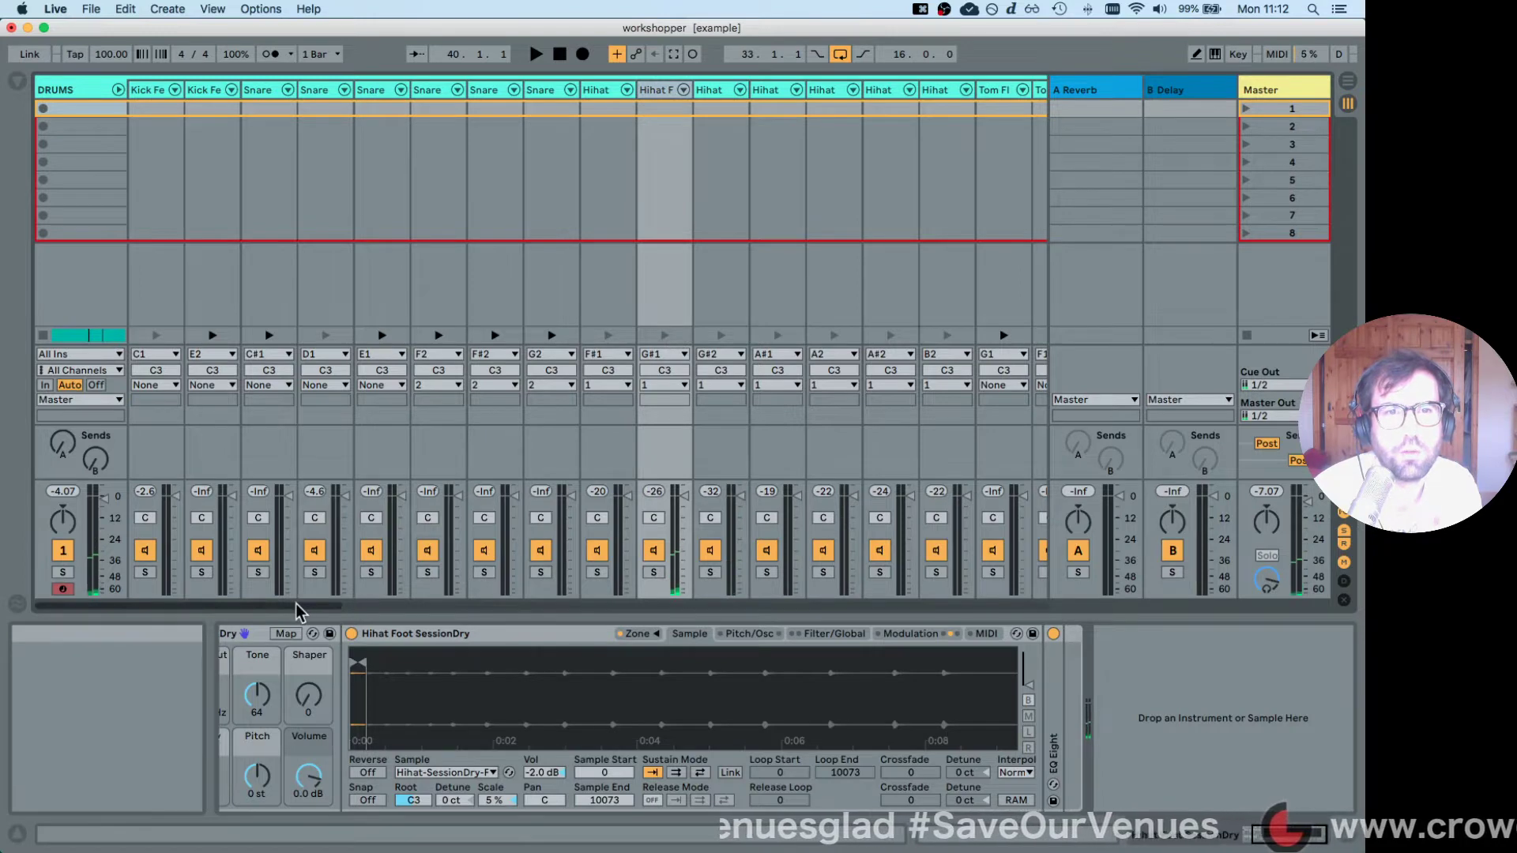
Preview the mid and high tom chains, the D#2 and C#3 ride chains and the C#2 crash chain.
{"action": "left_click_drag", "start_coordinate": [298, 609], "coordinate": [419, 609]}
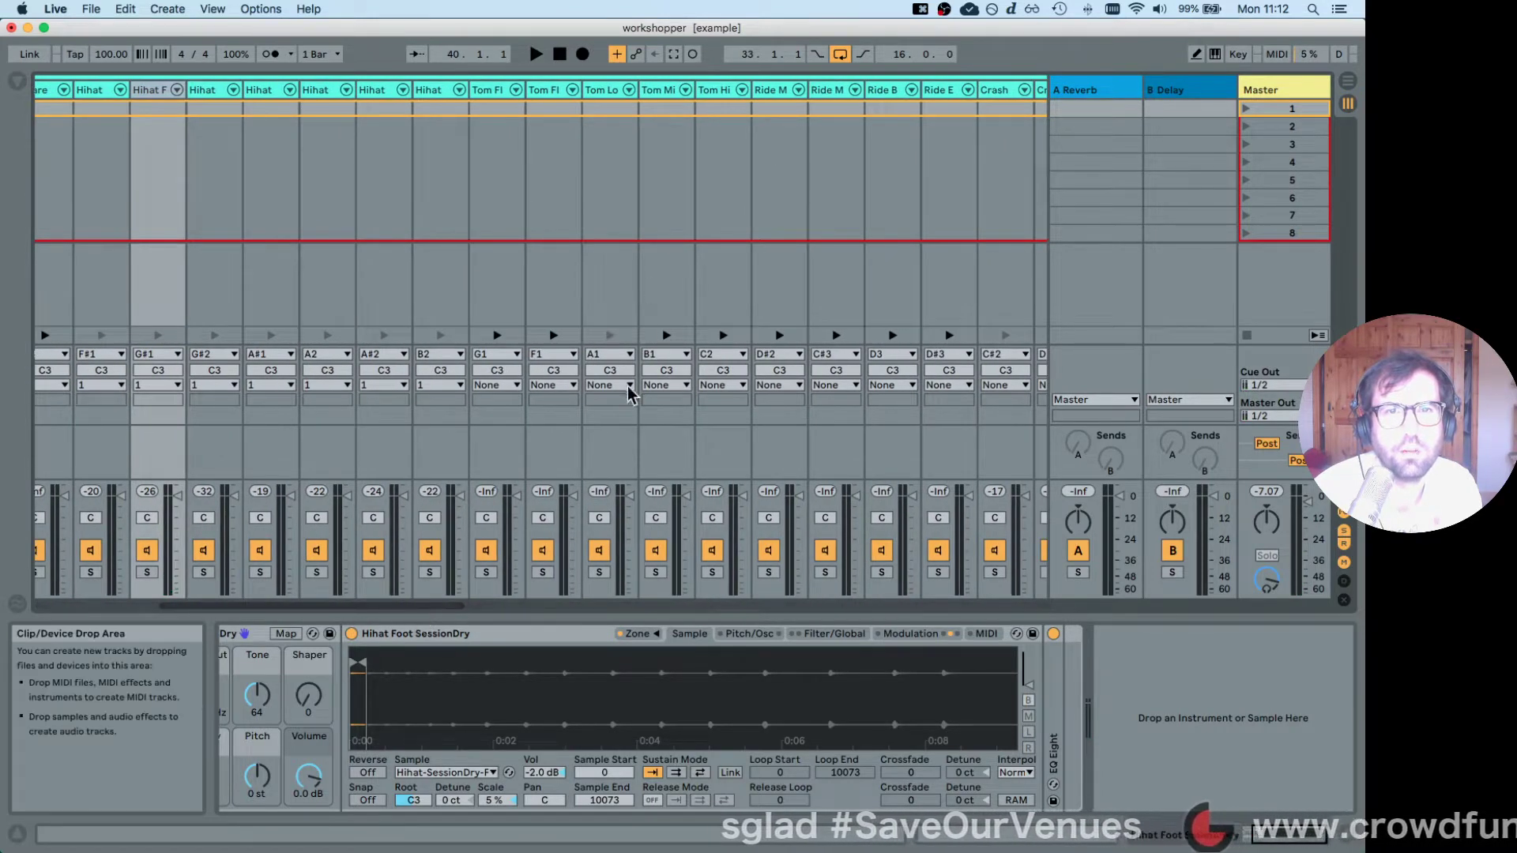
{"action": "left_click", "coordinate": [666, 335]}
{"action": "left_click", "coordinate": [728, 337]}
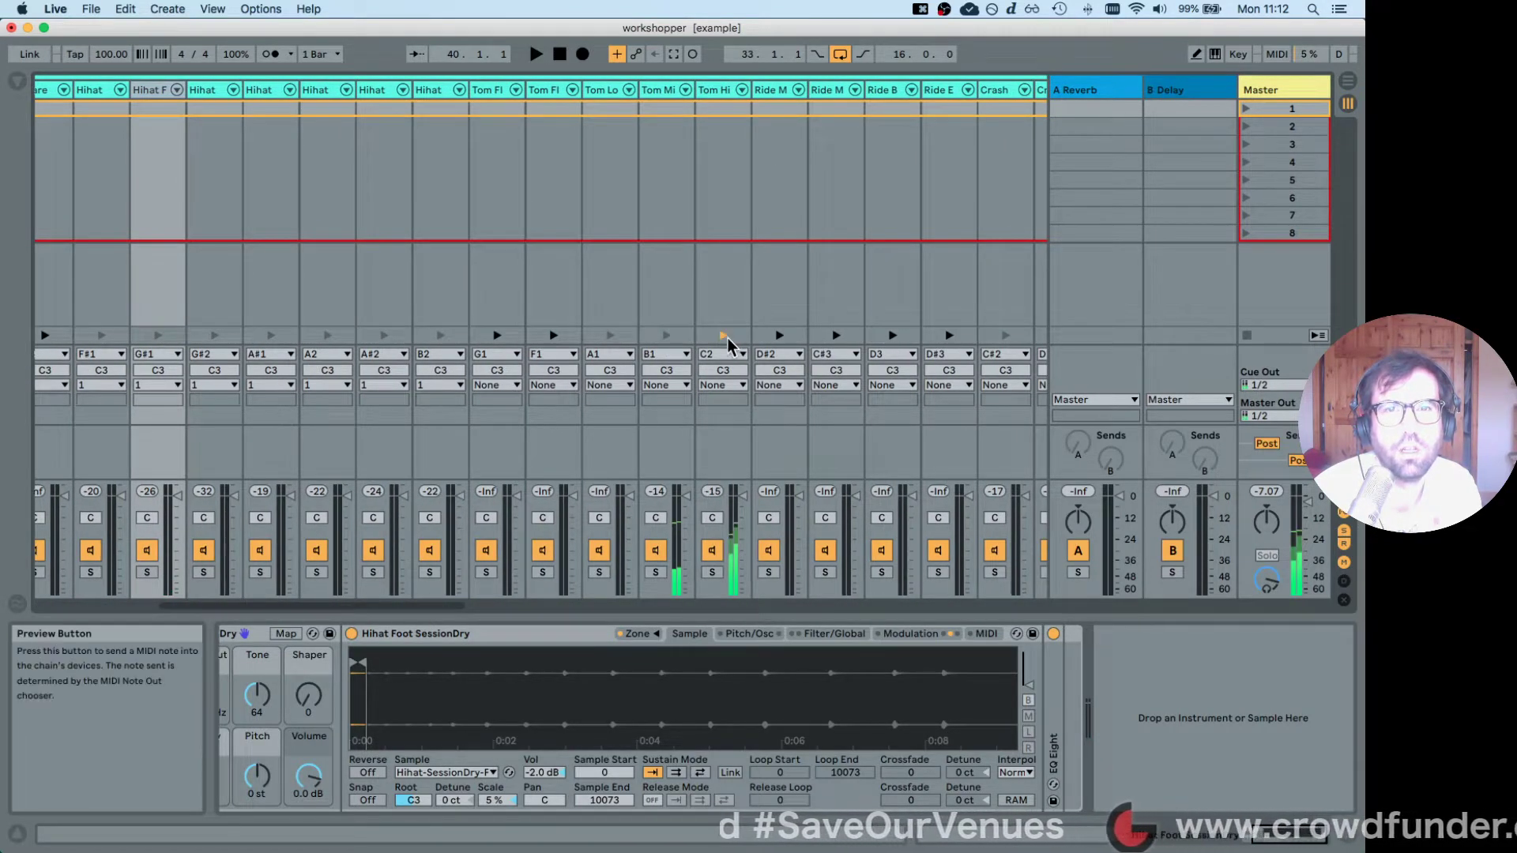
{"action": "left_click", "coordinate": [836, 335]}
{"action": "left_click", "coordinate": [779, 336]}
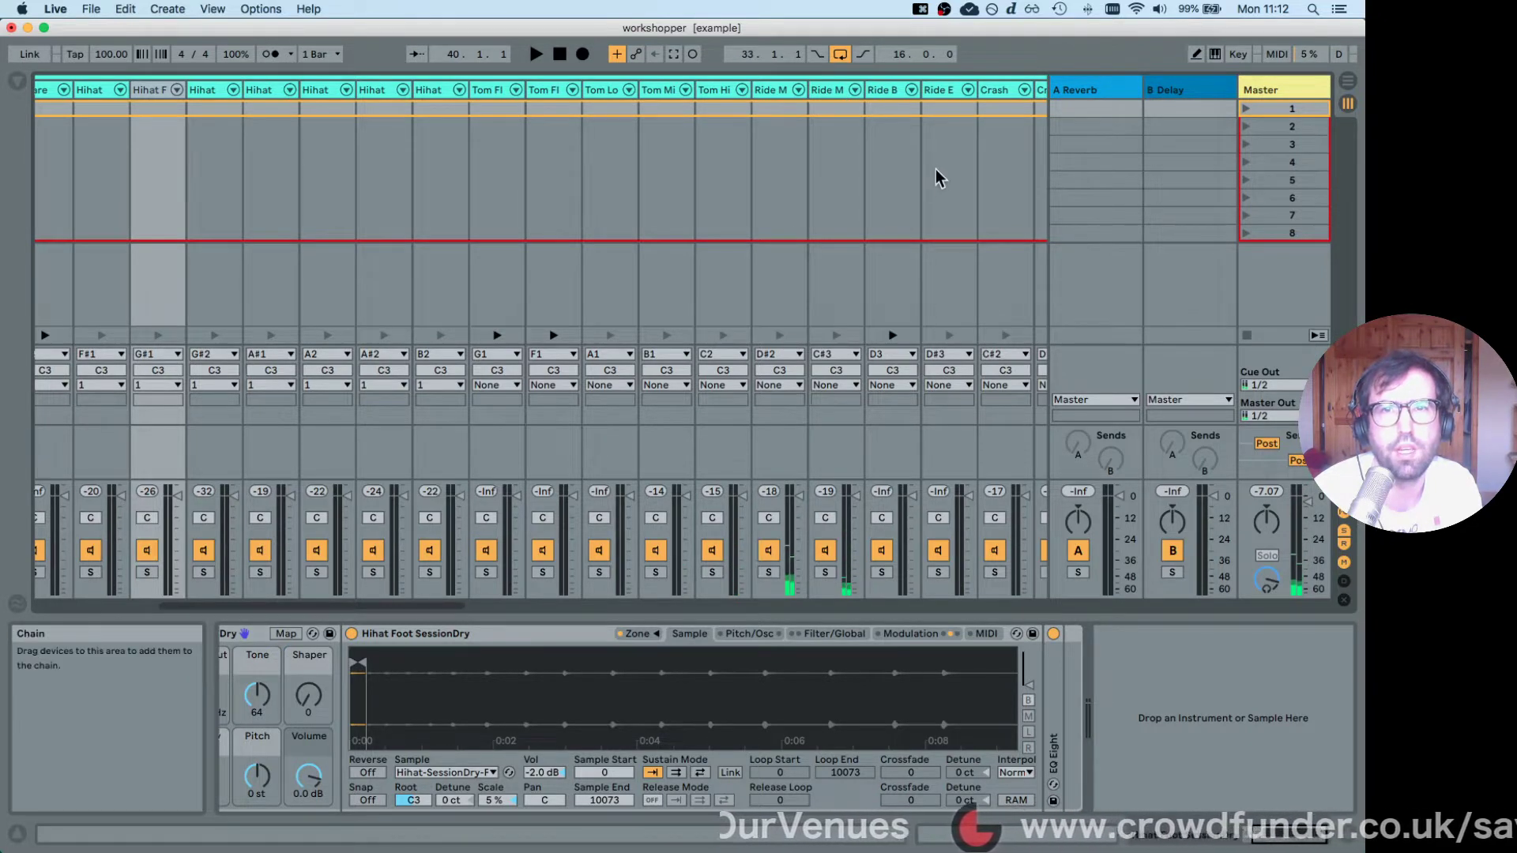
{"action": "left_click", "coordinate": [1006, 336]}
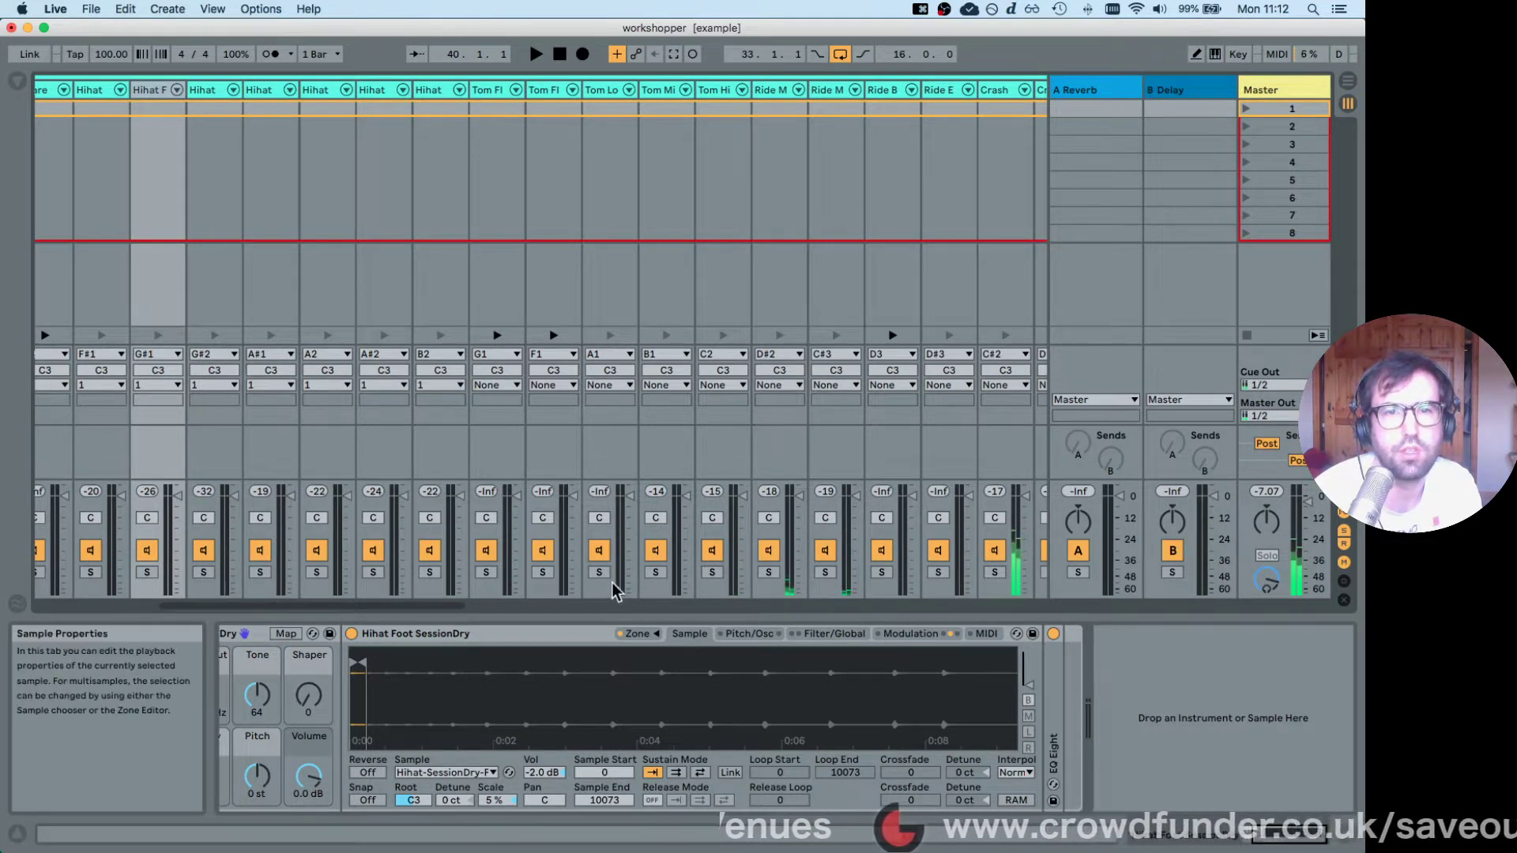
Solo the C1 kick chain while playing the loop, and view its devices within the DRUMS track.
{"action": "left_click_drag", "start_coordinate": [379, 607], "coordinate": [256, 606]}
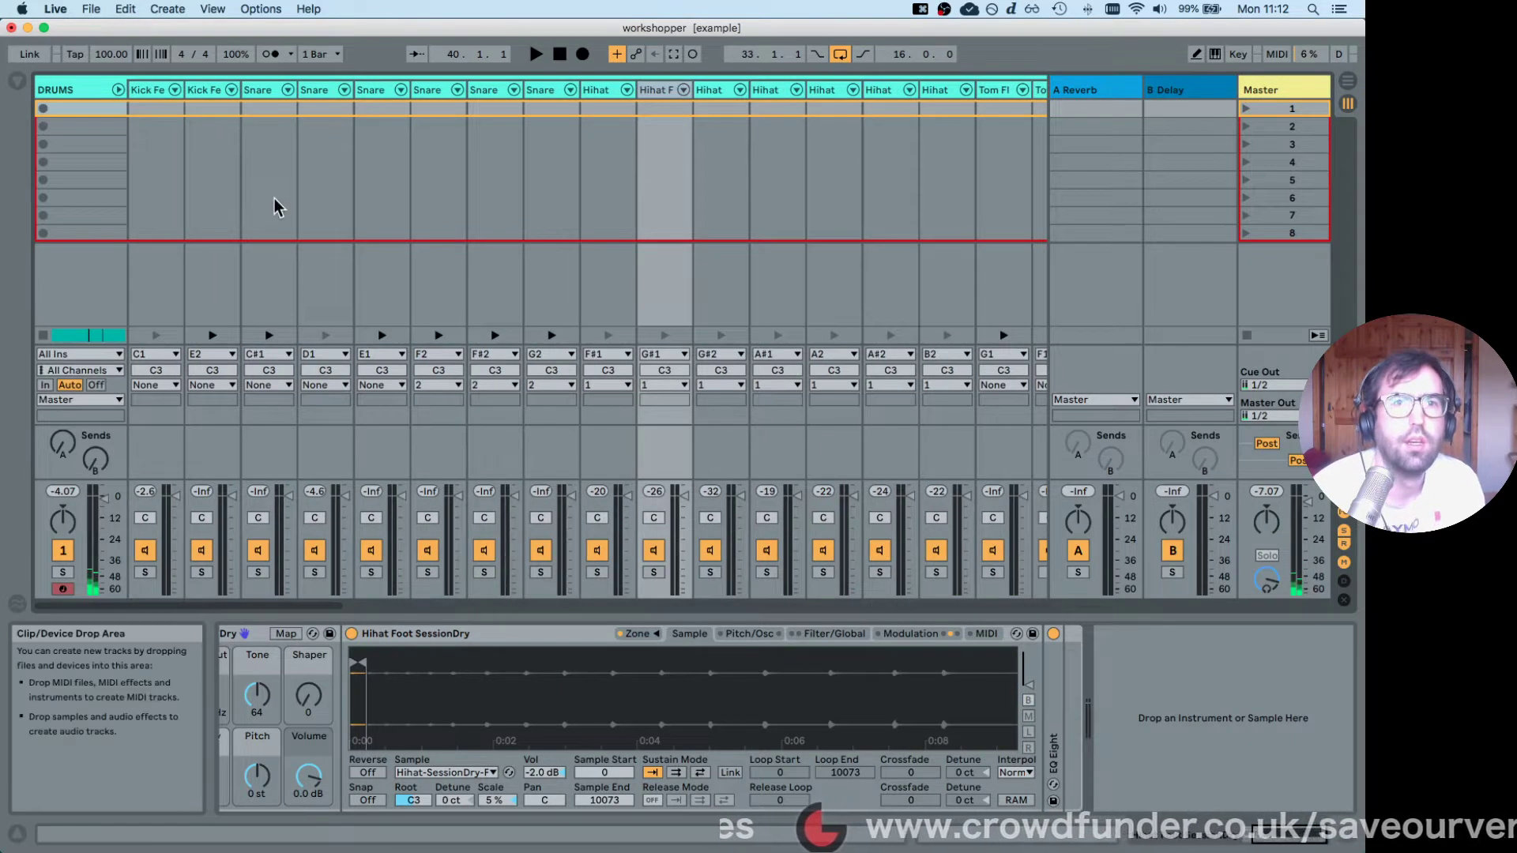
{"action": "left_click", "coordinate": [145, 93]}
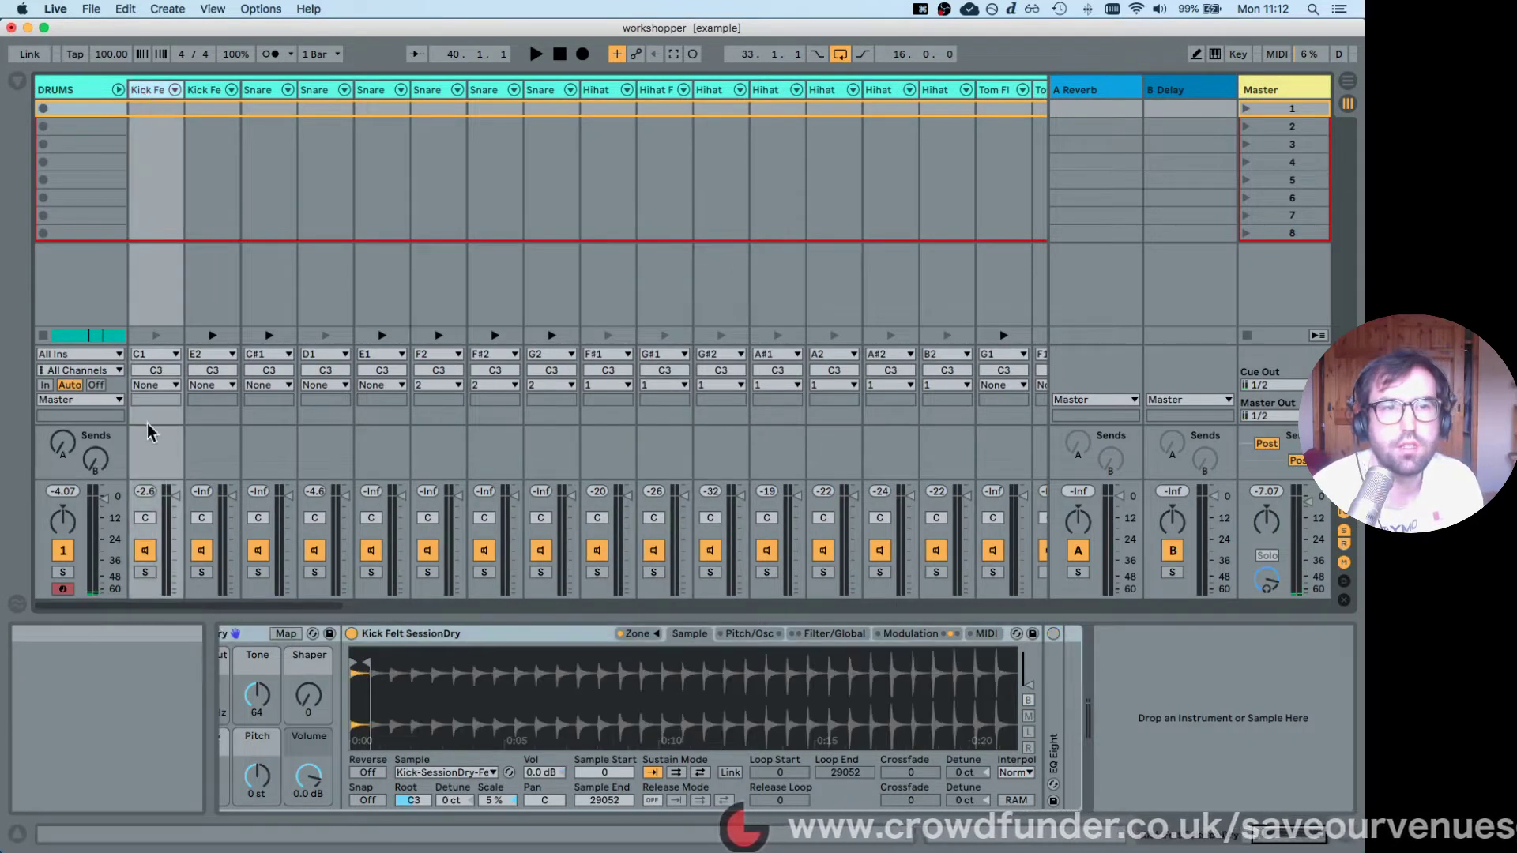
{"action": "key", "text": "space"}
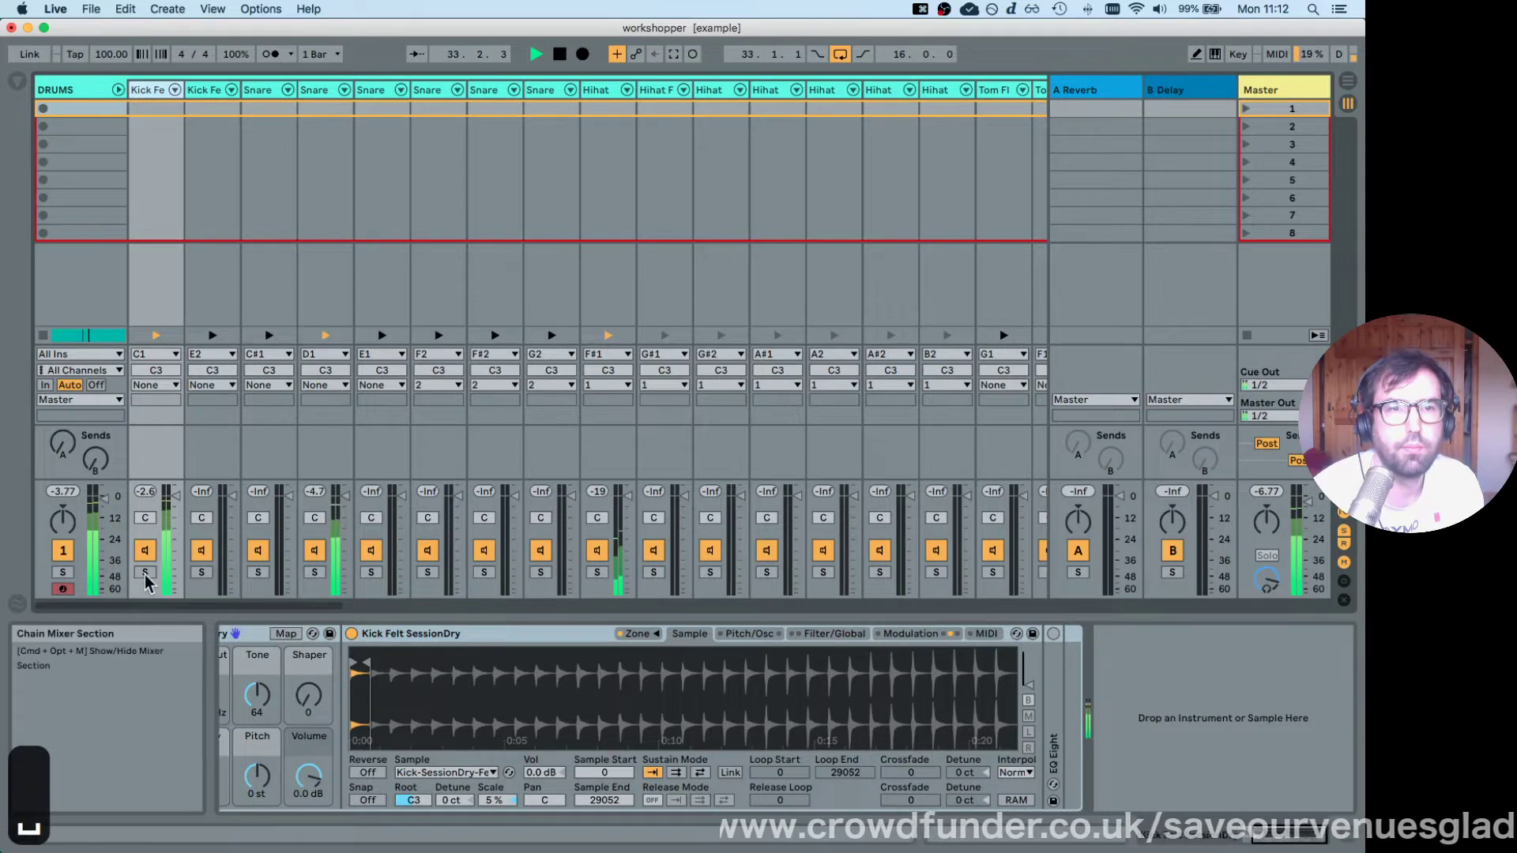
{"action": "left_click", "coordinate": [144, 572]}
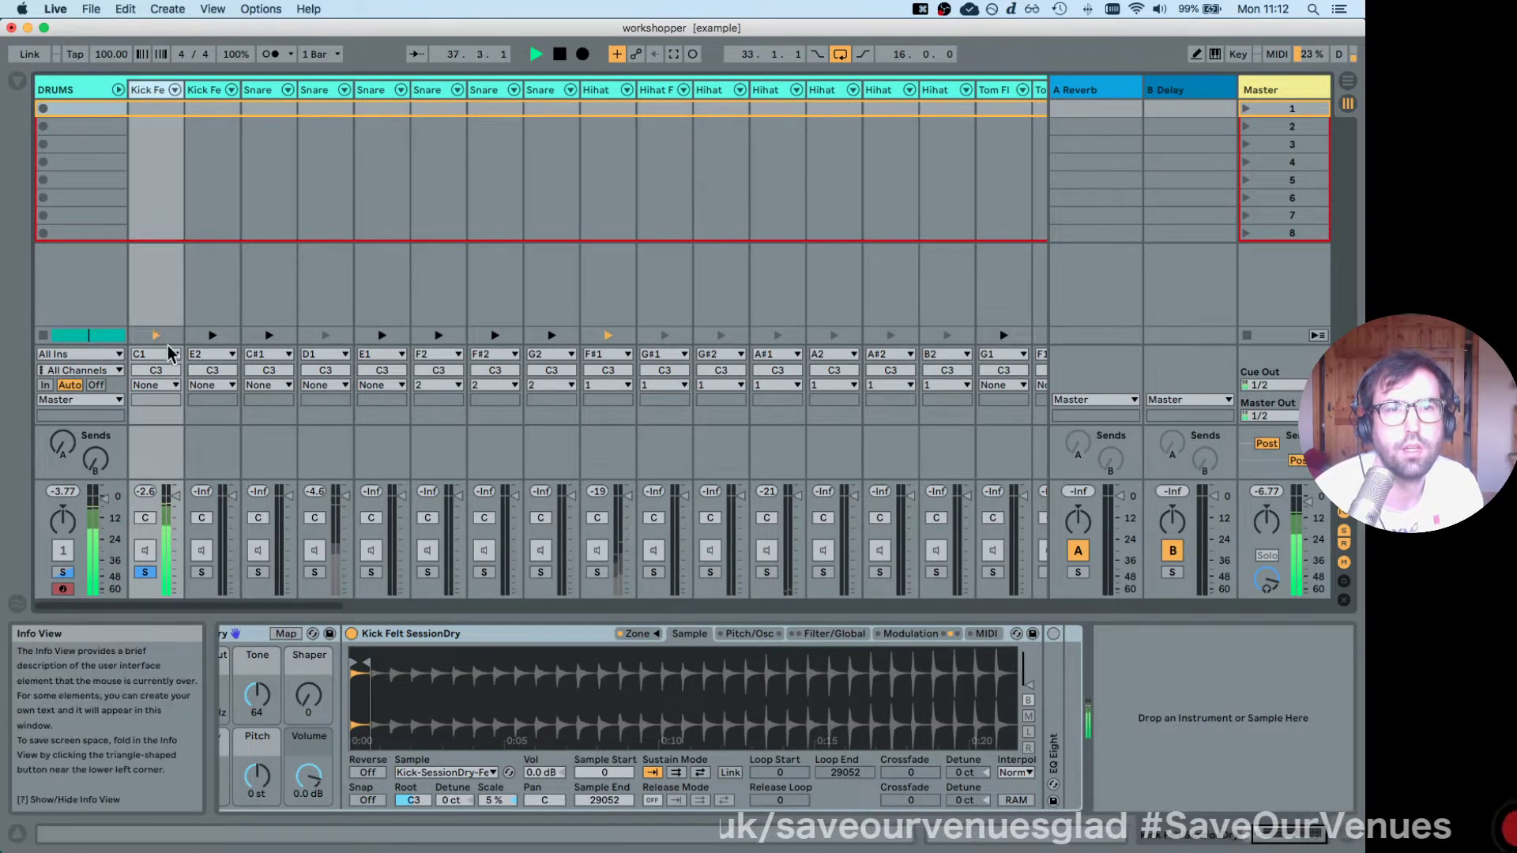
{"action": "left_click", "coordinate": [71, 94]}
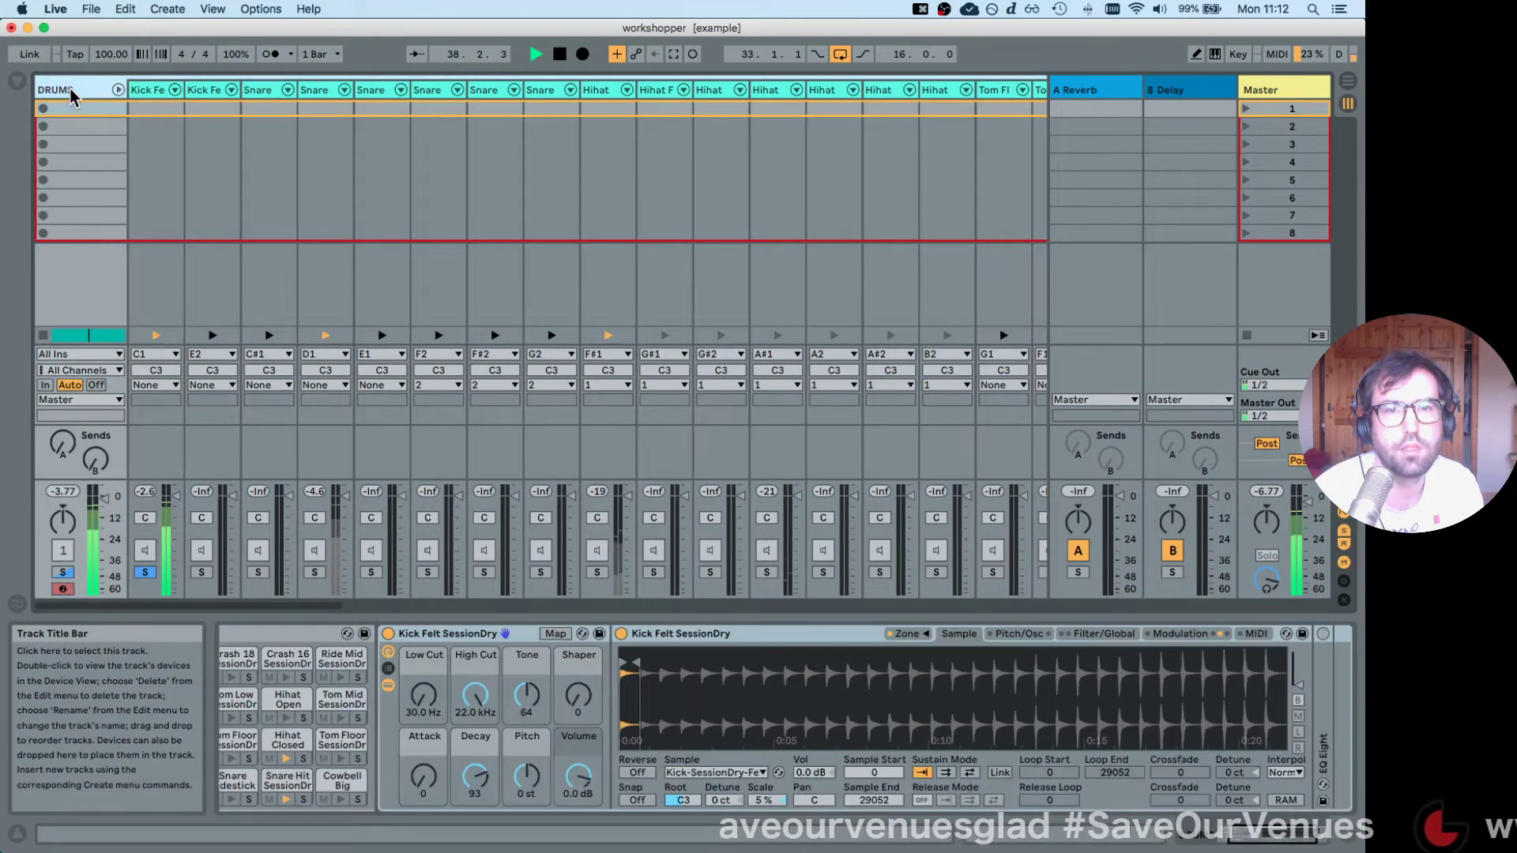
{"action": "left_click", "coordinate": [153, 92]}
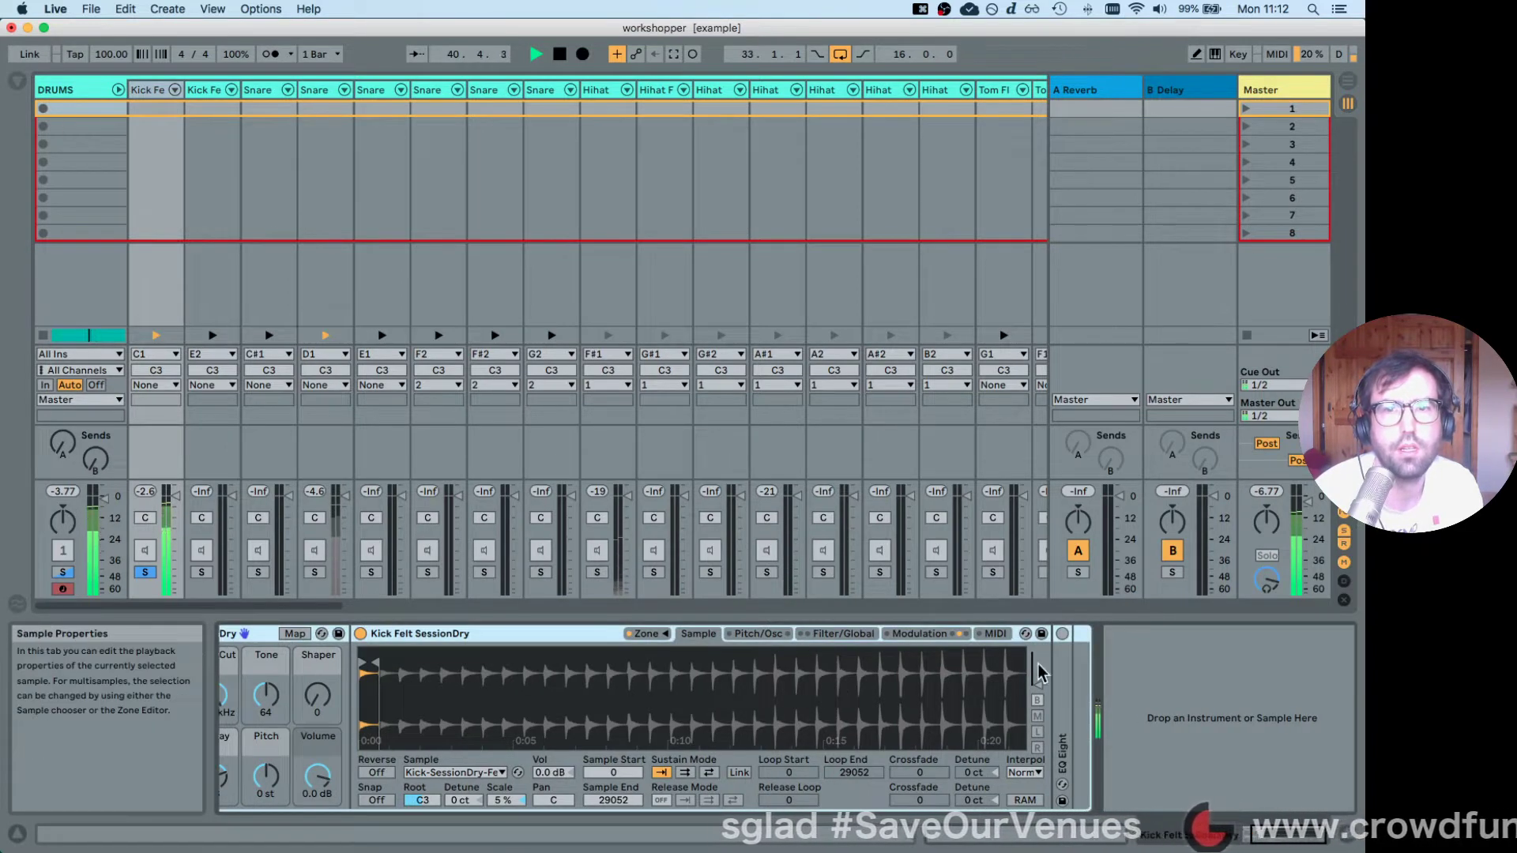
Stop playback and add a Gate audio effect after the EQ Eight in the C1 kick chain.
{"action": "left_click", "coordinate": [16, 82]}
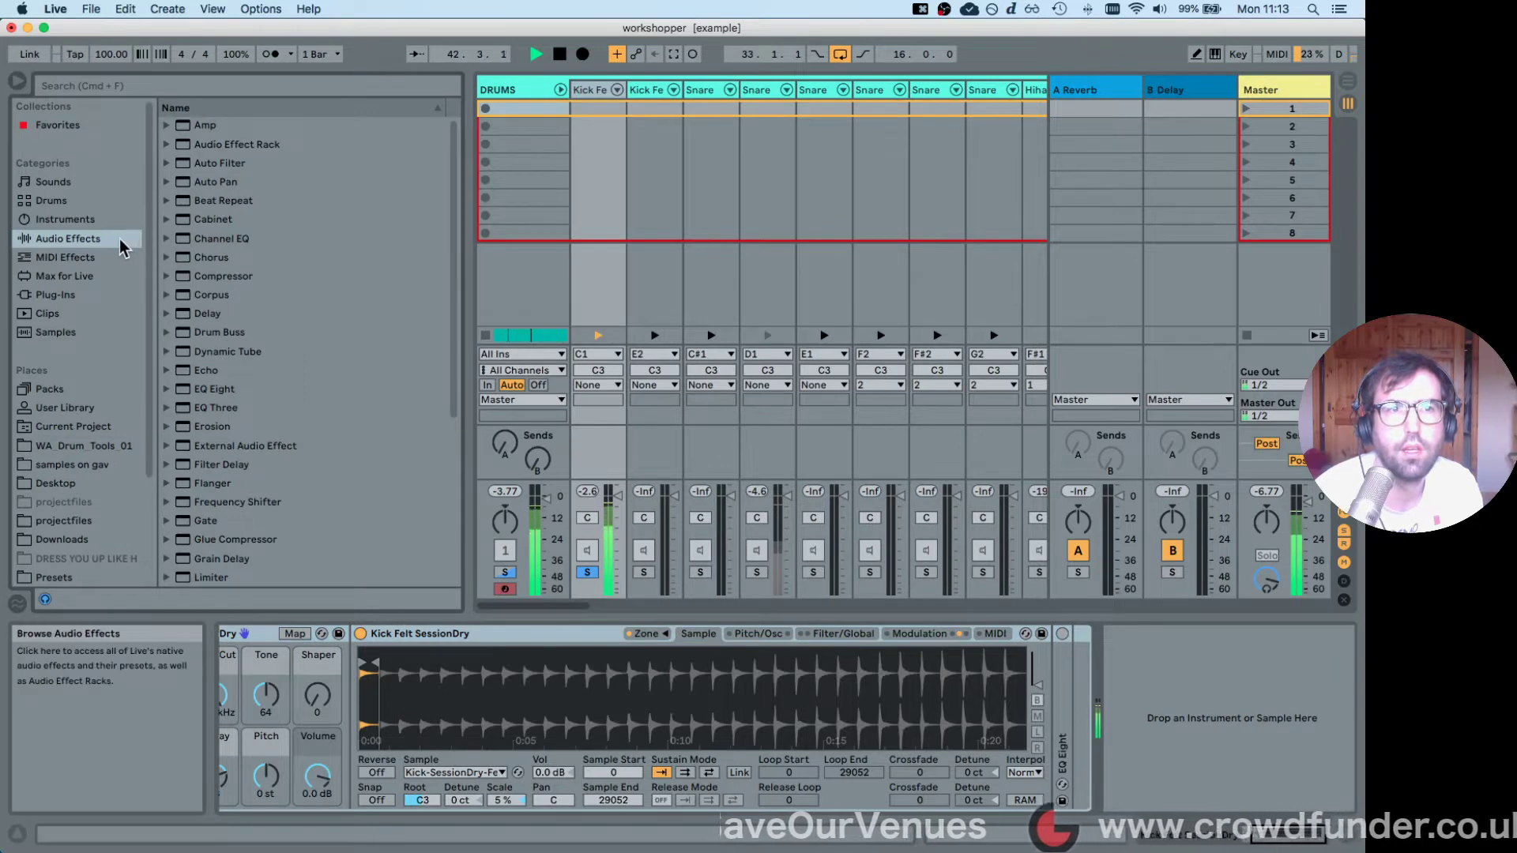
{"action": "key", "text": "space"}
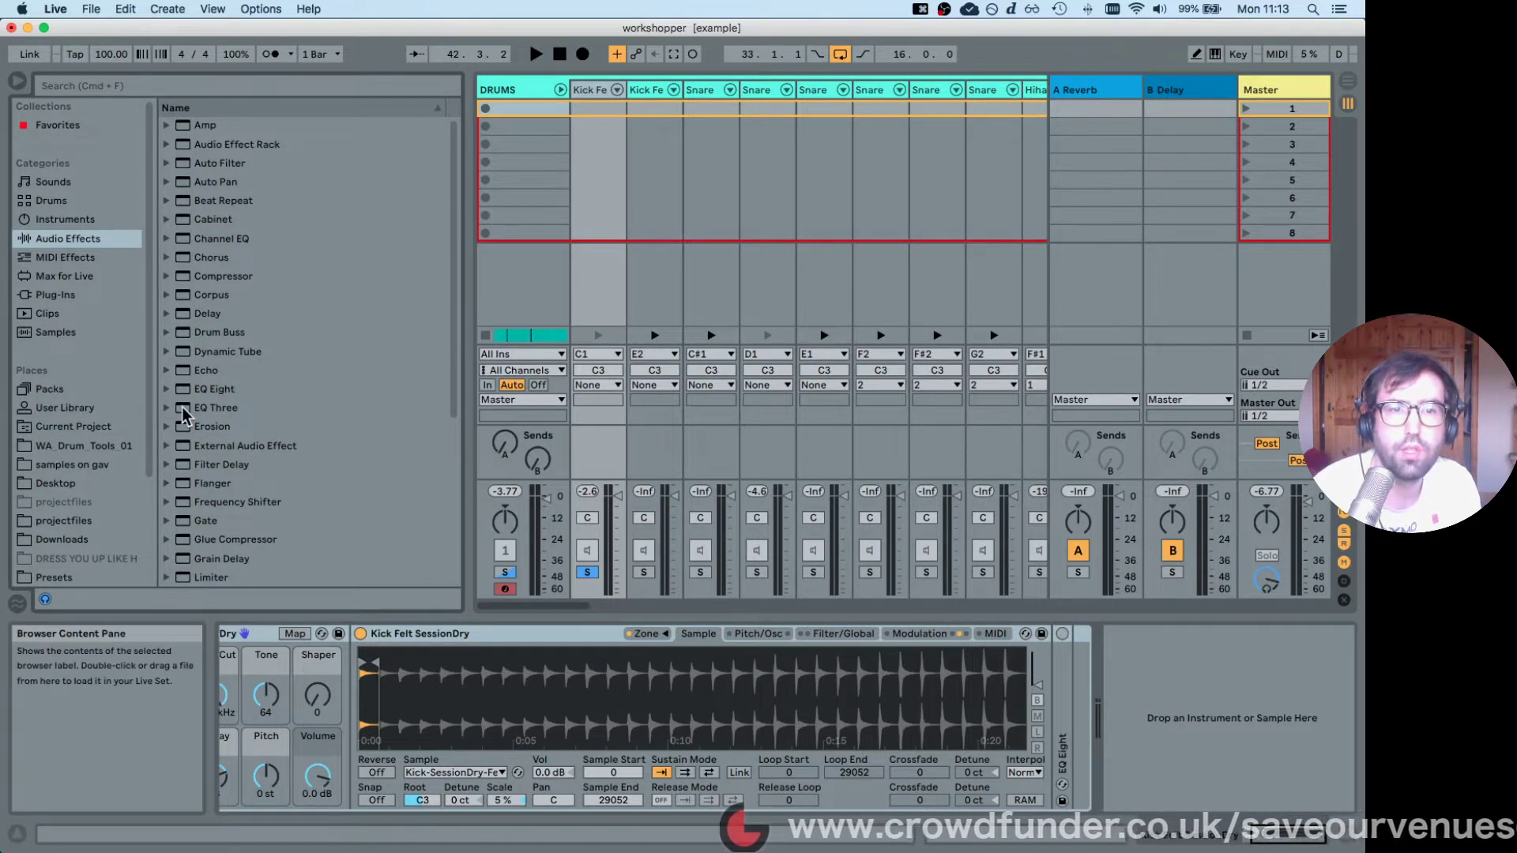
{"action": "left_click", "coordinate": [200, 523]}
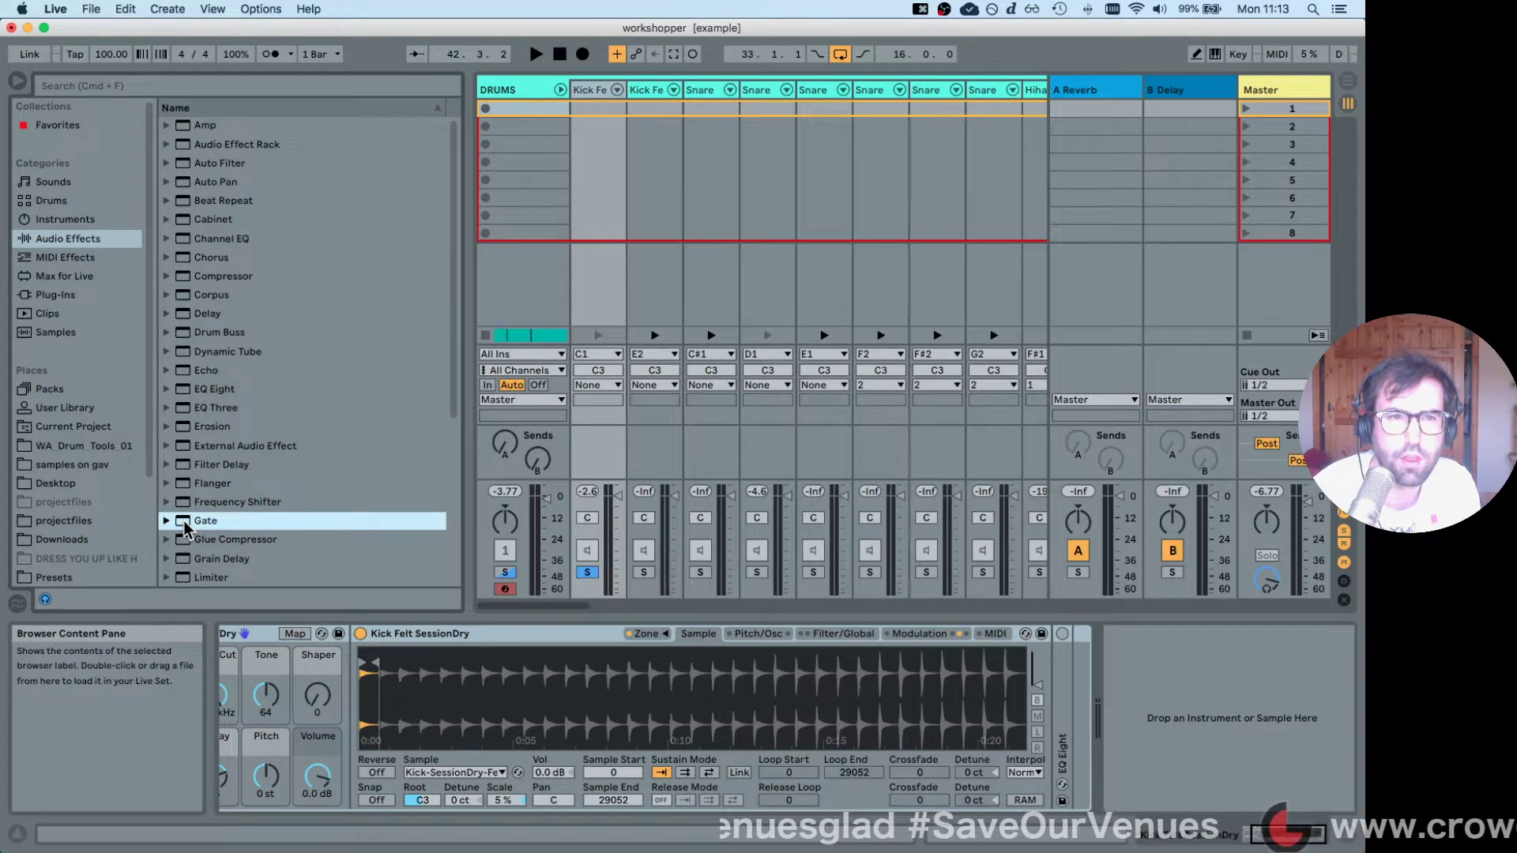
{"action": "left_click_drag", "start_coordinate": [596, 608], "coordinate": [1200, 710]}
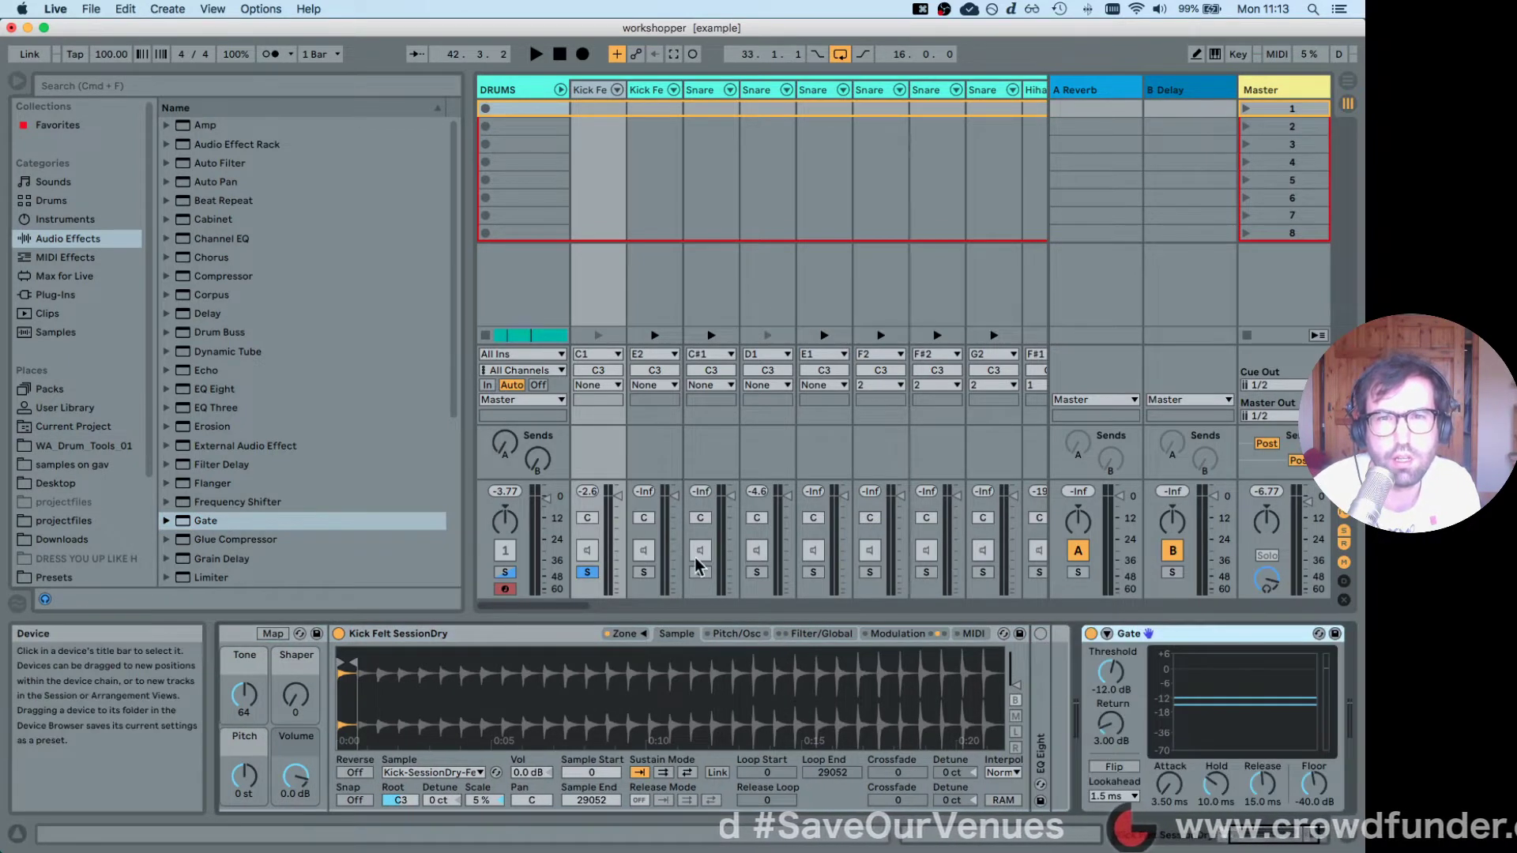
Examine where the Gate sits in the DRUMS track's device chain, and return to the C1 kick chain.
{"action": "left_click", "coordinate": [522, 108]}
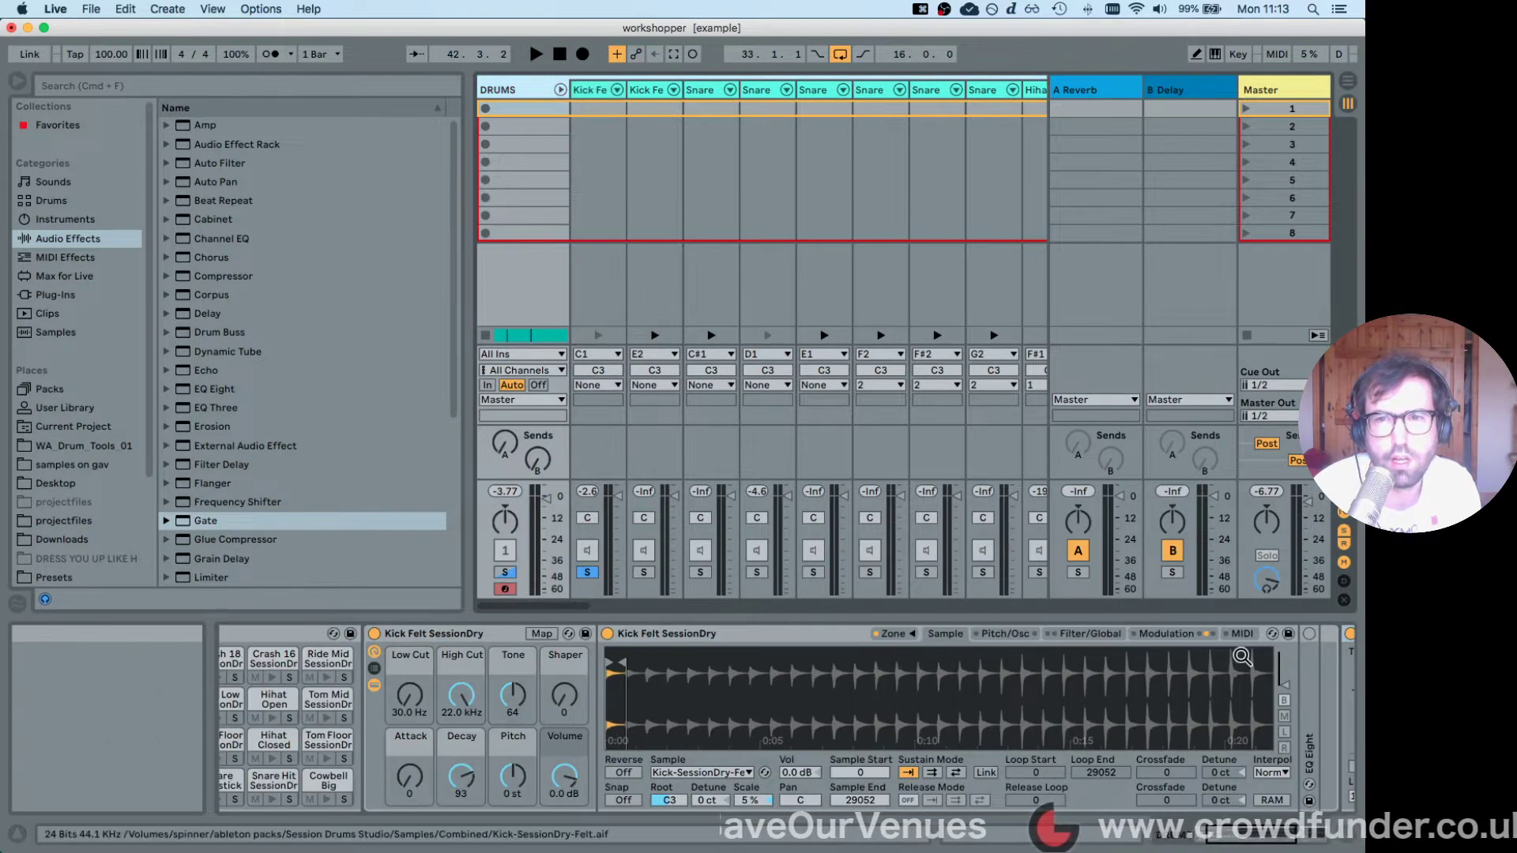
{"action": "left_click", "coordinate": [1275, 845]}
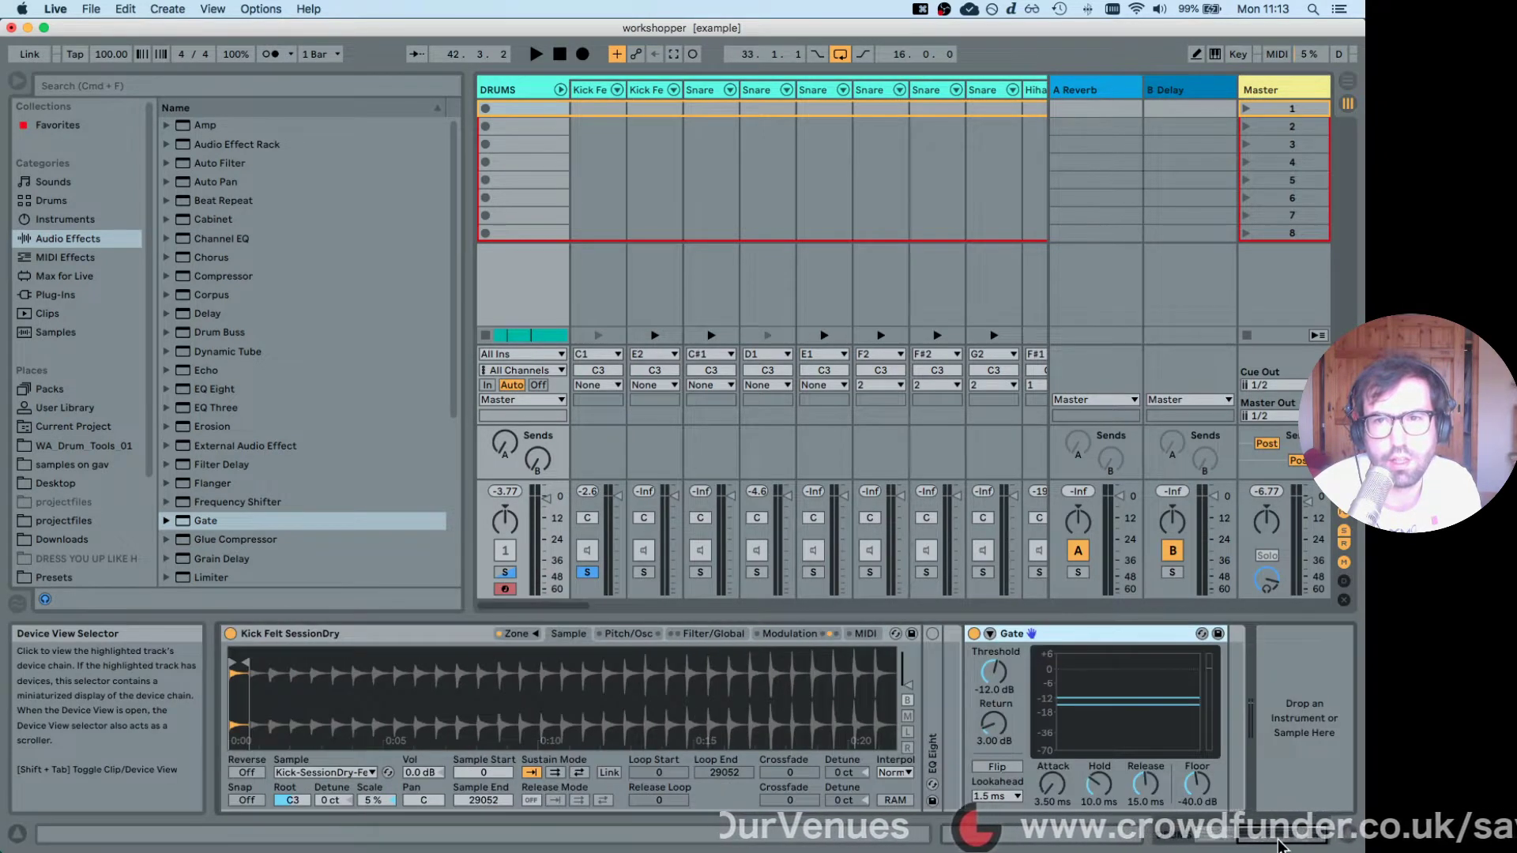
{"action": "left_click", "coordinate": [592, 92]}
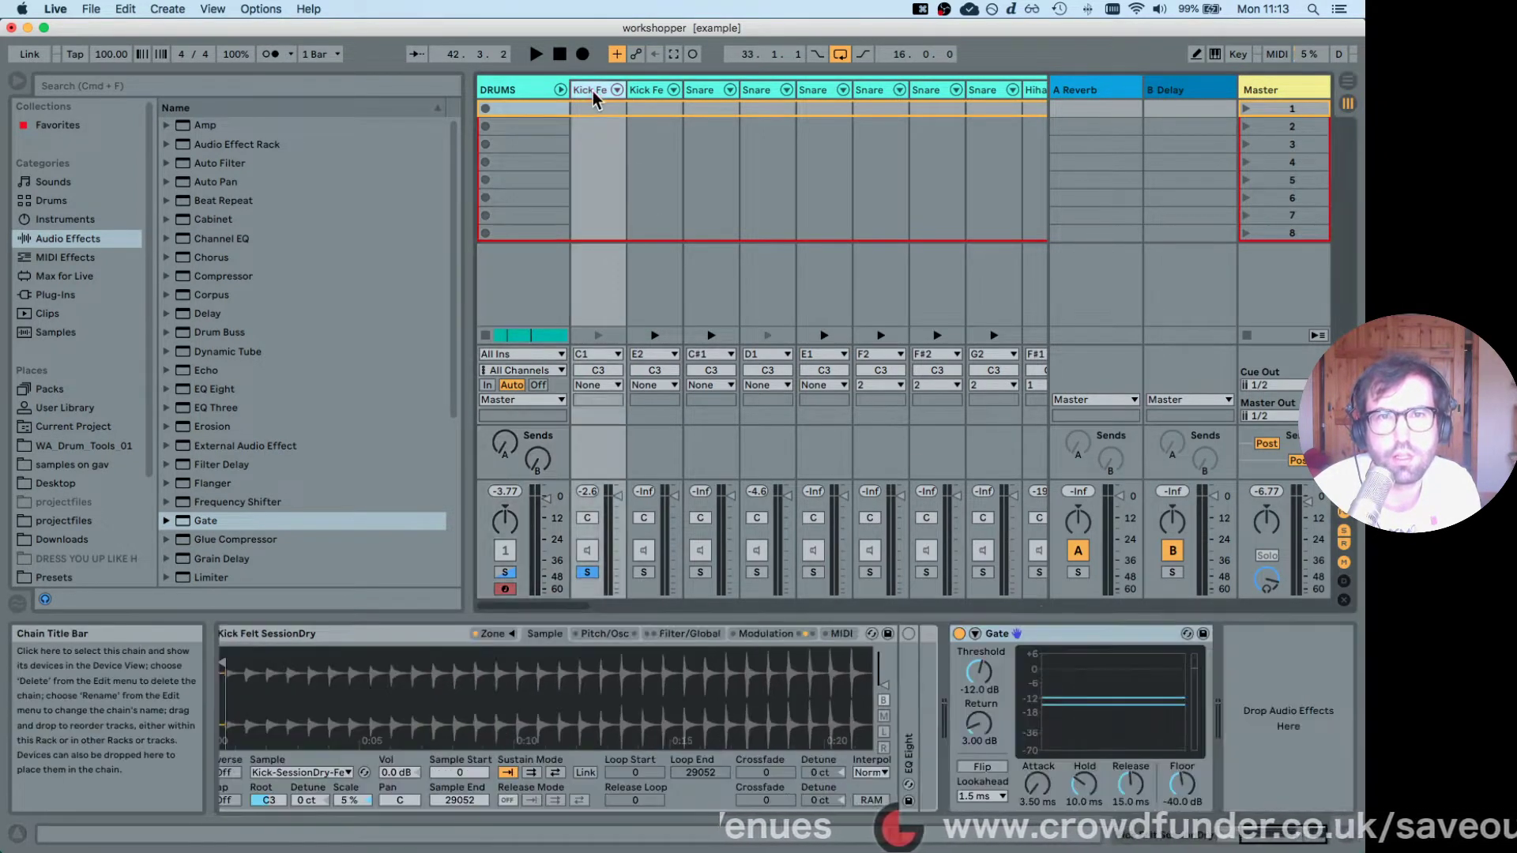
Adjust the kick's Gate during playback to a threshold of -28.4 dB, a hold of 10.2 ms and a release of 1.61 ms.
{"action": "key", "text": "space"}
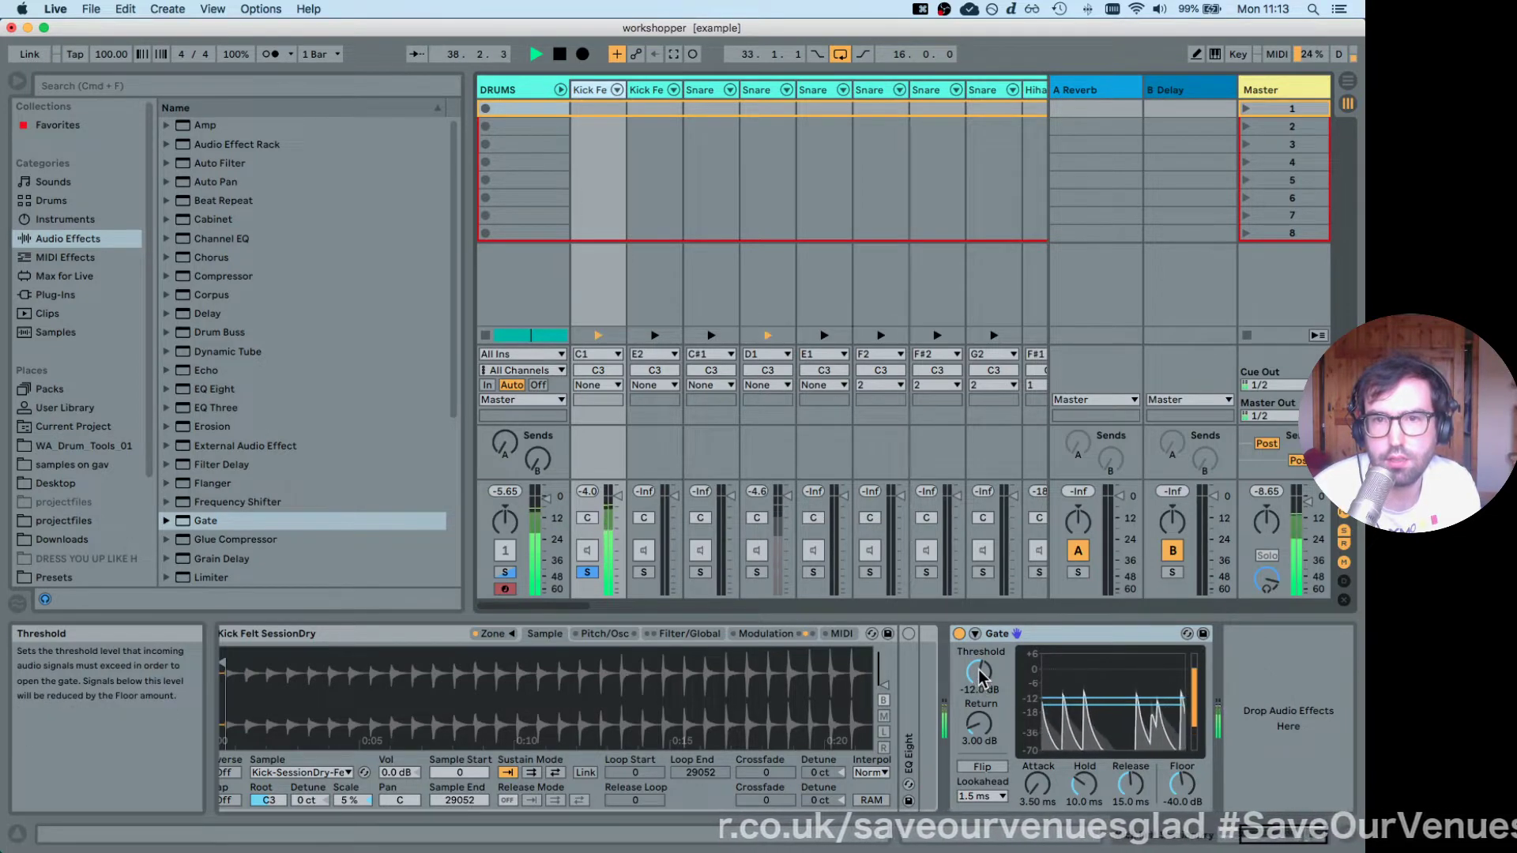
{"action": "key", "text": "space"}
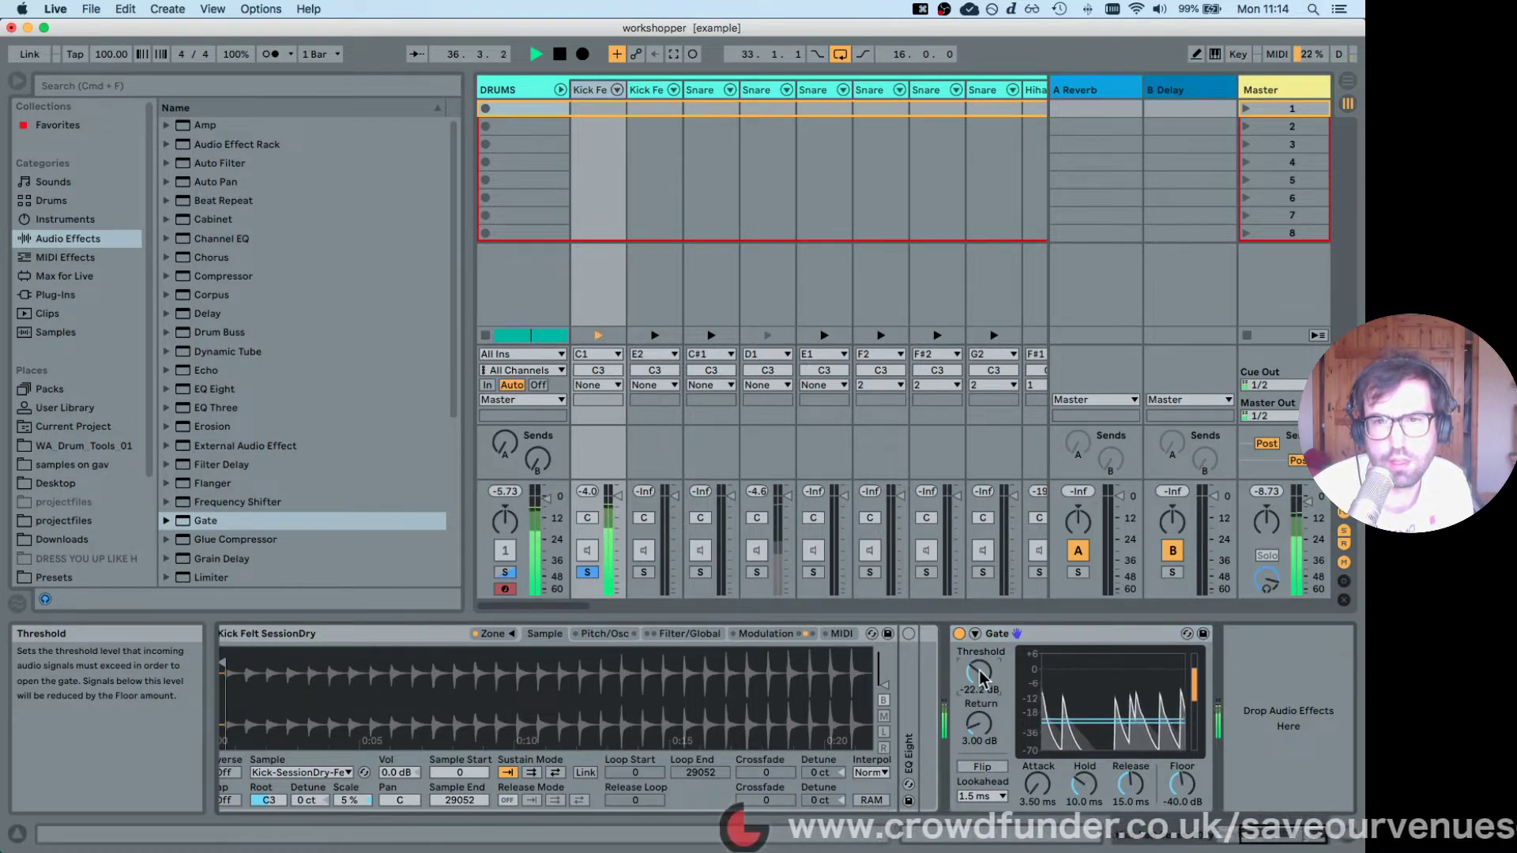
{"action": "left_click_drag", "start_coordinate": [979, 672], "coordinate": [979, 688]}
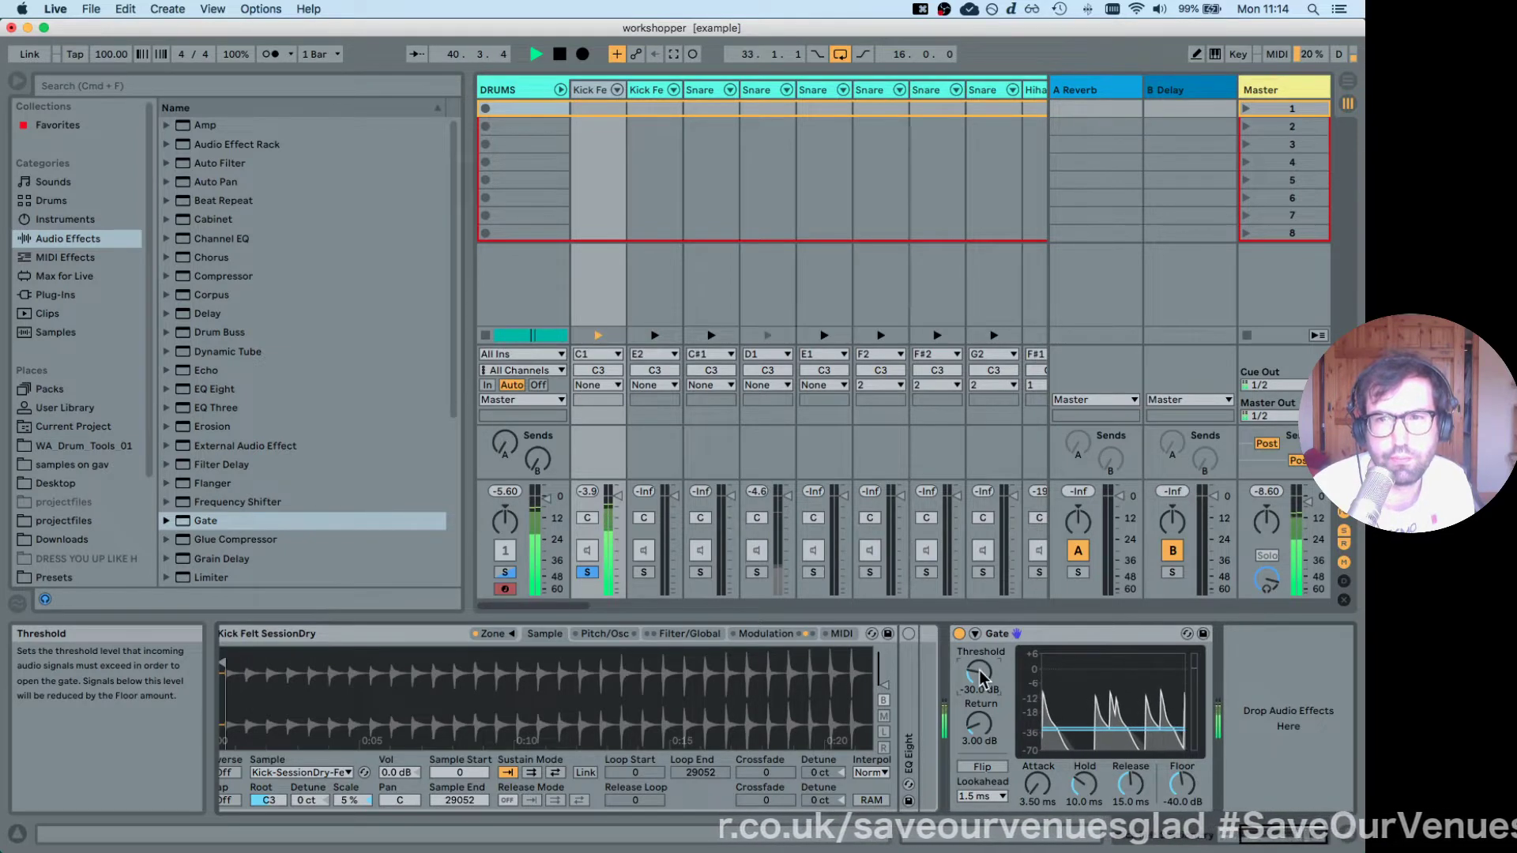
{"action": "left_click_drag", "start_coordinate": [980, 675], "coordinate": [983, 678]}
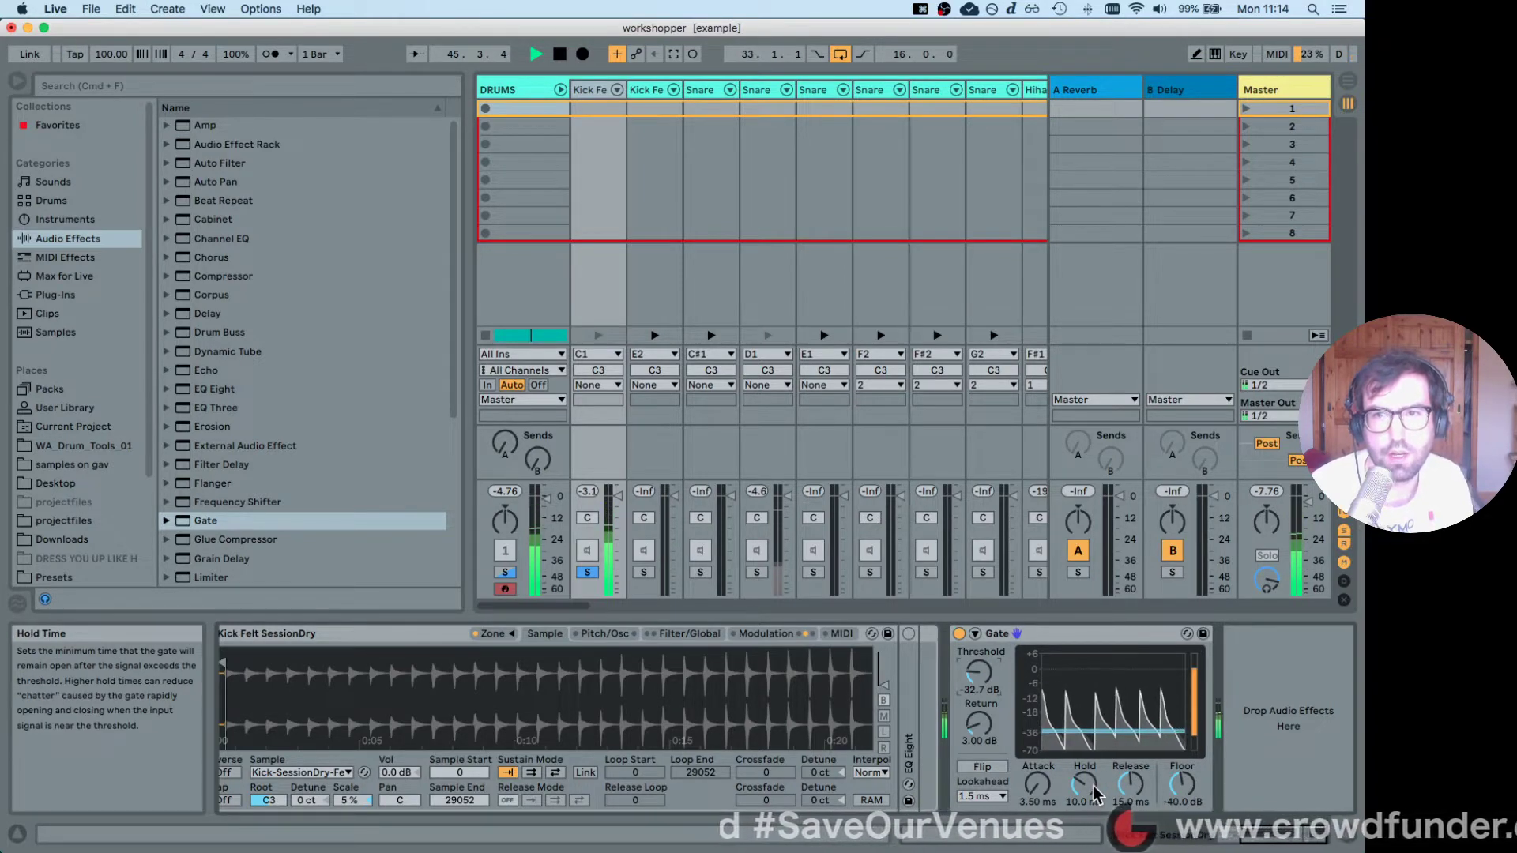
{"action": "mouse_move", "coordinate": [1092, 785]}
{"action": "left_mouse_down"}
{"action": "mouse_move", "coordinate": [1130, 789]}
{"action": "mouse_move", "coordinate": [1130, 813]}
{"action": "mouse_move", "coordinate": [1130, 773]}
{"action": "mouse_move", "coordinate": [1084, 770]}
{"action": "left_mouse_up"}
{"action": "left_click_drag", "start_coordinate": [978, 671], "coordinate": [977, 662]}
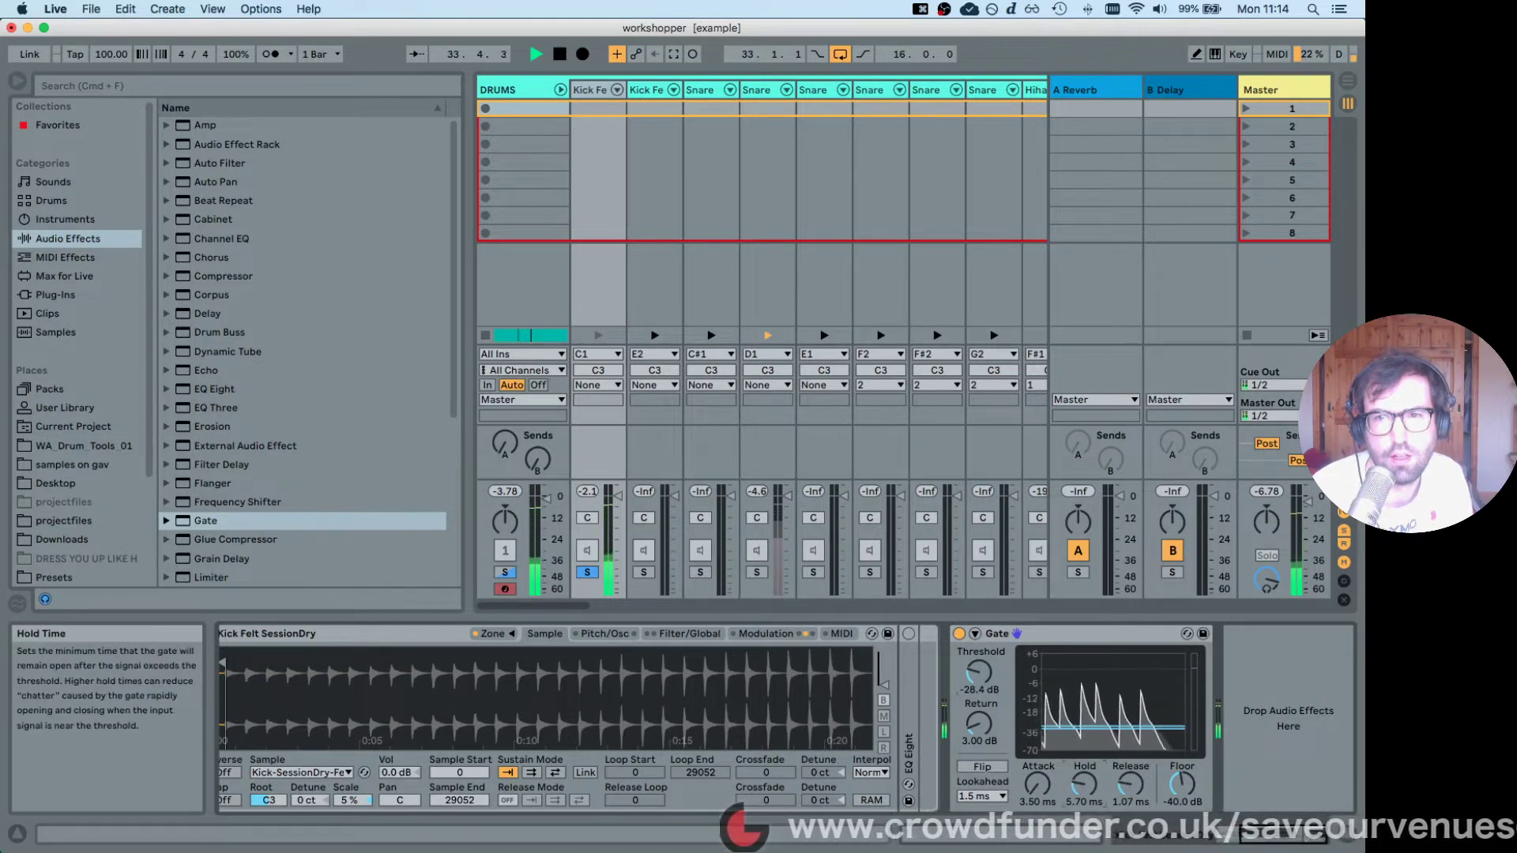
{"action": "left_click_drag", "start_coordinate": [1084, 784], "coordinate": [1130, 782]}
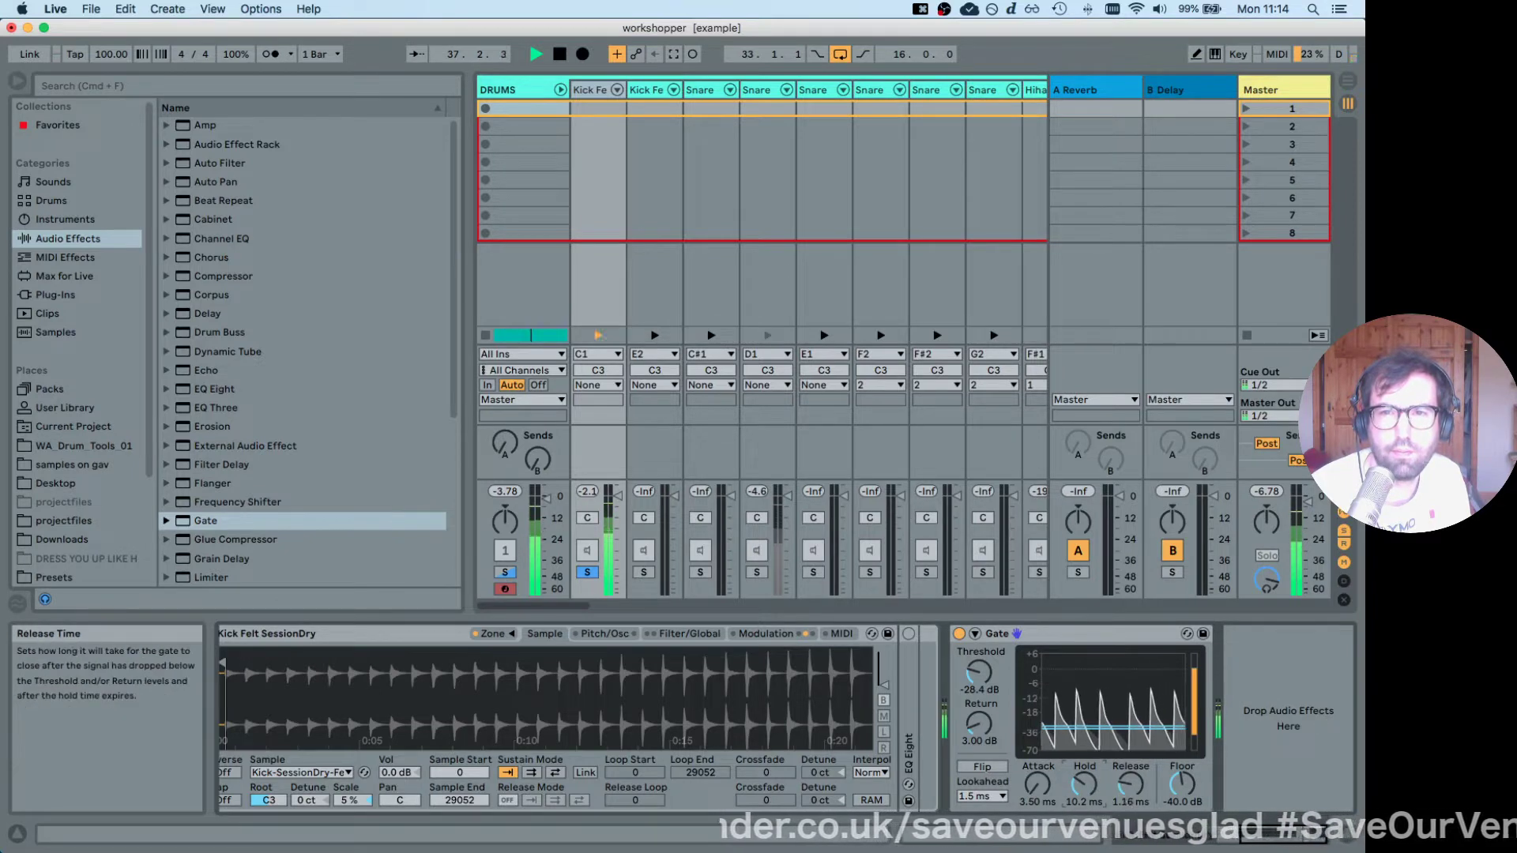
Compare the soloed kick with and without the Gate during playback, leave the Gate deactivated and stop the loop.
{"action": "left_click", "coordinate": [959, 634]}
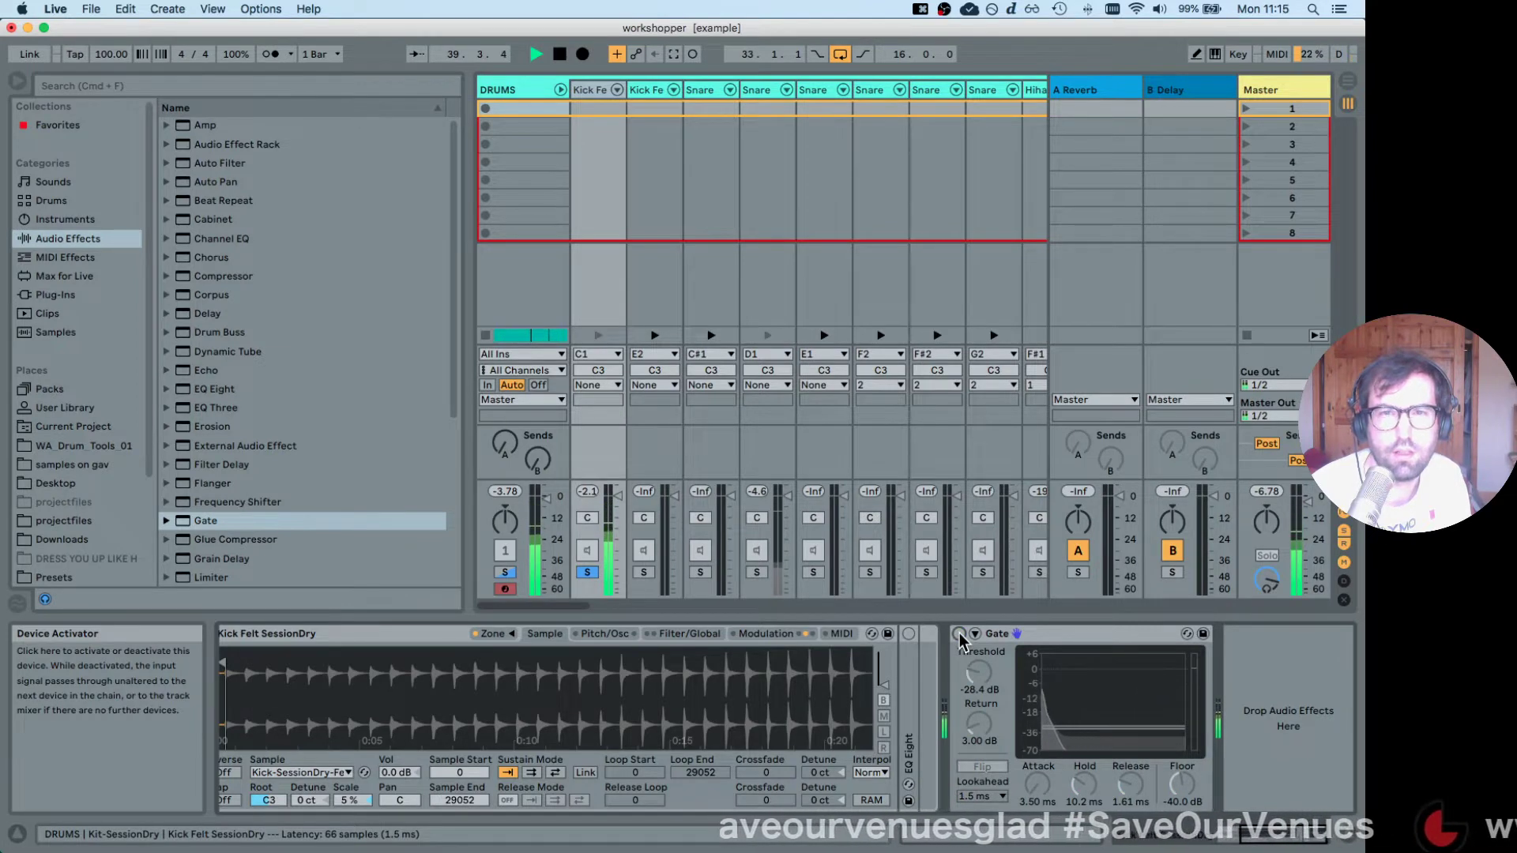
{"action": "left_click", "coordinate": [959, 633]}
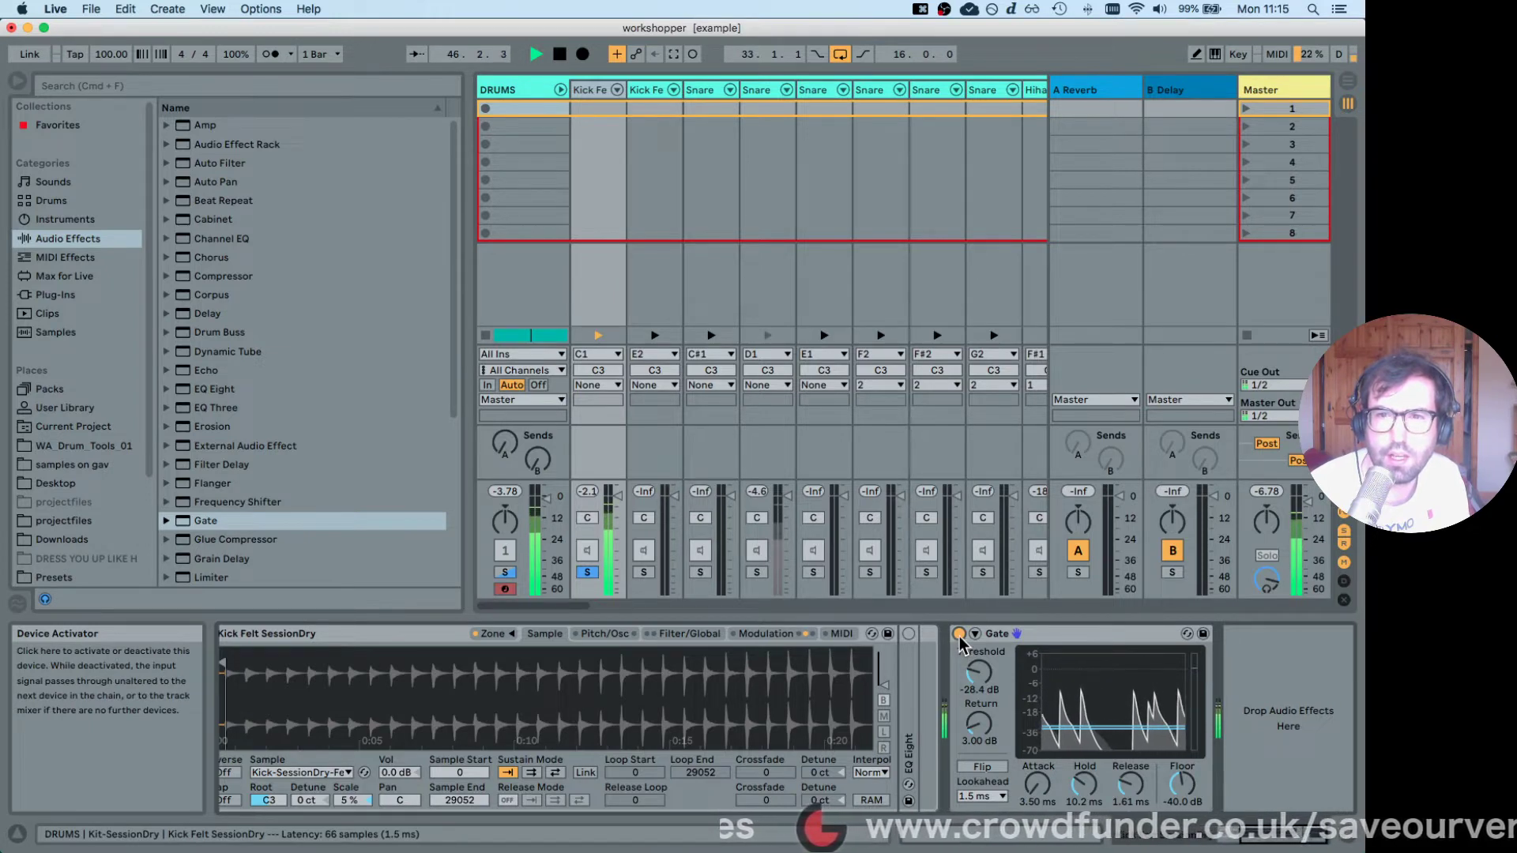
{"action": "left_click", "coordinate": [959, 635]}
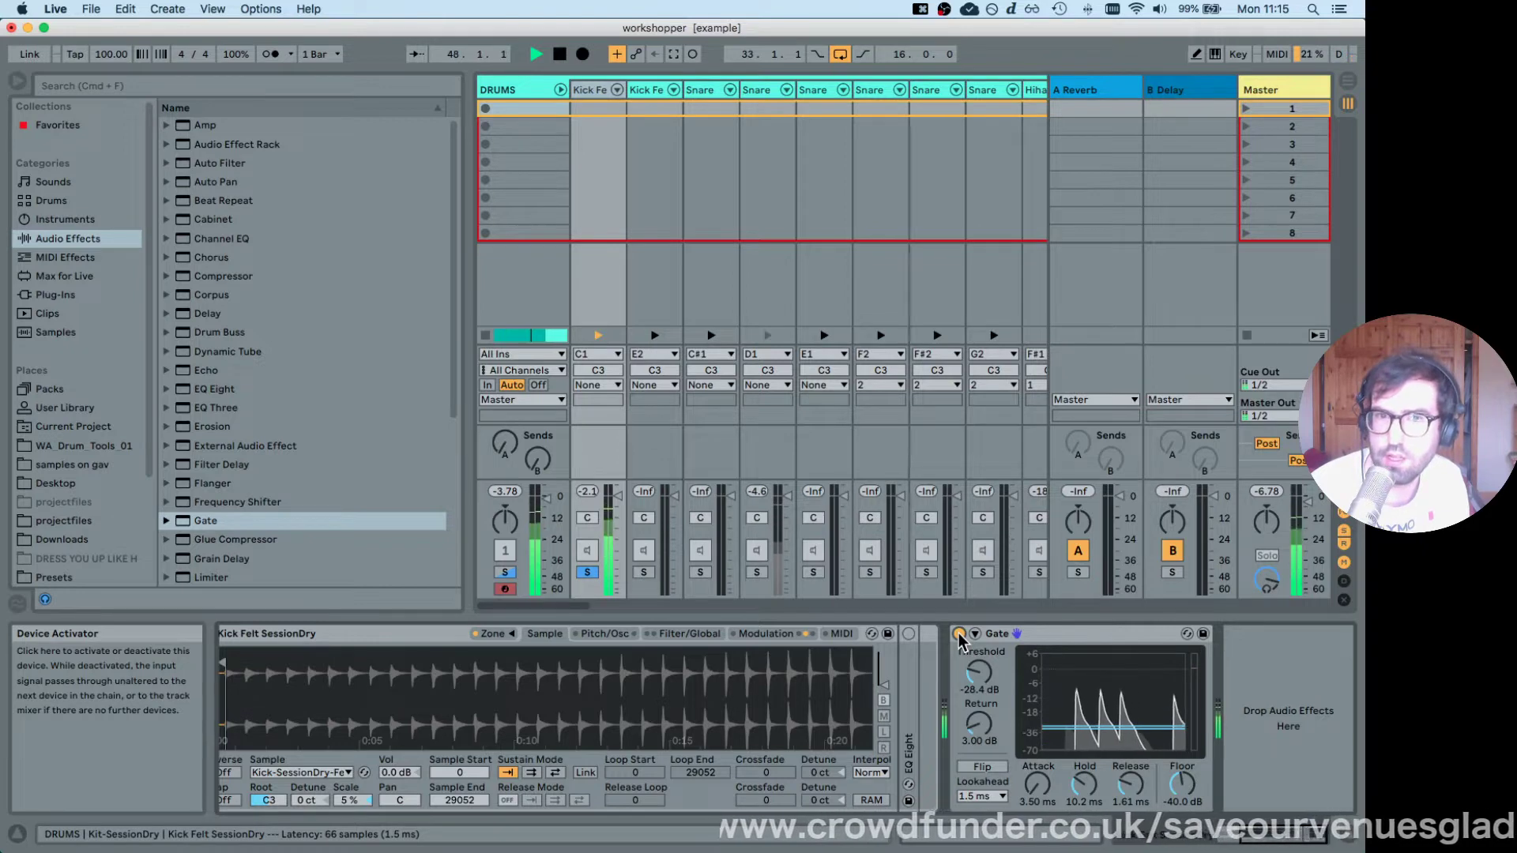
{"action": "left_click", "coordinate": [960, 635]}
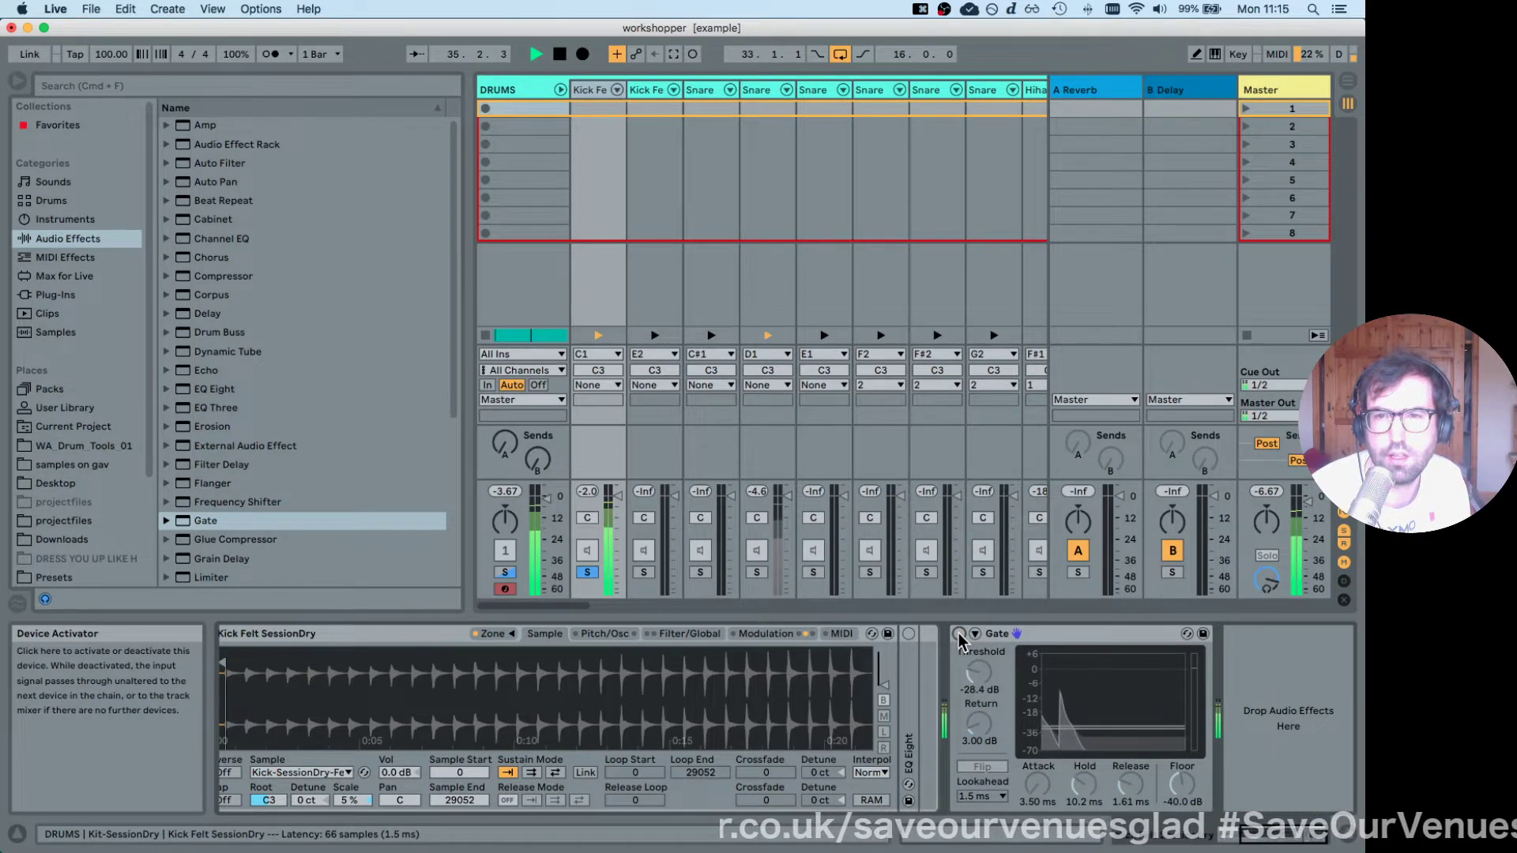
{"action": "left_click", "coordinate": [959, 634]}
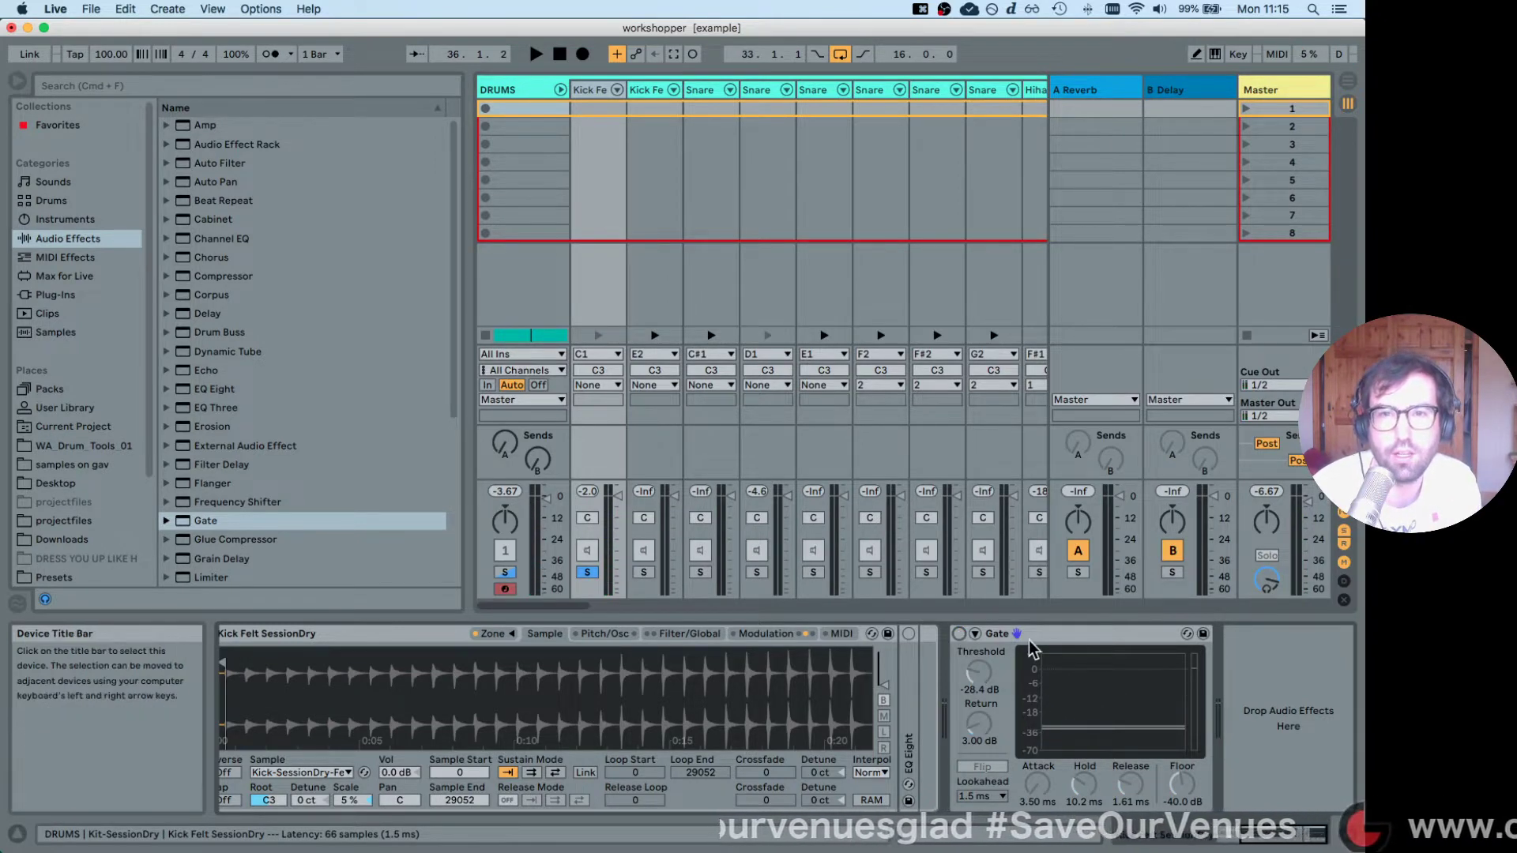
Audition the kick loop and add an EQ Eight after the Gate in the C1 kick chain.
{"action": "left_click_drag", "start_coordinate": [1273, 837], "coordinate": [1207, 840]}
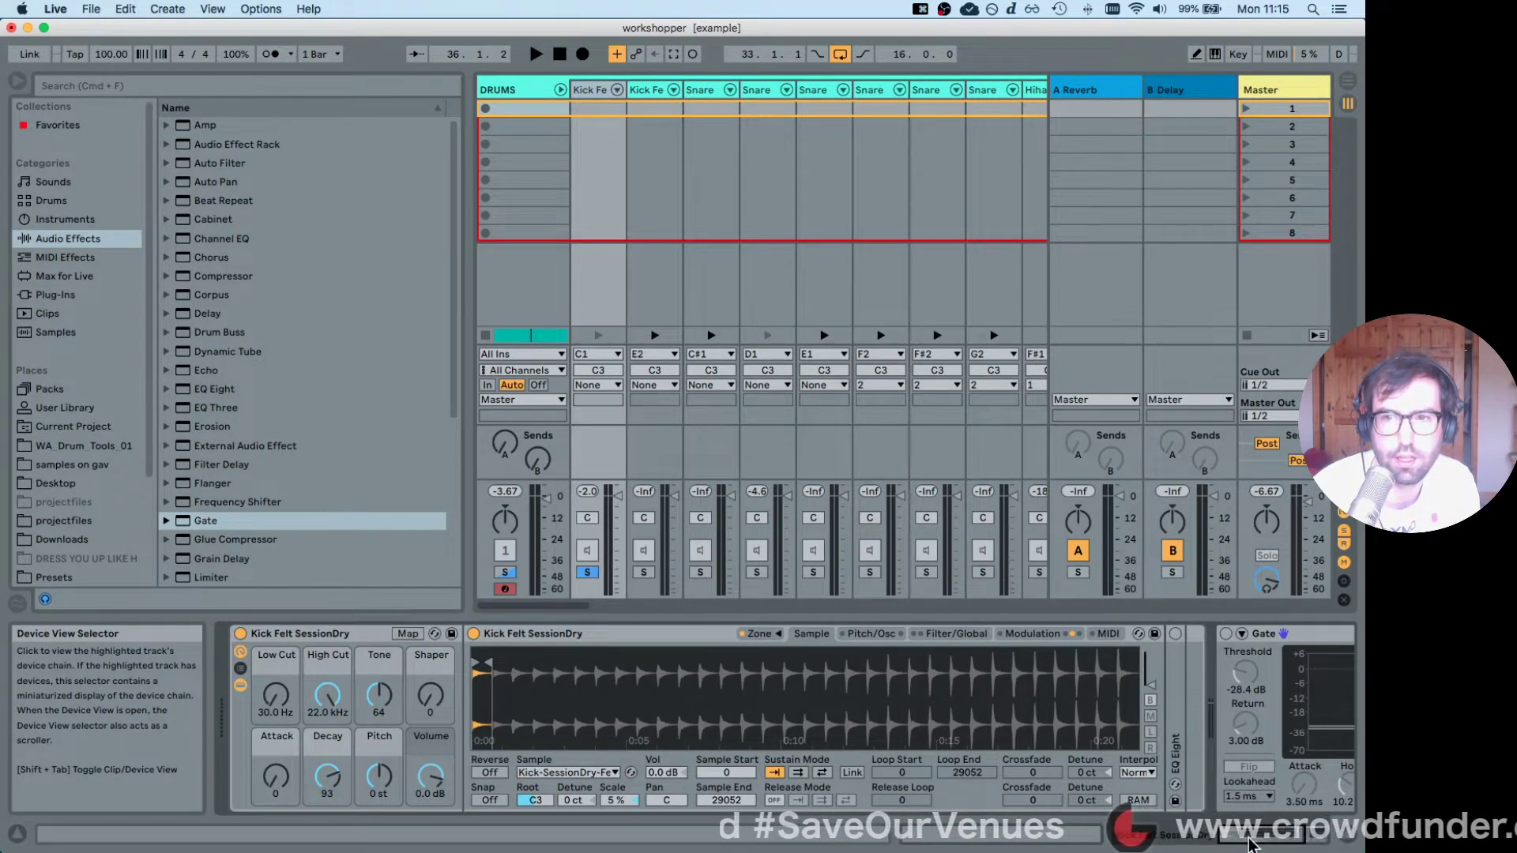
{"action": "left_click_drag", "start_coordinate": [1251, 844], "coordinate": [1281, 844]}
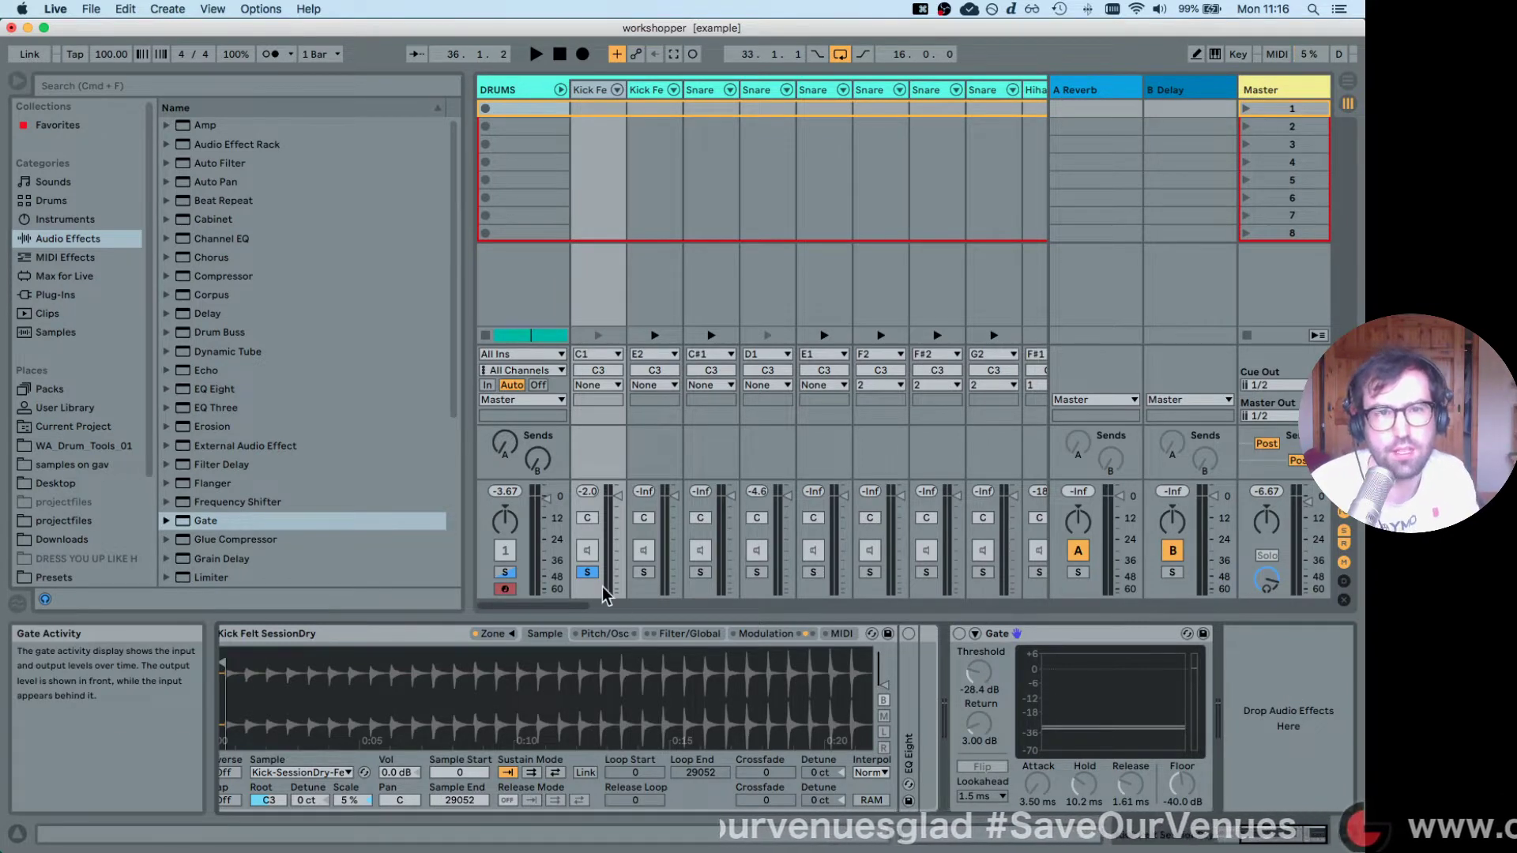
{"action": "left_click", "coordinate": [1055, 640]}
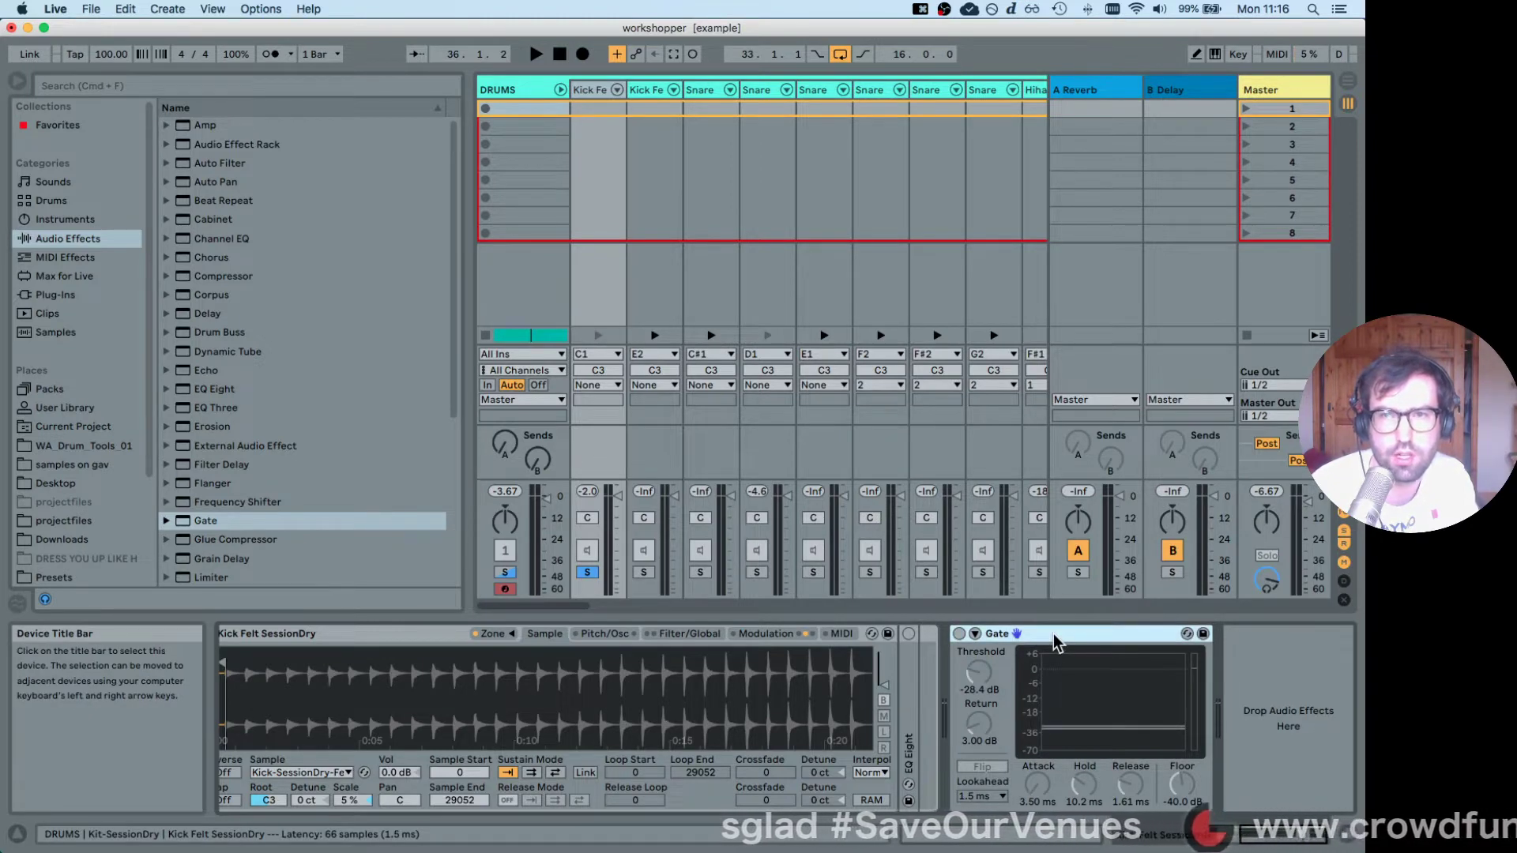
{"action": "key", "text": "space"}
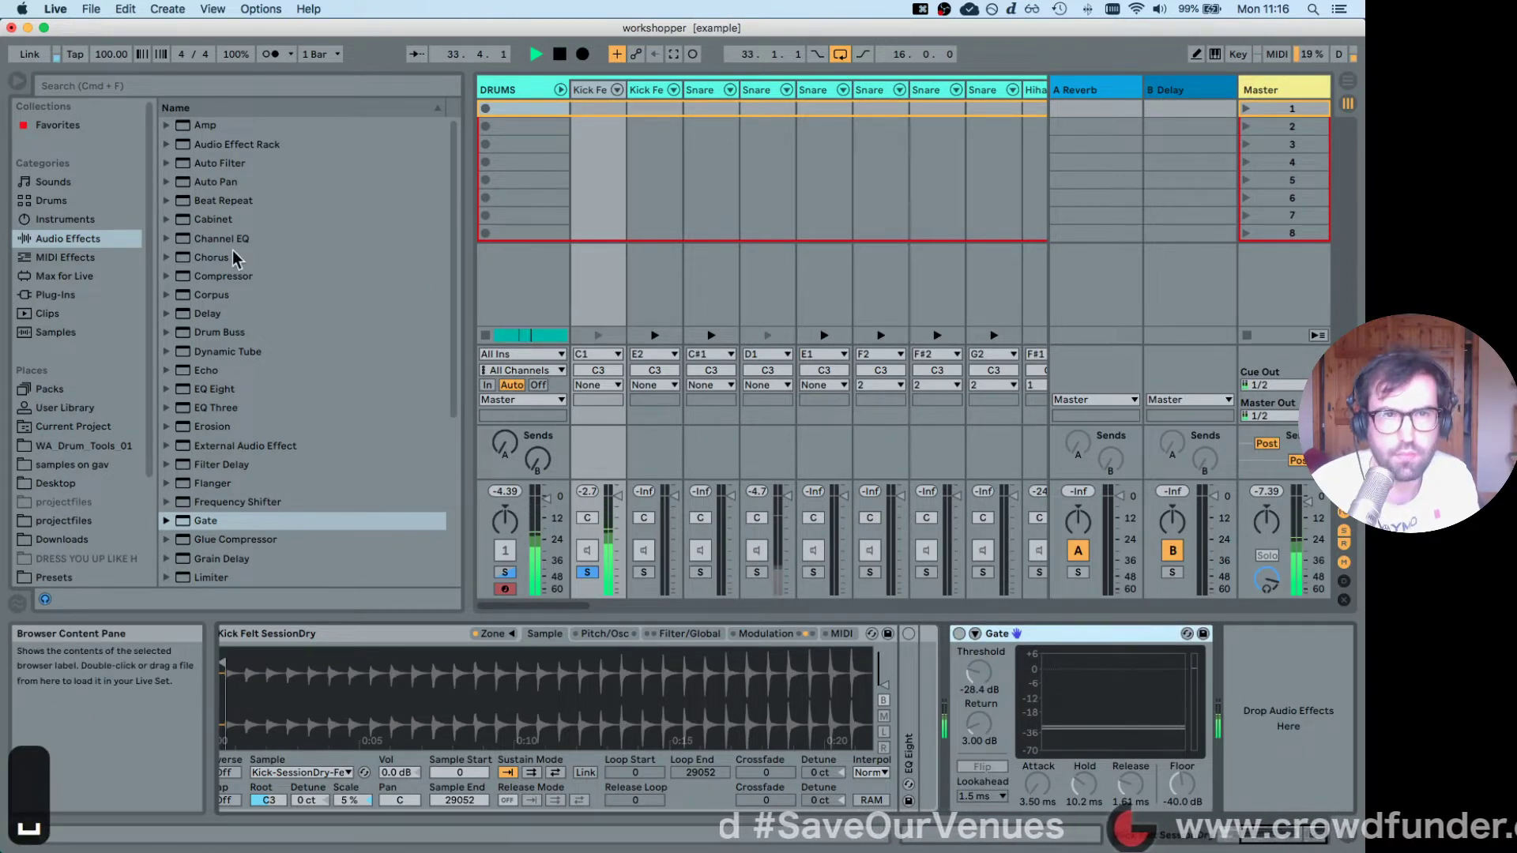
{"action": "left_click", "coordinate": [225, 389]}
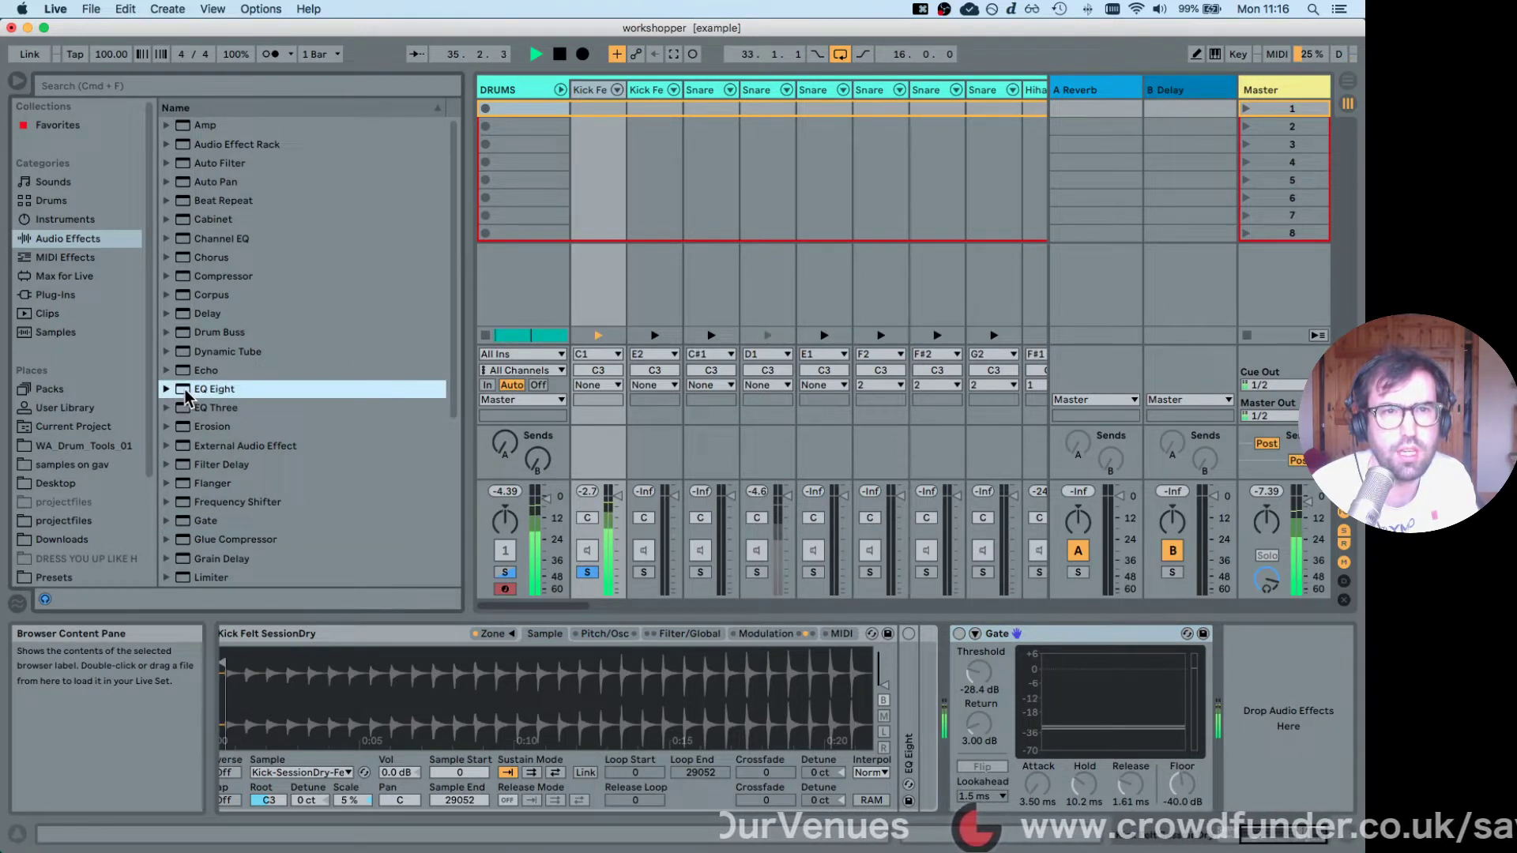
{"action": "key", "text": "space"}
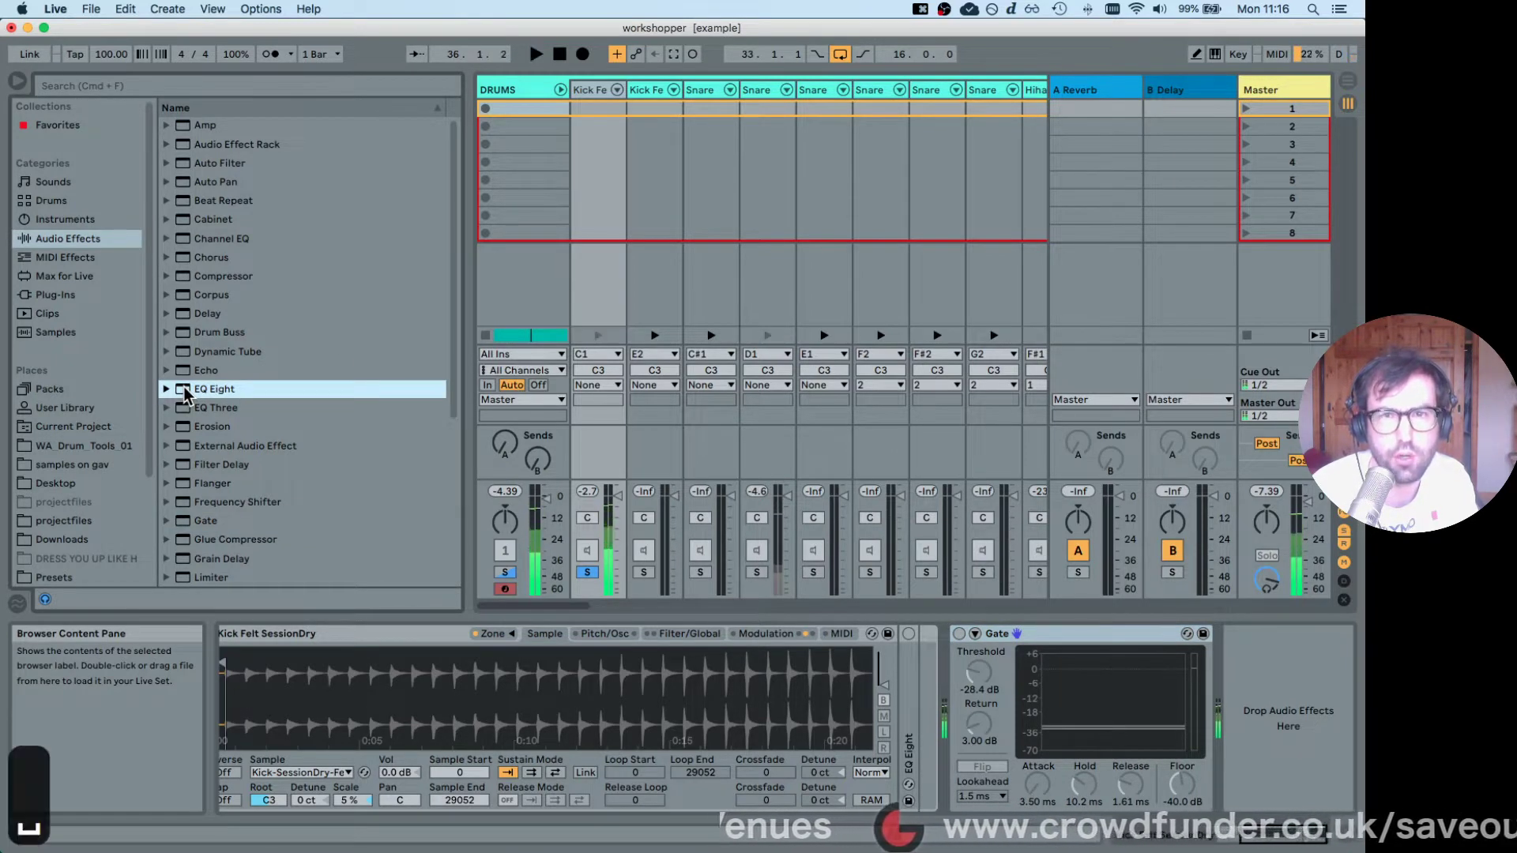
{"action": "left_click_drag", "start_coordinate": [184, 393], "coordinate": [1275, 670]}
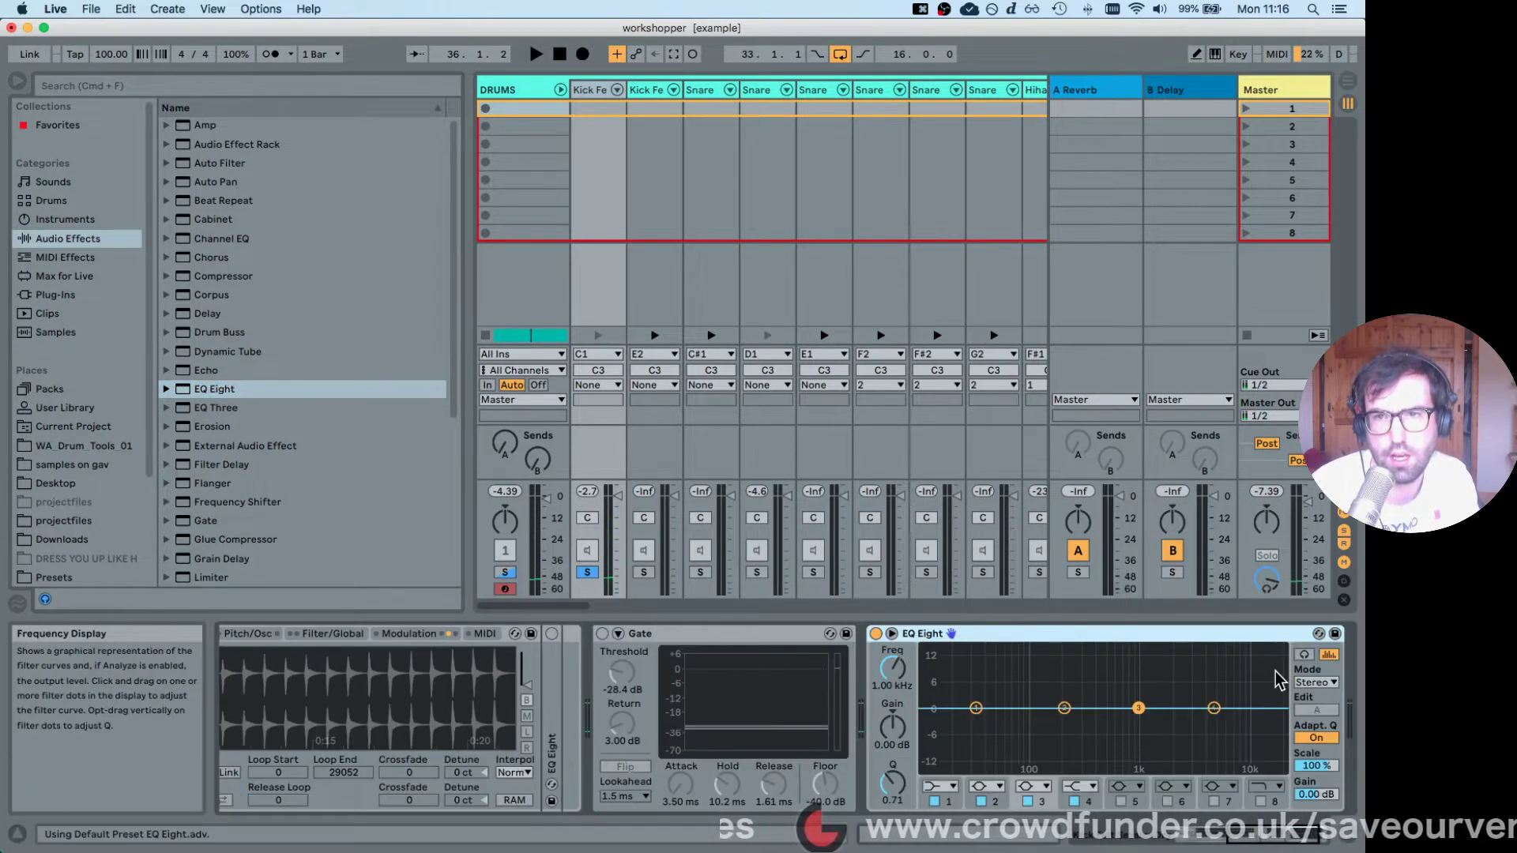
{"action": "left_click", "coordinate": [1249, 841]}
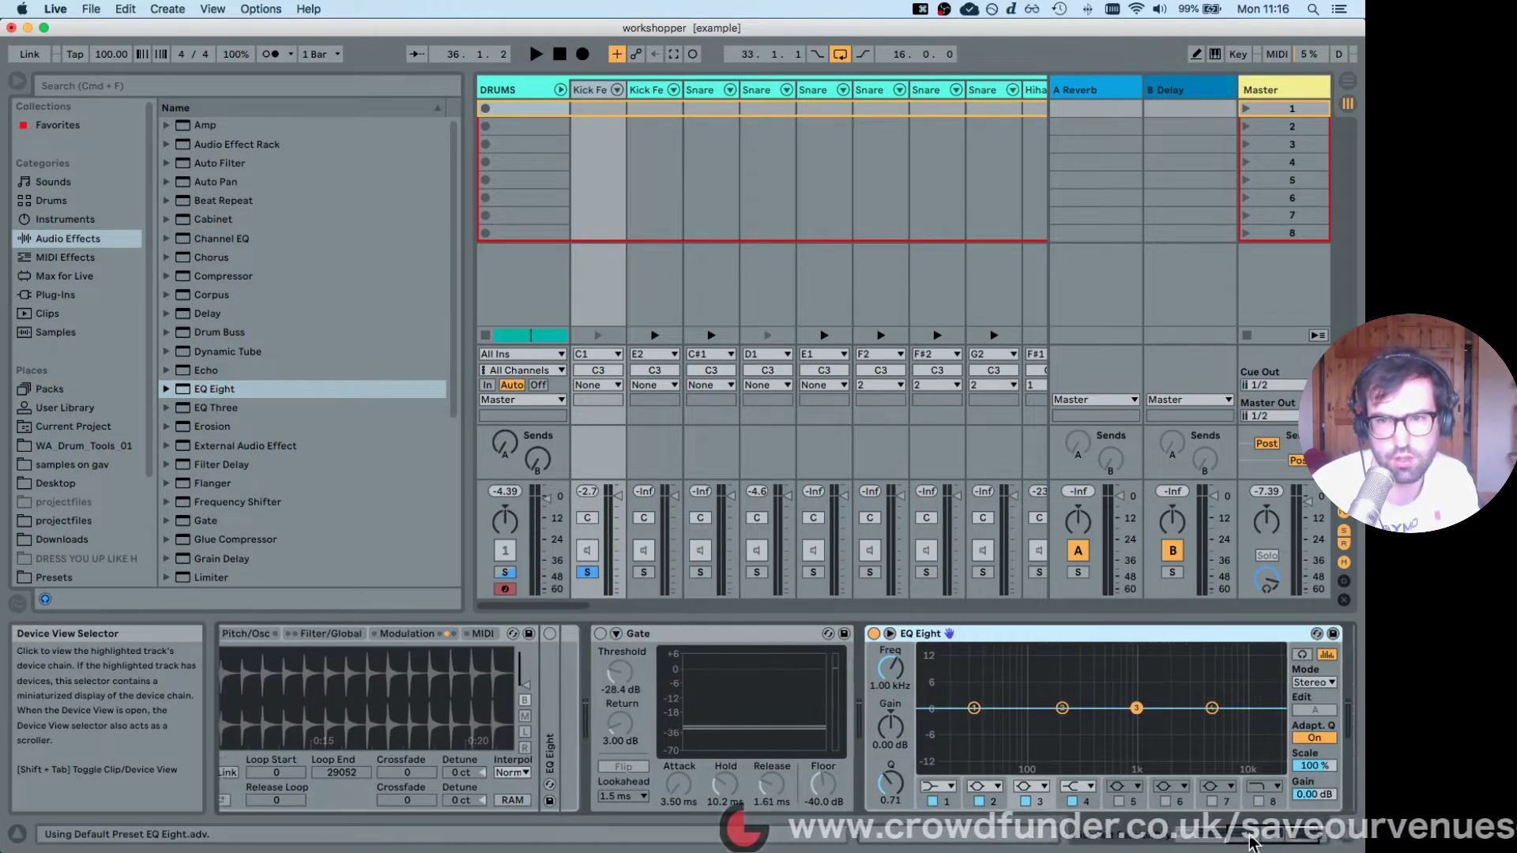
{"action": "left_click_drag", "start_coordinate": [1249, 842], "coordinate": [1252, 841]}
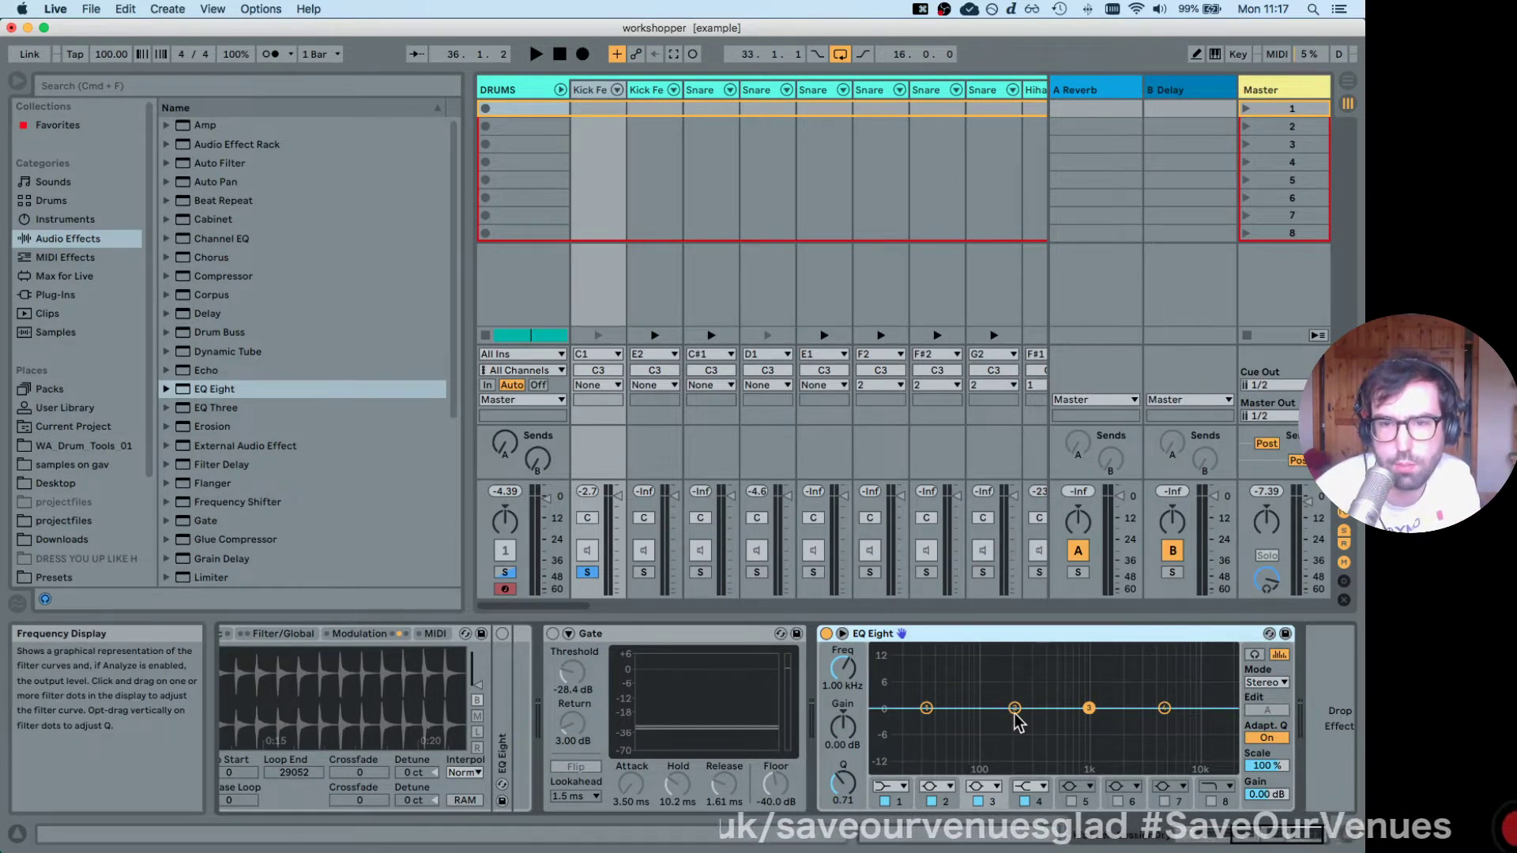
Play the soloed kick in short passes and examine its frequency spectrum in the new EQ Eight.
{"action": "key", "text": "space"}
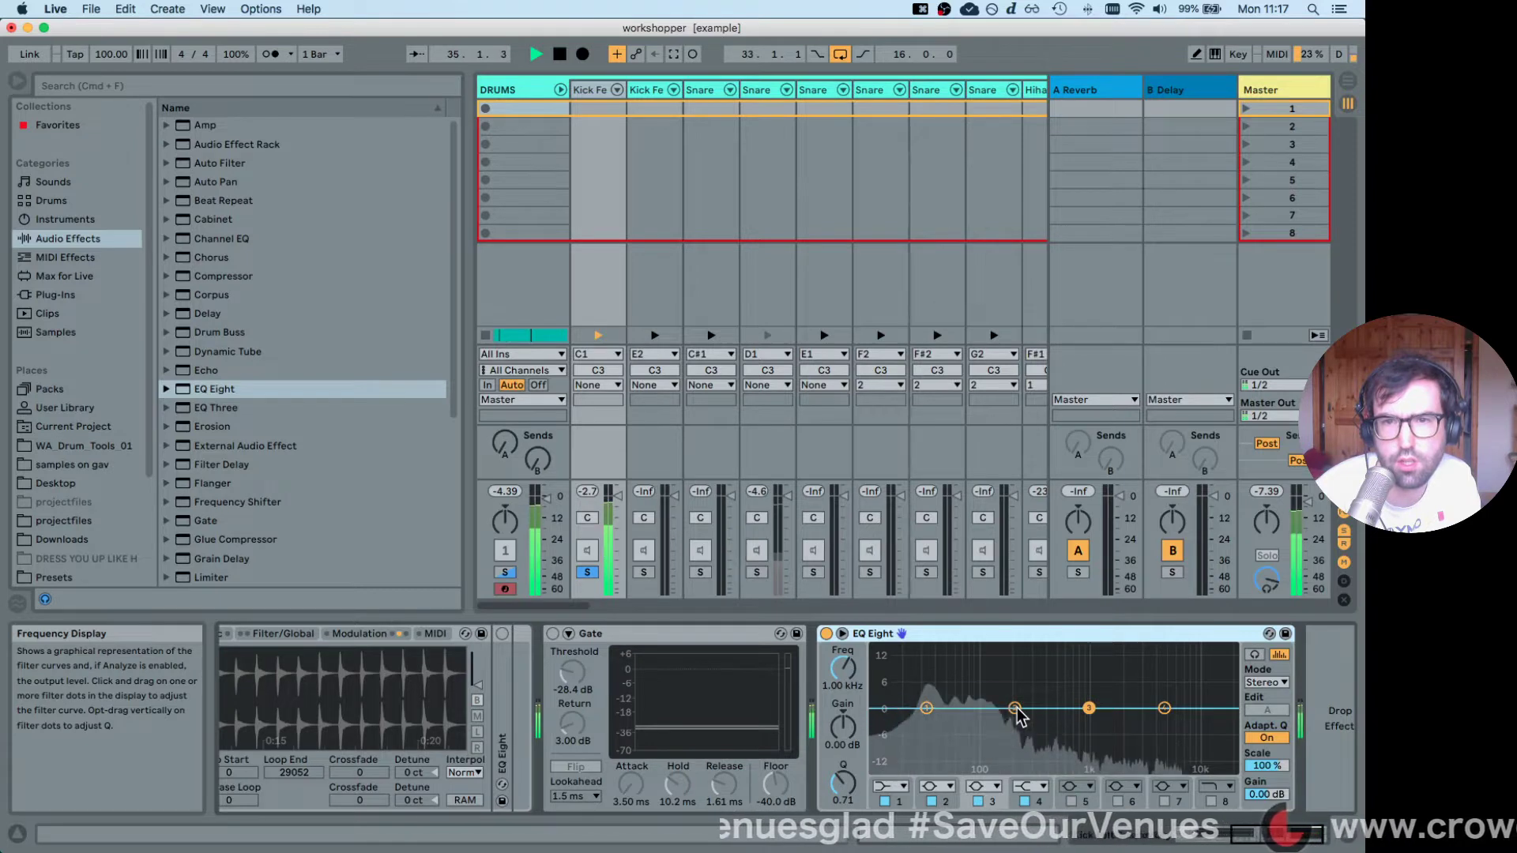
{"action": "key", "text": "space"}
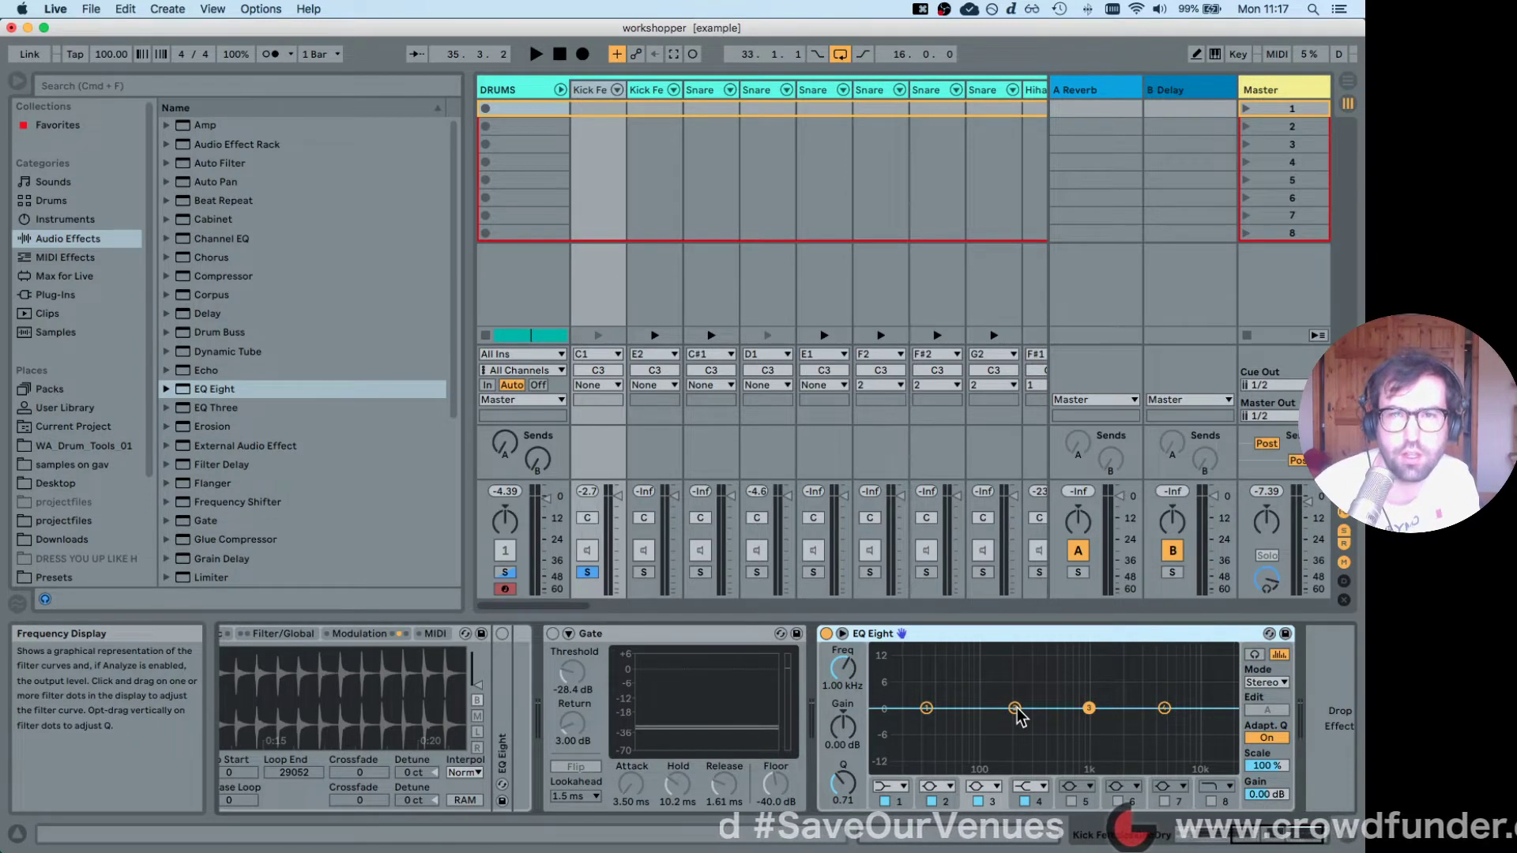
{"action": "key", "text": "space"}
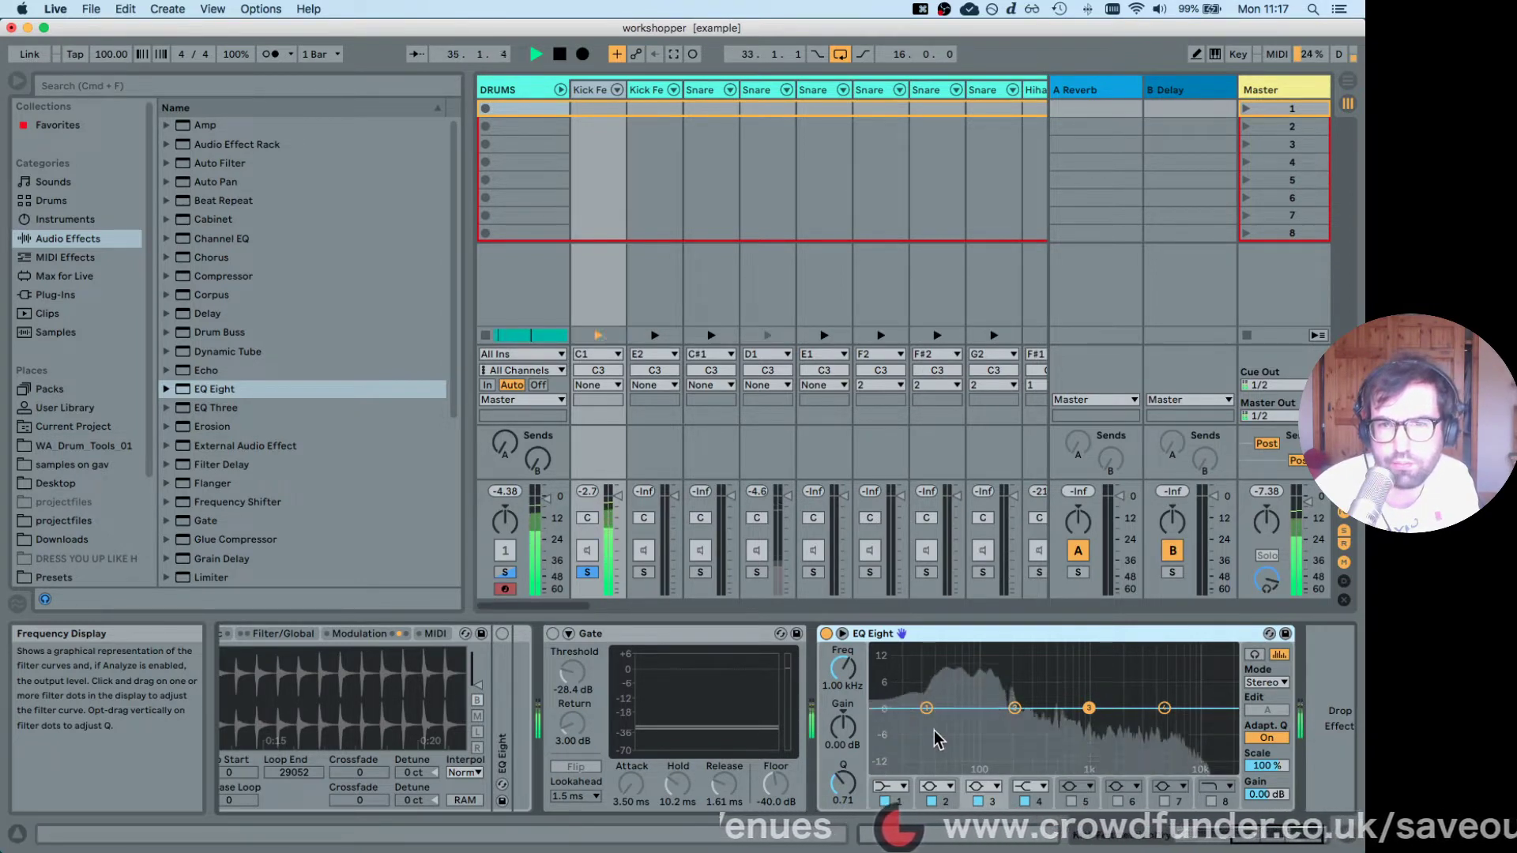
{"action": "key", "text": "space"}
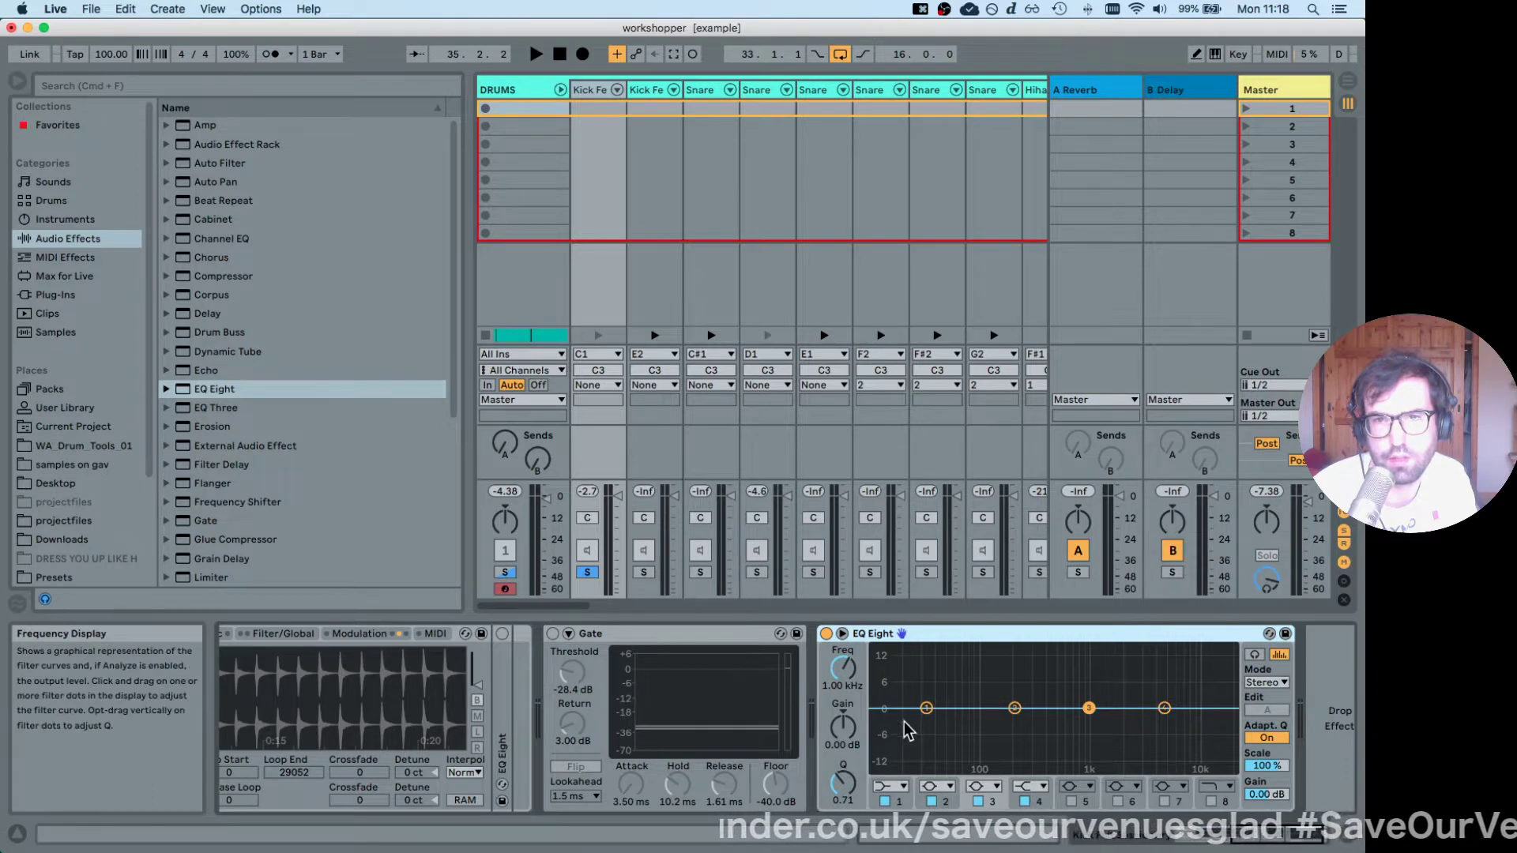
Try a low-shelf boost of 7.31 dB at 75.8 Hz on band 1 during playback, and return the band to 0.12 dB at 19.0 Hz.
{"action": "mouse_move", "coordinate": [924, 708]}
{"action": "left_mouse_down"}
{"action": "mouse_move", "coordinate": [920, 680]}
{"action": "mouse_move", "coordinate": [932, 703]}
{"action": "mouse_move", "coordinate": [932, 688]}
{"action": "mouse_move", "coordinate": [1117, 698]}
{"action": "mouse_move", "coordinate": [1009, 686]}
{"action": "mouse_move", "coordinate": [1056, 691]}
{"action": "mouse_move", "coordinate": [874, 719]}
{"action": "mouse_move", "coordinate": [914, 713]}
{"action": "left_mouse_up"}
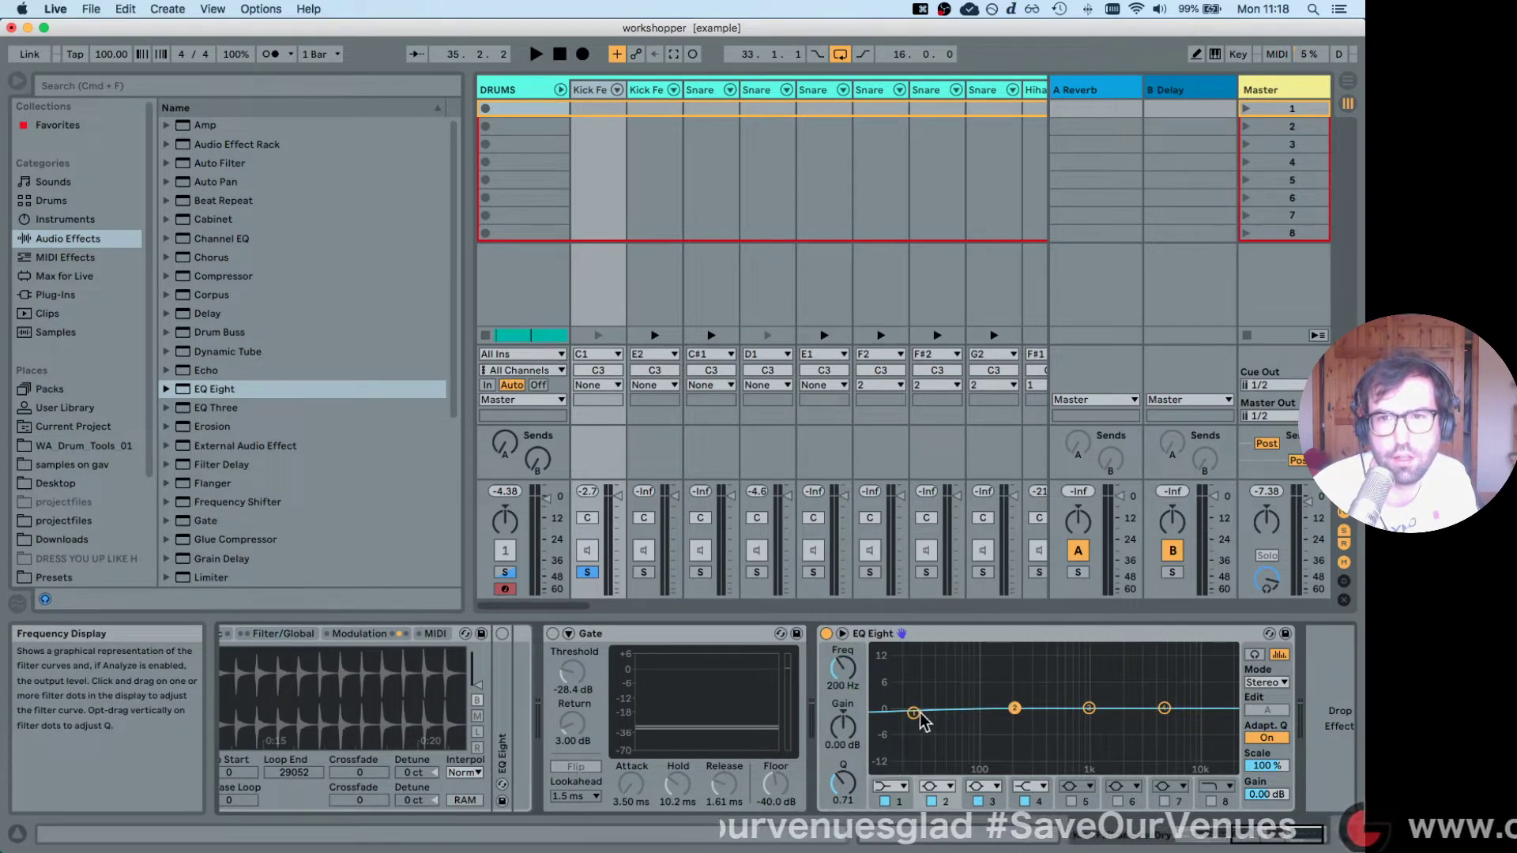
{"action": "left_click_drag", "start_coordinate": [913, 713], "coordinate": [842, 709]}
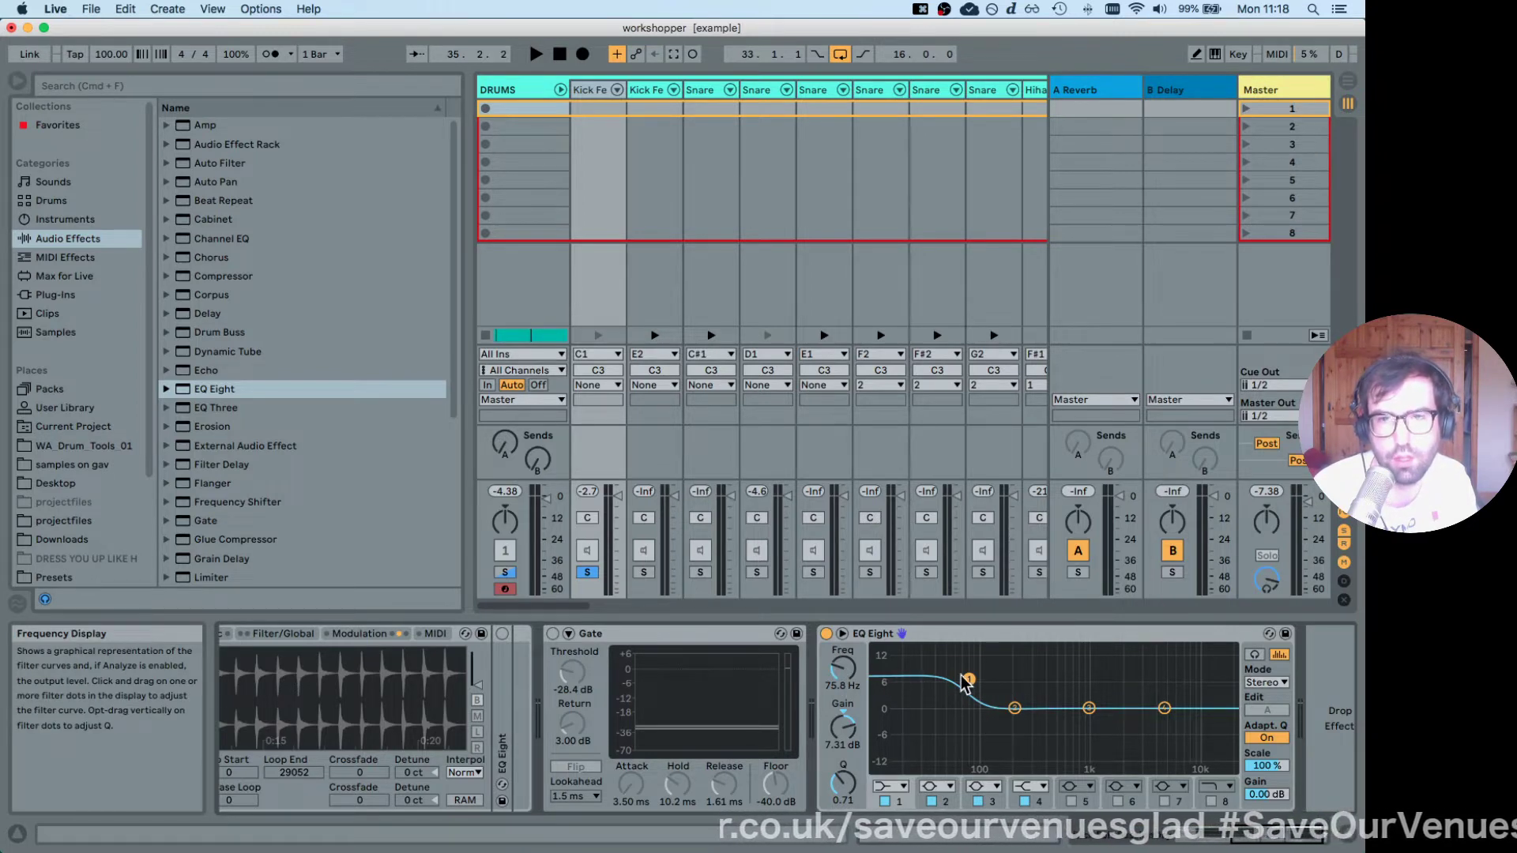
{"action": "key", "text": "space"}
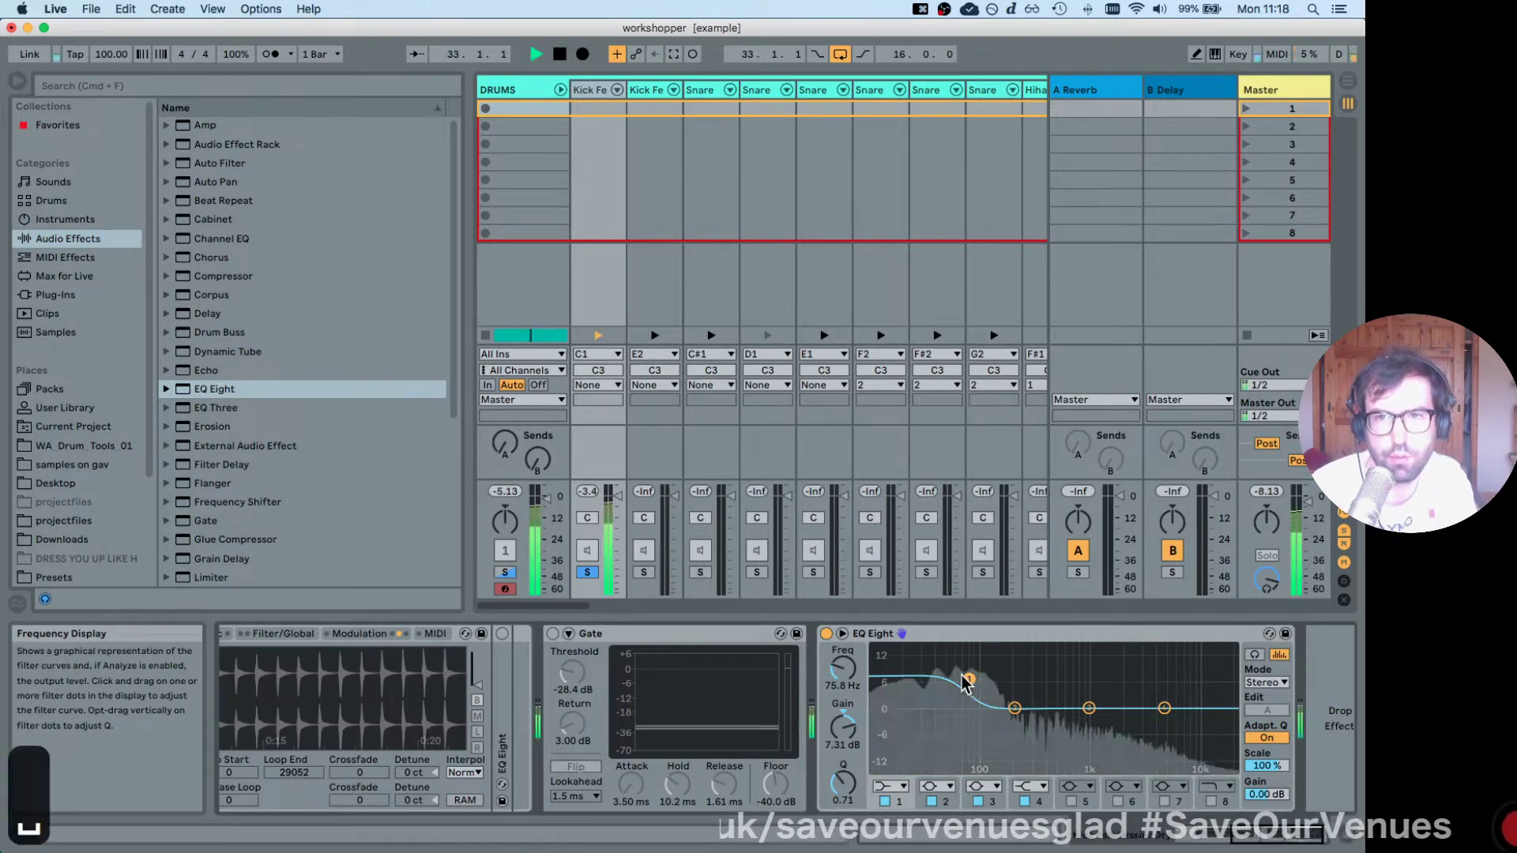
{"action": "left_click_drag", "start_coordinate": [965, 685], "coordinate": [920, 705]}
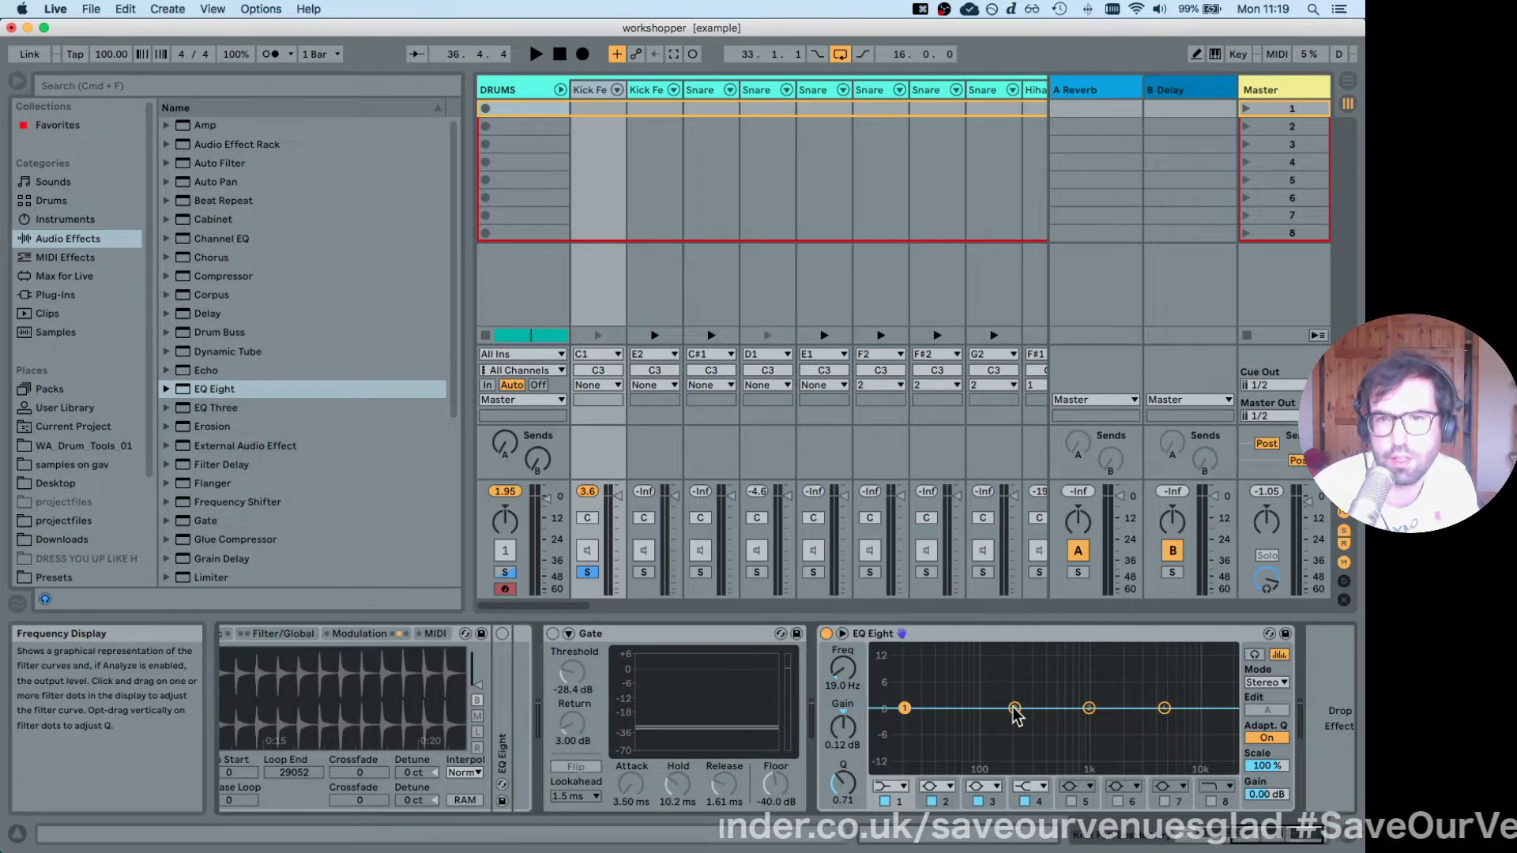
During playback, set EQ band 1 to 33.0 Hz at 0.00 dB and band 4 to 3.37 kHz at 0.62 dB.
{"action": "key", "text": "space"}
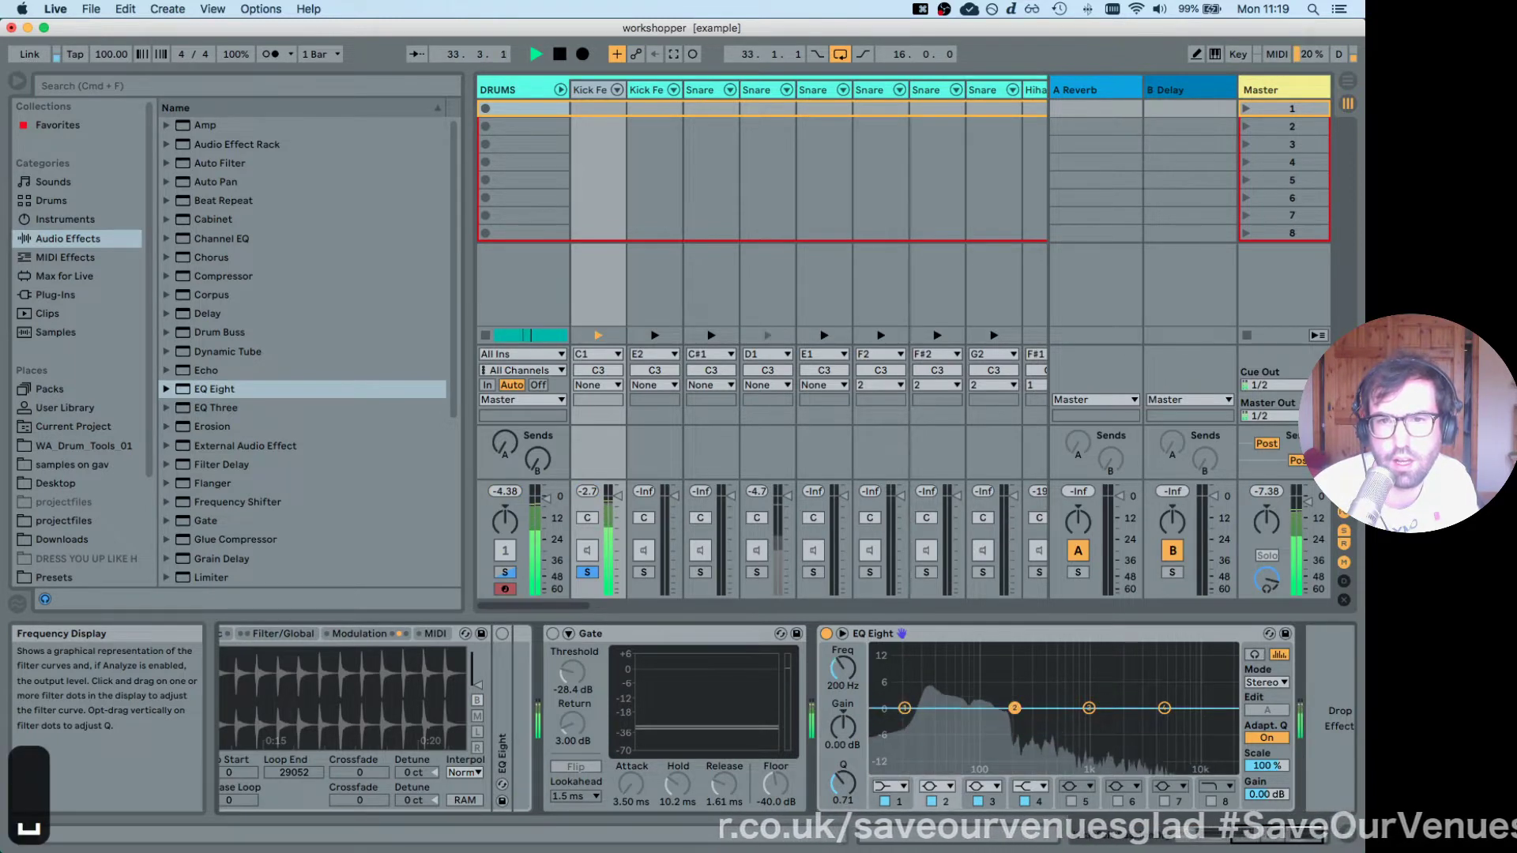
{"action": "left_click", "coordinate": [1015, 709]}
{"action": "left_click_drag", "start_coordinate": [904, 709], "coordinate": [930, 708]}
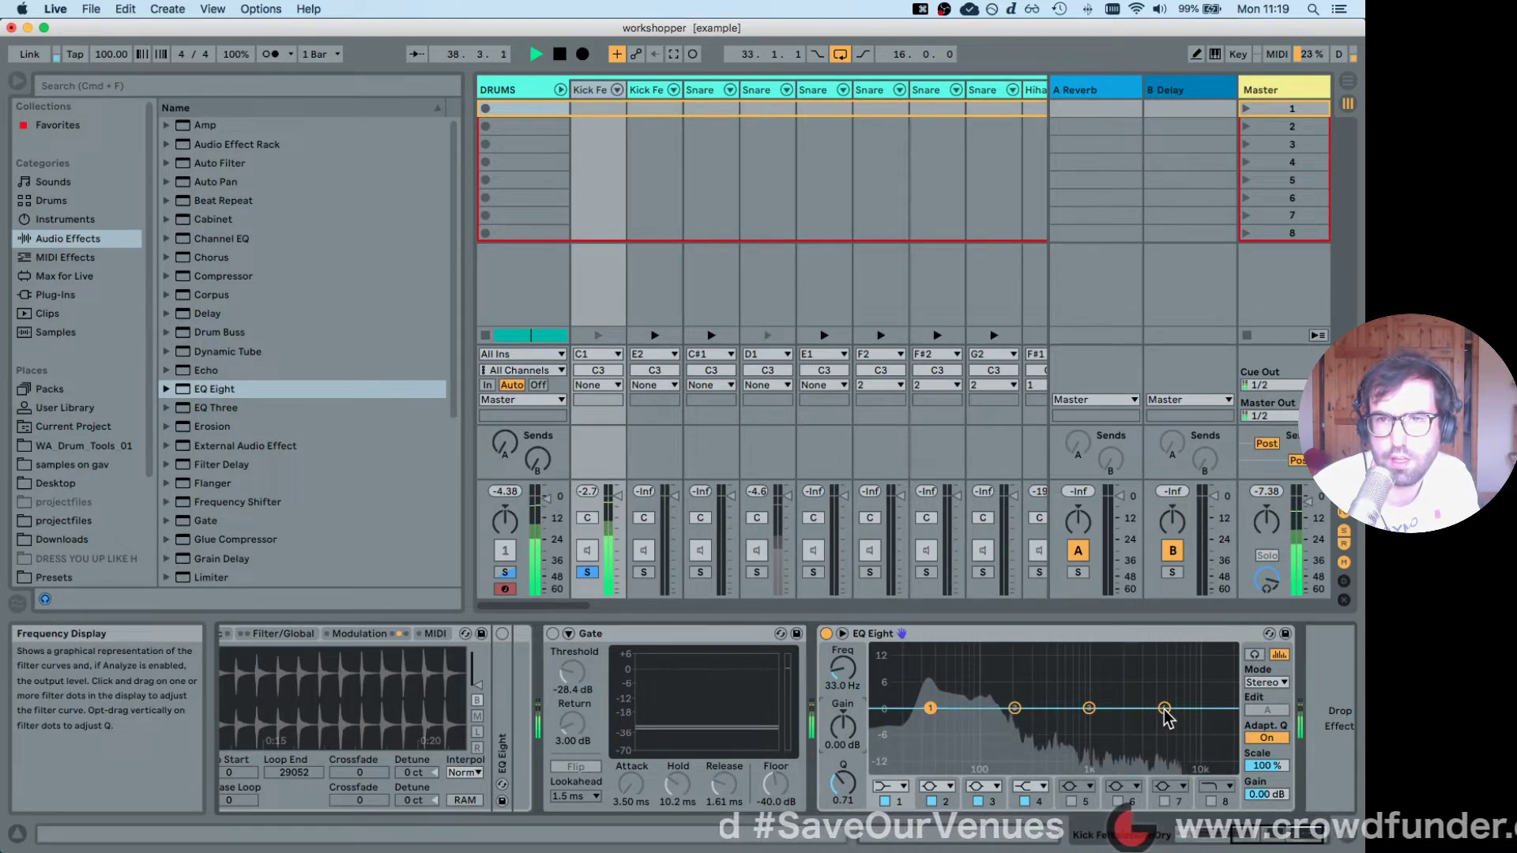
{"action": "left_click_drag", "start_coordinate": [1164, 709], "coordinate": [1106, 678]}
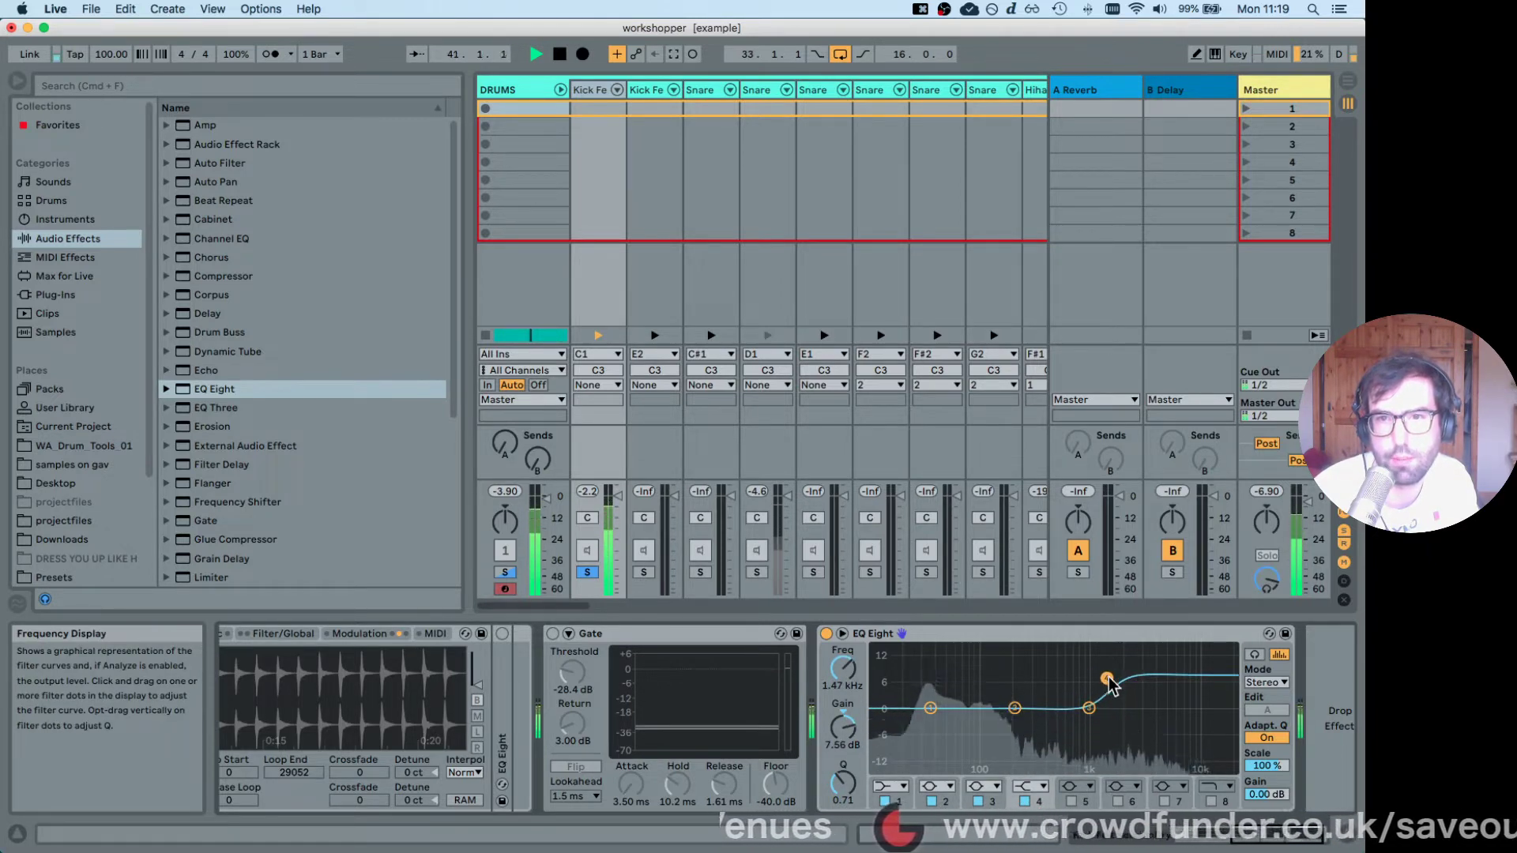
{"action": "left_click_drag", "start_coordinate": [1106, 678], "coordinate": [1144, 705]}
Move EQ band 2 to 156 Hz during playback, try its gain at 15.0 dB and 0.00 dB, and leave it at 10.7 dB.
{"action": "left_click", "coordinate": [1014, 707]}
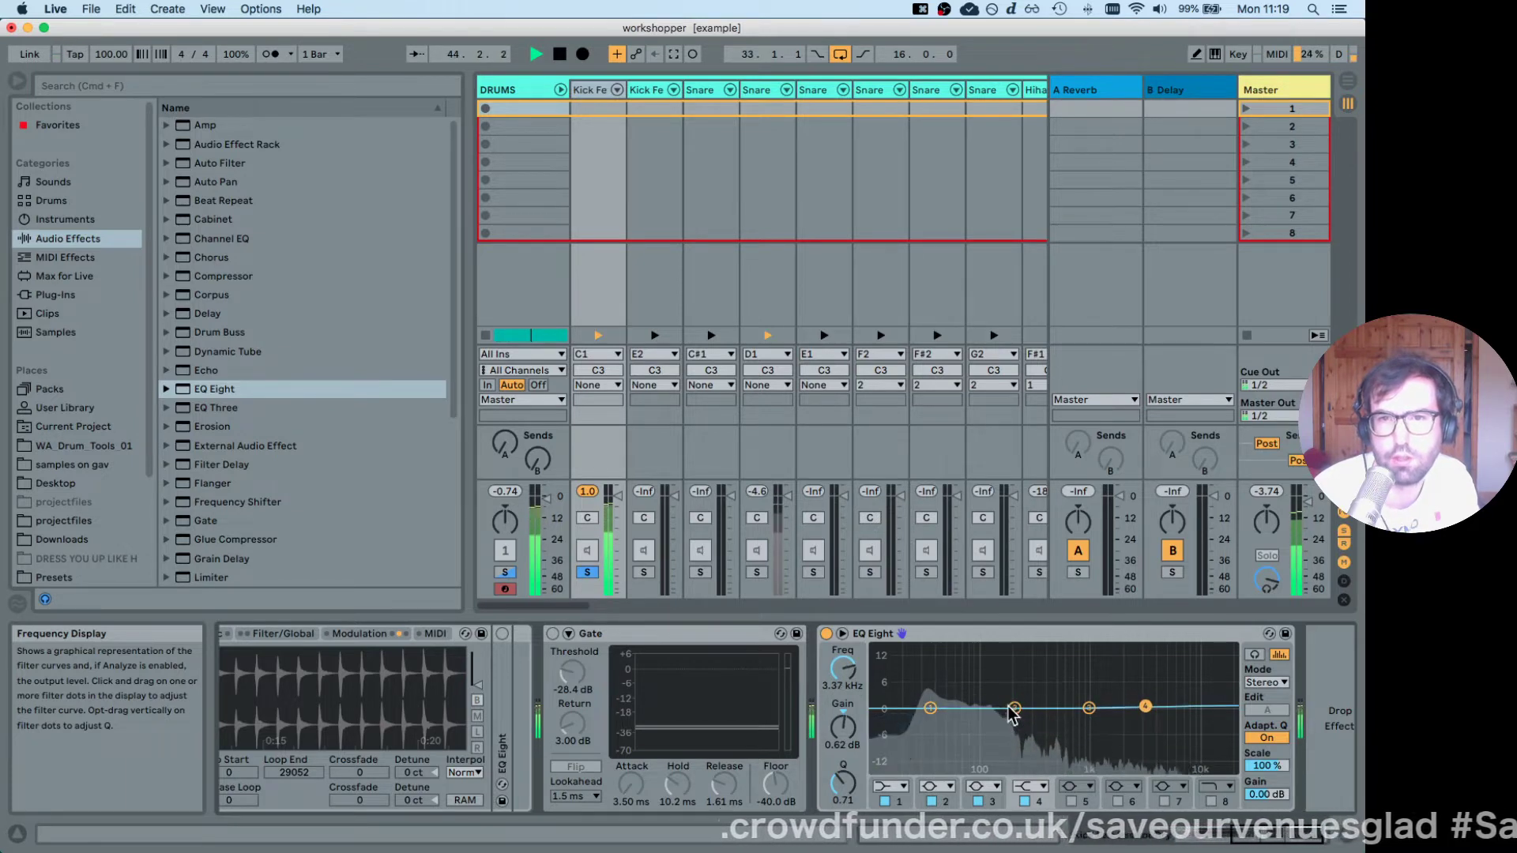
{"action": "left_click_drag", "start_coordinate": [1014, 708], "coordinate": [1010, 675]}
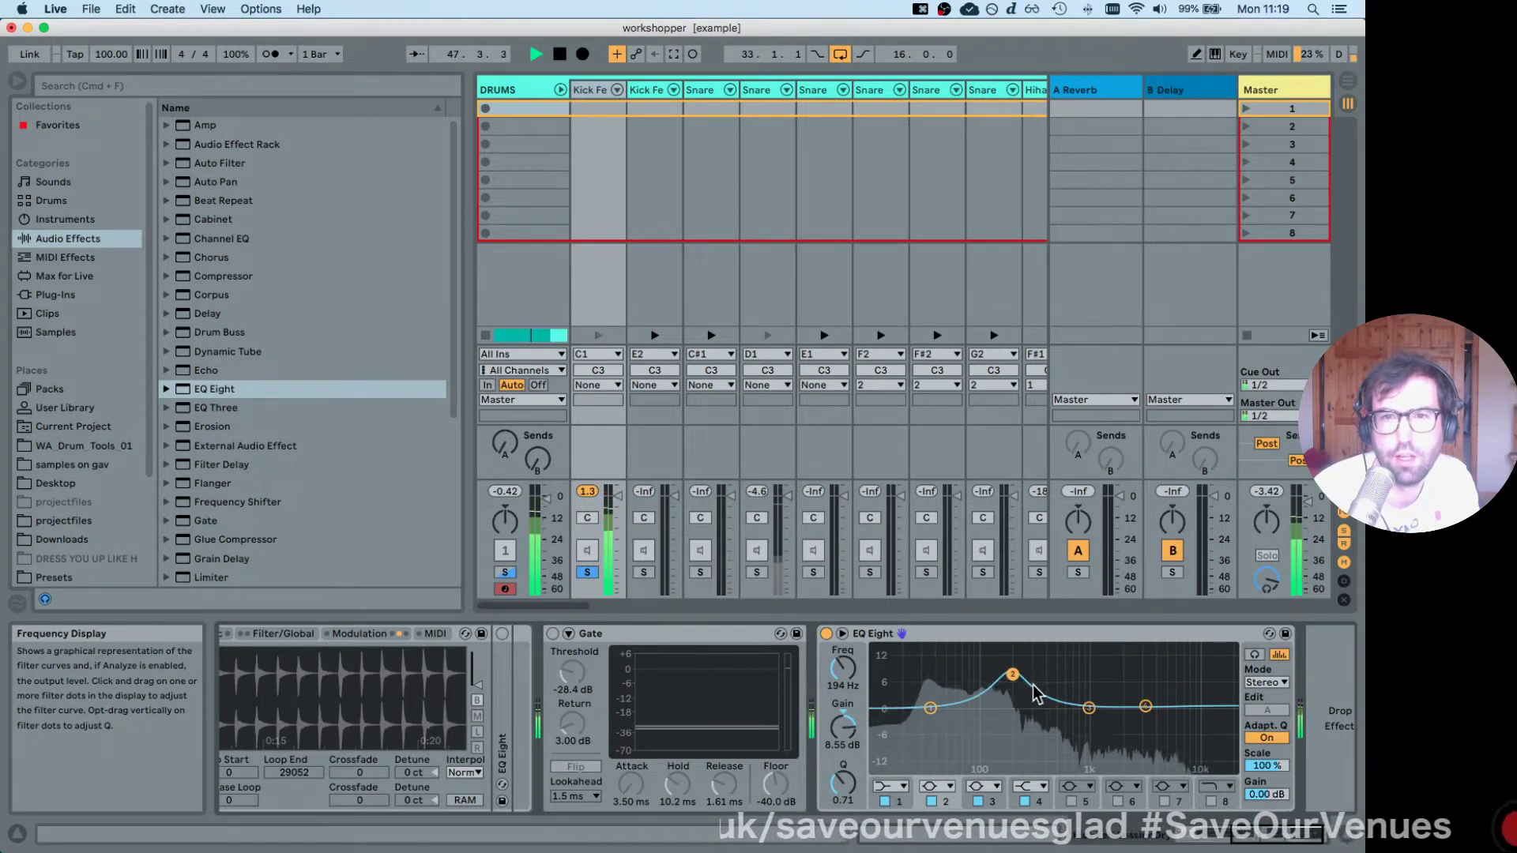
{"action": "left_click_drag", "start_coordinate": [1013, 679], "coordinate": [1008, 673]}
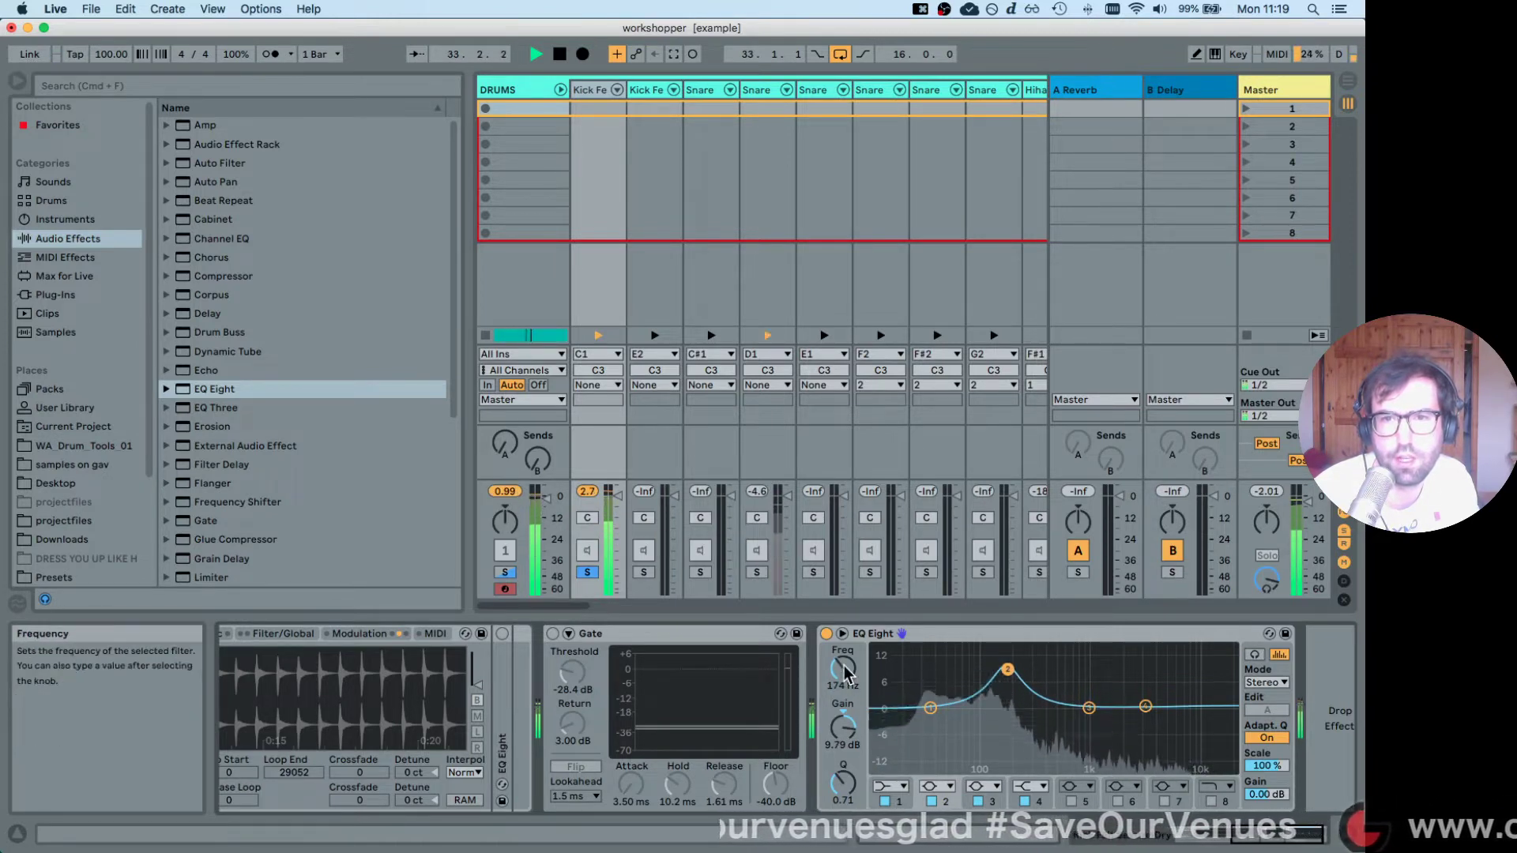
{"action": "mouse_move", "coordinate": [842, 667]}
{"action": "left_mouse_down"}
{"action": "mouse_move", "coordinate": [842, 652]}
{"action": "mouse_move", "coordinate": [842, 699]}
{"action": "mouse_move", "coordinate": [842, 632]}
{"action": "mouse_move", "coordinate": [842, 669]}
{"action": "left_mouse_up"}
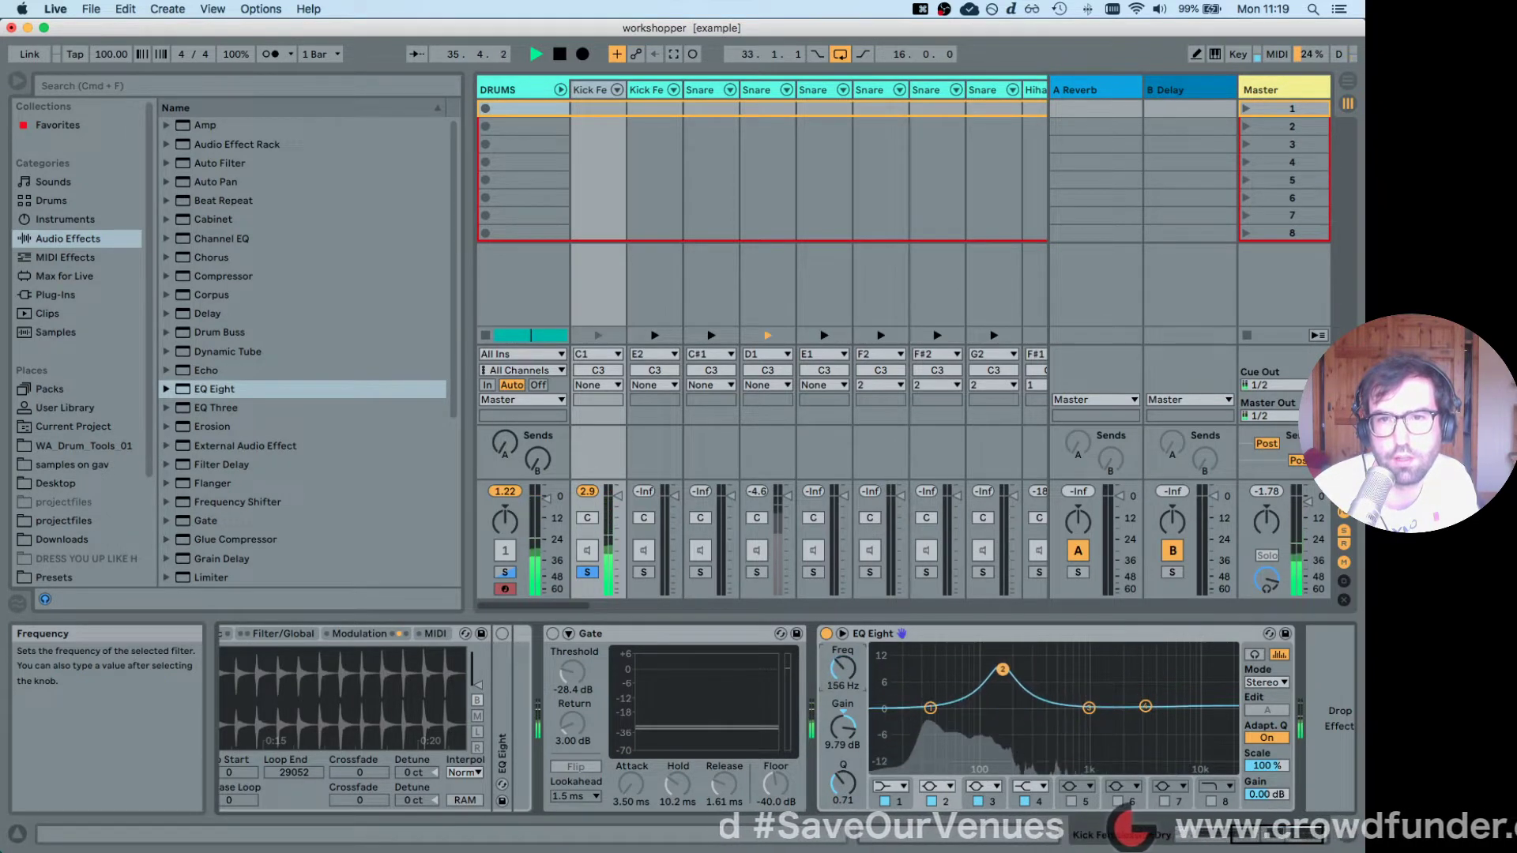
{"action": "left_click_drag", "start_coordinate": [1002, 672], "coordinate": [1002, 648]}
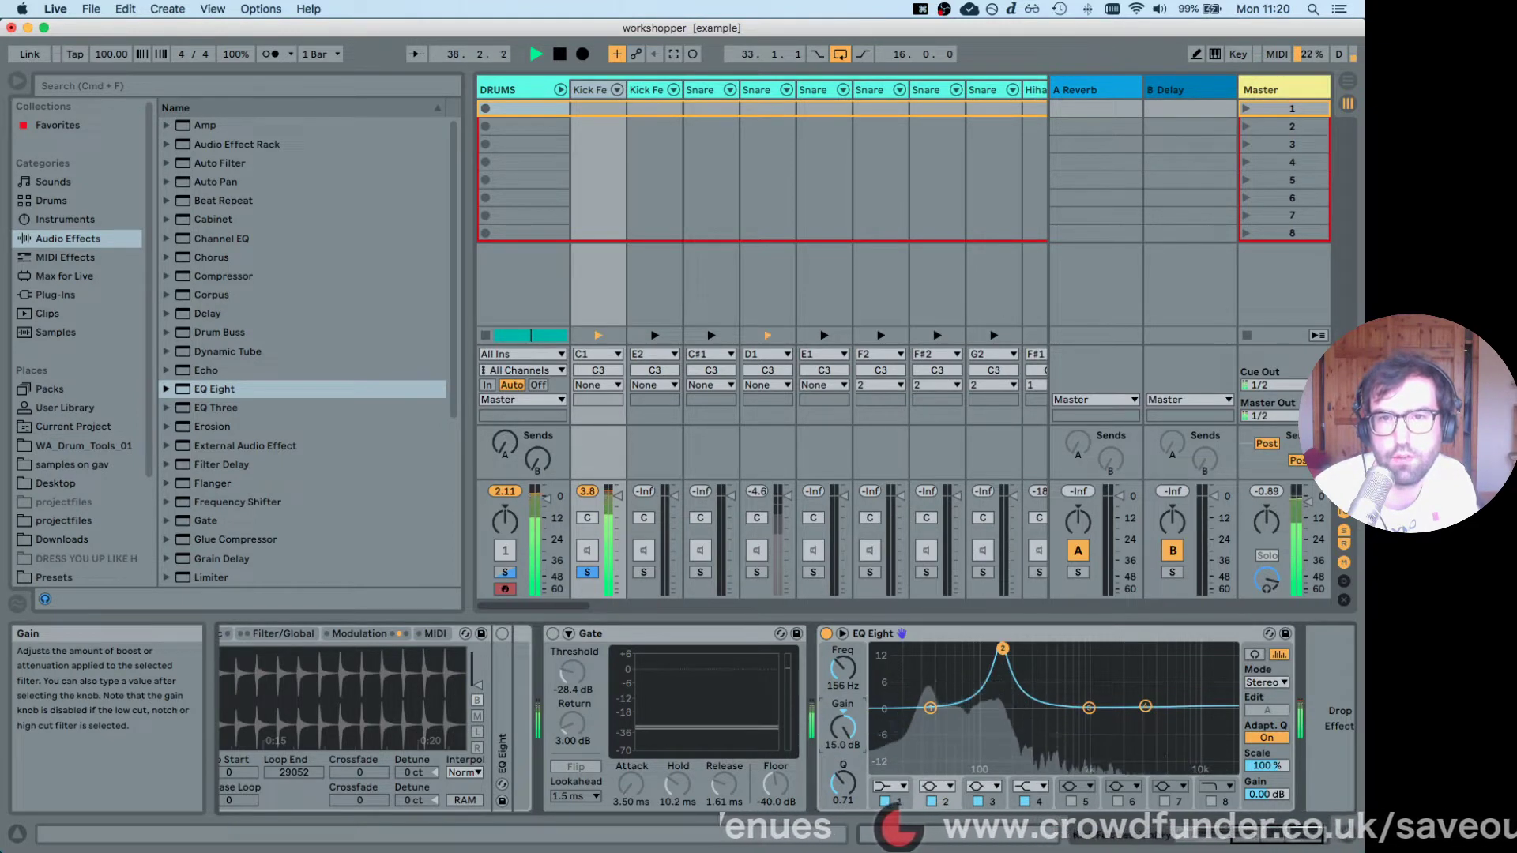
{"action": "left_click_drag", "start_coordinate": [1002, 669], "coordinate": [1001, 716]}
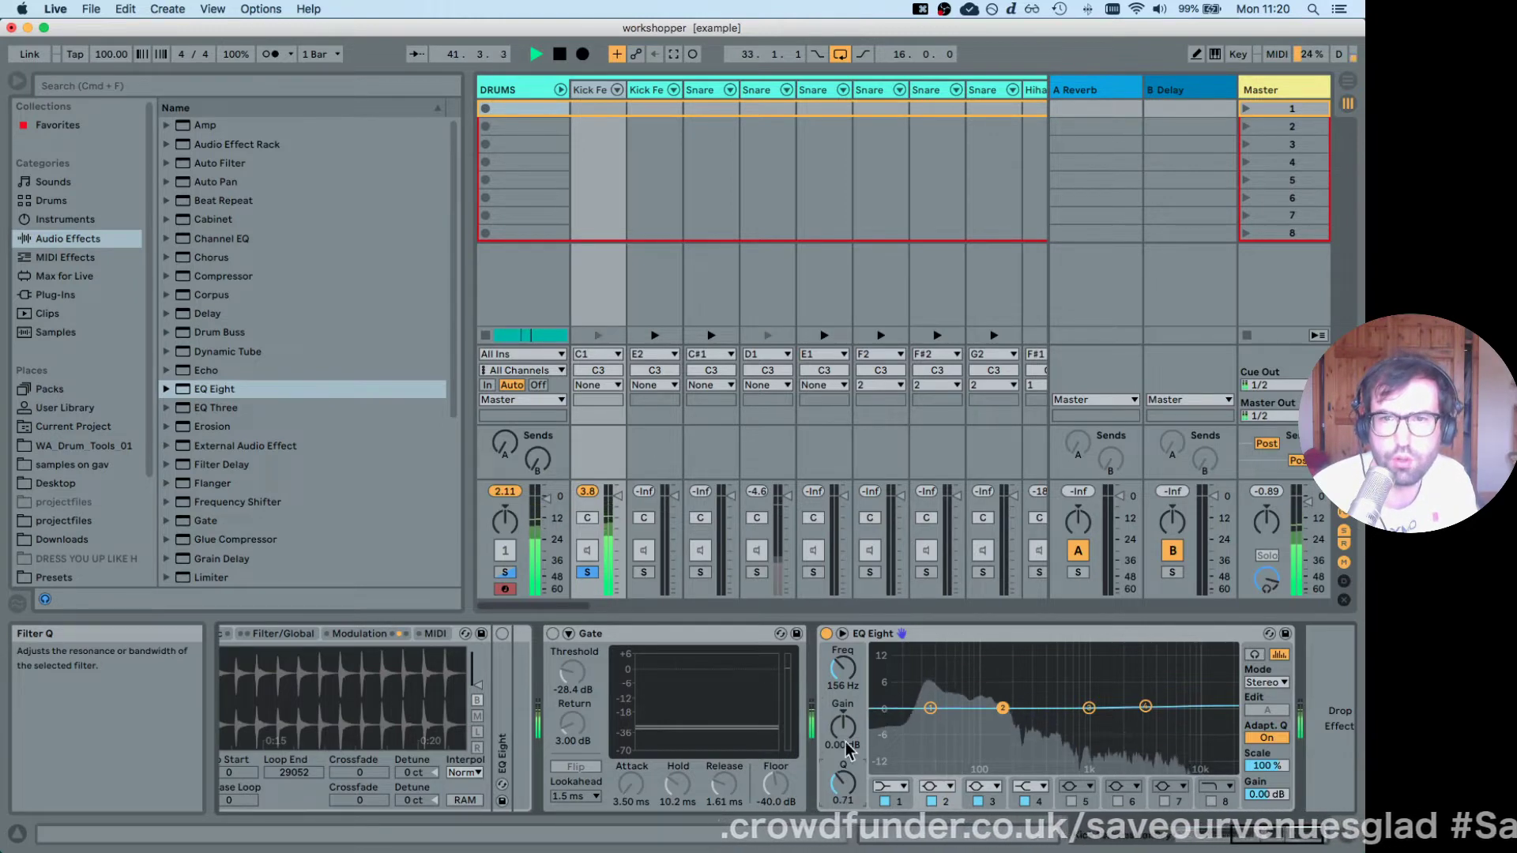
{"action": "left_click_drag", "start_coordinate": [846, 722], "coordinate": [846, 671]}
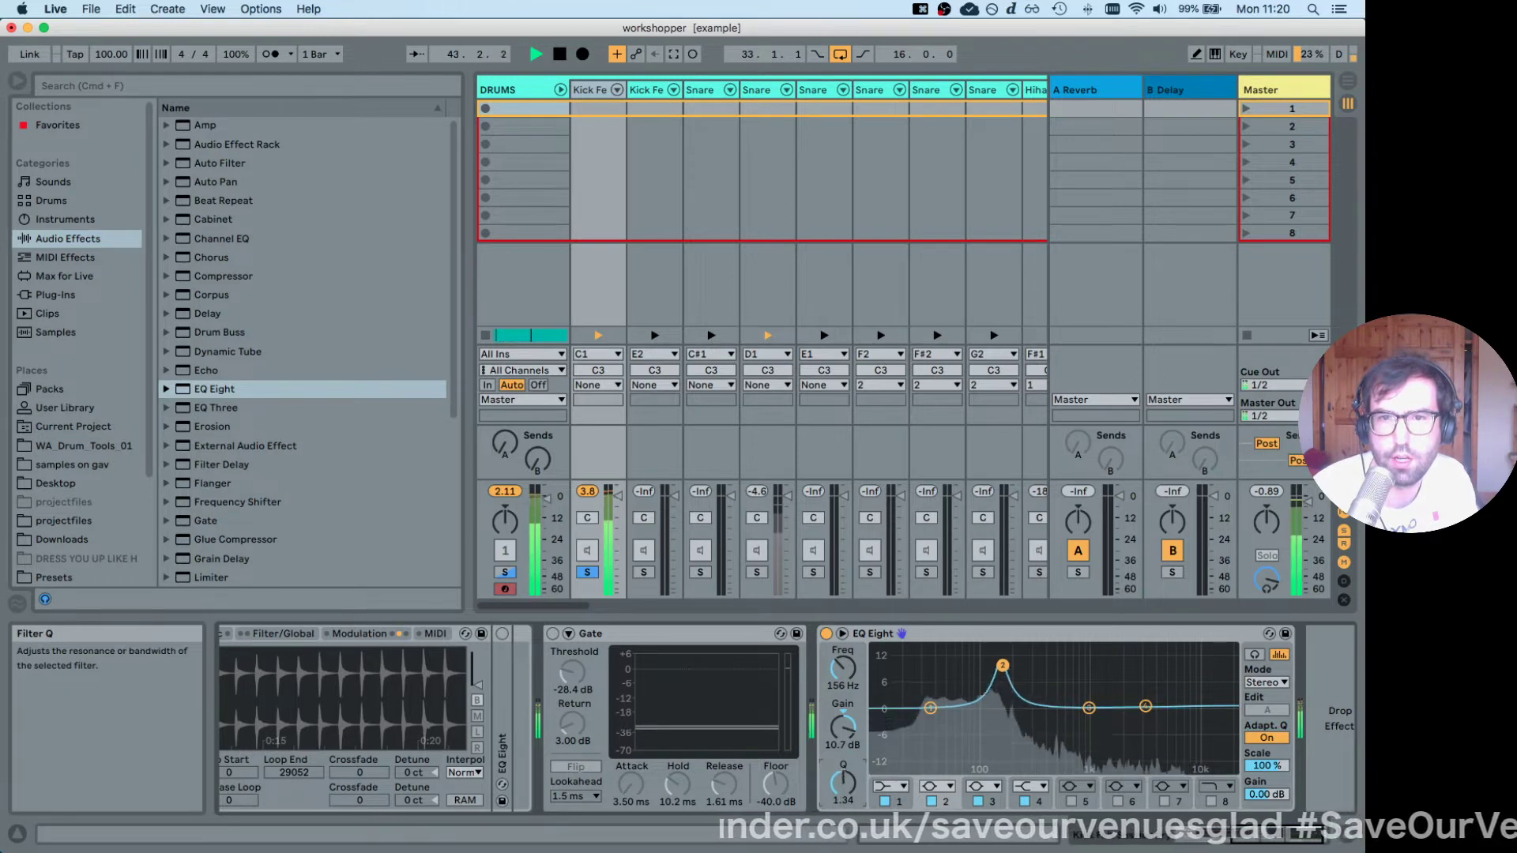
Try band 2's Q at 18.0 and 0.67, stop playback, and set the Q to 1.14 with a gain of 11.2 dB.
{"action": "left_click_drag", "start_coordinate": [843, 784], "coordinate": [843, 766]}
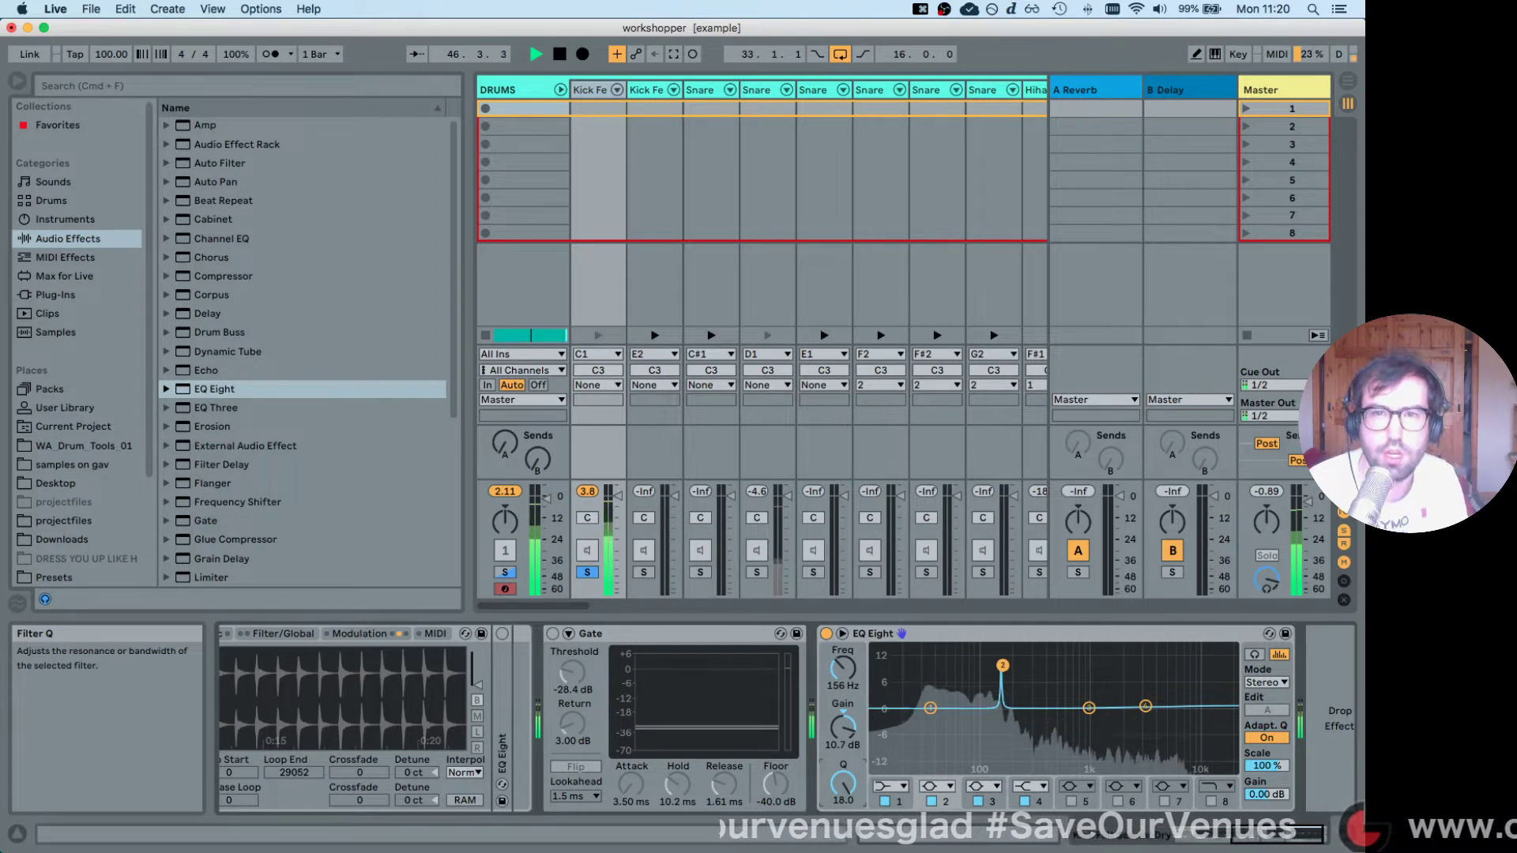
{"action": "left_click_drag", "start_coordinate": [843, 784], "coordinate": [843, 821]}
{"action": "key", "text": "space"}
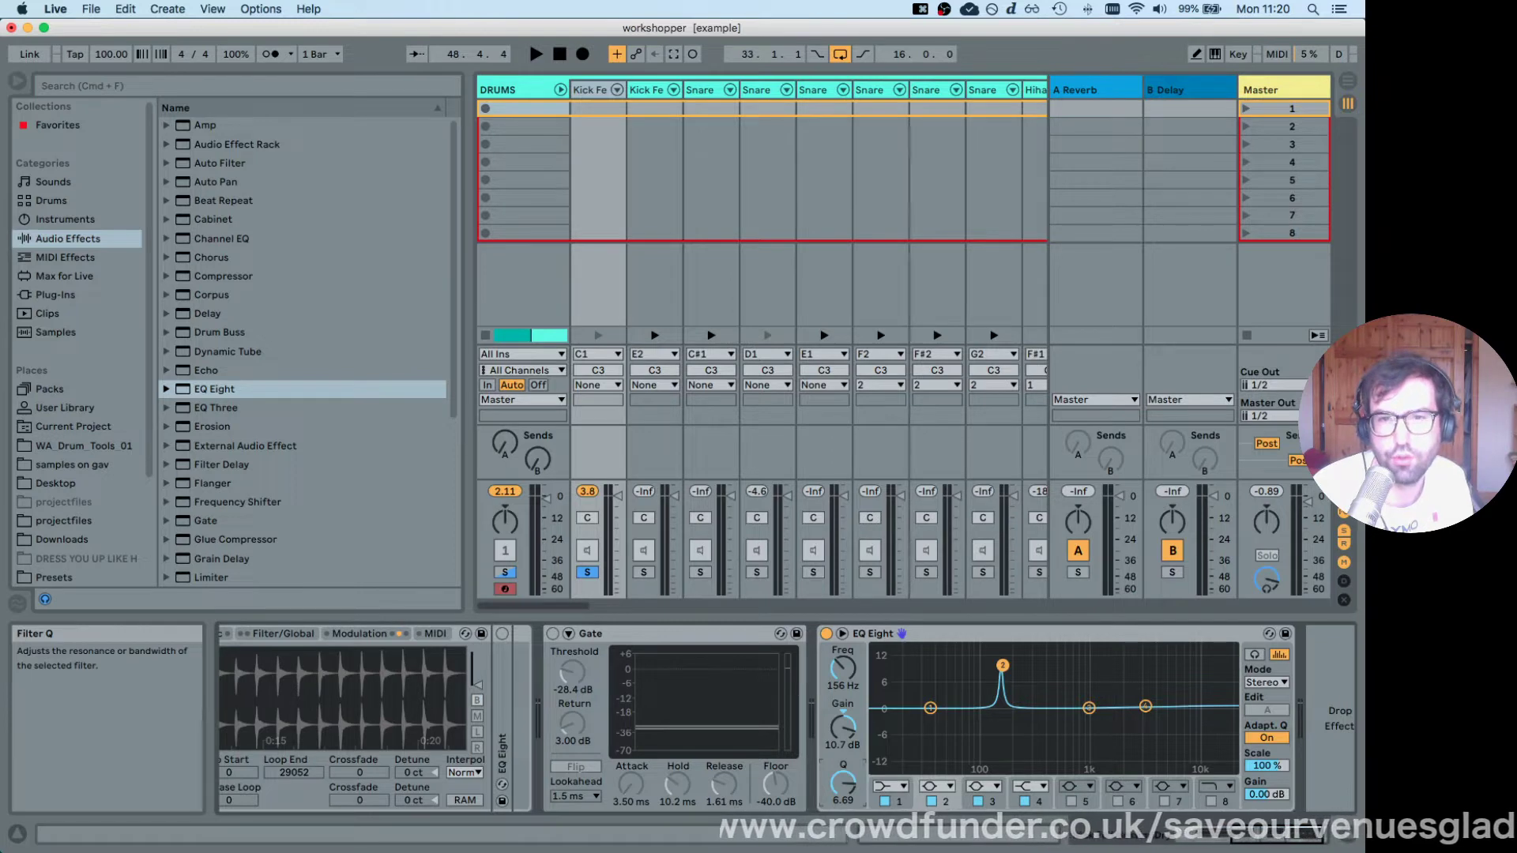
{"action": "left_click_drag", "start_coordinate": [843, 782], "coordinate": [843, 814]}
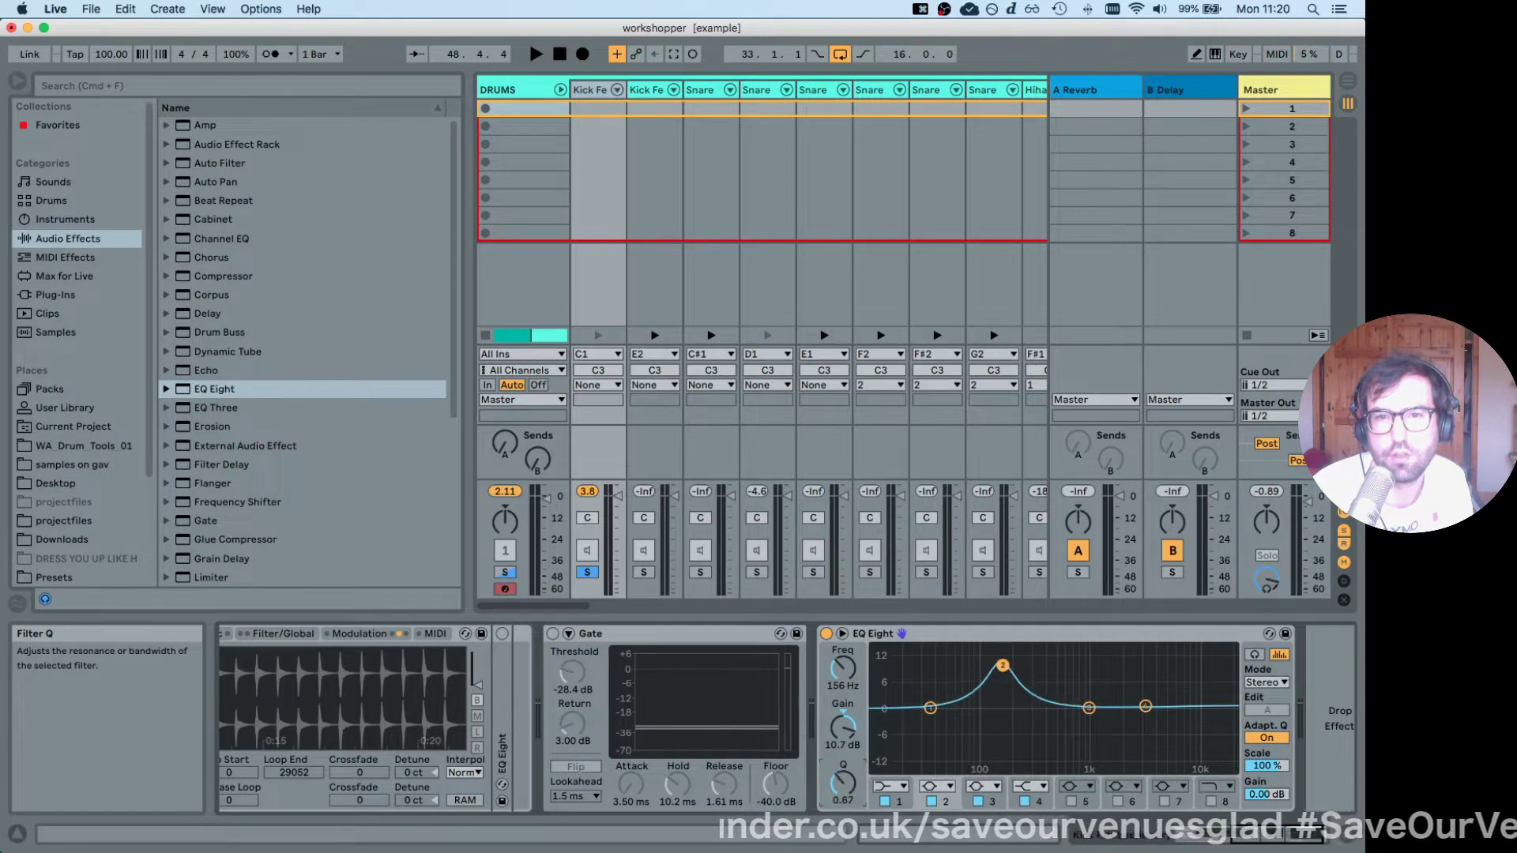
{"action": "mouse_move", "coordinate": [843, 782]}
{"action": "left_mouse_down"}
{"action": "mouse_move", "coordinate": [843, 806]}
{"action": "mouse_move", "coordinate": [847, 770]}
{"action": "left_mouse_up"}
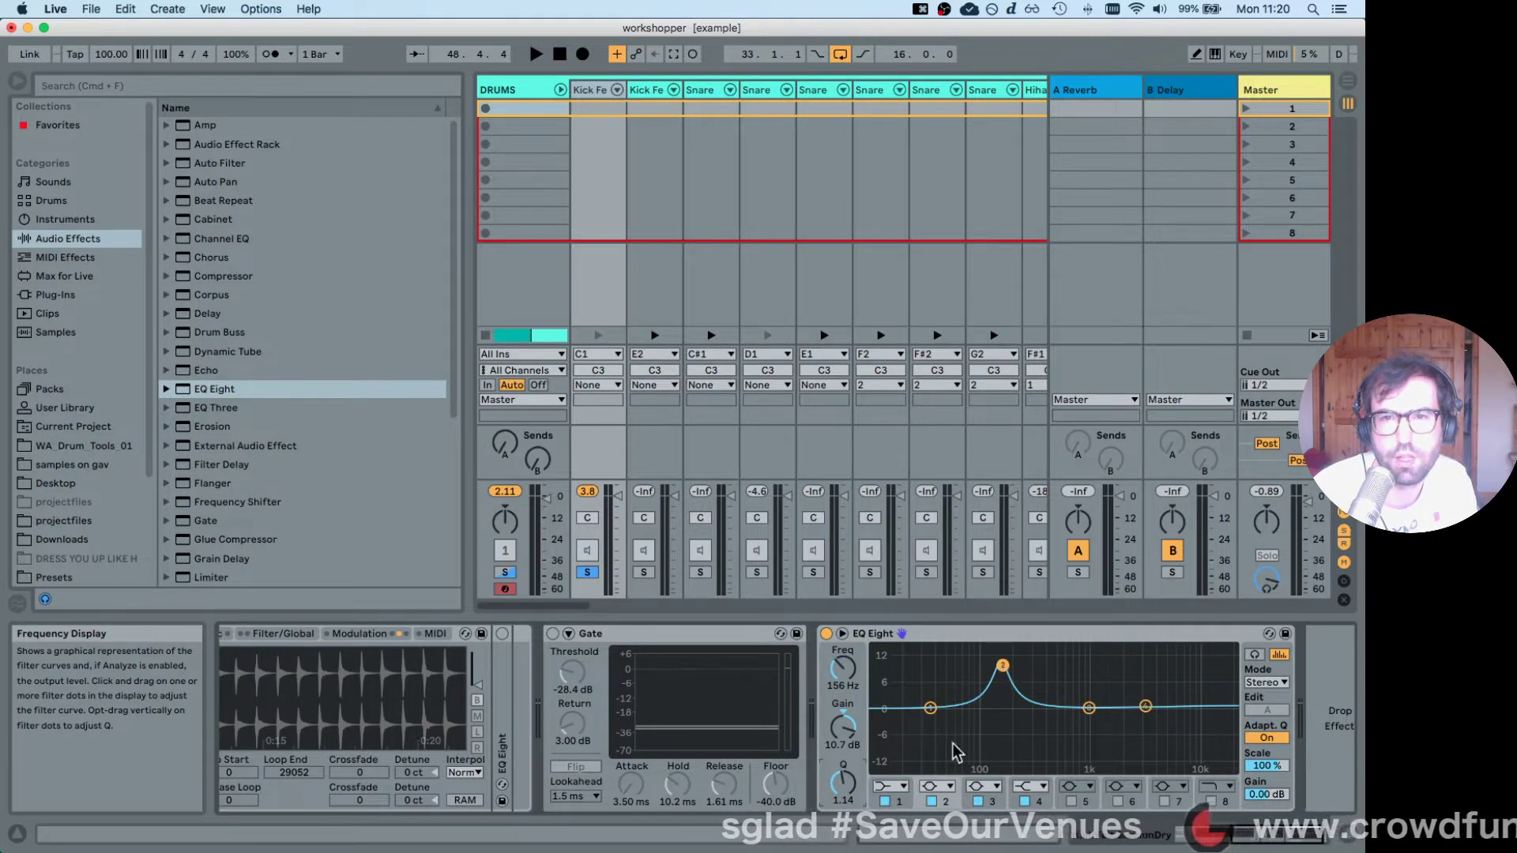
{"action": "left_click_drag", "start_coordinate": [843, 733], "coordinate": [848, 729]}
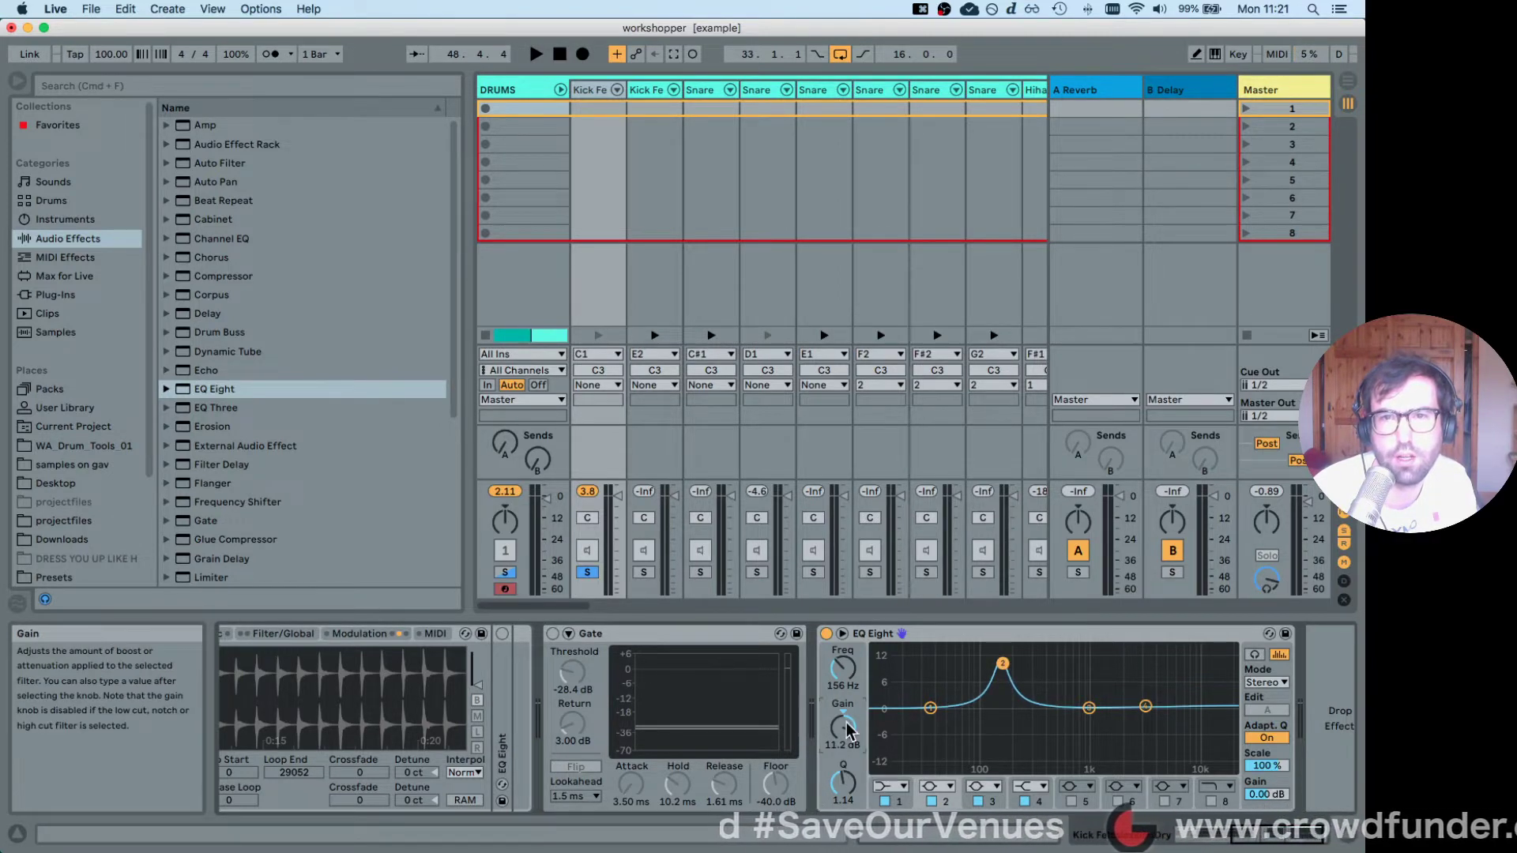
During playback, set EQ band 2 to 202 Hz with a gain of -5.71 dB, and deactivate the EQ Eight.
{"action": "key", "text": "space"}
{"action": "mouse_move", "coordinate": [1003, 664]}
{"action": "left_mouse_down"}
{"action": "mouse_move", "coordinate": [972, 656]}
{"action": "mouse_move", "coordinate": [1027, 658]}
{"action": "mouse_move", "coordinate": [1012, 659]}
{"action": "left_mouse_up"}
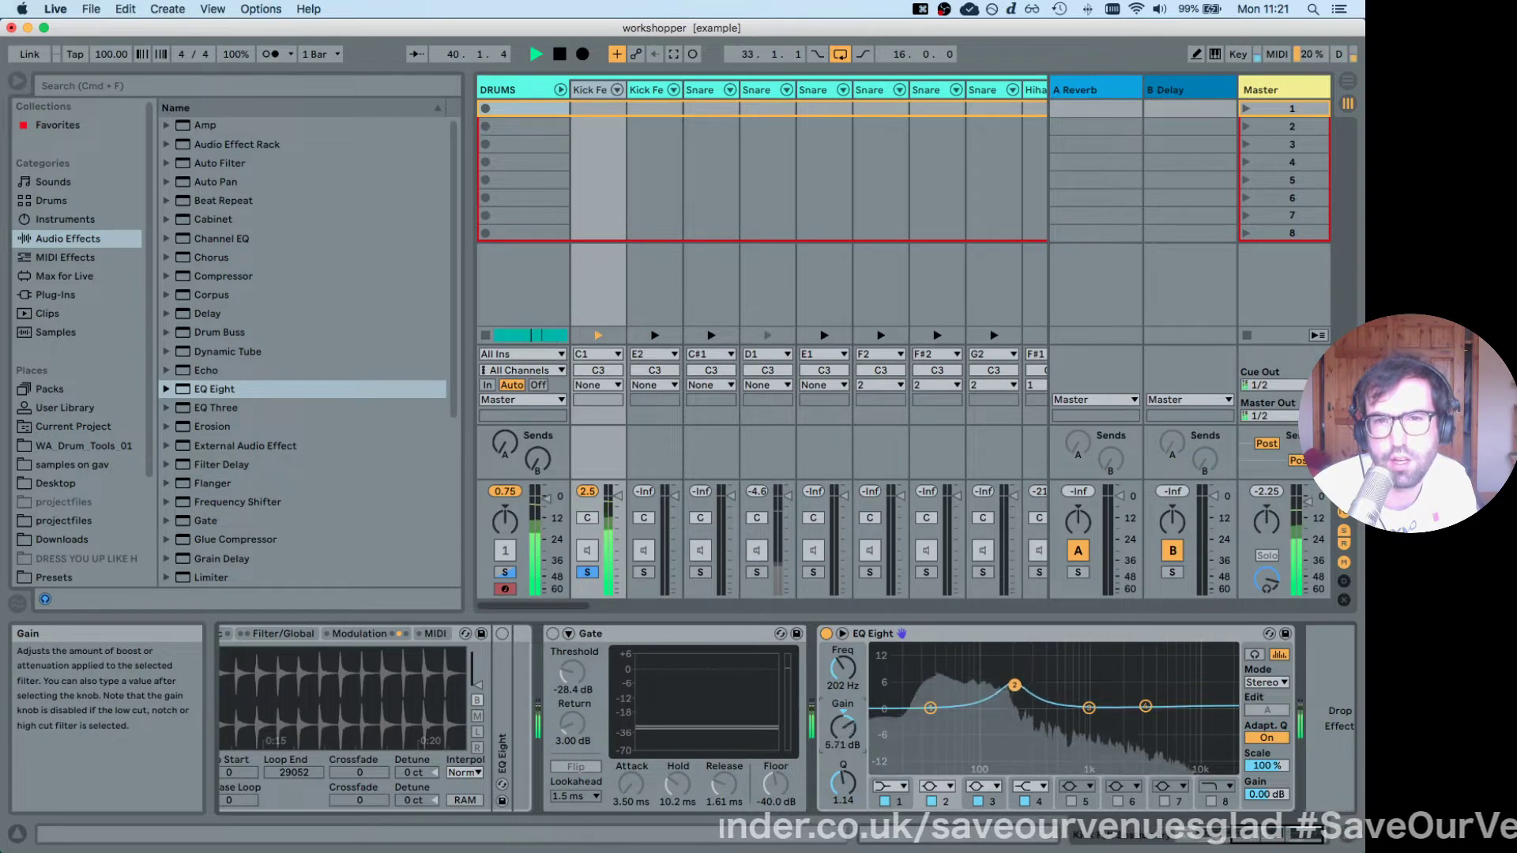
{"action": "left_click_drag", "start_coordinate": [842, 727], "coordinate": [842, 775]}
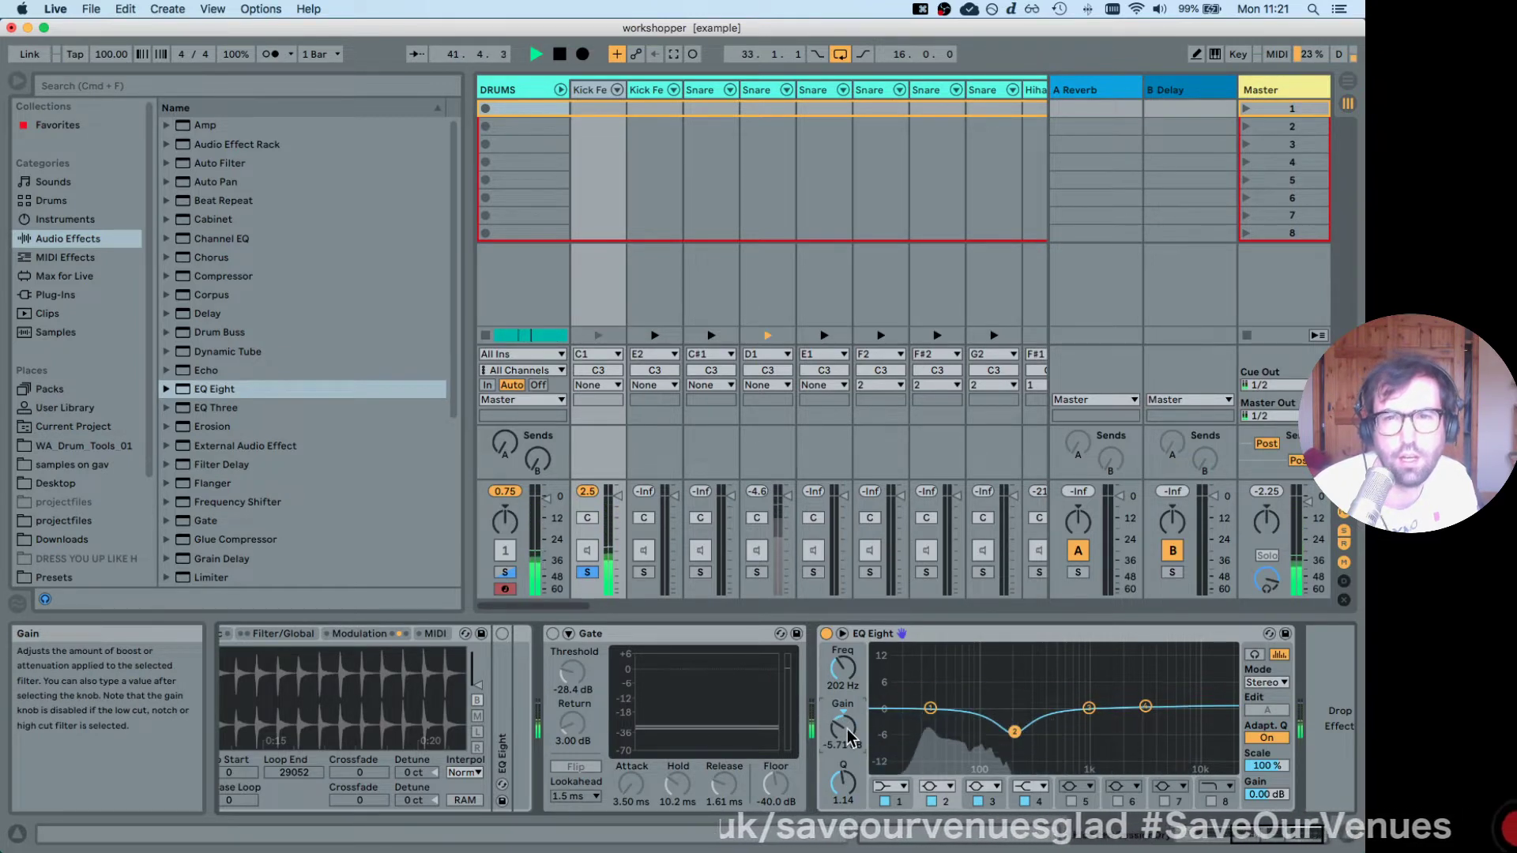
{"action": "left_click", "coordinate": [826, 635]}
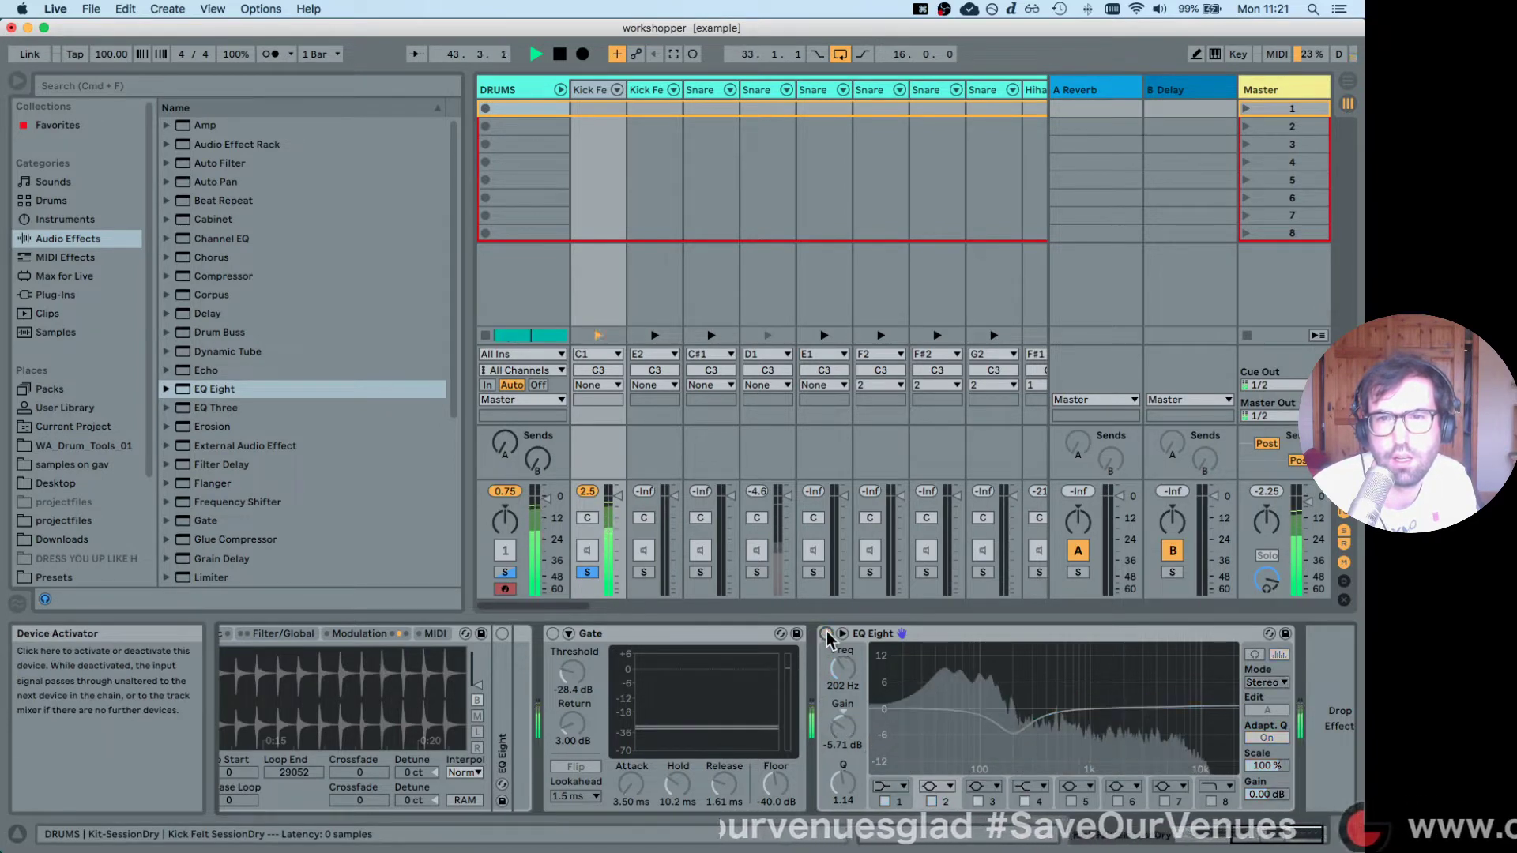
Reactivate the EQ Eight during playback and set band 2 to 211 Hz at -5.83 dB and band 1 to 47.4 Hz at 1.86 dB.
{"action": "left_click", "coordinate": [826, 633]}
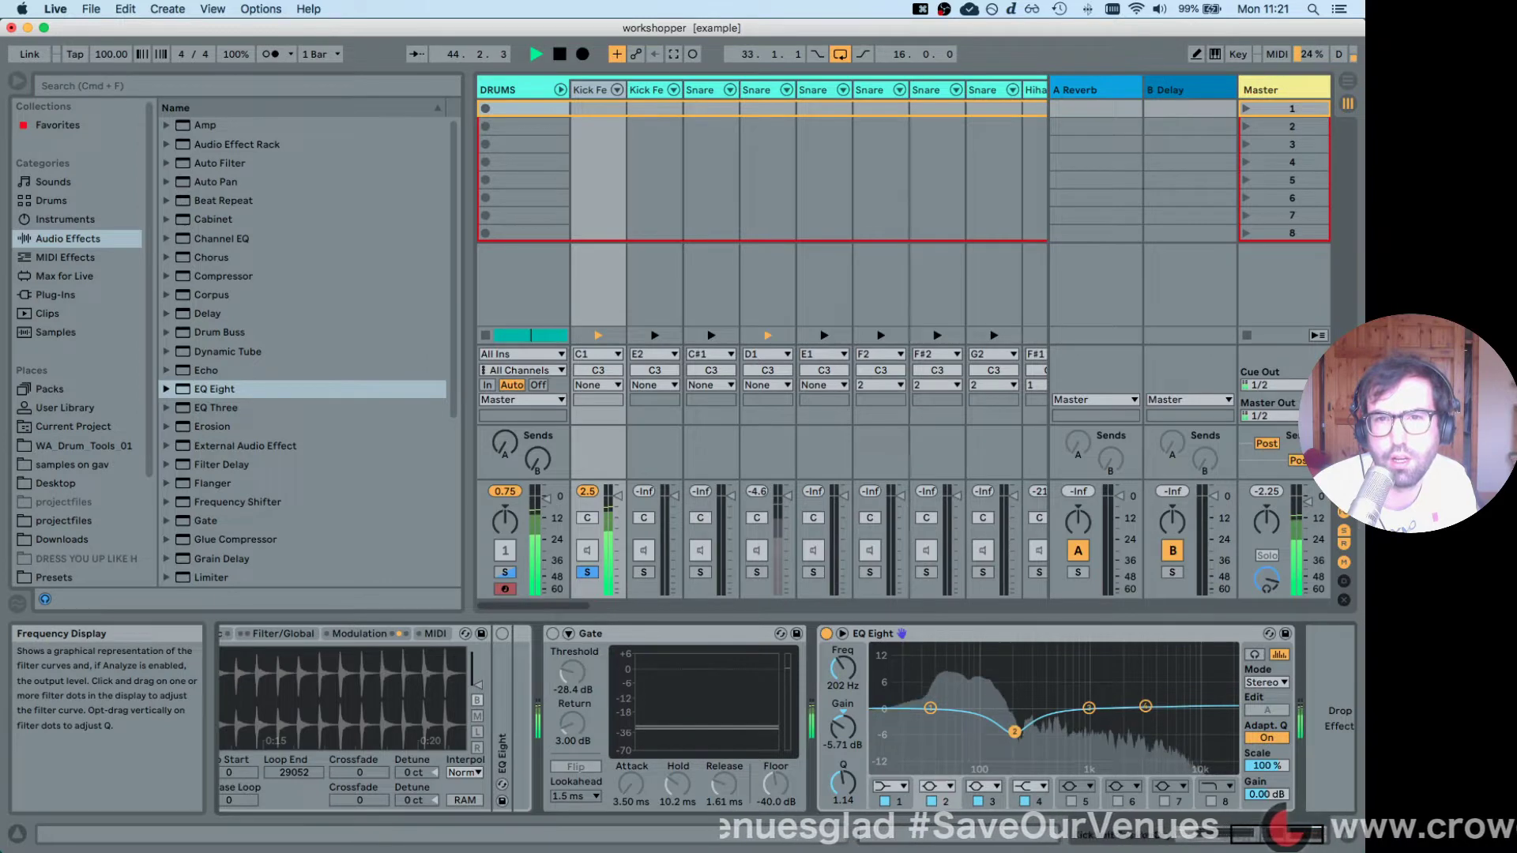
{"action": "left_click_drag", "start_coordinate": [1014, 732], "coordinate": [1017, 732]}
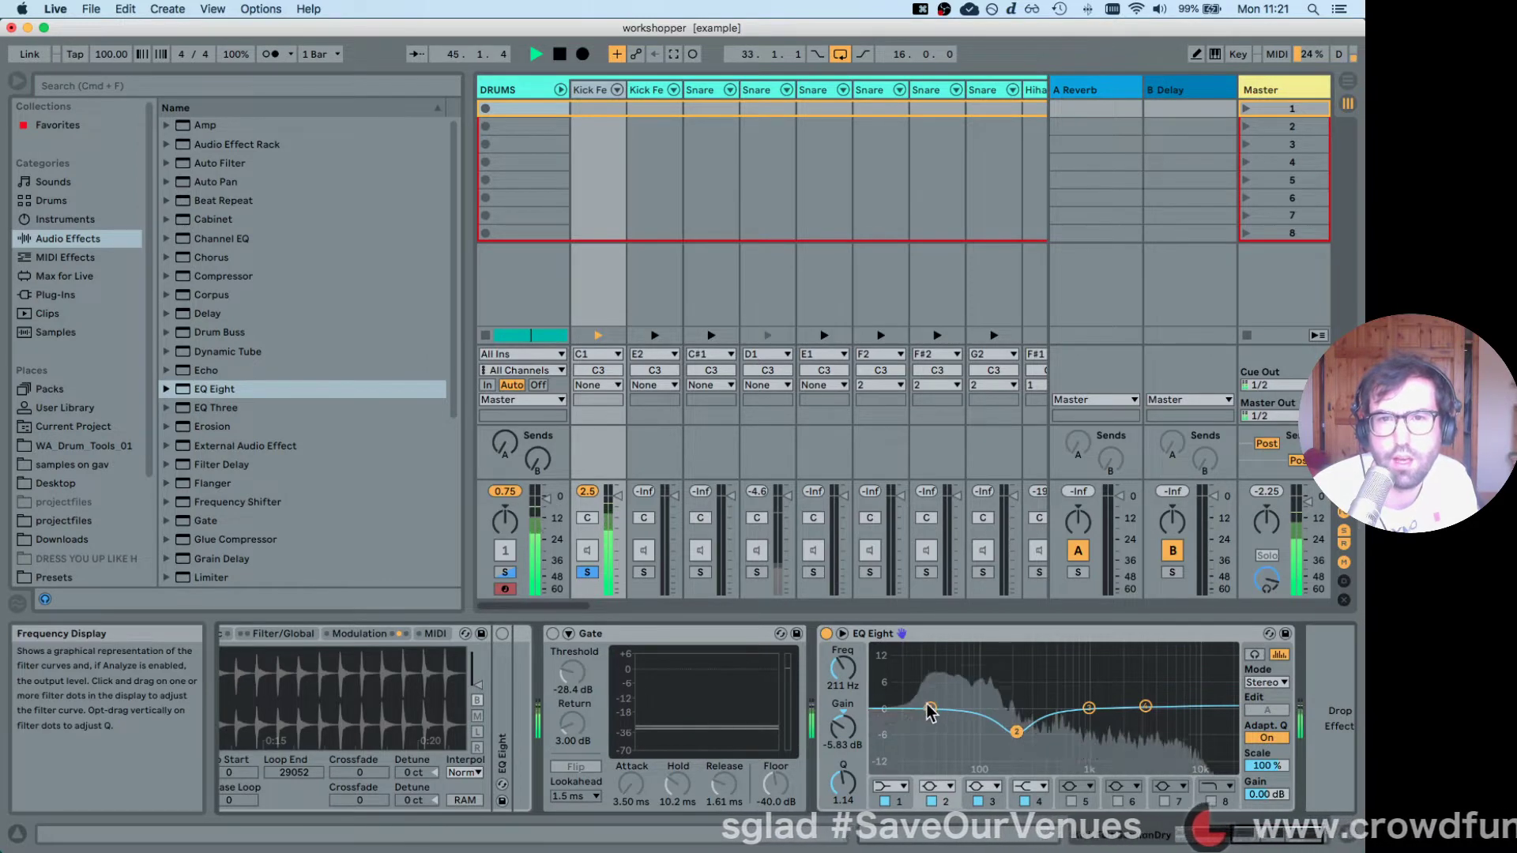
{"action": "left_click_drag", "start_coordinate": [930, 709], "coordinate": [947, 701]}
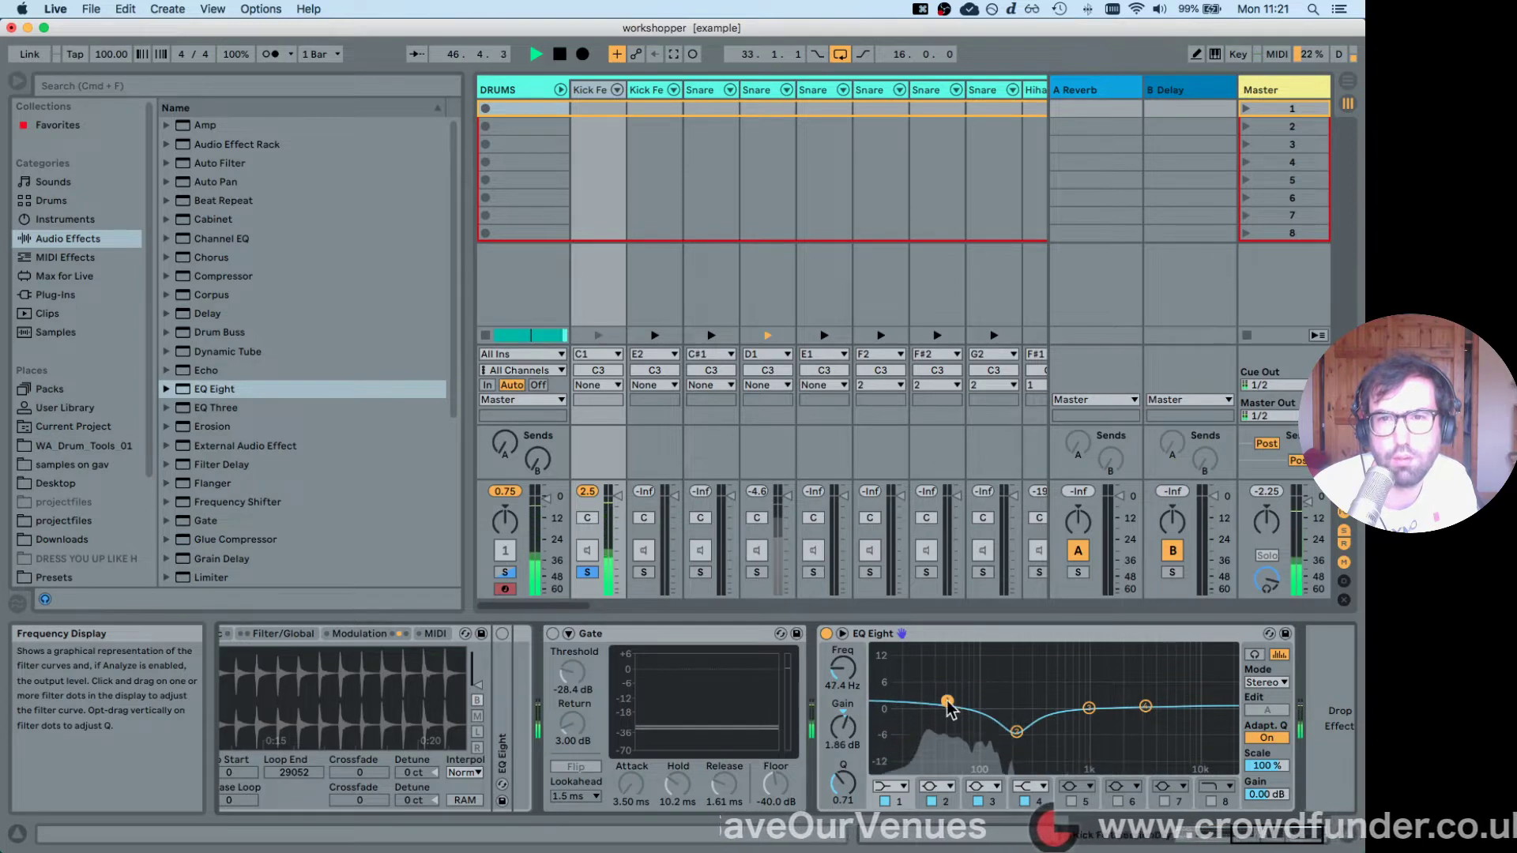
Set EQ band 3 to 3.09 kHz at 3.35 dB and band 2 to 206 Hz at -5.58 dB, and stop playback.
{"action": "left_click", "coordinate": [1088, 708]}
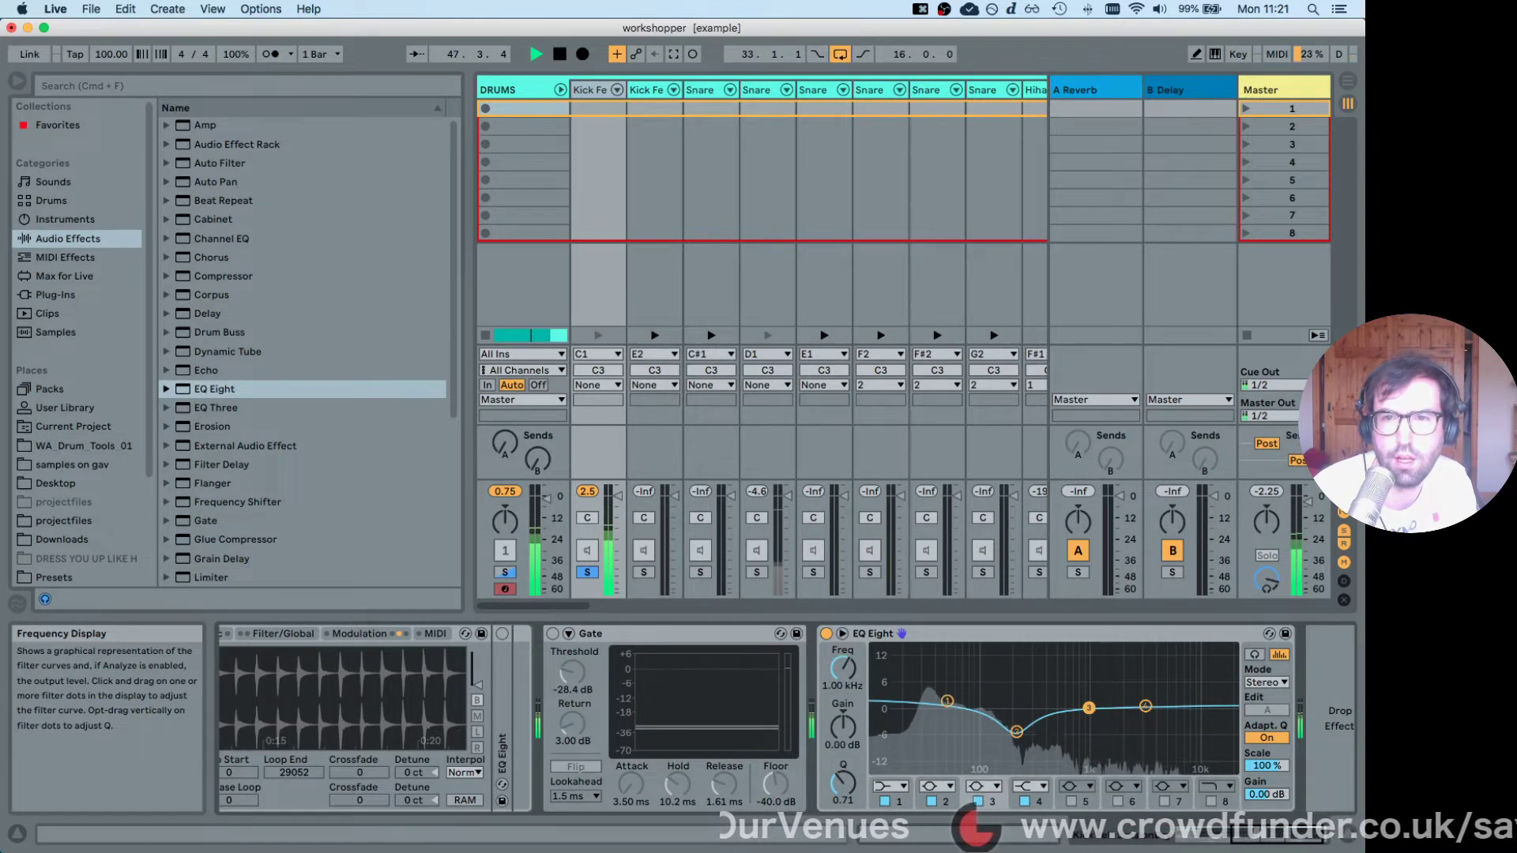
{"action": "left_click_drag", "start_coordinate": [1089, 707], "coordinate": [1141, 695]}
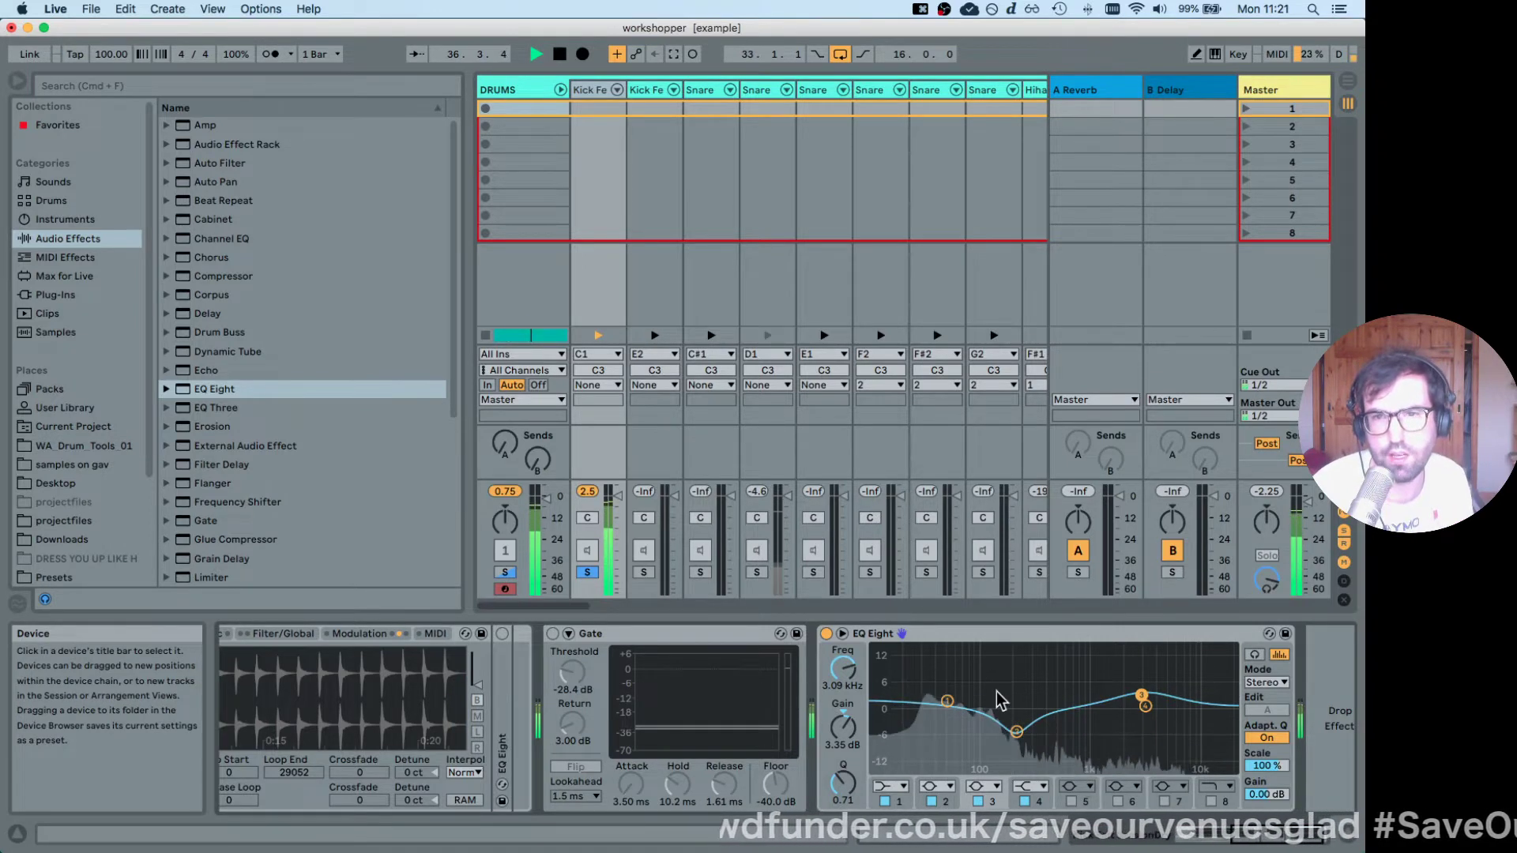
{"action": "left_click", "coordinate": [1016, 730]}
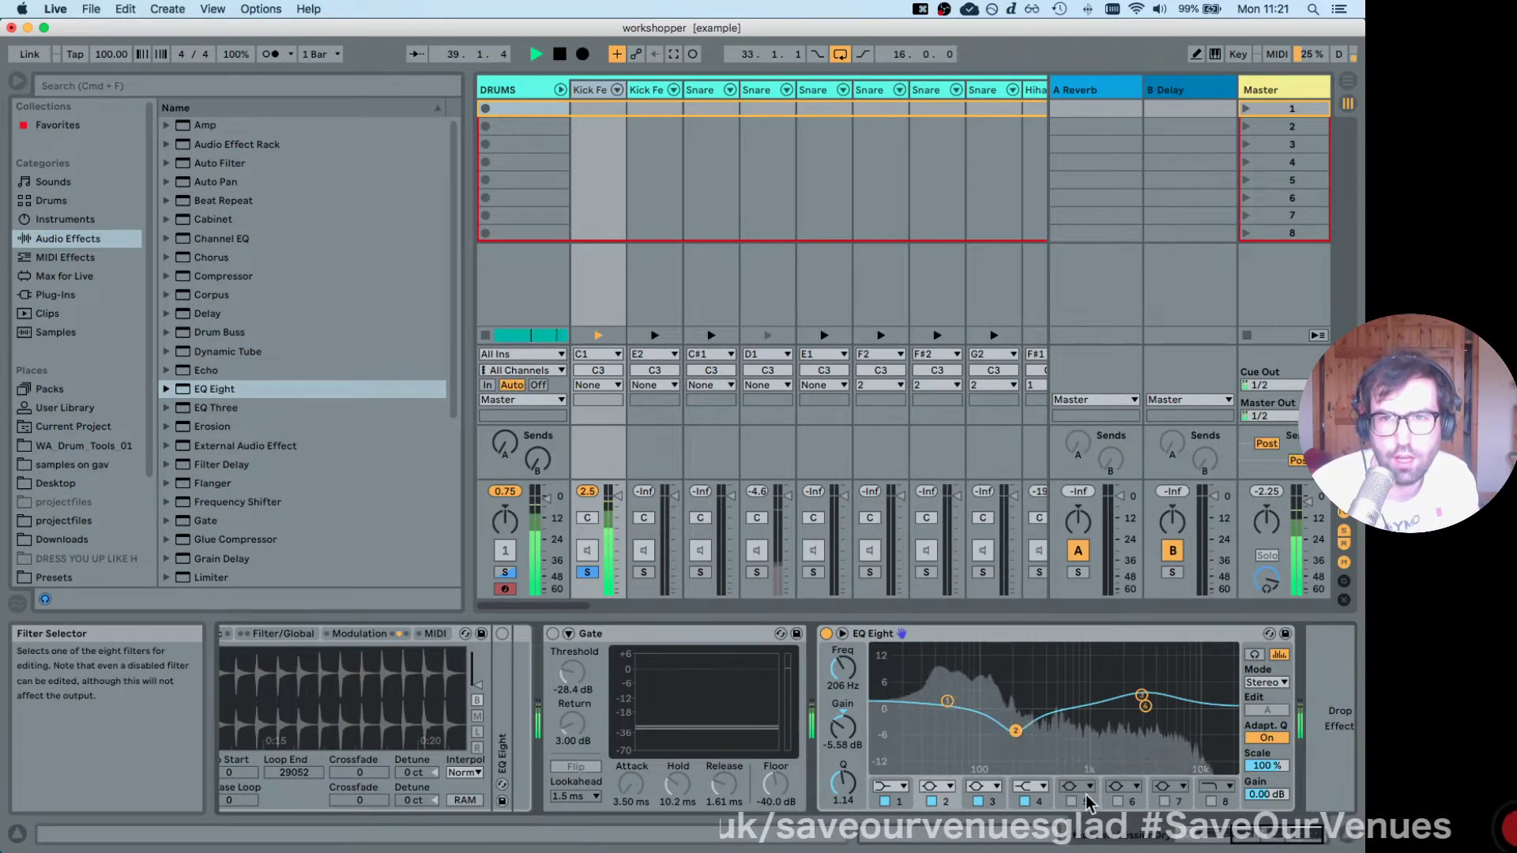
{"action": "key", "text": "space"}
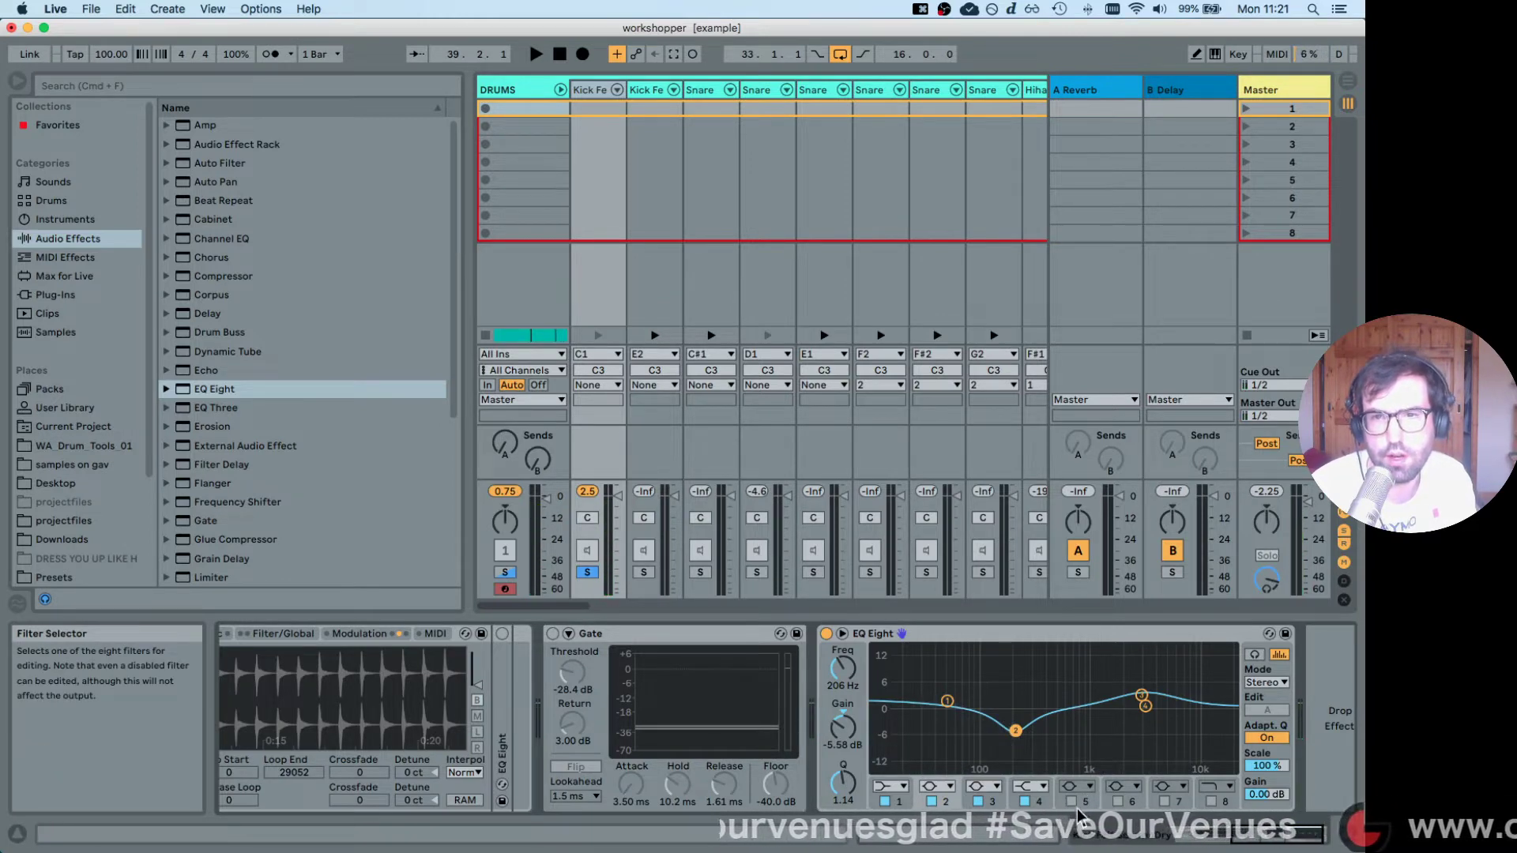
Enable EQ band 5, make it a 12 dB/octave low cut, and move its cutoff to about 28 Hz.
{"action": "left_click", "coordinate": [1071, 803]}
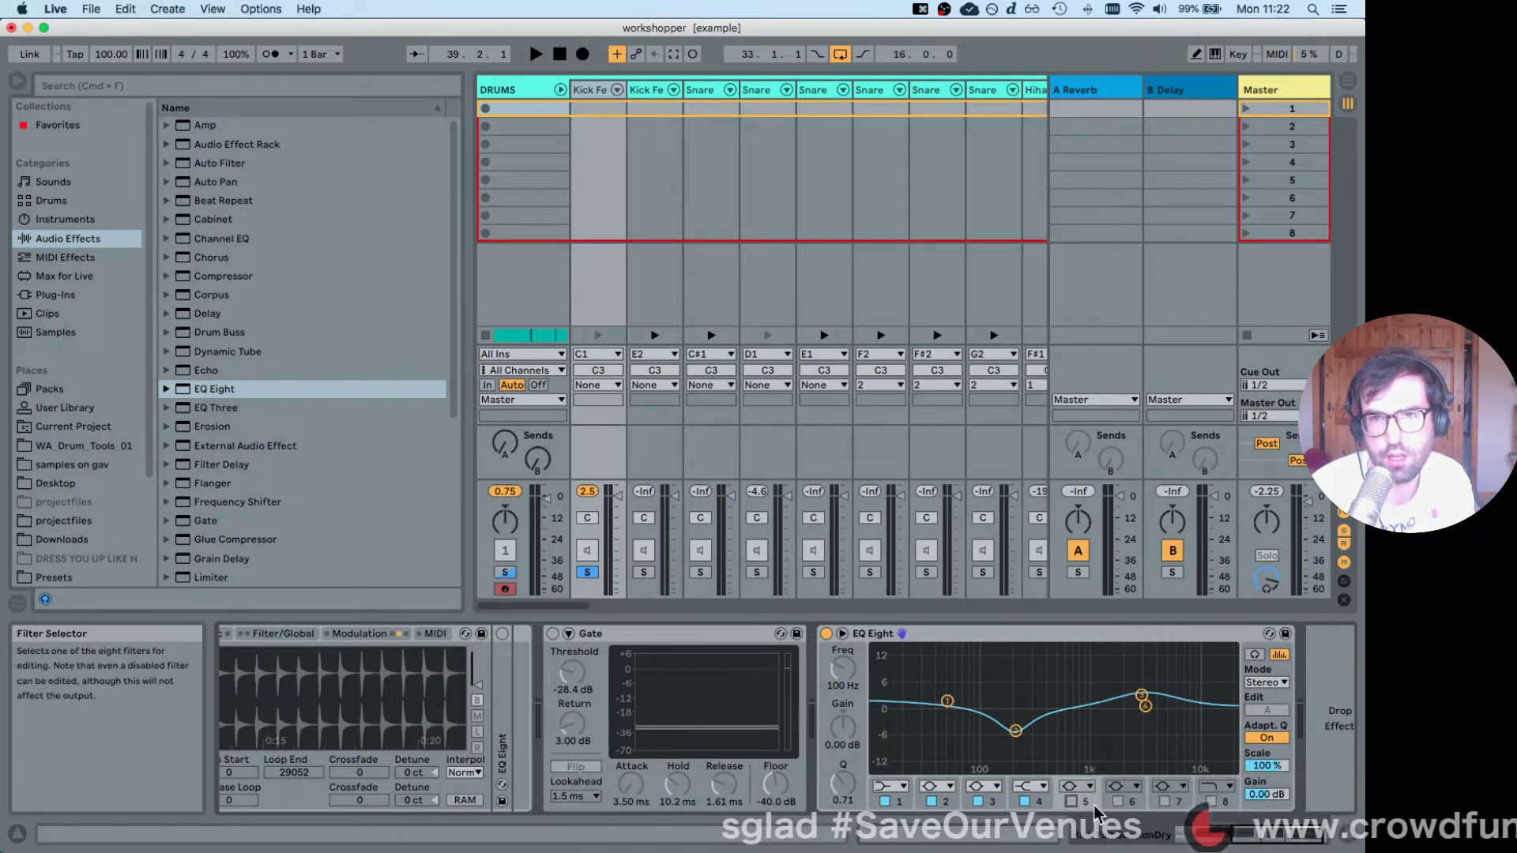
{"action": "left_click", "coordinate": [1071, 800]}
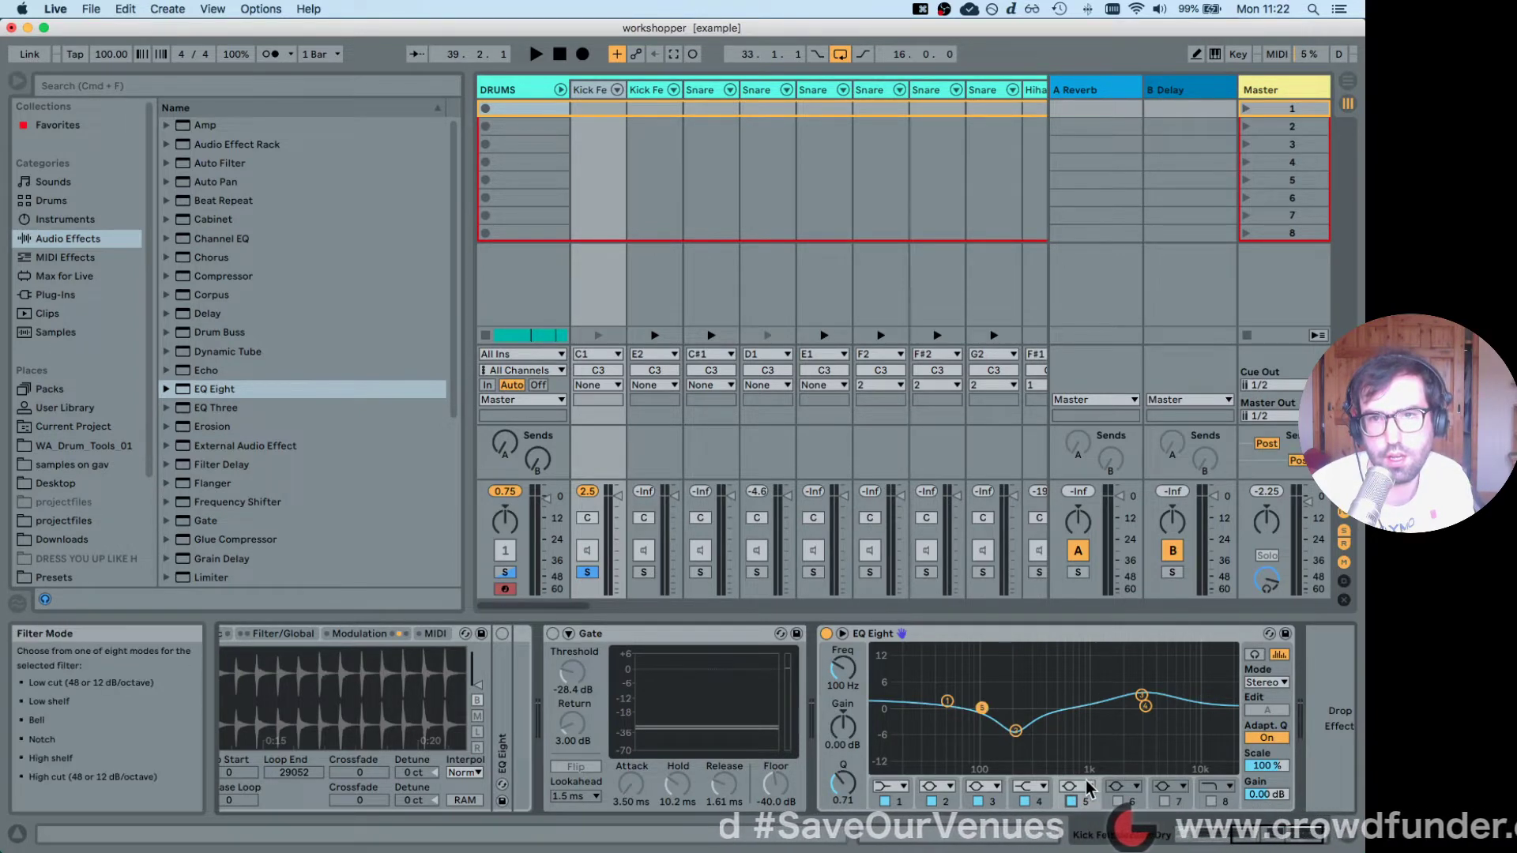
{"action": "left_click", "coordinate": [1085, 781]}
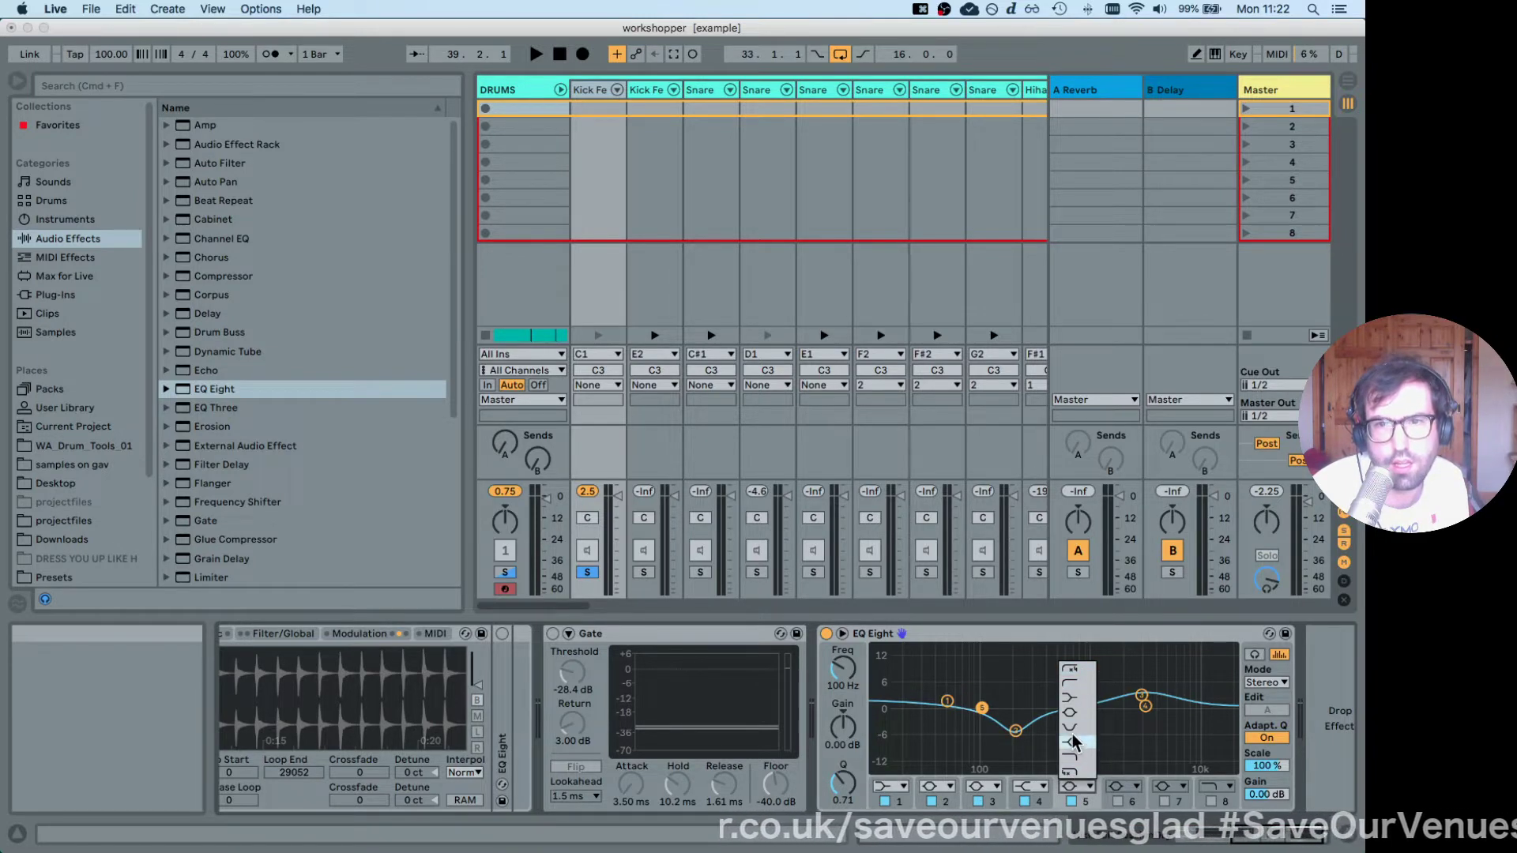
{"action": "left_click", "coordinate": [1087, 681]}
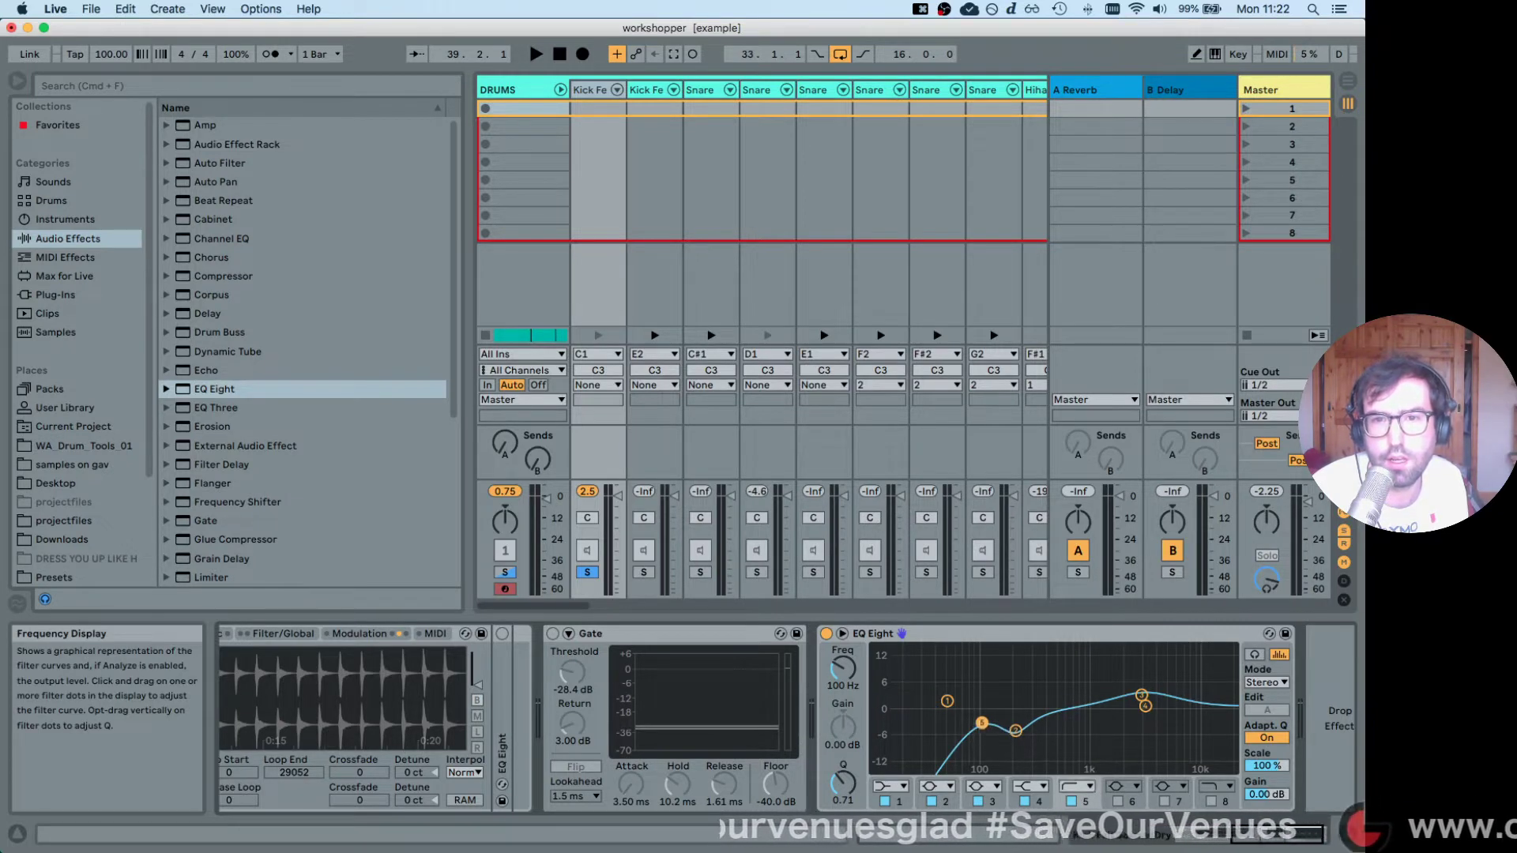
{"action": "left_click_drag", "start_coordinate": [981, 722], "coordinate": [920, 716]}
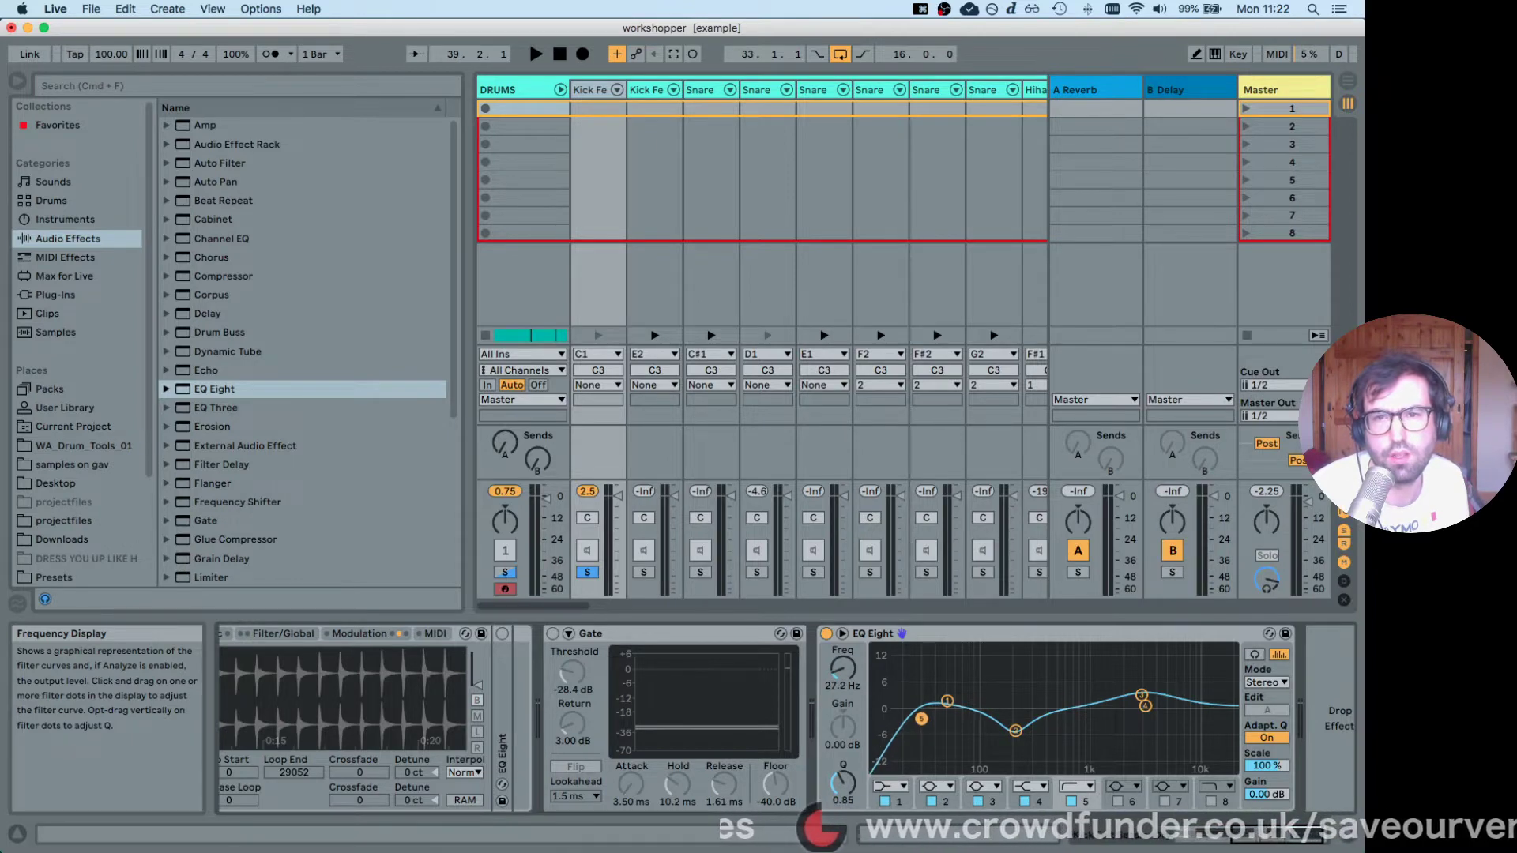
{"action": "left_click_drag", "start_coordinate": [921, 718], "coordinate": [923, 720]}
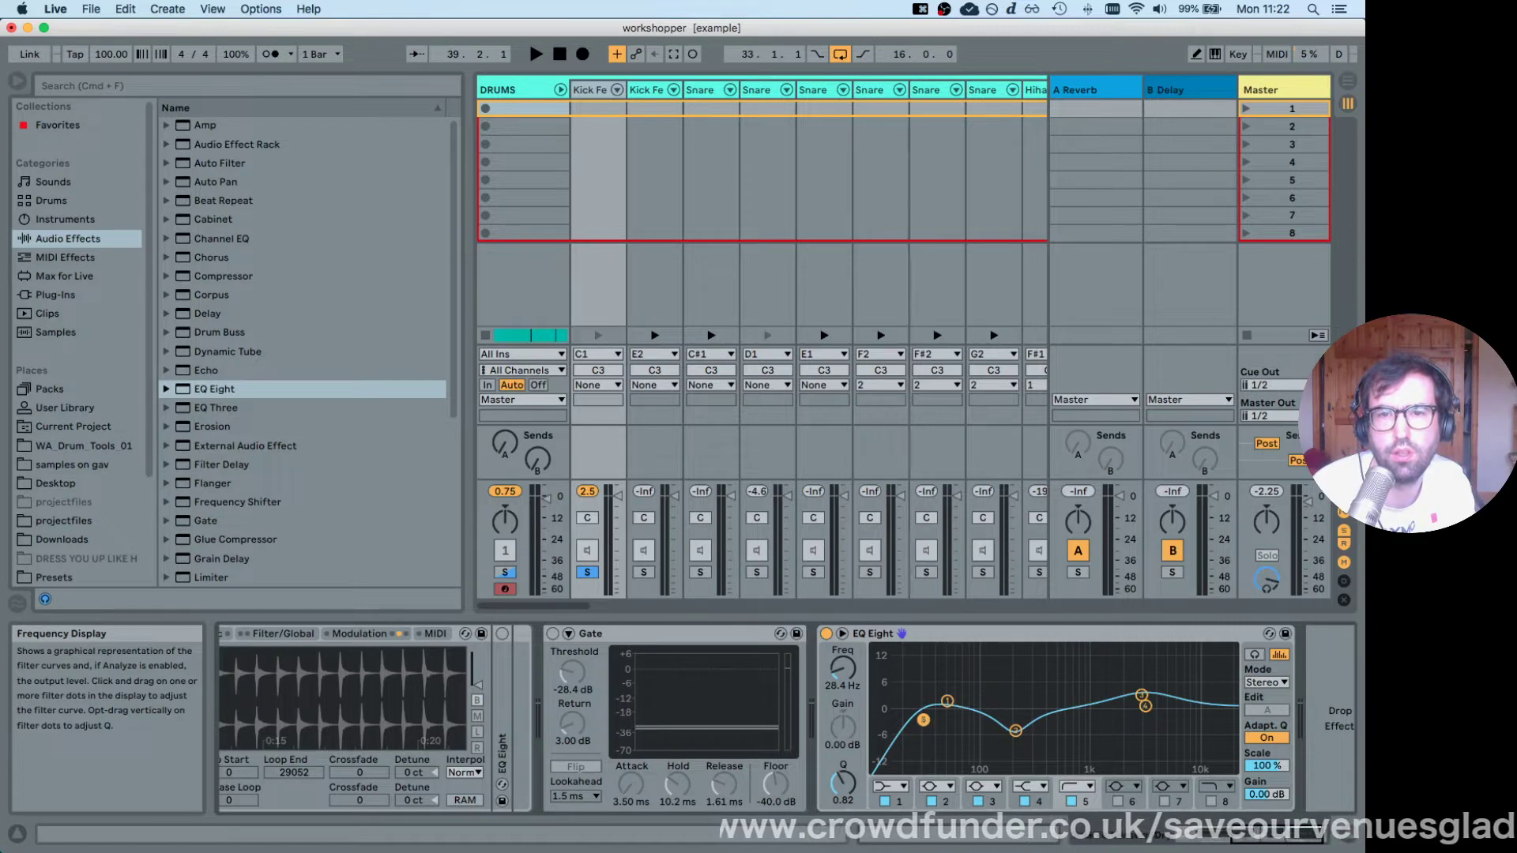
Start playback and bypass and re-enable the EQ Eight to compare the kick with and without it.
{"action": "key", "text": "space"}
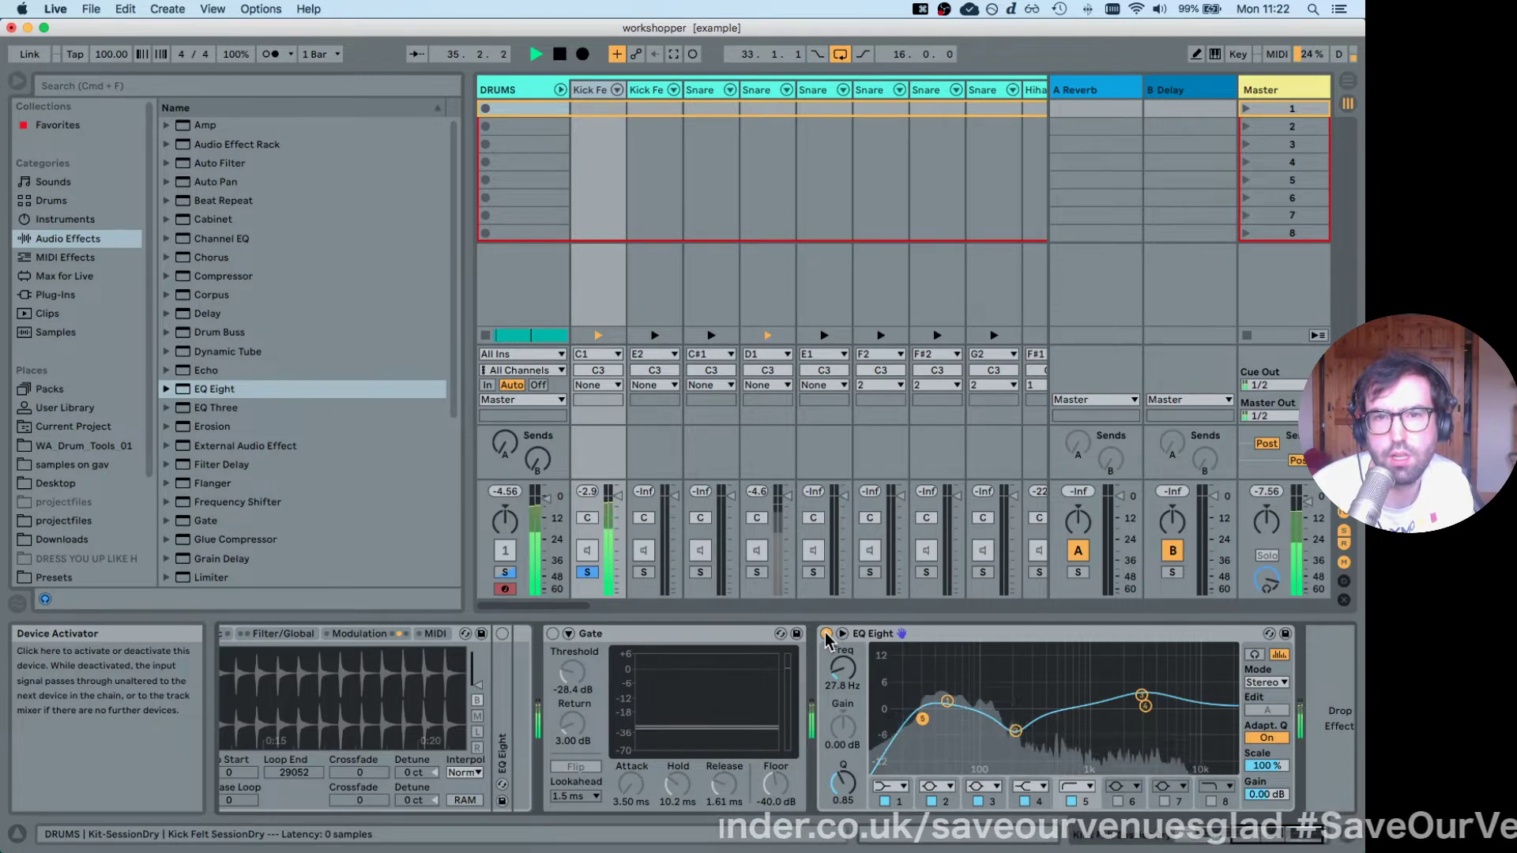
{"action": "left_click", "coordinate": [825, 635]}
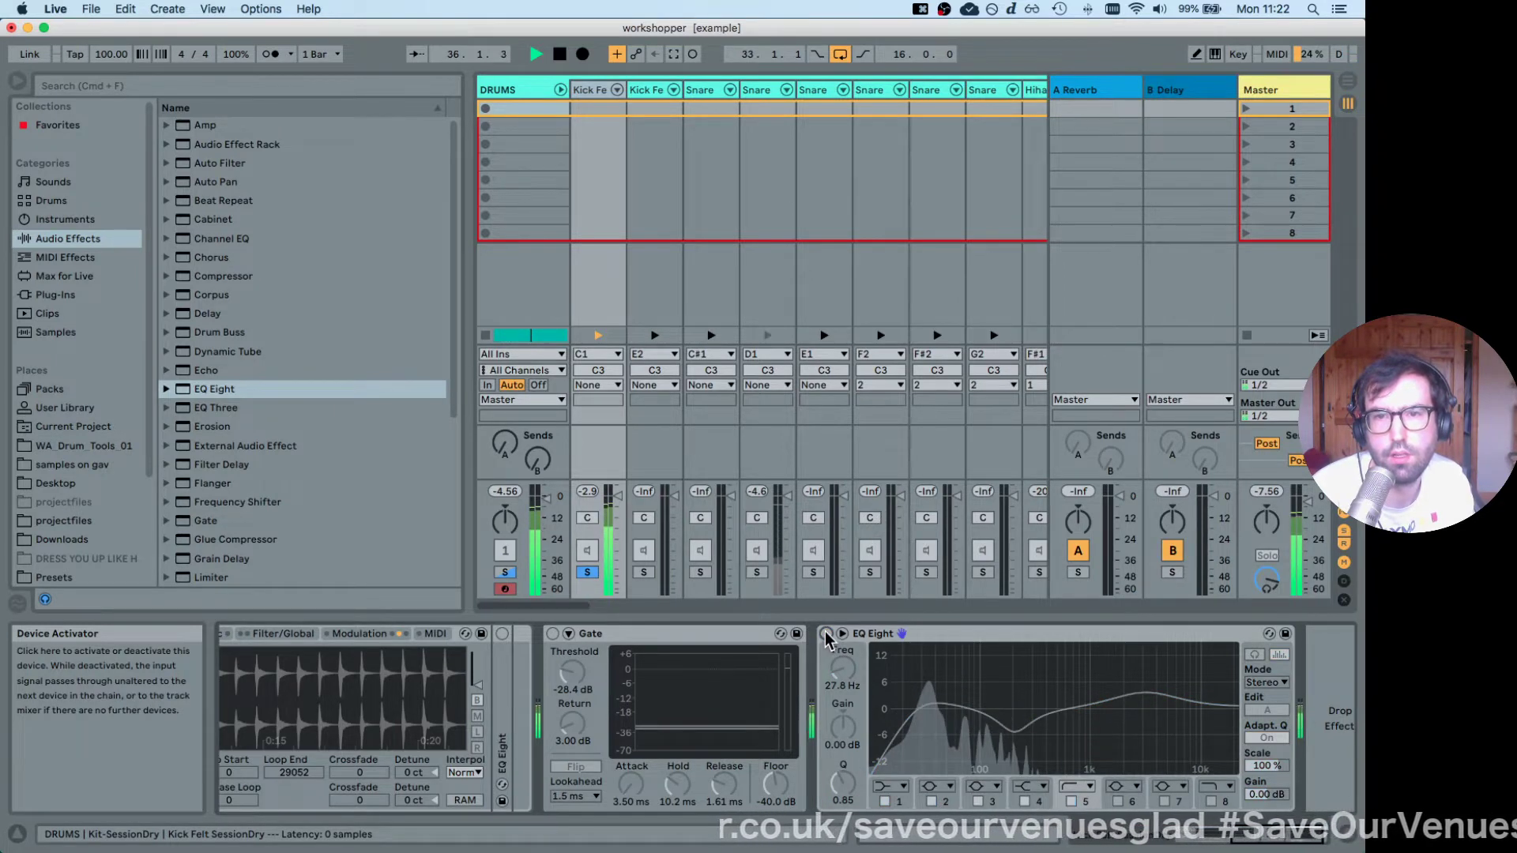
{"action": "left_click", "coordinate": [825, 634]}
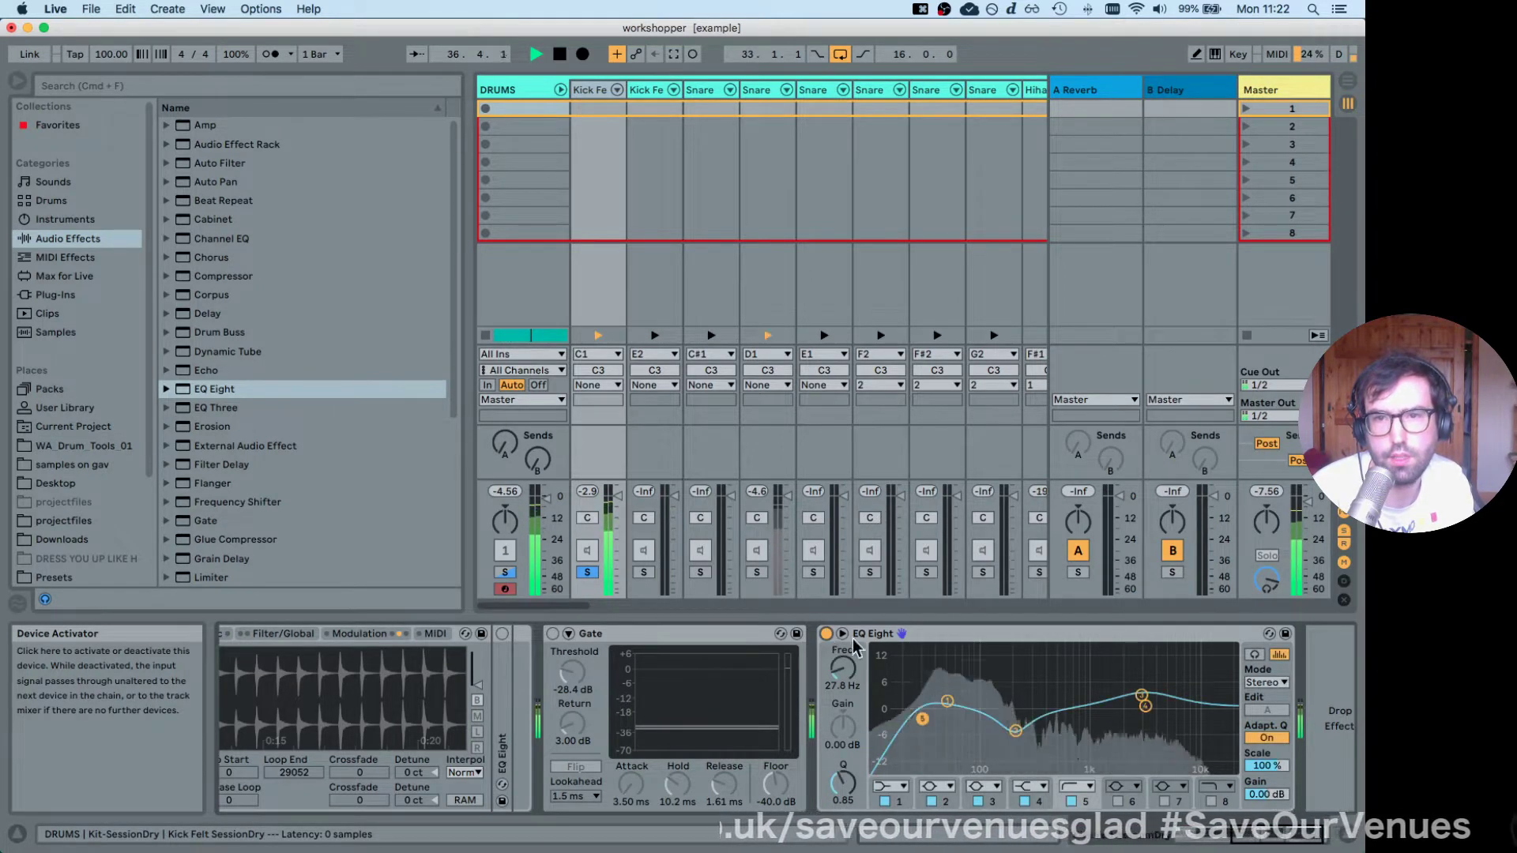
During playback, set EQ band 3 to a Q of 2.20 at 3.23 kHz with 4.09 dB gain, and stop playback.
{"action": "left_click", "coordinate": [1140, 695]}
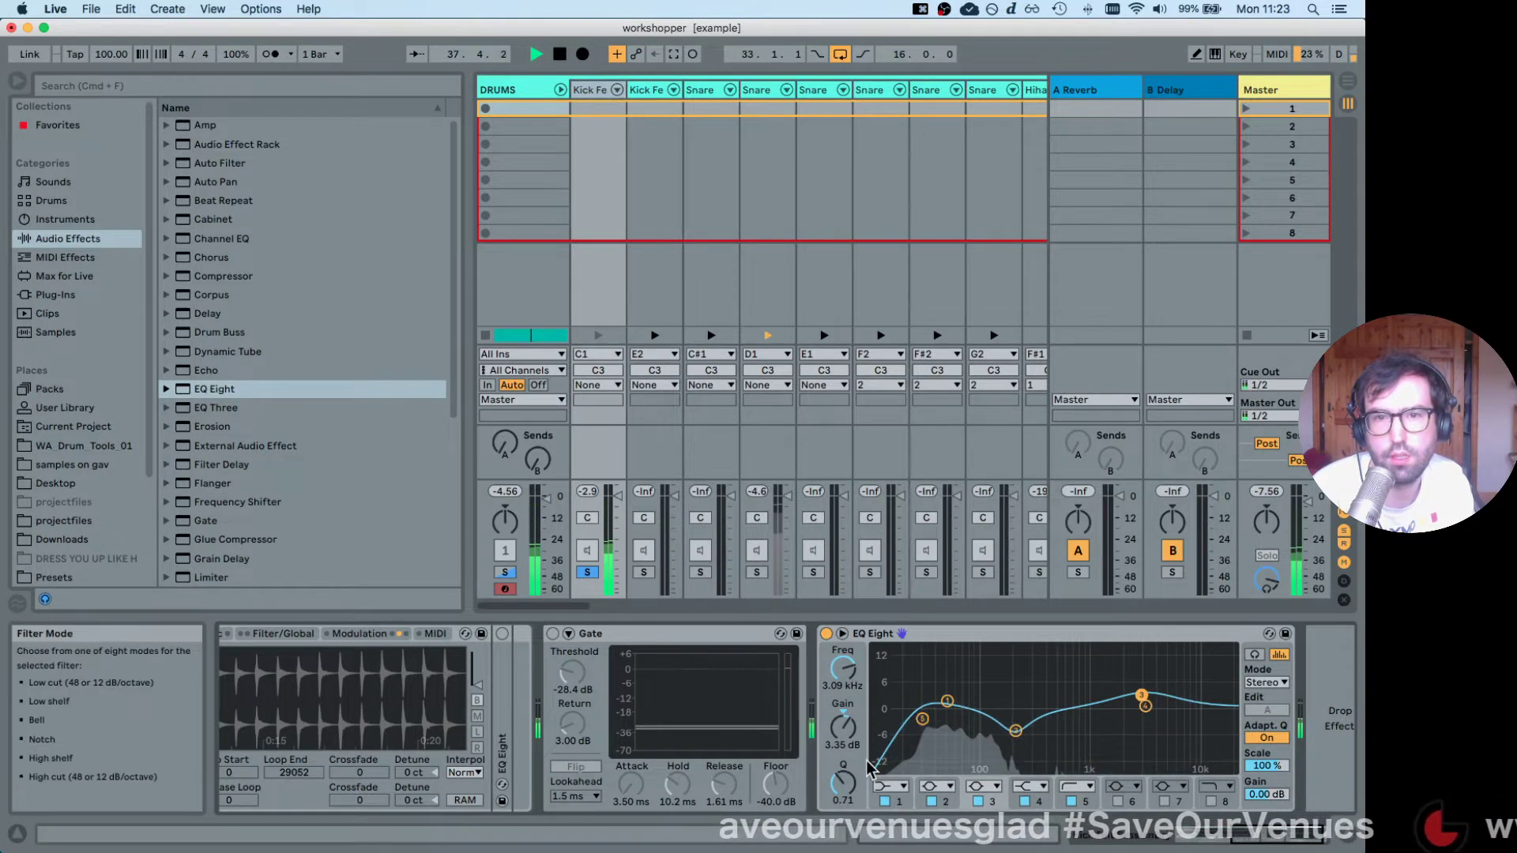
{"action": "left_click_drag", "start_coordinate": [843, 782], "coordinate": [843, 750]}
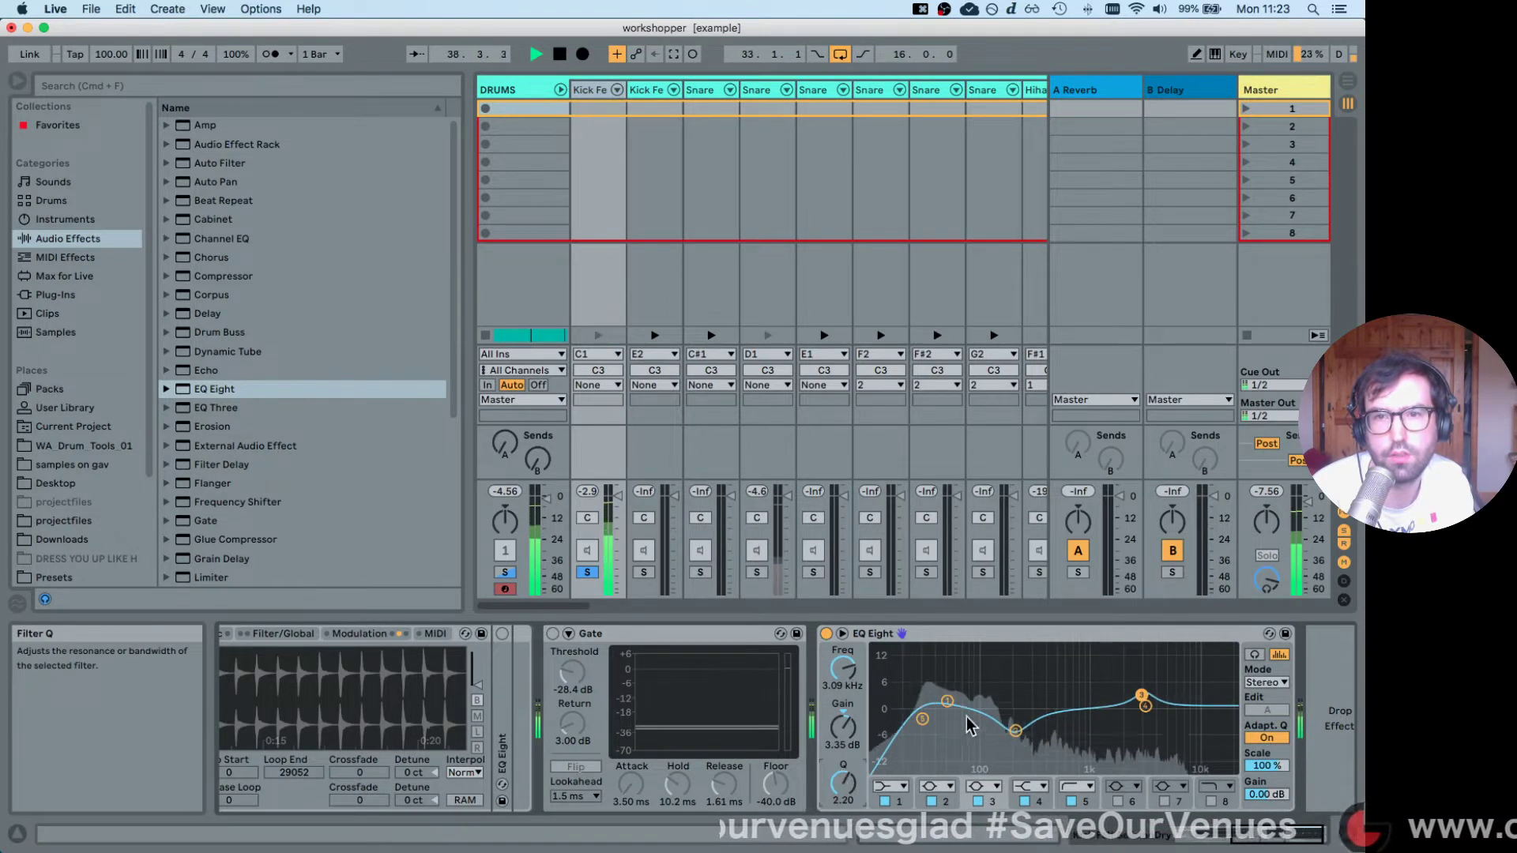
{"action": "left_click_drag", "start_coordinate": [1141, 695], "coordinate": [1143, 692]}
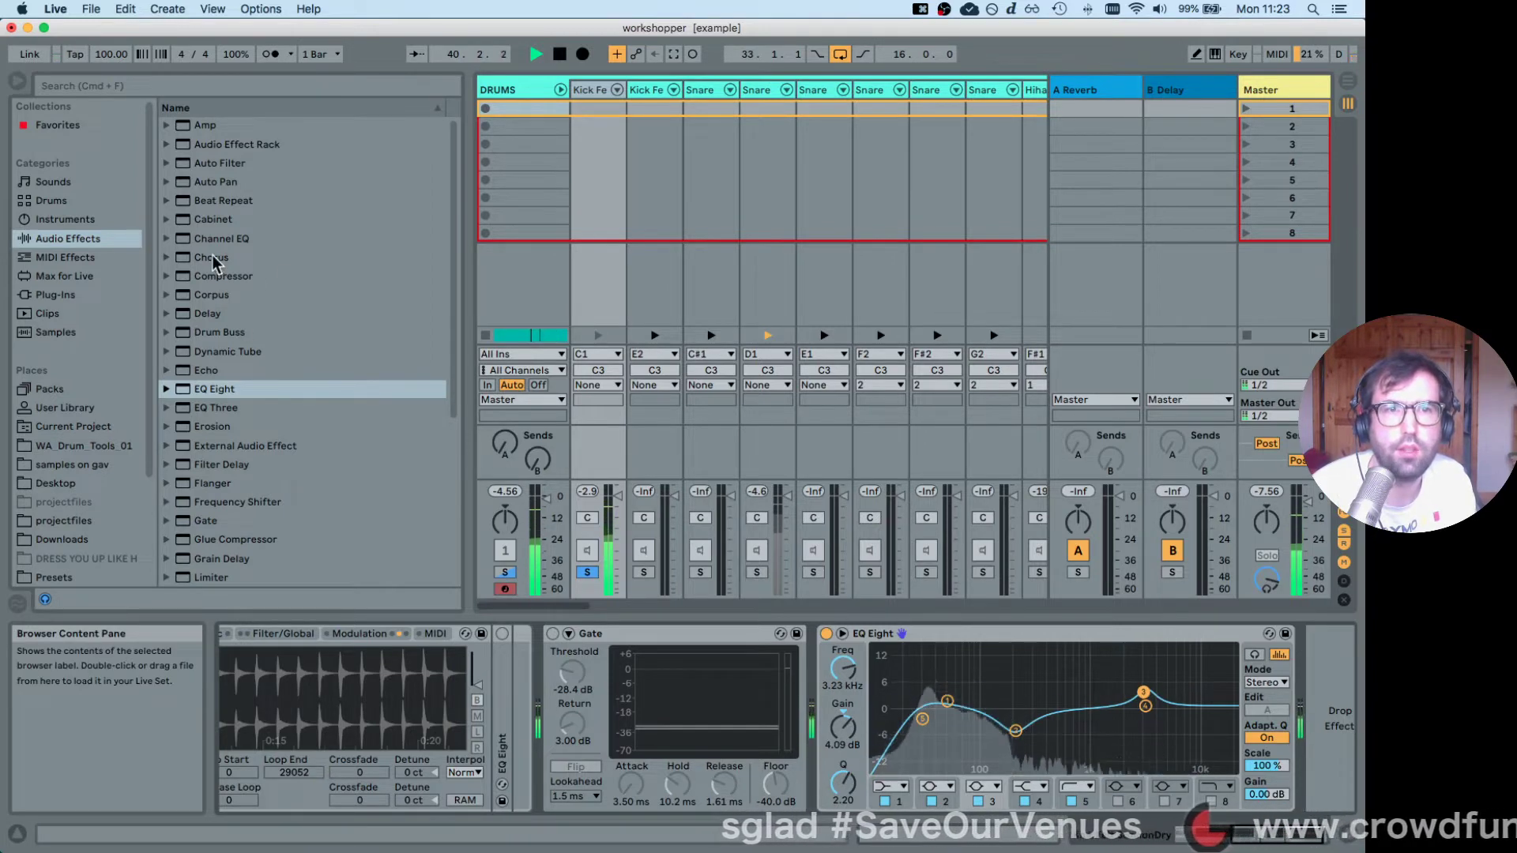
{"action": "key", "text": "space"}
Add a Compressor after the EQ Eight on the kick chain and set its threshold to -1.34 dB.
{"action": "left_click", "coordinate": [181, 277]}
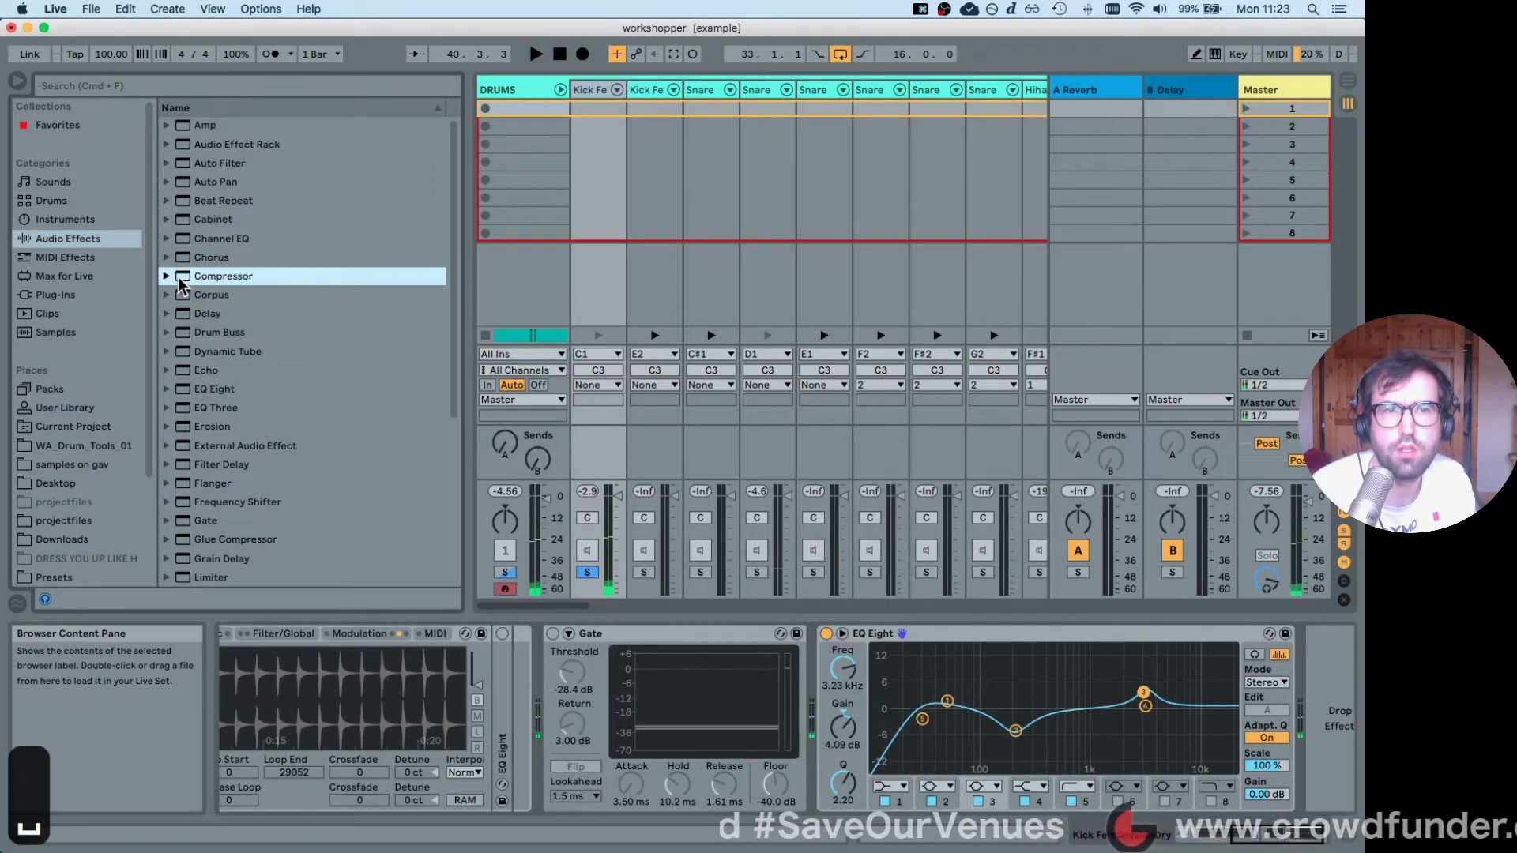
{"action": "mouse_move", "coordinate": [181, 285]}
{"action": "left_mouse_down"}
{"action": "mouse_move", "coordinate": [1042, 612]}
{"action": "mouse_move", "coordinate": [1232, 711]}
{"action": "mouse_move", "coordinate": [1253, 782]}
{"action": "mouse_move", "coordinate": [1256, 730]}
{"action": "left_mouse_up"}
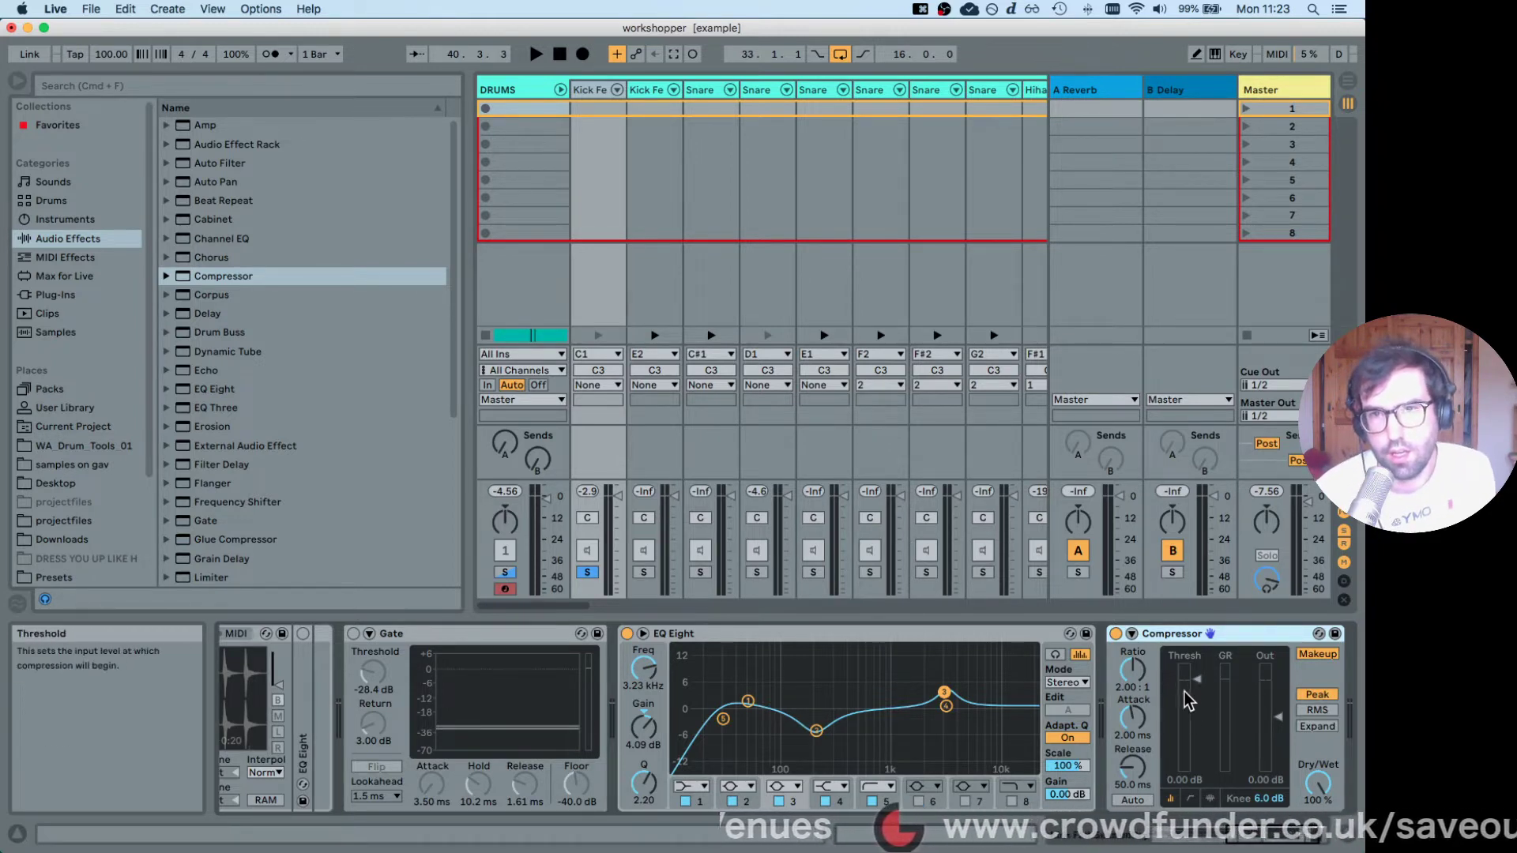
{"action": "left_click_drag", "start_coordinate": [1197, 679], "coordinate": [1197, 689]}
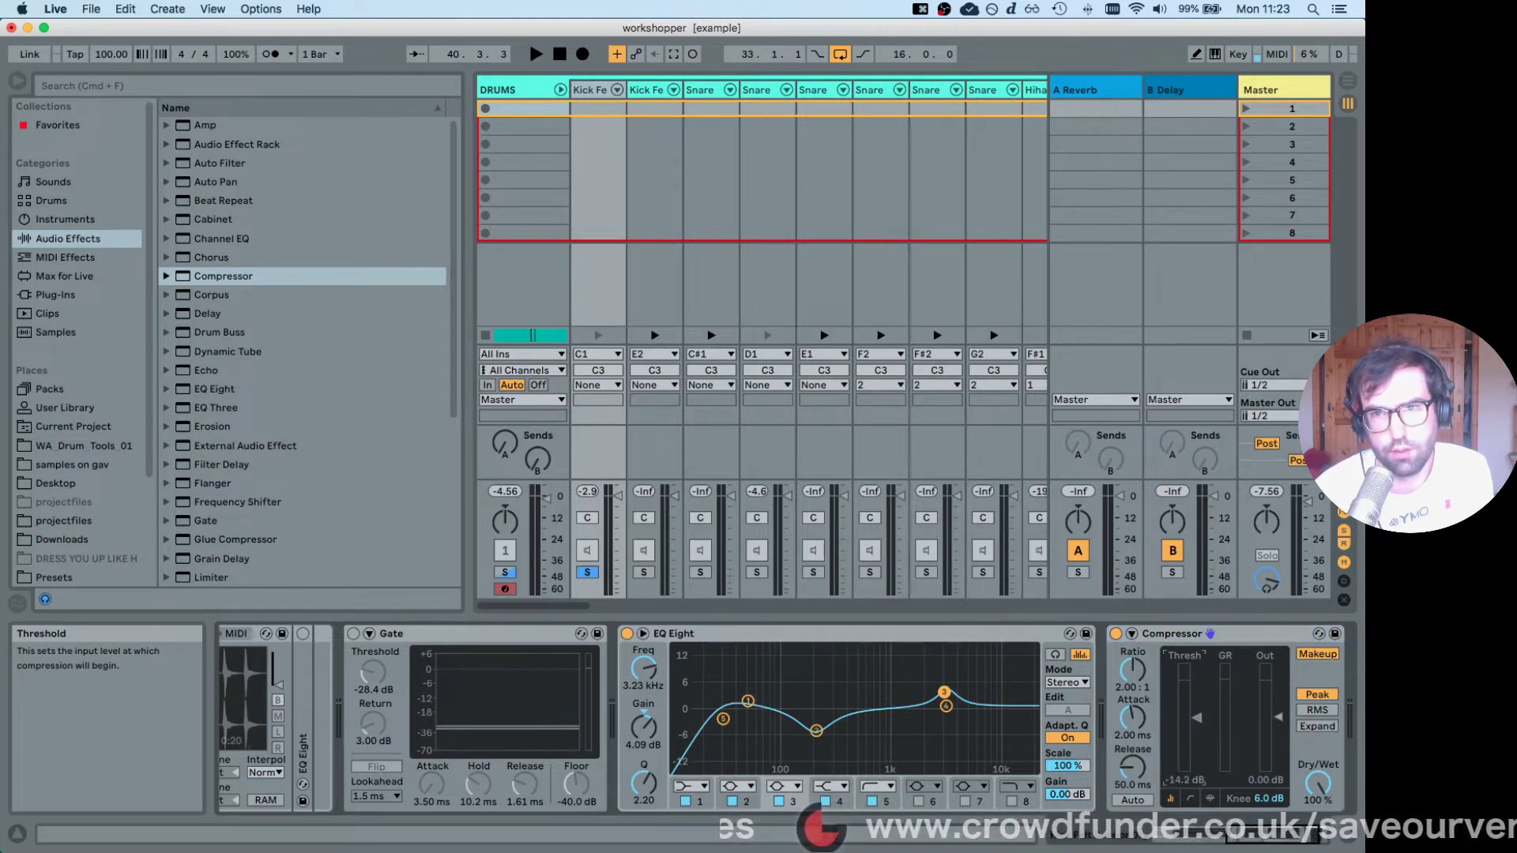
{"action": "scroll", "coordinate": [1199, 681], "scroll_direction": "left", "scroll_amount": 5}
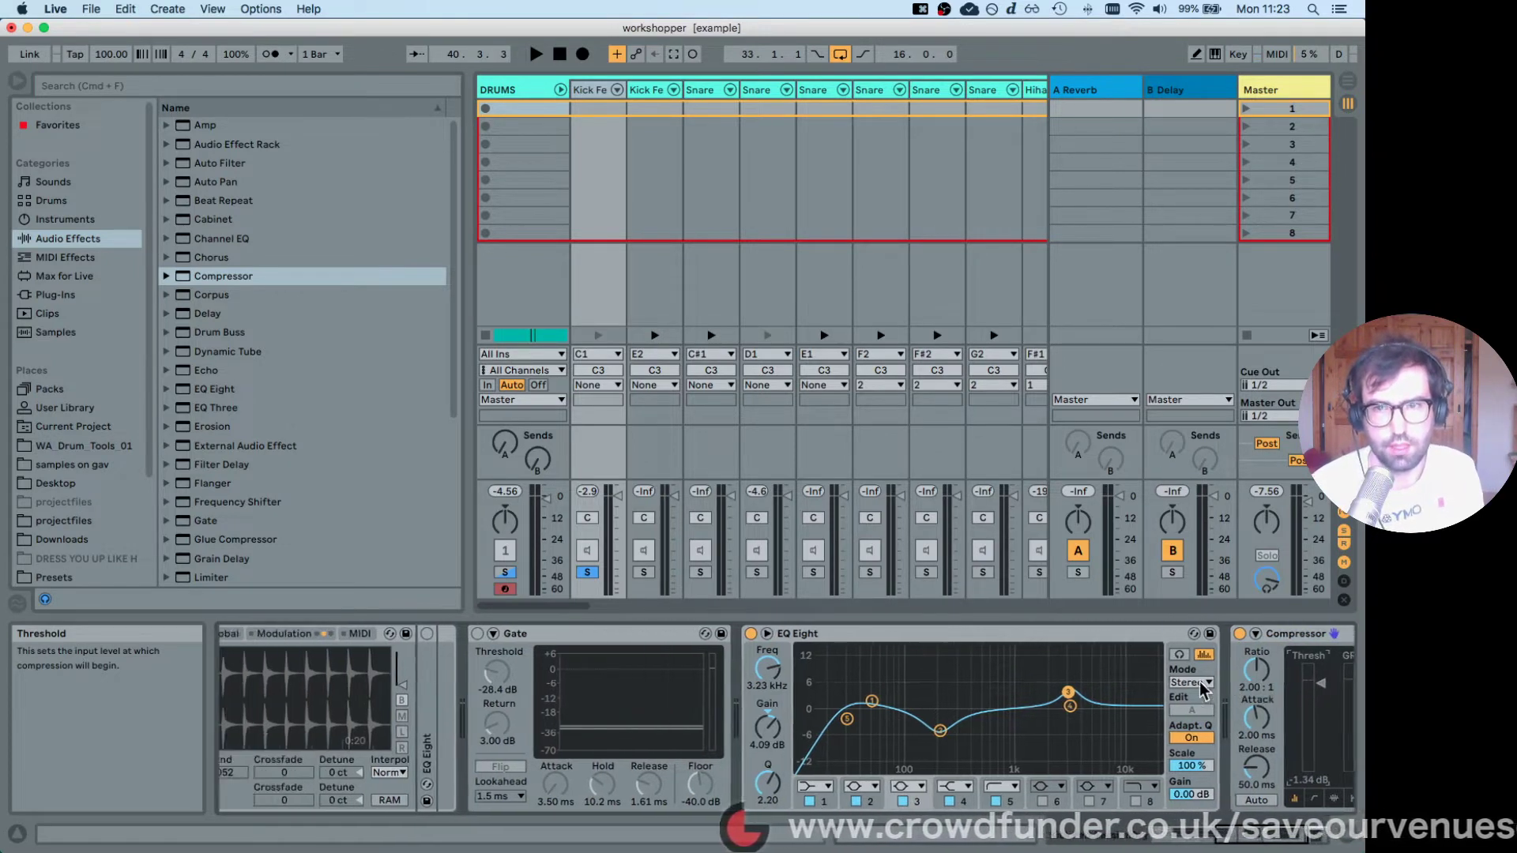
{"action": "scroll", "coordinate": [1220, 720], "scroll_direction": "right", "scroll_amount": 5}
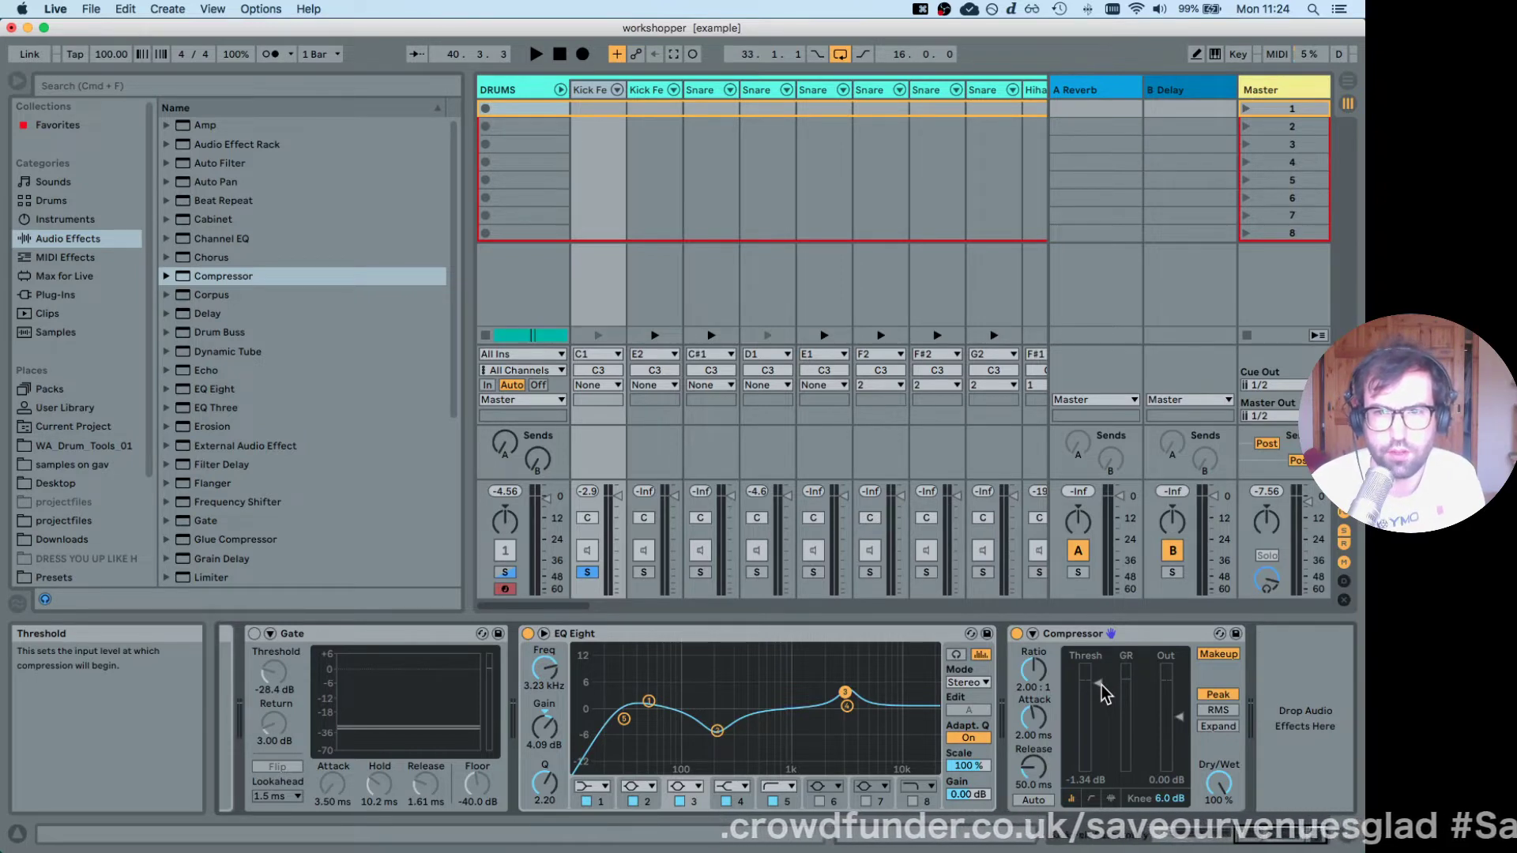
Lower the Compressor threshold to -22.6 dB during playback, and audition the compressed kick again briefly.
{"action": "key", "text": "space"}
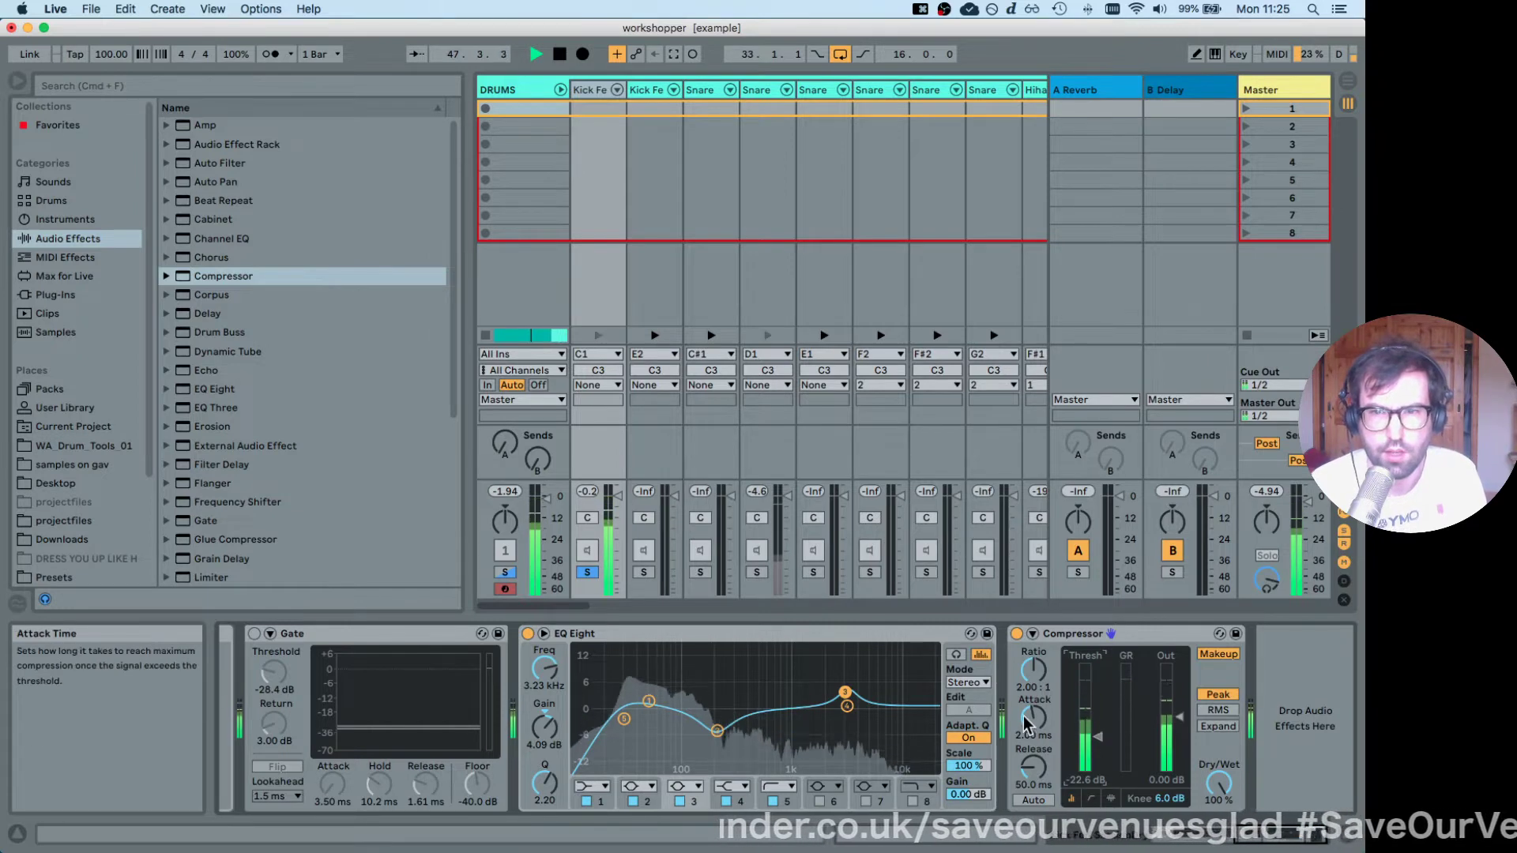
{"action": "key", "text": "space"}
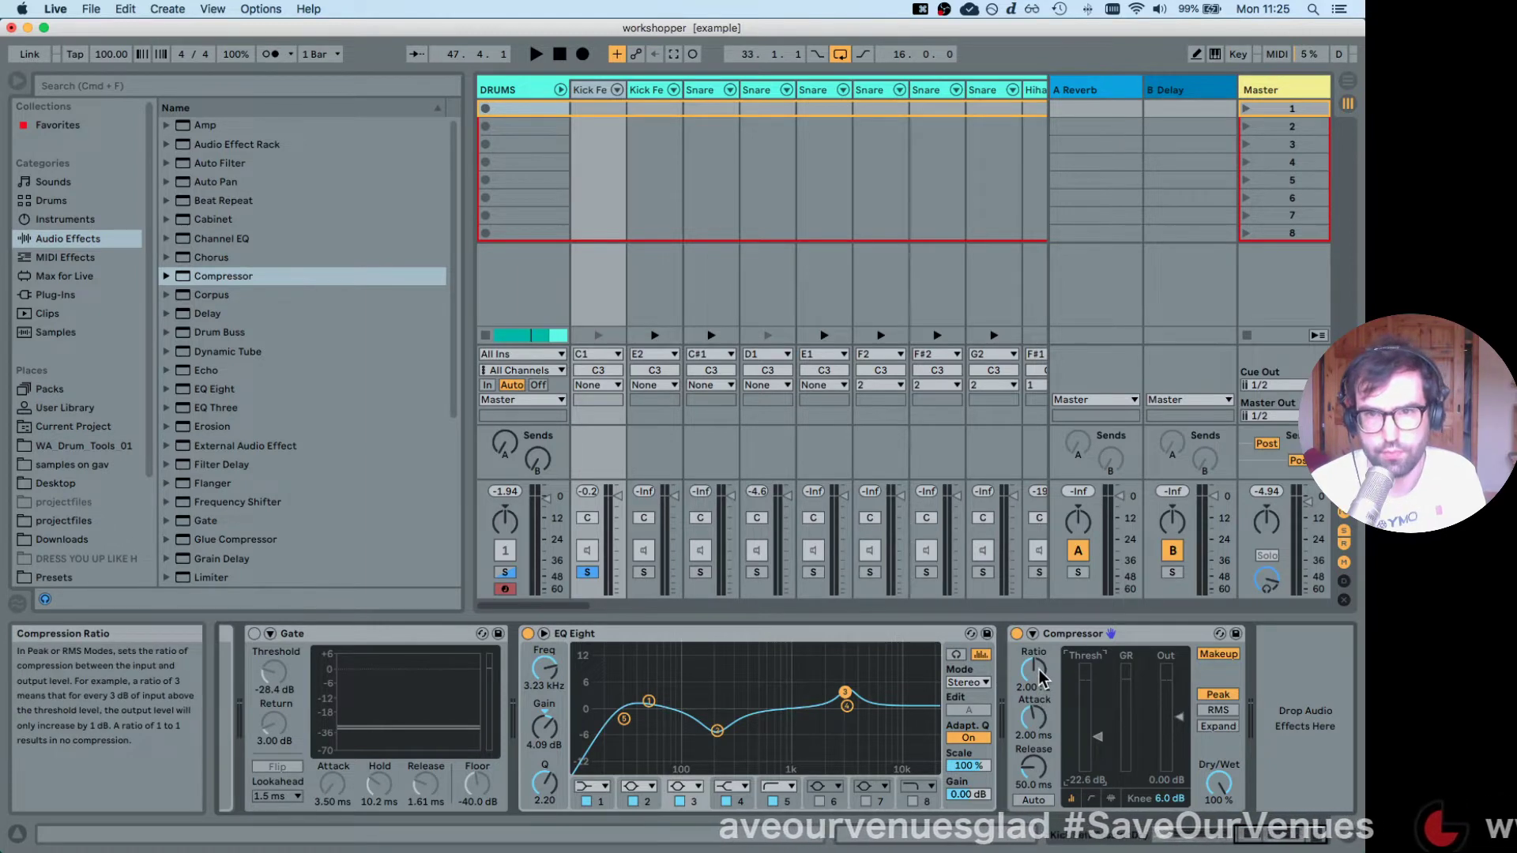
{"action": "key", "text": "space"}
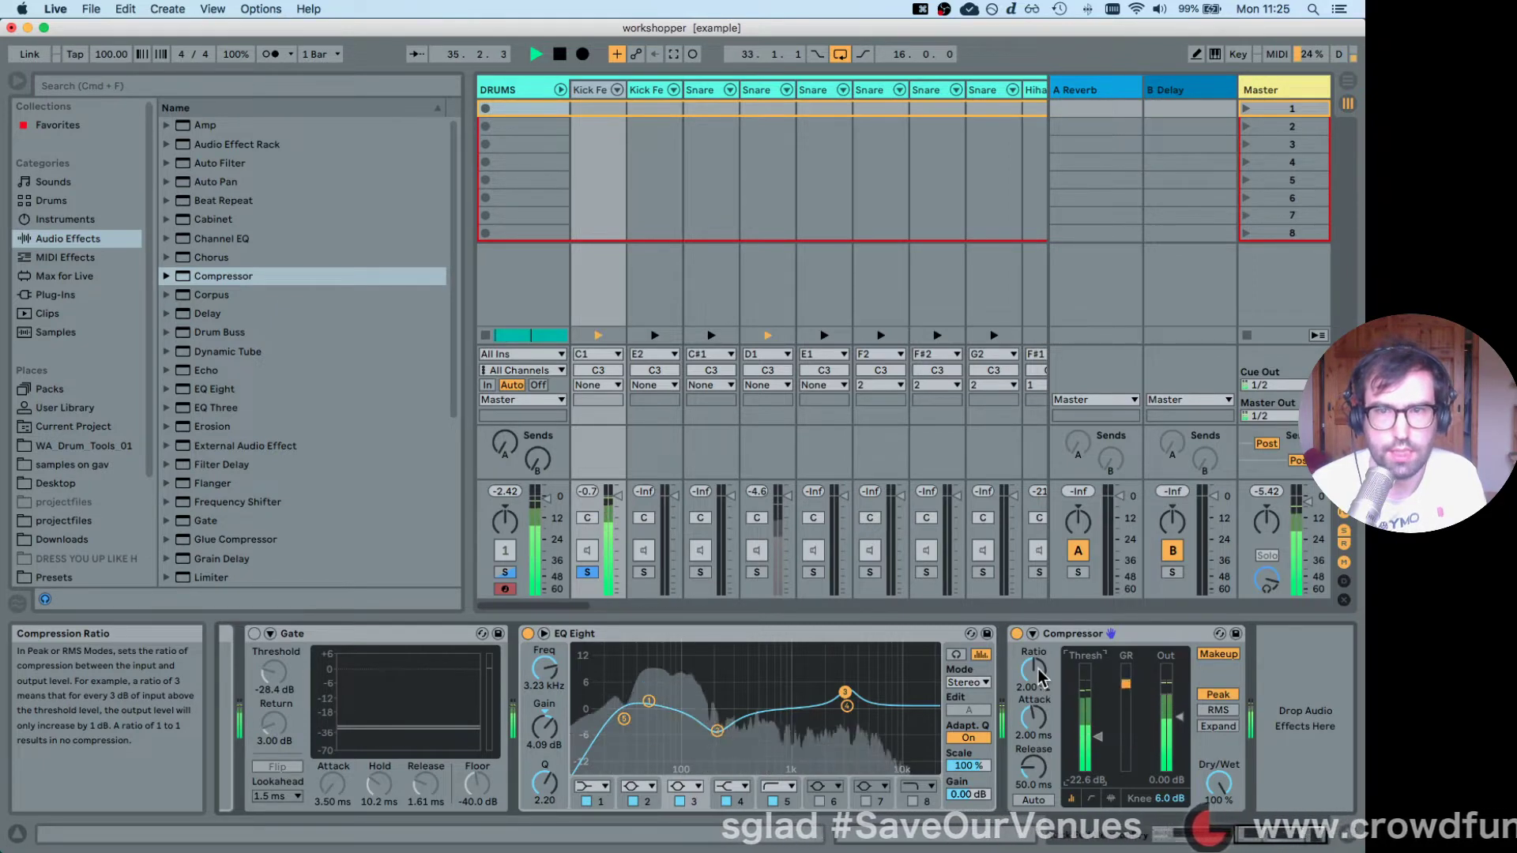
{"action": "key", "text": "space"}
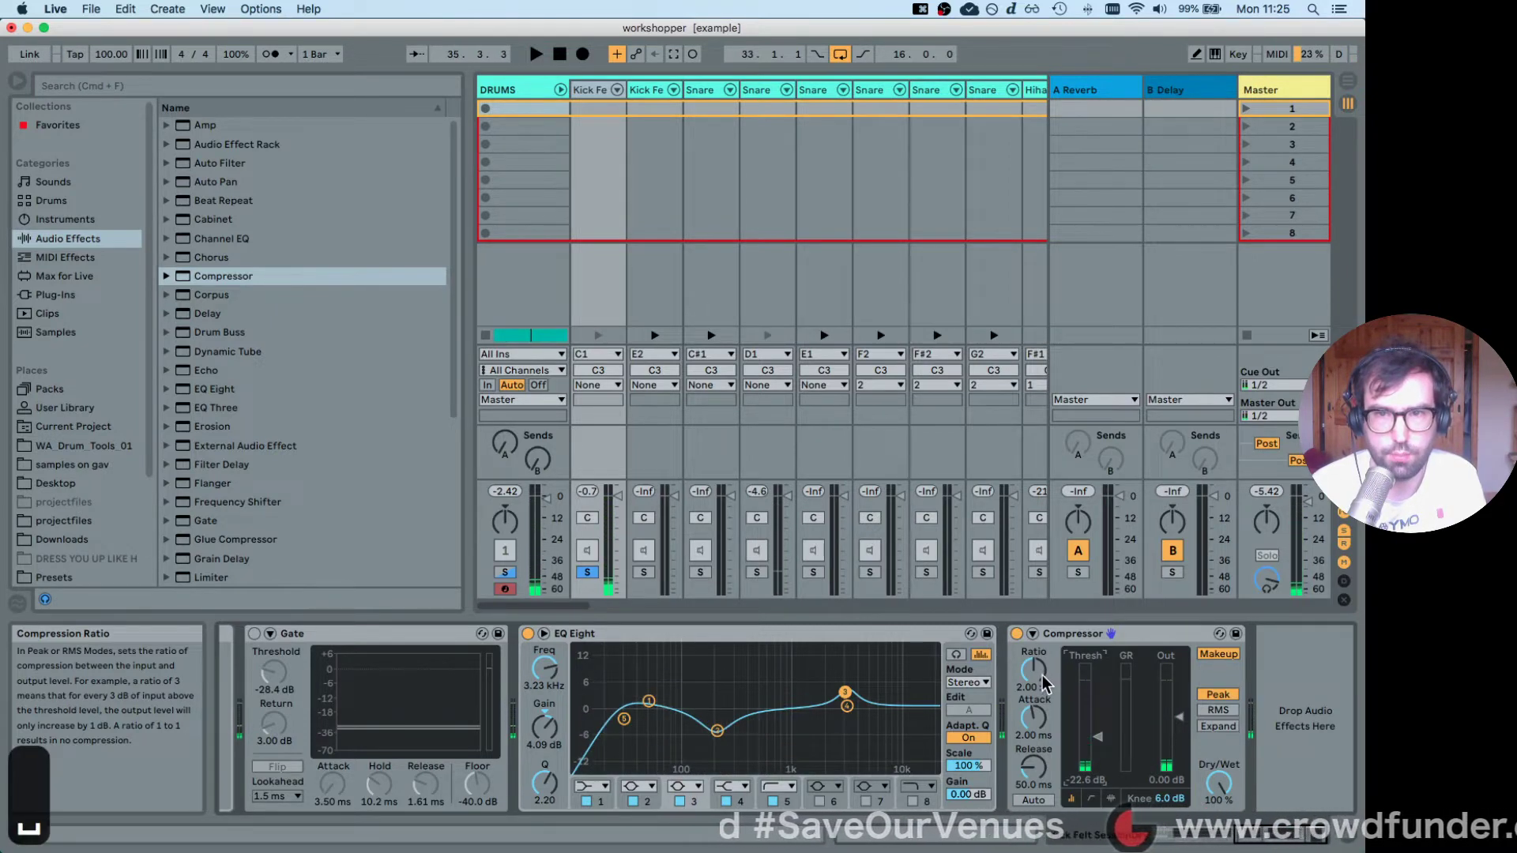
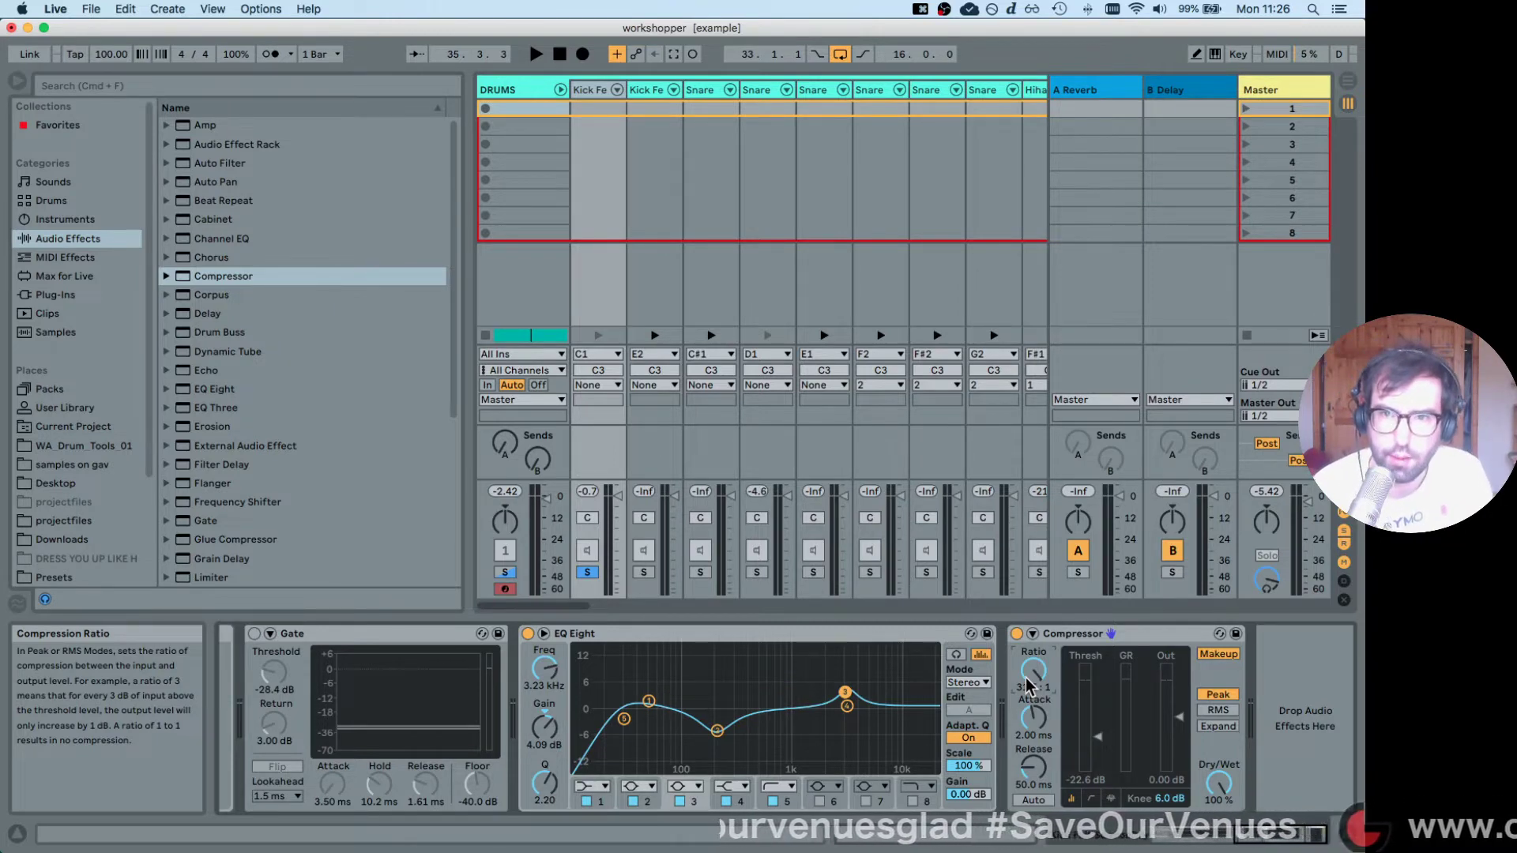
Set the Compressor ratio to 3.00:1 and its attack to 21.5 ms while auditioning the kick, and stop playback.
{"action": "left_click_drag", "start_coordinate": [1027, 684], "coordinate": [1033, 654]}
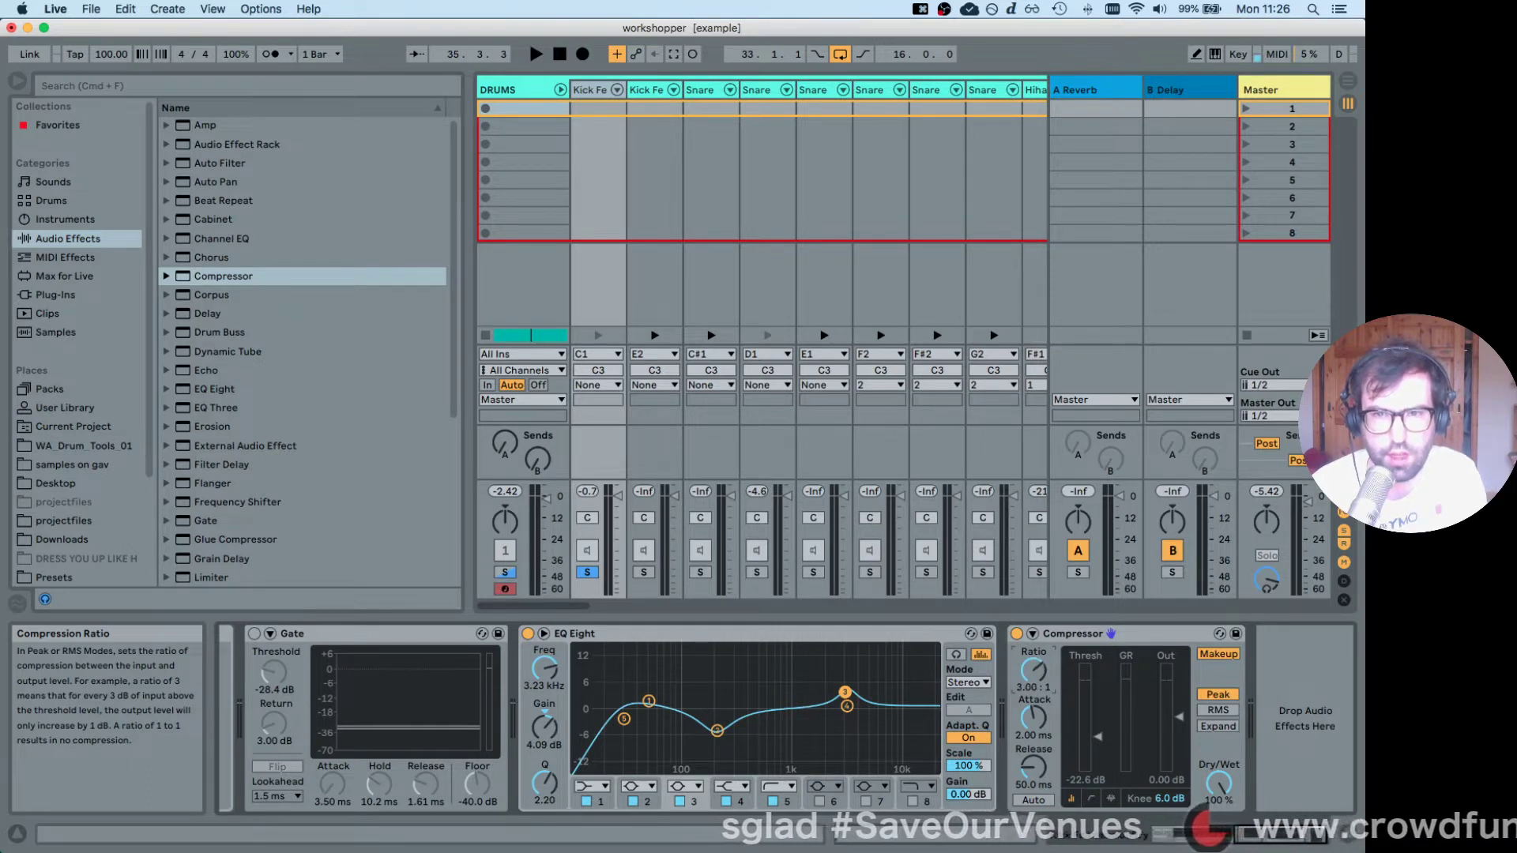
{"action": "key", "text": "space"}
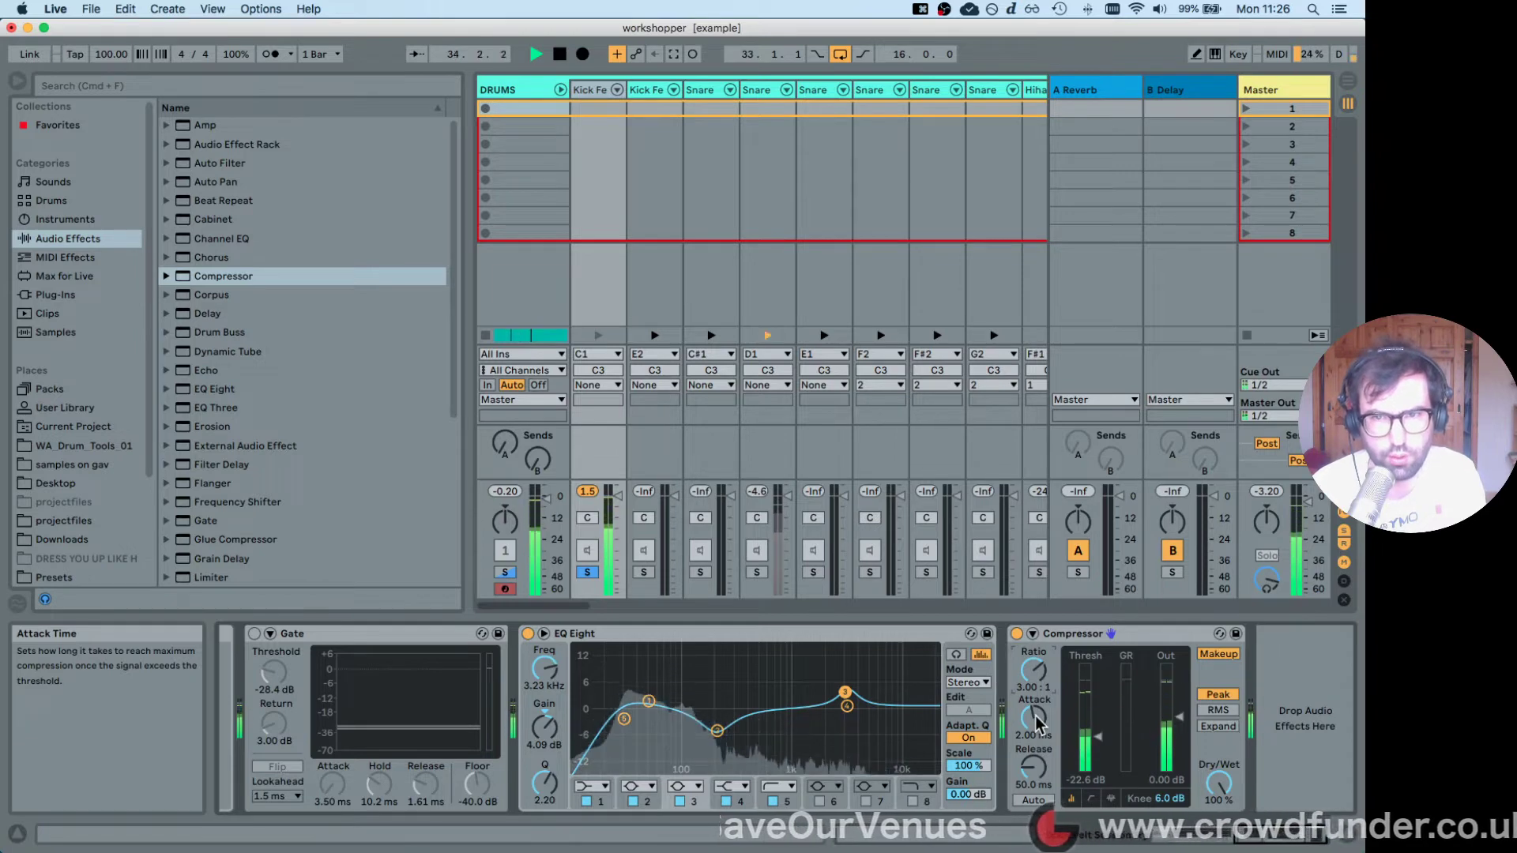
{"action": "key", "text": "space"}
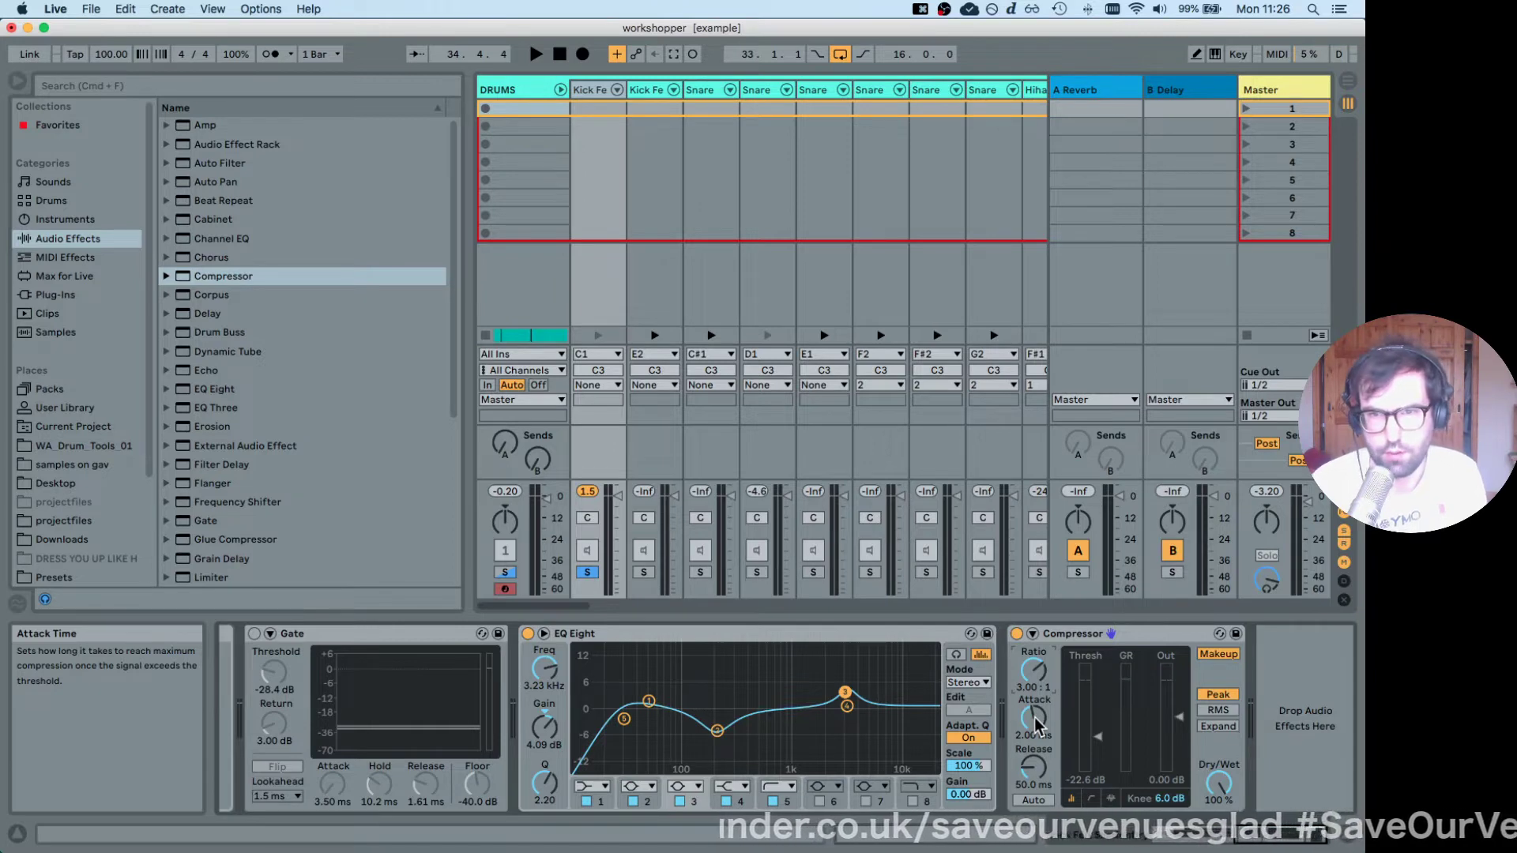
{"action": "key", "text": "space"}
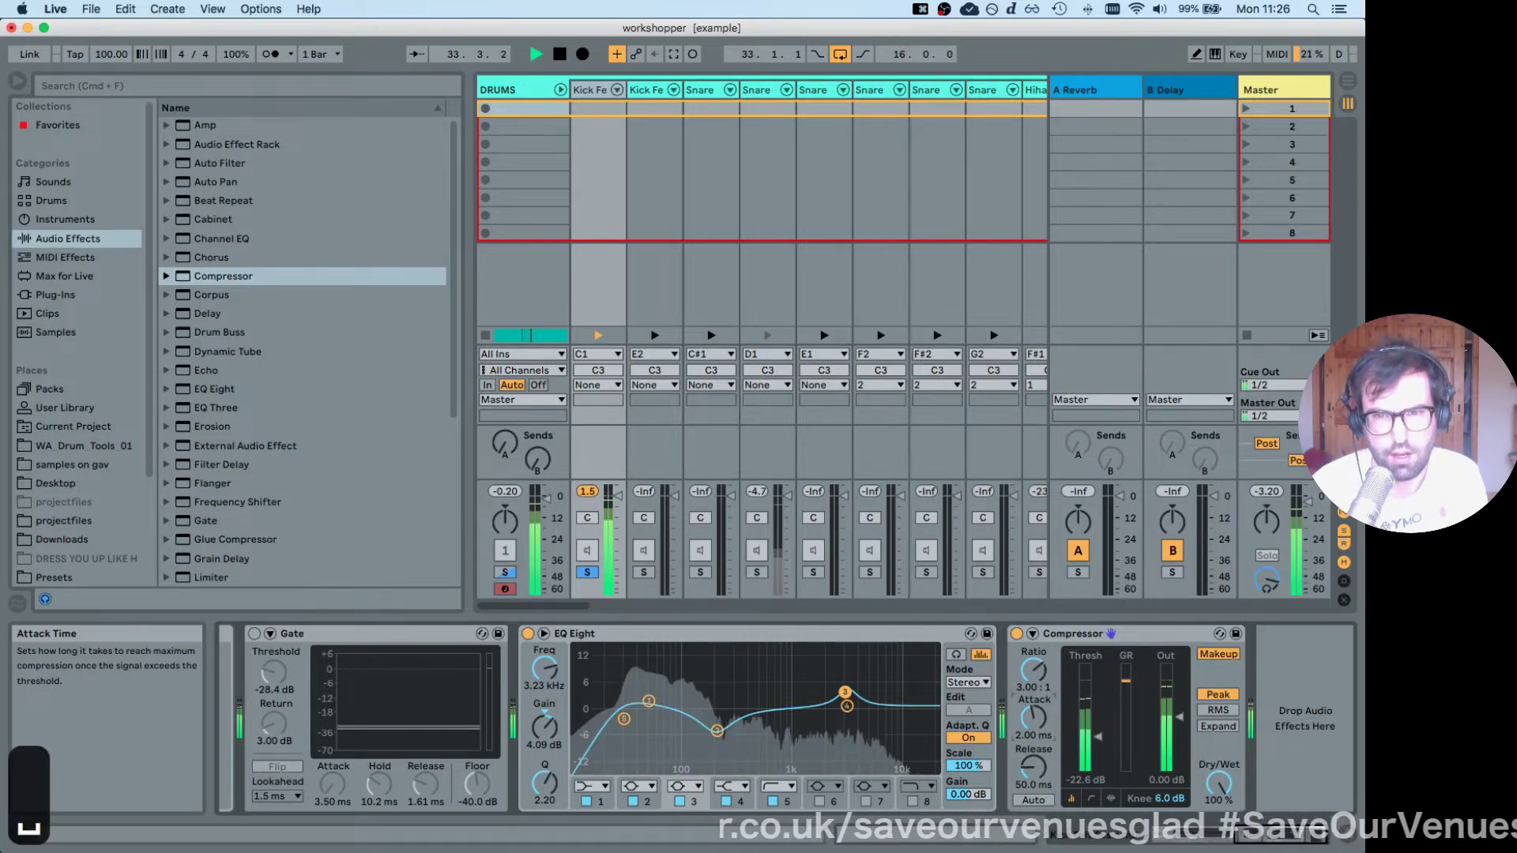
{"action": "left_click_drag", "start_coordinate": [1032, 717], "coordinate": [1032, 695]}
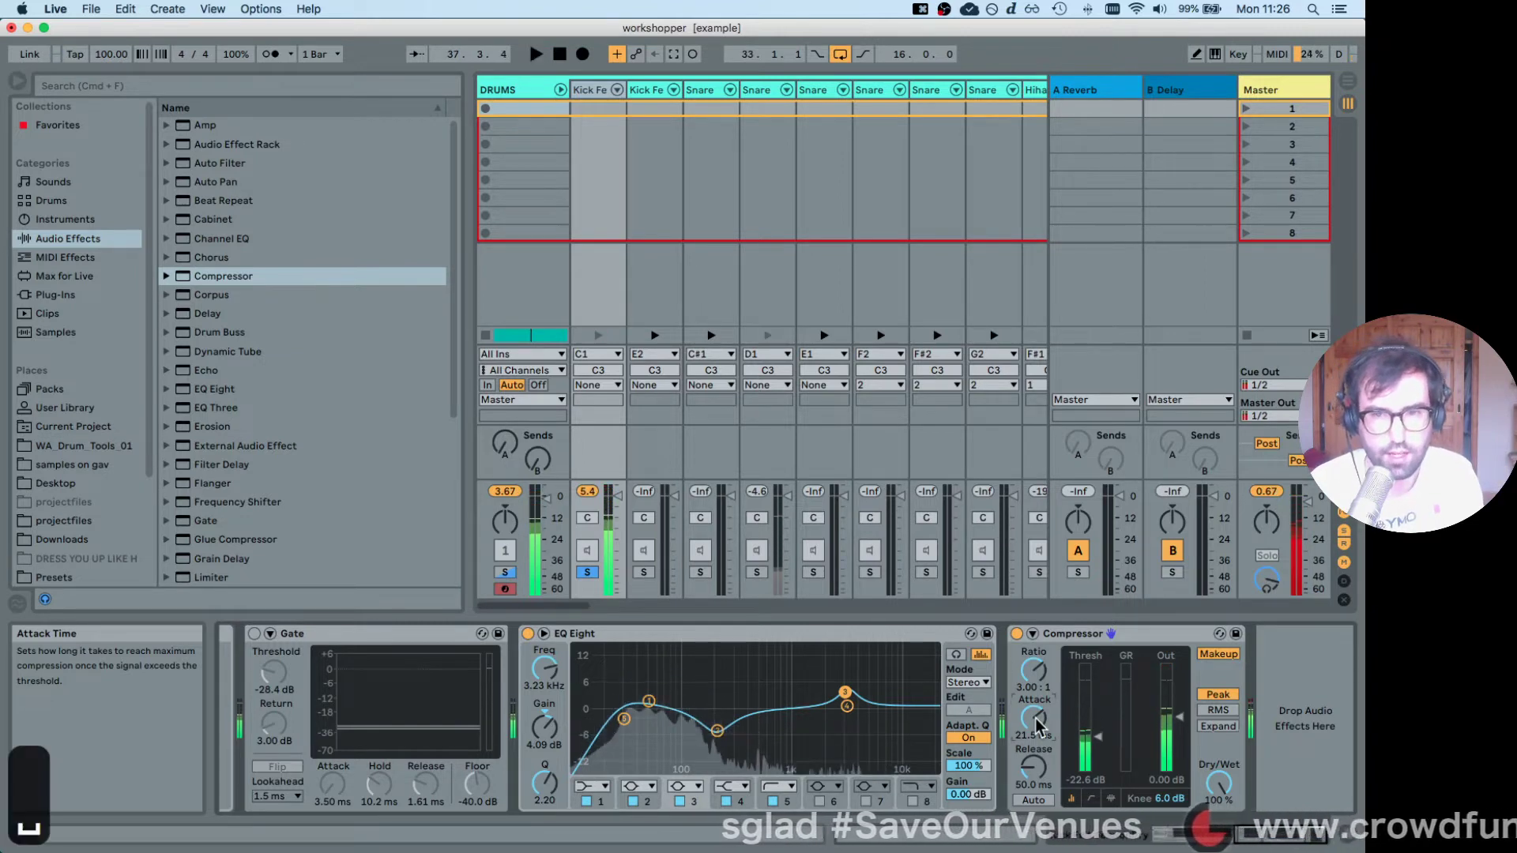
{"action": "key", "text": "space"}
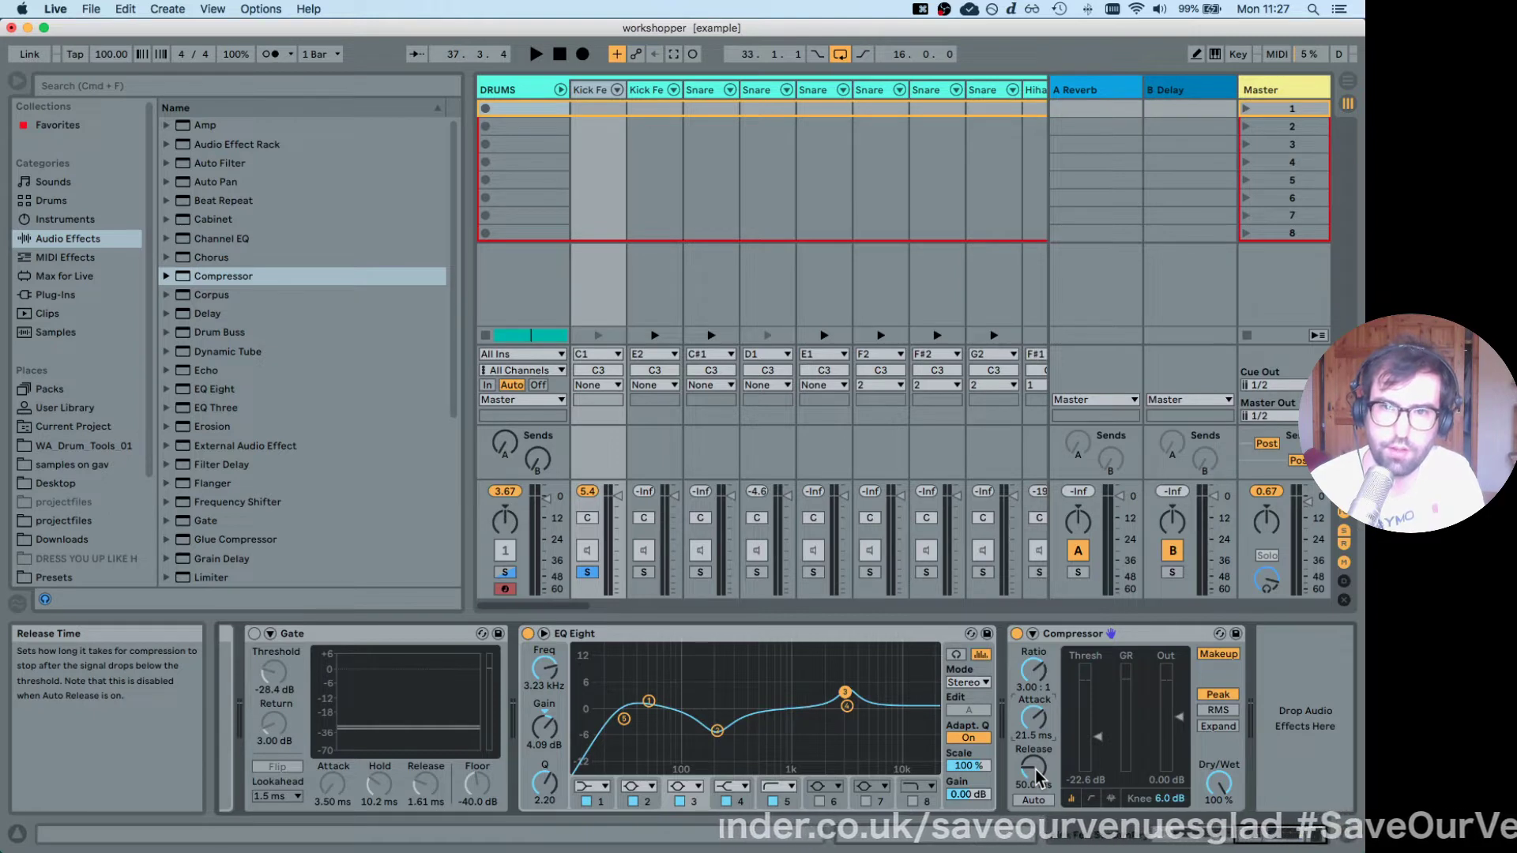
Set the Compressor release to 106 ms, and nudge its threshold to -21.9 dB while the kick plays.
{"action": "left_click_drag", "start_coordinate": [1037, 778], "coordinate": [1037, 754]}
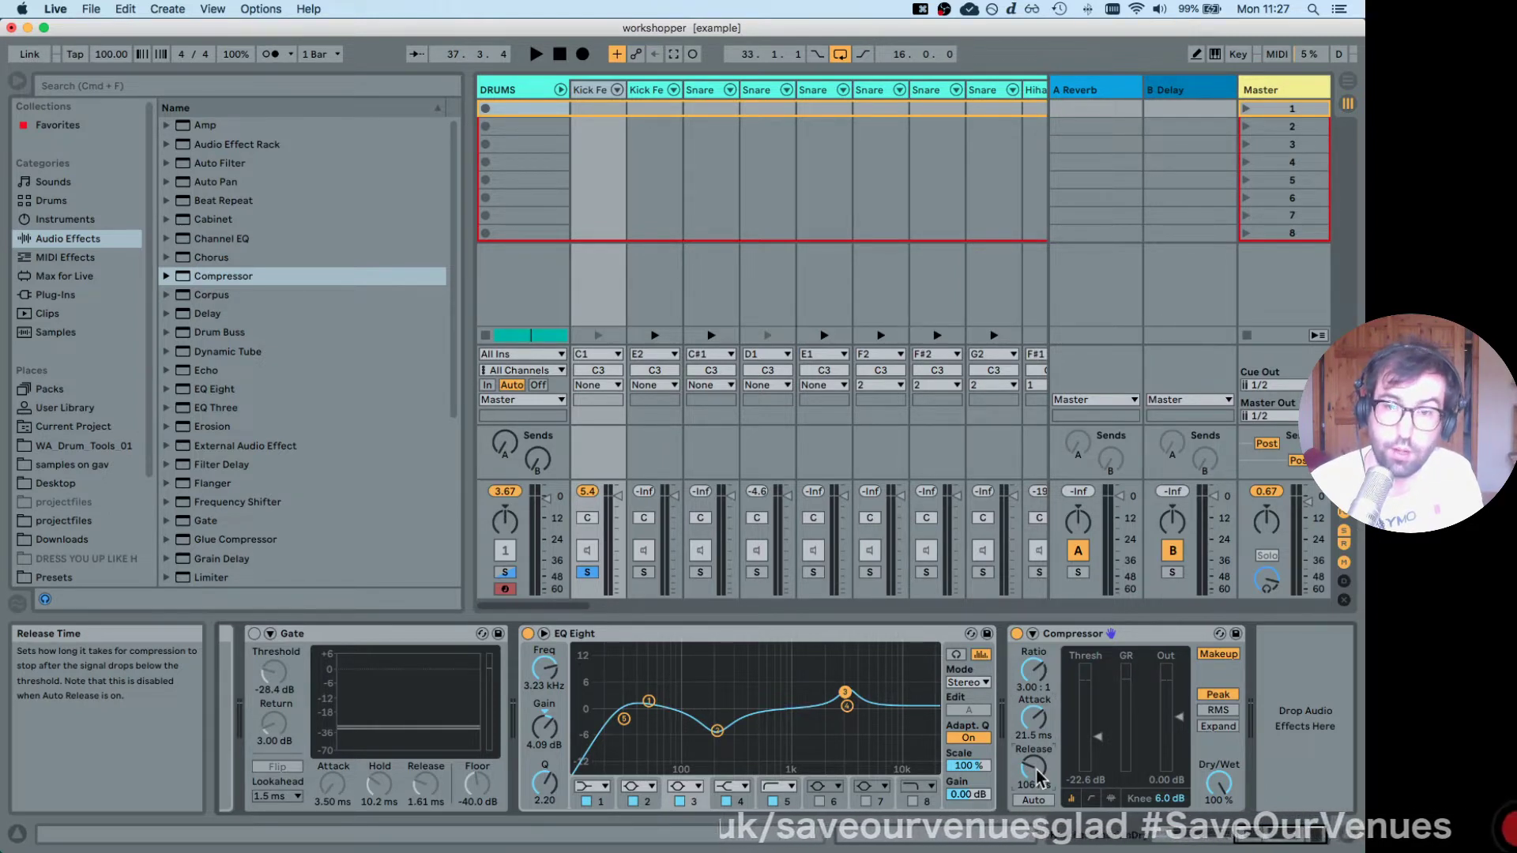
{"action": "key", "text": "space"}
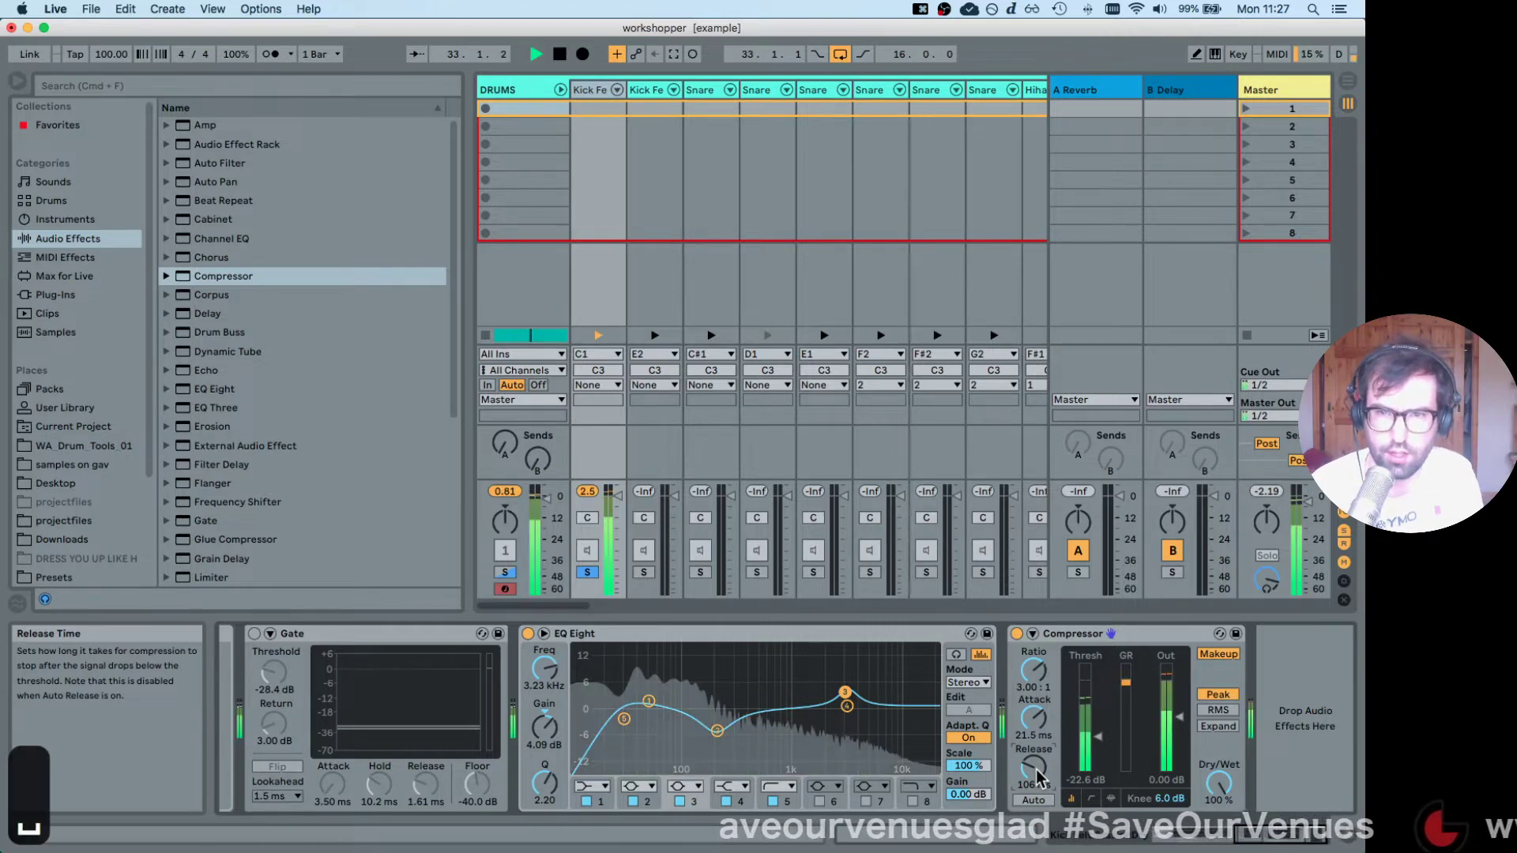
{"action": "left_click_drag", "start_coordinate": [1086, 738], "coordinate": [1085, 732]}
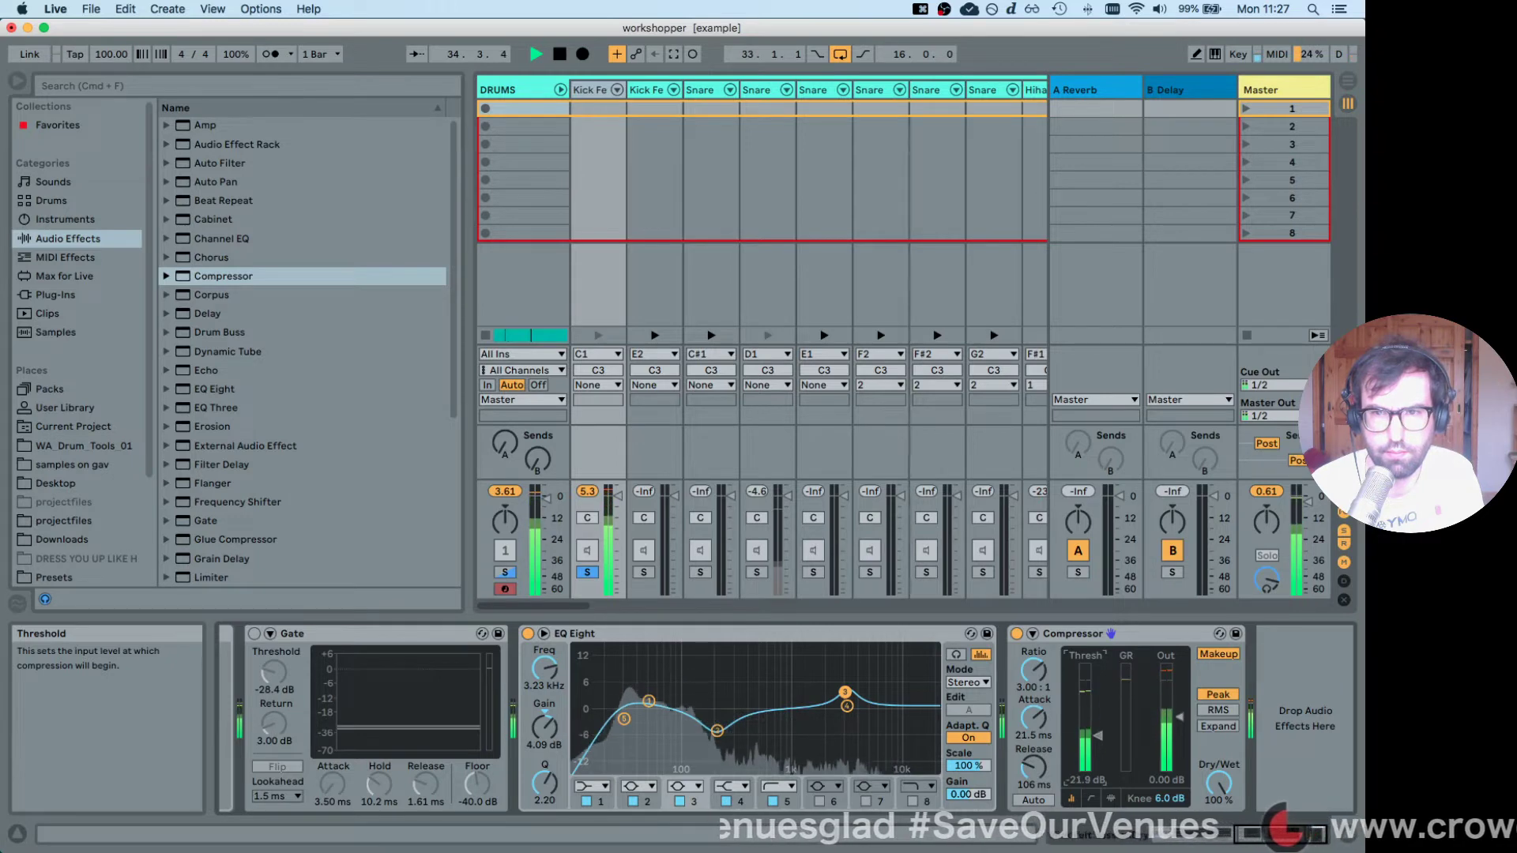
Compare the playing kick with the Compressor bypassed and active, and with the Gate briefly enabled.
{"action": "left_click", "coordinate": [1016, 633]}
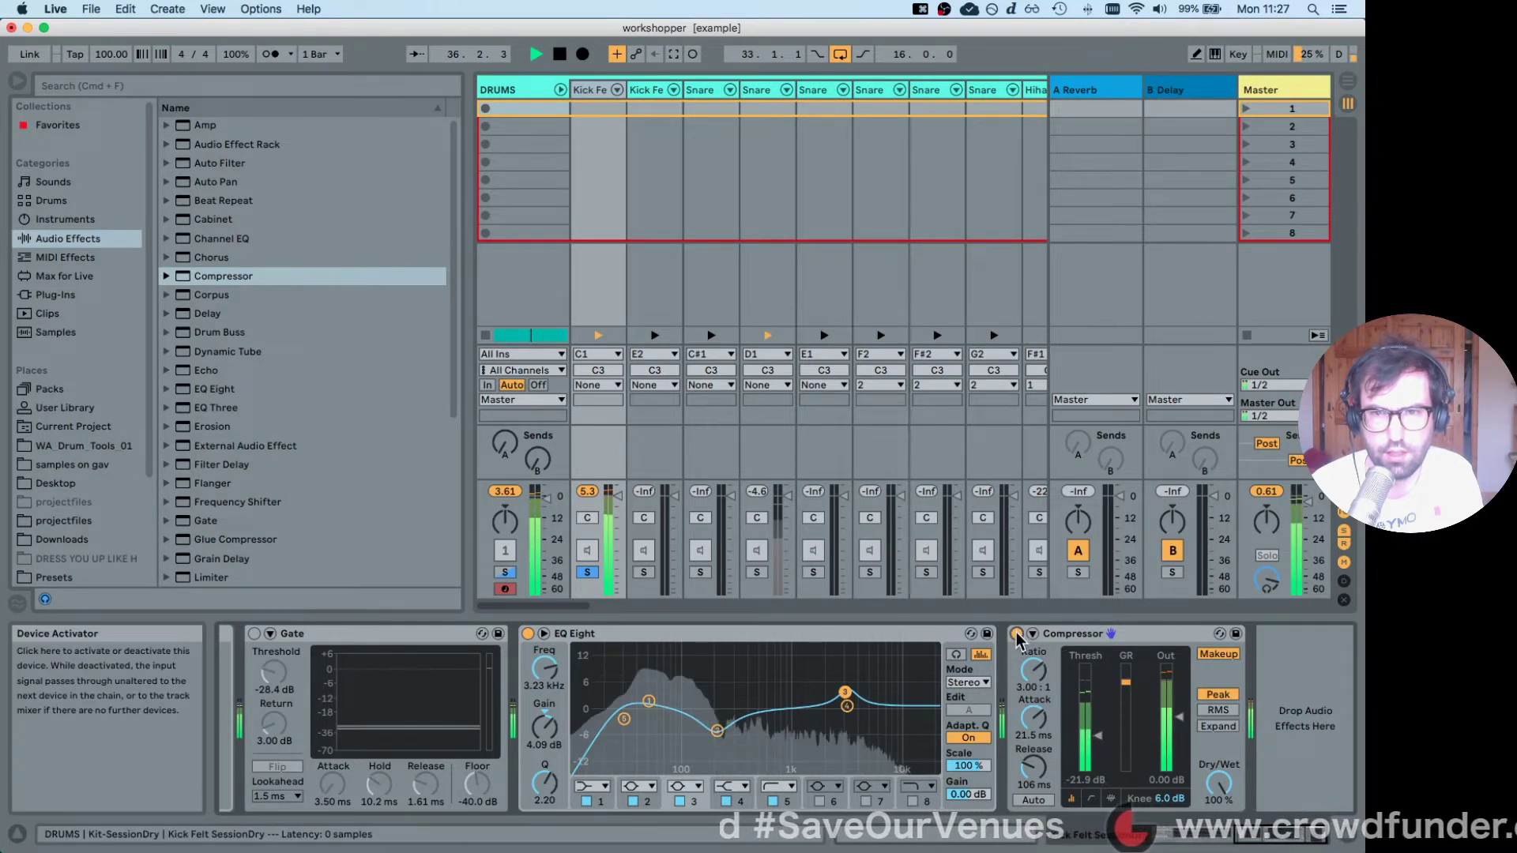
{"action": "left_click", "coordinate": [1017, 634]}
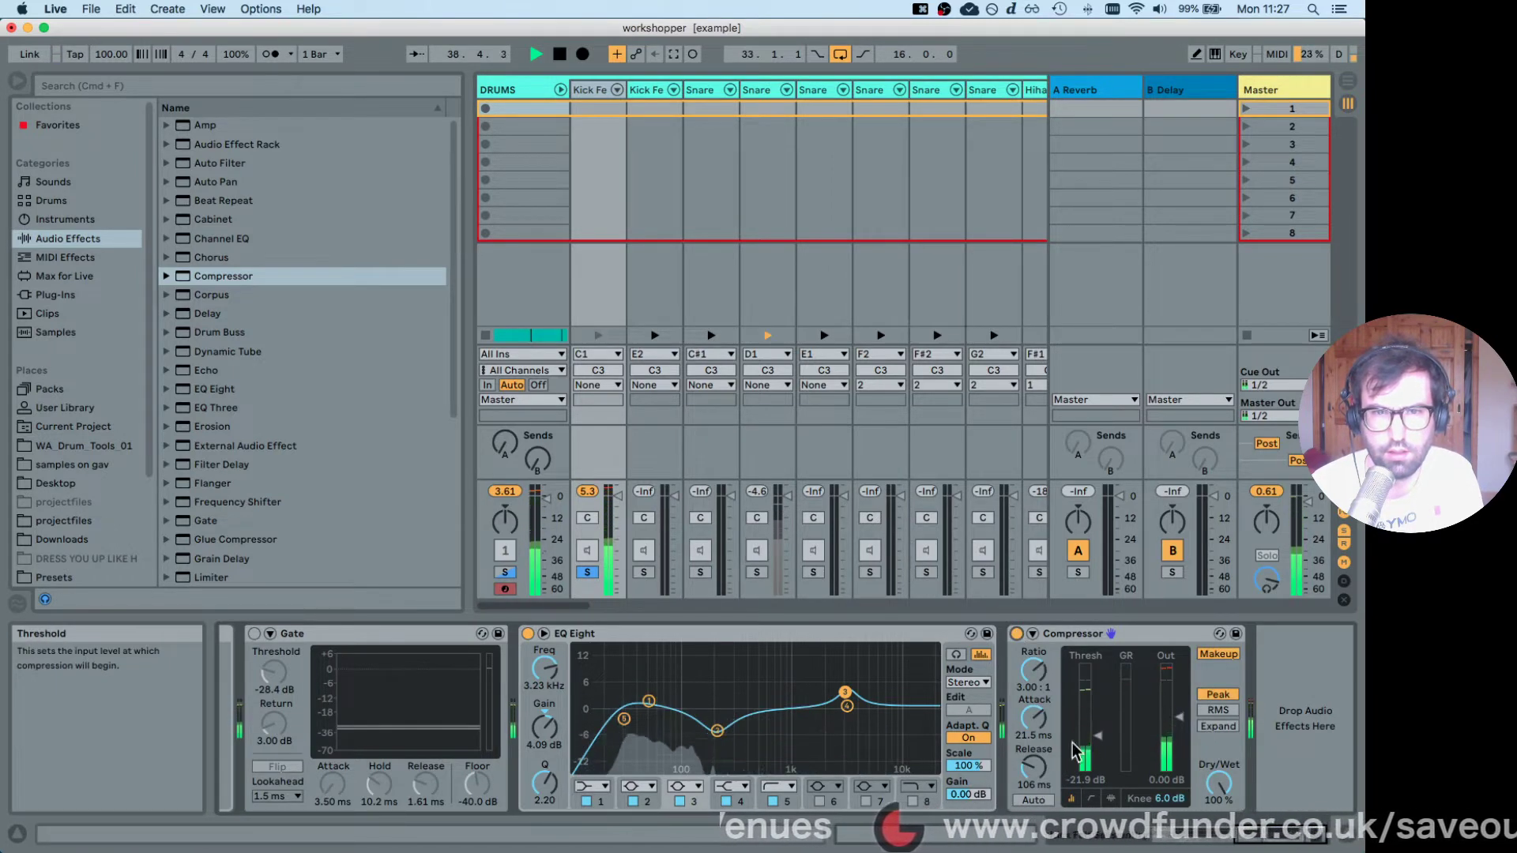
{"action": "left_click", "coordinate": [254, 635]}
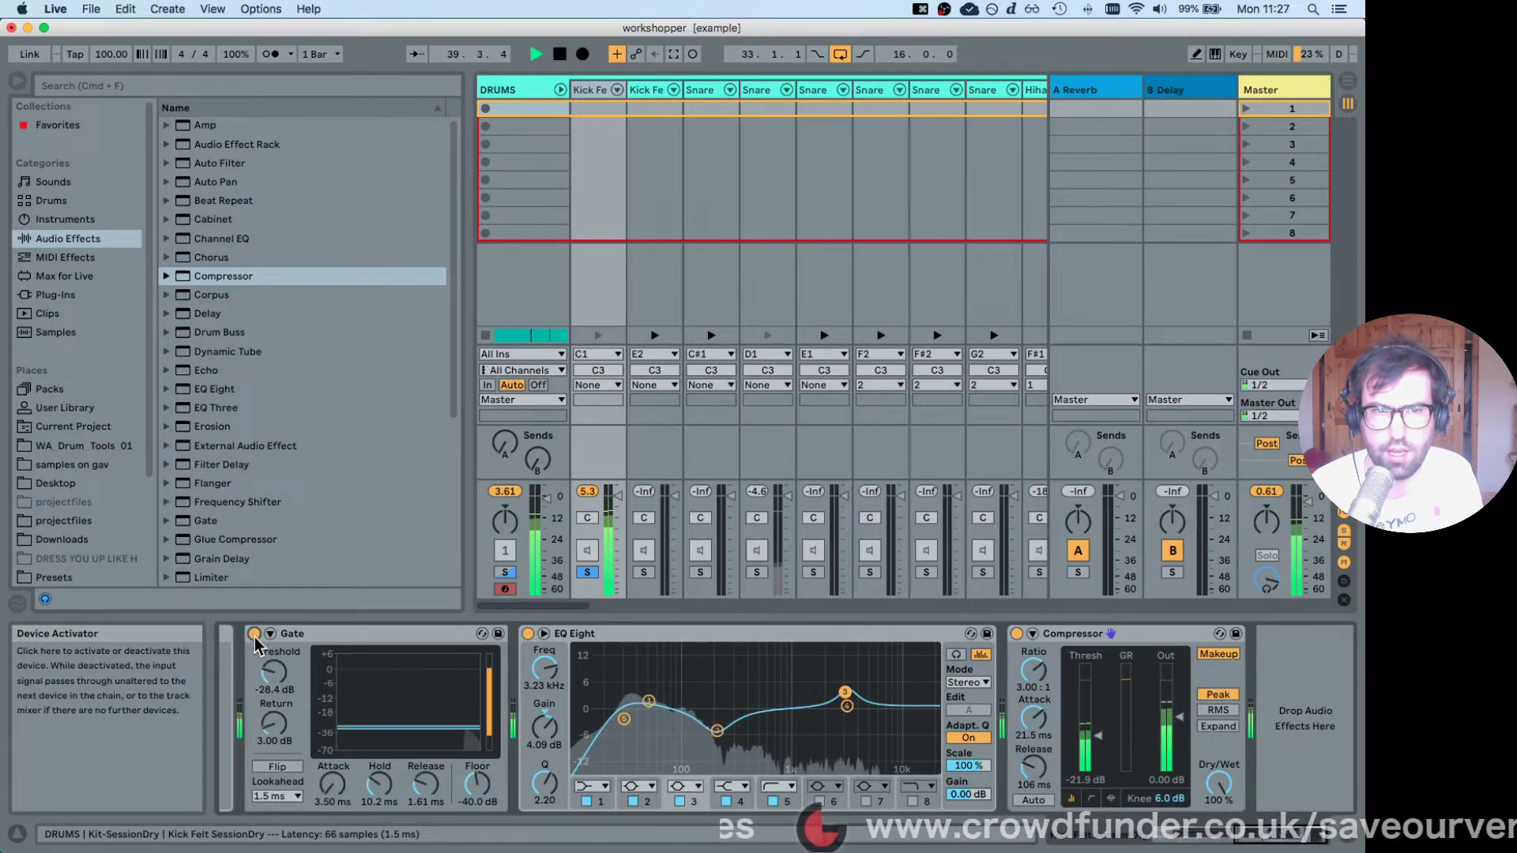
{"action": "left_click", "coordinate": [255, 634]}
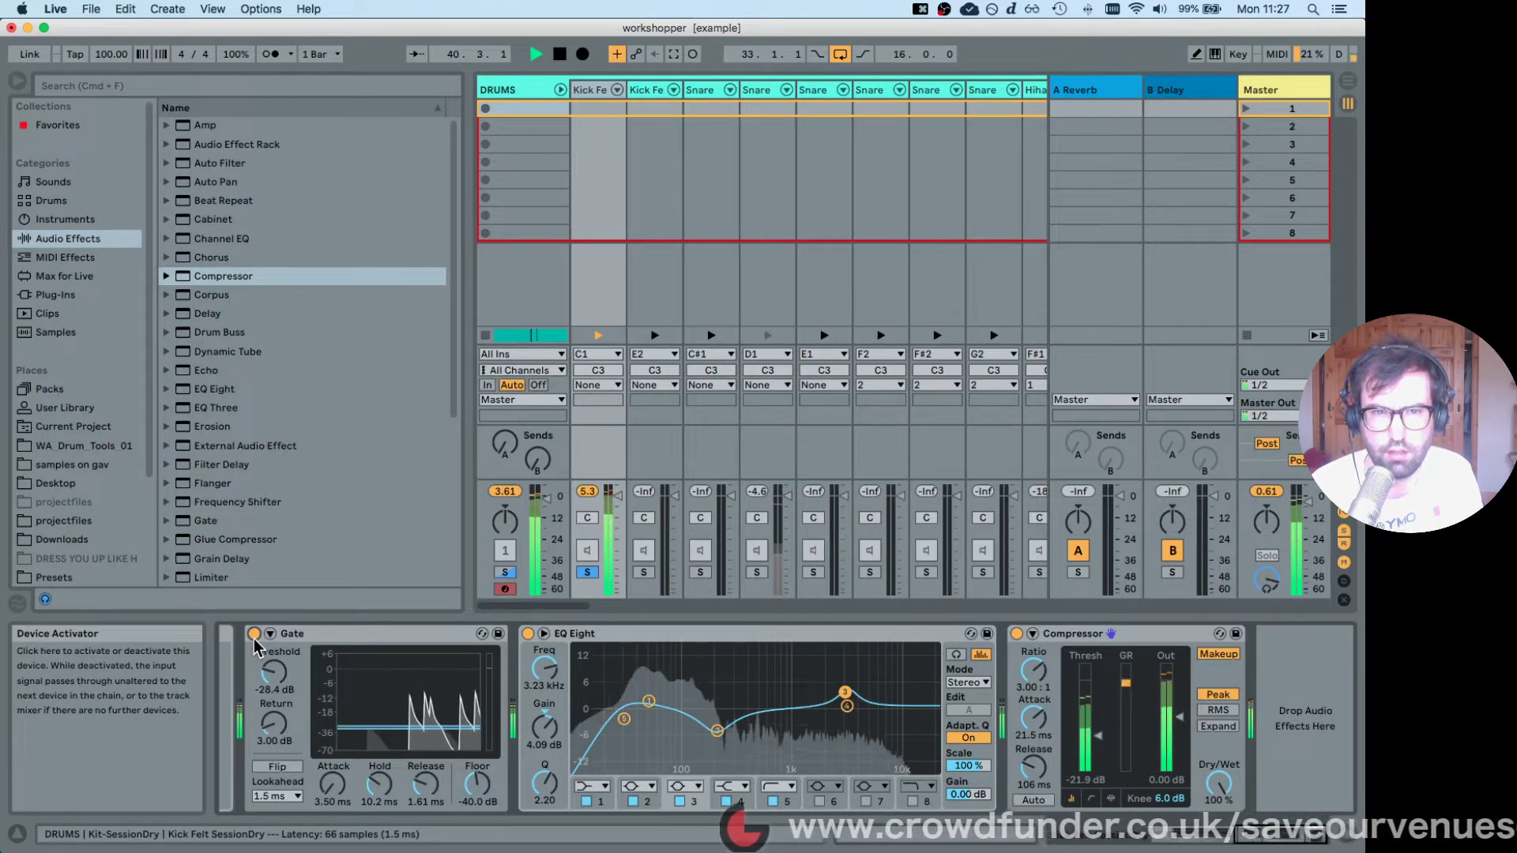
Set the Compressor release to 37.4 ms and threshold to -22.6 dB, and compare the kick with EQ Eight and the Compressor bypassed and active.
{"action": "mouse_move", "coordinate": [1034, 767]}
{"action": "left_mouse_down"}
{"action": "mouse_move", "coordinate": [1033, 735]}
{"action": "mouse_move", "coordinate": [1033, 794]}
{"action": "left_mouse_up"}
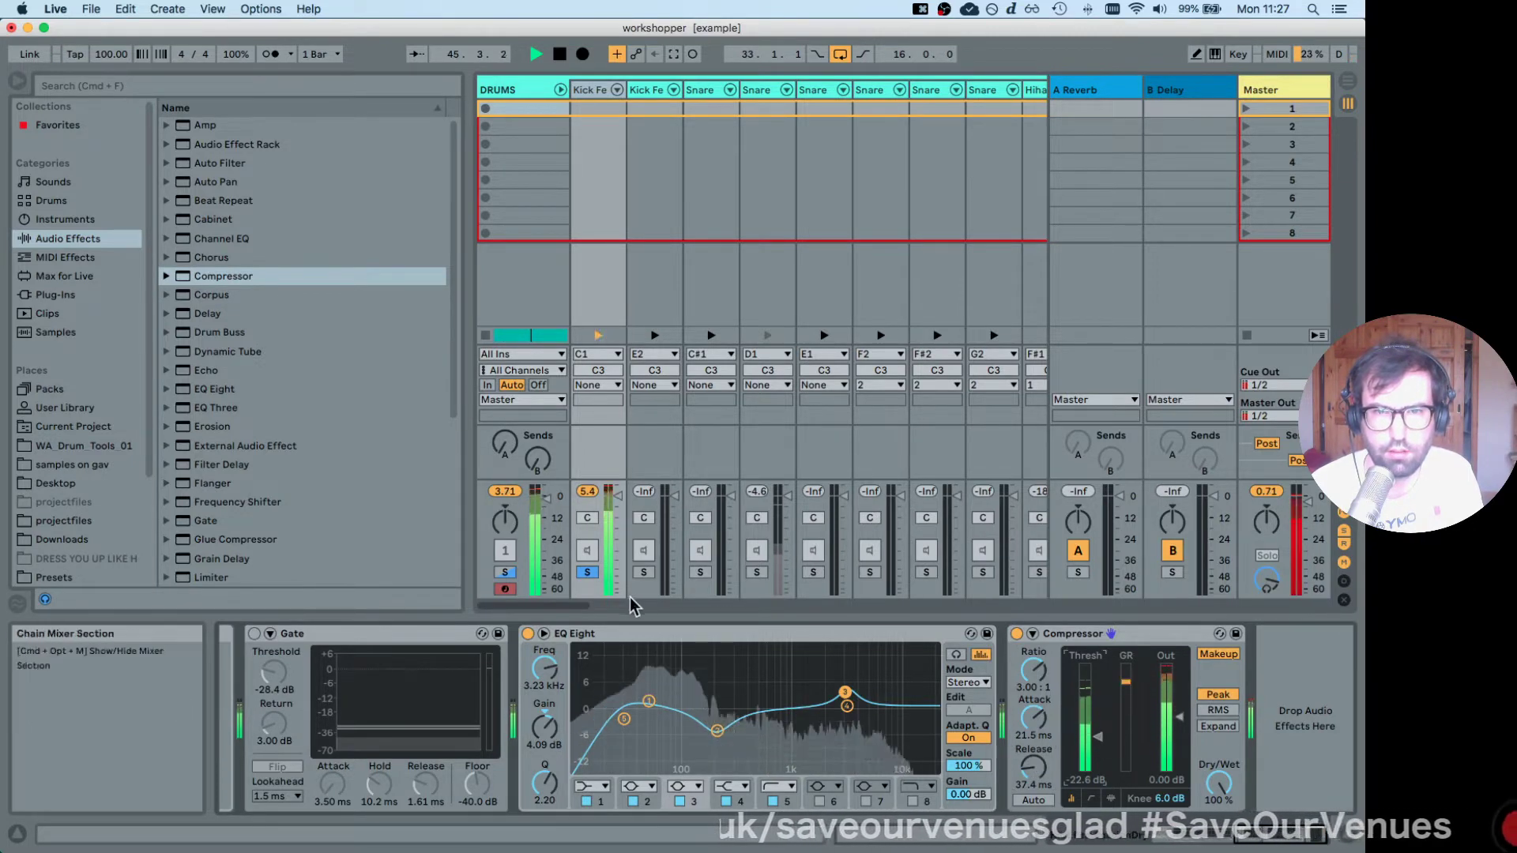
{"action": "left_click", "coordinate": [528, 633]}
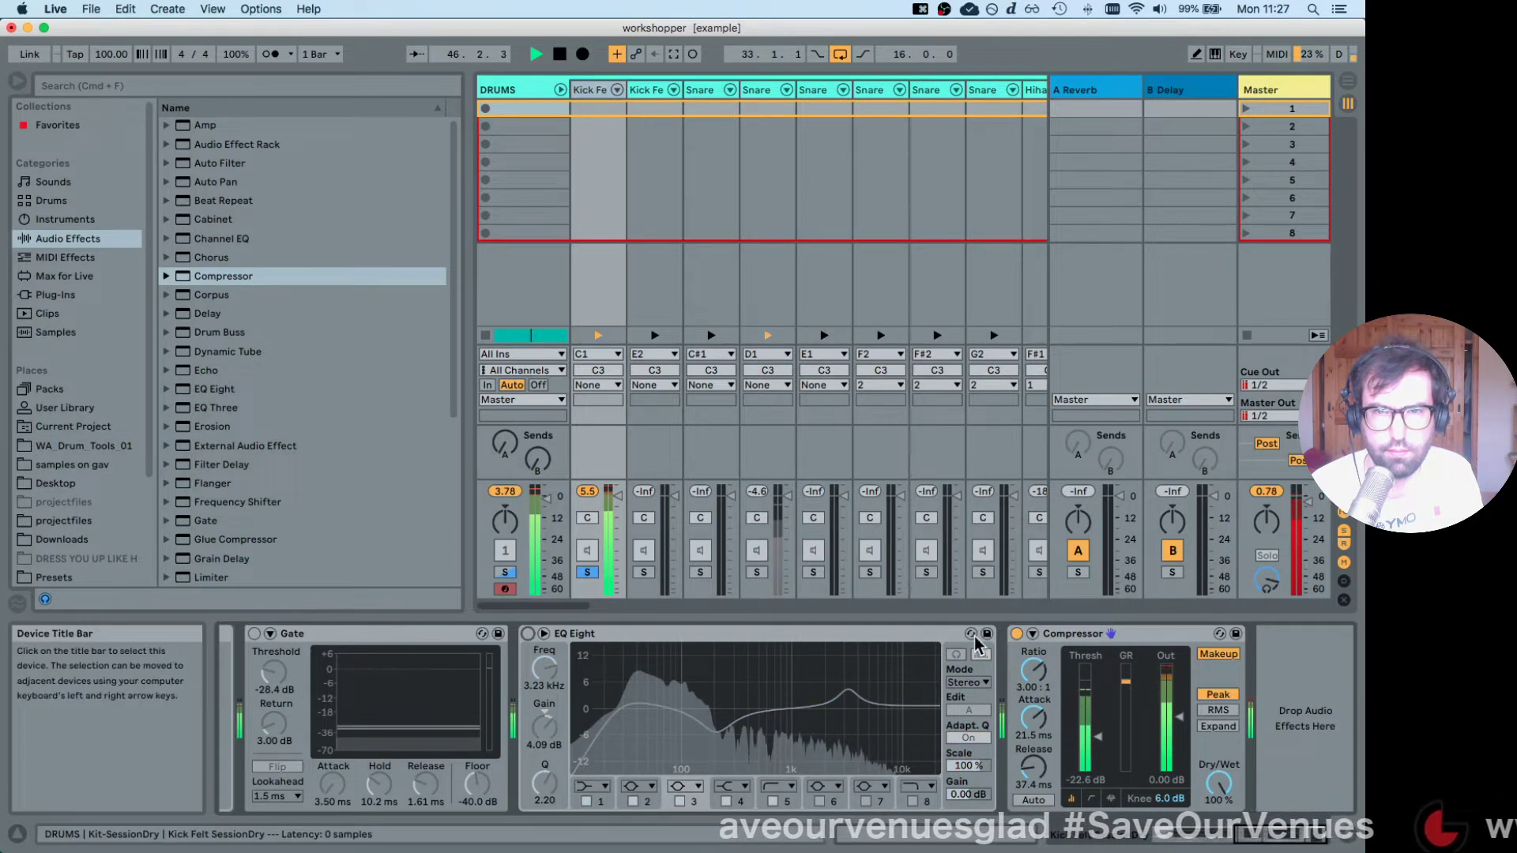
{"action": "left_click", "coordinate": [1016, 633]}
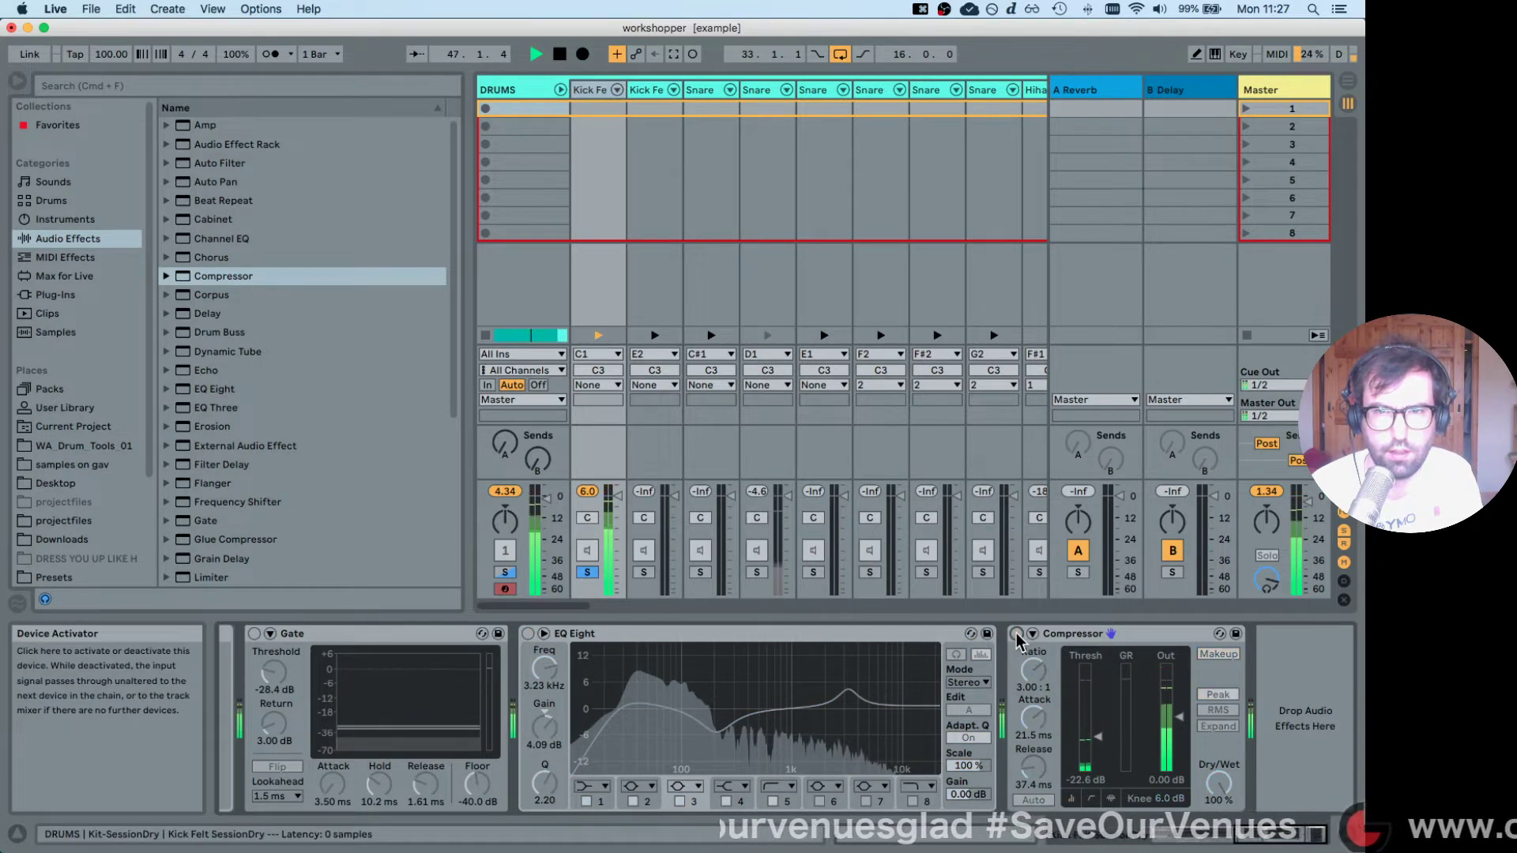
{"action": "left_click", "coordinate": [1016, 633]}
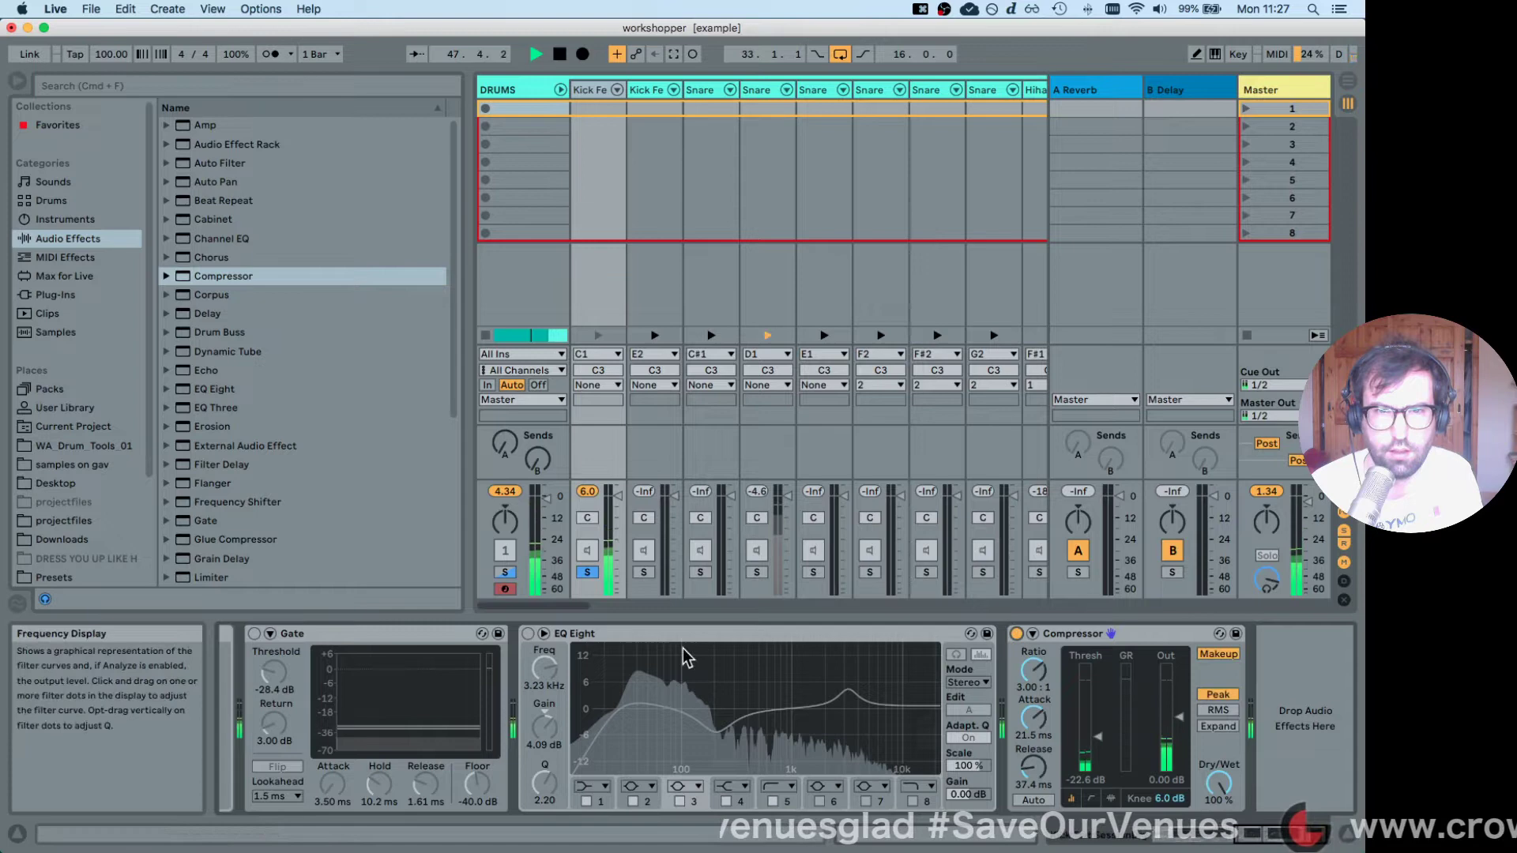
{"action": "left_click", "coordinate": [527, 633]}
Set the Compressor release to 174 ms, lower the kick chain's volume to -4.0 dB, and stop playback.
{"action": "mouse_move", "coordinate": [1035, 760]}
{"action": "left_mouse_down"}
{"action": "mouse_move", "coordinate": [1035, 726]}
{"action": "mouse_move", "coordinate": [1038, 759]}
{"action": "left_mouse_up"}
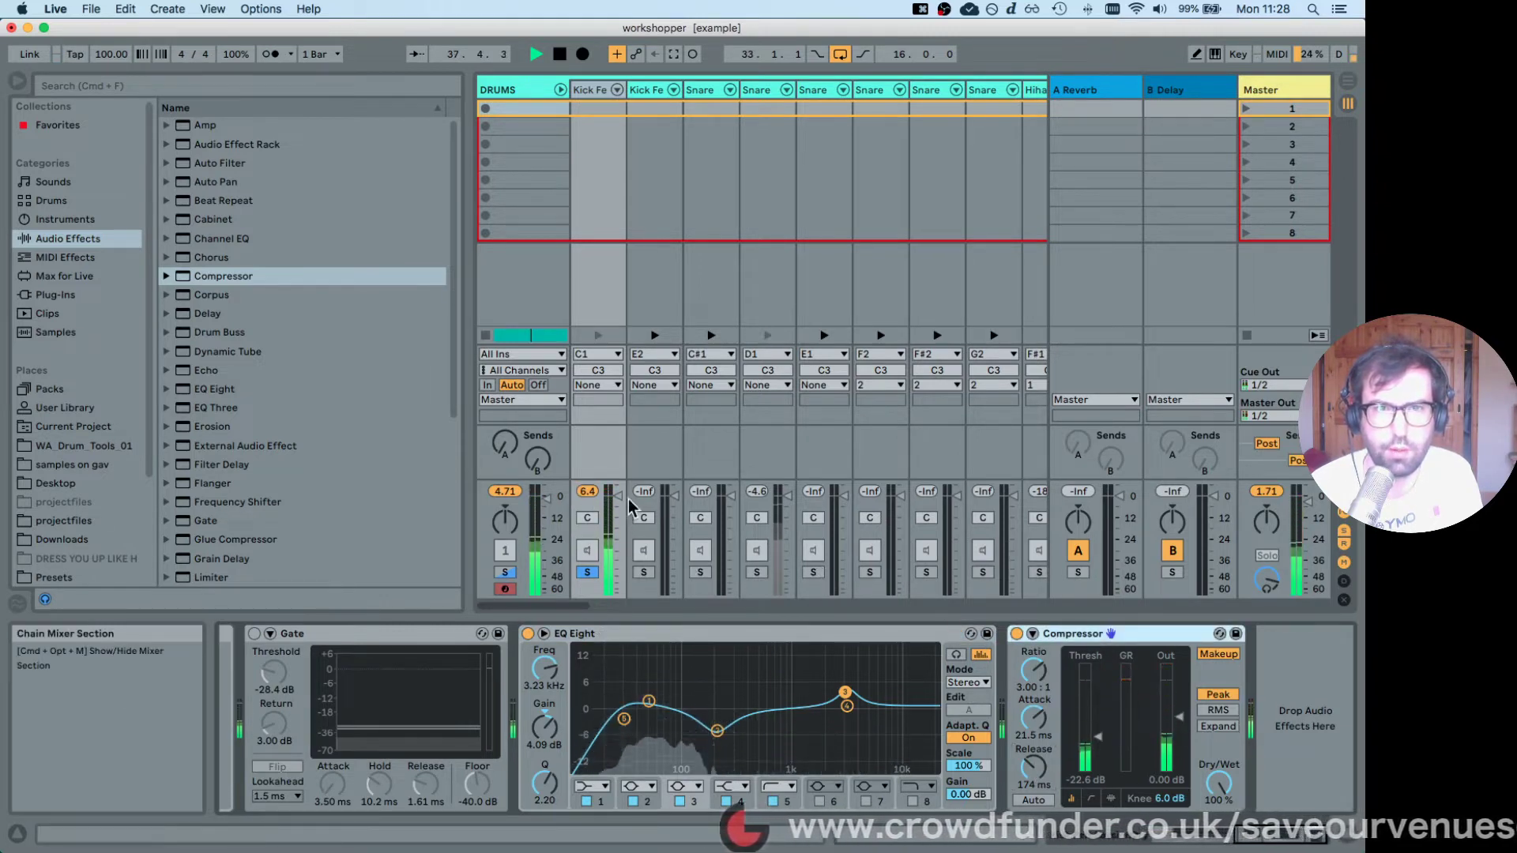
{"action": "left_click_drag", "start_coordinate": [618, 495], "coordinate": [618, 503]}
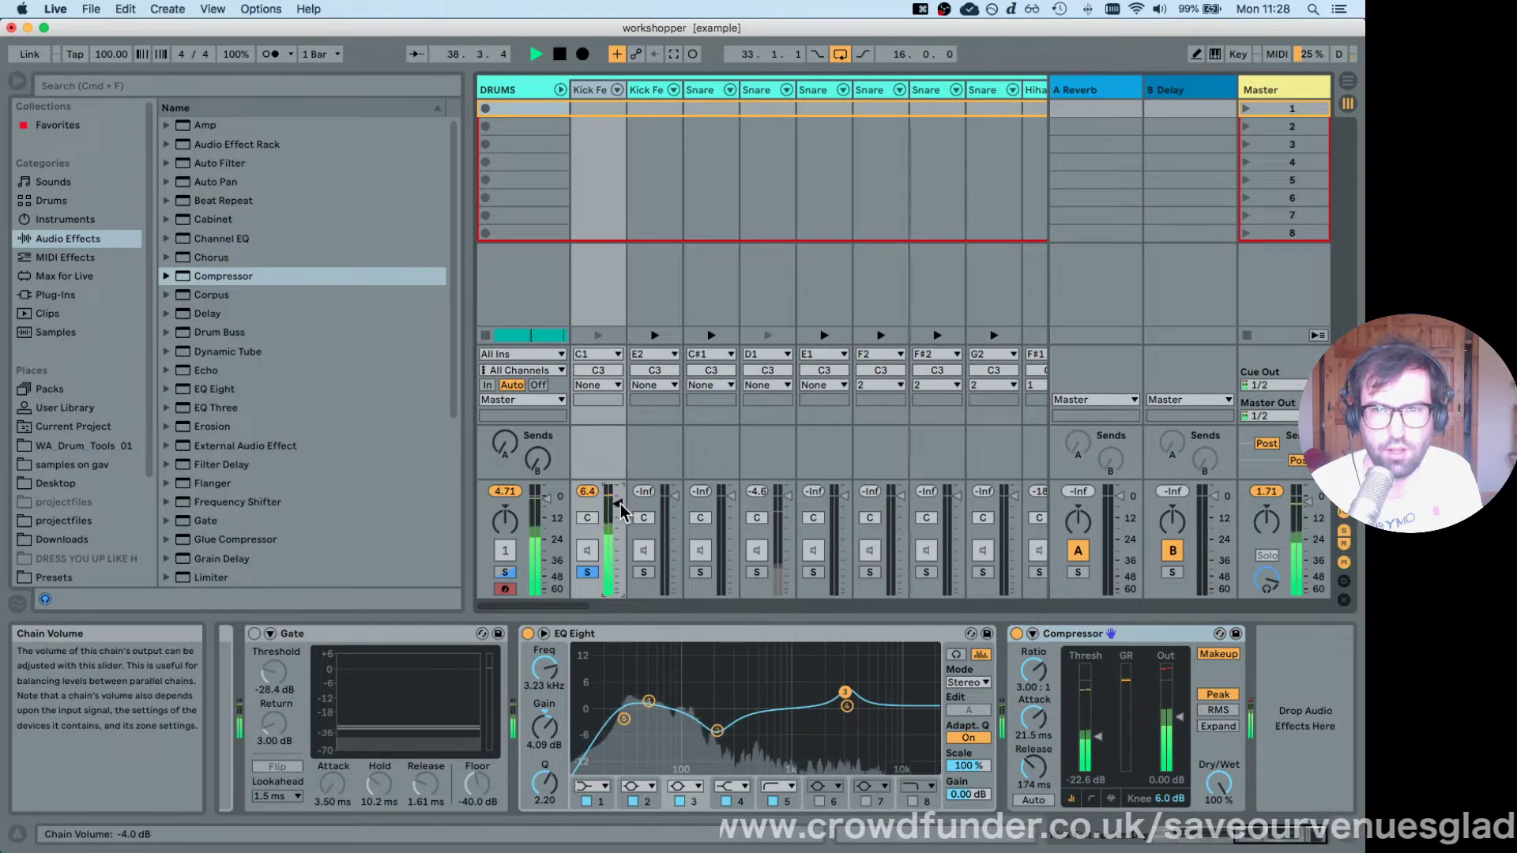
{"action": "key", "text": "space"}
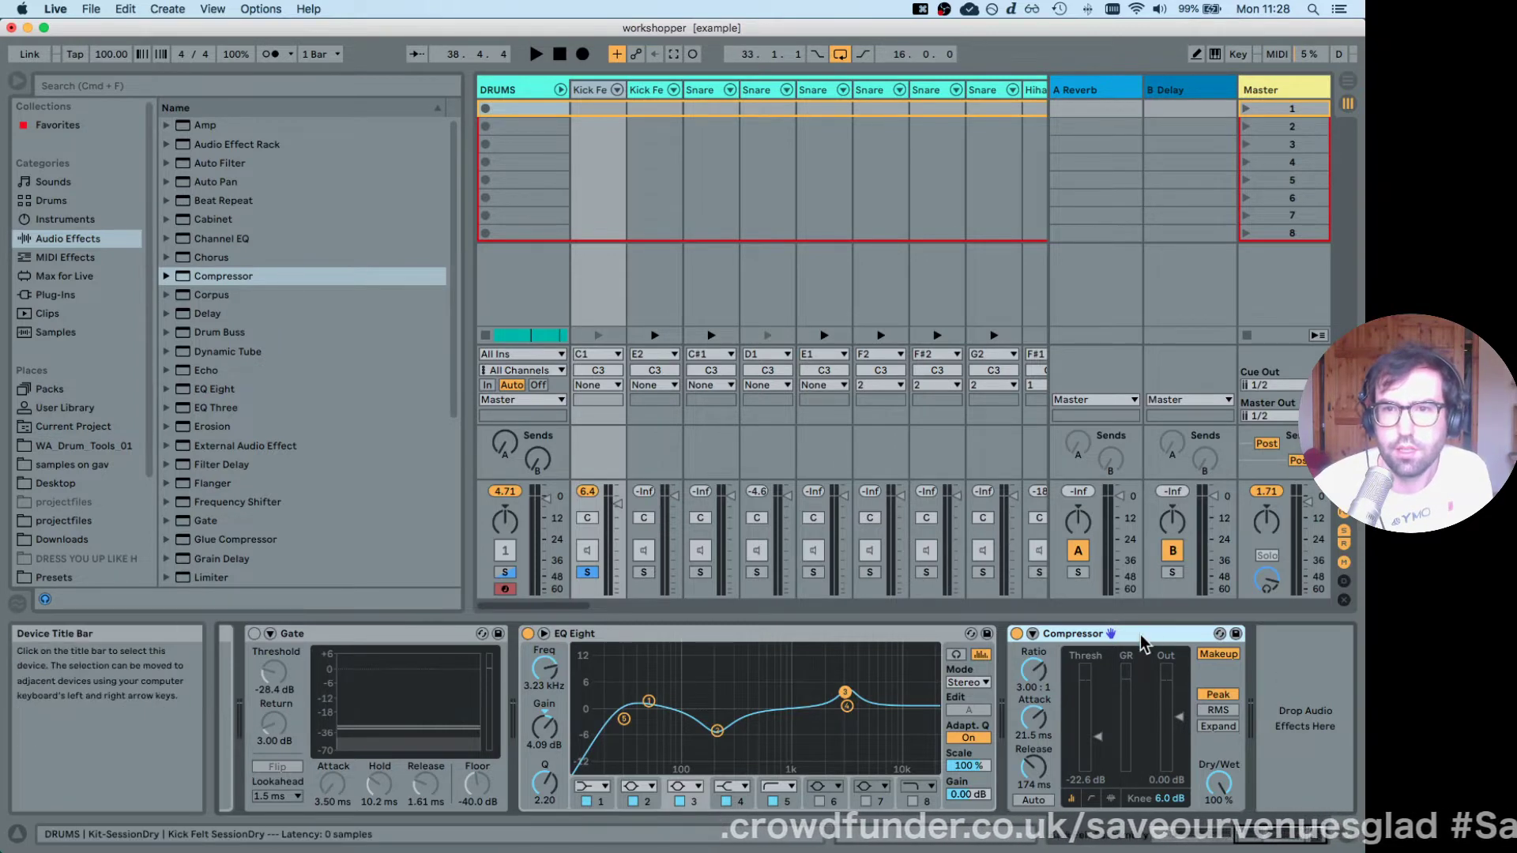
Try replacing the Compressor's automatic makeup with 7.60 dB of output gain during playback, and restore both settings.
{"action": "left_click", "coordinate": [1219, 653]}
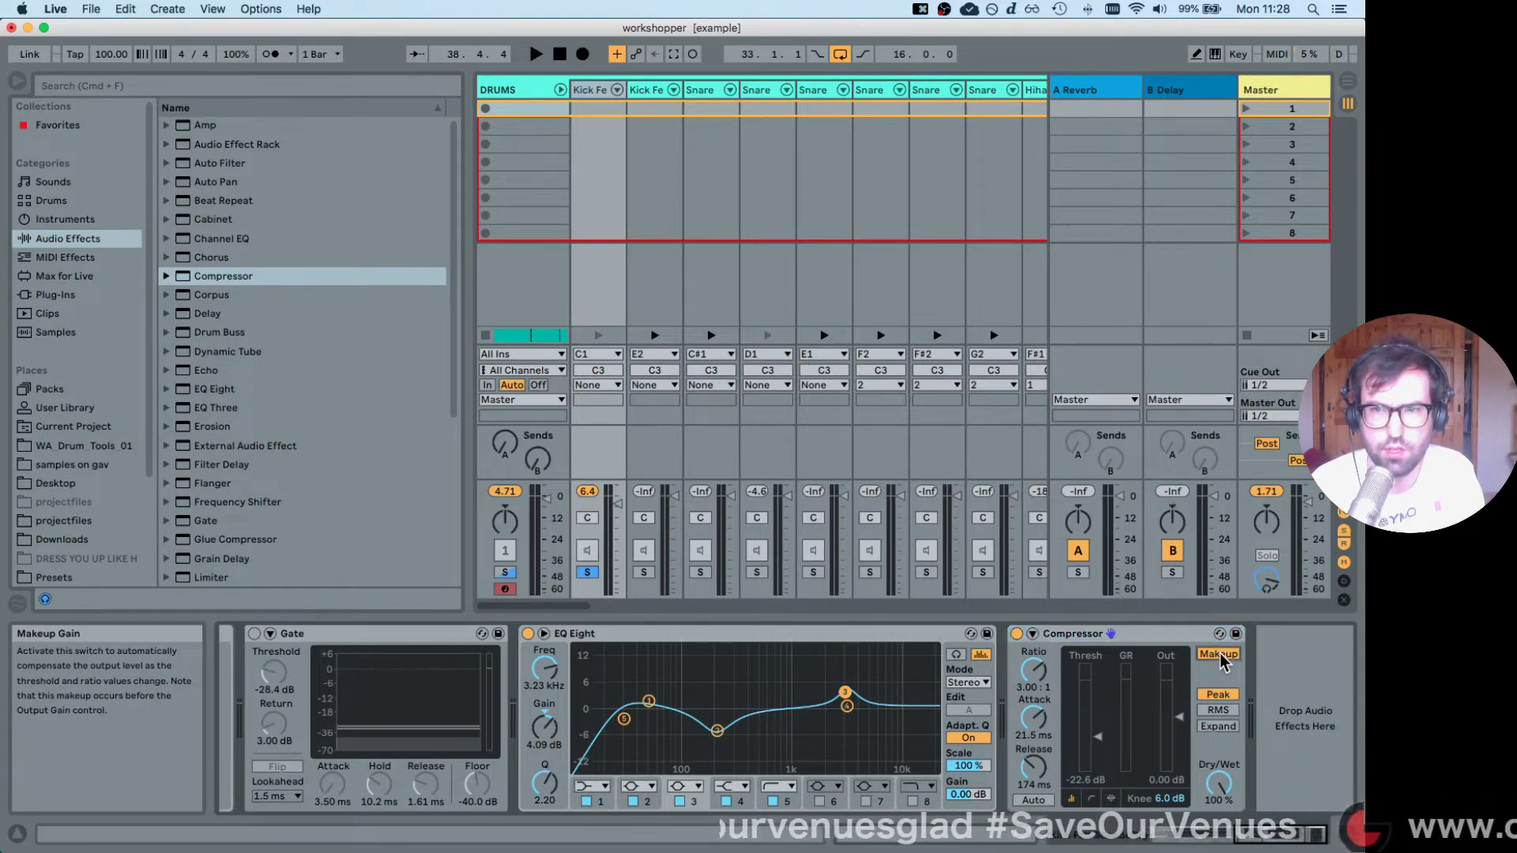
{"action": "key", "text": "space"}
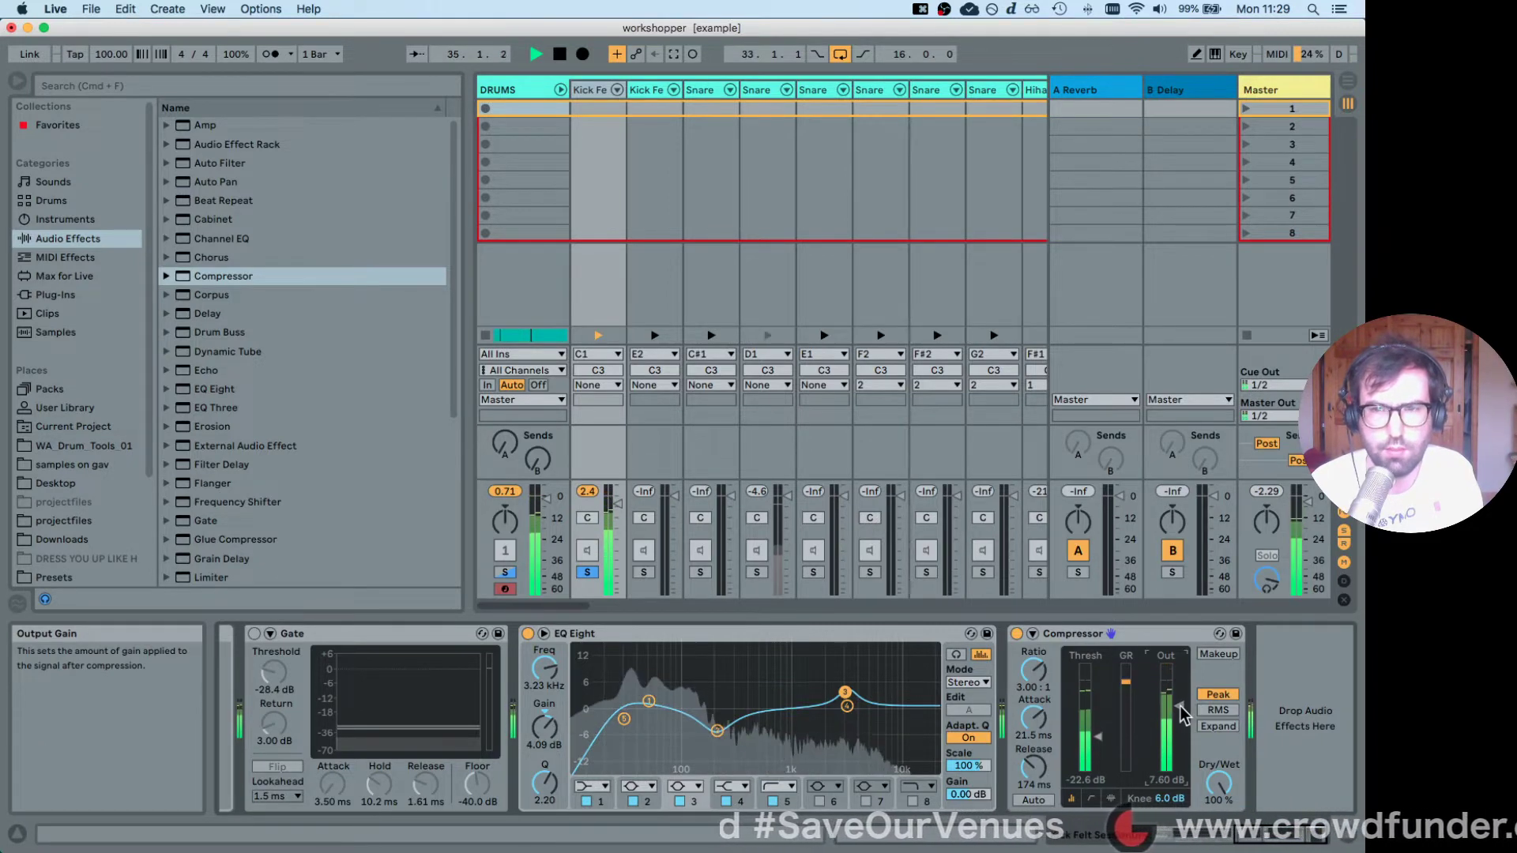
{"action": "key", "text": "super+z"}
{"action": "left_click", "coordinate": [1216, 653]}
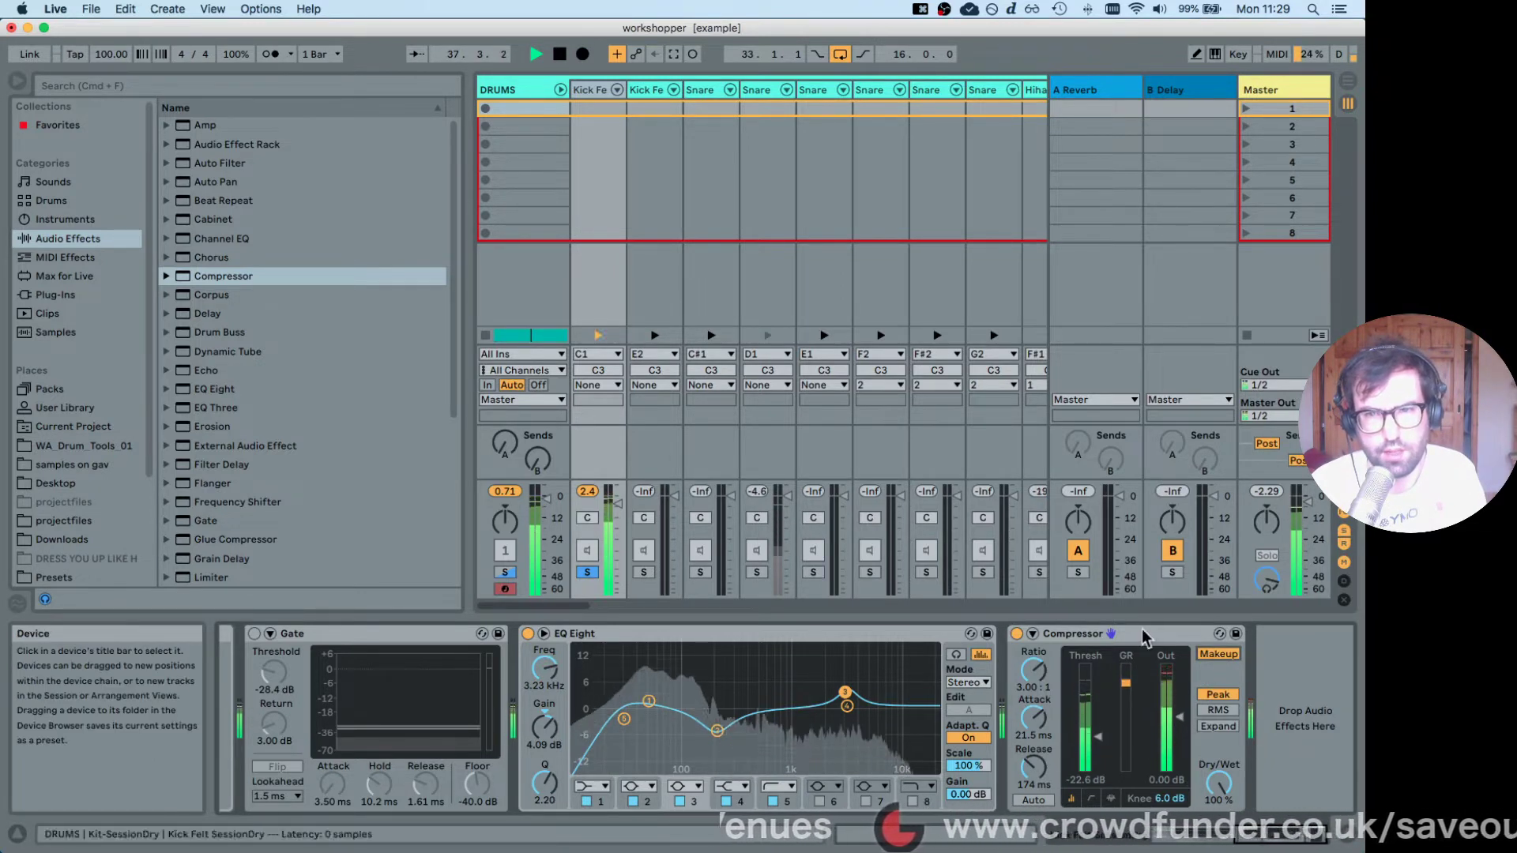
Compare the Compressor's transfer curve and gain reduction views, set the release to 266 ms in gain reduction view, and stop playback.
{"action": "left_click", "coordinate": [1090, 799]}
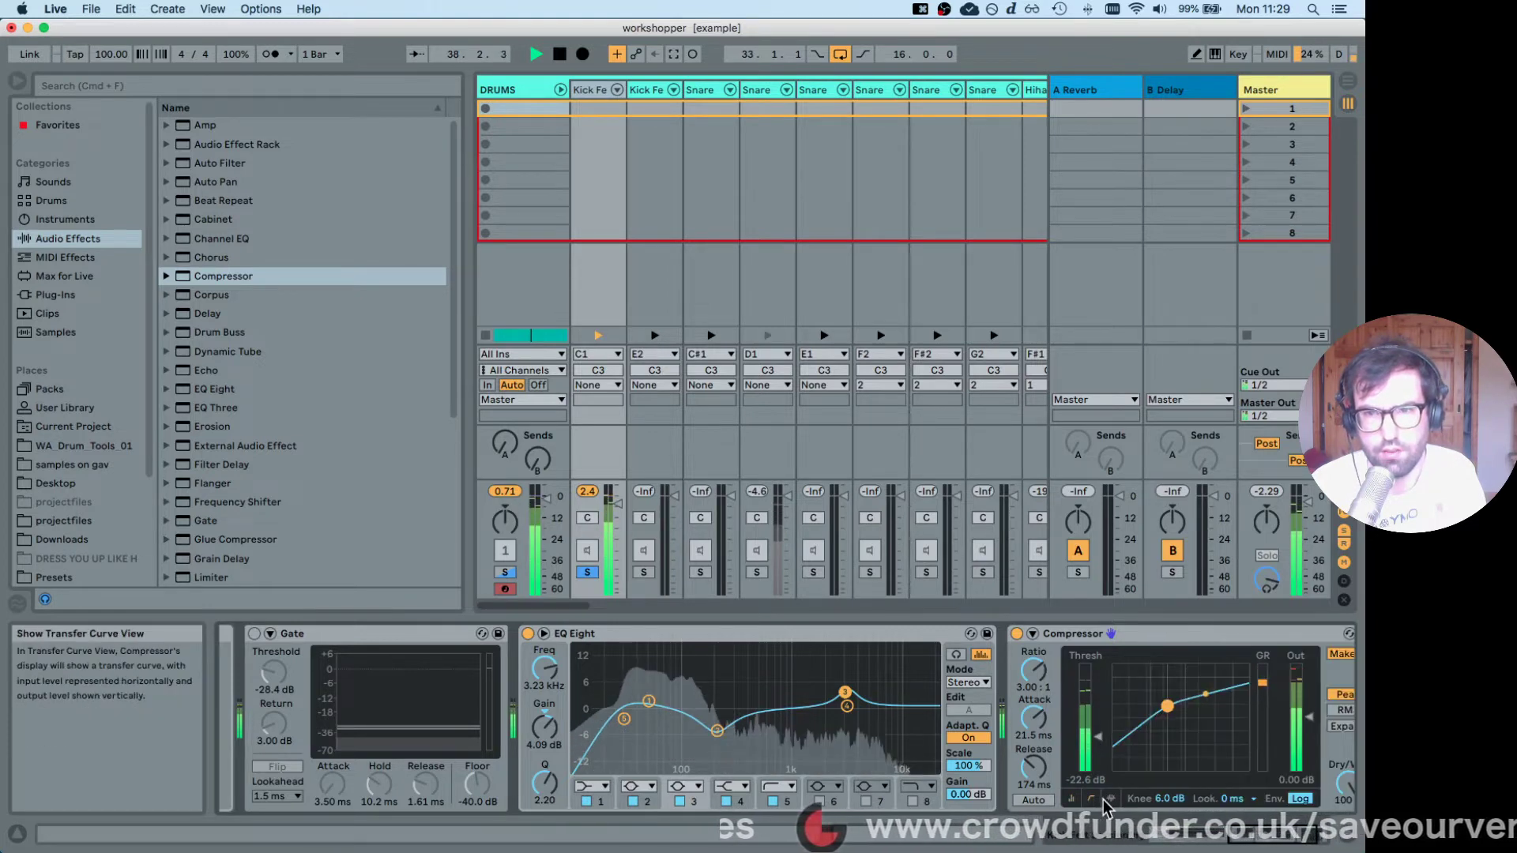
{"action": "left_click", "coordinate": [1108, 799]}
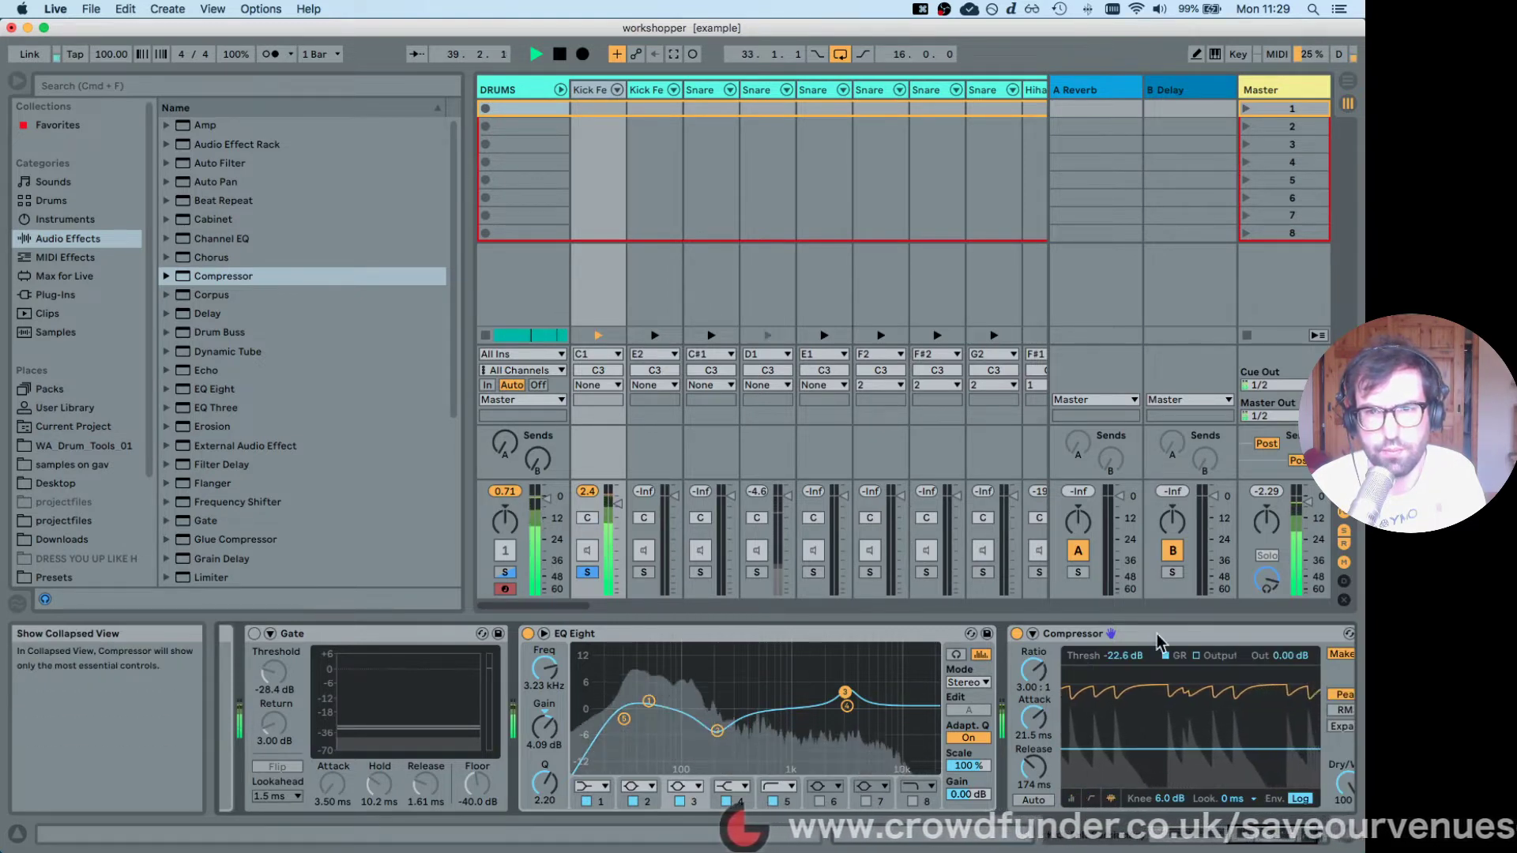
{"action": "left_click", "coordinate": [1090, 800]}
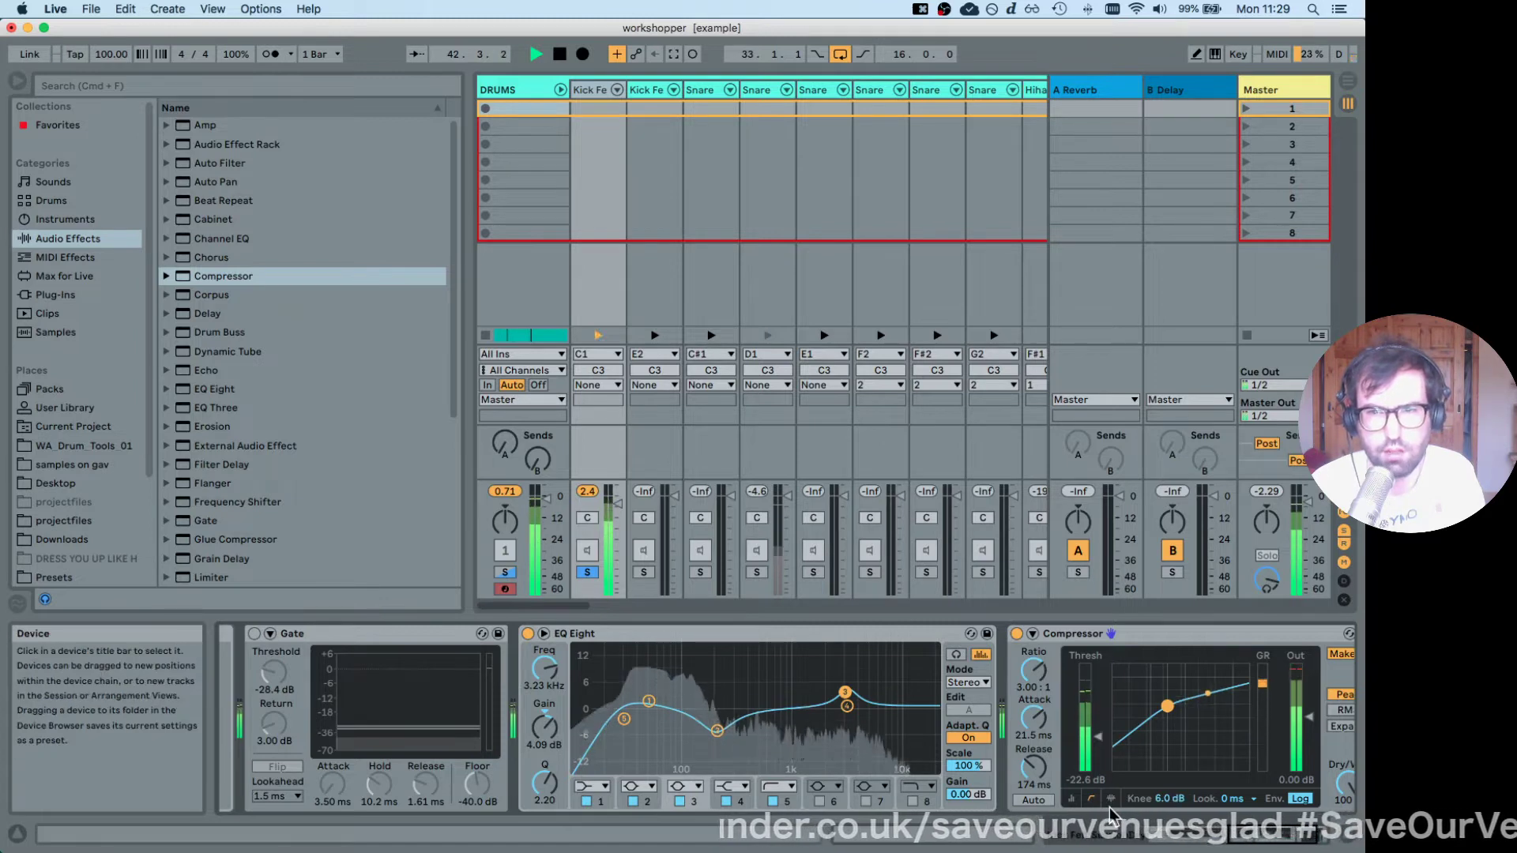
{"action": "left_click", "coordinate": [1110, 799]}
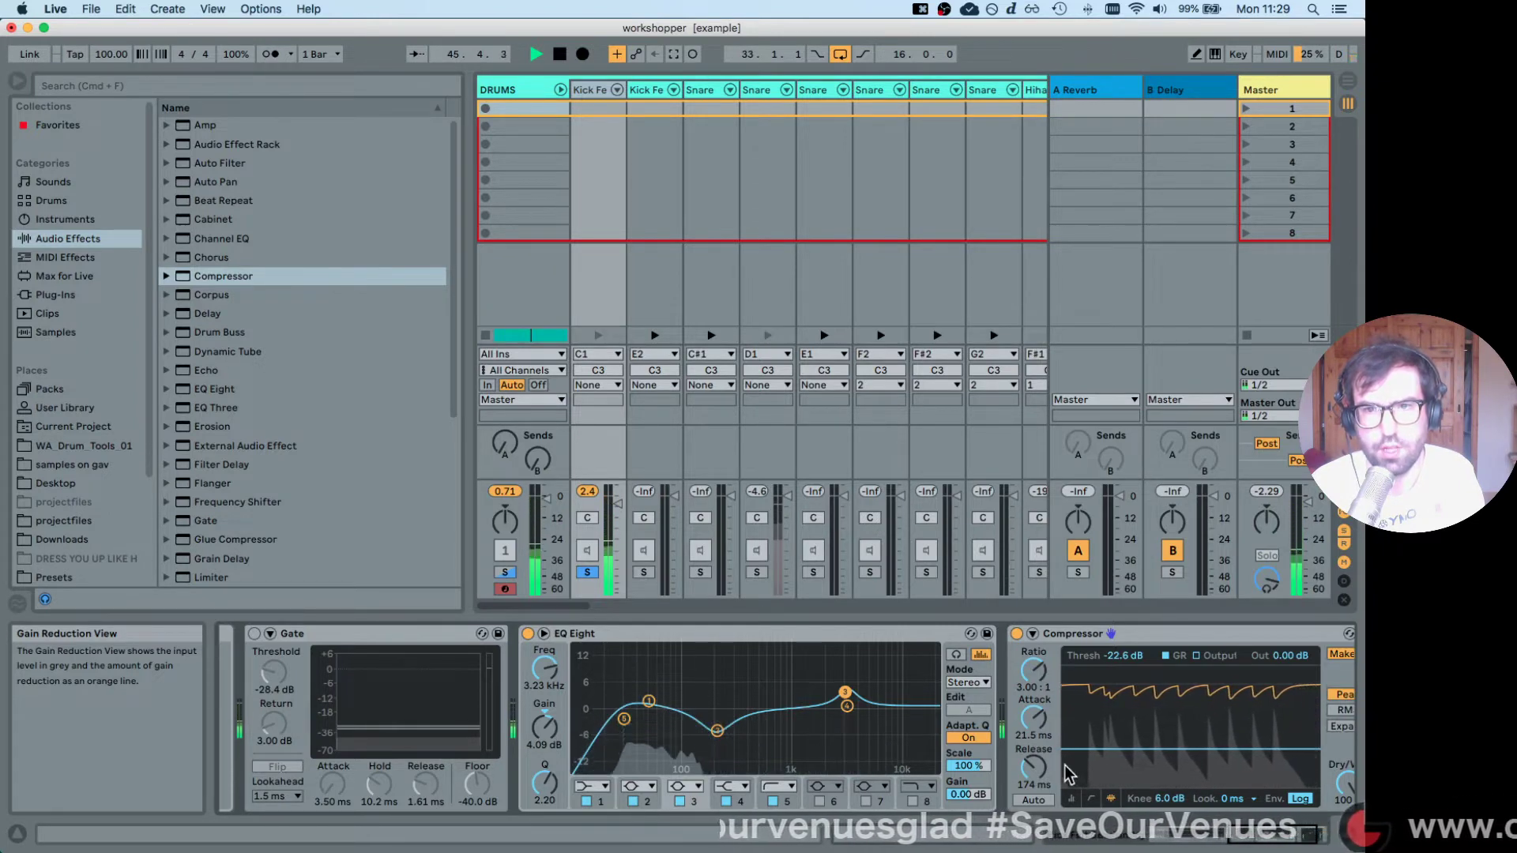
{"action": "mouse_move", "coordinate": [1031, 775]}
{"action": "left_mouse_down"}
{"action": "mouse_move", "coordinate": [1030, 754]}
{"action": "mouse_move", "coordinate": [1030, 792]}
{"action": "mouse_move", "coordinate": [1030, 771]}
{"action": "left_mouse_up"}
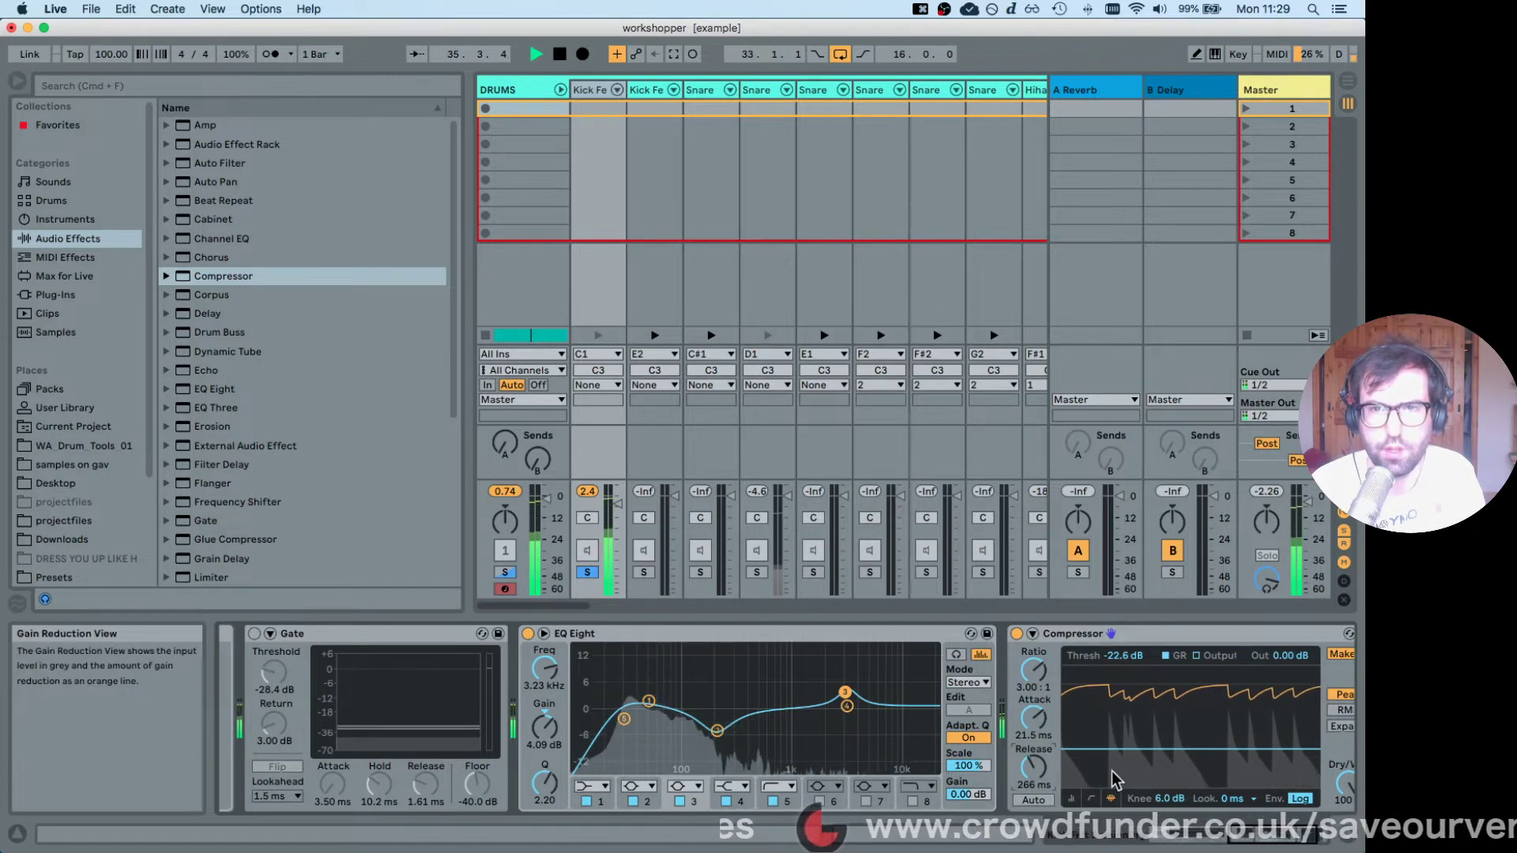
{"action": "key", "text": "space"}
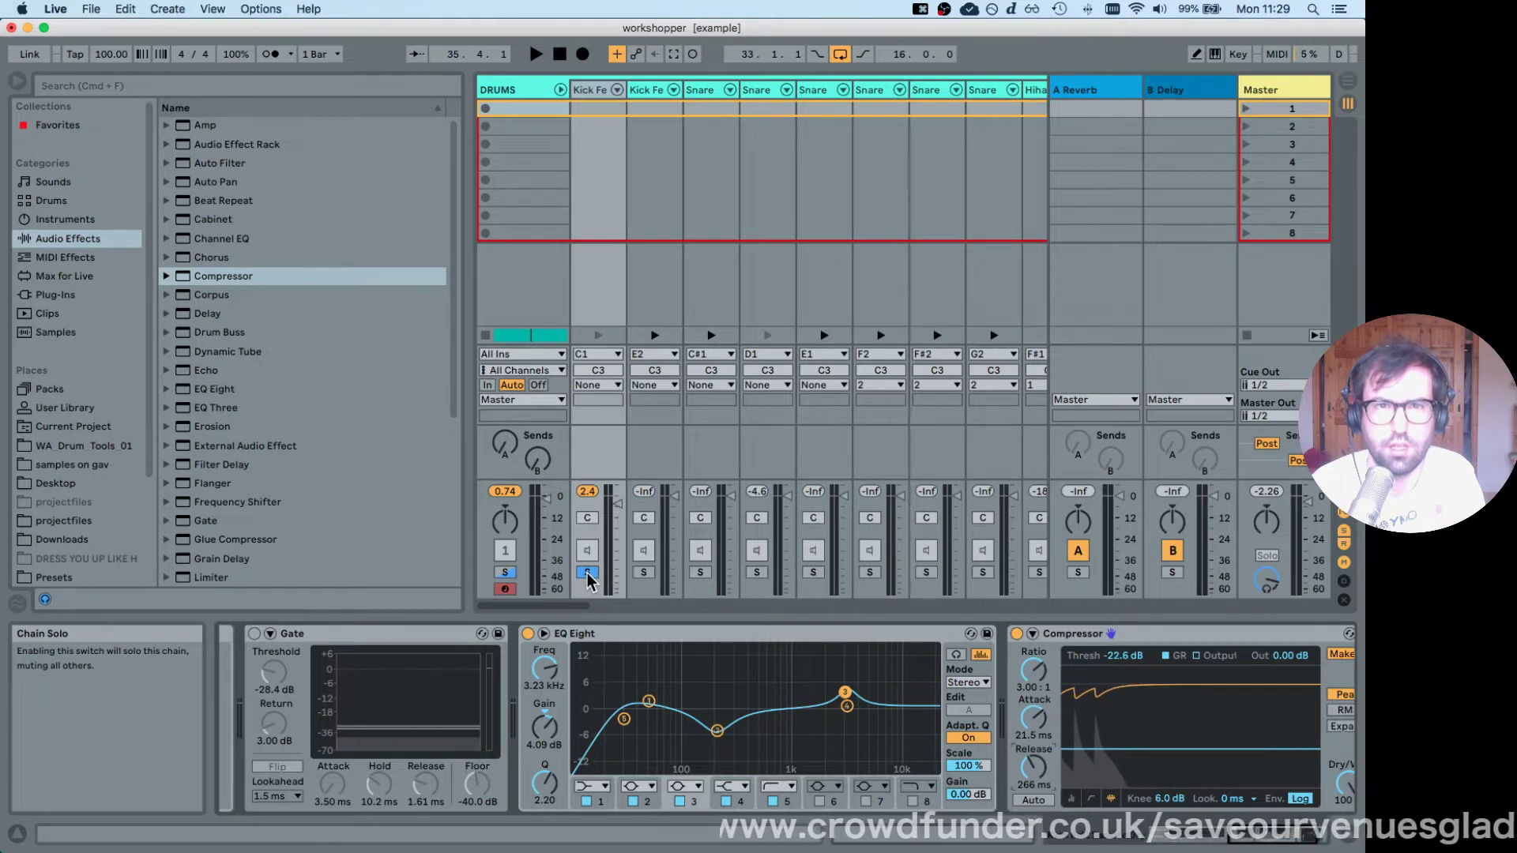
Unsolo the kick chain, lower its volume to -7.7 dB, and play the full drum kit.
{"action": "left_click", "coordinate": [587, 572]}
{"action": "left_click_drag", "start_coordinate": [619, 504], "coordinate": [620, 515]}
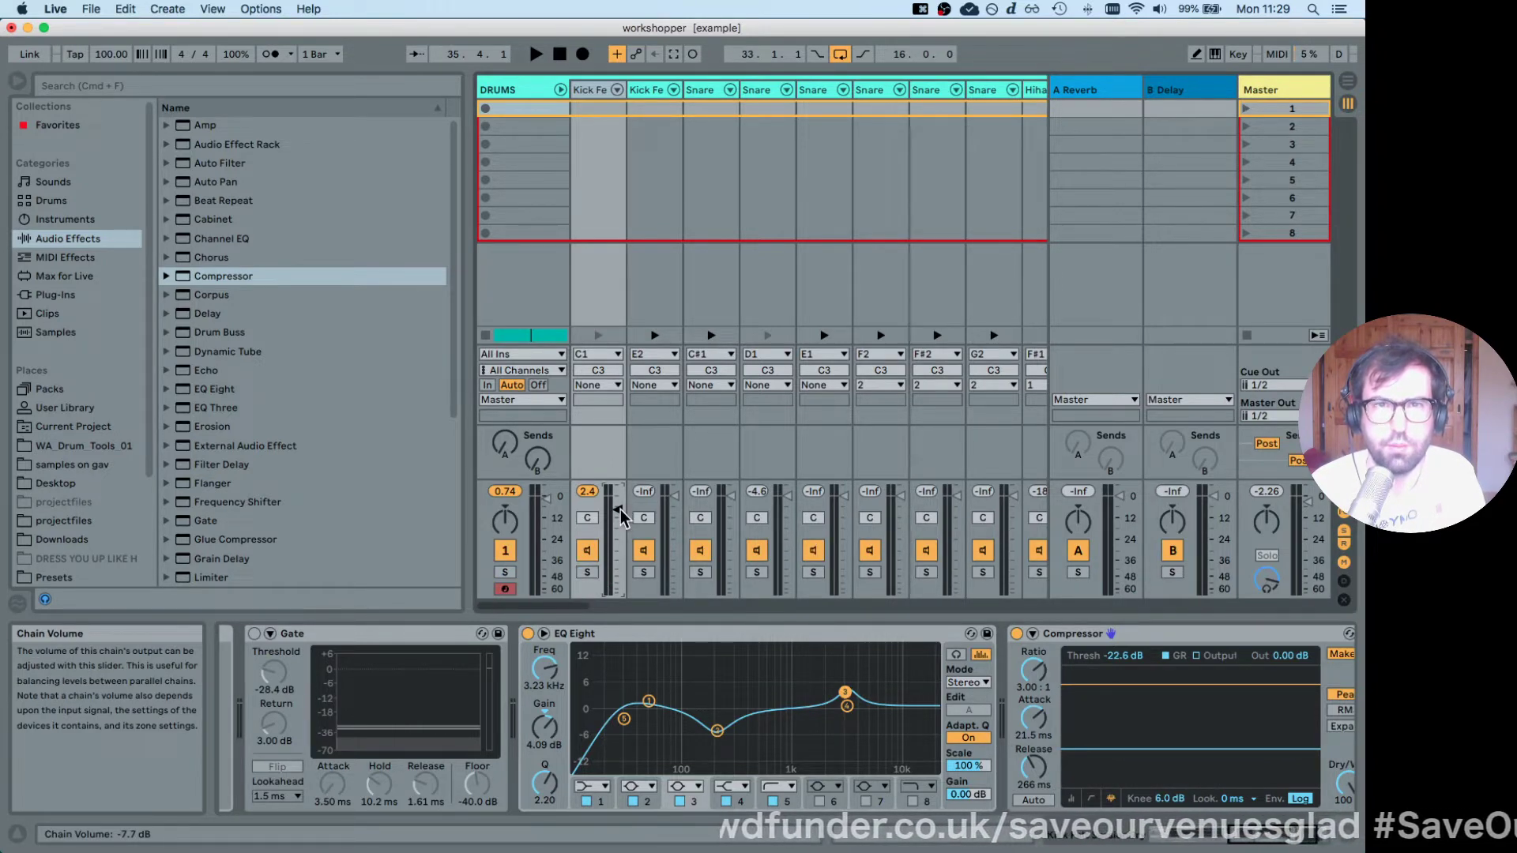
{"action": "key", "text": "space"}
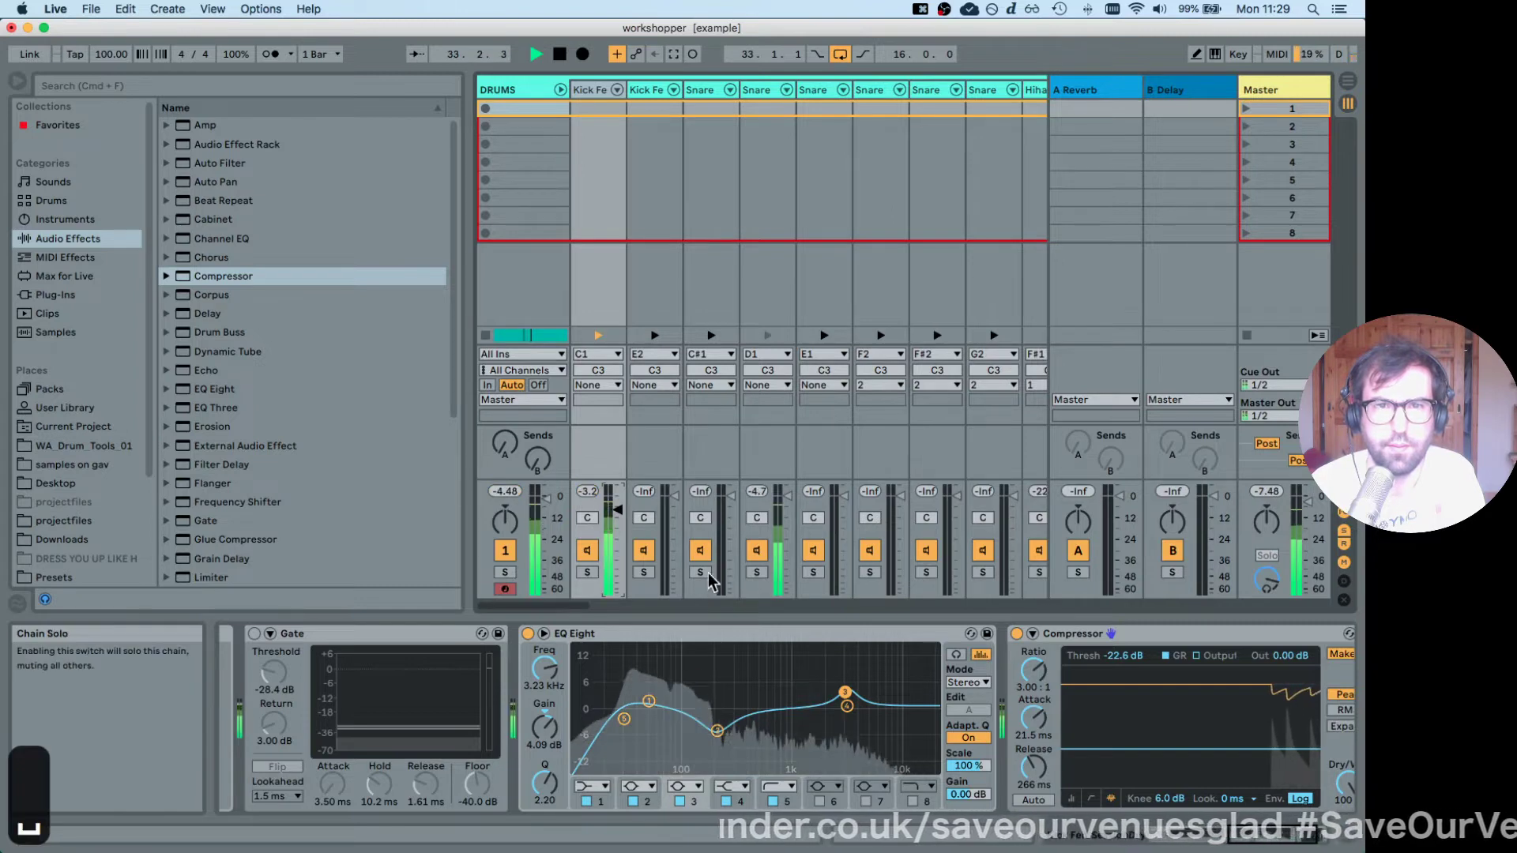
Solo the D1 snare chain, stop playback, and bring up the Gate in that chain's devices.
{"action": "left_click", "coordinate": [757, 572]}
{"action": "key", "text": "space"}
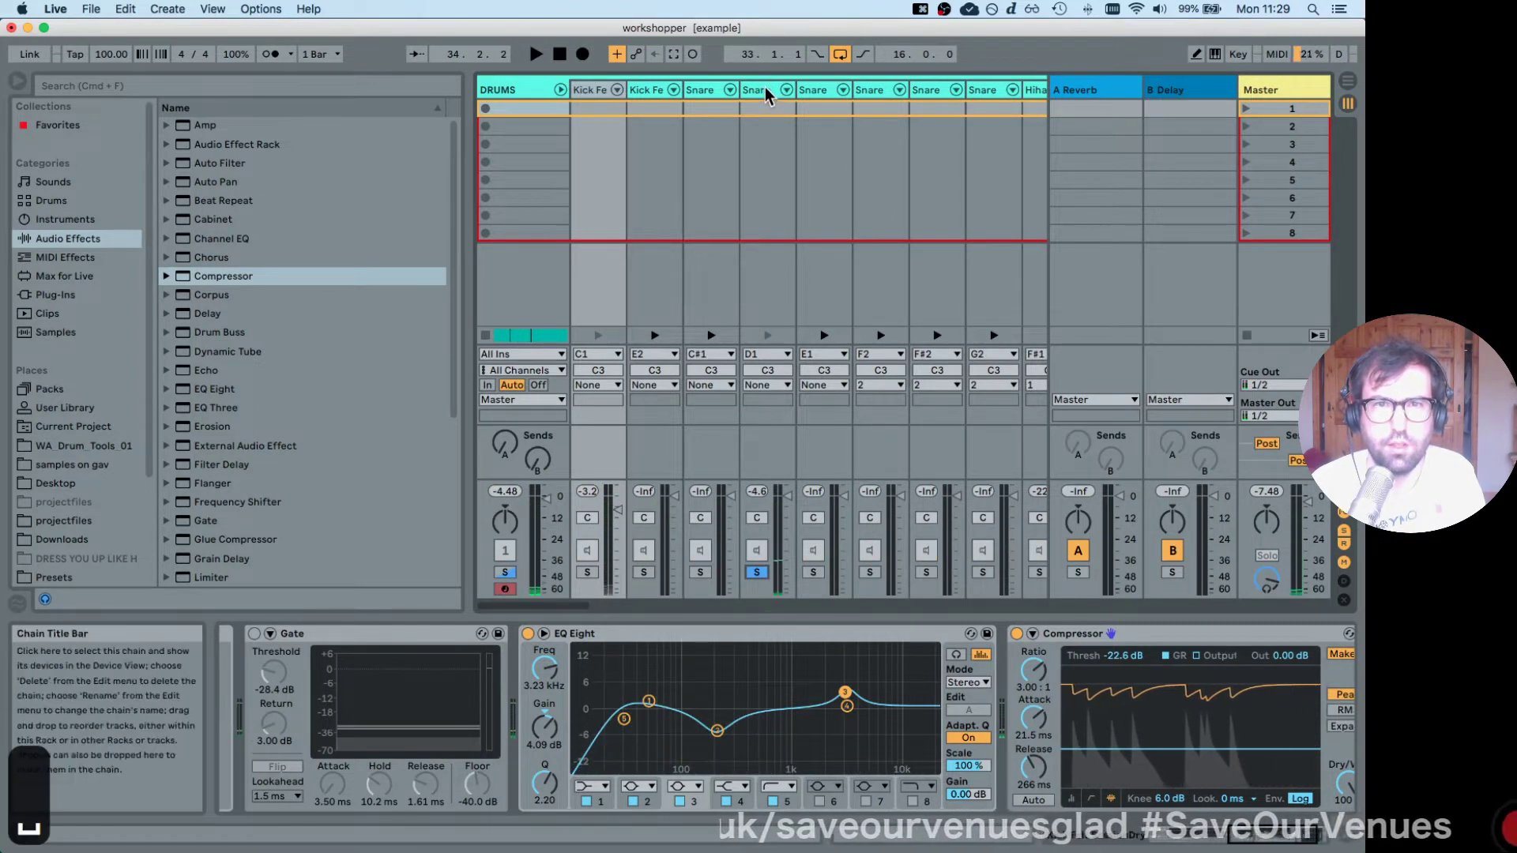
{"action": "left_click", "coordinate": [761, 93]}
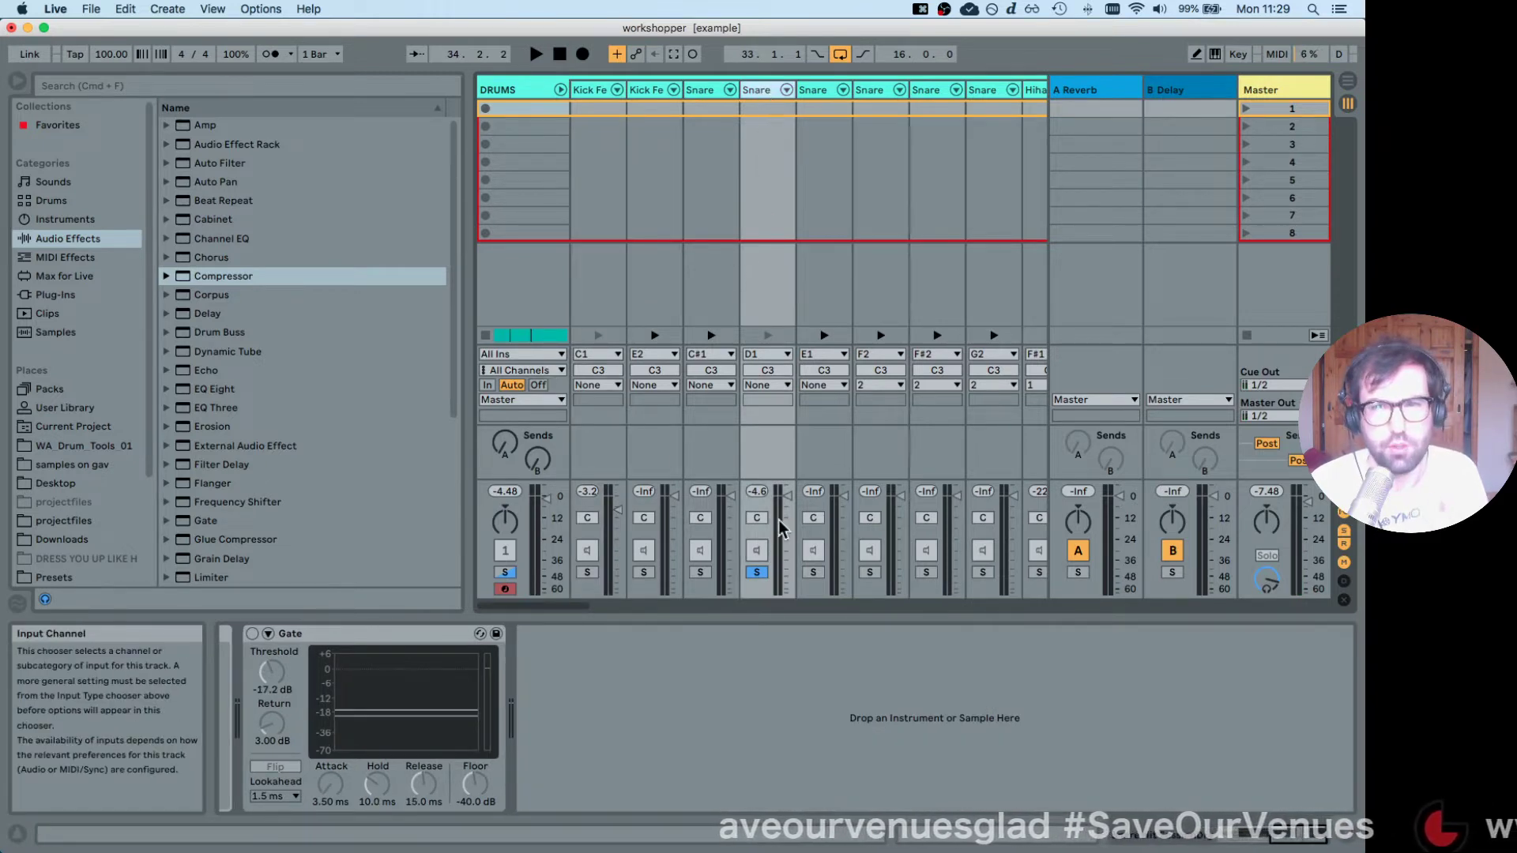
{"action": "left_click", "coordinate": [1280, 831]}
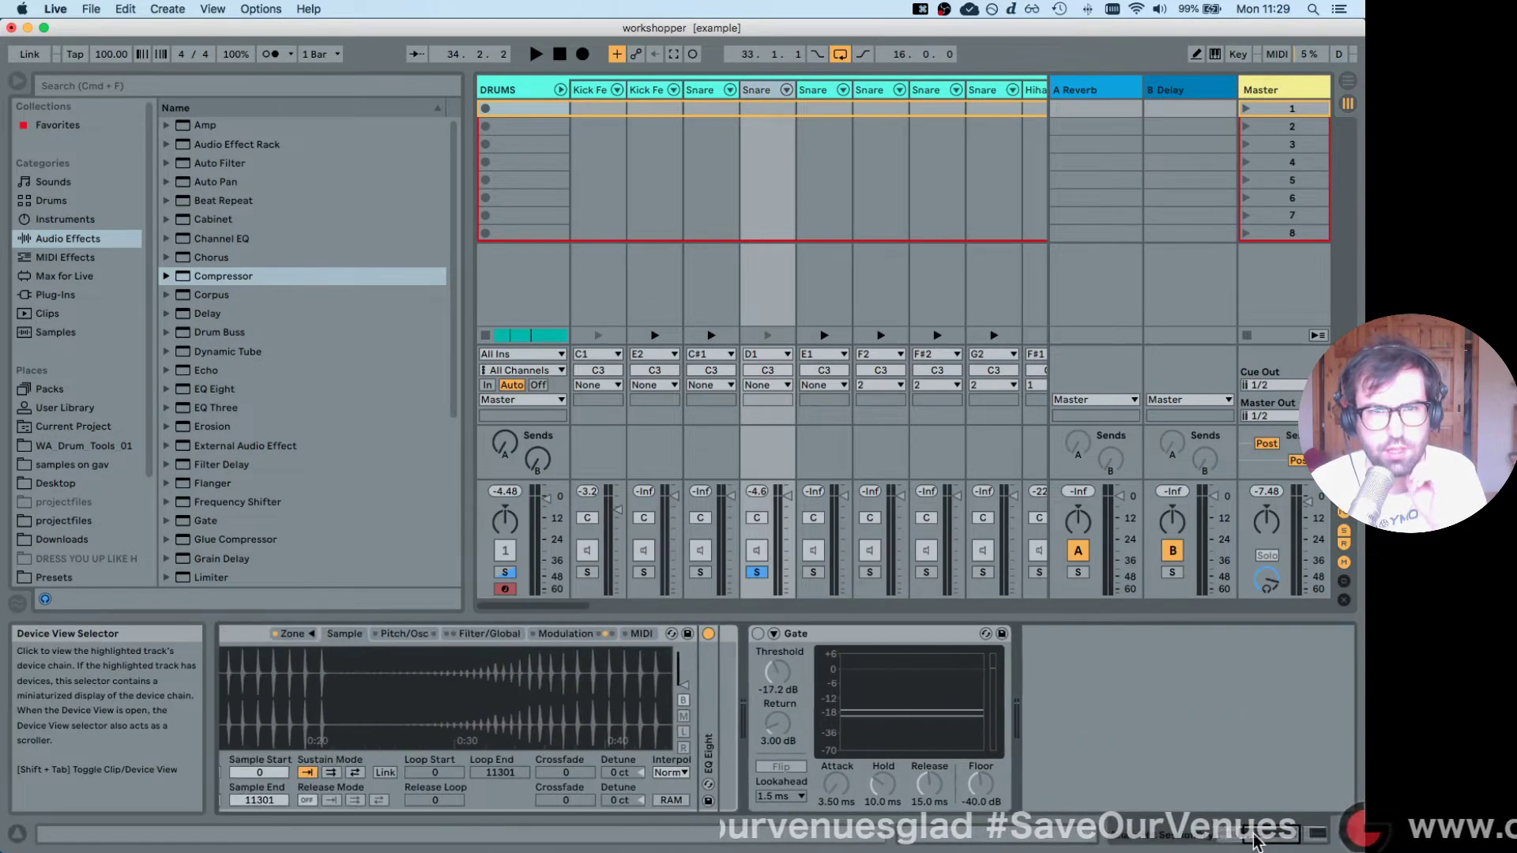
{"action": "left_click", "coordinate": [908, 633]}
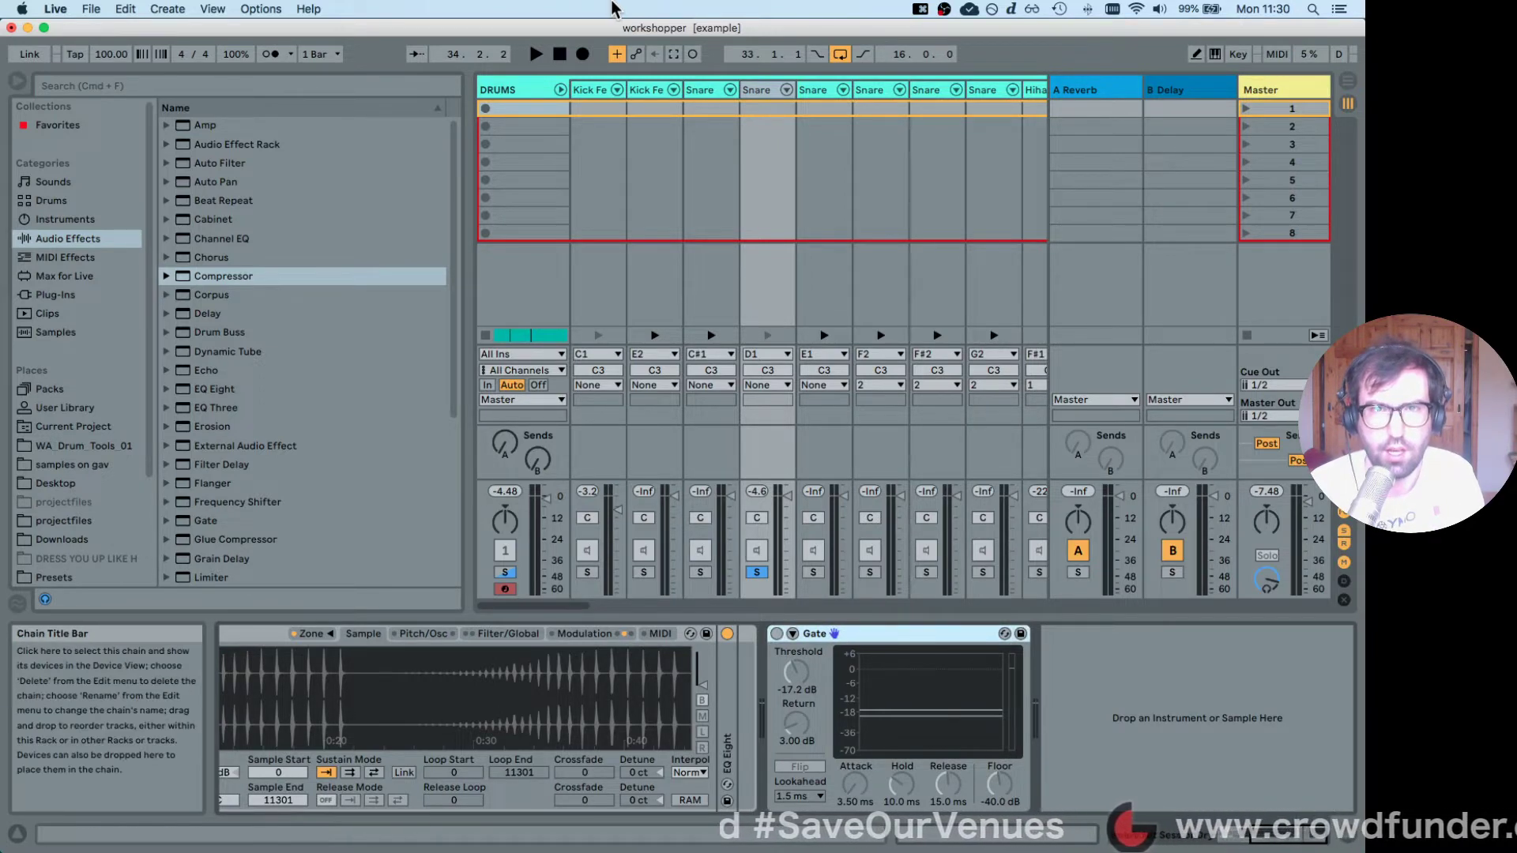
Enable the Gate on the soloed snare chain during playback and set its threshold to -40.9 dB.
{"action": "key", "text": "space"}
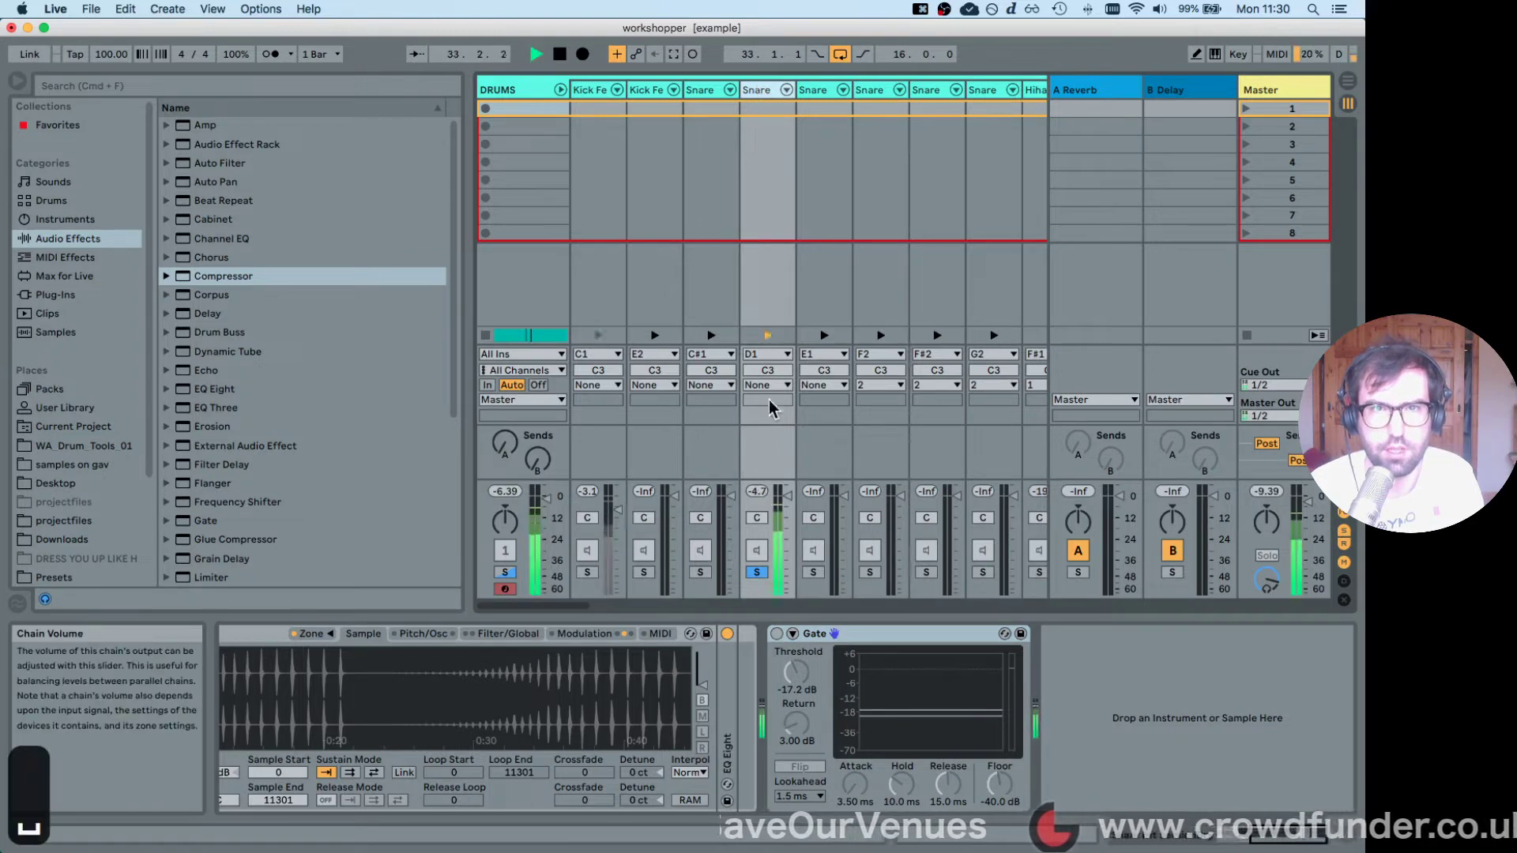
{"action": "left_click", "coordinate": [777, 634]}
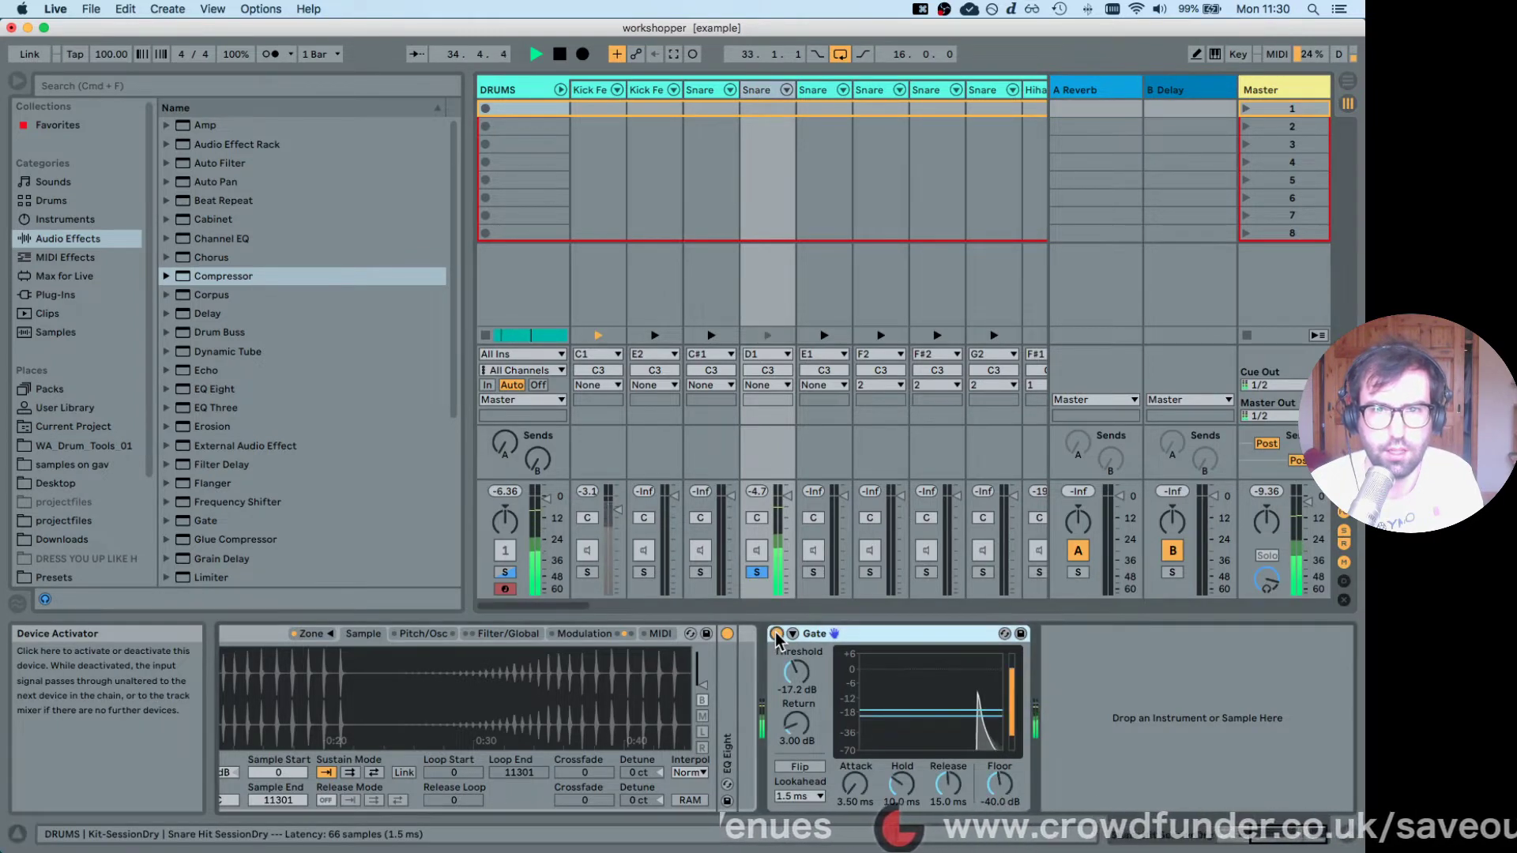
{"action": "left_click", "coordinate": [777, 635]}
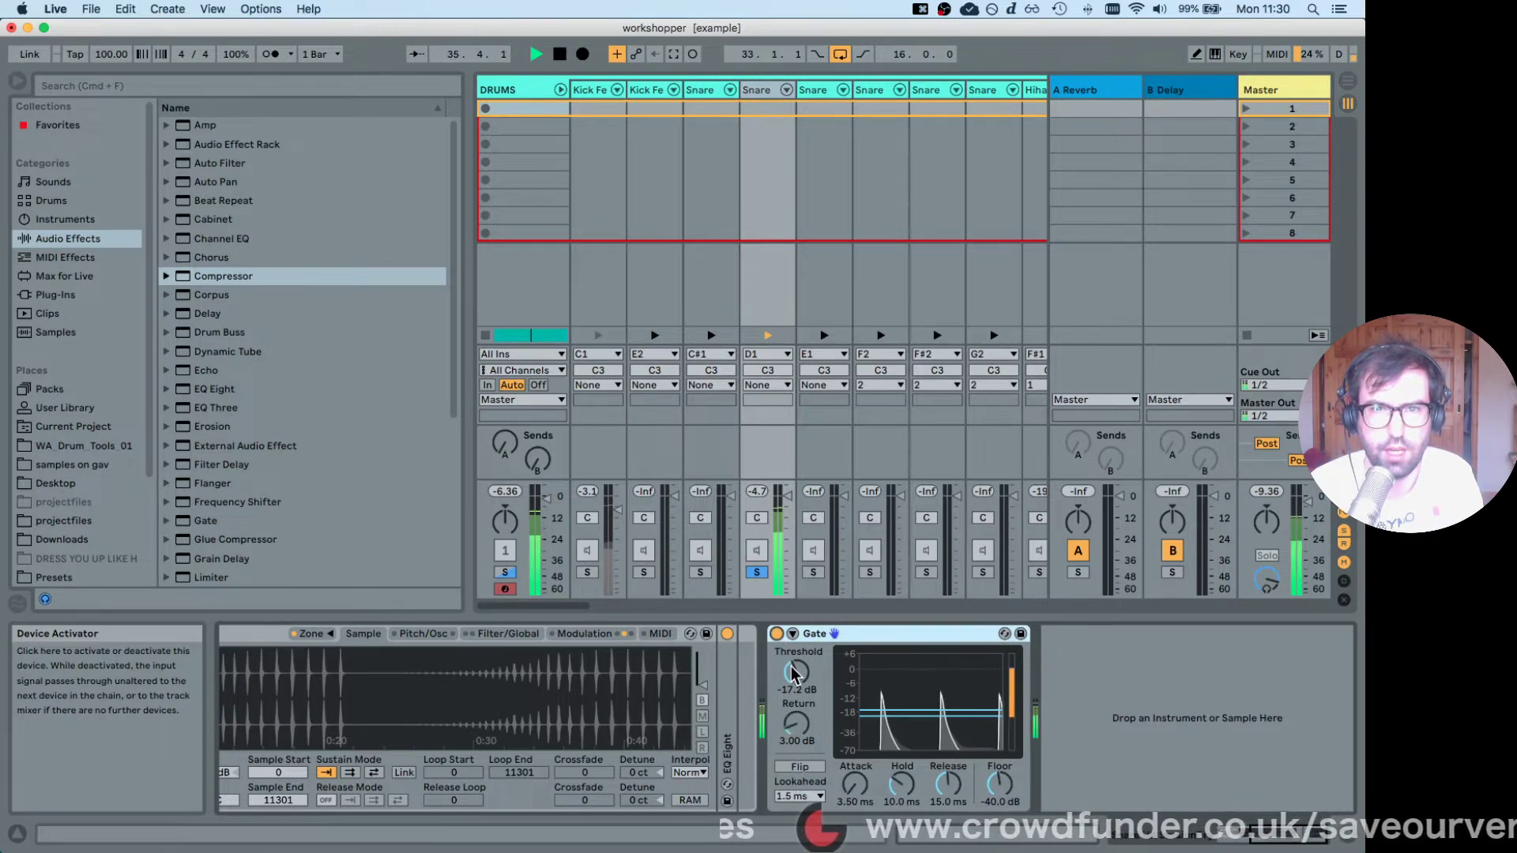
{"action": "left_click_drag", "start_coordinate": [793, 669], "coordinate": [793, 711]}
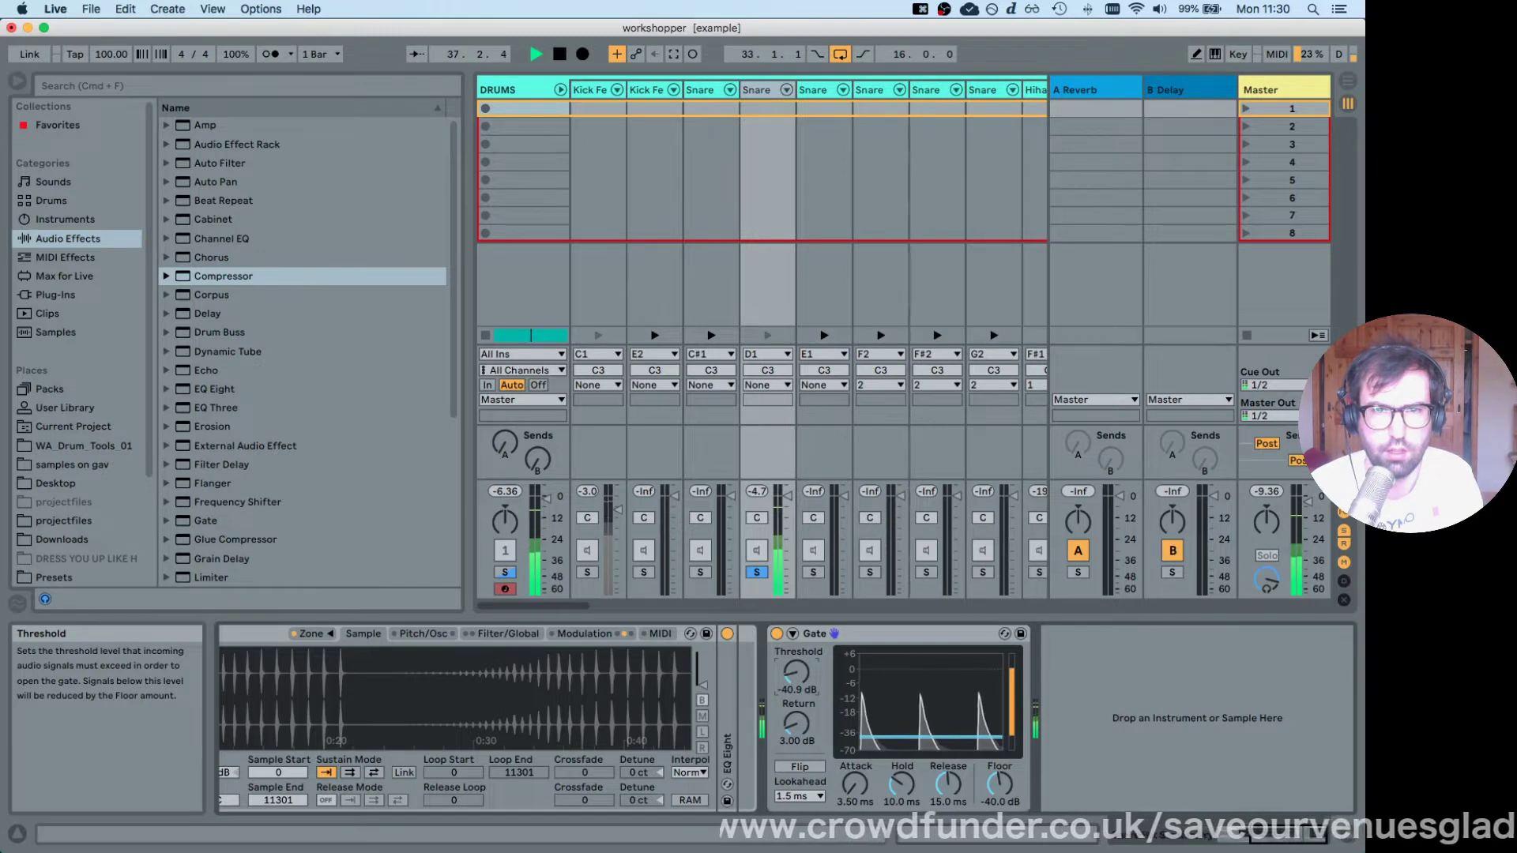
{"action": "left_click", "coordinate": [777, 635]}
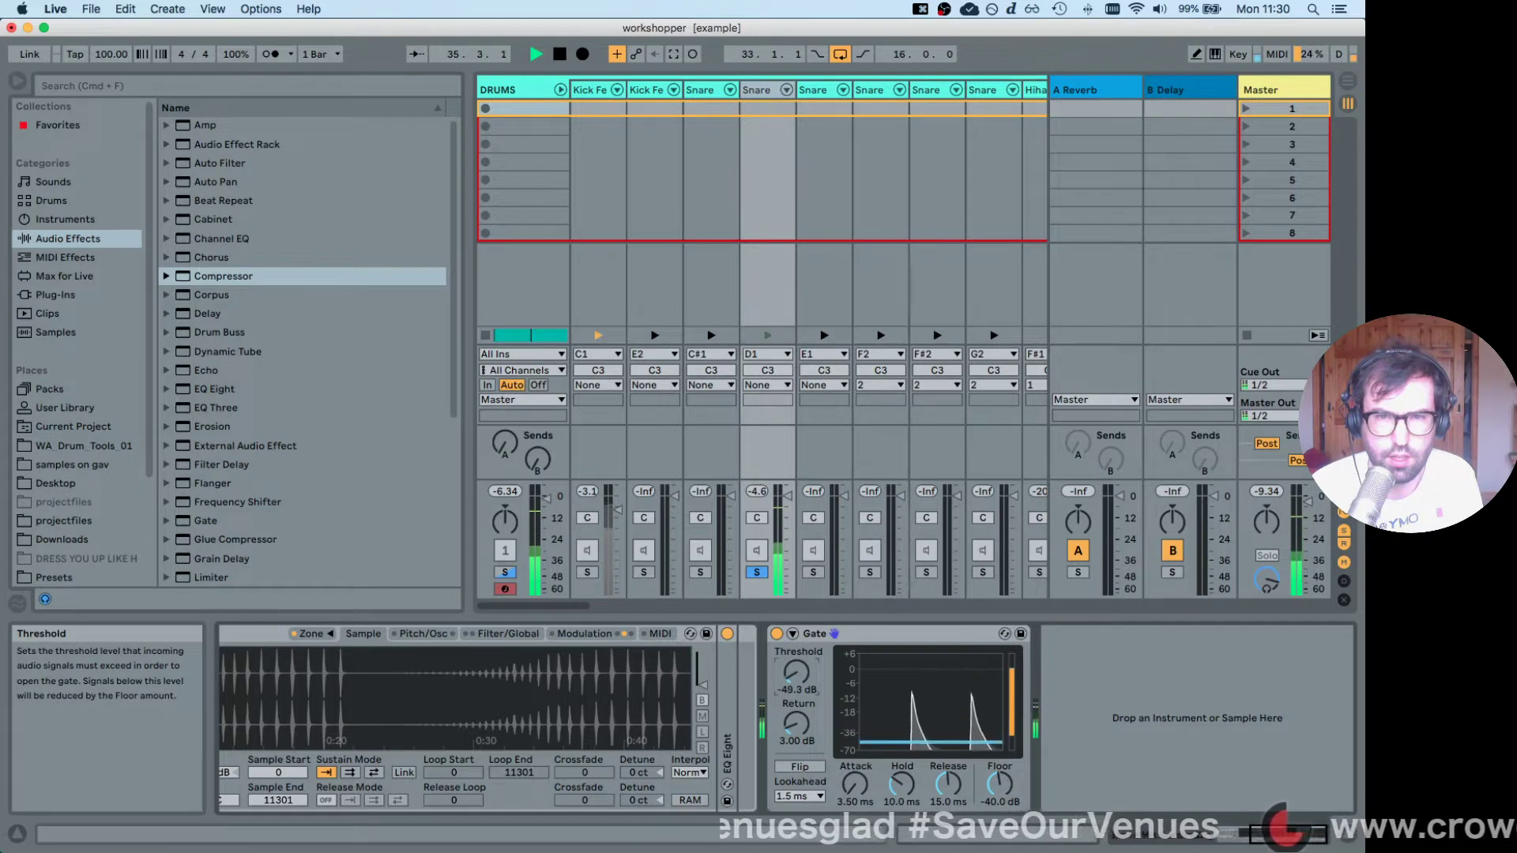
{"action": "left_click_drag", "start_coordinate": [800, 673], "coordinate": [799, 656]}
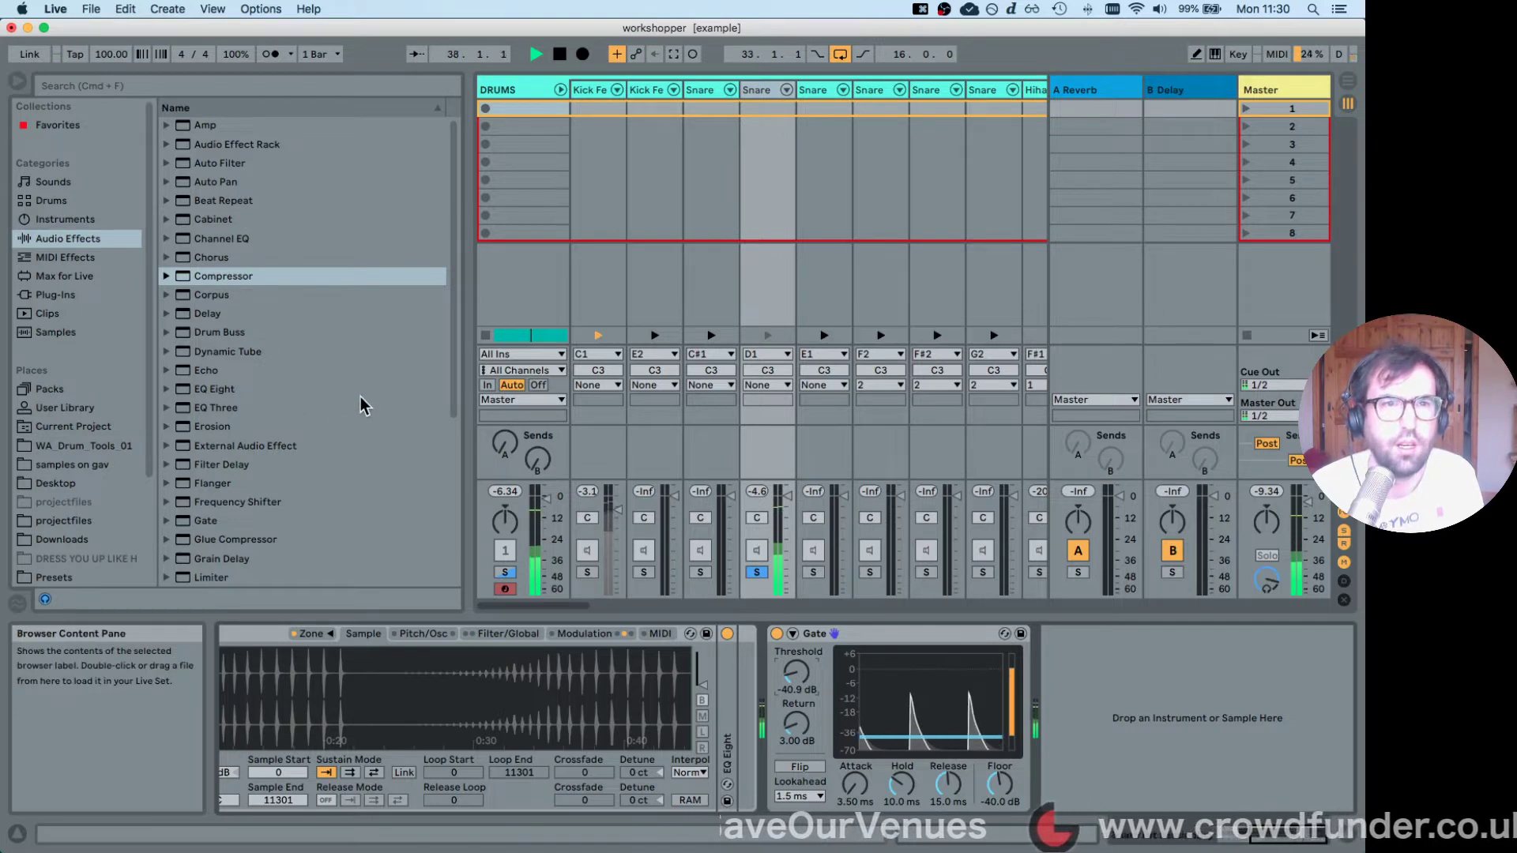
Add an EQ Eight after the snare's Gate, boost 202 Hz by 2.60 dB and 4.84 kHz by 1.86 dB, and dip the mids with band 3.
{"action": "left_click_drag", "start_coordinate": [215, 395], "coordinate": [1055, 760]}
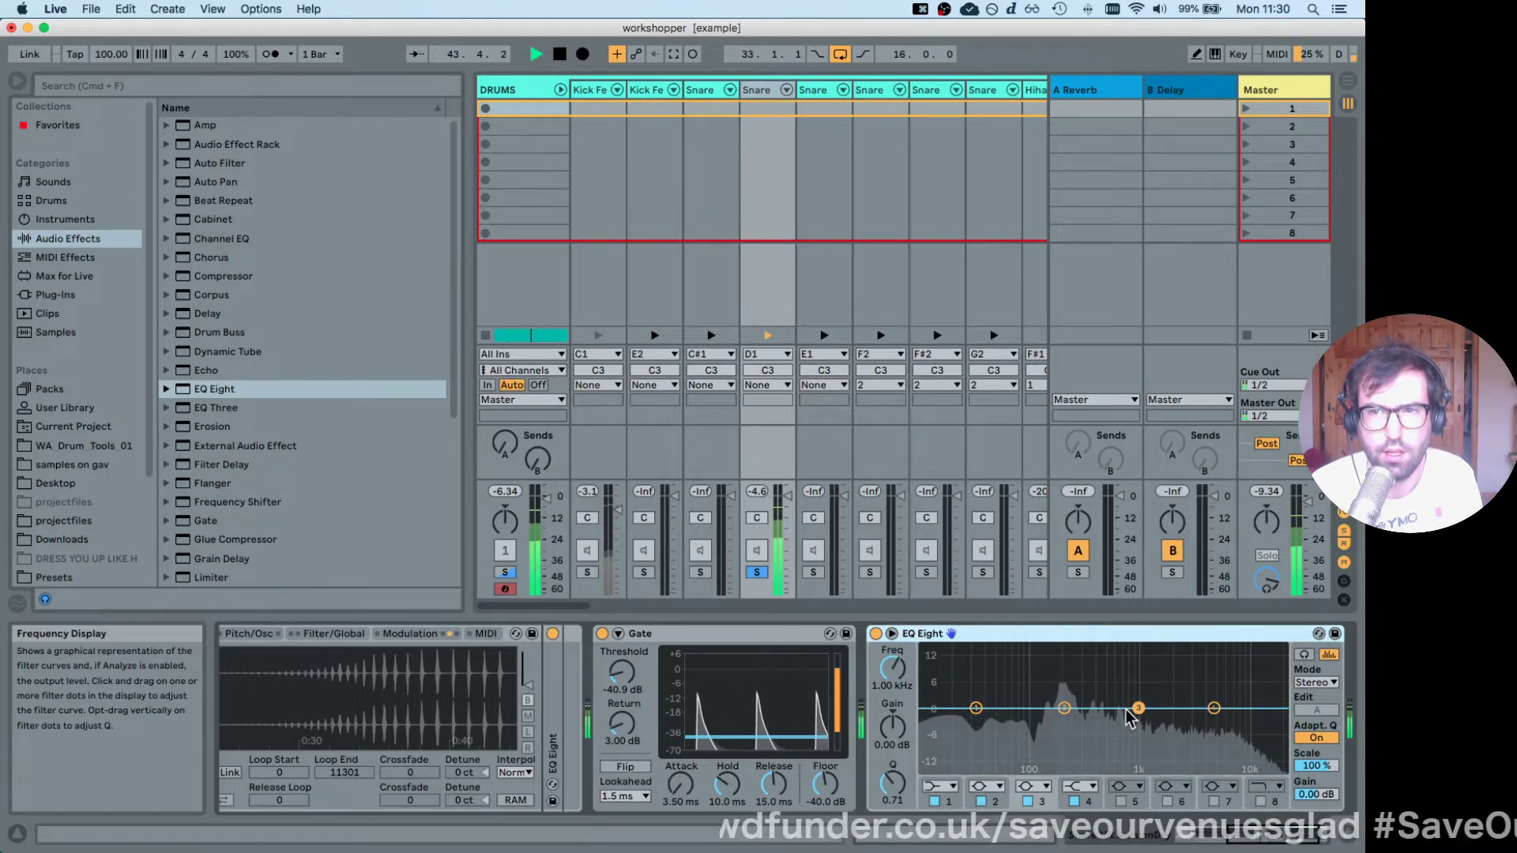
{"action": "left_click_drag", "start_coordinate": [1138, 707], "coordinate": [1116, 681]}
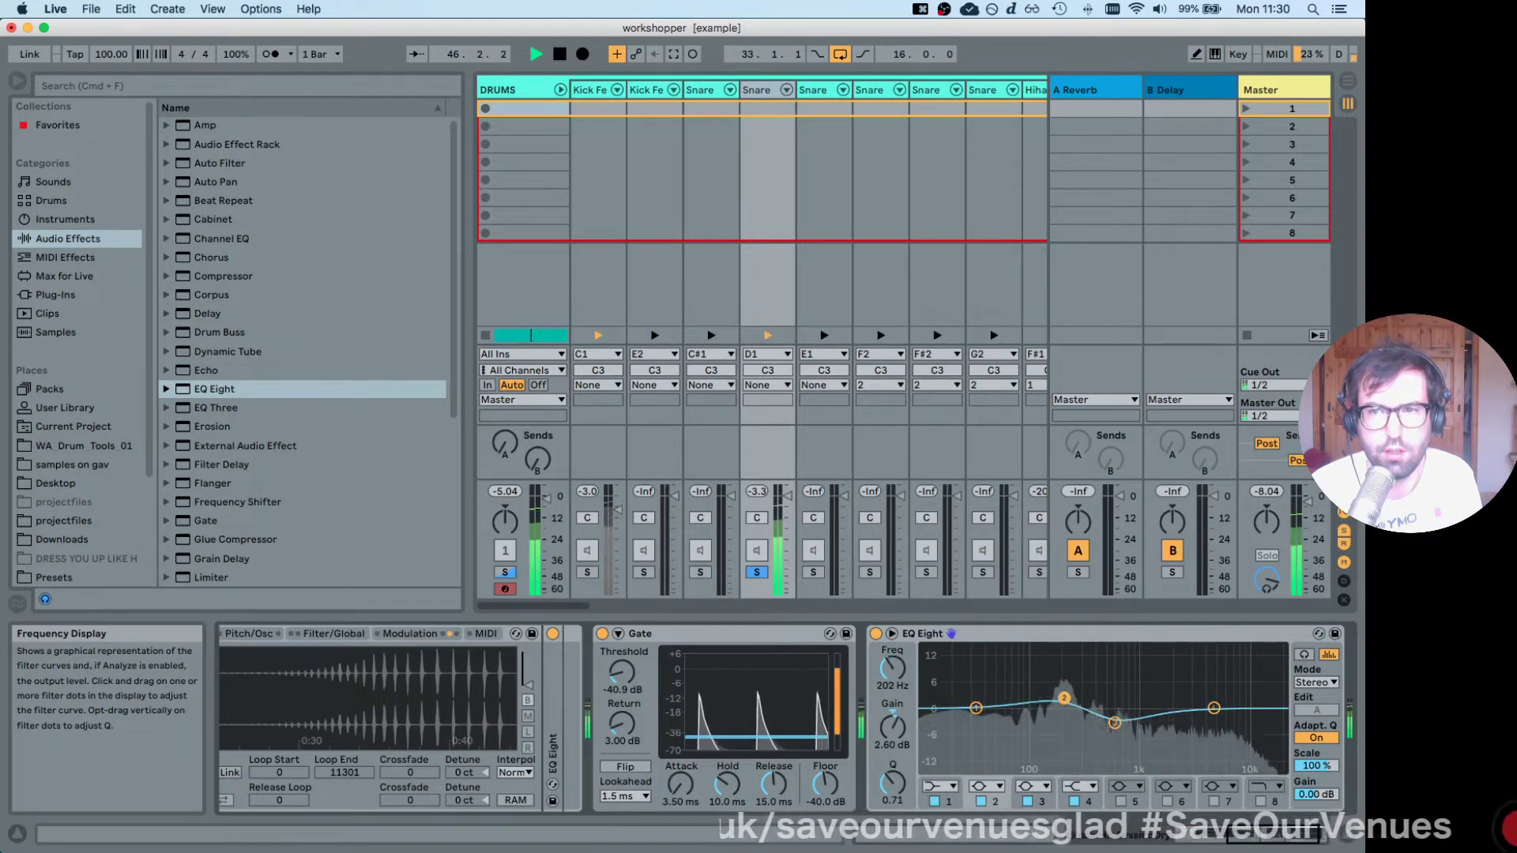
{"action": "left_click_drag", "start_coordinate": [1213, 708], "coordinate": [1212, 701]}
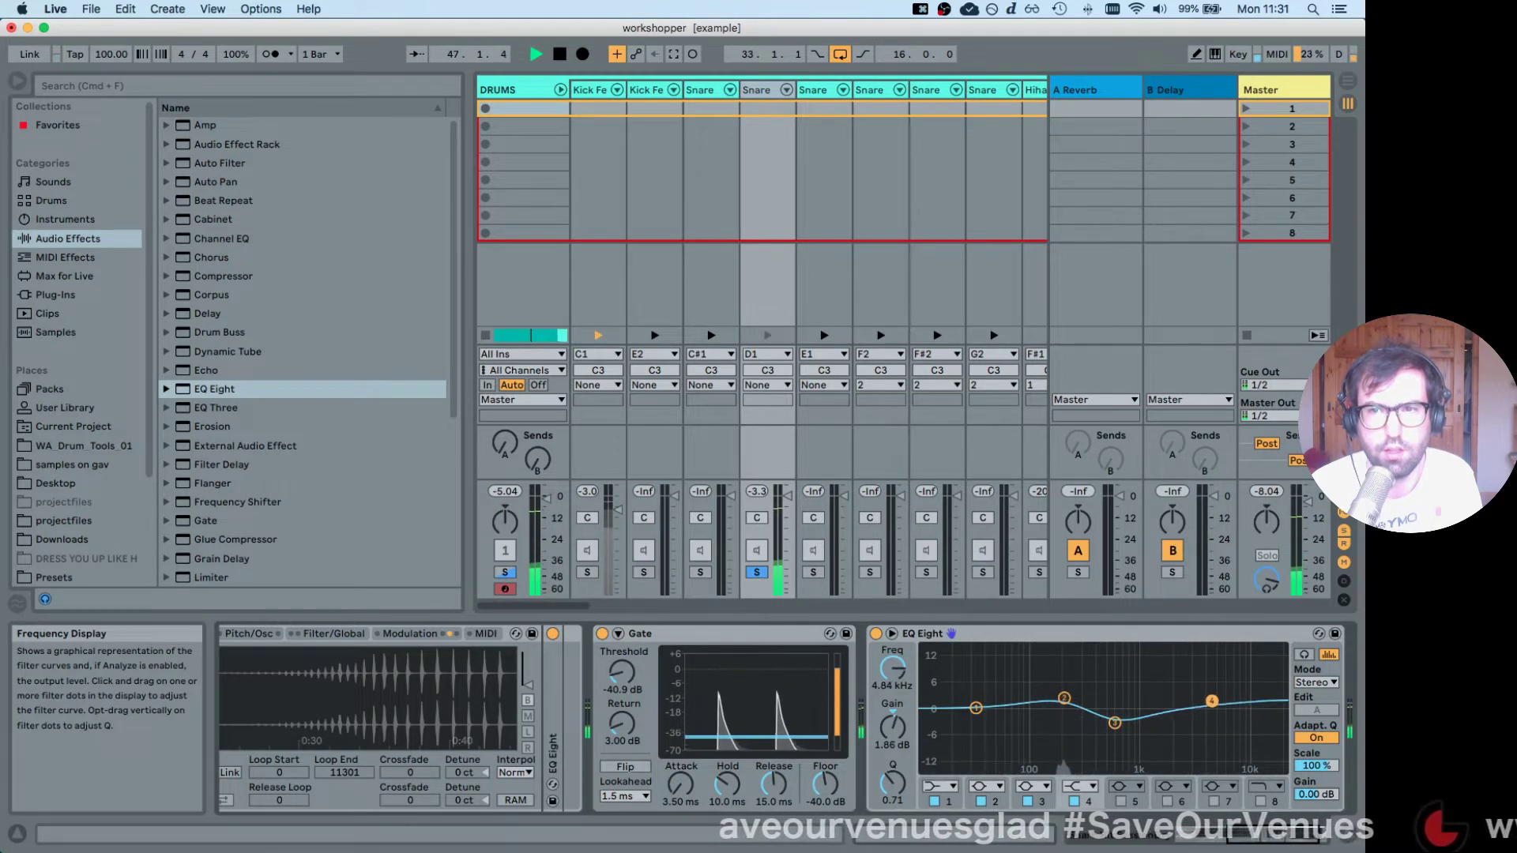
Set the snare EQ Eight's band 3 to -2.36 dB at 639 Hz and compare the sound with the EQ bypassed and re-enabled.
{"action": "scroll", "coordinate": [1106, 711], "scroll_direction": "right", "scroll_amount": 3}
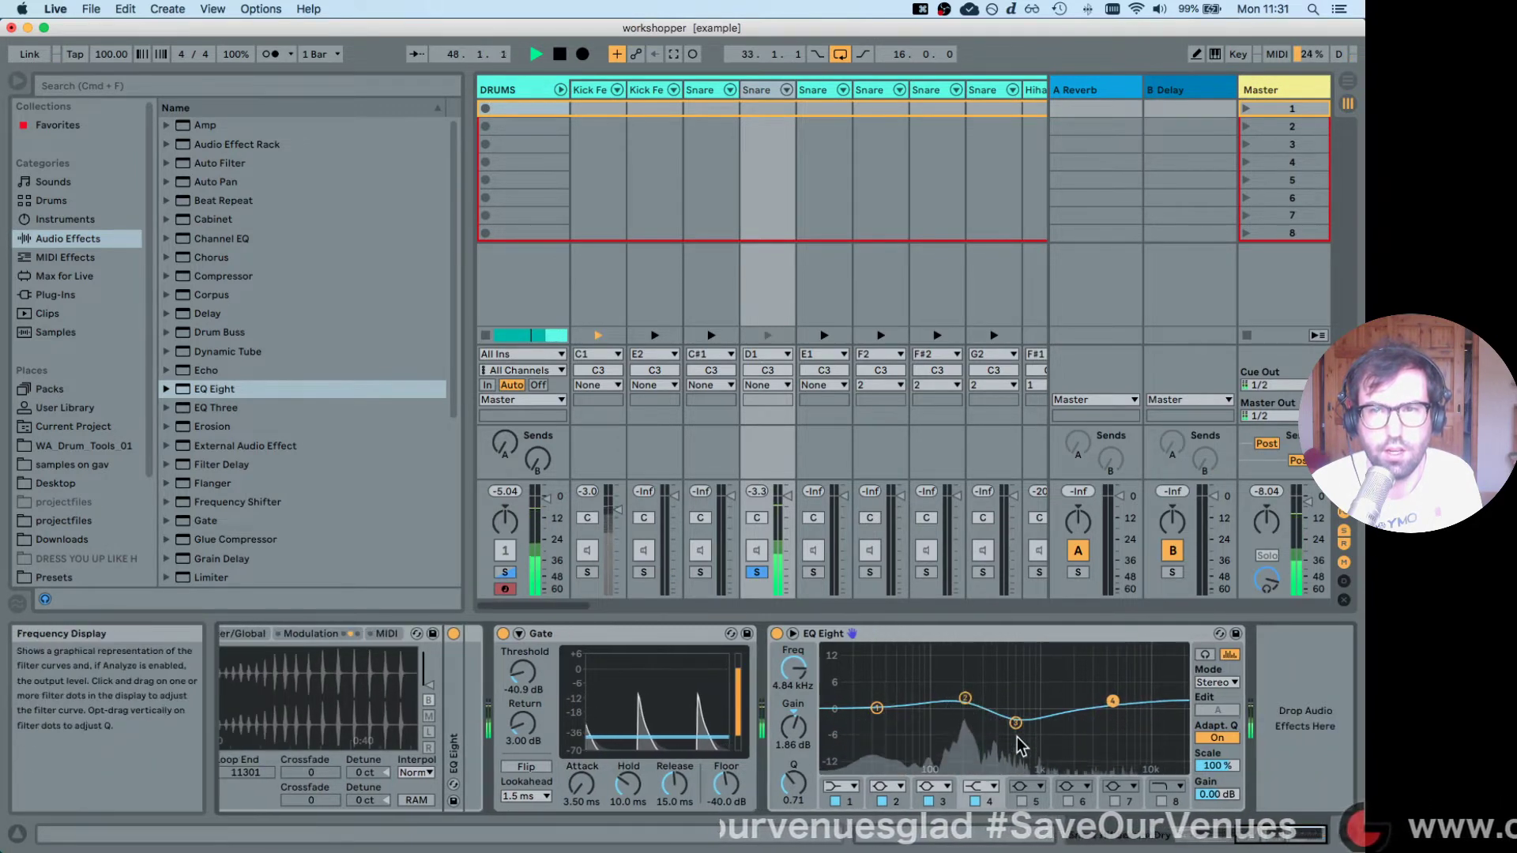
{"action": "left_click_drag", "start_coordinate": [1017, 727], "coordinate": [1019, 722]}
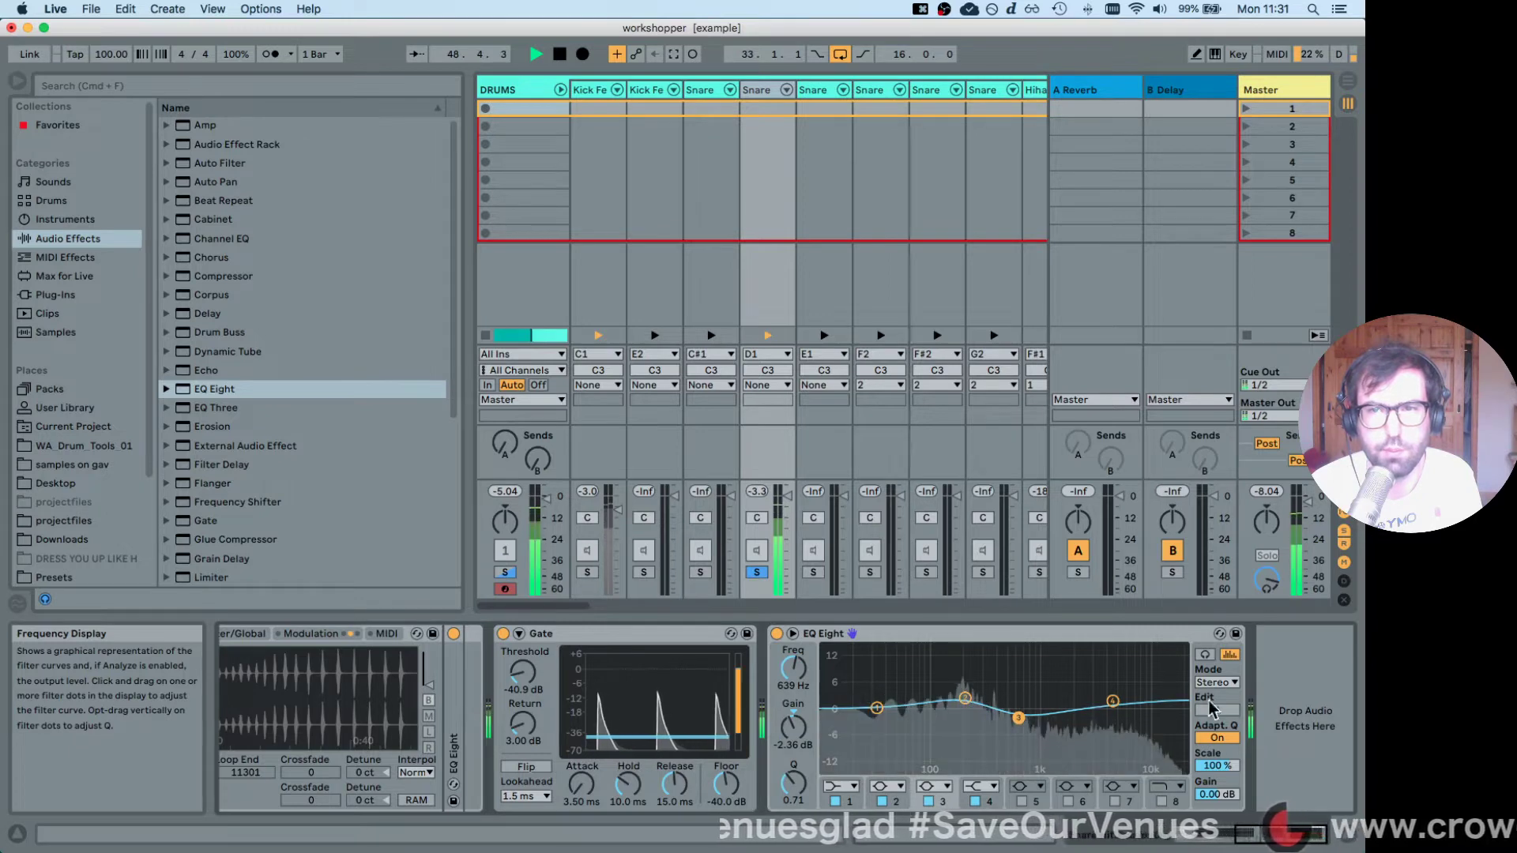
{"action": "left_click", "coordinate": [776, 634]}
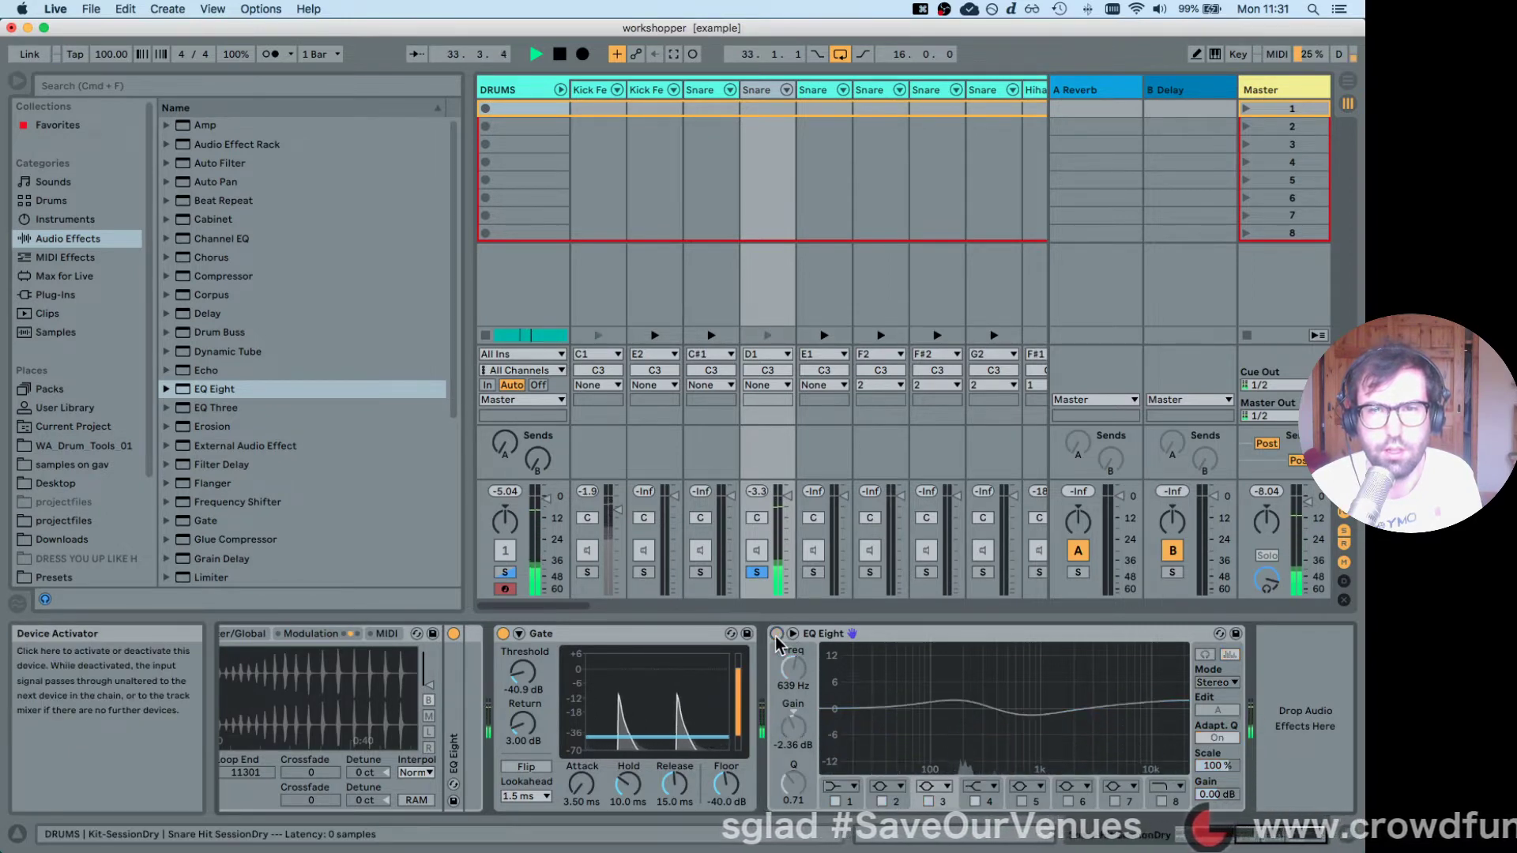
{"action": "left_click", "coordinate": [776, 635]}
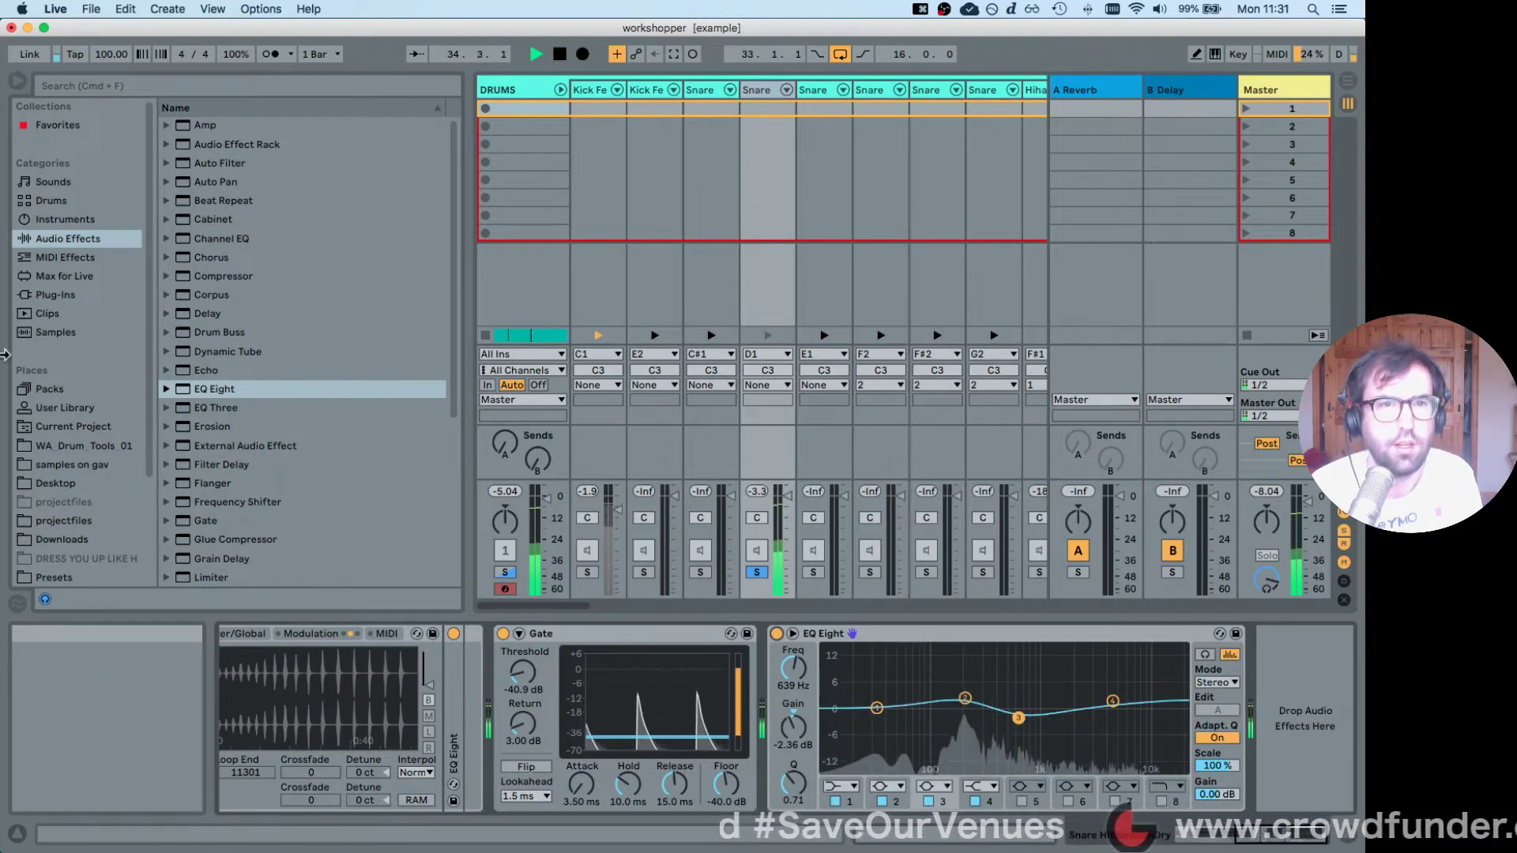
Add a Compressor after the snare's EQ Eight and set threshold -25.5 dB, attack 25.9 ms and release 146 ms.
{"action": "left_click", "coordinate": [230, 276]}
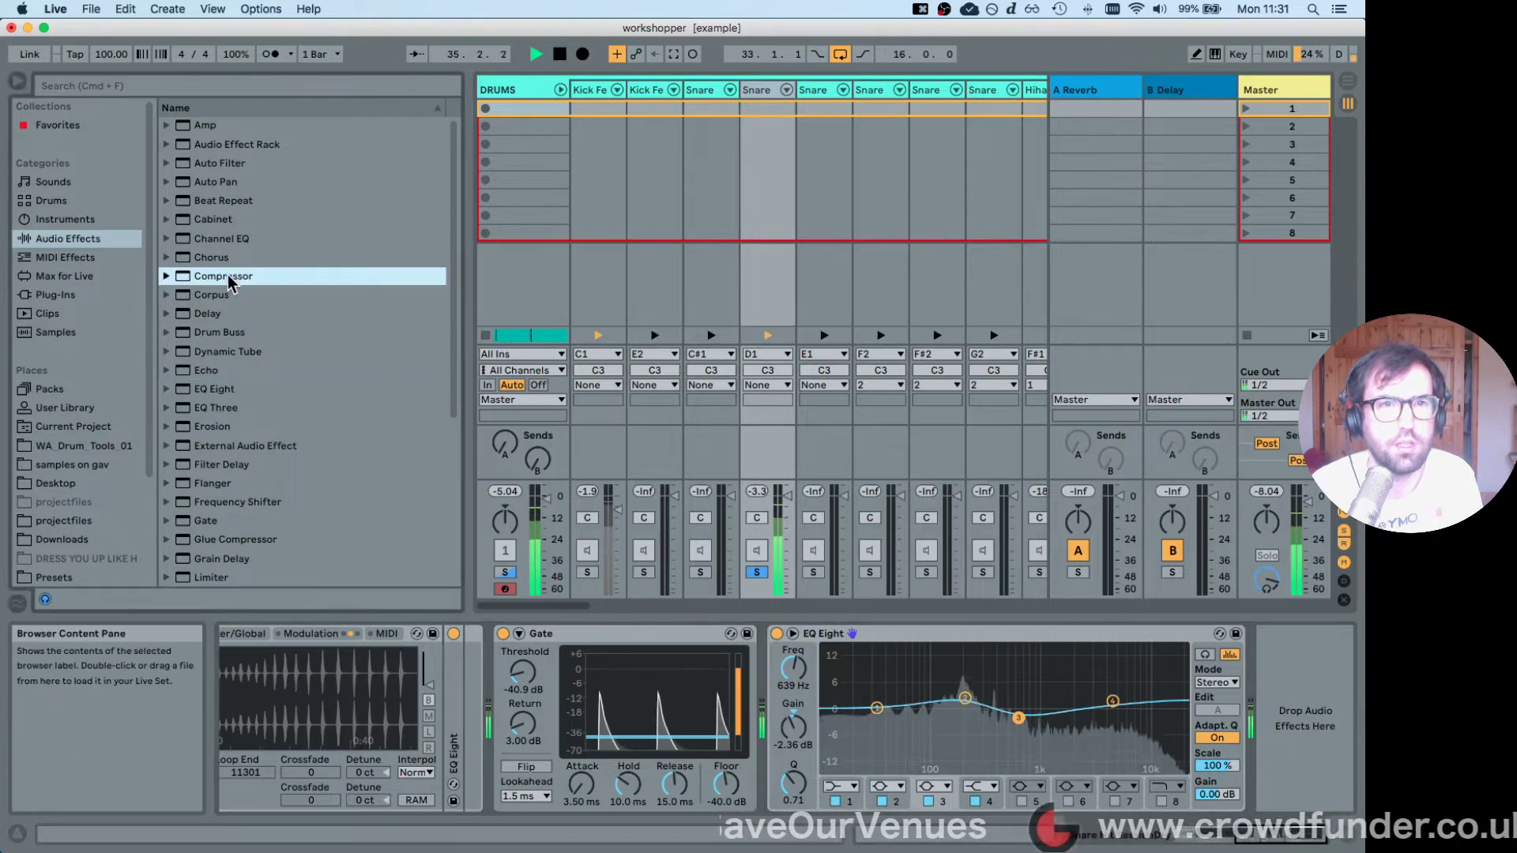
{"action": "double_click", "coordinate": [231, 276]}
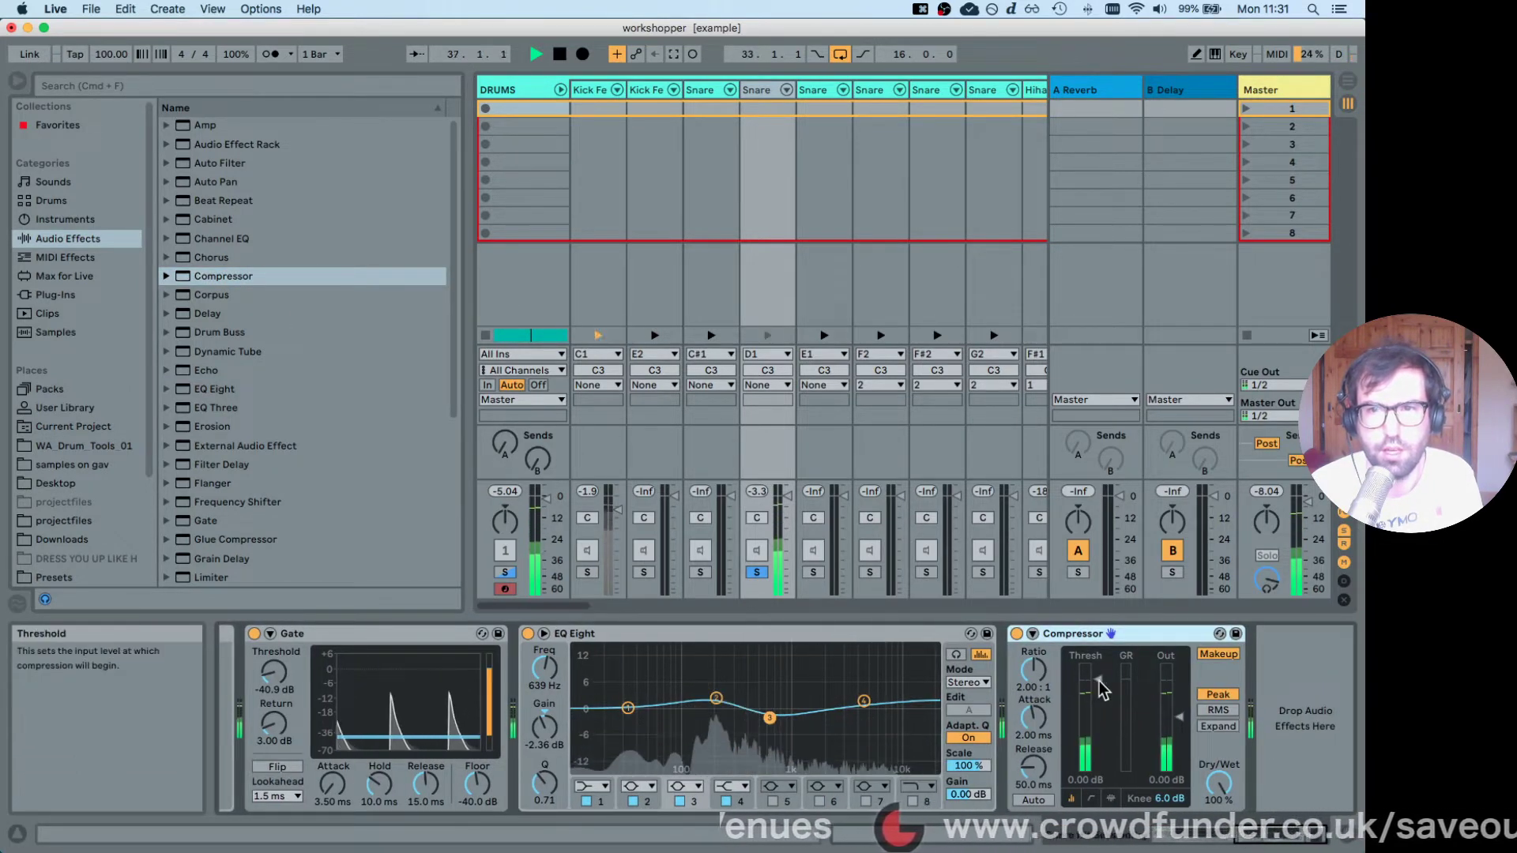
{"action": "left_click_drag", "start_coordinate": [1097, 692], "coordinate": [1097, 716]}
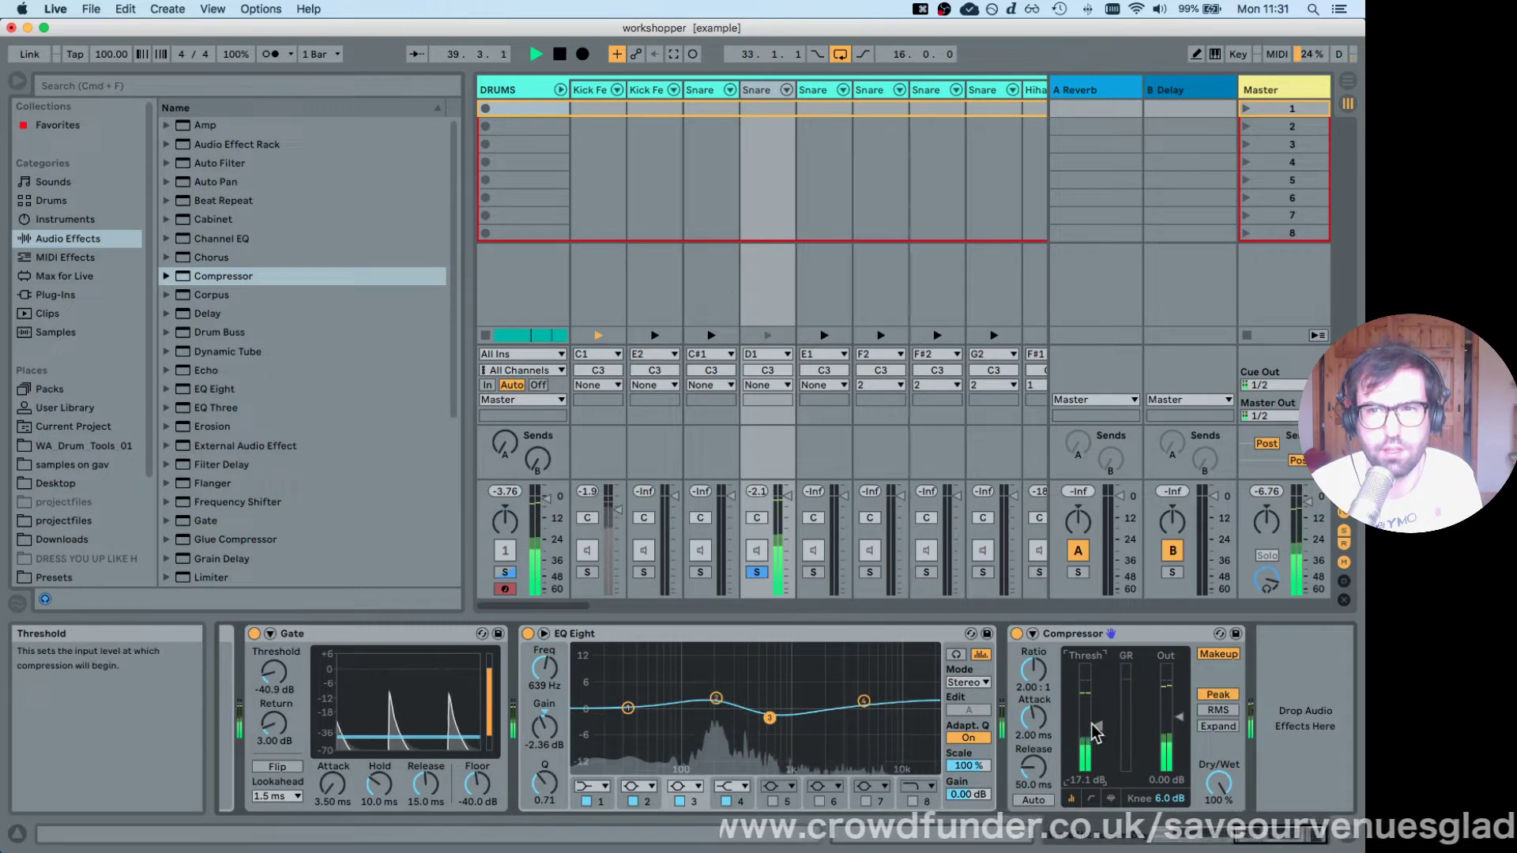
{"action": "left_click_drag", "start_coordinate": [1099, 727], "coordinate": [1037, 695]}
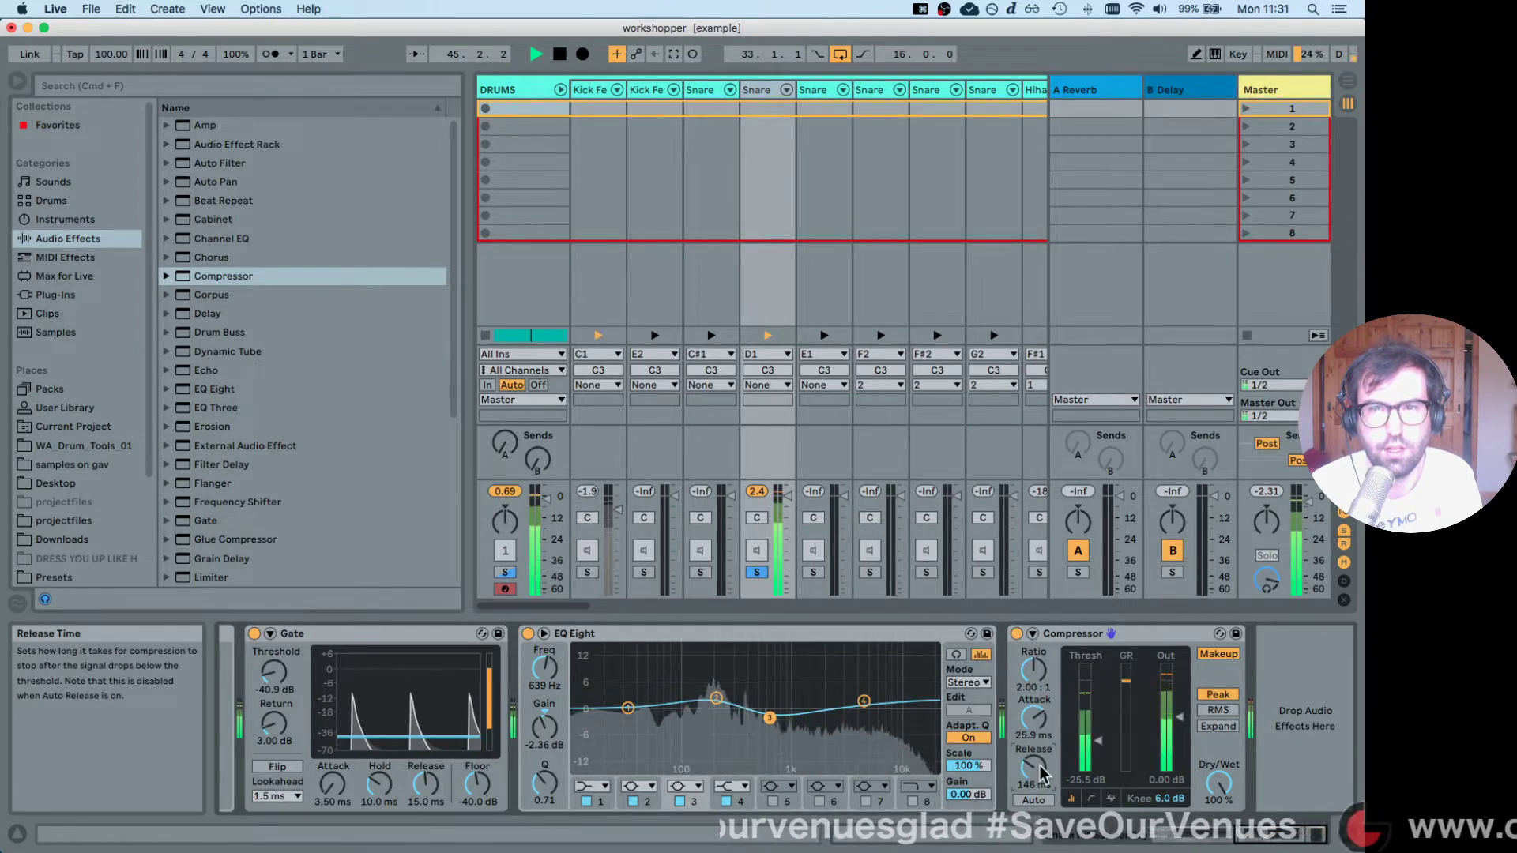
Compare the snare with its Compressor bypassed and re-enabled, unsolo the chain to hear the full kit, and stop playback.
{"action": "left_click", "coordinate": [1016, 635]}
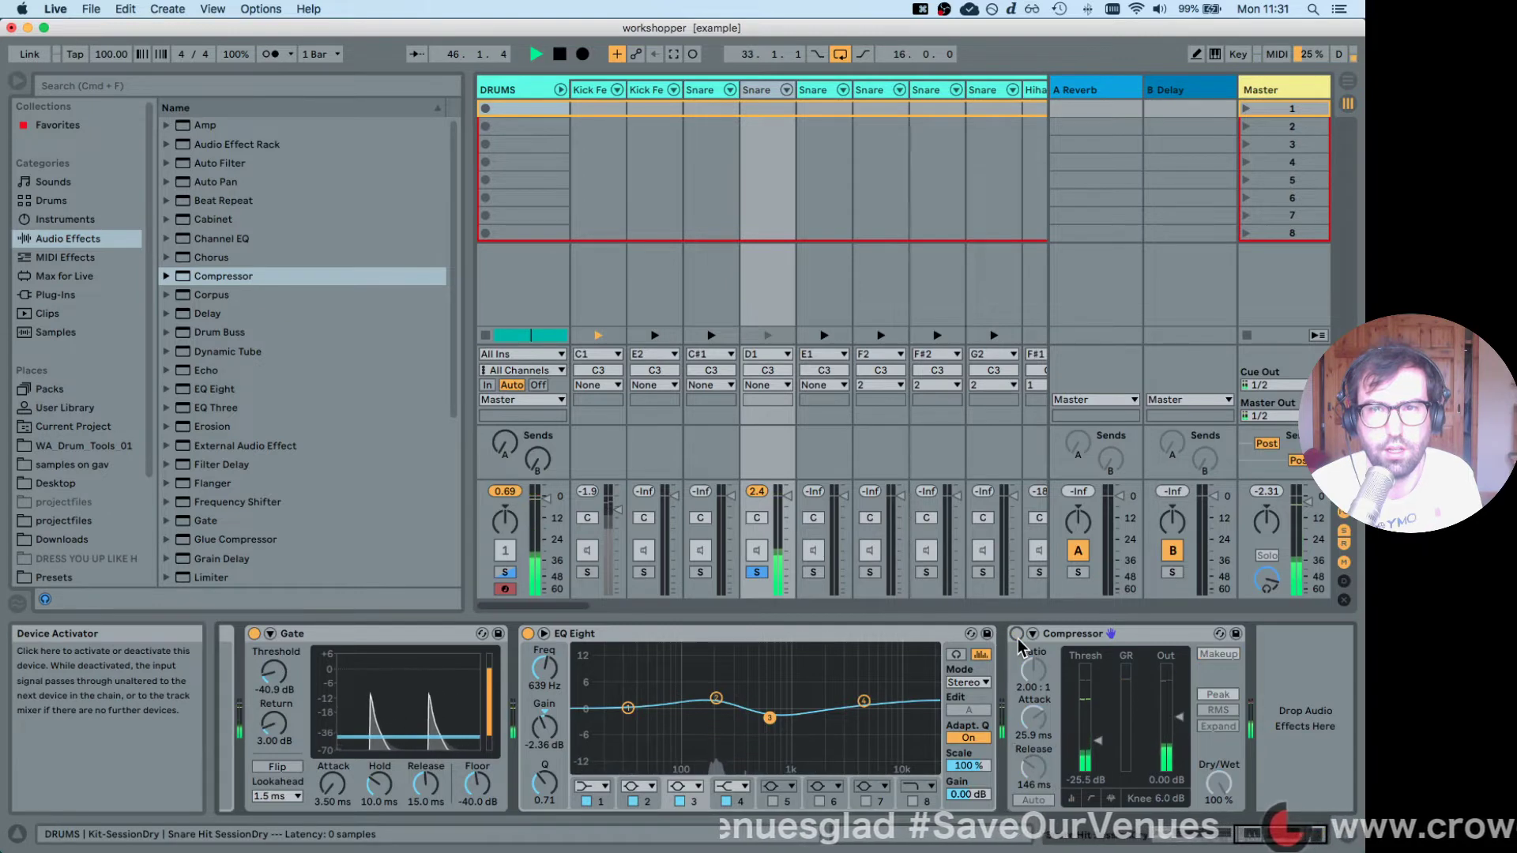
{"action": "left_click", "coordinate": [1017, 634]}
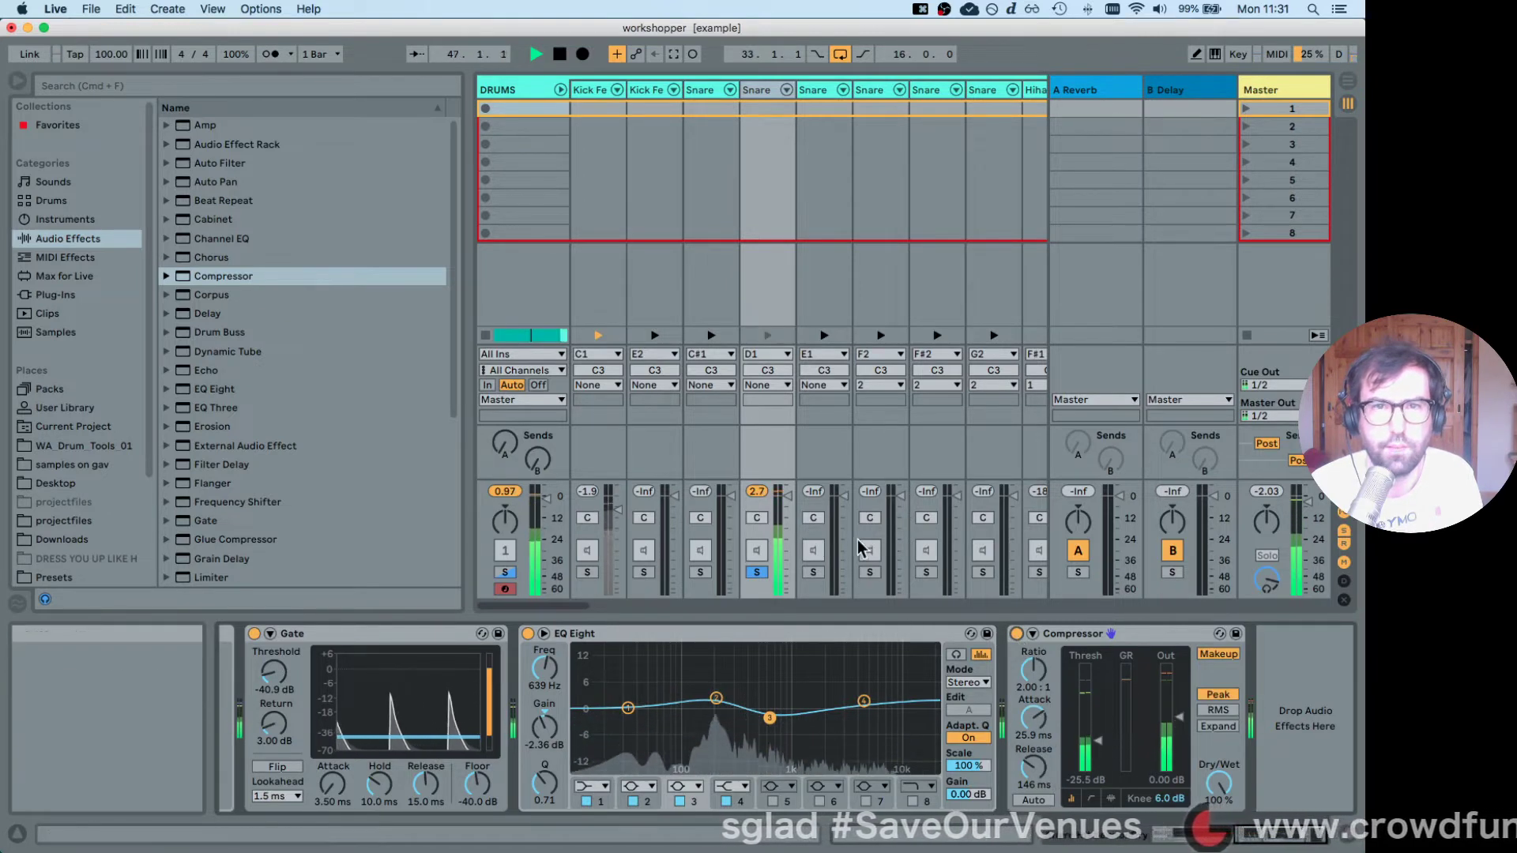
{"action": "left_click", "coordinate": [756, 572]}
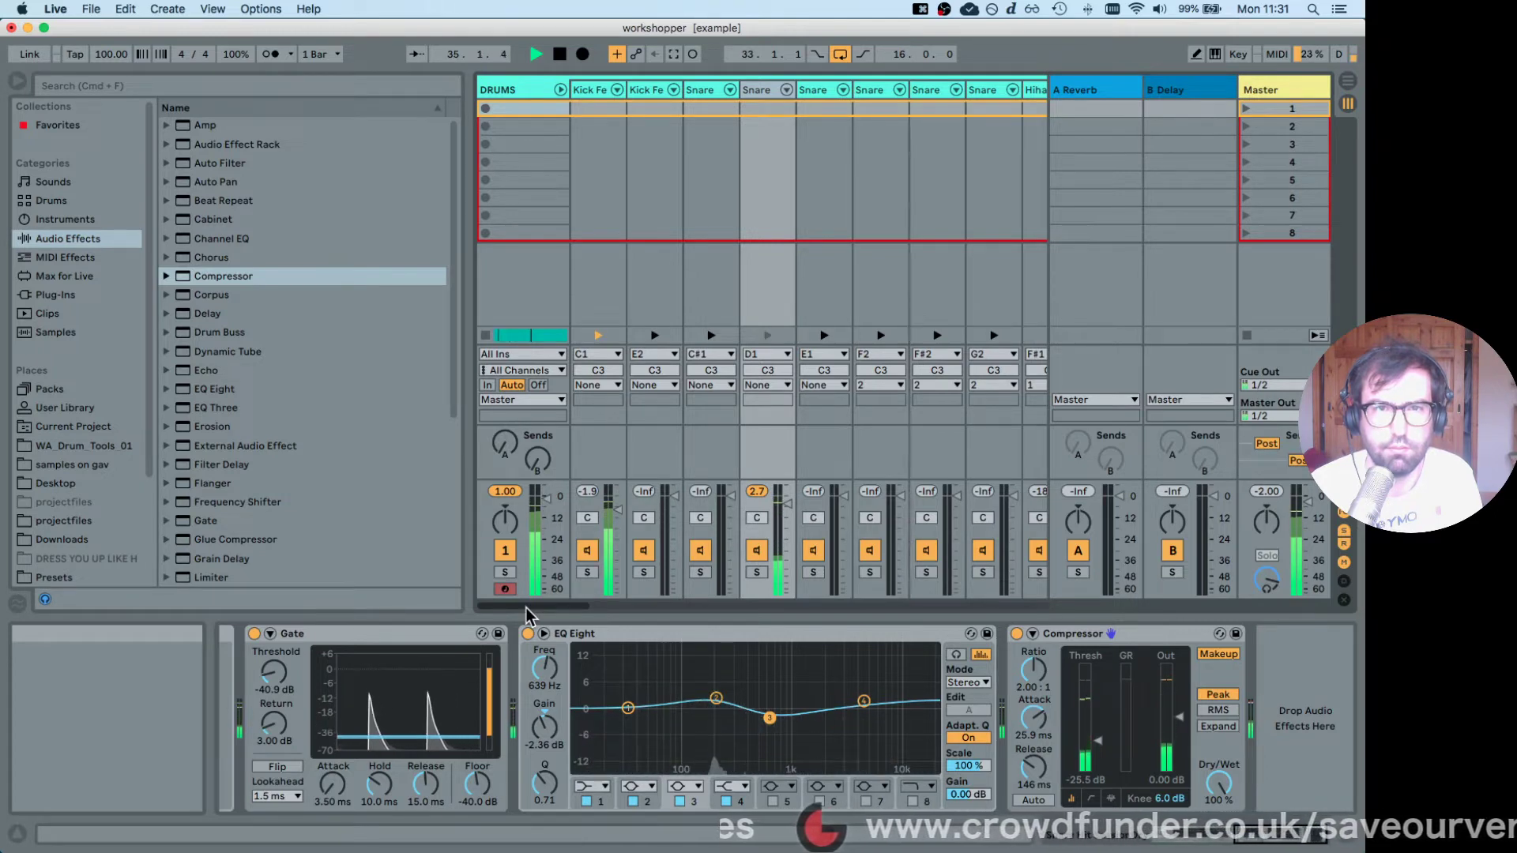
{"action": "key", "text": "space"}
Select the F#1 hi-hat chain and preview each hi-hat chain in turn, from F#1 through B2.
{"action": "left_click_drag", "start_coordinate": [526, 609], "coordinate": [594, 602]}
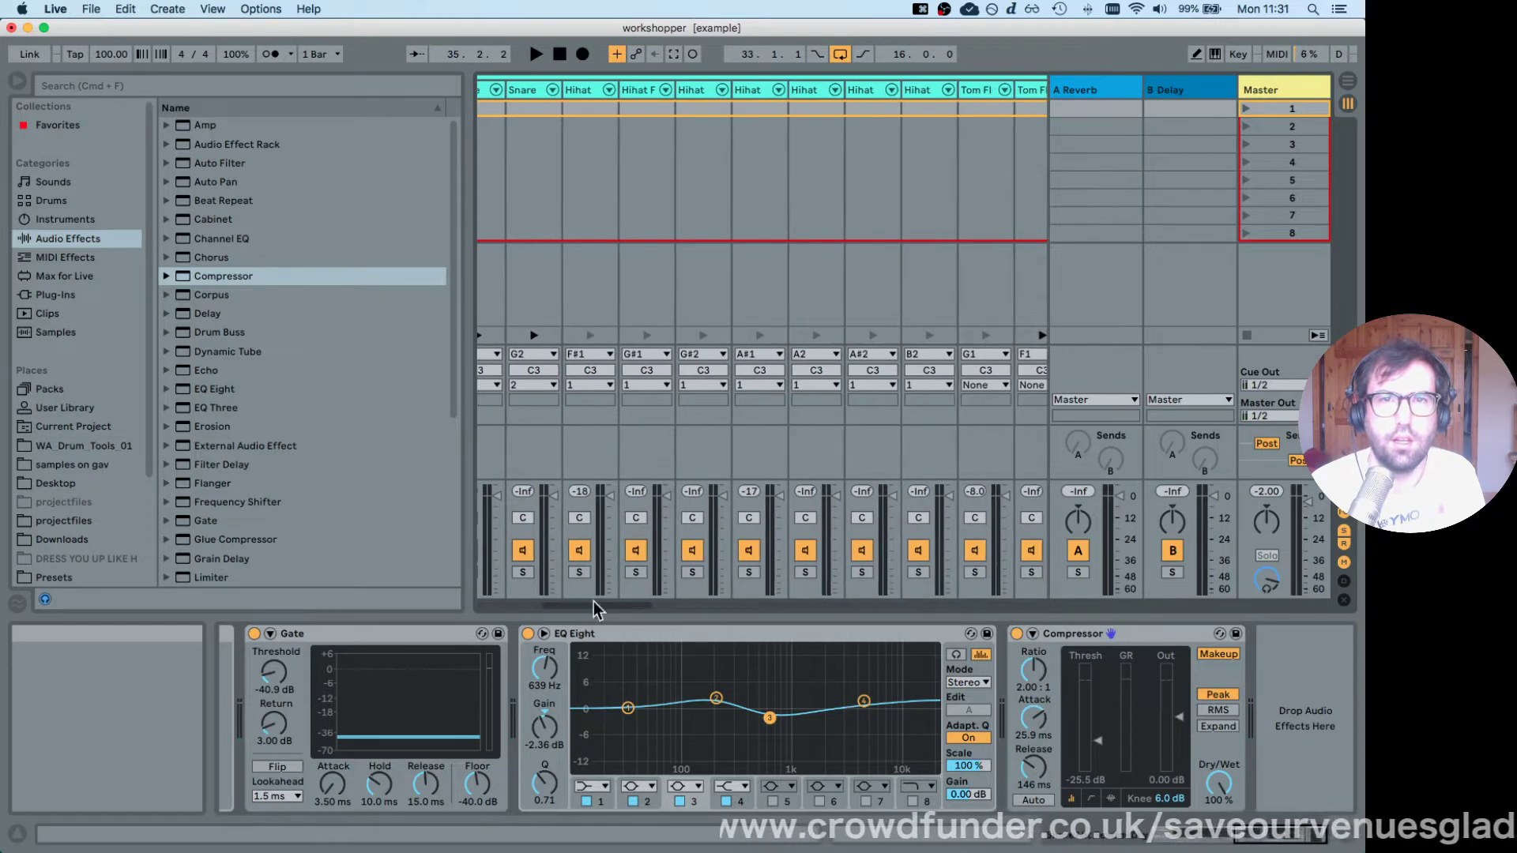
{"action": "left_click", "coordinate": [576, 90]}
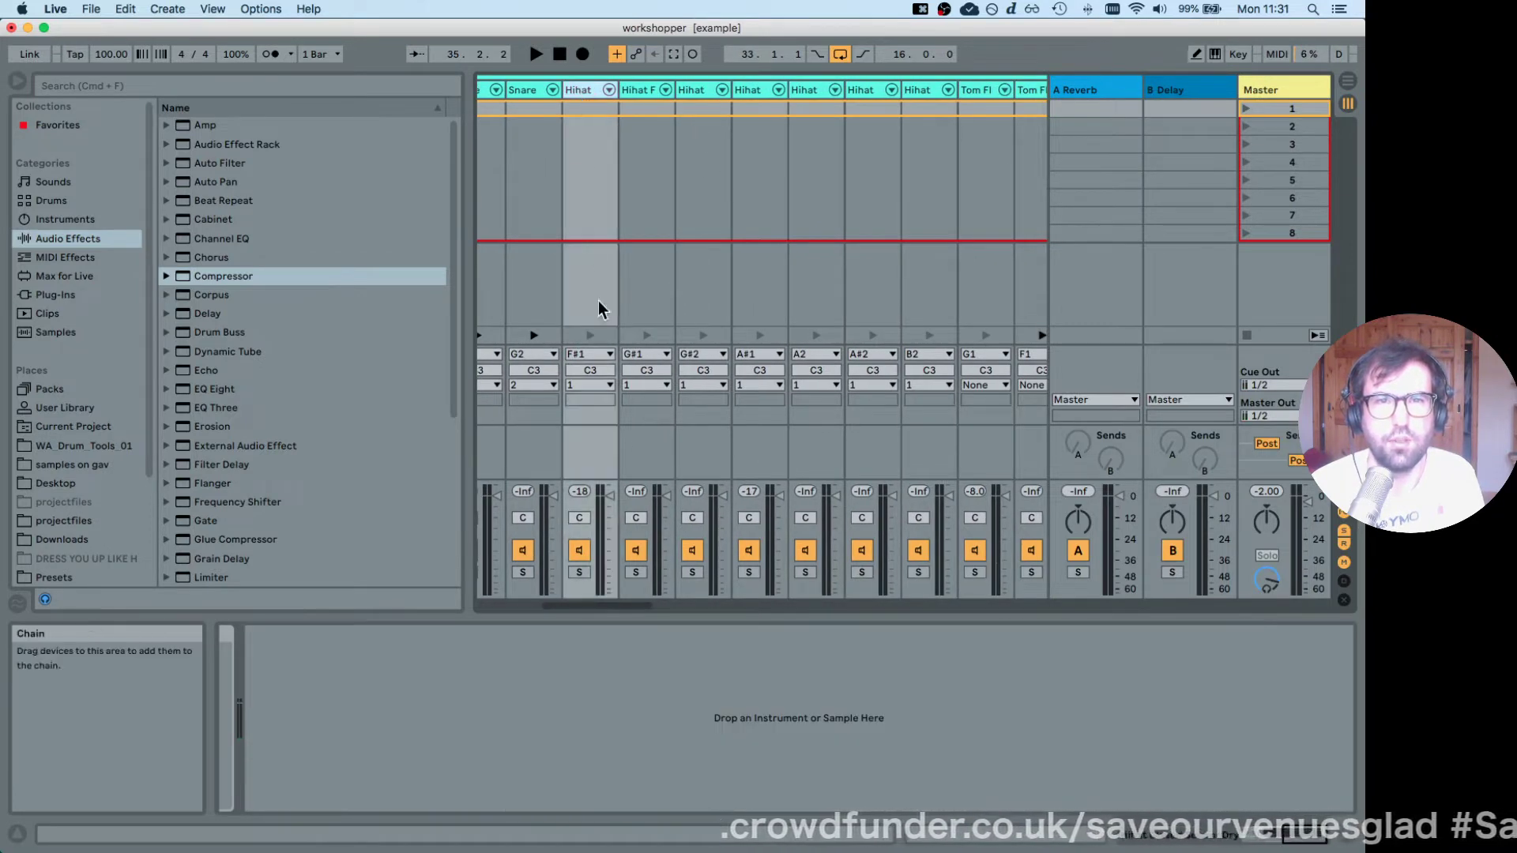
{"action": "left_click", "coordinate": [590, 334]}
{"action": "left_click", "coordinate": [647, 335]}
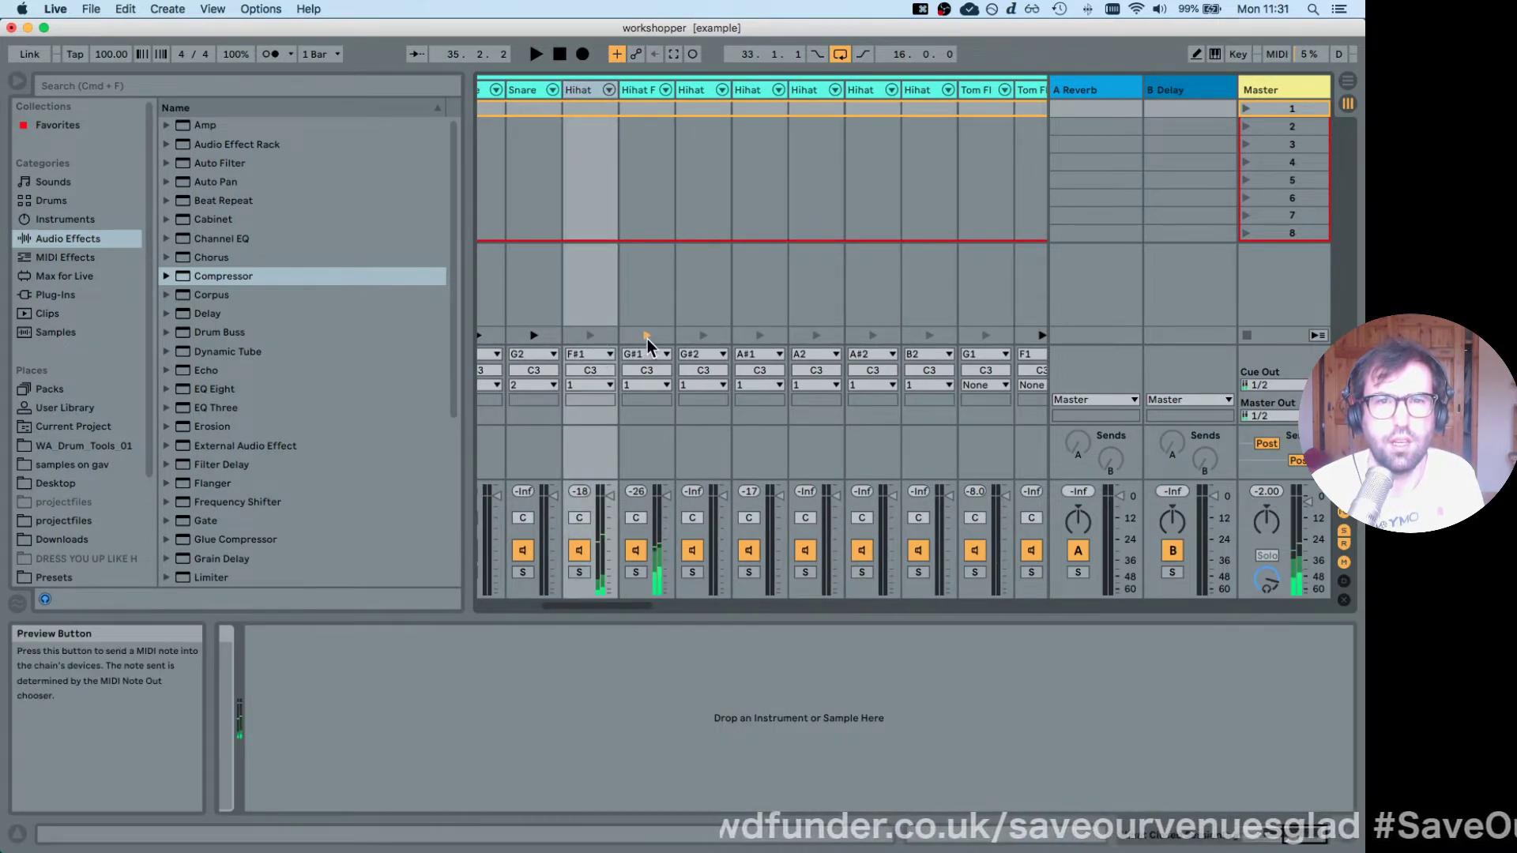
{"action": "left_click", "coordinate": [706, 337]}
{"action": "left_click", "coordinate": [761, 336]}
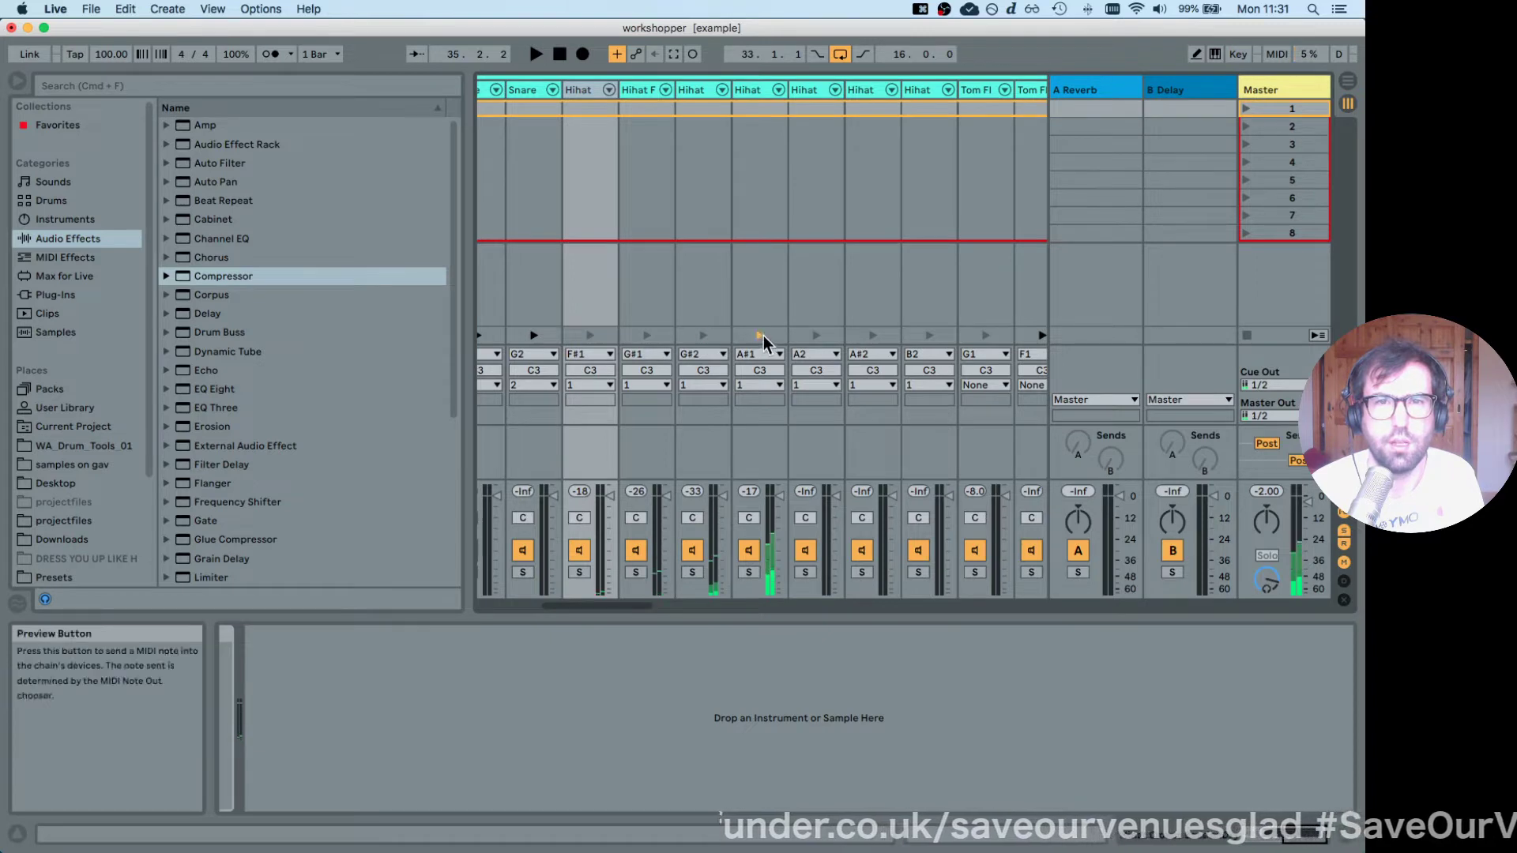
{"action": "left_click", "coordinate": [818, 334]}
{"action": "left_click", "coordinate": [872, 335]}
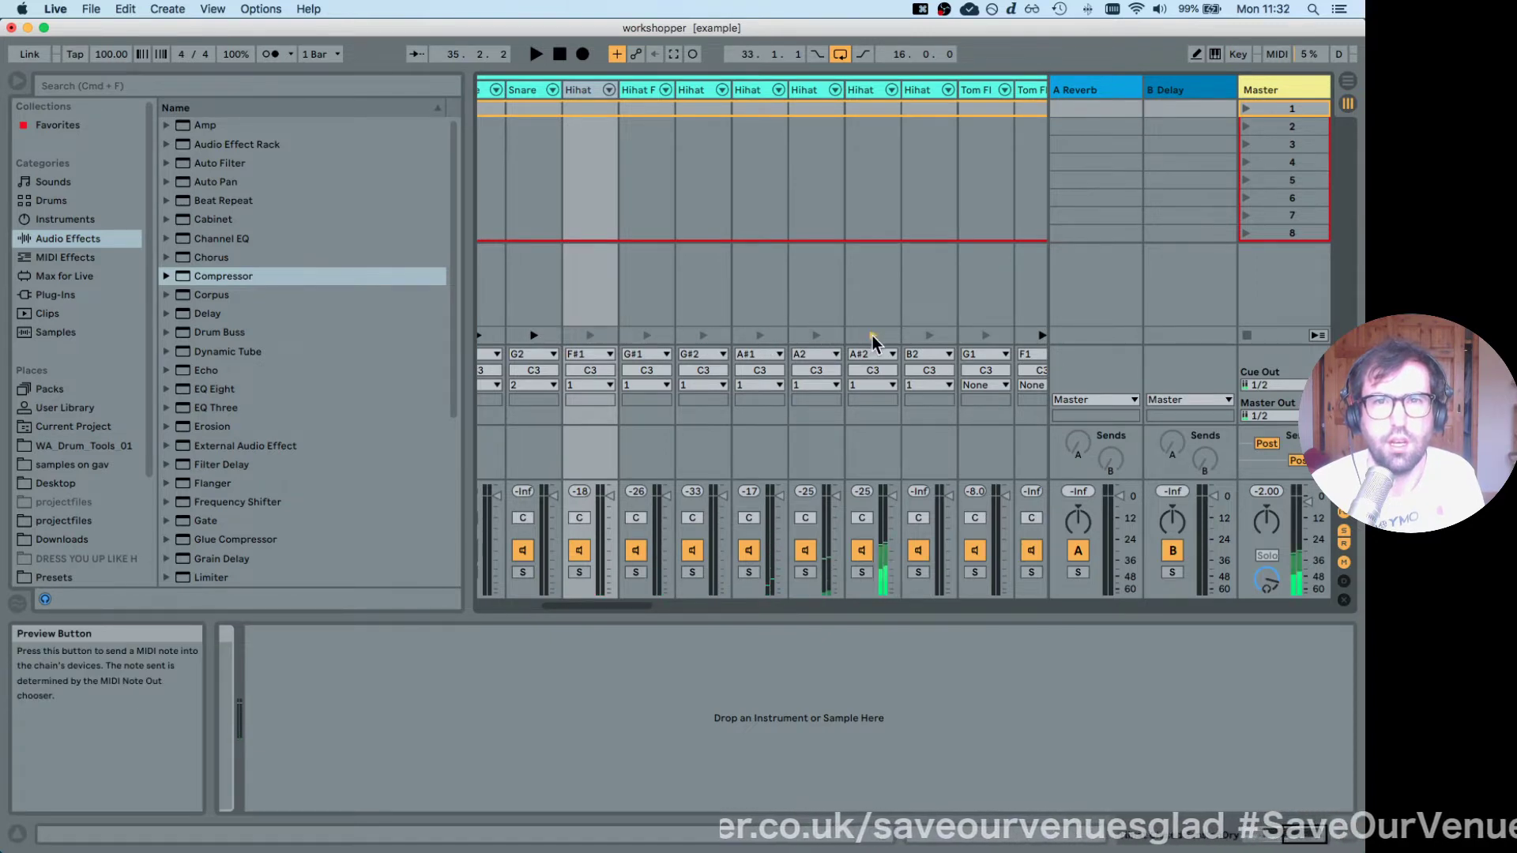
{"action": "left_click", "coordinate": [927, 337]}
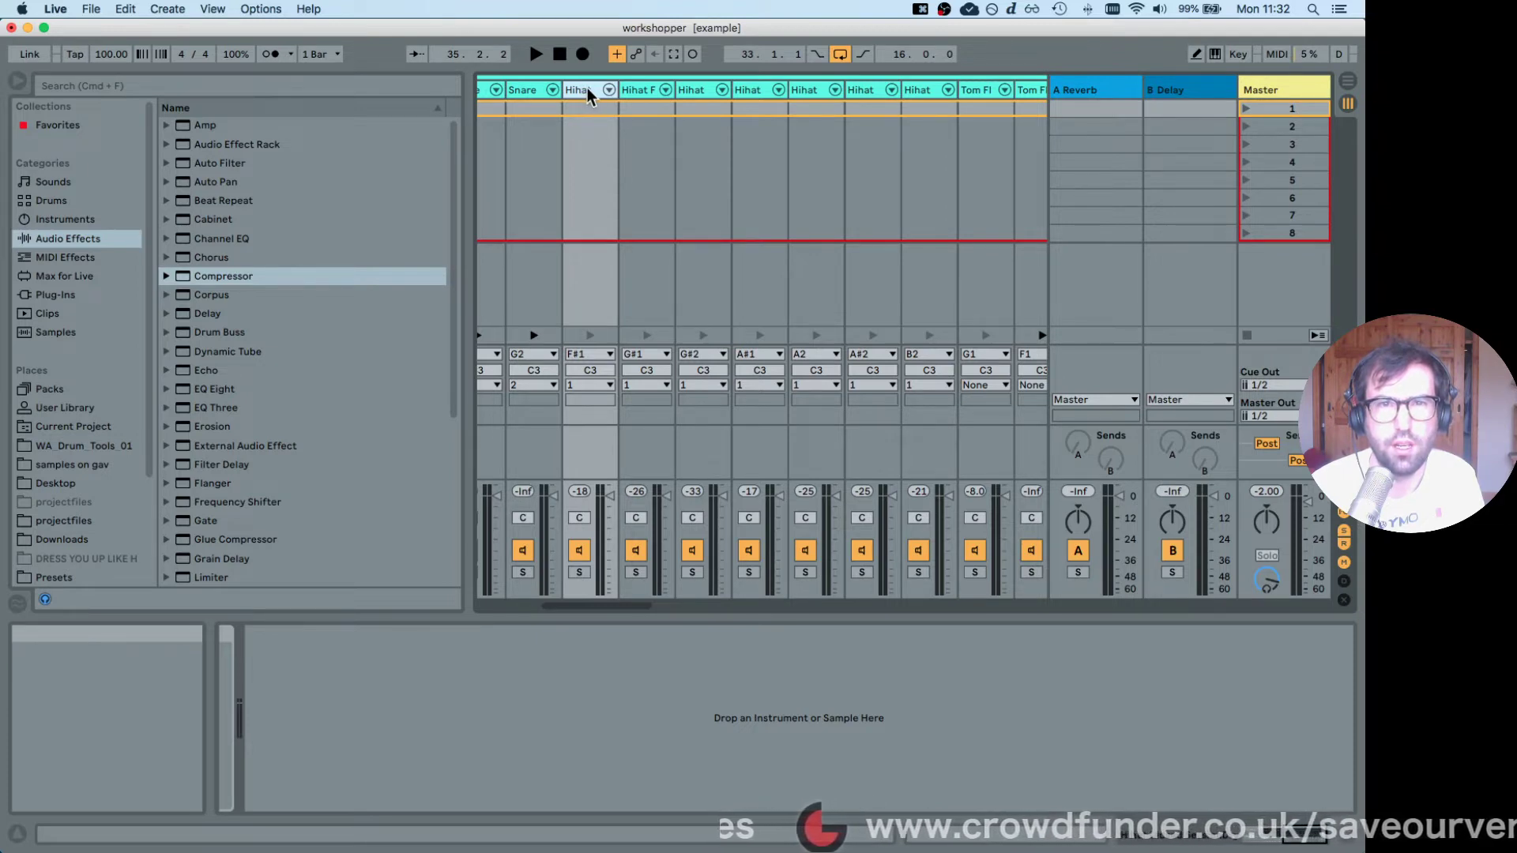
Select all the hi-hat chains from F#1 to B2 and group them into a single chain.
{"action": "left_click", "coordinate": [867, 88]}
{"action": "left_click", "coordinate": [921, 93]}
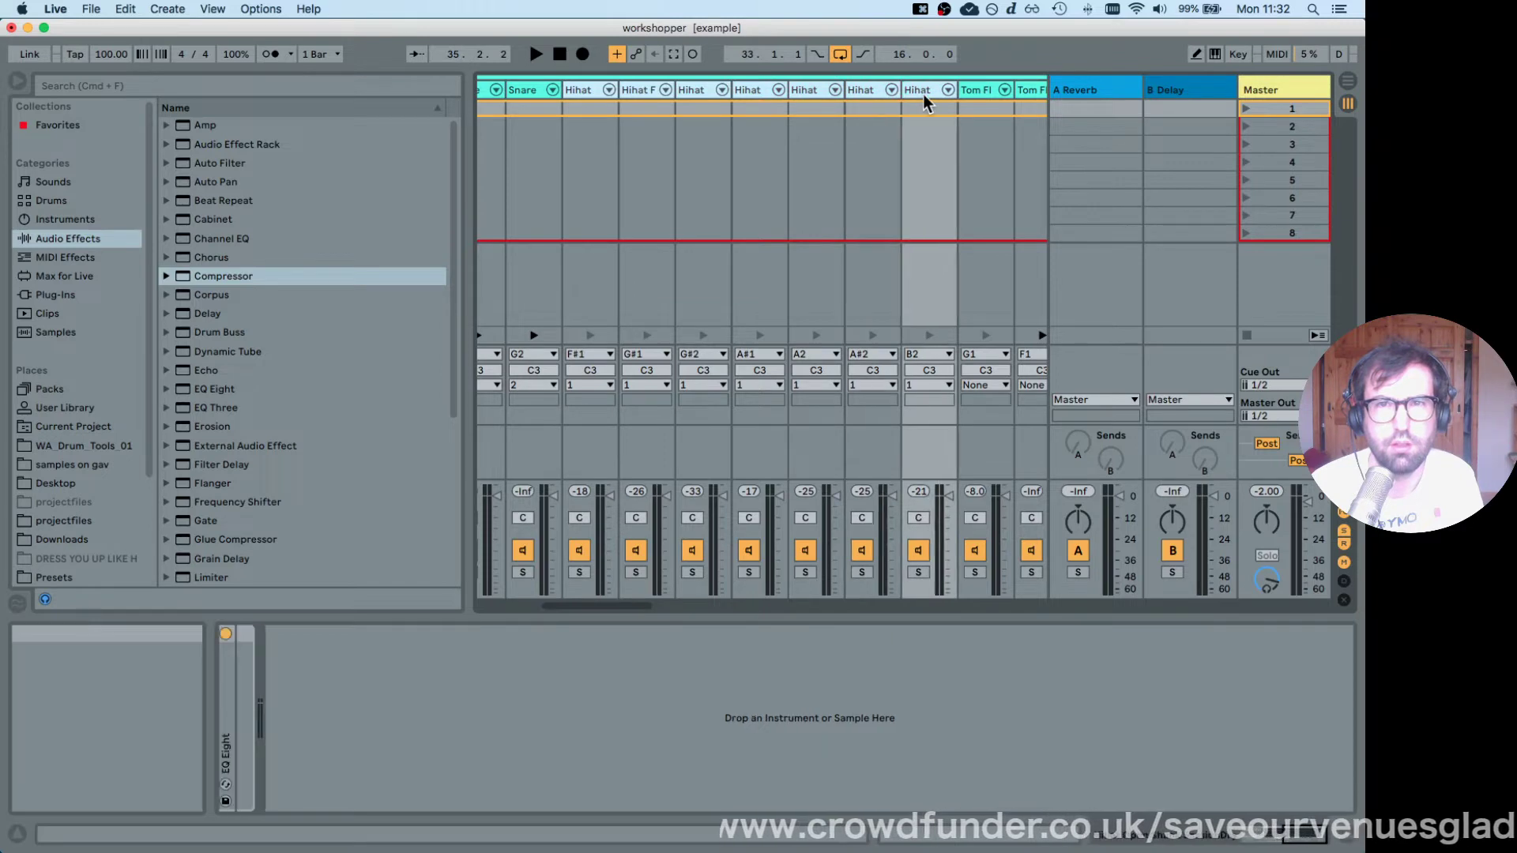
{"action": "right_click", "coordinate": [581, 92]}
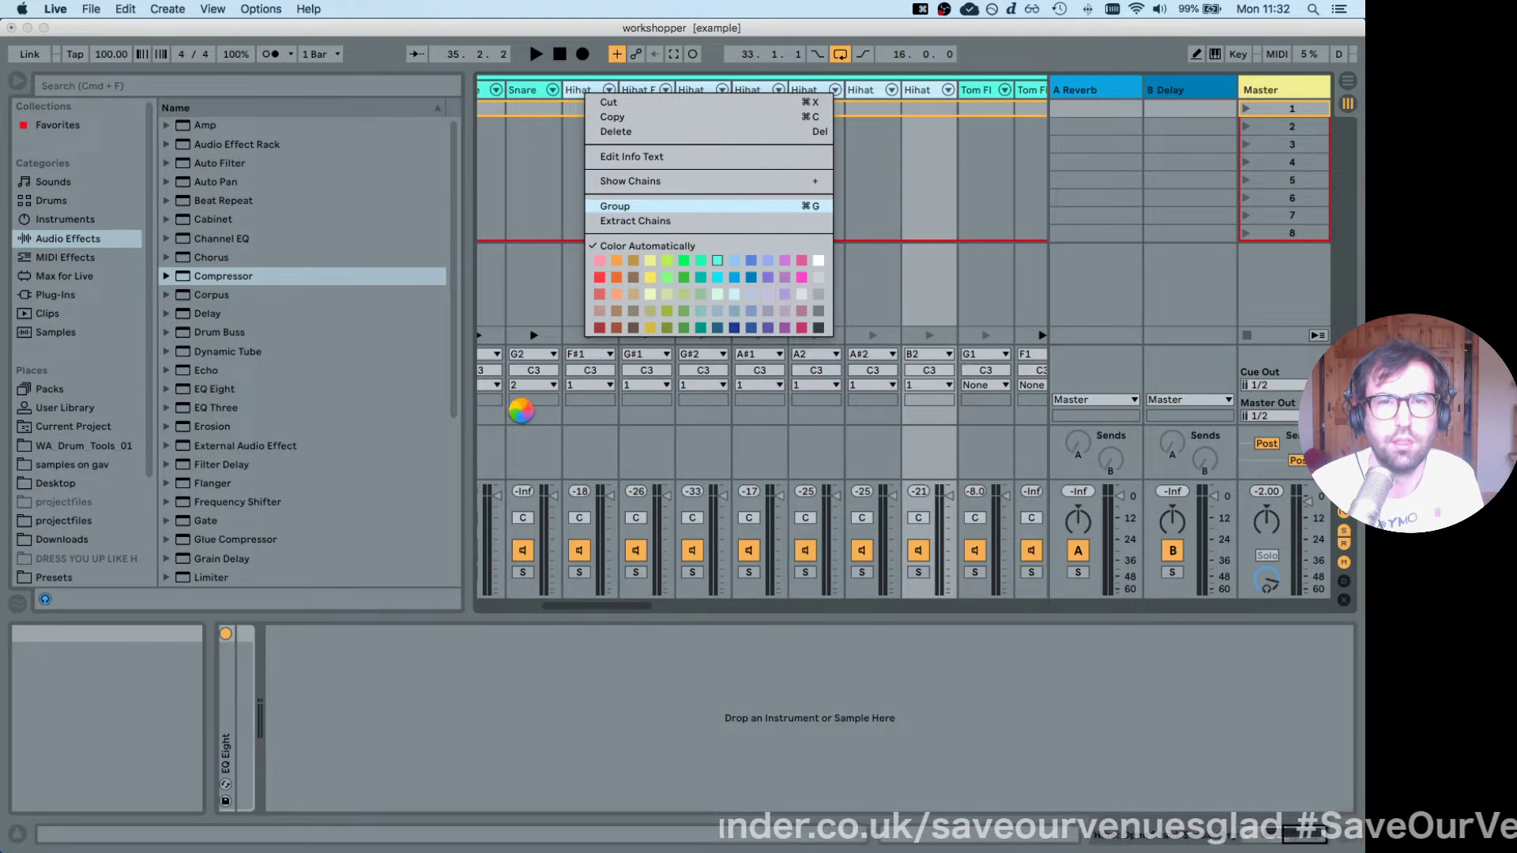
{"action": "key", "text": "super+g"}
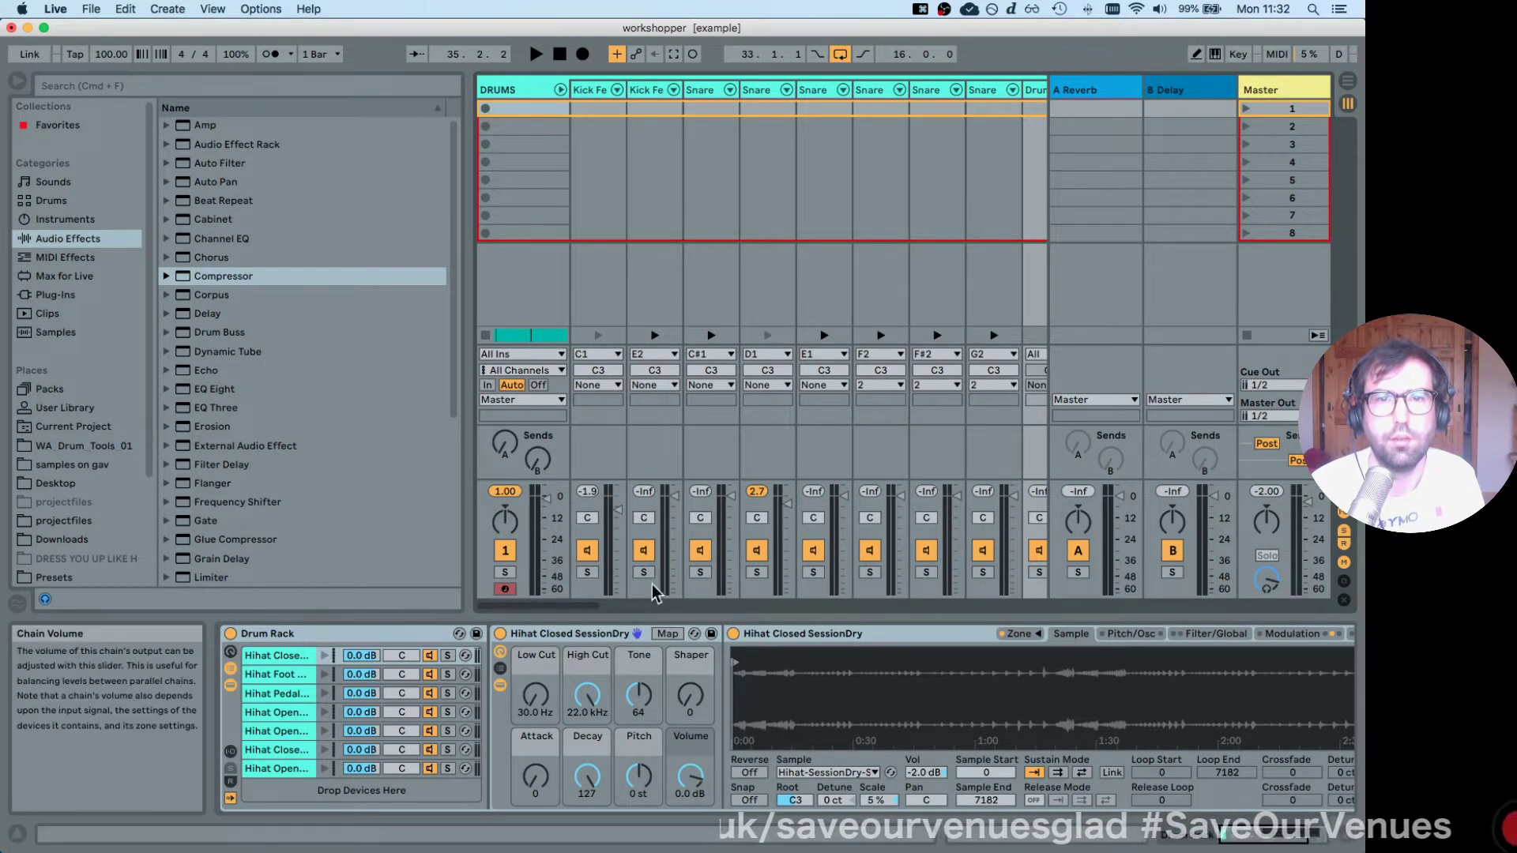
Start playback, solo the grouped hi-hat chain, and rename it HIHATS.
{"action": "left_click_drag", "start_coordinate": [497, 605], "coordinate": [554, 607]}
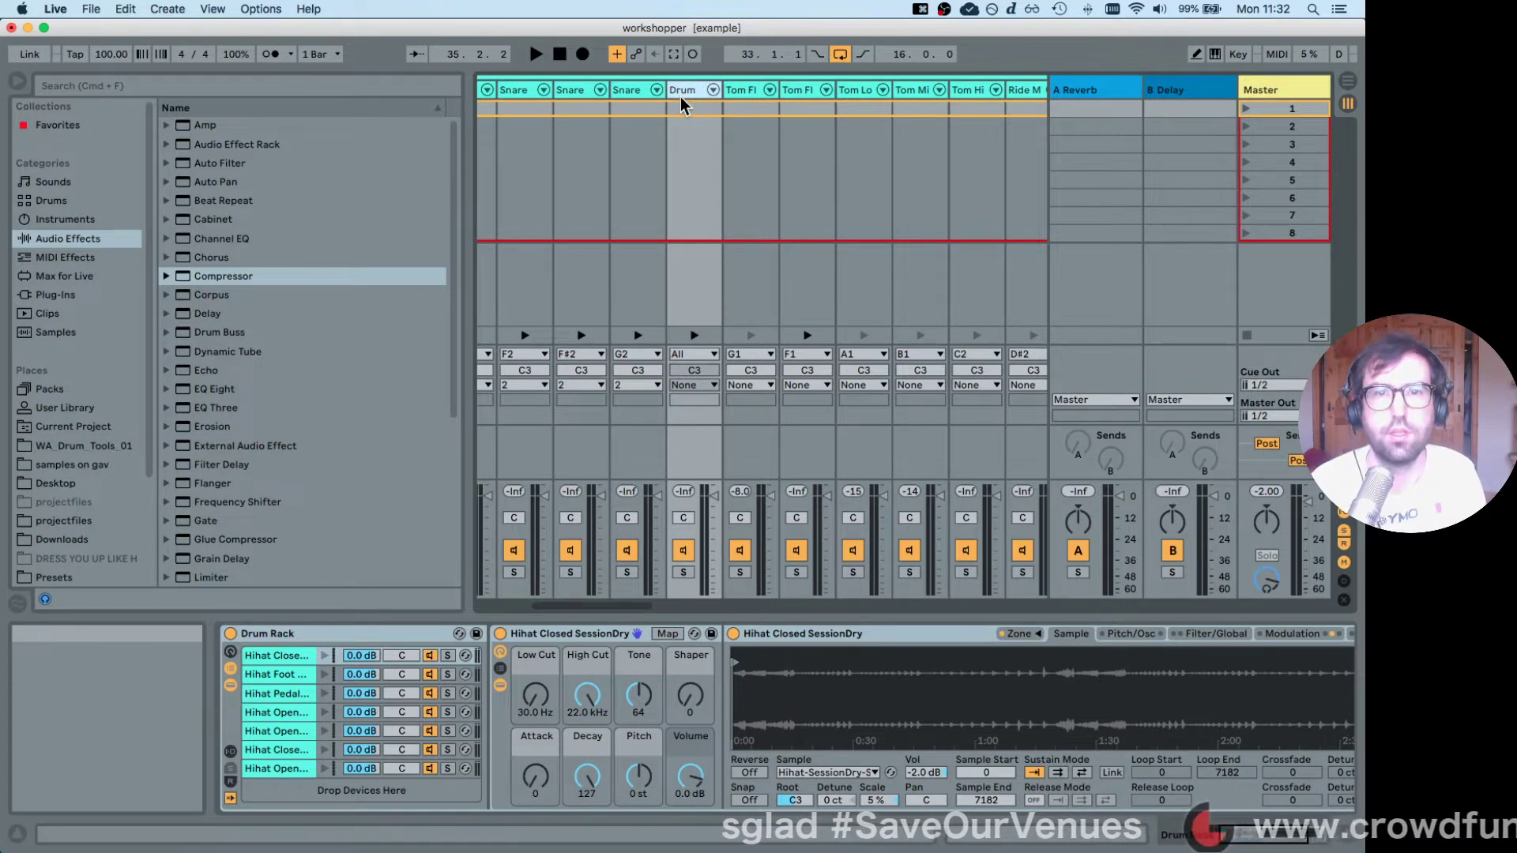
{"action": "key", "text": "space"}
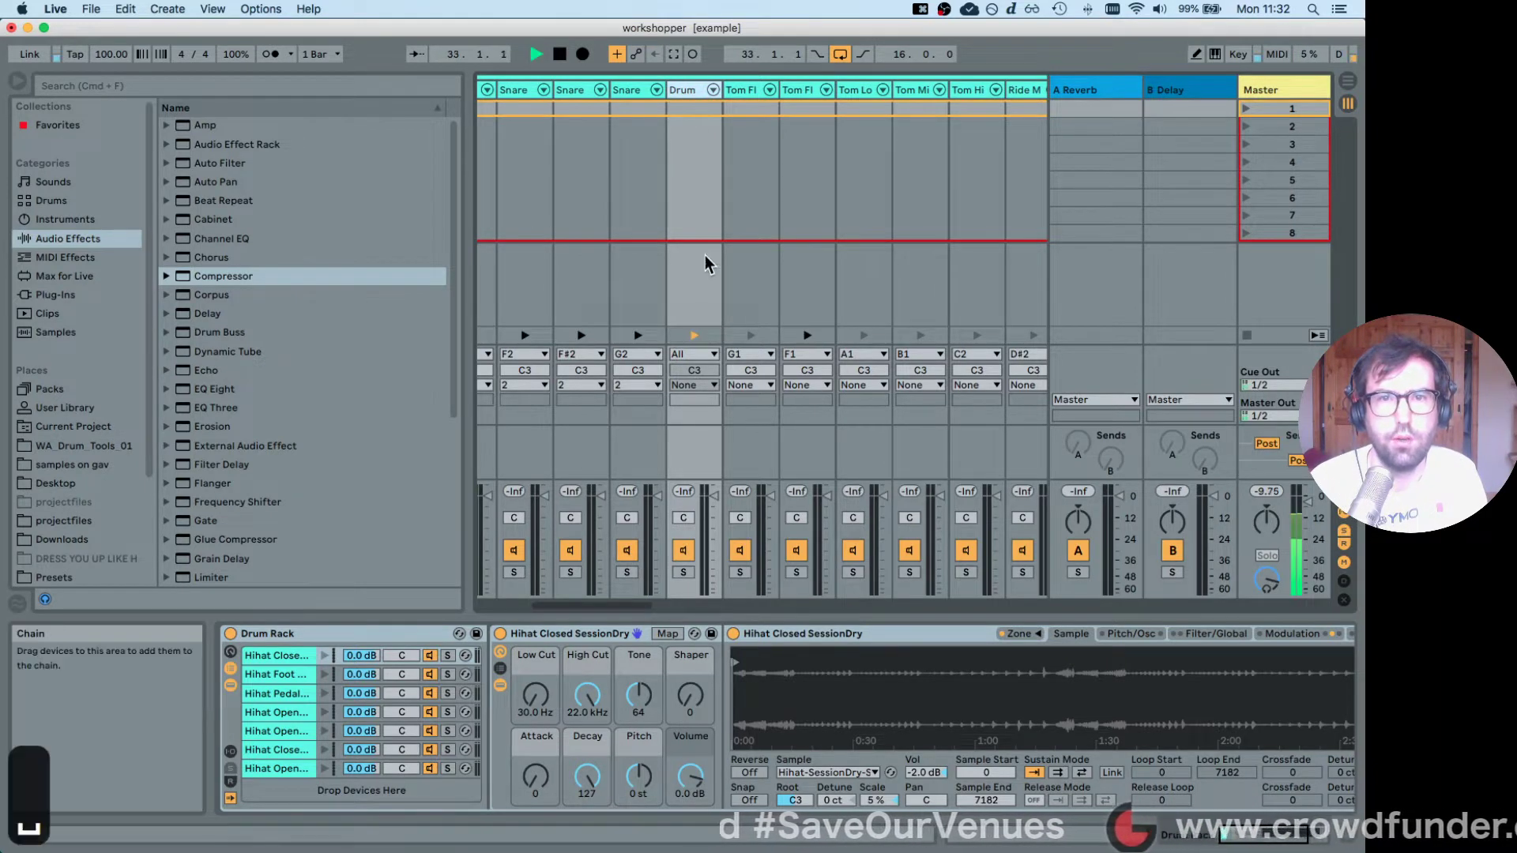
{"action": "left_click", "coordinate": [684, 572]}
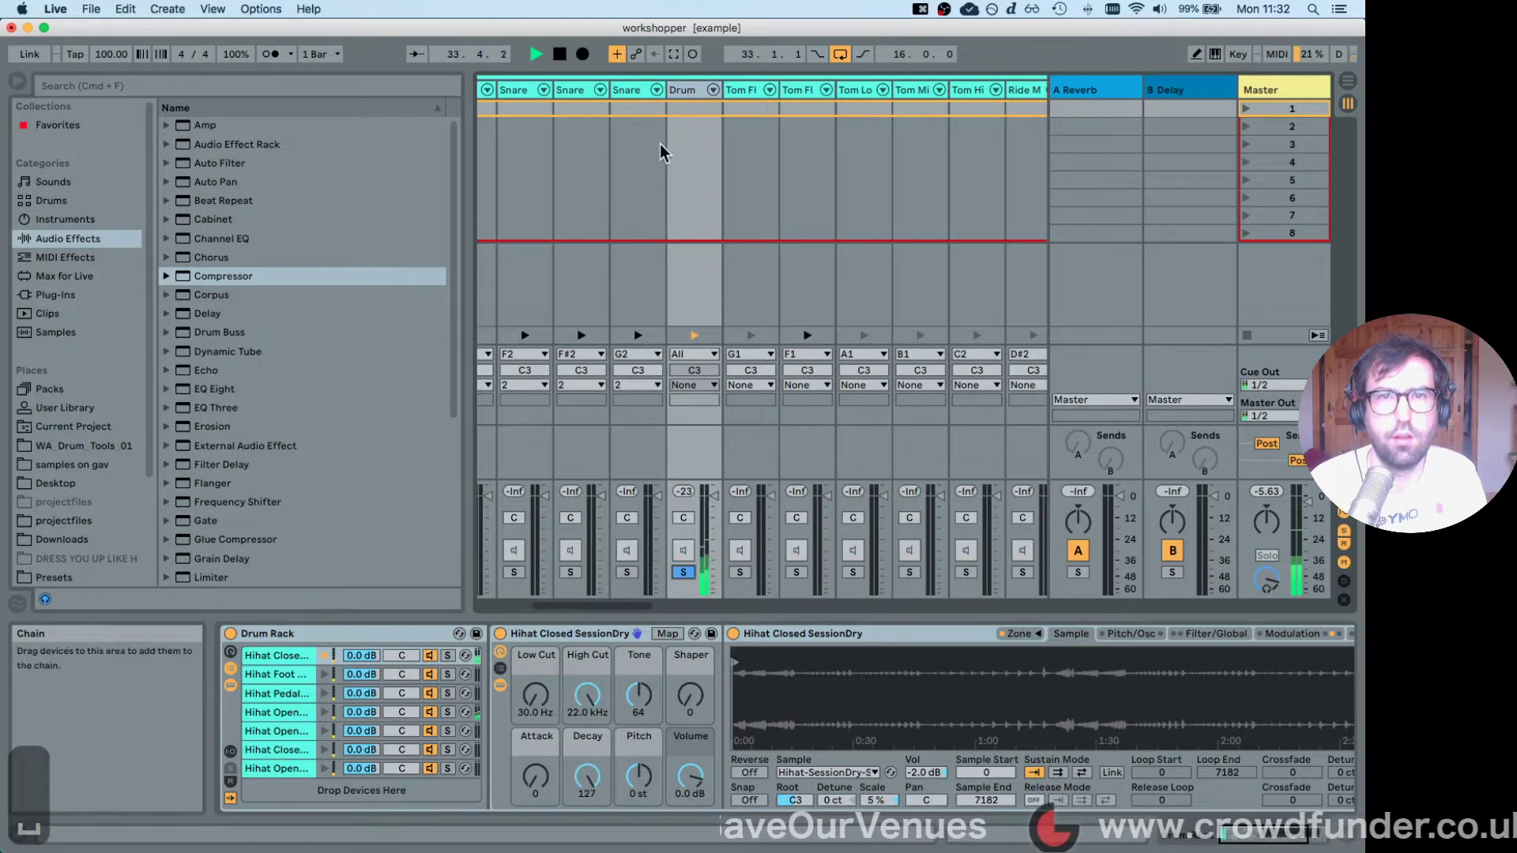
{"action": "key", "text": "super+r"}
{"action": "type", "text": "HIHATS"}
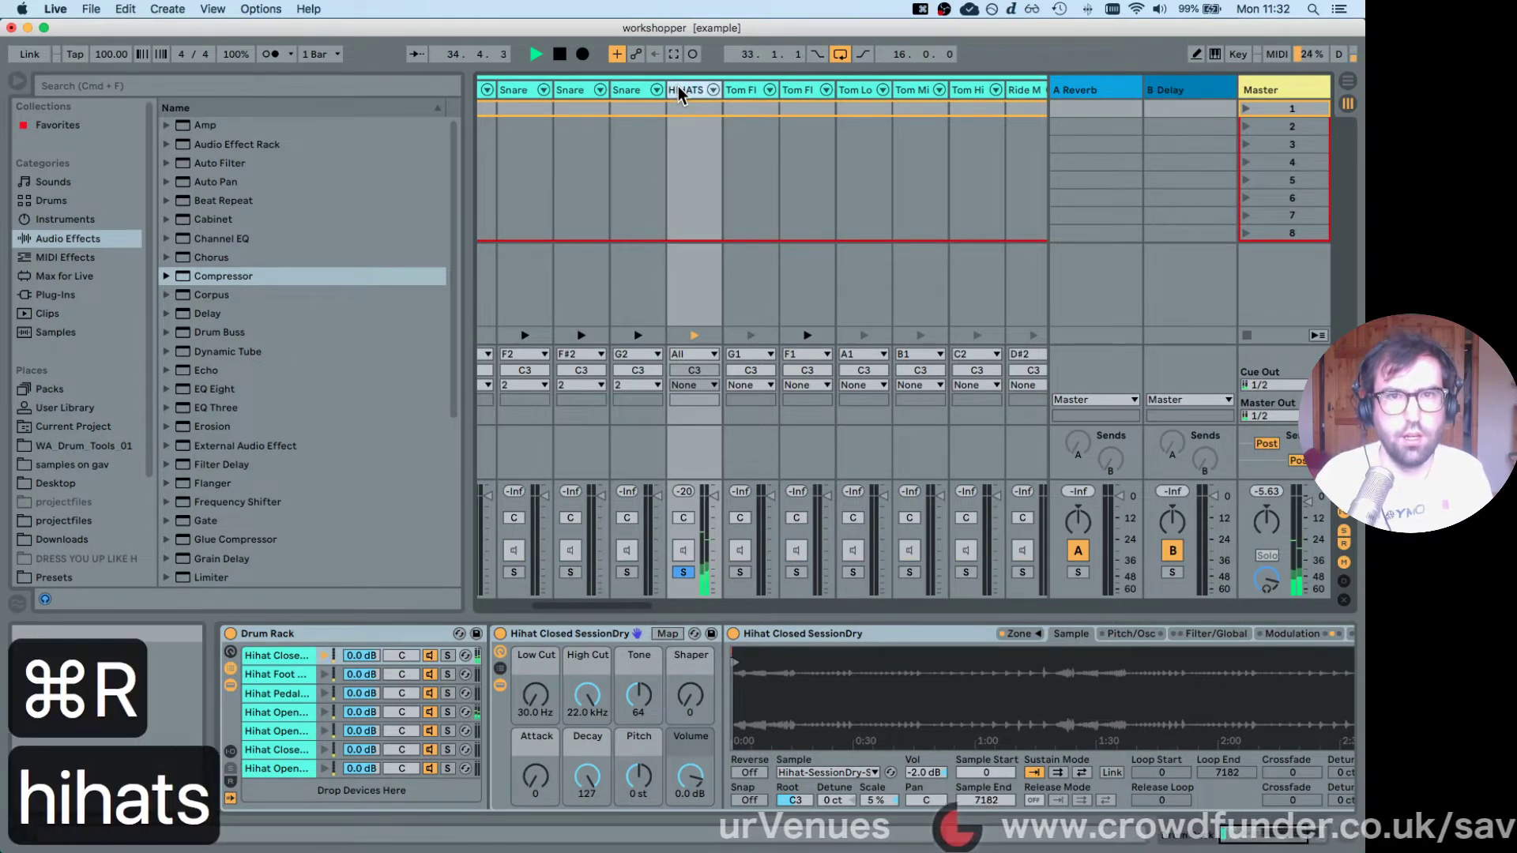
{"action": "key", "text": "Return"}
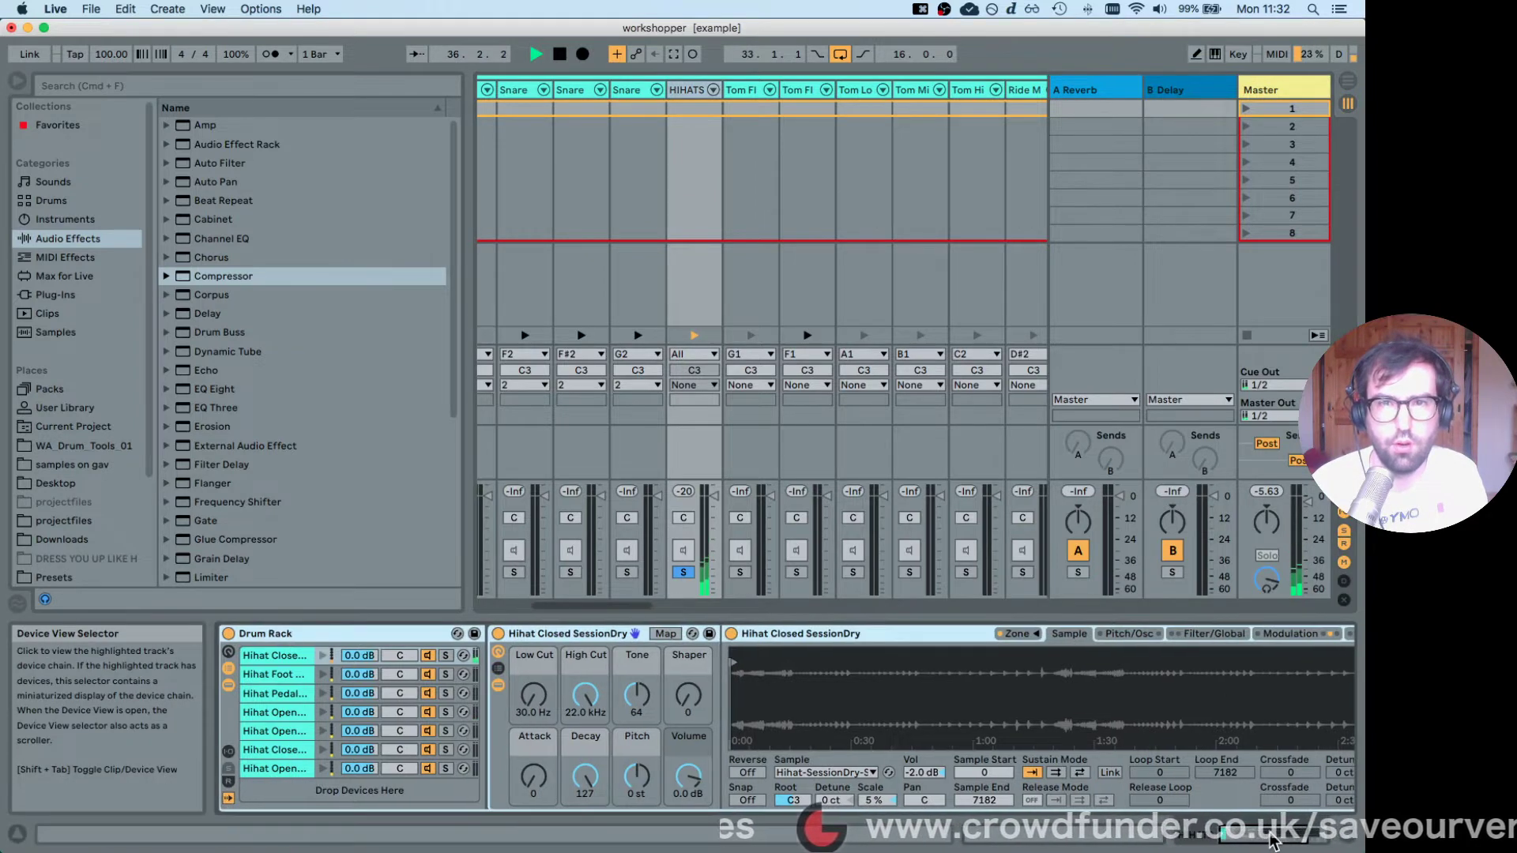
Add an EQ Eight at the end of the HIHATS chain and set band 1 to a low cut at 230 Hz.
{"action": "left_click_drag", "start_coordinate": [1270, 841], "coordinate": [1262, 844]}
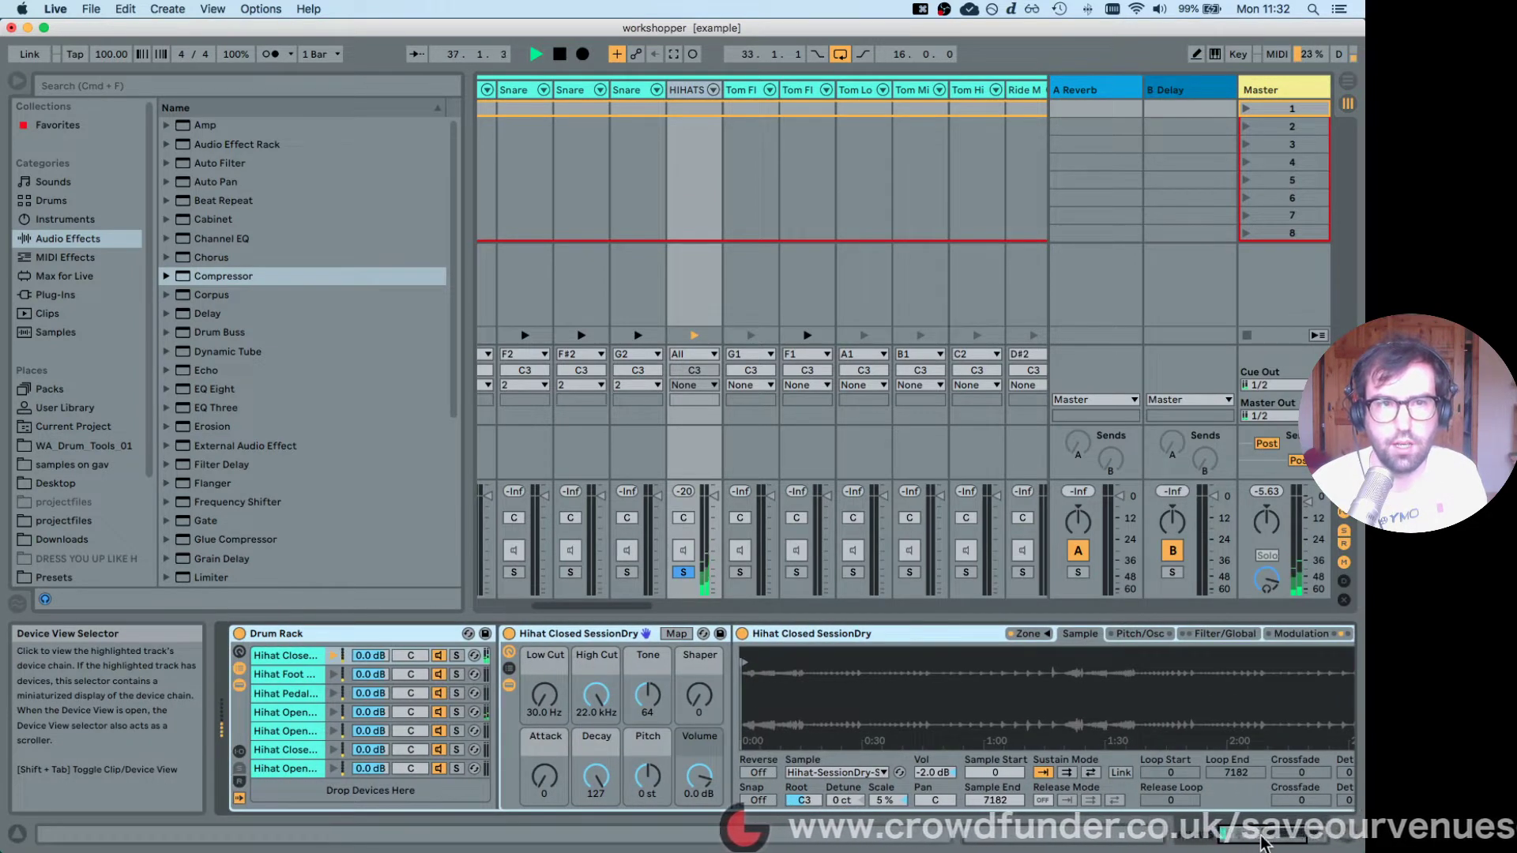
{"action": "left_click", "coordinate": [1262, 844]}
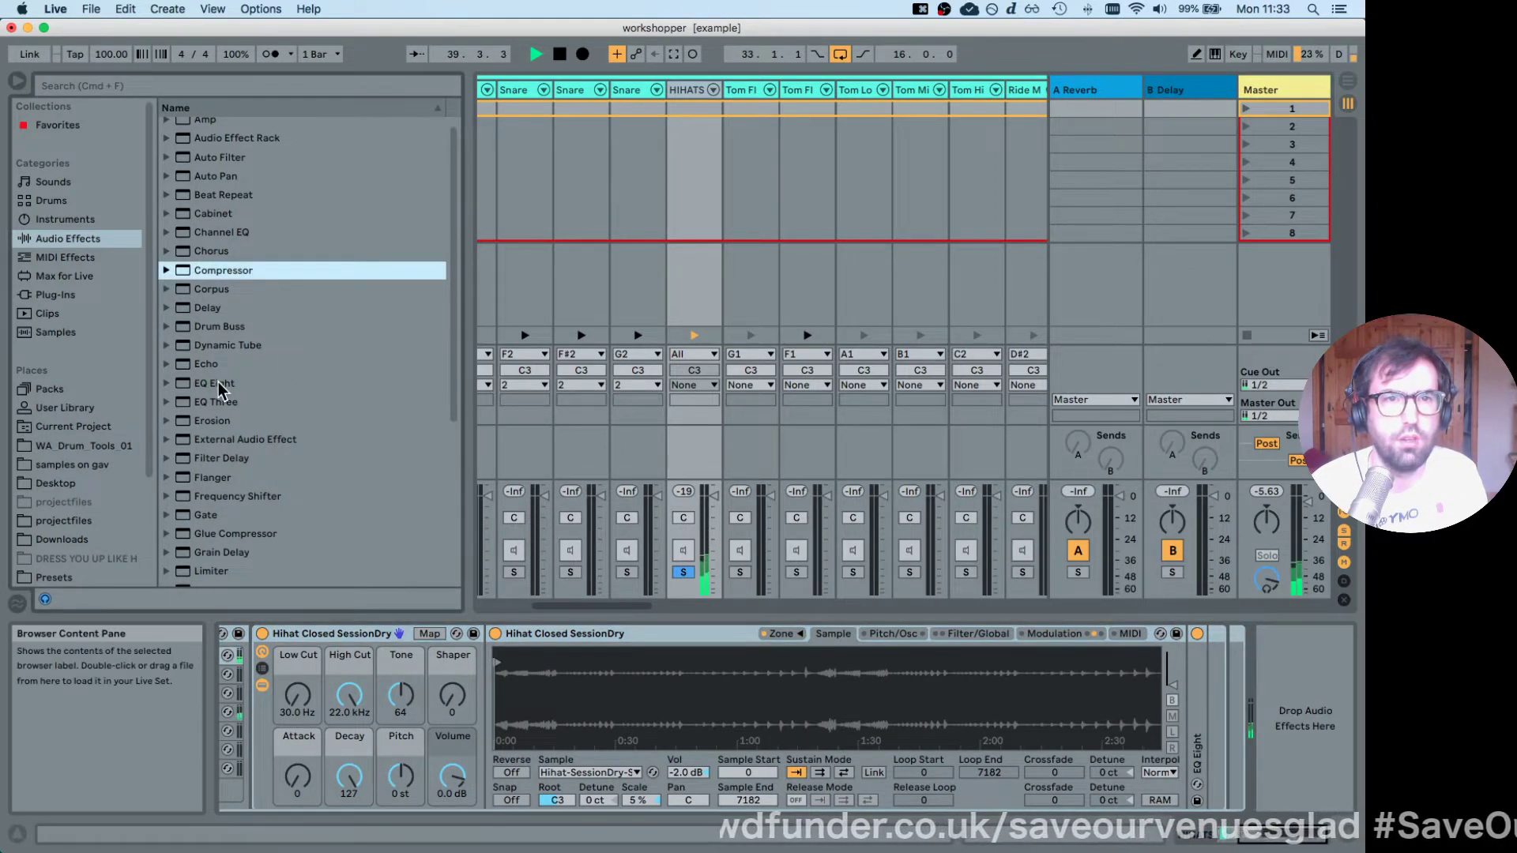
{"action": "left_click_drag", "start_coordinate": [216, 382], "coordinate": [977, 720]}
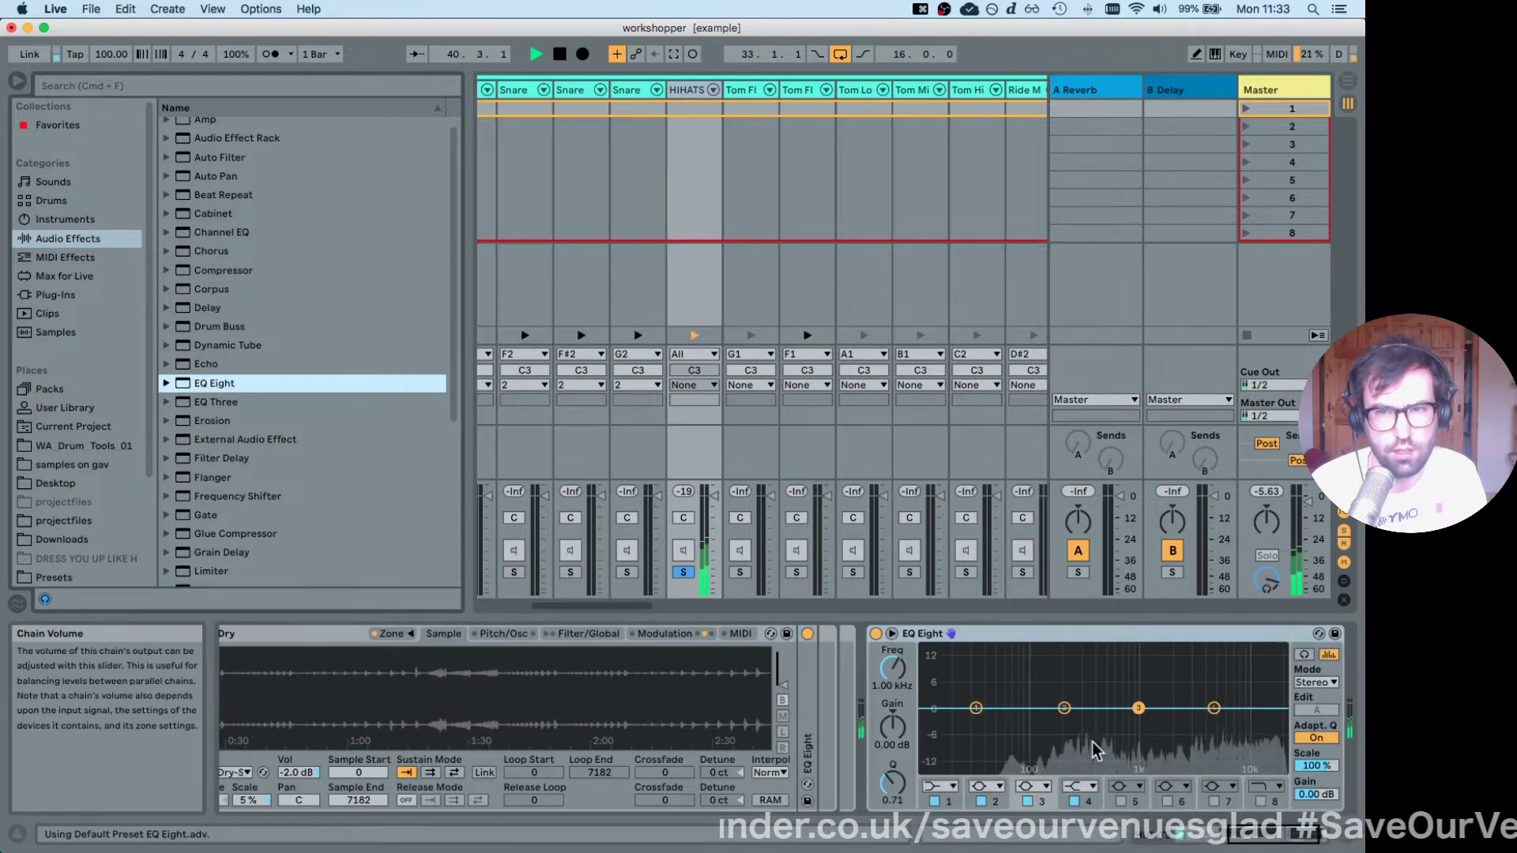
{"action": "left_click", "coordinate": [975, 710]}
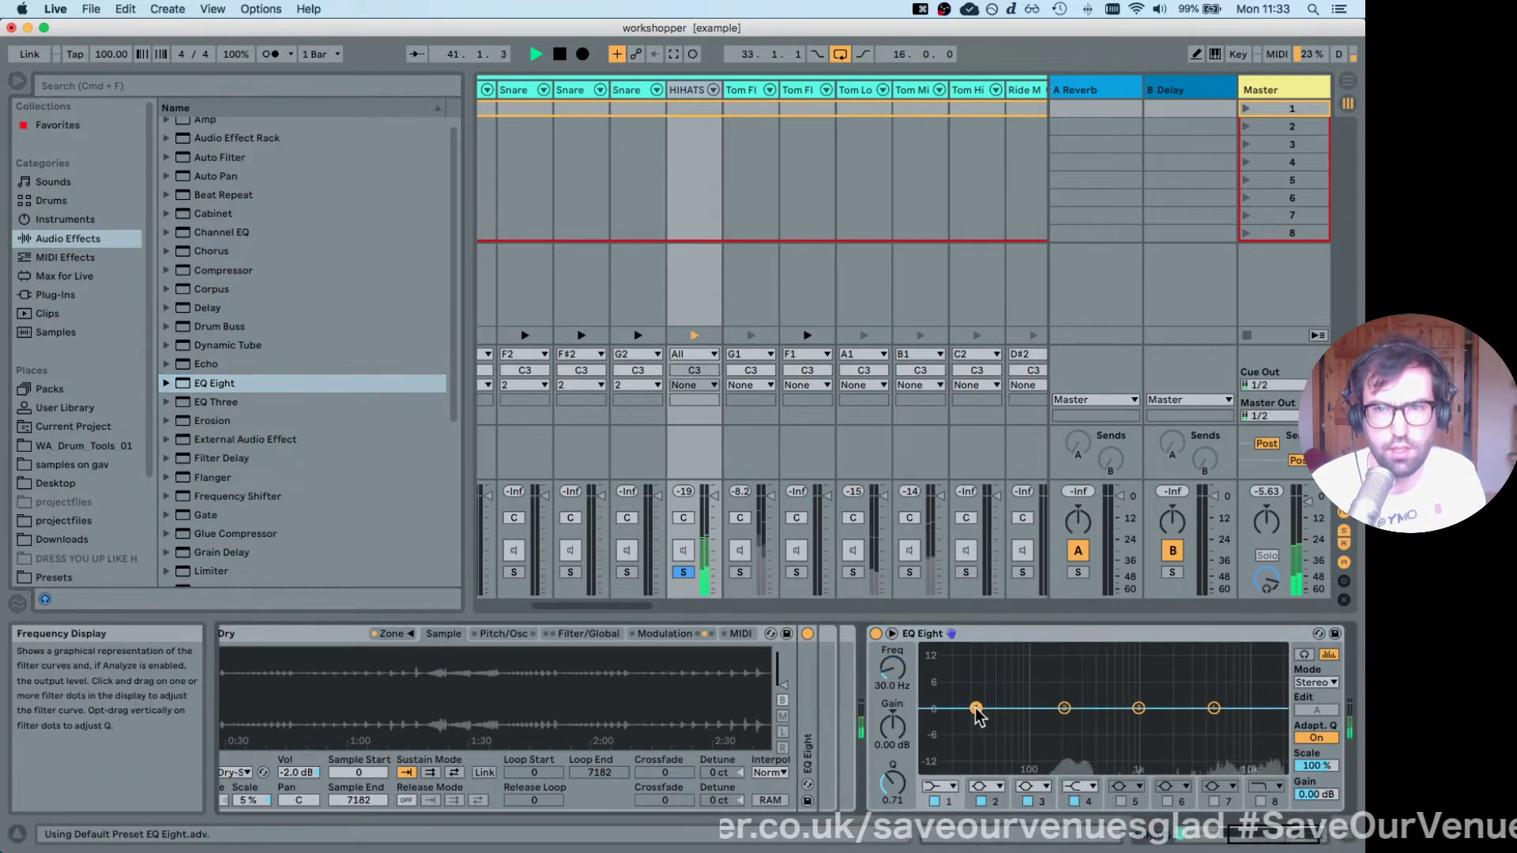
{"action": "left_click", "coordinate": [943, 787]}
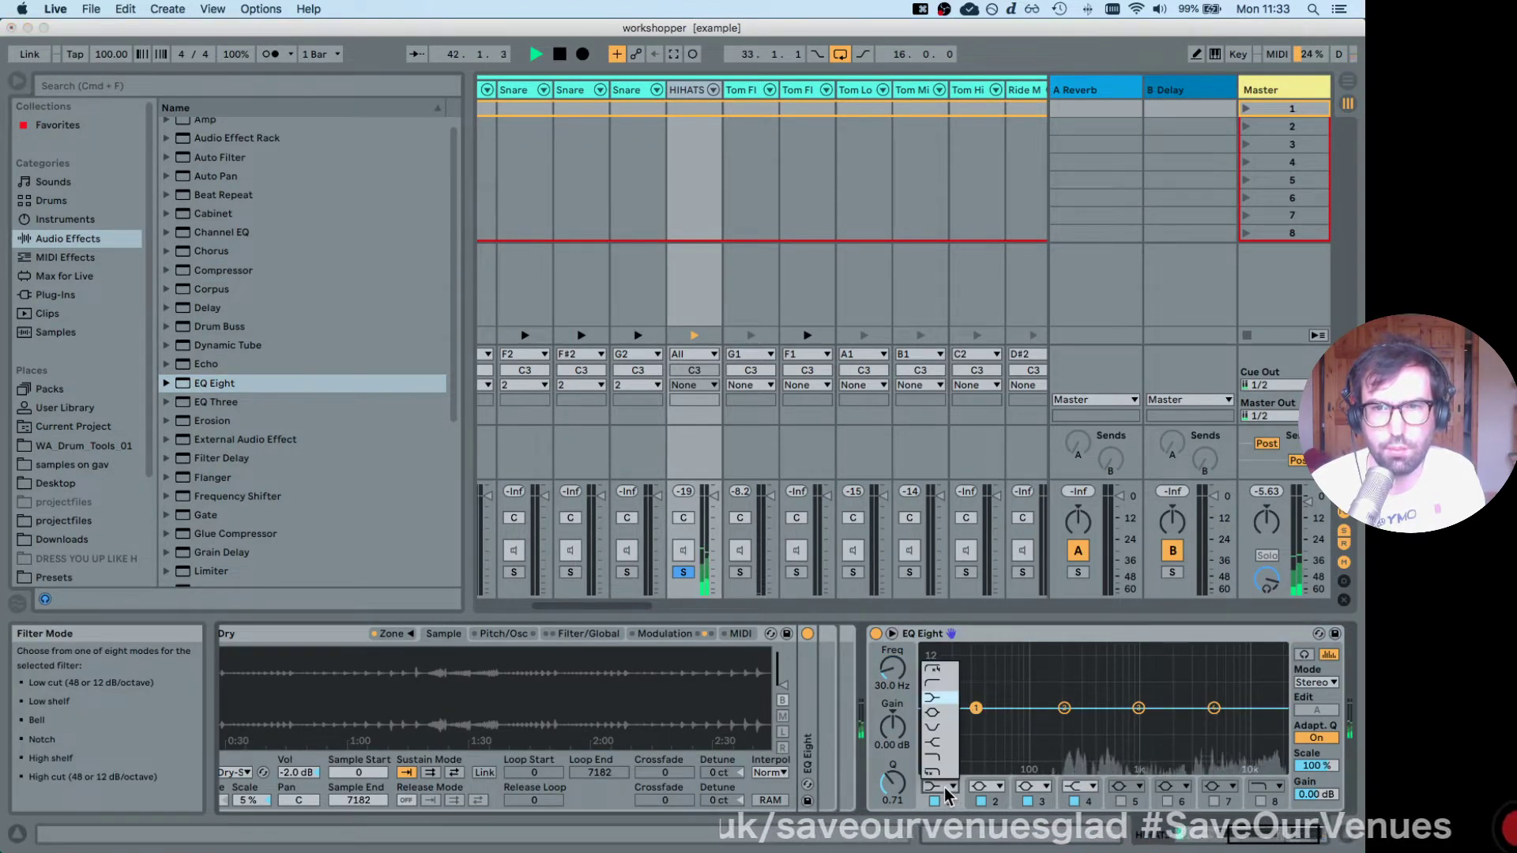
{"action": "left_click", "coordinate": [952, 671]}
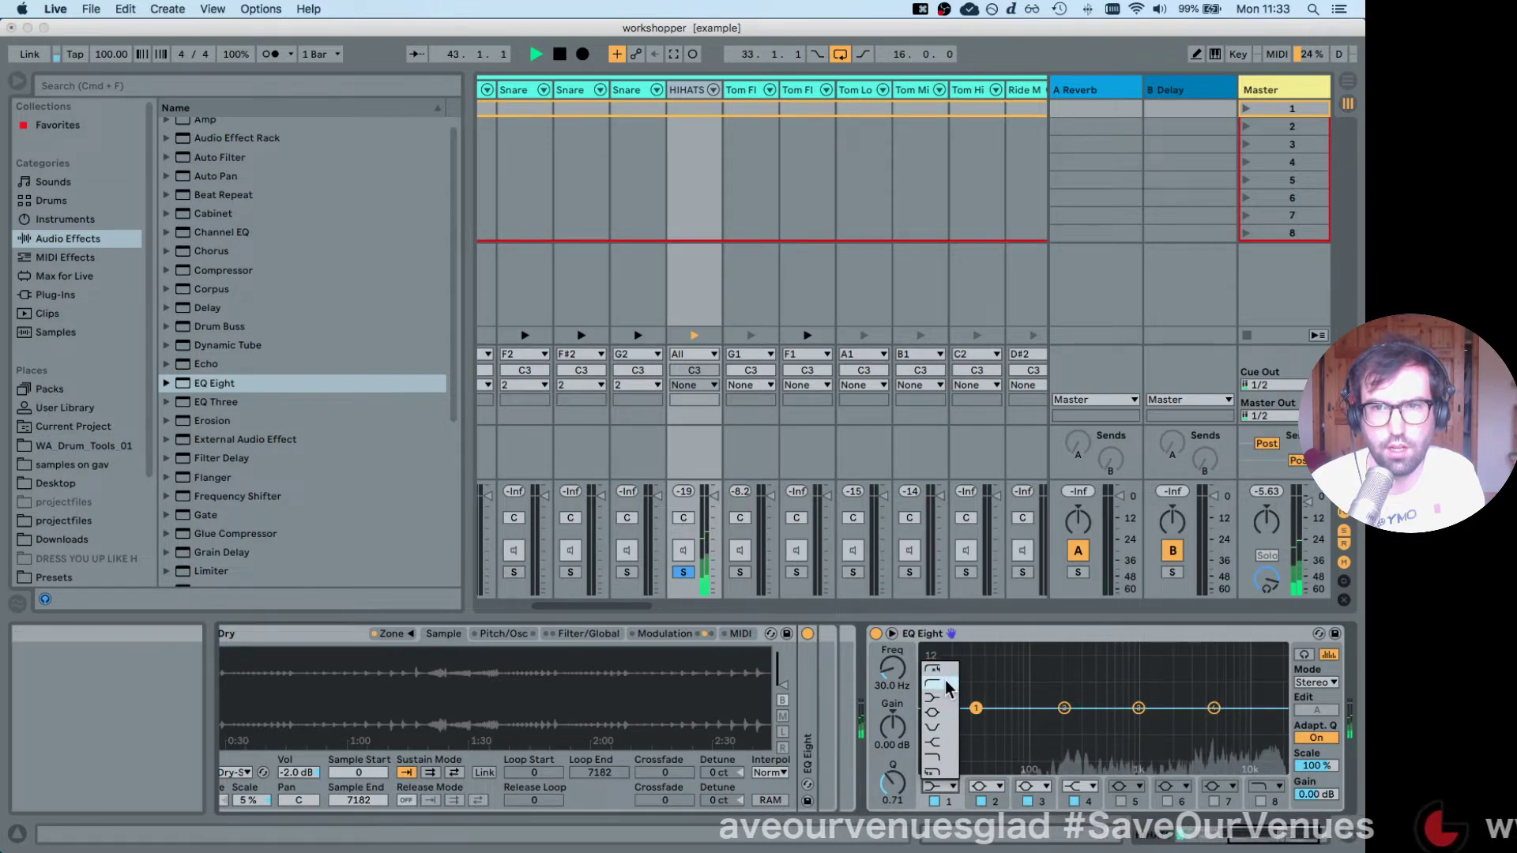
{"action": "left_click_drag", "start_coordinate": [970, 719], "coordinate": [1032, 726]}
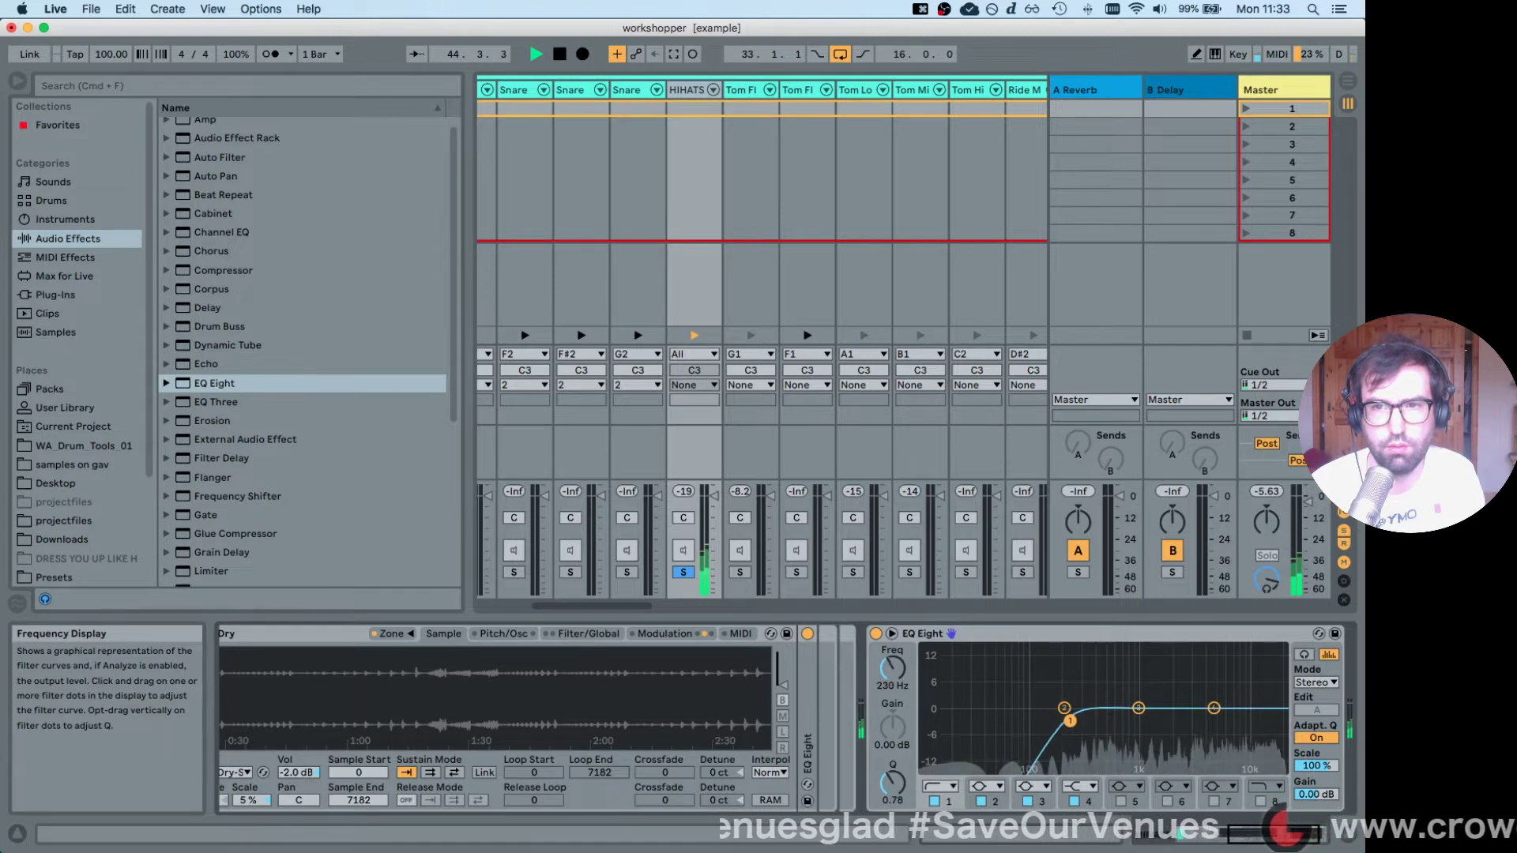
In the HIHATS EQ Eight, set the low cut to about 215 Hz and cut band 2 by 4.83 dB at 474 Hz with Q 0.42.
{"action": "left_click_drag", "start_coordinate": [1081, 719], "coordinate": [1181, 717]}
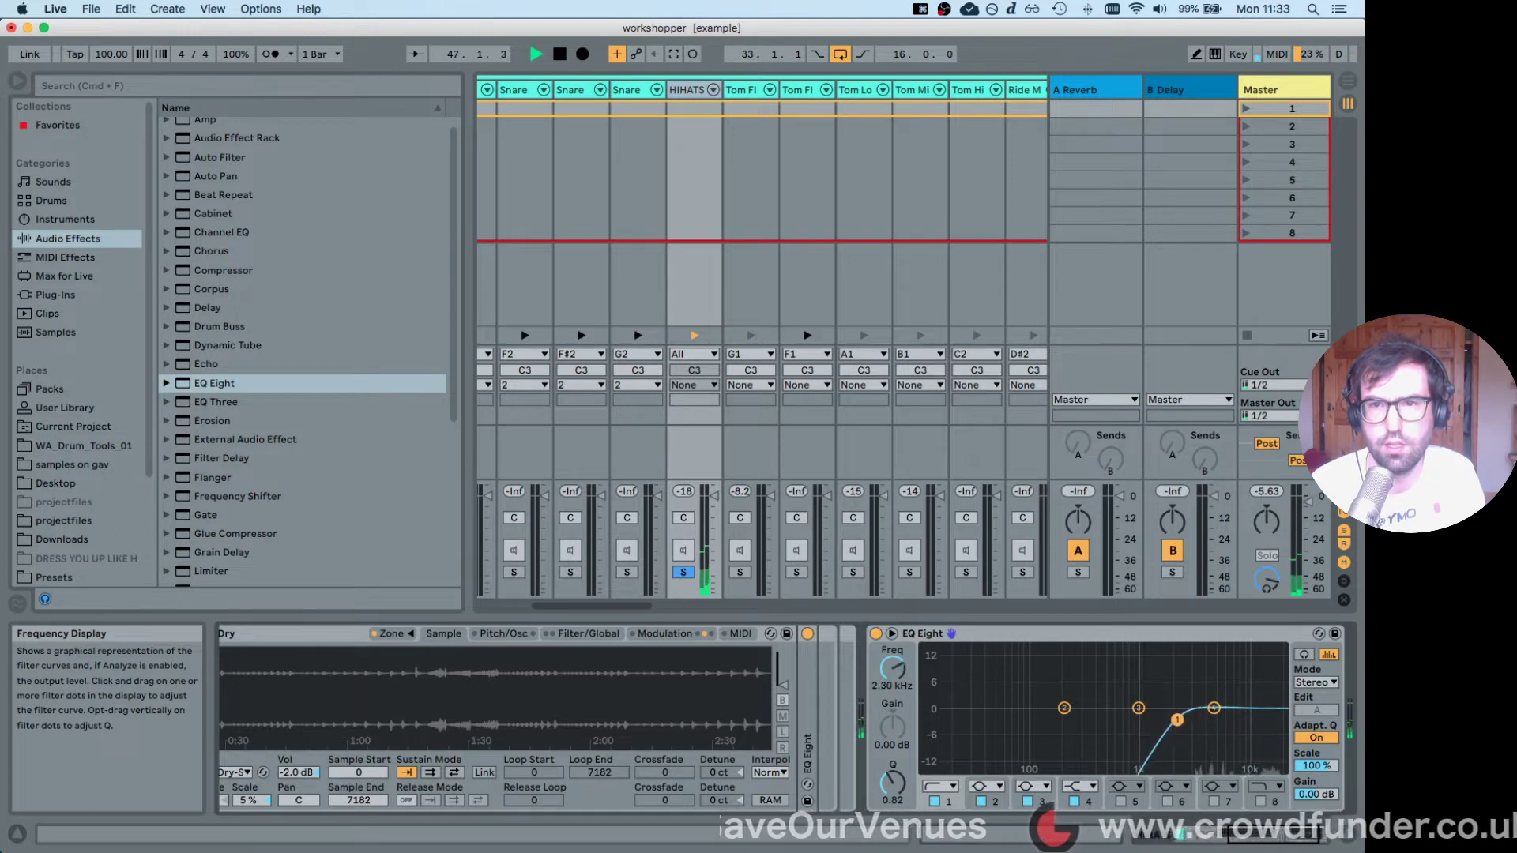
{"action": "left_click_drag", "start_coordinate": [1160, 720], "coordinate": [1119, 719]}
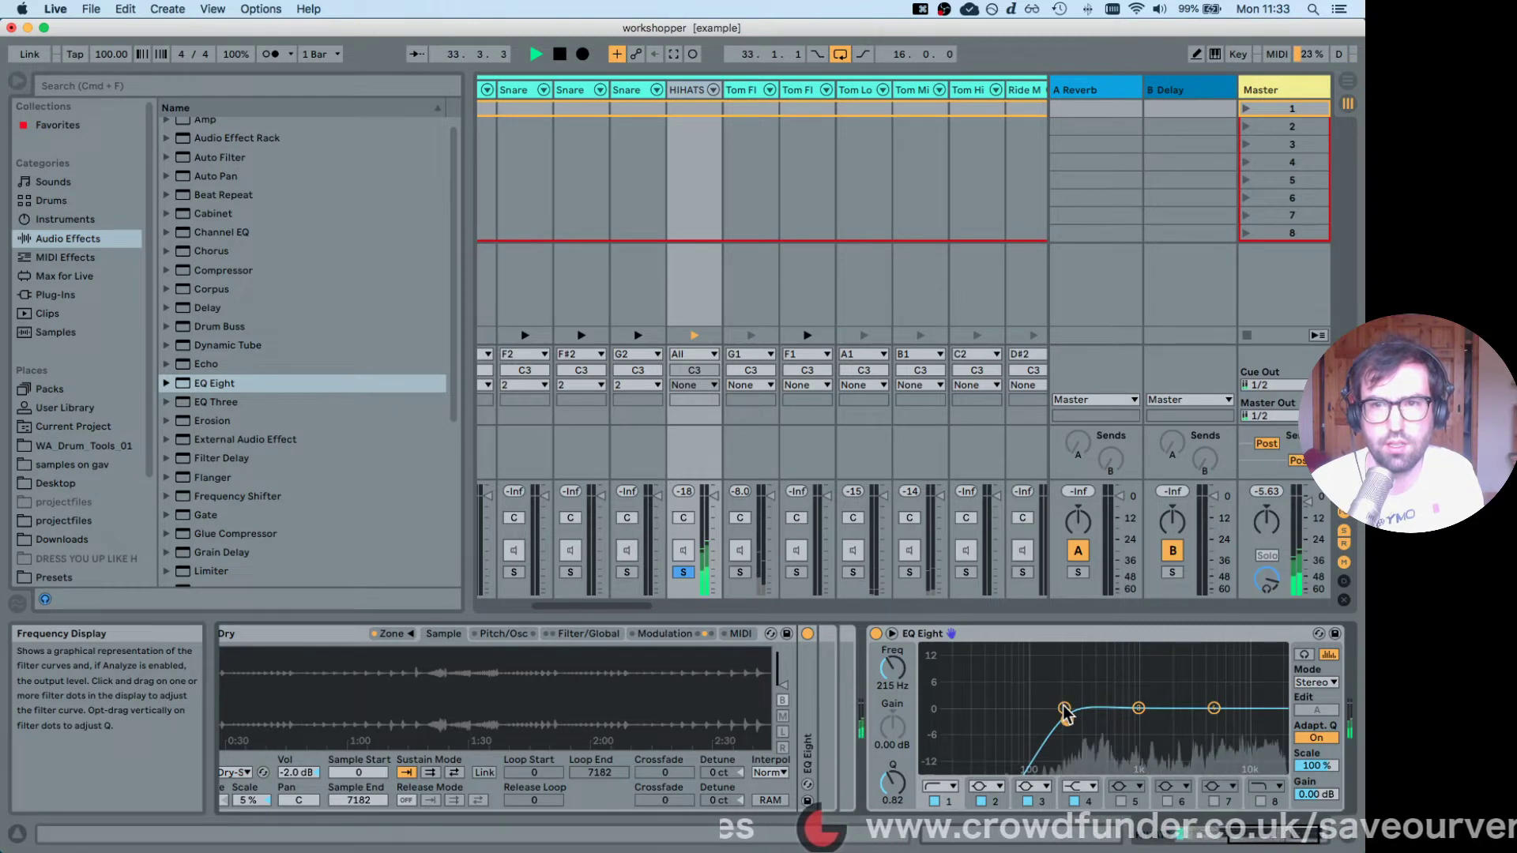
{"action": "left_click_drag", "start_coordinate": [1064, 710], "coordinate": [1107, 662]}
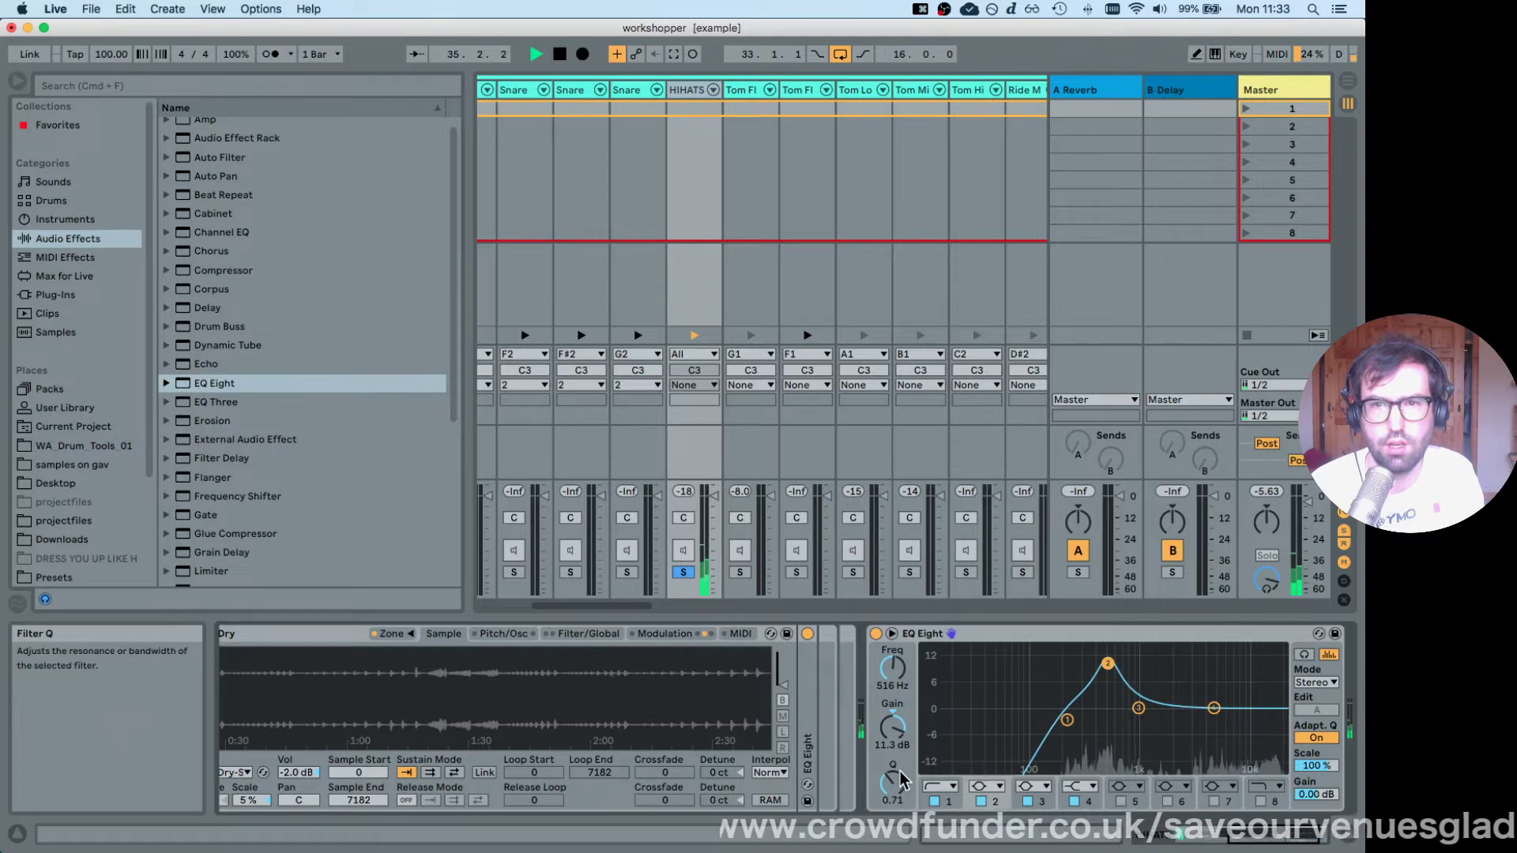
{"action": "left_click_drag", "start_coordinate": [893, 782], "coordinate": [893, 798]}
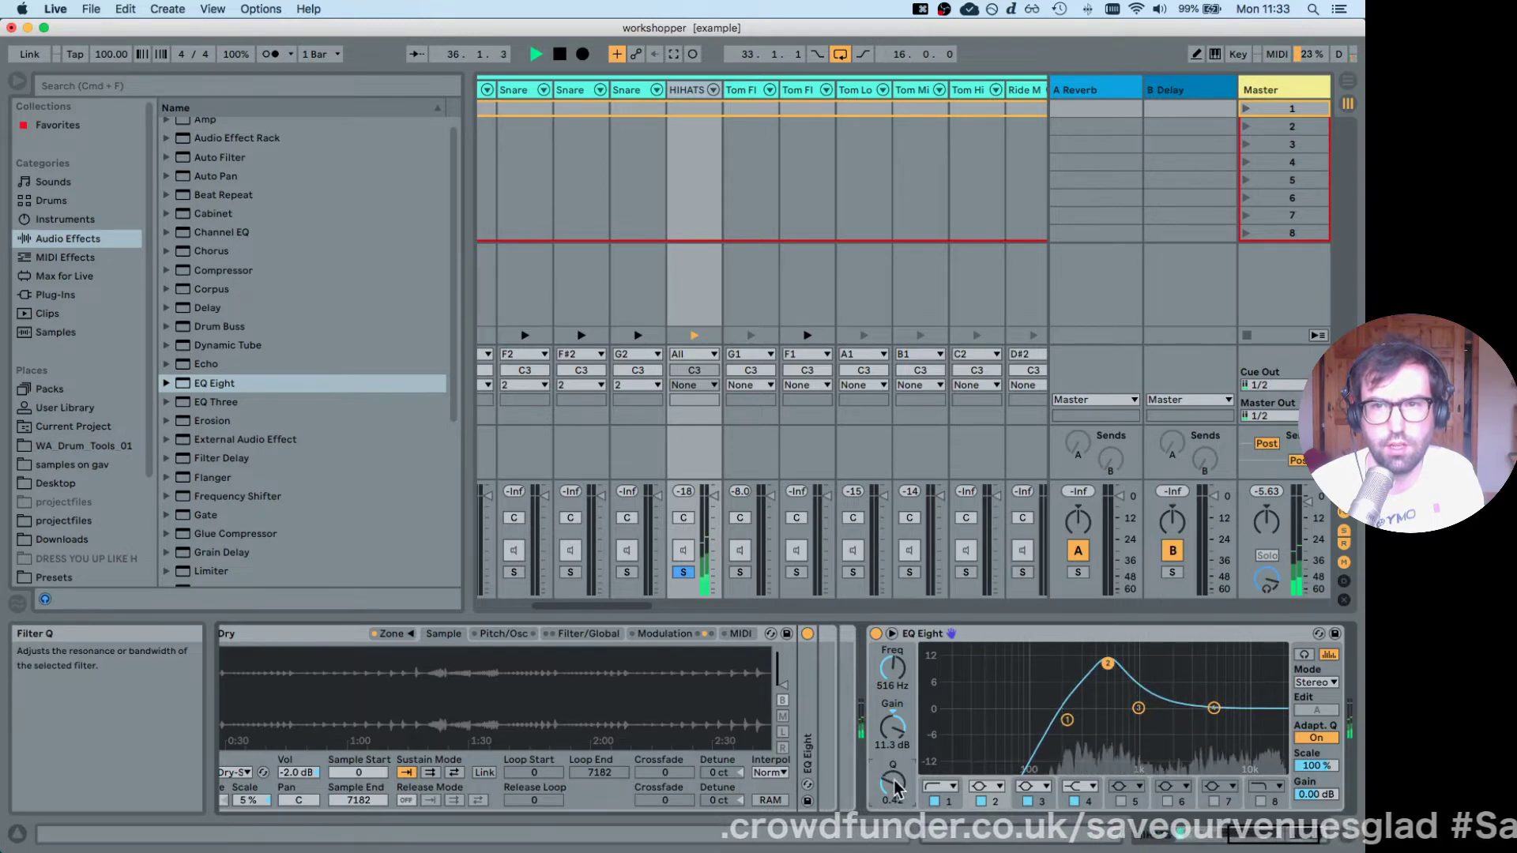
{"action": "left_click_drag", "start_coordinate": [1108, 663], "coordinate": [1104, 707]}
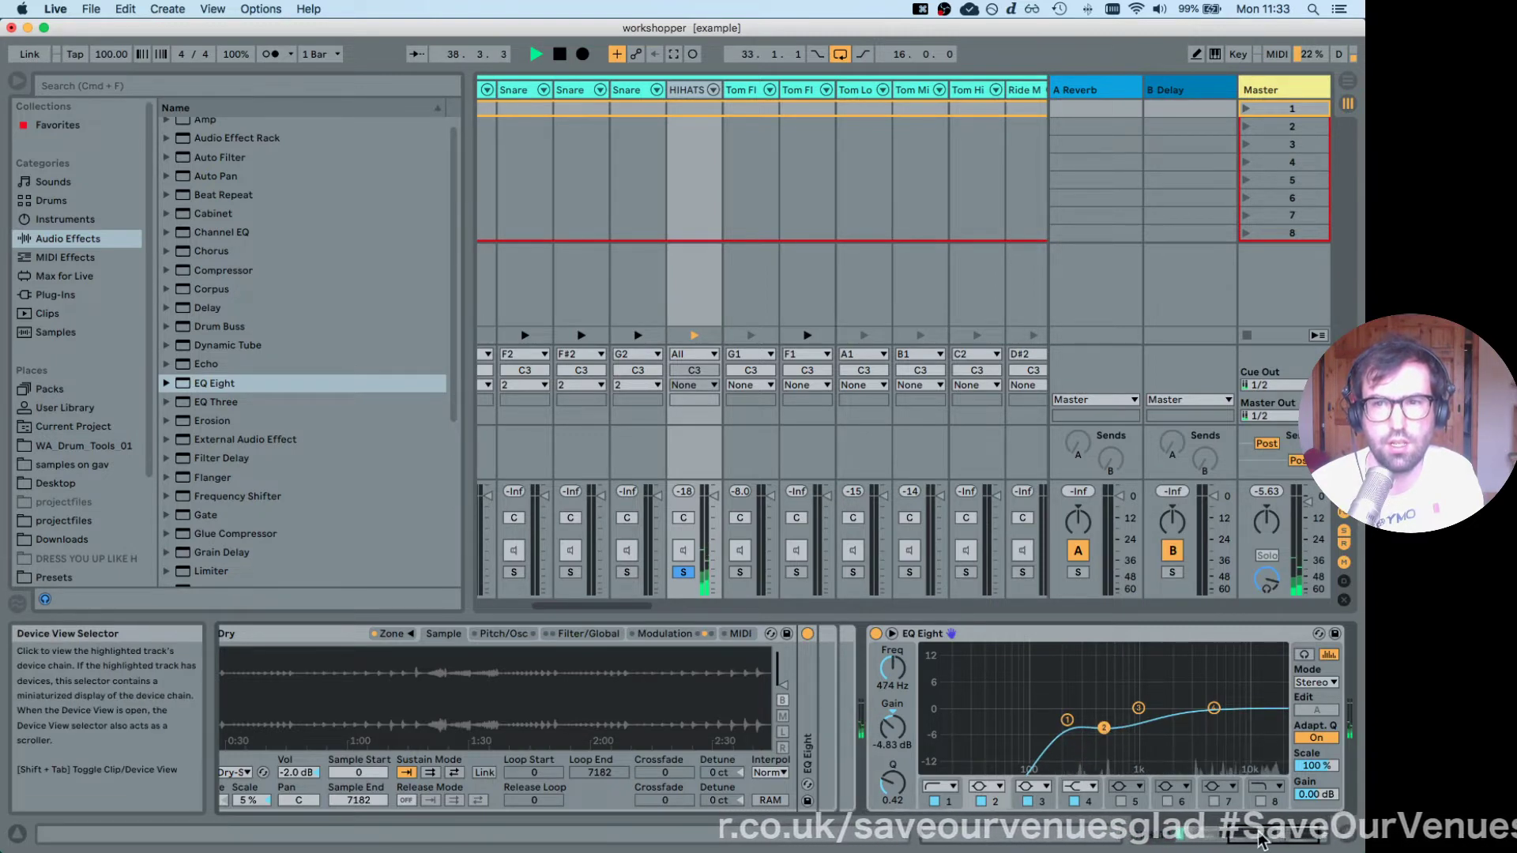
Add a Compressor after the HIHATS EQ Eight, with Makeup on and the threshold at -37.6 dB.
{"action": "scroll", "coordinate": [1106, 735], "scroll_direction": "right", "scroll_amount": 3}
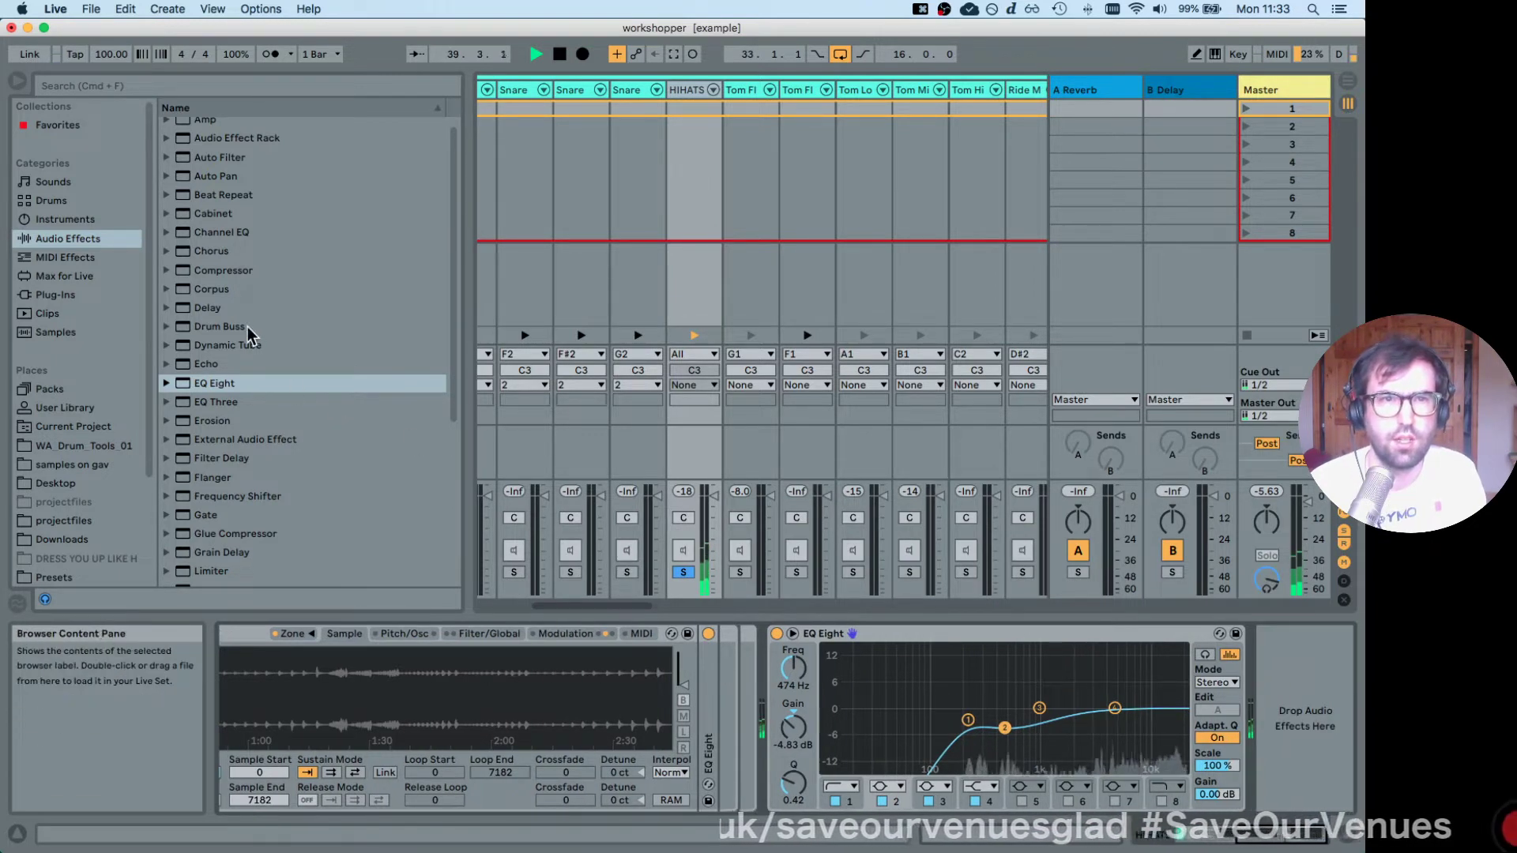
{"action": "left_click", "coordinate": [208, 273]}
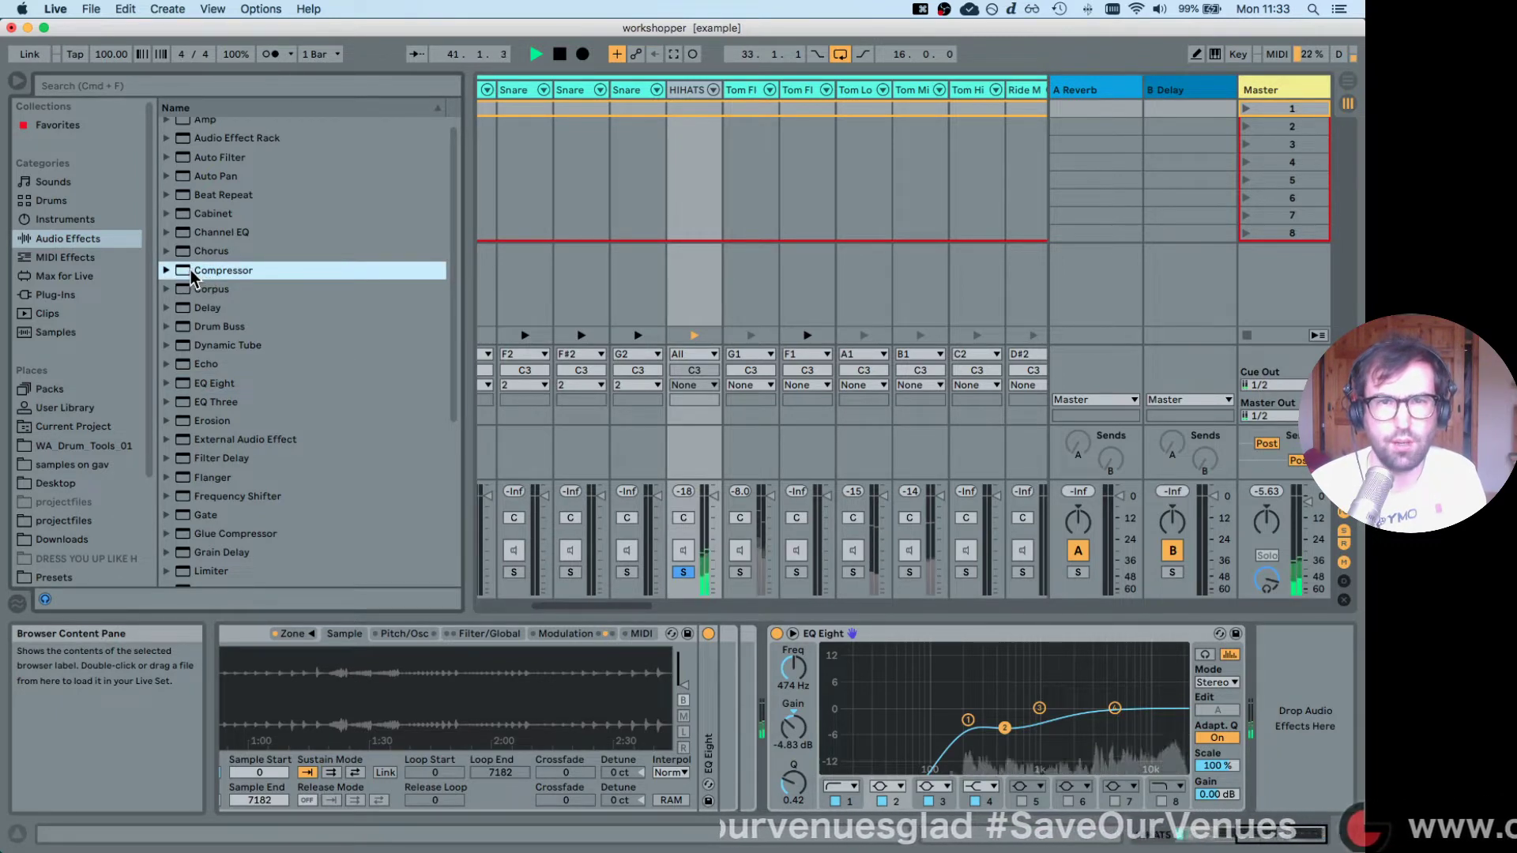
{"action": "mouse_move", "coordinate": [199, 278]}
{"action": "left_mouse_down"}
{"action": "mouse_move", "coordinate": [941, 613]}
{"action": "mouse_move", "coordinate": [1292, 727]}
{"action": "mouse_move", "coordinate": [1262, 709]}
{"action": "mouse_move", "coordinate": [1199, 719]}
{"action": "mouse_move", "coordinate": [1197, 749]}
{"action": "left_mouse_up"}
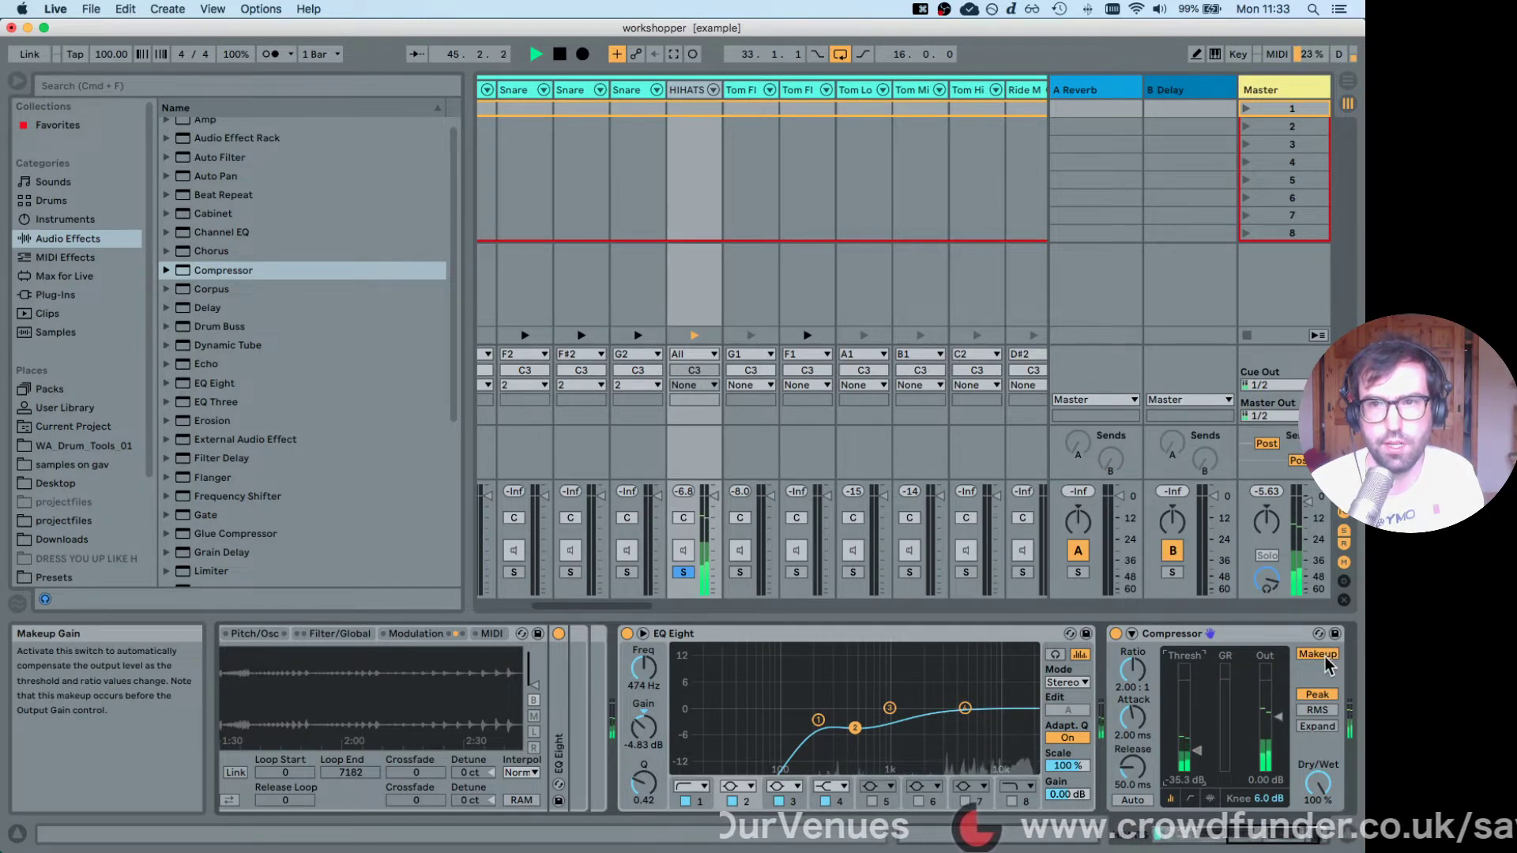
{"action": "left_click_drag", "start_coordinate": [1197, 750], "coordinate": [1203, 758]}
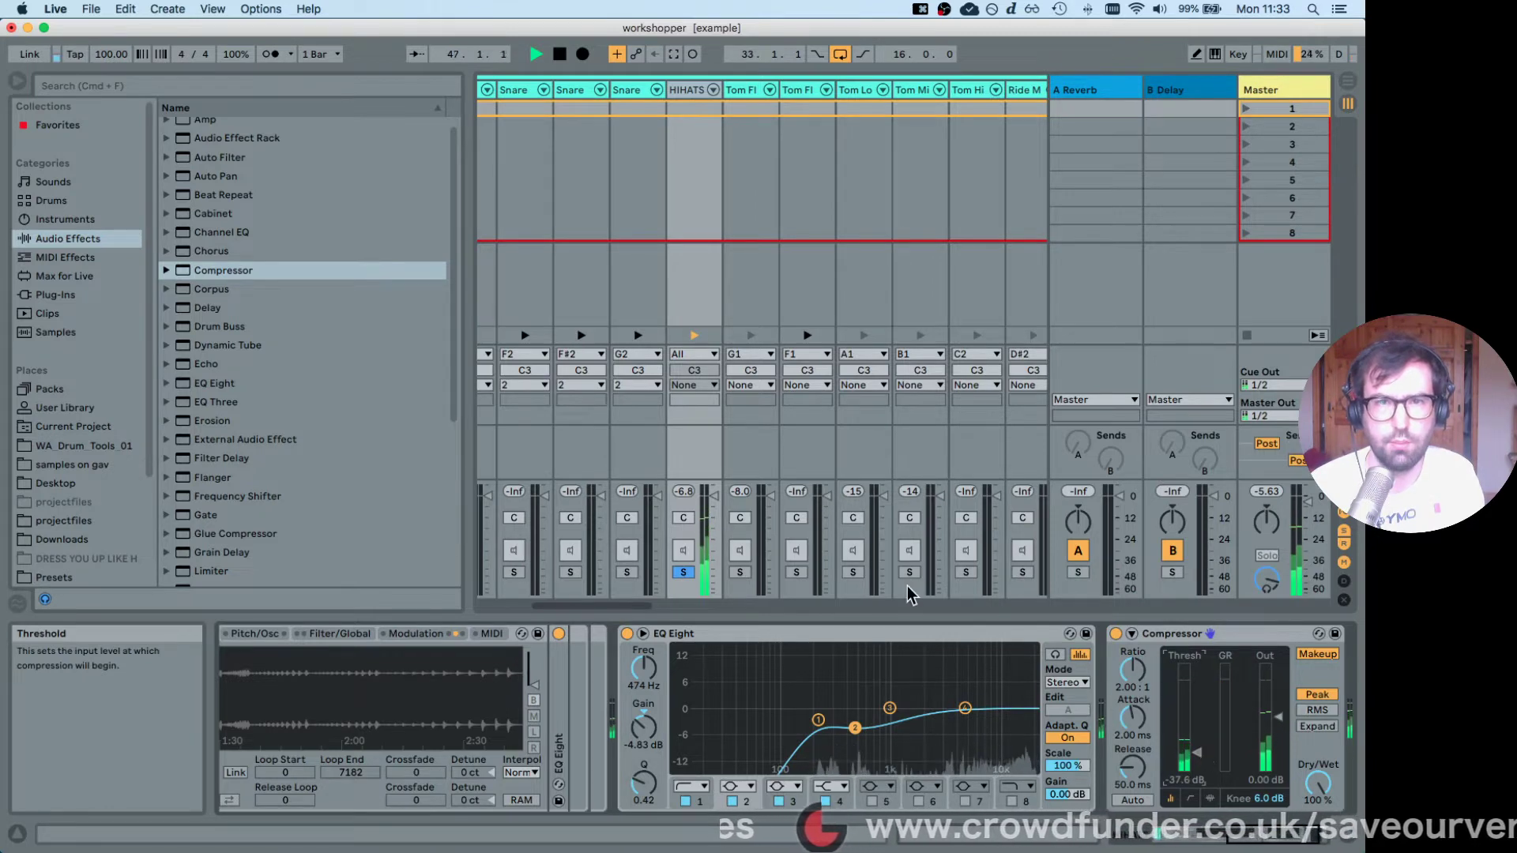
Unsolo the HIHATS chain to hear it with the full kit, and stop playback.
{"action": "left_click", "coordinate": [683, 572]}
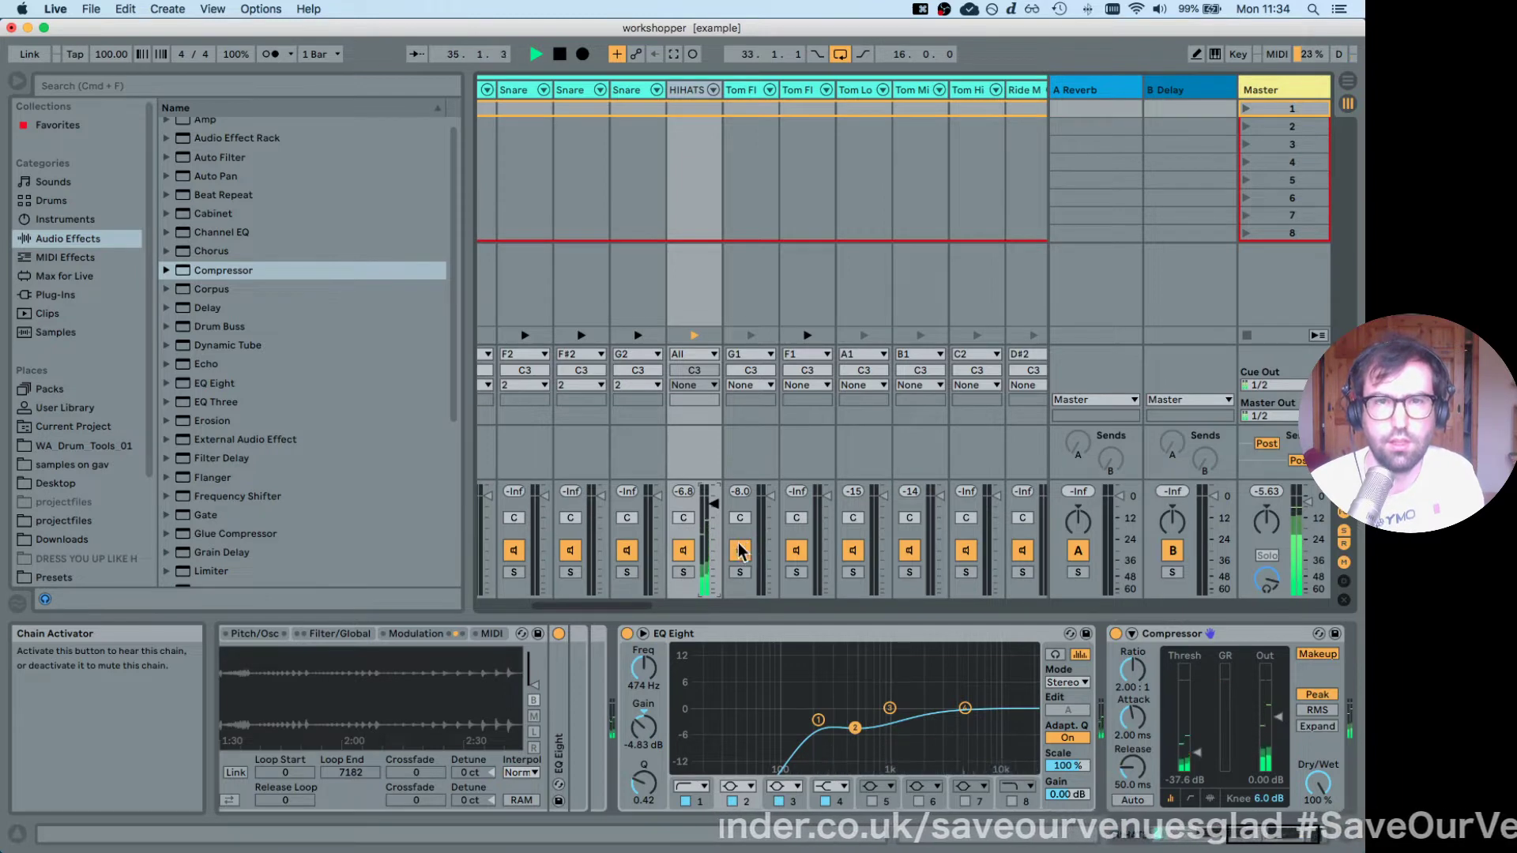
{"action": "left_click_drag", "start_coordinate": [638, 603], "coordinate": [537, 608]}
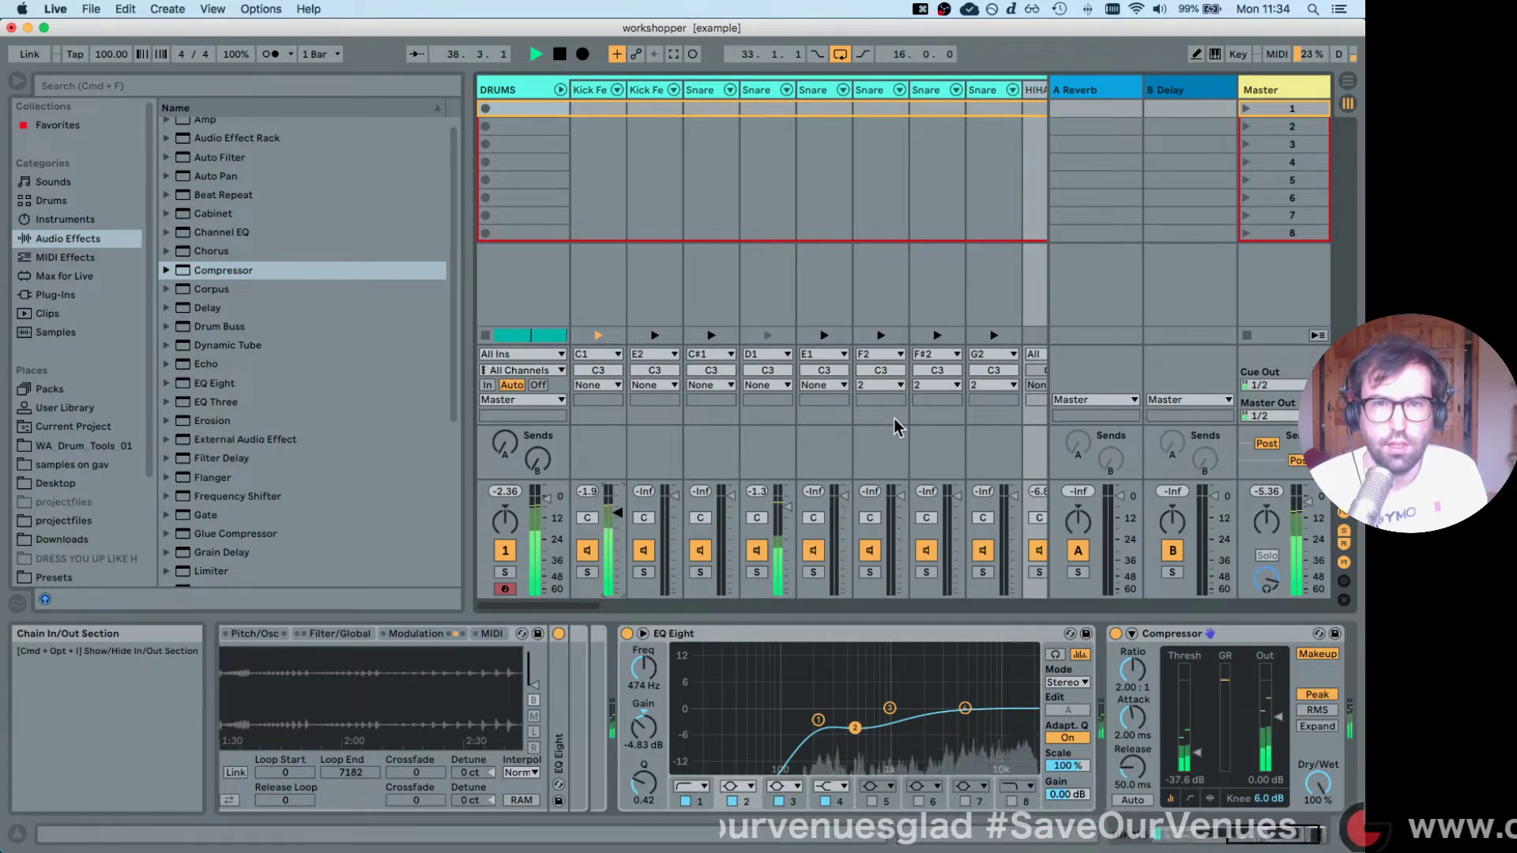
{"action": "key", "text": "space"}
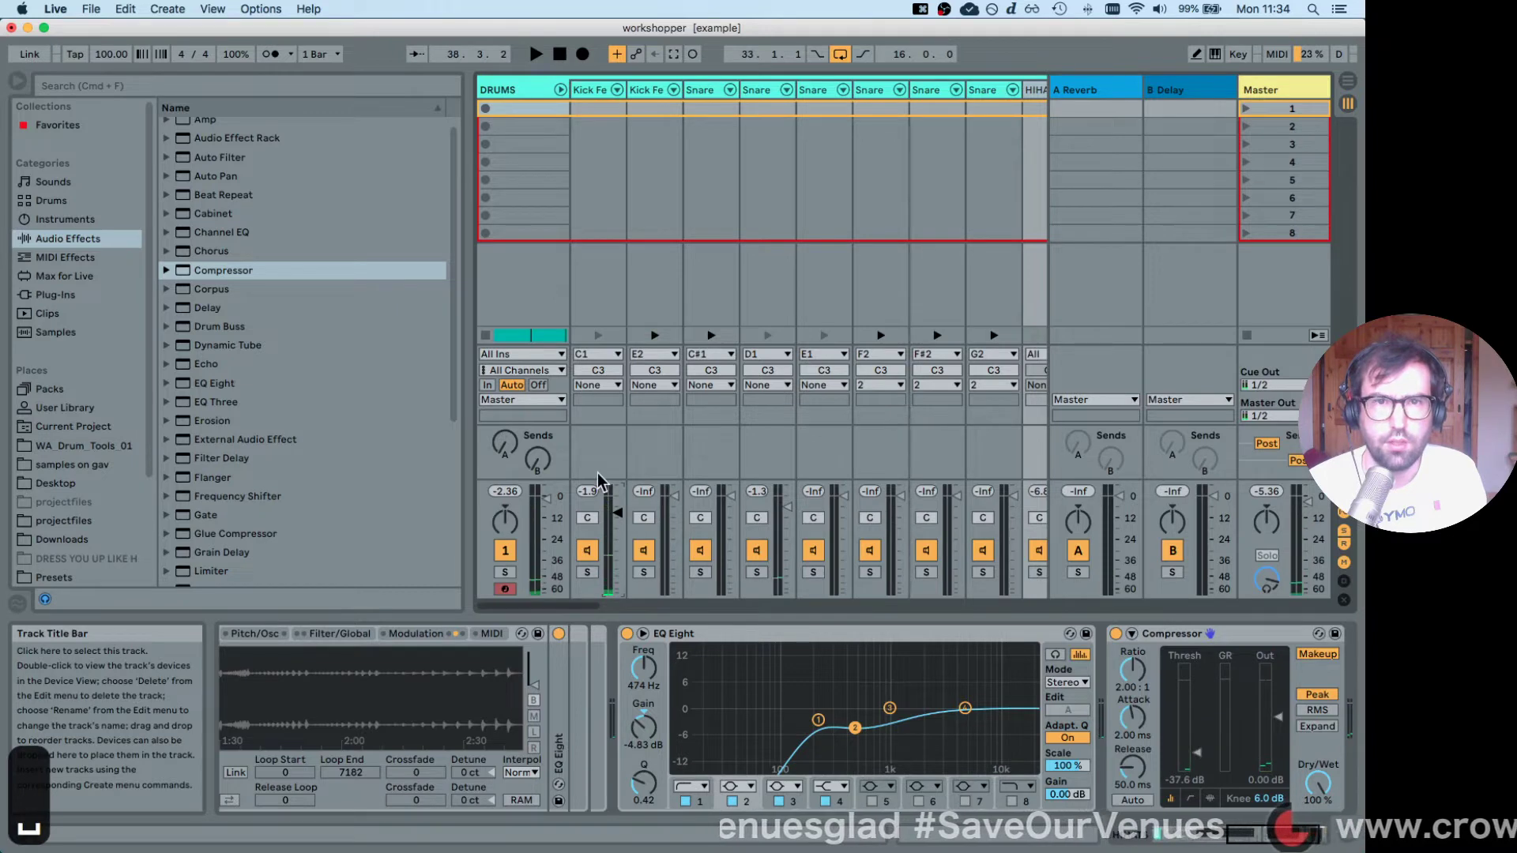
Look through the remaining drum chains, select the DRUMS track and browse the pads of its Kit-SessionDry rack.
{"action": "scroll", "coordinate": [680, 619], "scroll_direction": "right", "scroll_amount": 5}
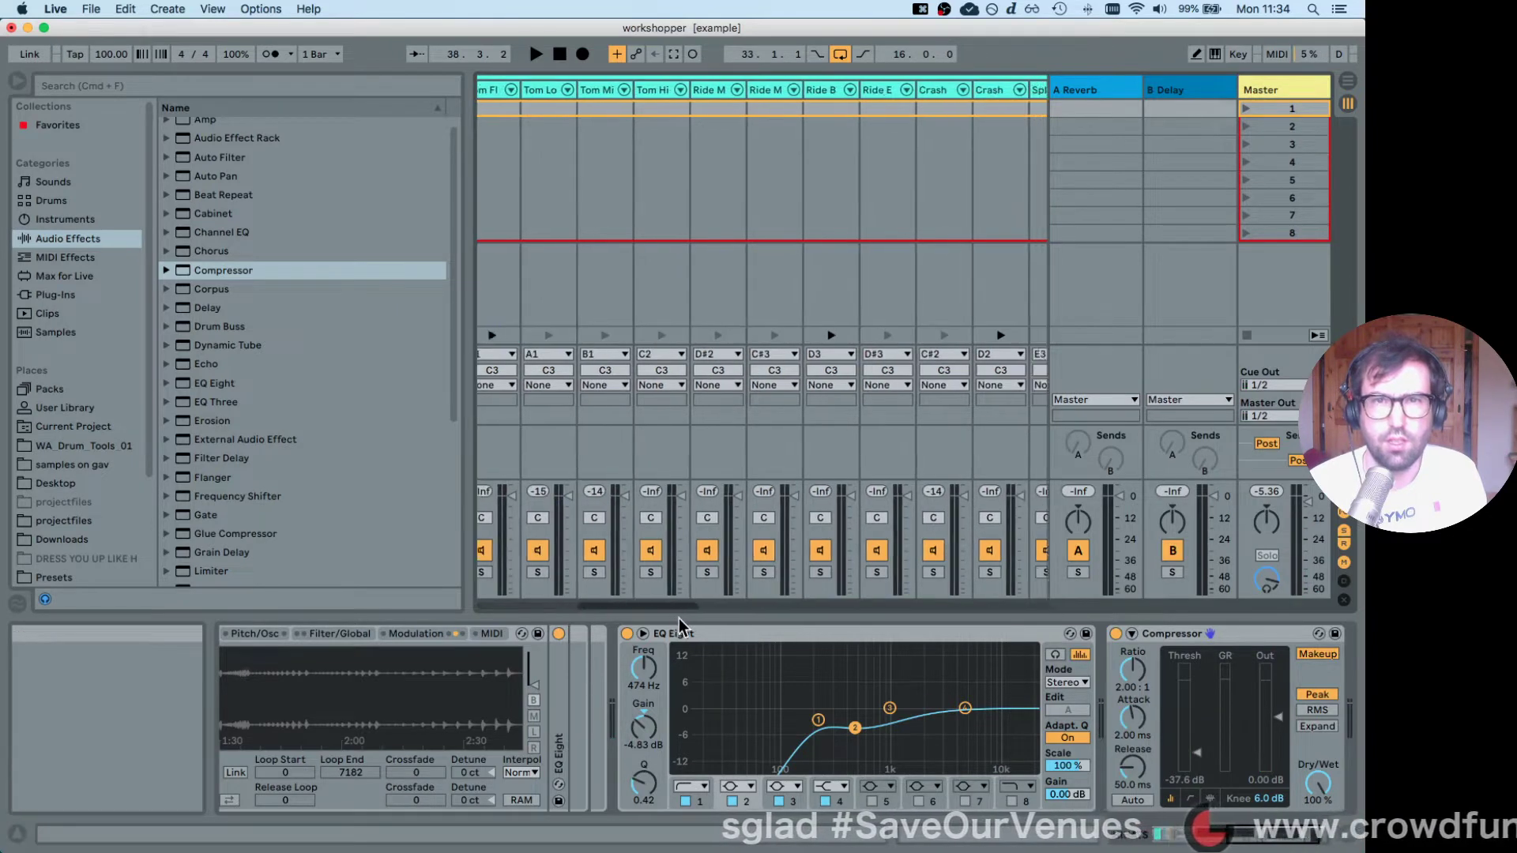
{"action": "scroll", "coordinate": [708, 622], "scroll_direction": "right", "scroll_amount": 3}
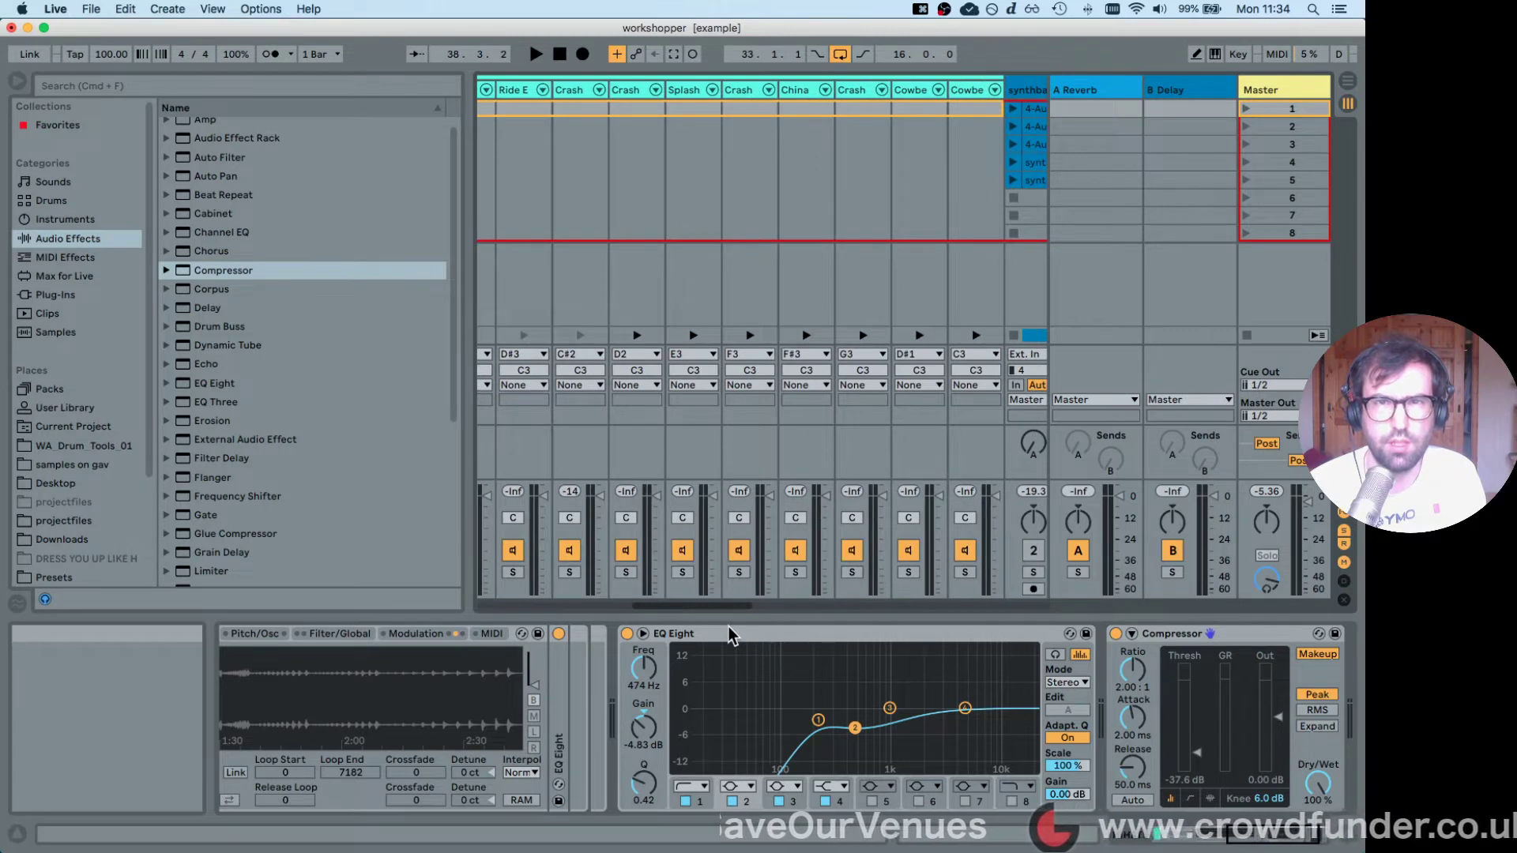
{"action": "scroll", "coordinate": [728, 627], "scroll_direction": "left", "scroll_amount": 2}
{"action": "scroll", "coordinate": [719, 628], "scroll_direction": "left", "scroll_amount": 6}
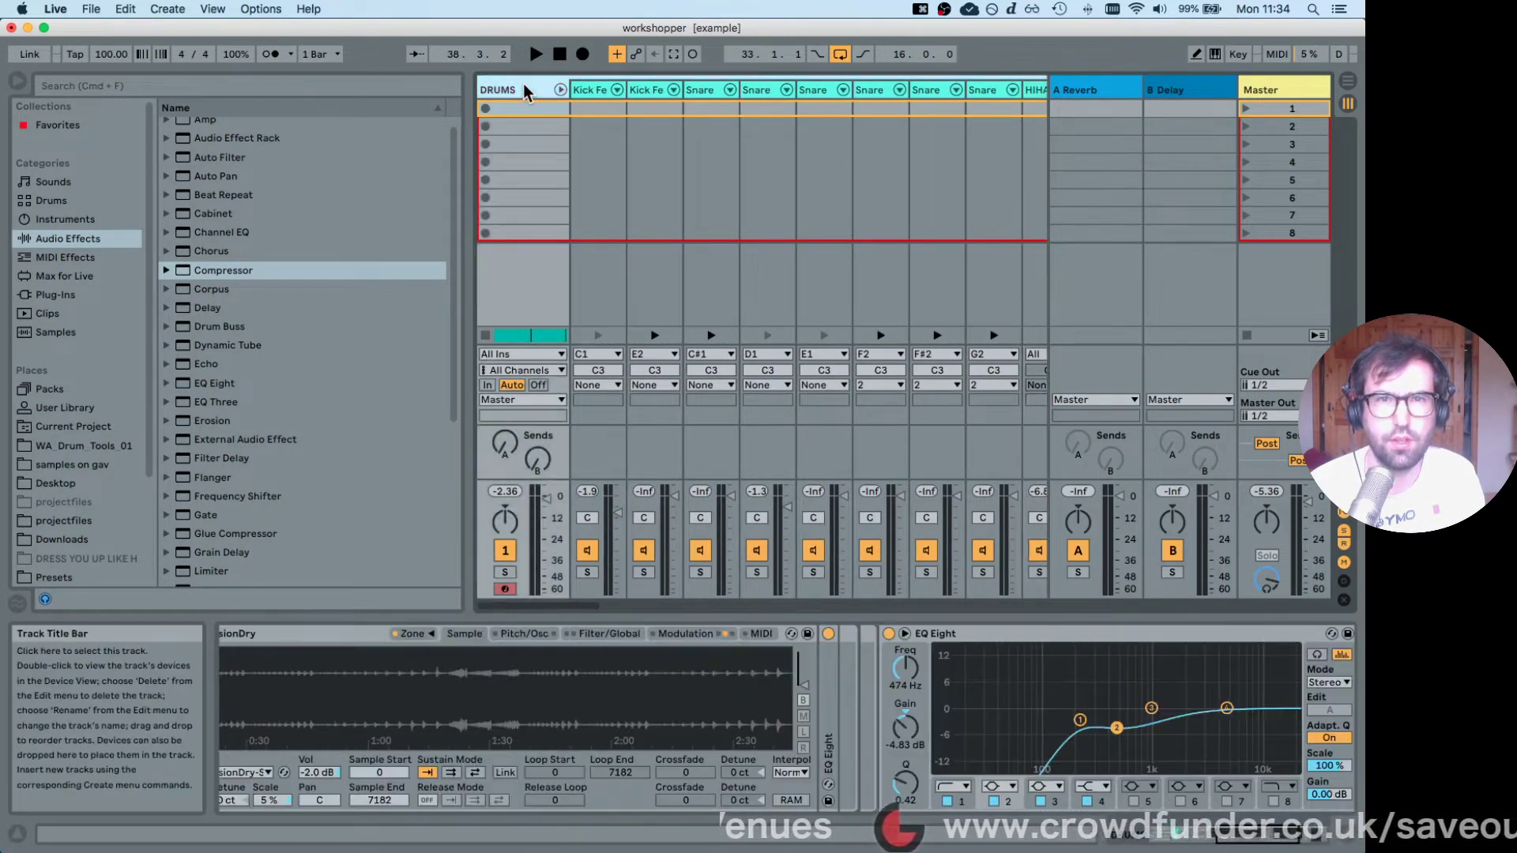
{"action": "left_click", "coordinate": [523, 84]}
{"action": "left_click_drag", "start_coordinate": [1277, 834], "coordinate": [1211, 834]}
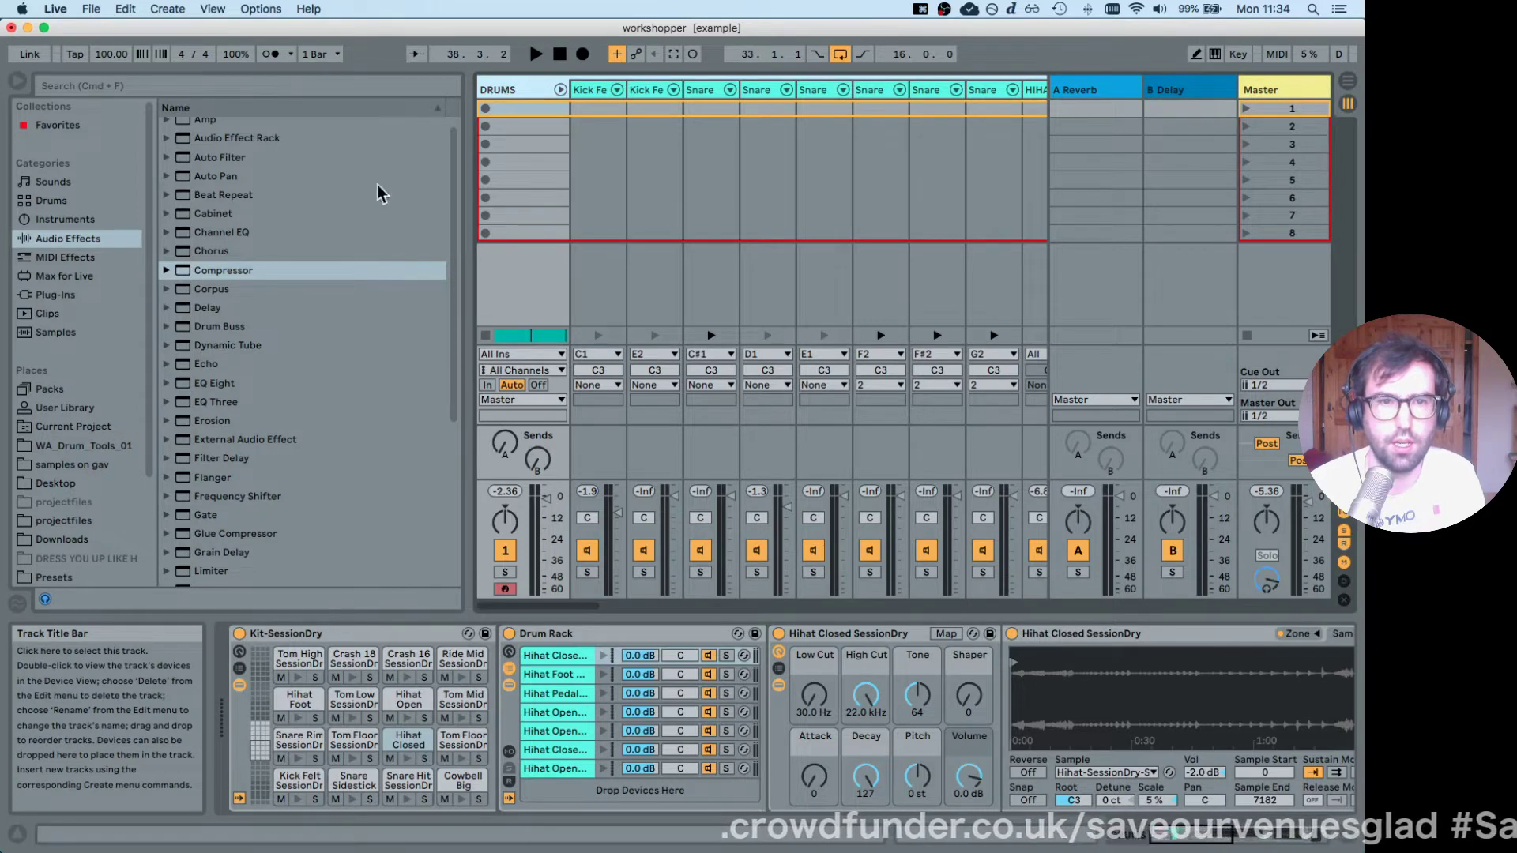
{"action": "left_click", "coordinate": [260, 742]}
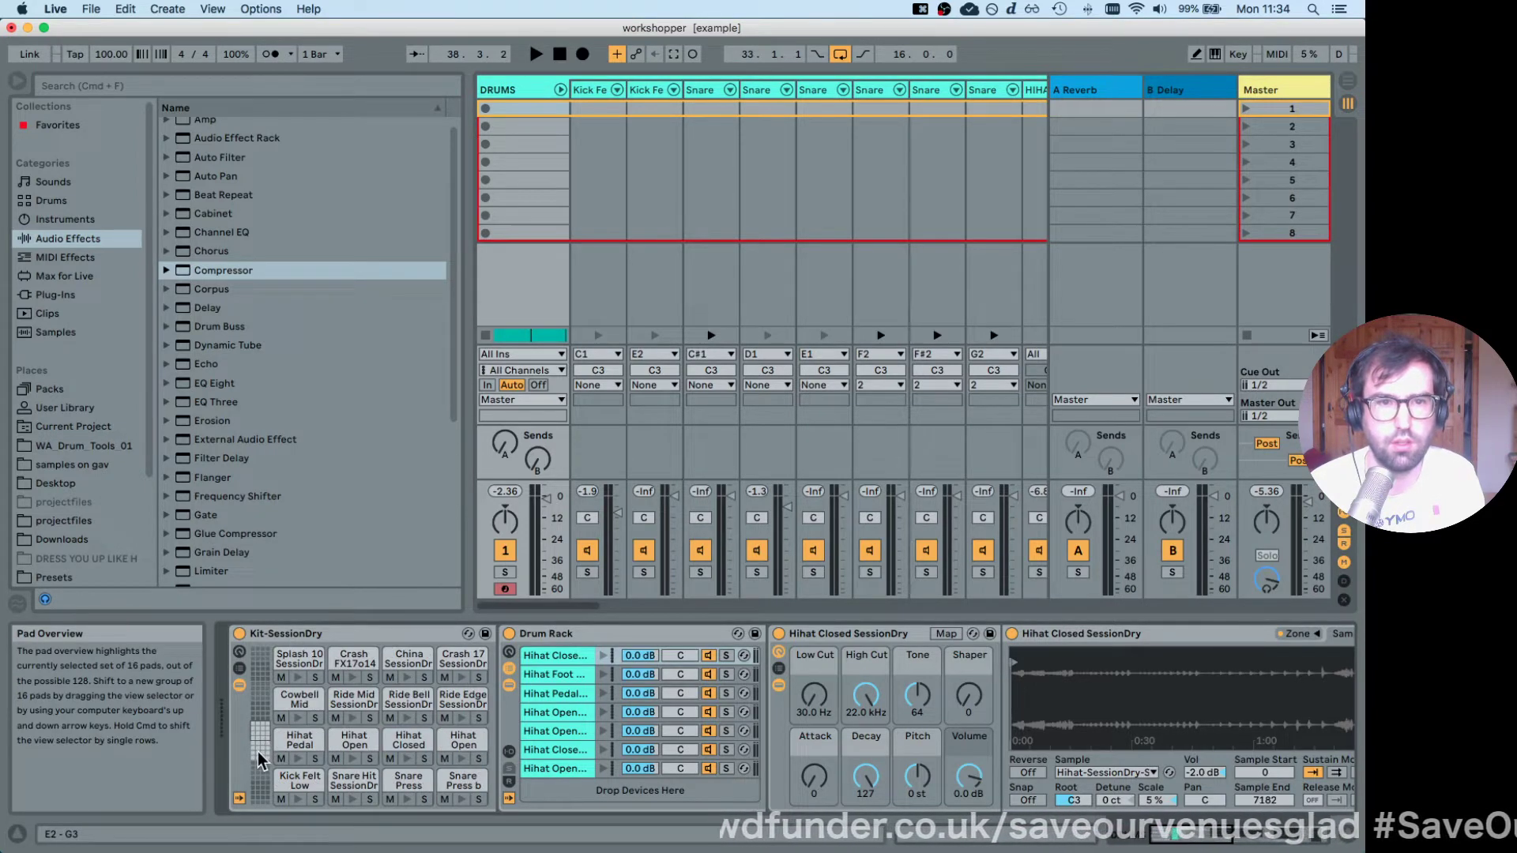
{"action": "left_click", "coordinate": [257, 751]}
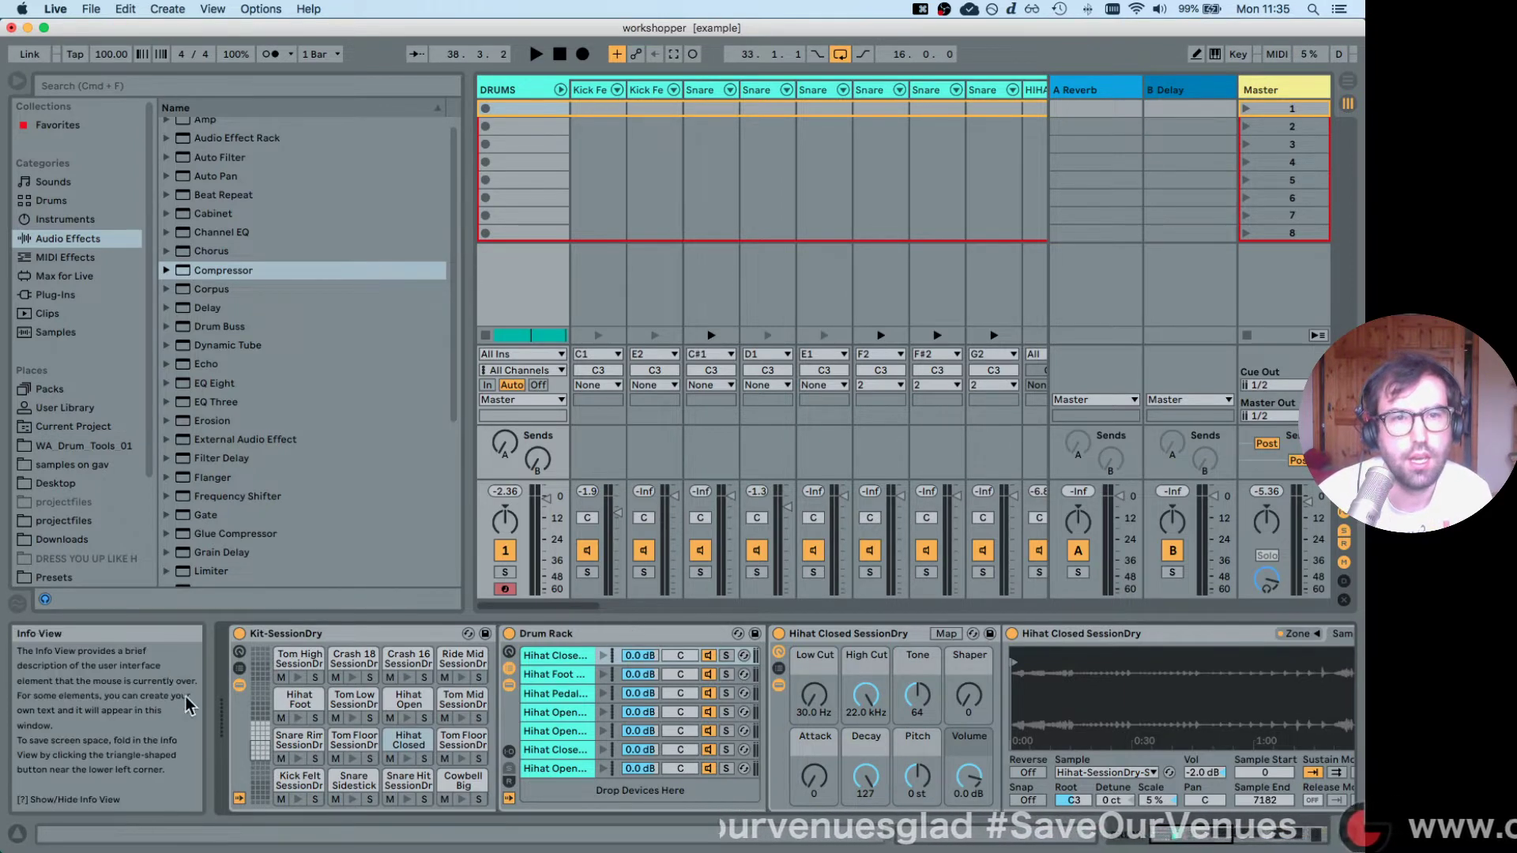
Show the Kit-SessionDry rack's chain list, audition the first Kick Felt chain and inspect its effect devices.
{"action": "left_click", "coordinate": [240, 670]}
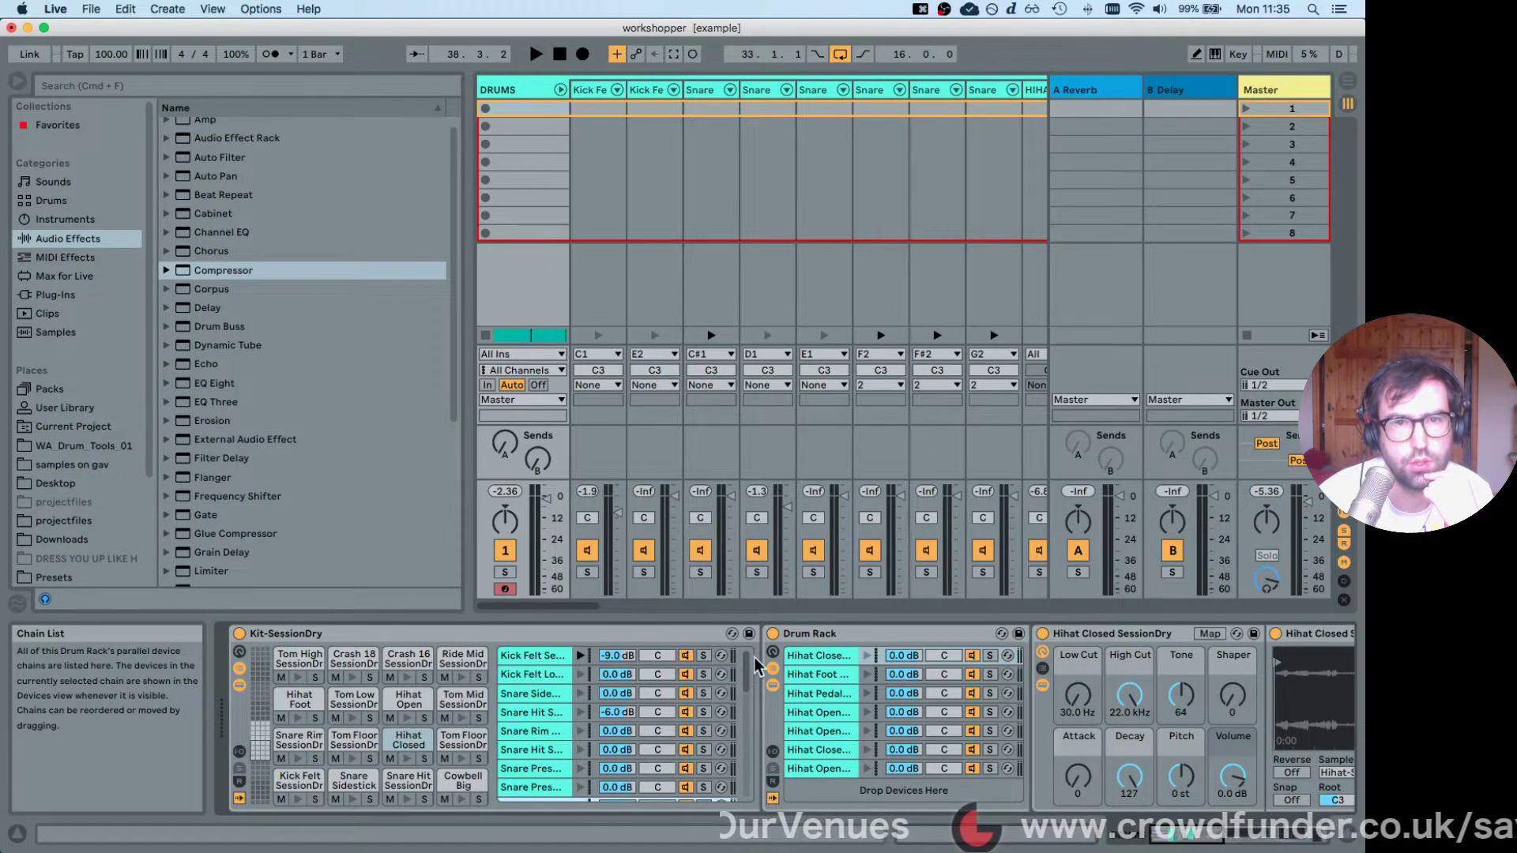
{"action": "scroll", "coordinate": [755, 658], "scroll_direction": "down", "scroll_amount": 5}
{"action": "scroll", "coordinate": [765, 742], "scroll_direction": "up", "scroll_amount": 5}
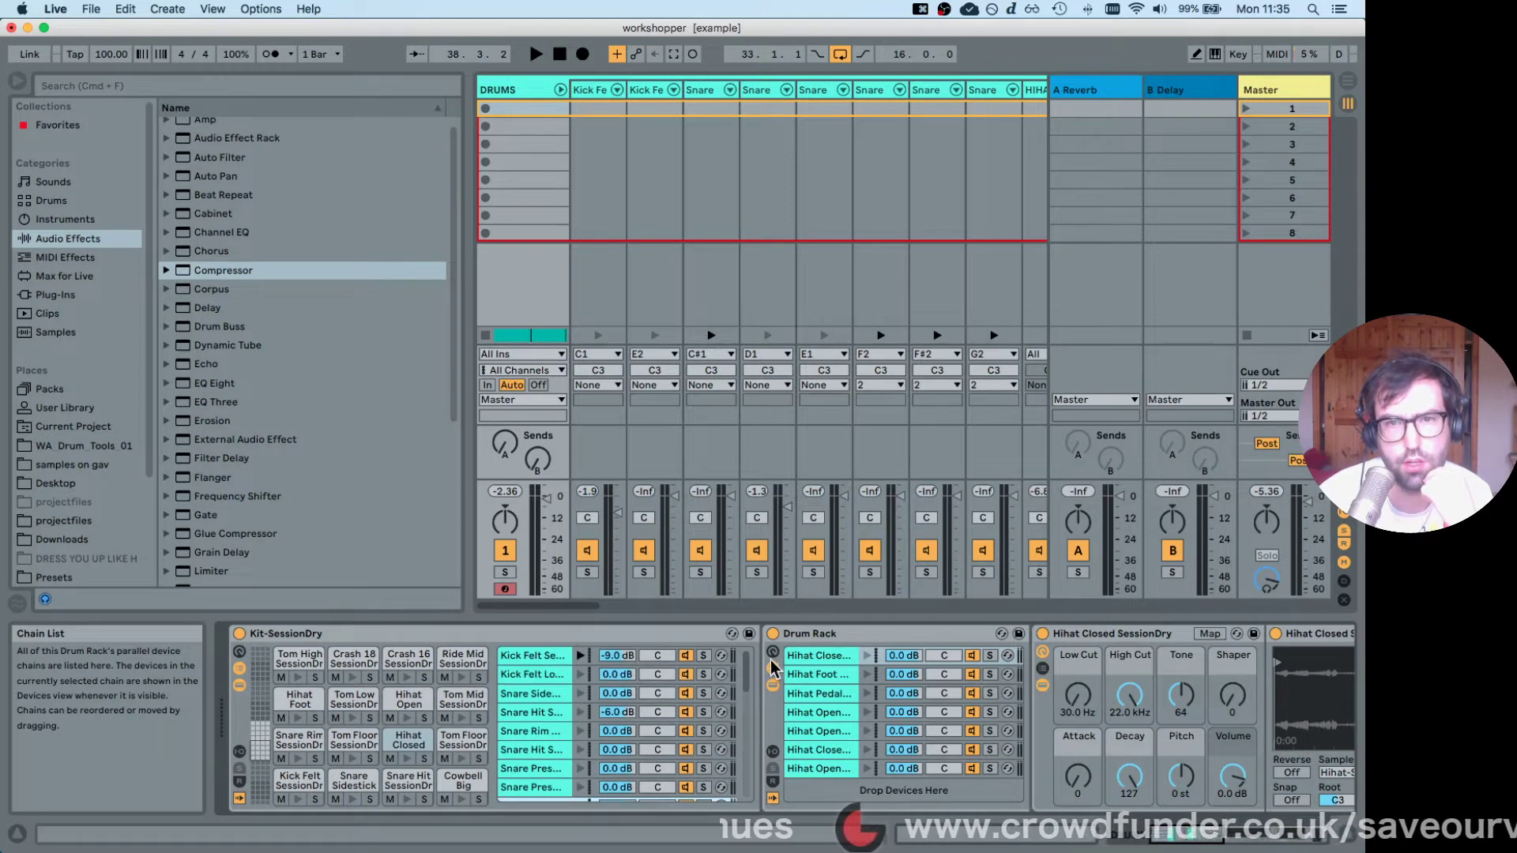
{"action": "left_click", "coordinate": [581, 655]}
{"action": "left_click", "coordinate": [551, 657]}
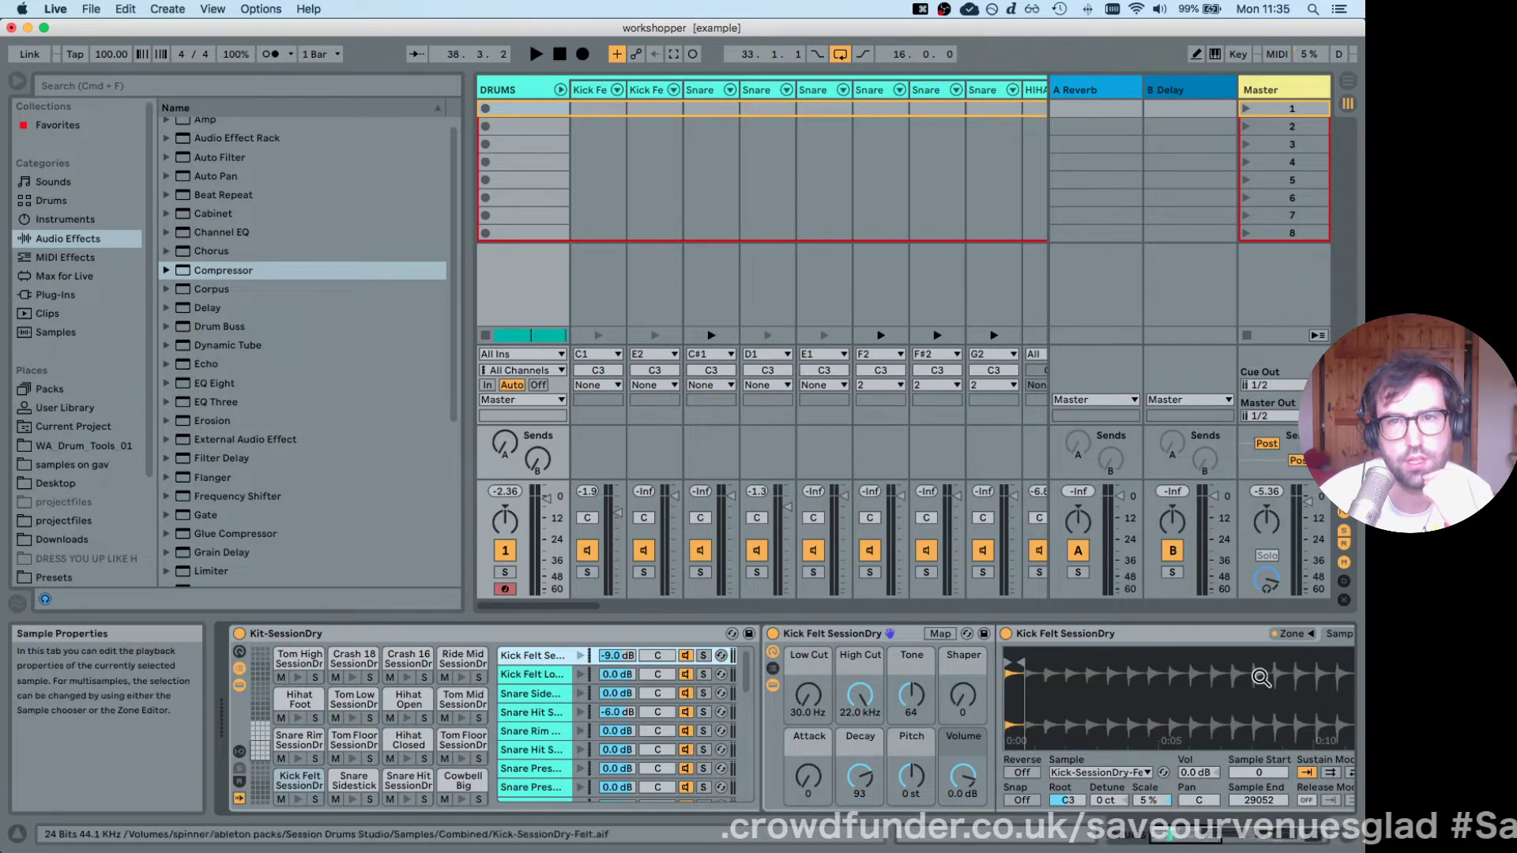
{"action": "left_click", "coordinate": [1193, 840]}
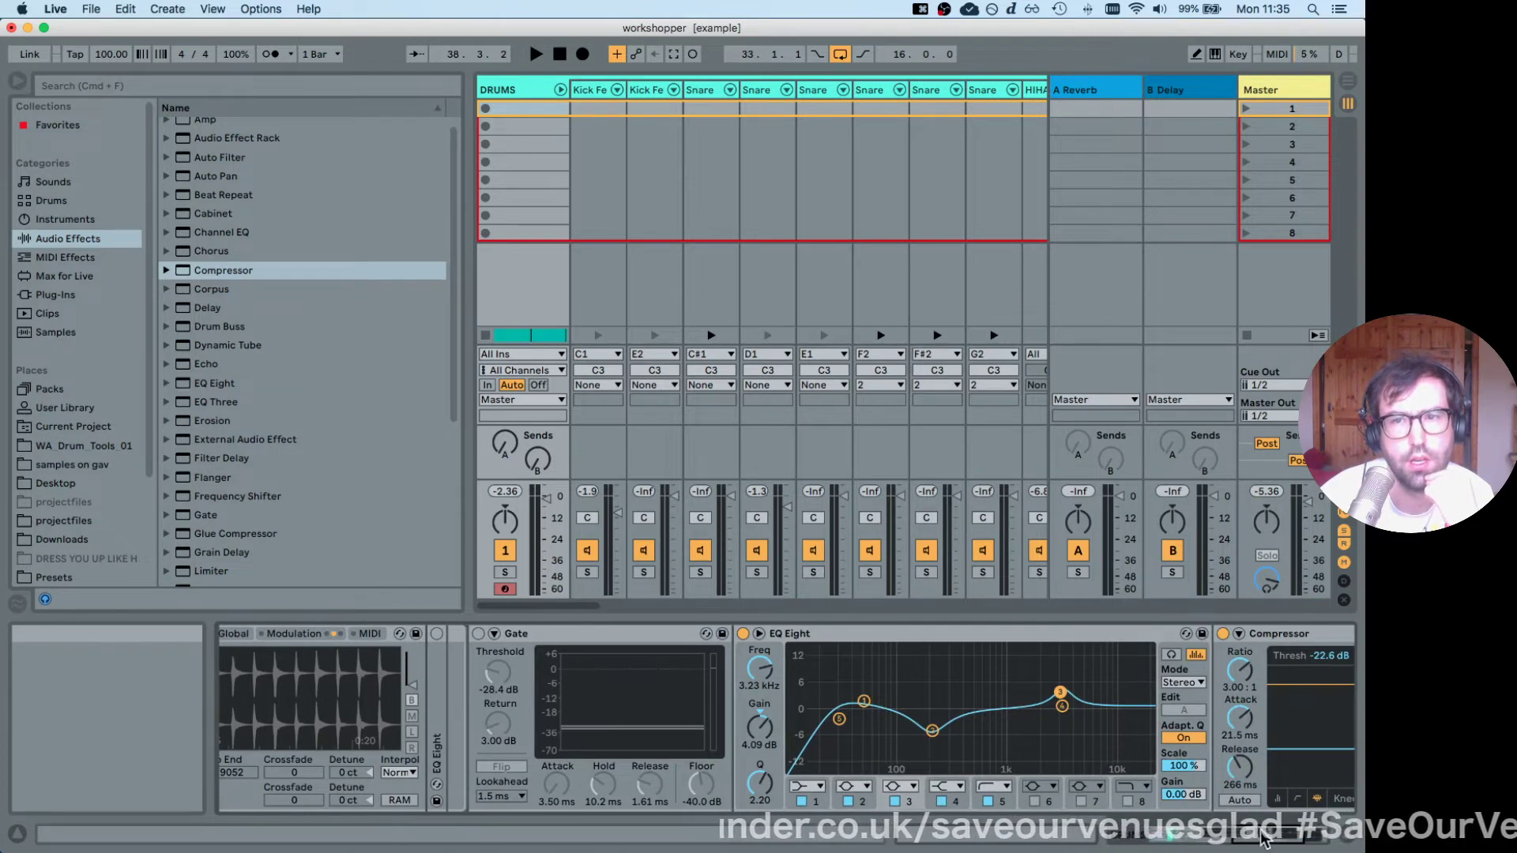
{"action": "left_click", "coordinate": [1110, 840]}
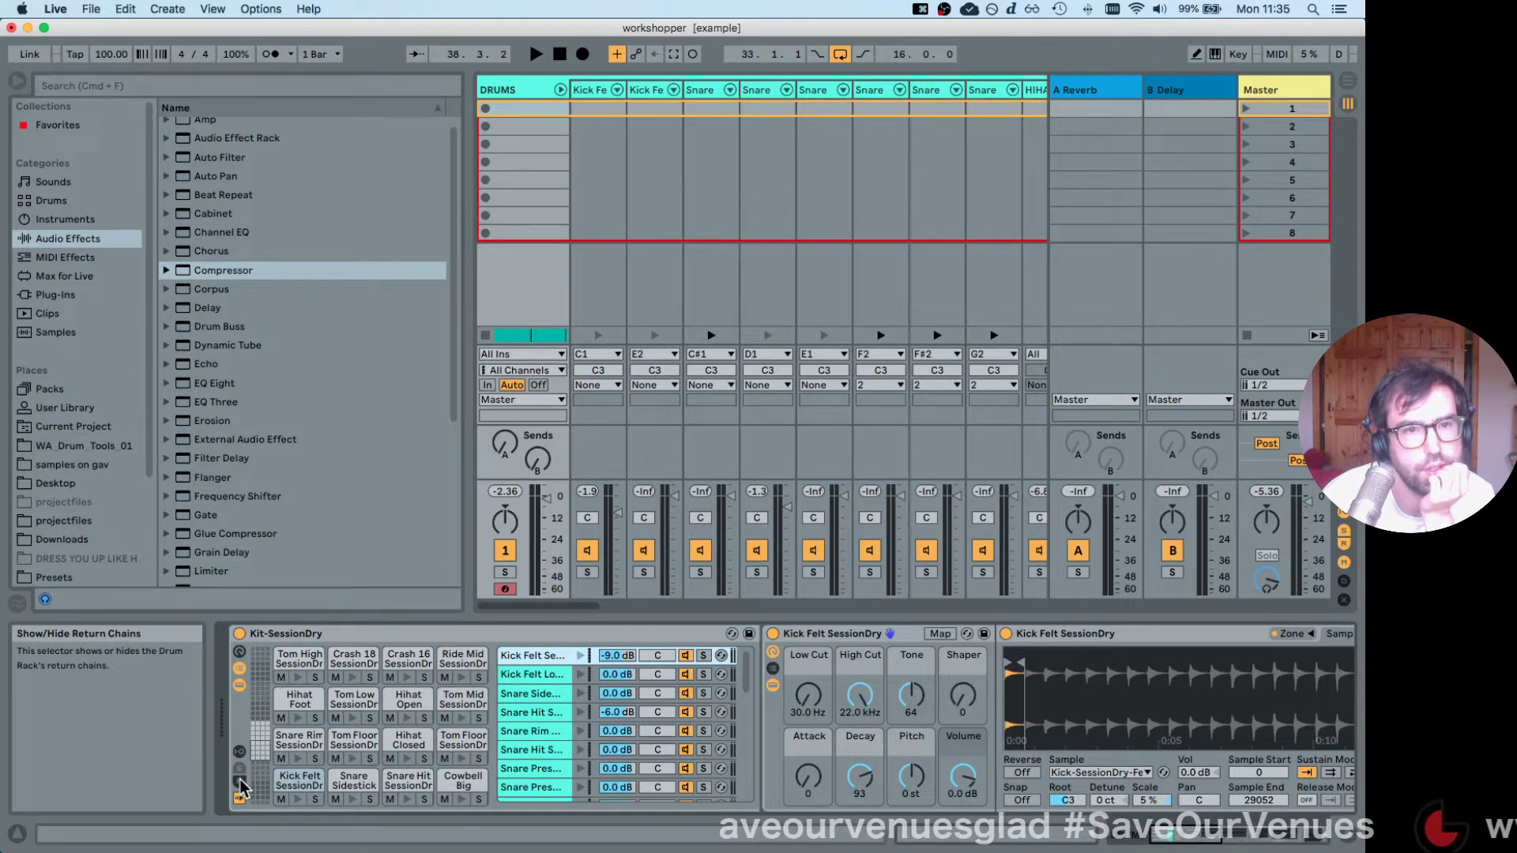
Show the Kit-SessionDry rack's return chains, add a Reverb as a return chain and select it.
{"action": "left_click", "coordinate": [240, 782]}
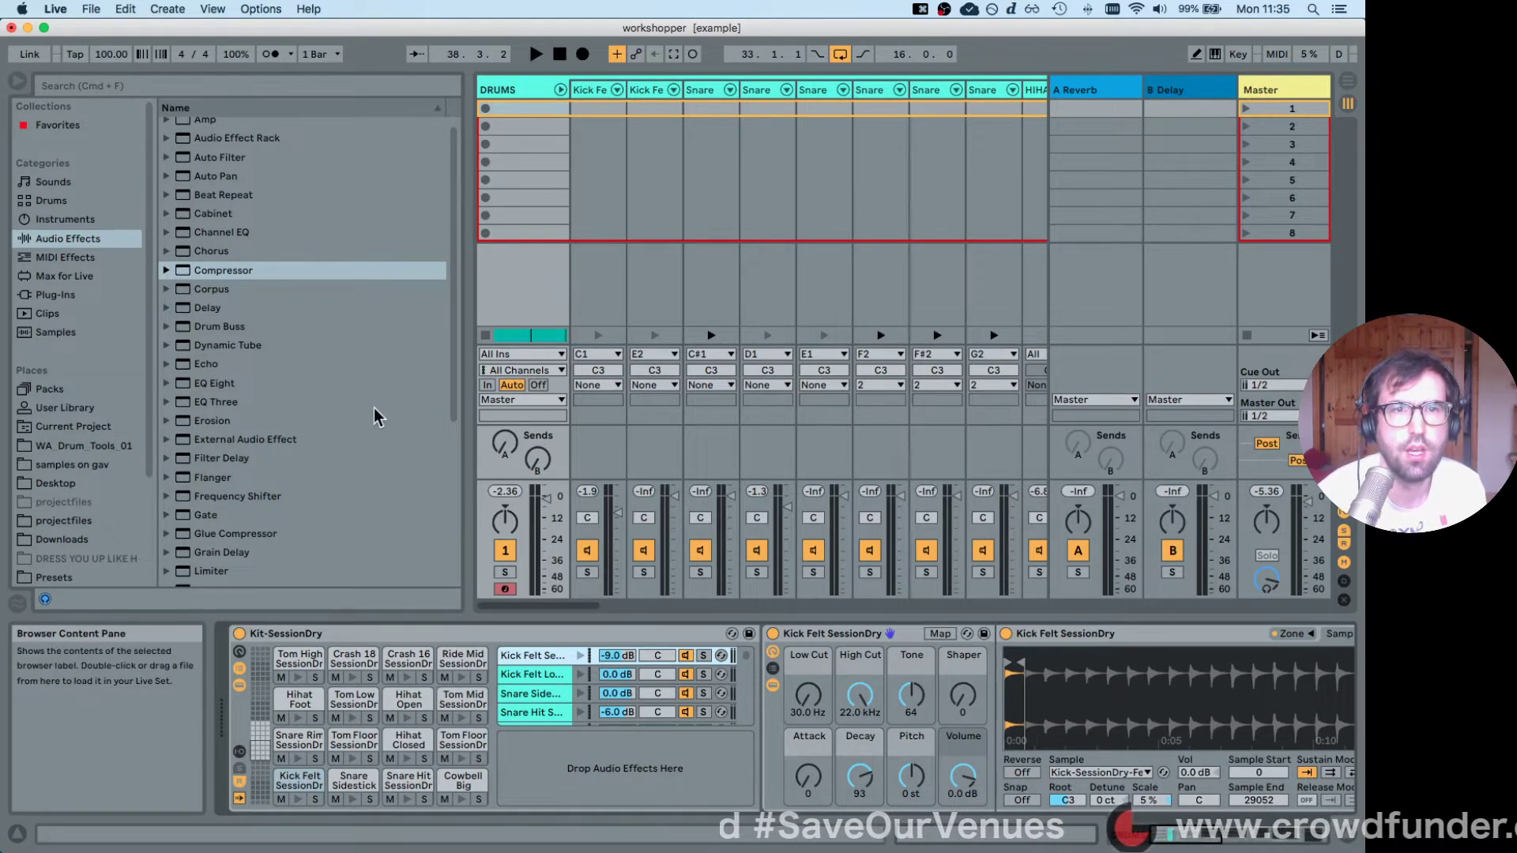
{"action": "scroll", "coordinate": [452, 352], "scroll_direction": "down", "scroll_amount": 5}
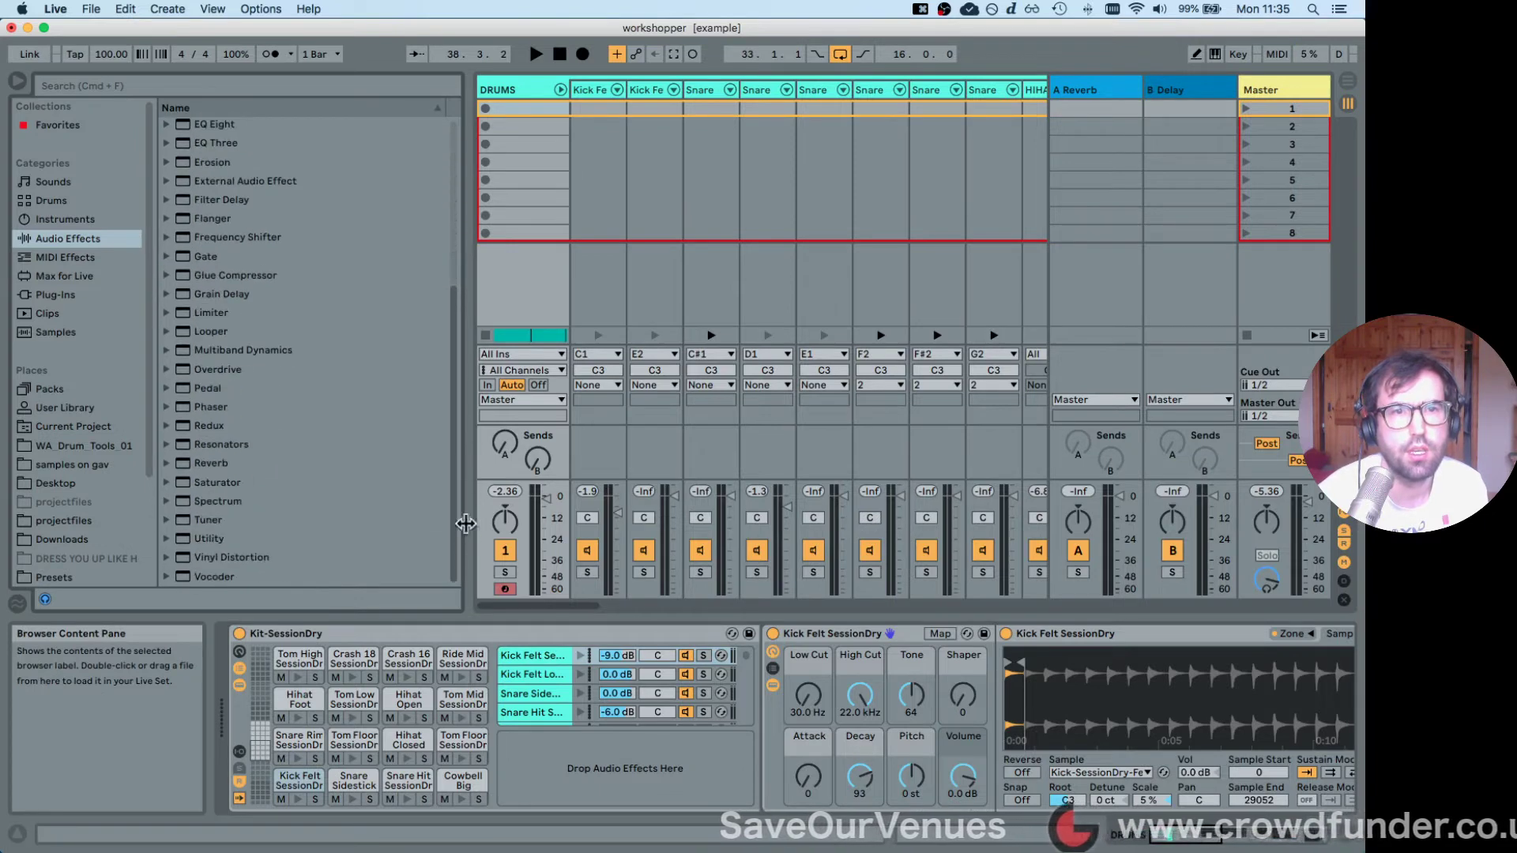
{"action": "left_click", "coordinate": [199, 465]}
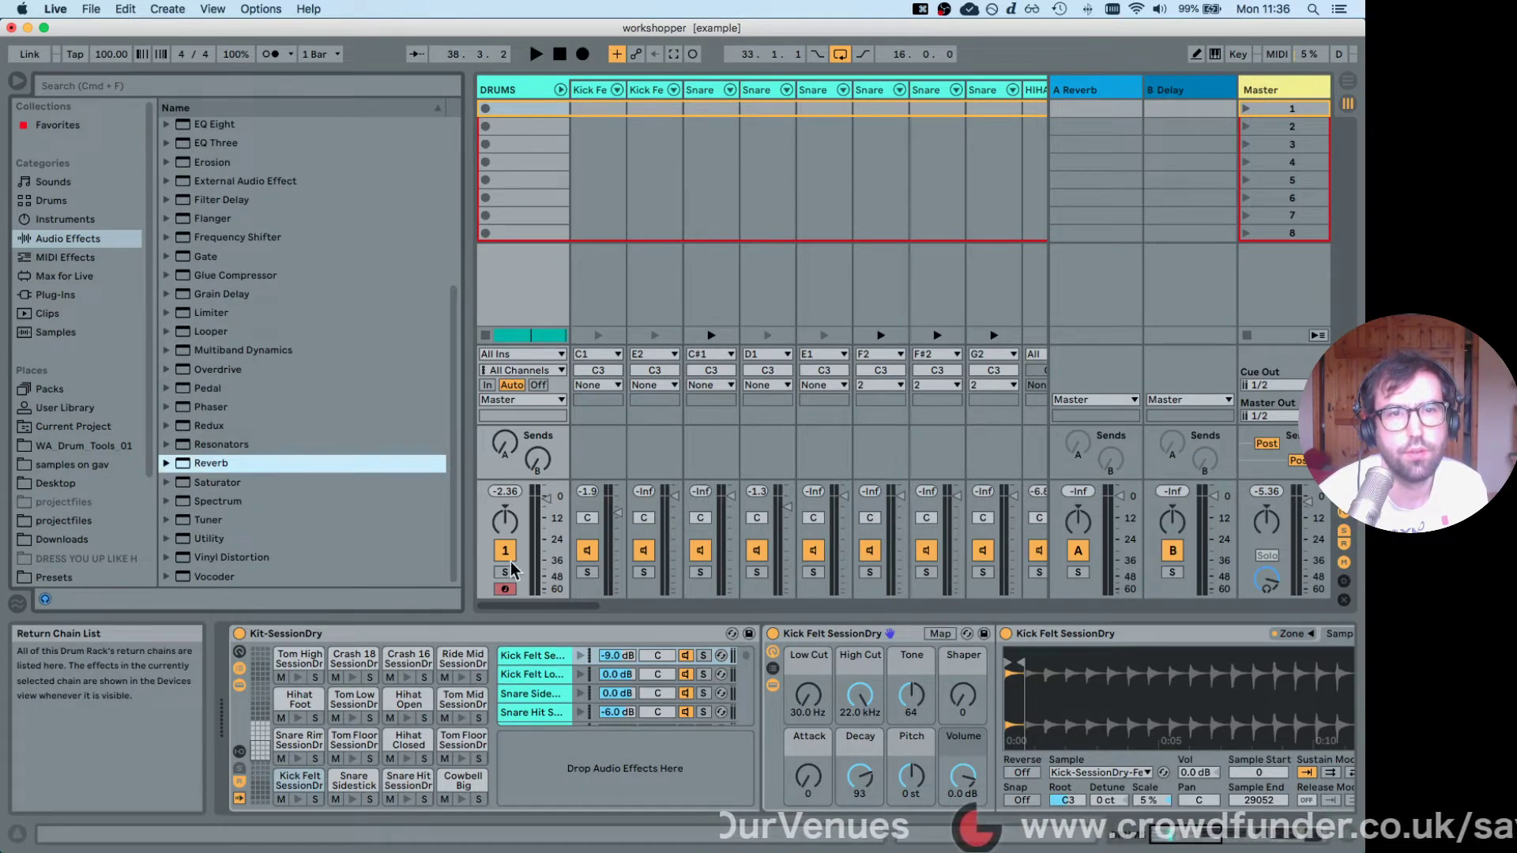
{"action": "left_click_drag", "start_coordinate": [249, 516], "coordinate": [597, 784]}
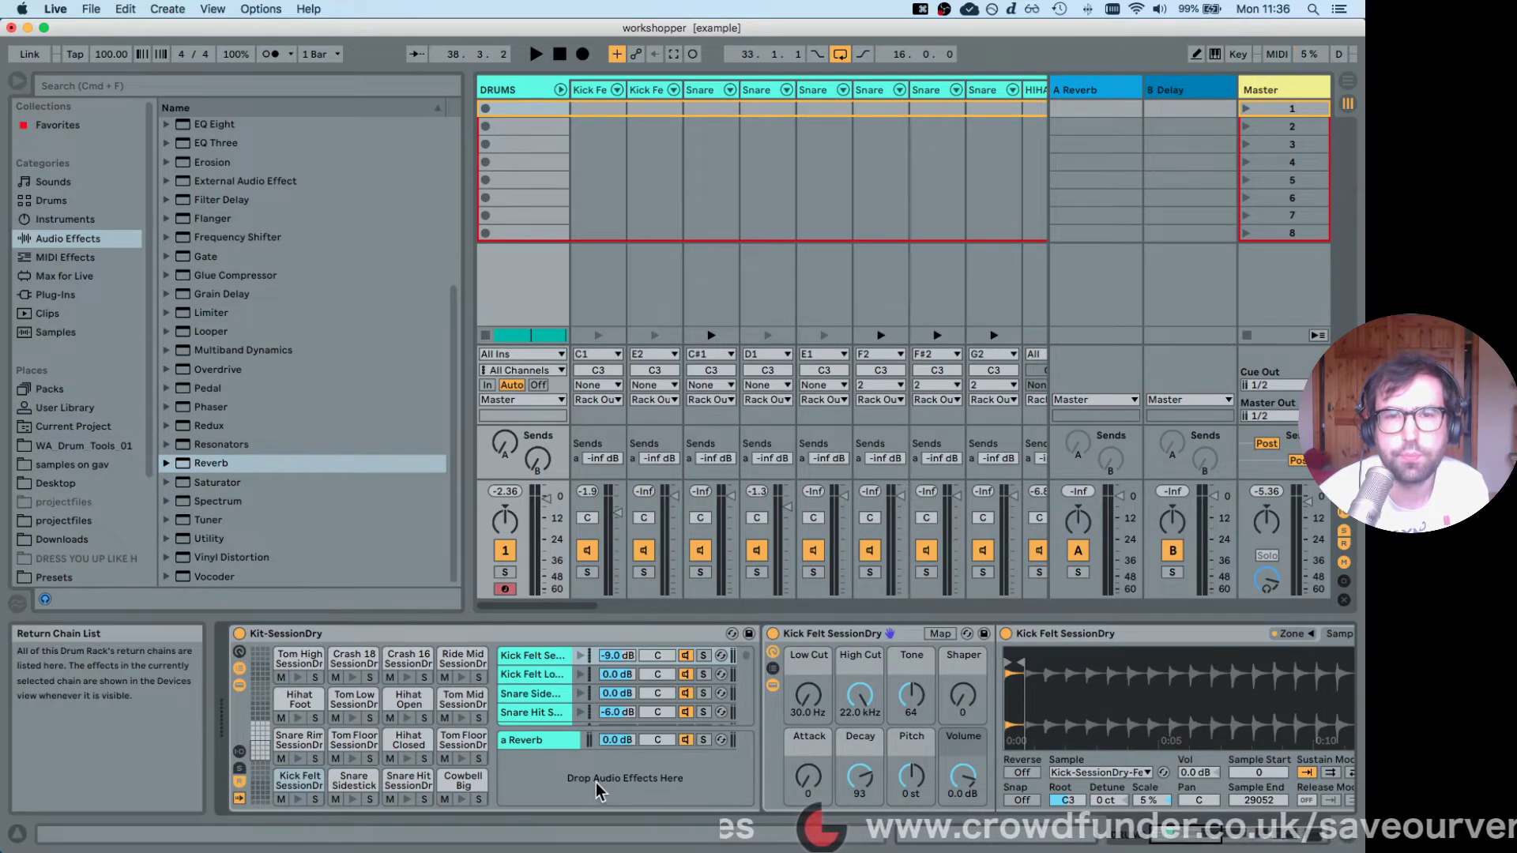
{"action": "left_click", "coordinate": [526, 741]}
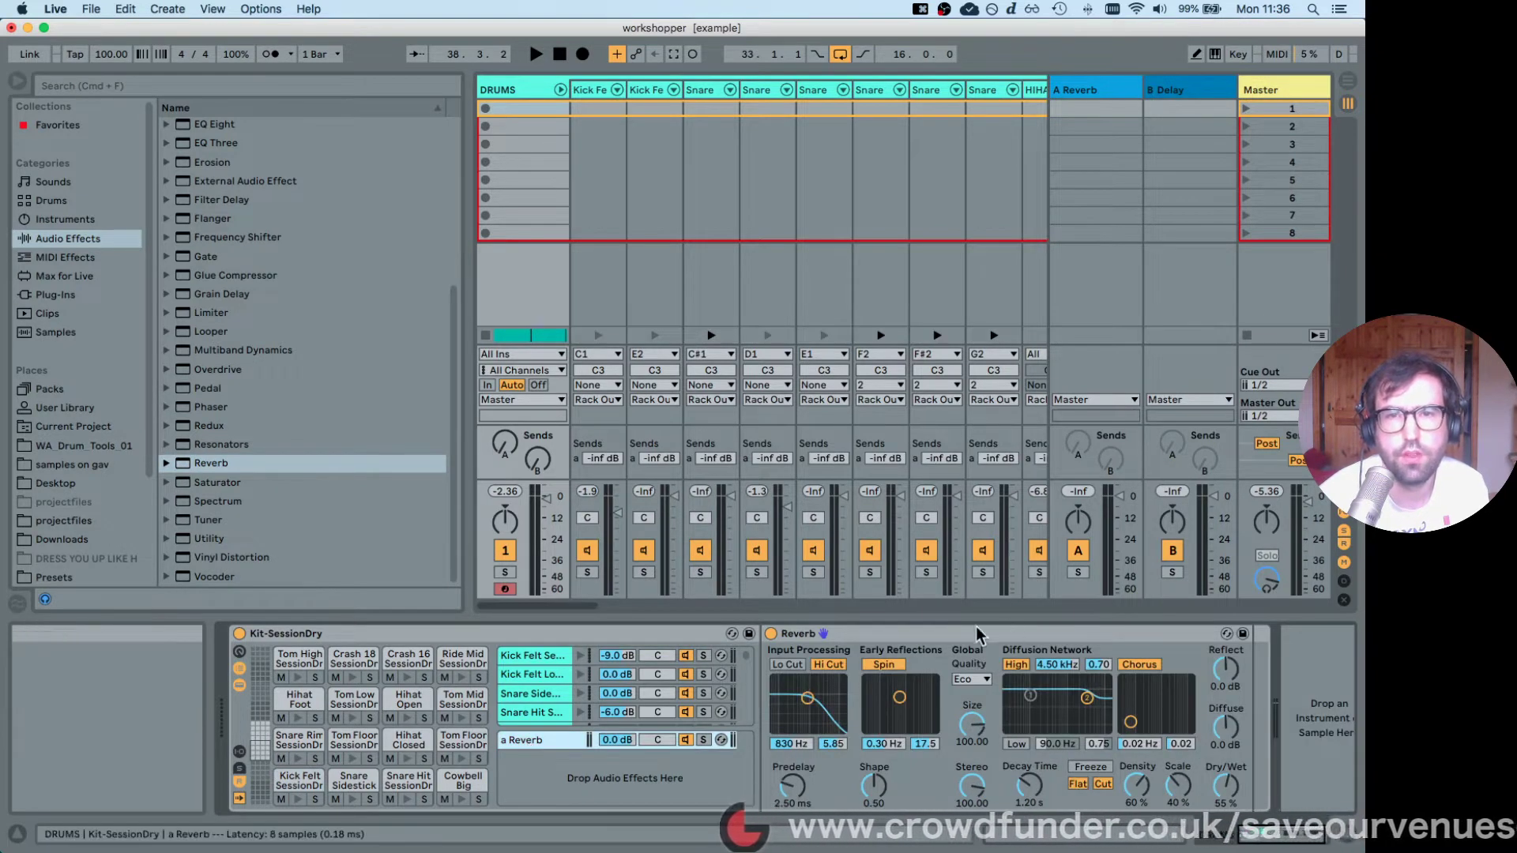
Hot-swap the return chain's Reverb for the Big Room preset from the Room folder, and end the swap.
{"action": "left_click", "coordinate": [911, 634]}
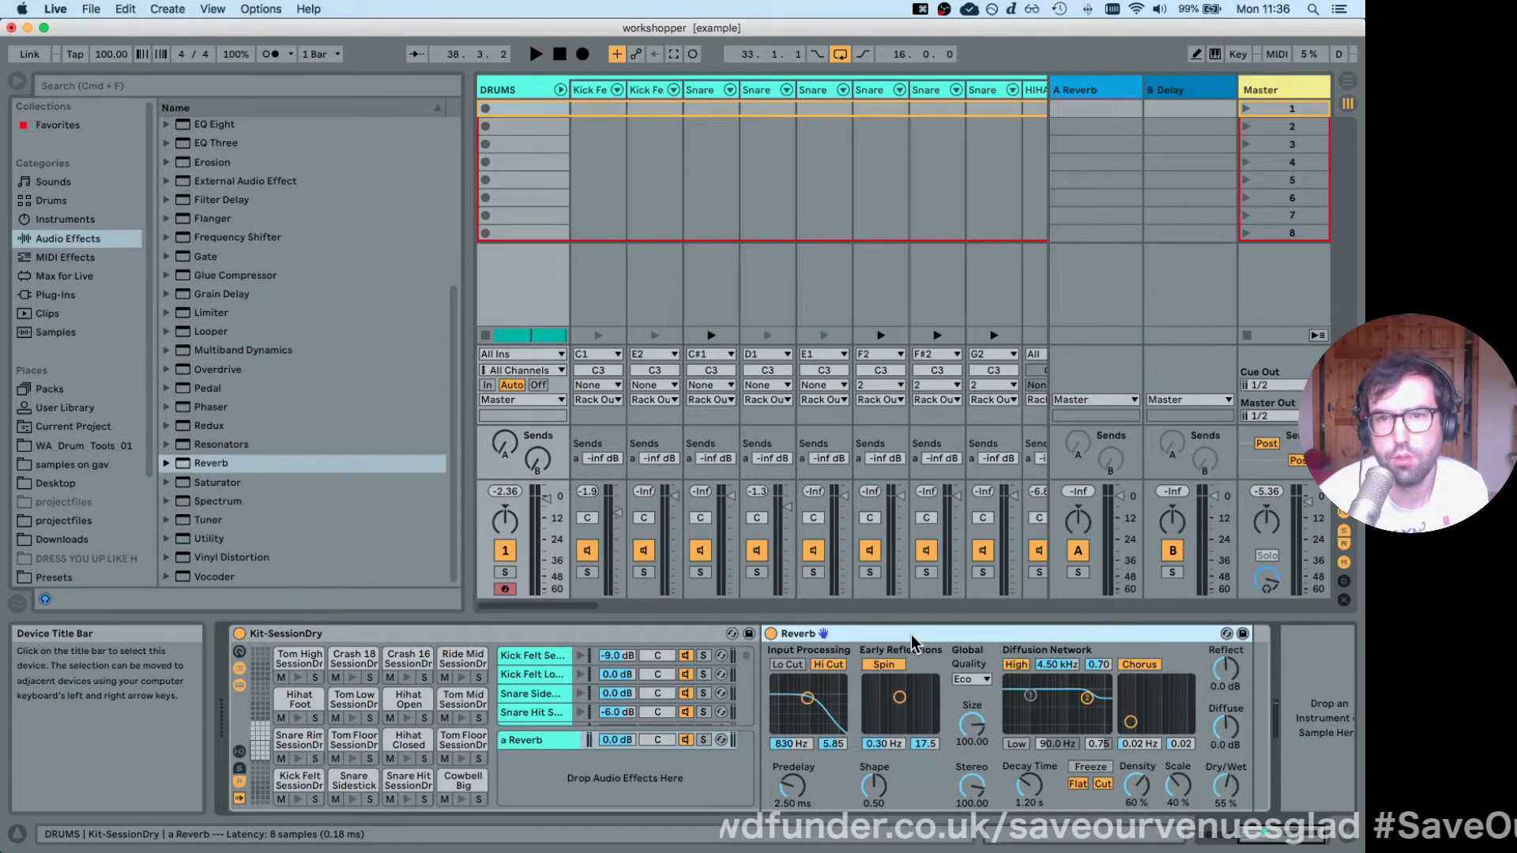
{"action": "left_click", "coordinate": [1226, 634]}
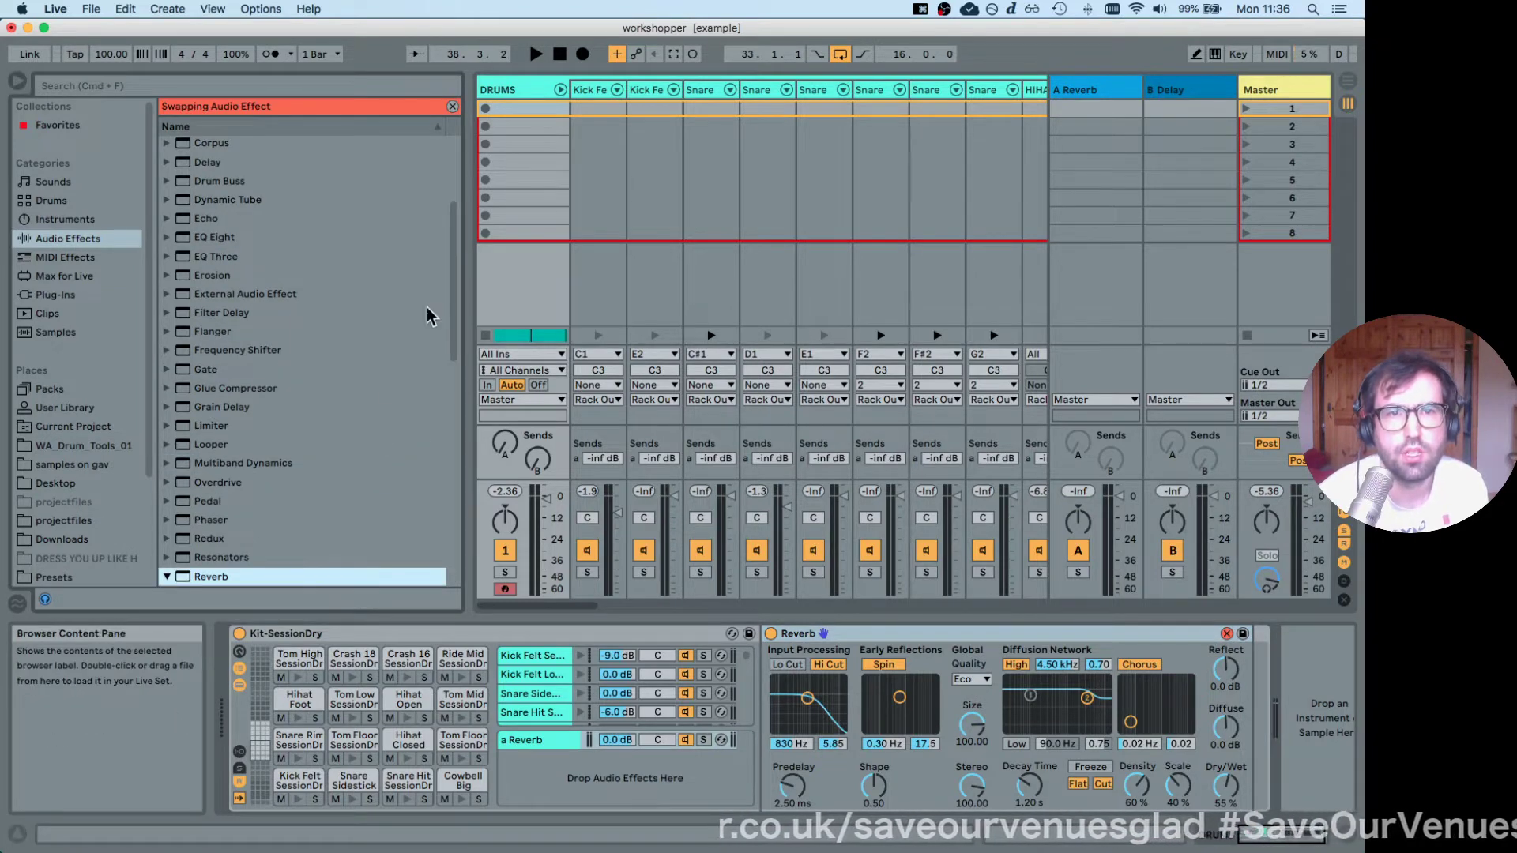
{"action": "left_click_drag", "start_coordinate": [452, 287], "coordinate": [458, 381]}
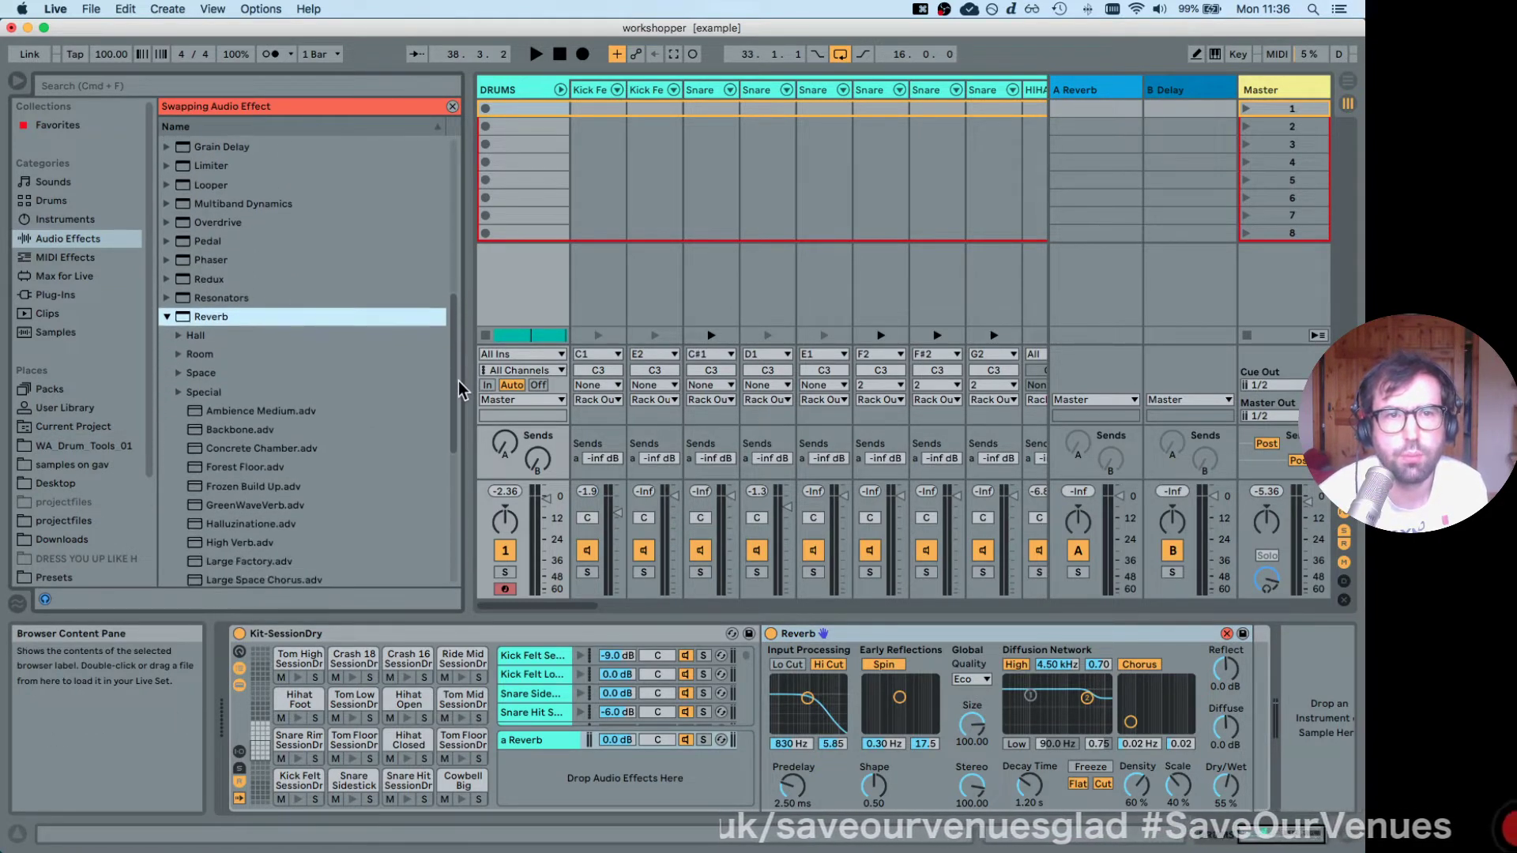
{"action": "left_click", "coordinate": [179, 355]}
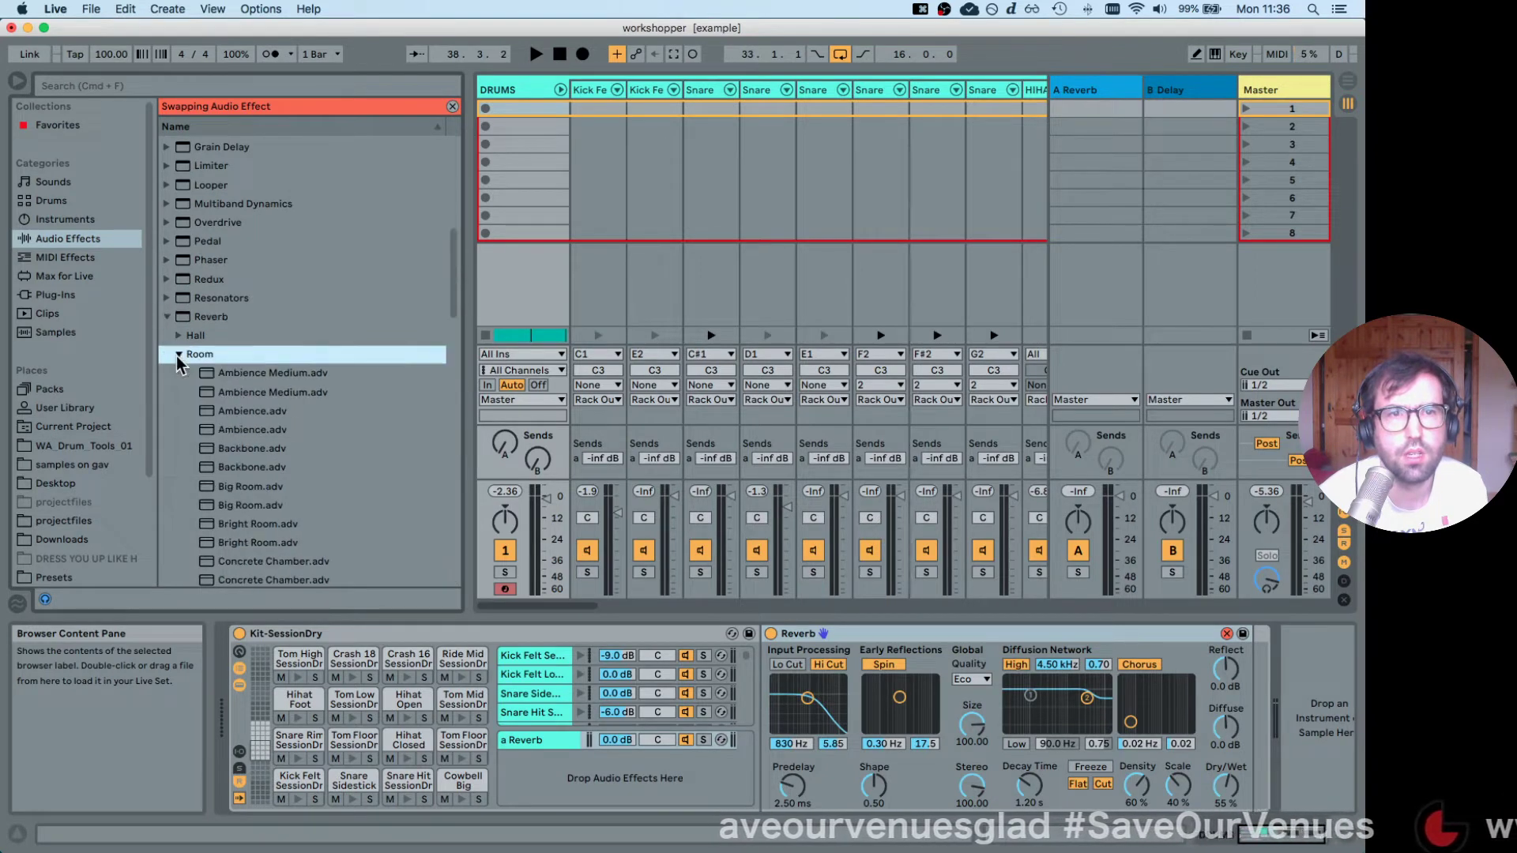
{"action": "scroll", "coordinate": [235, 429], "scroll_direction": "down", "scroll_amount": 1}
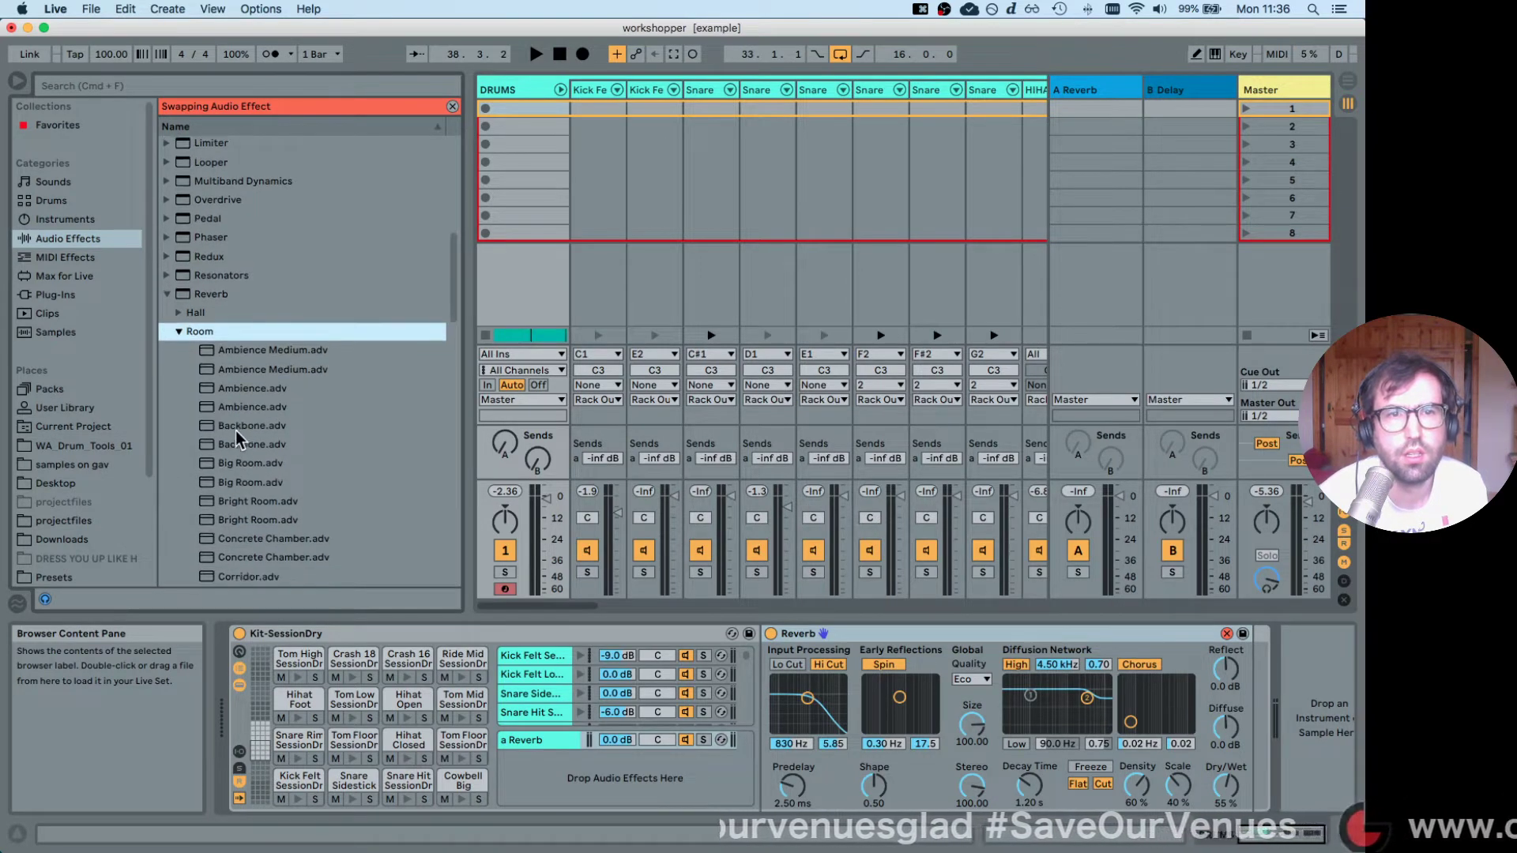
{"action": "left_click", "coordinate": [249, 463]}
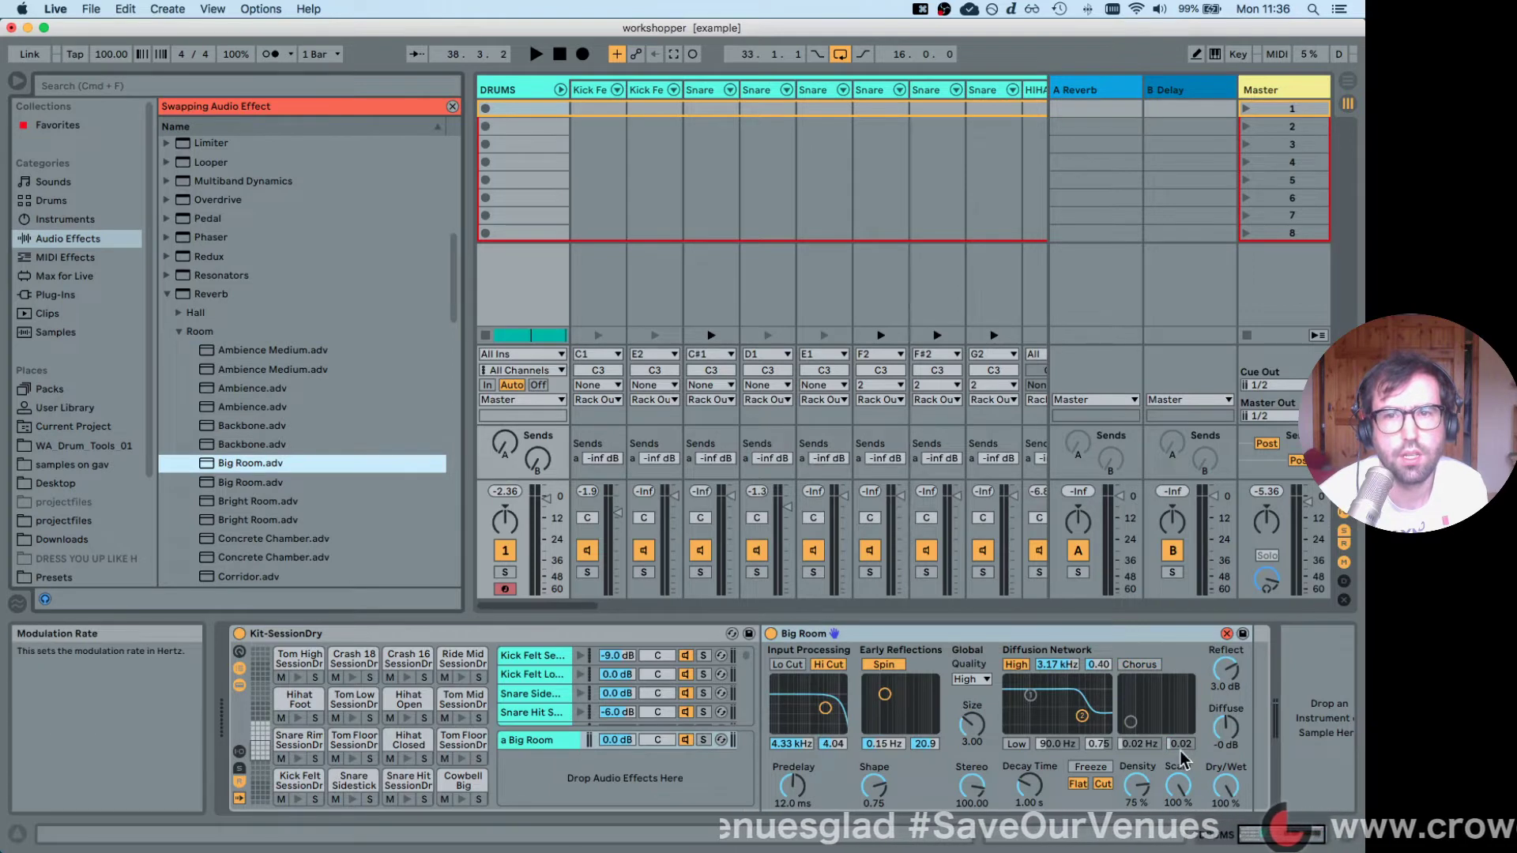
{"action": "left_click", "coordinate": [1227, 634]}
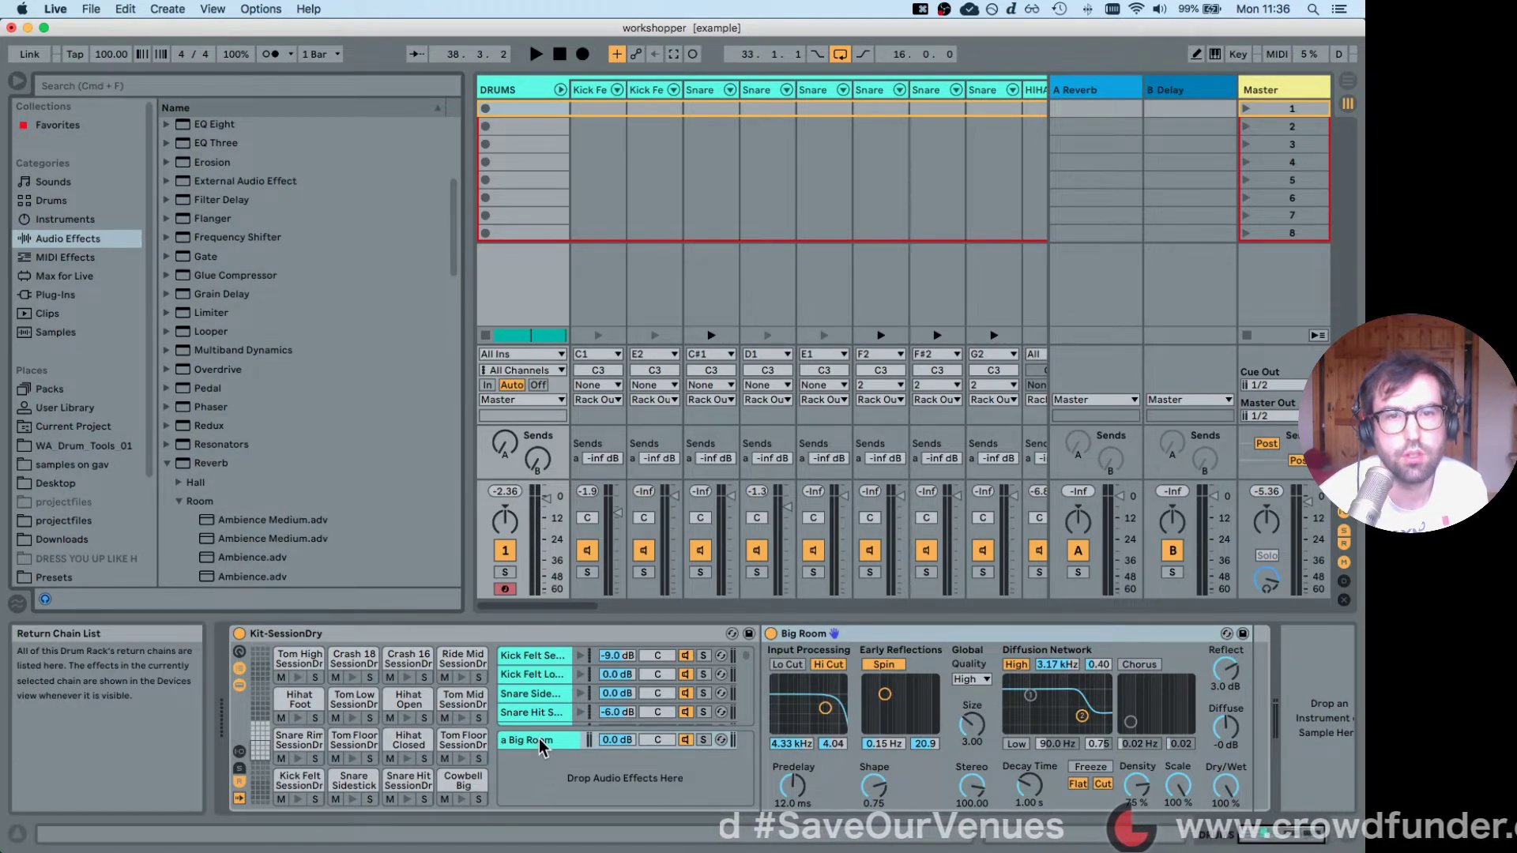
Show the Kit-SessionDry rack's chain sends, play the loop and raise the Snare Hit chain's reverb send to -15.3 dB.
{"action": "left_click", "coordinate": [239, 770]}
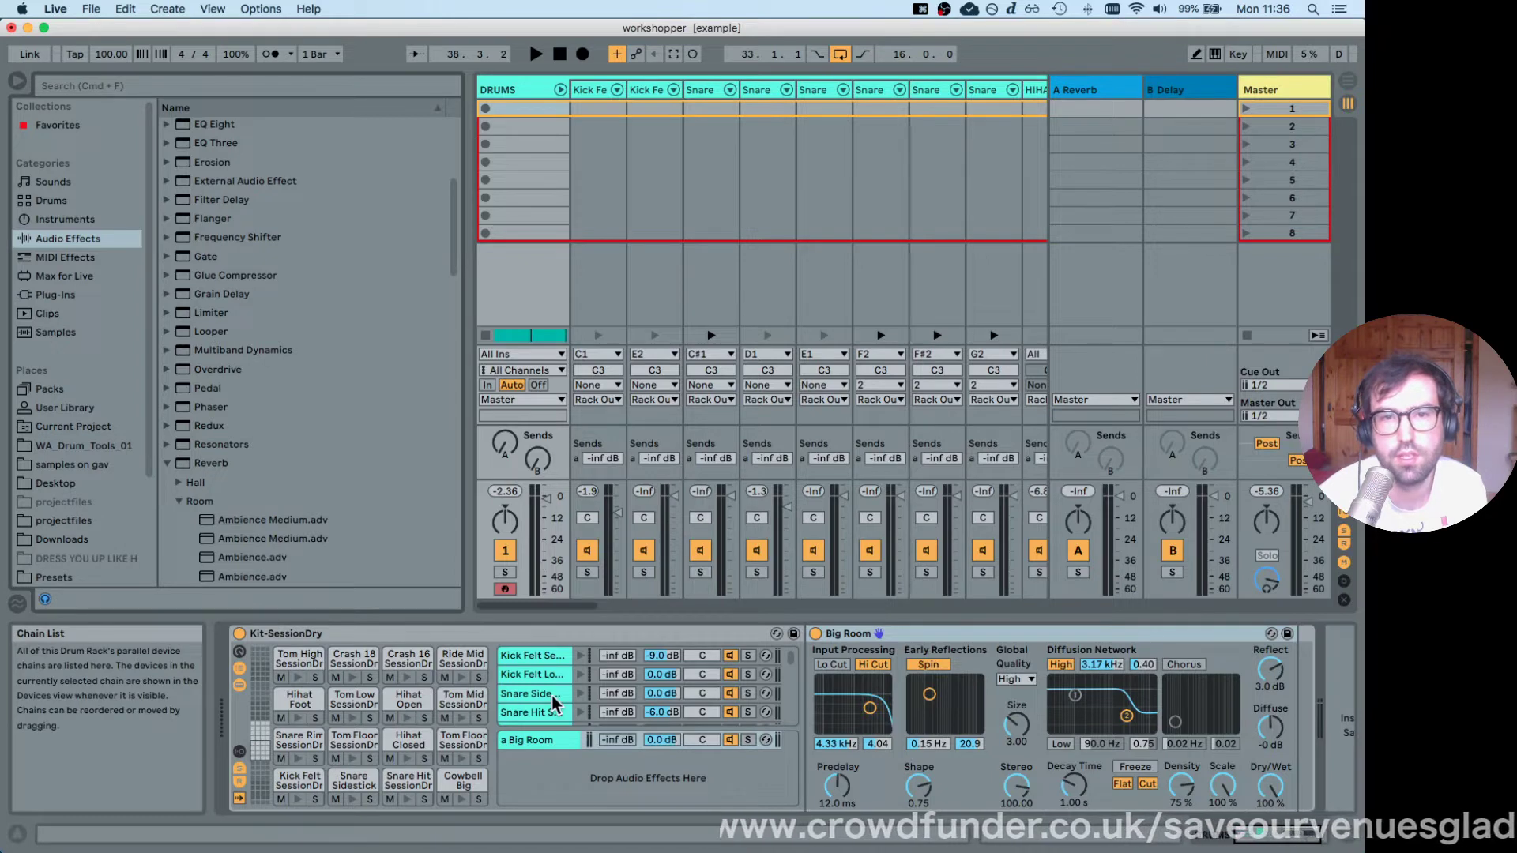
{"action": "key", "text": "space"}
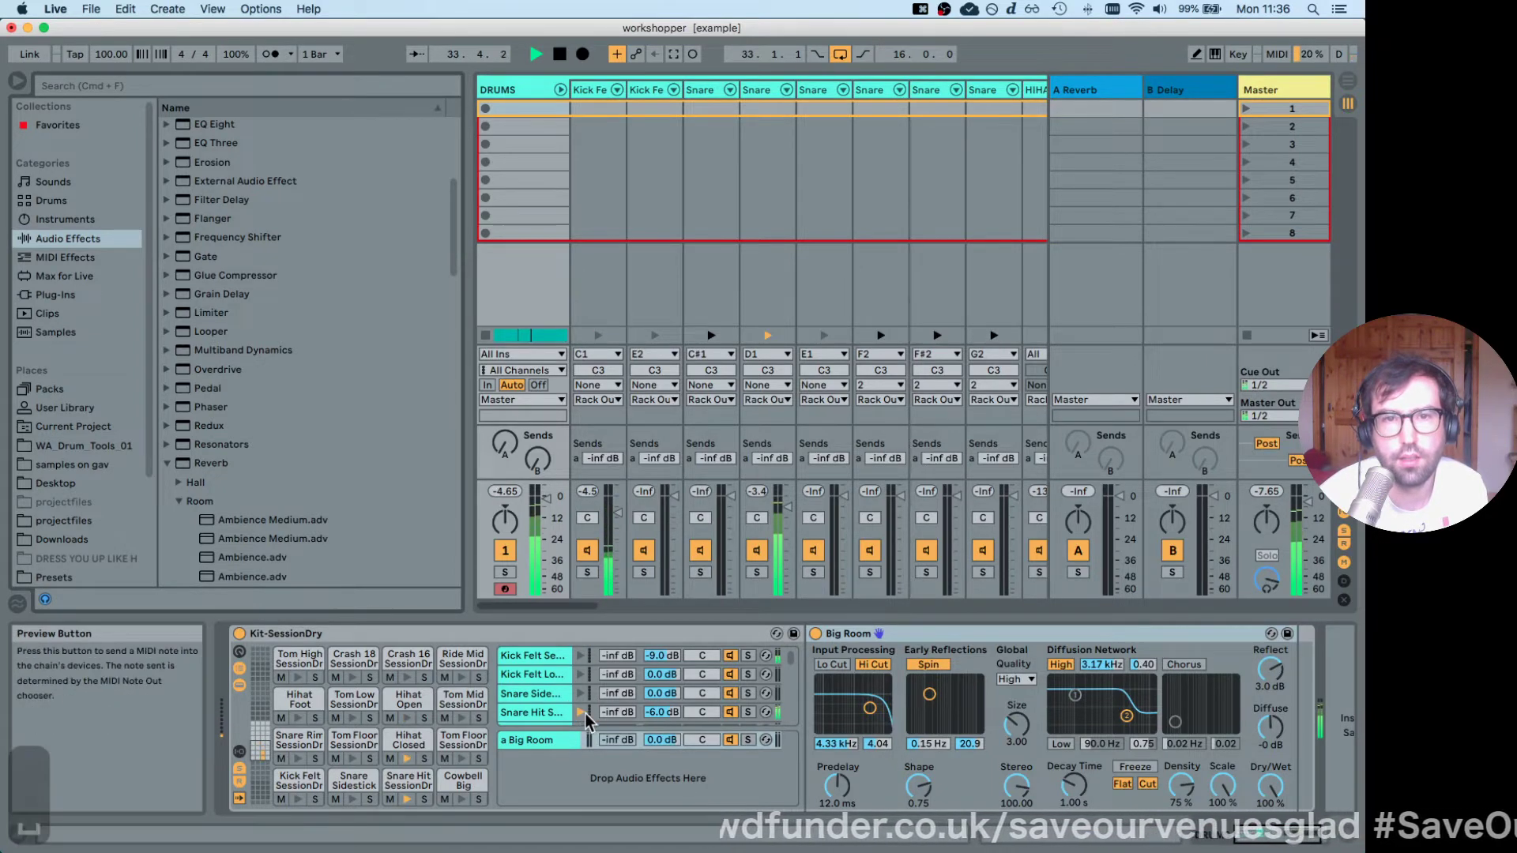
{"action": "left_click_drag", "start_coordinate": [618, 712], "coordinate": [617, 664]}
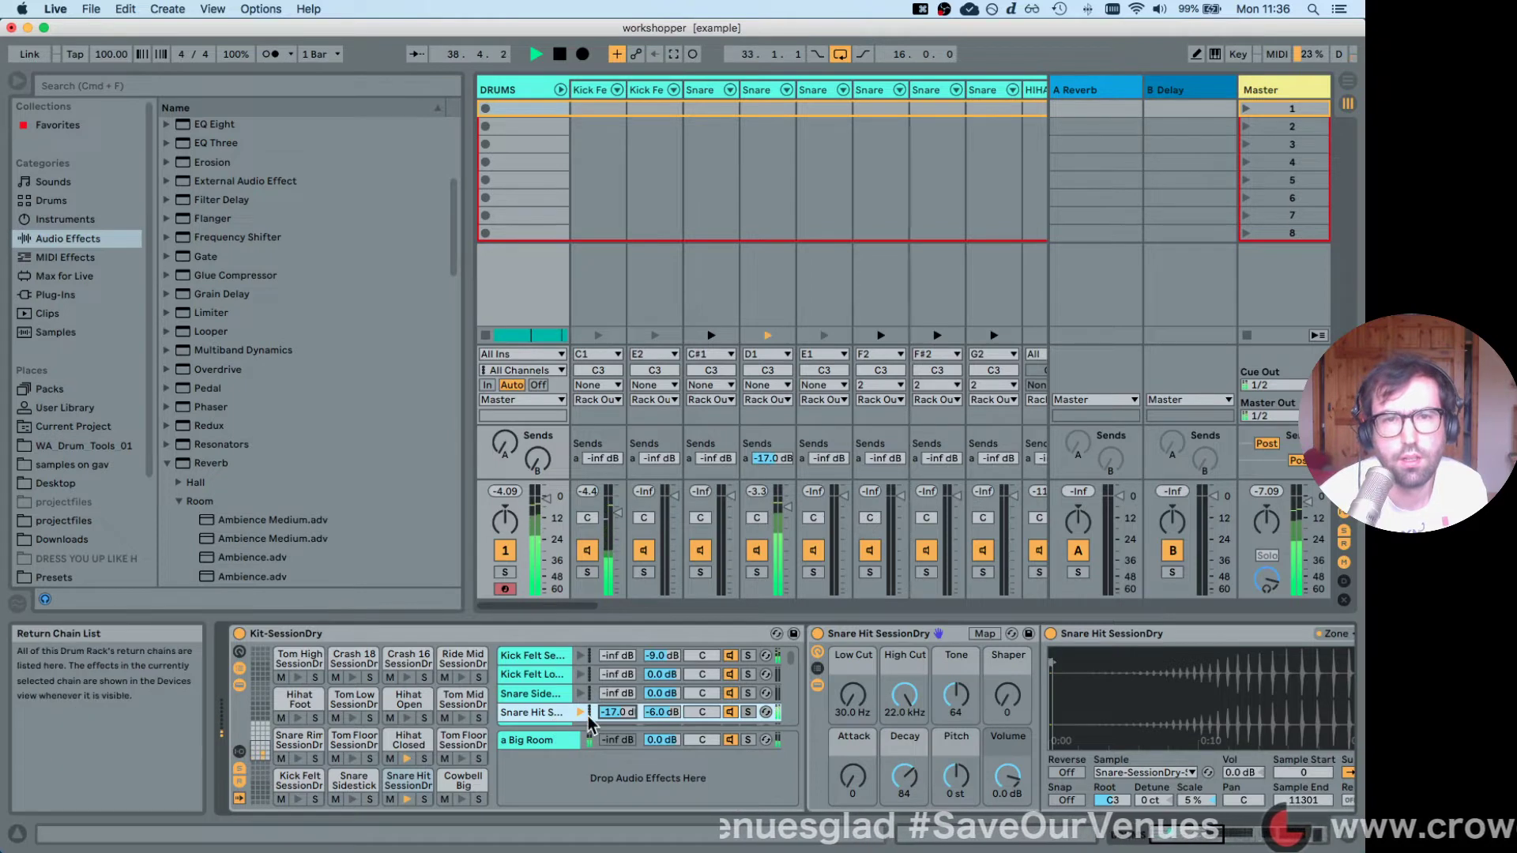
Hot-swap the return chain's Big Room reverb for the Bright Room preset from the Room folder.
{"action": "left_click", "coordinate": [553, 742]}
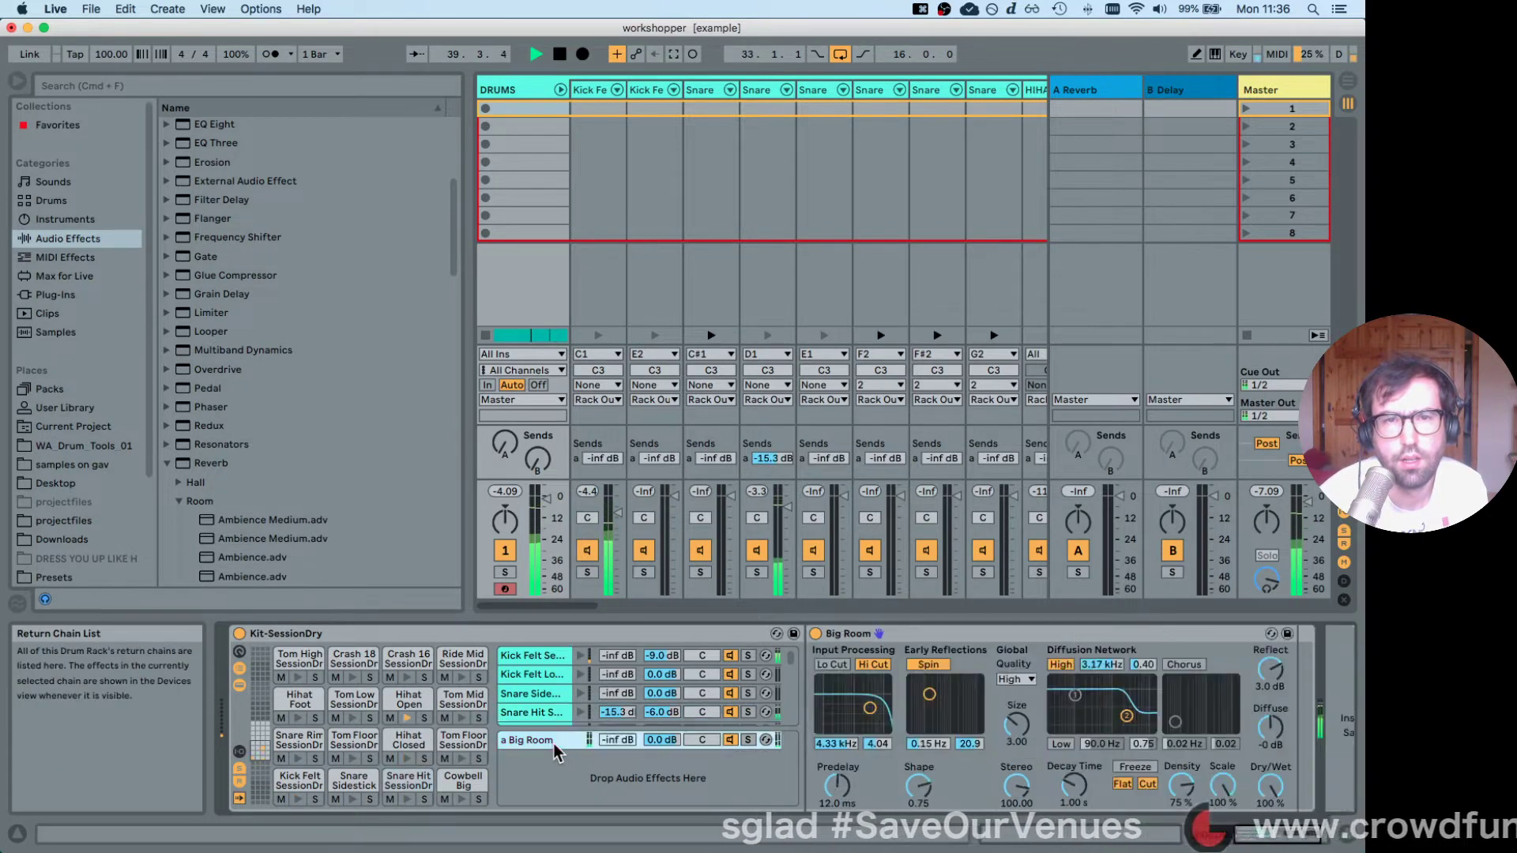
{"action": "left_click", "coordinate": [1270, 634]}
{"action": "scroll", "coordinate": [222, 468], "scroll_direction": "down", "scroll_amount": 1}
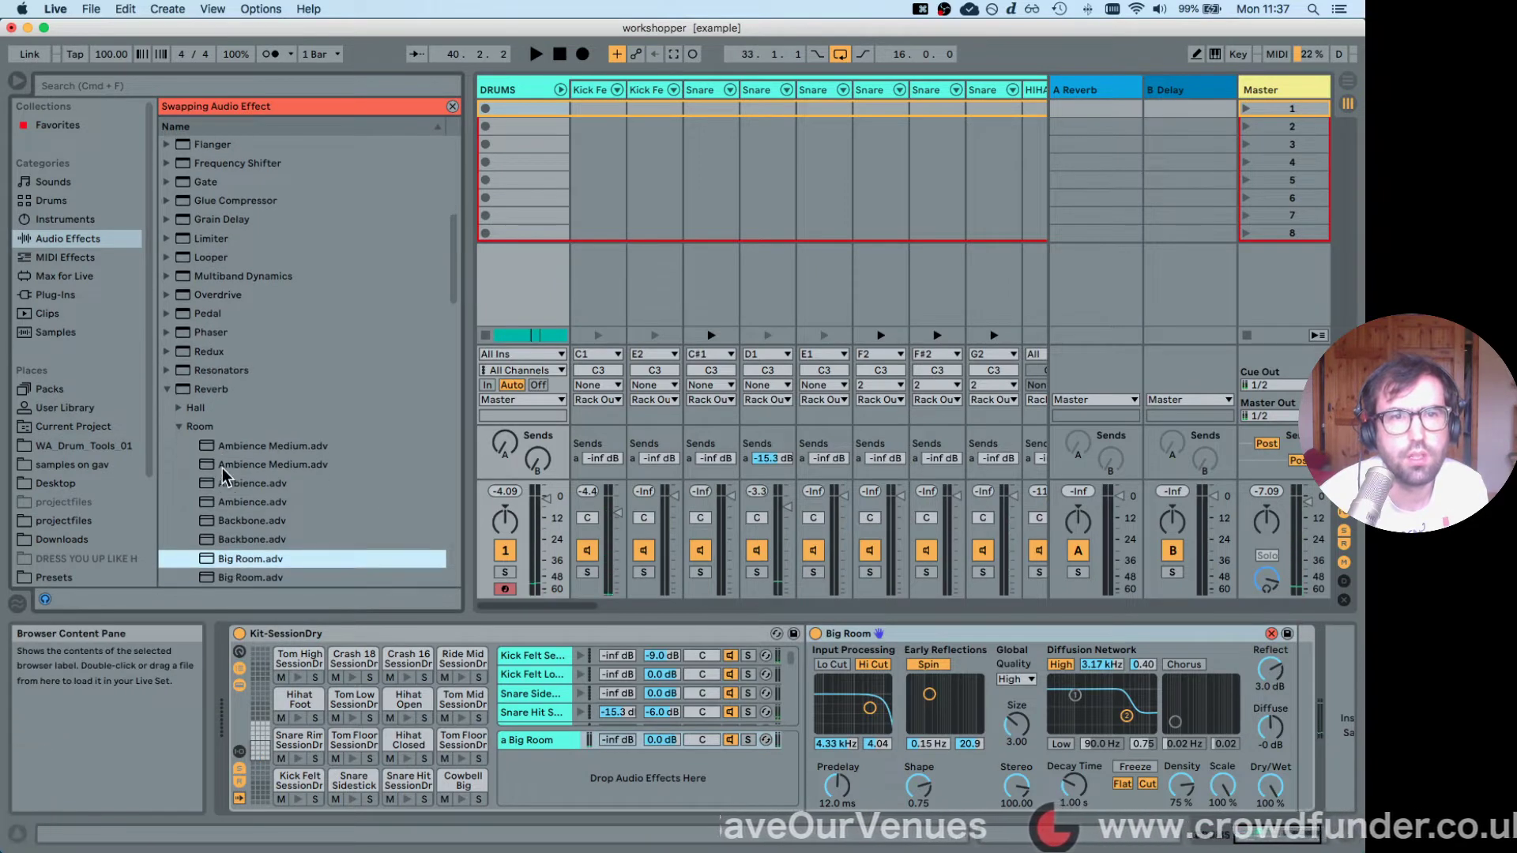
{"action": "scroll", "coordinate": [277, 470], "scroll_direction": "down", "scroll_amount": 6}
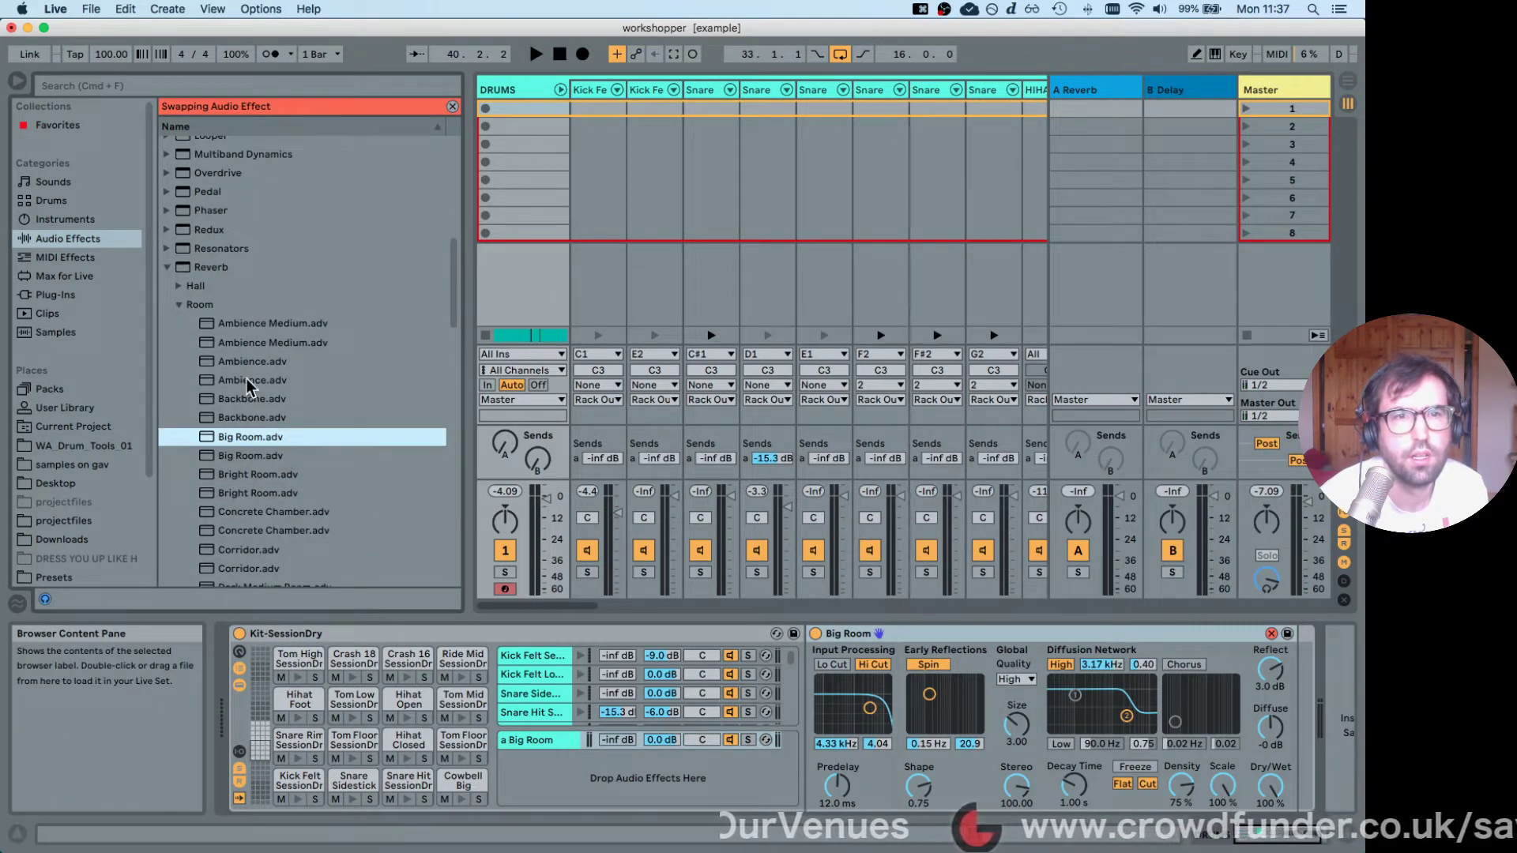
{"action": "scroll", "coordinate": [281, 460], "scroll_direction": "down", "scroll_amount": 4}
{"action": "scroll", "coordinate": [281, 460], "scroll_direction": "down", "scroll_amount": 12}
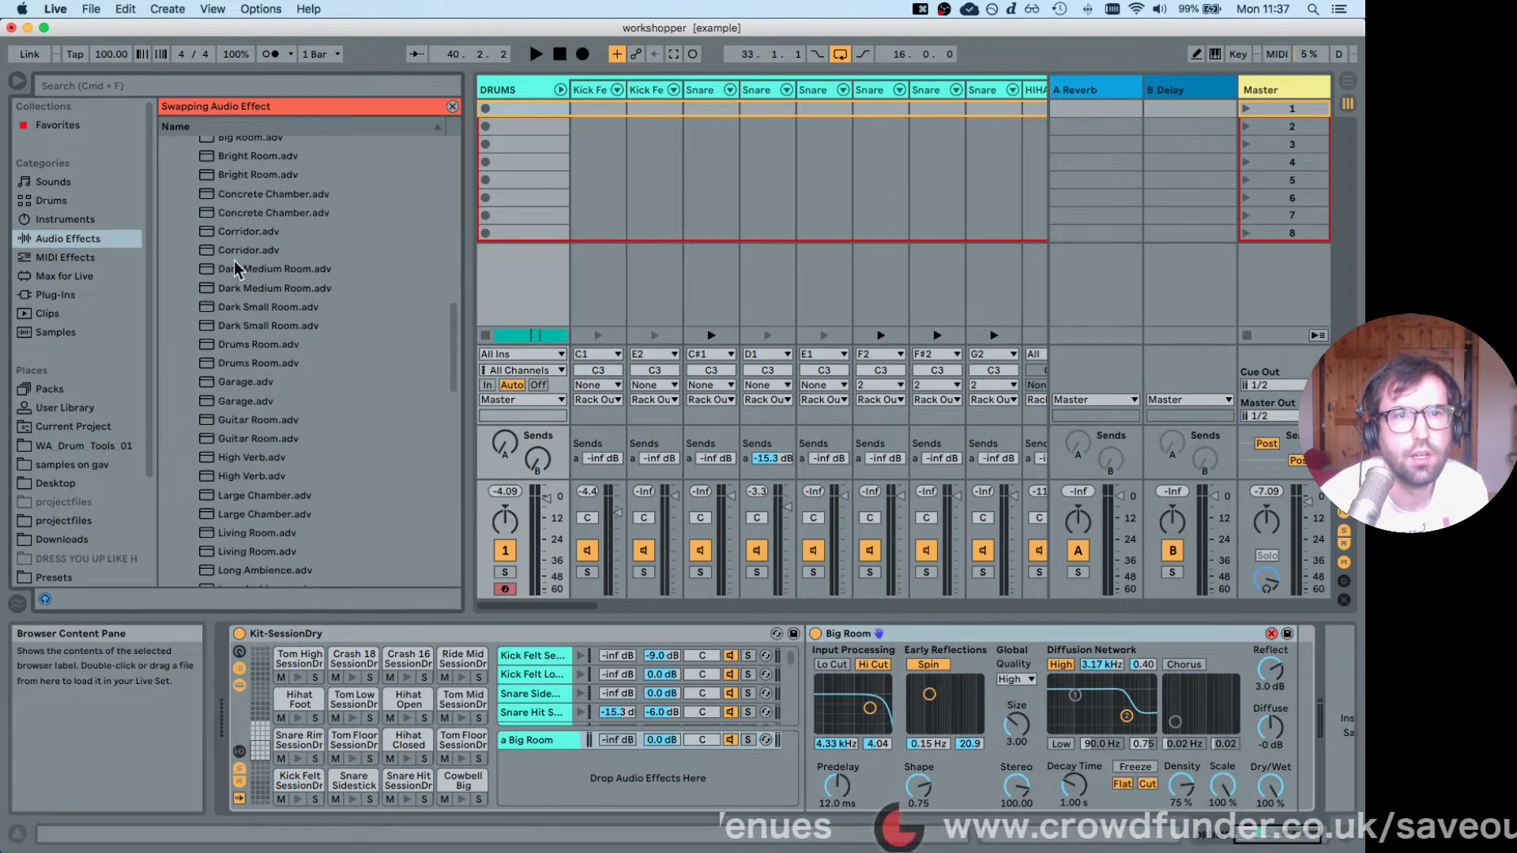
{"action": "double_click", "coordinate": [257, 175]}
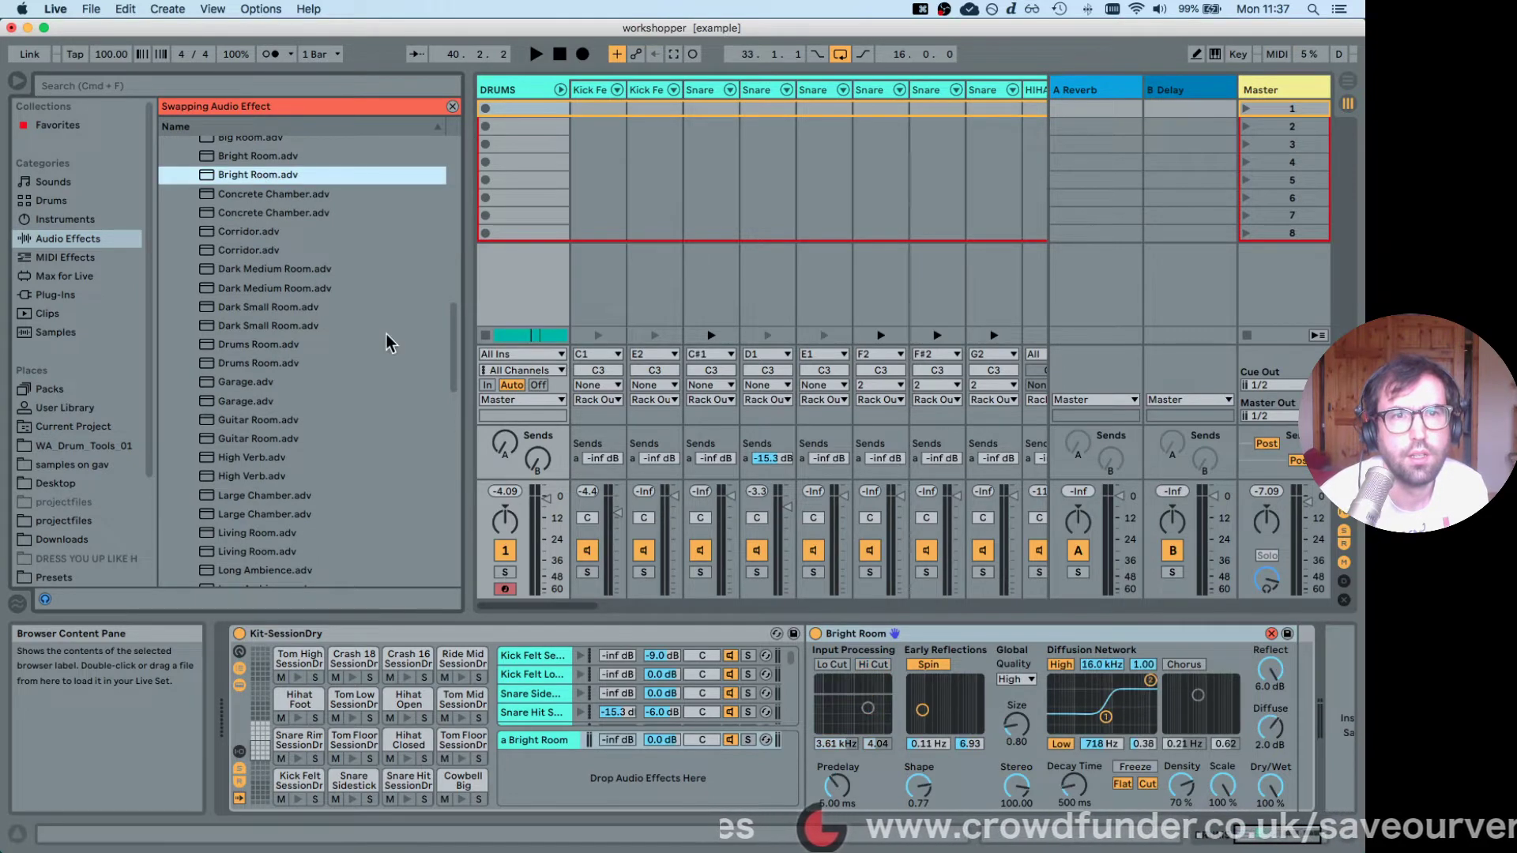
While the loop plays, set the Bright Room reverb's decay time to 1.02 s and the Snare Hit chain's send to -13.7 dB.
{"action": "key", "text": "space"}
{"action": "left_click_drag", "start_coordinate": [627, 714], "coordinate": [624, 731]}
{"action": "key", "text": "q"}
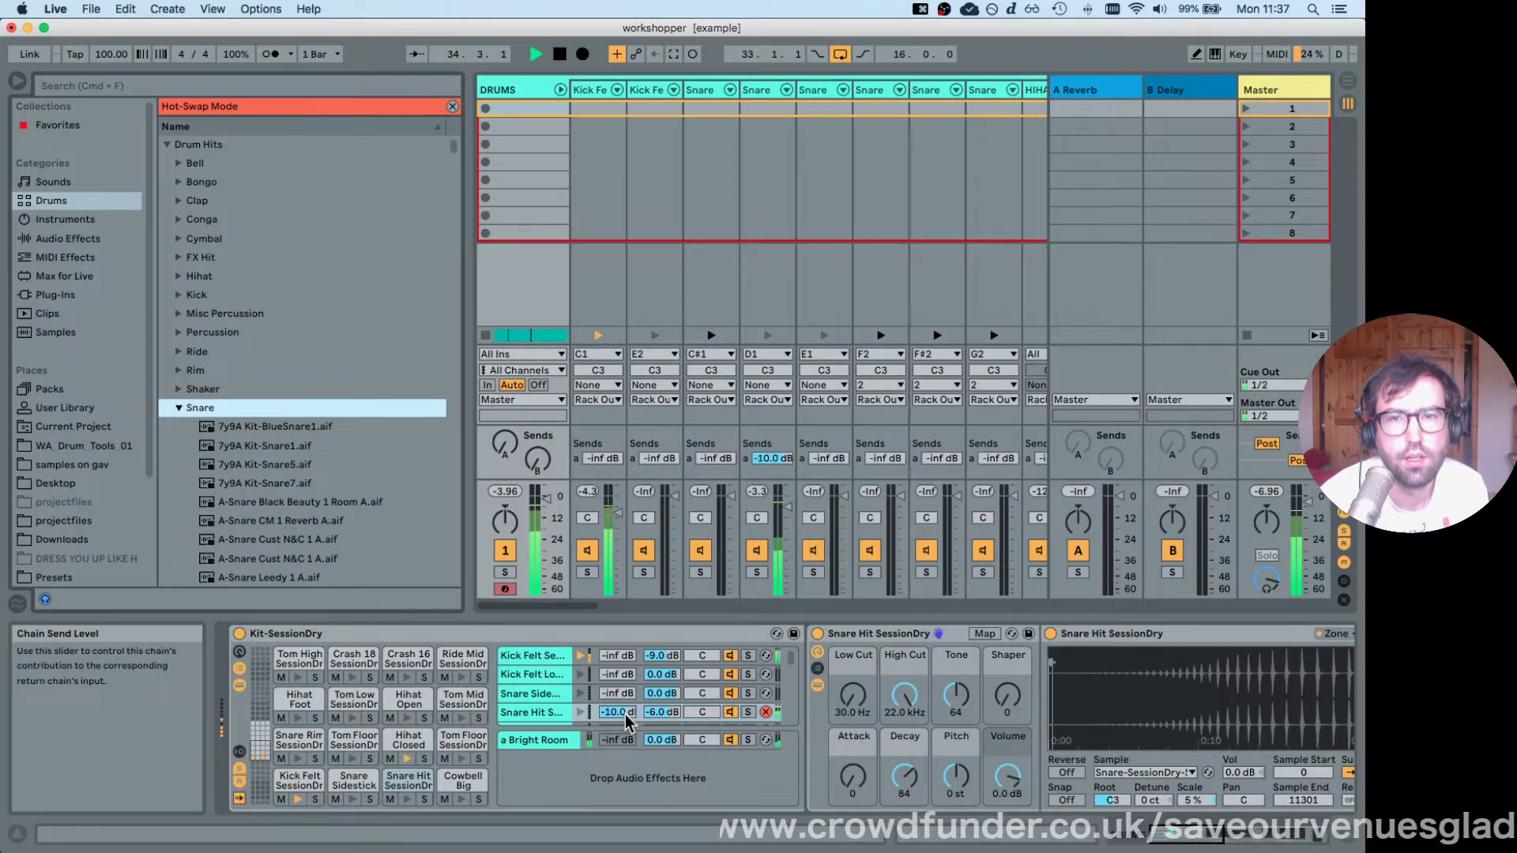
{"action": "left_click", "coordinate": [552, 740]}
{"action": "key", "text": "q"}
{"action": "left_click_drag", "start_coordinate": [1073, 785], "coordinate": [1074, 755]}
{"action": "key", "text": "q"}
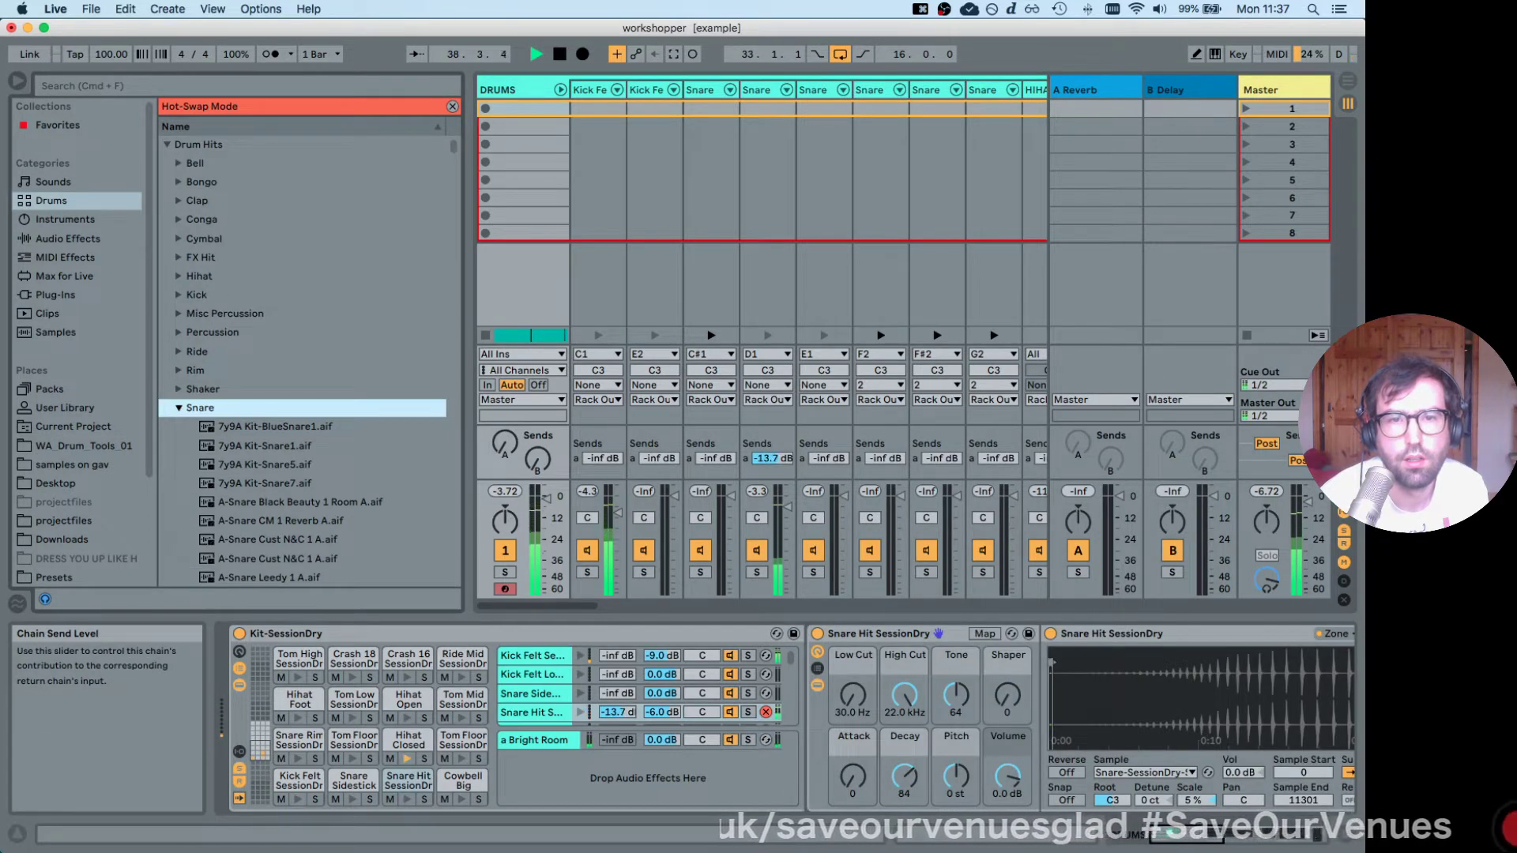
Set the HIHATS chain's reverb send to -25.6 dB, and stop playback.
{"action": "scroll", "coordinate": [566, 709], "scroll_direction": "down", "scroll_amount": 3}
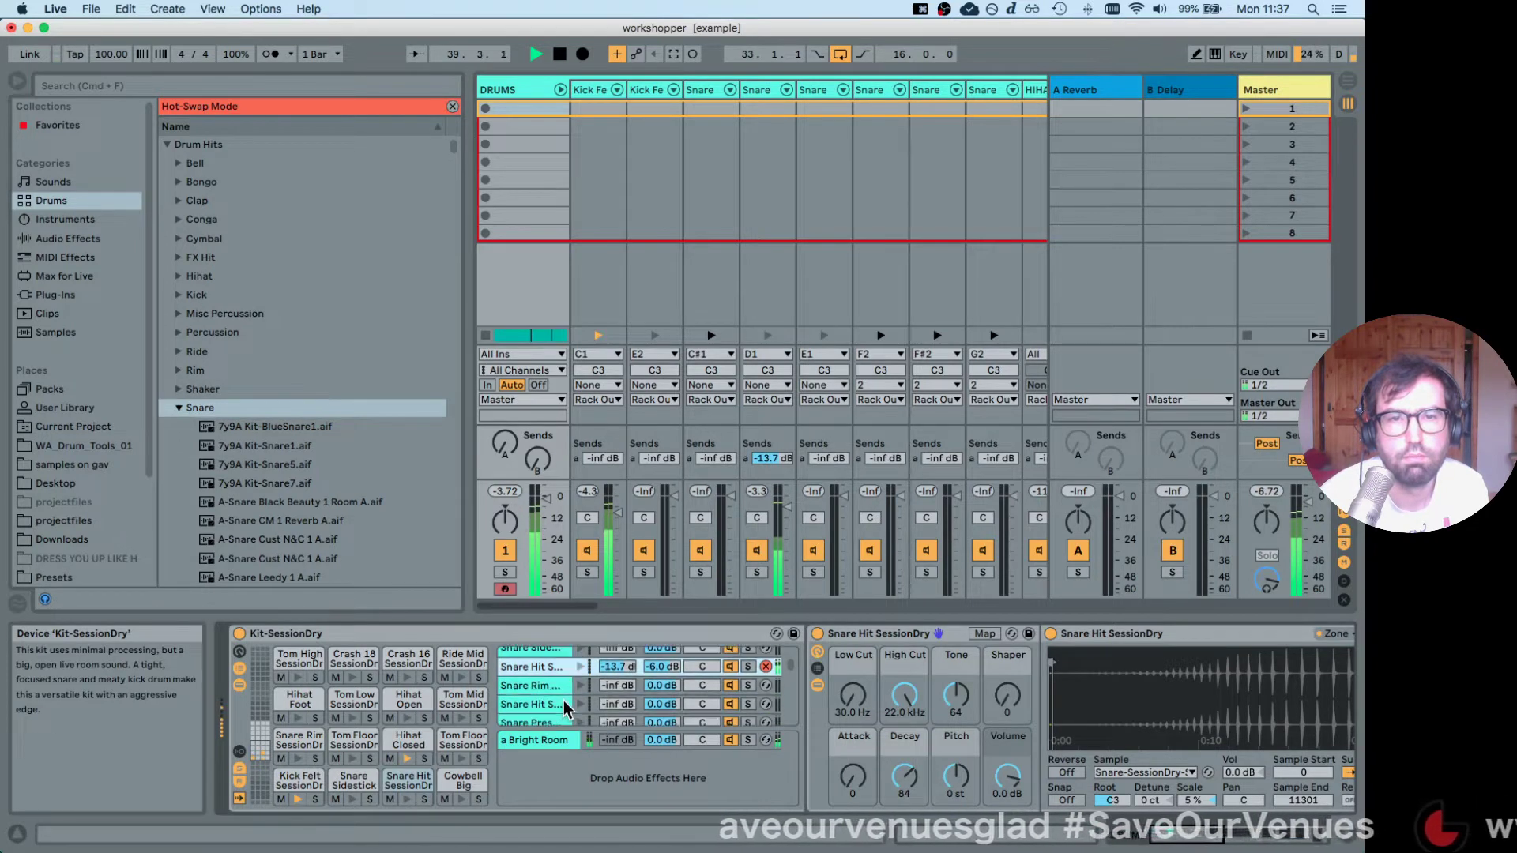
{"action": "scroll", "coordinate": [566, 709], "scroll_direction": "down", "scroll_amount": 2}
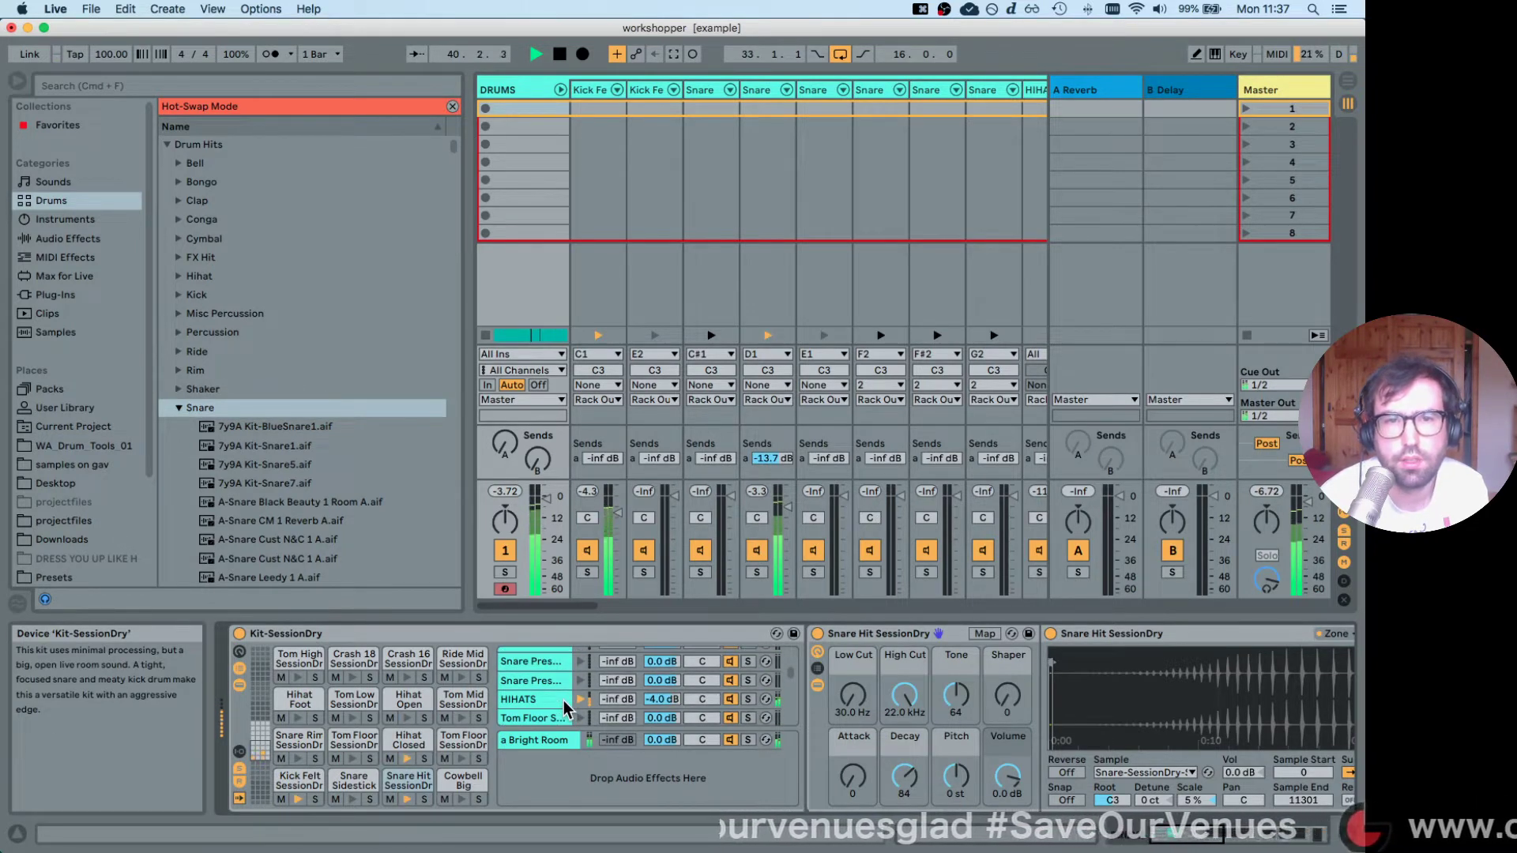
{"action": "left_click_drag", "start_coordinate": [617, 699], "coordinate": [617, 687]}
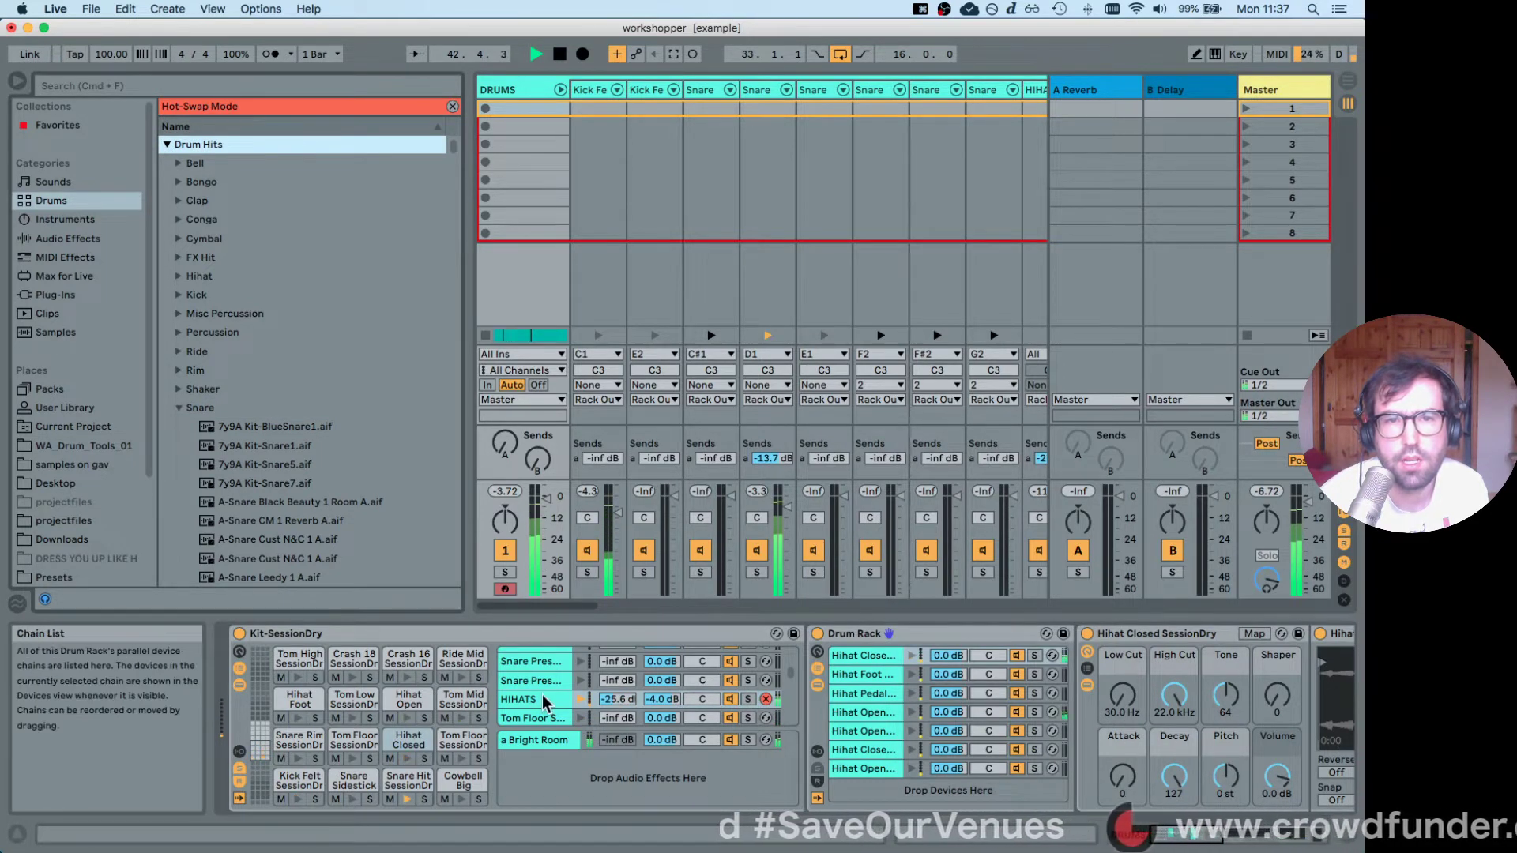
{"action": "left_click", "coordinate": [521, 699]}
{"action": "scroll", "coordinate": [553, 703], "scroll_direction": "down", "scroll_amount": 1}
{"action": "key", "text": "space"}
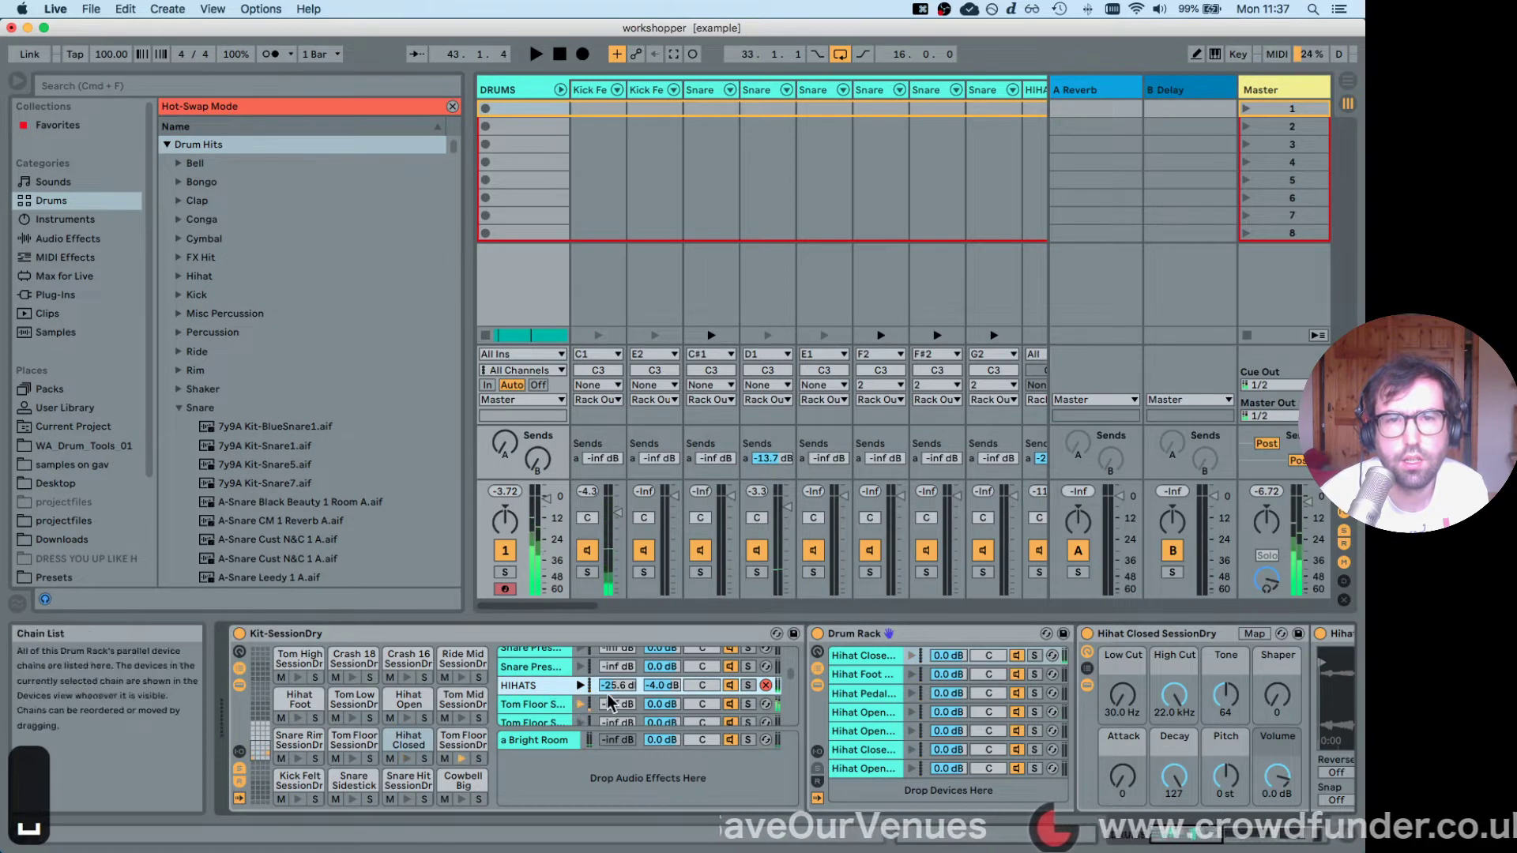
Set the reverb sends of the tom chains: Tom Floor -20.6 dB, Tom Low -22 dB, Tom Mid -16 dB, Tom High -27 dB.
{"action": "left_click_drag", "start_coordinate": [617, 703], "coordinate": [617, 694]}
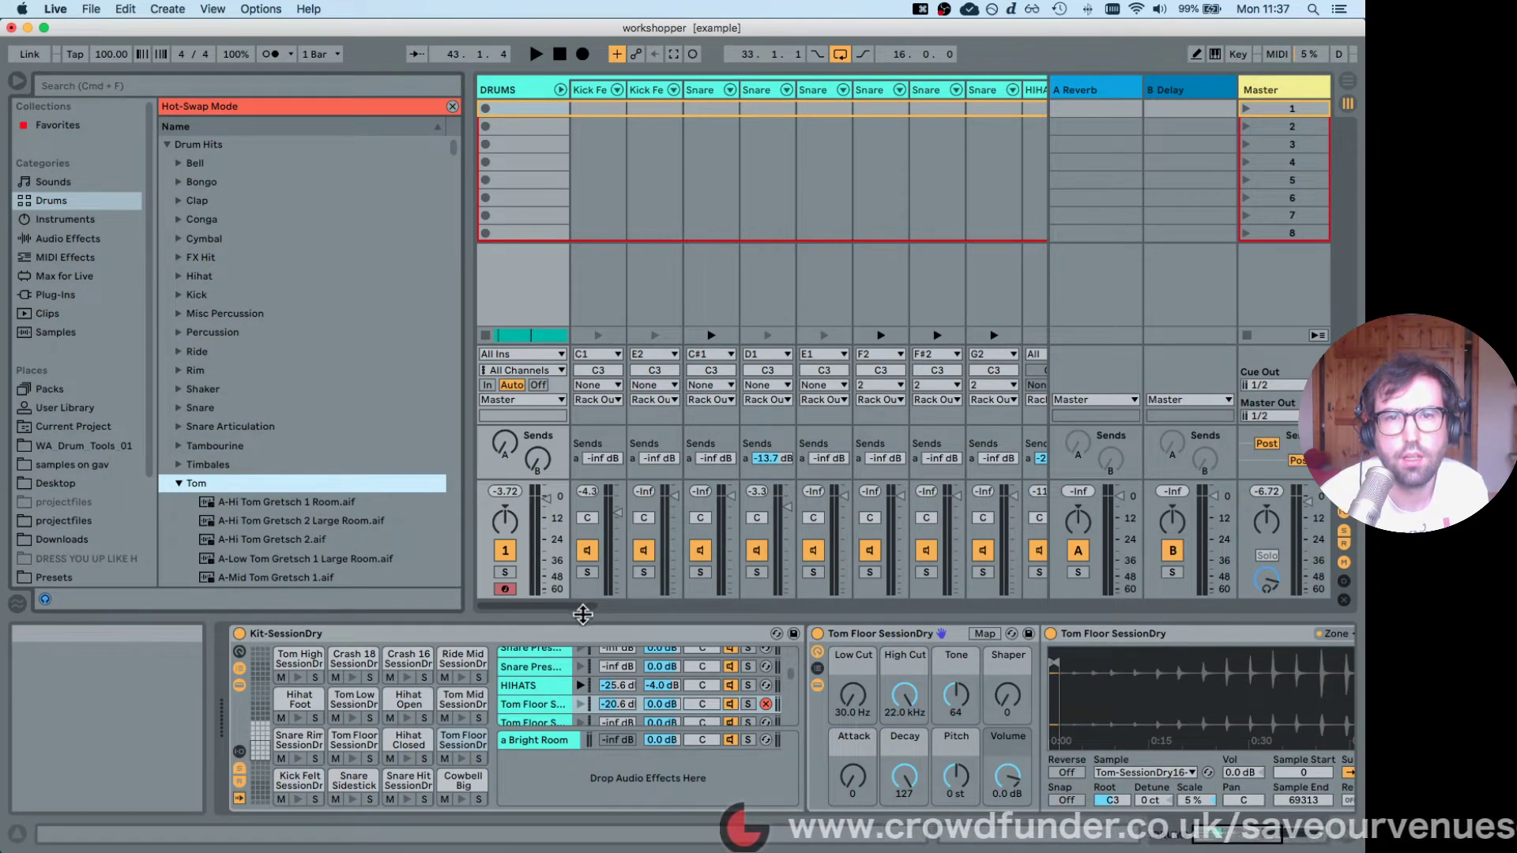
{"action": "left_click_drag", "start_coordinate": [568, 605], "coordinate": [642, 600]}
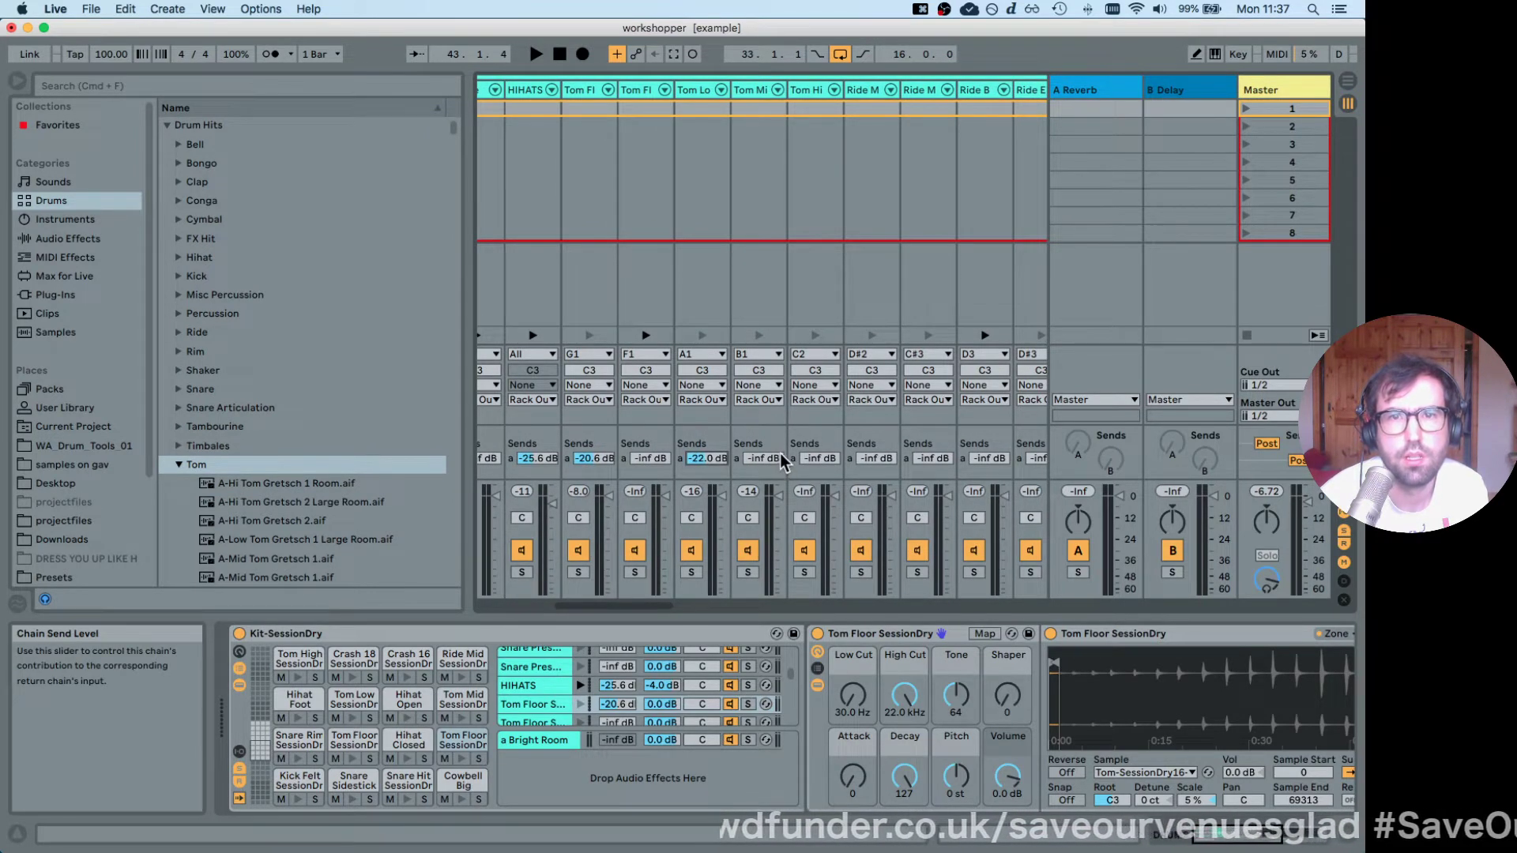
{"action": "left_click_drag", "start_coordinate": [780, 457], "coordinate": [779, 450]}
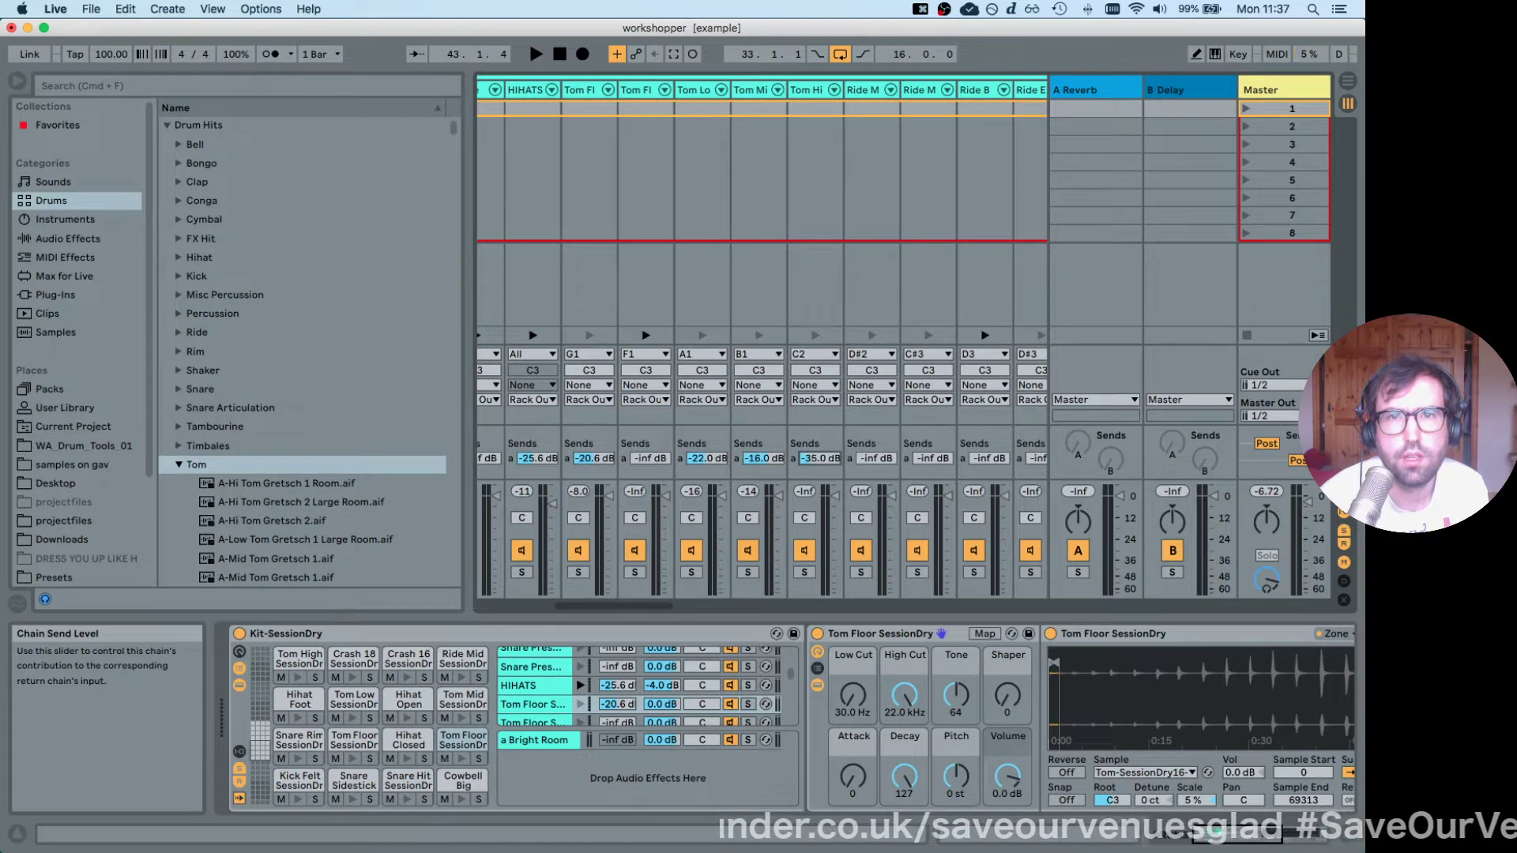
Play the loop and compare the drums with the Bright Room return chain deactivated and reactivated.
{"action": "key", "text": "space"}
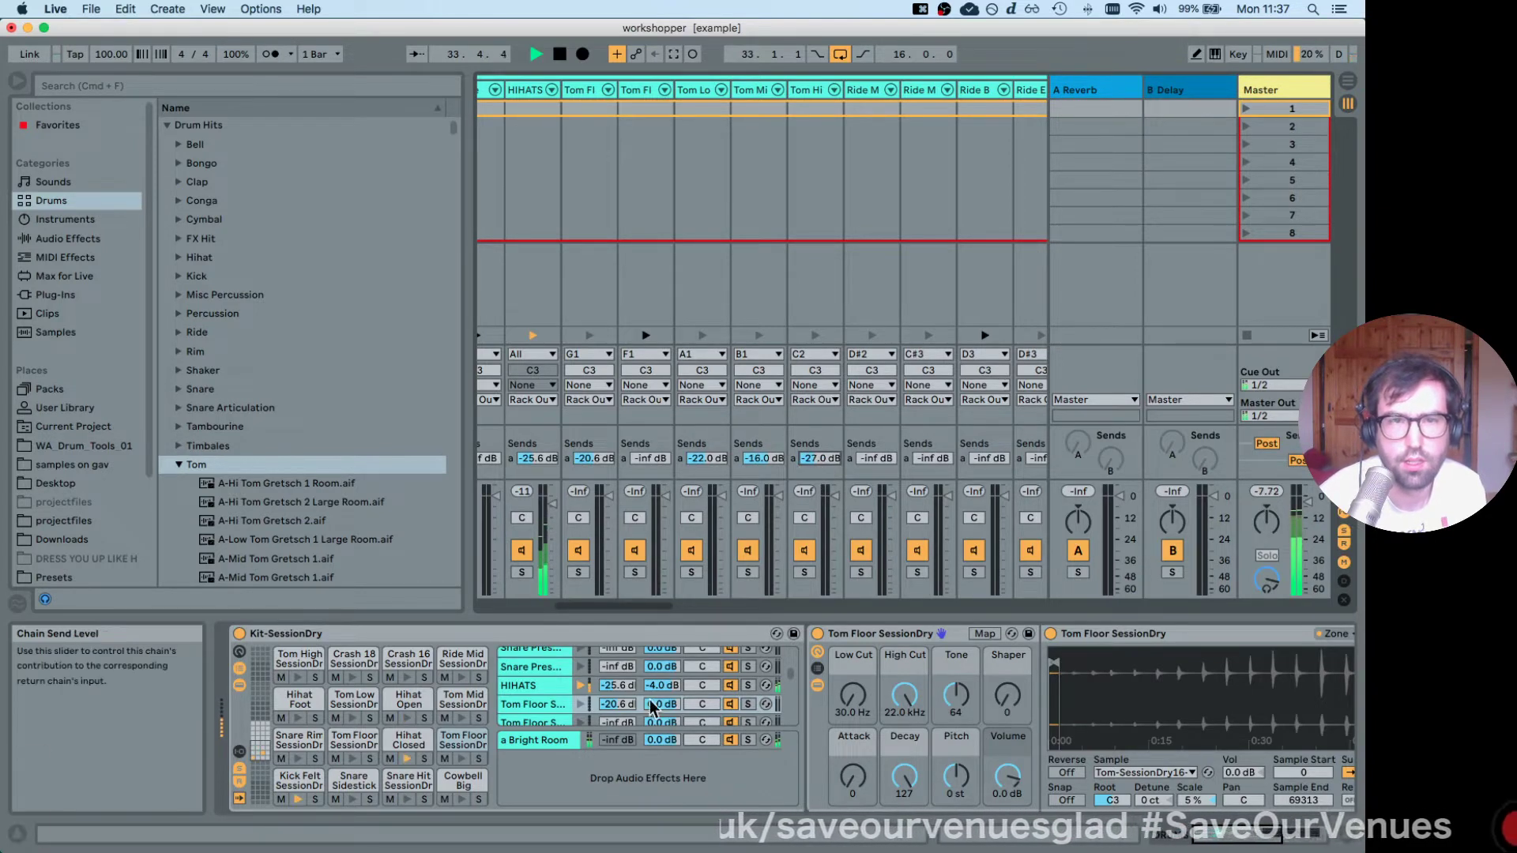
{"action": "left_click", "coordinate": [730, 740]}
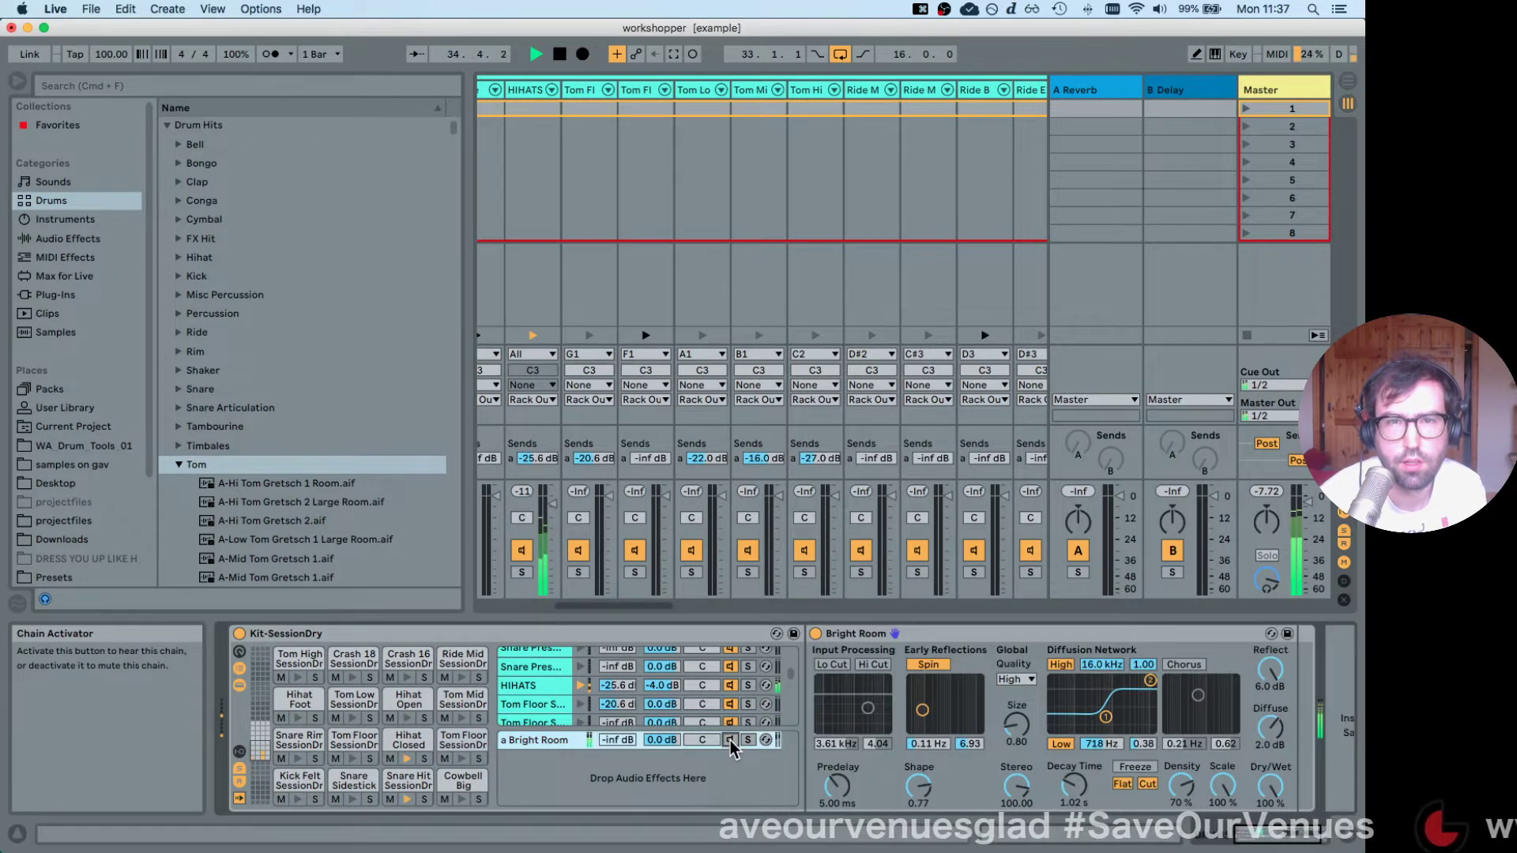
{"action": "left_click", "coordinate": [730, 739]}
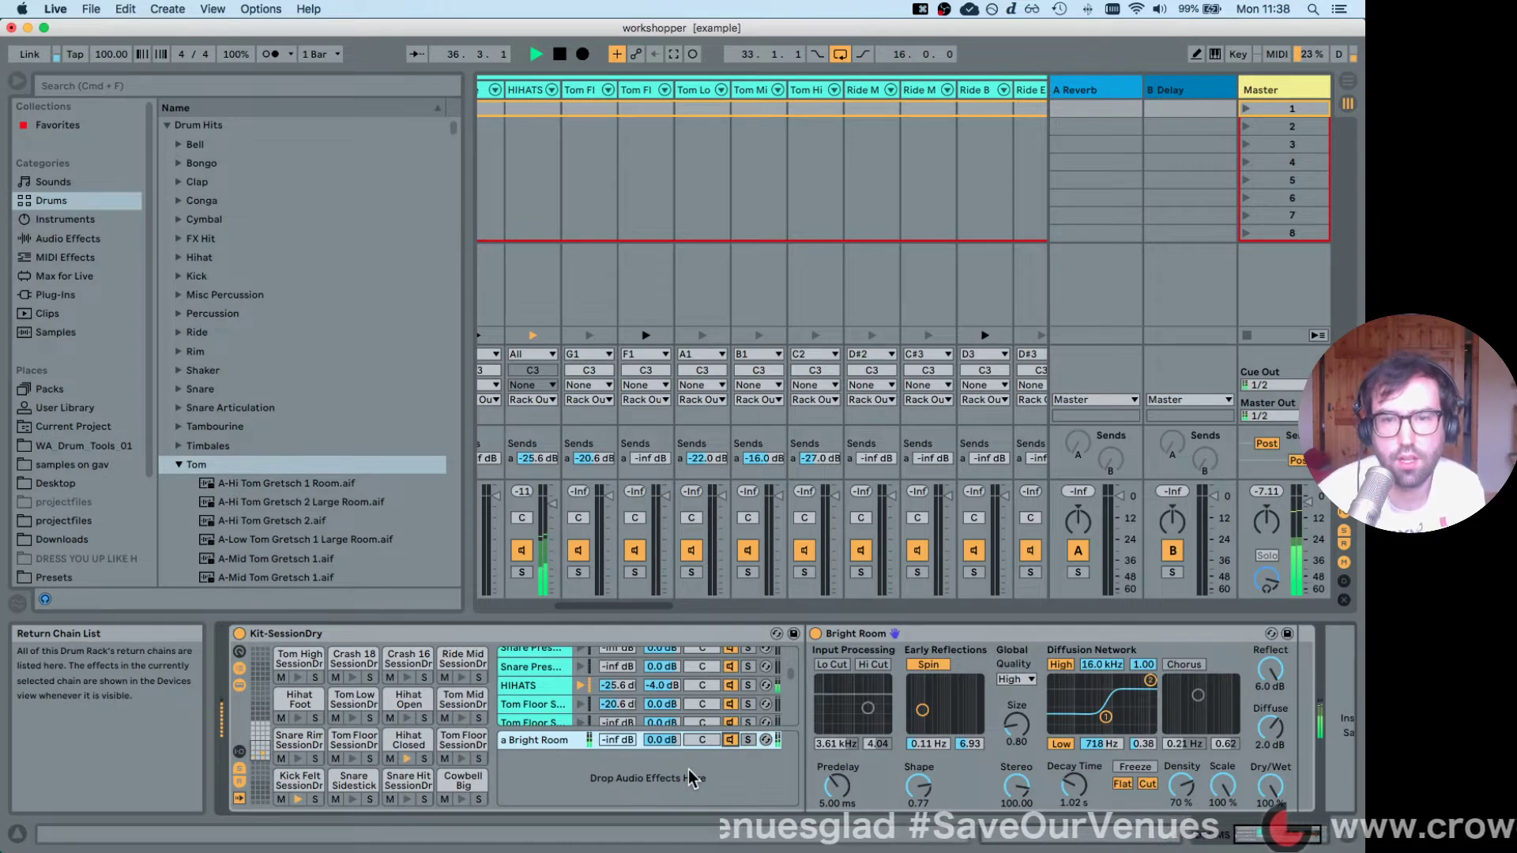
Fold the DRUMS track's chains away in the mixer to view the other tracks, and unfold them again.
{"action": "left_click_drag", "start_coordinate": [620, 605], "coordinate": [495, 620]}
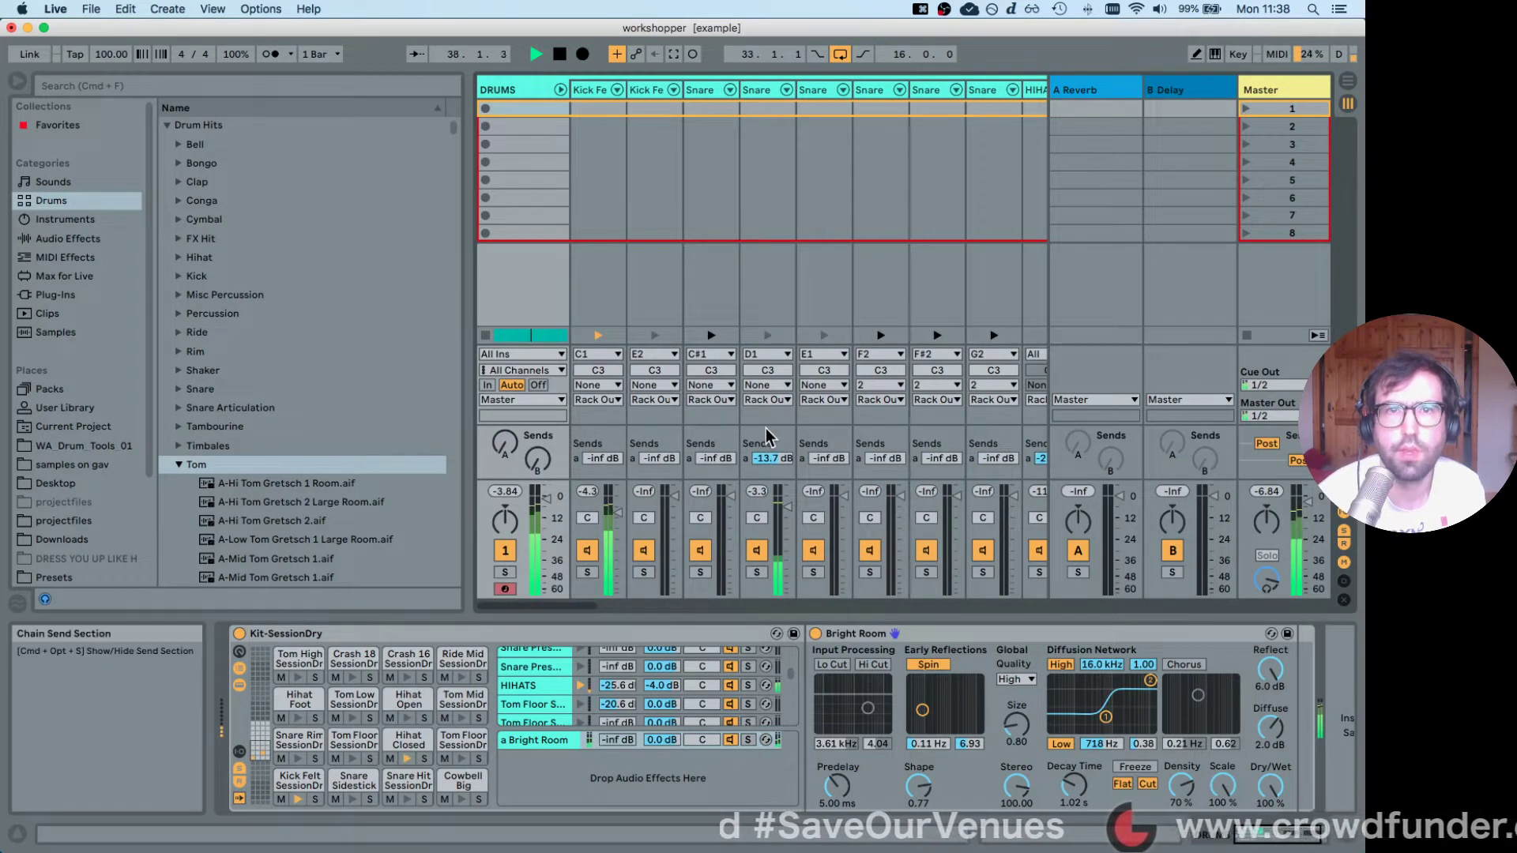
{"action": "left_click", "coordinate": [560, 90]}
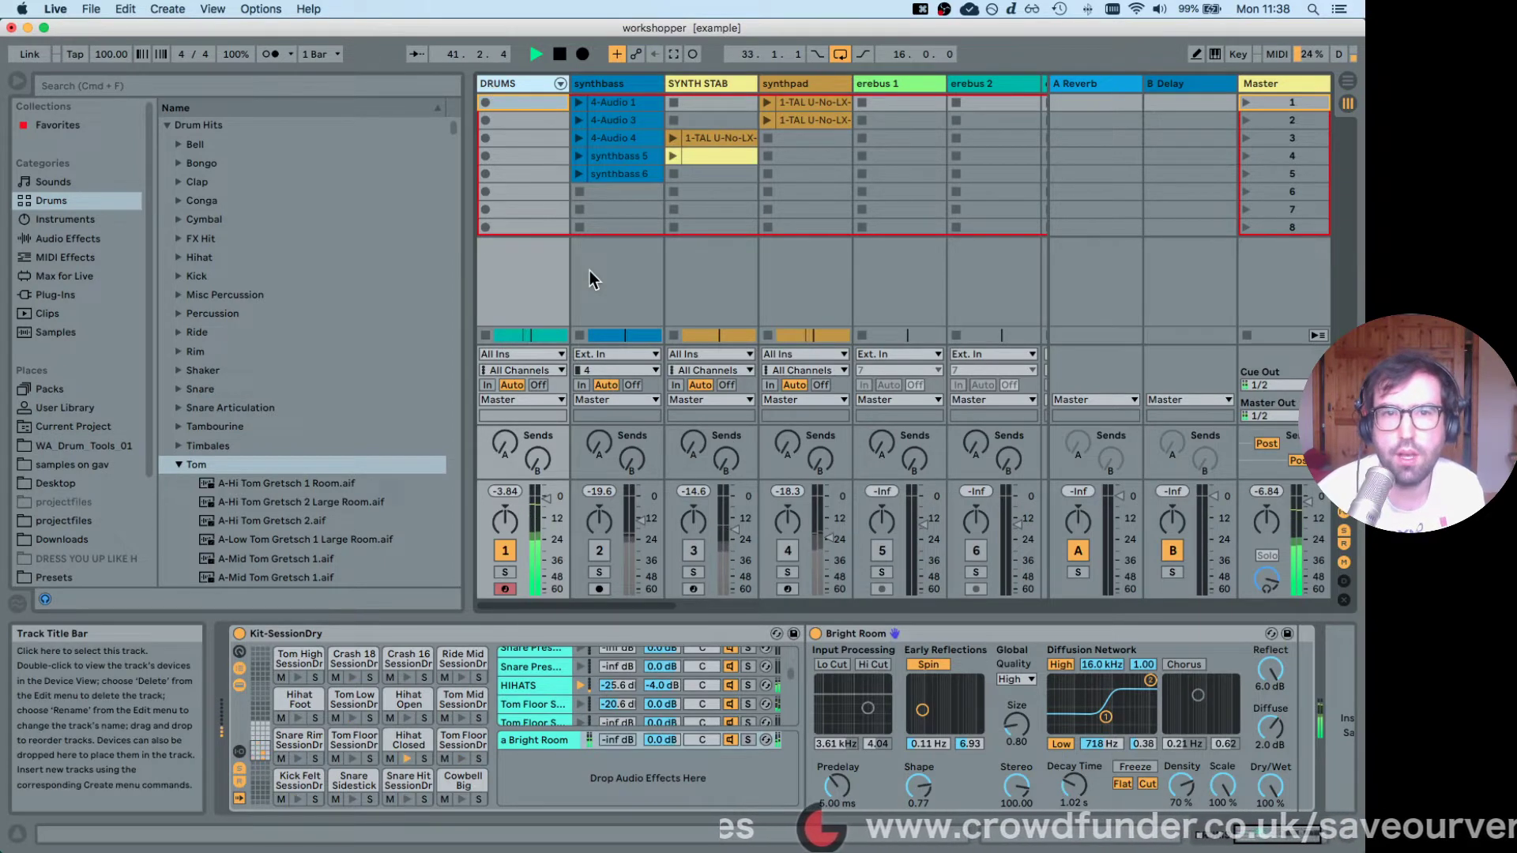
{"action": "left_click", "coordinate": [559, 83]}
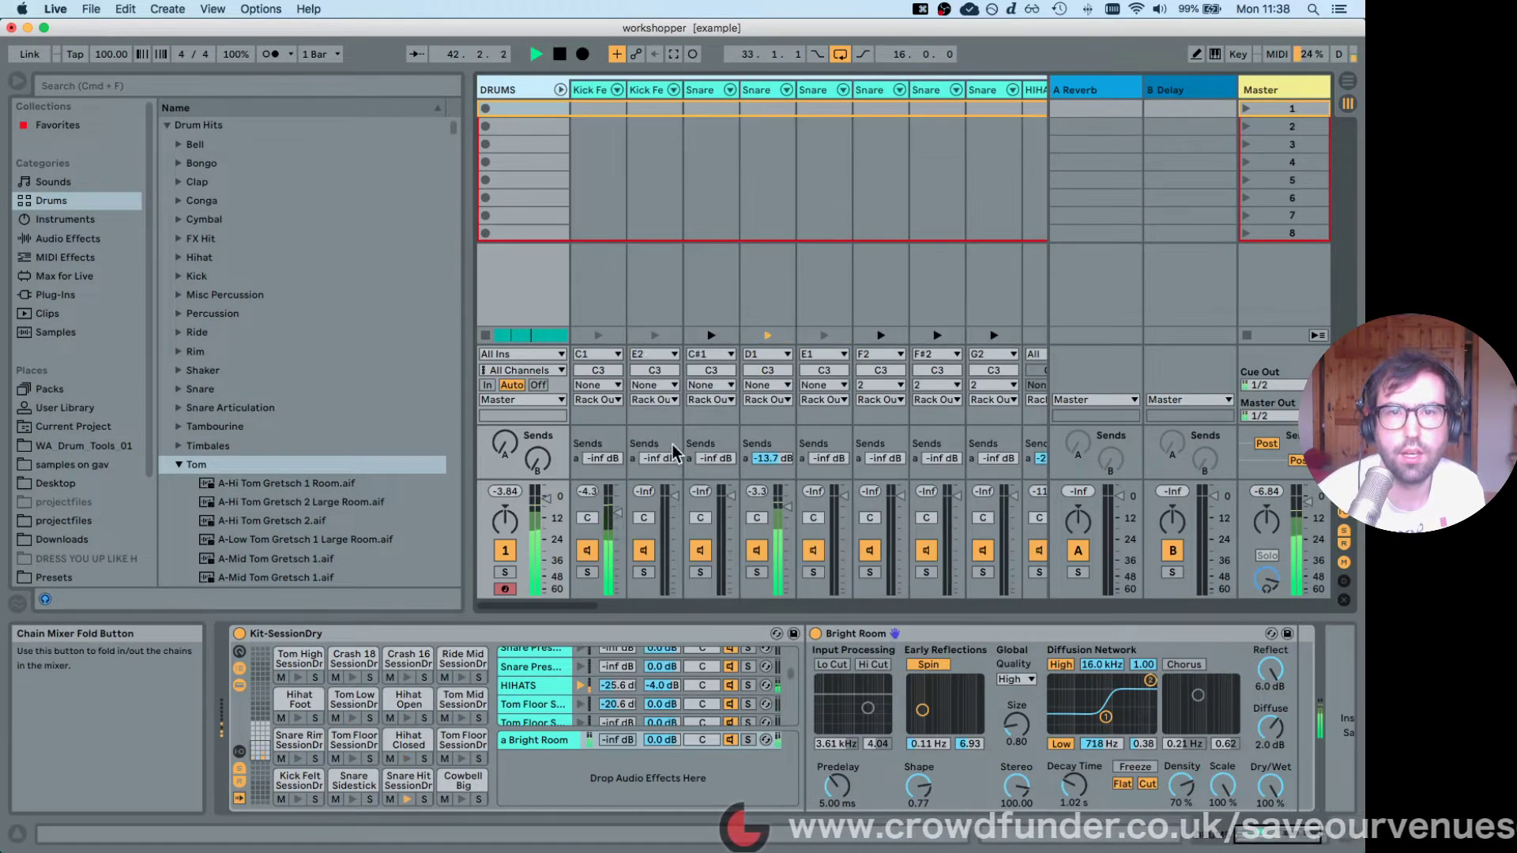
Slightly lower the first Kick Felt and Snare Hit chain volumes, and set the HIHATS chain volume to -8 dB.
{"action": "scroll", "coordinate": [572, 608], "scroll_direction": "right", "scroll_amount": 2}
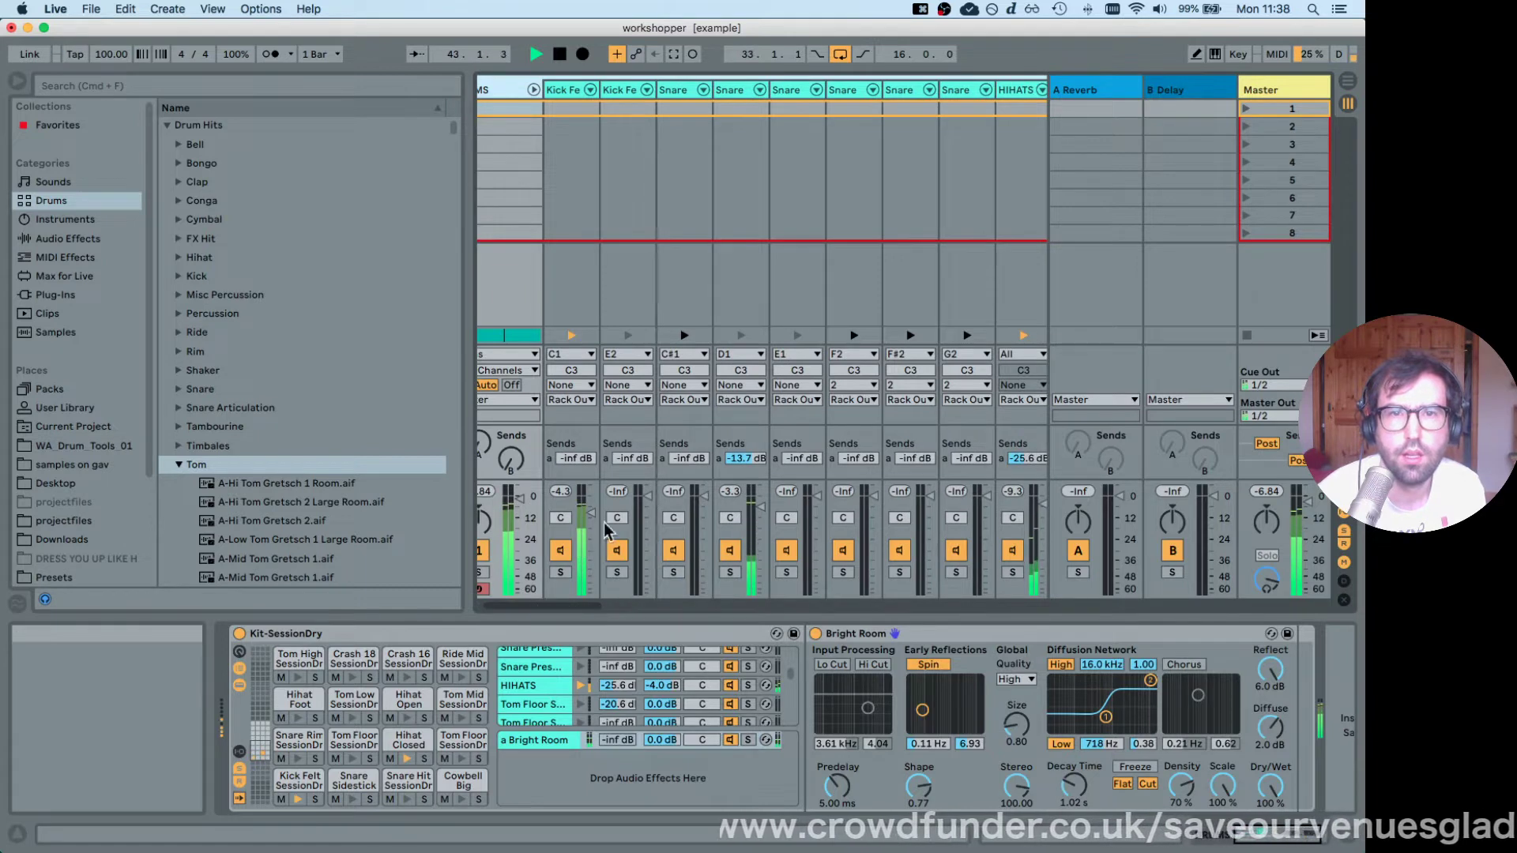
{"action": "left_click_drag", "start_coordinate": [594, 524], "coordinate": [594, 531]}
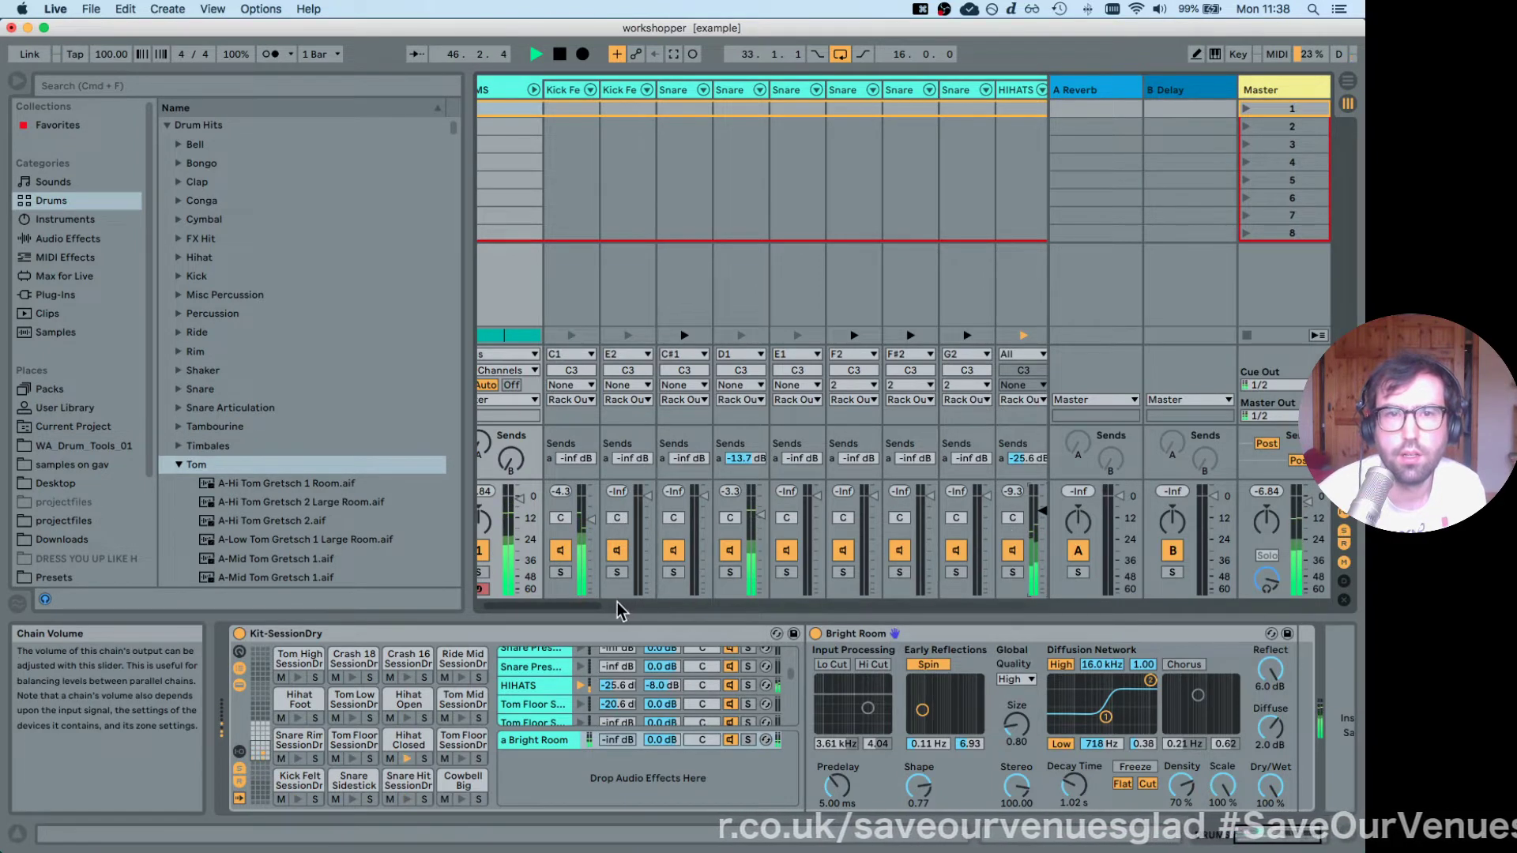
{"action": "left_click_drag", "start_coordinate": [584, 606], "coordinate": [524, 624]}
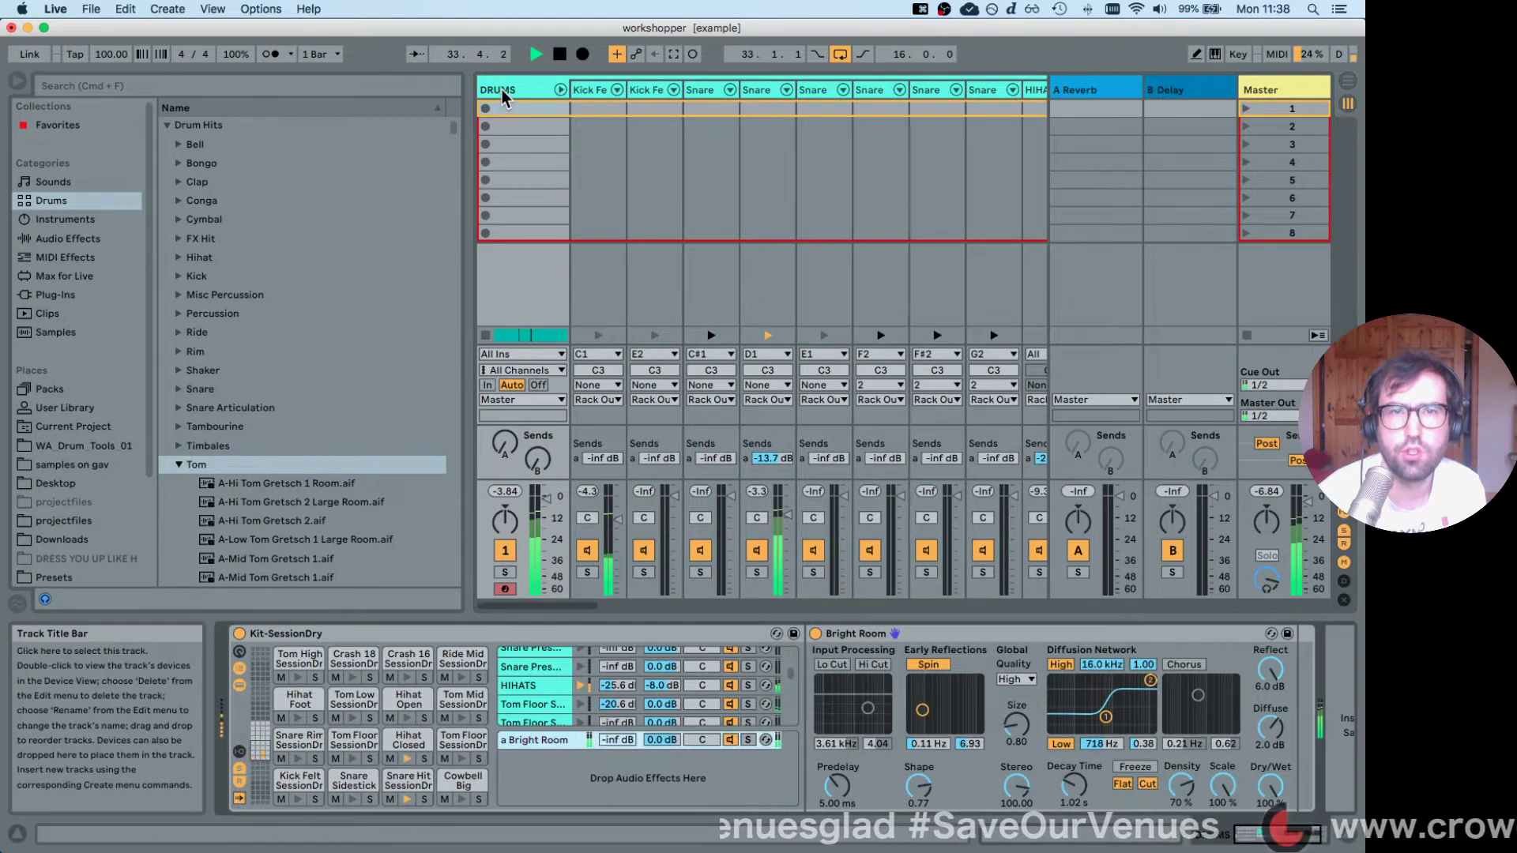
Stop playback and collapse the Tom folder in the browser's Drums category.
{"action": "key", "text": "space"}
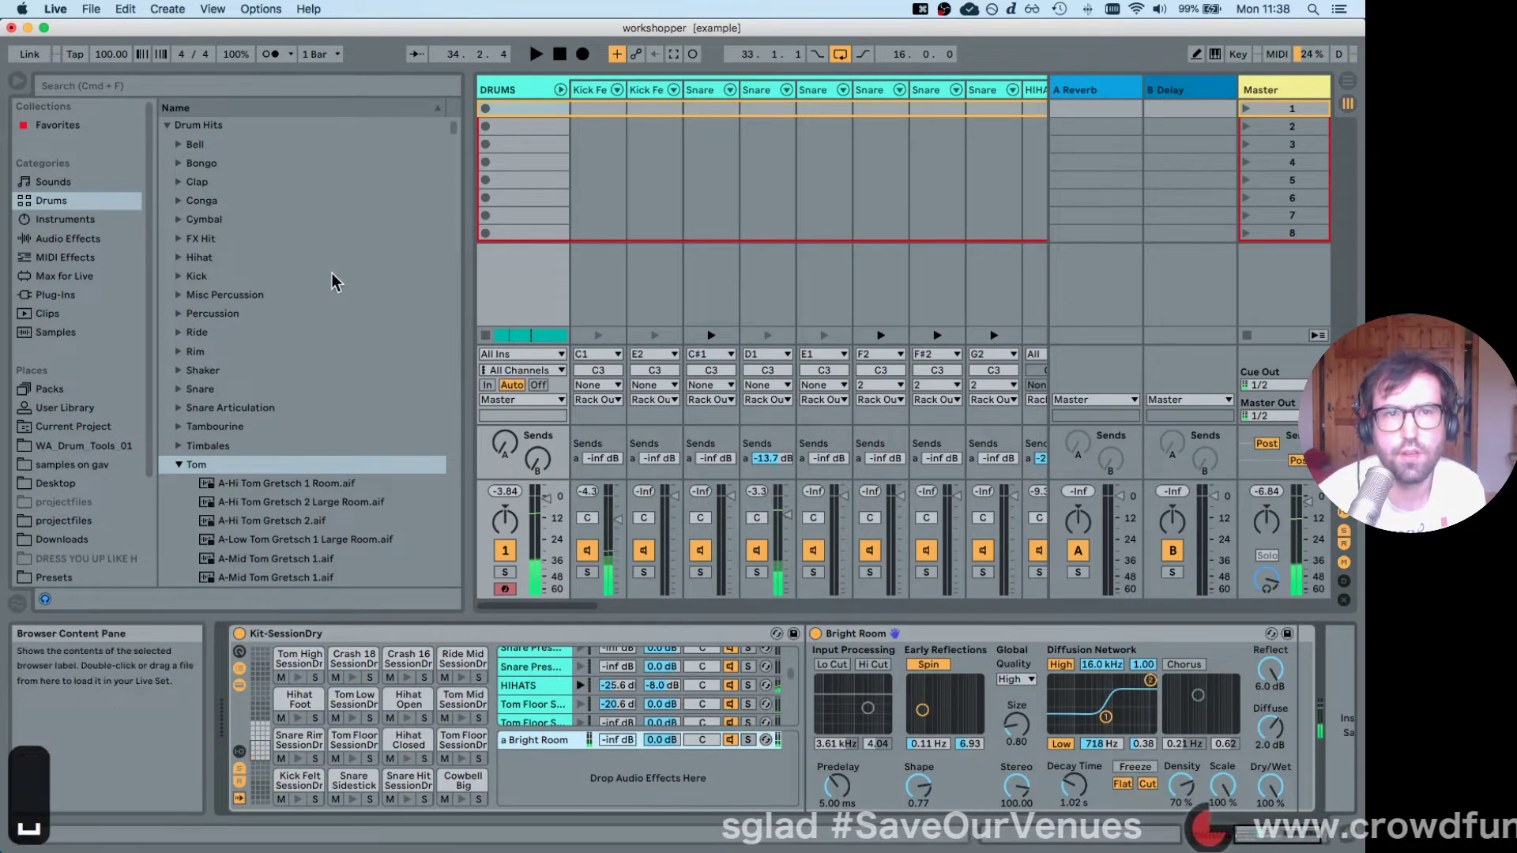
{"action": "left_click", "coordinate": [180, 466]}
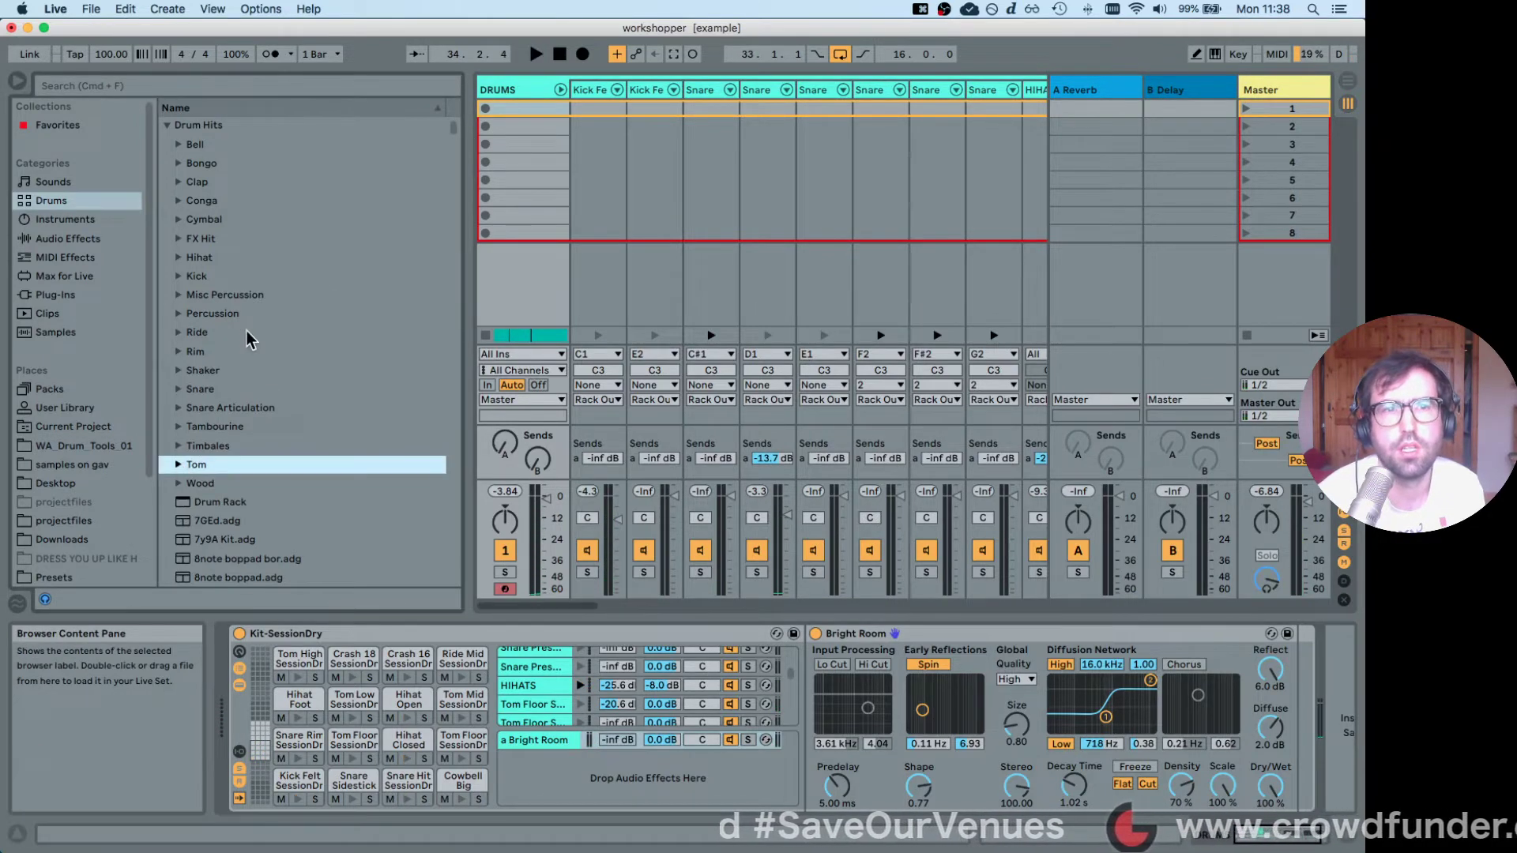
{"action": "left_click", "coordinate": [60, 203]}
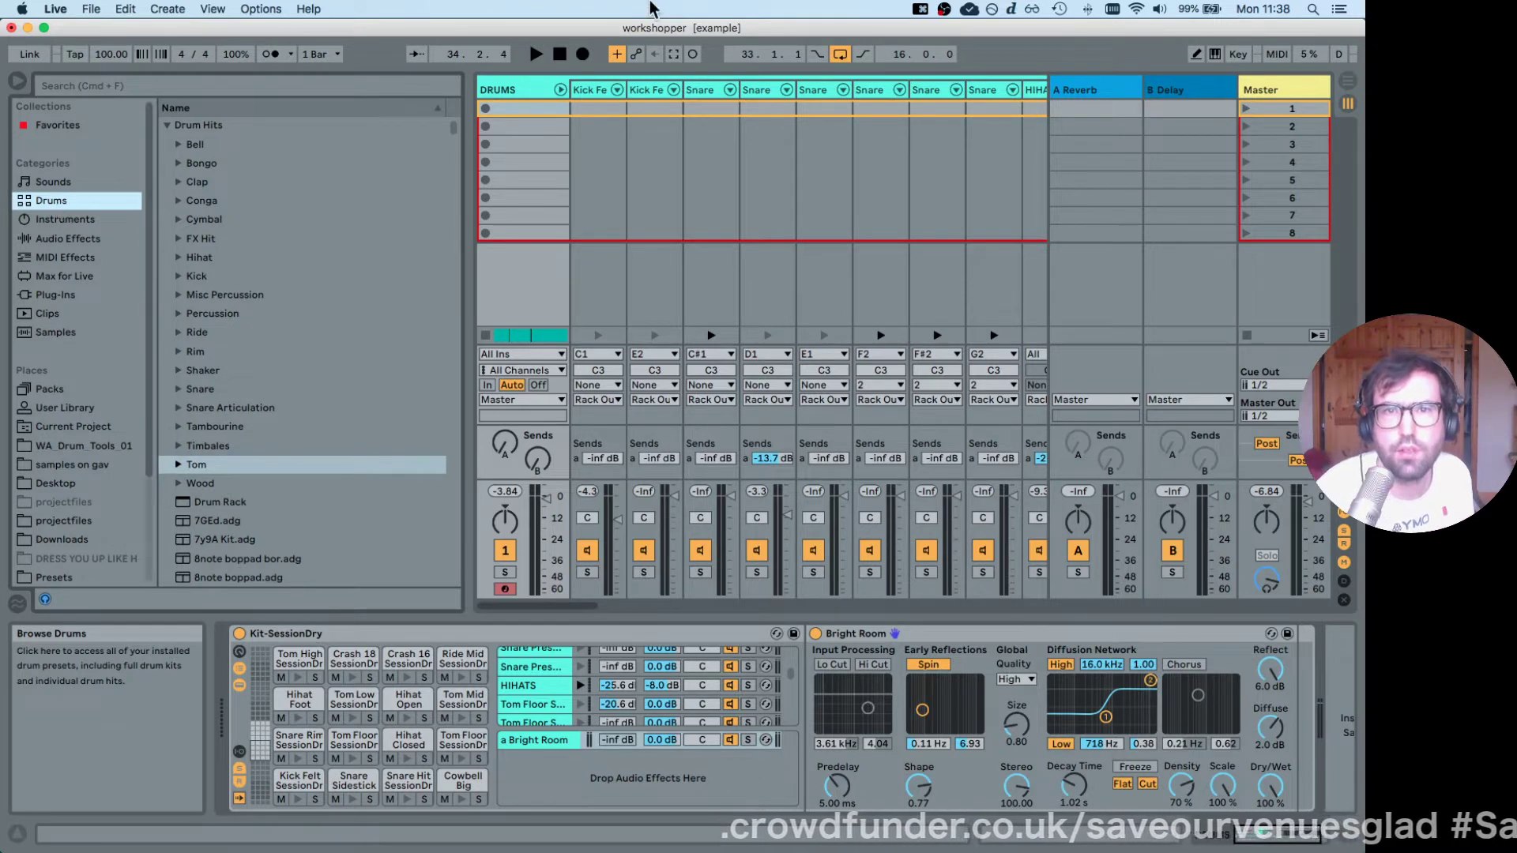
On the Snare Hit chain's EQ Eight, switch band 1 to a low cut filter and tune it by ear to 66.7 Hz.
{"action": "left_click", "coordinate": [706, 91]}
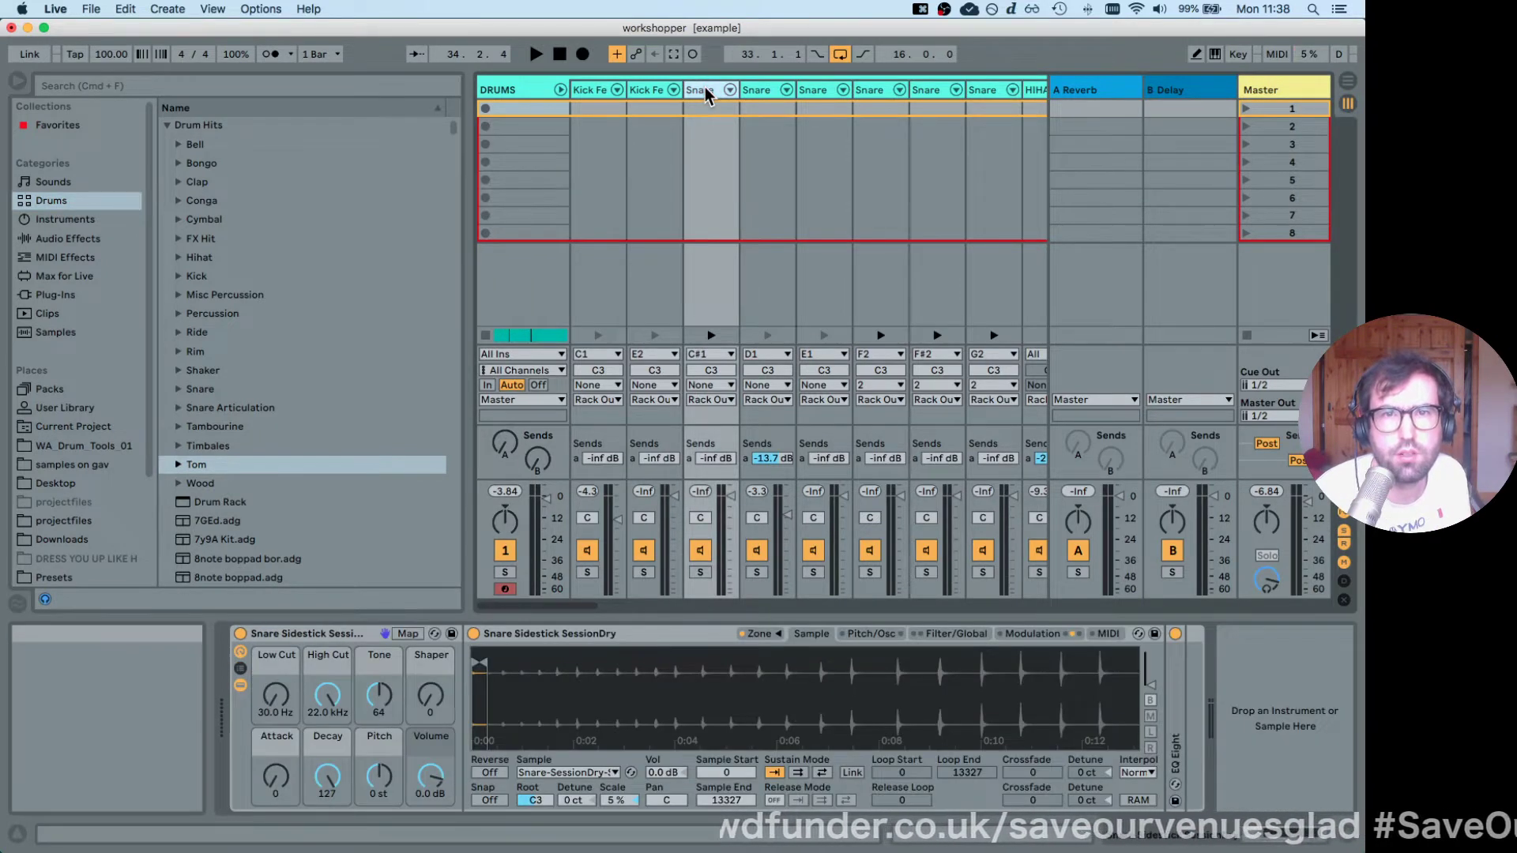
{"action": "left_click", "coordinate": [763, 92]}
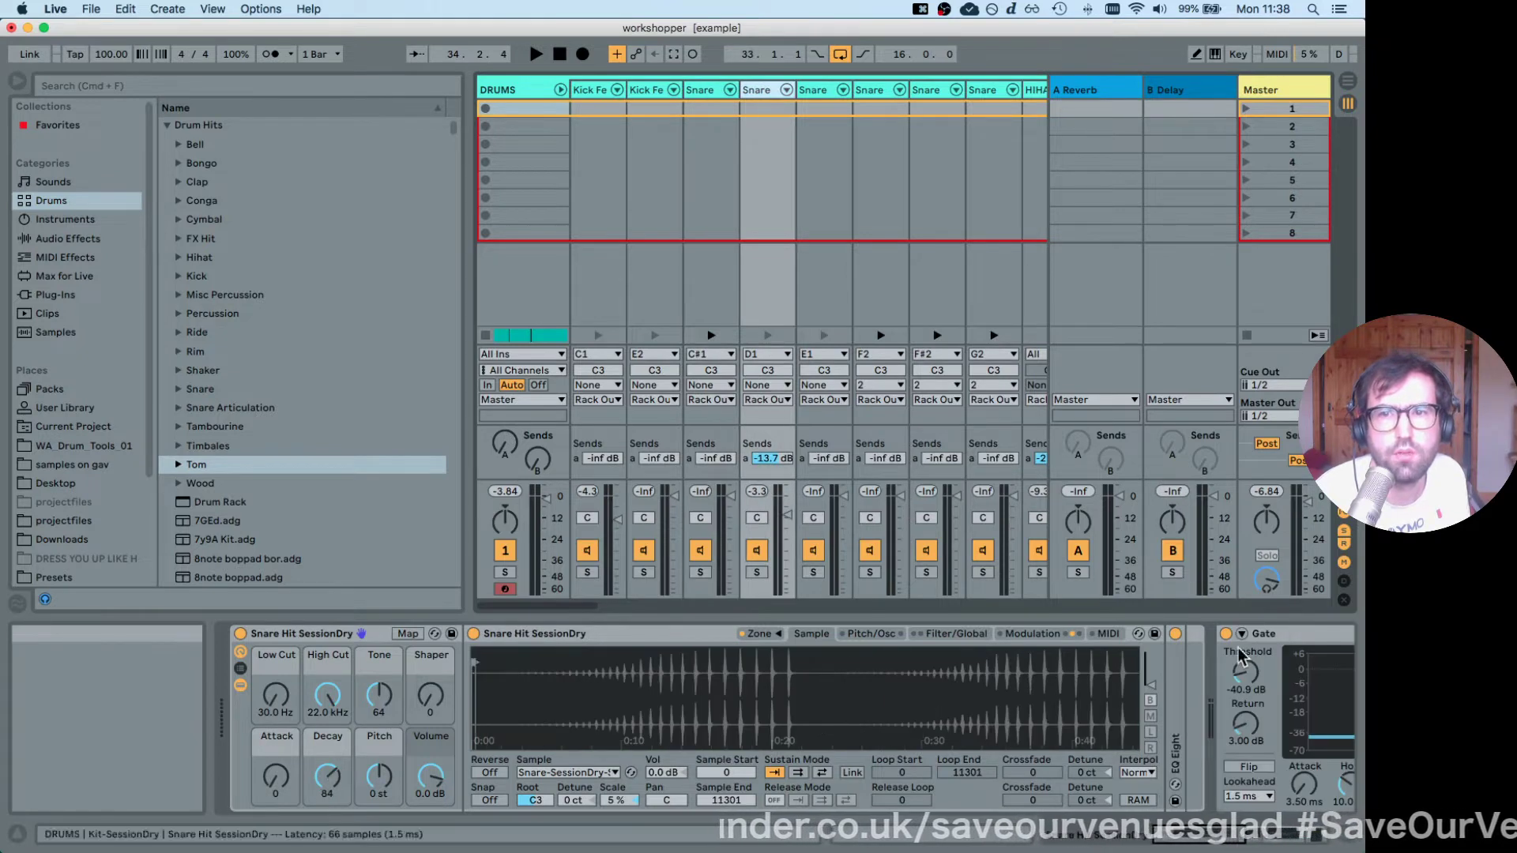
{"action": "left_click_drag", "start_coordinate": [1226, 839], "coordinate": [1296, 839]}
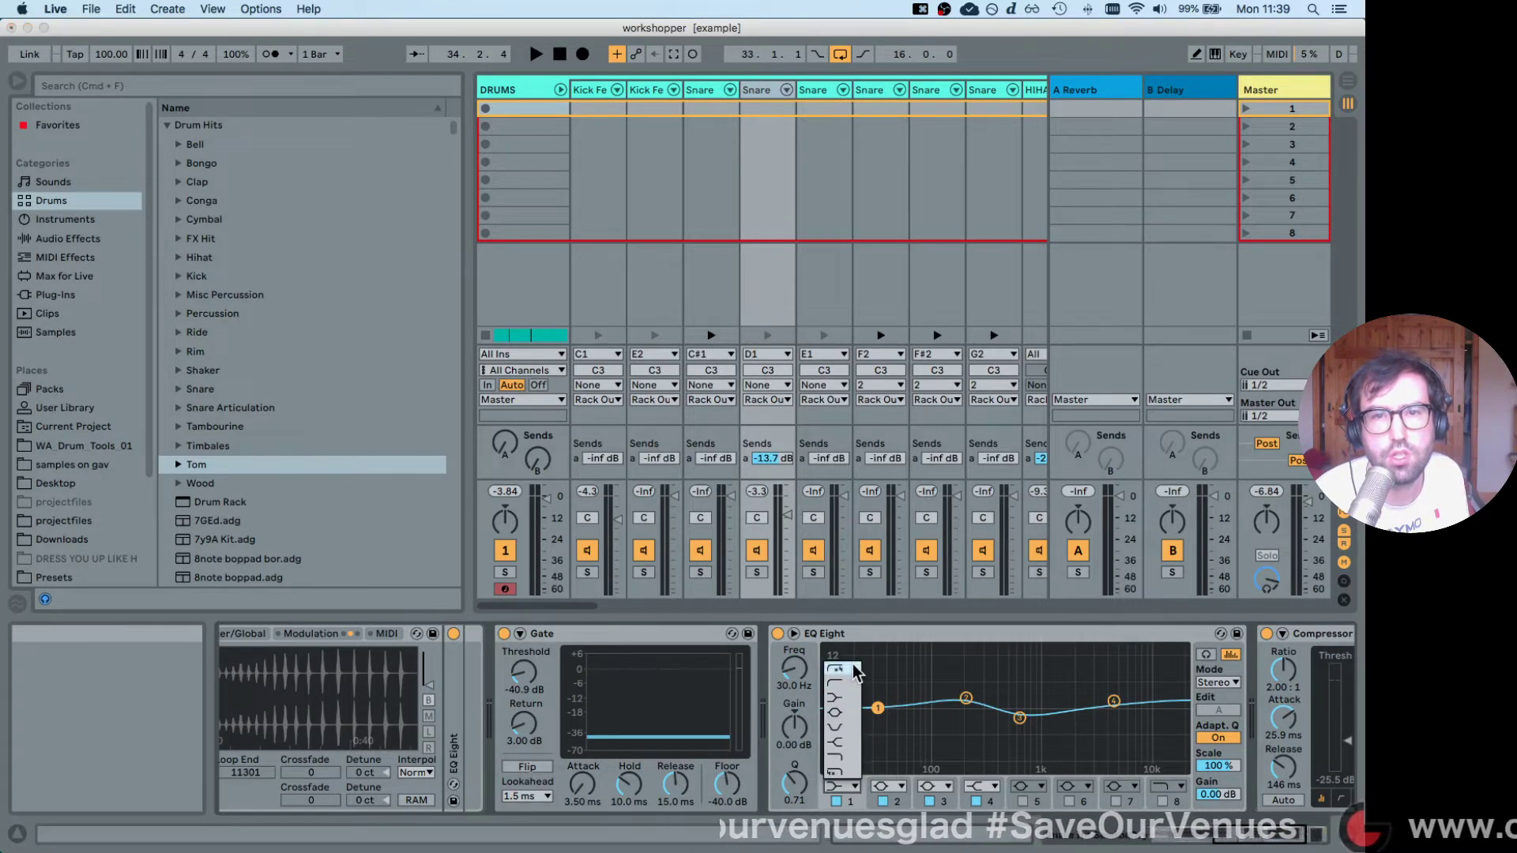
{"action": "left_click", "coordinate": [853, 746]}
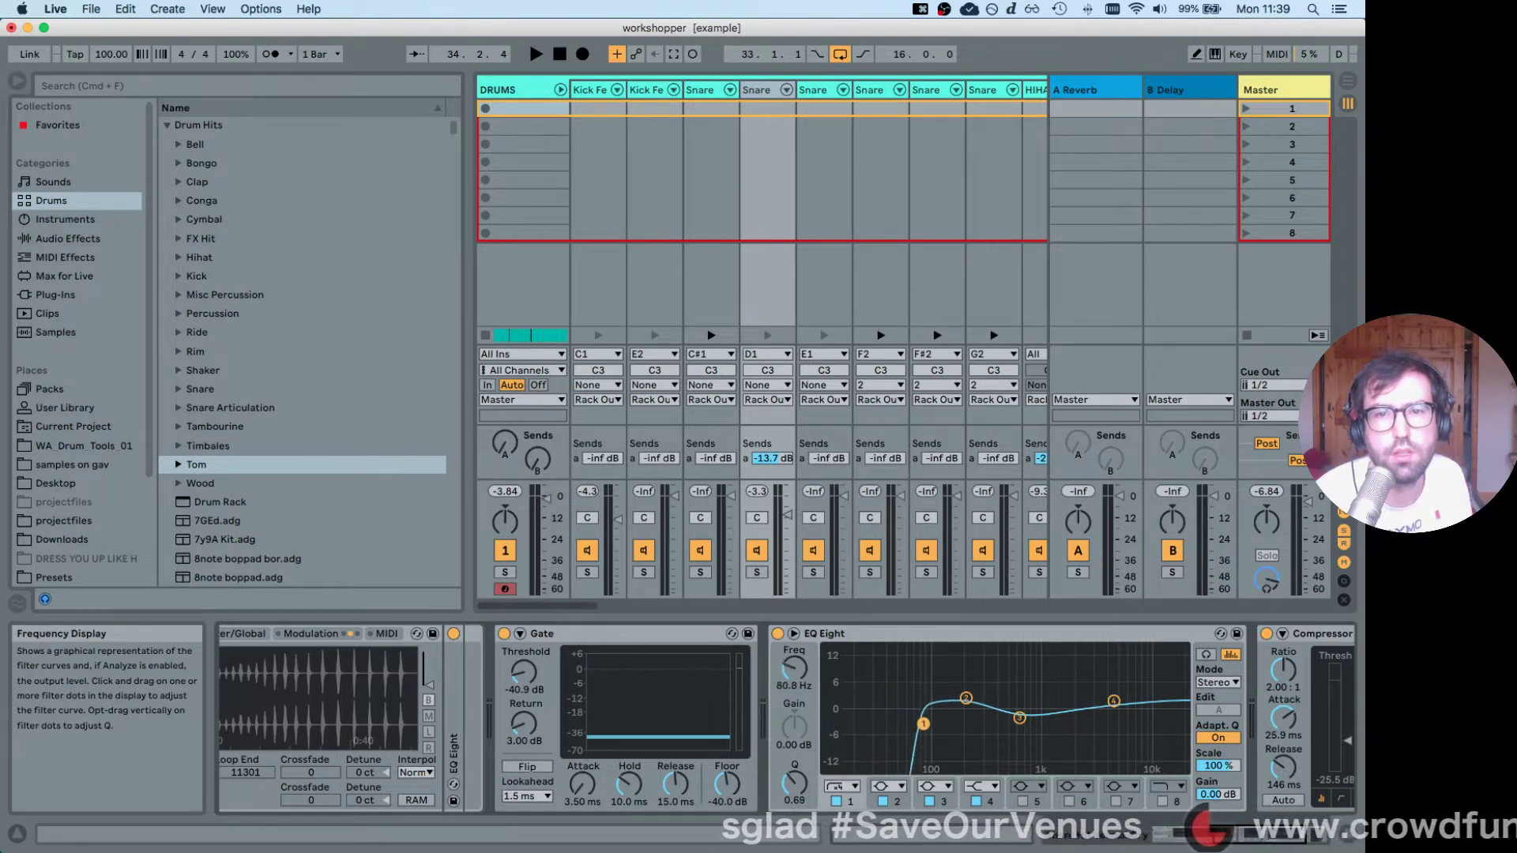
{"action": "left_click_drag", "start_coordinate": [922, 724], "coordinate": [928, 723]}
{"action": "key", "text": "space"}
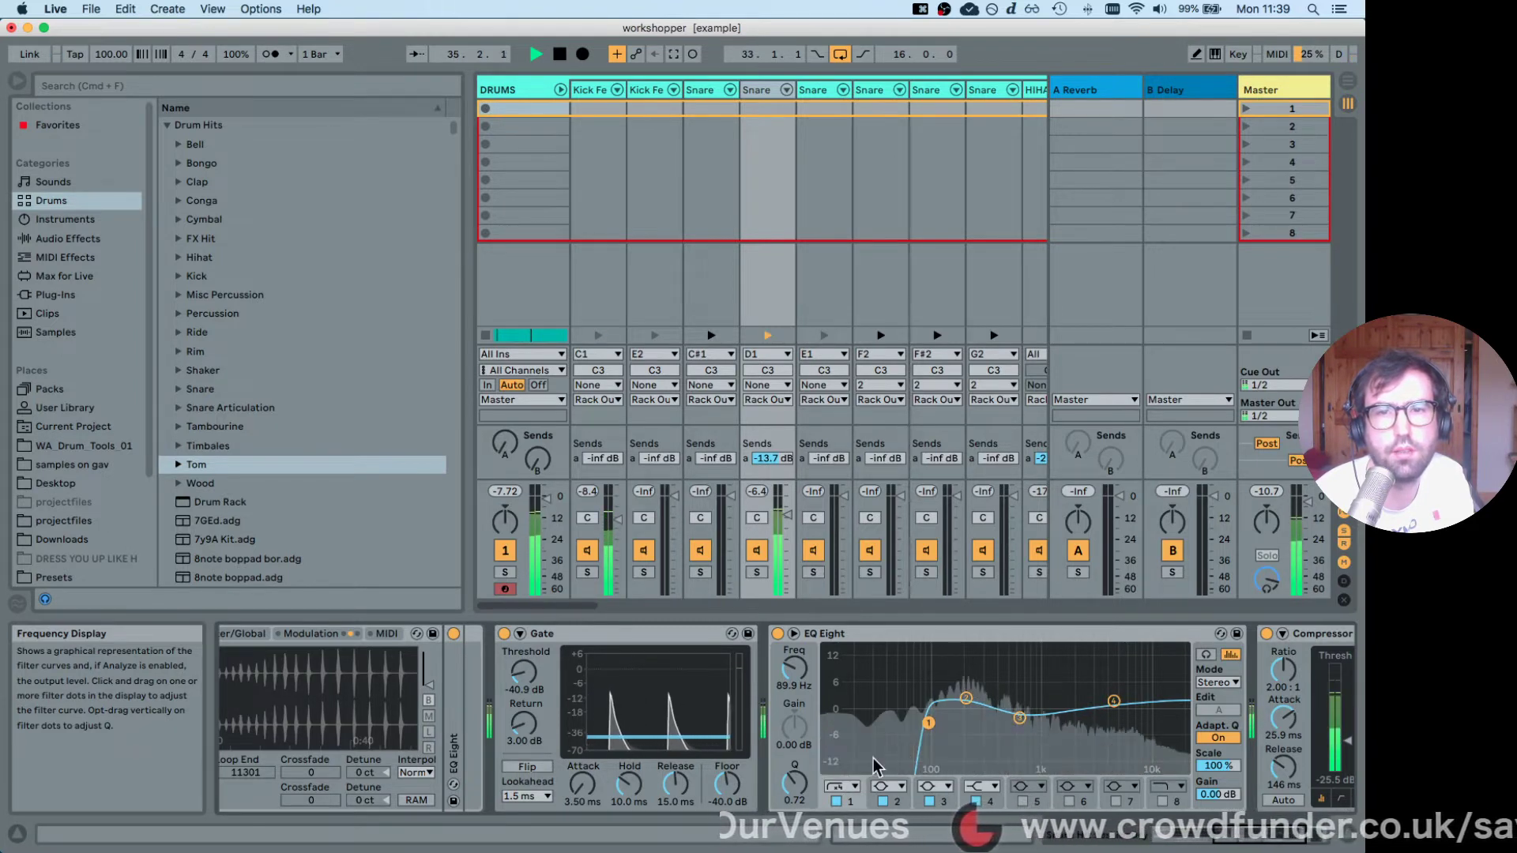
{"action": "left_click_drag", "start_coordinate": [928, 723], "coordinate": [914, 725]}
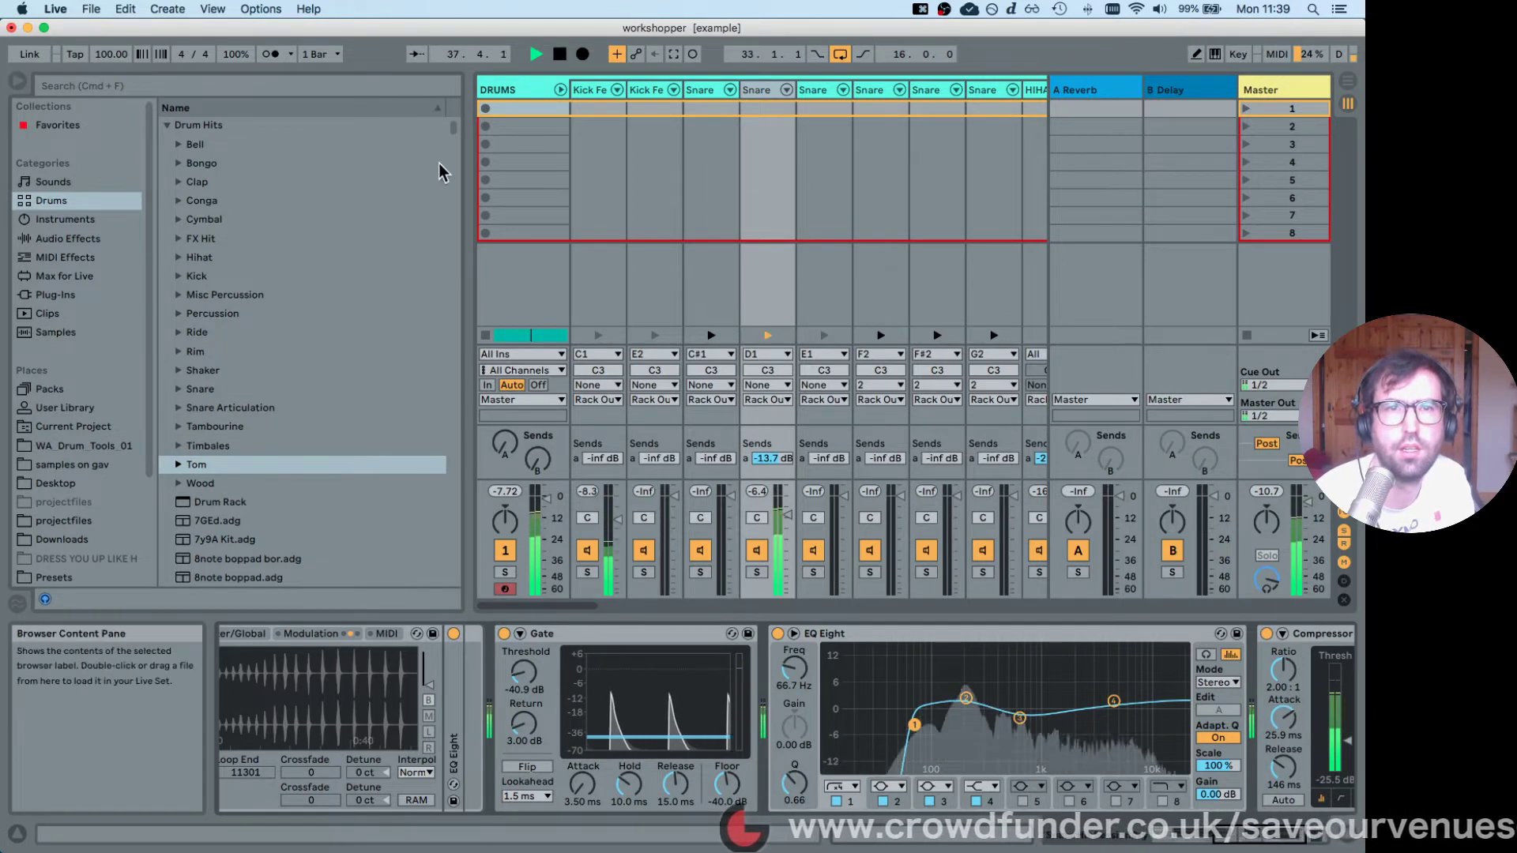
Fold the DRUMS track's chains away, stop playback, and add a Glue Compressor at the end of its device chain.
{"action": "left_click", "coordinate": [560, 90]}
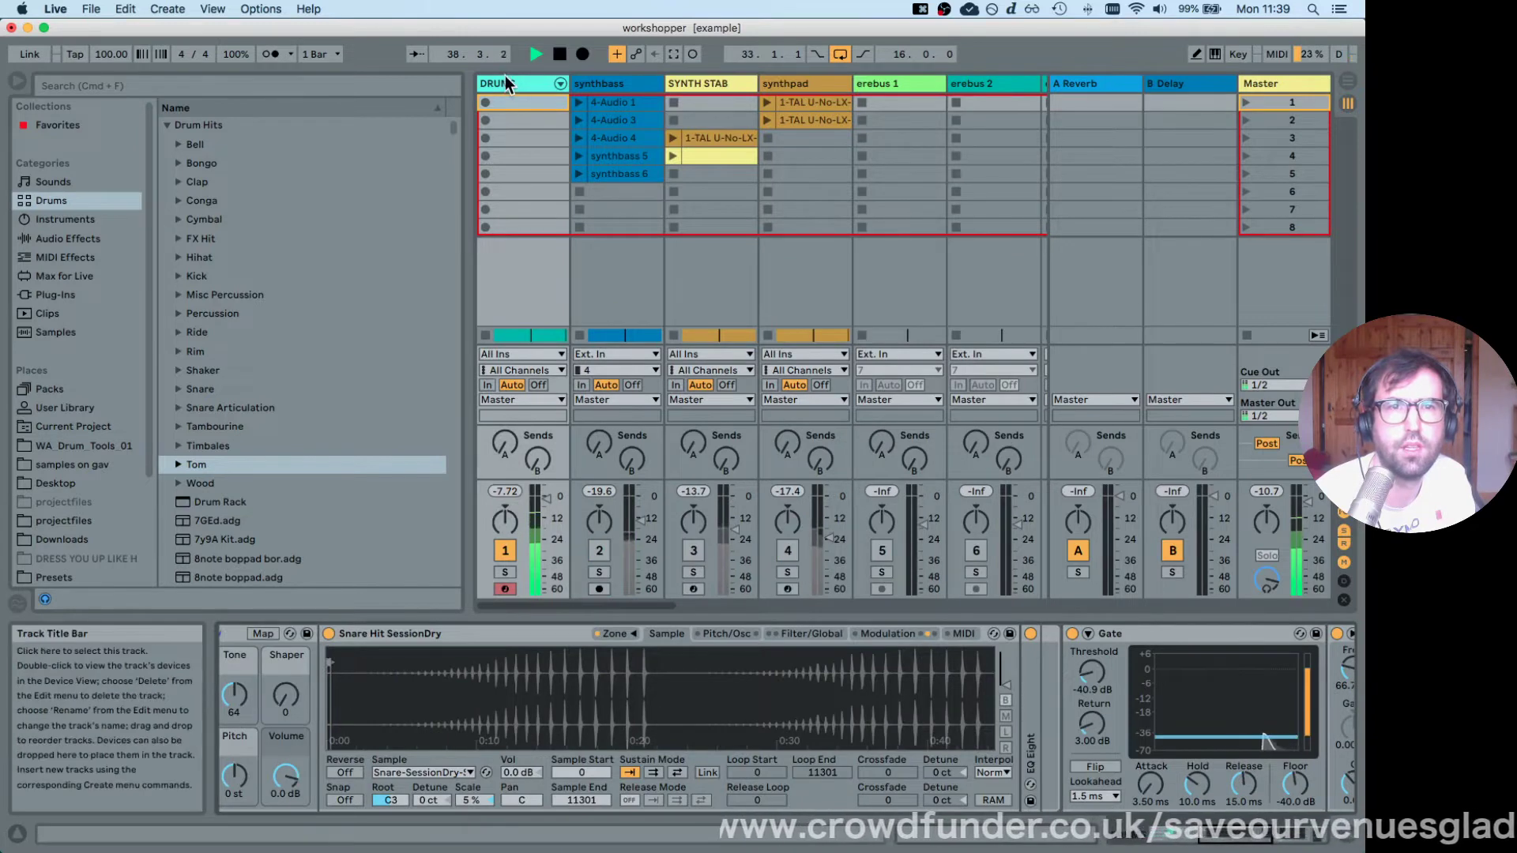
{"action": "key", "text": "space"}
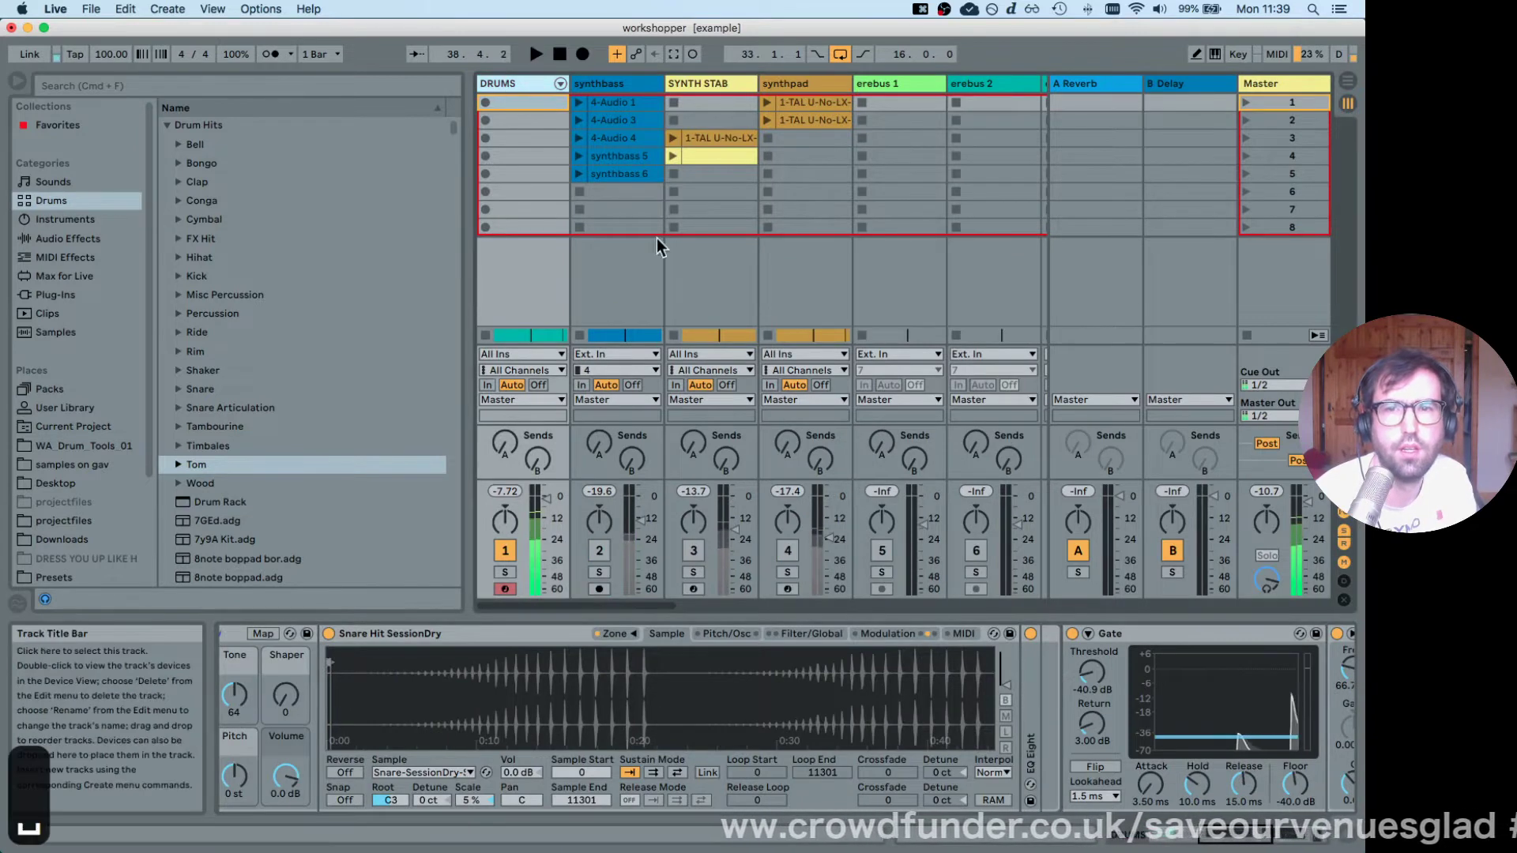
{"action": "left_click", "coordinate": [1230, 839]}
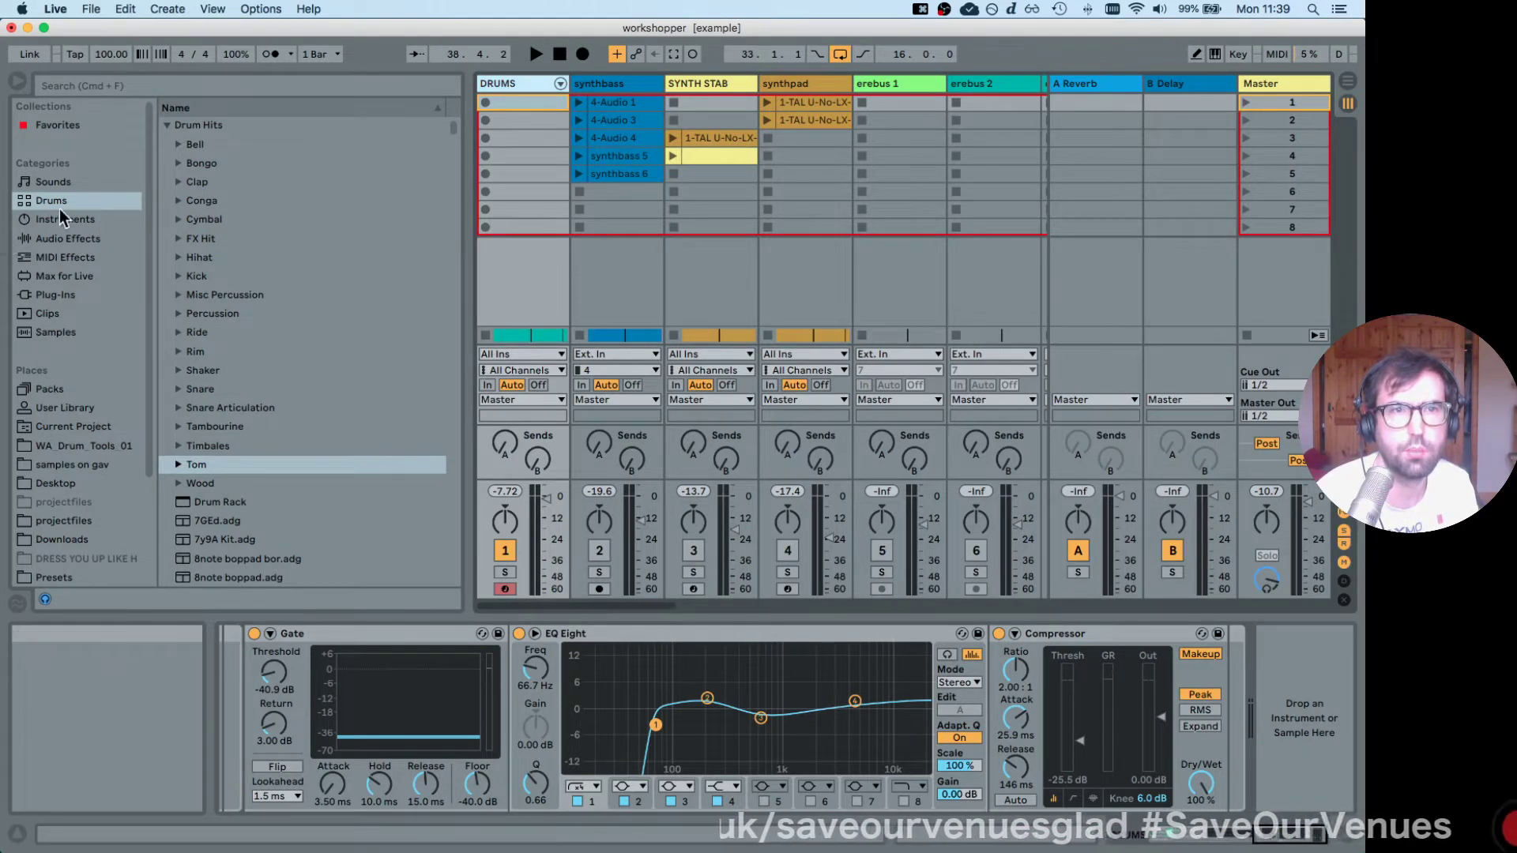
{"action": "left_click", "coordinate": [45, 235]}
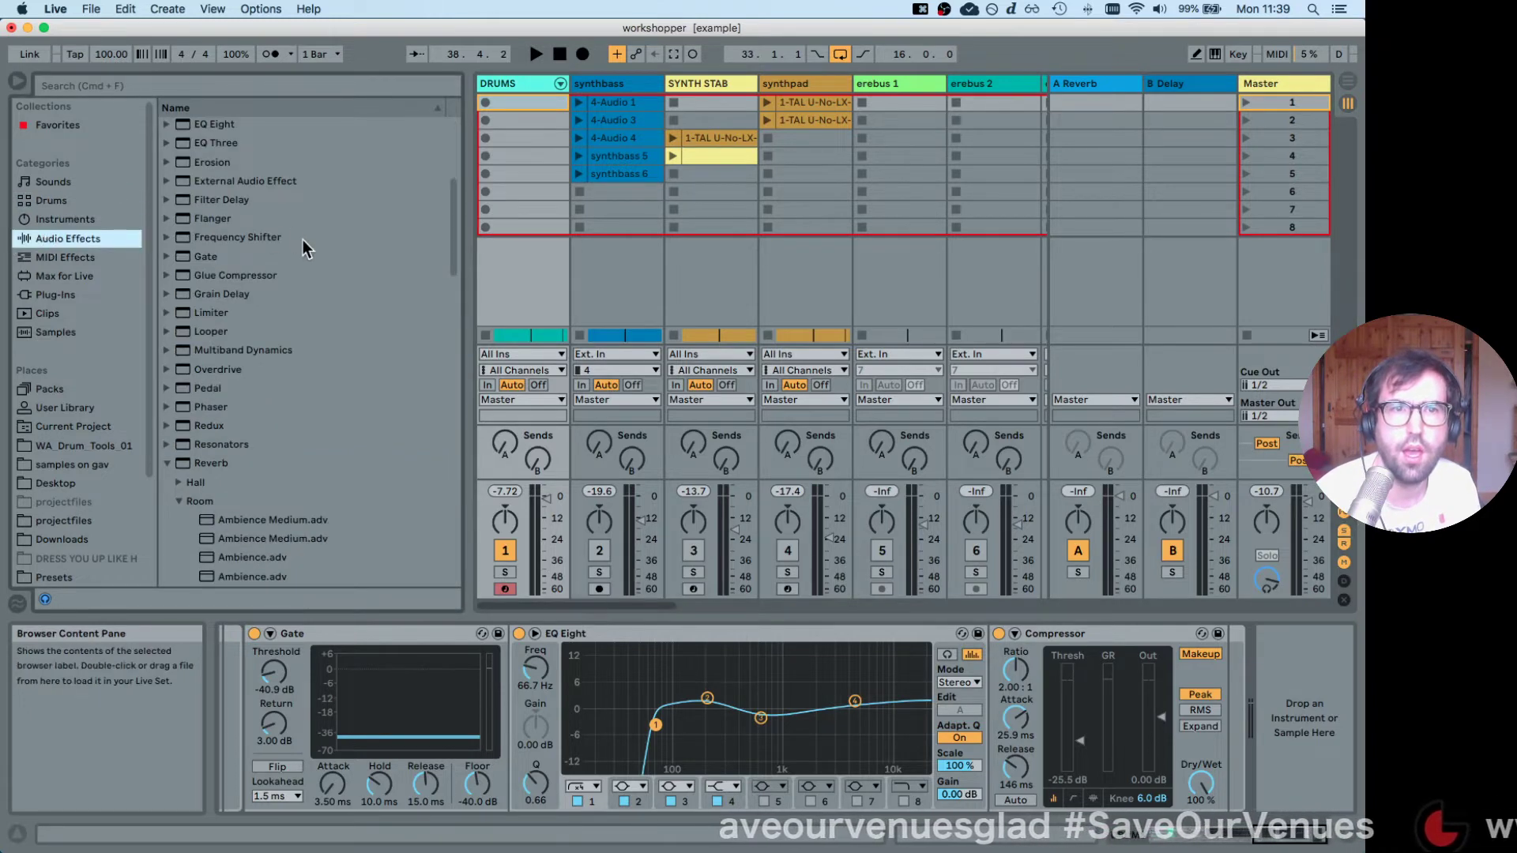
{"action": "left_click", "coordinate": [237, 278]}
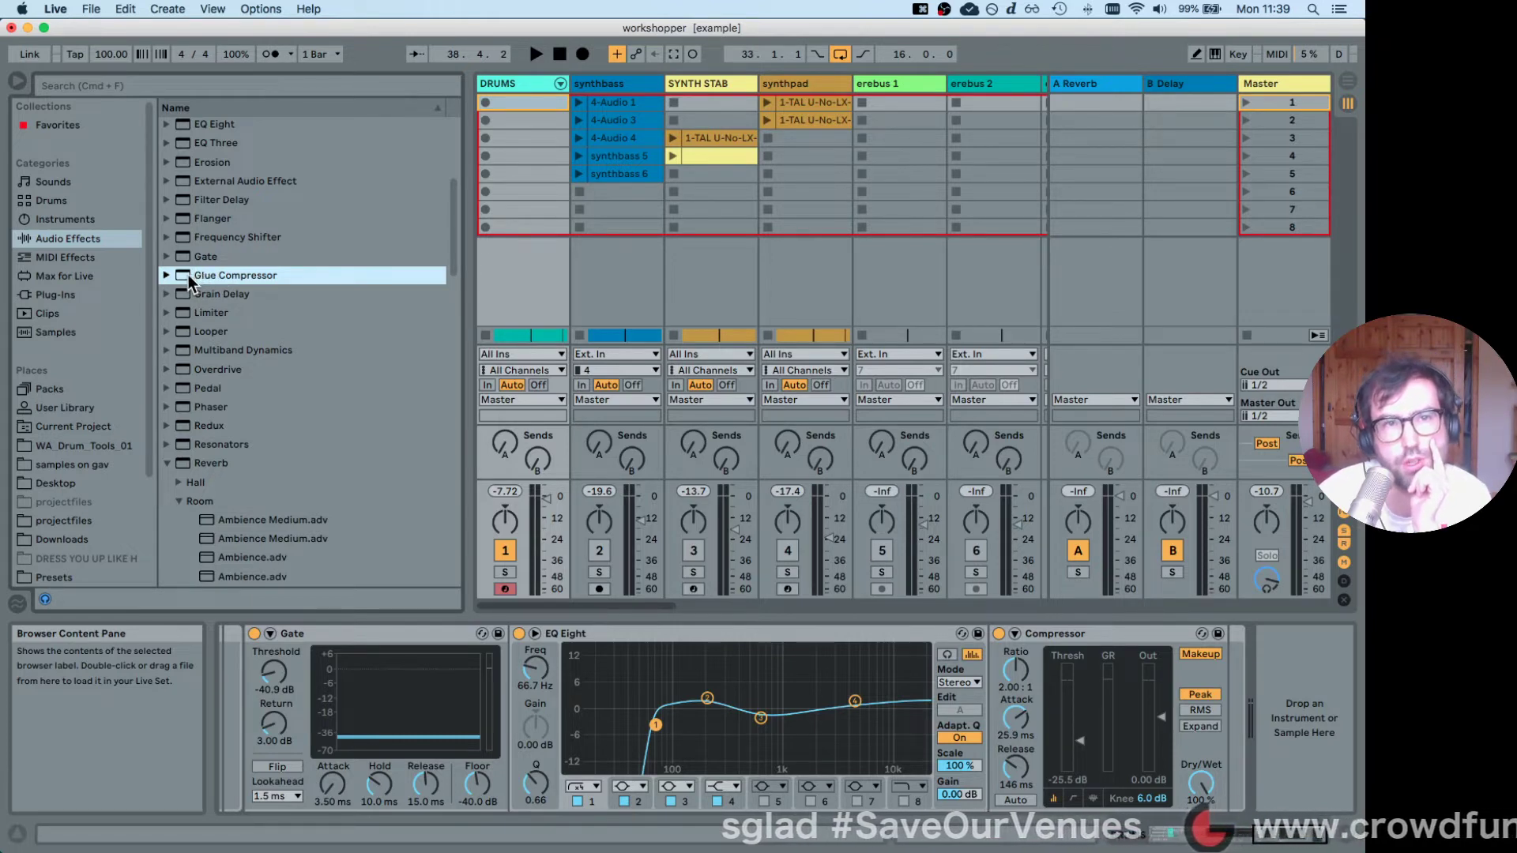
{"action": "mouse_move", "coordinate": [180, 277]}
{"action": "left_mouse_down"}
{"action": "mouse_move", "coordinate": [1032, 552]}
{"action": "mouse_move", "coordinate": [1334, 751]}
{"action": "mouse_move", "coordinate": [1311, 720]}
{"action": "left_mouse_up"}
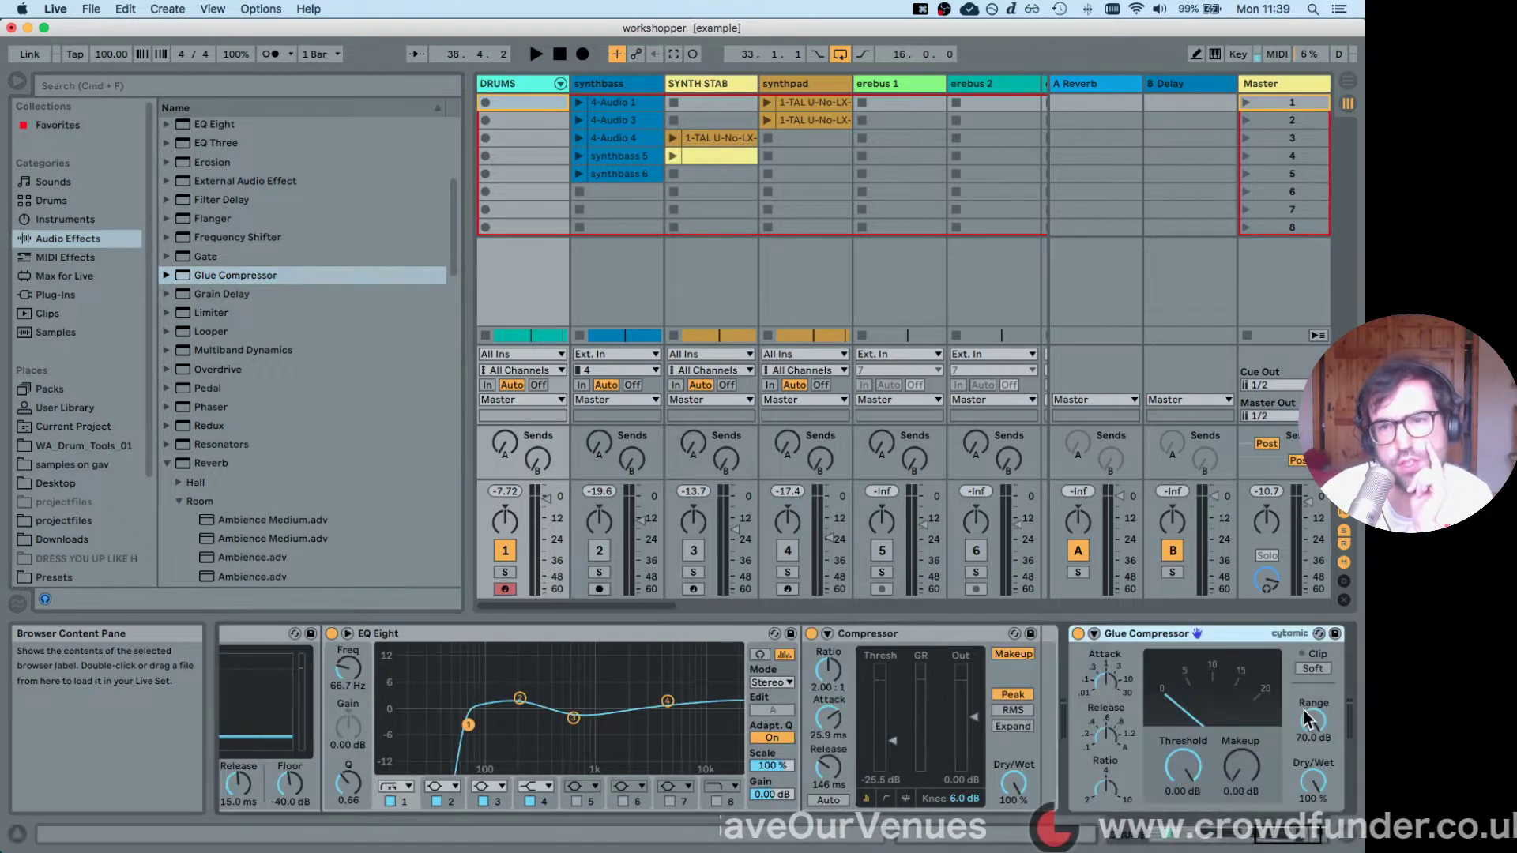
{"action": "left_click", "coordinate": [1269, 839]}
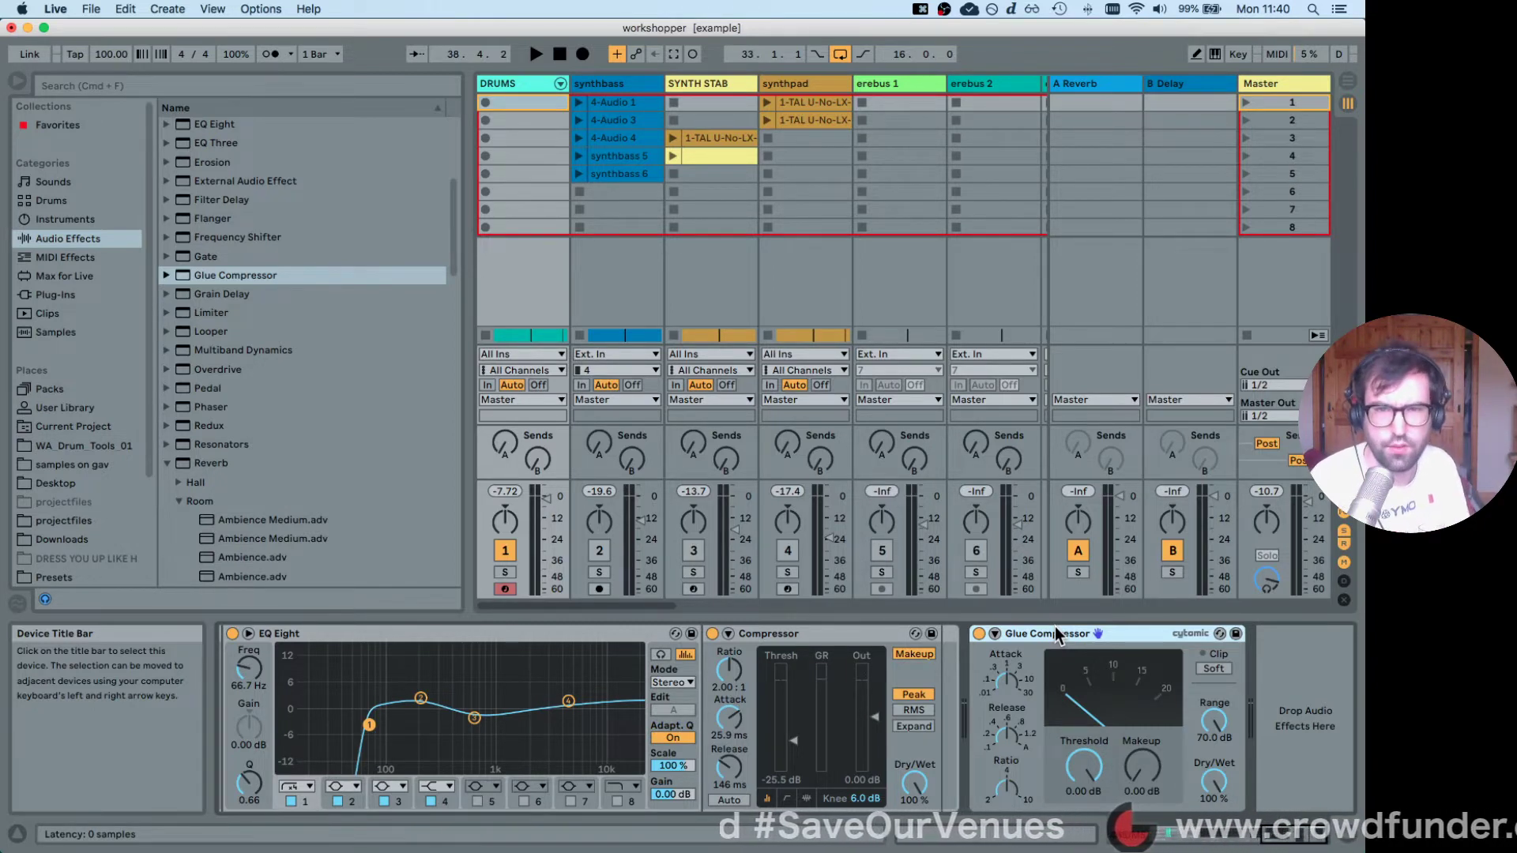
During playback, set the Glue Compressor's threshold to -16.8 dB and makeup to 4.29 dB, briefly bypassing it to compare.
{"action": "key", "text": "space"}
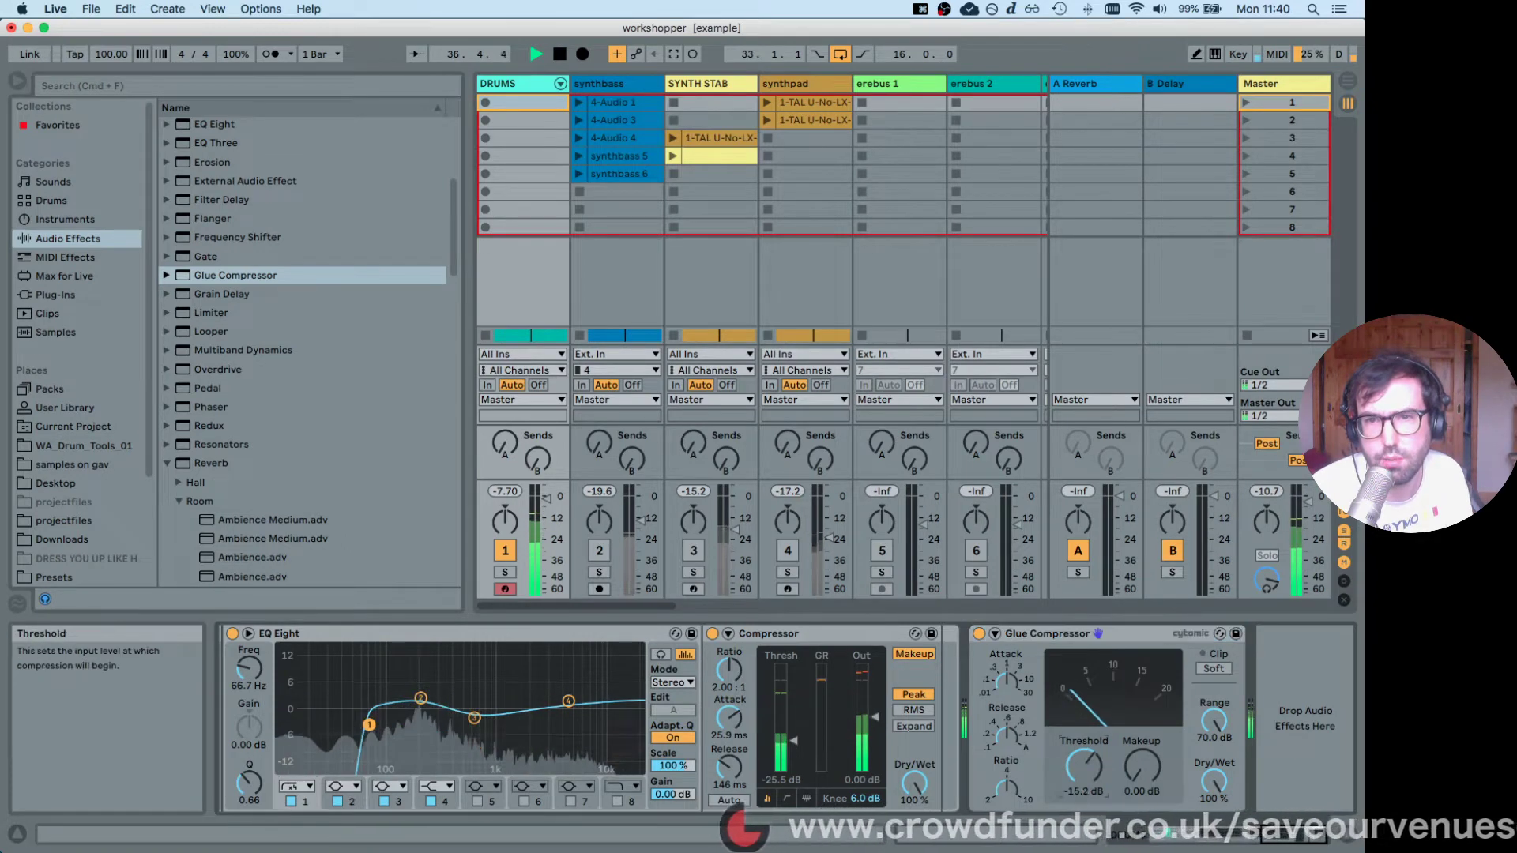
{"action": "left_click_drag", "start_coordinate": [1083, 764], "coordinate": [1144, 759]}
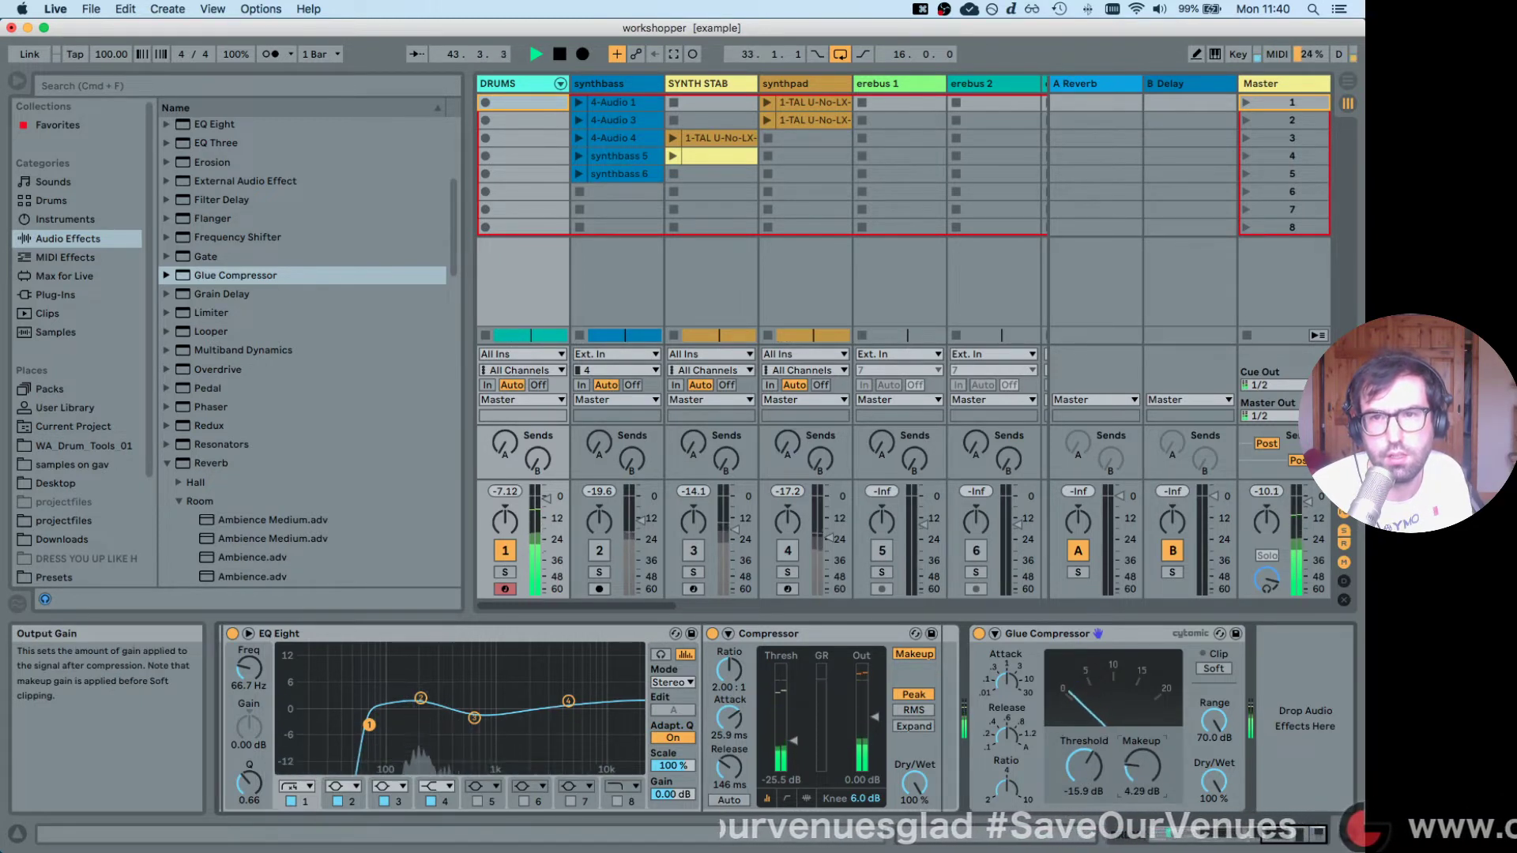
{"action": "left_click", "coordinate": [979, 635]}
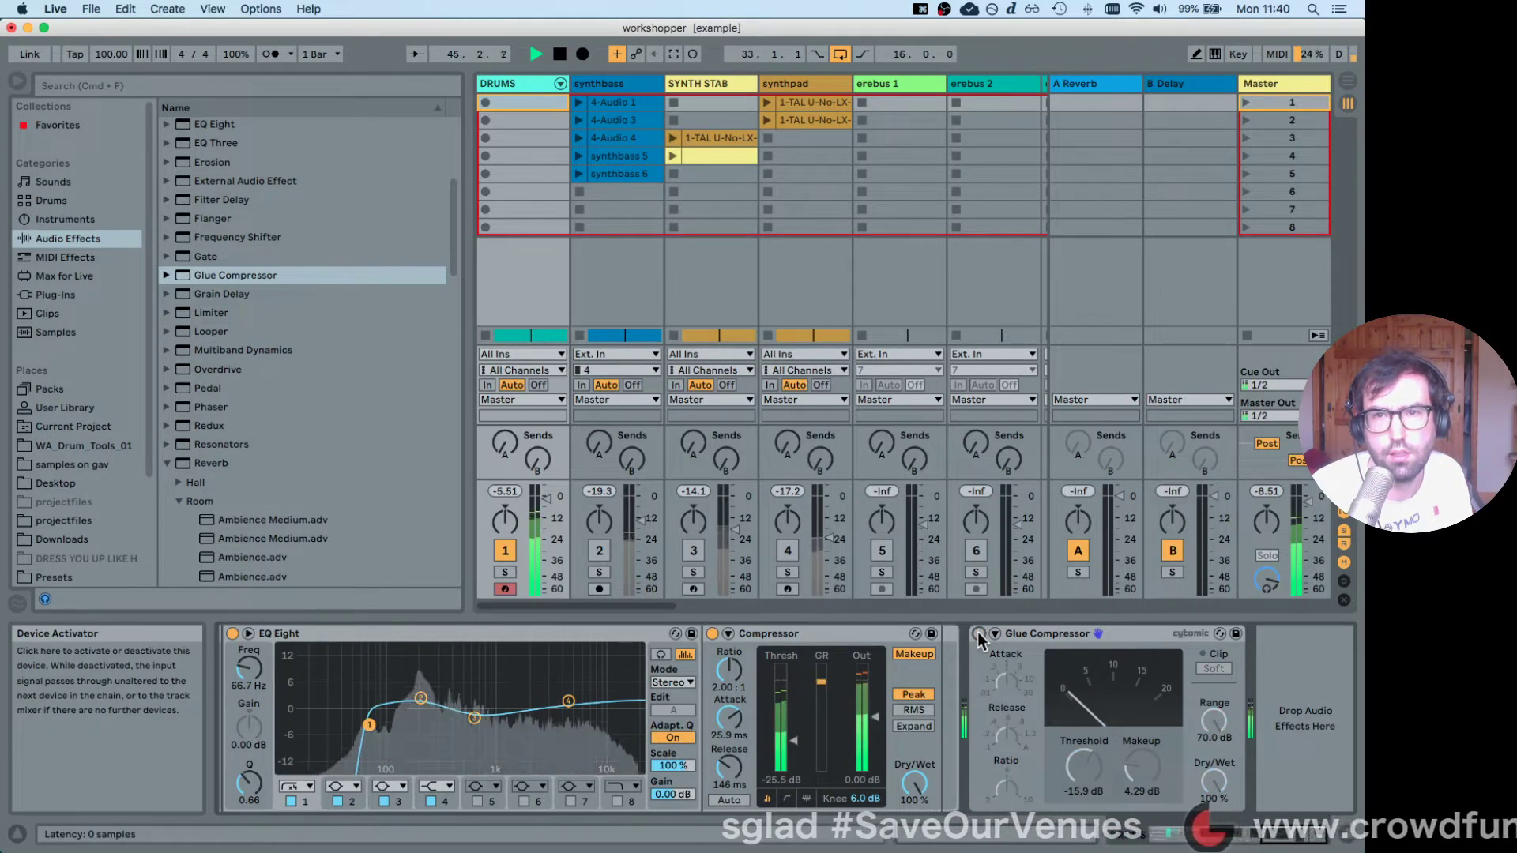
{"action": "left_click", "coordinate": [978, 635]}
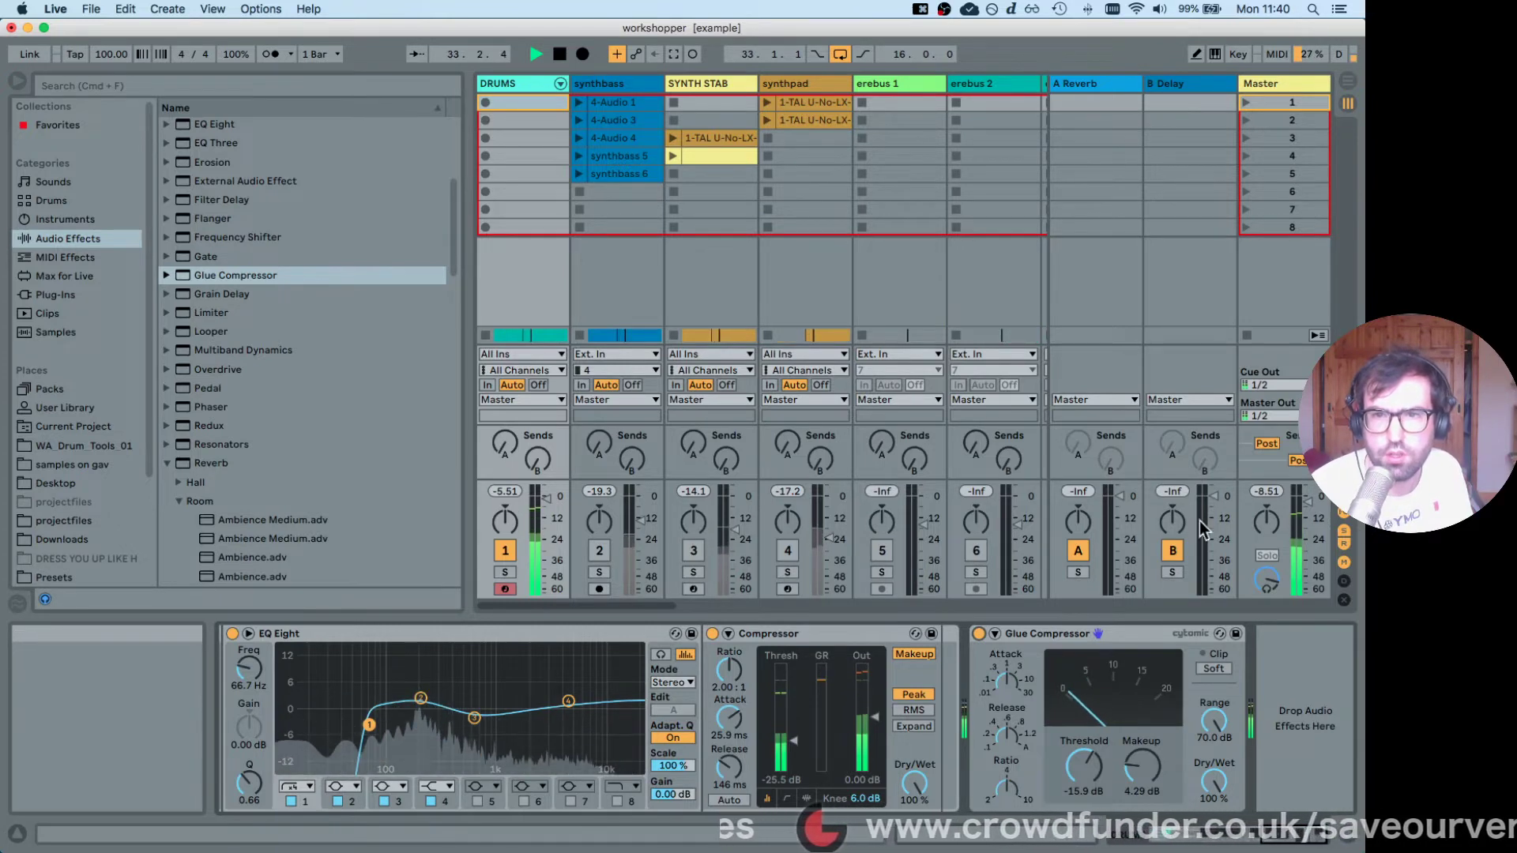
{"action": "left_click_drag", "start_coordinate": [1087, 771], "coordinate": [1087, 774]}
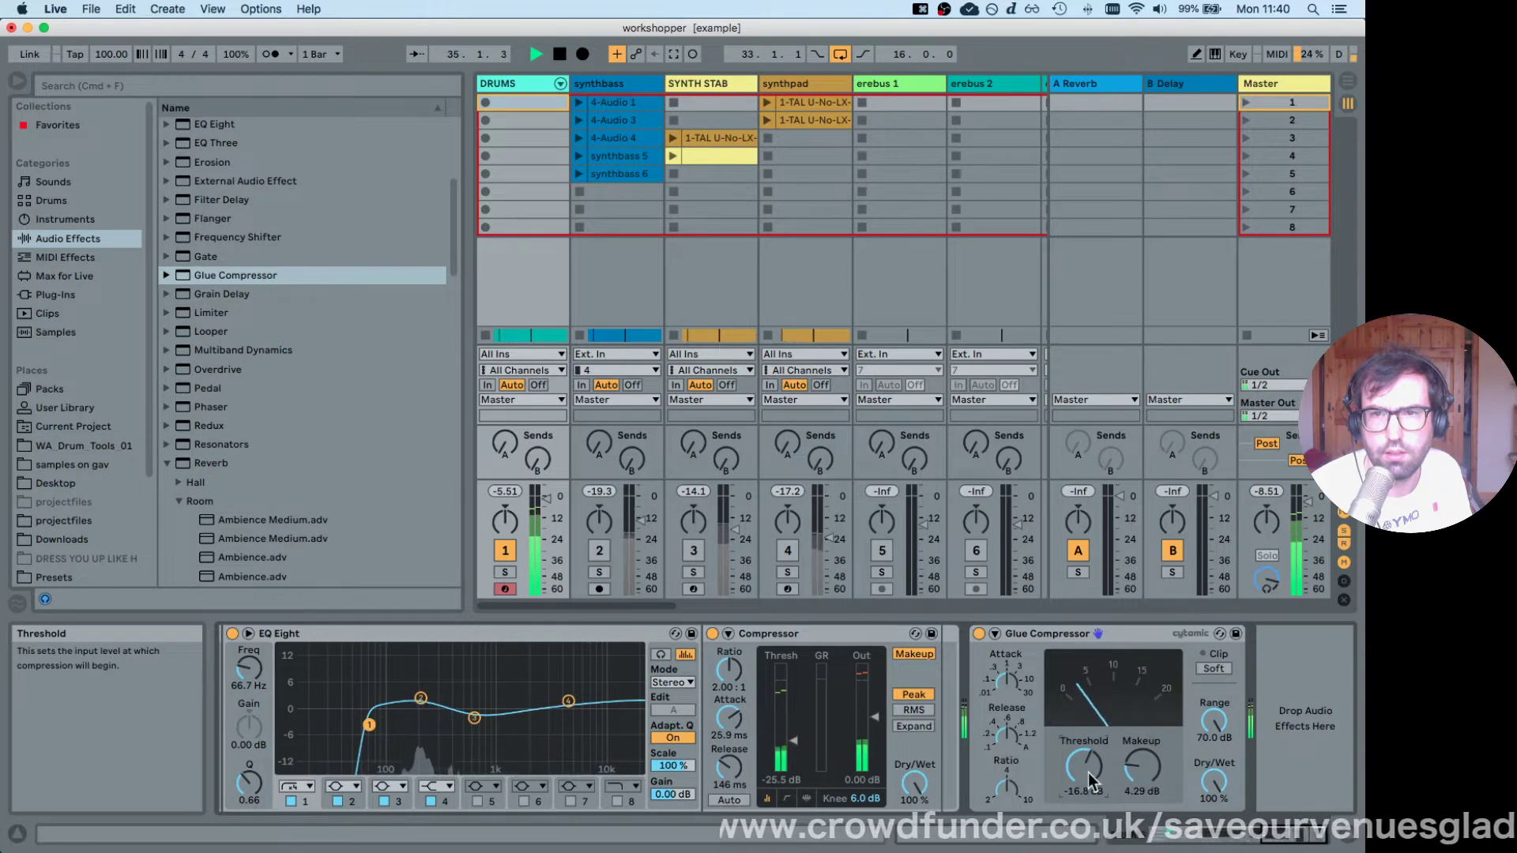
Deactivate the Glue Compressor and add a Drum Buss after it on the DRUMS track.
{"action": "left_click", "coordinate": [978, 634]}
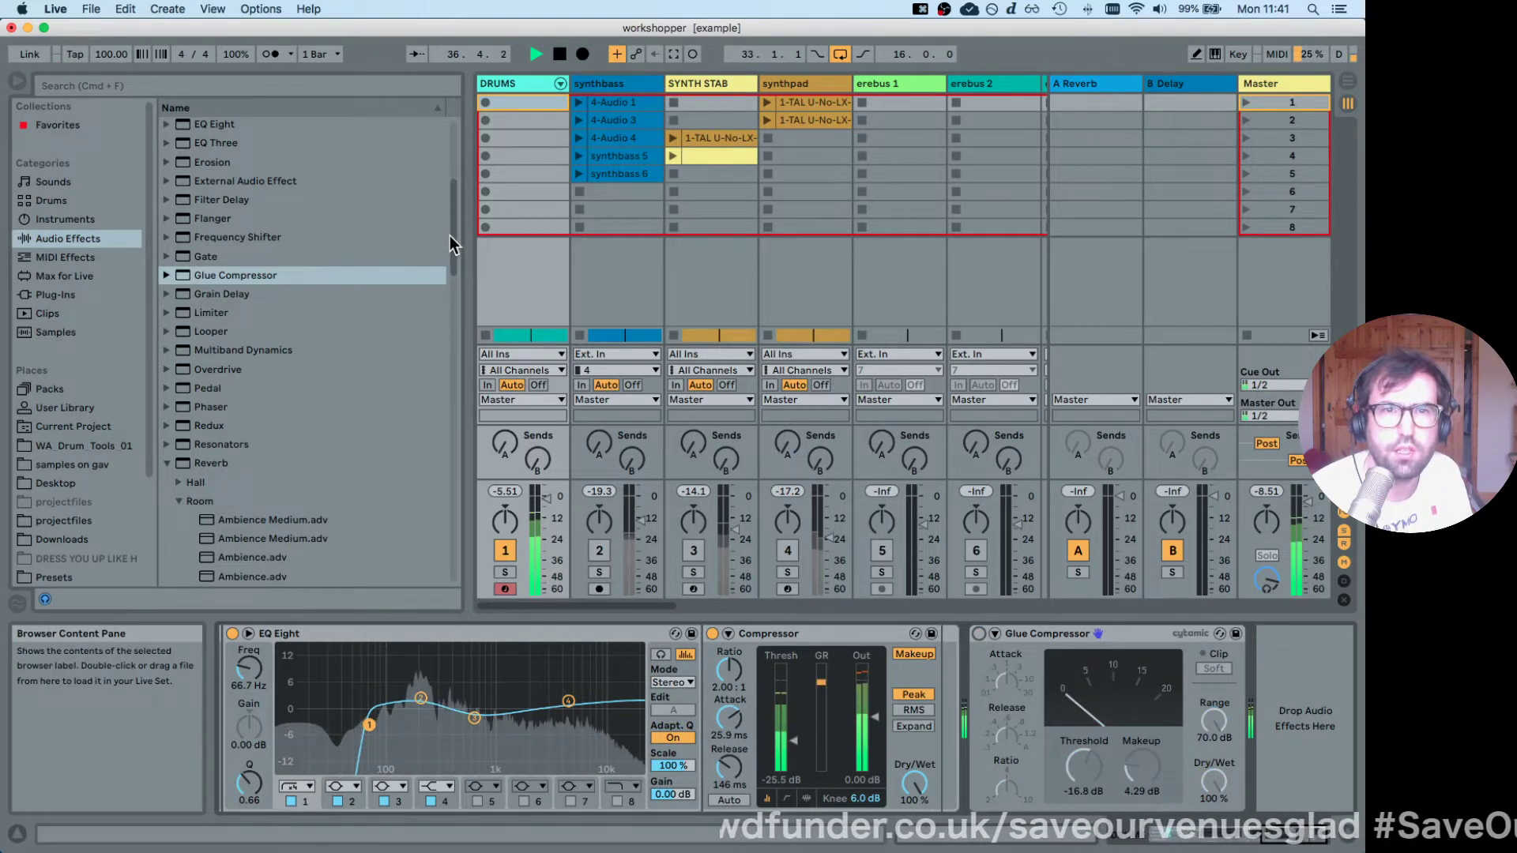
{"action": "left_click_drag", "start_coordinate": [452, 233], "coordinate": [457, 181]}
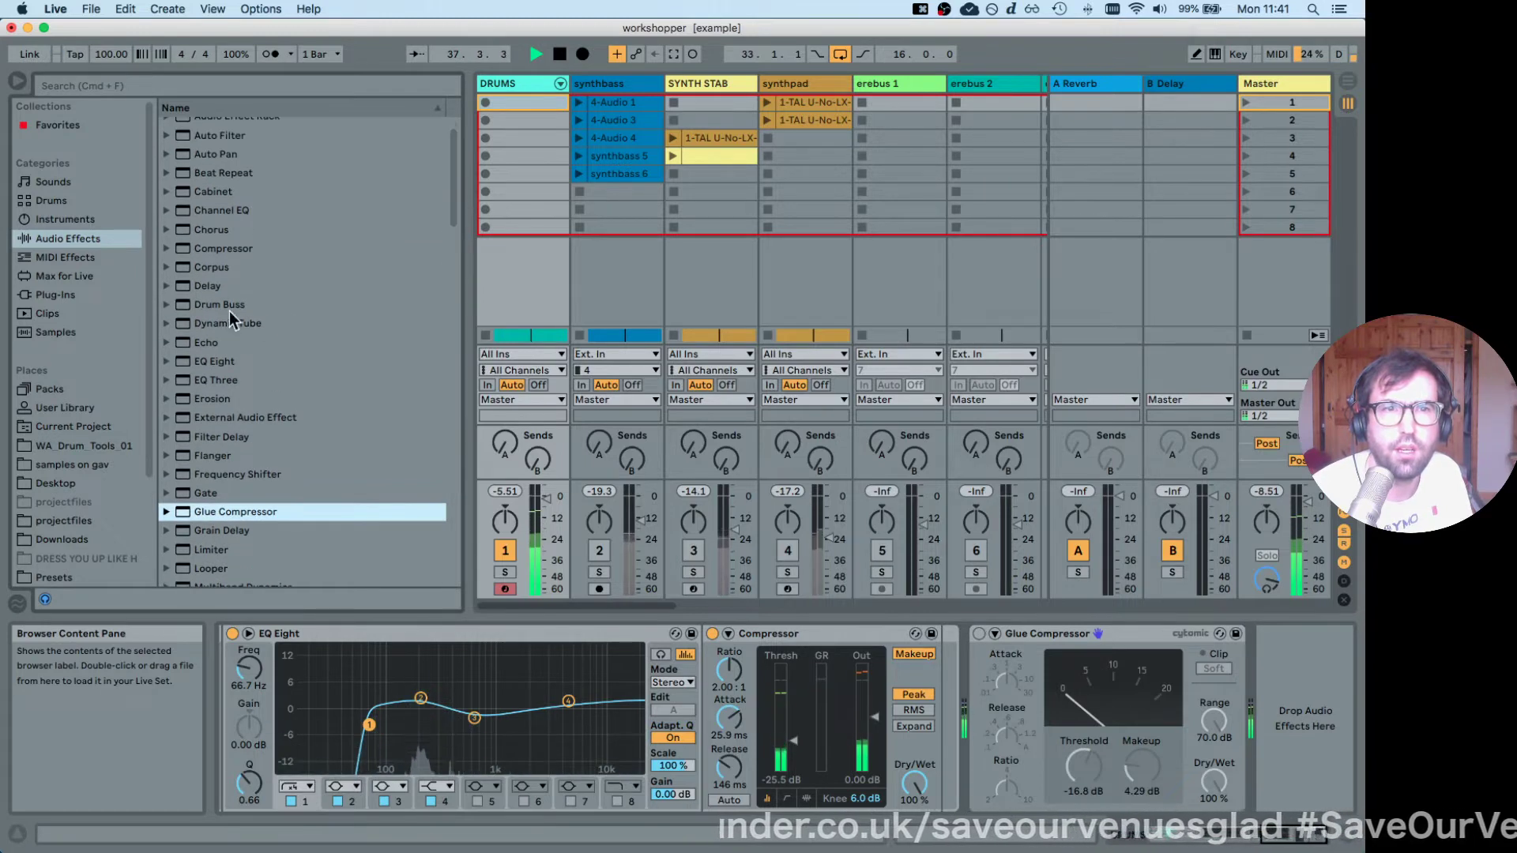
{"action": "left_click_drag", "start_coordinate": [217, 305], "coordinate": [1262, 766]}
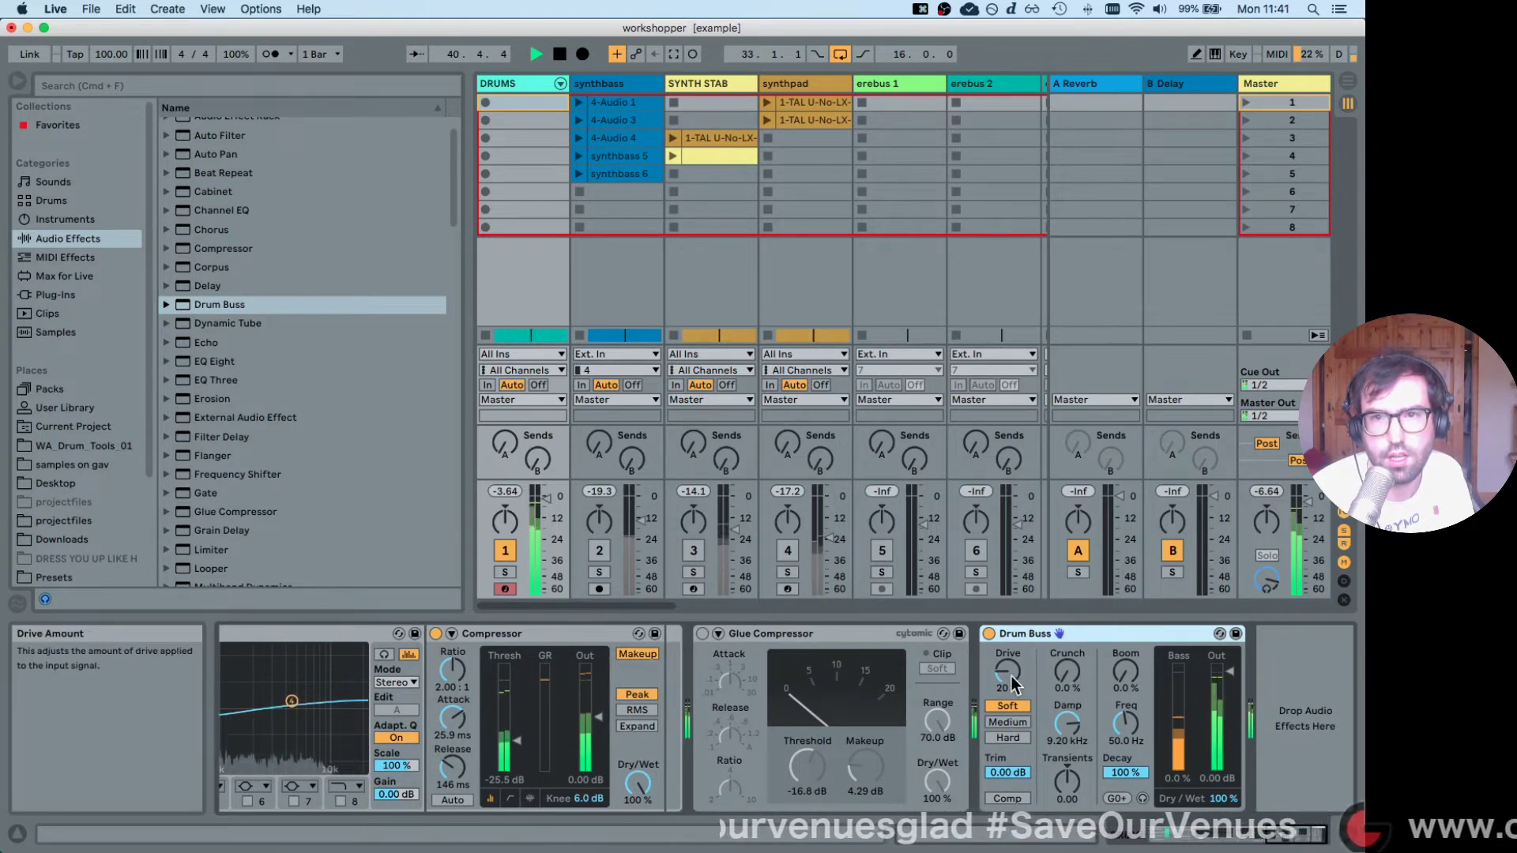
Set the Drum Buss by ear to 19% drive, 18% crunch, 17% boom at 49 Hz and 0.25 transients.
{"action": "left_click_drag", "start_coordinate": [1011, 677], "coordinate": [1011, 600]}
{"action": "left_click_drag", "start_coordinate": [1011, 676], "coordinate": [1136, 643]}
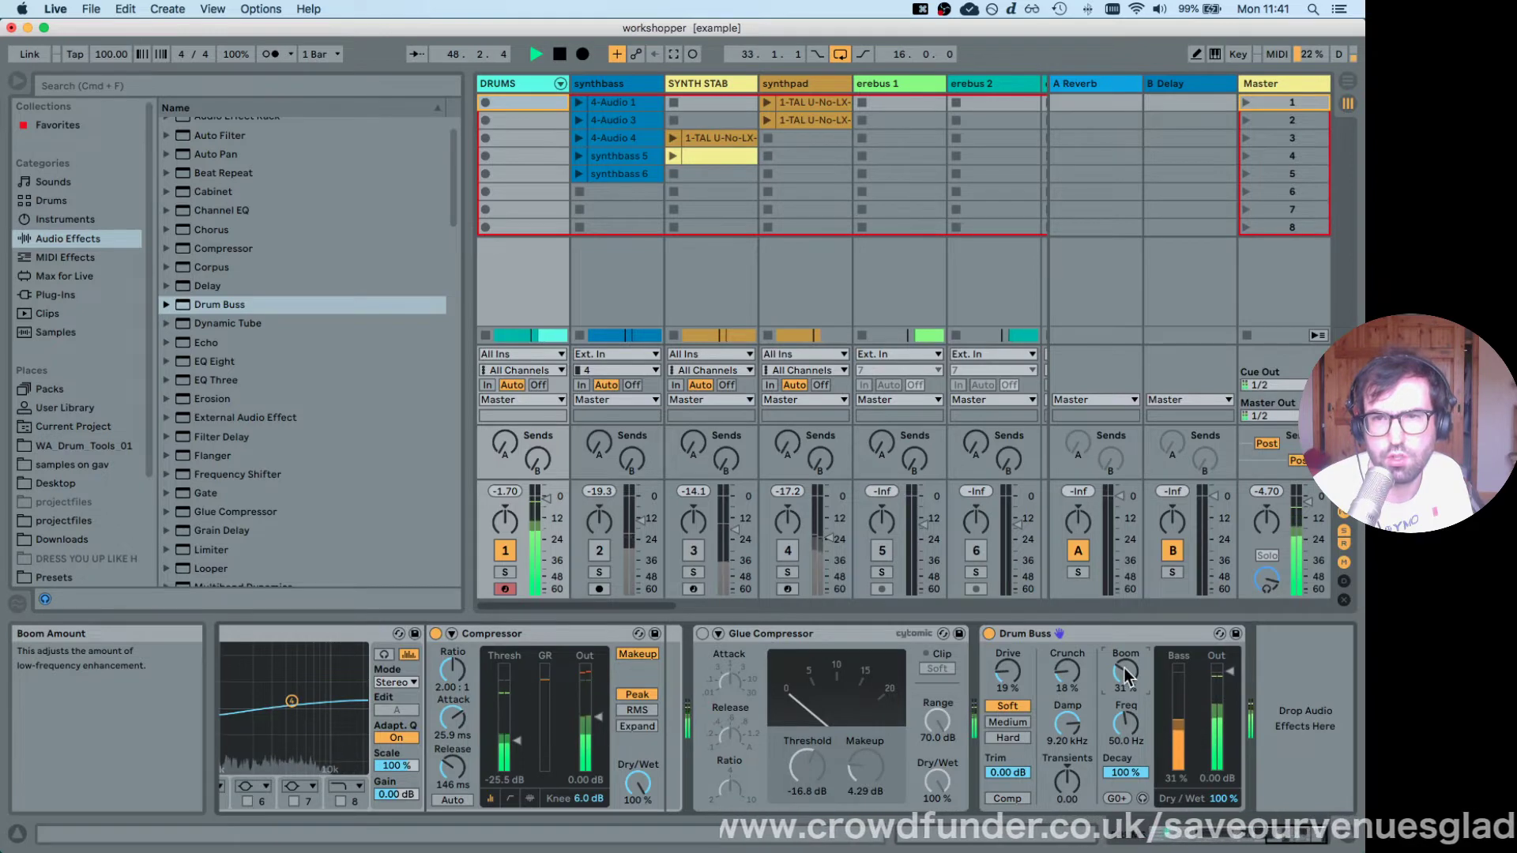
{"action": "left_click_drag", "start_coordinate": [1126, 671], "coordinate": [1126, 640]}
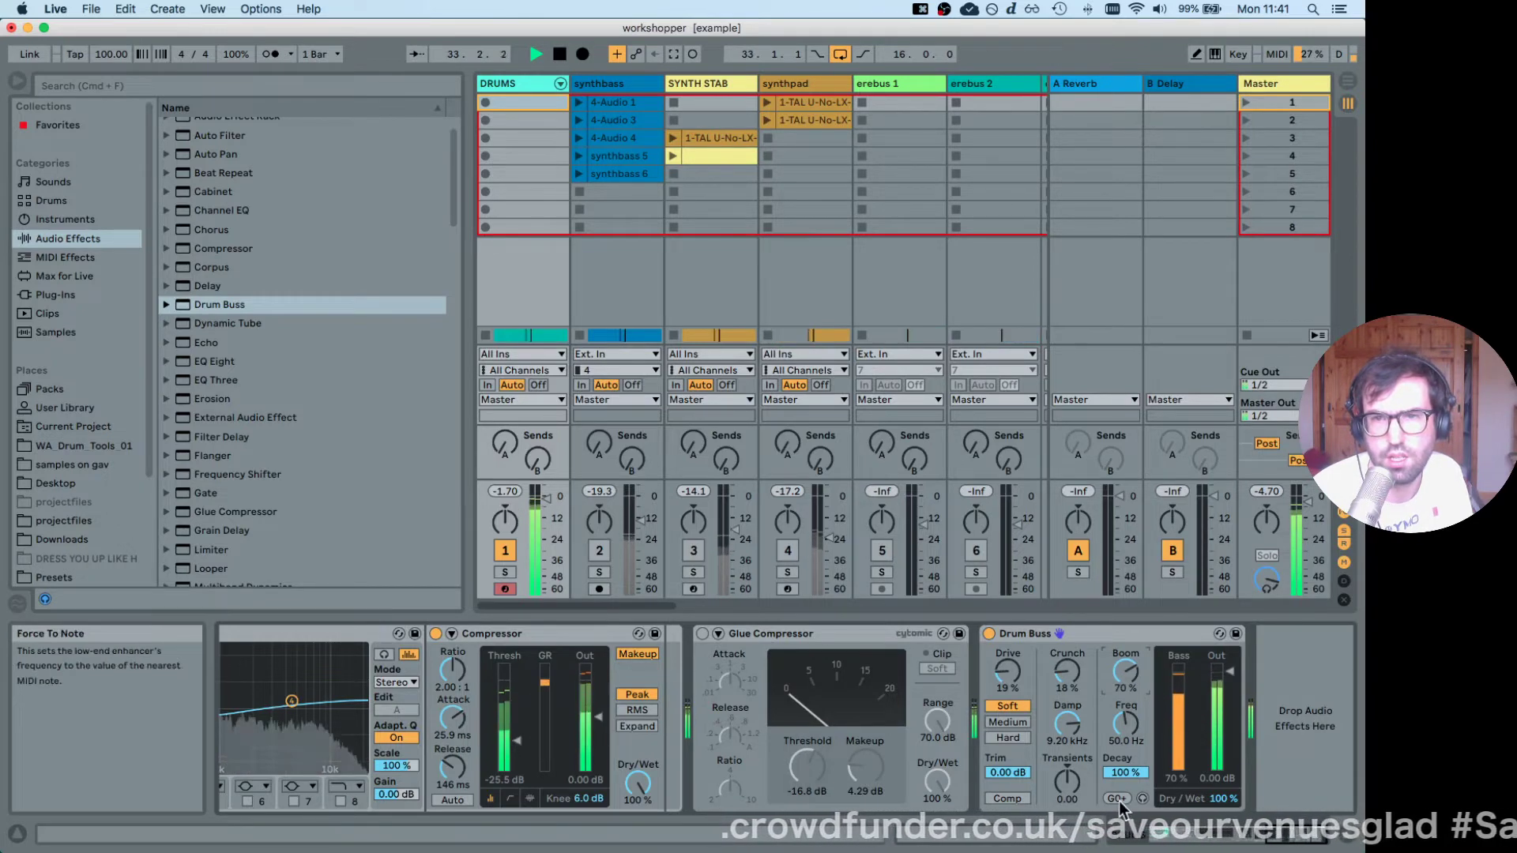
{"action": "left_click_drag", "start_coordinate": [1120, 720], "coordinate": [1125, 733]}
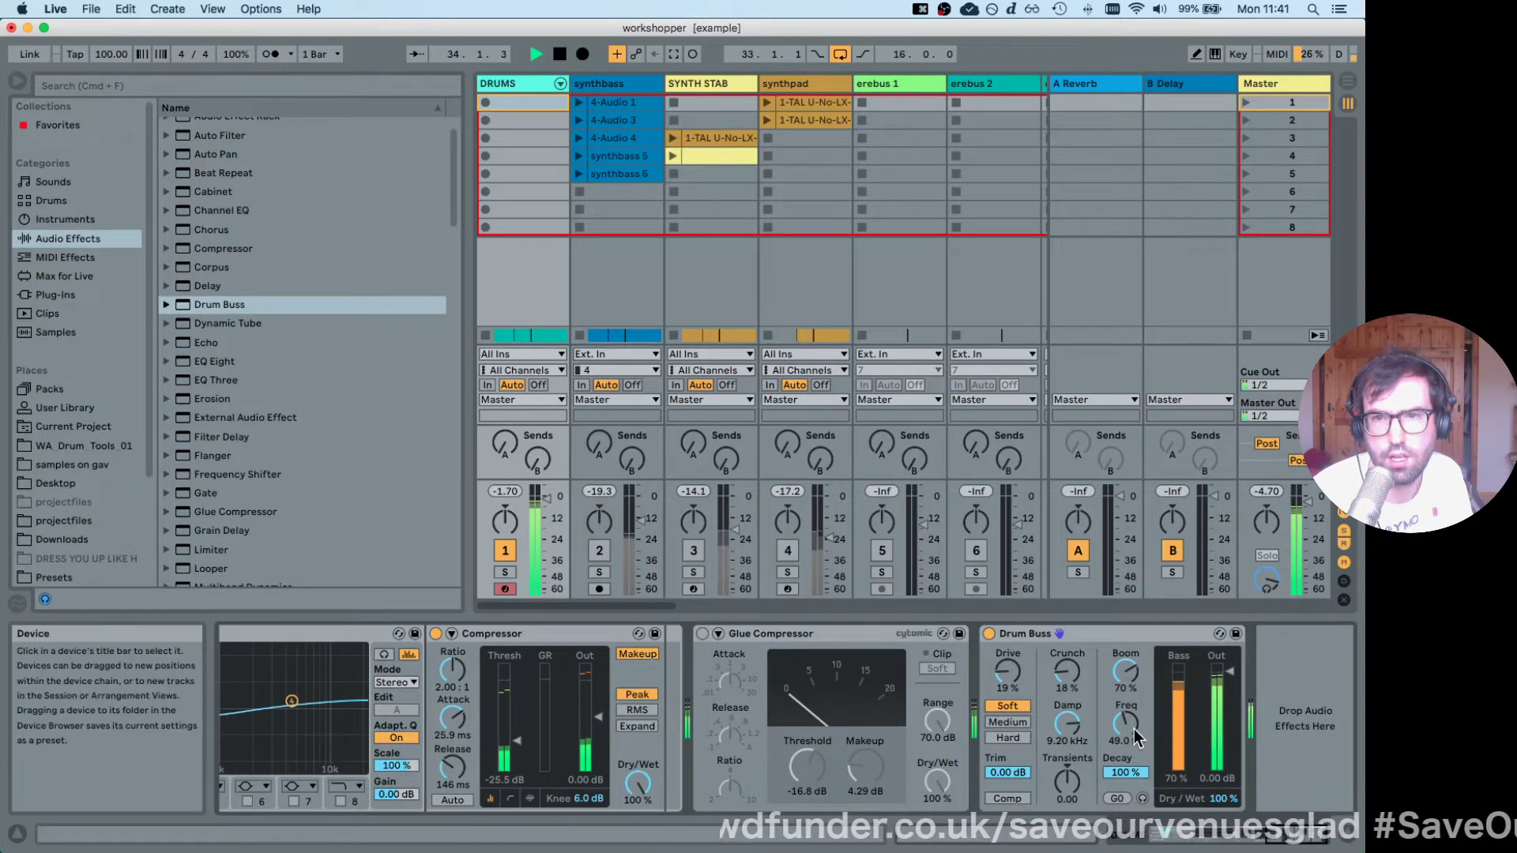
{"action": "left_click_drag", "start_coordinate": [1126, 671], "coordinate": [1125, 714]}
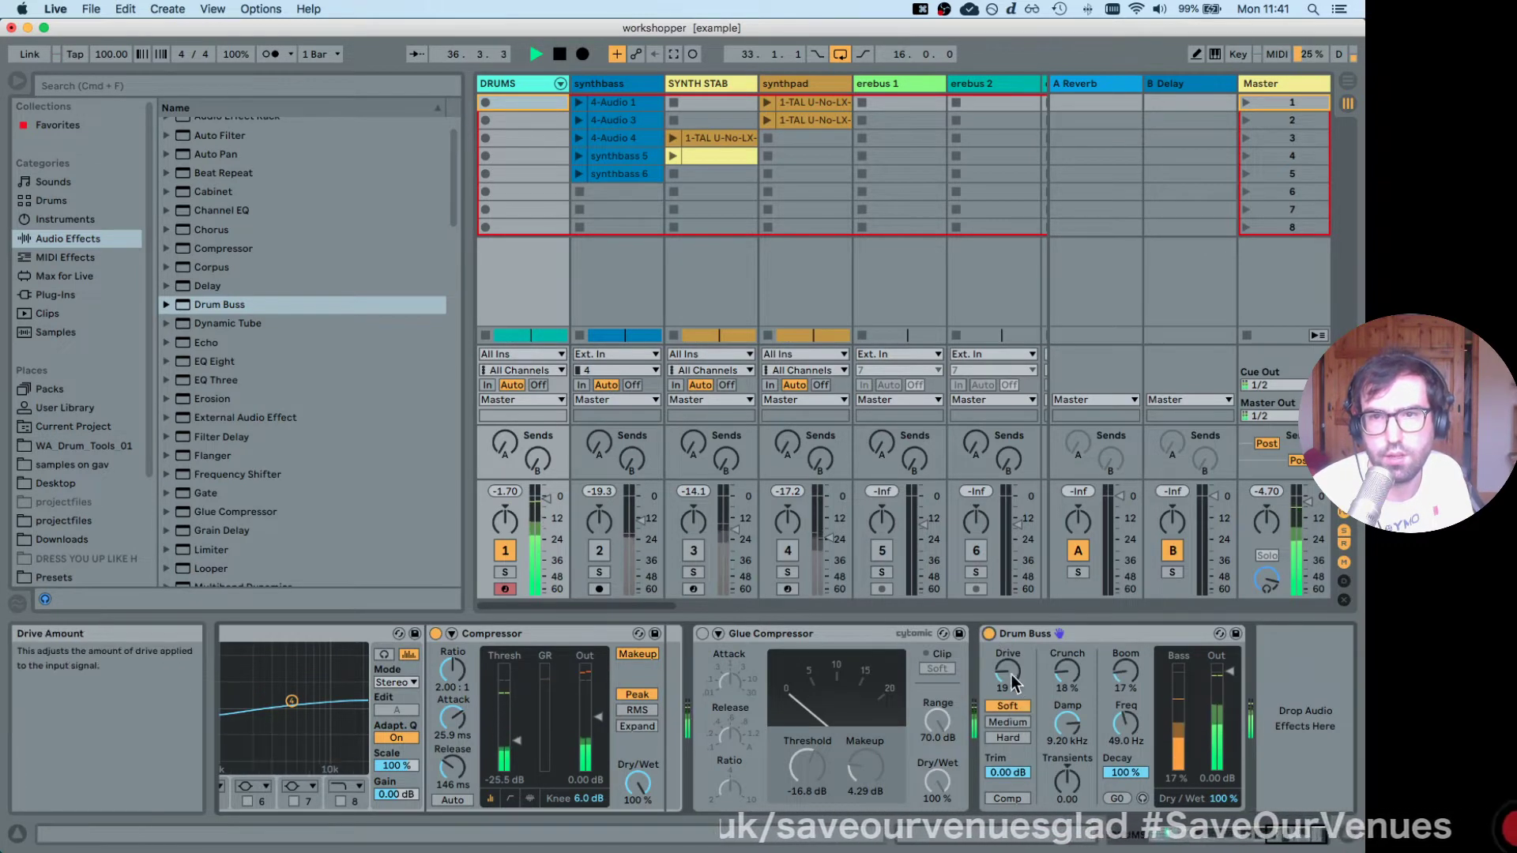
{"action": "left_click_drag", "start_coordinate": [1059, 786], "coordinate": [1059, 766]}
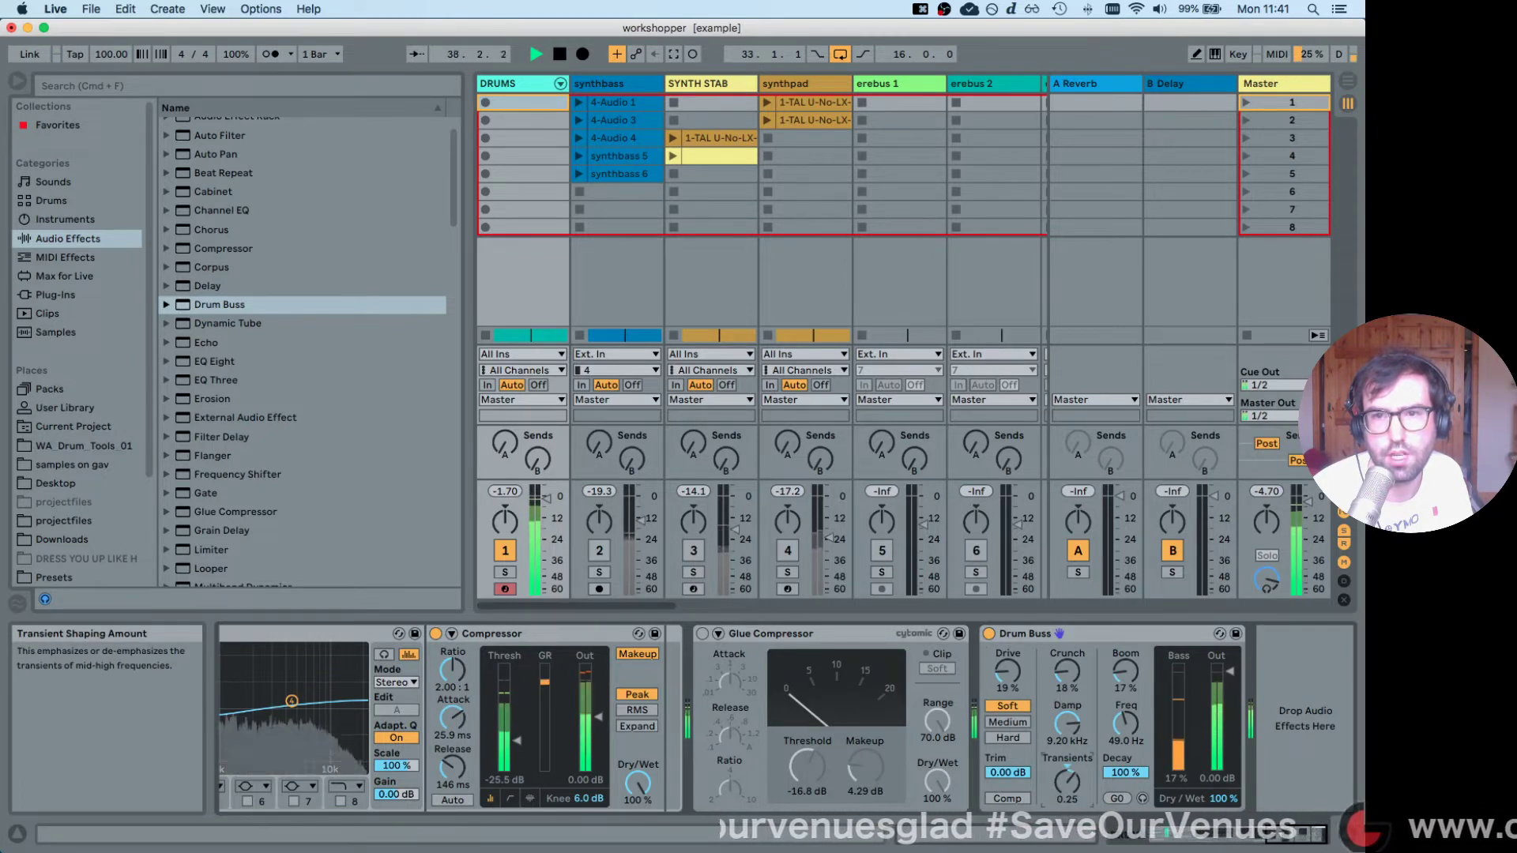
Compare the drums with the Drum Buss off and on again, stop playback, and select the device.
{"action": "left_click", "coordinate": [989, 633]}
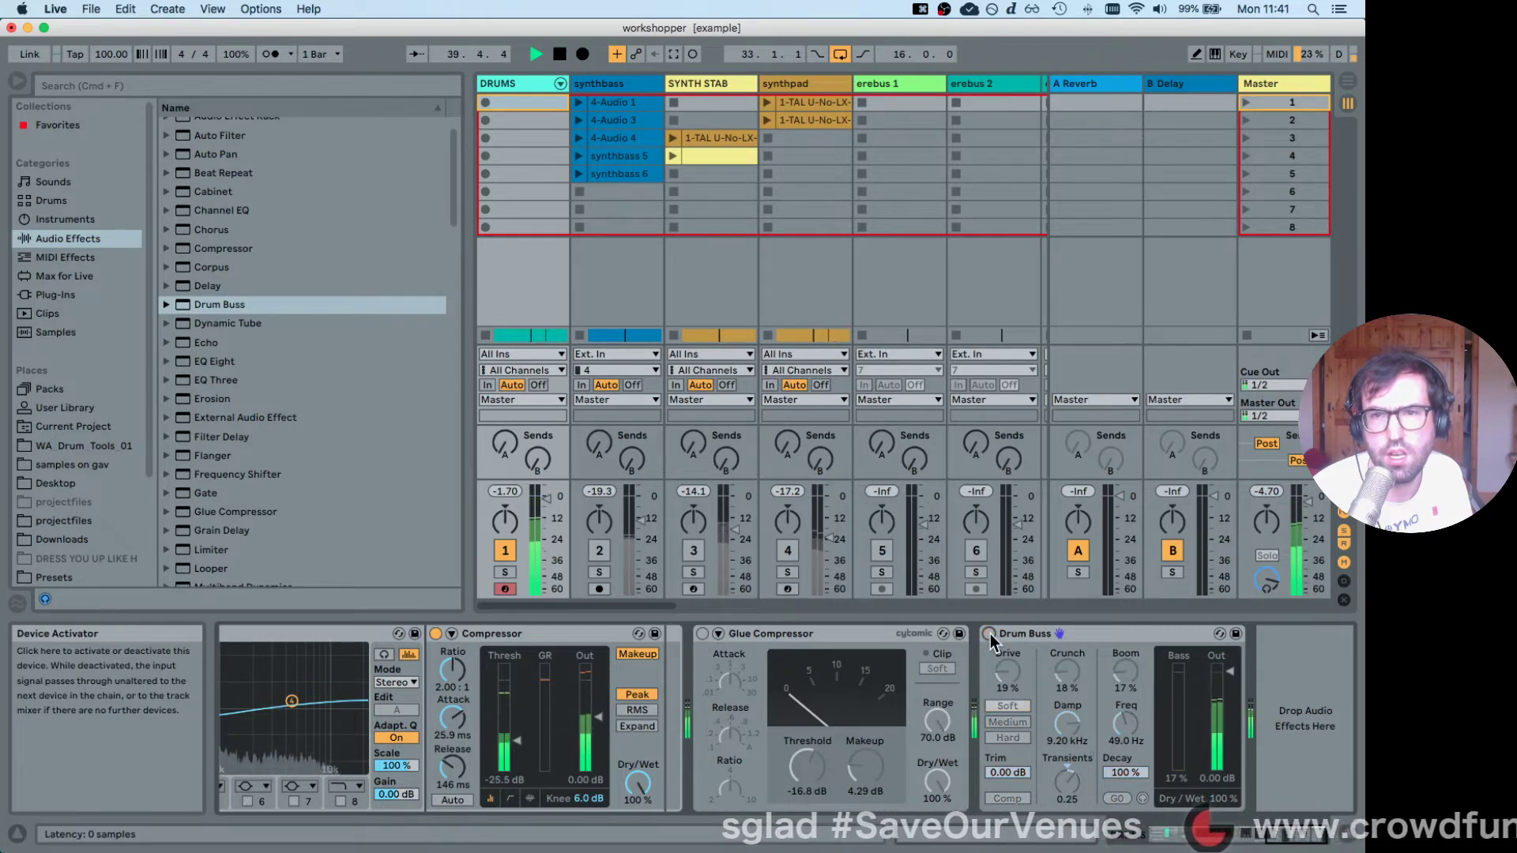
{"action": "left_click", "coordinate": [989, 633]}
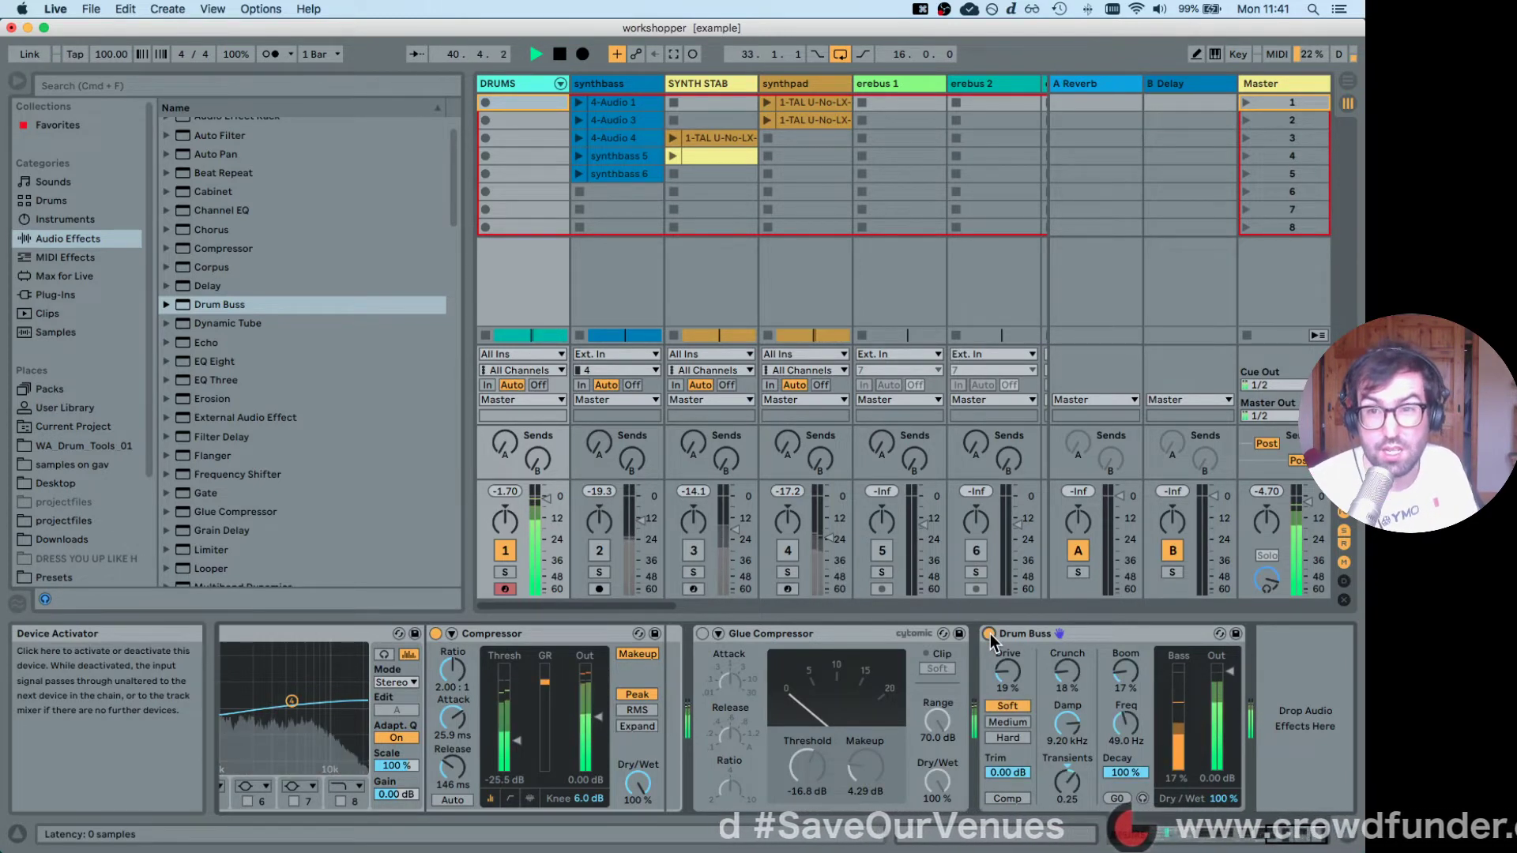
{"action": "key", "text": "space"}
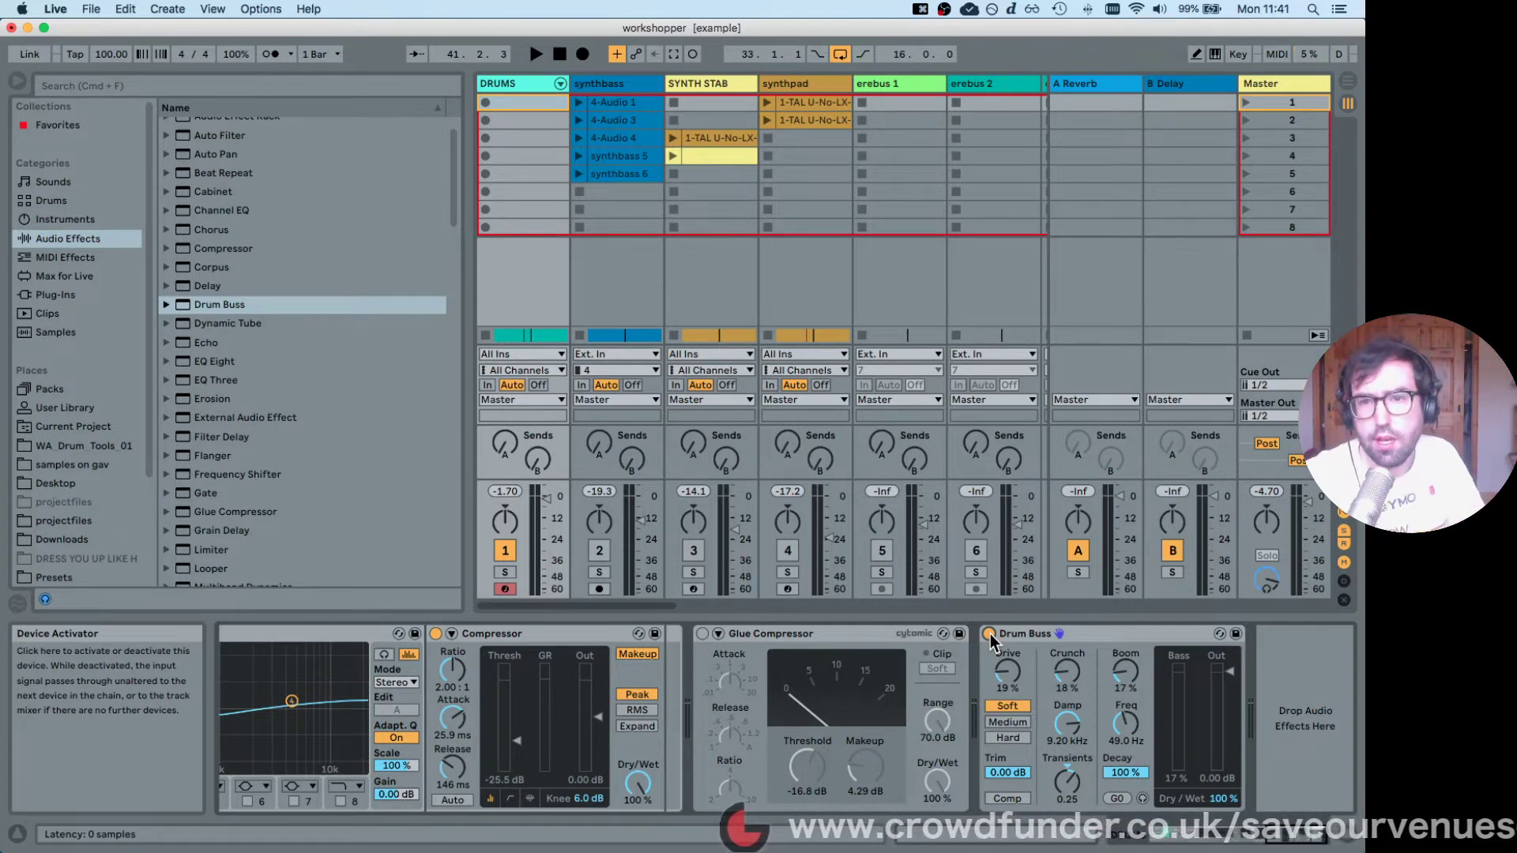
{"action": "left_click", "coordinate": [1053, 637]}
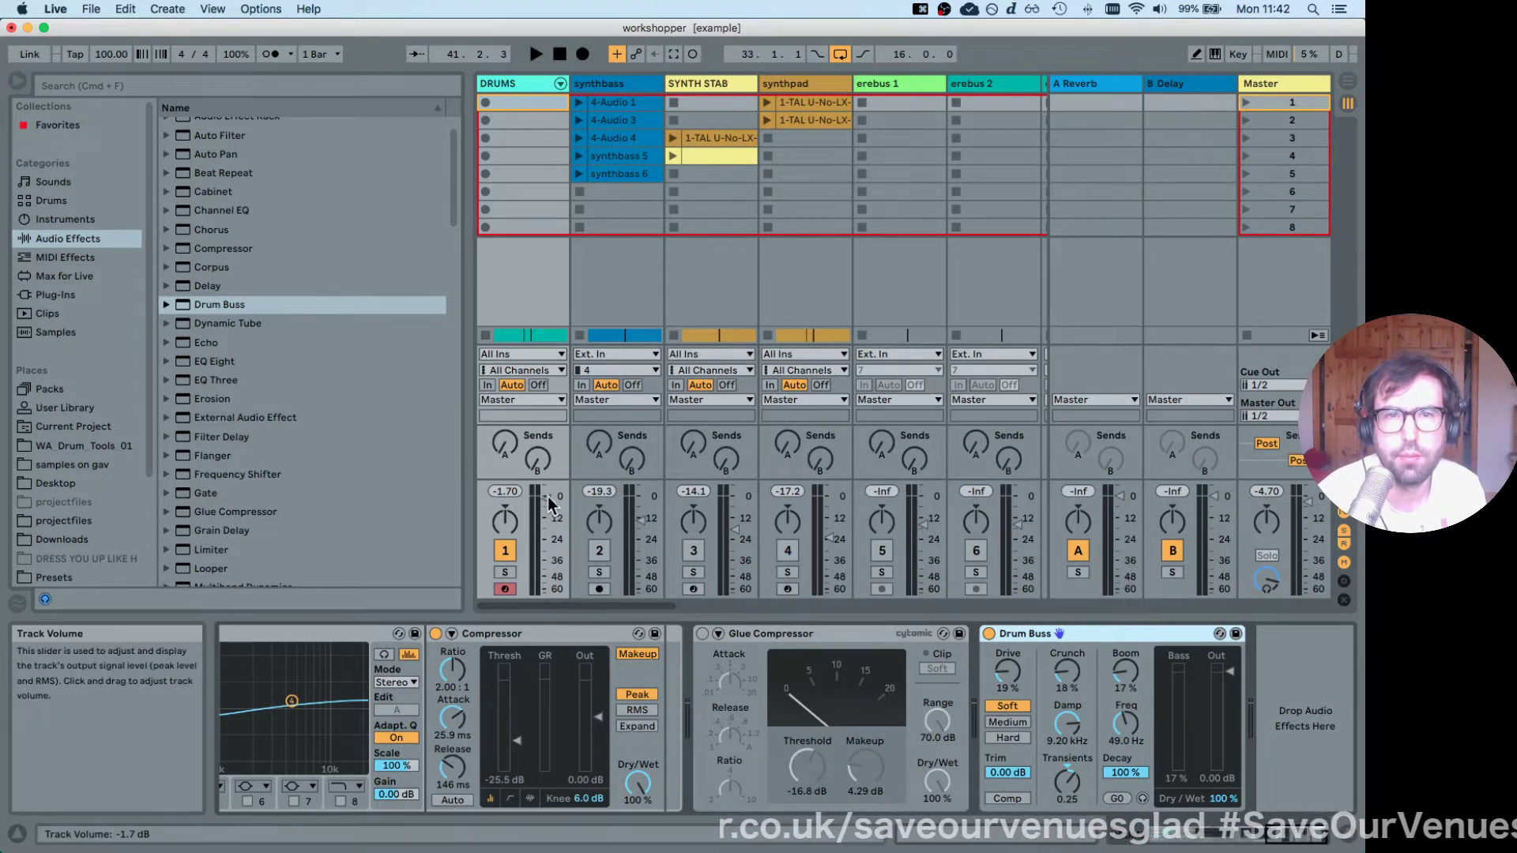
Lower the DRUMS track volume to -11 dB to suit the playing mix.
{"action": "key", "text": "space"}
{"action": "key", "text": "space"}
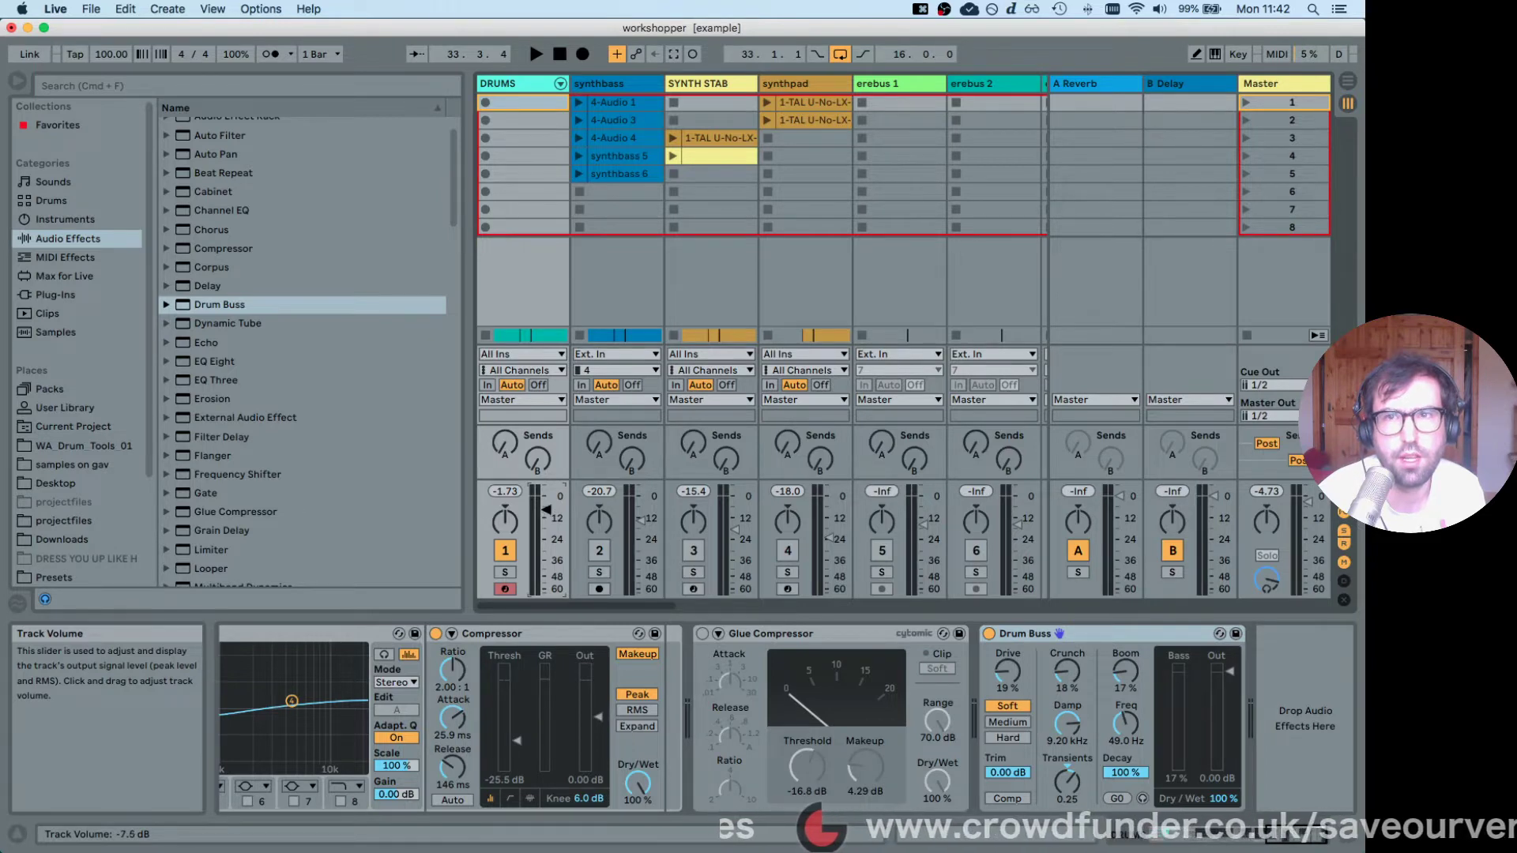
{"action": "key", "text": "space"}
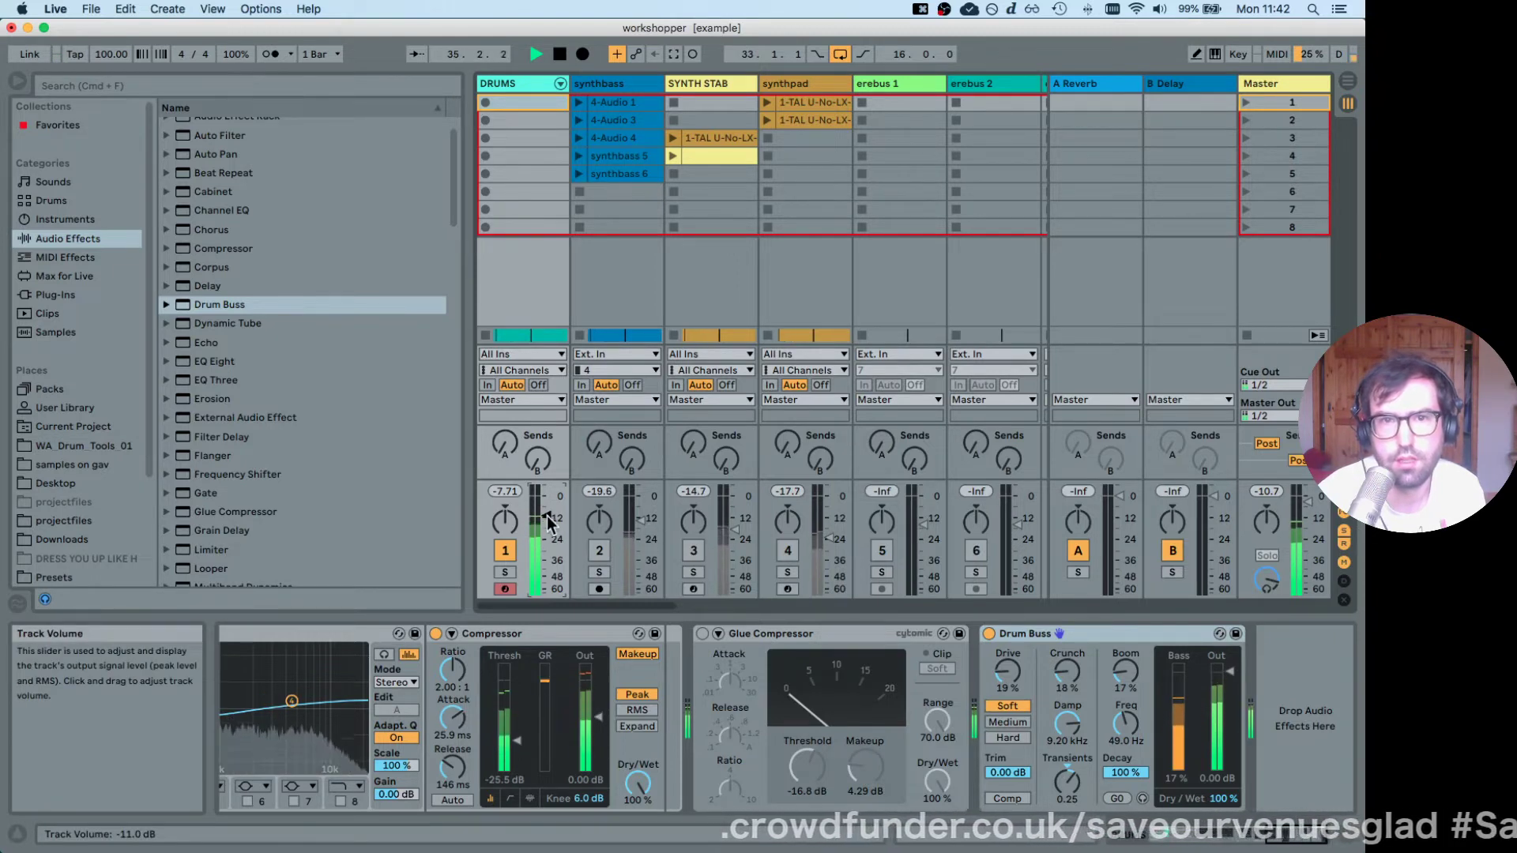
Pull the synthbass volume down to silence, unmute the track, and fade it up to about -18.3 dB.
{"action": "left_click_drag", "start_coordinate": [641, 519], "coordinate": [640, 594]}
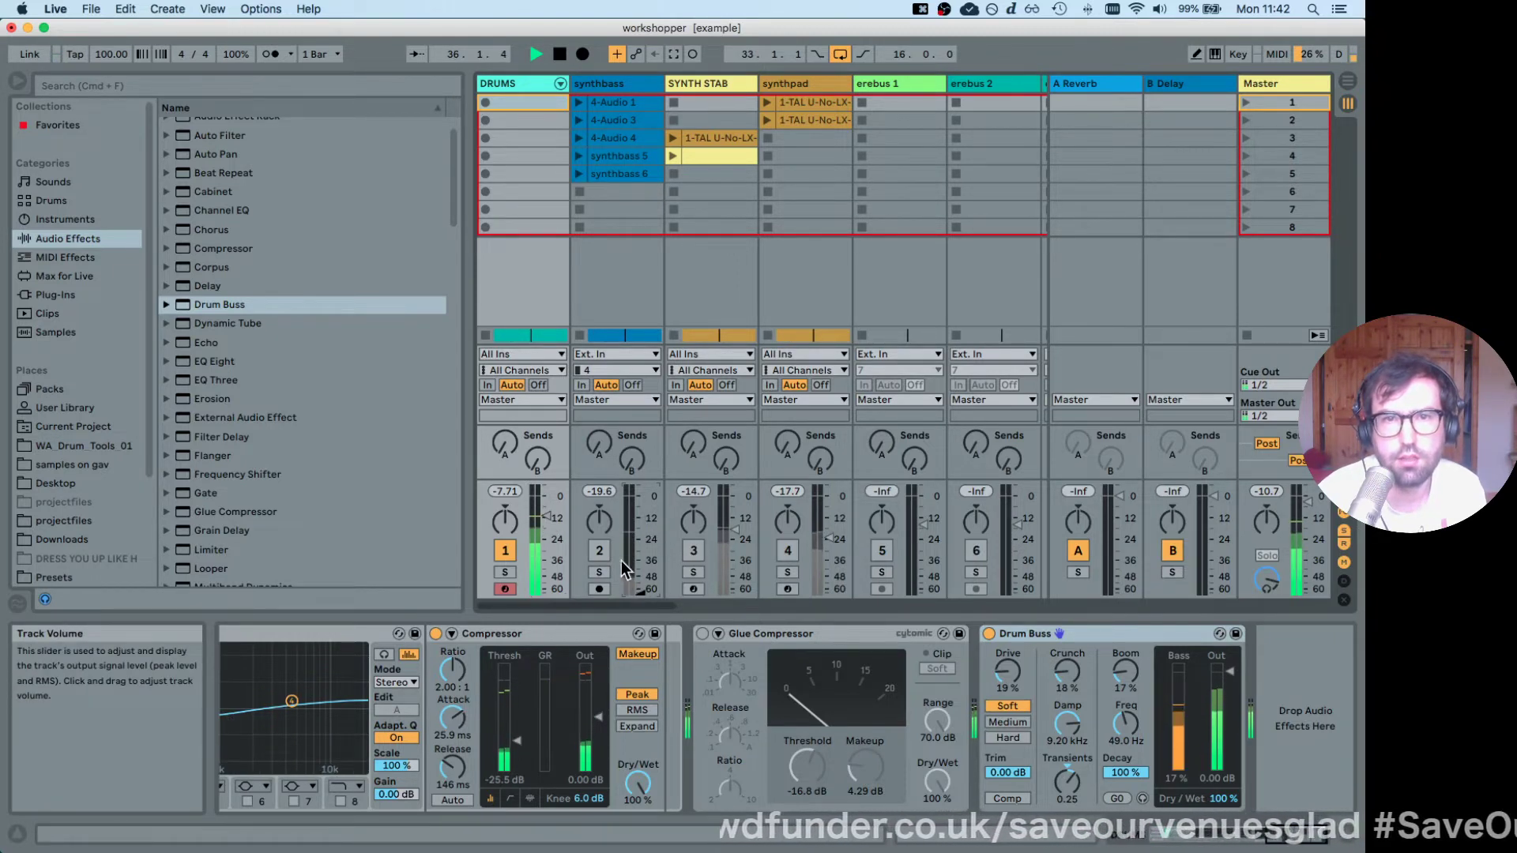
{"action": "left_click", "coordinate": [598, 550]}
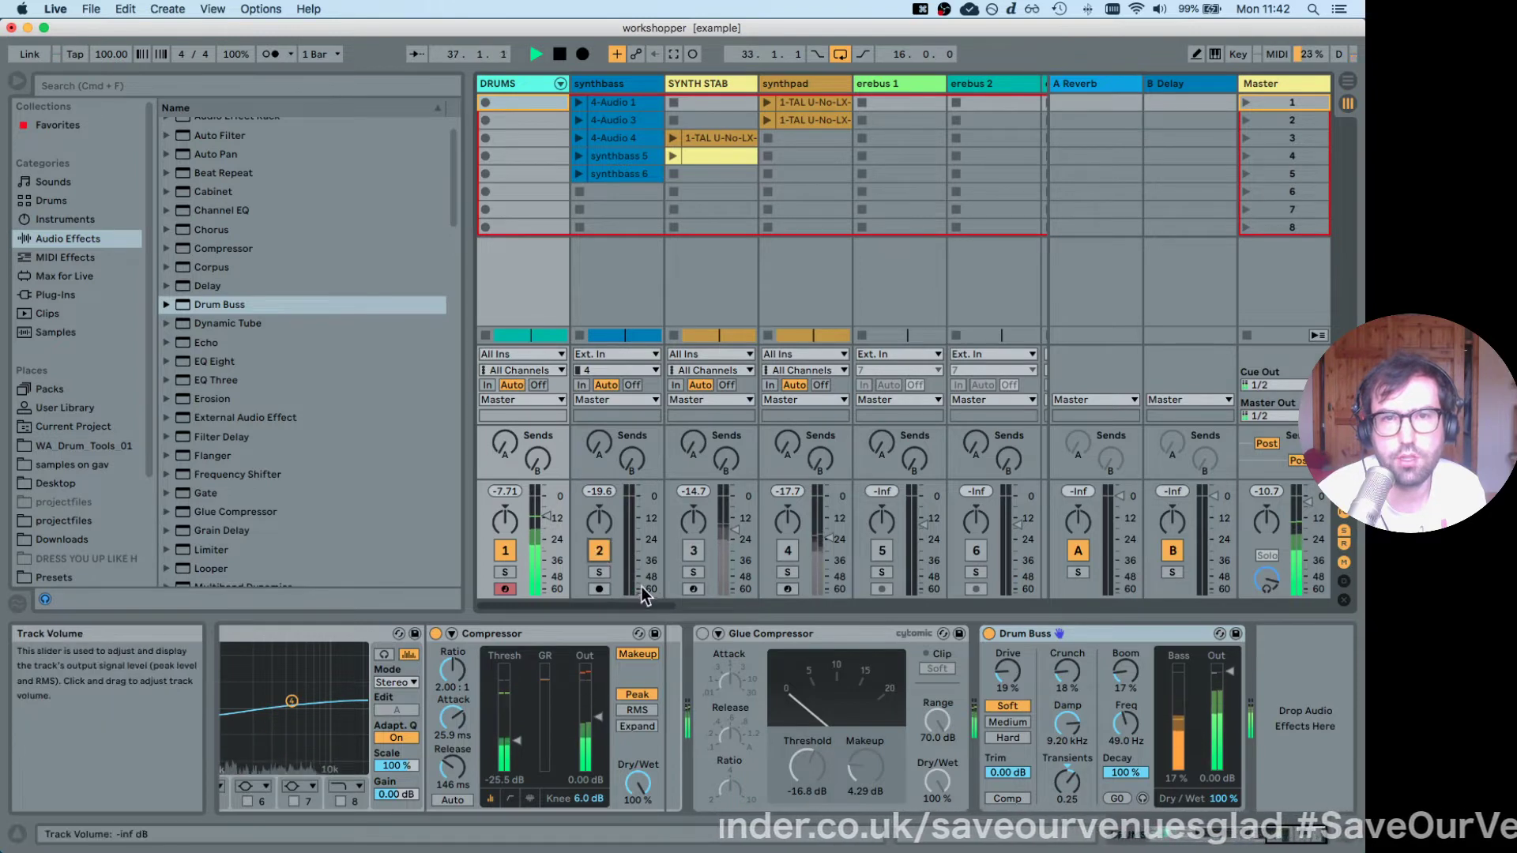
{"action": "left_click_drag", "start_coordinate": [641, 589], "coordinate": [641, 536]}
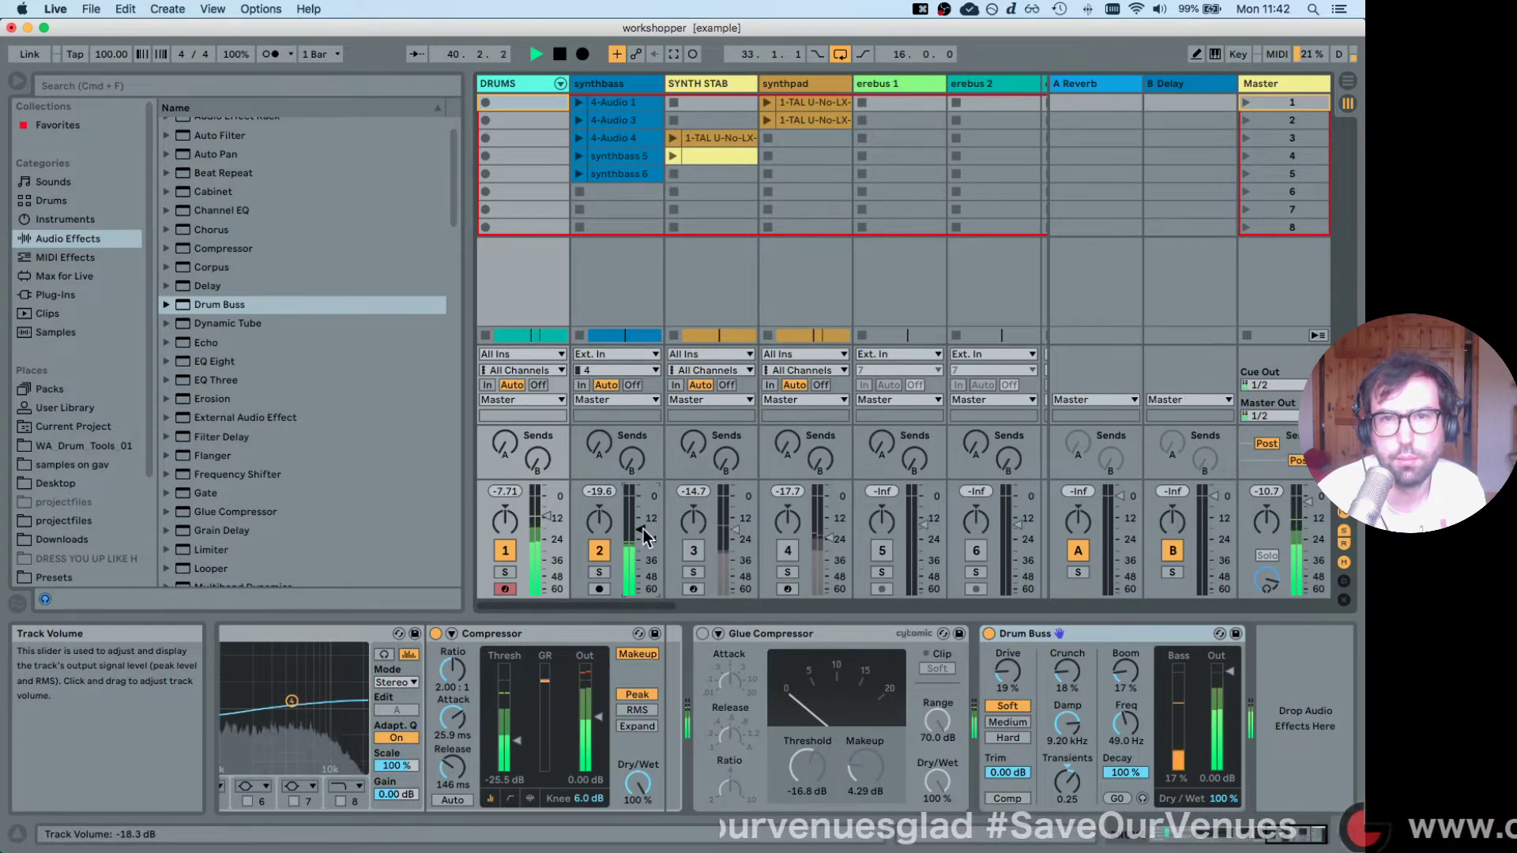
Show the synthbass track's device chain and raise its volume slightly.
{"action": "left_click", "coordinate": [600, 83]}
{"action": "left_click", "coordinate": [597, 83]}
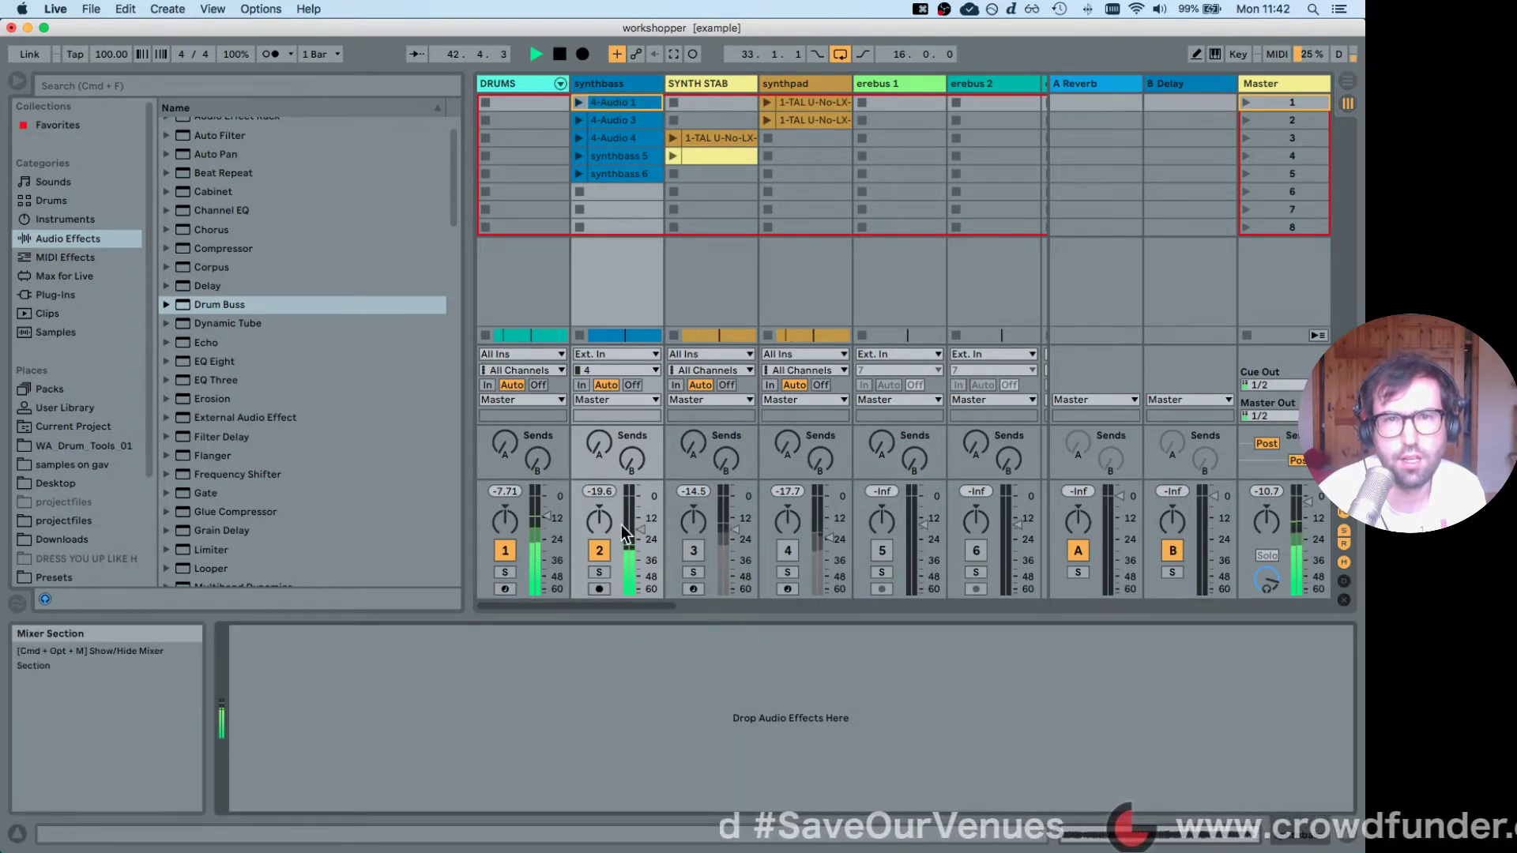
{"action": "left_click_drag", "start_coordinate": [641, 530], "coordinate": [641, 521]}
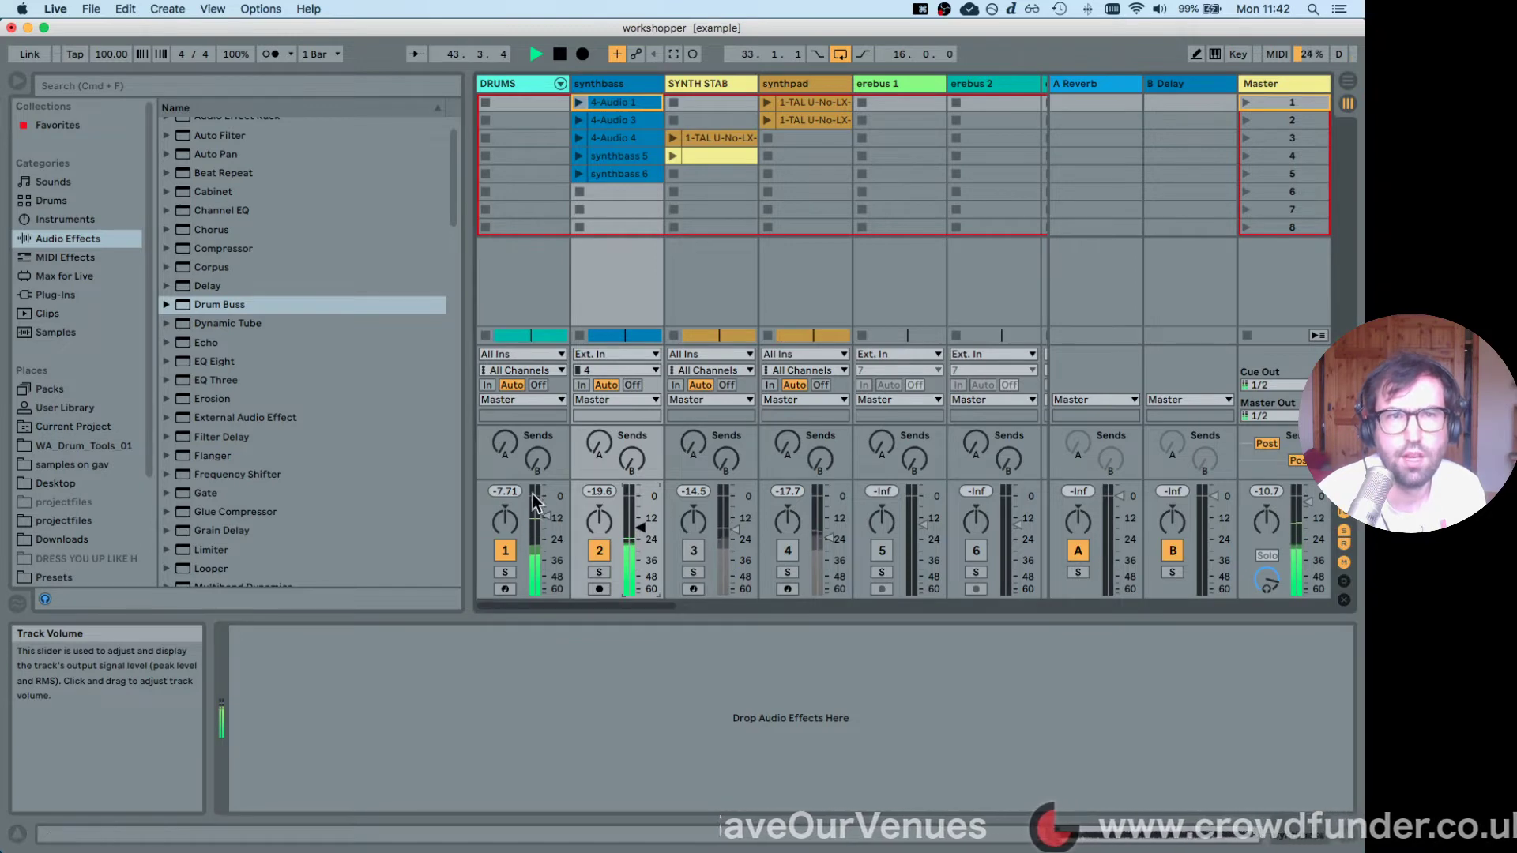
Add an EQ Eight to the synthbass track, move band 2 to 111 Hz with 0.12 dB gain, and stop playback.
{"action": "left_click_drag", "start_coordinate": [245, 359], "coordinate": [340, 805]}
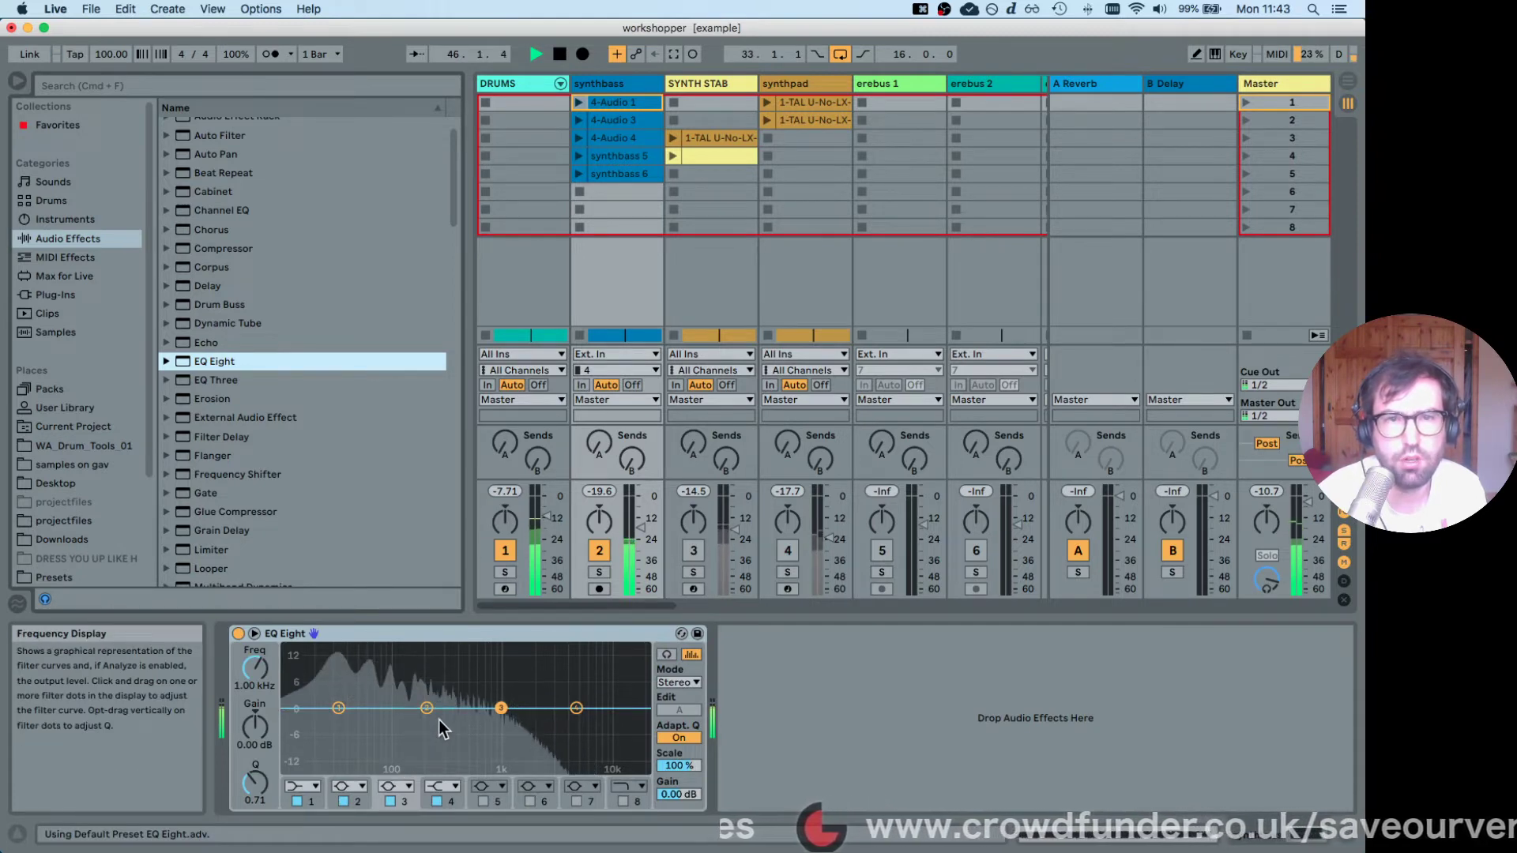
{"action": "mouse_move", "coordinate": [426, 708]}
{"action": "left_mouse_down"}
{"action": "mouse_move", "coordinate": [442, 680]}
{"action": "mouse_move", "coordinate": [424, 665]}
{"action": "mouse_move", "coordinate": [393, 668]}
{"action": "mouse_move", "coordinate": [399, 707]}
{"action": "left_mouse_up"}
{"action": "key", "text": "space"}
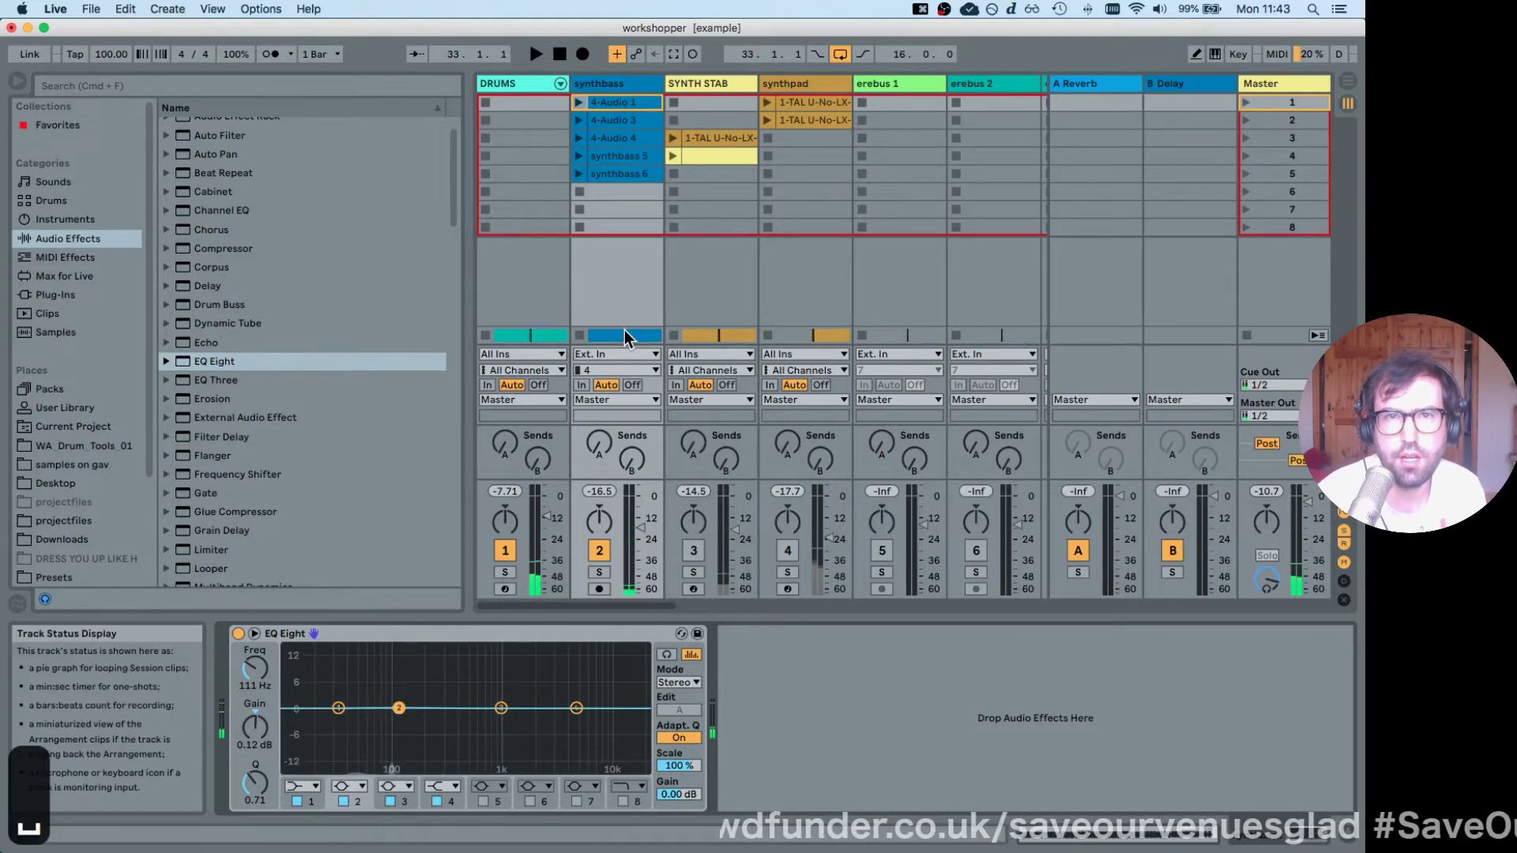
Restart playback with the synthbass track selected to judge its level against the drums.
{"action": "left_click", "coordinate": [512, 87]}
{"action": "left_click", "coordinate": [603, 83]}
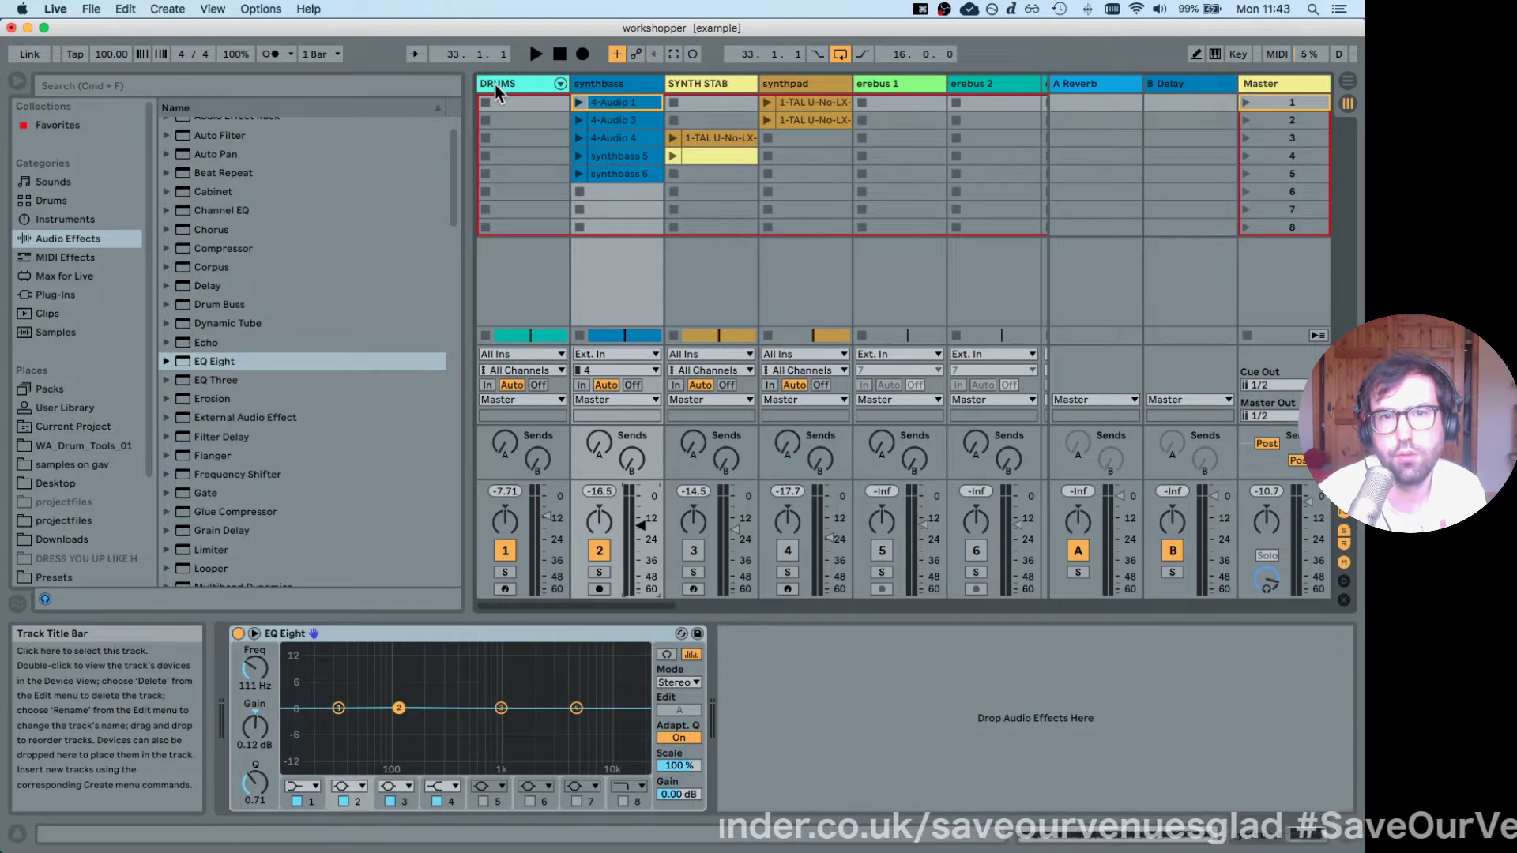
{"action": "key", "text": "space"}
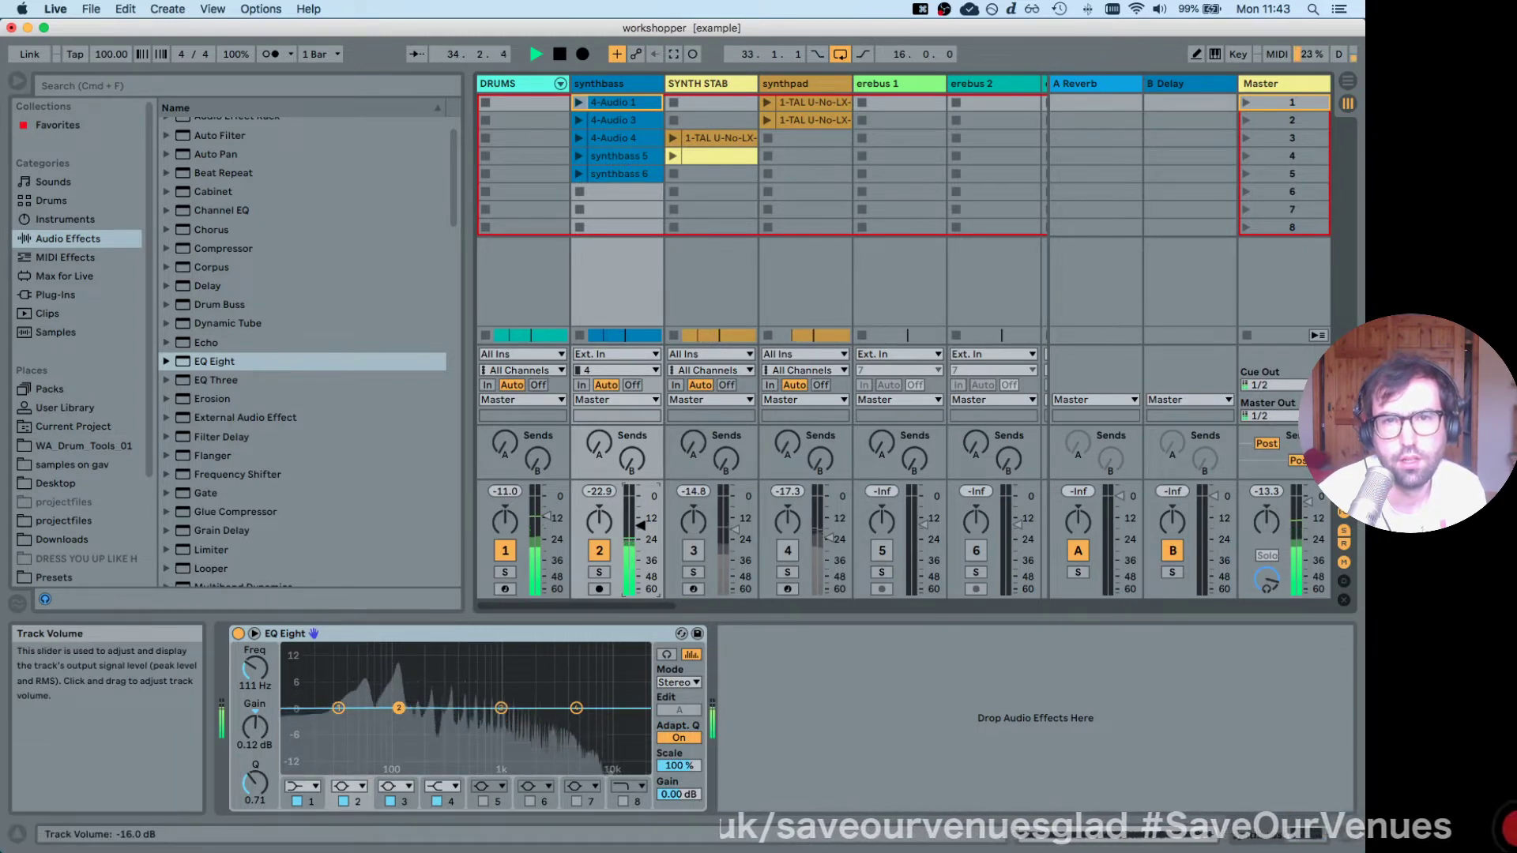
Raise the synthbass volume to -15.0 dB and set its EQ Eight's band 3 to 1.11 kHz with 5.08 dB gain.
{"action": "left_click_drag", "start_coordinate": [642, 527], "coordinate": [643, 524]}
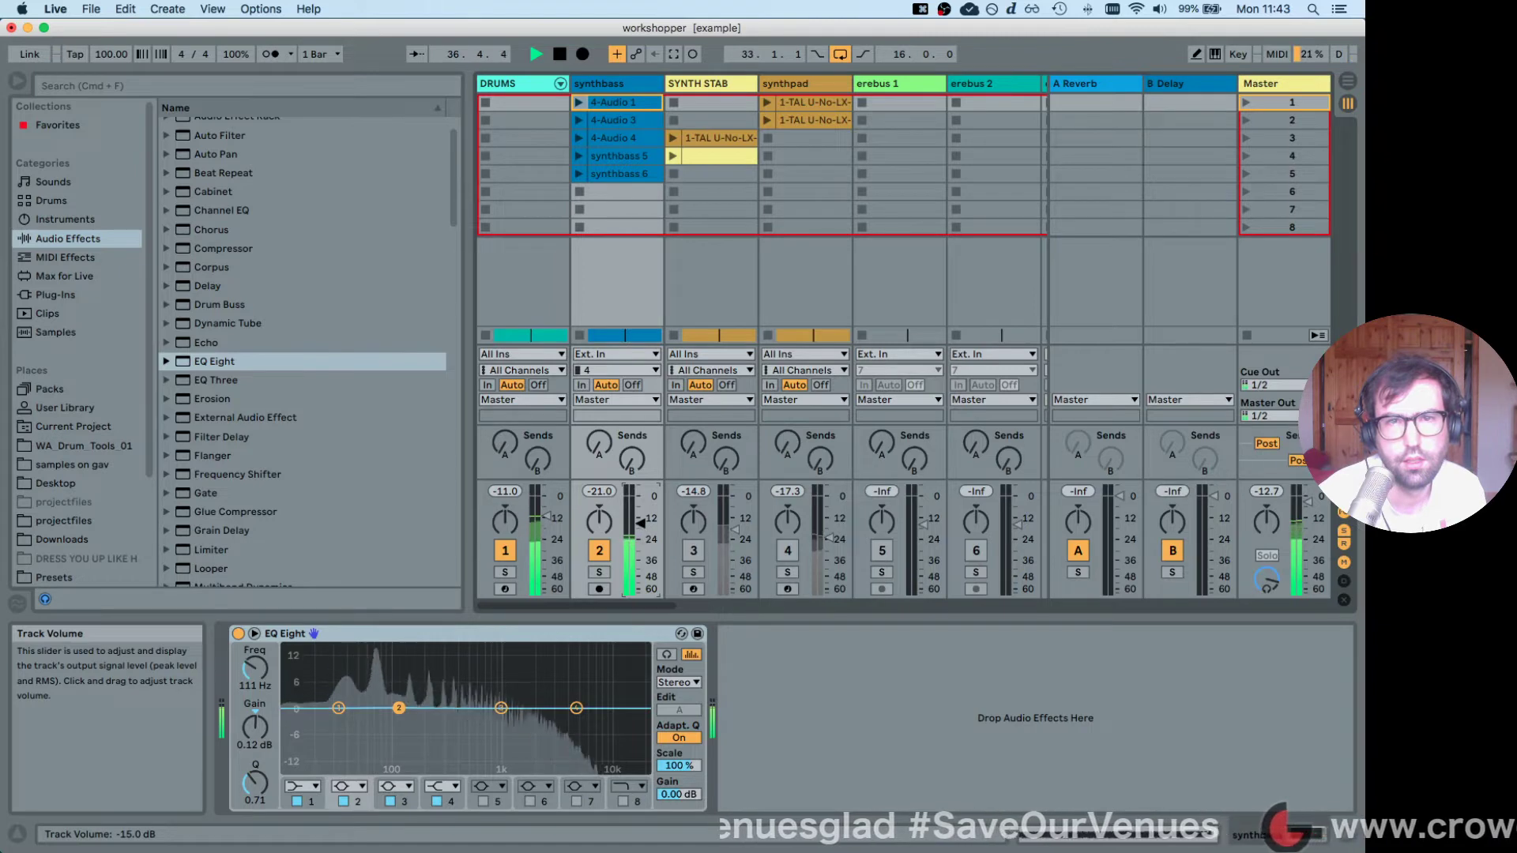
{"action": "mouse_move", "coordinate": [498, 707]}
{"action": "left_mouse_down"}
{"action": "mouse_move", "coordinate": [524, 694]}
{"action": "mouse_move", "coordinate": [532, 664]}
{"action": "mouse_move", "coordinate": [508, 654]}
{"action": "mouse_move", "coordinate": [491, 673]}
{"action": "mouse_move", "coordinate": [505, 682]}
{"action": "left_mouse_up"}
{"action": "left_click_drag", "start_coordinate": [504, 683], "coordinate": [506, 688]}
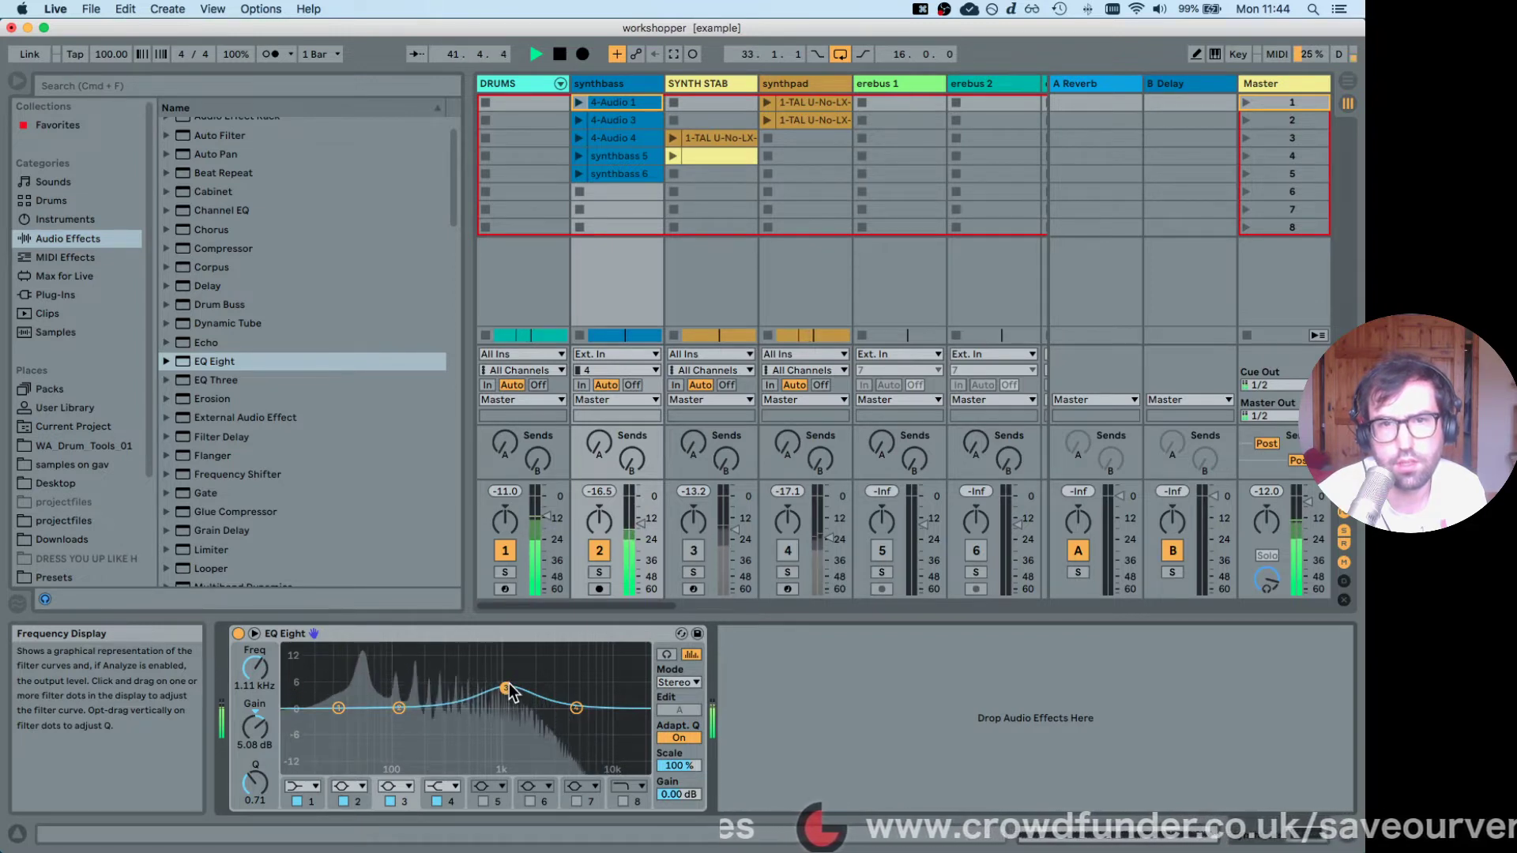
Lower the synthbass volume to -19.4 dB and move its EQ Eight's band 1 to 19.4 Hz with 3.10 dB gain.
{"action": "left_click_drag", "start_coordinate": [646, 522], "coordinate": [645, 529]}
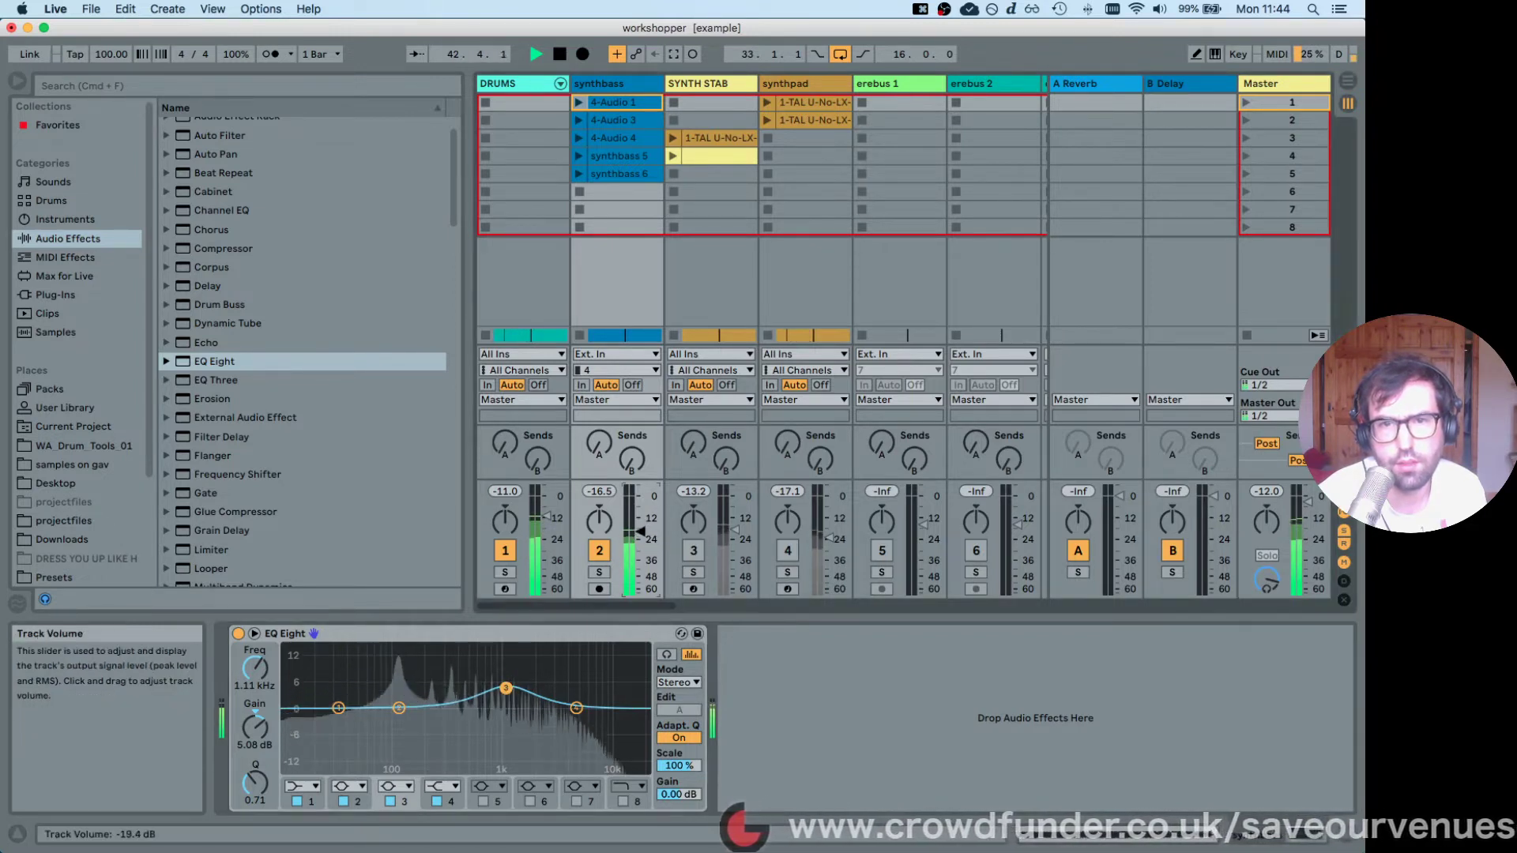
{"action": "left_click_drag", "start_coordinate": [399, 707], "coordinate": [319, 693]}
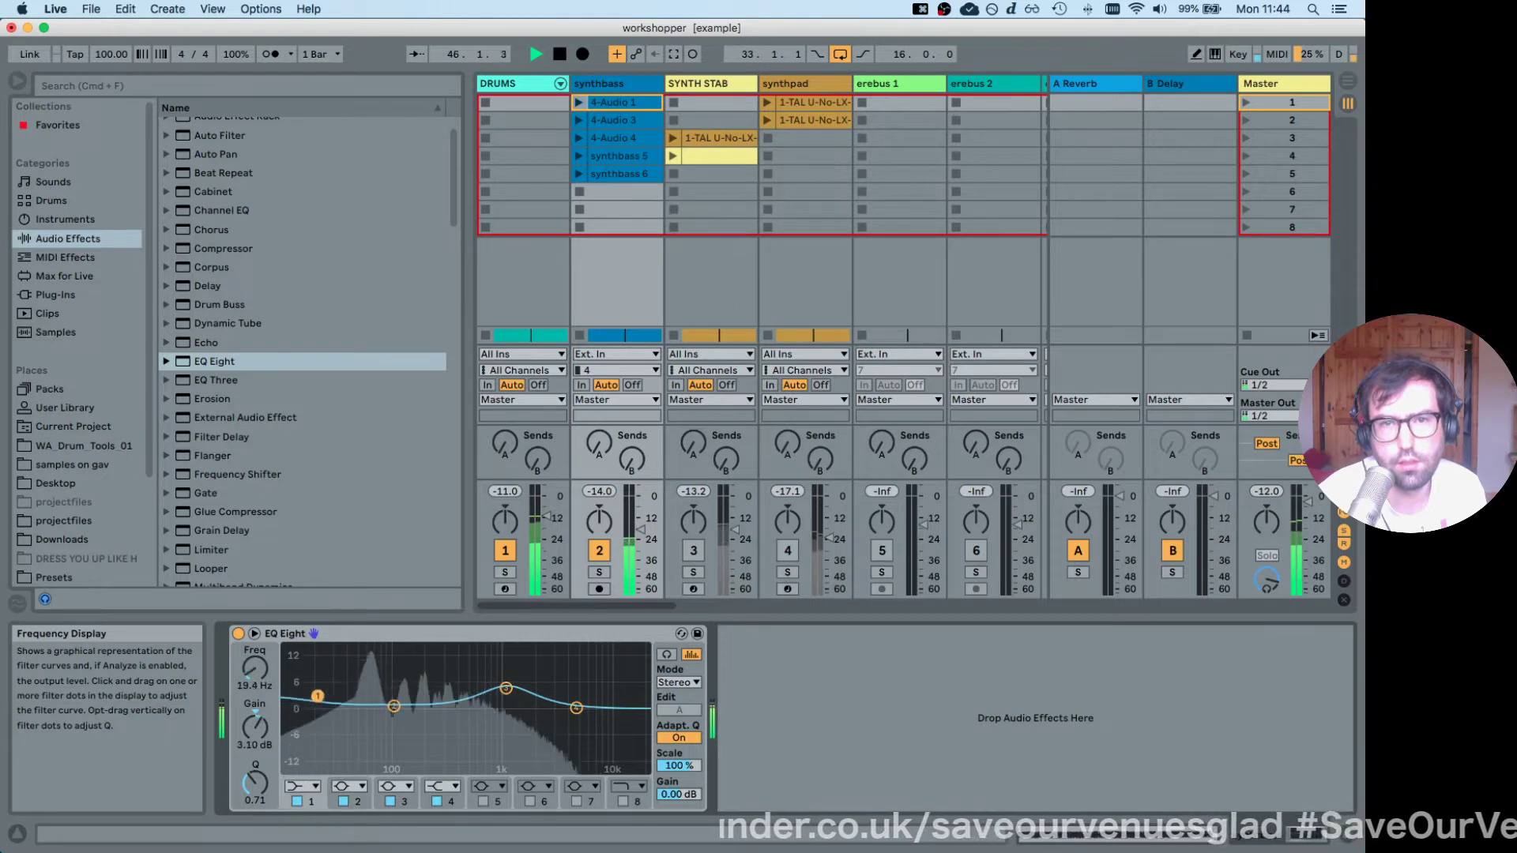
Stop playback and show the EQ Eight of the Kick Felt pad in the DRUMS track's device chain.
{"action": "left_click", "coordinate": [515, 84]}
{"action": "key", "text": "space"}
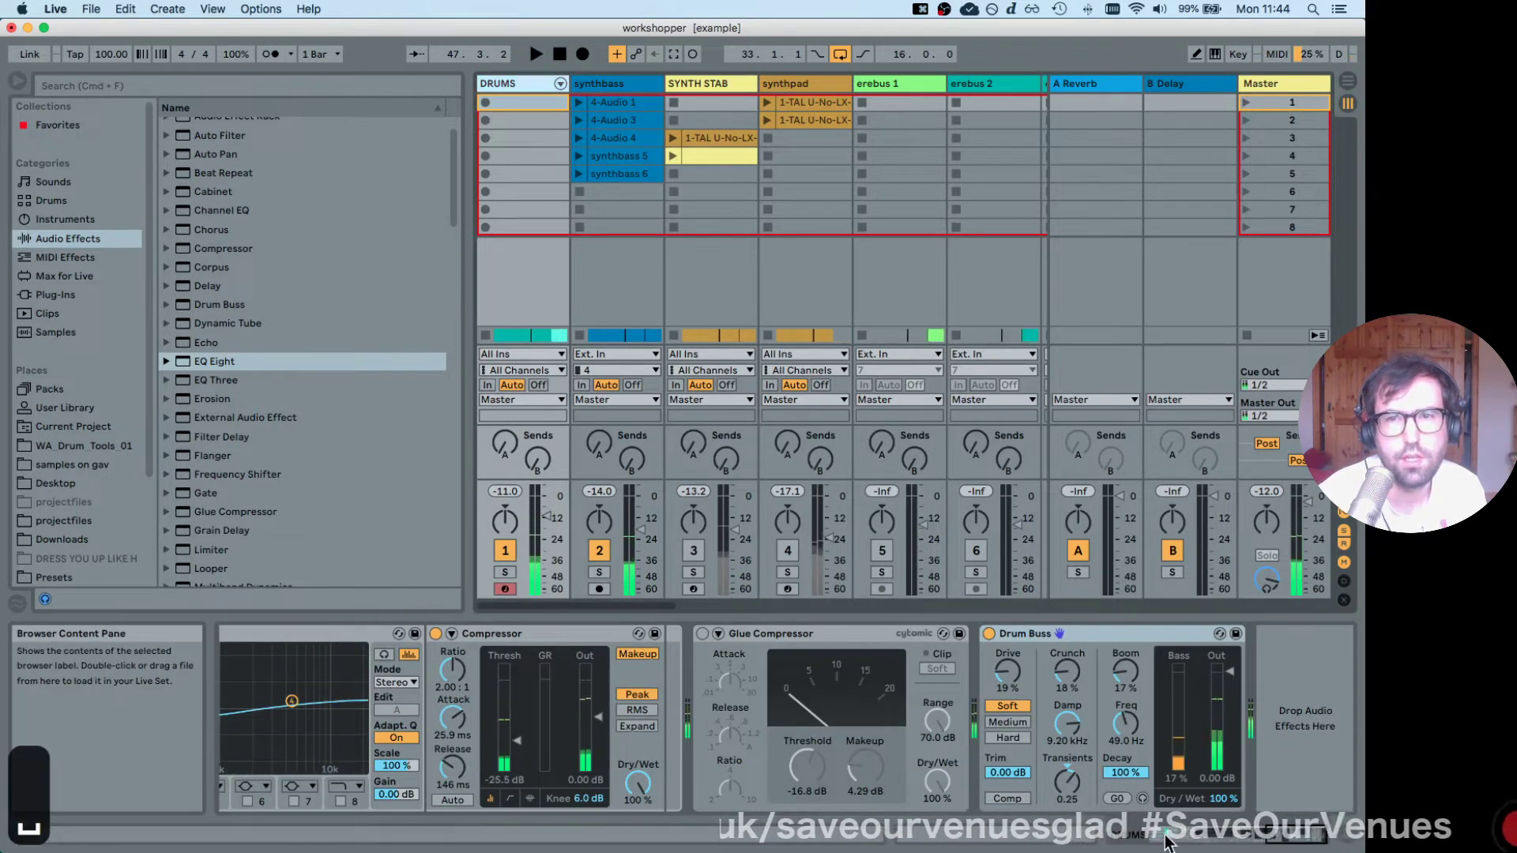
{"action": "left_click", "coordinate": [1212, 843]}
{"action": "left_click_drag", "start_coordinate": [1213, 843], "coordinate": [988, 844]}
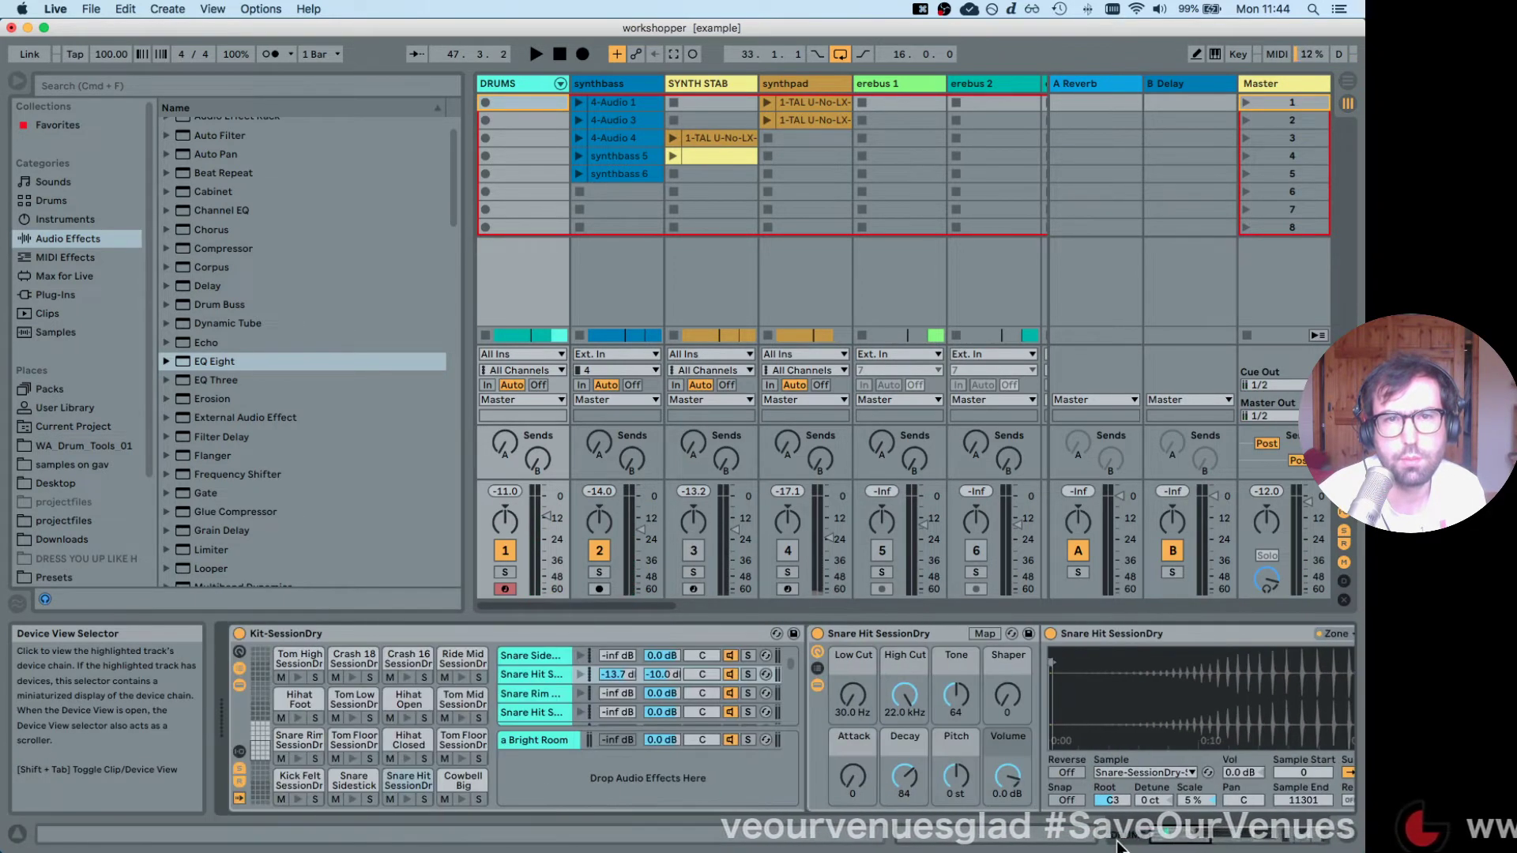
{"action": "left_click", "coordinate": [291, 780]}
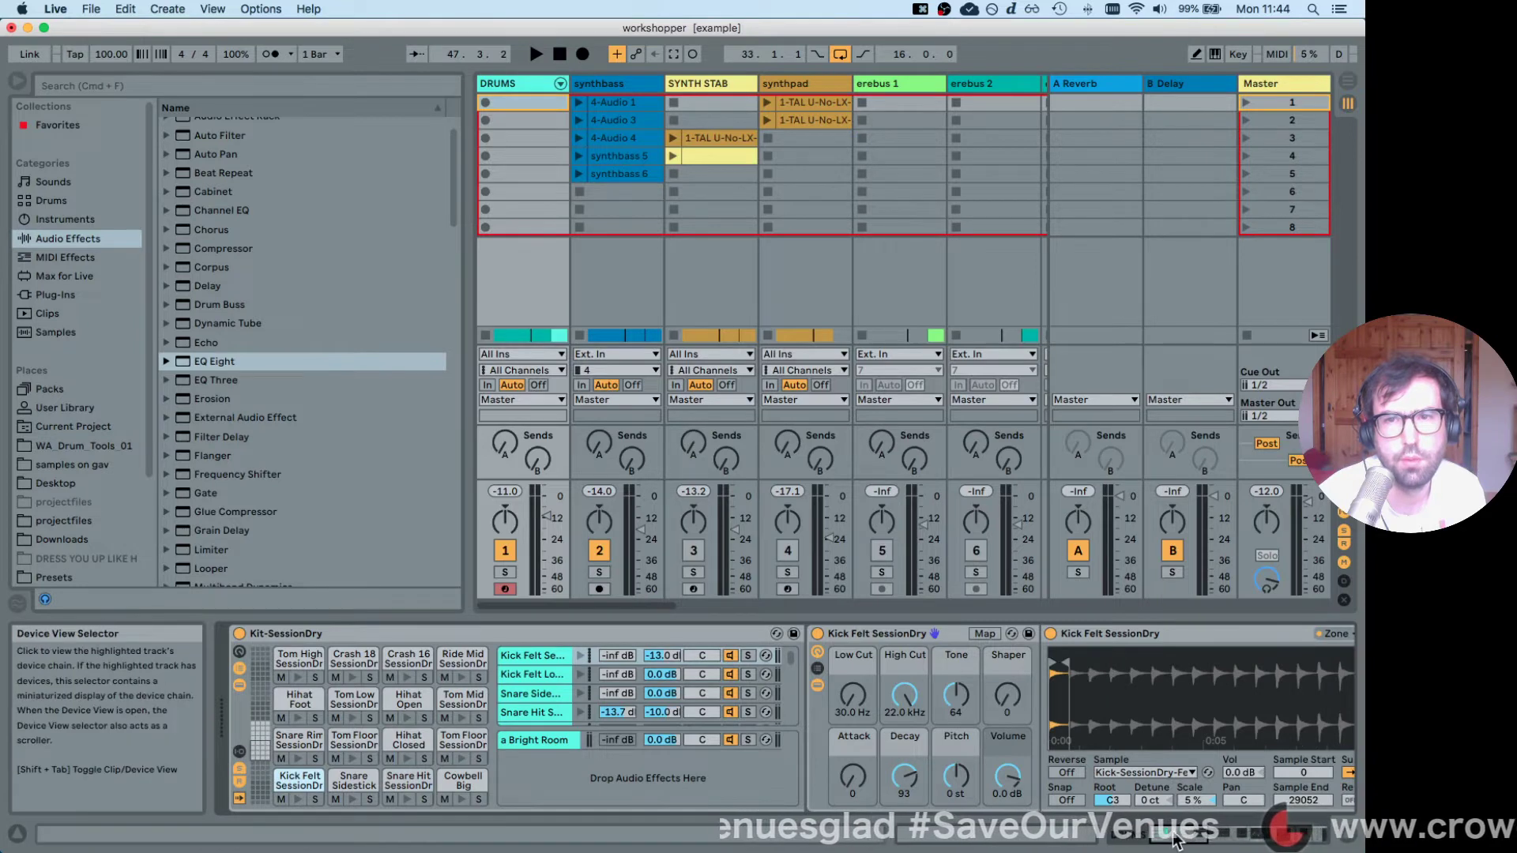
{"action": "left_click_drag", "start_coordinate": [1193, 841], "coordinate": [1279, 844]}
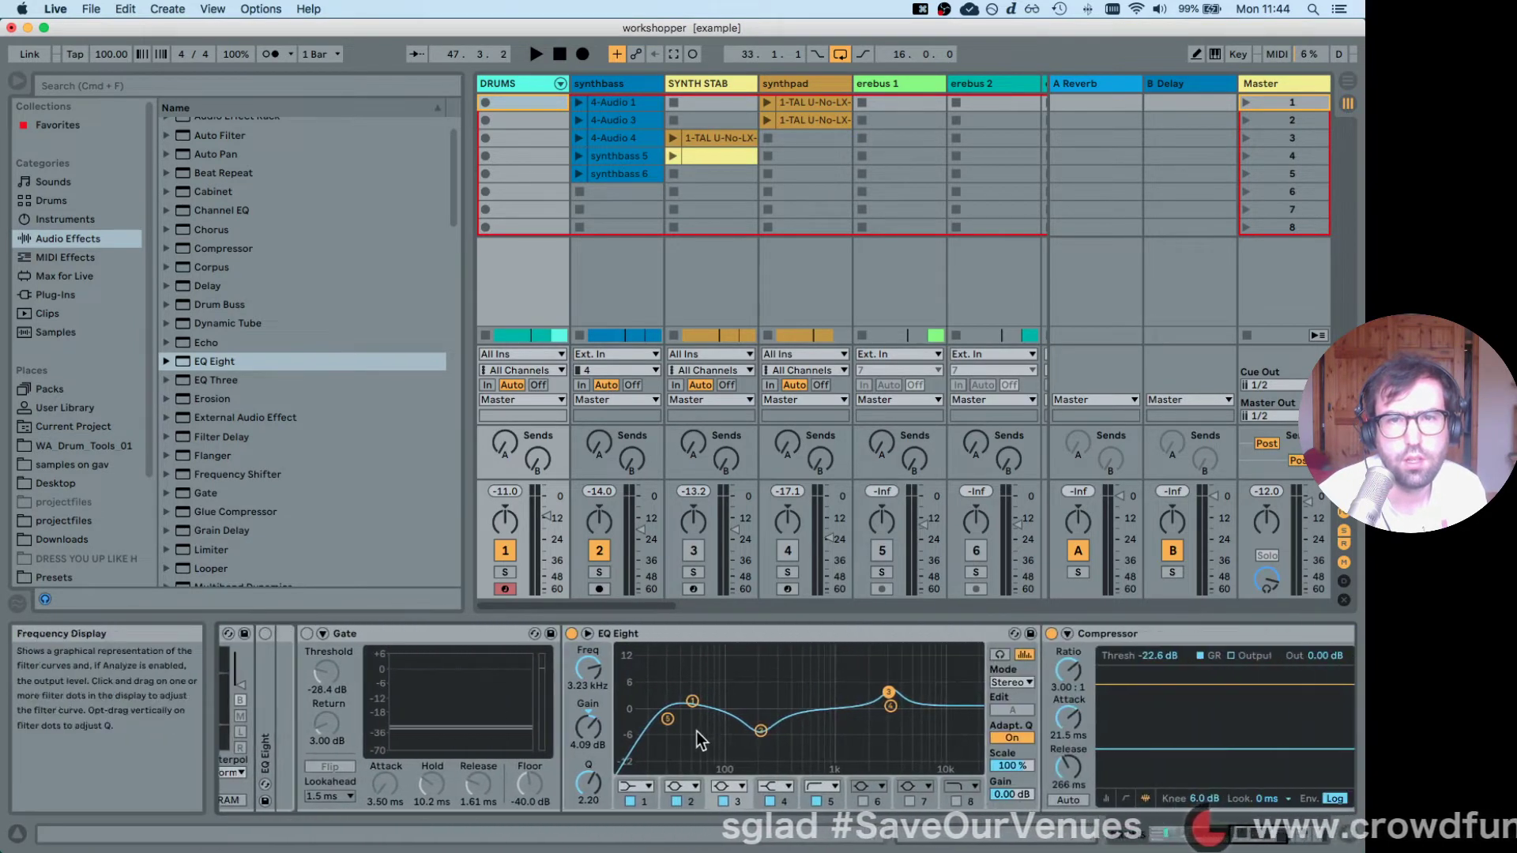
Restart playback, select band 1 of the kick's EQ Eight, and expand its frequency display to an enlarged view.
{"action": "key", "text": "space"}
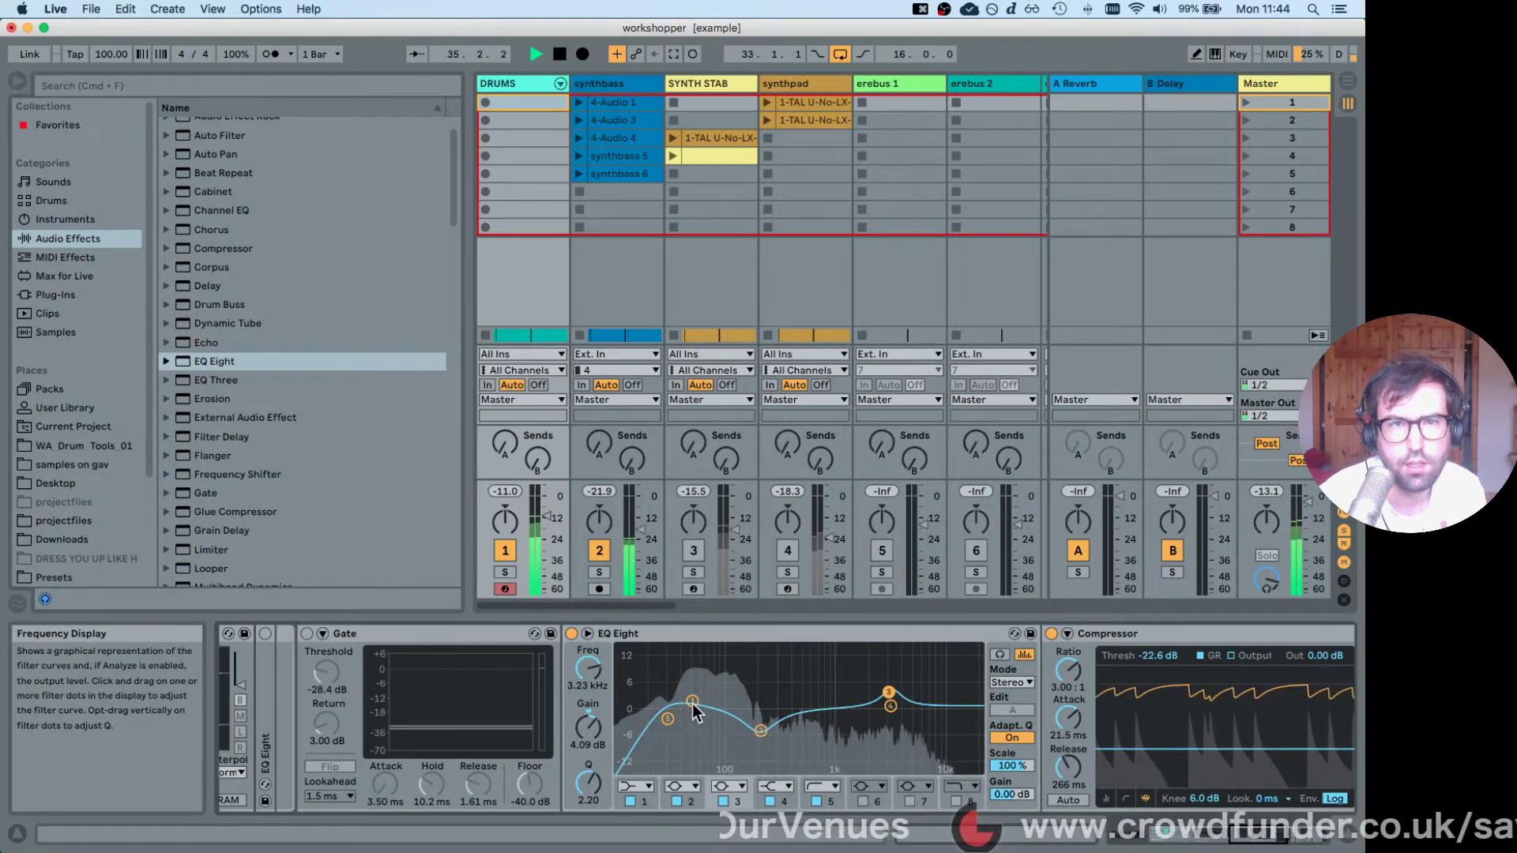
{"action": "left_click", "coordinate": [692, 703]}
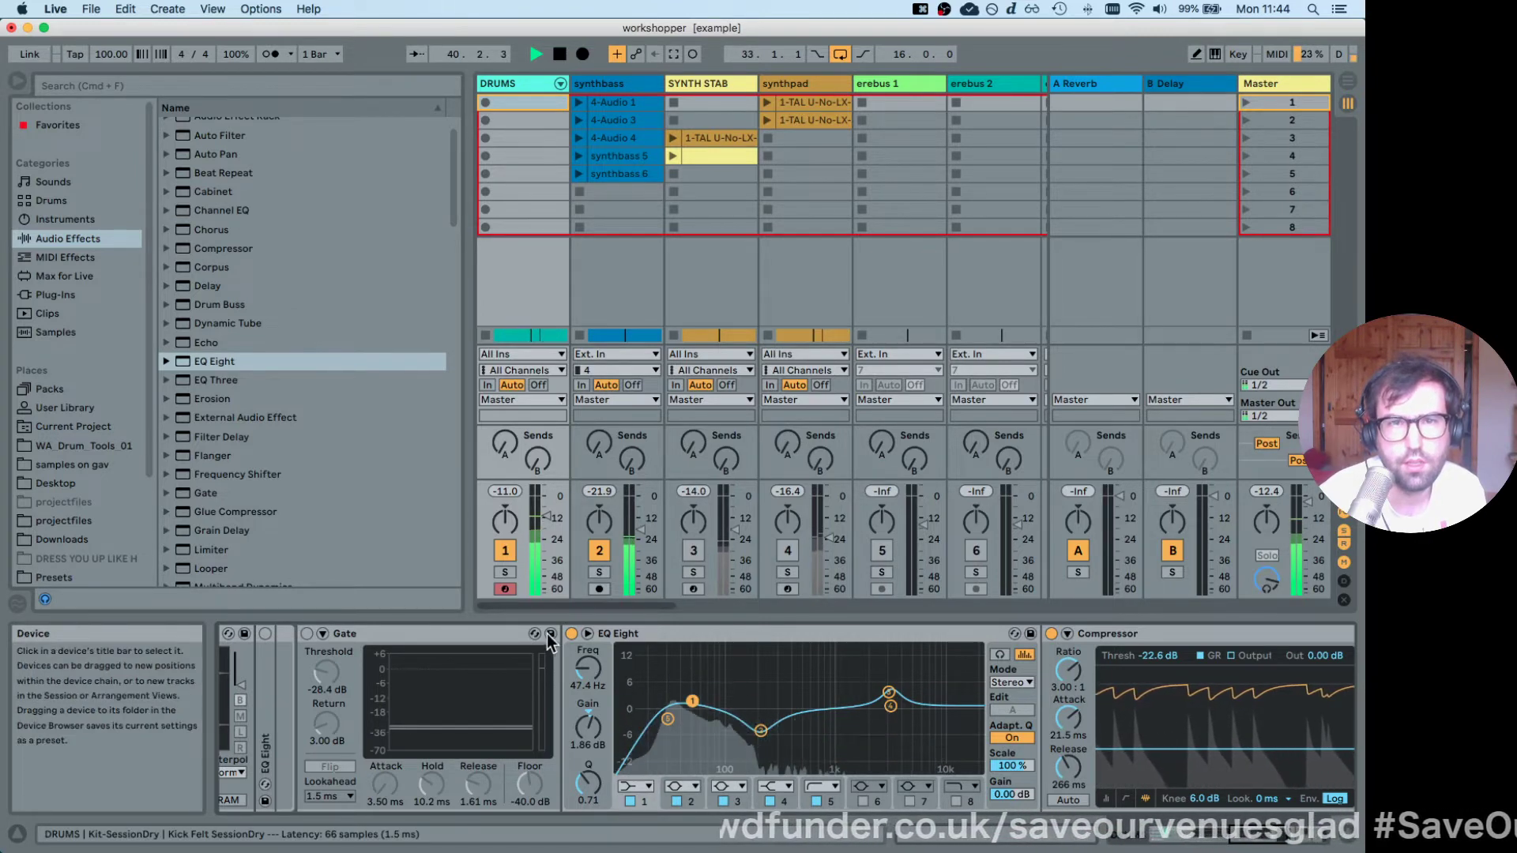
{"action": "left_click", "coordinate": [586, 633]}
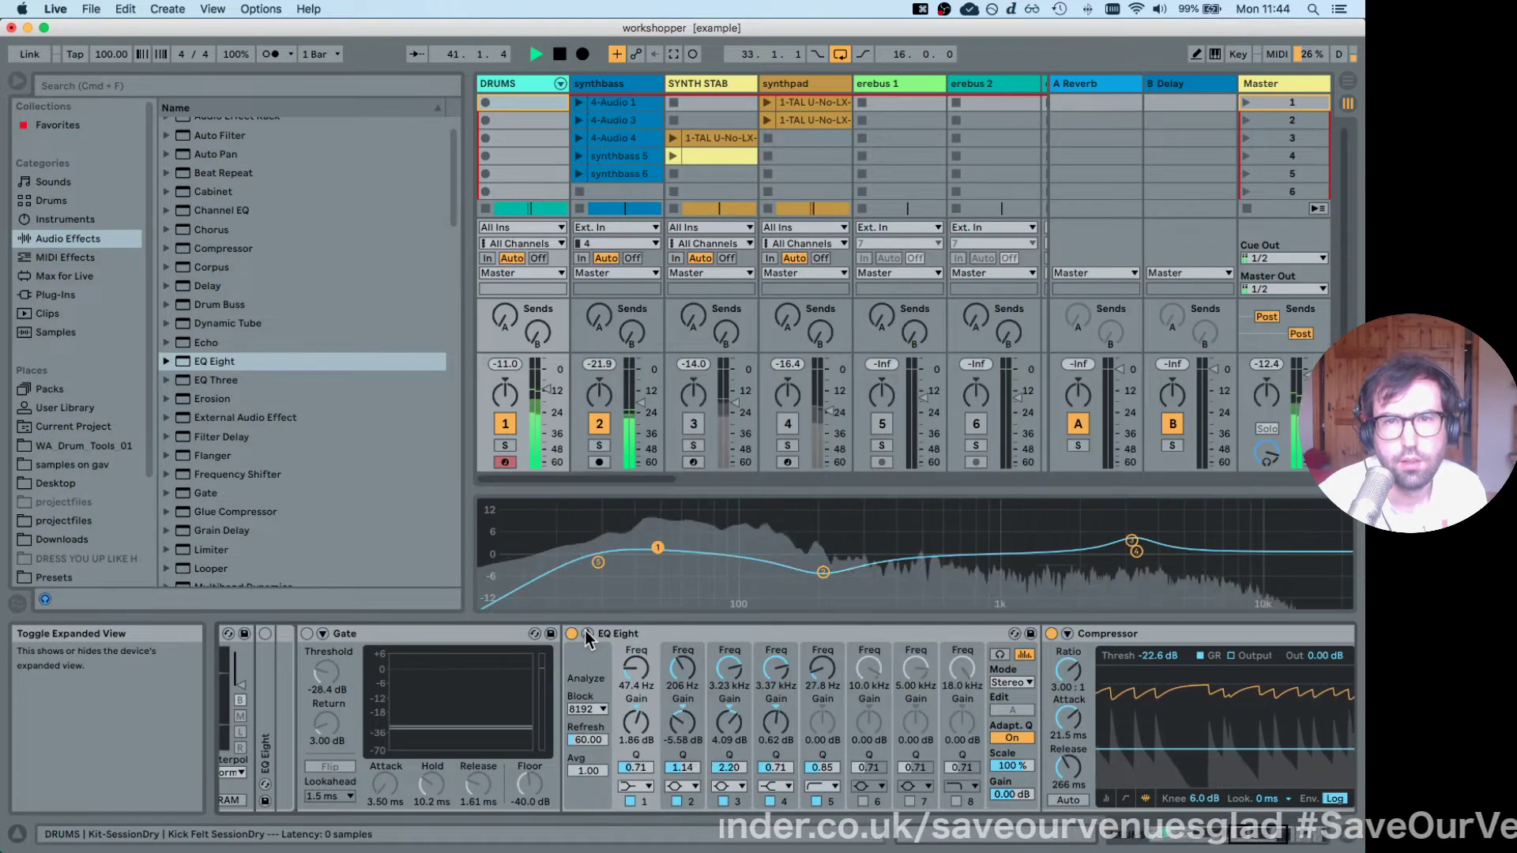
{"action": "left_click", "coordinate": [585, 632]}
{"action": "left_click", "coordinate": [585, 635]}
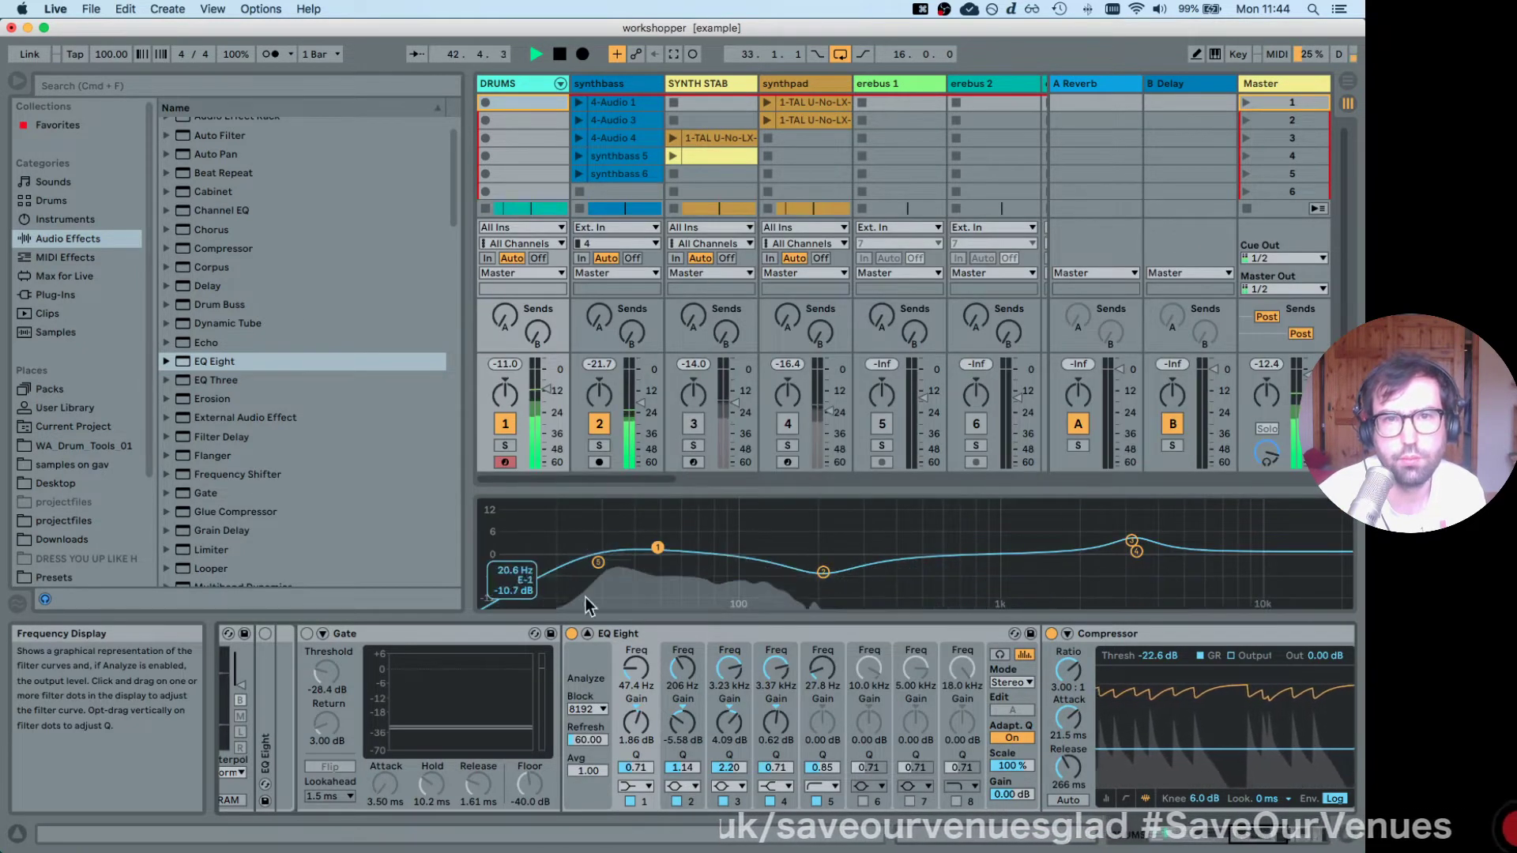
{"action": "left_click_drag", "start_coordinate": [887, 491], "coordinate": [873, 187]}
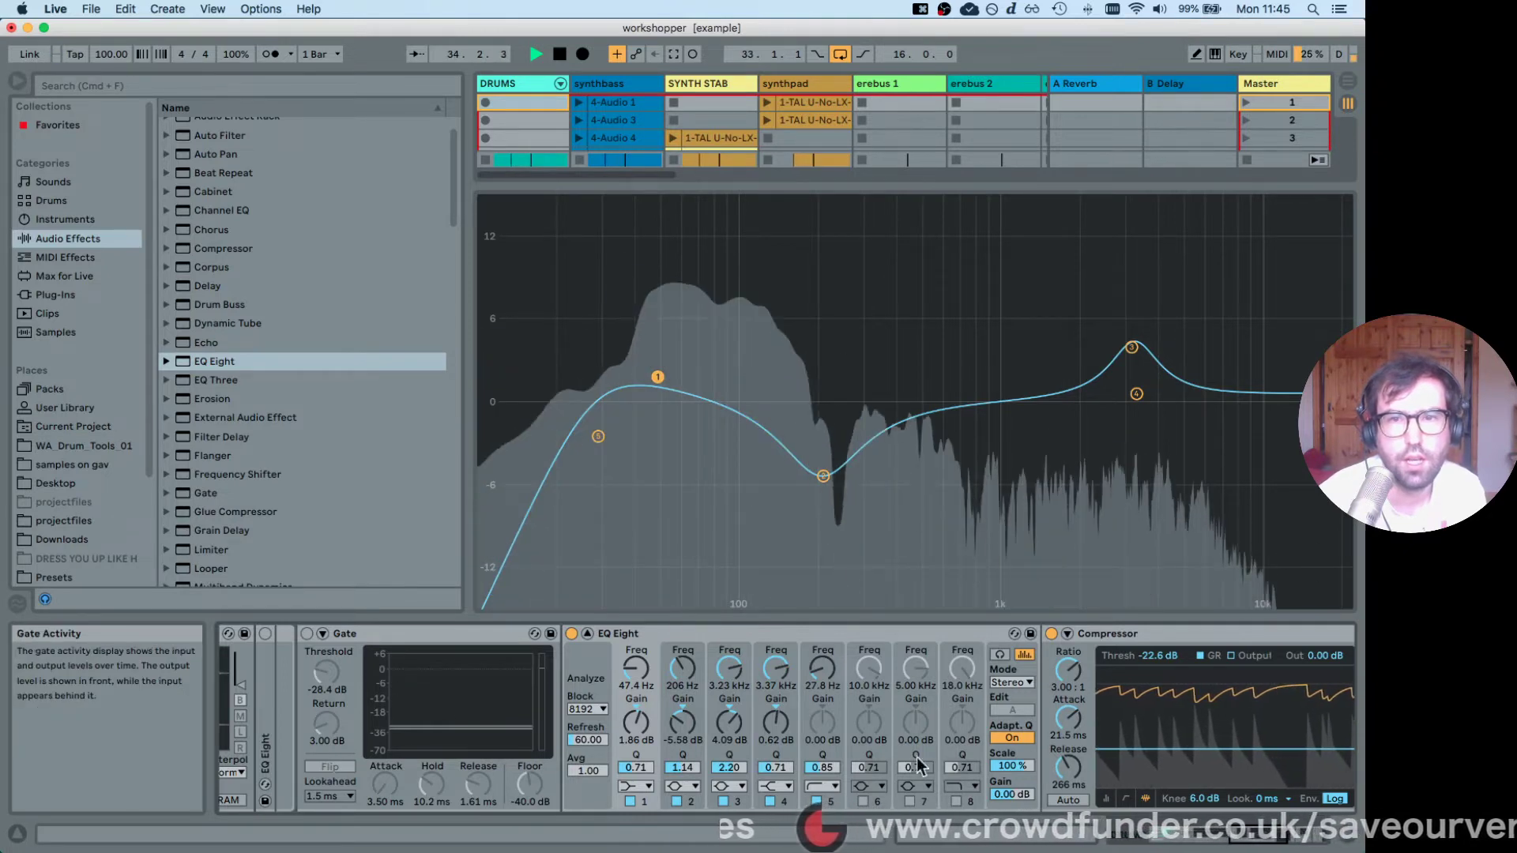
Collapse the expanded EQ Eight on the DRUMS track and move its band 2 to about 170 Hz and -5.08 dB.
{"action": "left_click", "coordinate": [1238, 841]}
{"action": "mouse_move", "coordinate": [1238, 842]}
{"action": "left_mouse_down"}
{"action": "mouse_move", "coordinate": [1296, 830]}
{"action": "mouse_move", "coordinate": [1258, 841]}
{"action": "left_mouse_up"}
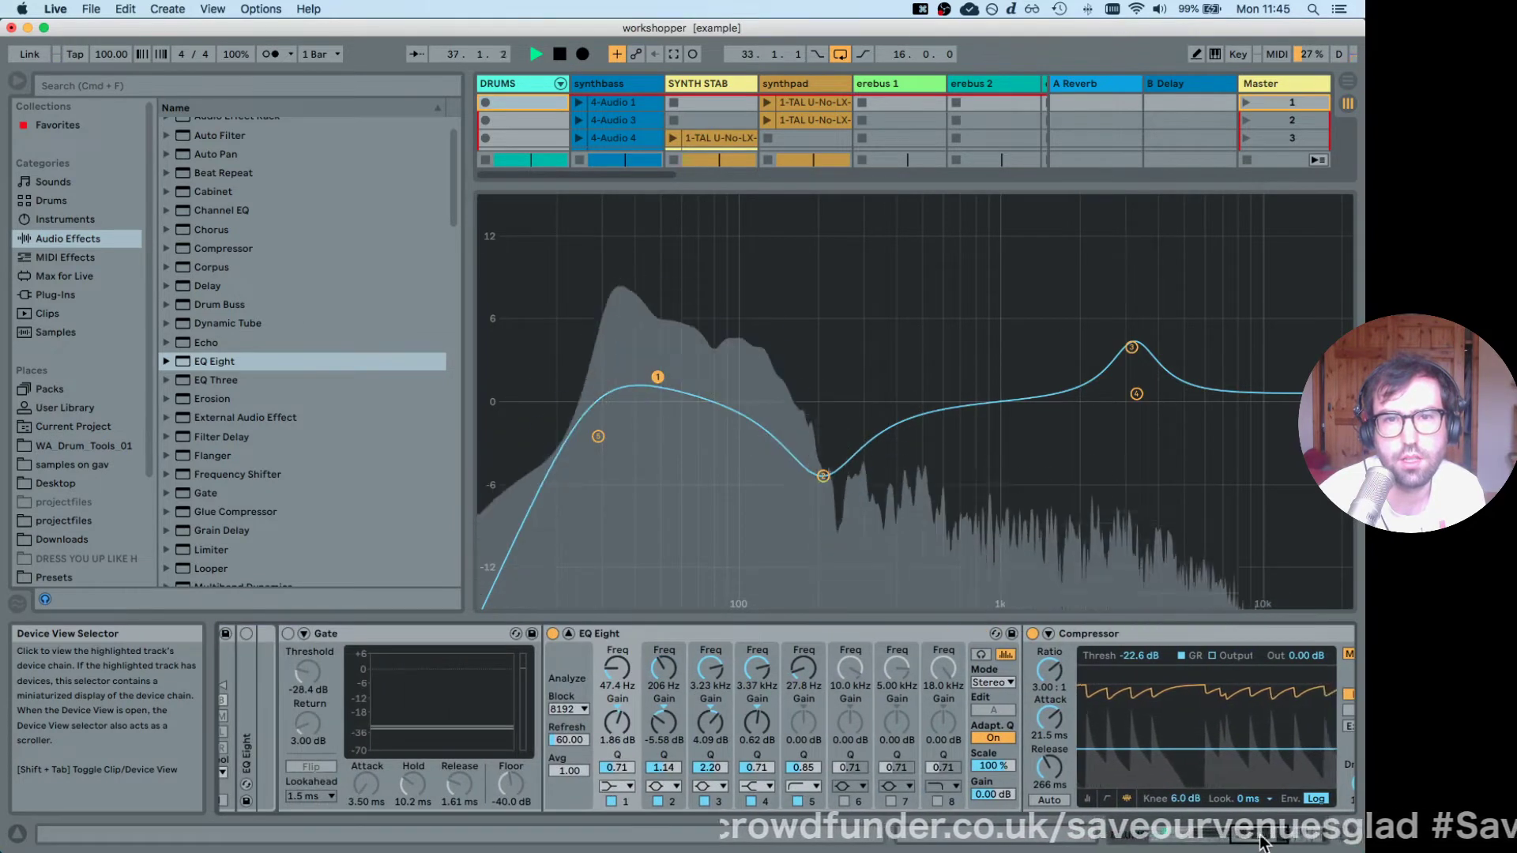
{"action": "left_click", "coordinate": [569, 634]}
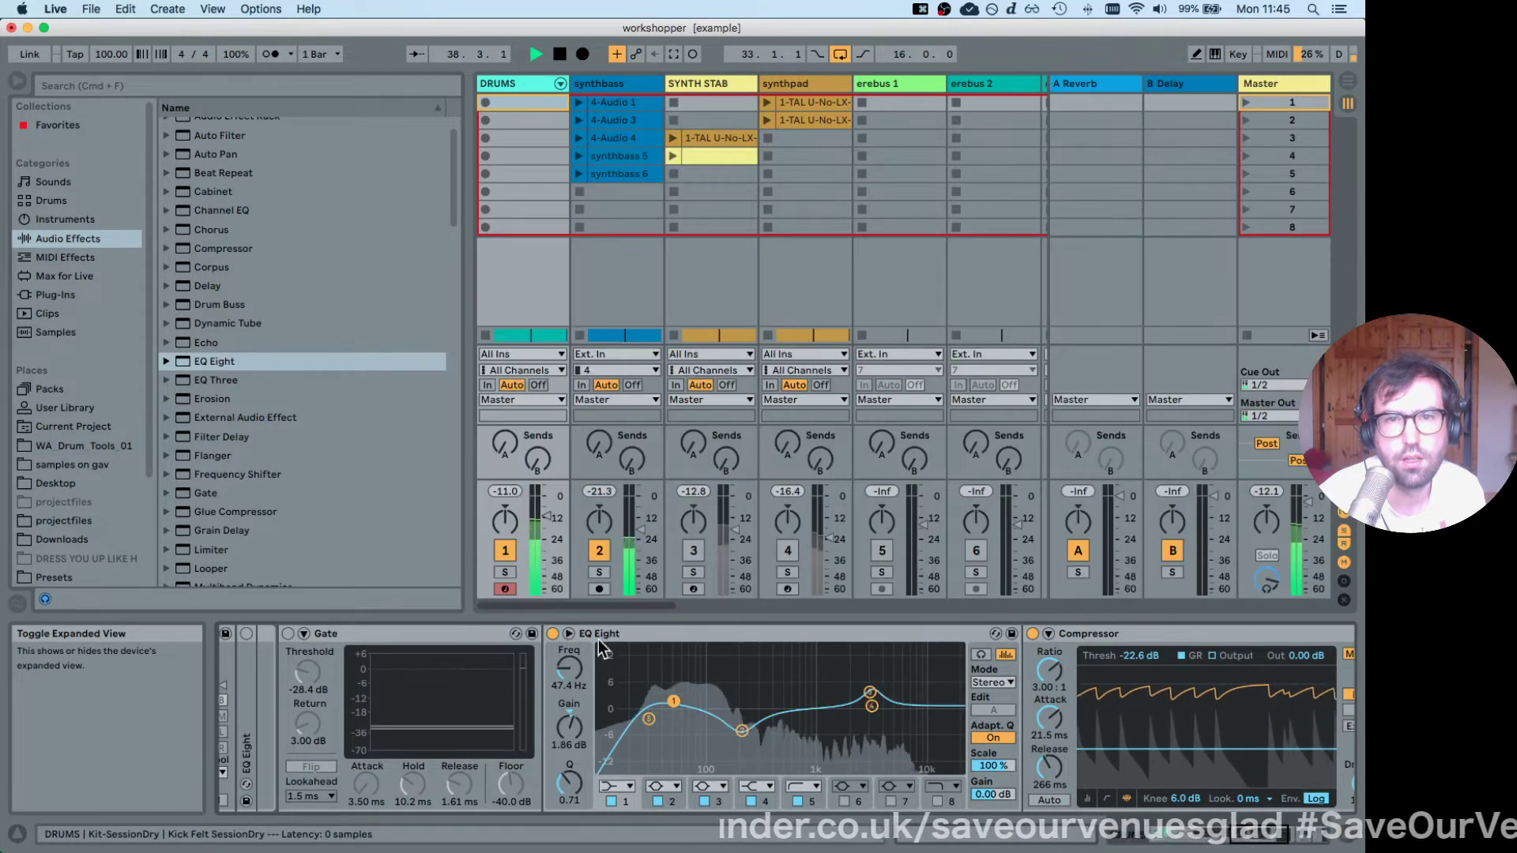
{"action": "left_click_drag", "start_coordinate": [728, 727], "coordinate": [720, 725]}
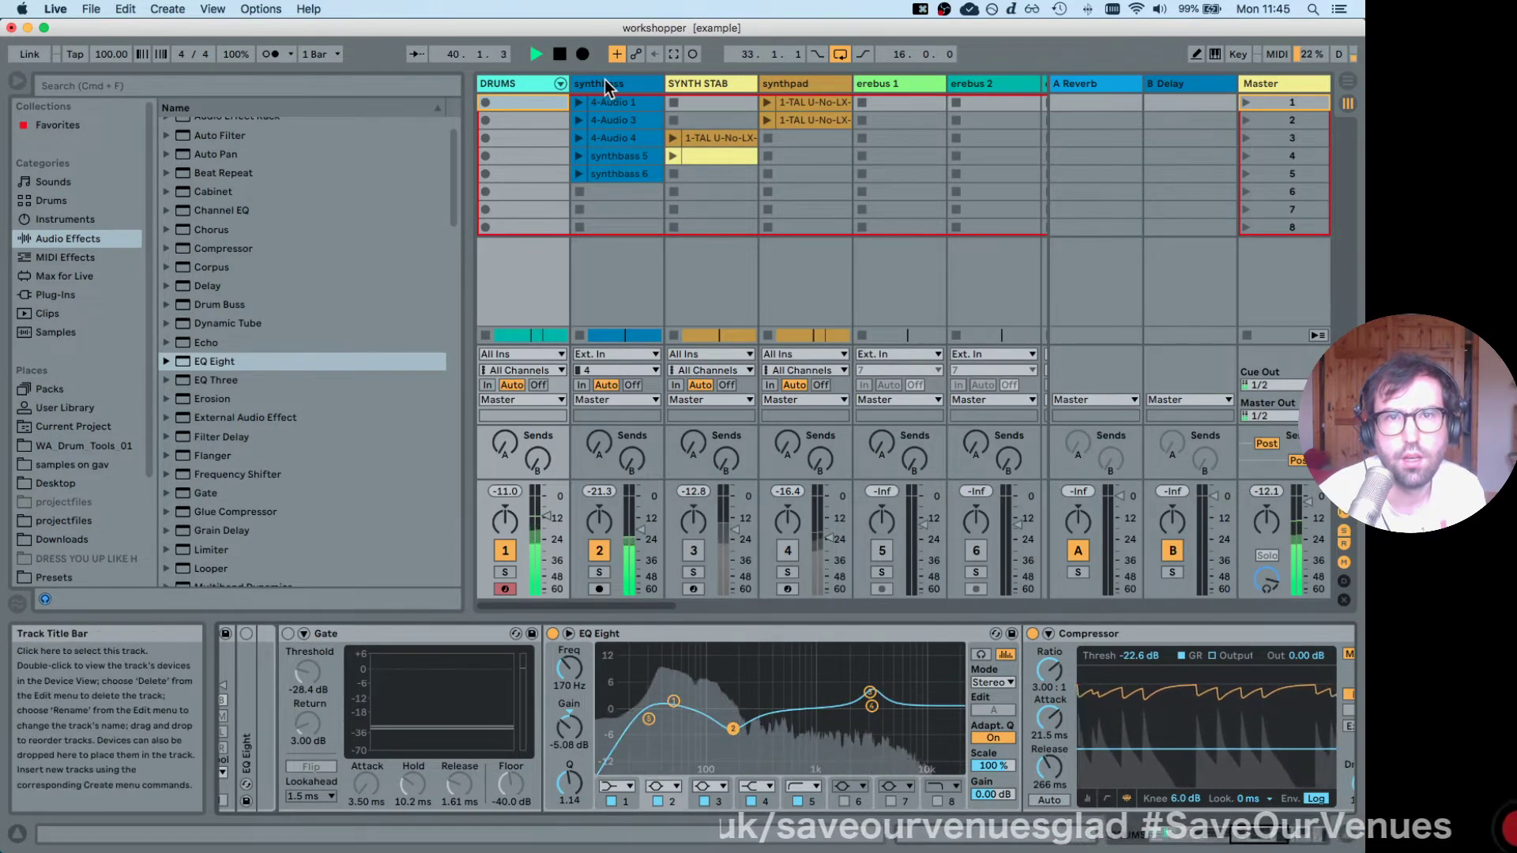
On the synthbass EQ Eight, move band 1 to about 18.2 Hz and band 4 to about 1.47 kHz and -6.07 dB.
{"action": "left_click", "coordinate": [610, 102]}
{"action": "left_click_drag", "start_coordinate": [393, 705], "coordinate": [316, 714]}
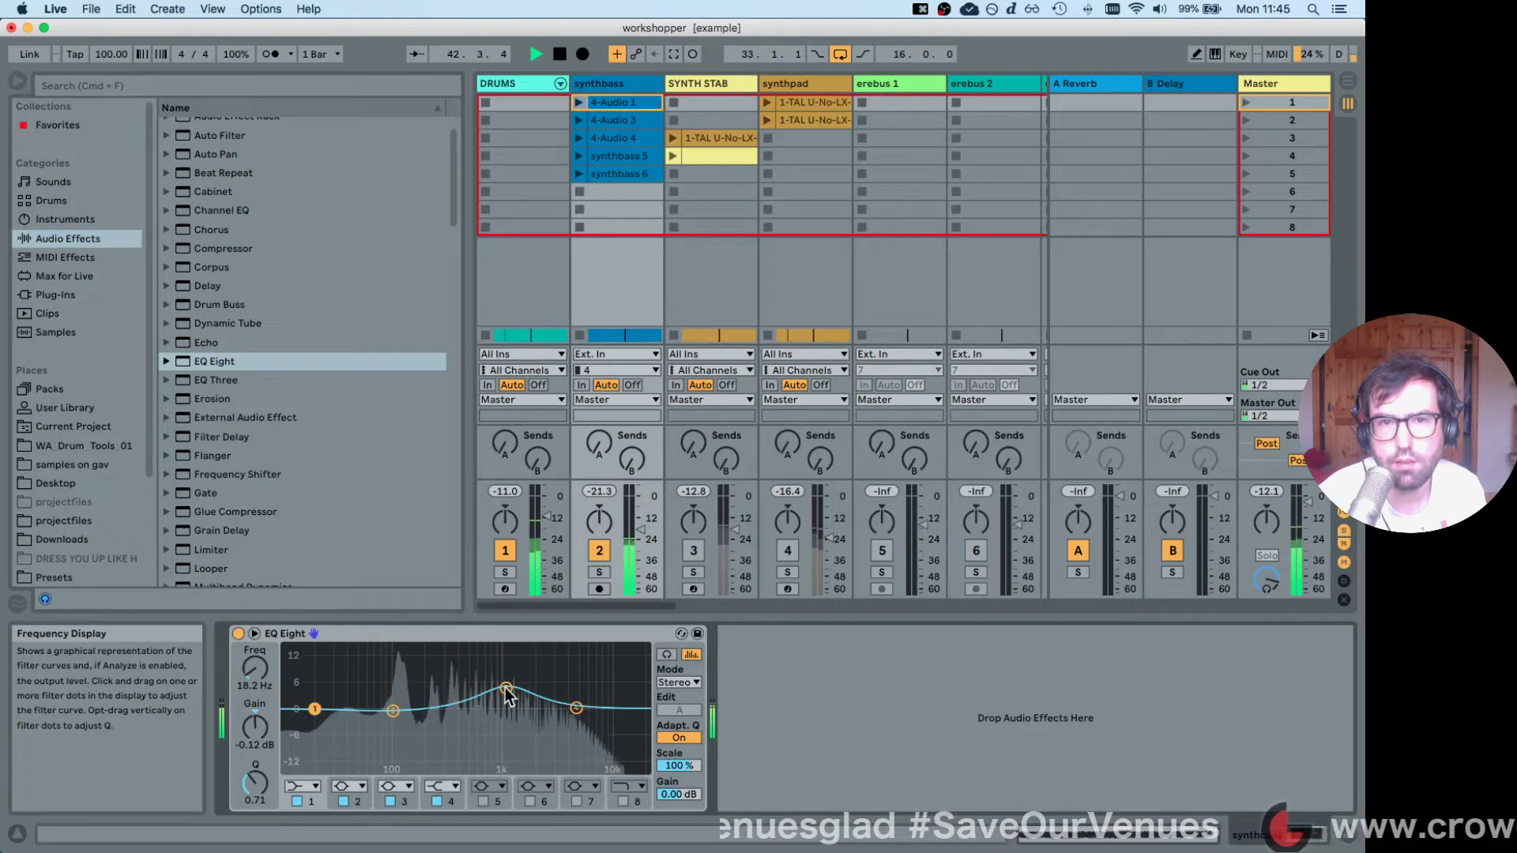
{"action": "left_click", "coordinate": [576, 708]}
{"action": "left_click_drag", "start_coordinate": [577, 712], "coordinate": [518, 732]}
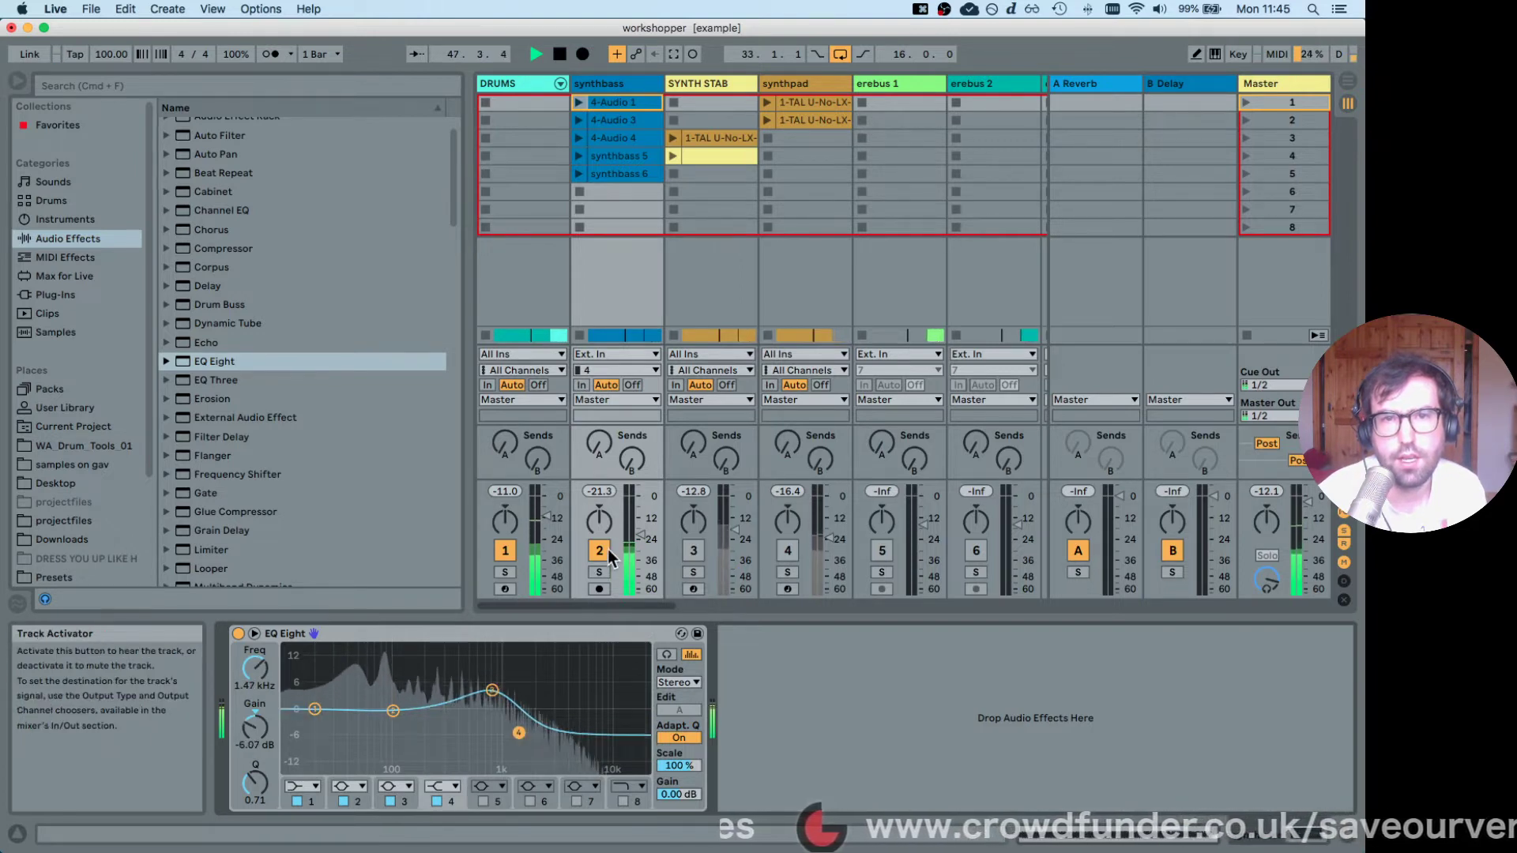
Set the synthbass track volume to about -20.5 dB and stop playback.
{"action": "left_click_drag", "start_coordinate": [640, 534], "coordinate": [640, 532]}
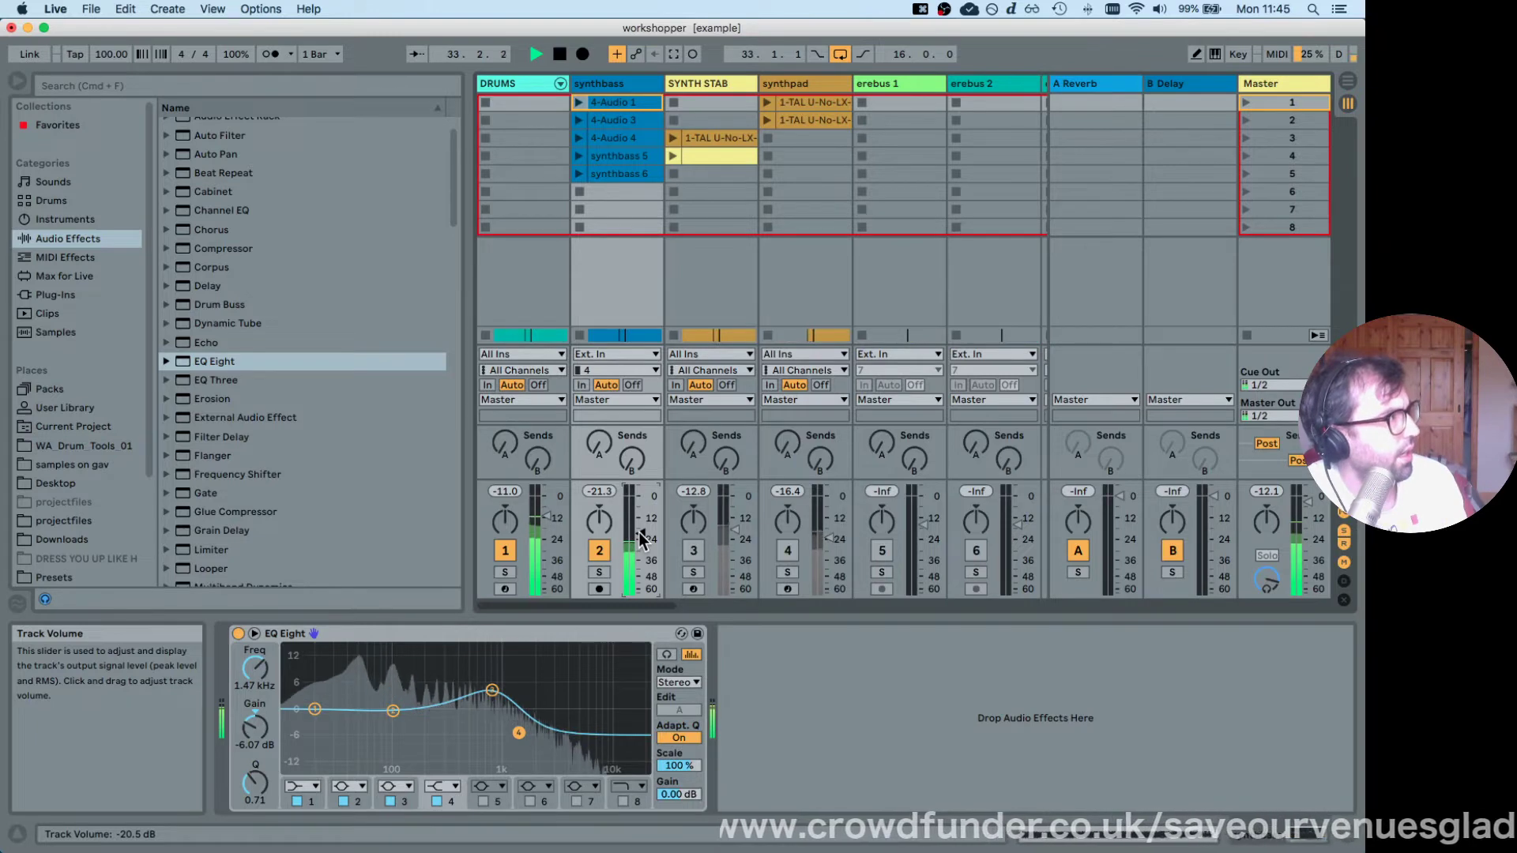
{"action": "key", "text": "space"}
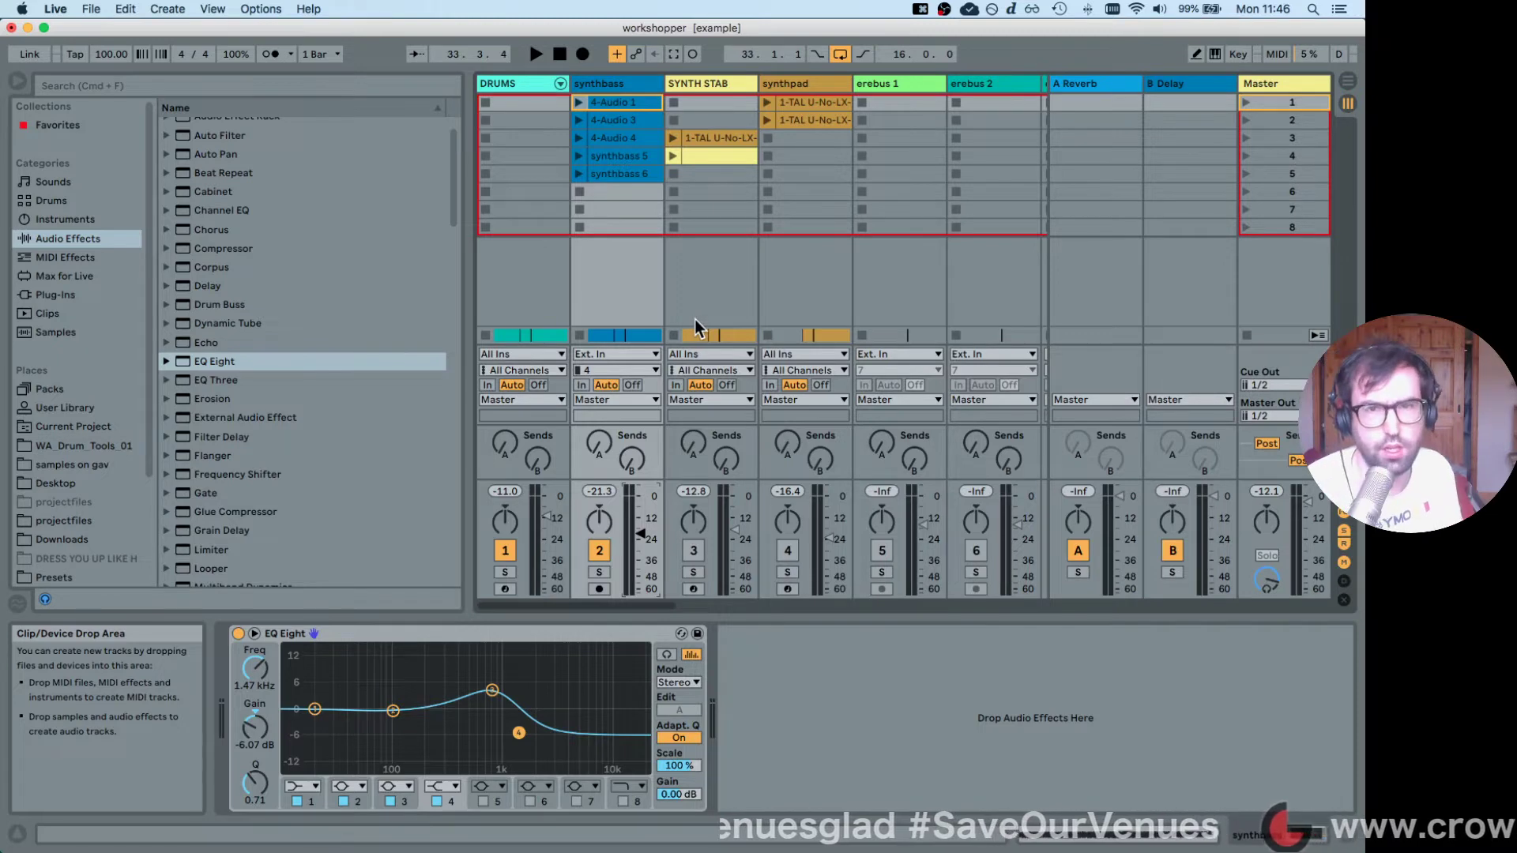
Show the DRUMS track's device chain and select its Glue Compressor for inspection.
{"action": "left_click", "coordinate": [520, 87]}
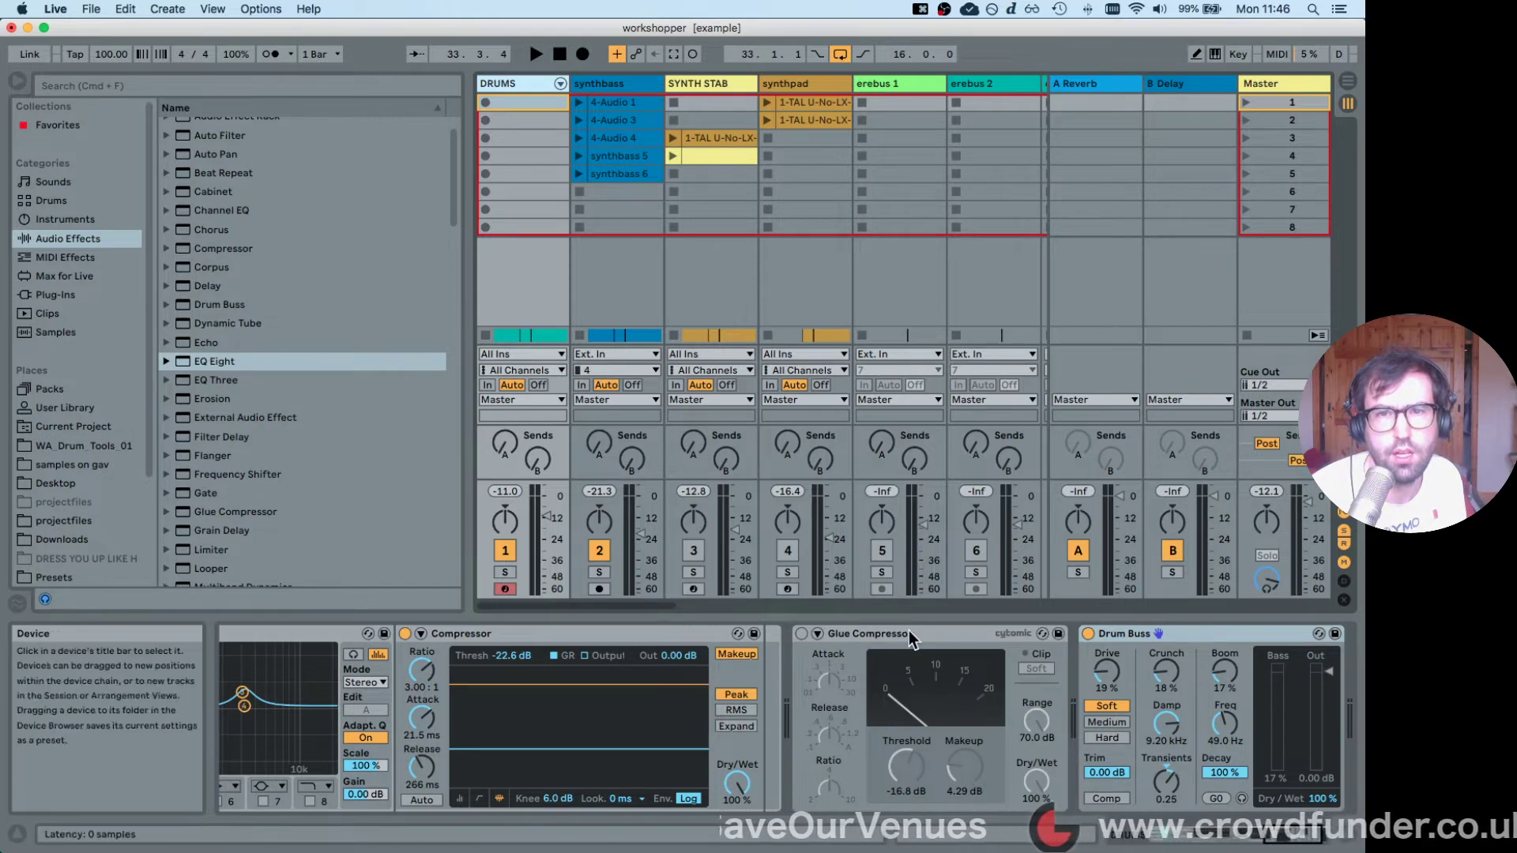
{"action": "left_click", "coordinate": [869, 634]}
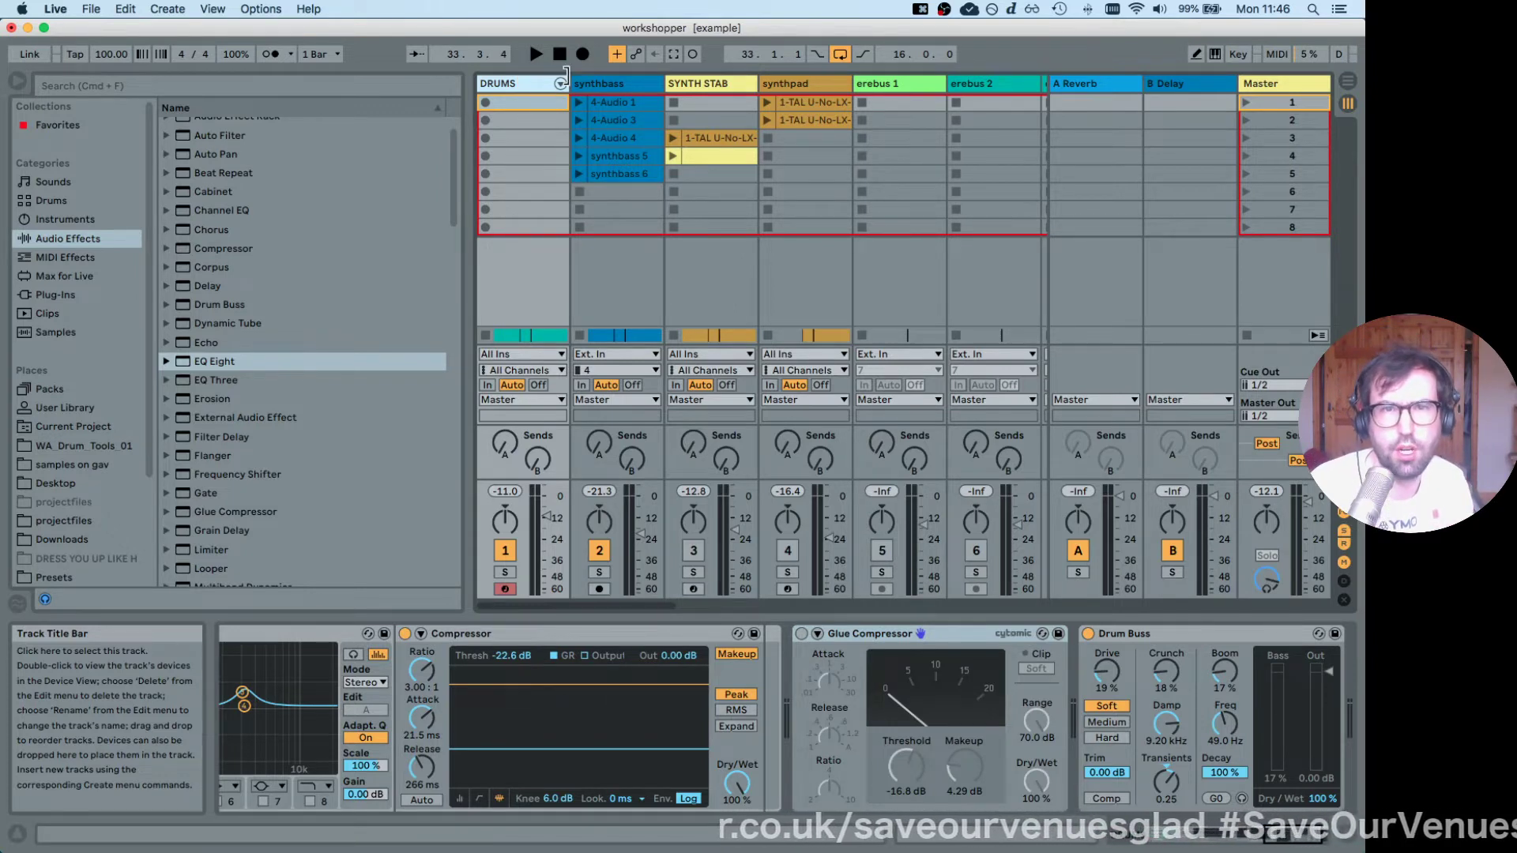
Select the synthbass track, restart playback and raise its volume slightly against the drums.
{"action": "left_click", "coordinate": [597, 79]}
{"action": "key", "text": "space"}
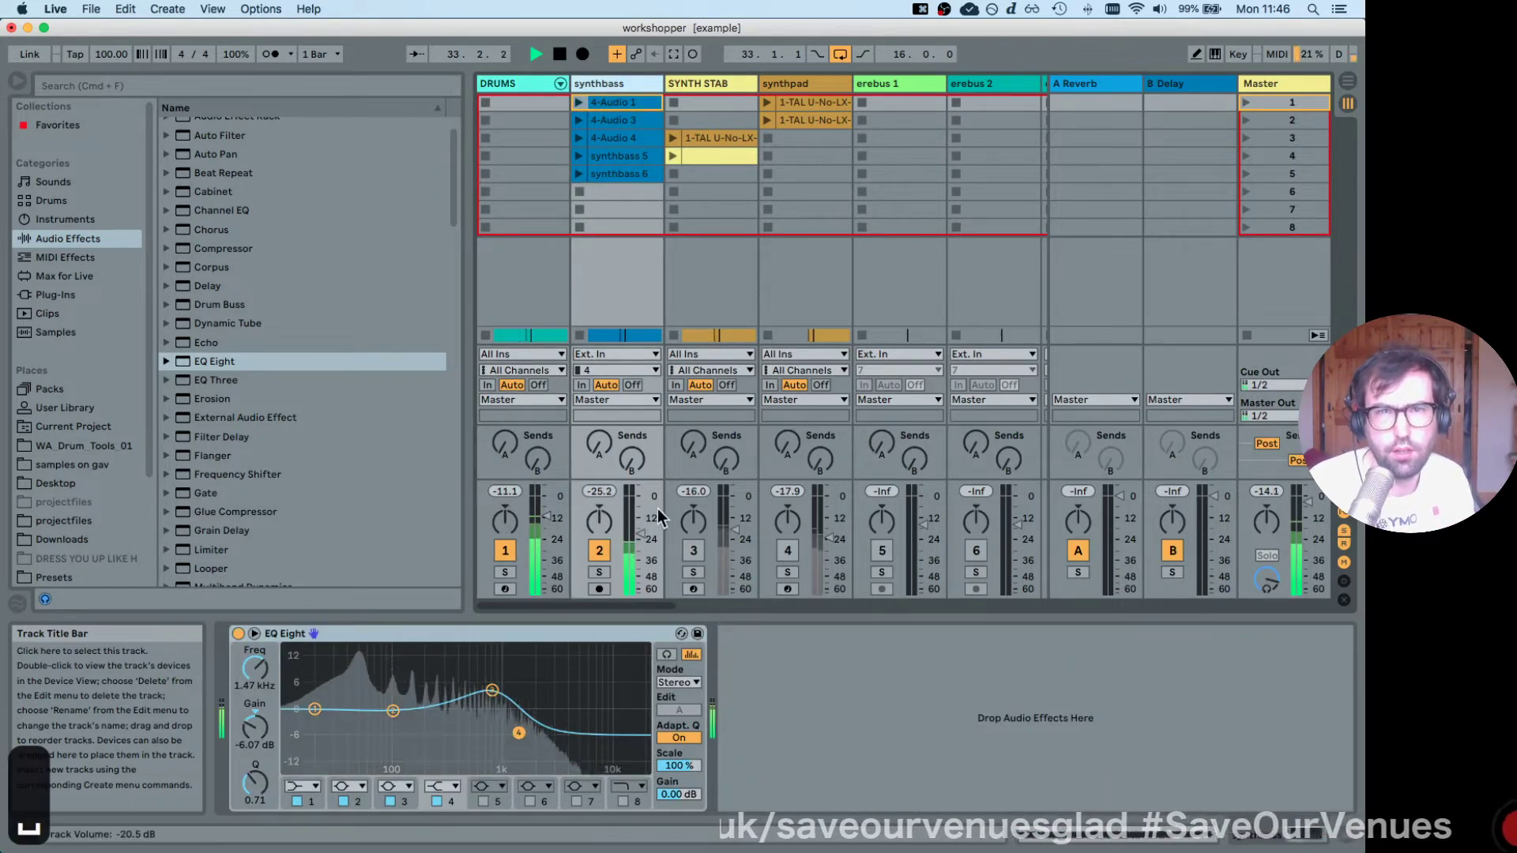
{"action": "left_click_drag", "start_coordinate": [644, 543], "coordinate": [644, 539]}
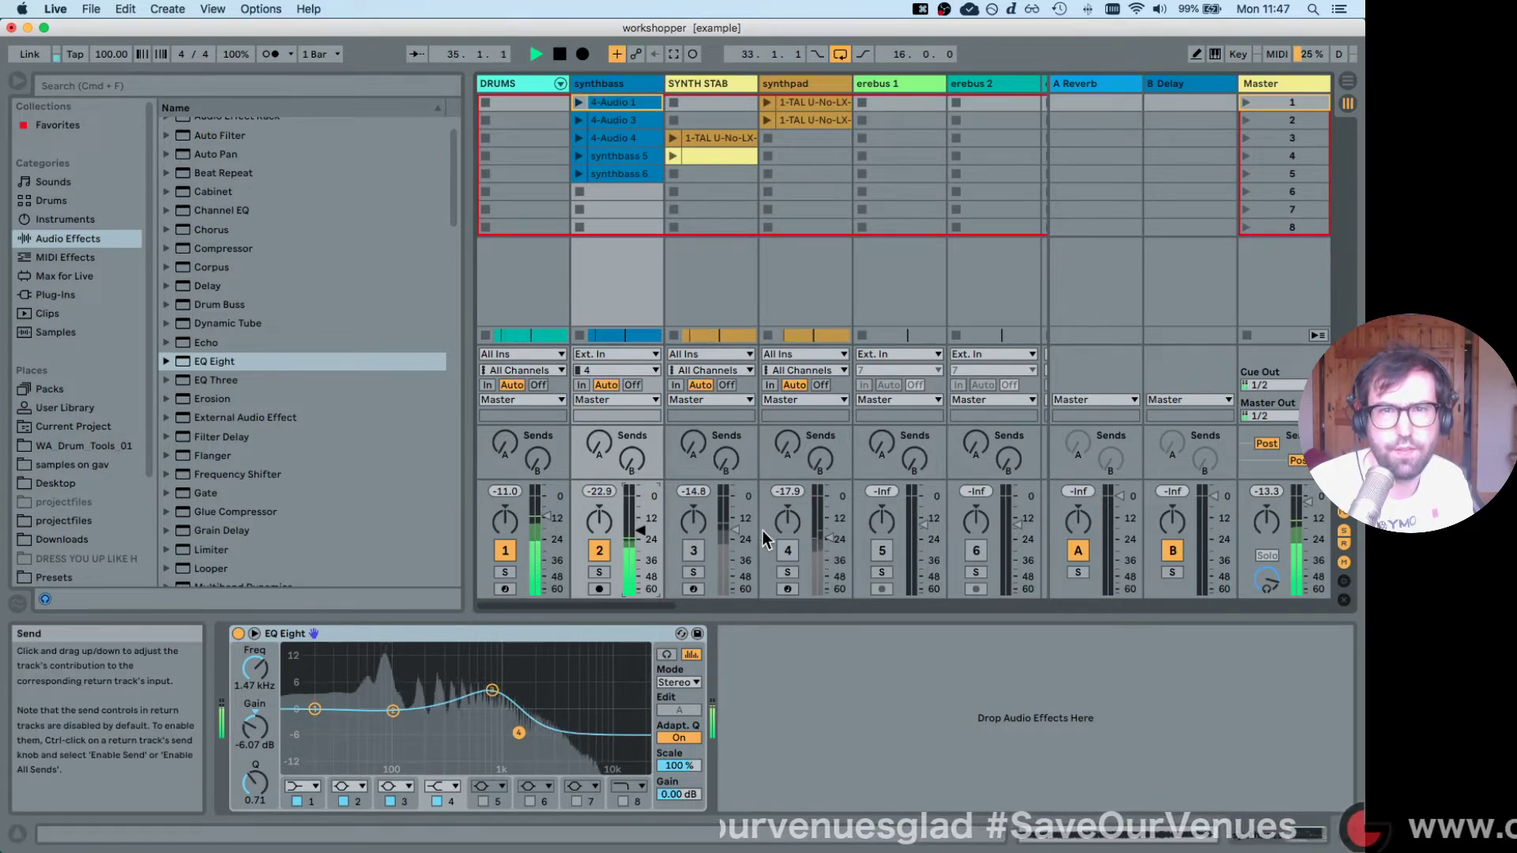
Unmute the SYNTH STAB and synthpad tracks, and lower the synthpad volume to about -28.6 dB.
{"action": "left_click", "coordinate": [695, 549]}
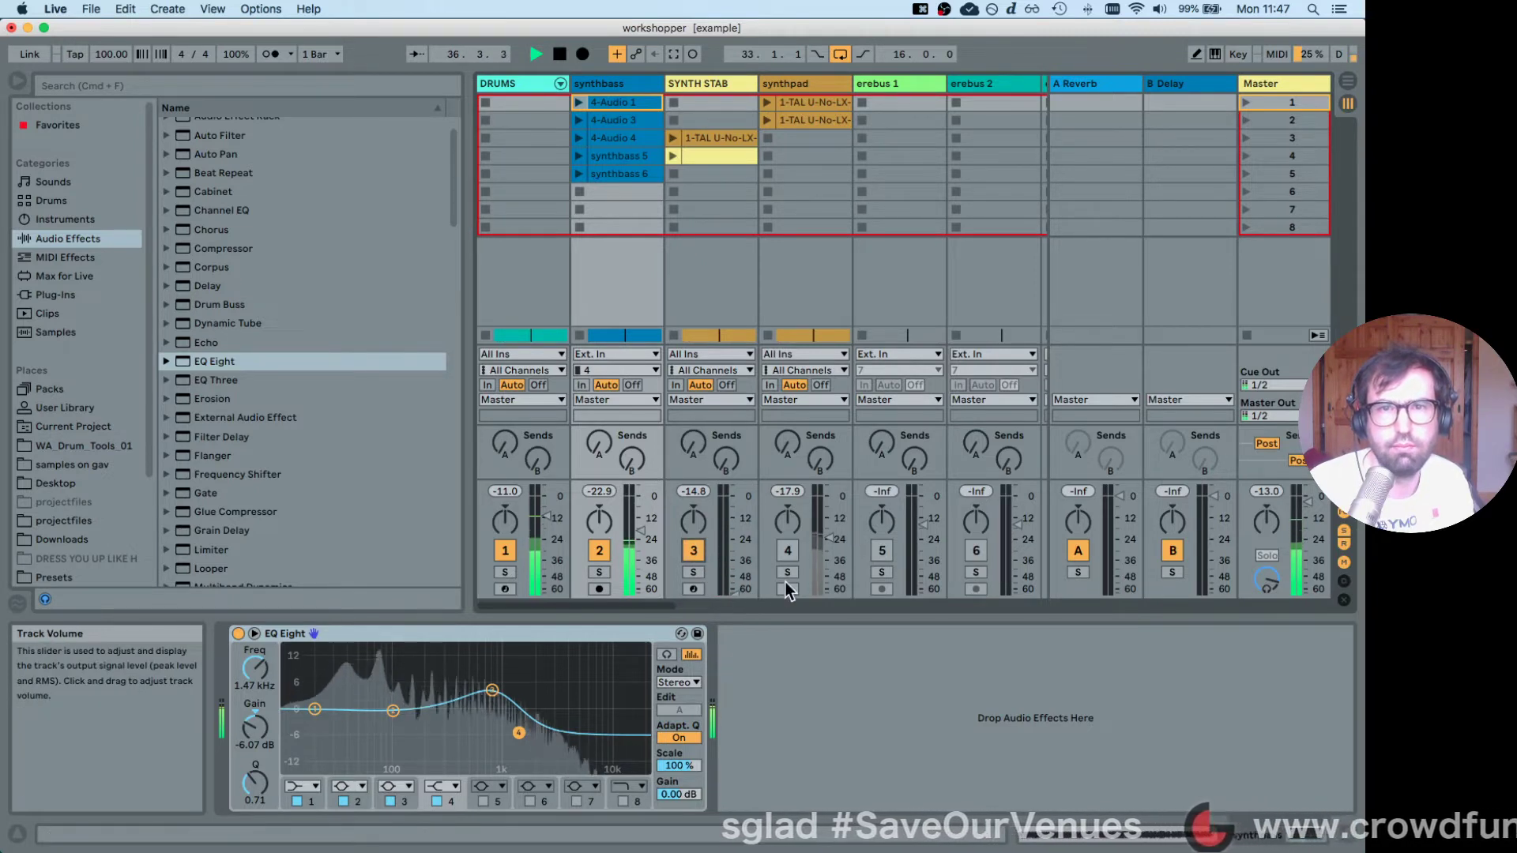
{"action": "left_click", "coordinate": [788, 551]}
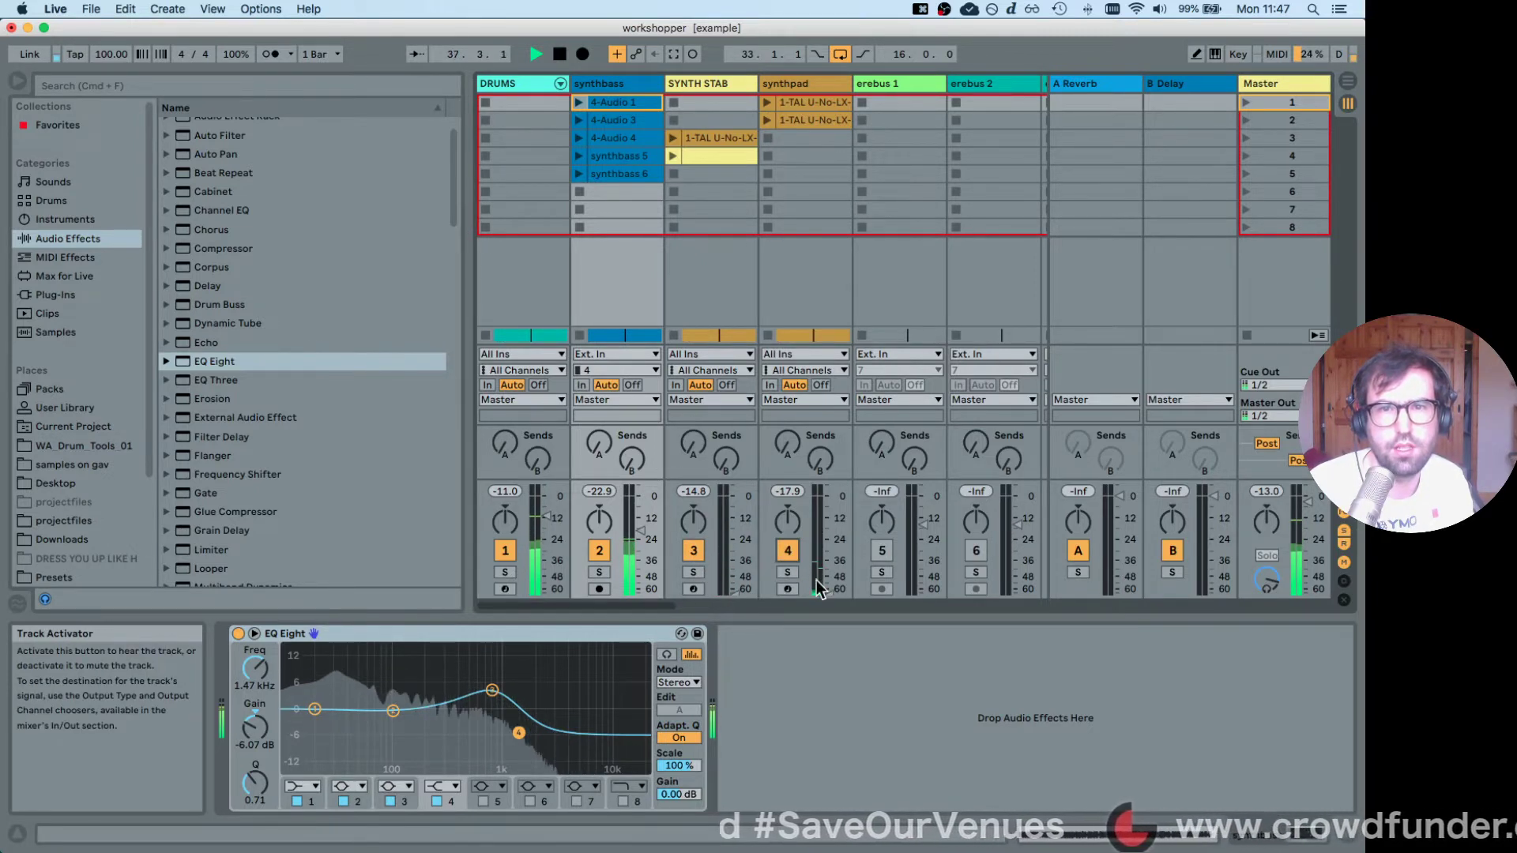
{"action": "left_click_drag", "start_coordinate": [829, 543], "coordinate": [829, 539]}
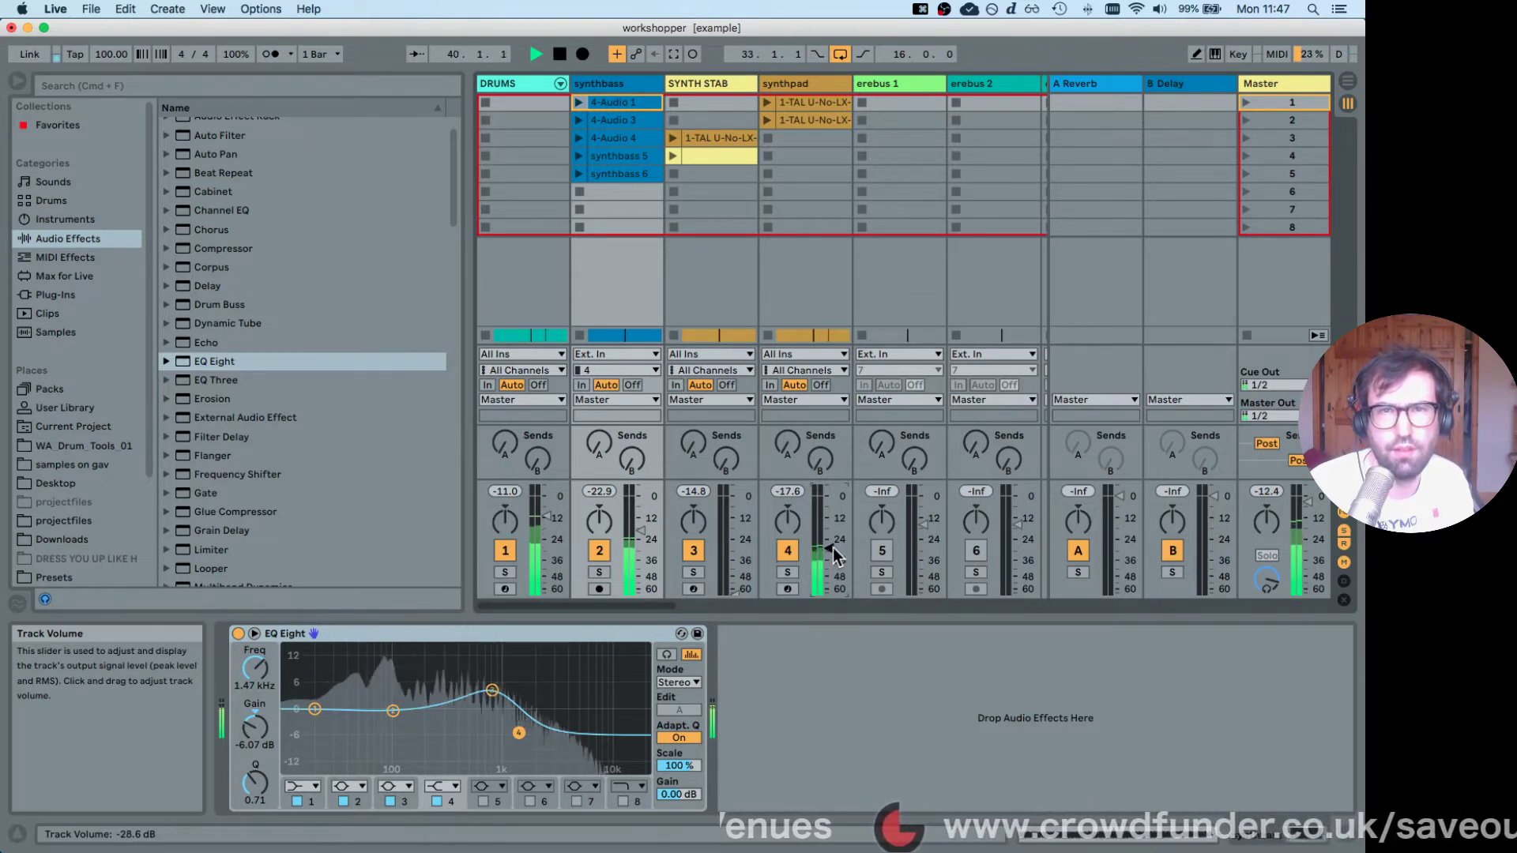
Stop playback and add an EQ Eight after the instrument on the synthpad track.
{"action": "left_click", "coordinate": [795, 83]}
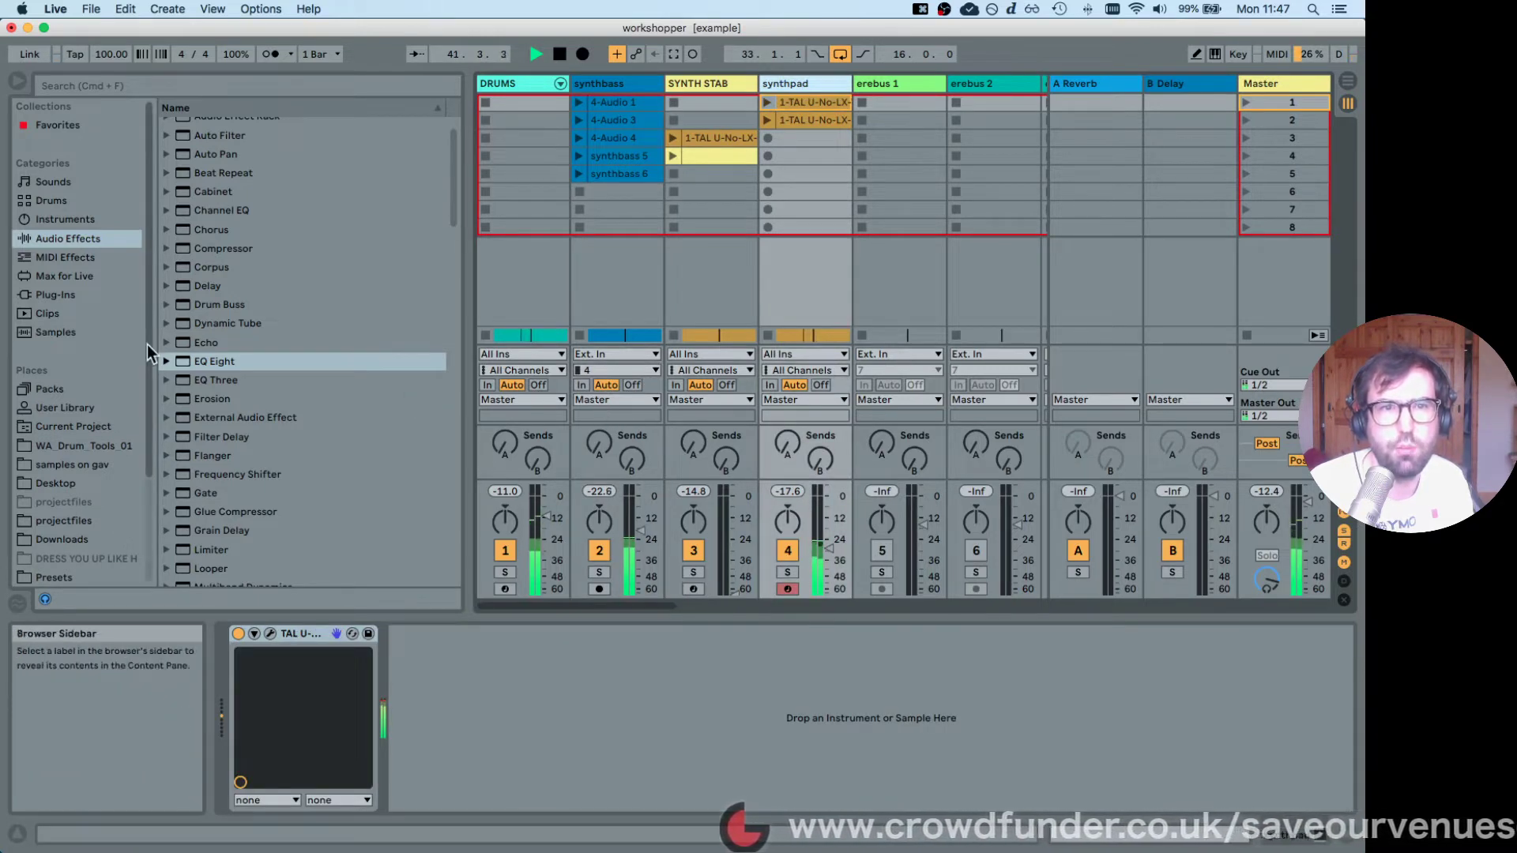
{"action": "key", "text": "space"}
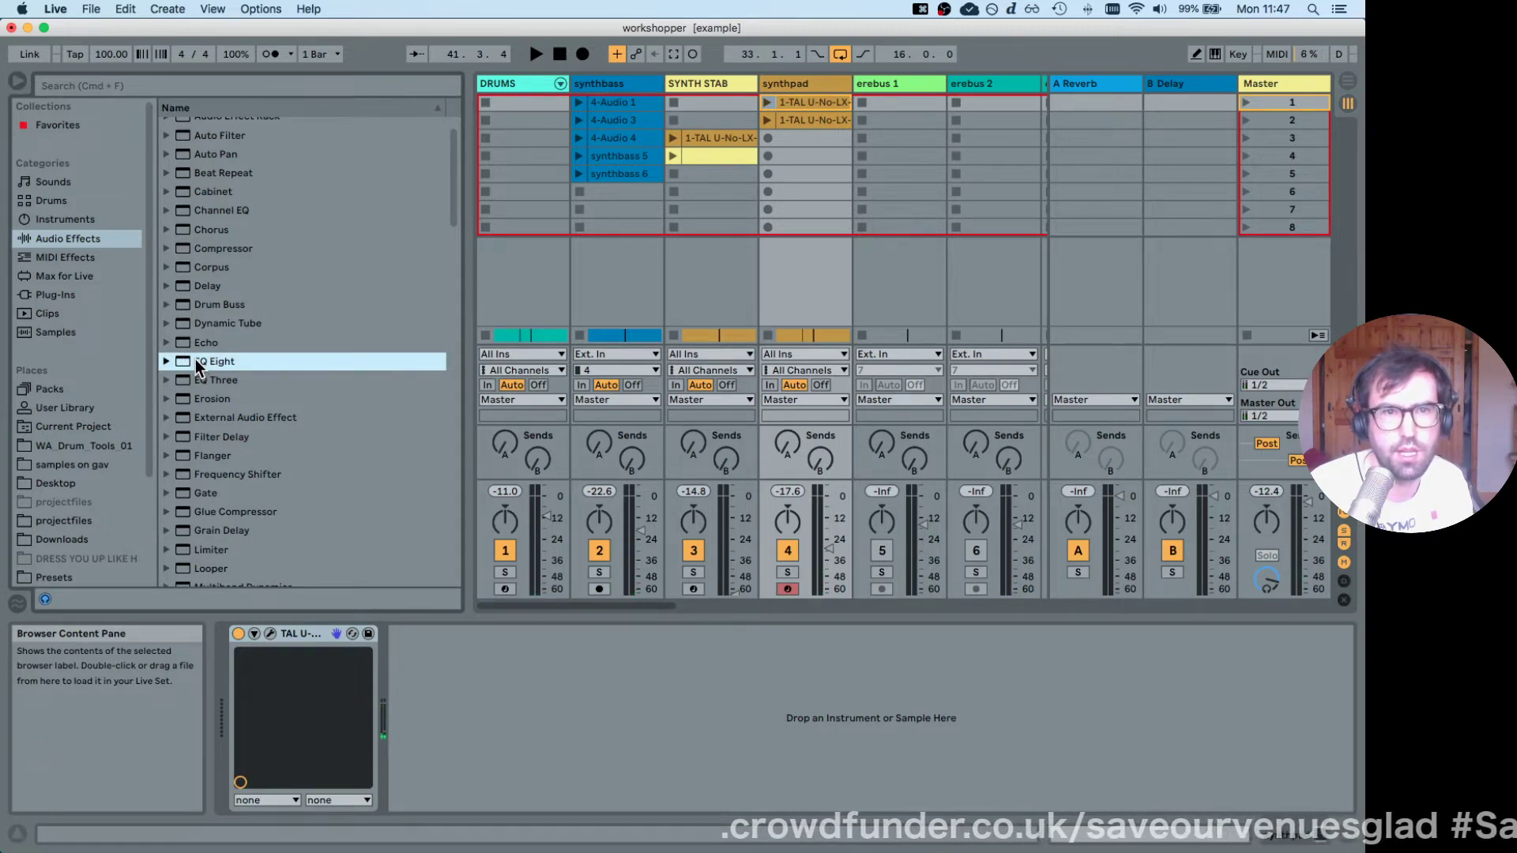
{"action": "left_click_drag", "start_coordinate": [195, 360], "coordinate": [464, 657]}
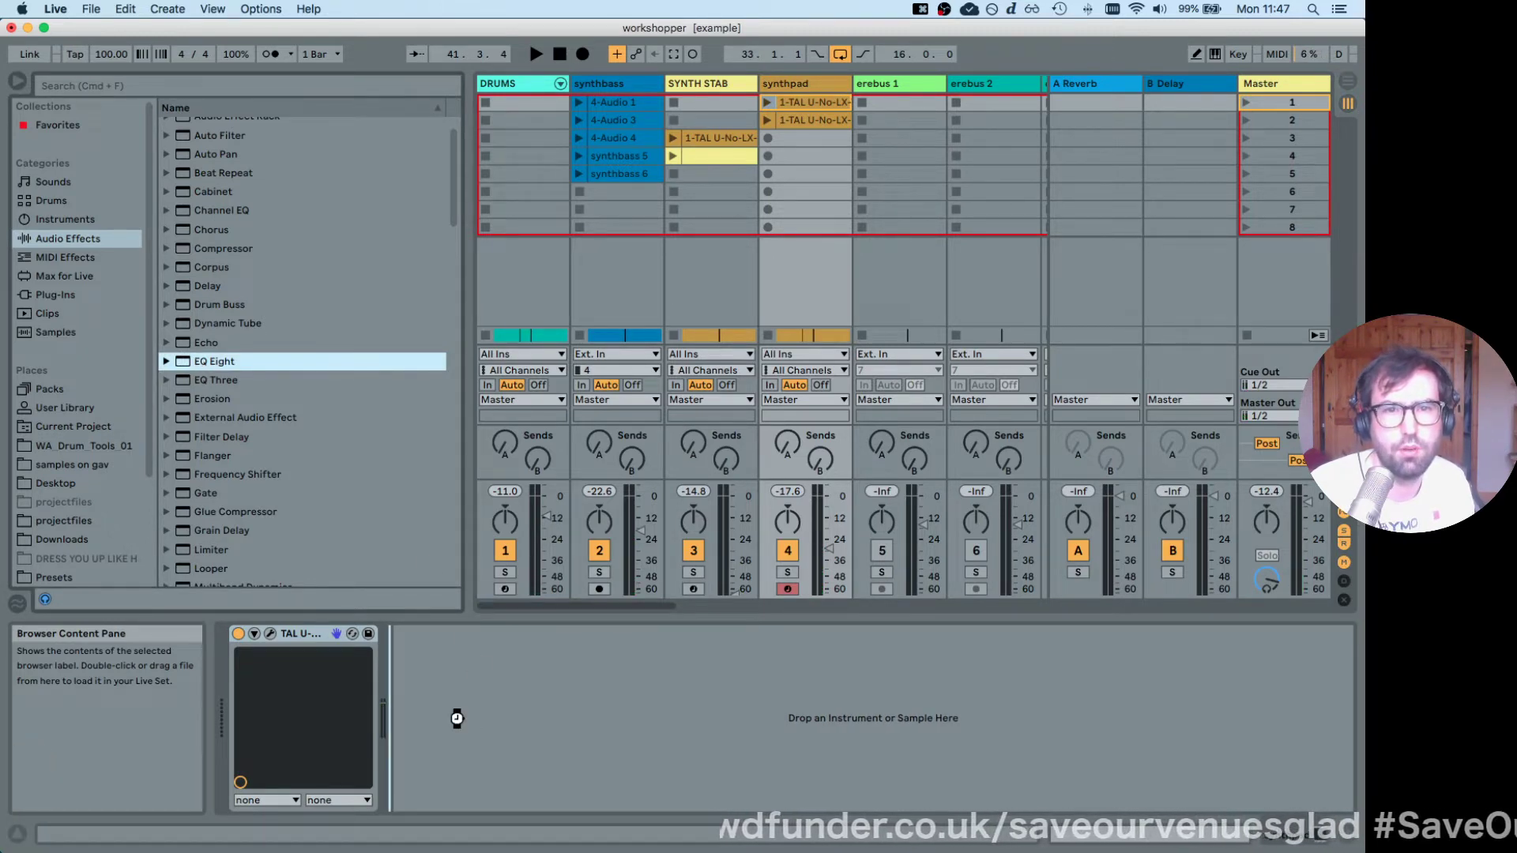
{"action": "left_click_drag", "start_coordinate": [457, 718], "coordinate": [456, 722]}
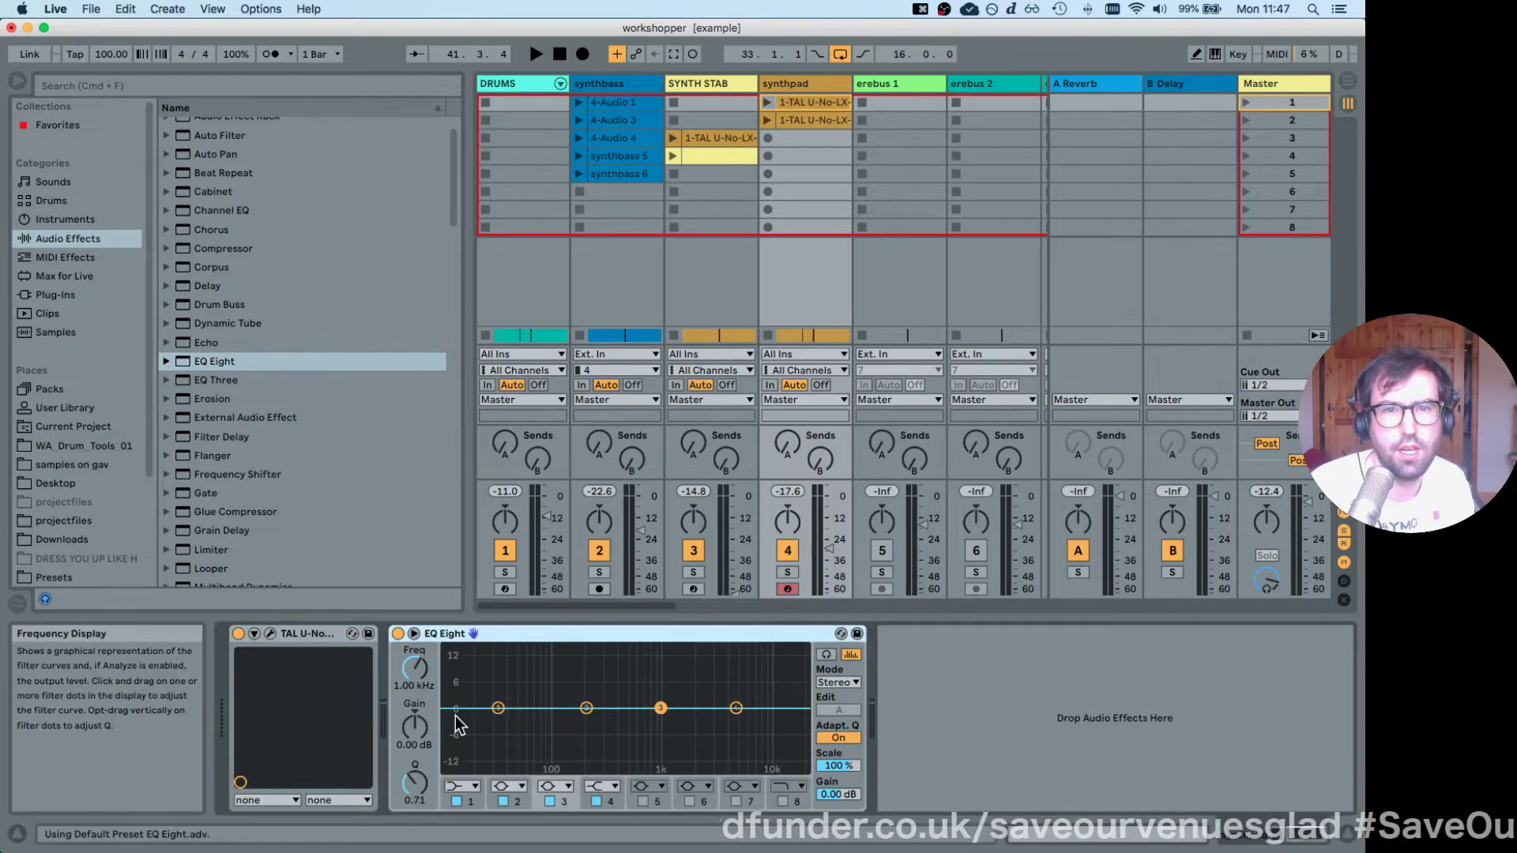
Change band 1 of the synthpad EQ Eight to a 12 dB/octave low cut filter.
{"action": "left_click", "coordinate": [497, 709]}
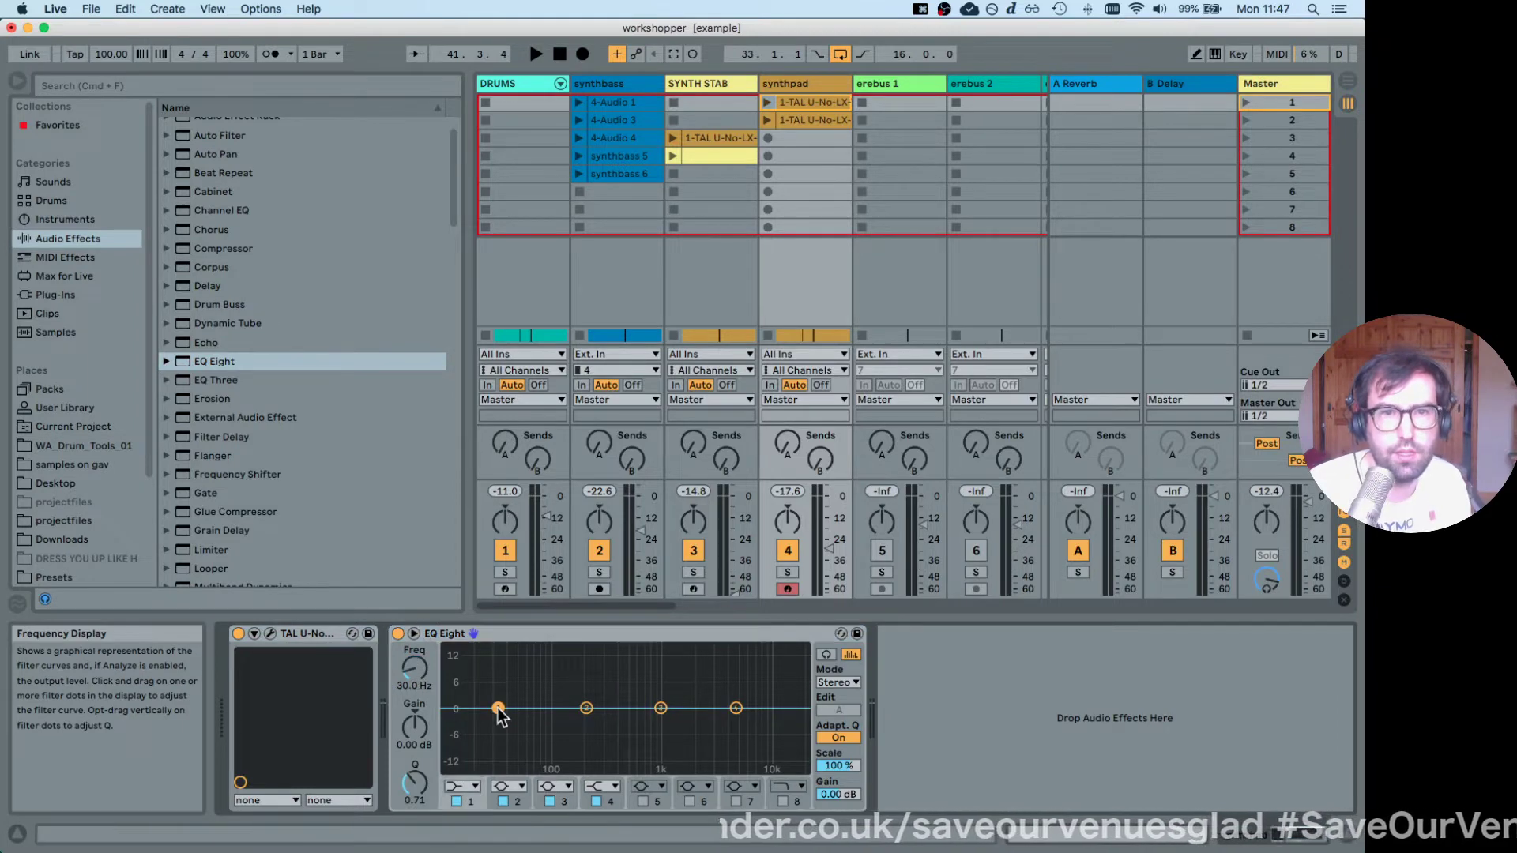
{"action": "left_click", "coordinate": [470, 786]}
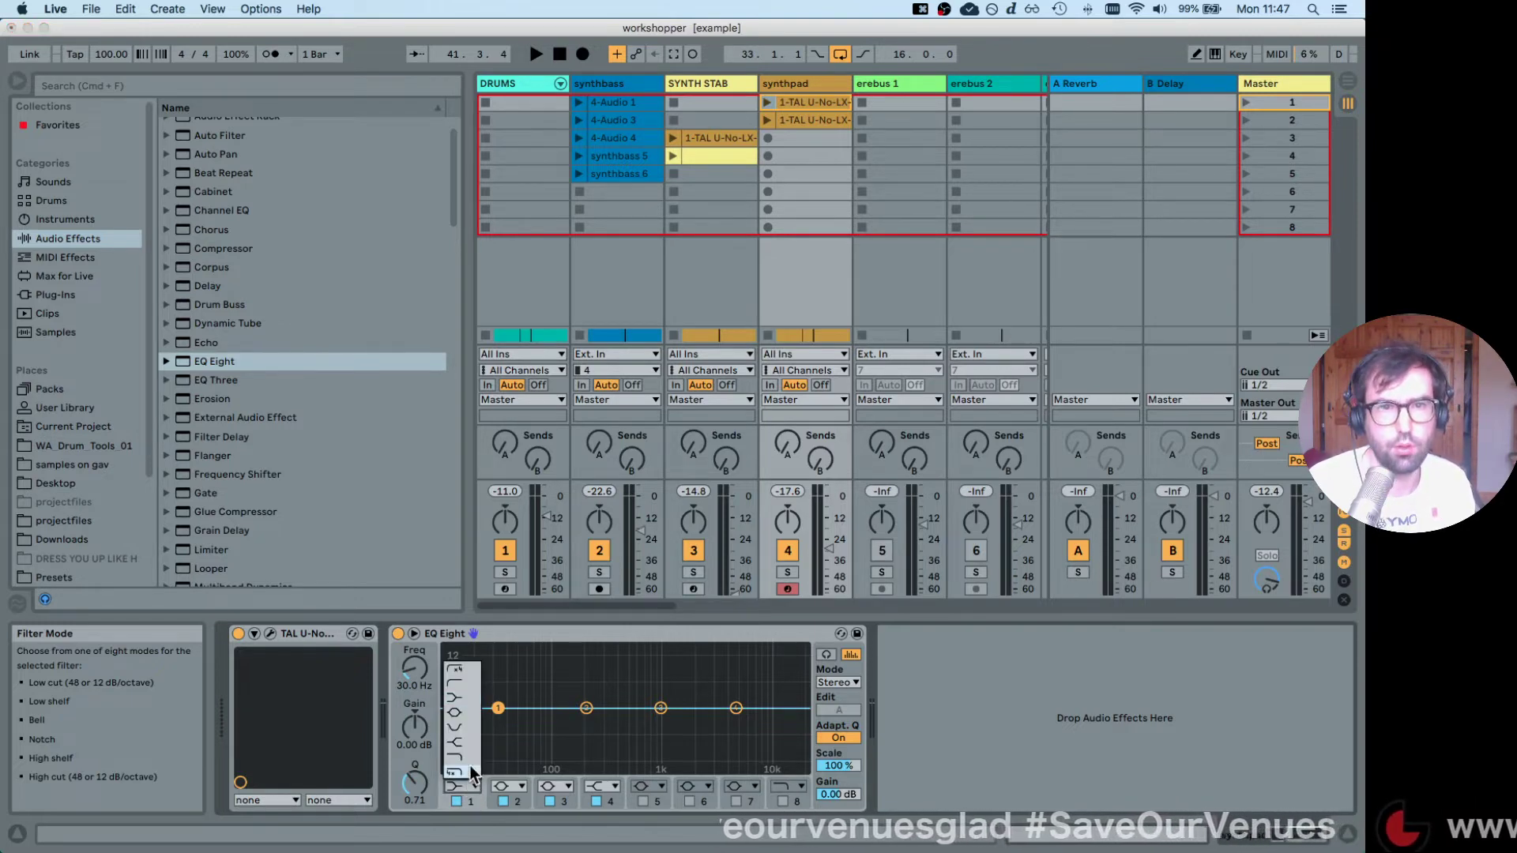
{"action": "left_click", "coordinate": [467, 684]}
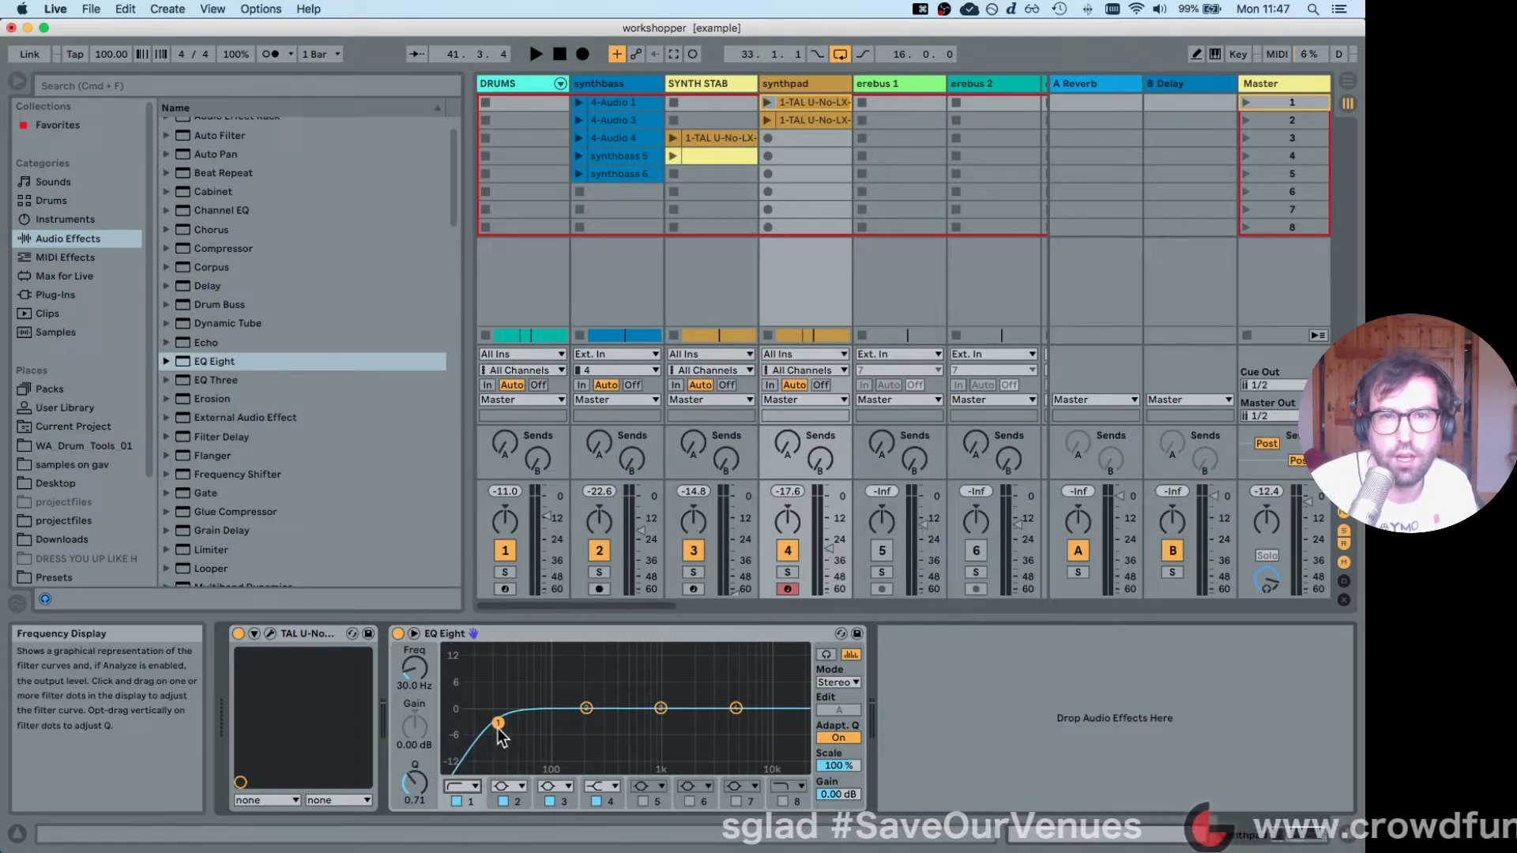
Set the synthpad low cut to about 102 Hz with a Q of 0.75, and audition it in the mix.
{"action": "left_click_drag", "start_coordinate": [499, 725], "coordinate": [558, 720]}
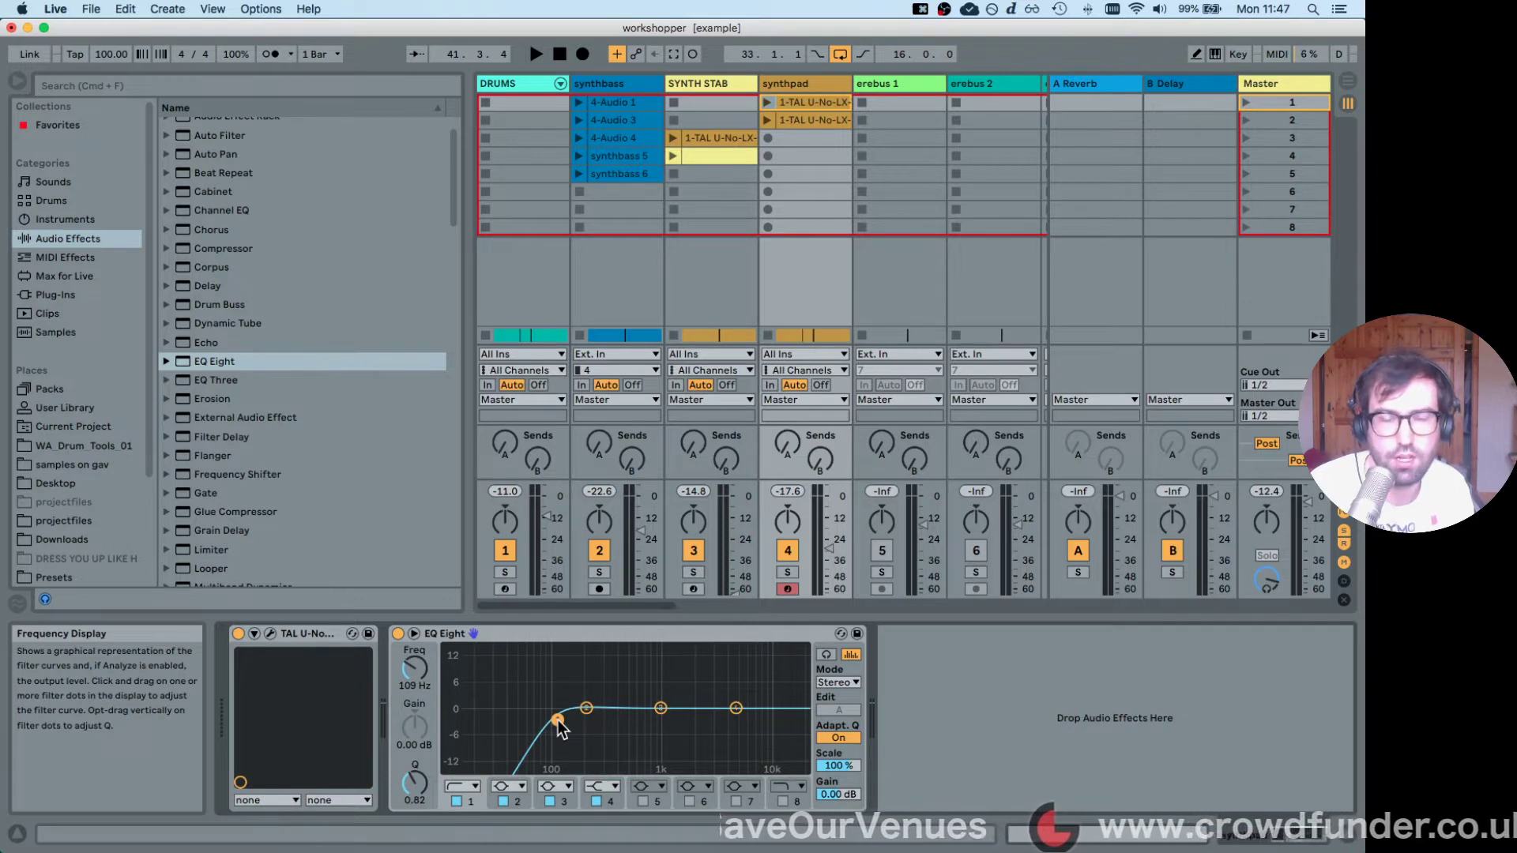
{"action": "left_click_drag", "start_coordinate": [558, 719], "coordinate": [557, 719]}
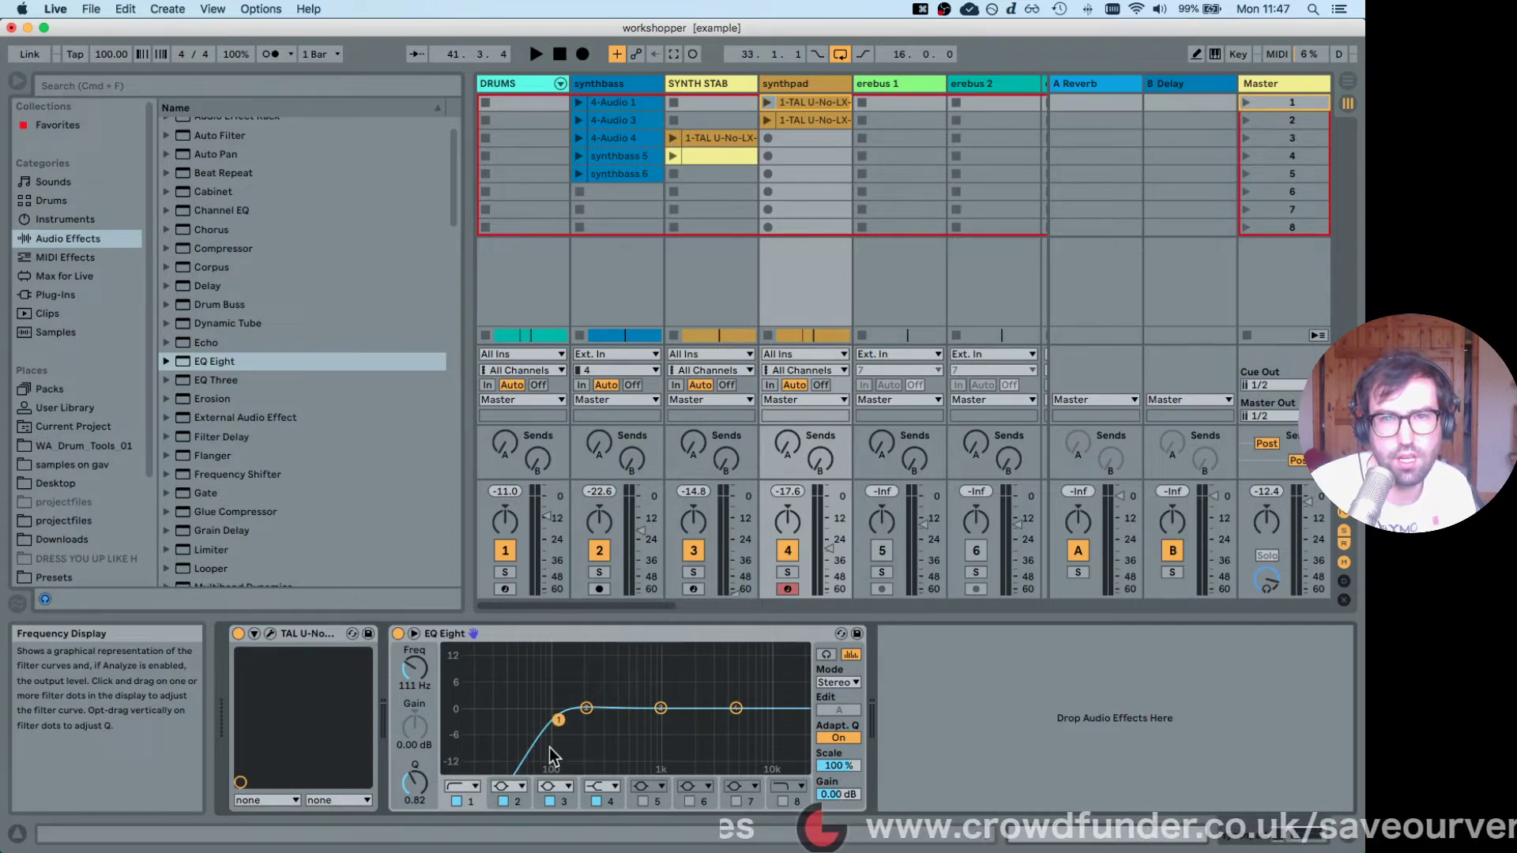
{"action": "left_click_drag", "start_coordinate": [558, 727], "coordinate": [560, 727]}
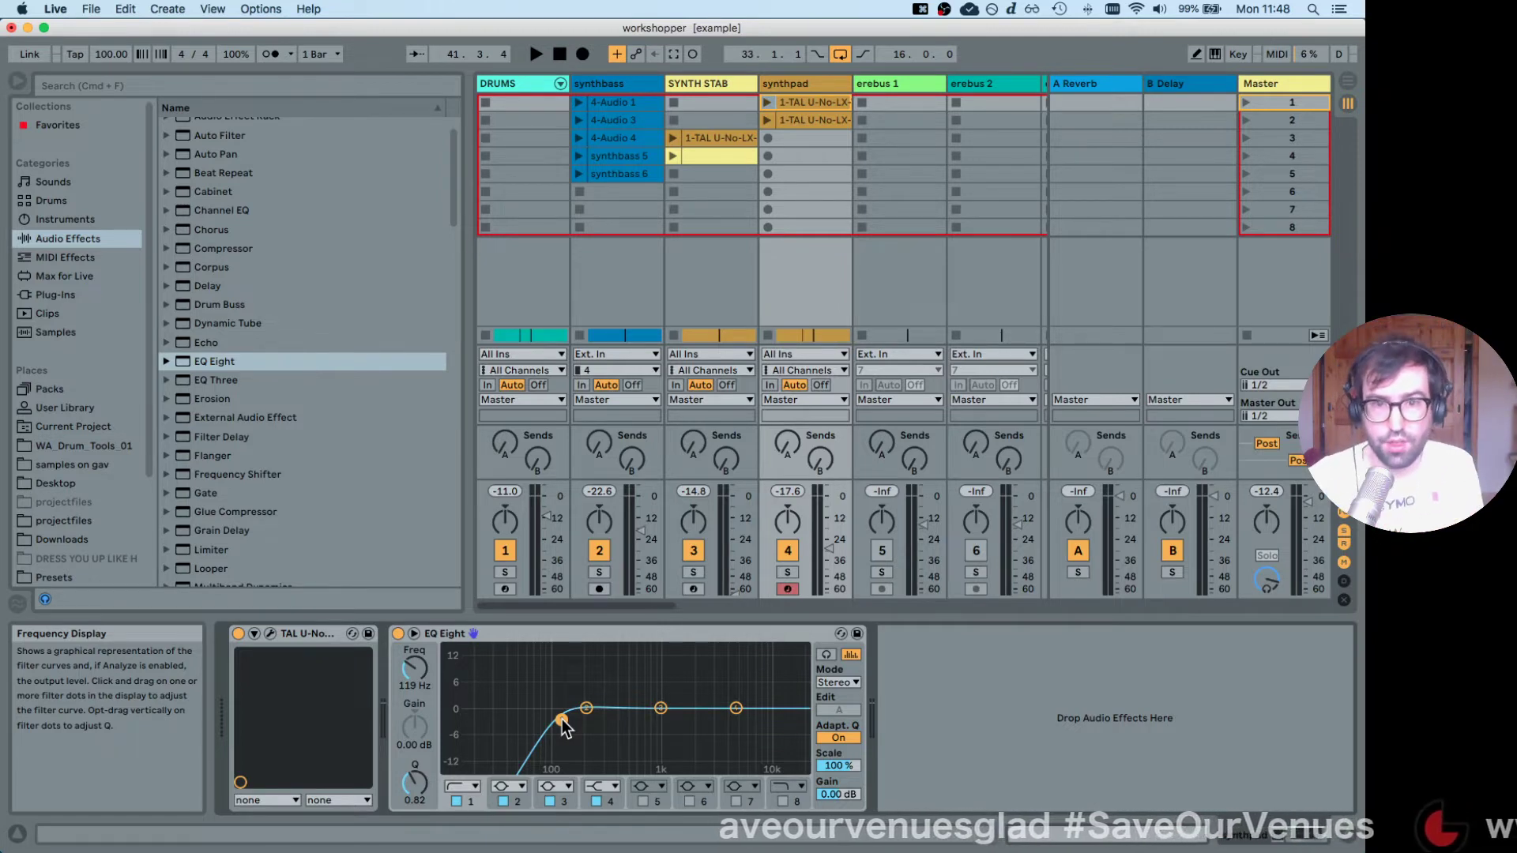
{"action": "left_click_drag", "start_coordinate": [562, 719], "coordinate": [550, 720]}
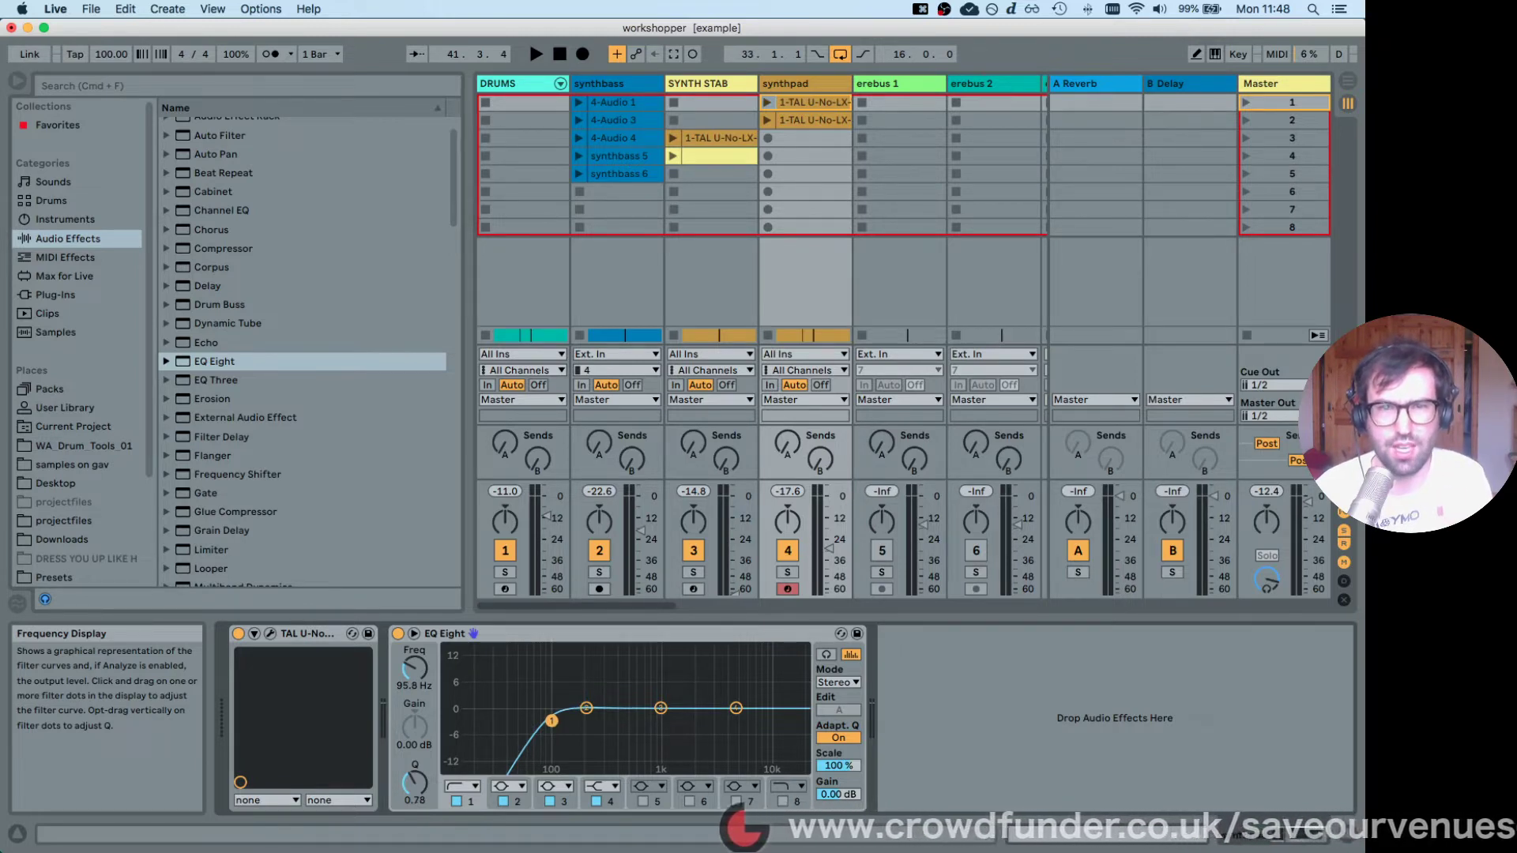
{"action": "left_click_drag", "start_coordinate": [552, 720], "coordinate": [581, 717]}
{"action": "key", "text": "space"}
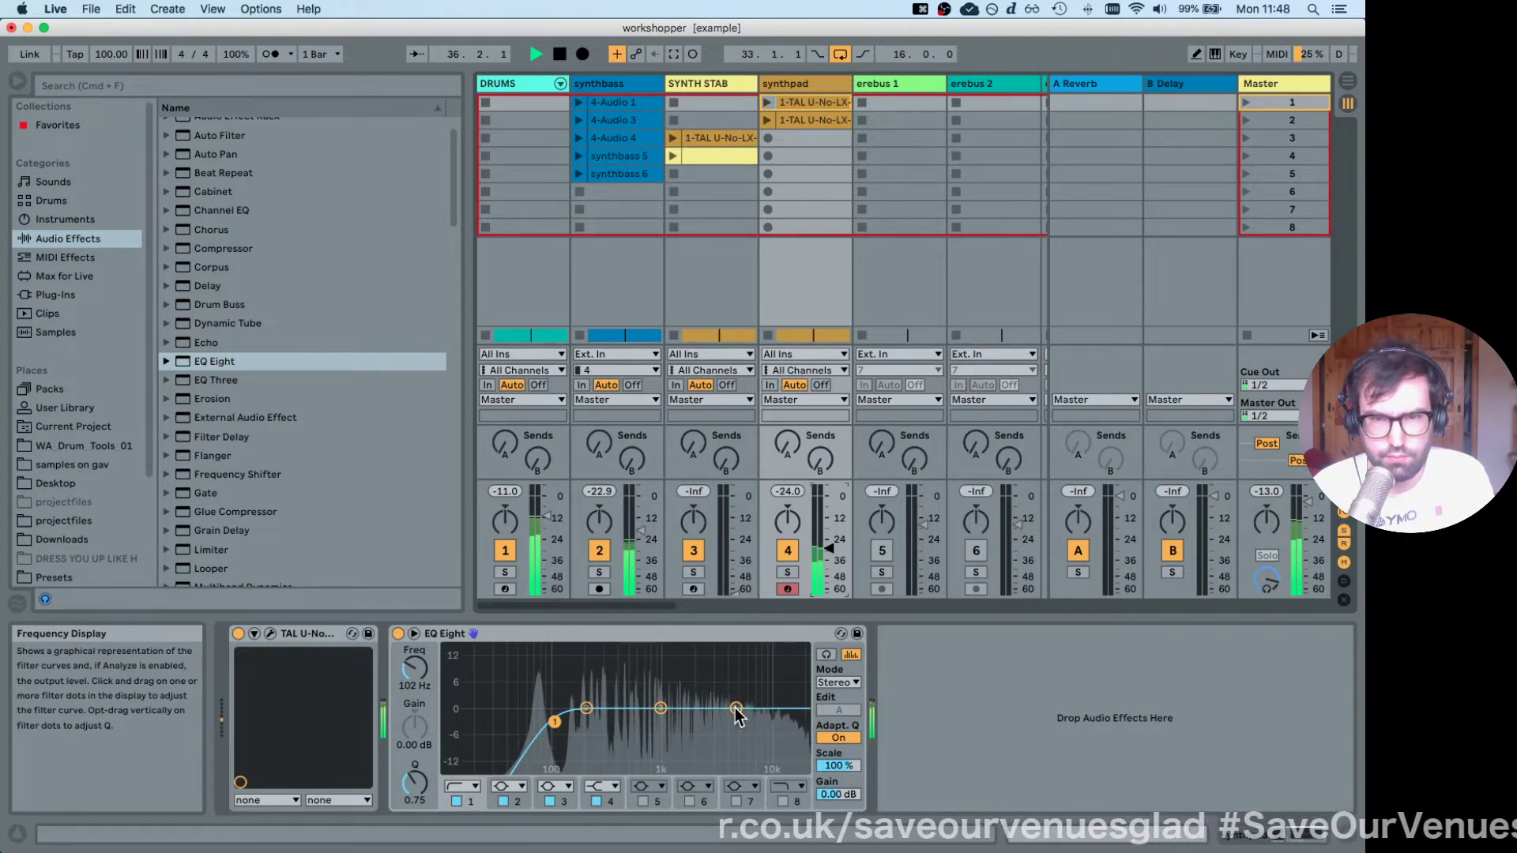
{"action": "key", "text": "space"}
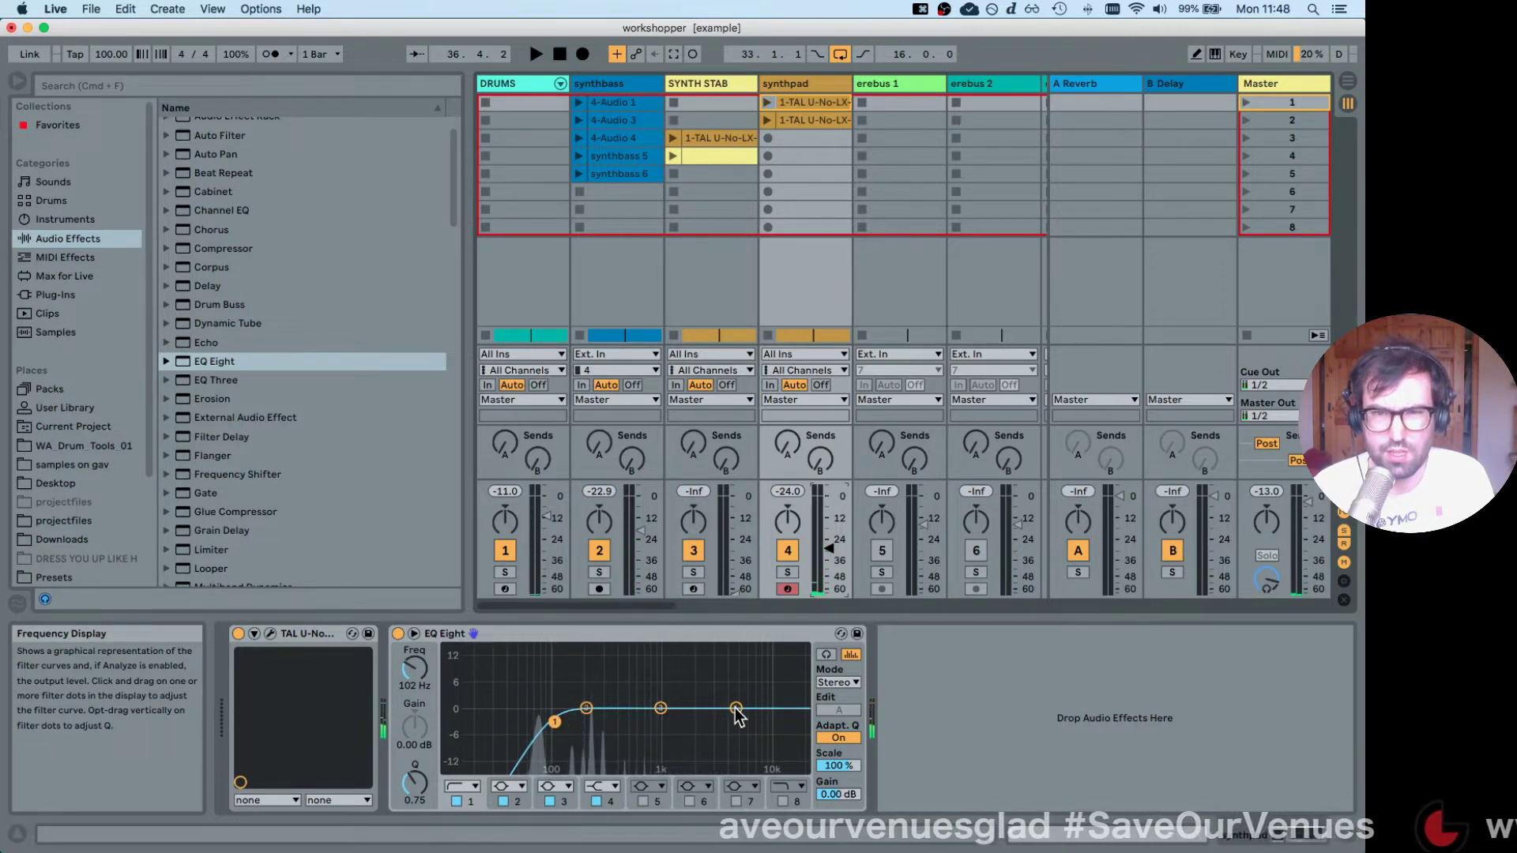
Lower the synthpad's high shelf, band 4, to about -4.83 dB at 2.67 kHz while auditioning the mix.
{"action": "left_click", "coordinate": [736, 710]}
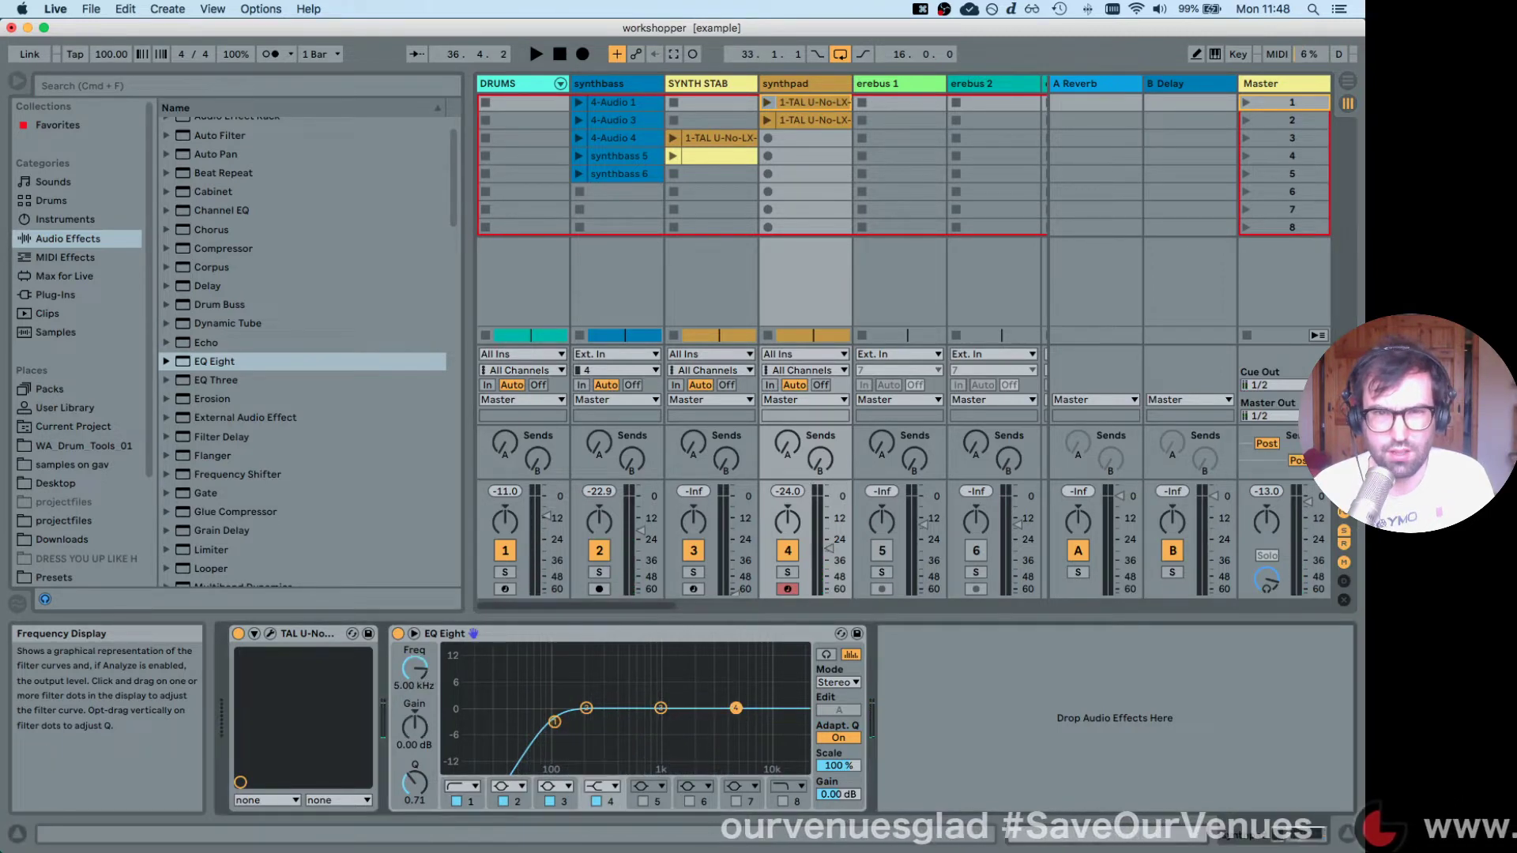
{"action": "key", "text": "space"}
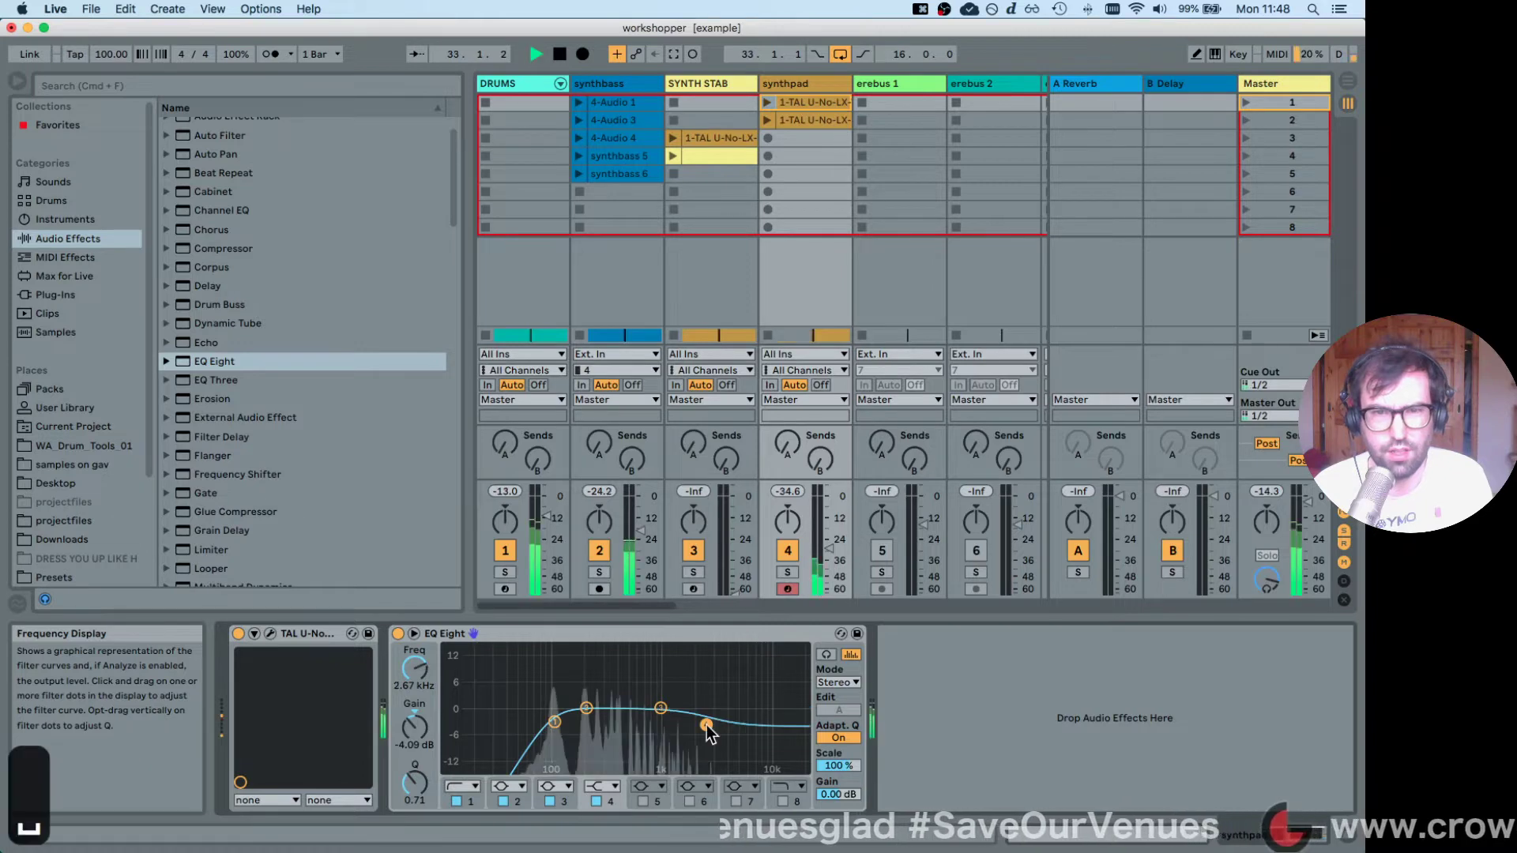
{"action": "left_click_drag", "start_coordinate": [736, 708], "coordinate": [711, 725]}
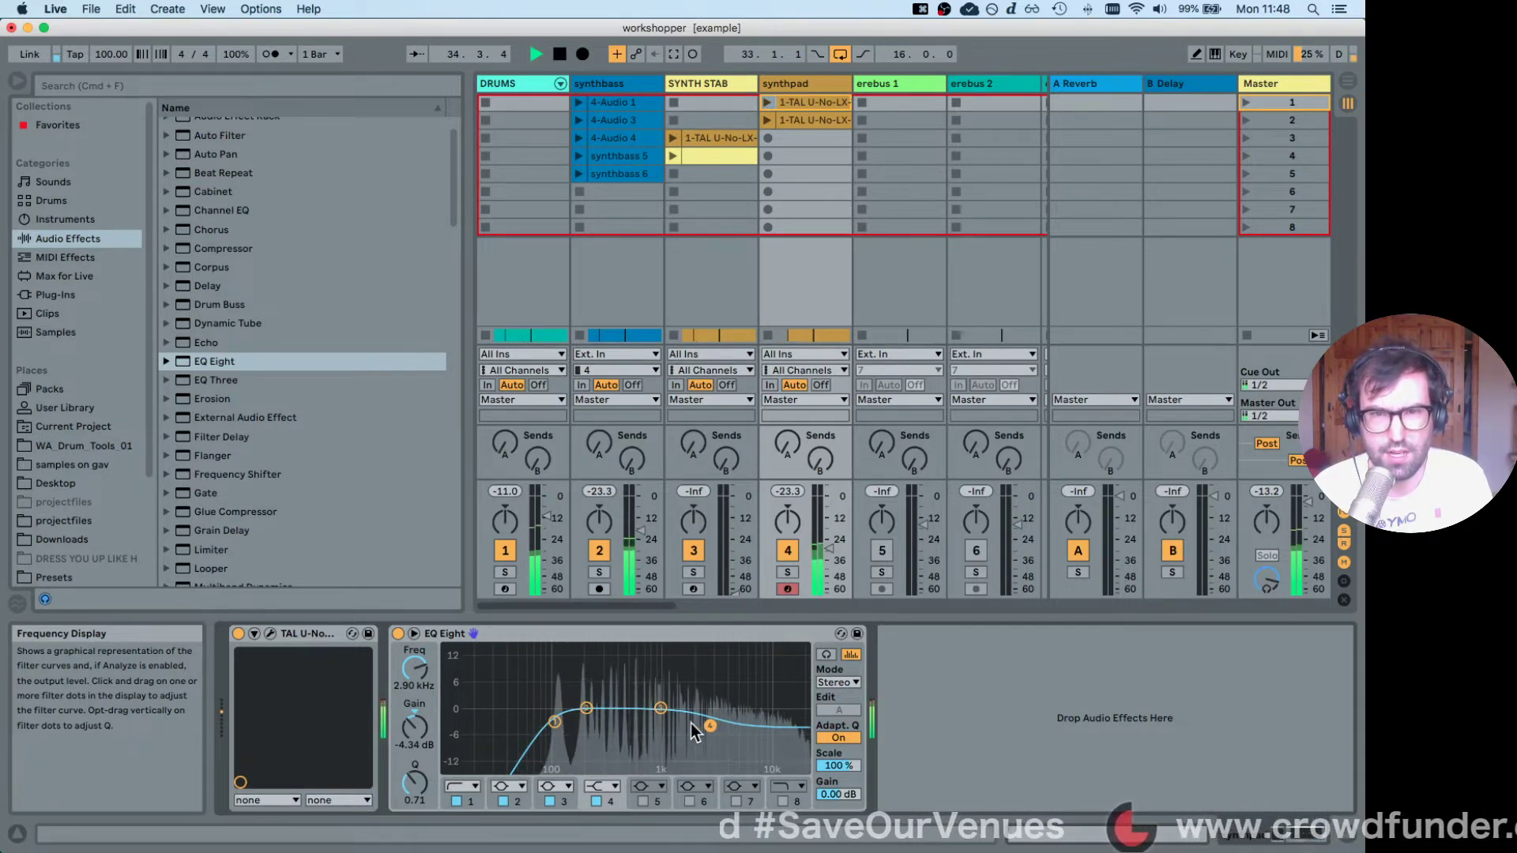
{"action": "left_click", "coordinate": [586, 708]}
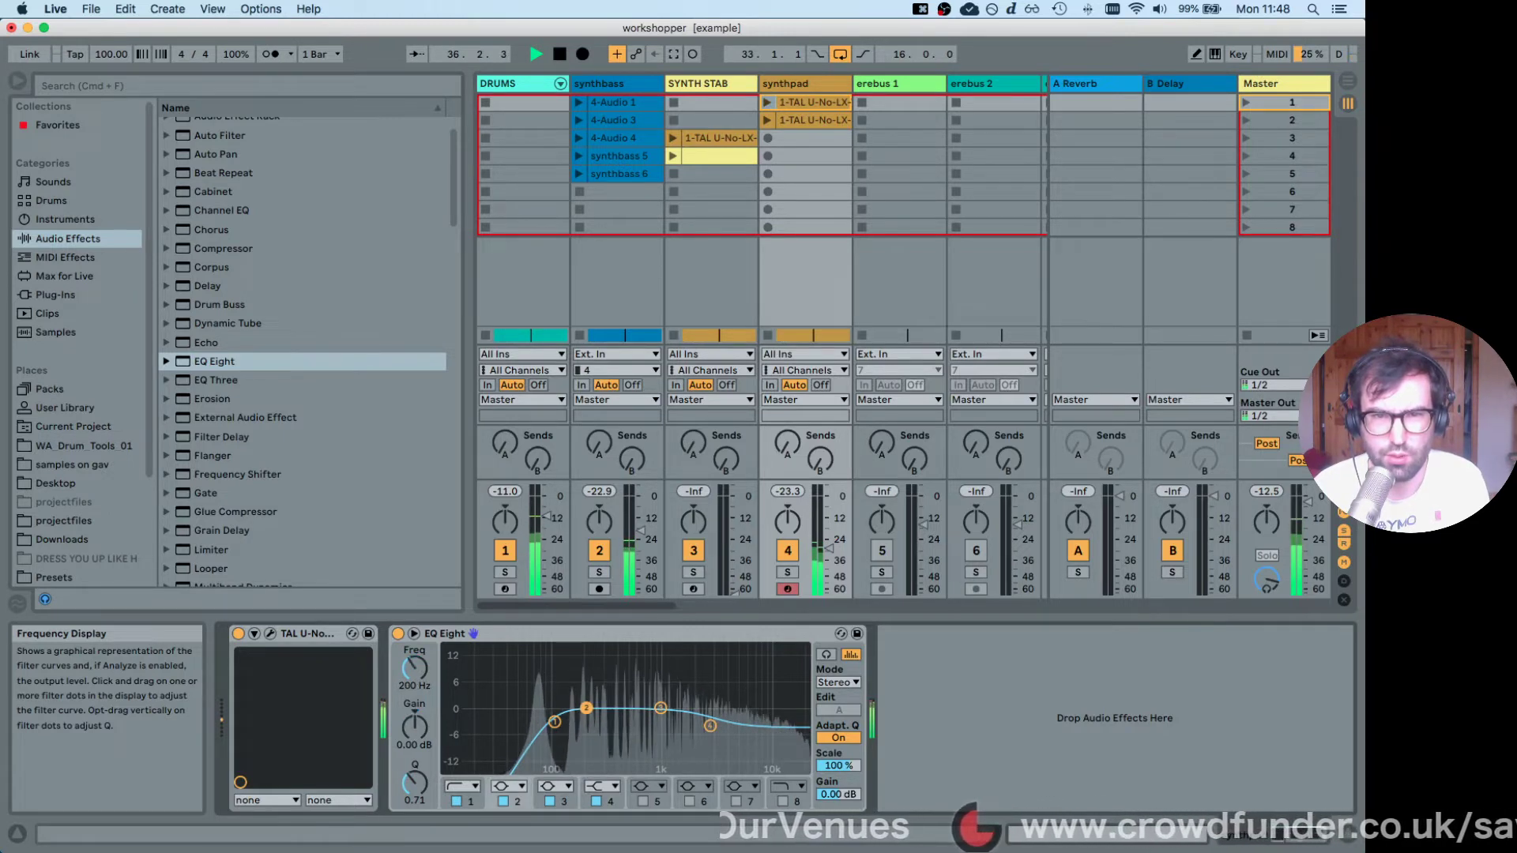
{"action": "key", "text": "space"}
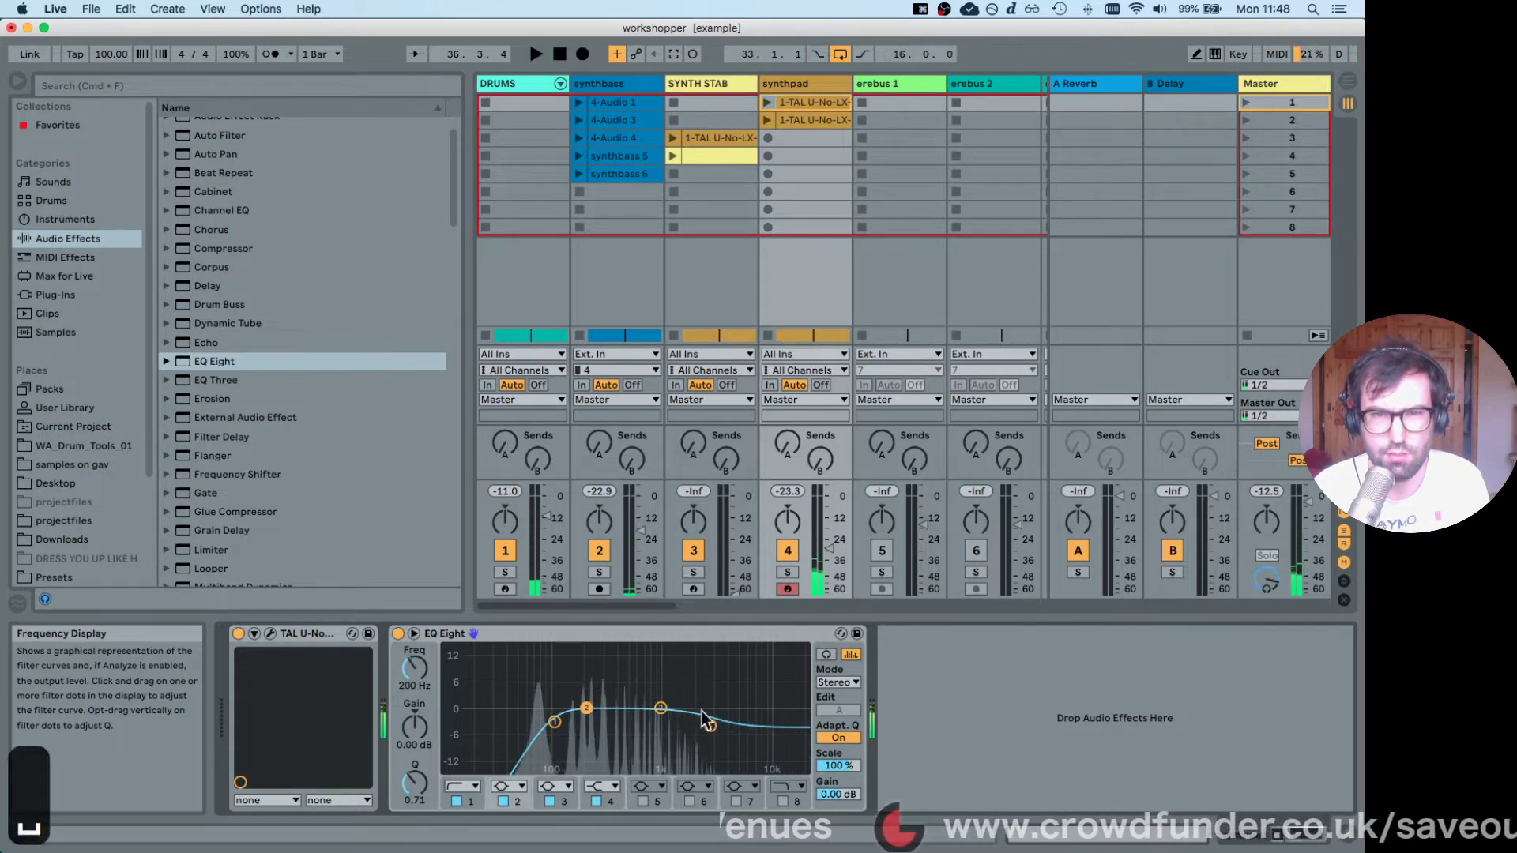
{"action": "left_click_drag", "start_coordinate": [709, 726], "coordinate": [706, 728]}
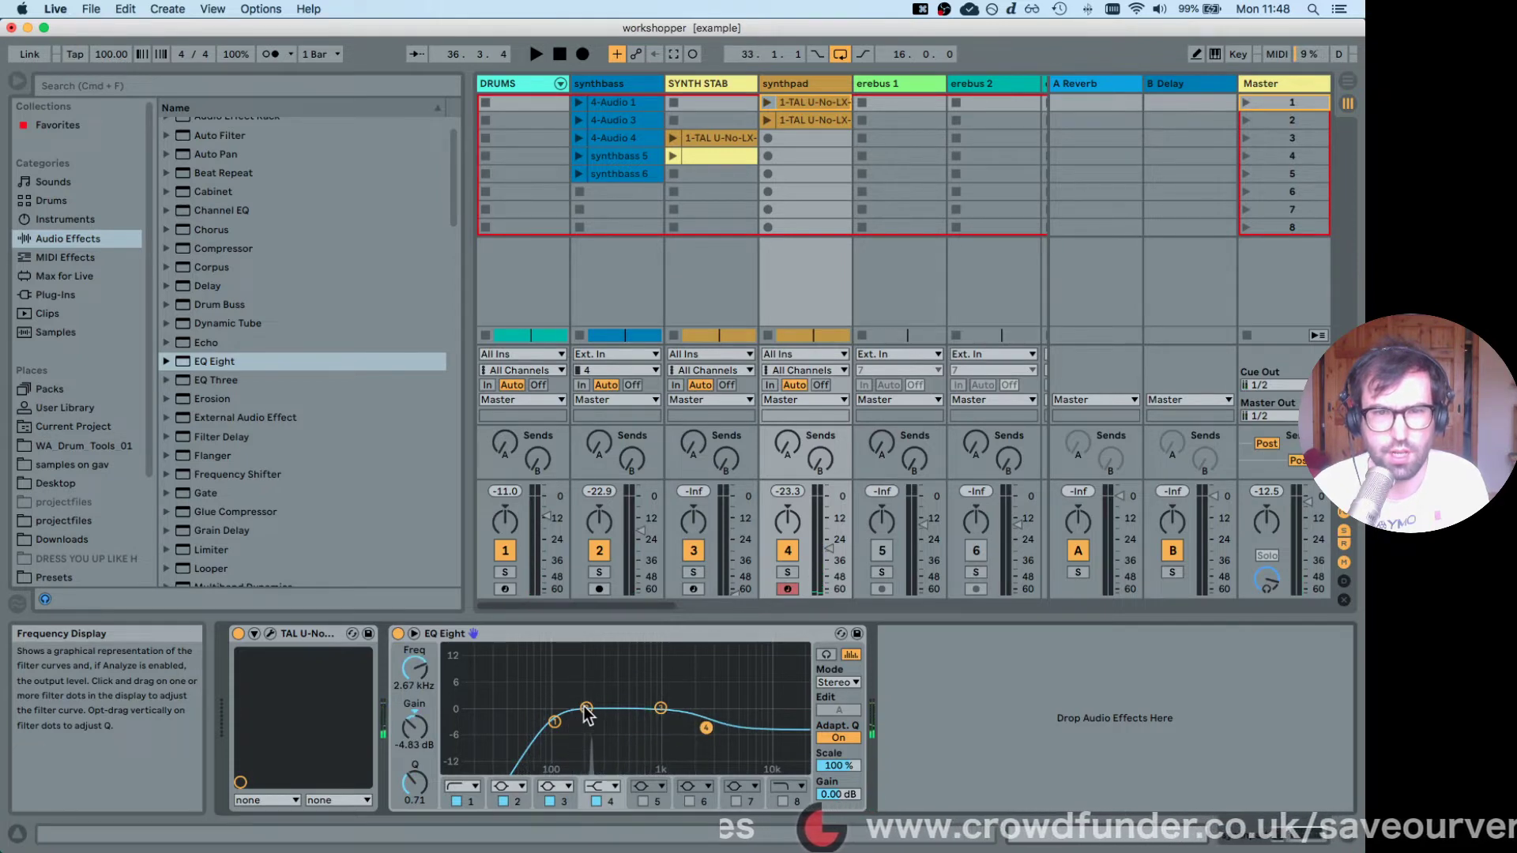
During playback, move the synthpad EQ's band 2 to about 107 Hz and -1.61 dB, then bypass the EQ Eight for comparison.
{"action": "key", "text": "space"}
{"action": "left_click_drag", "start_coordinate": [586, 709], "coordinate": [556, 722]}
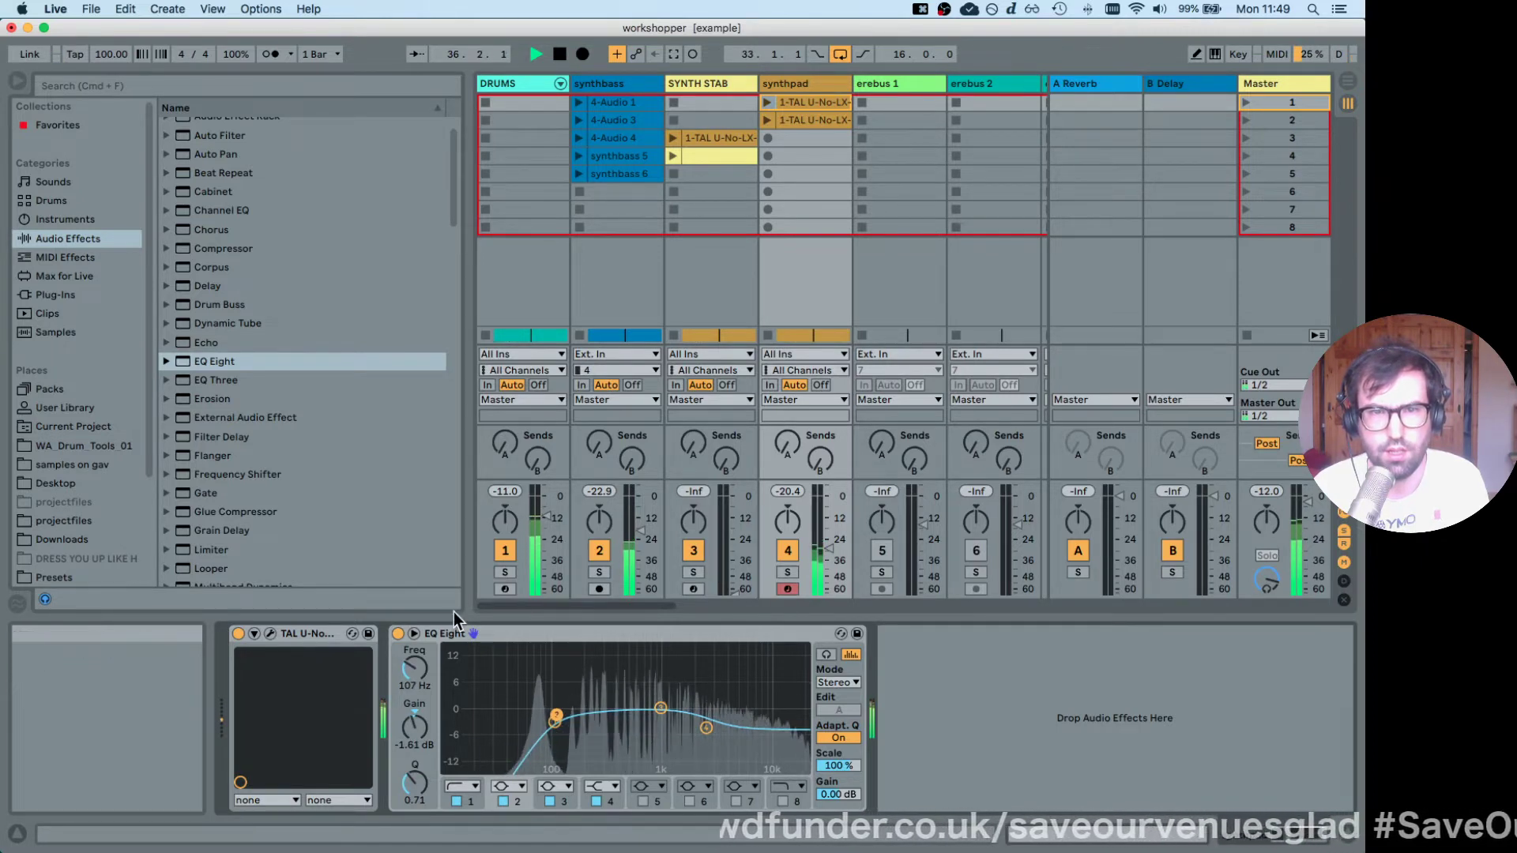
{"action": "left_click", "coordinate": [397, 634]}
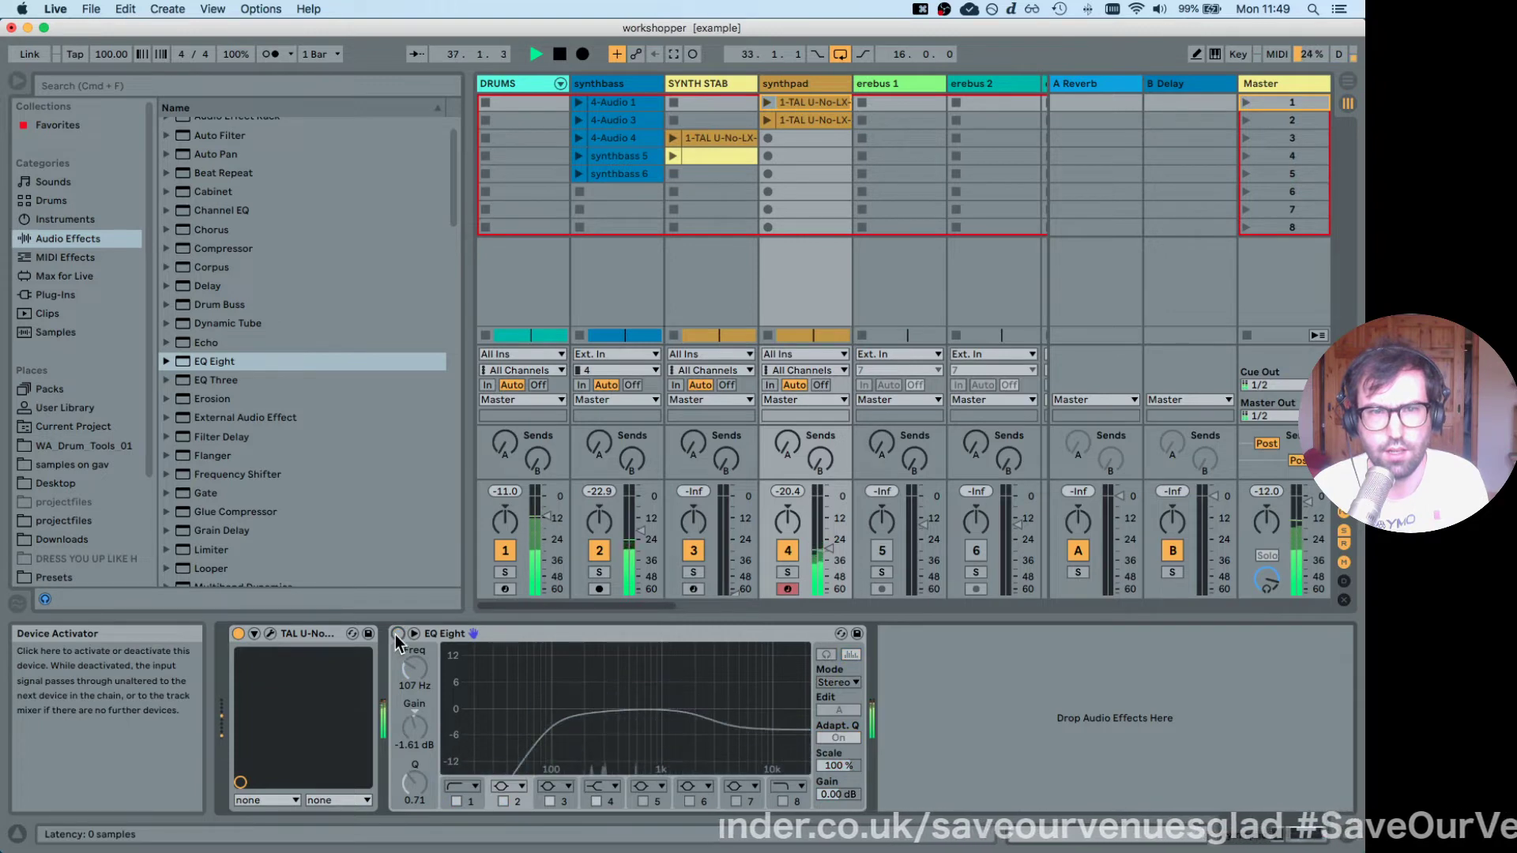
Re-enable the synthpad's EQ Eight, lower the track's volume to about -26.4 dB, and stop playback.
{"action": "left_click", "coordinate": [397, 635]}
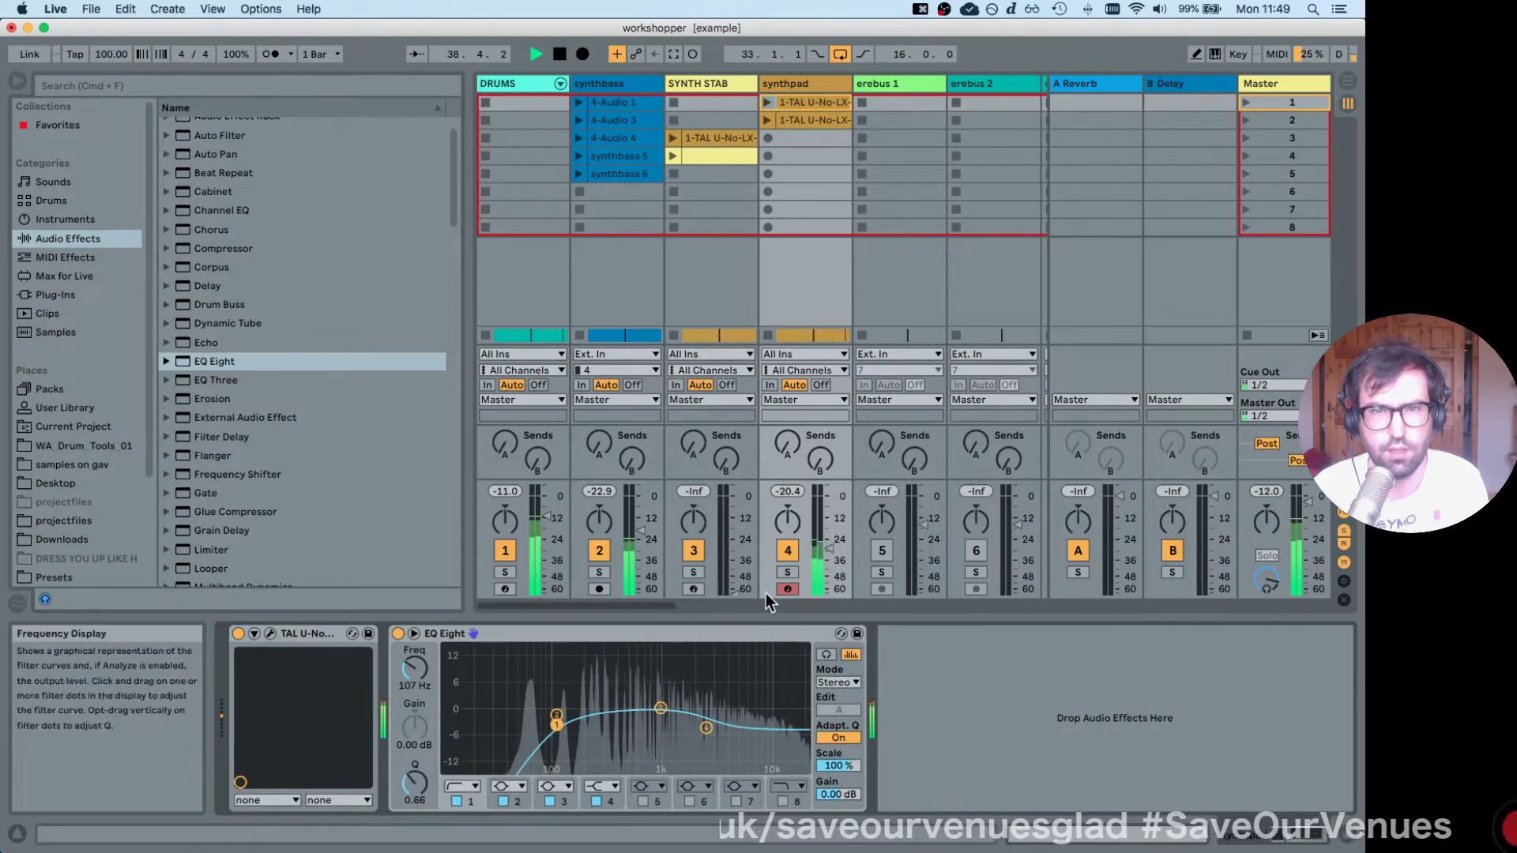
{"action": "left_click_drag", "start_coordinate": [831, 554], "coordinate": [831, 558]}
{"action": "key", "text": "space"}
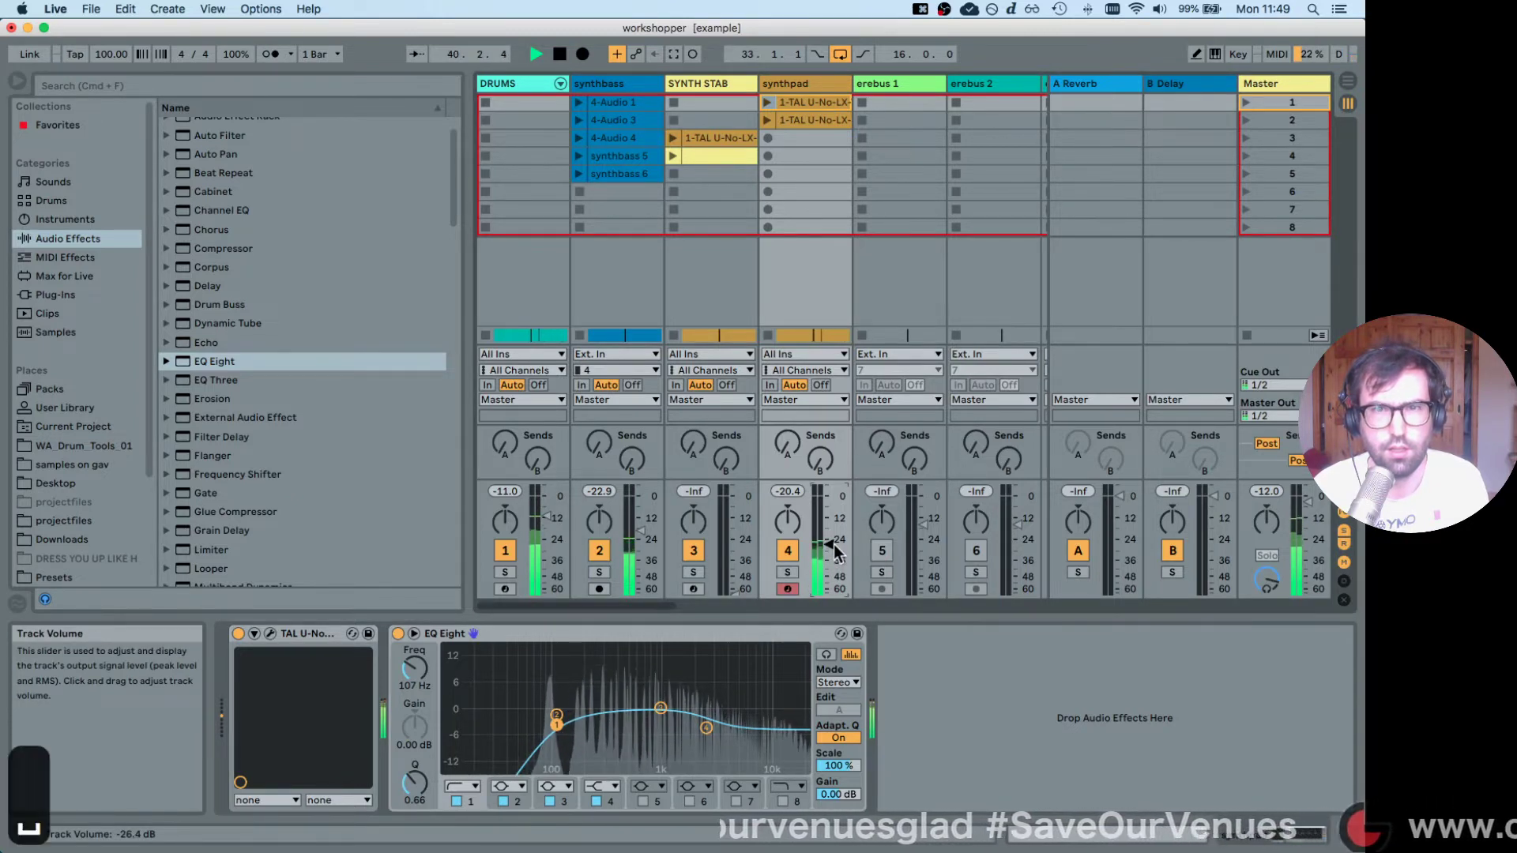
Examine the DRUMS device chain and the effects on the A Reverb and B Delay return tracks.
{"action": "left_click", "coordinate": [519, 83]}
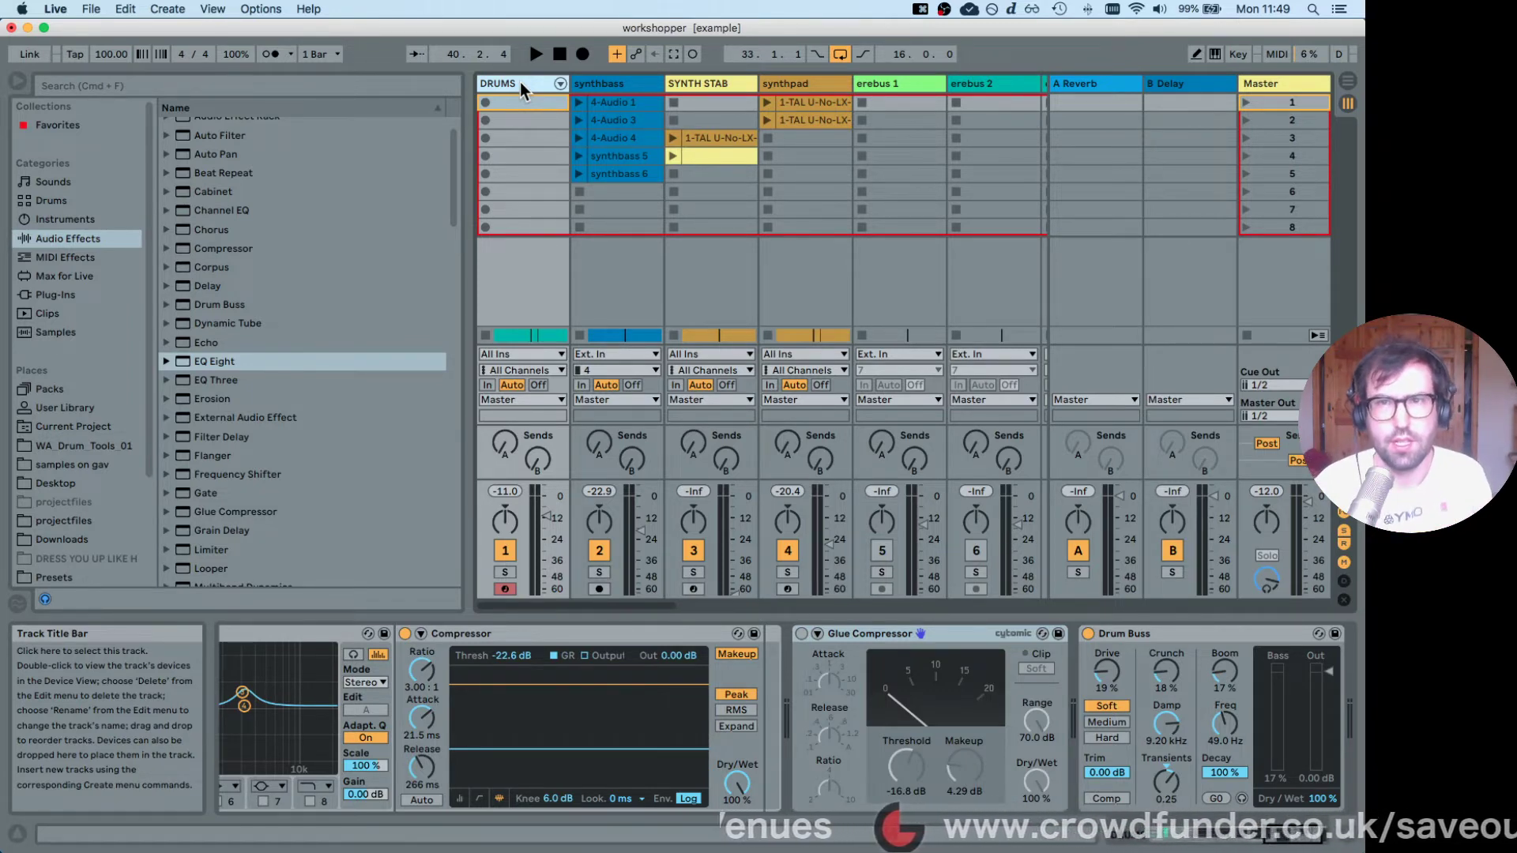
{"action": "left_click", "coordinate": [1069, 82]}
{"action": "left_click", "coordinate": [1177, 82]}
{"action": "left_click", "coordinate": [1087, 84]}
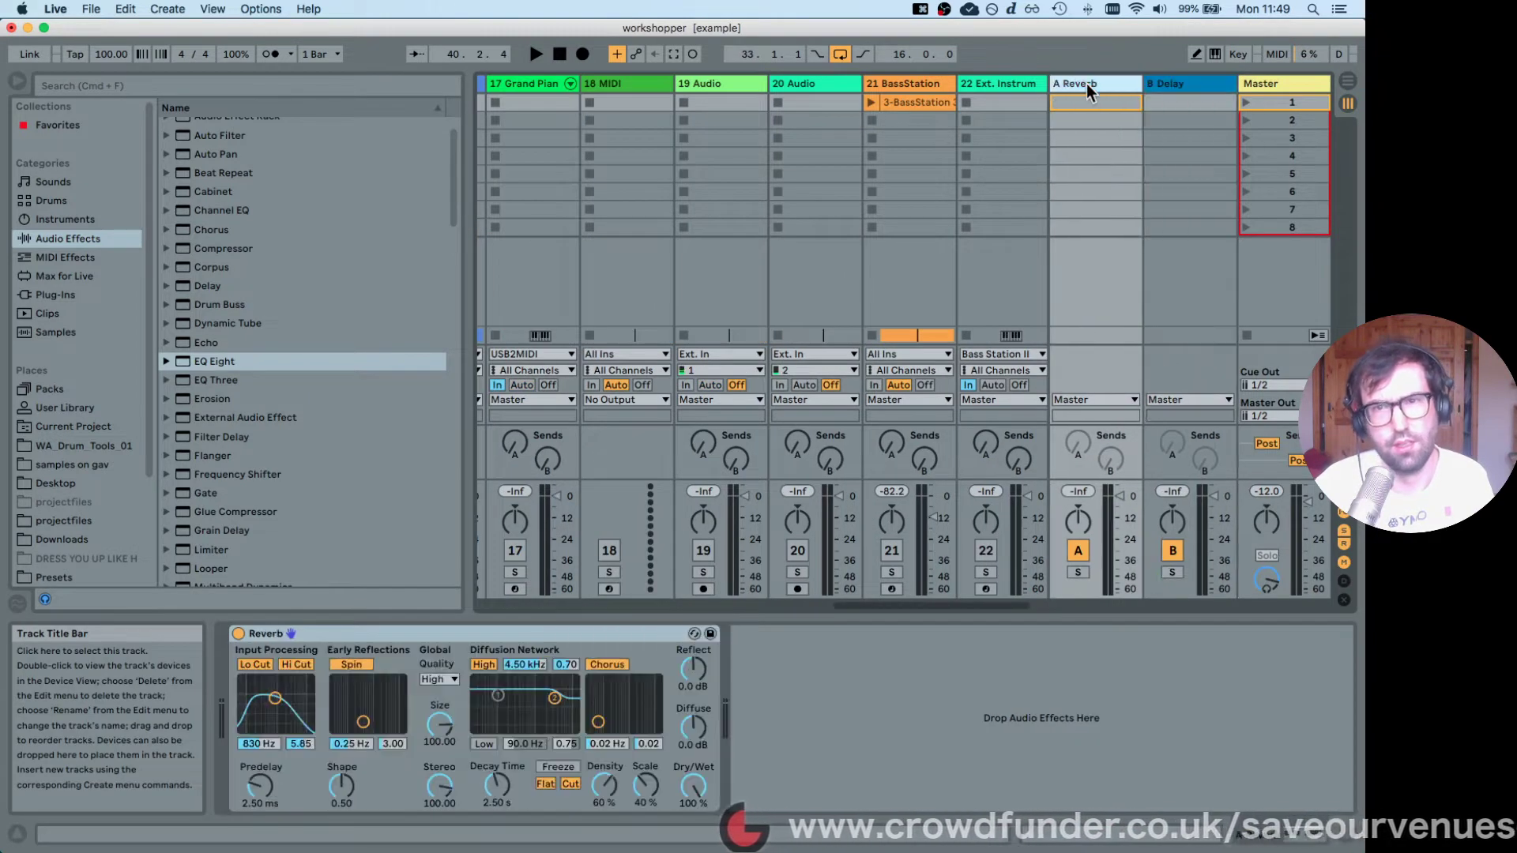
{"action": "left_click", "coordinate": [1197, 87]}
{"action": "left_click", "coordinate": [1128, 81]}
{"action": "left_click", "coordinate": [1167, 76]}
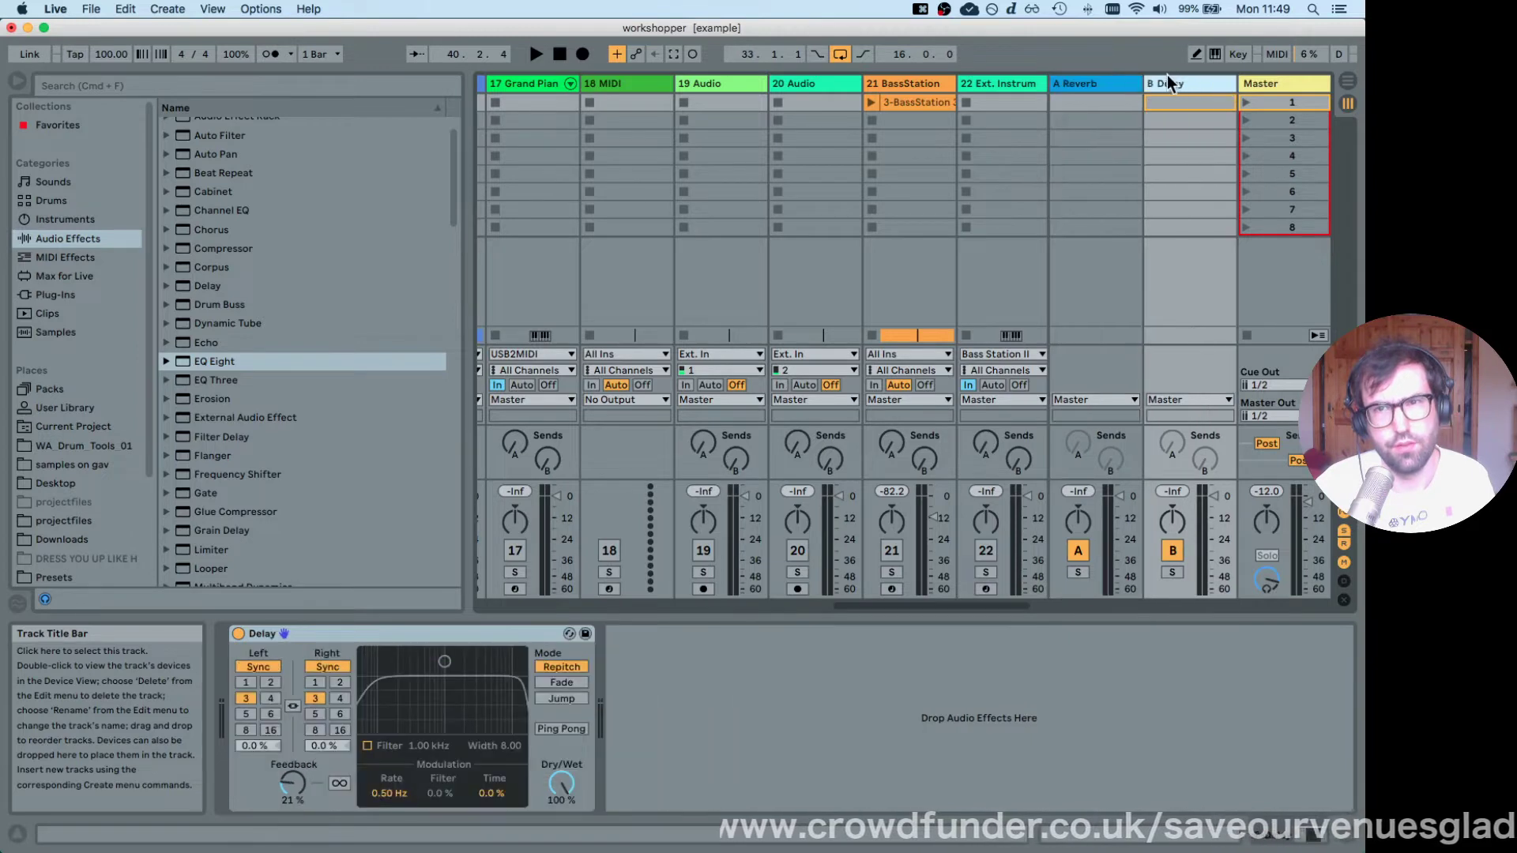
{"action": "left_click", "coordinate": [1107, 83]}
{"action": "left_click", "coordinate": [1182, 88]}
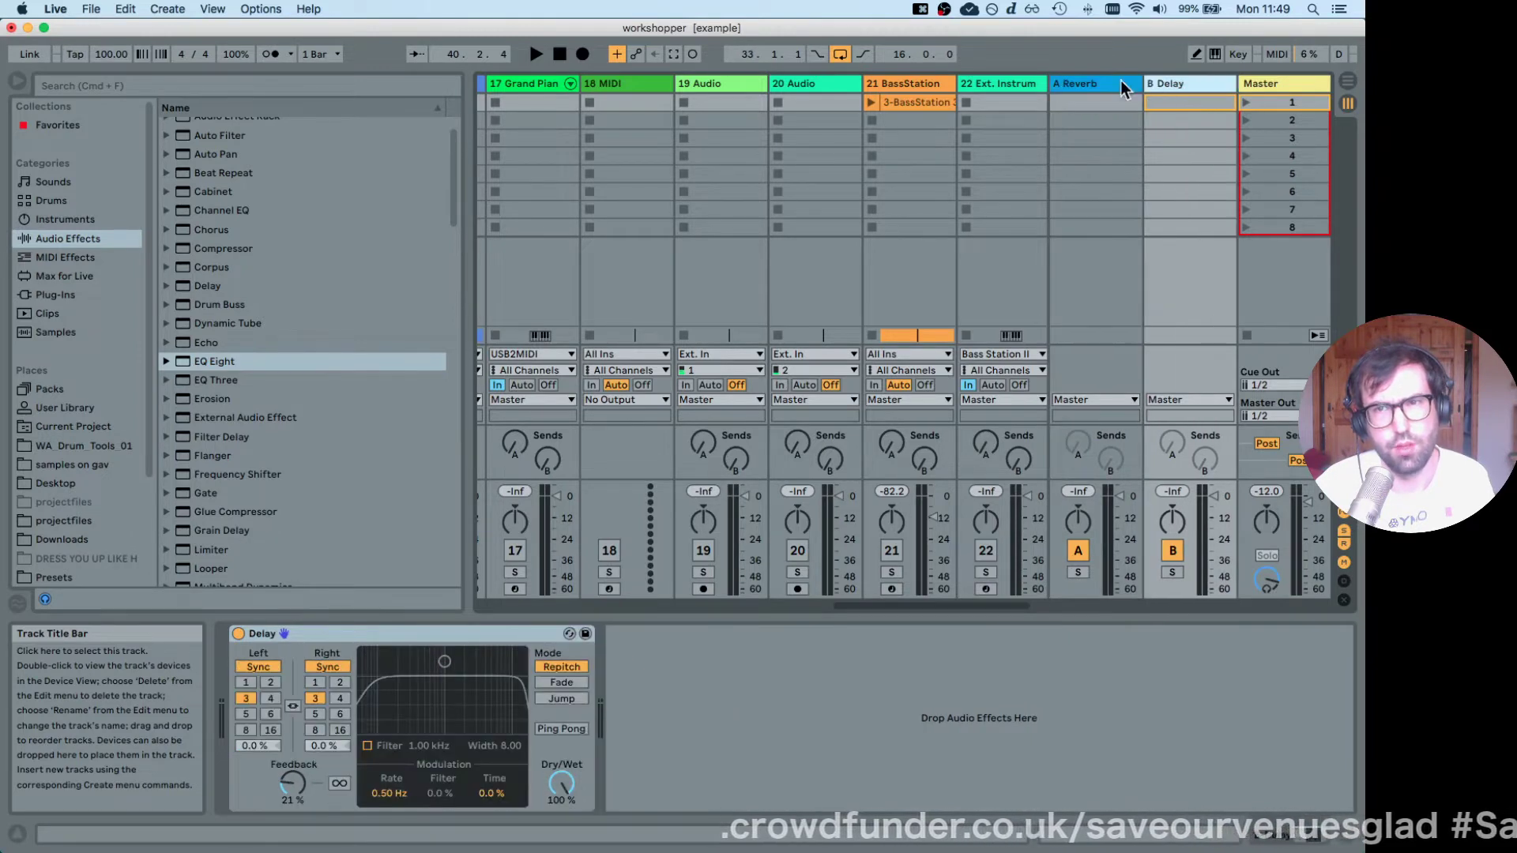
Insert a new return track directly after the A Reverb return.
{"action": "left_click", "coordinate": [1101, 82]}
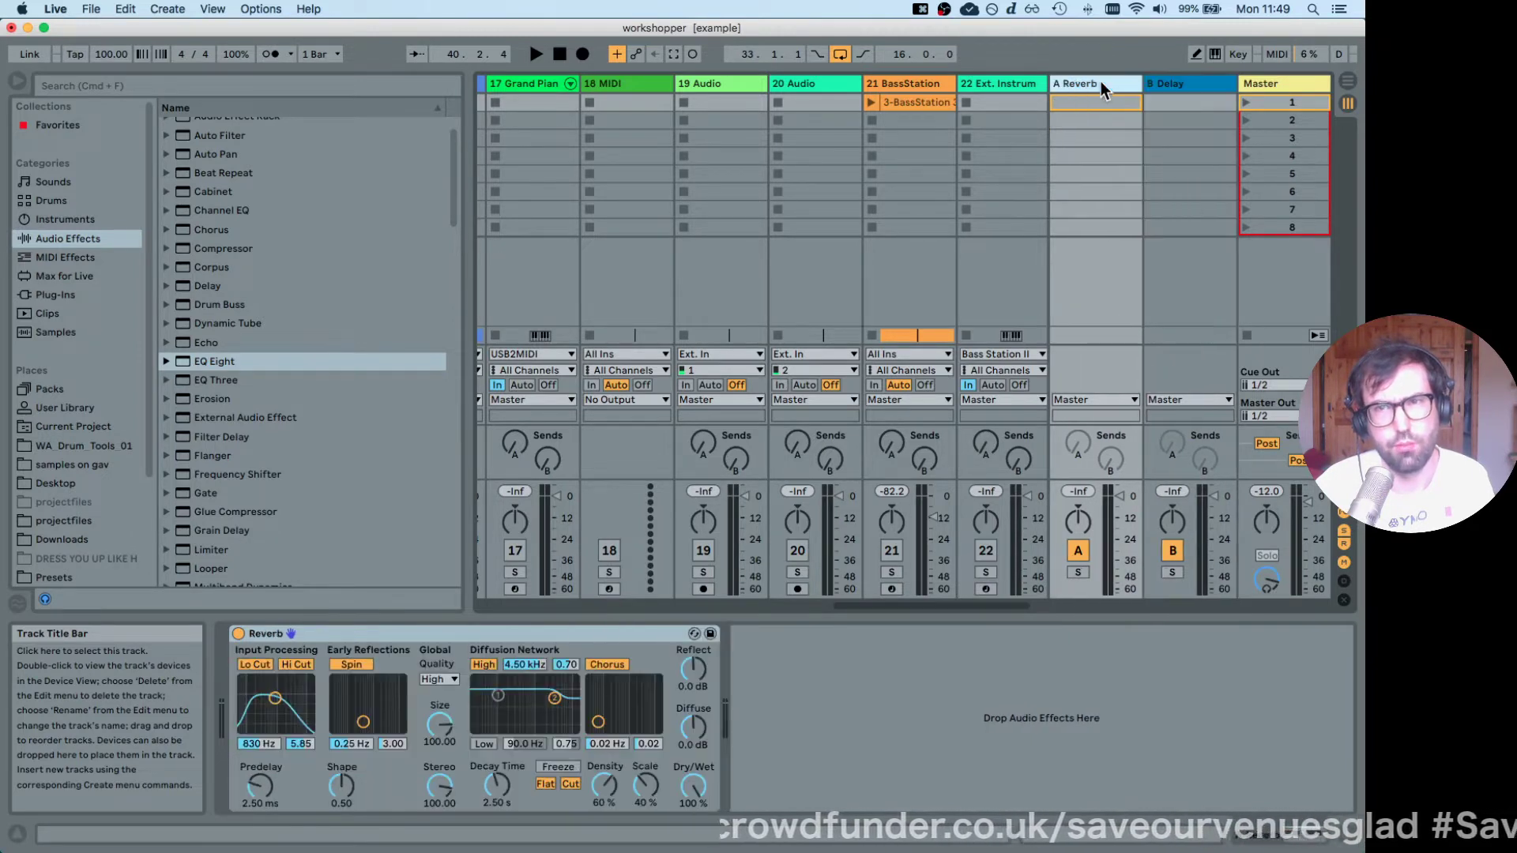
{"action": "left_click", "coordinate": [167, 10]}
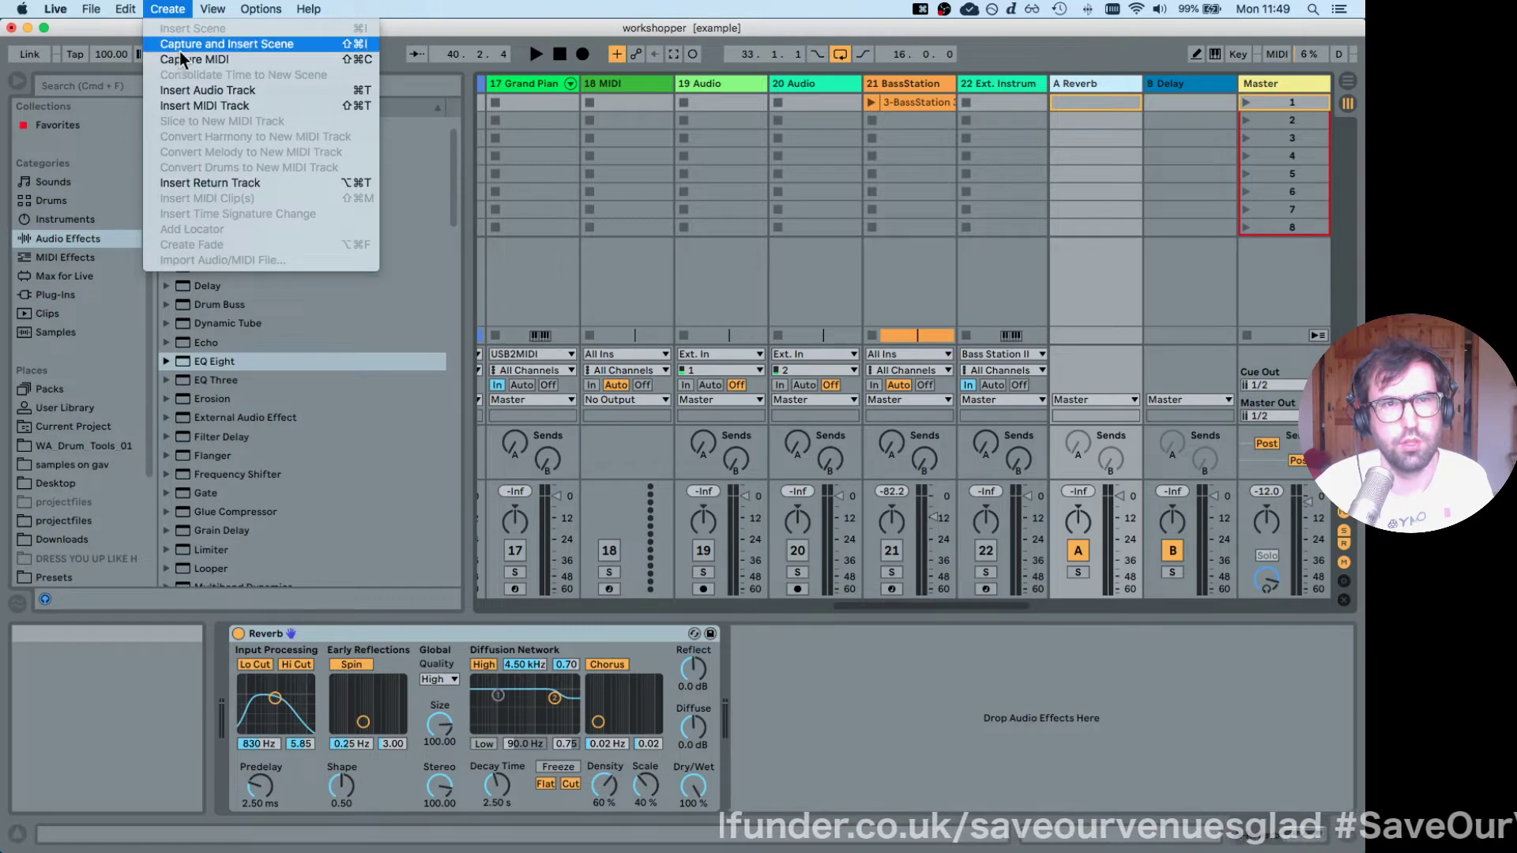
{"action": "left_click", "coordinate": [212, 183]}
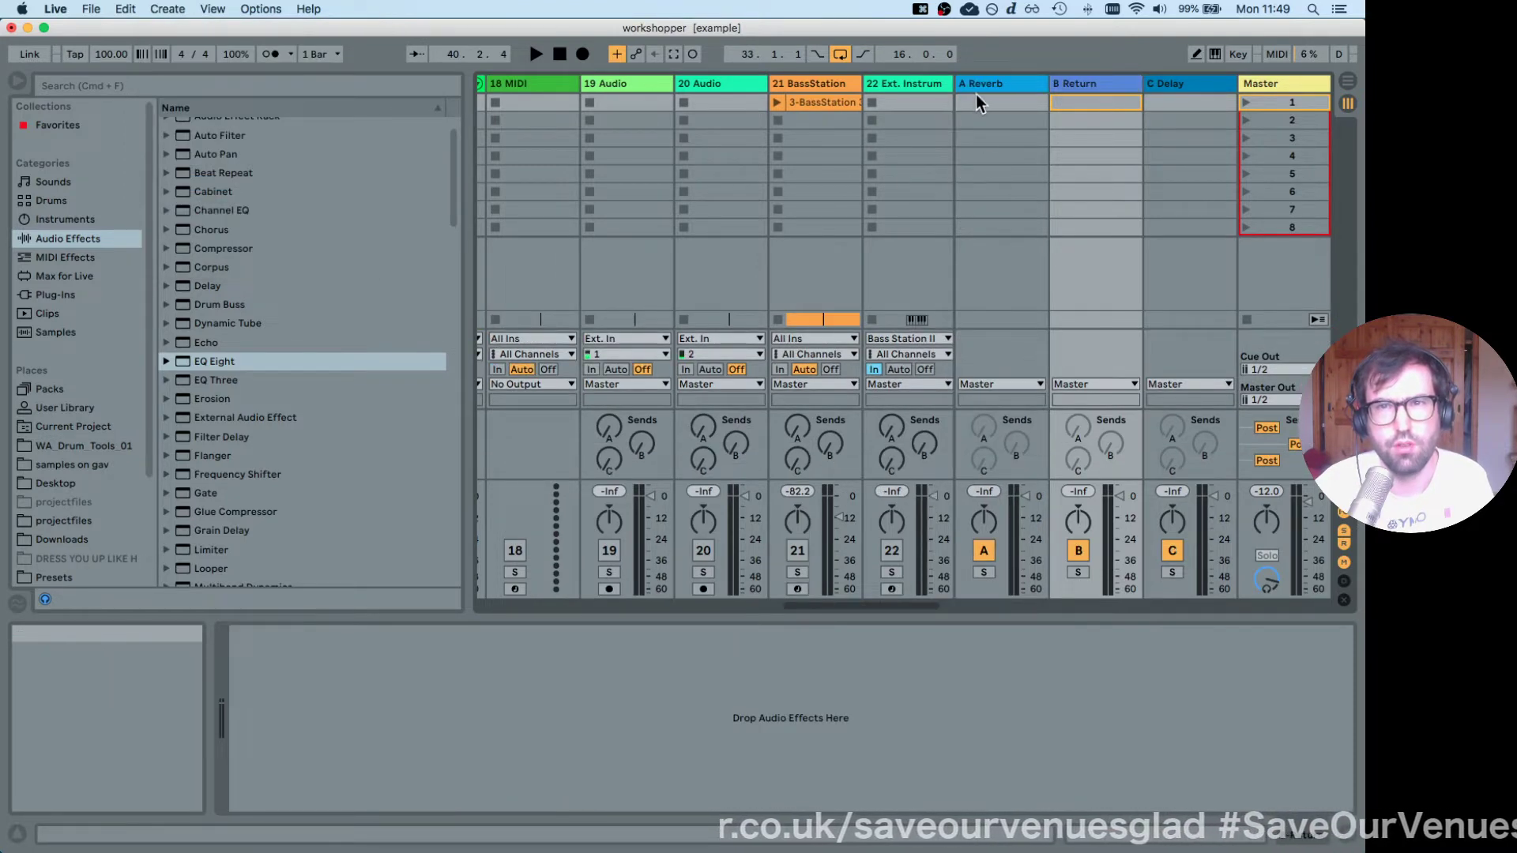
On the A Reverb return, set the Reverb's decay time to 2.01 s and its input filter to about 1.62 kHz with a 6.17 bandwidth.
{"action": "left_click", "coordinate": [978, 79]}
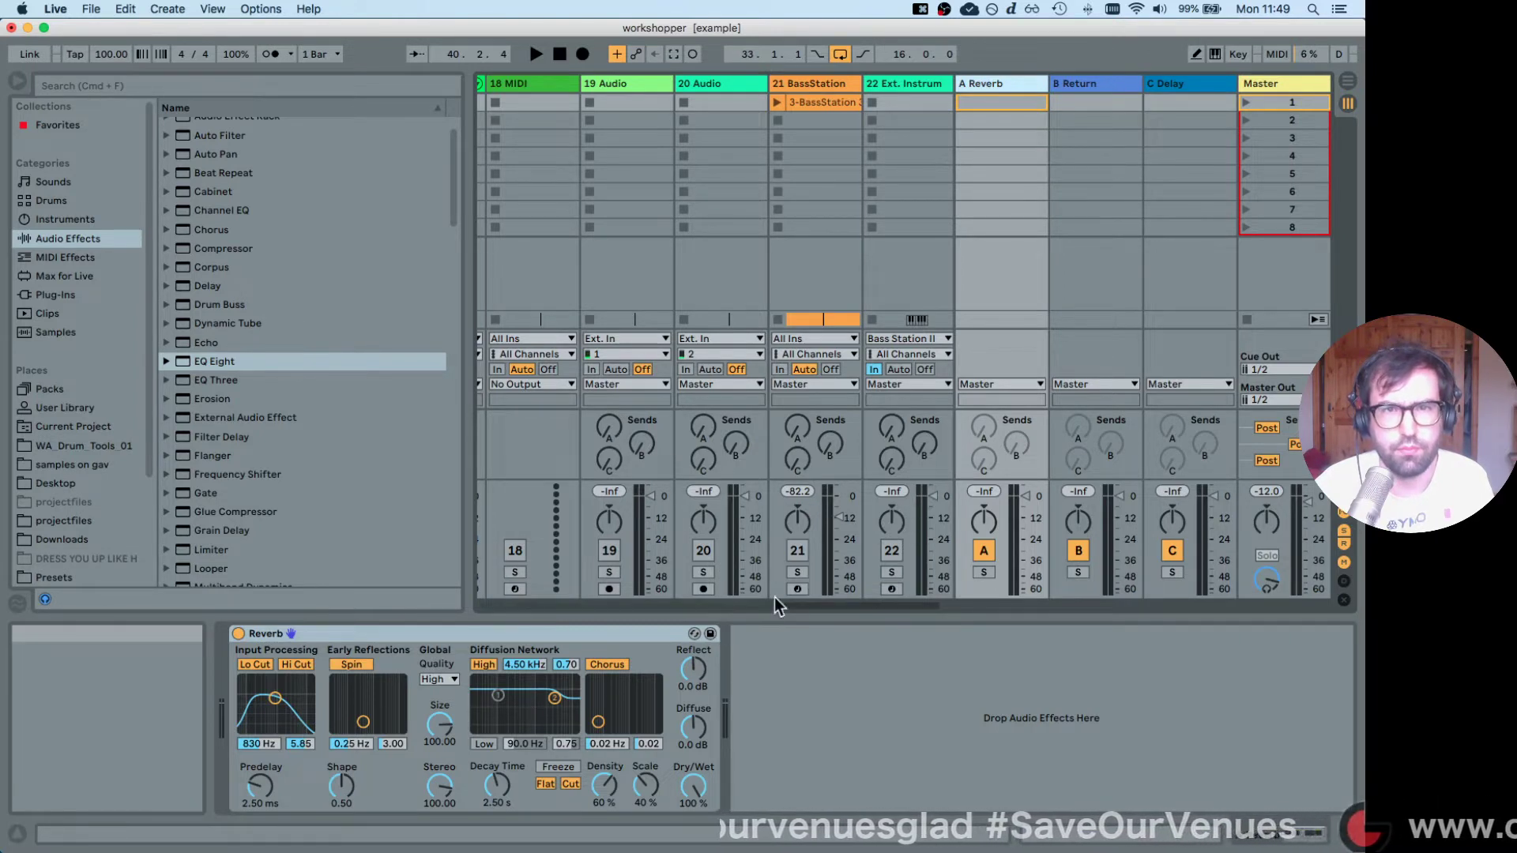
{"action": "left_click_drag", "start_coordinate": [499, 785], "coordinate": [499, 802]}
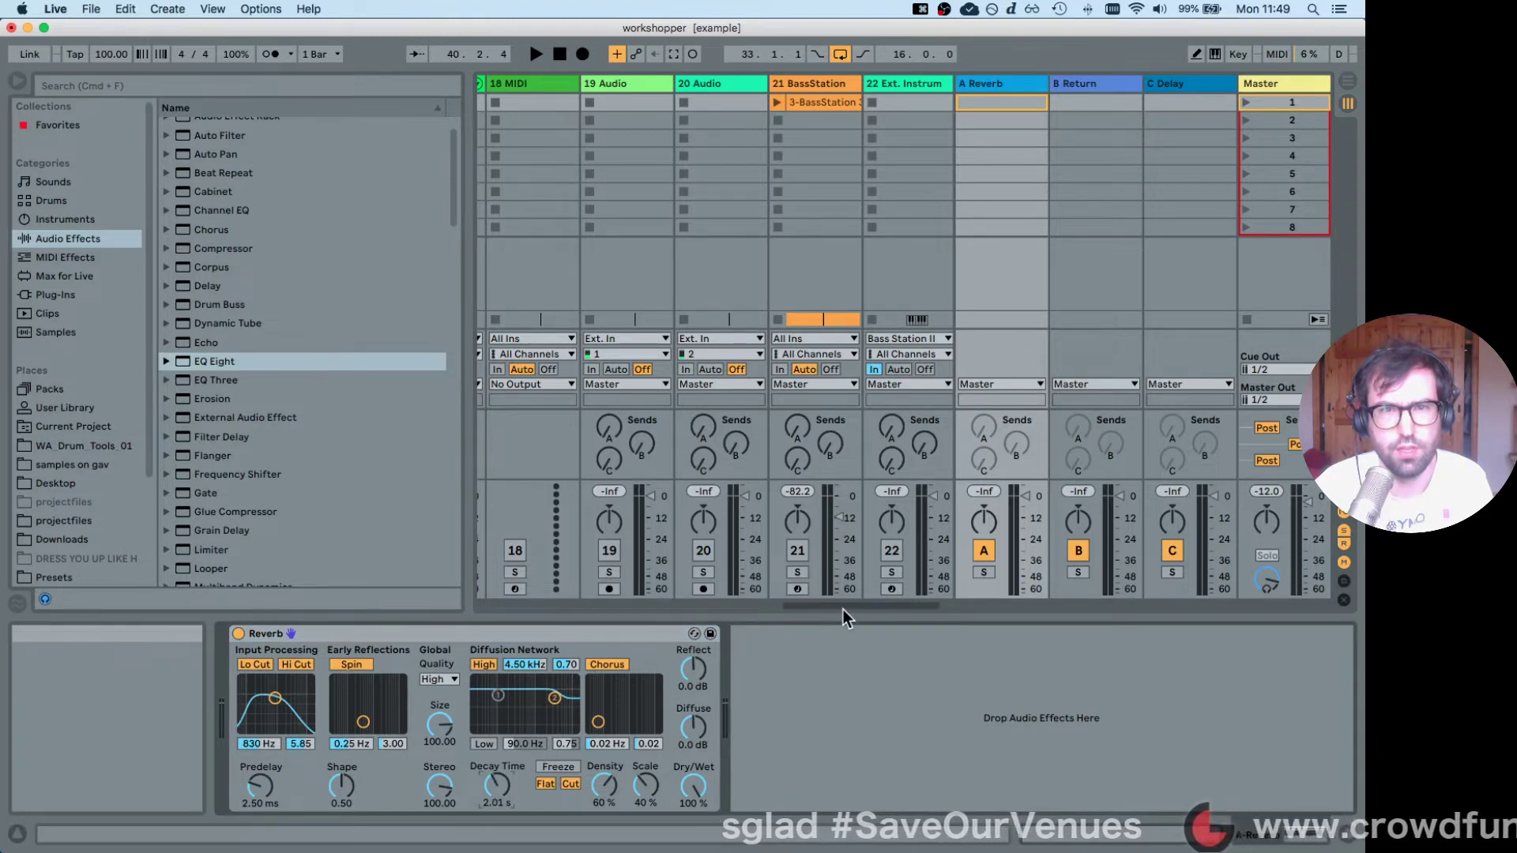
{"action": "scroll", "coordinate": [842, 606], "scroll_direction": "left", "scroll_amount": 3}
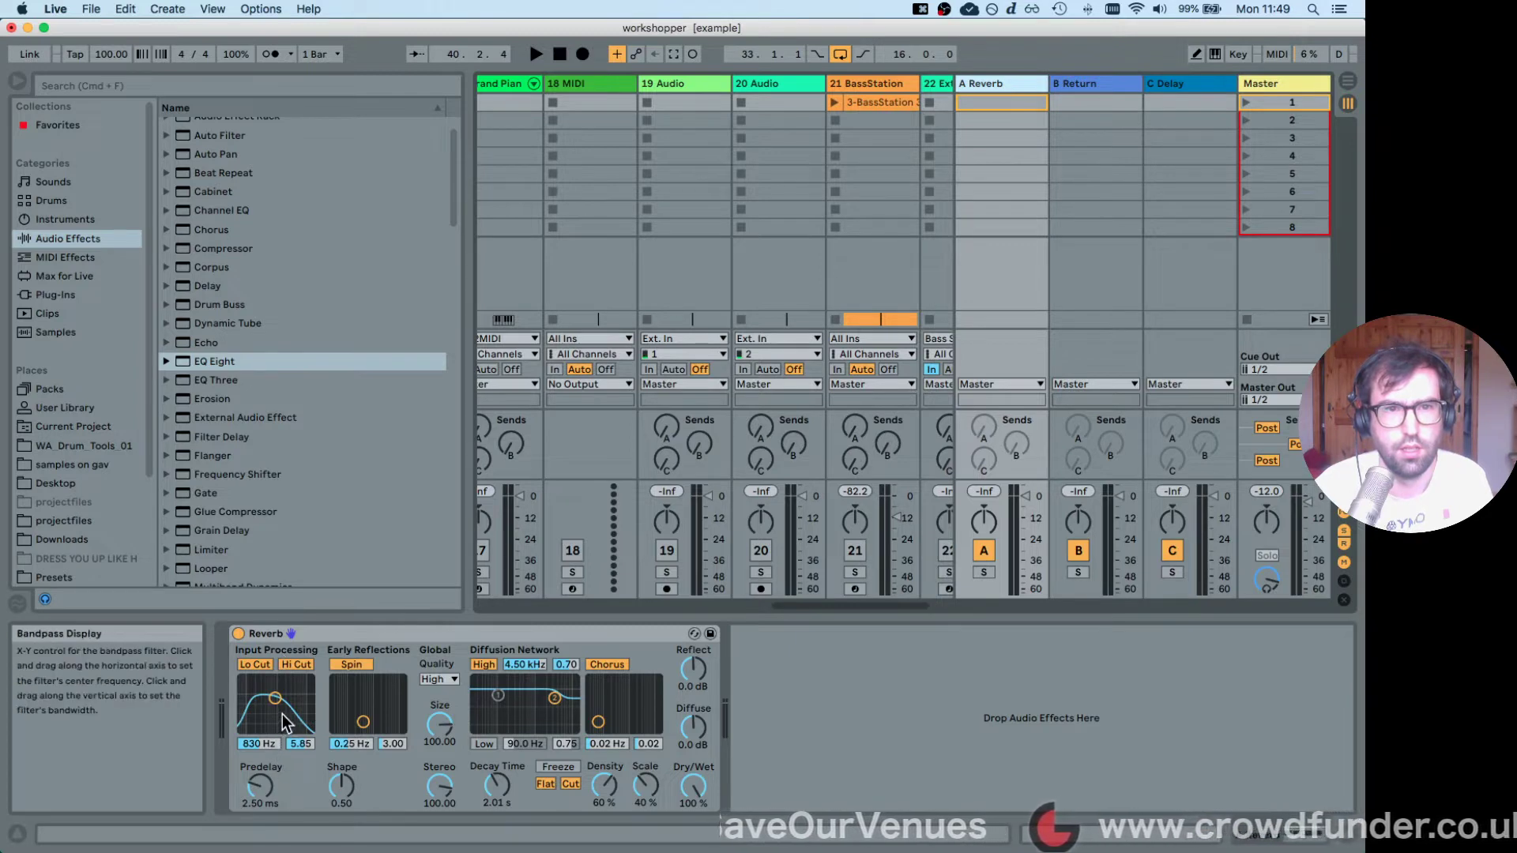
{"action": "left_click_drag", "start_coordinate": [275, 701], "coordinate": [282, 696]}
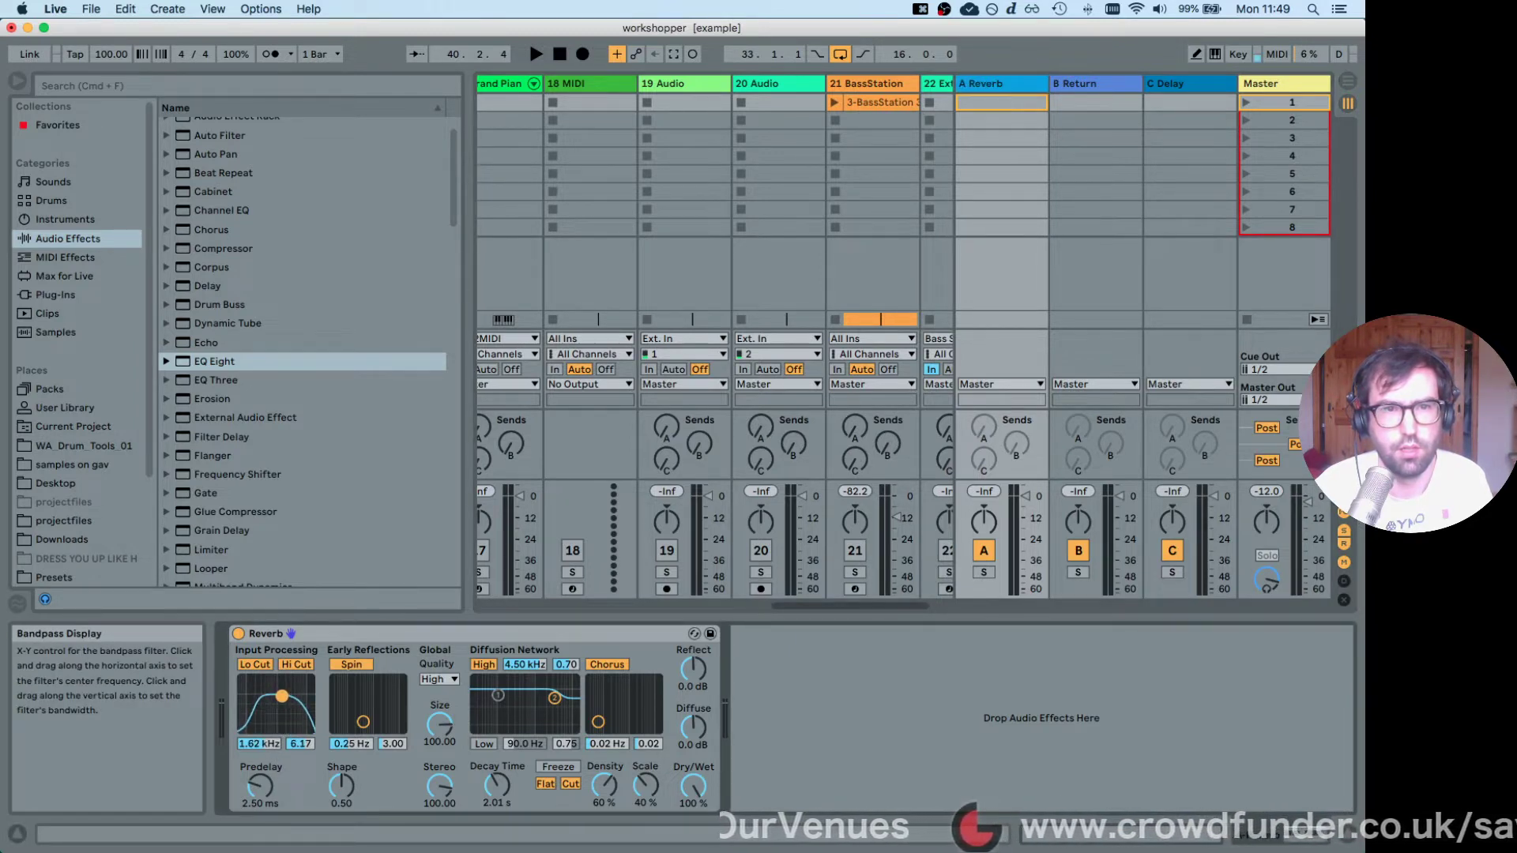
Audition the synthpad with a high send to A Reverb, then reduce the send to a moderate level.
{"action": "scroll", "coordinate": [881, 607], "scroll_direction": "left", "scroll_amount": 6}
{"action": "key", "text": "space"}
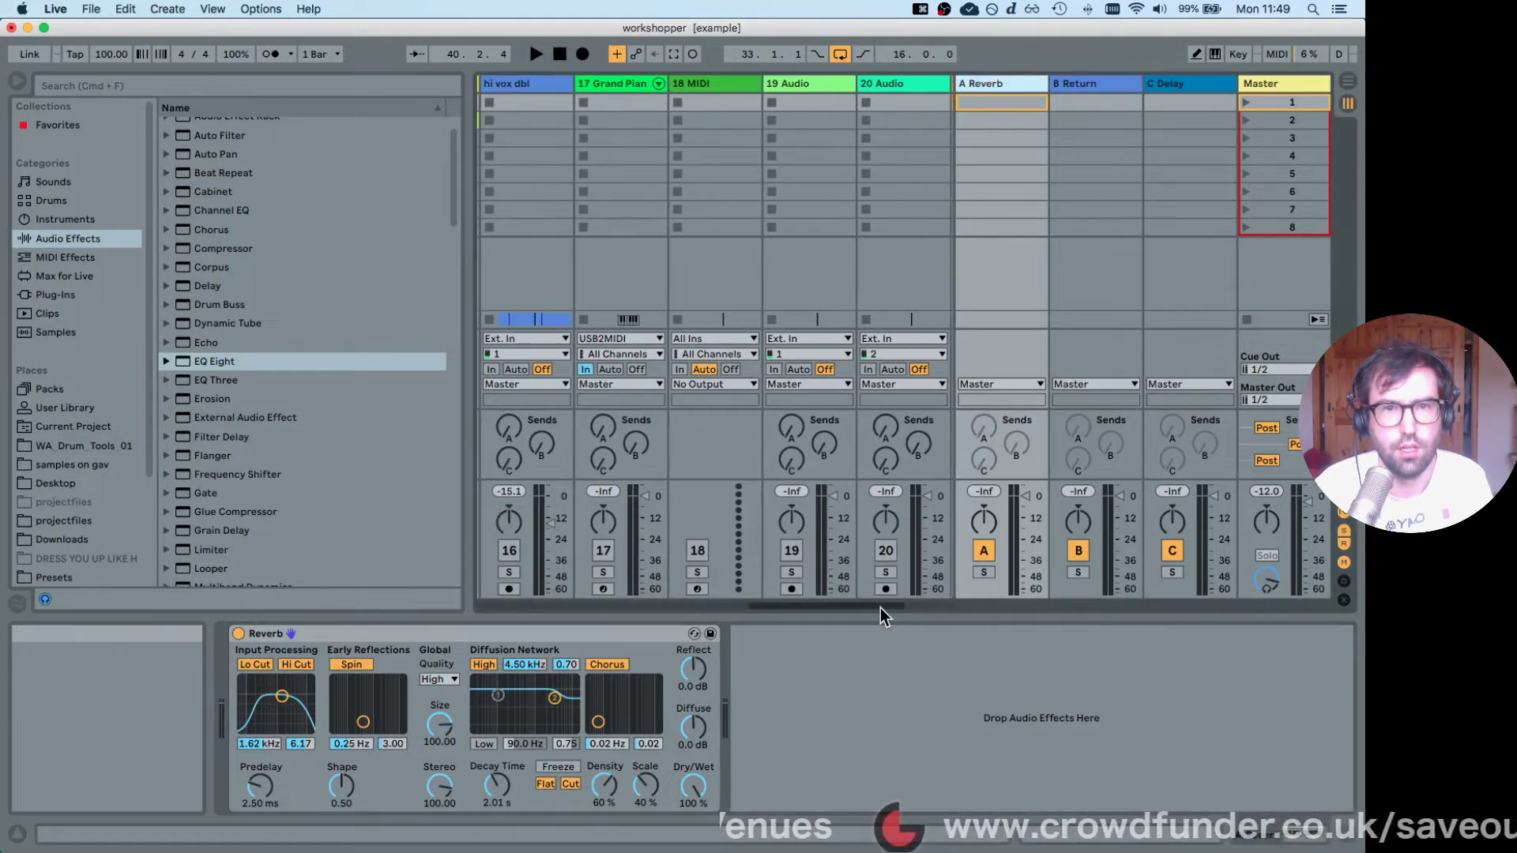
{"action": "left_click_drag", "start_coordinate": [850, 610], "coordinate": [634, 603]}
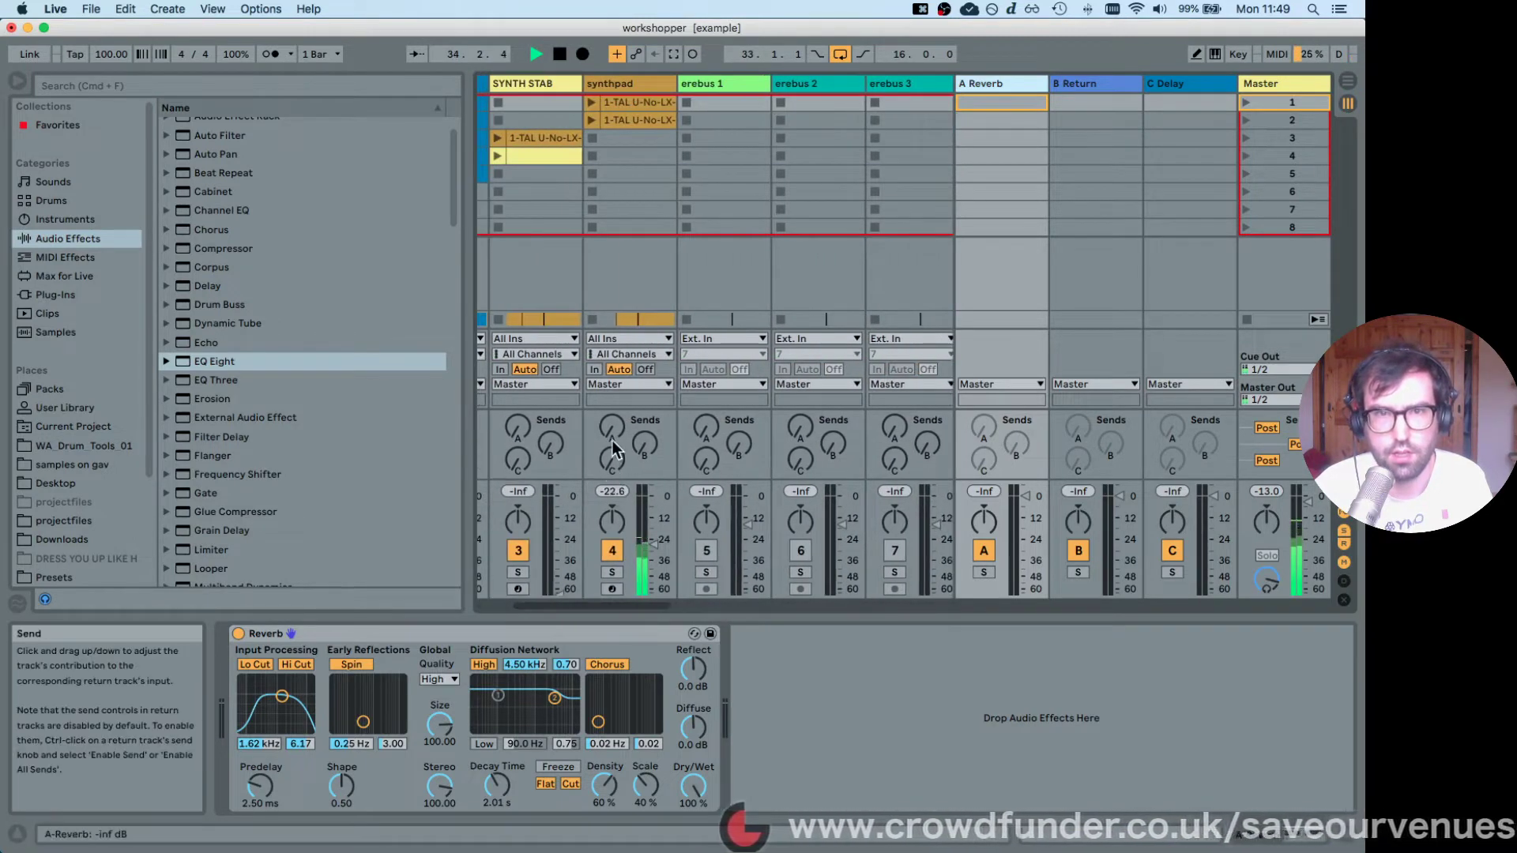
{"action": "left_click_drag", "start_coordinate": [613, 430], "coordinate": [613, 418]}
{"action": "key", "text": "space"}
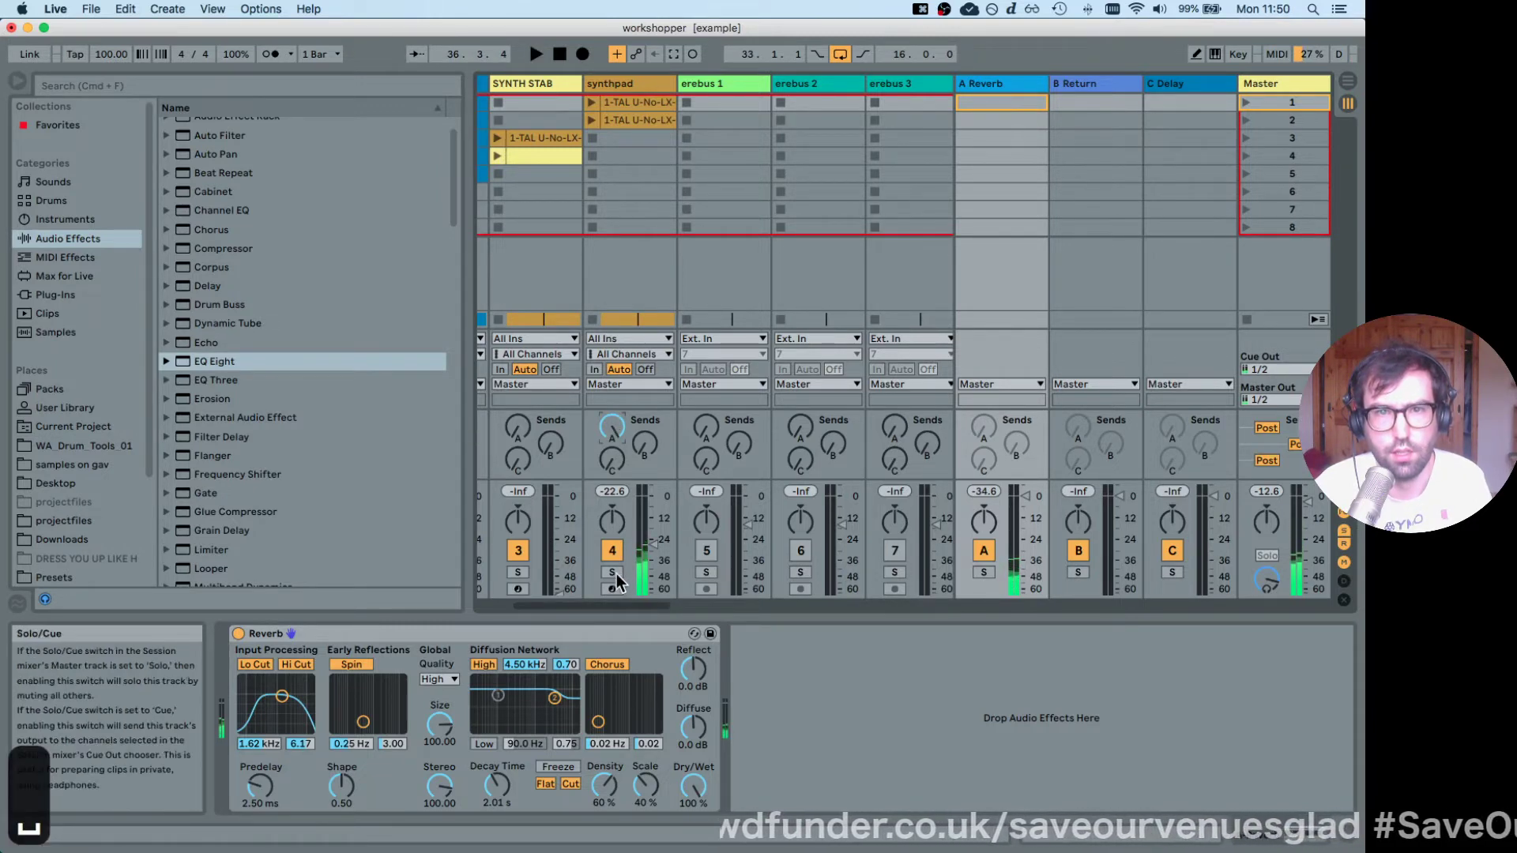
{"action": "left_click", "coordinate": [613, 572]}
{"action": "left_click", "coordinate": [613, 572]}
{"action": "left_click_drag", "start_coordinate": [613, 428], "coordinate": [613, 474]}
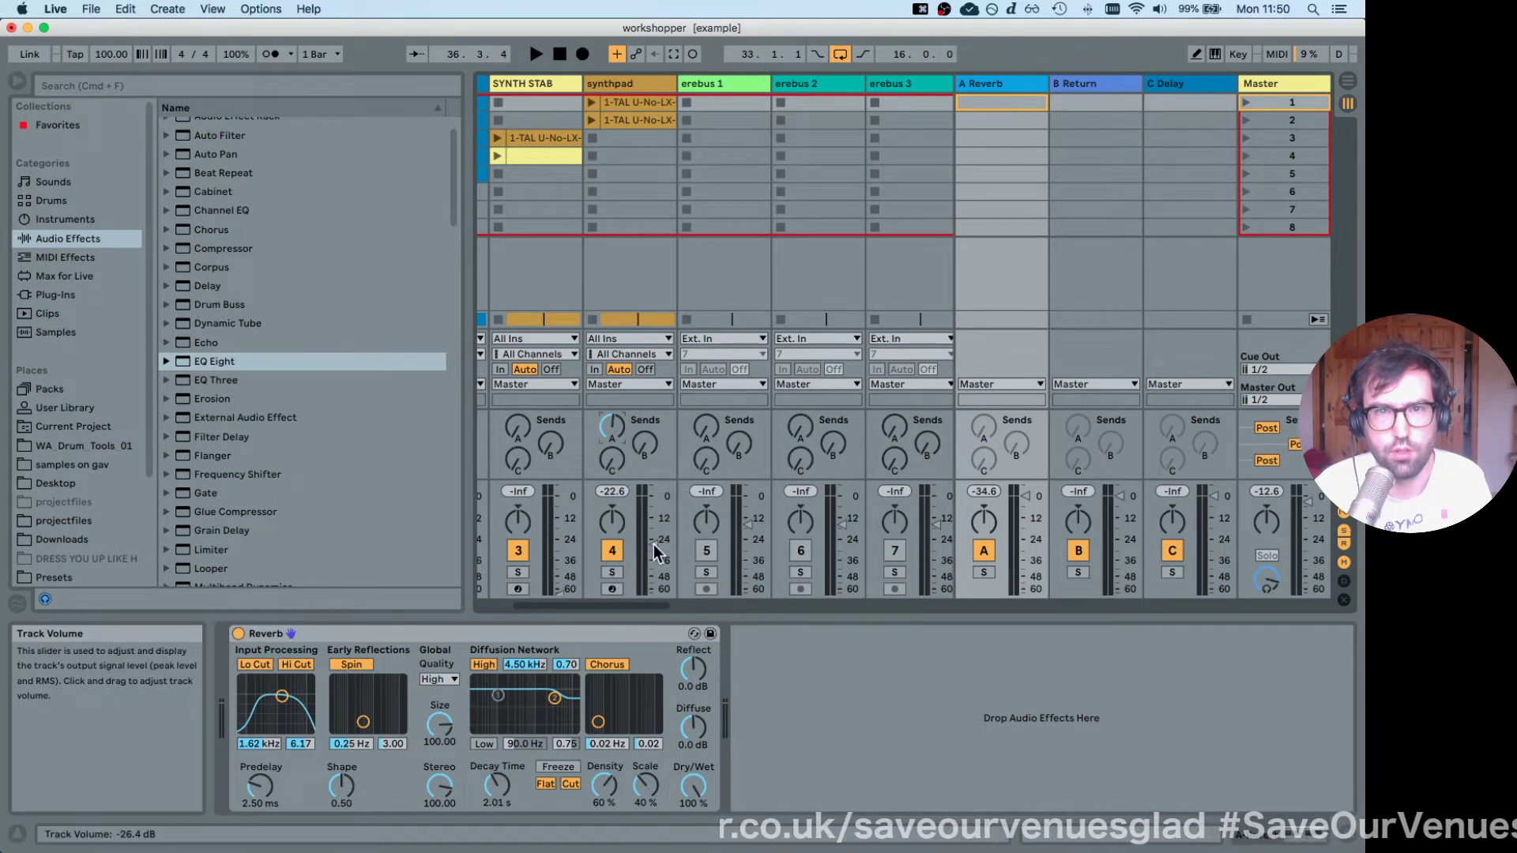
Lower the synthpad's volume further while the mix plays, and show its device chain.
{"action": "key", "text": "space"}
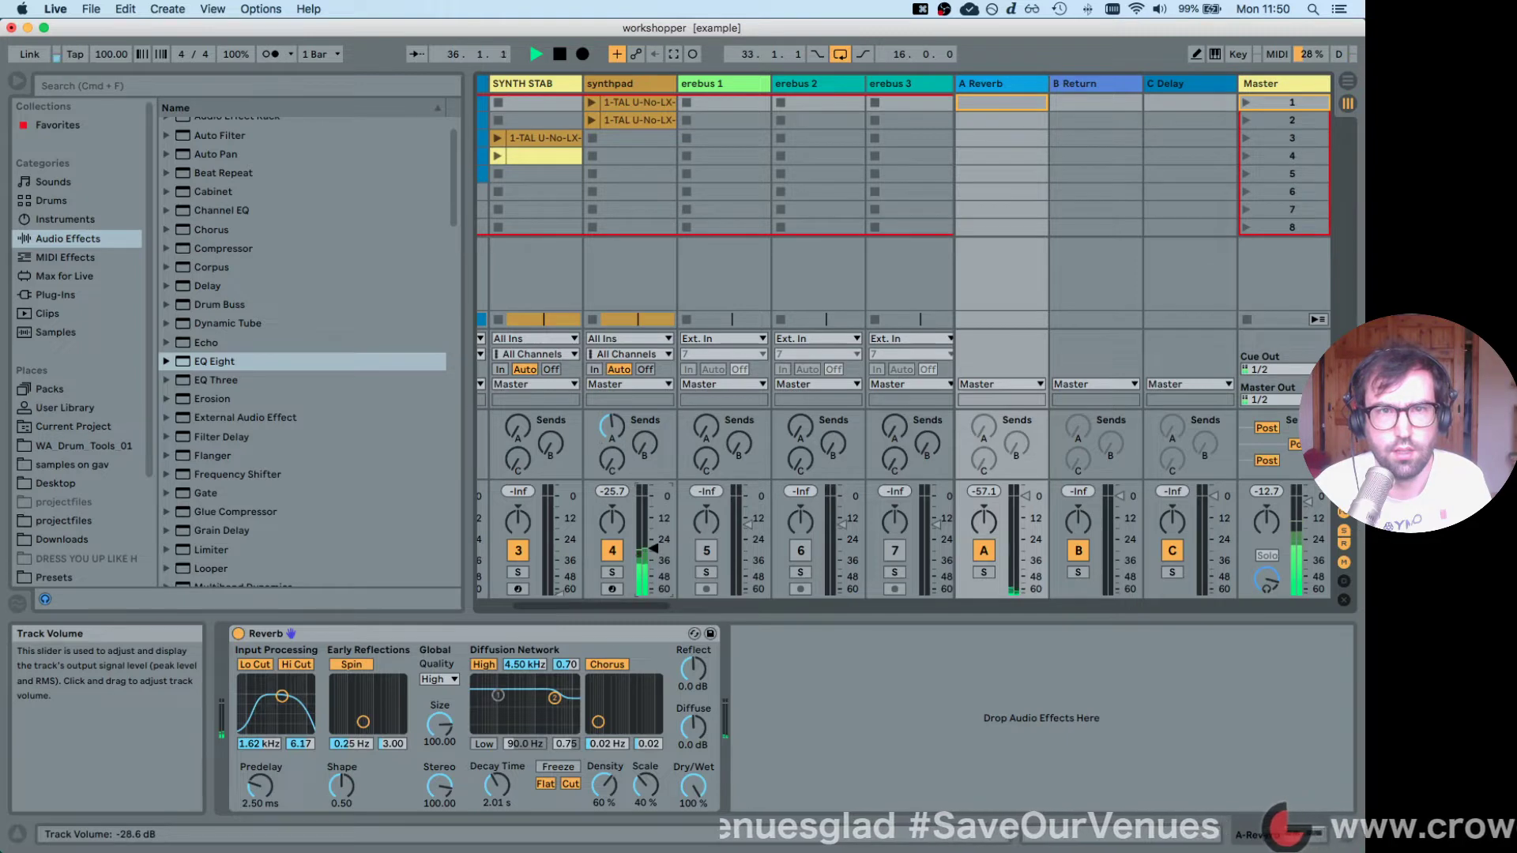
{"action": "left_click_drag", "start_coordinate": [654, 548], "coordinate": [605, 608]}
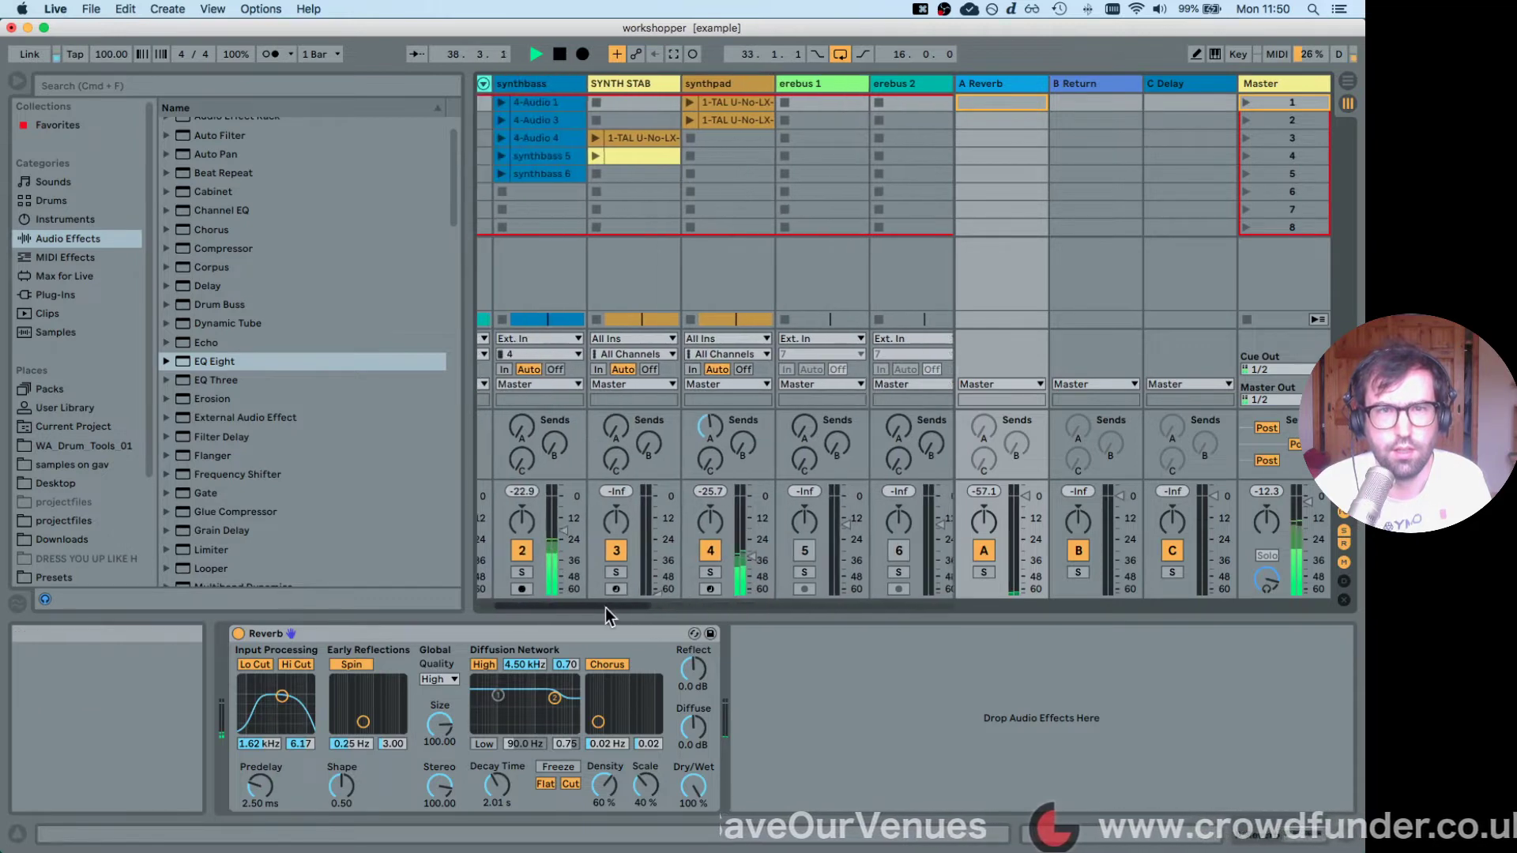
{"action": "left_click", "coordinate": [709, 87]}
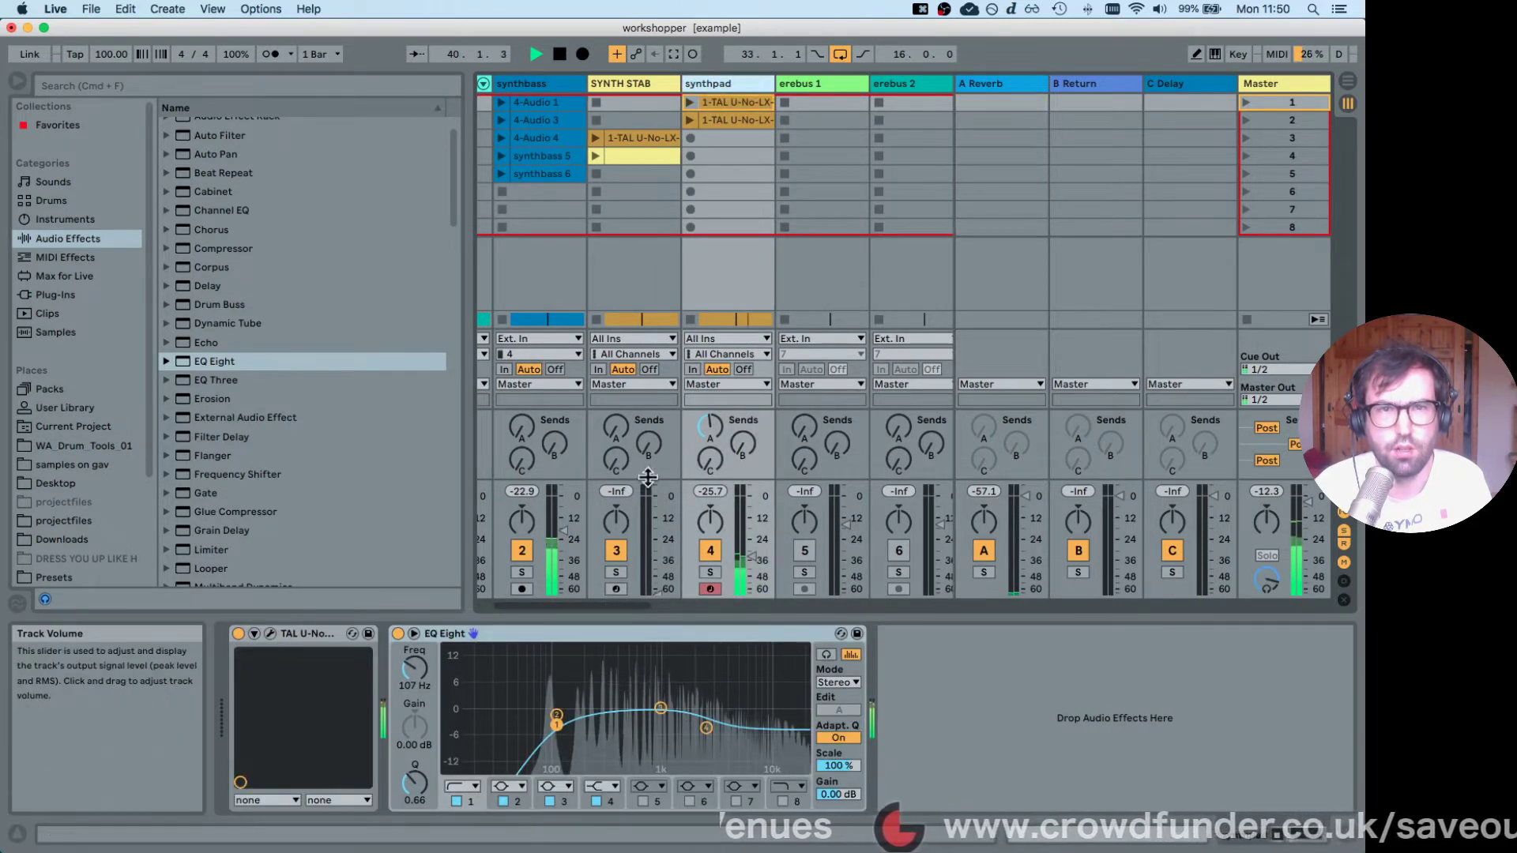
Bring the SYNTH STAB track into the mix at about -24.3 dB and solo it.
{"action": "left_click_drag", "start_coordinate": [657, 588], "coordinate": [657, 540]}
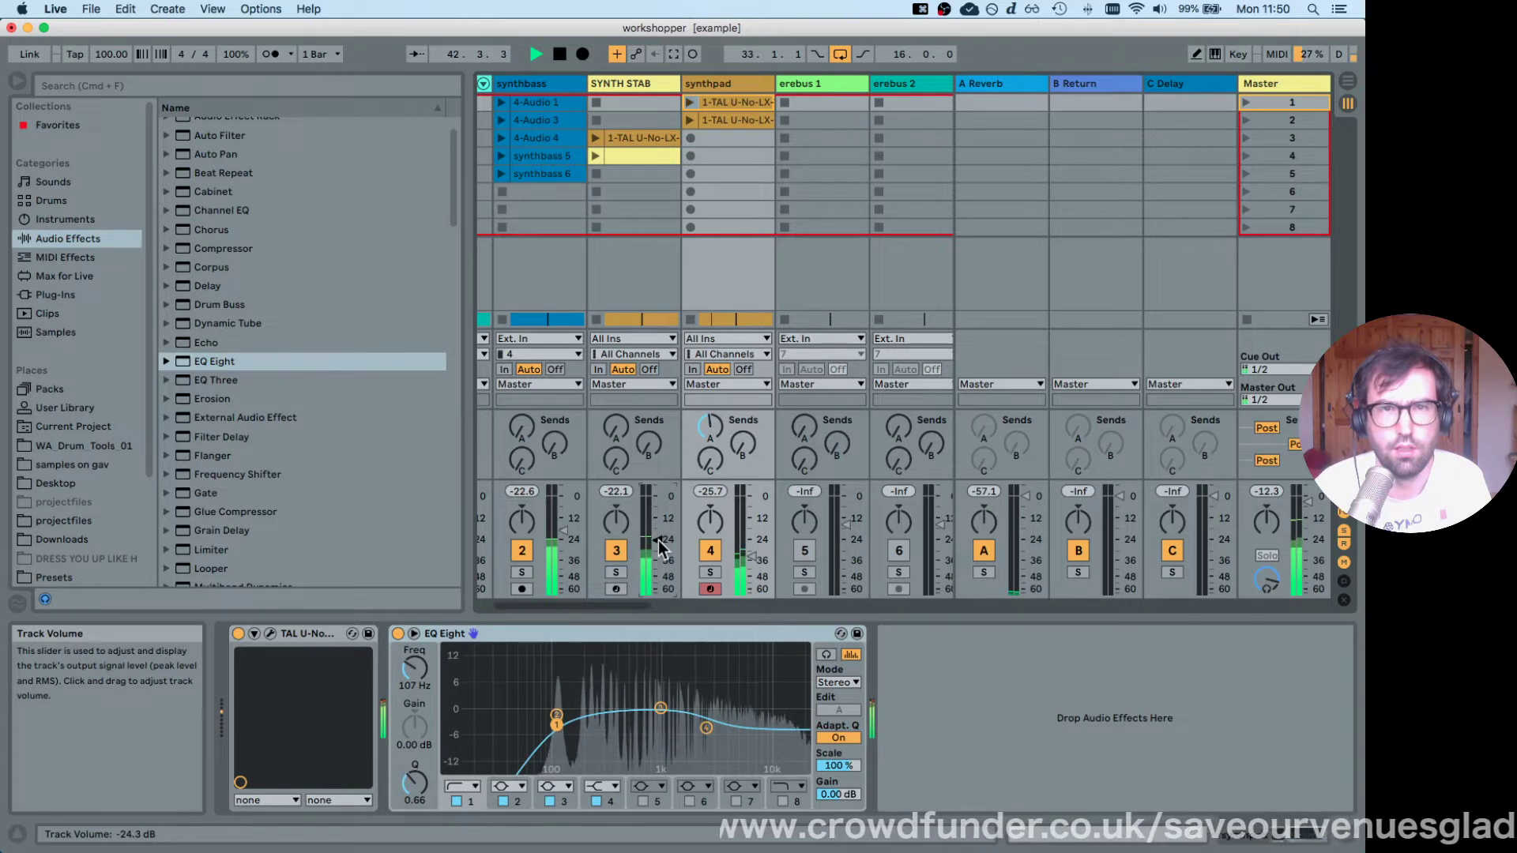
{"action": "left_click", "coordinate": [620, 572]}
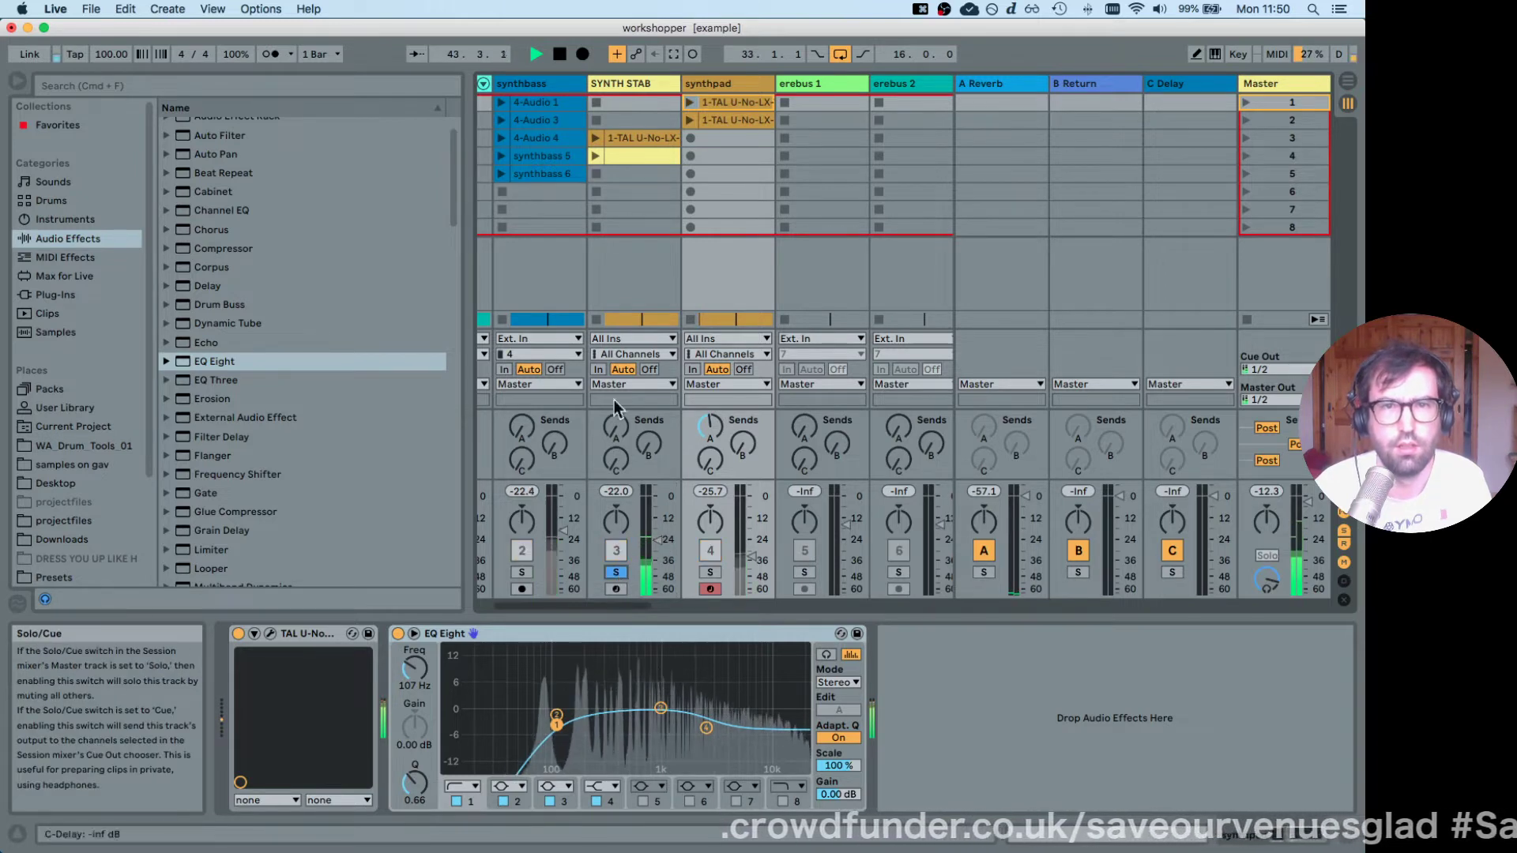
Add an EQ Eight after the Analog instrument on the SYNTH STAB track.
{"action": "left_click", "coordinate": [615, 79]}
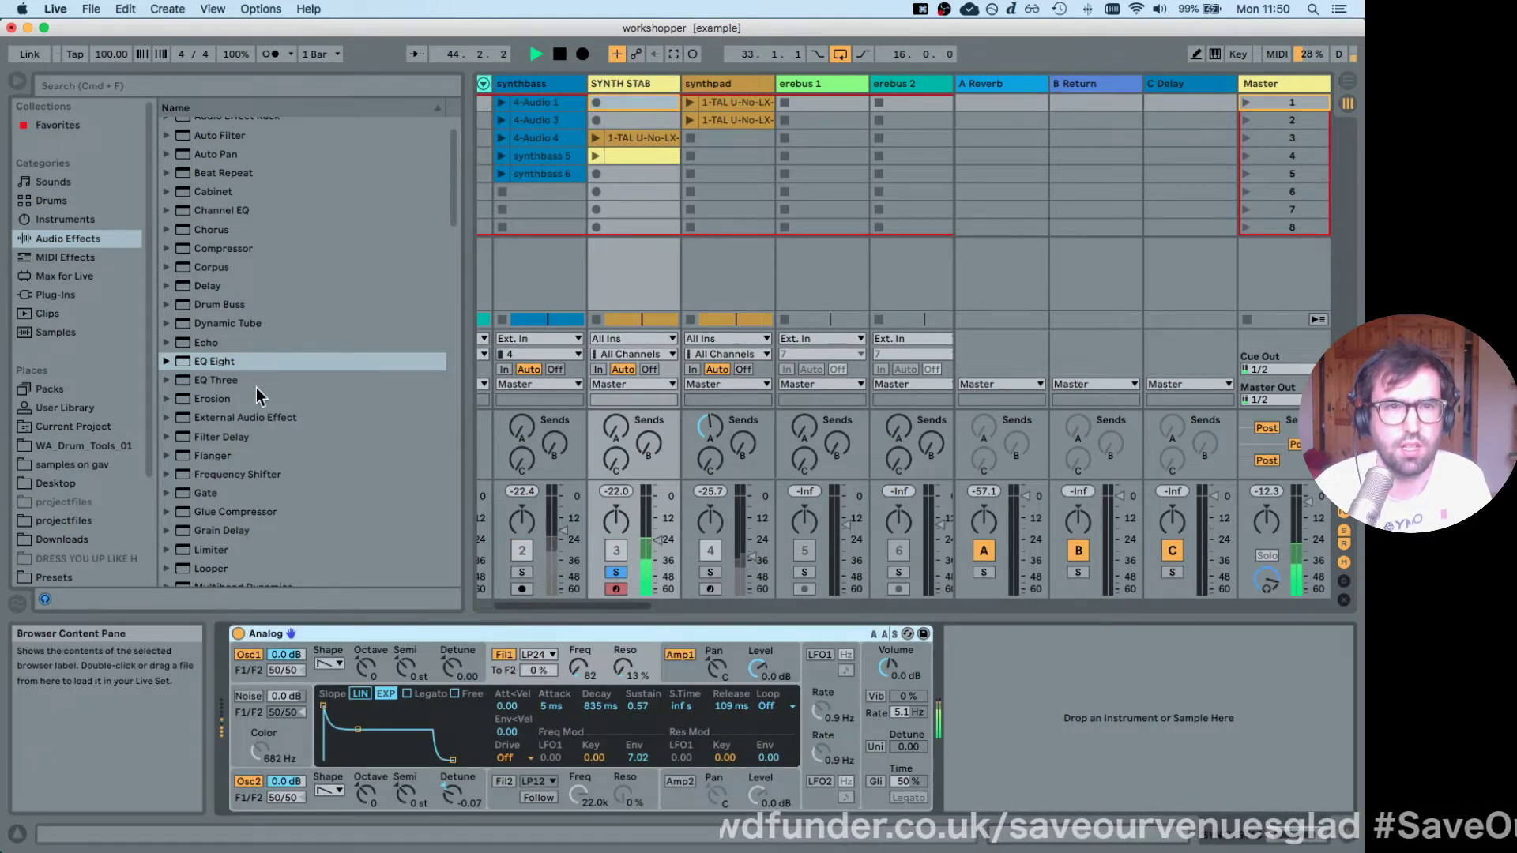
{"action": "left_click", "coordinate": [197, 360]}
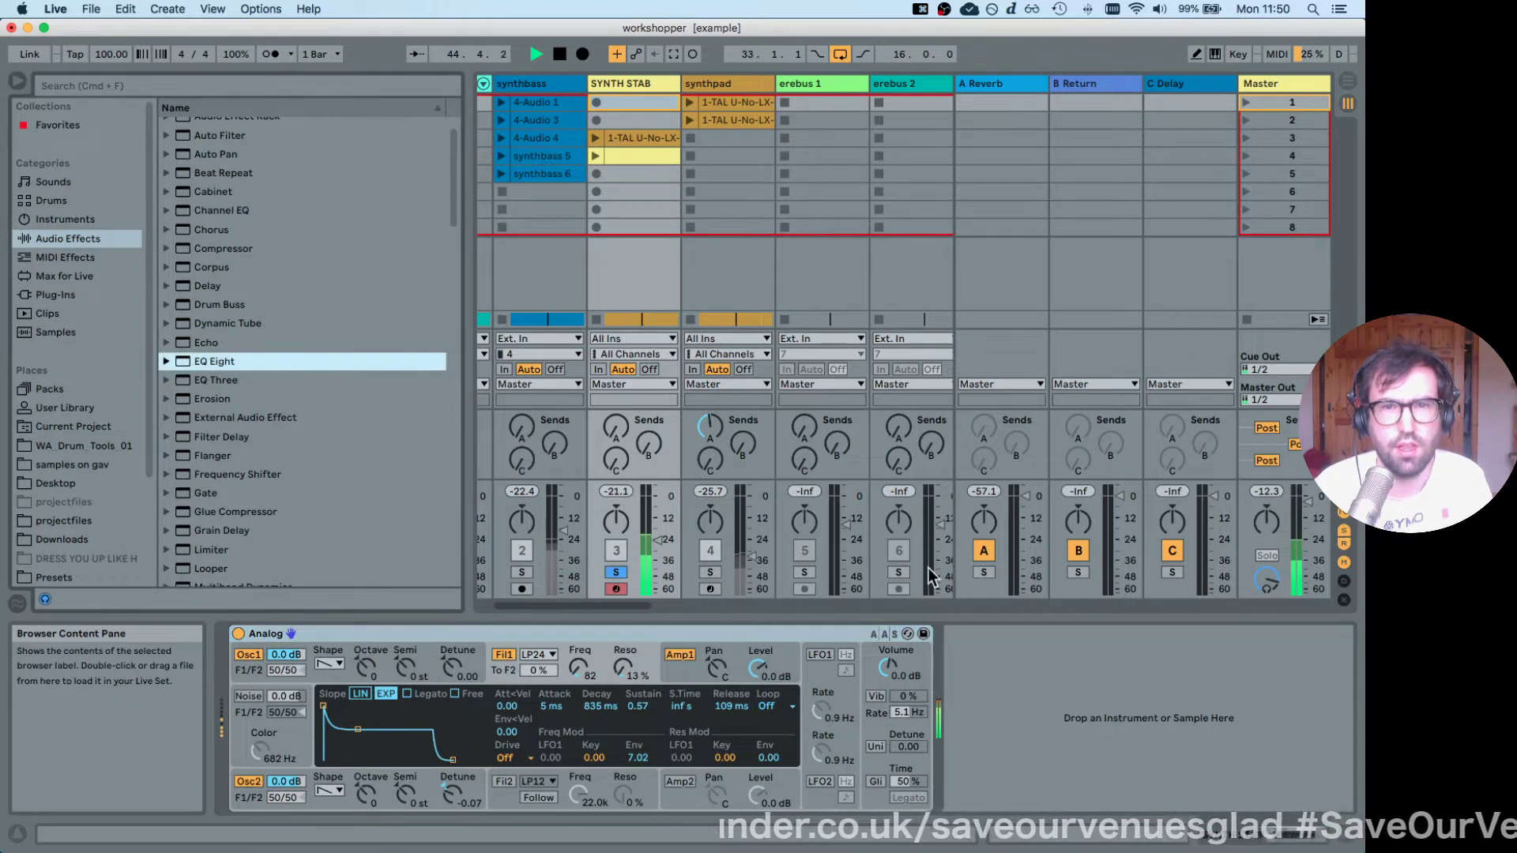
{"action": "key", "text": "Return"}
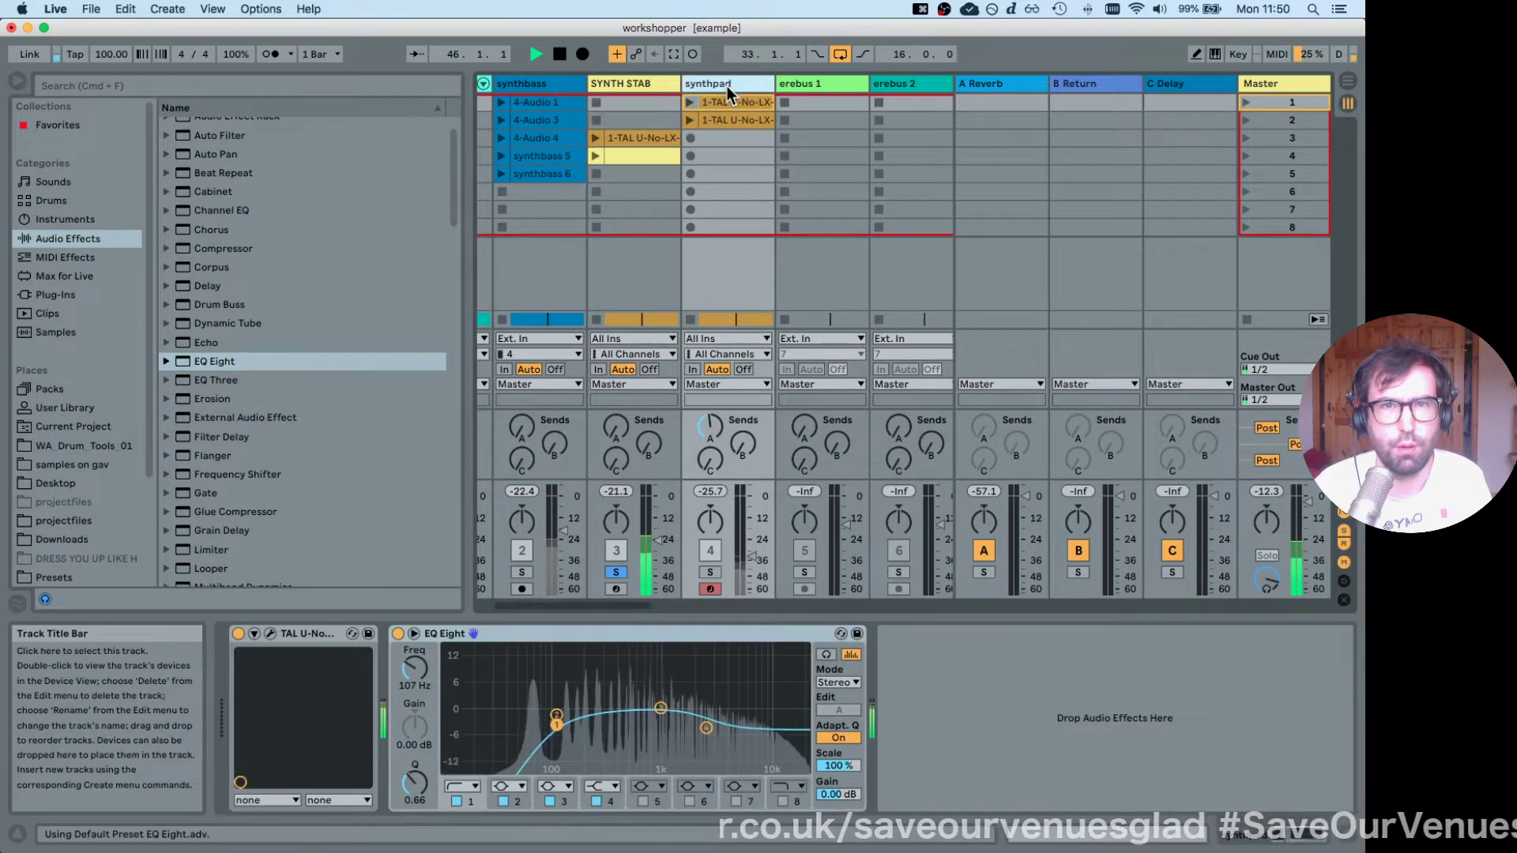
Stop playback and change band 1 of the SYNTH STAB EQ Eight to a 12 dB/octave low cut filter.
{"action": "key", "text": "space"}
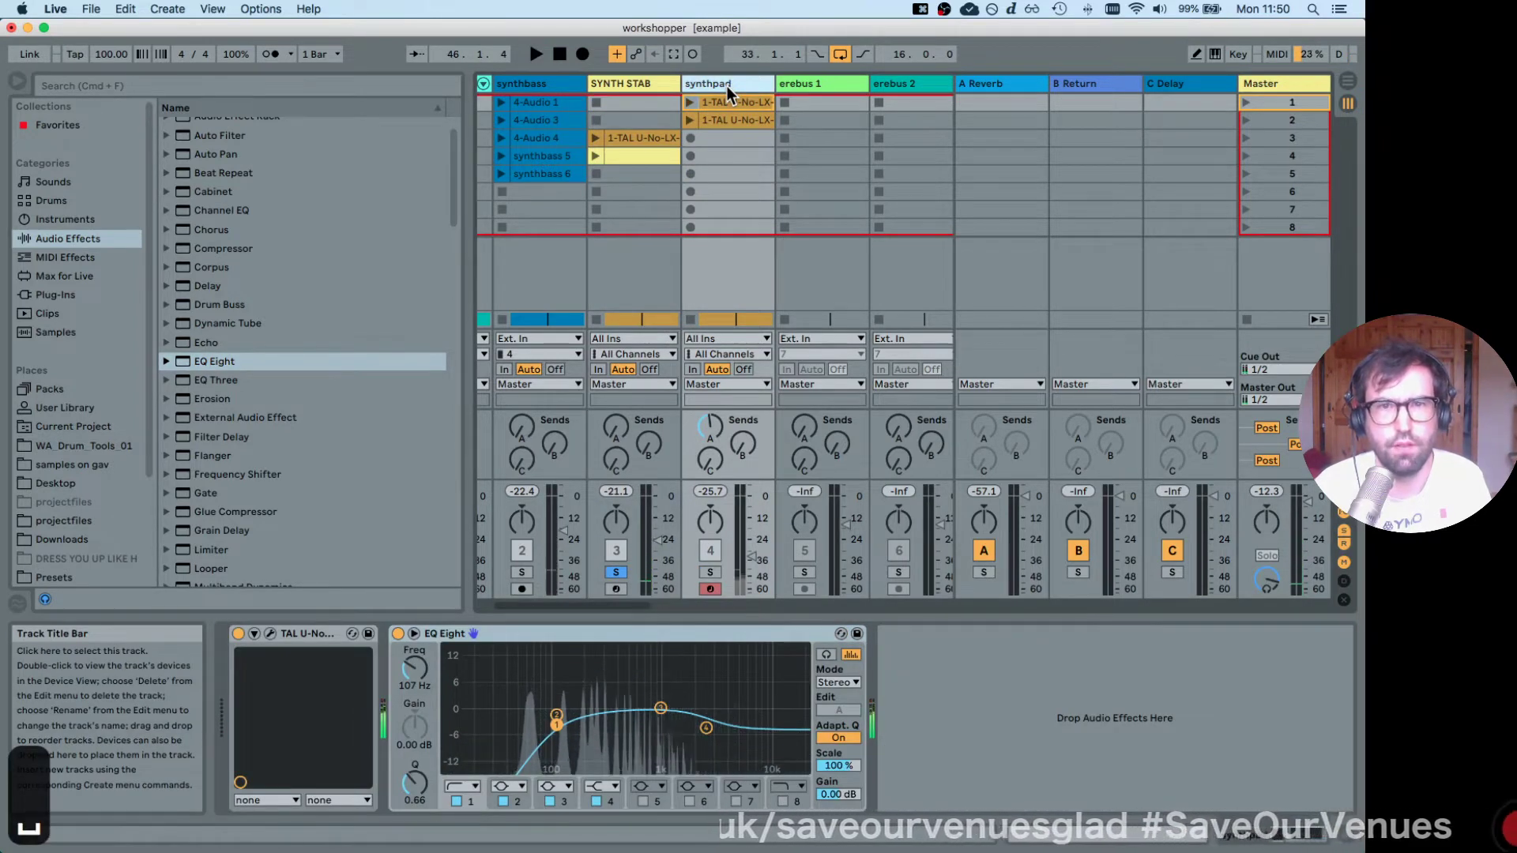
{"action": "left_click", "coordinate": [650, 83]}
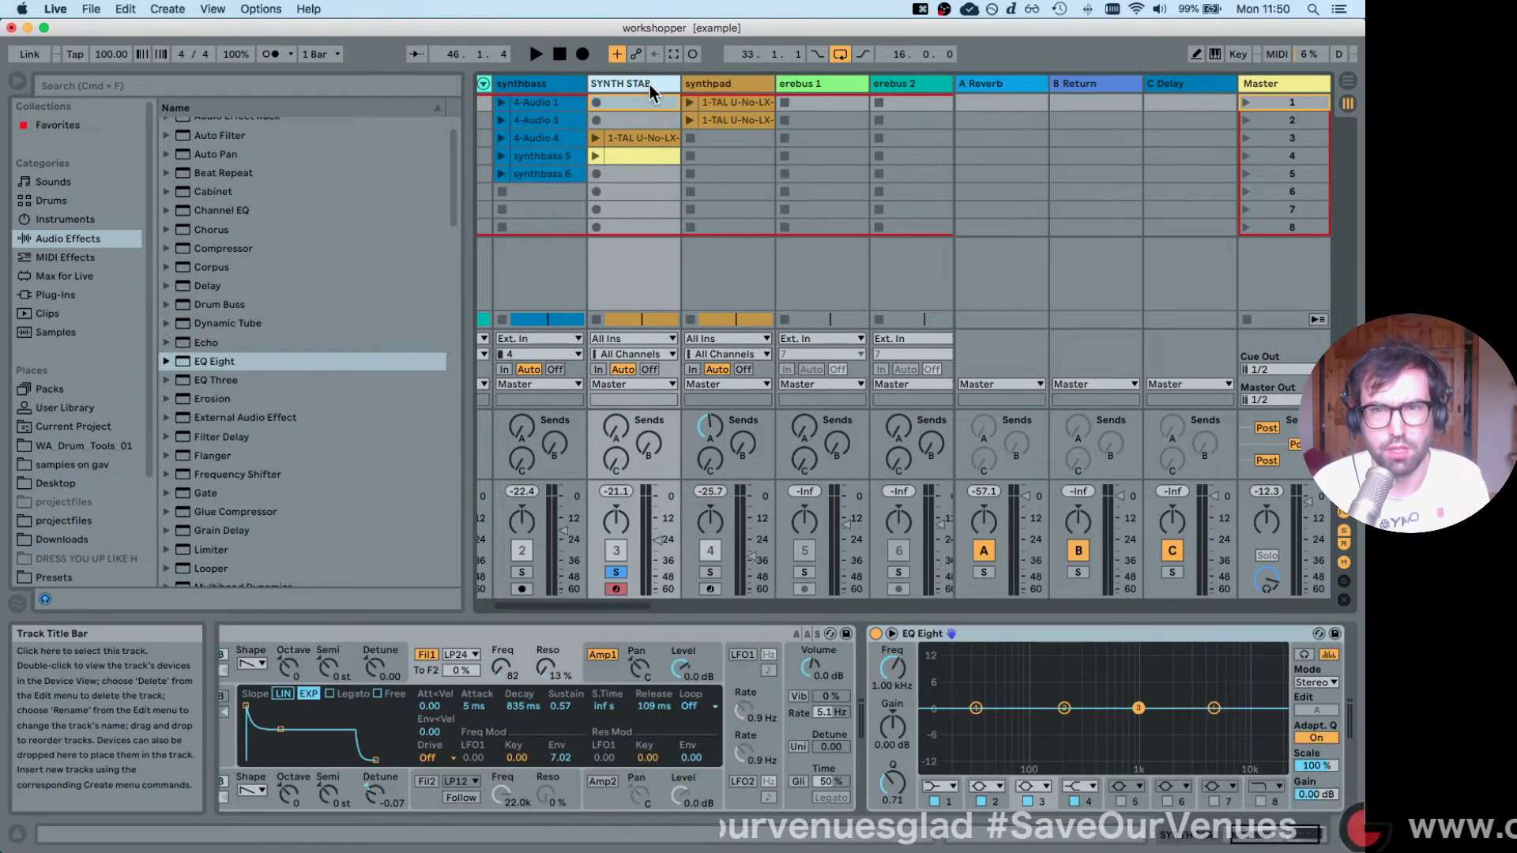
{"action": "left_click", "coordinate": [976, 709]}
{"action": "left_click", "coordinate": [936, 785]}
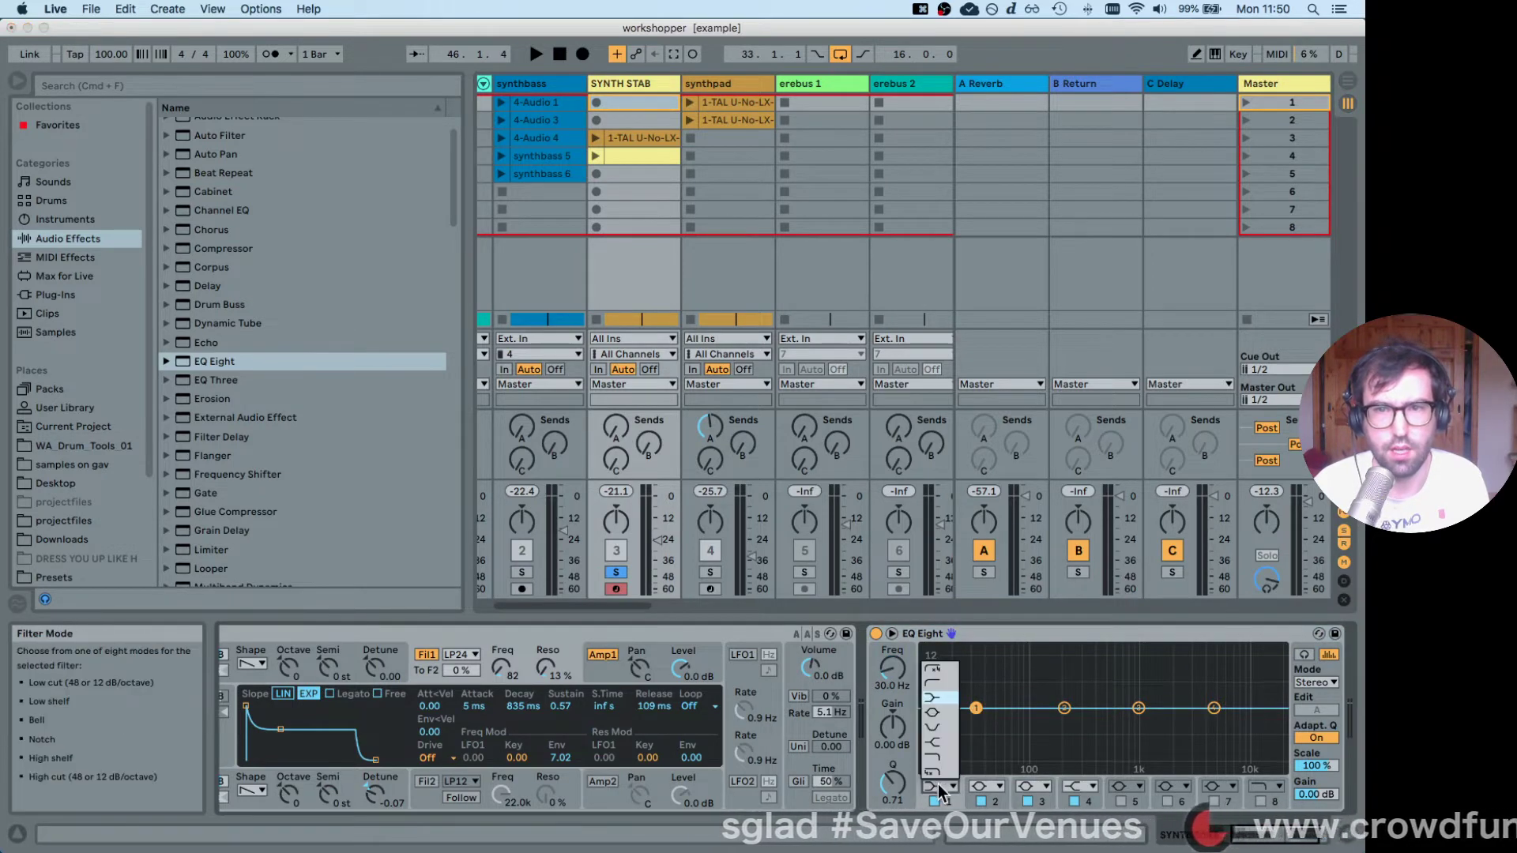
{"action": "left_click", "coordinate": [938, 685]}
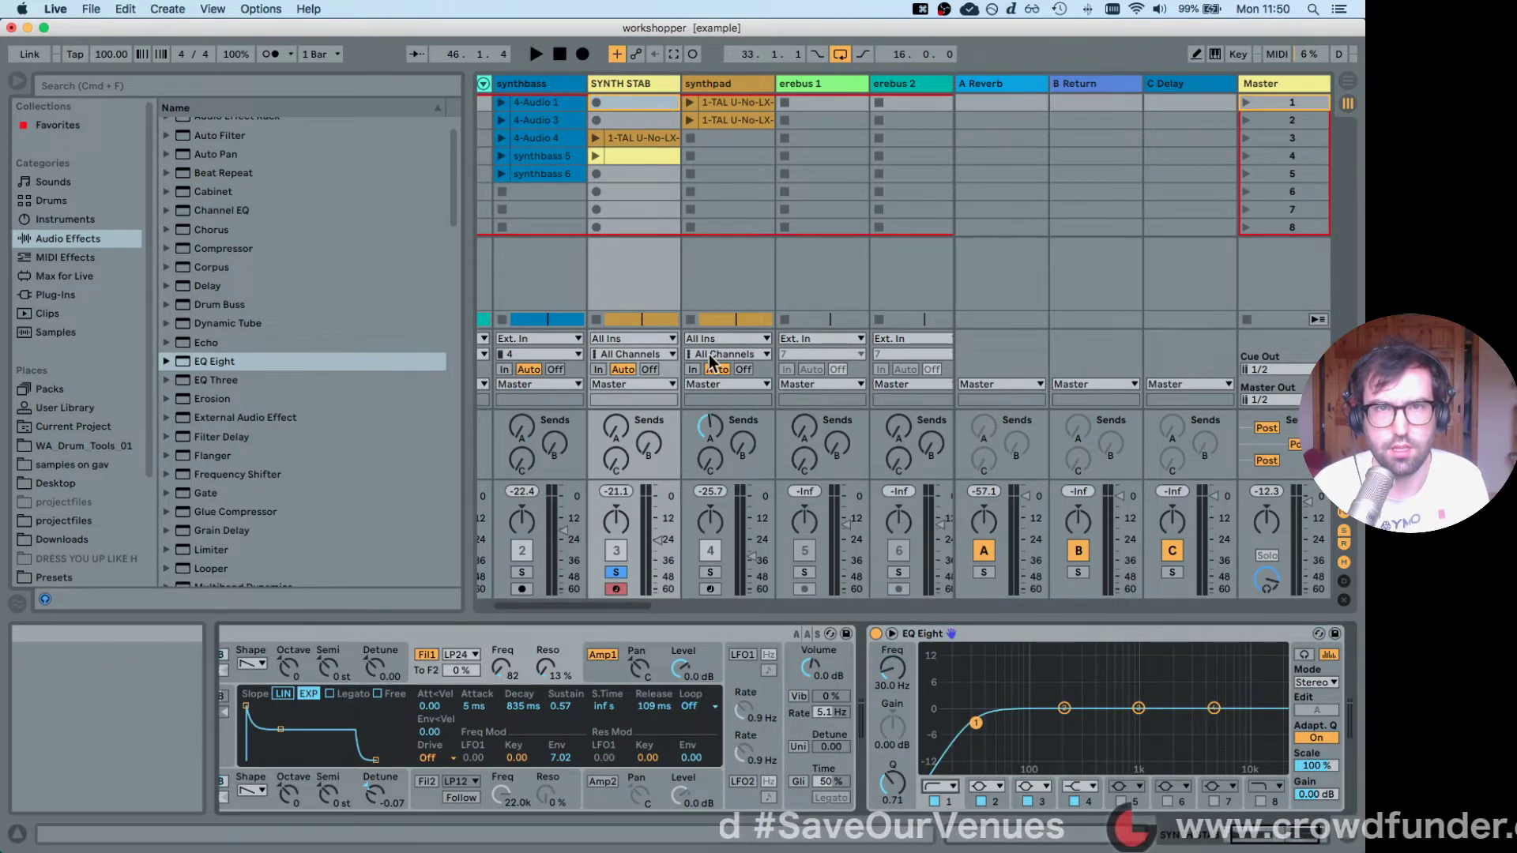
During playback, raise the SYNTH STAB low cut above 100 Hz, and boost band 3 by about 5.08 dB at 3.37 kHz.
{"action": "key", "text": "space"}
{"action": "left_click_drag", "start_coordinate": [976, 722], "coordinate": [1194, 688]}
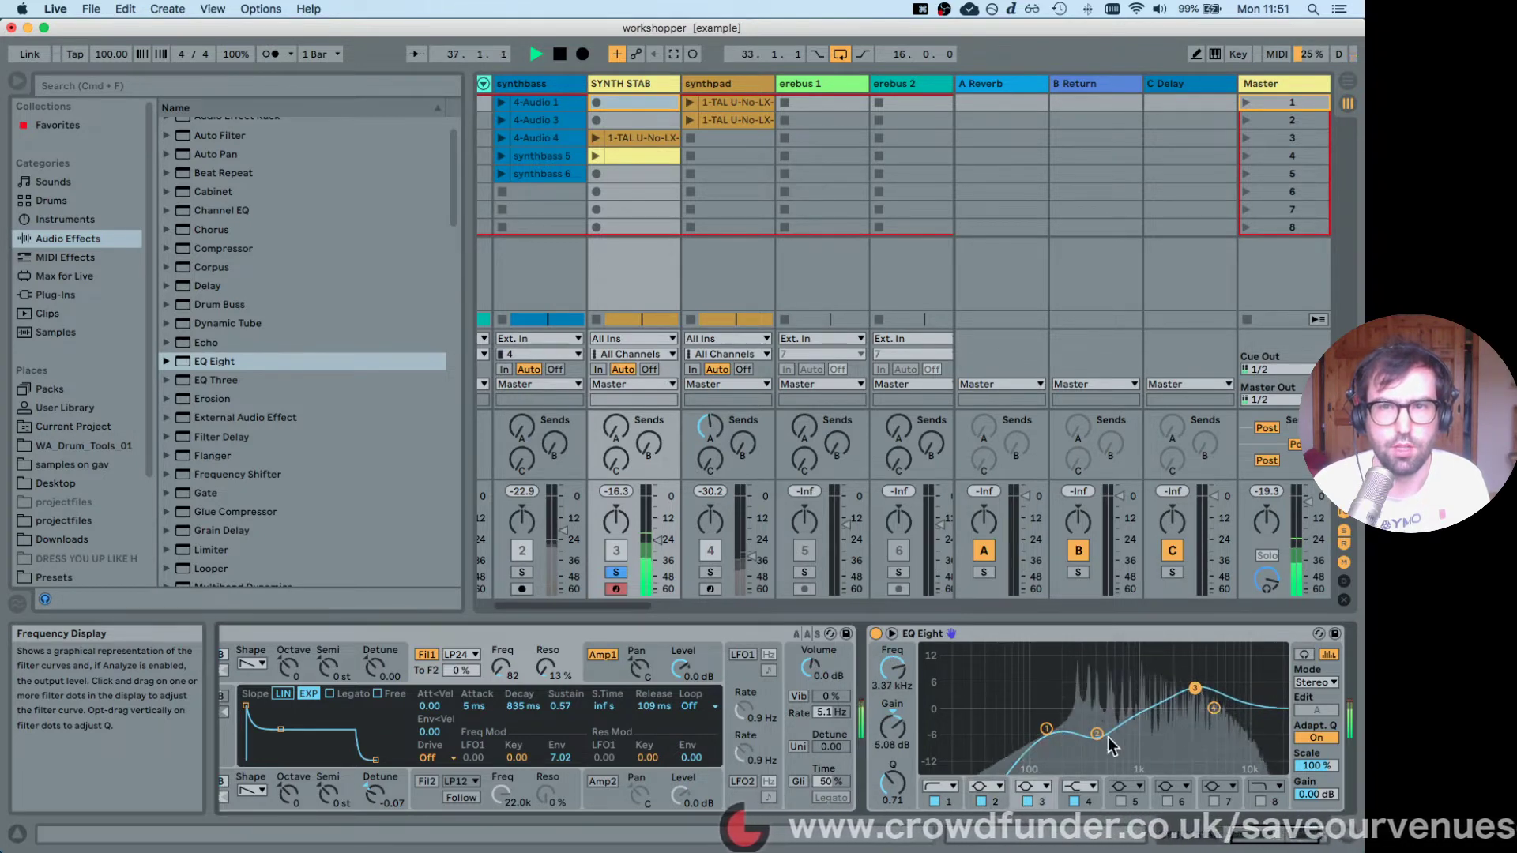
Refine the SYNTH STAB's band 2 cut to about -4.83 dB at 408 Hz, comparing the sound with the EQ Eight bypassed.
{"action": "left_click_drag", "start_coordinate": [1107, 737], "coordinate": [1110, 733]}
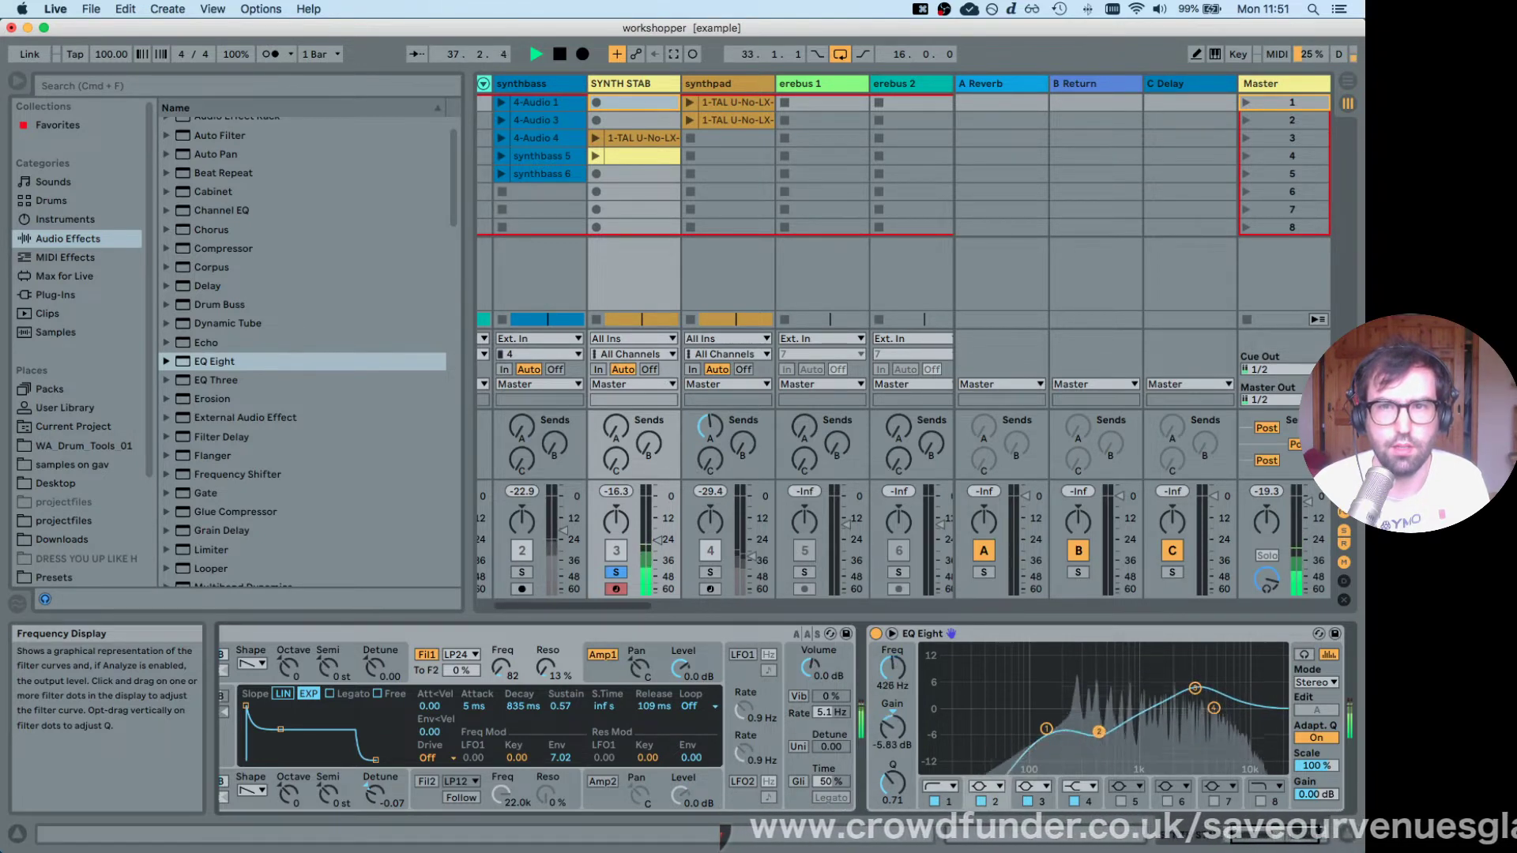
{"action": "left_click", "coordinate": [875, 634]}
{"action": "left_click", "coordinate": [875, 634]}
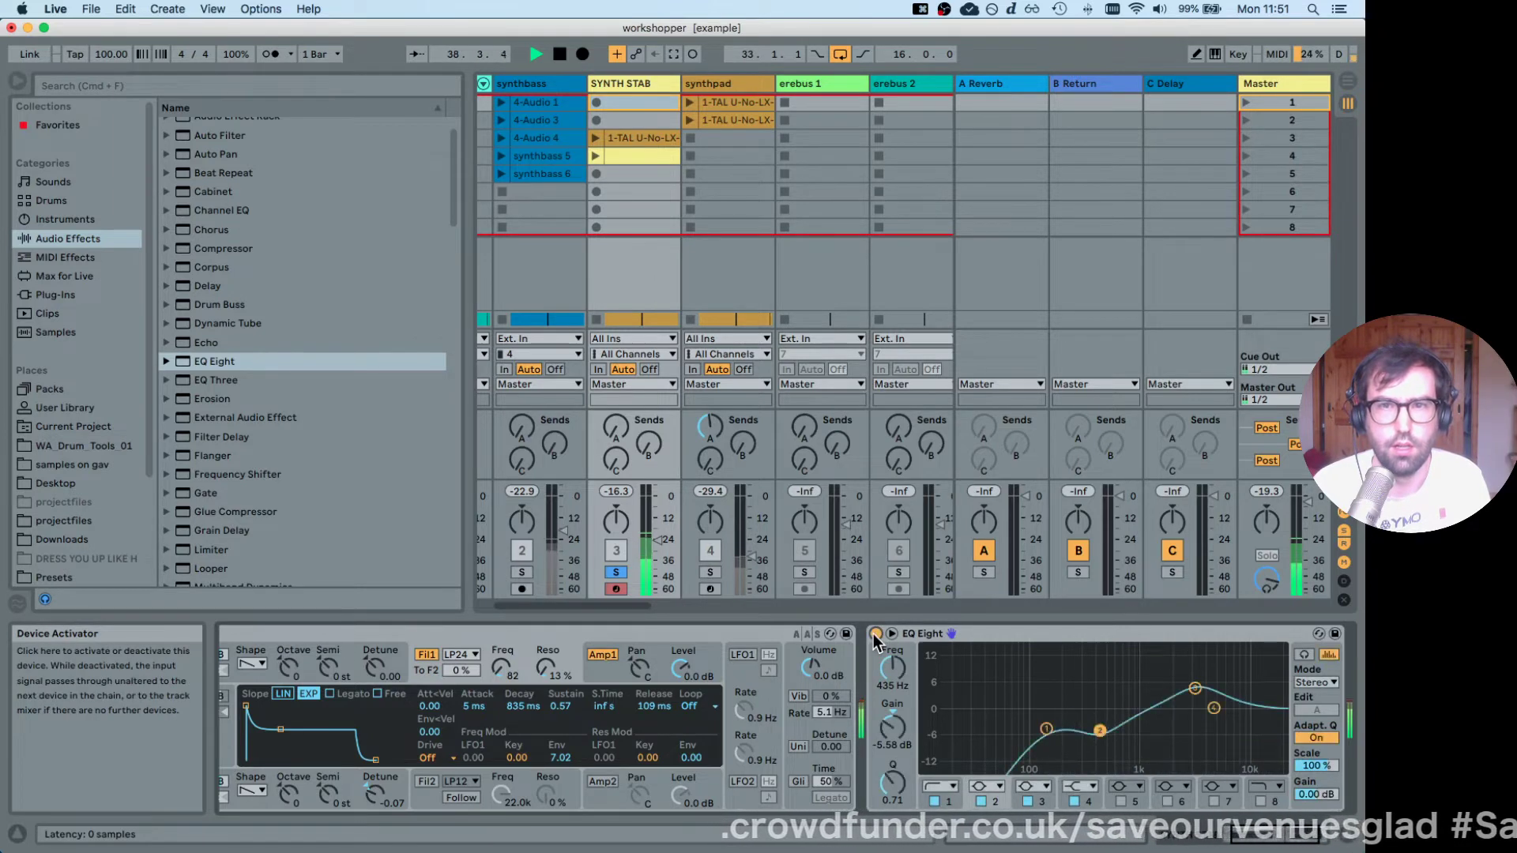
{"action": "left_click_drag", "start_coordinate": [1106, 737], "coordinate": [1103, 733]}
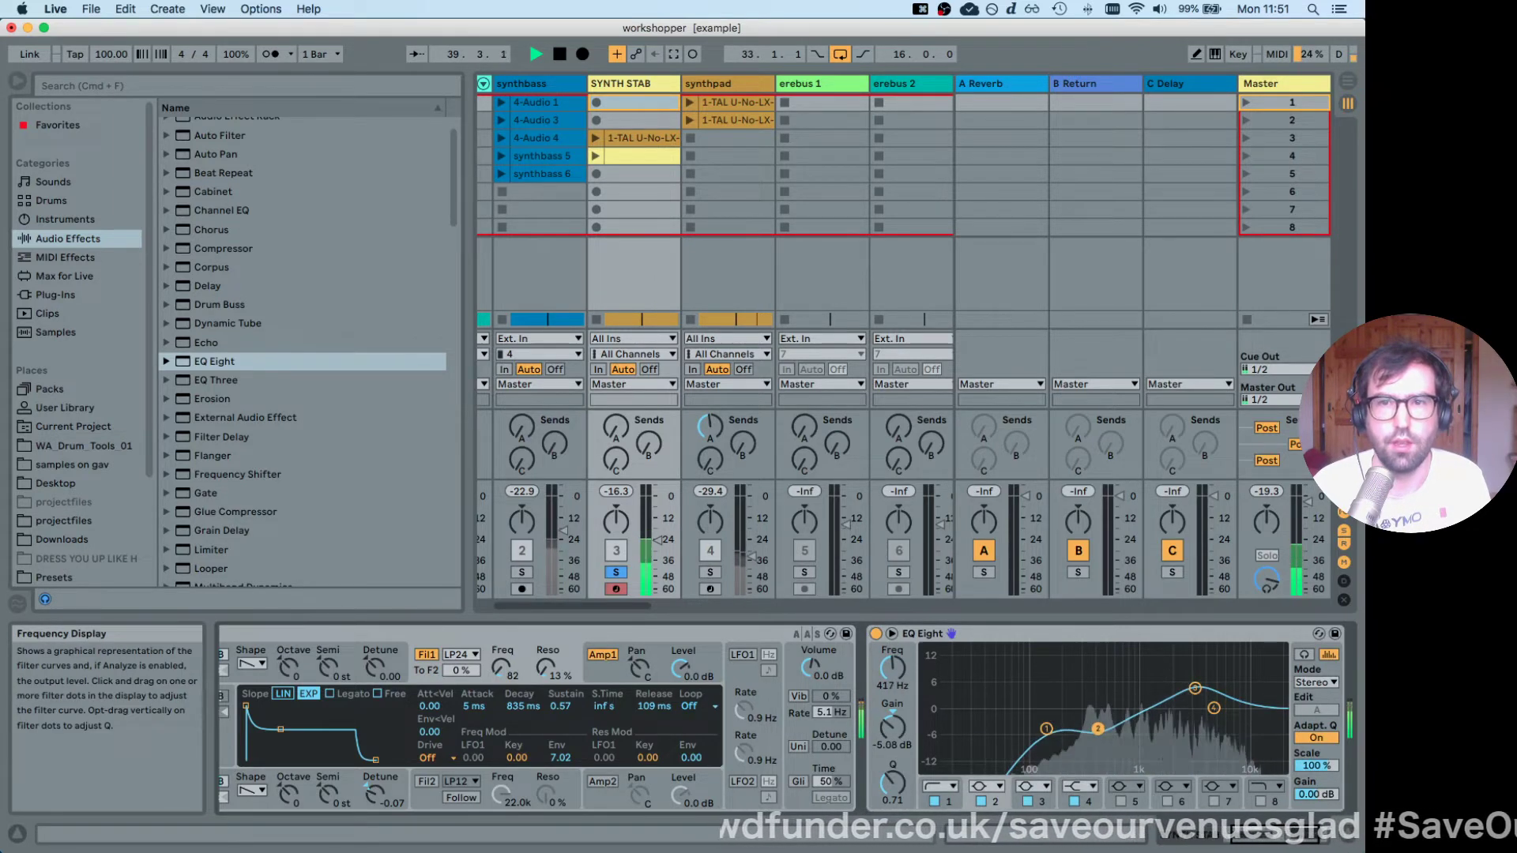
Unsolo SYNTH STAB with its volume at about -25.3 dB, and bypass its EQ Eight to compare it in the mix.
{"action": "left_click", "coordinate": [617, 572]}
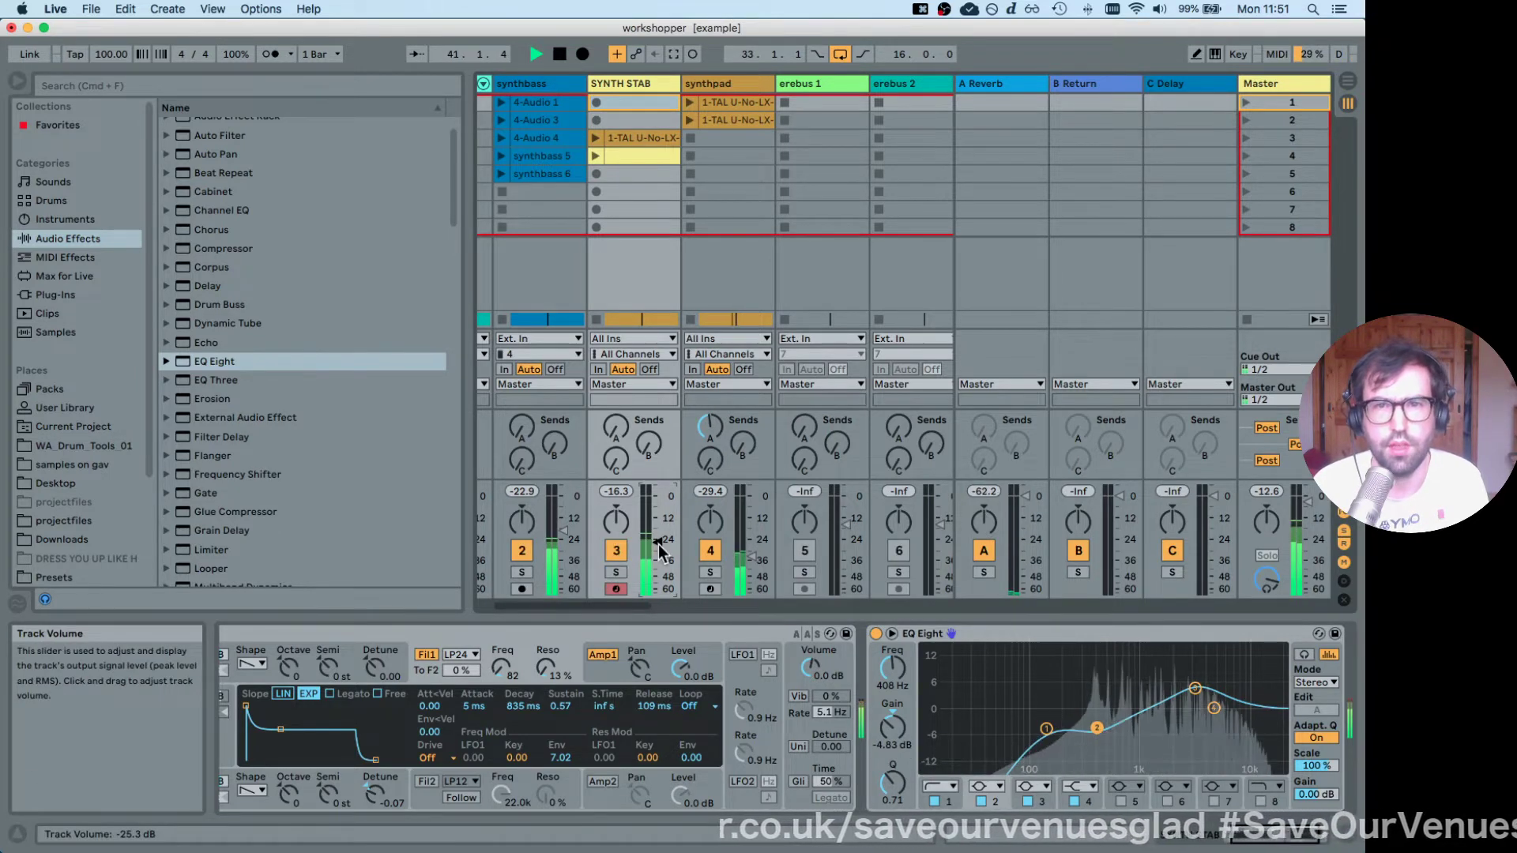
{"action": "left_click", "coordinate": [875, 633]}
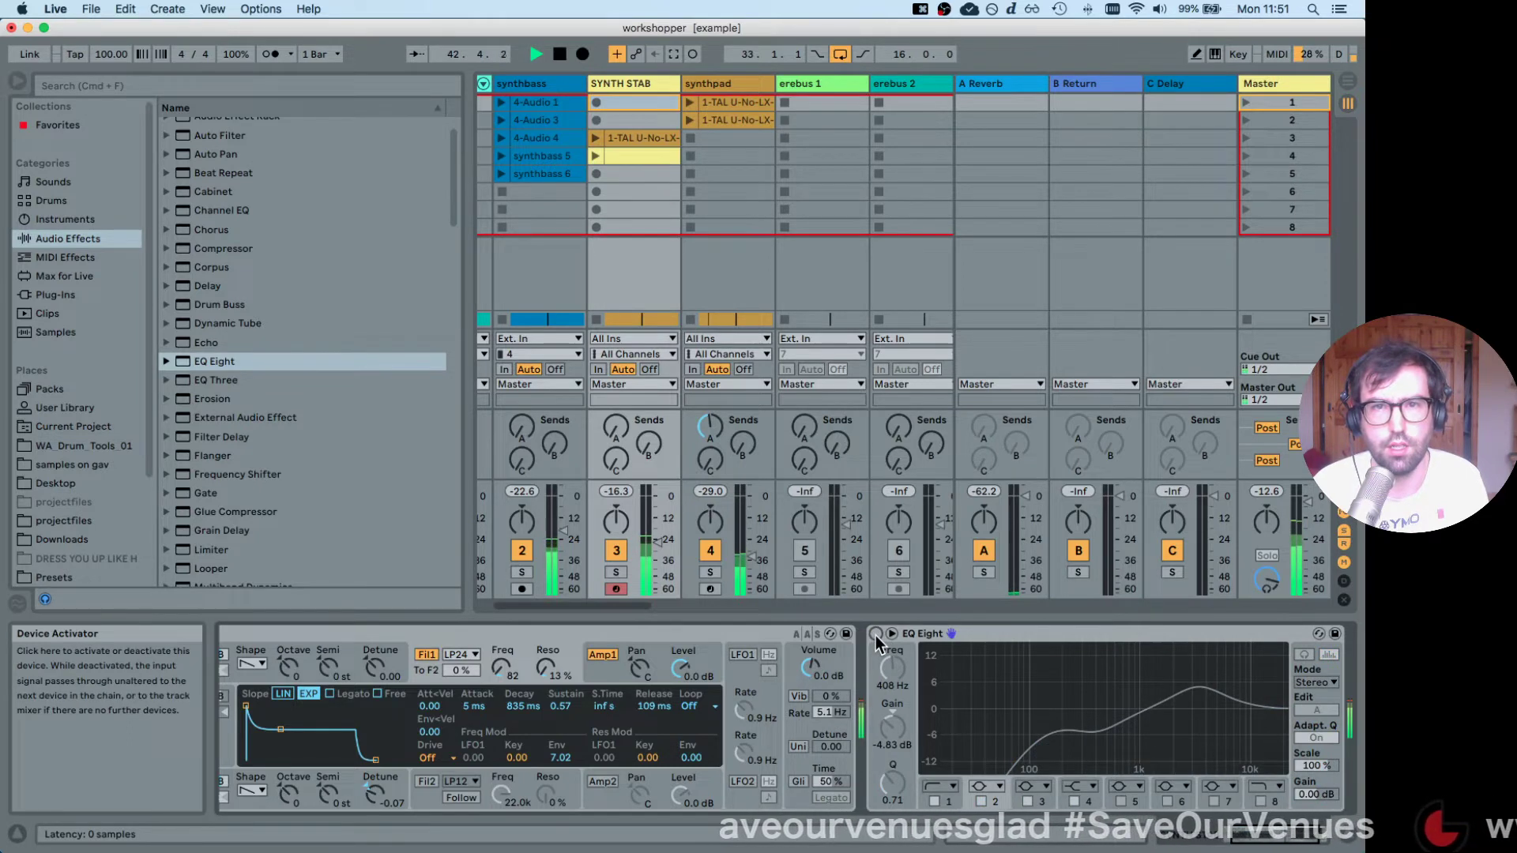
Re-enable the SYNTH STAB EQ Eight, adjust band 3 to a boost of about 4.83 dB at 3.44 kHz, and stop playback.
{"action": "left_click", "coordinate": [875, 633]}
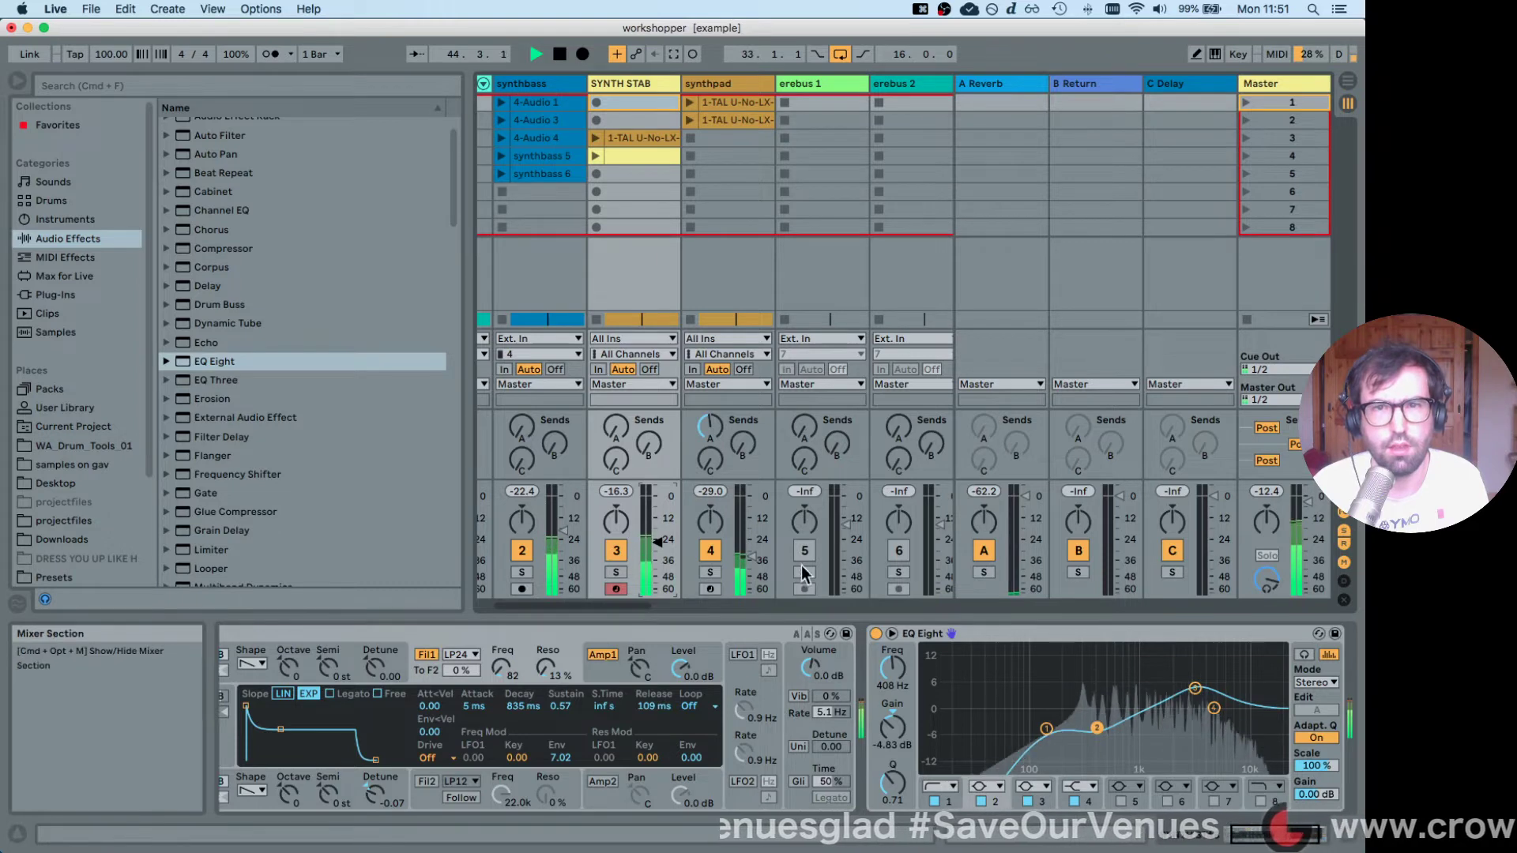
{"action": "left_click", "coordinate": [1196, 689]}
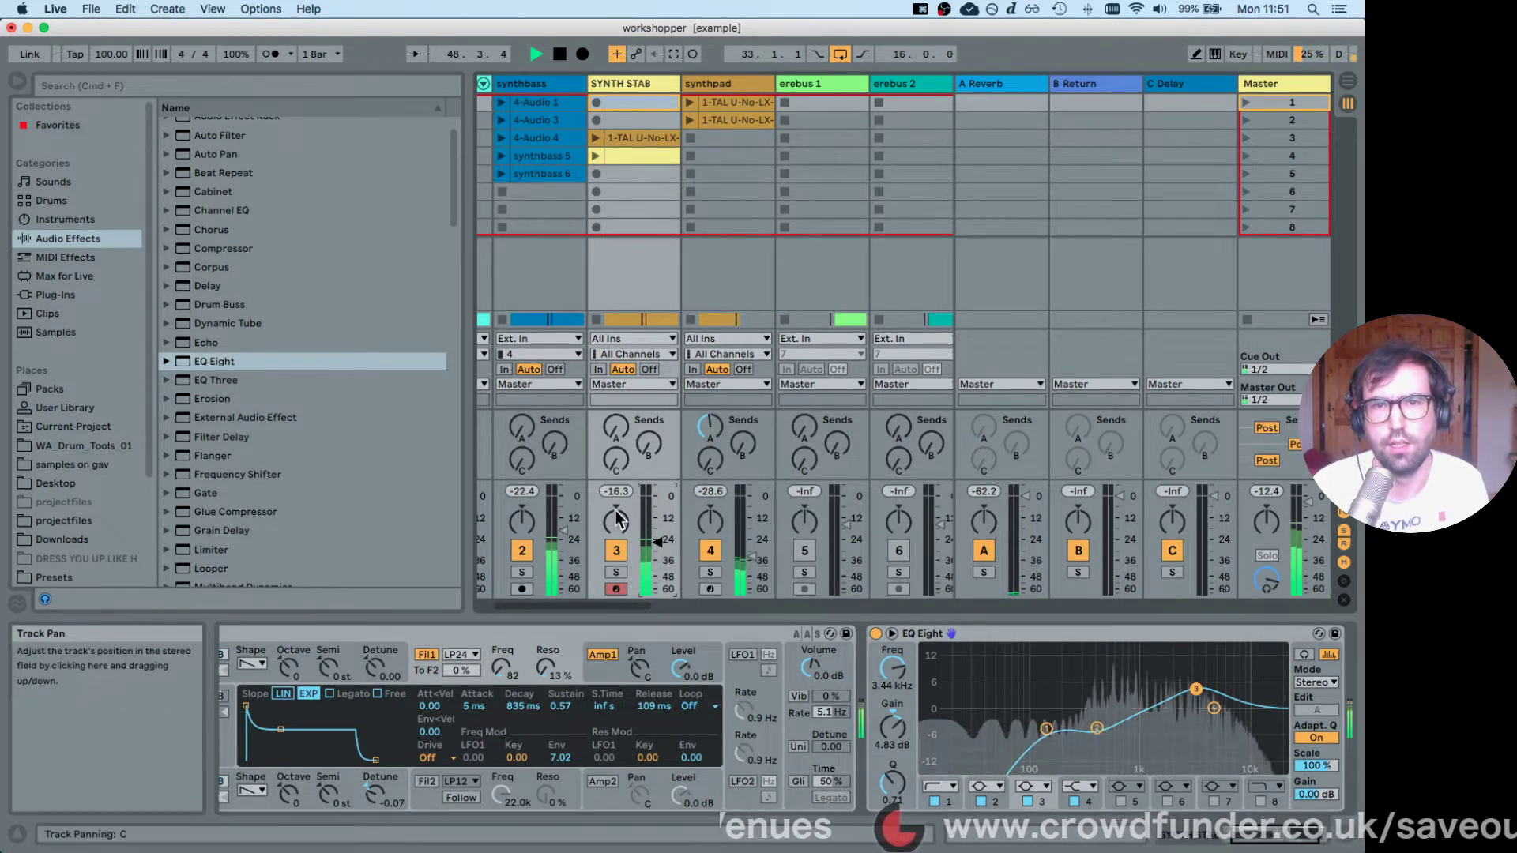
{"action": "key", "text": "space"}
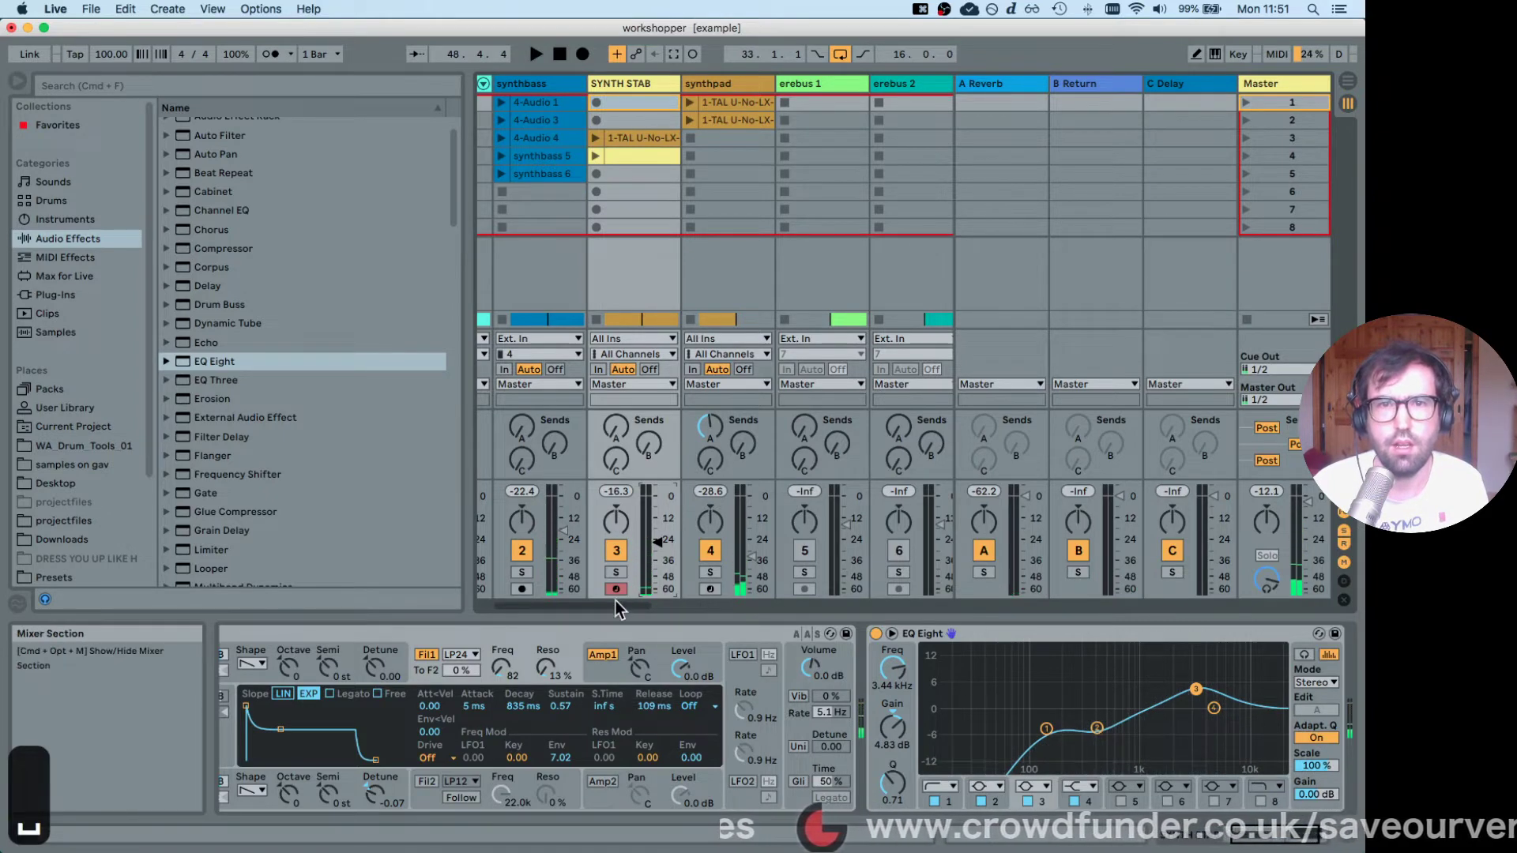
Select the acoustic 1 track in the mixer and activate it.
{"action": "scroll", "coordinate": [589, 600], "scroll_direction": "right", "scroll_amount": 3}
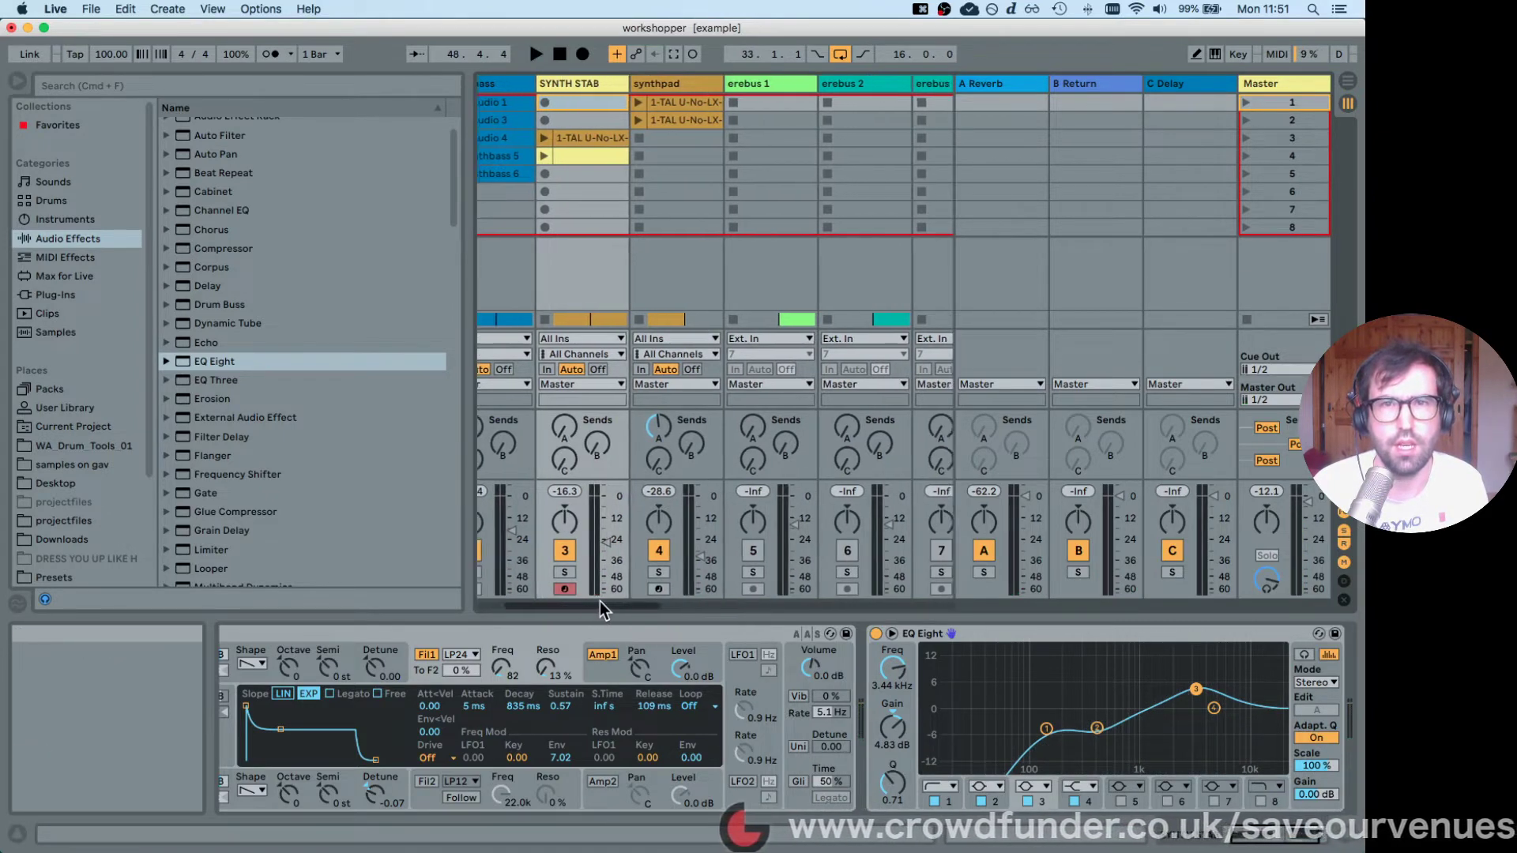
{"action": "left_click_drag", "start_coordinate": [599, 601], "coordinate": [647, 605]}
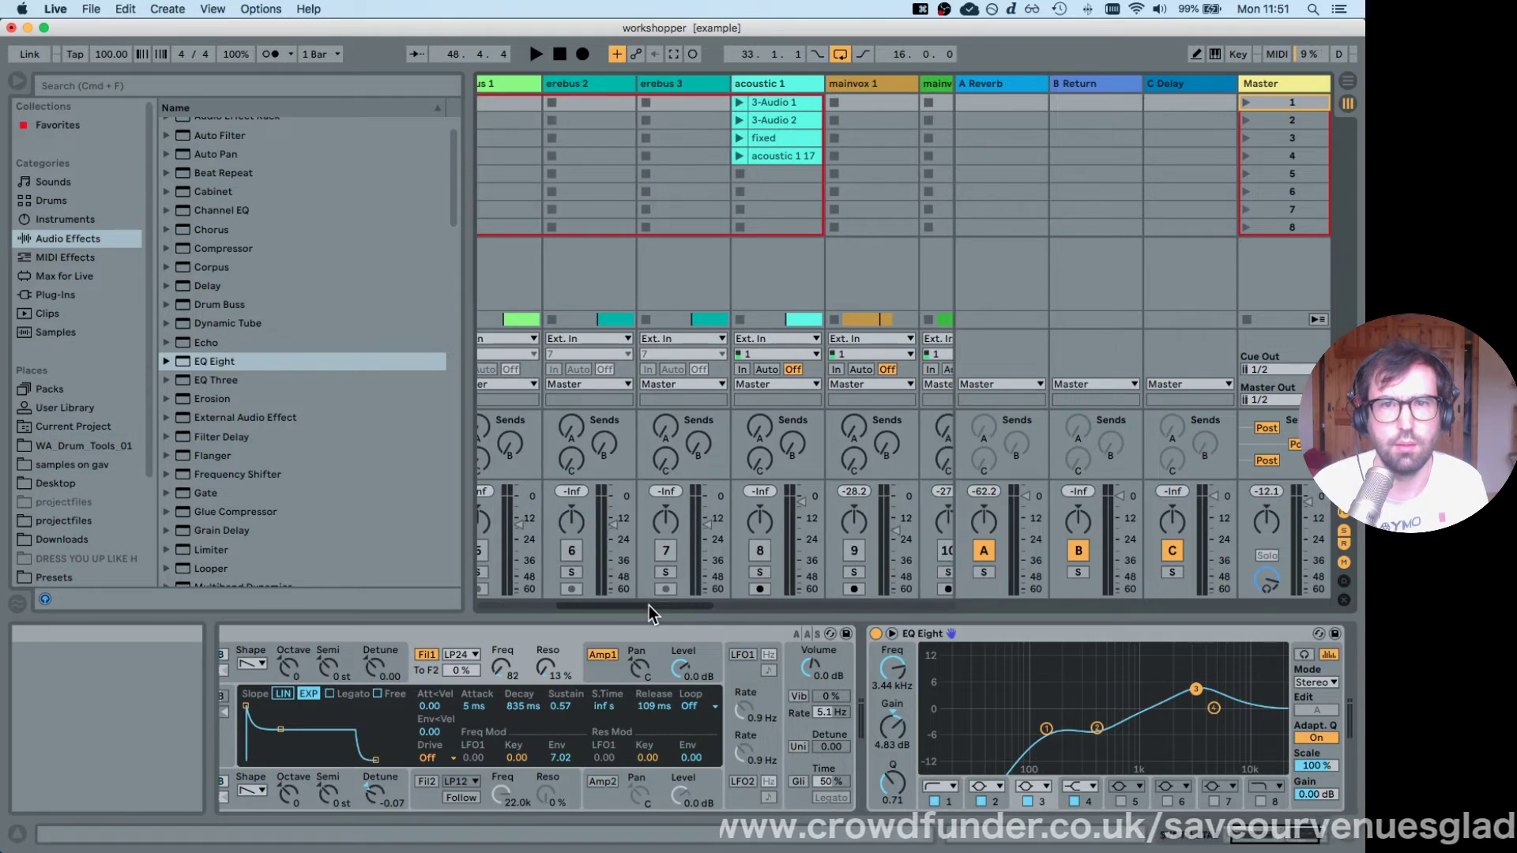
{"action": "left_click", "coordinate": [766, 86]}
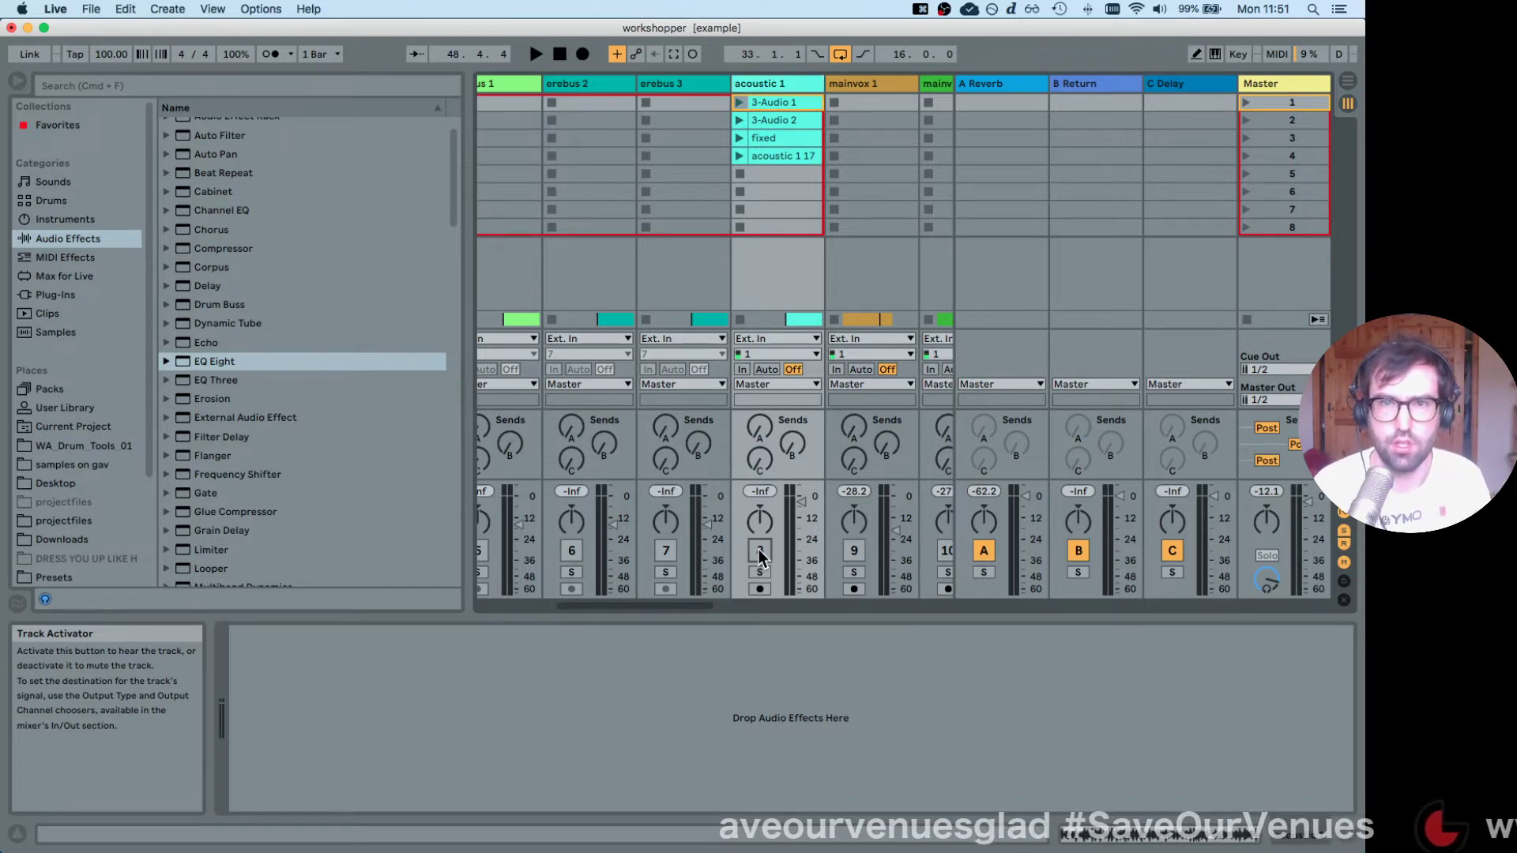
Switch to the arrangement, move the 16-bar loop to start at bar 17, and play it with acoustic 1 soloed.
{"action": "key", "text": "Tab"}
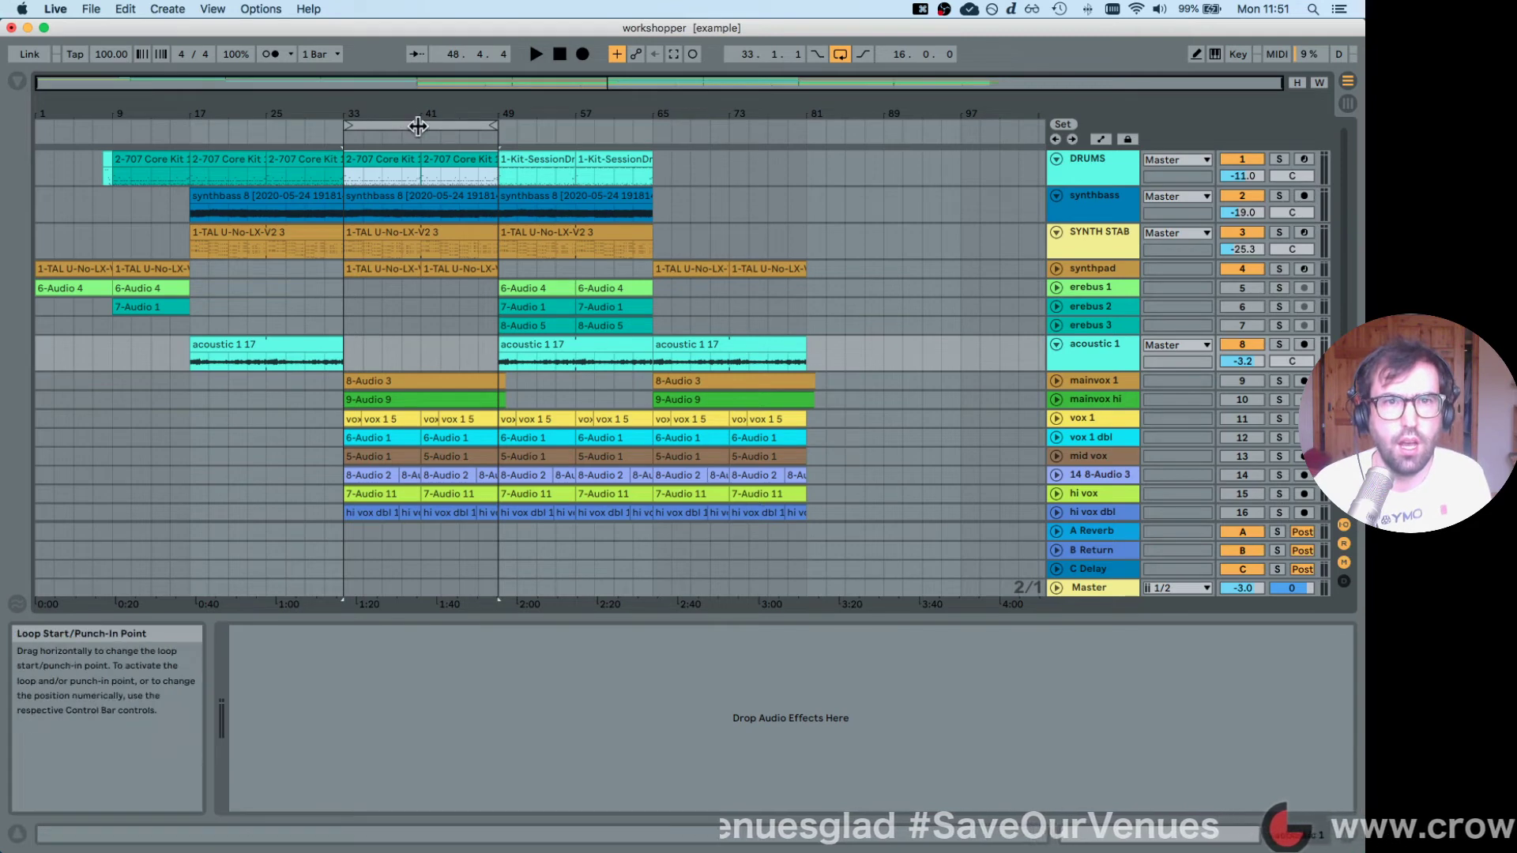
{"action": "left_click_drag", "start_coordinate": [418, 126], "coordinate": [268, 132]}
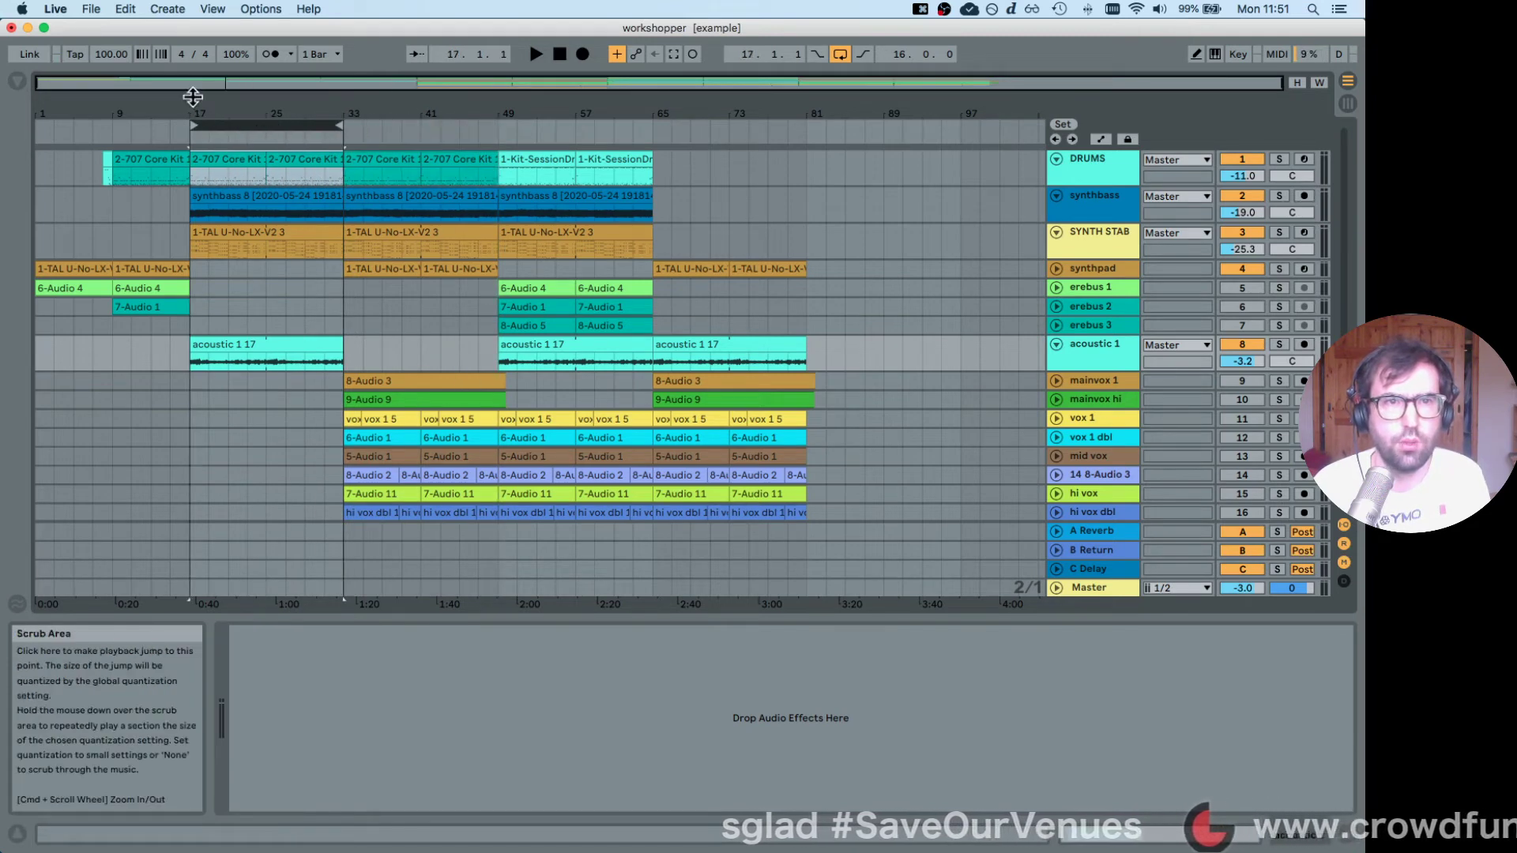
{"action": "left_click_drag", "start_coordinate": [193, 96], "coordinate": [193, 135]}
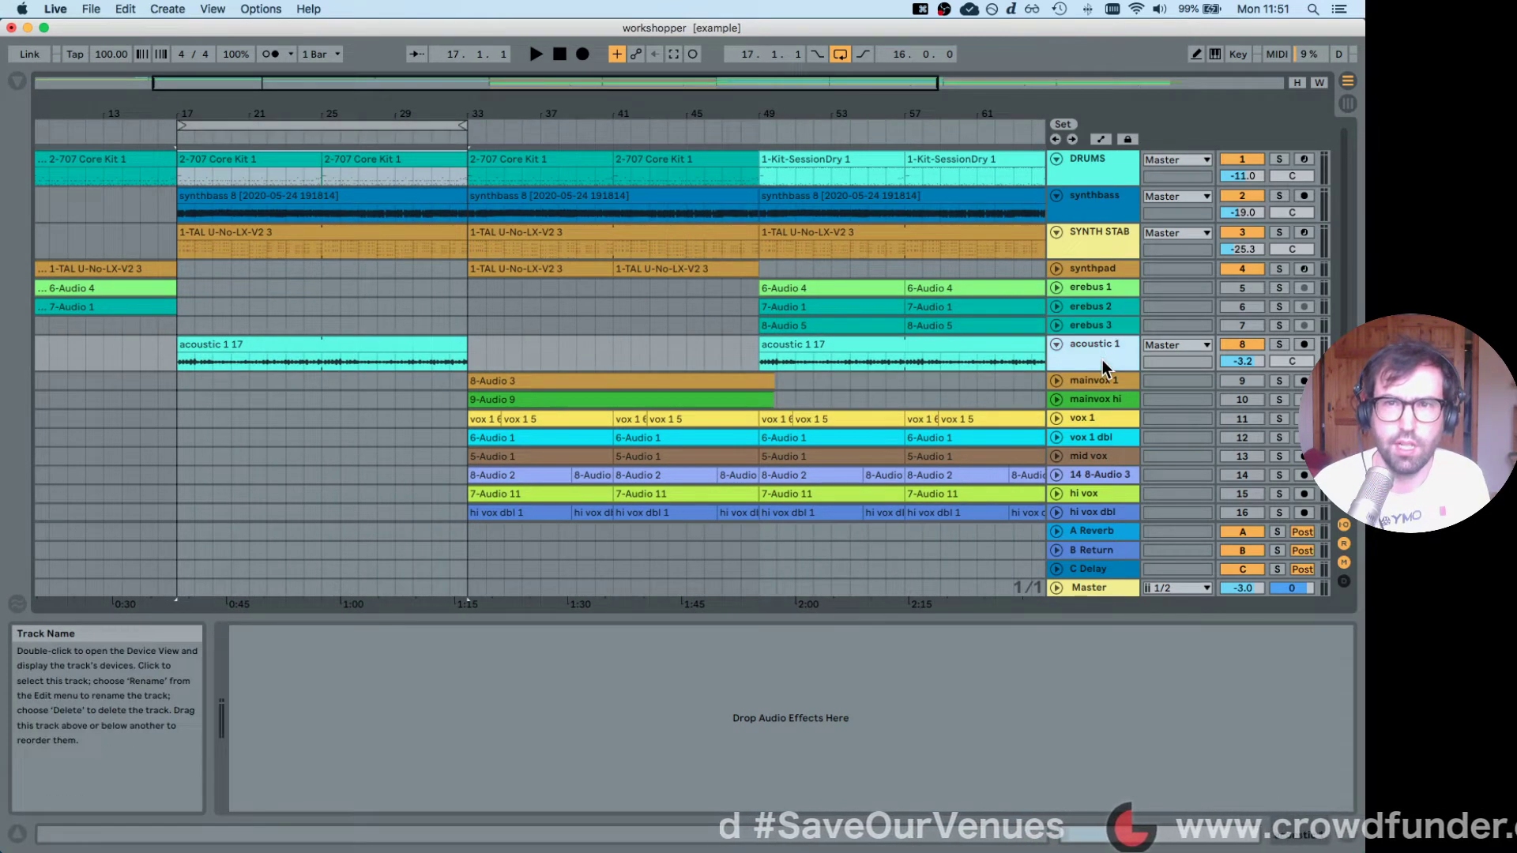
{"action": "key", "text": "space"}
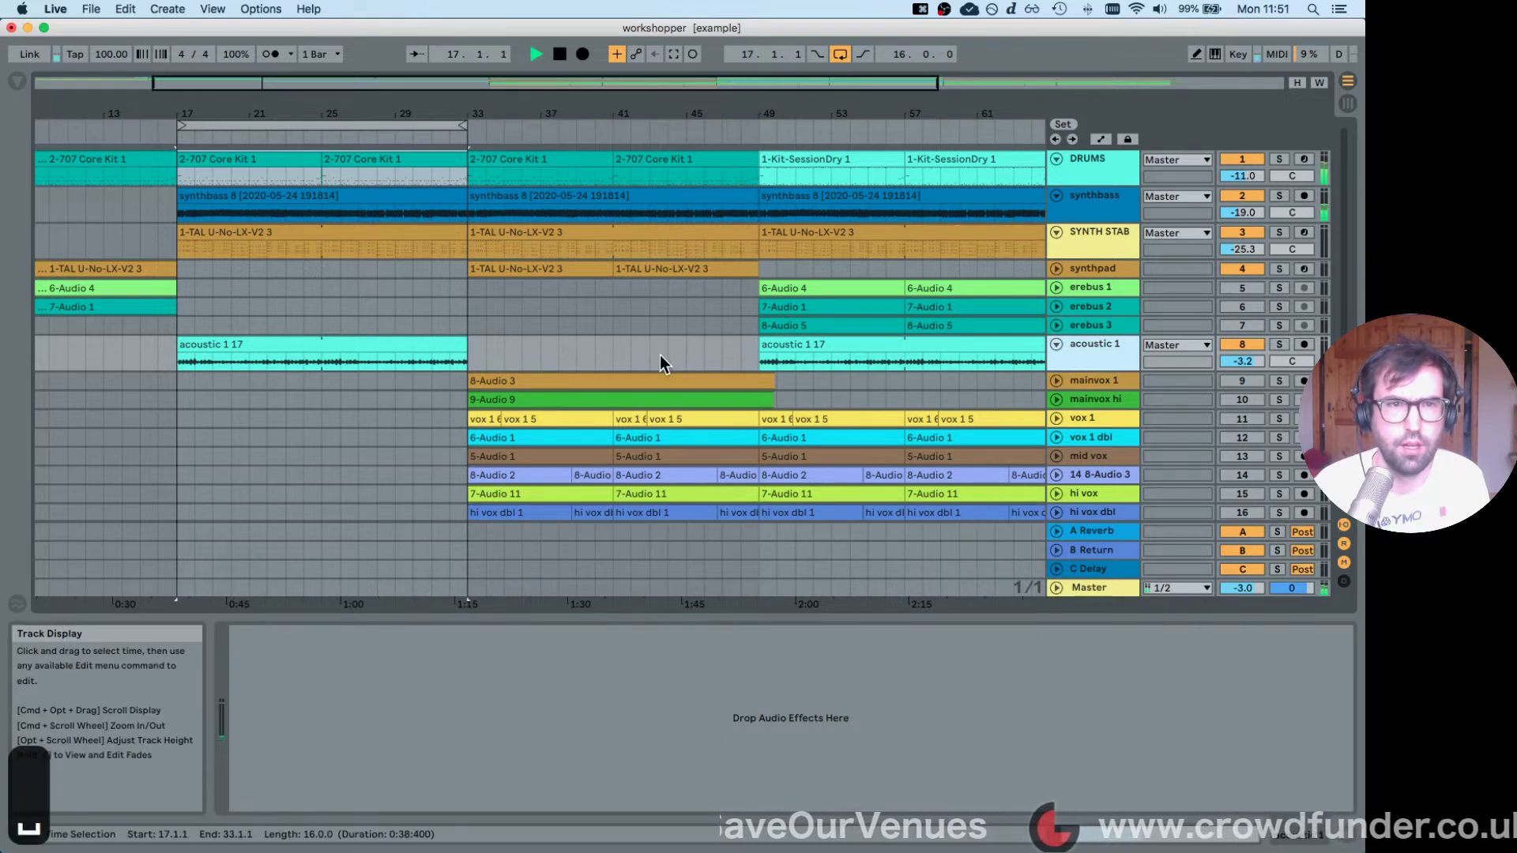
{"action": "left_click", "coordinate": [1278, 344]}
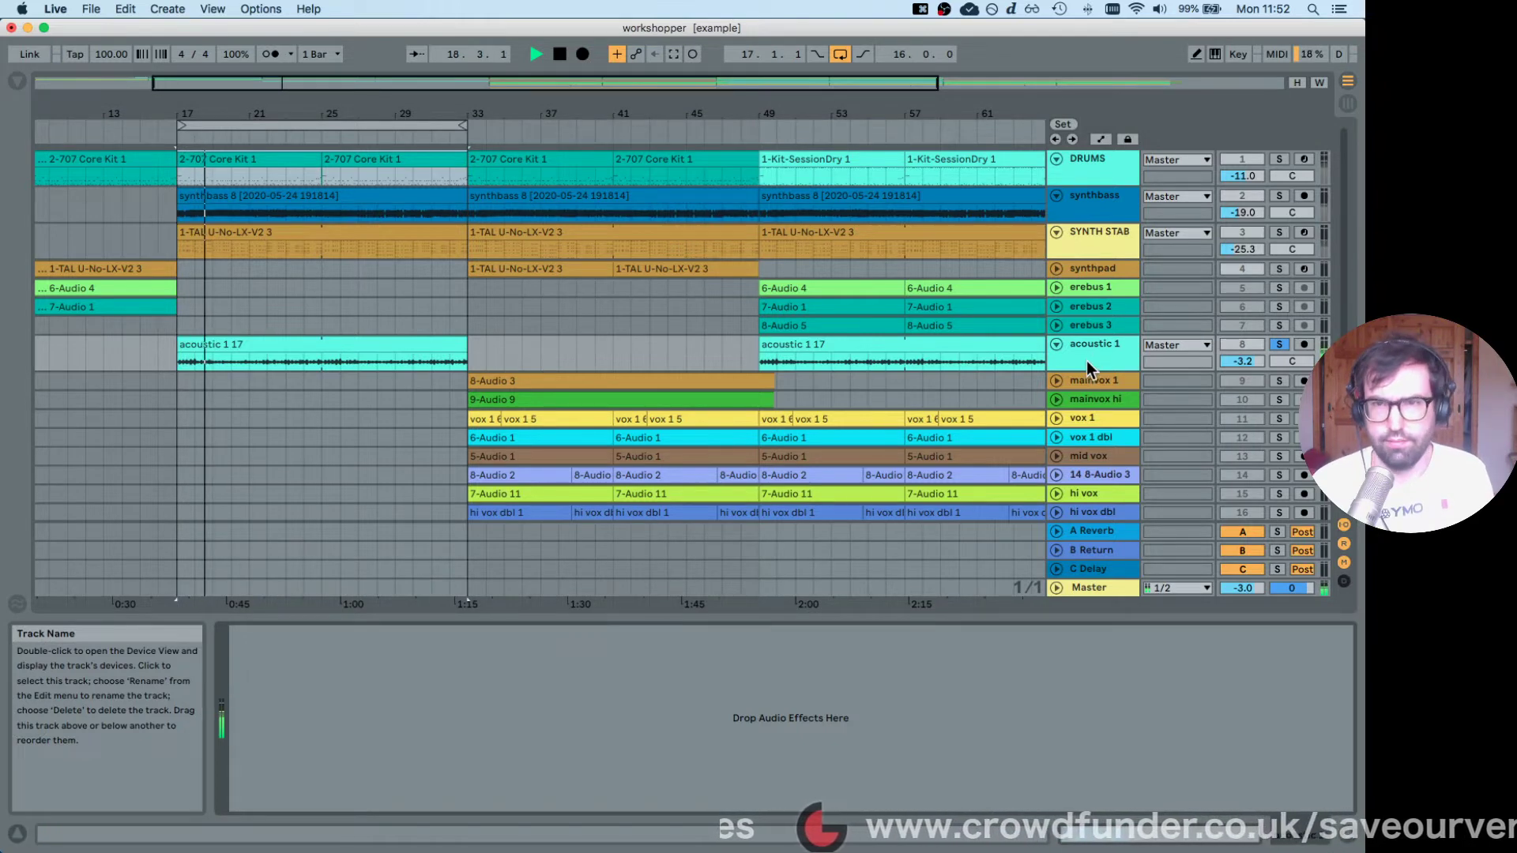
Load an EQ Eight onto the acoustic 1 track while its looped section plays.
{"action": "left_click", "coordinate": [17, 81]}
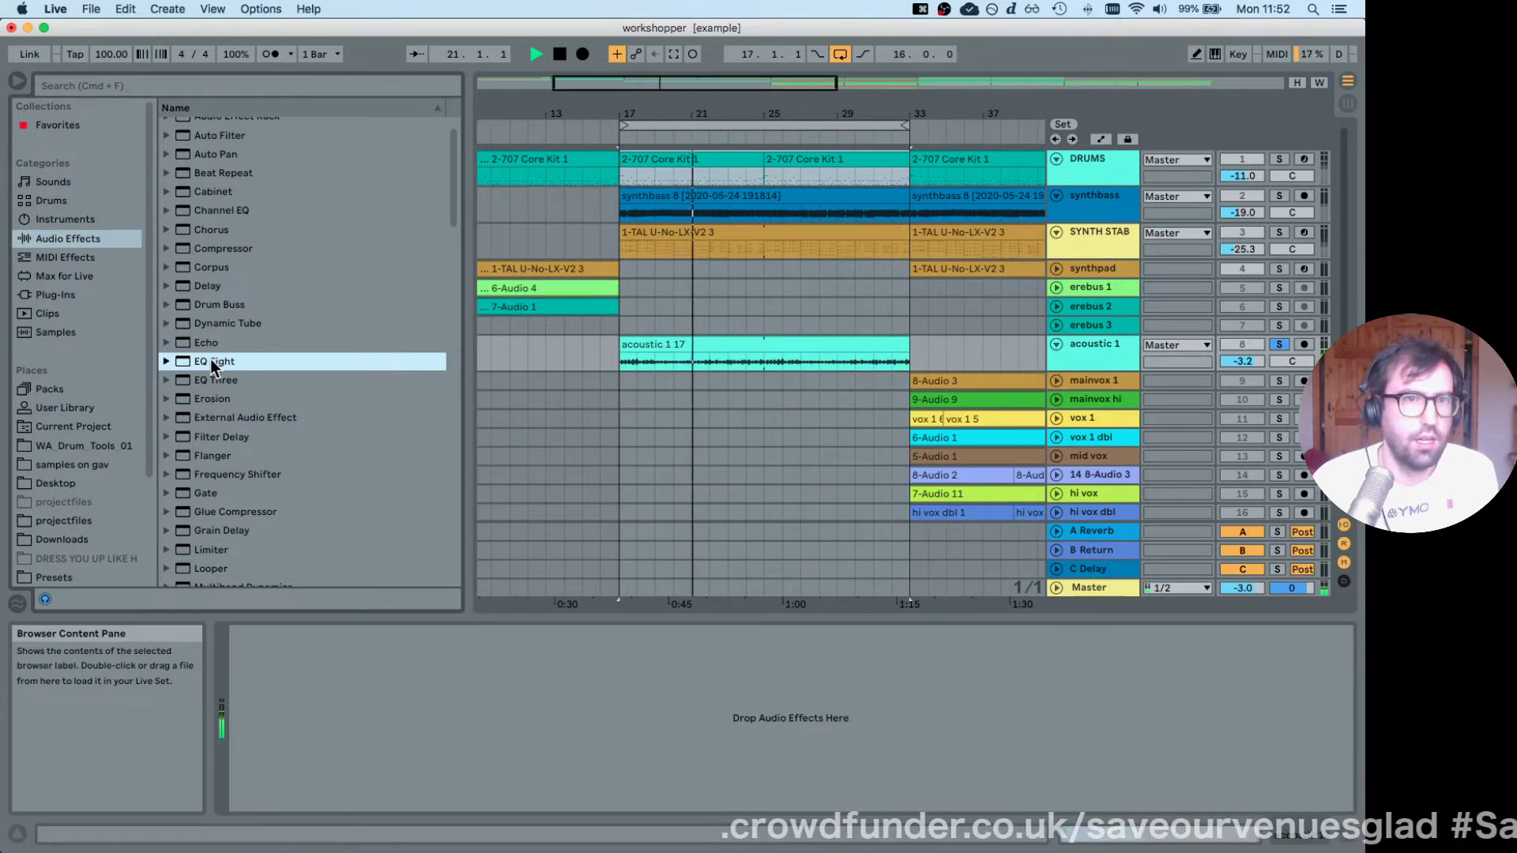
{"action": "key", "text": "space"}
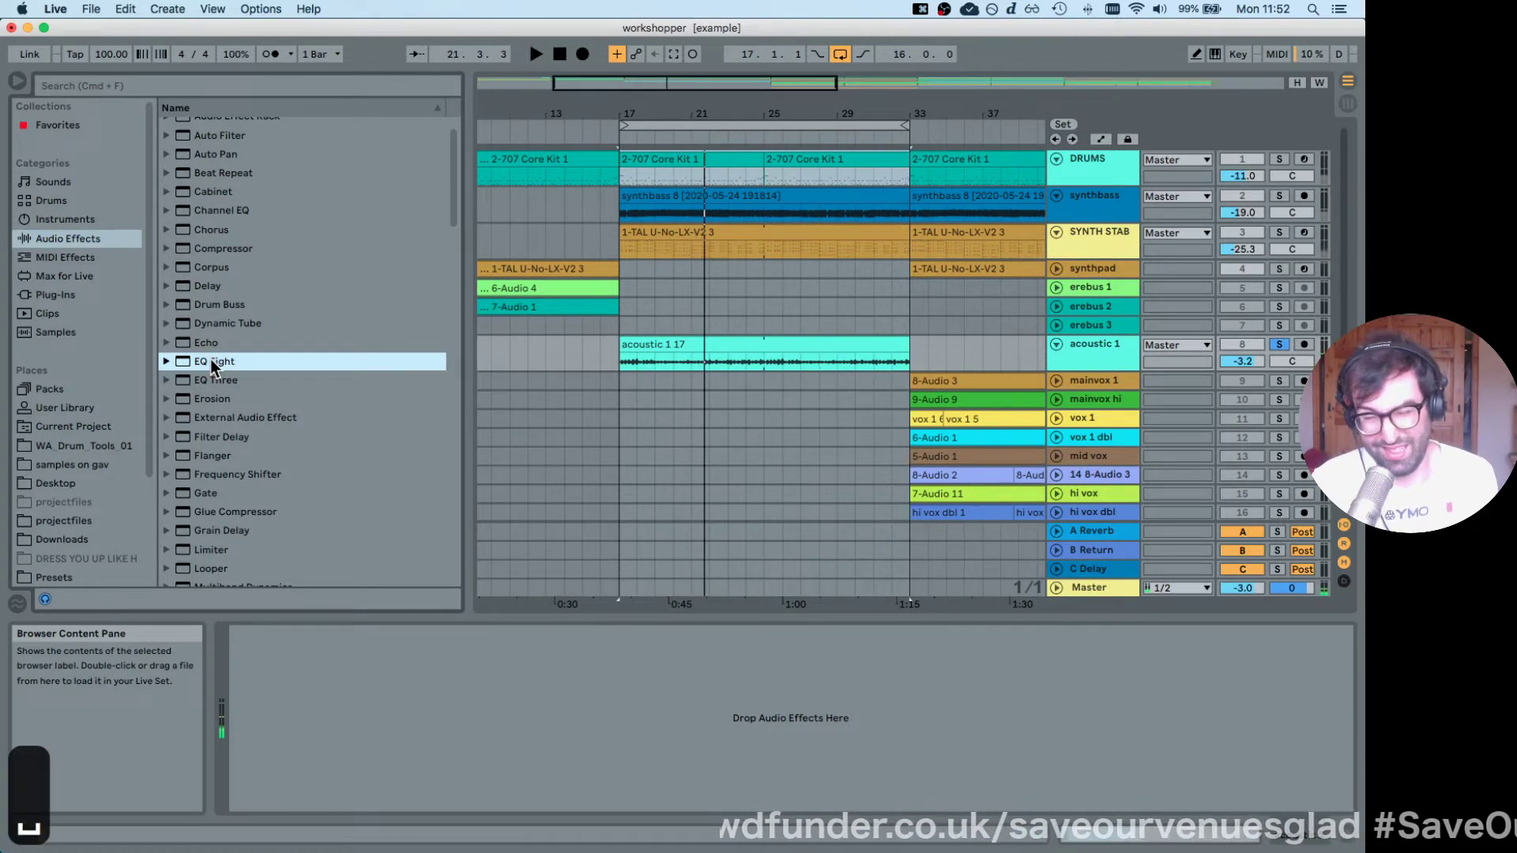
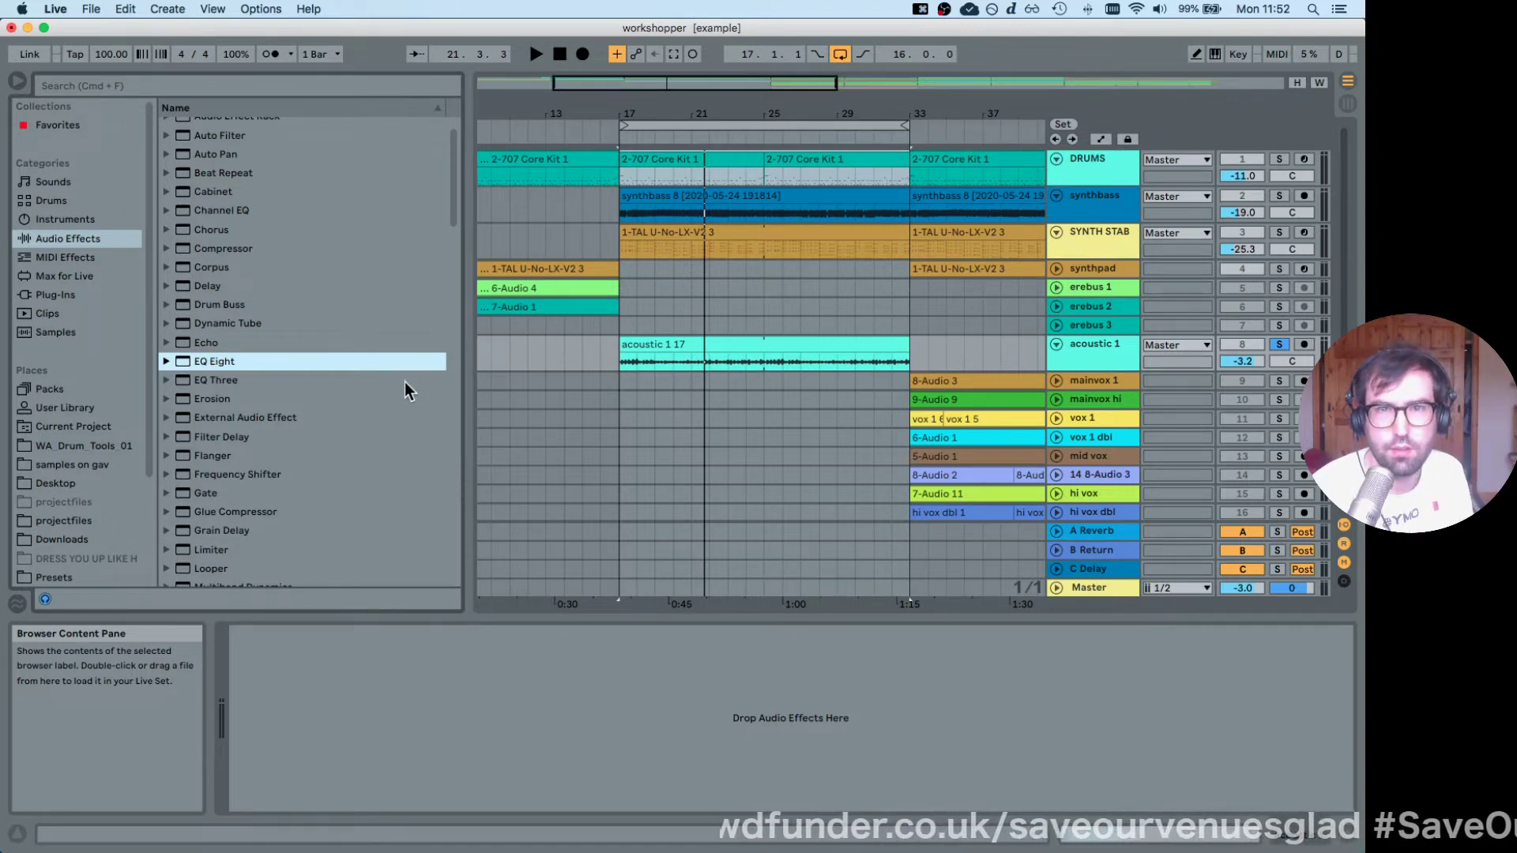
{"action": "left_click", "coordinate": [647, 347]}
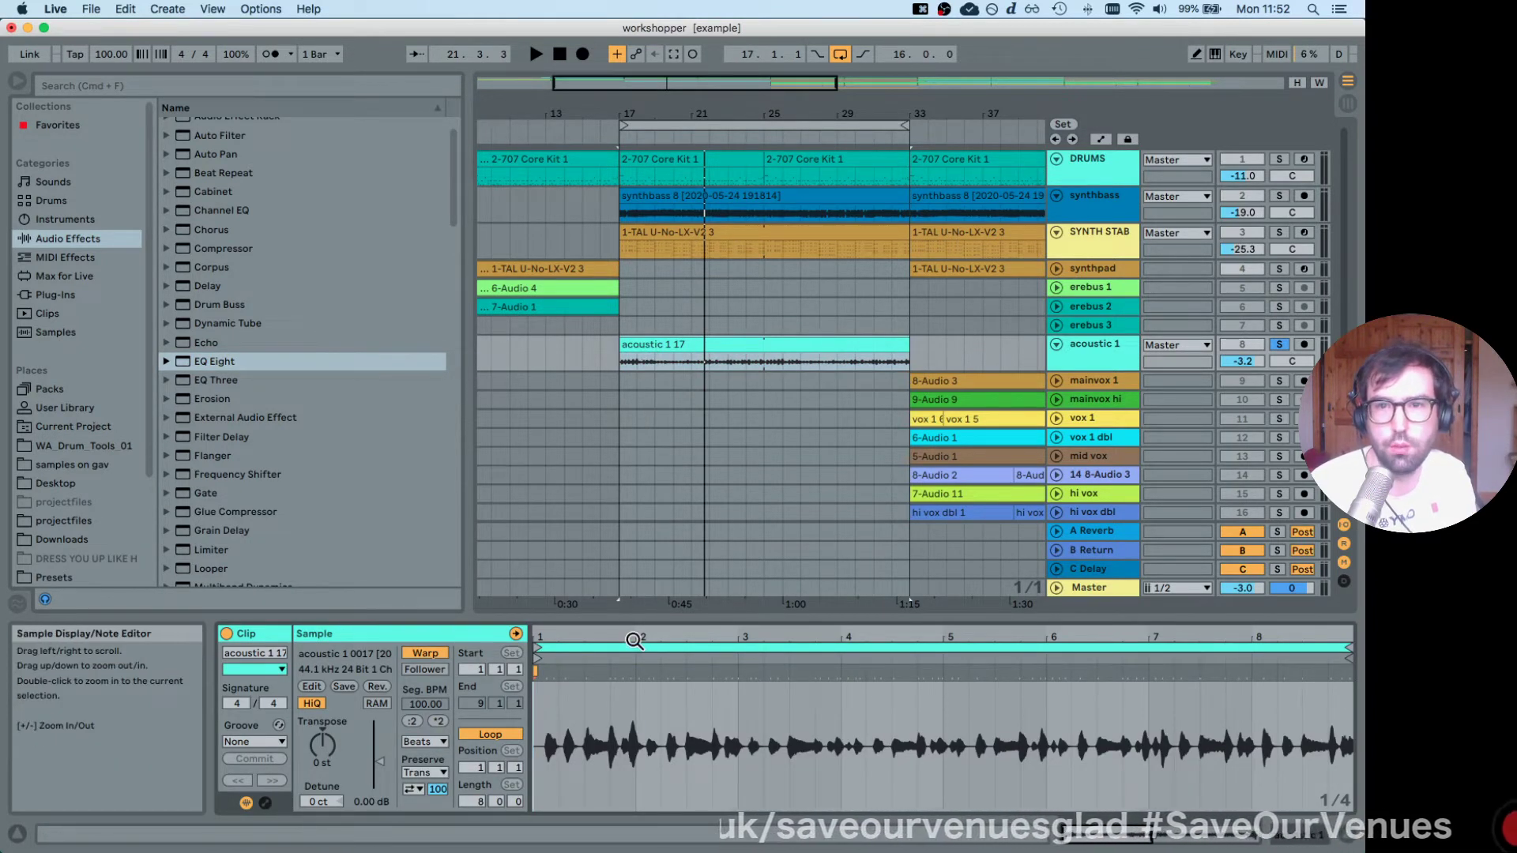
{"action": "key", "text": "space"}
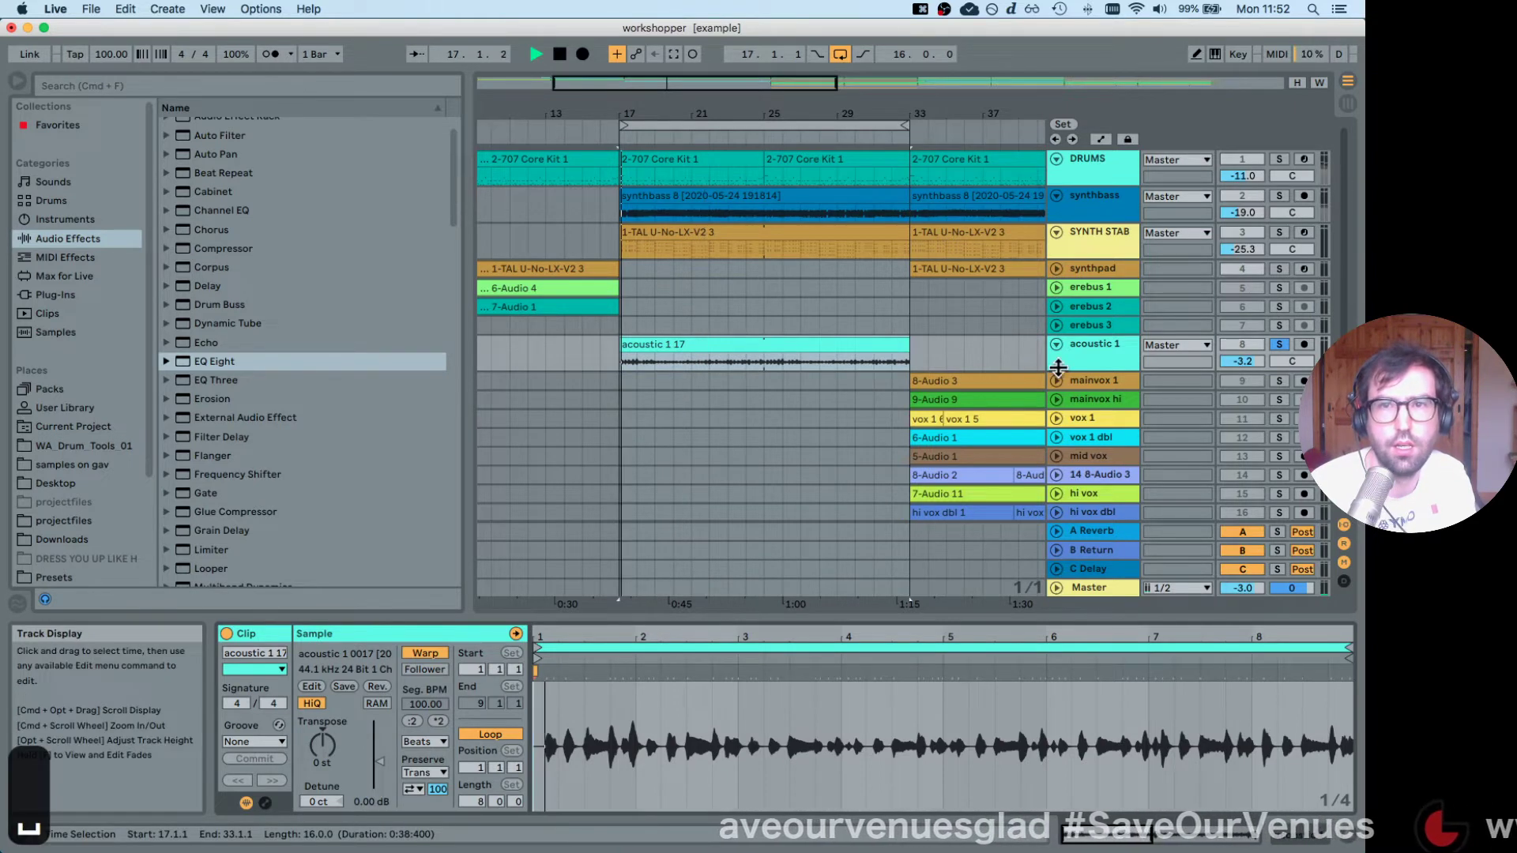
{"action": "left_click", "coordinate": [1102, 353]}
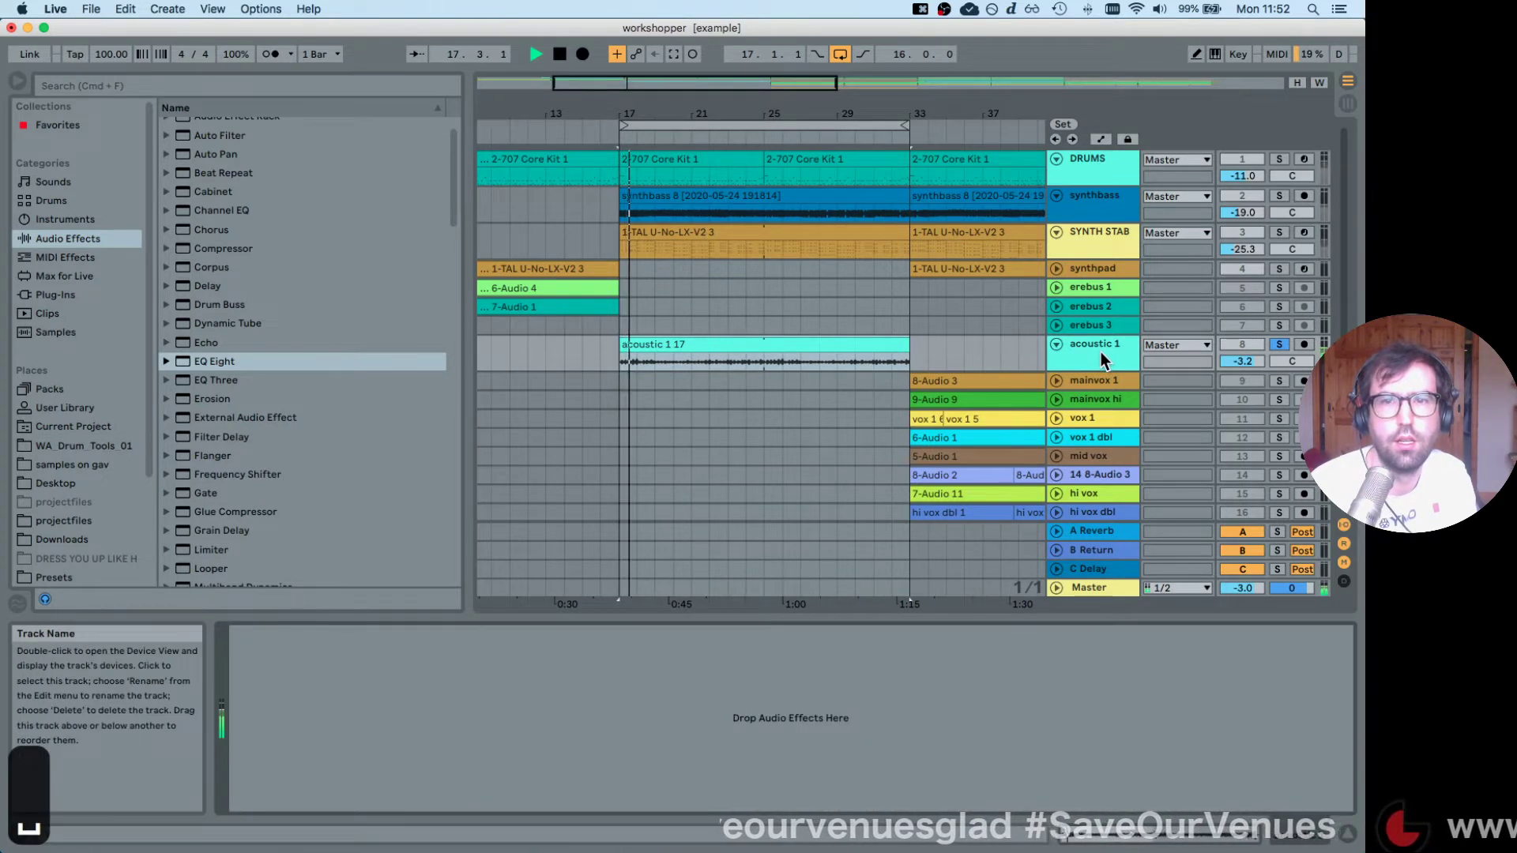
{"action": "left_click", "coordinate": [220, 363]}
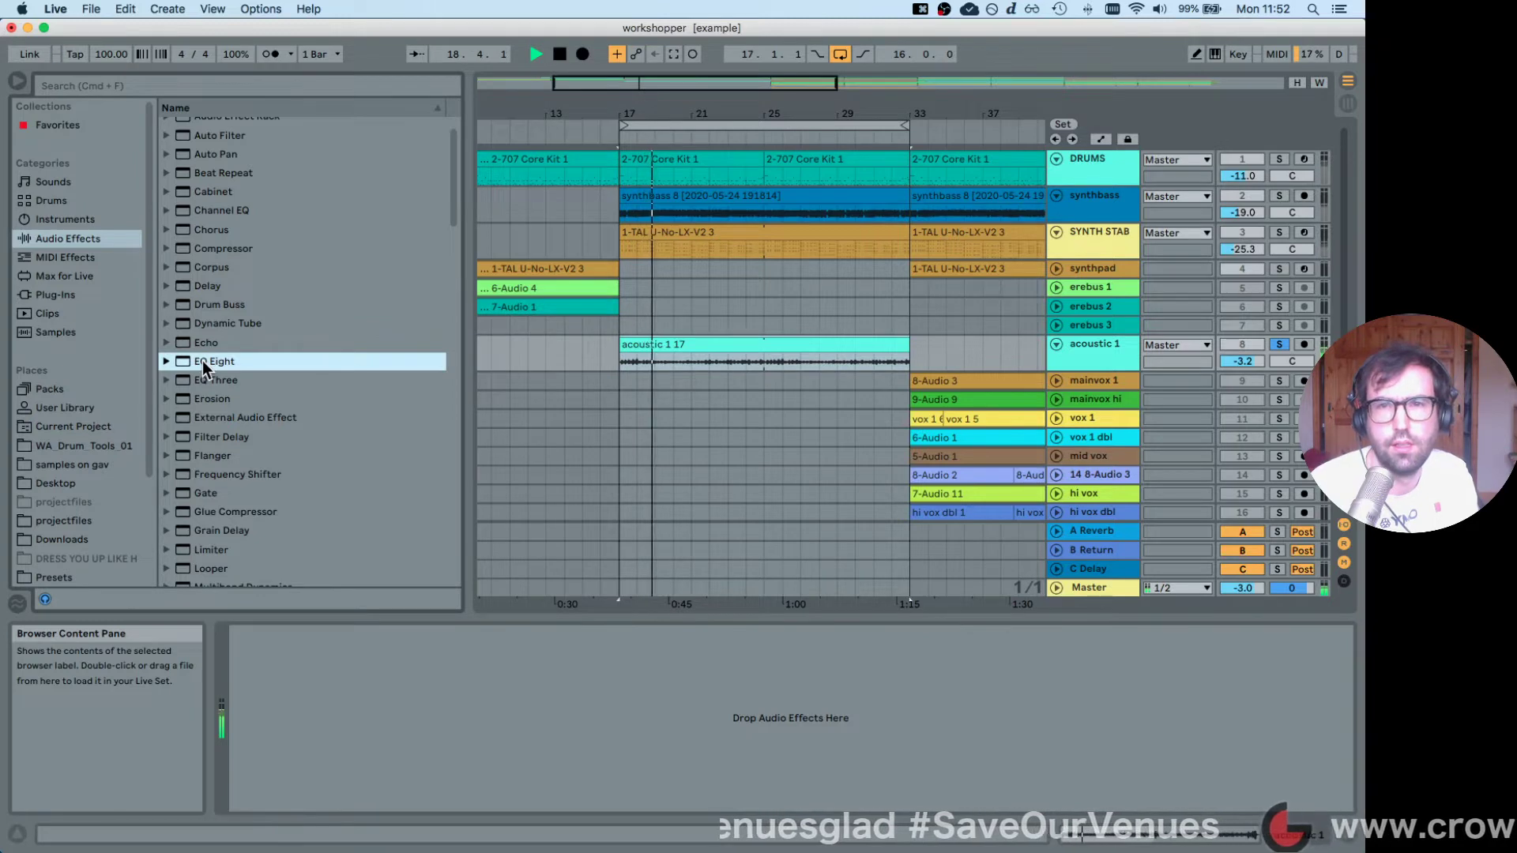
{"action": "double_click", "coordinate": [202, 361]}
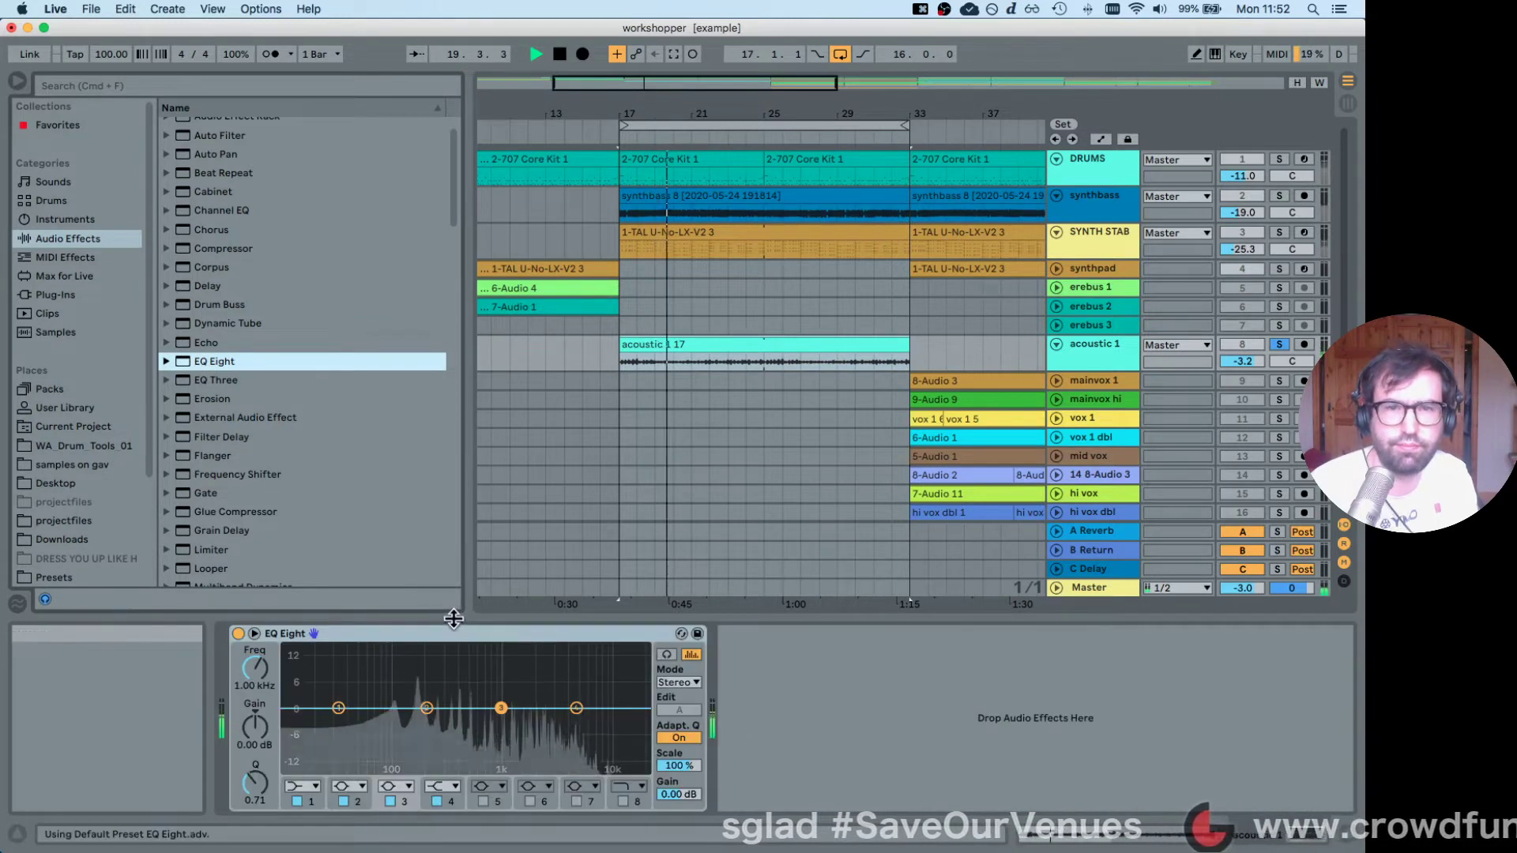
Make band 1 of the acoustic 1 EQ a 48 dB/octave low cut below 100 Hz, and cut band 2 by about 4.34 dB at 100 Hz.
{"action": "left_click", "coordinate": [338, 708]}
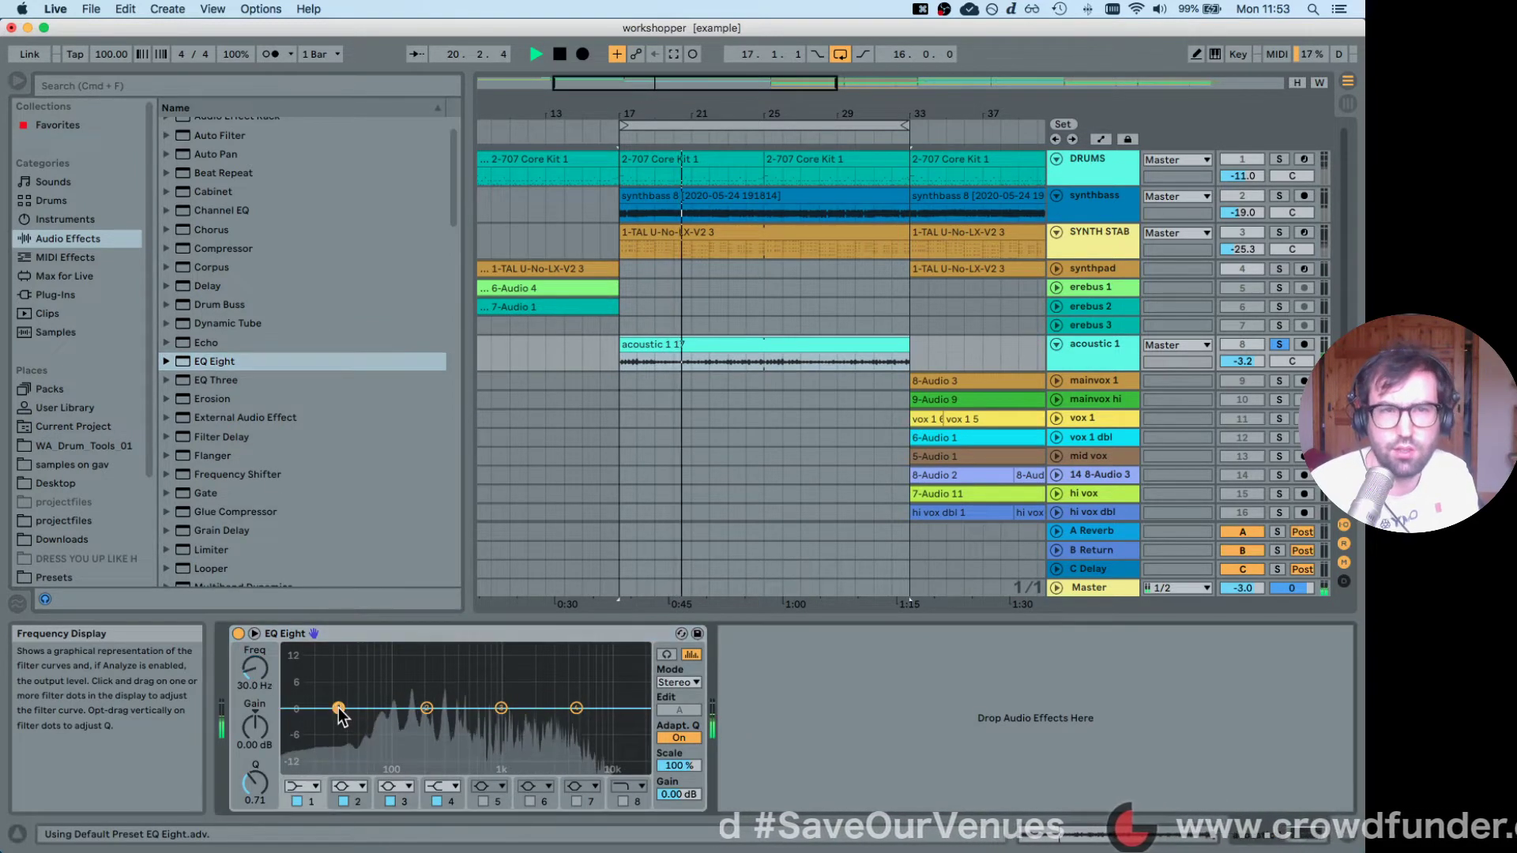
{"action": "left_click", "coordinate": [301, 786]}
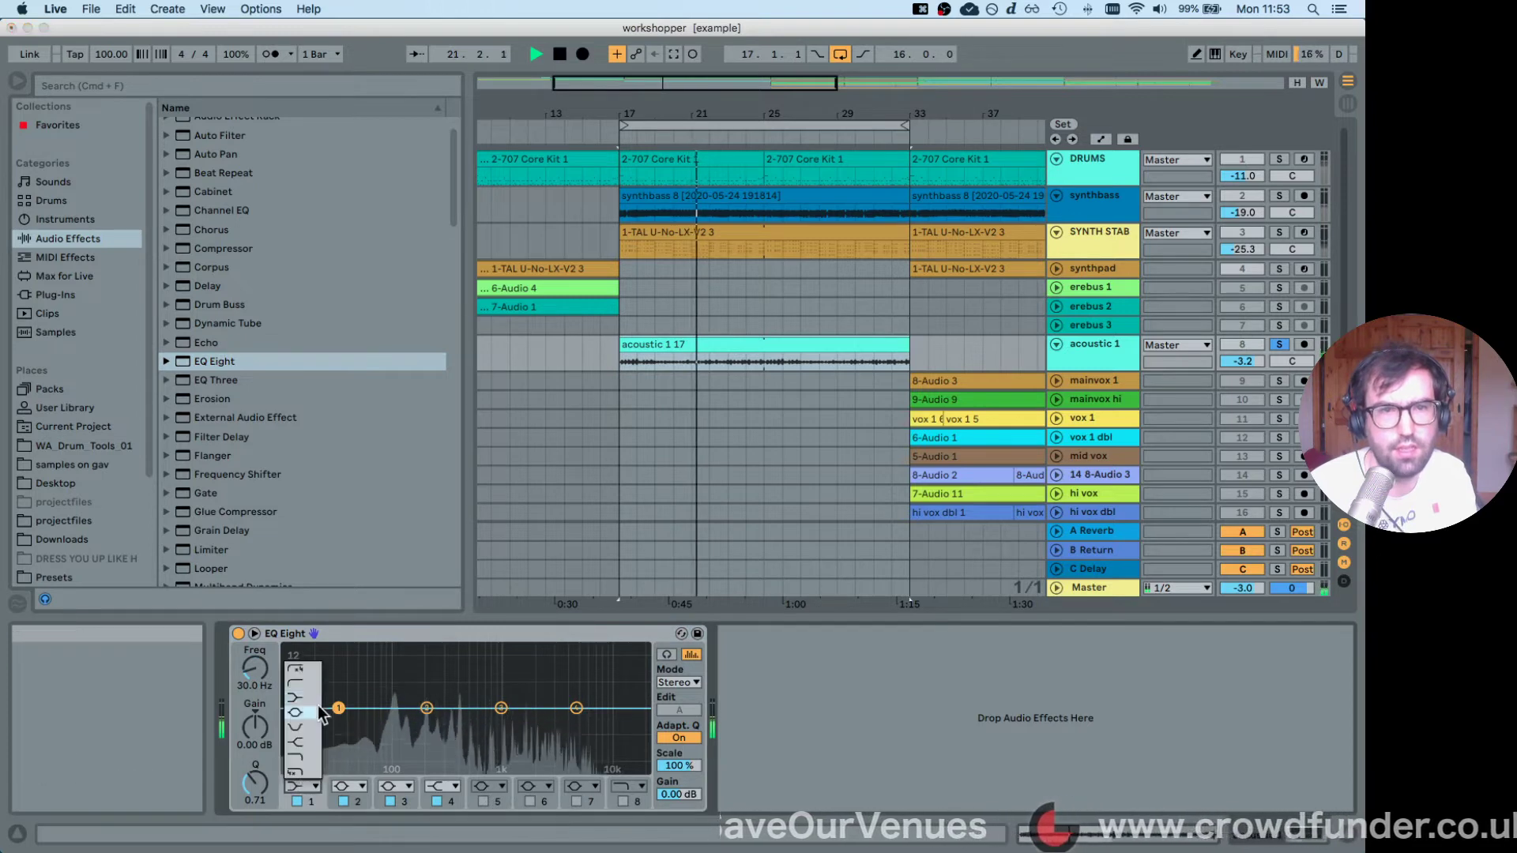
{"action": "left_click", "coordinate": [305, 672]}
{"action": "left_click_drag", "start_coordinate": [338, 725], "coordinate": [395, 727]}
{"action": "left_click", "coordinate": [427, 708]}
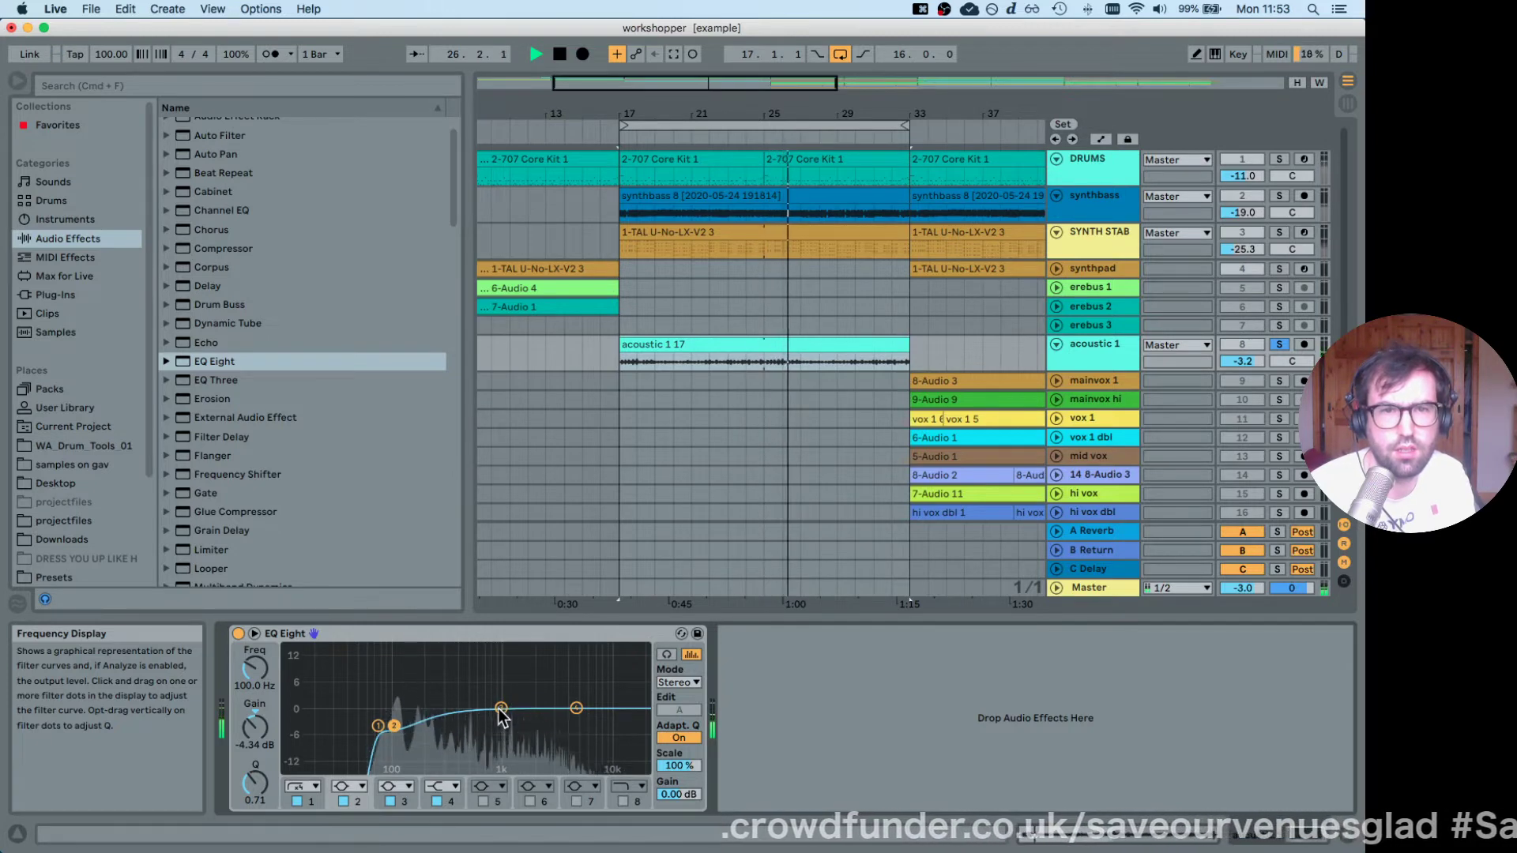
Set band 3 to about -0.87 dB at 574 Hz and enable band 5 at about 2.85 dB and 2.72 kHz, comparing with the EQ bypassed.
{"action": "mouse_move", "coordinate": [501, 707]}
{"action": "left_mouse_down"}
{"action": "mouse_move", "coordinate": [473, 670]}
{"action": "mouse_move", "coordinate": [474, 712]}
{"action": "left_mouse_up"}
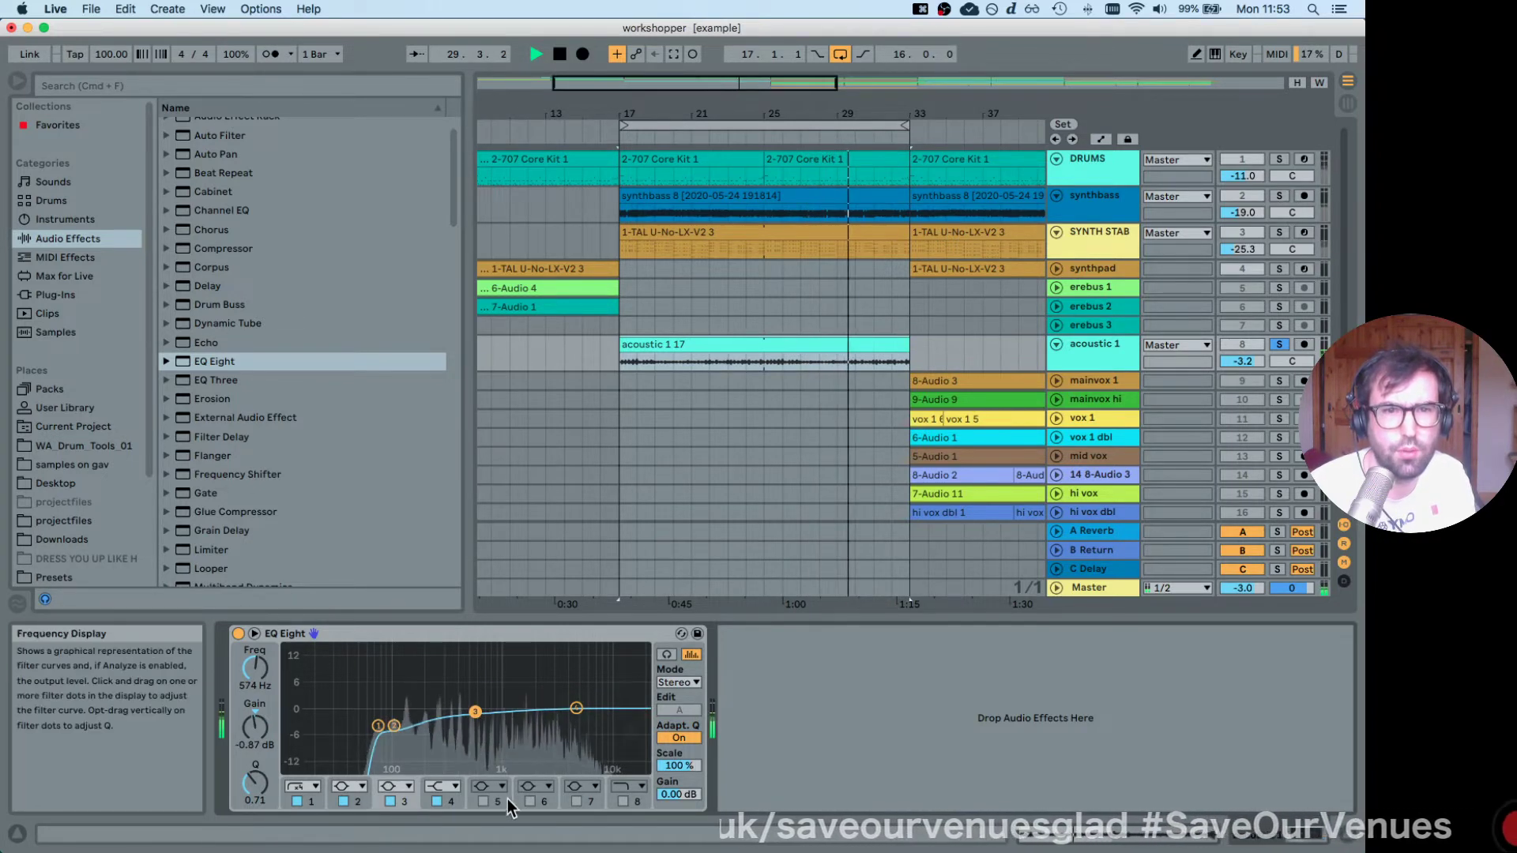
{"action": "left_click", "coordinate": [484, 800]}
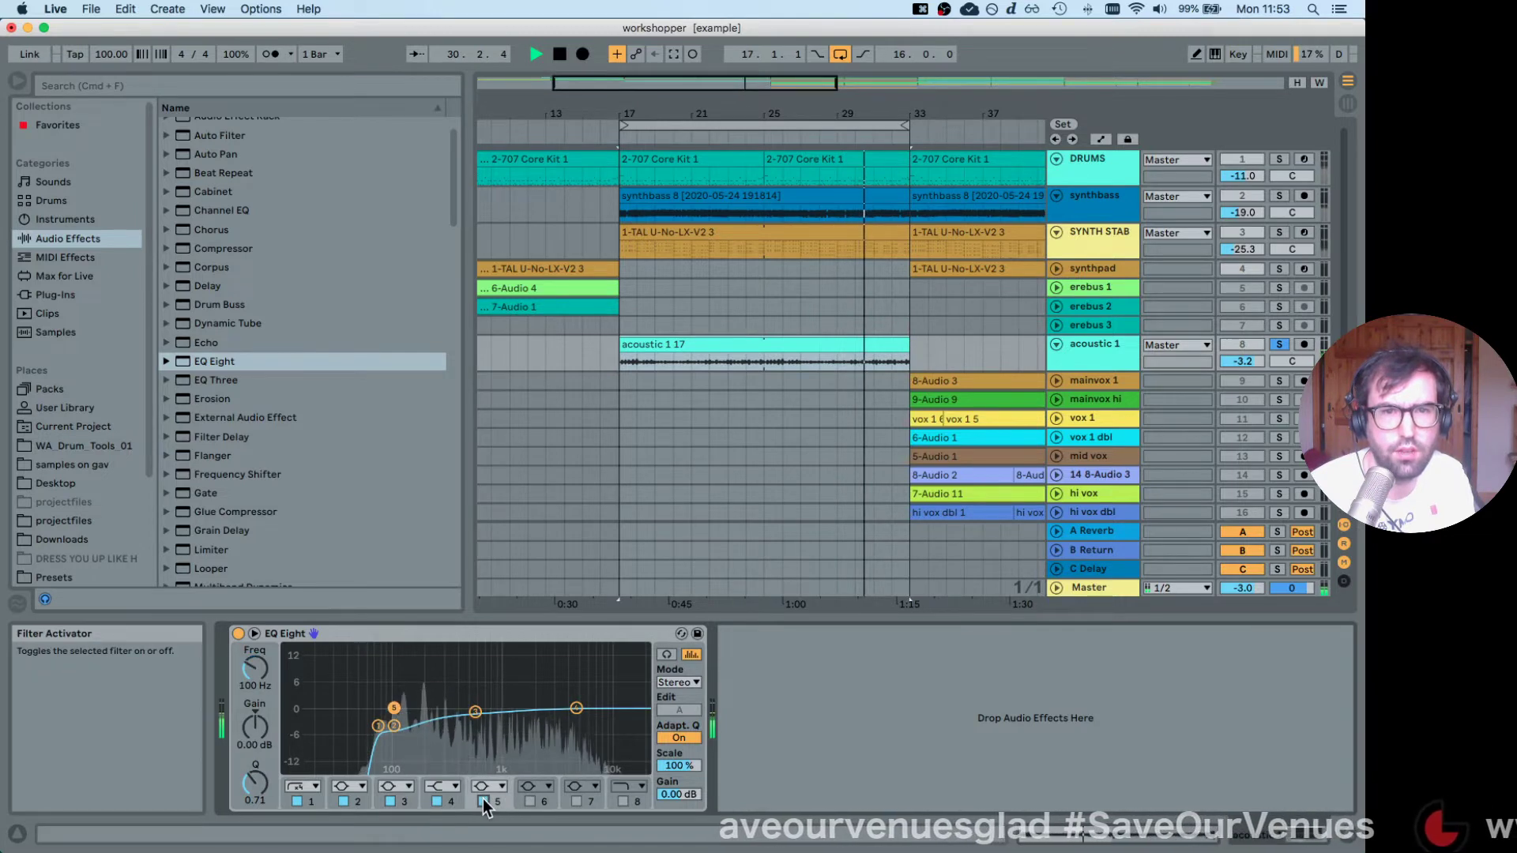
{"action": "left_click_drag", "start_coordinate": [394, 707], "coordinate": [547, 697]}
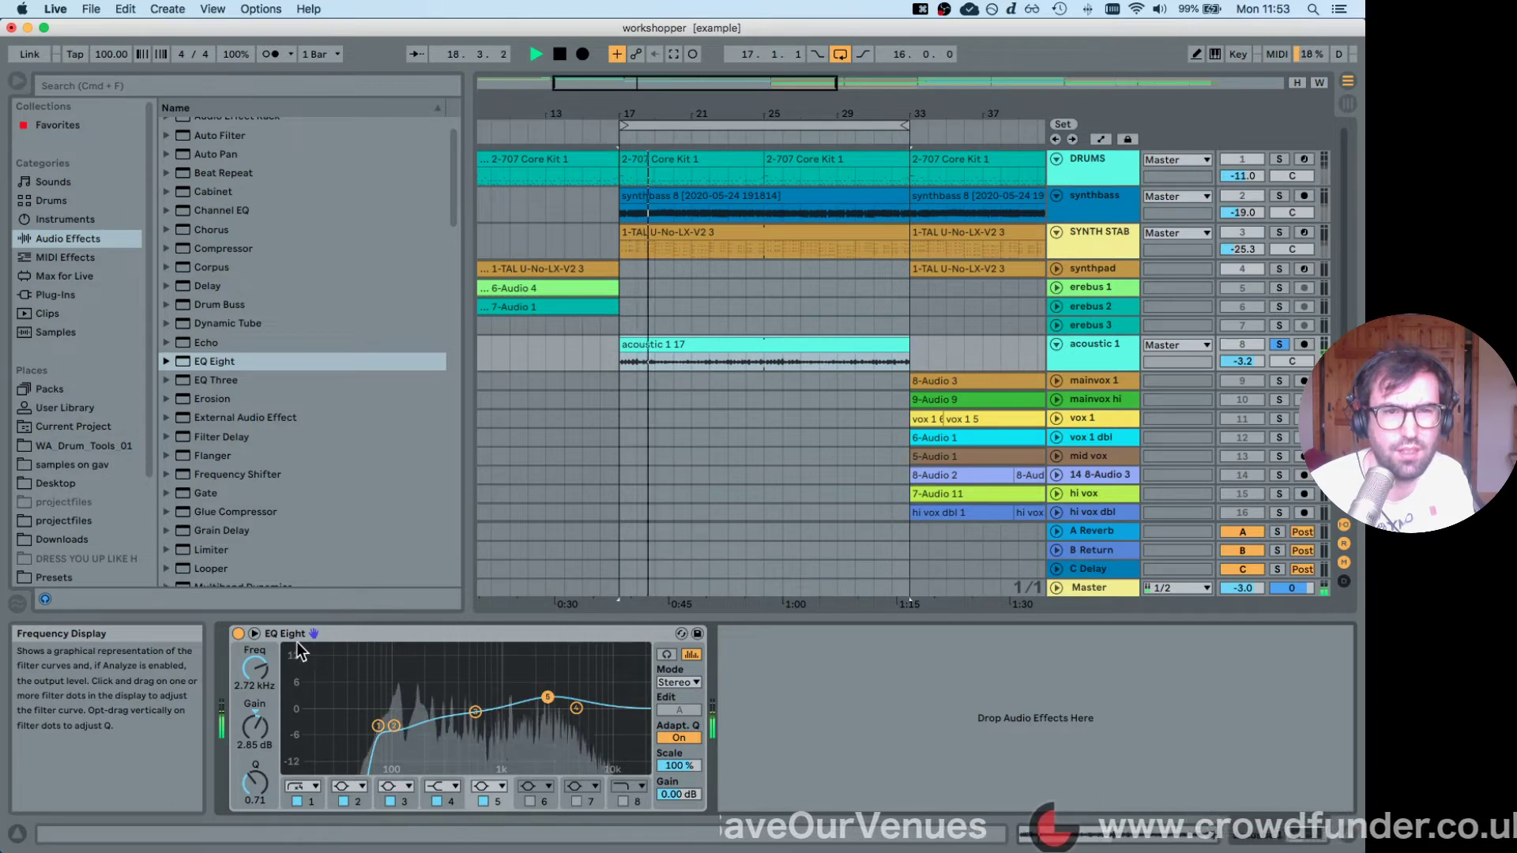
{"action": "left_click", "coordinate": [238, 633]}
{"action": "left_click", "coordinate": [238, 633]}
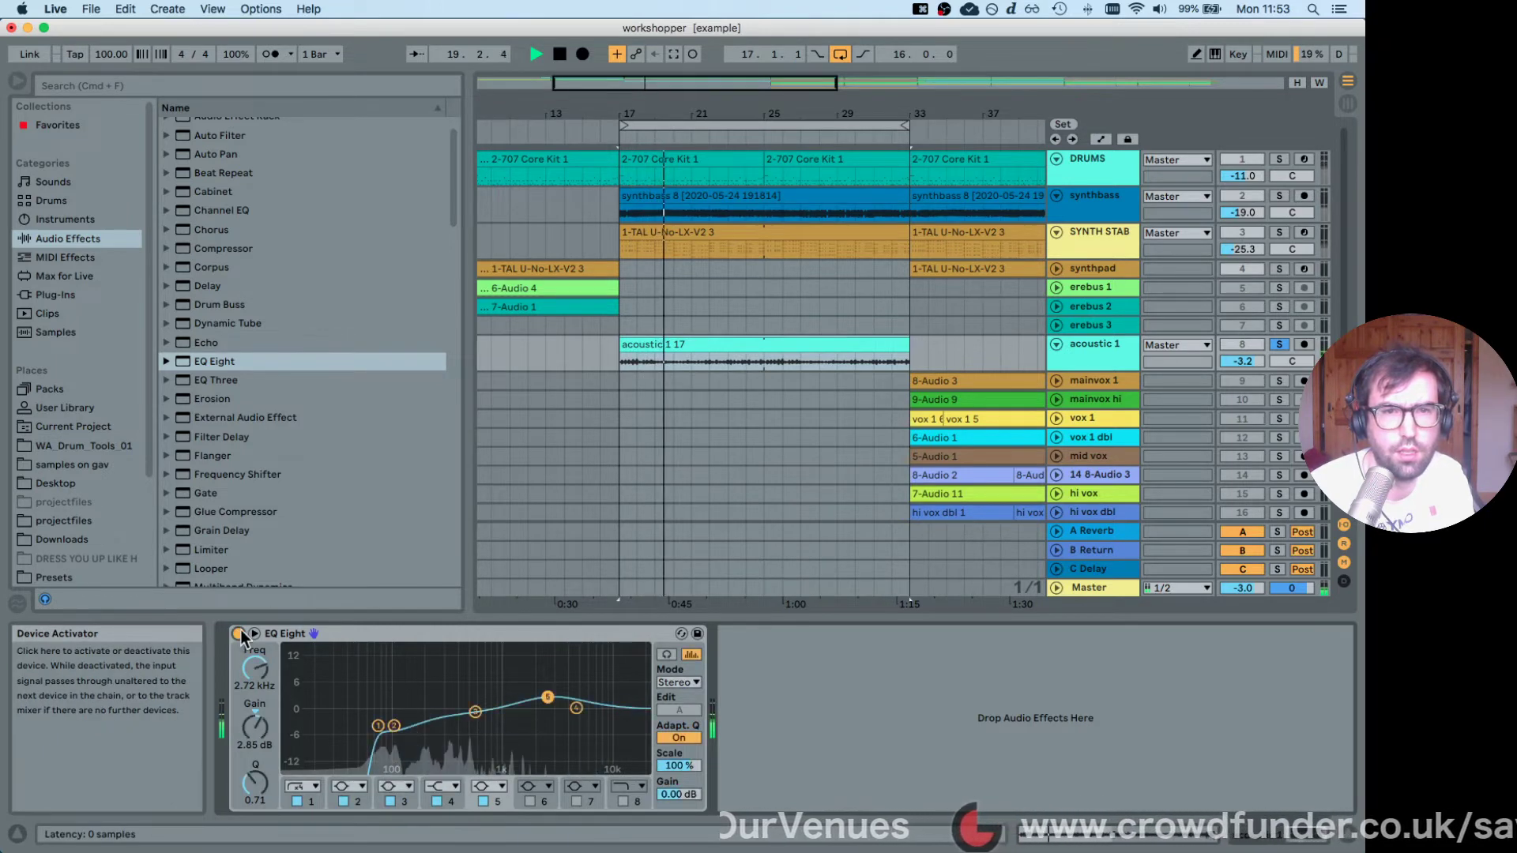
Change band 4 of the acoustic 1 EQ to a 12 dB/octave high cut at about 9.18 kHz with Q 0.66, and stop playback.
{"action": "left_click_drag", "start_coordinate": [576, 707], "coordinate": [611, 708]}
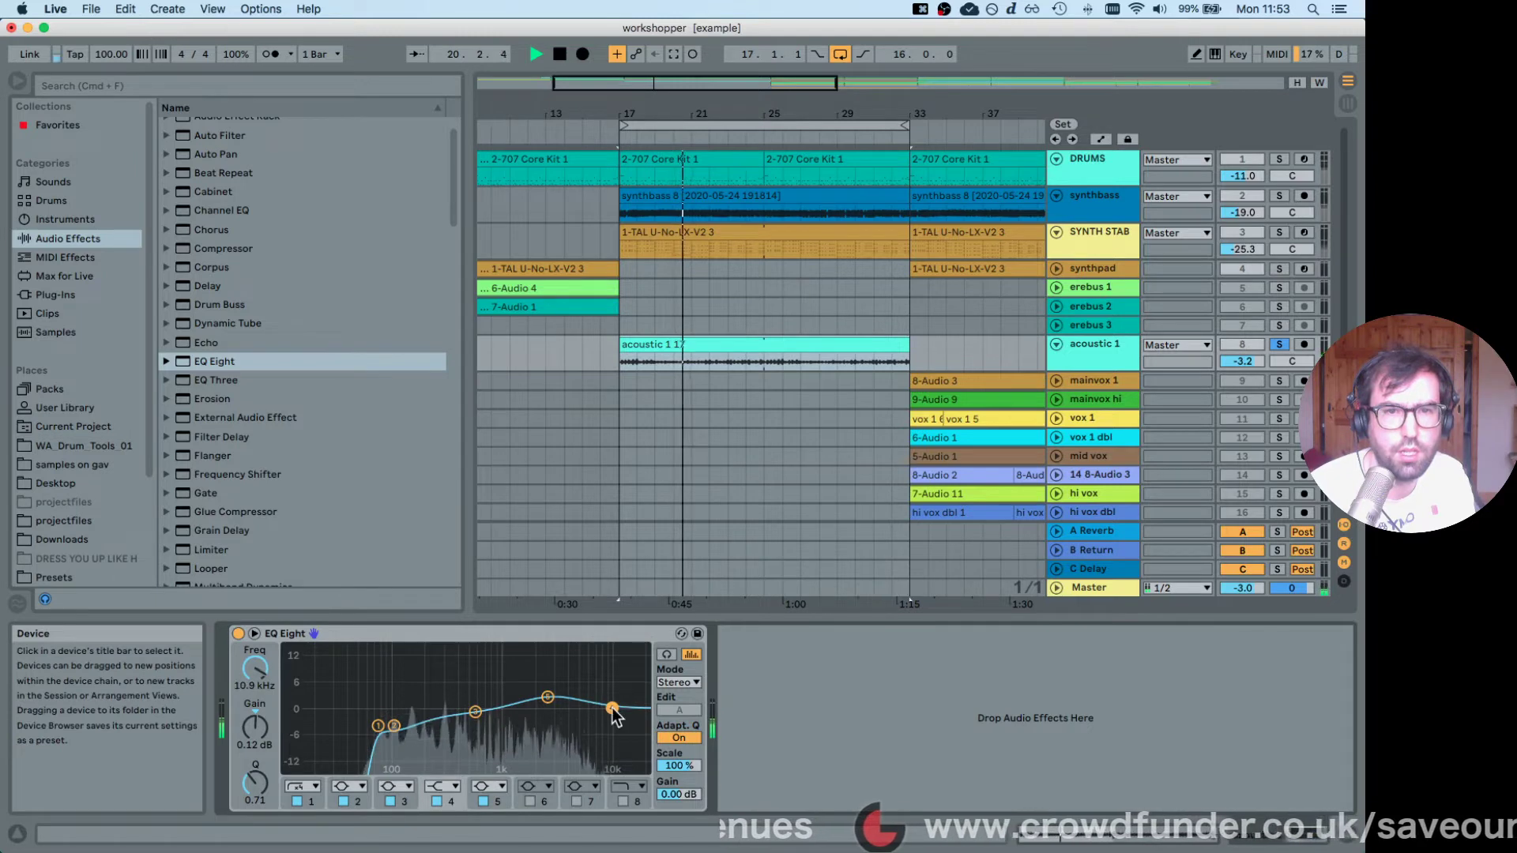
{"action": "left_click", "coordinate": [452, 784]}
{"action": "left_click", "coordinate": [442, 756]}
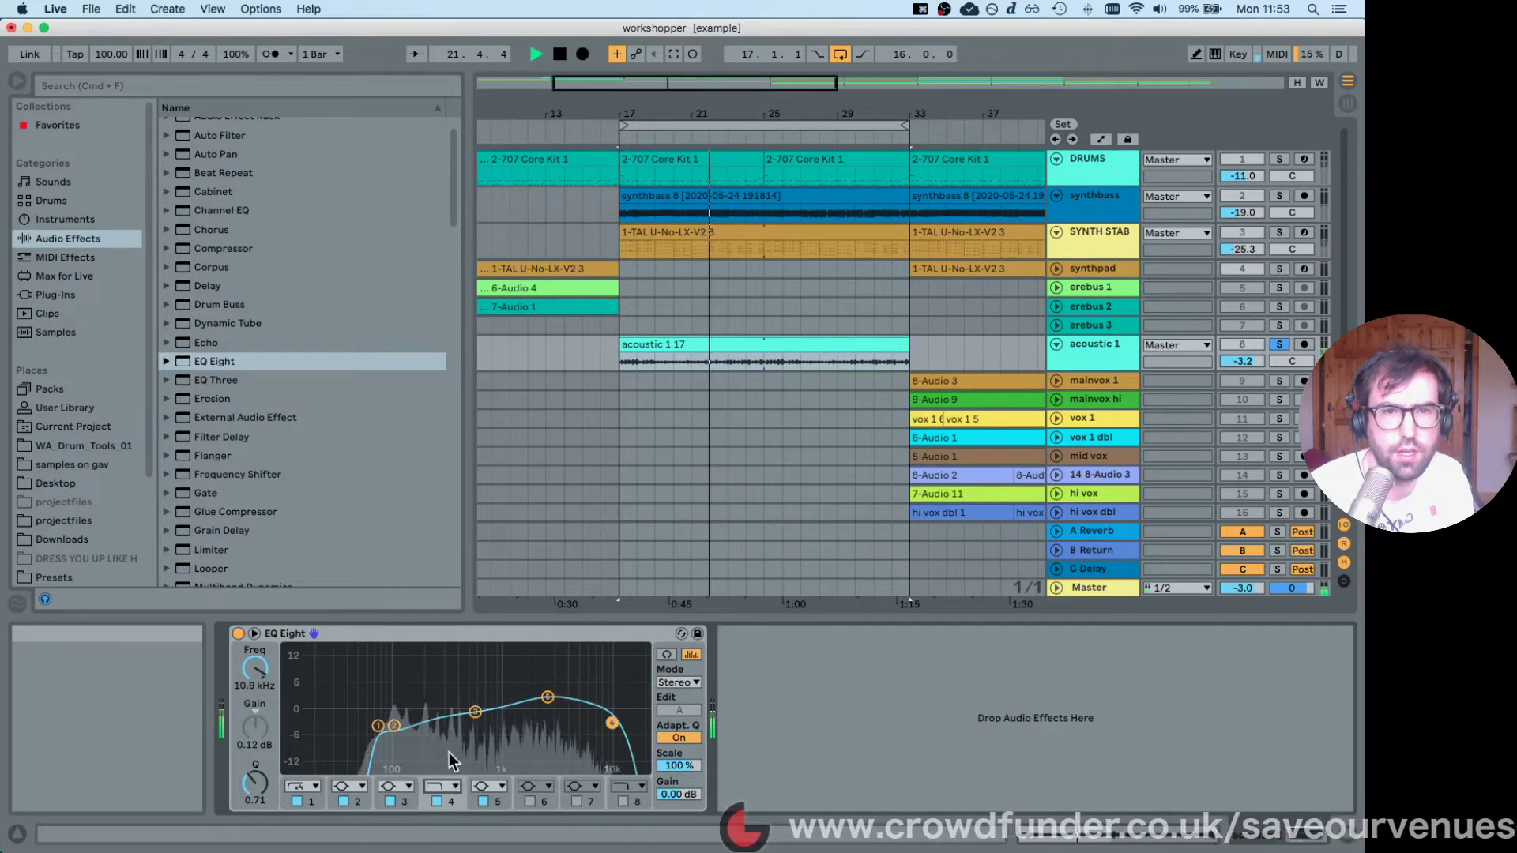
{"action": "left_click_drag", "start_coordinate": [611, 723], "coordinate": [597, 724]}
{"action": "key", "text": "space"}
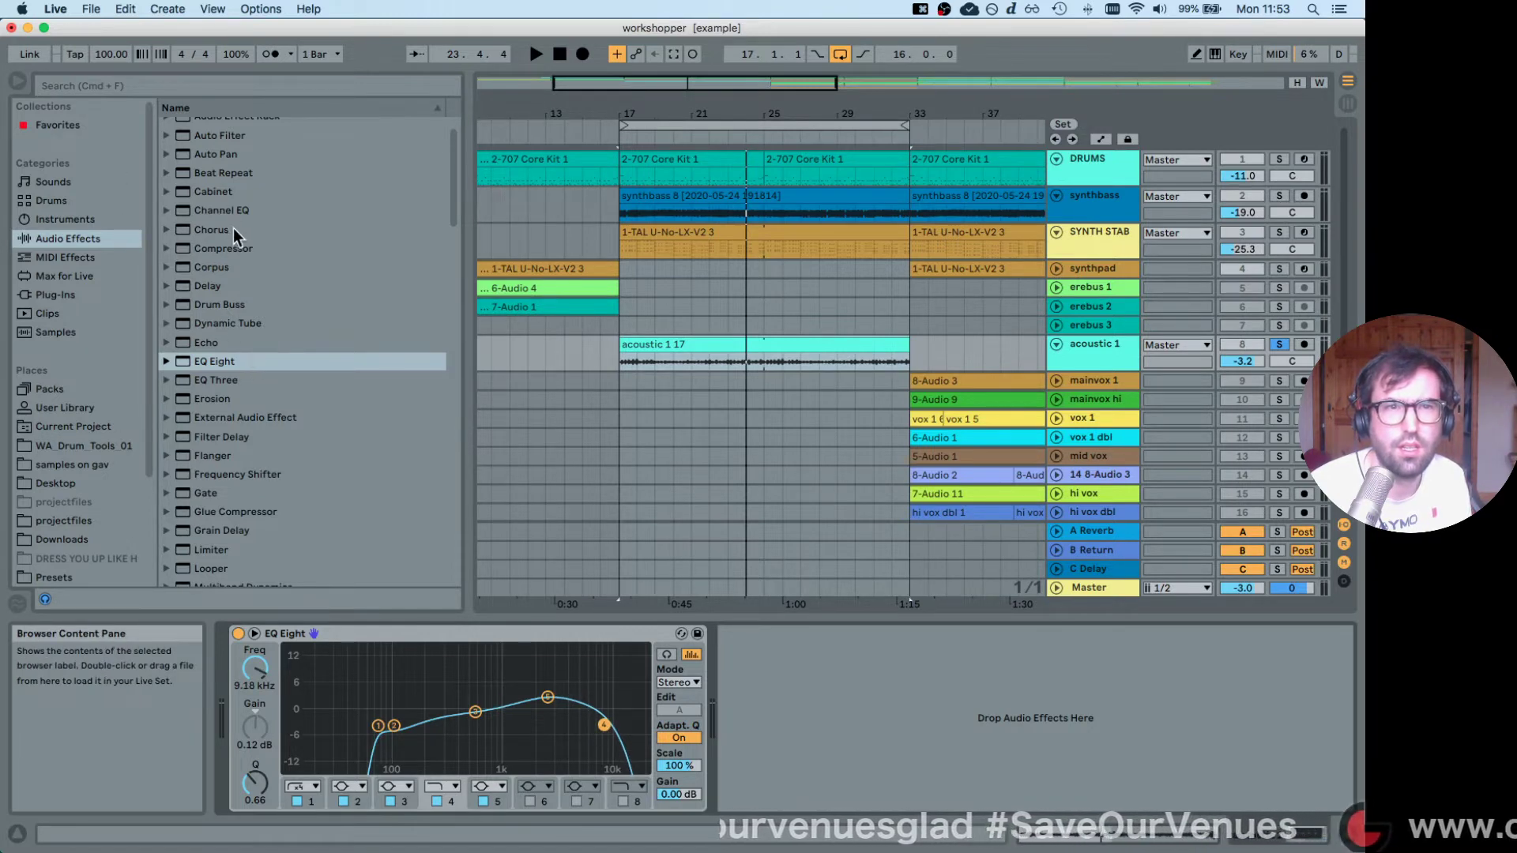
Add a Compressor after the EQ Eight on acoustic 1, and lower its threshold to about -32 dB during playback.
{"action": "left_click_drag", "start_coordinate": [233, 246], "coordinate": [598, 480]}
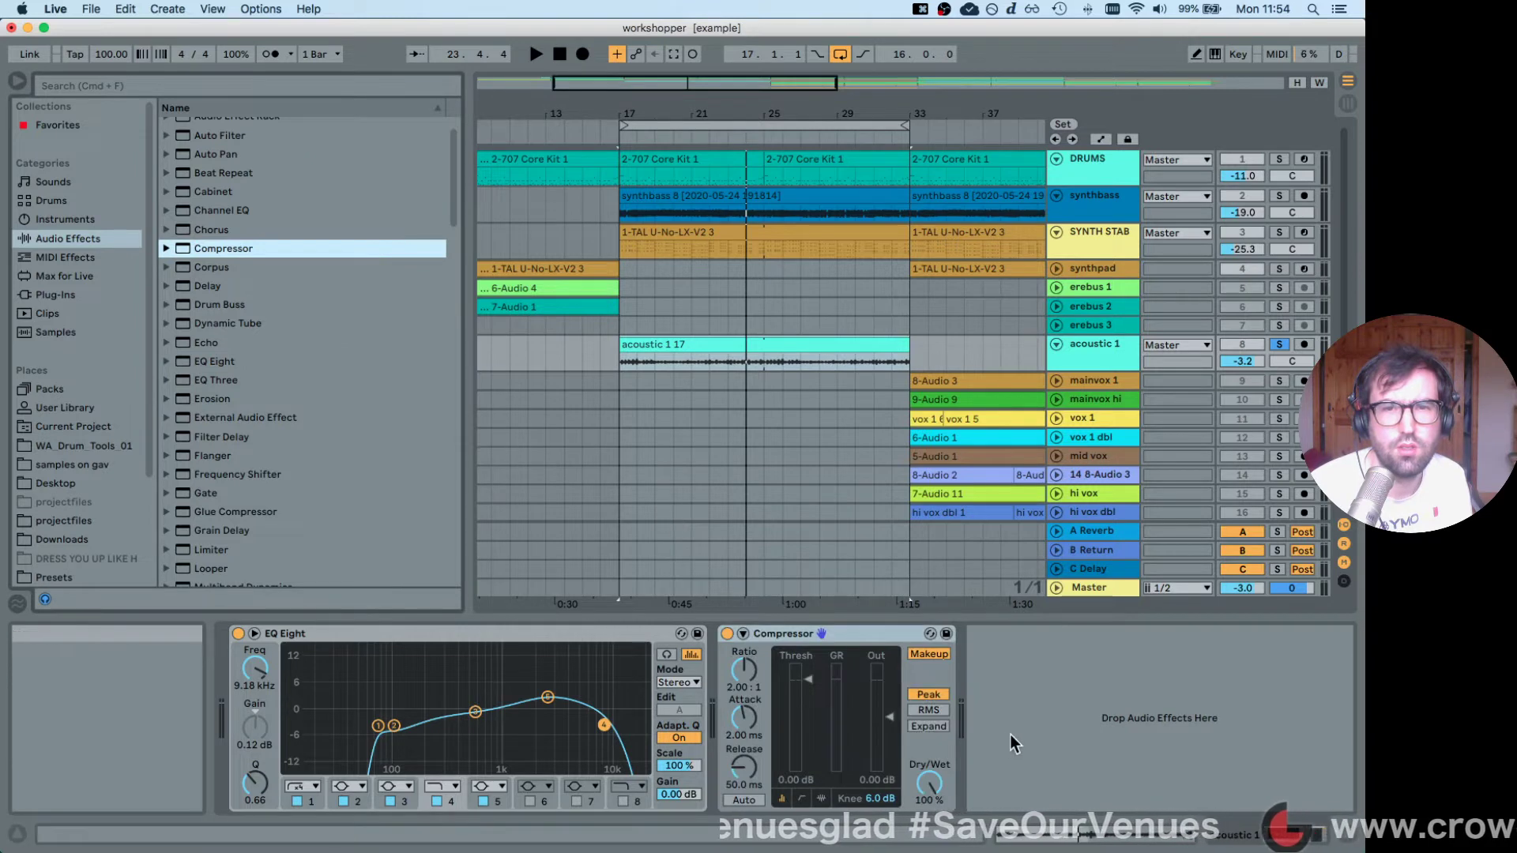
{"action": "key", "text": "space"}
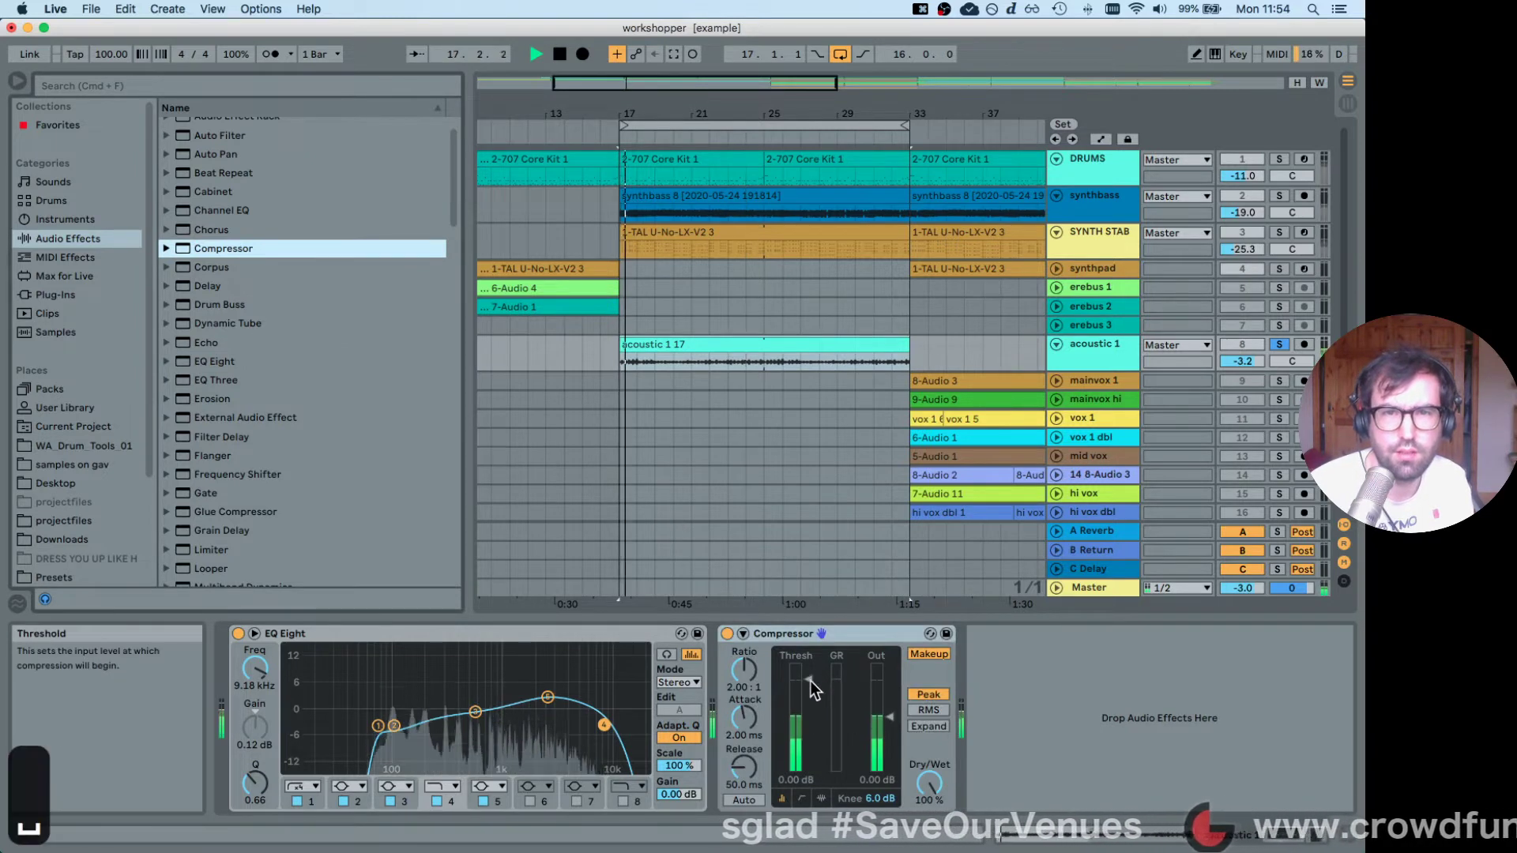
{"action": "left_click_drag", "start_coordinate": [816, 676], "coordinate": [813, 763]}
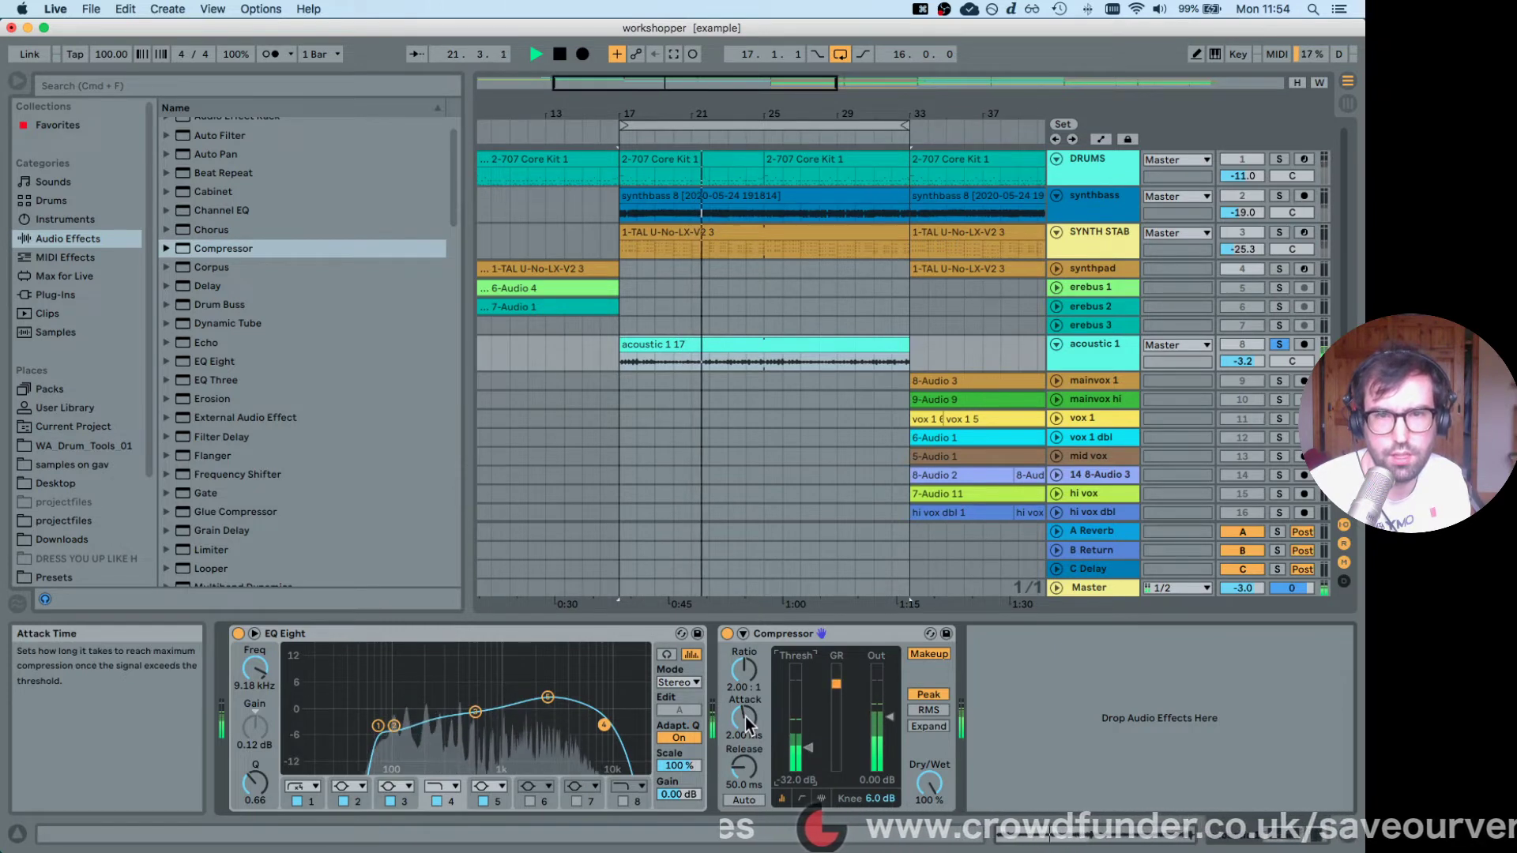
Set the acoustic 1 Compressor's attack to about 17.9 ms and its threshold to about -34.2 dB, and restart playback to listen.
{"action": "left_click_drag", "start_coordinate": [745, 717], "coordinate": [746, 698]}
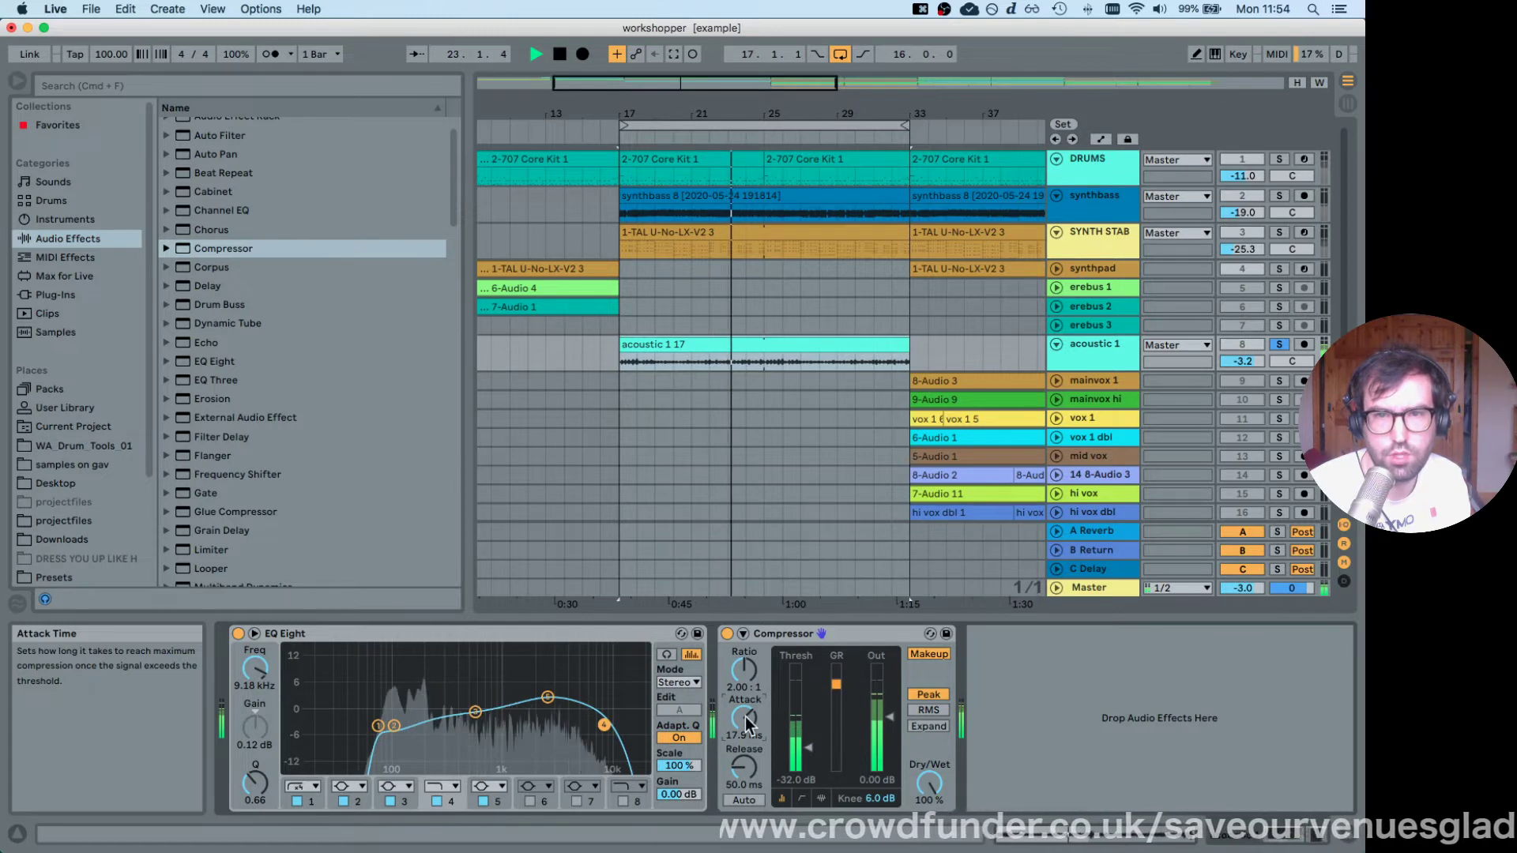
{"action": "left_click_drag", "start_coordinate": [805, 746], "coordinate": [806, 756]}
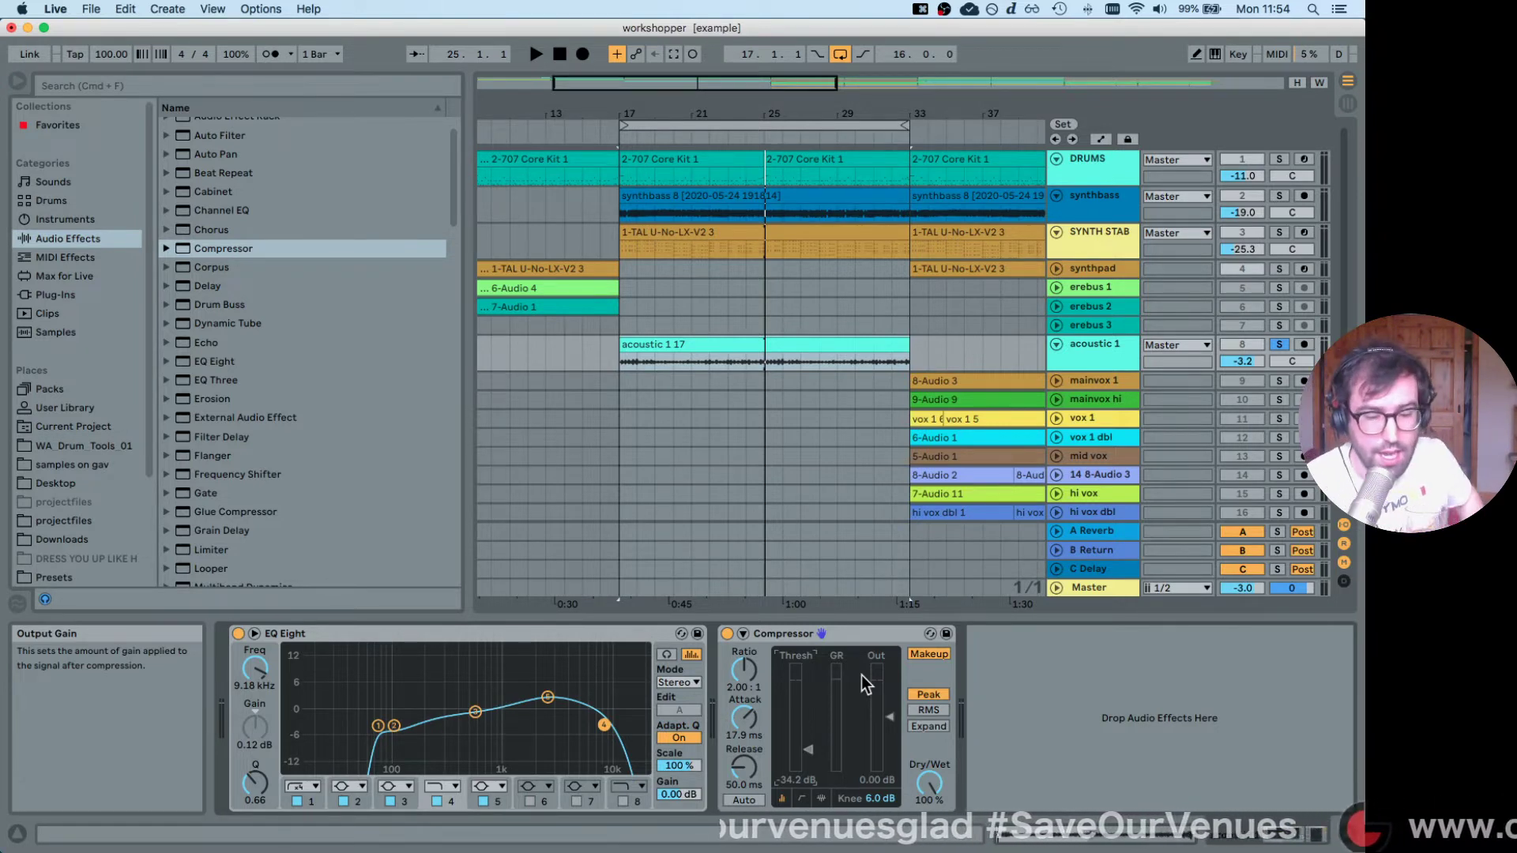
{"action": "key", "text": "space"}
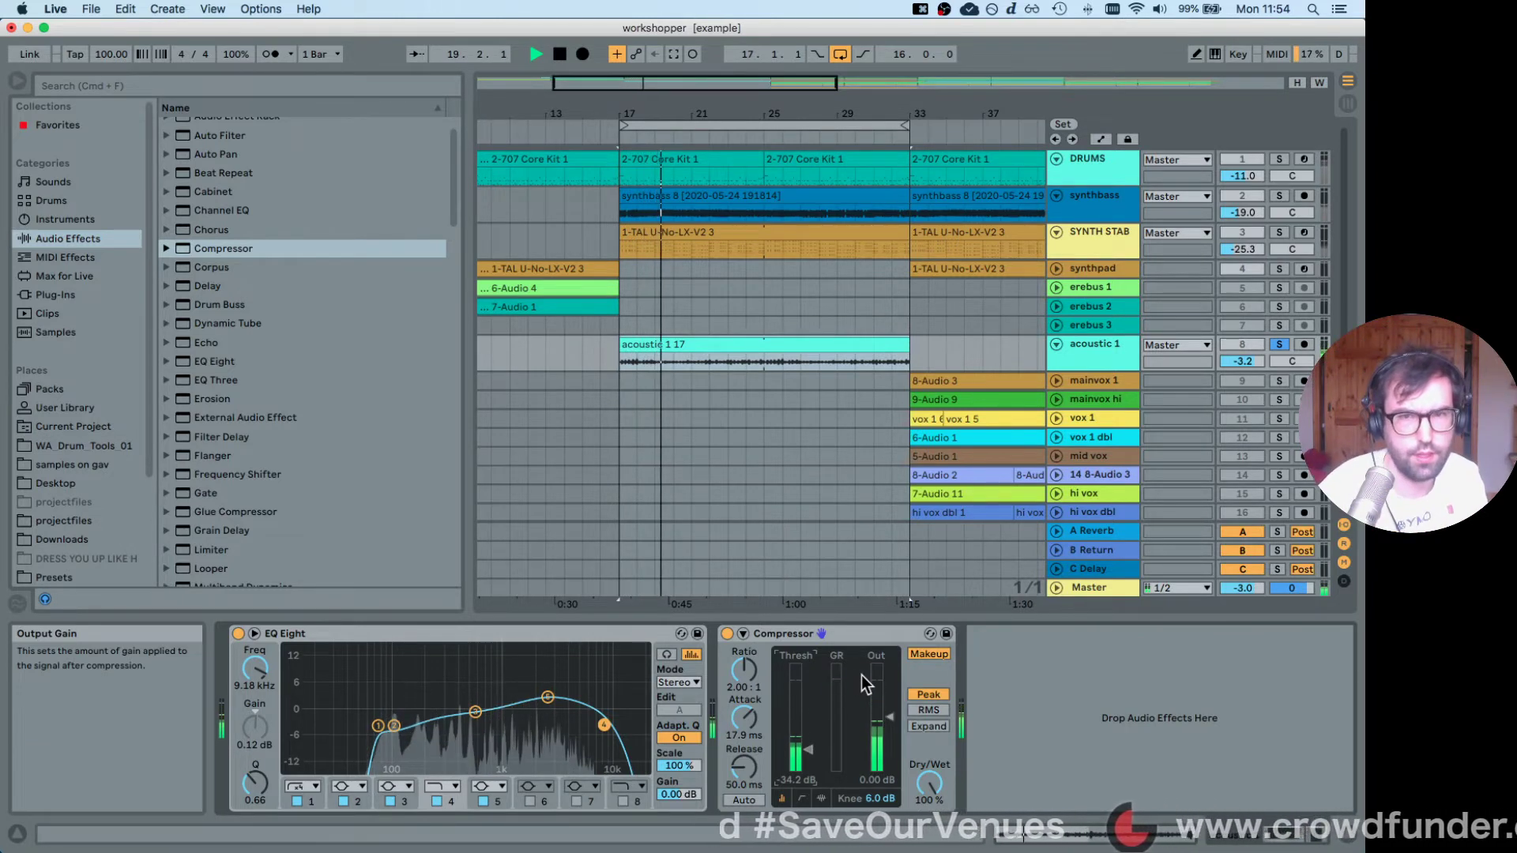
Set band 5 of the acoustic 1 EQ to about 2.11 dB at 2.67 kHz, and compare the sound with the EQ bypassed.
{"action": "mouse_move", "coordinate": [547, 696]}
{"action": "left_mouse_down"}
{"action": "mouse_move", "coordinate": [599, 684]}
{"action": "mouse_move", "coordinate": [546, 700]}
{"action": "left_mouse_up"}
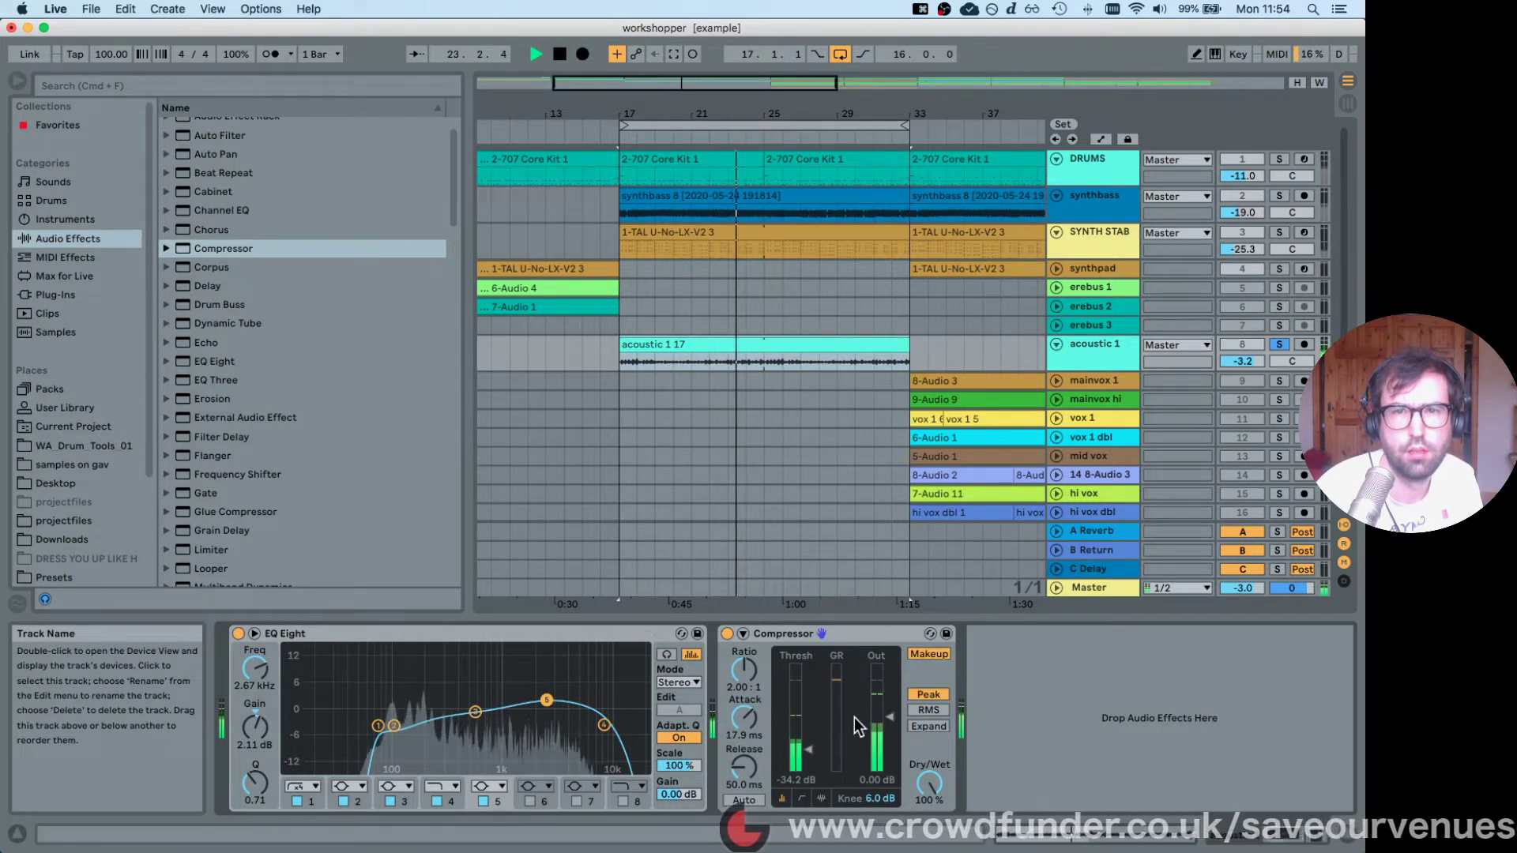
{"action": "left_click", "coordinate": [473, 633]}
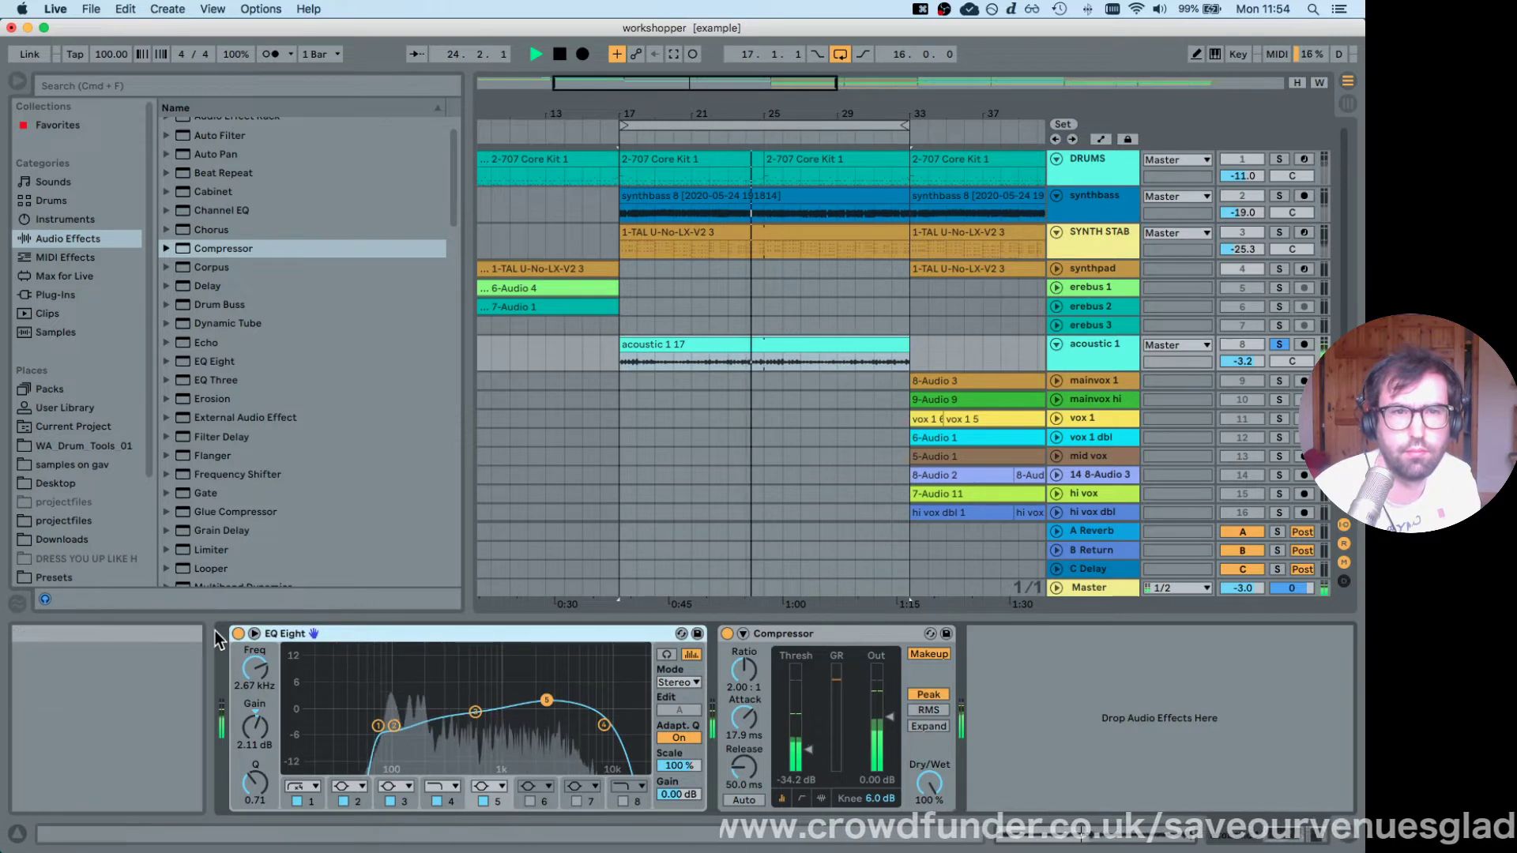
{"action": "key", "text": "0"}
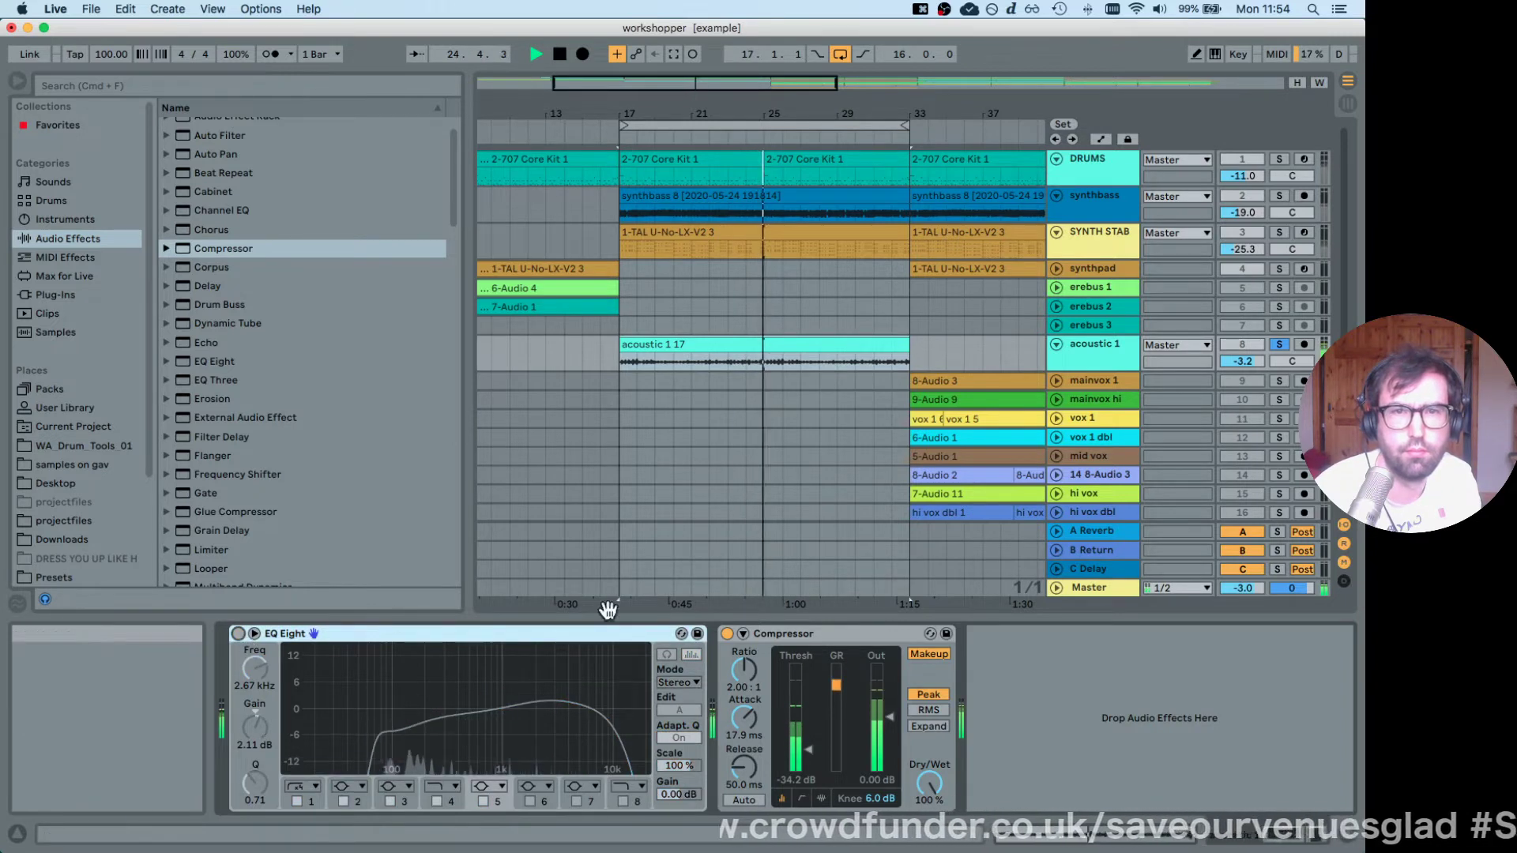
{"action": "left_click", "coordinate": [727, 634]}
{"action": "left_click", "coordinate": [727, 634]}
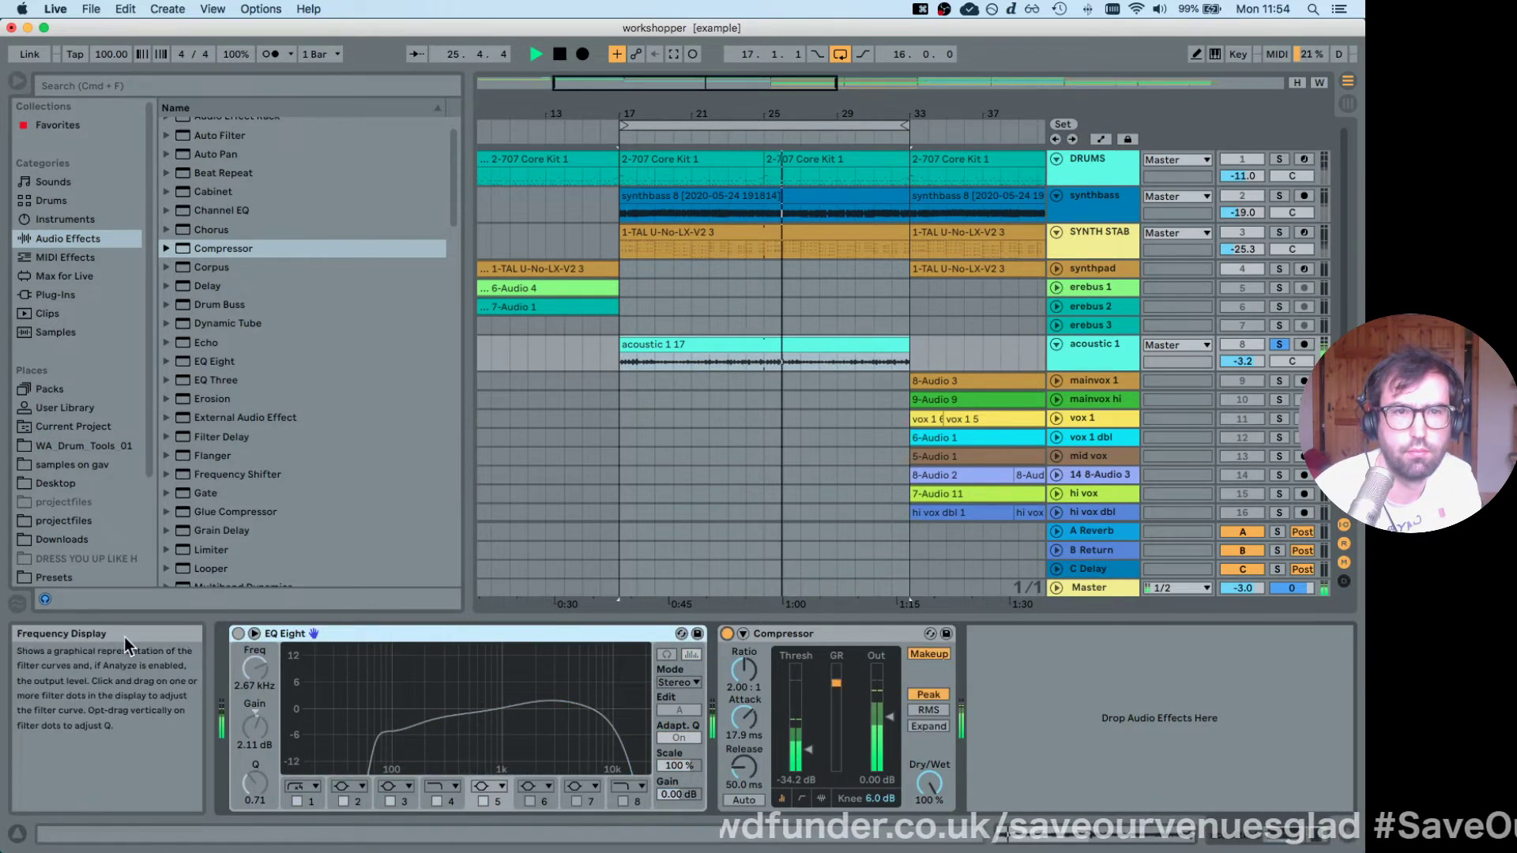
{"action": "left_click", "coordinate": [238, 635]}
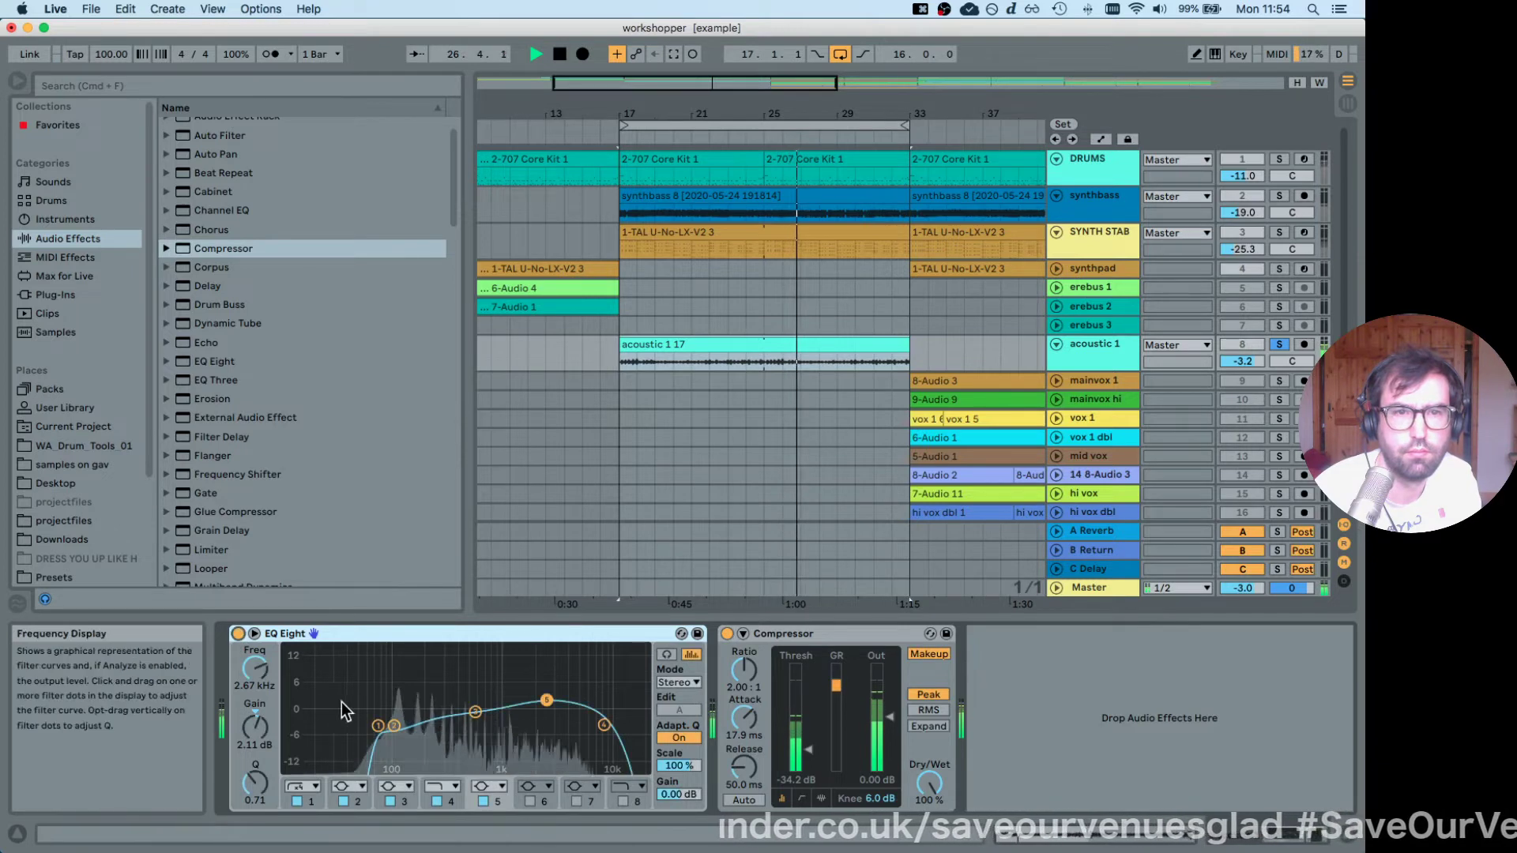
Raise band 2 of the acoustic 1 EQ to about -0.12 dB at 104 Hz, and shift band 1's low cut slightly lower.
{"action": "left_click", "coordinate": [375, 725]}
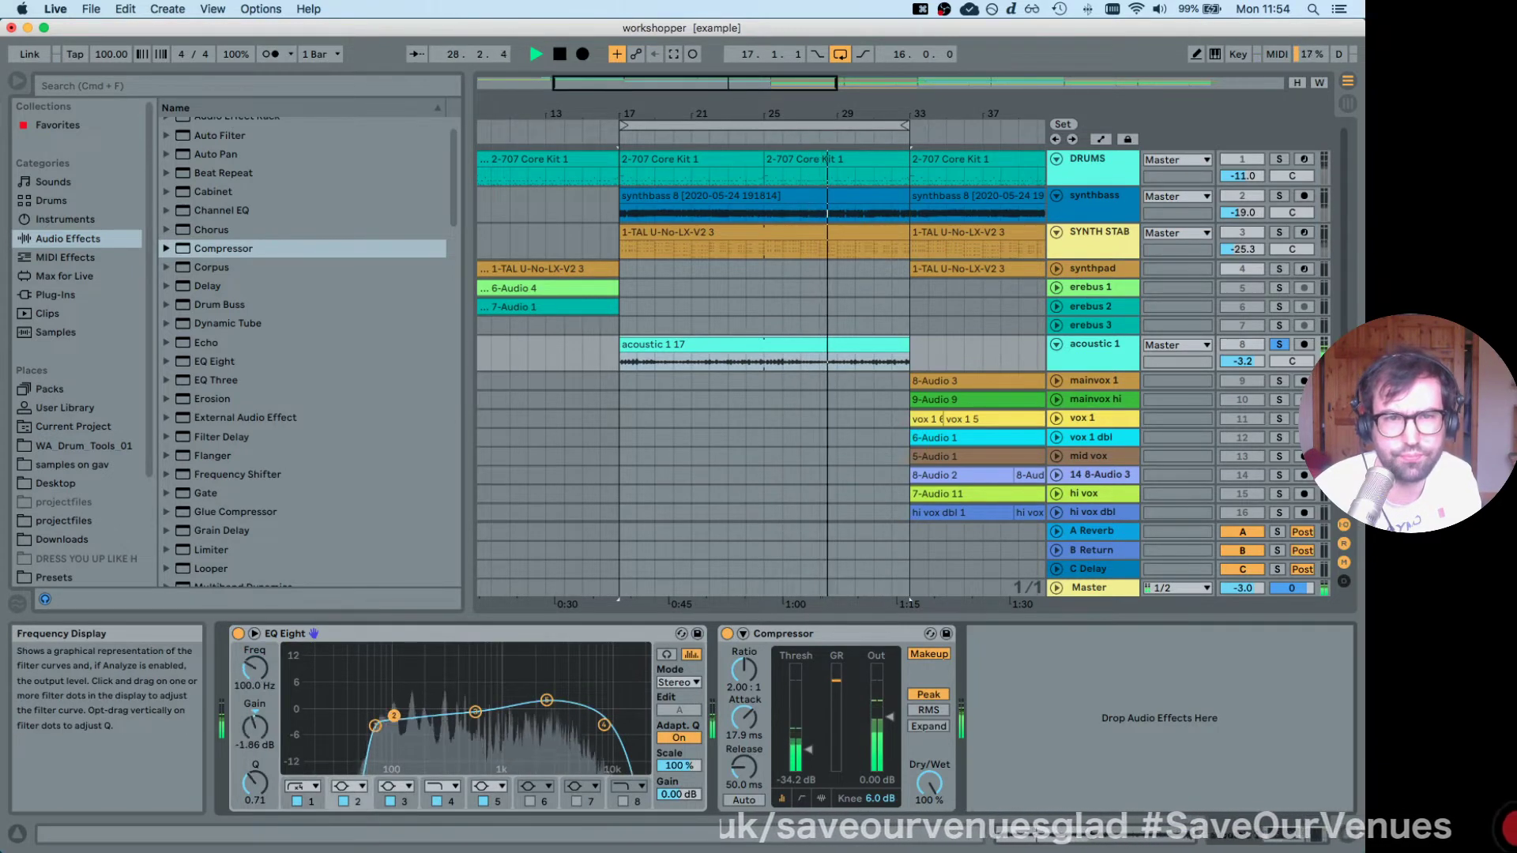
{"action": "left_click", "coordinate": [393, 717]}
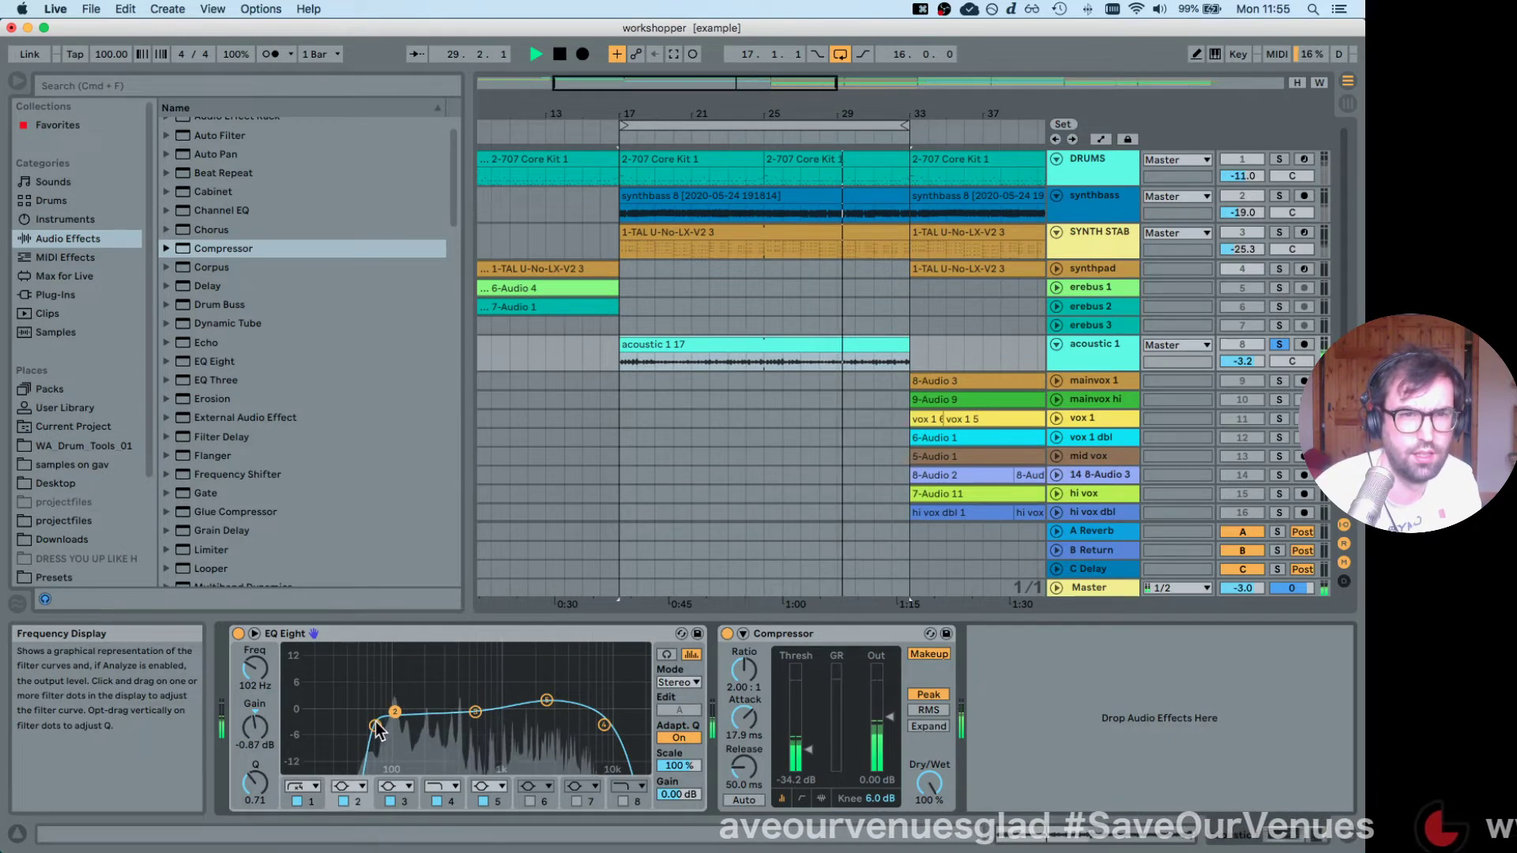
{"action": "left_click_drag", "start_coordinate": [376, 725], "coordinate": [396, 709]}
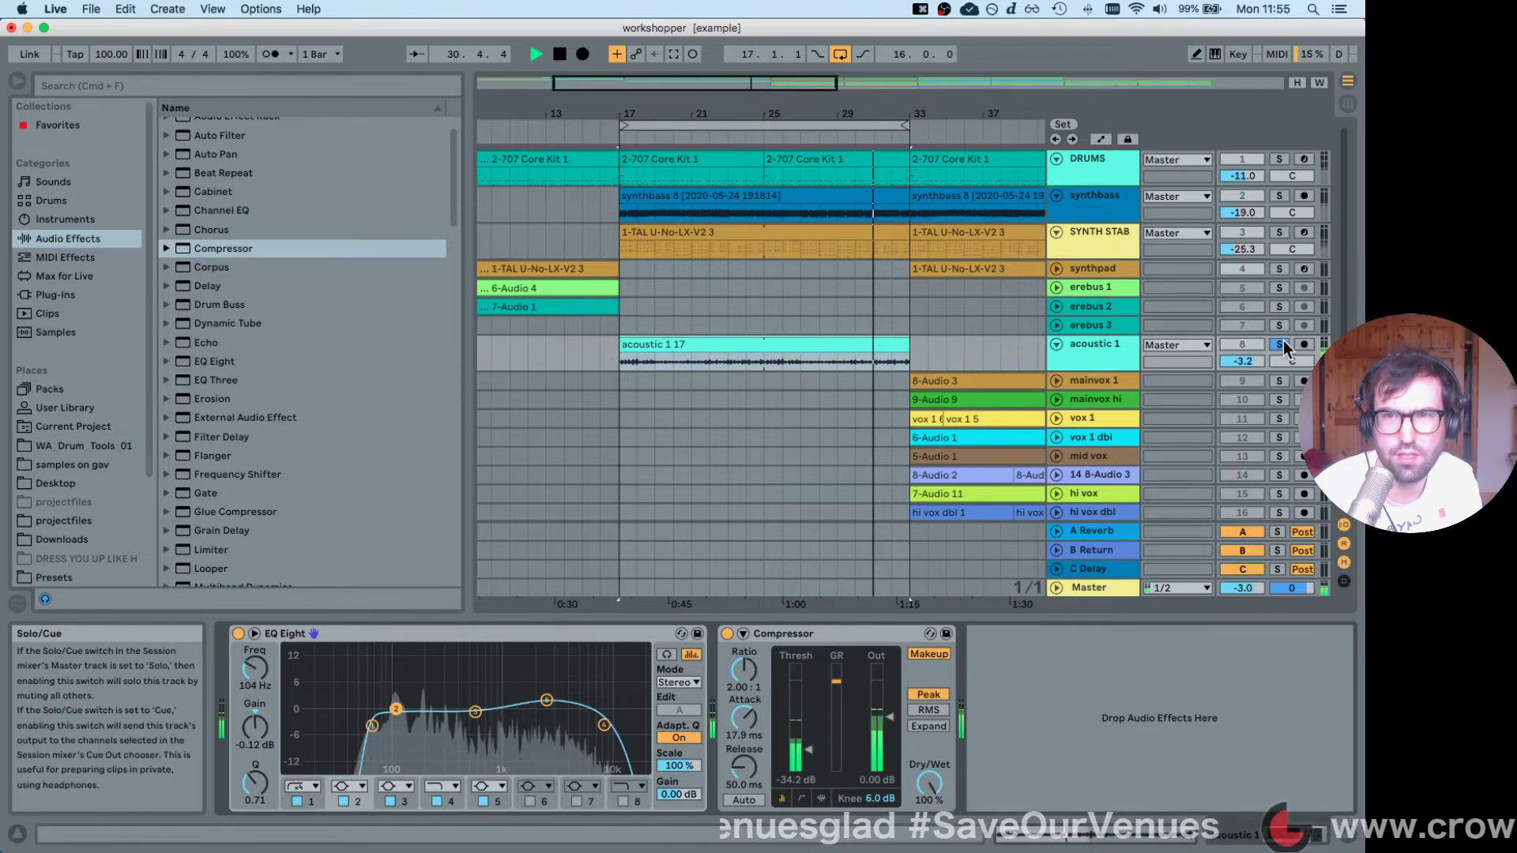
Unsolo acoustic 1 and set its track volume to -14.0 dB in the Session mixer while the full mix plays.
{"action": "left_click", "coordinate": [1279, 344]}
{"action": "left_click", "coordinate": [1120, 346]}
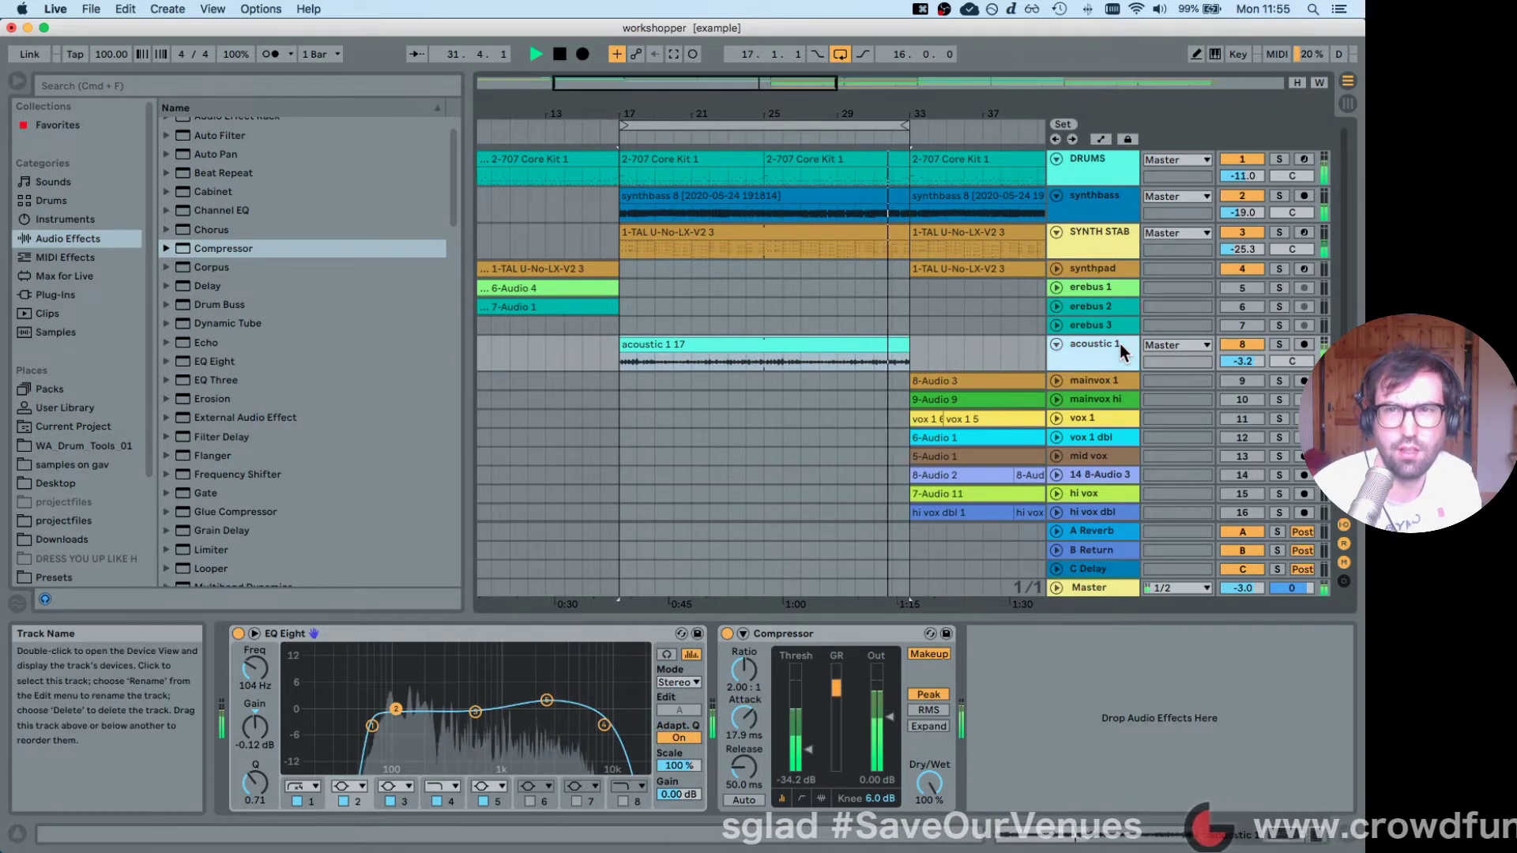
{"action": "key", "text": "Tab"}
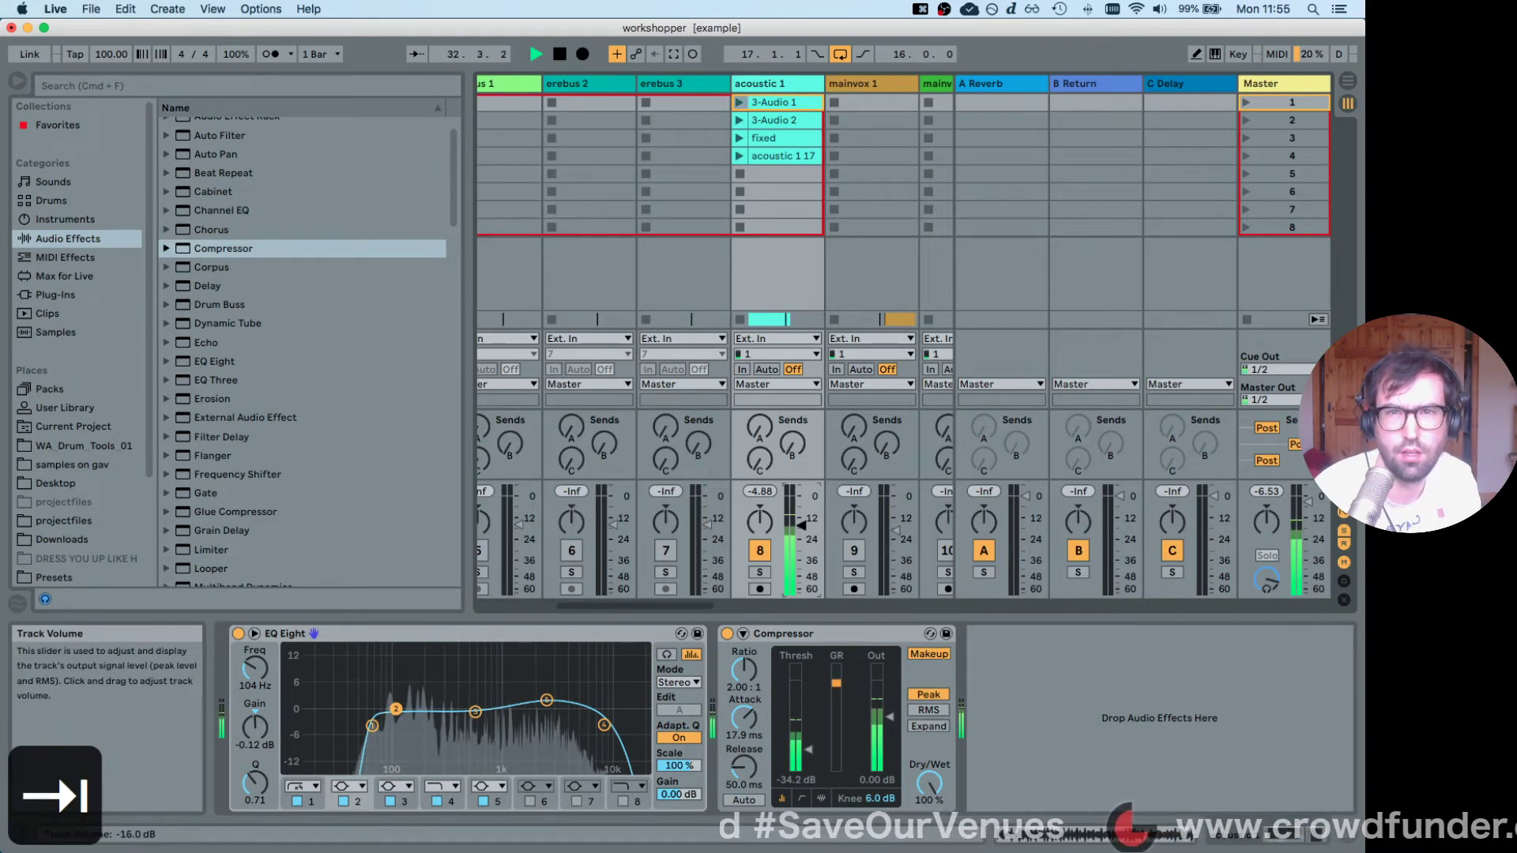
{"action": "left_click_drag", "start_coordinate": [801, 525], "coordinate": [801, 522]}
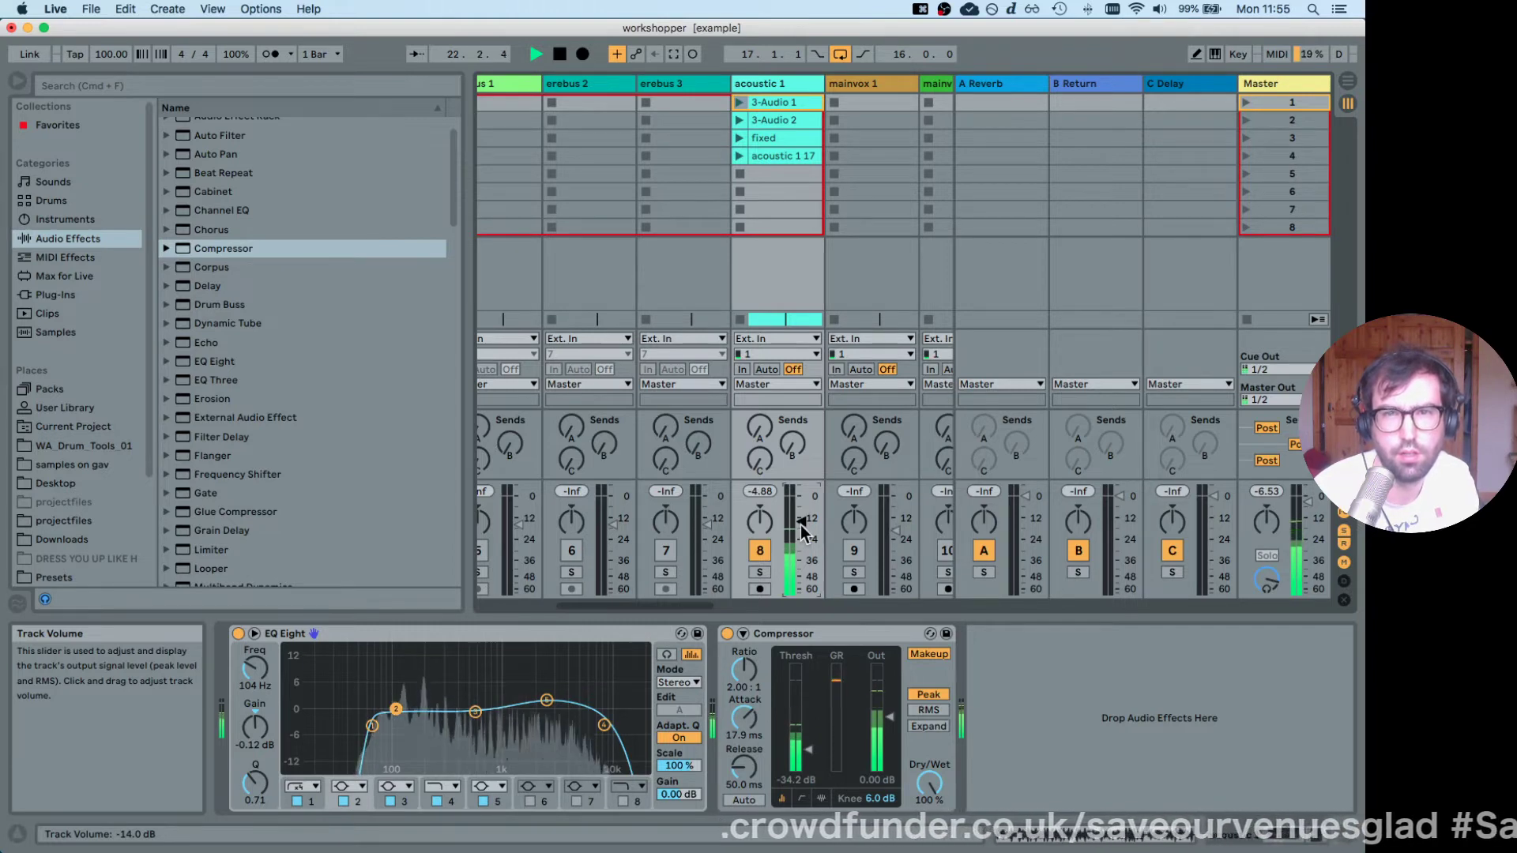
Raise acoustic 1's send to the A Reverb return while listening to it soloed, and unsolo the track.
{"action": "key", "text": "space"}
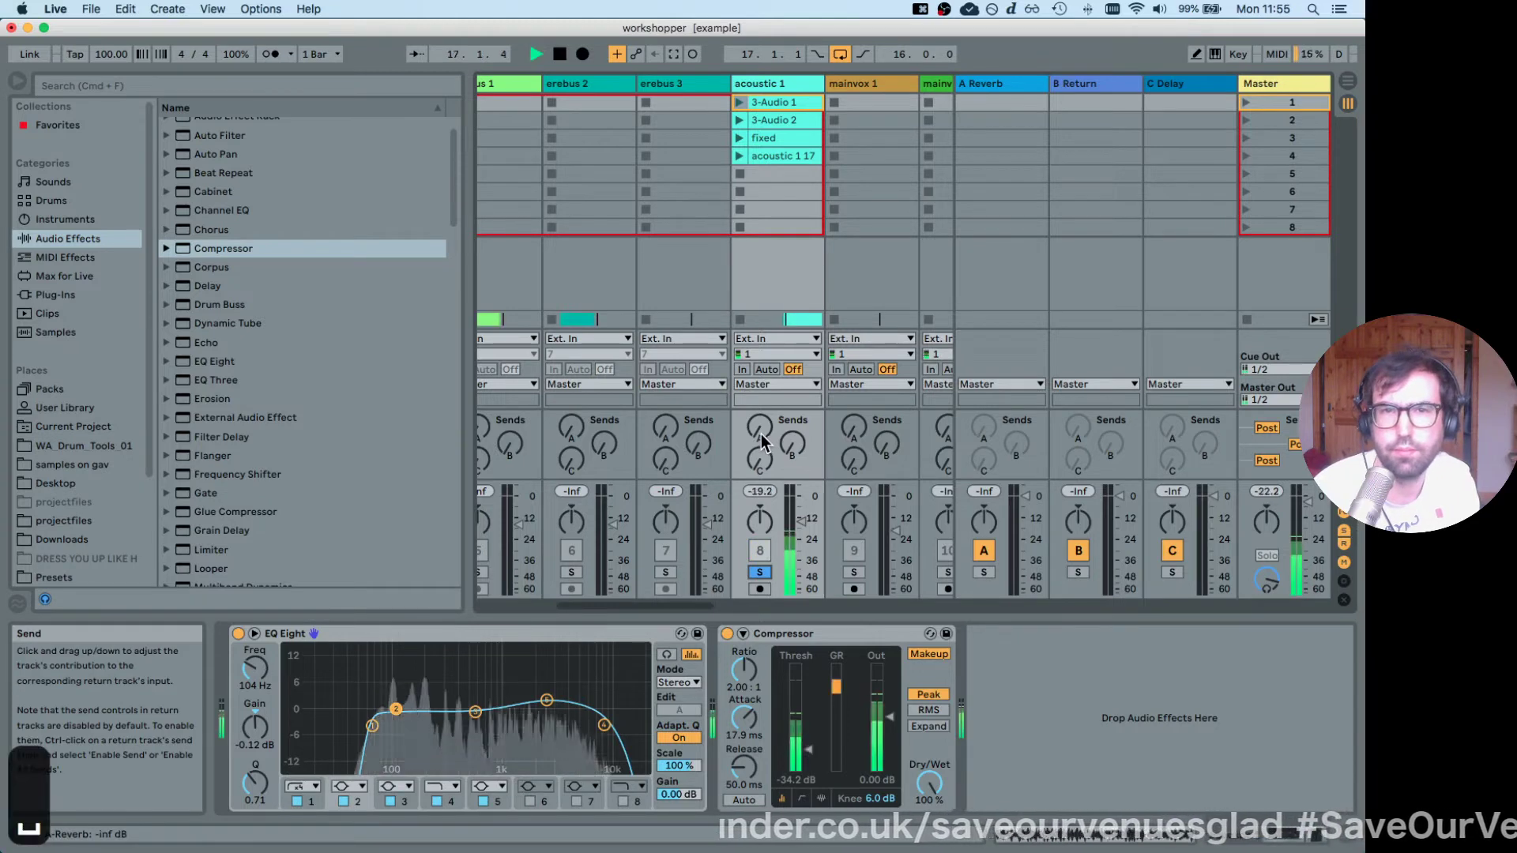
{"action": "left_click_drag", "start_coordinate": [761, 434], "coordinate": [760, 401]}
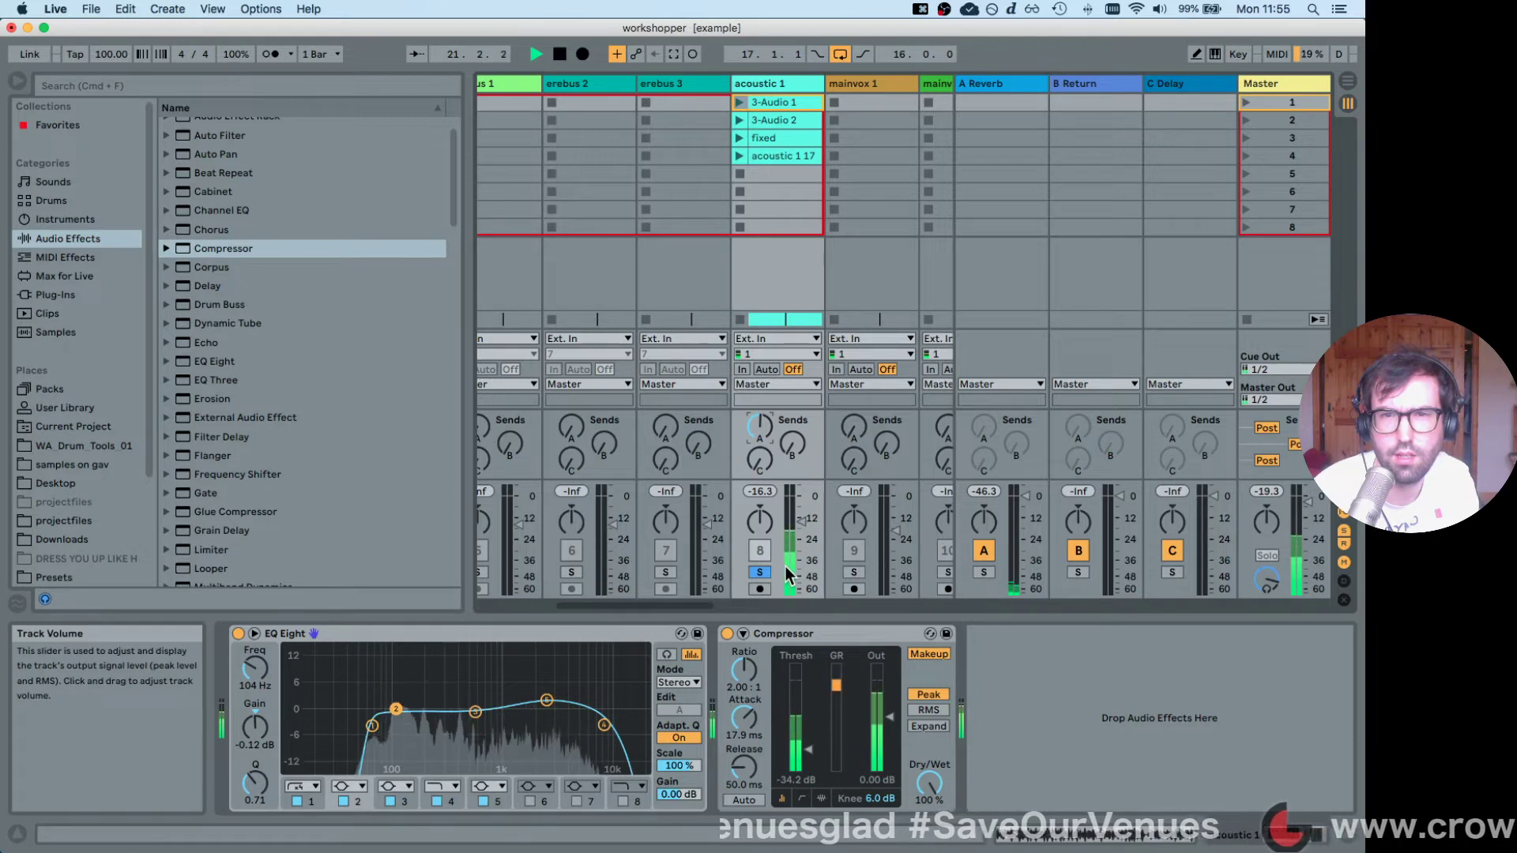
{"action": "left_click", "coordinate": [760, 571]}
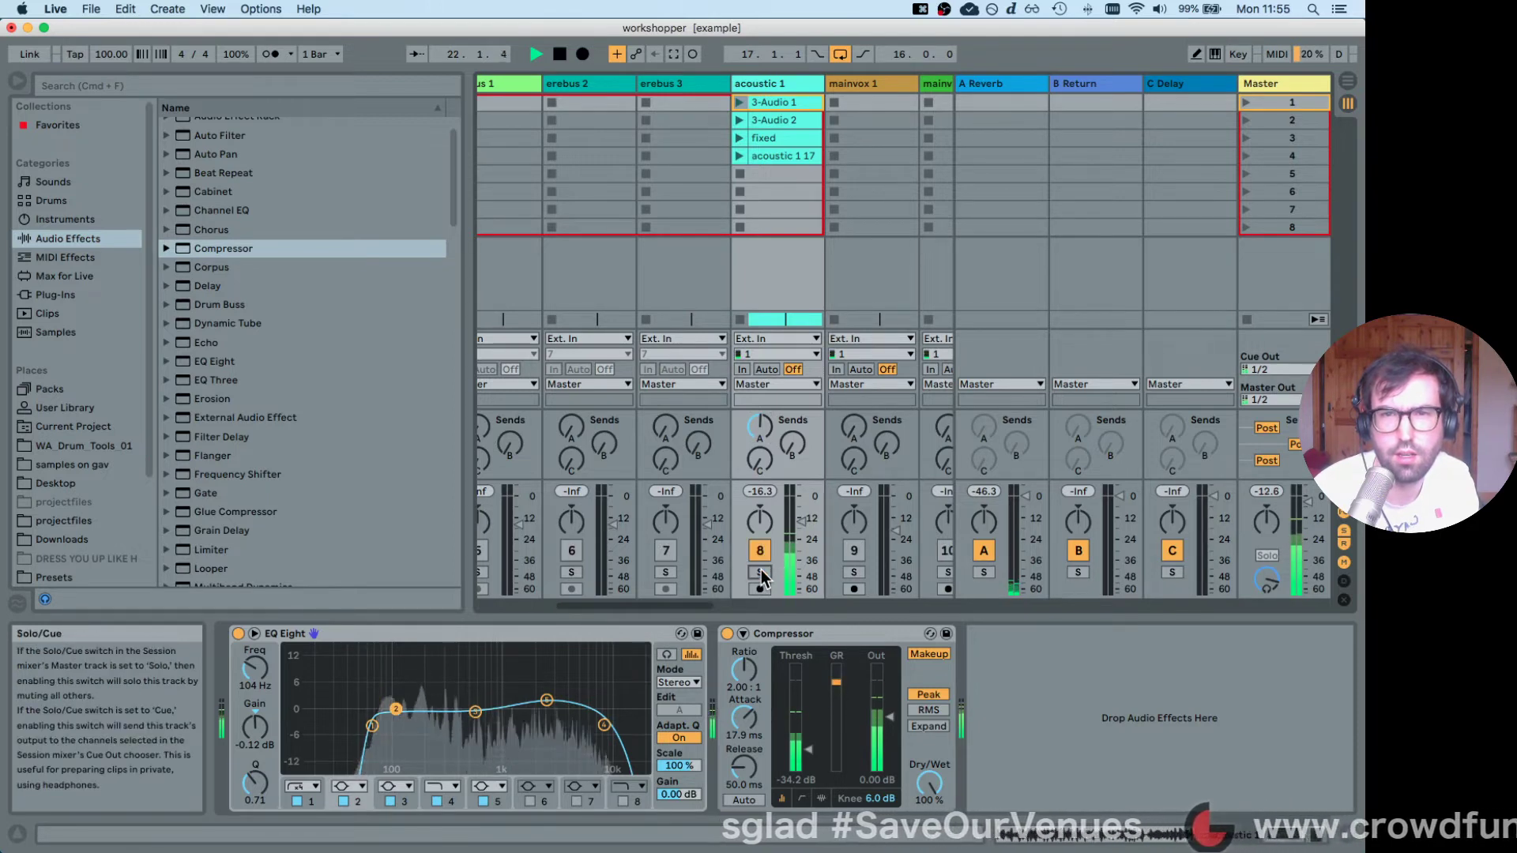
Open the acoustic 1 17 clip from the Arrangement, examine its waveform around beat 2, and solo acoustic 1 to check the timing.
{"action": "key", "text": "Tab"}
{"action": "key", "text": "space"}
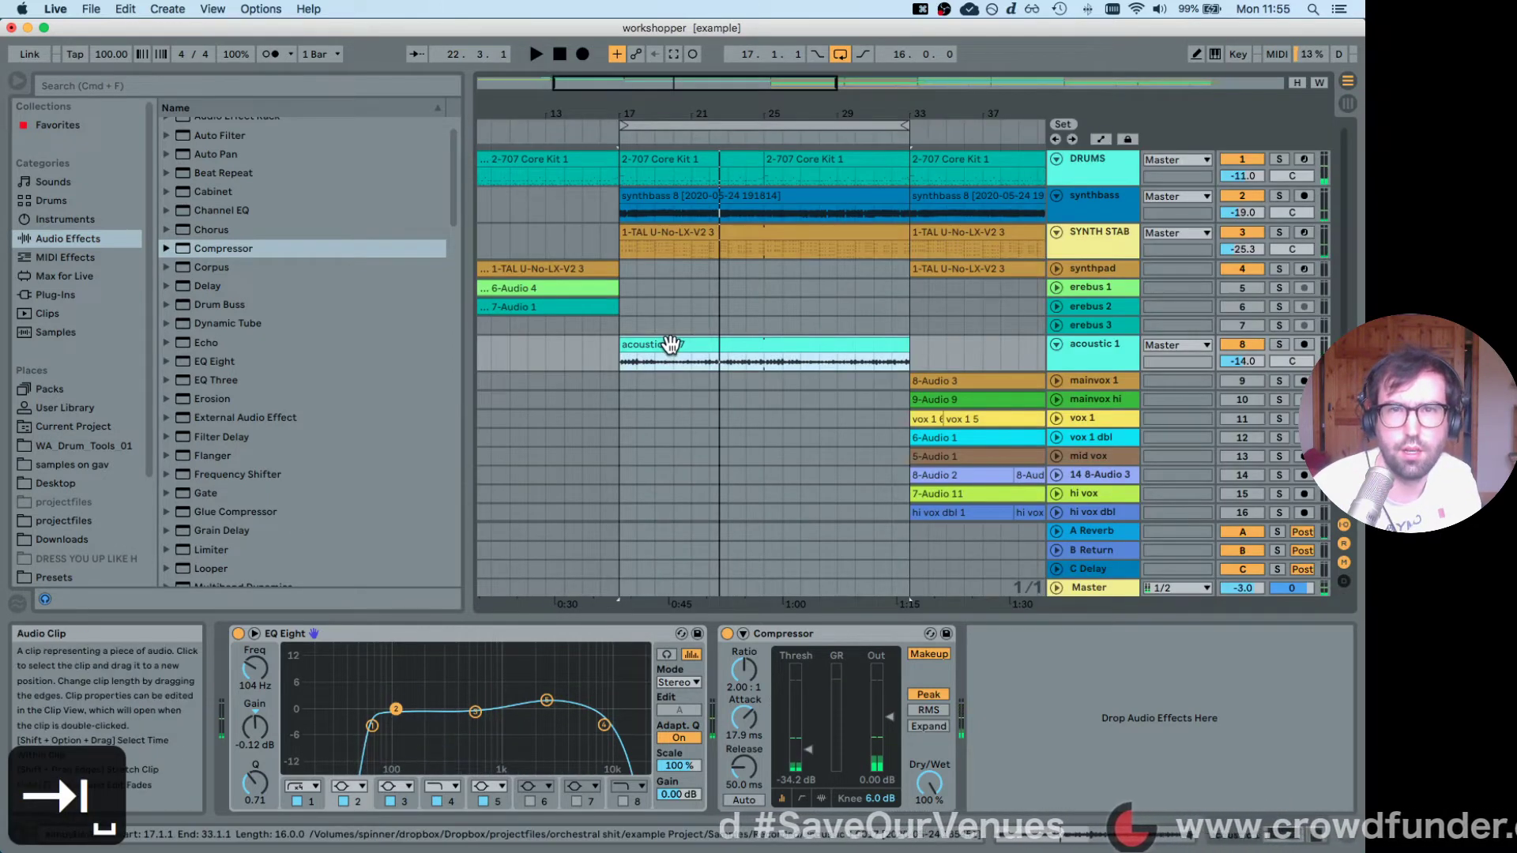
{"action": "double_click", "coordinate": [671, 345]}
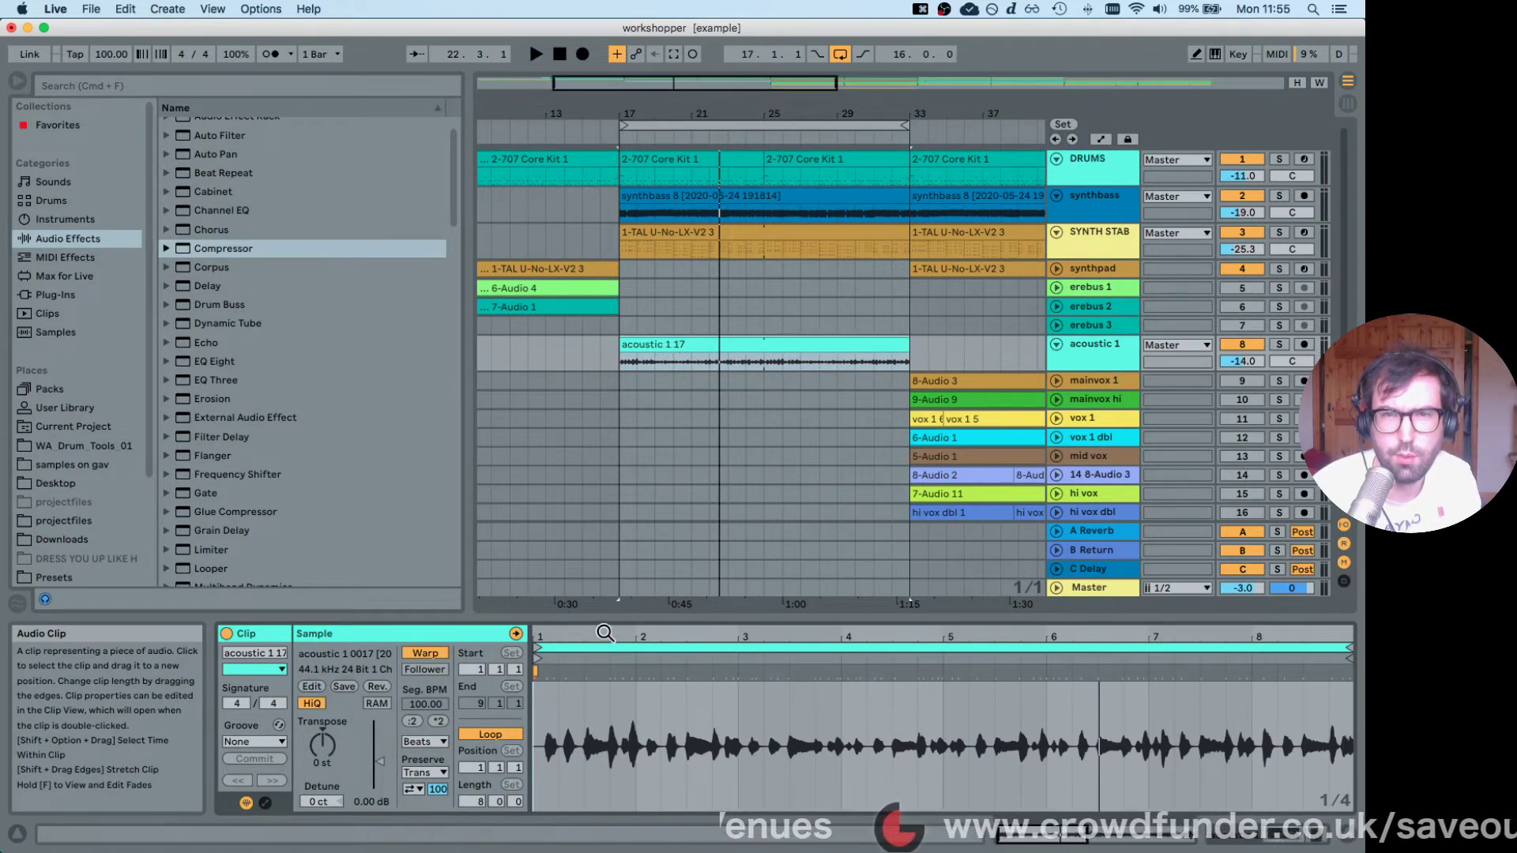
{"action": "left_click_drag", "start_coordinate": [560, 629], "coordinate": [560, 676]}
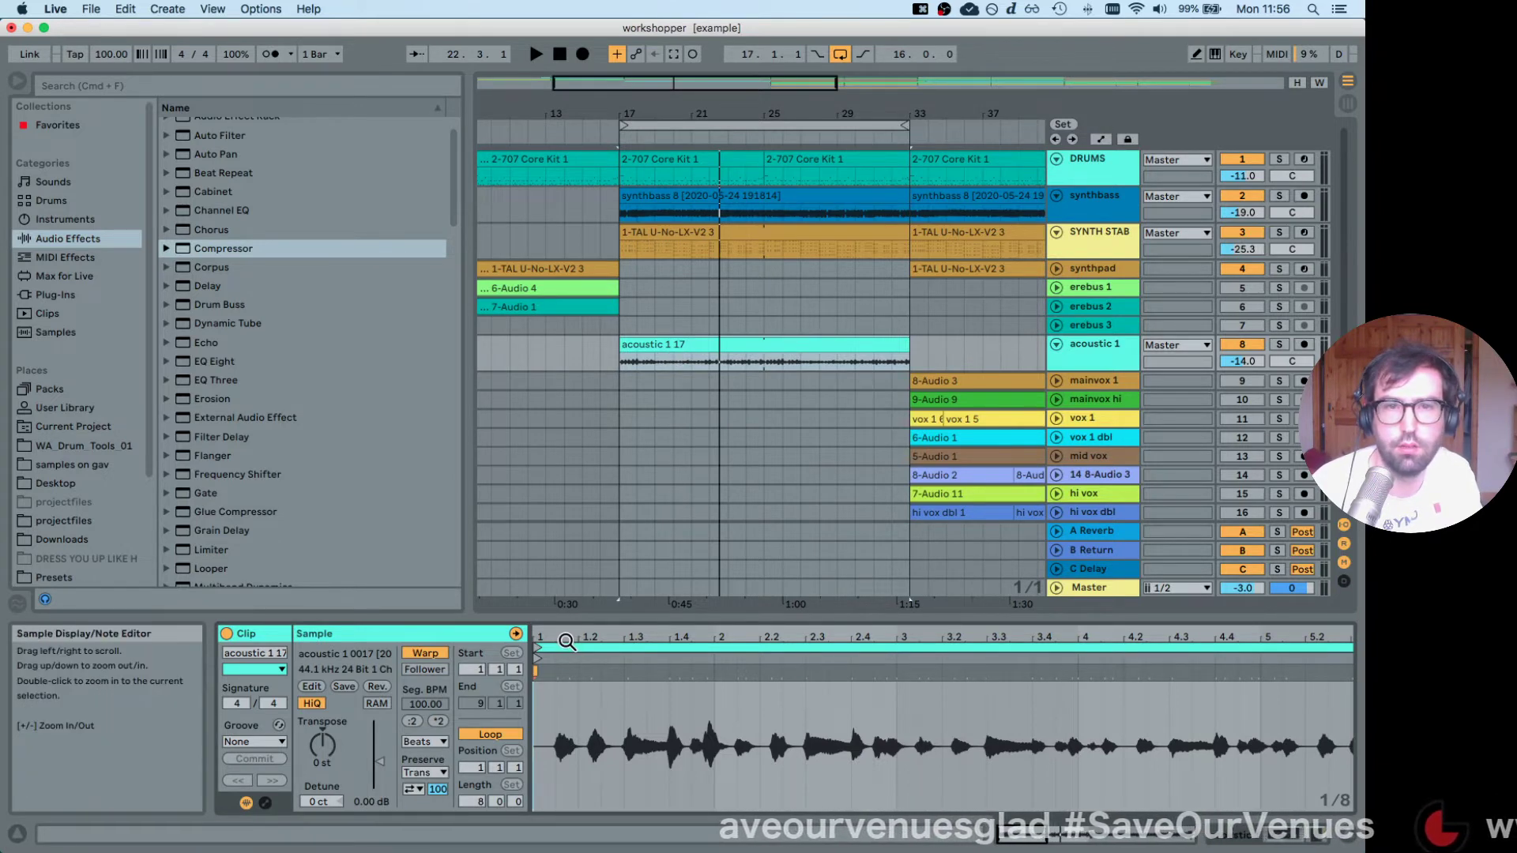
{"action": "left_click_drag", "start_coordinate": [566, 641], "coordinate": [566, 668]}
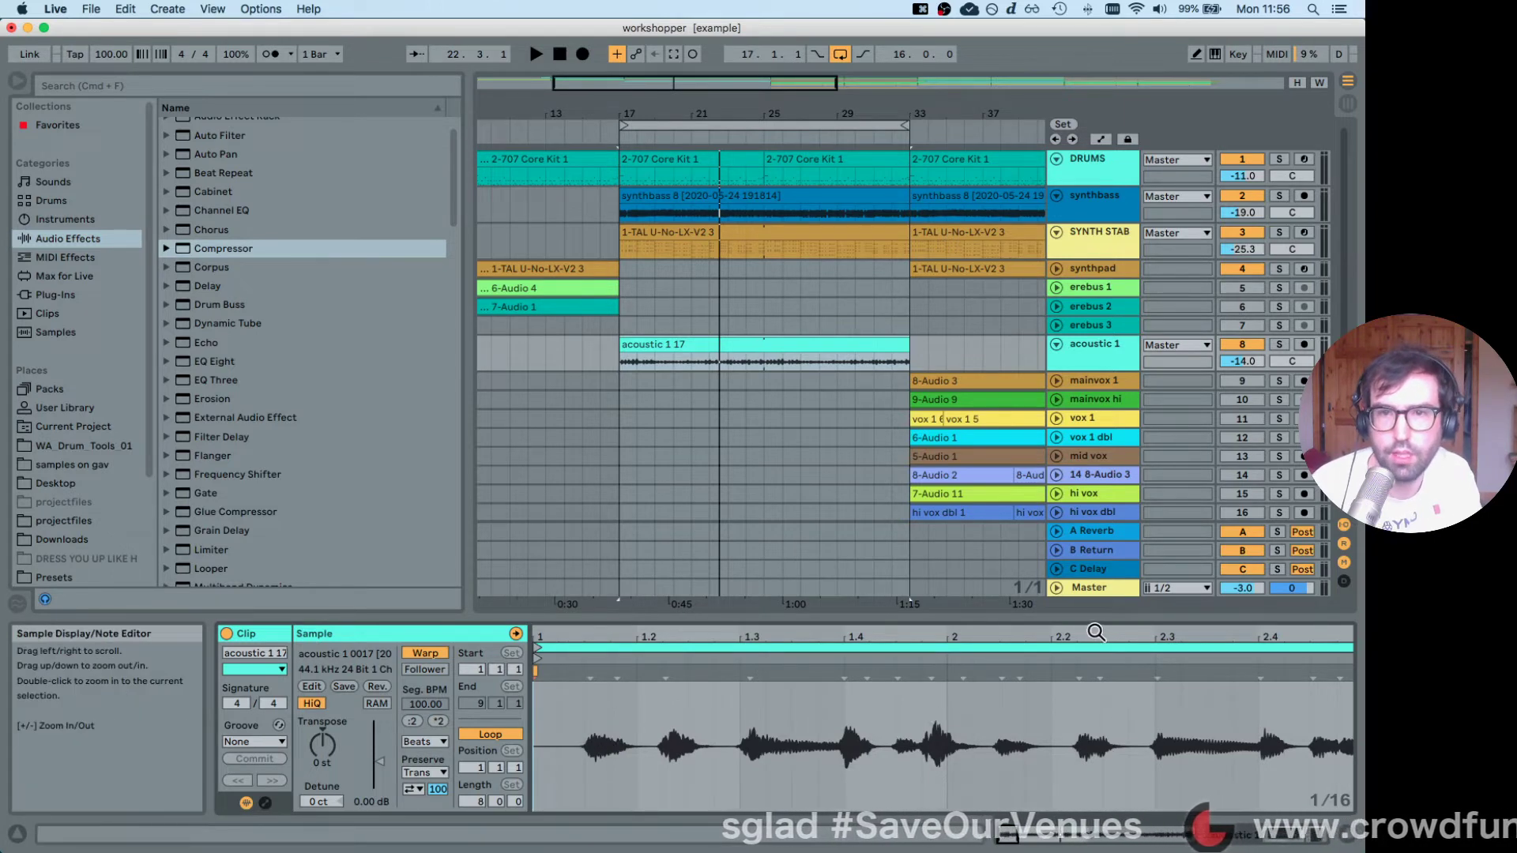
{"action": "left_click_drag", "start_coordinate": [957, 632], "coordinate": [957, 616]}
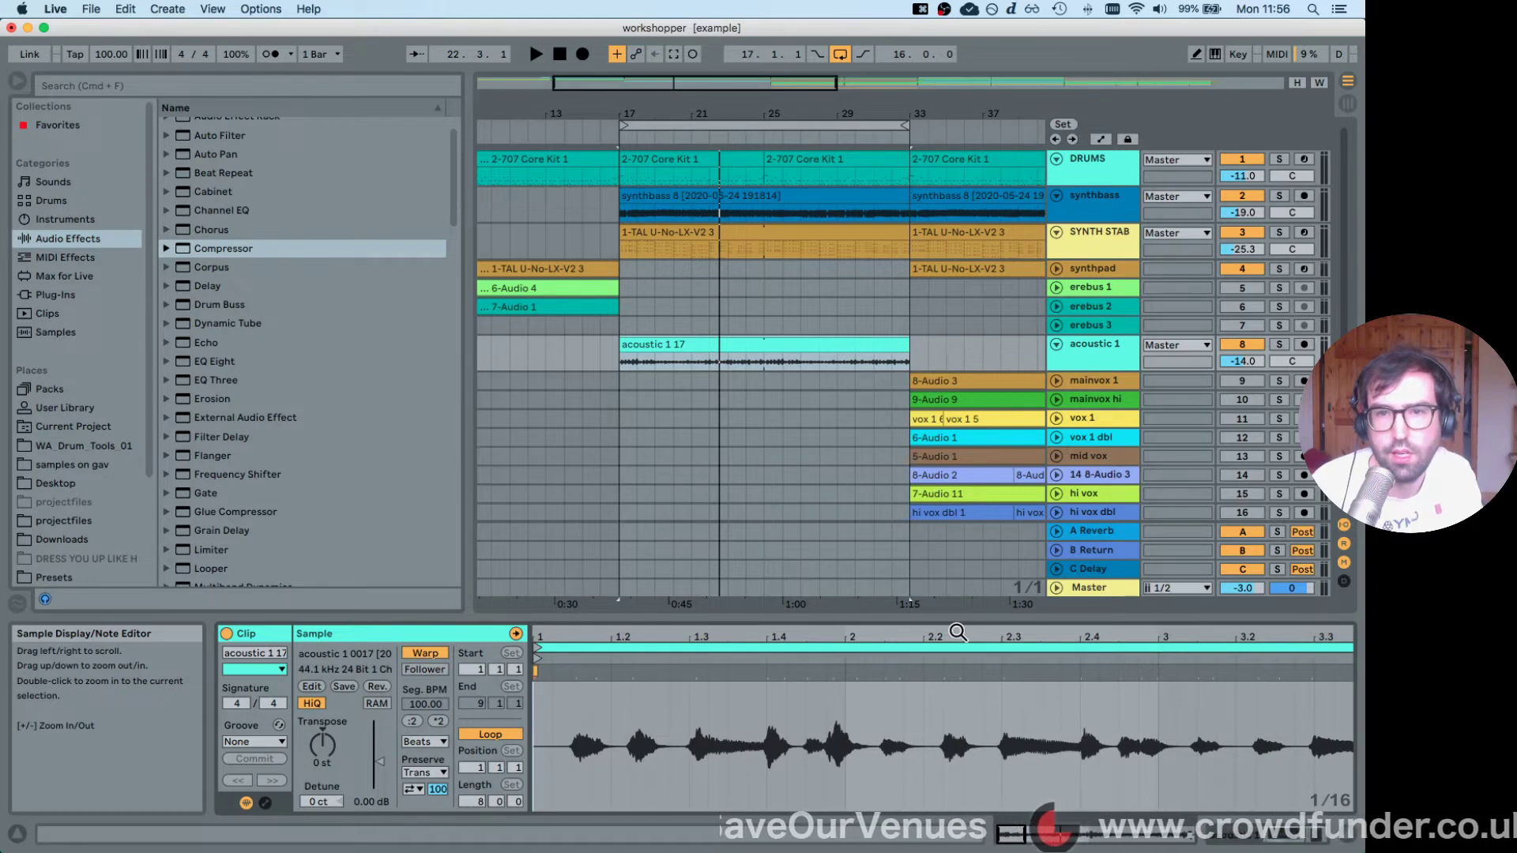
{"action": "key", "text": "space"}
{"action": "left_click", "coordinate": [1279, 344]}
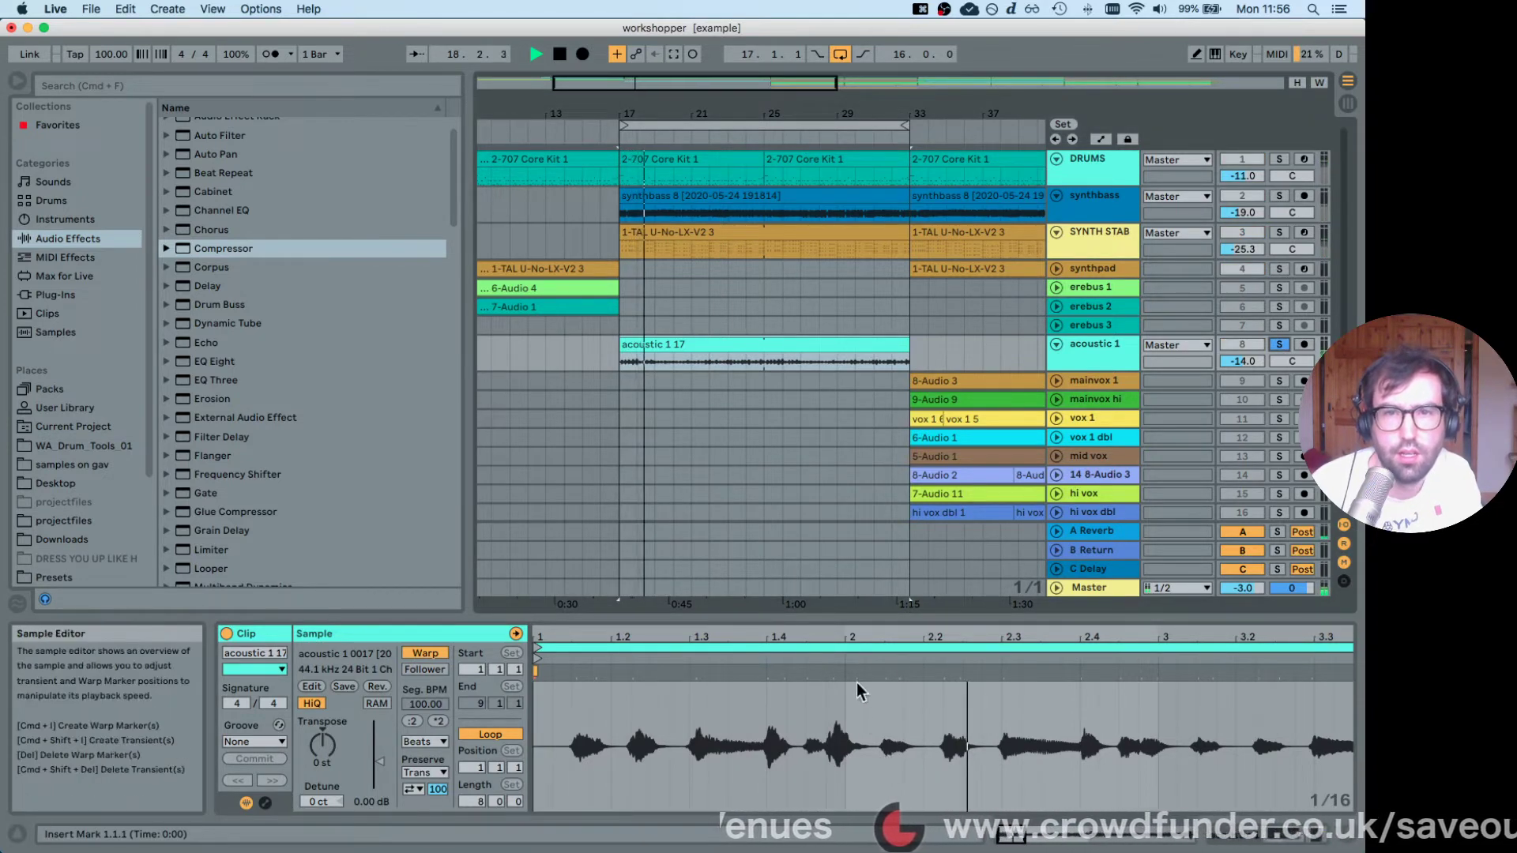
{"action": "key", "text": "space"}
Add warp markers to the acoustic 1 17 clip on the transients at about 1.4, 1.4.3 and 2.1.3.
{"action": "left_click_drag", "start_coordinate": [812, 636], "coordinate": [817, 648]}
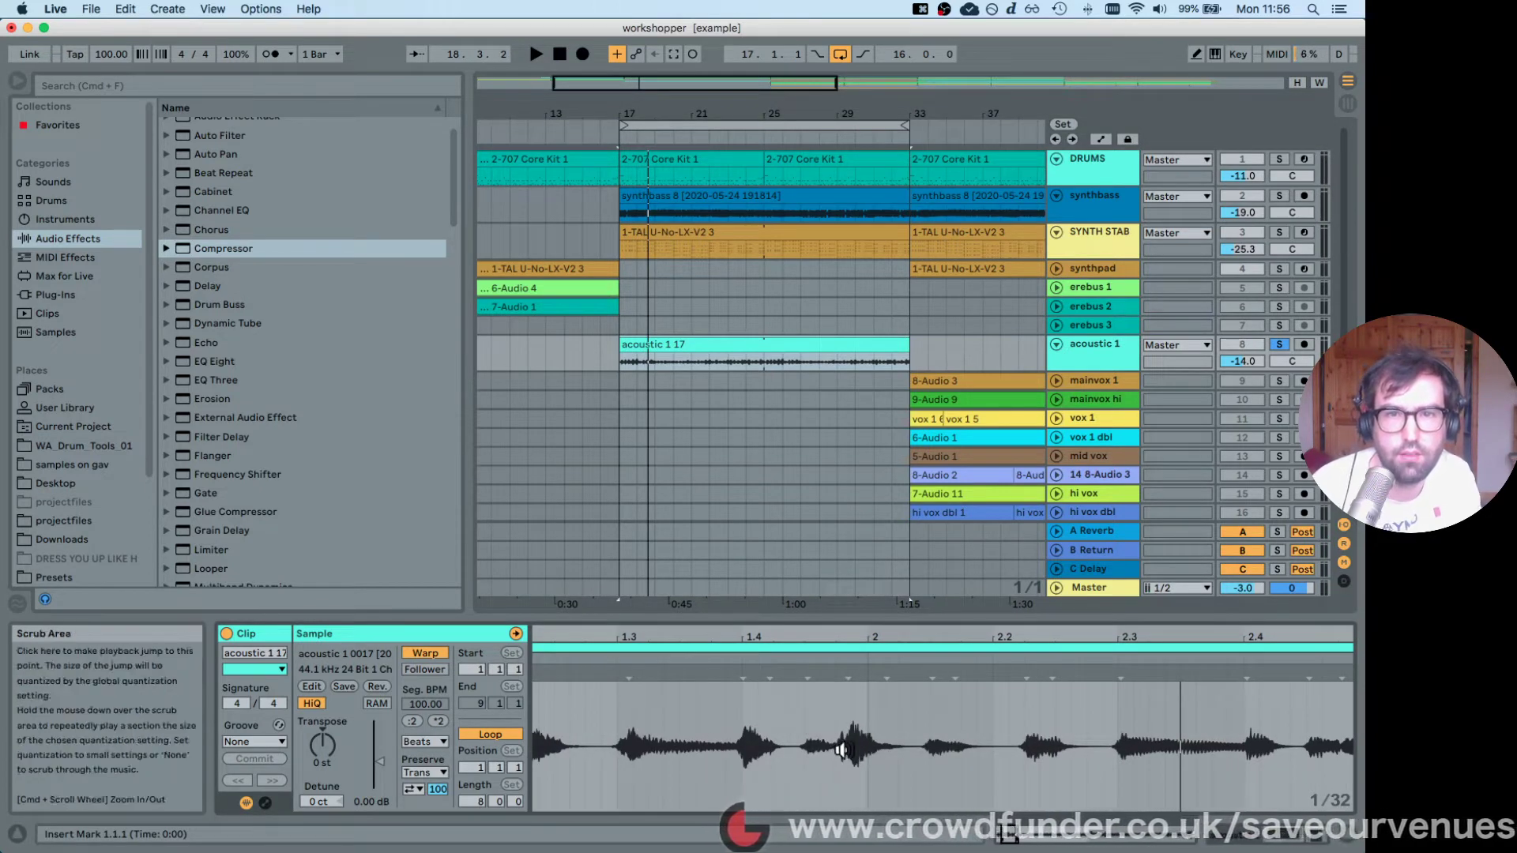
{"action": "left_click", "coordinate": [931, 677]}
{"action": "double_click", "coordinate": [930, 677]}
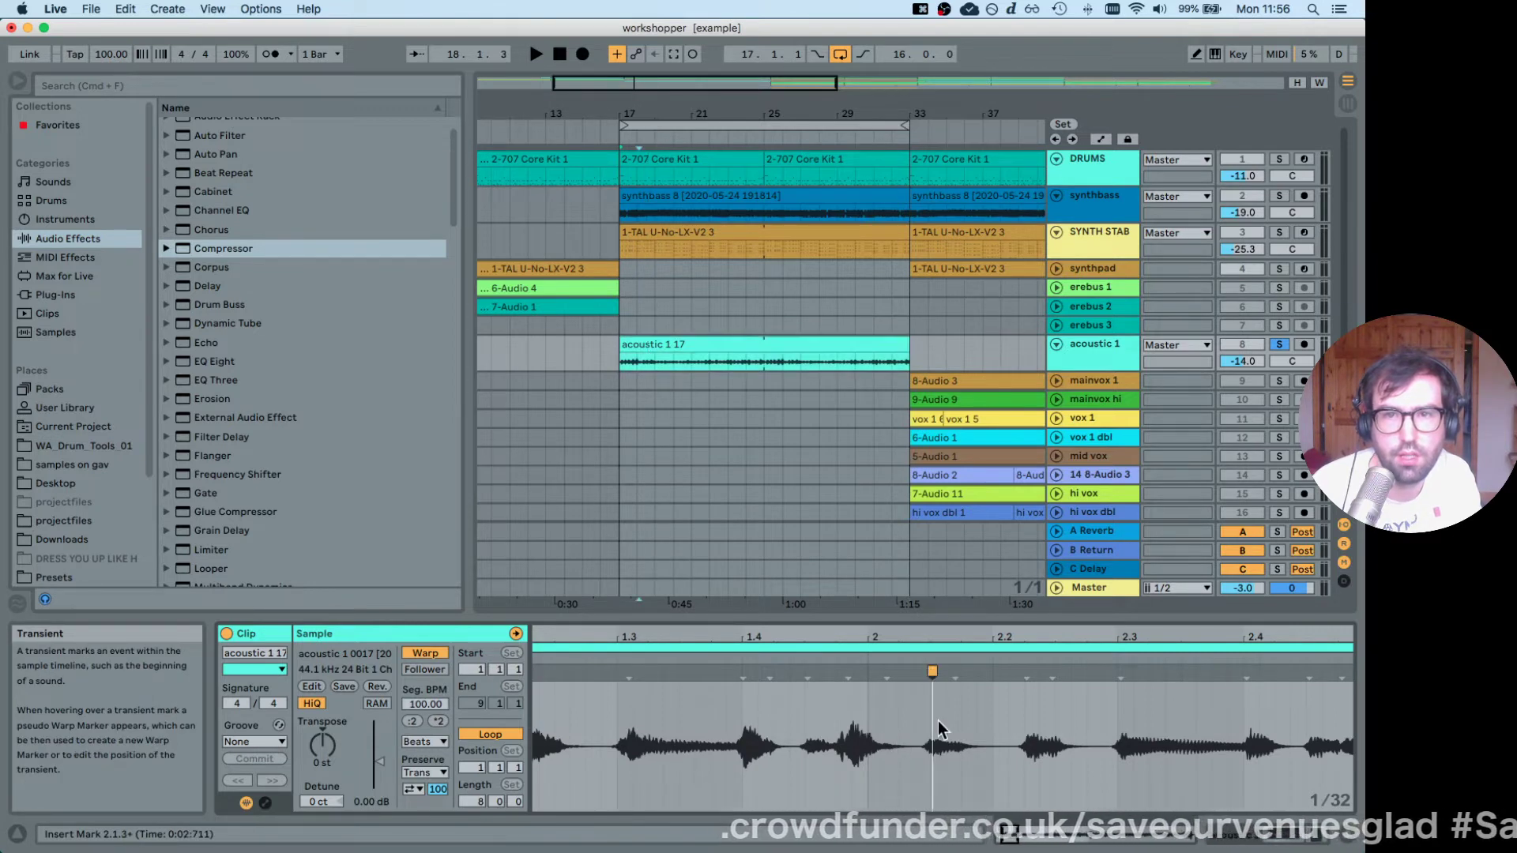
{"action": "double_click", "coordinate": [742, 676]}
{"action": "left_click", "coordinate": [805, 677]}
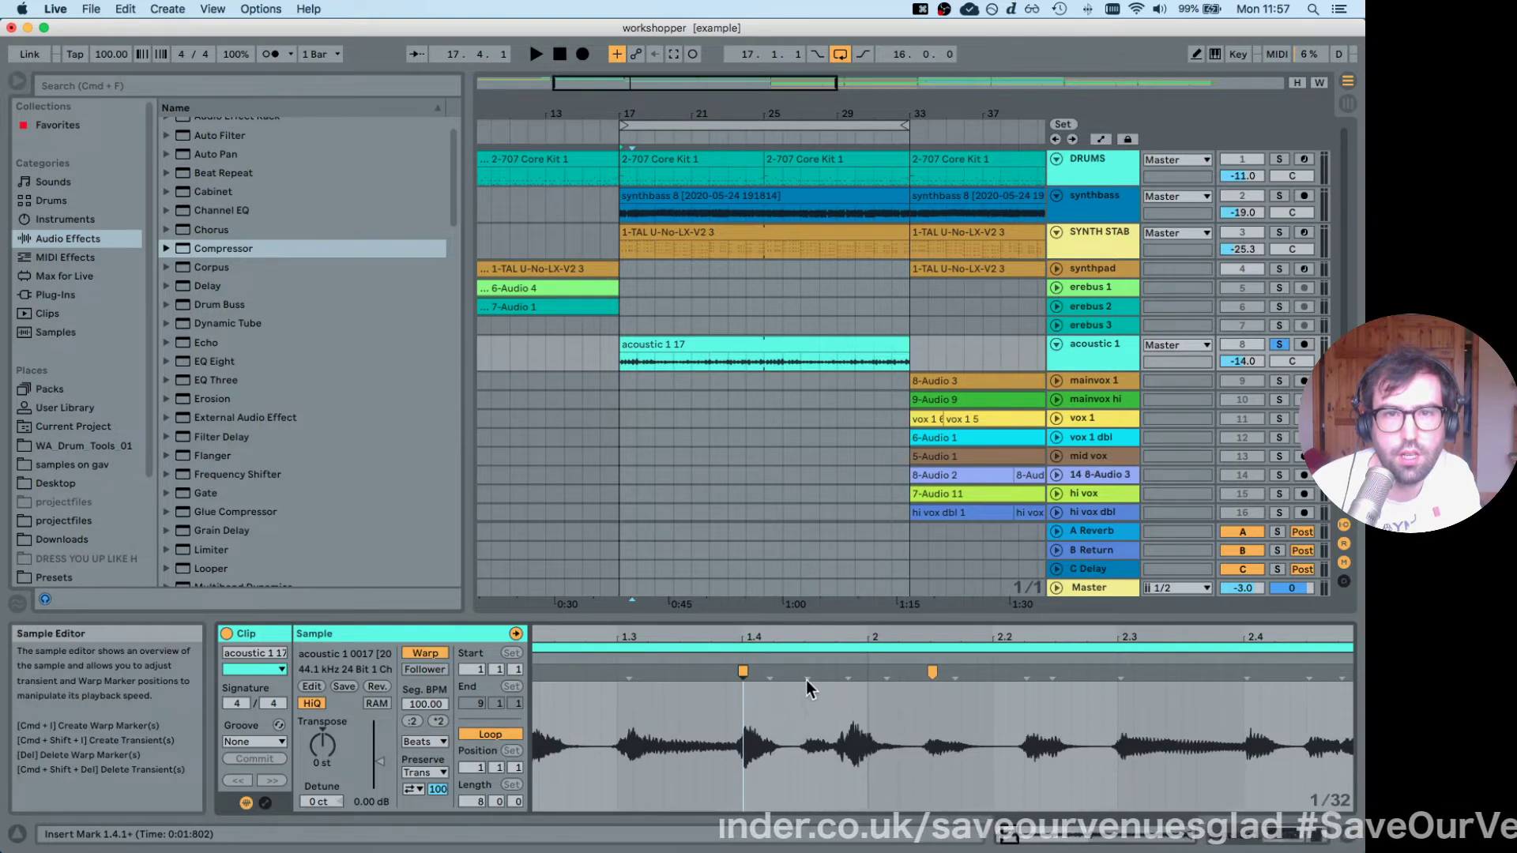
{"action": "key", "text": "space"}
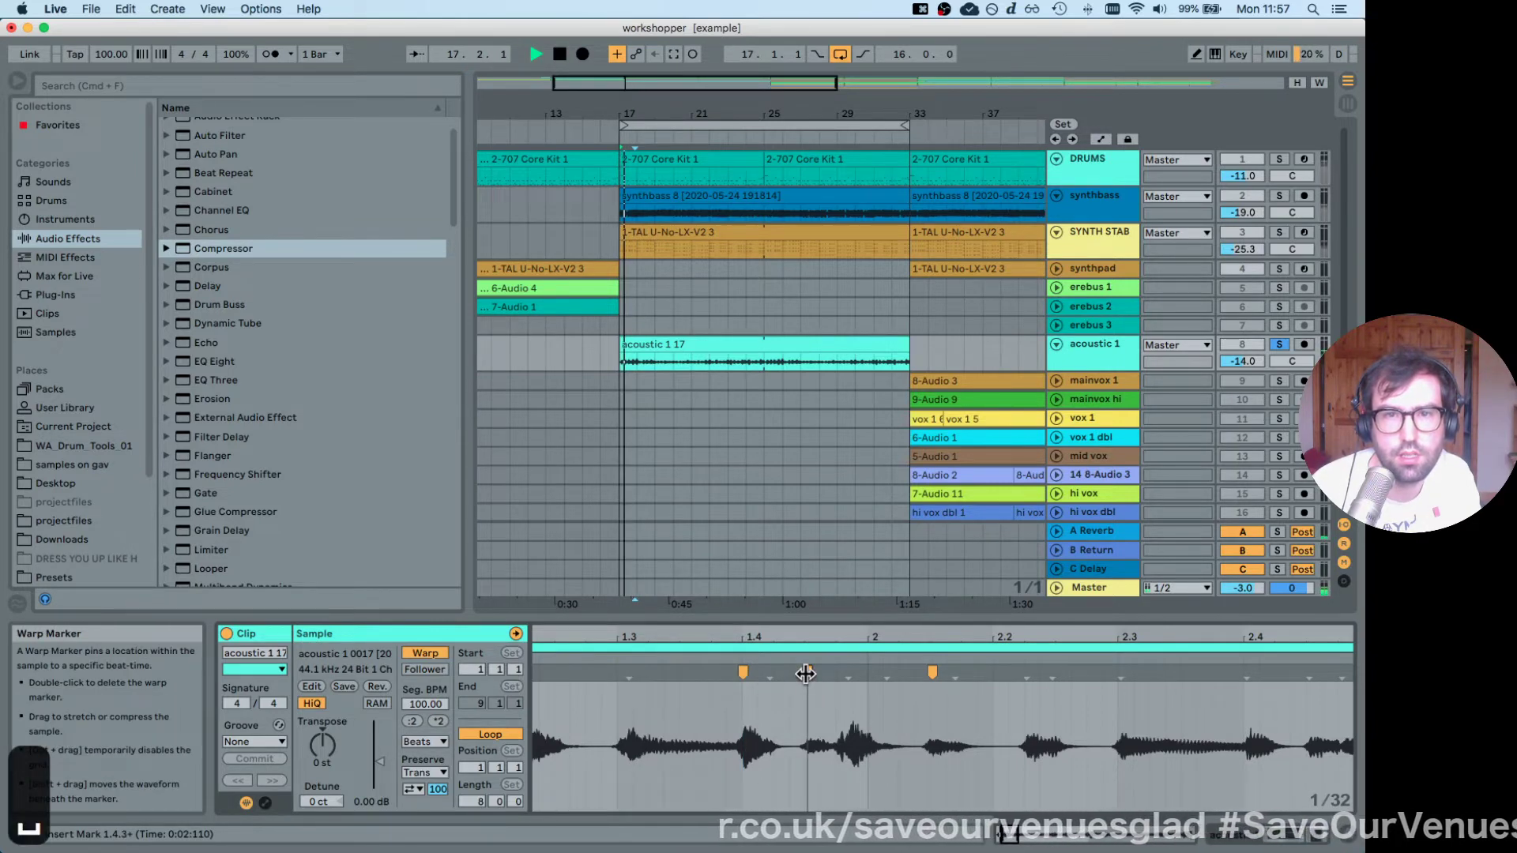
{"action": "double_click", "coordinate": [805, 674]}
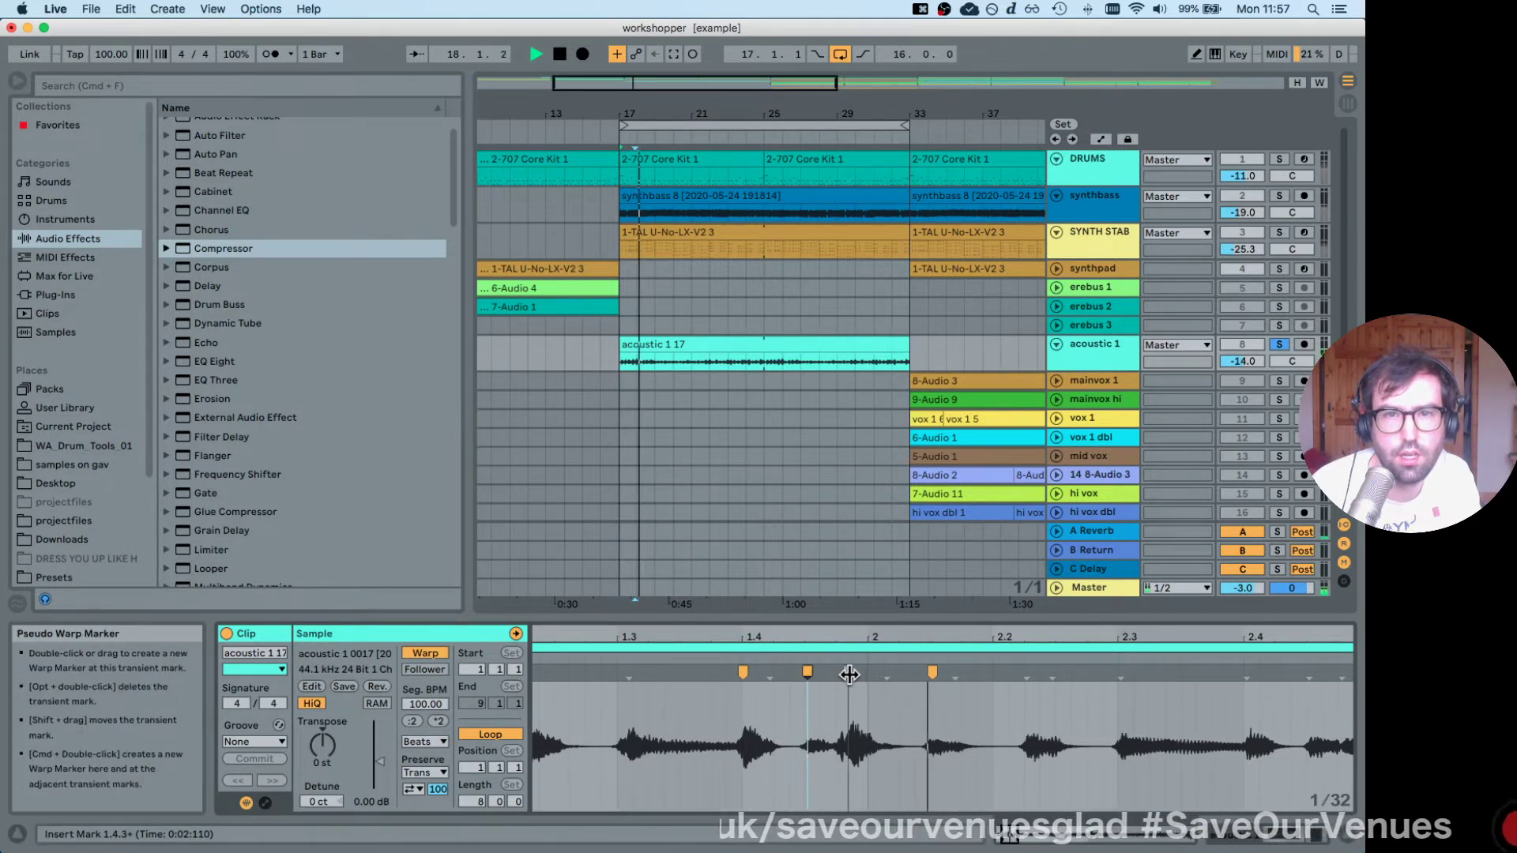
Add a warp marker on the transient just before beat 2 and pull it slightly earlier, keeping the preceding marker near 1.4.3.
{"action": "key", "text": "space"}
{"action": "left_click_drag", "start_coordinate": [850, 674], "coordinate": [789, 672]}
{"action": "key", "text": "space"}
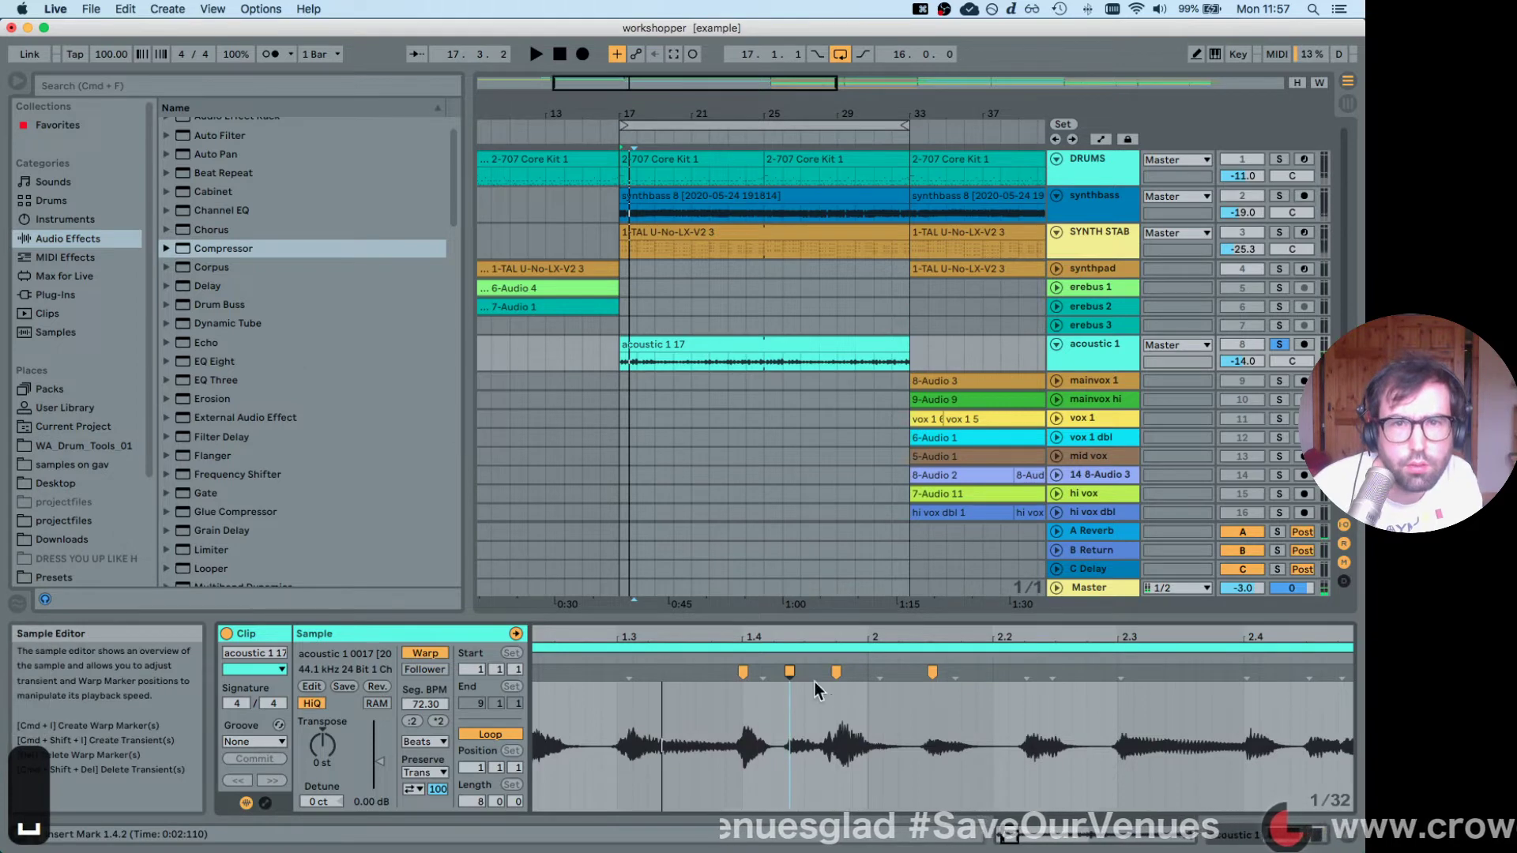
{"action": "left_click_drag", "start_coordinate": [789, 672], "coordinate": [804, 672]}
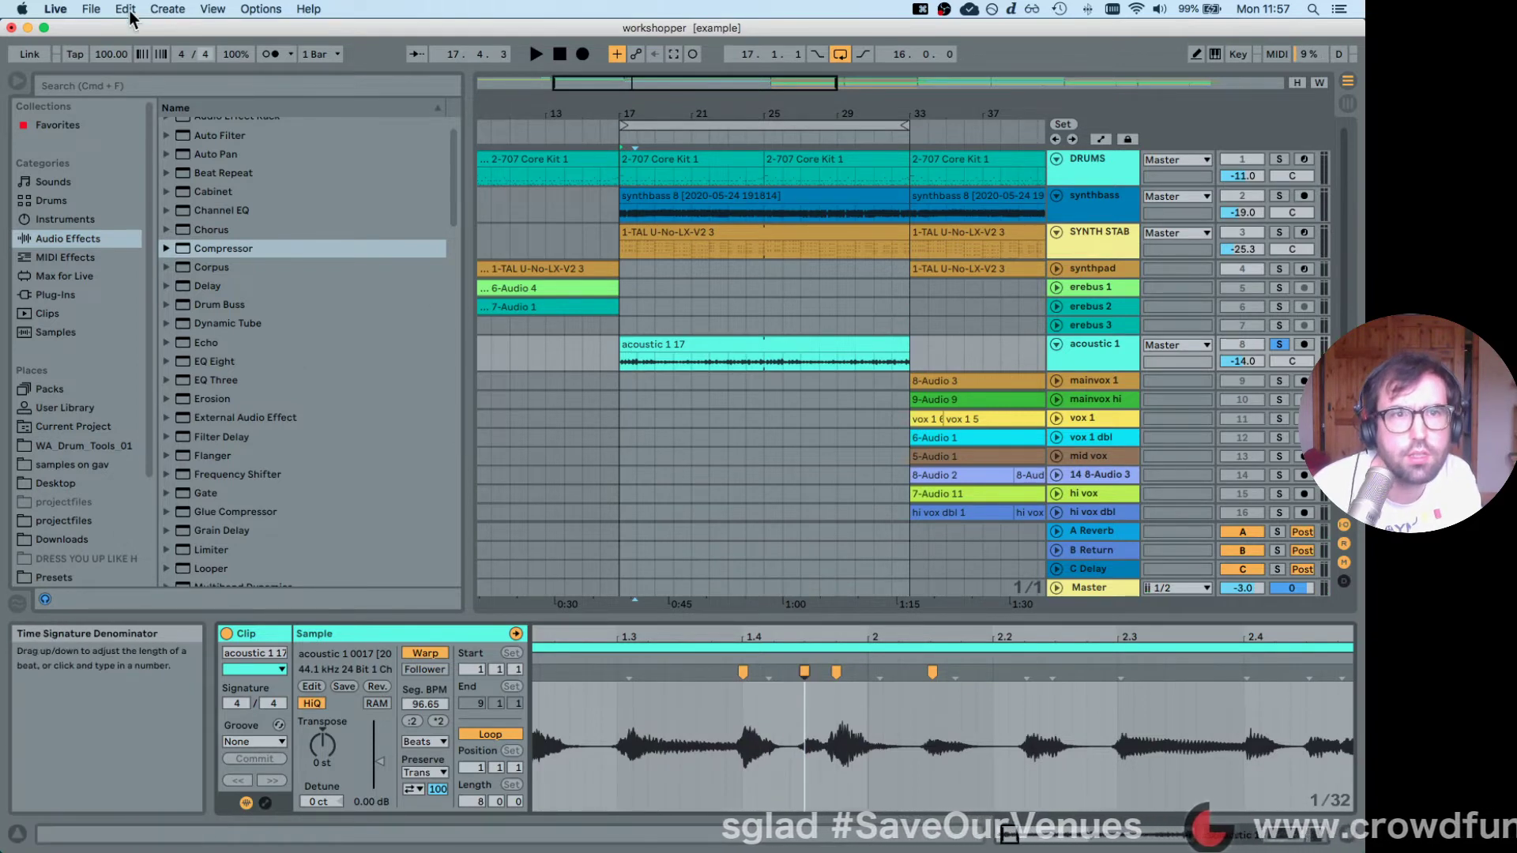
Turn on the metronome, lower the cue volume to -0.6 dB, and play the guitar against the click.
{"action": "left_click", "coordinate": [264, 55]}
{"action": "key", "text": "space"}
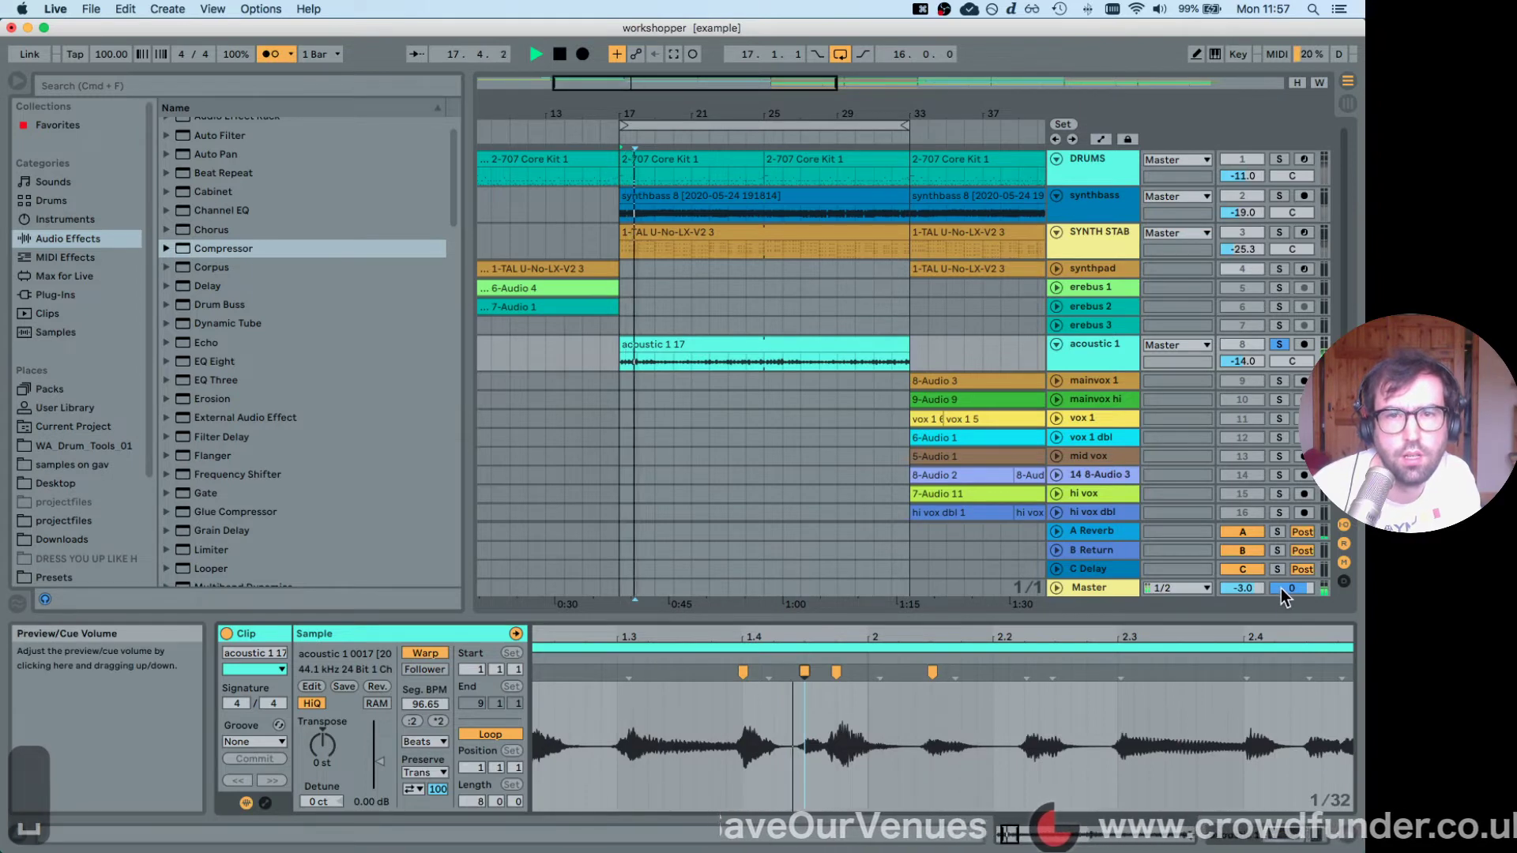
{"action": "left_click_drag", "start_coordinate": [1287, 591], "coordinate": [1287, 594]}
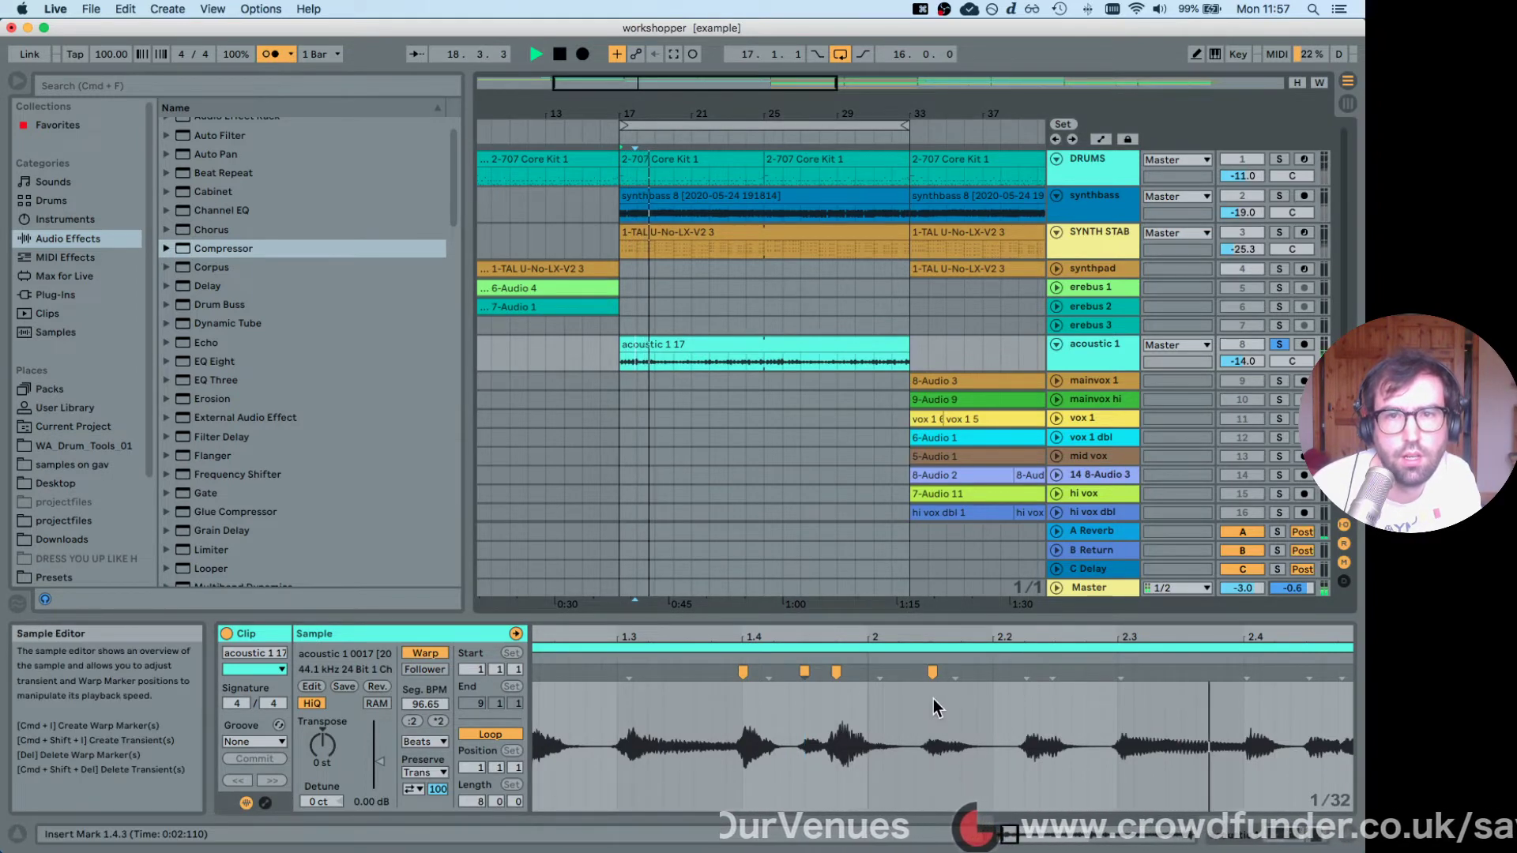
{"action": "key", "text": "space"}
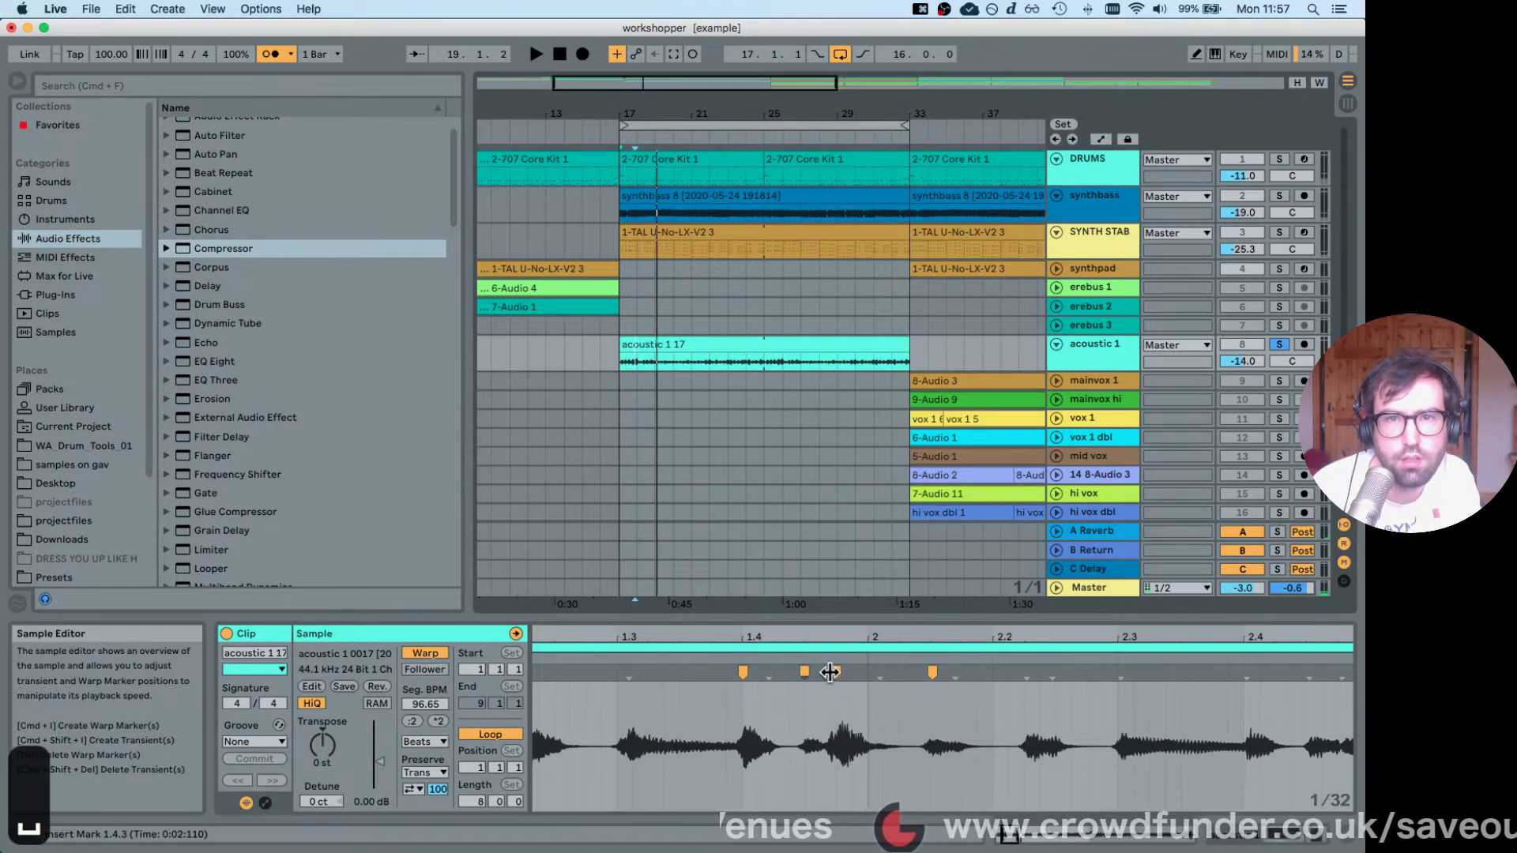
Replace the warp marker at 2.1.3 with one at the start of that note, just after 2.1.2.
{"action": "key", "text": "space"}
{"action": "scroll", "coordinate": [845, 742], "scroll_direction": "up", "scroll_amount": 3}
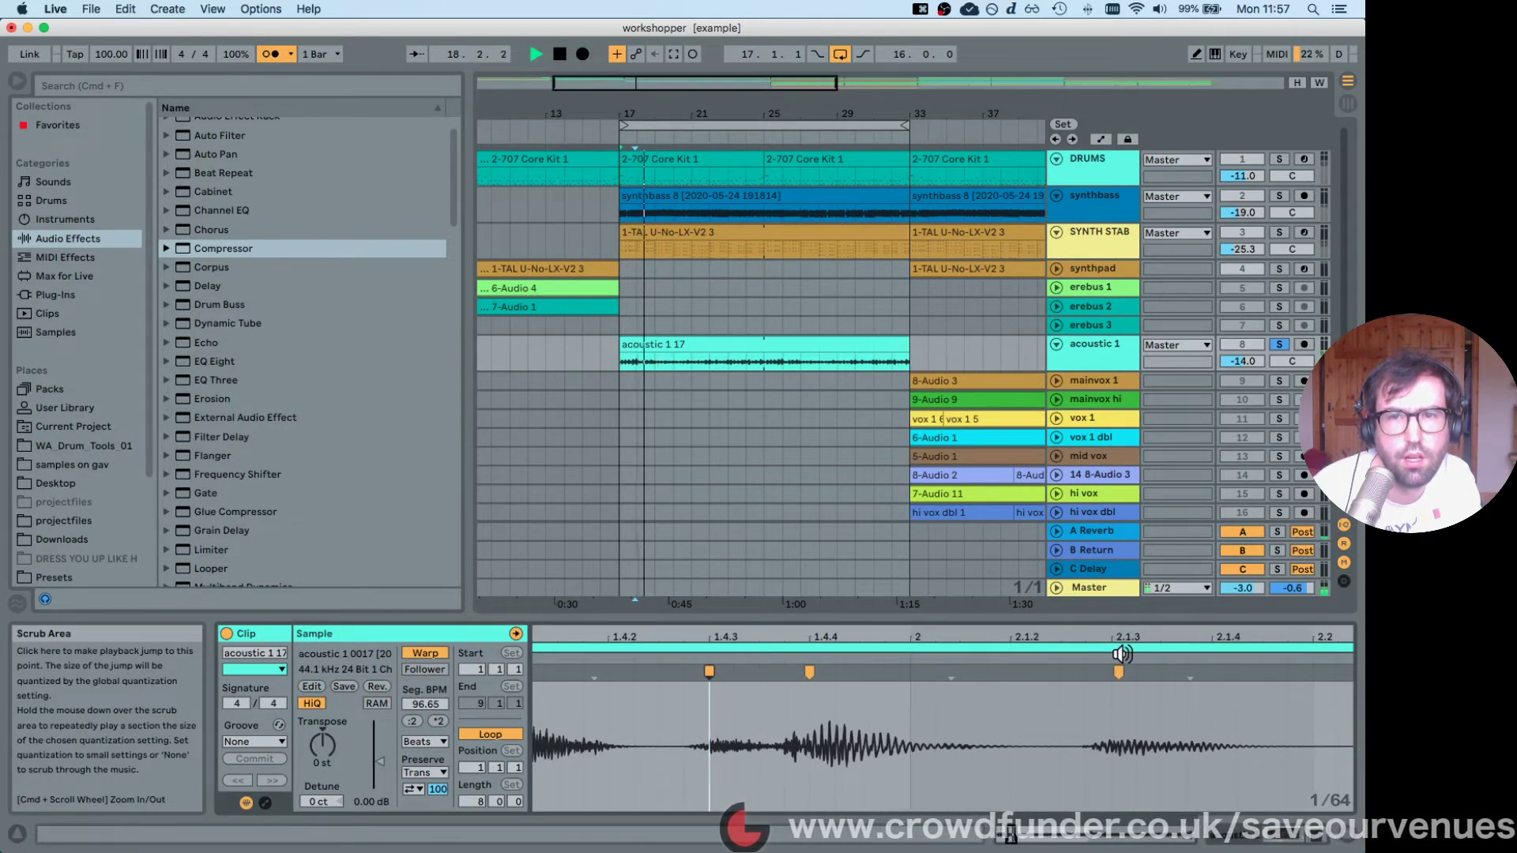
{"action": "key", "text": "space"}
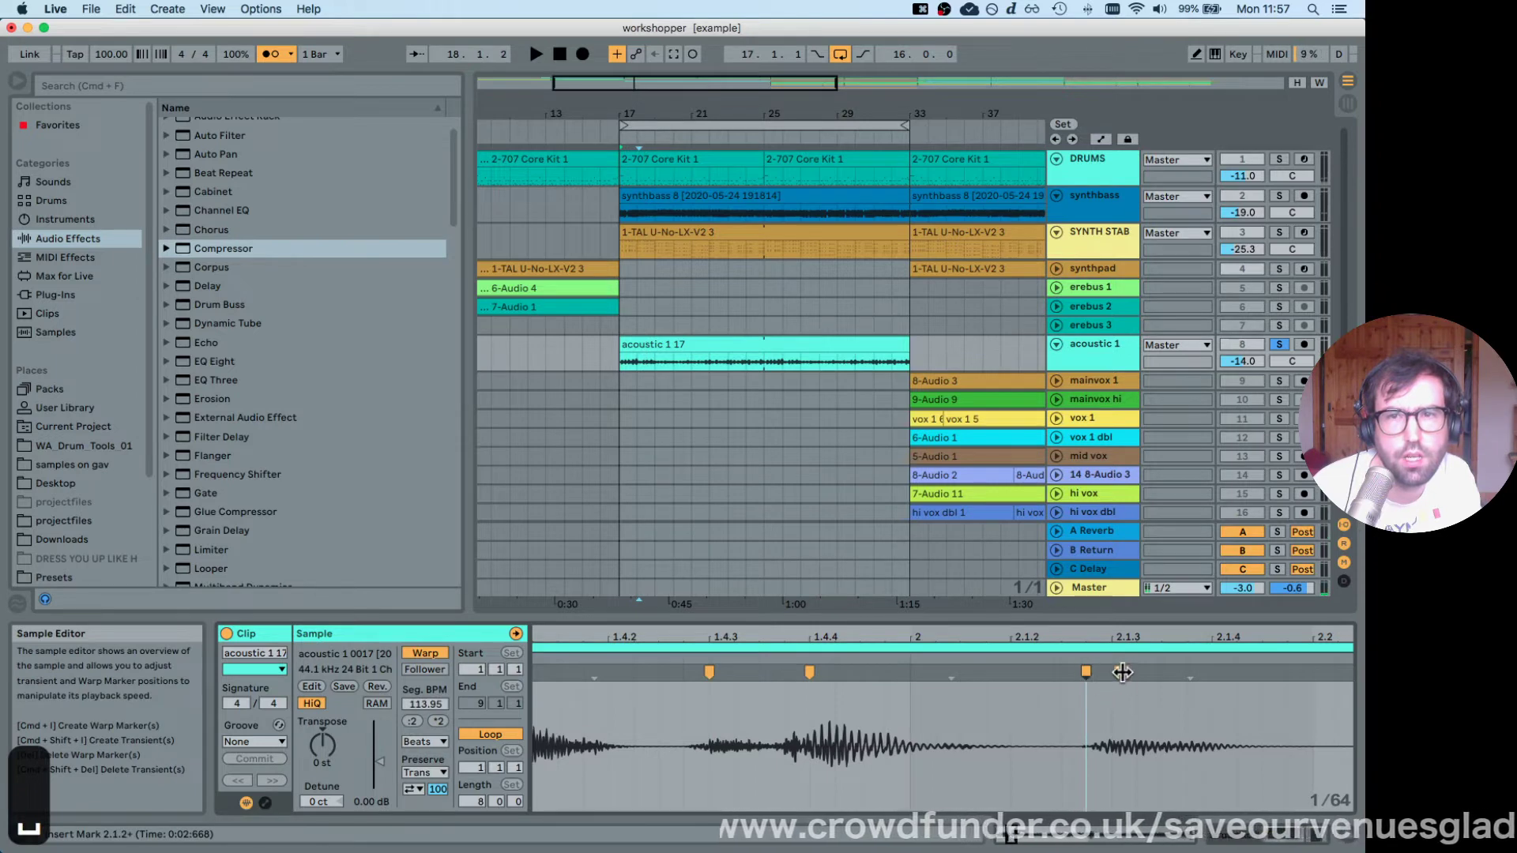
{"action": "double_click", "coordinate": [1118, 672]}
{"action": "left_click", "coordinate": [1082, 669]}
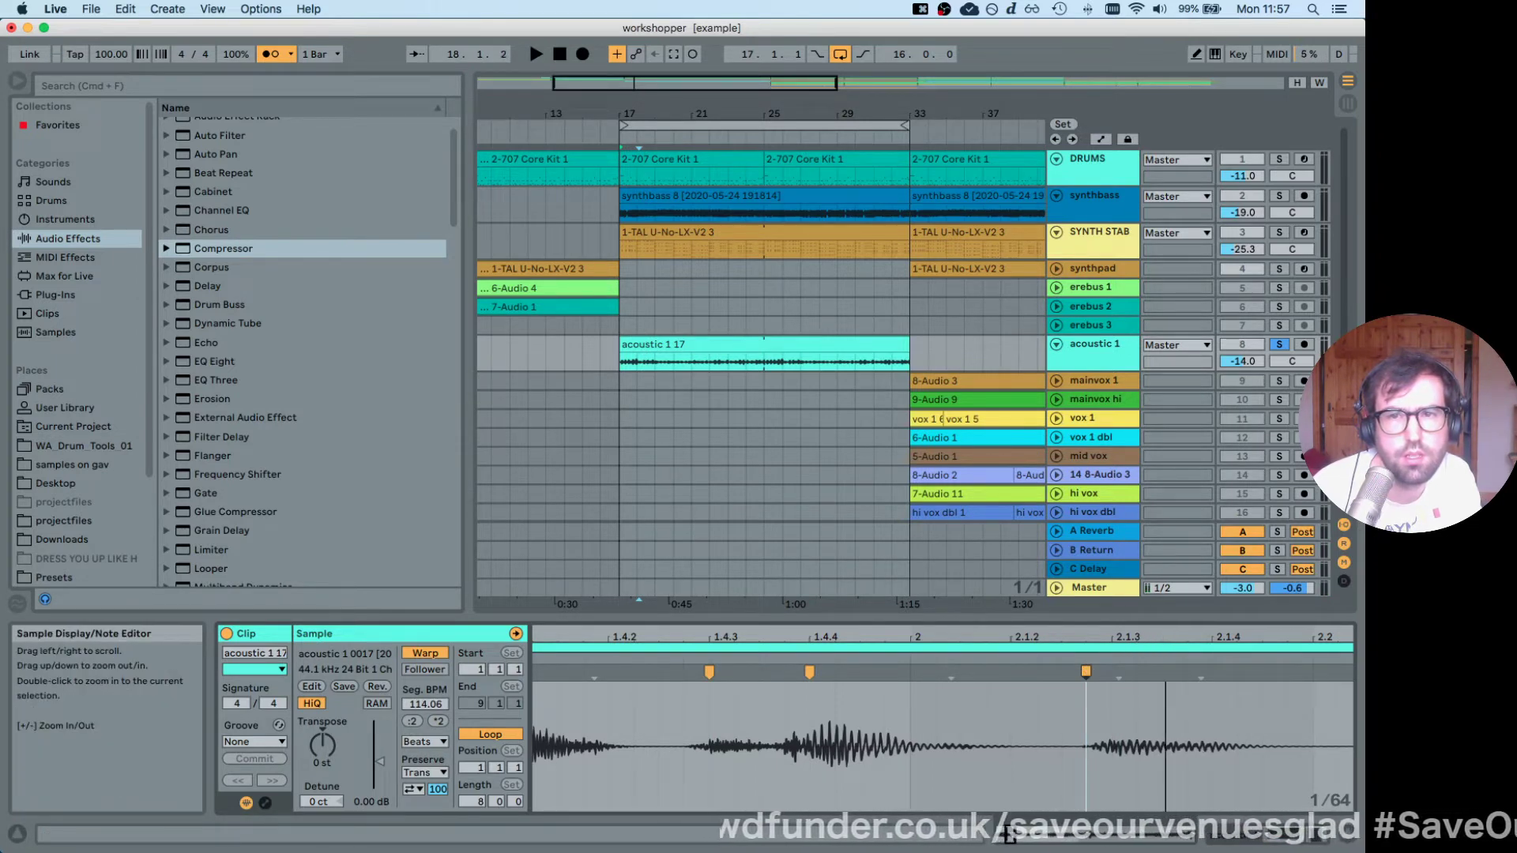
Add warp markers to the clip on the transients at about 2.3.1 and 2.2.2.
{"action": "left_click_drag", "start_coordinate": [670, 637], "coordinate": [670, 600]}
{"action": "scroll", "coordinate": [1047, 666], "scroll_direction": "right", "scroll_amount": 2}
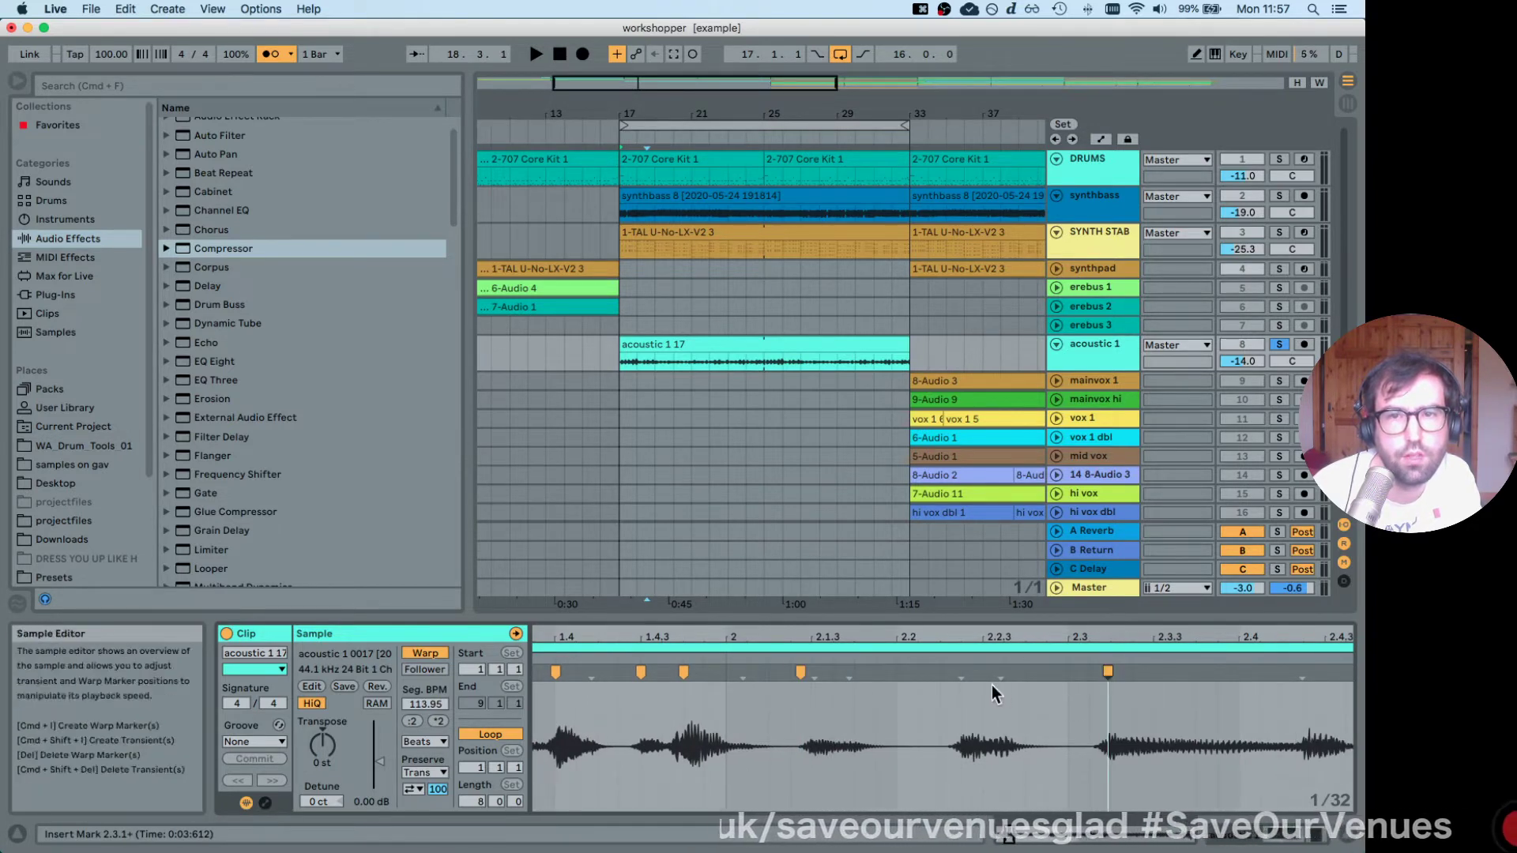
{"action": "double_click", "coordinate": [959, 699]}
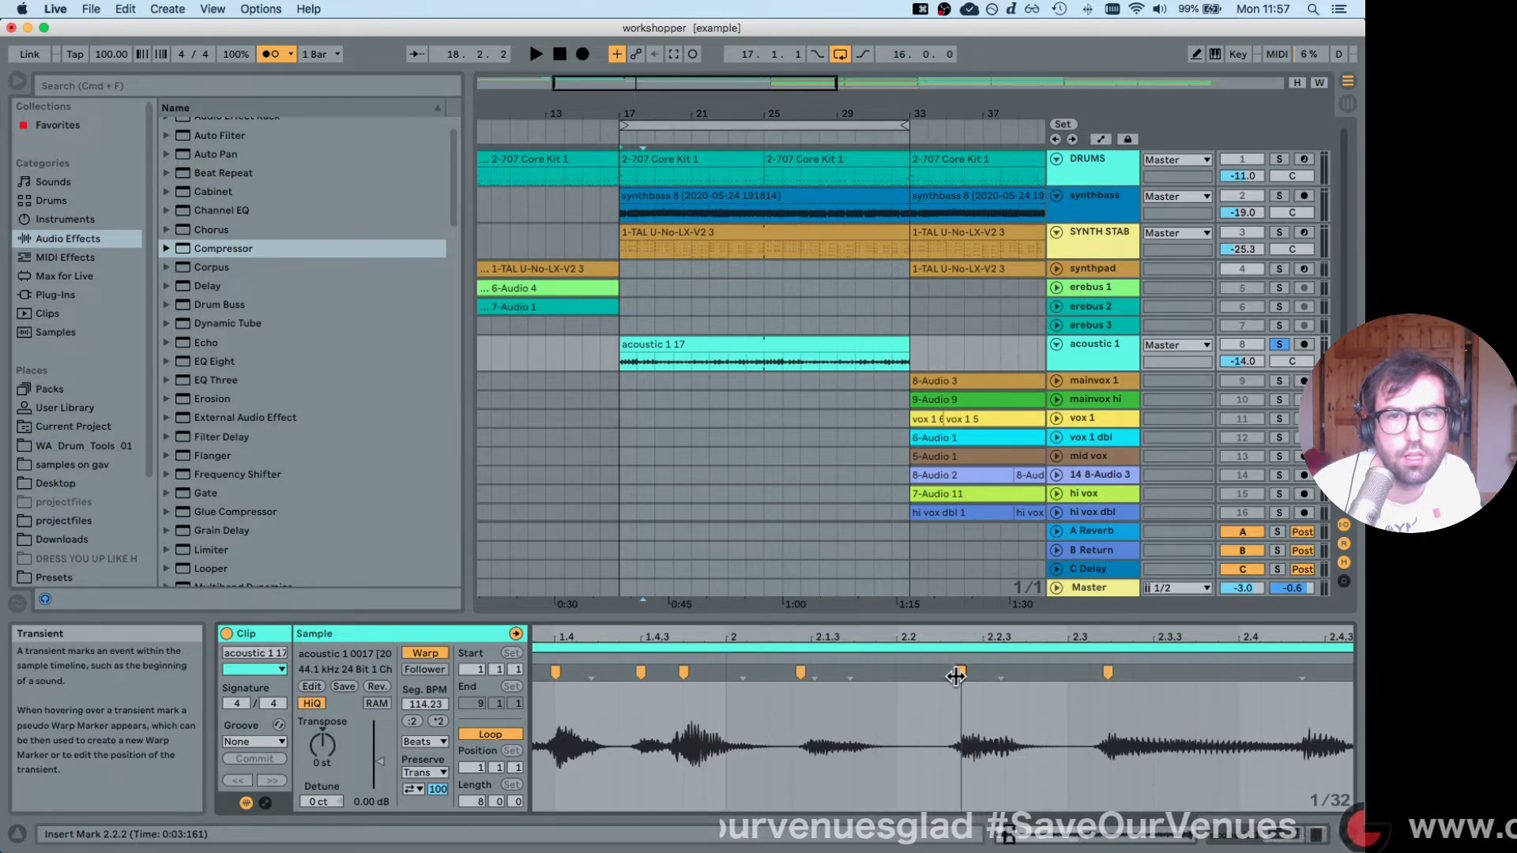
Try pulling the guitar's warp marker at 2.2.2 slightly earlier and play the result against the click.
{"action": "left_click_drag", "start_coordinate": [955, 672], "coordinate": [947, 672]}
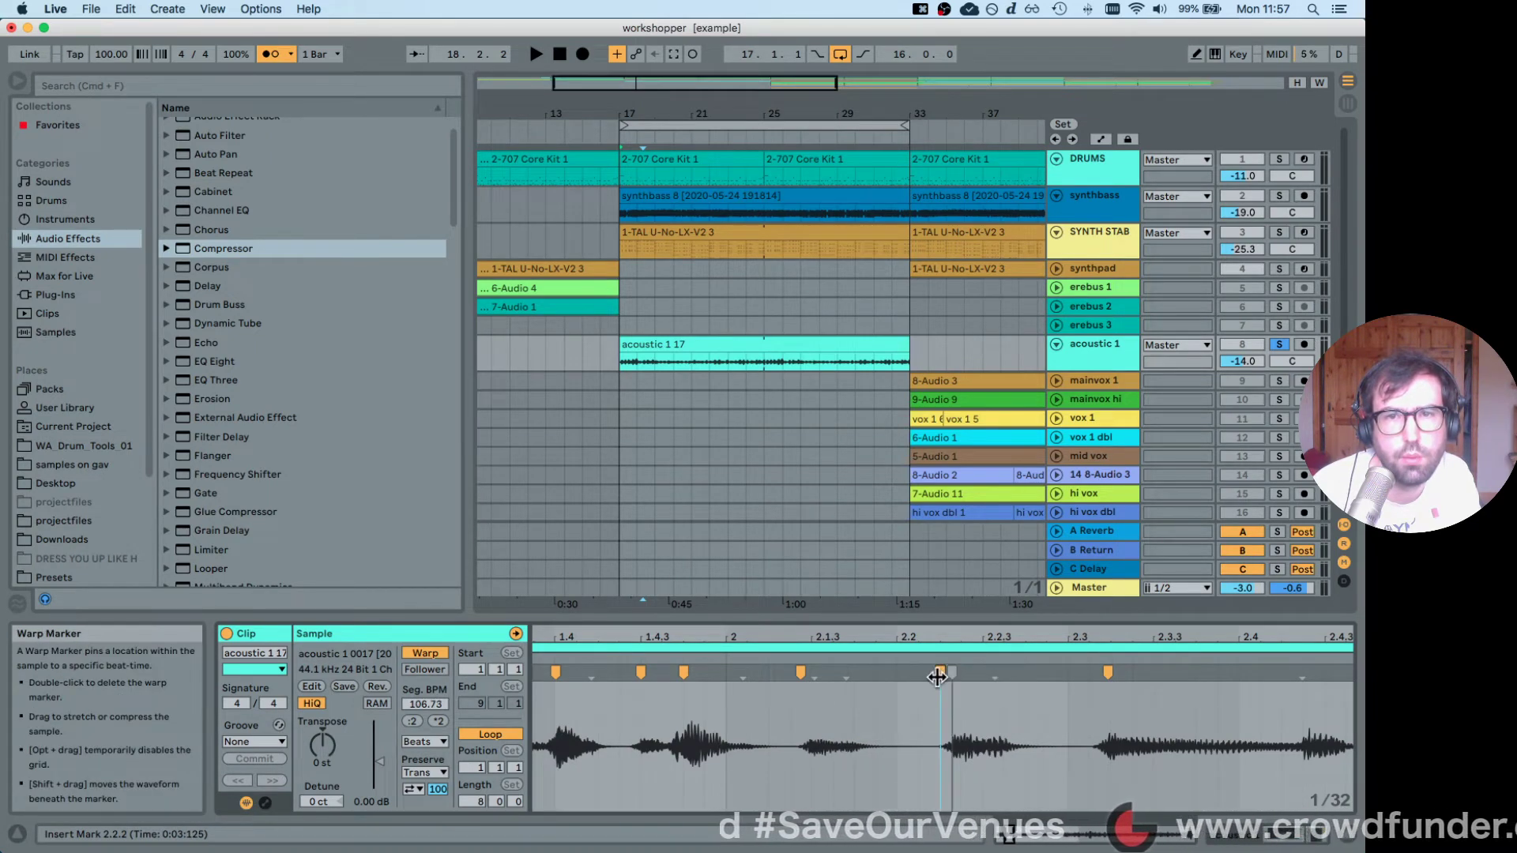
{"action": "key", "text": "space"}
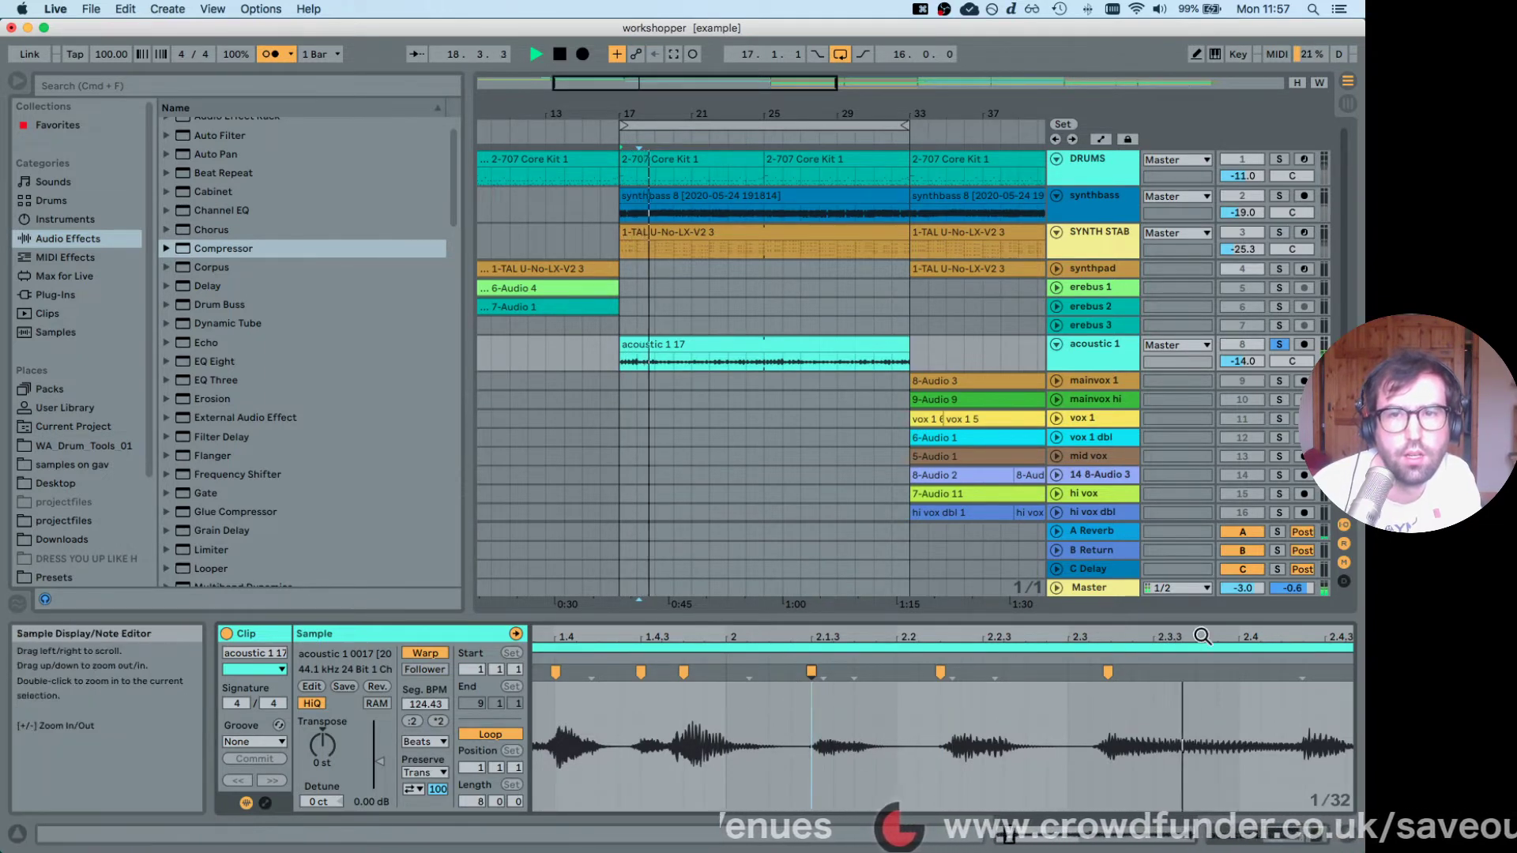
{"action": "key", "text": "space"}
Undo the recent warp marker moves and additions back to the single marker at 2.1.3, playing the guitar between undos.
{"action": "key", "text": "super+z"}
{"action": "key", "text": "super+z"}
{"action": "key", "text": "super+z"}
{"action": "key", "text": "super+z"}
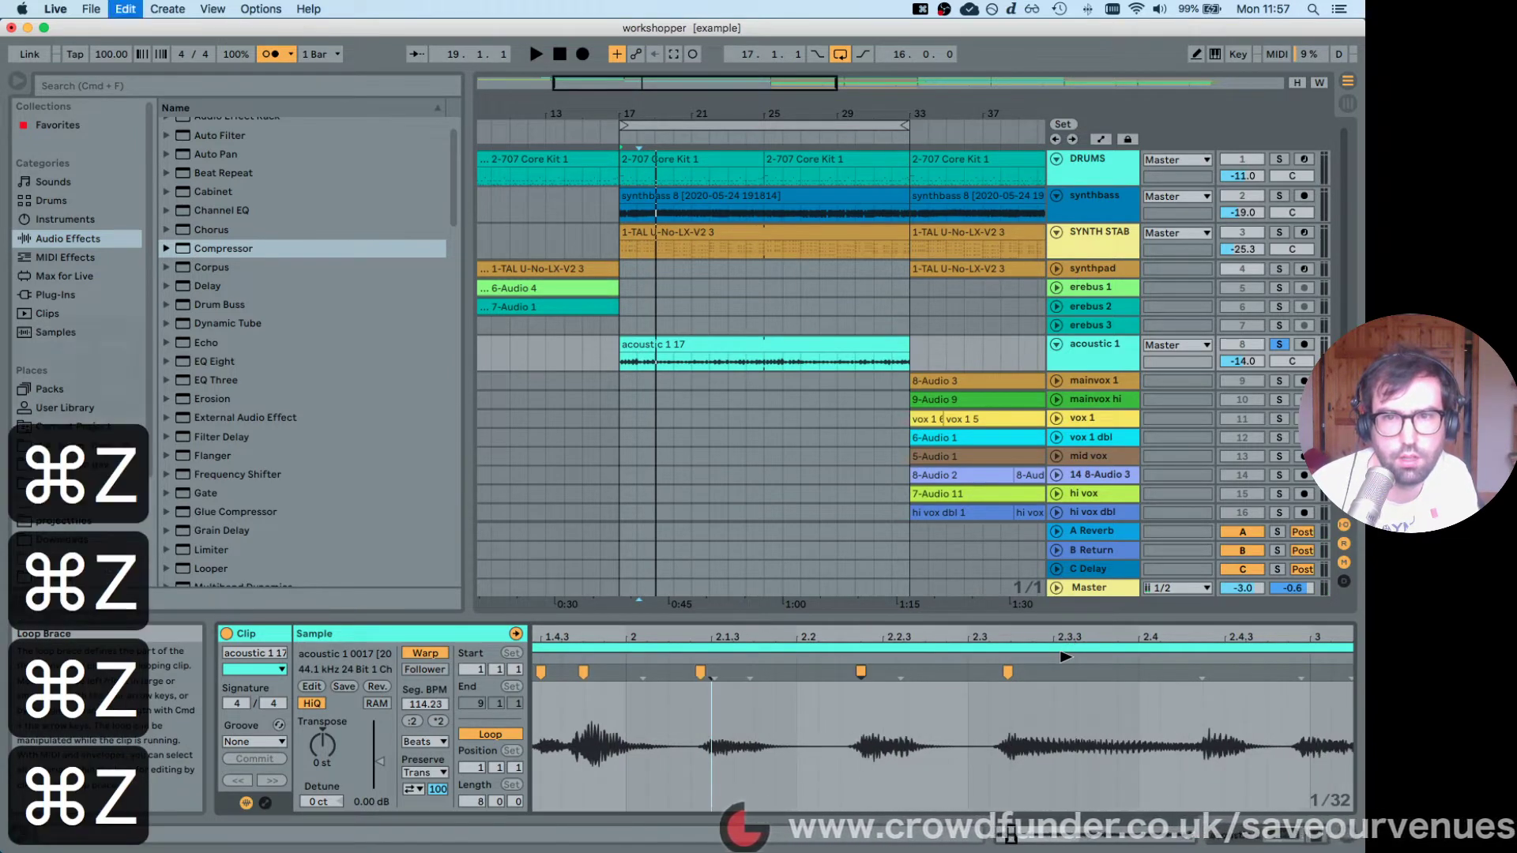
{"action": "key", "text": "space"}
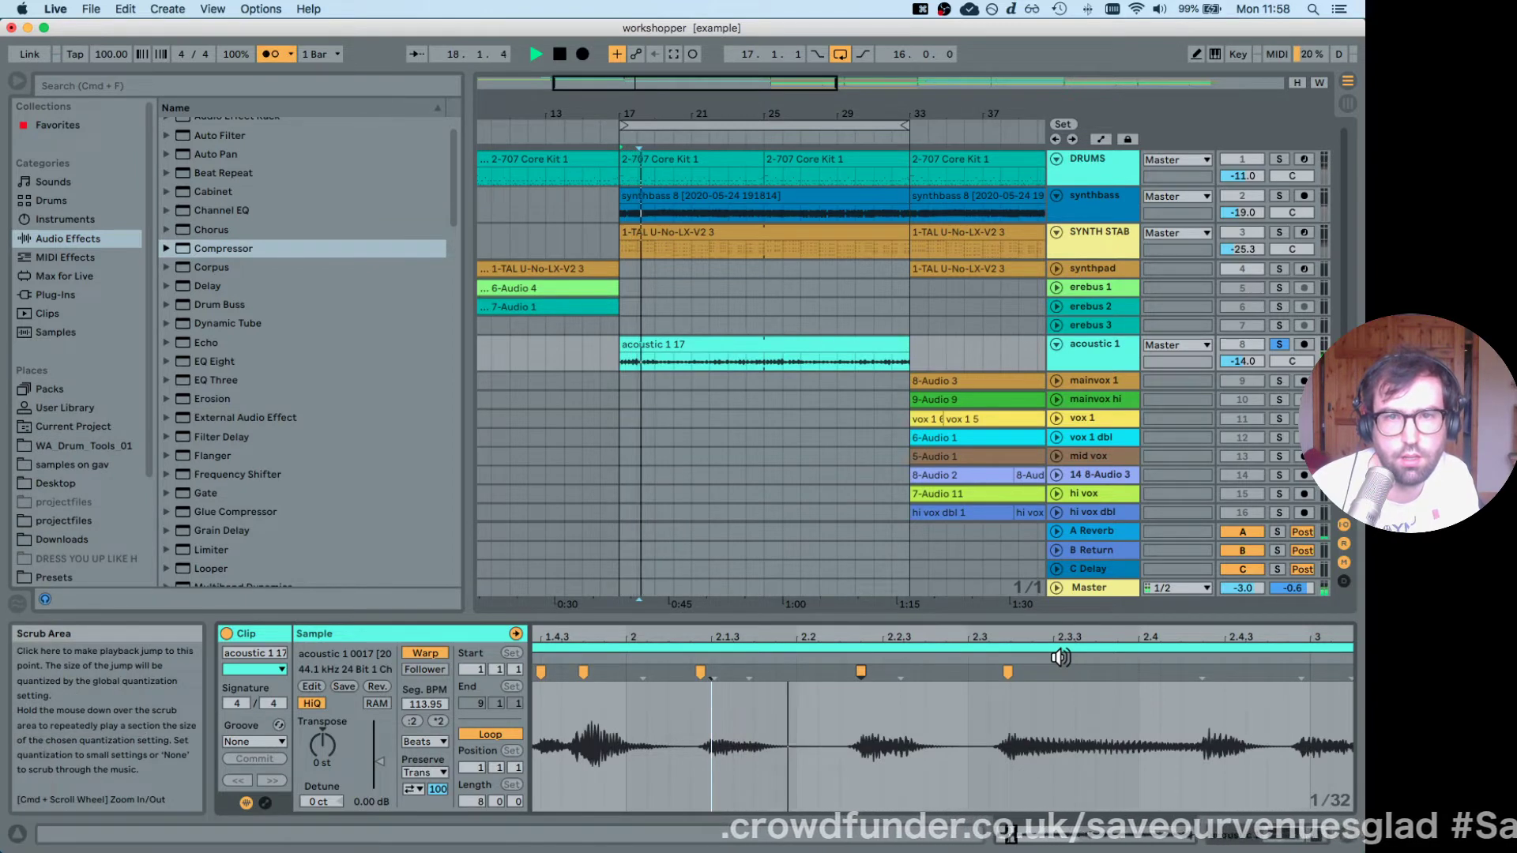
{"action": "key", "text": "space"}
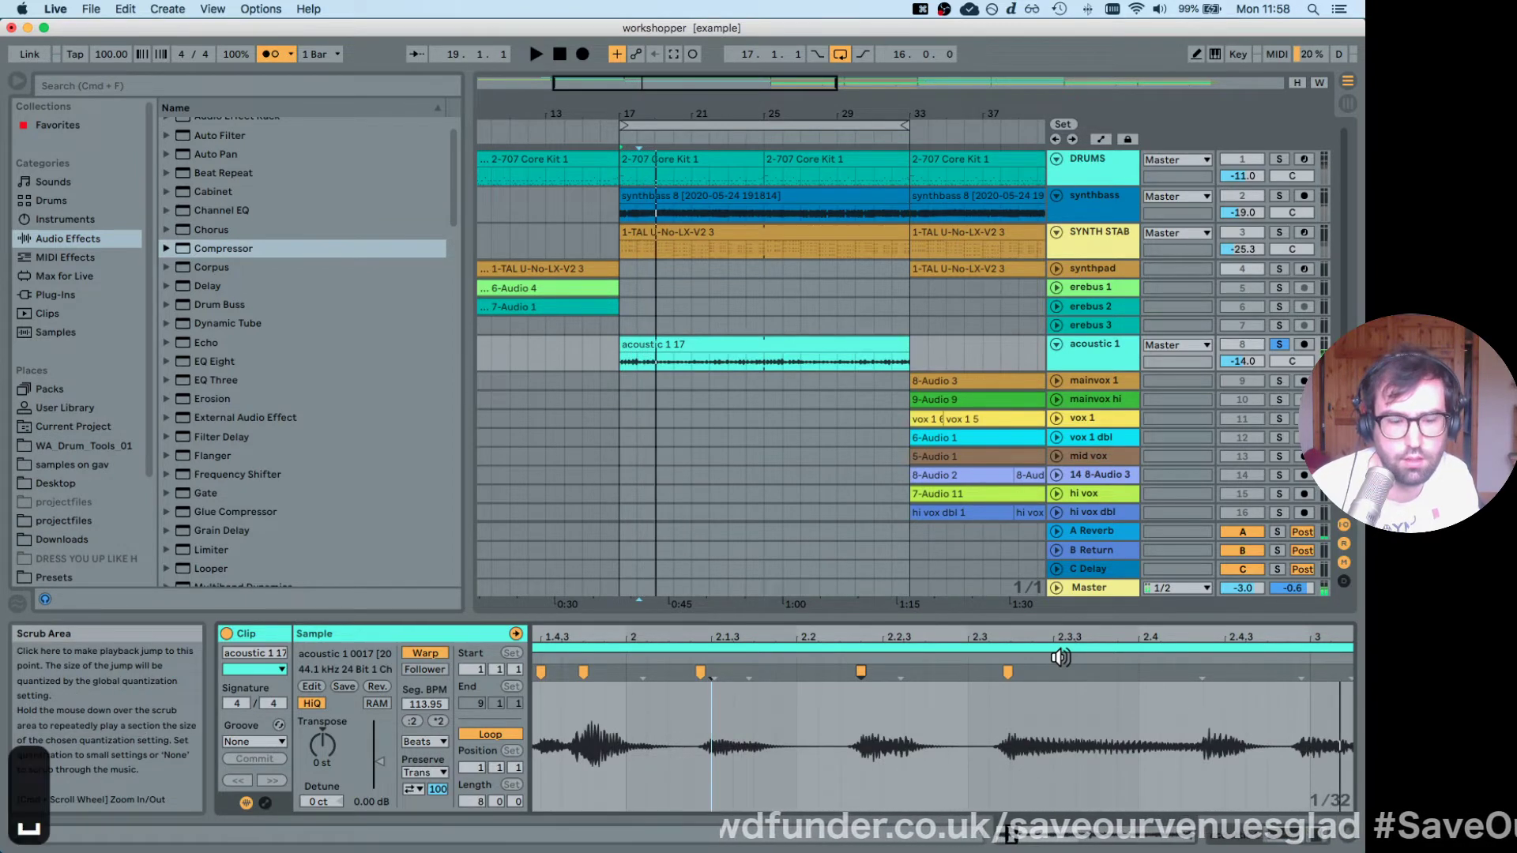
{"action": "key", "text": "super+z"}
{"action": "key", "text": "super+z"}
{"action": "key", "text": "super+z"}
{"action": "key", "text": "super+z"}
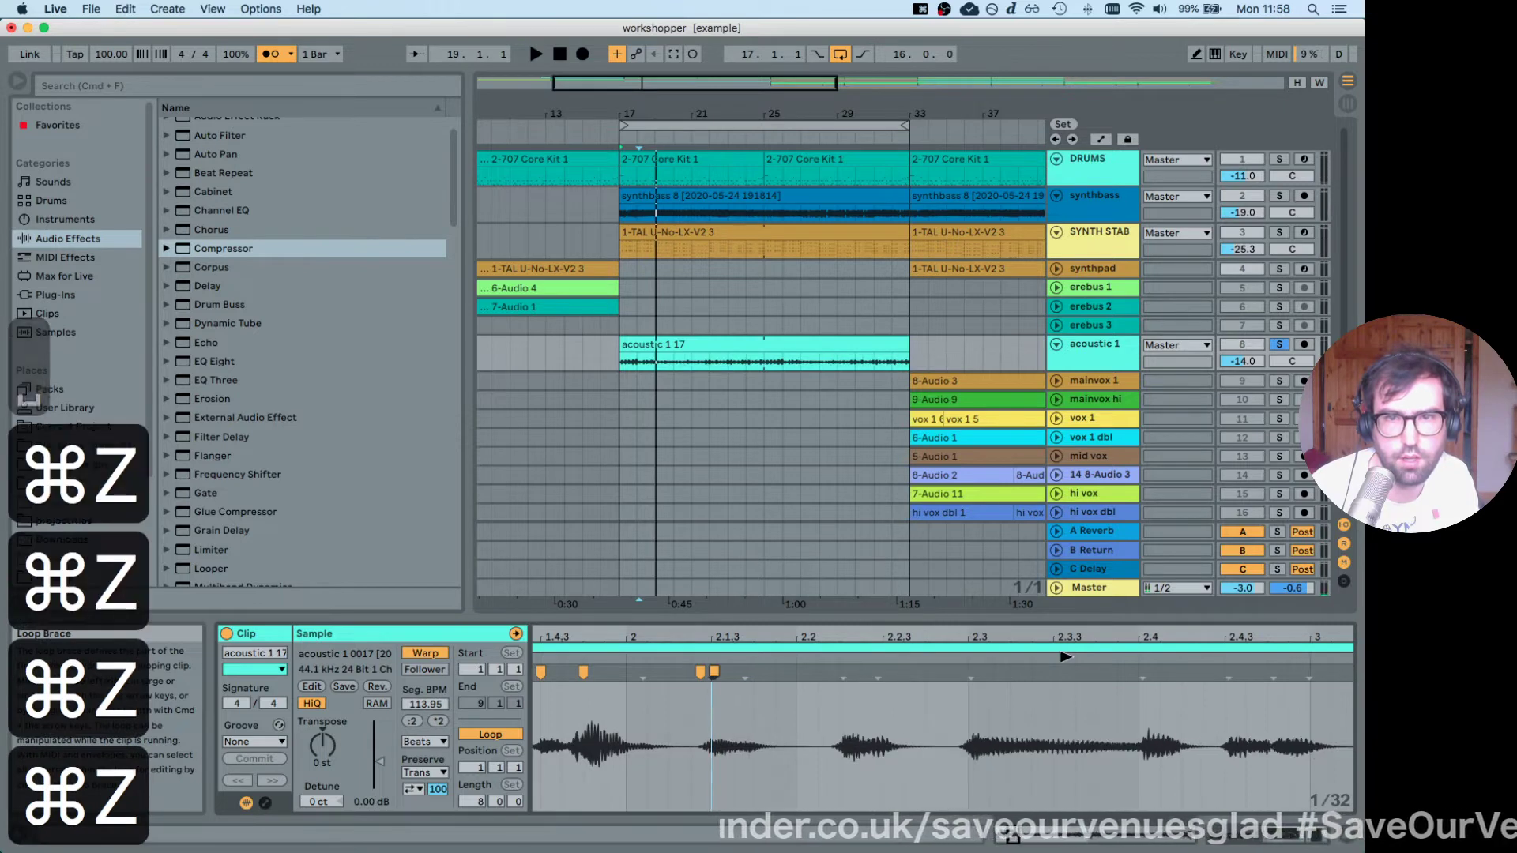
{"action": "key", "text": "super+z"}
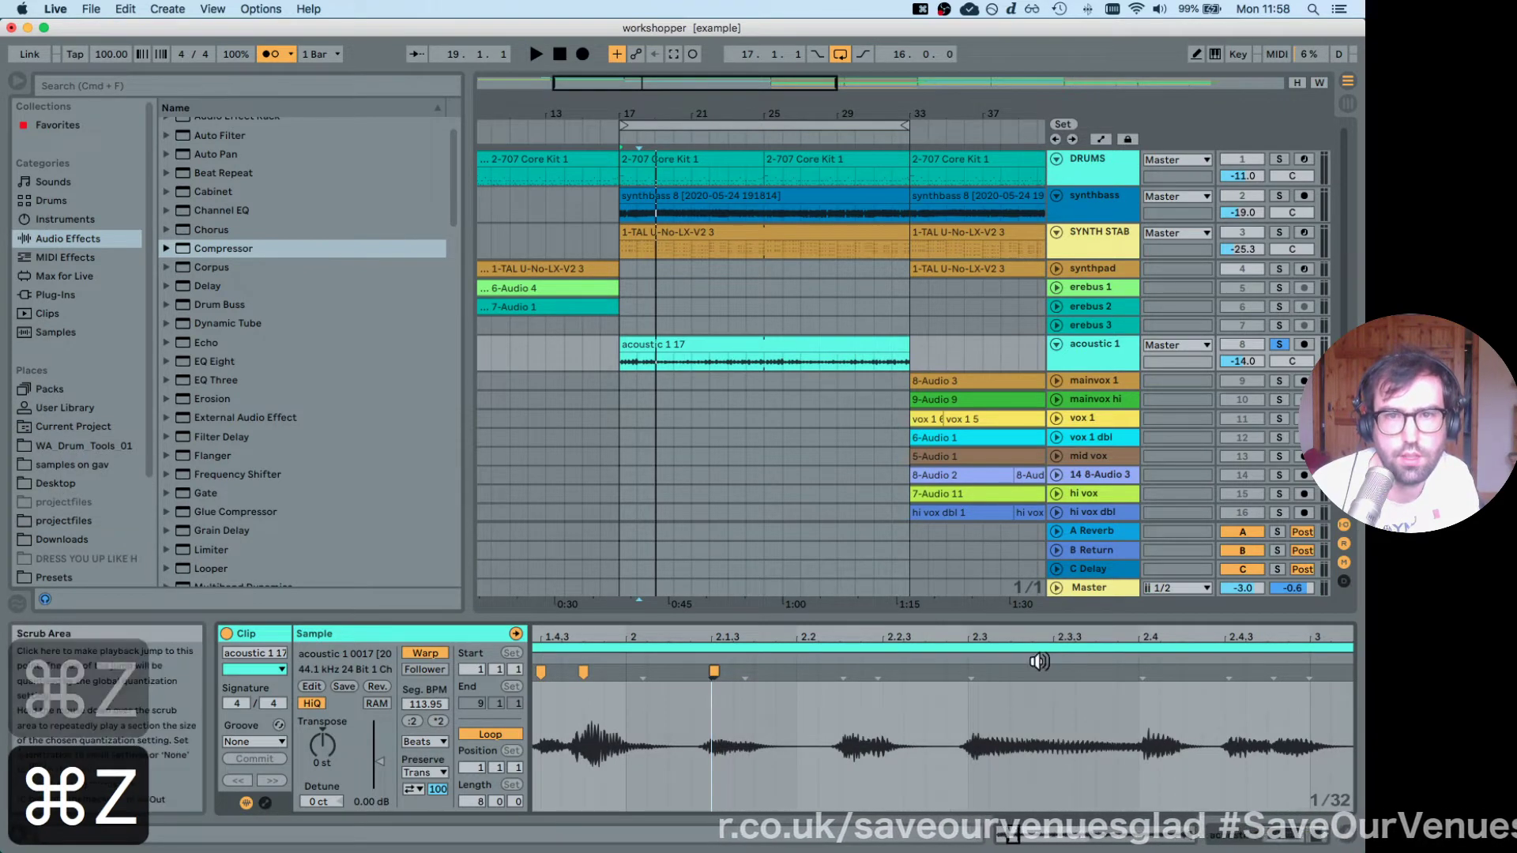
During playback, add warp markers on the guitar transients at about 2.3.1, 3.2.2, 3.1.3 and 2.4.3.
{"action": "key", "text": "space"}
{"action": "double_click", "coordinate": [970, 678]}
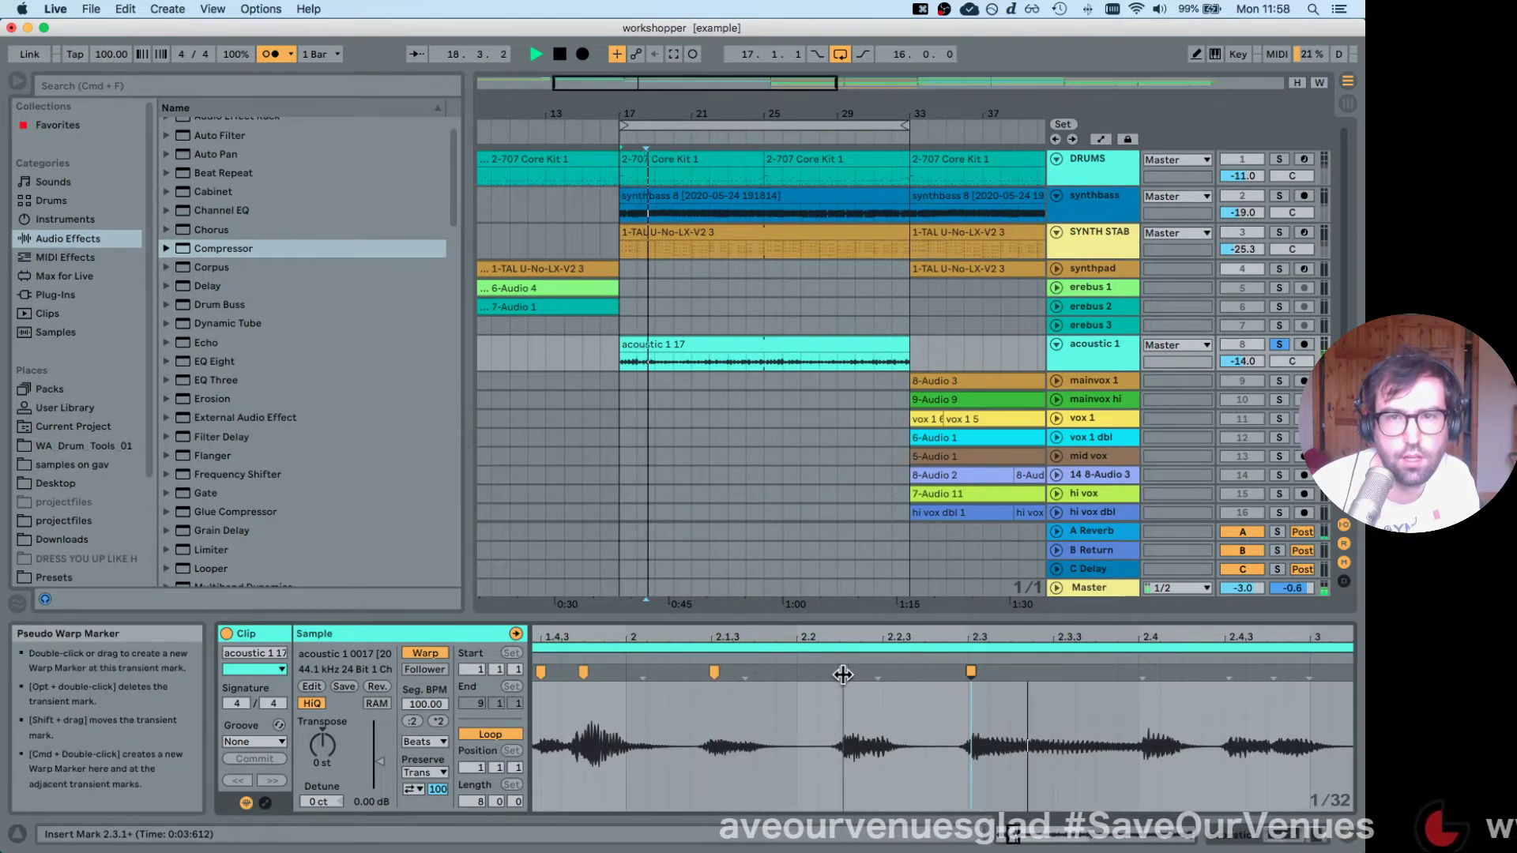
{"action": "left_click_drag", "start_coordinate": [1268, 635], "coordinate": [709, 636]}
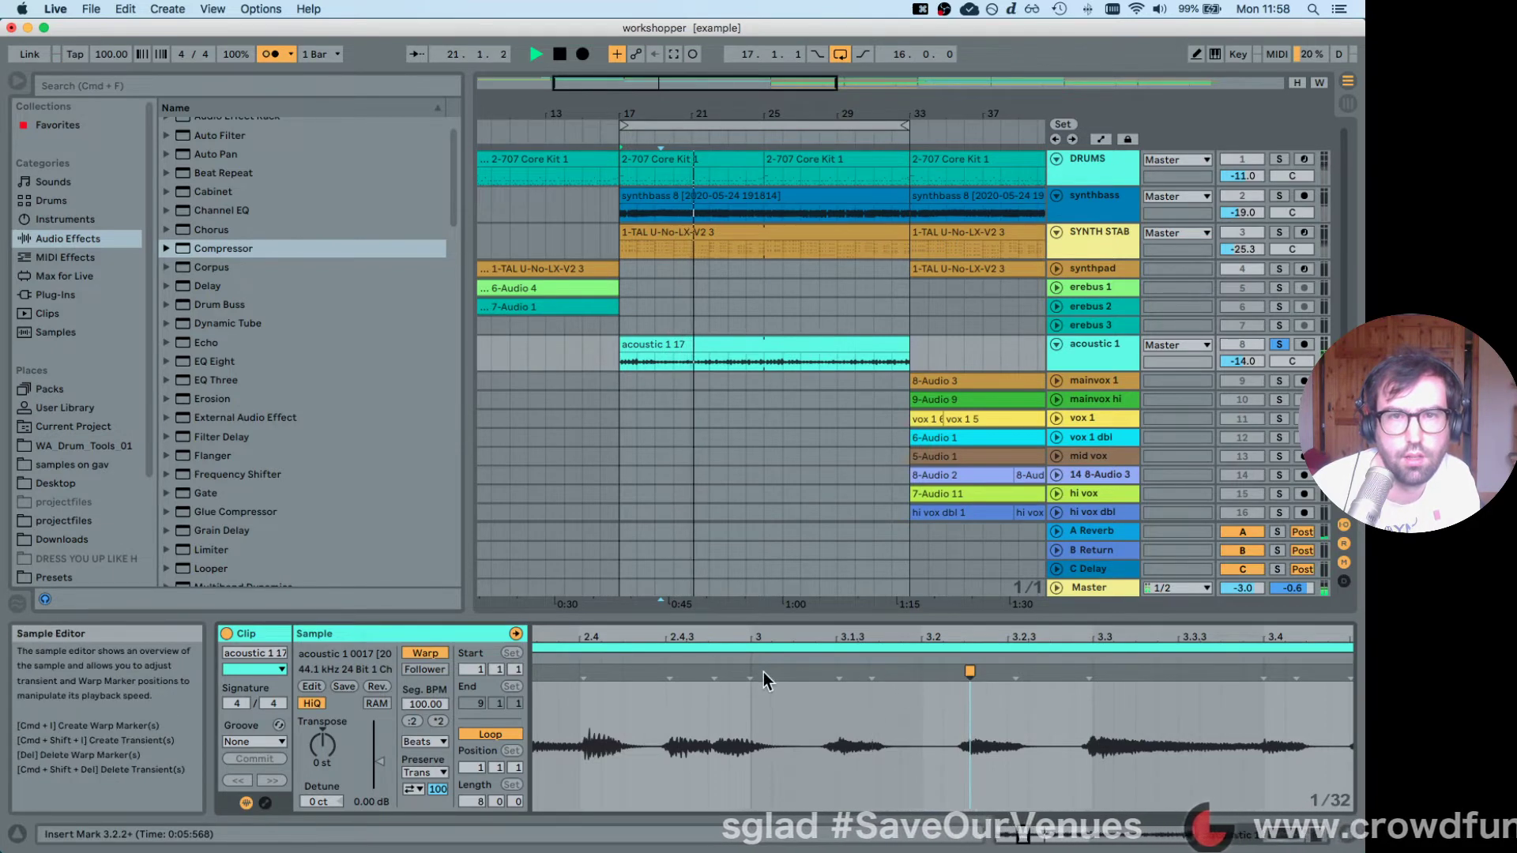
{"action": "double_click", "coordinate": [839, 672]}
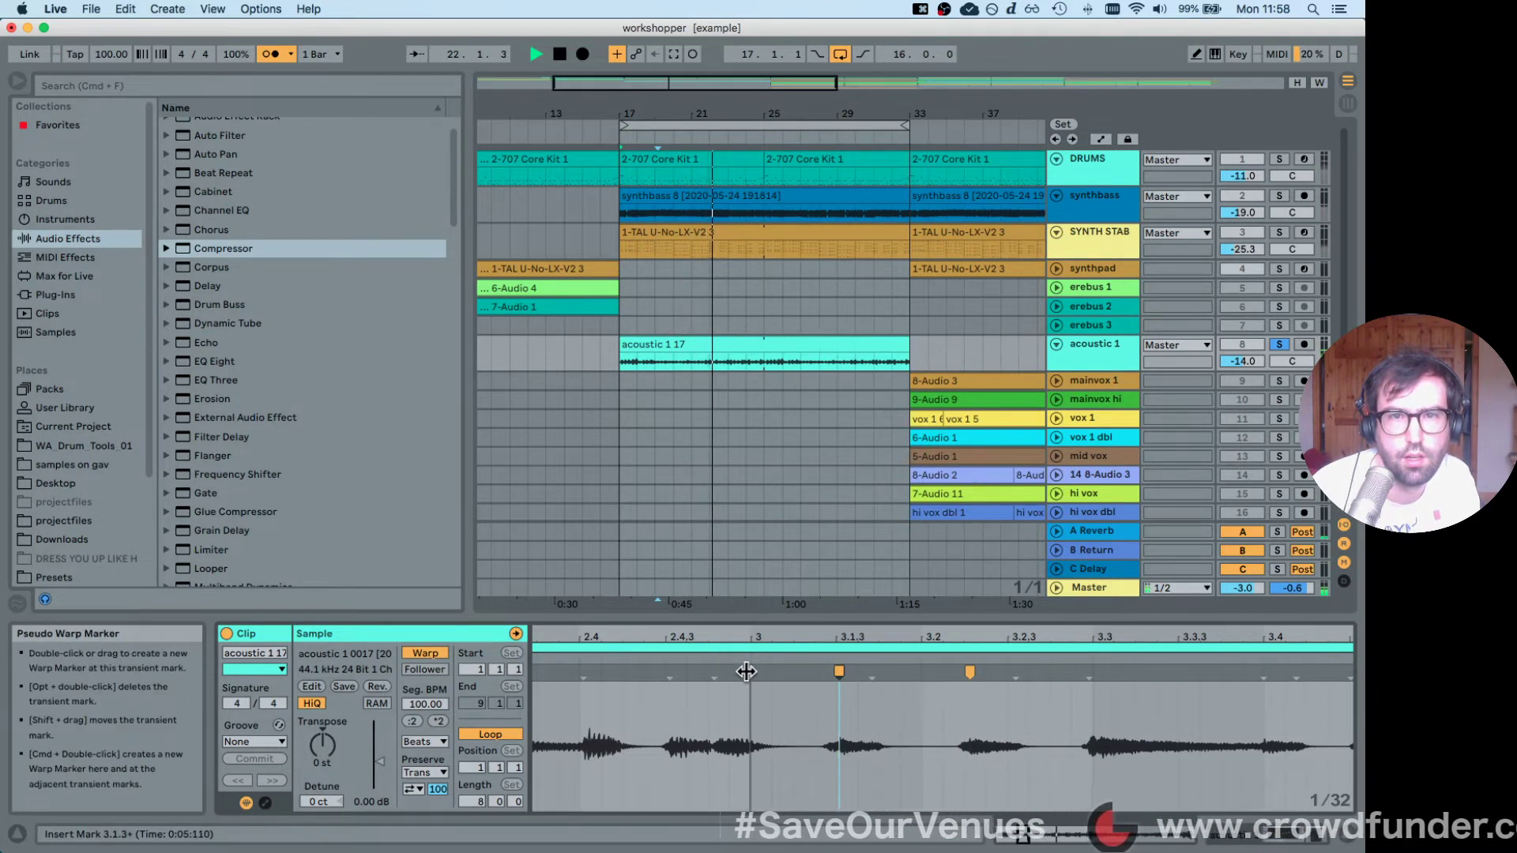
{"action": "double_click", "coordinate": [670, 672]}
Add a warp marker aligned to 2.4.1, nudge the one near 2.4.3 slightly earlier, and add another at 2.4.4.
{"action": "double_click", "coordinate": [583, 676]}
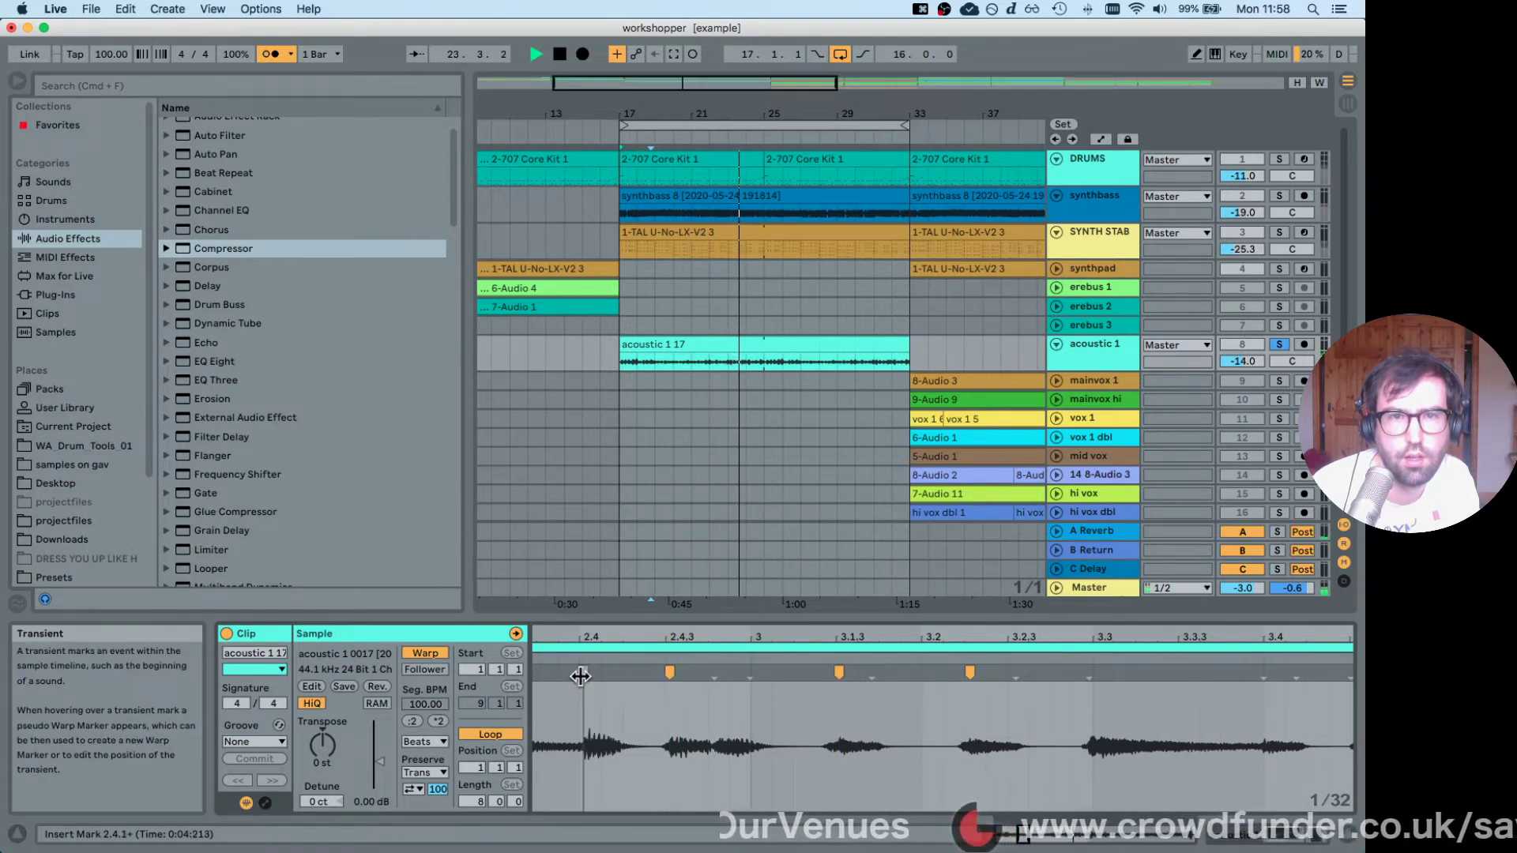
{"action": "left_click_drag", "start_coordinate": [585, 637], "coordinate": [777, 636]}
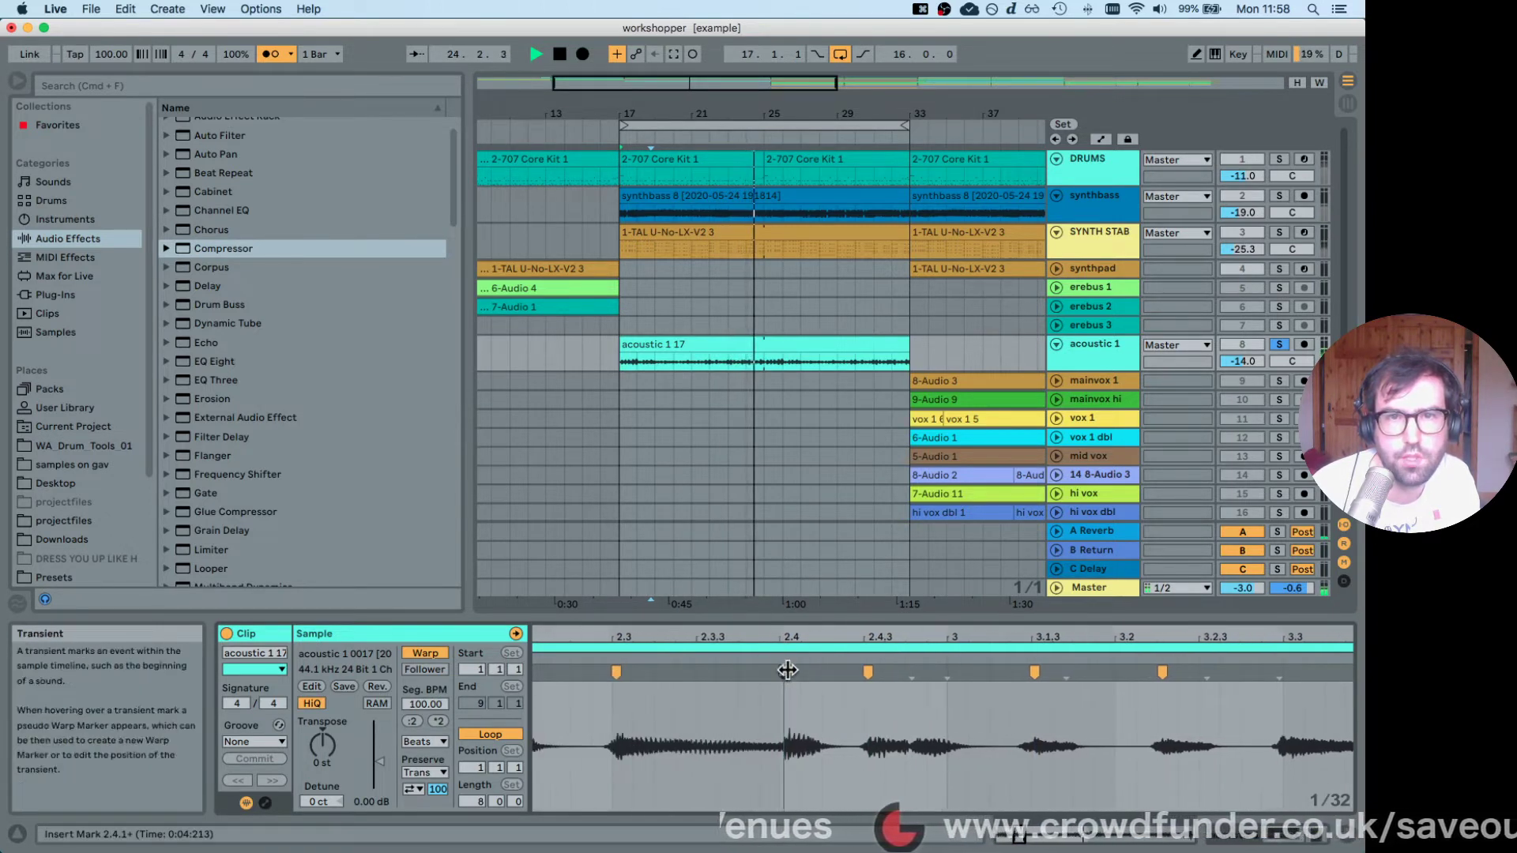
{"action": "left_click", "coordinate": [778, 670]}
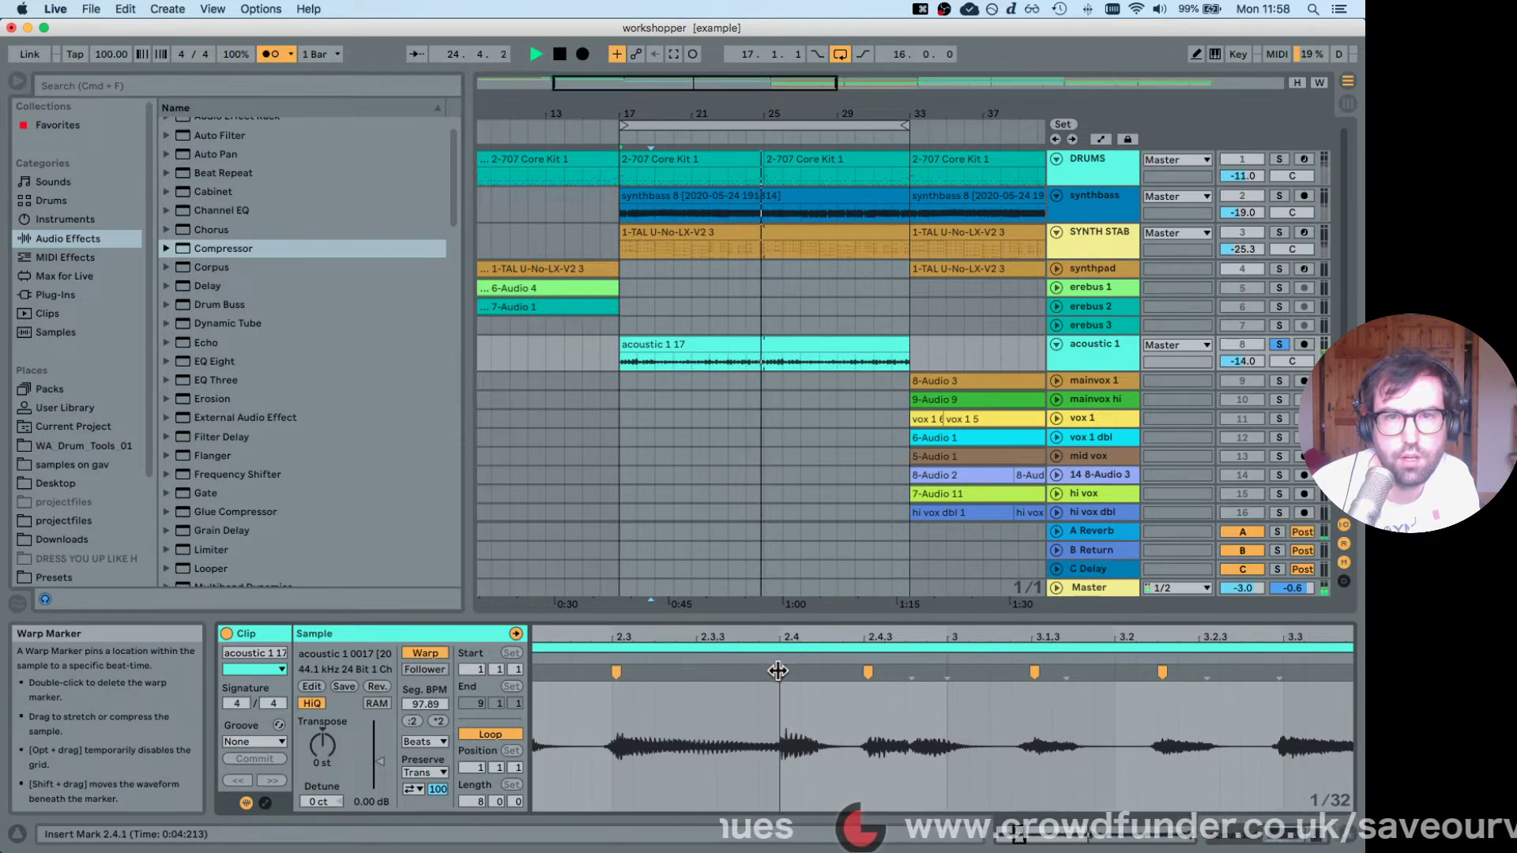
{"action": "double_click", "coordinate": [864, 670]}
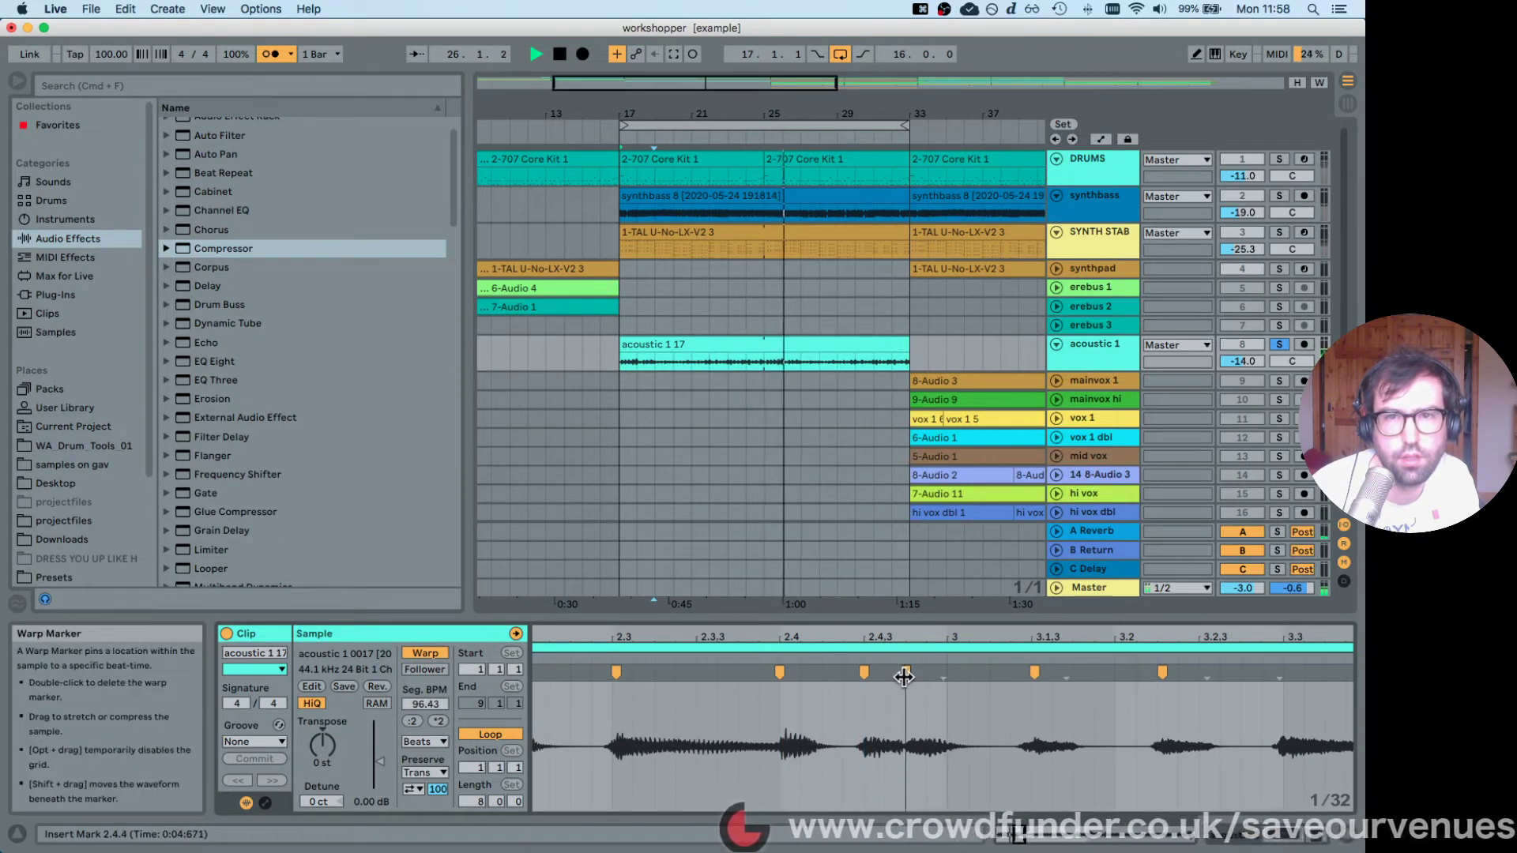
{"action": "double_click", "coordinate": [905, 673]}
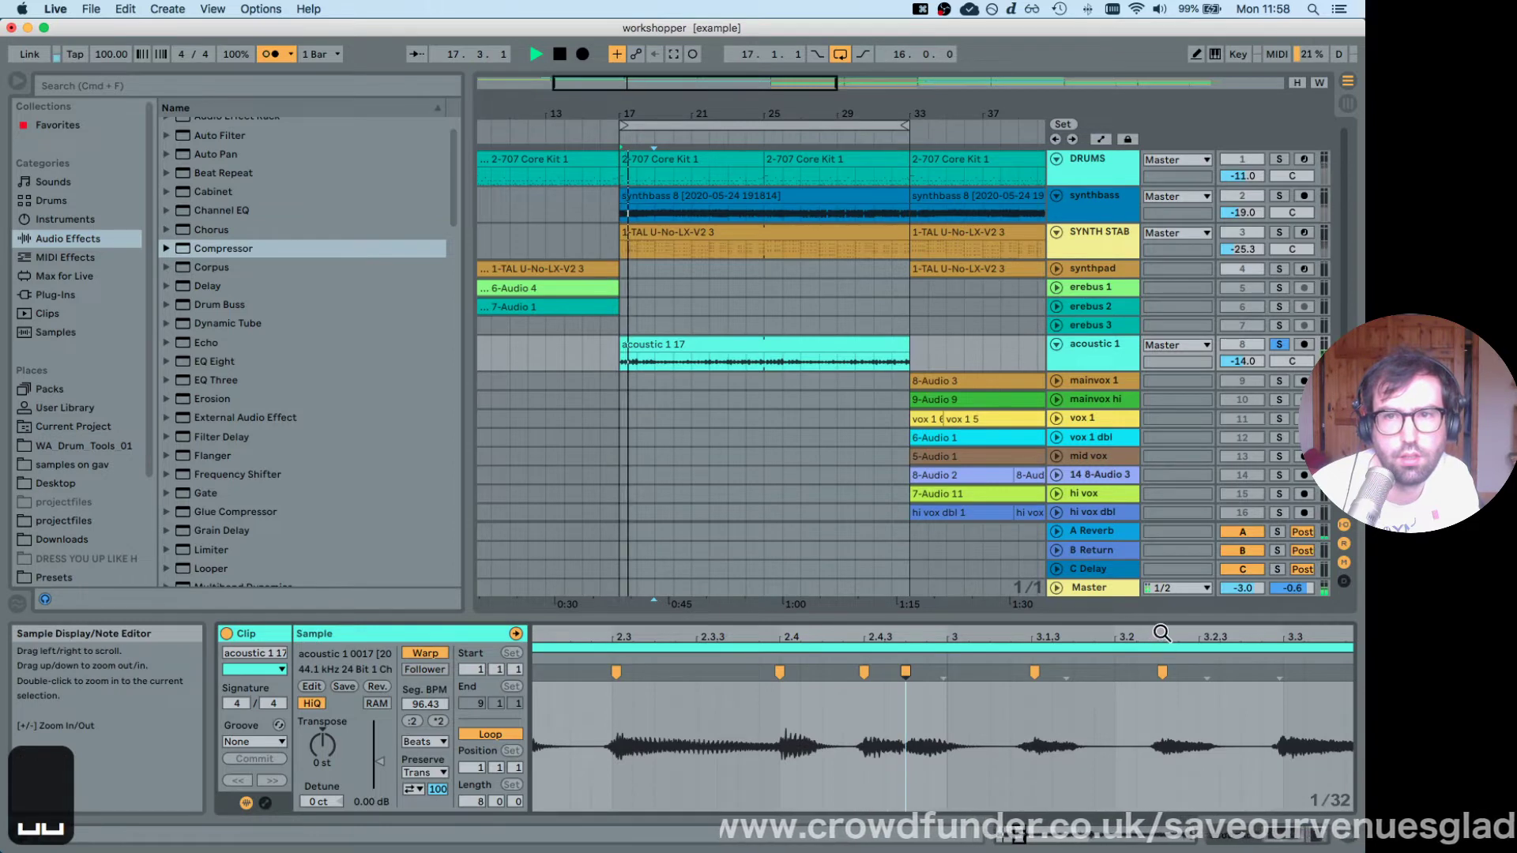
Add warp markers on the transients just before 3.3 and 3.4, move the first to 3.3.1, and restart playback.
{"action": "left_click_drag", "start_coordinate": [1161, 633], "coordinate": [908, 636]}
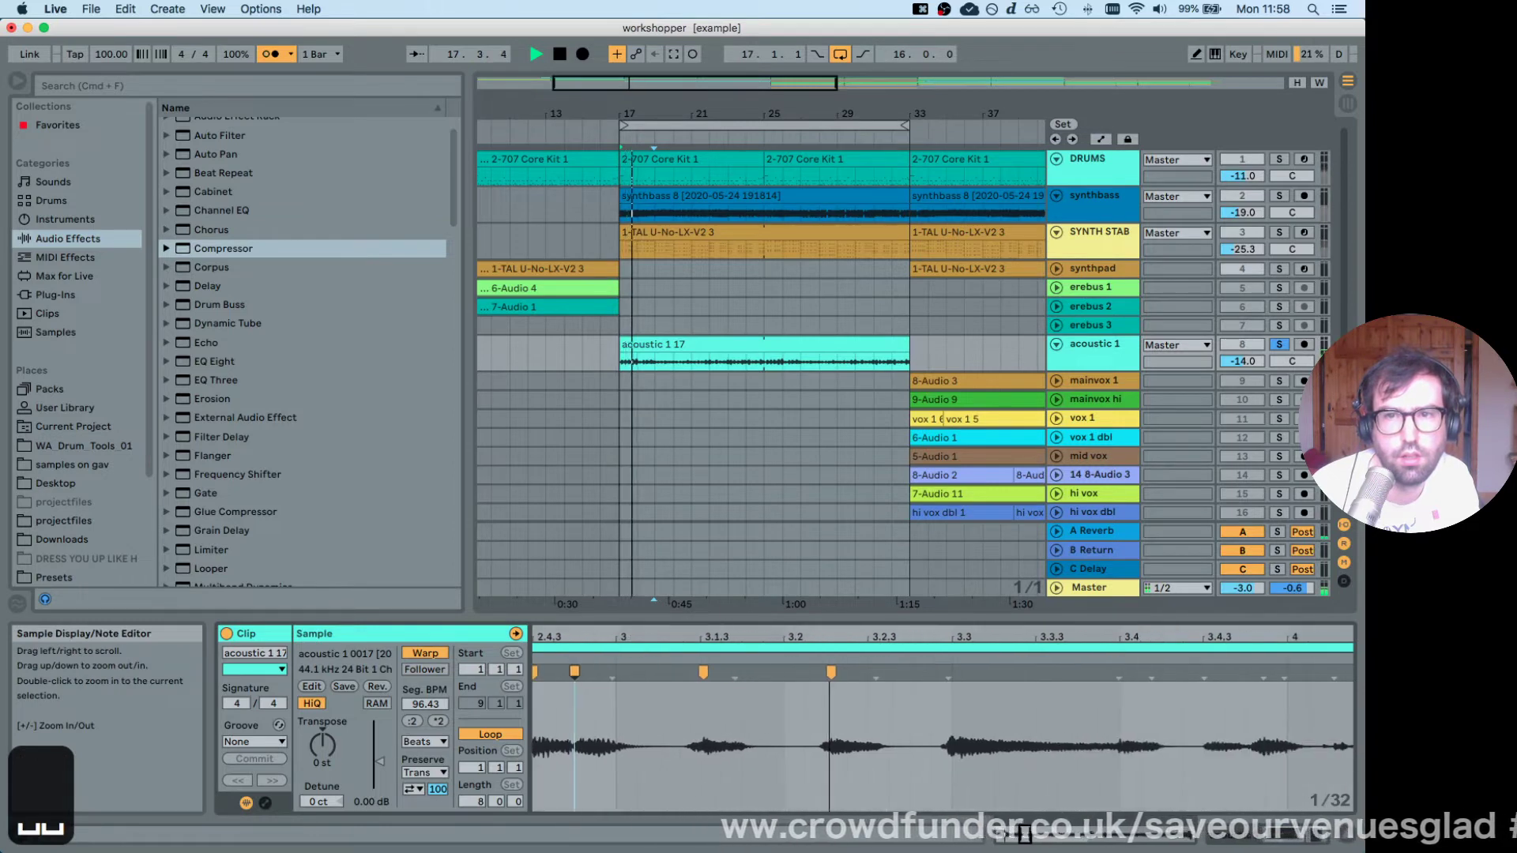
{"action": "double_click", "coordinate": [940, 676]}
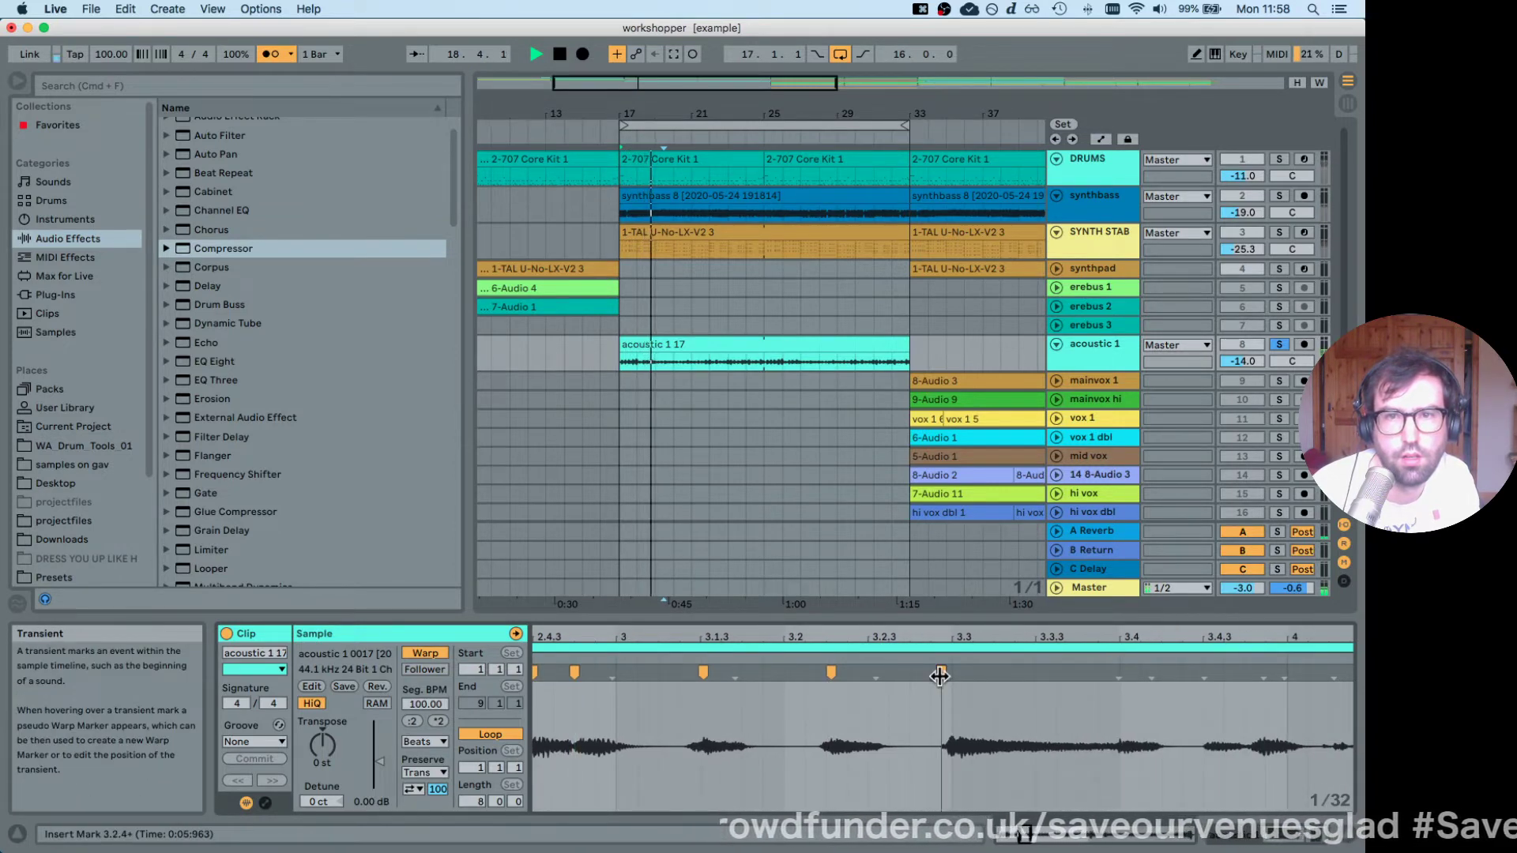
{"action": "double_click", "coordinate": [1118, 674]}
{"action": "left_click_drag", "start_coordinate": [938, 674], "coordinate": [963, 674]}
{"action": "key", "text": "space"}
{"action": "key", "text": "space"}
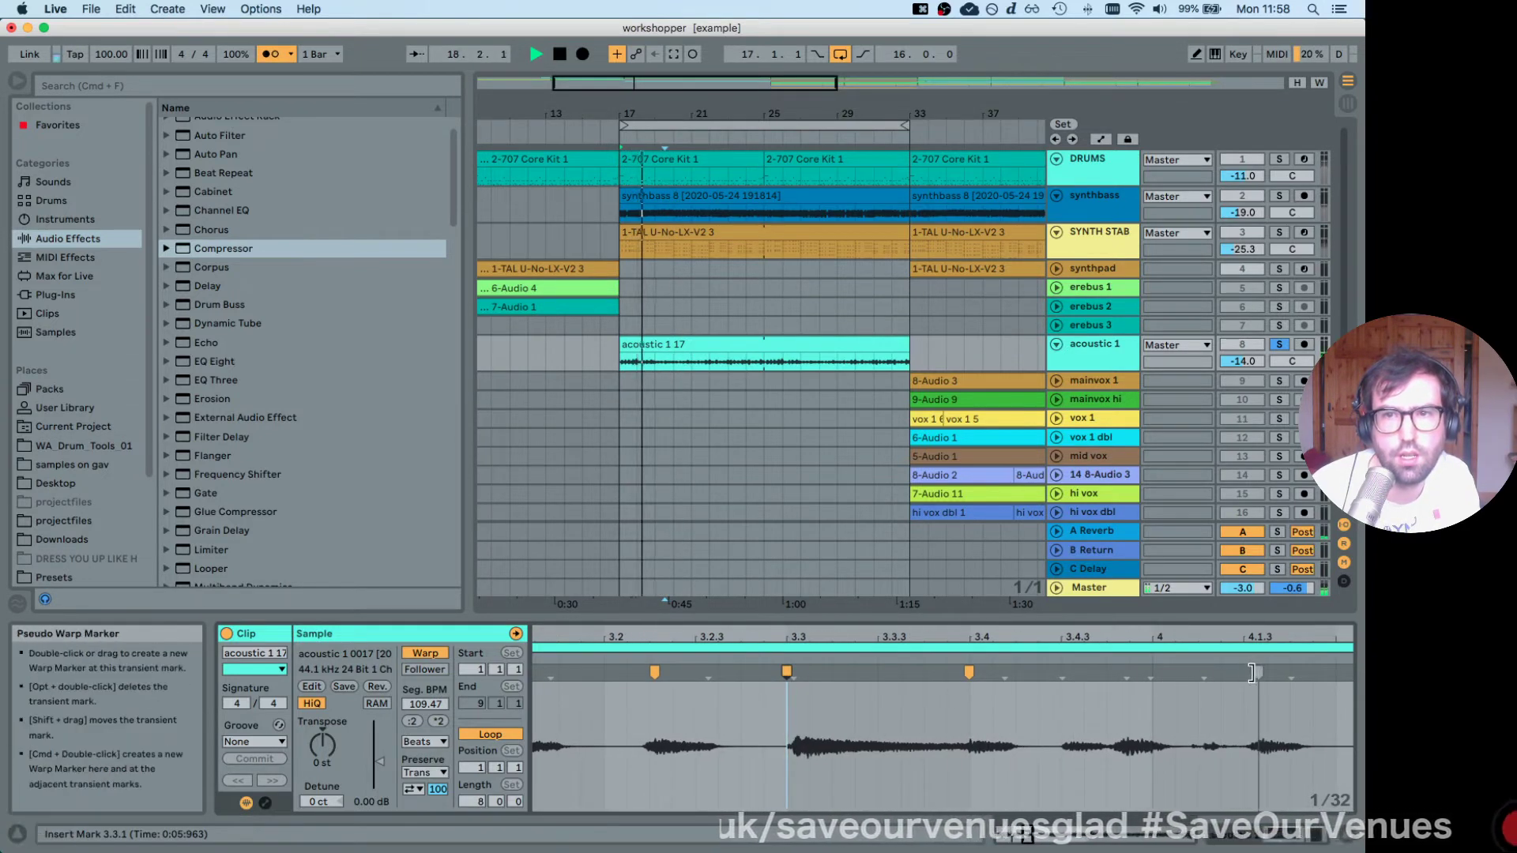
Add warp markers near 3.4.3 and 4.1.2, align the first to 3.4.3, and mark the transient at 3.4.4.
{"action": "double_click", "coordinate": [1061, 673]}
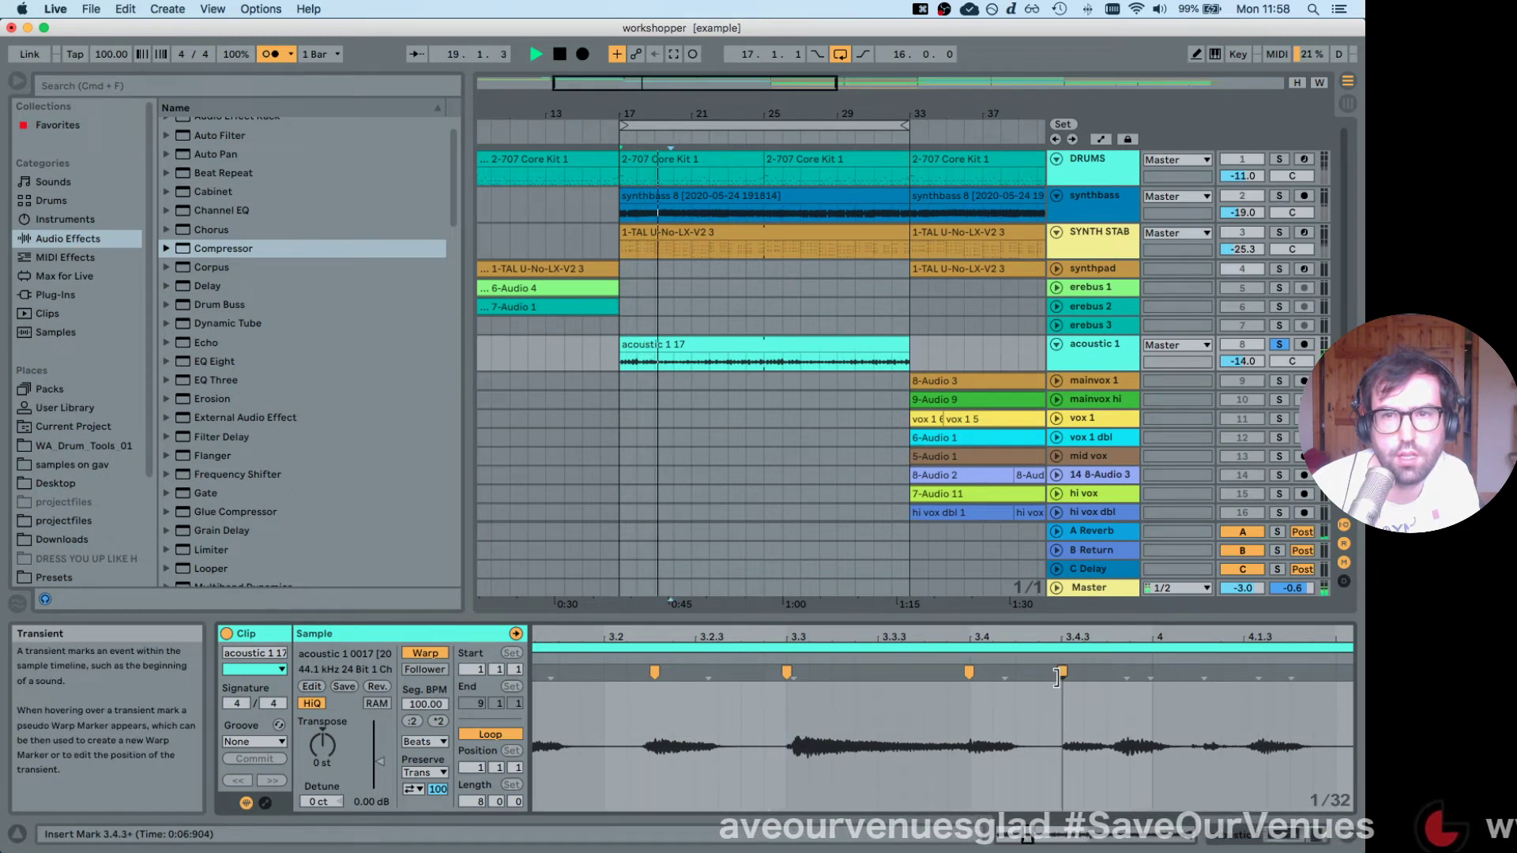
{"action": "double_click", "coordinate": [1201, 673]}
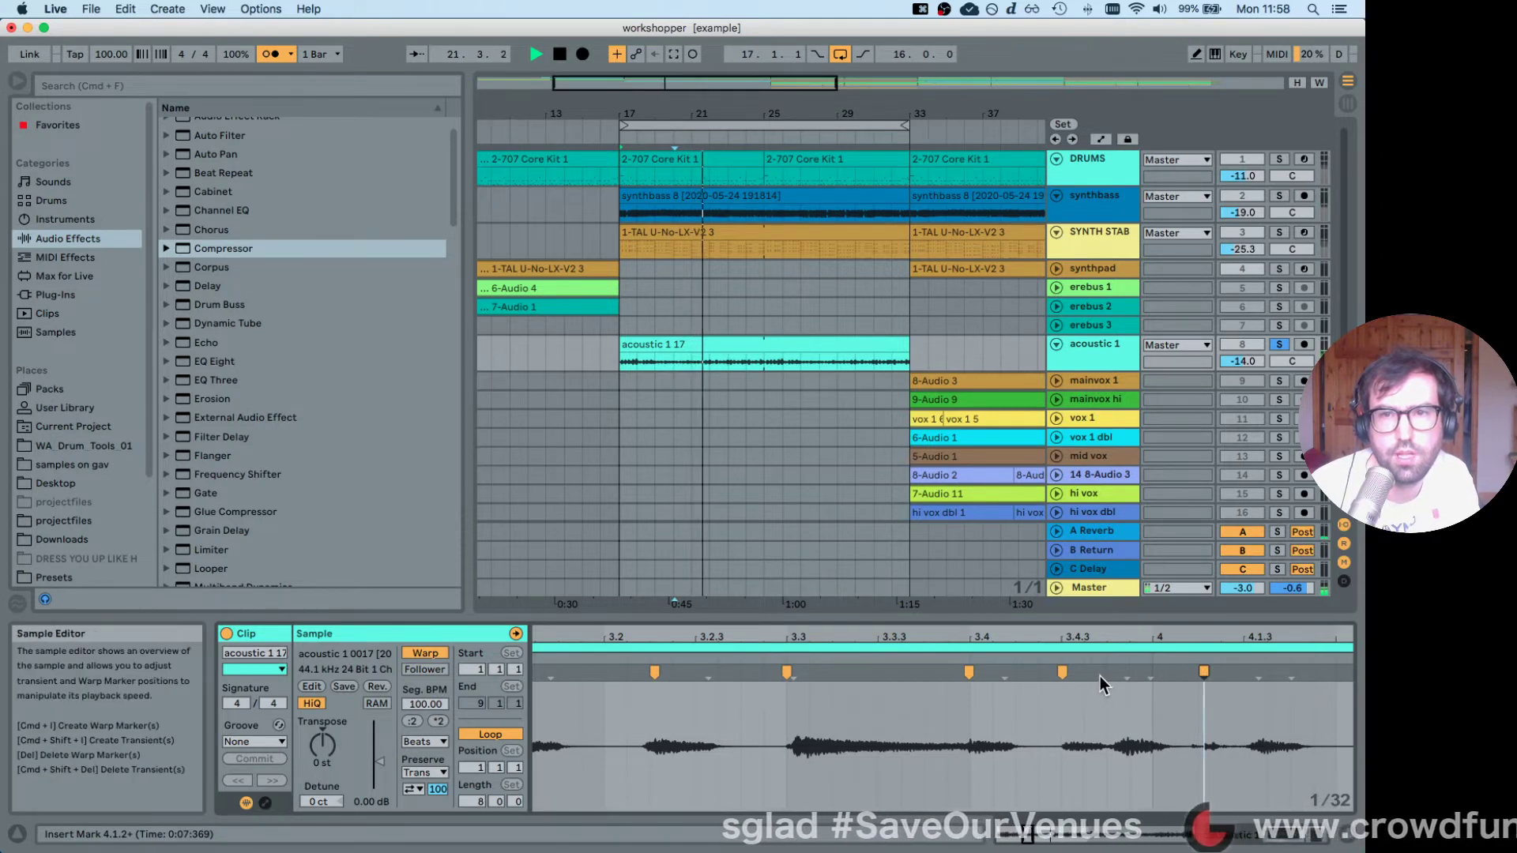
{"action": "double_click", "coordinate": [1058, 672]}
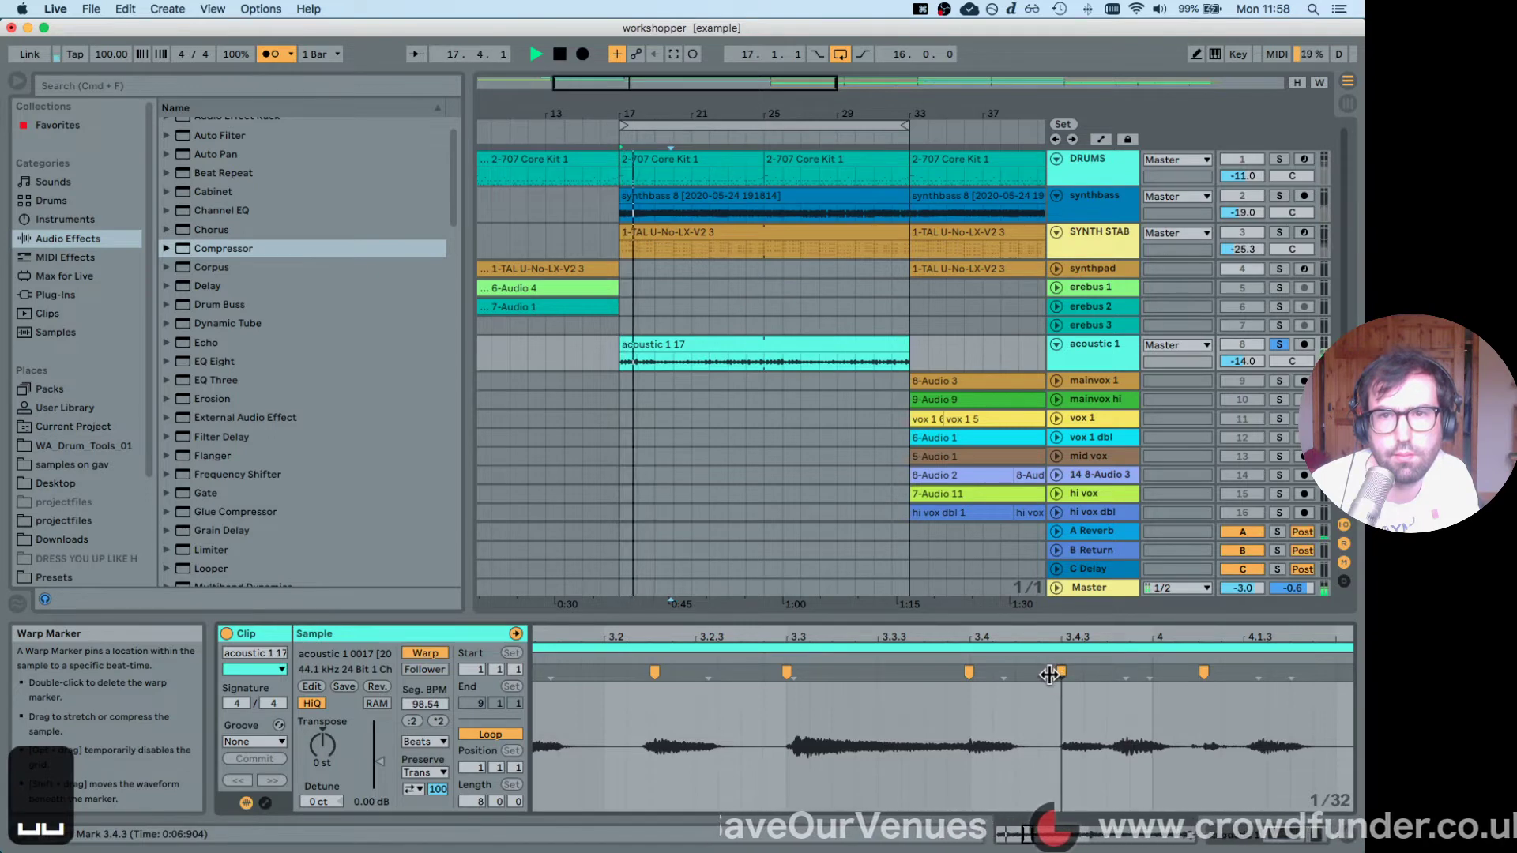
{"action": "left_click", "coordinate": [1115, 677]}
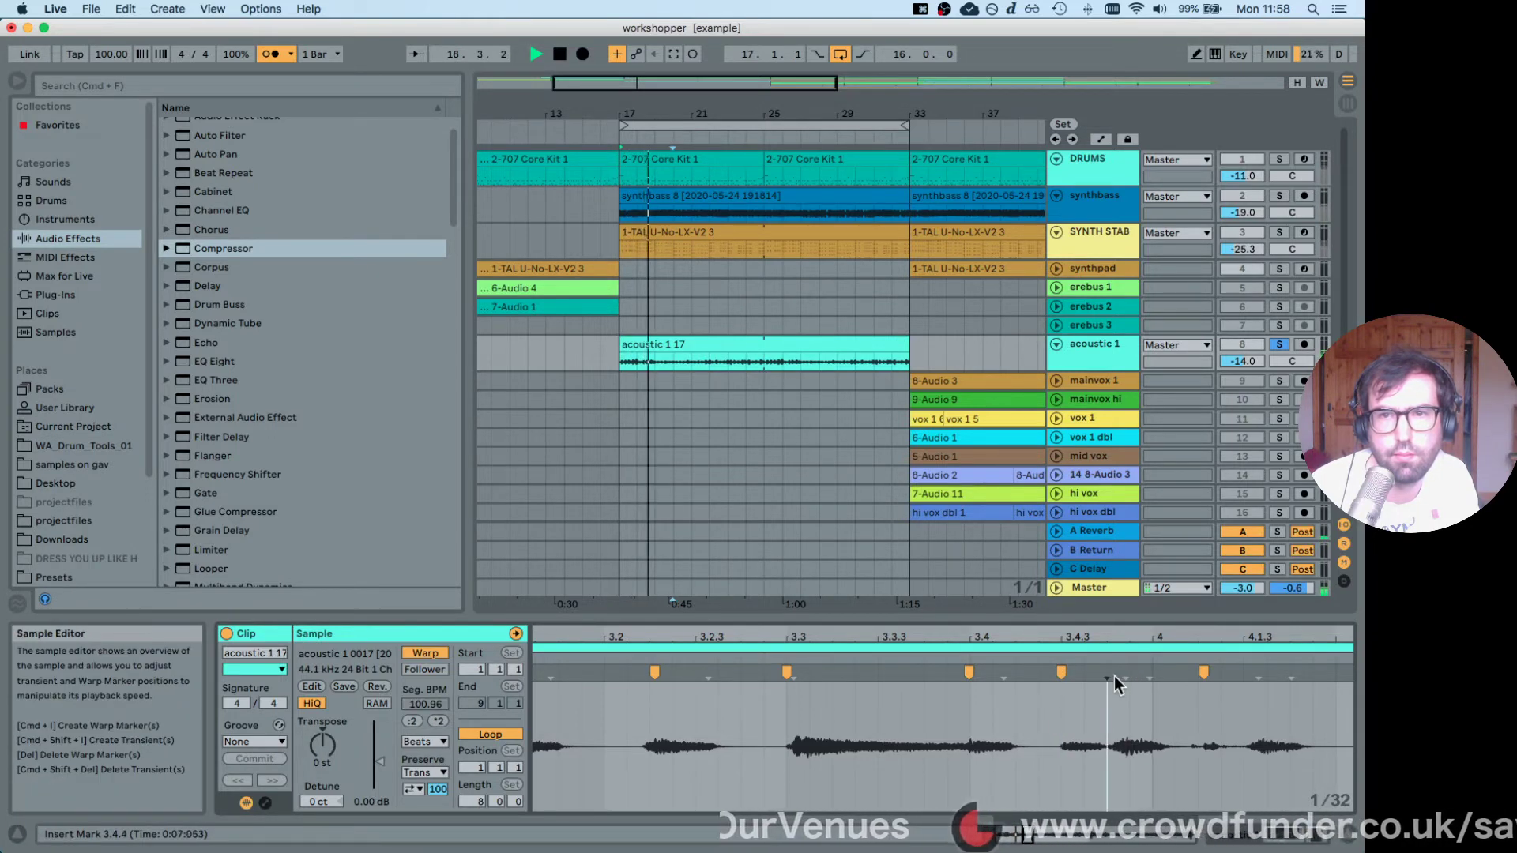
{"action": "double_click", "coordinate": [1106, 674]}
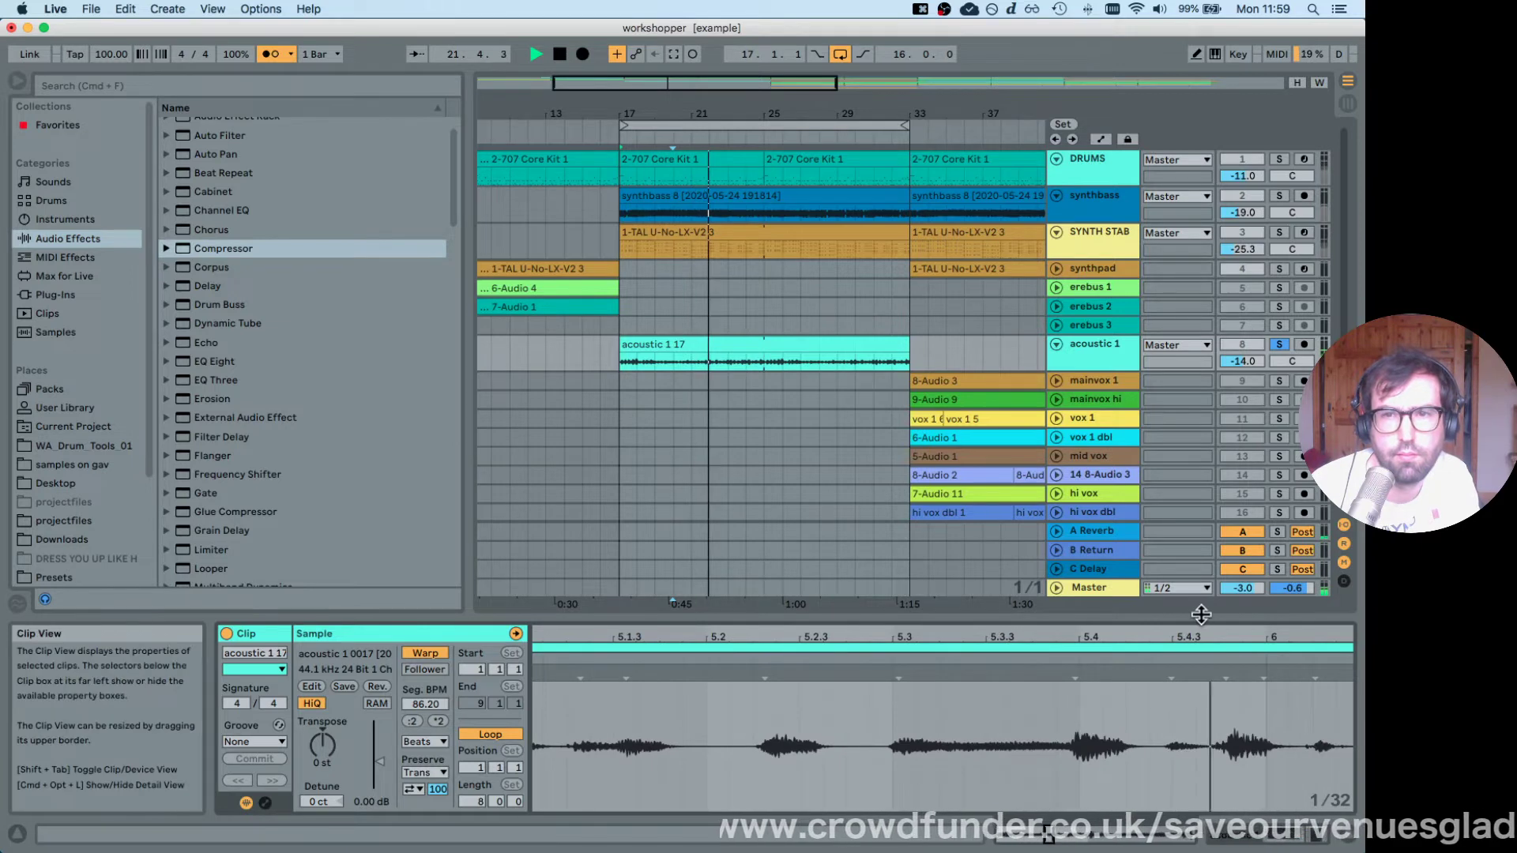
Stop playback, add warp markers near 5.4.4 and 5.3 and one aligned to 5.4.1, and play the guitar again.
{"action": "key", "text": "space"}
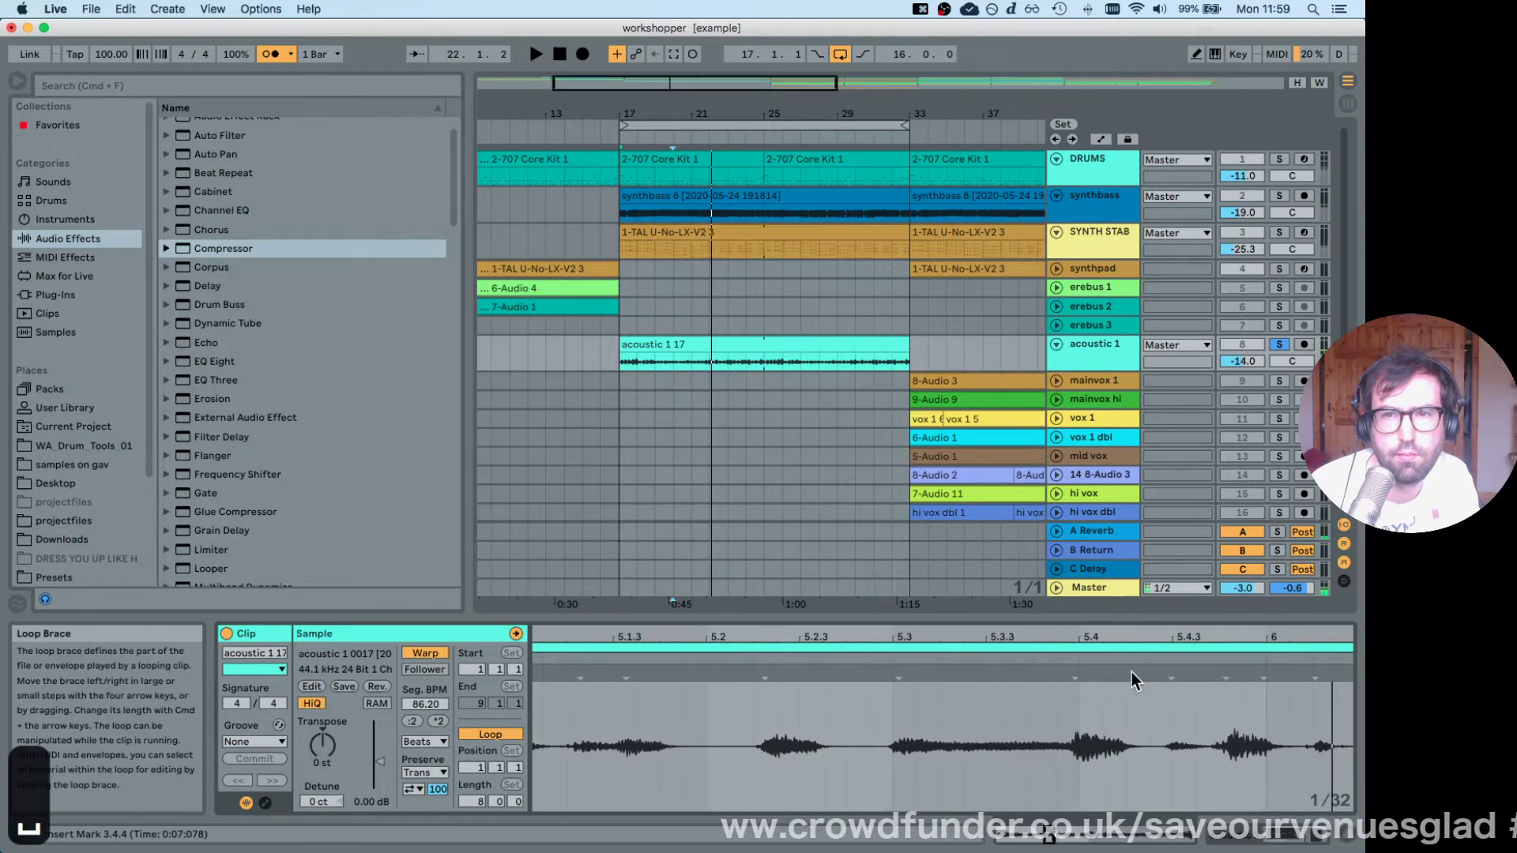
{"action": "double_click", "coordinate": [1223, 674]}
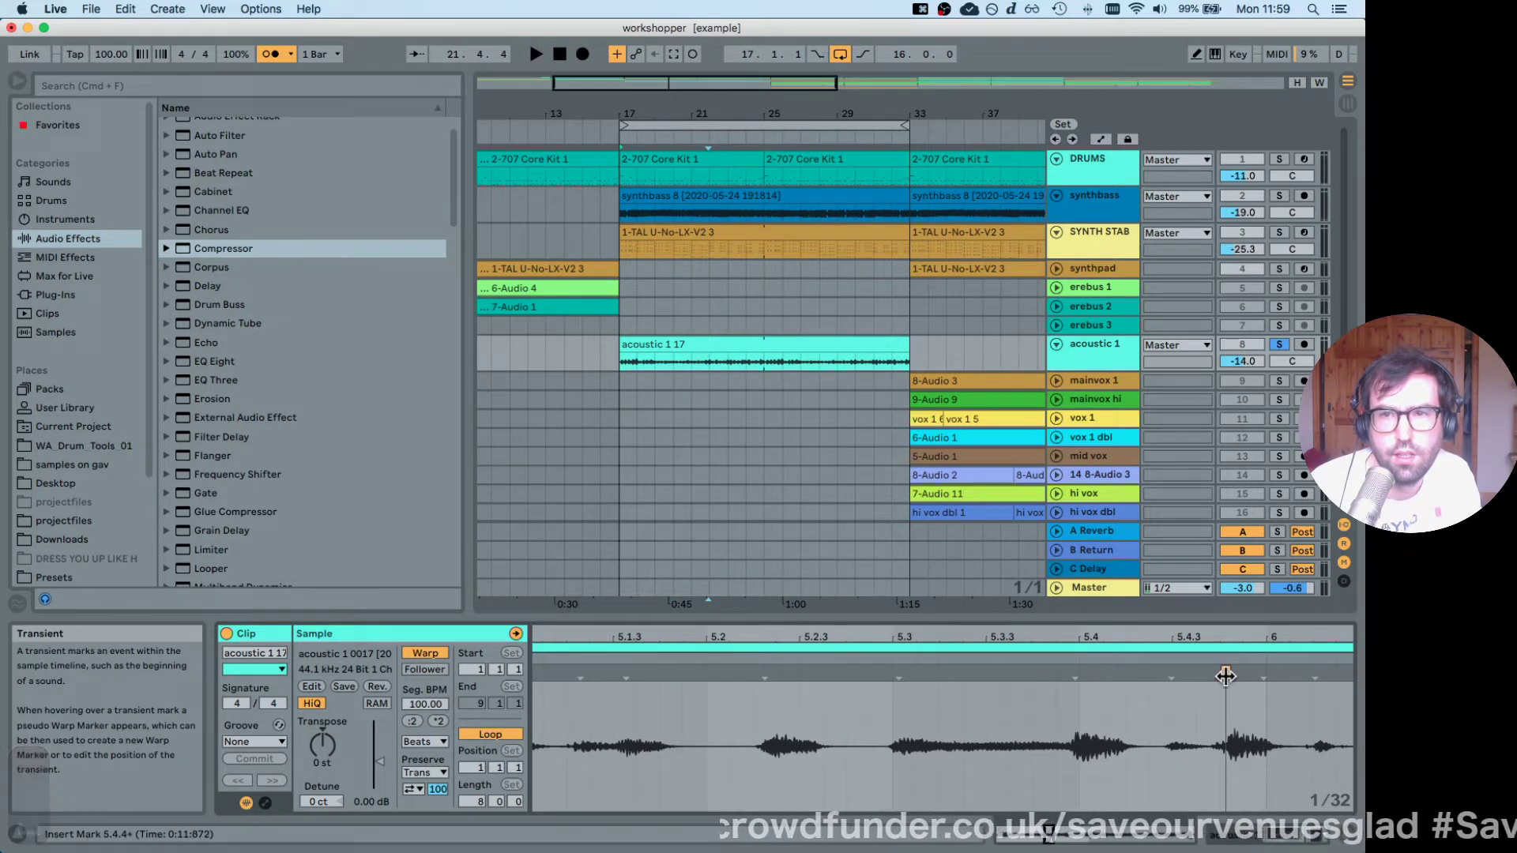
{"action": "double_click", "coordinate": [888, 671]}
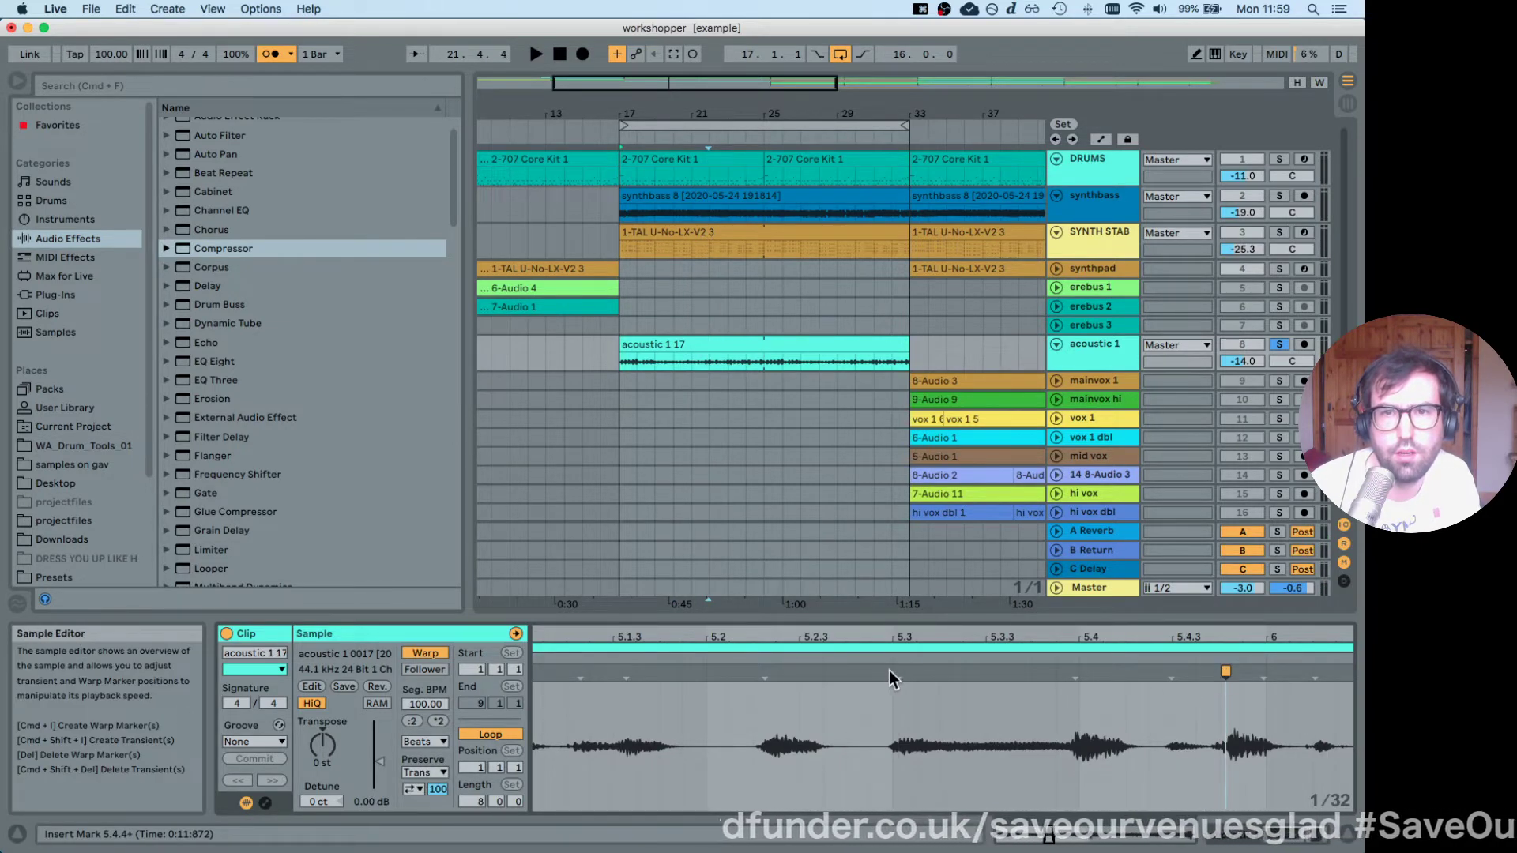
{"action": "left_click", "coordinate": [1071, 674]}
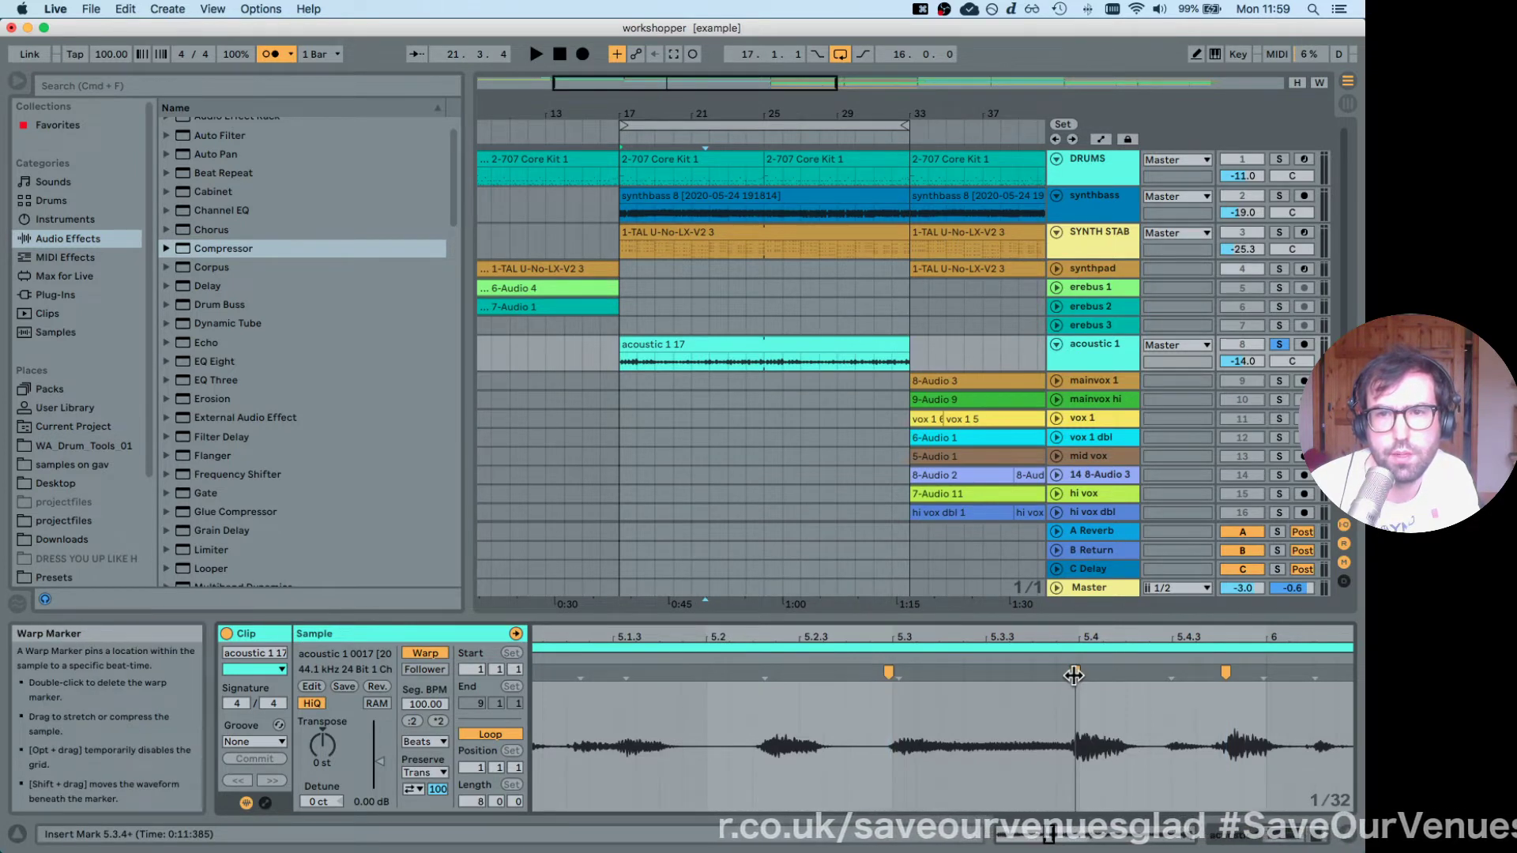
{"action": "key", "text": "space"}
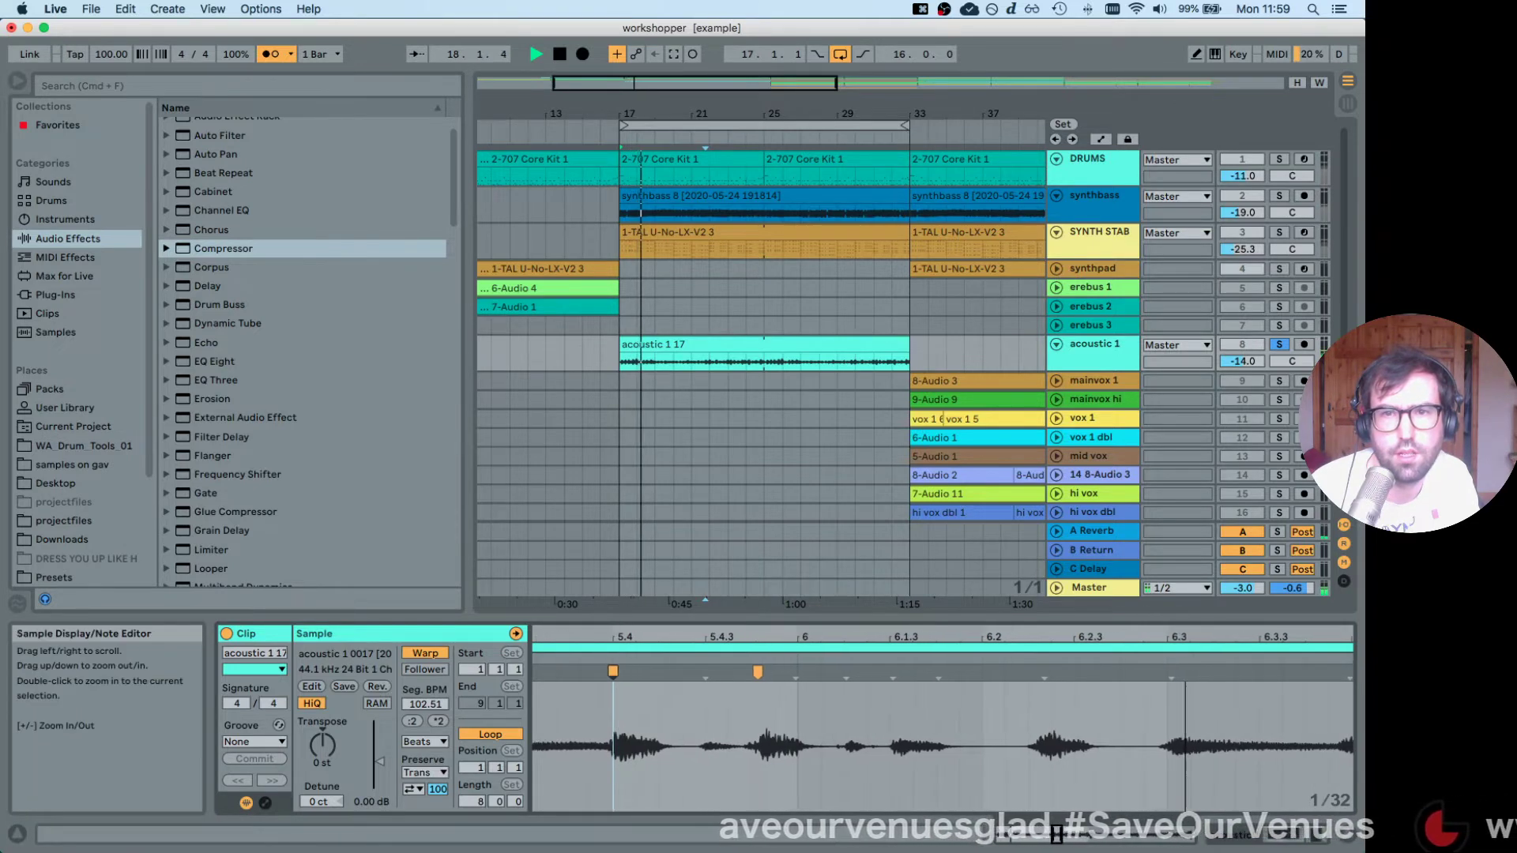
Change the acoustic guitar clip's warp mode to Tones and listen to the result.
{"action": "left_click_drag", "start_coordinate": [1063, 746], "coordinate": [1063, 727]}
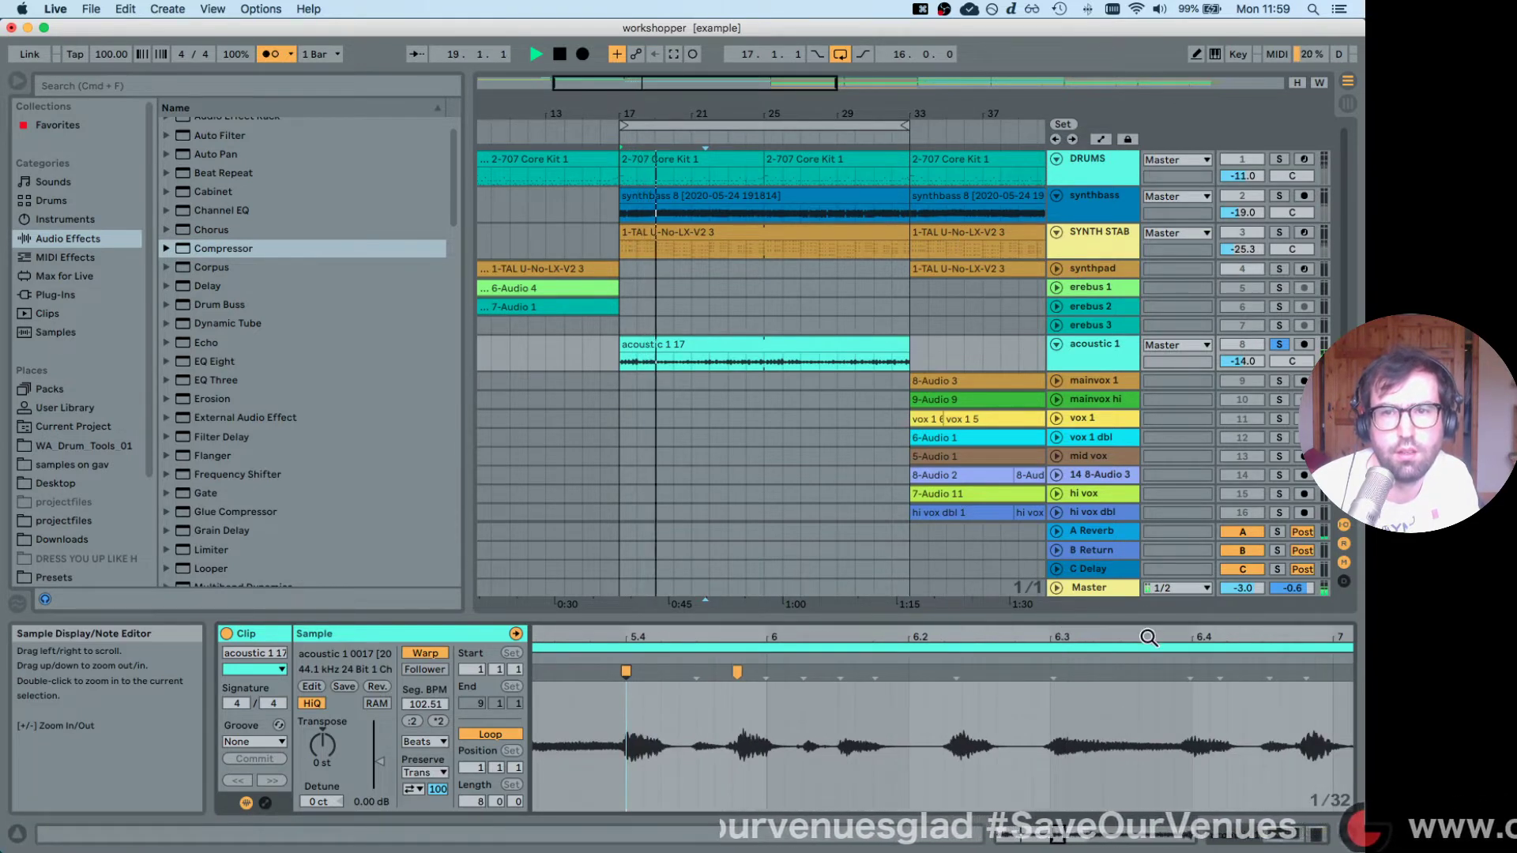
{"action": "left_click_drag", "start_coordinate": [1148, 637], "coordinate": [1069, 638]}
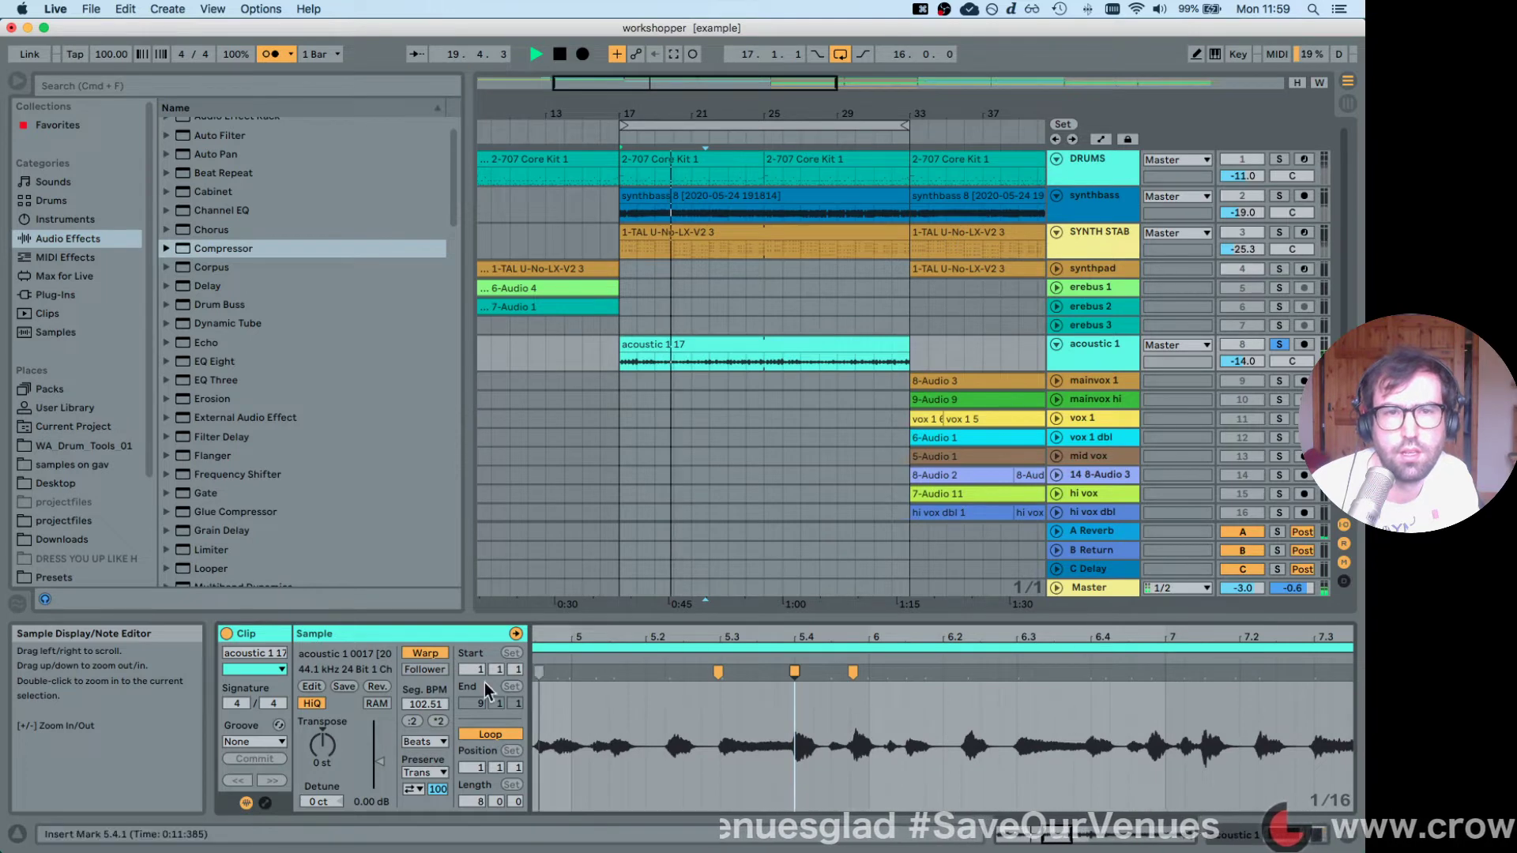
{"action": "left_click", "coordinate": [423, 741]}
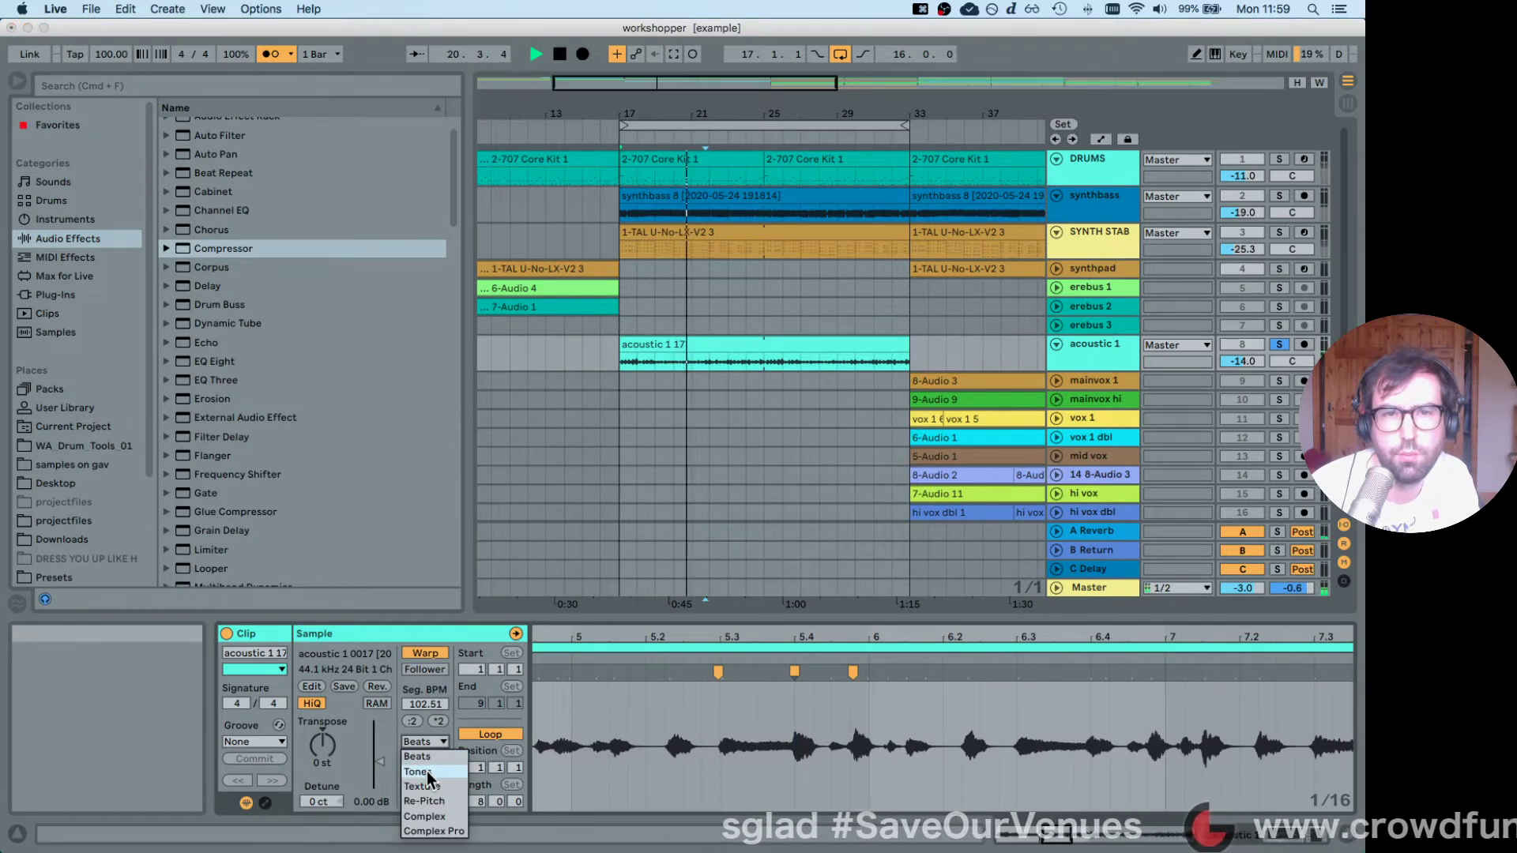
{"action": "left_click", "coordinate": [427, 771]}
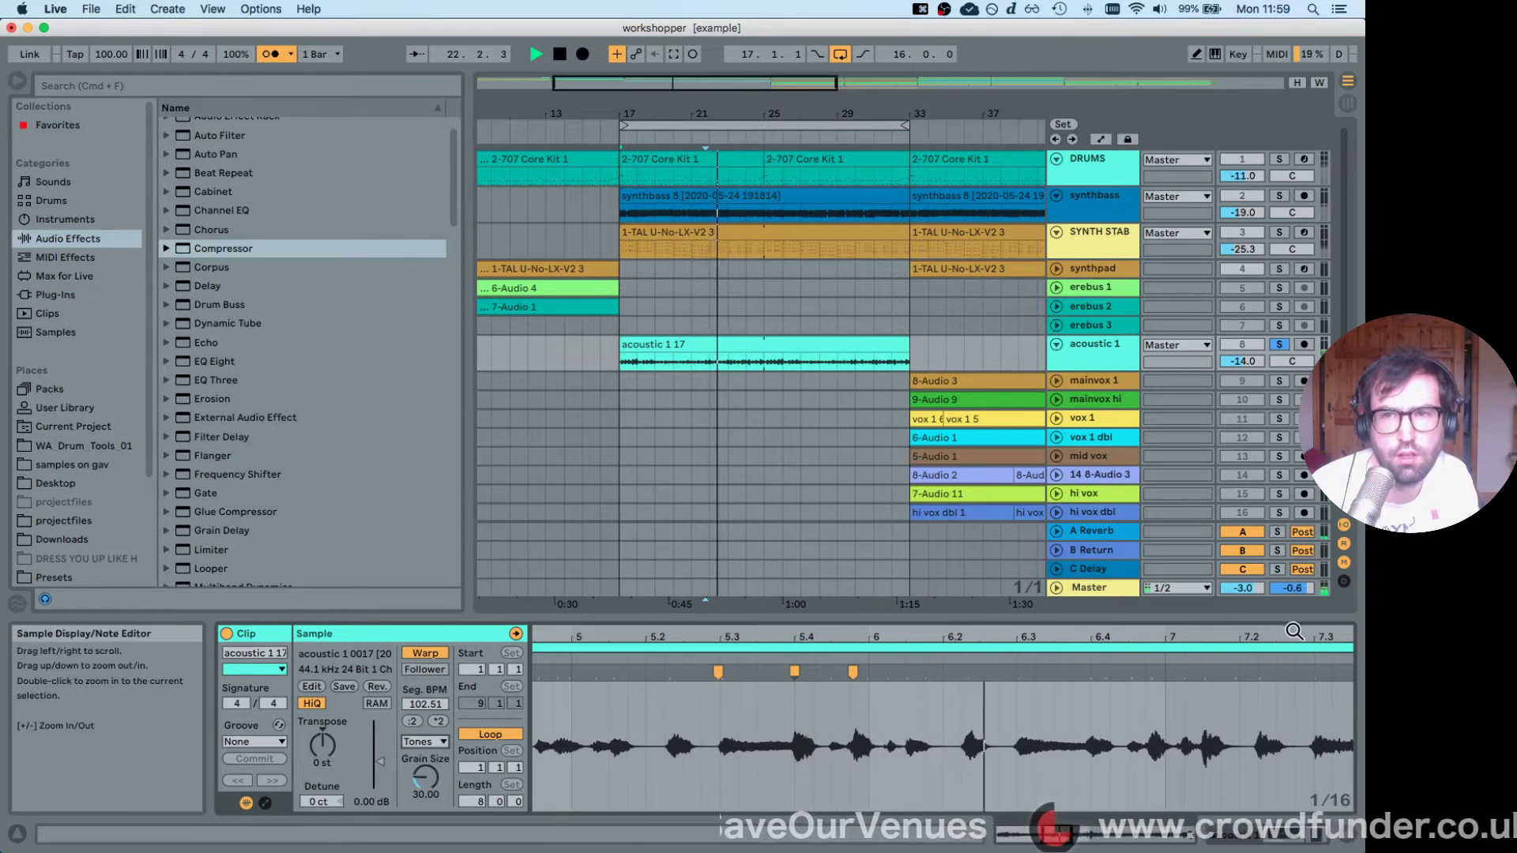
{"action": "key", "text": "space"}
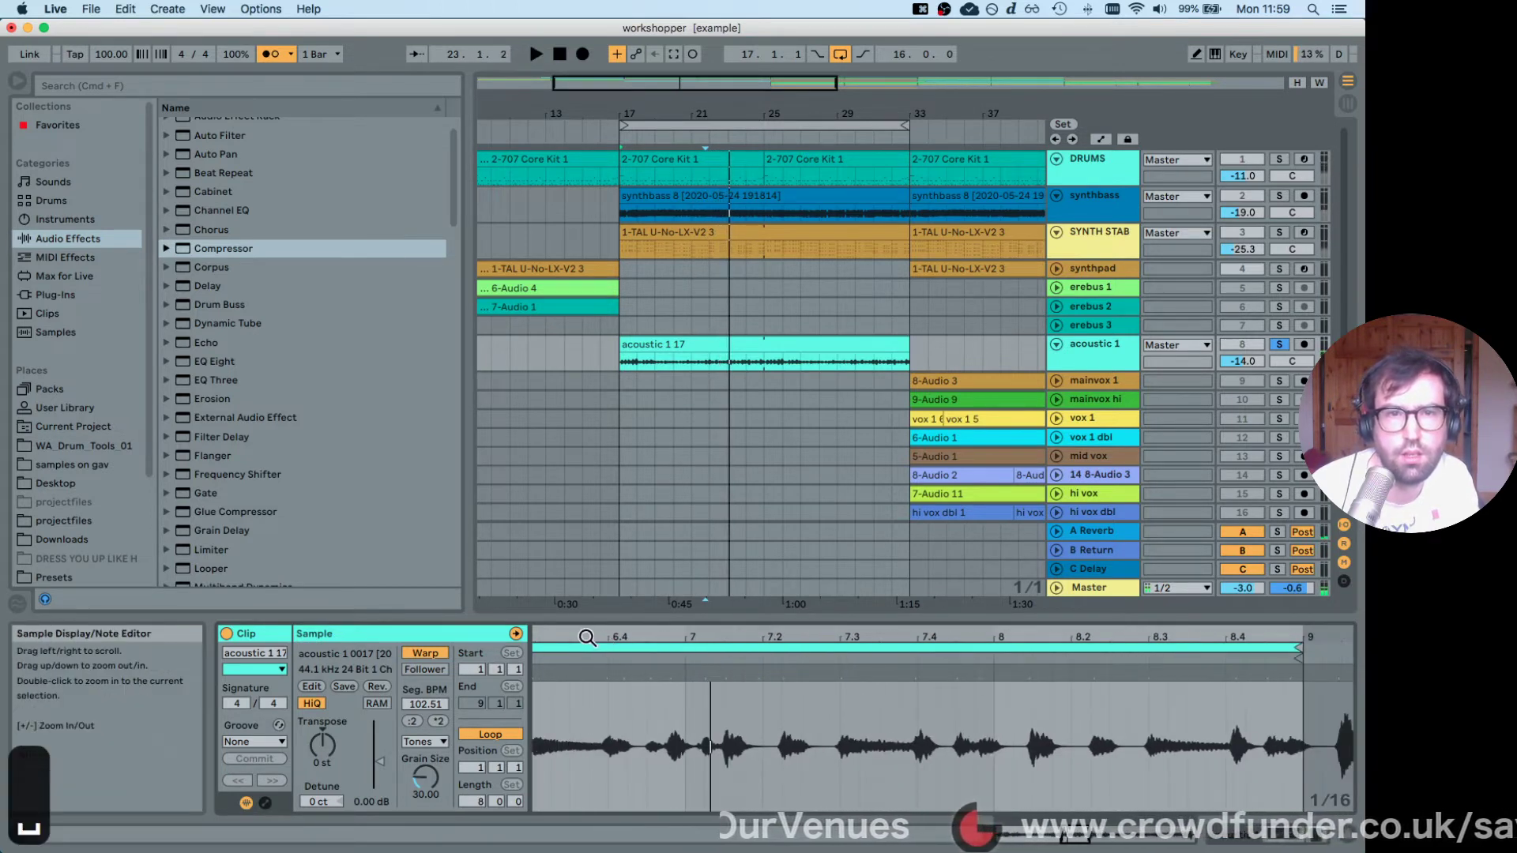
Add warp markers on the acoustic guitar transients just before 6.4, 6.4.3 and 7.1.3.
{"action": "left_click_drag", "start_coordinate": [586, 637], "coordinate": [613, 674]}
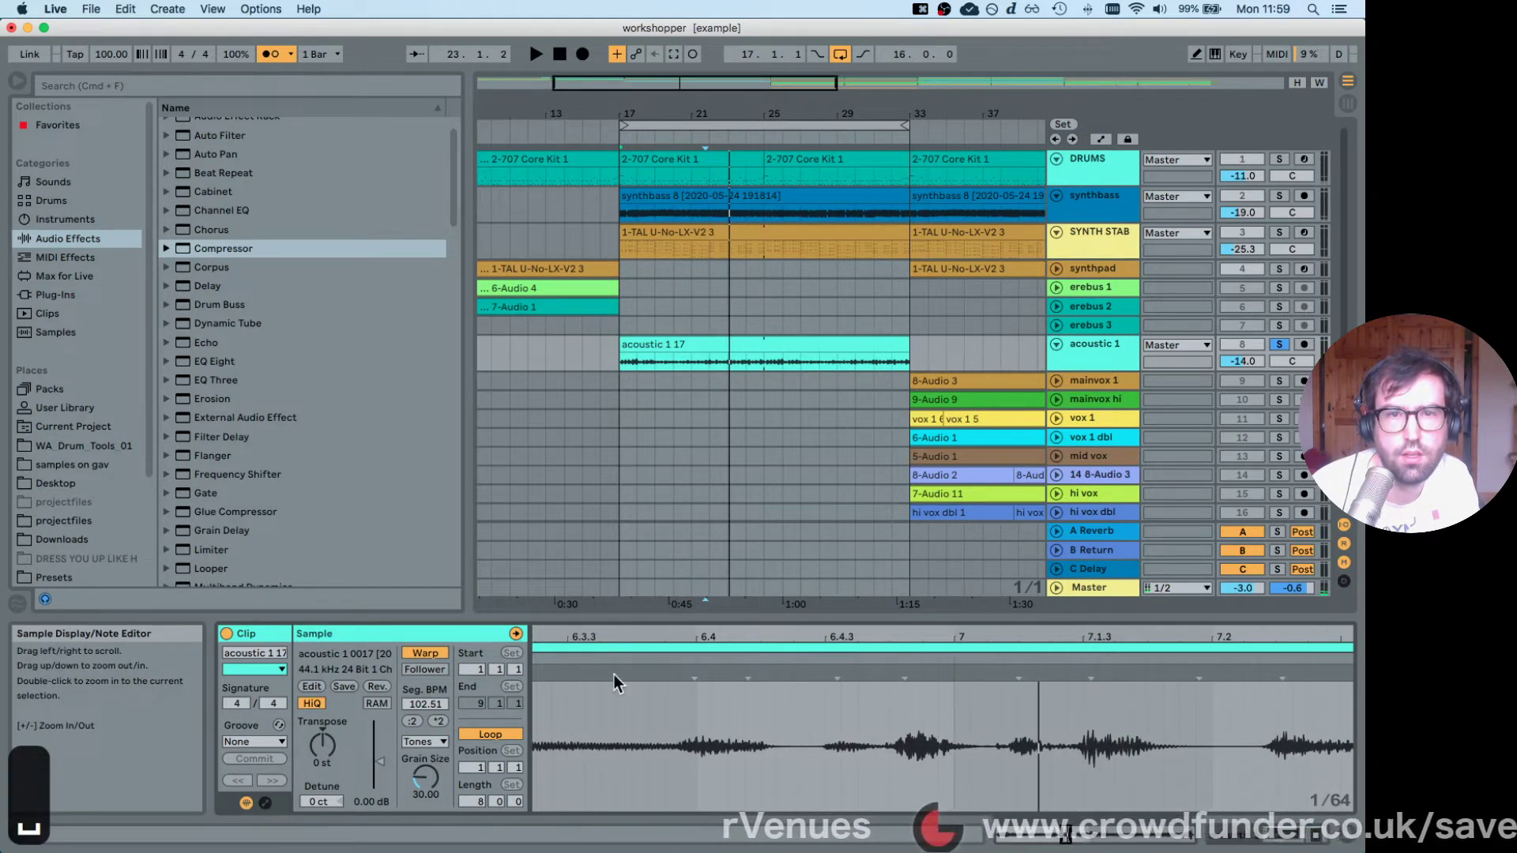
{"action": "double_click", "coordinate": [674, 674]}
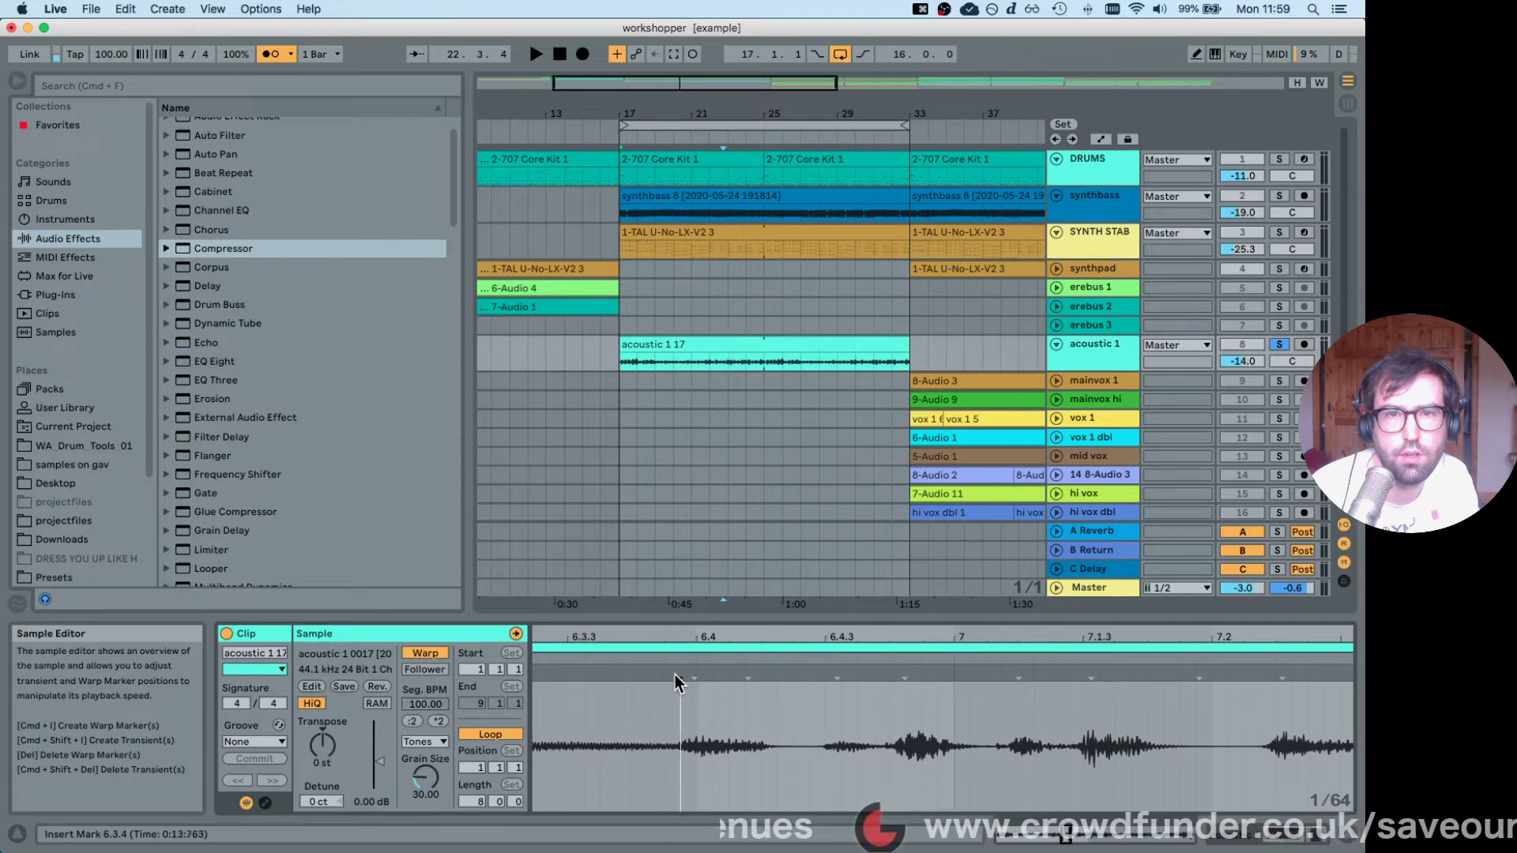
{"action": "double_click", "coordinate": [818, 673]}
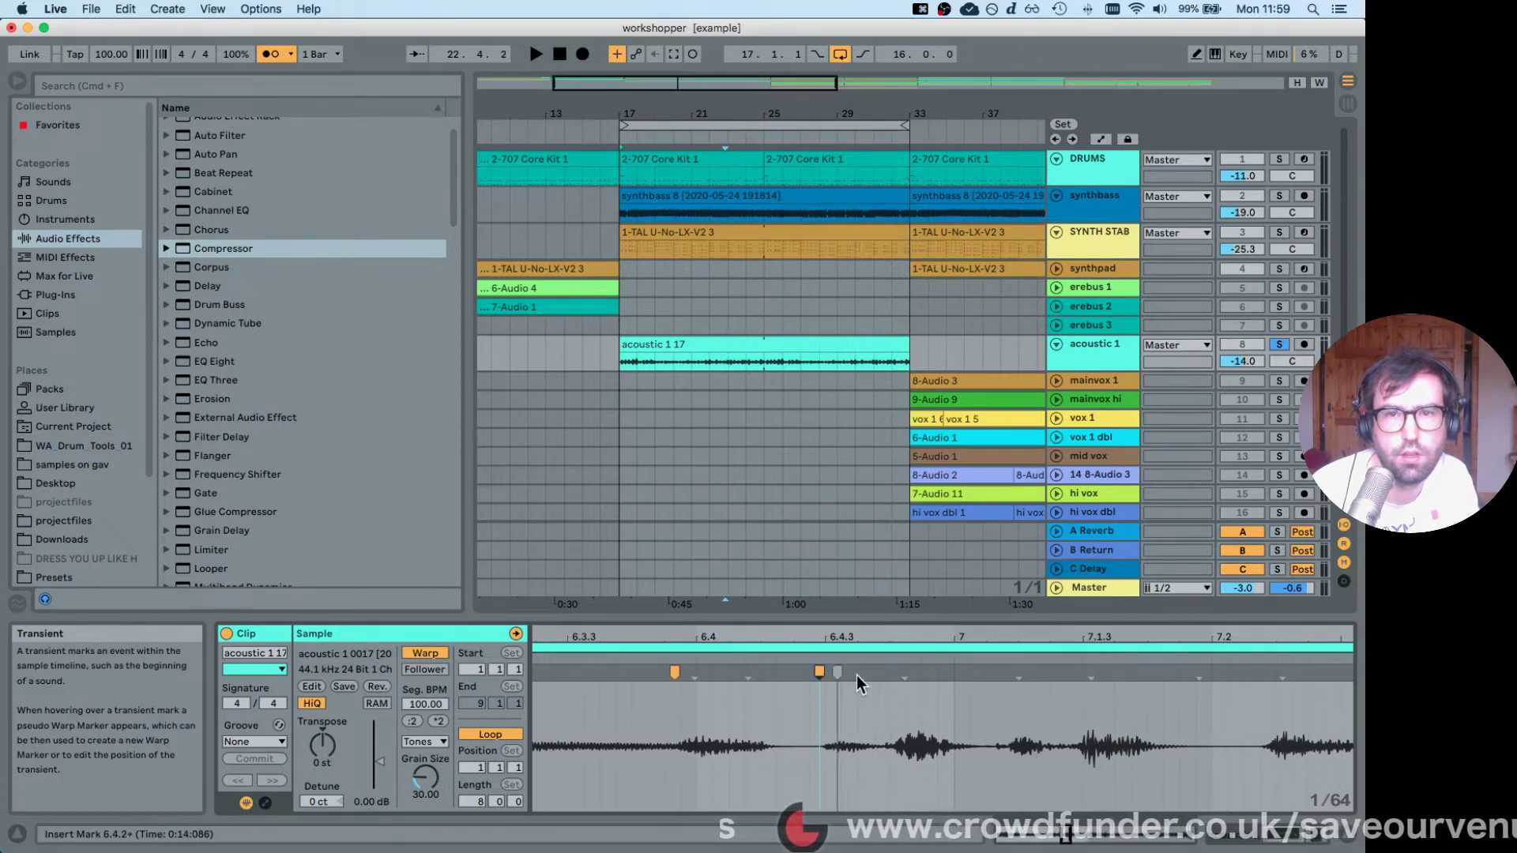
{"action": "double_click", "coordinate": [1079, 673]}
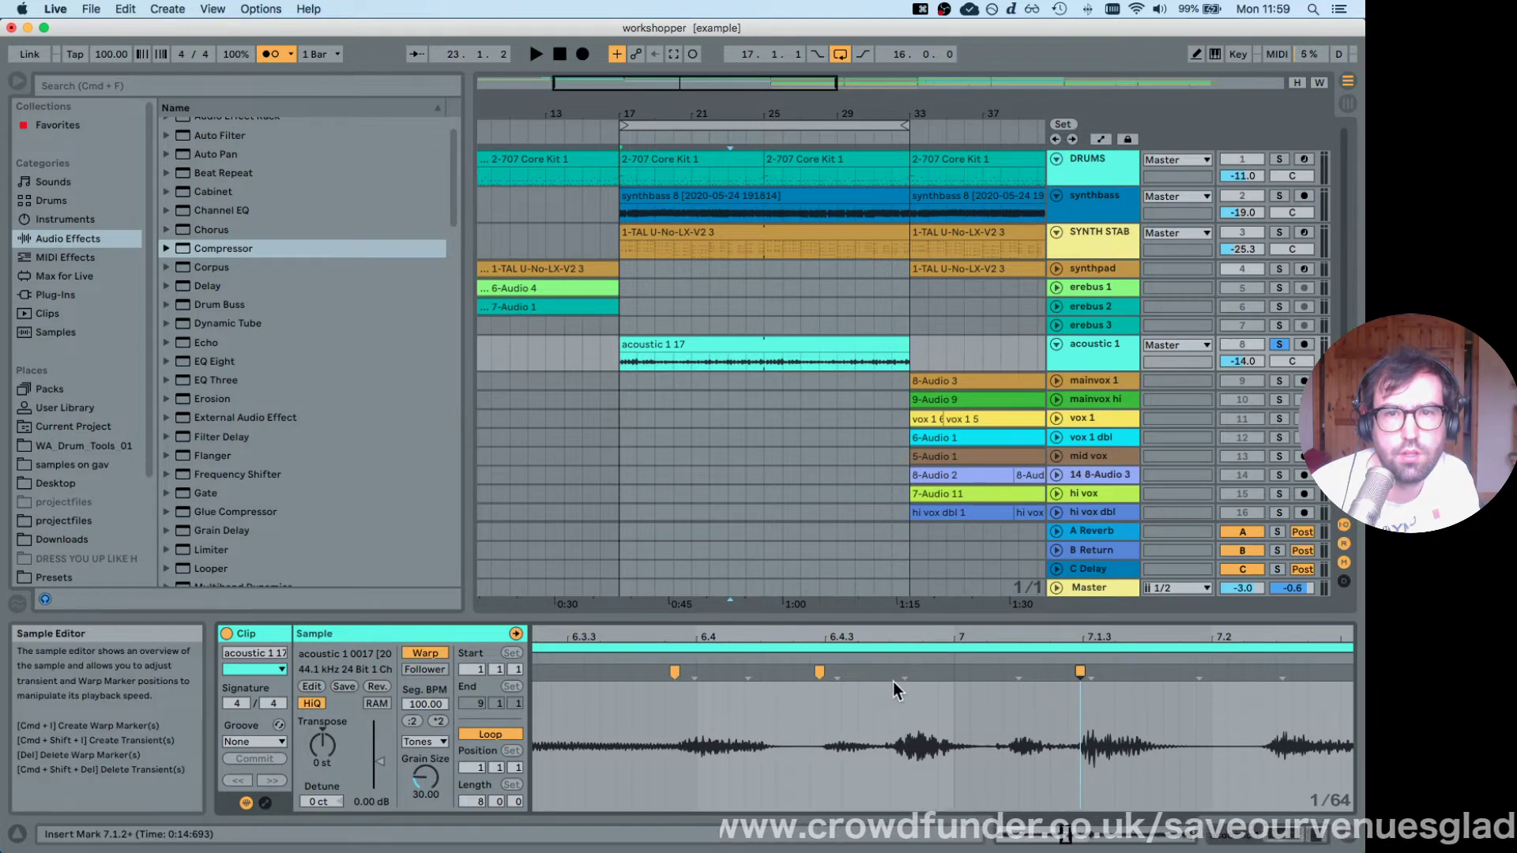
Add a warp marker near 6.4.4, align it and the marker before 6.4 to 6.4.4 and 6.4.1, and restart playback.
{"action": "double_click", "coordinate": [889, 673]}
{"action": "double_click", "coordinate": [817, 671]}
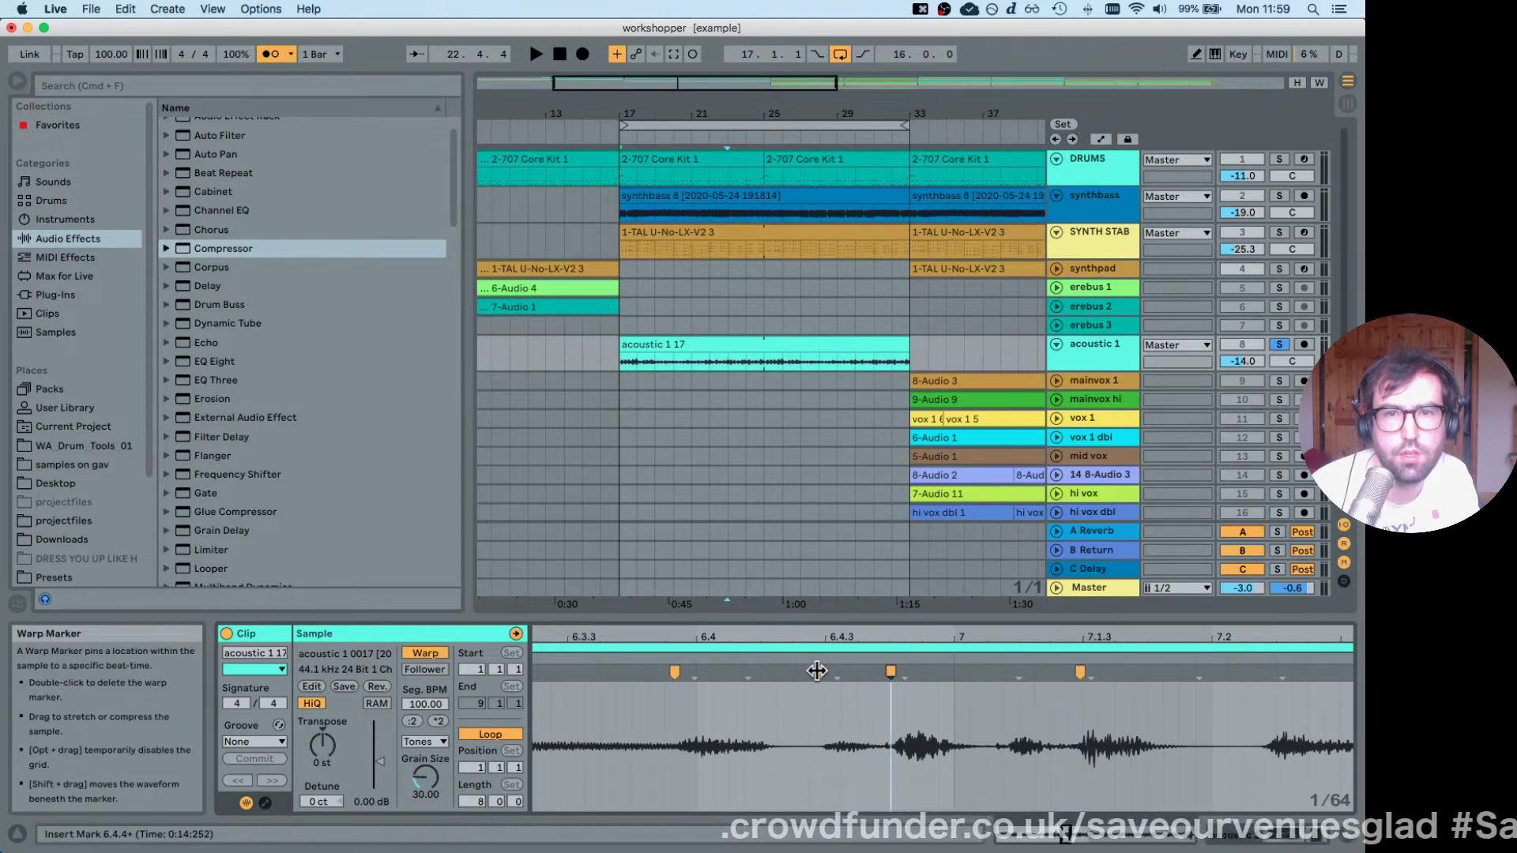
{"action": "double_click", "coordinate": [673, 671]}
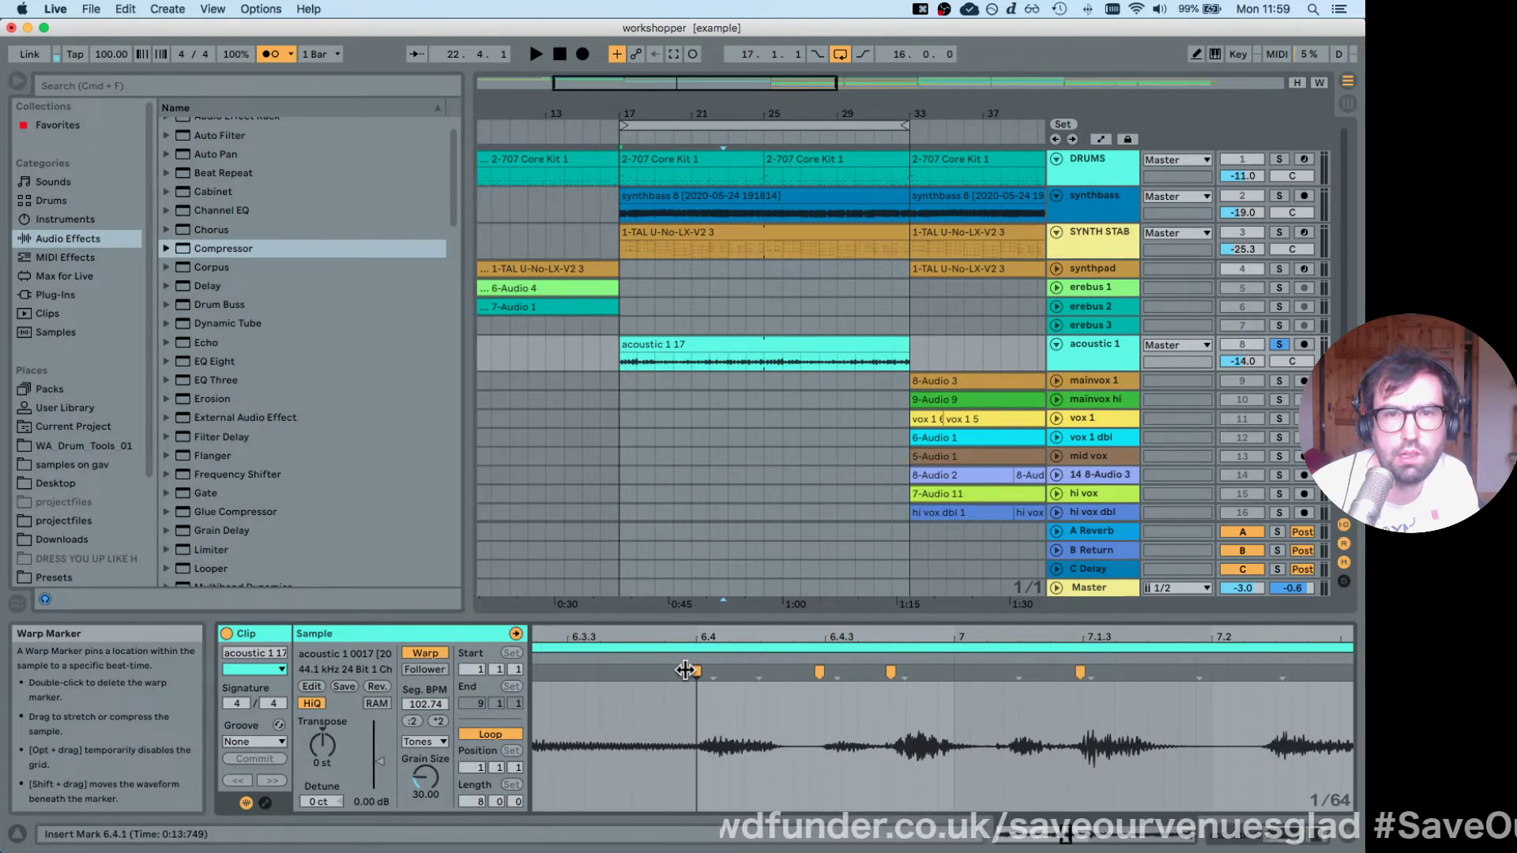
{"action": "key", "text": "space"}
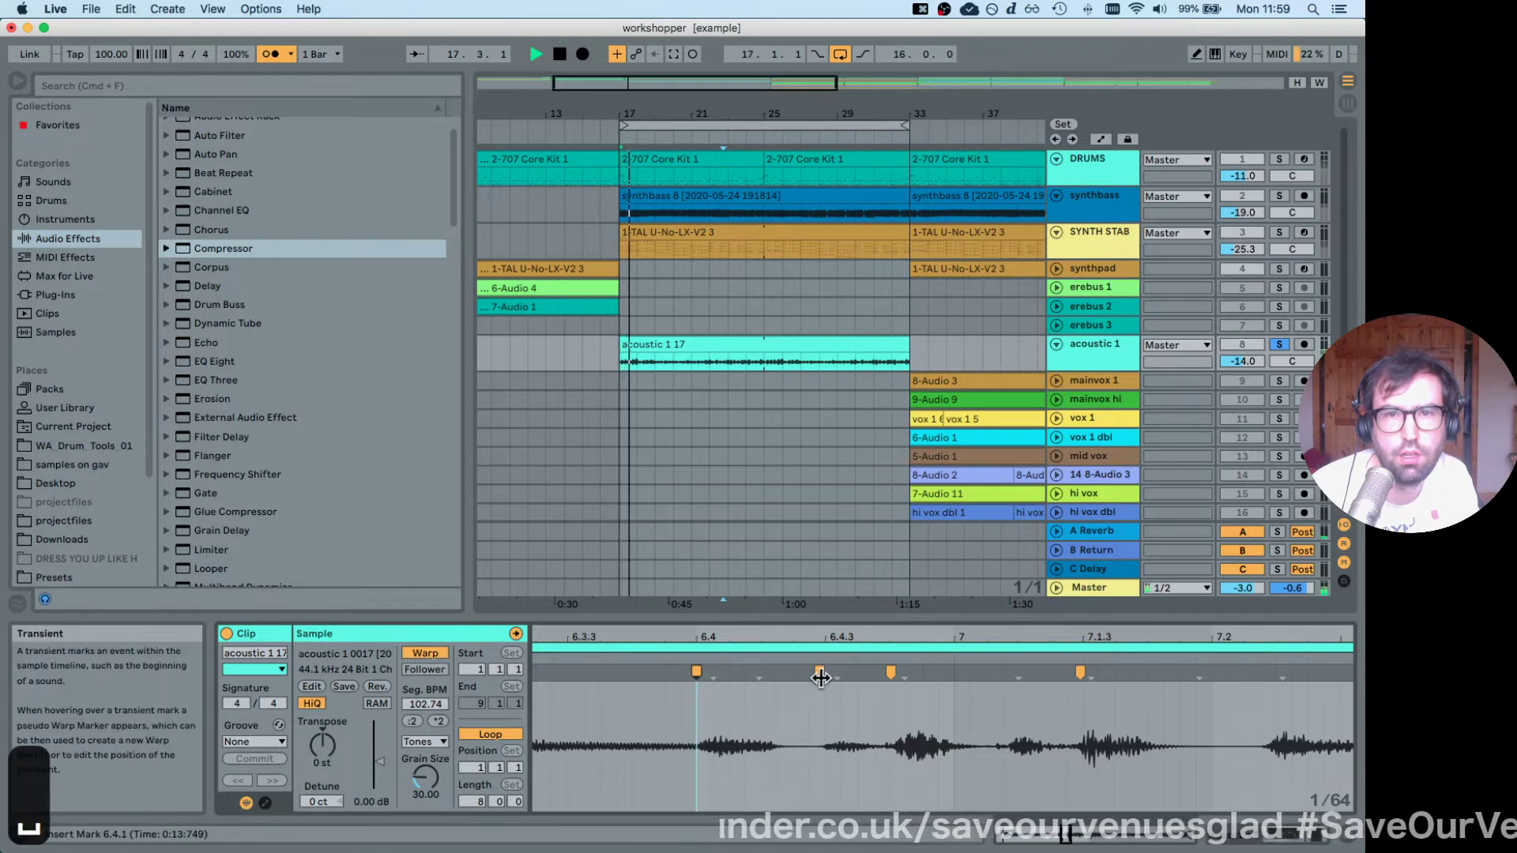
{"action": "left_click", "coordinate": [889, 673]}
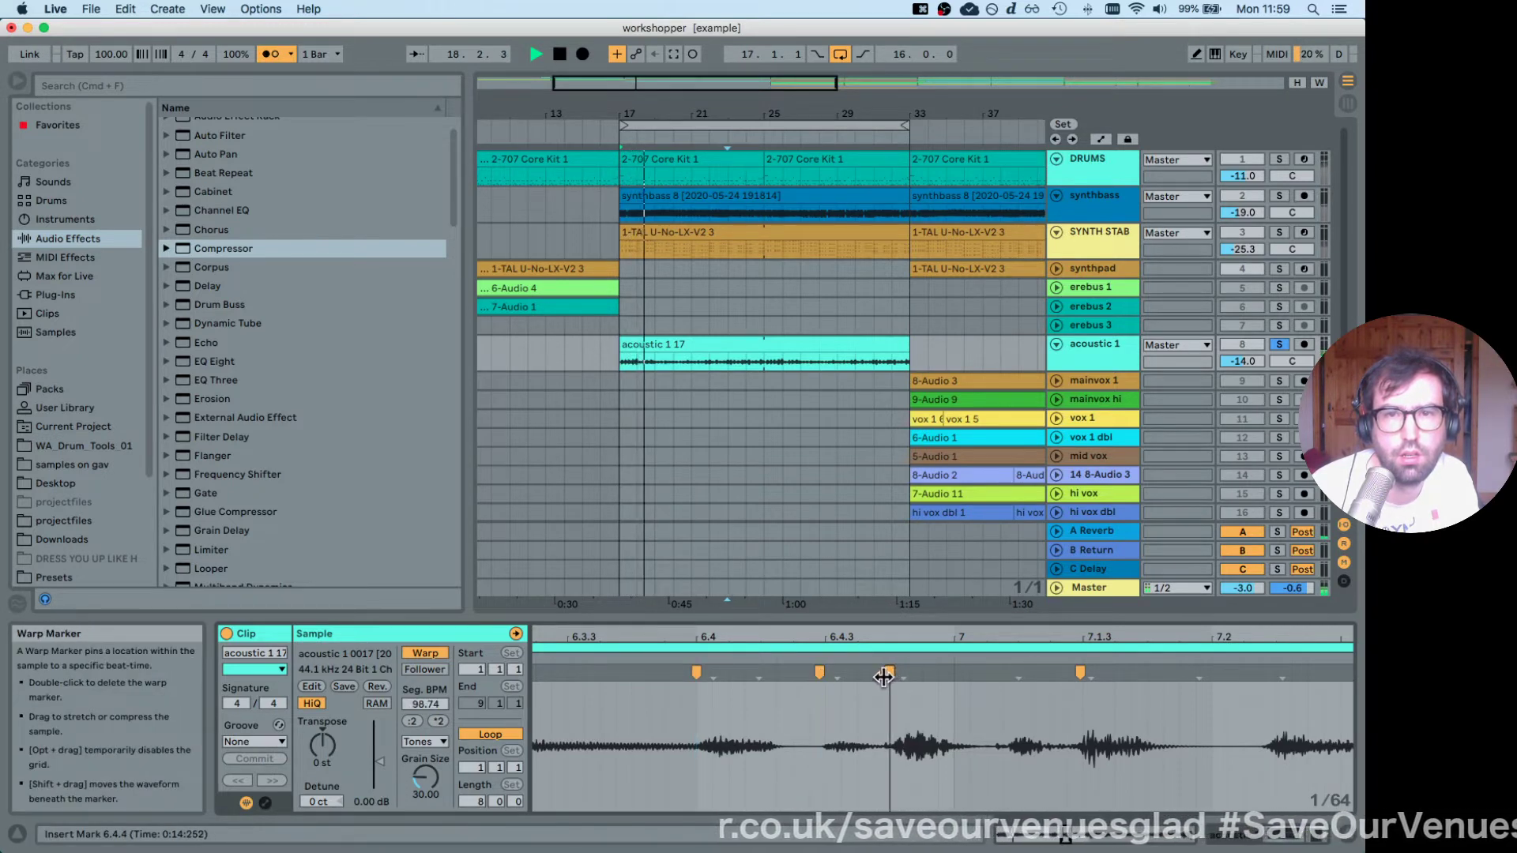
Listen to the guitar clip from the newly warped section through bar 8 to check its timing.
{"action": "scroll", "coordinate": [869, 656], "scroll_direction": "down", "scroll_amount": 3}
{"action": "key", "text": "space"}
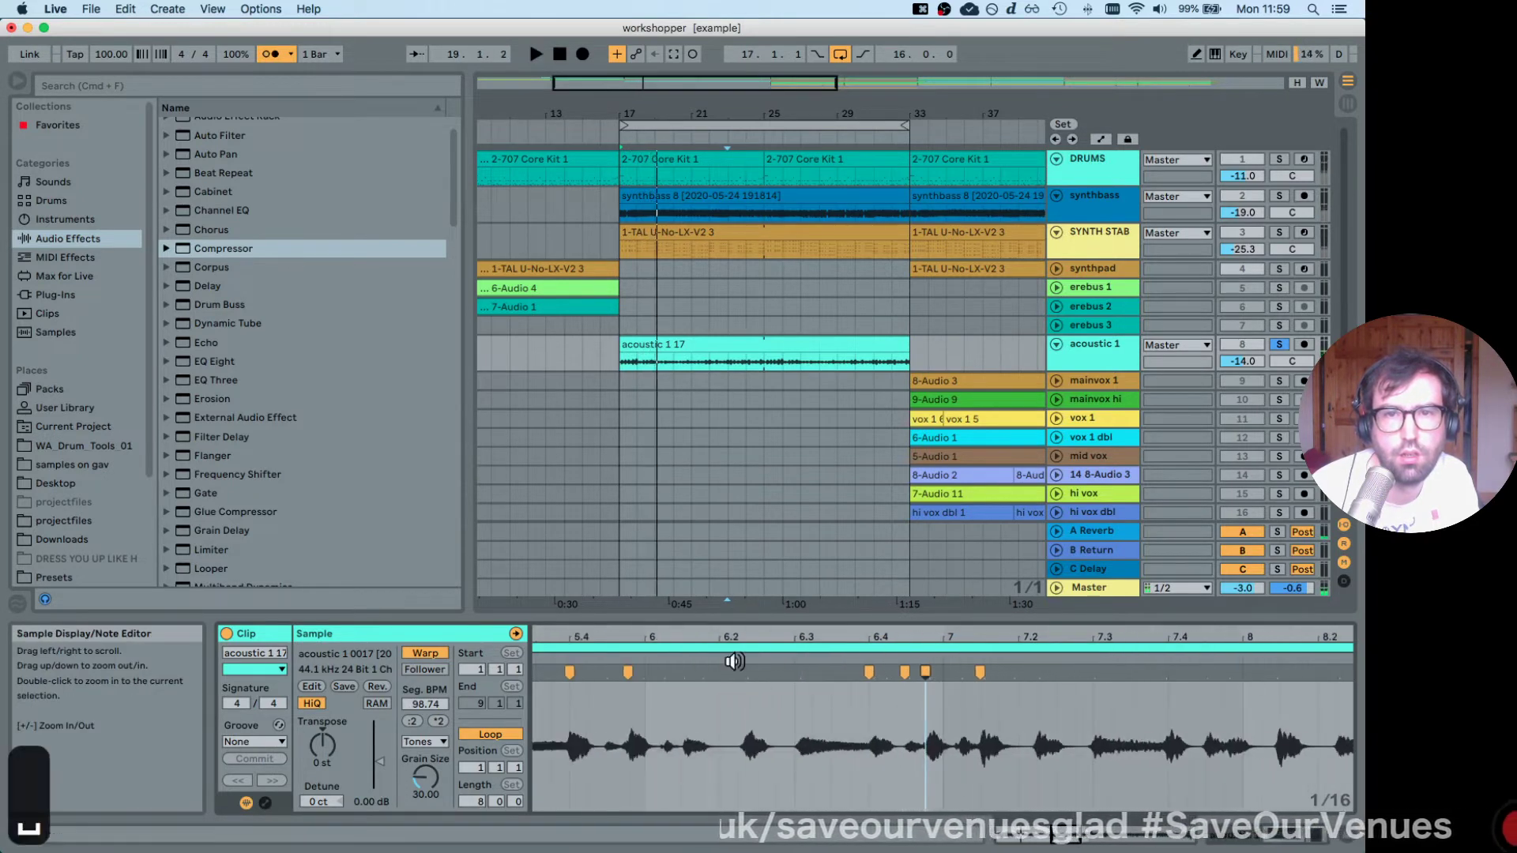
{"action": "left_click", "coordinate": [736, 656]}
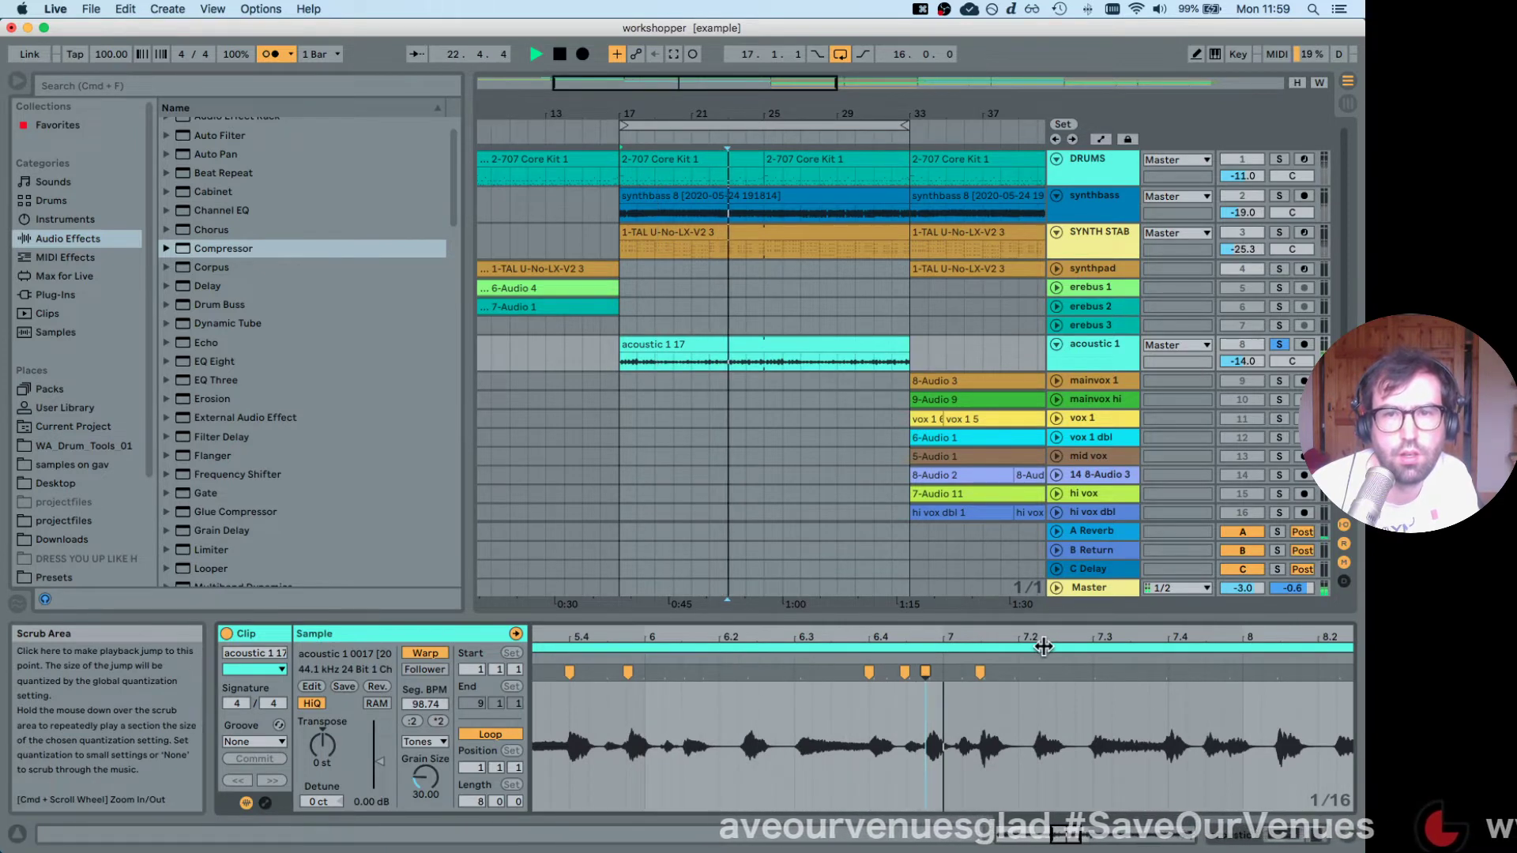
{"action": "left_click_drag", "start_coordinate": [1129, 637], "coordinate": [580, 636]}
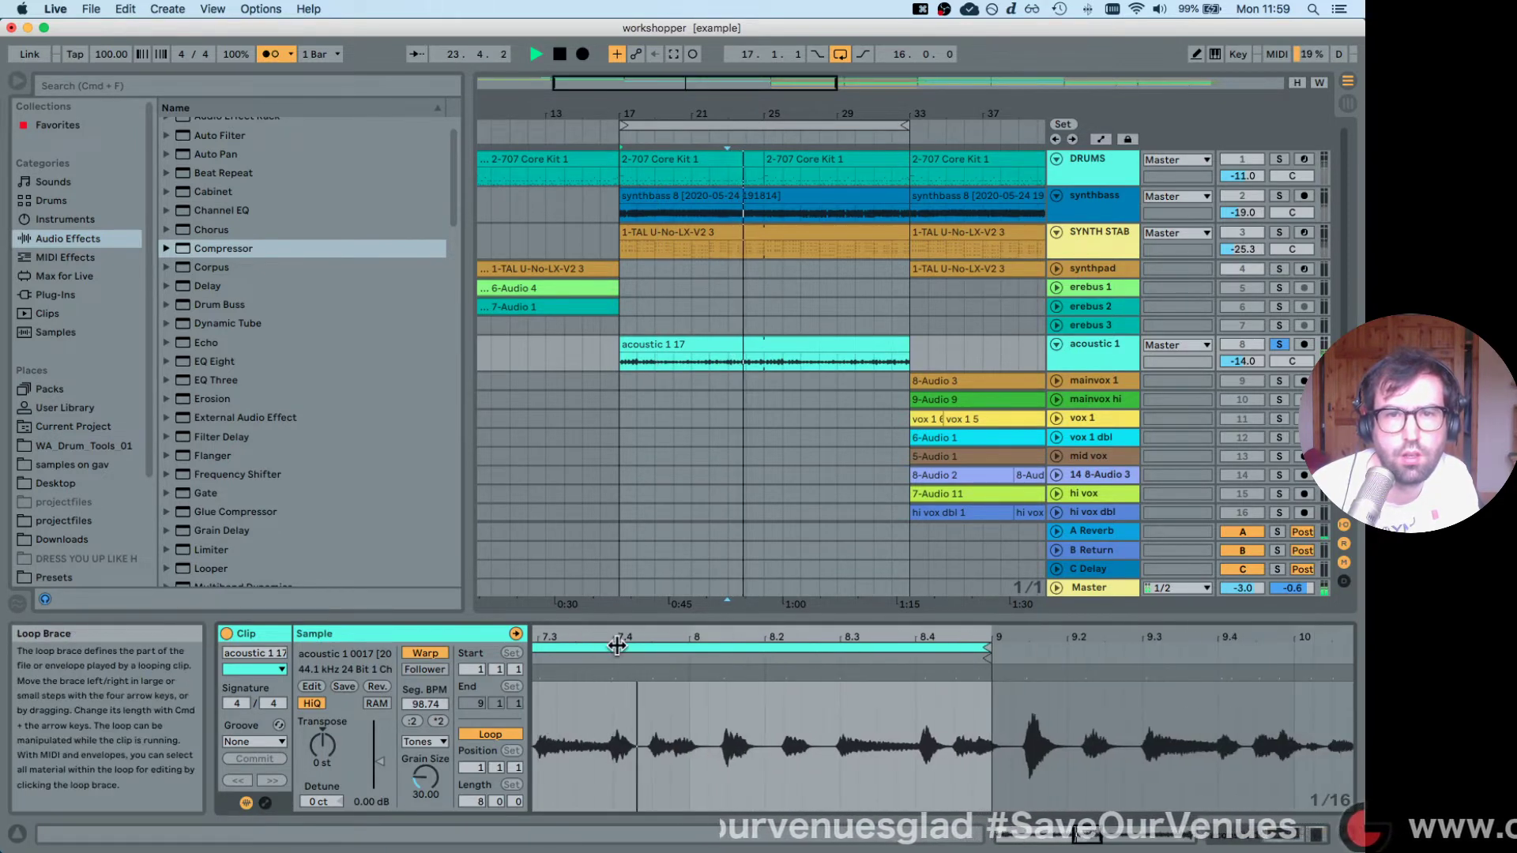
{"action": "left_click_drag", "start_coordinate": [871, 622], "coordinate": [870, 630]}
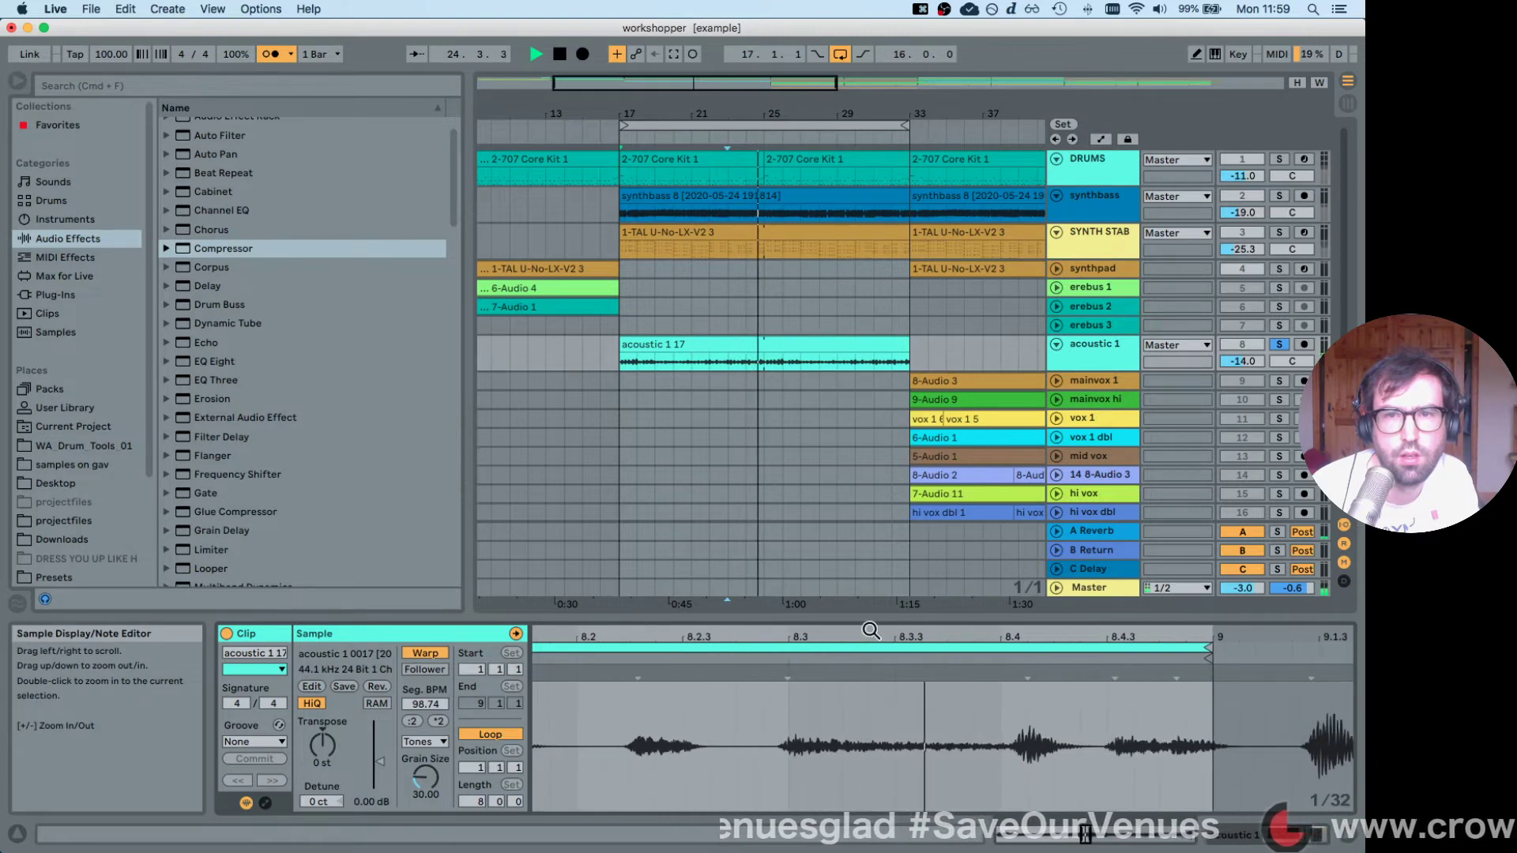
Stop playback, add warp markers near 8.3 and 8.2.1, and mark the transient near 8.4 and align it to 8.4.1.
{"action": "key", "text": "space"}
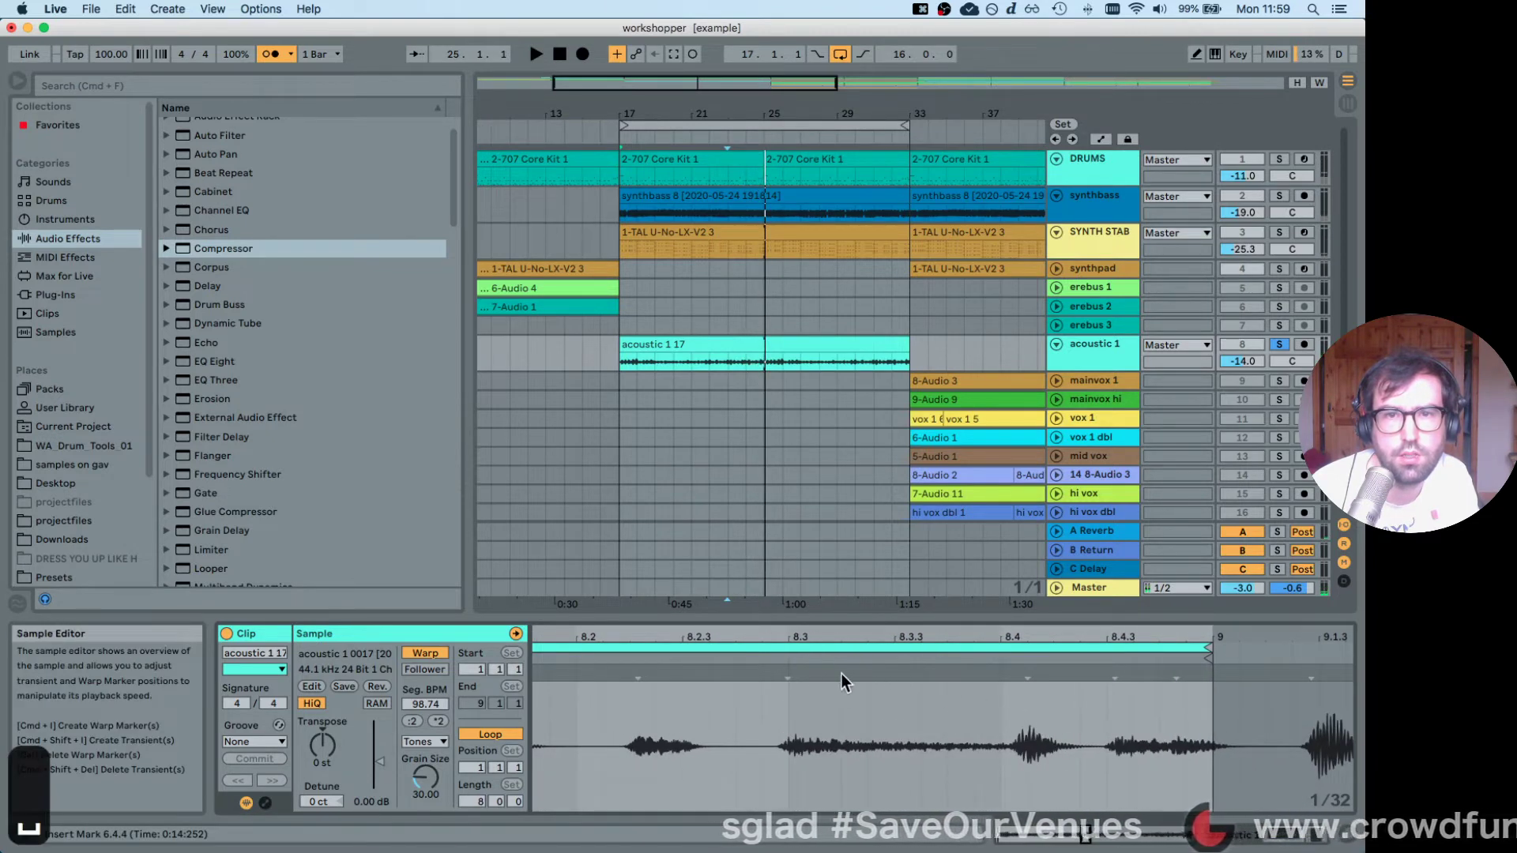
{"action": "double_click", "coordinate": [775, 673]}
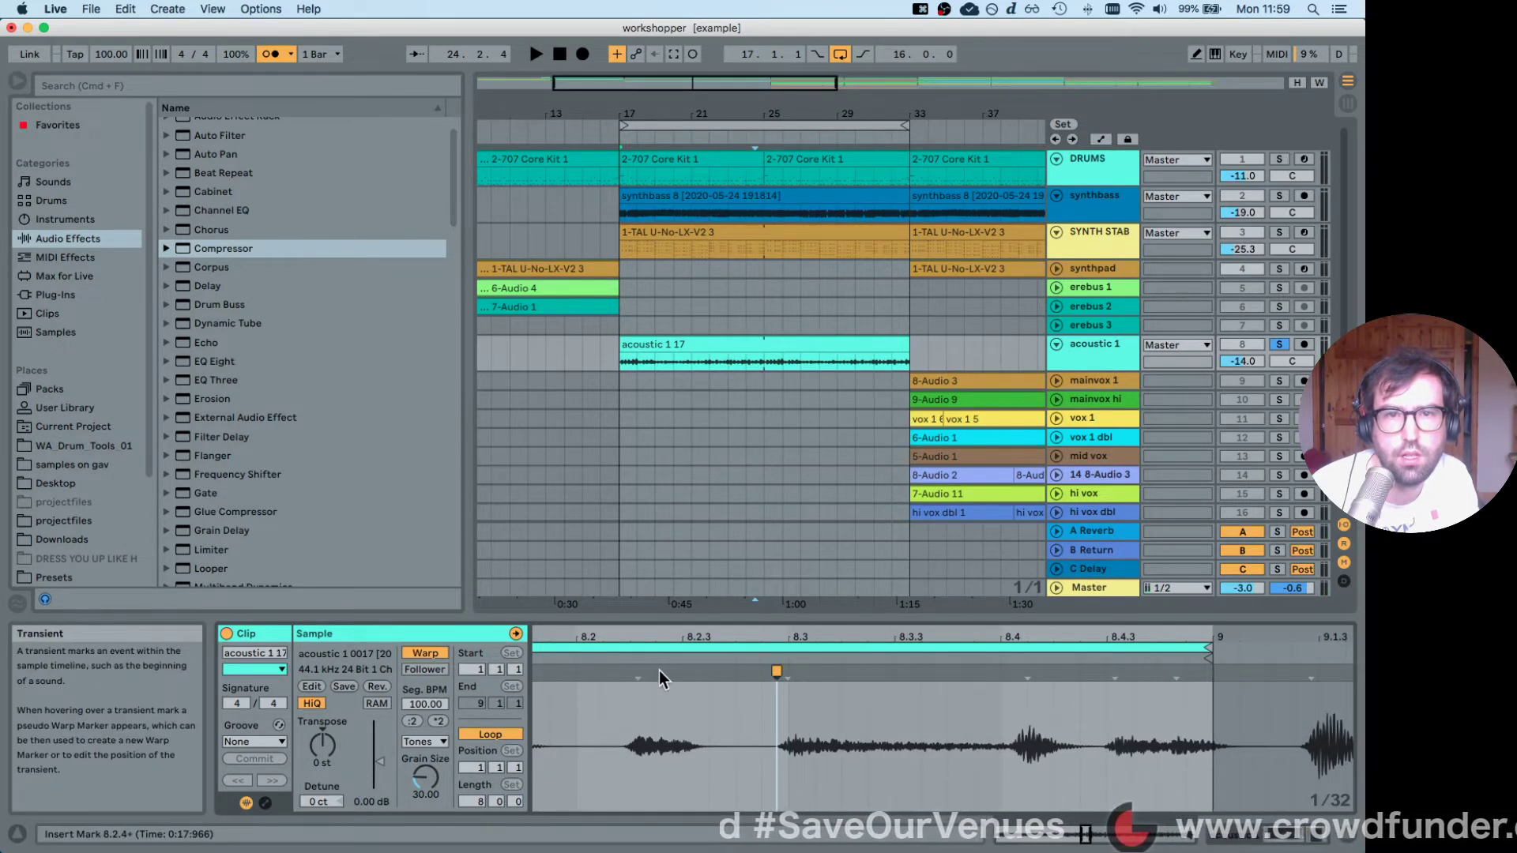
{"action": "double_click", "coordinate": [624, 673]}
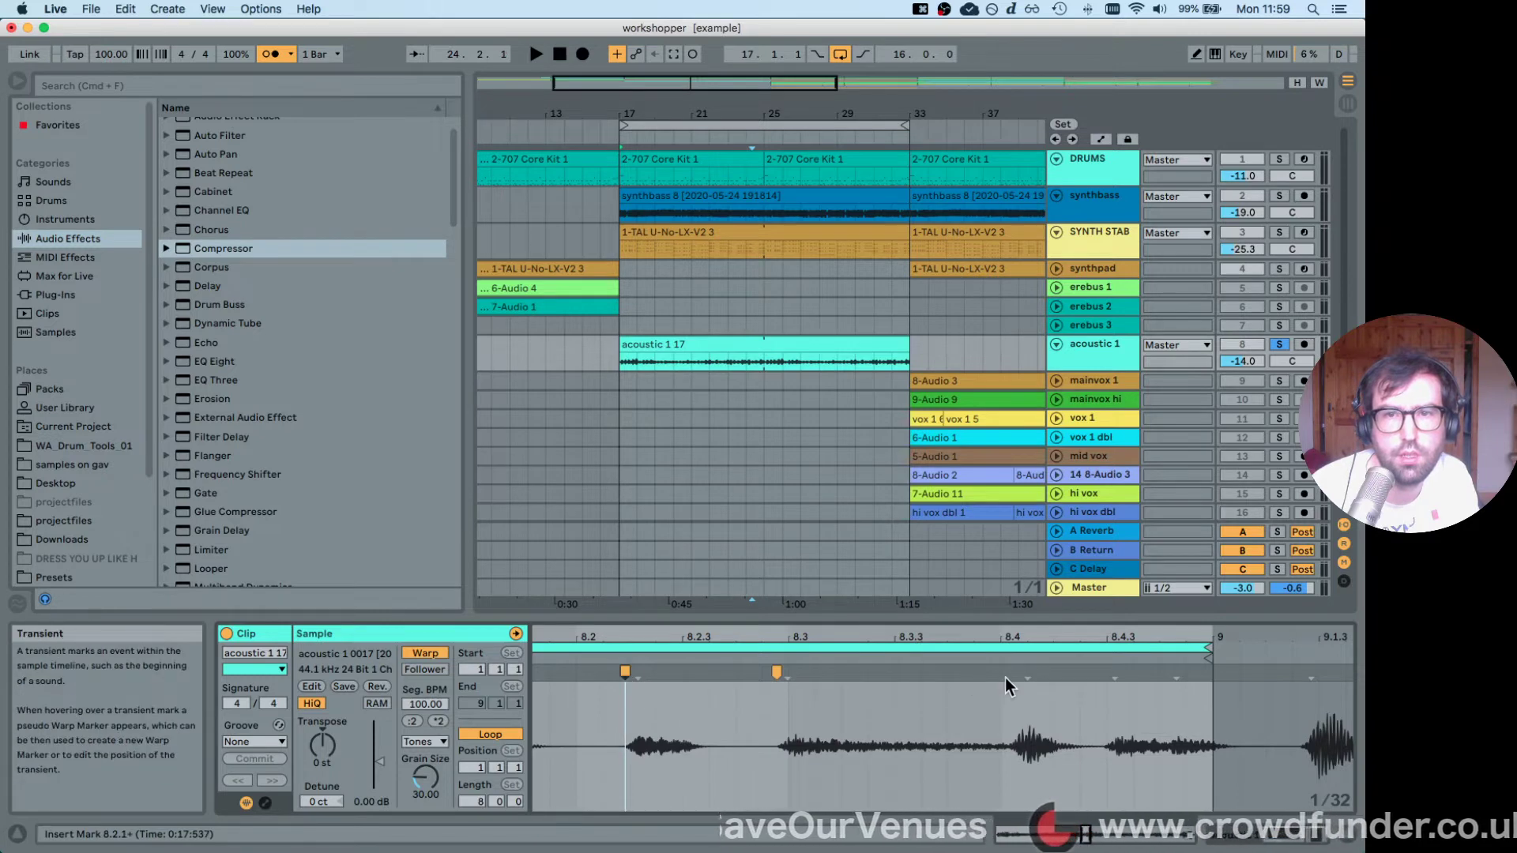
{"action": "left_click_drag", "start_coordinate": [1013, 676], "coordinate": [1008, 674]}
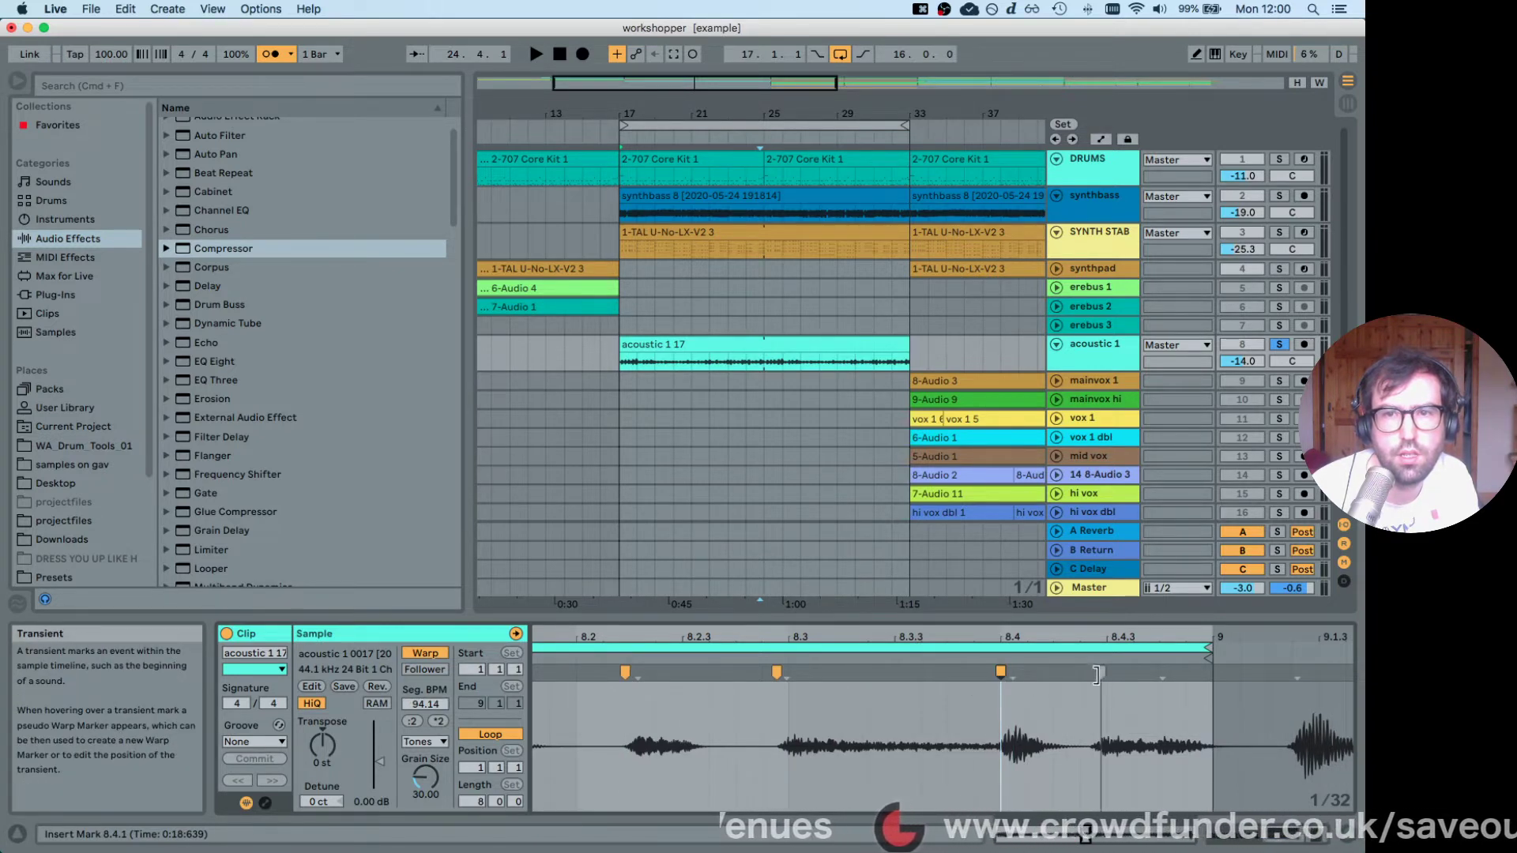
Play the guitar unsoloed with the full mix and turn off the metronome.
{"action": "key", "text": "space"}
{"action": "left_click_drag", "start_coordinate": [1106, 636], "coordinate": [1184, 474]}
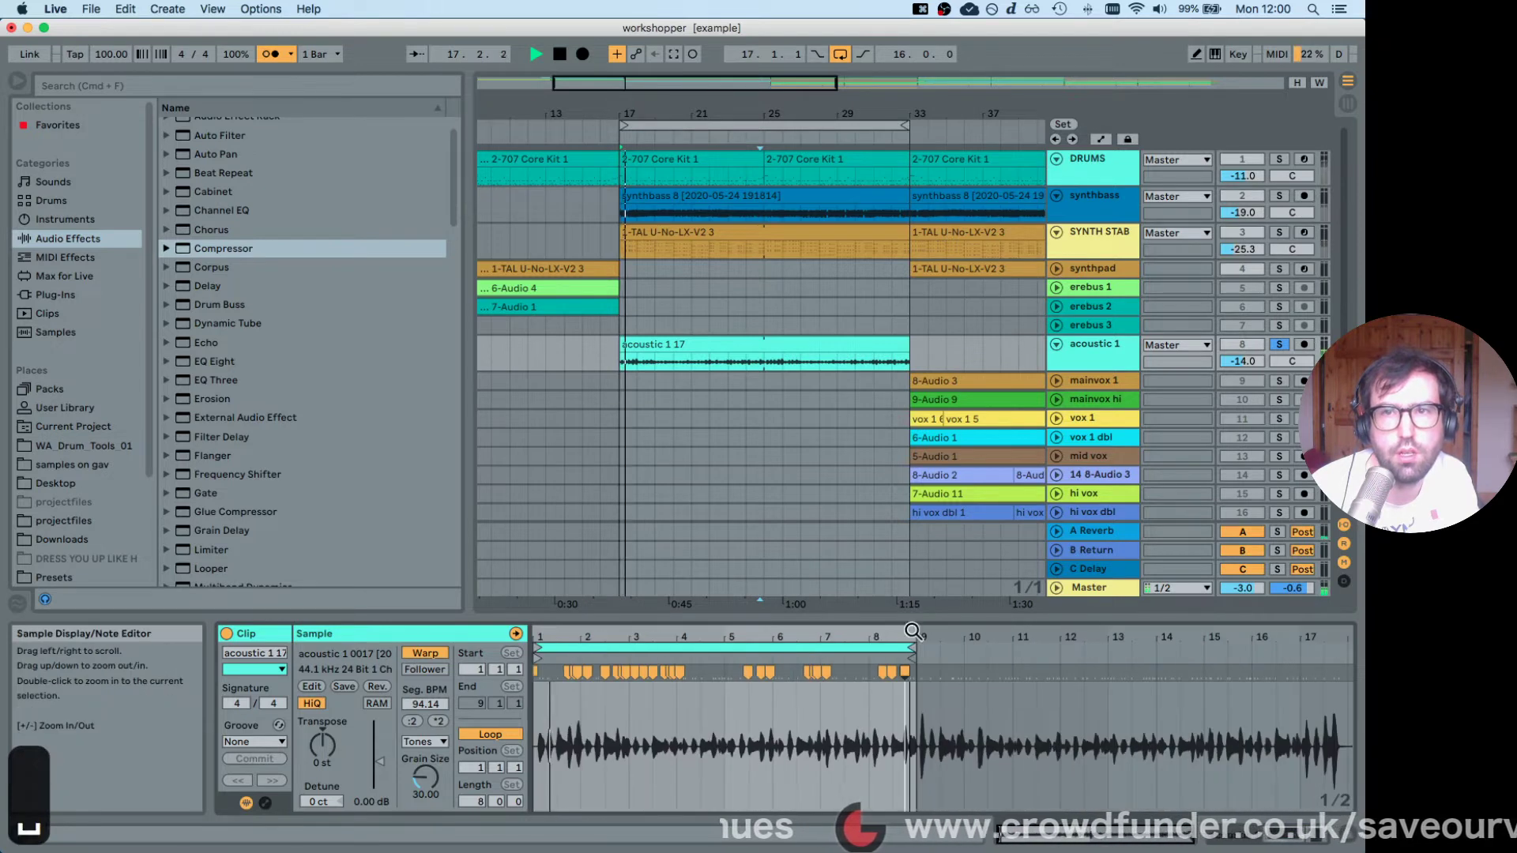
{"action": "left_click", "coordinate": [1280, 345]}
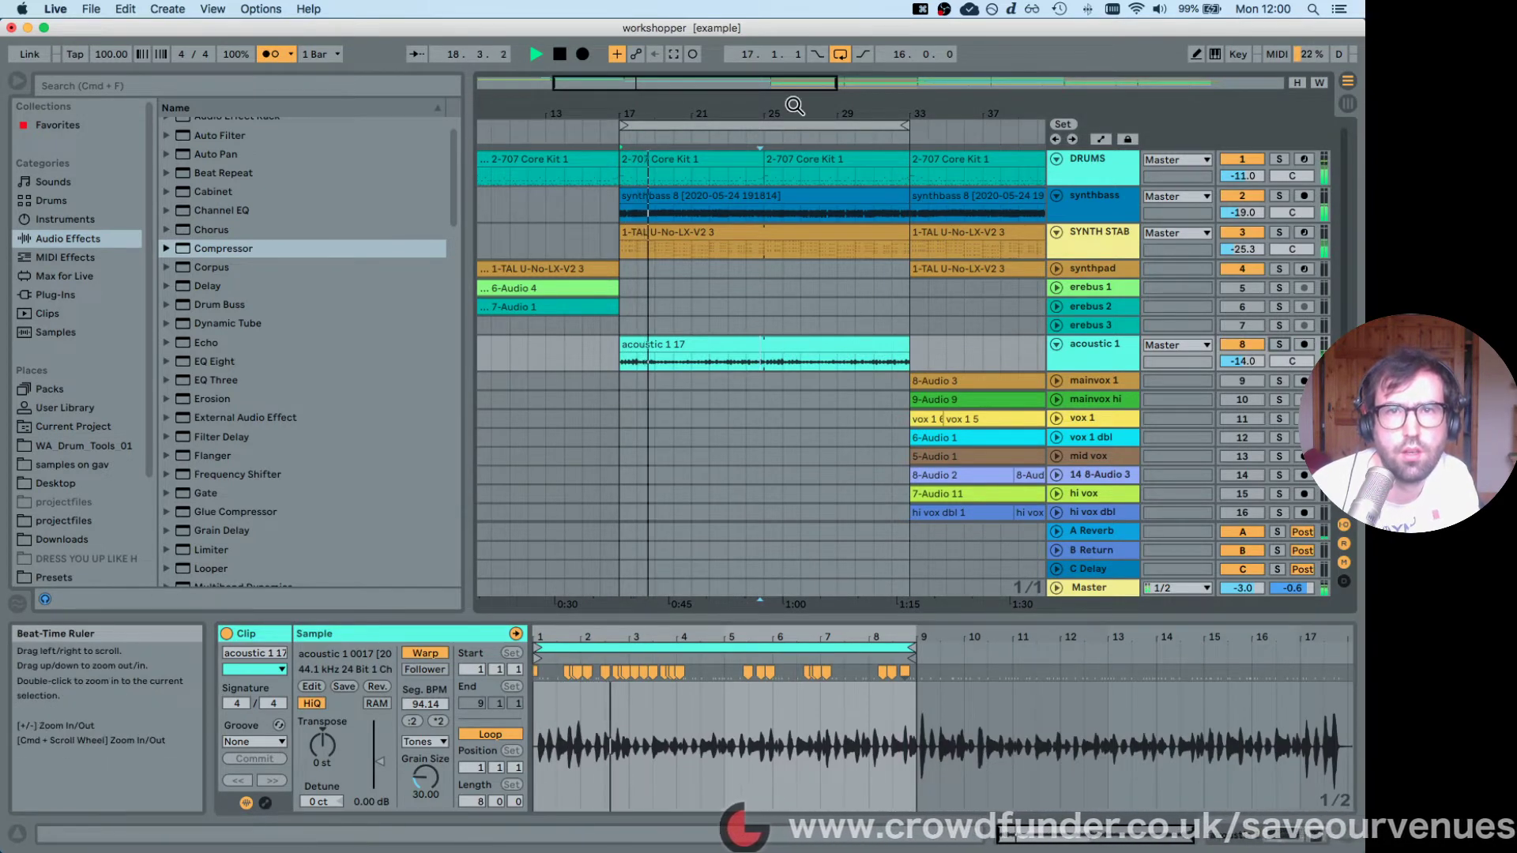
{"action": "left_click_drag", "start_coordinate": [792, 113], "coordinate": [681, 115]}
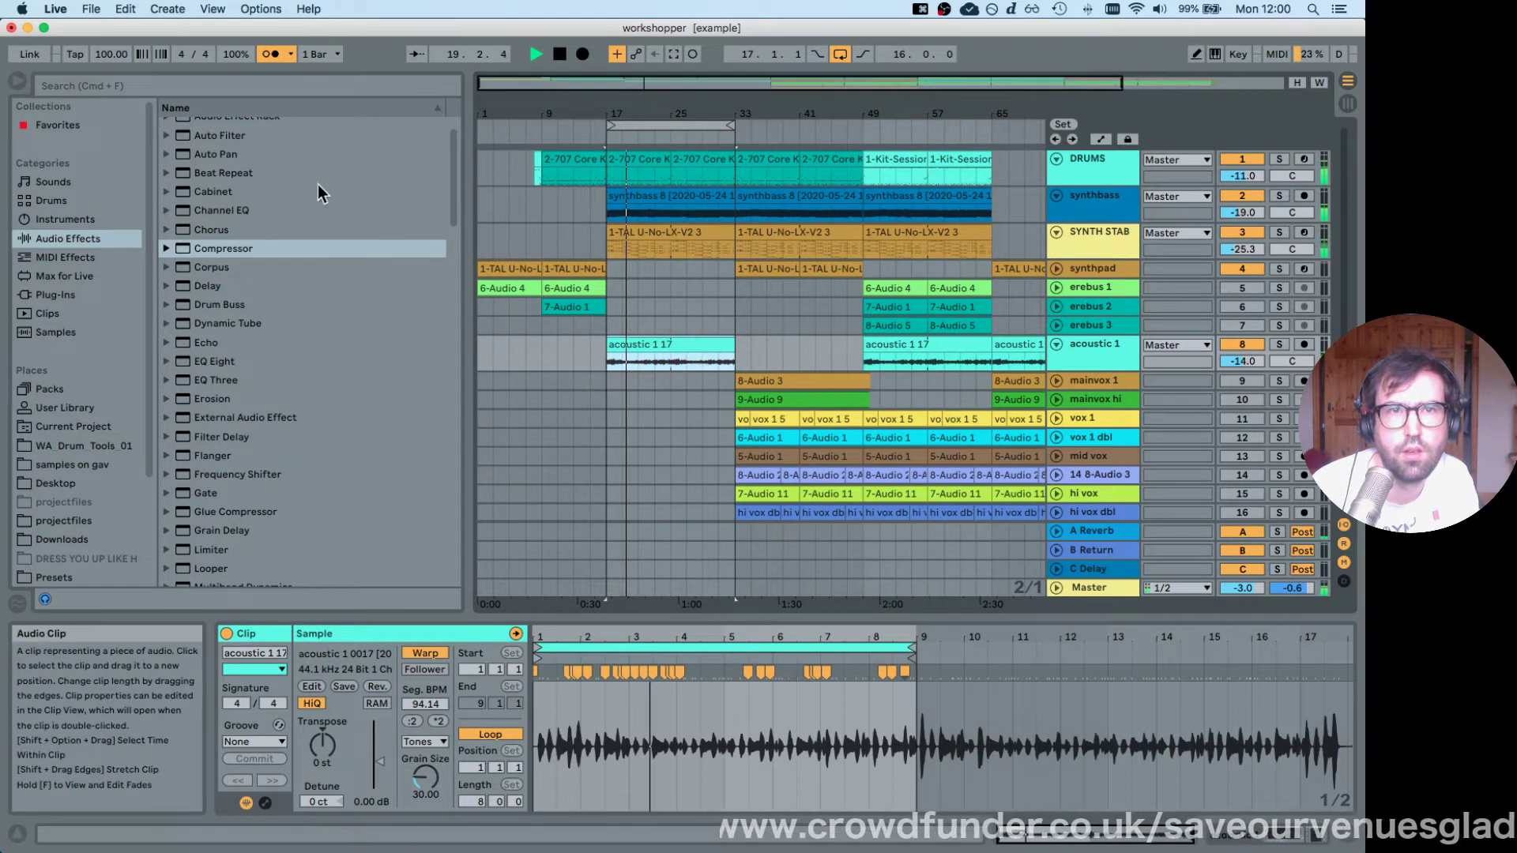
{"action": "left_click", "coordinate": [270, 54]}
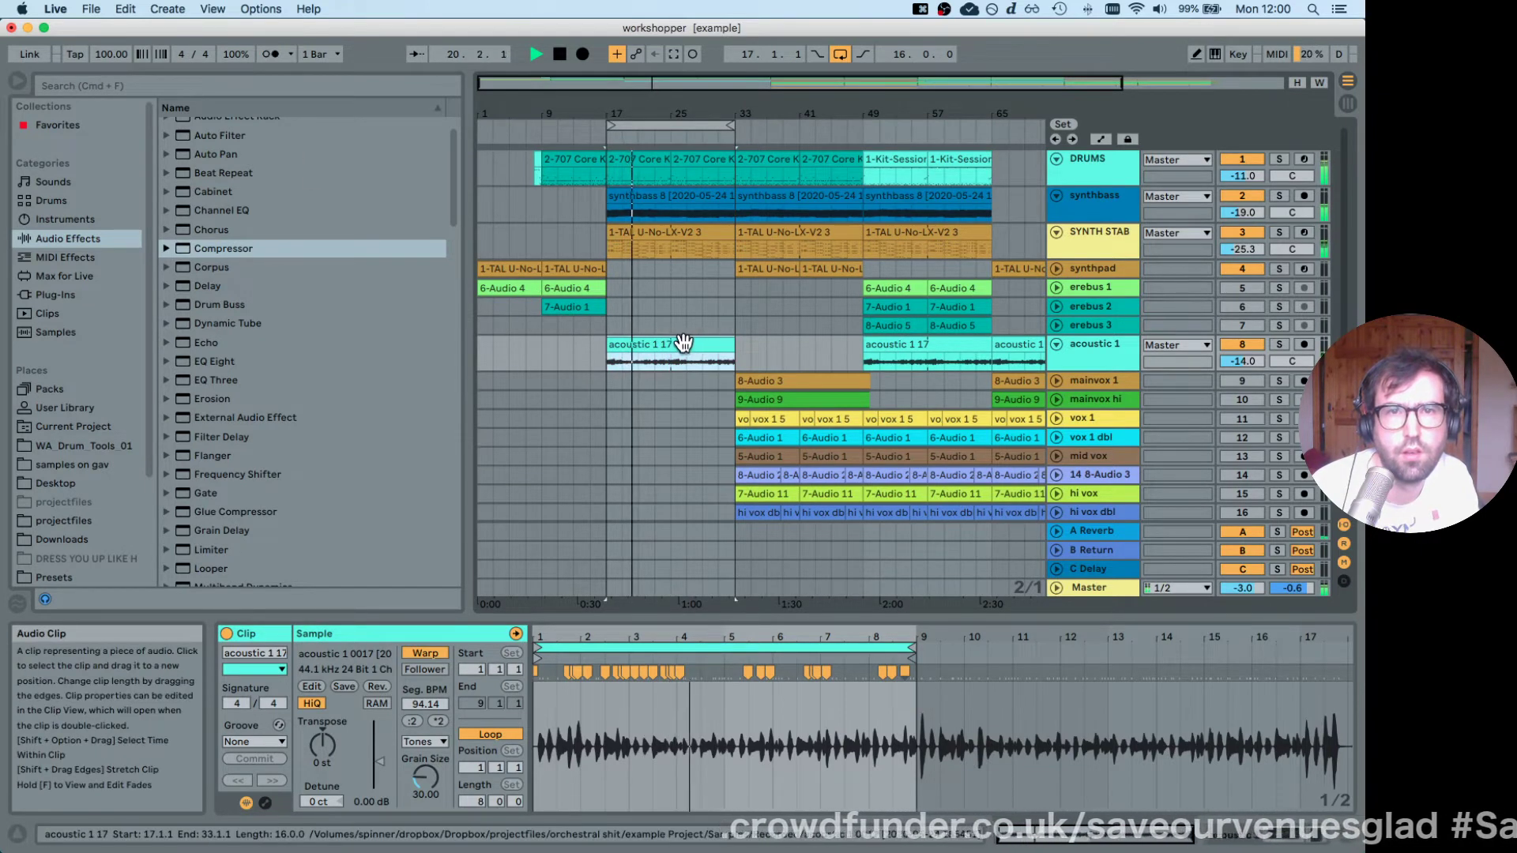
Copy the warped acoustic 1 clip from bar 17 over the later clip at bar 65, and stop playback.
{"action": "left_click_drag", "start_coordinate": [682, 342], "coordinate": [1019, 354]}
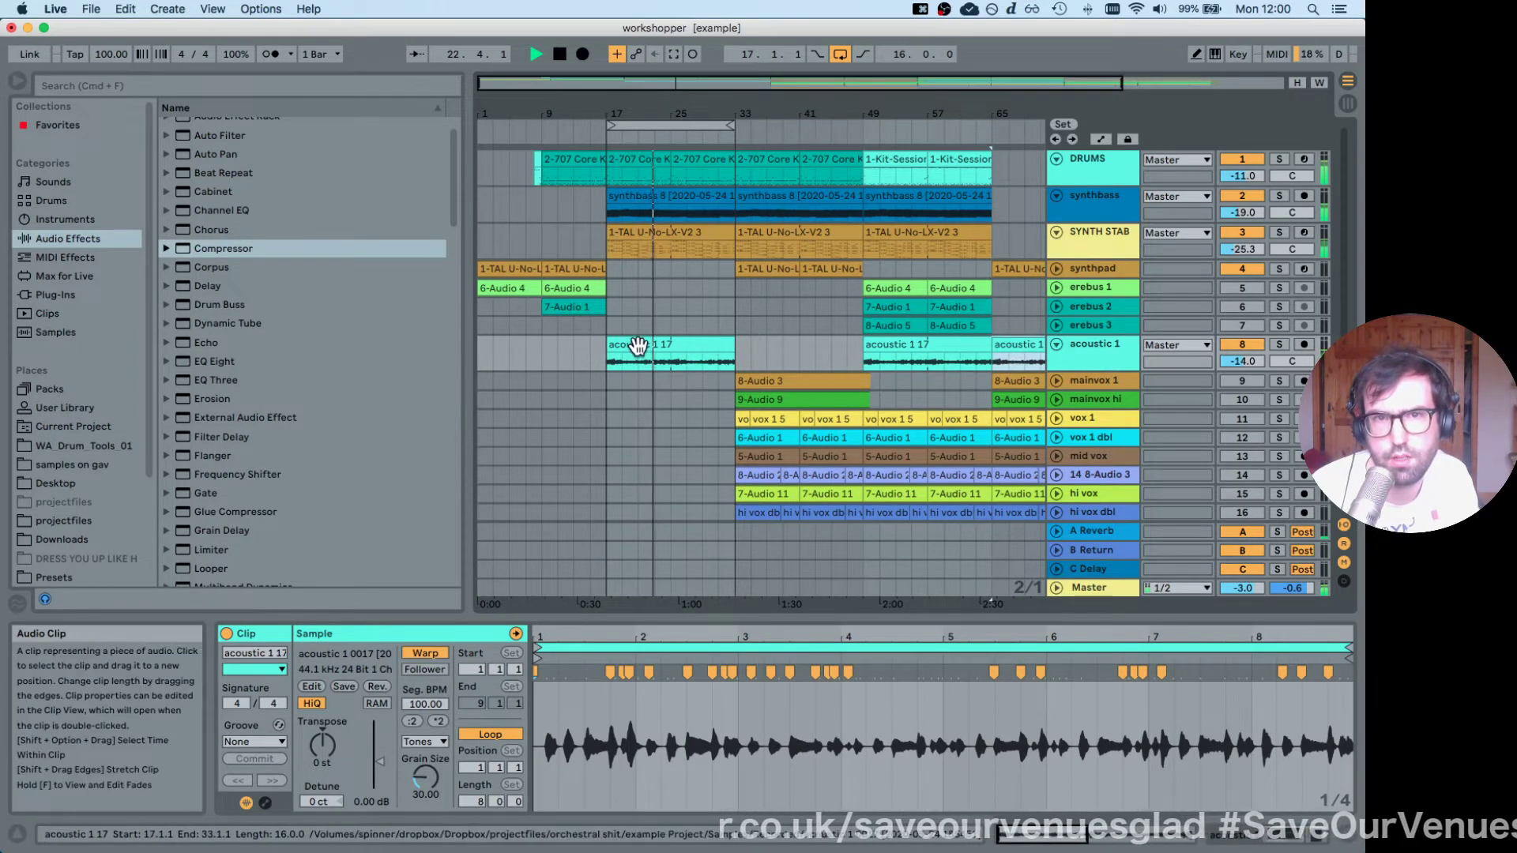
{"action": "left_click", "coordinate": [632, 346]}
{"action": "left_click", "coordinate": [1108, 354]}
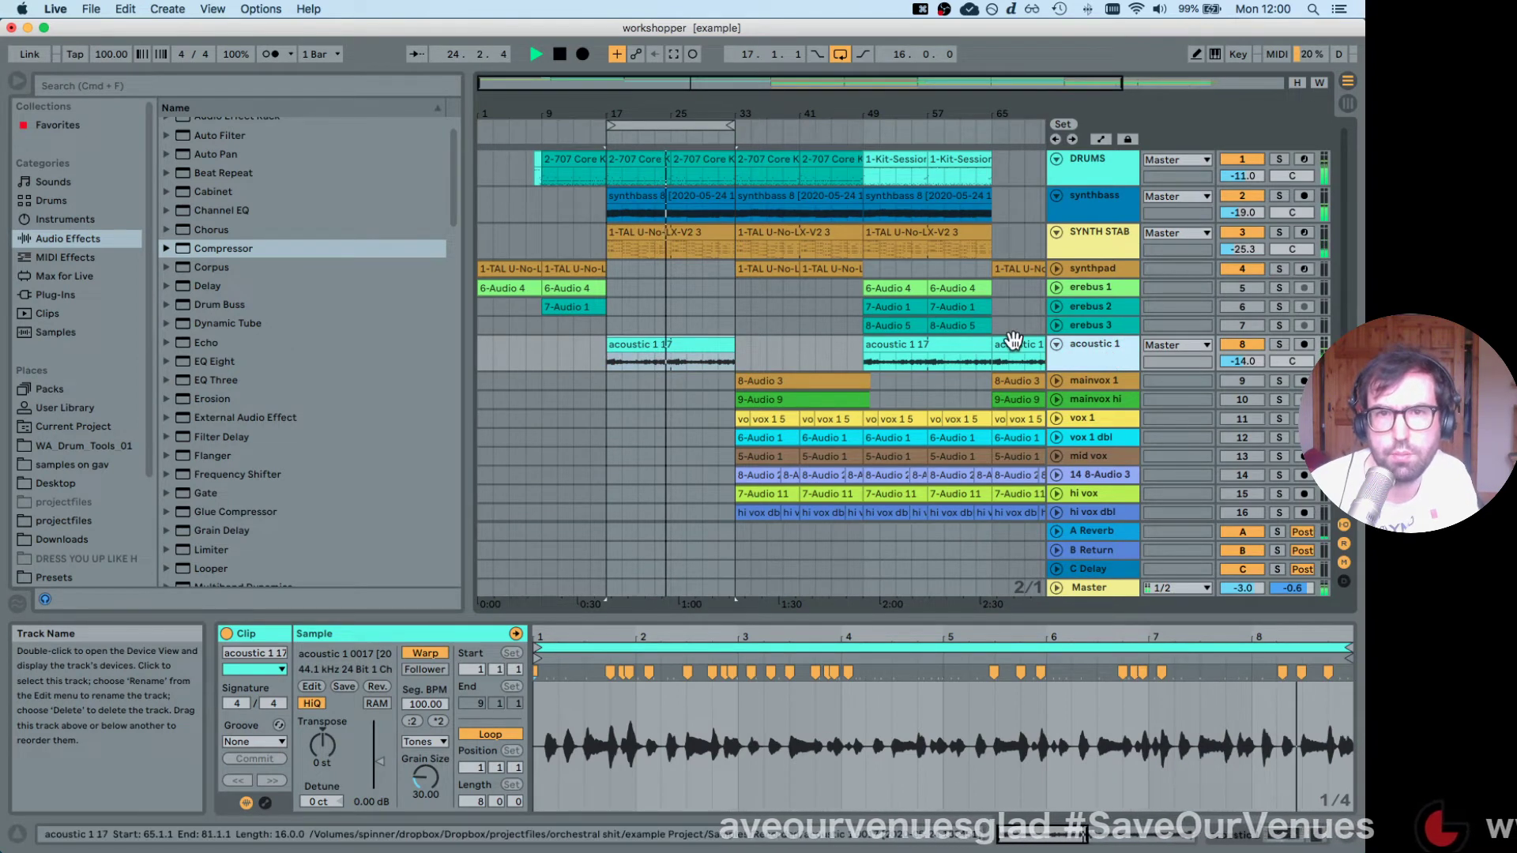
{"action": "left_click", "coordinate": [657, 339]}
{"action": "key", "text": "space"}
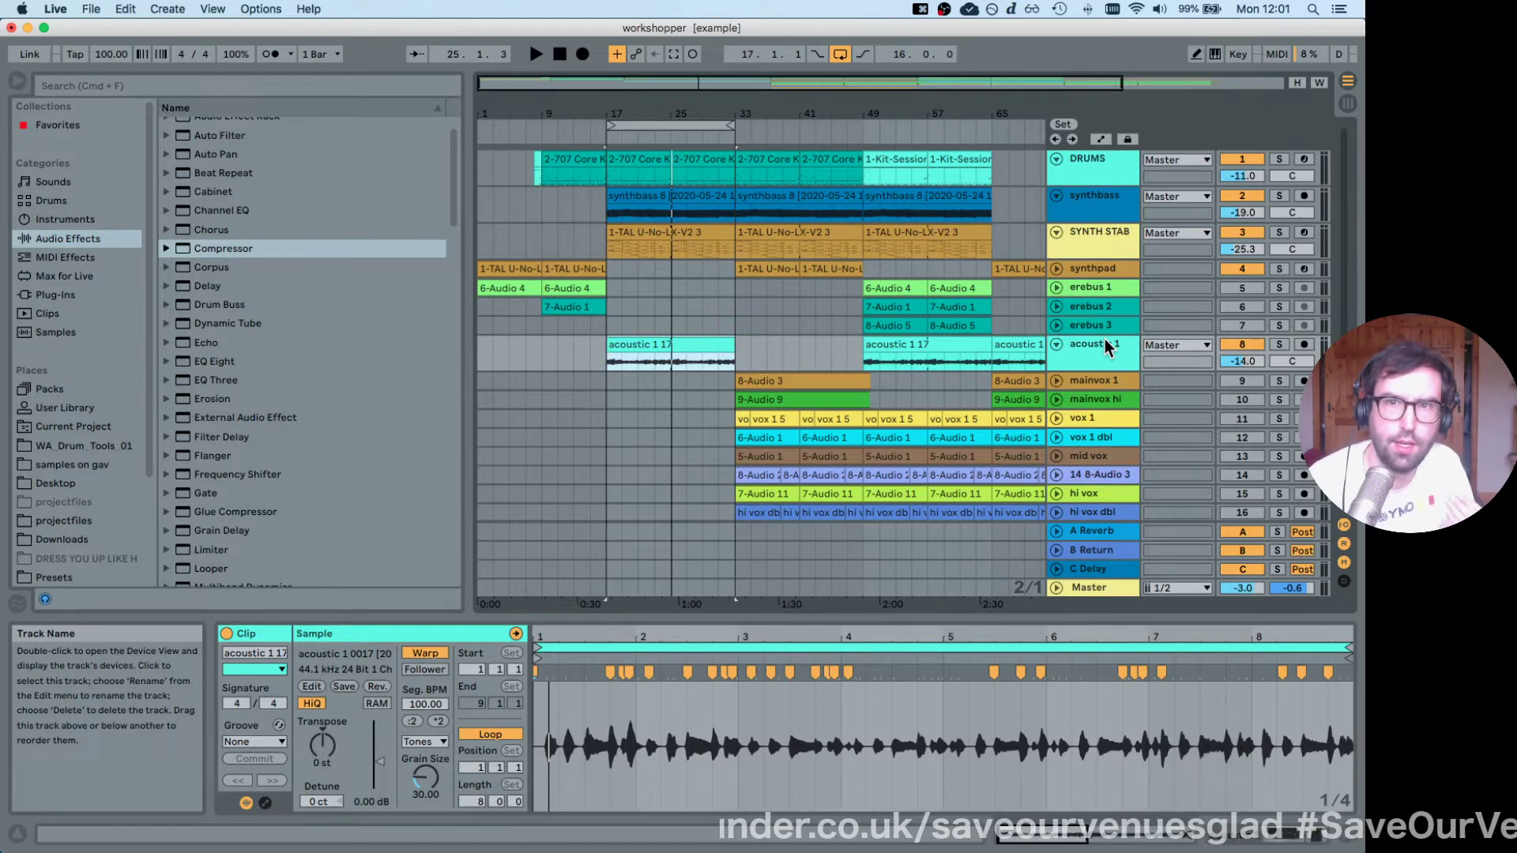
Open the acoustic 1 track's devices and set EQ Eight's low-cut band 1 to 89.9 Hz.
{"action": "left_click", "coordinate": [1103, 339]}
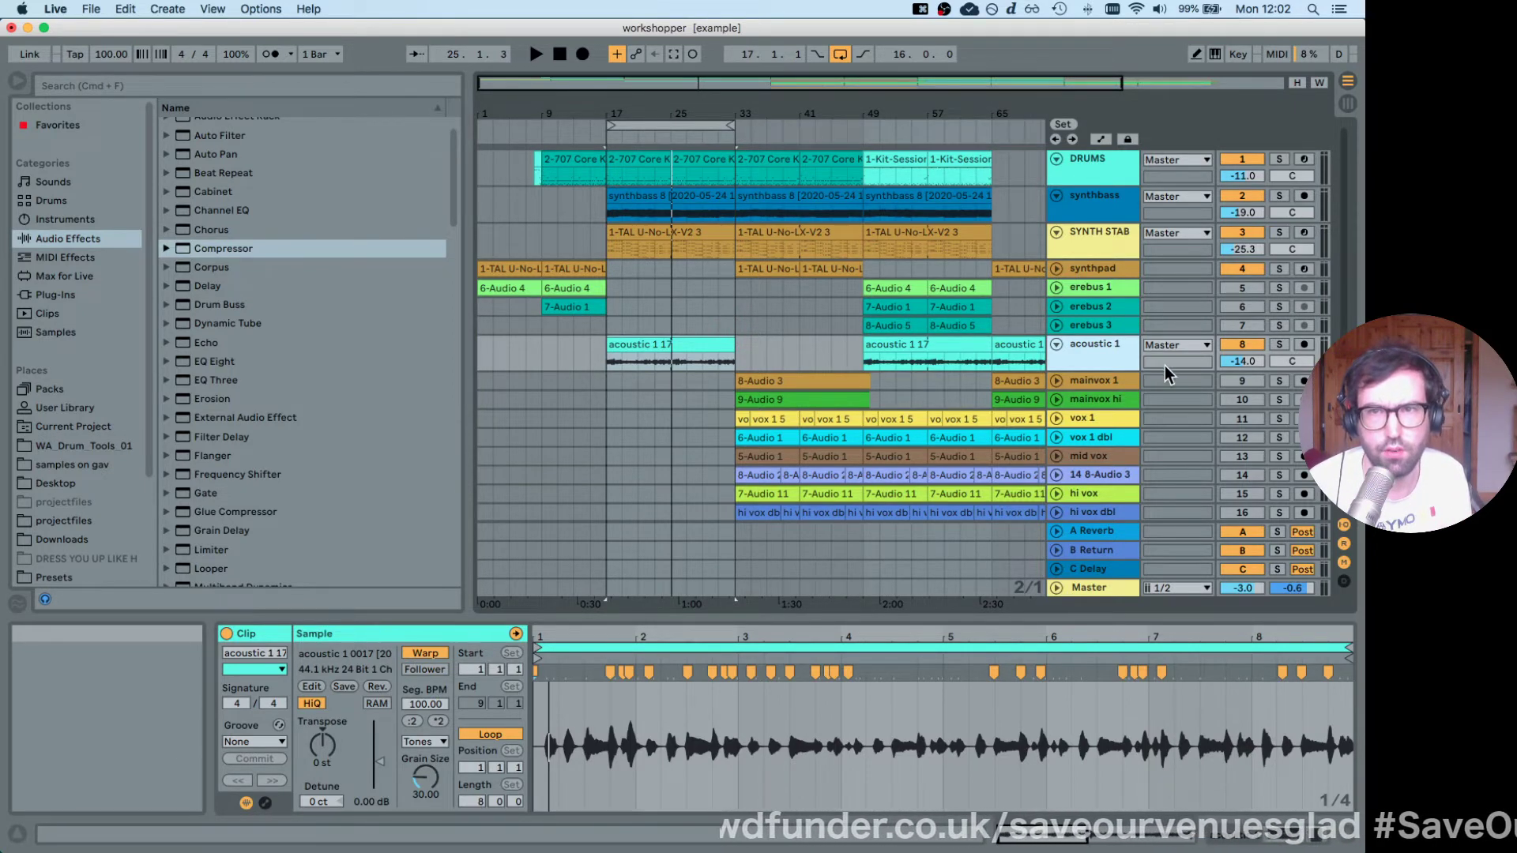
{"action": "double_click", "coordinate": [1109, 350]}
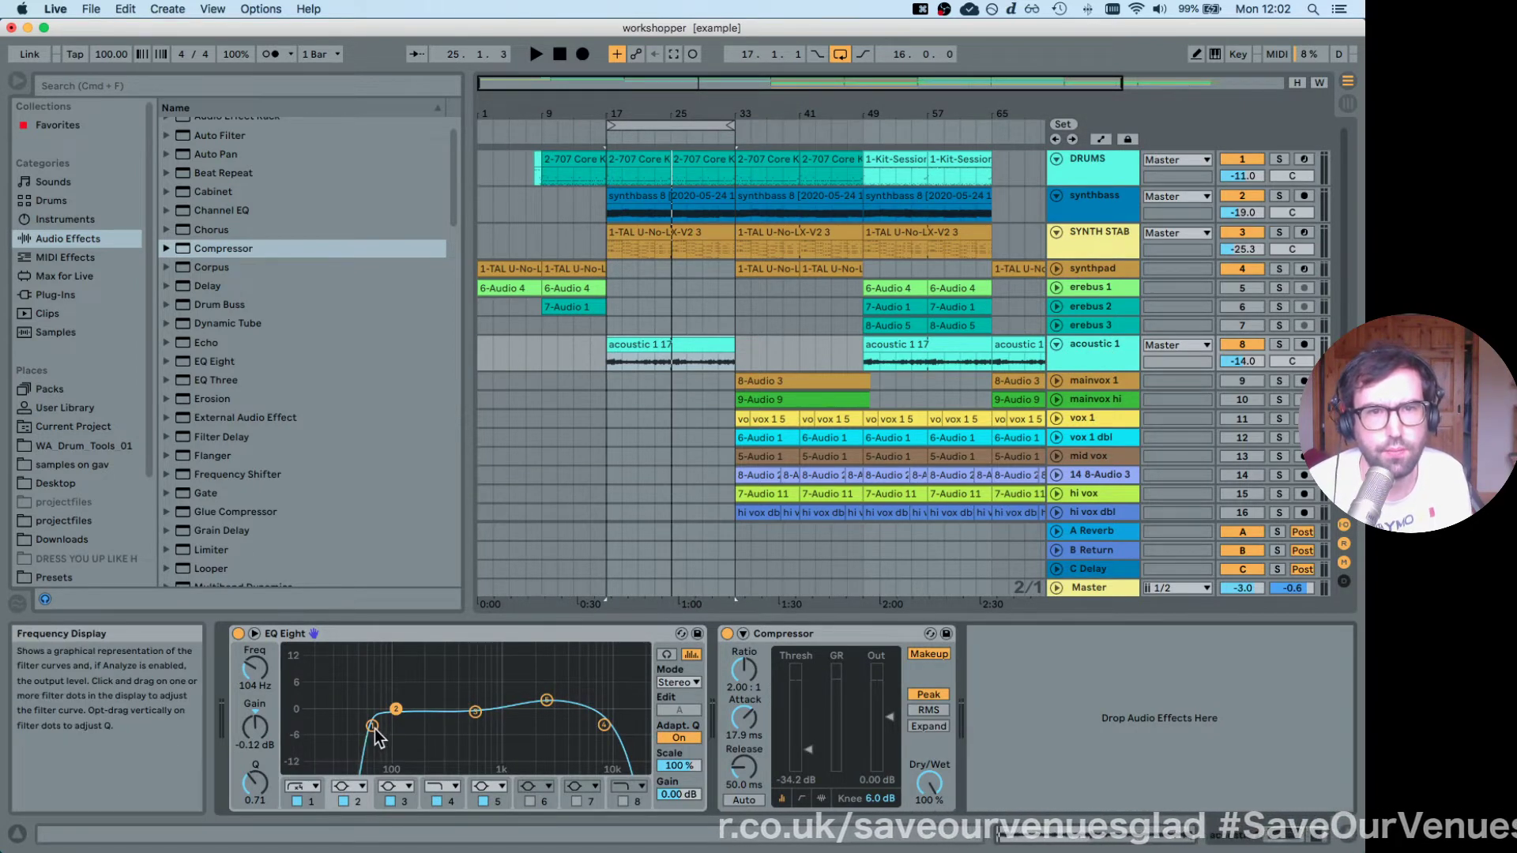
{"action": "left_click_drag", "start_coordinate": [372, 725], "coordinate": [389, 732]}
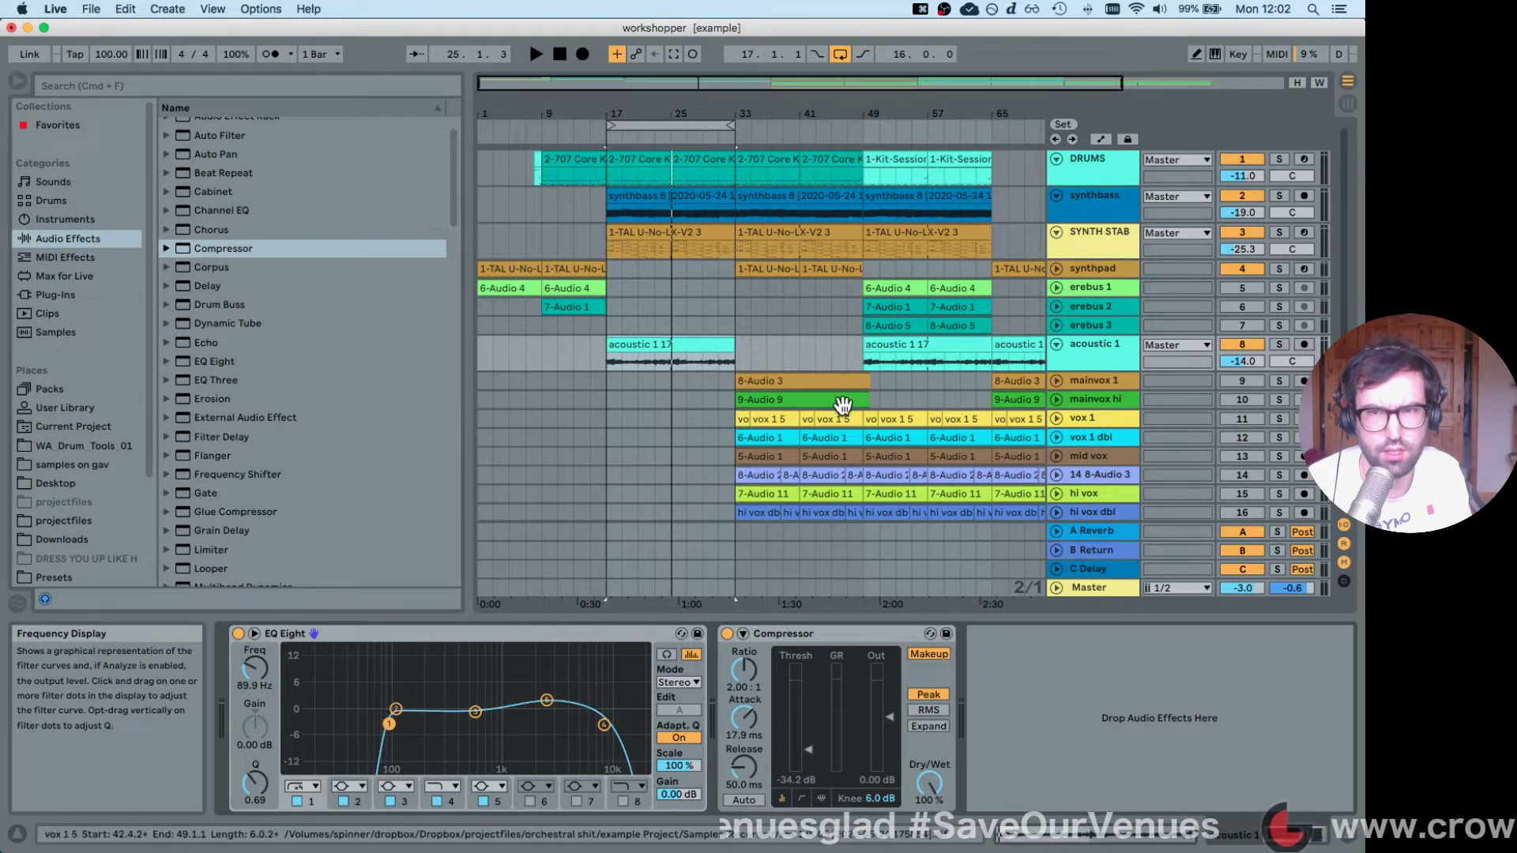
Solo acoustic 1, play it from bar 17, and compare the sound with EQ Eight bypassed and active.
{"action": "left_click", "coordinate": [1279, 344]}
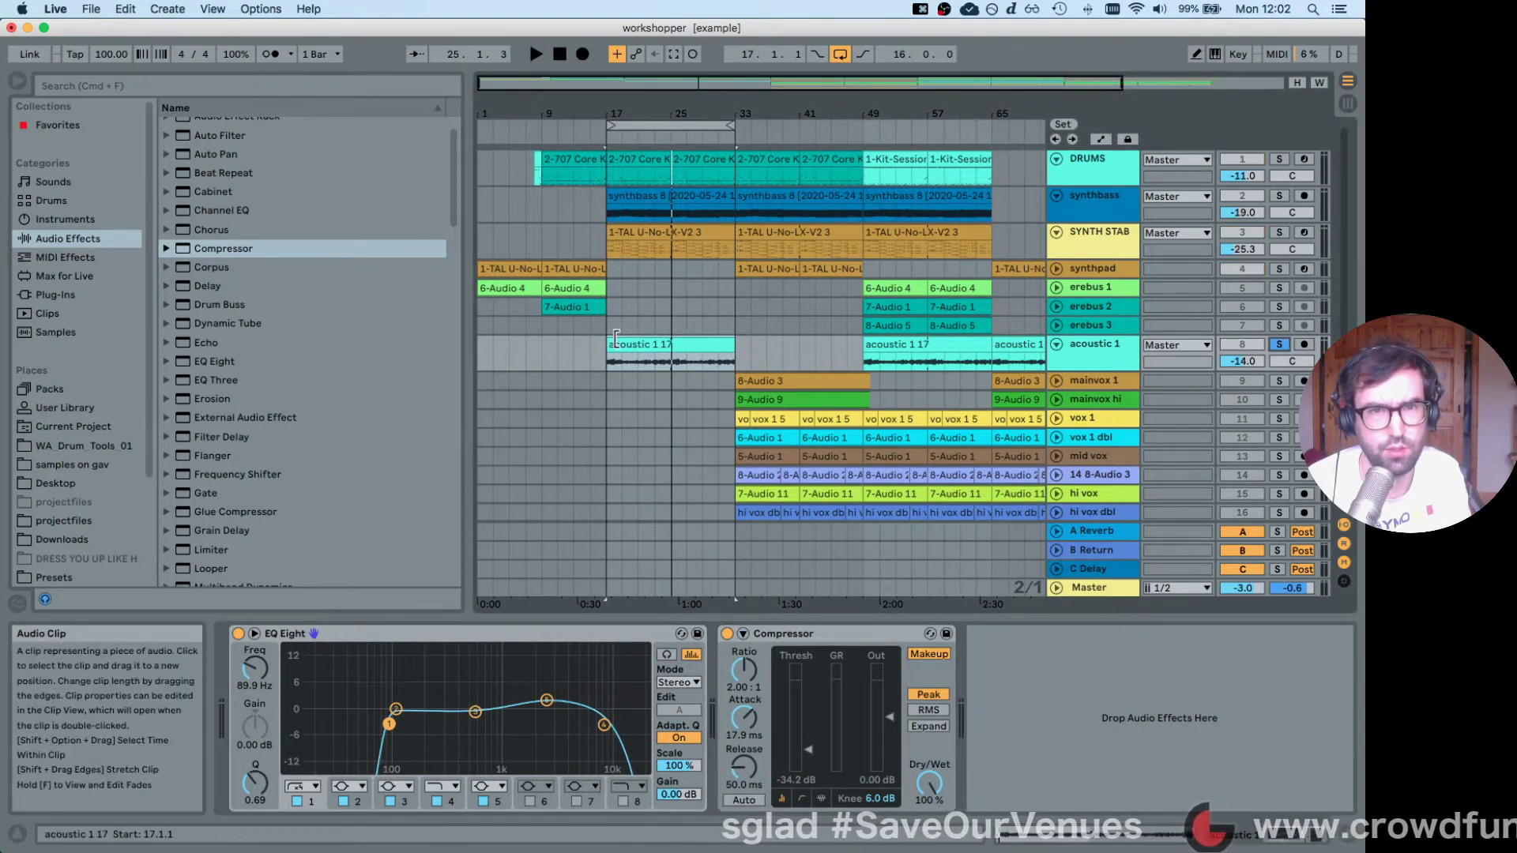
{"action": "left_click", "coordinate": [618, 340]}
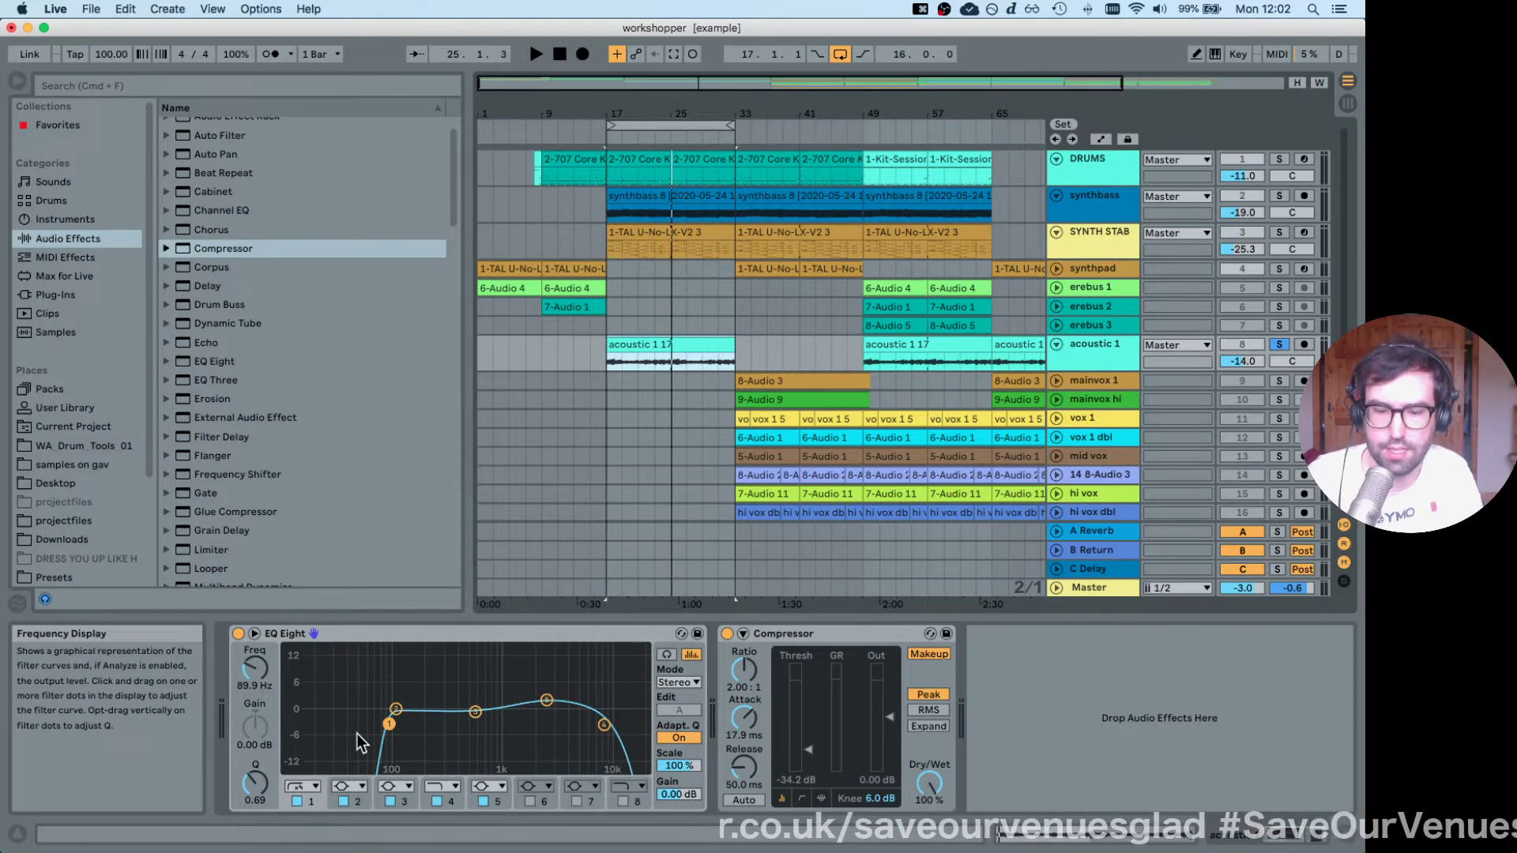
{"action": "key", "text": "space"}
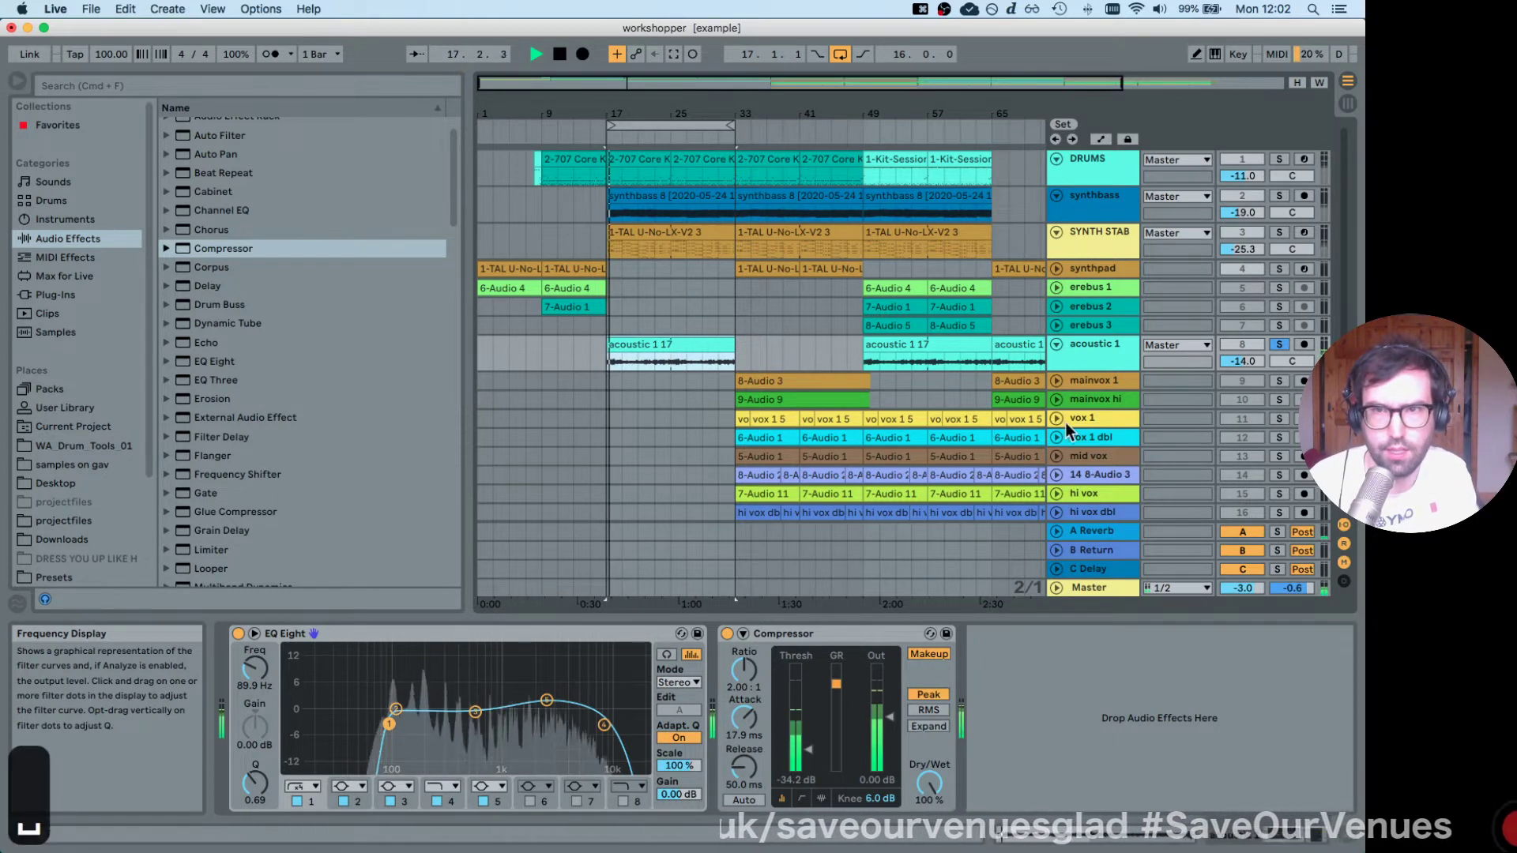
{"action": "left_click", "coordinate": [238, 634]}
{"action": "left_click", "coordinate": [239, 634]}
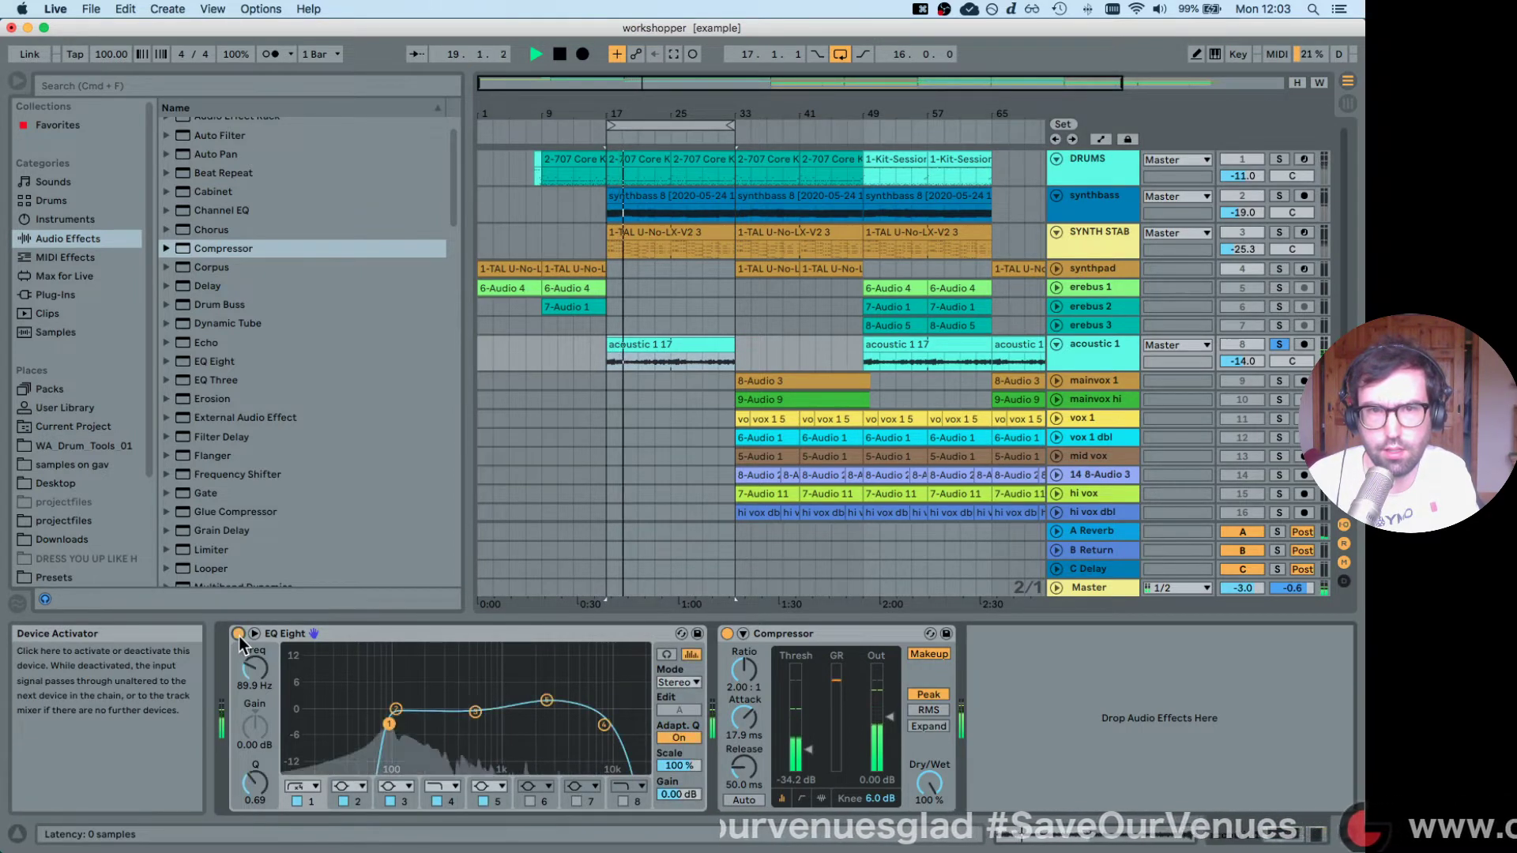
Raise EQ Eight's high-cut band 4 to 17.4 kHz, deactivate the band, and unsolo acoustic 1 before stopping playback.
{"action": "left_click_drag", "start_coordinate": [598, 726], "coordinate": [633, 724]}
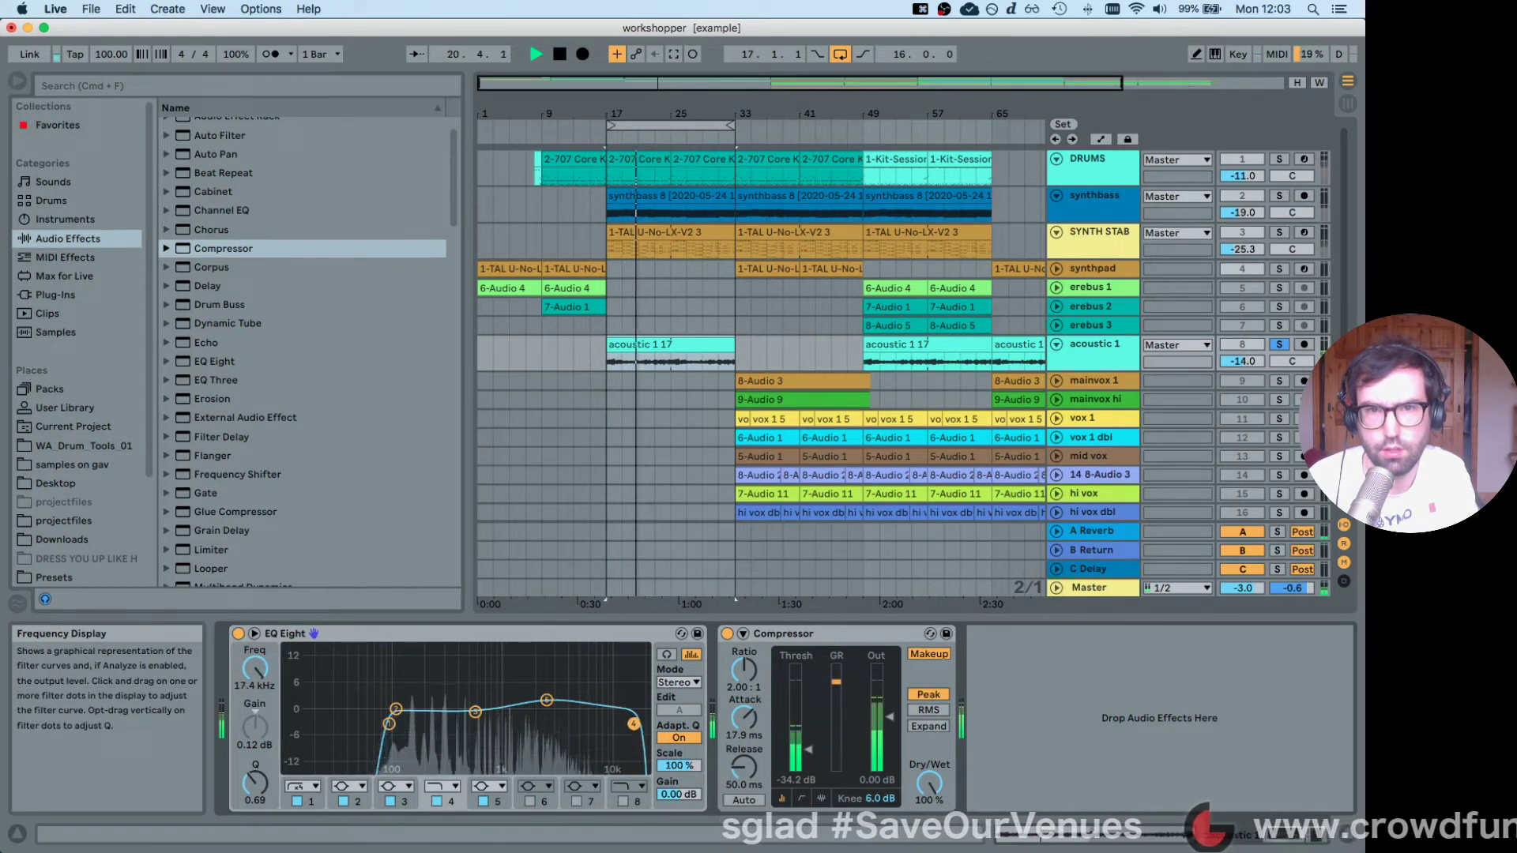
{"action": "left_click", "coordinate": [436, 800]}
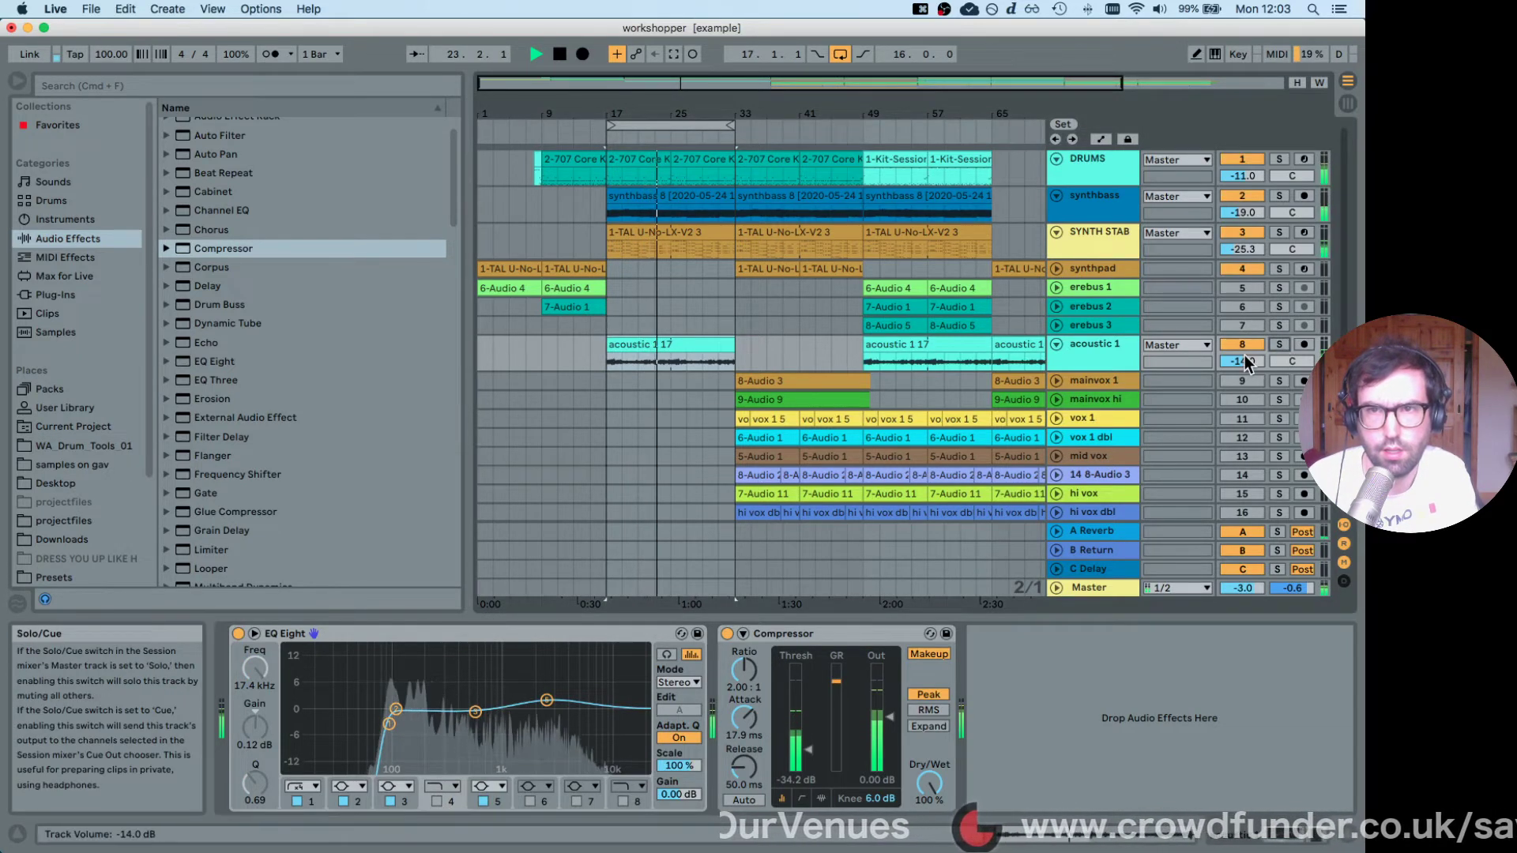
{"action": "key", "text": "space"}
Show the Session View mixer and examine the acoustic 1 channel beside the synthpad, erebus and return channels.
{"action": "key", "text": "Tab"}
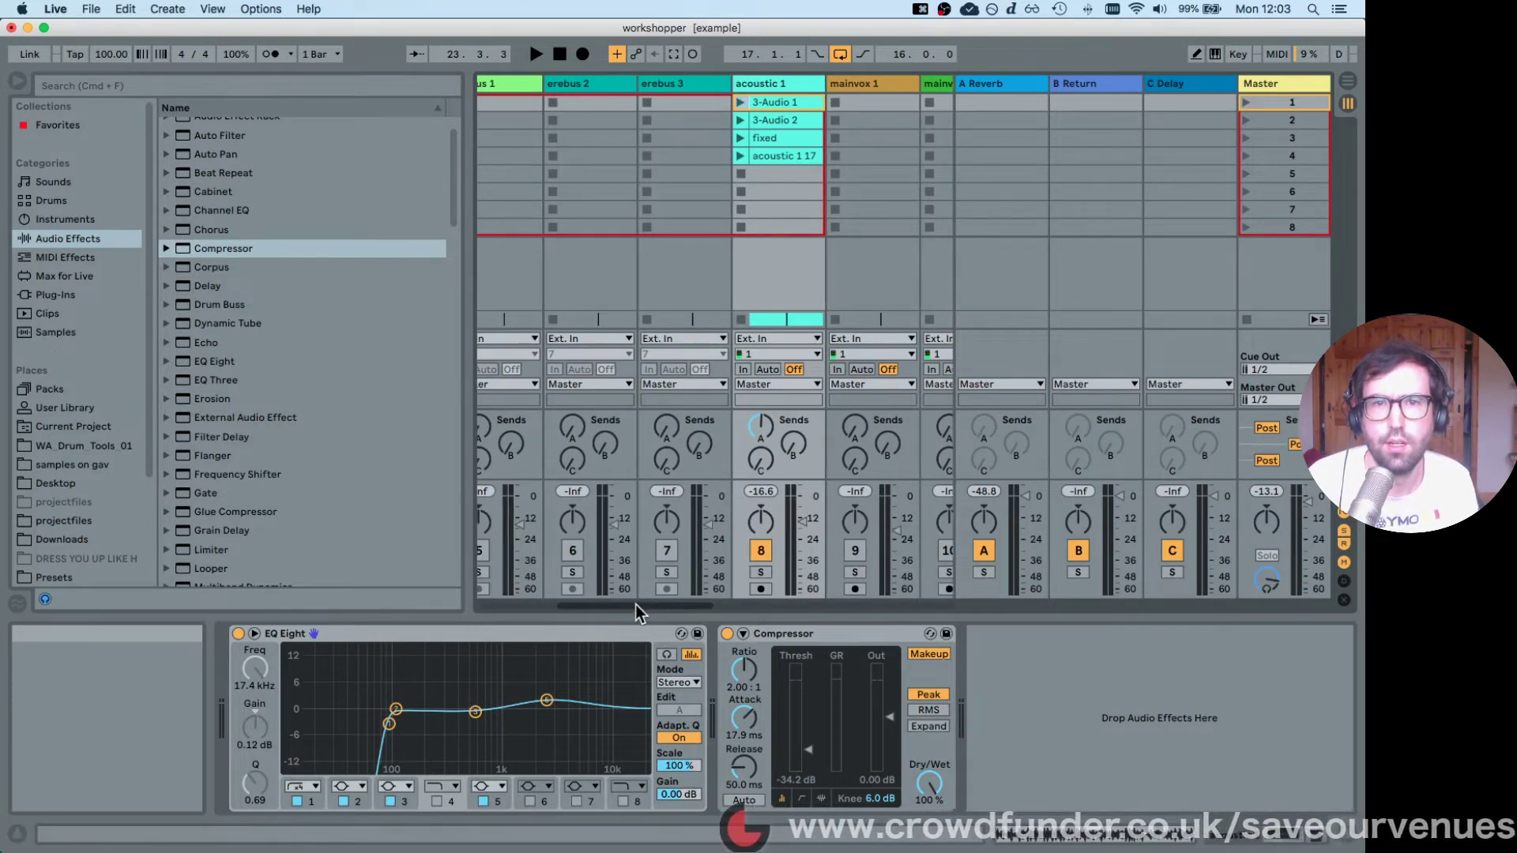
{"action": "left_click_drag", "start_coordinate": [637, 604], "coordinate": [608, 608]}
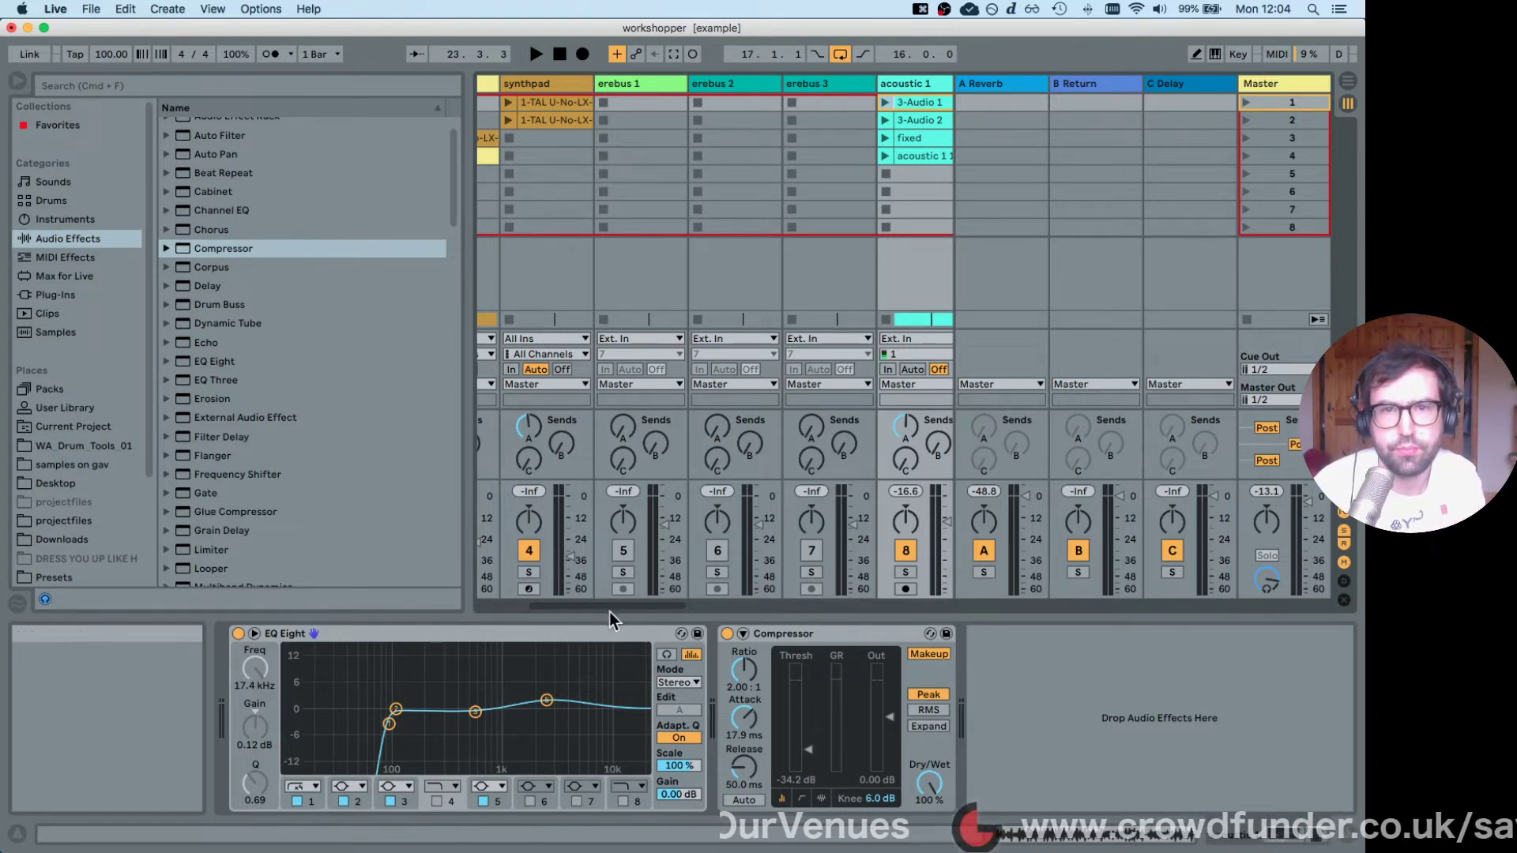
{"action": "scroll", "coordinate": [606, 607], "scroll_direction": "right", "scroll_amount": 1}
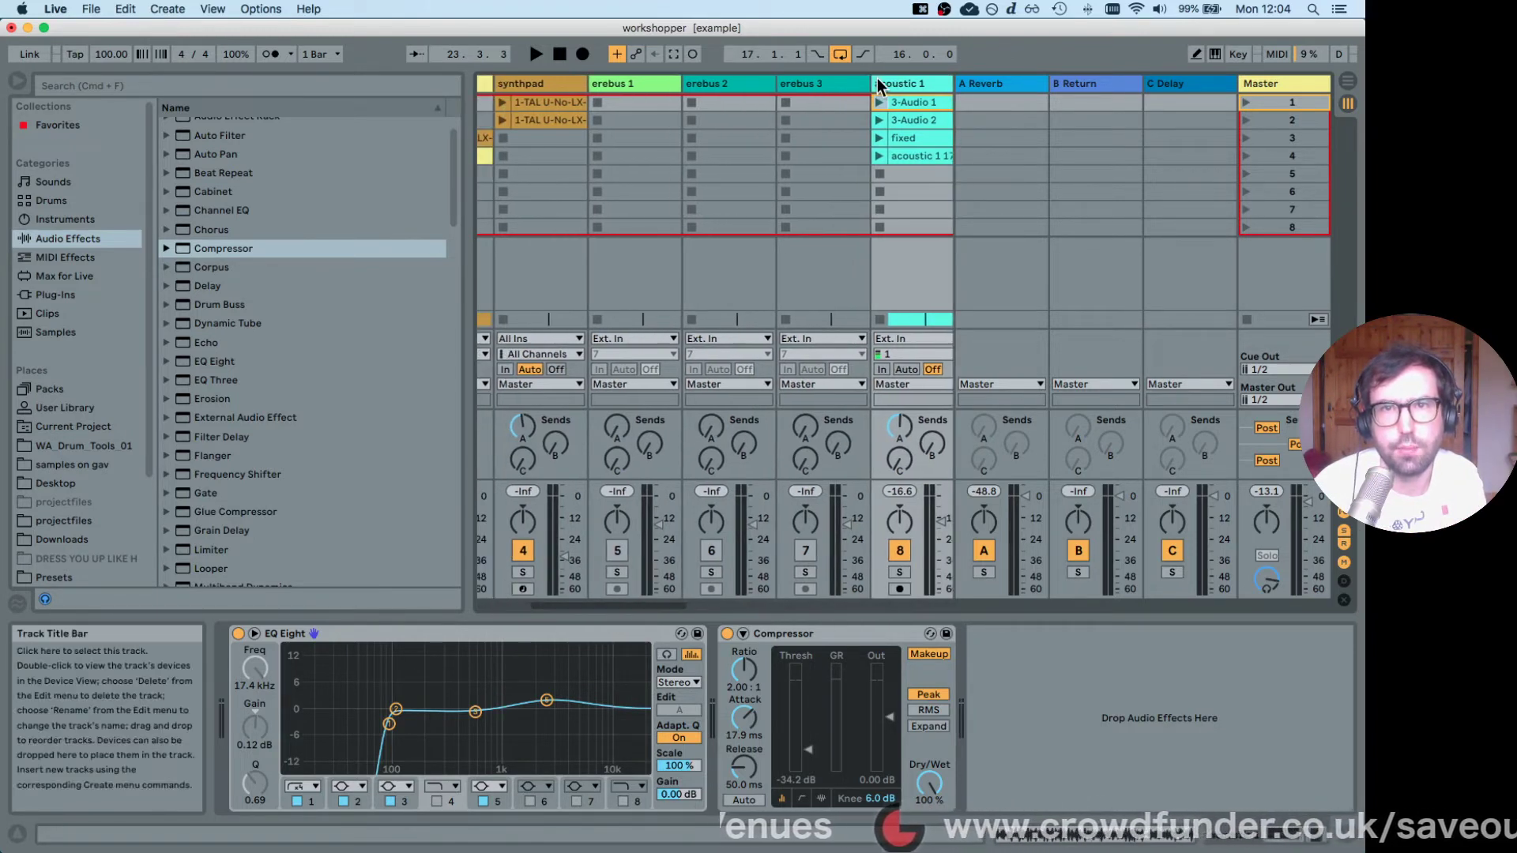
Move the acoustic 1 track directly before SYNTH STAB and solo both tracks together.
{"action": "left_click_drag", "start_coordinate": [916, 84], "coordinate": [504, 83]}
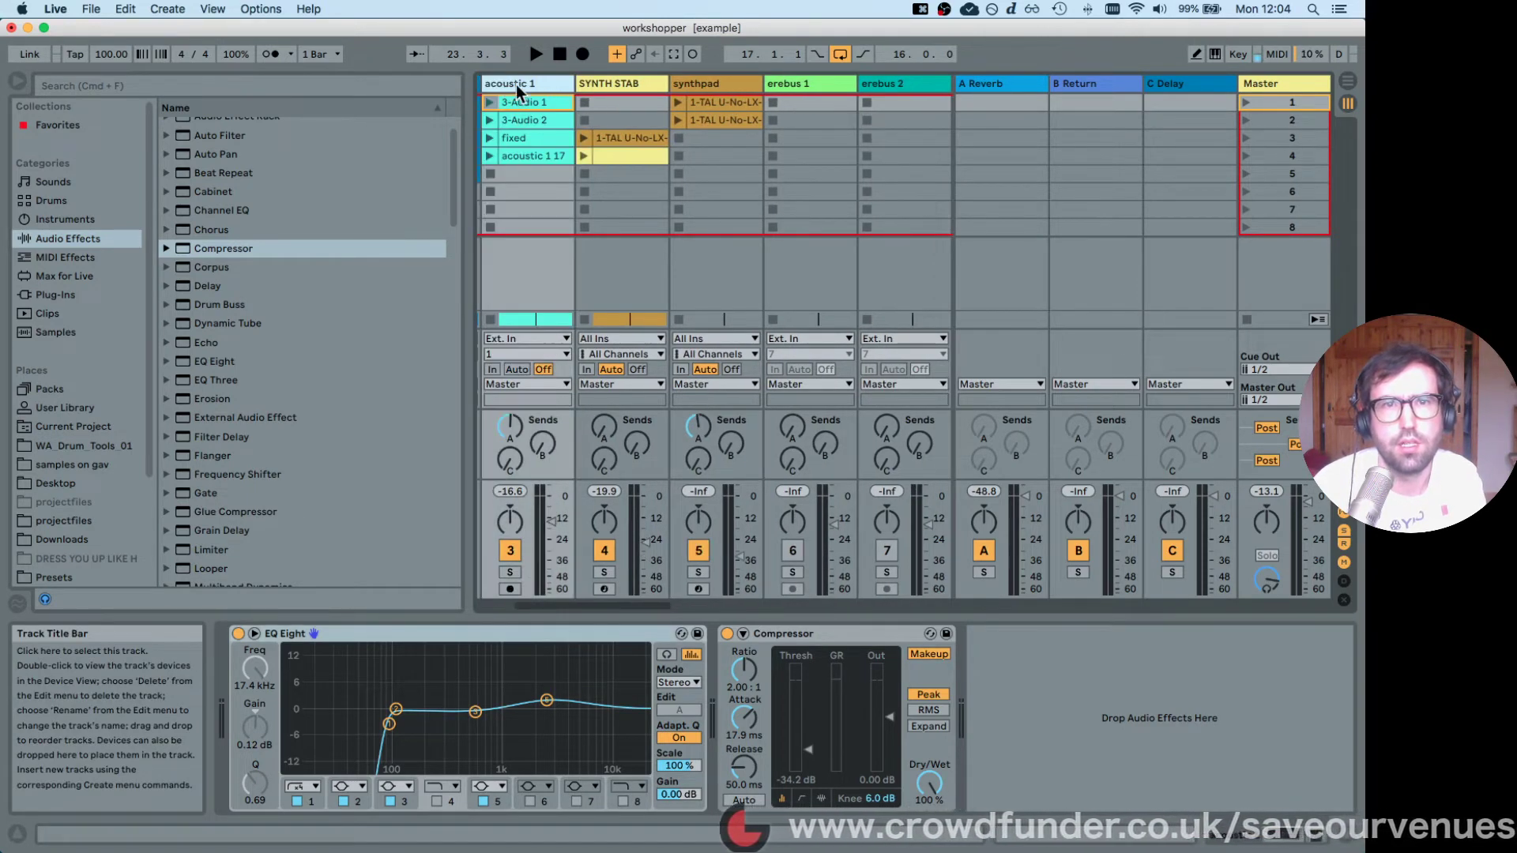
{"action": "left_click", "coordinate": [509, 572]}
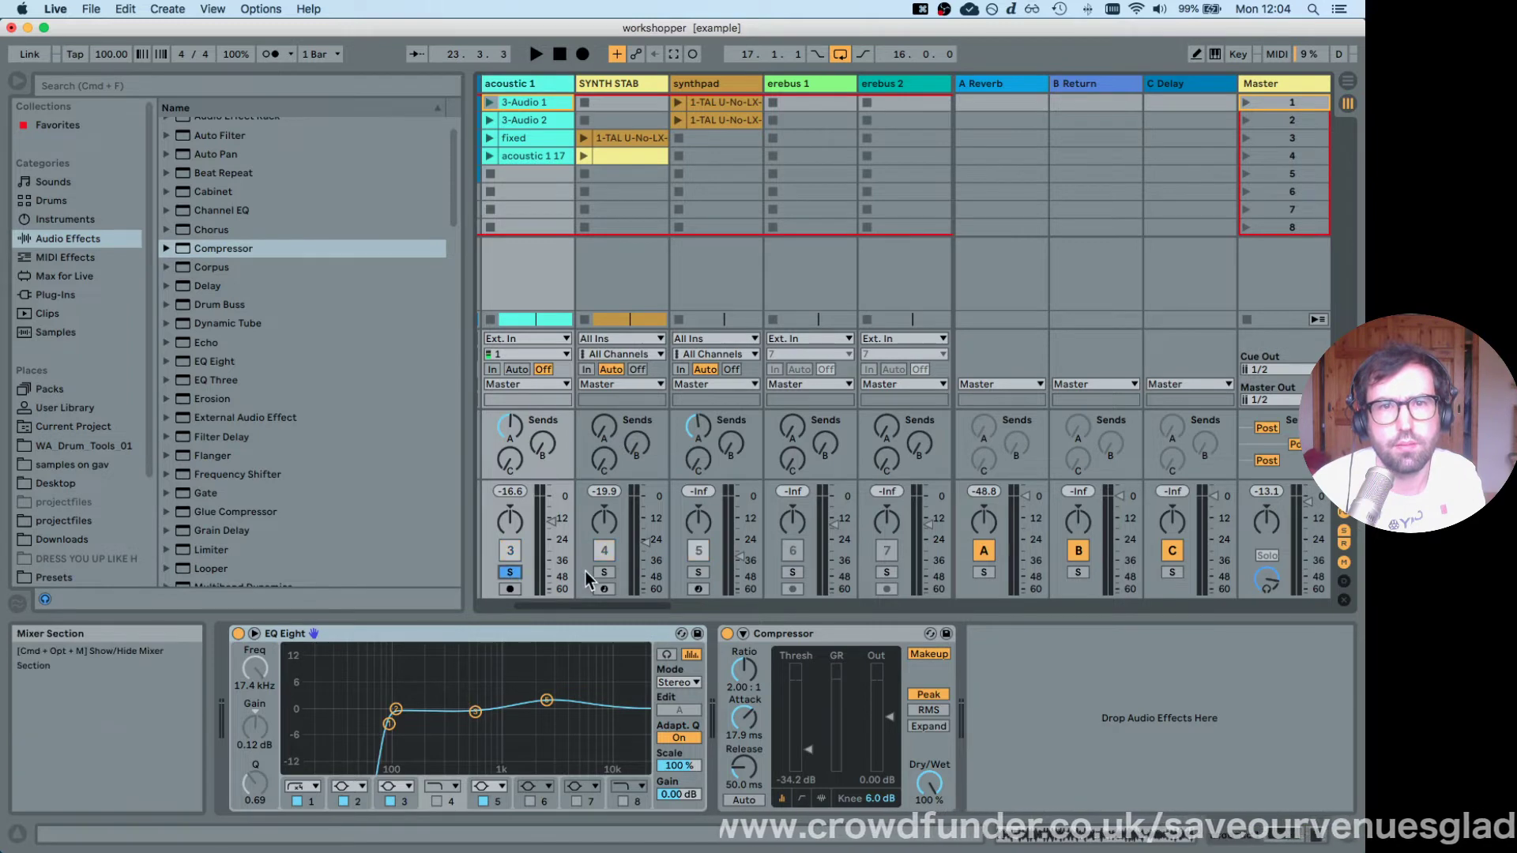
{"action": "left_click", "coordinate": [603, 572]}
{"action": "left_click", "coordinate": [510, 572], "text": "super"}
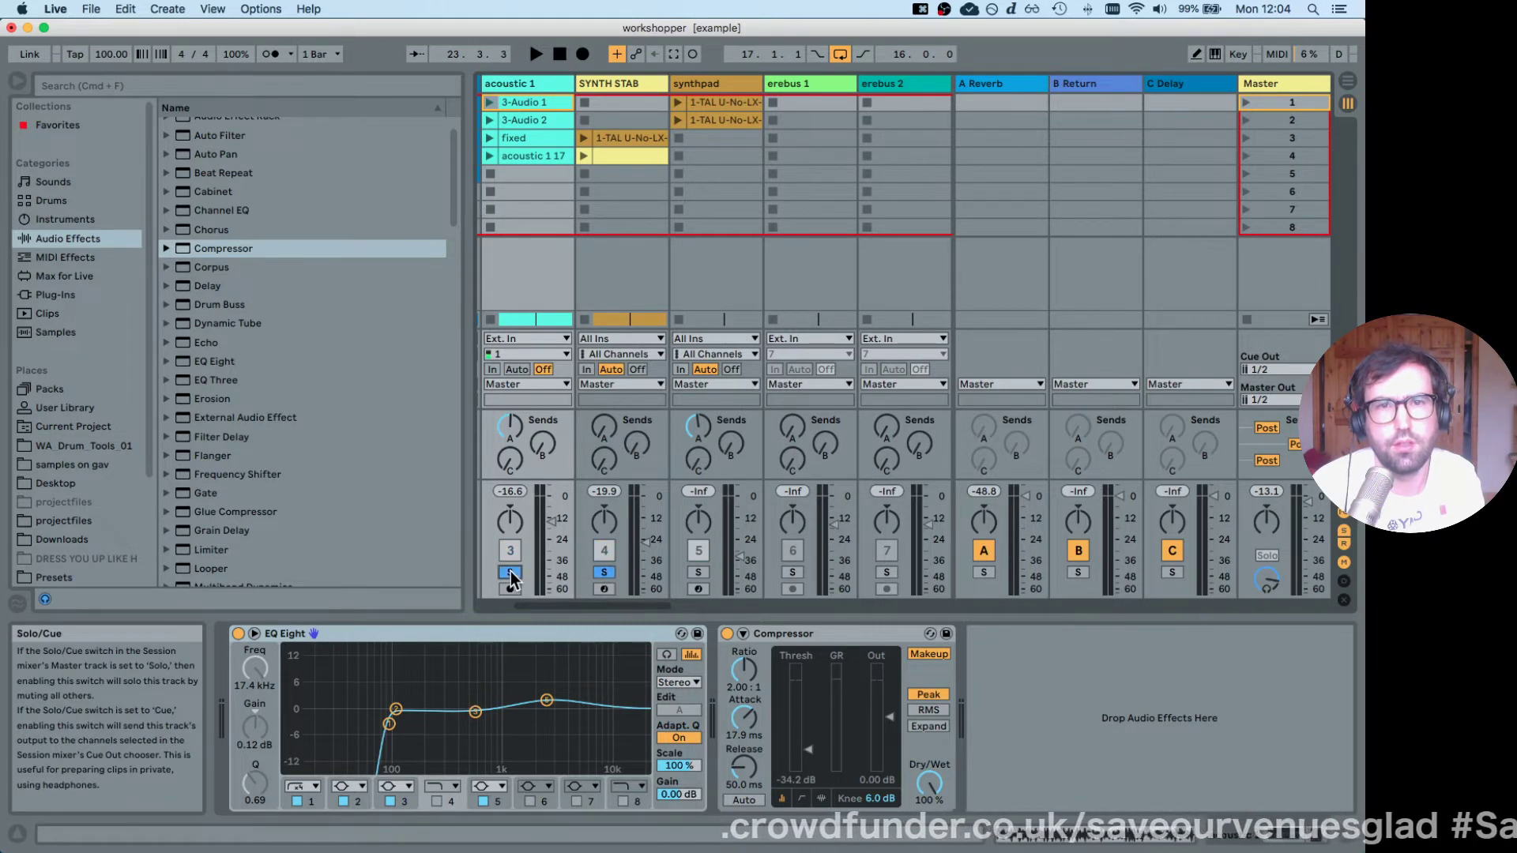
Play the two soloed tracks, set SYNTH STAB's volume to about -25 dB, and compare the EQ curves of both tracks.
{"action": "key", "text": "space"}
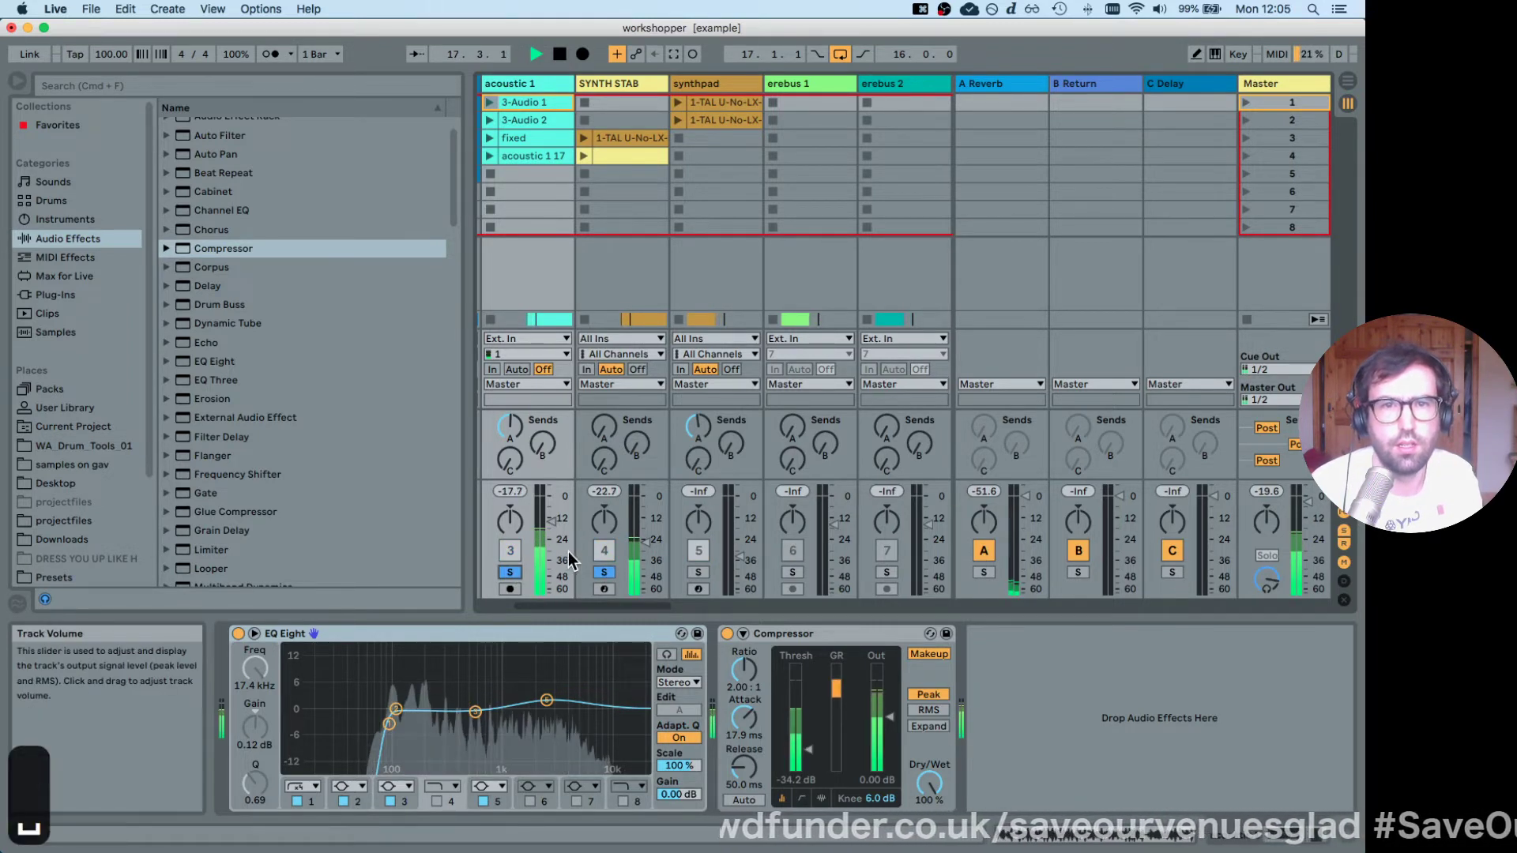
{"action": "left_click", "coordinate": [645, 541]}
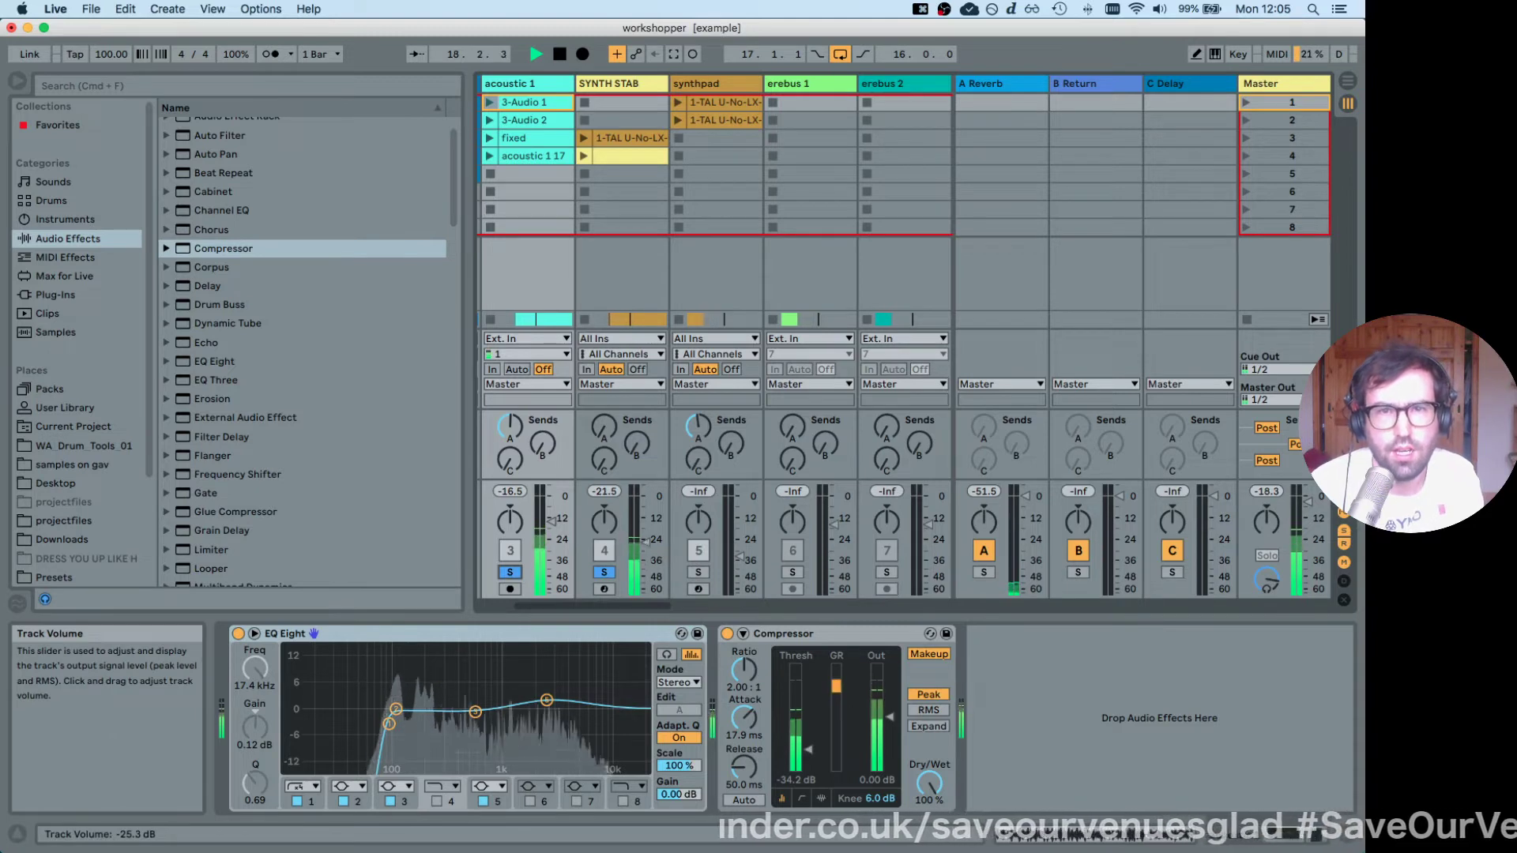
{"action": "left_click_drag", "start_coordinate": [646, 540], "coordinate": [646, 540]}
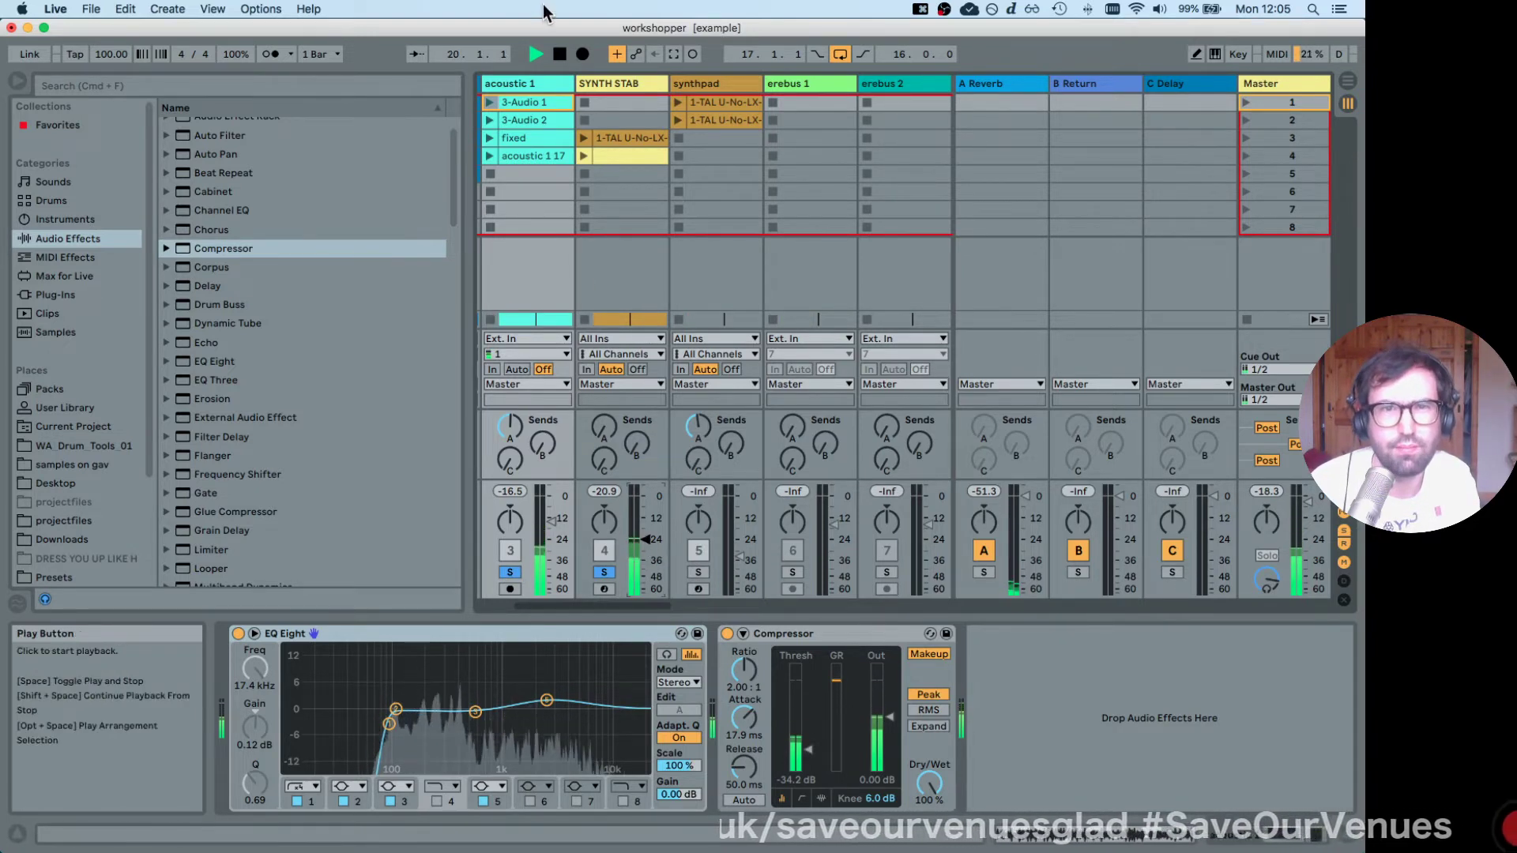
{"action": "left_click", "coordinate": [633, 85]}
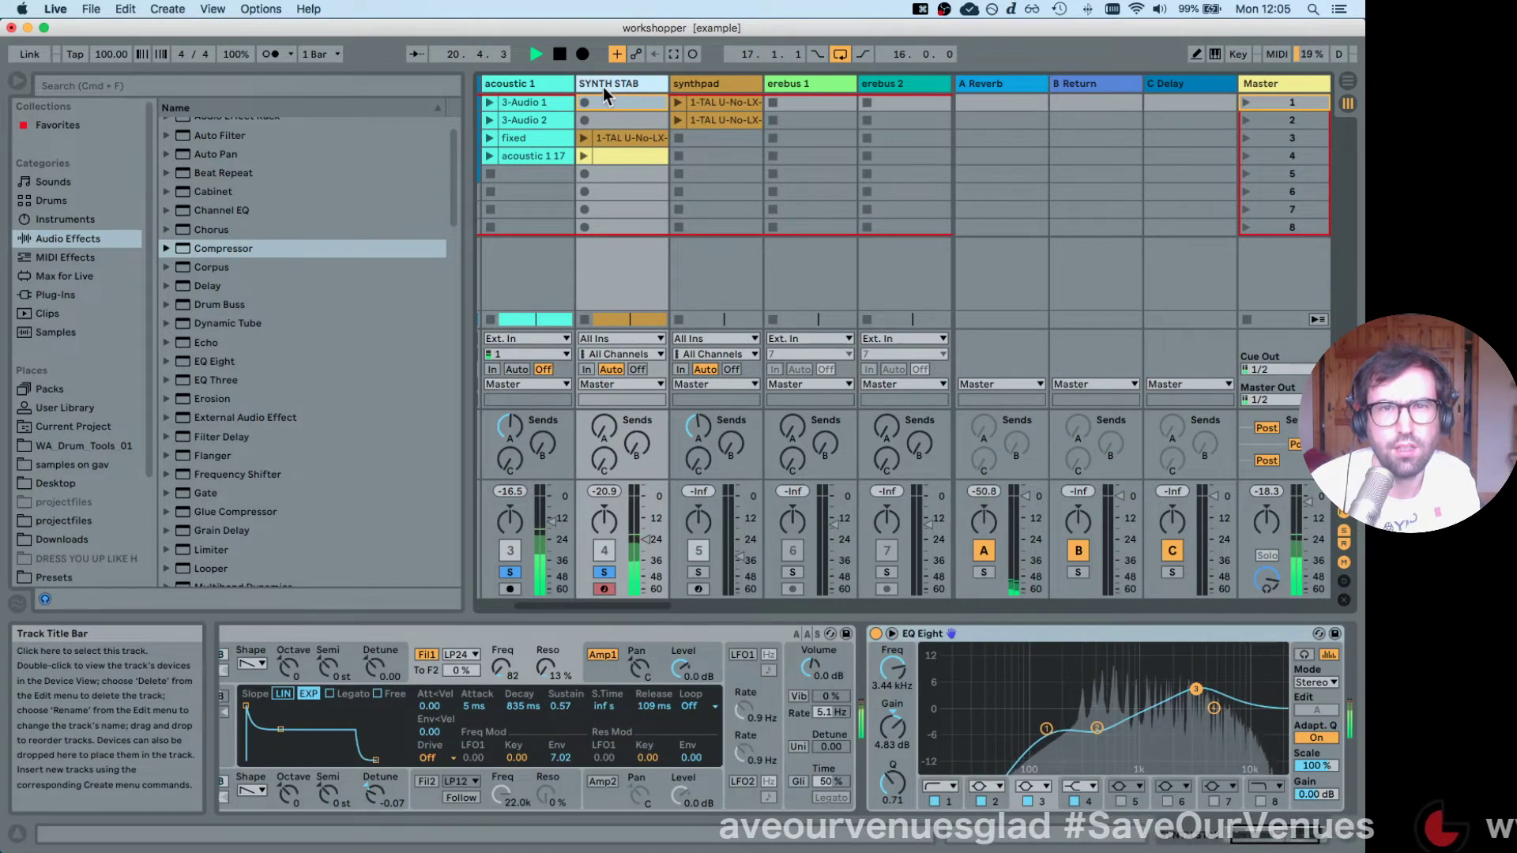
{"action": "left_click", "coordinate": [552, 82]}
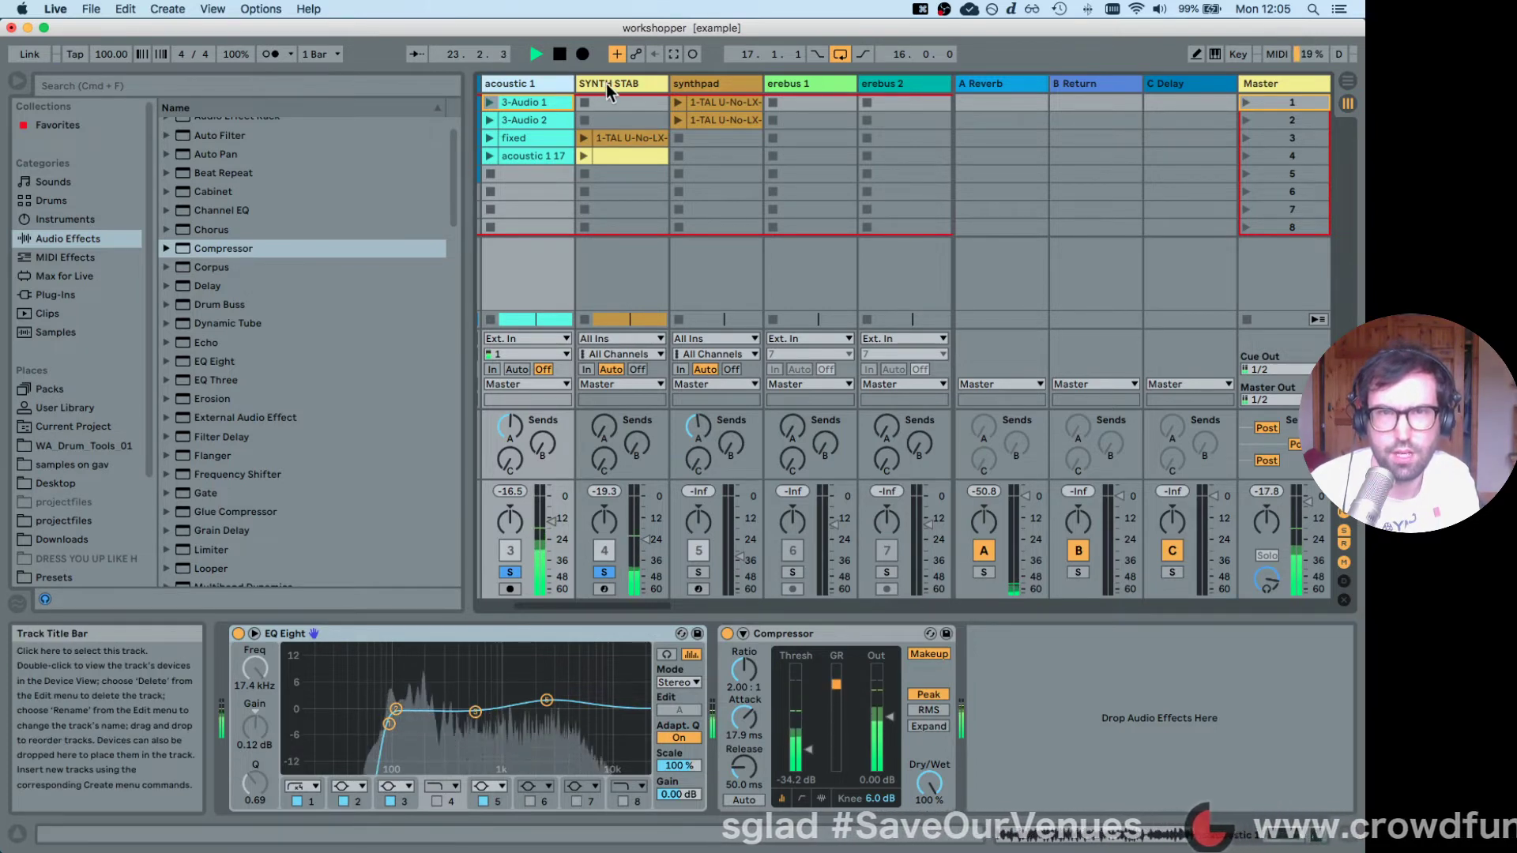
Stop playback, pan acoustic 1 to 23L and SYNTH STAB to 23R, and play the loop again.
{"action": "key", "text": "space"}
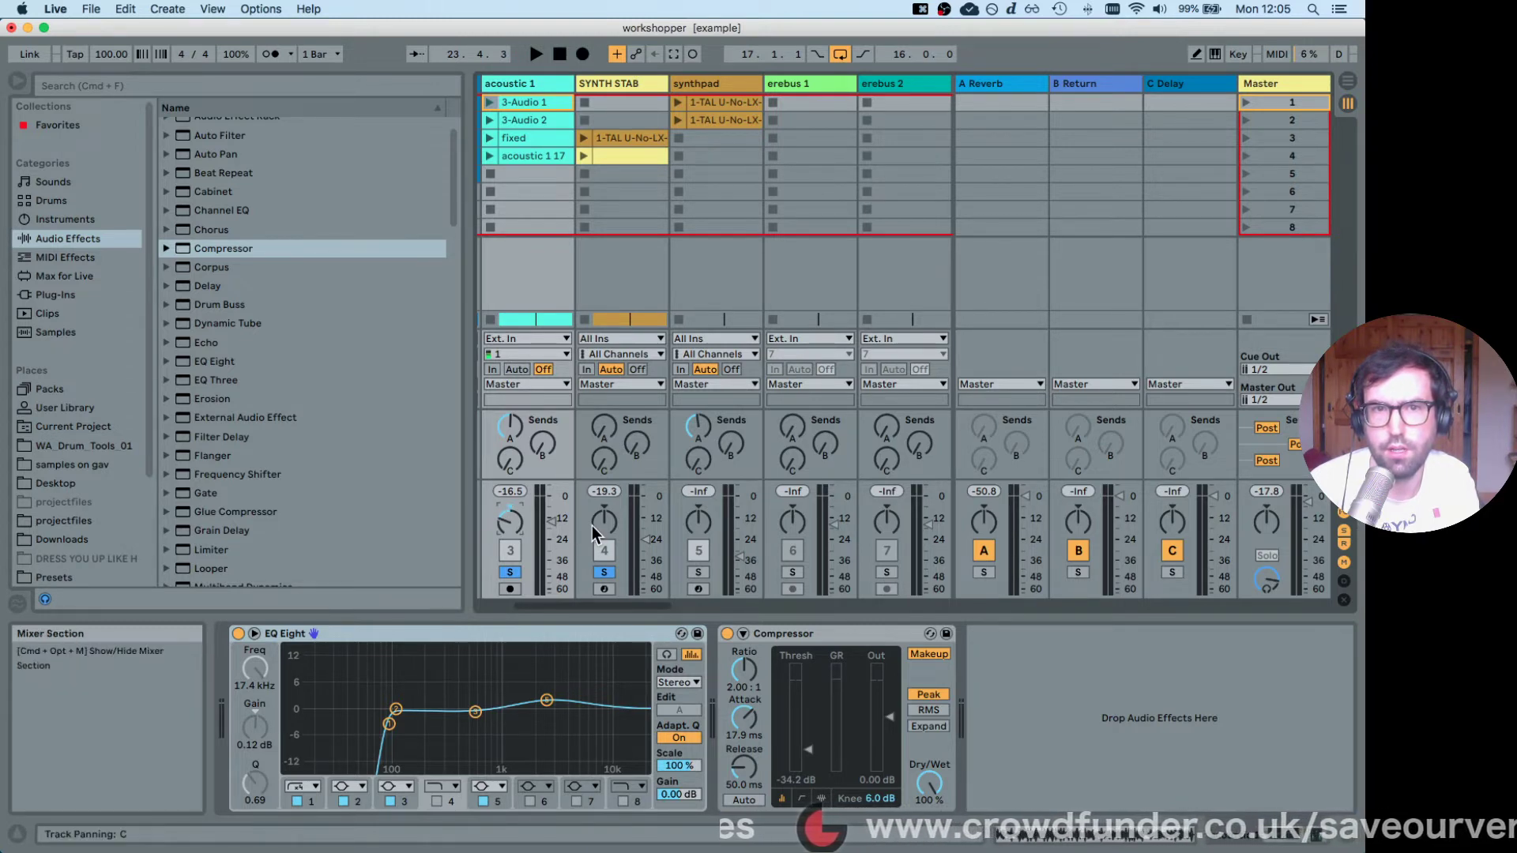
{"action": "left_click_drag", "start_coordinate": [603, 522], "coordinate": [604, 506]}
{"action": "key", "text": "space"}
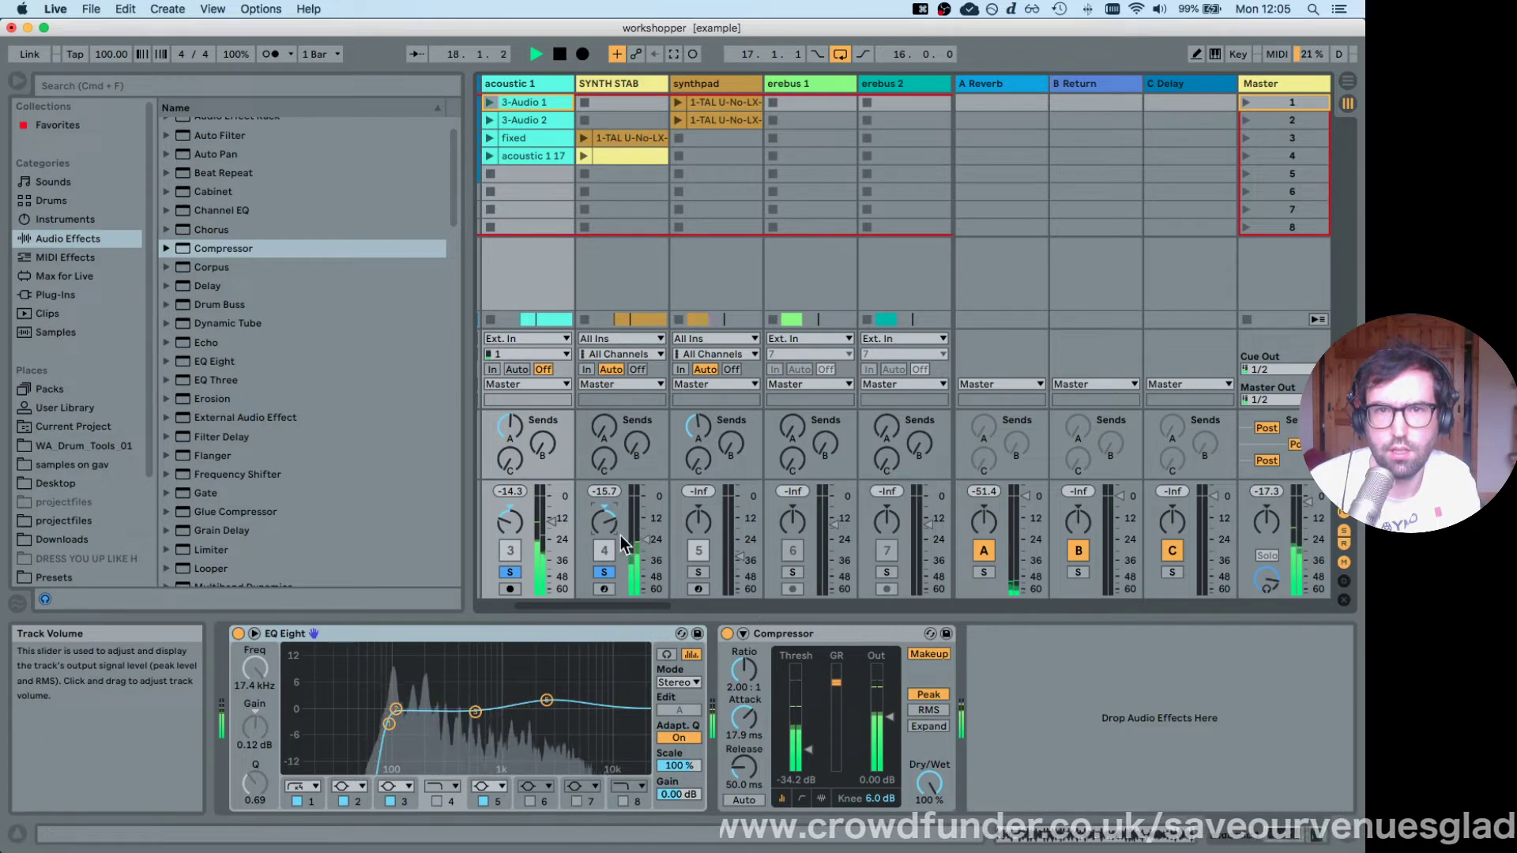
Unsolo both tracks and rebalance them against the full mix, lowering acoustic 1's volume to -20.0 dB.
{"action": "left_click_drag", "start_coordinate": [552, 519], "coordinate": [552, 529]}
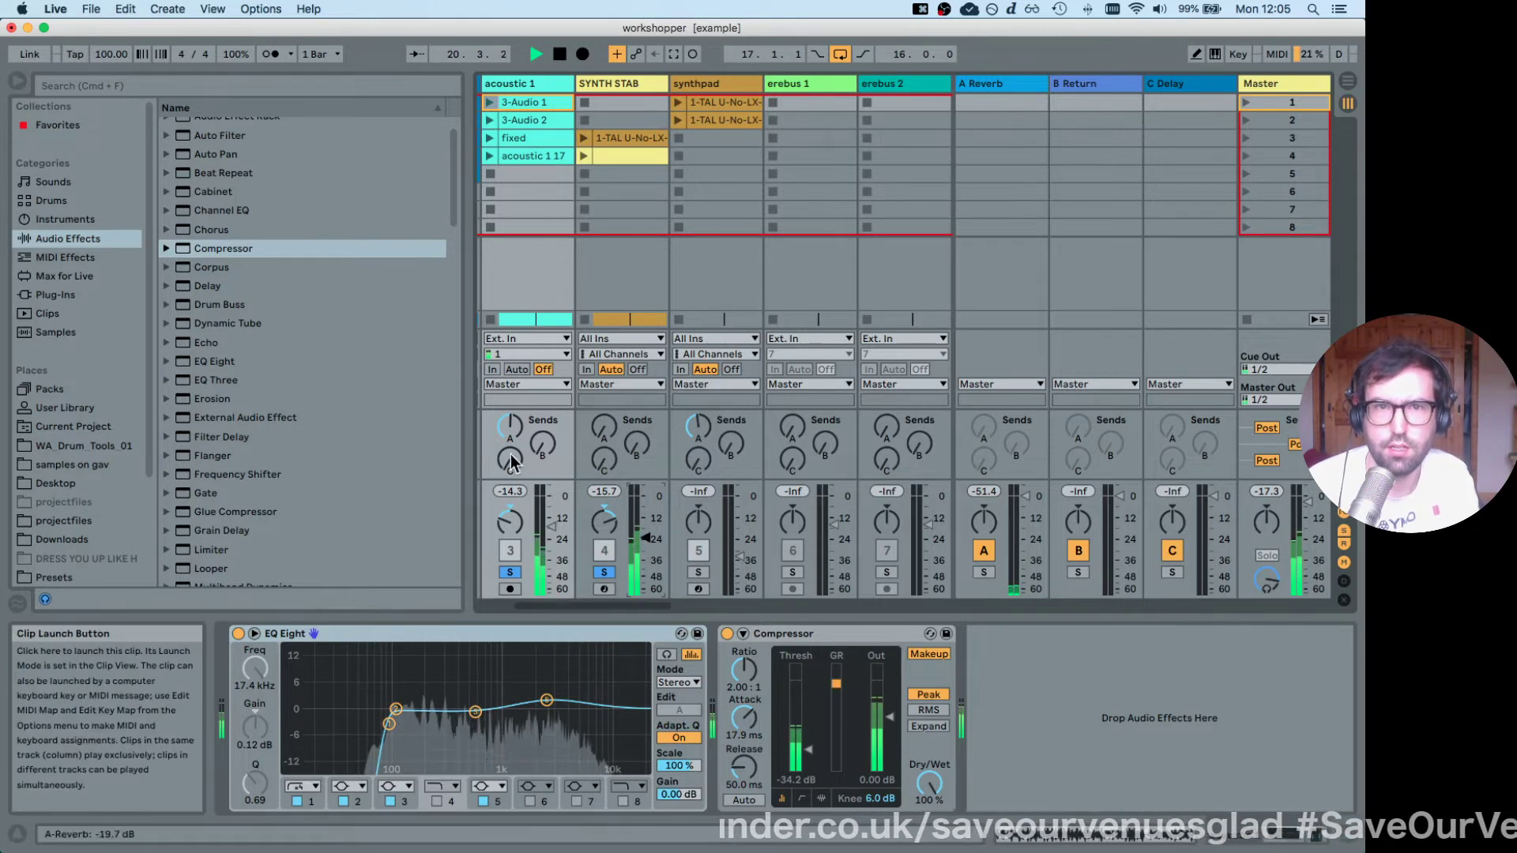
{"action": "left_click", "coordinate": [510, 572]}
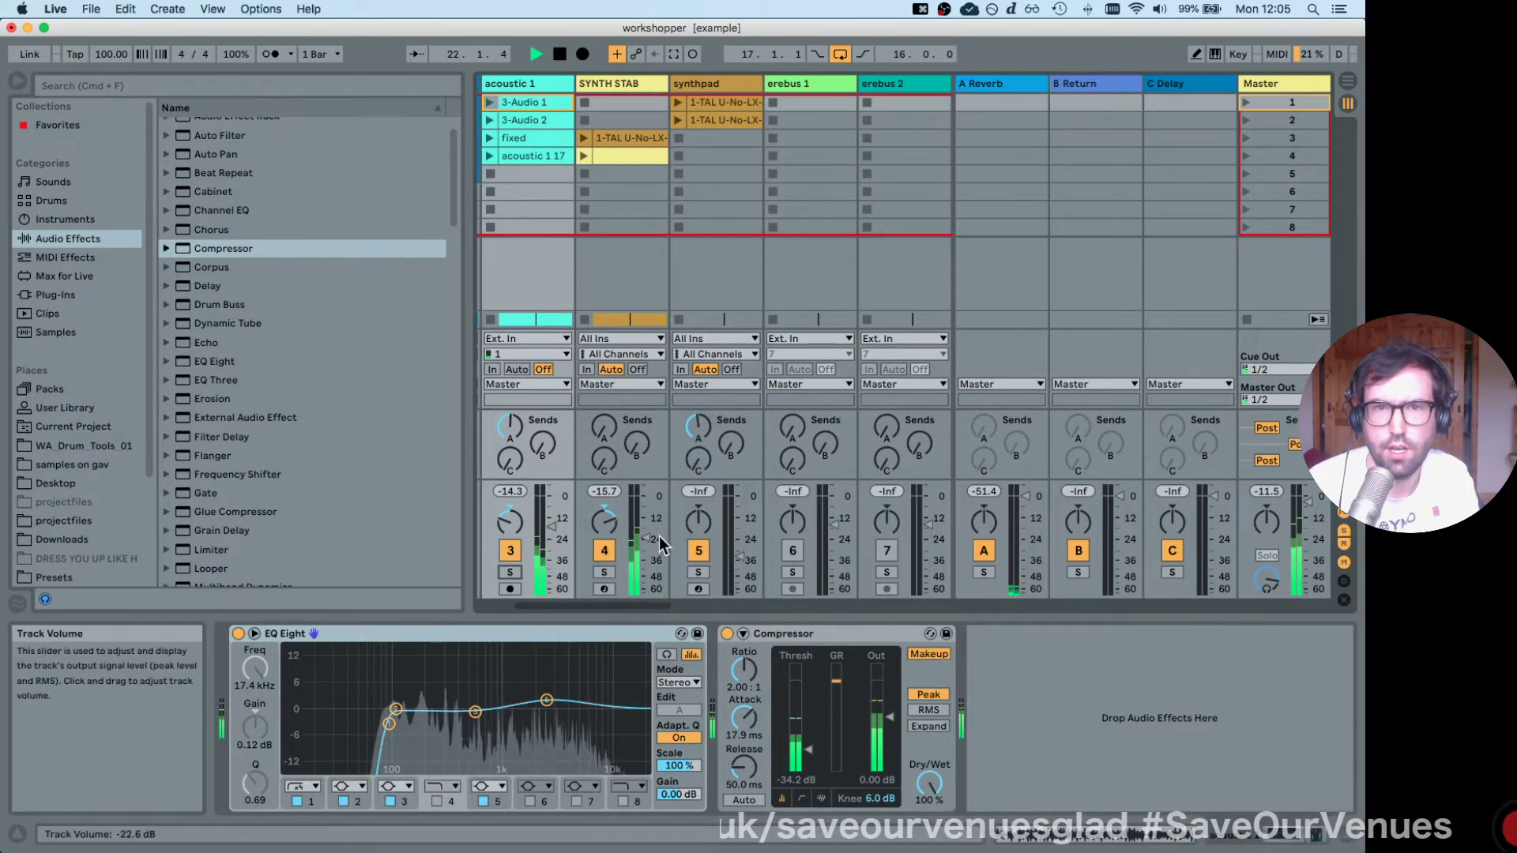
{"action": "left_click_drag", "start_coordinate": [645, 564], "coordinate": [645, 544]}
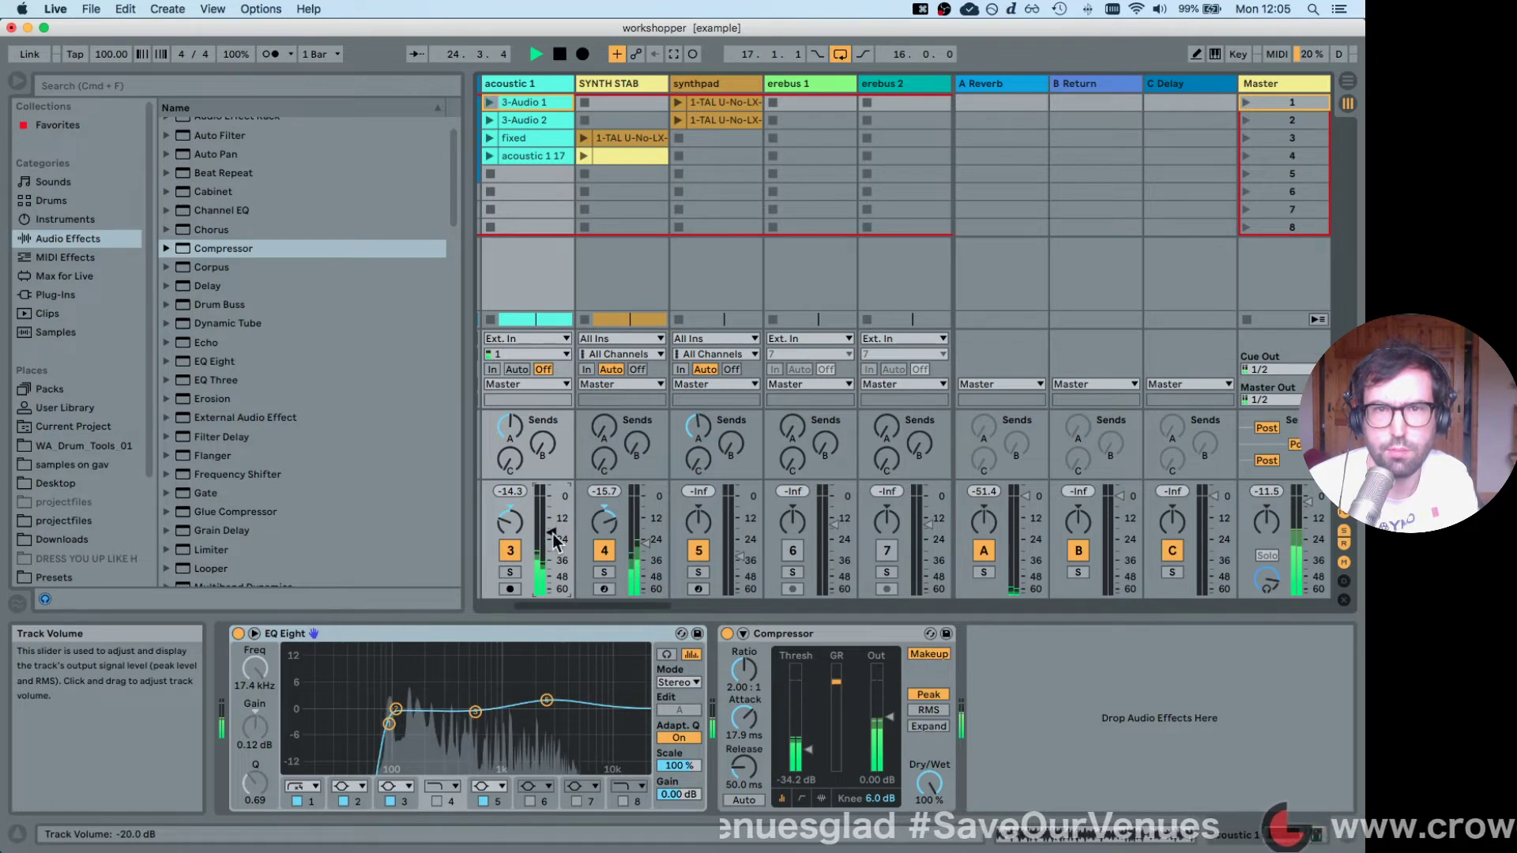
{"action": "left_click_drag", "start_coordinate": [552, 527], "coordinate": [552, 532]}
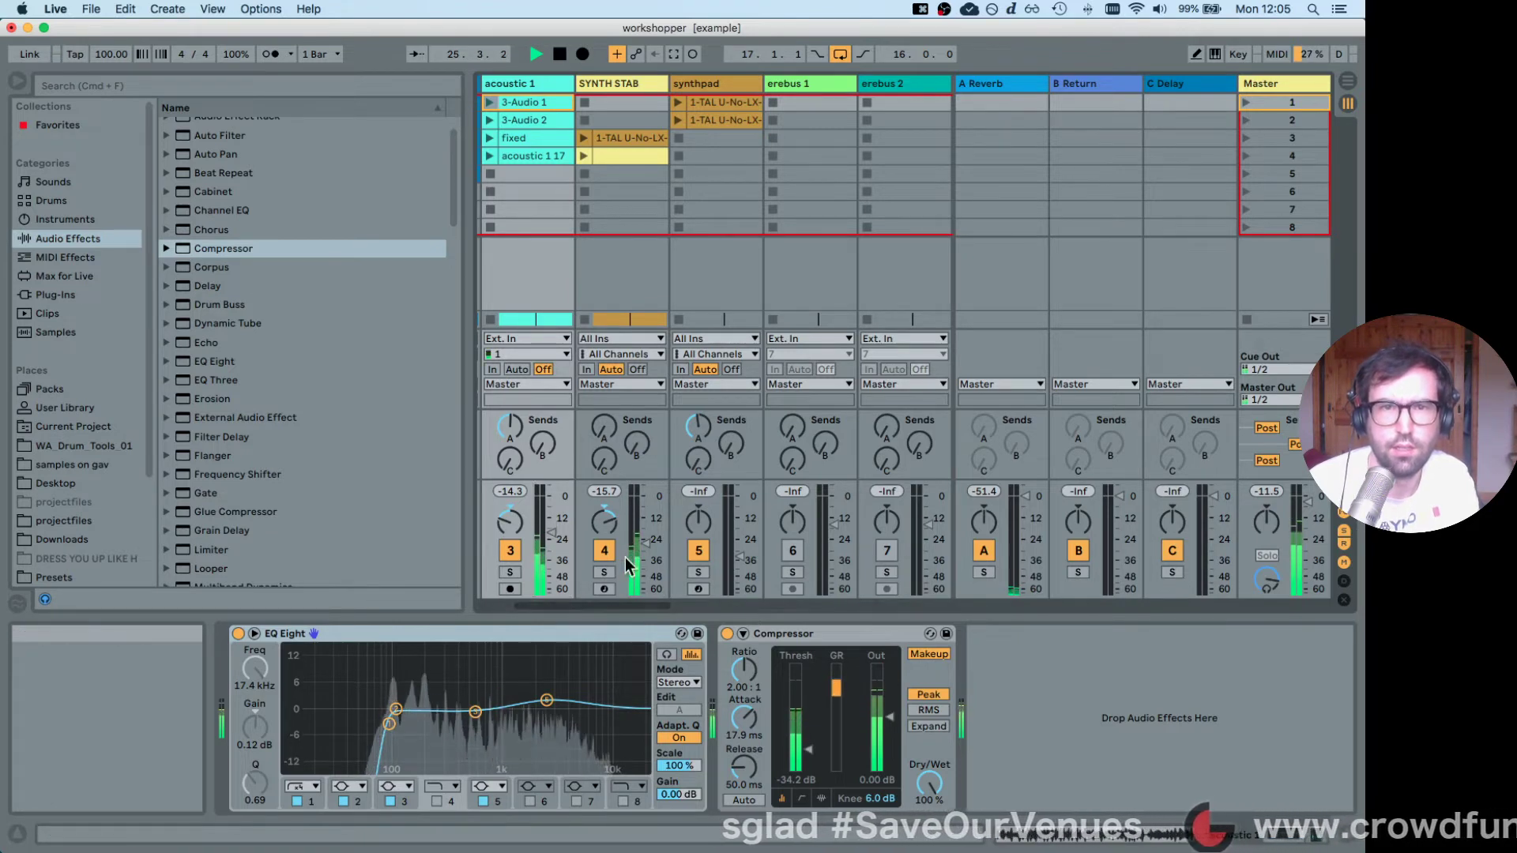
Set SYNTH STAB's volume to -24.3 dB and raise its send to the A Reverb return.
{"action": "left_click", "coordinate": [647, 543]}
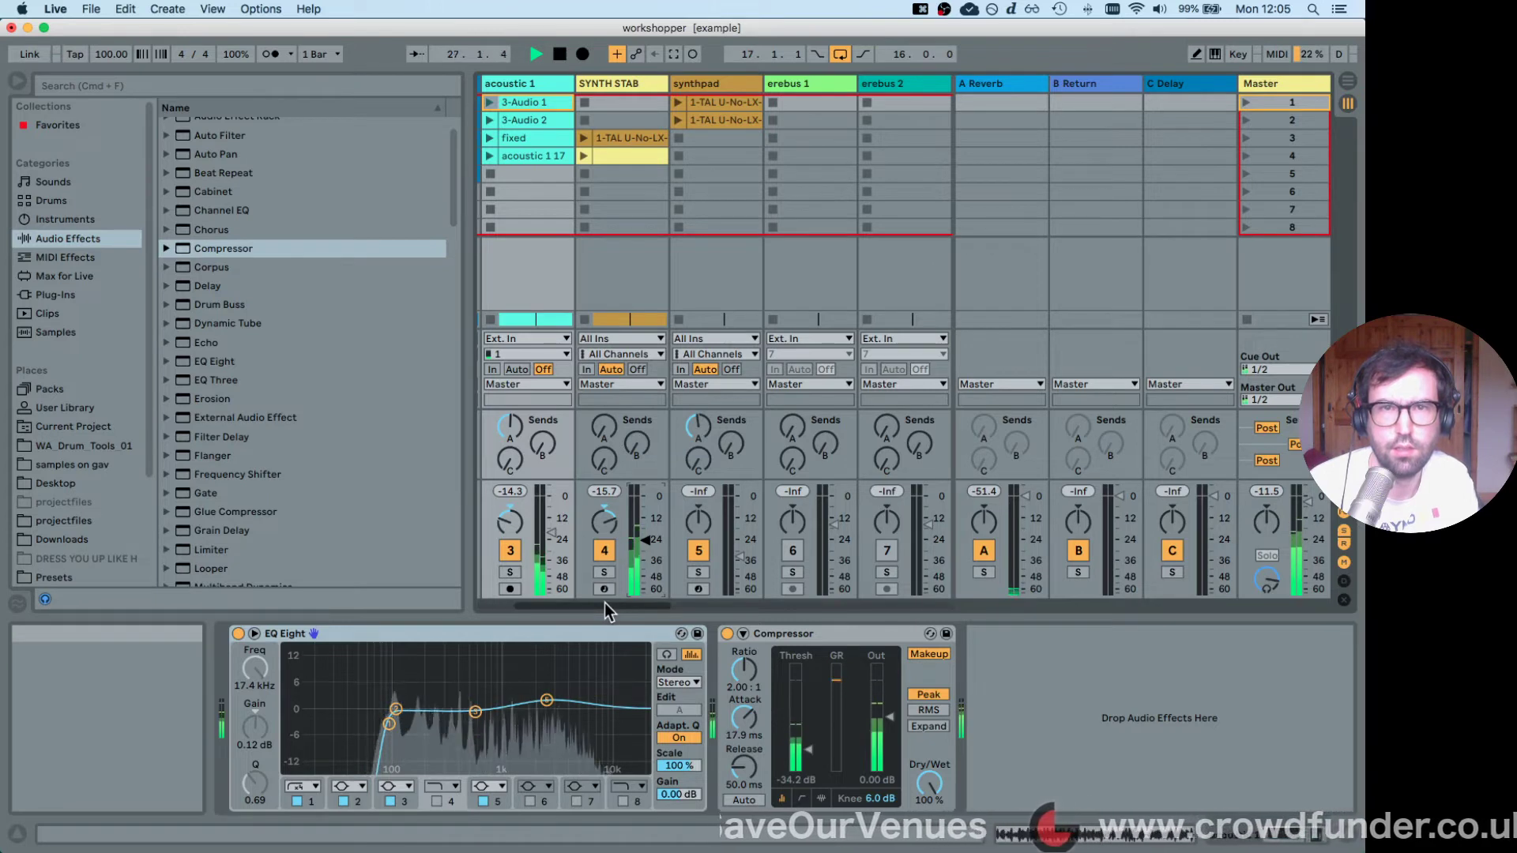
{"action": "scroll", "coordinate": [605, 603], "scroll_direction": "left", "scroll_amount": 1}
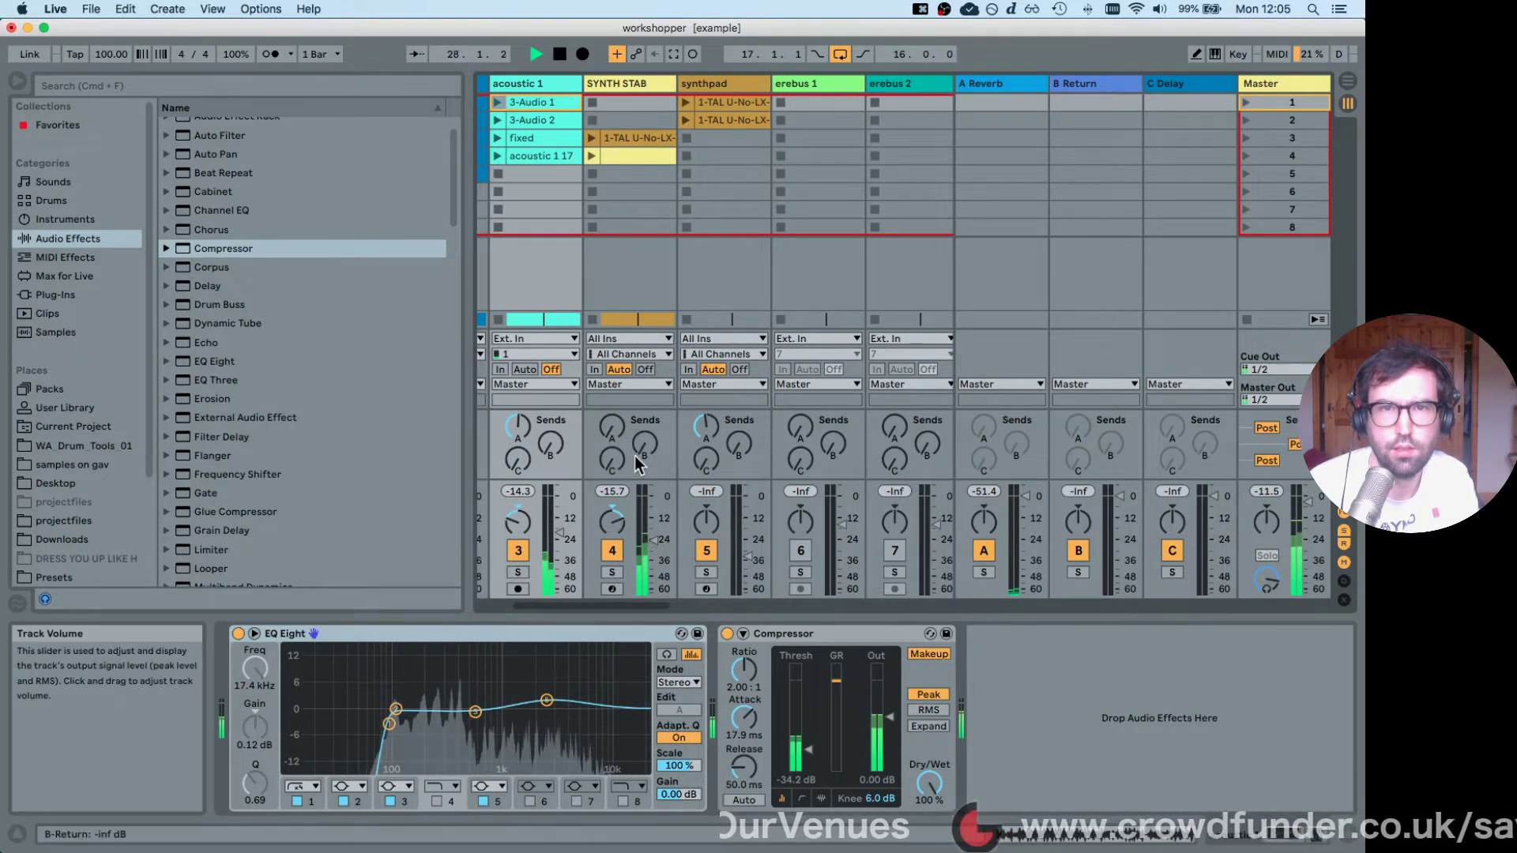
{"action": "left_click_drag", "start_coordinate": [612, 427], "coordinate": [612, 418]}
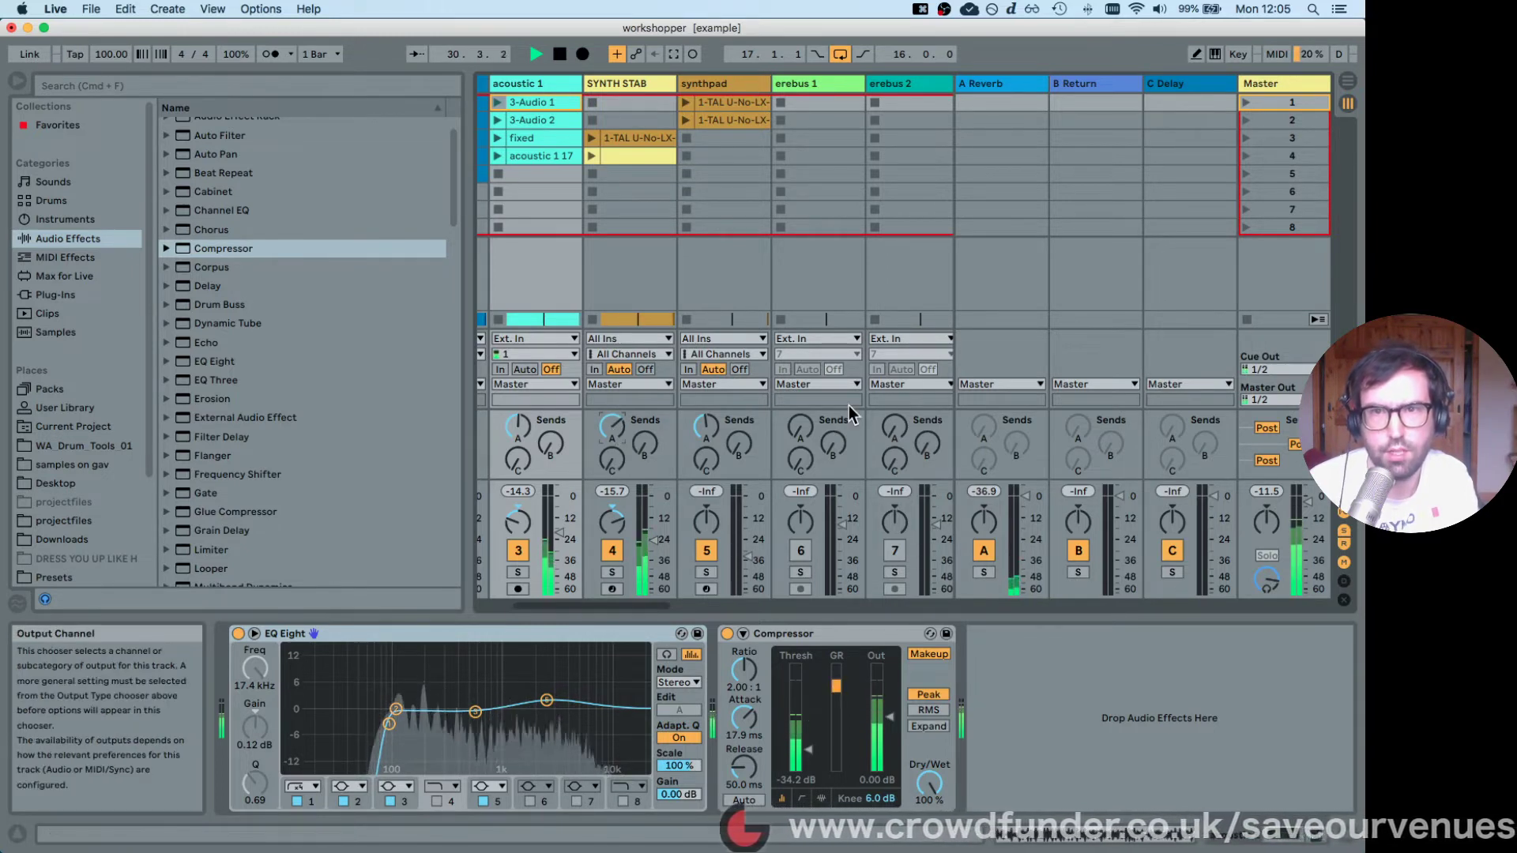
Solo the A Reverb return and set its Reverb input filter to 2.31 kHz with a bandwidth of 6.88.
{"action": "left_click", "coordinate": [982, 84]}
{"action": "scroll", "coordinate": [812, 258], "scroll_direction": "right", "scroll_amount": 10}
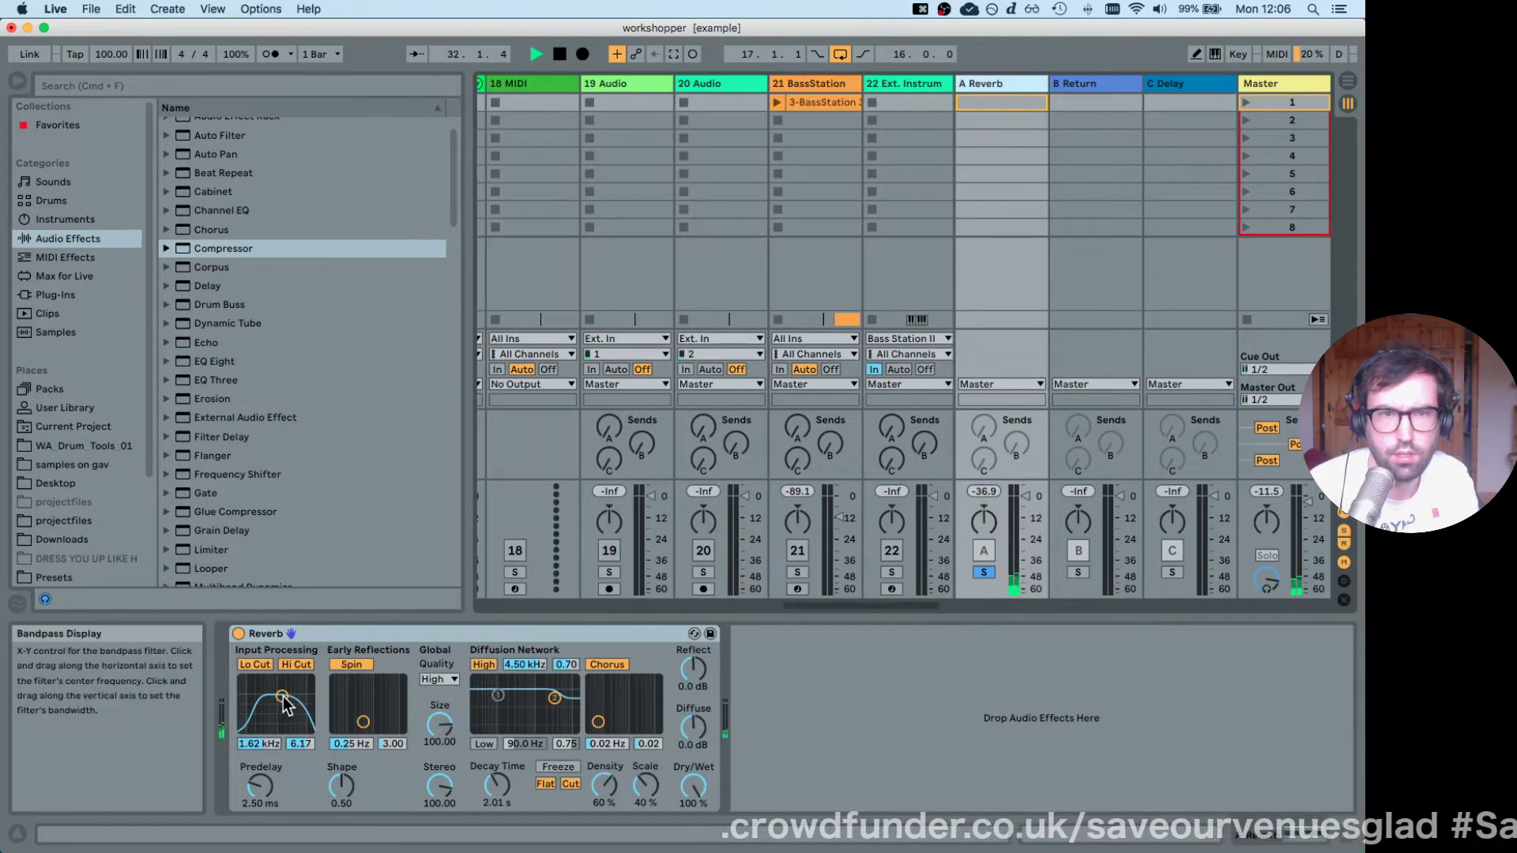
{"action": "mouse_move", "coordinate": [282, 696]}
{"action": "left_mouse_down"}
{"action": "mouse_move", "coordinate": [255, 703]}
{"action": "mouse_move", "coordinate": [284, 691]}
{"action": "left_mouse_up"}
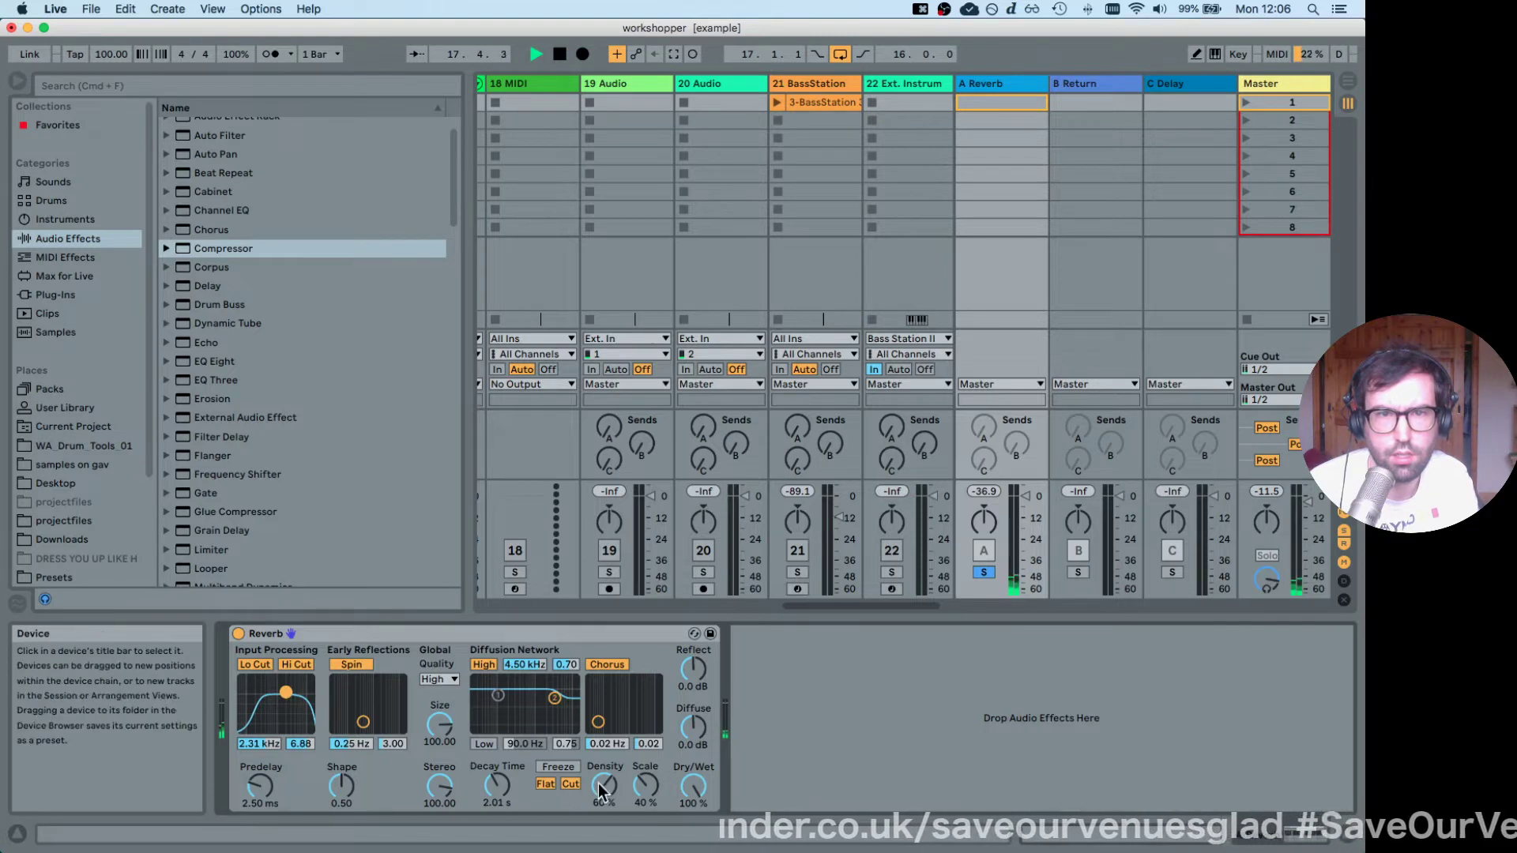
Swap the return's Reverb for the Dark Hall preset from the Hall presets.
{"action": "left_click", "coordinate": [694, 636]}
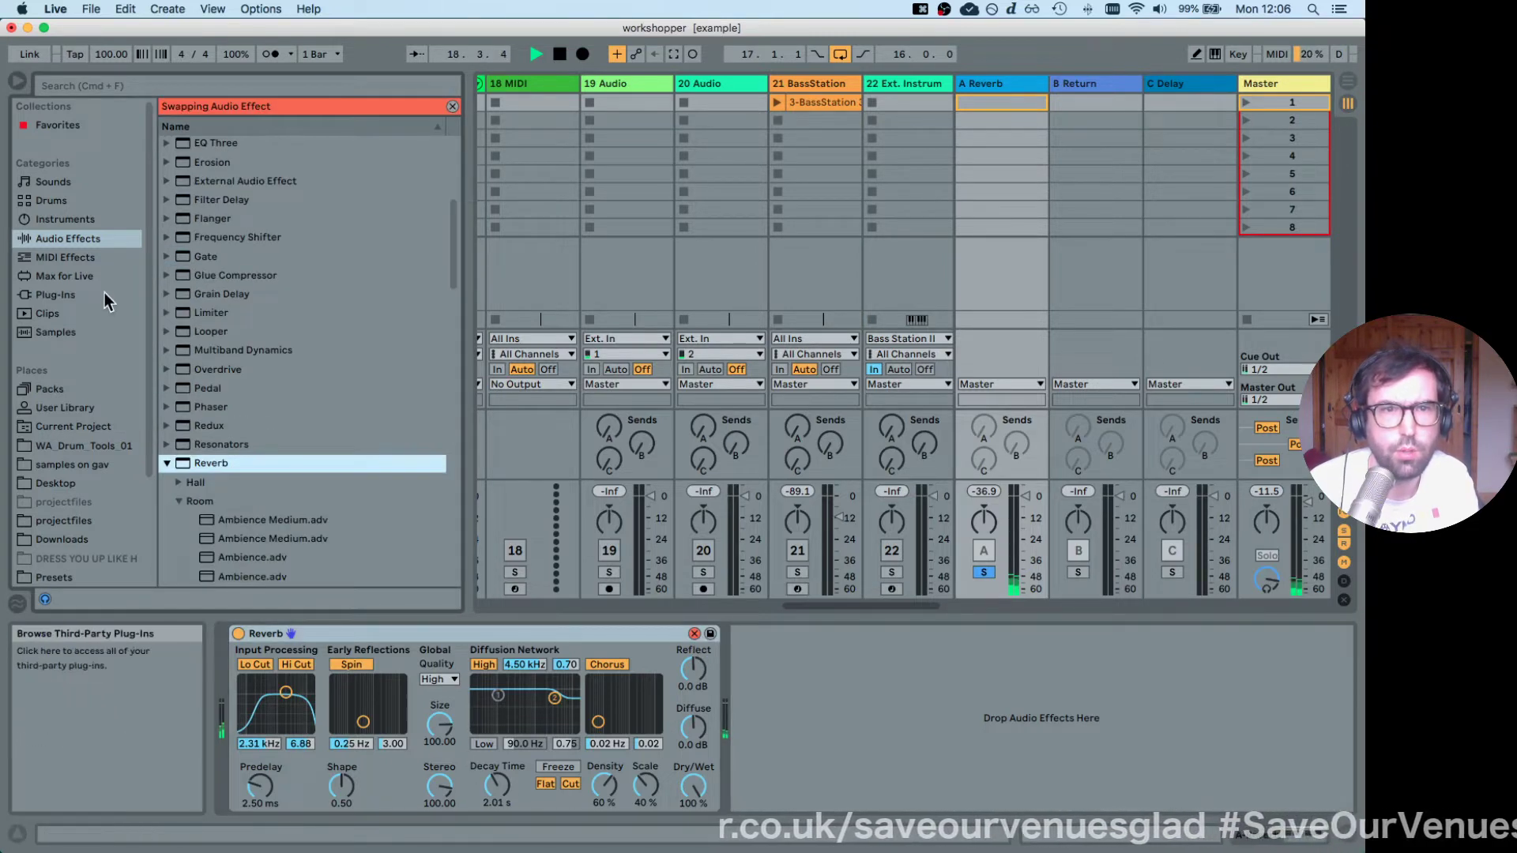
{"action": "scroll", "coordinate": [237, 419], "scroll_direction": "down", "scroll_amount": 1}
{"action": "left_click", "coordinate": [172, 443]}
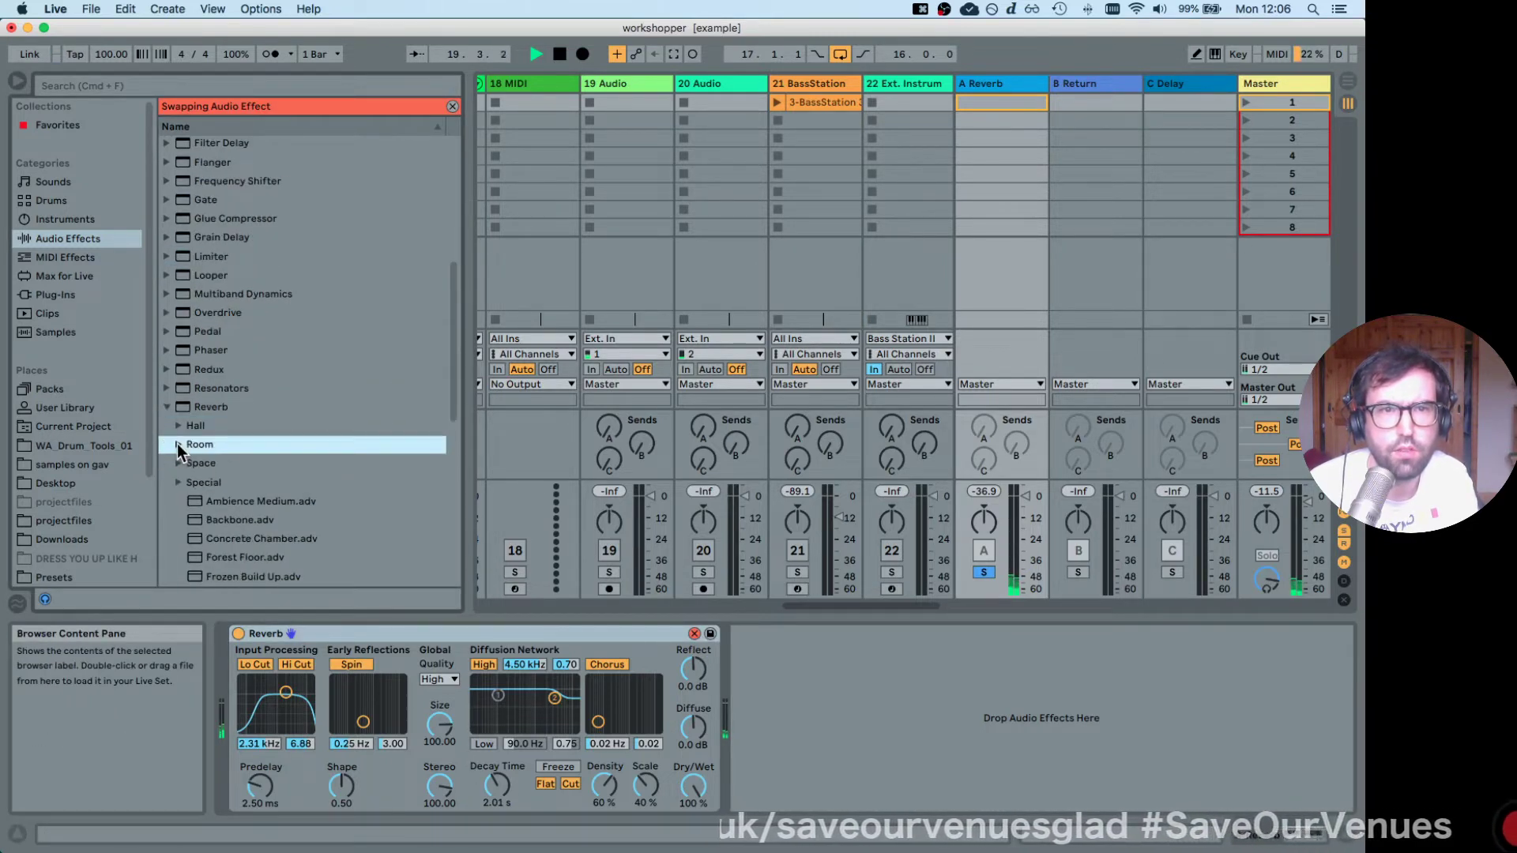
{"action": "left_click", "coordinate": [174, 427]}
{"action": "scroll", "coordinate": [258, 471], "scroll_direction": "down", "scroll_amount": 3}
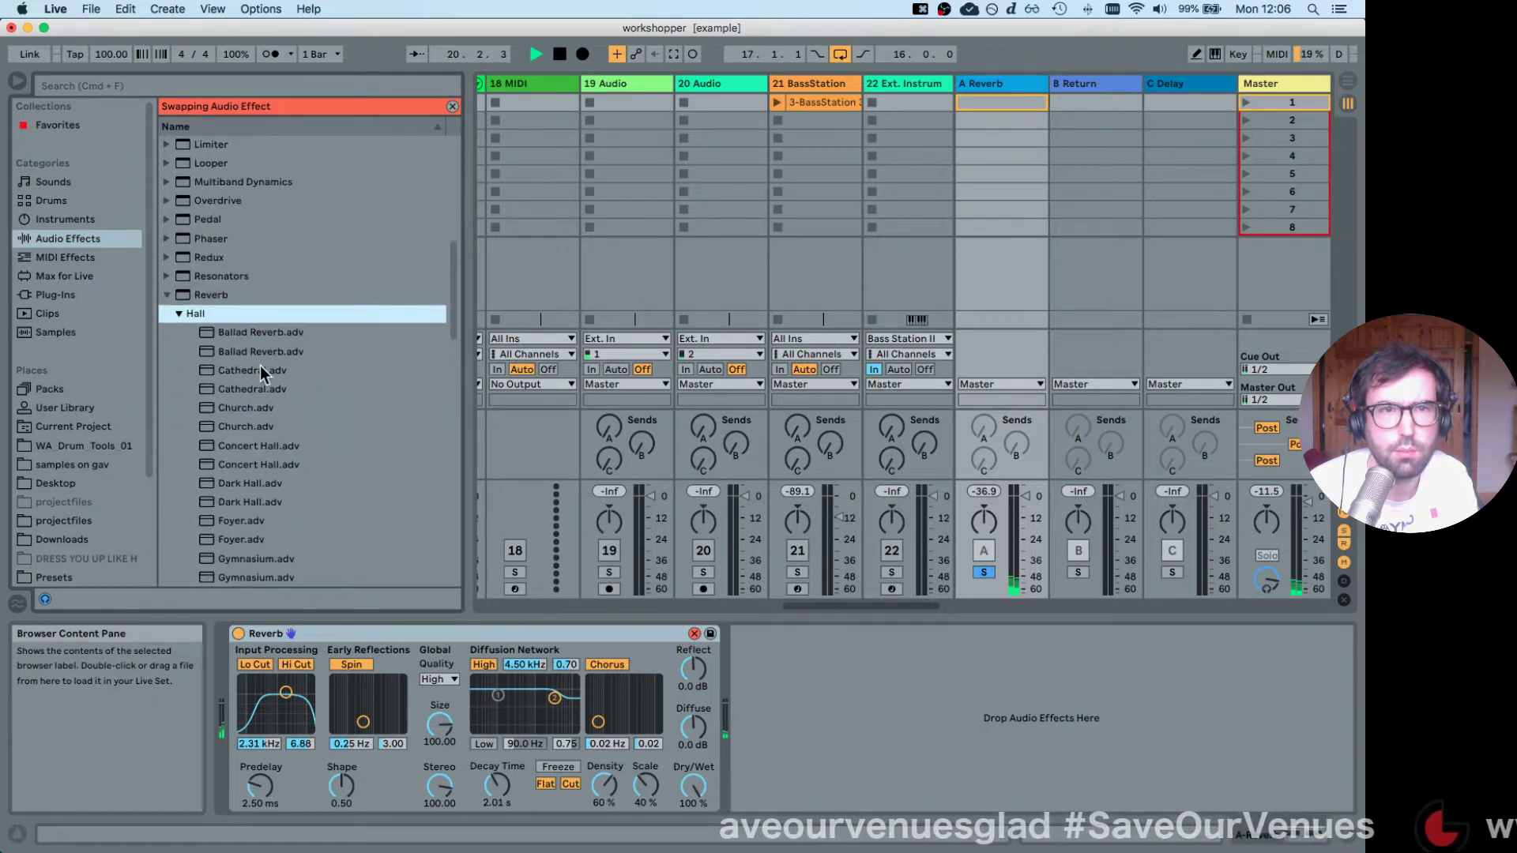
{"action": "left_click", "coordinate": [263, 483]}
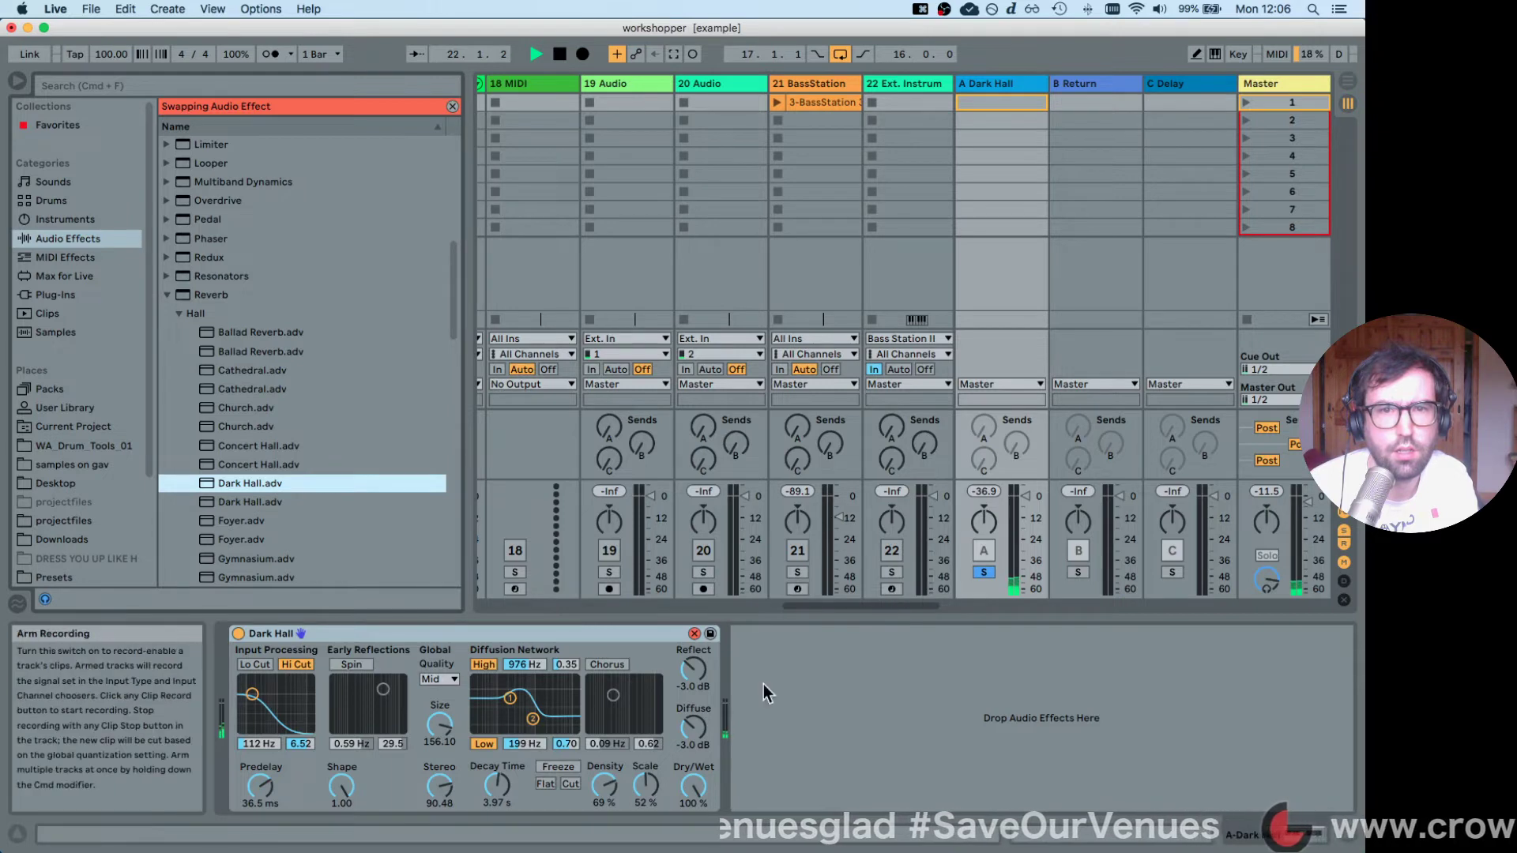
Set Dark Hall's input filter to 1.13 kHz with a bandwidth of 6.88, unsolo the return, and stop playback.
{"action": "left_click_drag", "start_coordinate": [252, 694], "coordinate": [277, 692]}
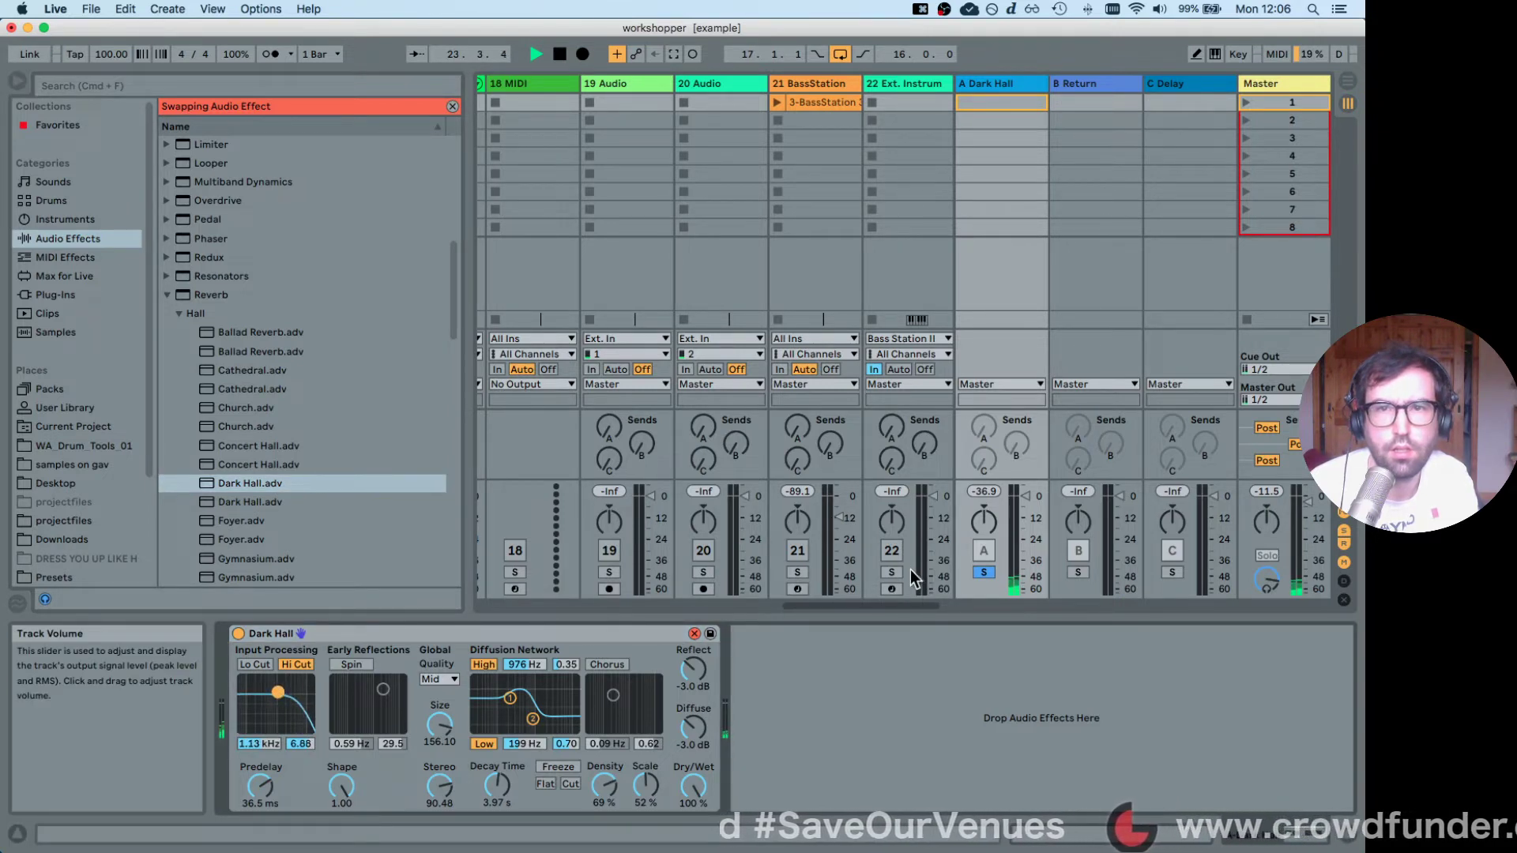
{"action": "left_click", "coordinate": [984, 572]}
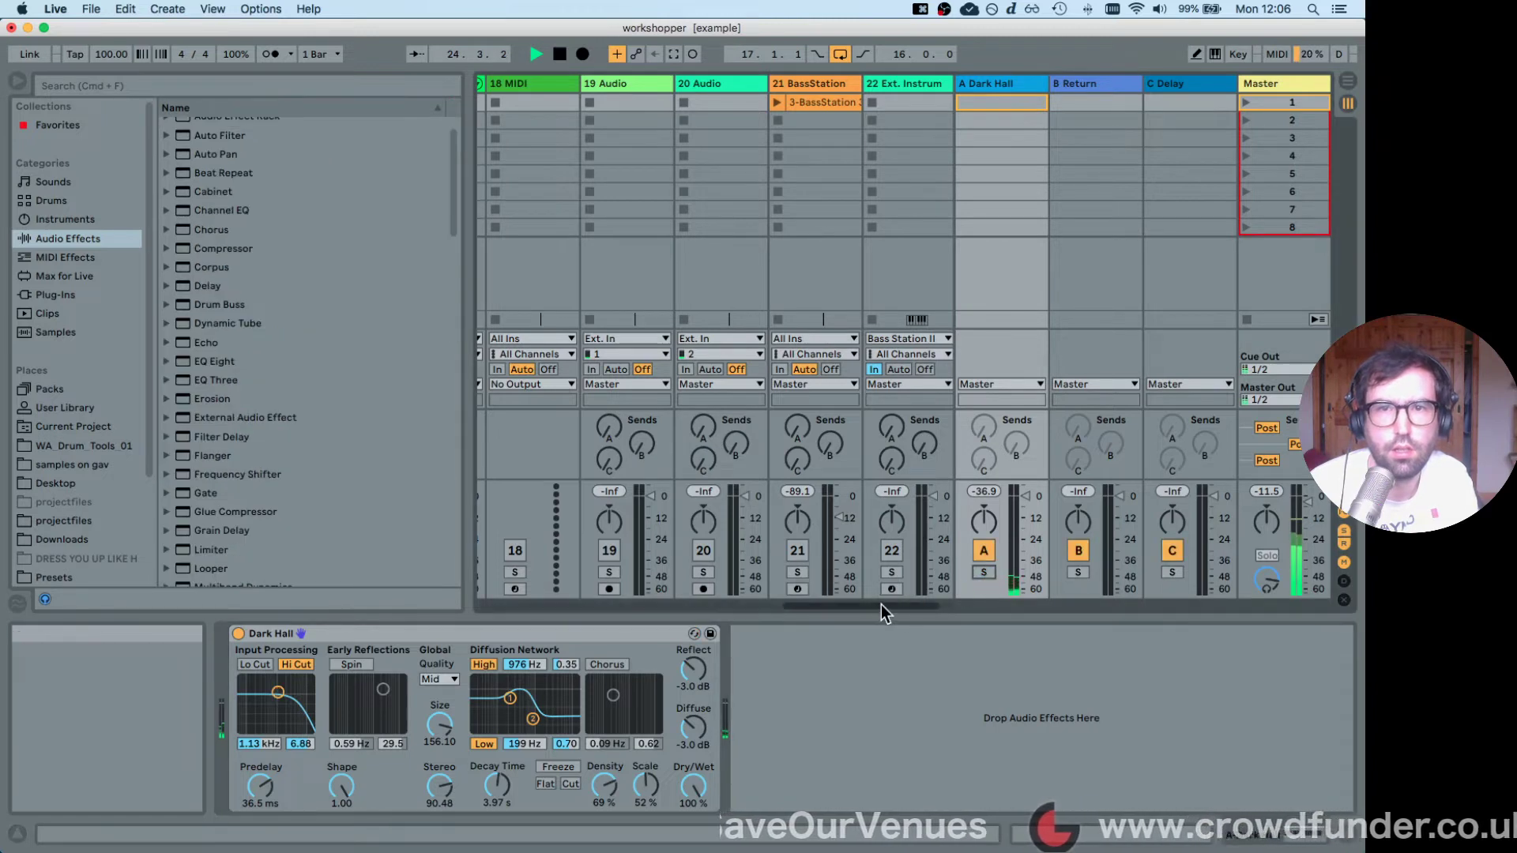
{"action": "left_click_drag", "start_coordinate": [880, 604], "coordinate": [561, 601]}
{"action": "key", "text": "space"}
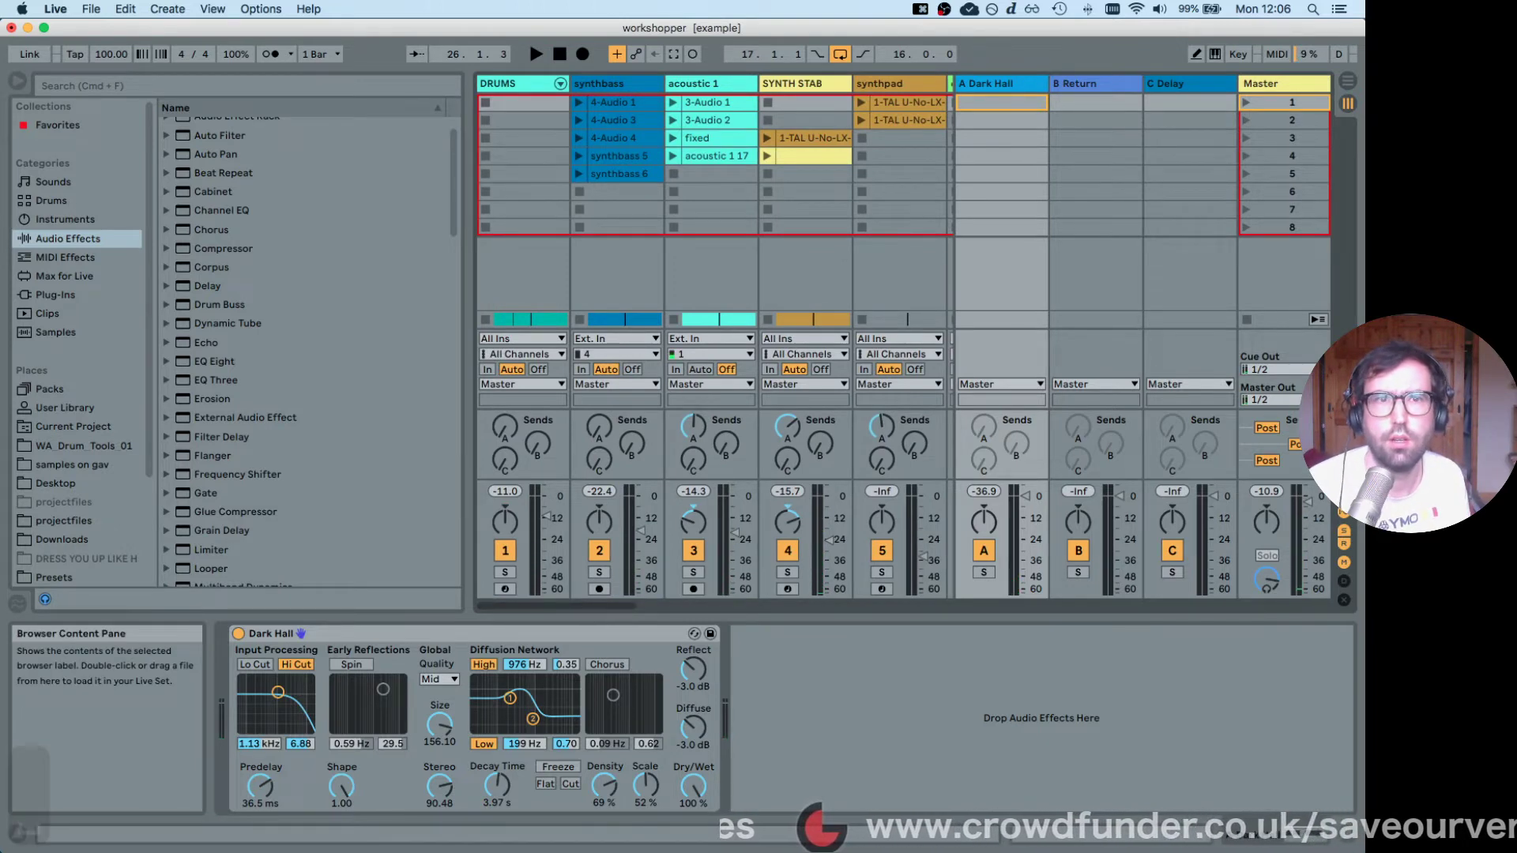
Hide the browser in the Session View and check the erebus 1 and erebus 2 tracks for devices.
{"action": "left_click", "coordinate": [18, 83]}
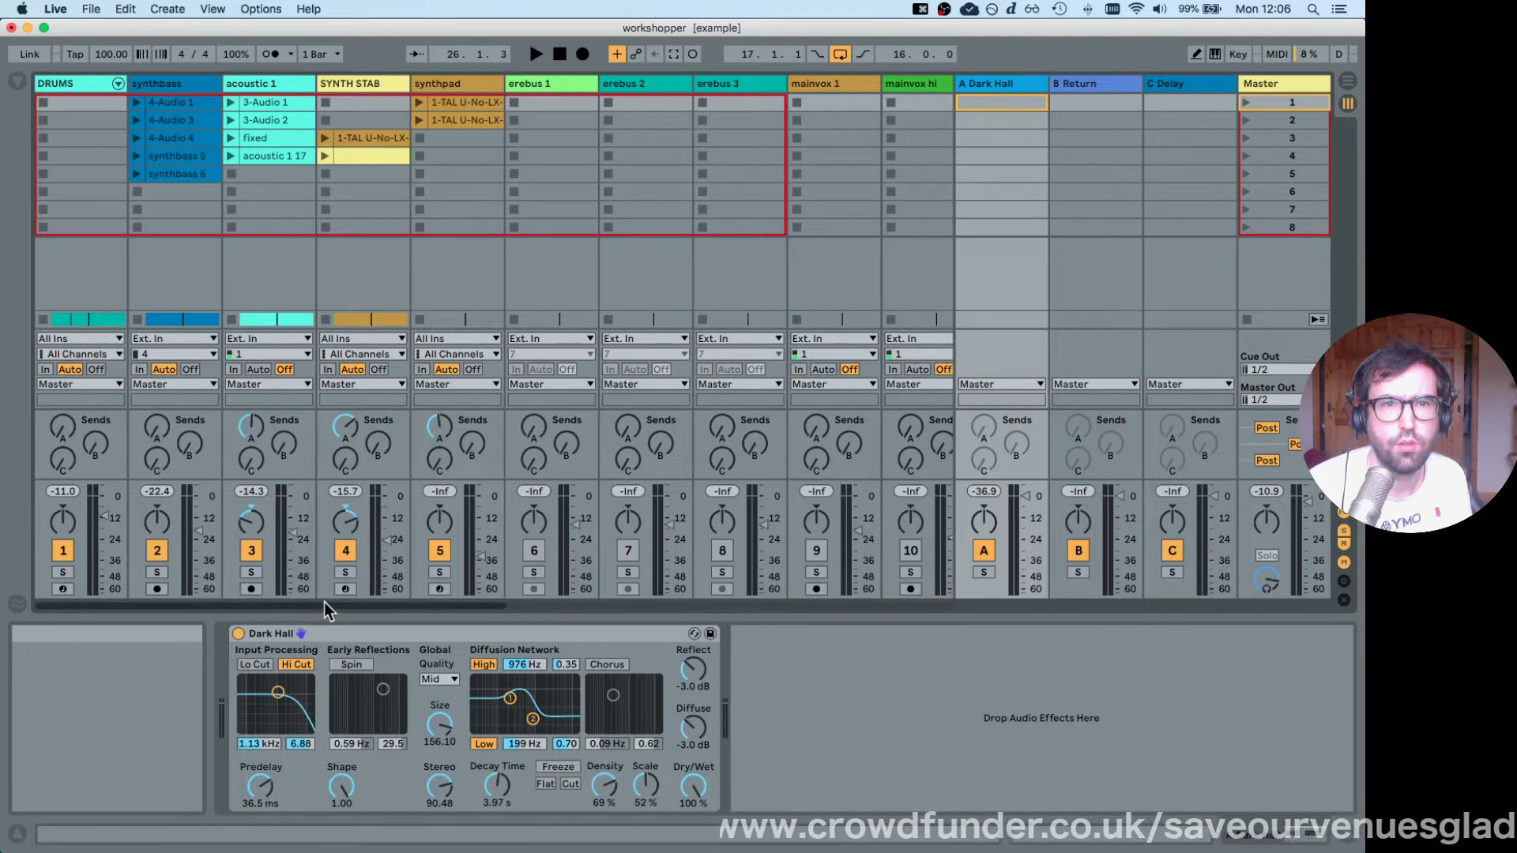
{"action": "left_click_drag", "start_coordinate": [324, 603], "coordinate": [357, 608]}
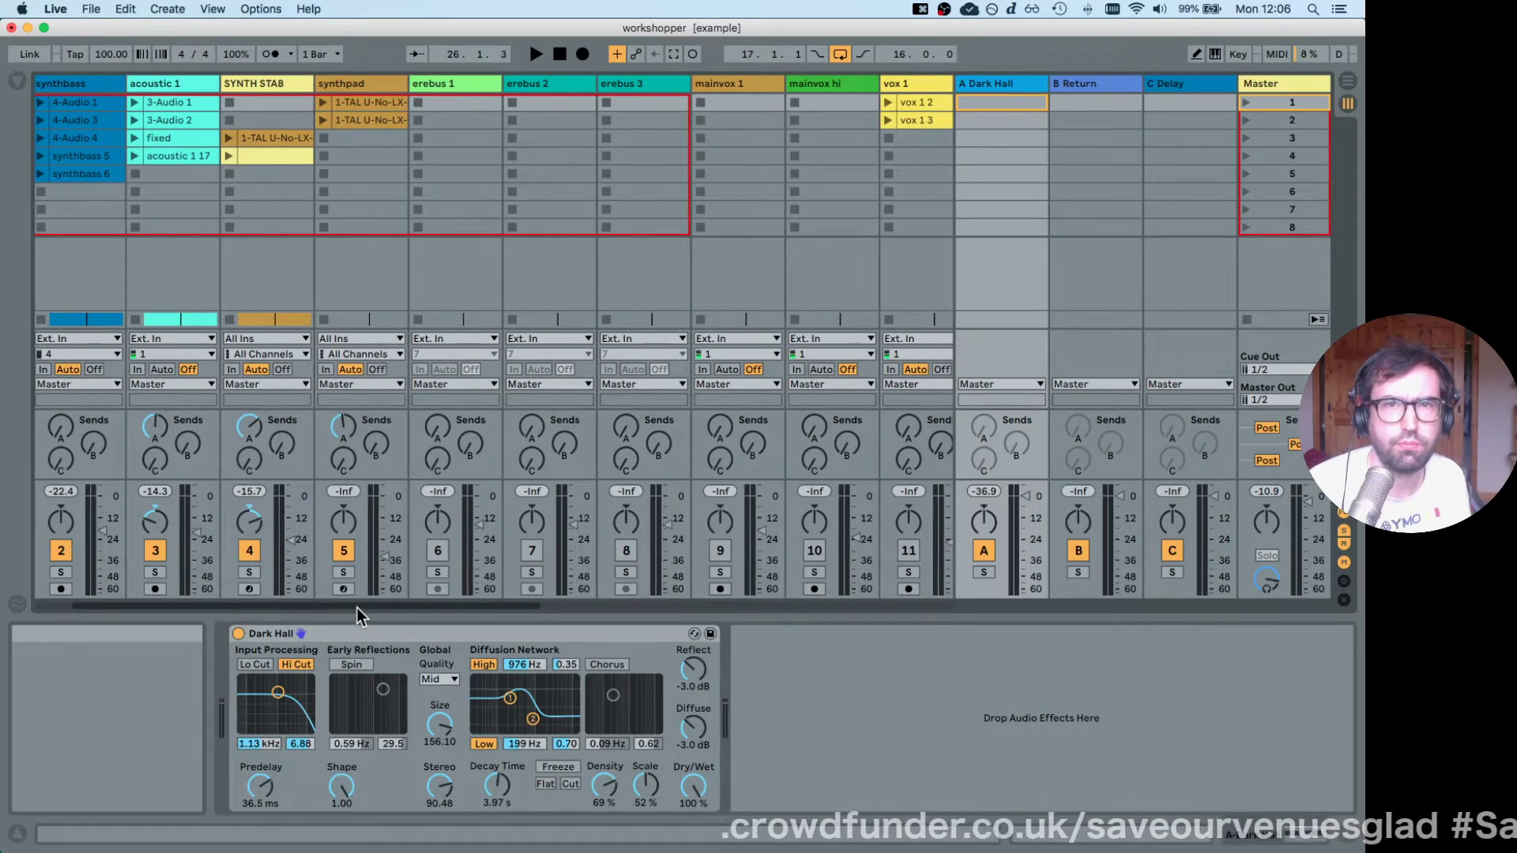
{"action": "left_click", "coordinate": [449, 83]}
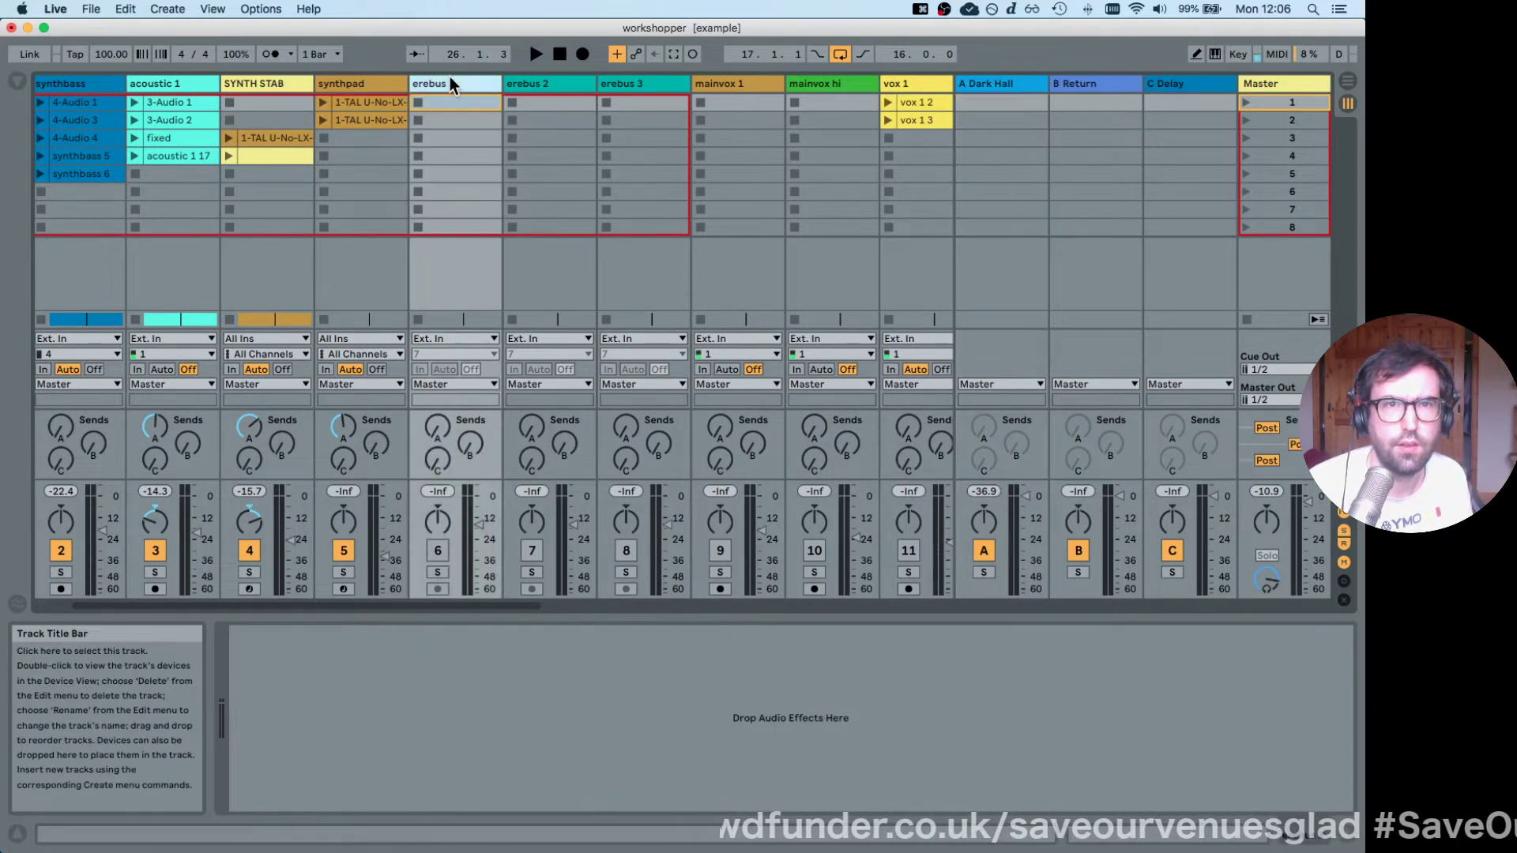
{"action": "left_click", "coordinate": [563, 88]}
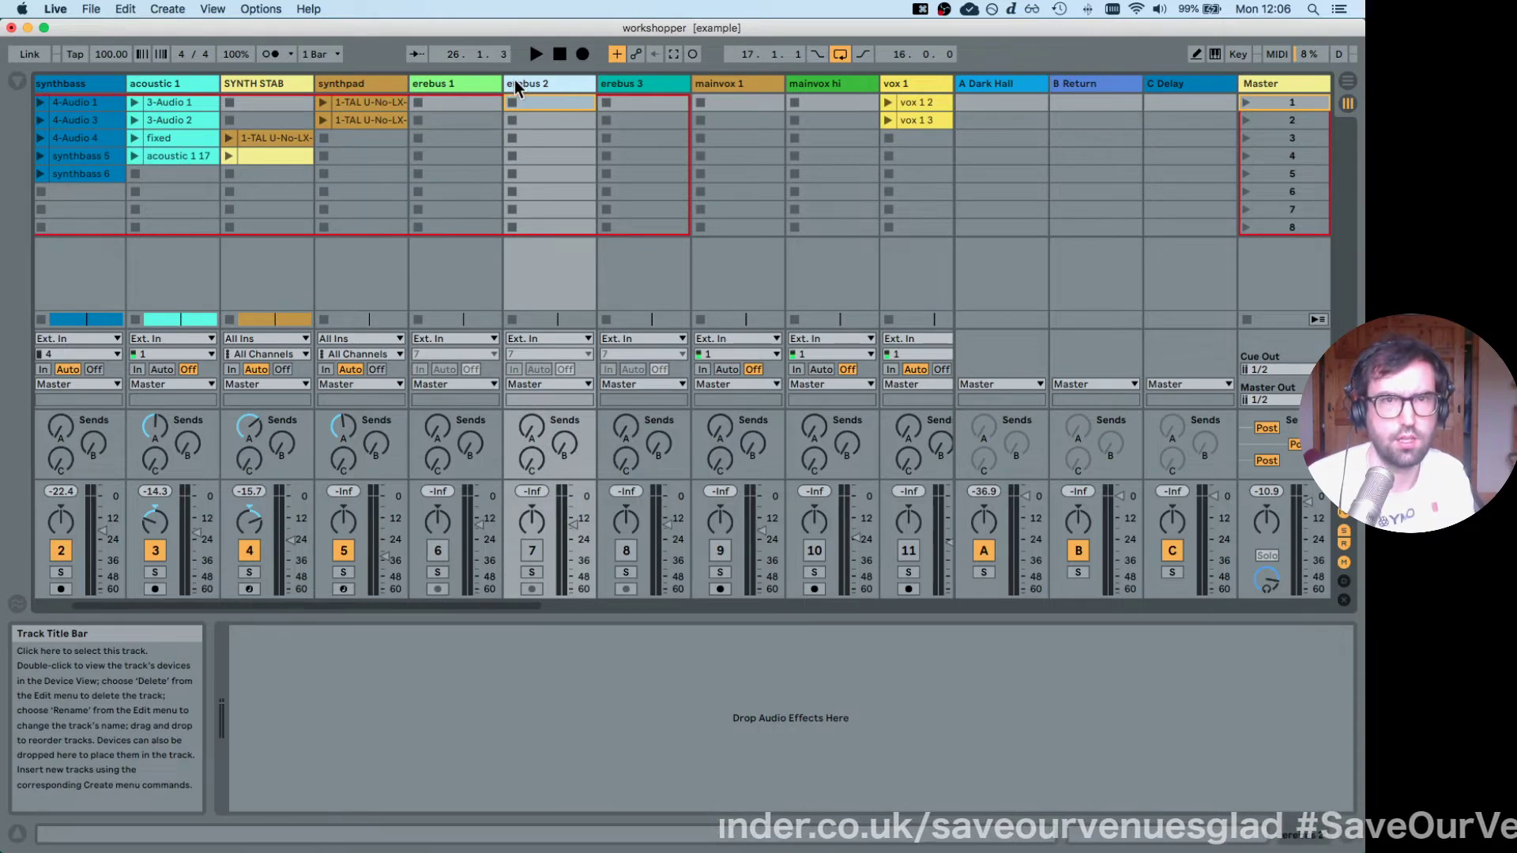
{"action": "left_click", "coordinate": [444, 82]}
Show the Arrangement View and move the 16-bar loop to start at bar 49.
{"action": "key", "text": "Tab"}
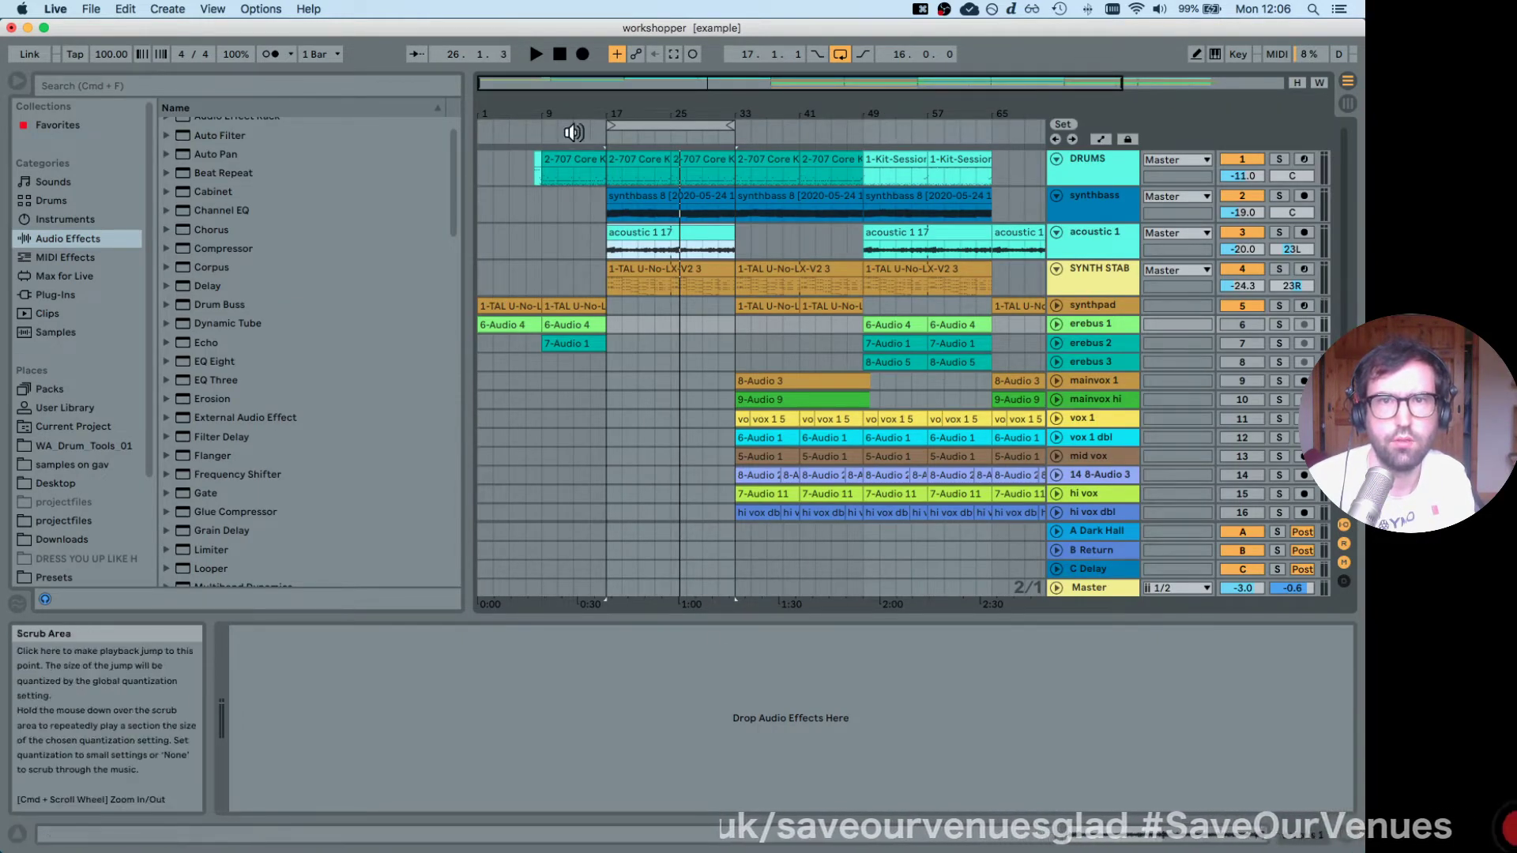
{"action": "left_click_drag", "start_coordinate": [627, 125], "coordinate": [896, 128]}
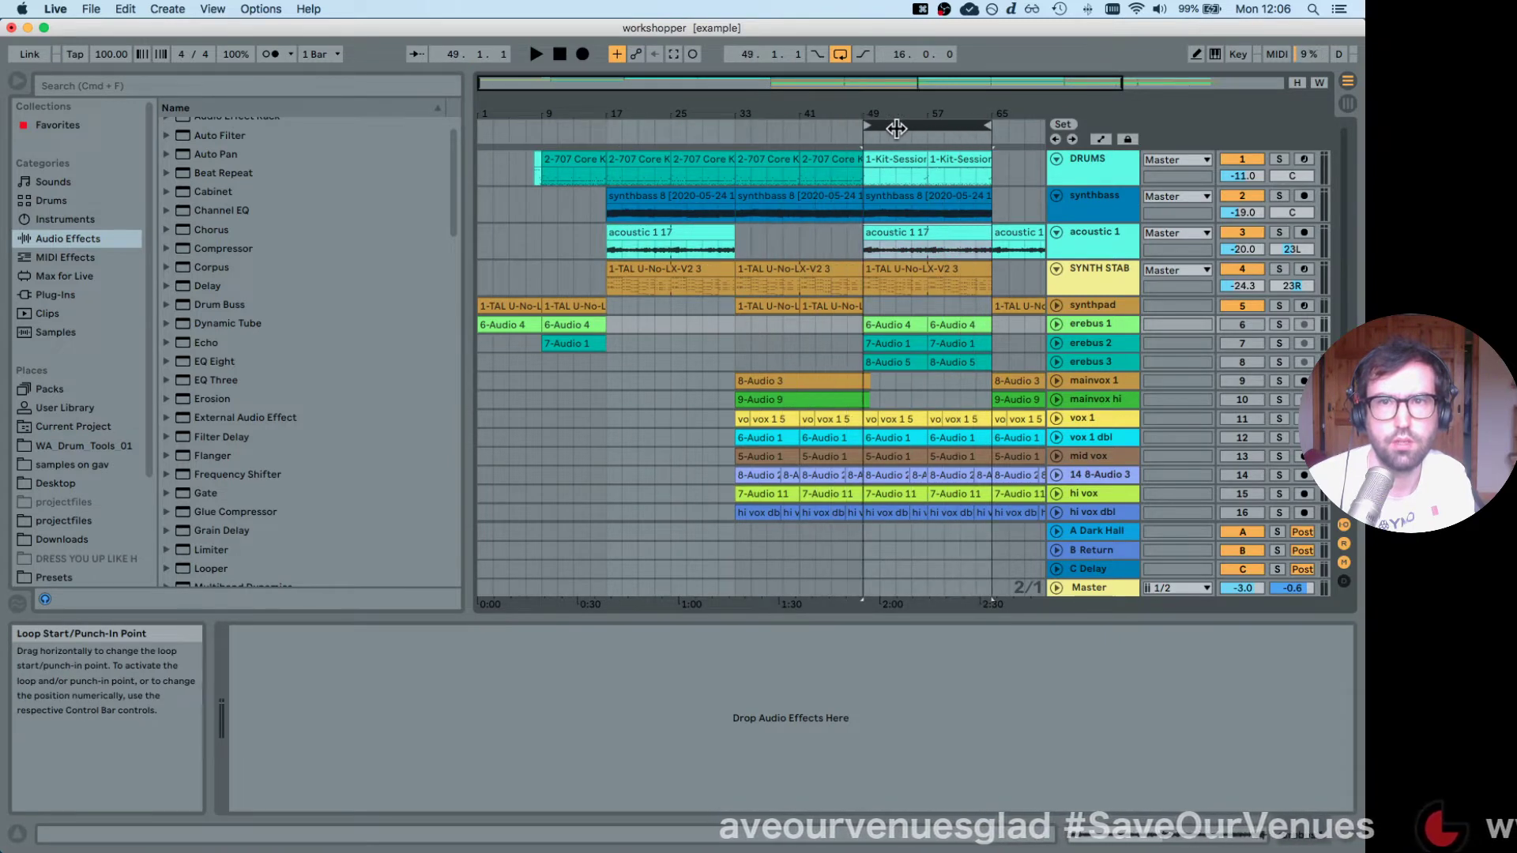
Group the erebus 1, erebus 2 and erebus 3 tracks.
{"action": "left_click", "coordinate": [1084, 326]}
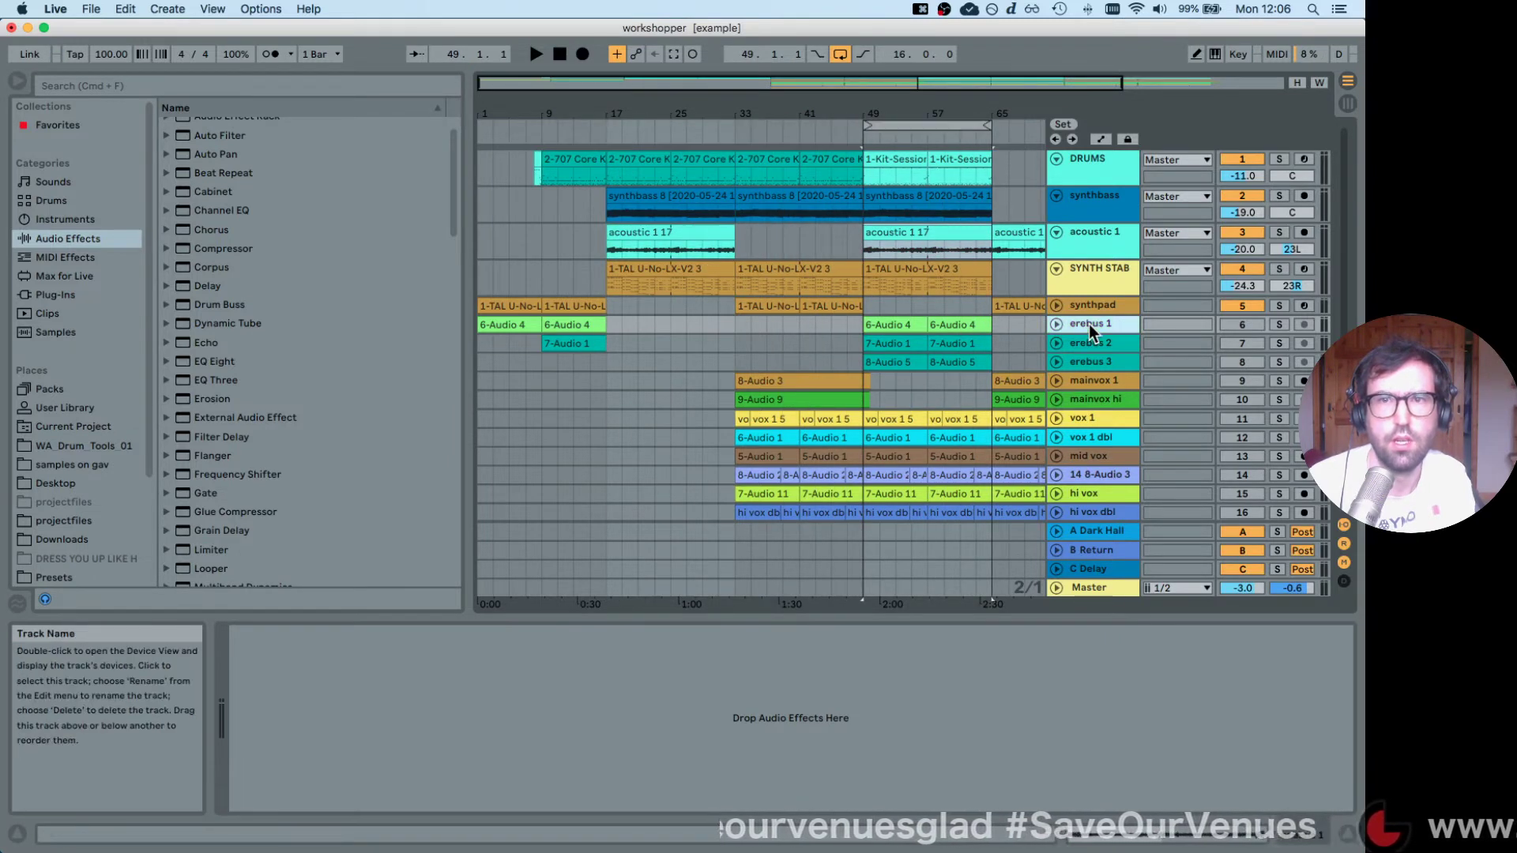
{"action": "left_click", "coordinate": [1094, 366], "text": "shift"}
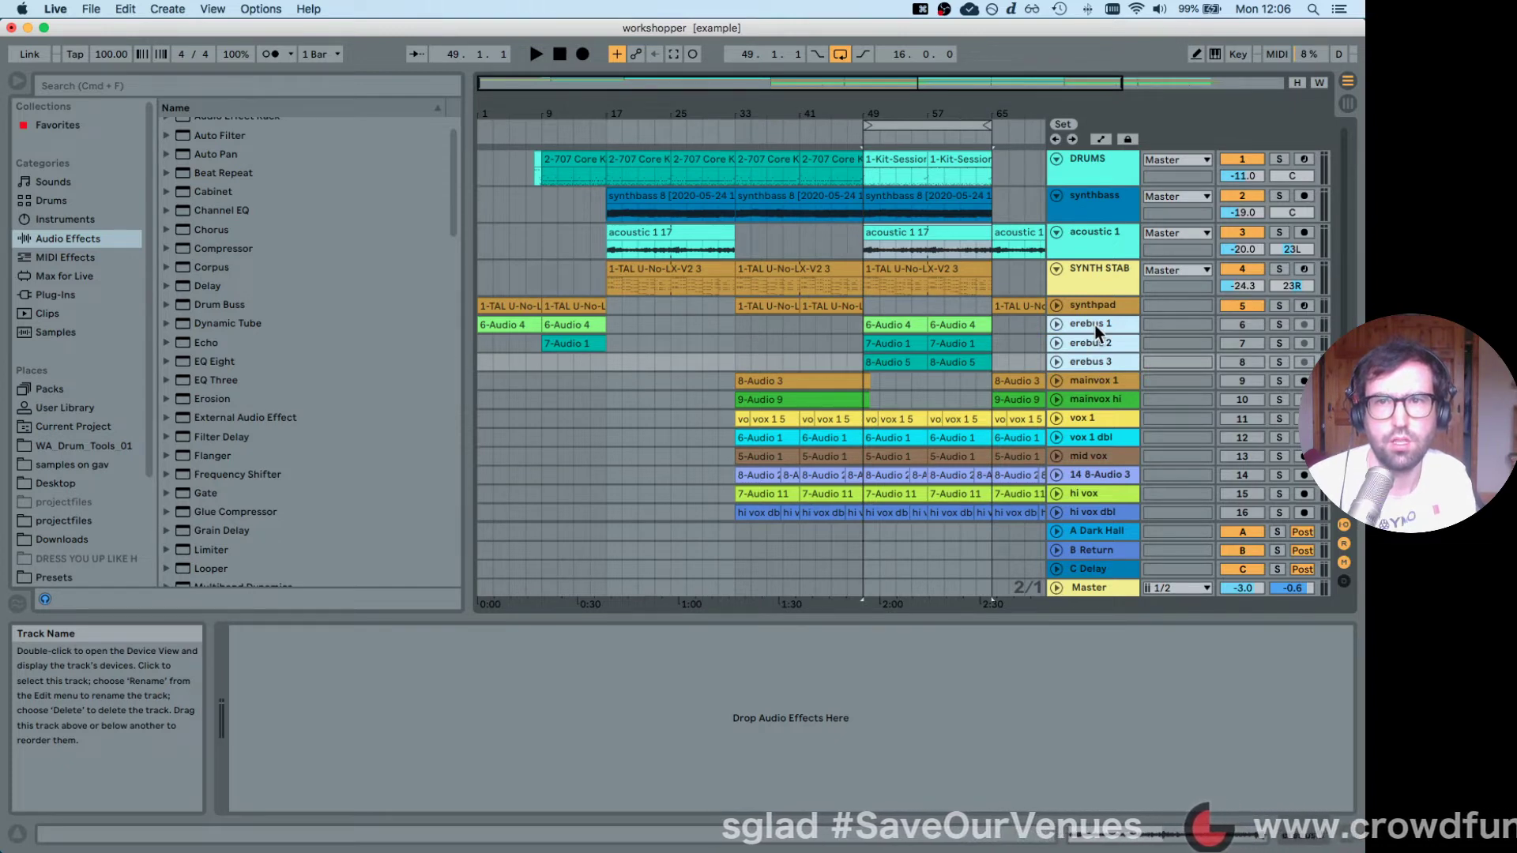
{"action": "right_click", "coordinate": [1096, 330]}
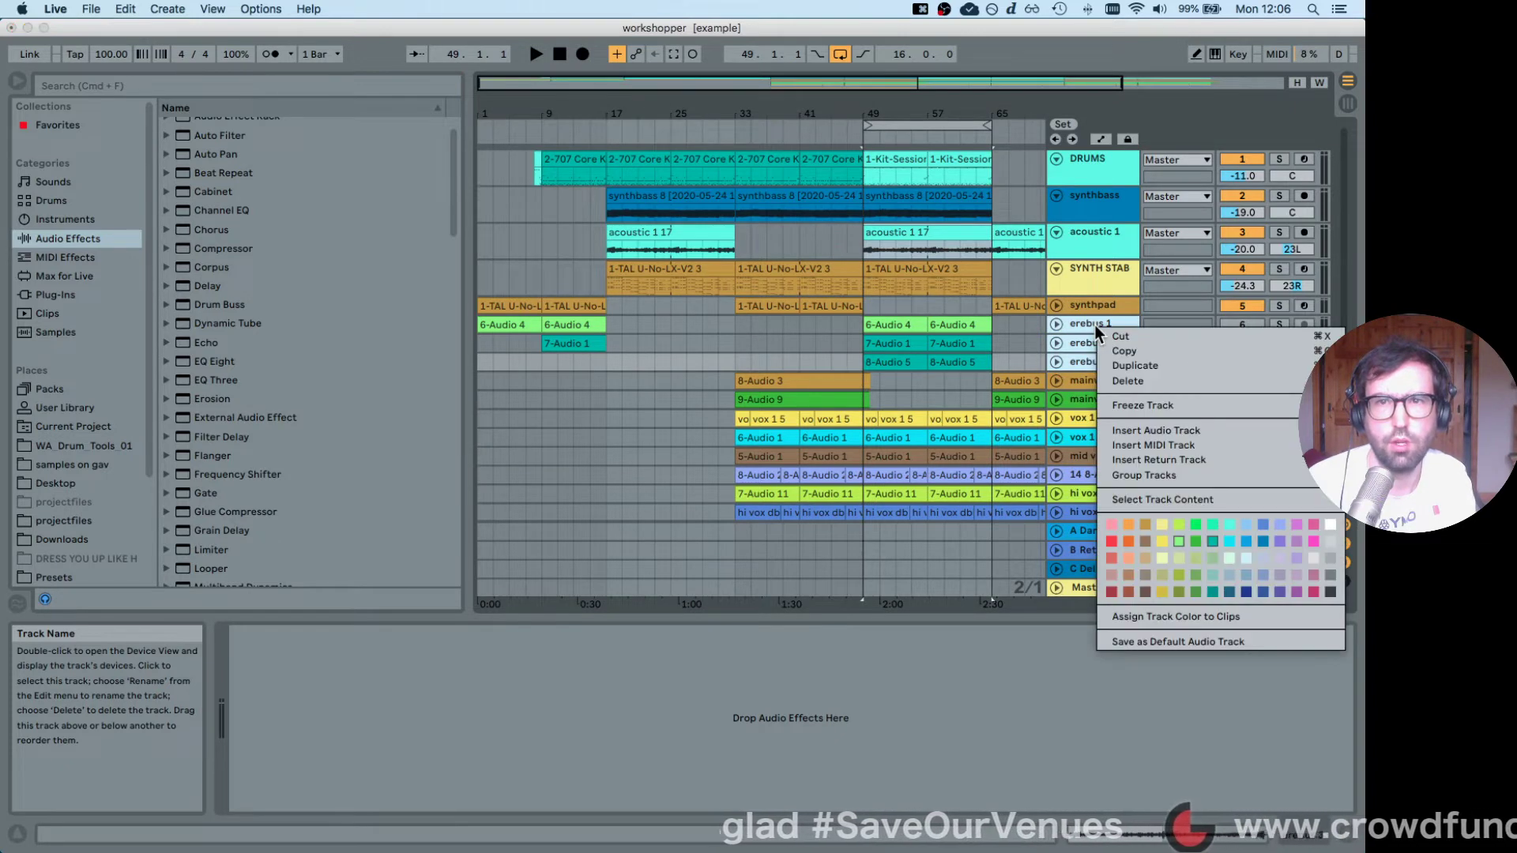
{"action": "left_click", "coordinate": [1221, 476]}
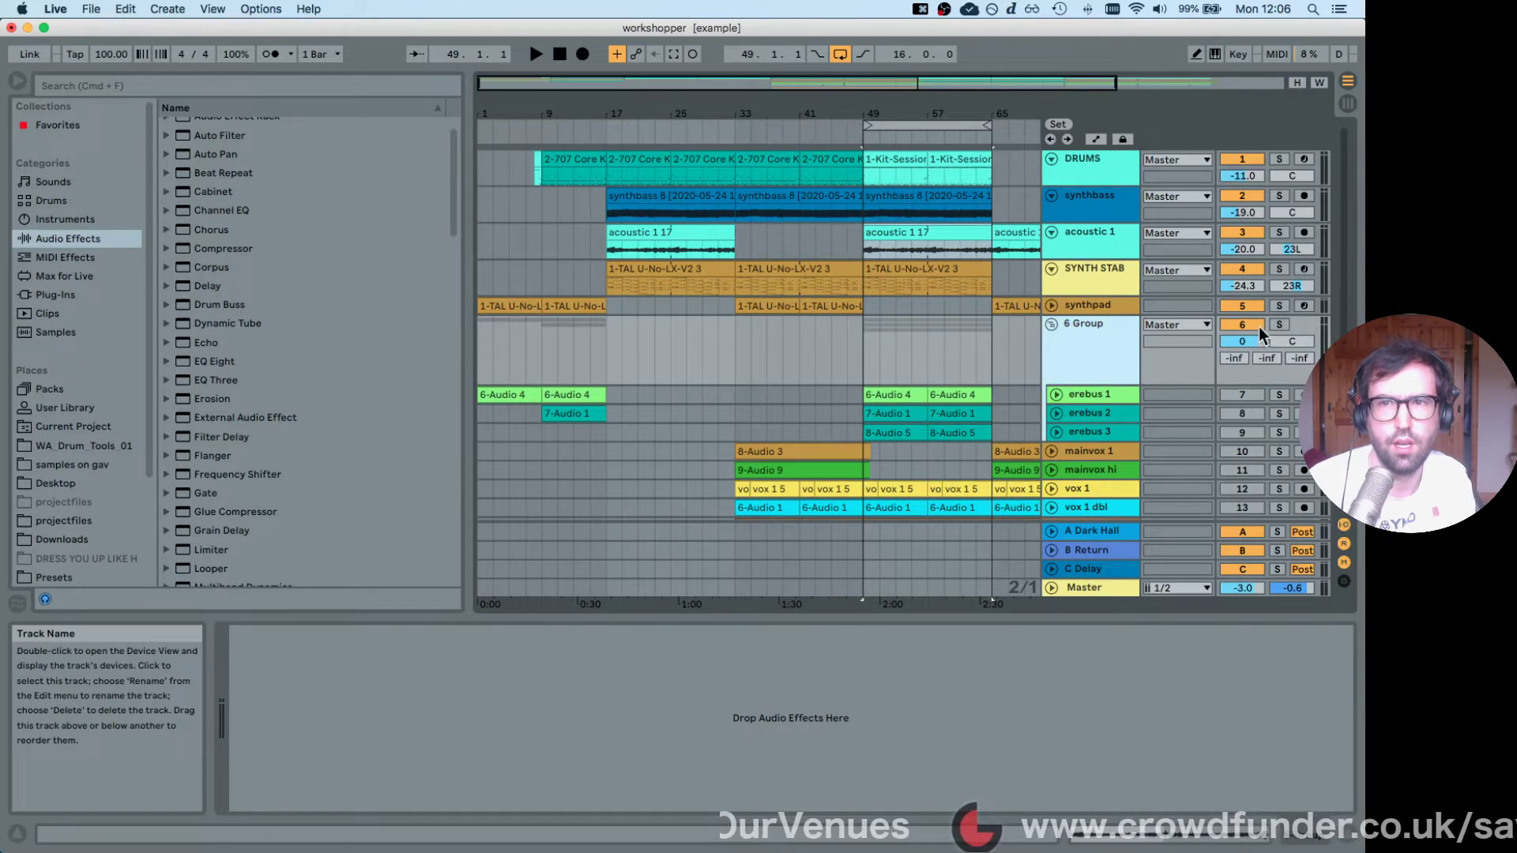
Activate the three erebus tracks in the Session View, solo their group and start playback.
{"action": "left_click", "coordinate": [1279, 324]}
{"action": "key", "text": "space"}
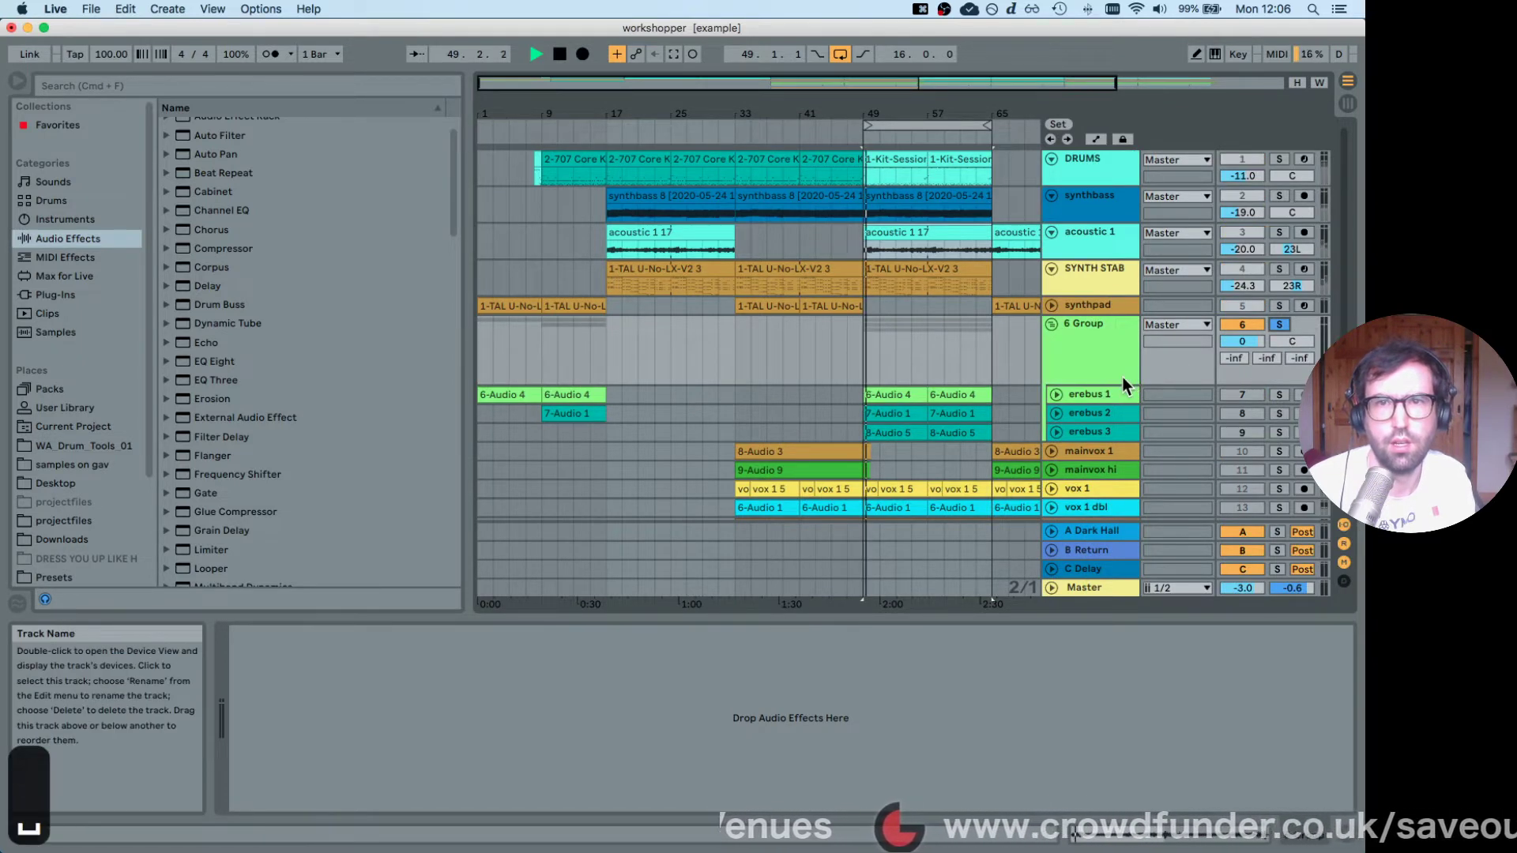
{"action": "key", "text": "space"}
{"action": "key", "text": "Tab"}
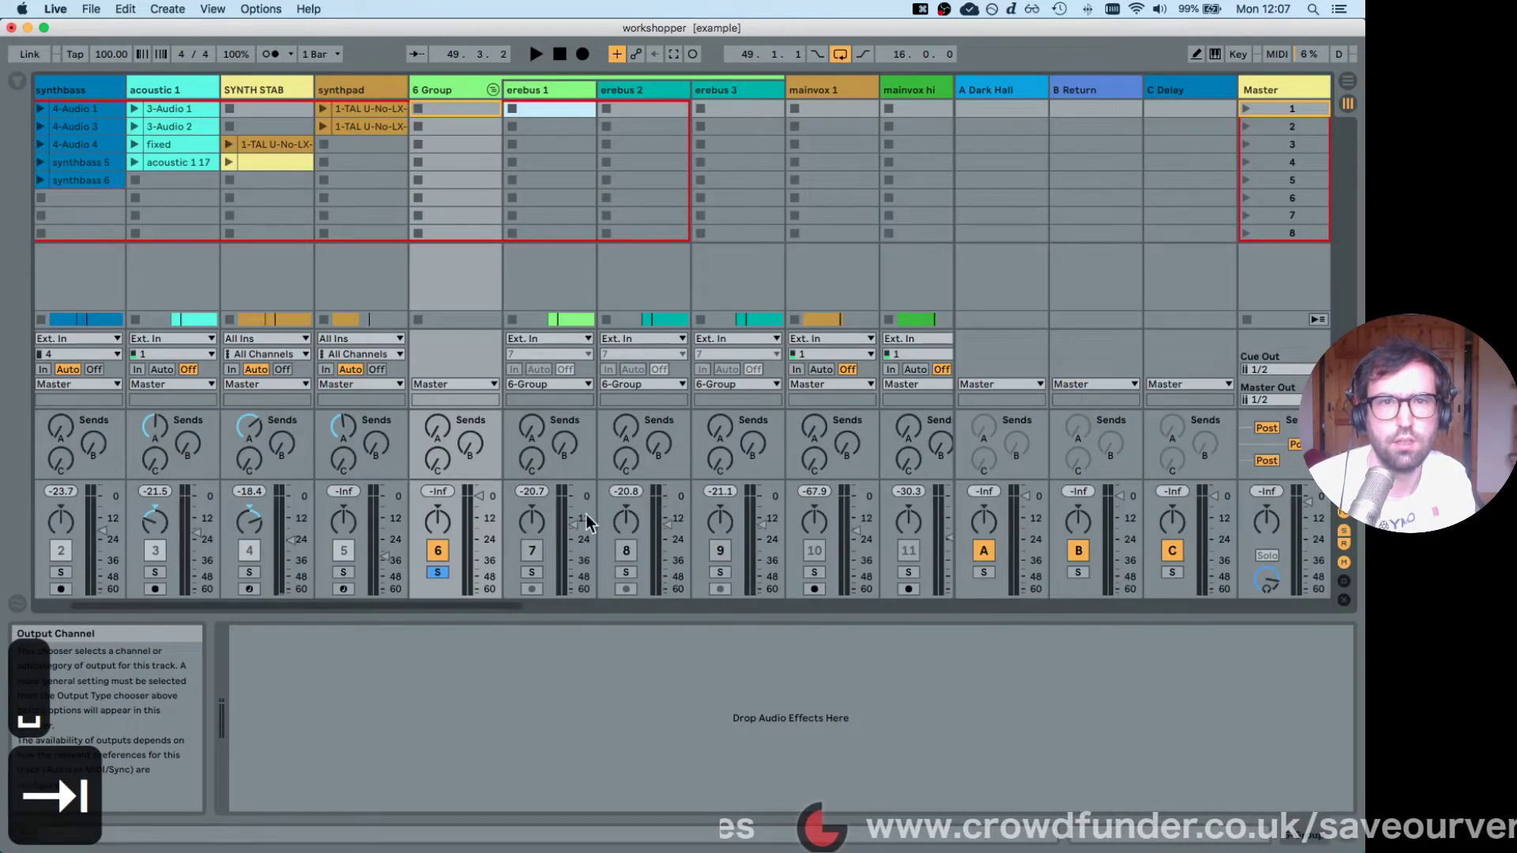
{"action": "left_click", "coordinate": [437, 572]}
{"action": "left_click", "coordinate": [532, 550]}
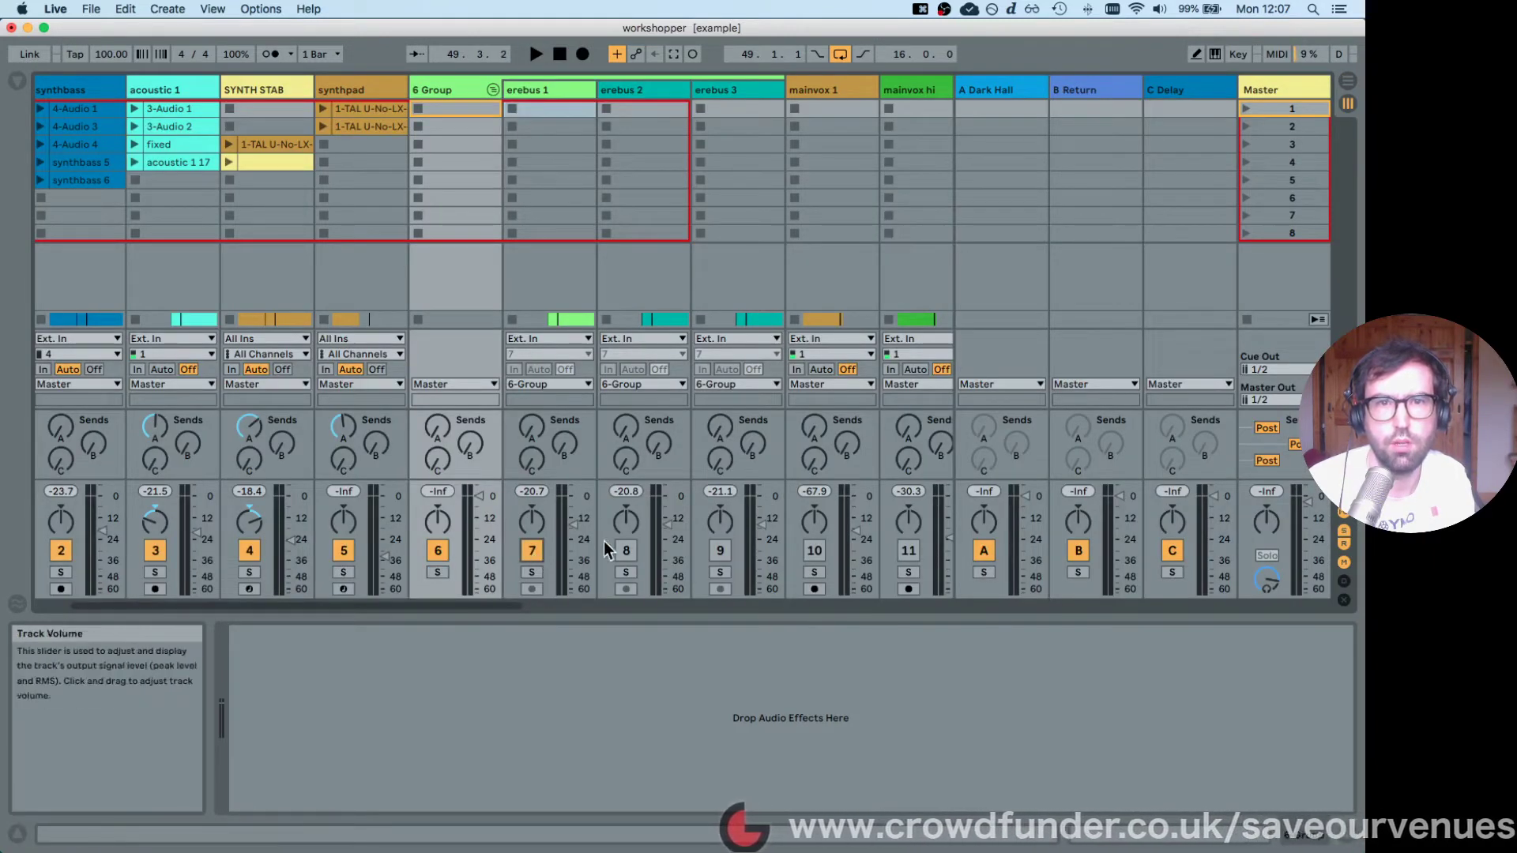
{"action": "left_click", "coordinate": [626, 551]}
{"action": "left_click", "coordinate": [720, 550]}
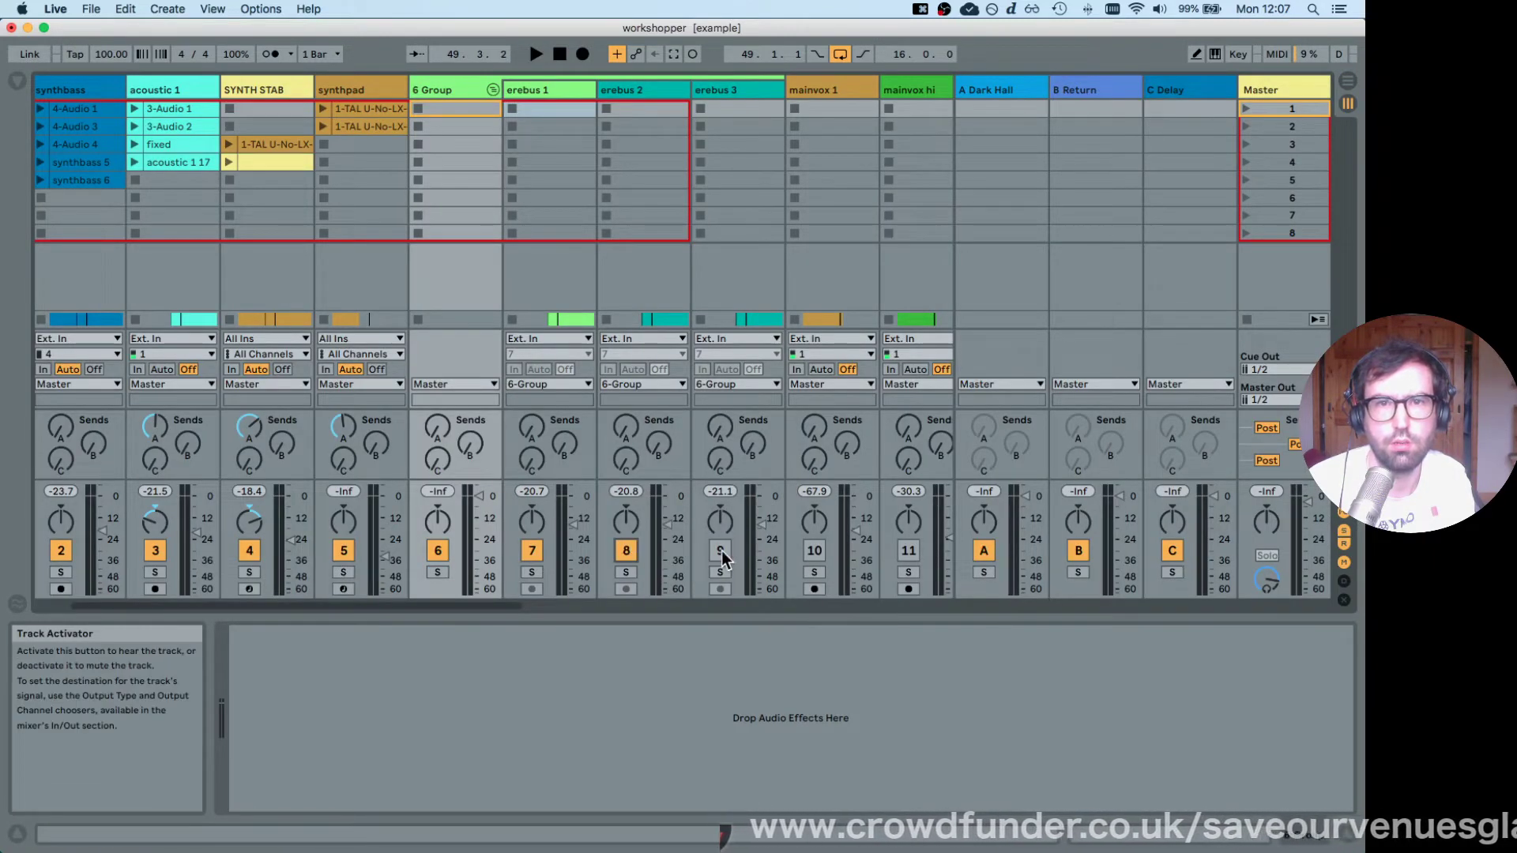
{"action": "left_click", "coordinate": [437, 572]}
{"action": "key", "text": "space"}
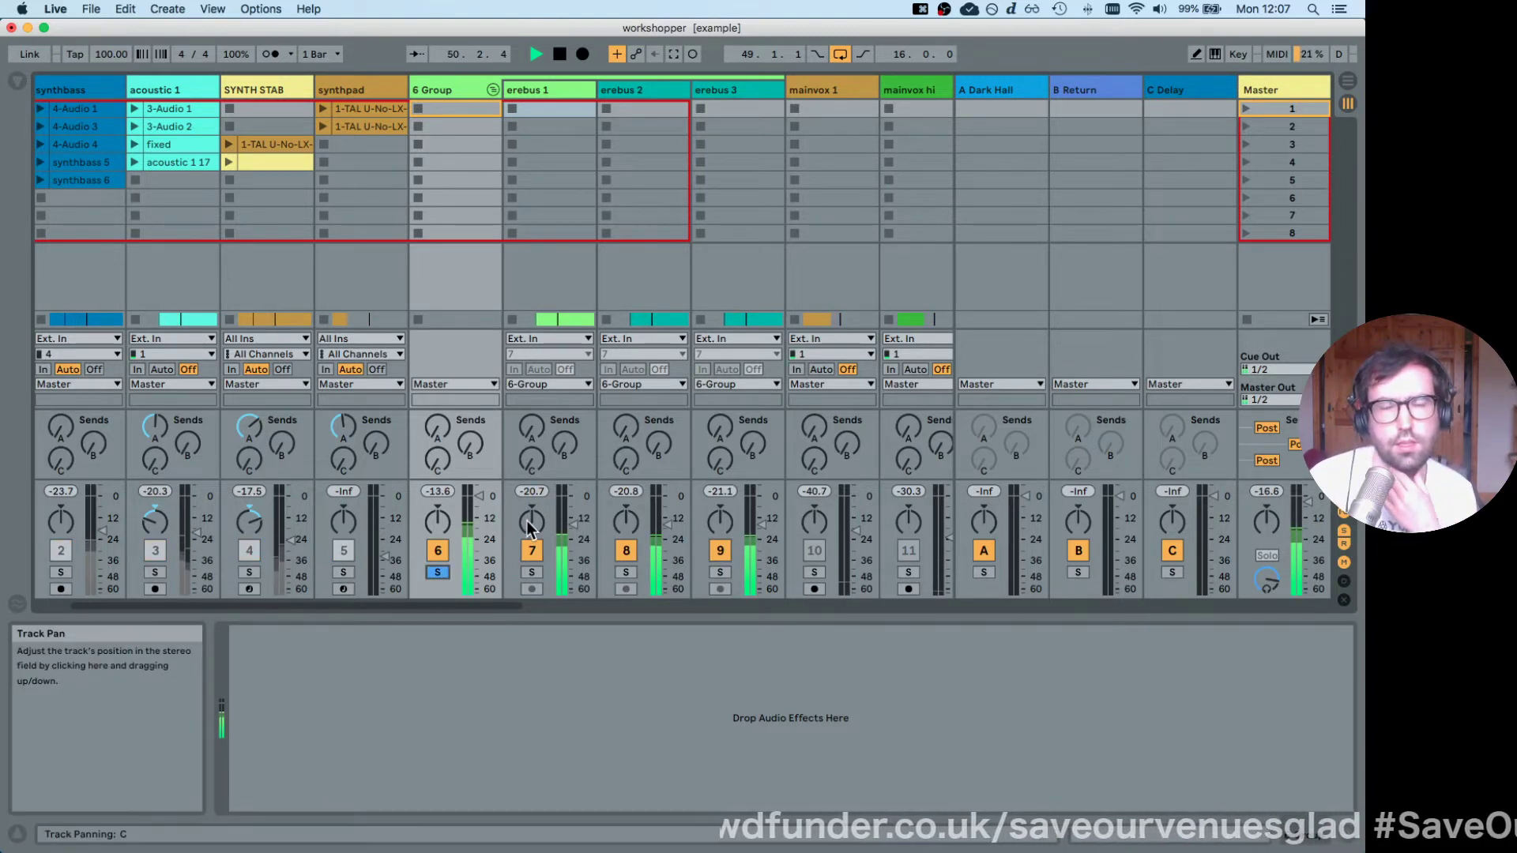
Show the browser and add EQ Eight to the erebus group track.
{"action": "left_click", "coordinate": [555, 93]}
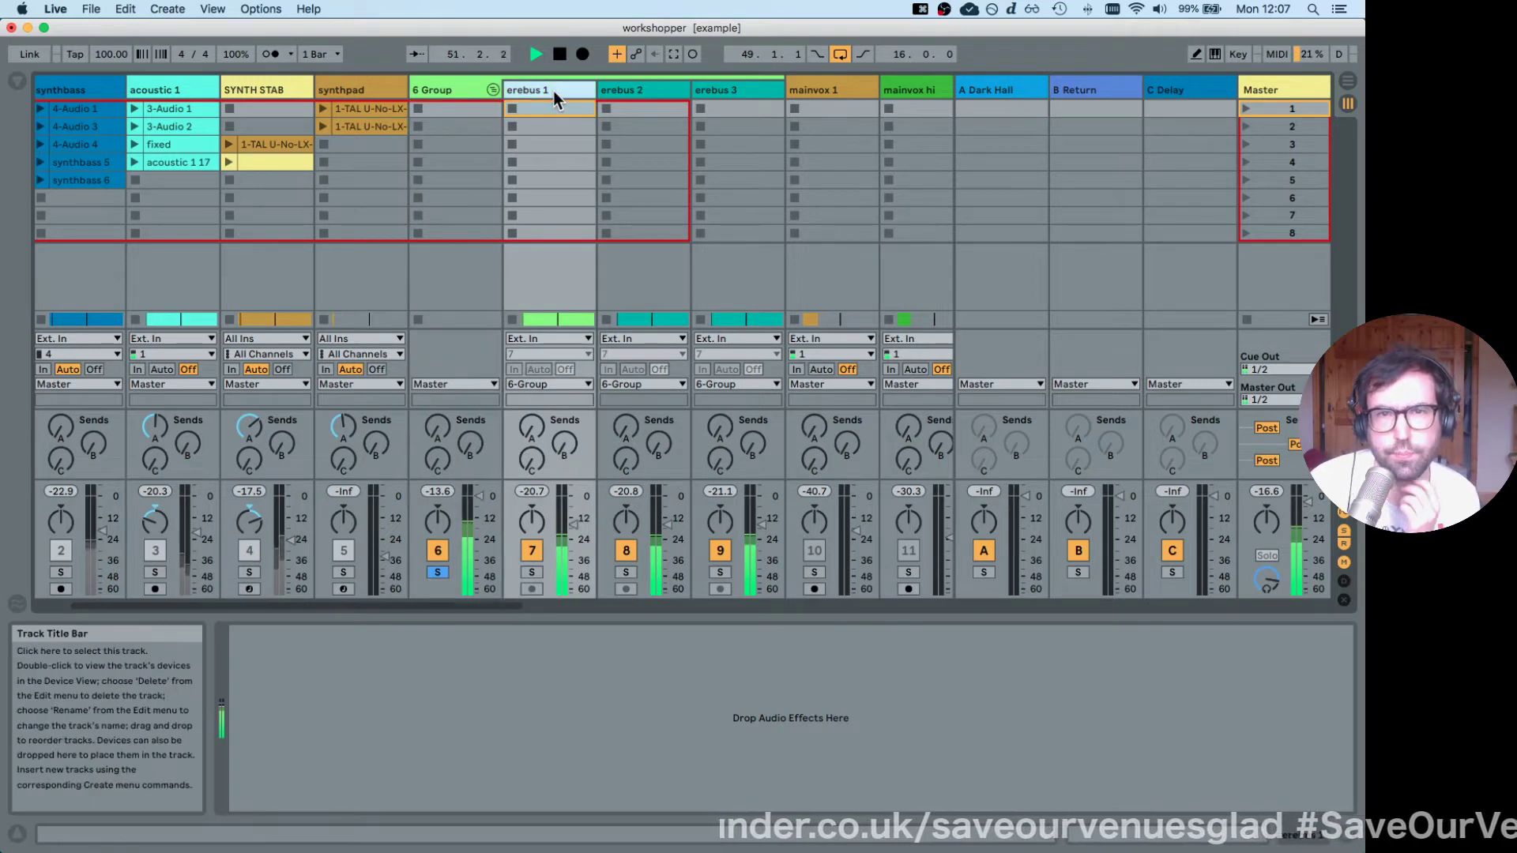
{"action": "left_click", "coordinate": [429, 89]}
{"action": "left_click", "coordinate": [19, 82]}
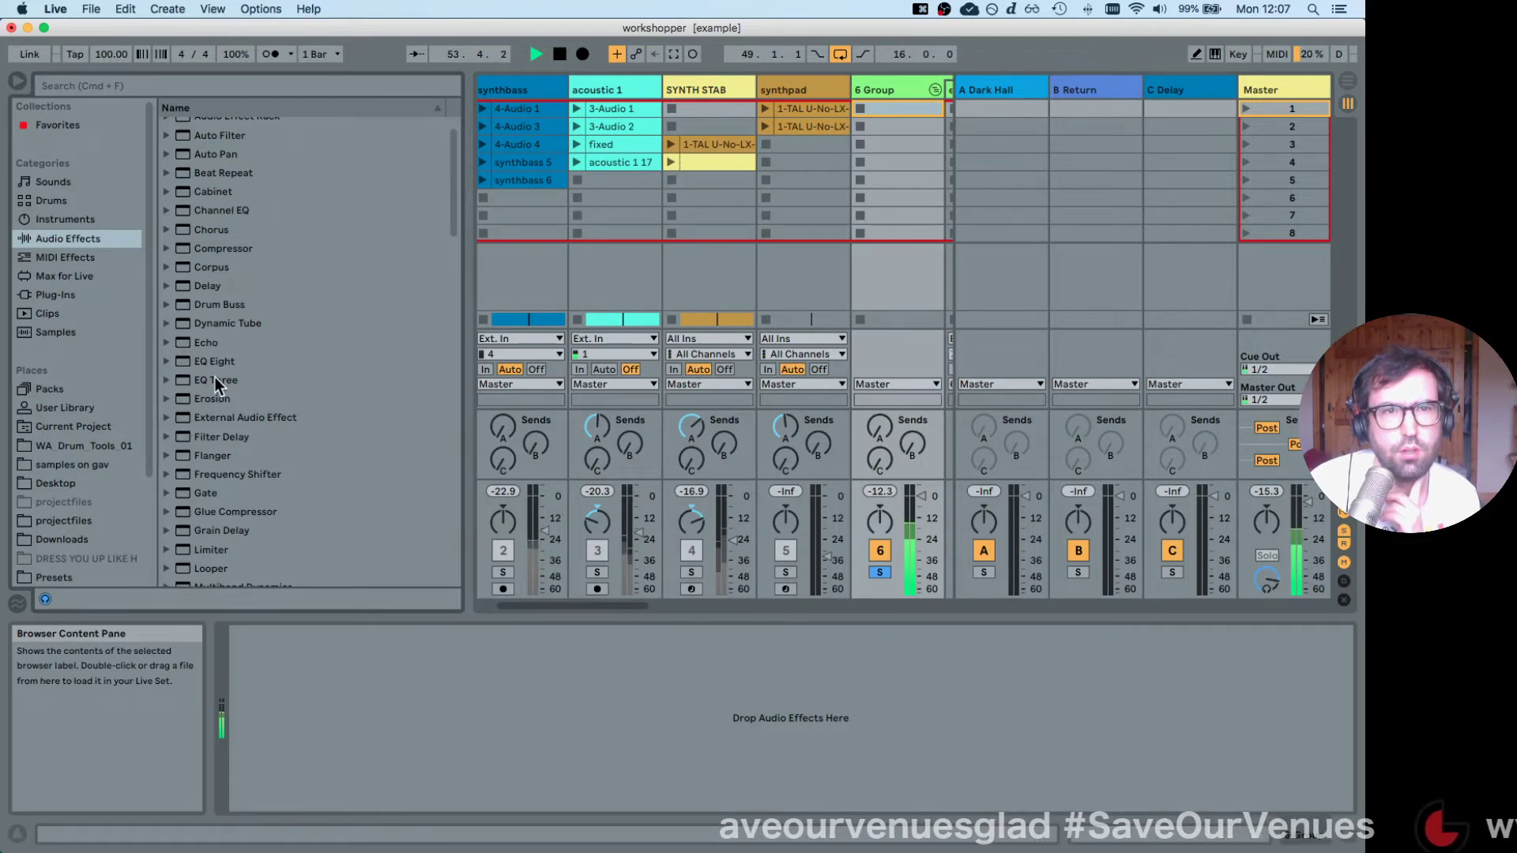
{"action": "left_click_drag", "start_coordinate": [218, 364], "coordinate": [782, 362]}
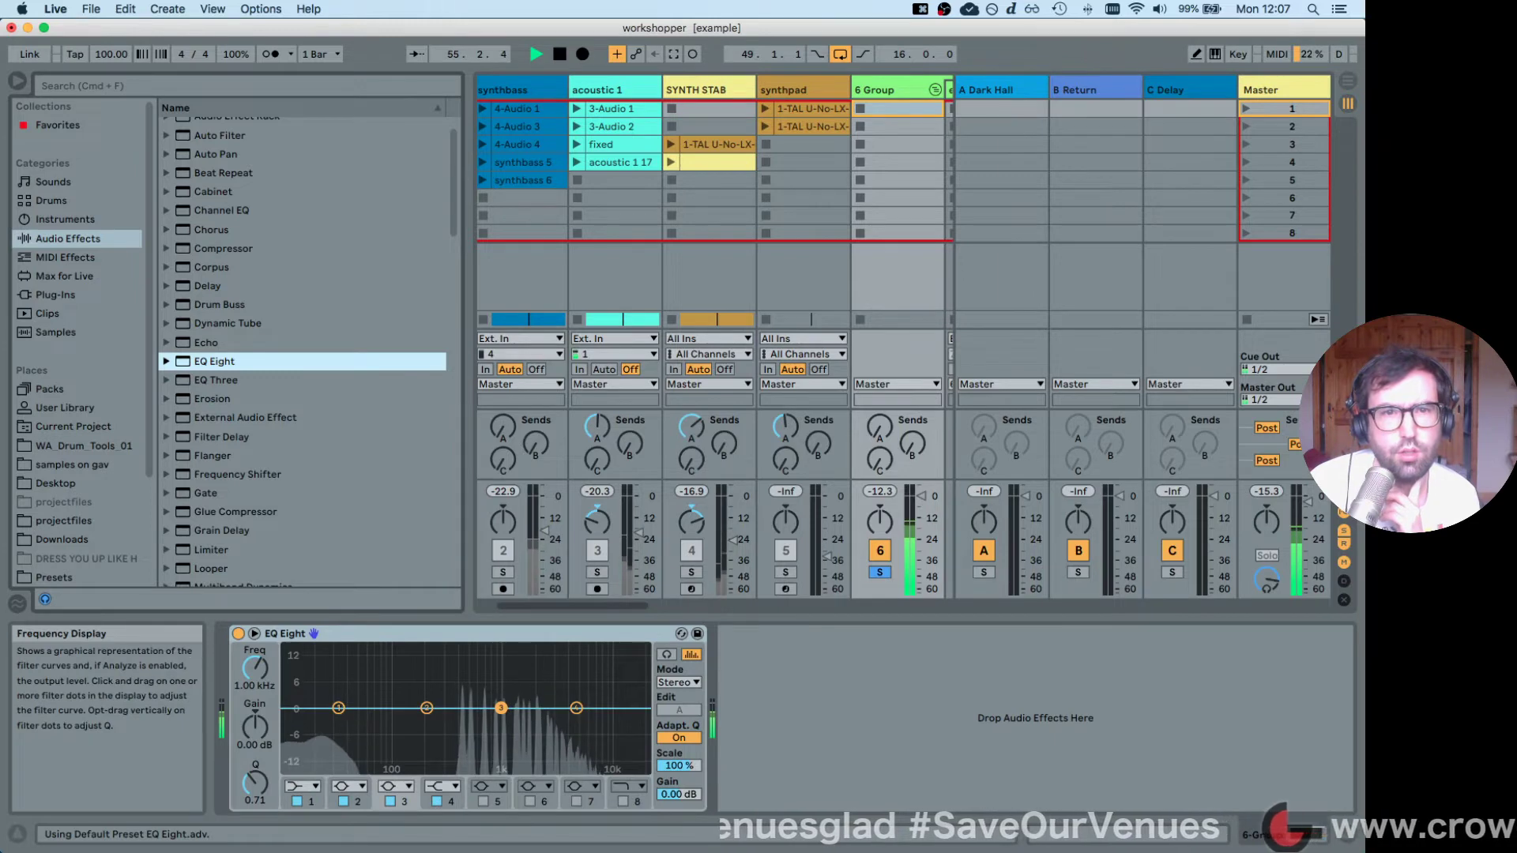
Shape EQ Eight with a band 1 low cut near 100 Hz, a slight band 2 dip and a 3.35 dB band 3 boost at 2.02 kHz.
{"action": "left_click", "coordinate": [305, 786]}
{"action": "left_click", "coordinate": [308, 671]}
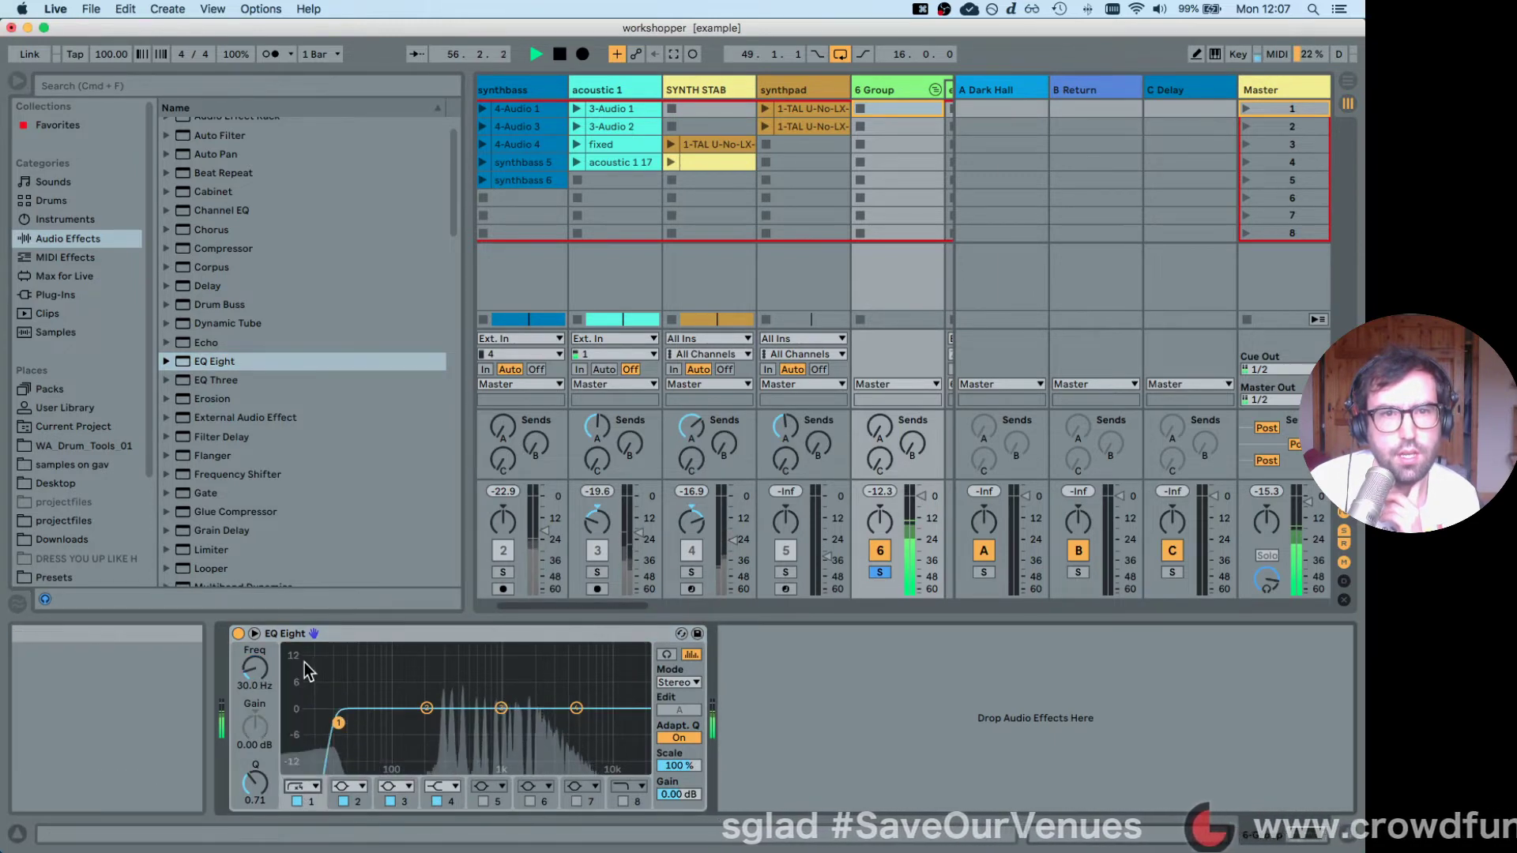
{"action": "left_click_drag", "start_coordinate": [338, 723], "coordinate": [534, 695]}
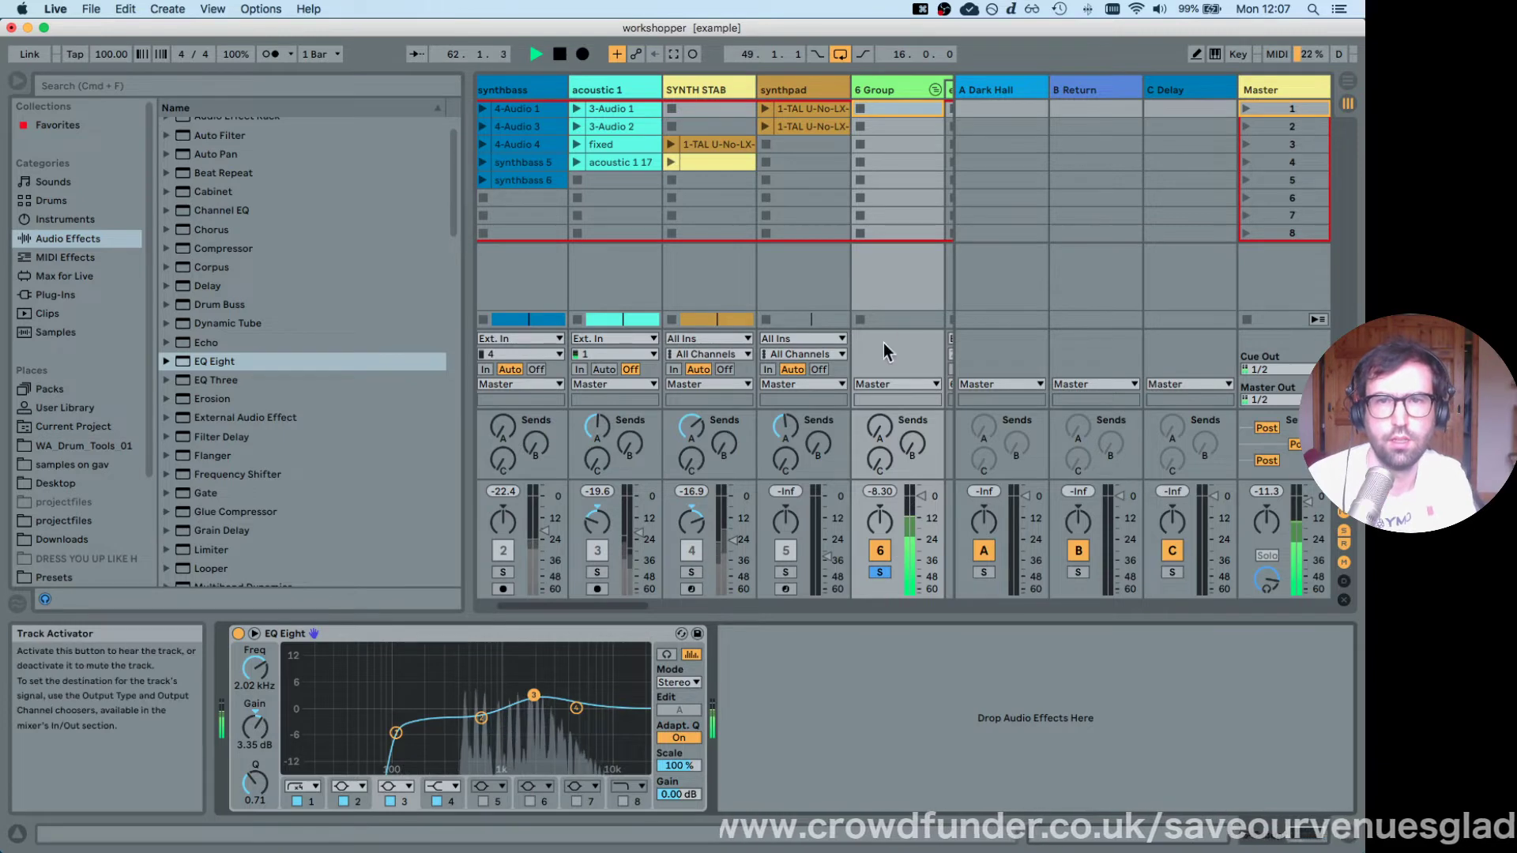
Set the erebus group's C Delay send to -14.3 dB, check the return's Delay settings and audition the result.
{"action": "left_click_drag", "start_coordinate": [880, 458], "coordinate": [882, 431]}
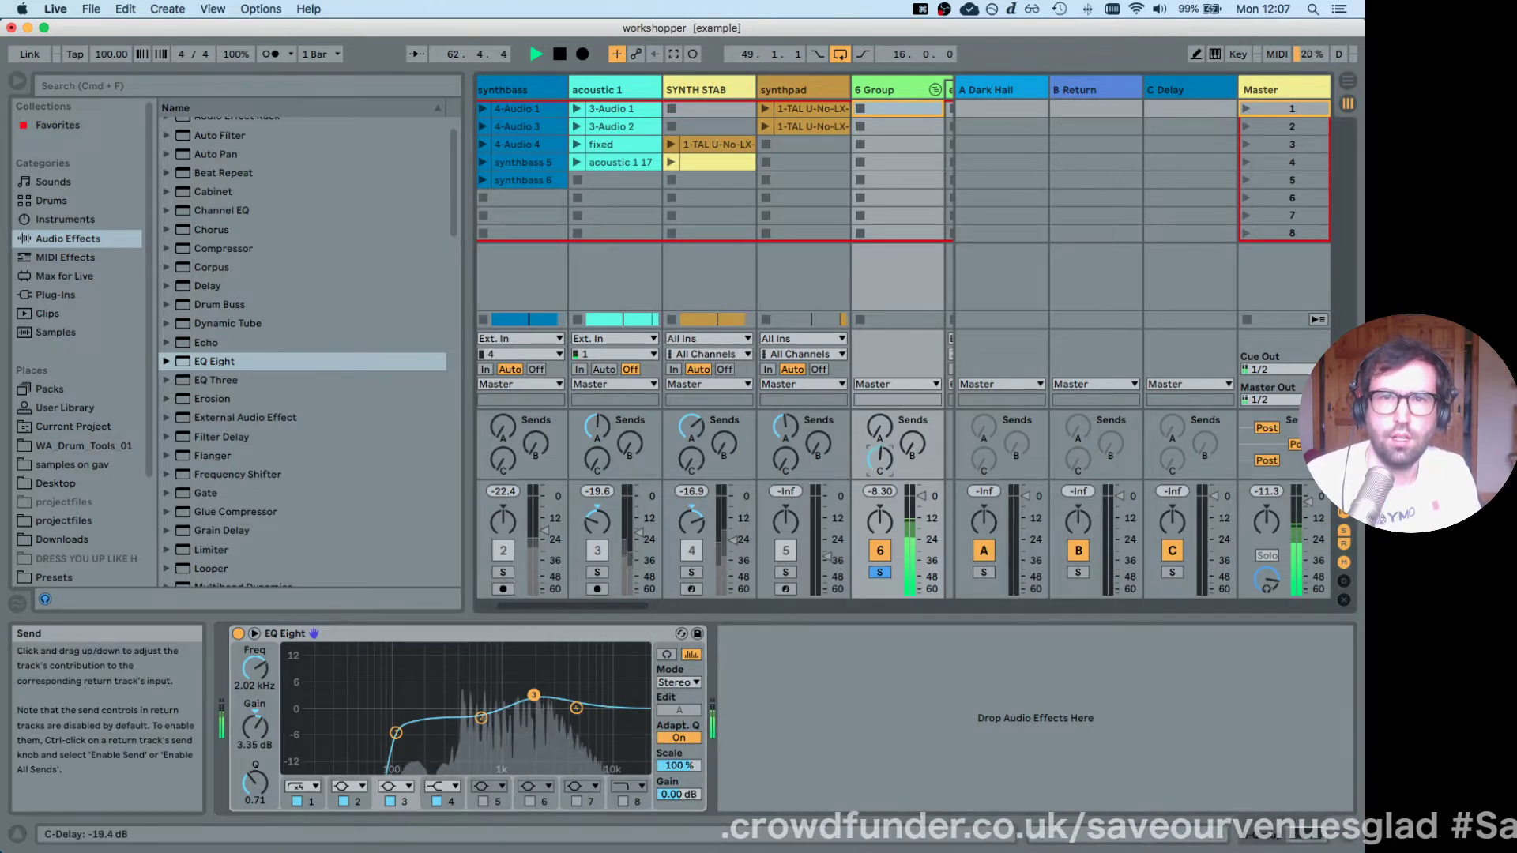
{"action": "key", "text": "space"}
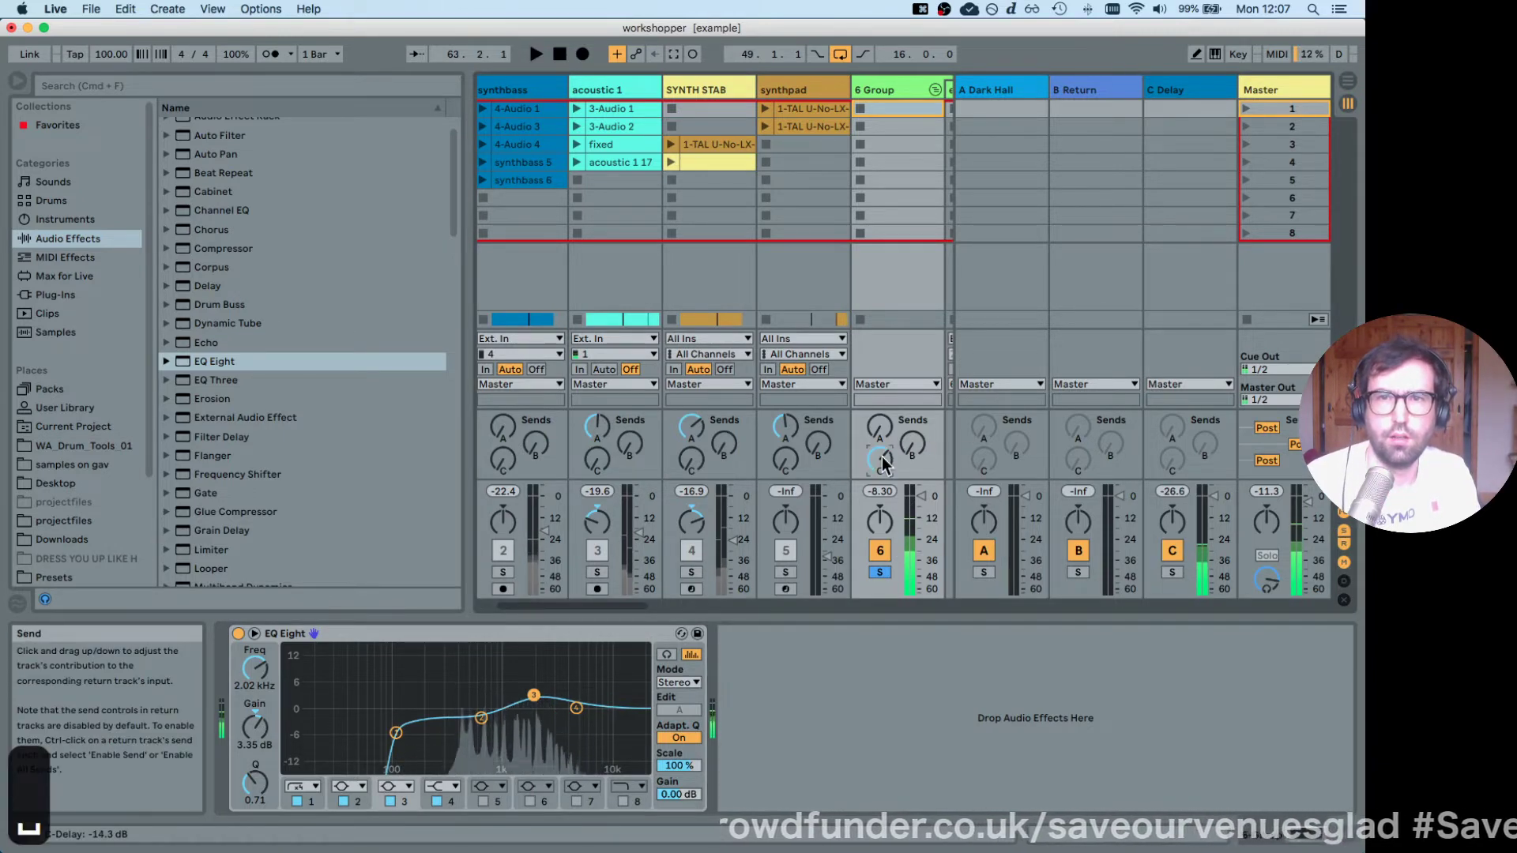
{"action": "left_click", "coordinate": [1187, 88]}
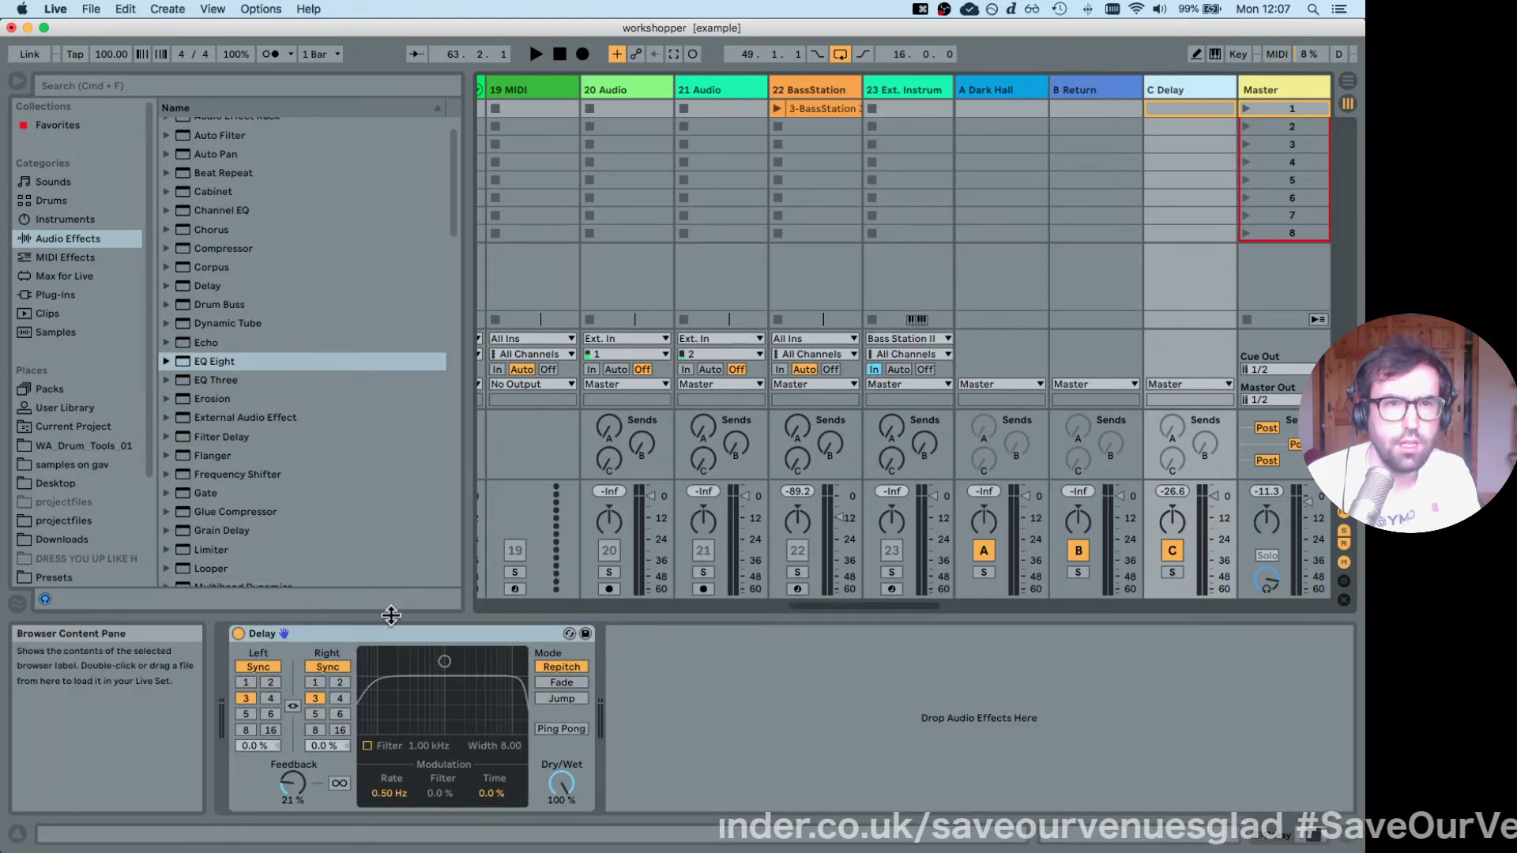
{"action": "key", "text": "space"}
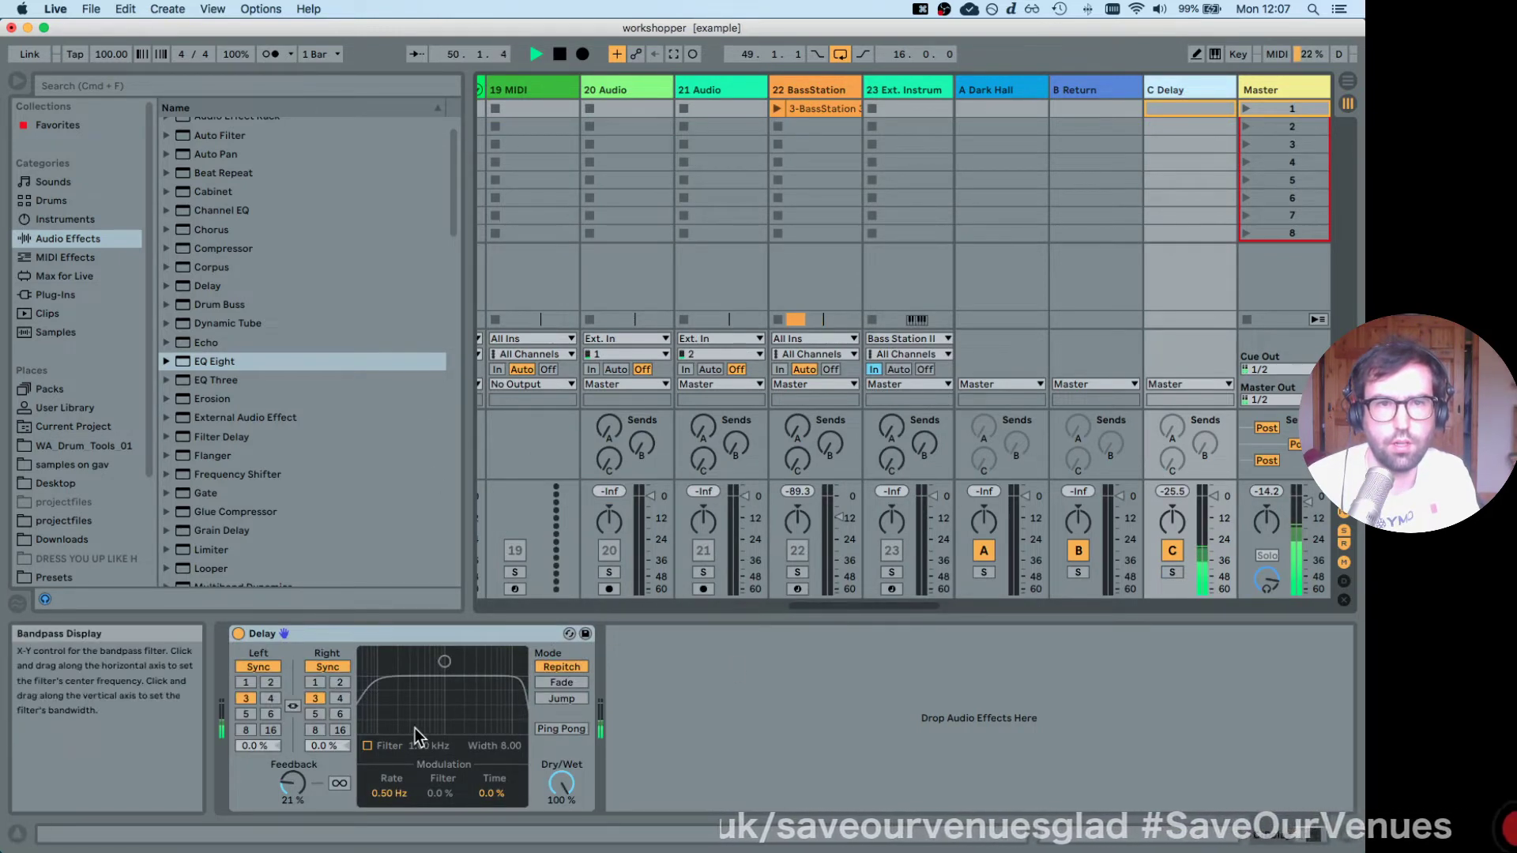
{"action": "scroll", "coordinate": [837, 605], "scroll_direction": "left", "scroll_amount": 7}
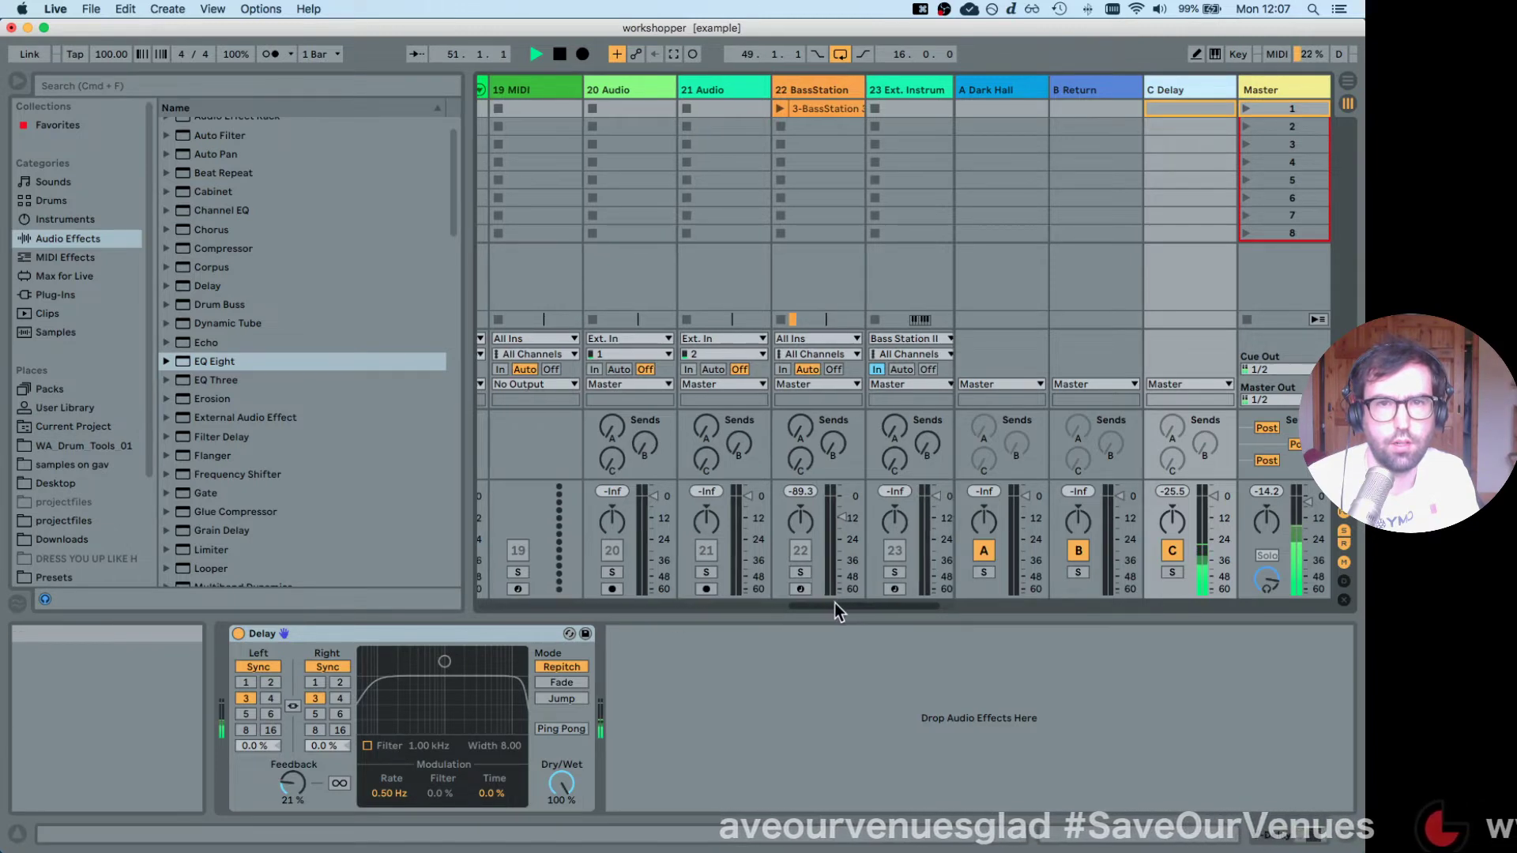
{"action": "left_click_drag", "start_coordinate": [711, 604], "coordinate": [619, 605]}
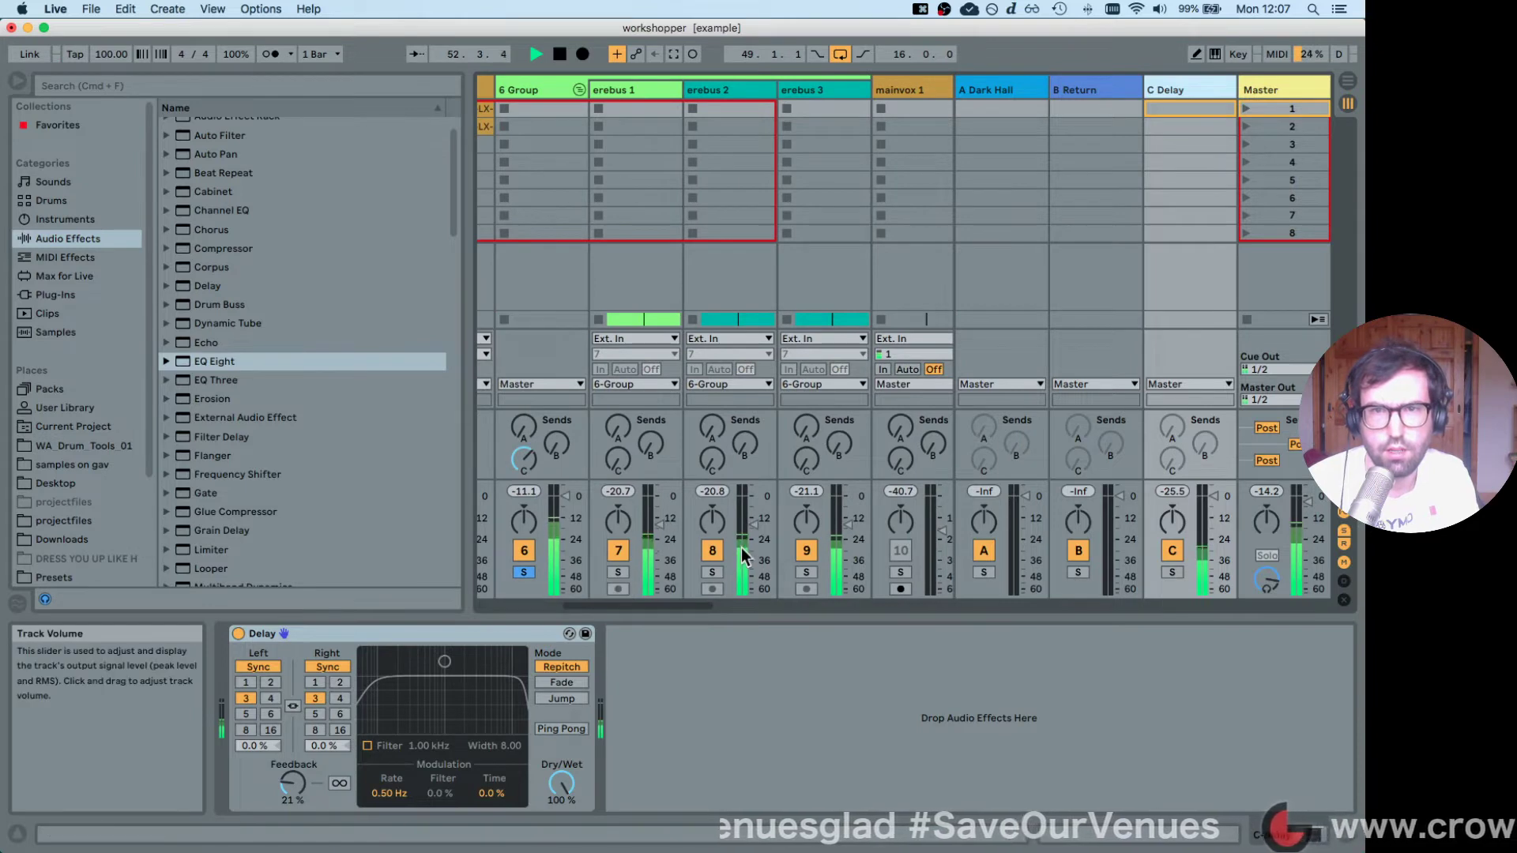
{"action": "key", "text": "space"}
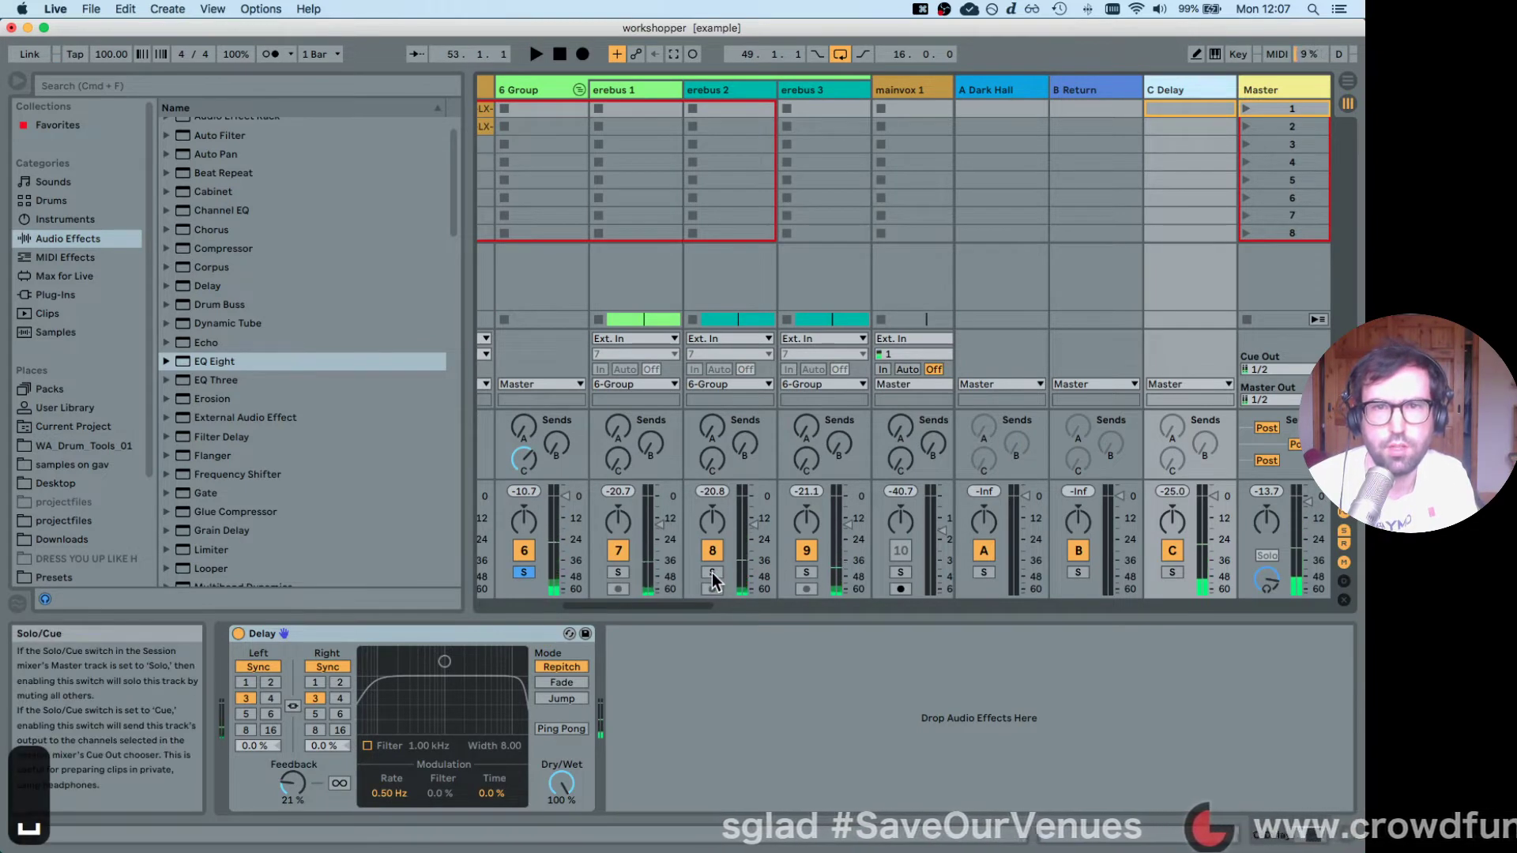
Solo erebus 1, erebus 2 and erebus 3 one after another to compare their parts, and stop playback.
{"action": "left_click", "coordinate": [657, 92]}
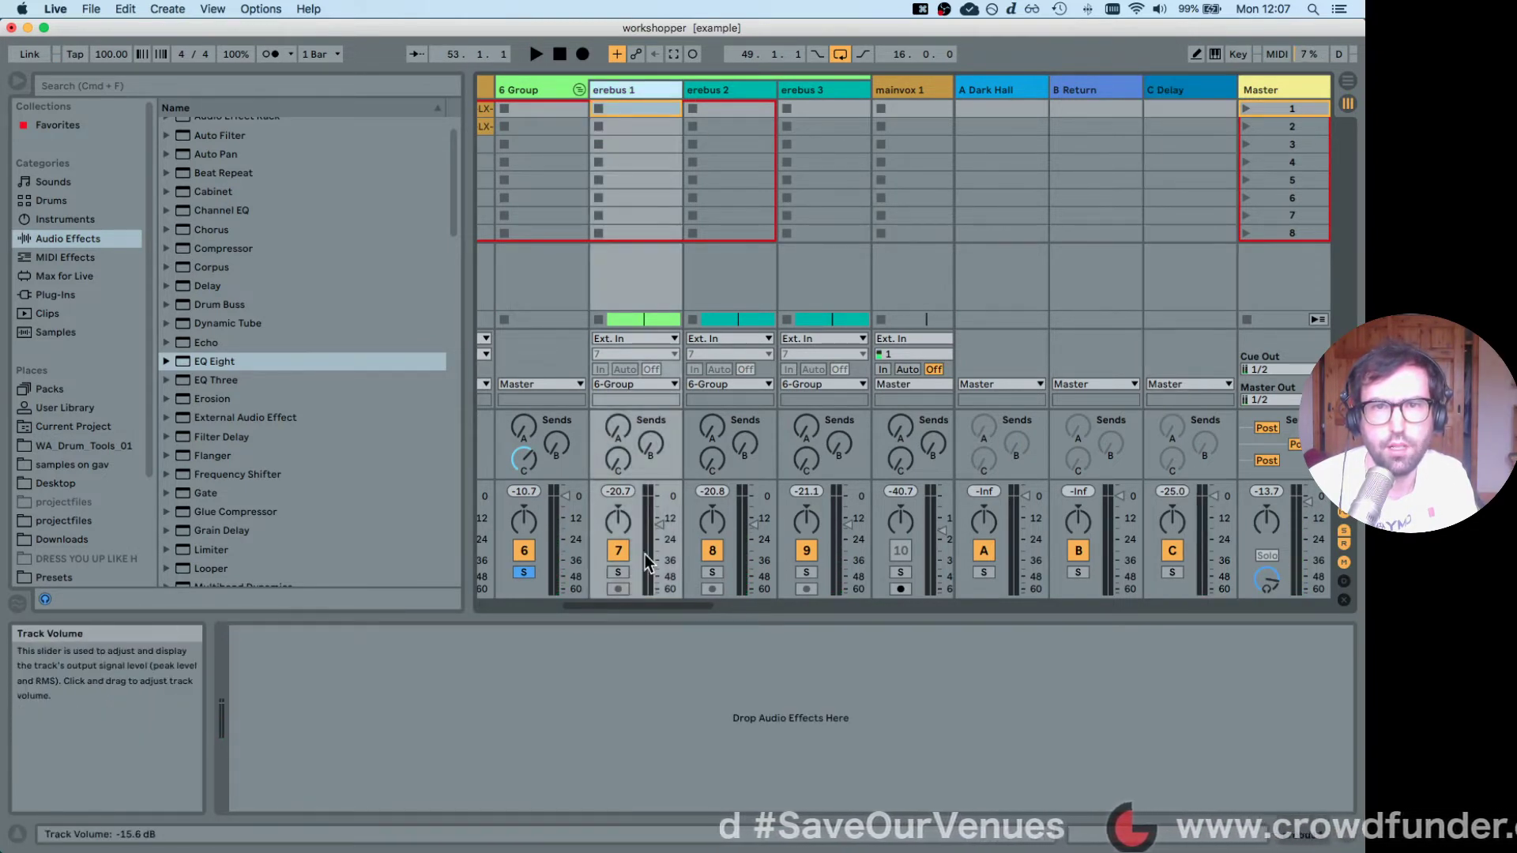
{"action": "left_click", "coordinate": [617, 571]}
{"action": "key", "text": "space"}
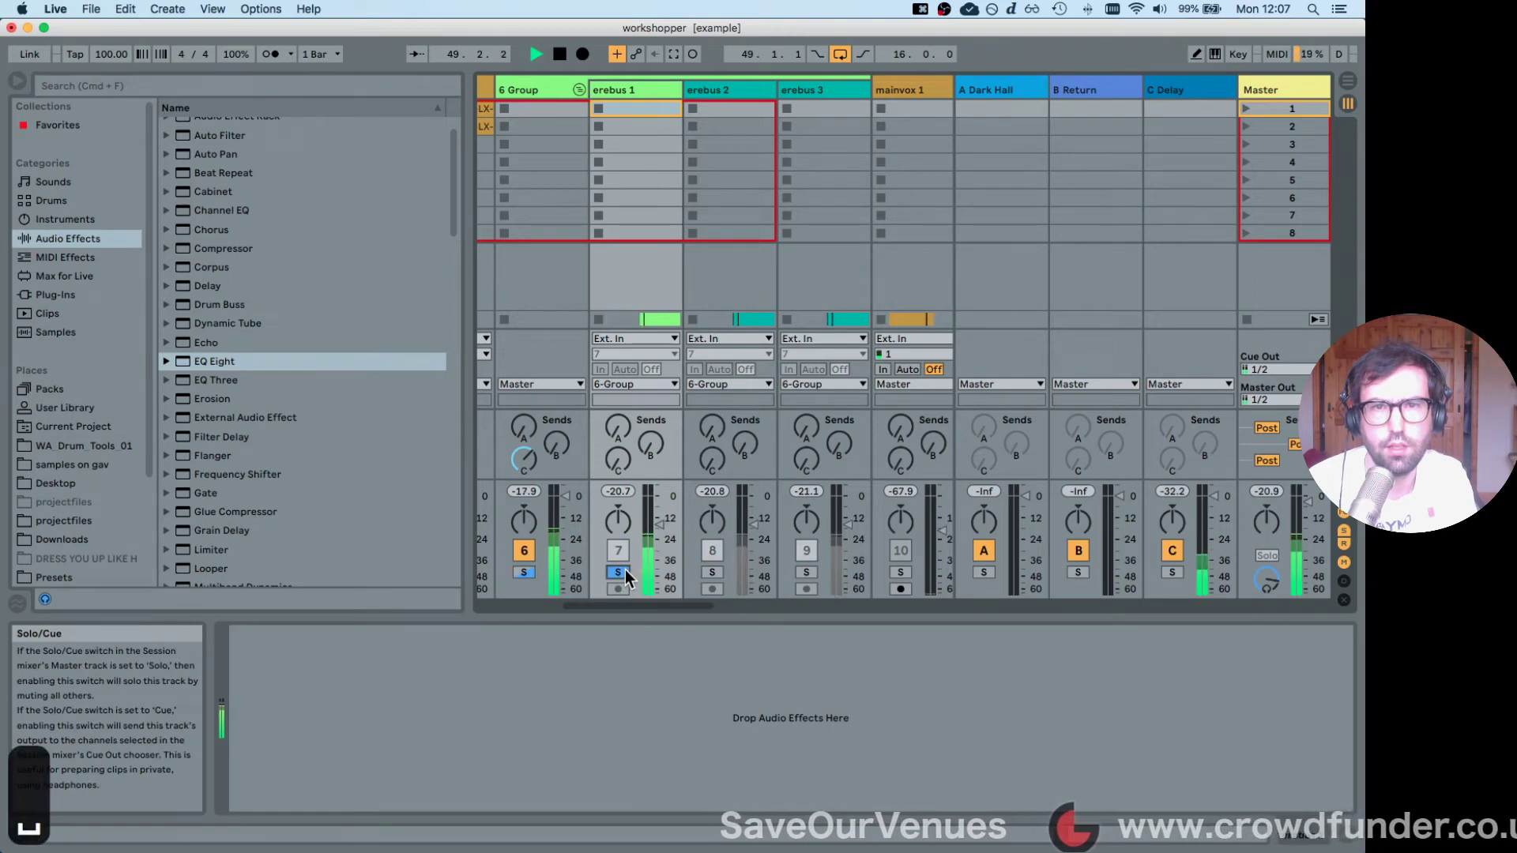
{"action": "left_click", "coordinate": [711, 572]}
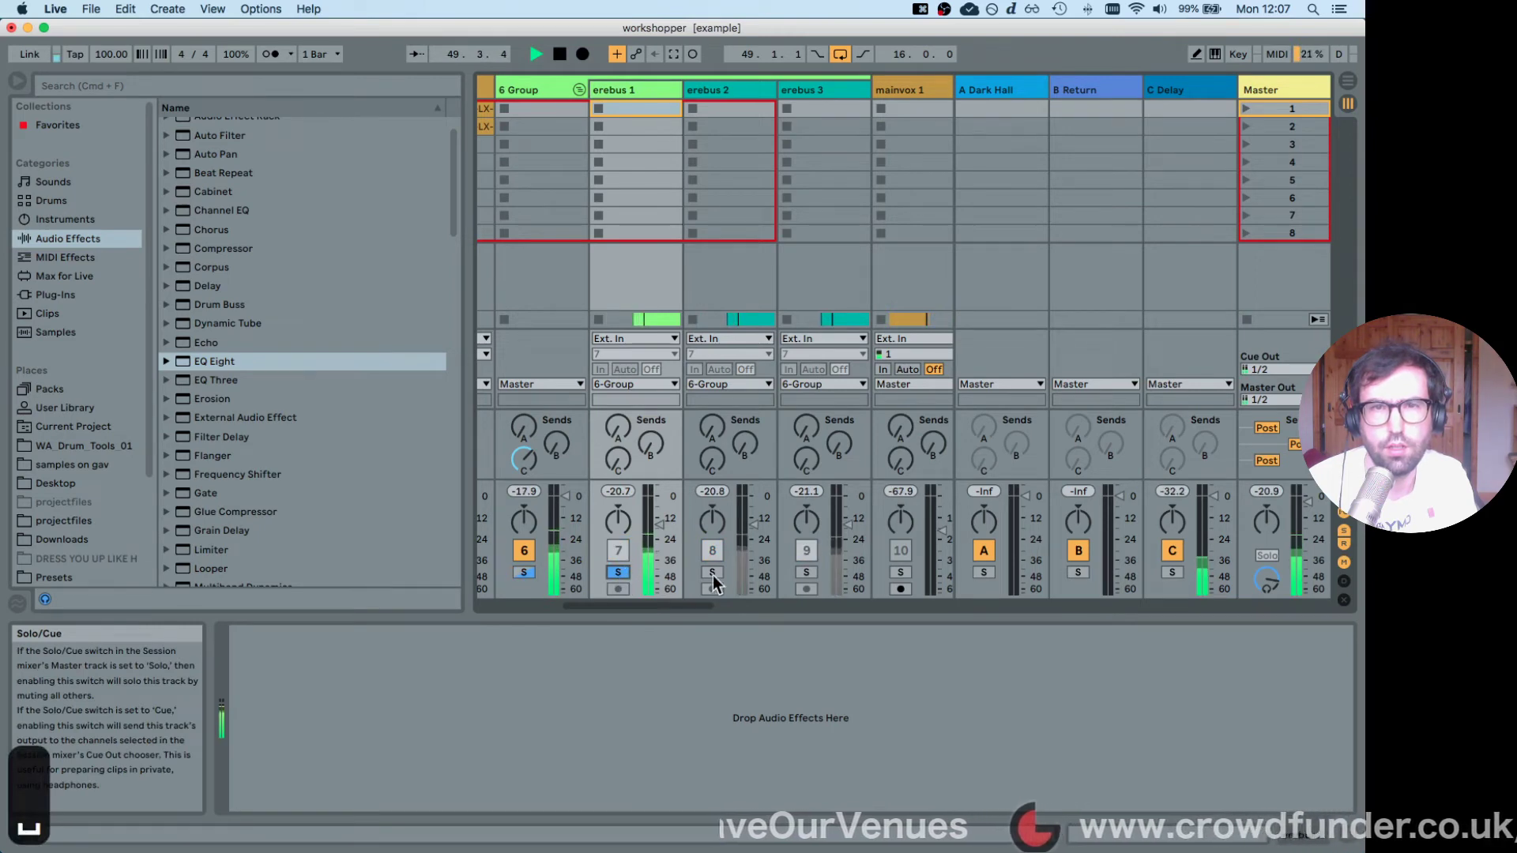
{"action": "left_click", "coordinate": [806, 571]}
{"action": "key", "text": "space"}
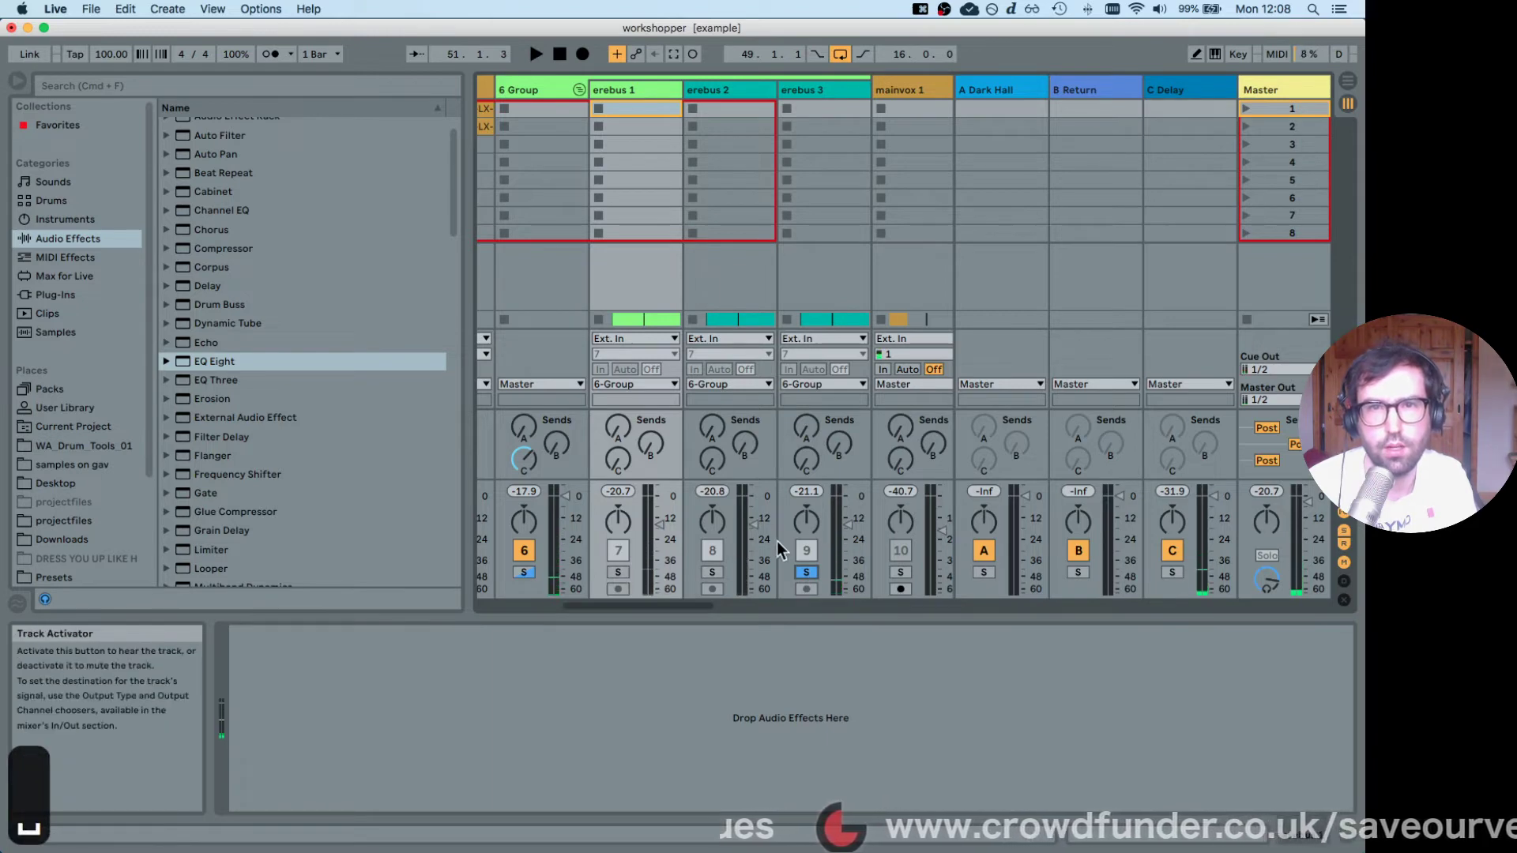
Clear the erebus solos, pan erebus 2 left and erebus 3 right, and play the full mix.
{"action": "left_click", "coordinate": [806, 572]}
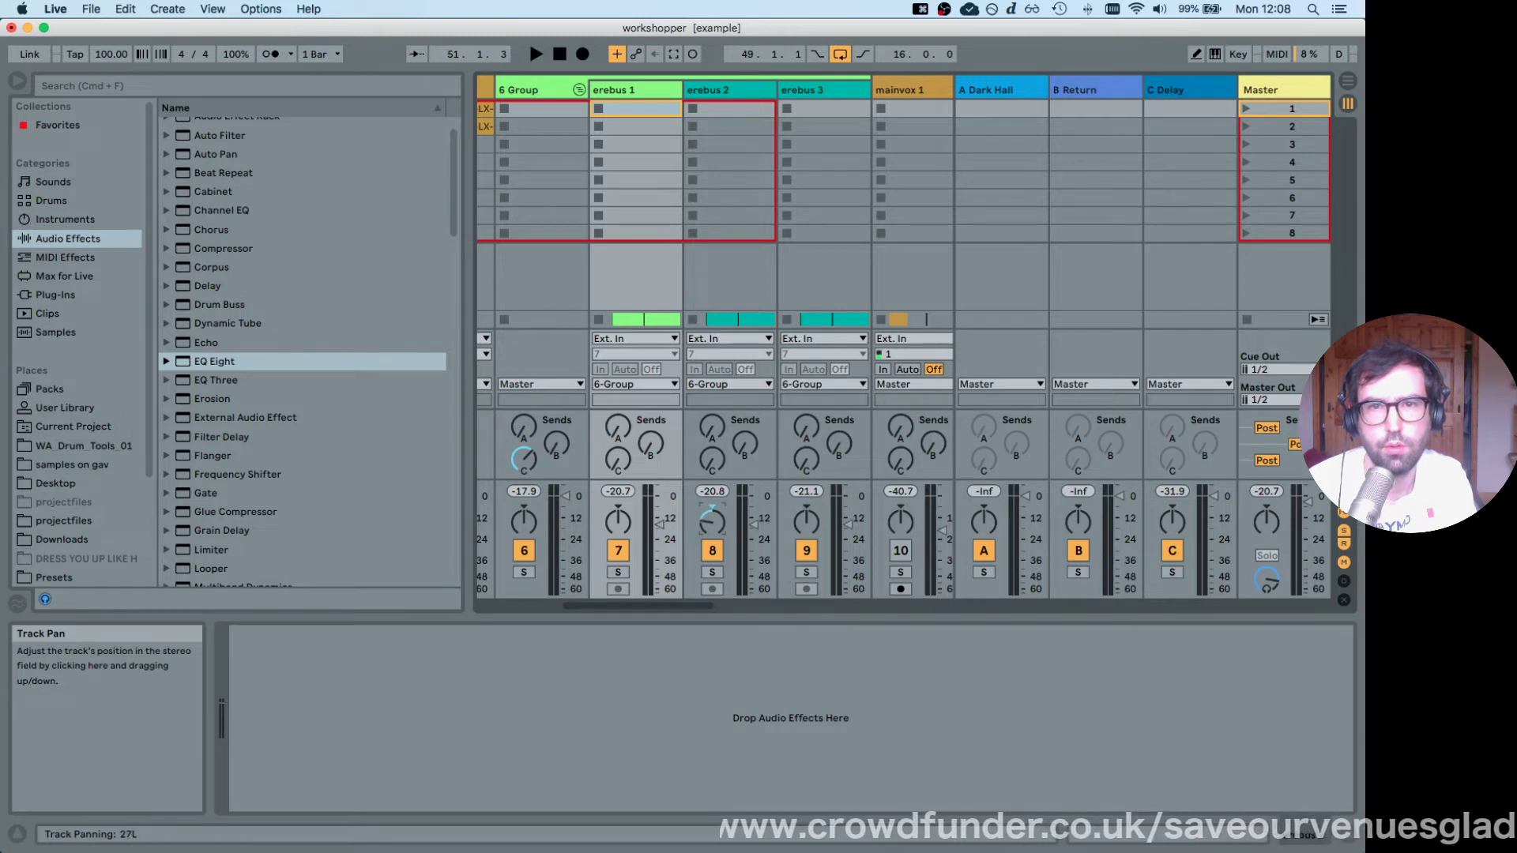
{"action": "left_click_drag", "start_coordinate": [806, 521], "coordinate": [806, 506]}
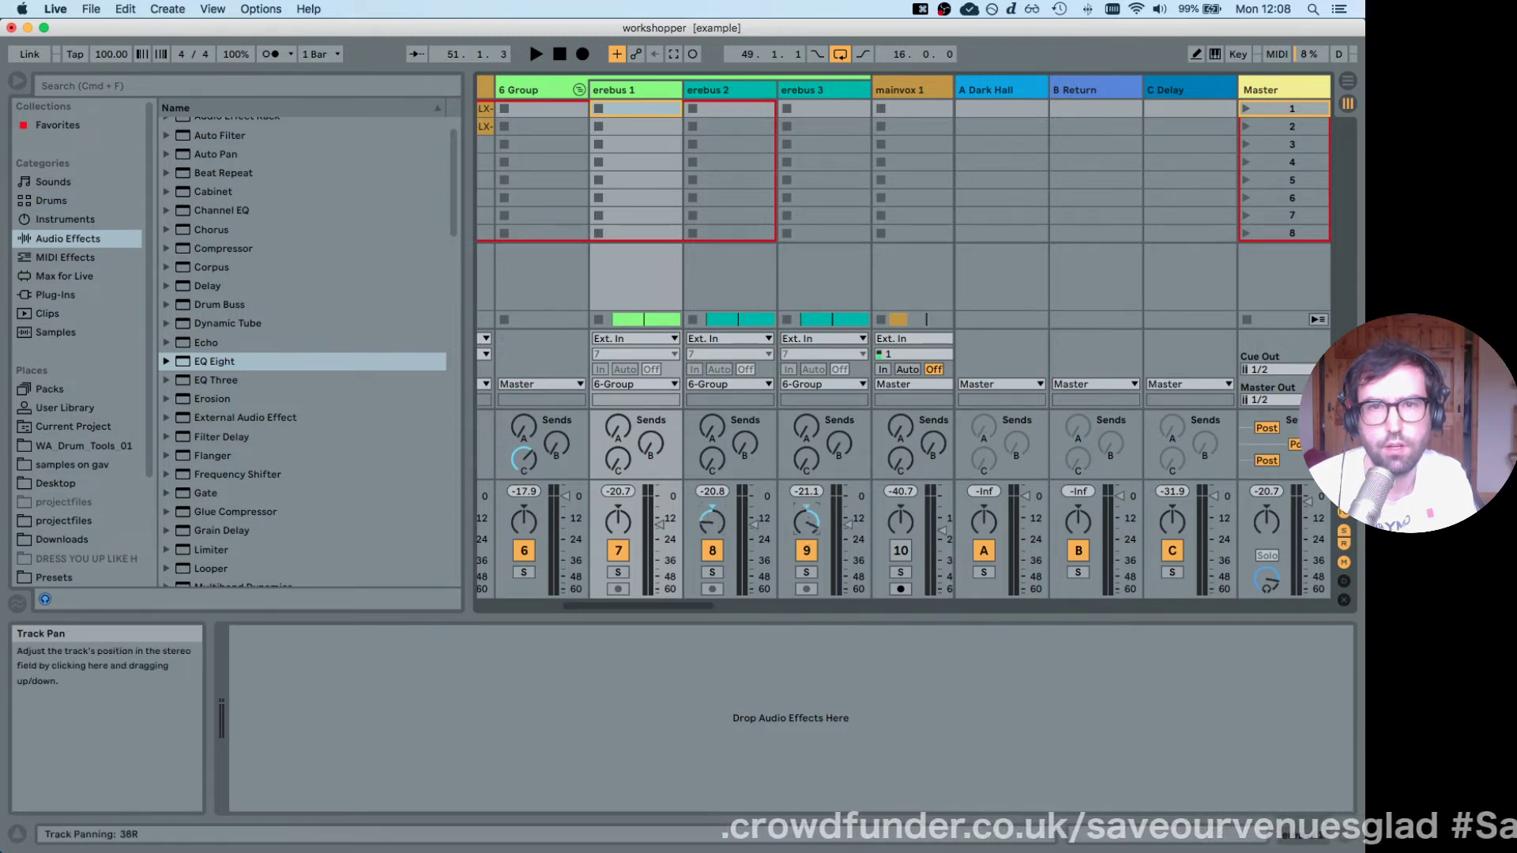
{"action": "key", "text": "space"}
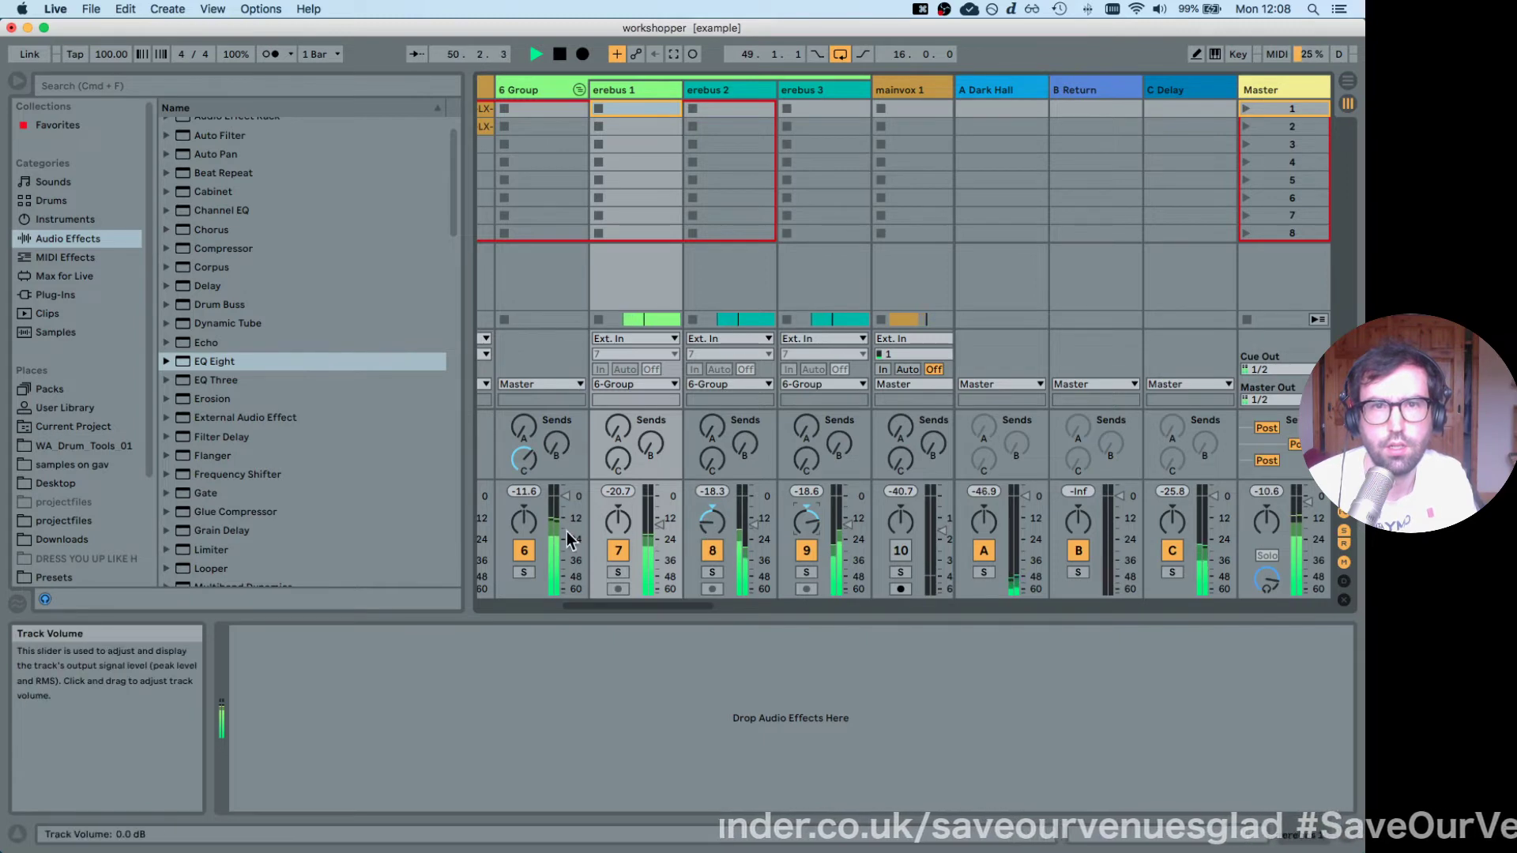
Lower the erebus group's volume to balance it against the drums and other instruments.
{"action": "left_click_drag", "start_coordinate": [567, 497], "coordinate": [568, 513]}
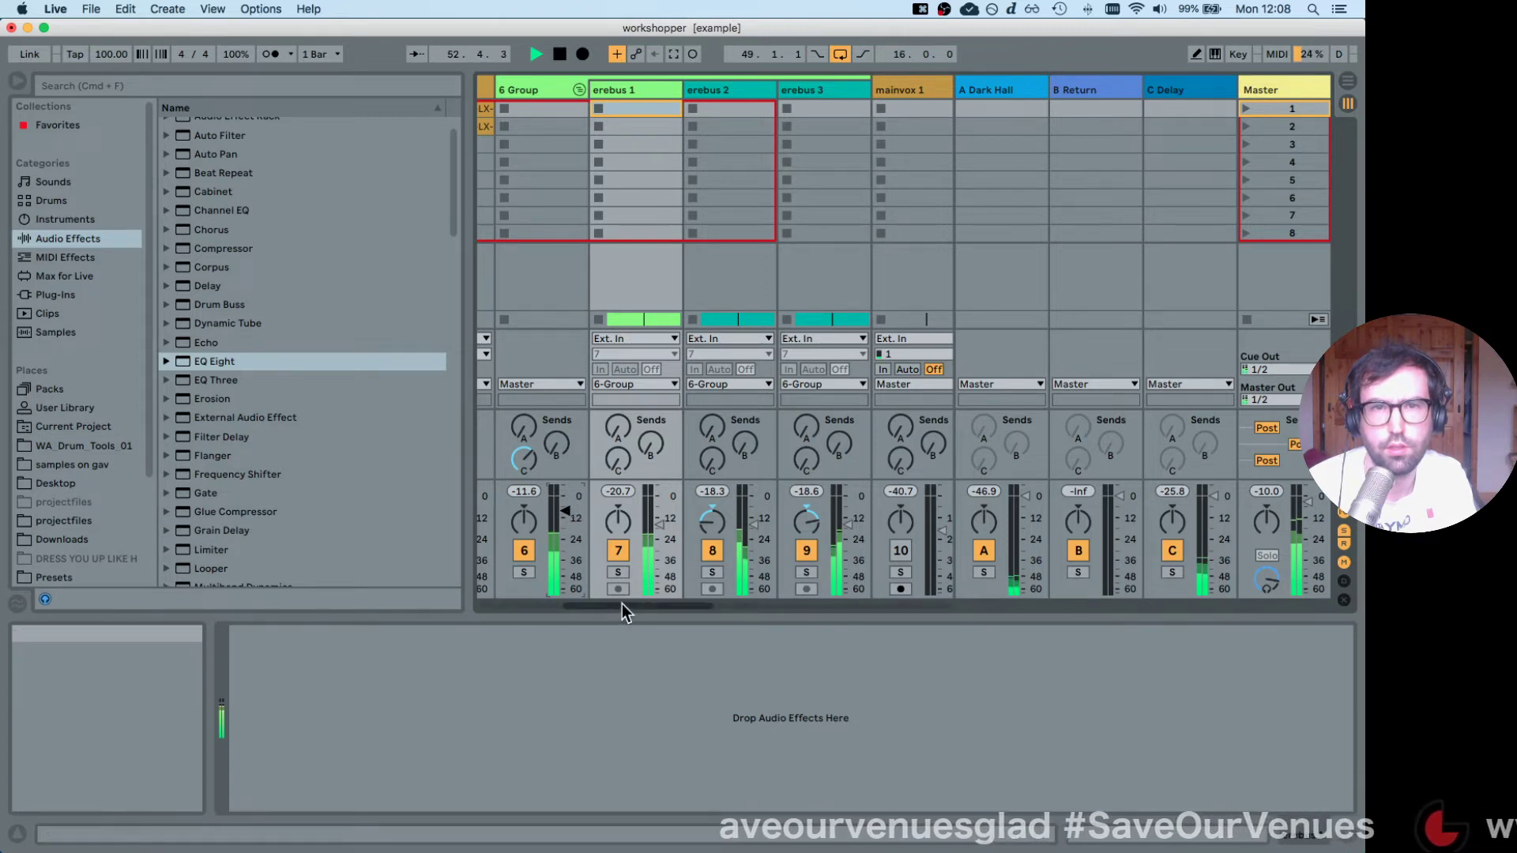
{"action": "left_click_drag", "start_coordinate": [622, 603], "coordinate": [466, 604]}
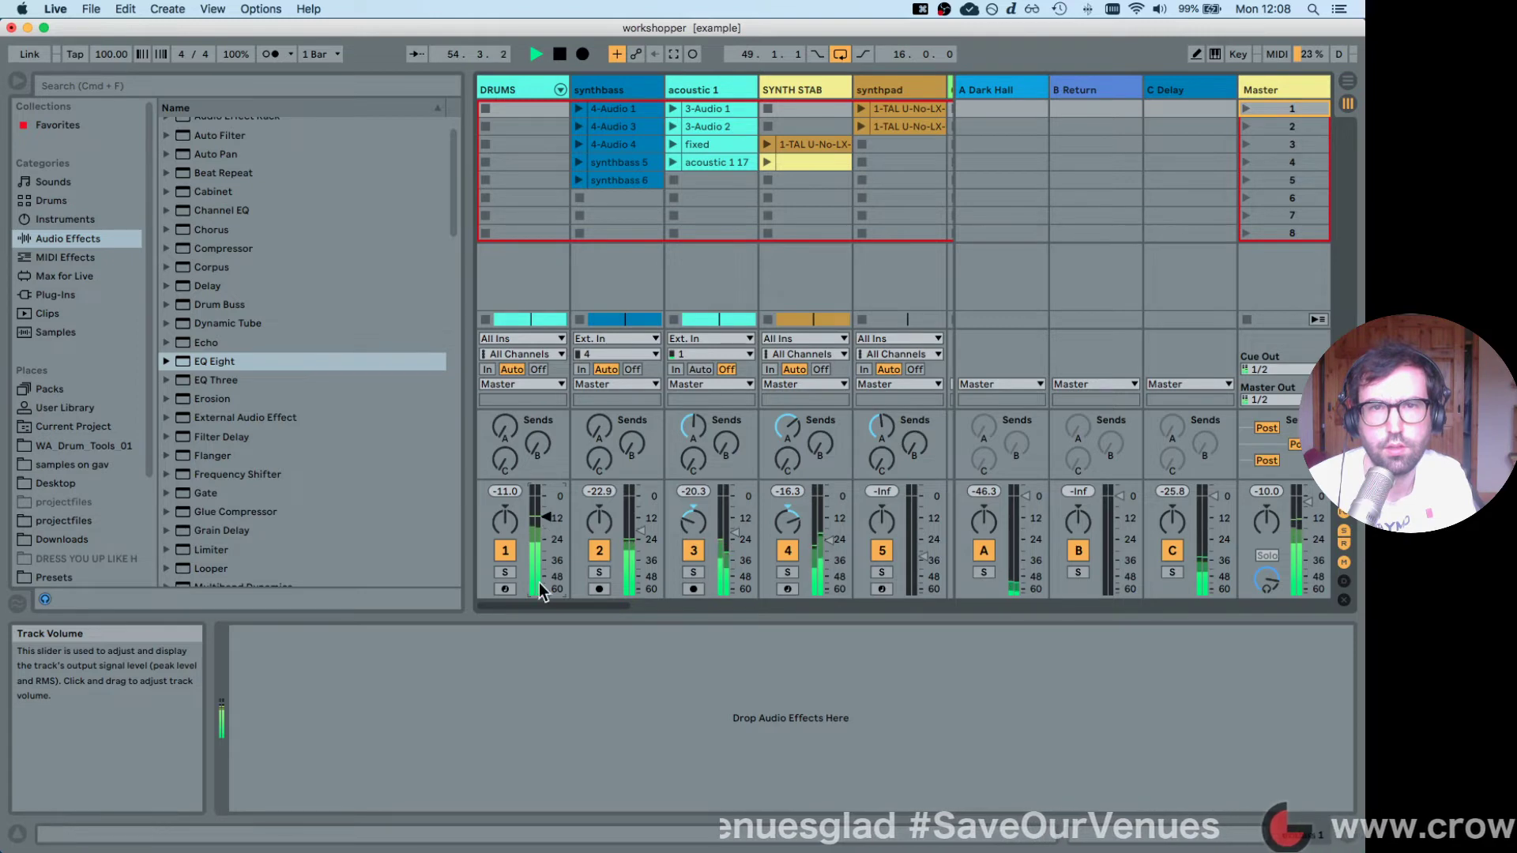
{"action": "left_click_drag", "start_coordinate": [568, 604], "coordinate": [669, 604]}
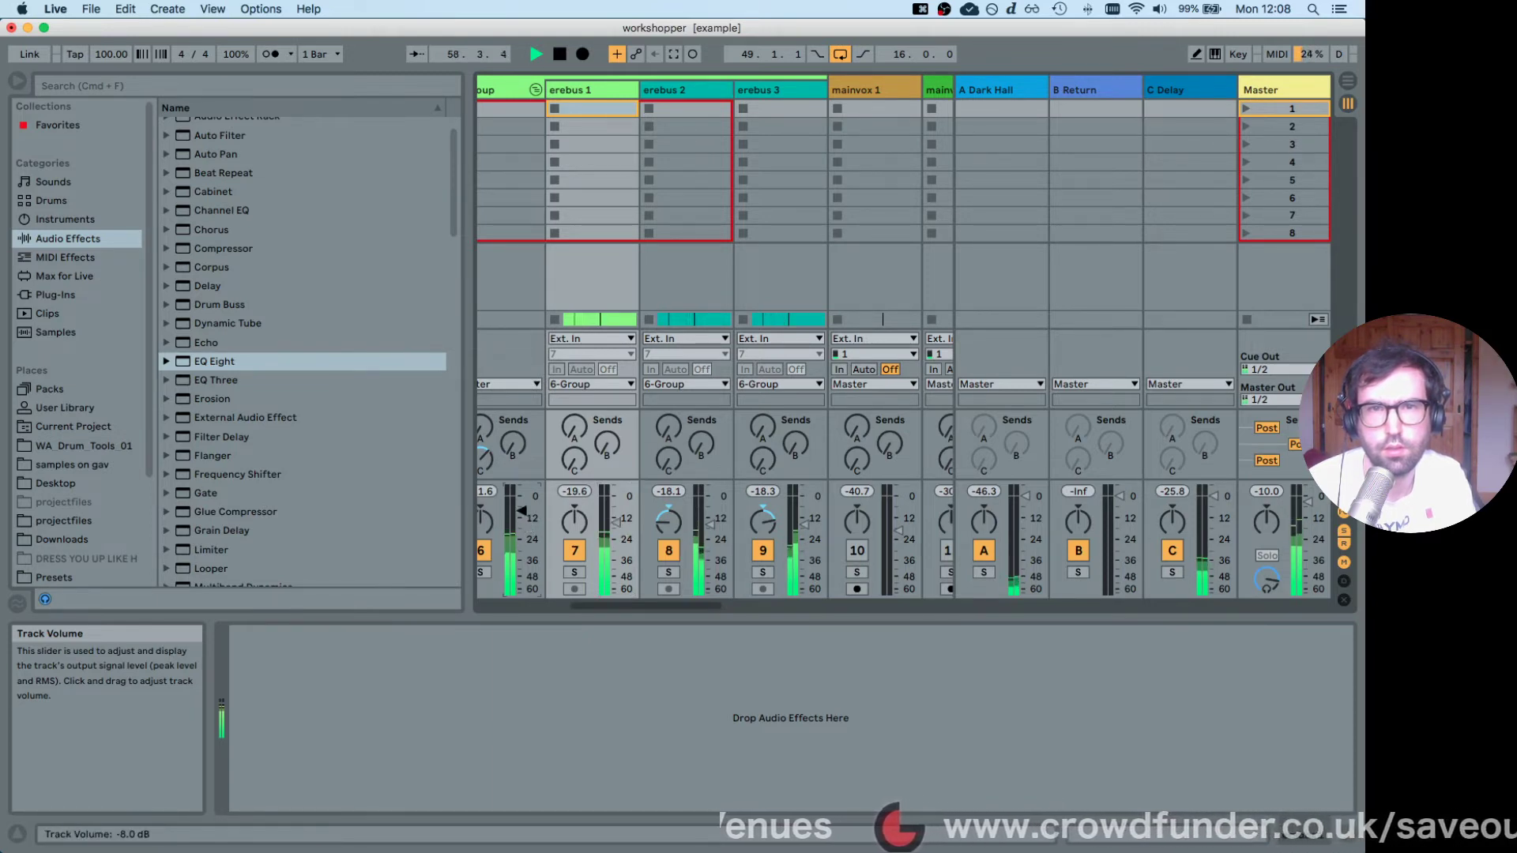
Raise acoustic 1's volume to about -18 dB and SYNTH STAB's volume slightly, and return to the erebus tracks.
{"action": "left_click_drag", "start_coordinate": [613, 604], "coordinate": [517, 602]}
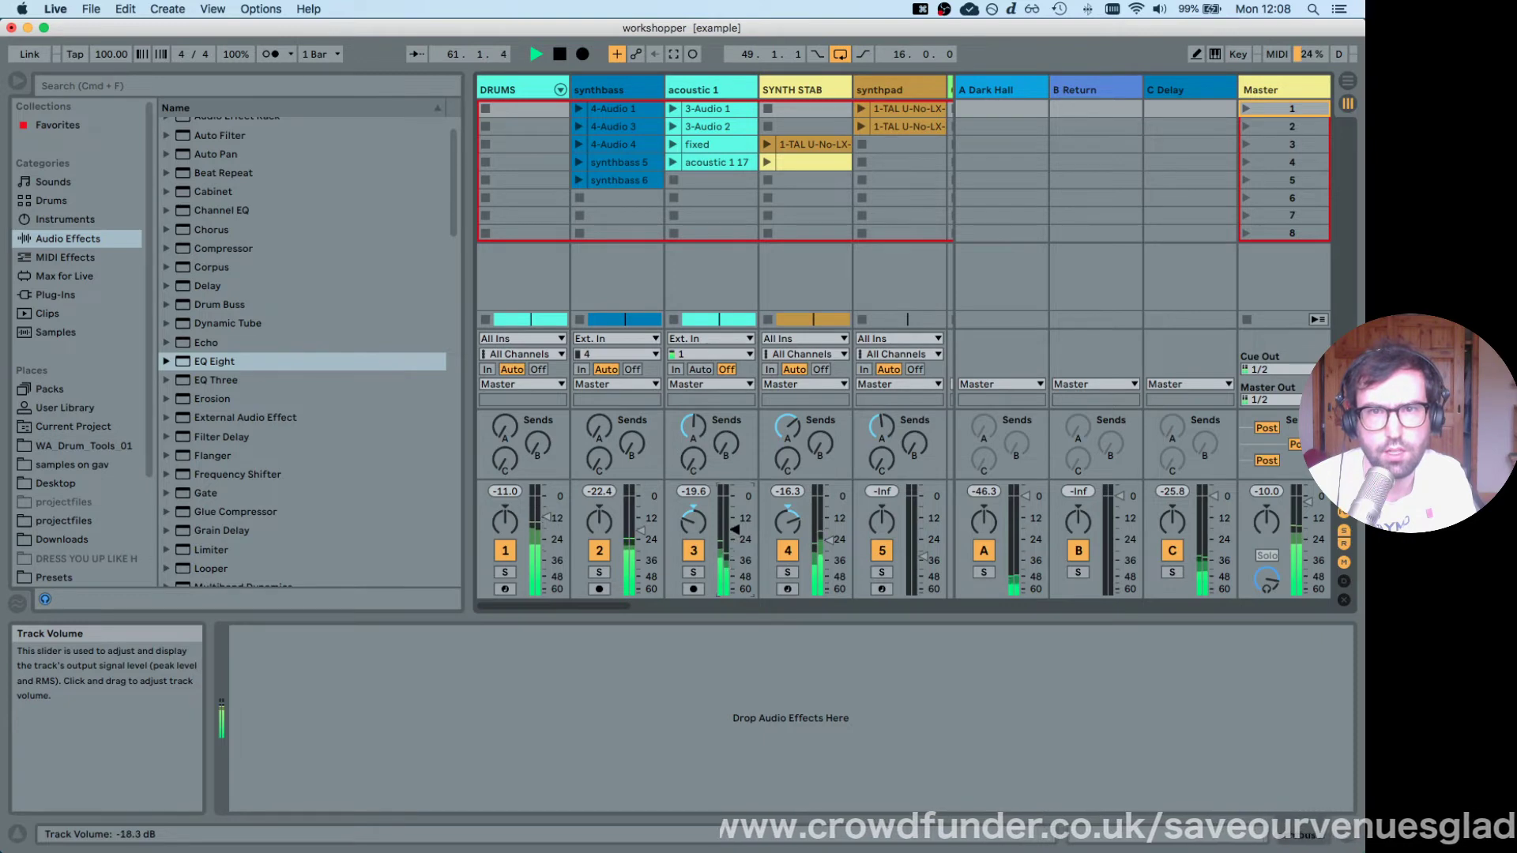
{"action": "left_click_drag", "start_coordinate": [829, 542], "coordinate": [828, 534]}
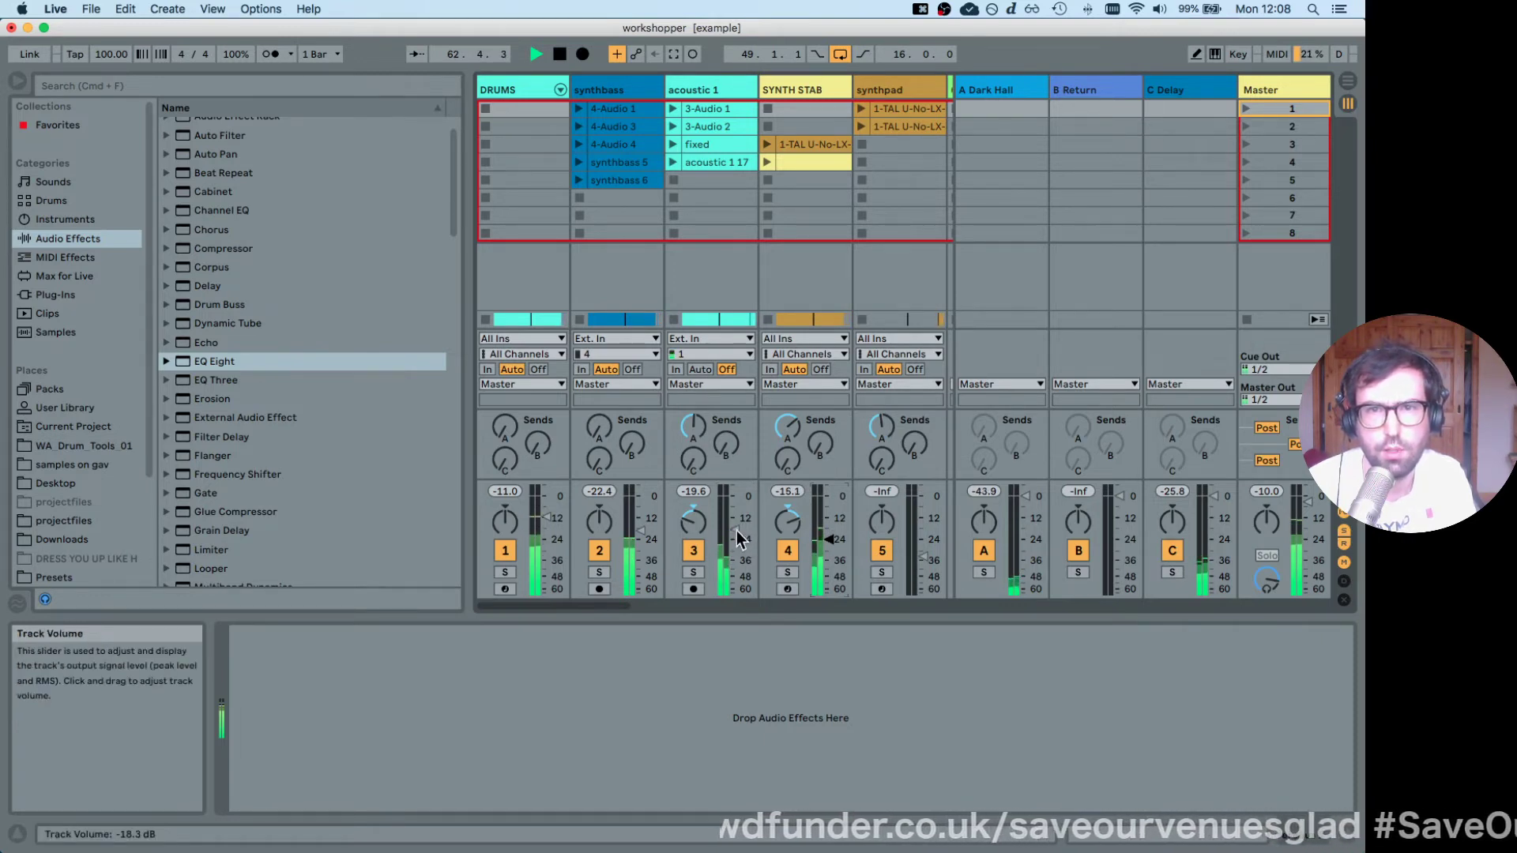
{"action": "left_click_drag", "start_coordinate": [735, 527], "coordinate": [735, 529]}
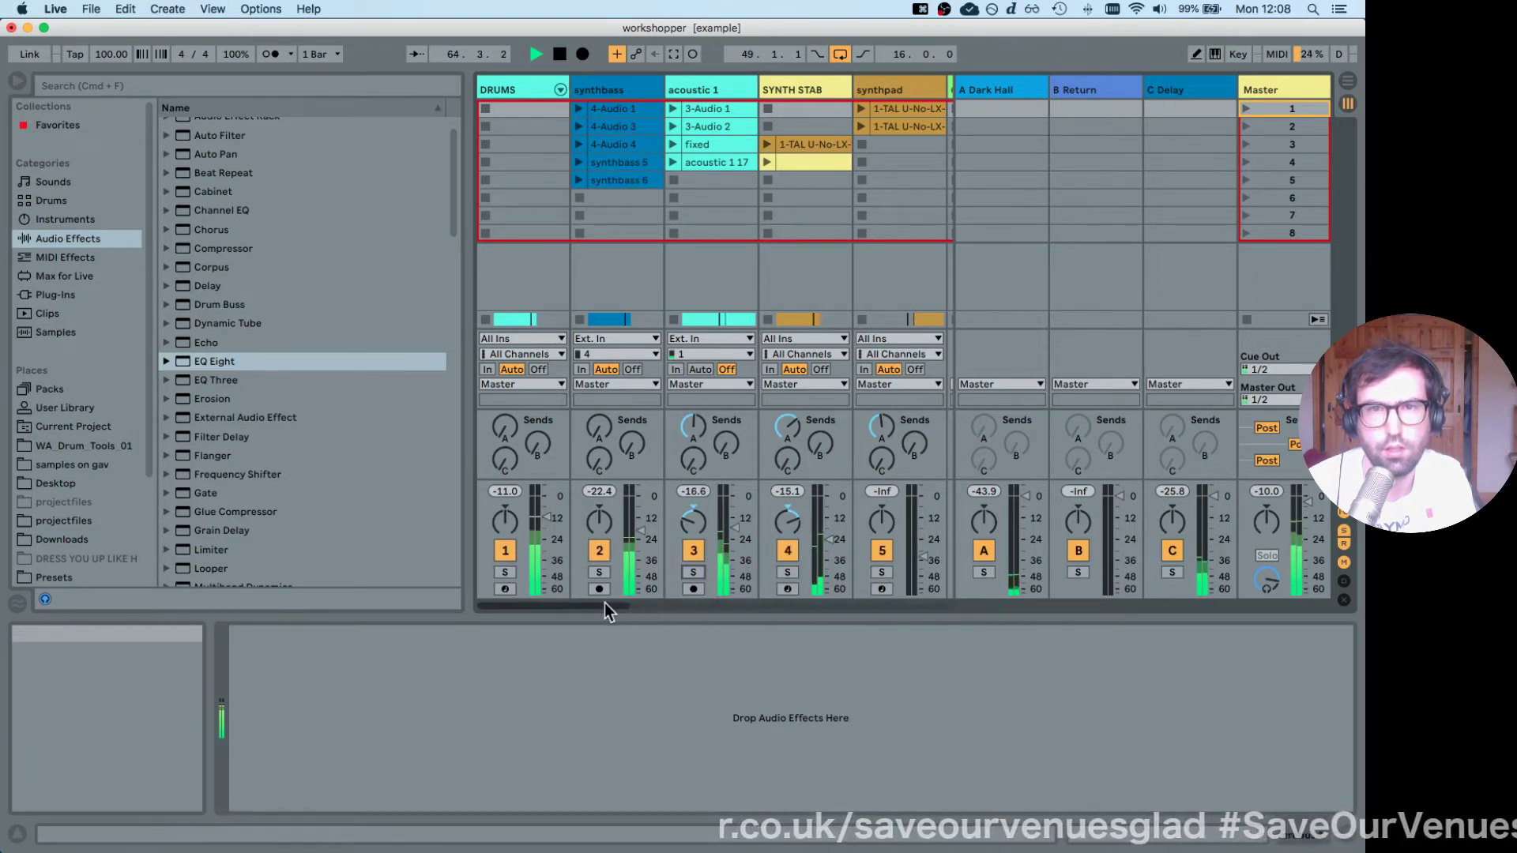
{"action": "left_click_drag", "start_coordinate": [613, 598], "coordinate": [694, 605]}
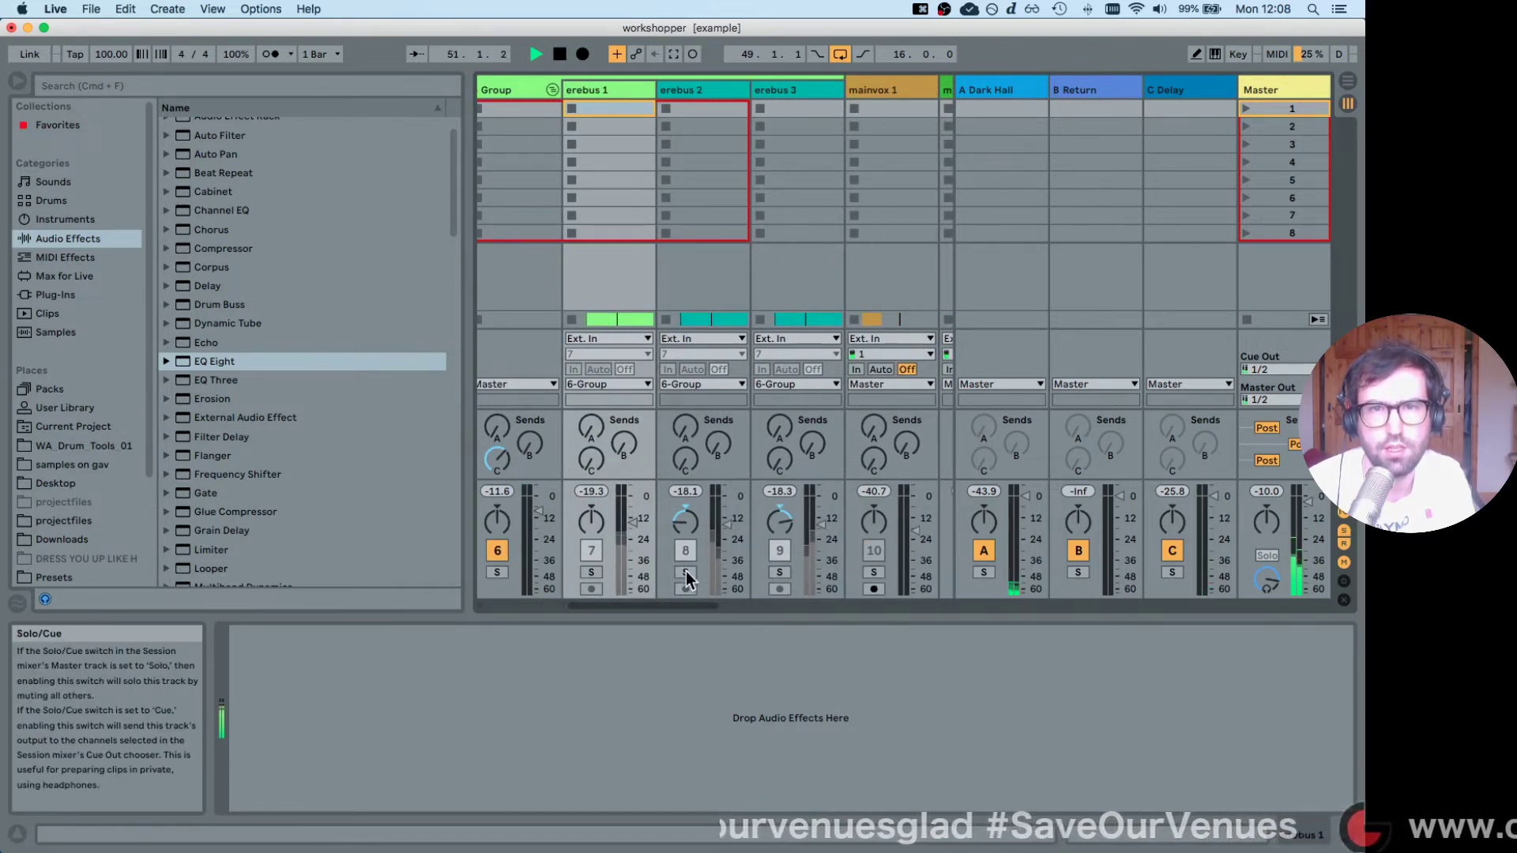
Solo erebus 2 and erebus 3 in turn, pan erebus 2 to 25R and erebus 3 to 24L, and clear the solos.
{"action": "left_click", "coordinate": [686, 571]}
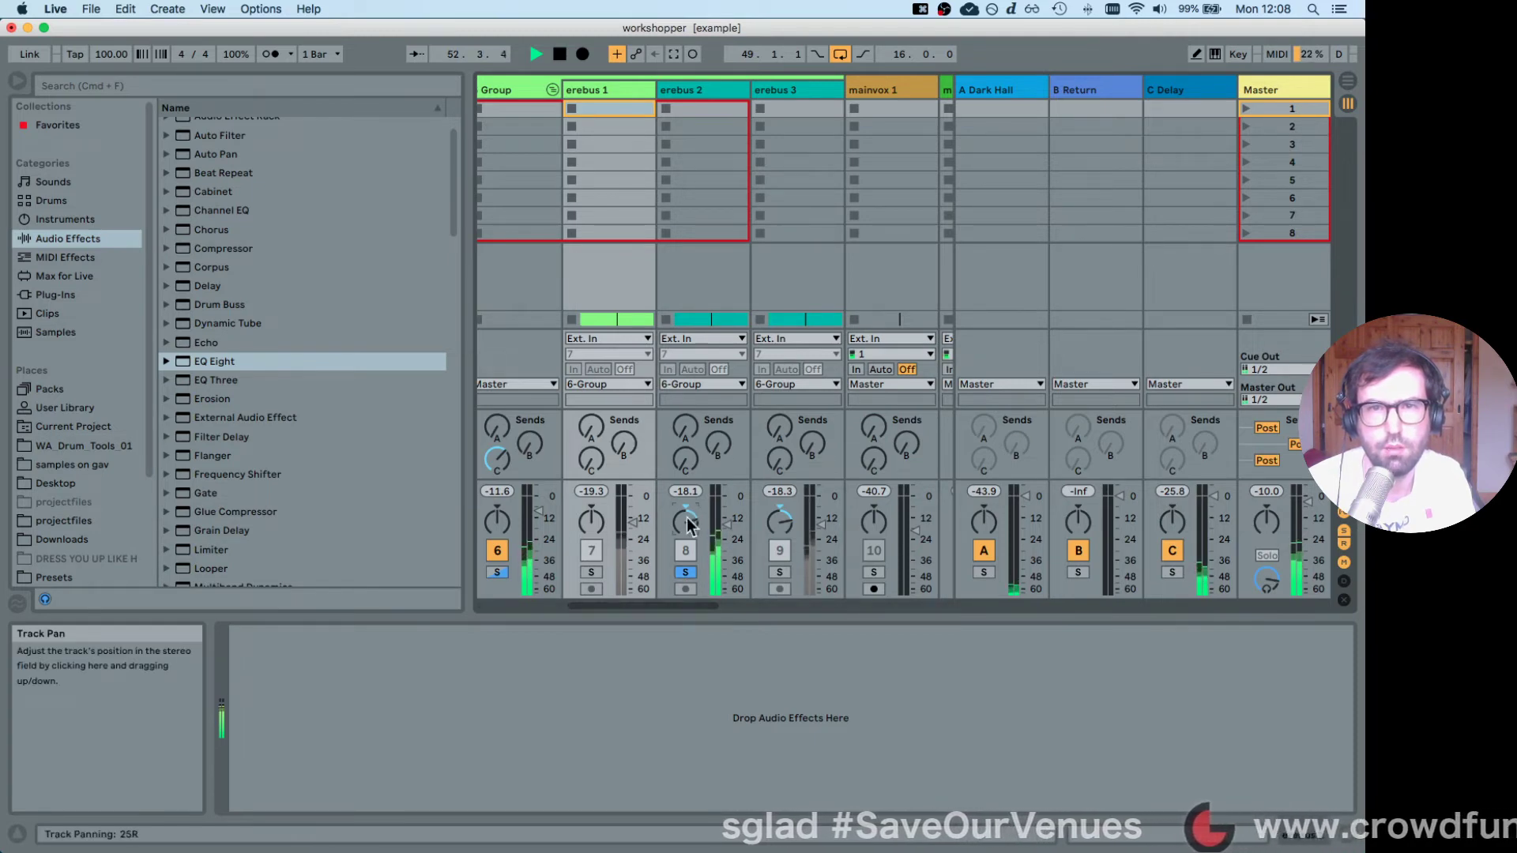
{"action": "left_click", "coordinate": [779, 572]}
{"action": "left_click", "coordinate": [686, 572]}
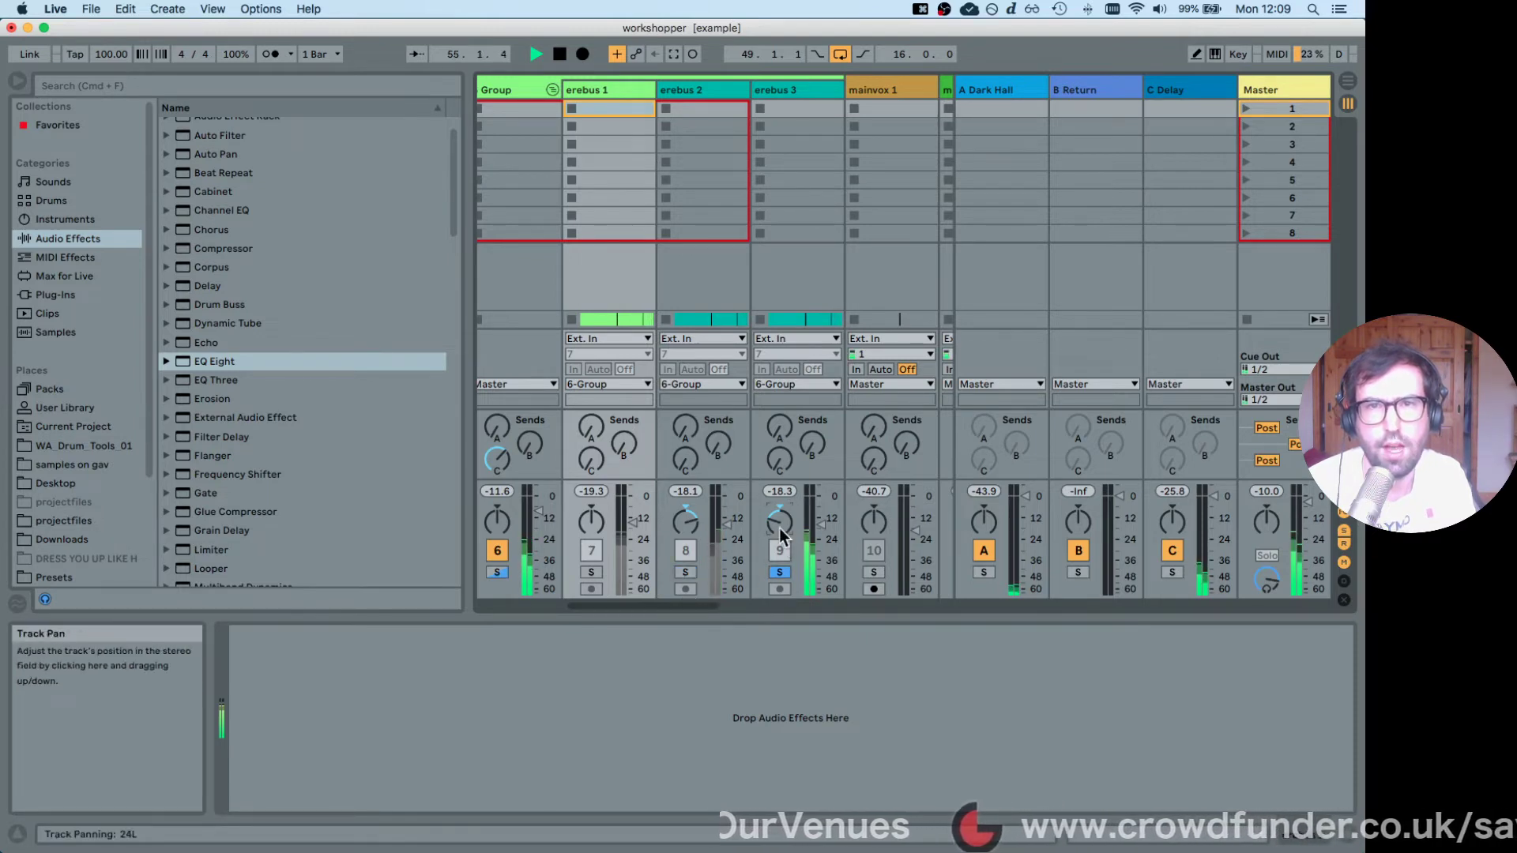
{"action": "left_click", "coordinate": [779, 574]}
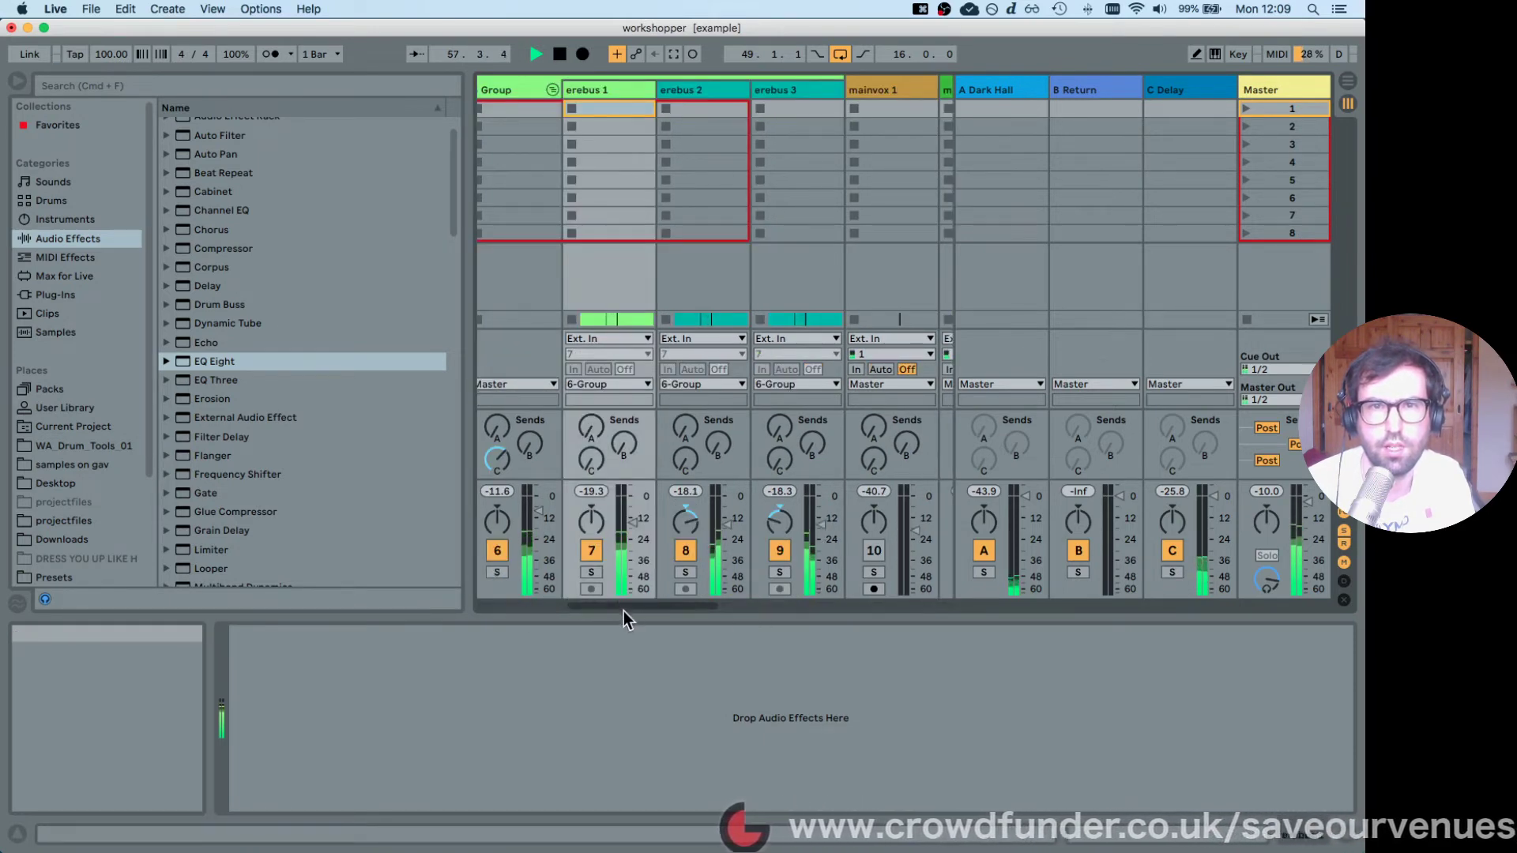
Fine-tune acoustic 1's volume and, with it soloed, boost its EQ Eight band 5 to about 4.3 dB at 2.55 kHz.
{"action": "left_click_drag", "start_coordinate": [624, 605], "coordinate": [498, 615]}
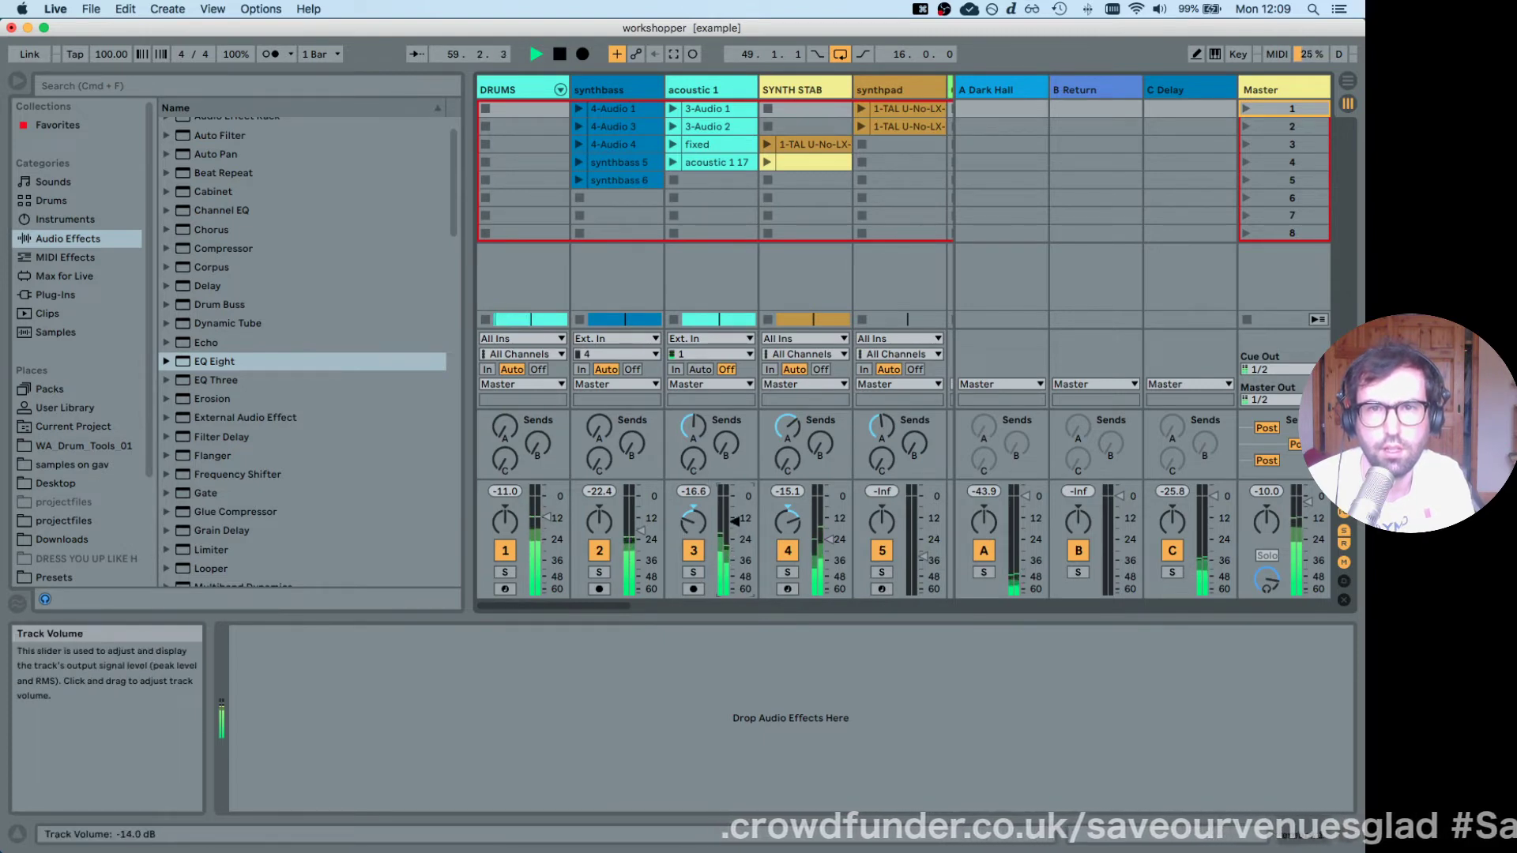
{"action": "left_click_drag", "start_coordinate": [732, 527], "coordinate": [732, 528]}
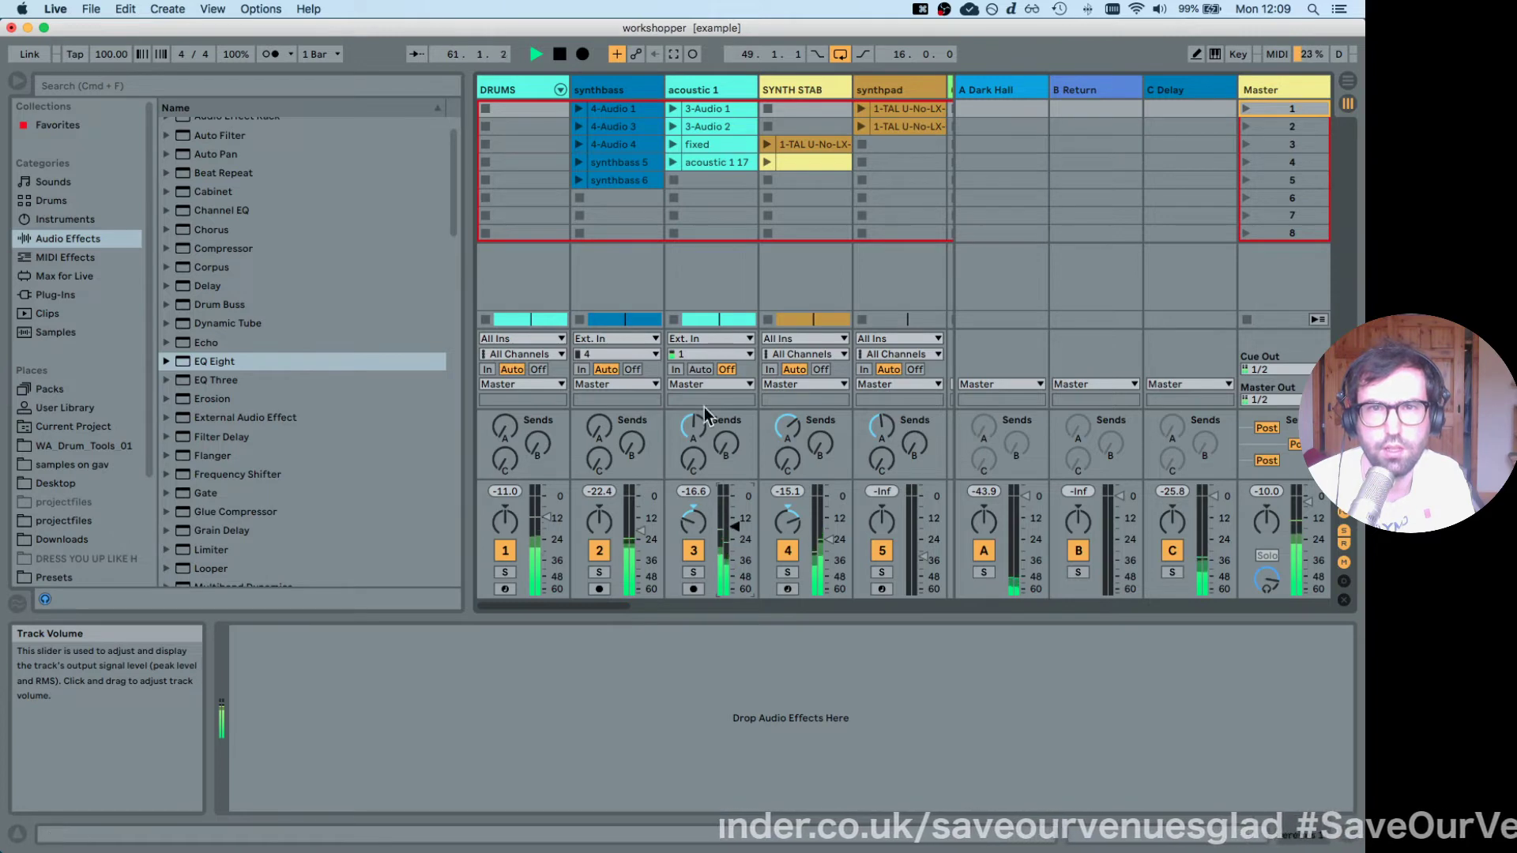
{"action": "left_click", "coordinate": [692, 570]}
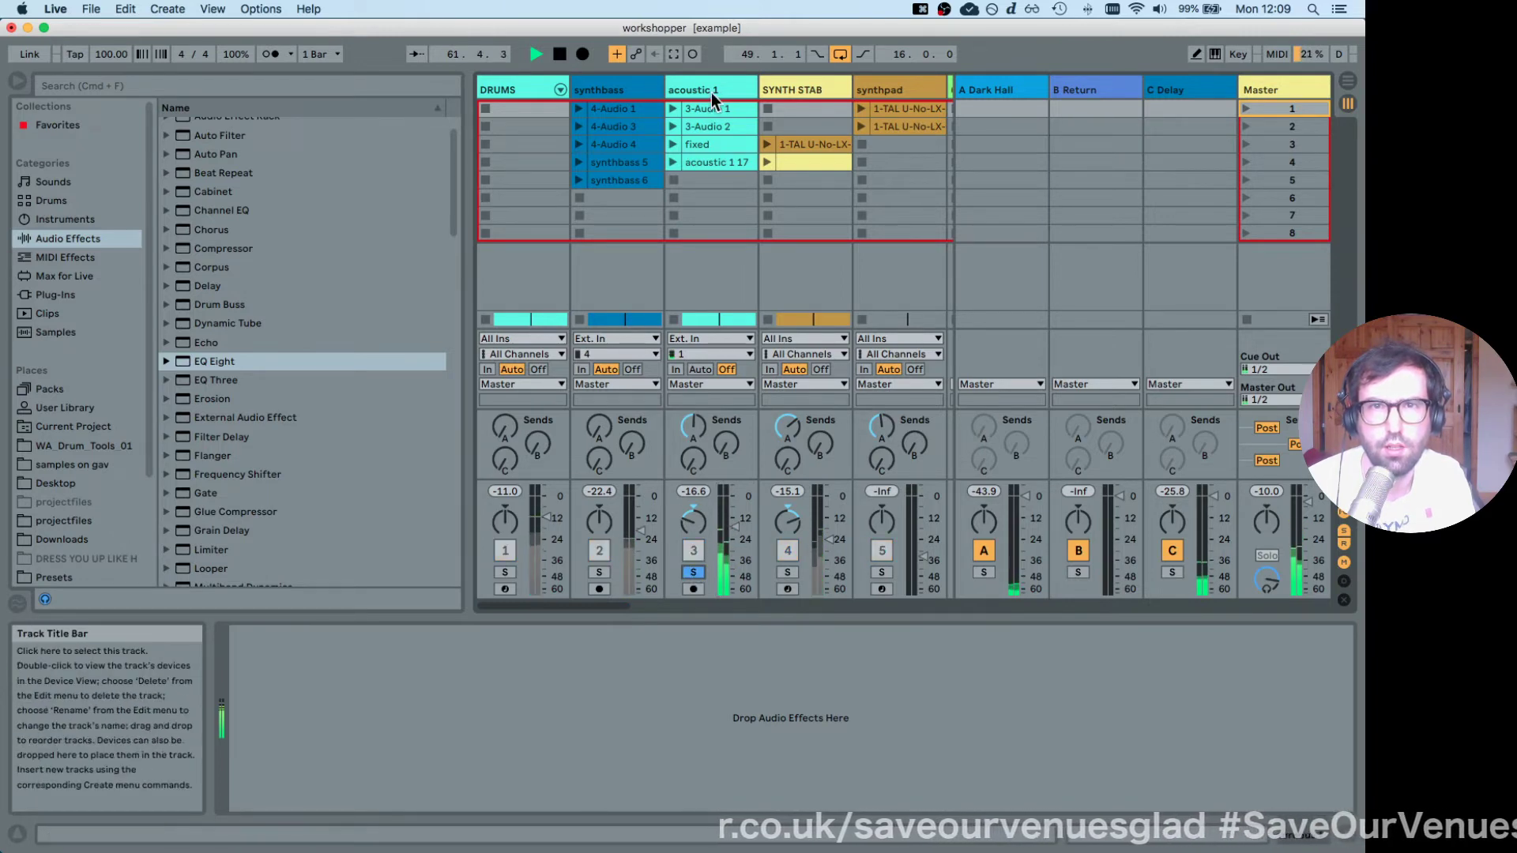
{"action": "left_click", "coordinate": [684, 175]}
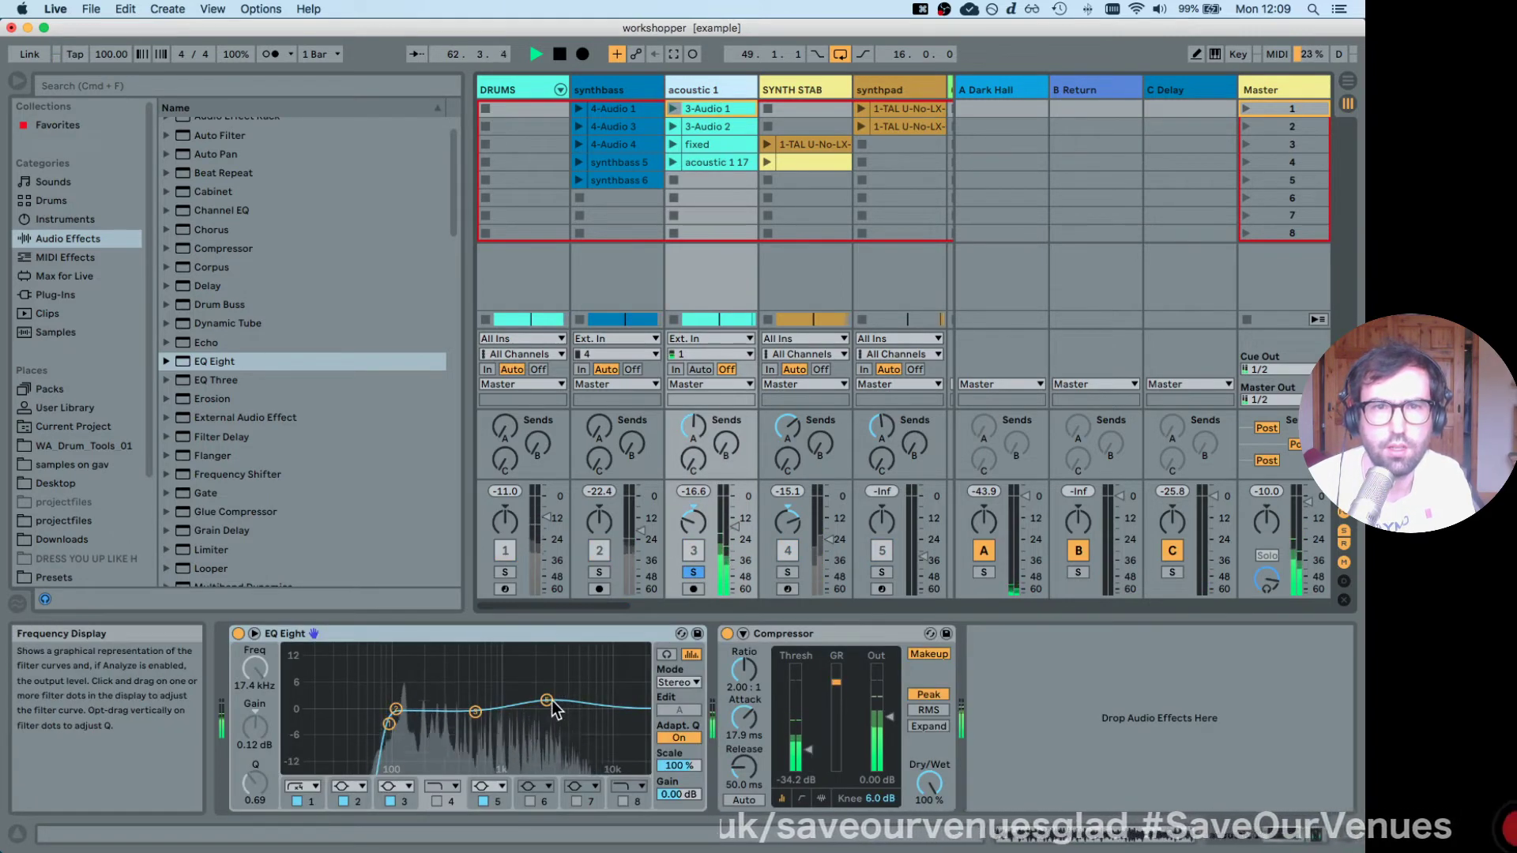
{"action": "mouse_move", "coordinate": [551, 699]}
{"action": "left_mouse_down"}
{"action": "mouse_move", "coordinate": [549, 681]}
{"action": "mouse_move", "coordinate": [572, 683]}
{"action": "mouse_move", "coordinate": [525, 687]}
{"action": "mouse_move", "coordinate": [544, 691]}
{"action": "left_mouse_up"}
{"action": "left_click", "coordinate": [692, 573]}
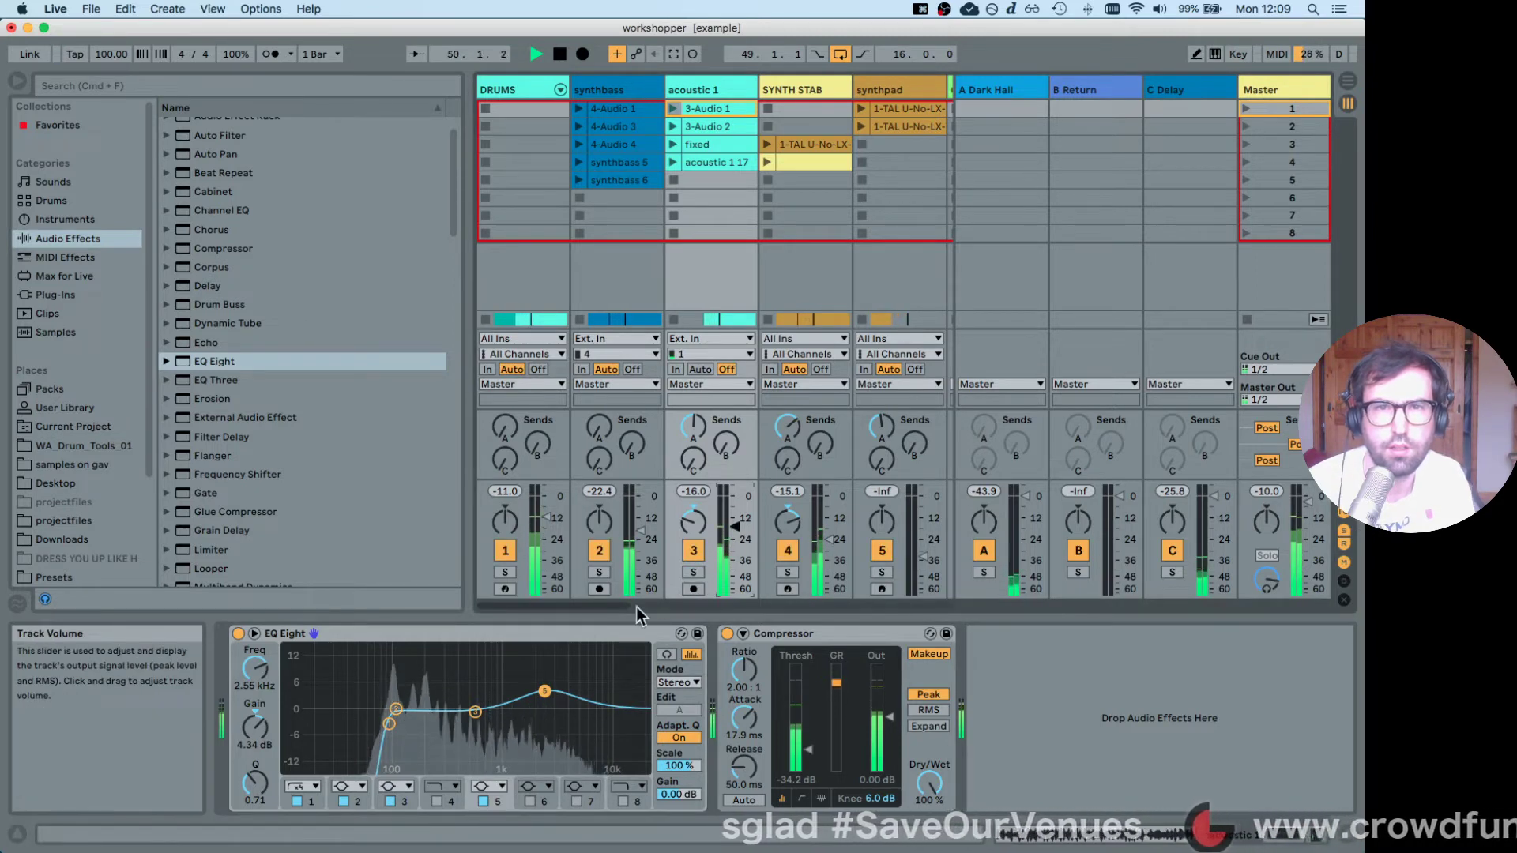
Check the erebus tracks for devices, lower the erebus group's volume to about -12 dB, and briefly play the mix.
{"action": "left_click_drag", "start_coordinate": [605, 602], "coordinate": [702, 605]}
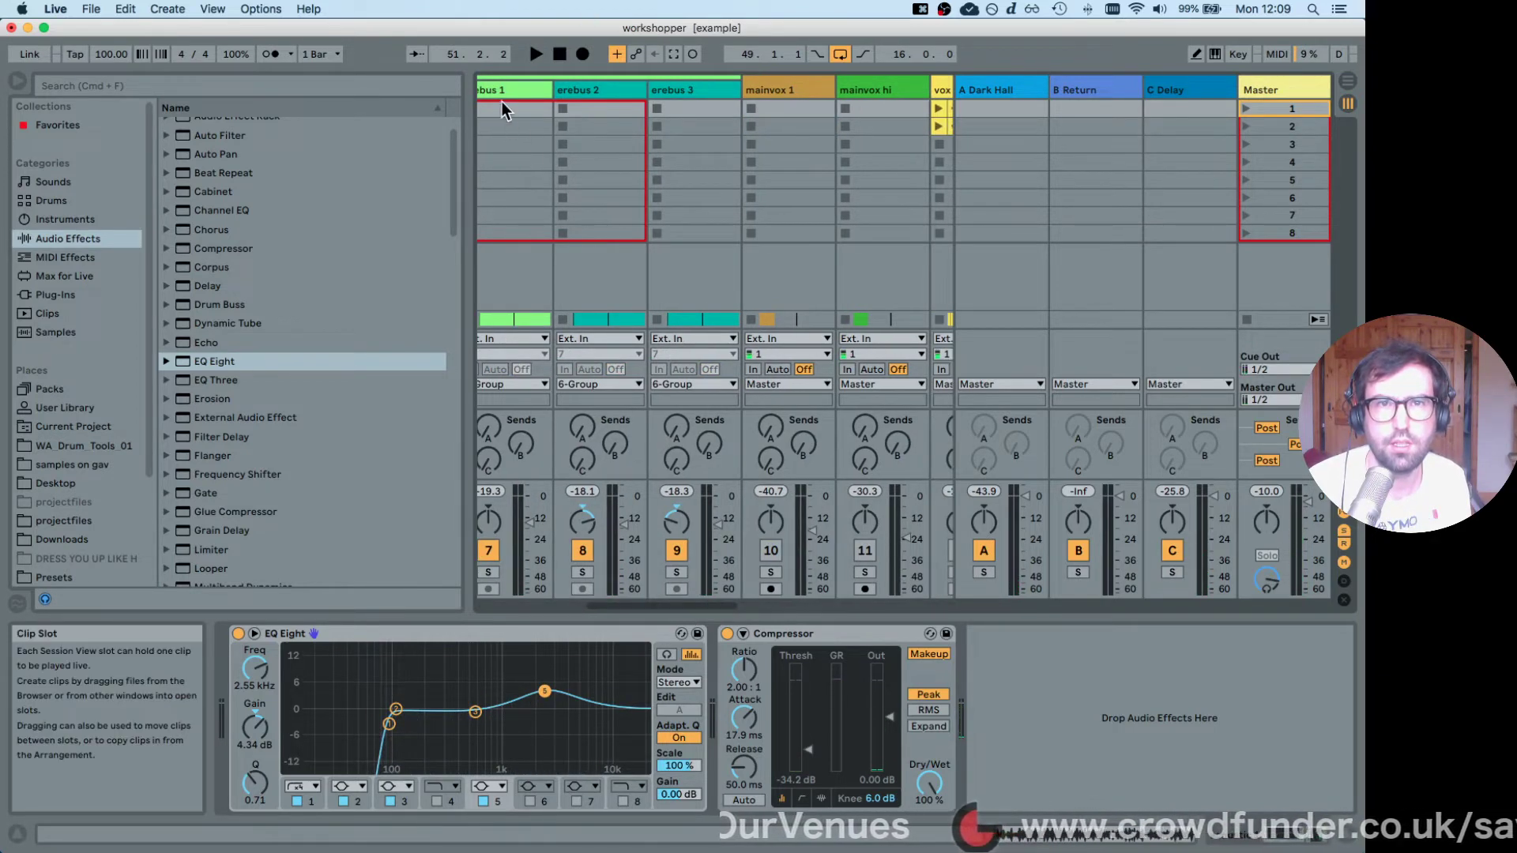
{"action": "left_click", "coordinate": [542, 95]}
{"action": "left_click", "coordinate": [594, 93]}
{"action": "left_click", "coordinate": [717, 92]}
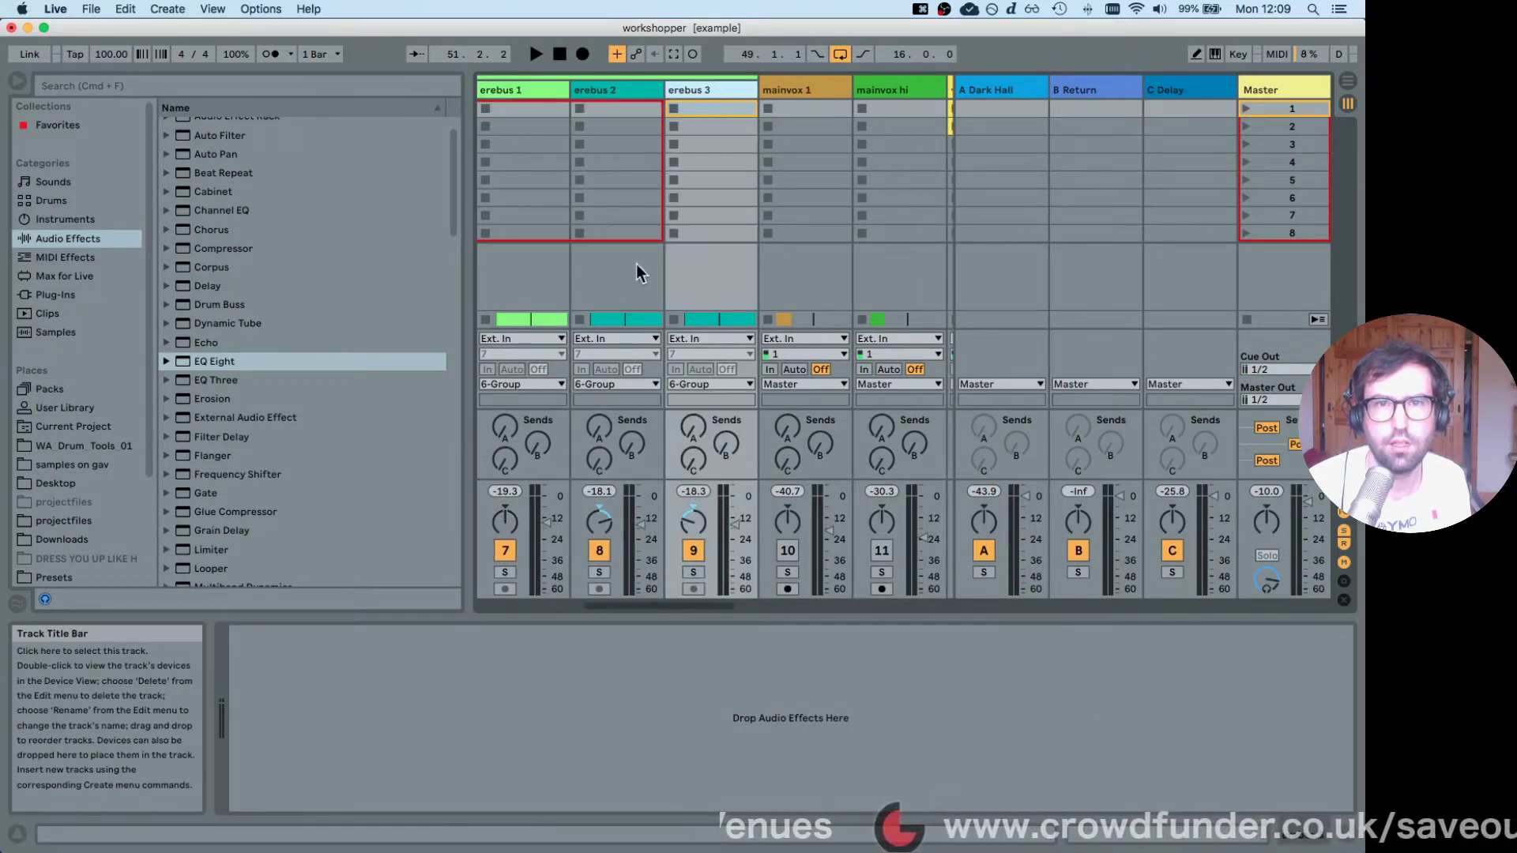
{"action": "left_click_drag", "start_coordinate": [618, 605], "coordinate": [592, 607]}
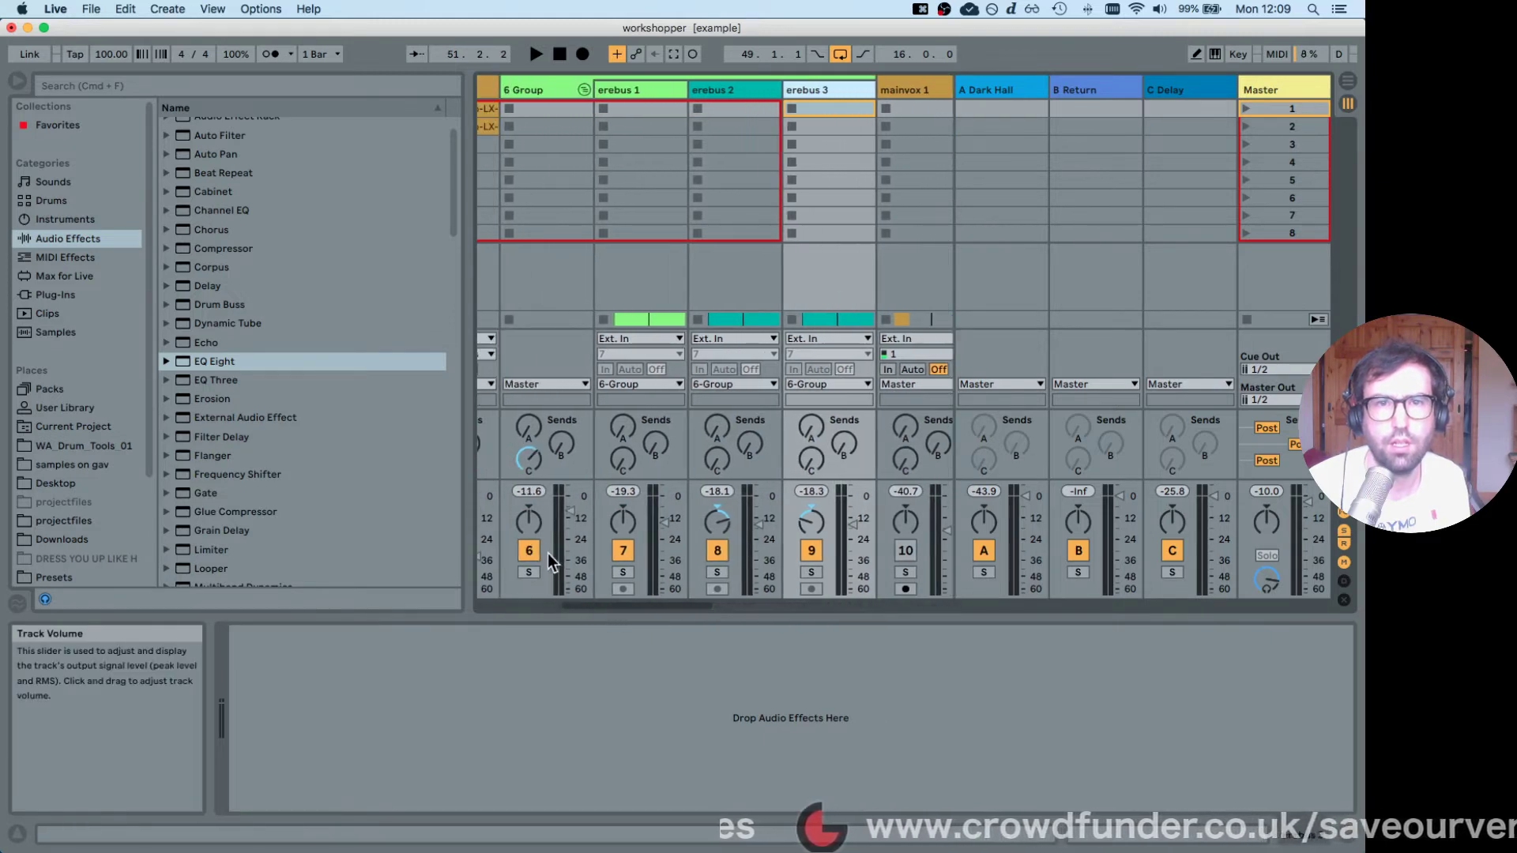
{"action": "left_click", "coordinate": [576, 508]}
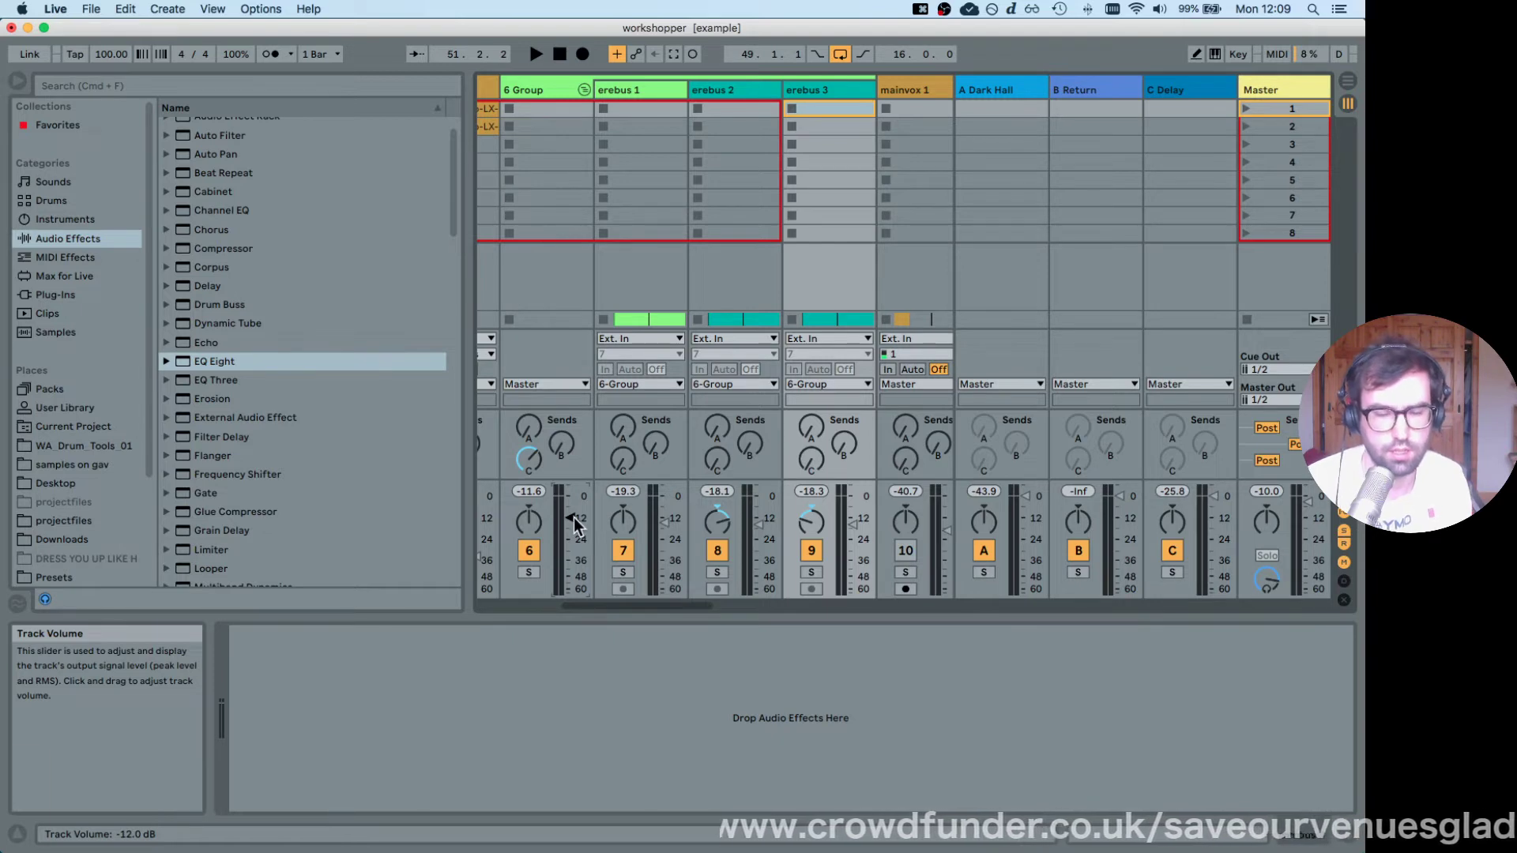
{"action": "key", "text": "space"}
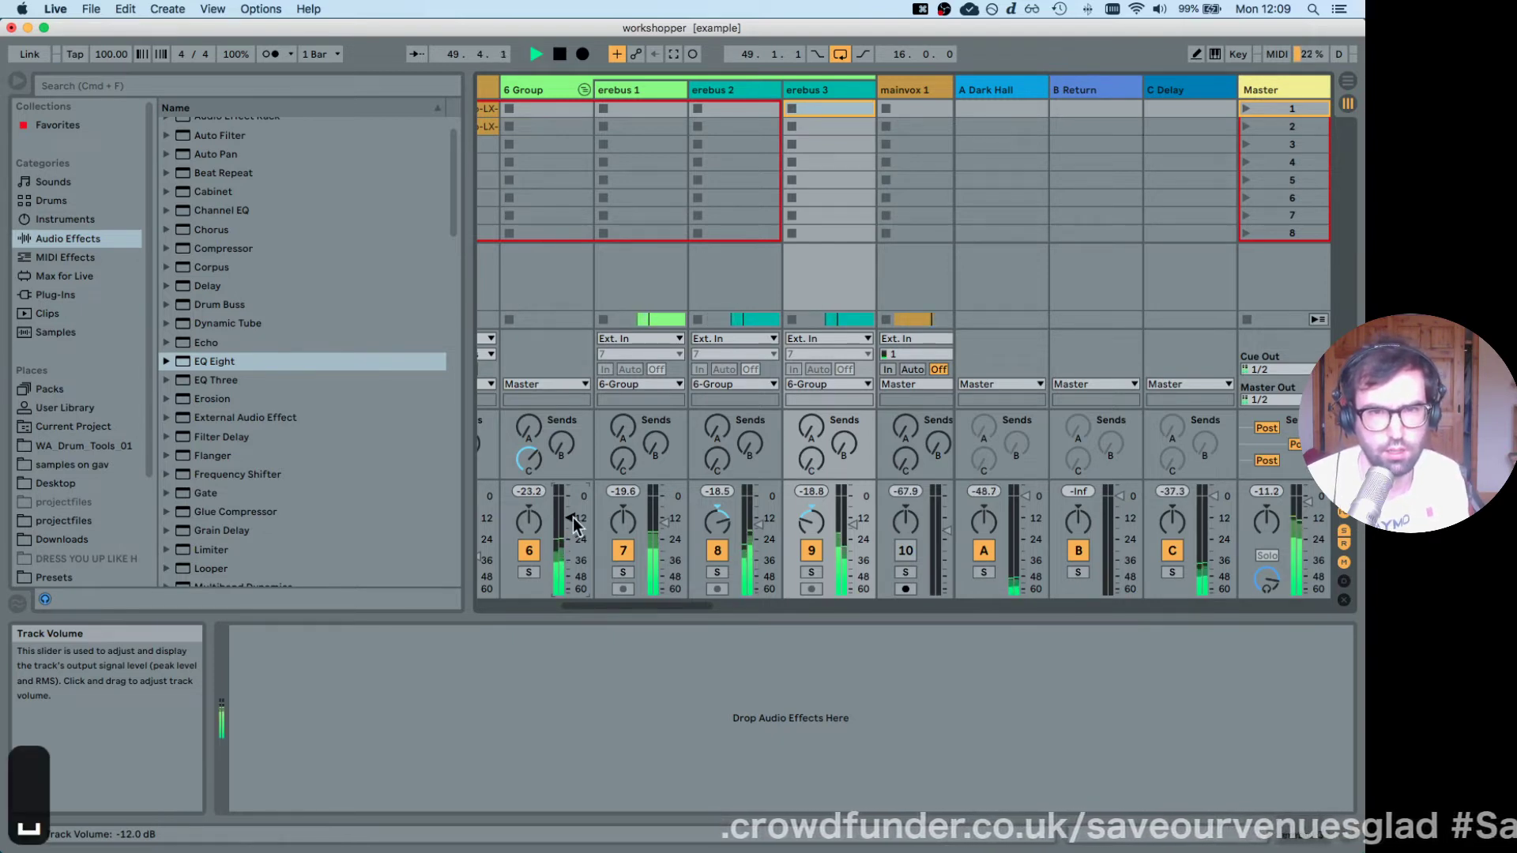
{"action": "left_click_drag", "start_coordinate": [600, 604], "coordinate": [547, 605]}
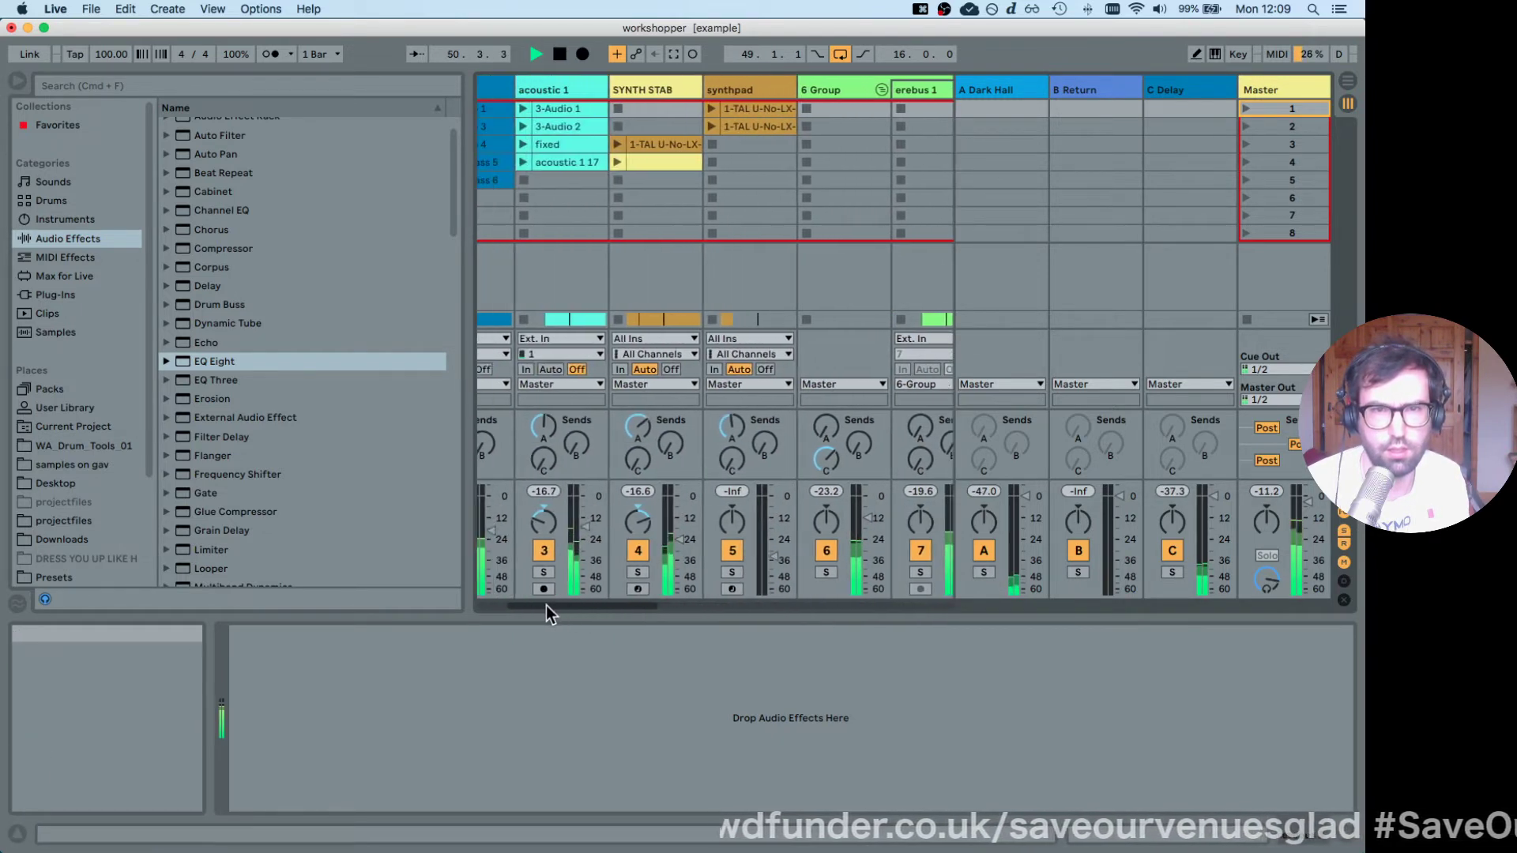
{"action": "key", "text": "space"}
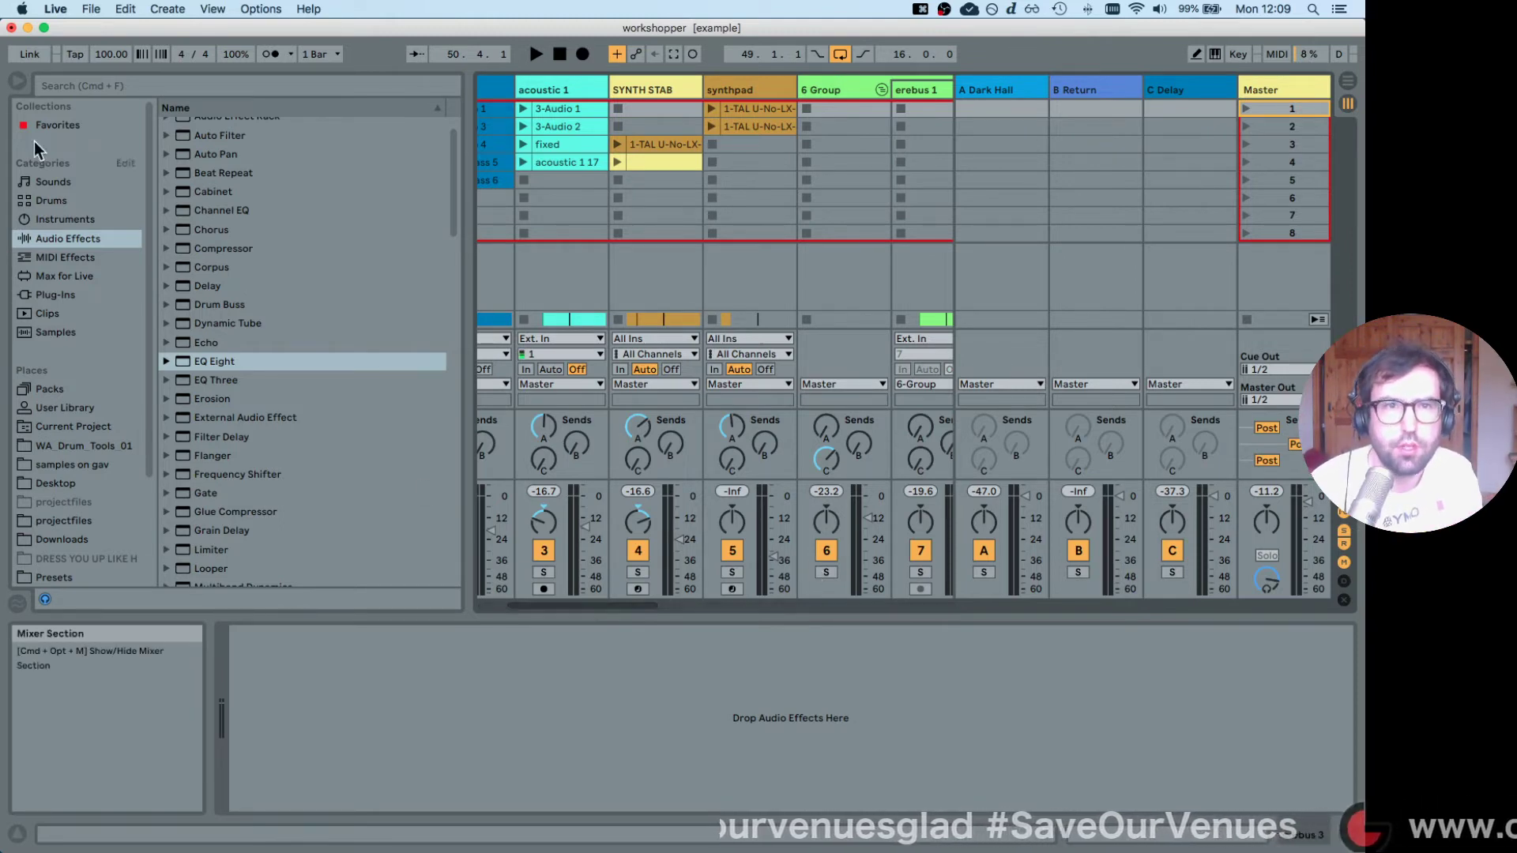
Hide the browser, activate the mainvox 1 track and raise its volume to about -5 dB.
{"action": "left_click", "coordinate": [17, 80]}
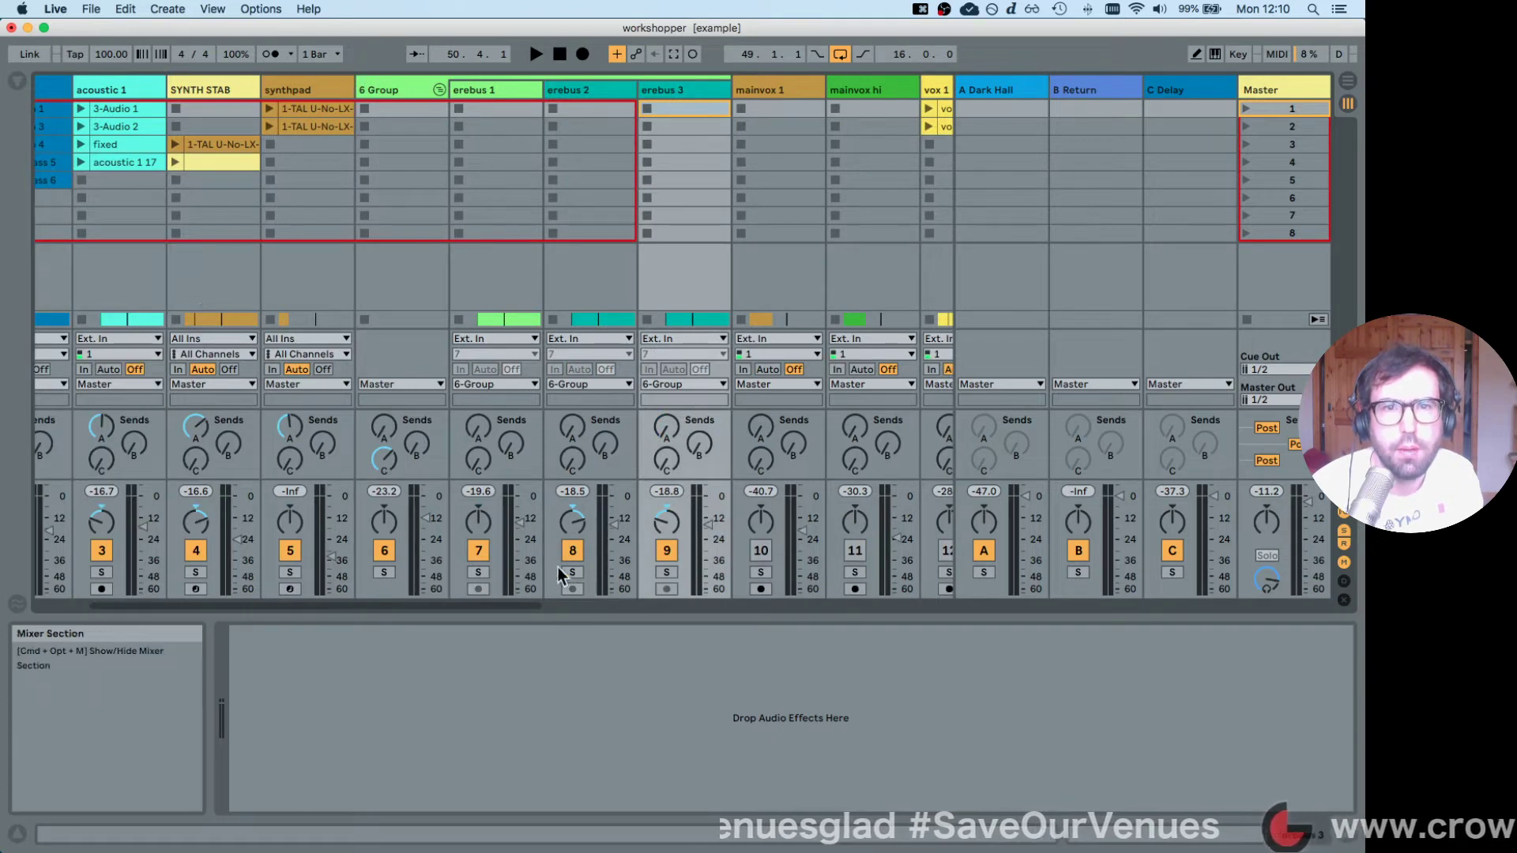
{"action": "left_click_drag", "start_coordinate": [484, 605], "coordinate": [585, 607]}
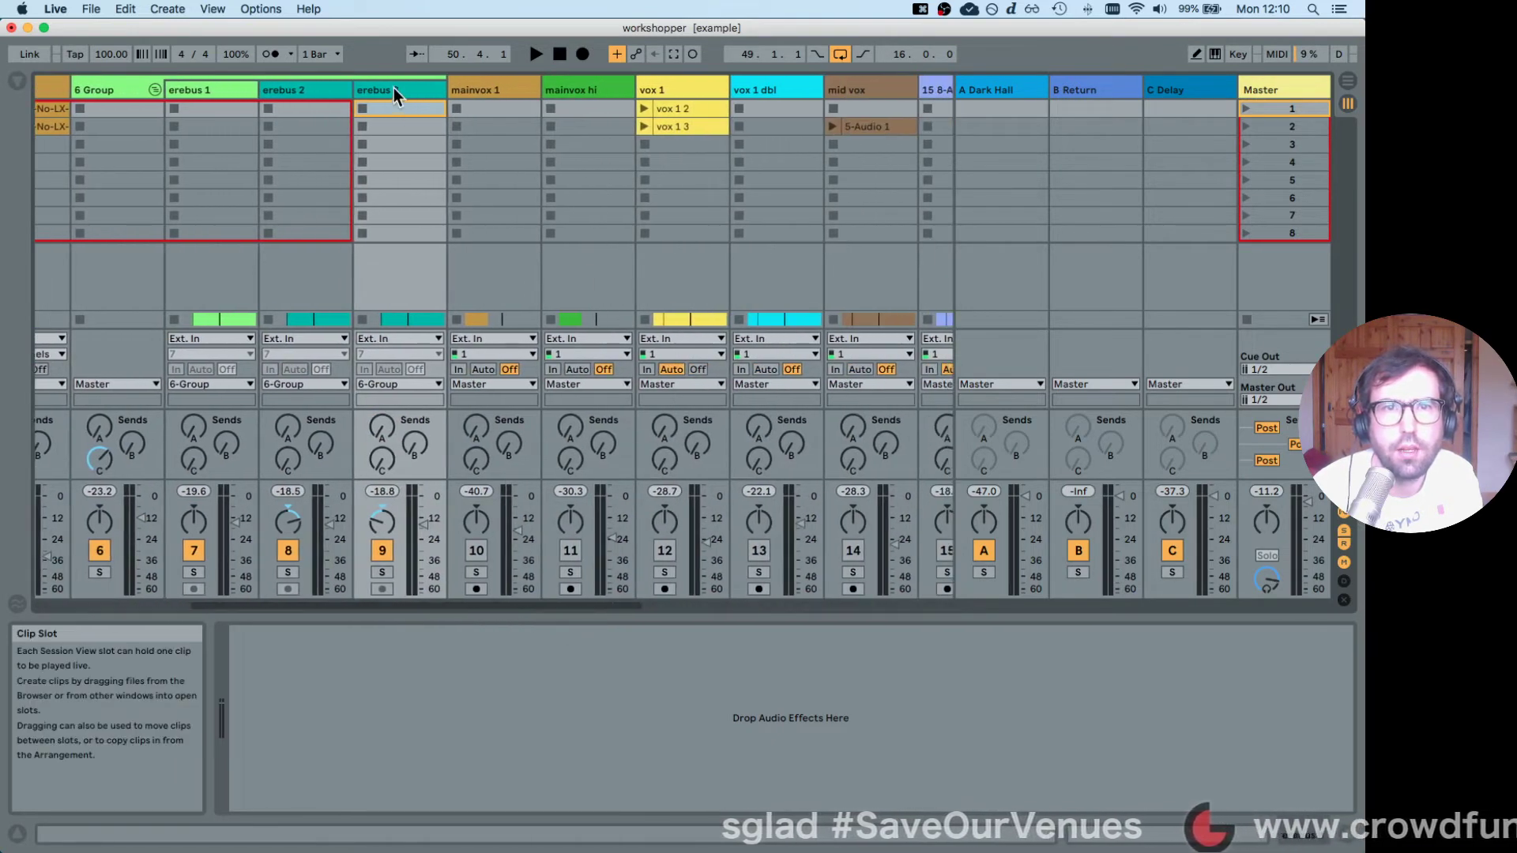
{"action": "left_click", "coordinate": [490, 94]}
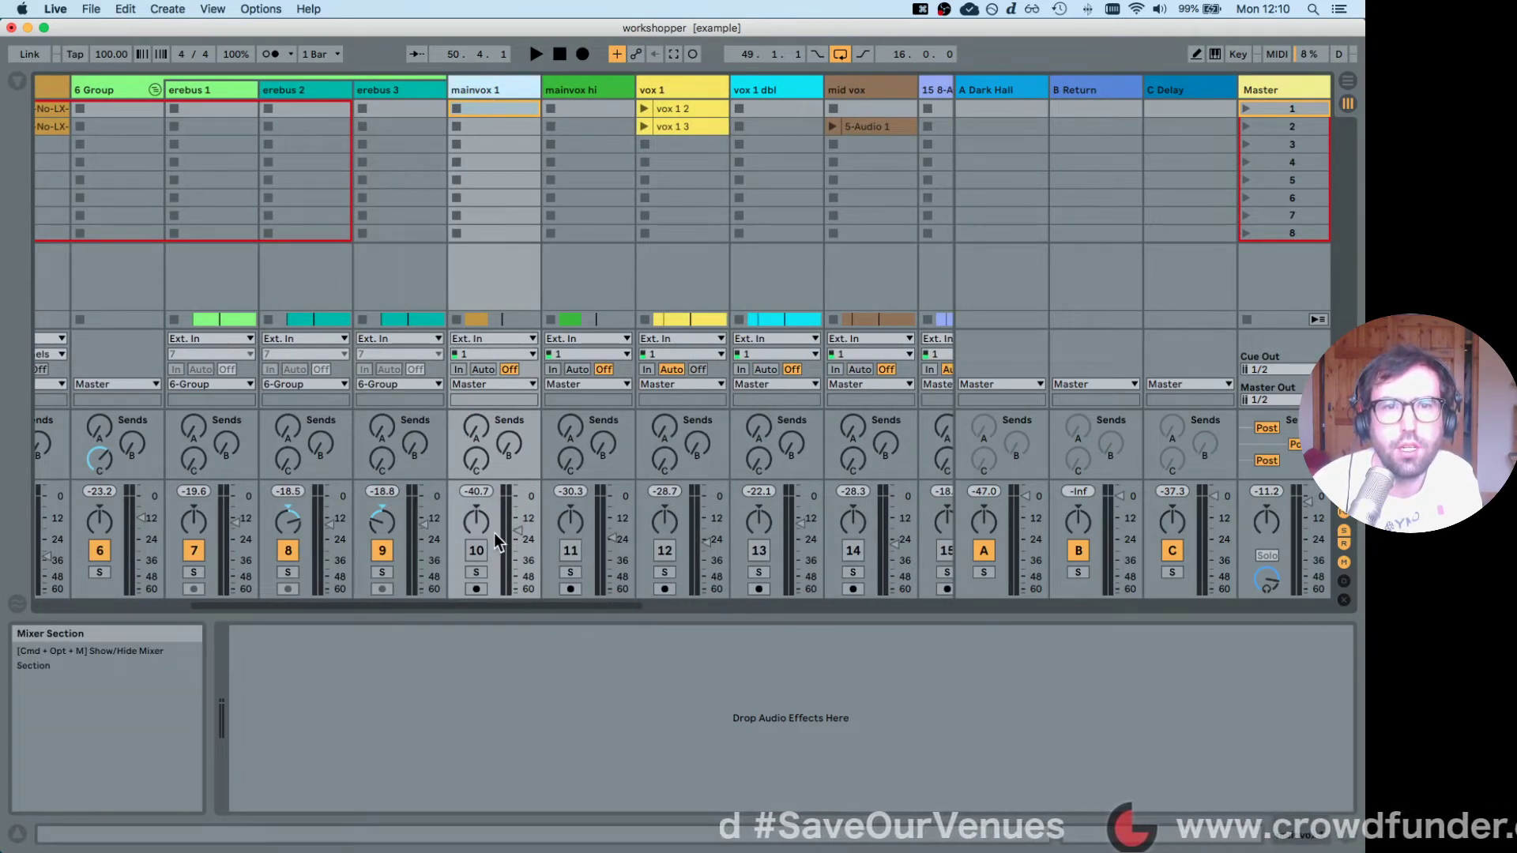
{"action": "left_click", "coordinate": [477, 551]}
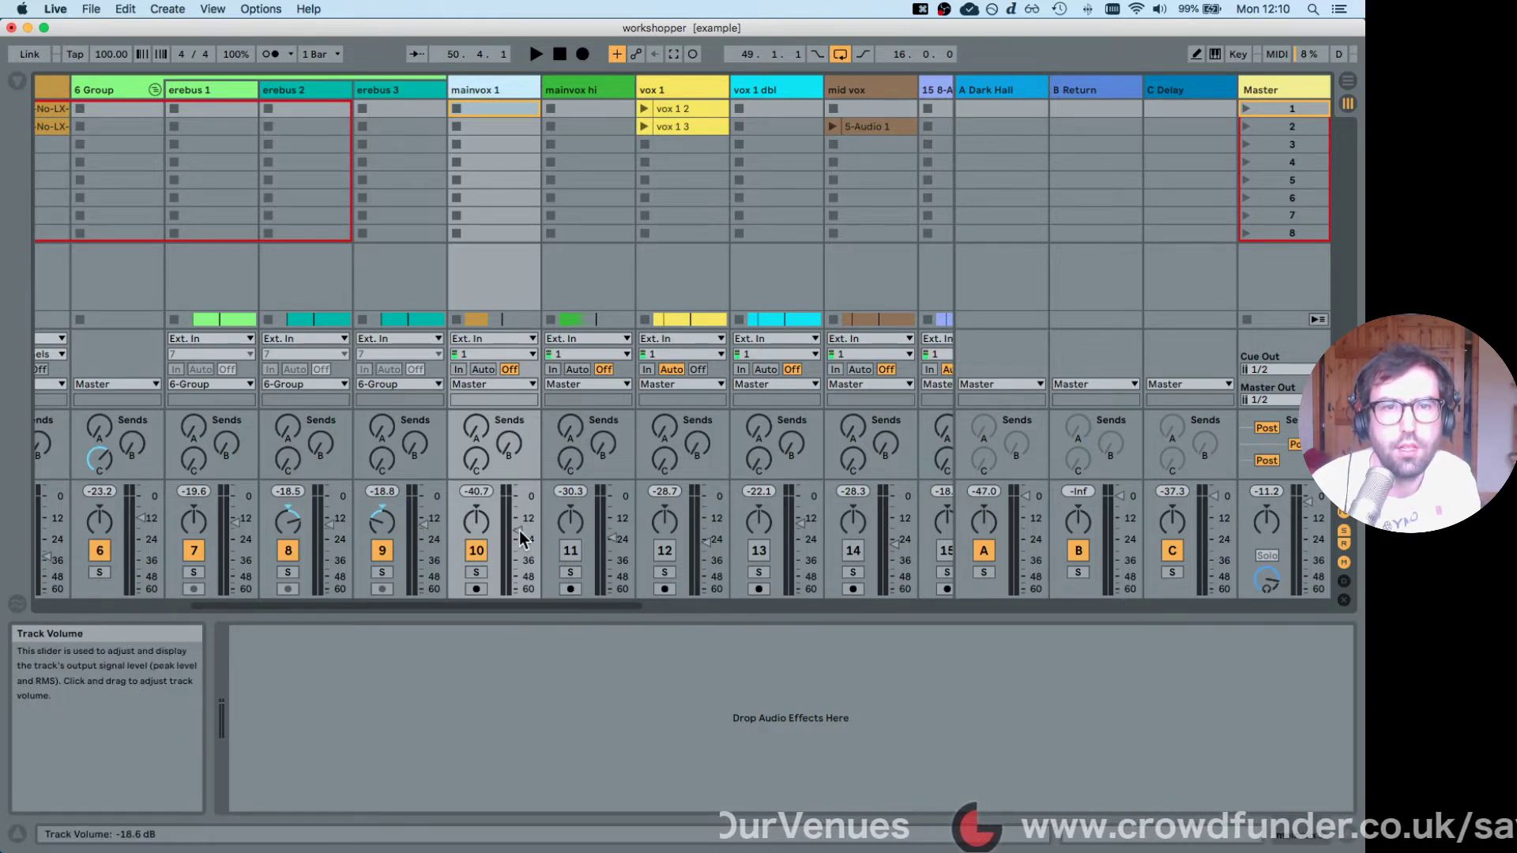
{"action": "left_click_drag", "start_coordinate": [521, 539], "coordinate": [518, 522]}
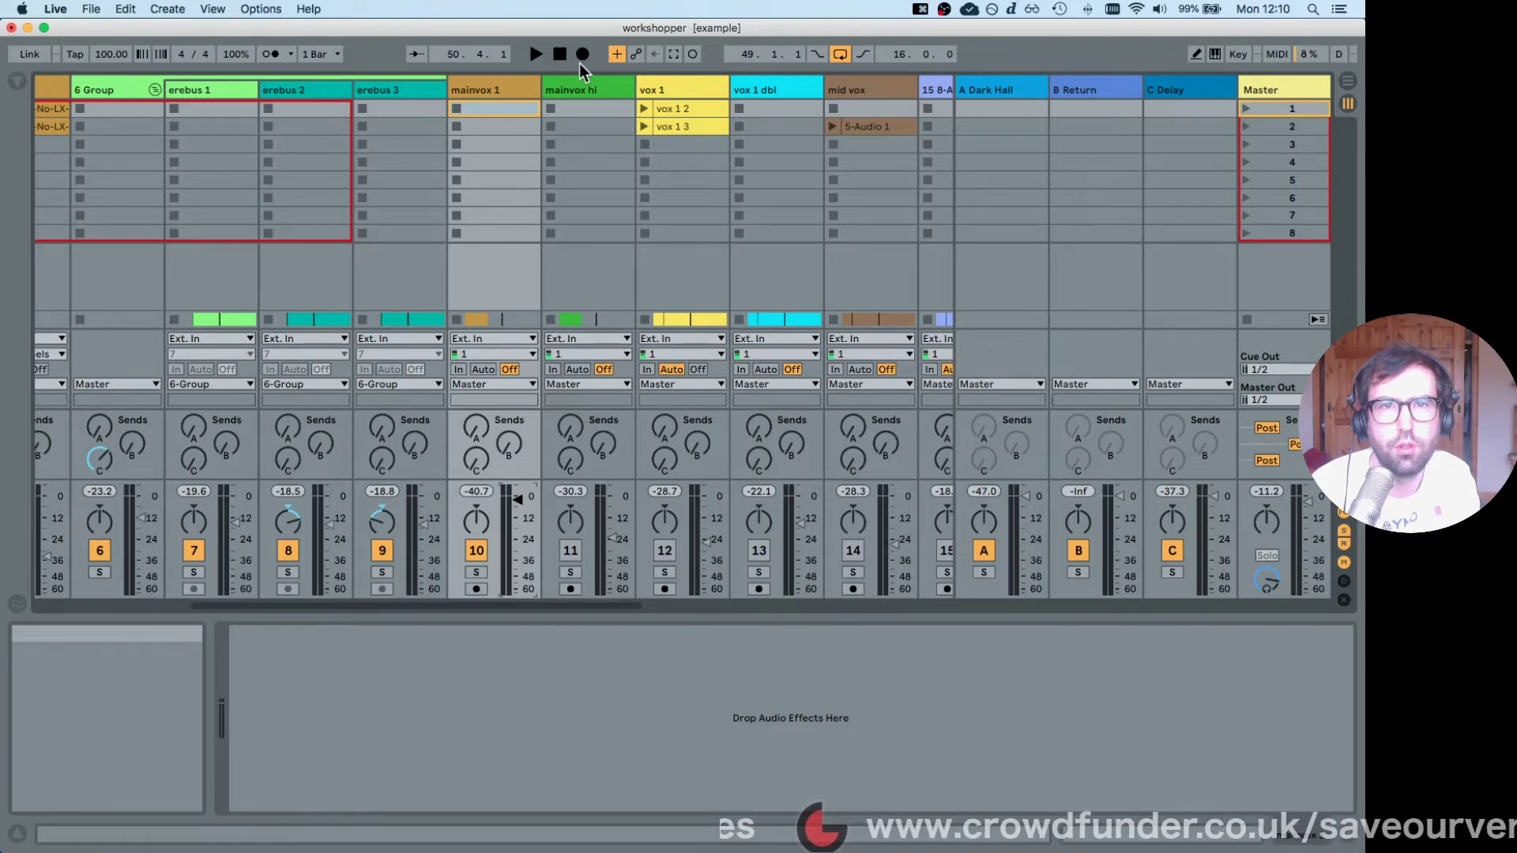
{"action": "left_click", "coordinate": [576, 87]}
{"action": "left_click", "coordinate": [506, 93]}
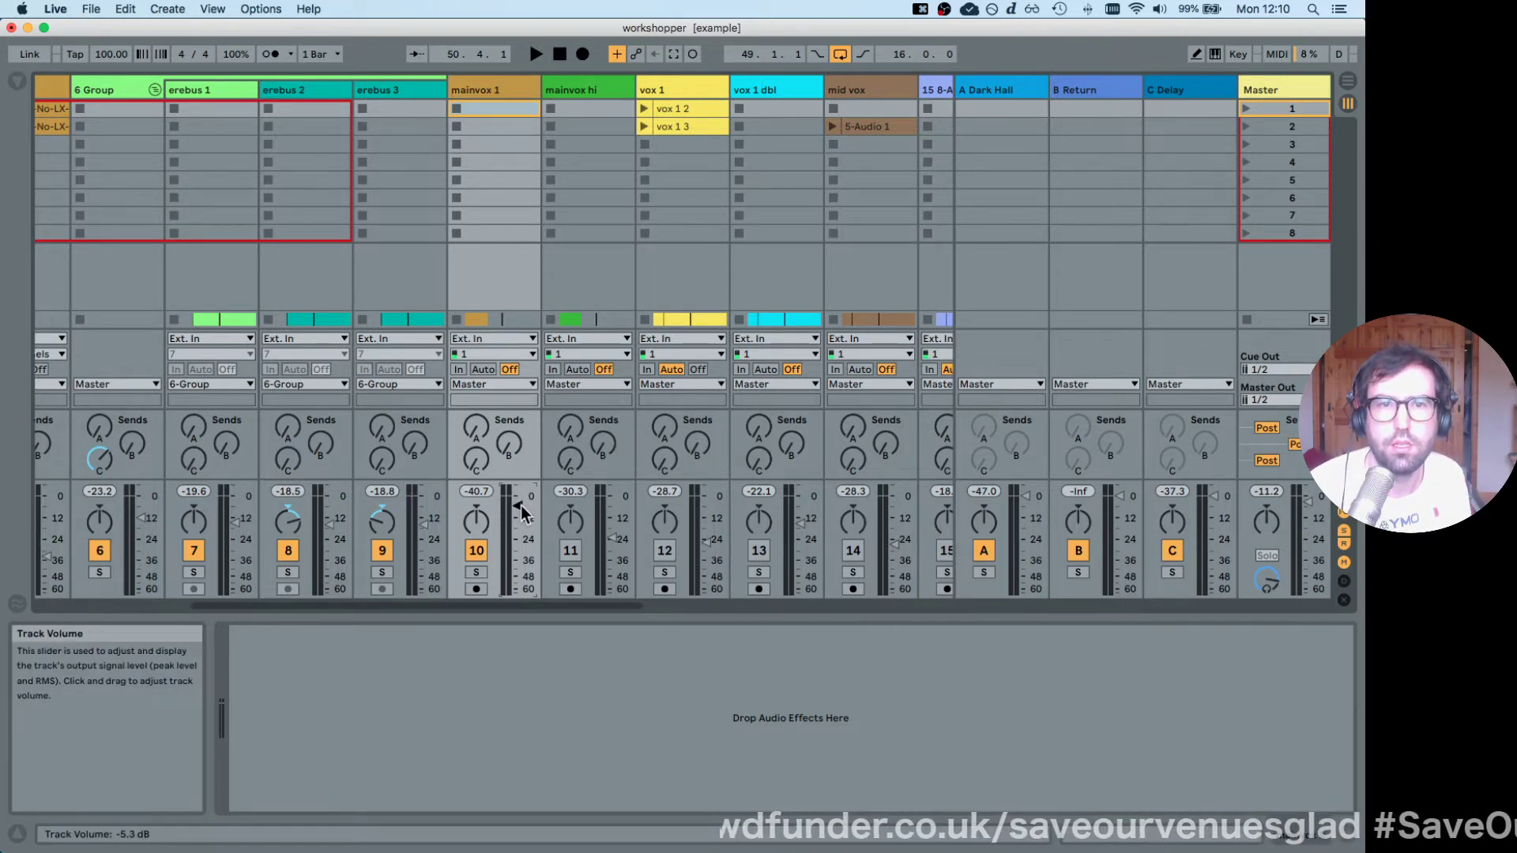
Inspect the effects on the A Dark Hall and B return tracks.
{"action": "left_click", "coordinate": [1018, 84]}
{"action": "scroll", "coordinate": [1031, 87], "scroll_direction": "right", "scroll_amount": 5}
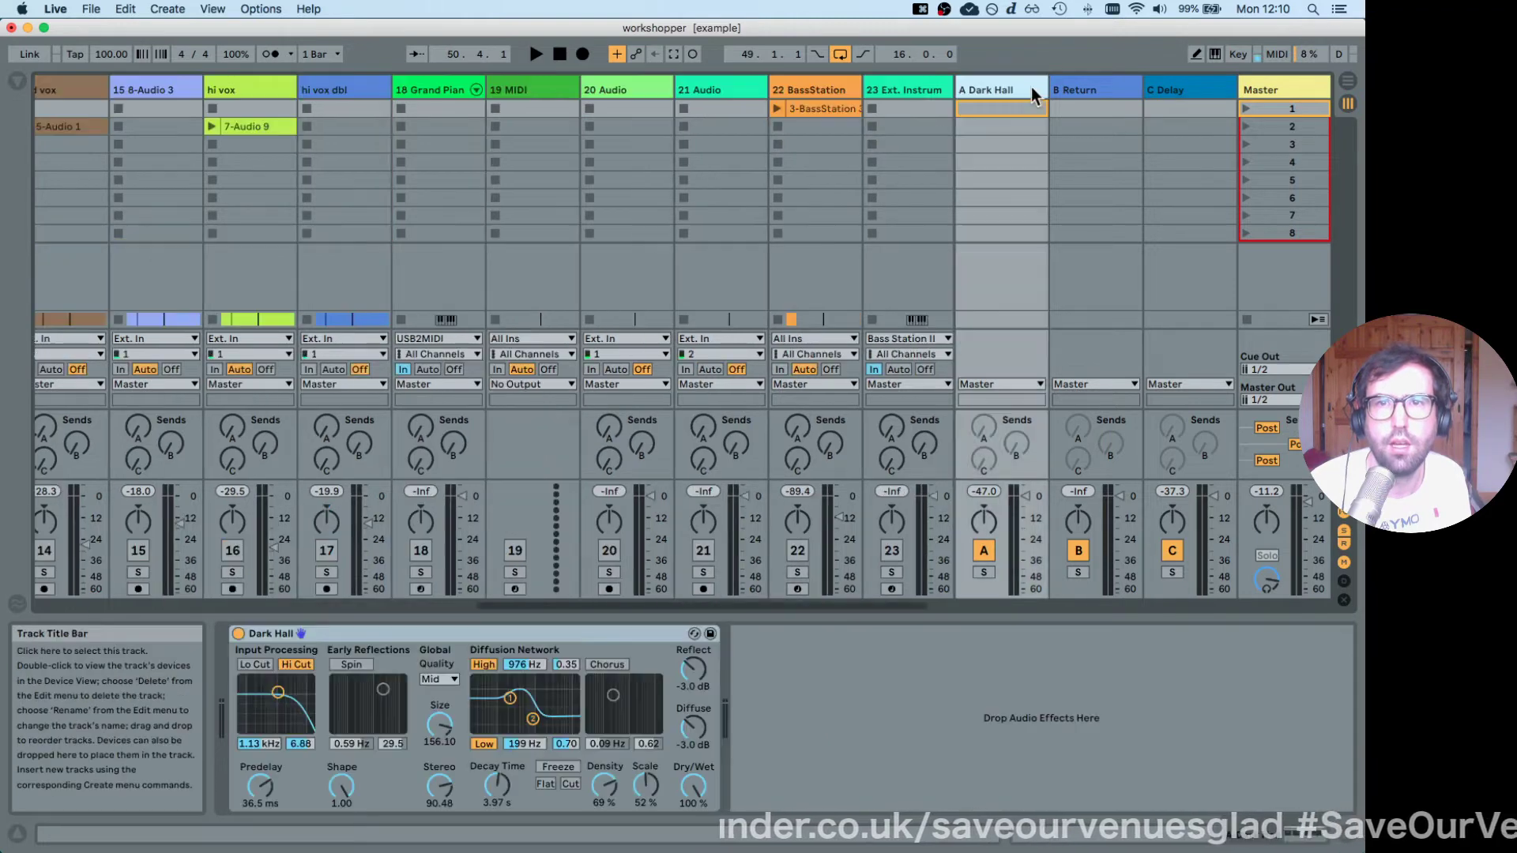
{"action": "left_click", "coordinate": [1087, 88]}
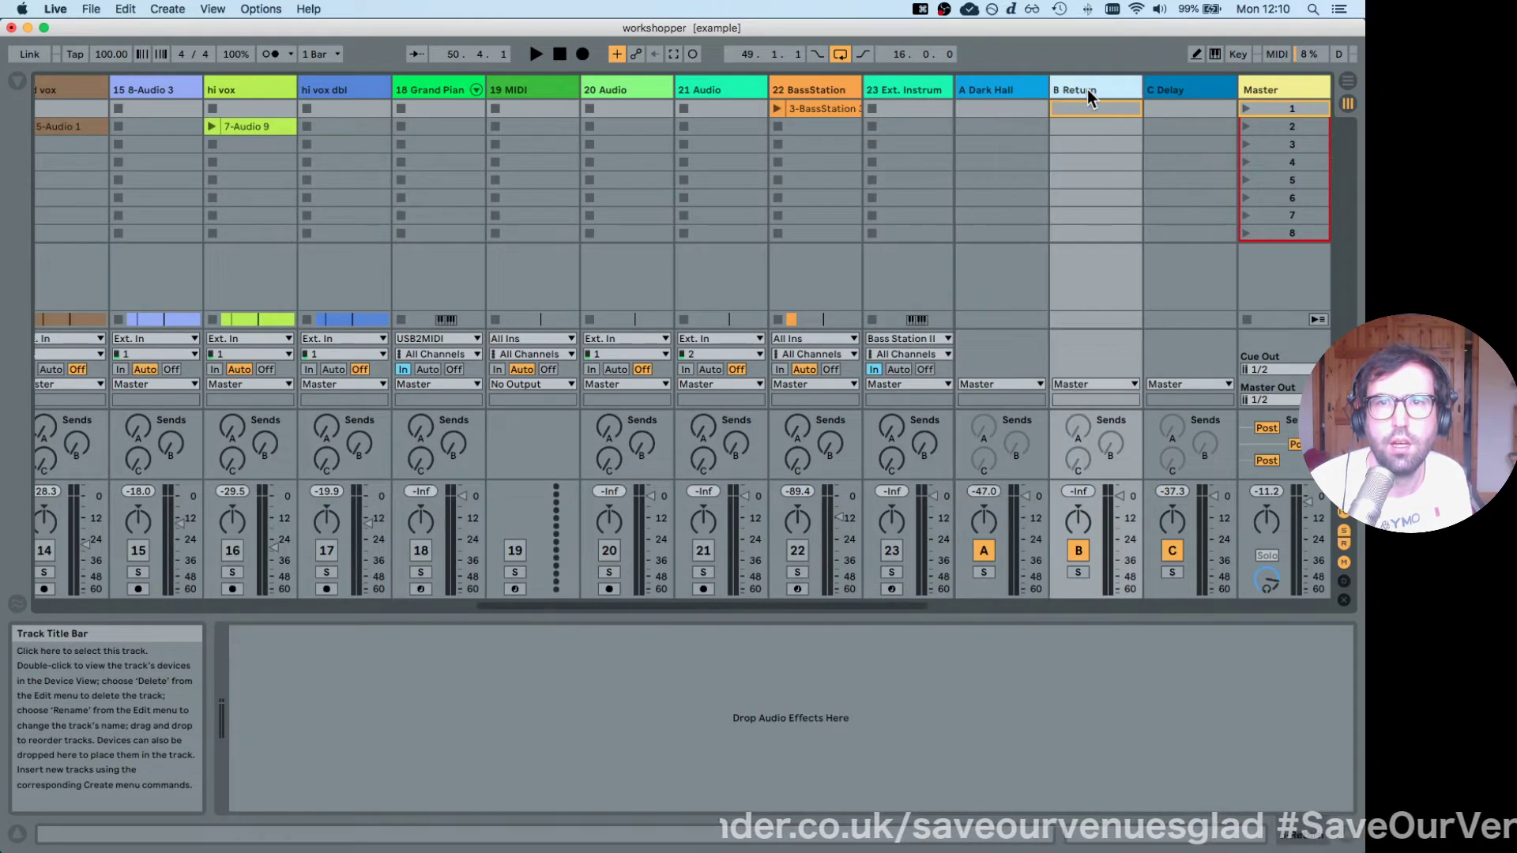
Show the browser again and expand the Softube folder among the VST plug-ins.
{"action": "left_click", "coordinate": [16, 82]}
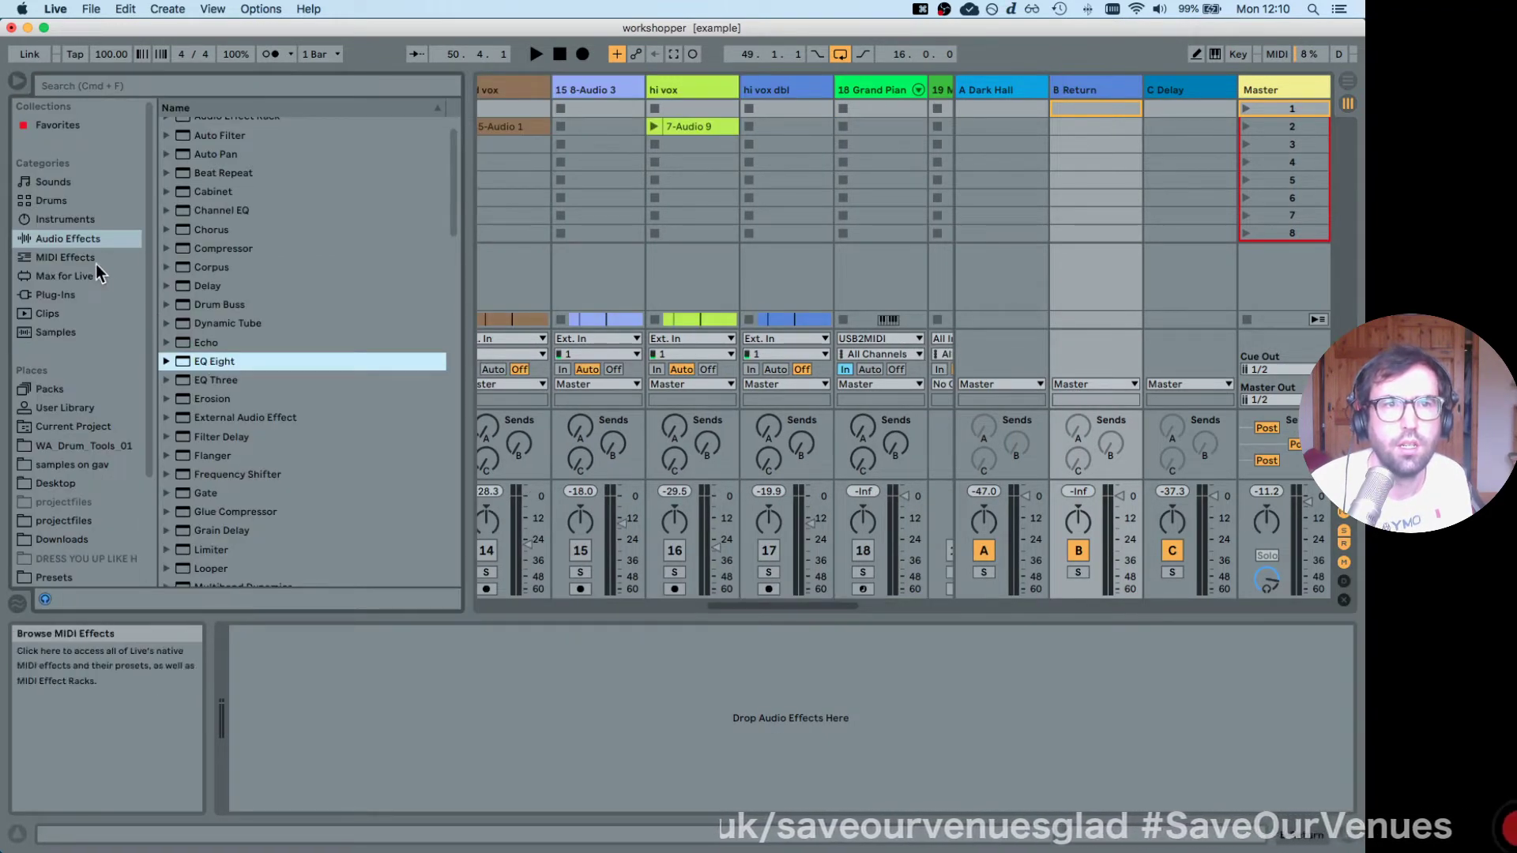
{"action": "left_click", "coordinate": [59, 295]}
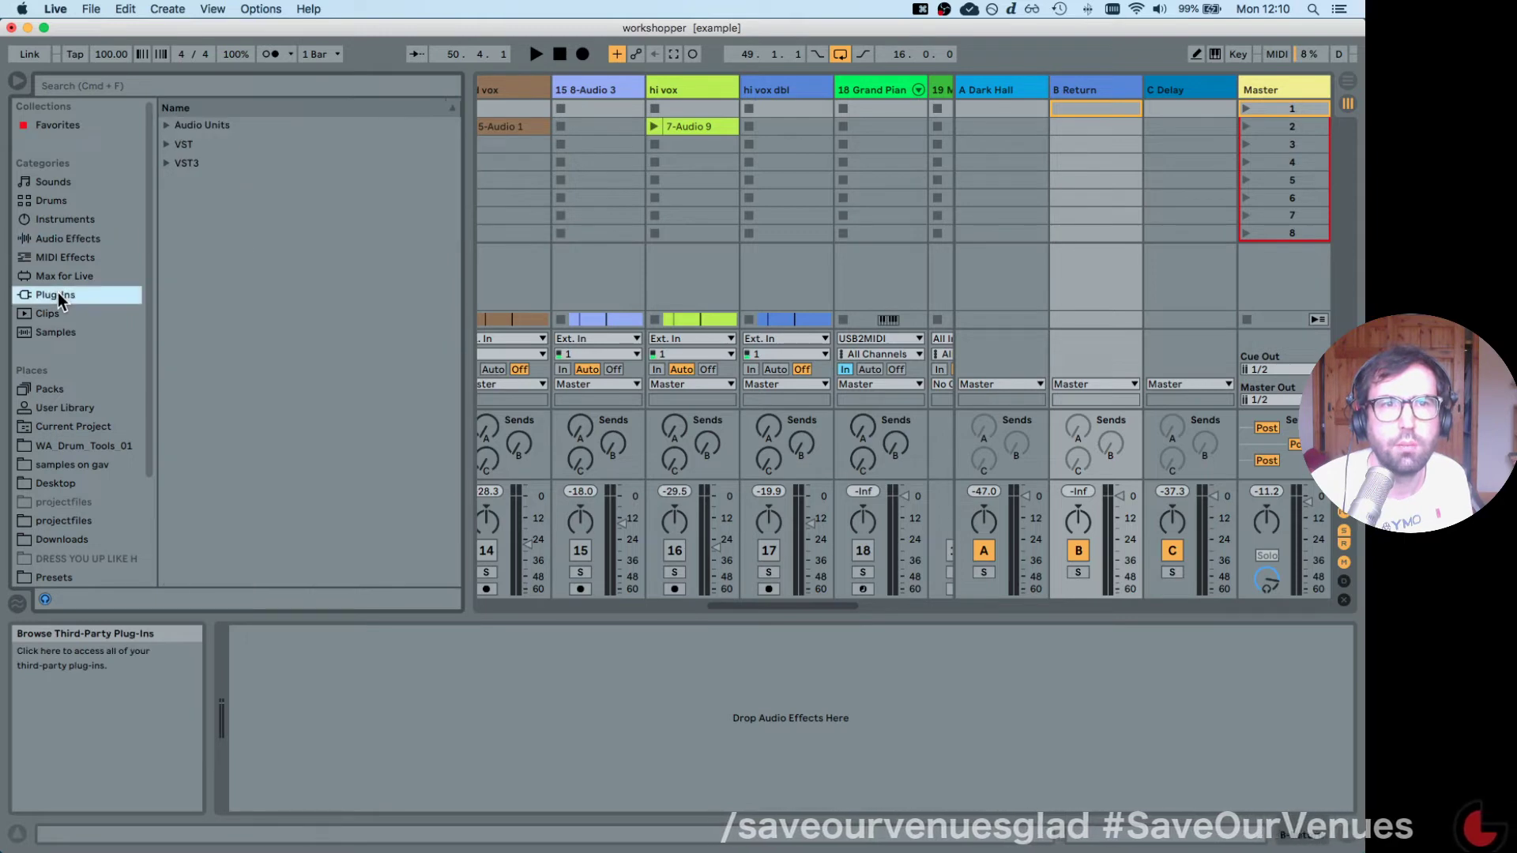
{"action": "left_click", "coordinate": [166, 145]}
{"action": "left_click", "coordinate": [165, 147]}
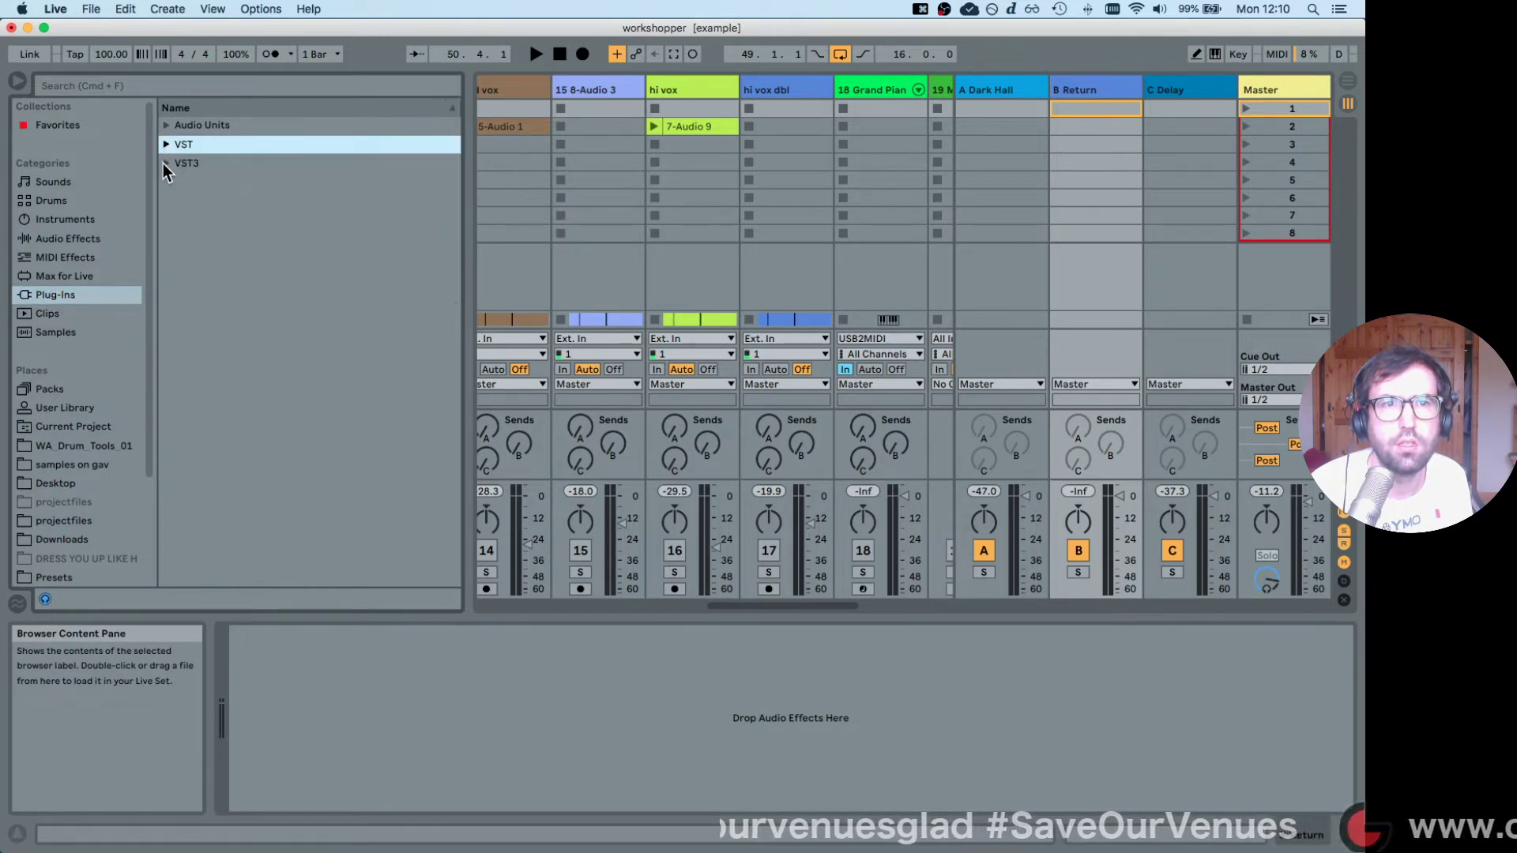
{"action": "left_click", "coordinate": [163, 163]}
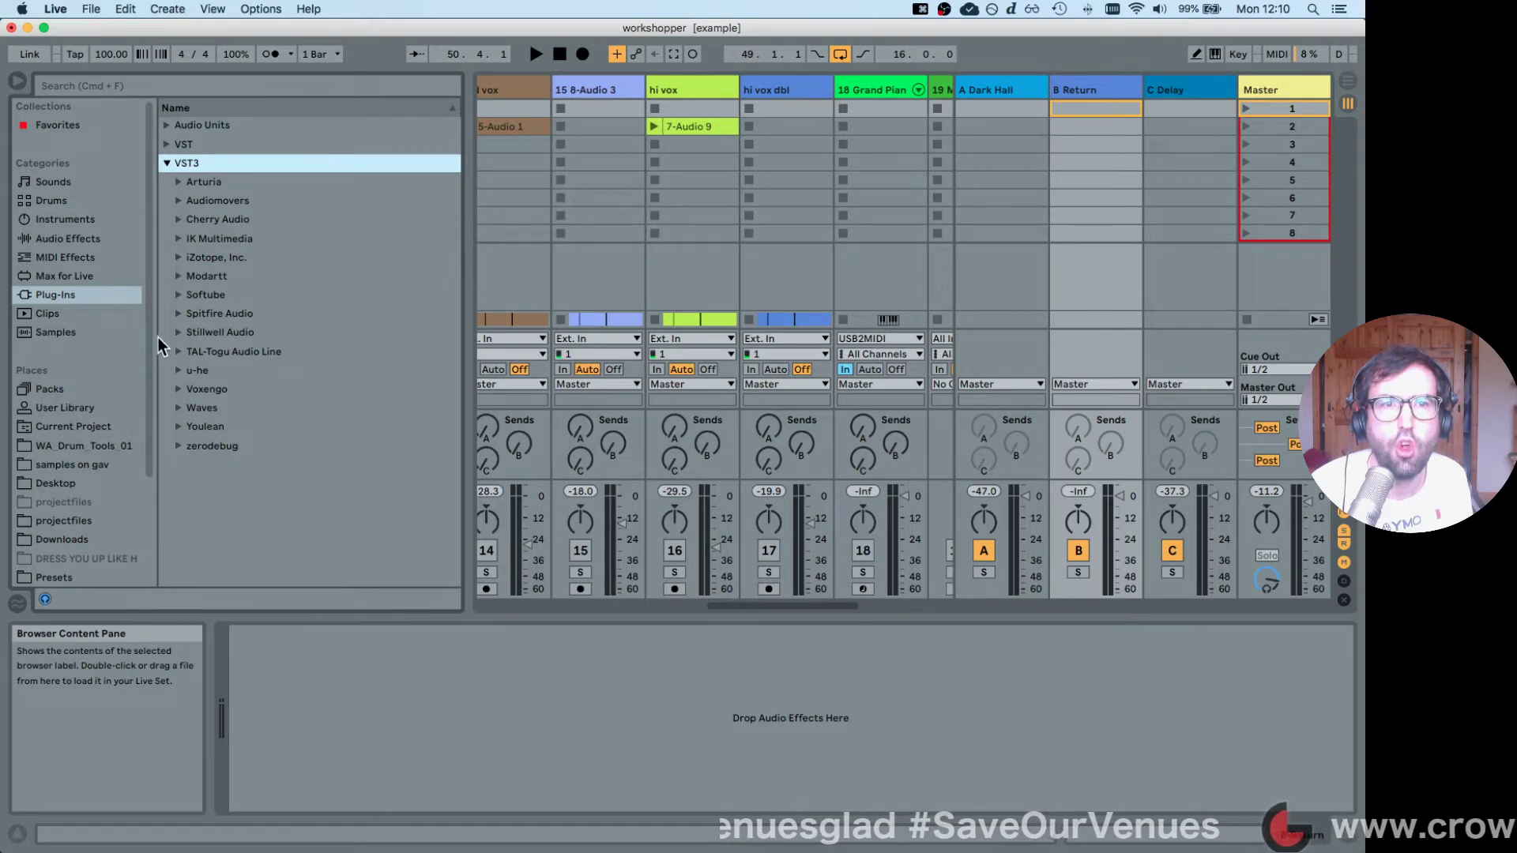
{"action": "left_click", "coordinate": [165, 163]}
{"action": "left_click", "coordinate": [166, 143]}
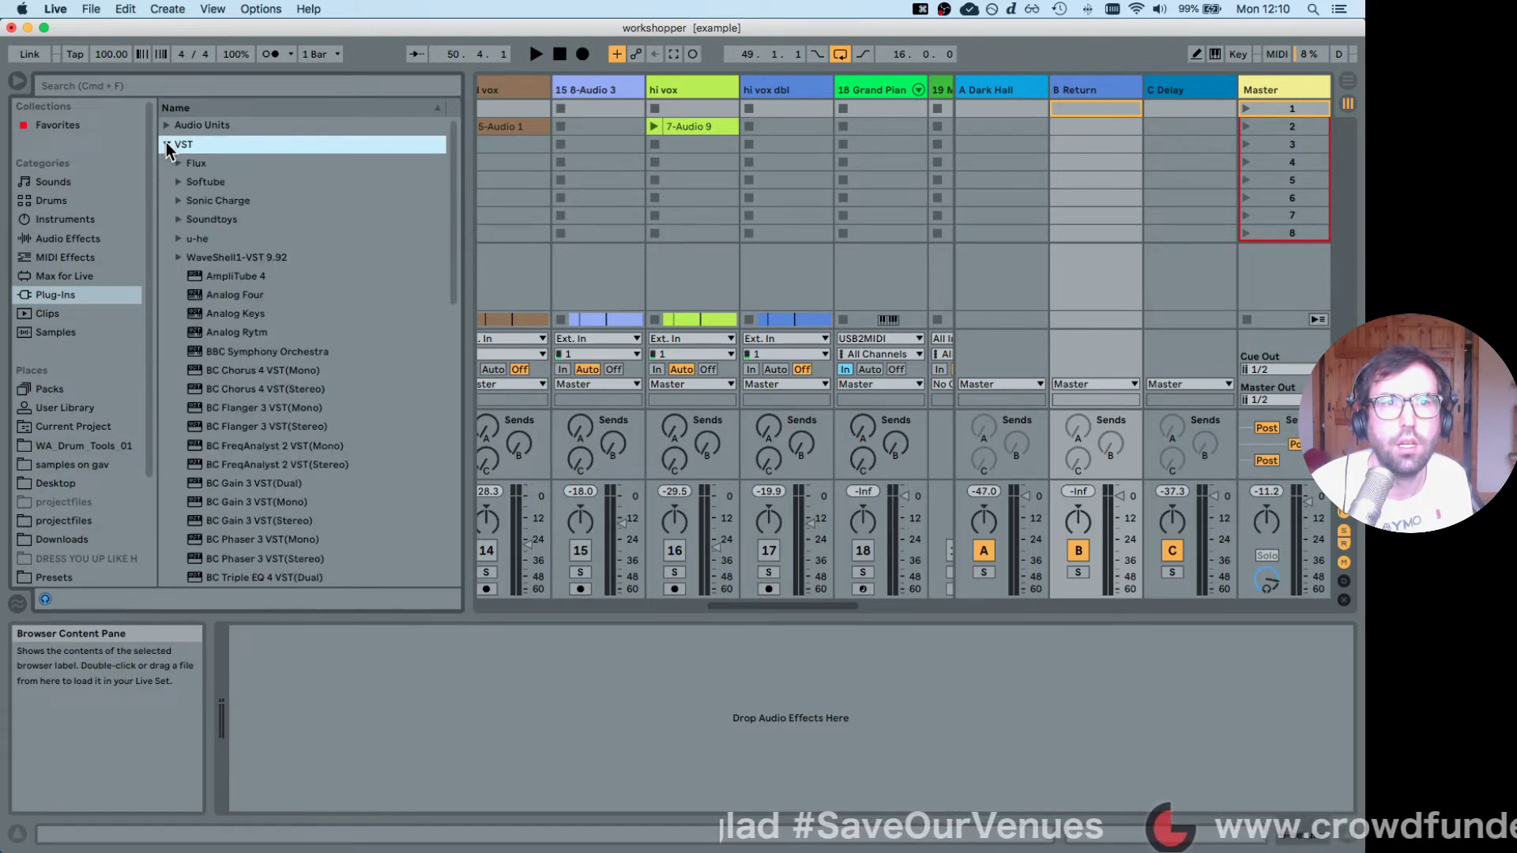
{"action": "left_click", "coordinate": [177, 182]}
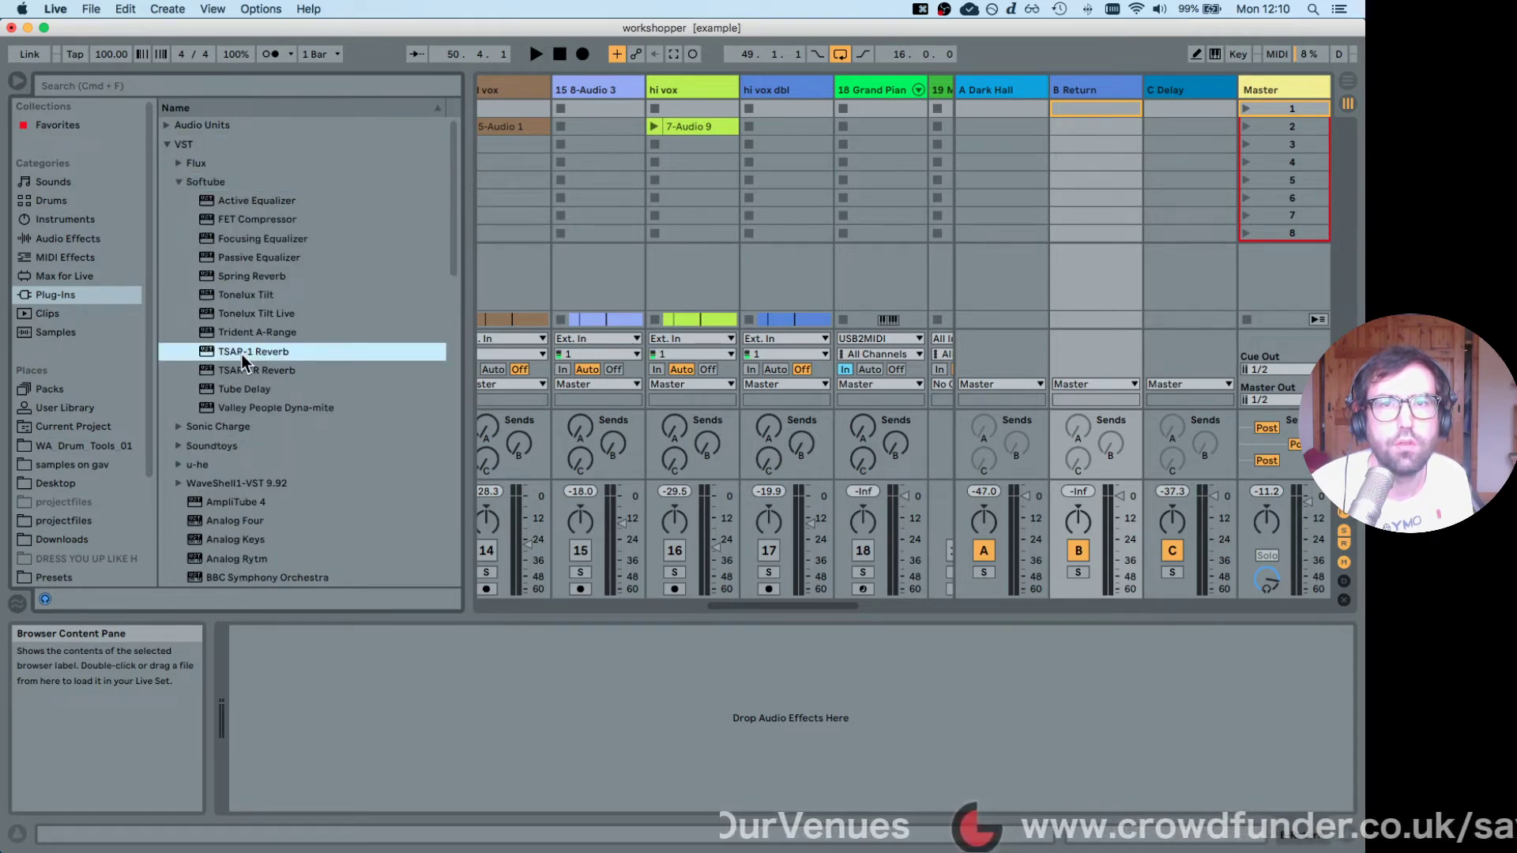
Load Softube's TSAR-1 Reverb onto return track B, set its reverb time to about 2.3 s, and close the plug-in window.
{"action": "left_click_drag", "start_coordinate": [244, 361], "coordinate": [1058, 141]}
{"action": "left_click_drag", "start_coordinate": [1105, 76], "coordinate": [1092, 91]}
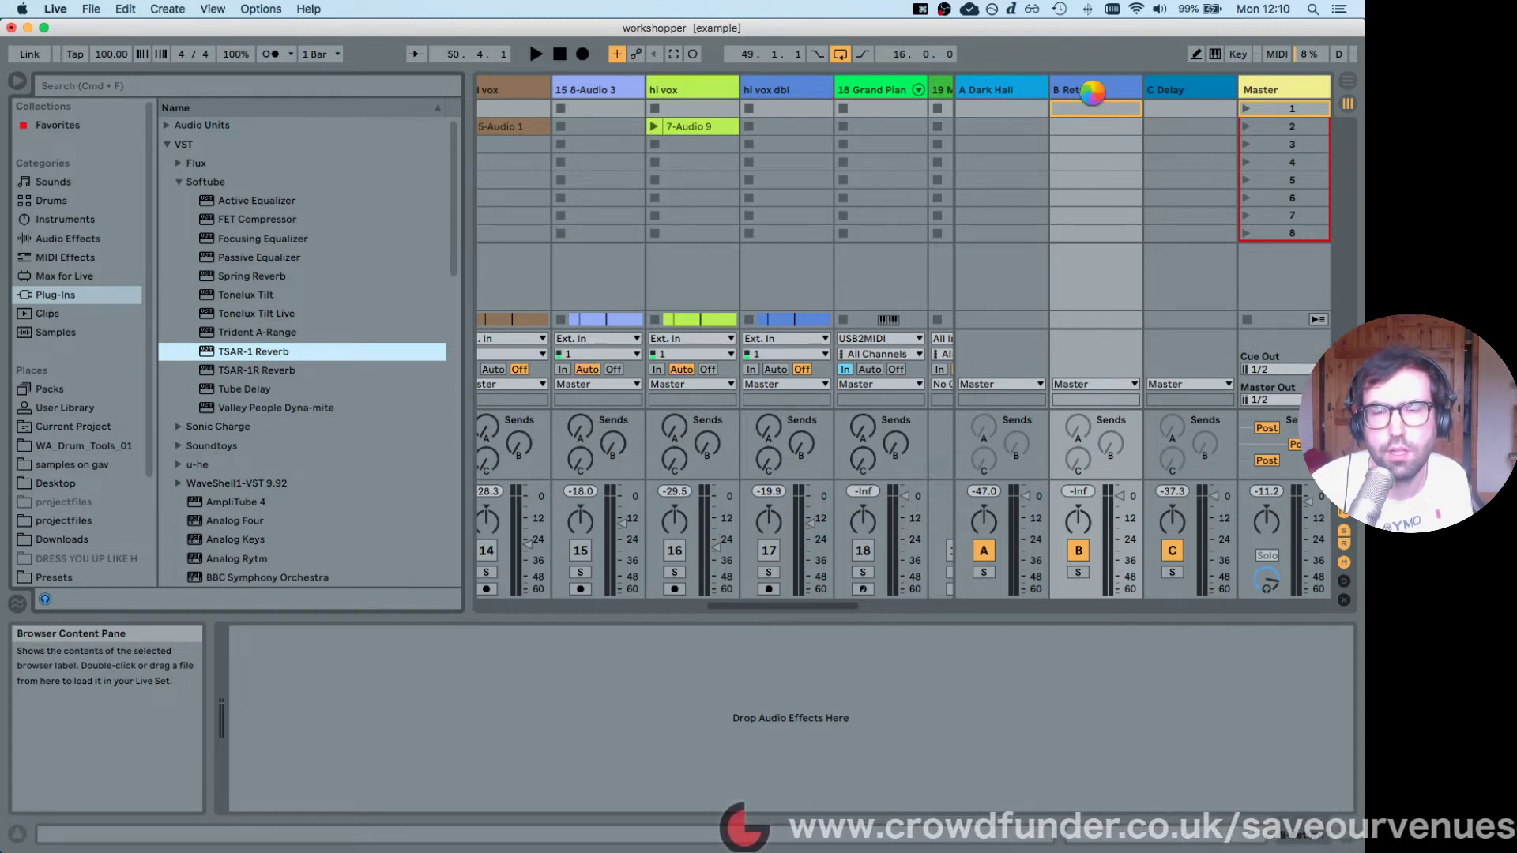
{"action": "left_click_drag", "start_coordinate": [159, 54], "coordinate": [657, 190]}
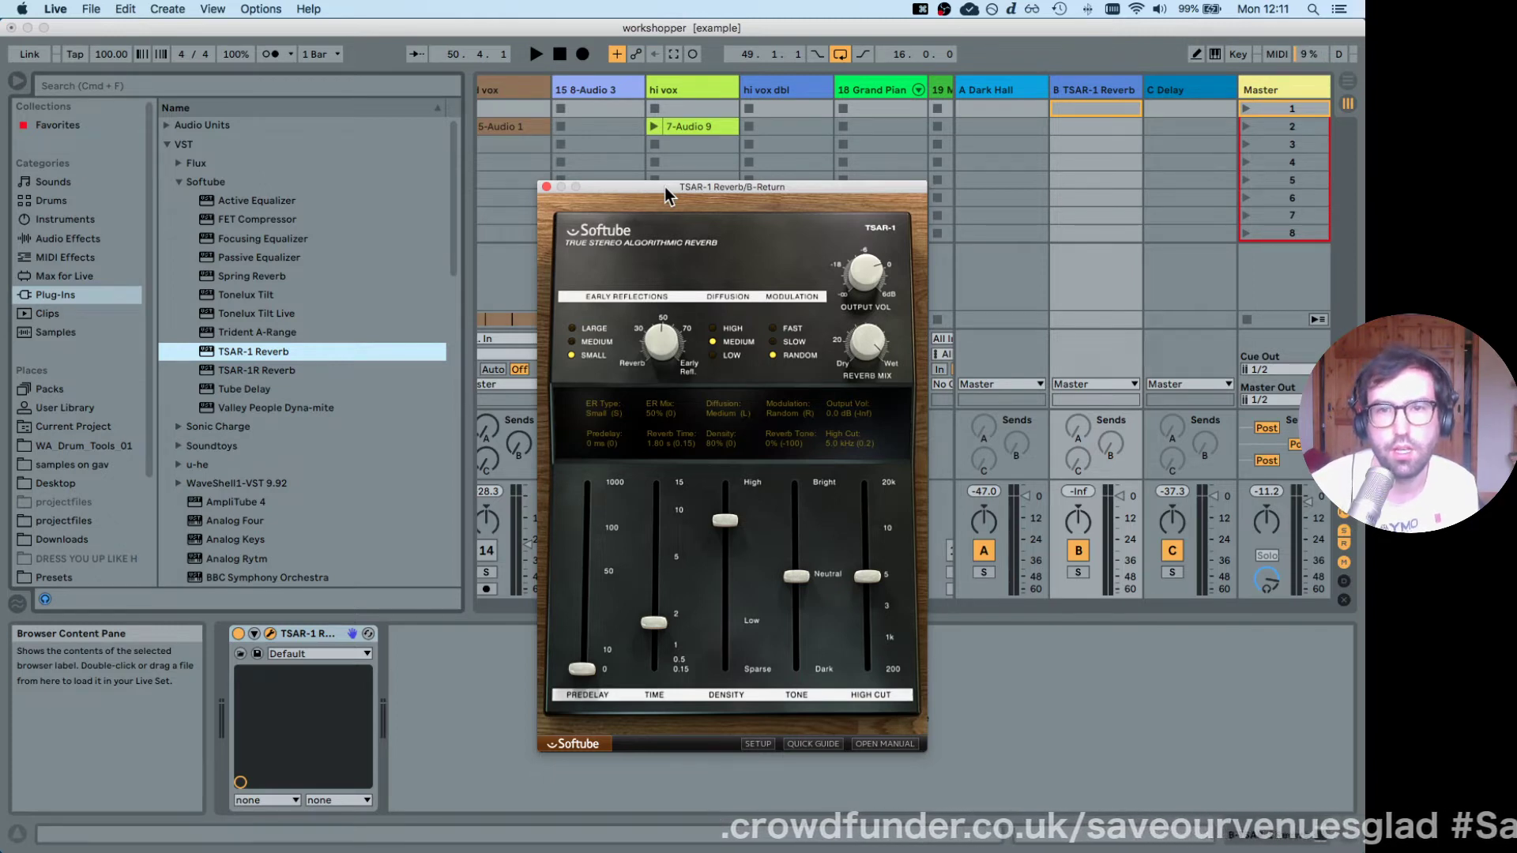
{"action": "left_click_drag", "start_coordinate": [655, 622], "coordinate": [654, 607]}
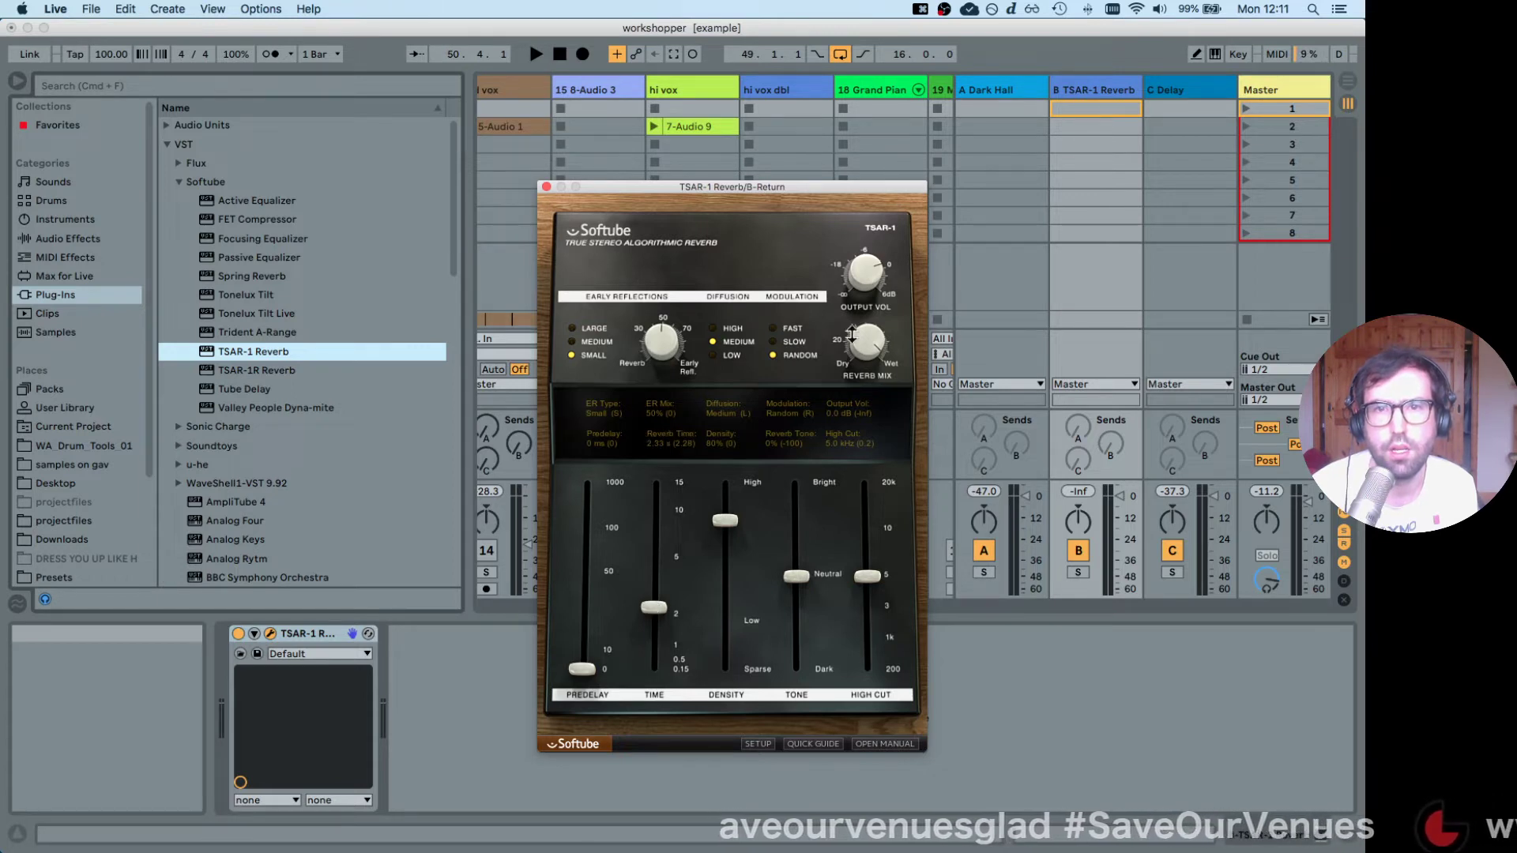
{"action": "left_click", "coordinate": [545, 187]}
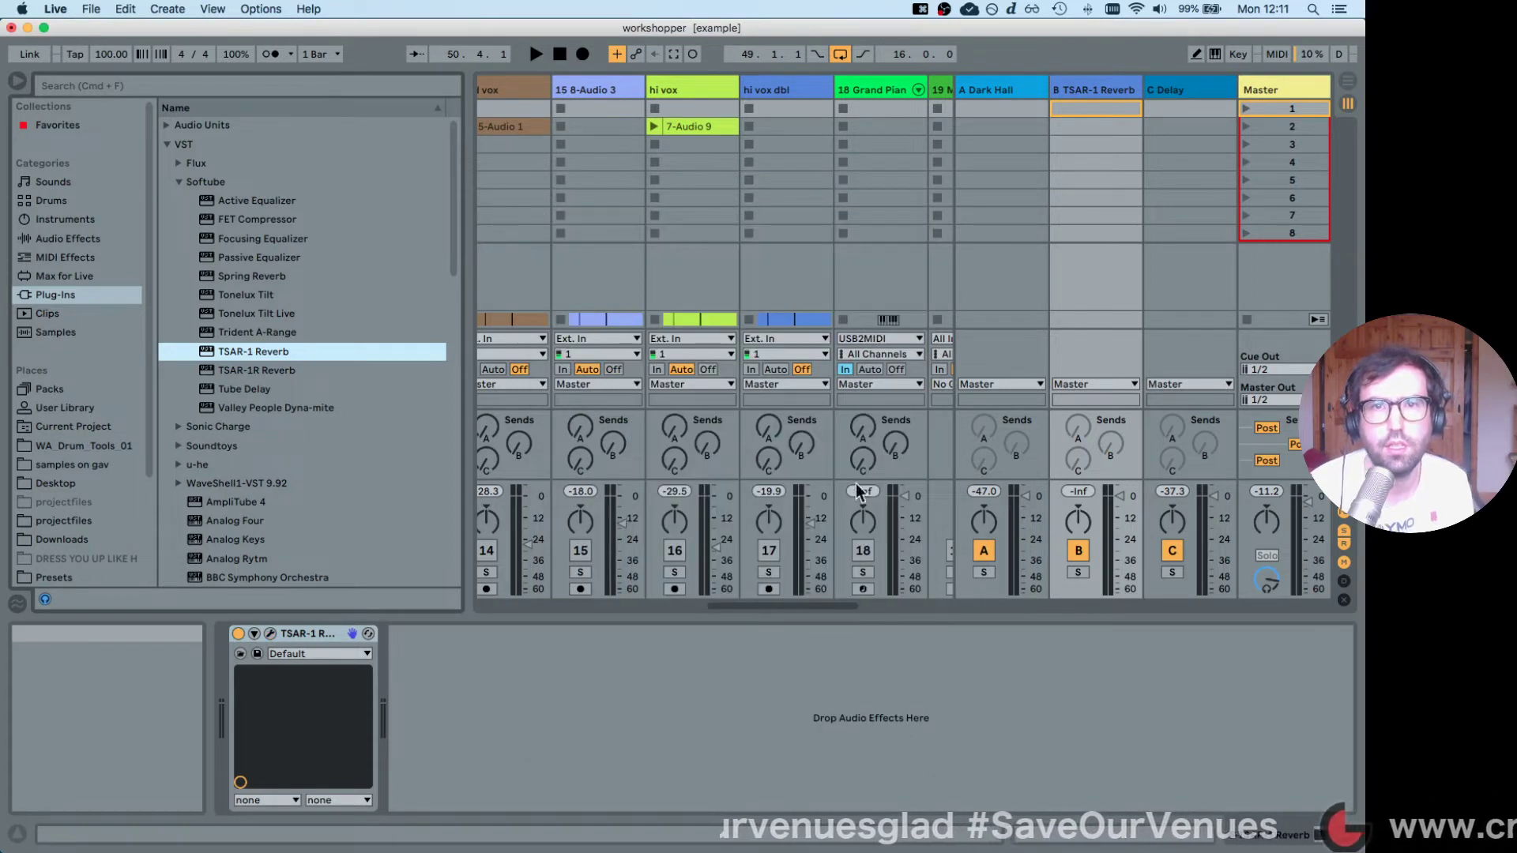
Load the Vintage EMT Plate preset in the TSAR-1 Reverb on return track B and close the plug-in window.
{"action": "left_click", "coordinate": [270, 634]}
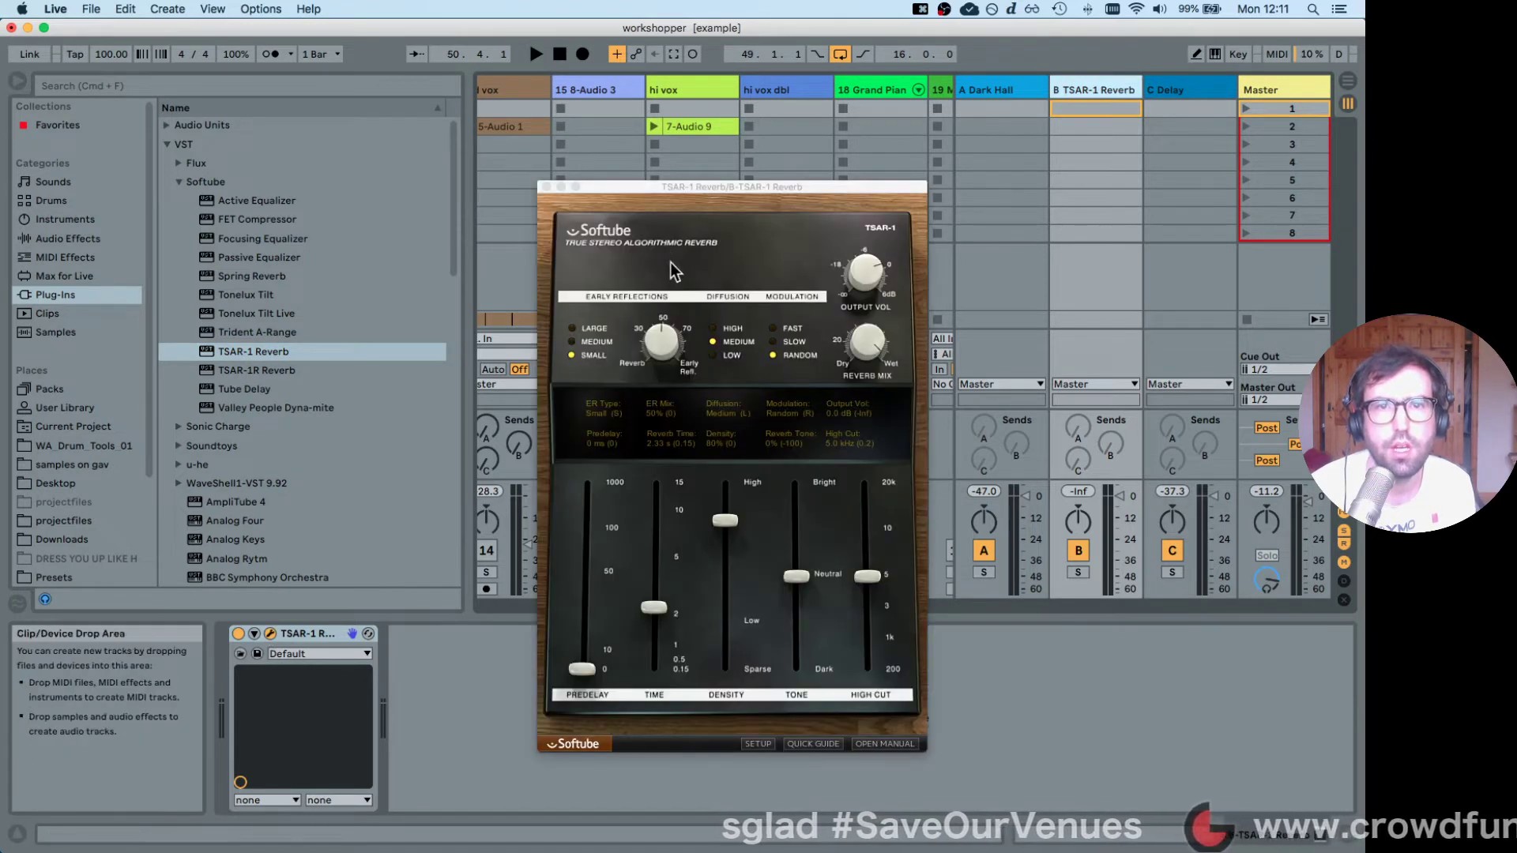
{"action": "left_click", "coordinate": [300, 654]}
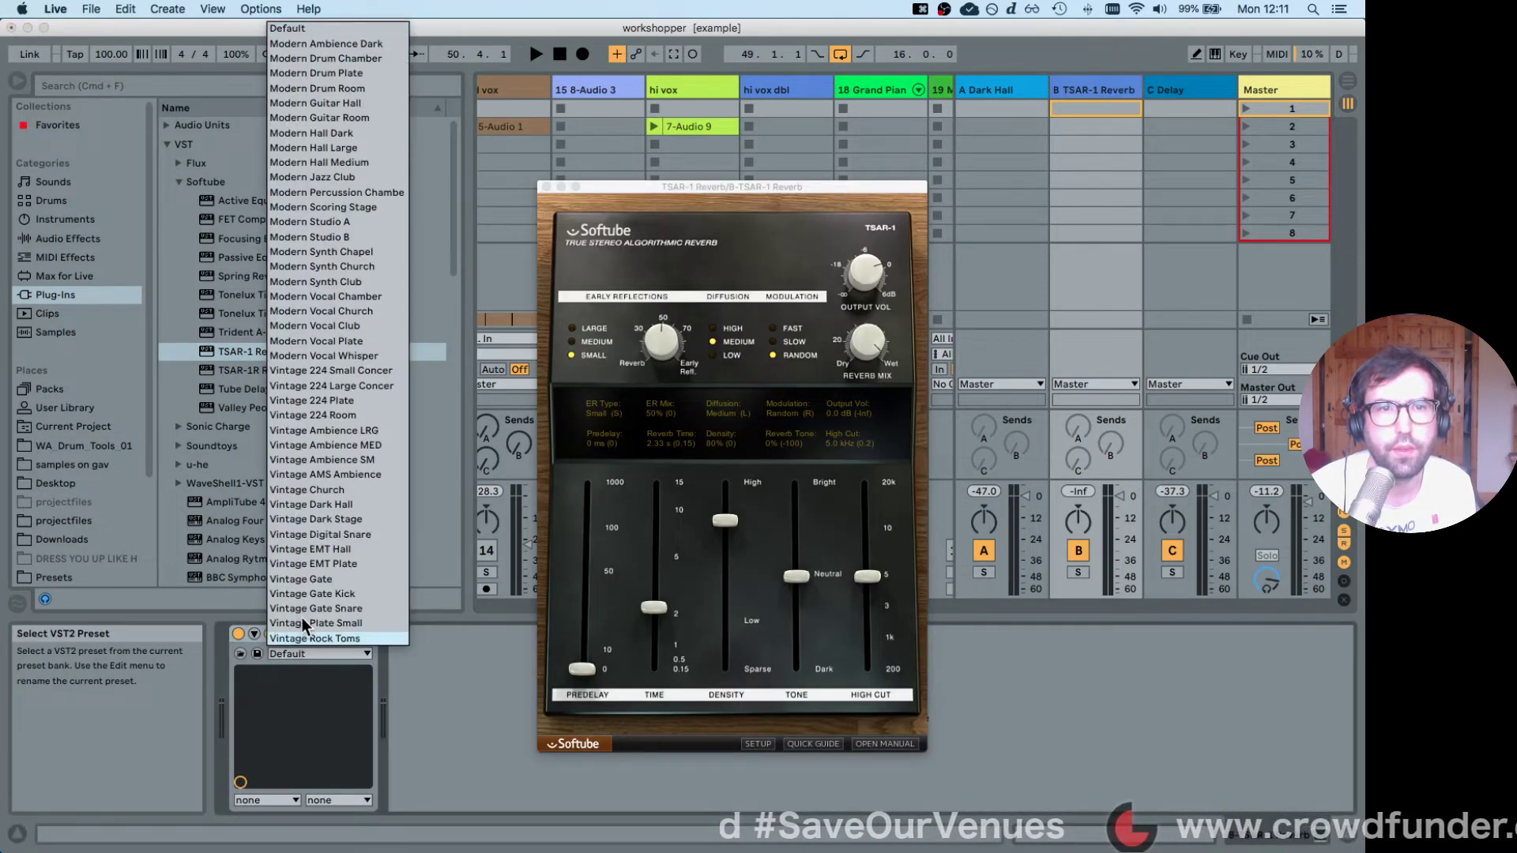
{"action": "left_click", "coordinate": [372, 564]}
{"action": "left_click", "coordinate": [545, 187]}
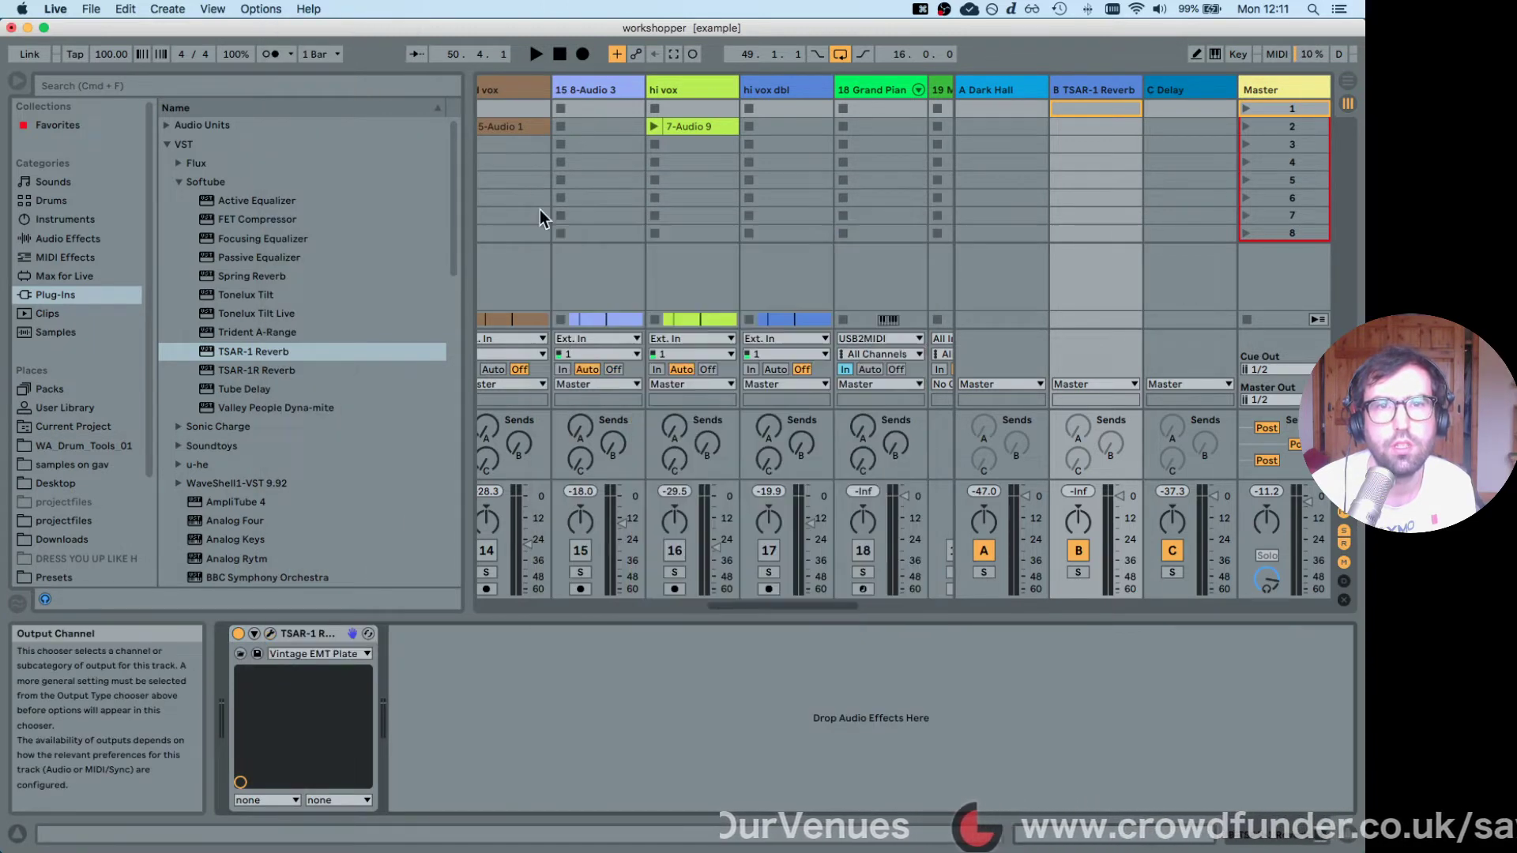
Select mainvox 1, list the audio effects in the browser, and move the 16-bar arrangement loop to start at bar 33, auditioning it briefly.
{"action": "left_click_drag", "start_coordinate": [746, 606], "coordinate": [643, 602]}
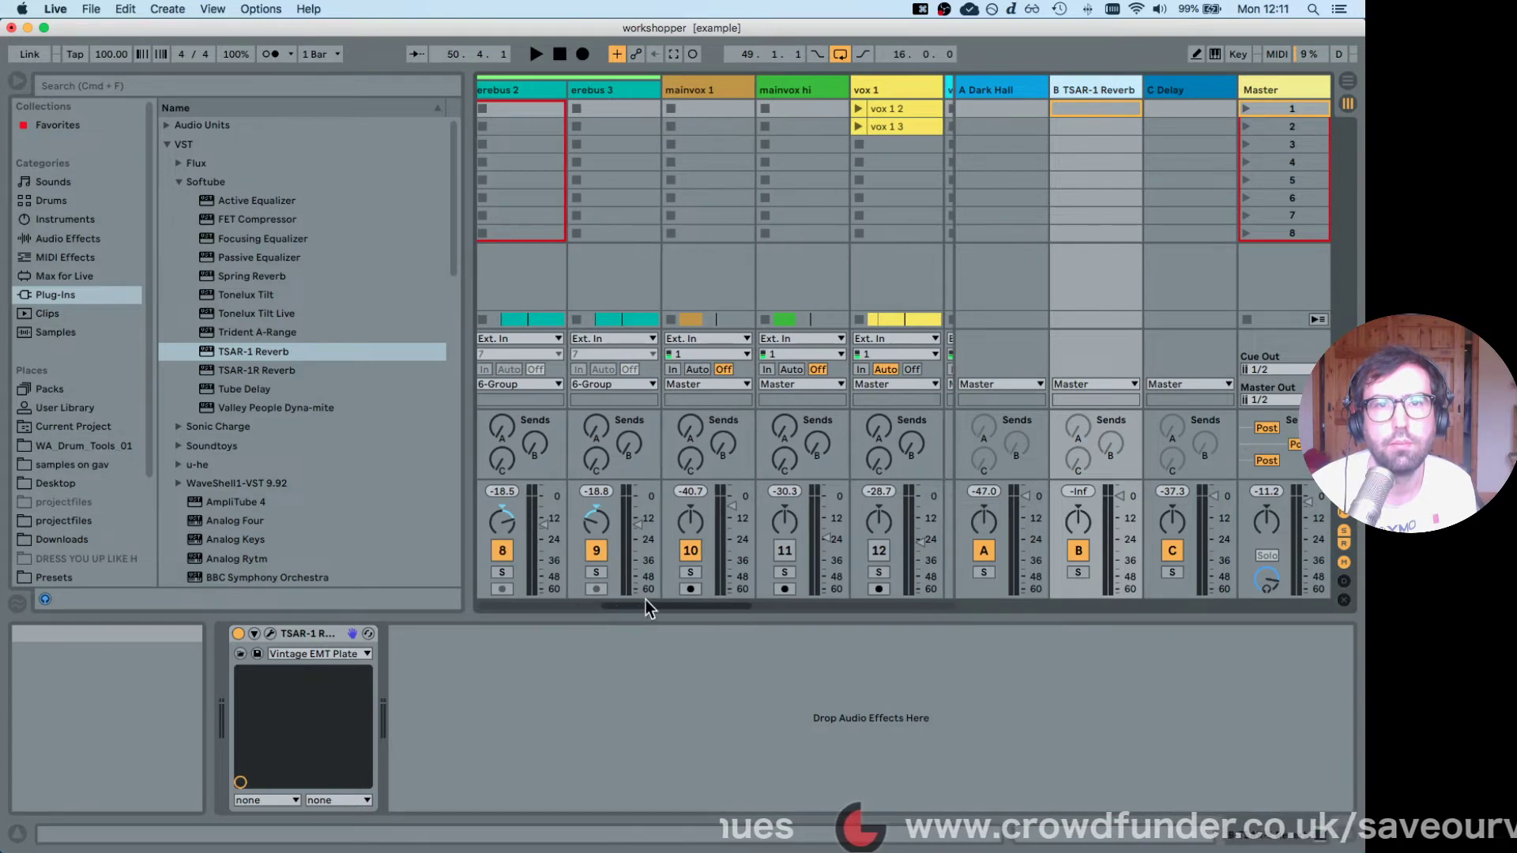
{"action": "left_click", "coordinate": [703, 88]}
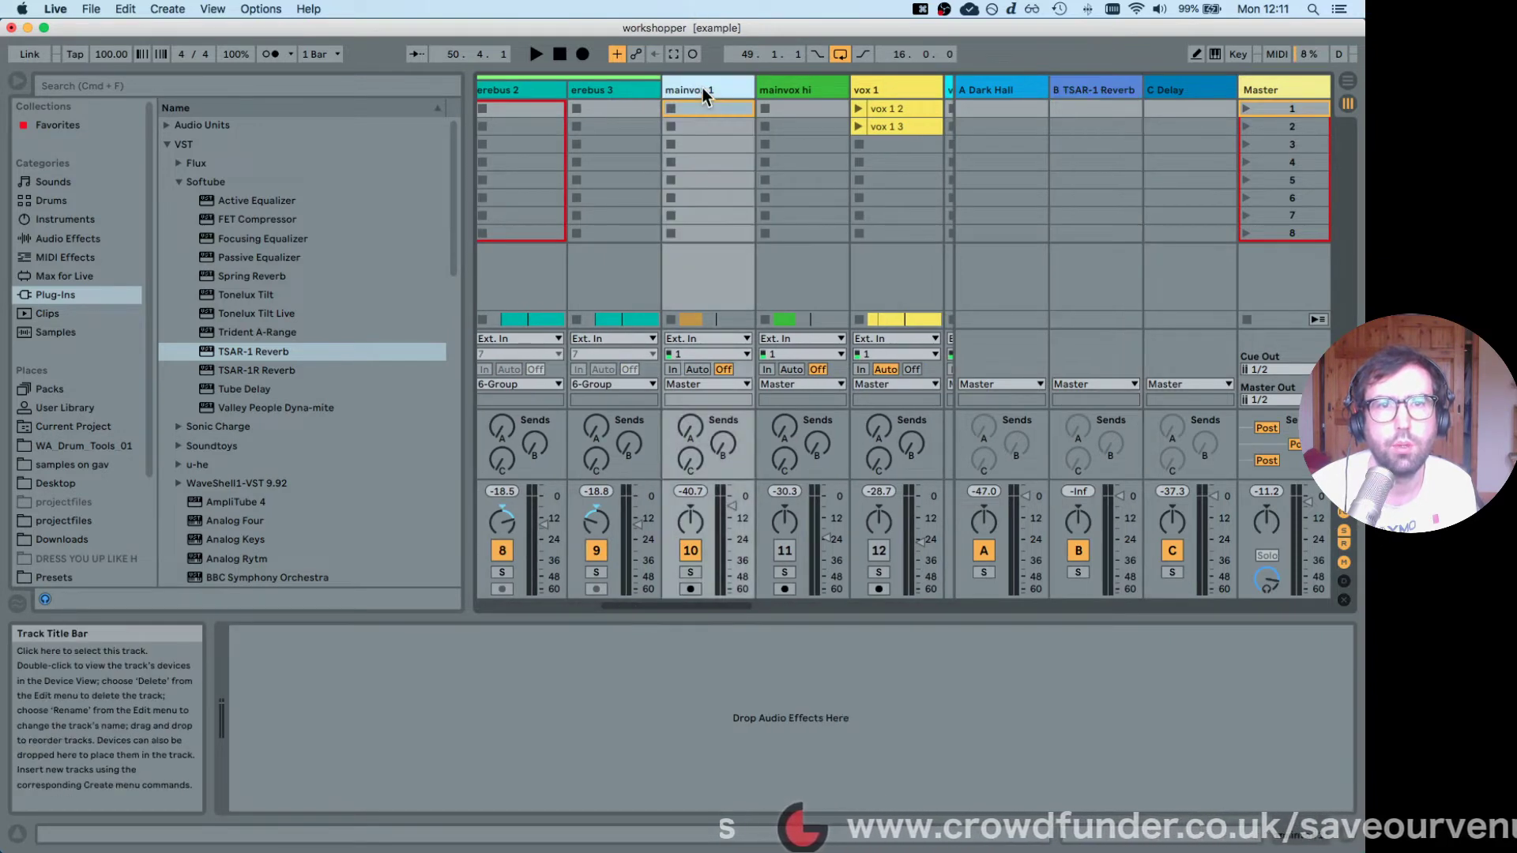
{"action": "left_click", "coordinate": [79, 239]}
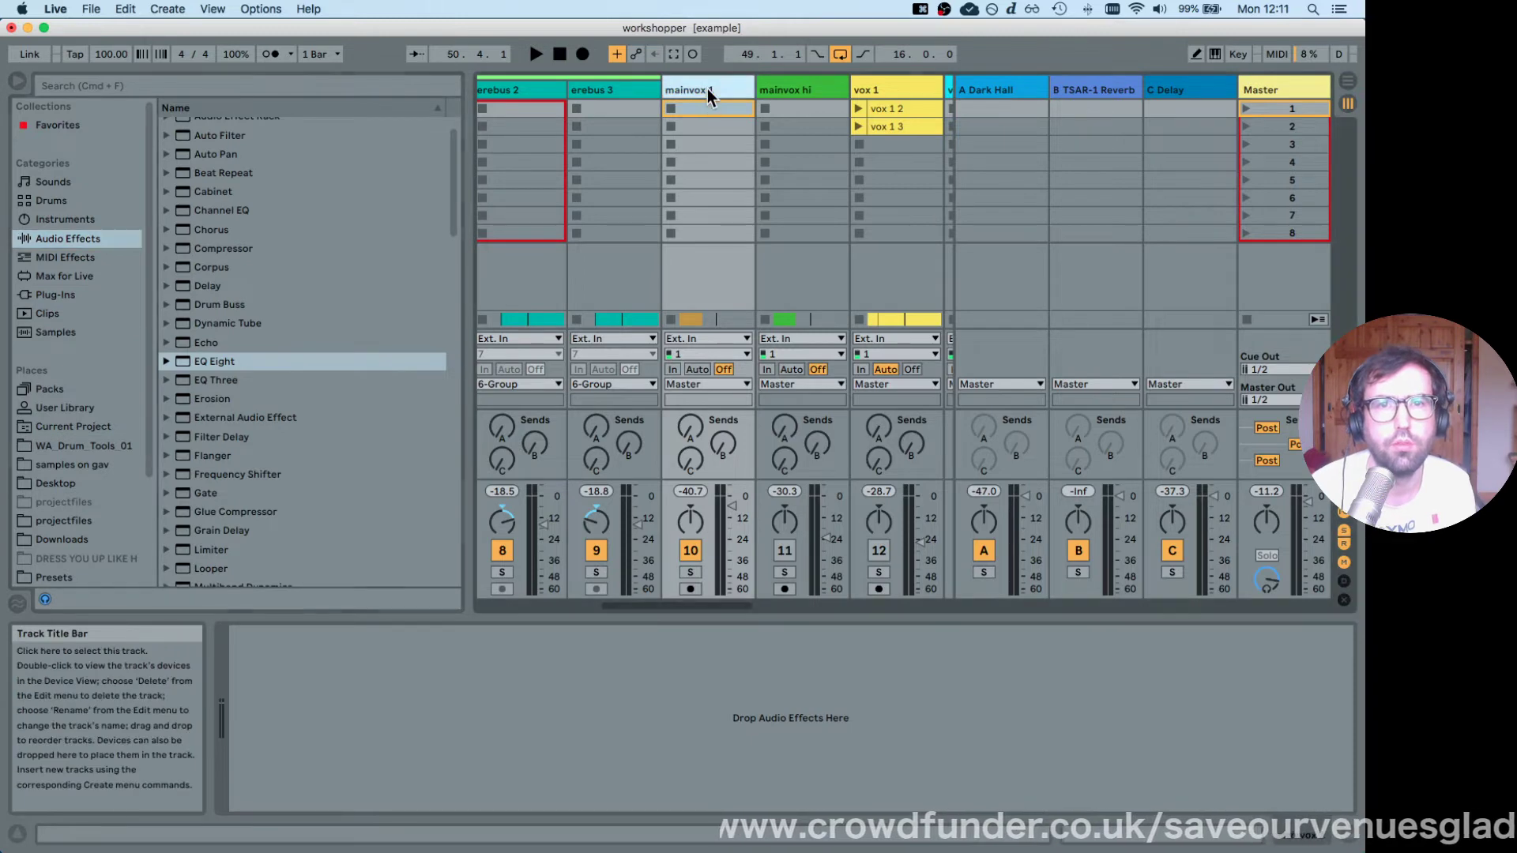
{"action": "key", "text": "Tab"}
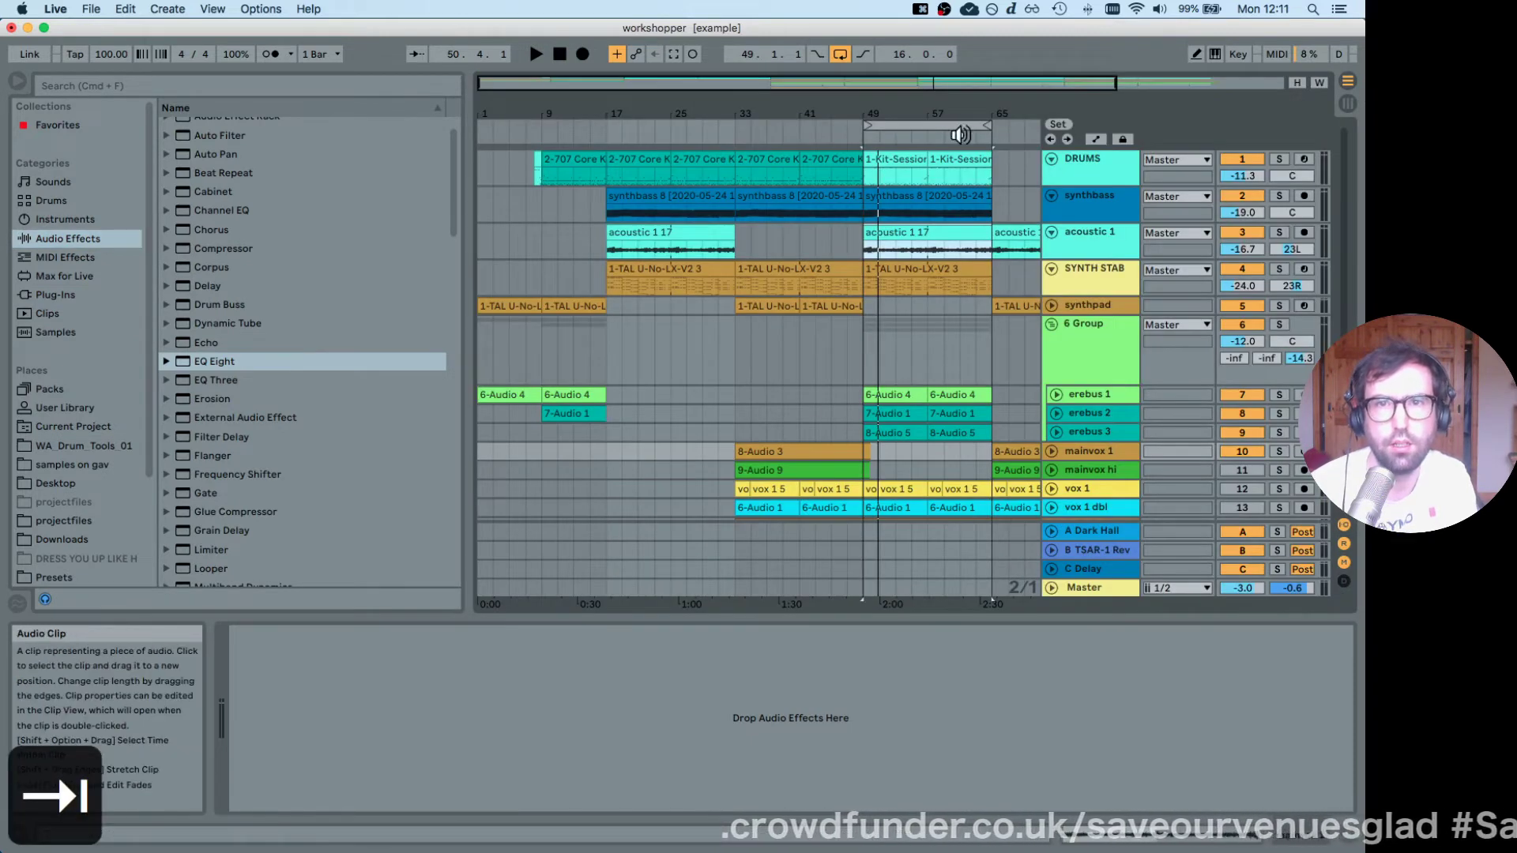
{"action": "left_click_drag", "start_coordinate": [916, 124], "coordinate": [779, 126]}
{"action": "key", "text": "space"}
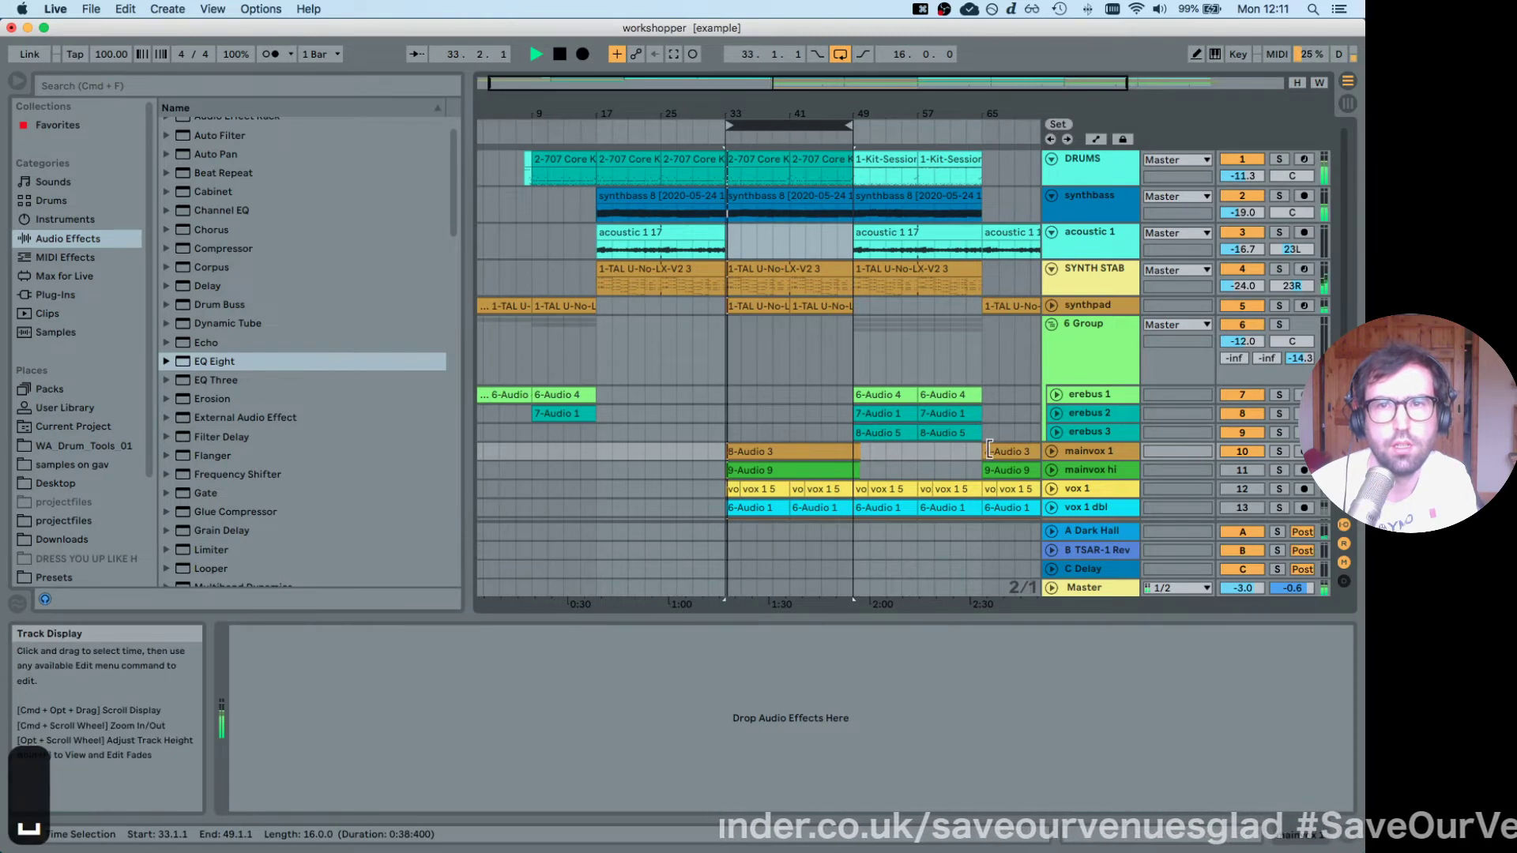
{"action": "left_click", "coordinate": [1091, 451]}
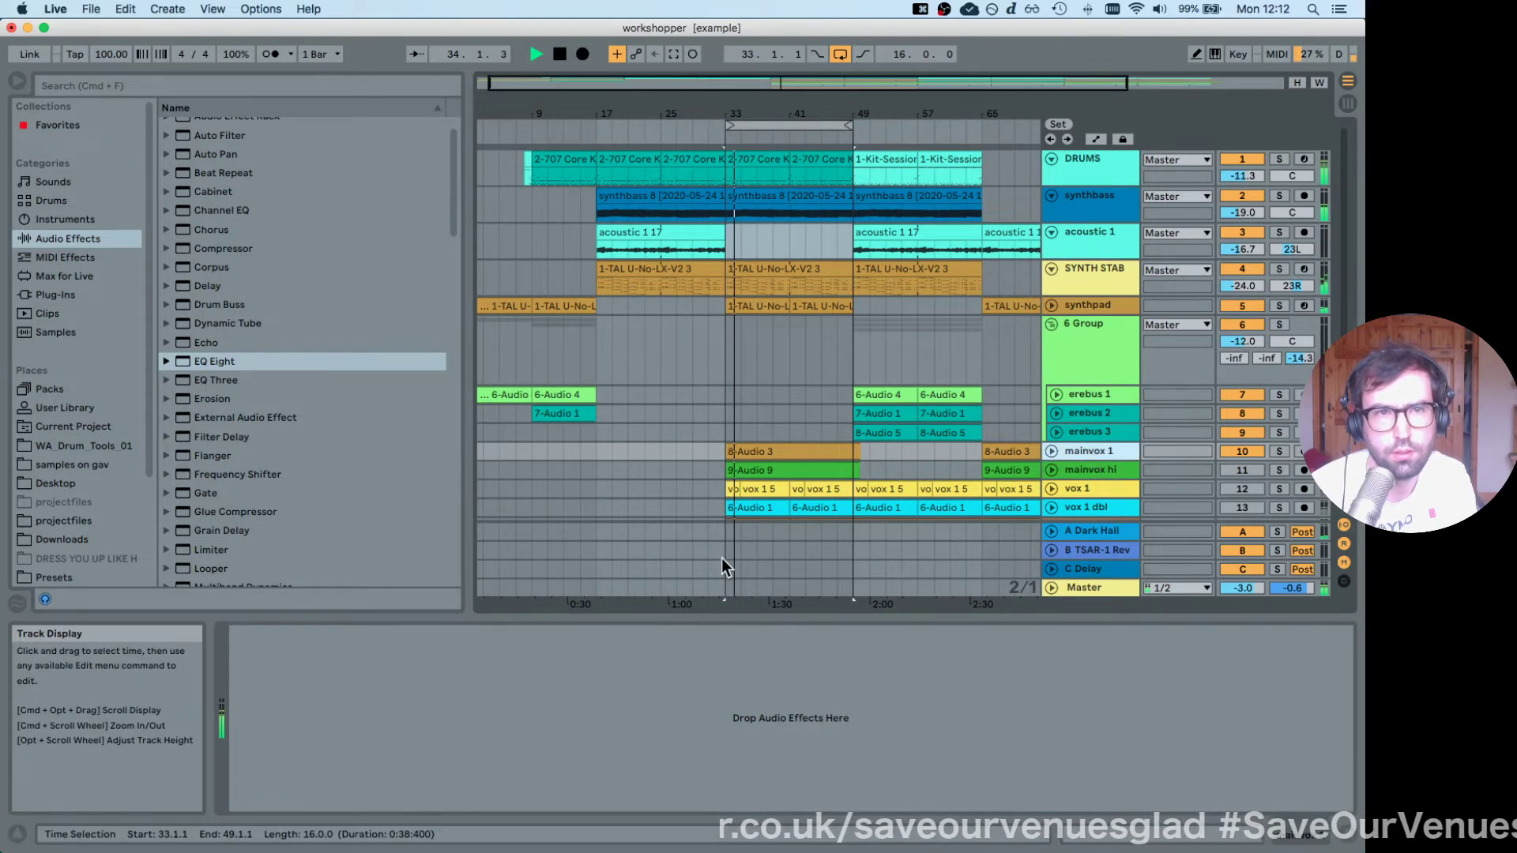
{"action": "key", "text": "Tab"}
{"action": "key", "text": "space"}
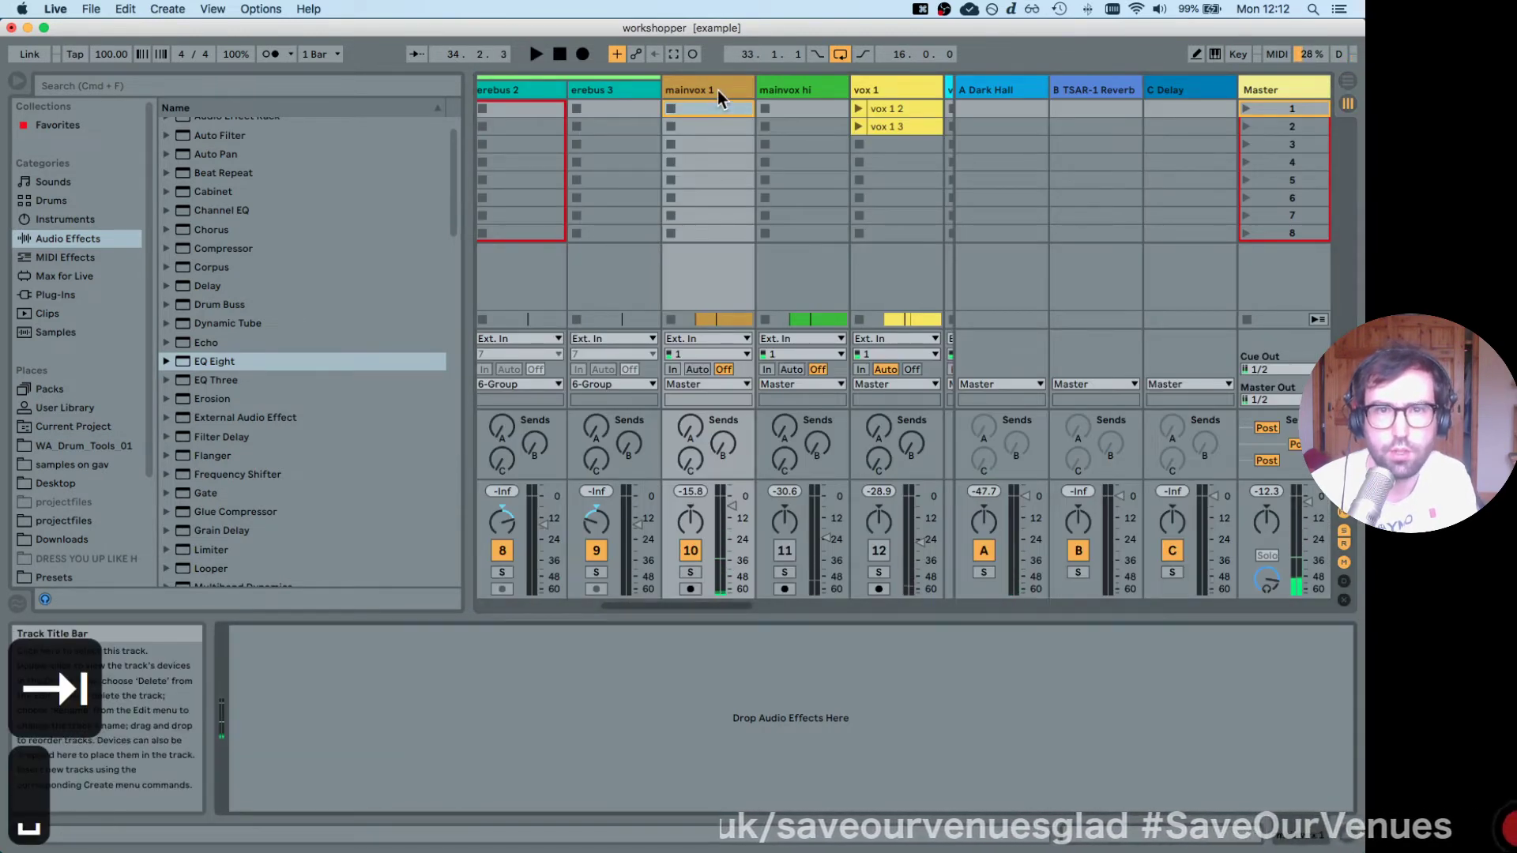
Add EQ Eight to mainvox 1 and change band 1 to a low-cut filter while the loop plays.
{"action": "left_click_drag", "start_coordinate": [233, 362], "coordinate": [423, 742]}
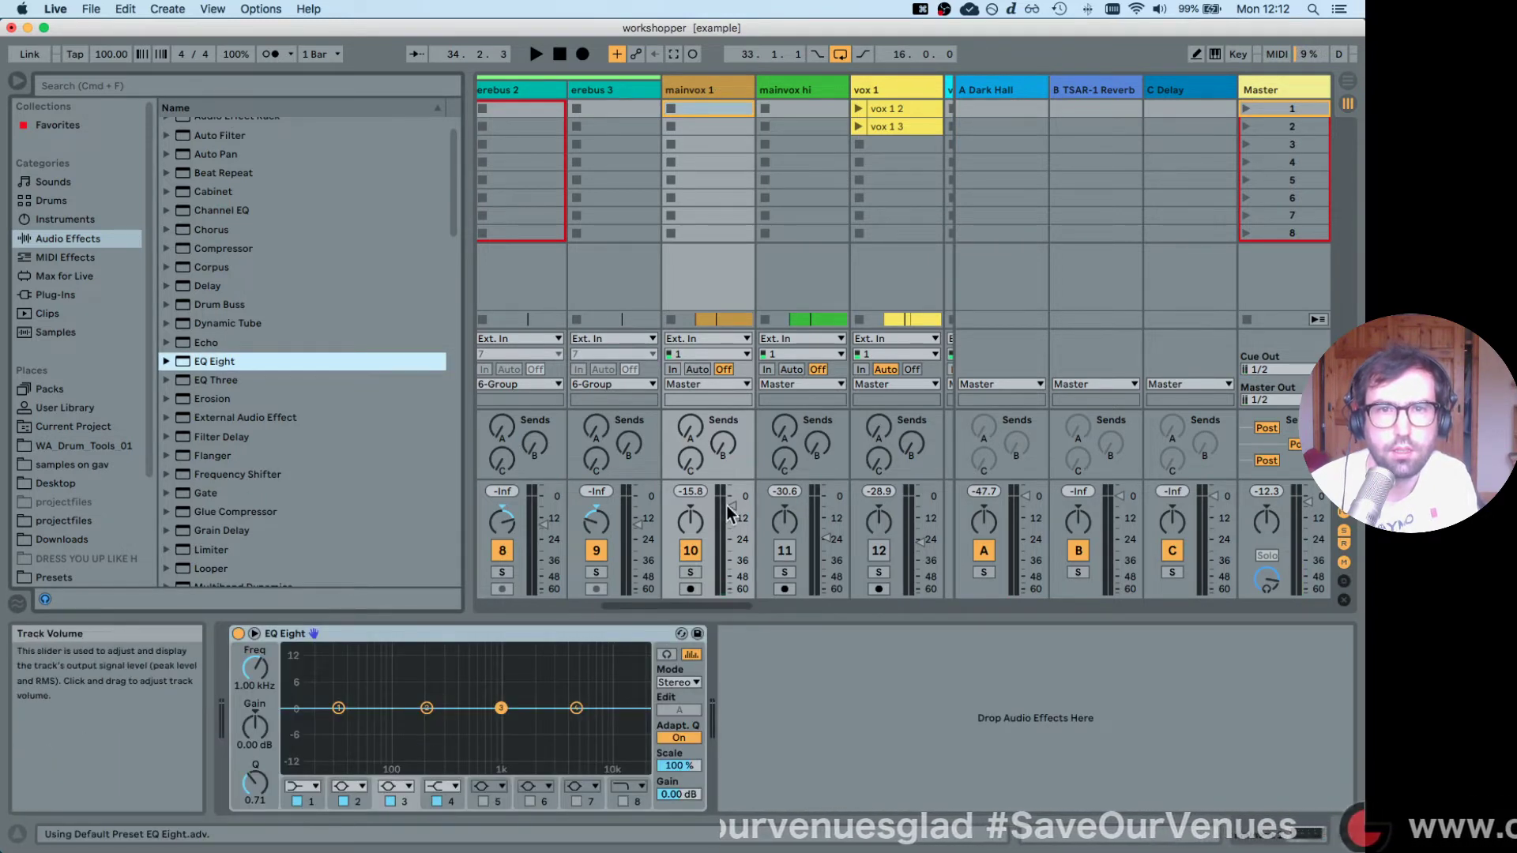
{"action": "left_click_drag", "start_coordinate": [725, 547], "coordinate": [730, 551]}
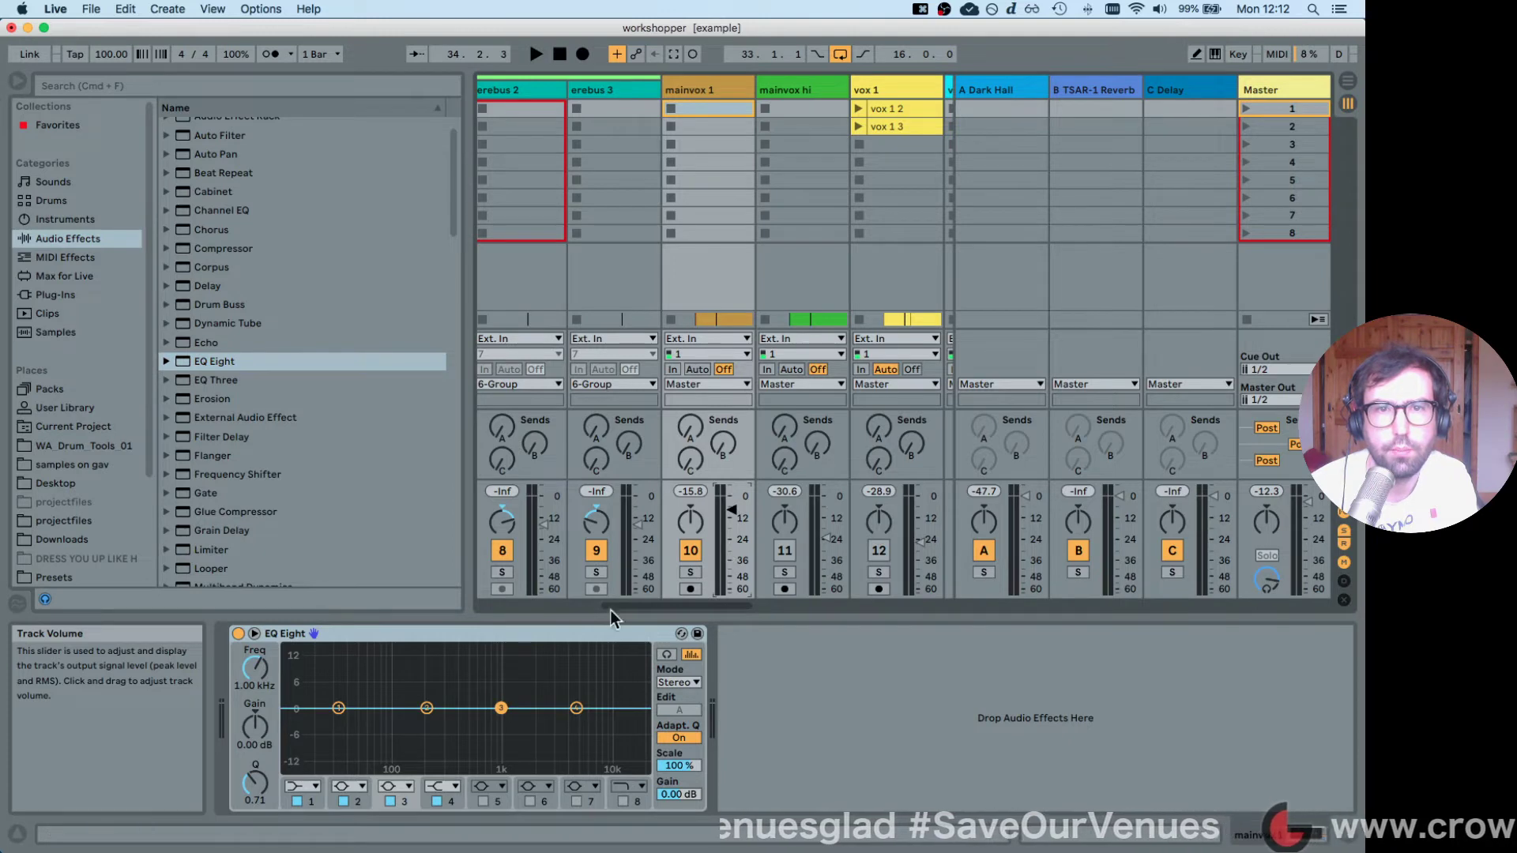
{"action": "left_click", "coordinate": [340, 708]}
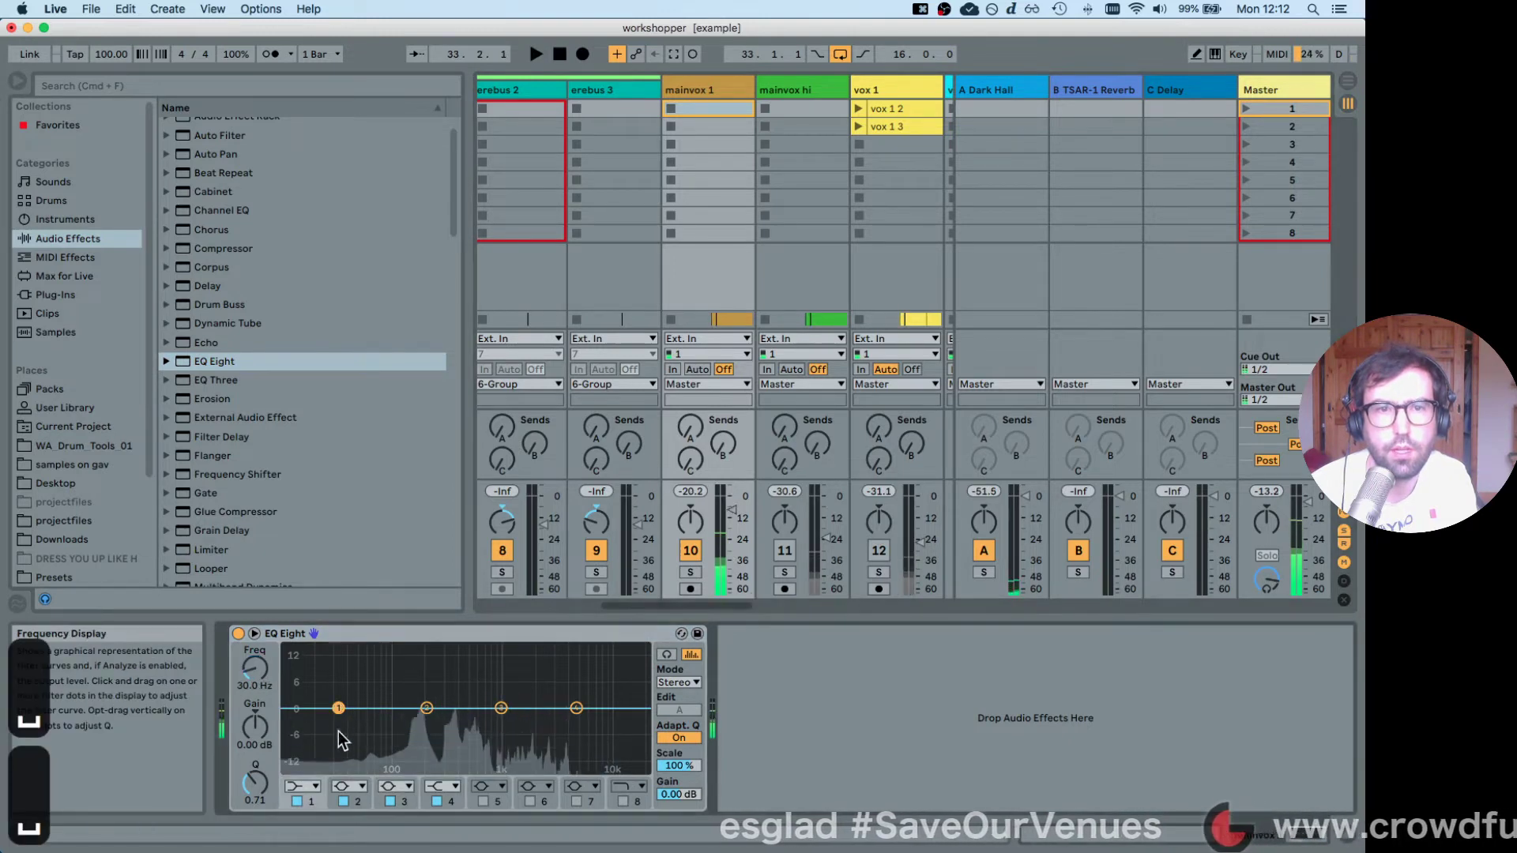
{"action": "left_click", "coordinate": [307, 786]}
{"action": "left_click", "coordinate": [311, 683]}
{"action": "key", "text": "space"}
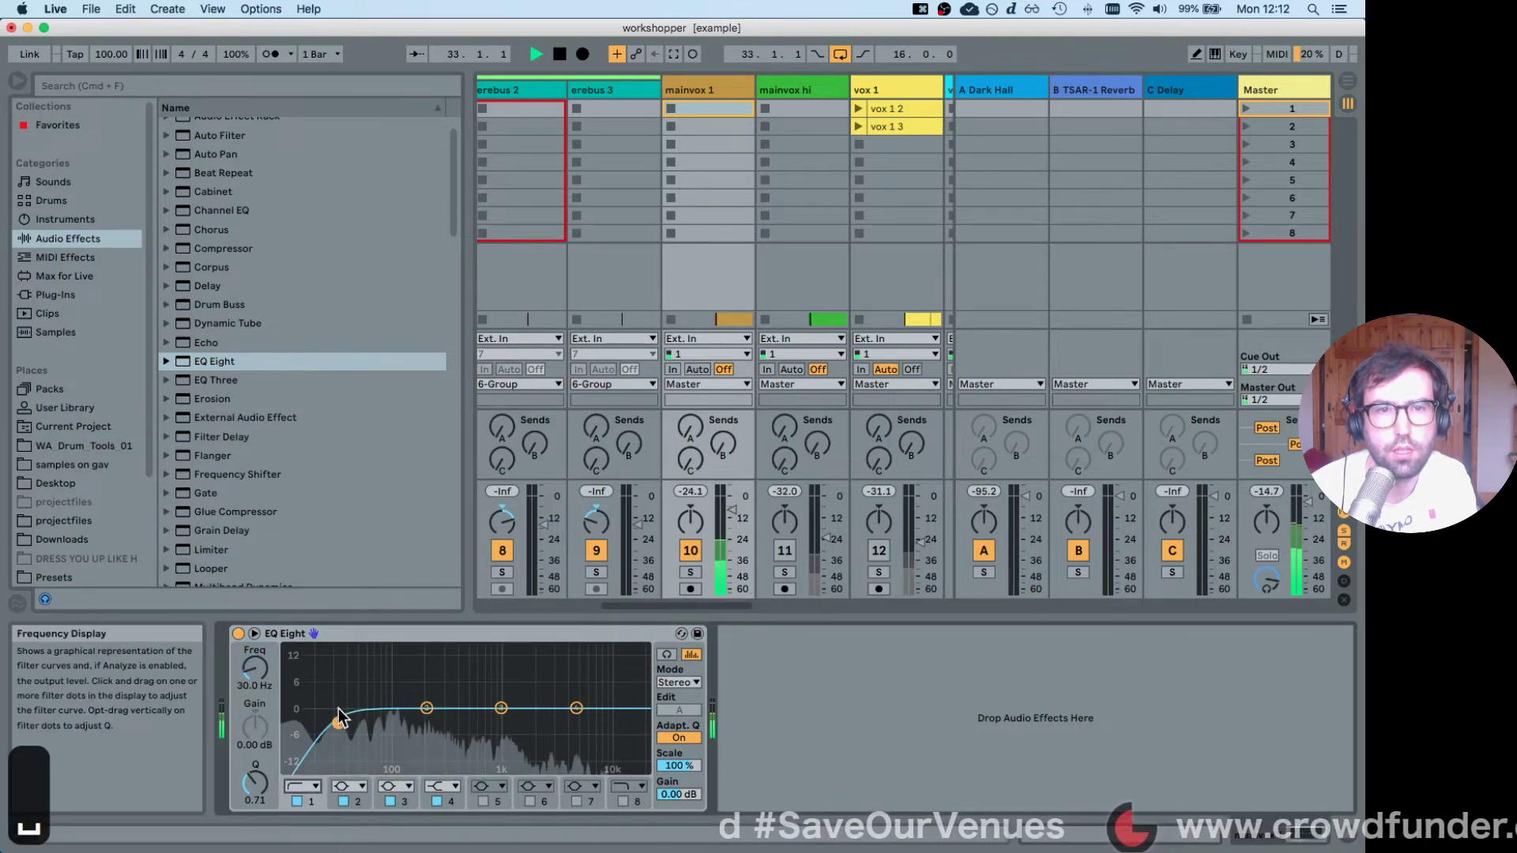
Set mainvox 1's low cut near 62 Hz, dip bands 2 and 3 slightly, and set the track volume to about -8 dB.
{"action": "left_click_drag", "start_coordinate": [426, 709], "coordinate": [370, 724]}
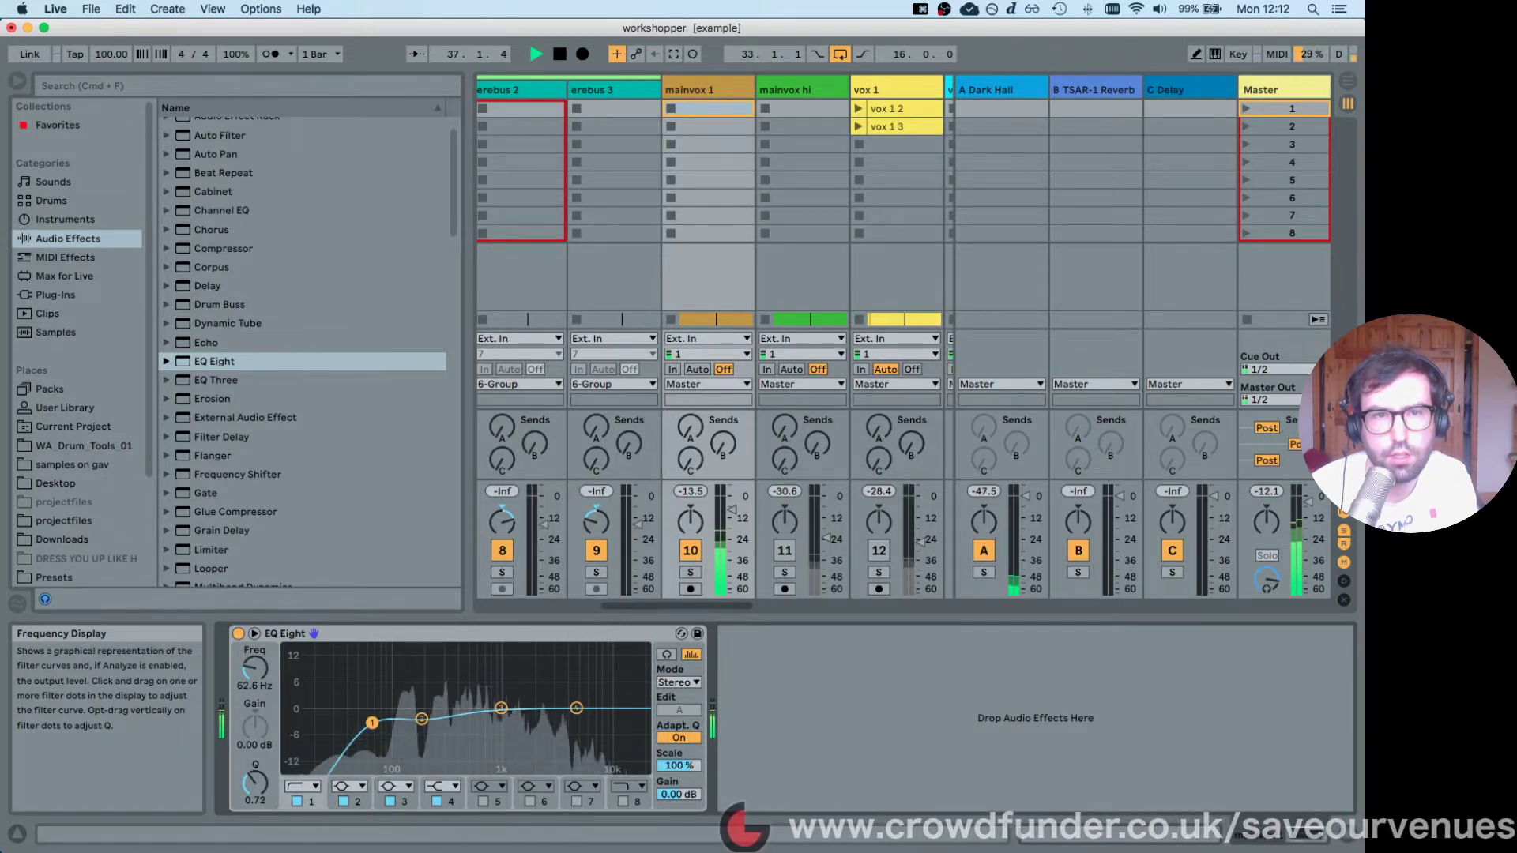
{"action": "mouse_move", "coordinate": [501, 707]}
{"action": "left_mouse_down"}
{"action": "mouse_move", "coordinate": [508, 691]}
{"action": "mouse_move", "coordinate": [502, 713]}
{"action": "left_mouse_up"}
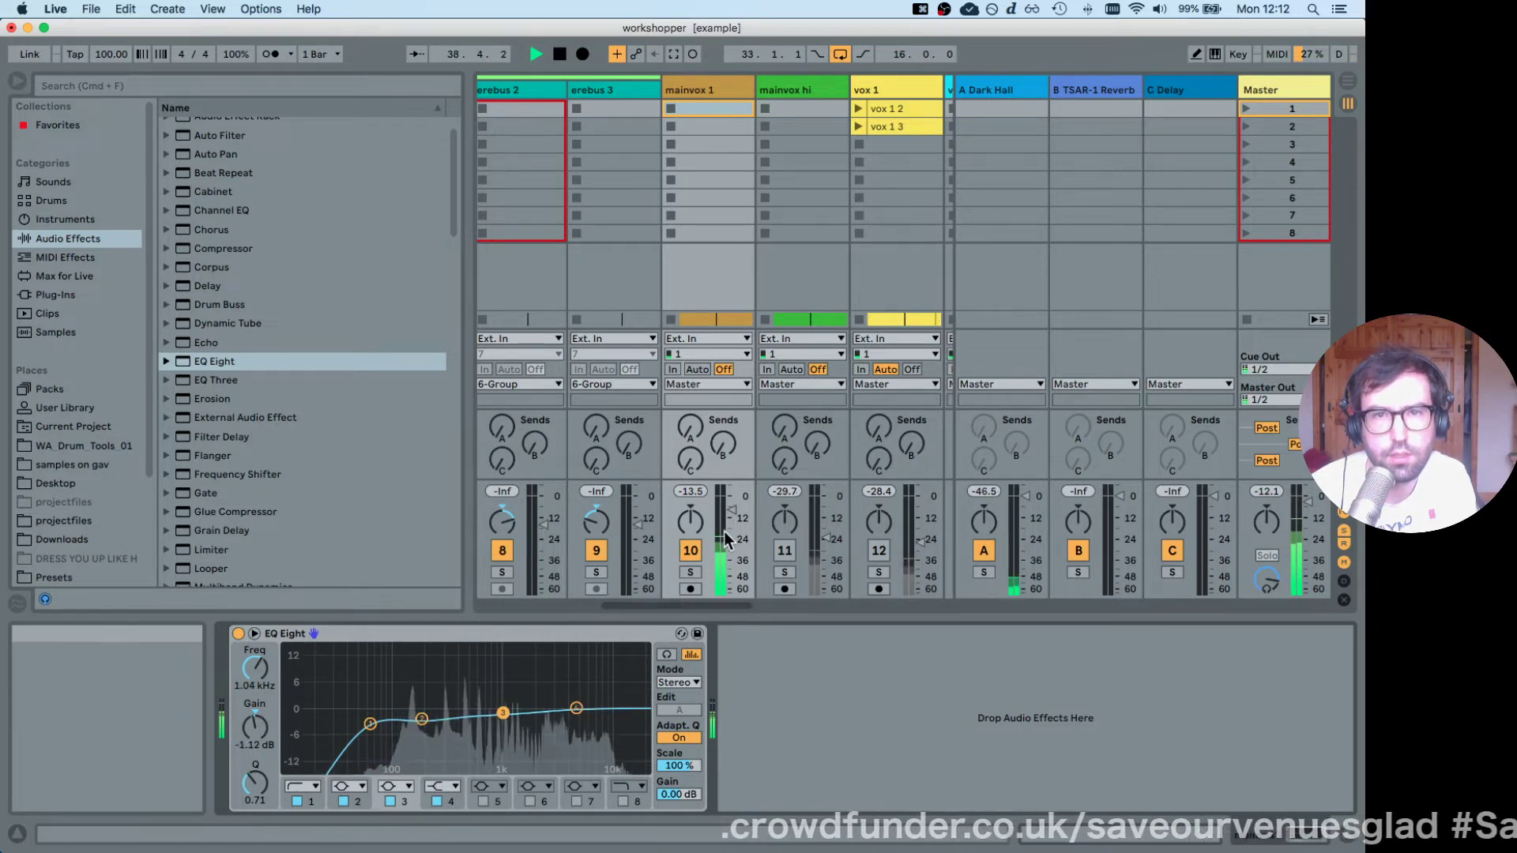
{"action": "left_click", "coordinate": [732, 510]}
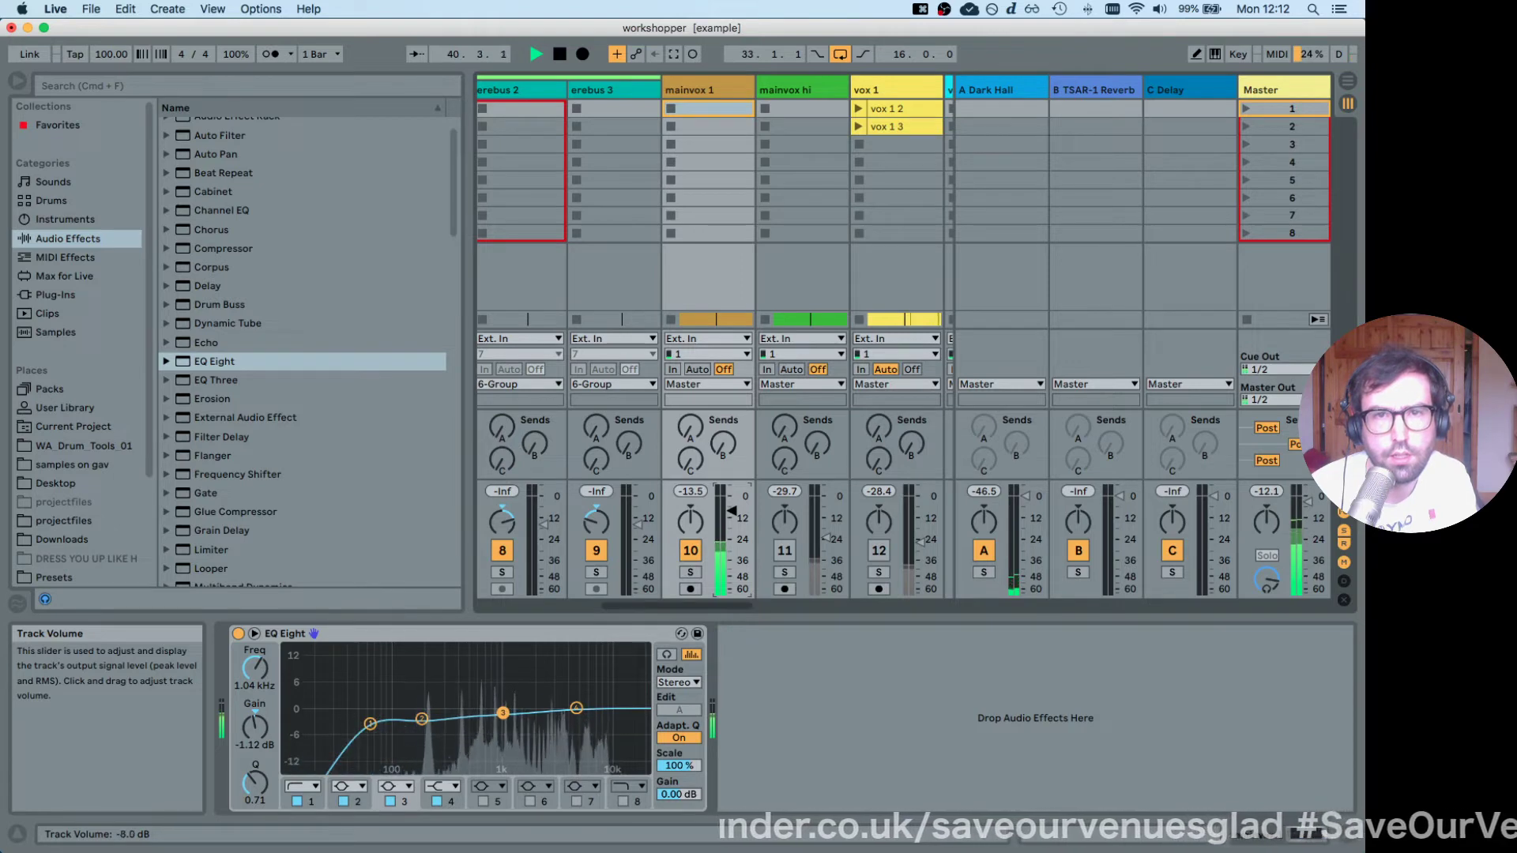
{"action": "key", "text": "space"}
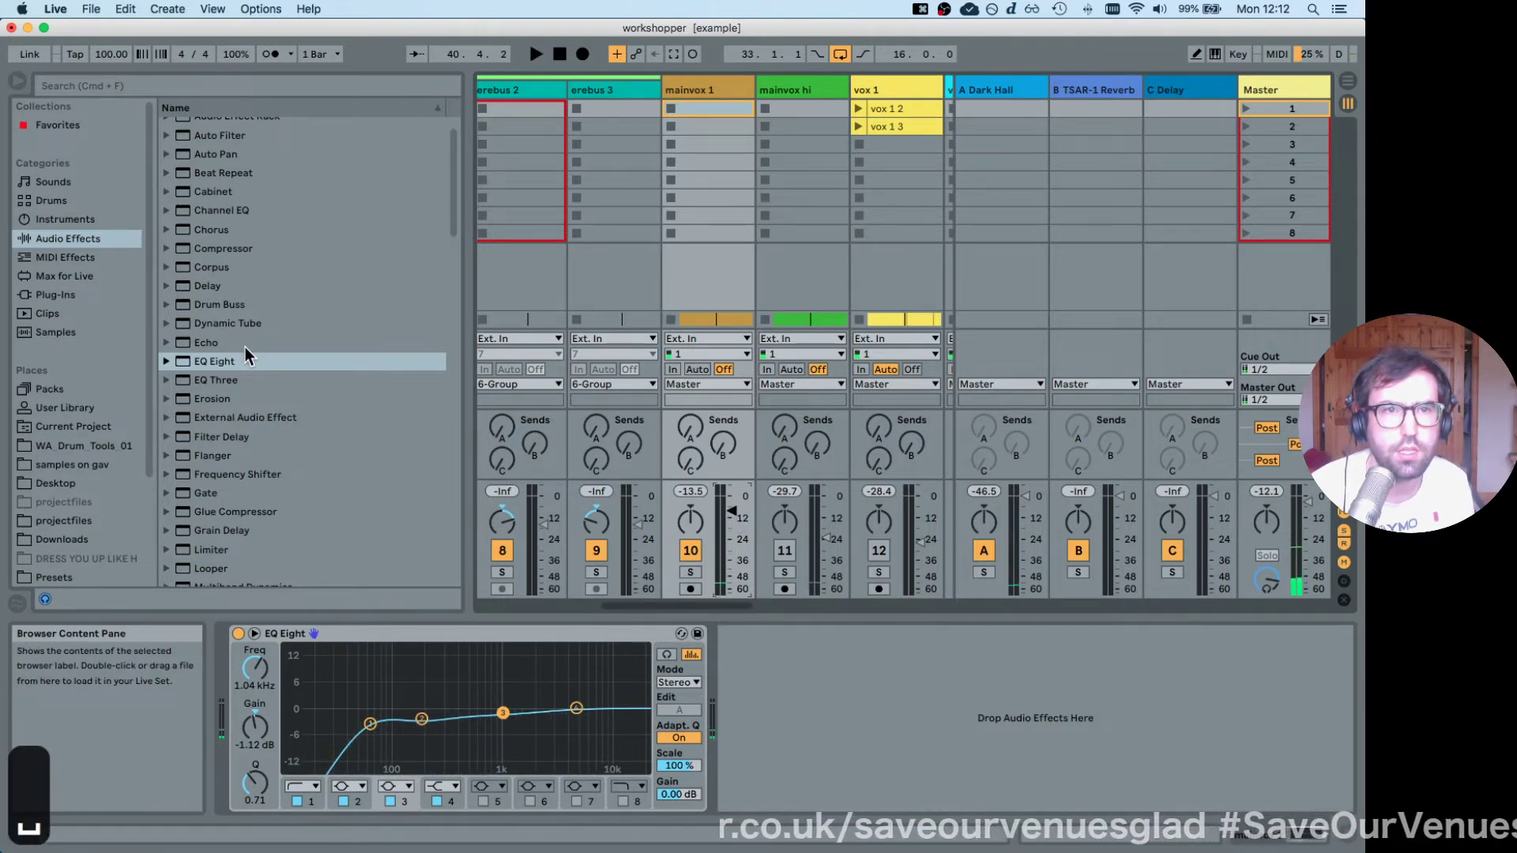
Switch the EQ Eight on mainvox 1 off and back on to demonstrate bypassing it.
{"action": "left_click", "coordinate": [224, 250]}
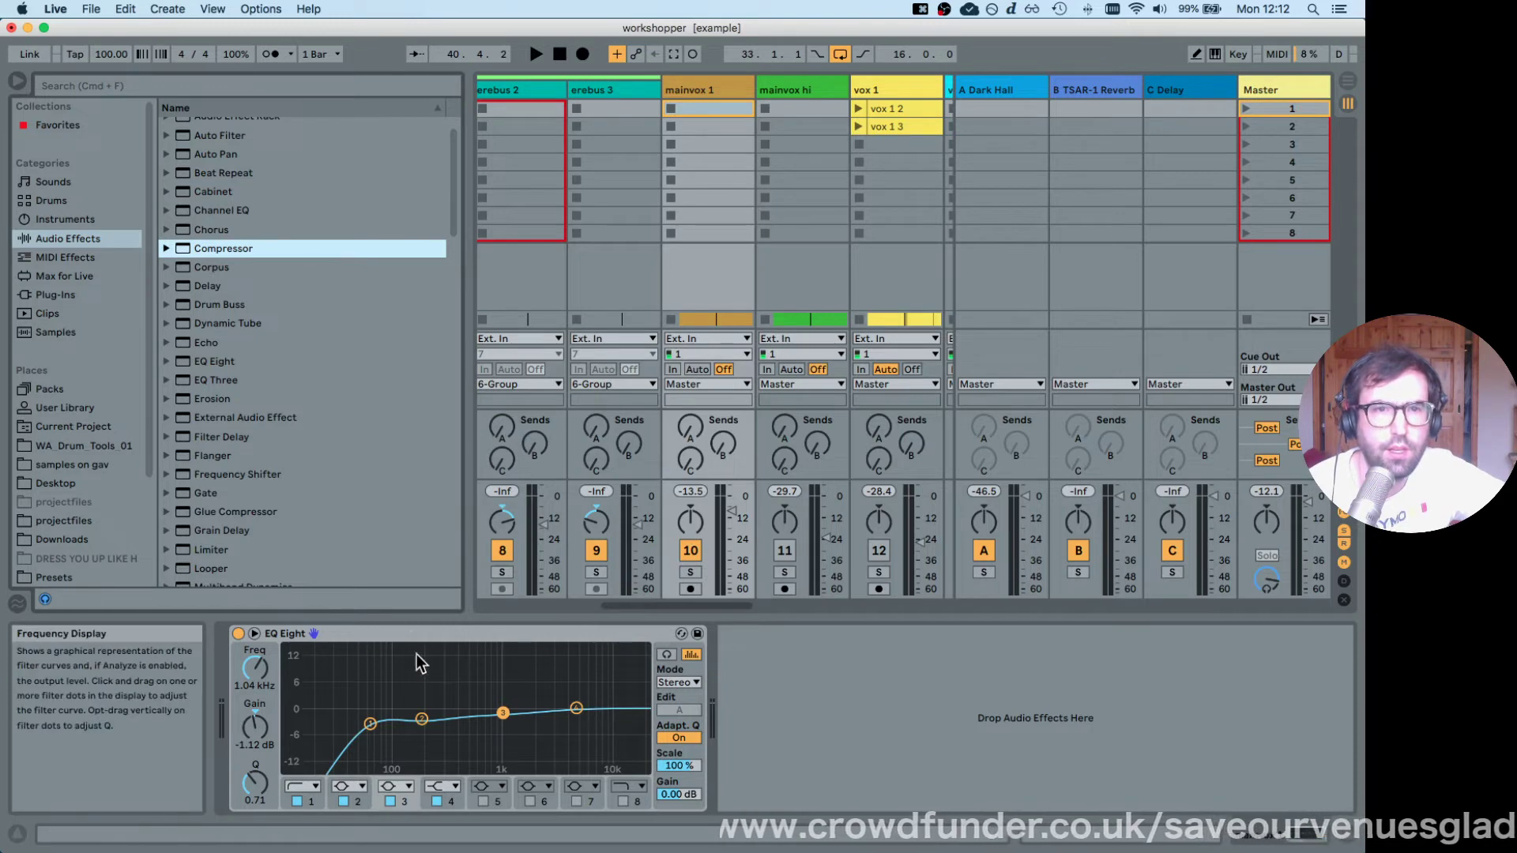
{"action": "left_click", "coordinate": [372, 638]}
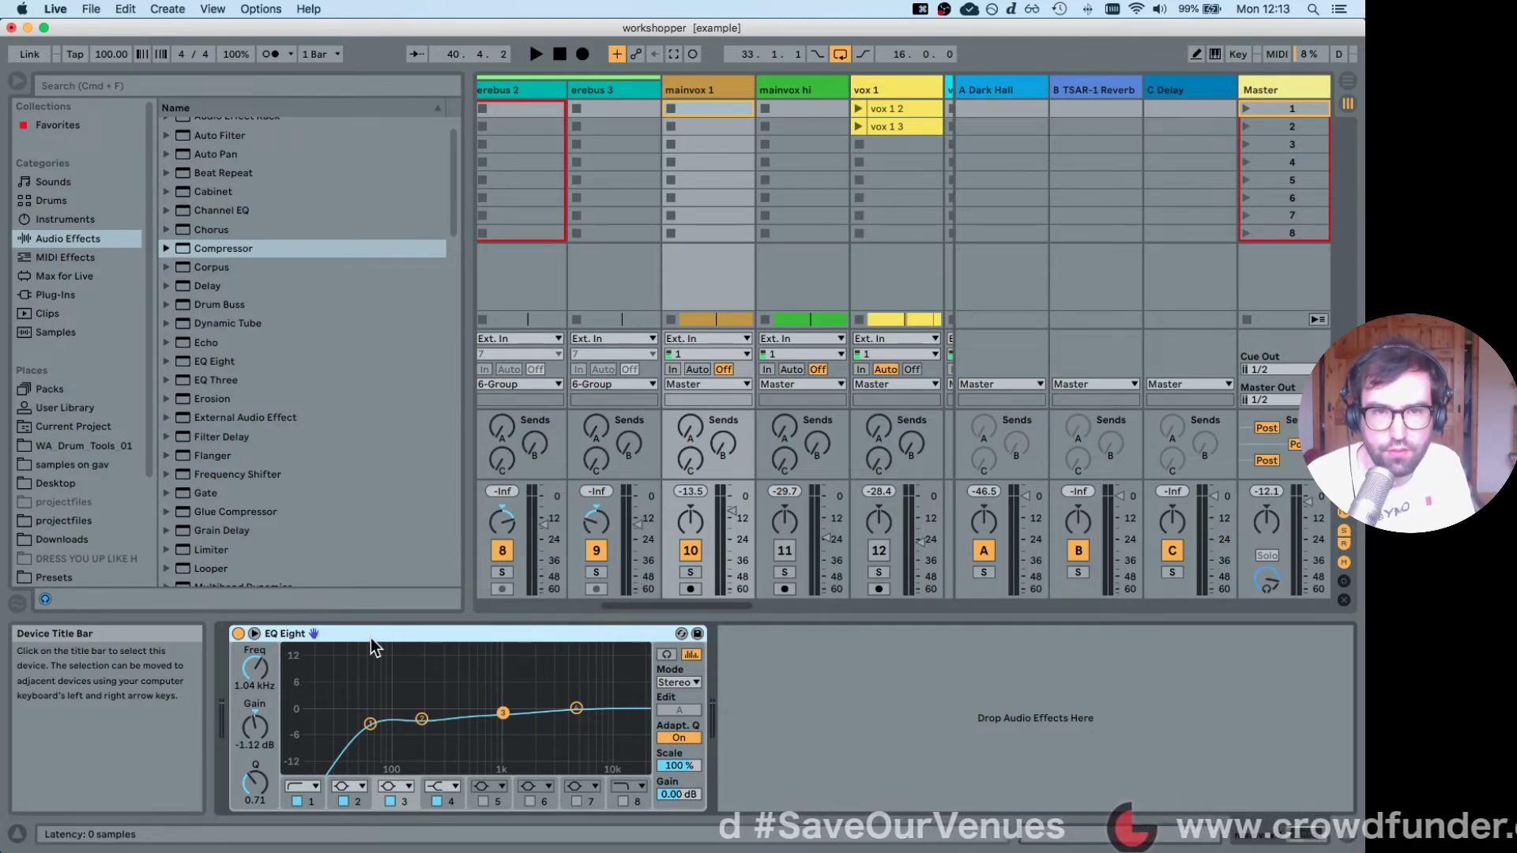
{"action": "left_click", "coordinate": [238, 633]}
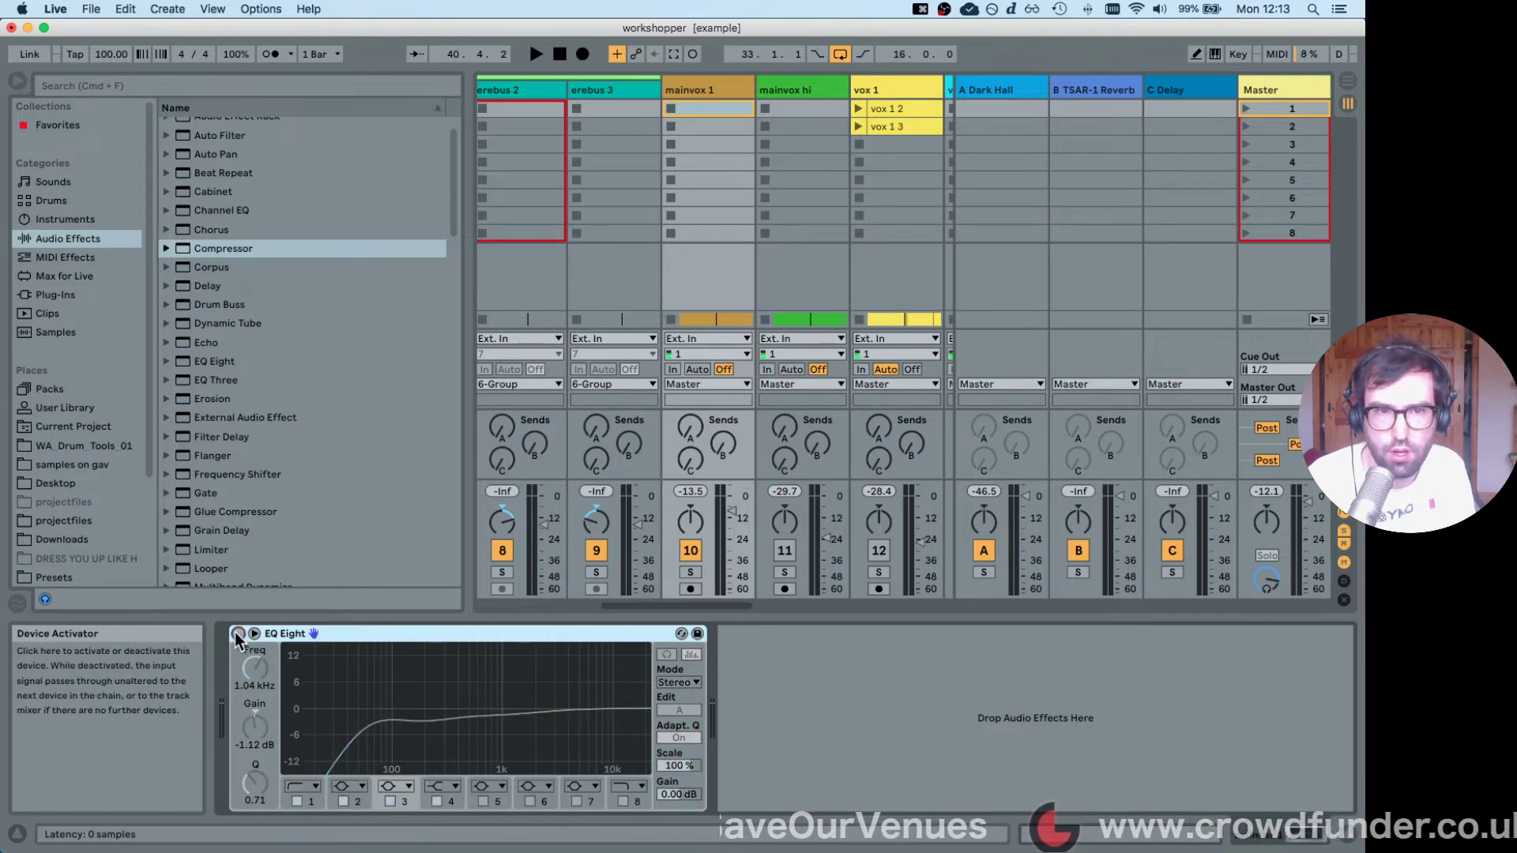
{"action": "left_click", "coordinate": [238, 634]}
{"action": "left_click", "coordinate": [238, 634]}
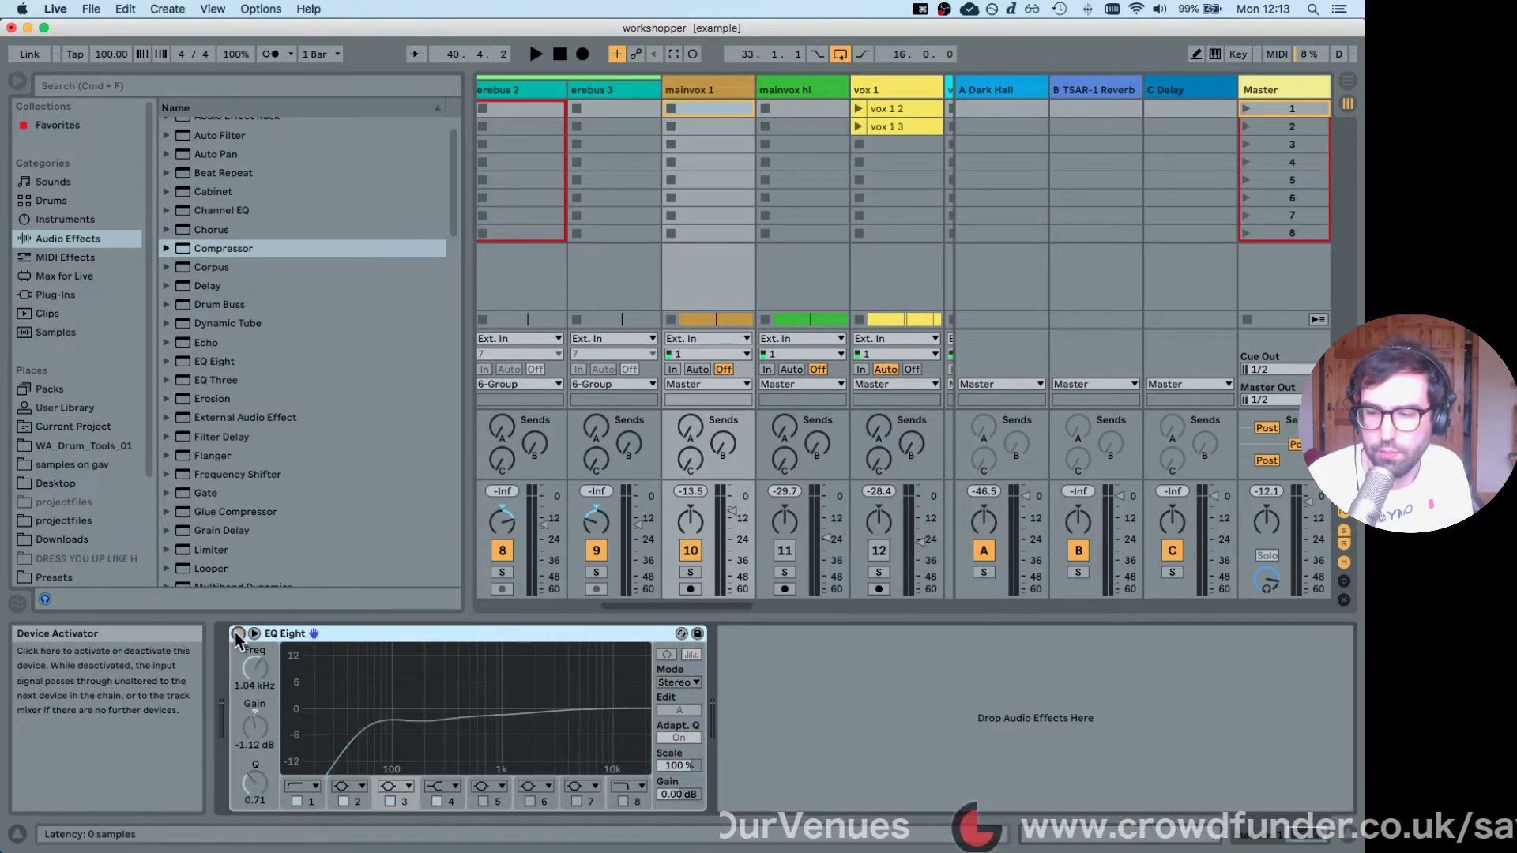
{"action": "left_click", "coordinate": [238, 633]}
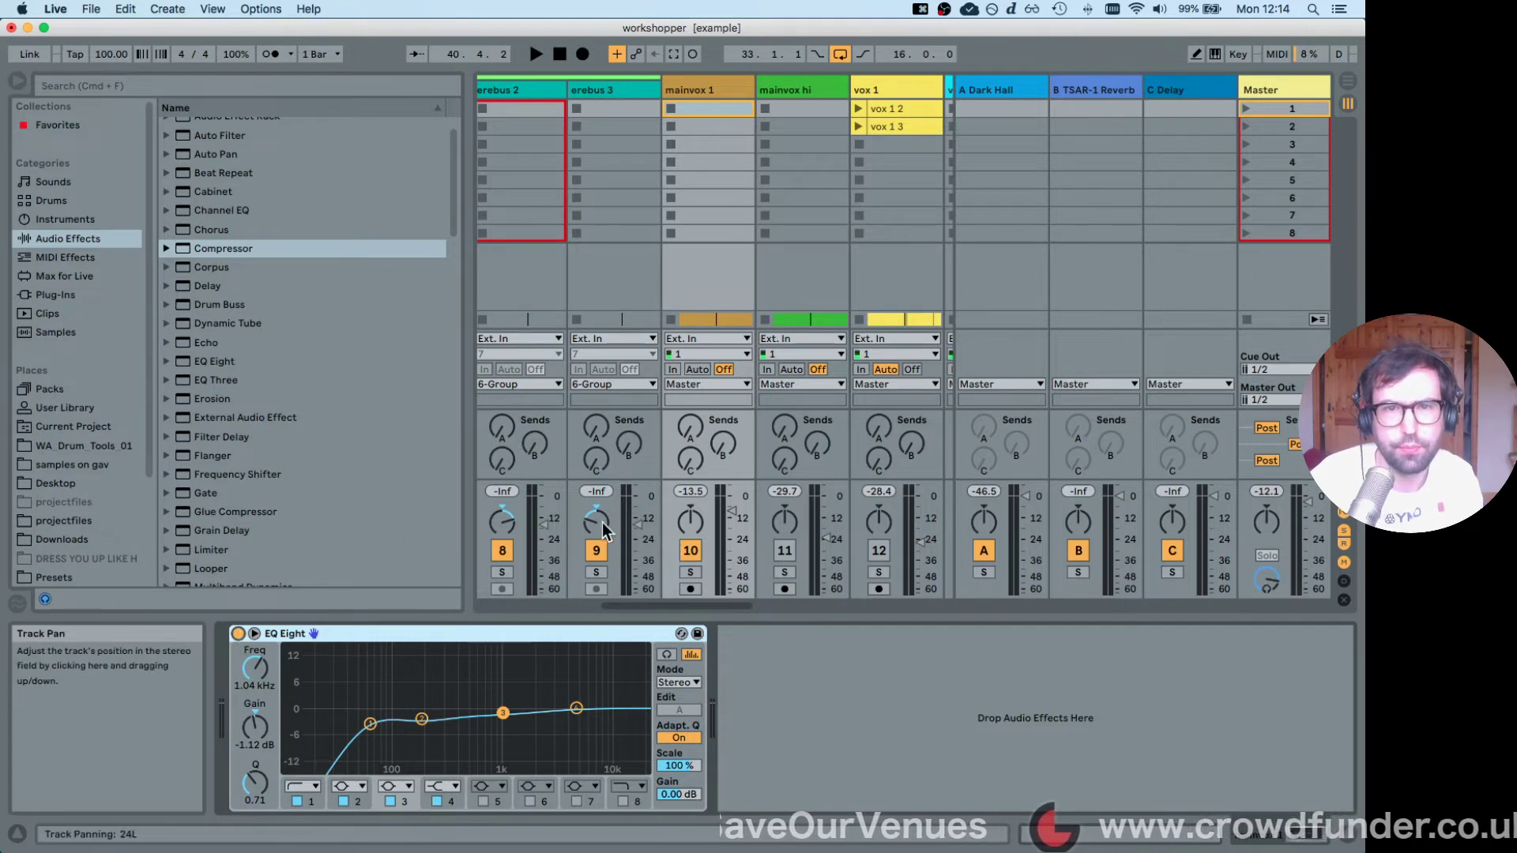
Add a Compressor after mainvox 1's EQ Eight and set its ratio to about 3.23:1 and release to about 68.4 ms.
{"action": "key", "text": "space"}
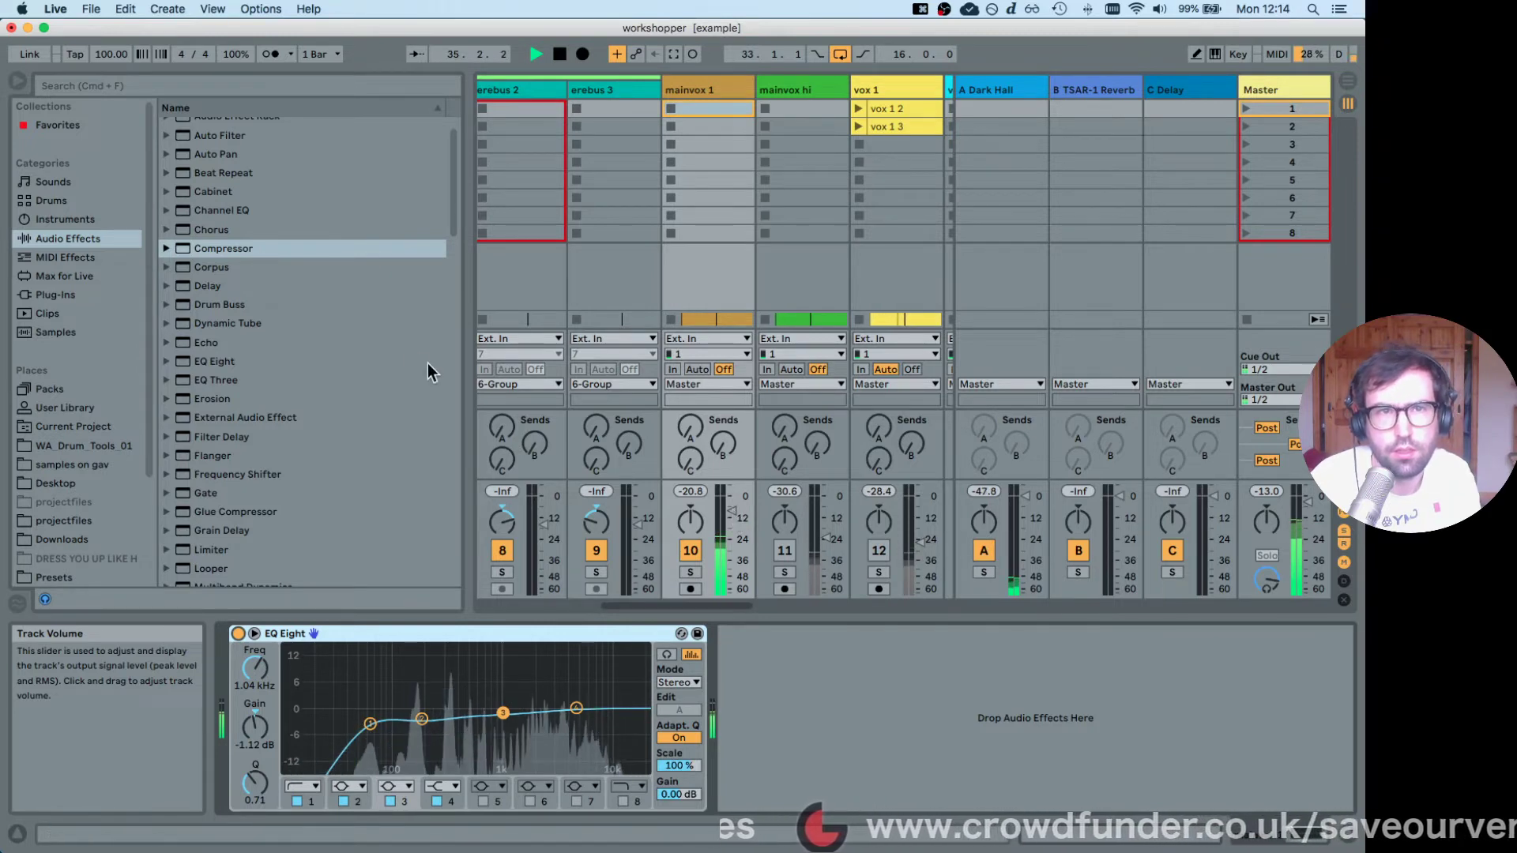
{"action": "key", "text": "space"}
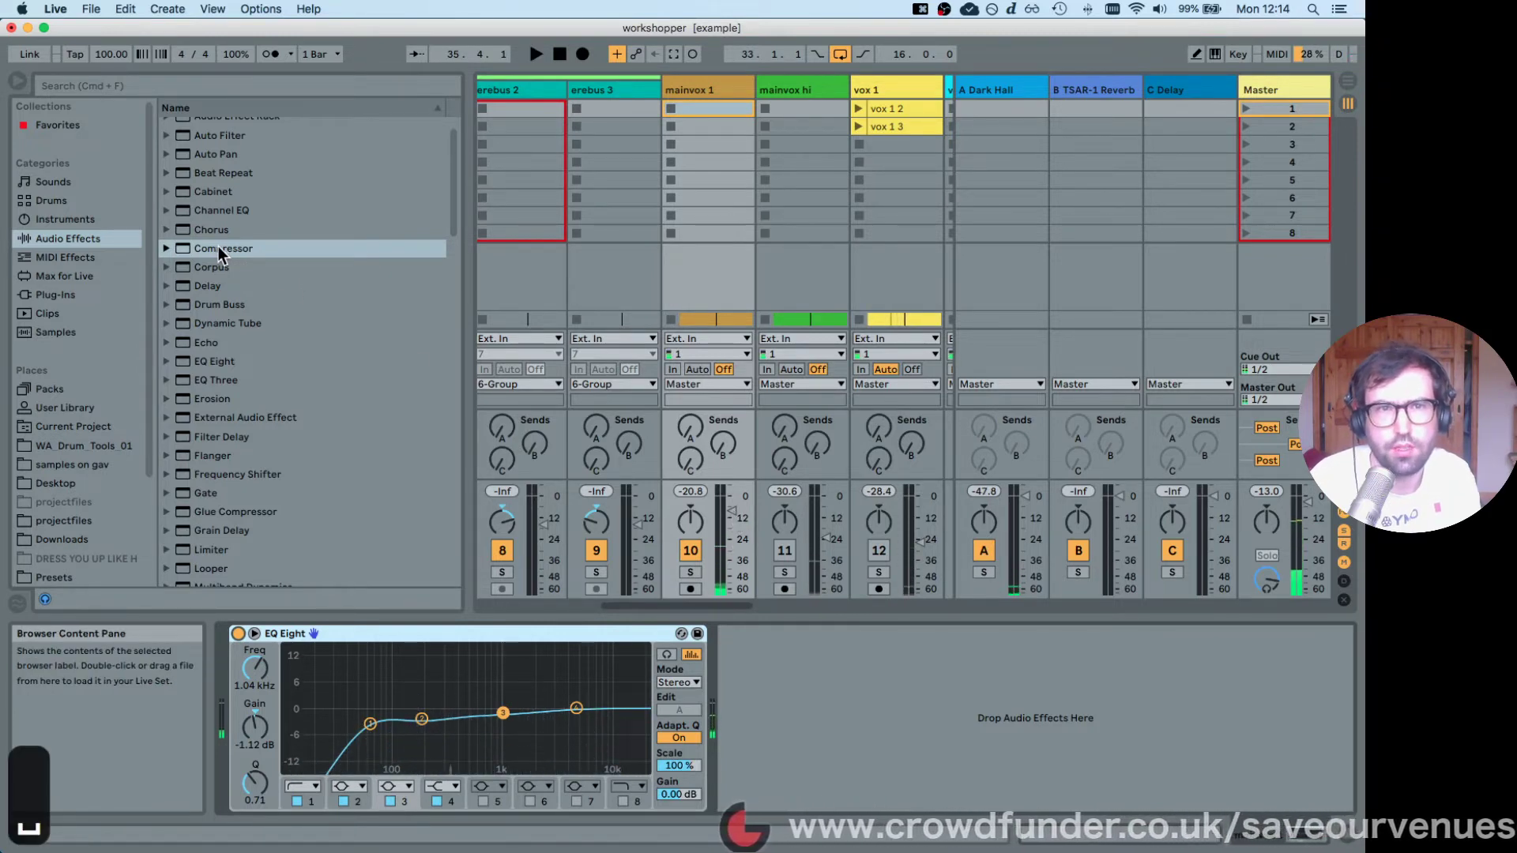
{"action": "left_click_drag", "start_coordinate": [215, 246], "coordinate": [850, 719]}
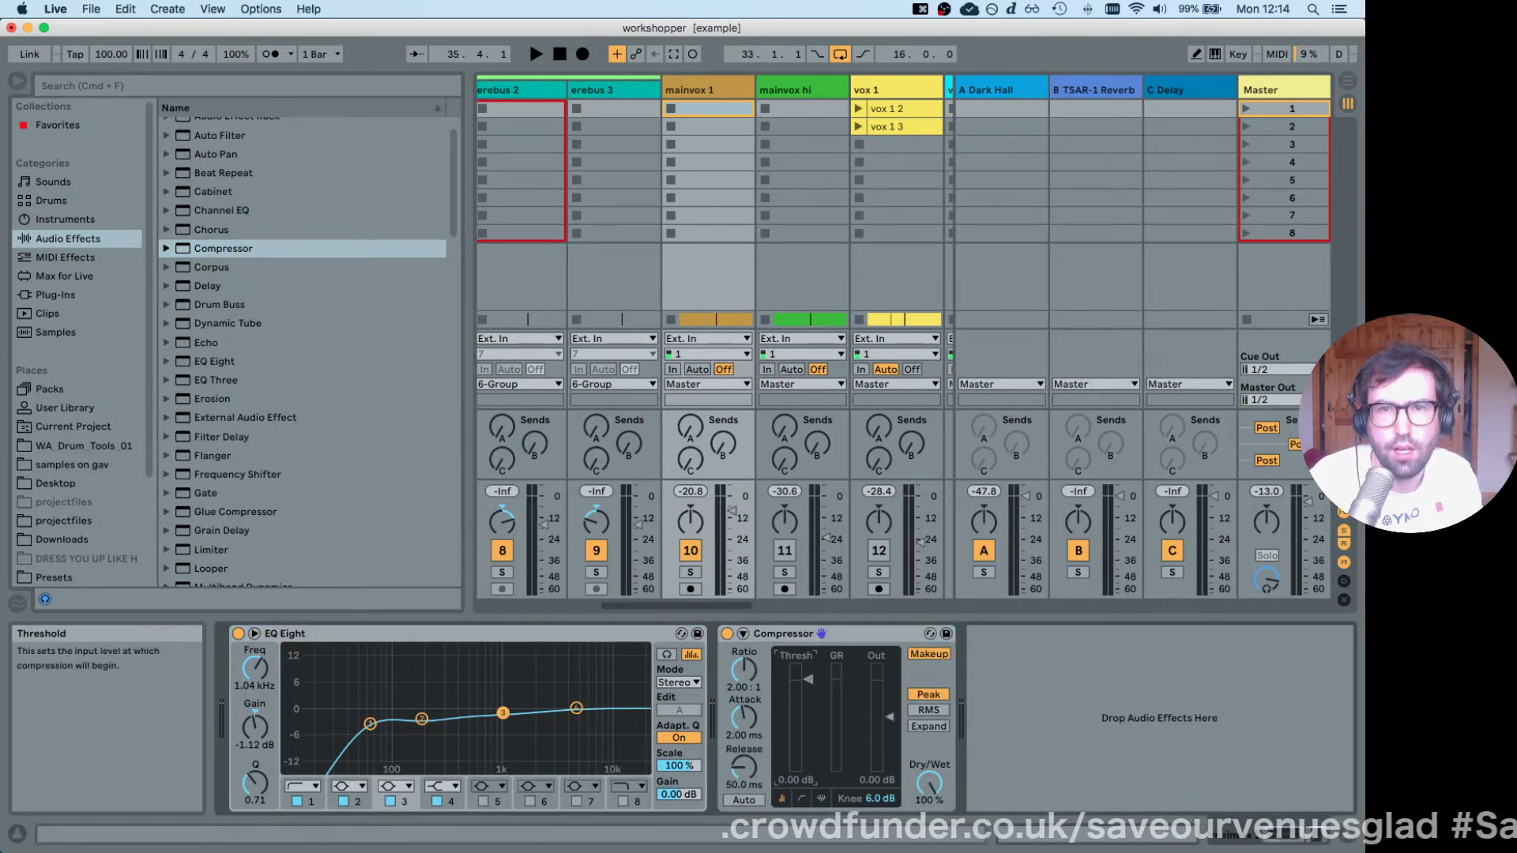
{"action": "key", "text": "space"}
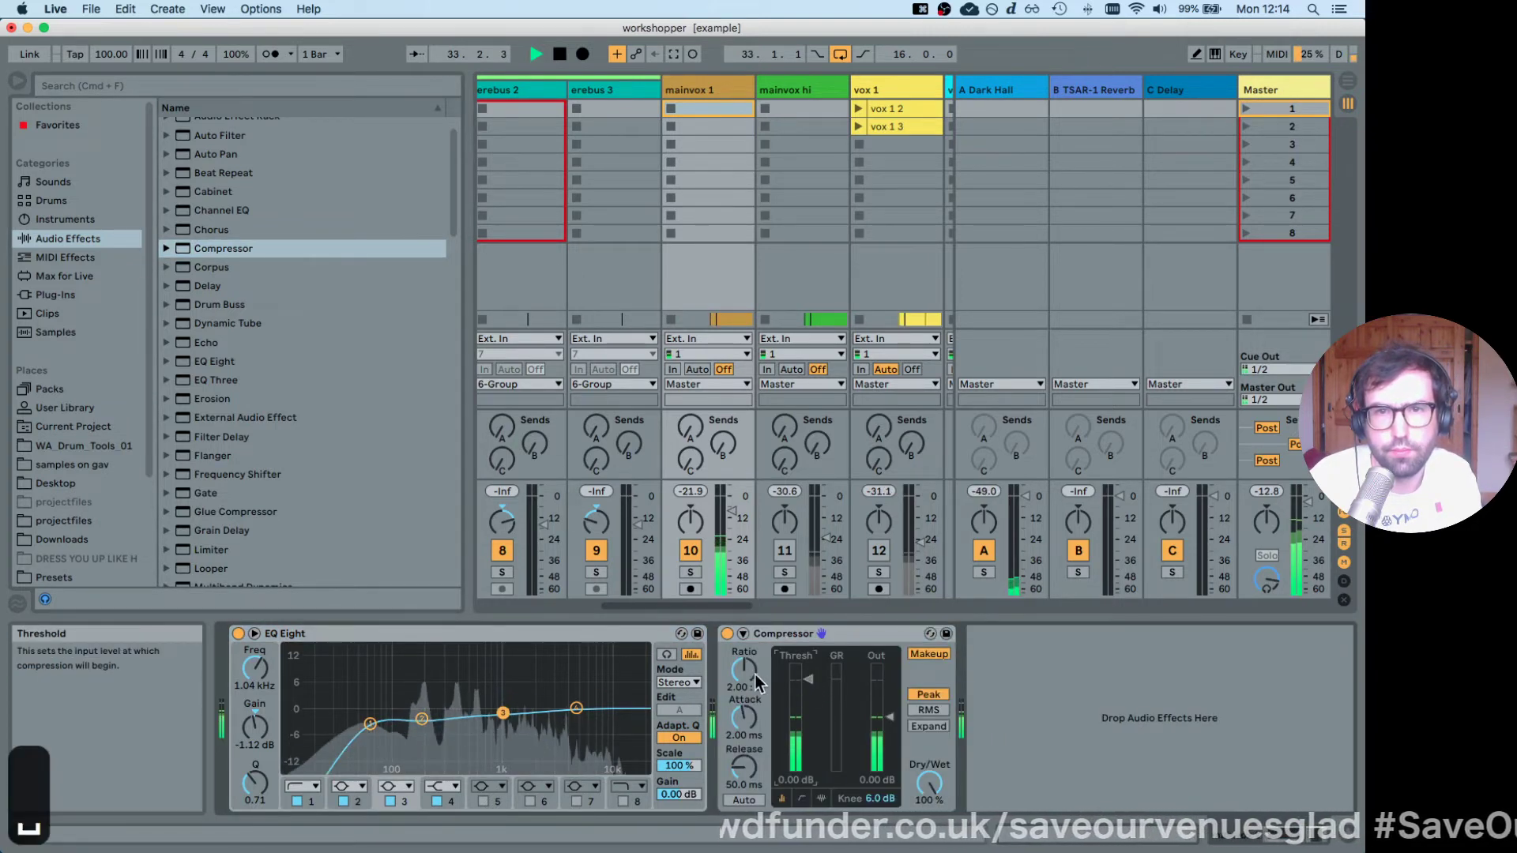
{"action": "key", "text": "space"}
{"action": "left_click_drag", "start_coordinate": [743, 670], "coordinate": [744, 653]}
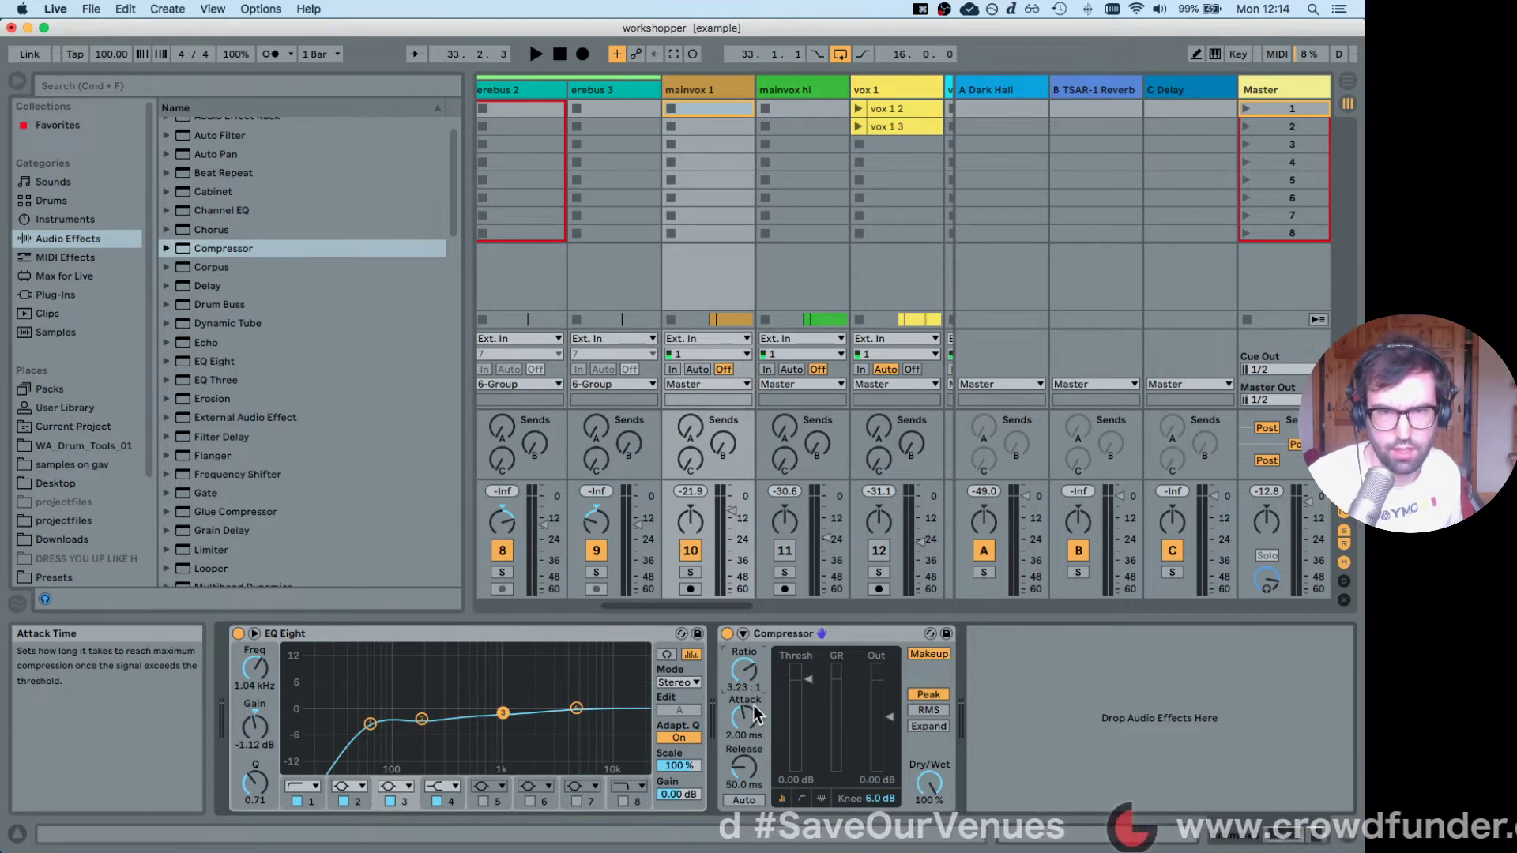
{"action": "left_click_drag", "start_coordinate": [742, 766], "coordinate": [743, 754]}
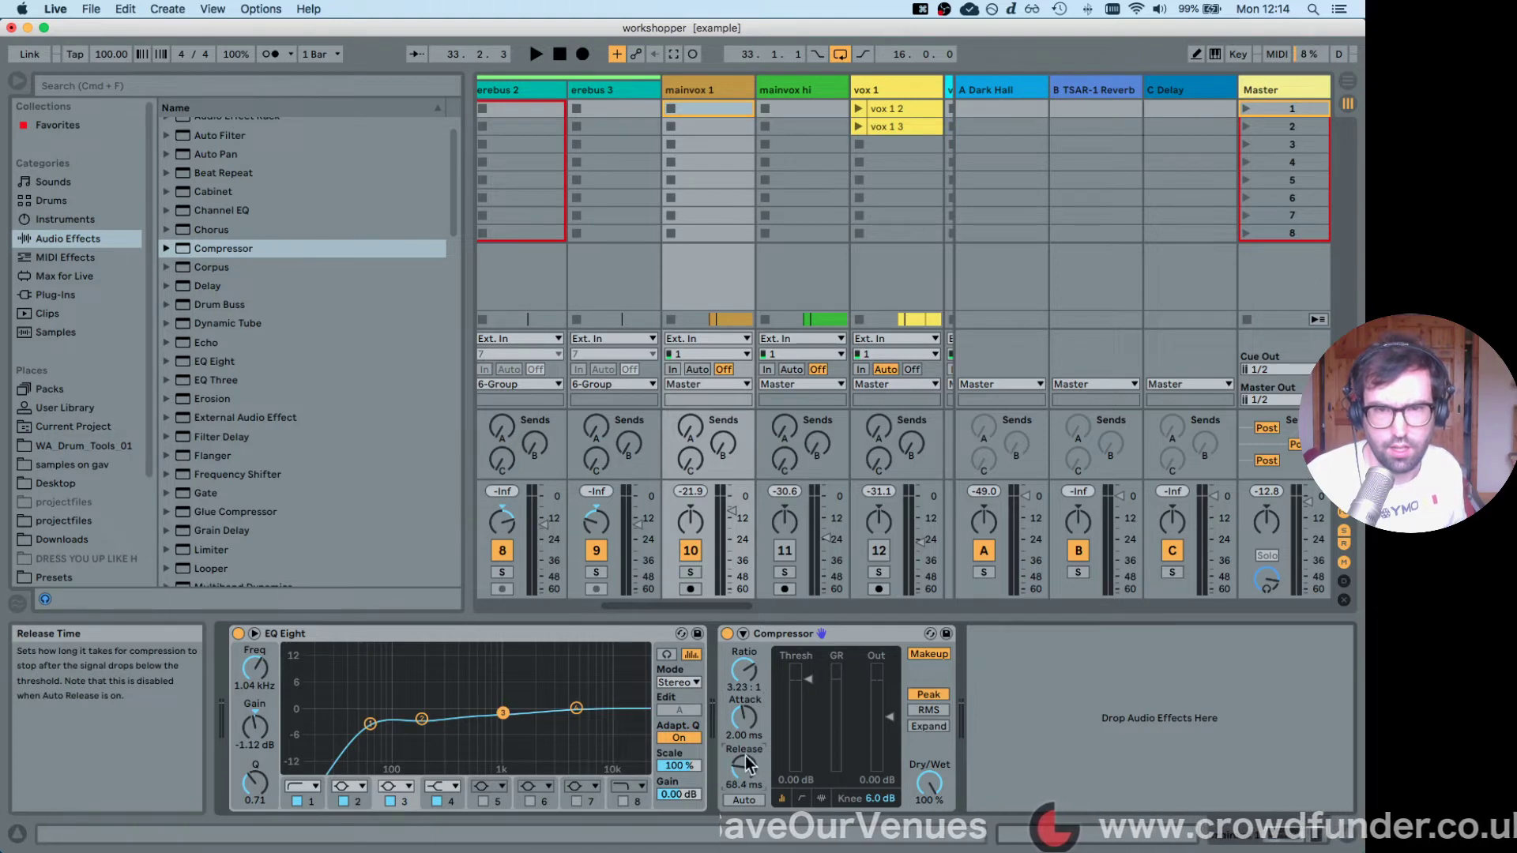
During playback, lower the Compressor's threshold to about -27.2 dB, checking its activity view, and reduce mainvox 1's track volume.
{"action": "left_click_drag", "start_coordinate": [813, 690], "coordinate": [813, 718]}
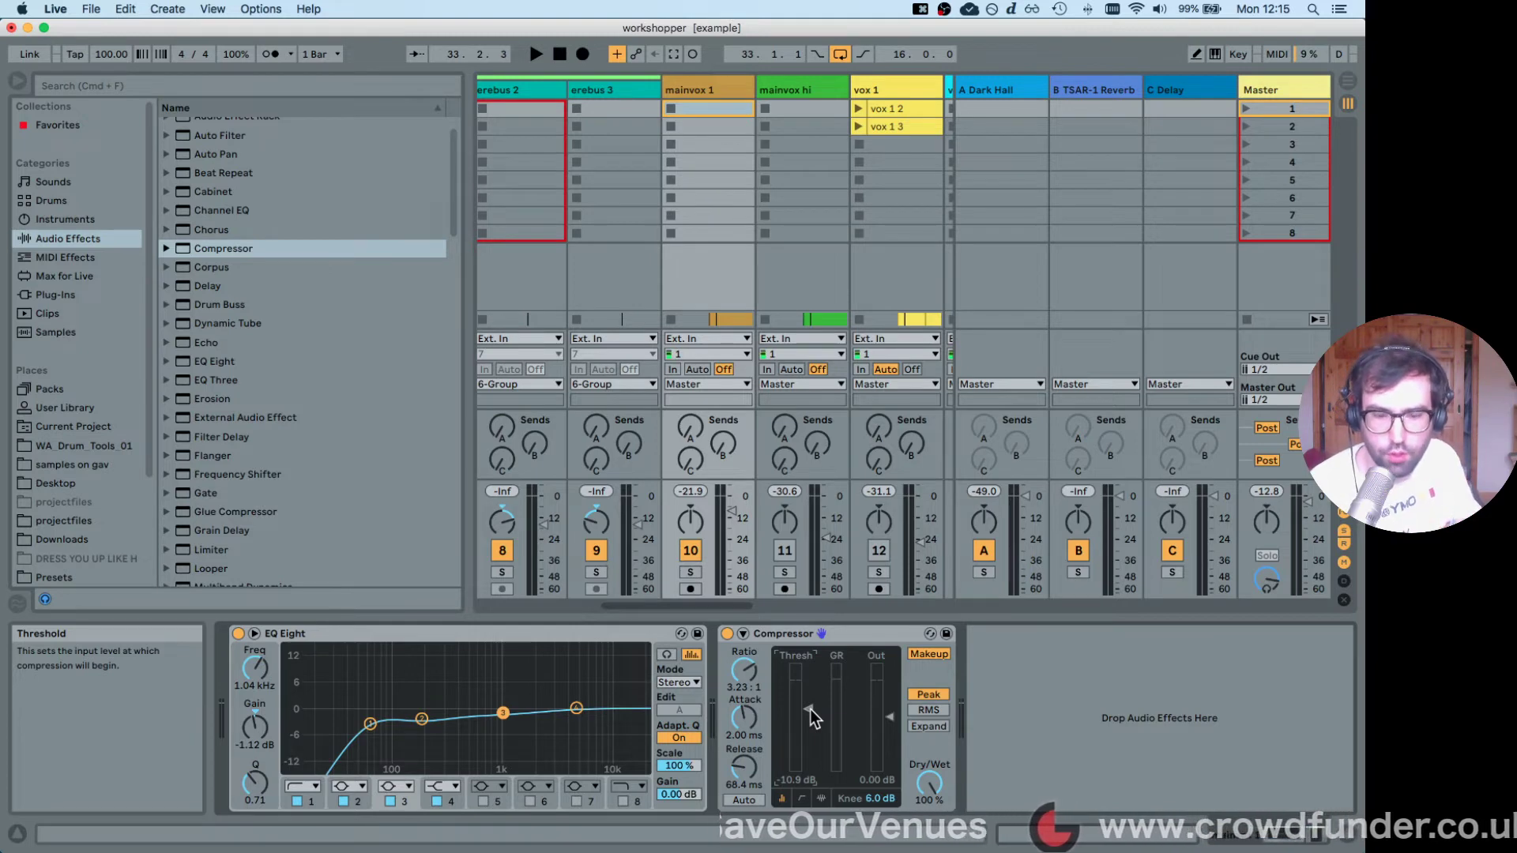
{"action": "key", "text": "space"}
{"action": "left_click_drag", "start_coordinate": [814, 717], "coordinate": [814, 751]}
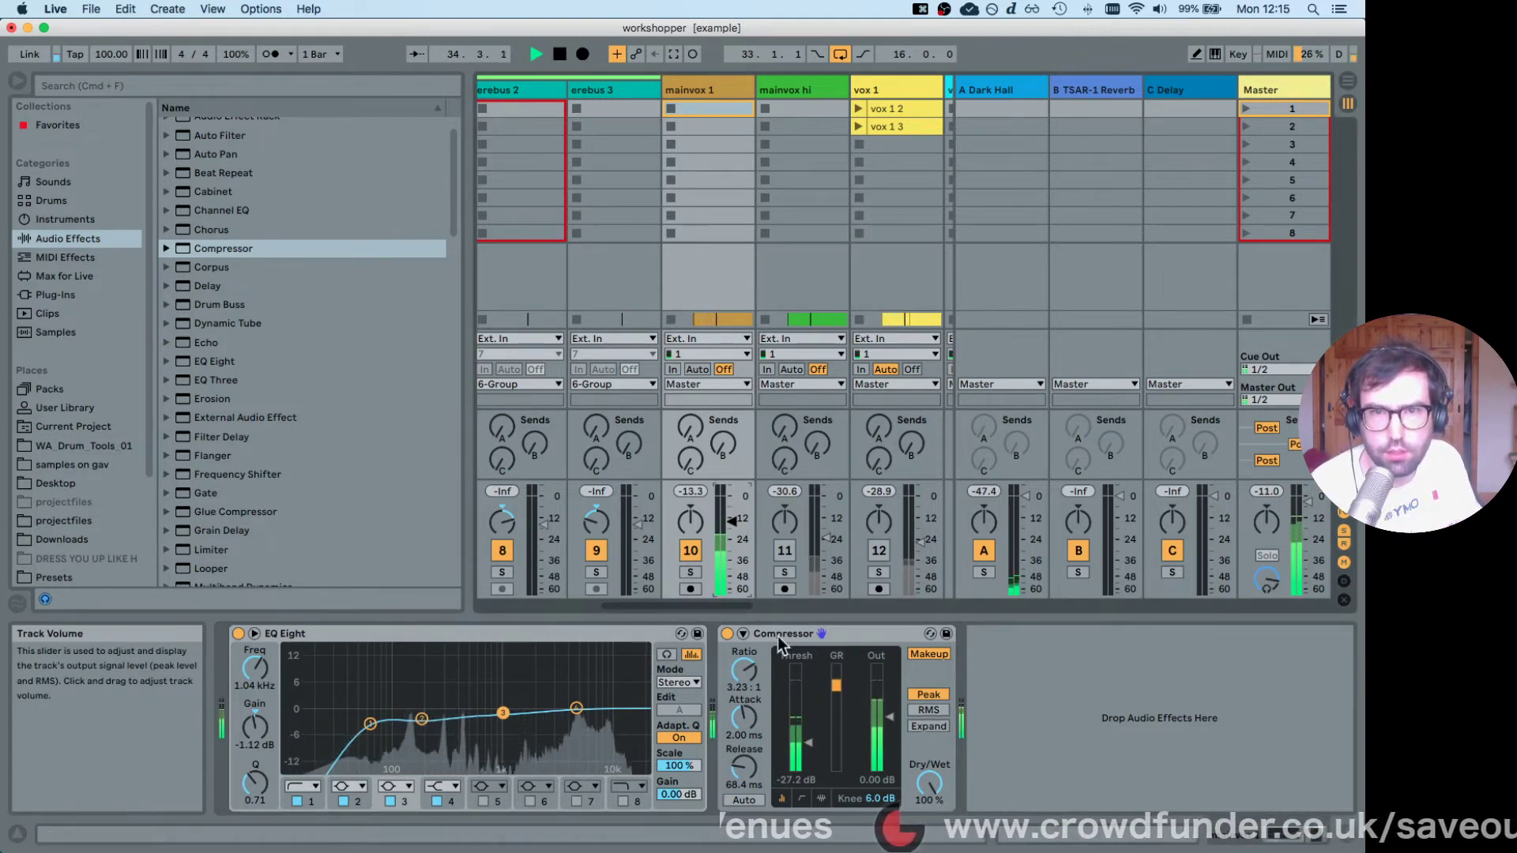
{"action": "left_click_drag", "start_coordinate": [807, 743], "coordinate": [807, 733]}
{"action": "left_click", "coordinate": [822, 797]}
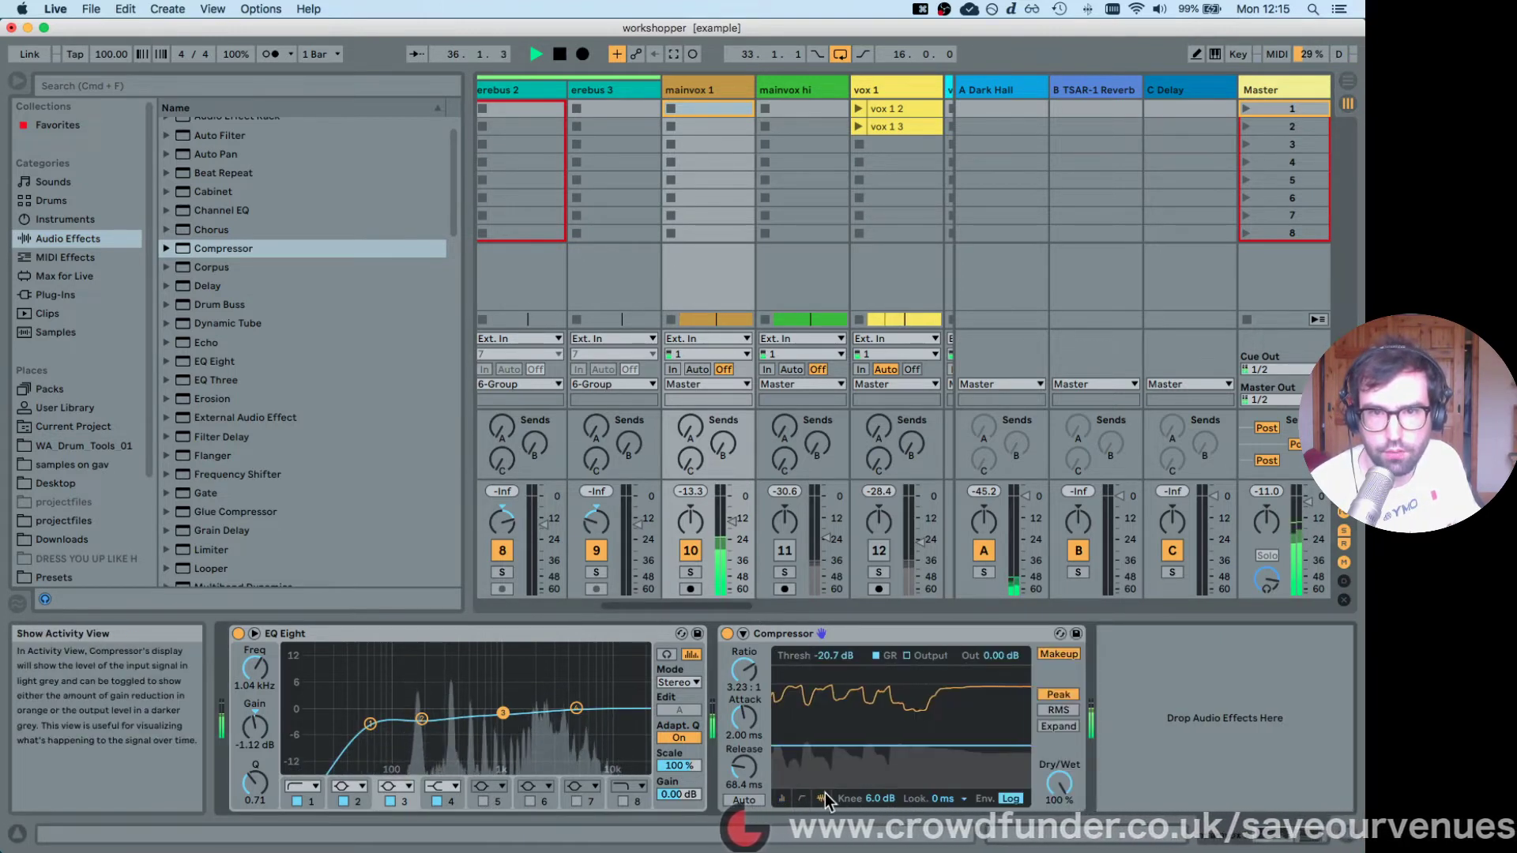
{"action": "left_click", "coordinate": [780, 798]}
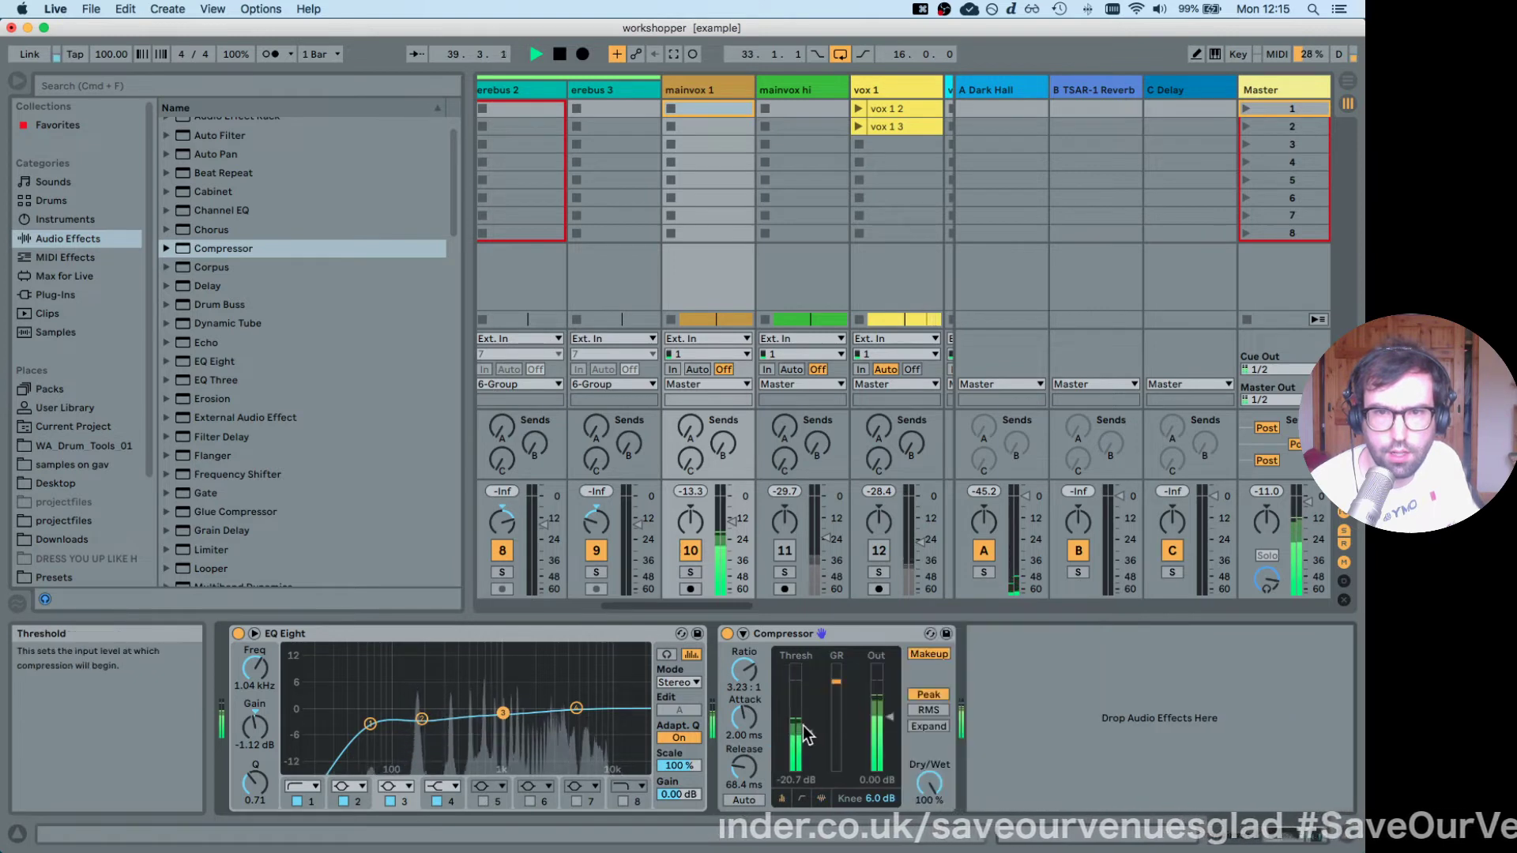
{"action": "left_click_drag", "start_coordinate": [806, 735], "coordinate": [814, 755]}
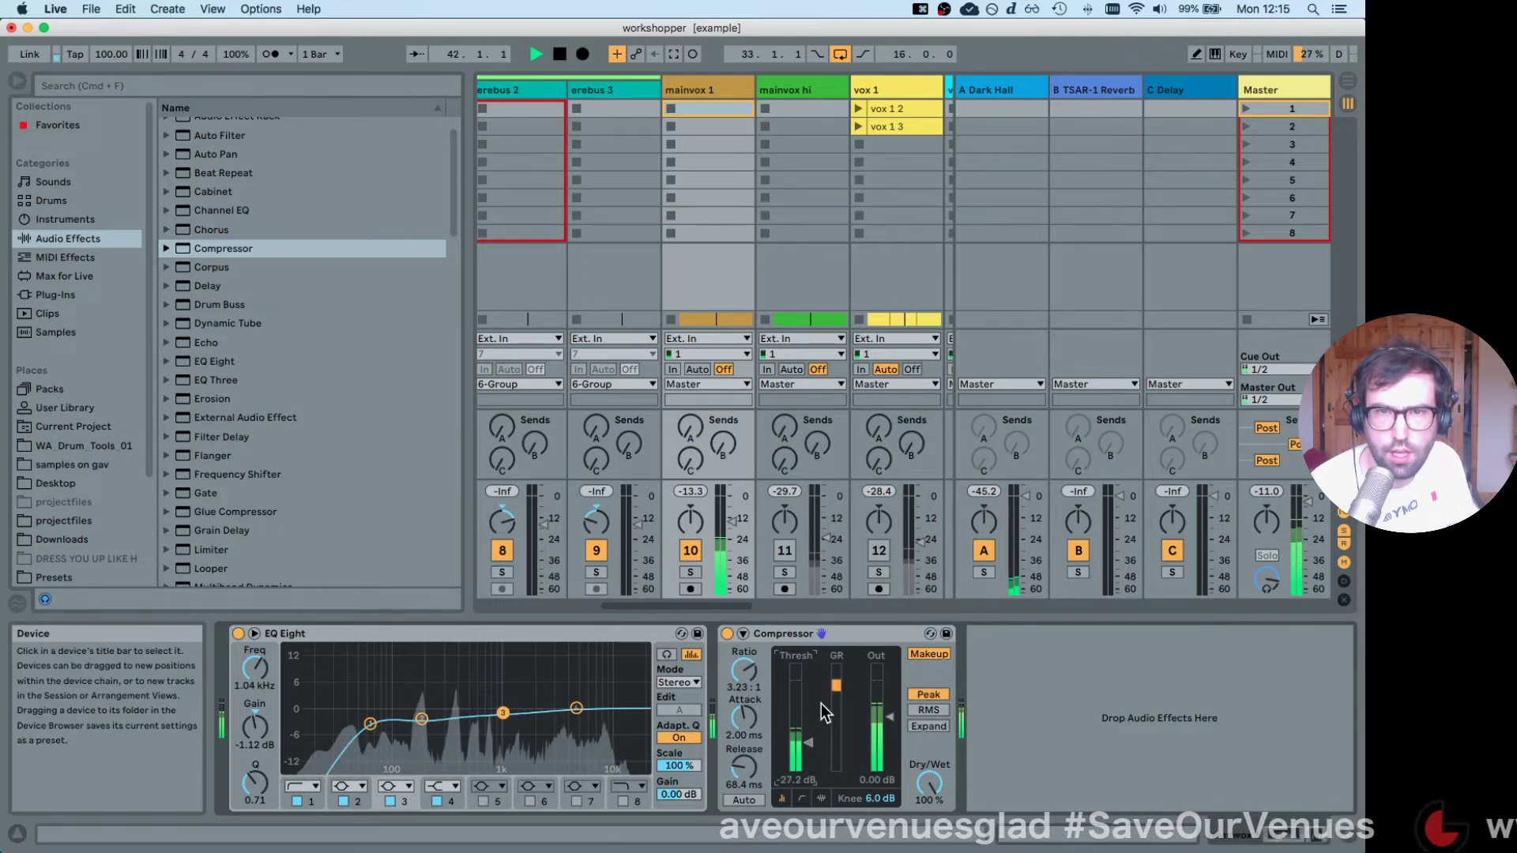
Raise mainvox 1's send B to feed the TSAR-1 Reverb return.
{"action": "left_click_drag", "start_coordinate": [722, 447], "coordinate": [722, 438]}
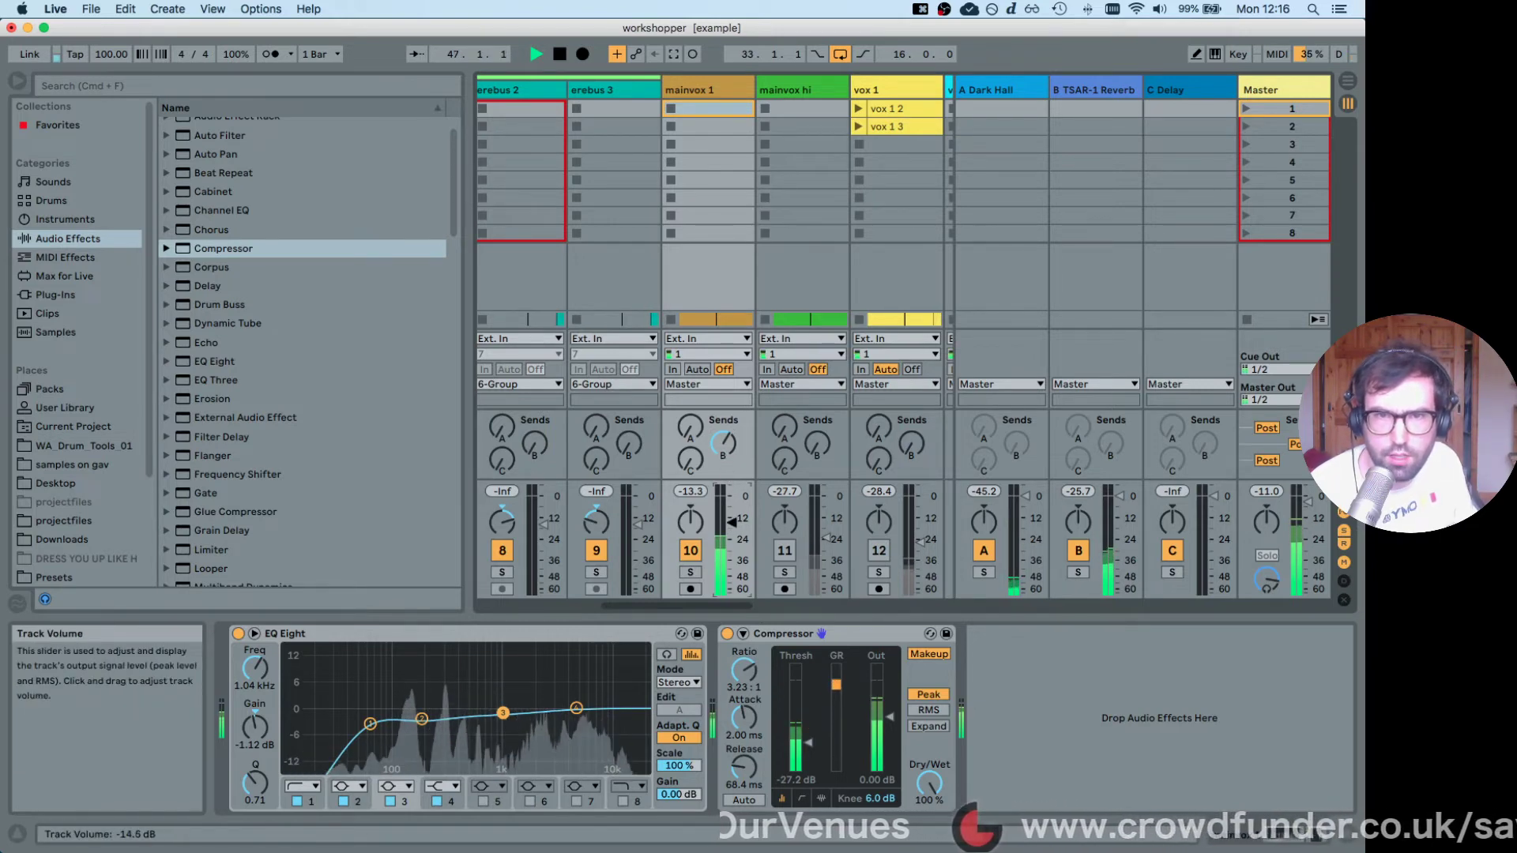
Fine-tune mainvox 1's track volume to about -13.5 dB during playback, and stop playback.
{"action": "left_click_drag", "start_coordinate": [729, 522], "coordinate": [730, 519]}
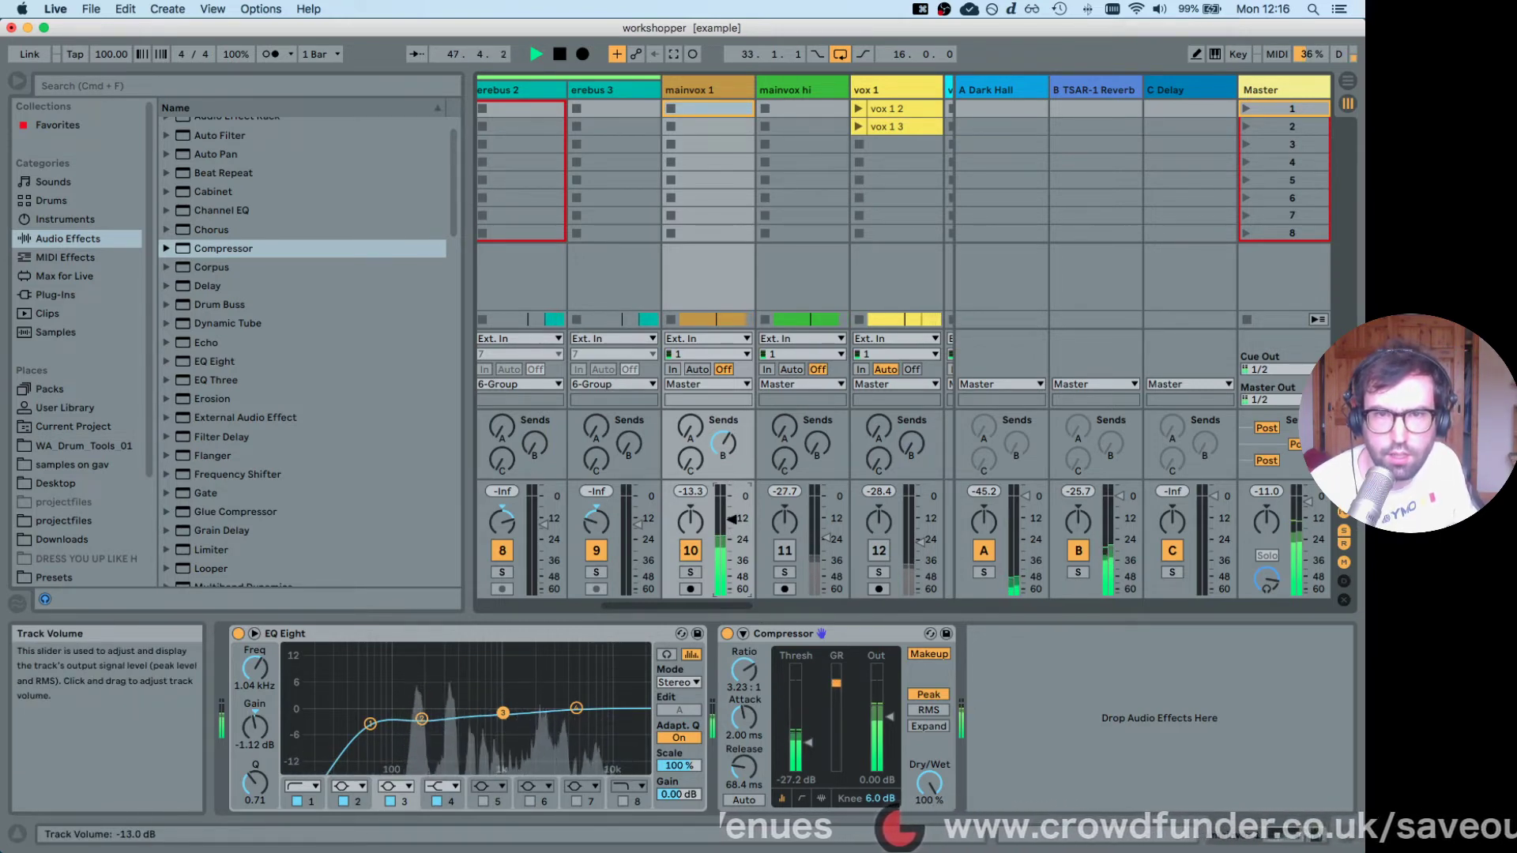
{"action": "left_click_drag", "start_coordinate": [729, 520], "coordinate": [729, 527]}
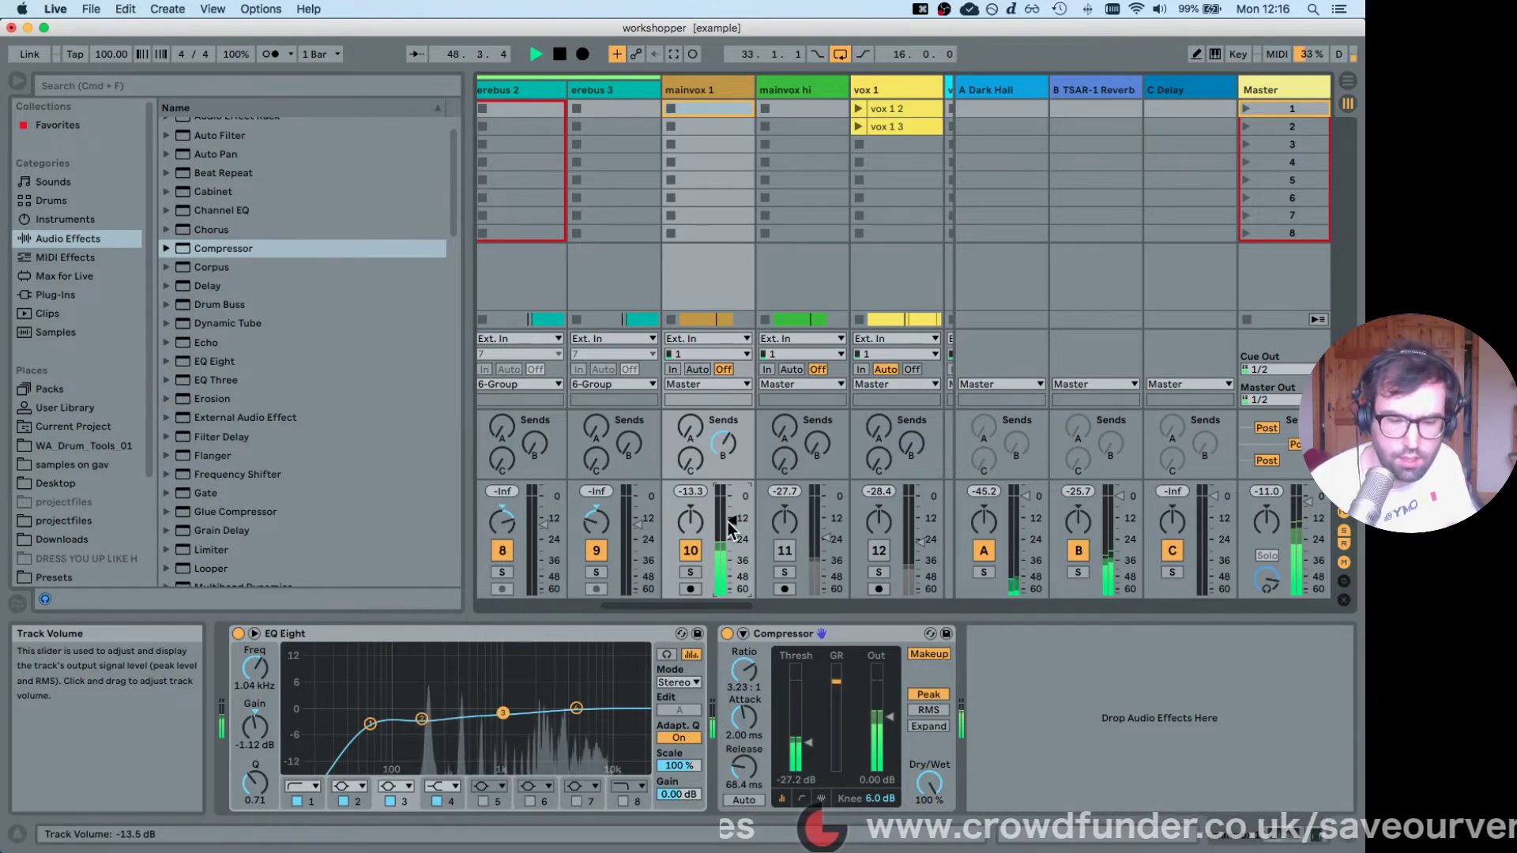
{"action": "key", "text": "space"}
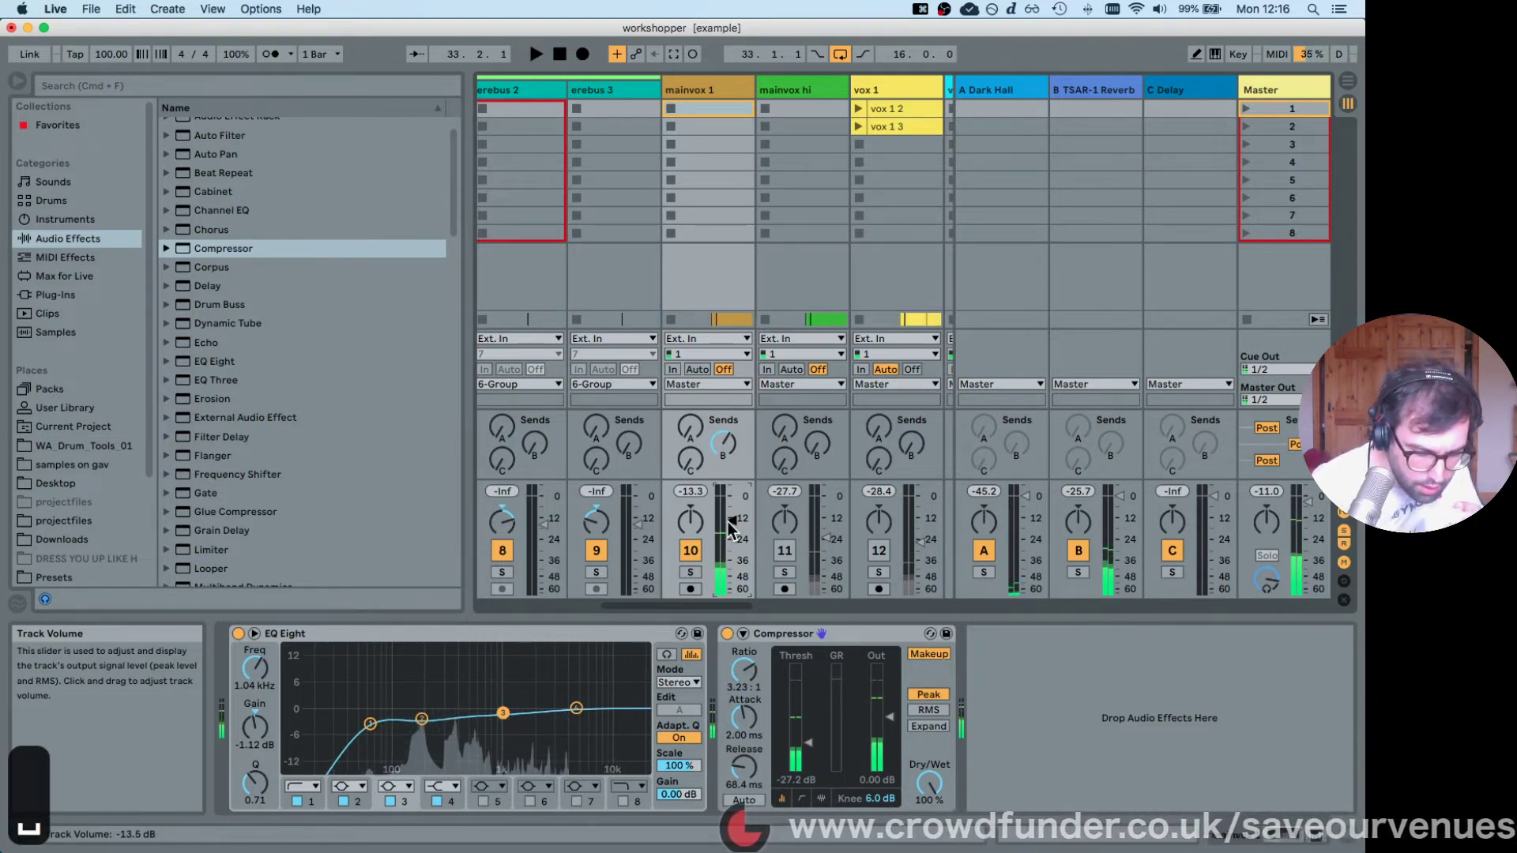
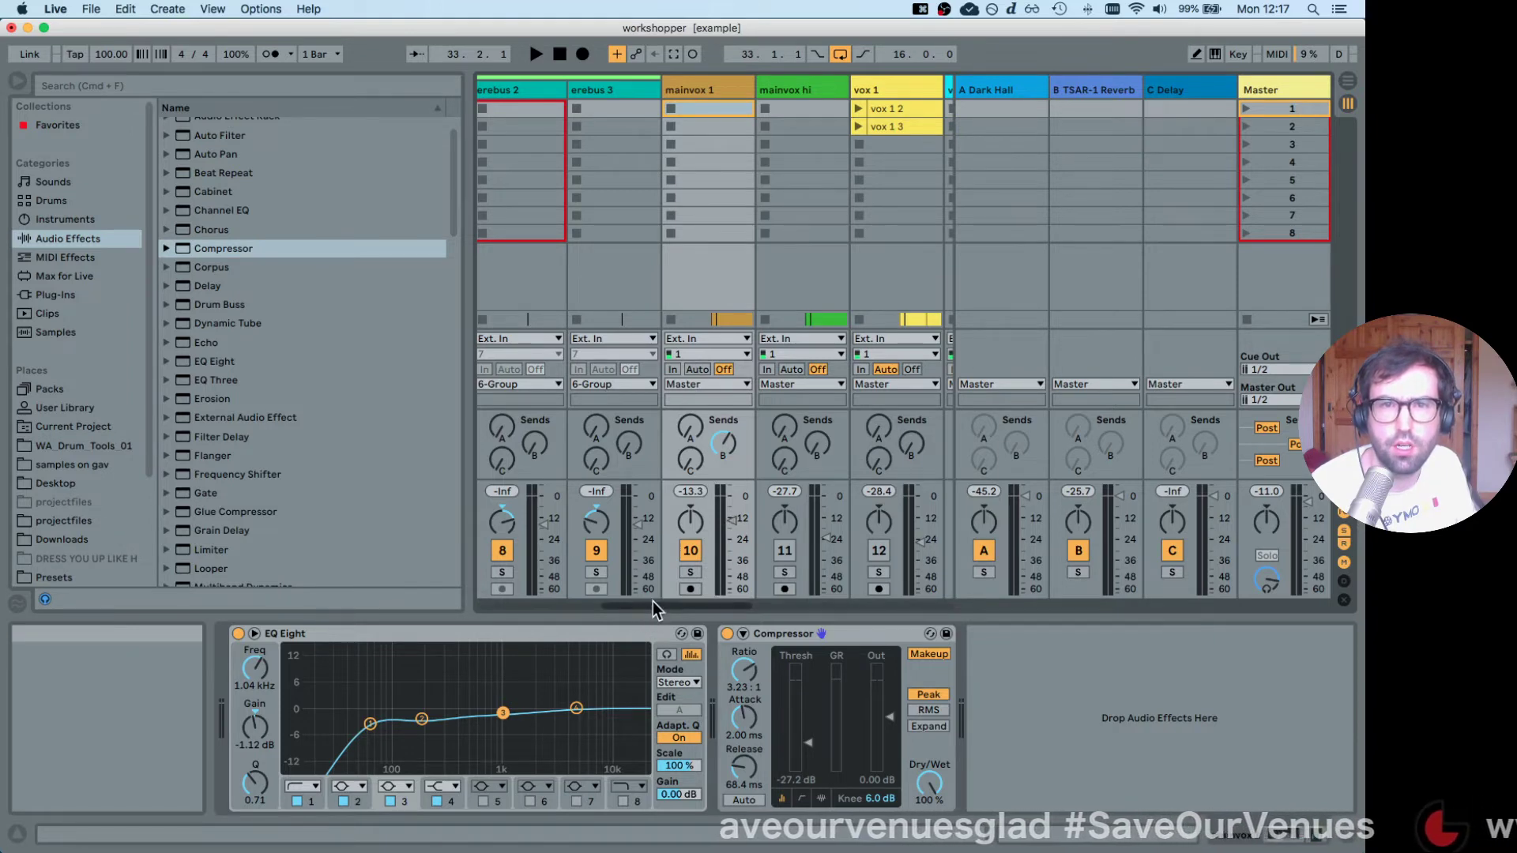
{"action": "left_click_drag", "start_coordinate": [653, 602], "coordinate": [662, 604]}
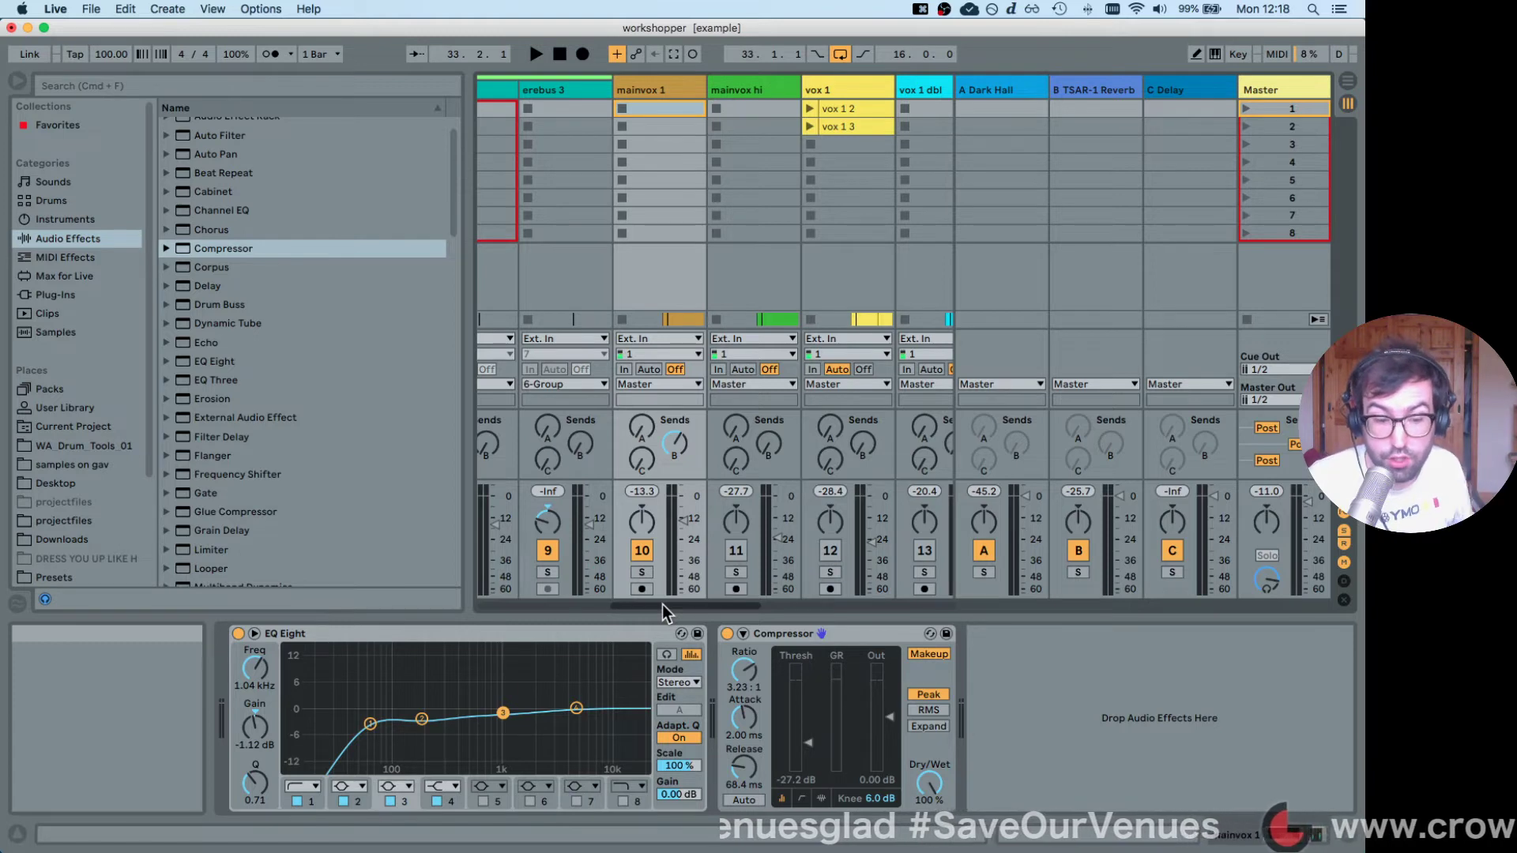
{"action": "key", "text": "XF86MonBrightnessDown"}
{"action": "key", "text": "XF86MonBrightnessDown"}
{"action": "key", "text": "XF86MonBrightnessDown"}
{"action": "key", "text": "XF86MonBrightnessDown"}
{"action": "key", "text": "XF86MonBrightnessDown"}
{"action": "key", "text": "XF86MonBrightnessDown"}
{"action": "key", "text": "XF86MonBrightnessDown"}
{"action": "key", "text": "XF86MonBrightnessDown"}
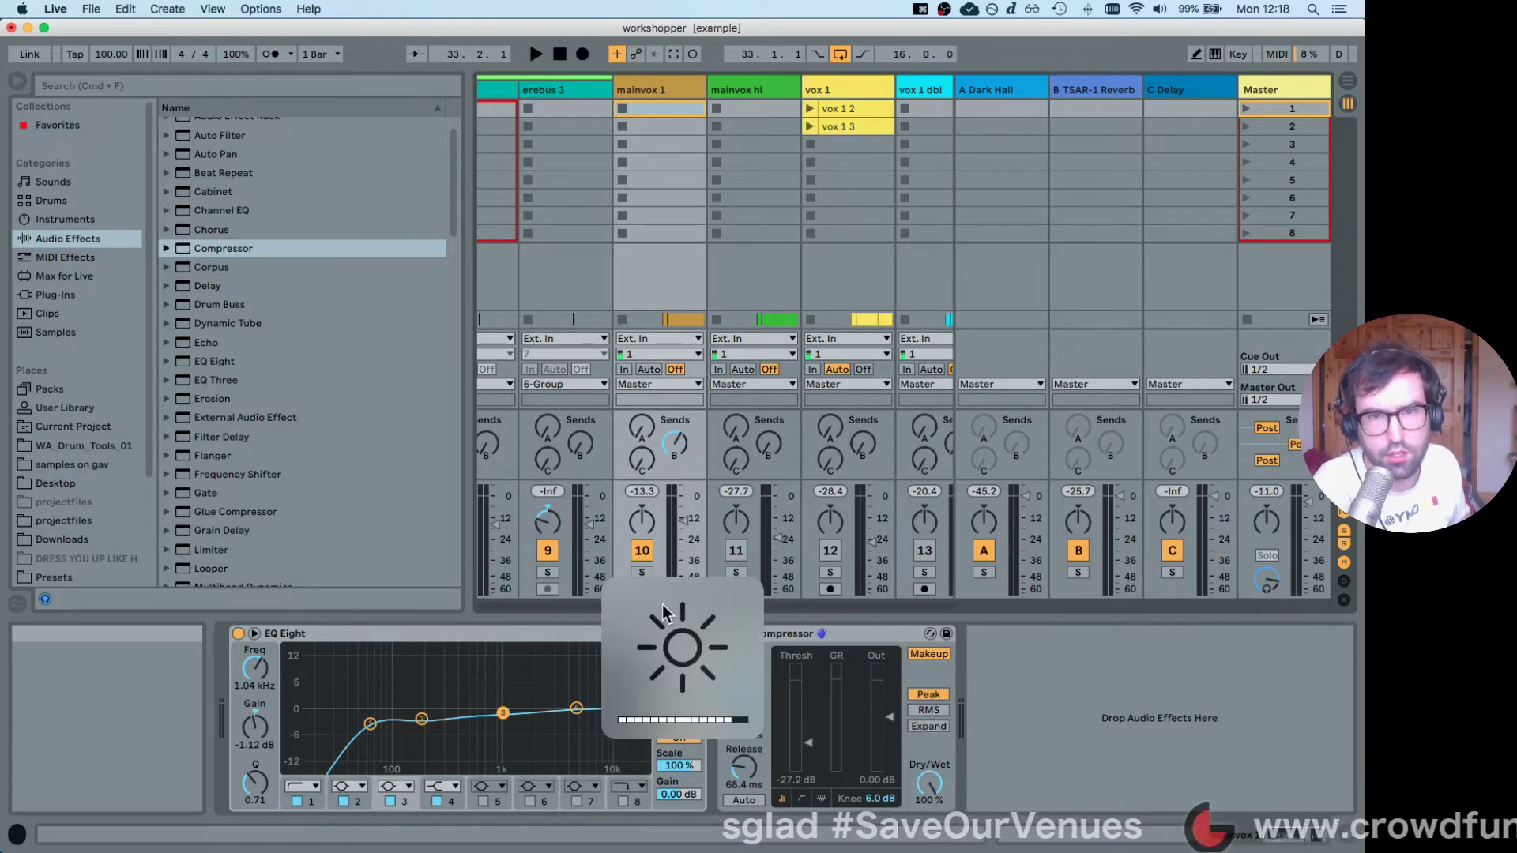
{"action": "key", "text": "XF86MonBrightnessDown"}
{"action": "key", "text": "XF86MonBrightnessDown"}
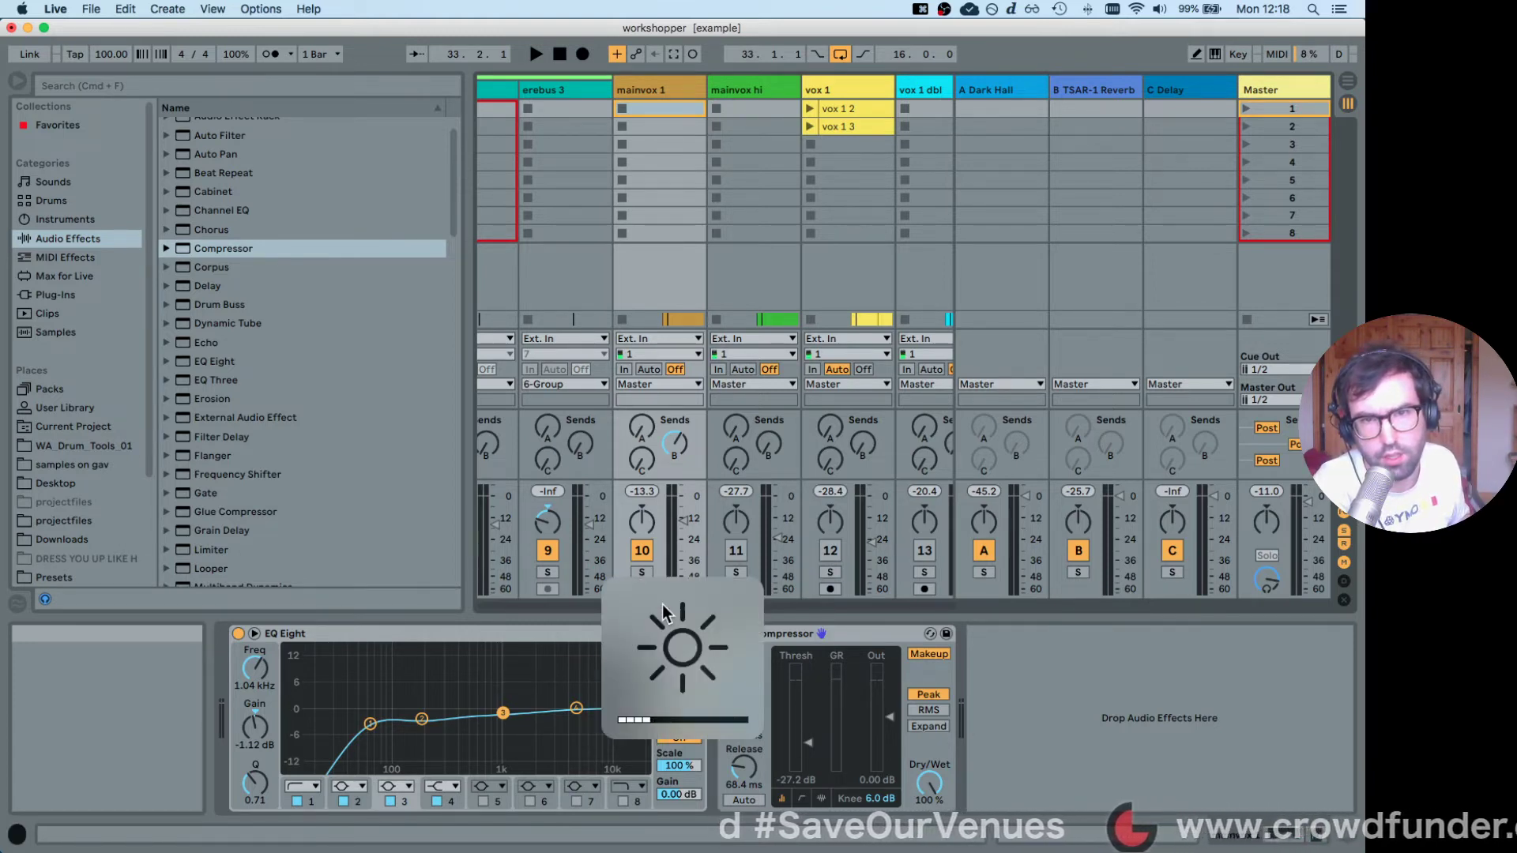
{"action": "key", "text": "XF86MonBrightnessDown"}
{"action": "key", "text": "XF86MonBrightnessDown"}
{"action": "key", "text": "XF86MonBrightnessUp"}
{"action": "key", "text": "XF86MonBrightnessUp"}
{"action": "key", "text": "XF86MonBrightnessUp"}
{"action": "key", "text": "XF86MonBrightnessUp"}
{"action": "key", "text": "XF86MonBrightnessUp"}
{"action": "key", "text": "XF86MonBrightnessUp"}
{"action": "key", "text": "XF86MonBrightnessUp"}
{"action": "key", "text": "XF86MonBrightnessUp"}
{"action": "key", "text": "XF86MonBrightnessUp"}
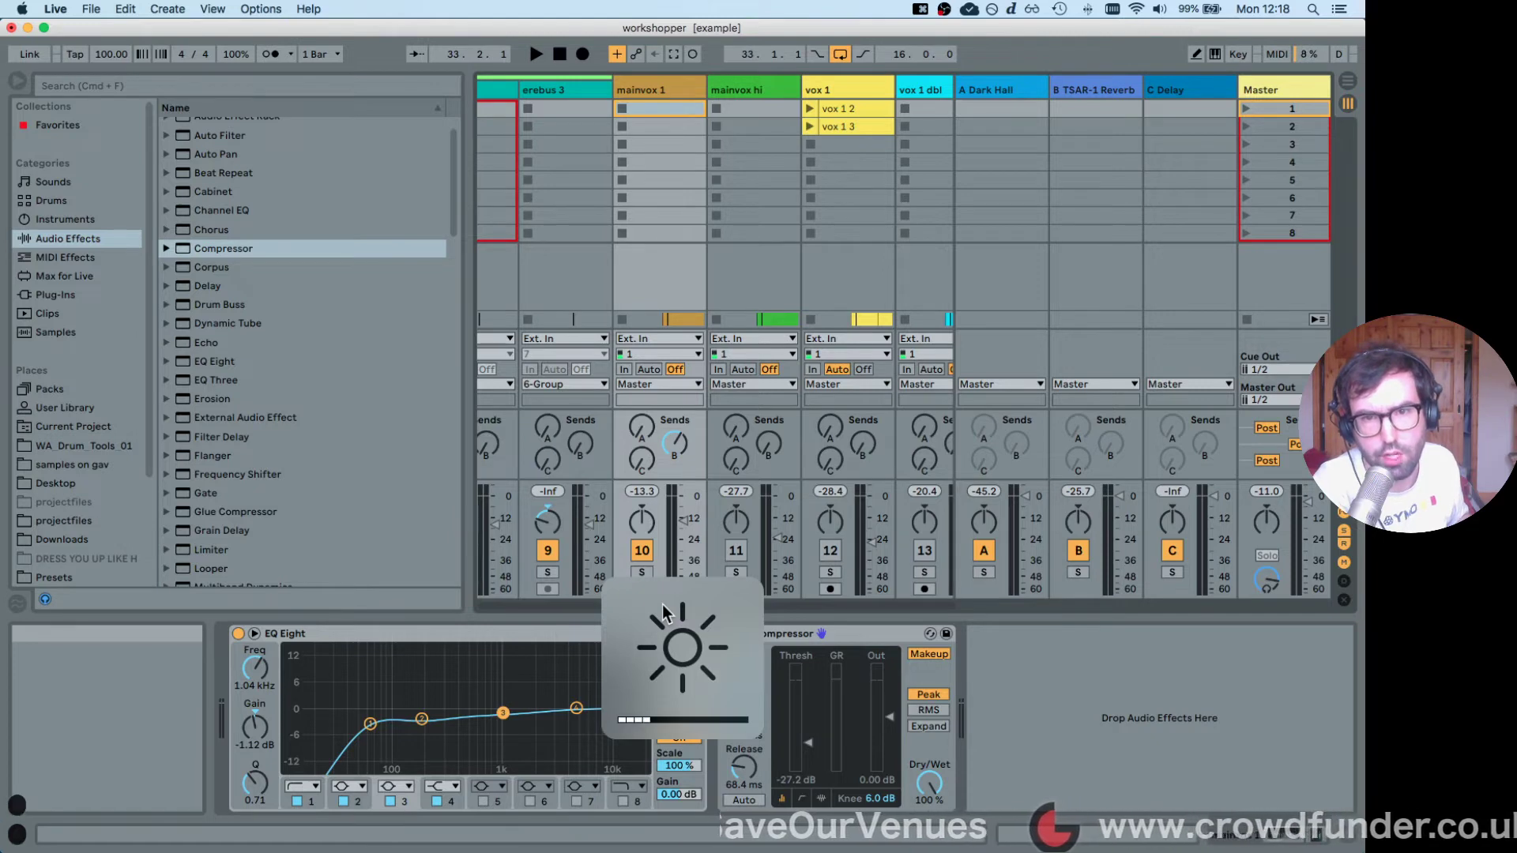
{"action": "key", "text": "XF86MonBrightnessUp"}
{"action": "key", "text": "XF86MonBrightnessUp"}
{"action": "key", "text": "XF86MonBrightnessUp"}
{"action": "key", "text": "XF86MonBrightnessUp"}
{"action": "key", "text": "XF86MonBrightnessUp"}
{"action": "key", "text": "XF86MonBrightnessUp"}
{"action": "key", "text": "XF86MonBrightnessUp"}
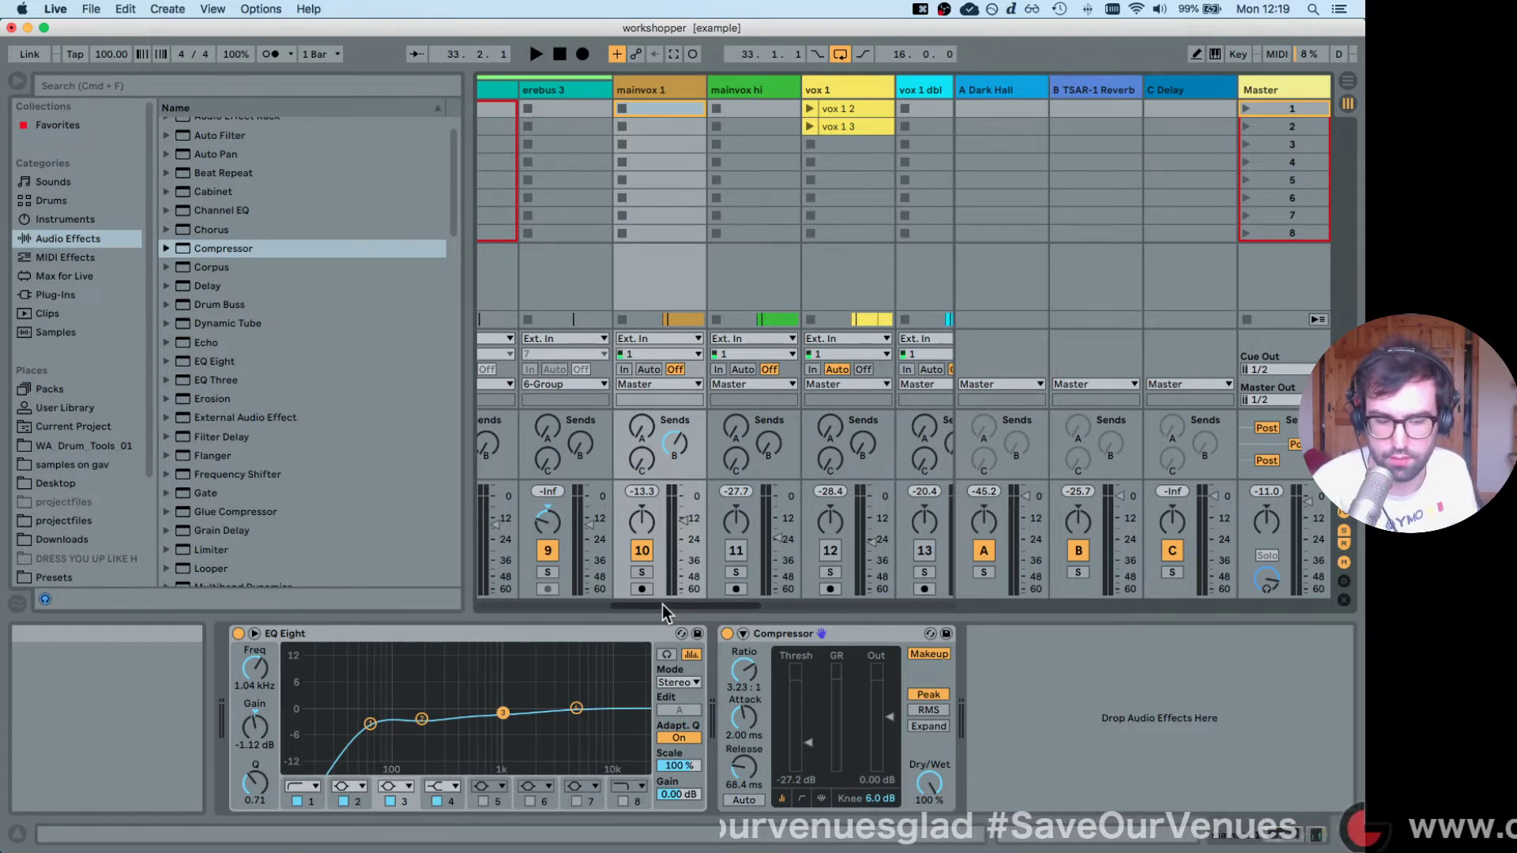
During playback, lower mainvox 1's track volume, raise its EQ Eight band 3 gain to -0.37 dB and set the Compressor threshold to about -28.1 dB.
{"action": "key", "text": "space"}
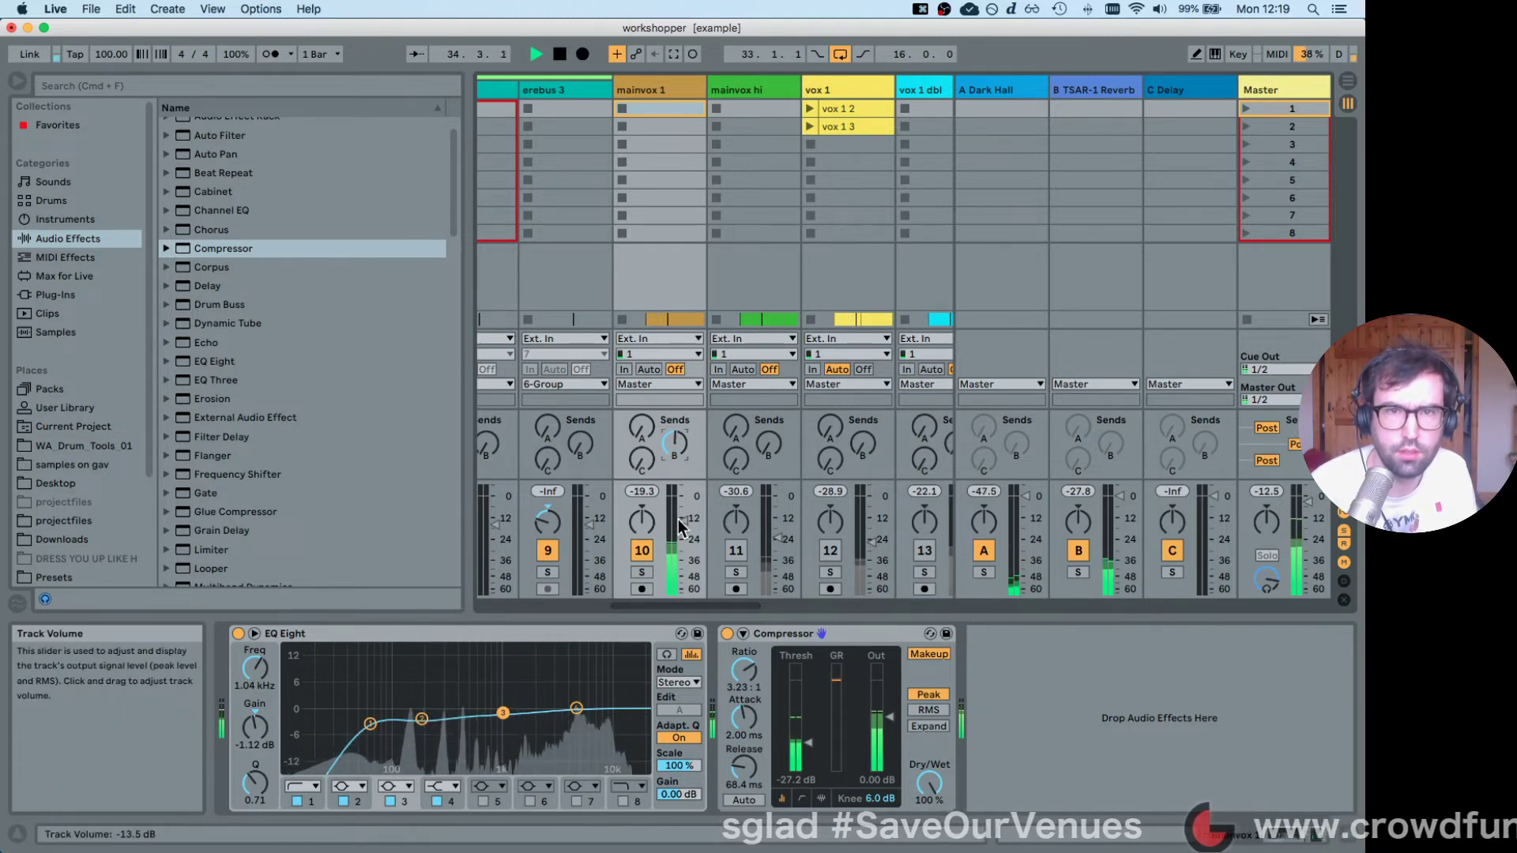
{"action": "left_click_drag", "start_coordinate": [678, 519], "coordinate": [682, 533]}
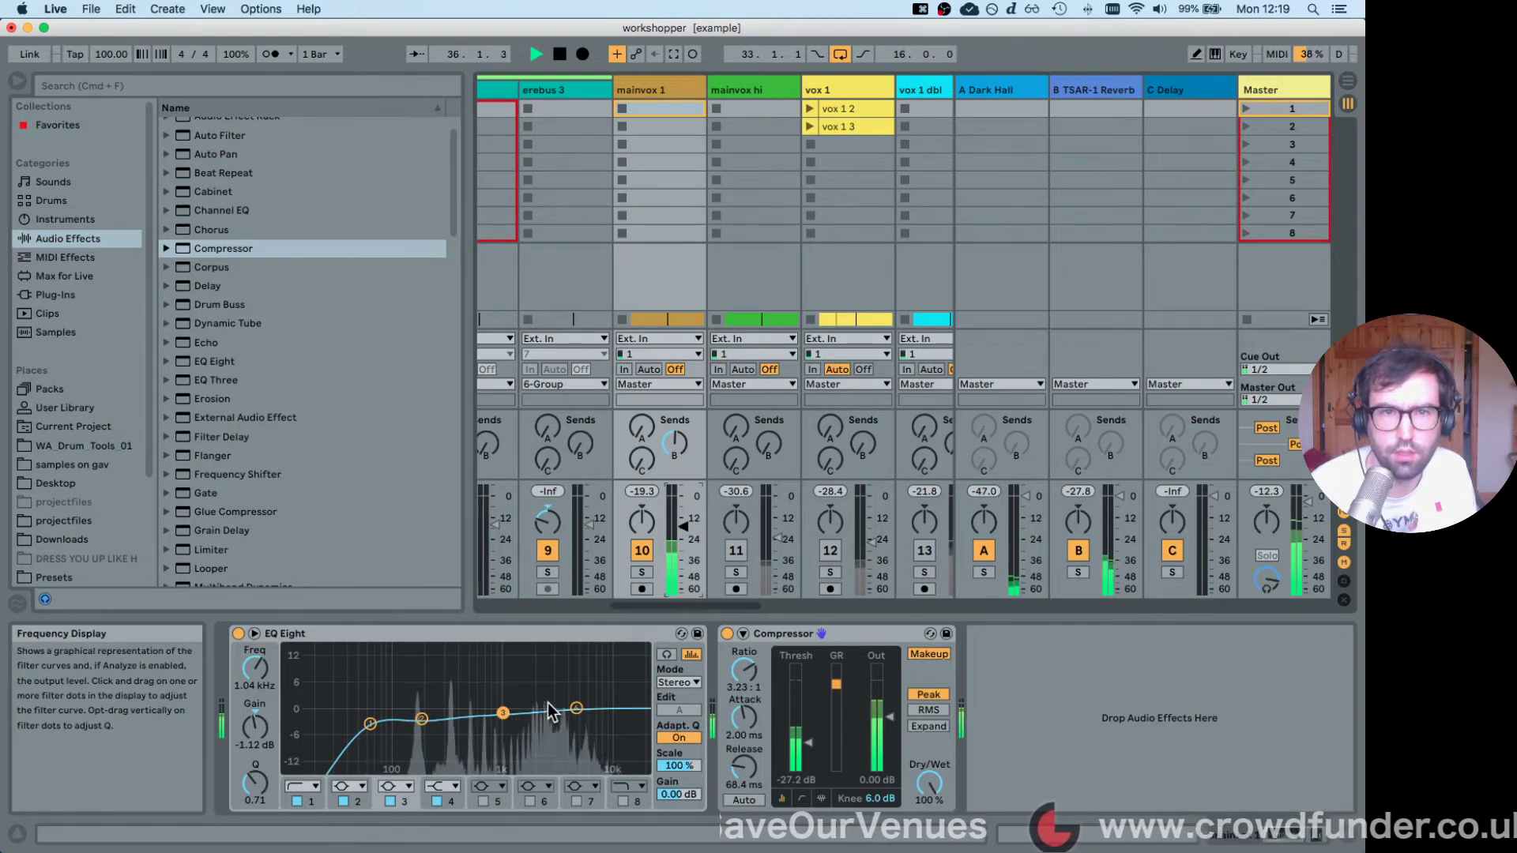
{"action": "left_click_drag", "start_coordinate": [503, 713], "coordinate": [502, 709]}
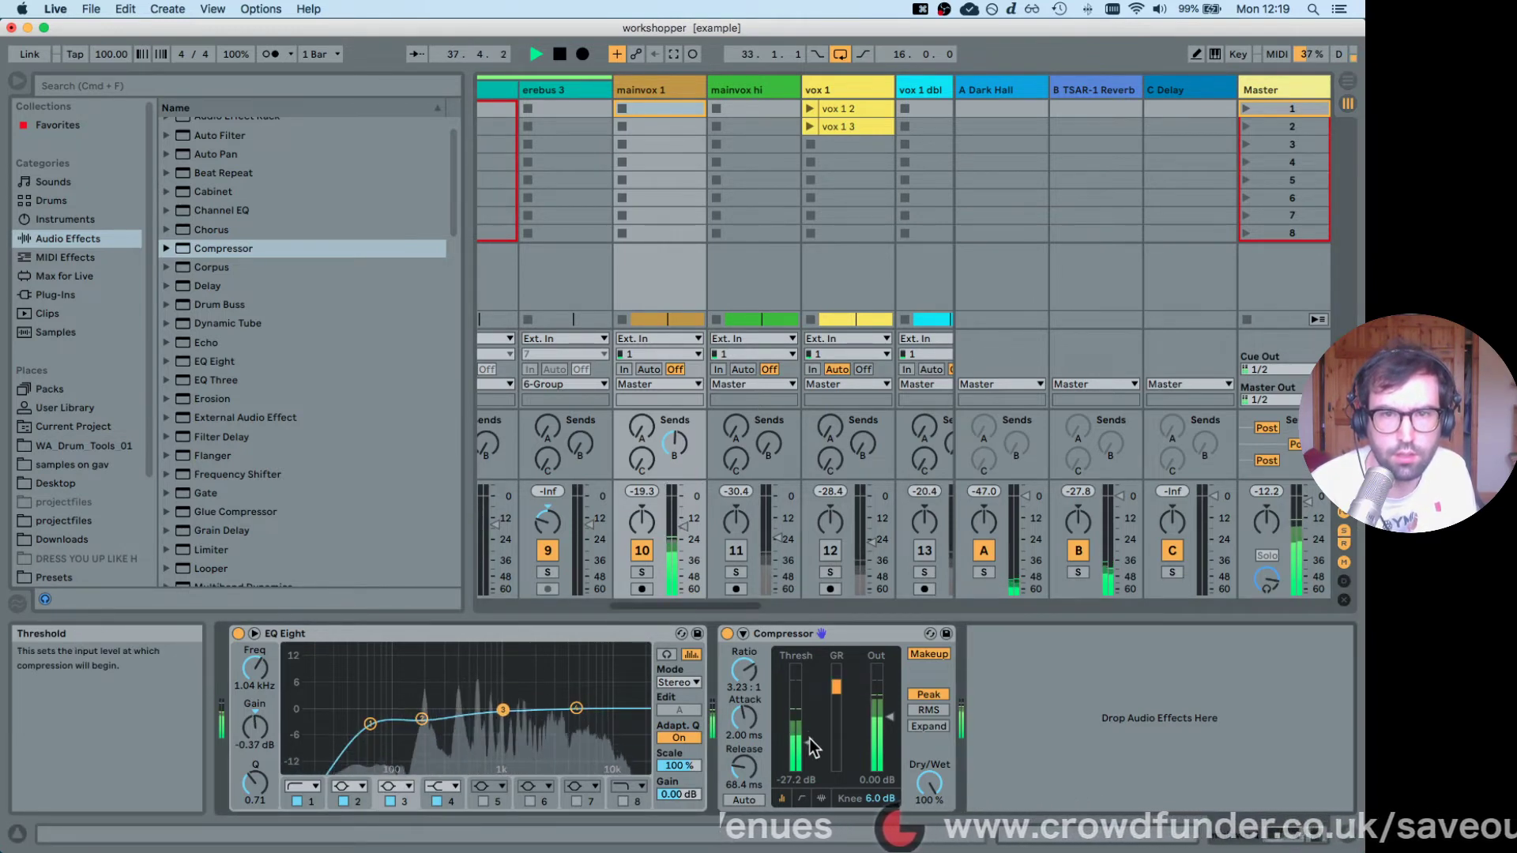
{"action": "left_click_drag", "start_coordinate": [812, 746], "coordinate": [809, 723]}
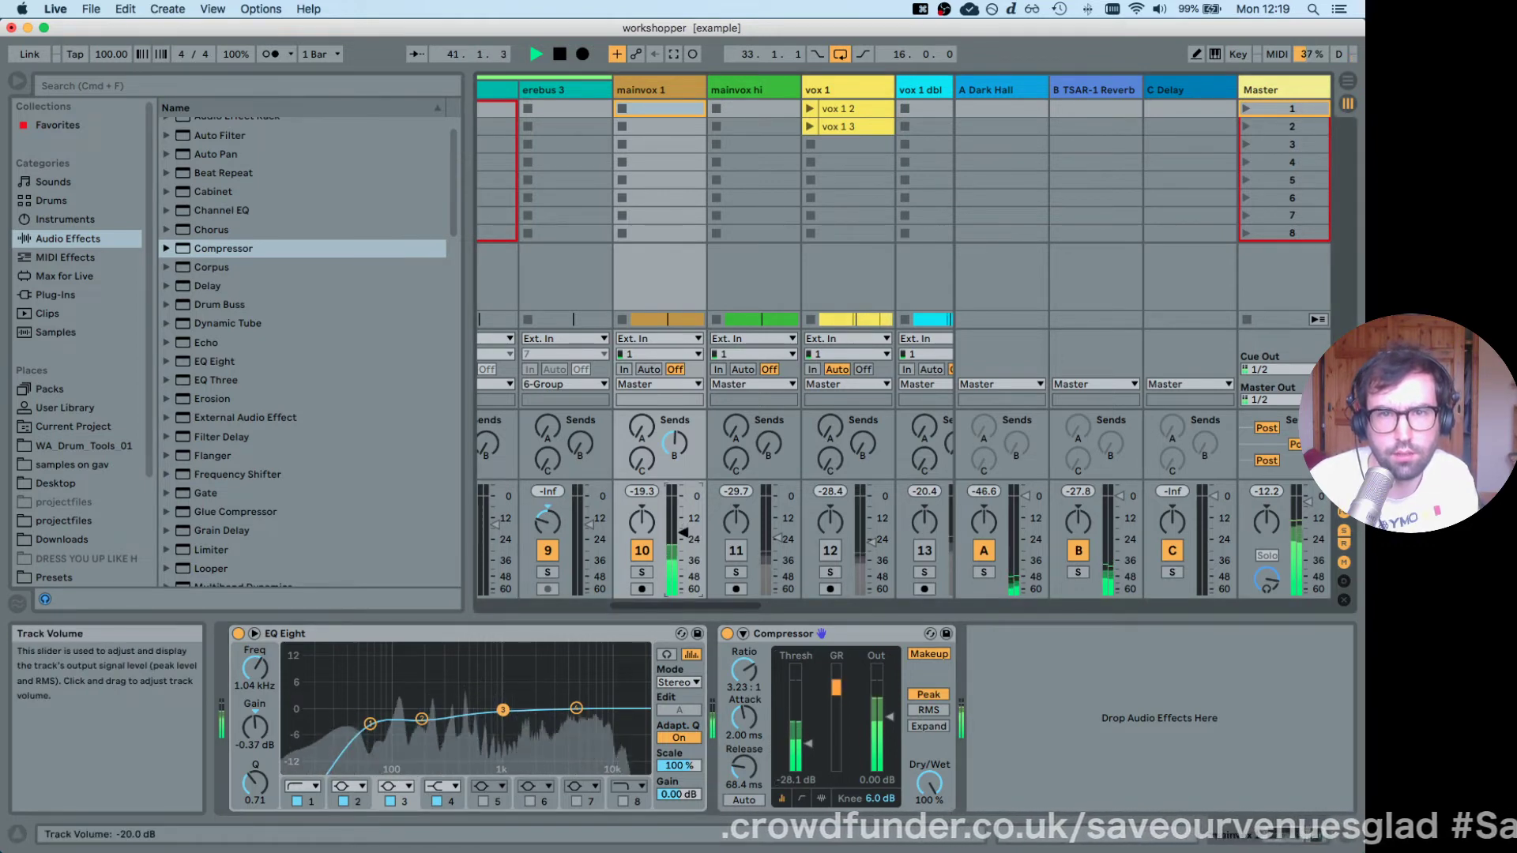
{"action": "key", "text": "space"}
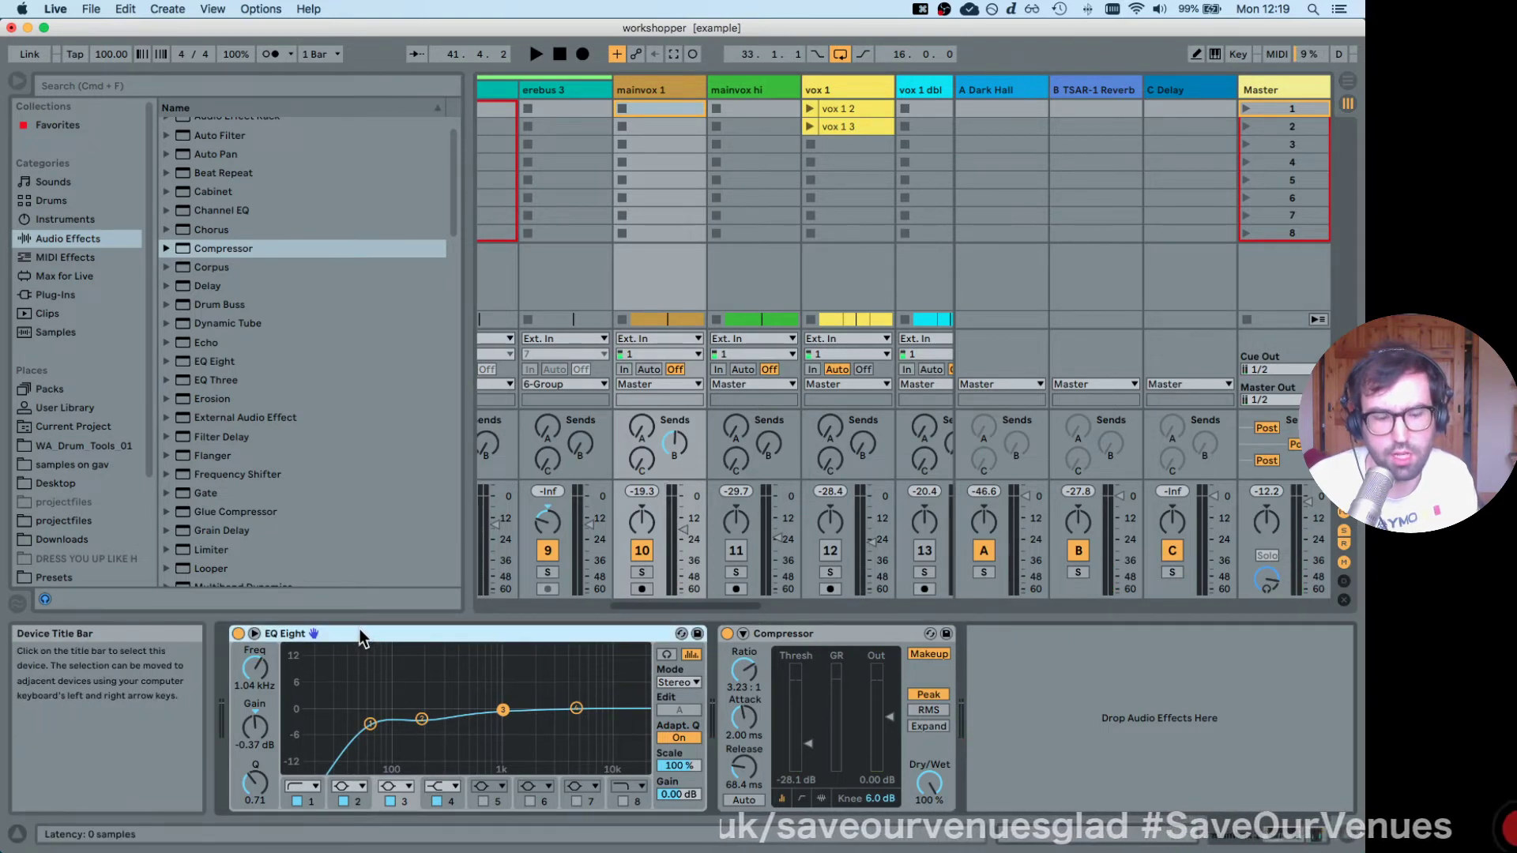
Bring mainvox 1's EQ Eight onto mainvox hi, and delete every device from mainvox hi, including its old EQ Eight and Compressor.
{"action": "left_click_drag", "start_coordinate": [358, 629], "coordinate": [748, 144]}
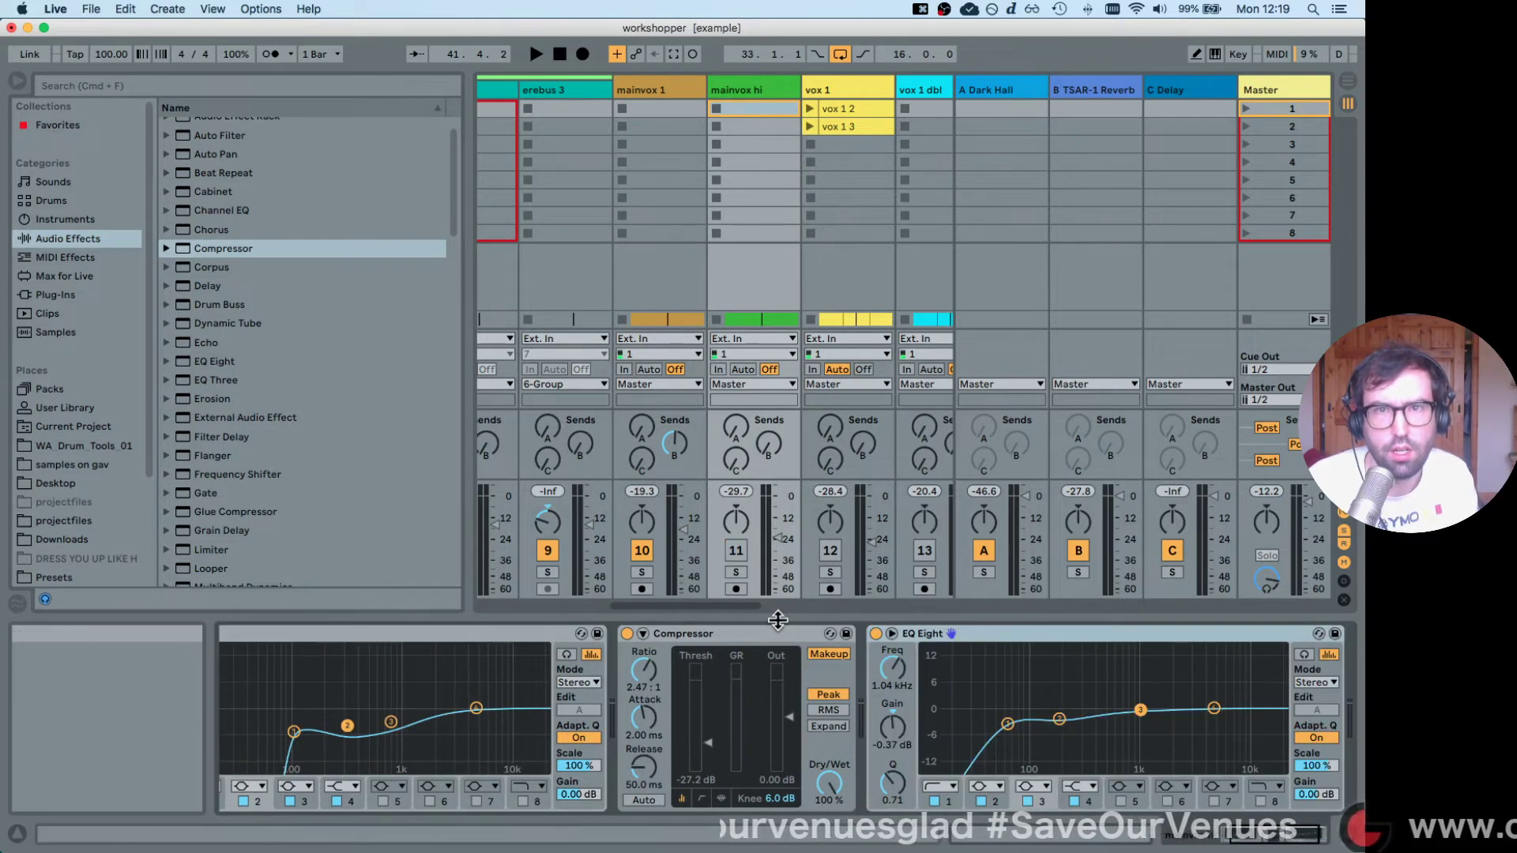
{"action": "left_click", "coordinate": [467, 632]}
{"action": "key", "text": "BackSpace"}
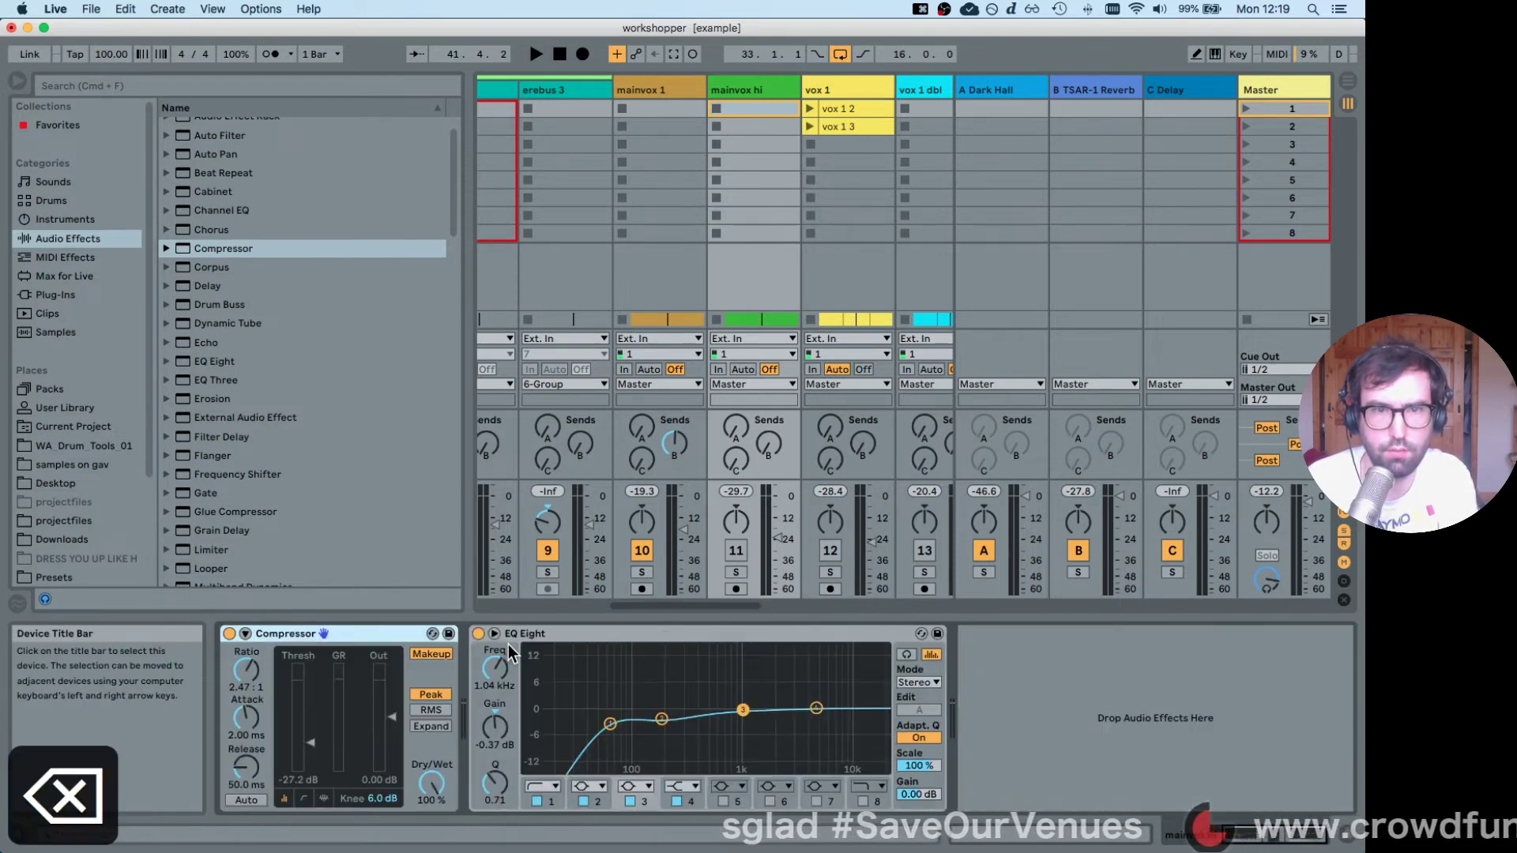
{"action": "key", "text": "BackSpace"}
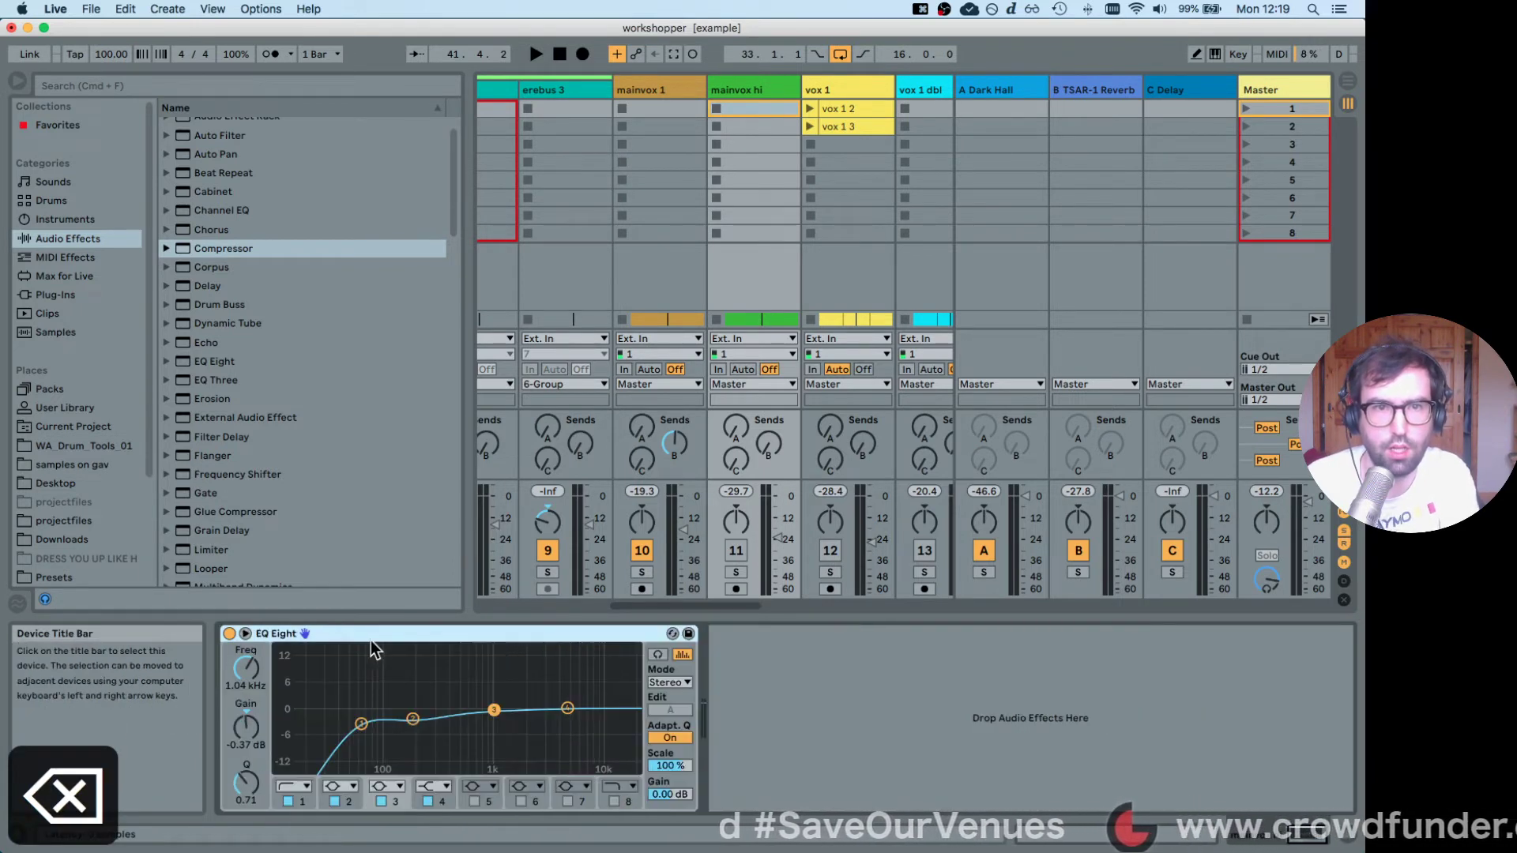
{"action": "key", "text": "BackSpace"}
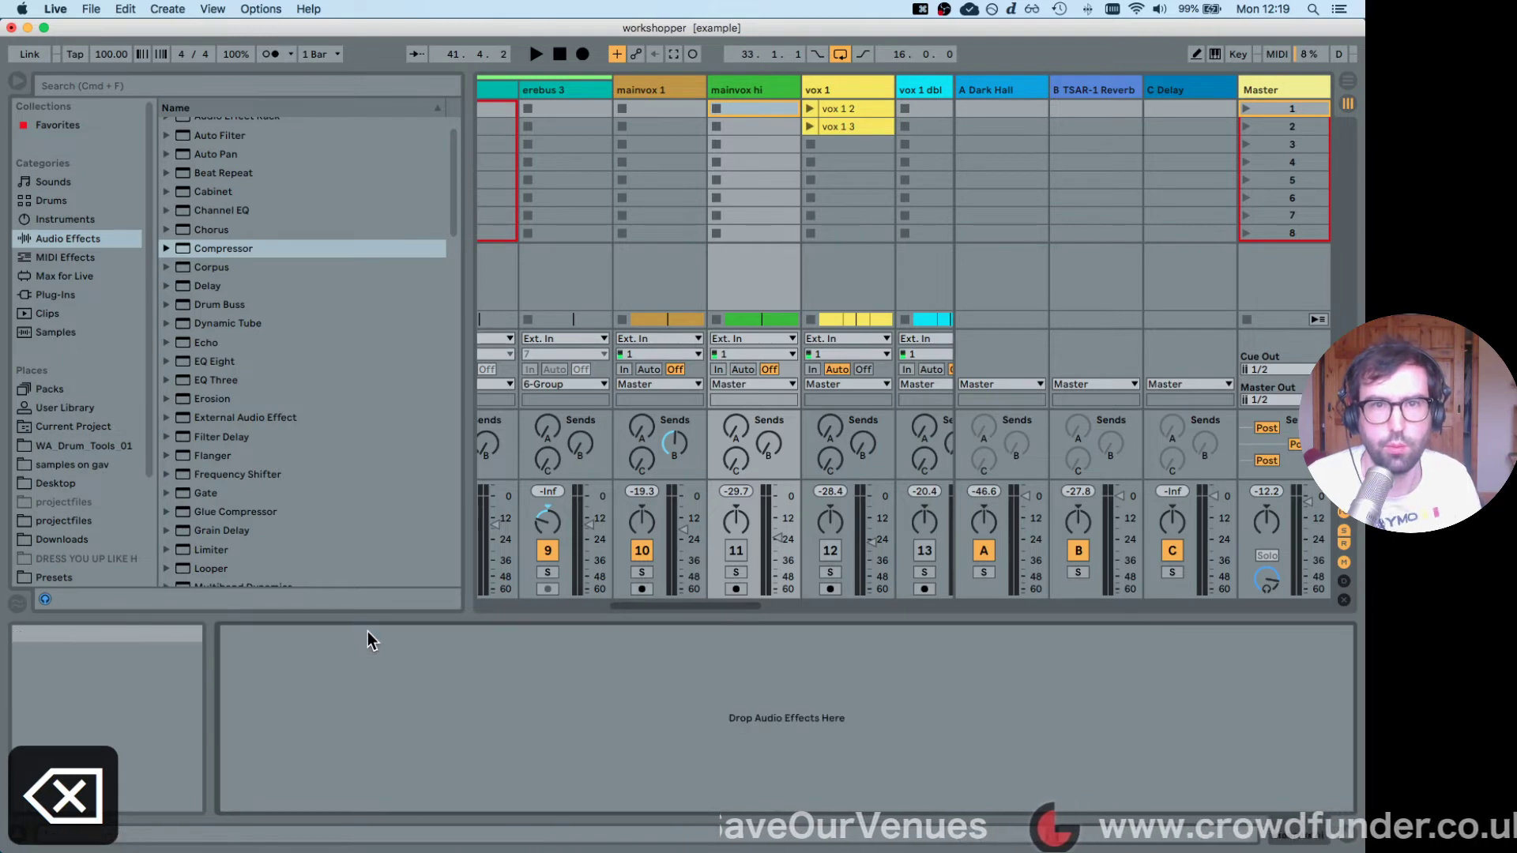
Copy mainvox 1's EQ Eight and Compressor onto the mainvox hi track.
{"action": "left_click", "coordinate": [651, 92]}
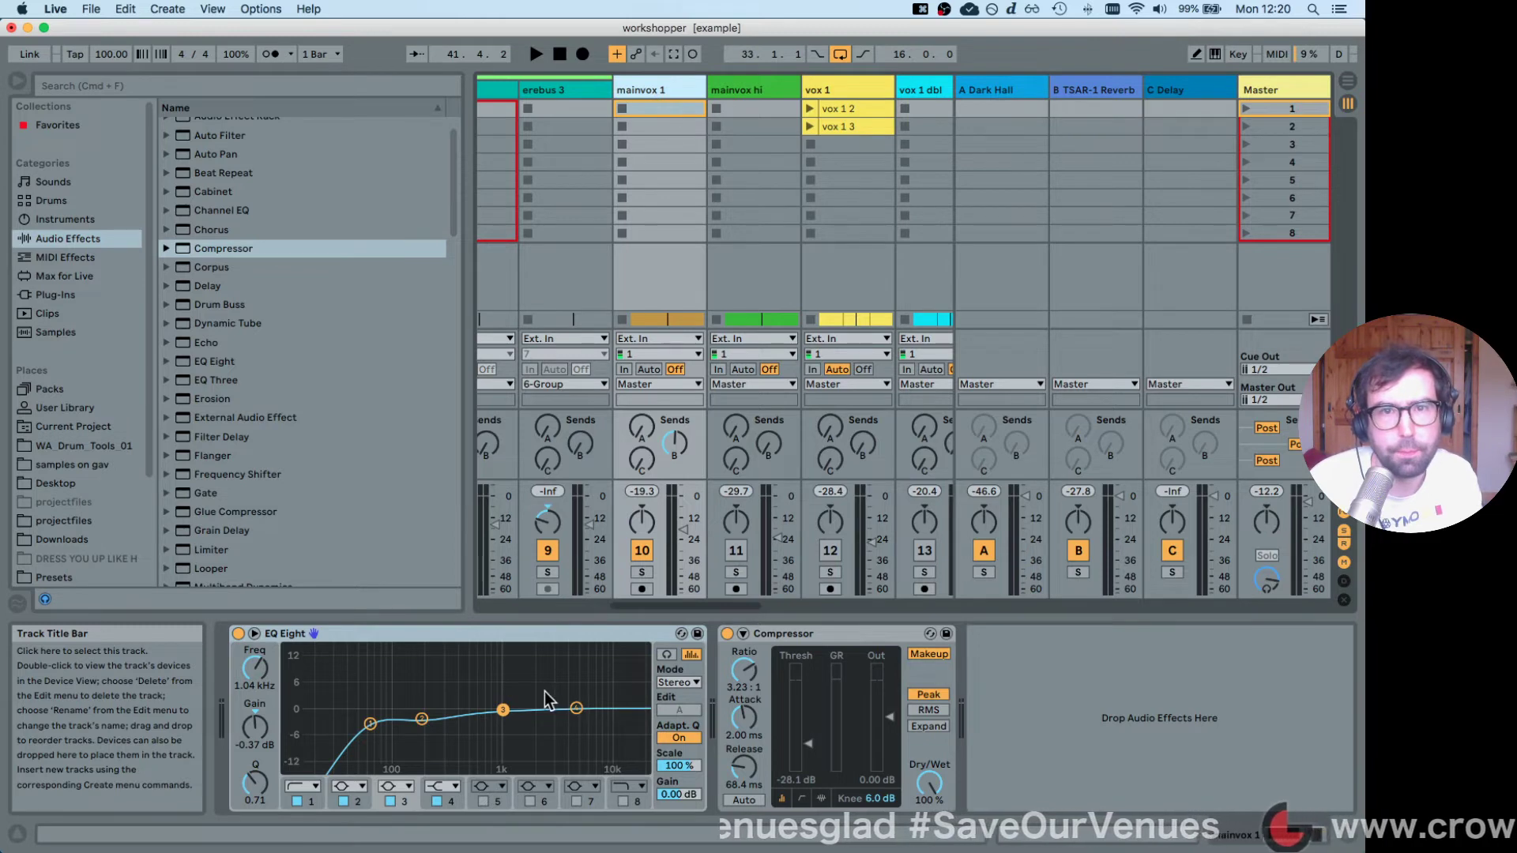
{"action": "key", "text": "space"}
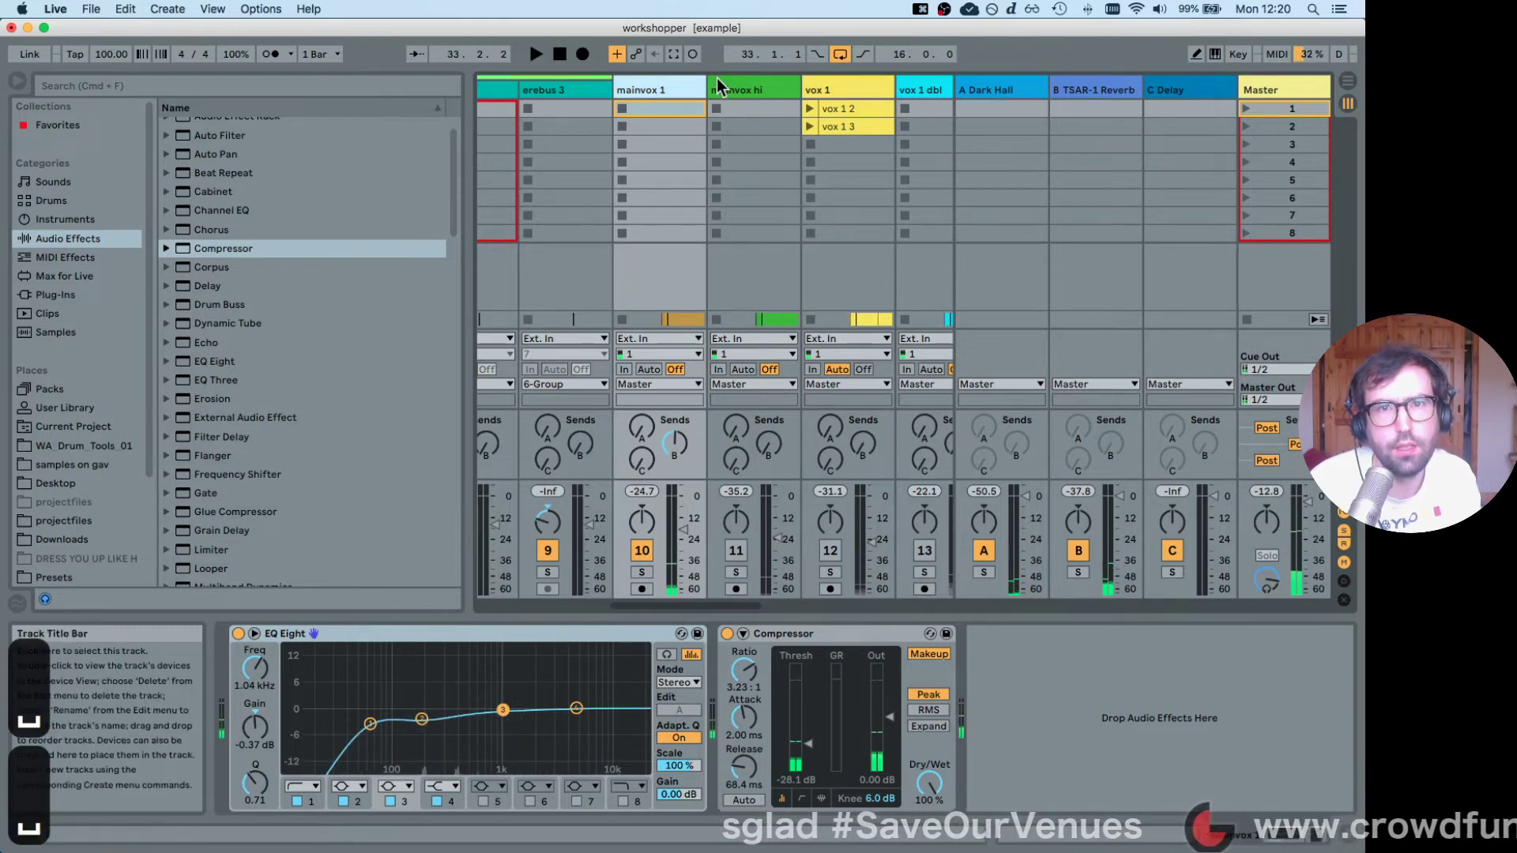
{"action": "left_click", "coordinate": [719, 83]}
{"action": "left_click", "coordinate": [651, 89]}
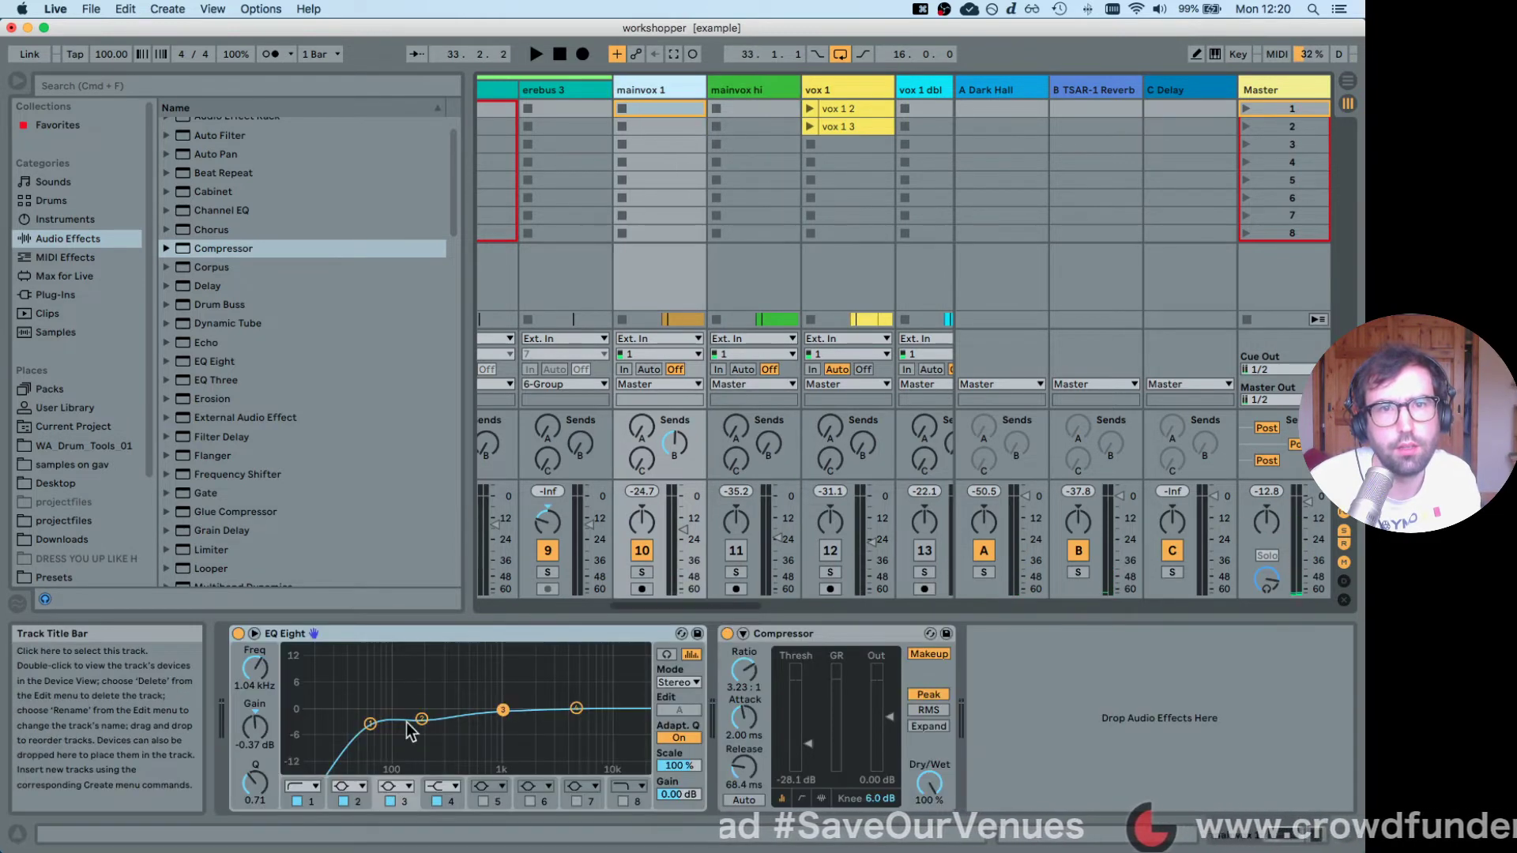
{"action": "left_click", "coordinate": [396, 632]}
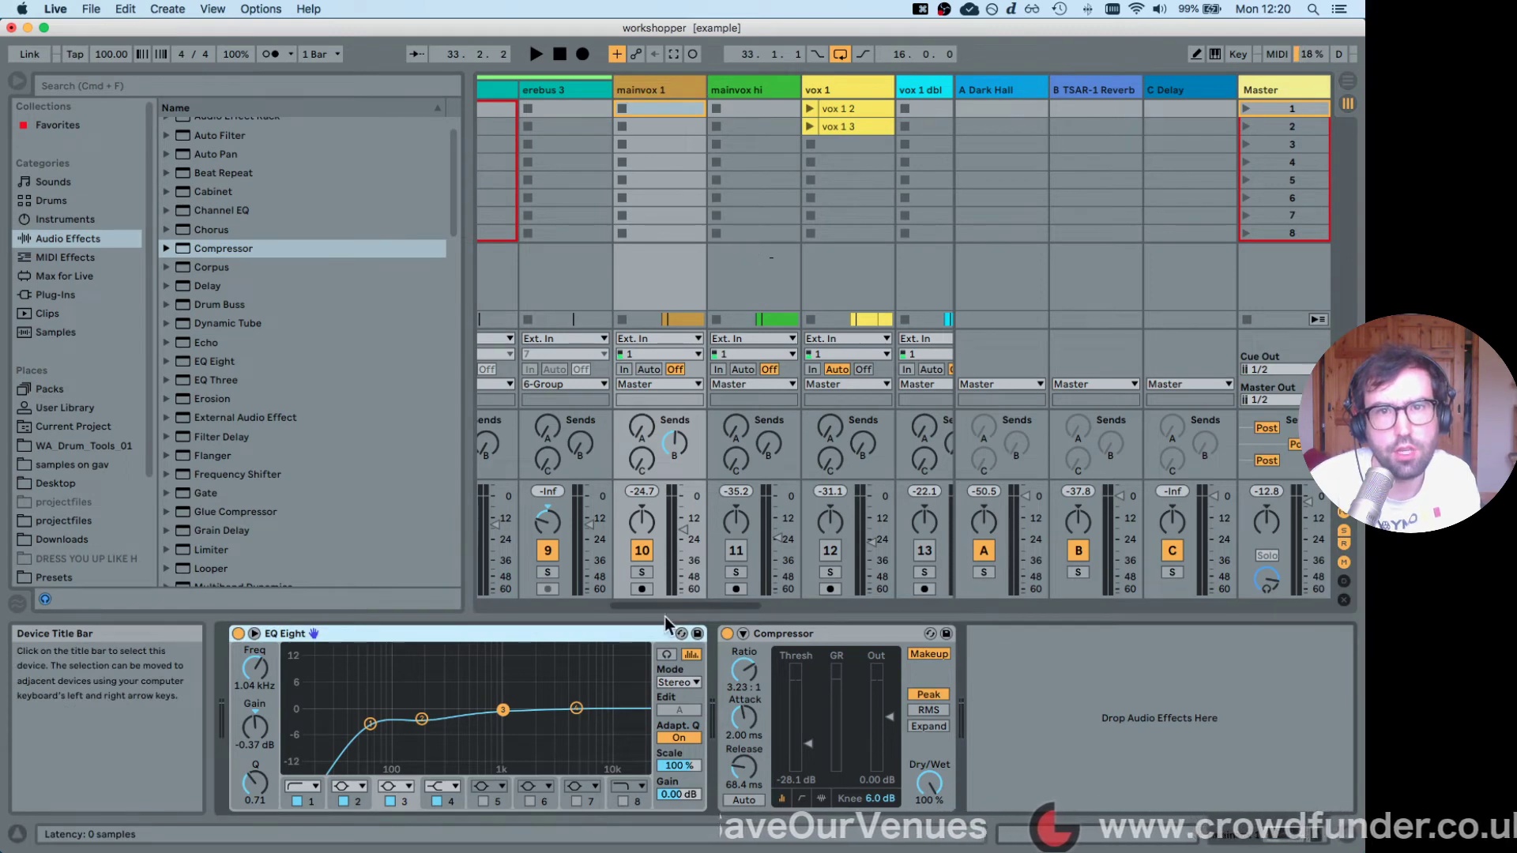
{"action": "left_click", "coordinate": [707, 389]}
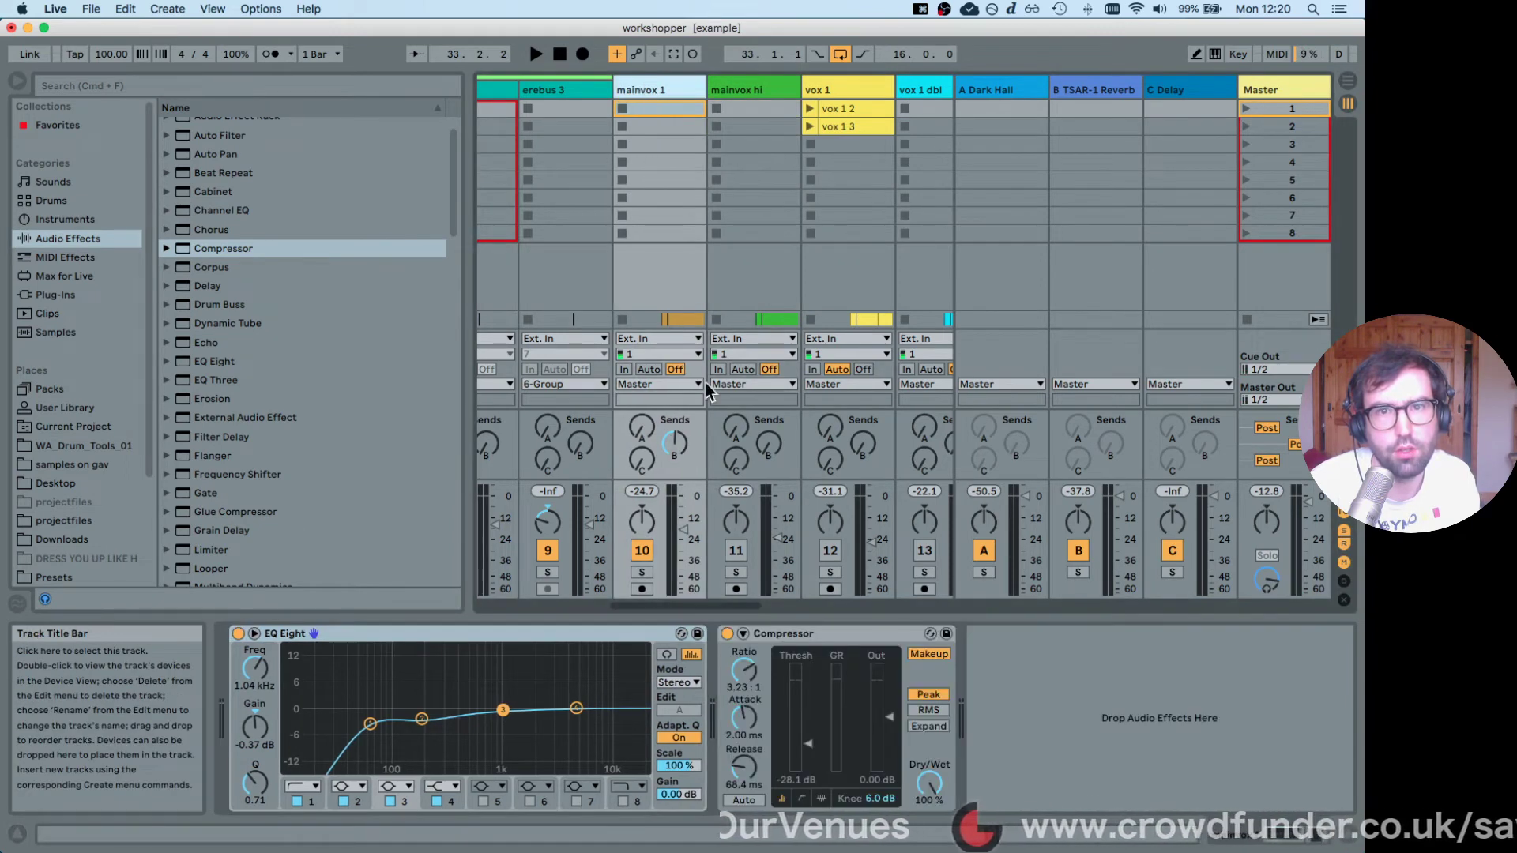
{"action": "left_click_drag", "start_coordinate": [806, 632], "coordinate": [741, 86]}
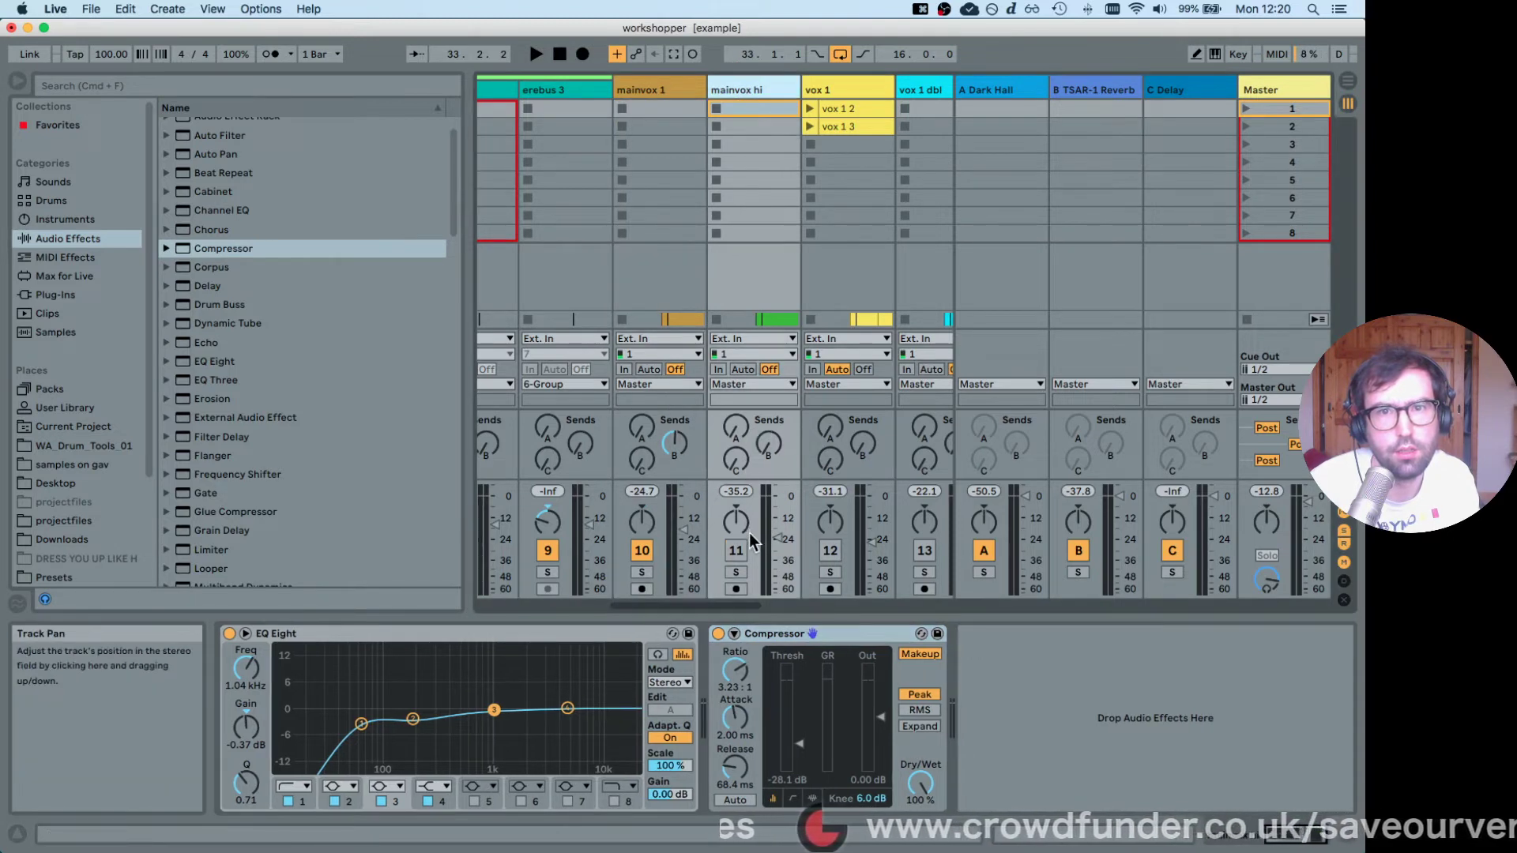
Solo mainvox hi and, during playback, lower its Compressor threshold to about -33.1 dB.
{"action": "left_click", "coordinate": [736, 572]}
{"action": "key", "text": "space"}
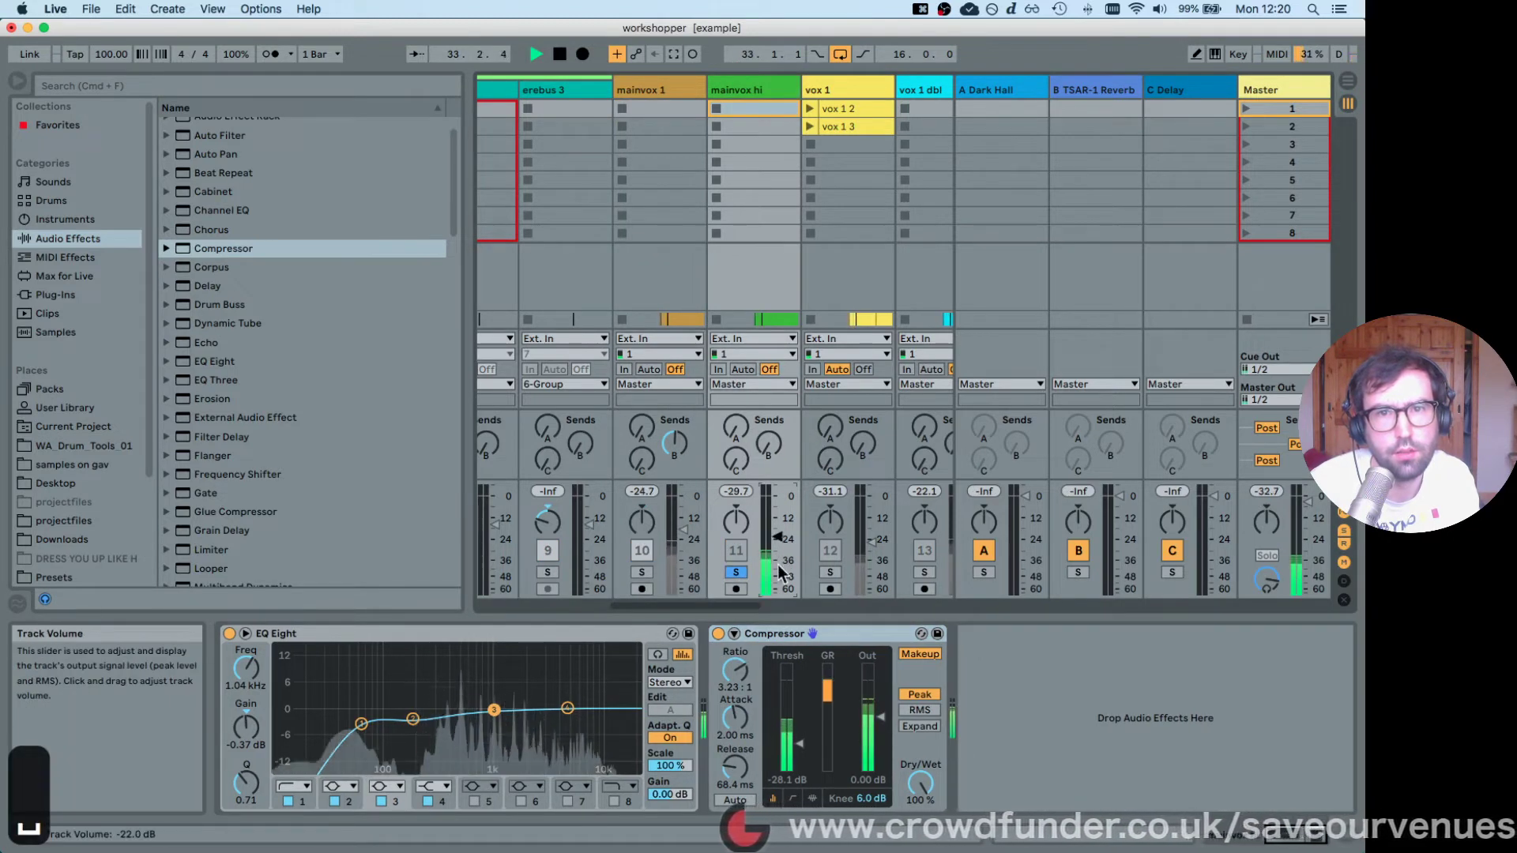
{"action": "left_click", "coordinate": [787, 727]}
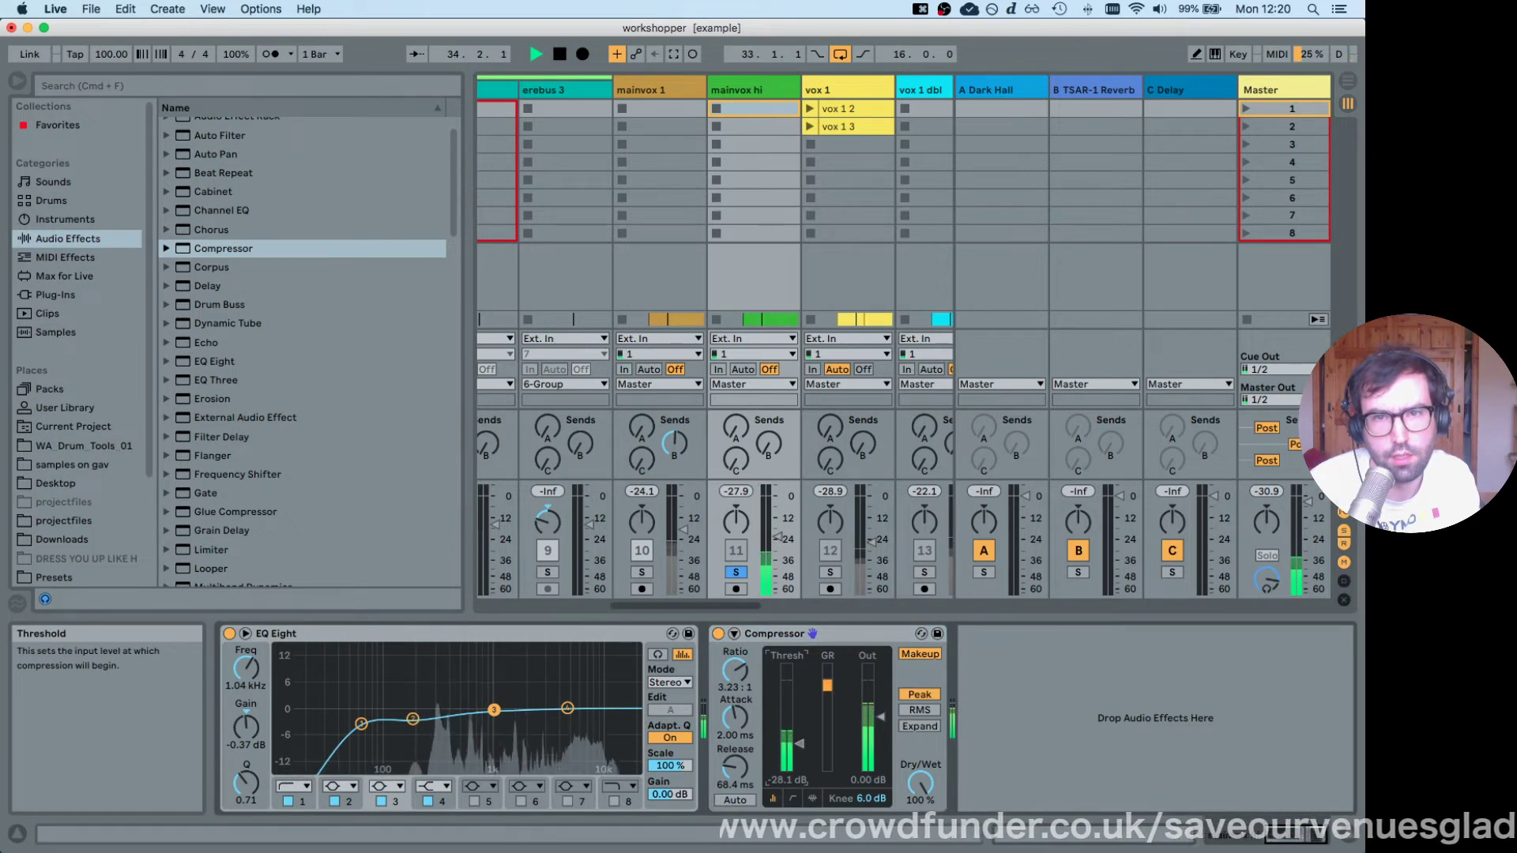
{"action": "mouse_move", "coordinate": [787, 726]}
{"action": "left_mouse_down"}
{"action": "mouse_move", "coordinate": [787, 751]}
{"action": "mouse_move", "coordinate": [801, 750]}
{"action": "left_mouse_up"}
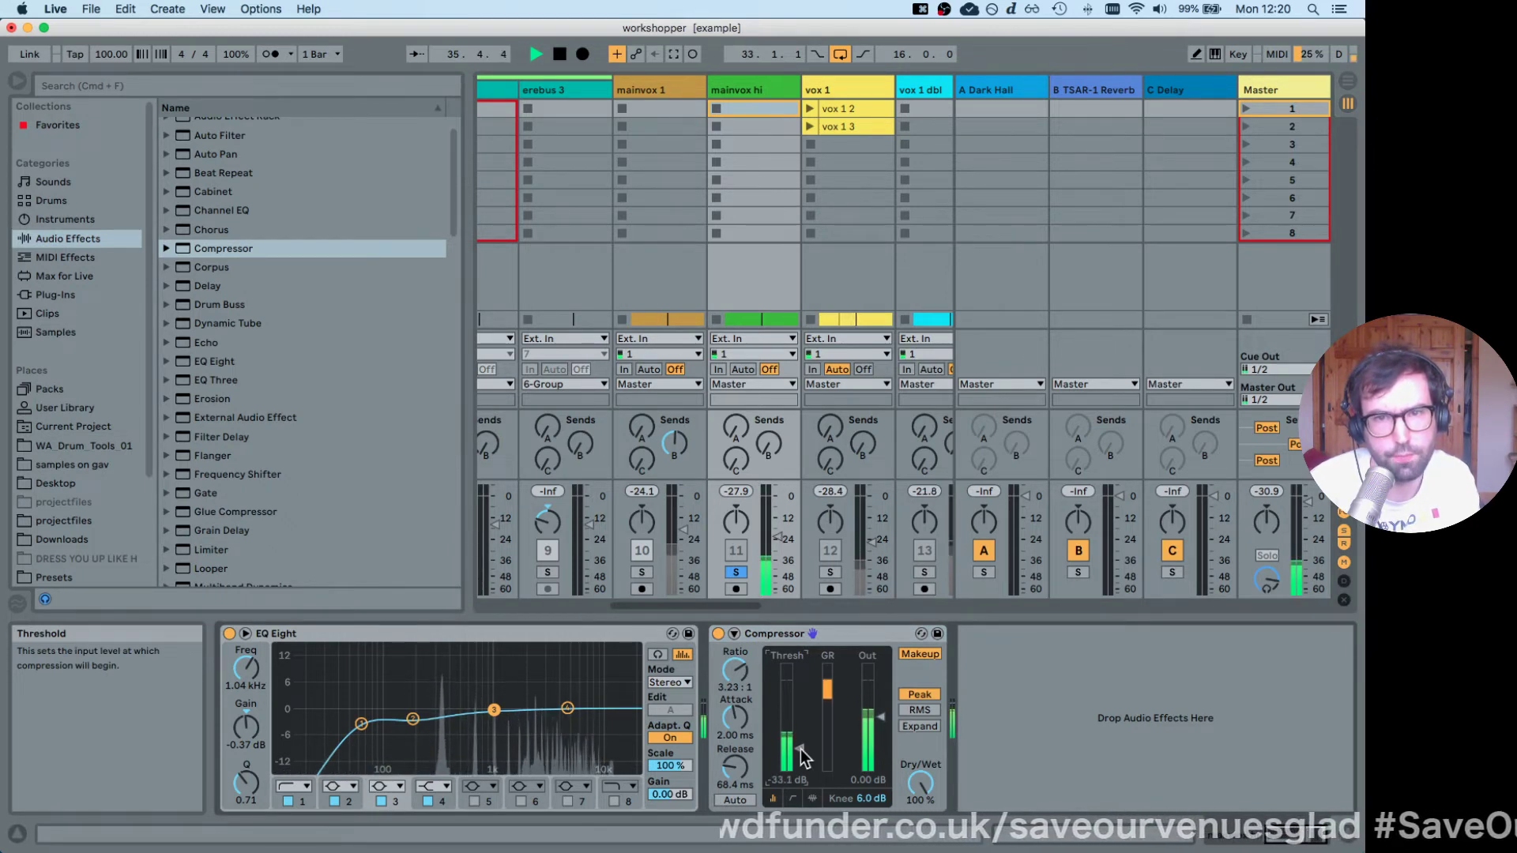
Reshape mainvox hi's EQ Eight: low cut at about 114 Hz, band 2 slightly higher and deeper, band 3 boosted about 4.09 dB at 4.08 kHz.
{"action": "left_click", "coordinate": [413, 718]}
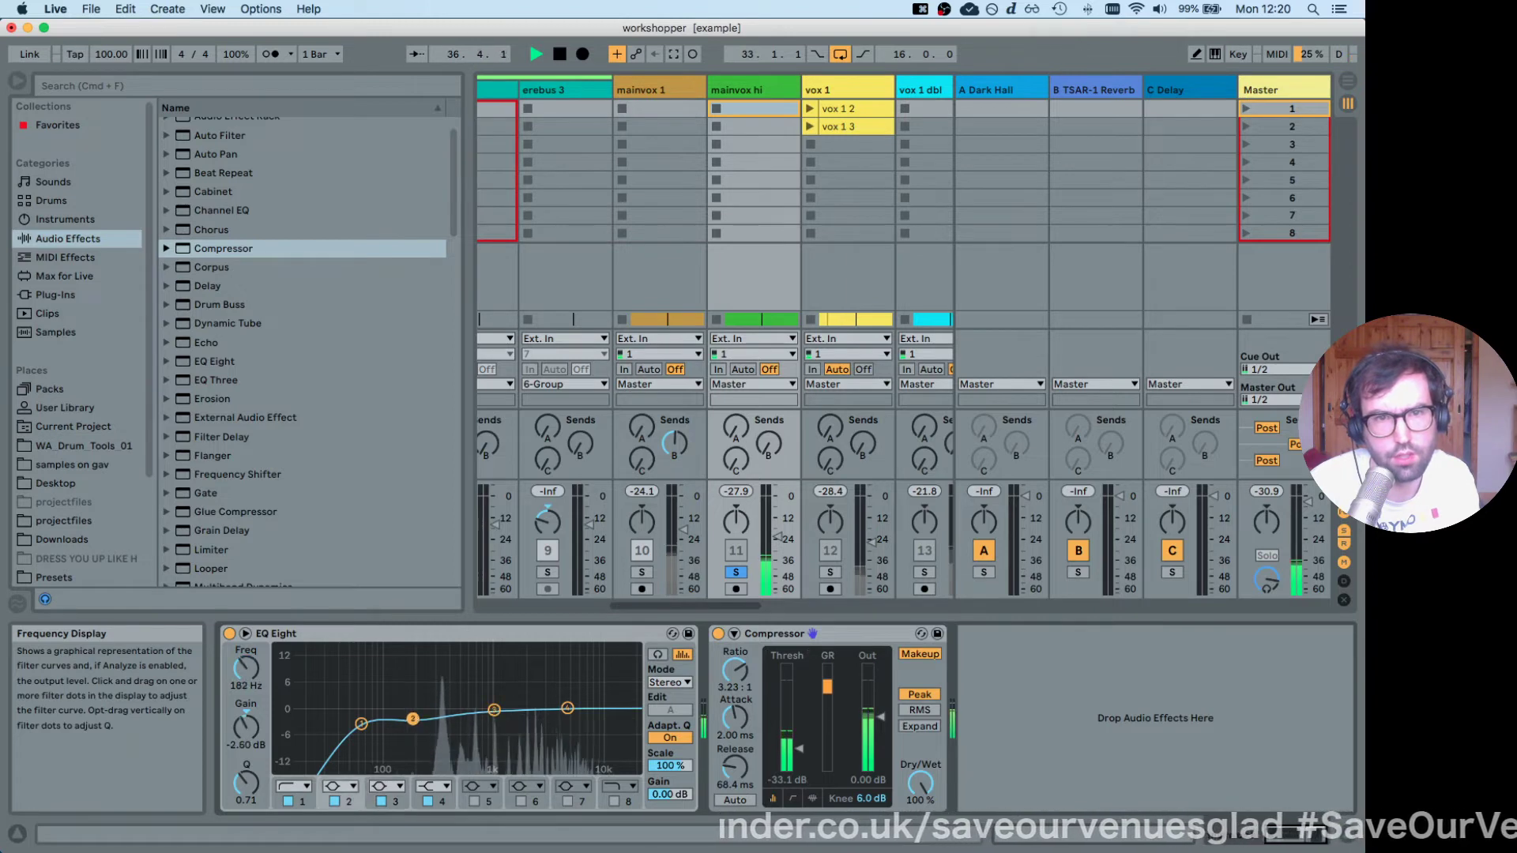
{"action": "mouse_move", "coordinate": [412, 718]}
{"action": "left_mouse_down"}
{"action": "mouse_move", "coordinate": [419, 650]}
{"action": "mouse_move", "coordinate": [456, 661]}
{"action": "mouse_move", "coordinate": [380, 721]}
{"action": "mouse_move", "coordinate": [447, 723]}
{"action": "mouse_move", "coordinate": [391, 726]}
{"action": "left_mouse_up"}
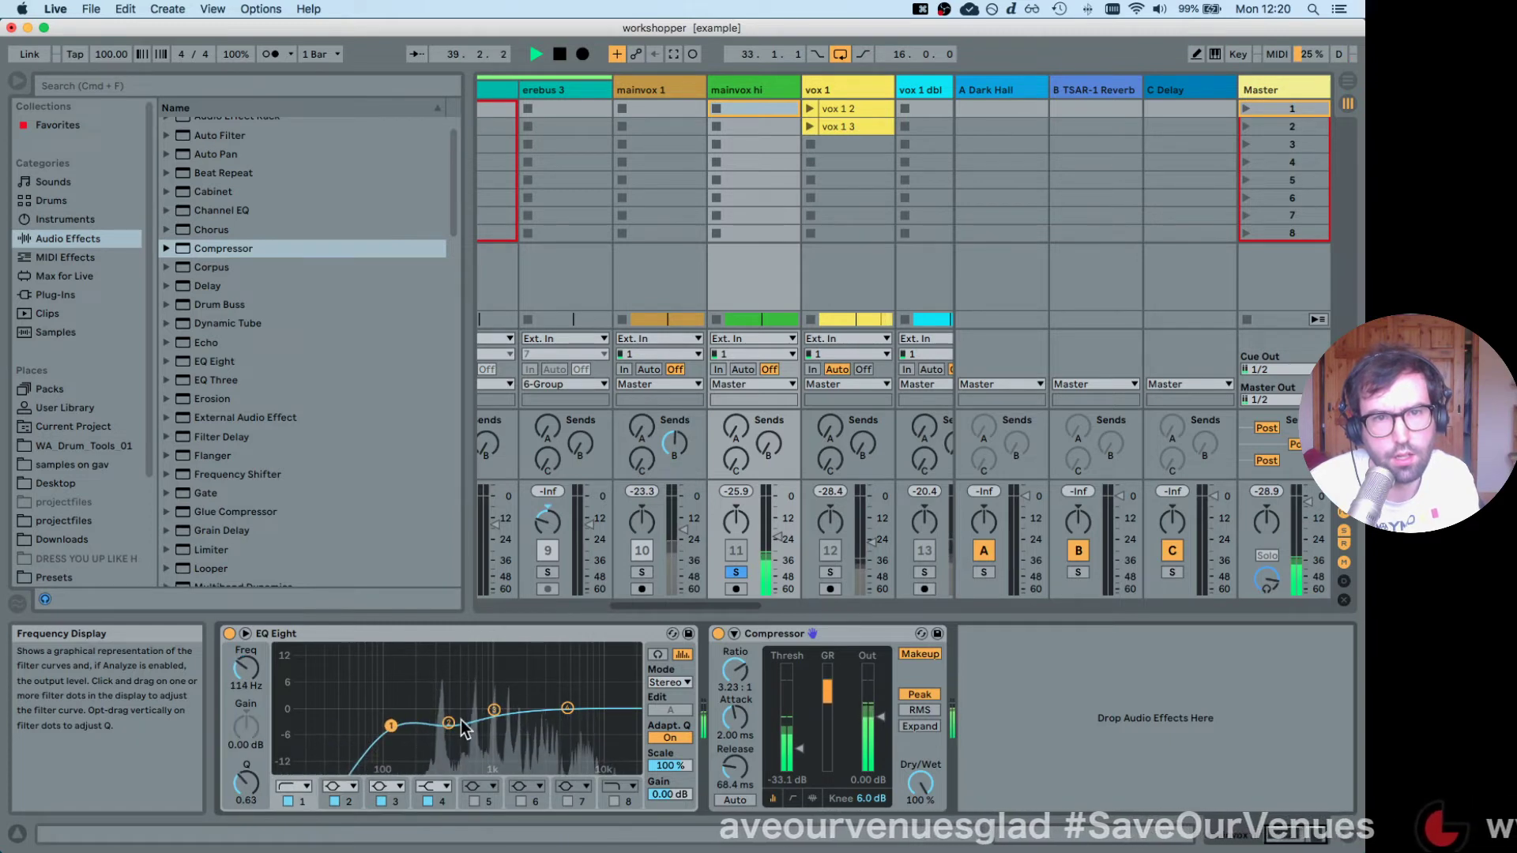
{"action": "left_click_drag", "start_coordinate": [493, 709], "coordinate": [551, 690]}
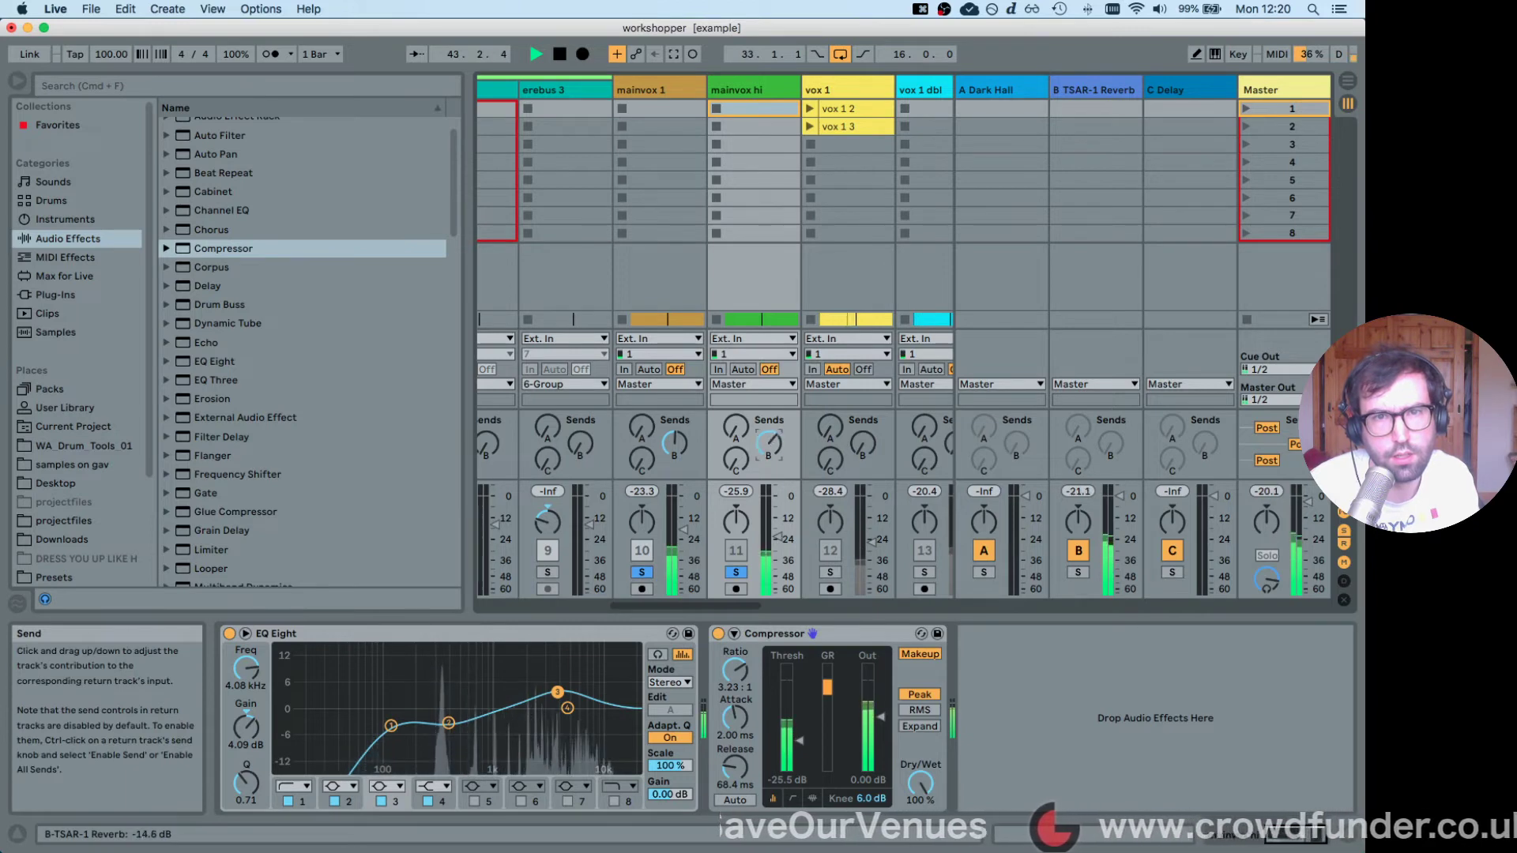
Raise mainvox hi's send to the TSAR-1 Reverb to about -14.6 dB, and return to mainvox 1's devices with playback stopped.
{"action": "left_click_drag", "start_coordinate": [768, 444], "coordinate": [768, 440]}
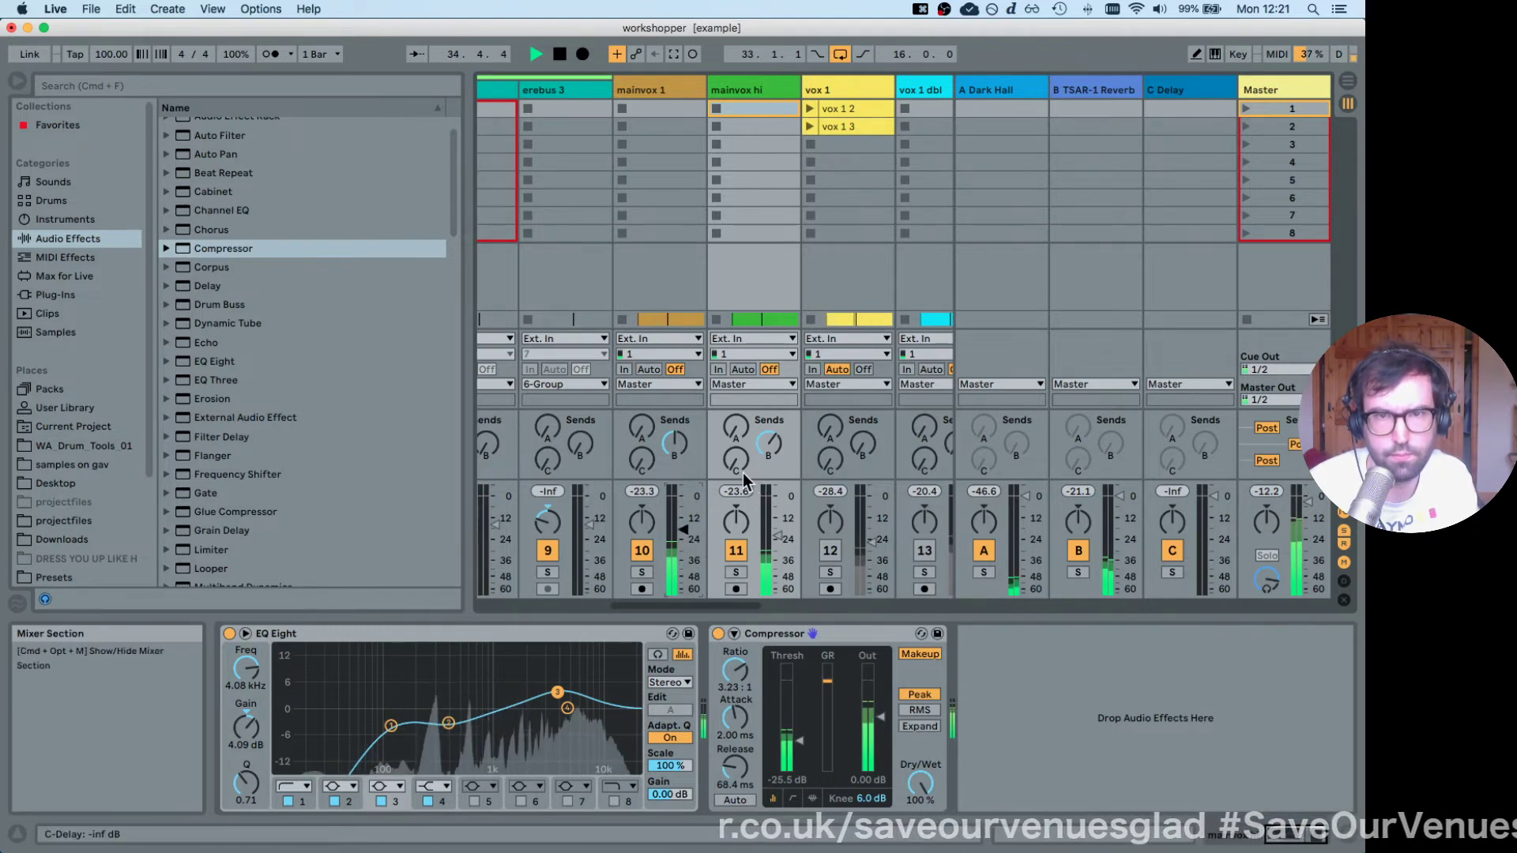
{"action": "left_click", "coordinate": [659, 87]}
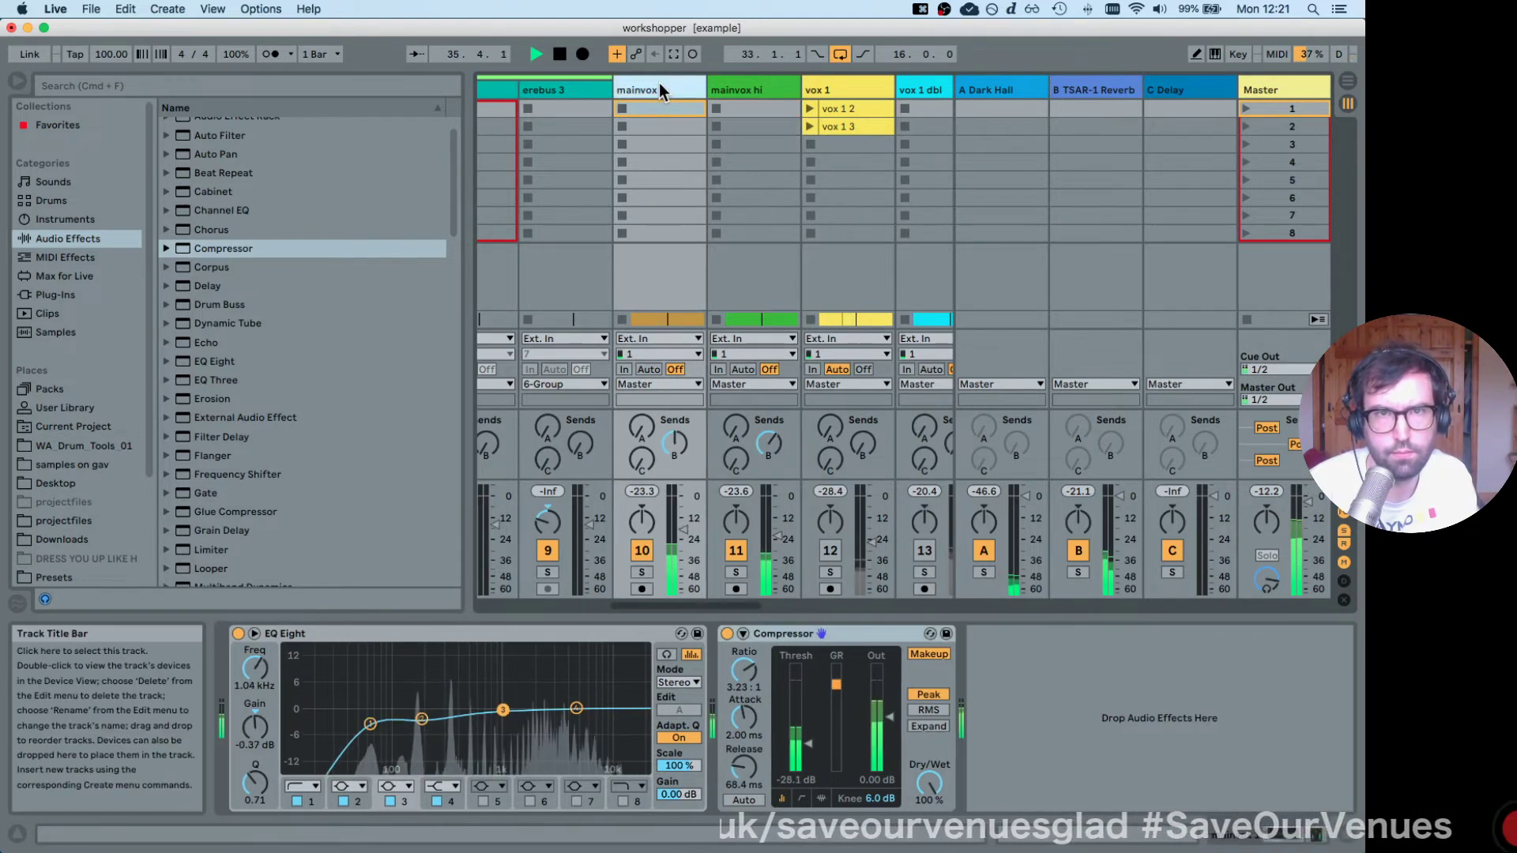
{"action": "key", "text": "space"}
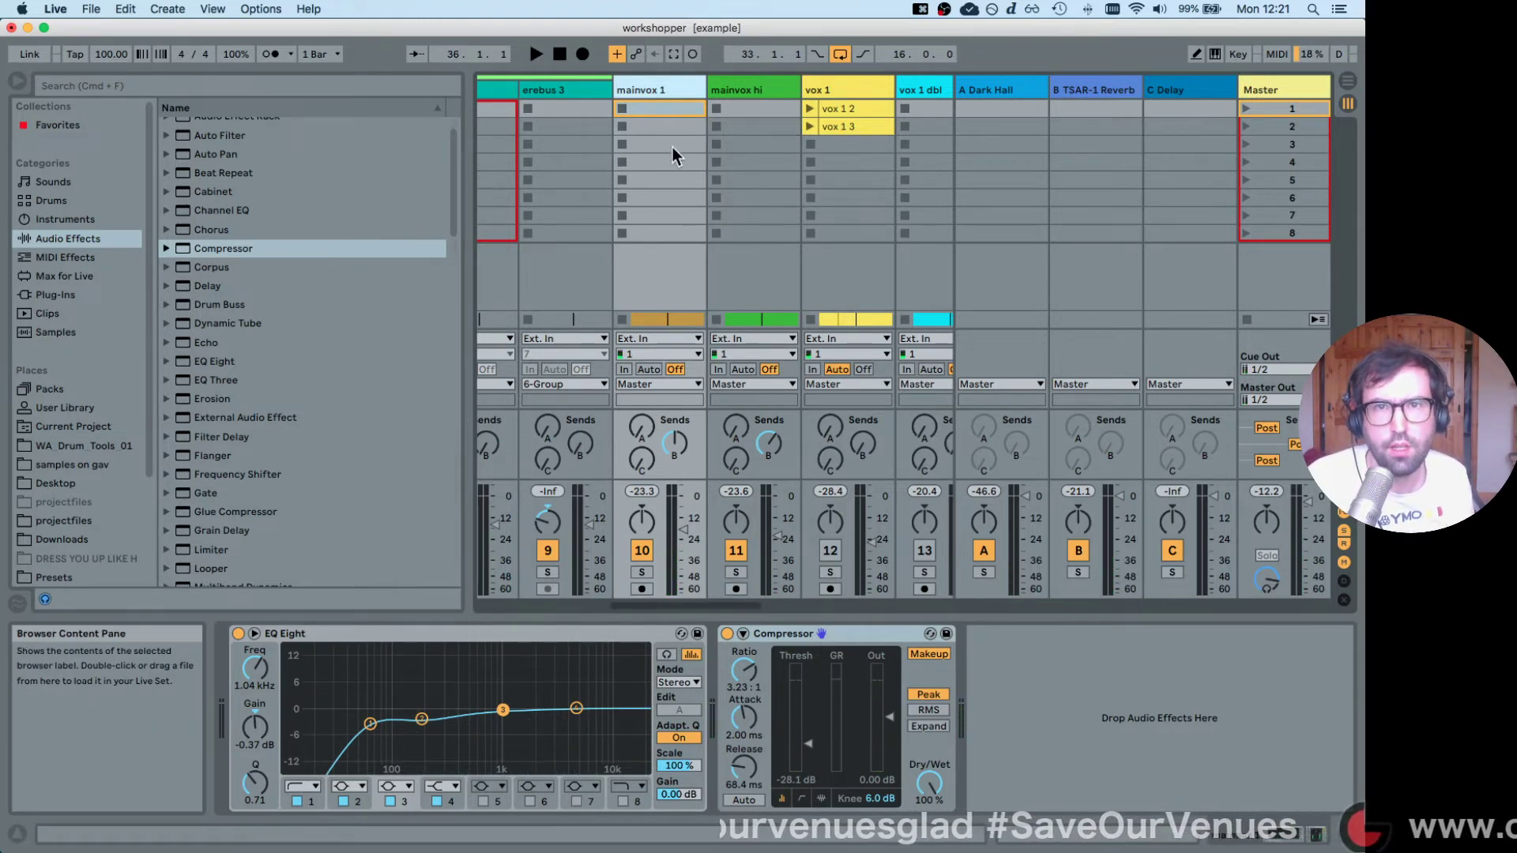
Show the C Delay return track's Delay device and its track options, and leave the options without choosing any.
{"action": "left_click", "coordinate": [1182, 92]}
{"action": "right_click", "coordinate": [1181, 93]}
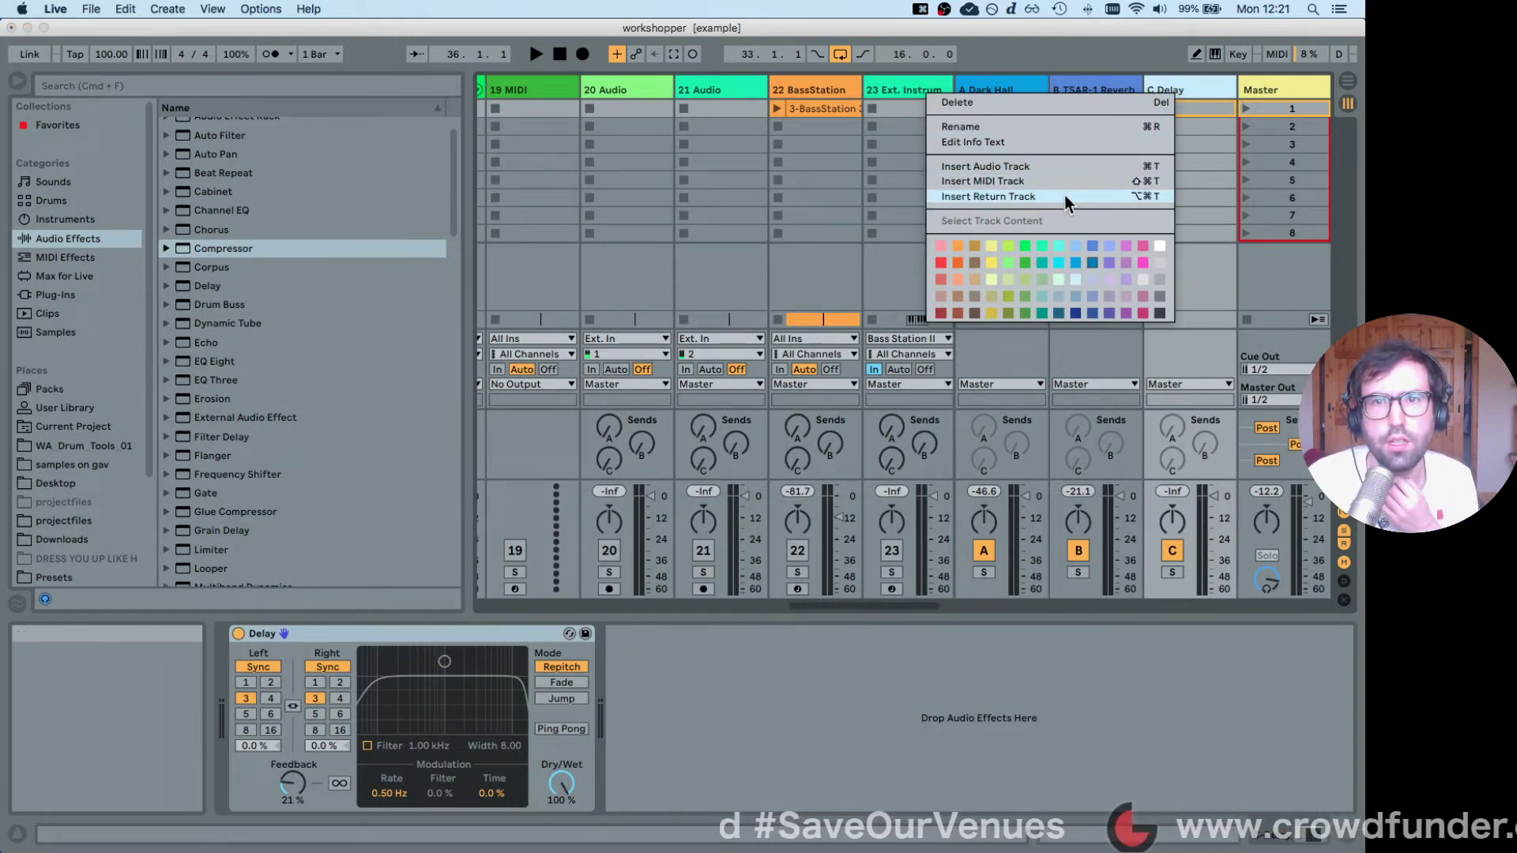
{"action": "left_click", "coordinate": [780, 643]}
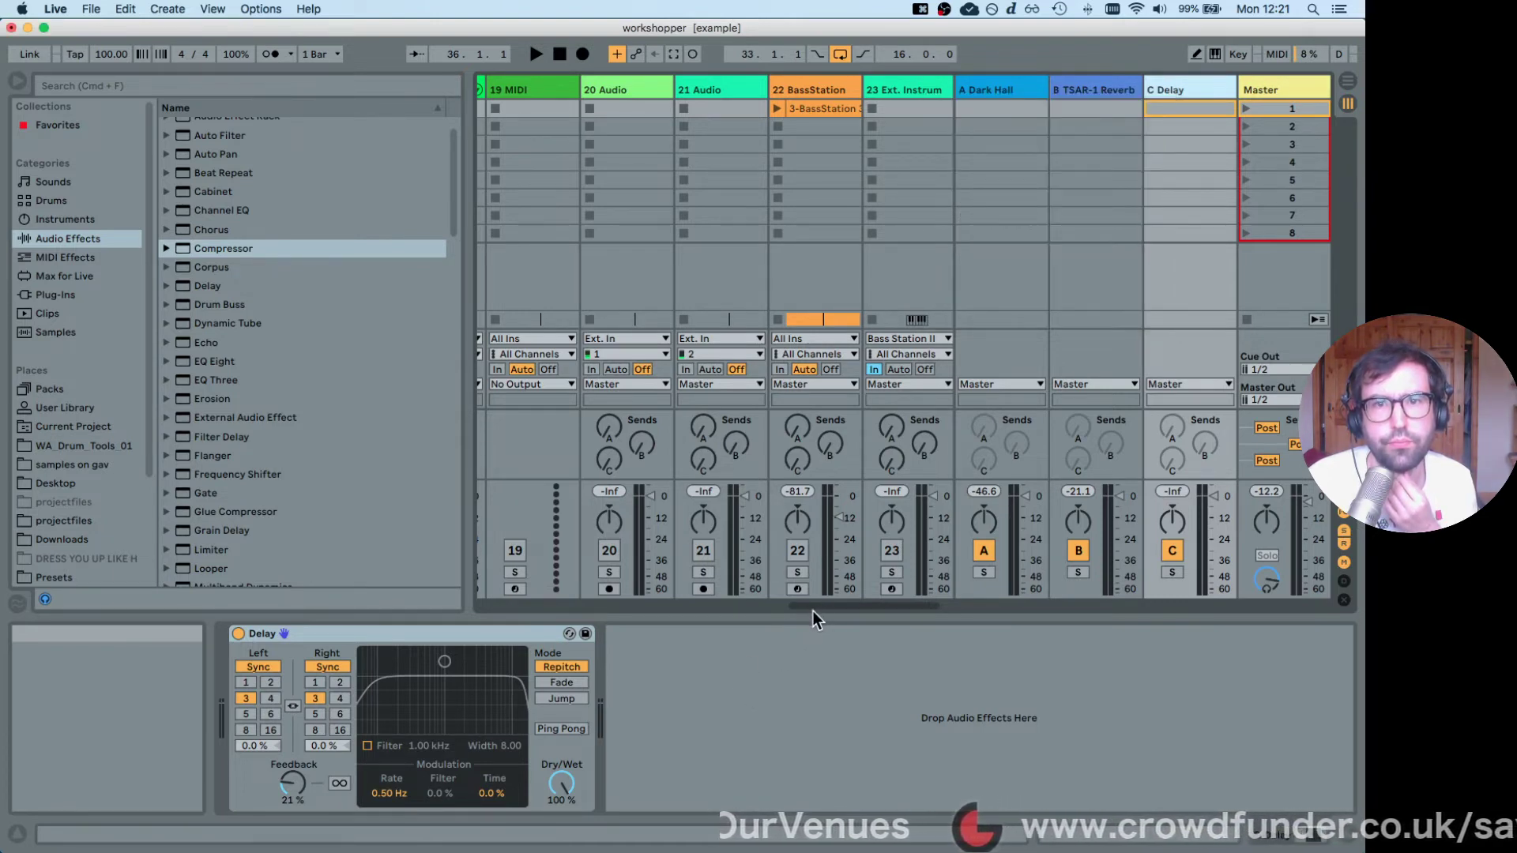
Solo mainvox 1, show its devices and play it back briefly.
{"action": "left_click_drag", "start_coordinate": [822, 605], "coordinate": [675, 605]}
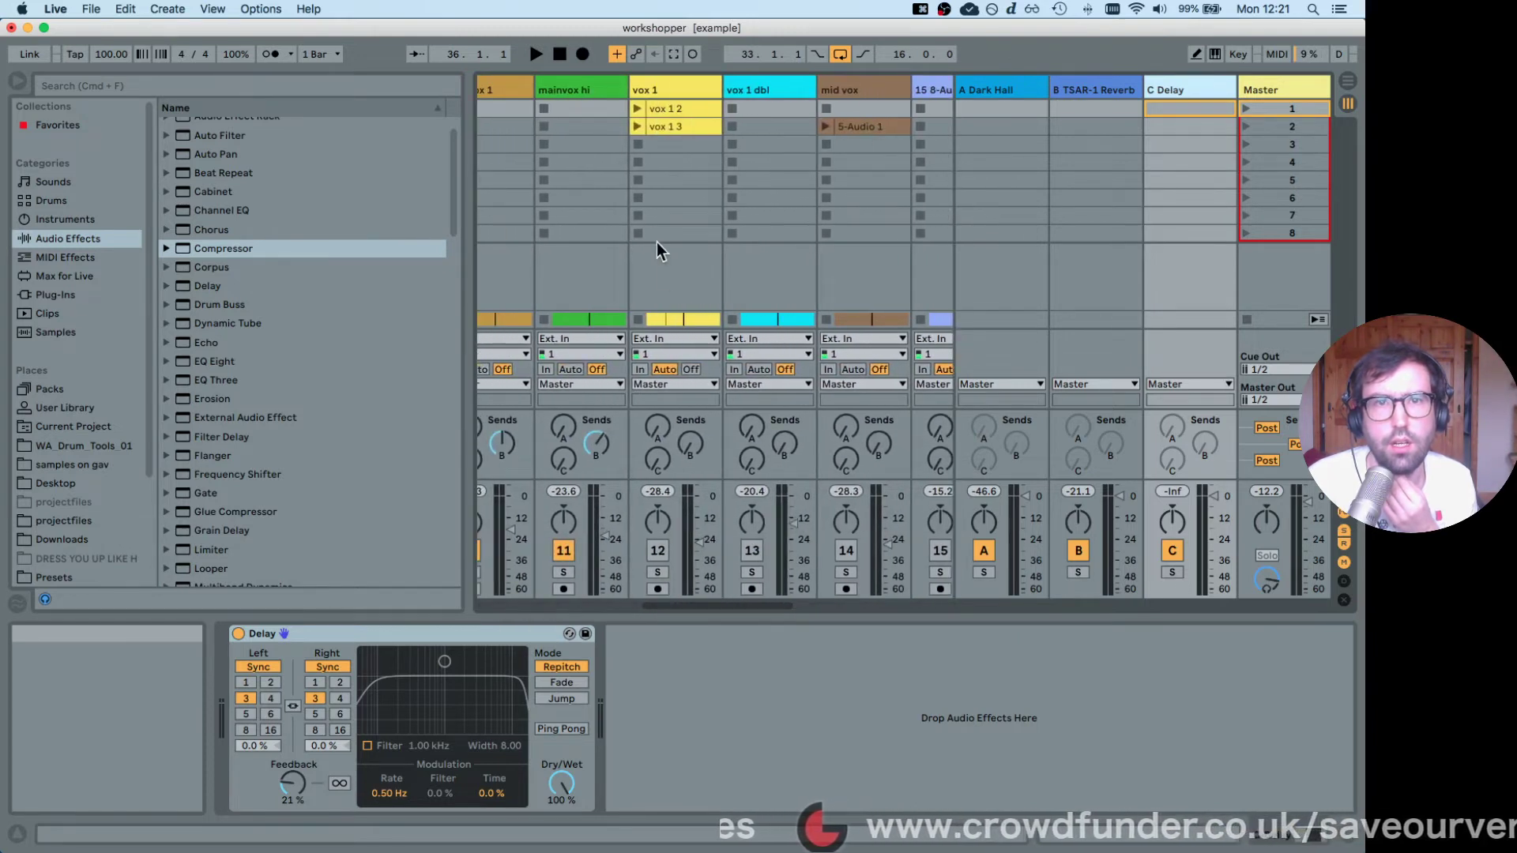
{"action": "left_click", "coordinate": [486, 91]}
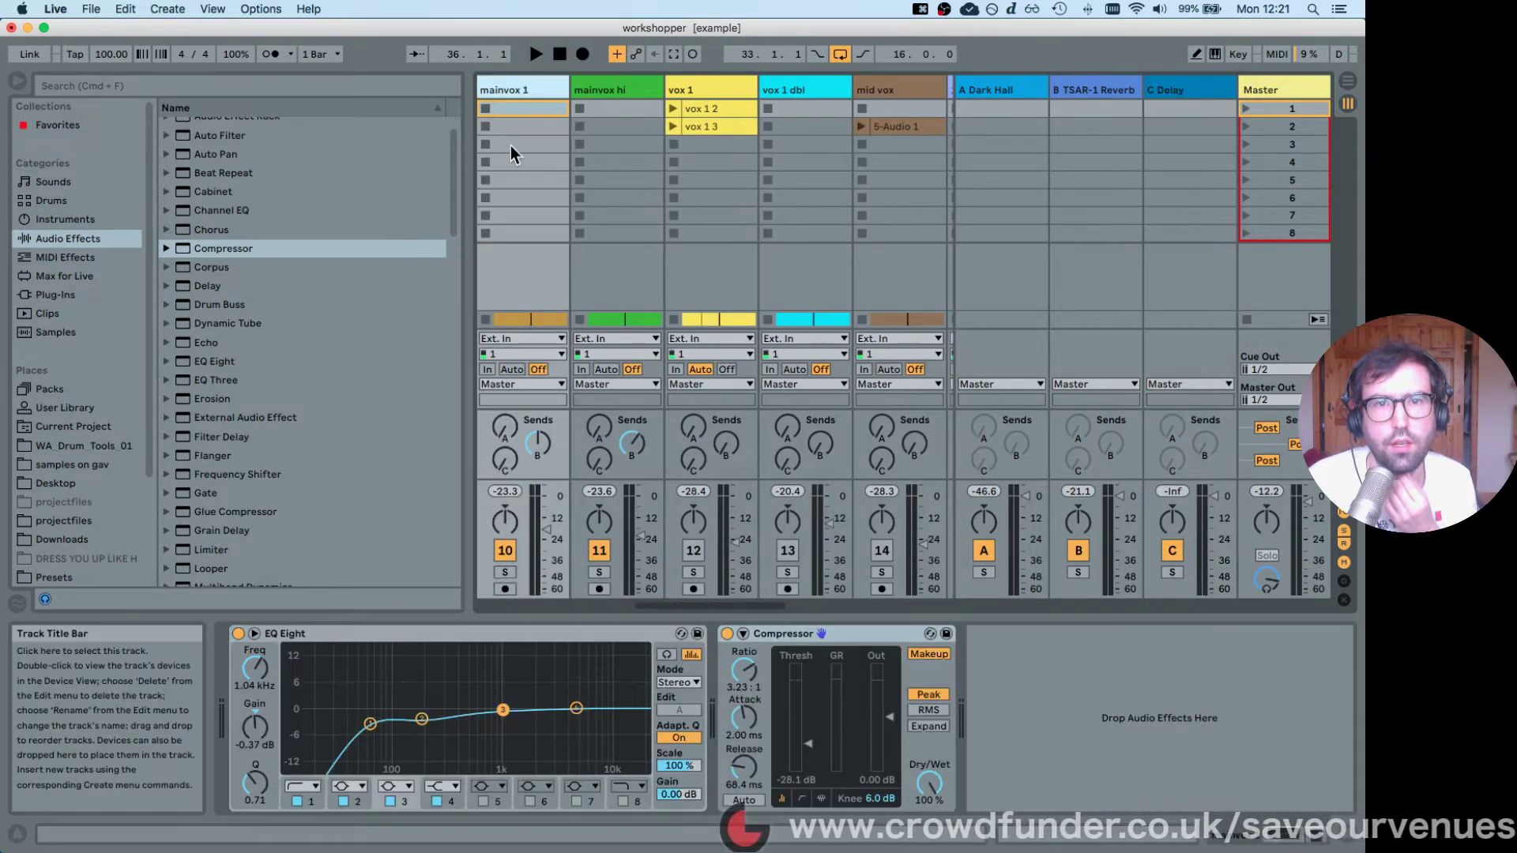
{"action": "left_click", "coordinate": [504, 572]}
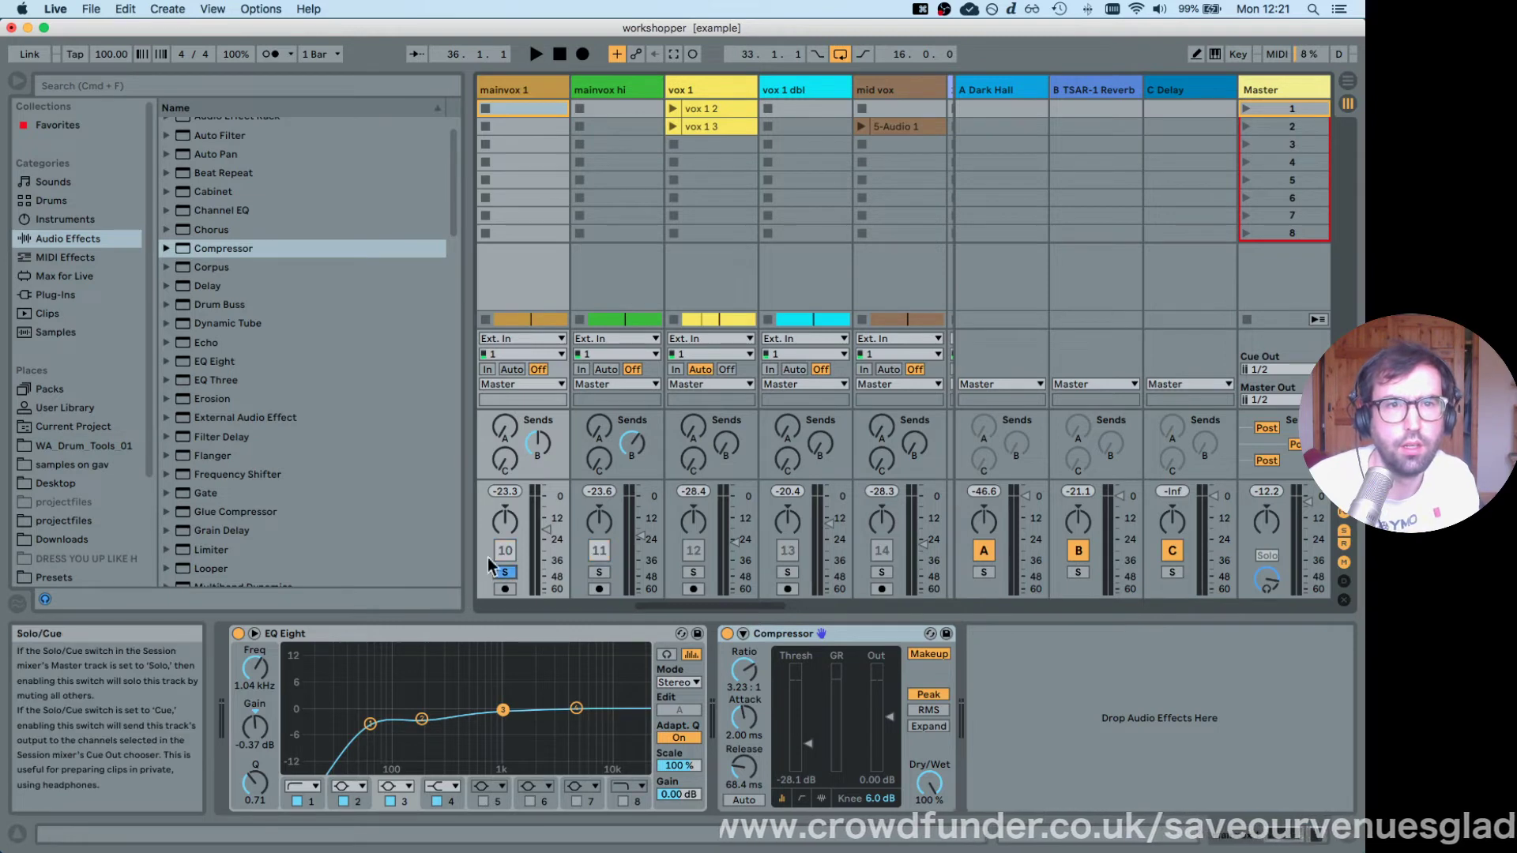
{"action": "key", "text": "space"}
{"action": "key", "text": "space"}
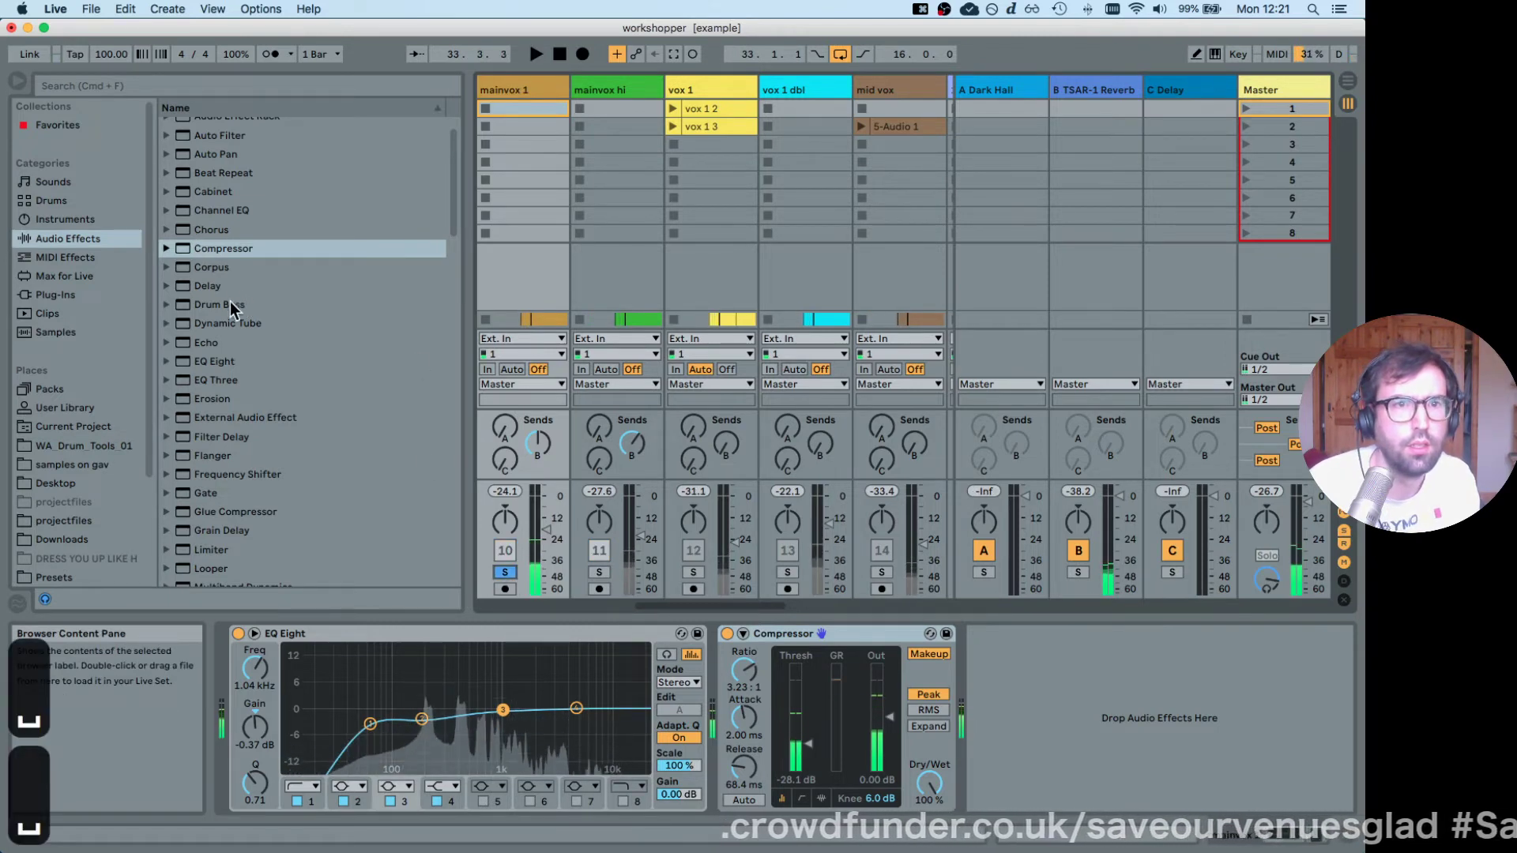
Add a Delay after the Compressor on mainvox 1 and listen to it briefly.
{"action": "left_click_drag", "start_coordinate": [196, 291], "coordinate": [1026, 717]}
{"action": "key", "text": "space"}
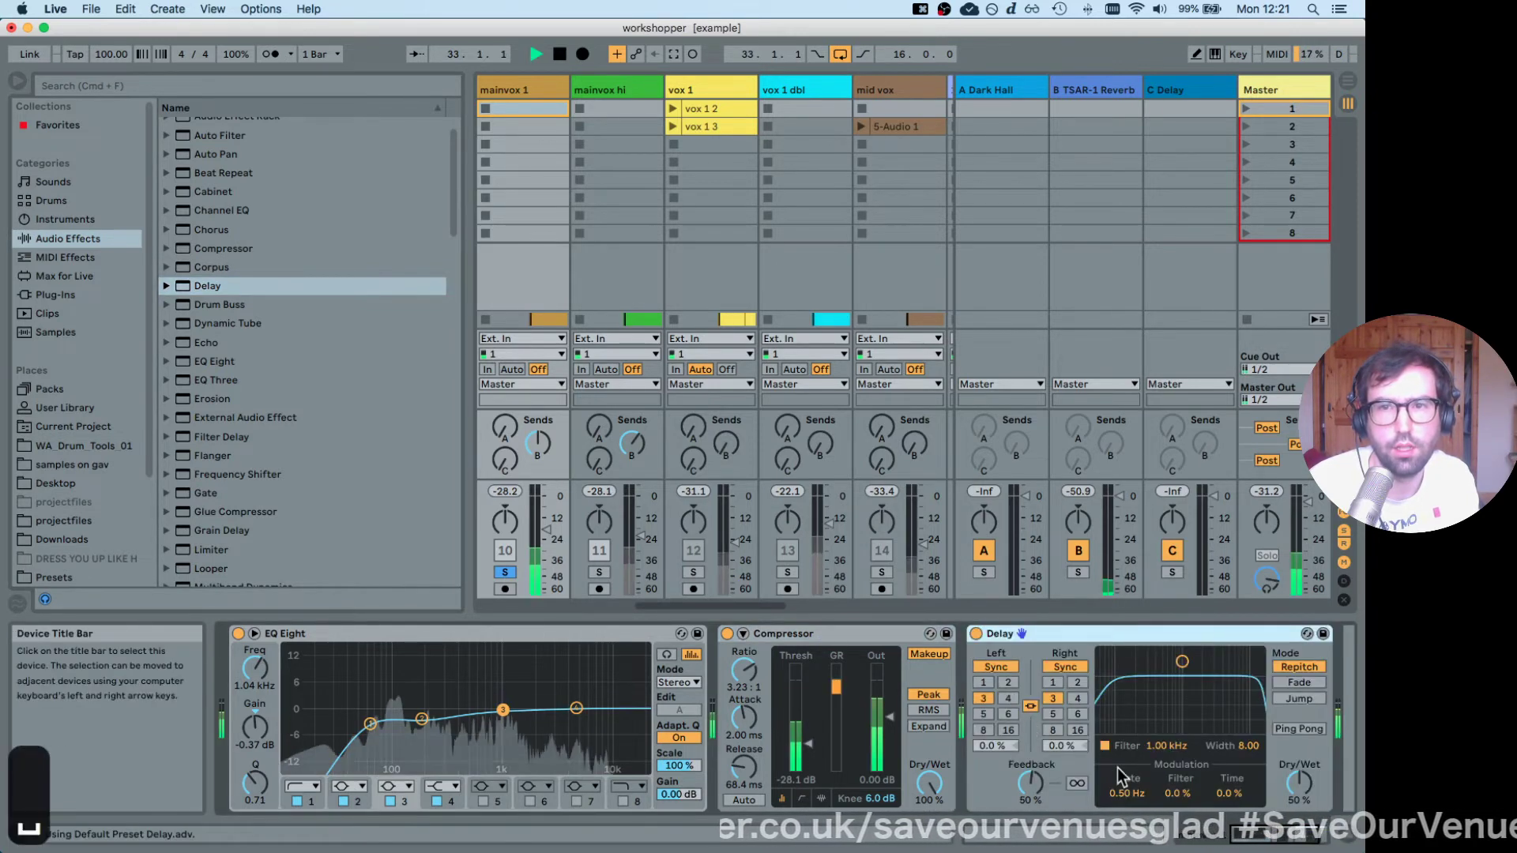
{"action": "left_click", "coordinate": [1281, 841]}
{"action": "key", "text": "space"}
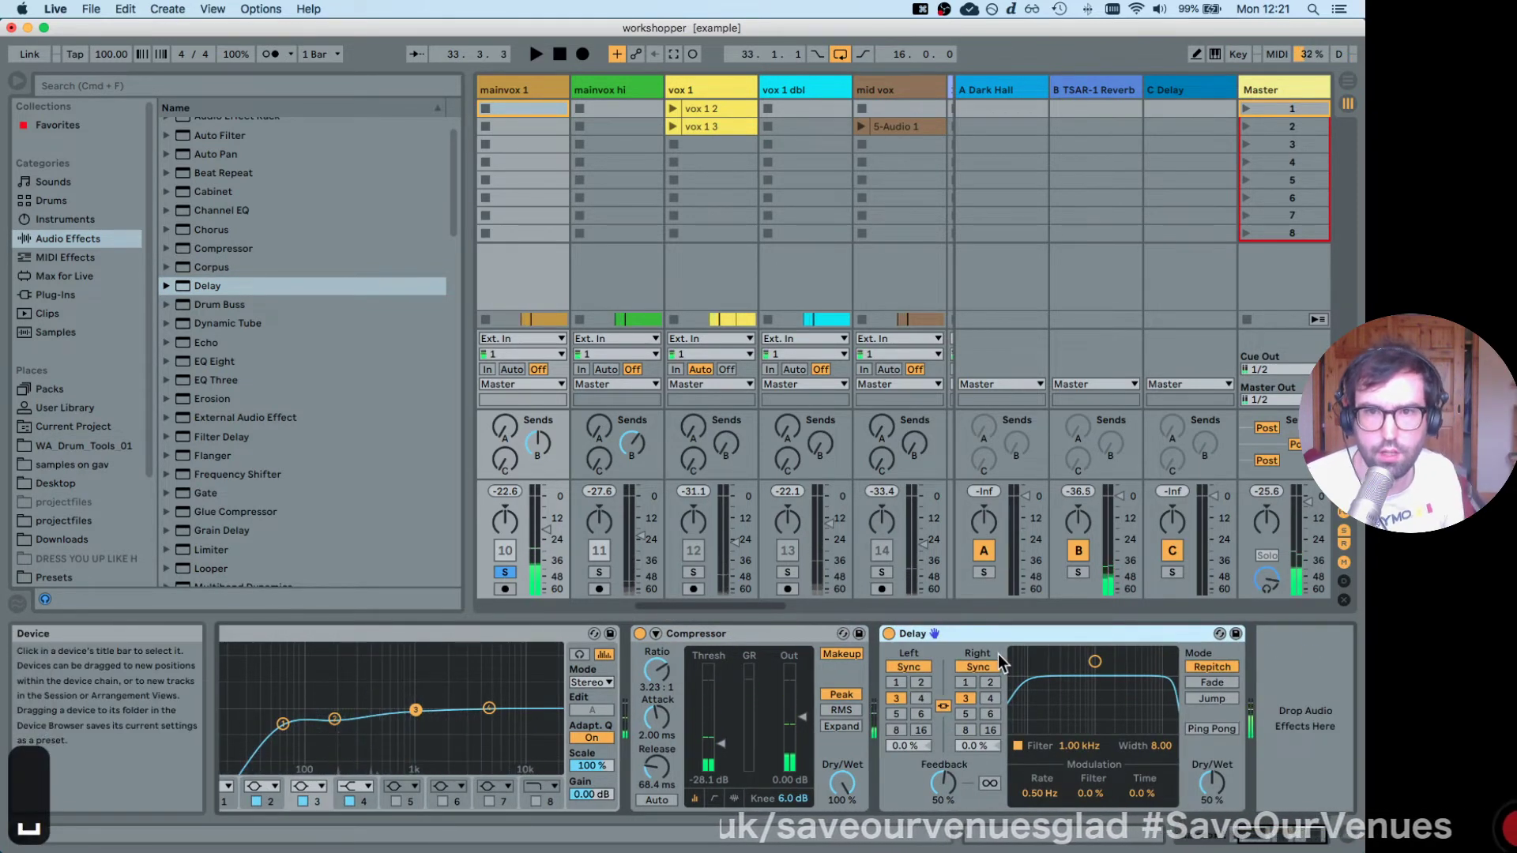
Switch mainvox 1's Delay from tempo sync to time, with both channels at 123 ms and feedback at 16%.
{"action": "left_click", "coordinate": [909, 667]}
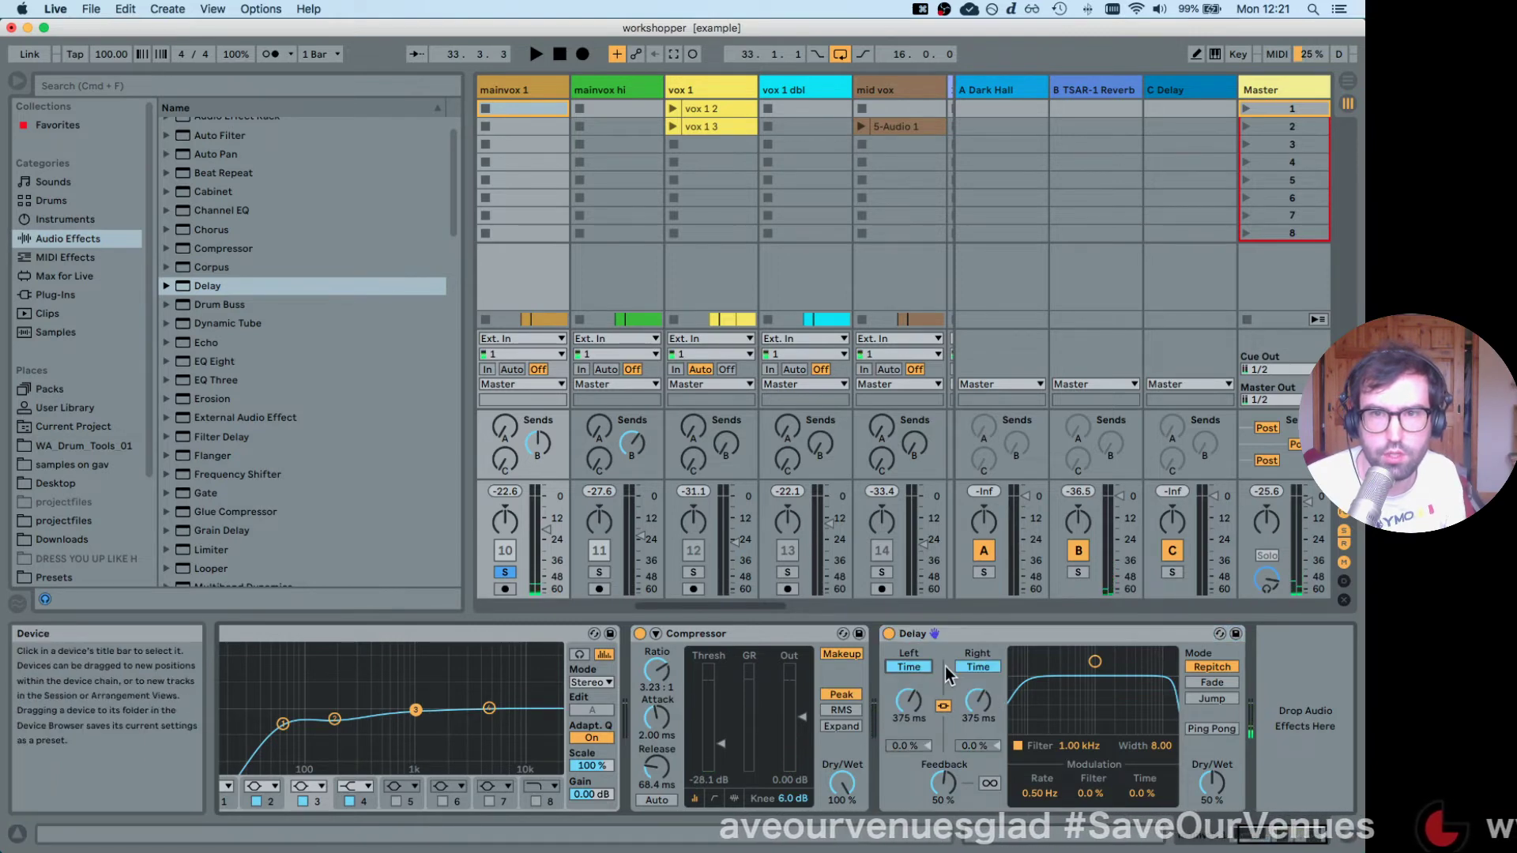
{"action": "mouse_move", "coordinate": [908, 700]}
{"action": "left_mouse_down"}
{"action": "mouse_move", "coordinate": [908, 766]}
{"action": "mouse_move", "coordinate": [909, 702]}
{"action": "left_mouse_up"}
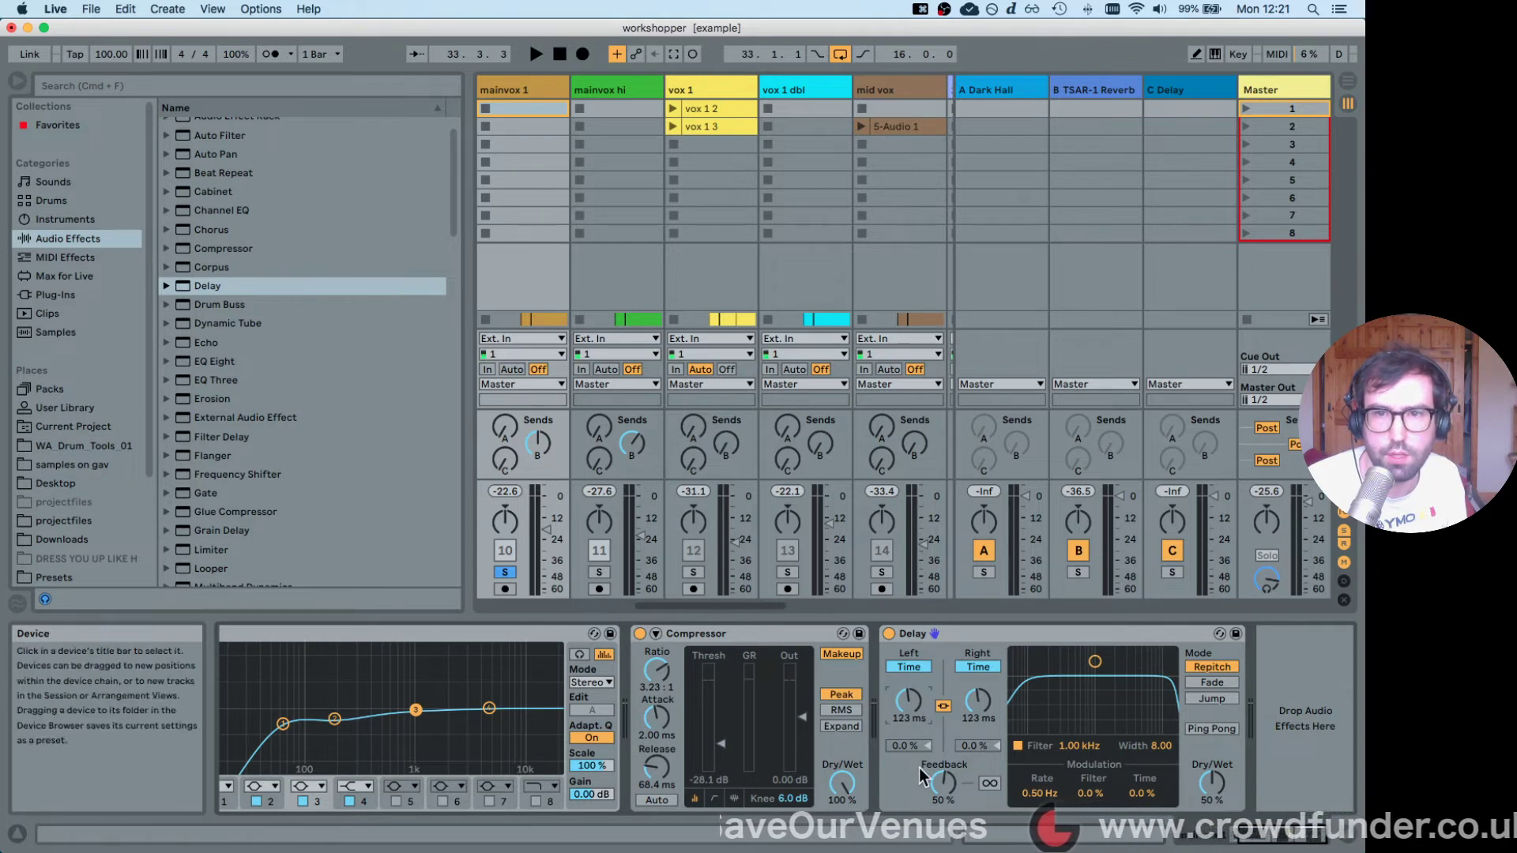
{"action": "left_click", "coordinate": [942, 782]}
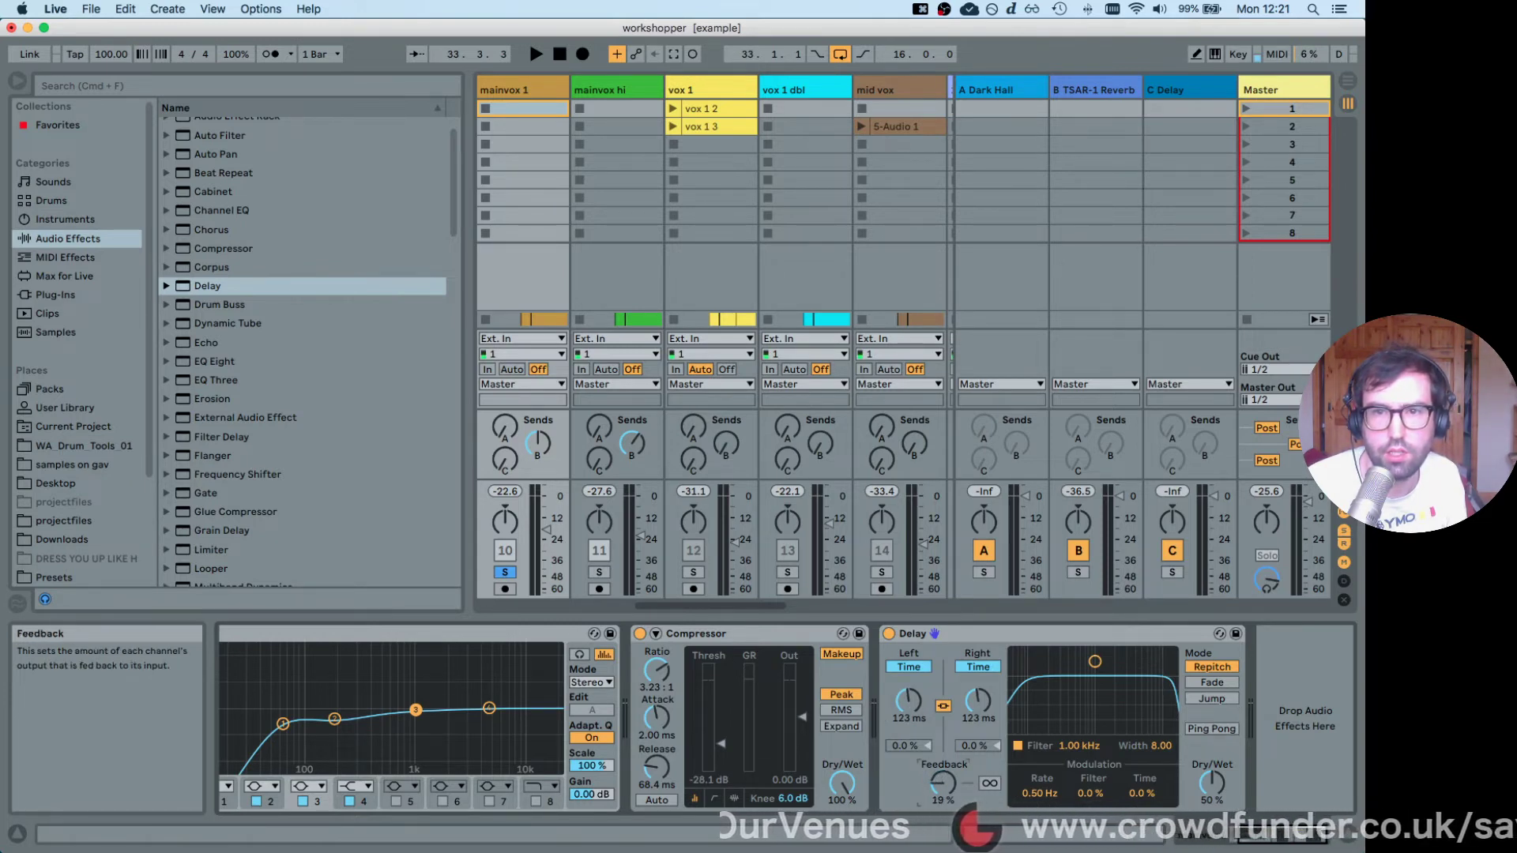
Unlink the Delay's channels, set the left to 104 ms and the right to an unsynced 123 ms, and start playback.
{"action": "left_click", "coordinate": [941, 706]}
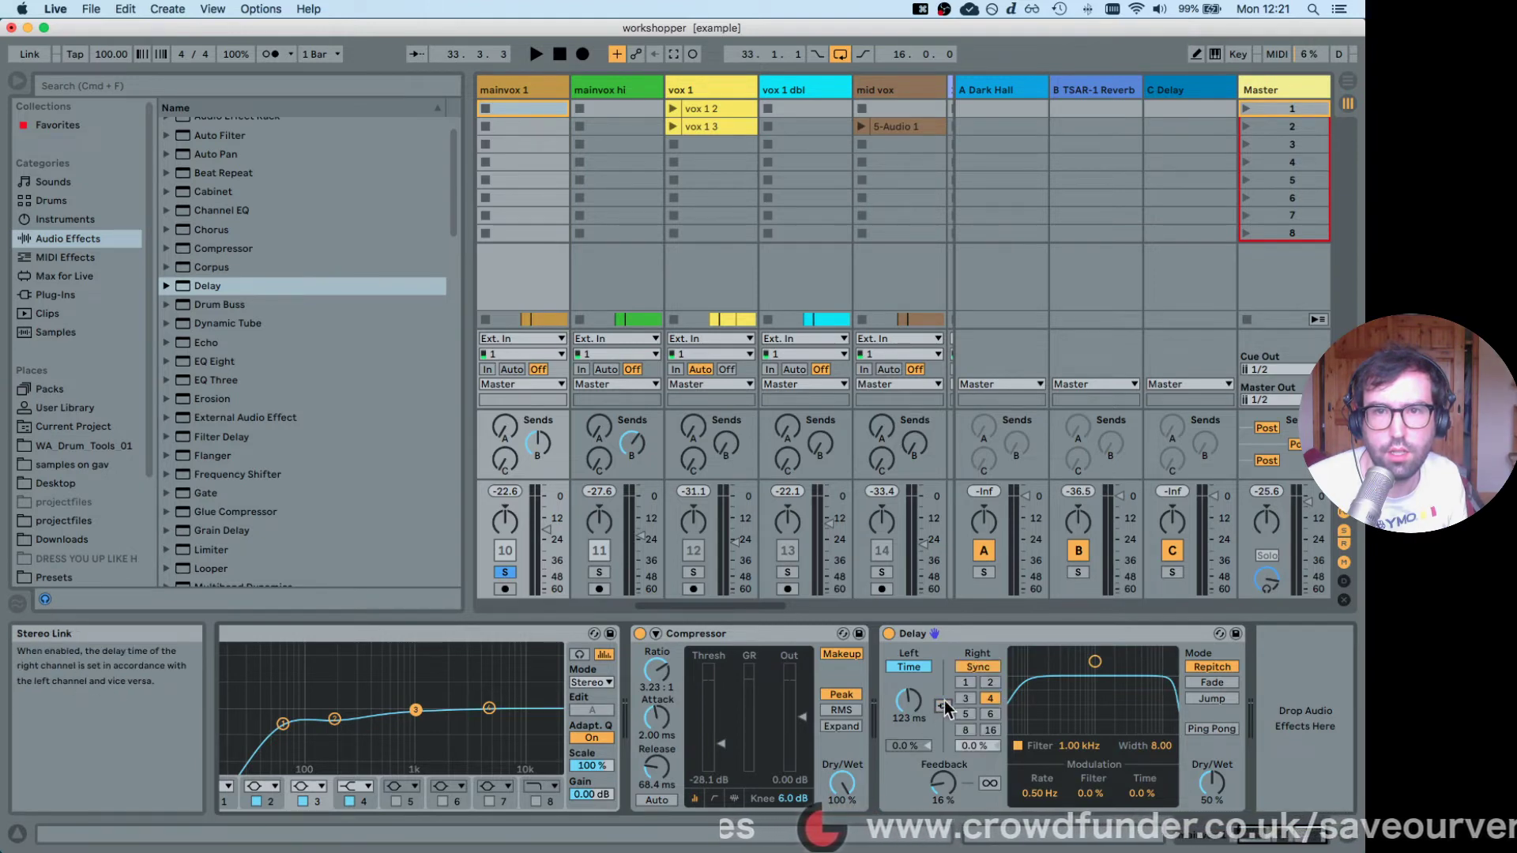
{"action": "left_click", "coordinate": [974, 668]}
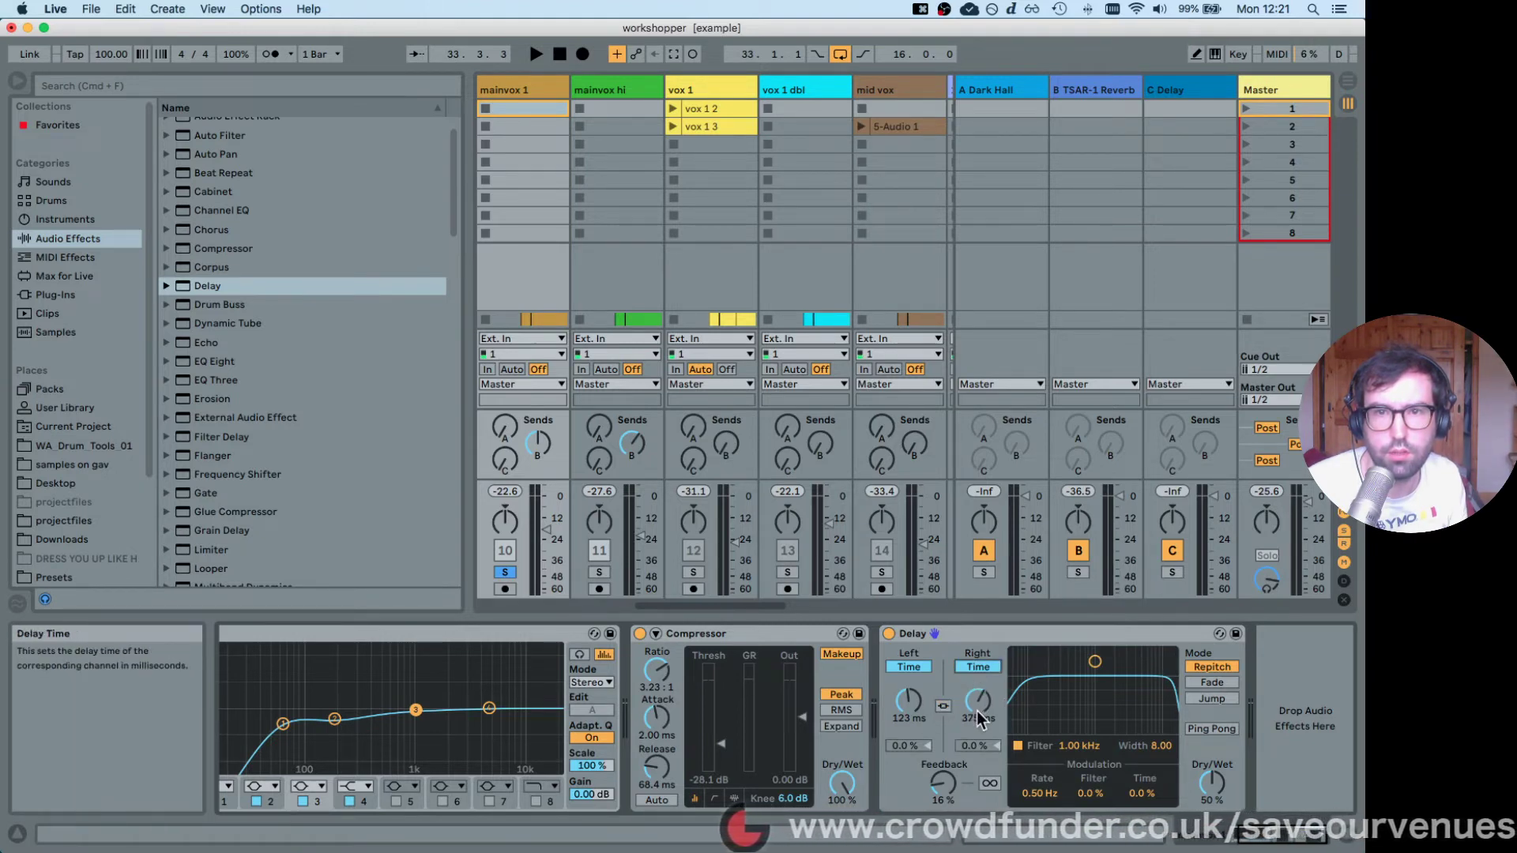
{"action": "left_click_drag", "start_coordinate": [978, 700], "coordinate": [909, 685]}
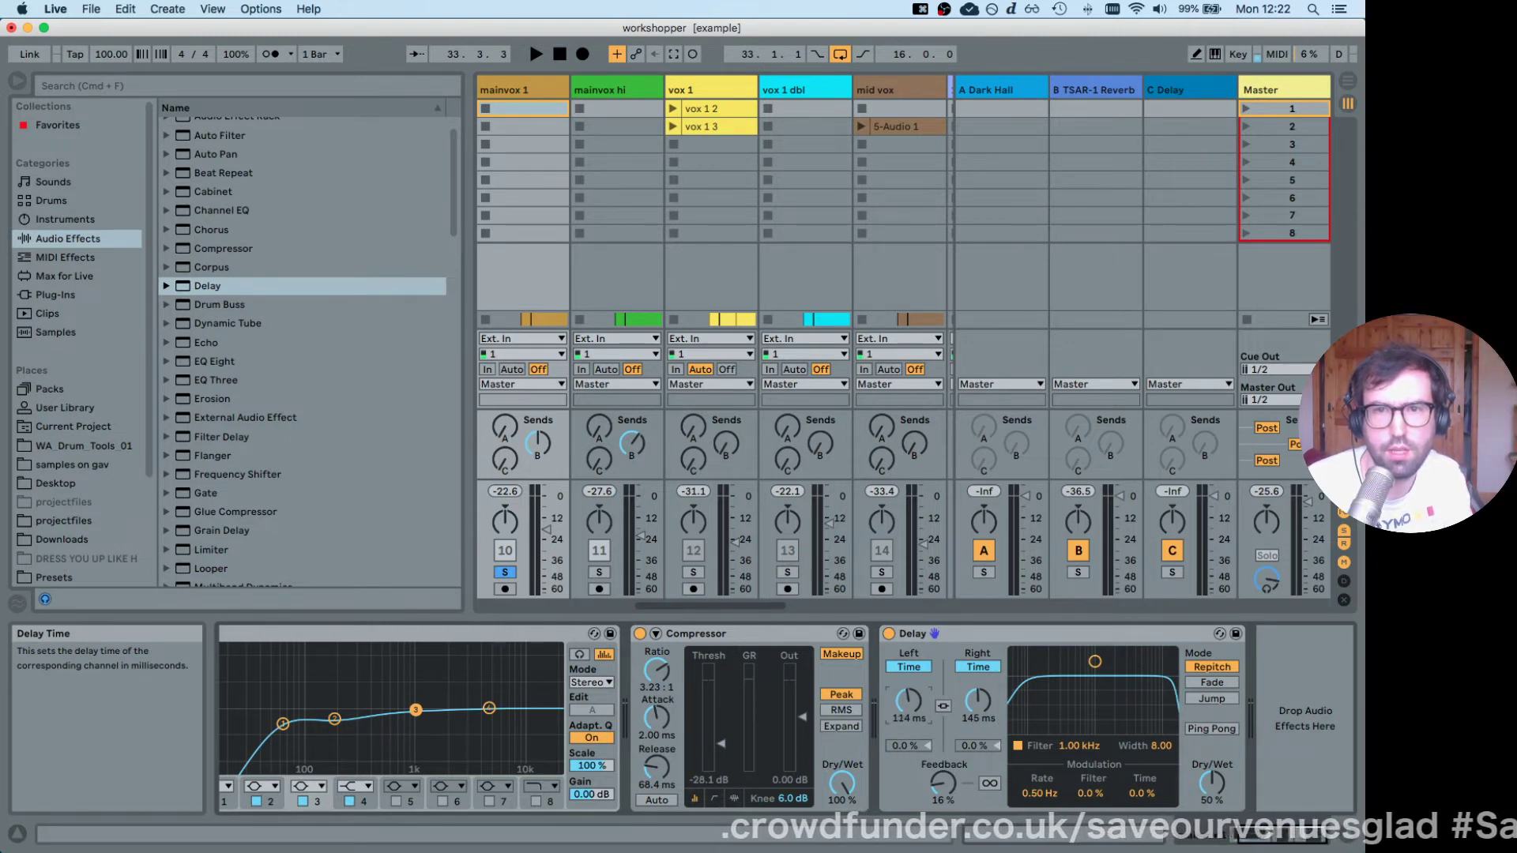
{"action": "double_click", "coordinate": [908, 699]}
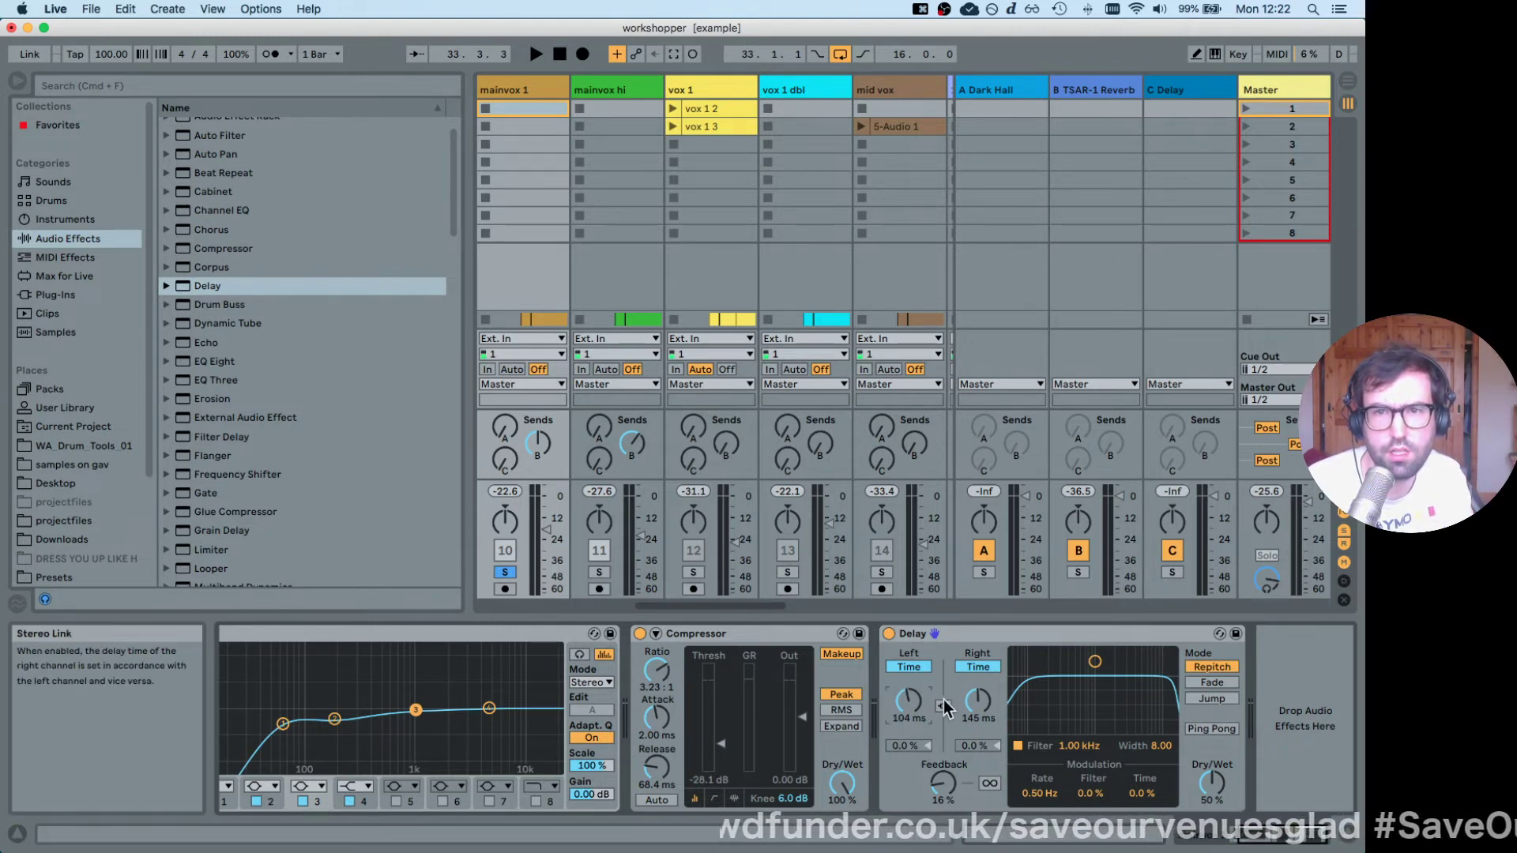
{"action": "double_click", "coordinate": [978, 700]}
{"action": "key", "text": "super+z"}
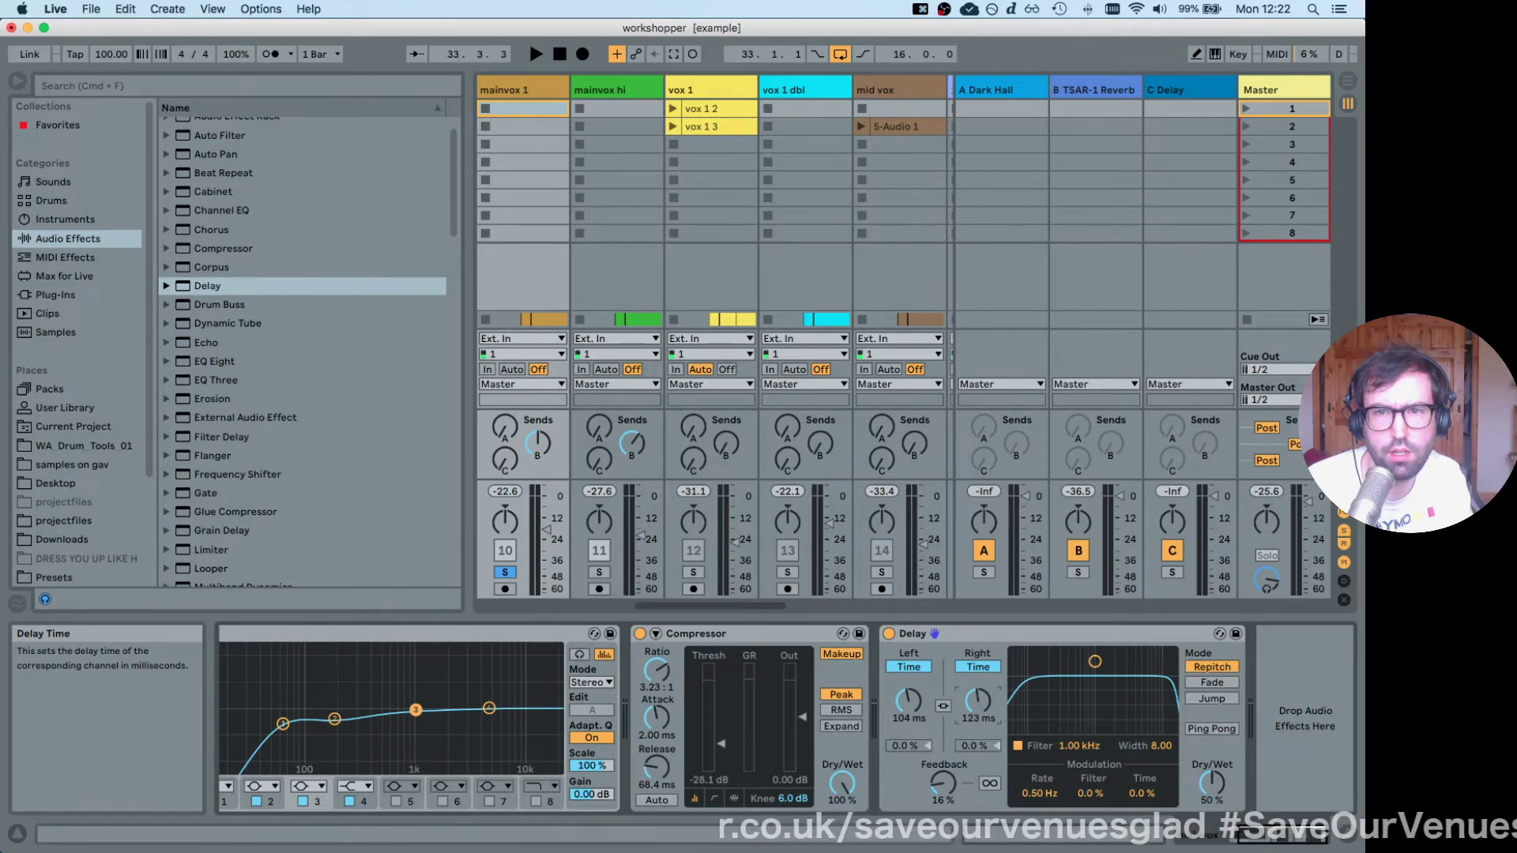
{"action": "key", "text": "space"}
{"action": "left_click_drag", "start_coordinate": [978, 701], "coordinate": [979, 719]}
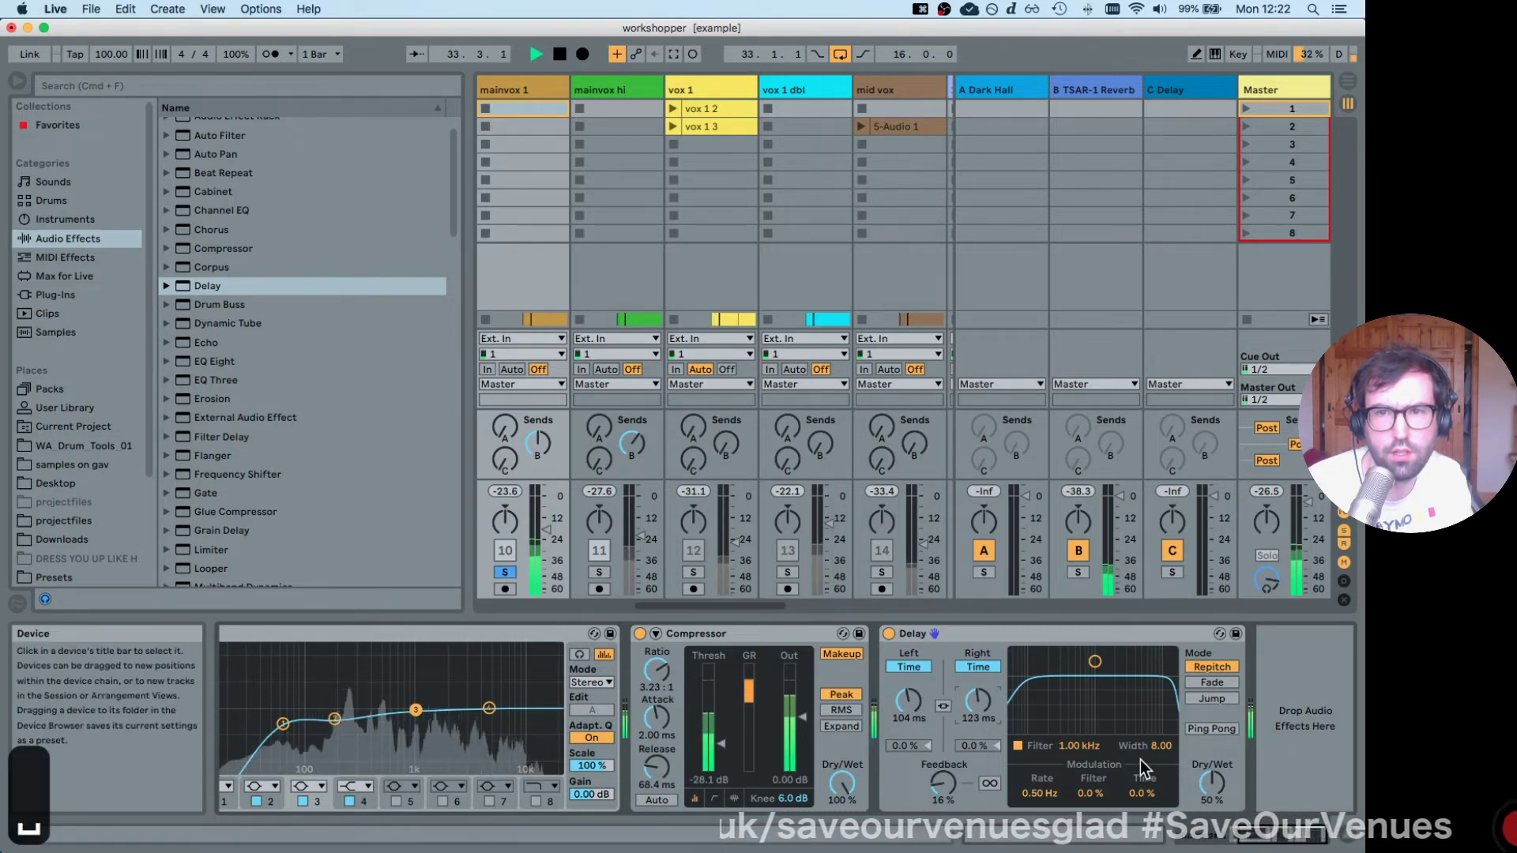
During playback, lower the Delay's feedback to 3.8% and its dry/wet balance to about 7.1%.
{"action": "left_click_drag", "start_coordinate": [946, 782], "coordinate": [946, 801]}
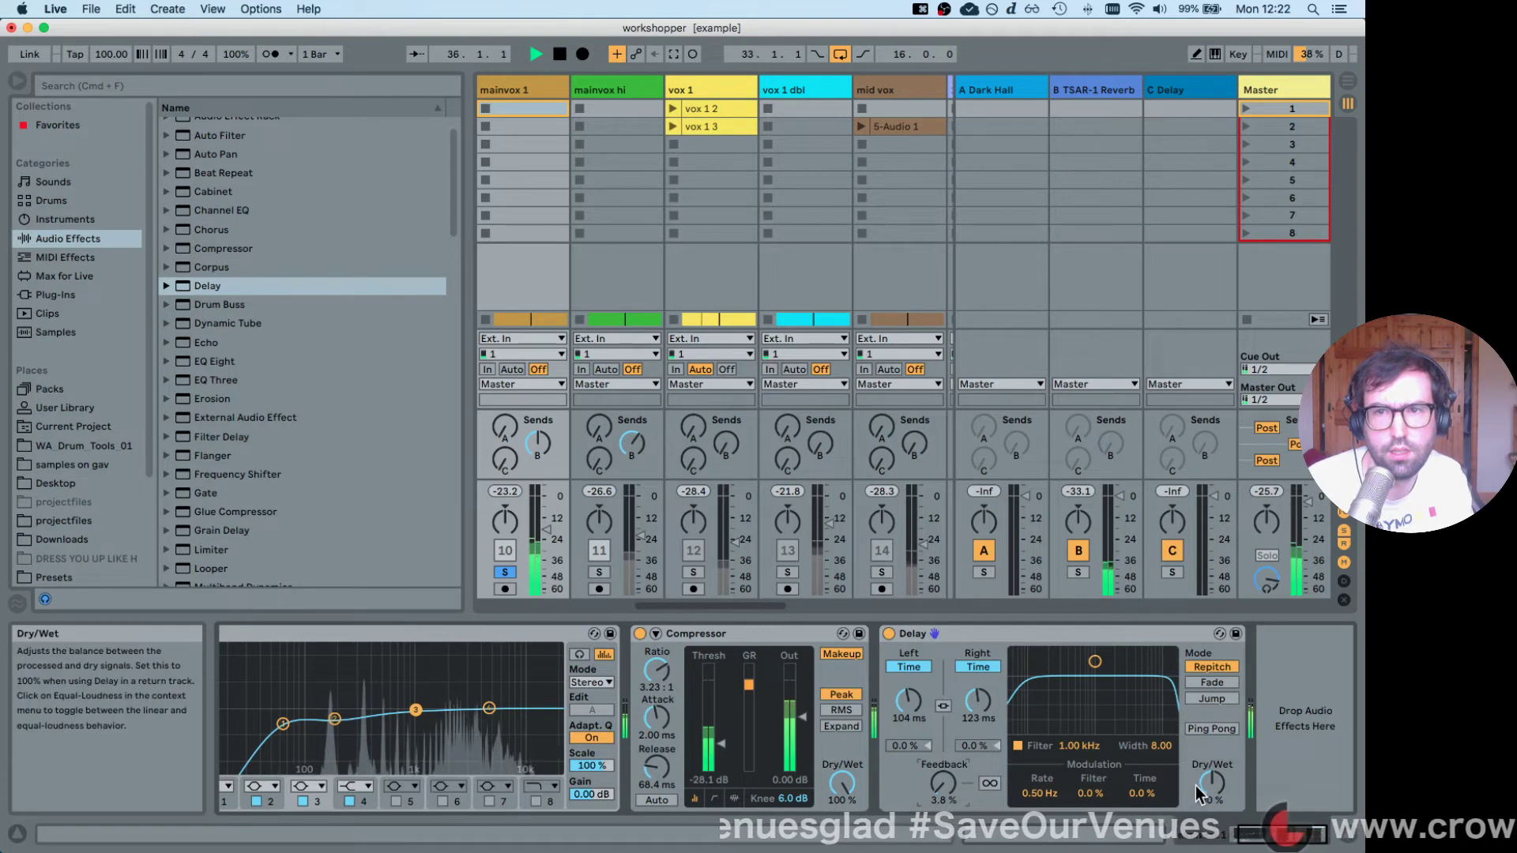
{"action": "left_click_drag", "start_coordinate": [1215, 785], "coordinate": [1217, 791]}
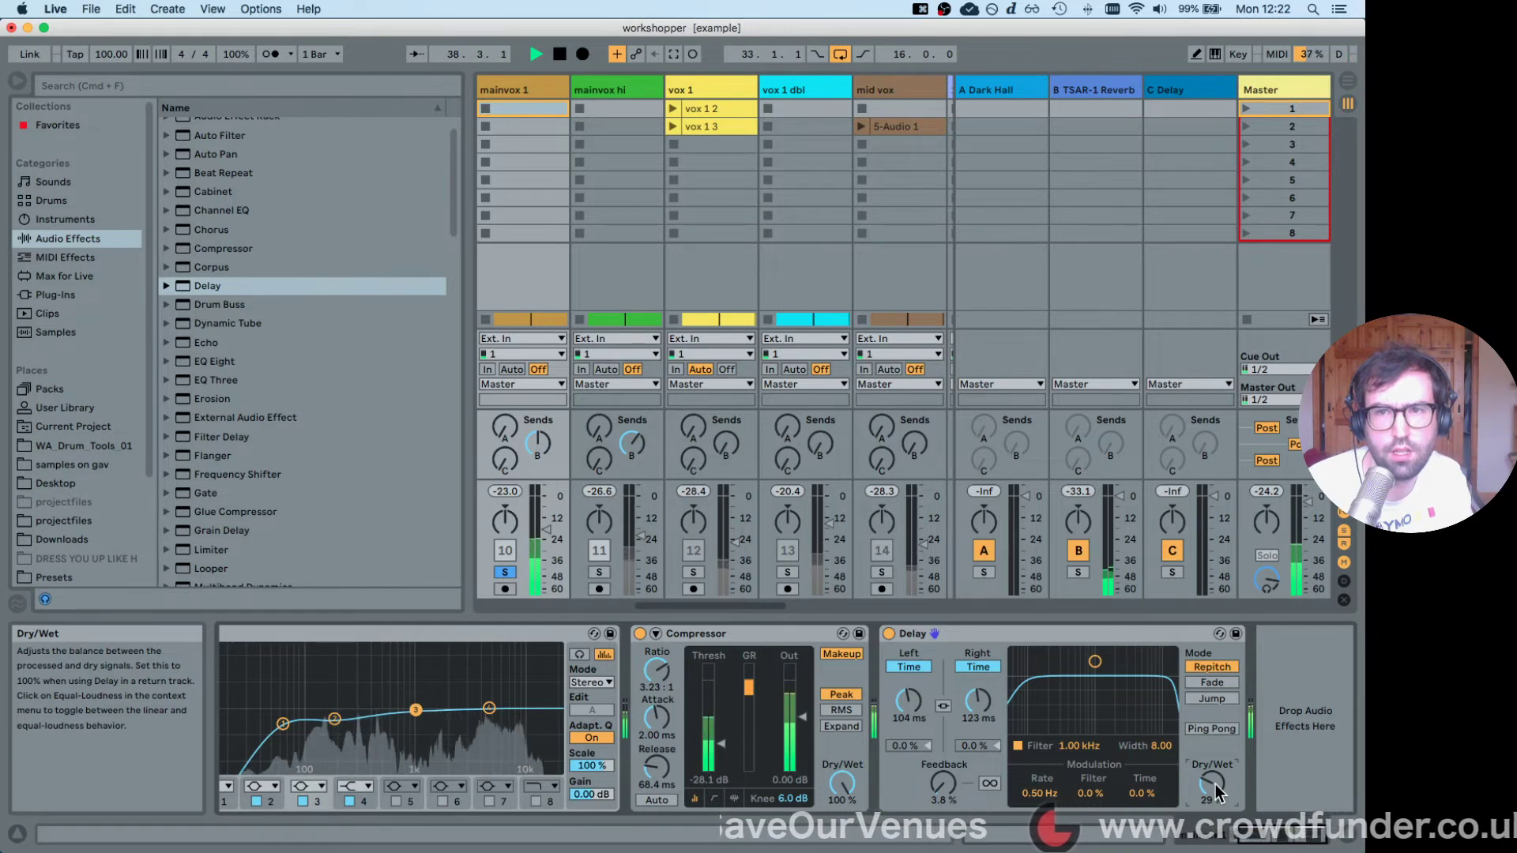
{"action": "left_click_drag", "start_coordinate": [1217, 792], "coordinate": [1217, 788]}
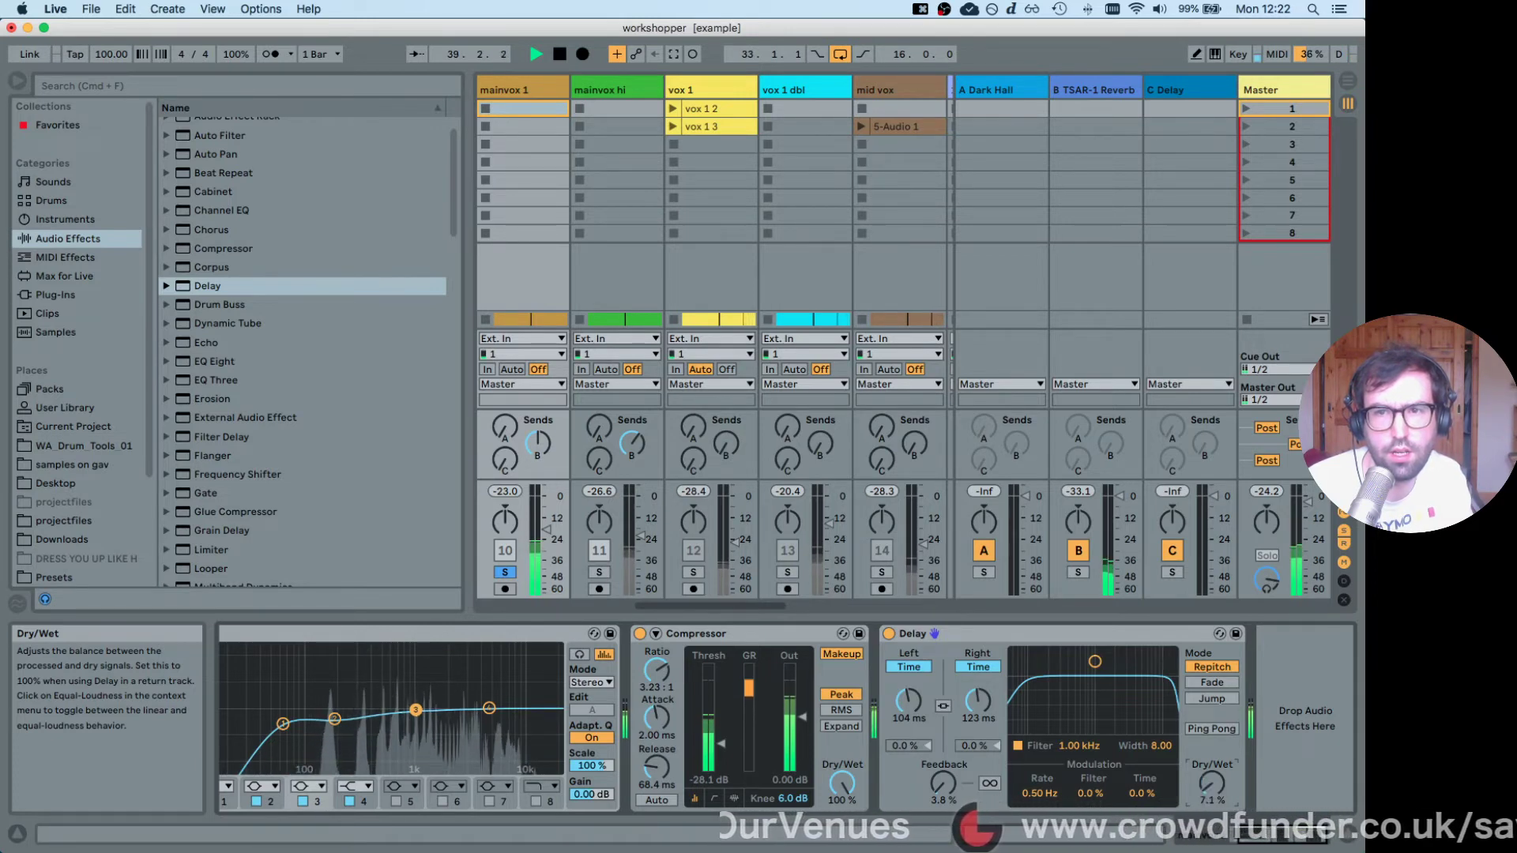
Copy the Delay effect from the mainvox 1 track onto the mainvox hi track and audition both main vocals.
{"action": "key", "text": "space"}
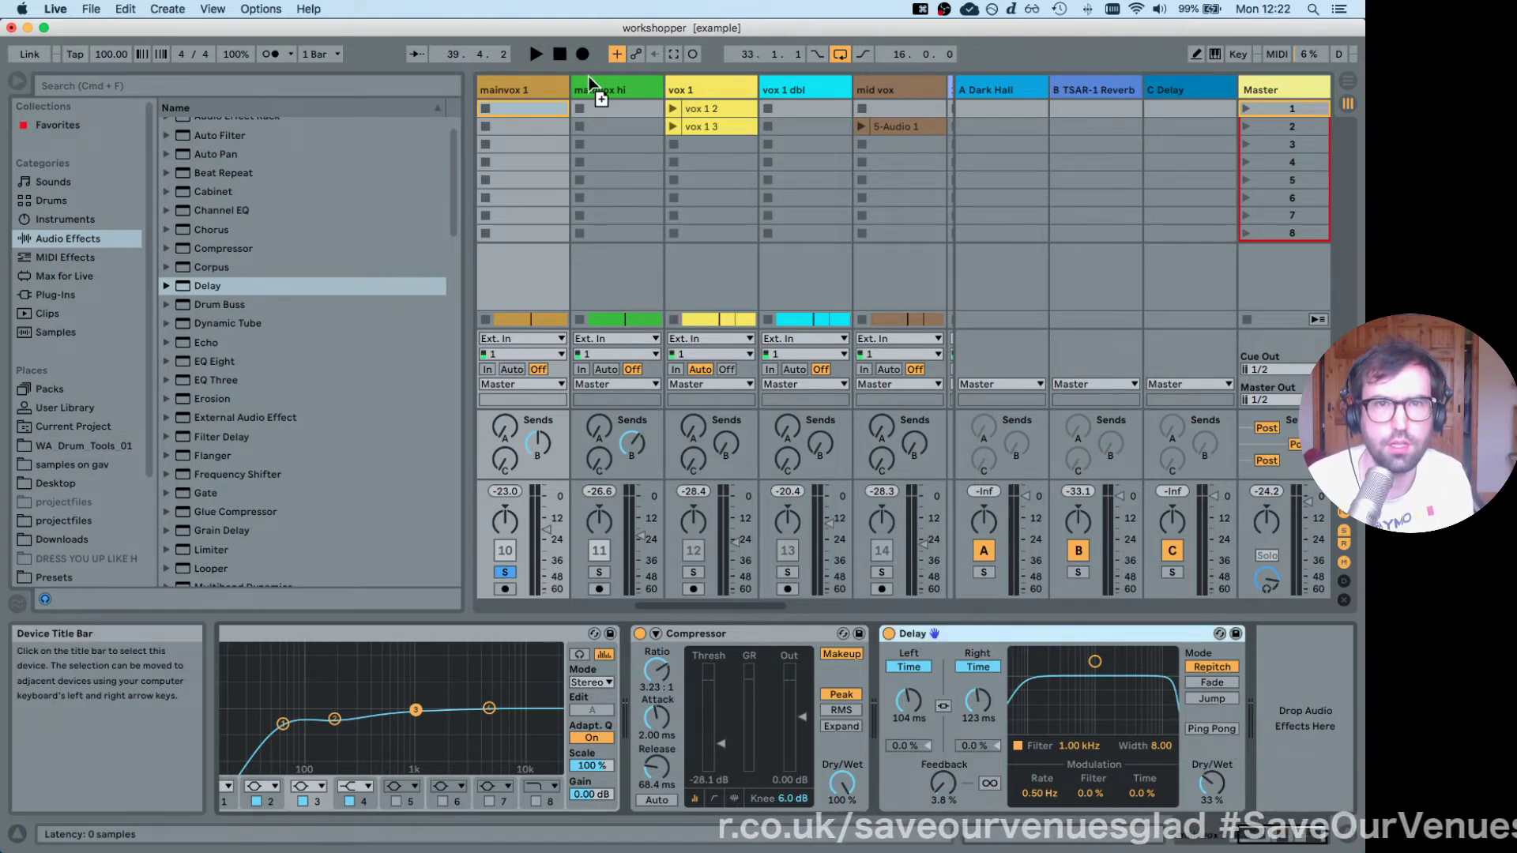
{"action": "left_click_drag", "start_coordinate": [588, 82], "coordinate": [608, 90]}
{"action": "left_click_drag", "start_coordinate": [595, 599], "coordinate": [593, 597]}
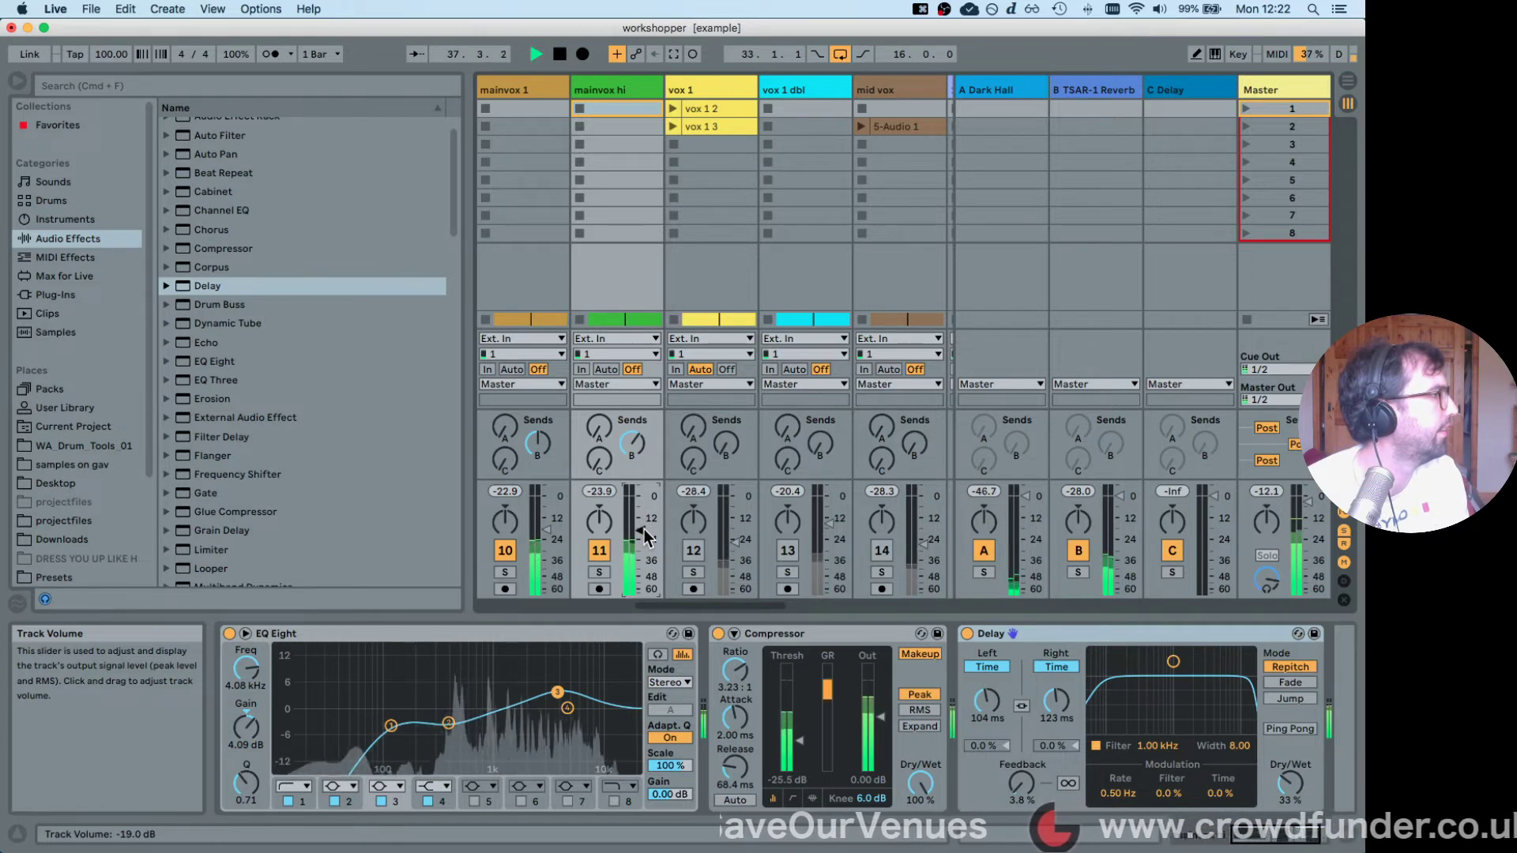
{"action": "key", "text": "space"}
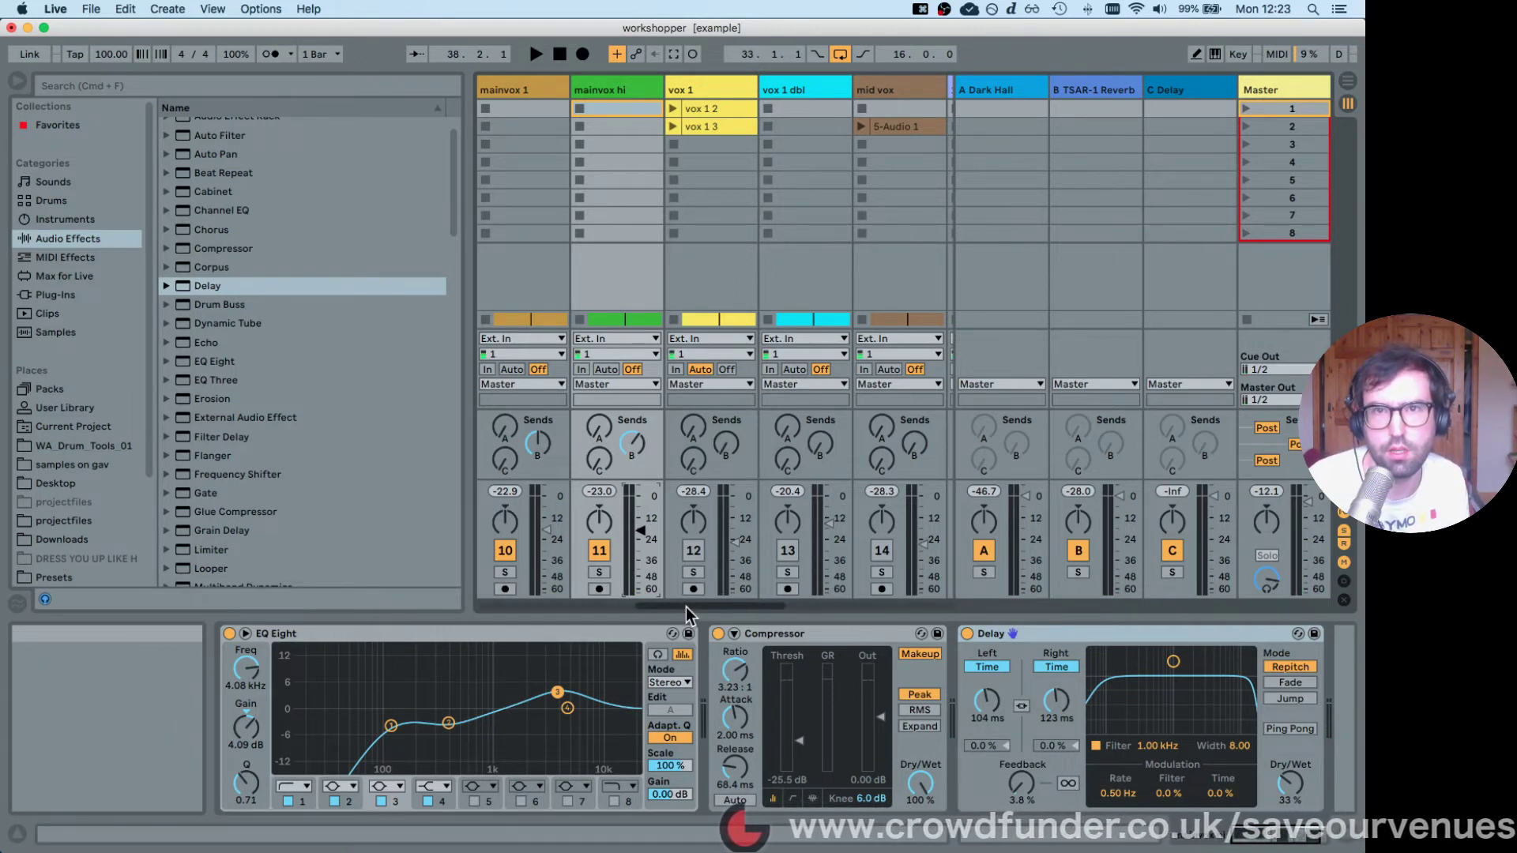
Hide the browser in the Session View and check the backing vocal tracks in the arrangement.
{"action": "mouse_move", "coordinate": [685, 607]}
{"action": "left_mouse_down"}
{"action": "mouse_move", "coordinate": [760, 620]}
{"action": "mouse_move", "coordinate": [700, 610]}
{"action": "left_mouse_up"}
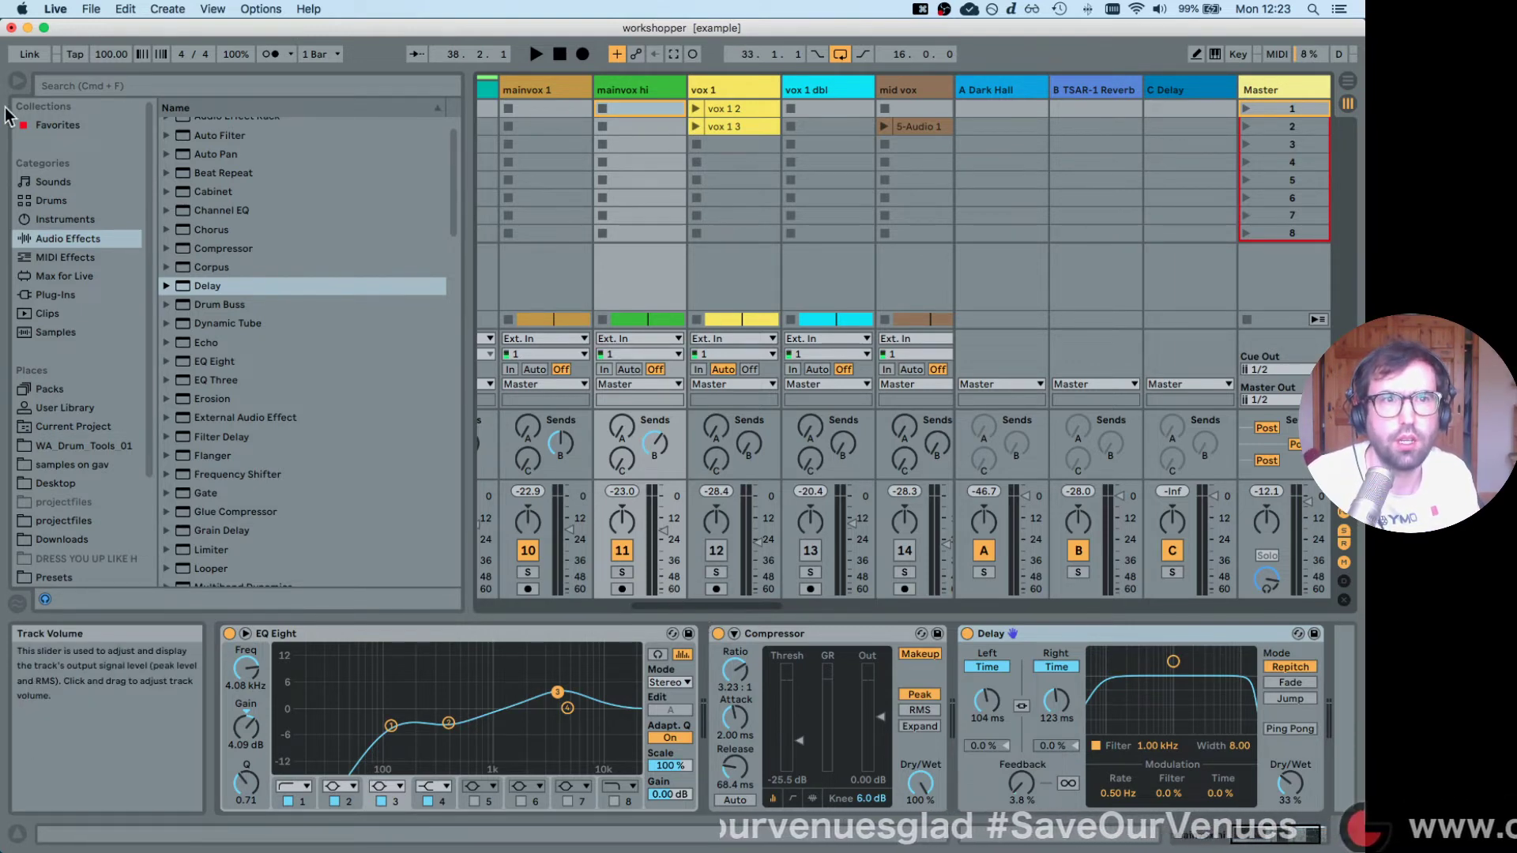
{"action": "left_click", "coordinate": [15, 82]}
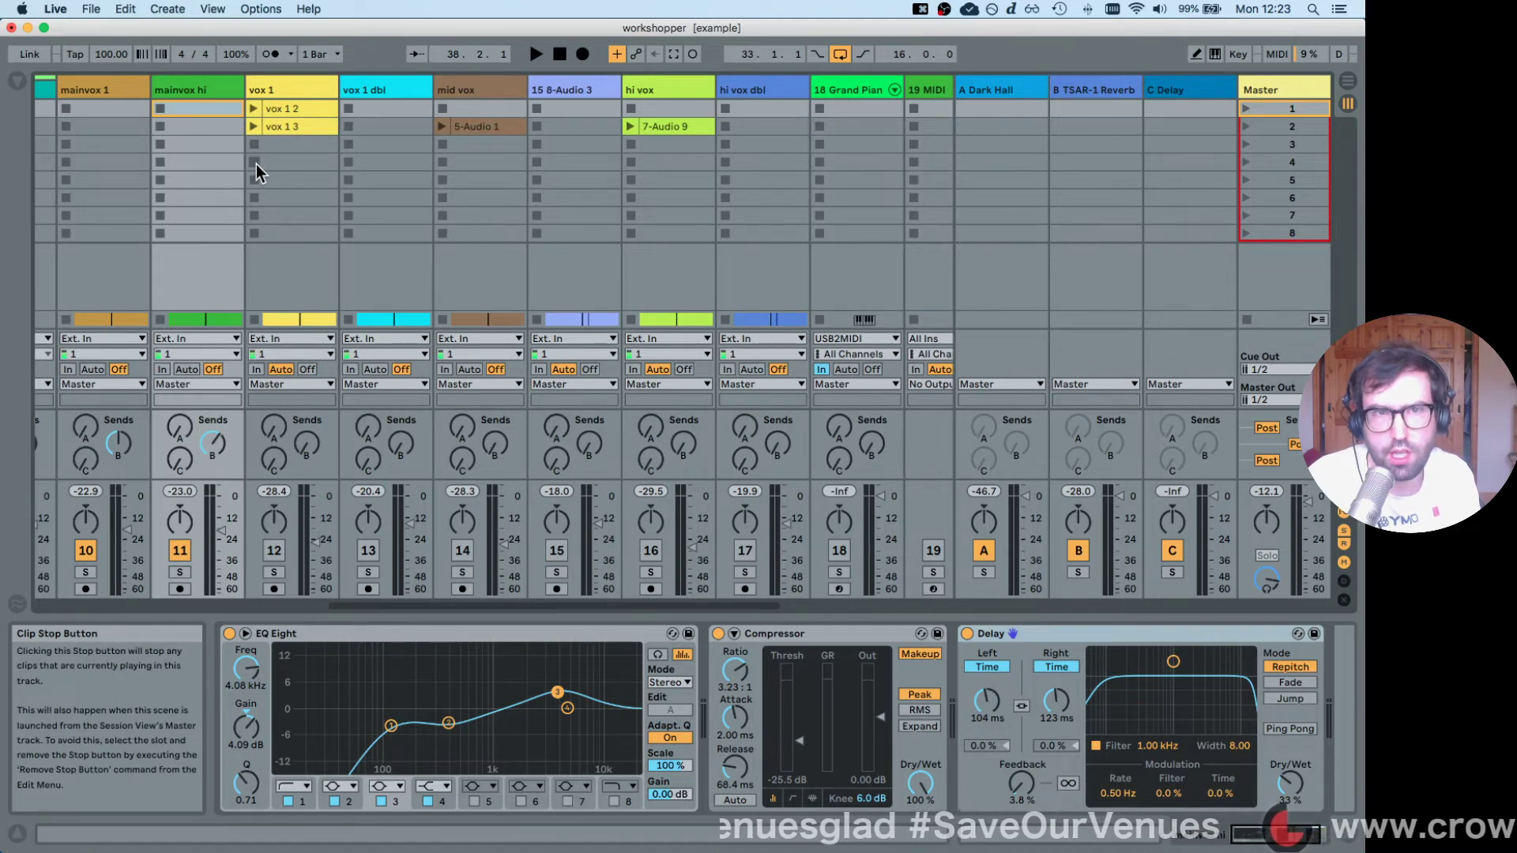
{"action": "left_click", "coordinate": [295, 87]}
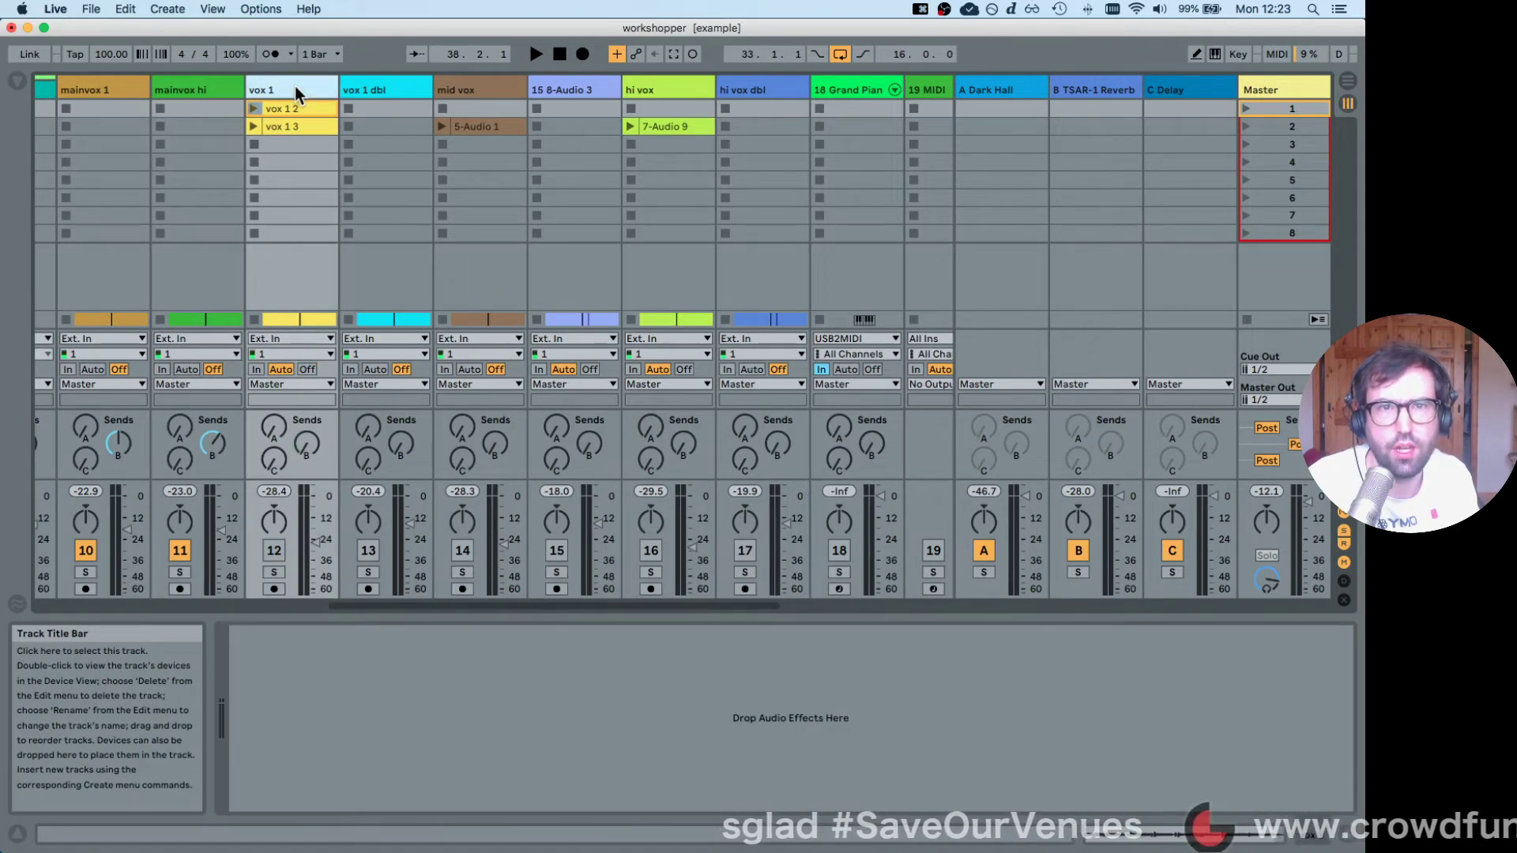
{"action": "key", "text": "Tab"}
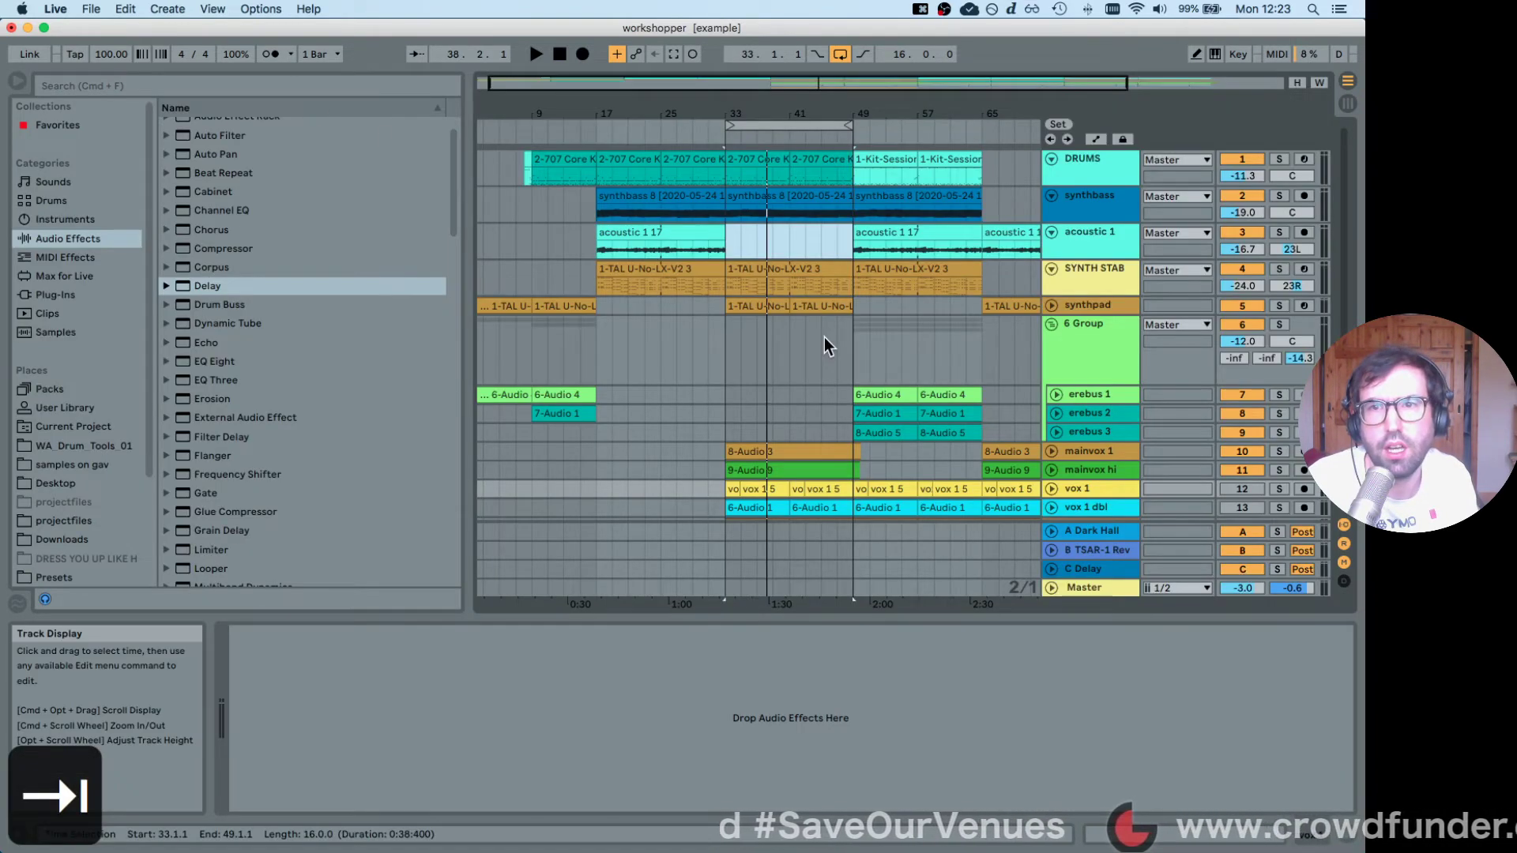
{"action": "scroll", "coordinate": [824, 338], "scroll_direction": "down", "scroll_amount": 5}
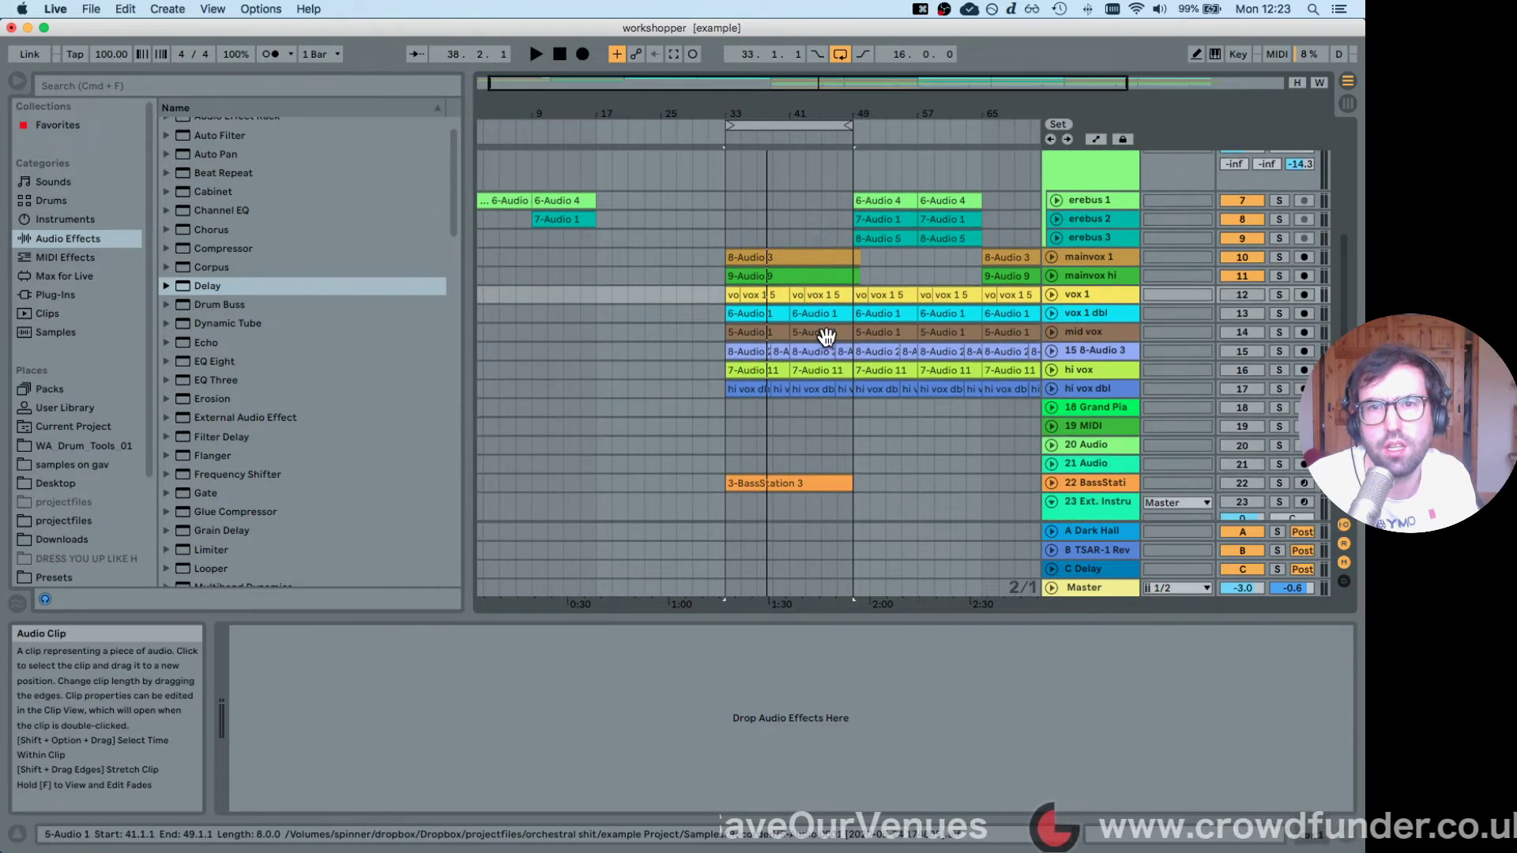
{"action": "scroll", "coordinate": [826, 338], "scroll_direction": "up", "scroll_amount": 5}
{"action": "key", "text": "Tab"}
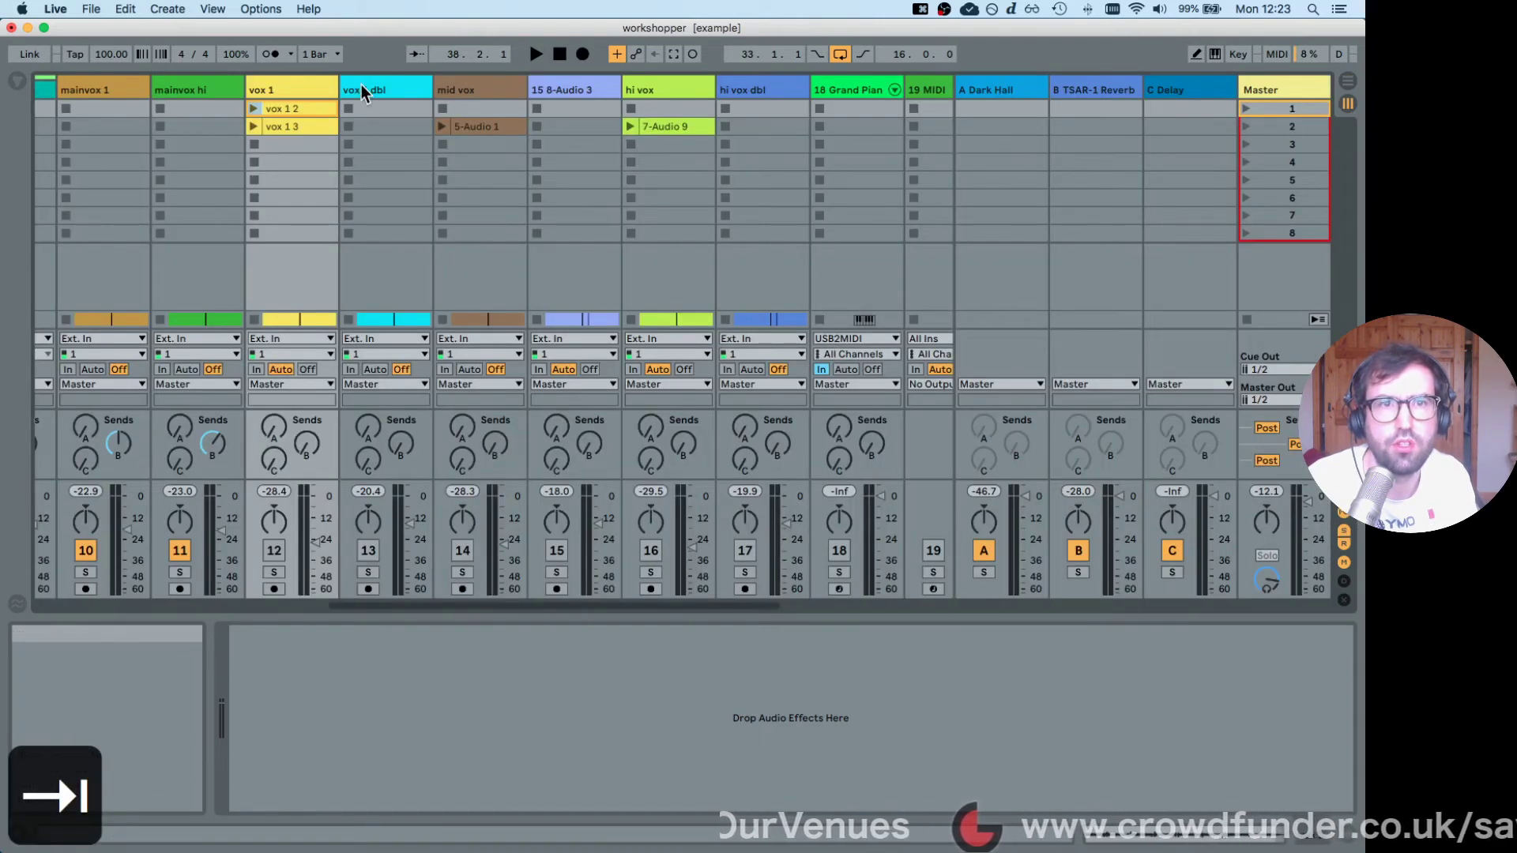
Group the six backing vocal tracks from vox 1 through hi vox dbl.
{"action": "left_click", "coordinate": [281, 91]}
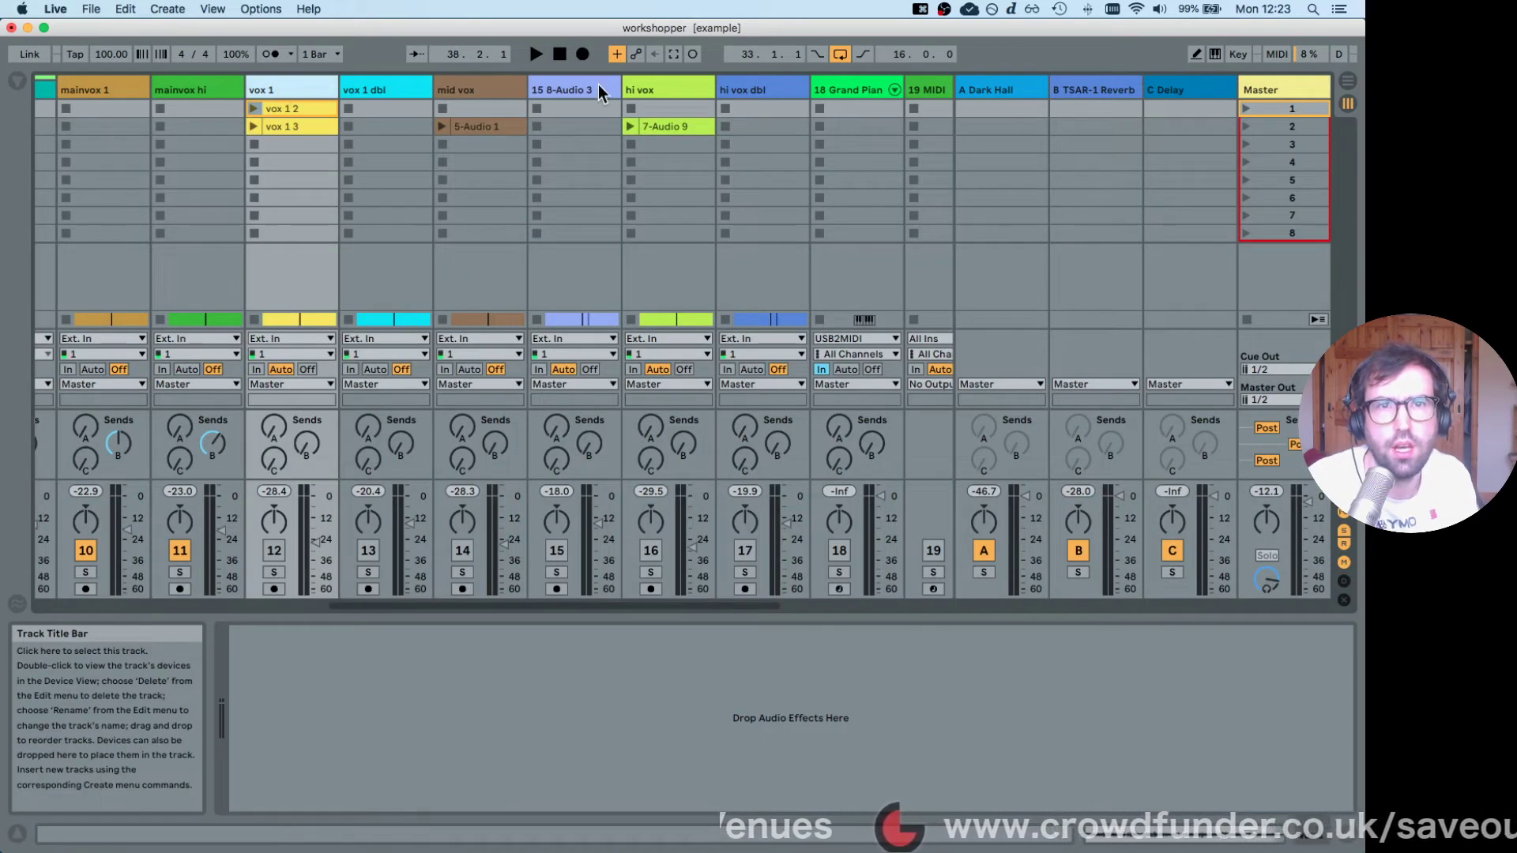
{"action": "left_click", "coordinate": [754, 92], "text": "shift"}
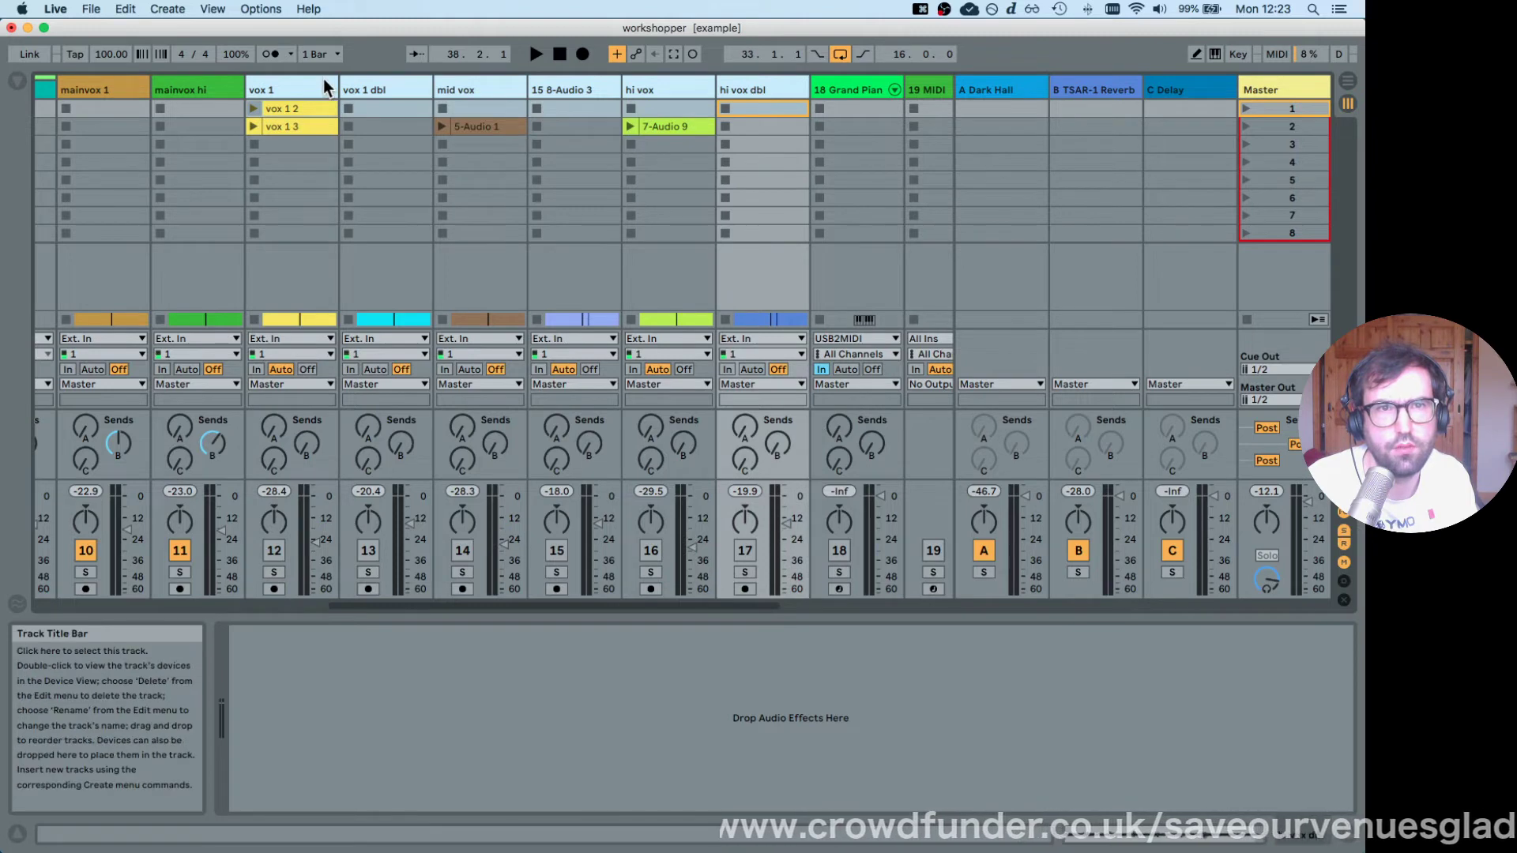
{"action": "left_click", "coordinate": [306, 89]}
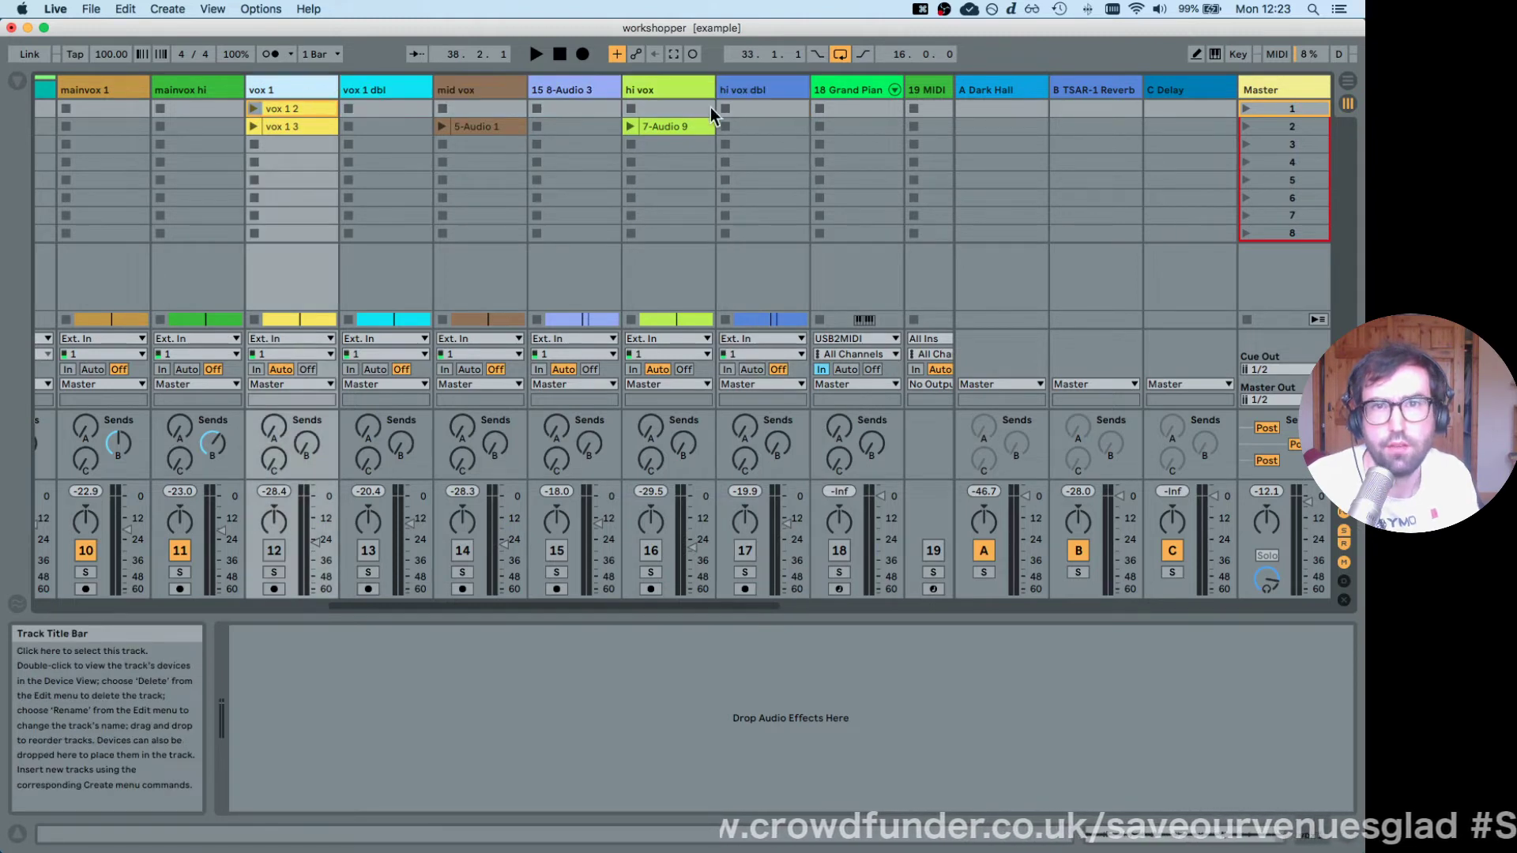
{"action": "left_click", "coordinate": [757, 93], "text": "shift"}
{"action": "right_click", "coordinate": [303, 91]}
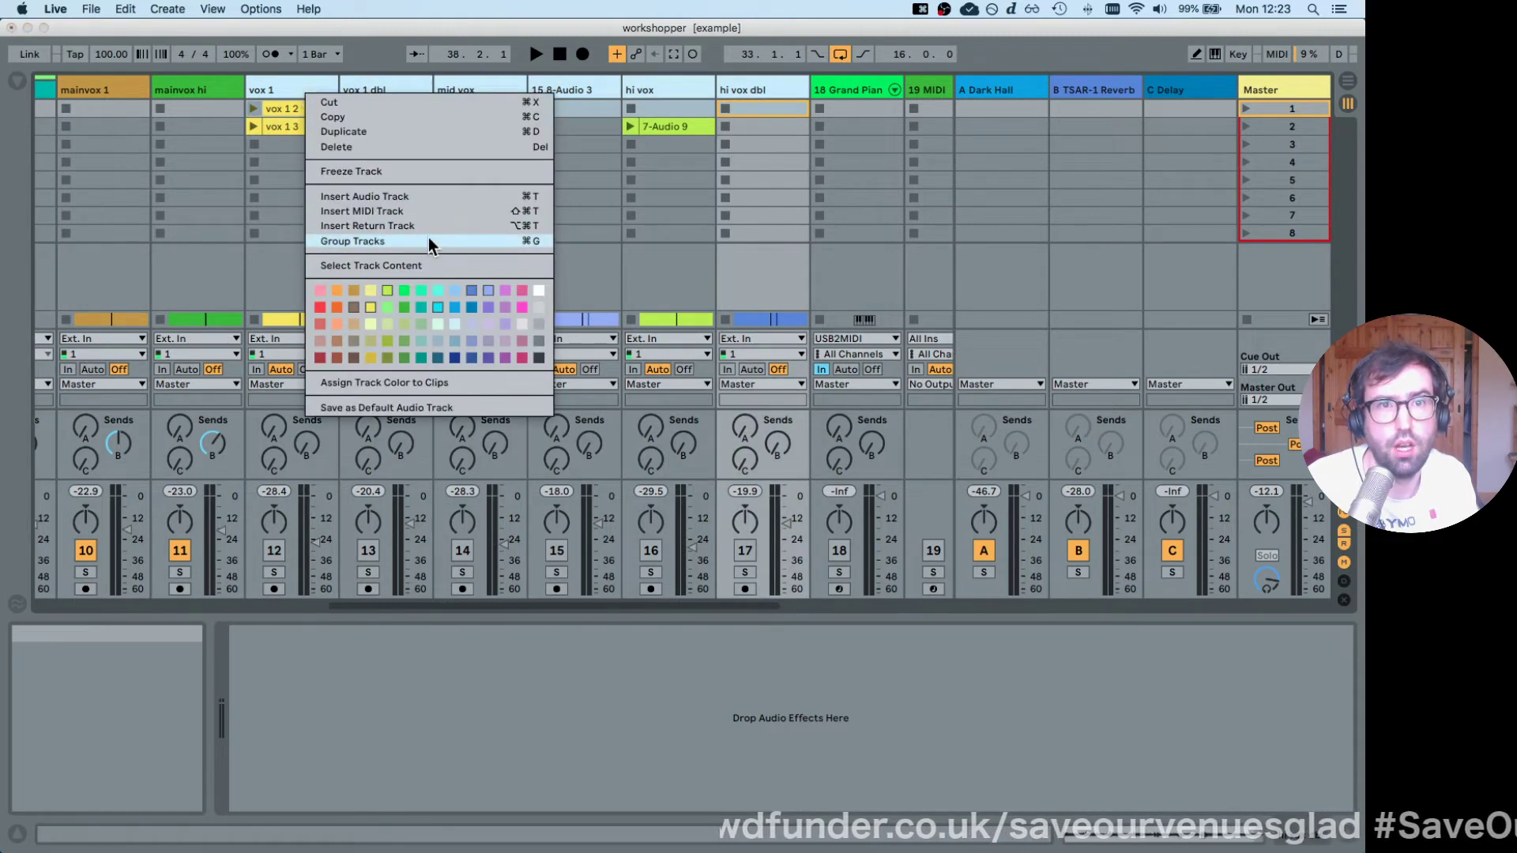
{"action": "key", "text": "super+g"}
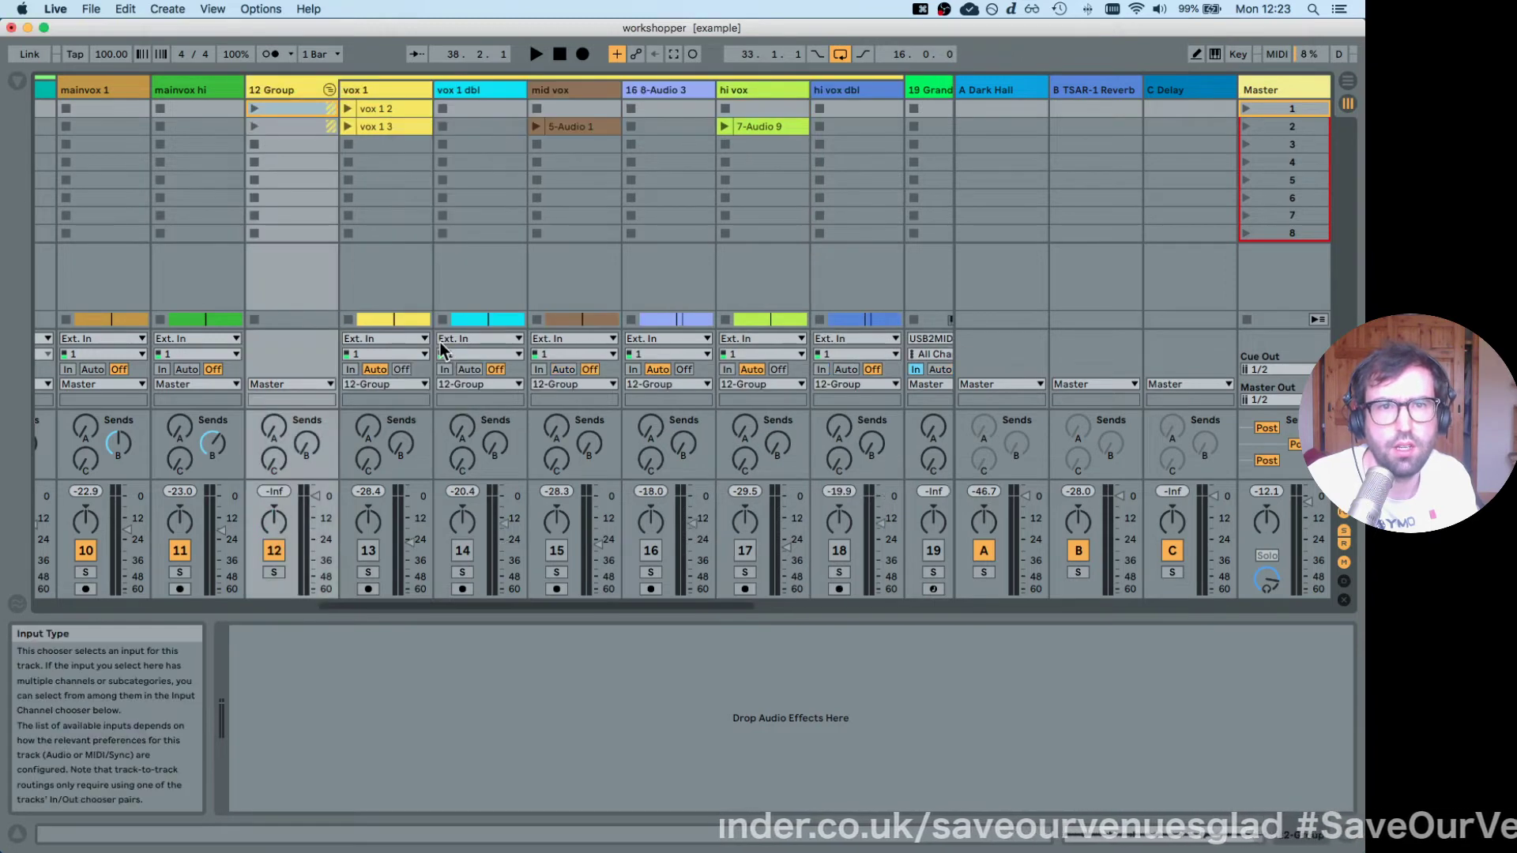
Rename the new vocal group BVOX.
{"action": "key", "text": "super+r"}
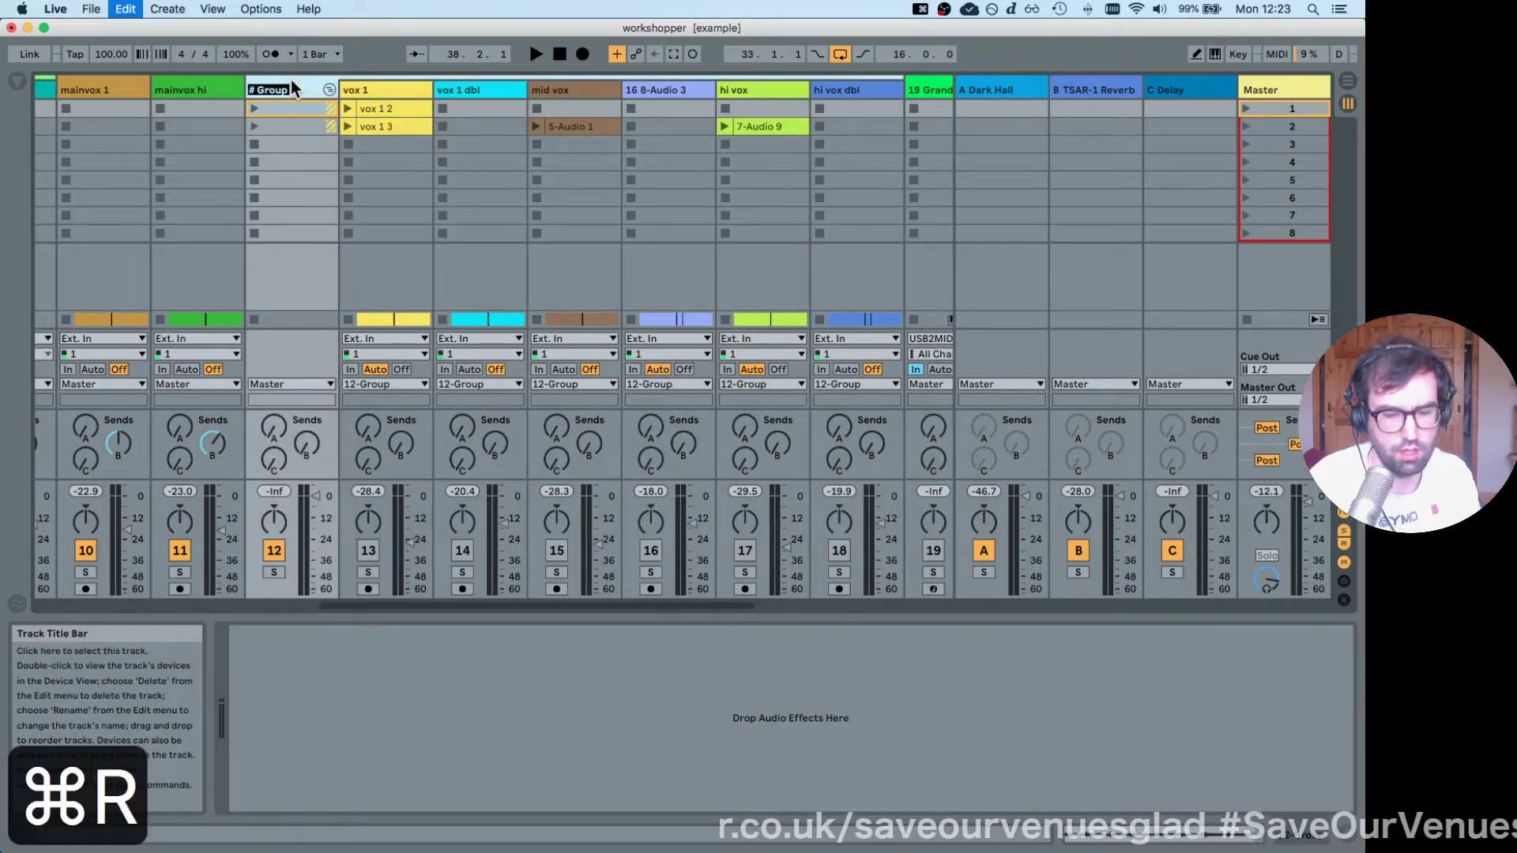
{"action": "type", "text": "BVOX"}
{"action": "key", "text": "Return"}
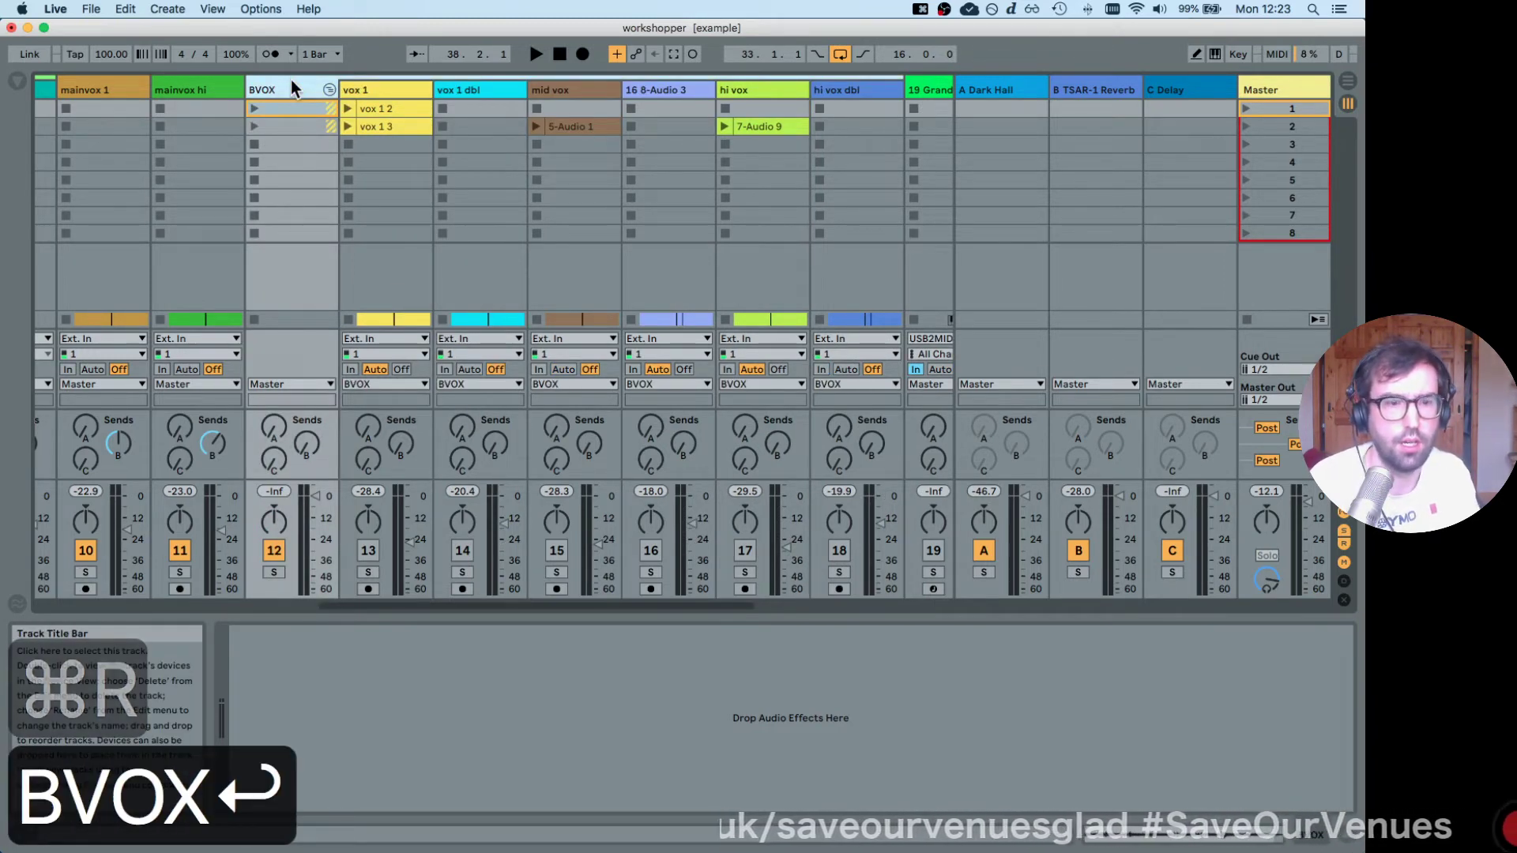
Audition the 6 Group track briefly in solo from bar 49 of the arrangement.
{"action": "key", "text": "Tab"}
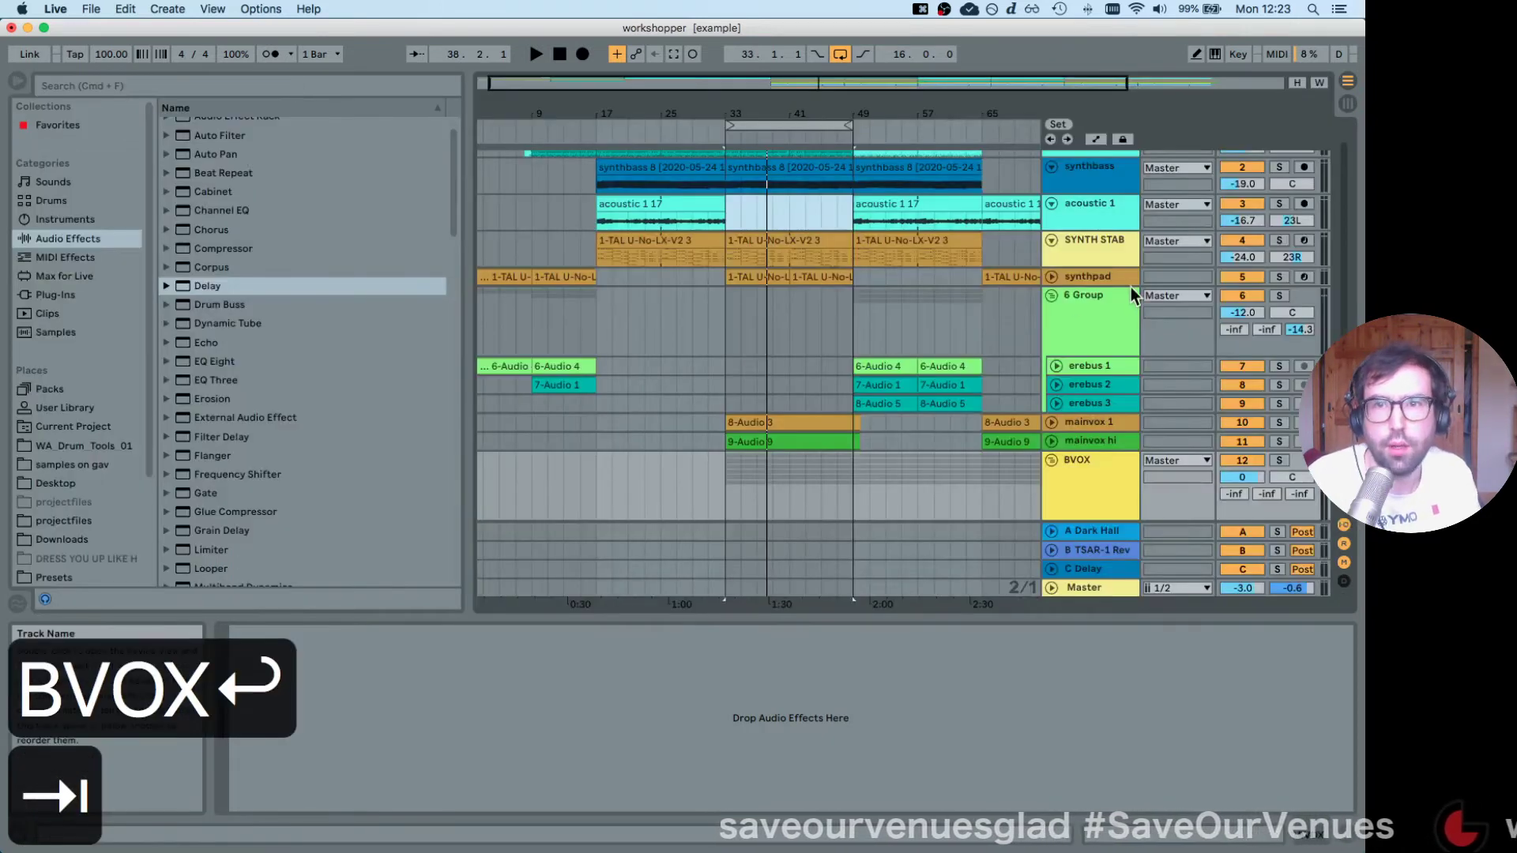
{"action": "left_click", "coordinate": [1279, 296]}
{"action": "key", "text": "space"}
{"action": "left_click", "coordinate": [857, 366]}
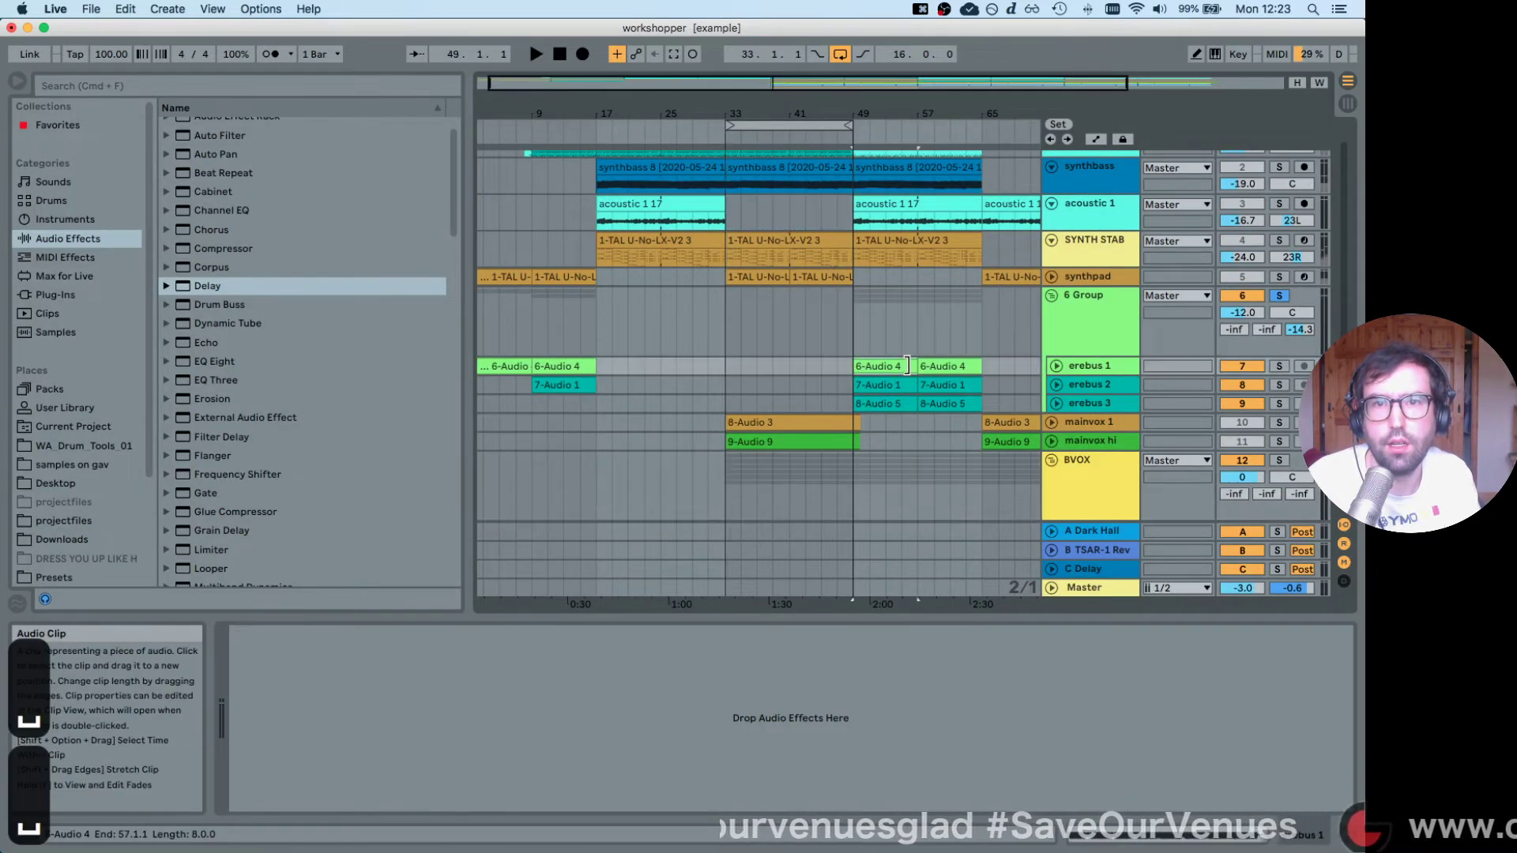
{"action": "key", "text": "space"}
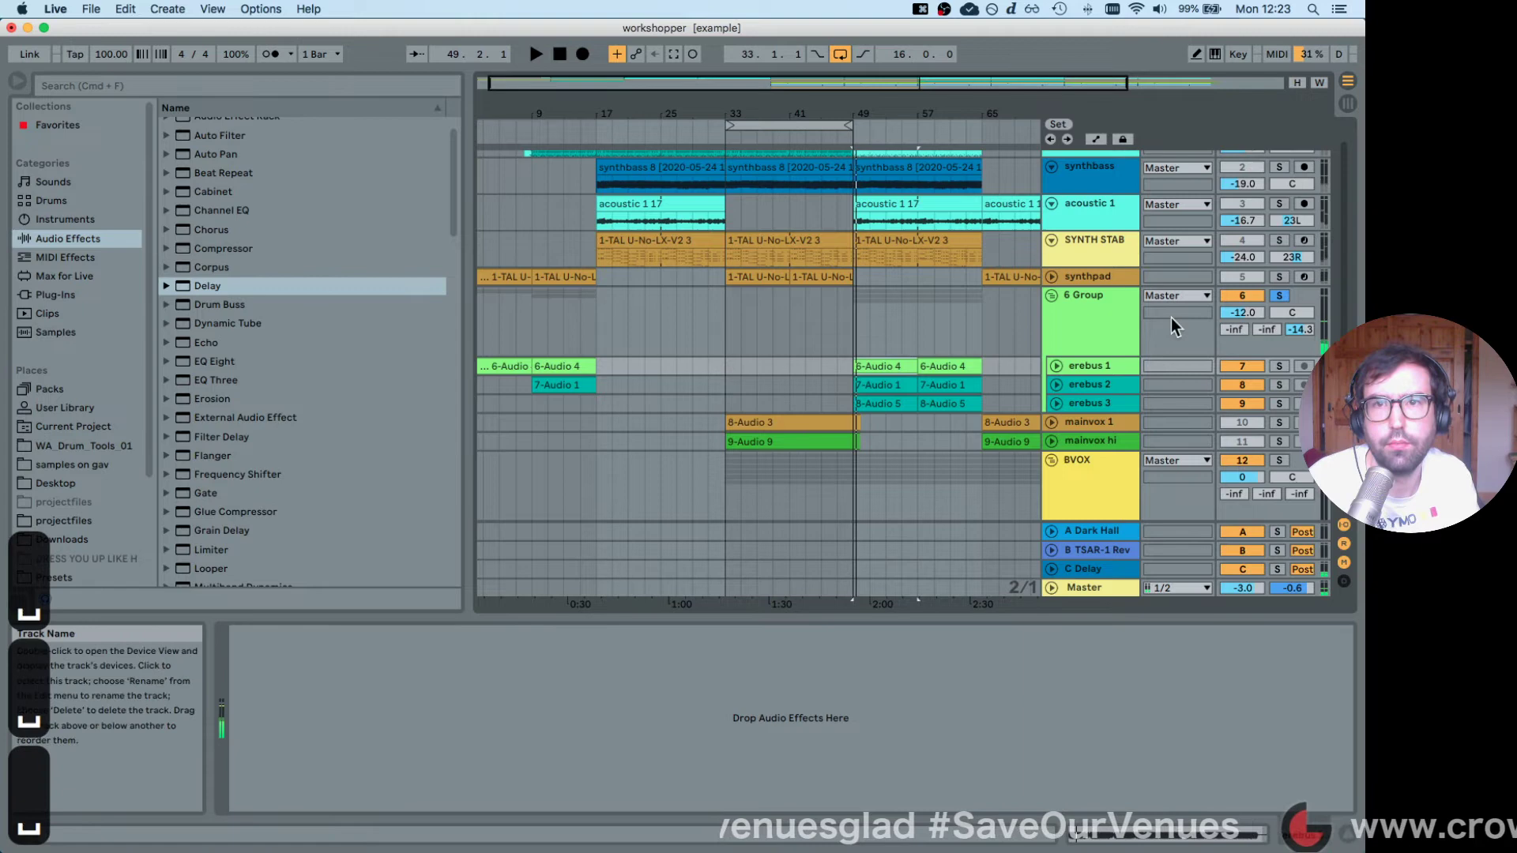
{"action": "left_click", "coordinate": [1279, 295]}
Rename the 6 Group track EREBUS GRP.
{"action": "left_click", "coordinate": [1069, 324]}
{"action": "key", "text": "cmd+r"}
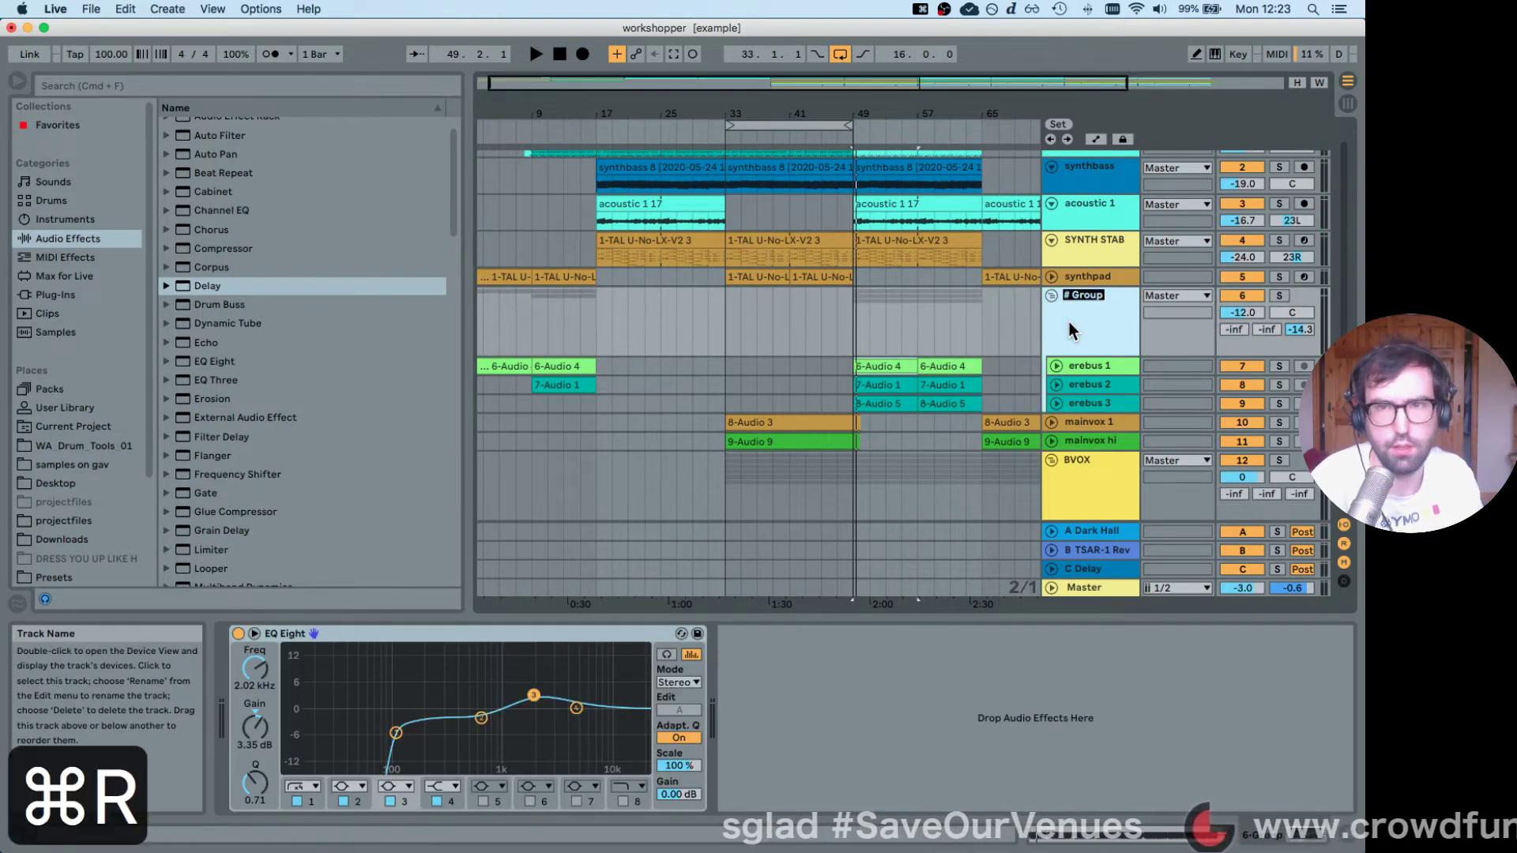
{"action": "type", "text": "EREBUS GRY"}
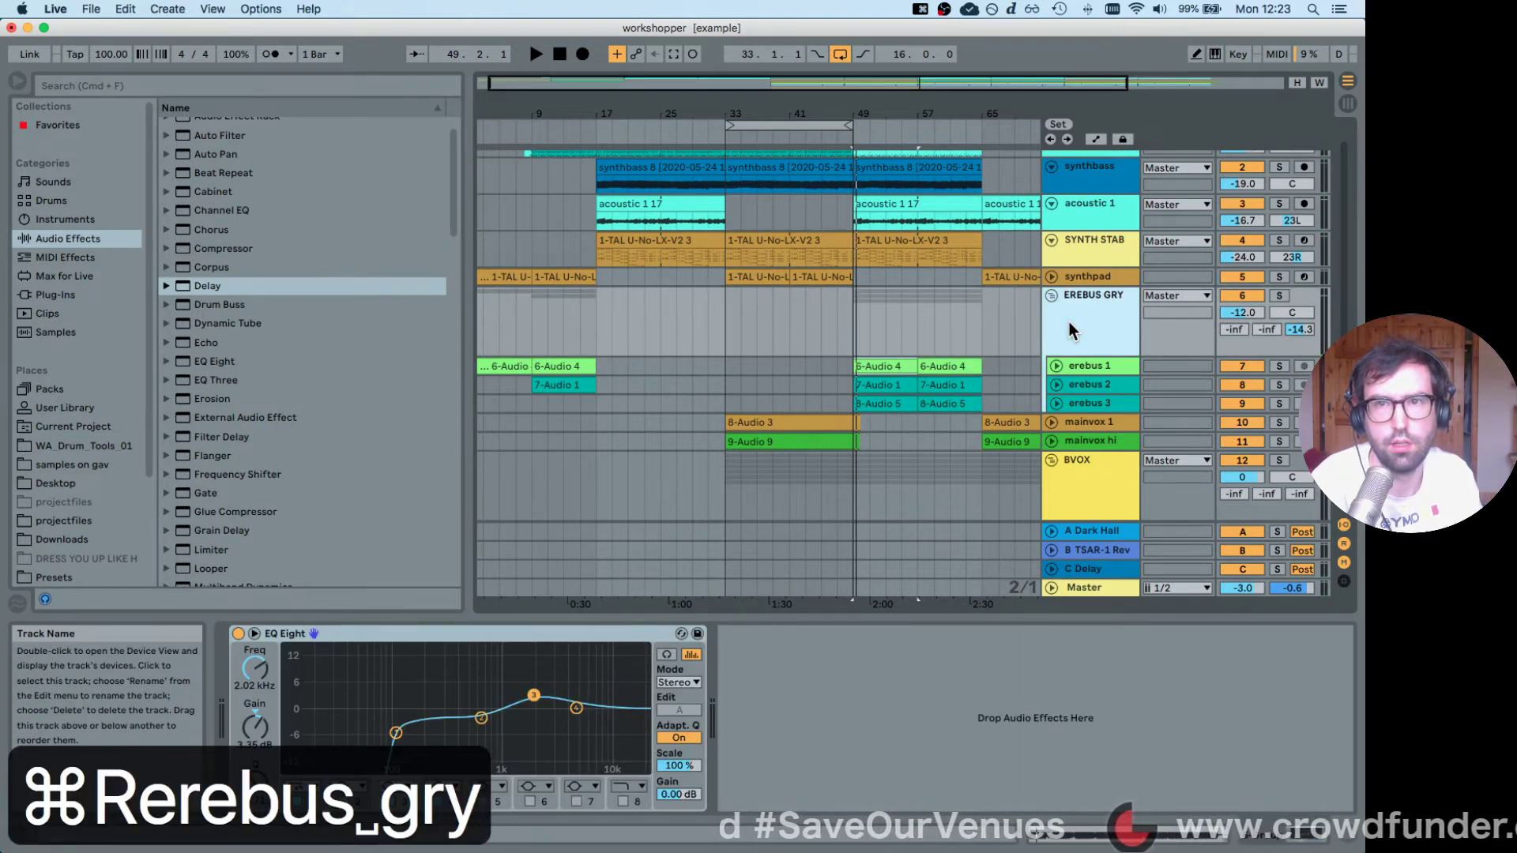
{"action": "key", "text": "BackSpace"}
{"action": "type", "text": "P"}
{"action": "key", "text": "Return"}
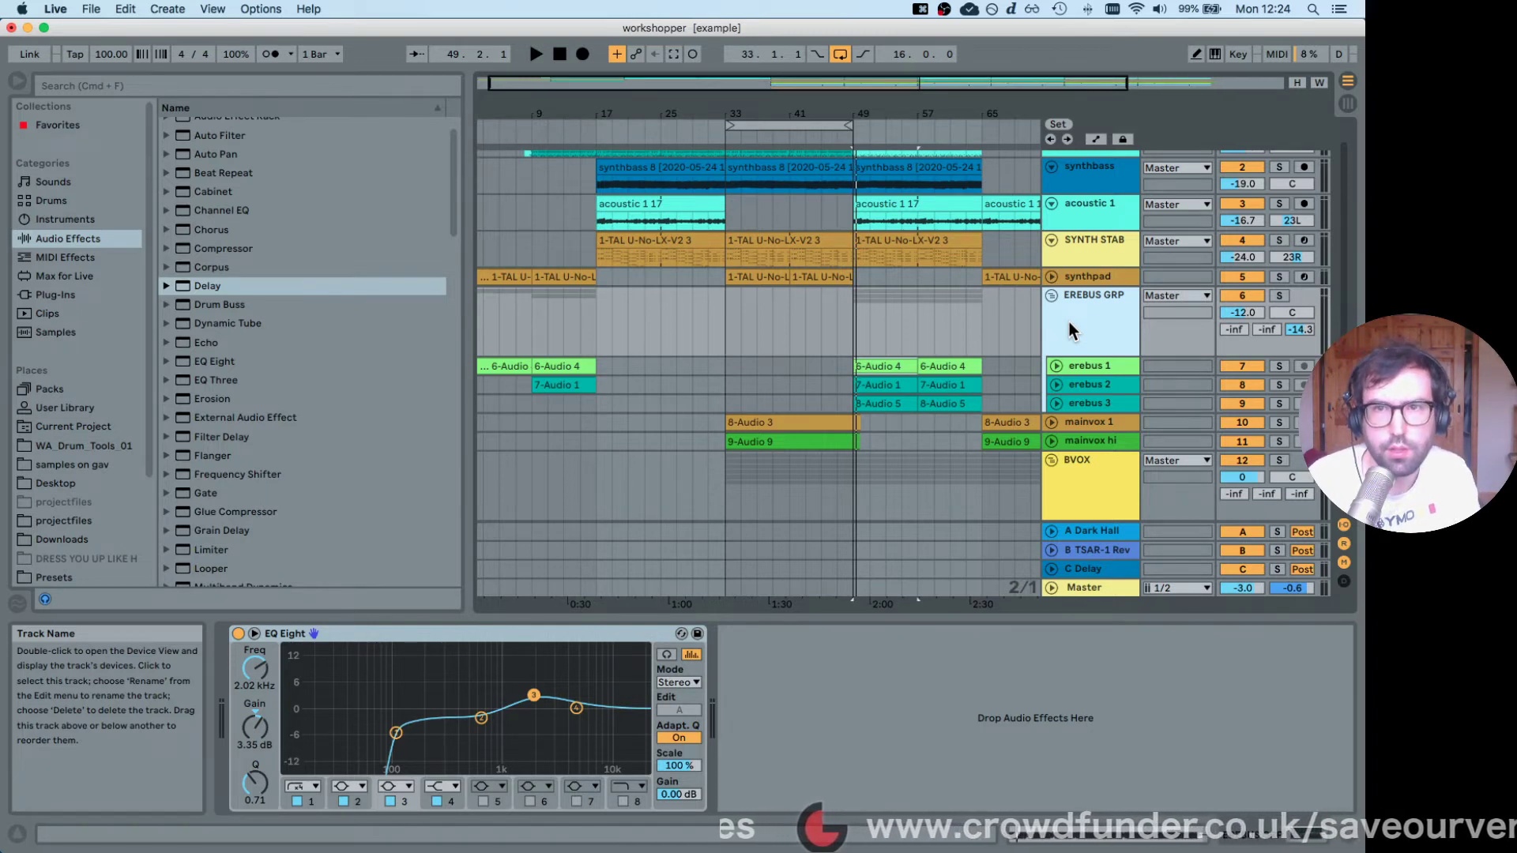
Solo the BVOX group and play the looped section from bar 33.
{"action": "scroll", "coordinate": [1112, 296], "scroll_direction": "down", "scroll_amount": 5}
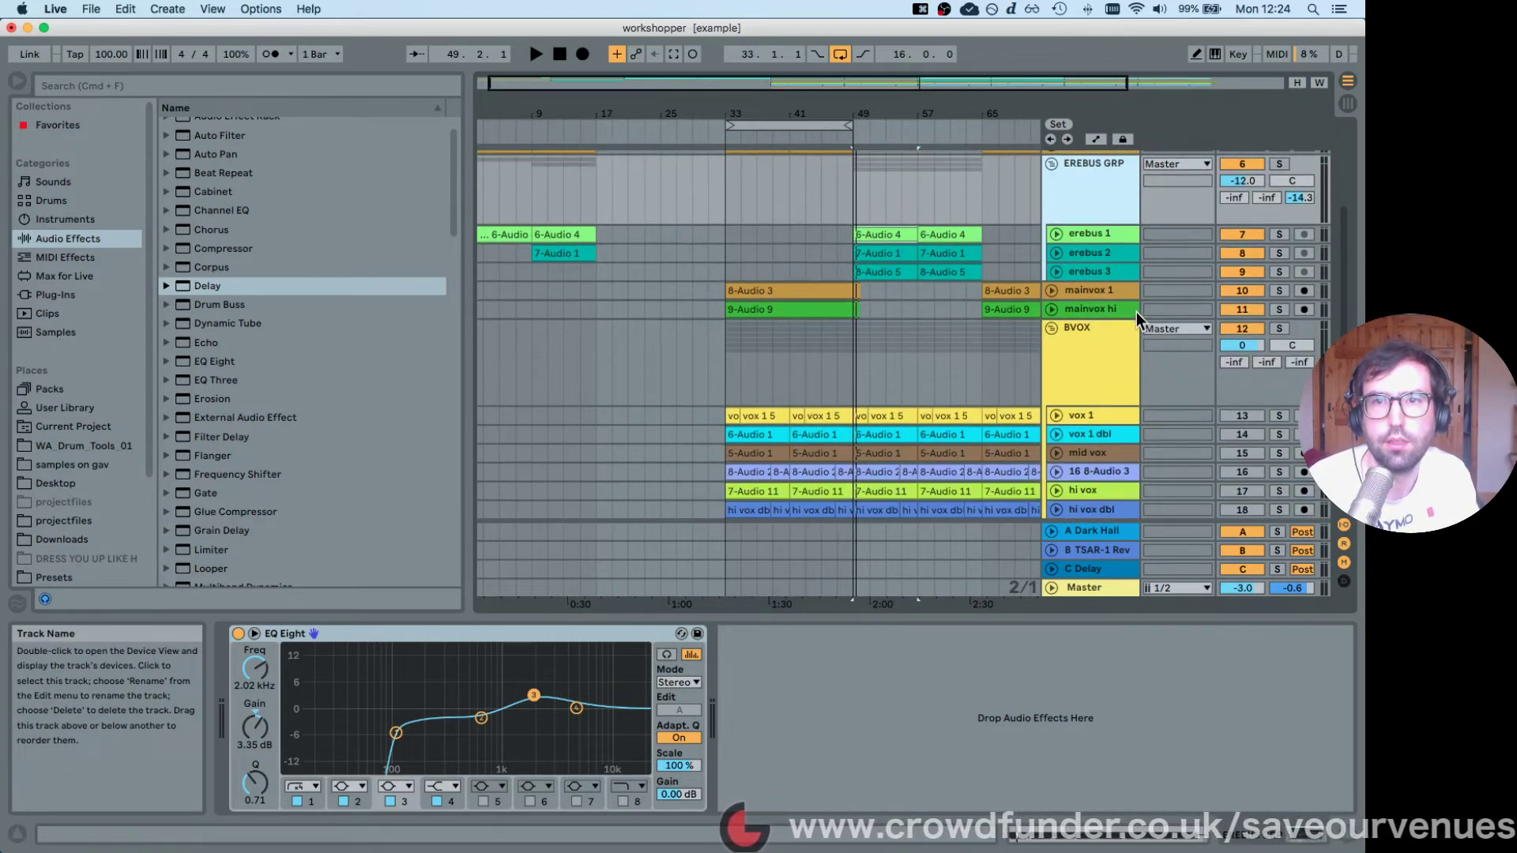
{"action": "left_click", "coordinate": [1279, 328]}
{"action": "key", "text": "space"}
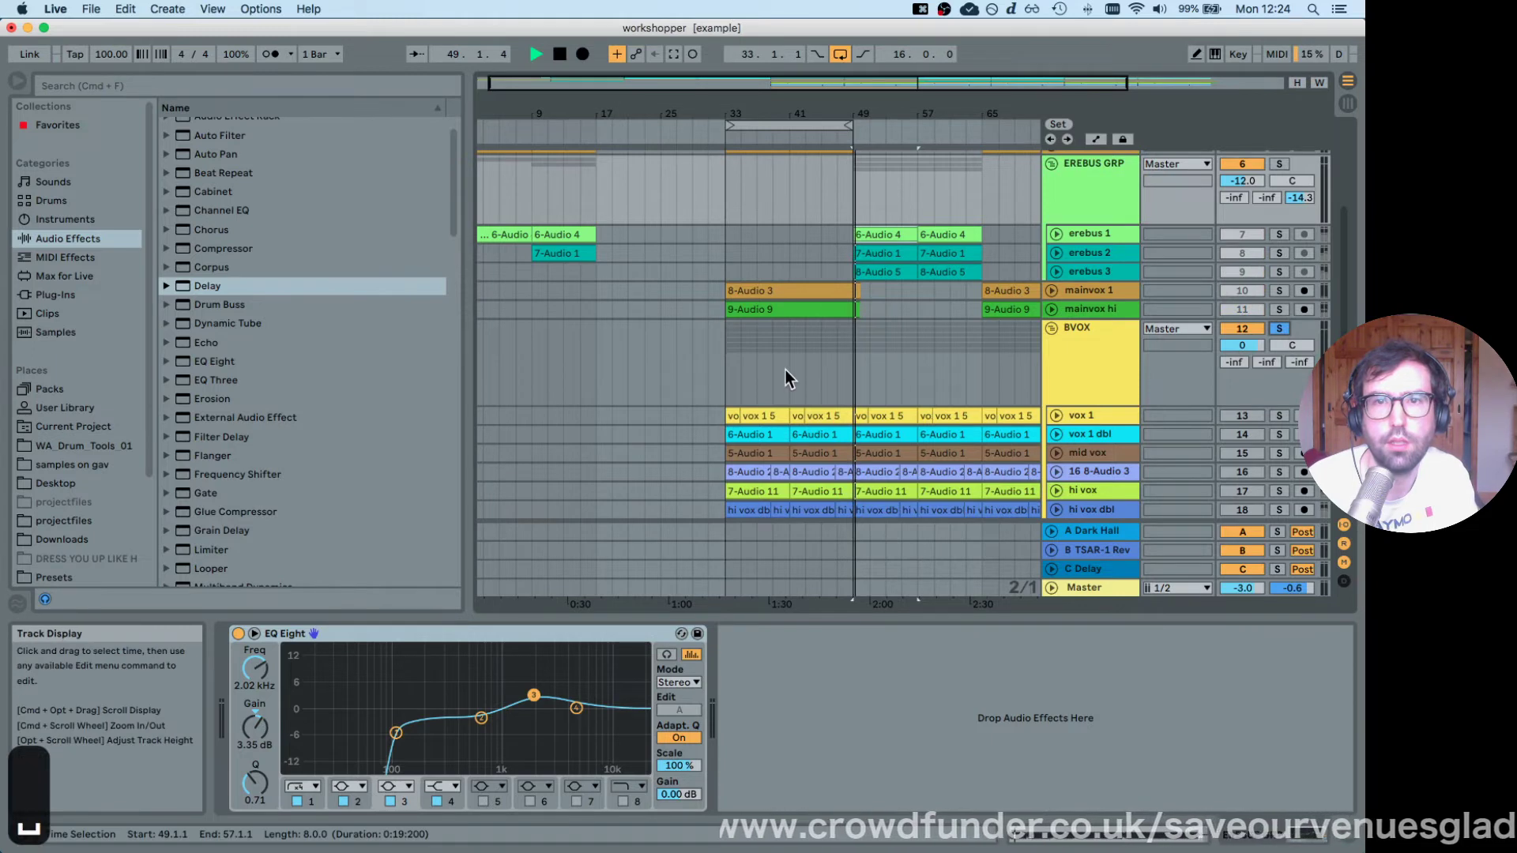
{"action": "key", "text": "space"}
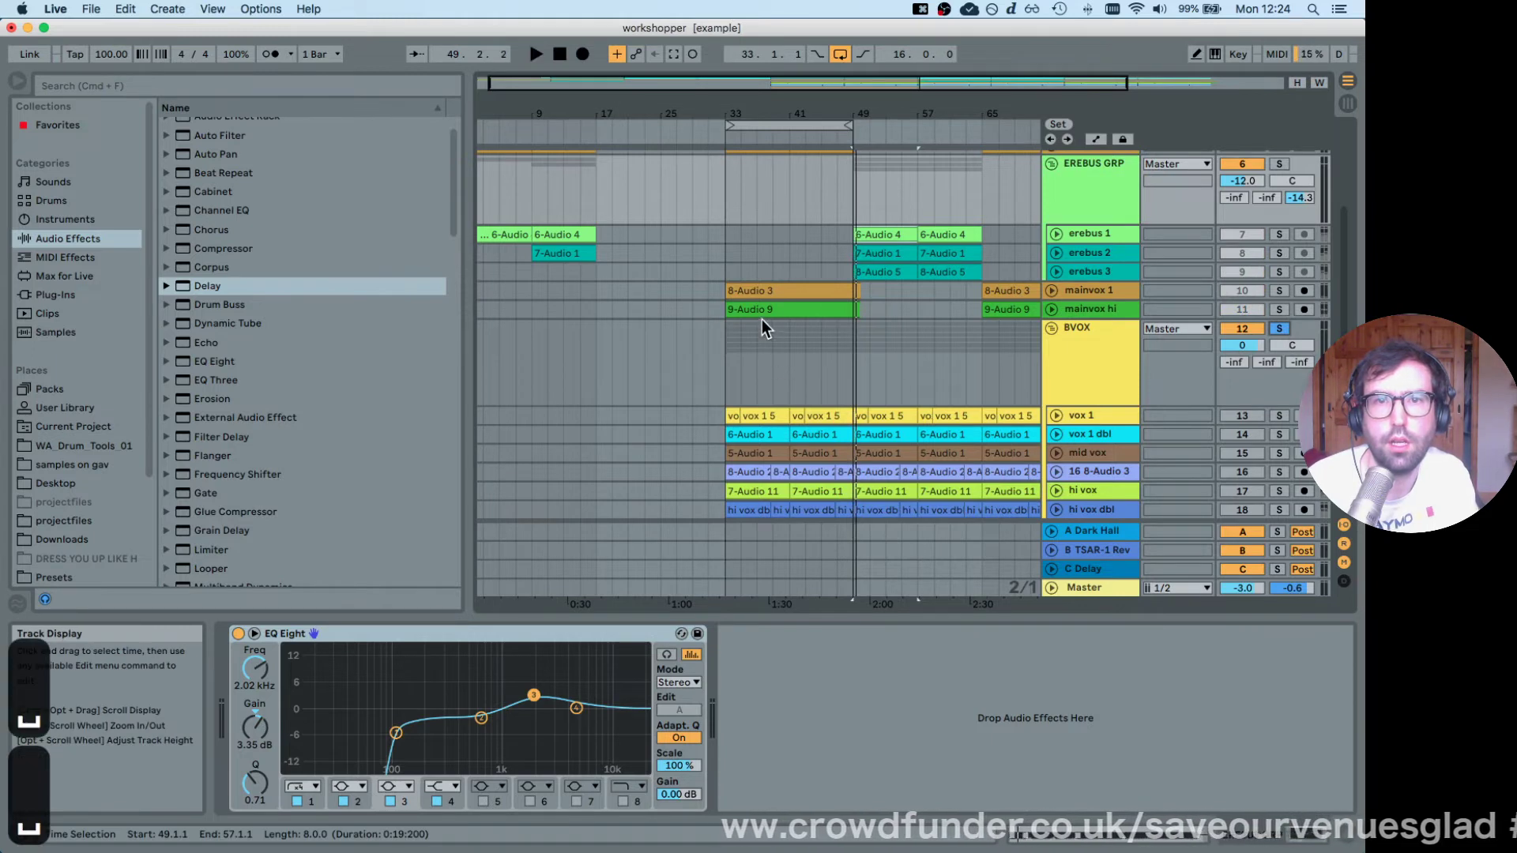
{"action": "left_click", "coordinate": [742, 125]}
{"action": "key", "text": "space"}
Activate all six tracks in the BVOX group, from vox 1 to hi vox dbl.
{"action": "left_click", "coordinate": [1242, 416]}
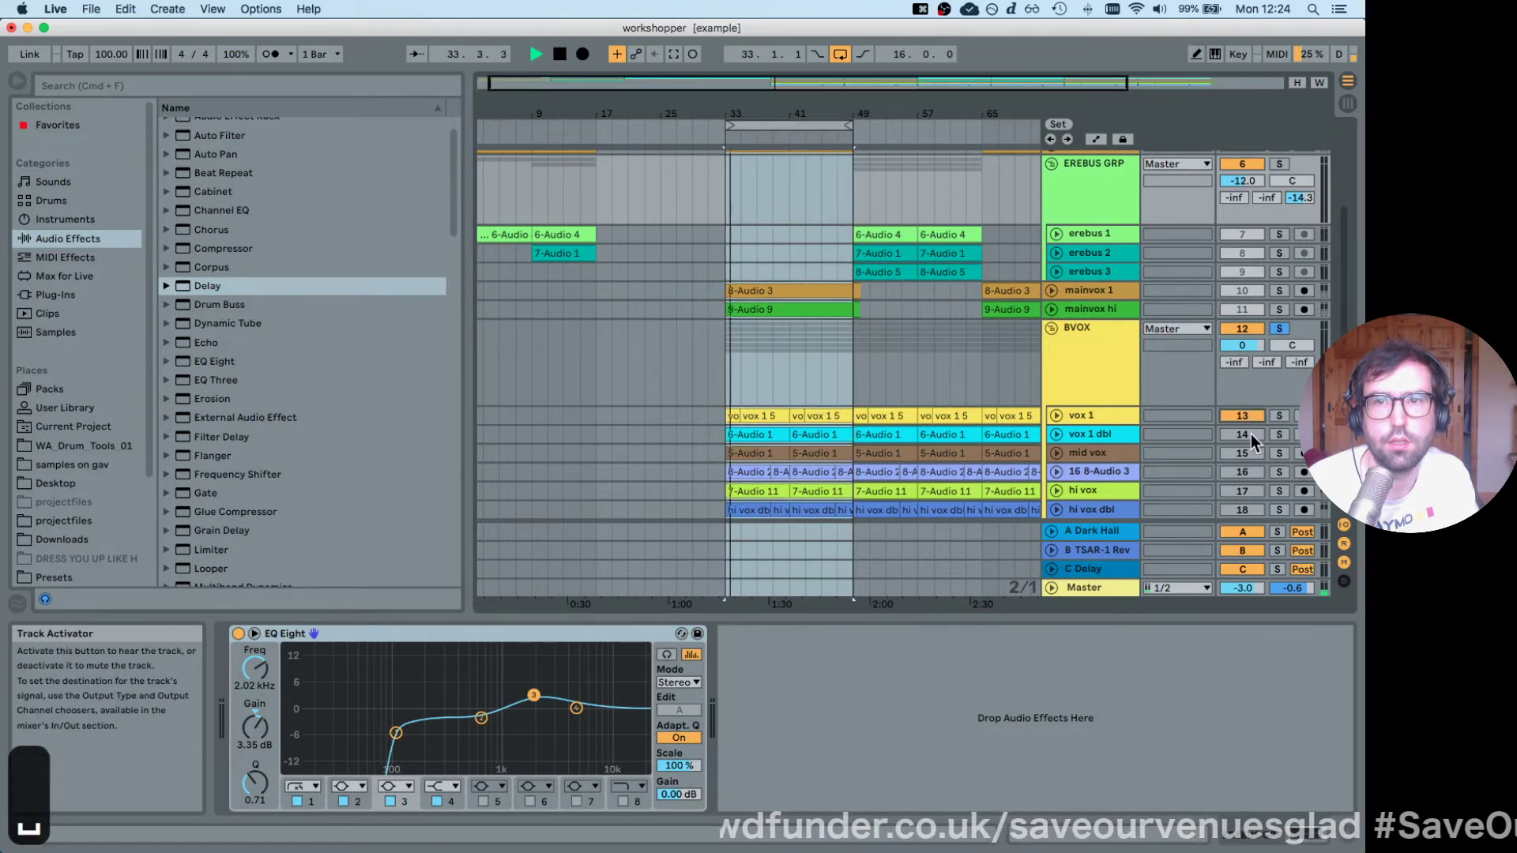
{"action": "left_click", "coordinate": [1242, 434]}
{"action": "left_click", "coordinate": [1242, 453]}
{"action": "left_click", "coordinate": [1242, 471]}
{"action": "left_click", "coordinate": [1242, 491]}
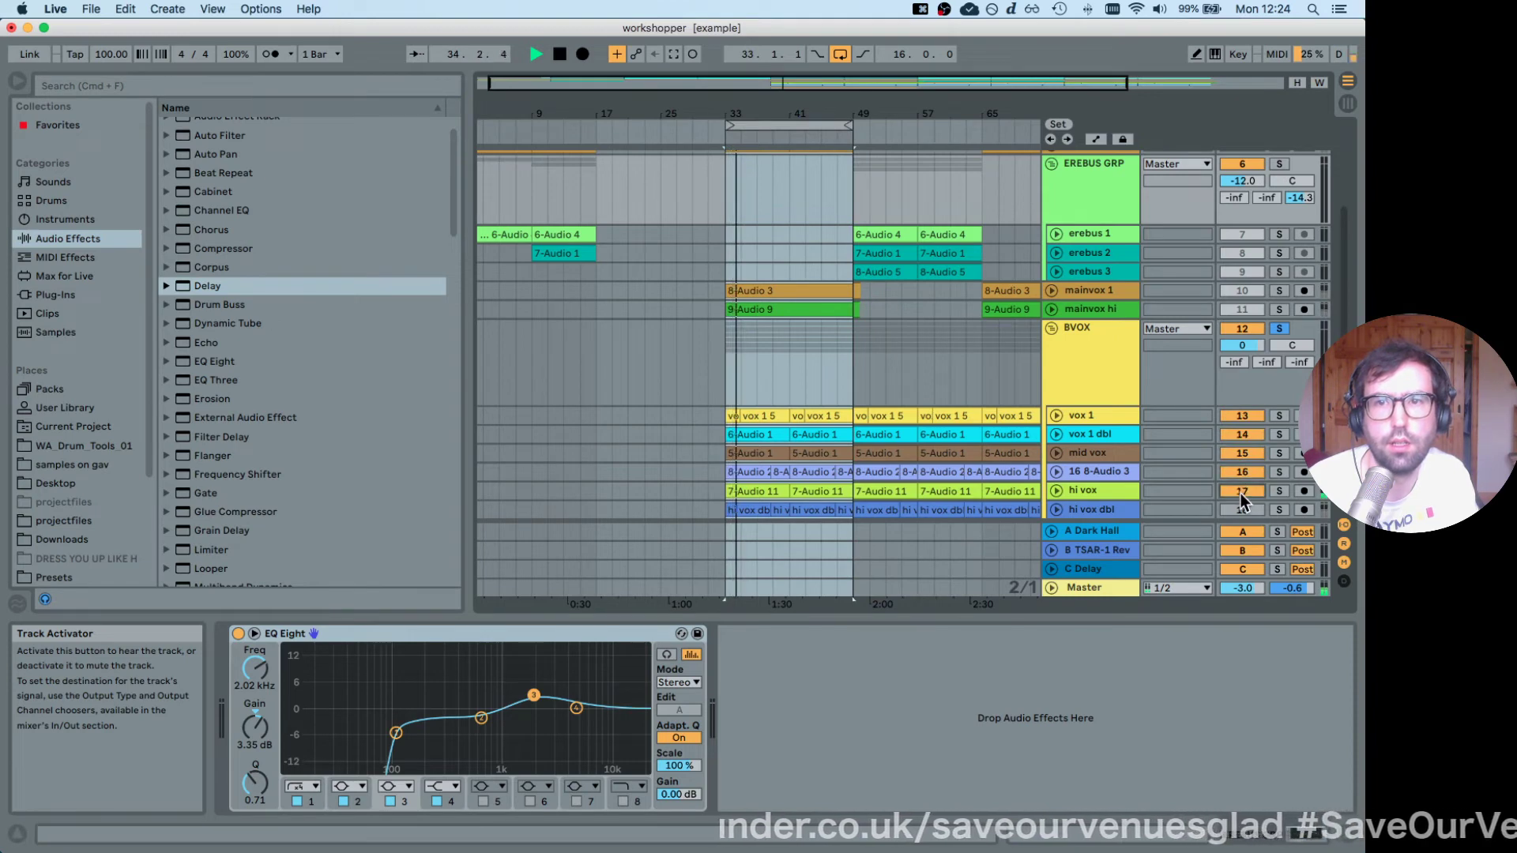
{"action": "scroll", "coordinate": [1236, 490], "scroll_direction": "down", "scroll_amount": 1}
{"action": "left_click", "coordinate": [1242, 450]}
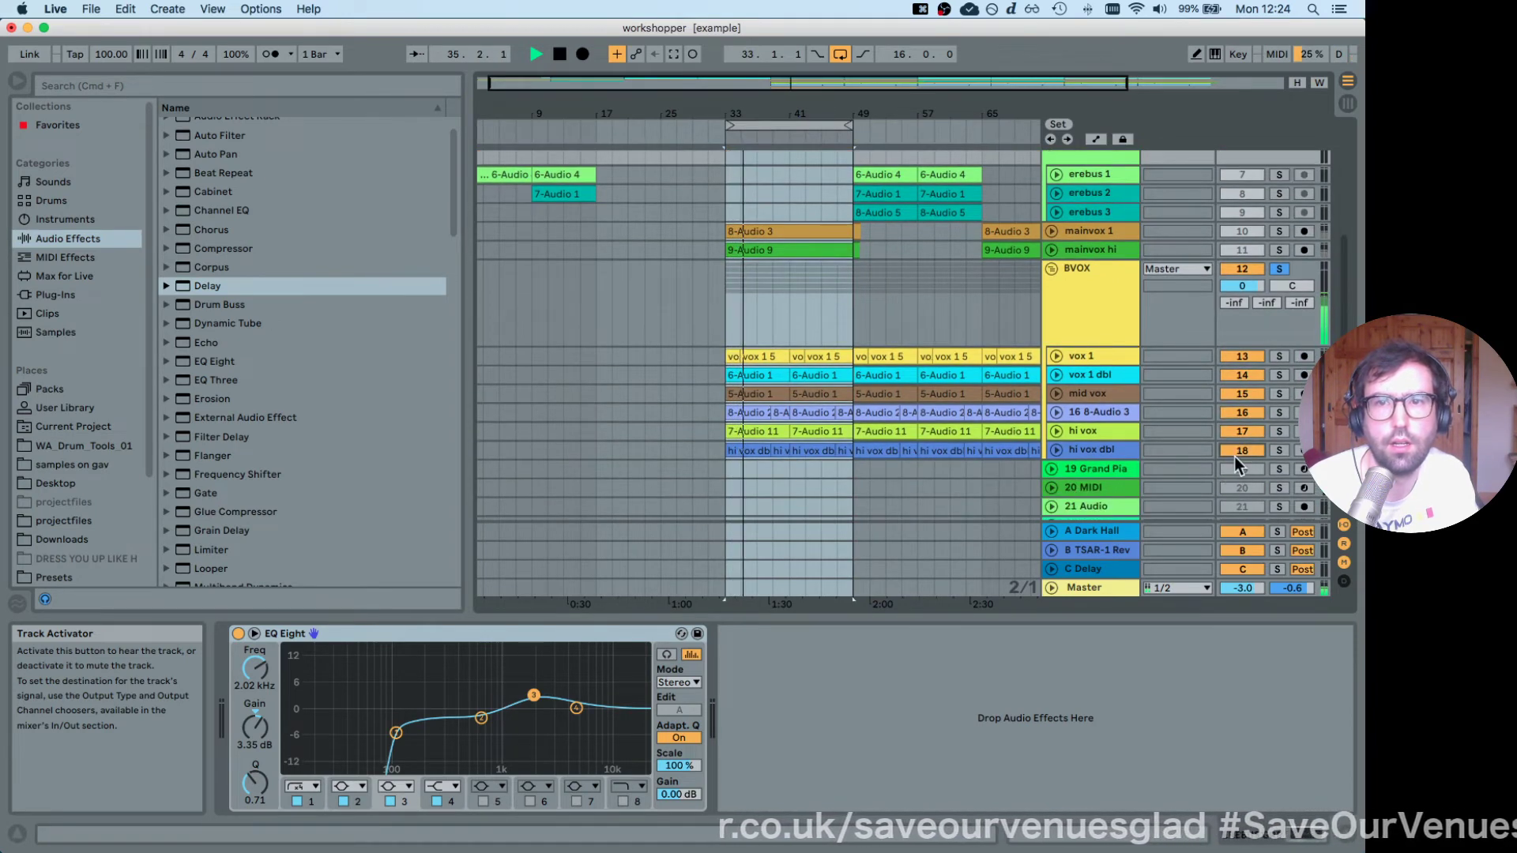
Unfold the six tracks in the BVOX group, vox 1 to hi vox dbl, to display their waveforms.
{"action": "scroll", "coordinate": [1150, 436], "scroll_direction": "down", "scroll_amount": 2}
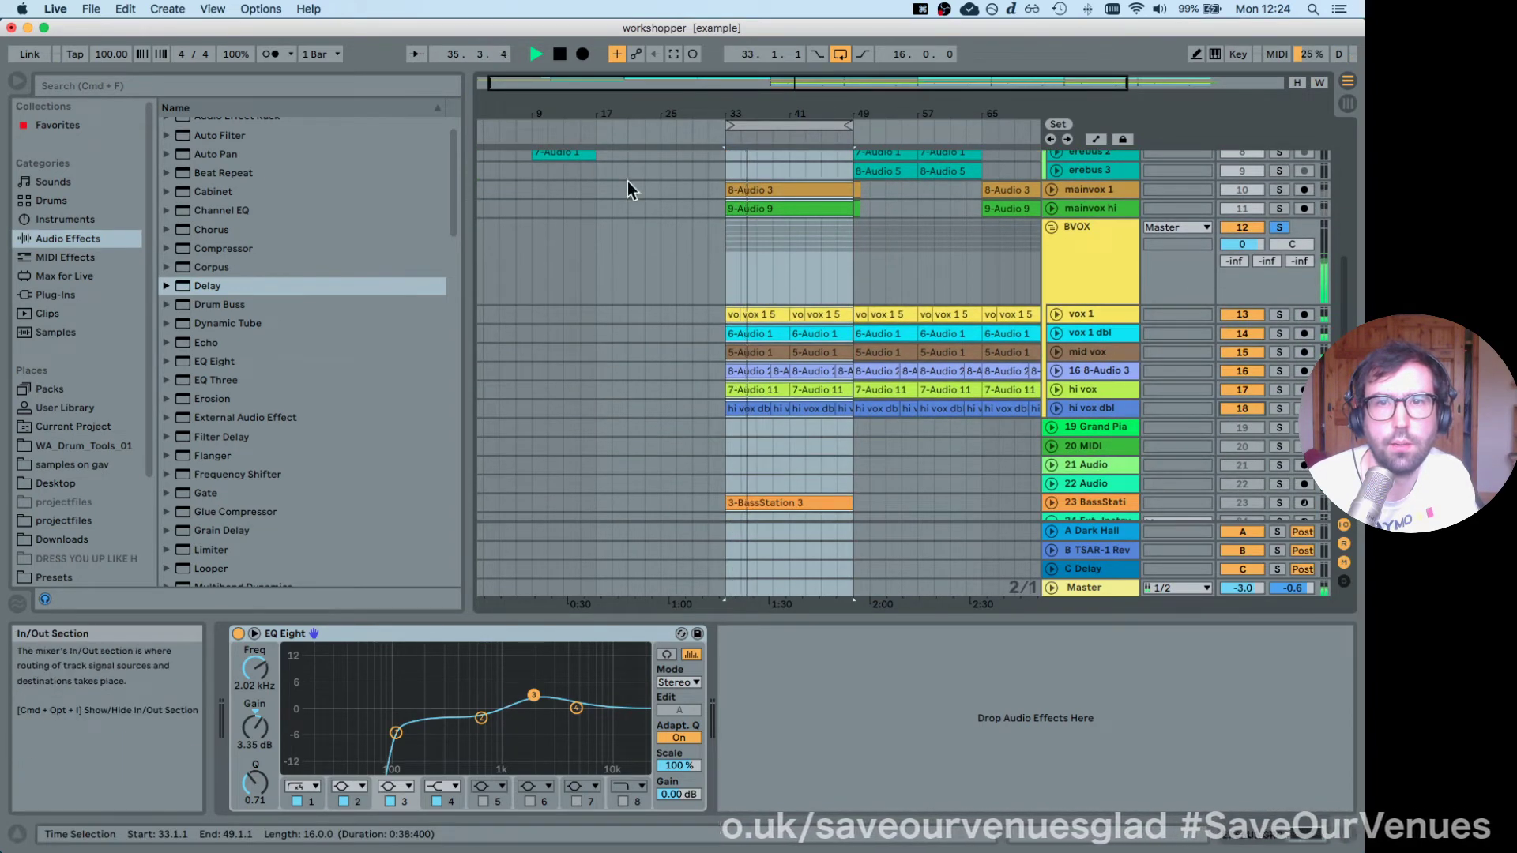
{"action": "left_click", "coordinate": [1066, 315]}
{"action": "left_click", "coordinate": [1056, 314]}
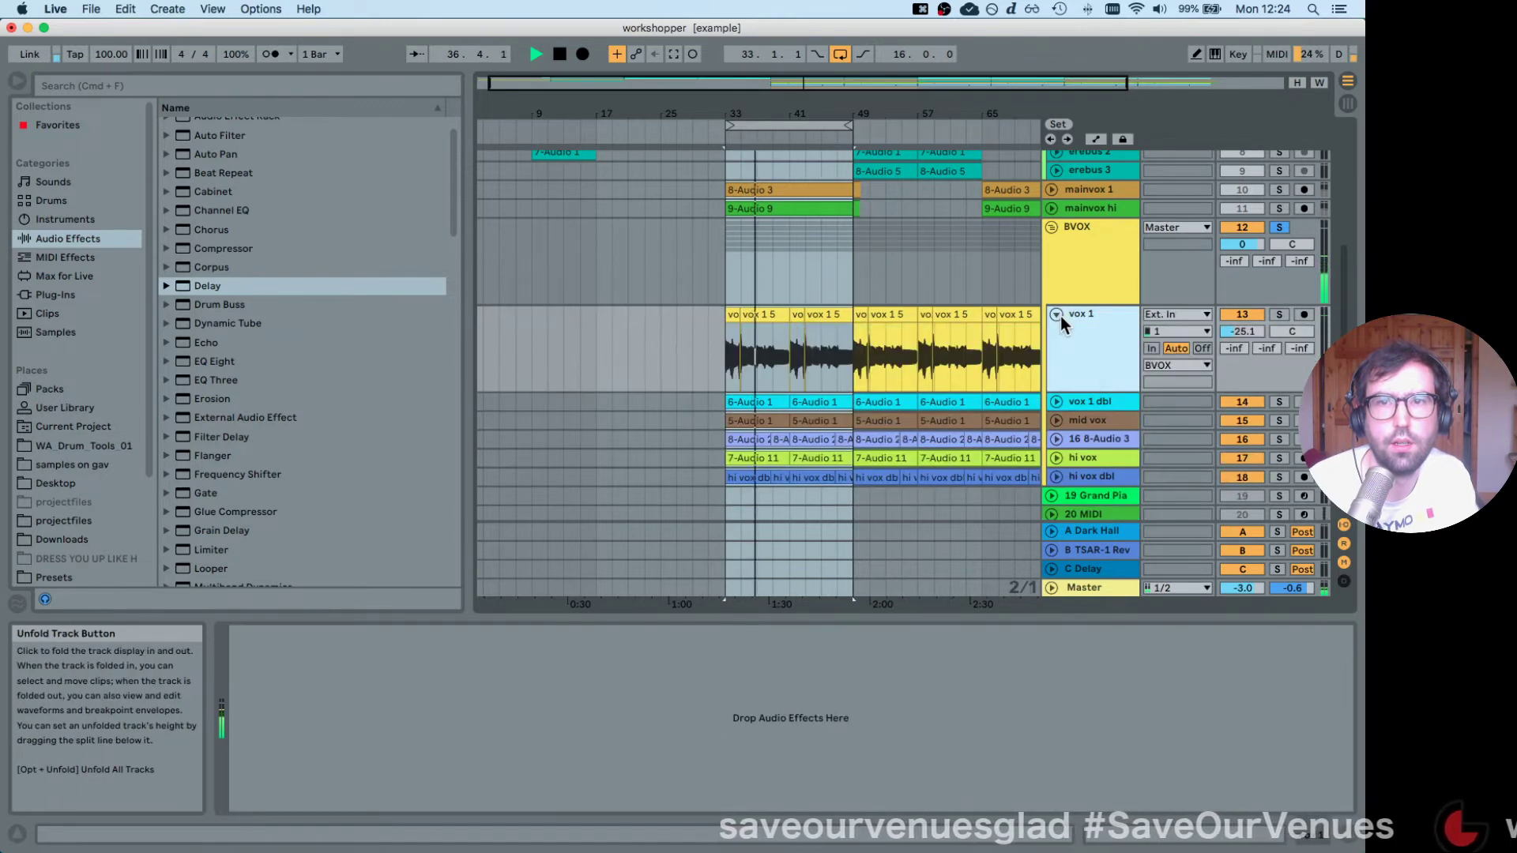
{"action": "left_click", "coordinate": [1057, 401]}
{"action": "scroll", "coordinate": [1079, 395], "scroll_direction": "down", "scroll_amount": 3}
{"action": "left_click", "coordinate": [1056, 421]}
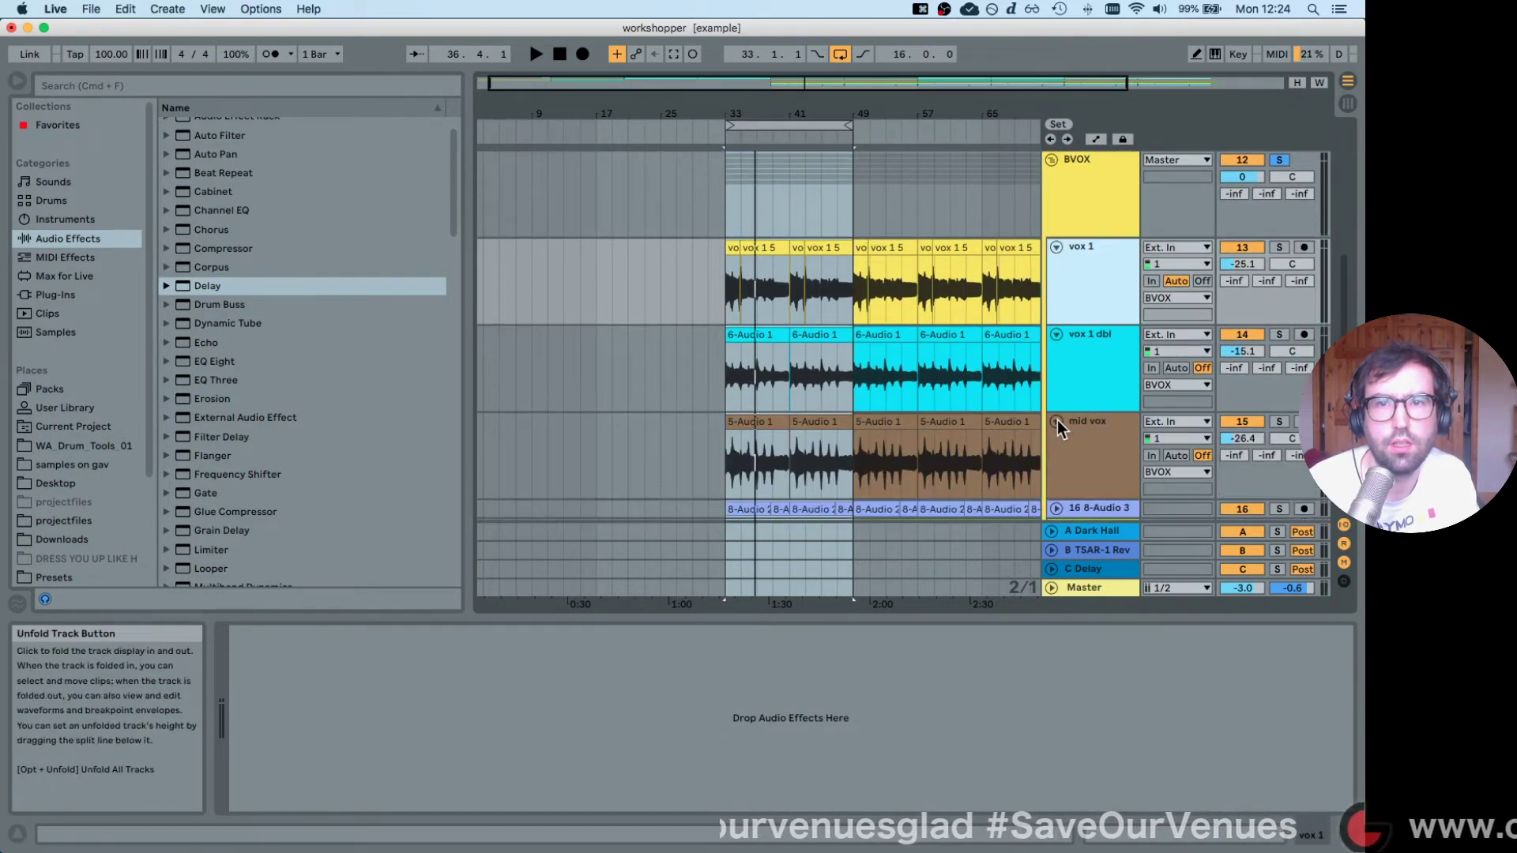
{"action": "scroll", "coordinate": [1073, 429], "scroll_direction": "down", "scroll_amount": 3}
{"action": "left_click", "coordinate": [1056, 390]}
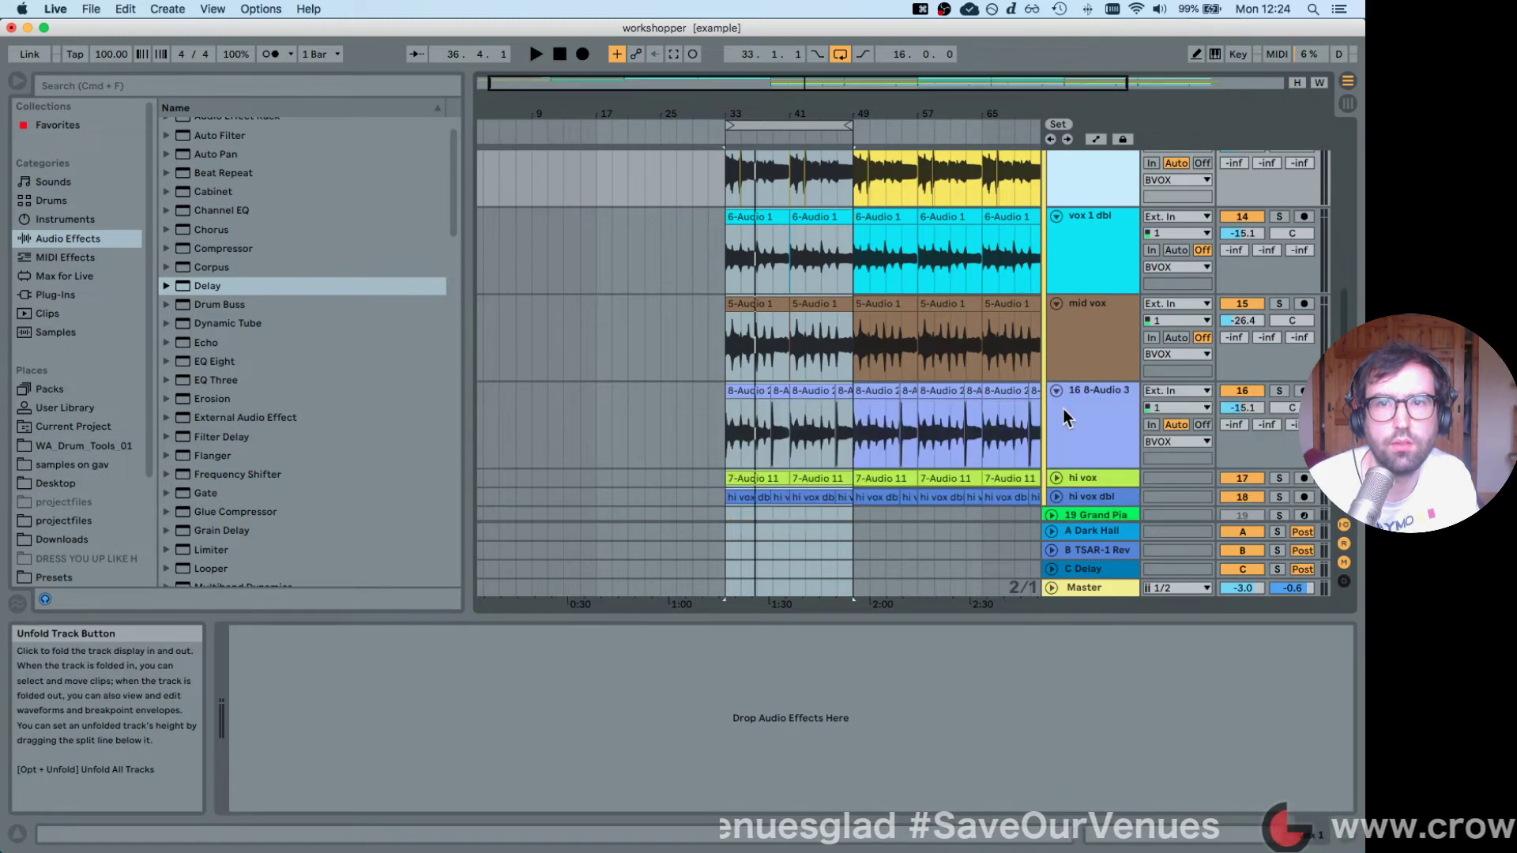
{"action": "scroll", "coordinate": [1064, 411], "scroll_direction": "down", "scroll_amount": 3}
{"action": "left_click", "coordinate": [1056, 420]}
{"action": "scroll", "coordinate": [1092, 417], "scroll_direction": "down", "scroll_amount": 3}
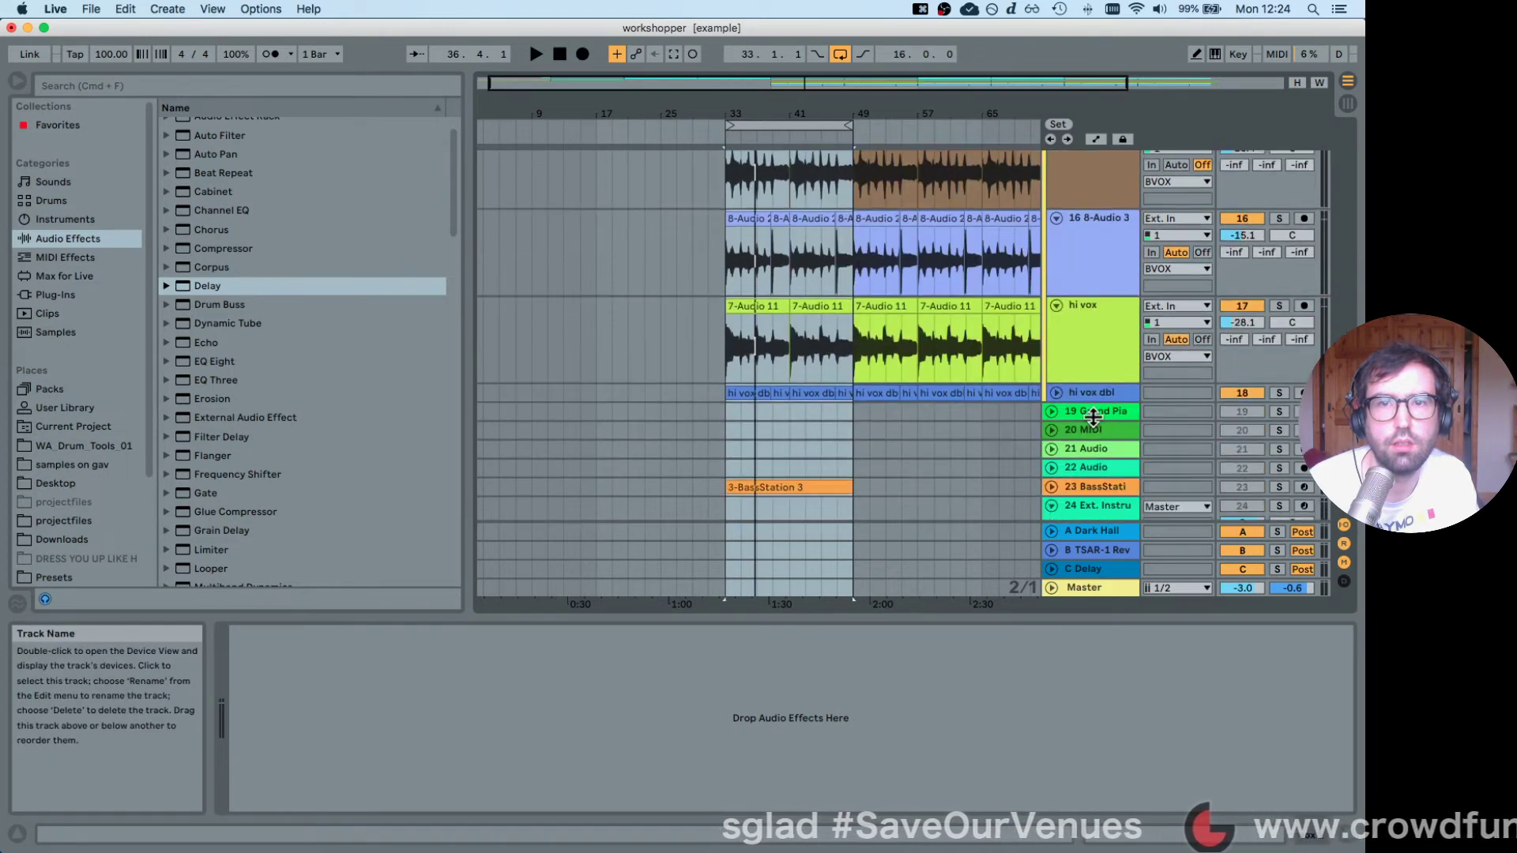
{"action": "left_click", "coordinate": [1056, 393]}
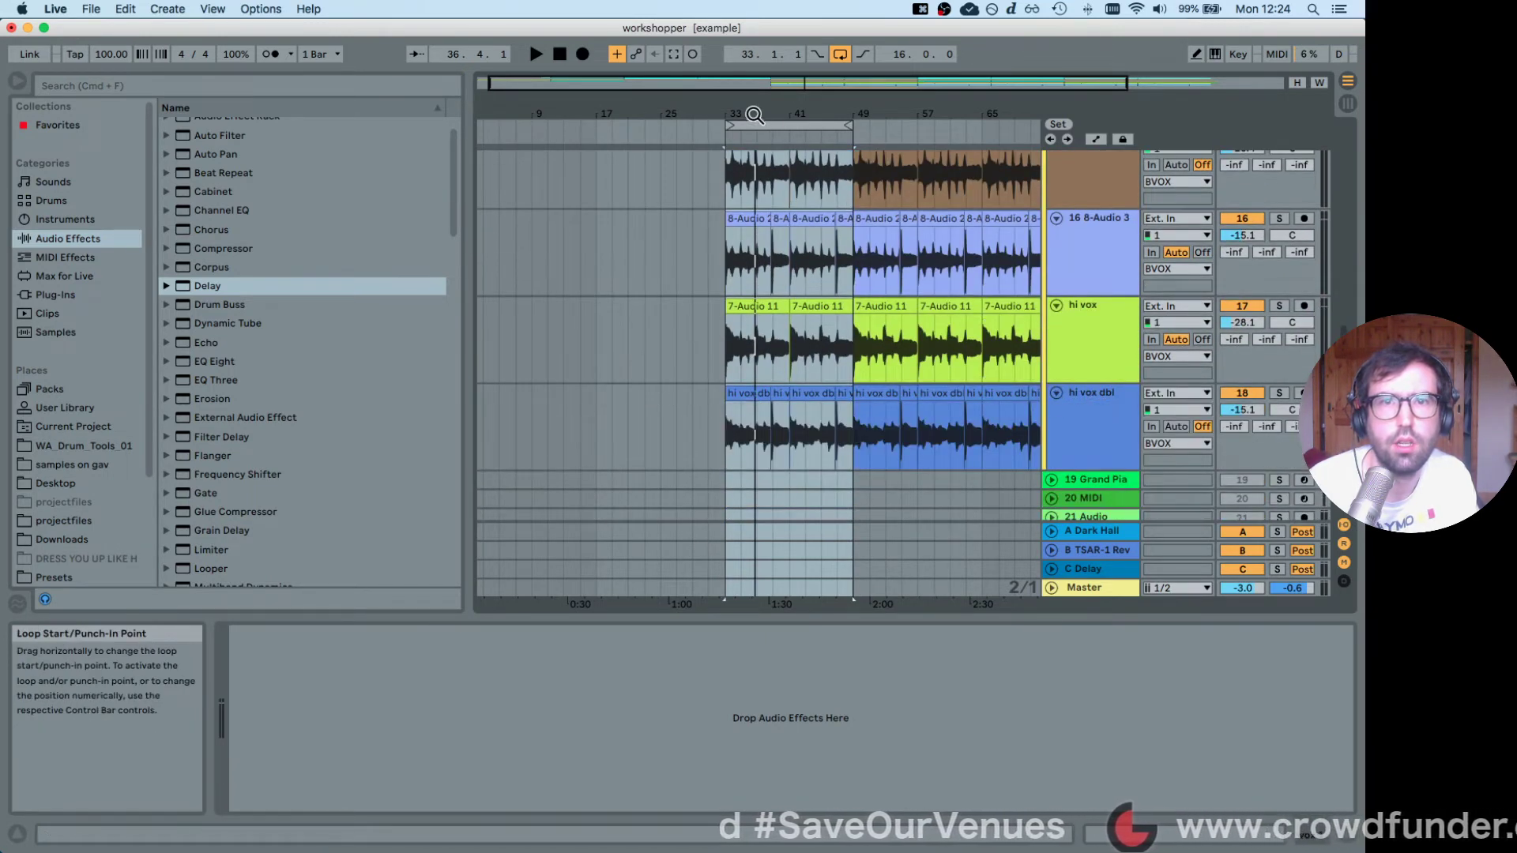
Zoom in on the backing vocal waveforms around bars 33 to 35 and play the soloed group.
{"action": "left_click_drag", "start_coordinate": [758, 115], "coordinate": [715, 166]}
{"action": "key", "text": "space"}
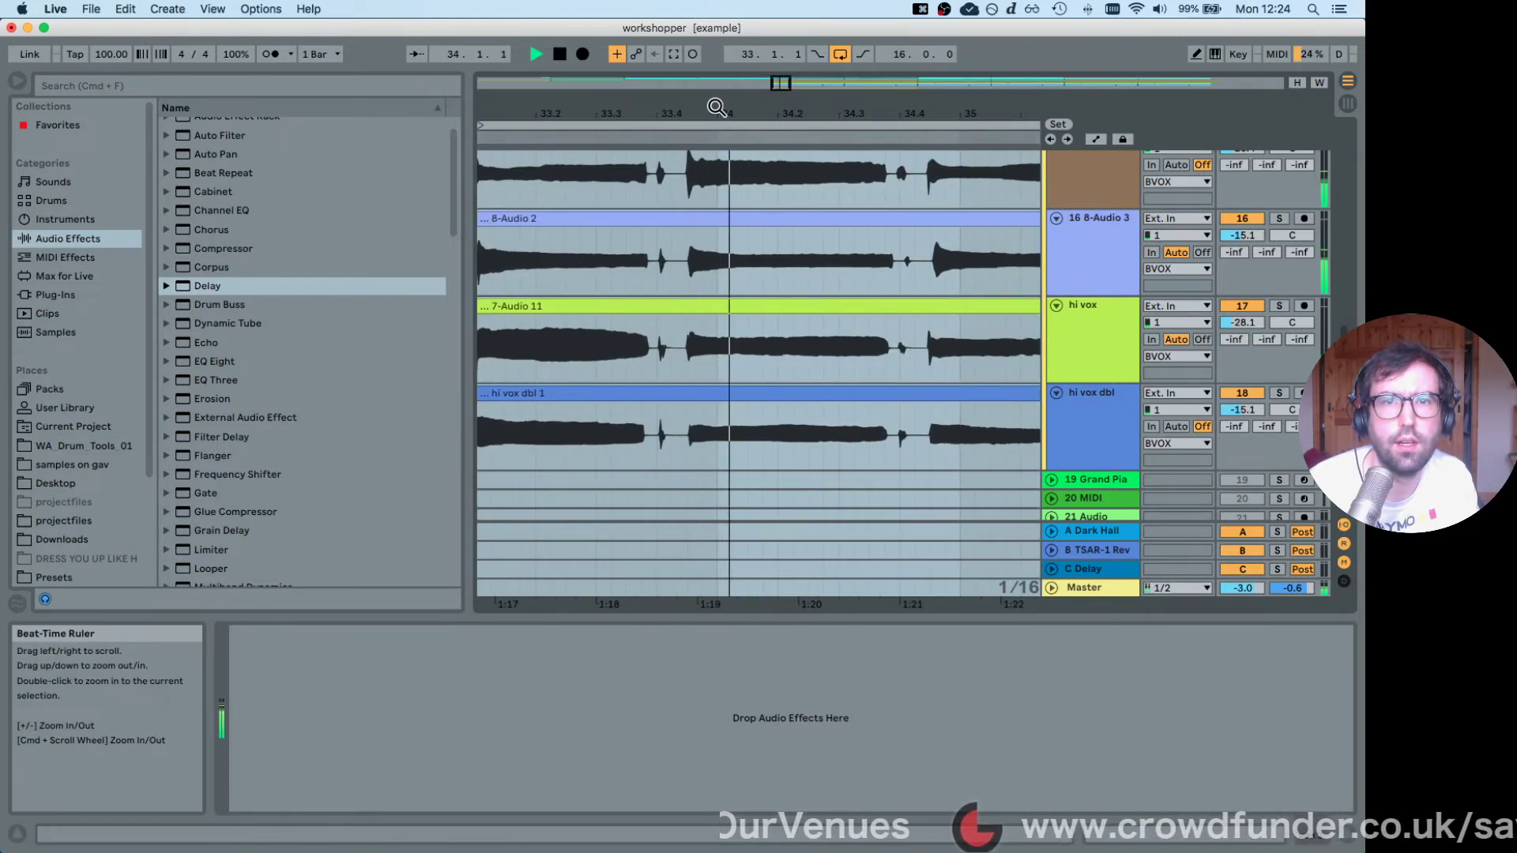
Stop playback and hide the browser and the device view so all six BVOX tracks show in the arrangement.
{"action": "left_click_drag", "start_coordinate": [908, 110], "coordinate": [709, 110]}
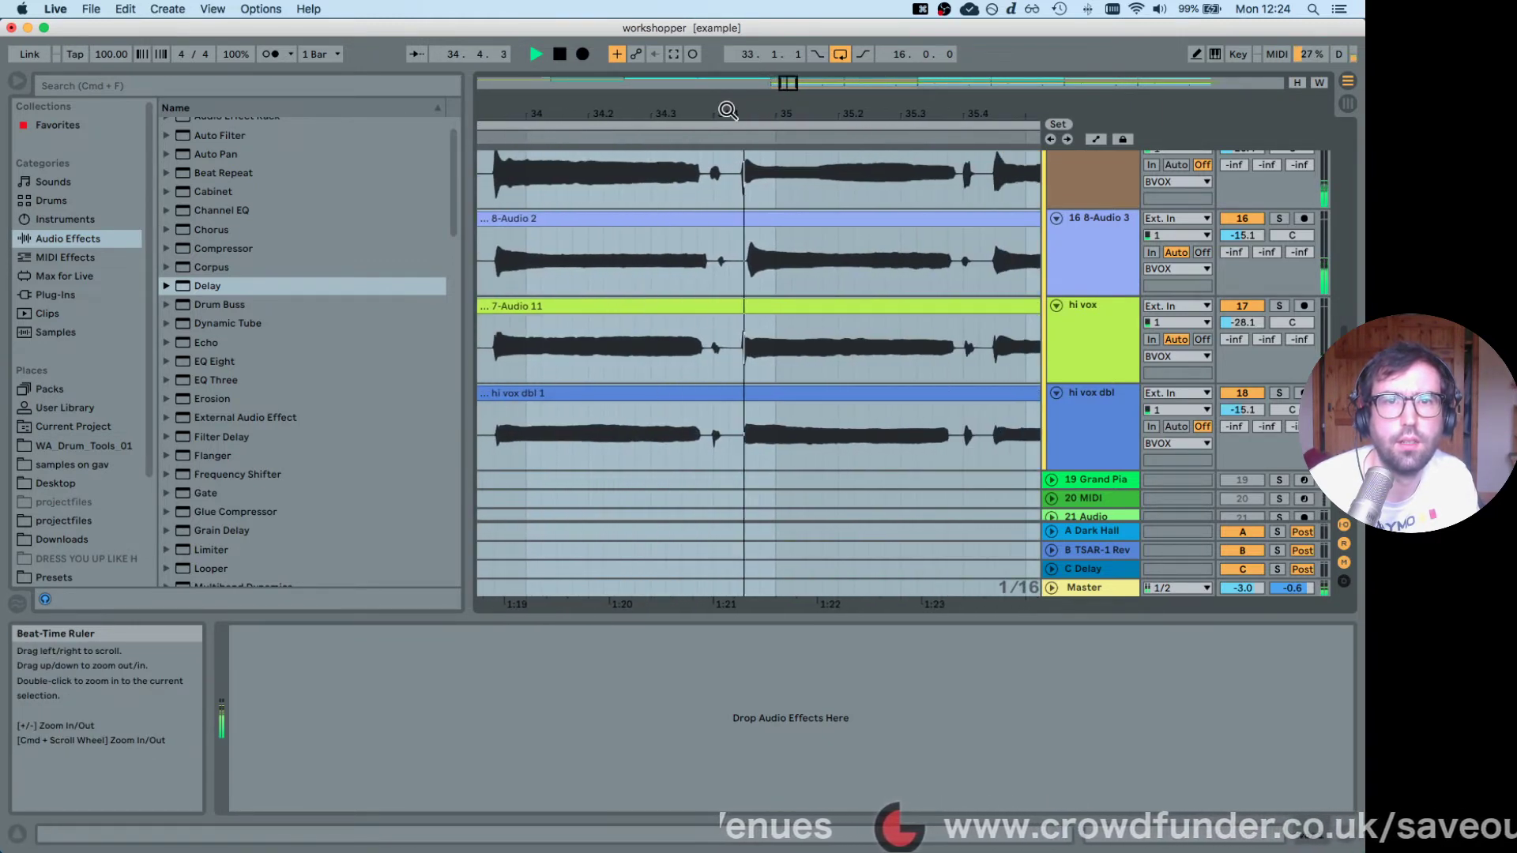
{"action": "key", "text": "space"}
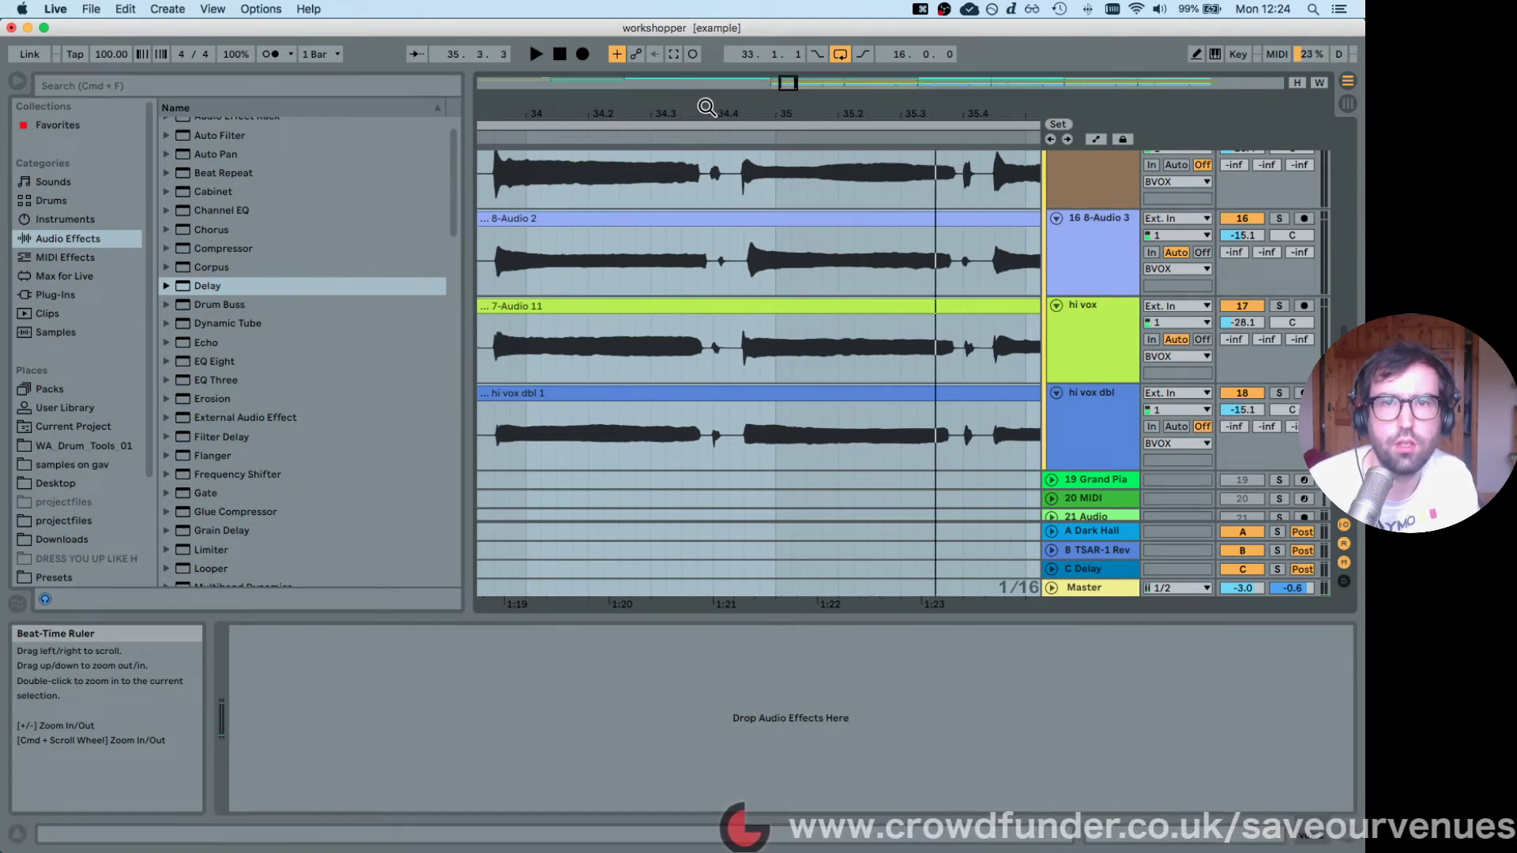
{"action": "scroll", "coordinate": [723, 228], "scroll_direction": "up", "scroll_amount": 3}
{"action": "scroll", "coordinate": [728, 237], "scroll_direction": "up", "scroll_amount": 3}
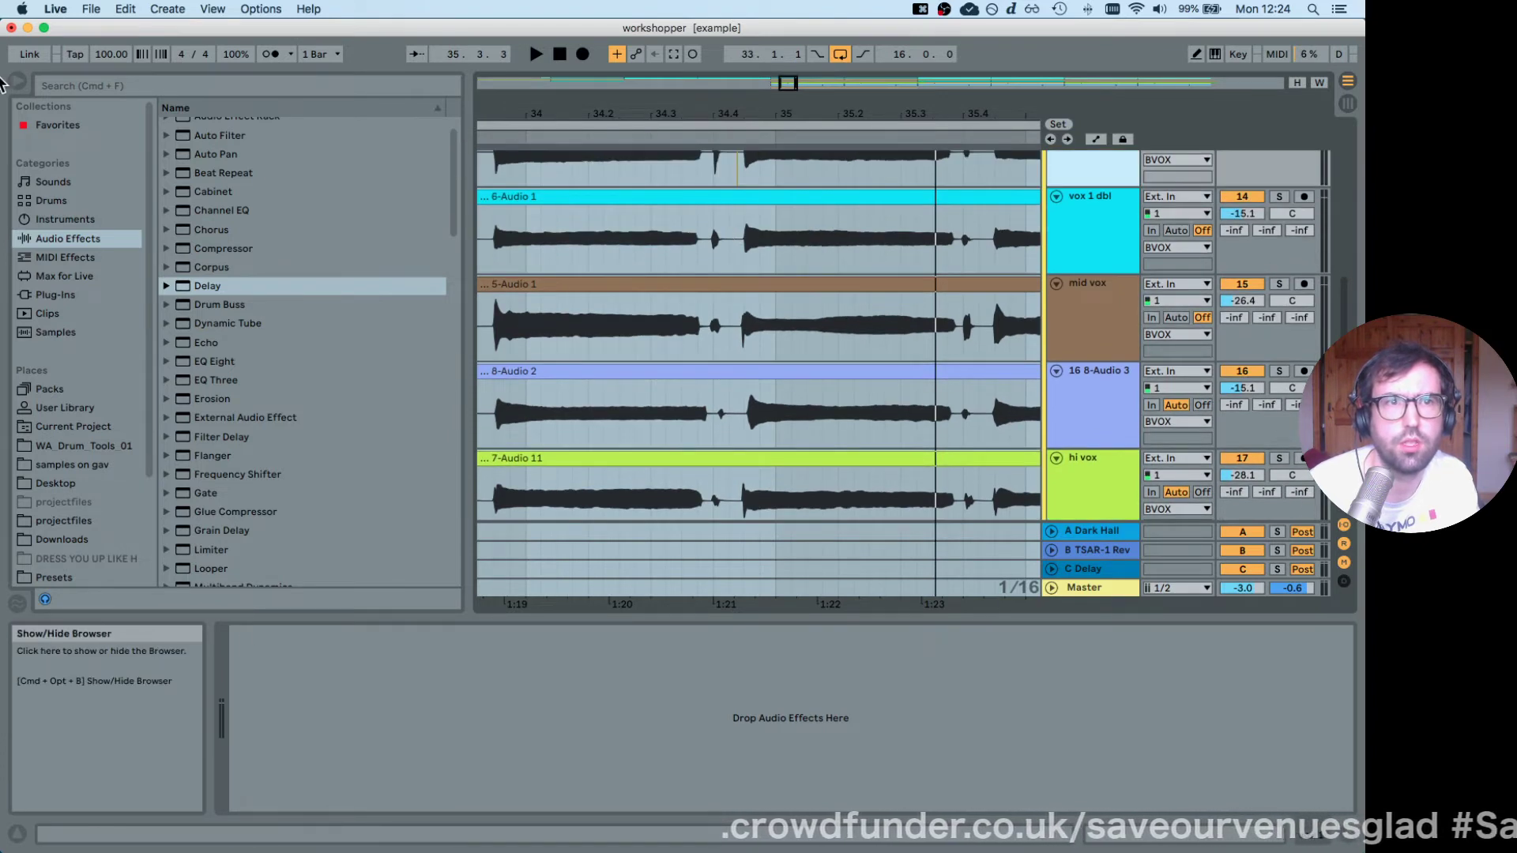
{"action": "left_click", "coordinate": [17, 81]}
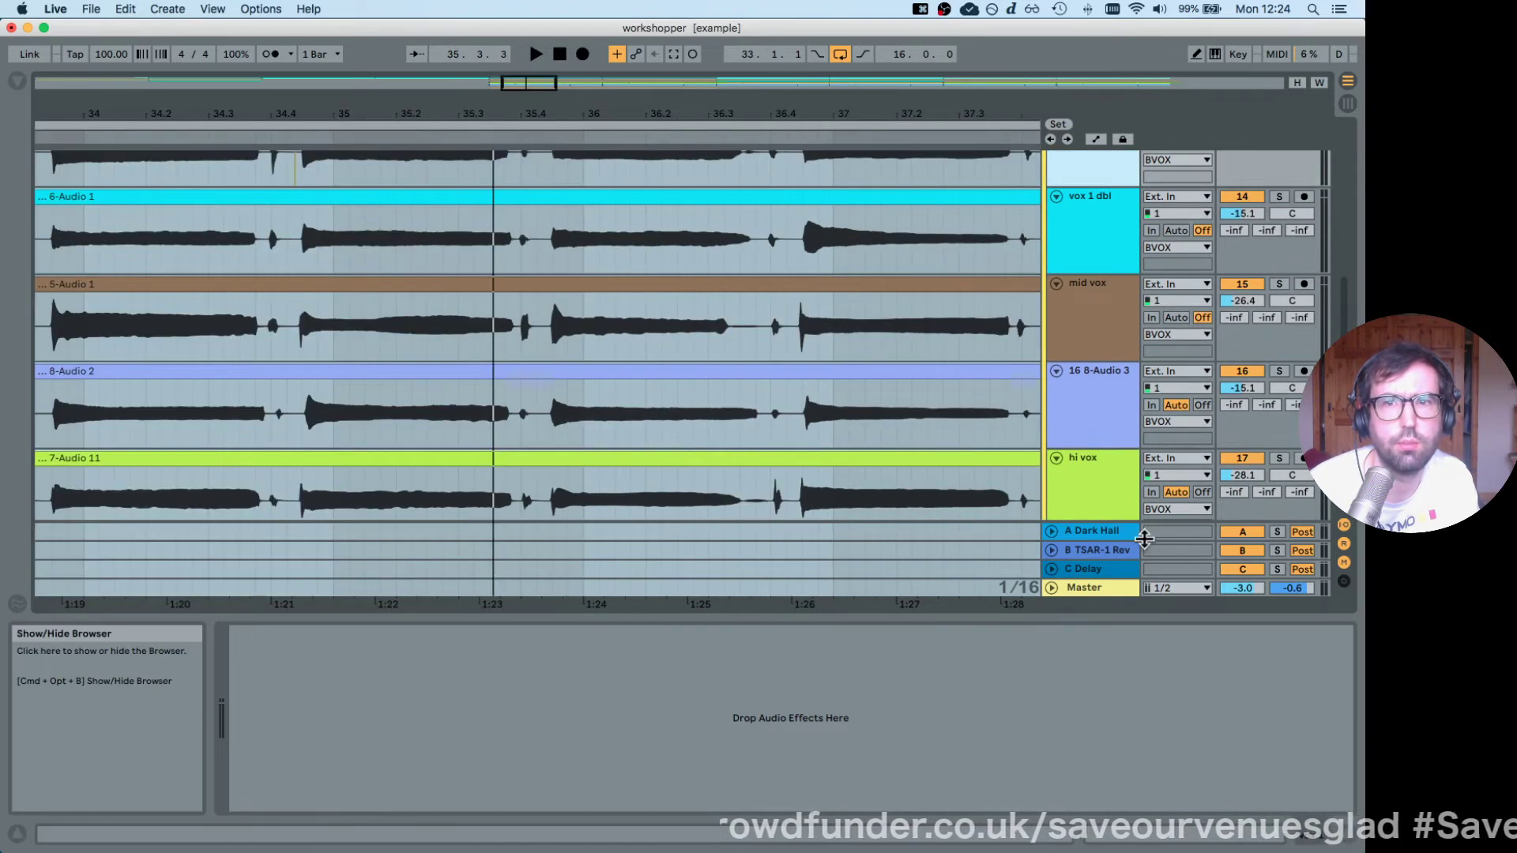
{"action": "left_click", "coordinate": [1343, 833]}
{"action": "scroll", "coordinate": [427, 337], "scroll_direction": "up", "scroll_amount": 3}
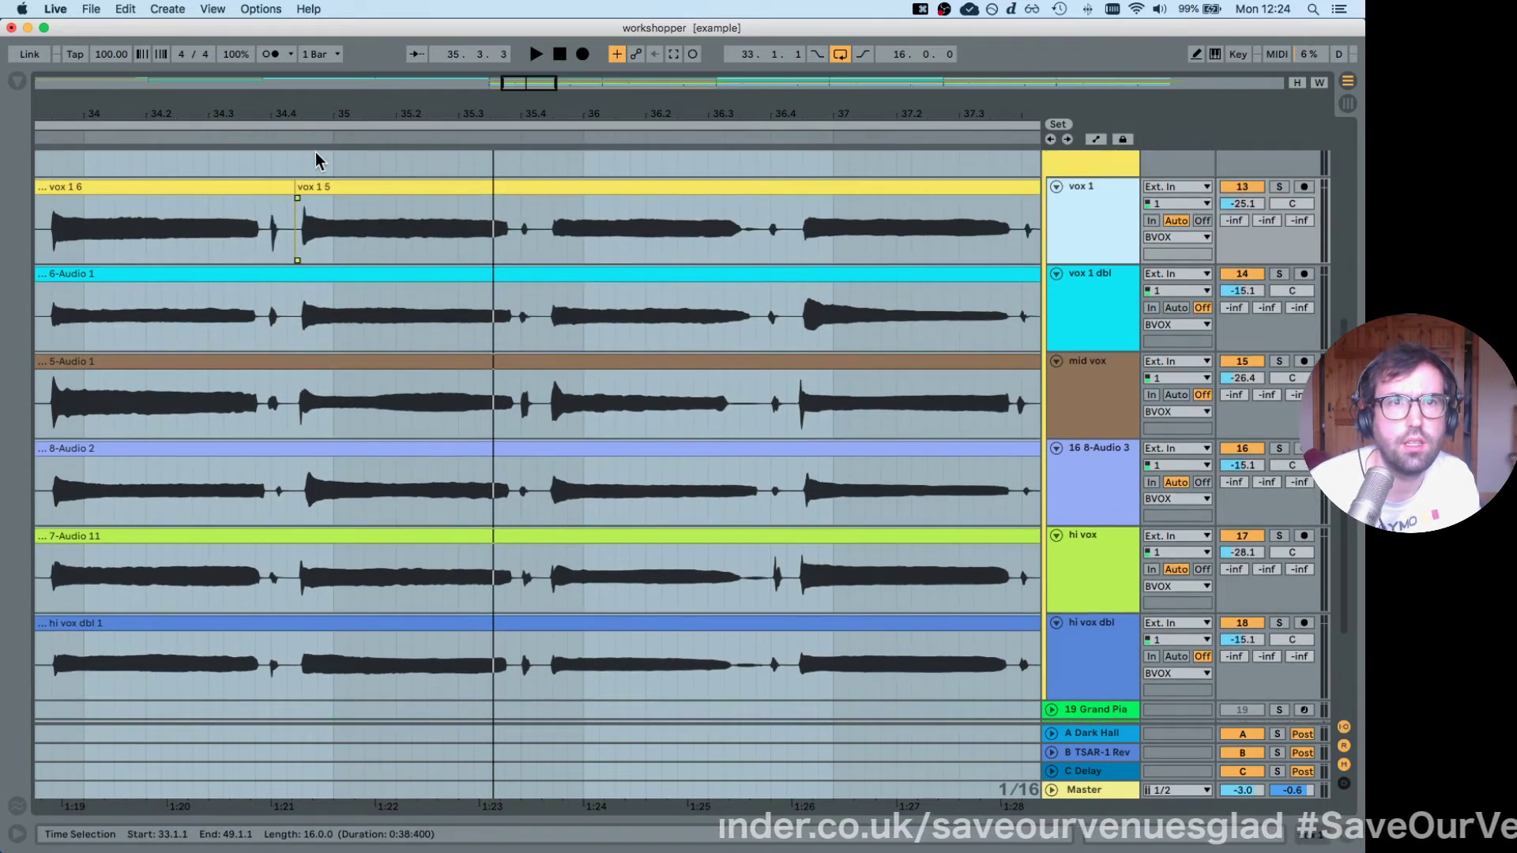
Replay the backing vocals around bars 33 to 35 and zoom in on the consonants near 34.4.
{"action": "left_click", "coordinate": [217, 139]}
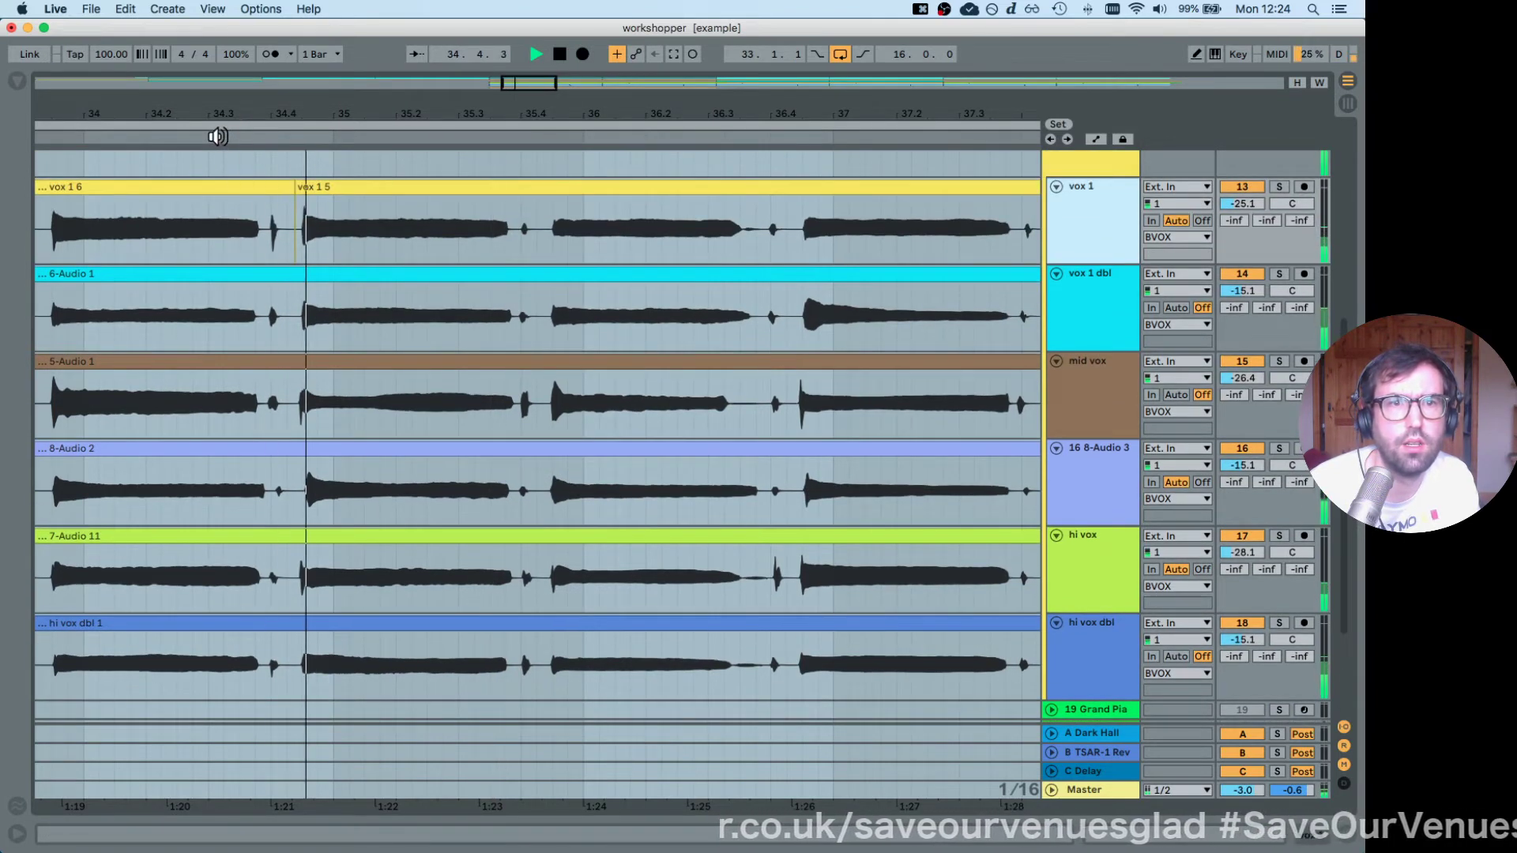
{"action": "key", "text": "space"}
{"action": "key", "text": "space"}
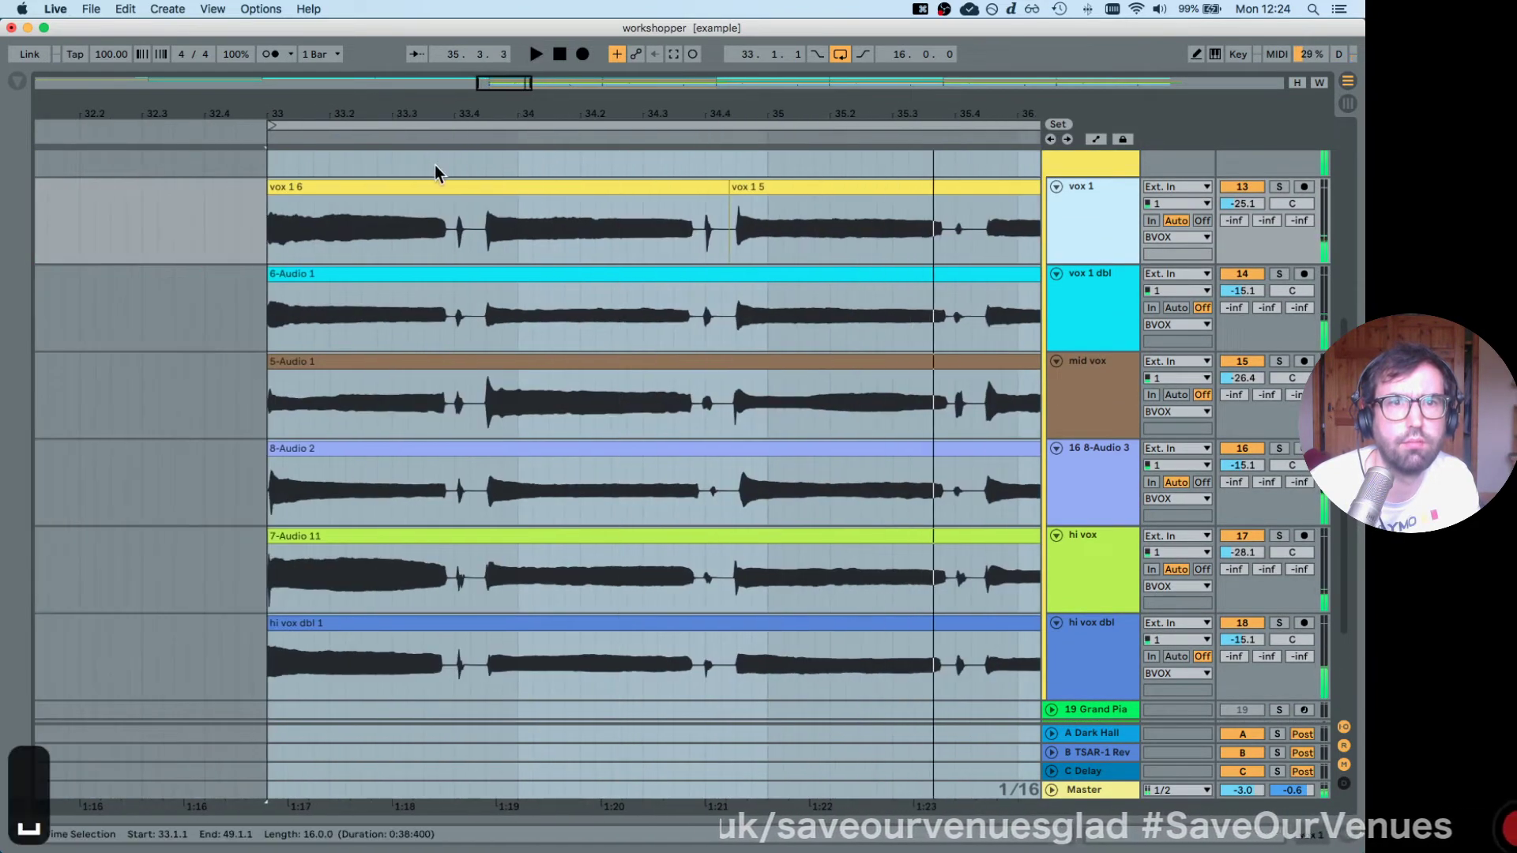
{"action": "key", "text": "space"}
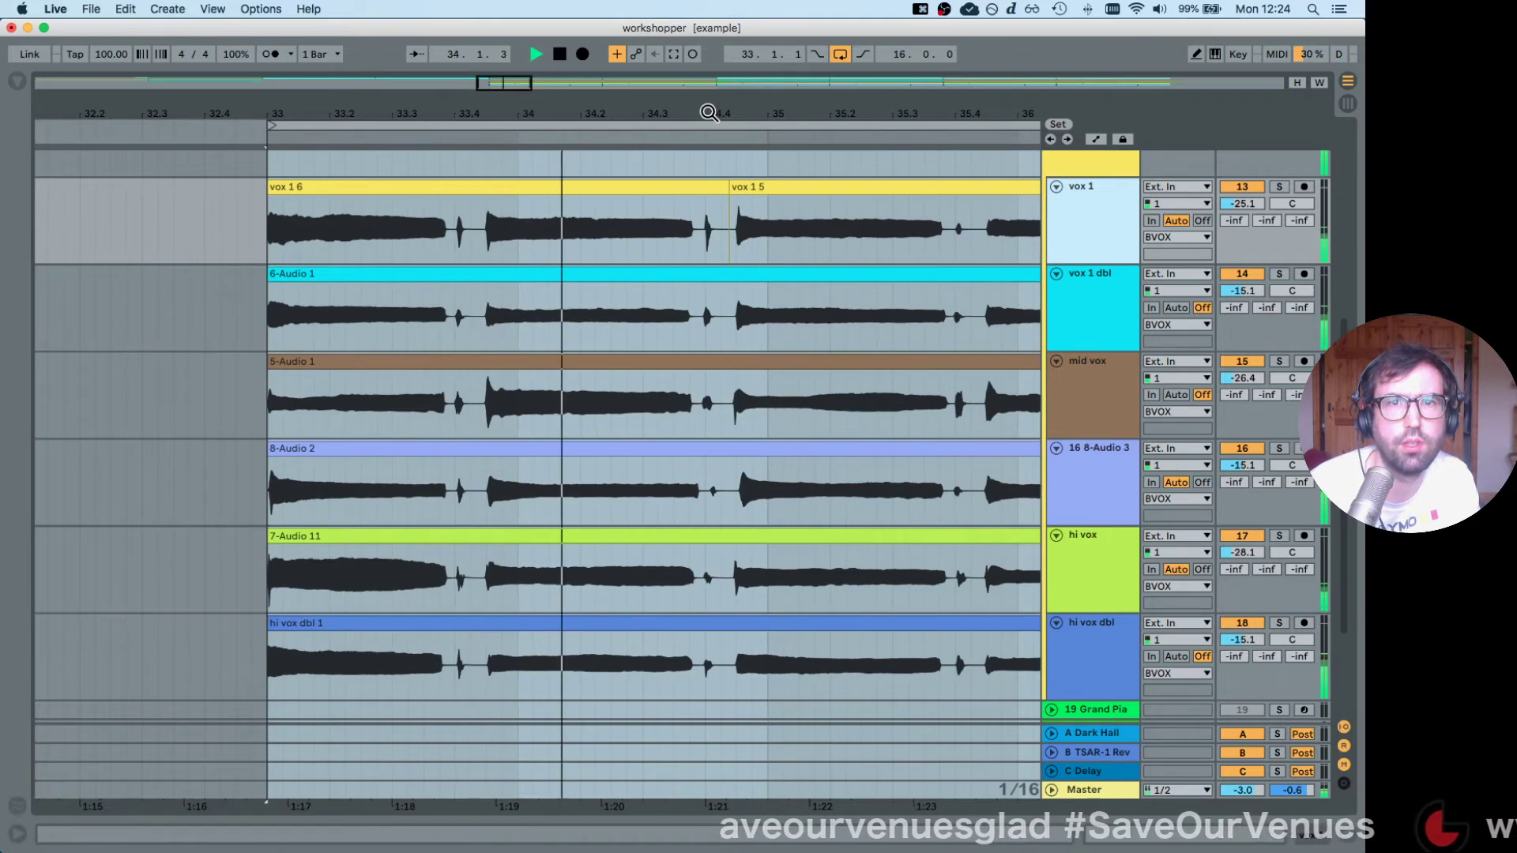
{"action": "left_click_drag", "start_coordinate": [706, 112], "coordinate": [705, 237]}
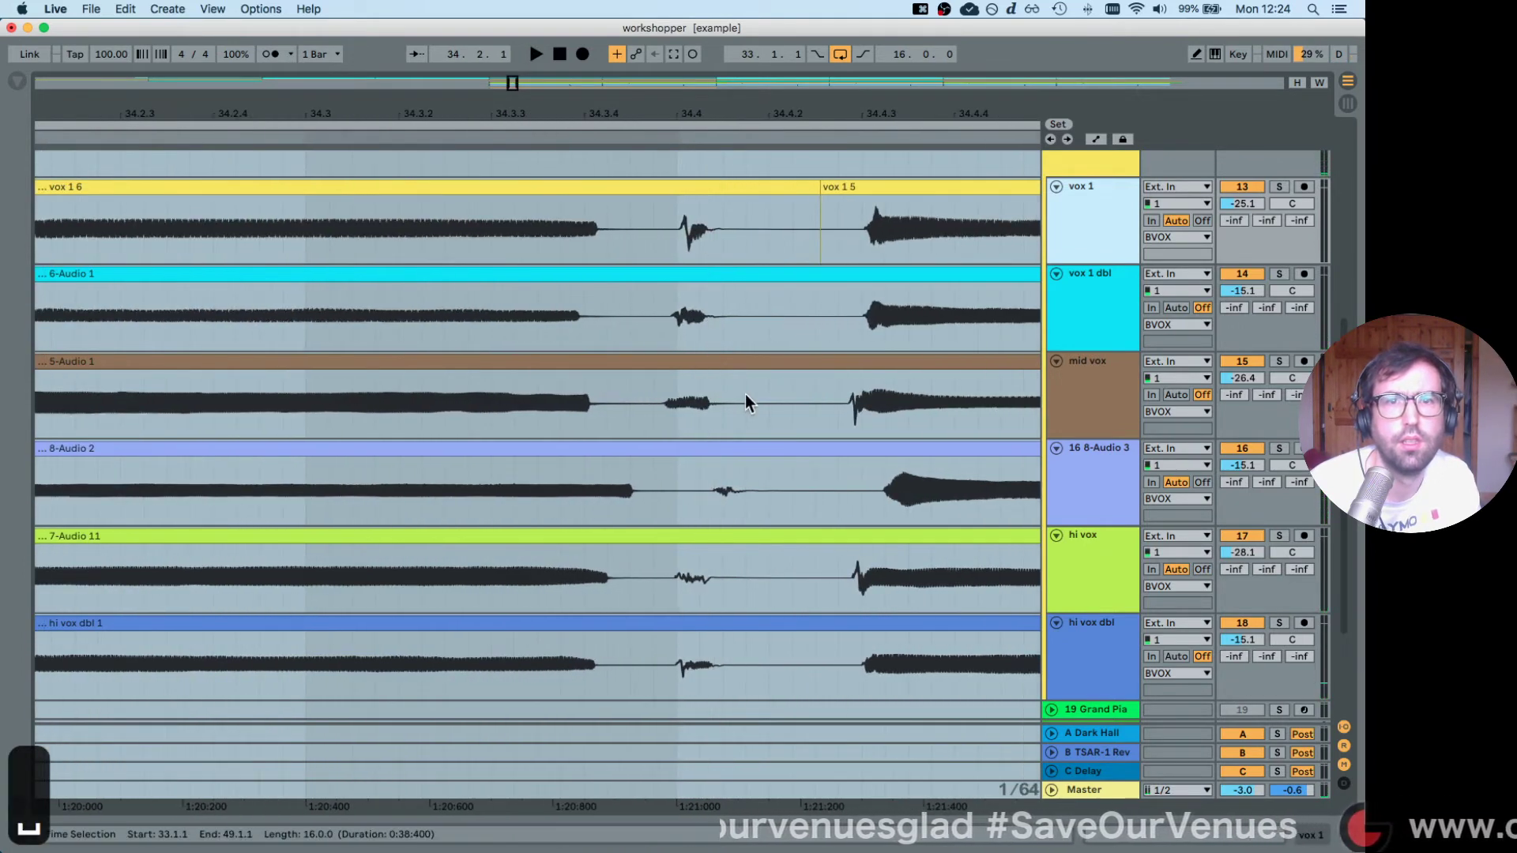
Move the late consonant at 34.4.1 on track 16 8-Audio 3 earlier, fade the cut edges, and play the edit.
{"action": "left_click", "coordinate": [698, 512]}
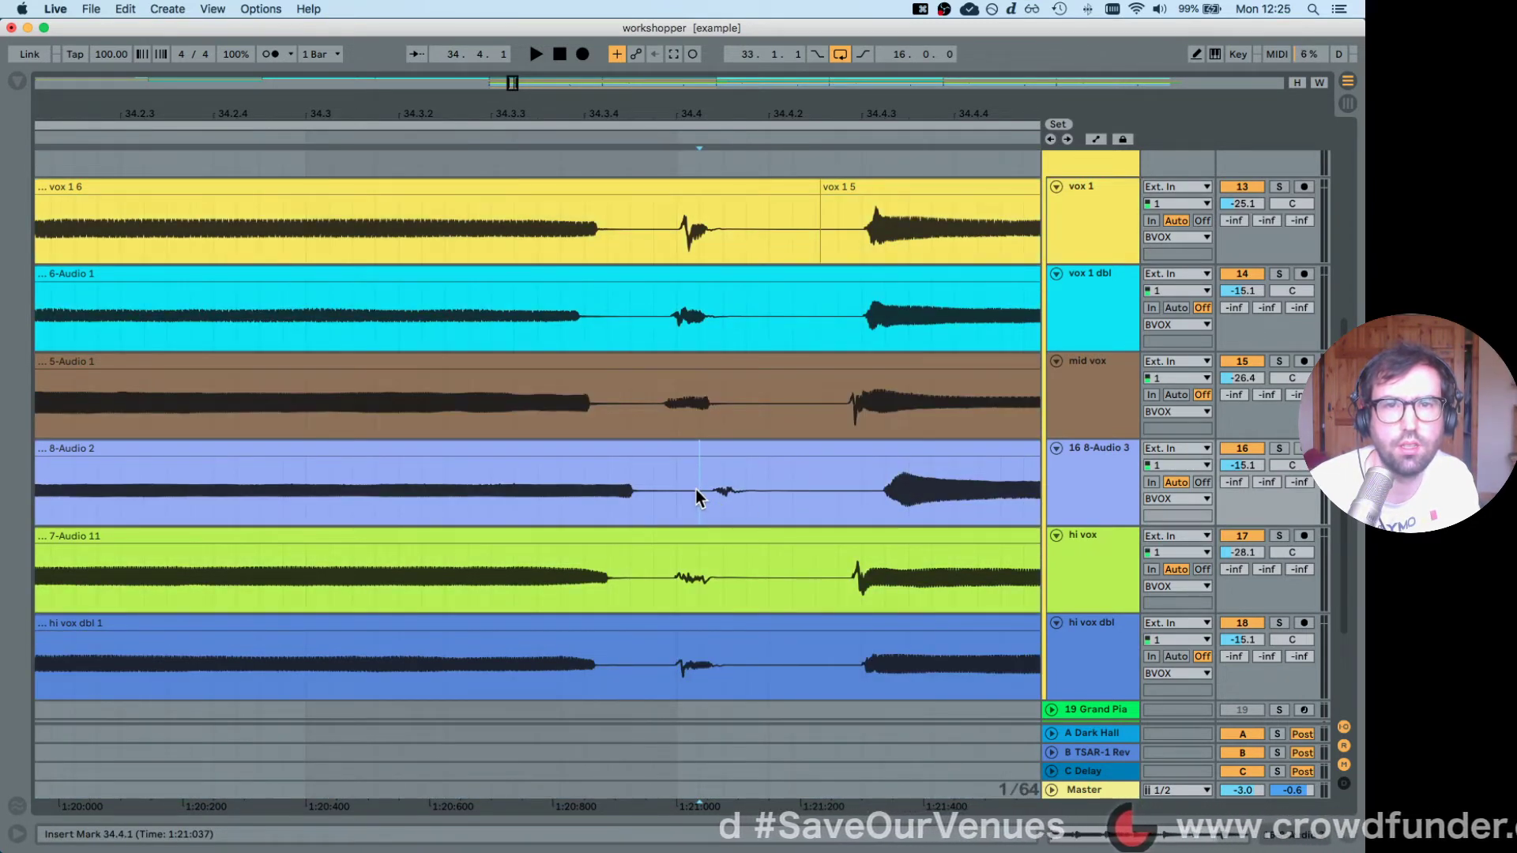
{"action": "left_click_drag", "start_coordinate": [696, 489], "coordinate": [757, 503]}
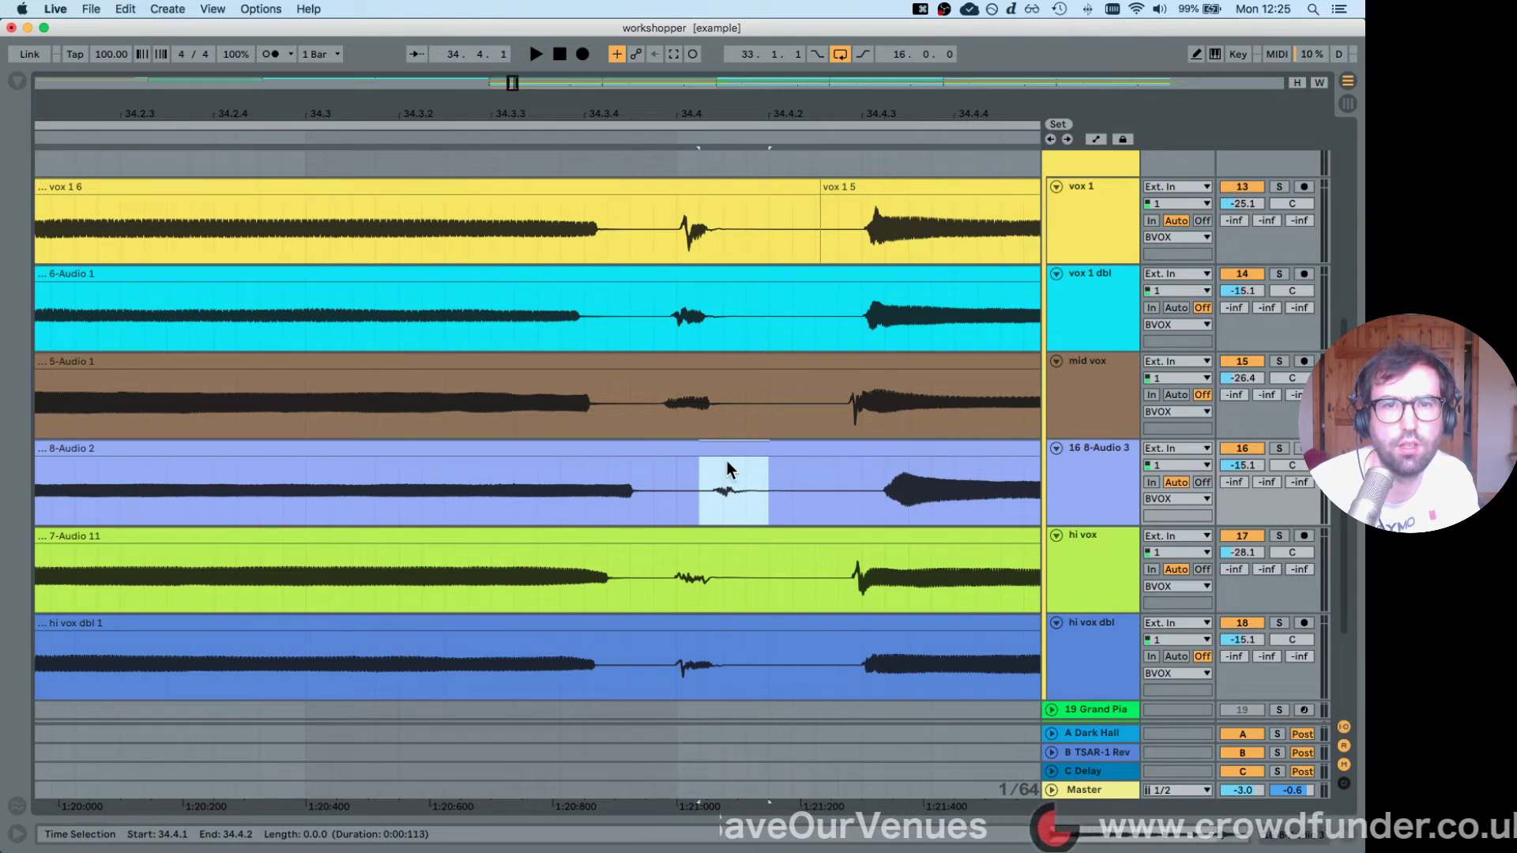
{"action": "left_click_drag", "start_coordinate": [735, 452], "coordinate": [701, 474]}
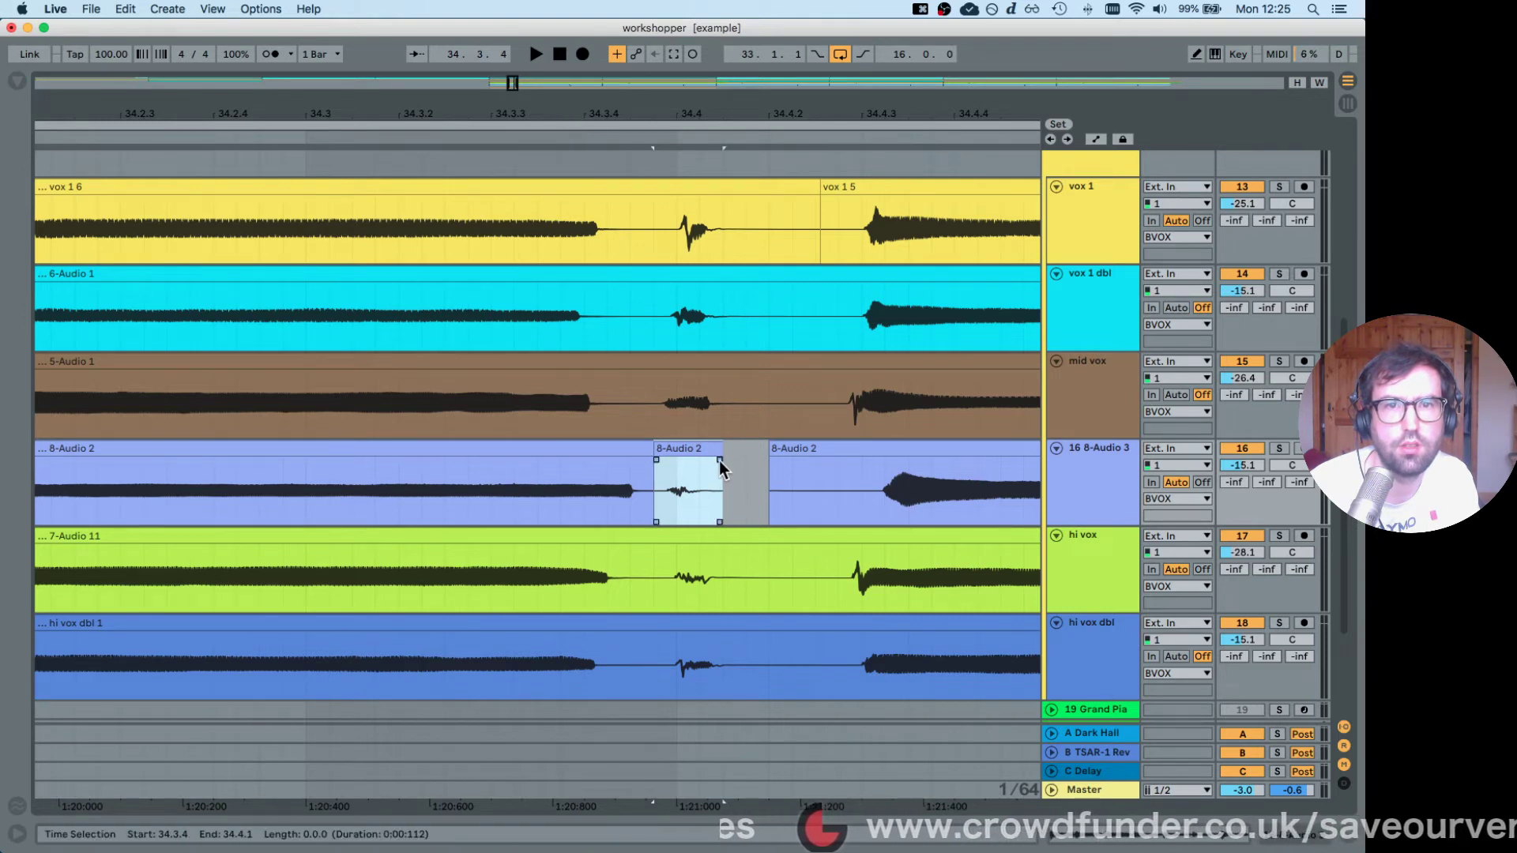
{"action": "left_click_drag", "start_coordinate": [718, 462], "coordinate": [661, 464]}
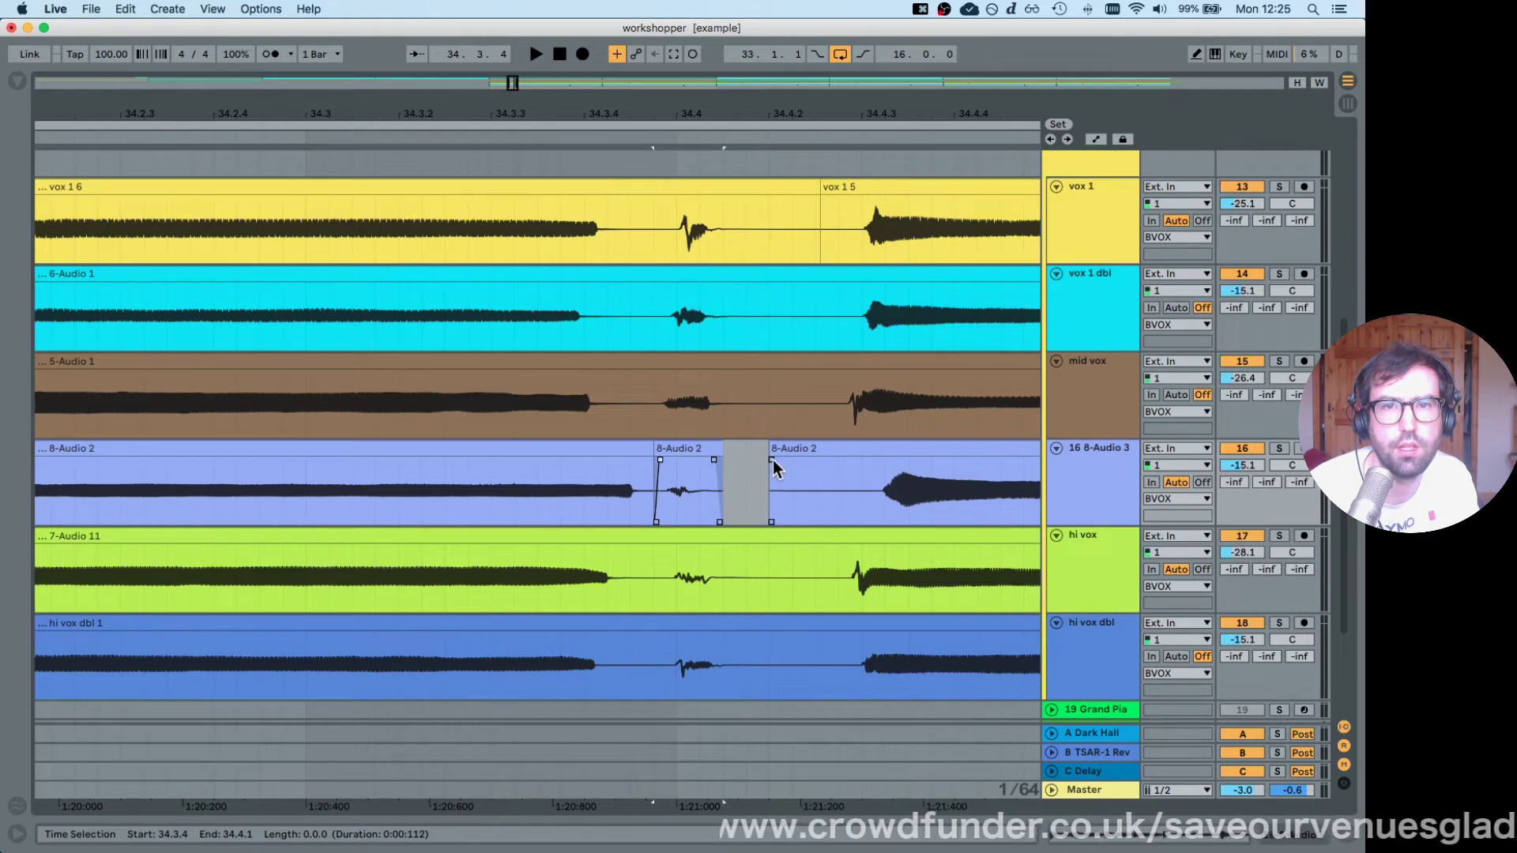
{"action": "left_click_drag", "start_coordinate": [772, 460], "coordinate": [778, 459]}
{"action": "key", "text": "space"}
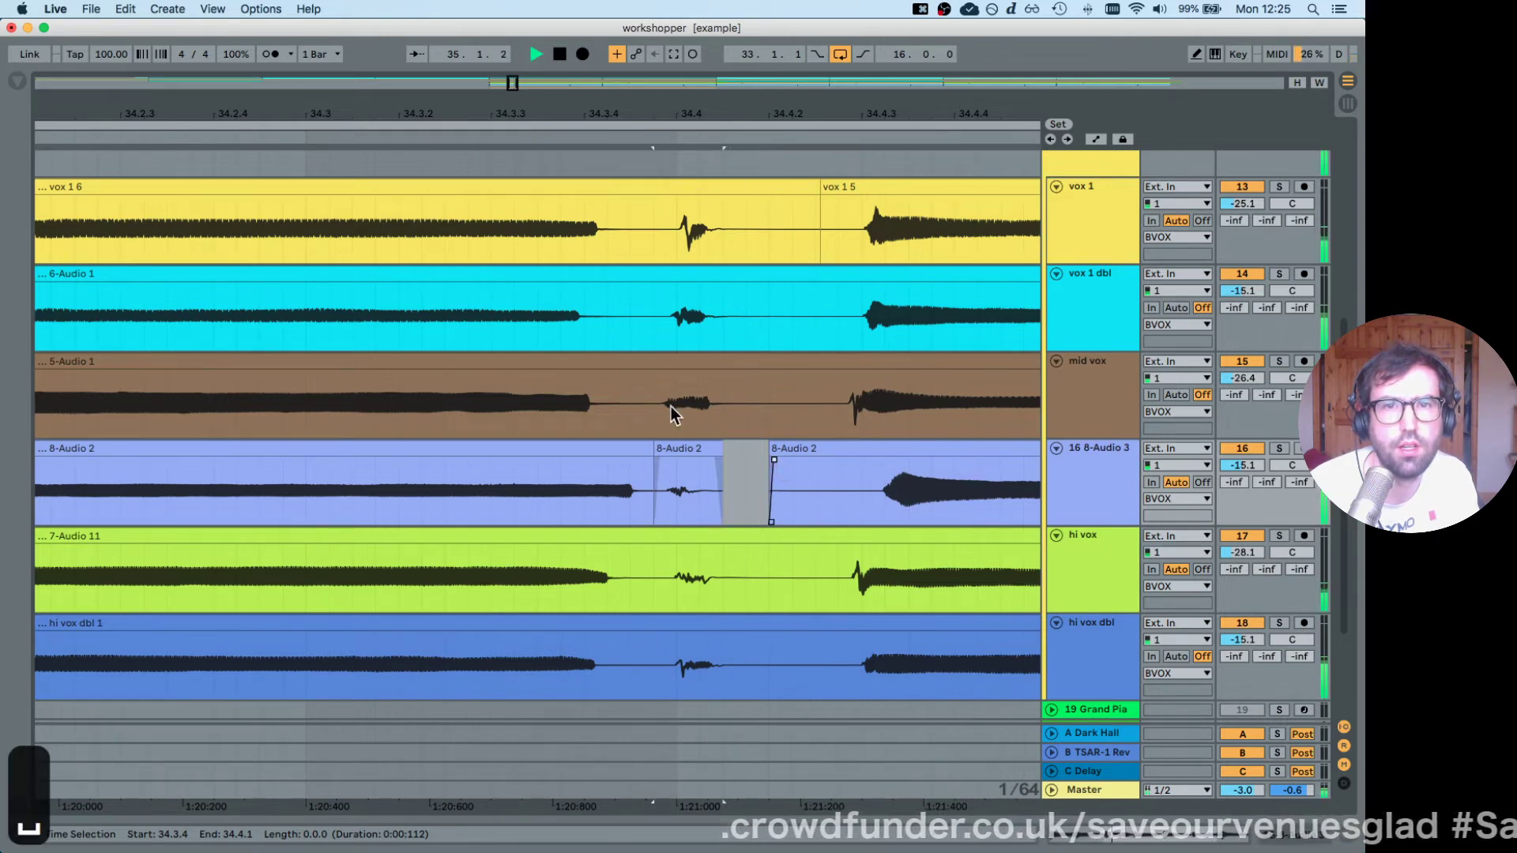
{"action": "key", "text": "space"}
Shift the note from about 34.4.3 to 35.3 on track 16 8-Audio 3 slightly earlier to match the other vocals.
{"action": "left_click_drag", "start_coordinate": [960, 105], "coordinate": [673, 108]}
{"action": "left_click_drag", "start_coordinate": [883, 97], "coordinate": [845, 75]}
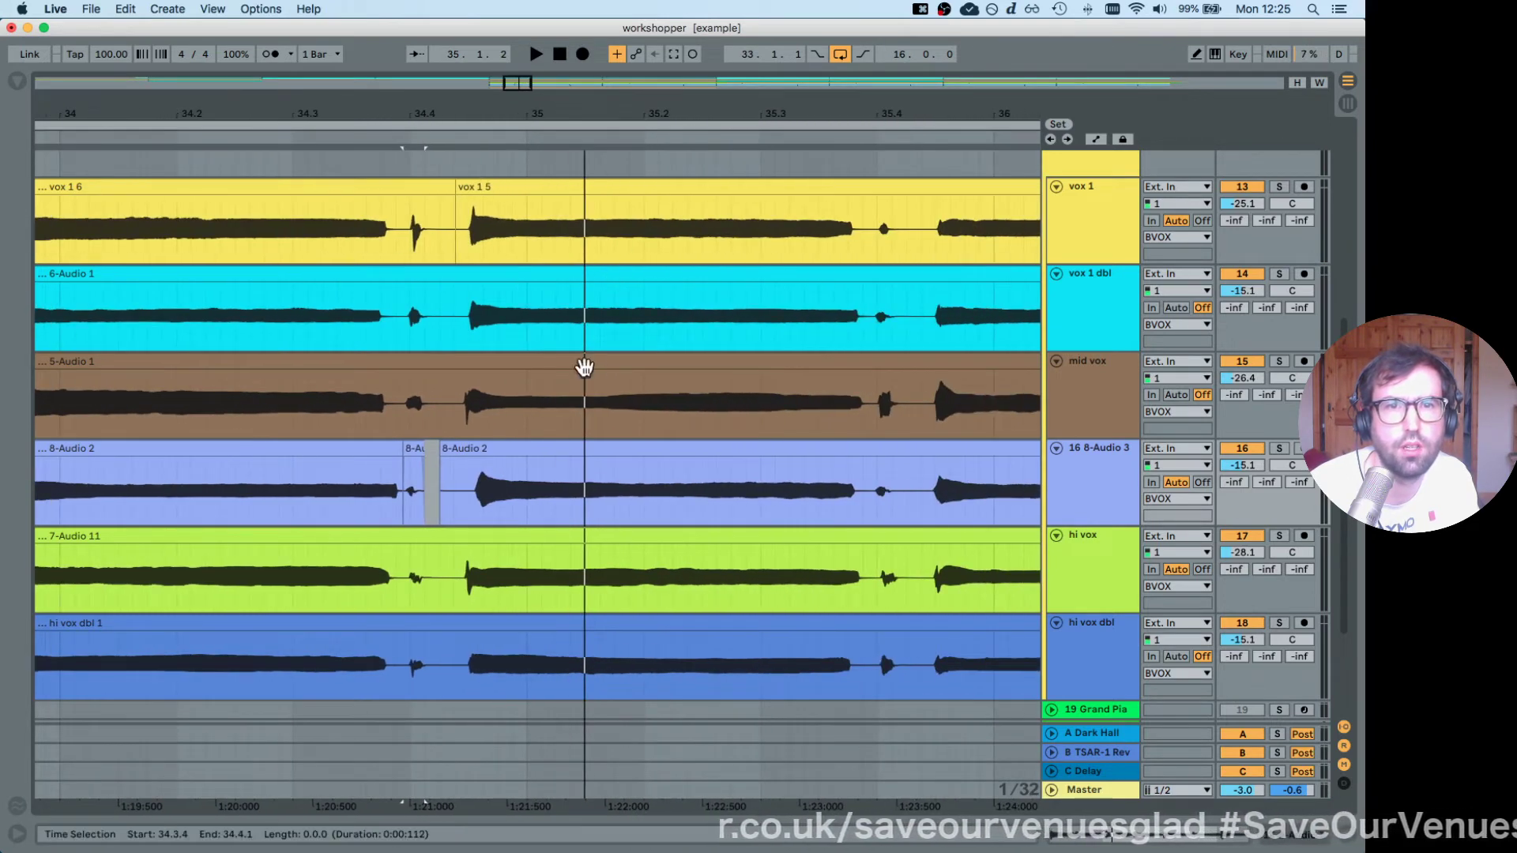
{"action": "left_click_drag", "start_coordinate": [469, 505], "coordinate": [844, 508]}
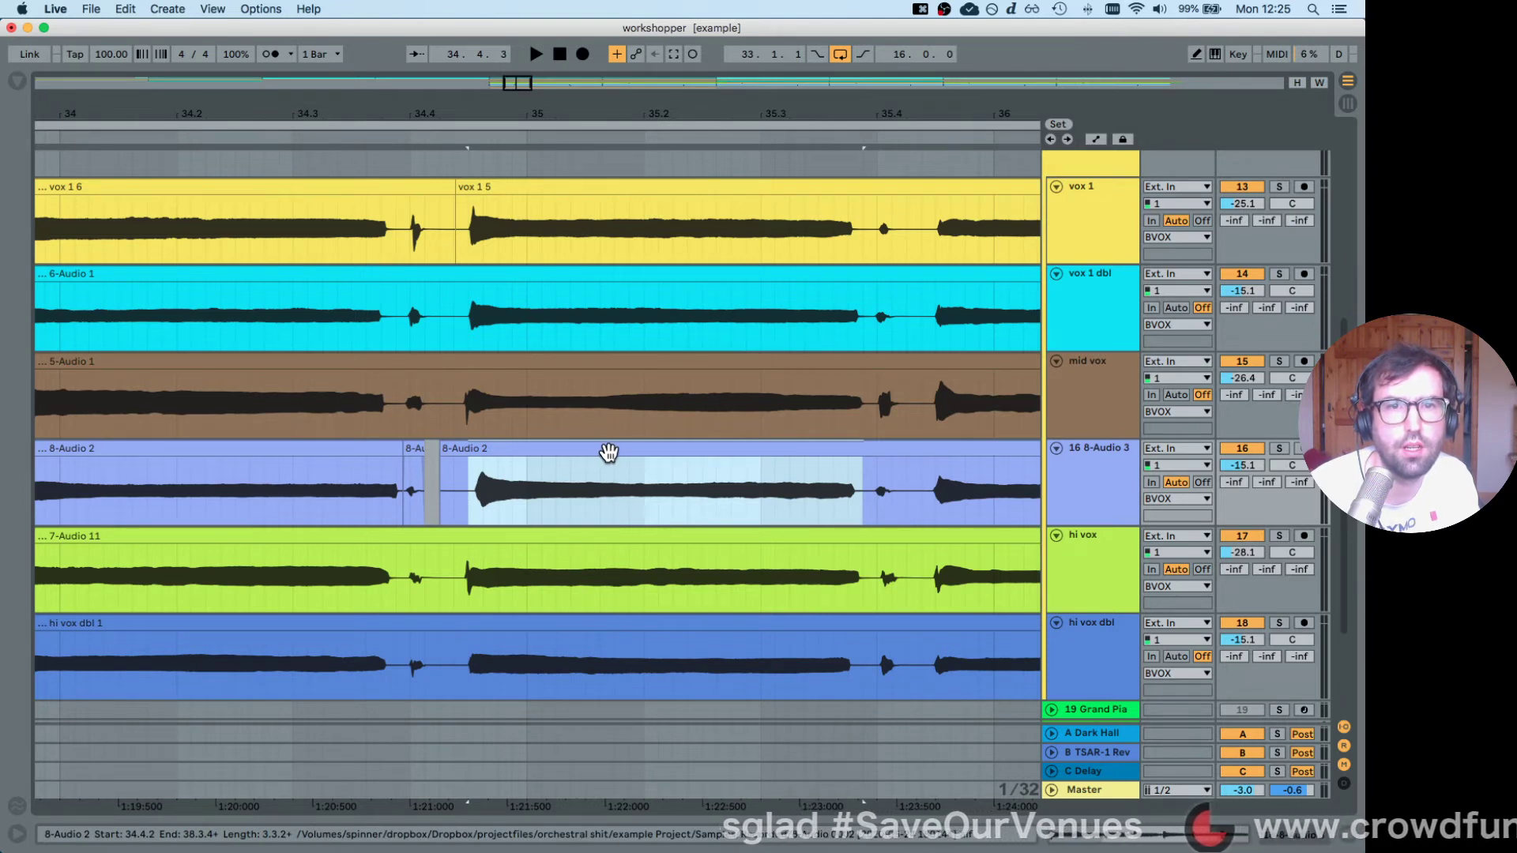
{"action": "mouse_move", "coordinate": [612, 452]}
{"action": "left_mouse_down"}
{"action": "mouse_move", "coordinate": [602, 468]}
{"action": "mouse_move", "coordinate": [620, 464]}
{"action": "mouse_move", "coordinate": [582, 460]}
{"action": "mouse_move", "coordinate": [614, 460]}
{"action": "left_mouse_up"}
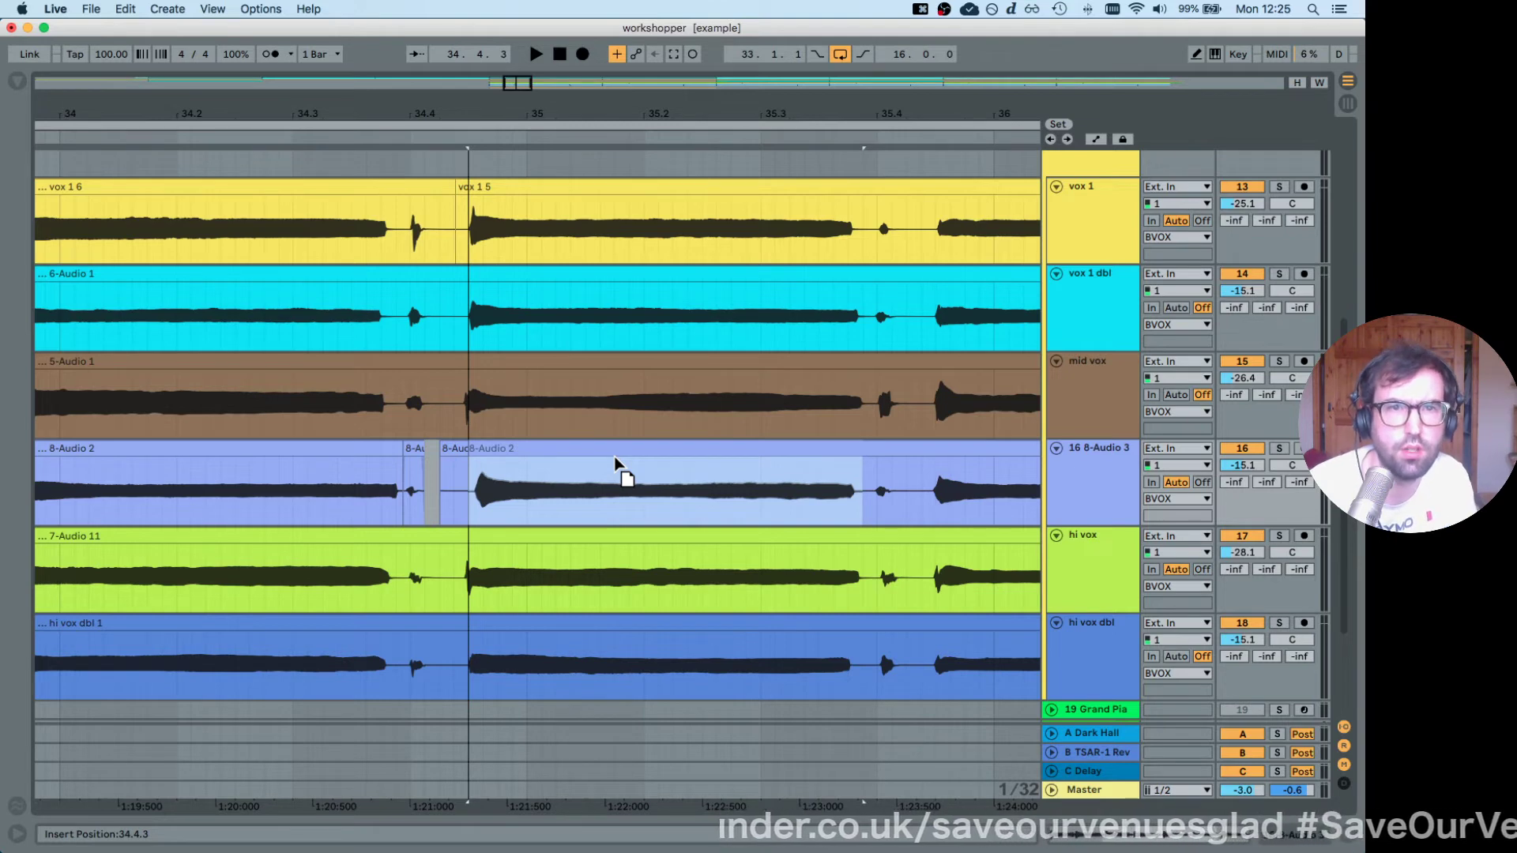
{"action": "left_click_drag", "start_coordinate": [616, 462], "coordinate": [600, 455]}
{"action": "left_click", "coordinate": [606, 455]}
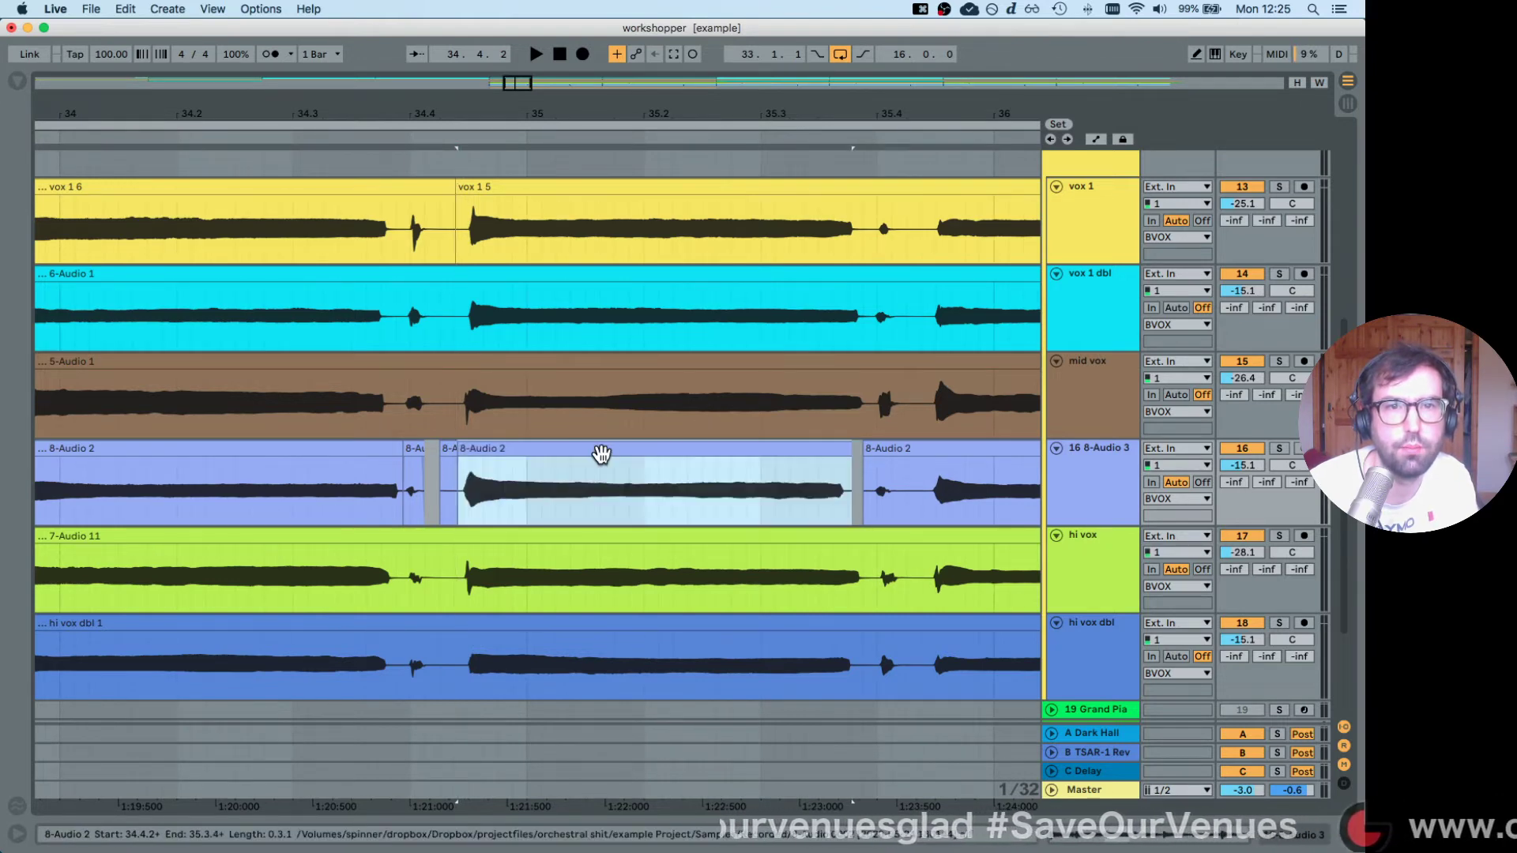
Play the backing vocals from bar 34 through to bar 37 to check their timing.
{"action": "left_click", "coordinate": [292, 137]}
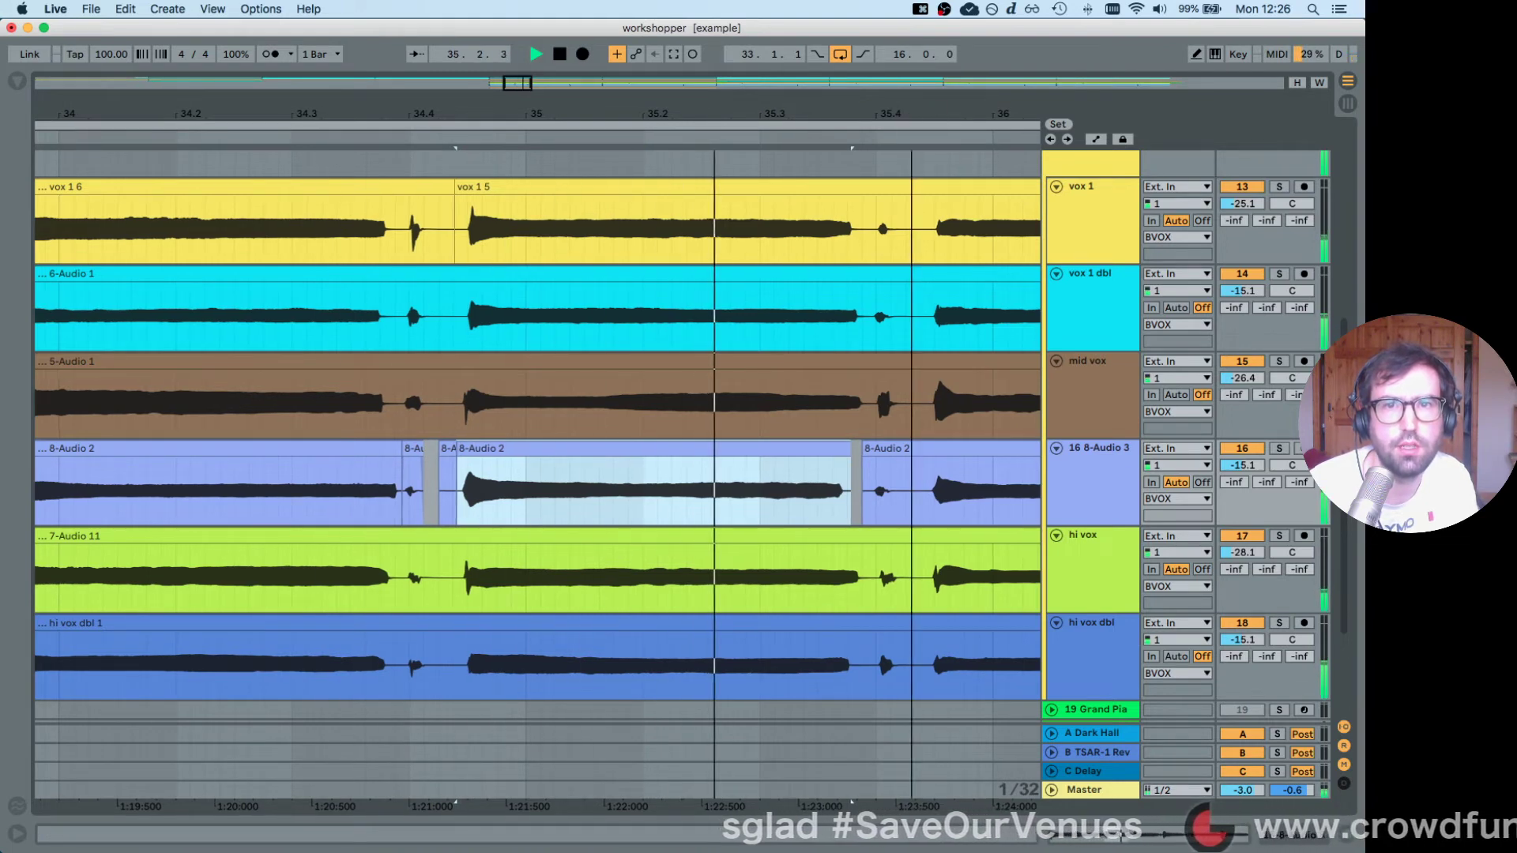
{"action": "left_click_drag", "start_coordinate": [934, 114], "coordinate": [474, 108]}
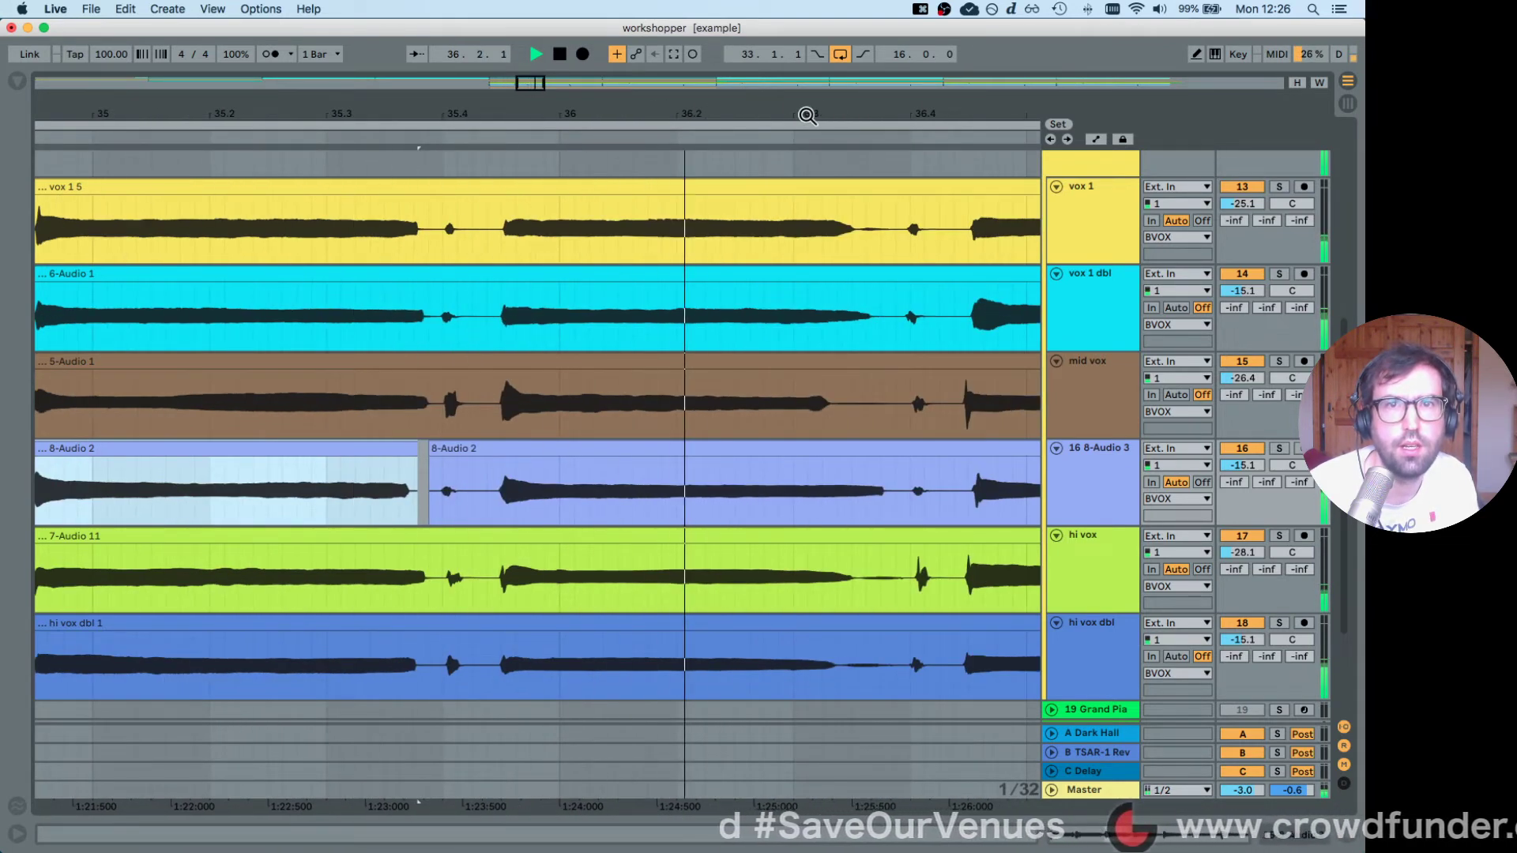
{"action": "left_click_drag", "start_coordinate": [805, 117], "coordinate": [194, 115]}
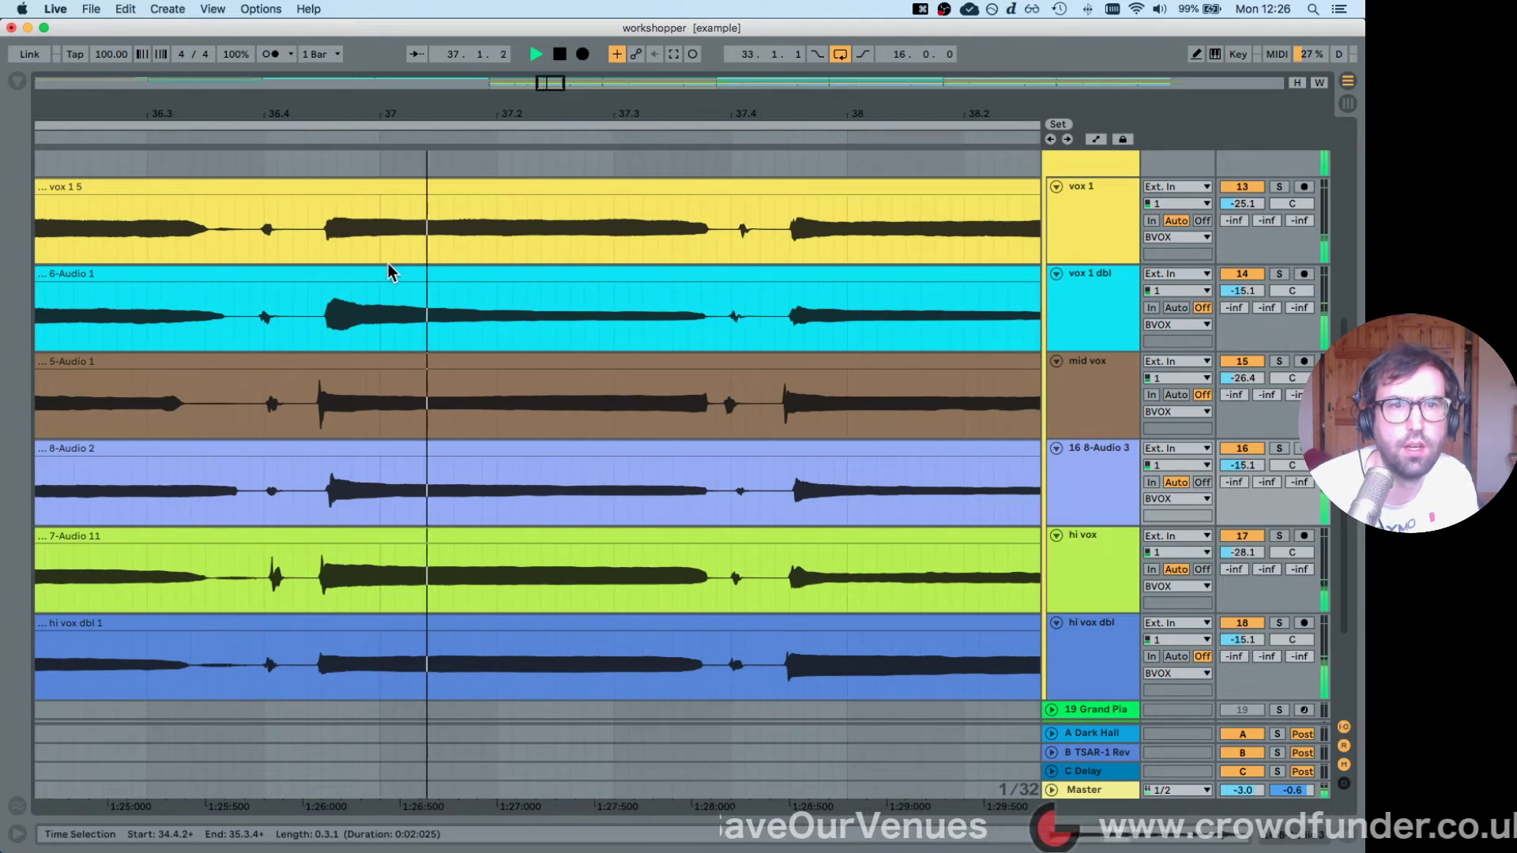
{"action": "key", "text": "space"}
Shift the mid vox note and its ending consonant between 36.4.2 and 37.4.2 slightly later to match the other vocals.
{"action": "left_click_drag", "start_coordinate": [316, 135], "coordinate": [324, 241]}
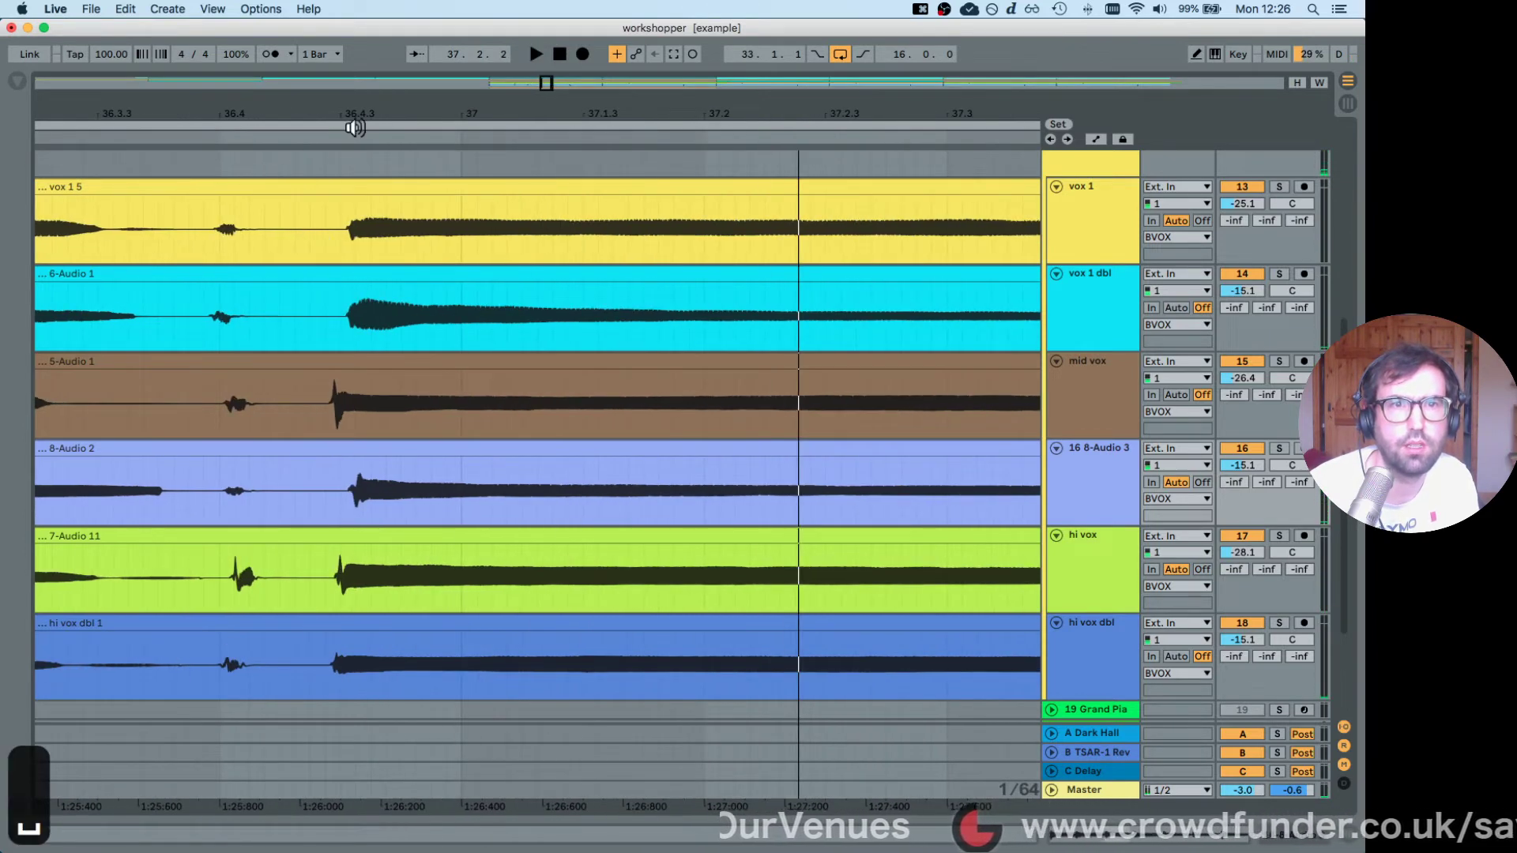
{"action": "key", "text": "minus"}
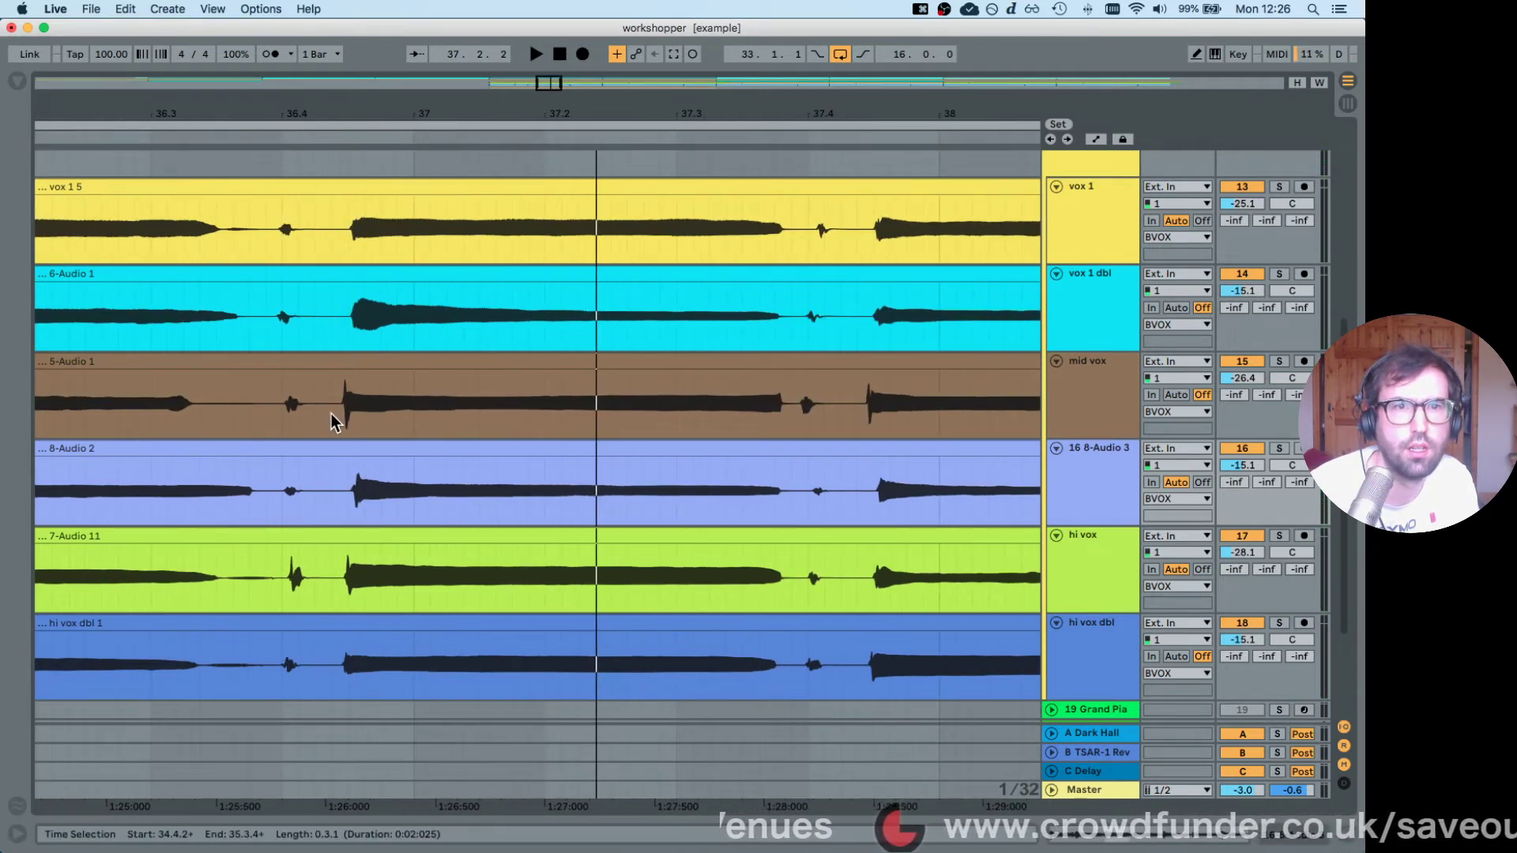
{"action": "left_click_drag", "start_coordinate": [332, 421], "coordinate": [792, 420]}
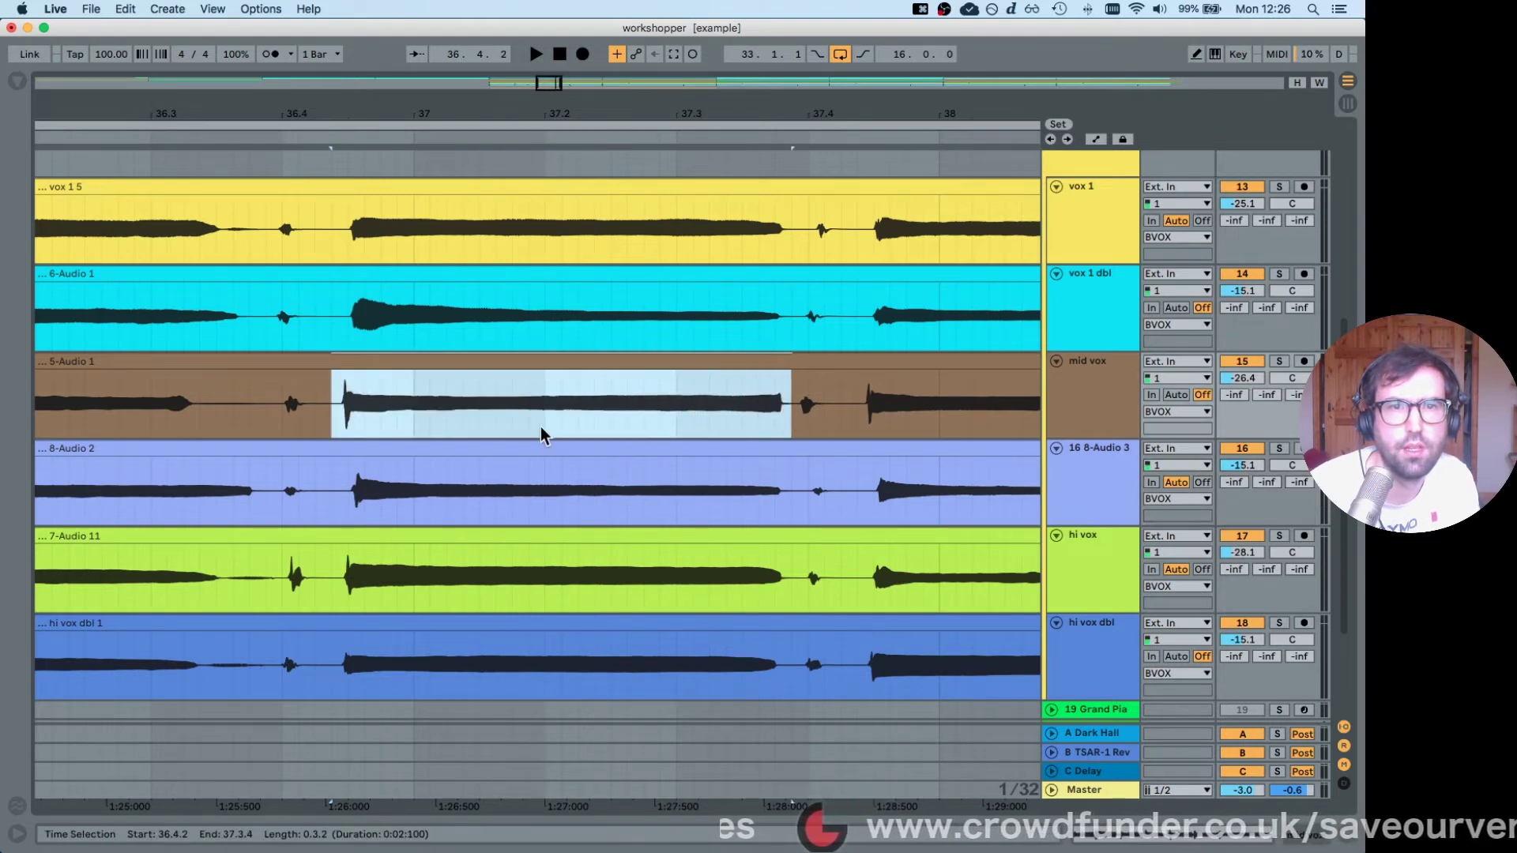
{"action": "left_click_drag", "start_coordinate": [322, 109], "coordinate": [409, 359]}
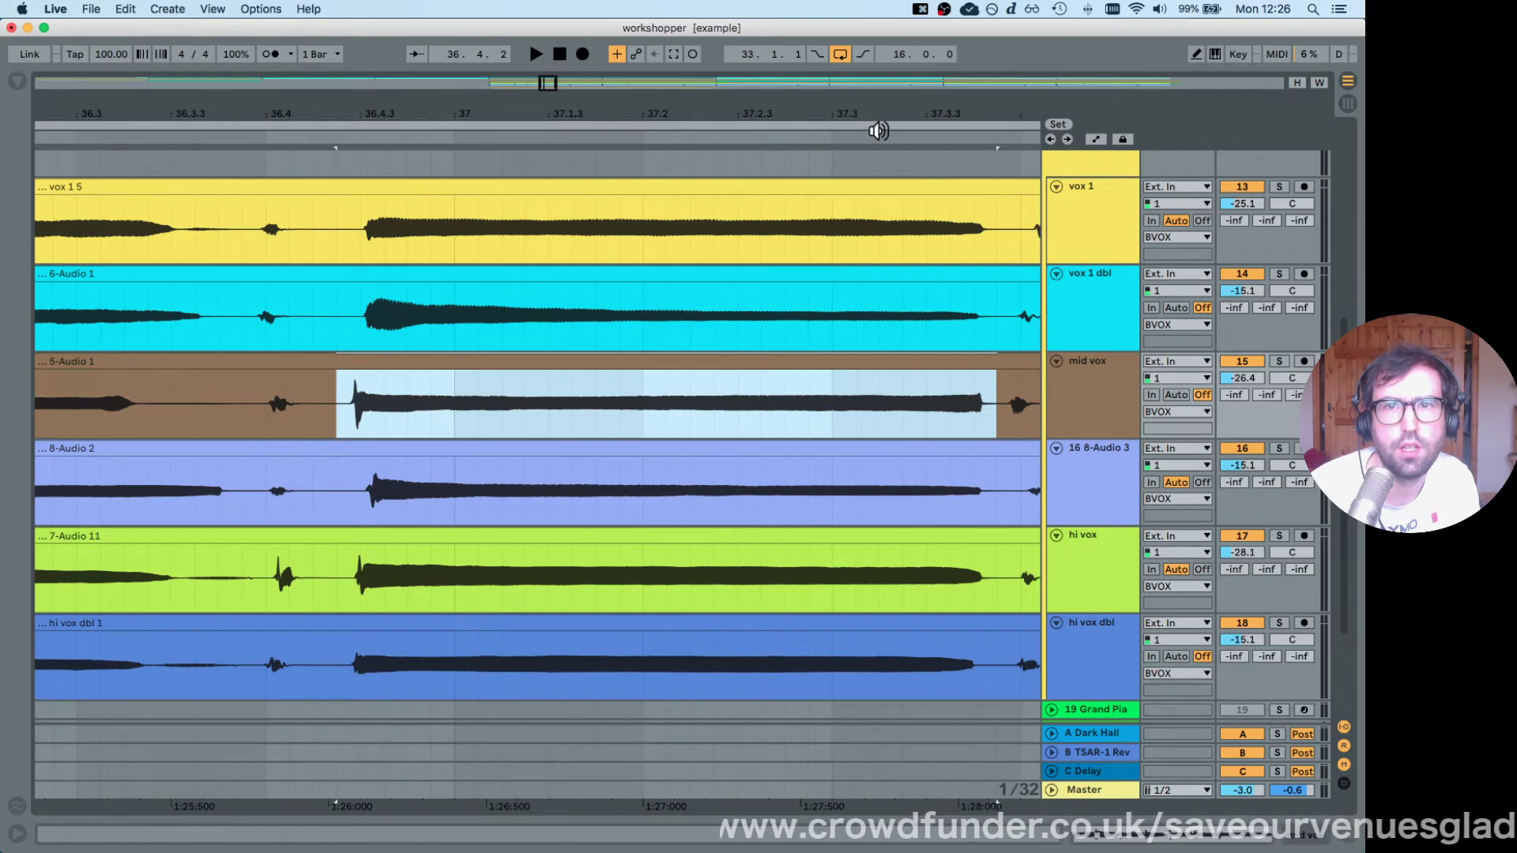
{"action": "left_click_drag", "start_coordinate": [875, 117], "coordinate": [829, 112]}
{"action": "left_click_drag", "start_coordinate": [1013, 399], "coordinate": [331, 418]}
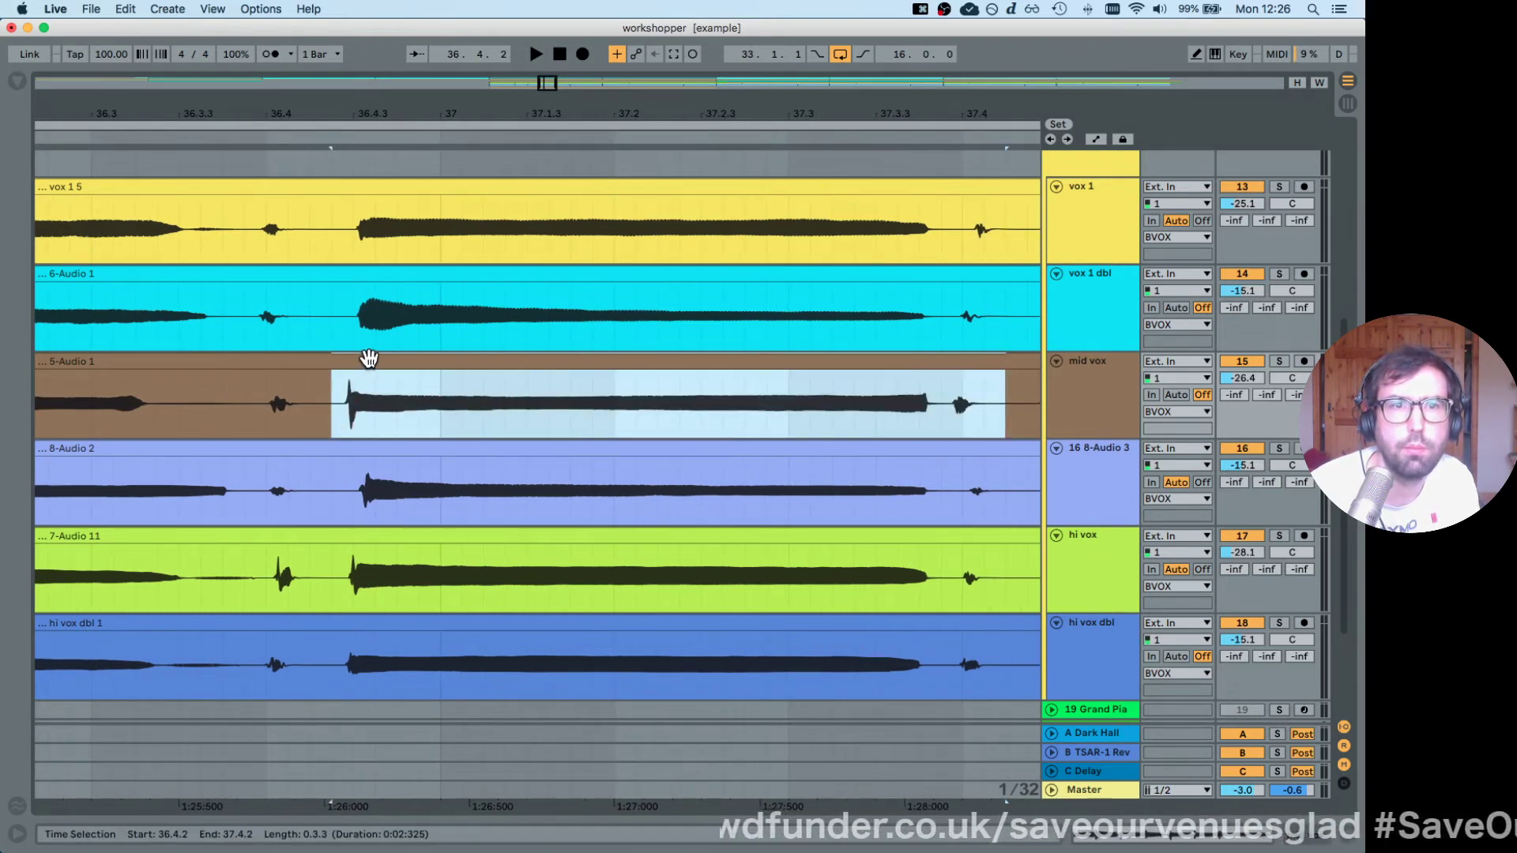
{"action": "left_click_drag", "start_coordinate": [366, 359], "coordinate": [376, 358]}
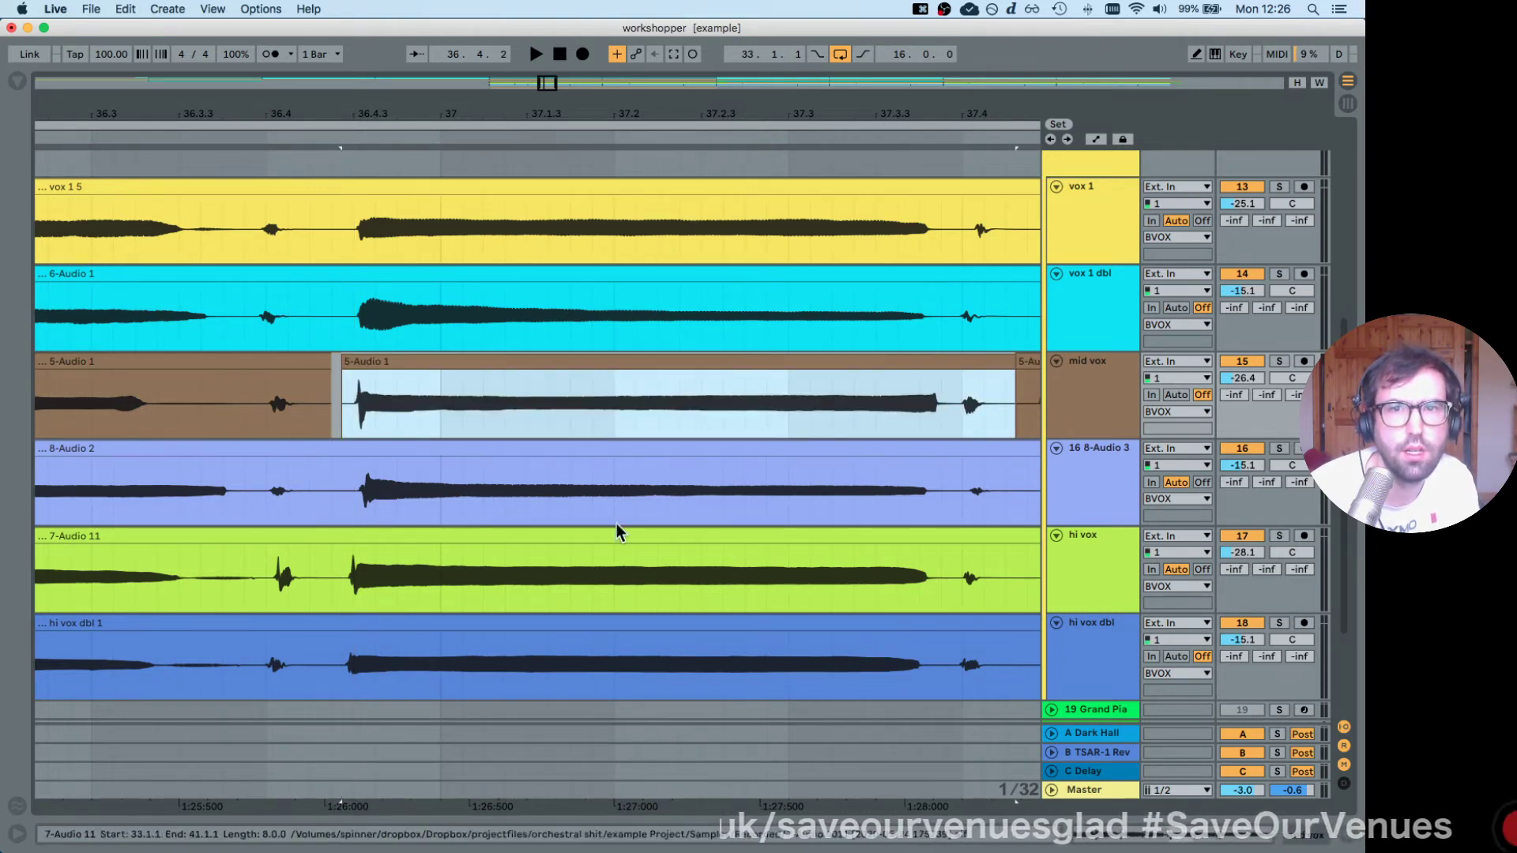
Play on to bar 39, then shift the mid vox note between 37.4.2 and 38.3.4 slightly later.
{"action": "key", "text": "space"}
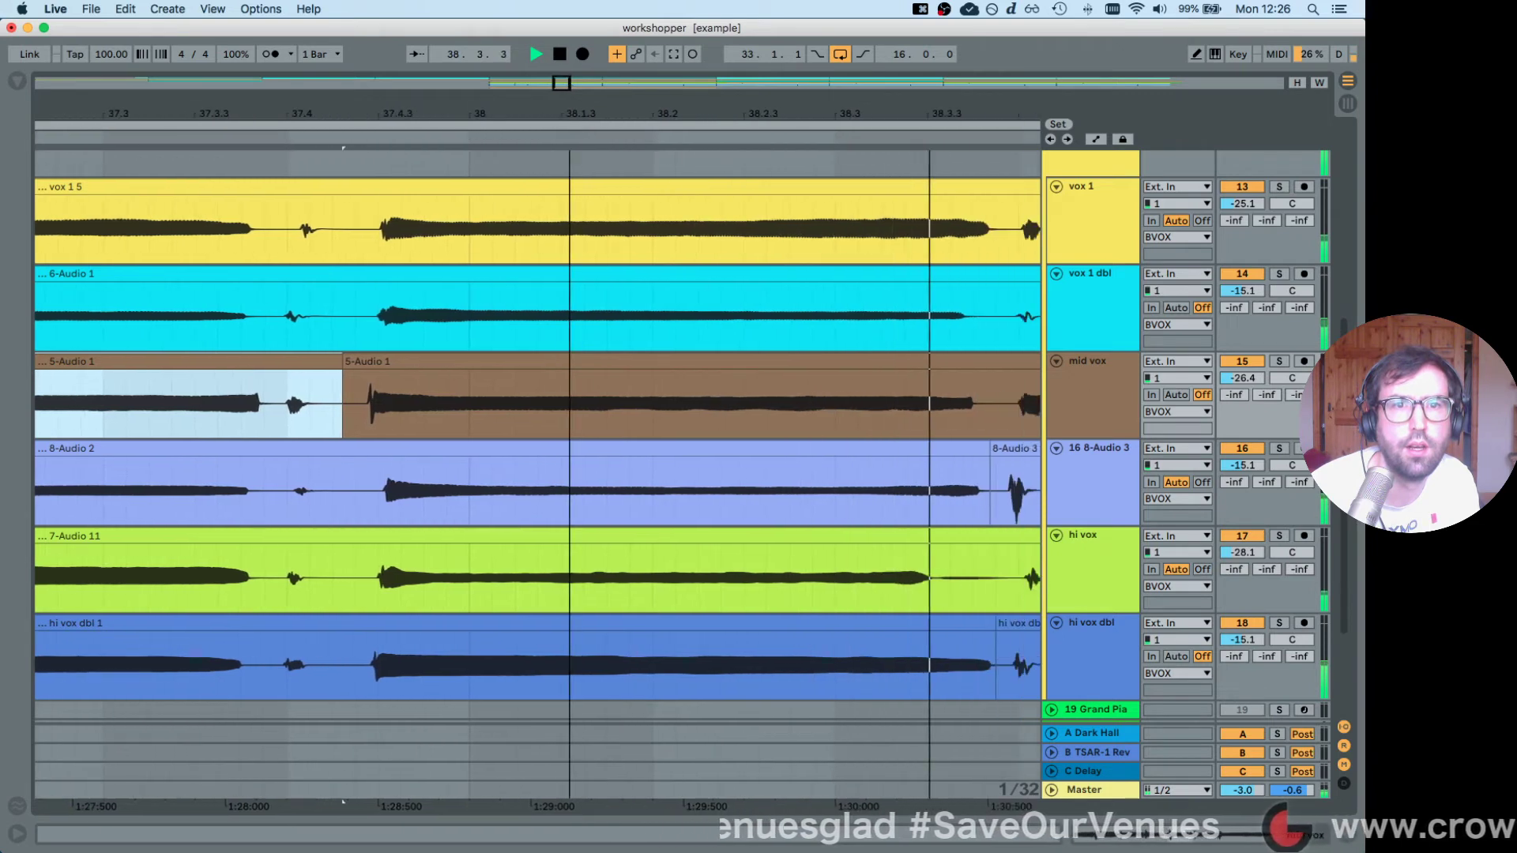
{"action": "key", "text": "space"}
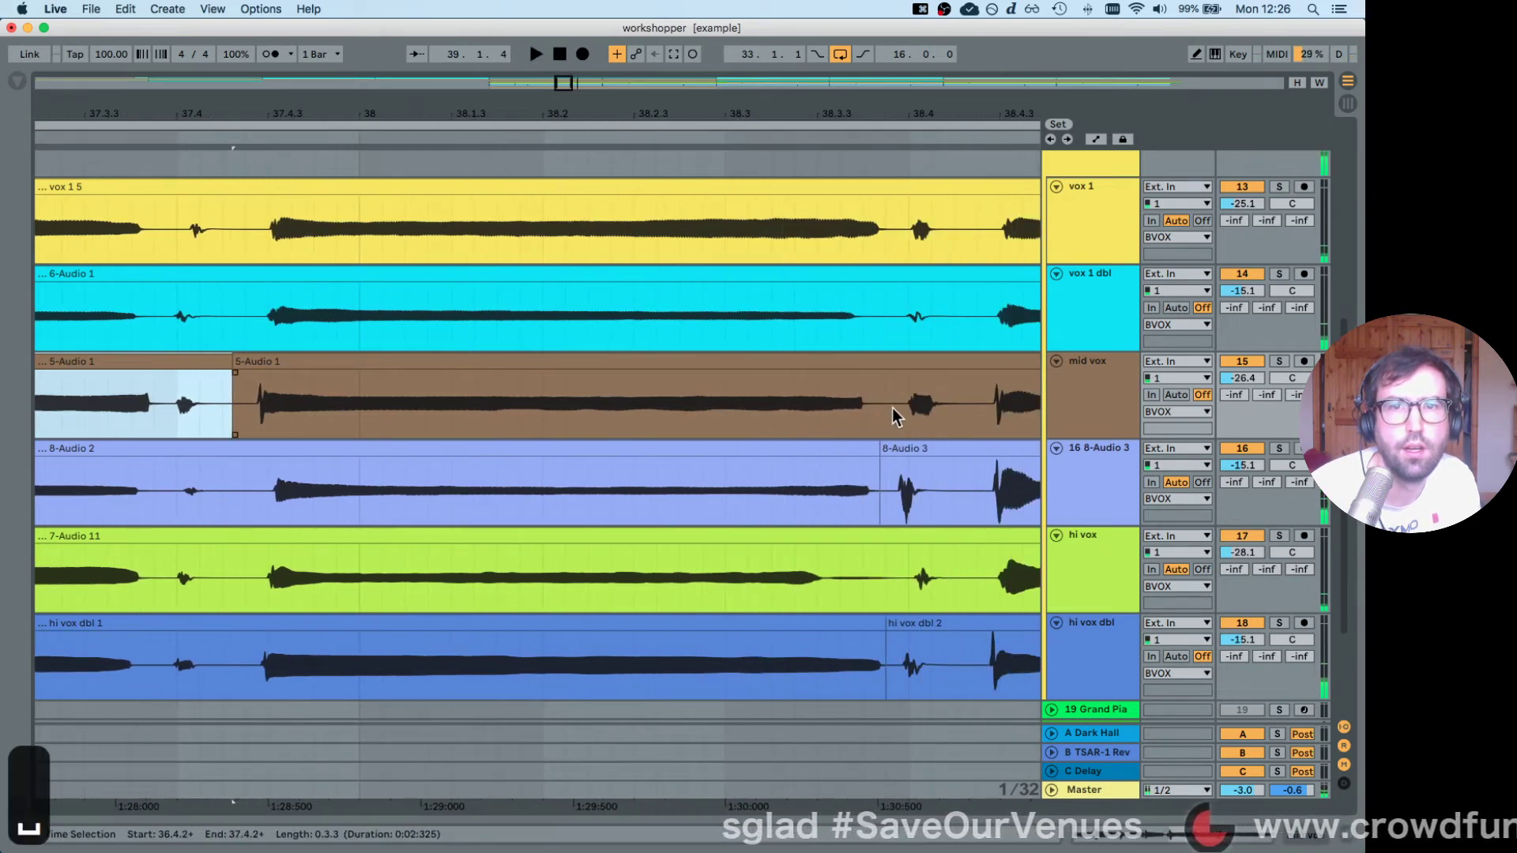
{"action": "left_click_drag", "start_coordinate": [890, 408], "coordinate": [244, 419]}
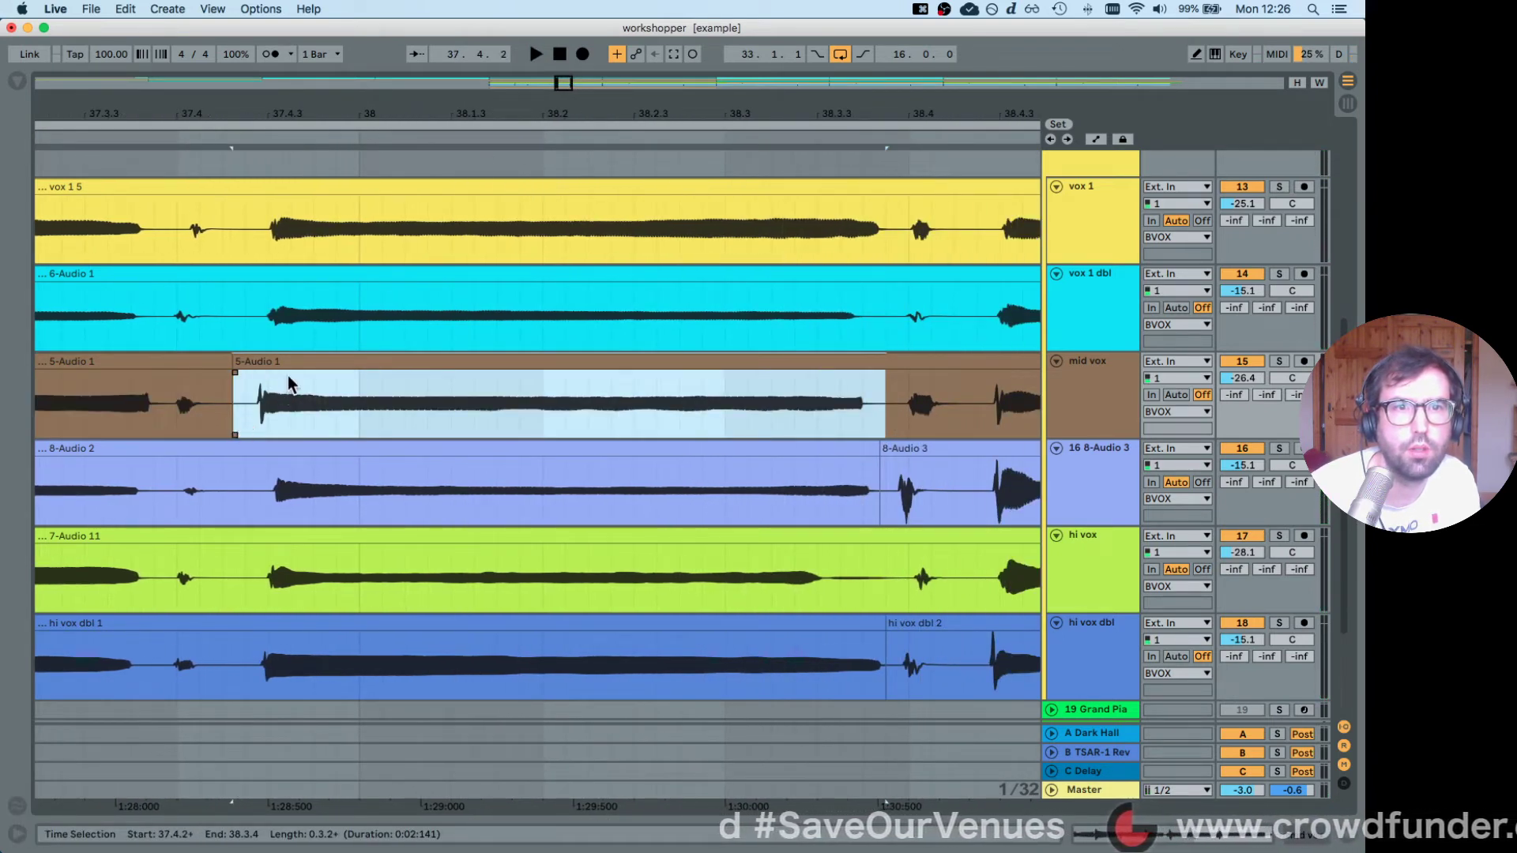
{"action": "left_click_drag", "start_coordinate": [288, 357], "coordinate": [300, 398]}
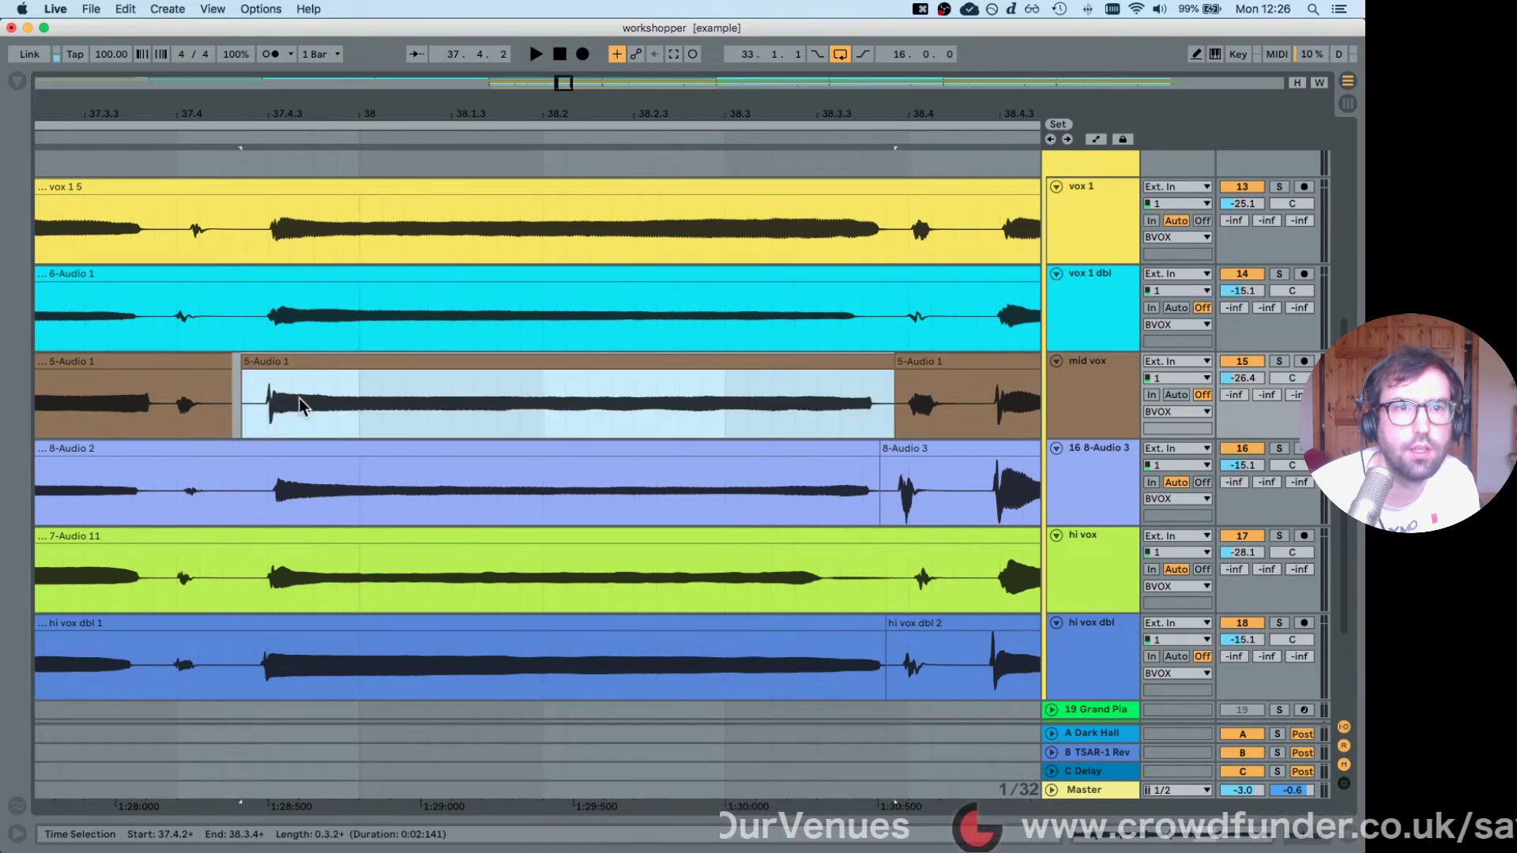
Shift the note from about 37.4.3 to 38.4 on track 16 8-Audio 3 slightly earlier, then play the result.
{"action": "left_click_drag", "start_coordinate": [267, 490], "coordinate": [897, 474]}
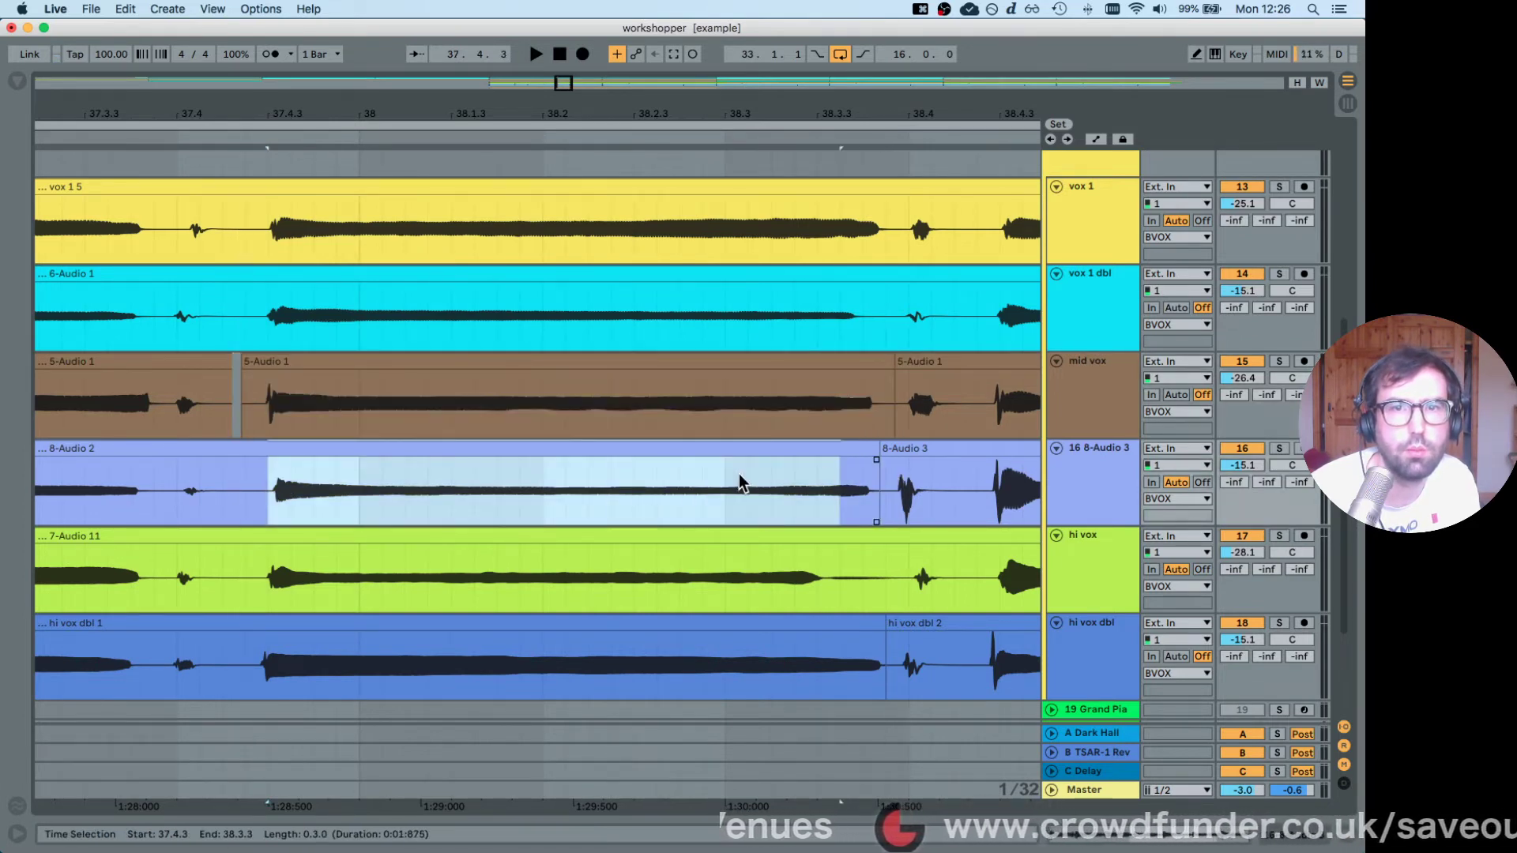
{"action": "left_click", "coordinate": [695, 450]}
{"action": "left_click", "coordinate": [267, 486]}
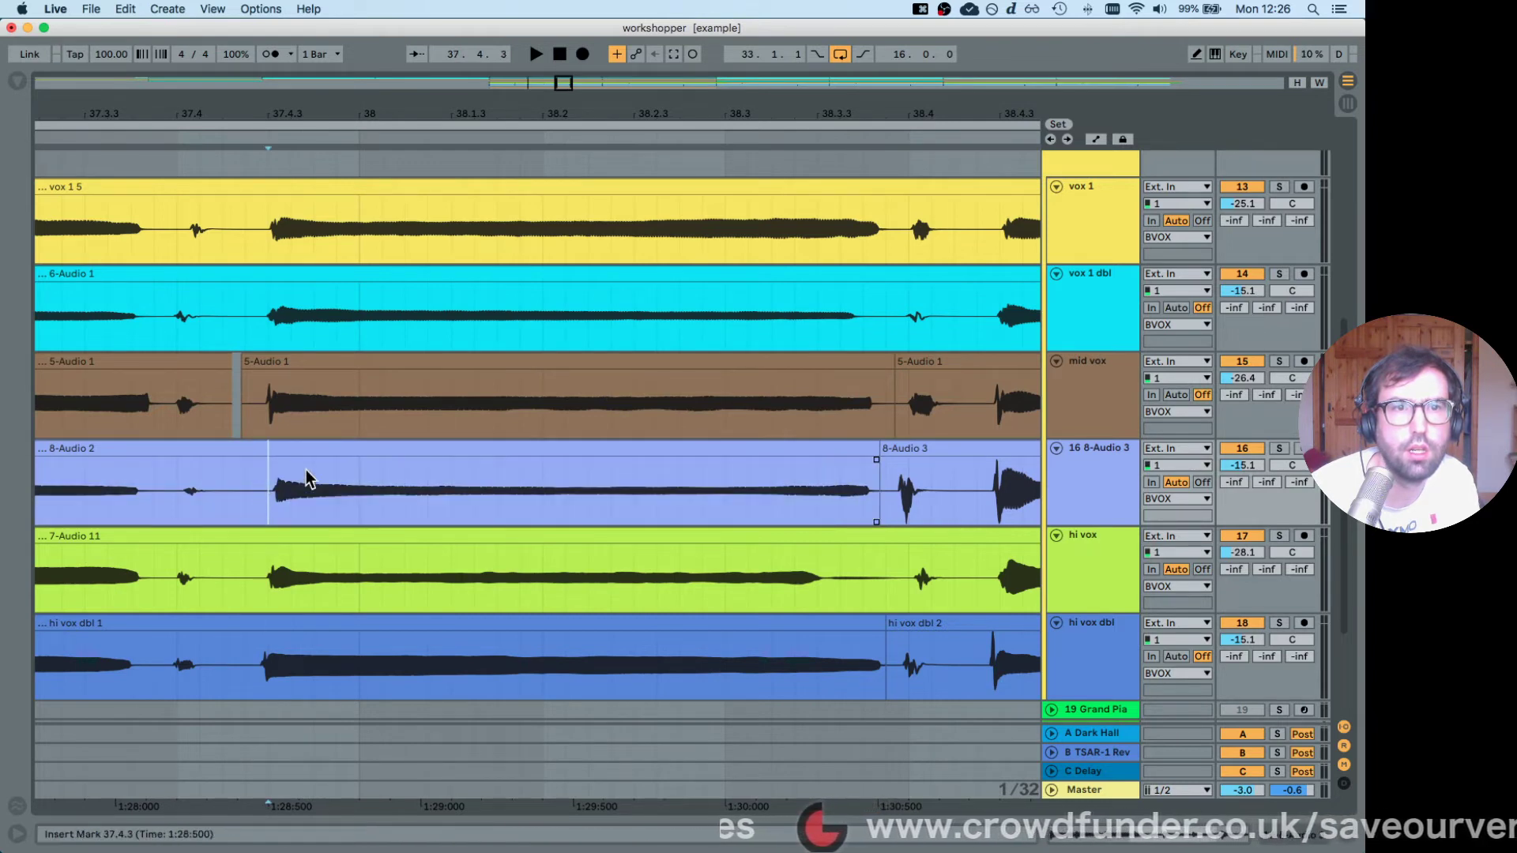
{"action": "left_click_drag", "start_coordinate": [277, 487], "coordinate": [879, 474]}
{"action": "left_click_drag", "start_coordinate": [539, 445], "coordinate": [533, 453]}
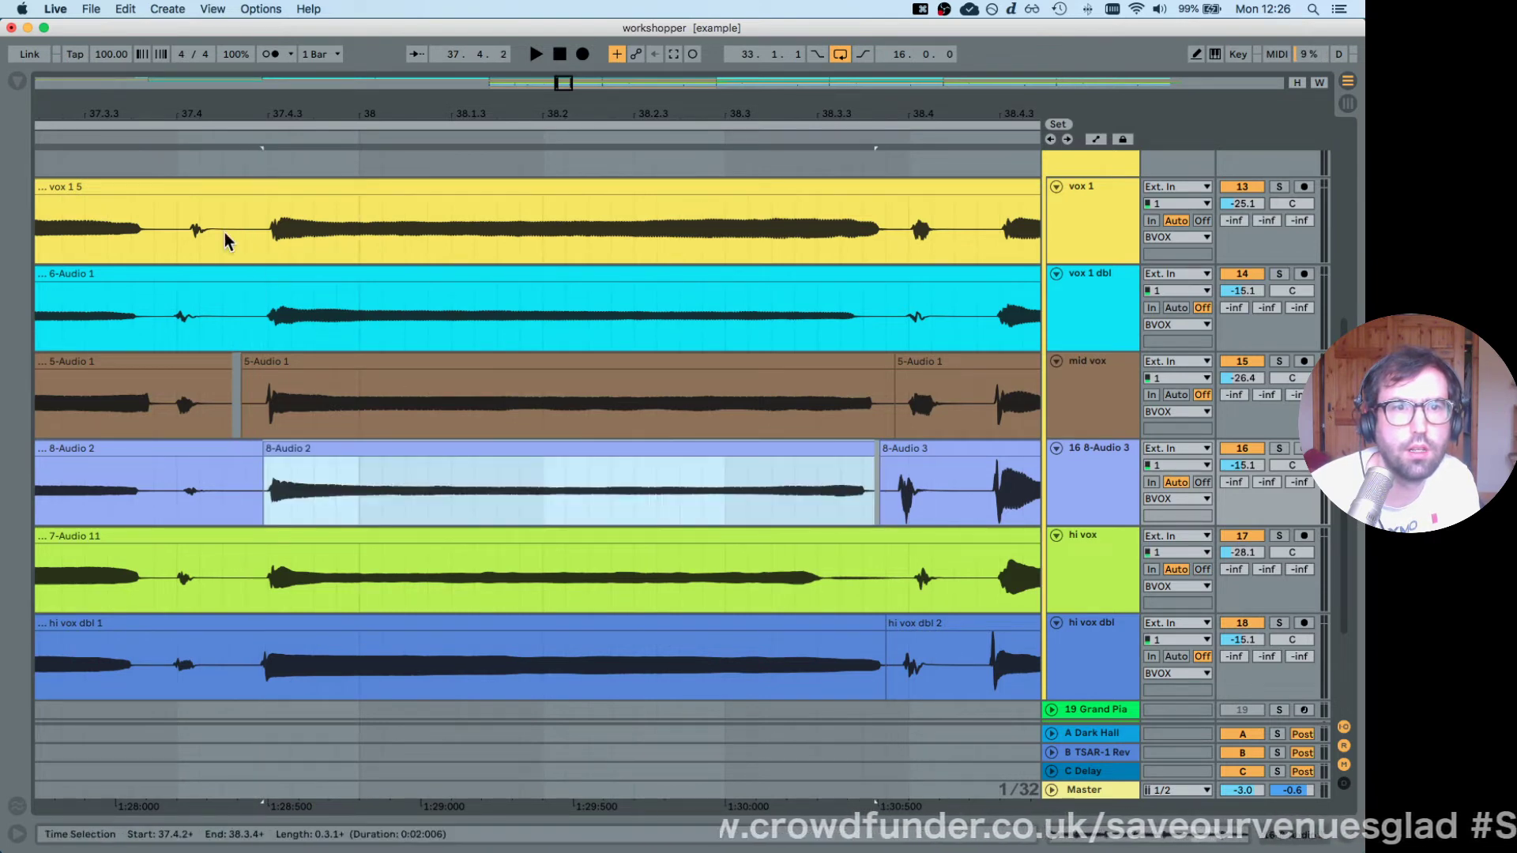
{"action": "left_click", "coordinate": [150, 137]}
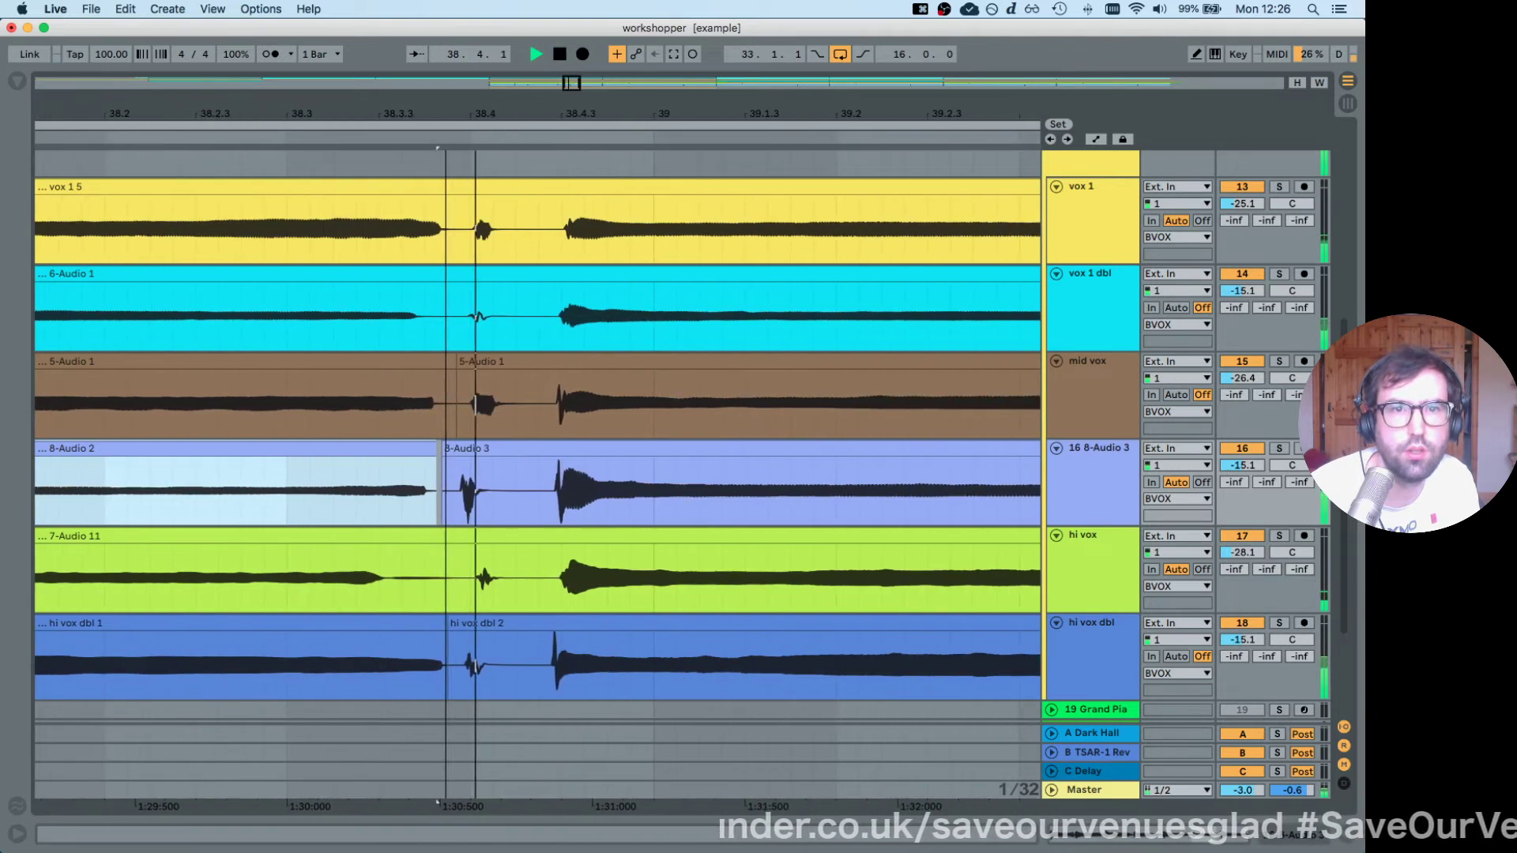
Stop playback and align the short consonants near 38.4 on track 16 8-Audio 3, hi vox and hi vox dbl with the other vocals.
{"action": "key", "text": "space"}
{"action": "left_click_drag", "start_coordinate": [482, 481], "coordinate": [451, 450]}
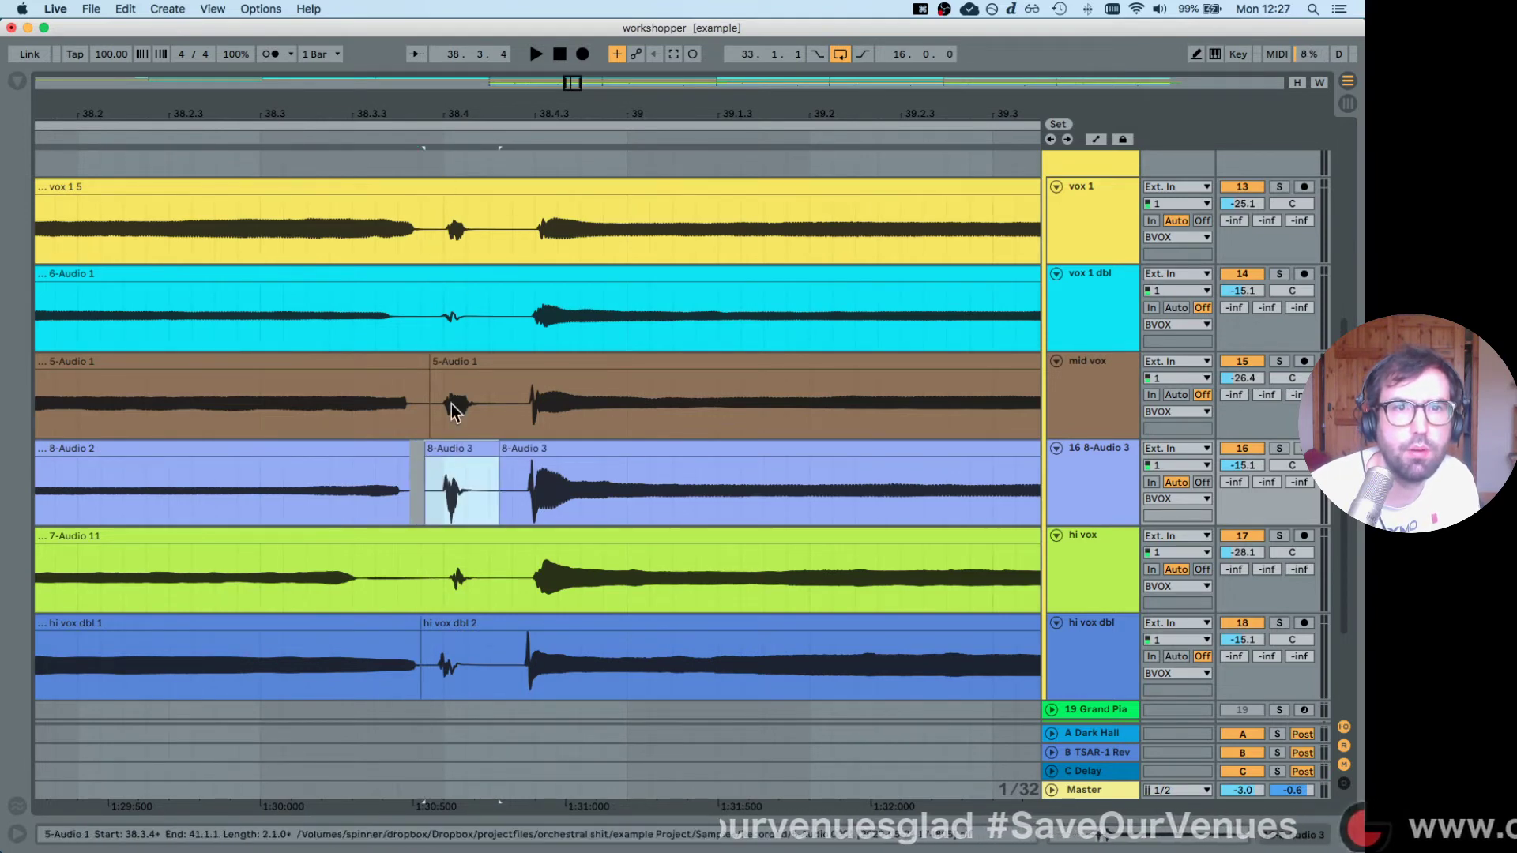
{"action": "left_click_drag", "start_coordinate": [432, 583], "coordinate": [455, 538]}
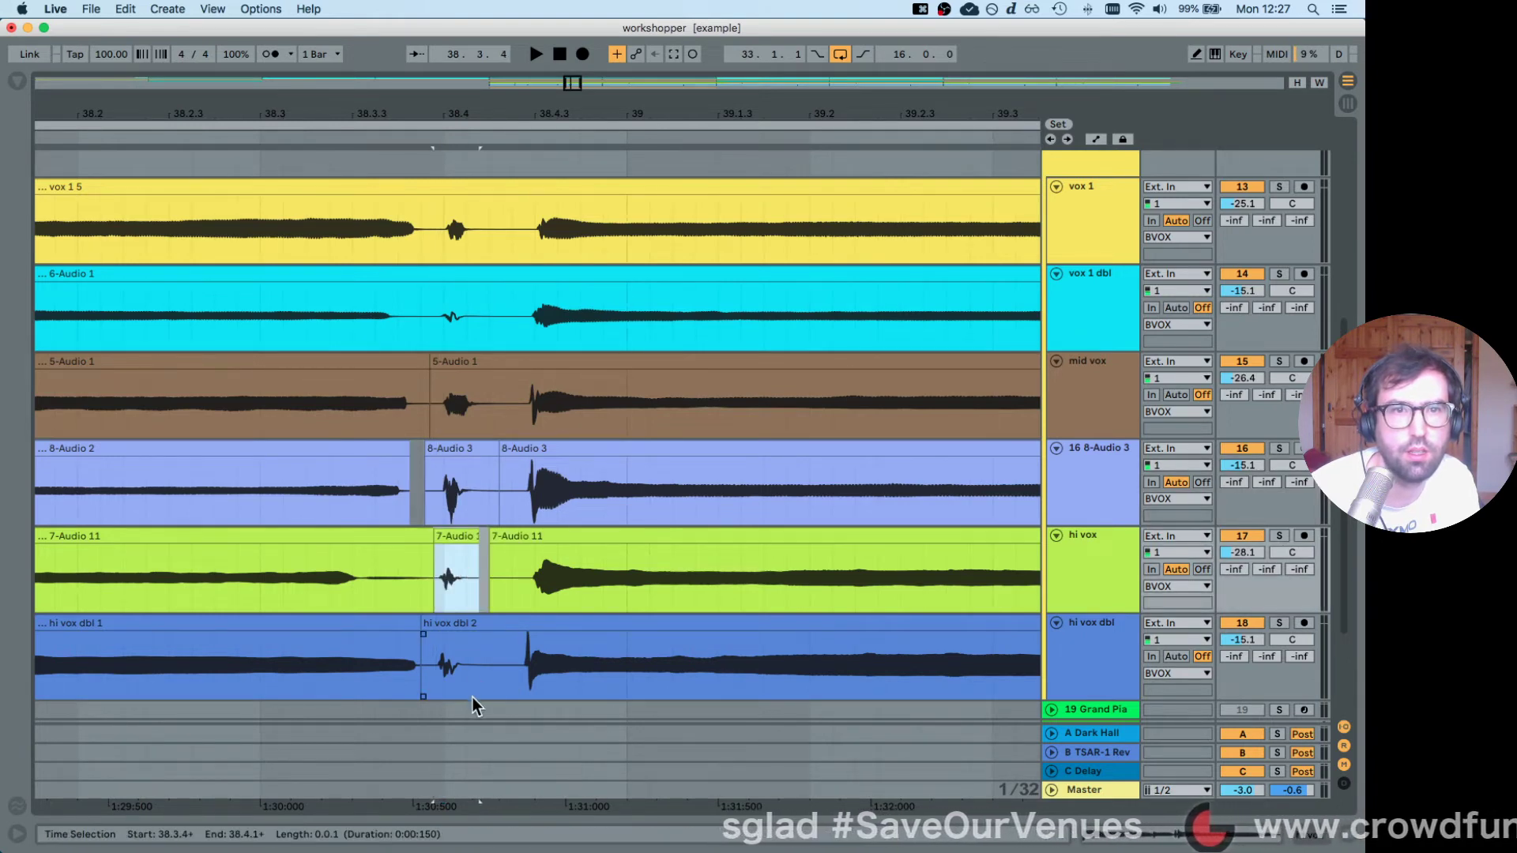
{"action": "mouse_move", "coordinate": [486, 653]}
{"action": "left_mouse_down"}
{"action": "mouse_move", "coordinate": [421, 663]}
{"action": "mouse_move", "coordinate": [454, 637]}
{"action": "mouse_move", "coordinate": [455, 610]}
{"action": "left_mouse_up"}
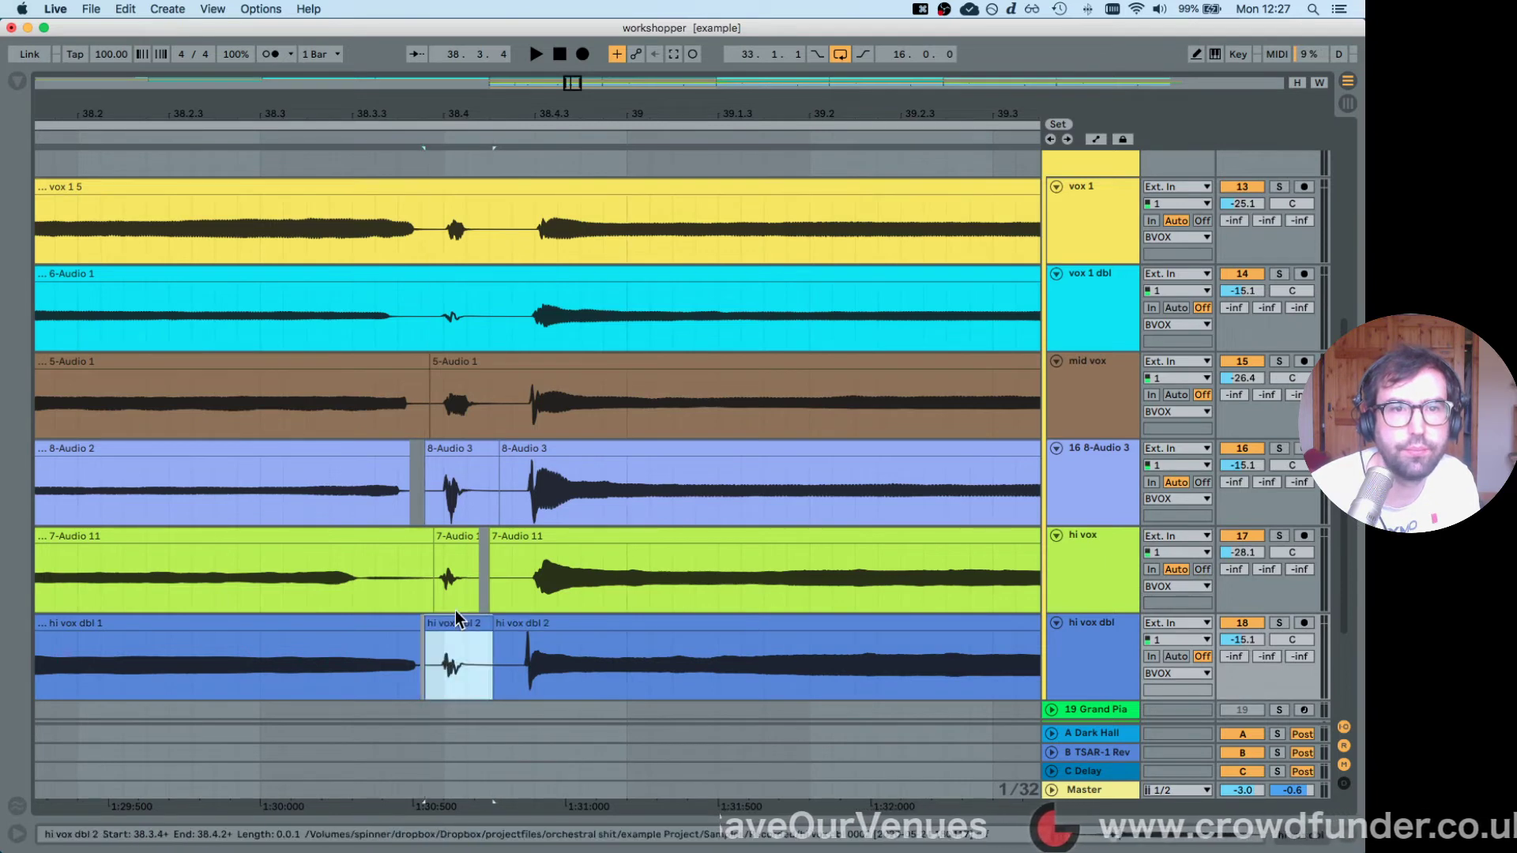
{"action": "left_click", "coordinate": [432, 403]}
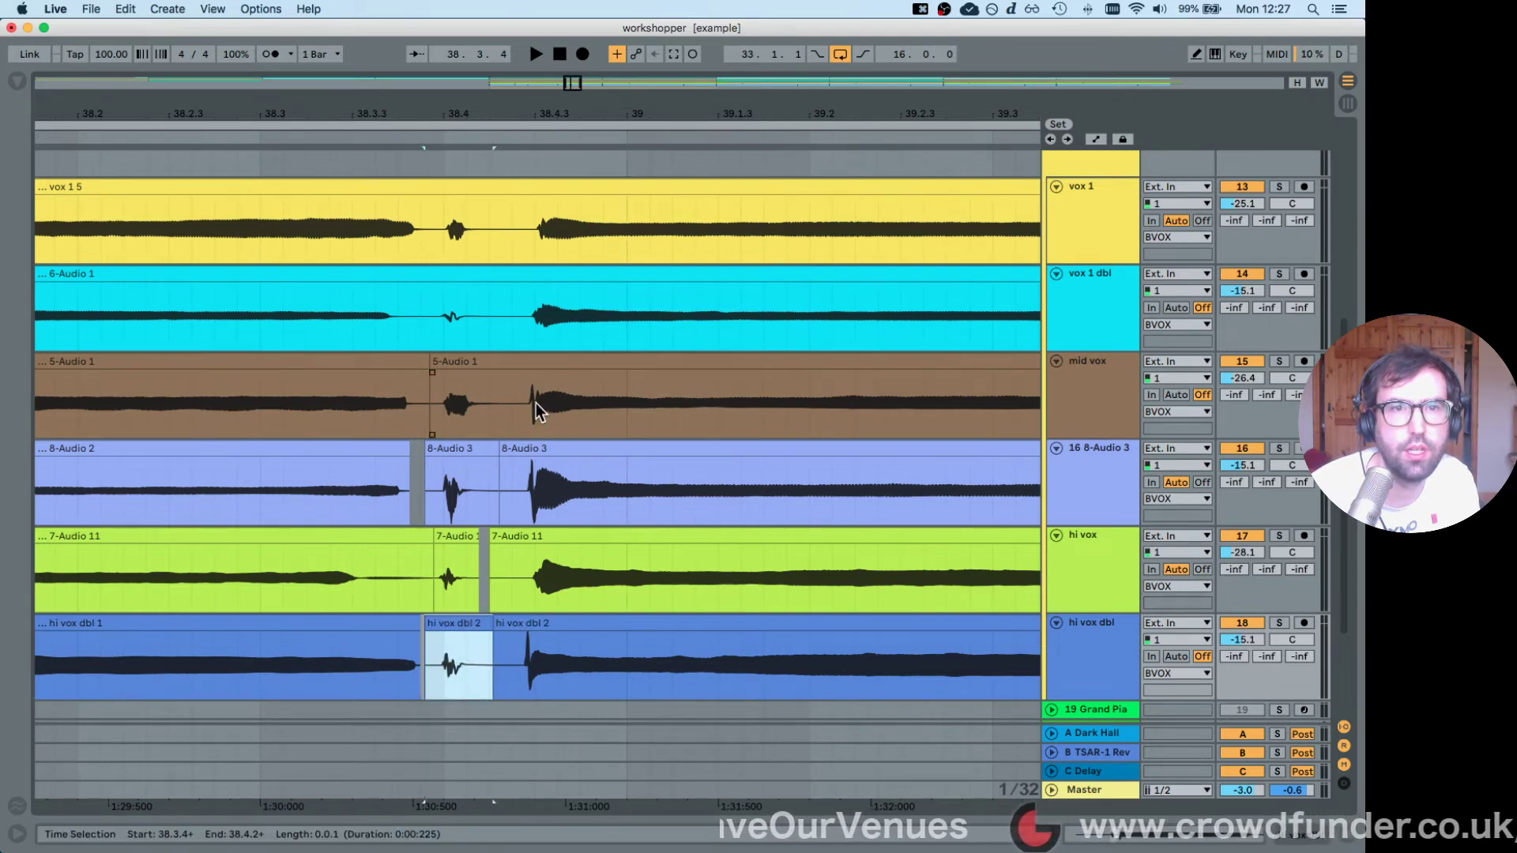
Play the backing vocals from around bar 38 to bar 40 to check the aligned consonants.
{"action": "left_click", "coordinate": [224, 139]}
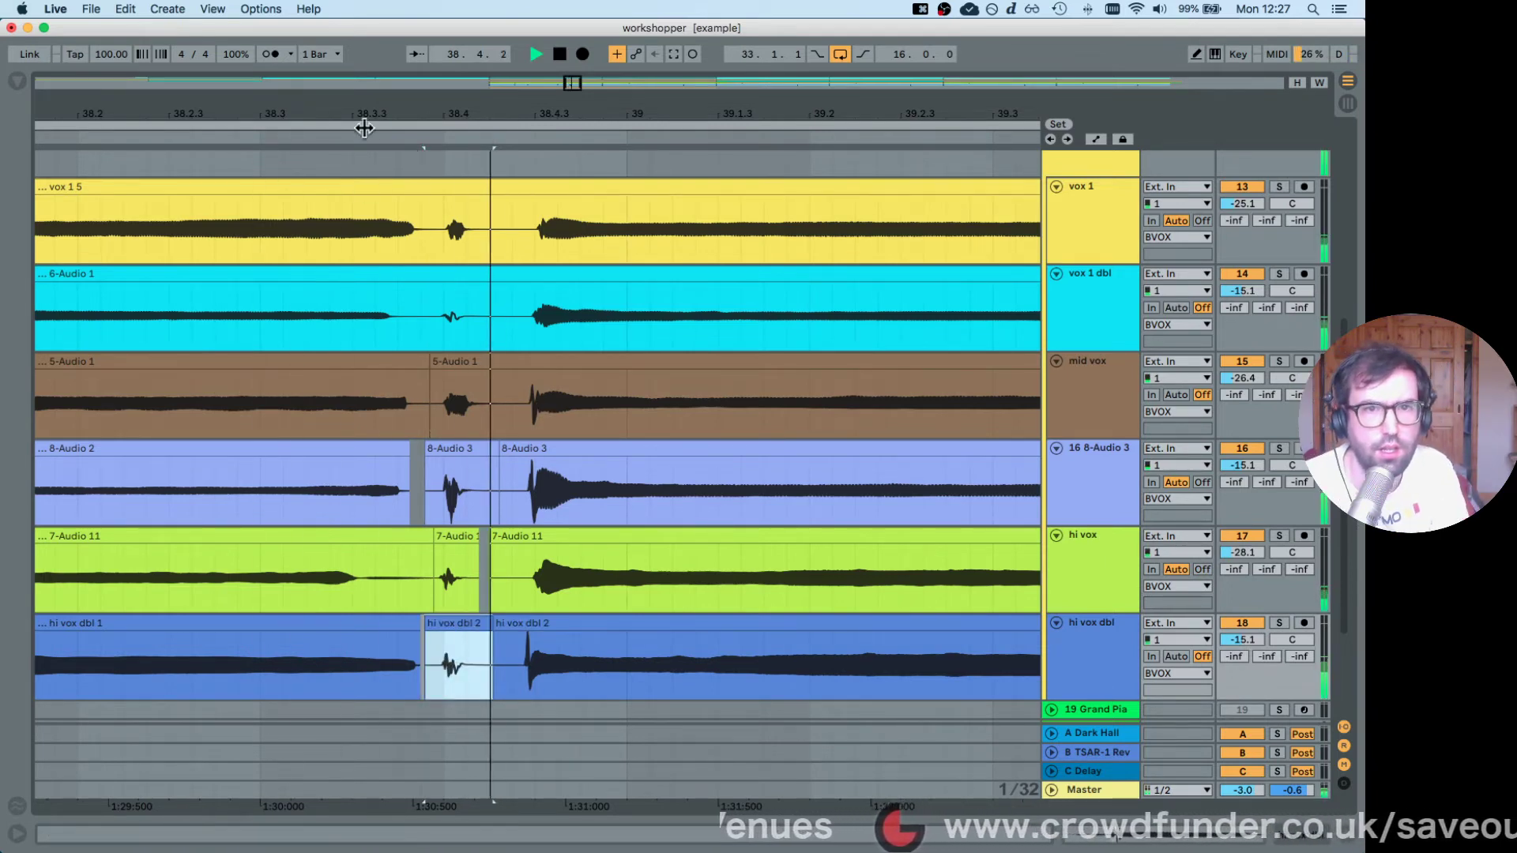
{"action": "key", "text": "minus"}
{"action": "key", "text": "minus"}
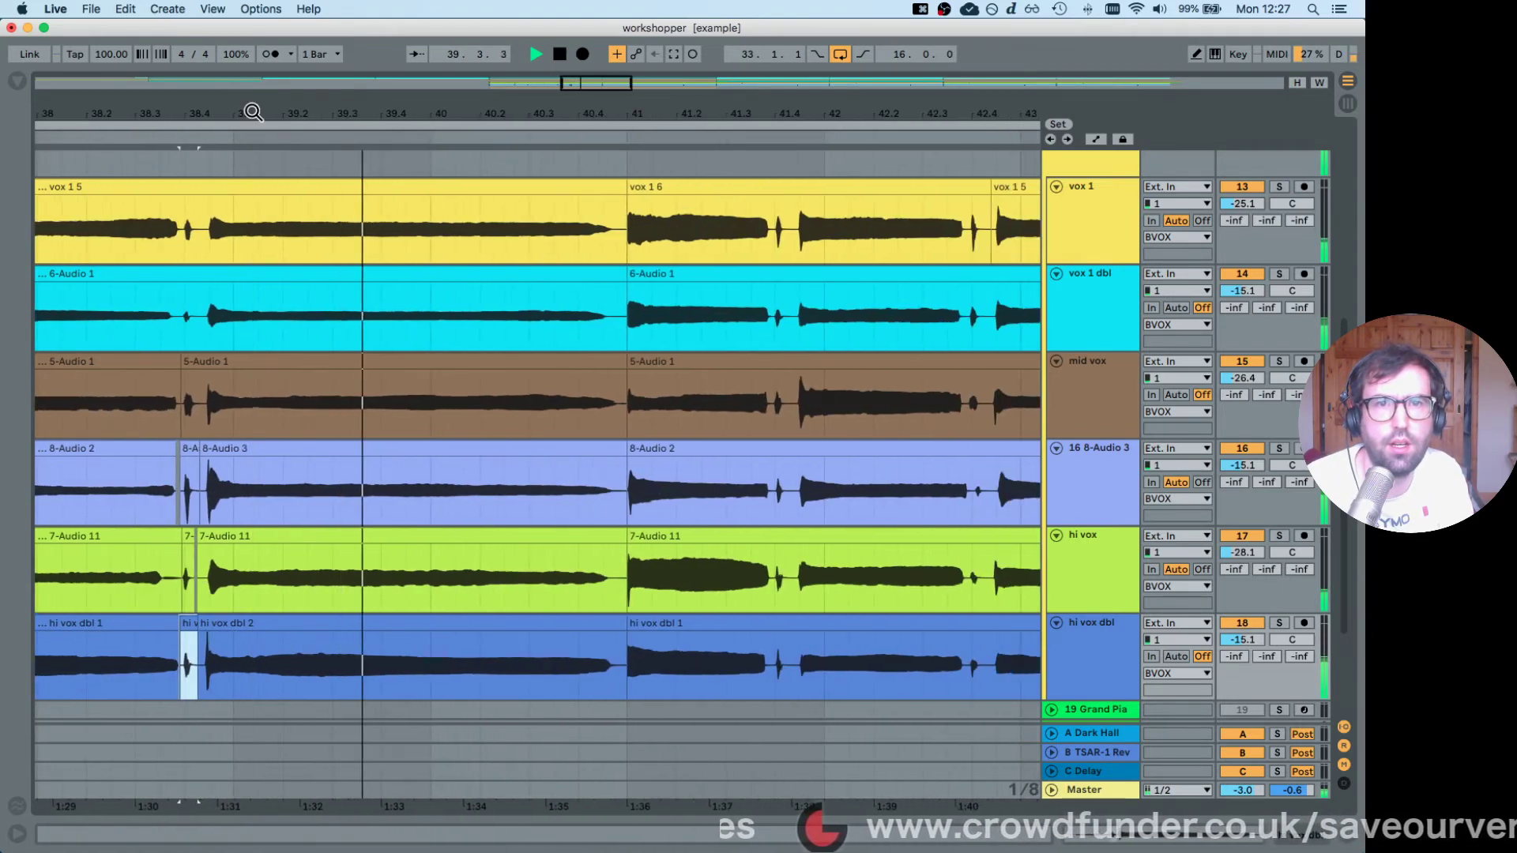
{"action": "key", "text": "space"}
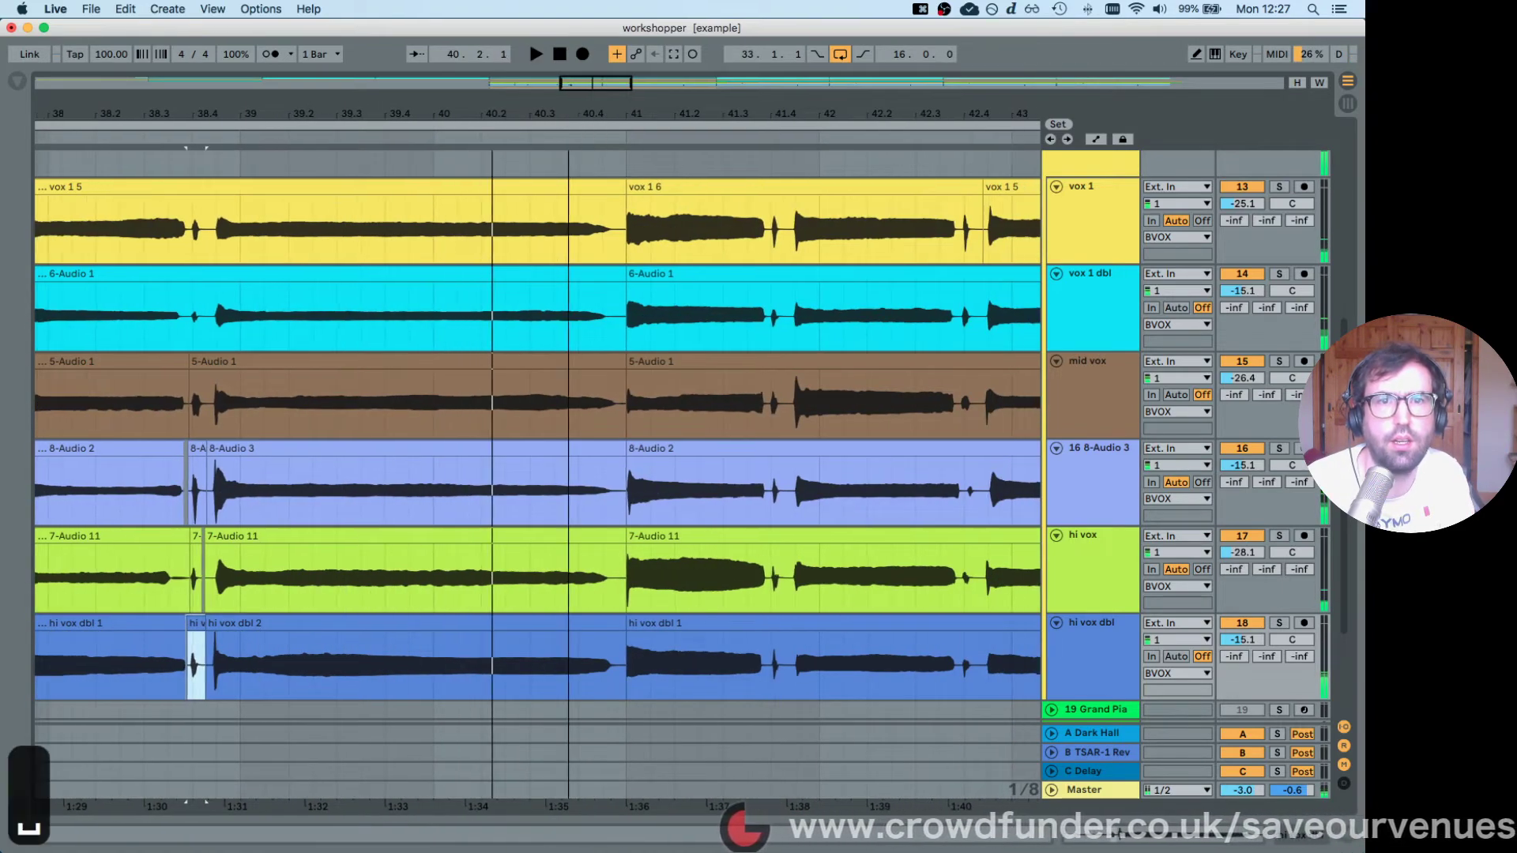
Delete the clips between bars 41 and 81 on all six backing vocal tracks, from vox 1 to hi vox dbl.
{"action": "key", "text": "minus"}
{"action": "key", "text": "minus"}
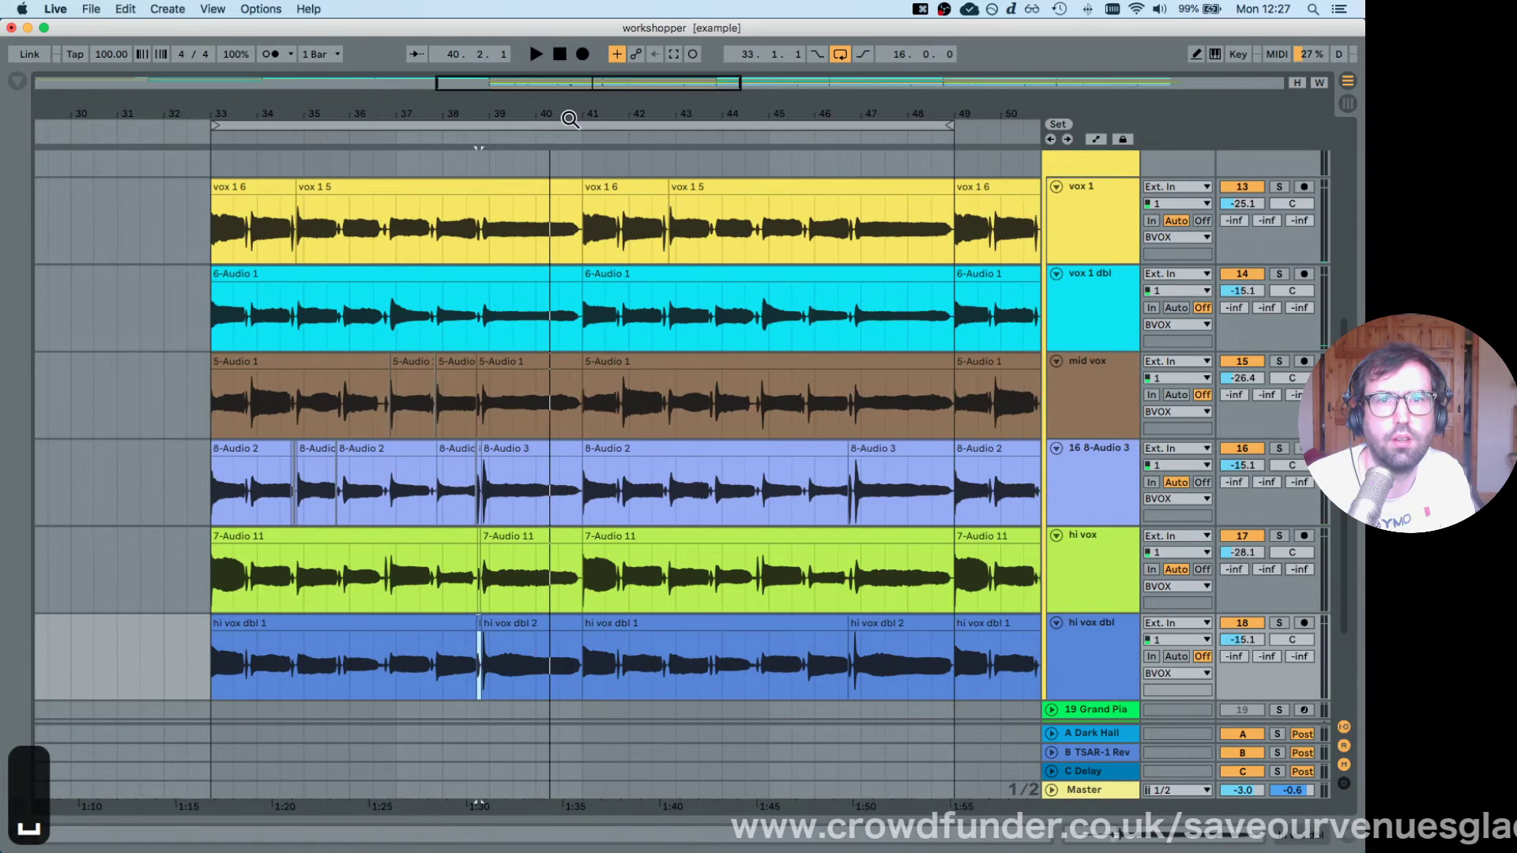
{"action": "left_click", "coordinate": [603, 190]}
{"action": "key", "text": "minus"}
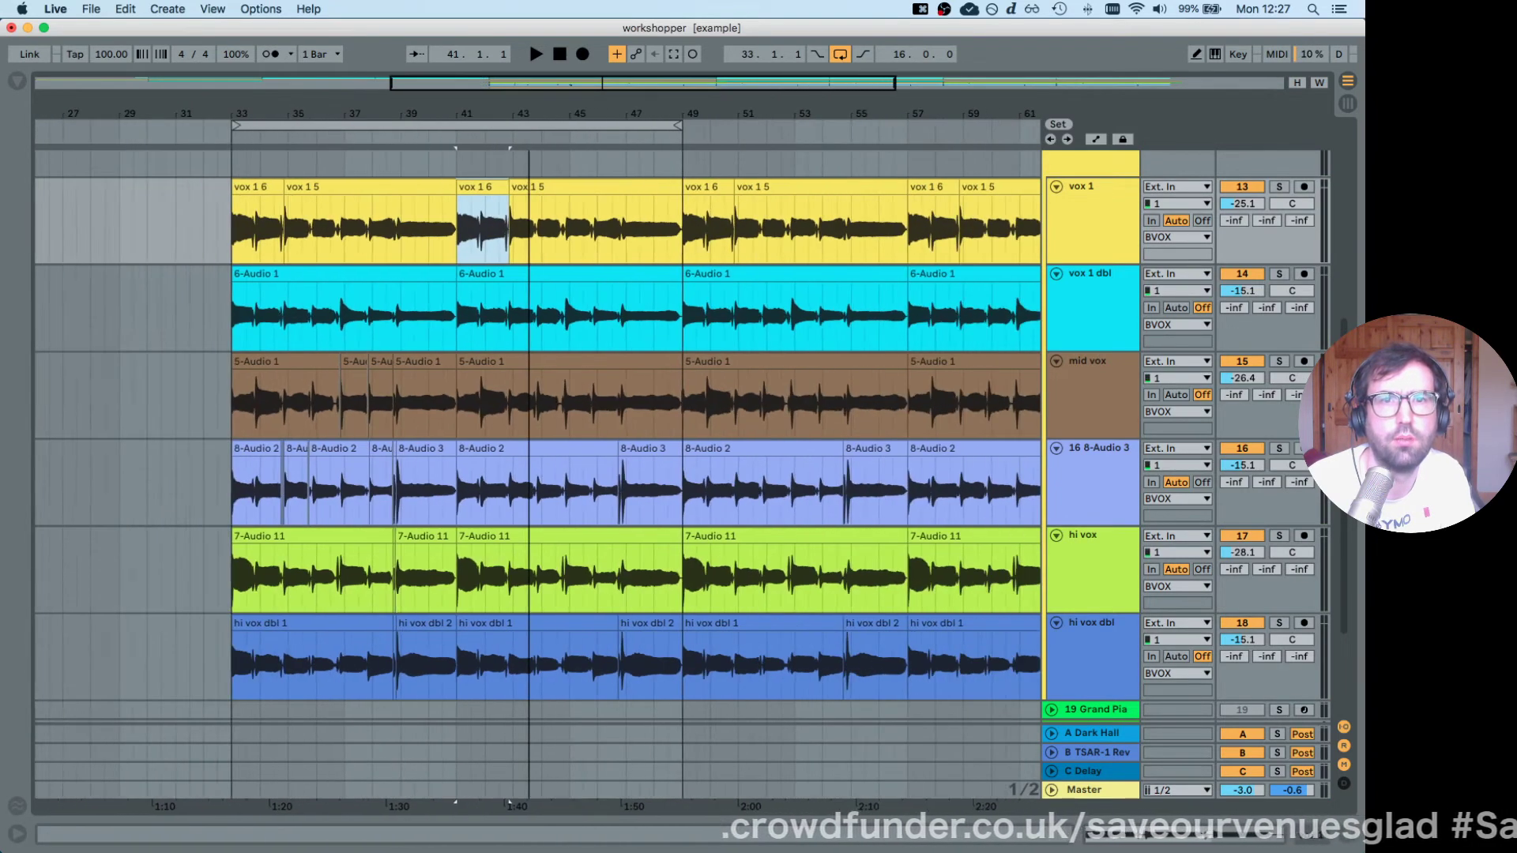
{"action": "key", "text": "minus"}
{"action": "key", "text": "minus"}
{"action": "key", "text": "minus"}
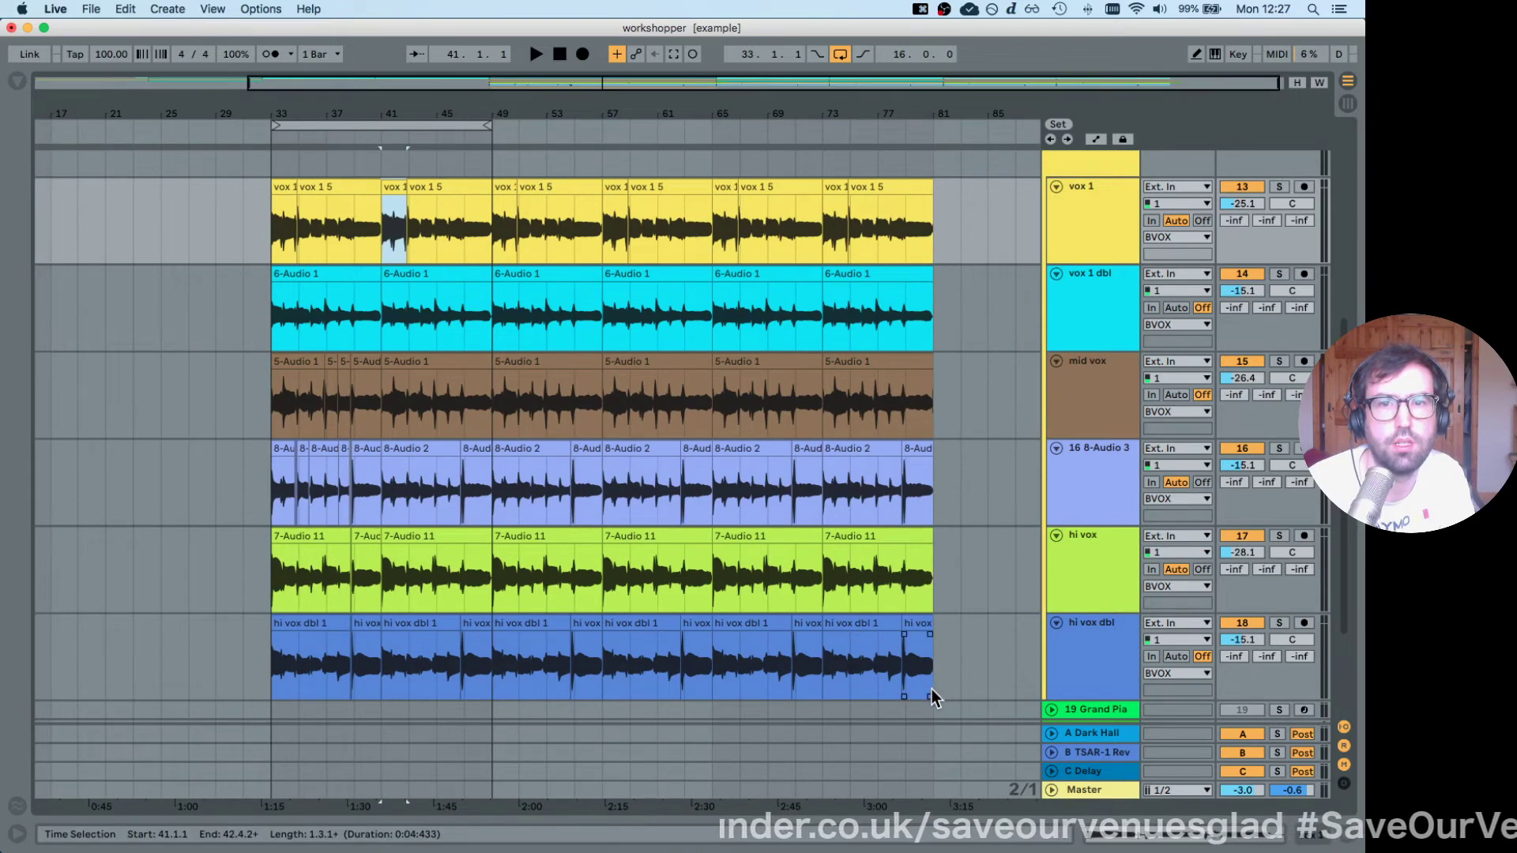
{"action": "left_click", "coordinate": [931, 689], "text": "shift"}
{"action": "scroll", "coordinate": [961, 597], "scroll_direction": "down", "scroll_amount": 2}
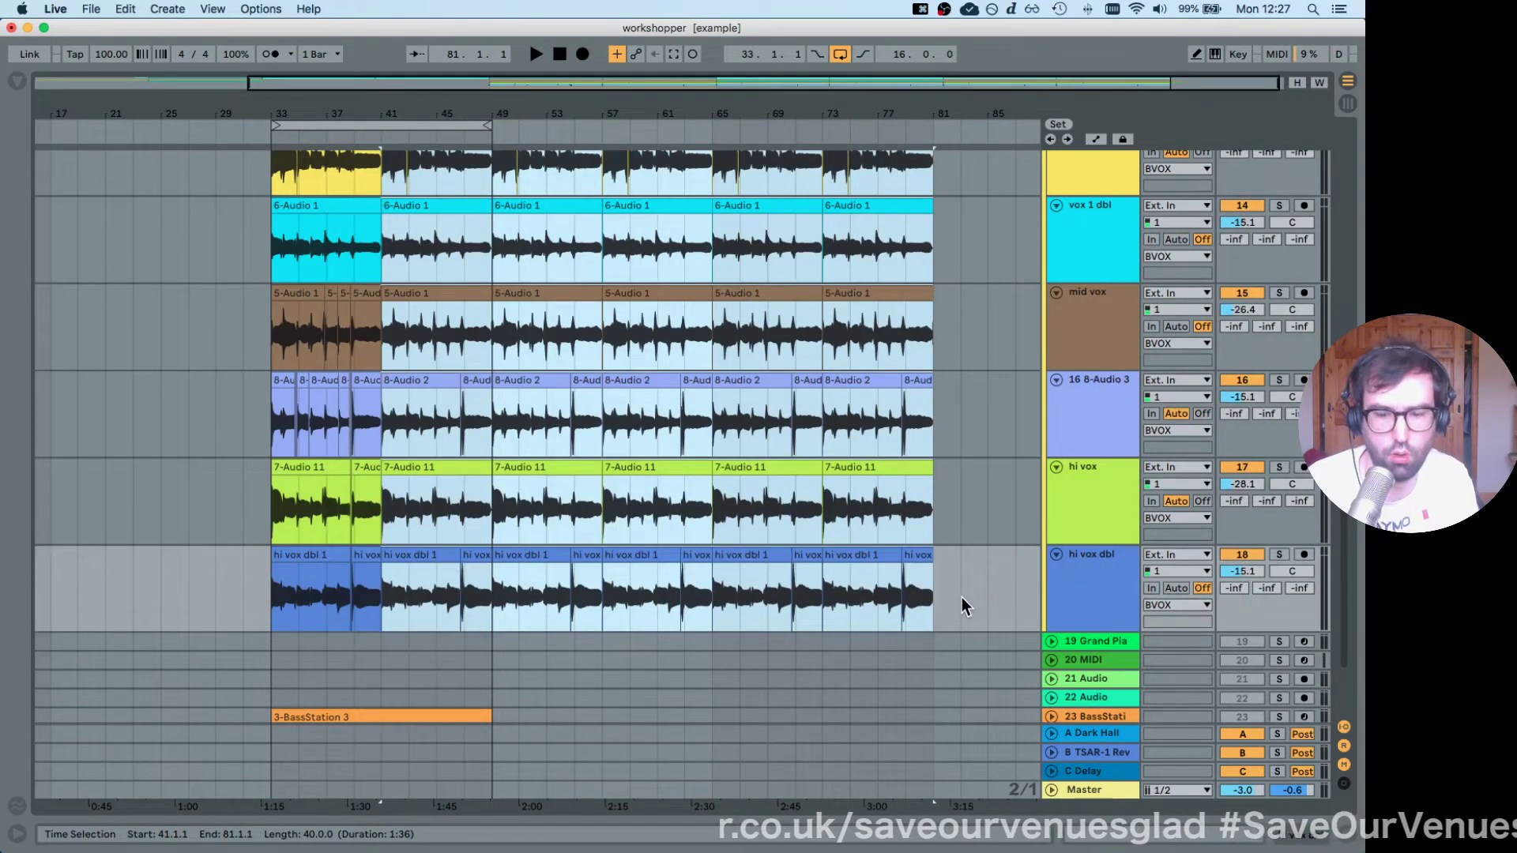
{"action": "scroll", "coordinate": [887, 586], "scroll_direction": "up", "scroll_amount": 2}
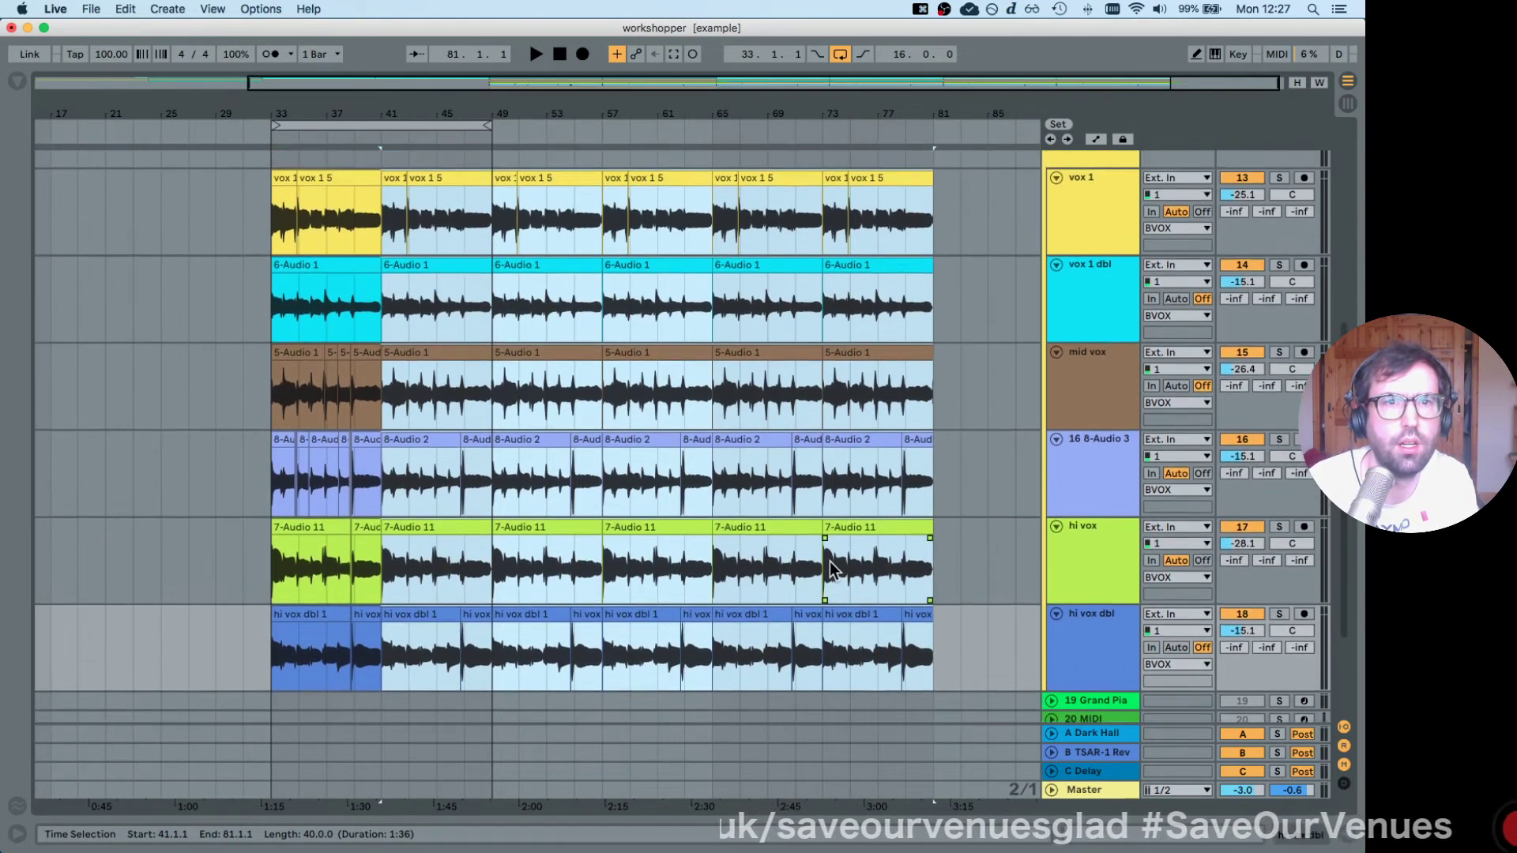
{"action": "key", "text": "BackSpace"}
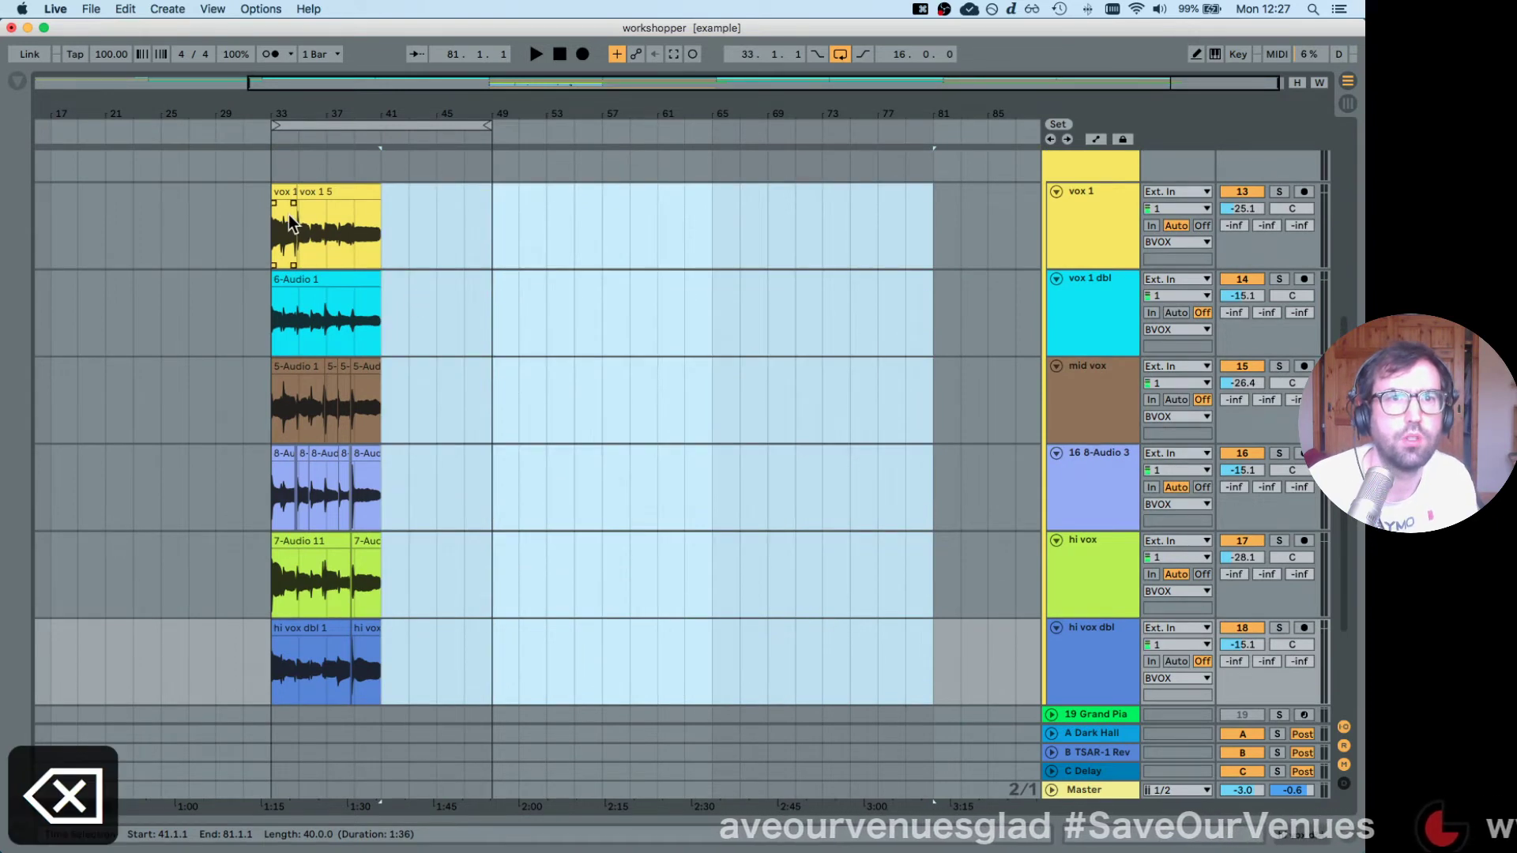
Duplicate the corrected backing vocals from bars 33 to 41 five times on all six tracks, filling the arrangement up to bar 81.
{"action": "left_click_drag", "start_coordinate": [382, 197], "coordinate": [264, 642]}
{"action": "key", "text": "super+d"}
{"action": "key", "text": "super+d"}
{"action": "key", "text": "super+d"}
{"action": "key", "text": "super+d"}
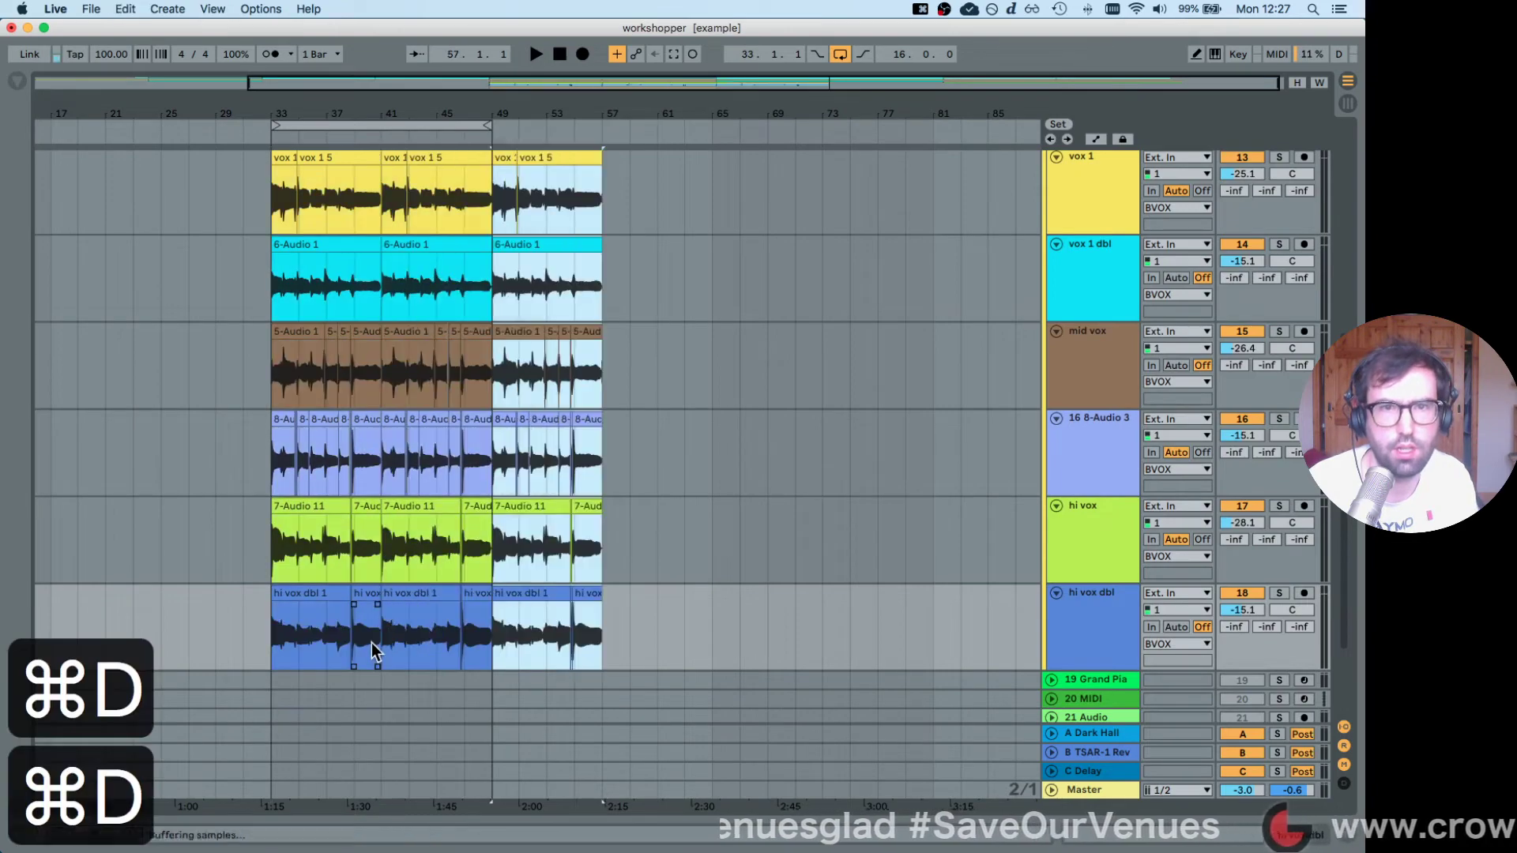
{"action": "key", "text": "super+d"}
Play the last copy of the backing vocals from bar 73 to check it, then stop.
{"action": "key", "text": "space"}
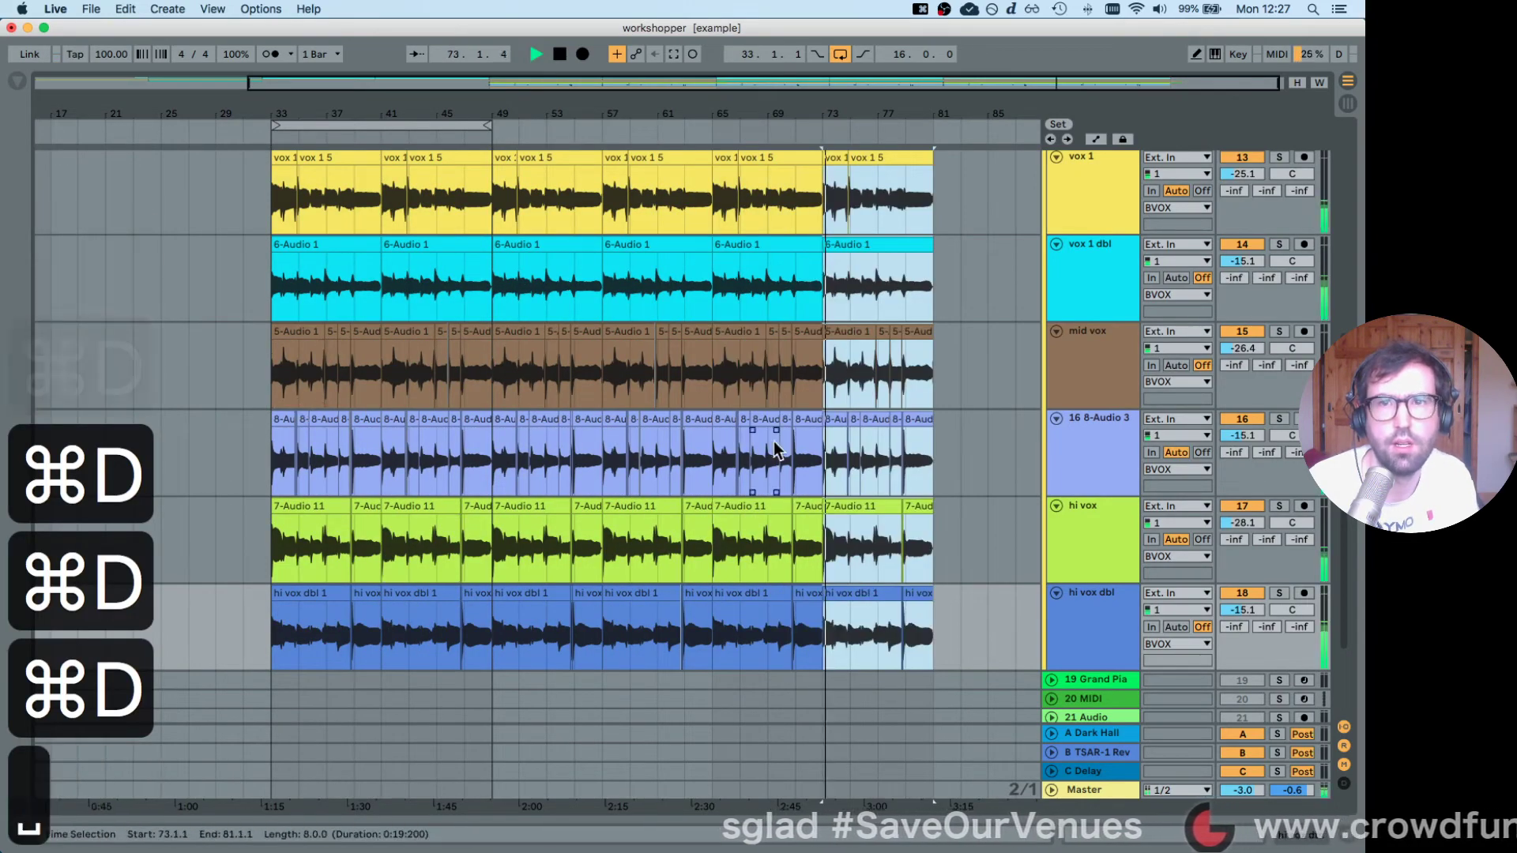
{"action": "scroll", "coordinate": [780, 448], "scroll_direction": "up", "scroll_amount": 2}
{"action": "scroll", "coordinate": [780, 441], "scroll_direction": "up", "scroll_amount": 9}
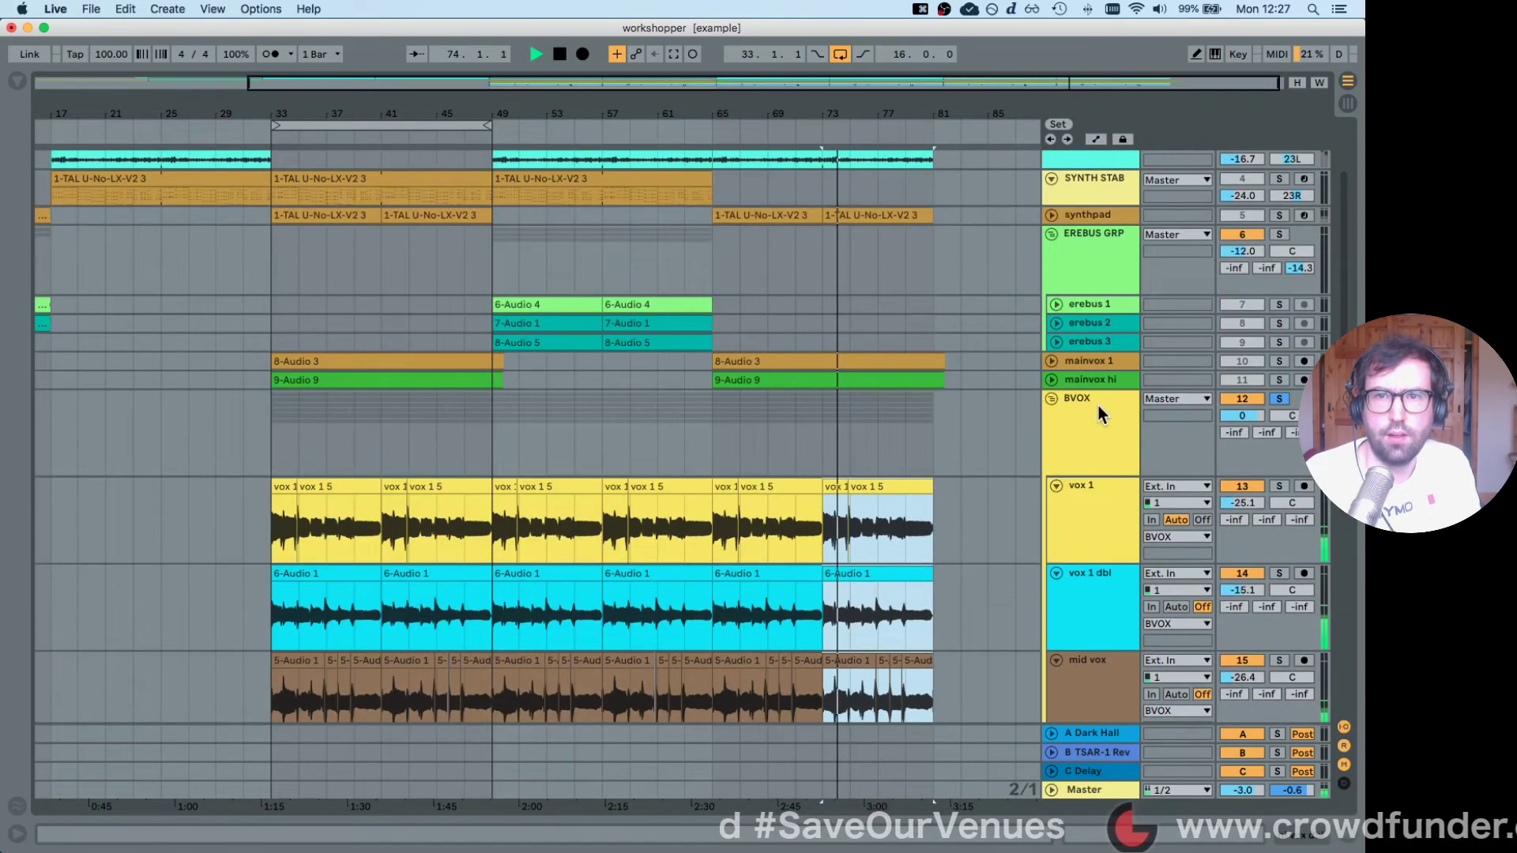
{"action": "left_click", "coordinate": [1098, 405]}
{"action": "key", "text": "space"}
Switch to the Session View mixer and select the BVOX group track to show its empty device chain.
{"action": "left_click", "coordinate": [1088, 509]}
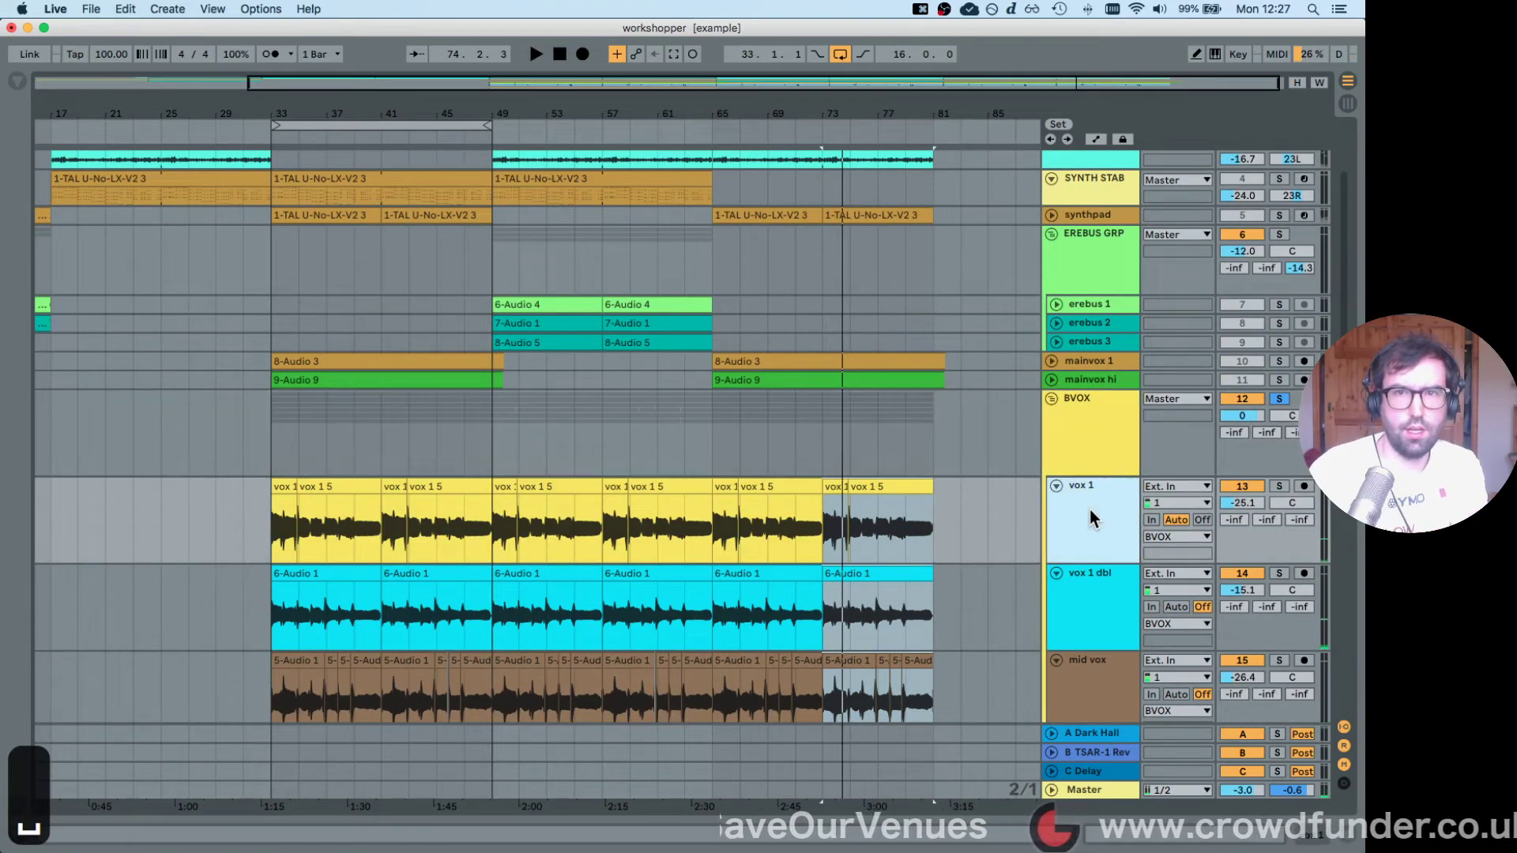
{"action": "left_click", "coordinate": [1106, 399]}
{"action": "key", "text": "Tab"}
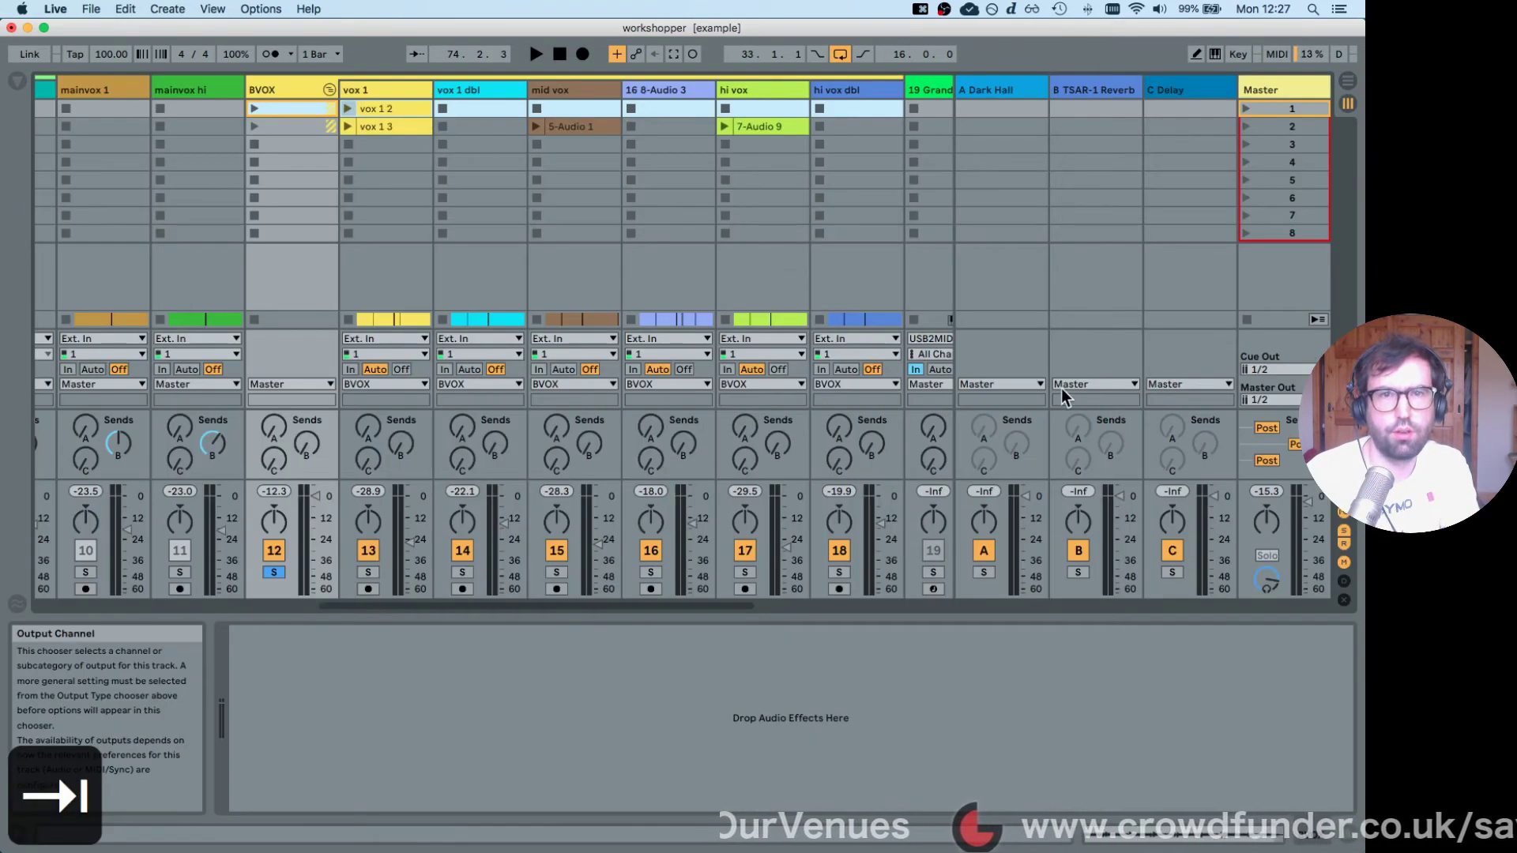
{"action": "left_click", "coordinate": [377, 84]}
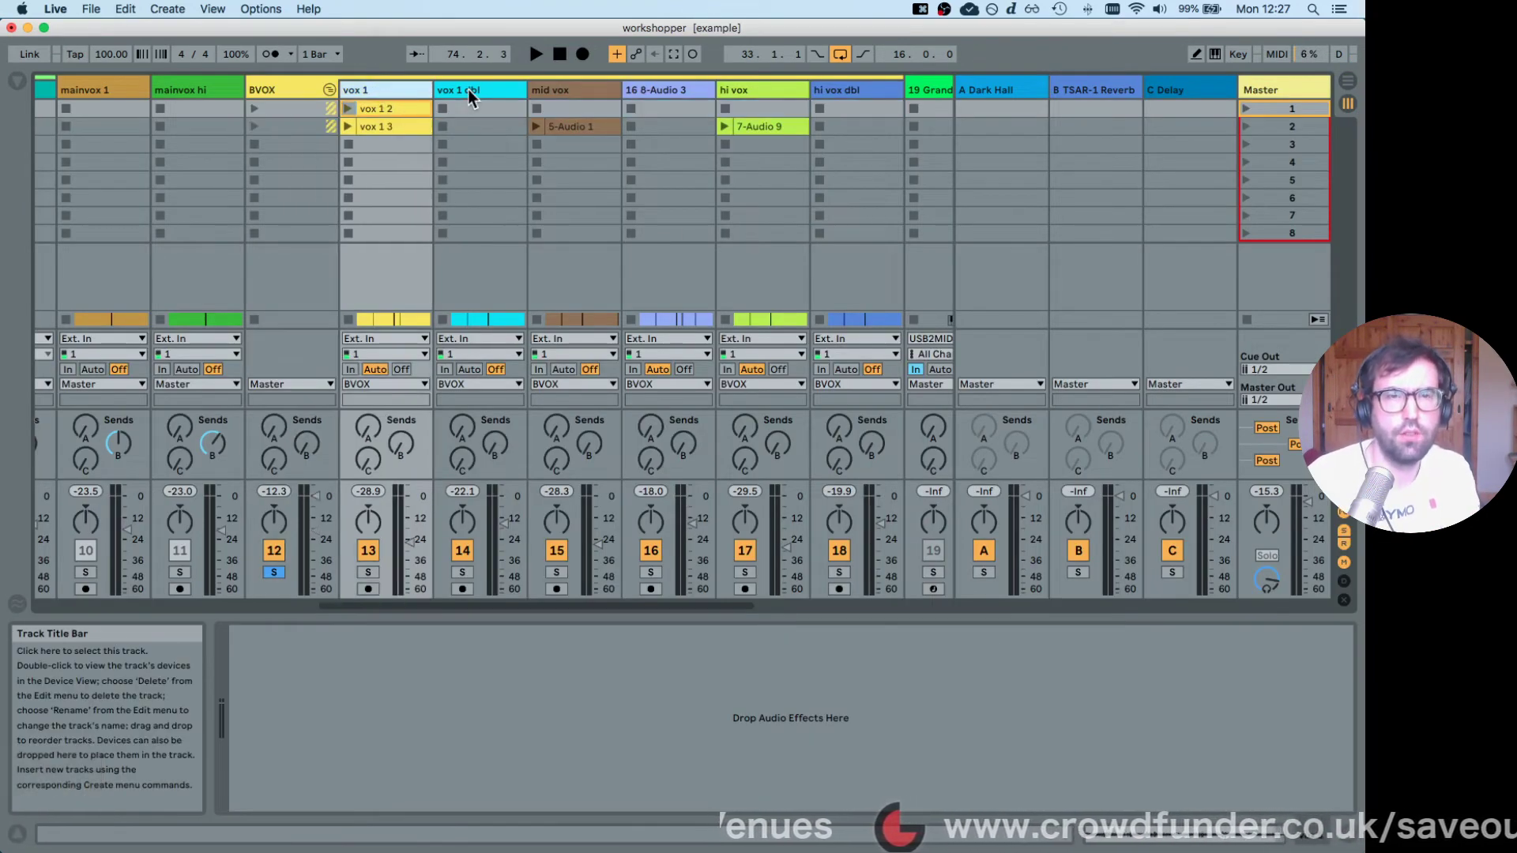
{"action": "left_click", "coordinate": [468, 88]}
{"action": "left_click", "coordinate": [392, 89]}
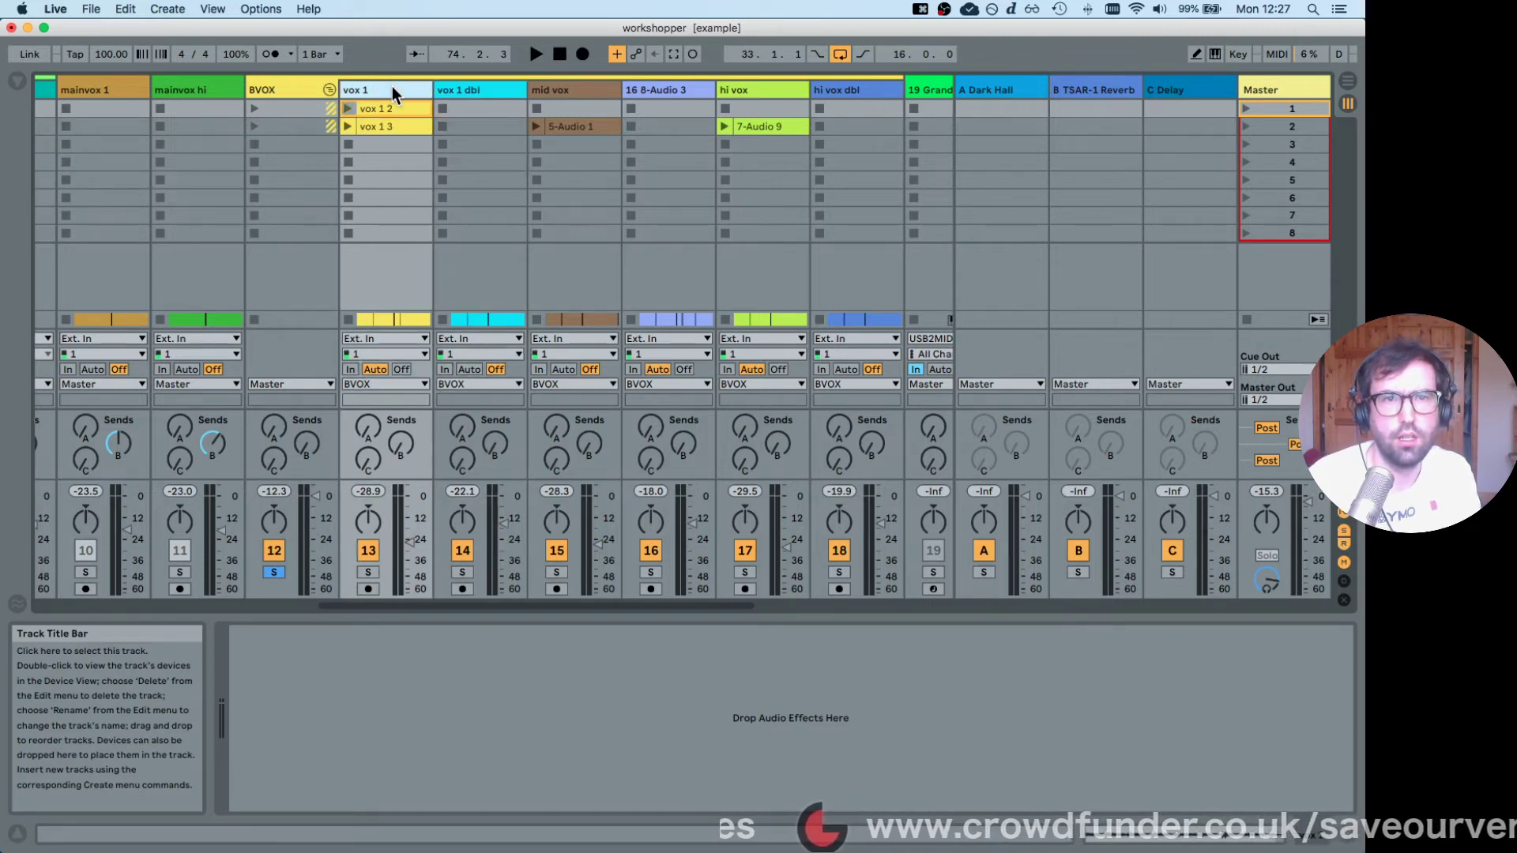
{"action": "left_click", "coordinate": [286, 86]}
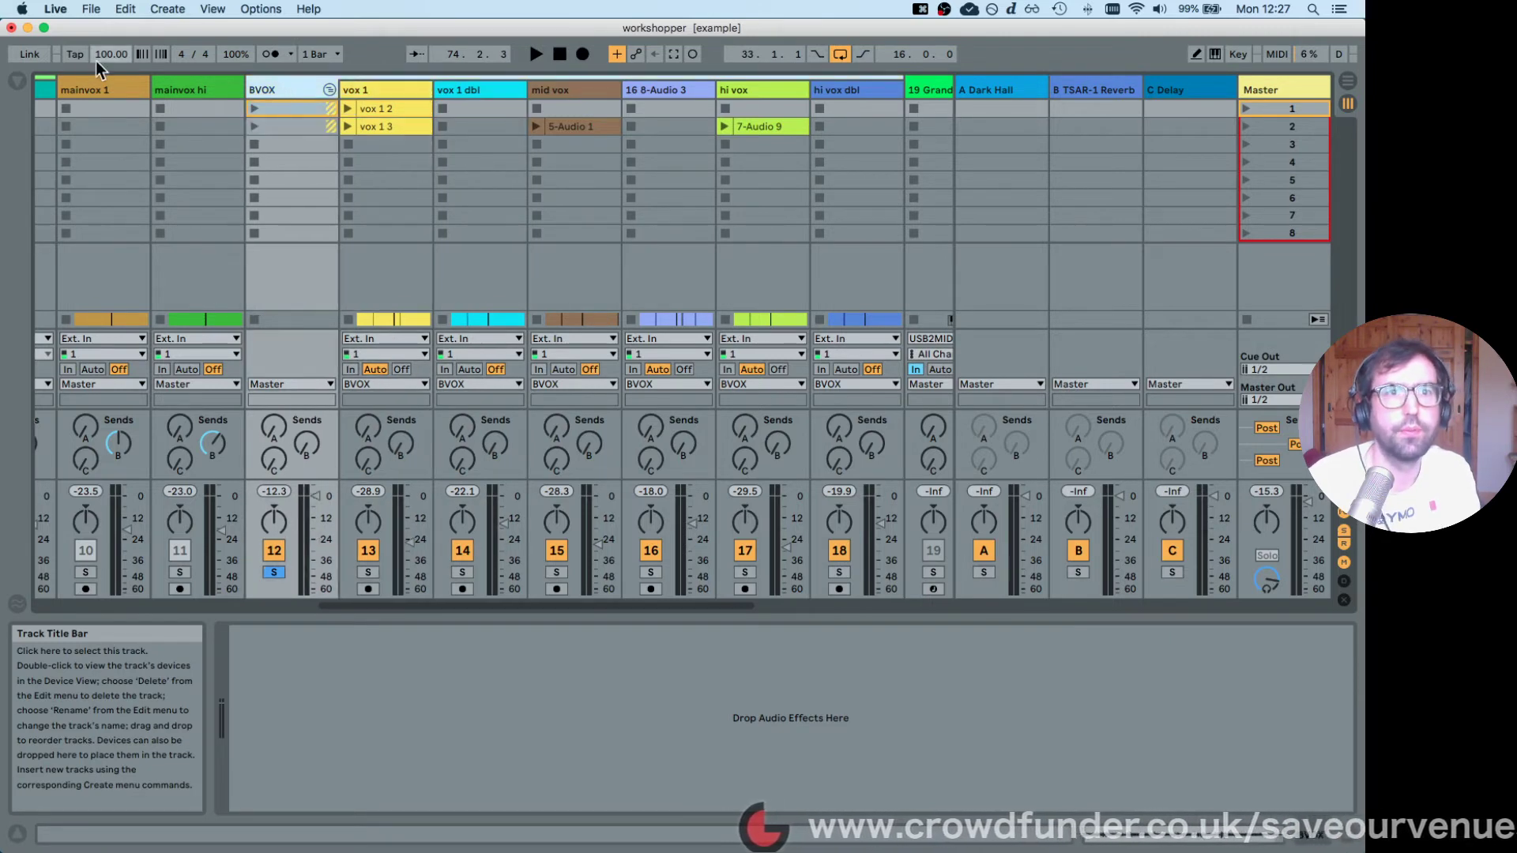
Load an EQ Eight from the audio effects onto the BVOX group, keeping the group soloed.
{"action": "left_click", "coordinate": [16, 86]}
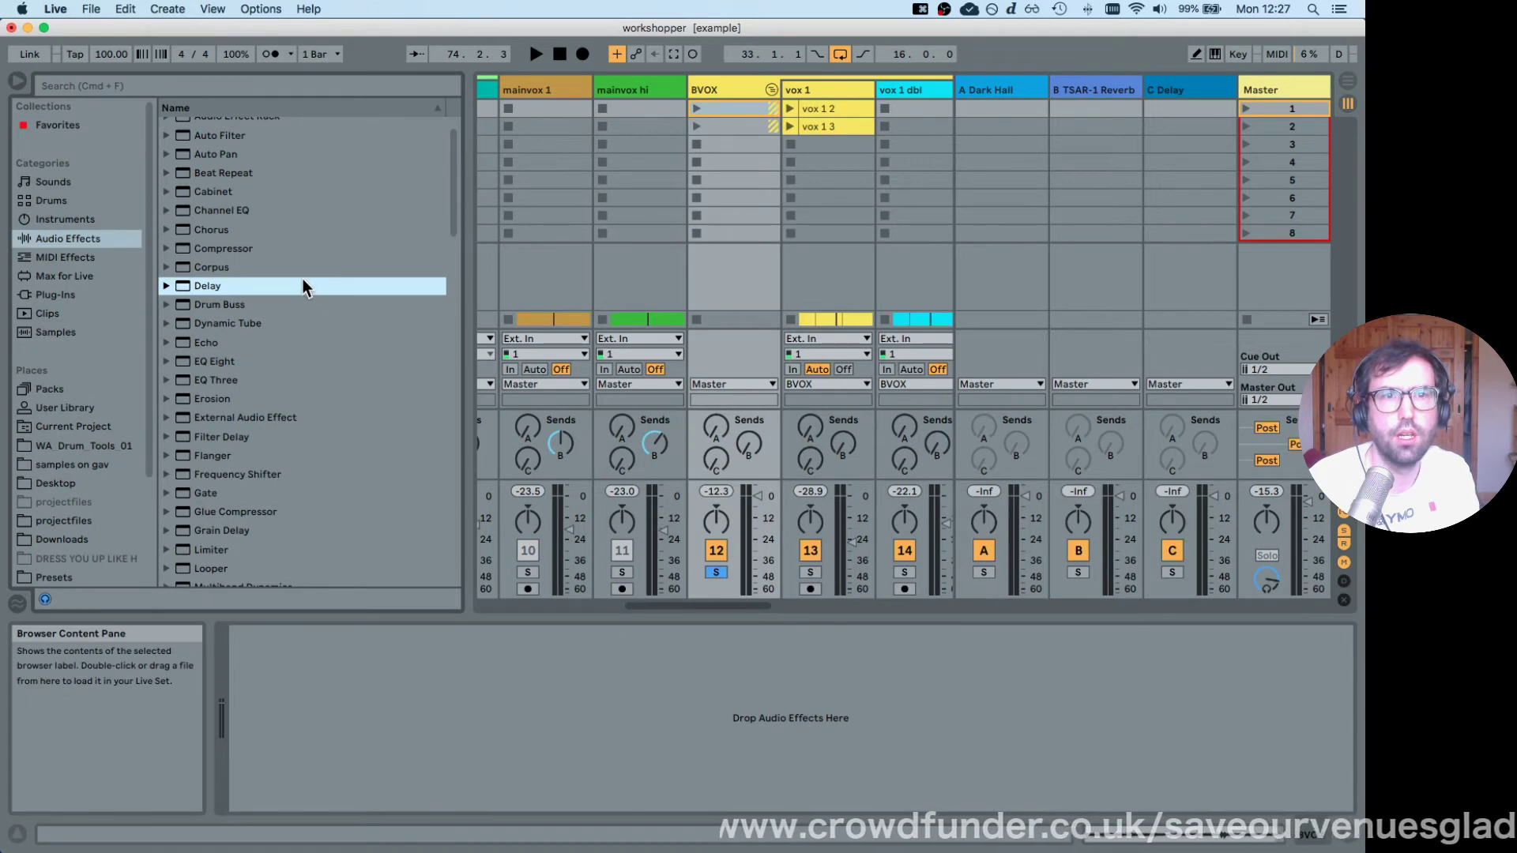
{"action": "scroll", "coordinate": [302, 278], "scroll_direction": "up", "scroll_amount": 1}
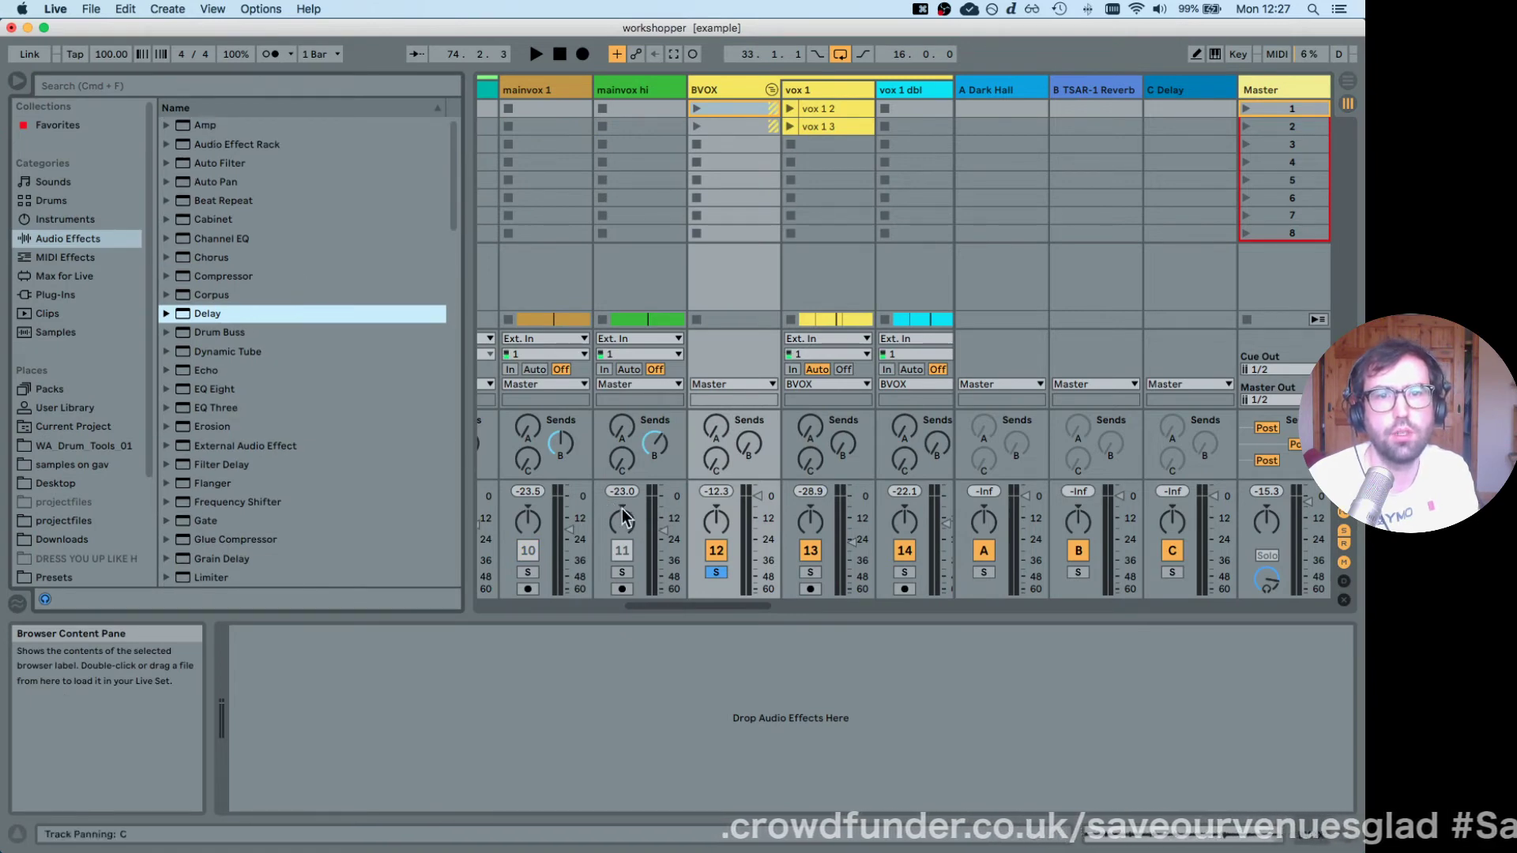
{"action": "left_click", "coordinate": [714, 574]}
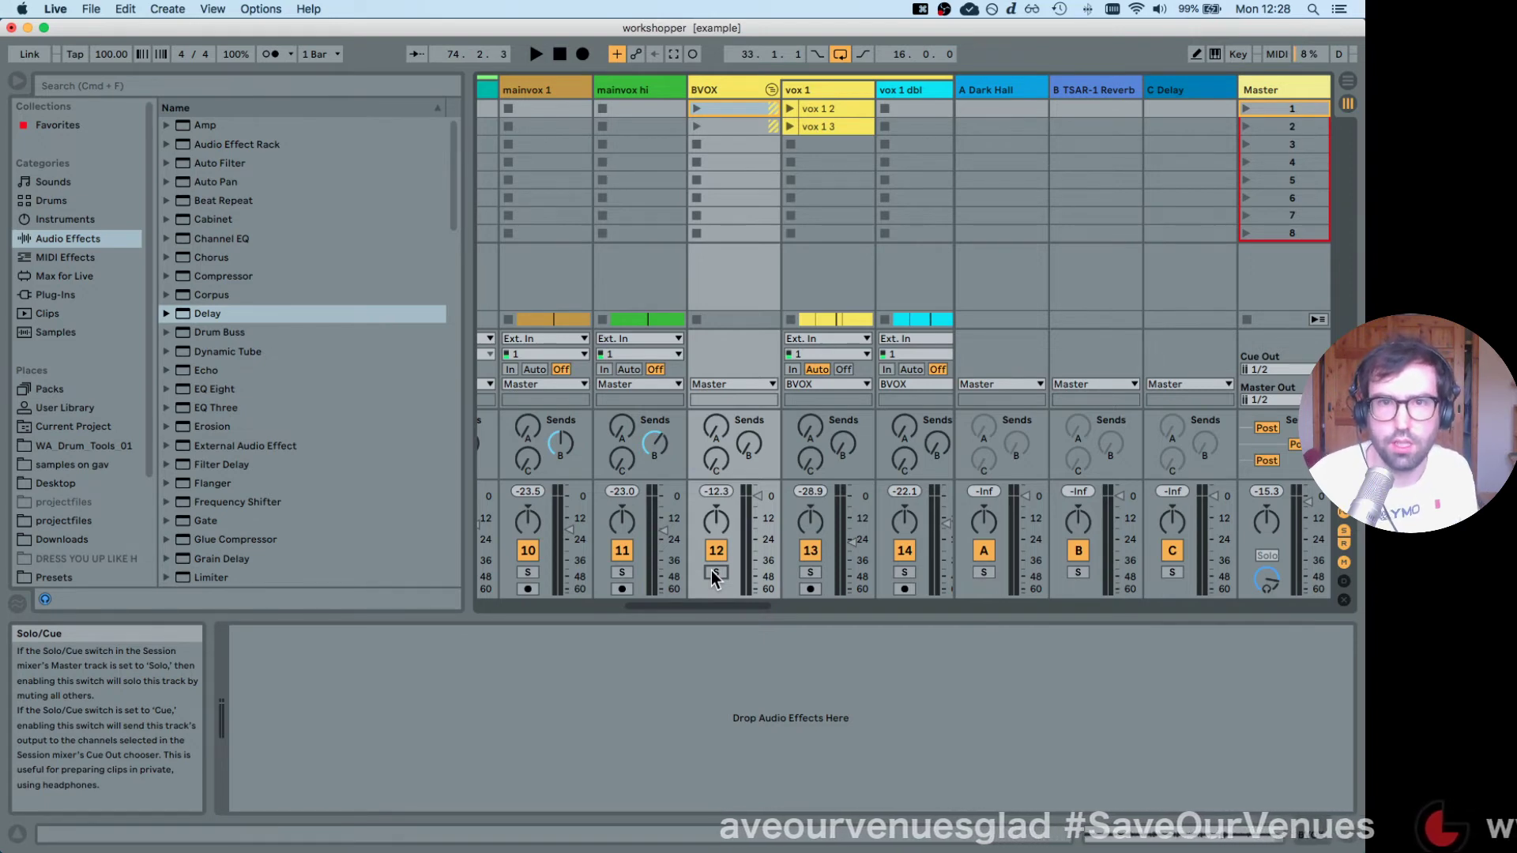
{"action": "left_click", "coordinate": [712, 571]}
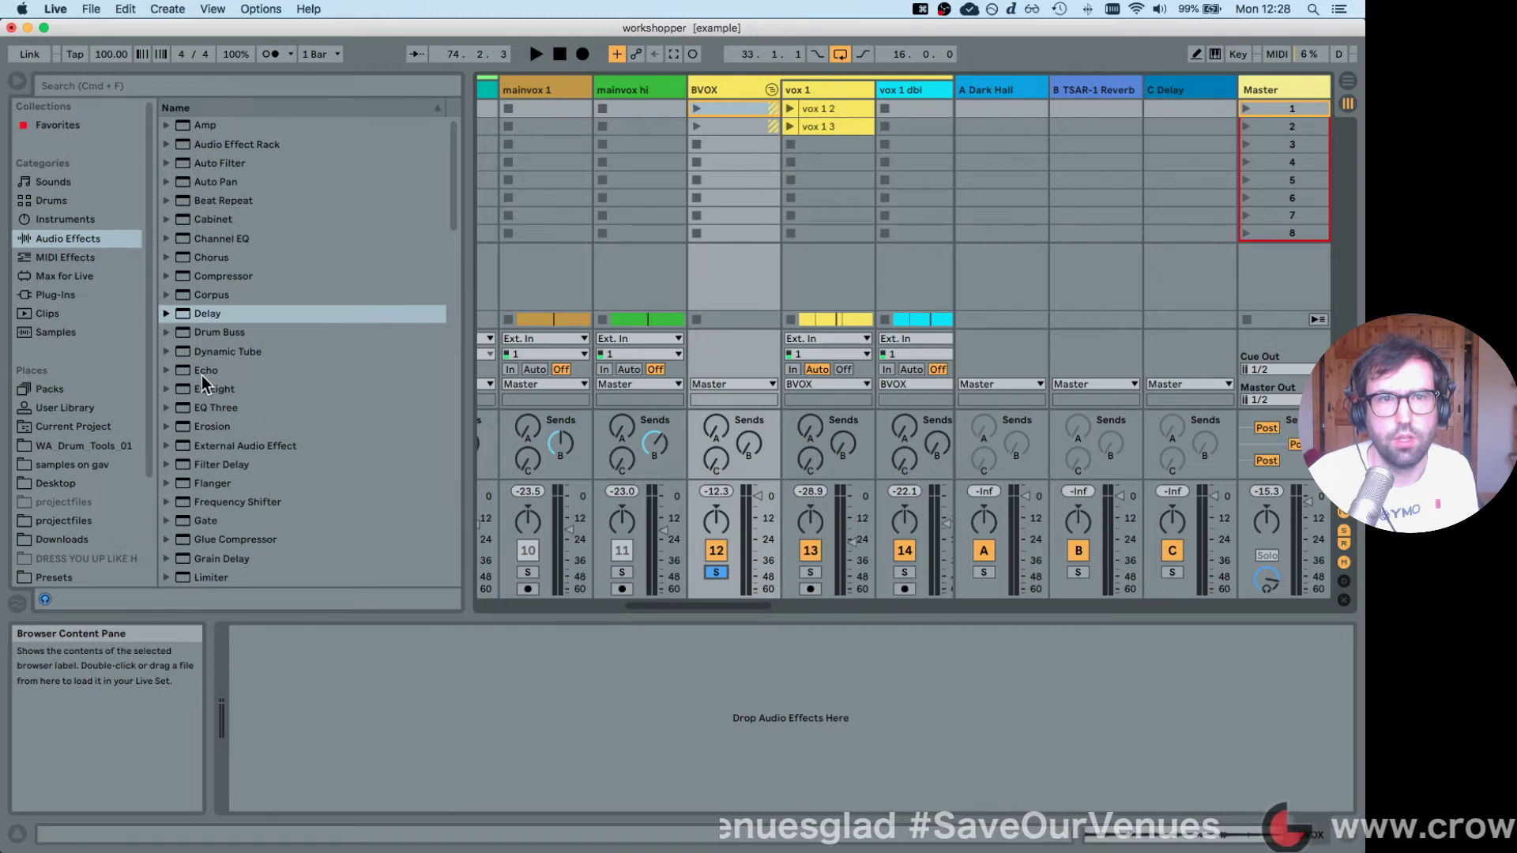
{"action": "left_click_drag", "start_coordinate": [178, 391], "coordinate": [714, 104]}
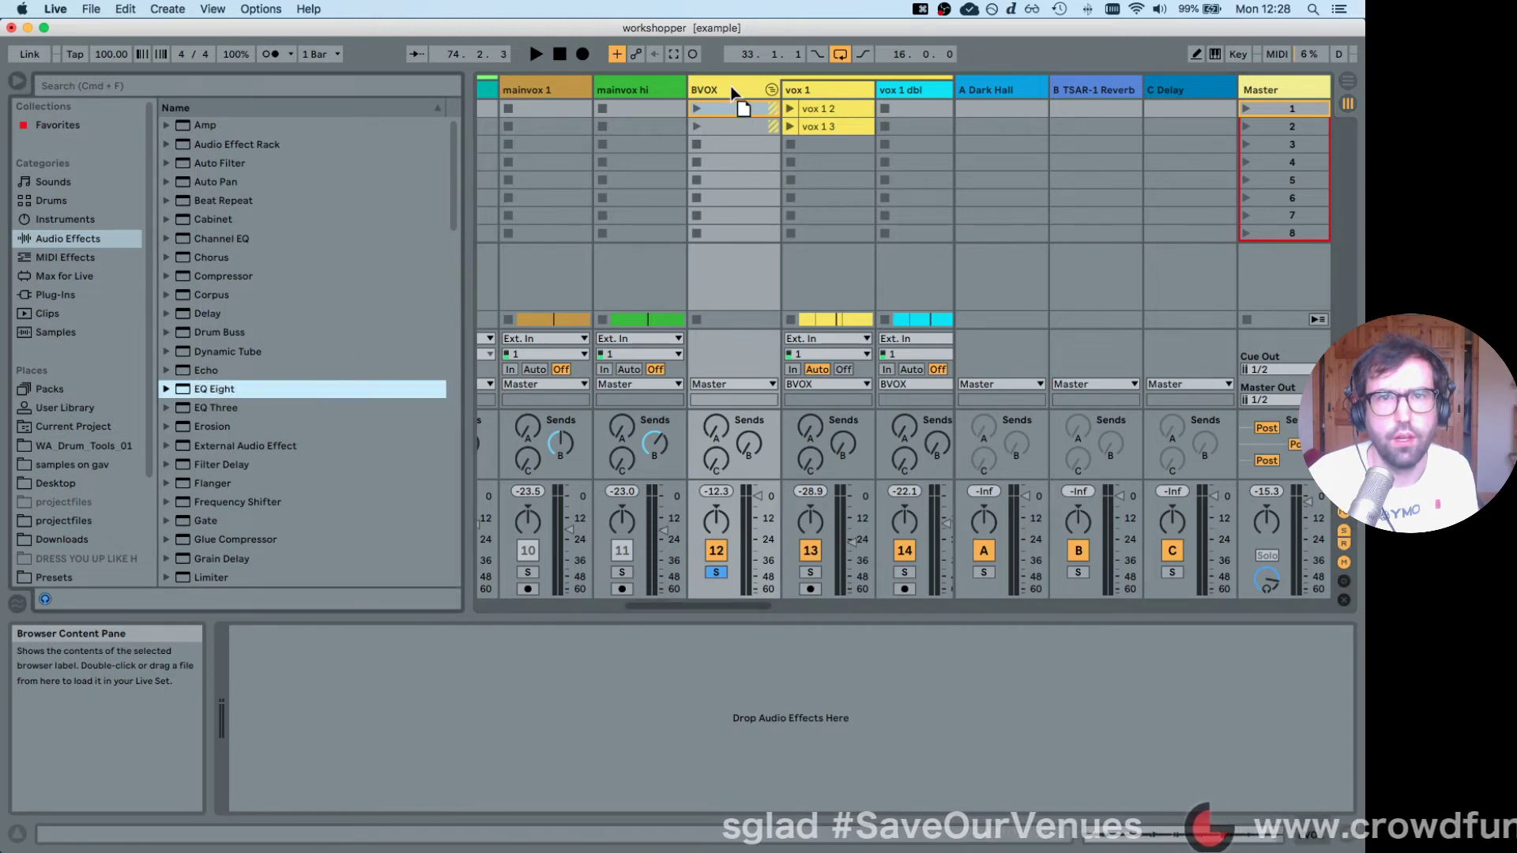
{"action": "left_click_drag", "start_coordinate": [608, 621], "coordinate": [606, 620]}
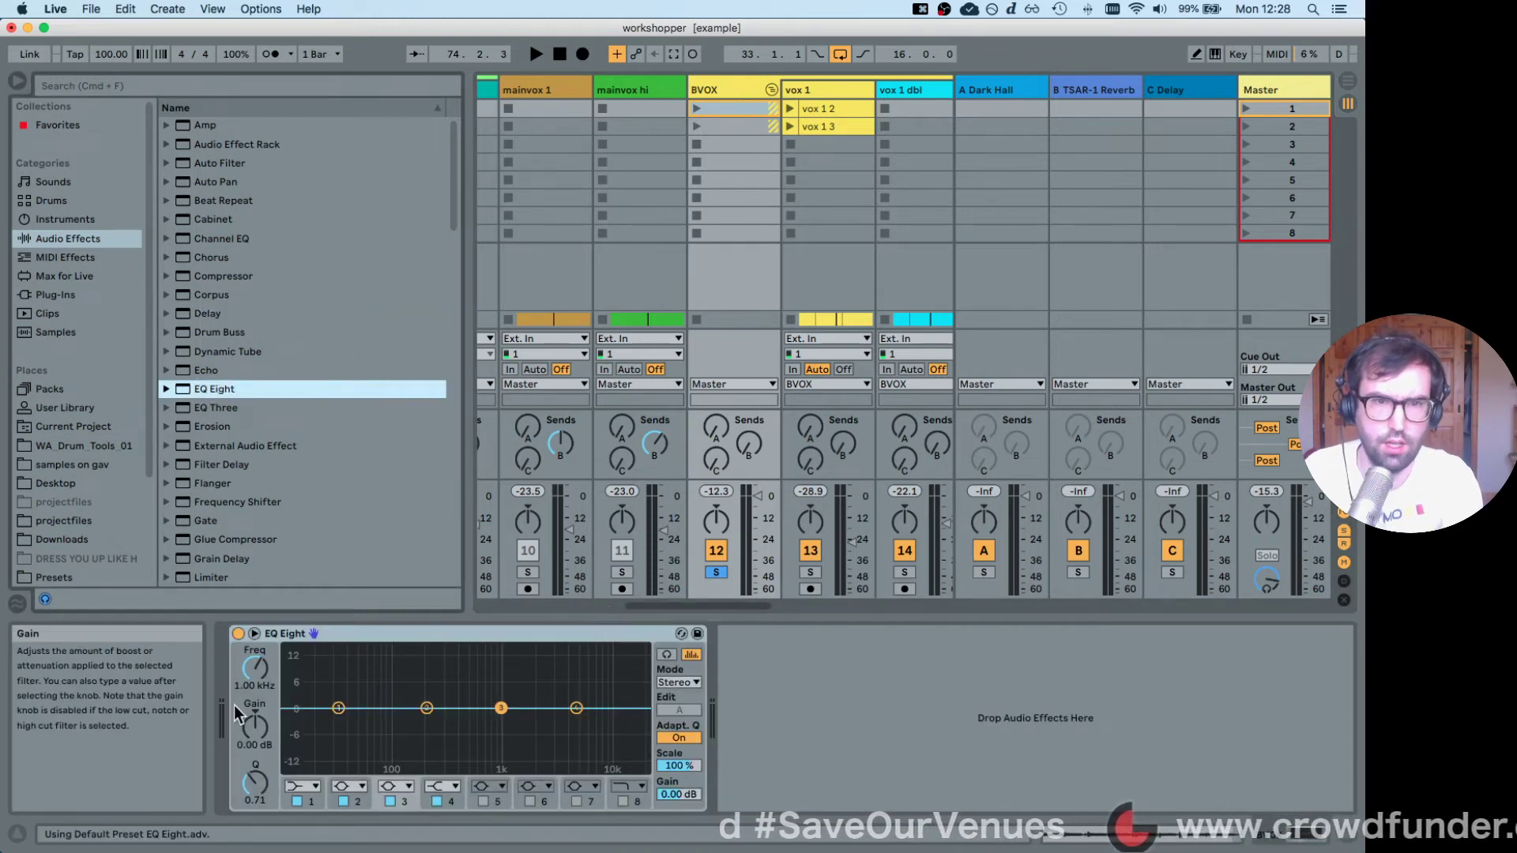
Make EQ band 1 a 48 dB/octave low cut at about 72.6 Hz with a Q of 0.41 while the vocals play.
{"action": "left_click", "coordinate": [339, 708]}
{"action": "left_click", "coordinate": [319, 784]}
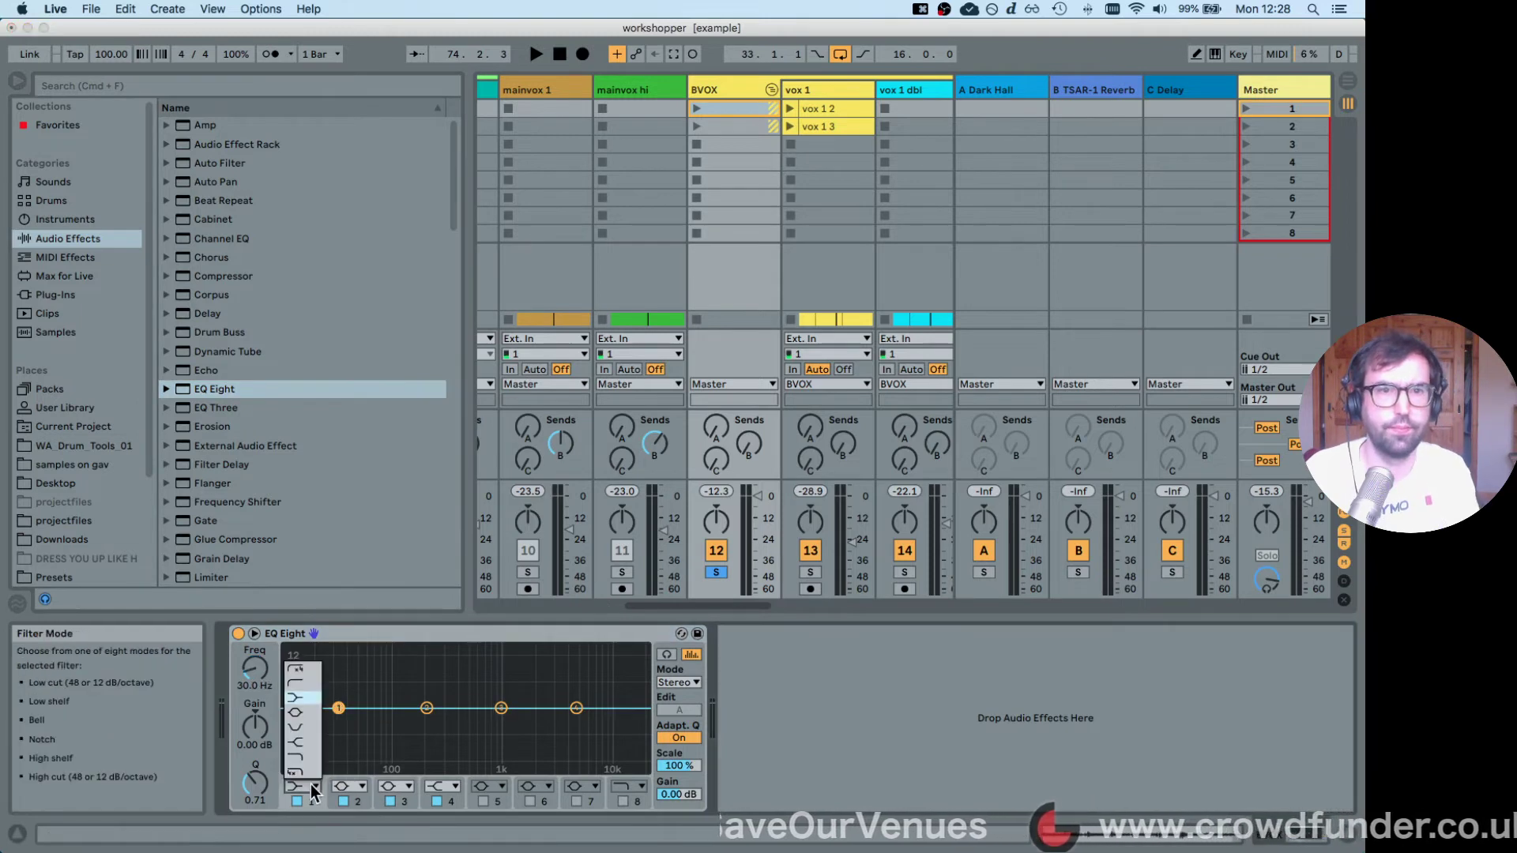
{"action": "left_click", "coordinate": [312, 670]}
{"action": "key", "text": "space"}
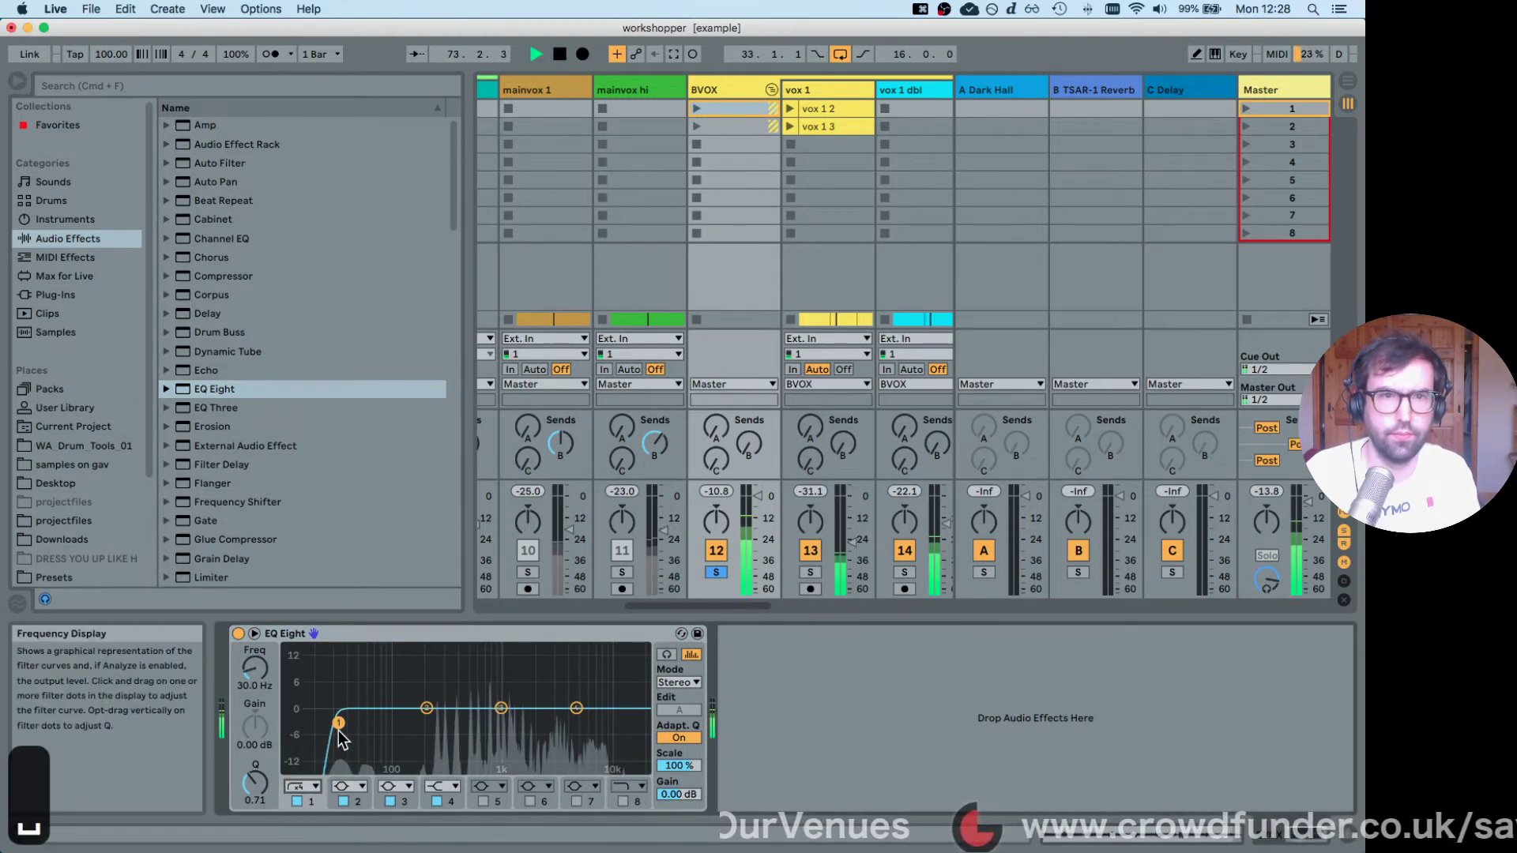
{"action": "left_click_drag", "start_coordinate": [339, 722], "coordinate": [379, 735]}
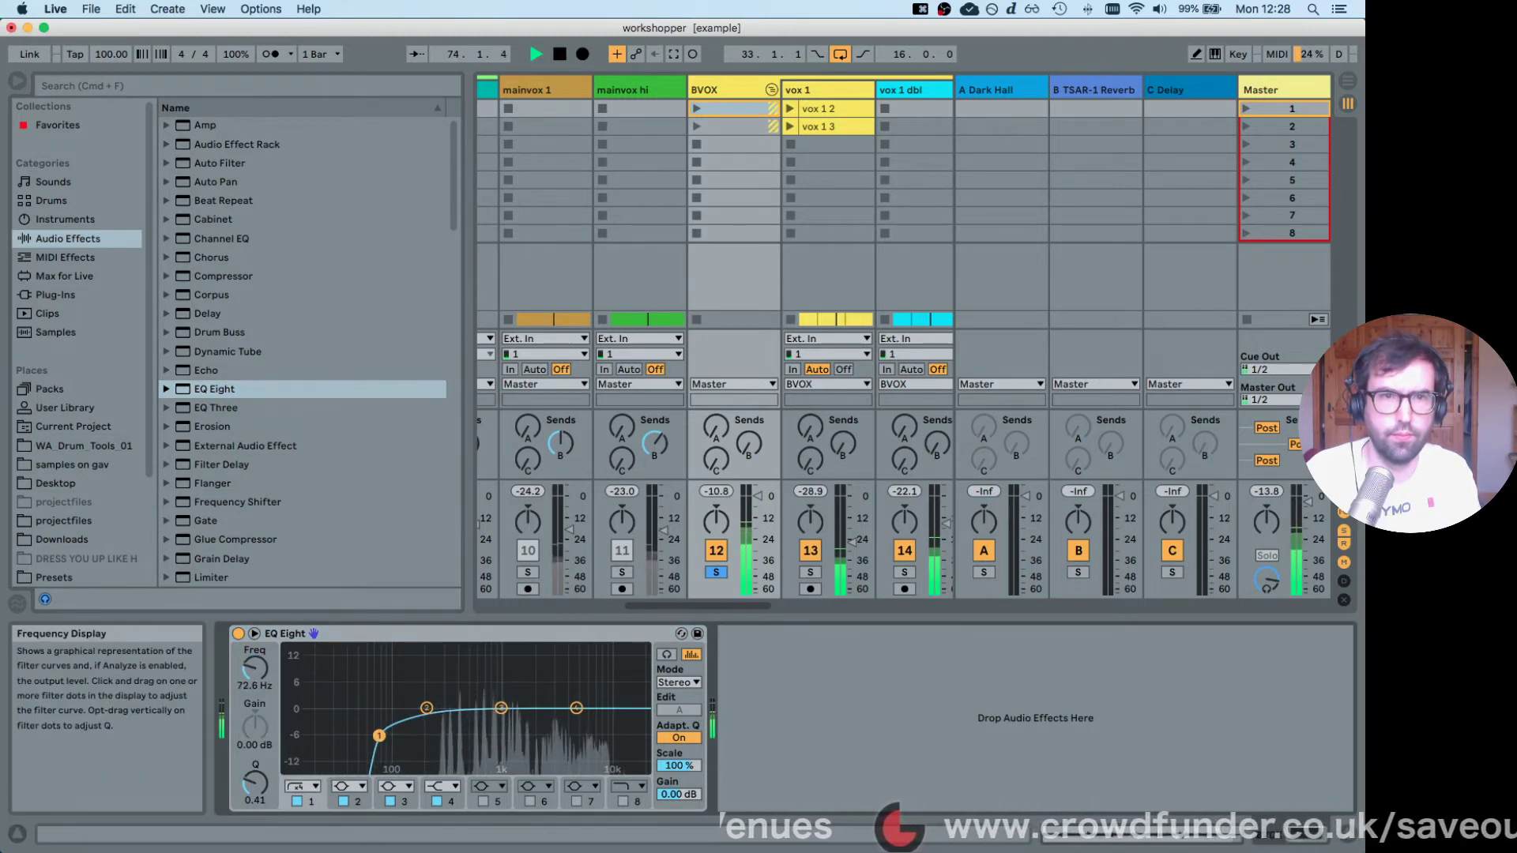
Boost EQ band 3 by about 3.35 dB around 4.54 kHz and set band 2 to about 0.12 dB at 206 Hz.
{"action": "left_click_drag", "start_coordinate": [499, 710], "coordinate": [590, 692]}
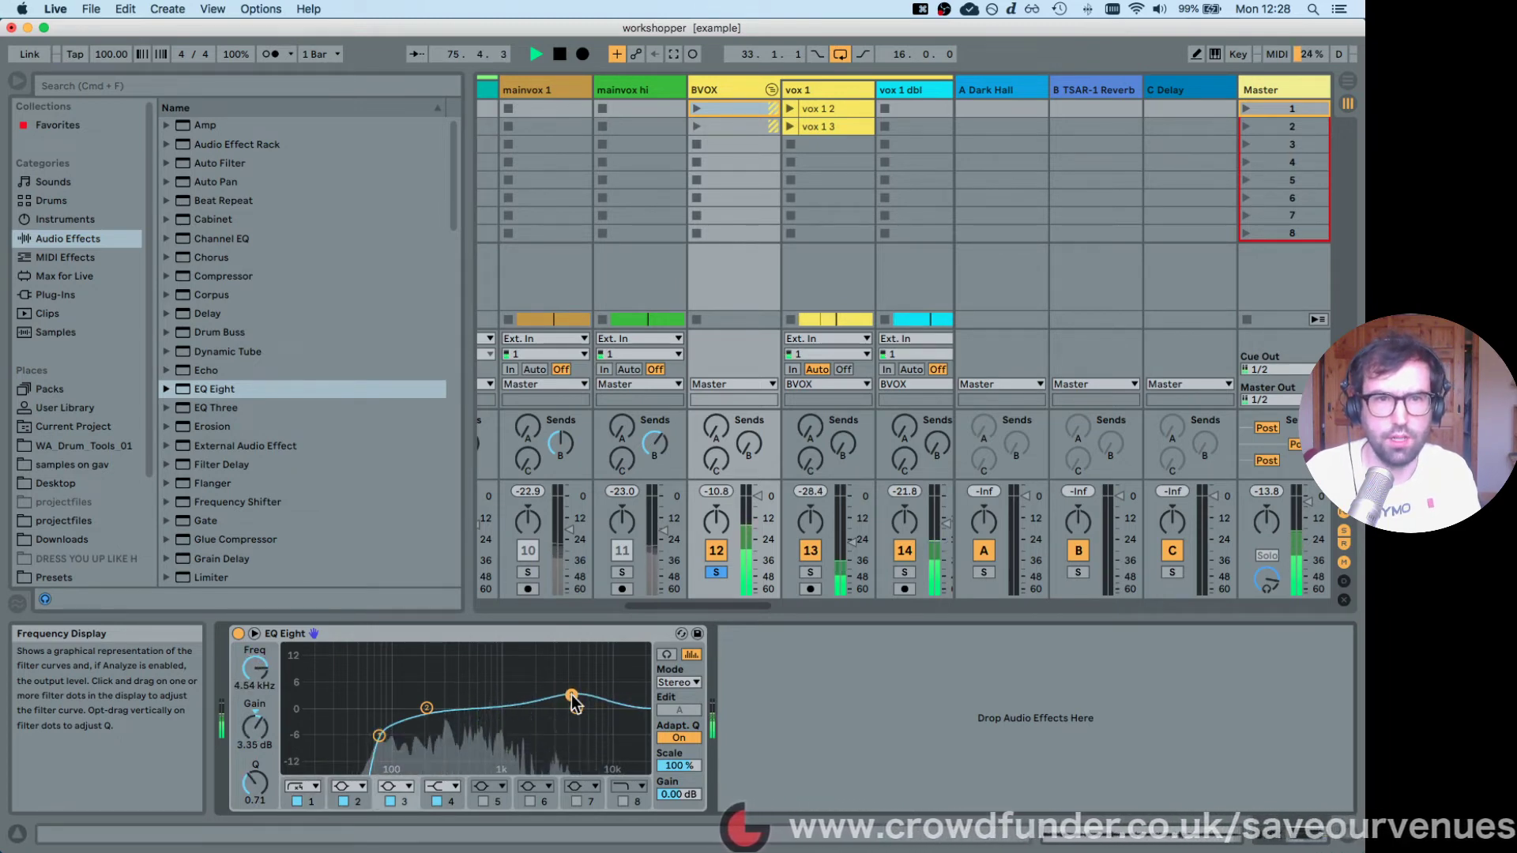
{"action": "left_click", "coordinate": [427, 708]}
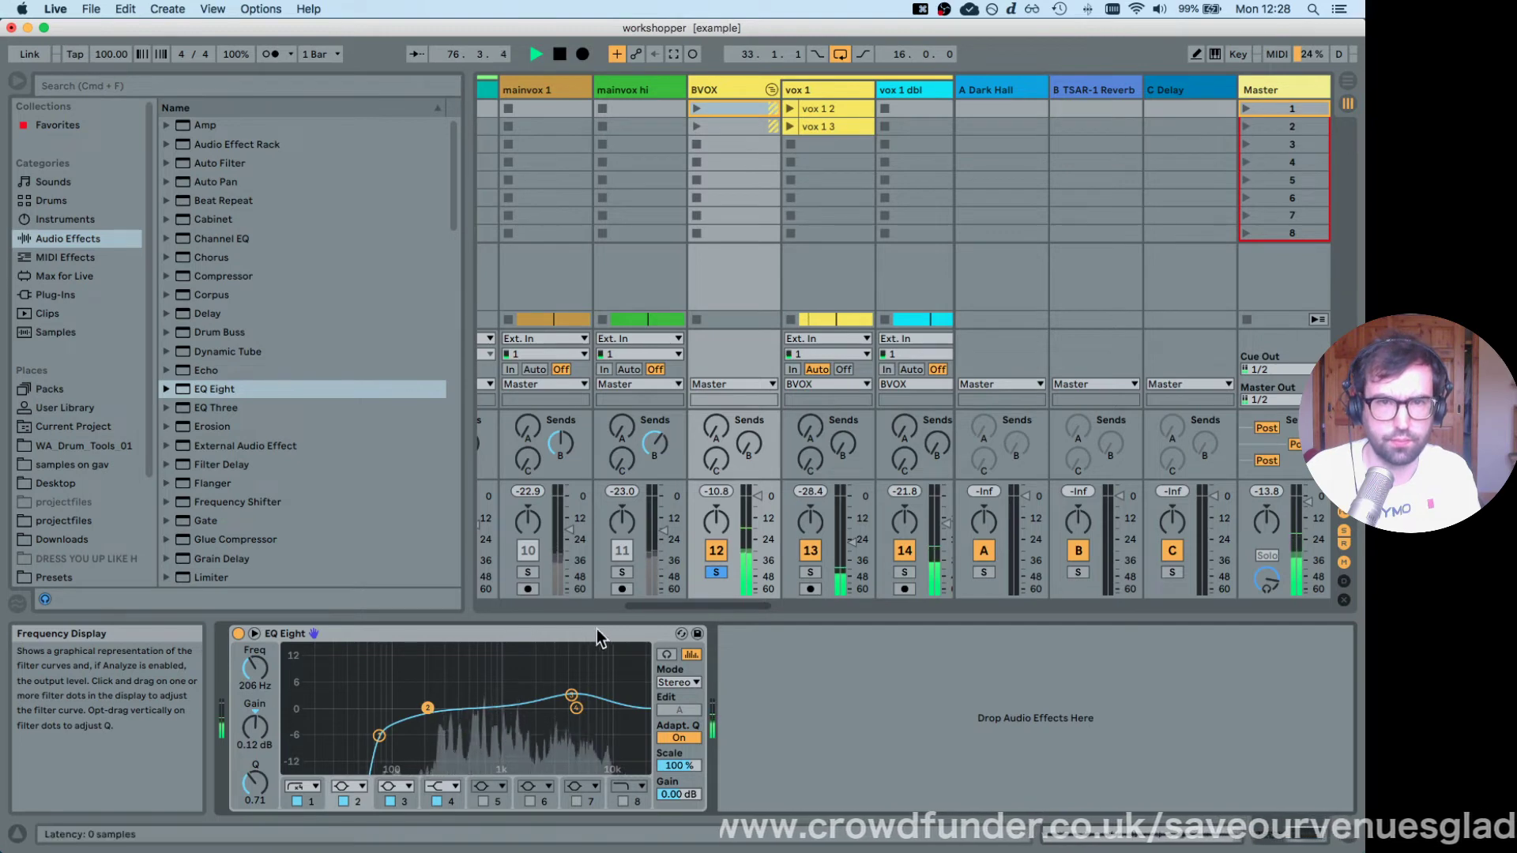
Solo mainvox hi and mainvox 1 alongside the BVOX group to hear the vocals together, then stop playback.
{"action": "mouse_move", "coordinate": [662, 608]}
{"action": "left_mouse_down"}
{"action": "mouse_move", "coordinate": [693, 608]}
{"action": "mouse_move", "coordinate": [654, 611]}
{"action": "left_mouse_up"}
{"action": "left_click", "coordinate": [641, 572]}
{"action": "left_click", "coordinate": [548, 572]}
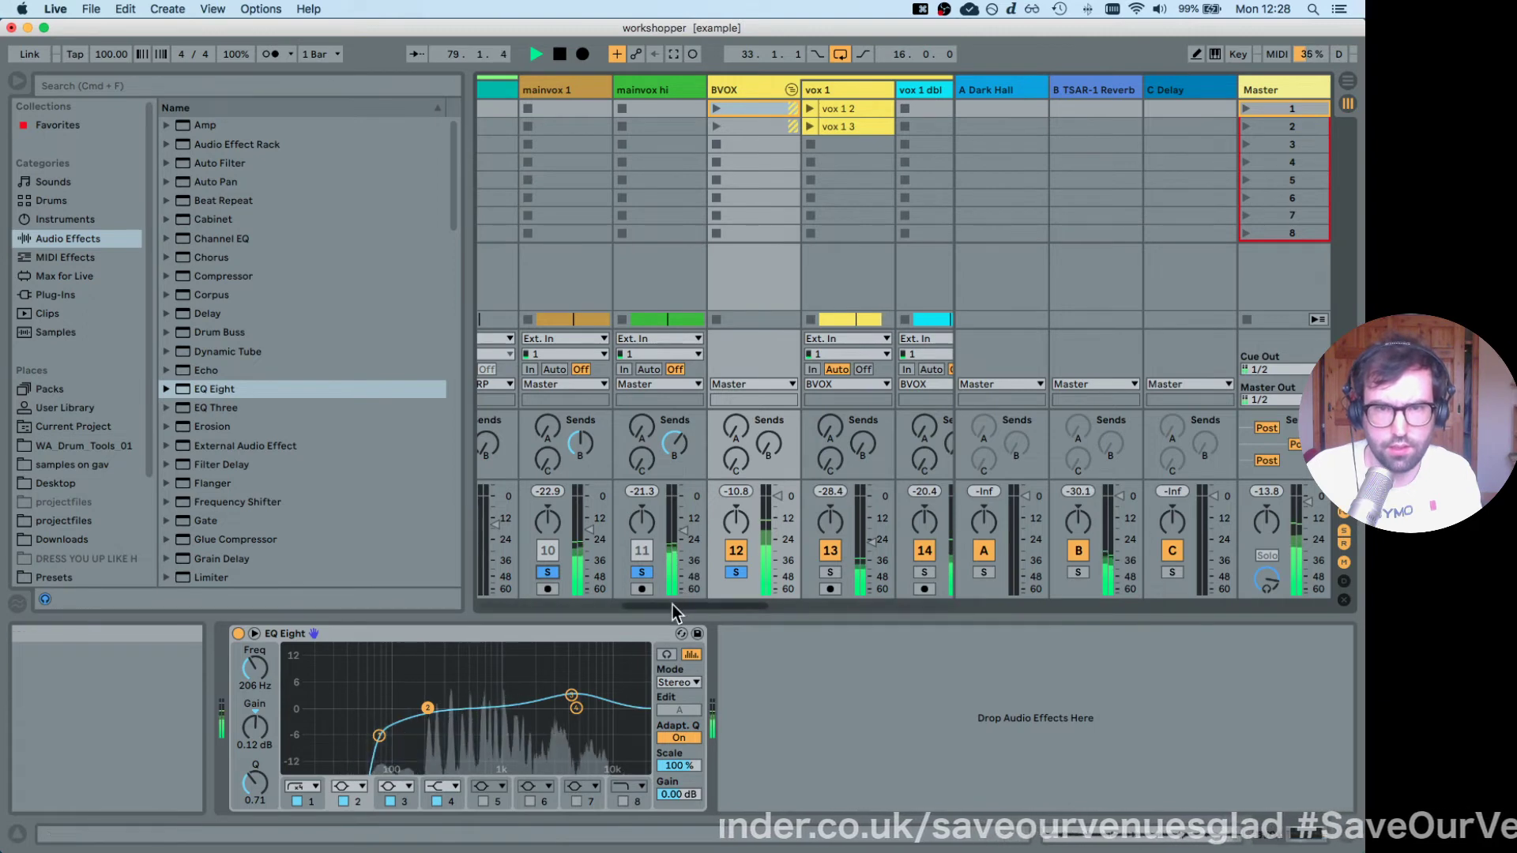
{"action": "key", "text": "space"}
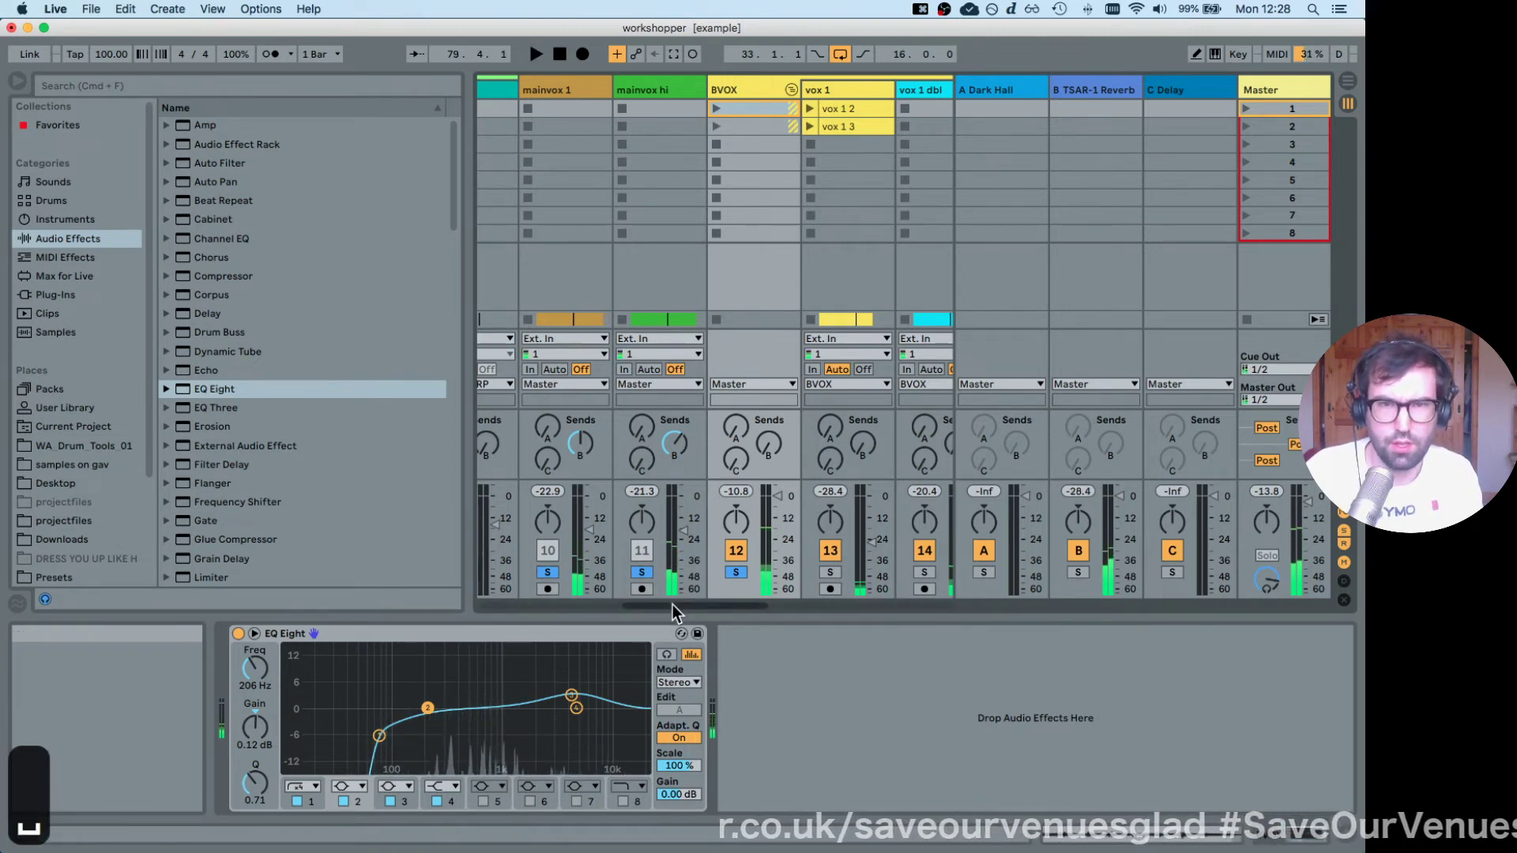
{"action": "left_click_drag", "start_coordinate": [671, 605], "coordinate": [684, 602]}
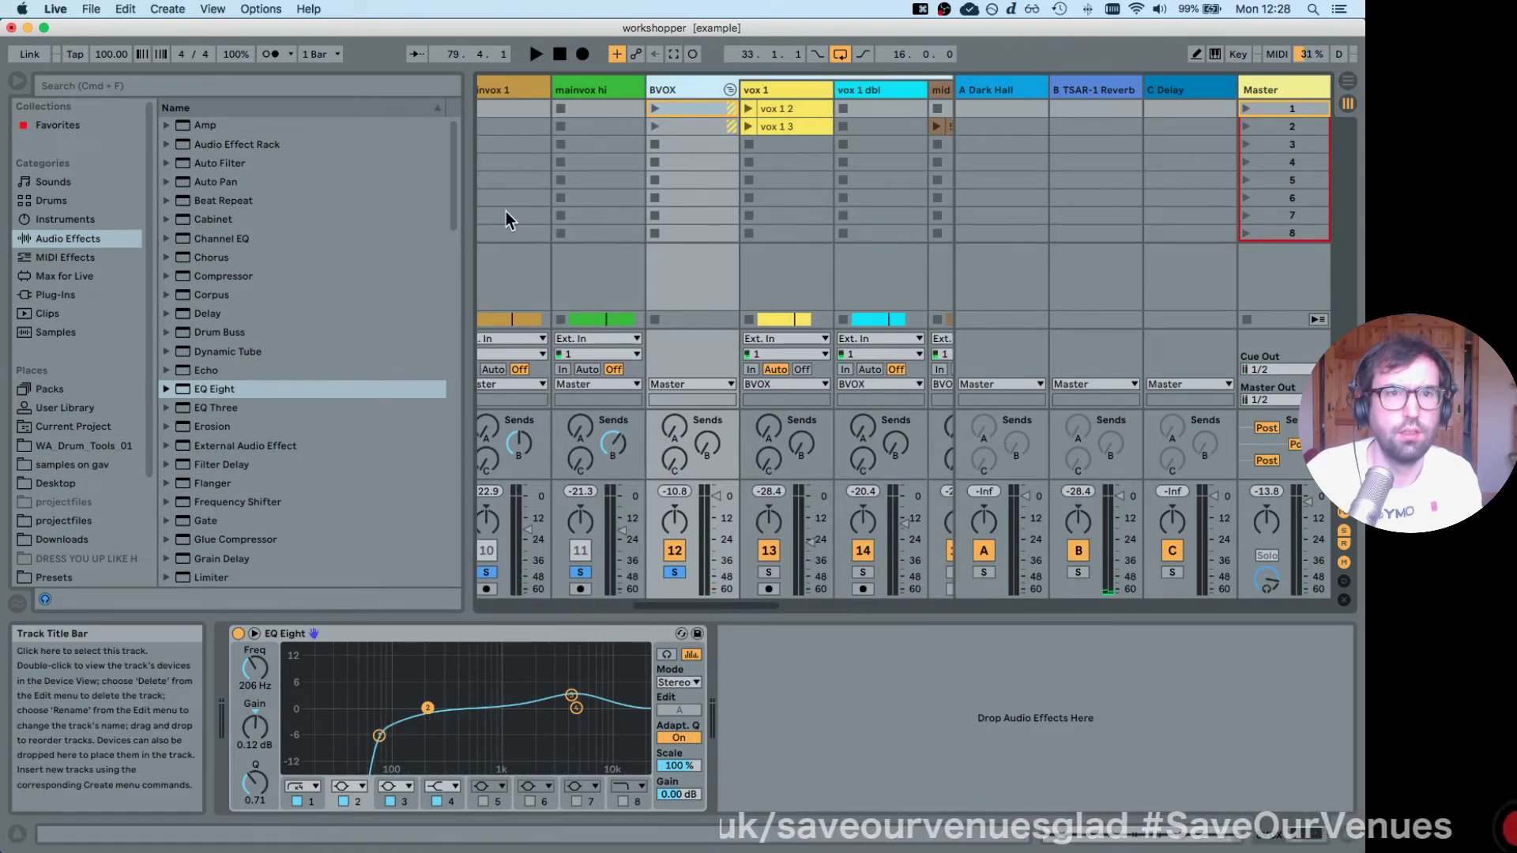
Add a Compressor after the EQ Eight on the BVOX group and start playback.
{"action": "left_click", "coordinate": [258, 276]}
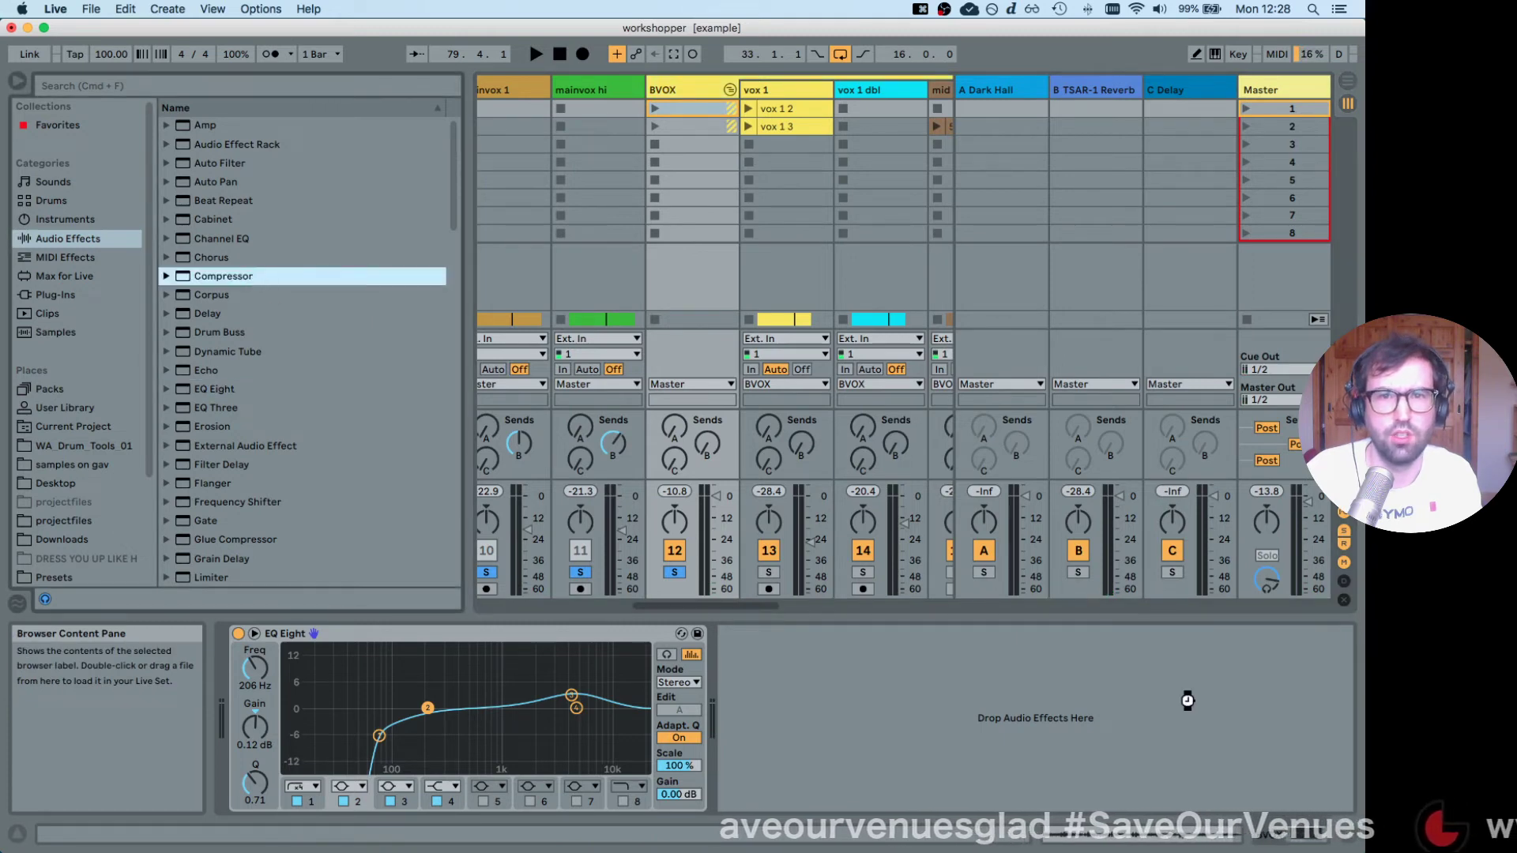
{"action": "left_click_drag", "start_coordinate": [1188, 700], "coordinate": [1169, 703]}
{"action": "key", "text": "space"}
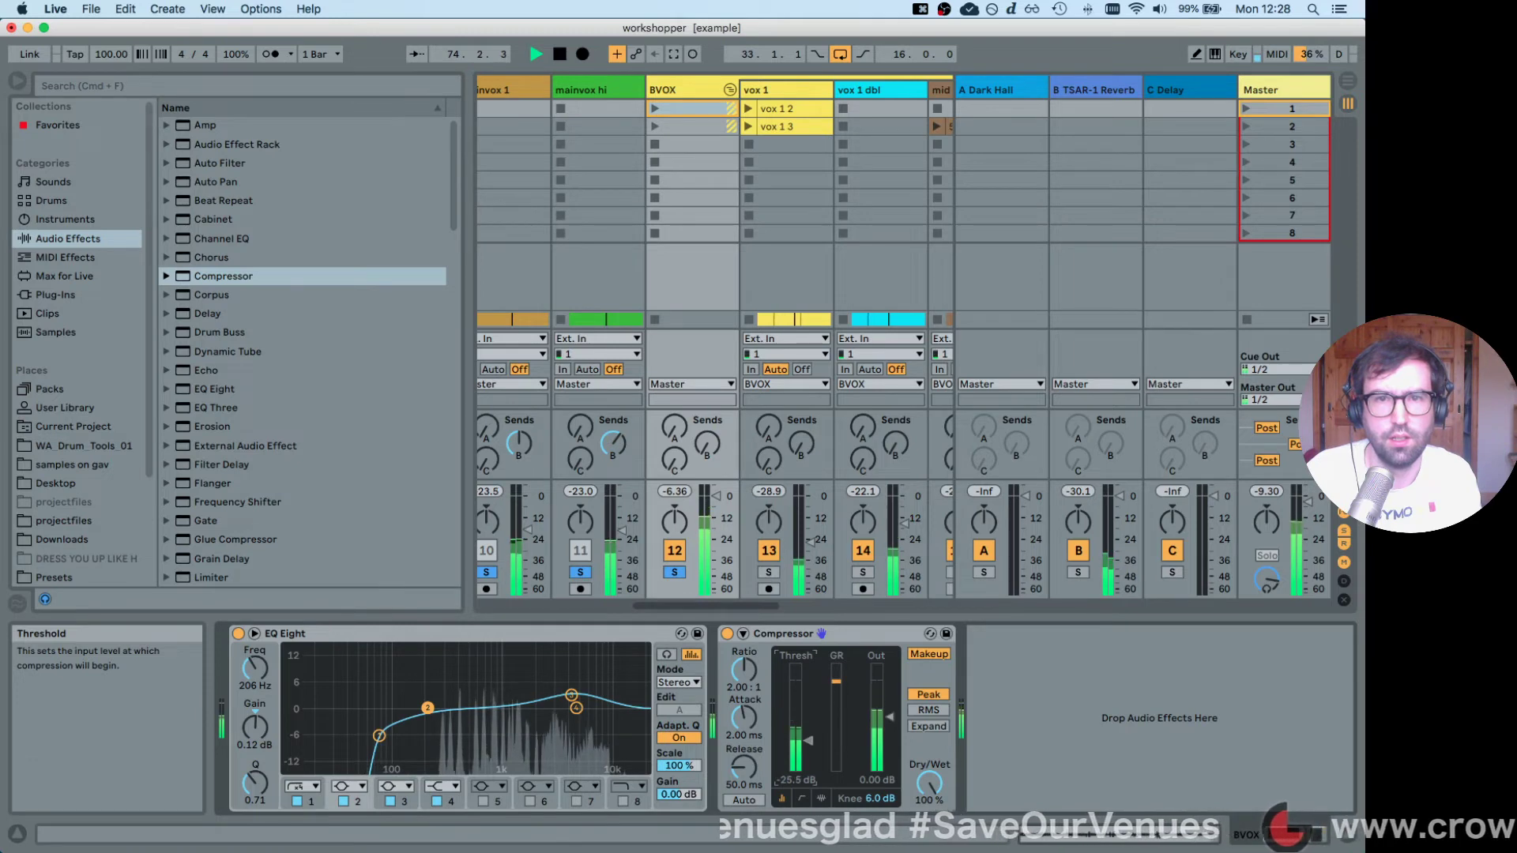
Set the BVOX Compressor to 1.27 ms attack and -33.1 dB threshold, and raise the EQ's low cut to about 80.8 Hz.
{"action": "left_click_drag", "start_coordinate": [744, 715], "coordinate": [800, 765]}
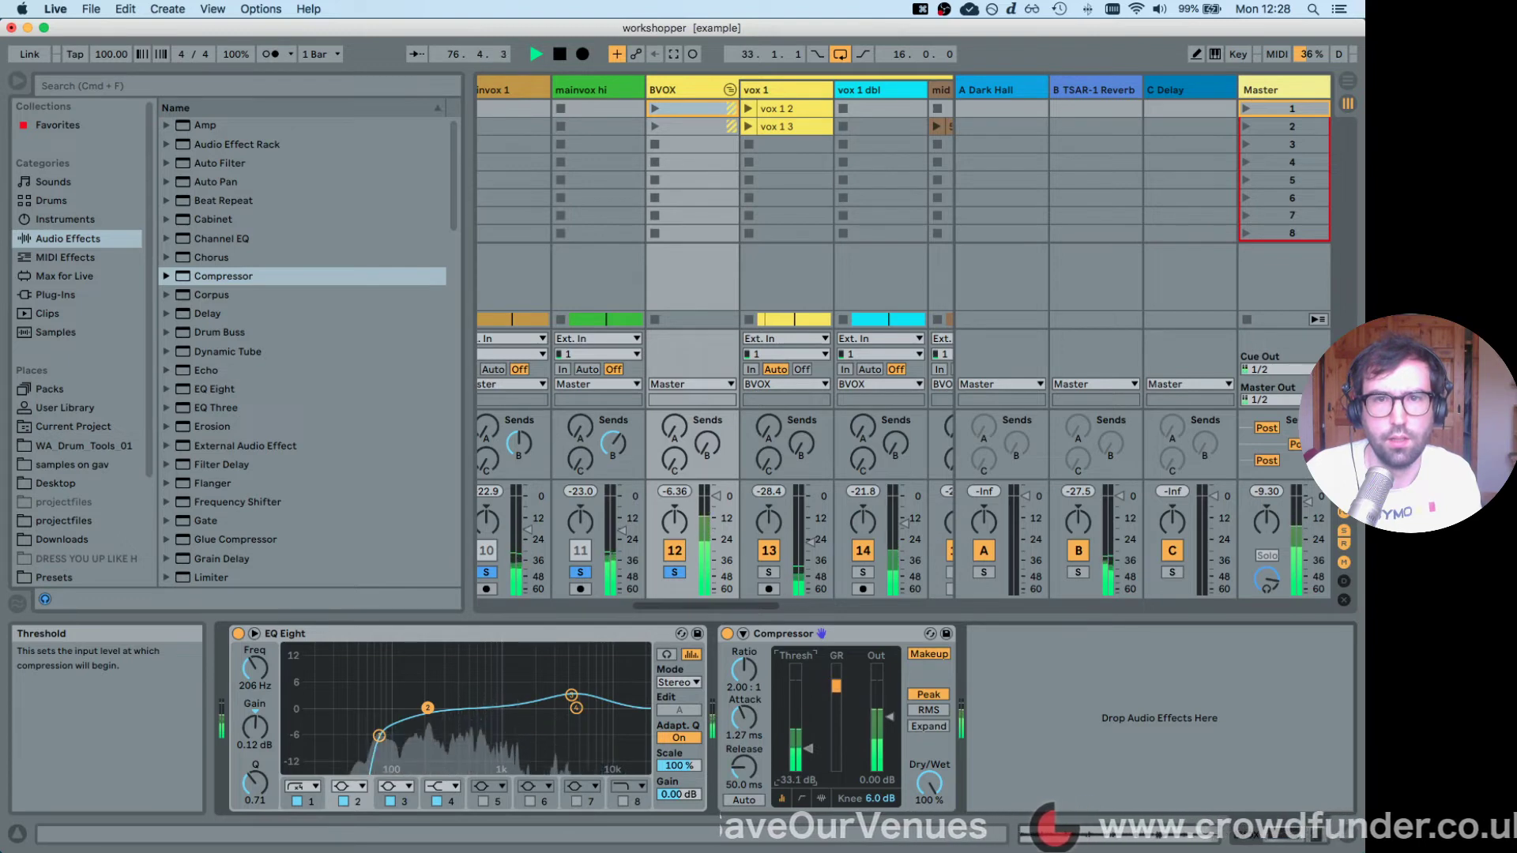
{"action": "key", "text": "space"}
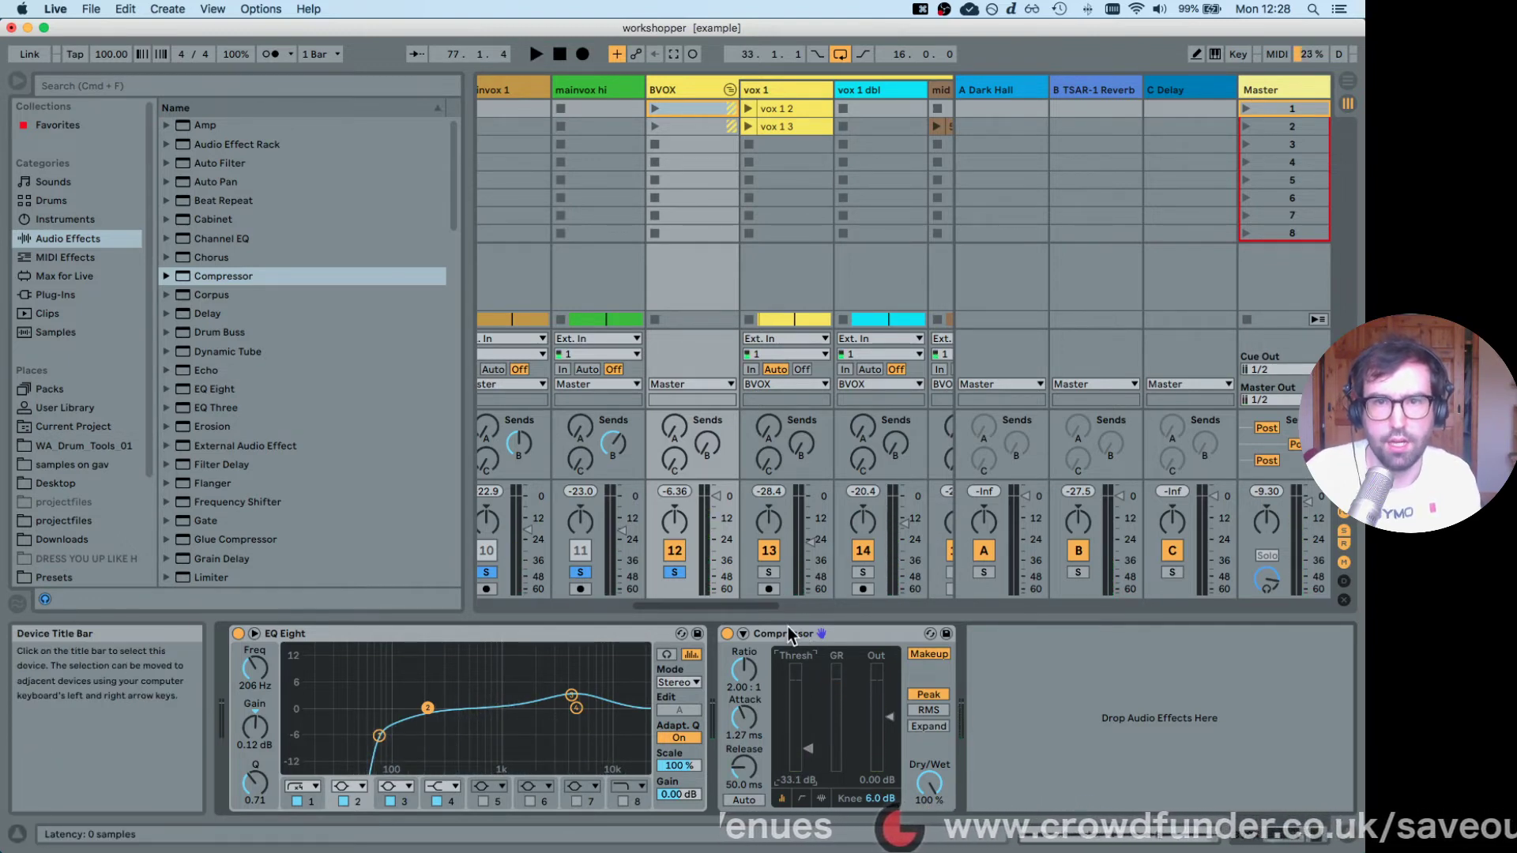
{"action": "left_click_drag", "start_coordinate": [379, 735], "coordinate": [384, 734]}
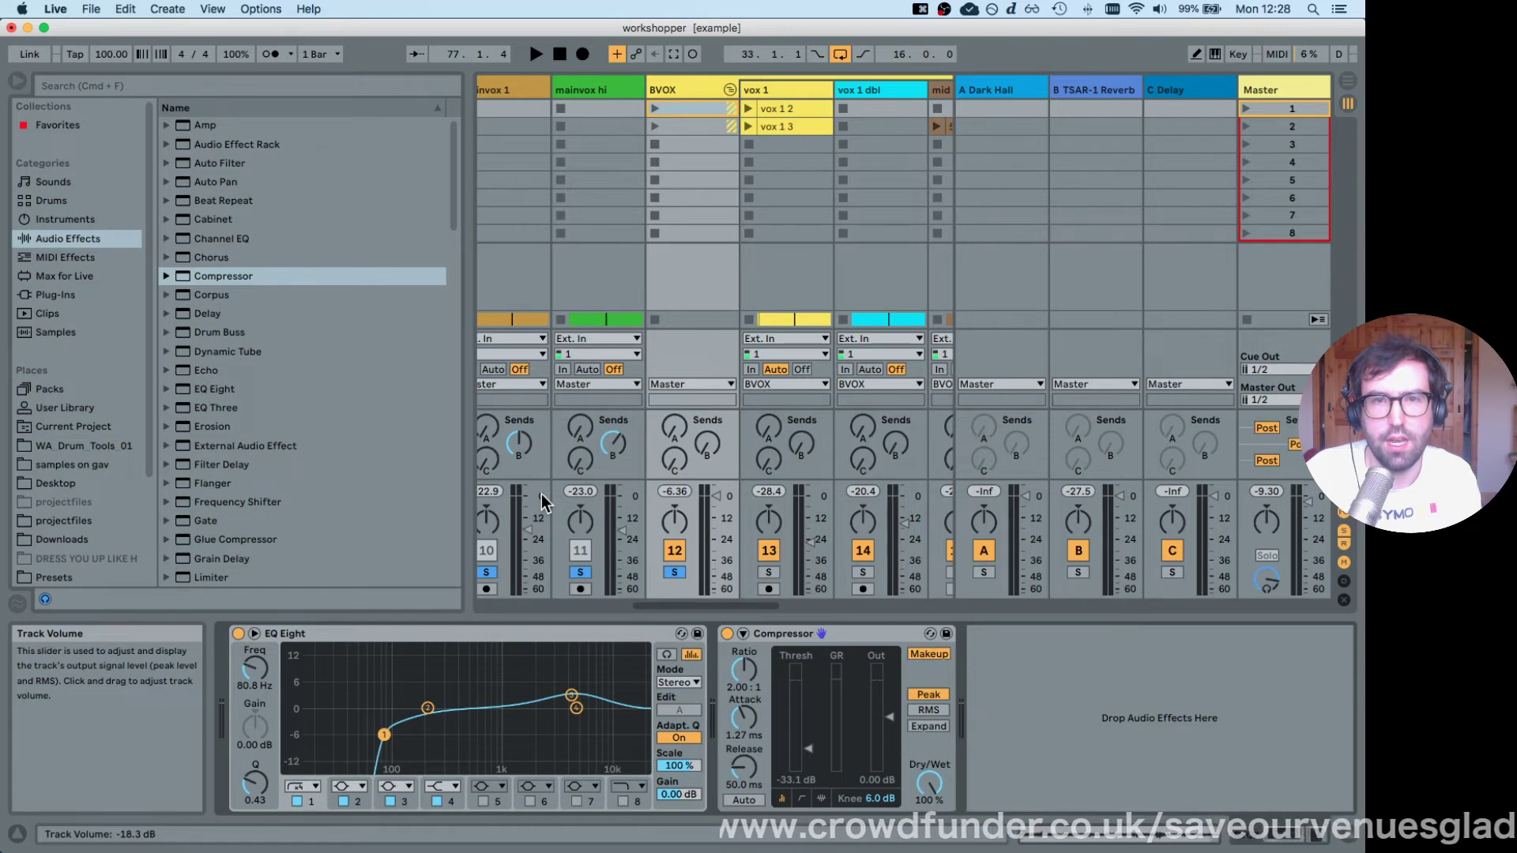
Raise the volume of the vox 1 track slightly.
{"action": "left_click_drag", "start_coordinate": [671, 609], "coordinate": [662, 609]}
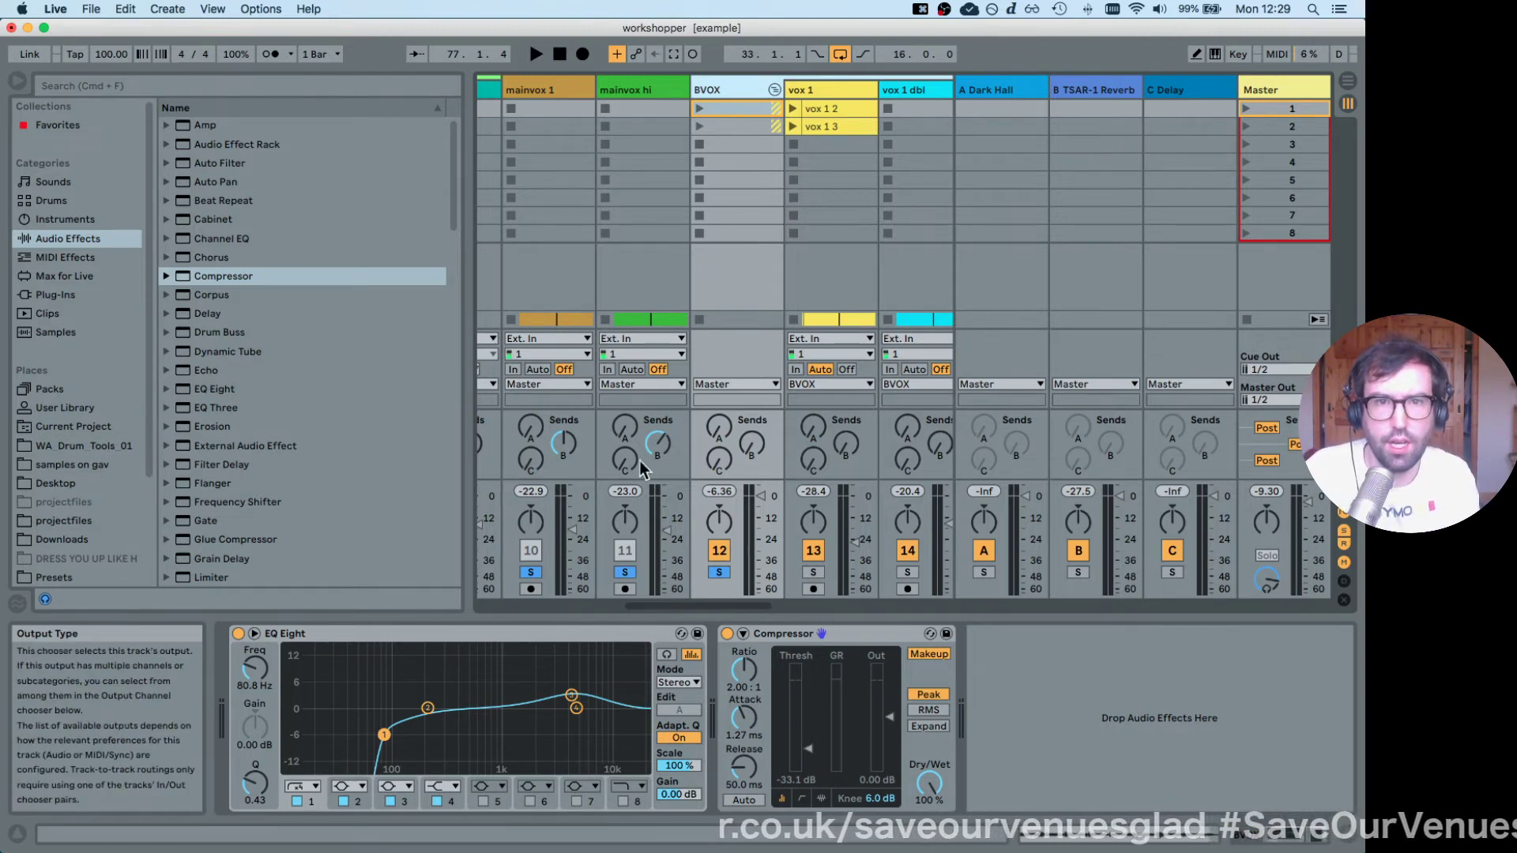
{"action": "left_click_drag", "start_coordinate": [656, 605], "coordinate": [700, 620]}
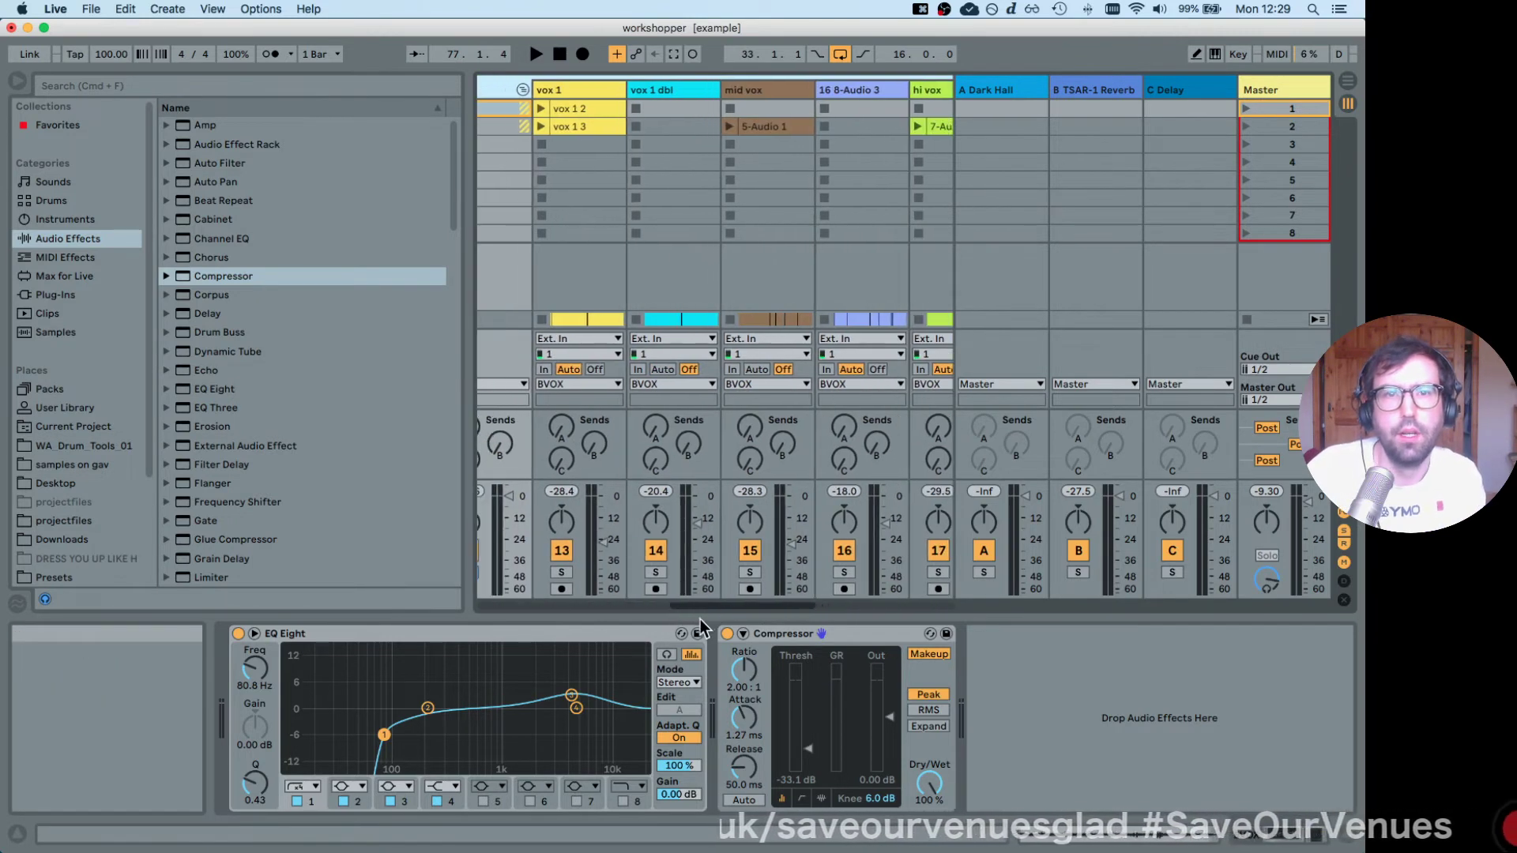
{"action": "left_click", "coordinate": [586, 91]}
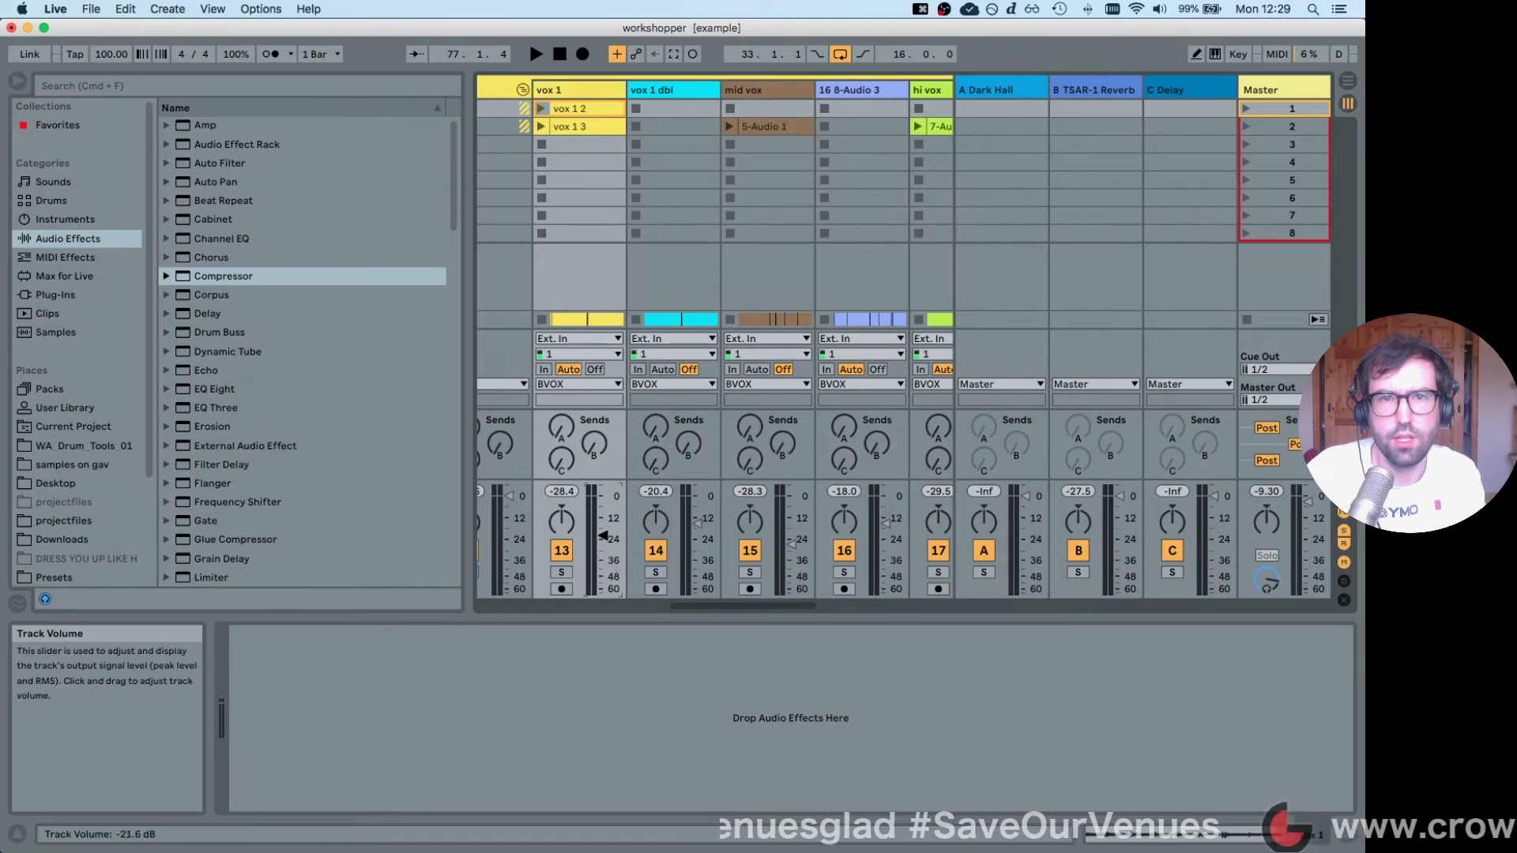
{"action": "left_click_drag", "start_coordinate": [605, 545], "coordinate": [606, 539]}
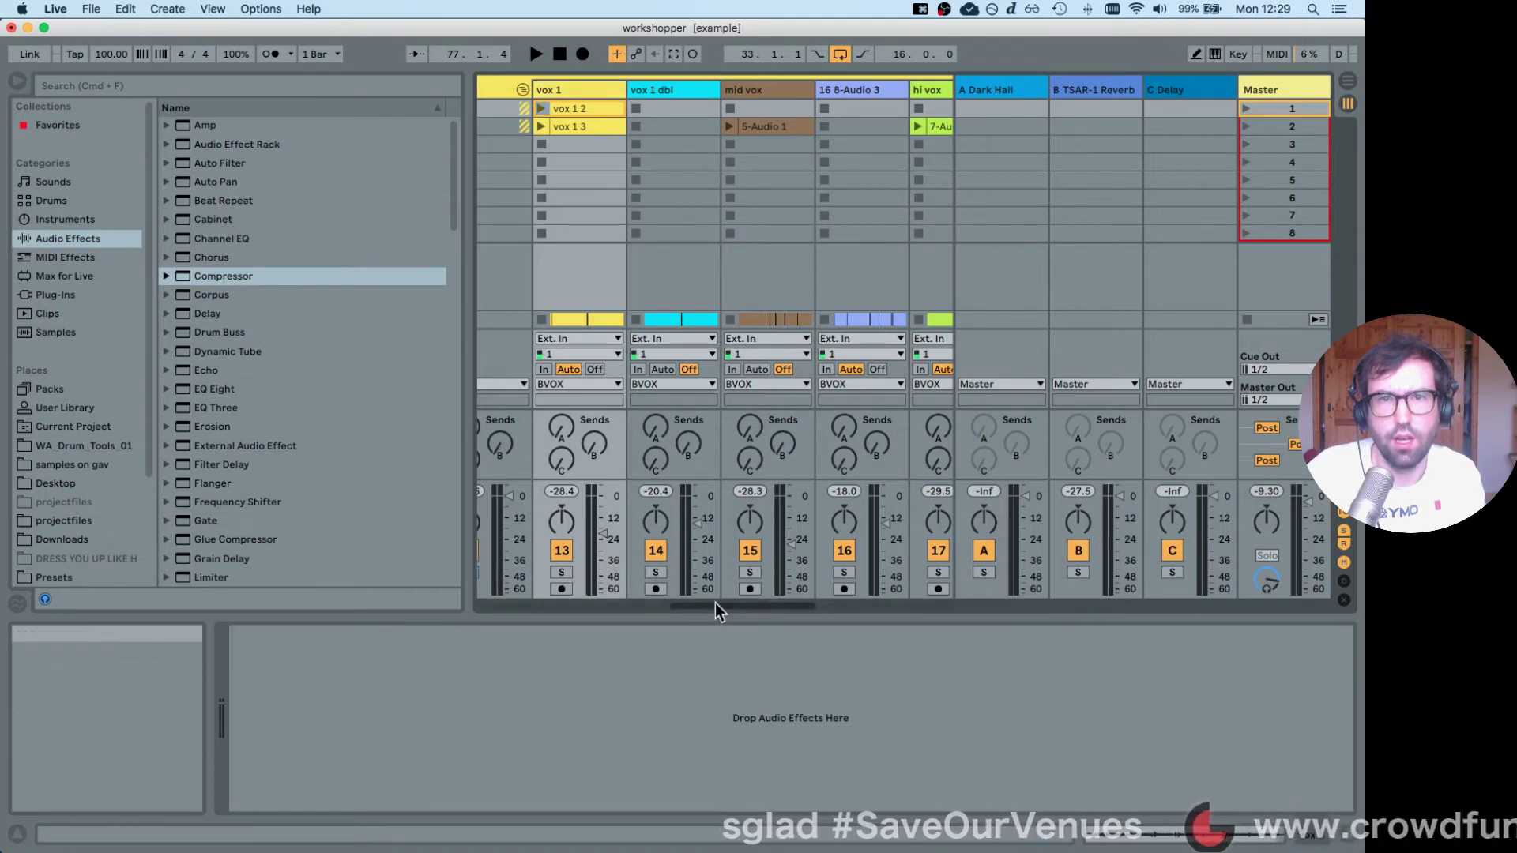
Solo only the BVOX group and bring up its effect devices.
{"action": "scroll", "coordinate": [707, 604], "scroll_direction": "left", "scroll_amount": 3}
{"action": "left_click", "coordinate": [538, 572]}
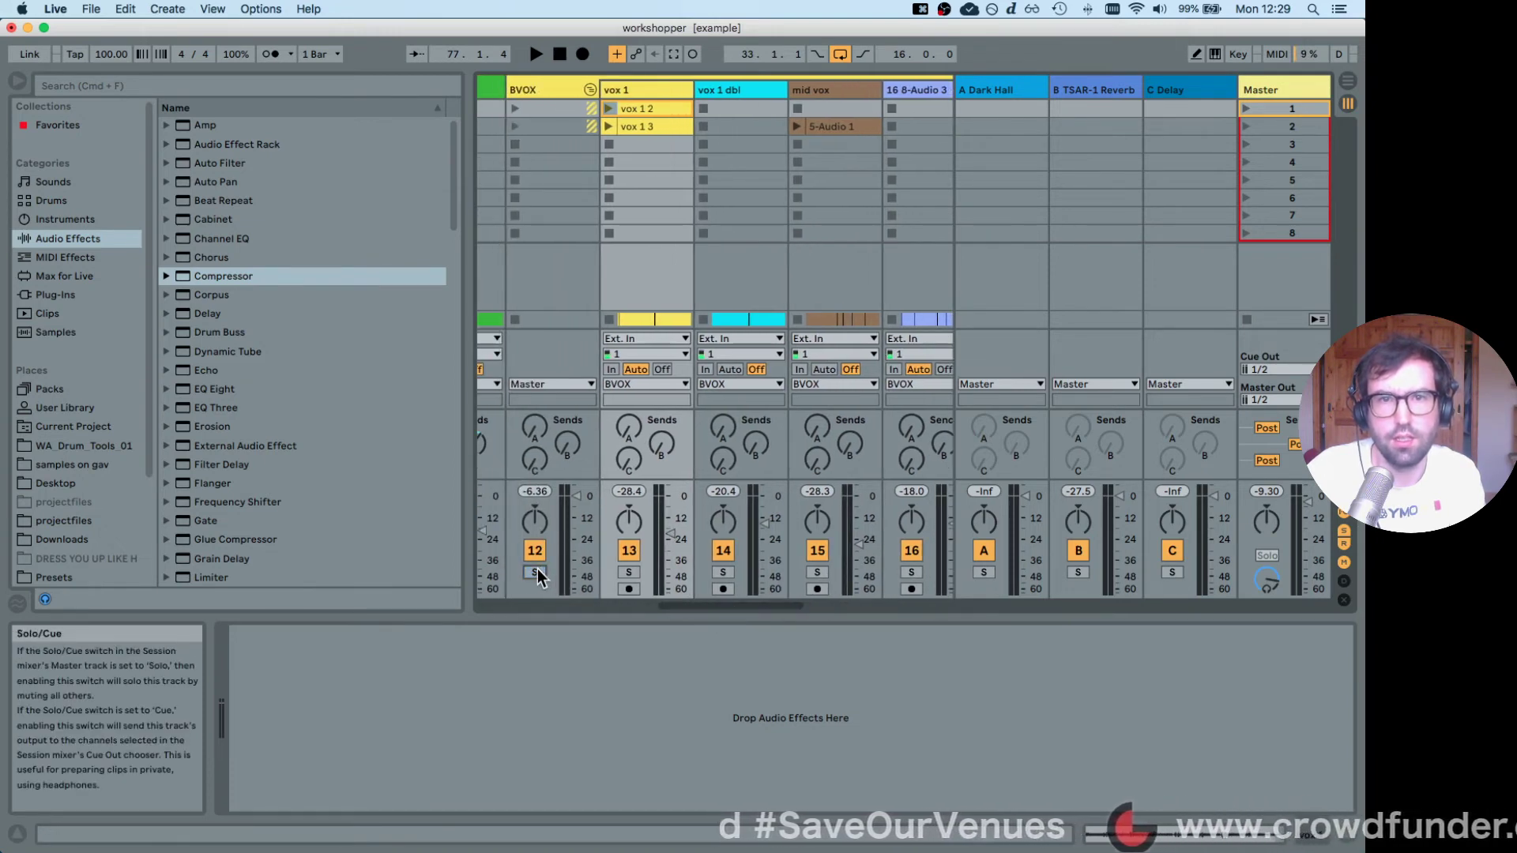
{"action": "left_click", "coordinate": [547, 88]}
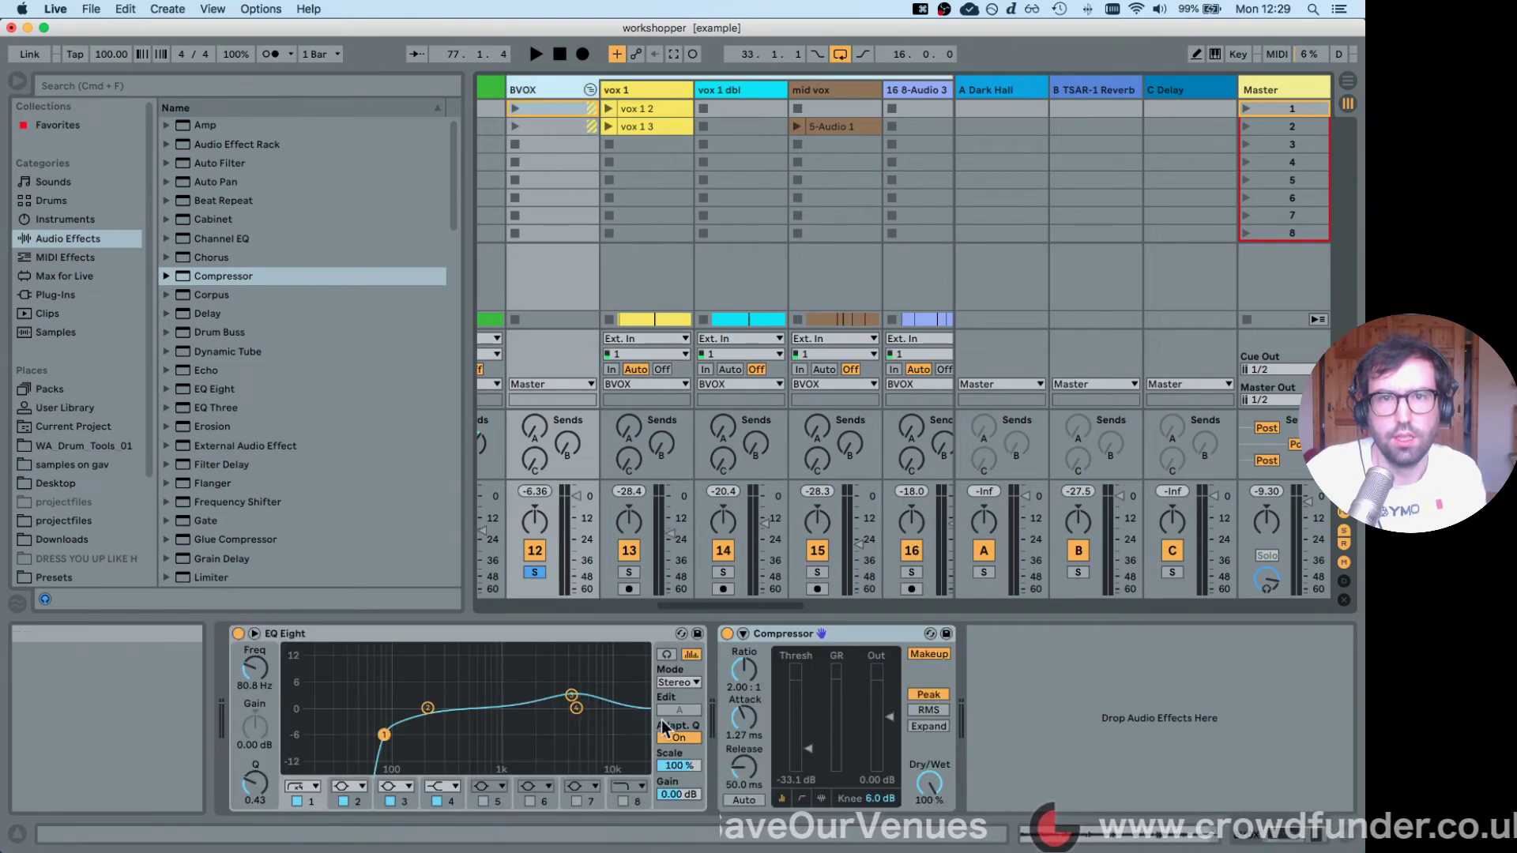
{"action": "scroll", "coordinate": [700, 608], "scroll_direction": "right", "scroll_amount": 3}
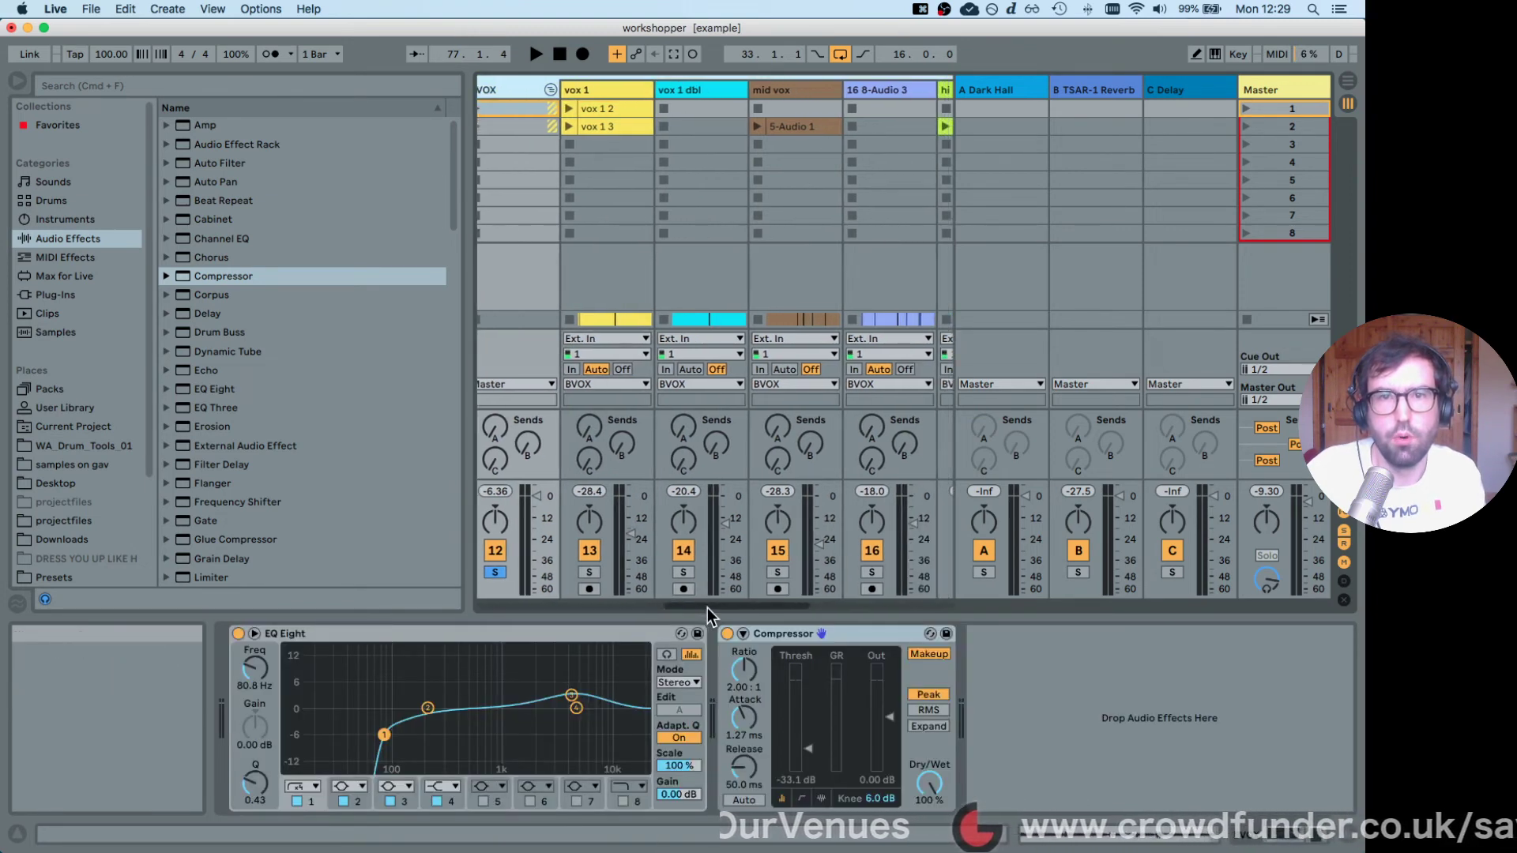
{"action": "scroll", "coordinate": [709, 608], "scroll_direction": "right", "scroll_amount": 1}
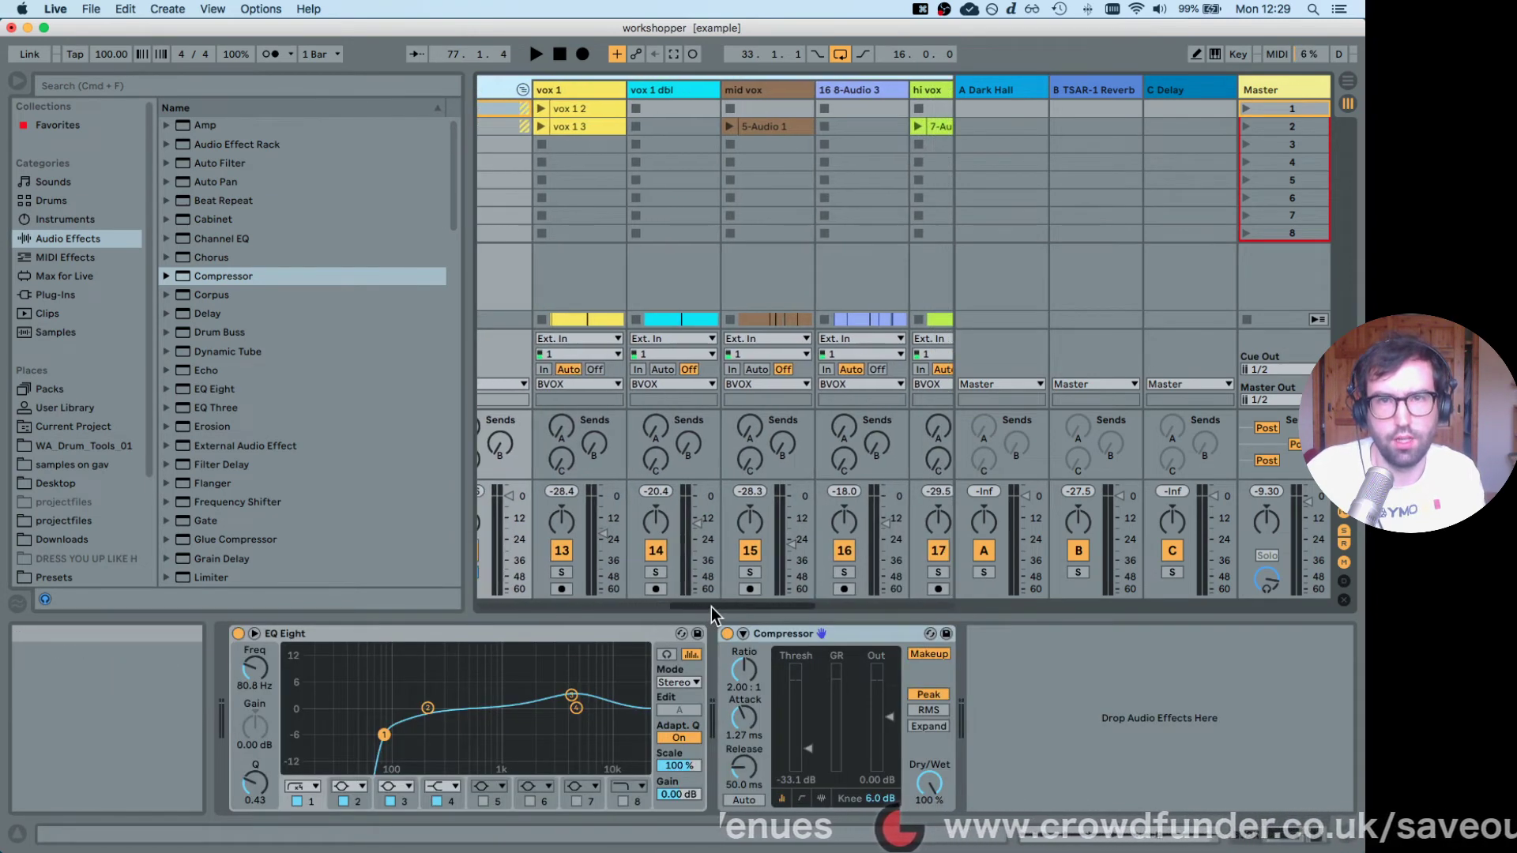
Audition each backing vocal from vox 1 to hi vox dbl by soloing them one after another during playback.
{"action": "key", "text": "space"}
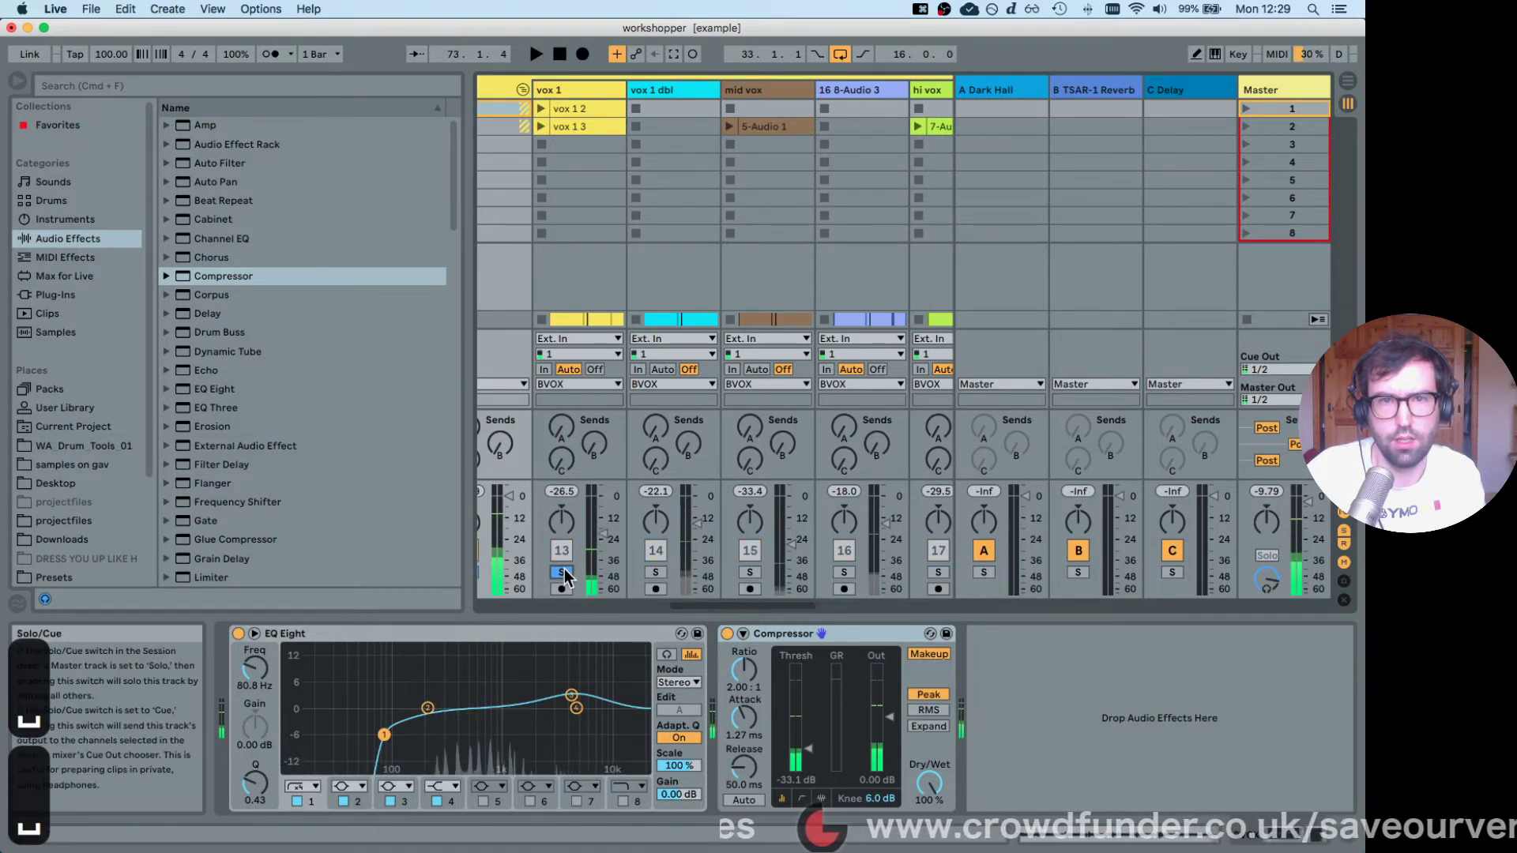
{"action": "left_click", "coordinate": [561, 572]}
{"action": "left_click", "coordinate": [655, 572]}
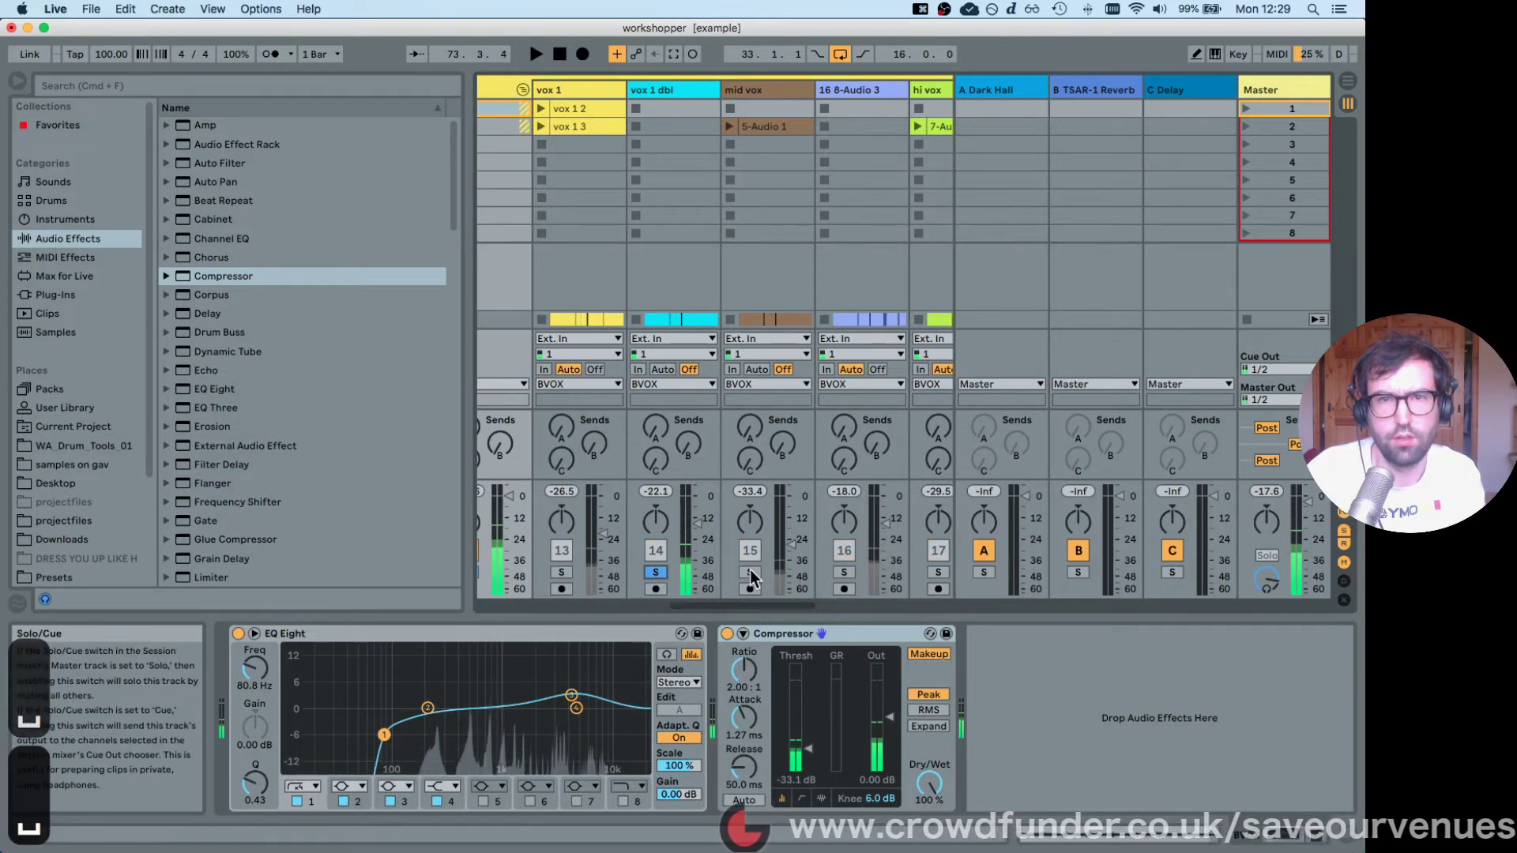
{"action": "left_click", "coordinate": [750, 571]}
{"action": "left_click", "coordinate": [843, 572]}
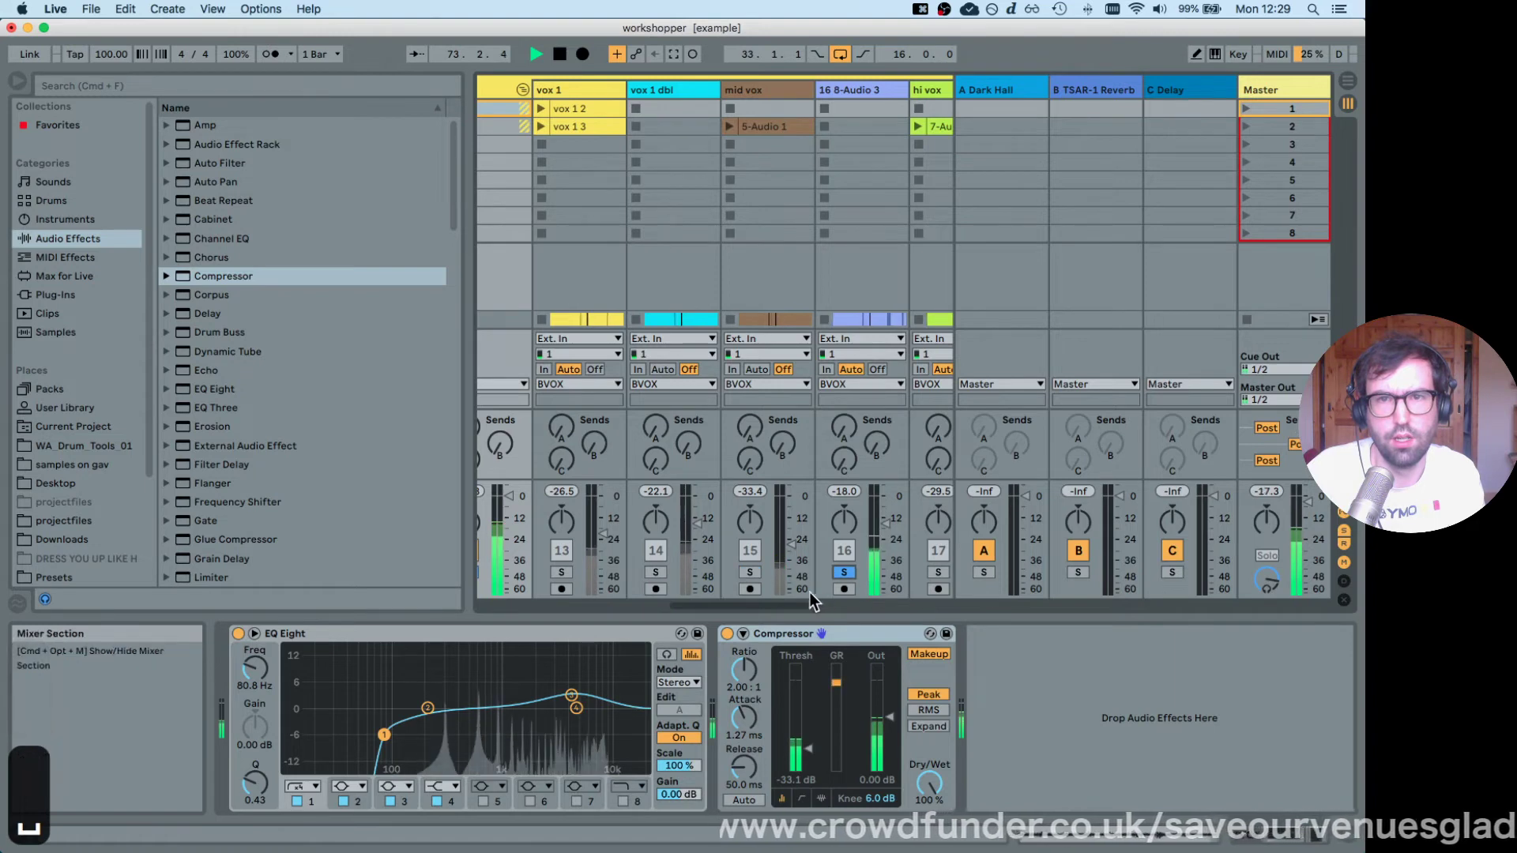
{"action": "left_click_drag", "start_coordinate": [771, 608], "coordinate": [799, 608]}
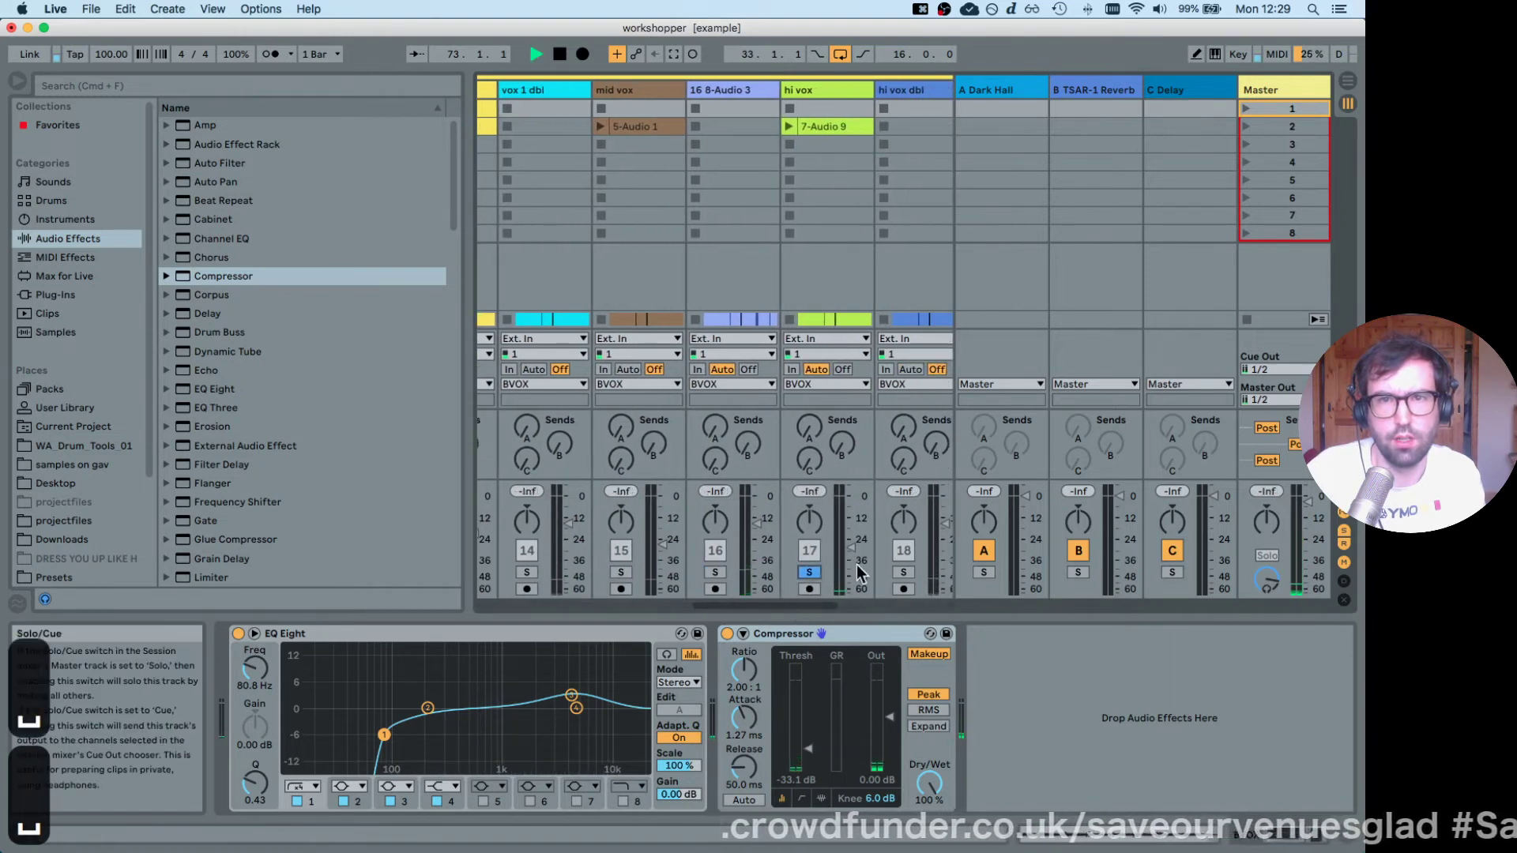
{"action": "left_click", "coordinate": [905, 572]}
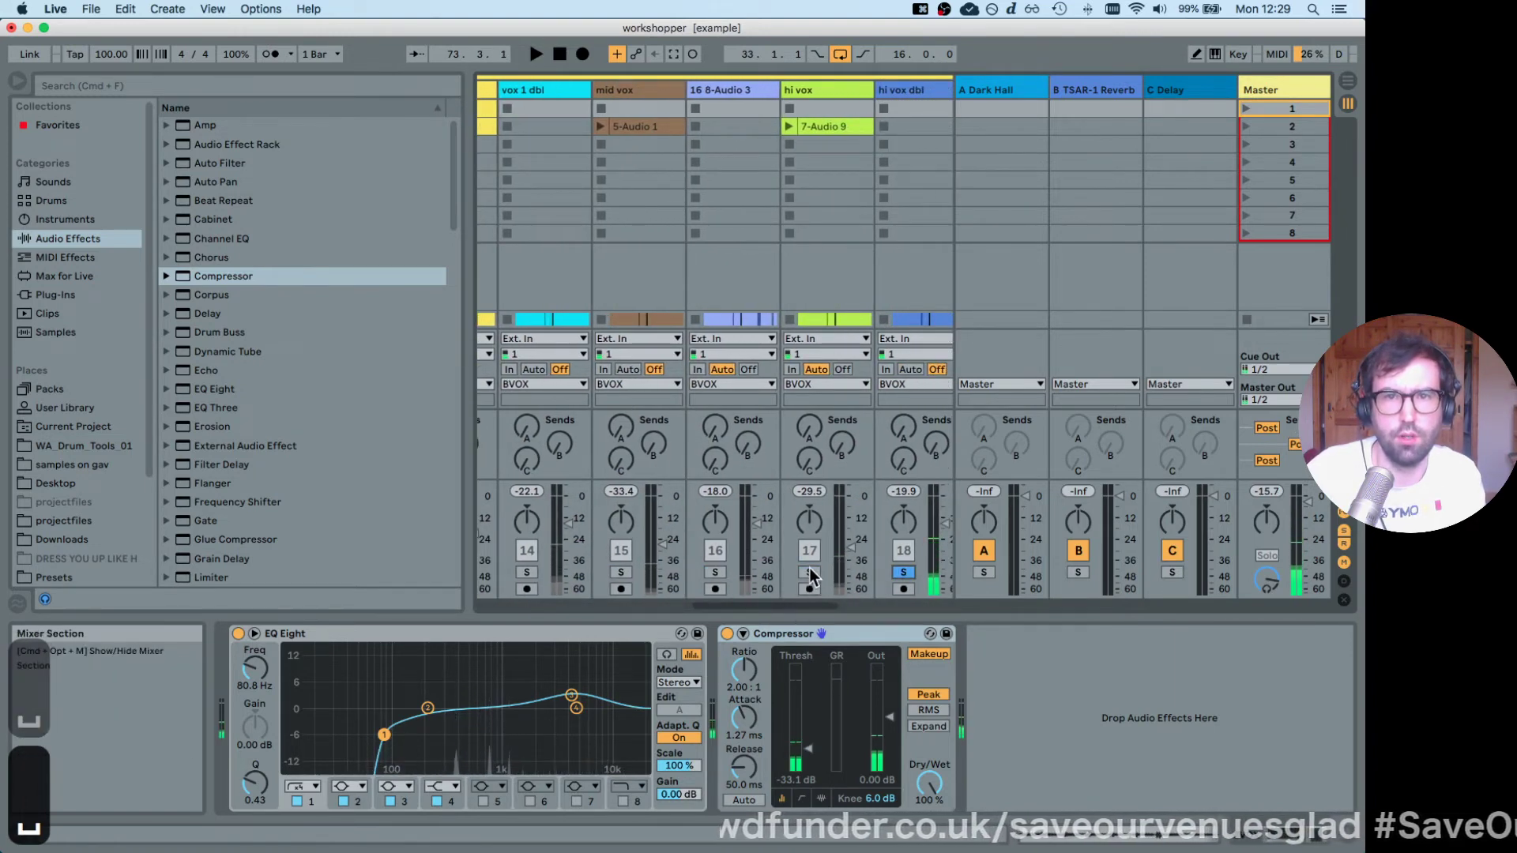
{"action": "key", "text": "space"}
Load an EQ Eight onto the hi vox track, solo that track and start playback.
{"action": "left_click", "coordinate": [826, 90]}
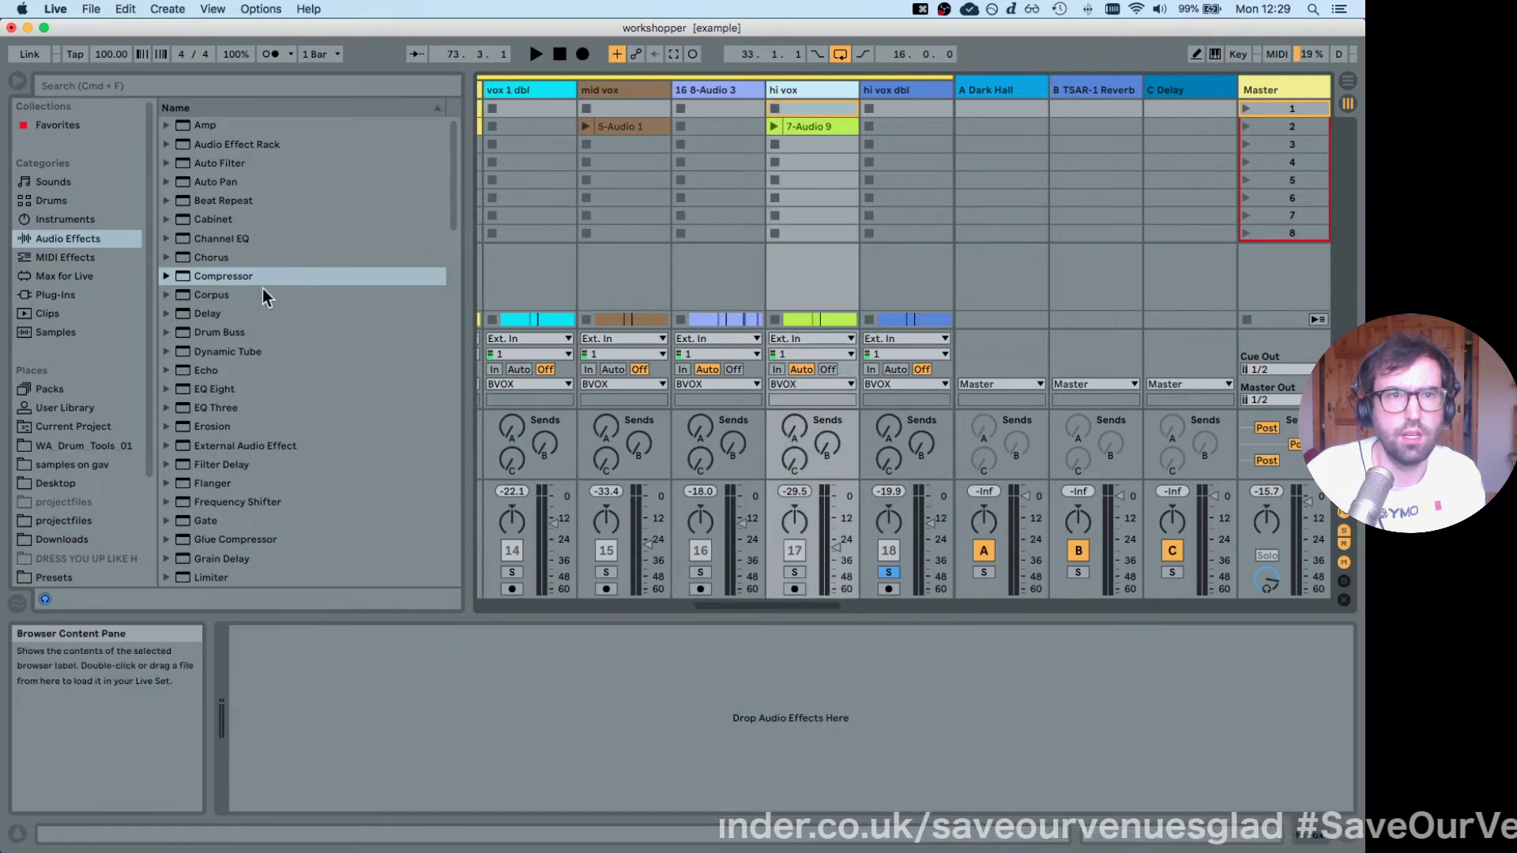
{"action": "left_click", "coordinate": [219, 390]}
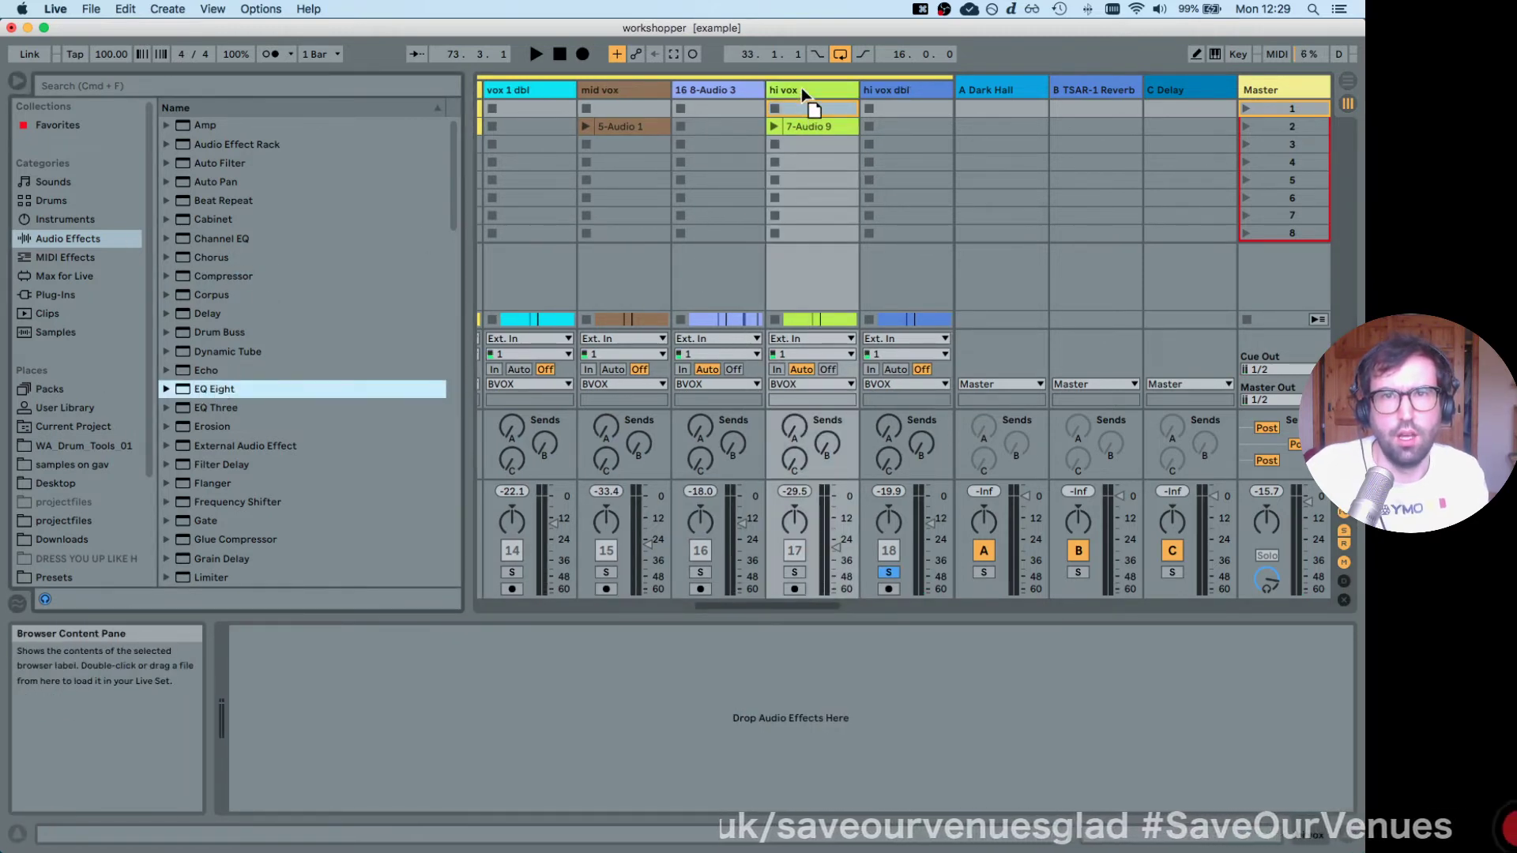
{"action": "key", "text": "Return"}
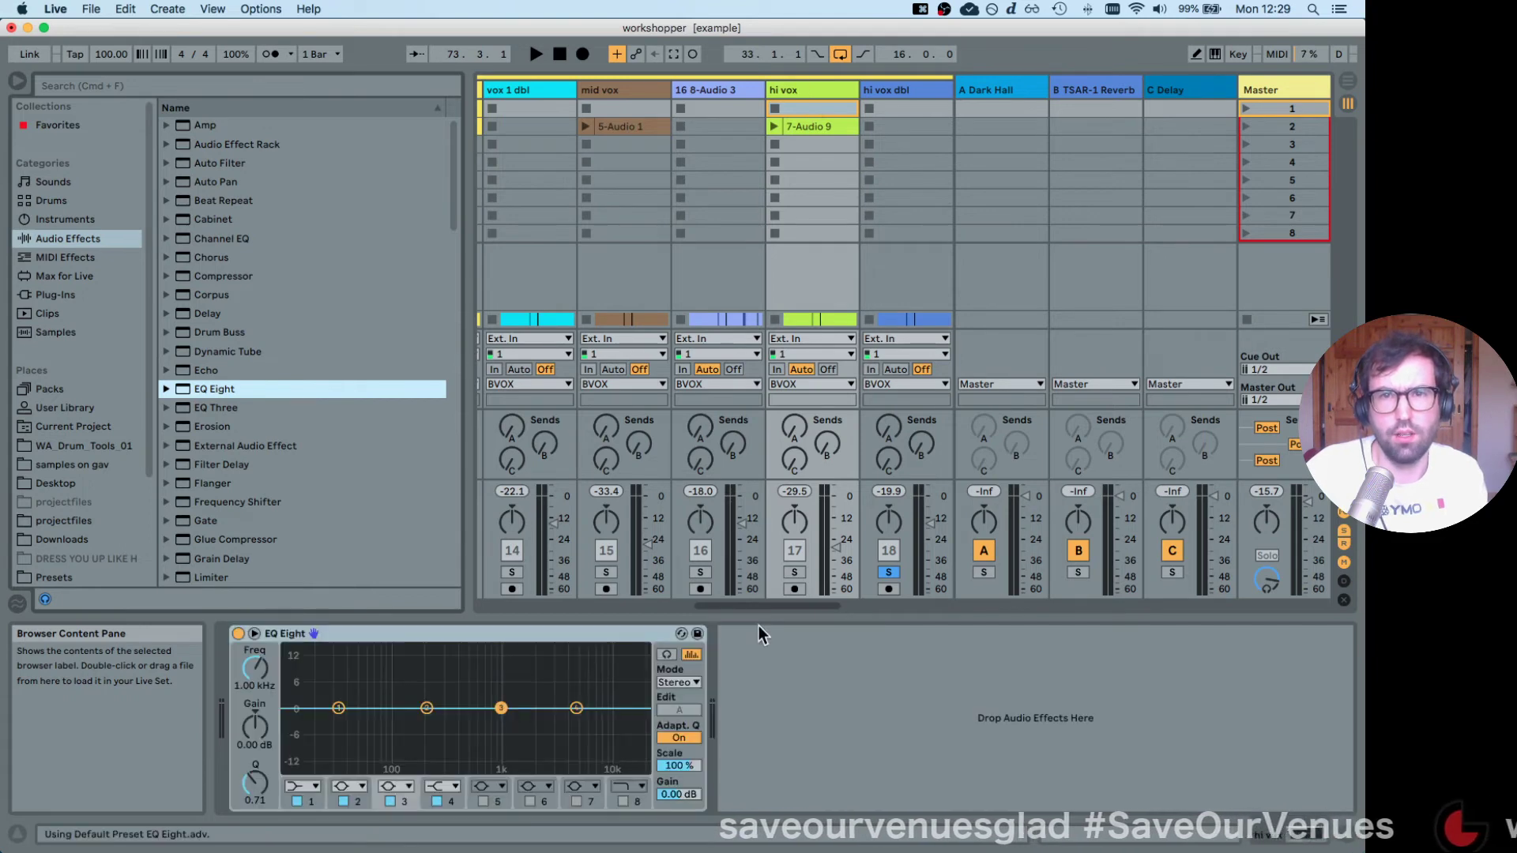
{"action": "left_click", "coordinate": [795, 572]}
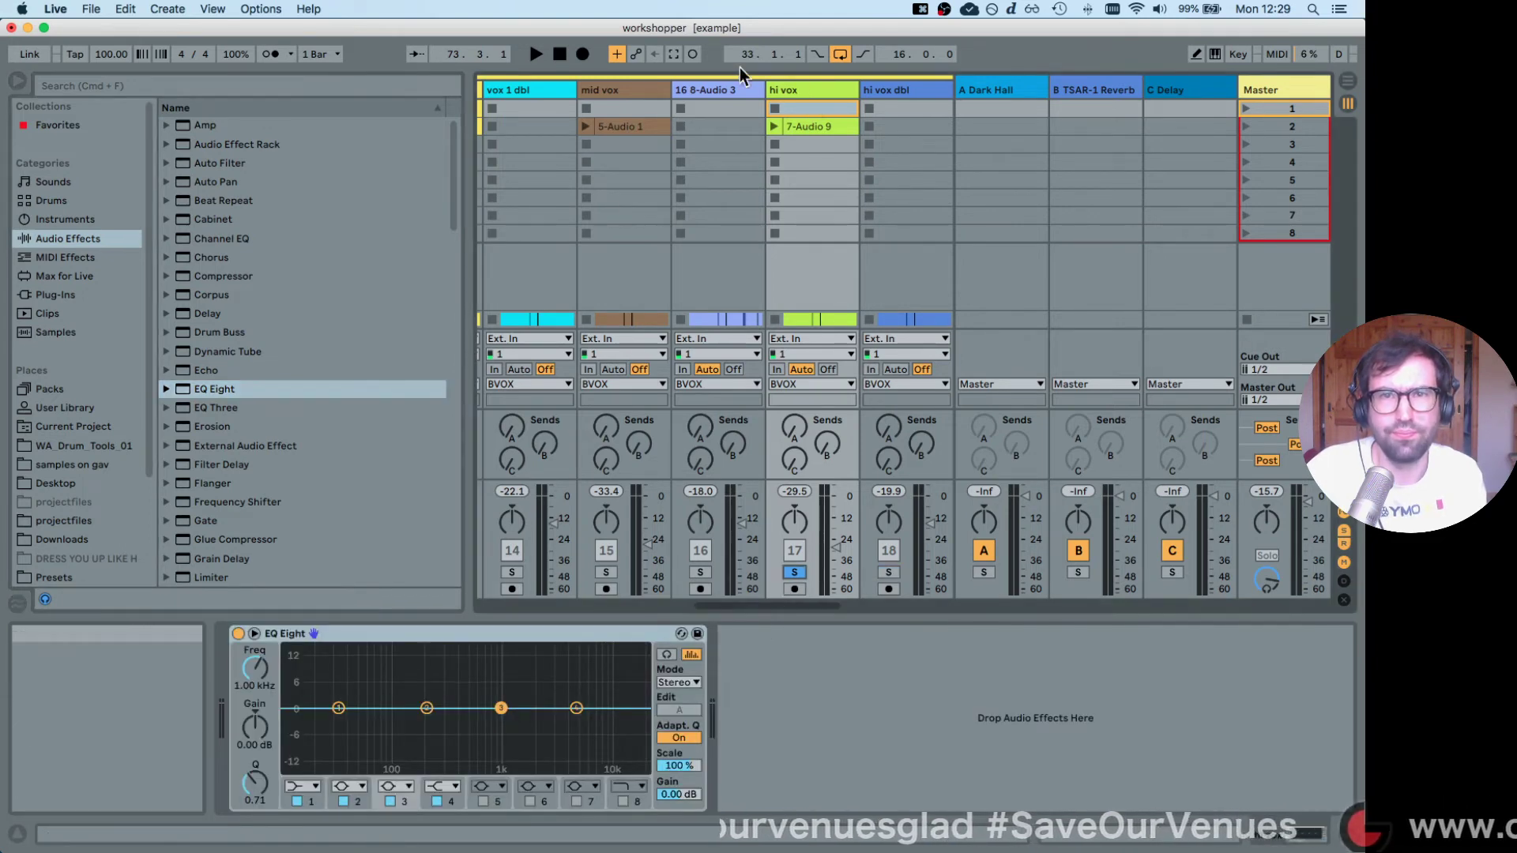
{"action": "key", "text": "space"}
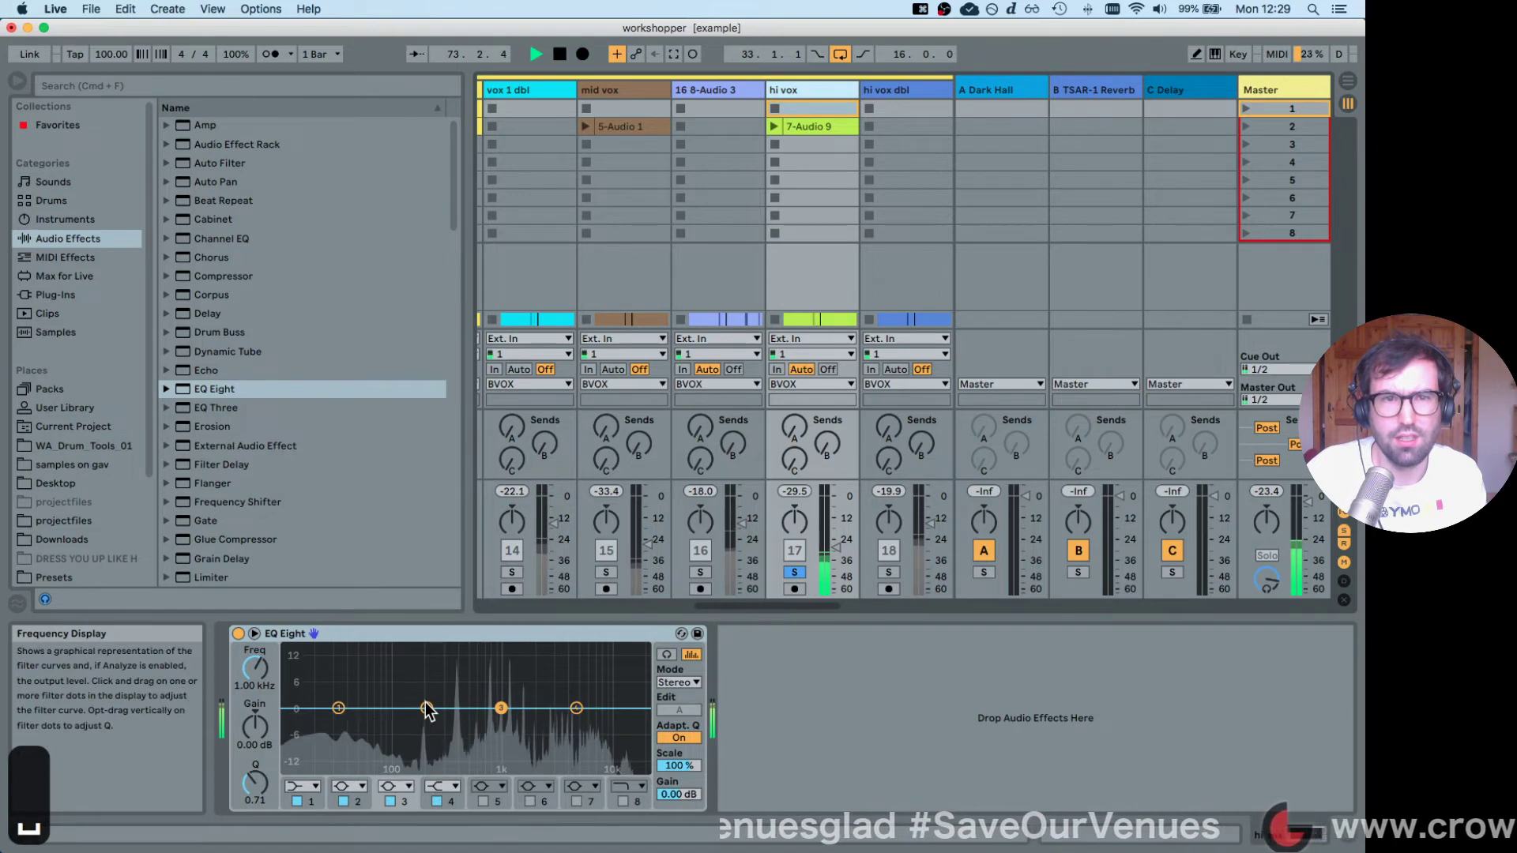
Cut EQ band 2 on hi vox by about 4.59 dB at 391 Hz and lower band 1's low shelf.
{"action": "left_click_drag", "start_coordinate": [427, 709], "coordinate": [462, 735]}
{"action": "left_click", "coordinate": [338, 708]}
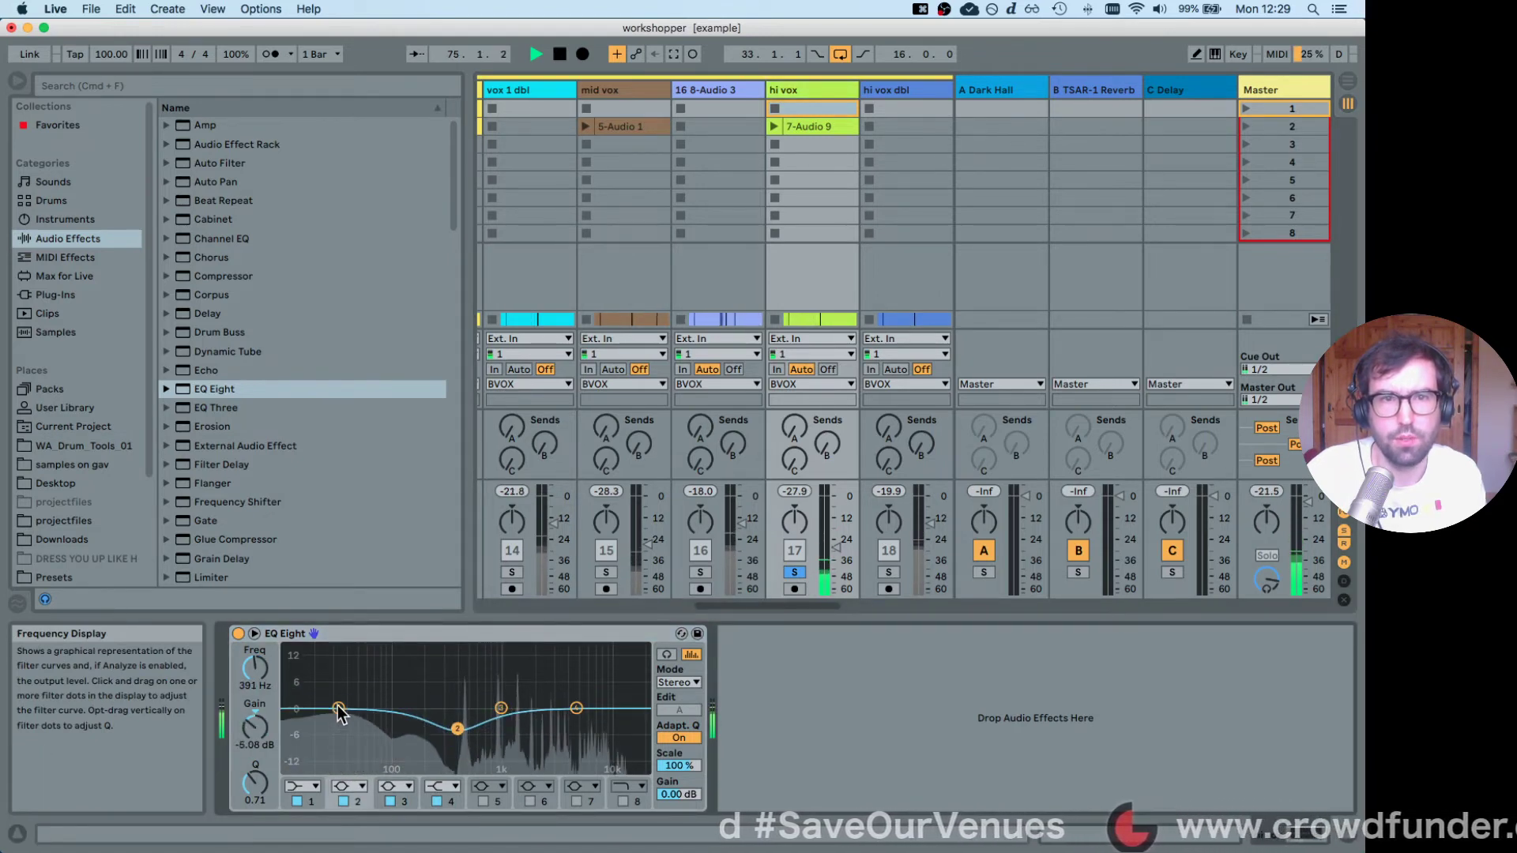
{"action": "left_click_drag", "start_coordinate": [458, 729], "coordinate": [457, 726]}
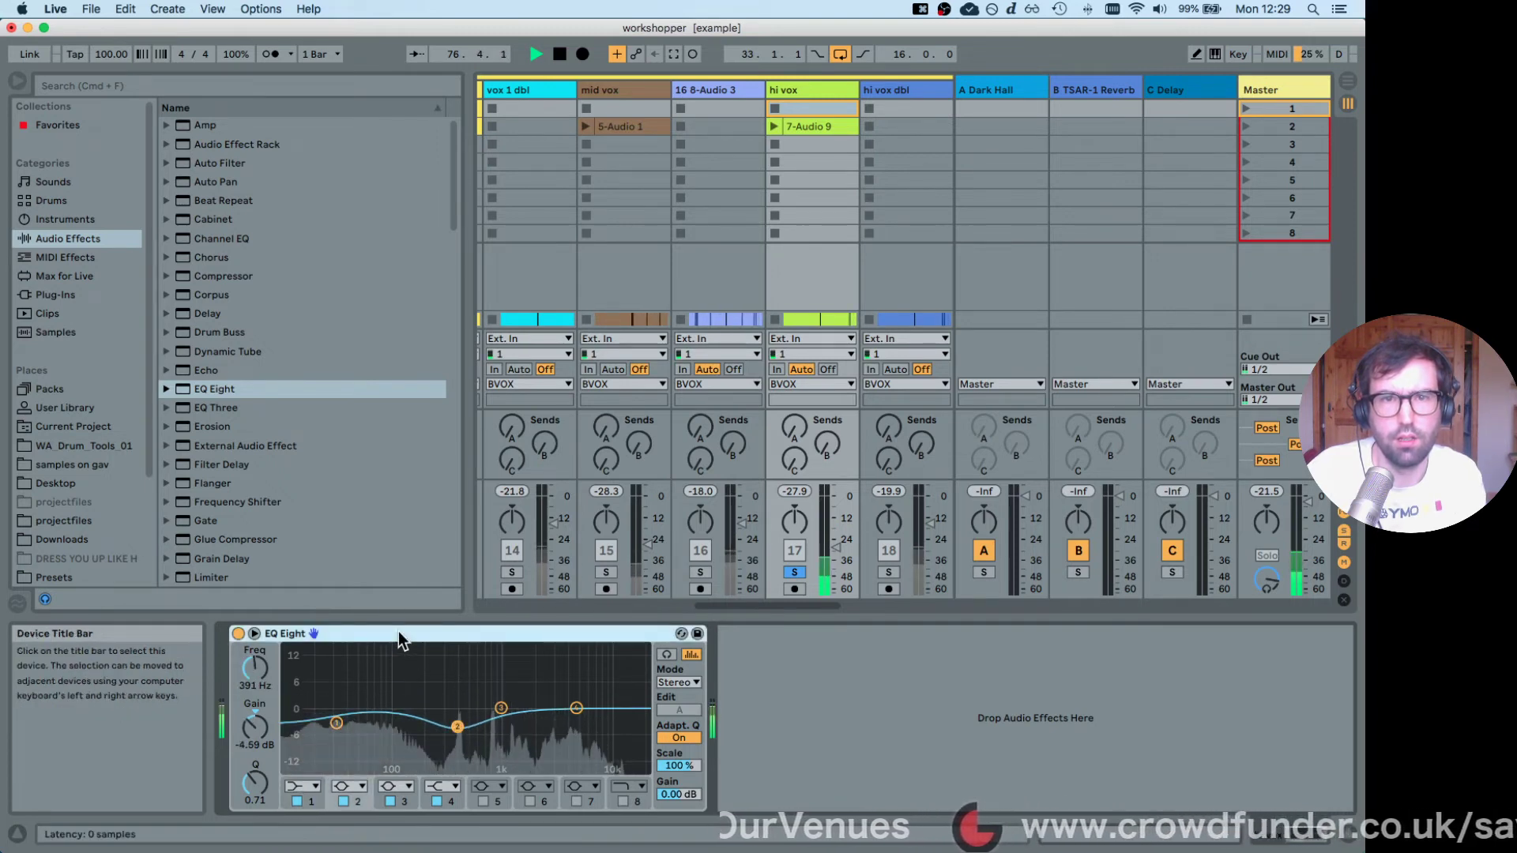
Copy the hi vox EQ Eight to hi vox dbl and solo both tracks together, stopping playback after listening.
{"action": "key", "text": "Right"}
{"action": "key", "text": "Right"}
{"action": "key", "text": "Right"}
{"action": "key", "text": "Right"}
{"action": "key", "text": "Right"}
{"action": "key", "text": "Right"}
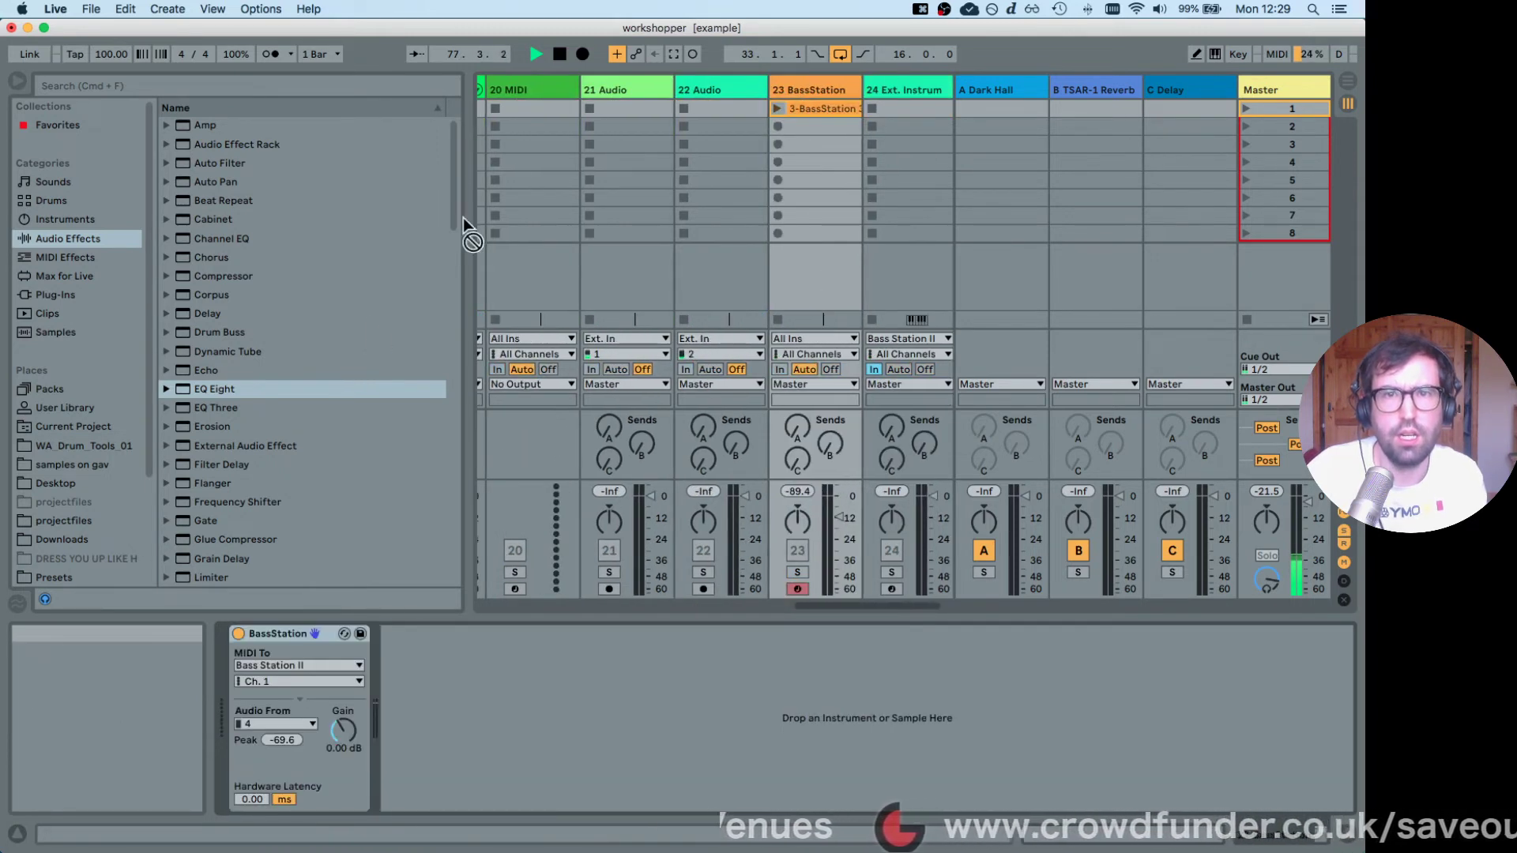
{"action": "left_click_drag", "start_coordinate": [490, 114], "coordinate": [610, 711]}
{"action": "left_click", "coordinate": [597, 572]}
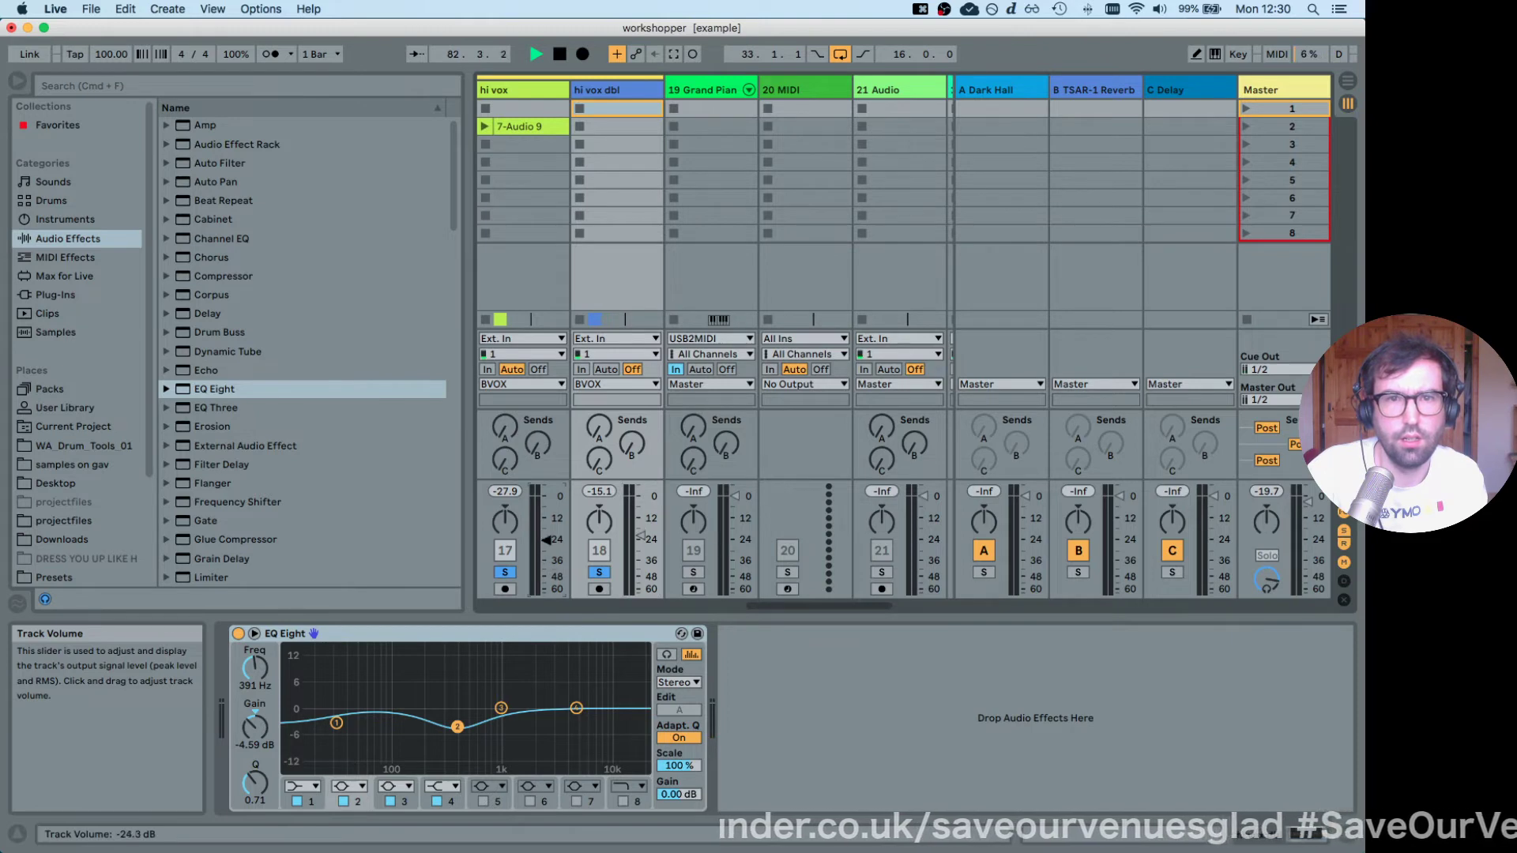
{"action": "key", "text": "space"}
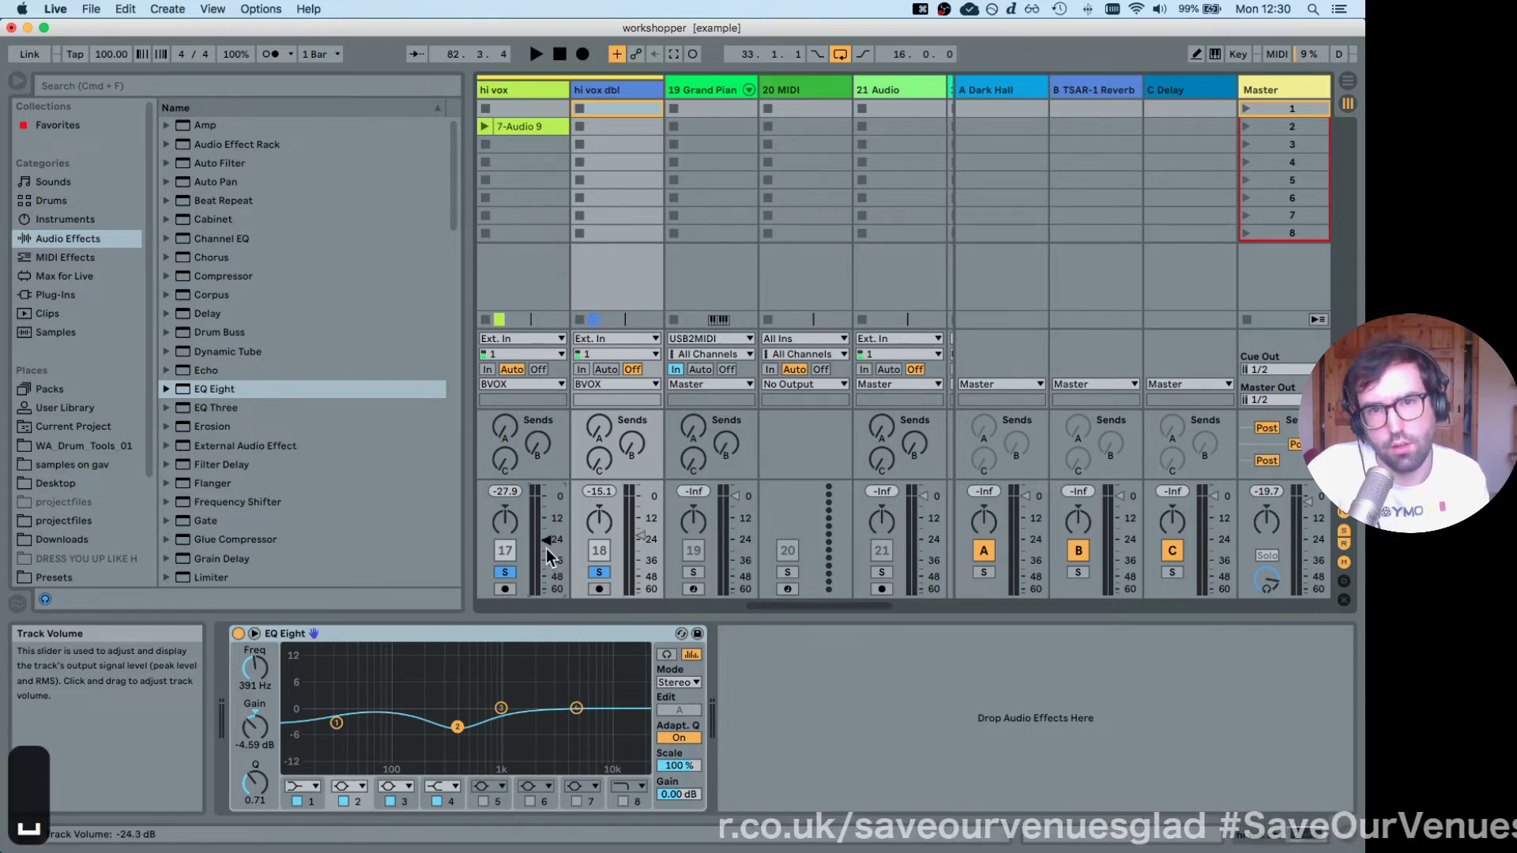
Pan hi vox to the left and hi vox dbl to the right, and restart playback.
{"action": "left_click_drag", "start_coordinate": [788, 605], "coordinate": [756, 610]}
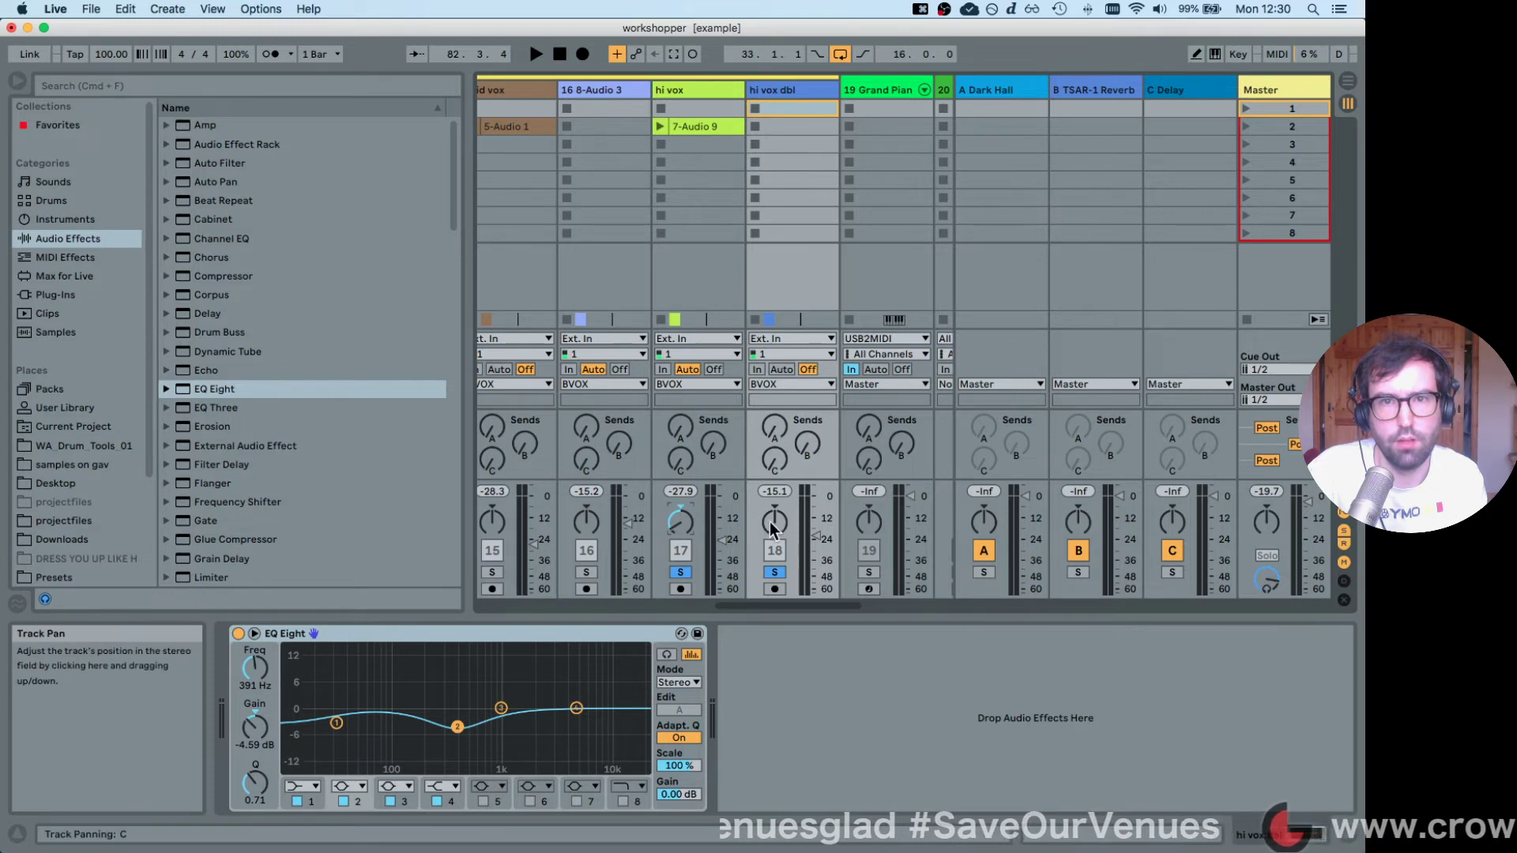
{"action": "left_click_drag", "start_coordinate": [681, 522], "coordinate": [684, 528]}
{"action": "key", "text": "space"}
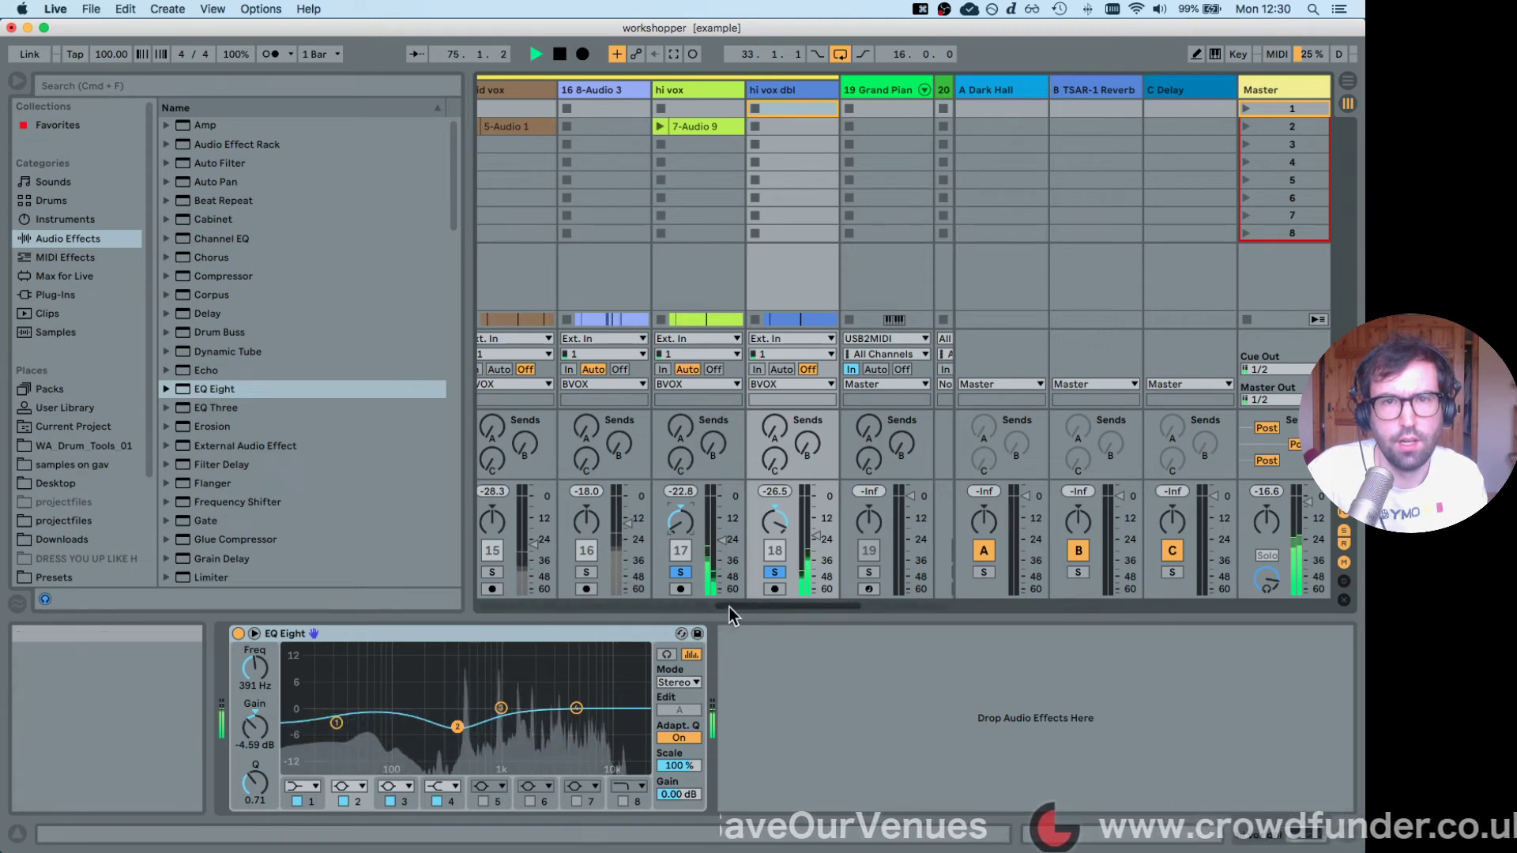
Add mid vox and 16 8-Audio 3 to the solo, panning mid vox left and 16 8-Audio 3 right.
{"action": "scroll", "coordinate": [728, 607], "scroll_direction": "left", "scroll_amount": 1}
{"action": "scroll", "coordinate": [728, 605], "scroll_direction": "left", "scroll_amount": 4}
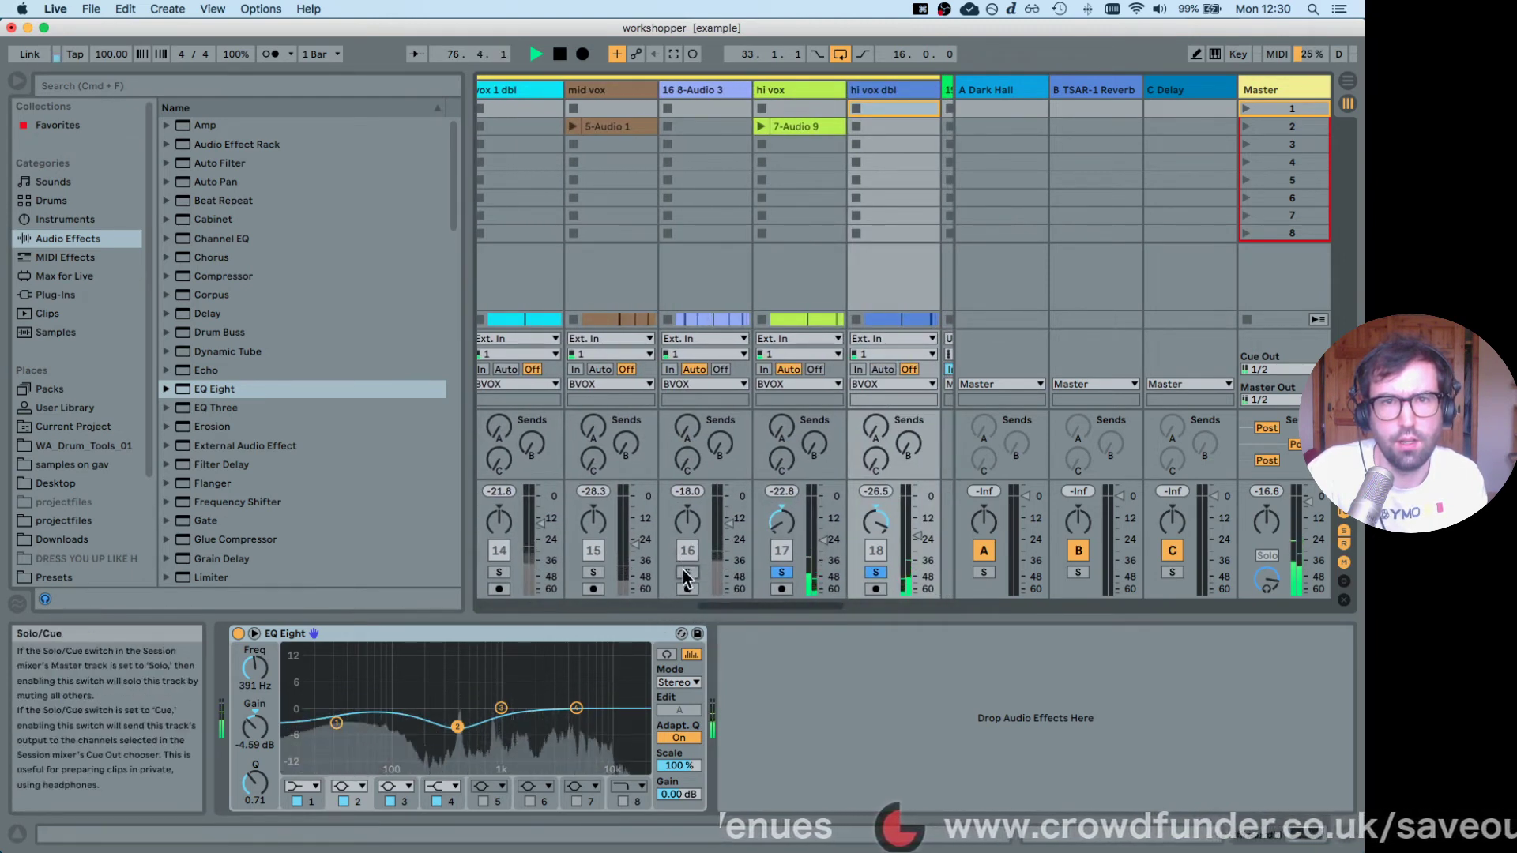
{"action": "left_click", "coordinate": [684, 571]}
{"action": "left_click", "coordinate": [594, 572]}
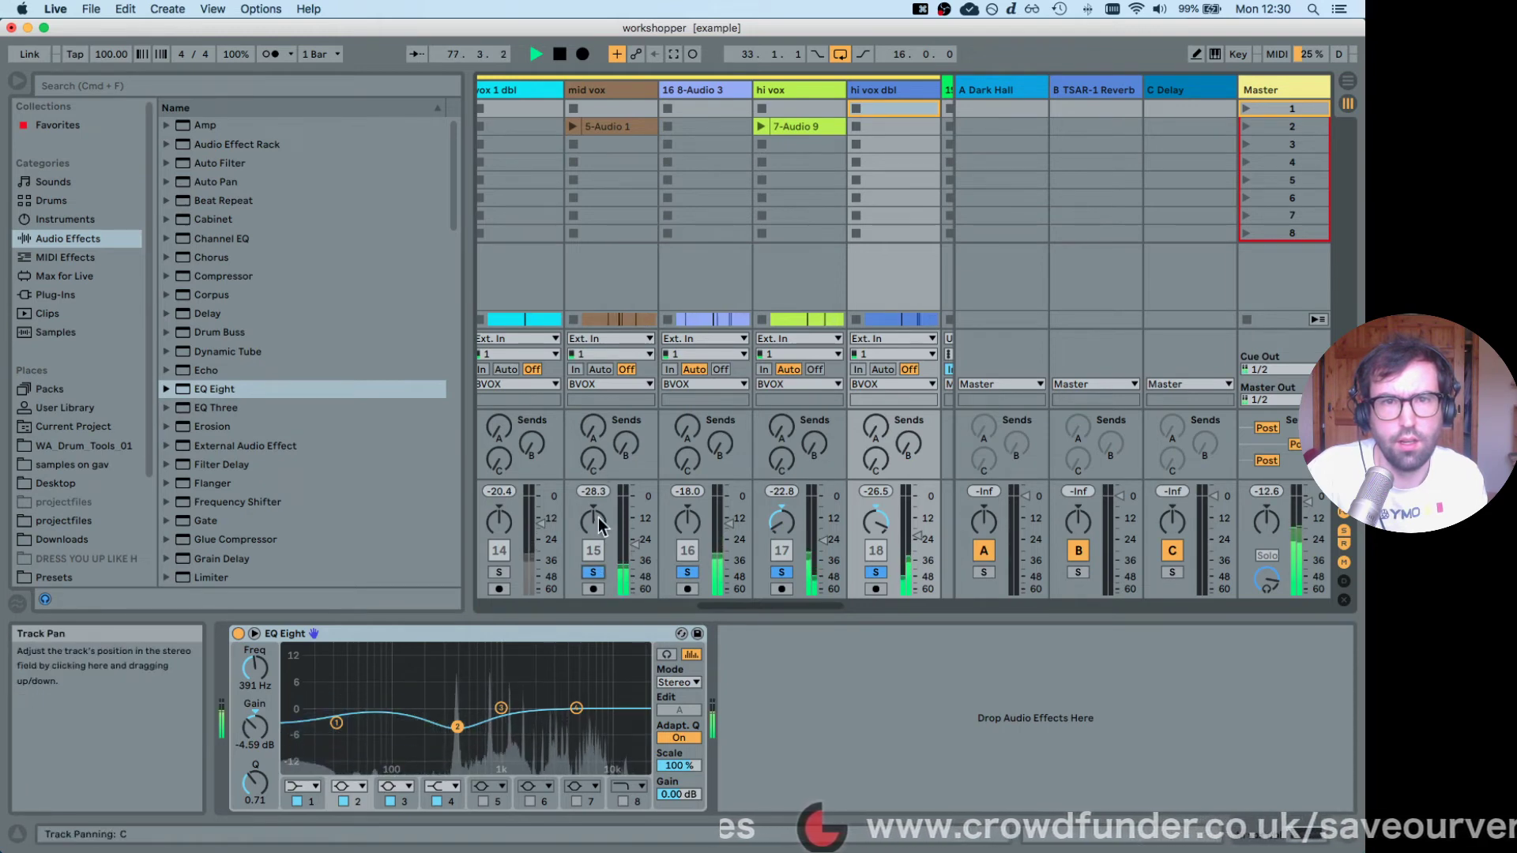
{"action": "left_click_drag", "start_coordinate": [593, 521], "coordinate": [594, 539]}
{"action": "left_click_drag", "start_coordinate": [687, 522], "coordinate": [687, 504]}
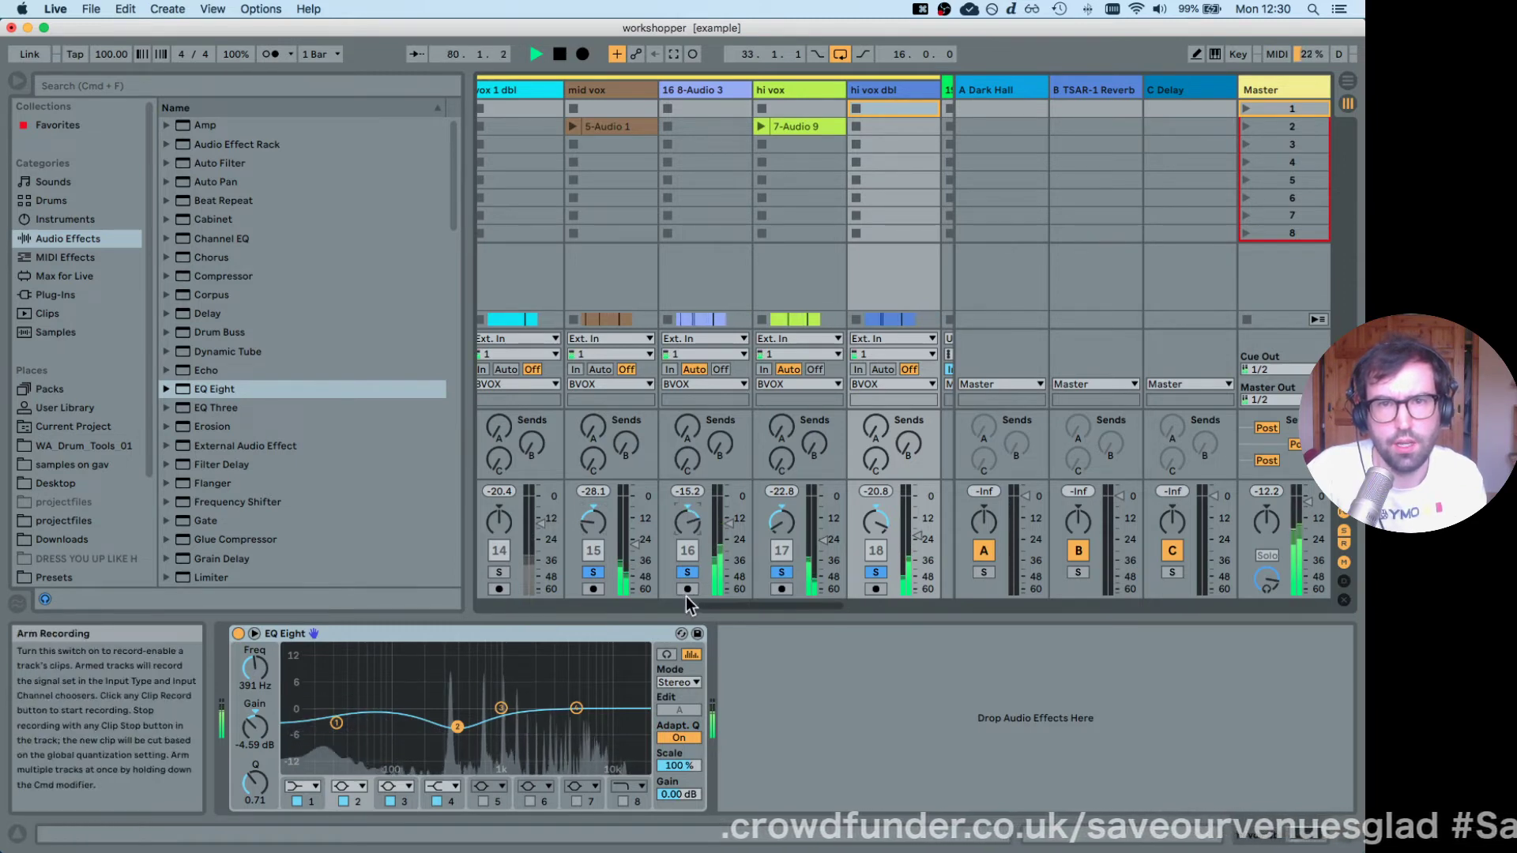
Add vox 1 and vox 1 dbl to the solo, panning vox 1 slightly left and vox 1 dbl slightly right.
{"action": "left_click_drag", "start_coordinate": [757, 605], "coordinate": [725, 605]}
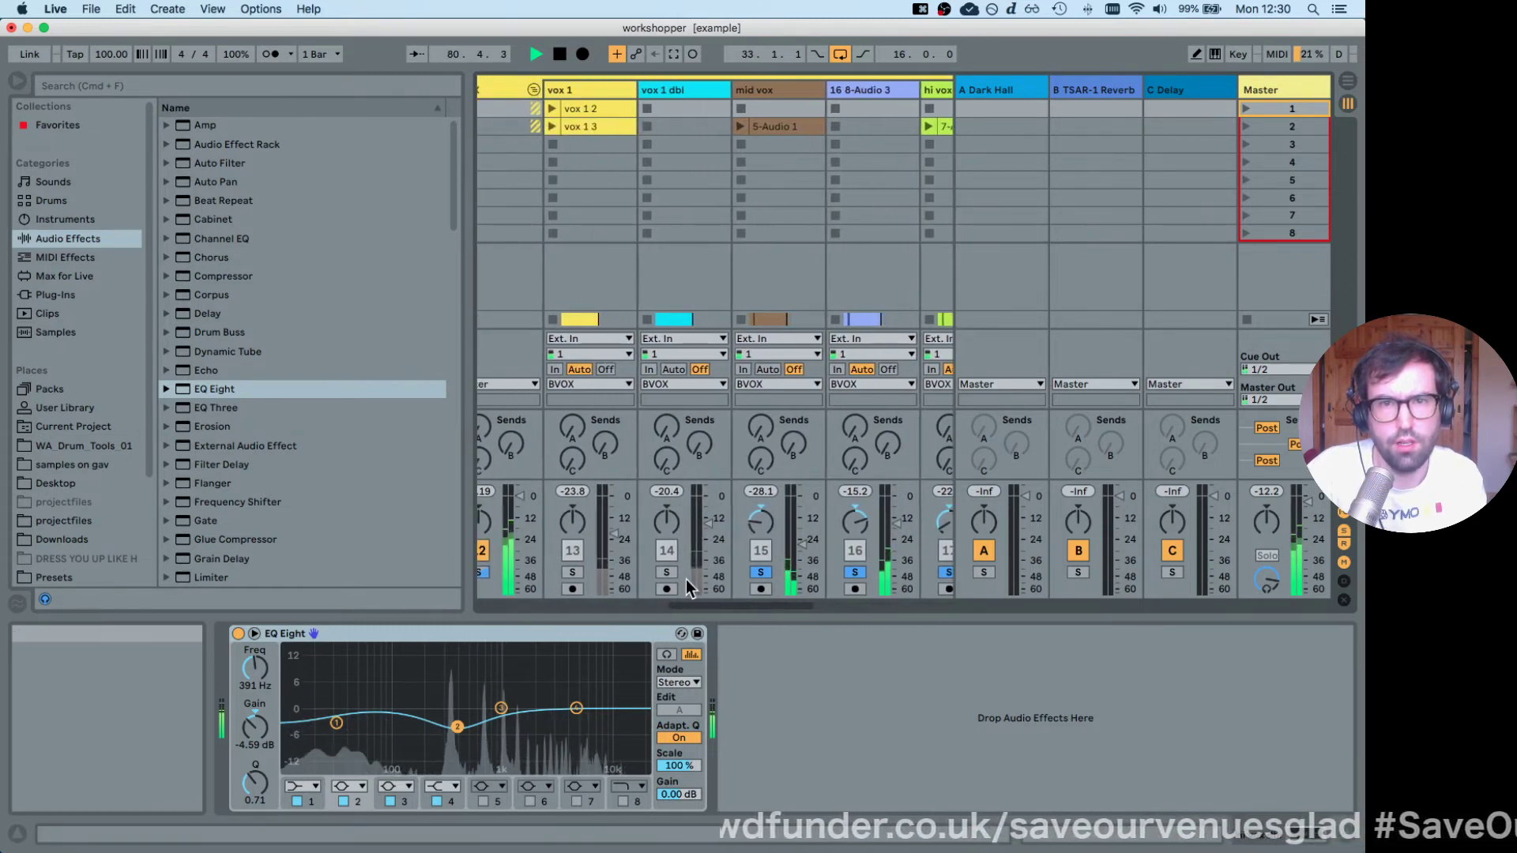
{"action": "left_click", "coordinate": [579, 569]}
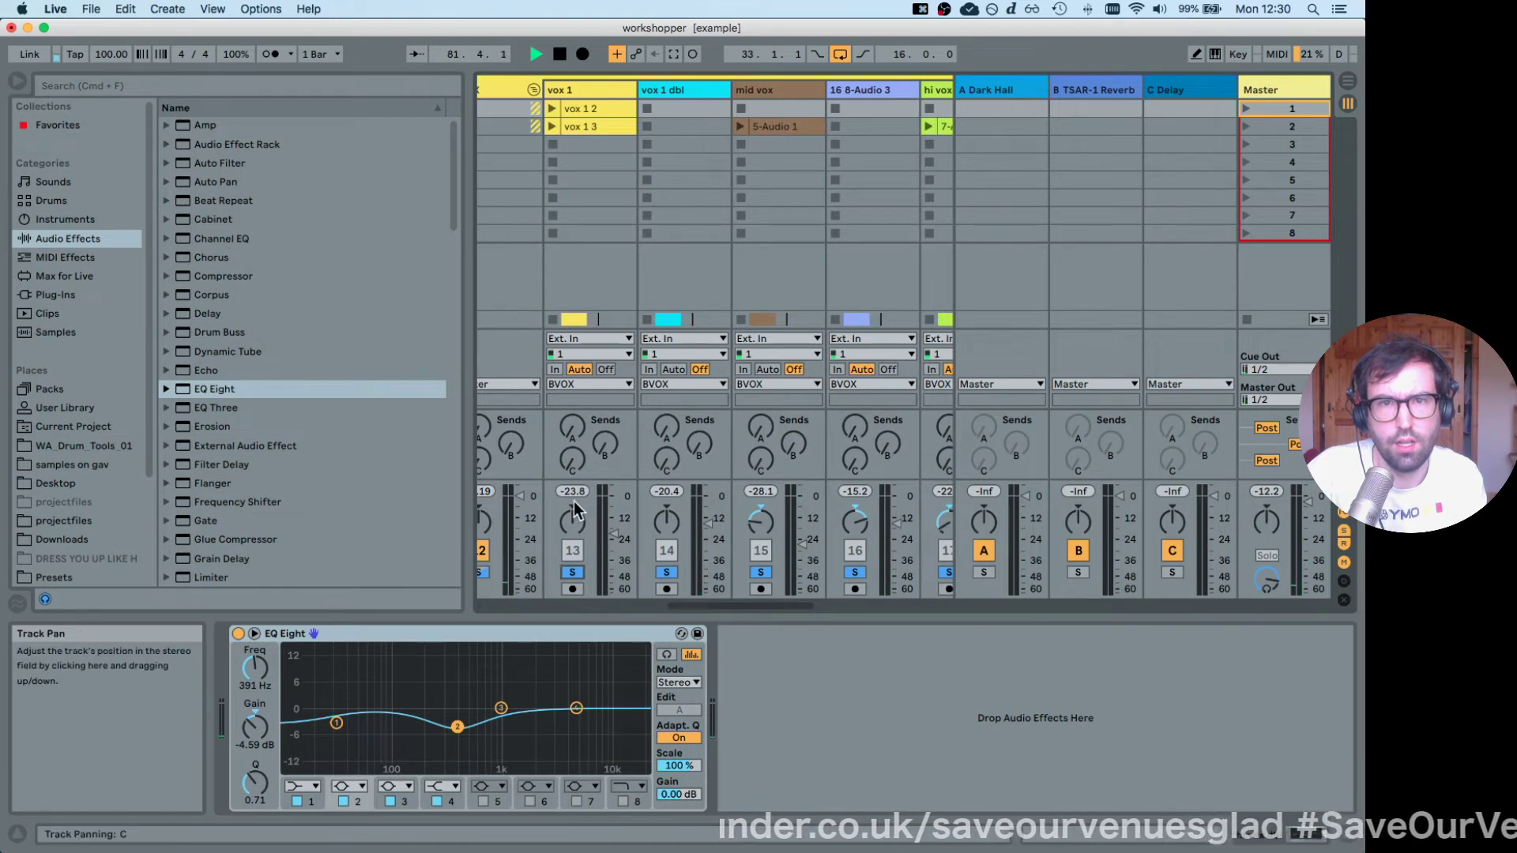
{"action": "left_click_drag", "start_coordinate": [581, 527], "coordinate": [581, 507]}
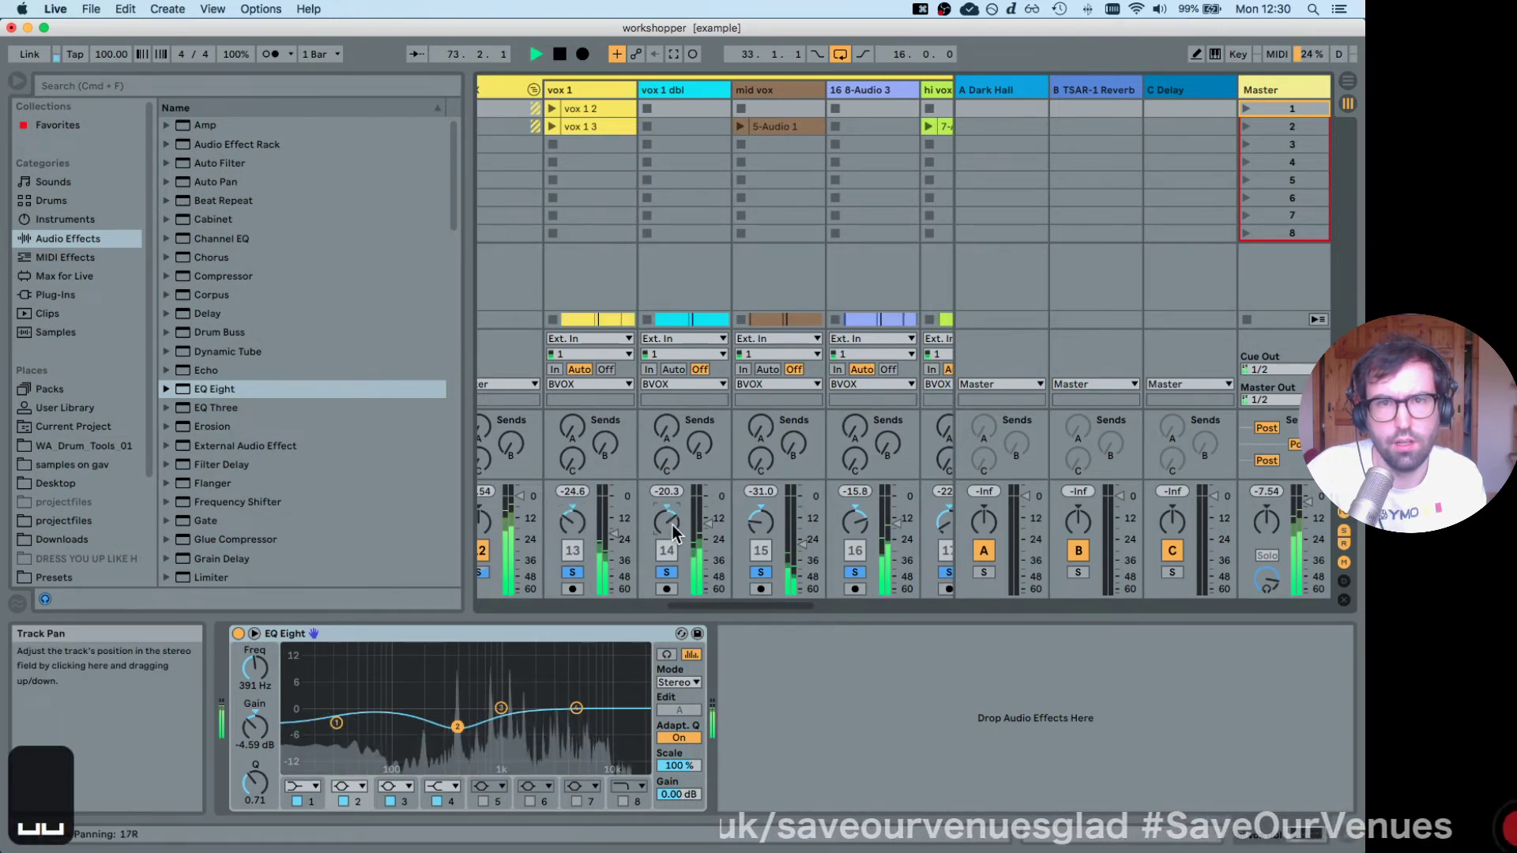
Pan 16 8-Audio 3 and hi vox to the left and mid vox to the right, and restart playback.
{"action": "left_click_drag", "start_coordinate": [666, 604], "coordinate": [723, 591]}
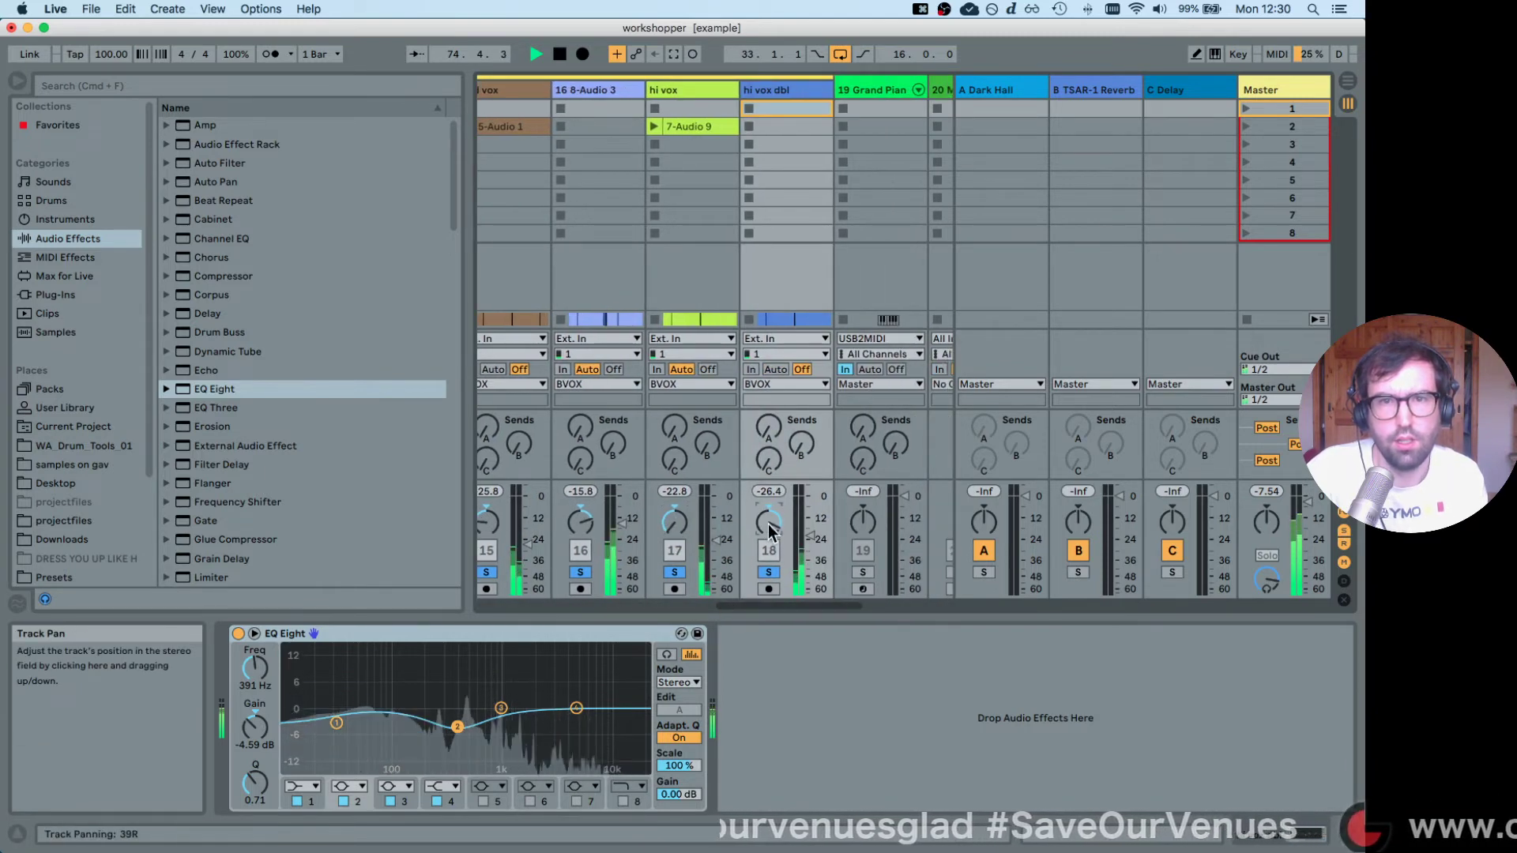
{"action": "left_click_drag", "start_coordinate": [685, 523], "coordinate": [685, 451]}
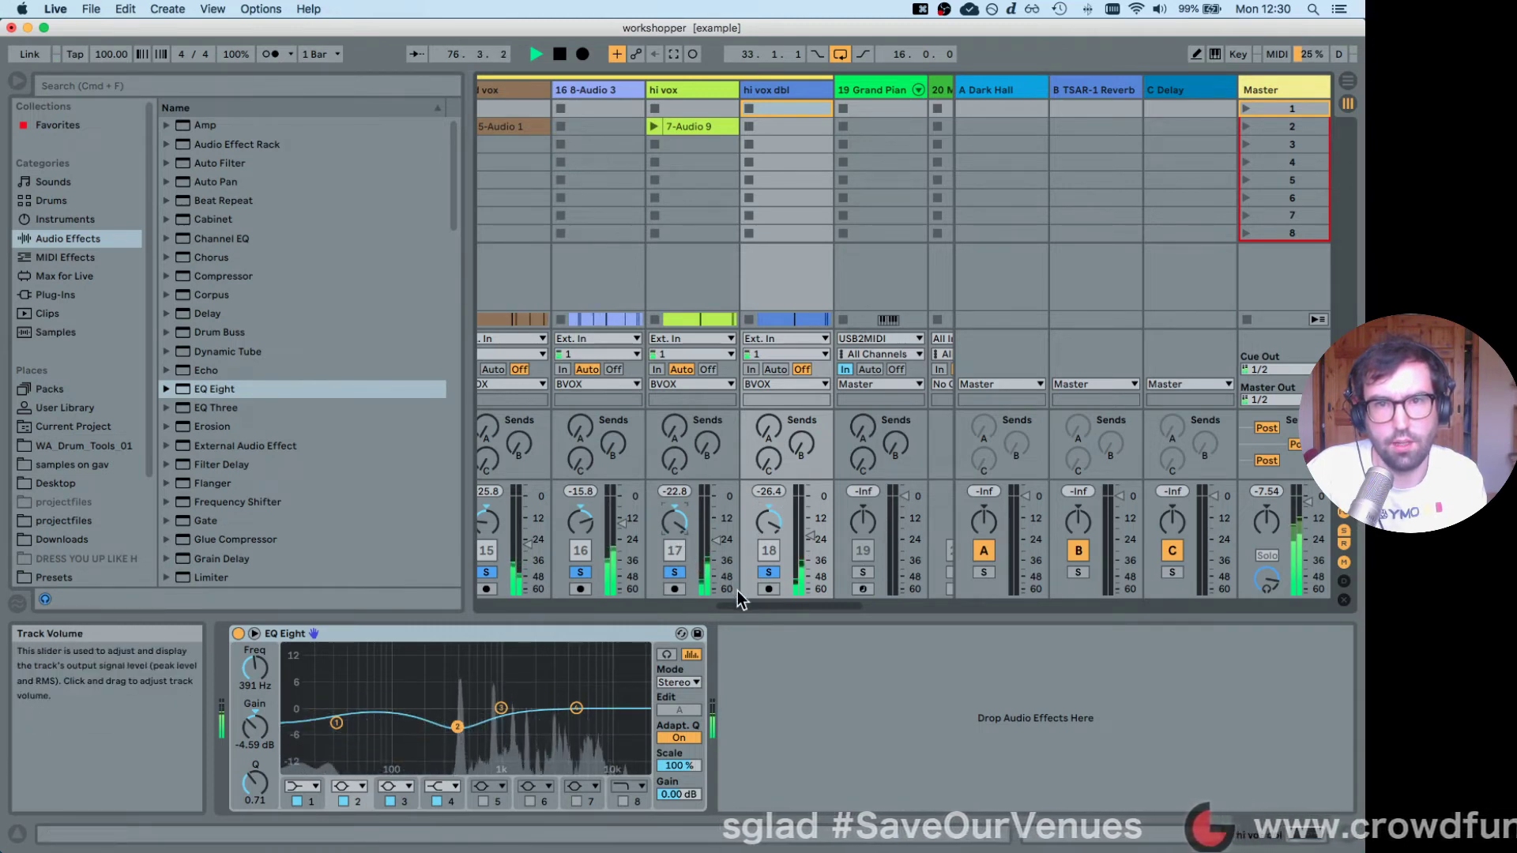
{"action": "left_click_drag", "start_coordinate": [735, 605], "coordinate": [717, 609]}
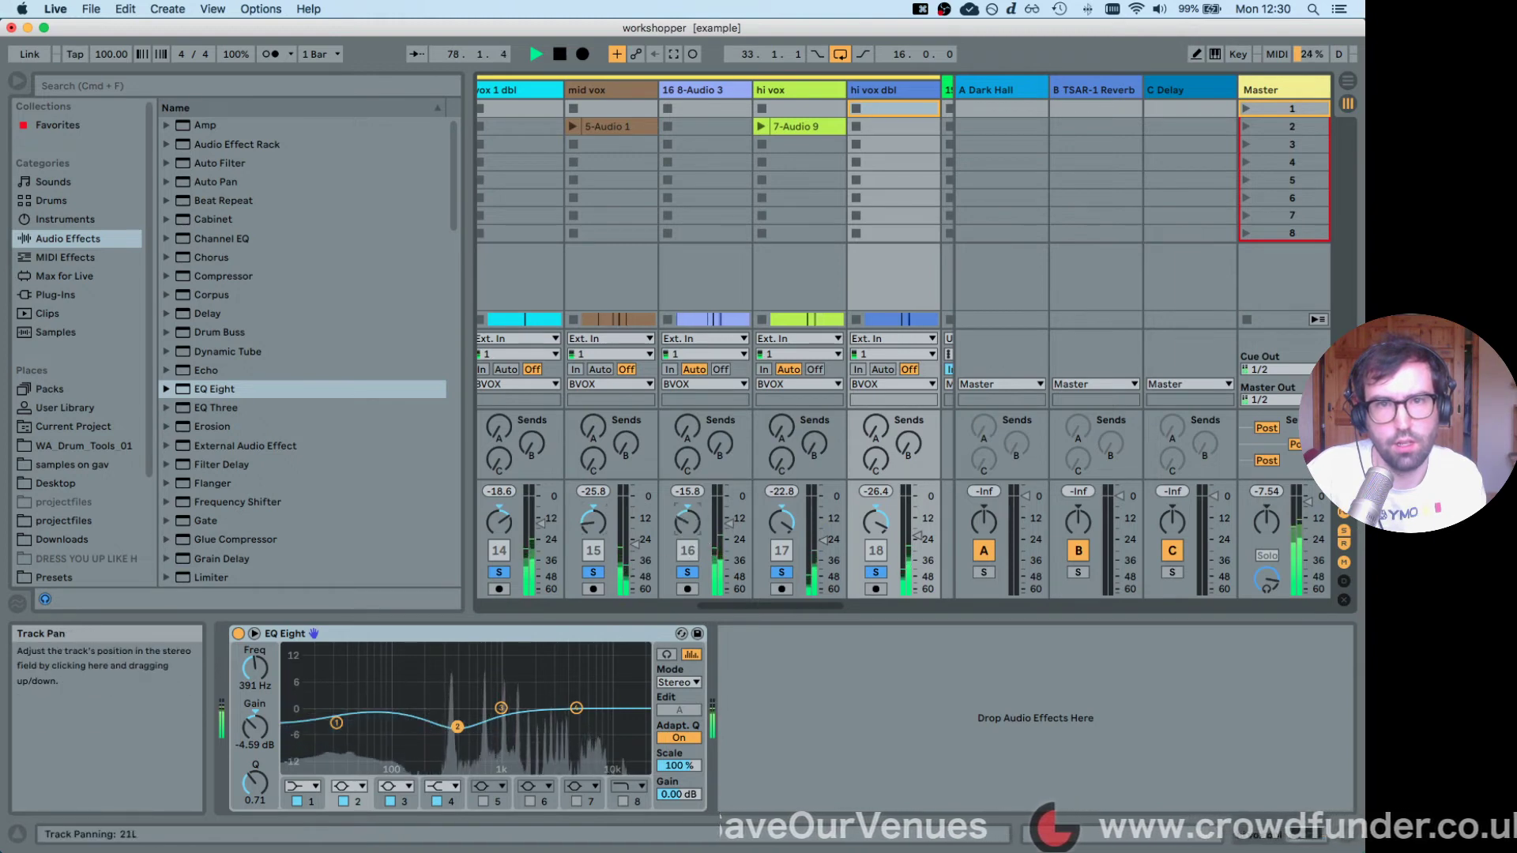
{"action": "left_click_drag", "start_coordinate": [732, 601], "coordinate": [760, 599]}
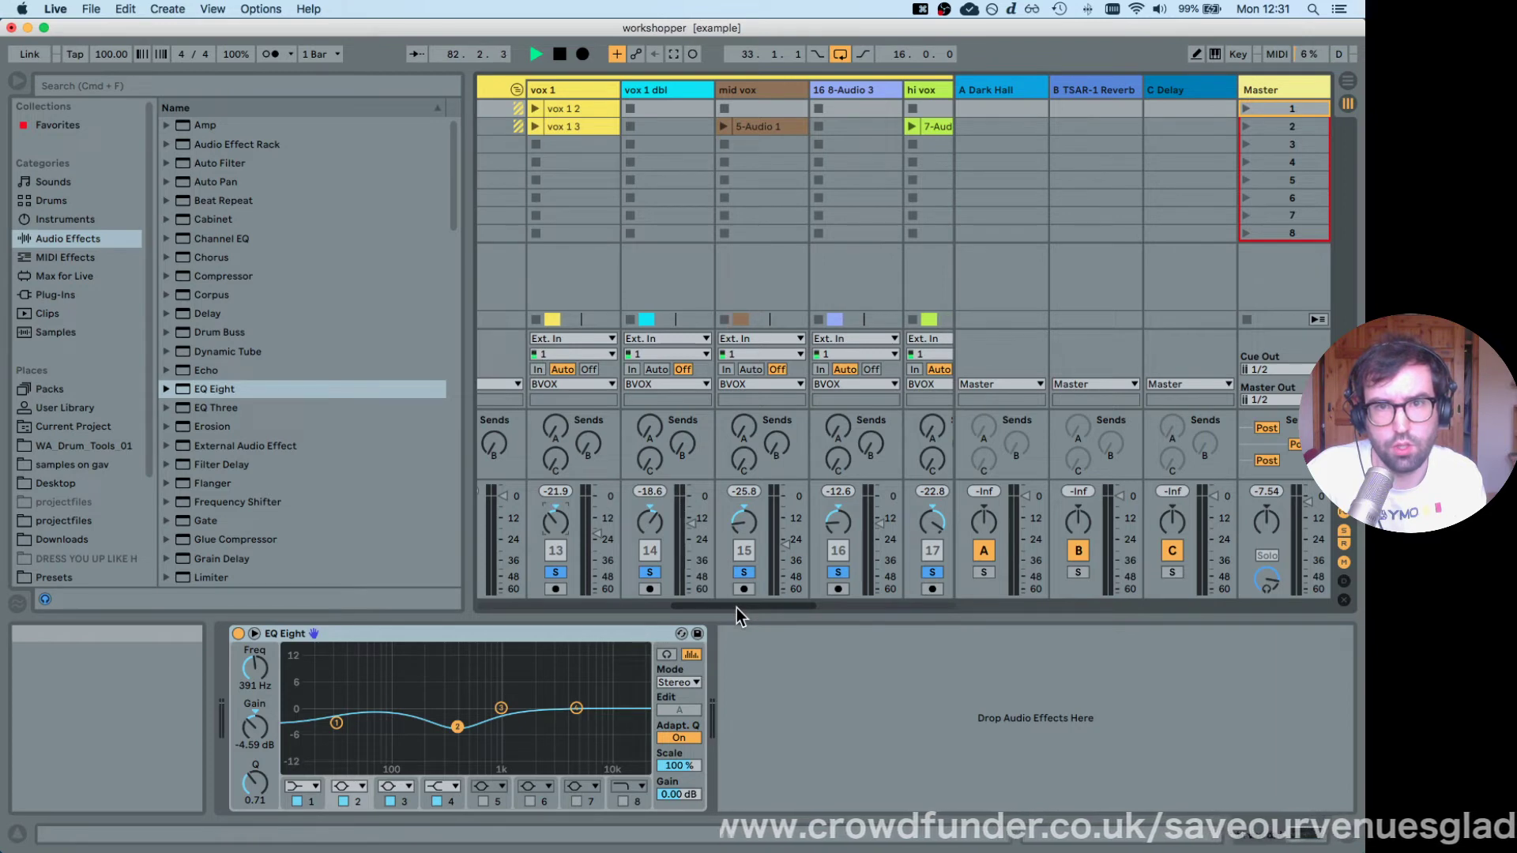
{"action": "left_click_drag", "start_coordinate": [736, 608], "coordinate": [774, 608]}
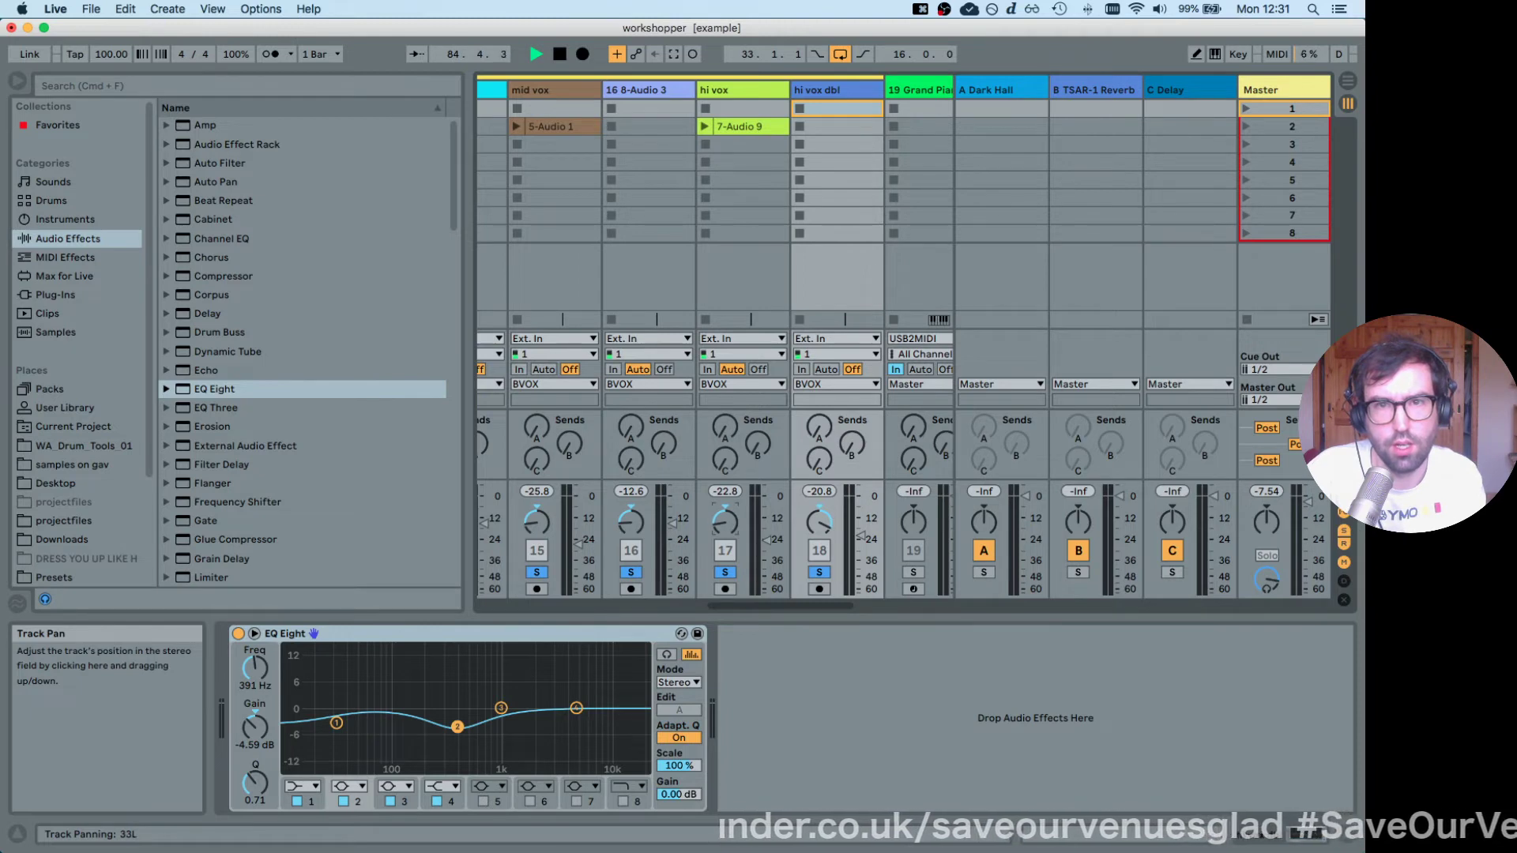
{"action": "left_click_drag", "start_coordinate": [544, 530], "coordinate": [543, 525]}
{"action": "key", "text": "space"}
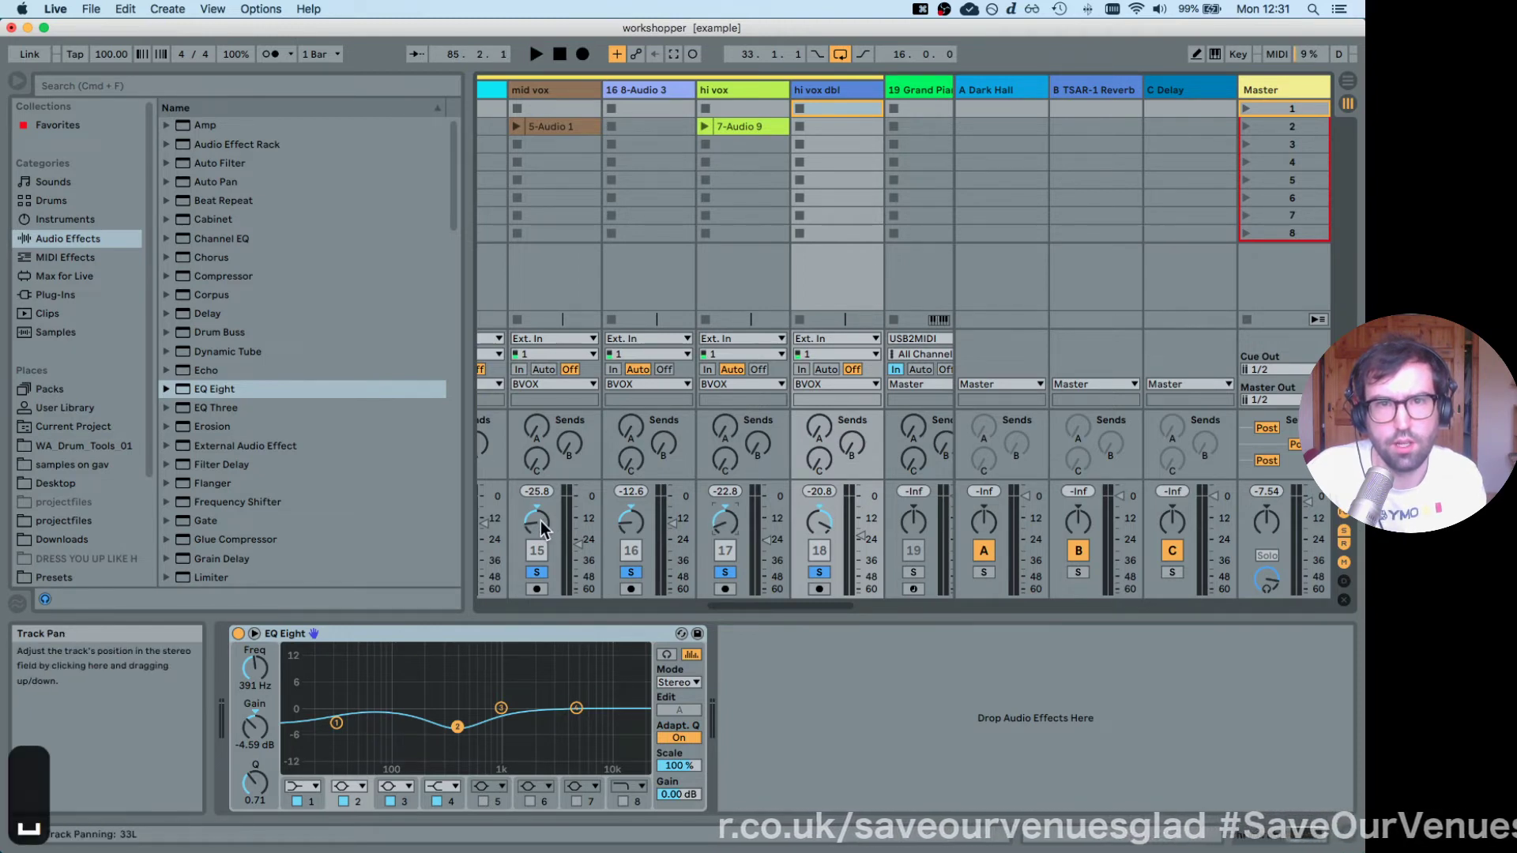
{"action": "key", "text": "space"}
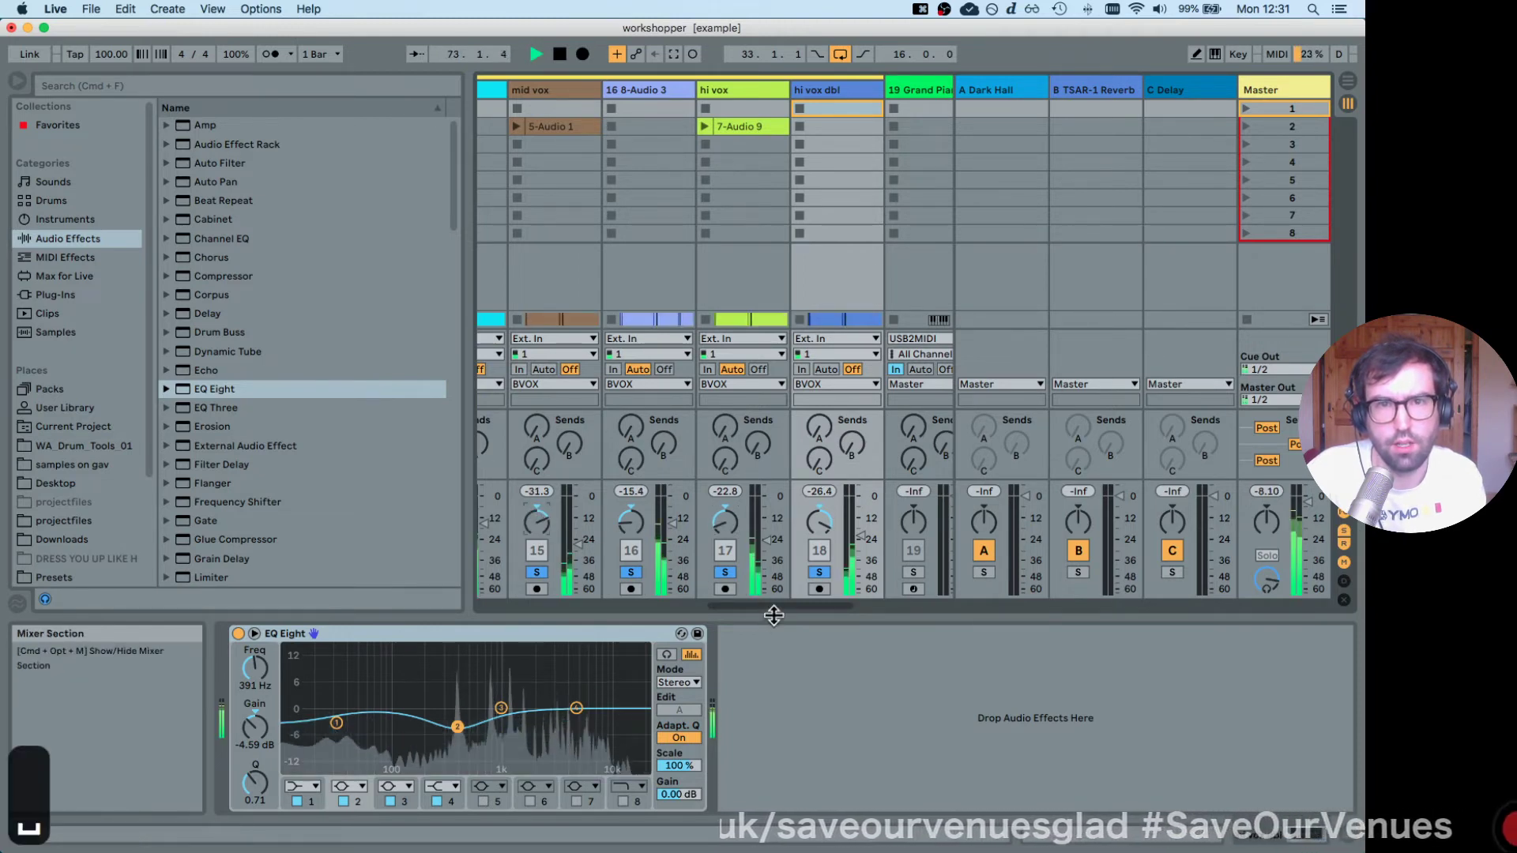
Set mid vox to about -20 dB and 16 8-Audio 3 to about -18.3 dB, and rebalance vox 1 against vox 1 dbl.
{"action": "left_click_drag", "start_coordinate": [772, 608], "coordinate": [751, 603]}
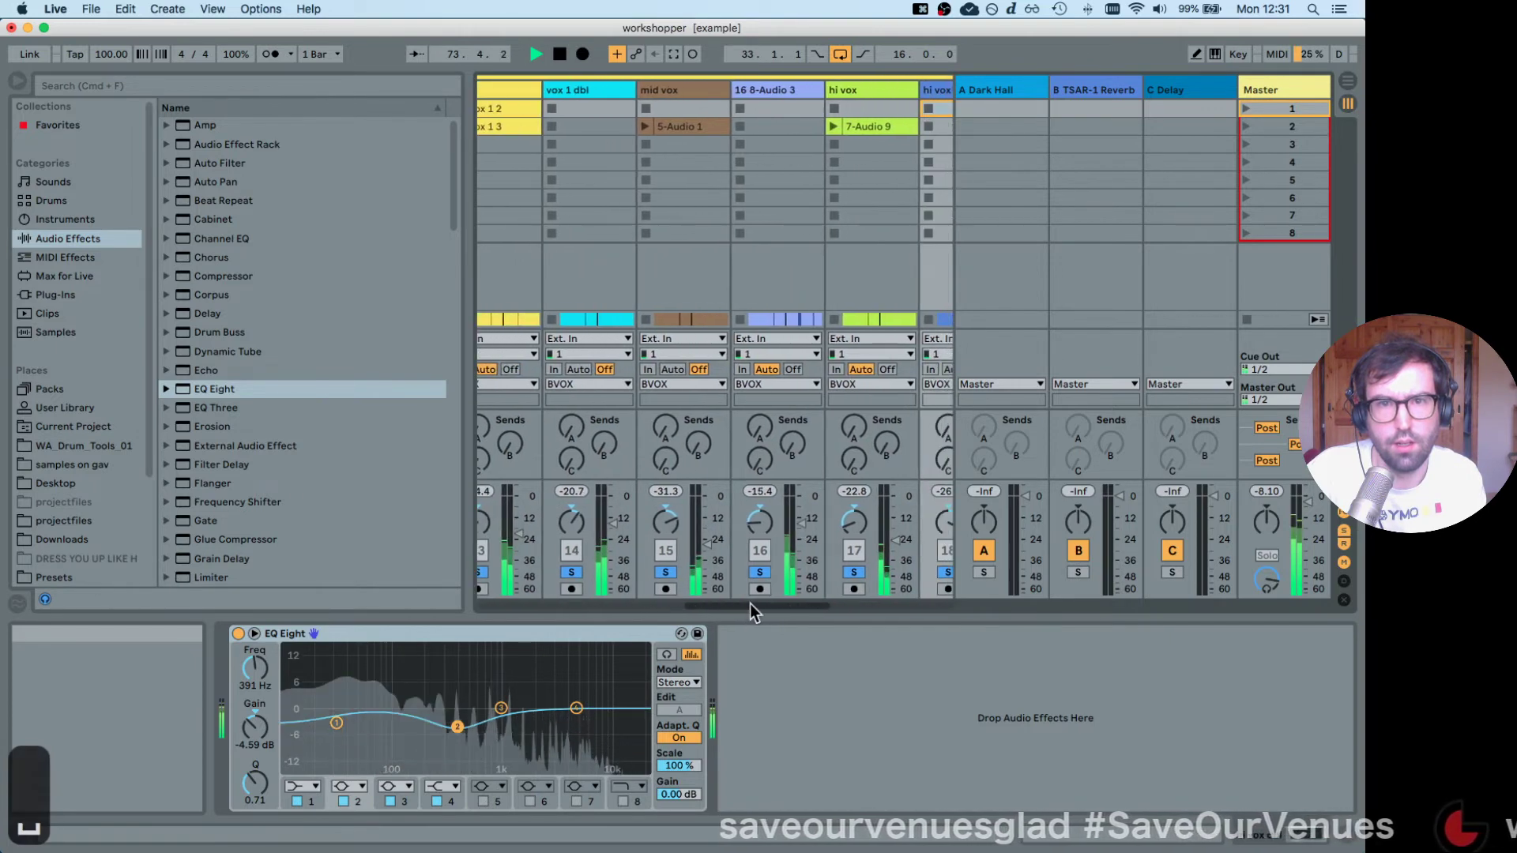
{"action": "left_click", "coordinate": [800, 522]}
{"action": "left_click", "coordinate": [707, 536]}
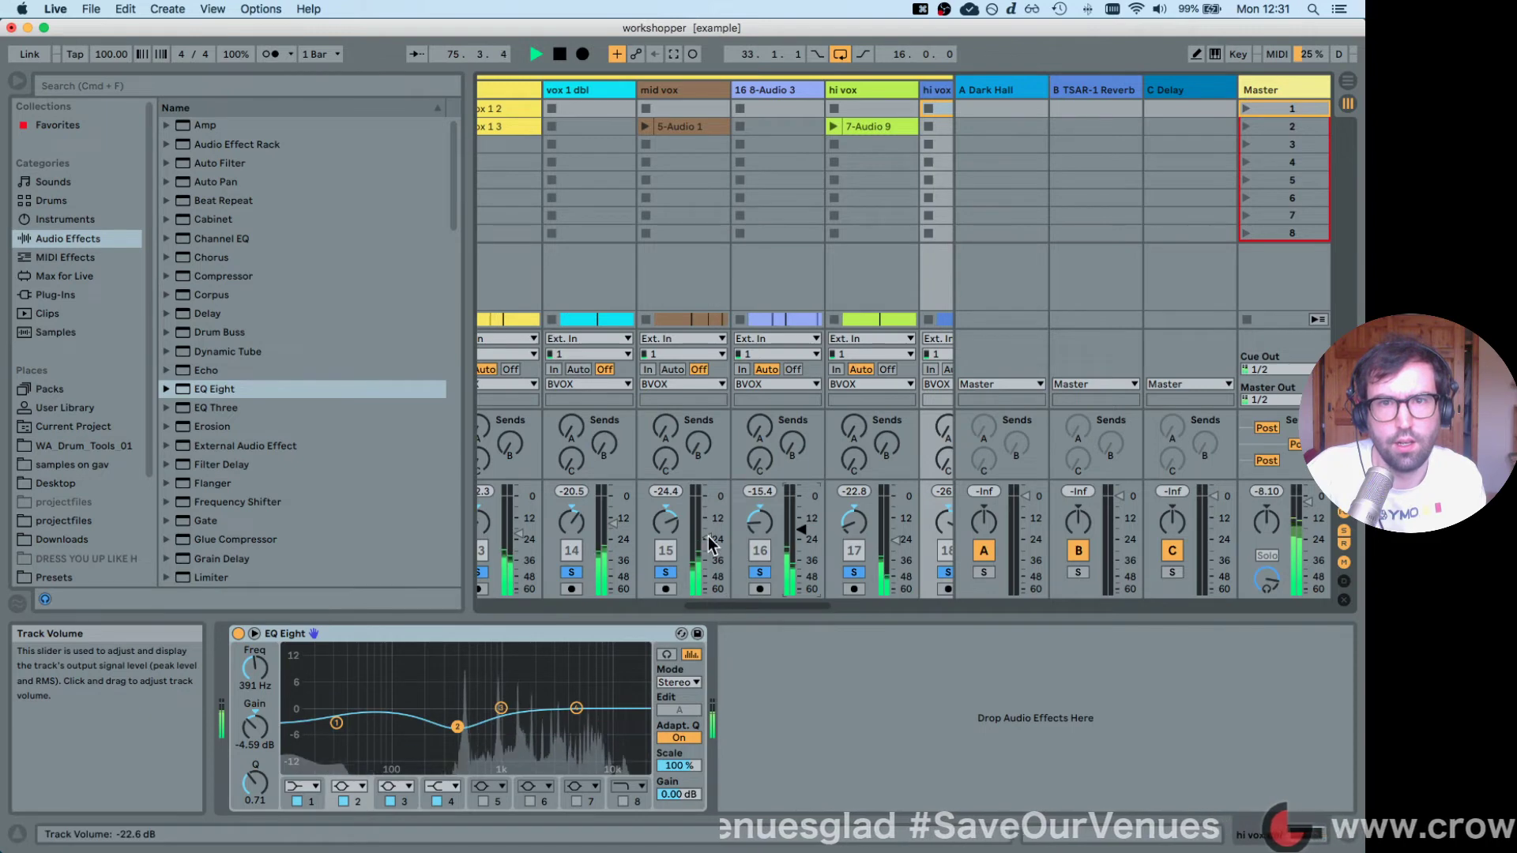
{"action": "left_click_drag", "start_coordinate": [736, 604], "coordinate": [726, 604]}
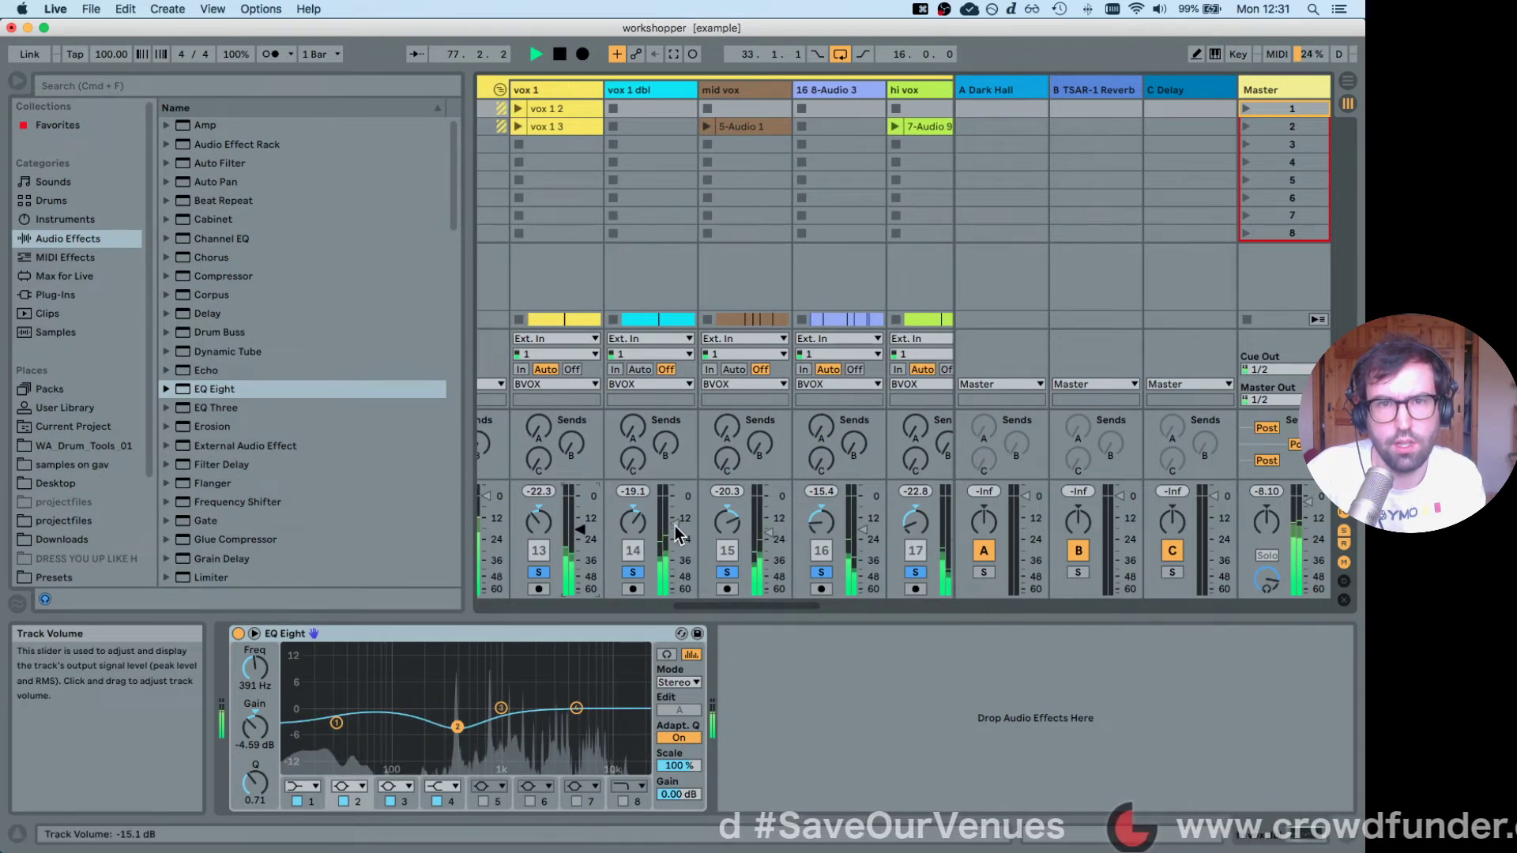
{"action": "left_click_drag", "start_coordinate": [674, 525], "coordinate": [675, 521]}
{"action": "scroll", "coordinate": [735, 608], "scroll_direction": "right", "scroll_amount": 3}
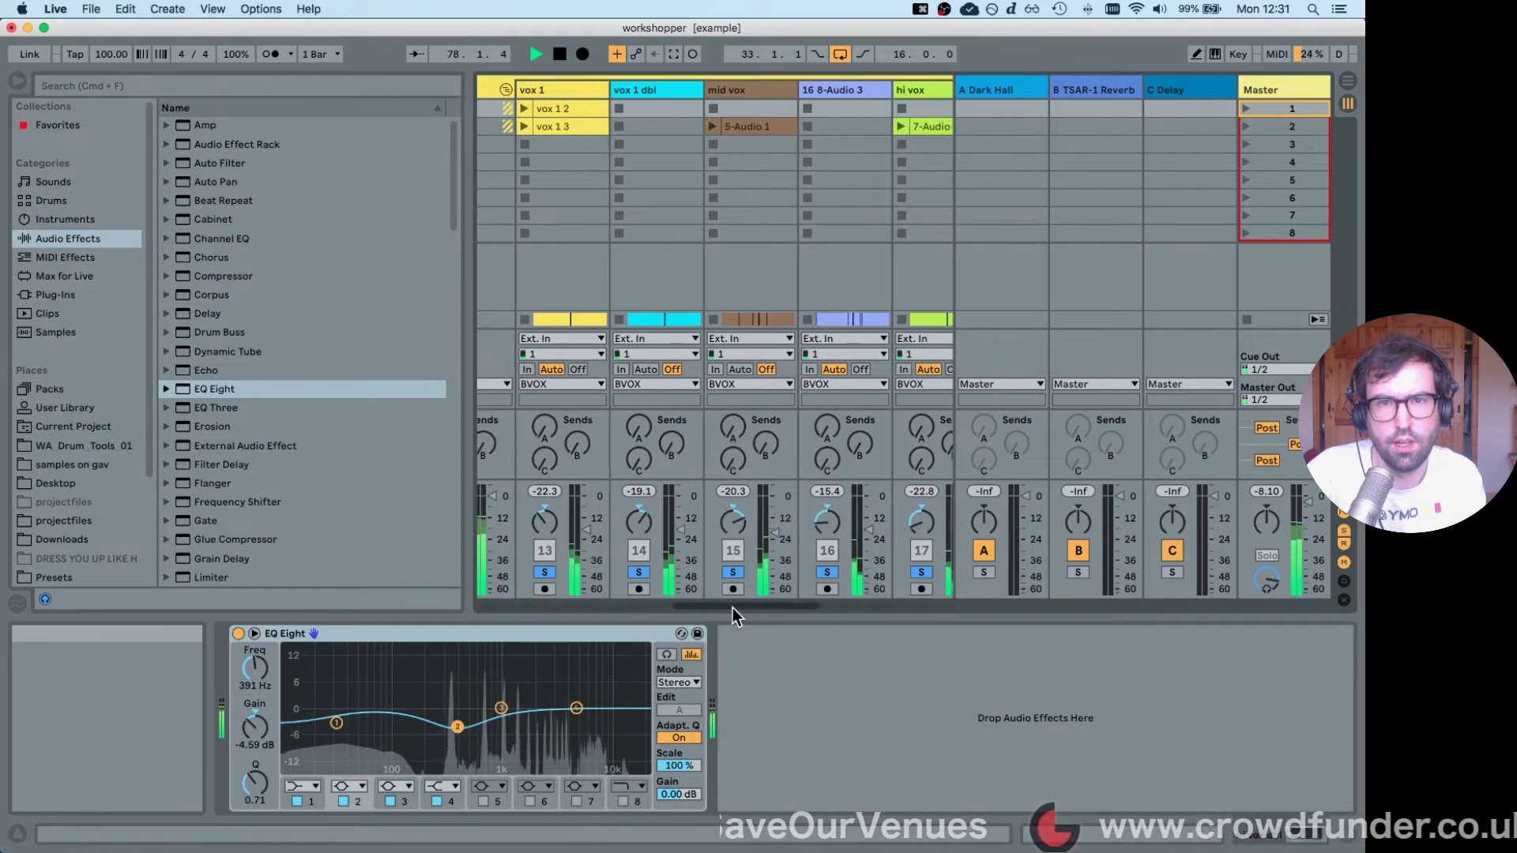
Clear all solos with the BVOX group selected, restart playback, and raise BVOX's TSAR-1 Reverb send to about -17 dB.
{"action": "left_click_drag", "start_coordinate": [742, 609], "coordinate": [697, 609]}
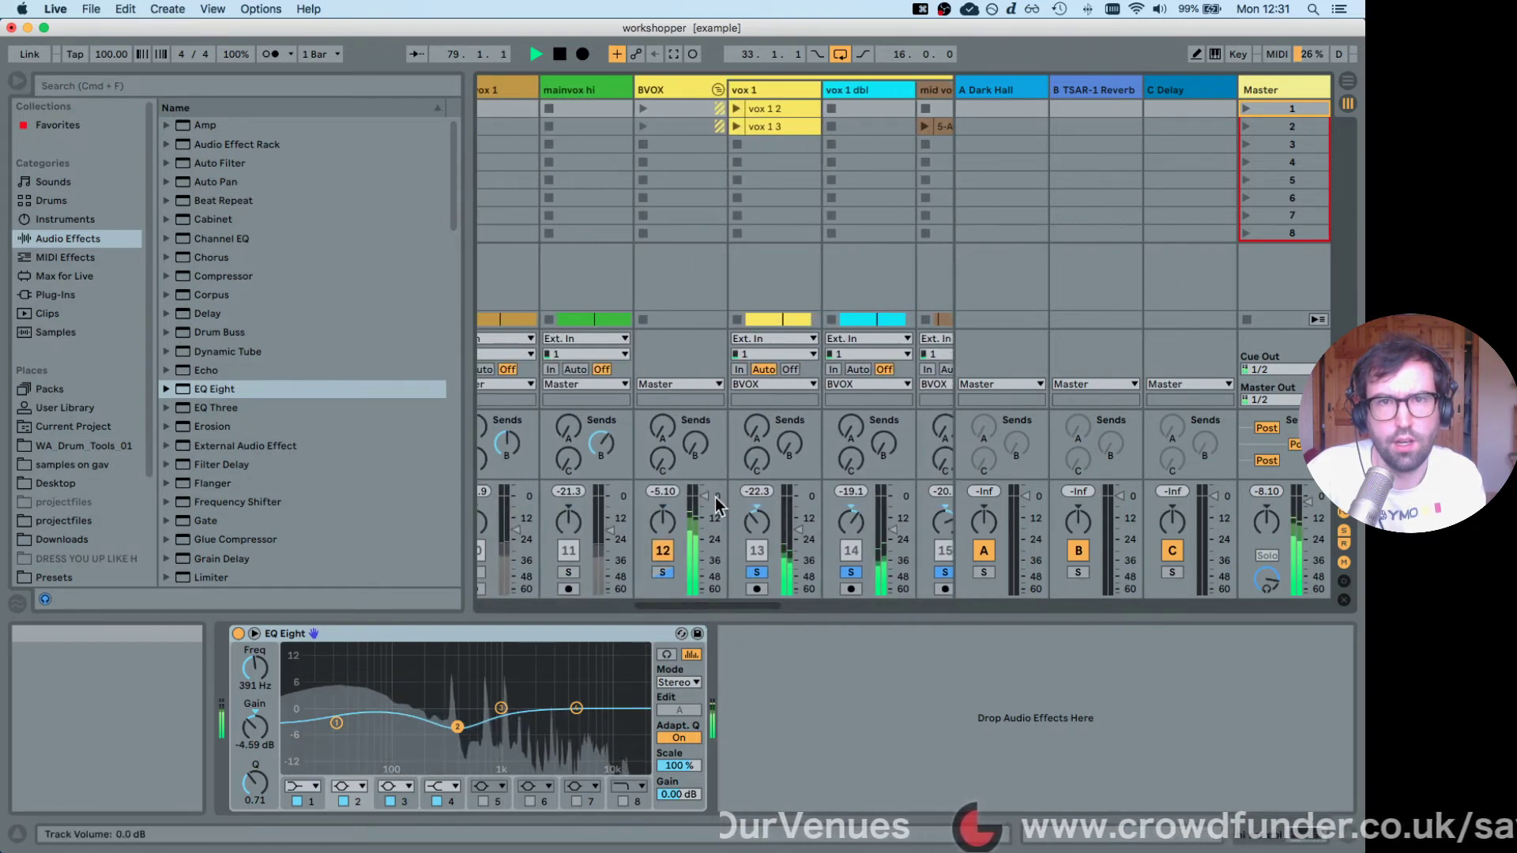
{"action": "key", "text": "space"}
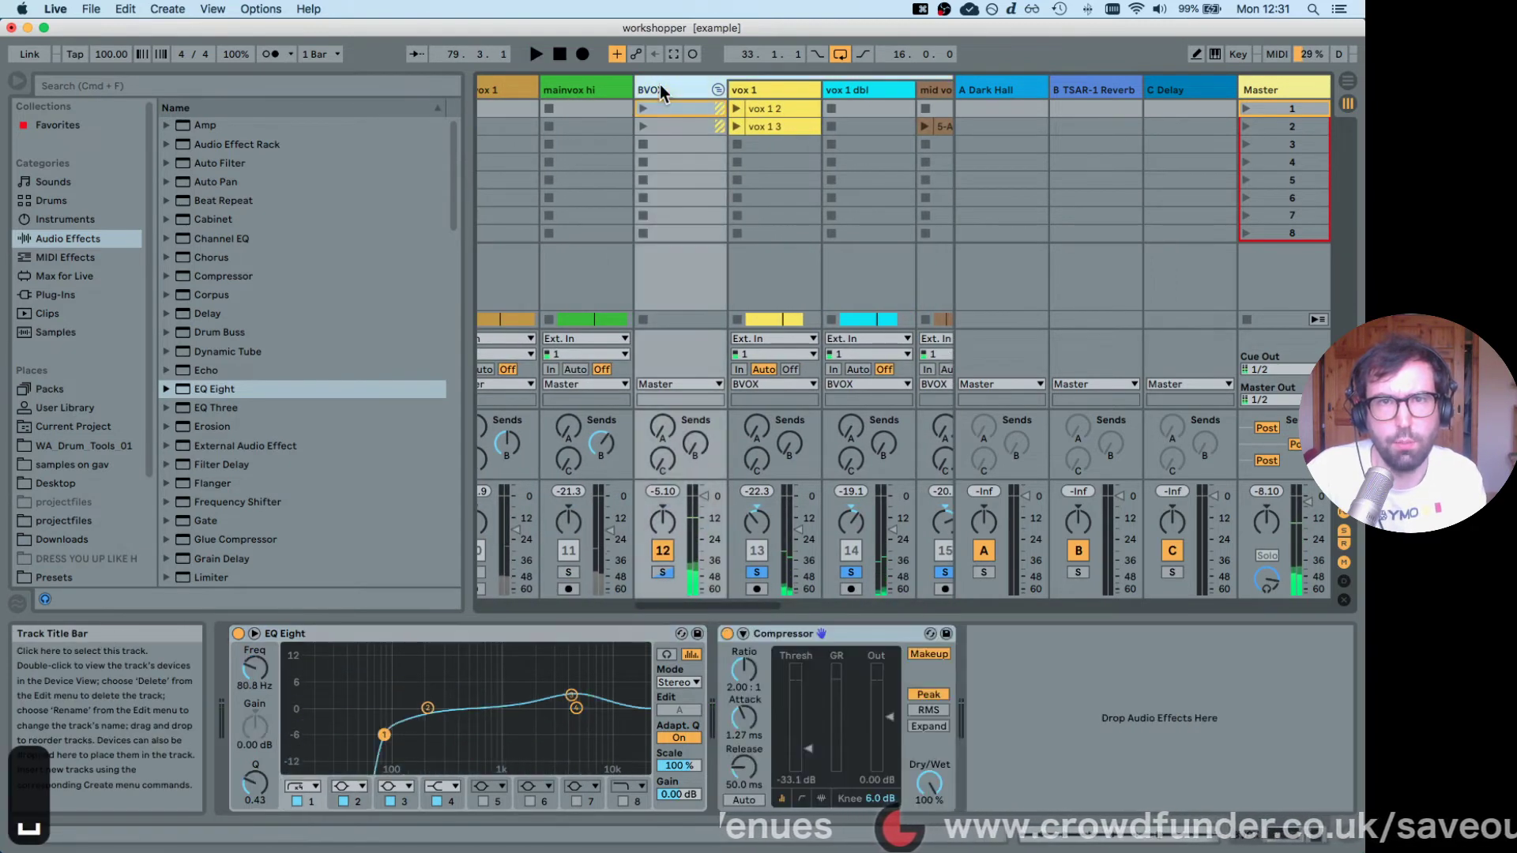
{"action": "left_click", "coordinate": [659, 84]}
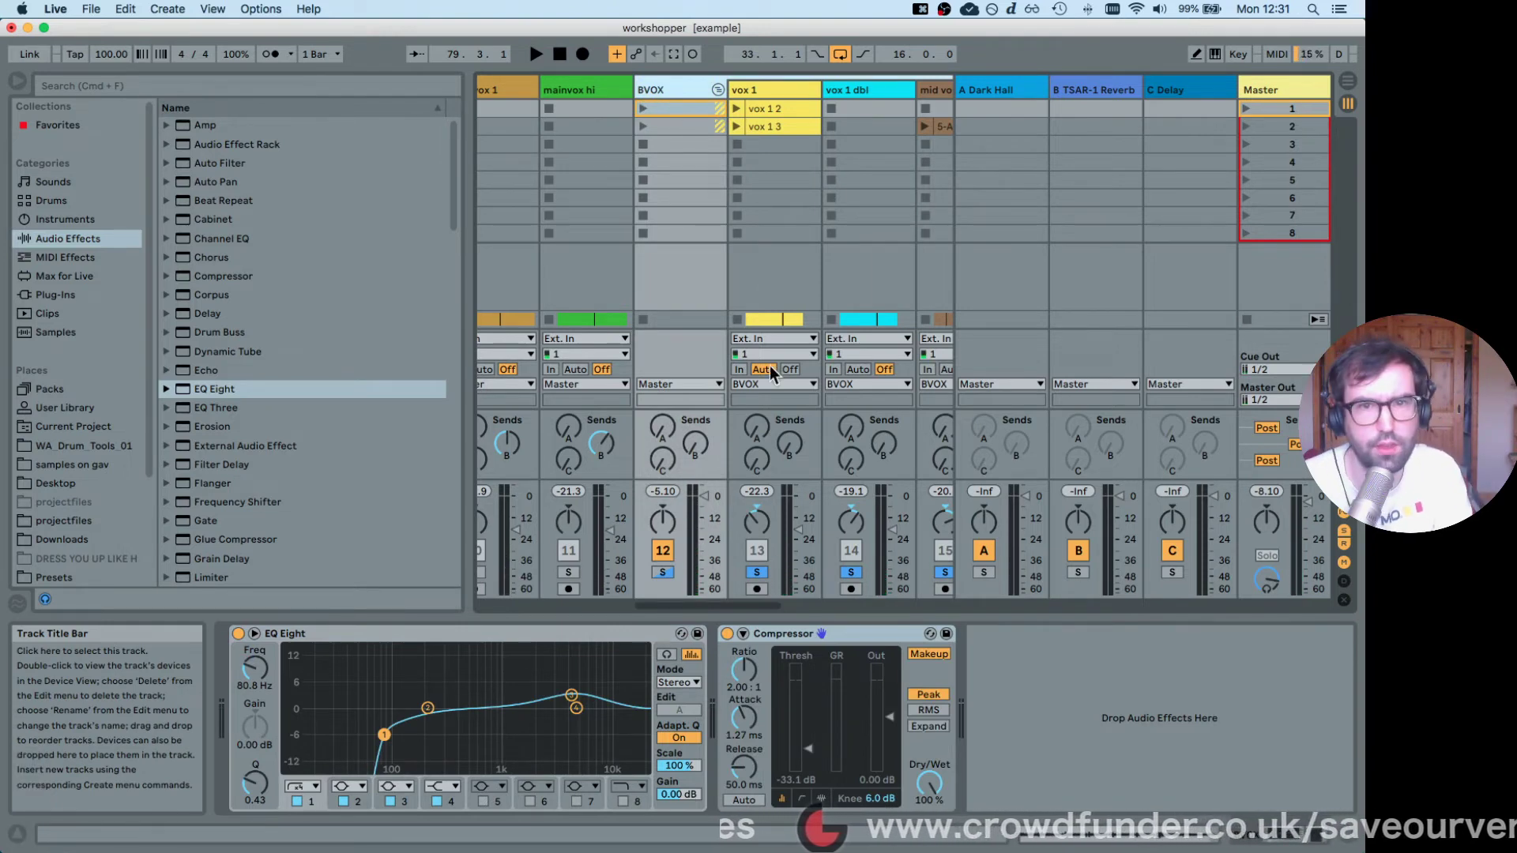
{"action": "left_click", "coordinate": [666, 573]}
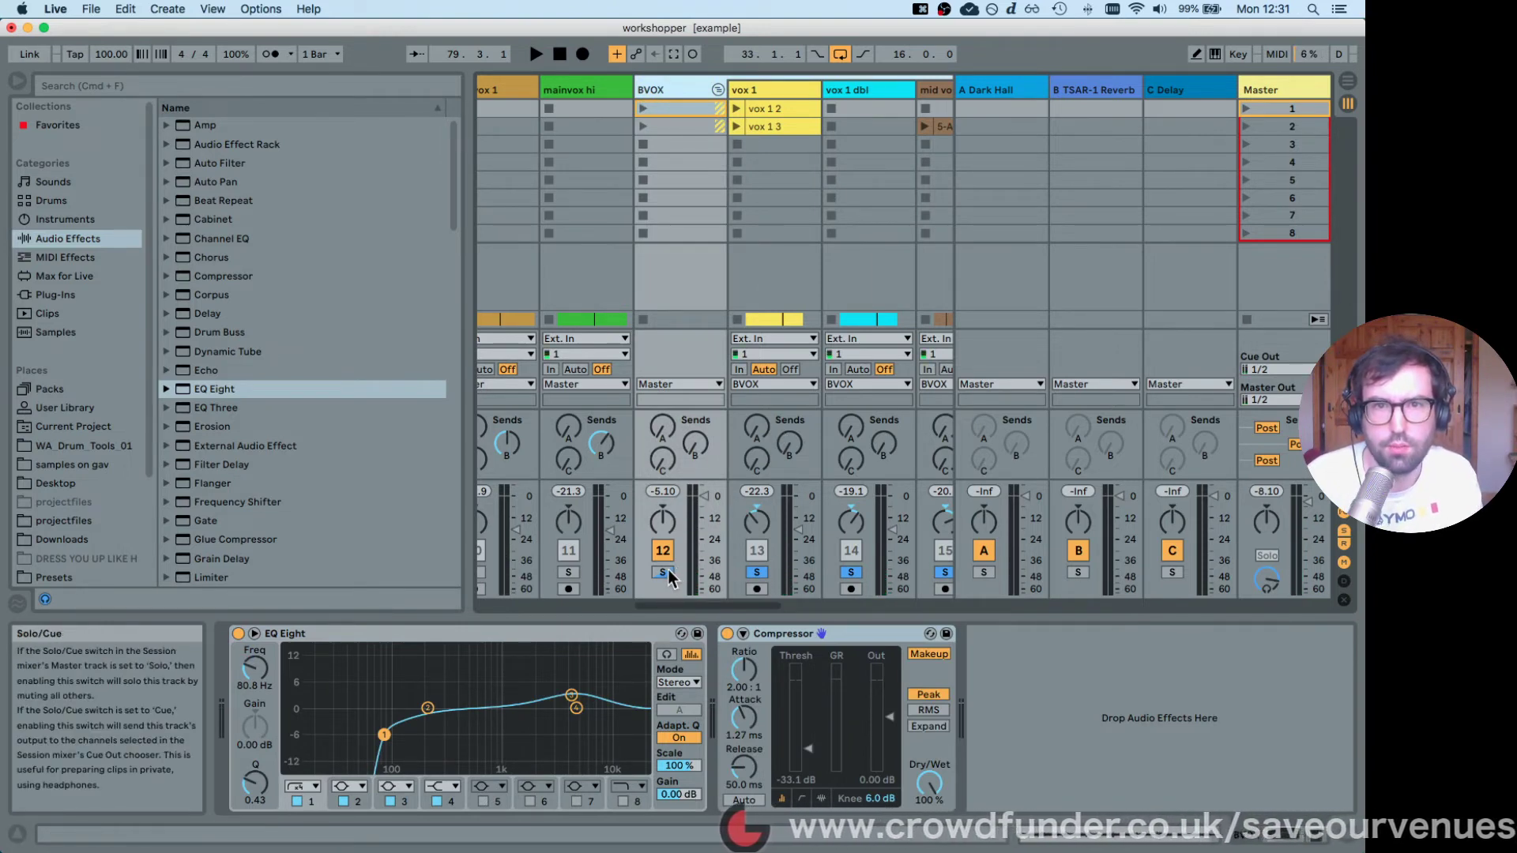
{"action": "left_click", "coordinate": [668, 572]}
{"action": "key", "text": "space"}
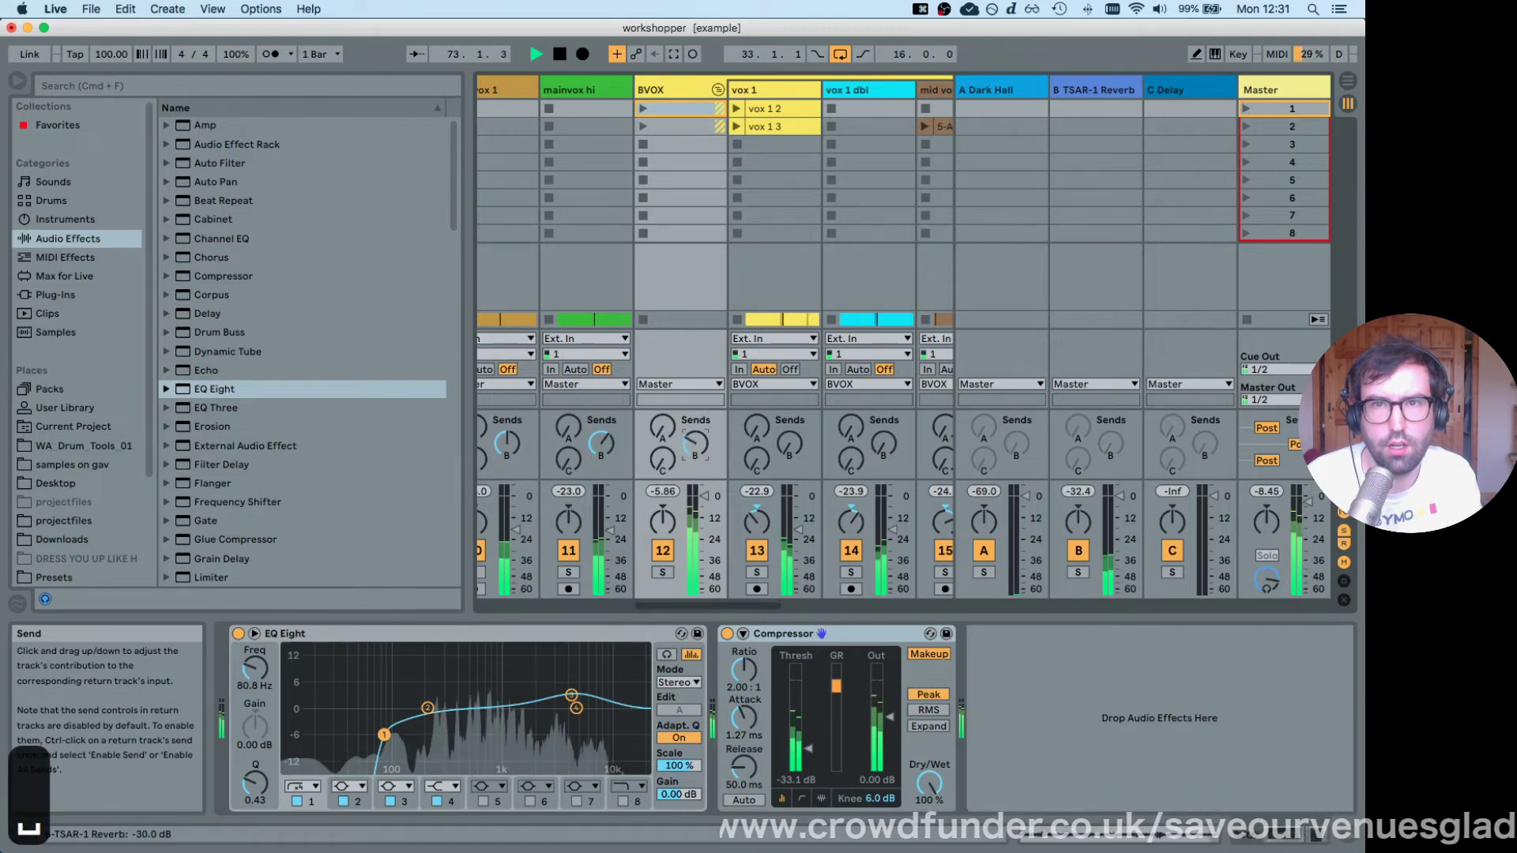
{"action": "left_click_drag", "start_coordinate": [692, 448], "coordinate": [692, 419]}
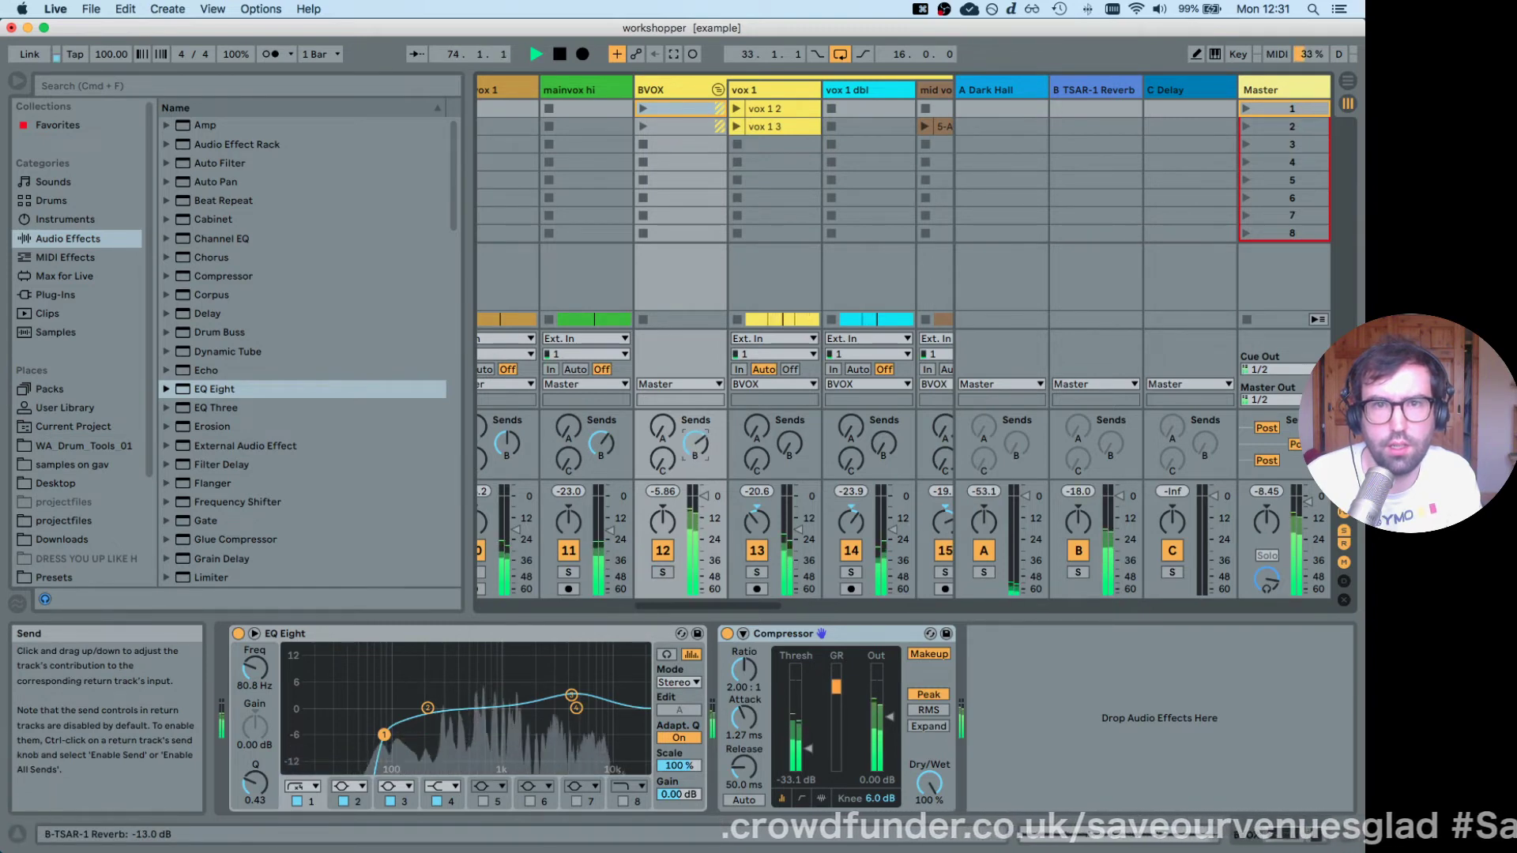
Pull the BVOX group's volume fully down, restart playback from the loop at bar 33, and raise BVOX to -13 dB.
{"action": "left_click_drag", "start_coordinate": [706, 495], "coordinate": [705, 594]}
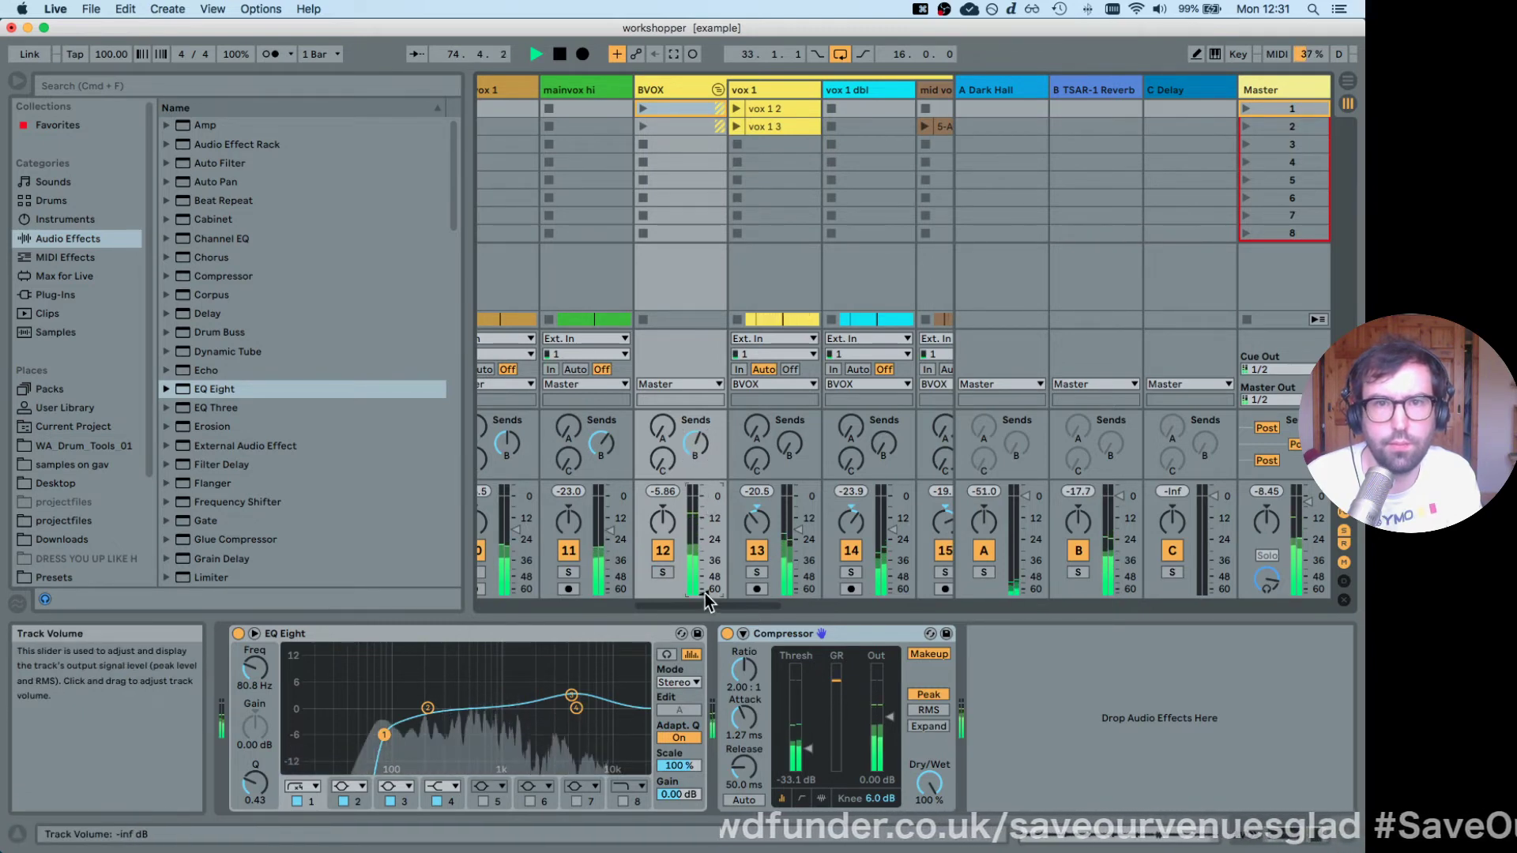
{"action": "key", "text": "Tab"}
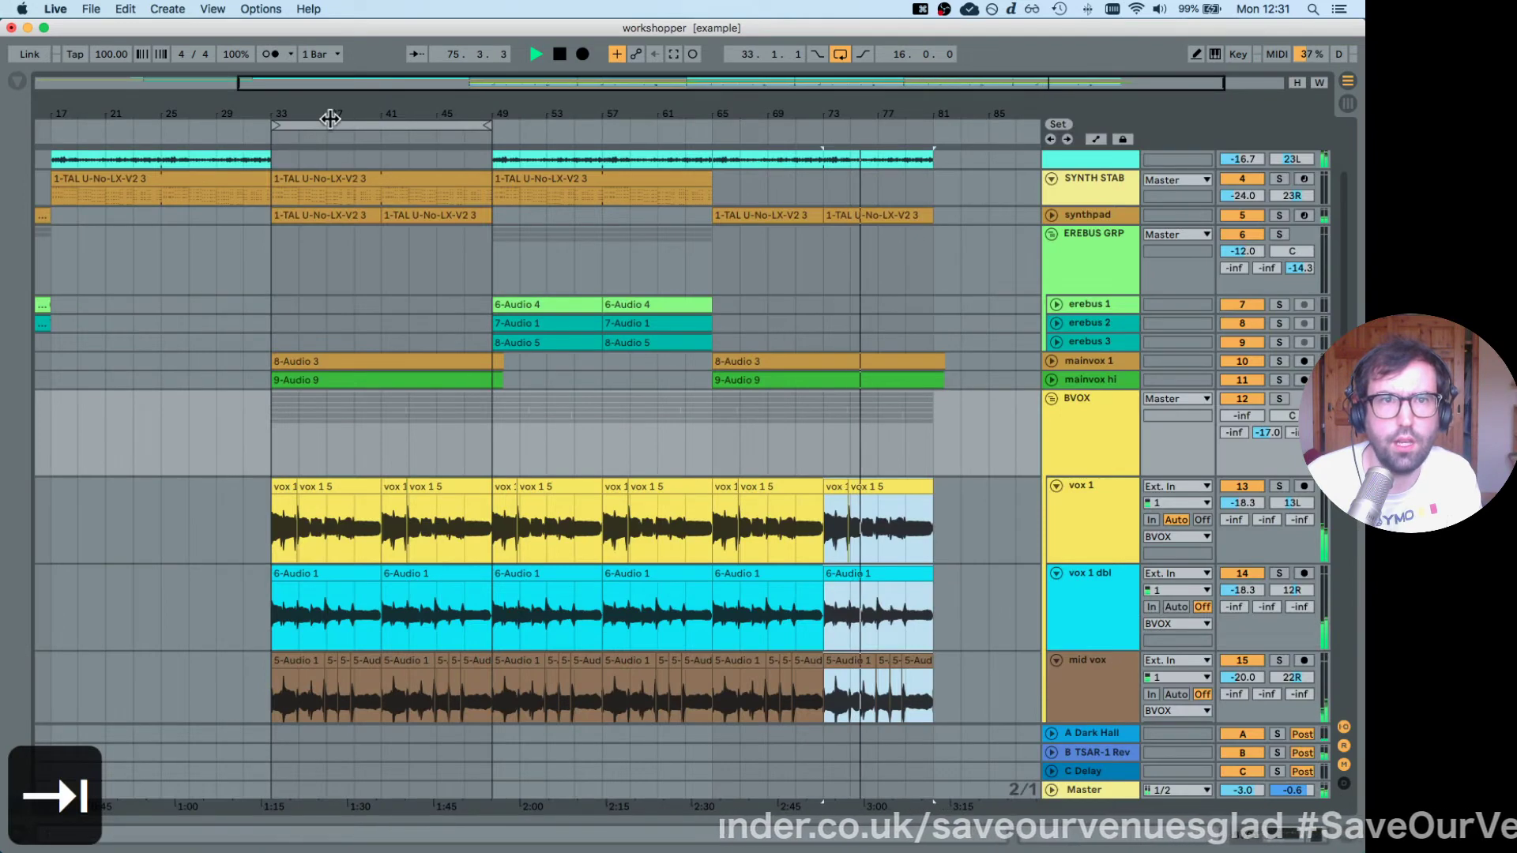
{"action": "key", "text": "space"}
{"action": "key", "text": "Tab"}
{"action": "key", "text": "space"}
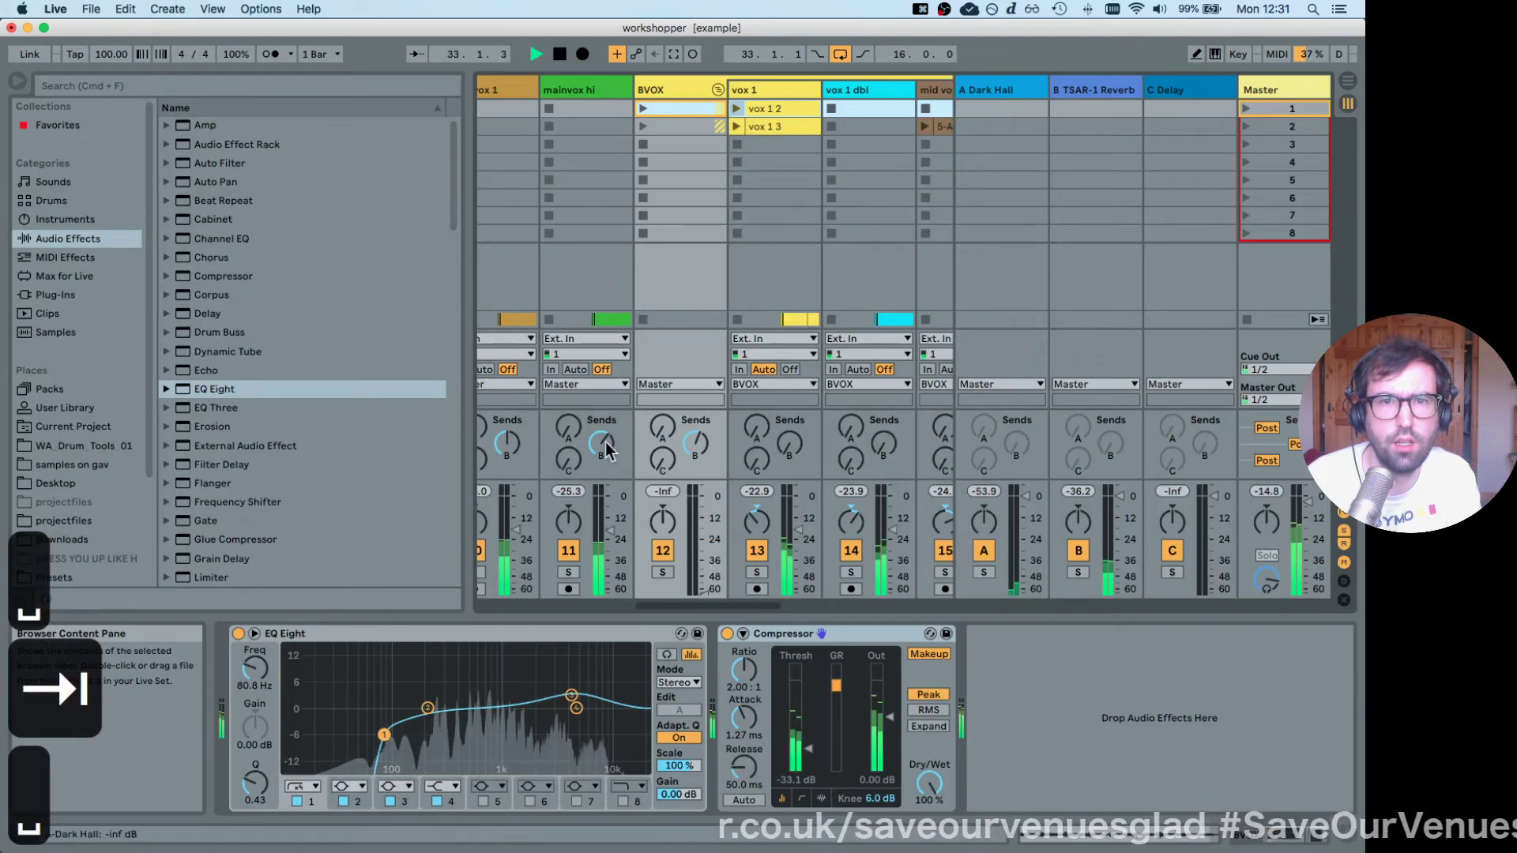
{"action": "left_click_drag", "start_coordinate": [705, 594], "coordinate": [703, 519]}
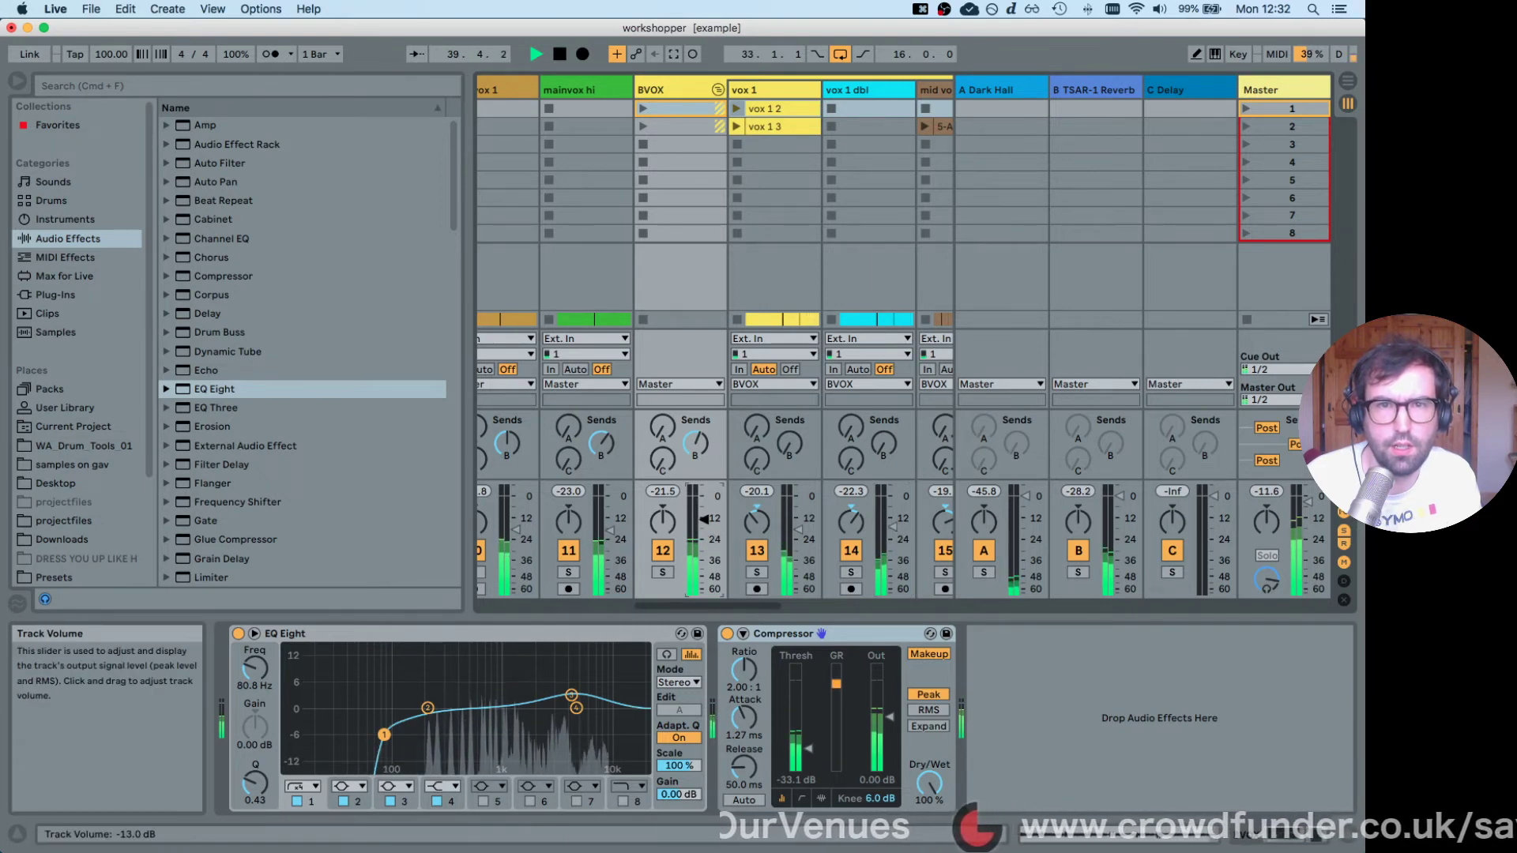
Set DRUMS to -12 dB, solo it and unfold its chains, set the HIHATS chain to -4 dB, and unsolo DRUMS.
{"action": "left_click_drag", "start_coordinate": [732, 602], "coordinate": [476, 610]}
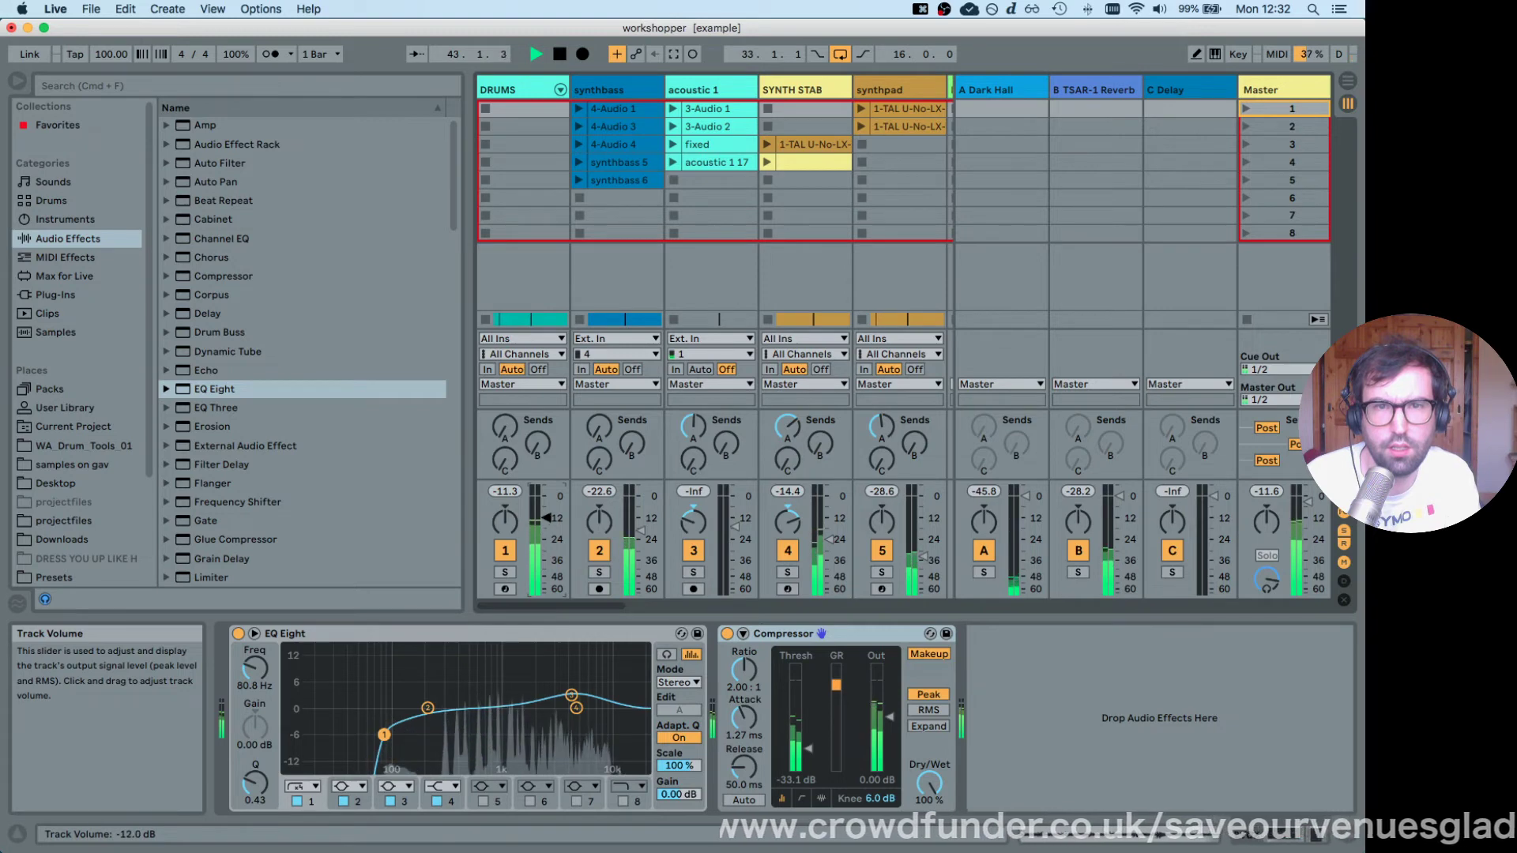
{"action": "left_click_drag", "start_coordinate": [546, 519], "coordinate": [549, 518]}
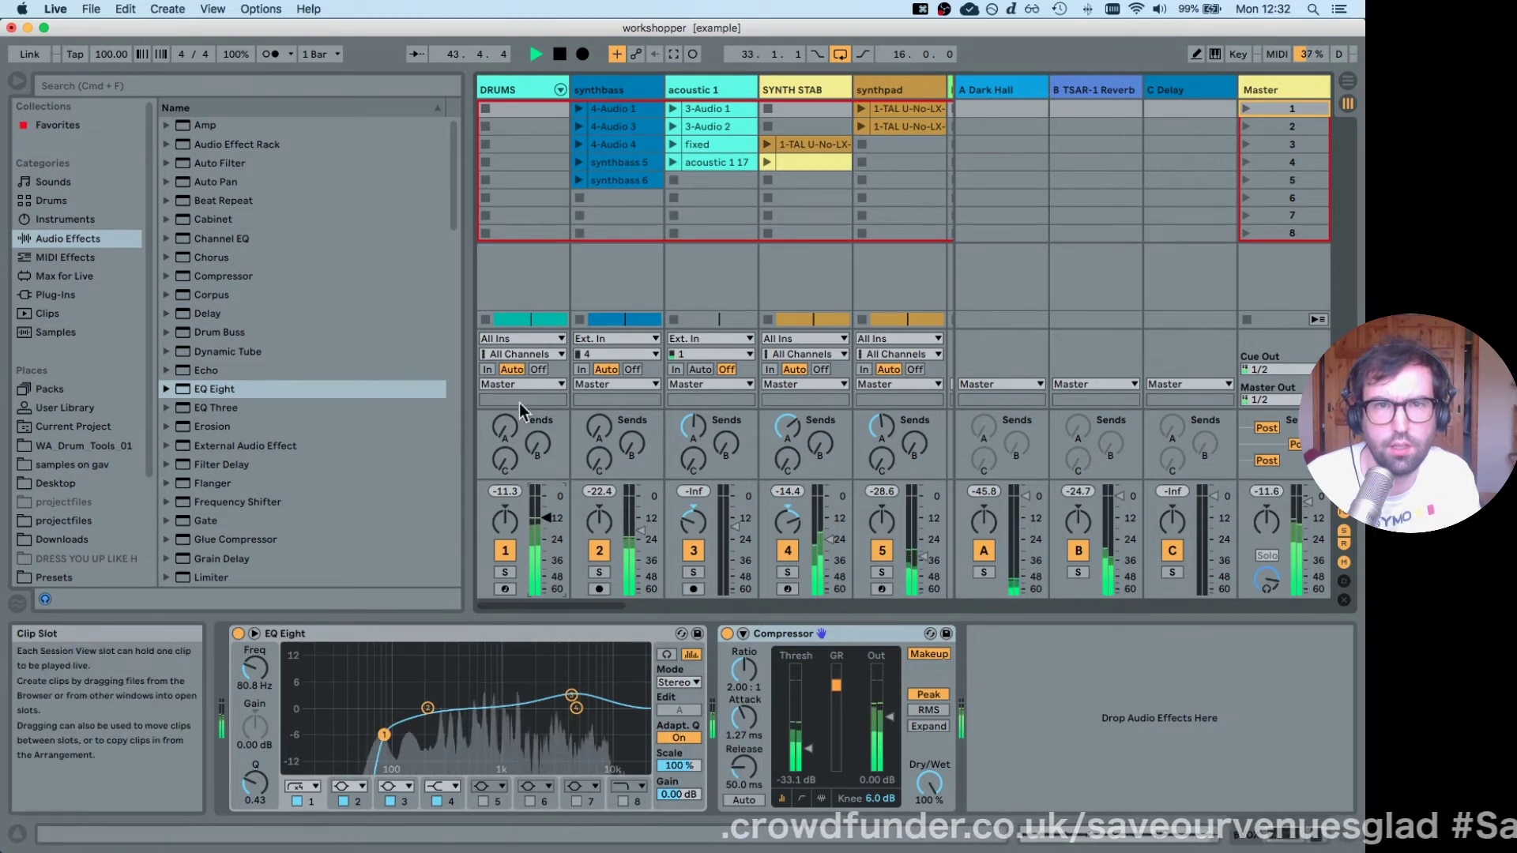
{"action": "left_click", "coordinate": [505, 572]}
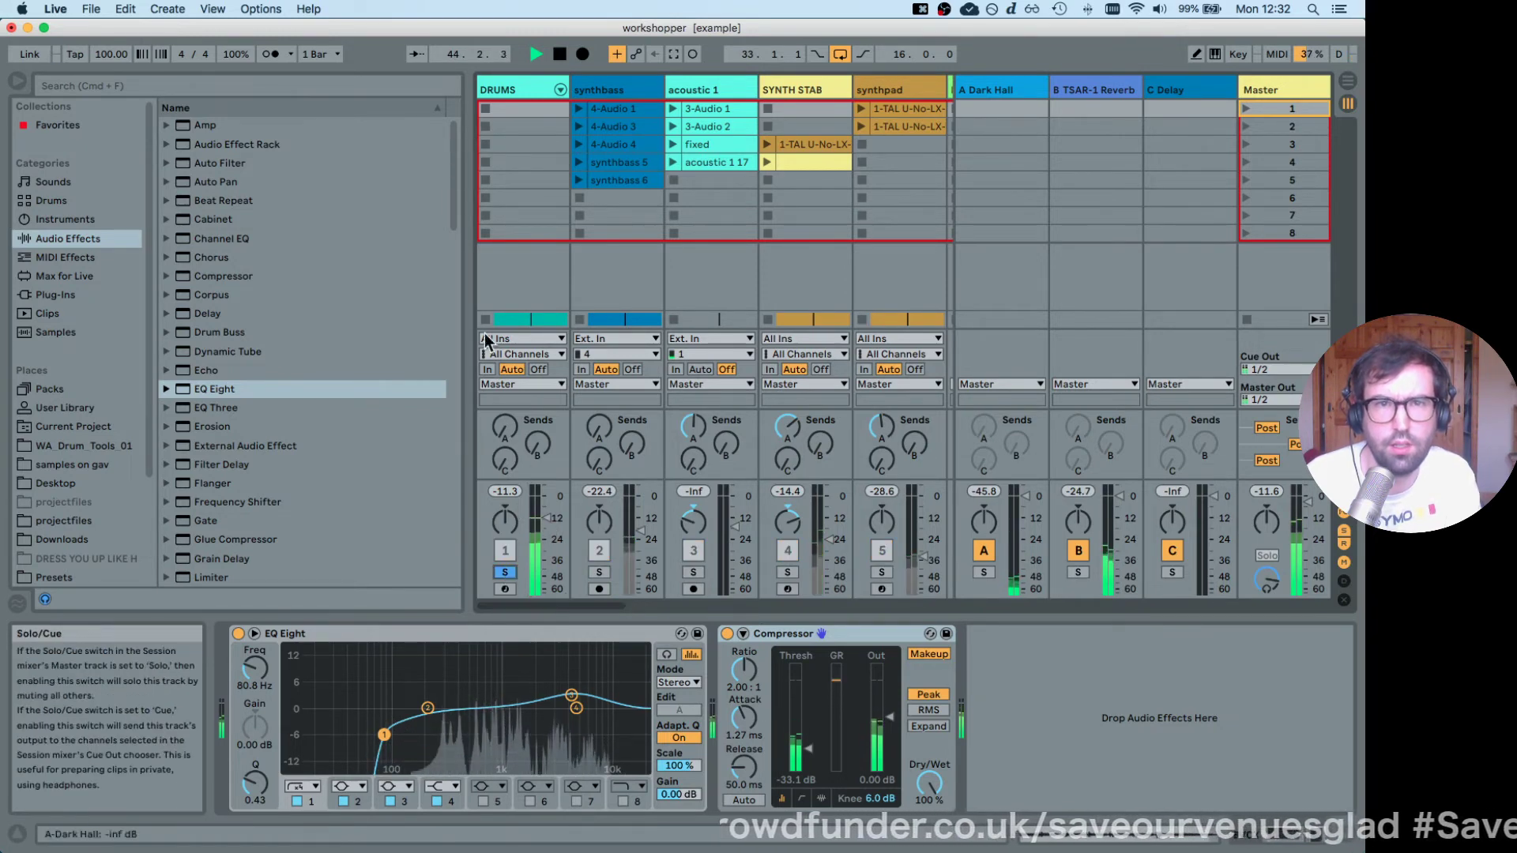
{"action": "left_click", "coordinate": [530, 87]}
{"action": "left_click", "coordinate": [561, 88]}
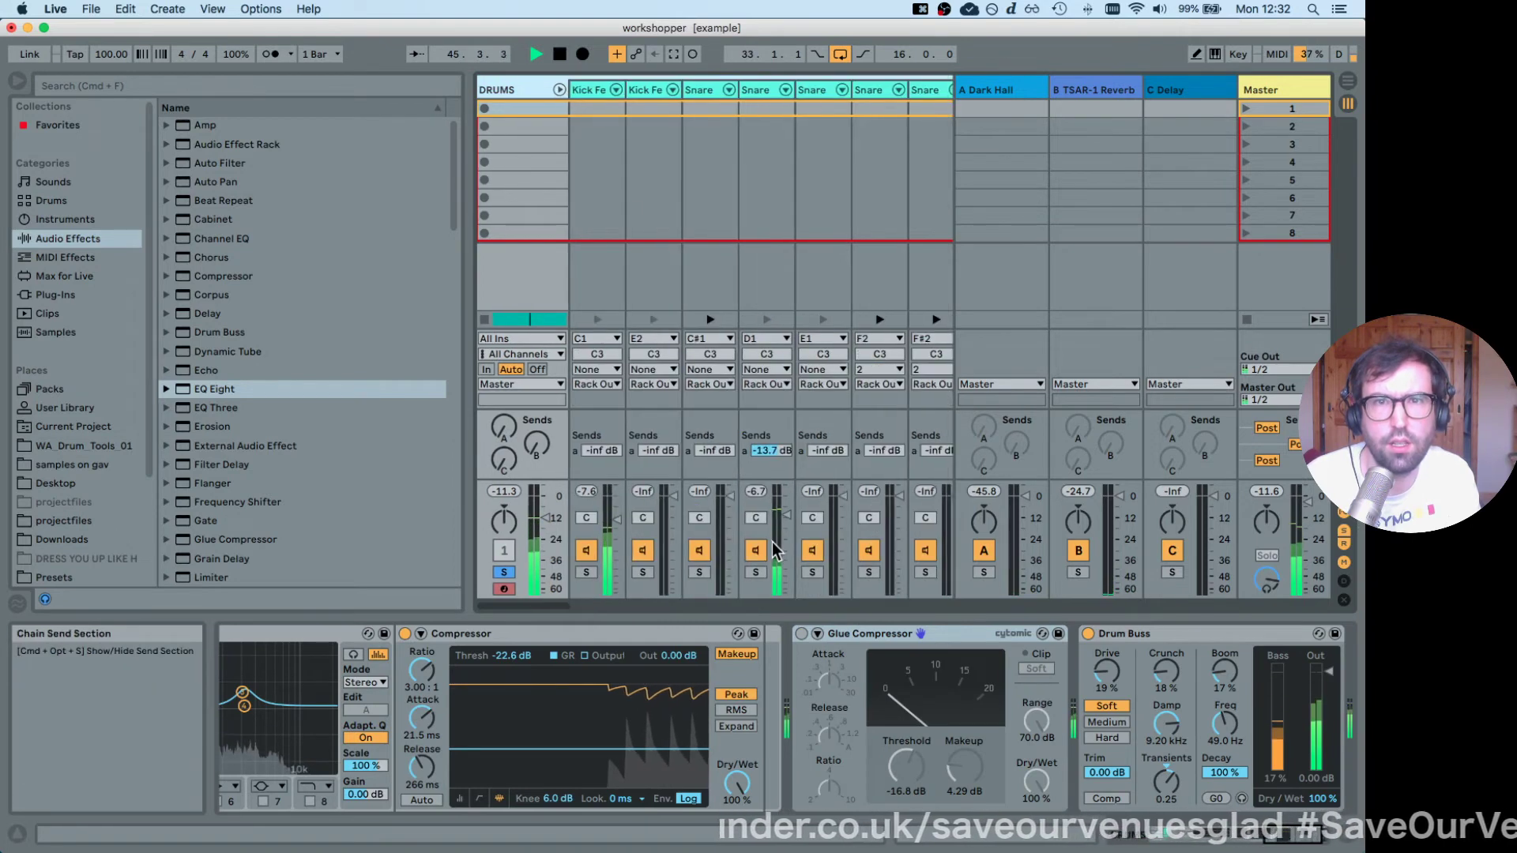
{"action": "left_click_drag", "start_coordinate": [547, 606], "coordinate": [600, 603]}
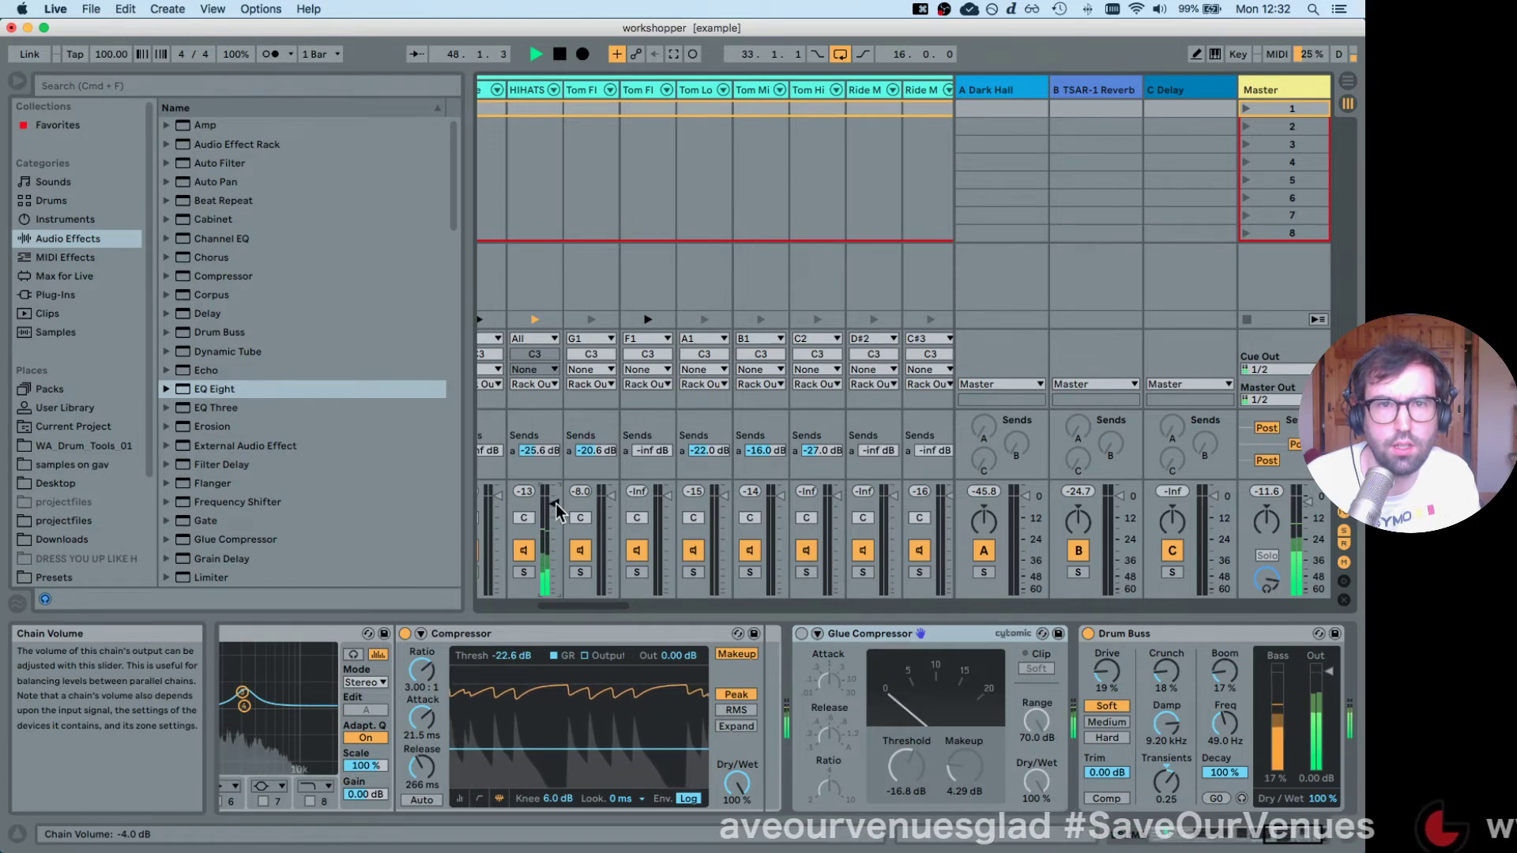
{"action": "left_click_drag", "start_coordinate": [569, 604], "coordinate": [509, 604]}
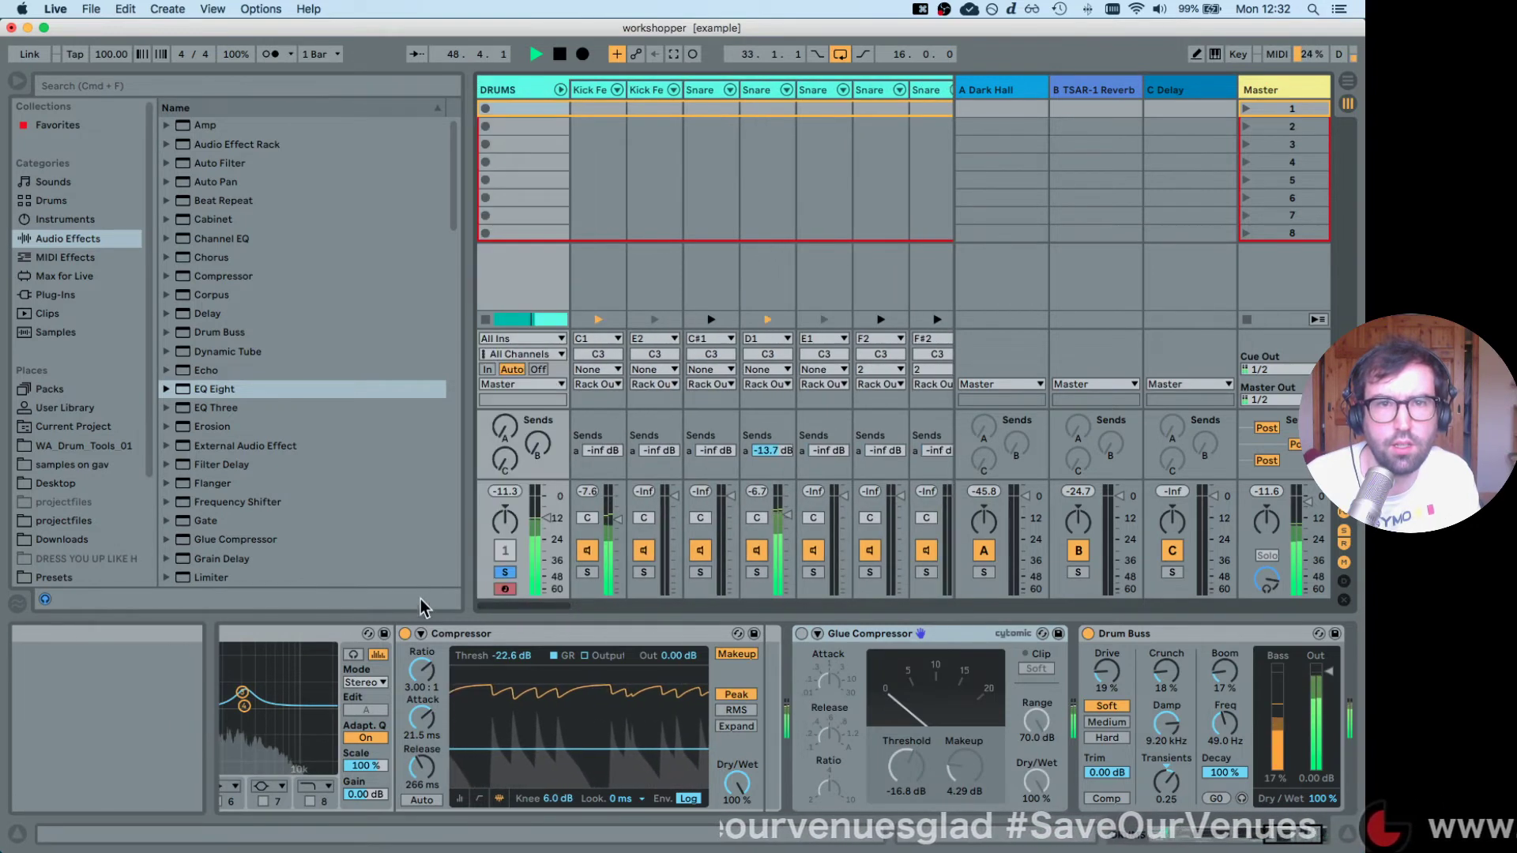
{"action": "left_click", "coordinate": [506, 572]}
Switch to the arrangement and collapse the BVOX group's tracks.
{"action": "key", "text": "Tab"}
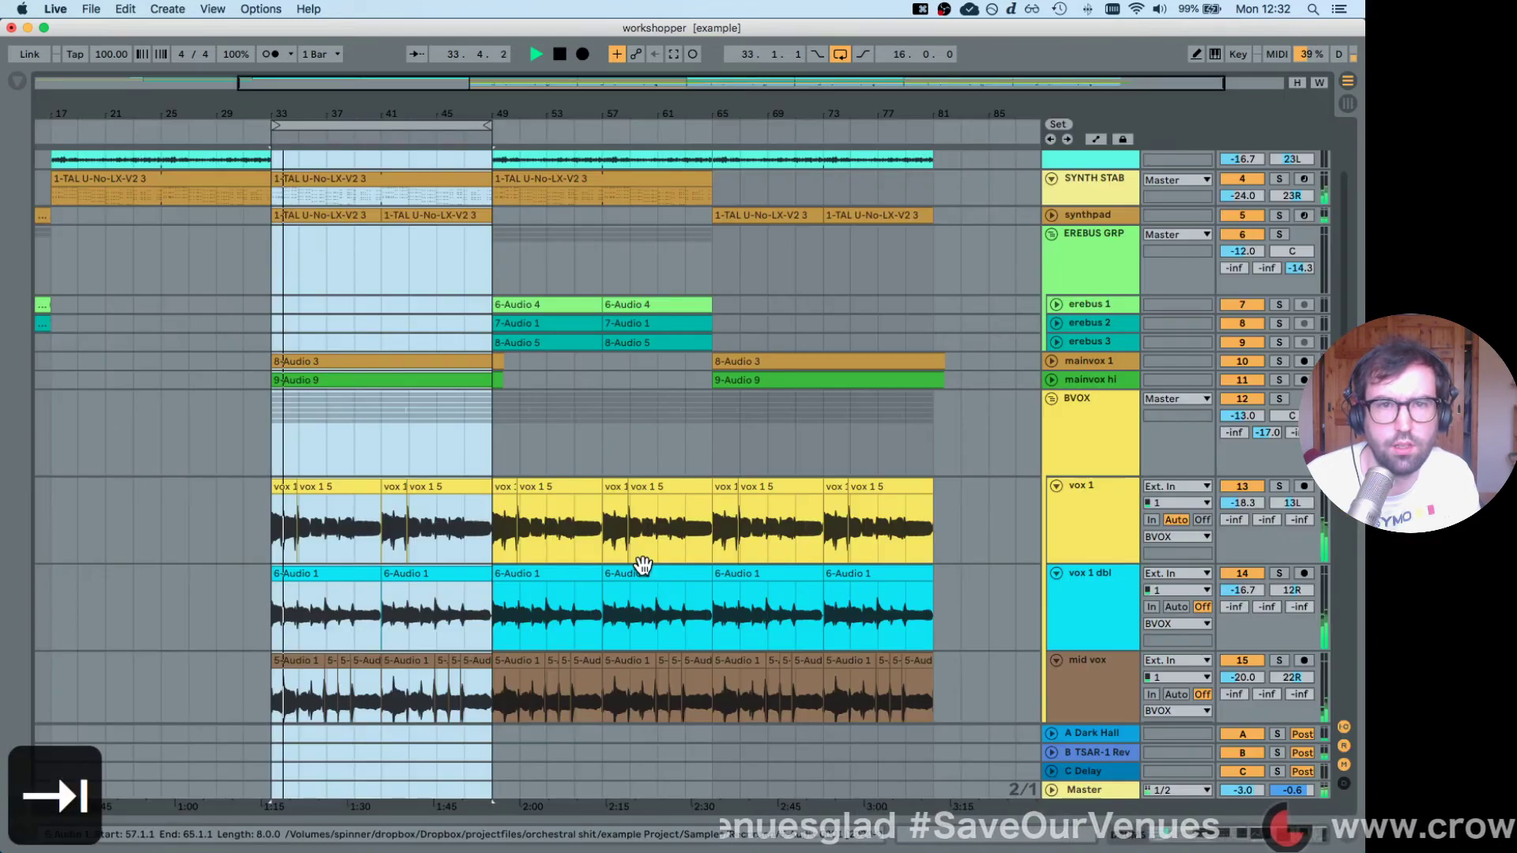
{"action": "scroll", "coordinate": [770, 501], "scroll_direction": "down", "scroll_amount": 10}
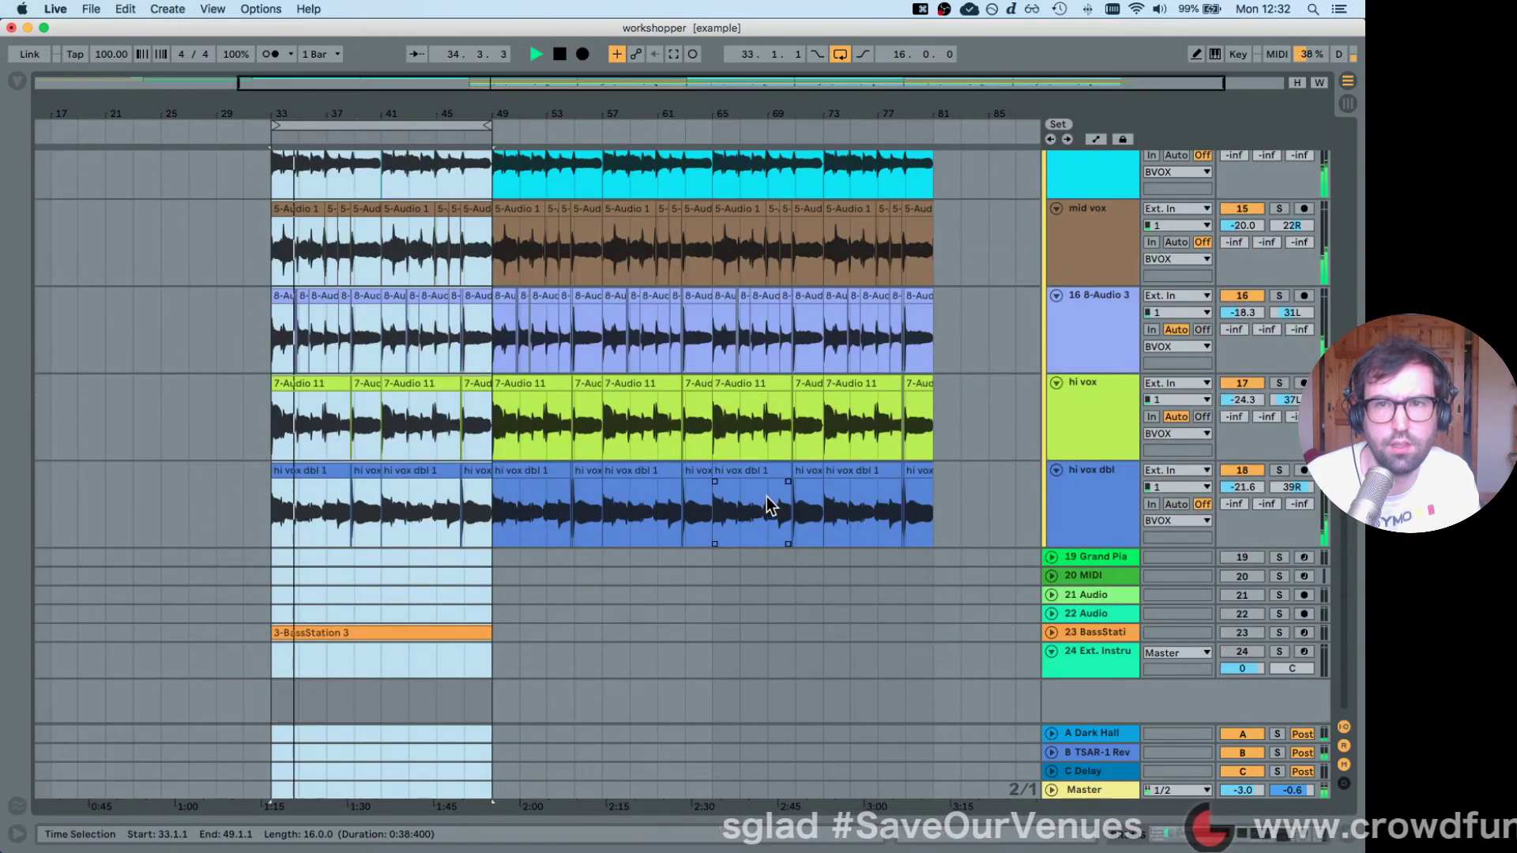
{"action": "left_click", "coordinate": [1082, 507]}
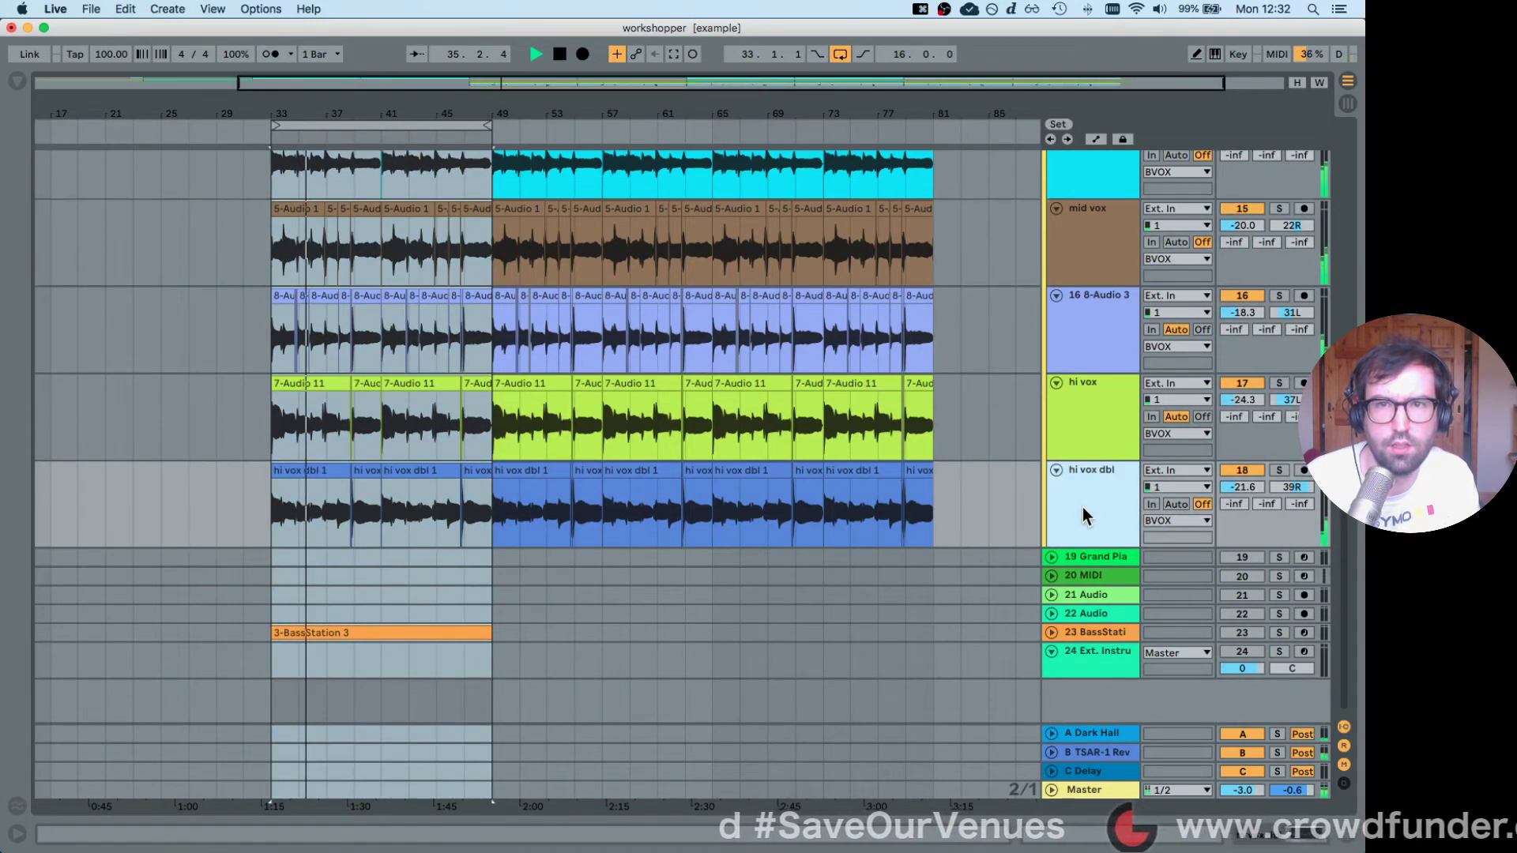
{"action": "scroll", "coordinate": [1082, 507], "scroll_direction": "up", "scroll_amount": 5}
{"action": "scroll", "coordinate": [1082, 507], "scroll_direction": "up", "scroll_amount": 2}
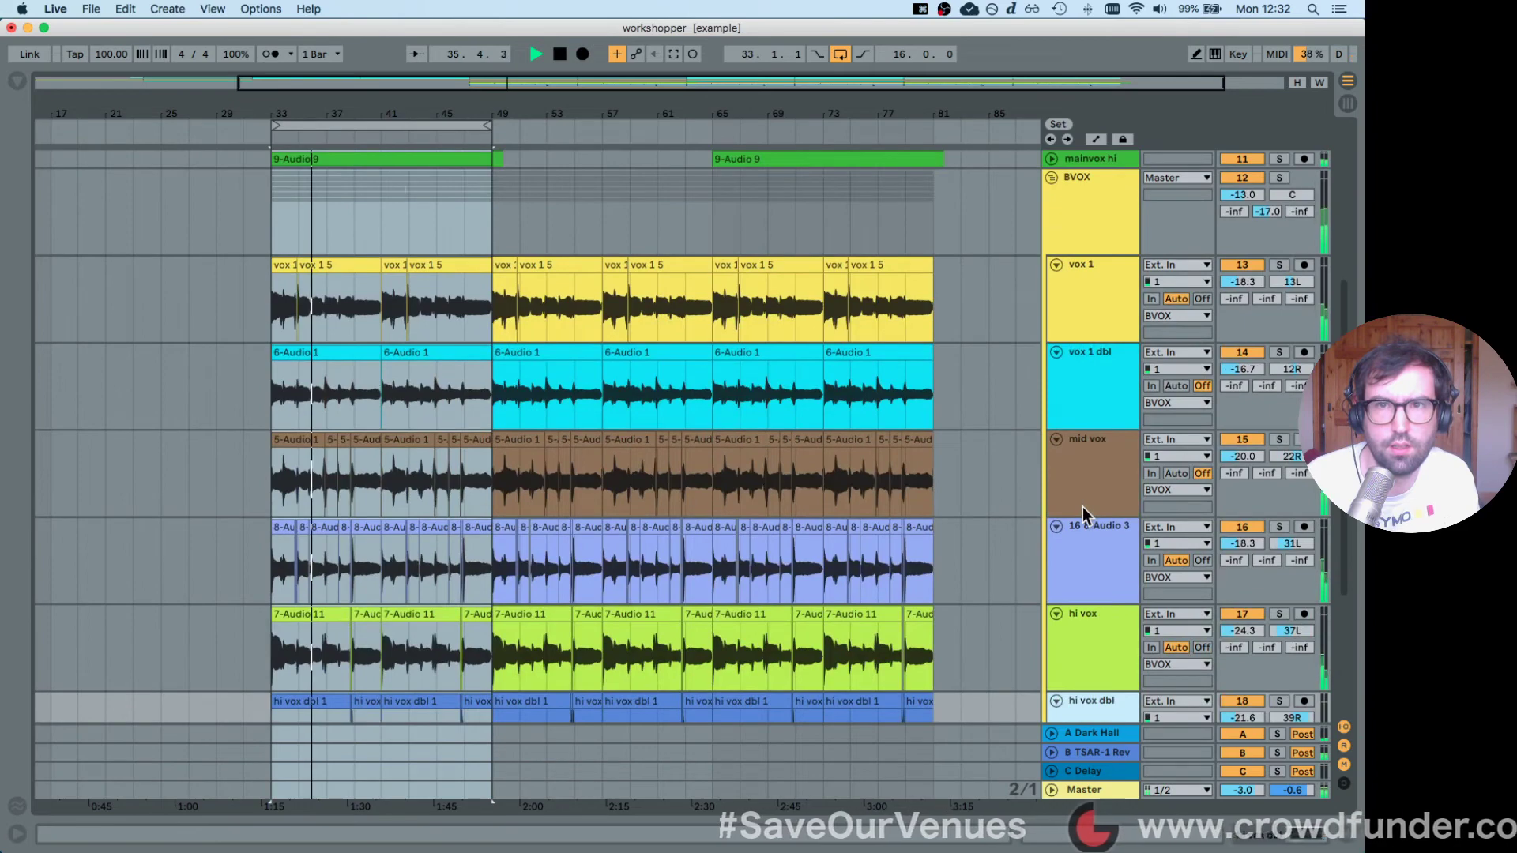
{"action": "left_click", "coordinate": [1051, 175]}
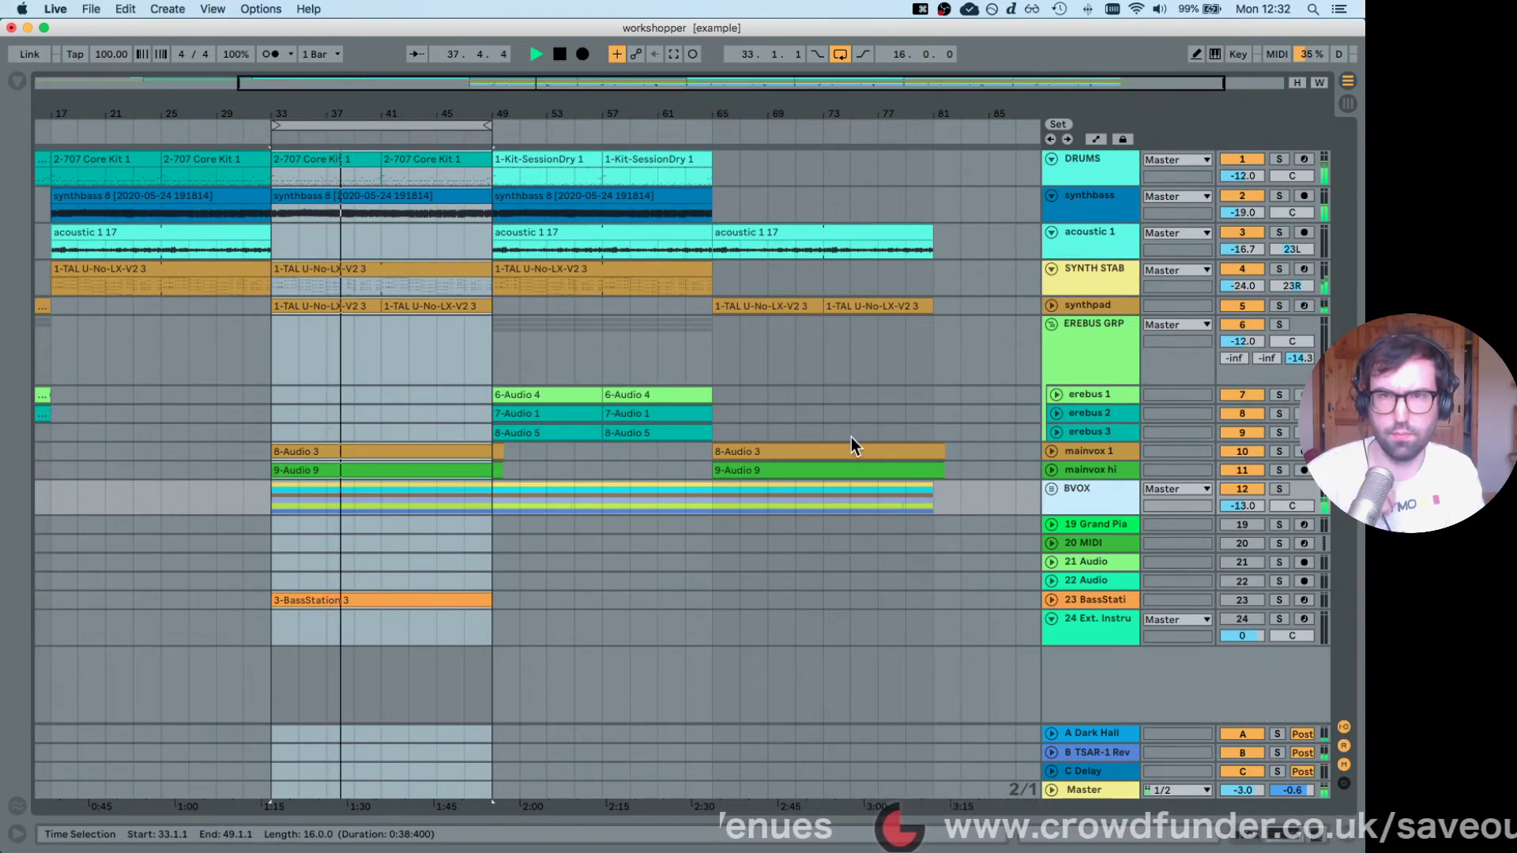
Fold the DRUMS chains in the session mixer, return to the arrangement, and stop playback with the position reset to bar 1.
{"action": "key", "text": "Tab"}
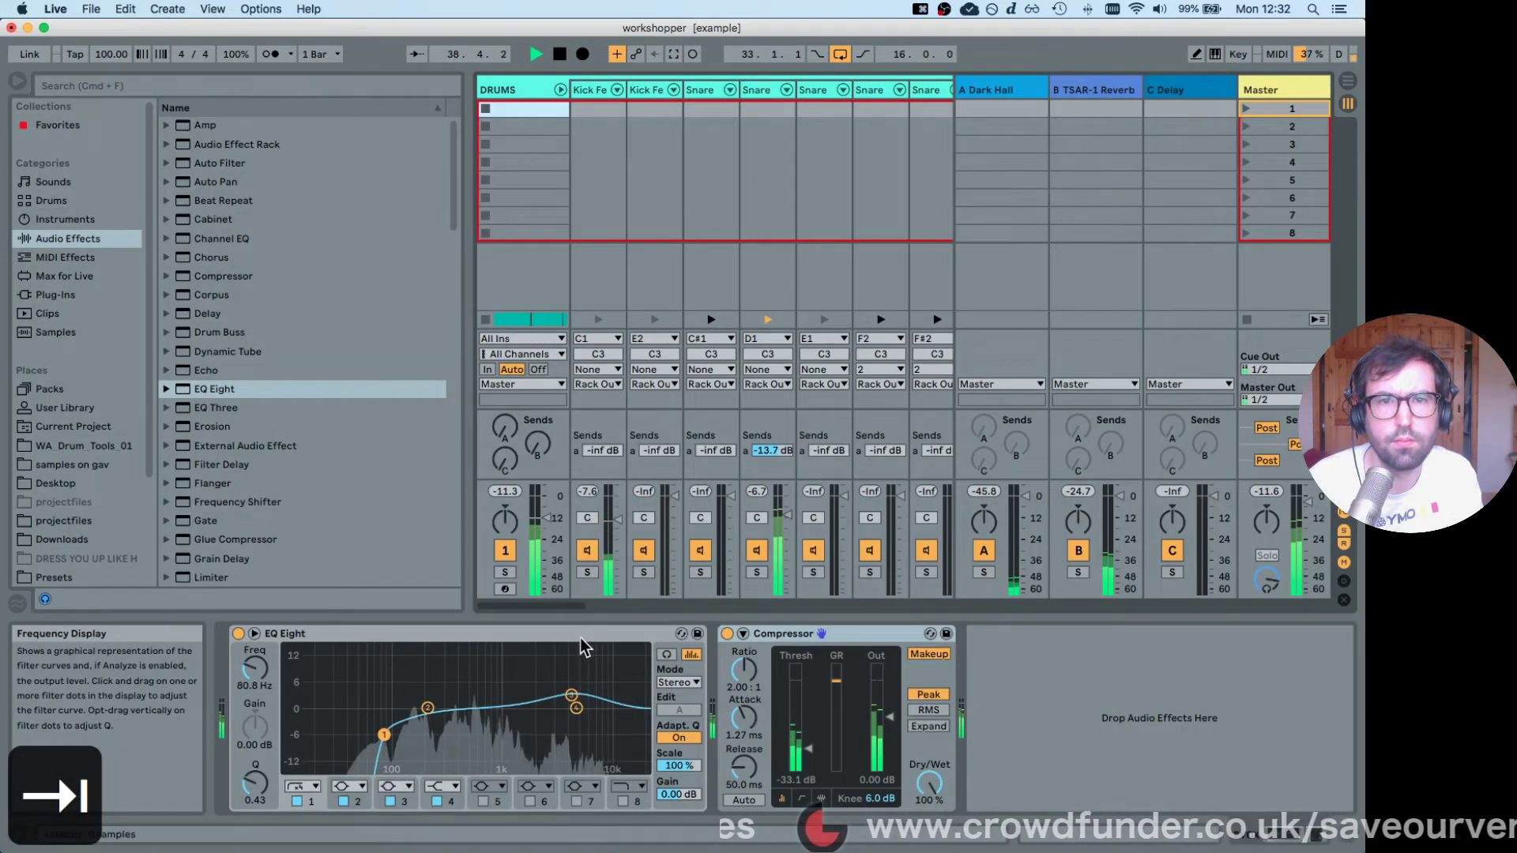
{"action": "mouse_move", "coordinate": [539, 597]}
{"action": "left_mouse_down"}
{"action": "mouse_move", "coordinate": [623, 613]}
{"action": "mouse_move", "coordinate": [659, 594]}
{"action": "mouse_move", "coordinate": [529, 612]}
{"action": "left_mouse_up"}
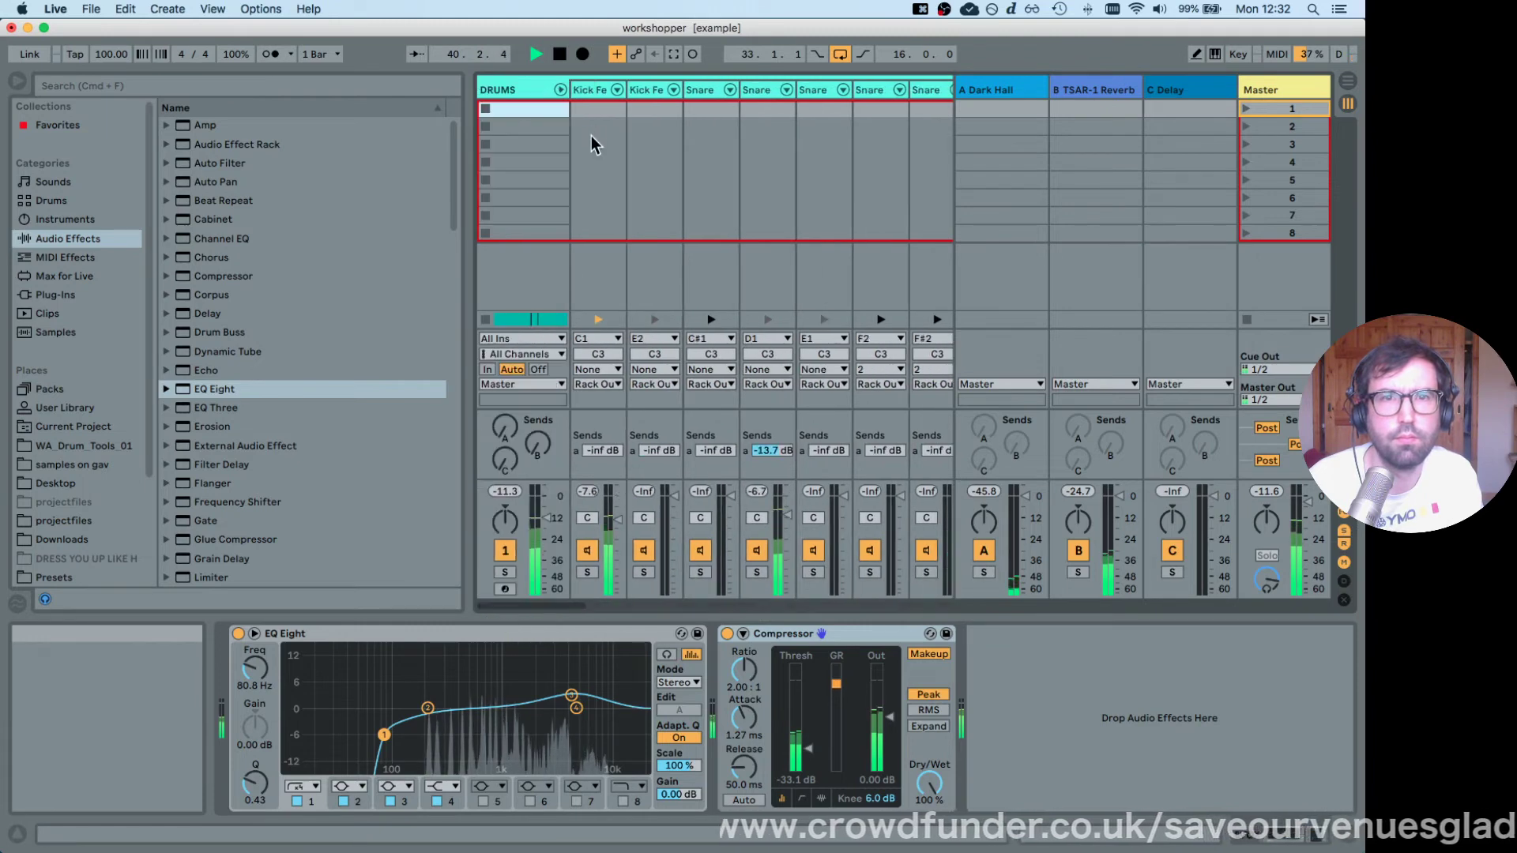
{"action": "left_click", "coordinate": [560, 90]}
{"action": "key", "text": "Tab"}
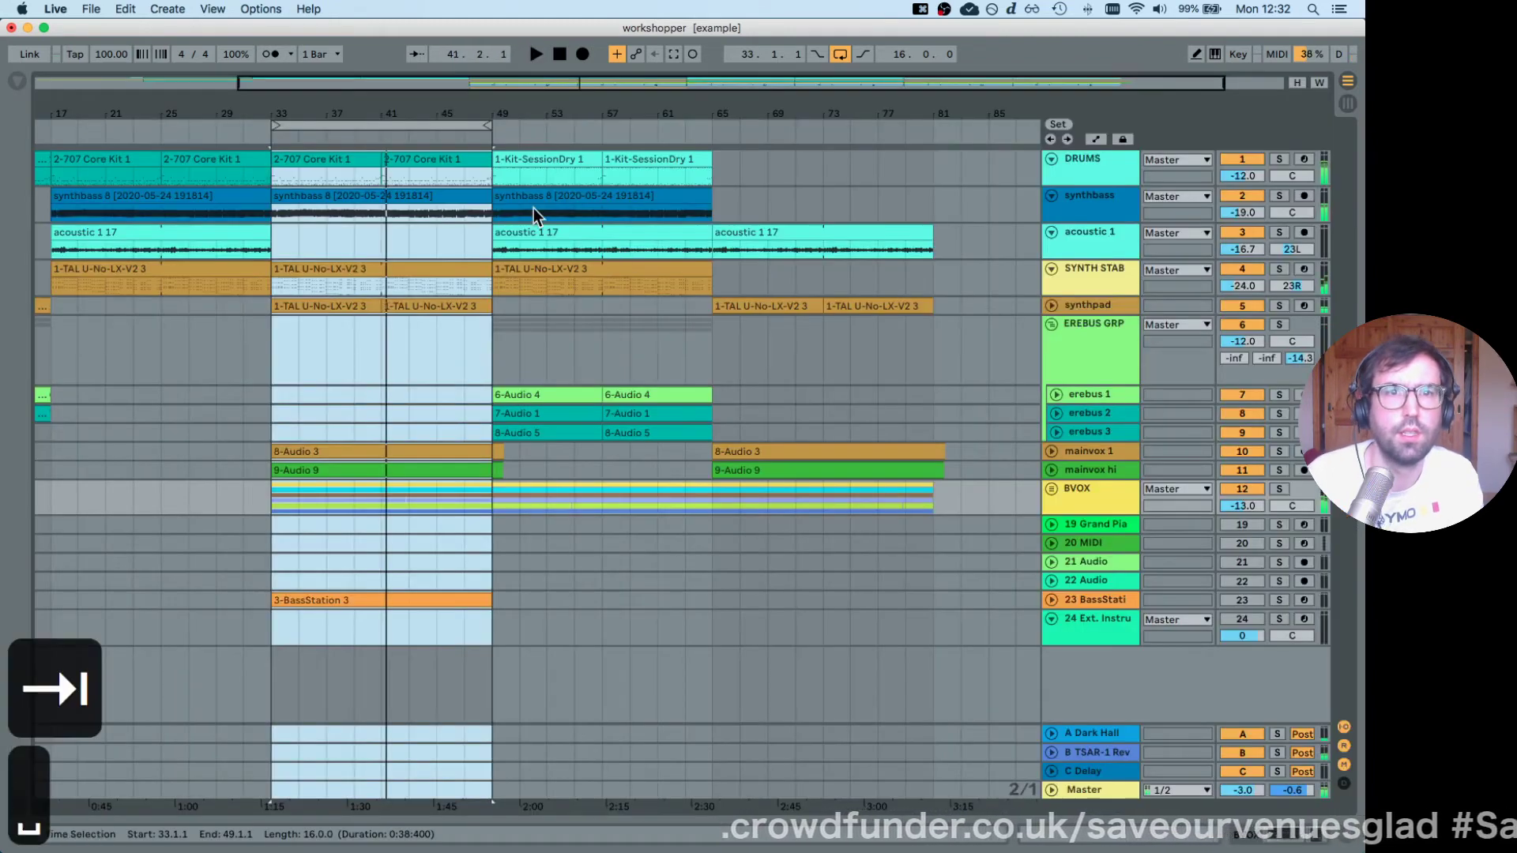
{"action": "left_click", "coordinate": [564, 53]}
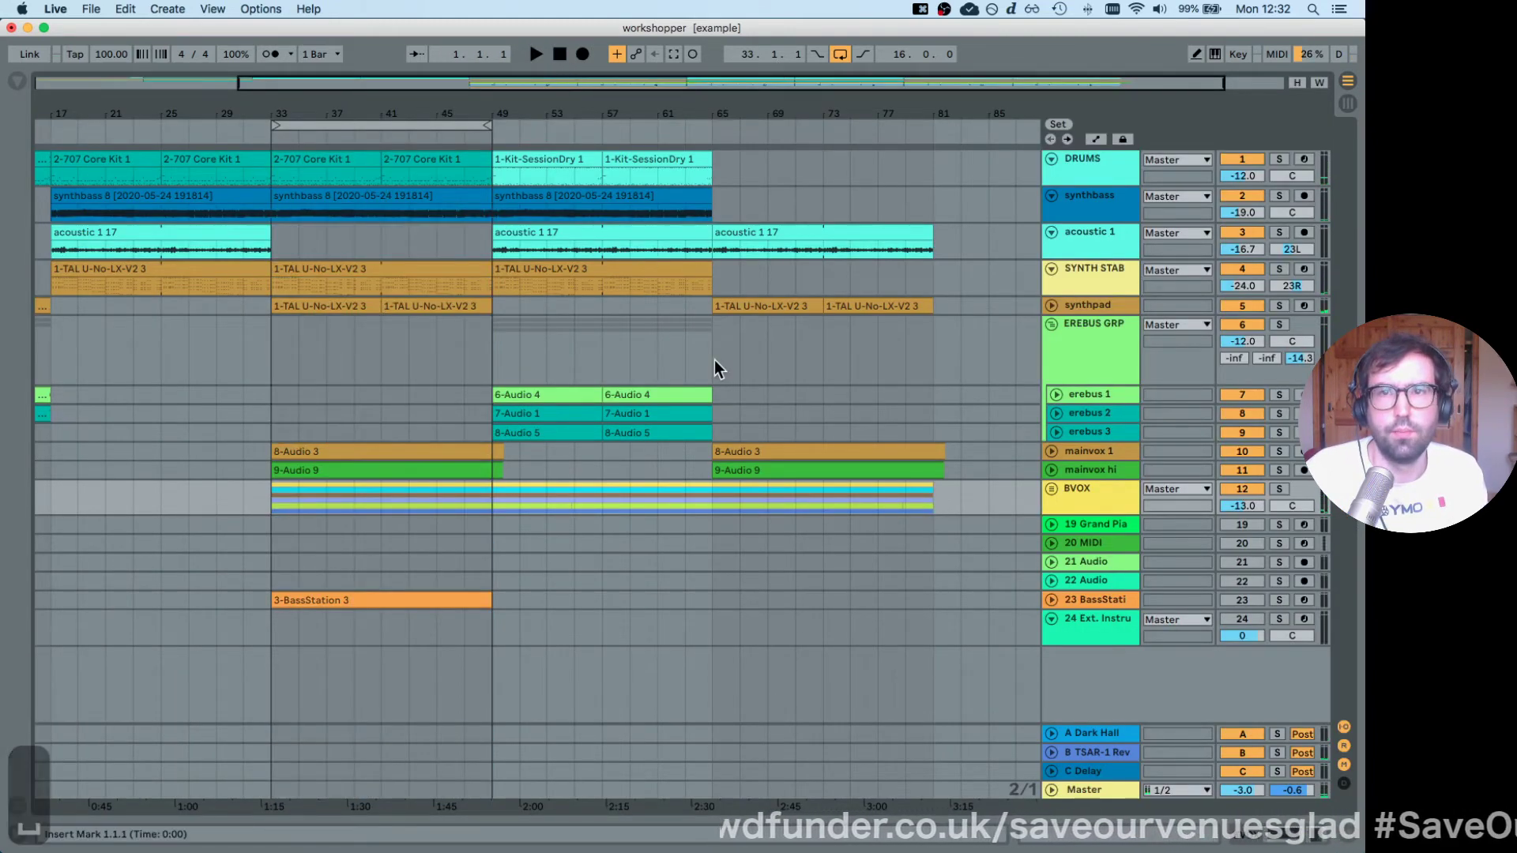
Fold EREBUS GRP in the arrangement and play the song from bar 1 with the loop switched off.
{"action": "left_click", "coordinate": [1050, 324]}
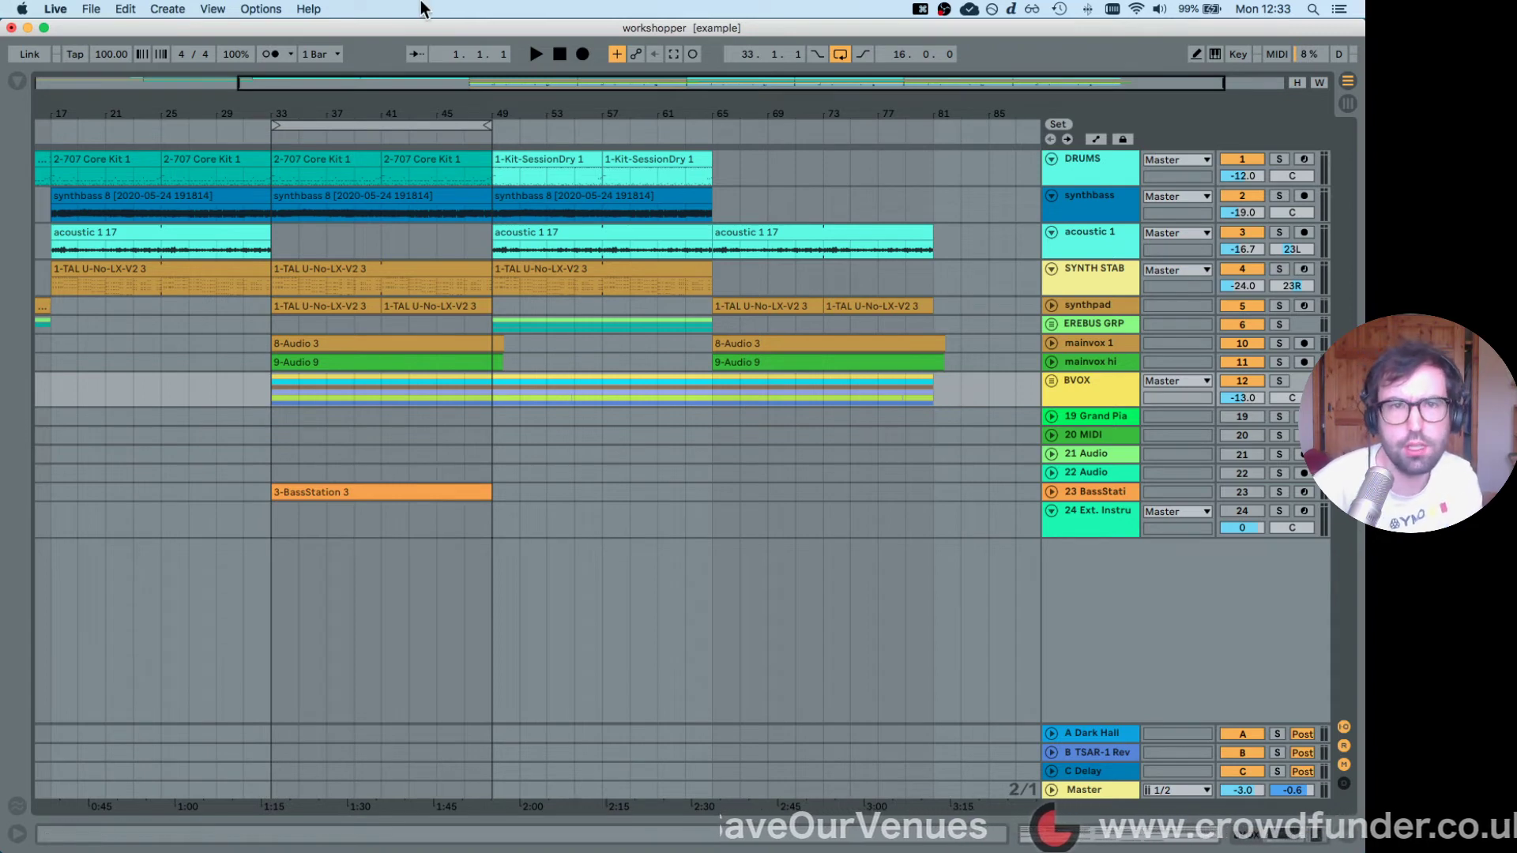
{"action": "left_click_drag", "start_coordinate": [253, 114], "coordinate": [442, 111]}
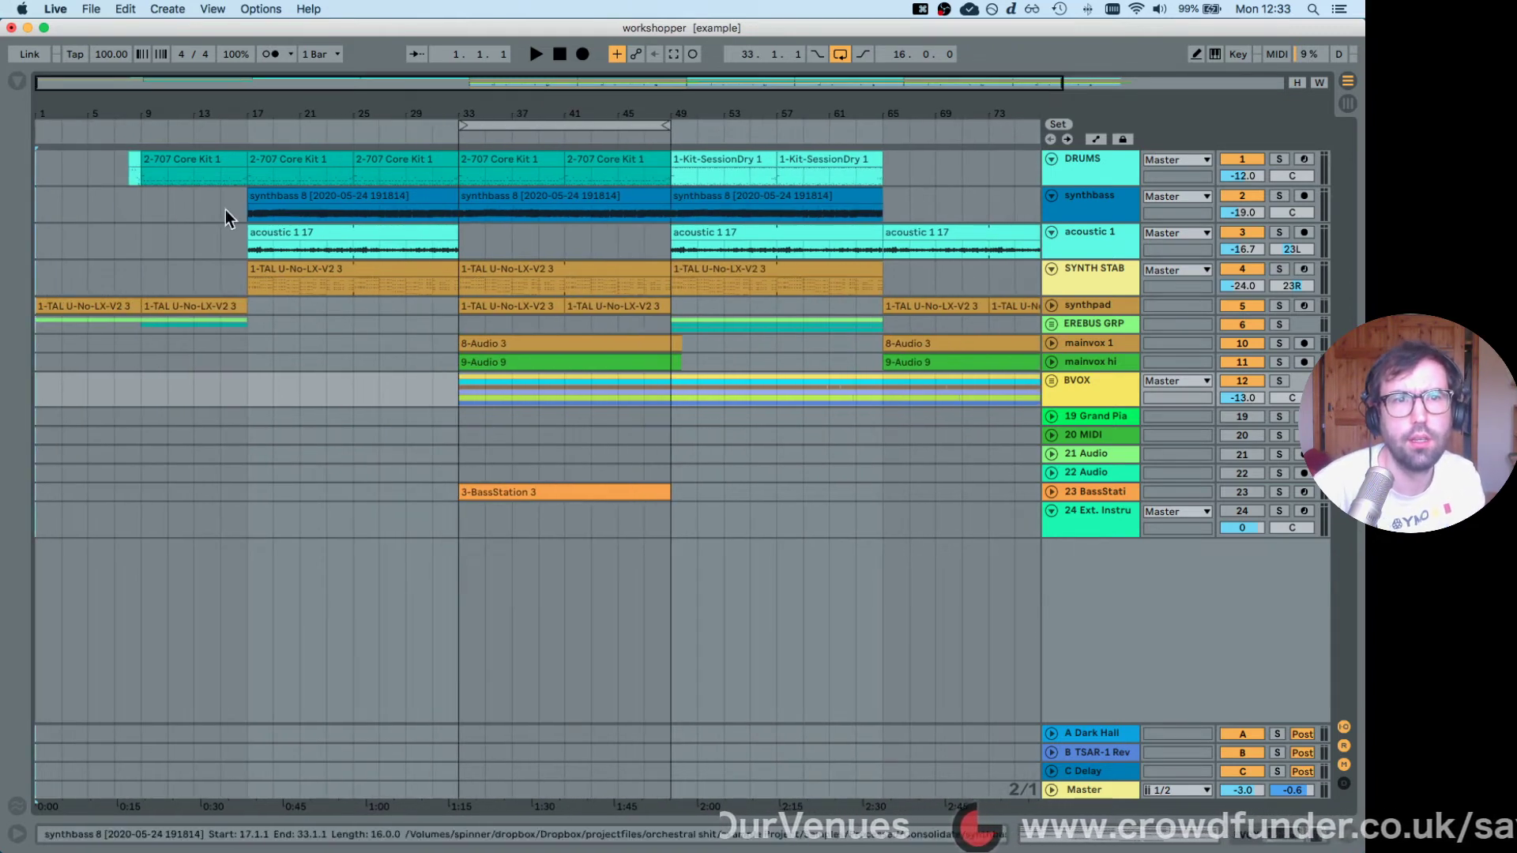
{"action": "left_click", "coordinate": [41, 271]}
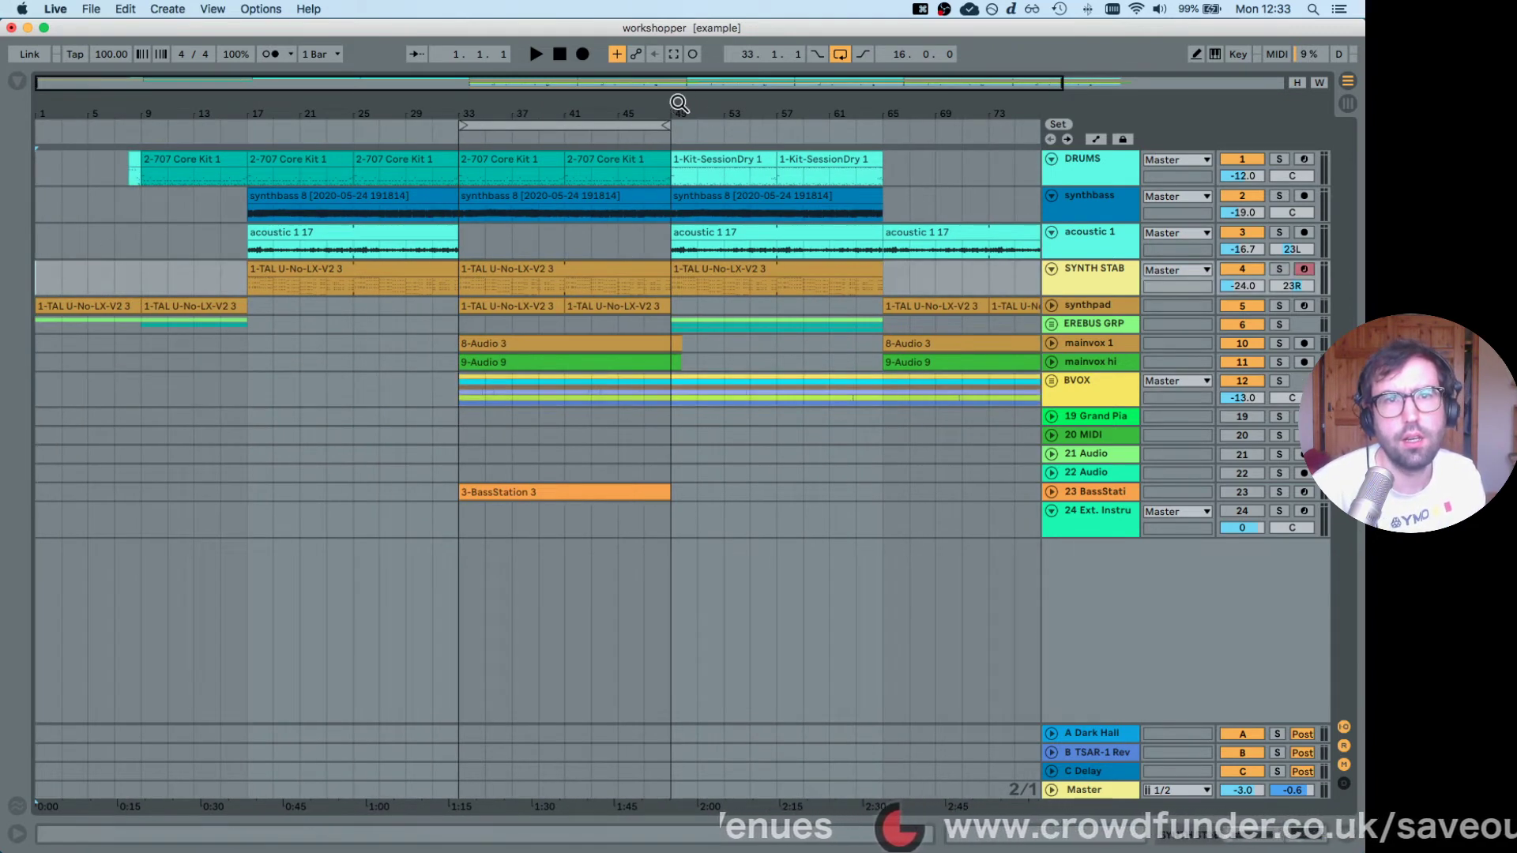
{"action": "key", "text": "space"}
{"action": "left_click", "coordinate": [841, 54]}
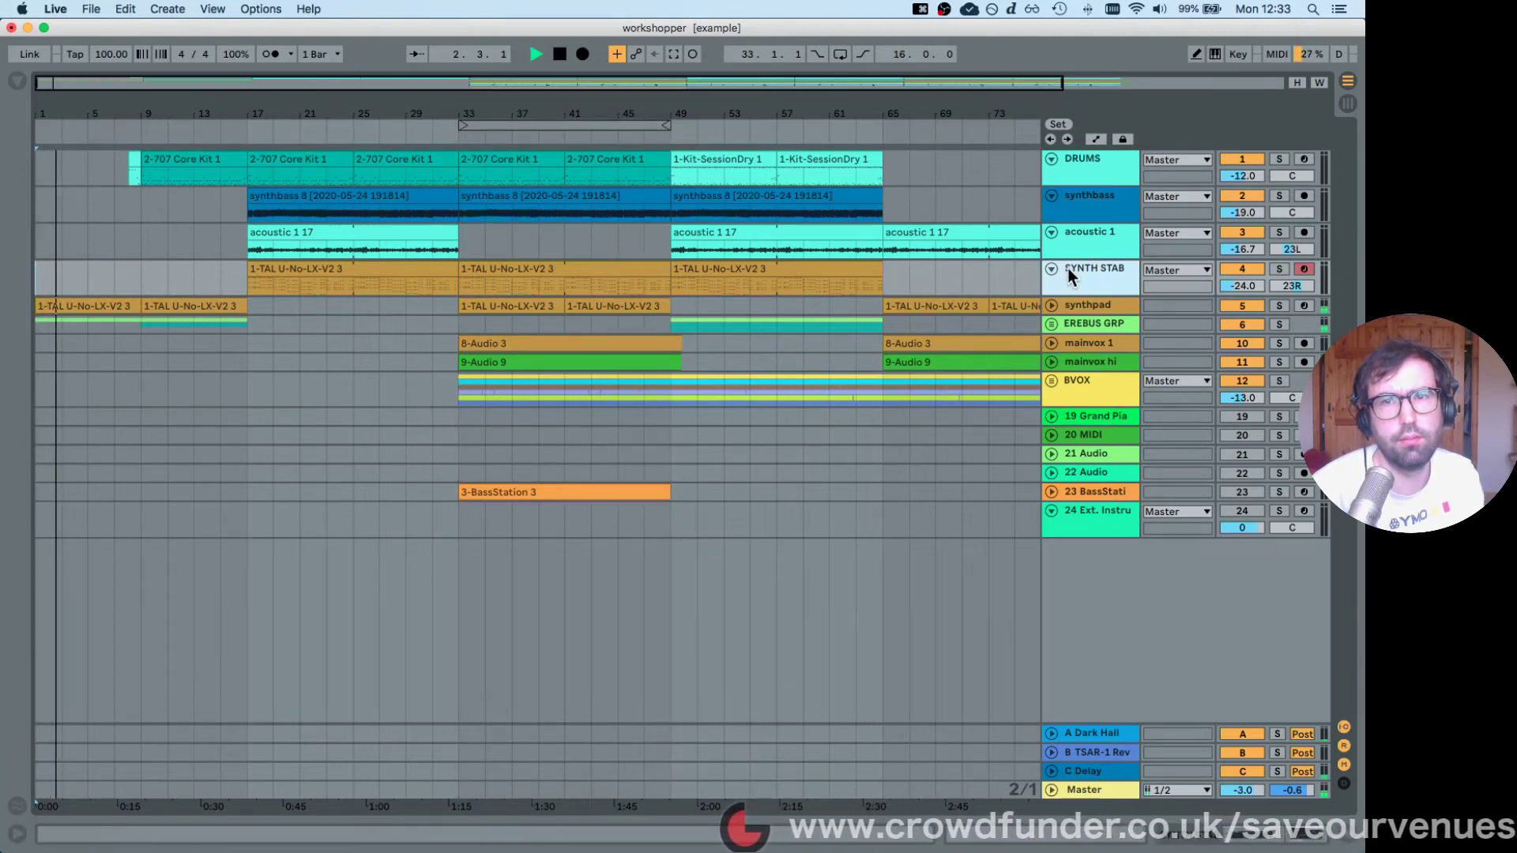
Check the channel levels in the session mixer across to EREBUS GRP and the main vocals during playback, and return to the arrangement.
{"action": "key", "text": "Tab"}
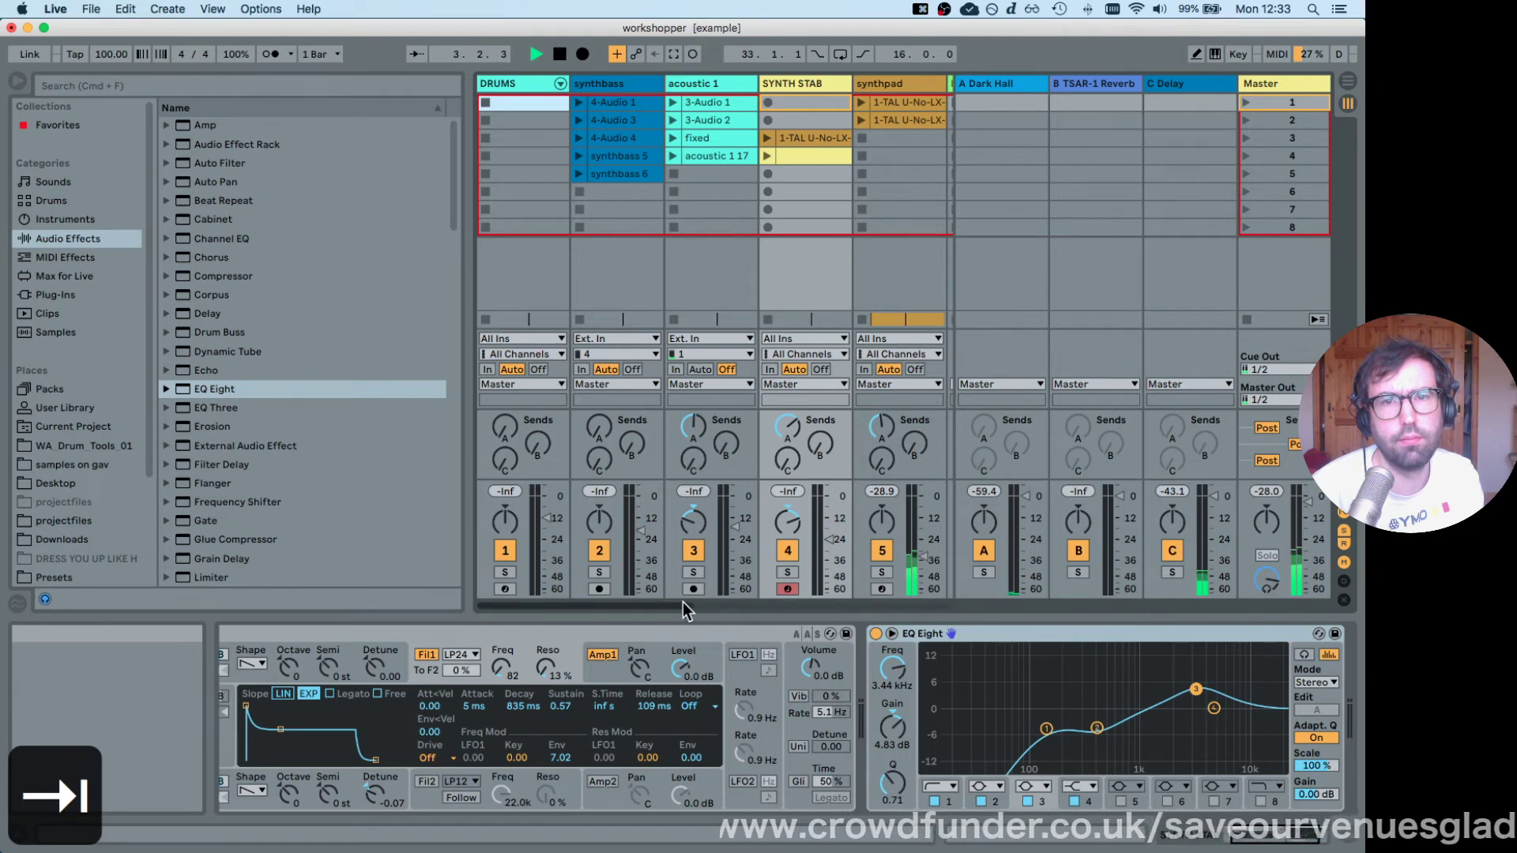
{"action": "left_click_drag", "start_coordinate": [678, 604], "coordinate": [694, 602]}
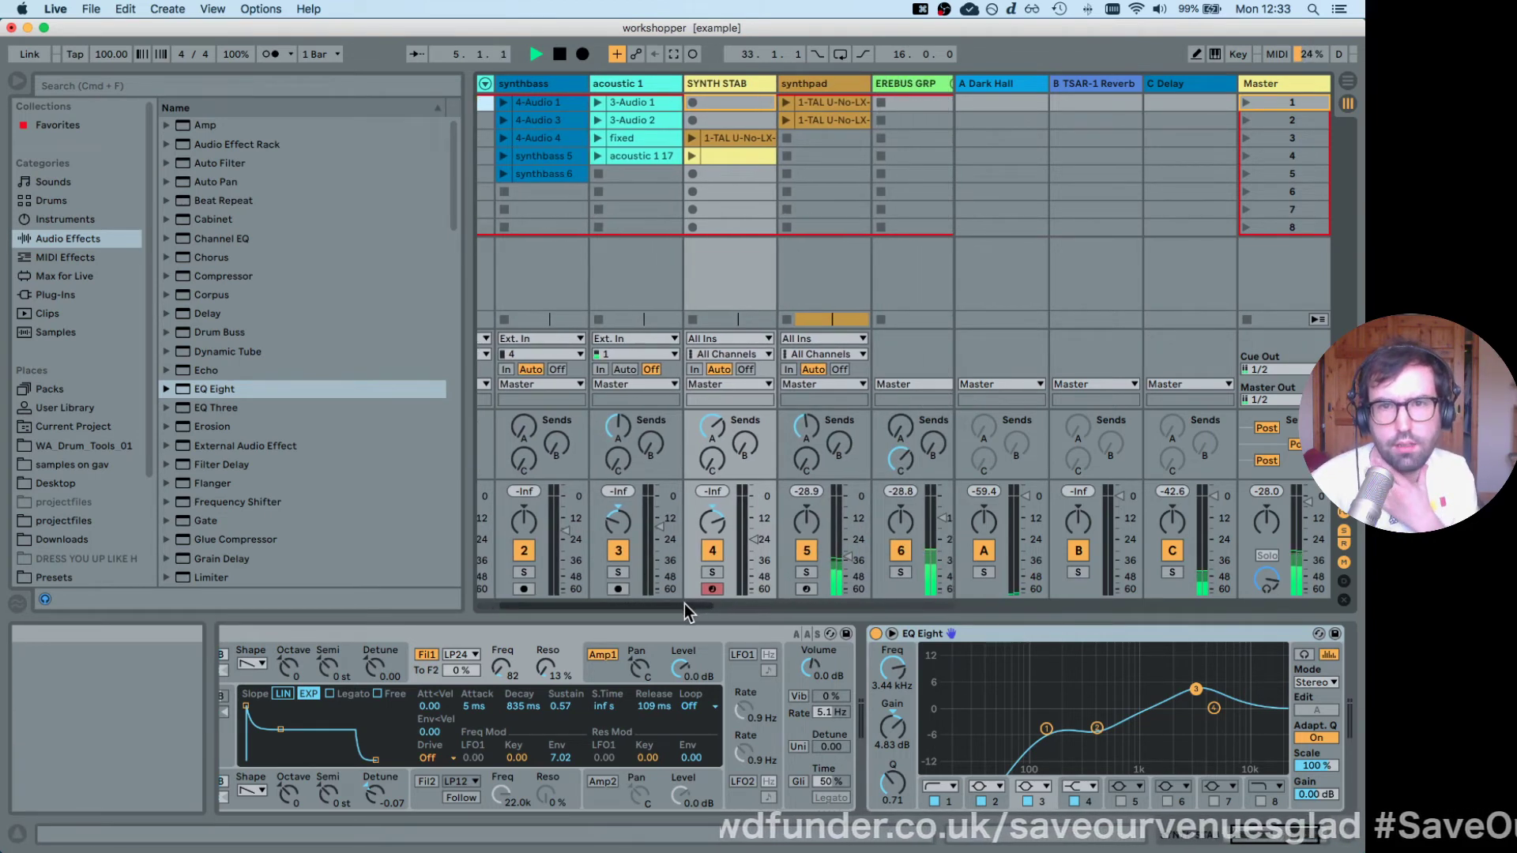
{"action": "left_click_drag", "start_coordinate": [684, 603], "coordinate": [716, 611]}
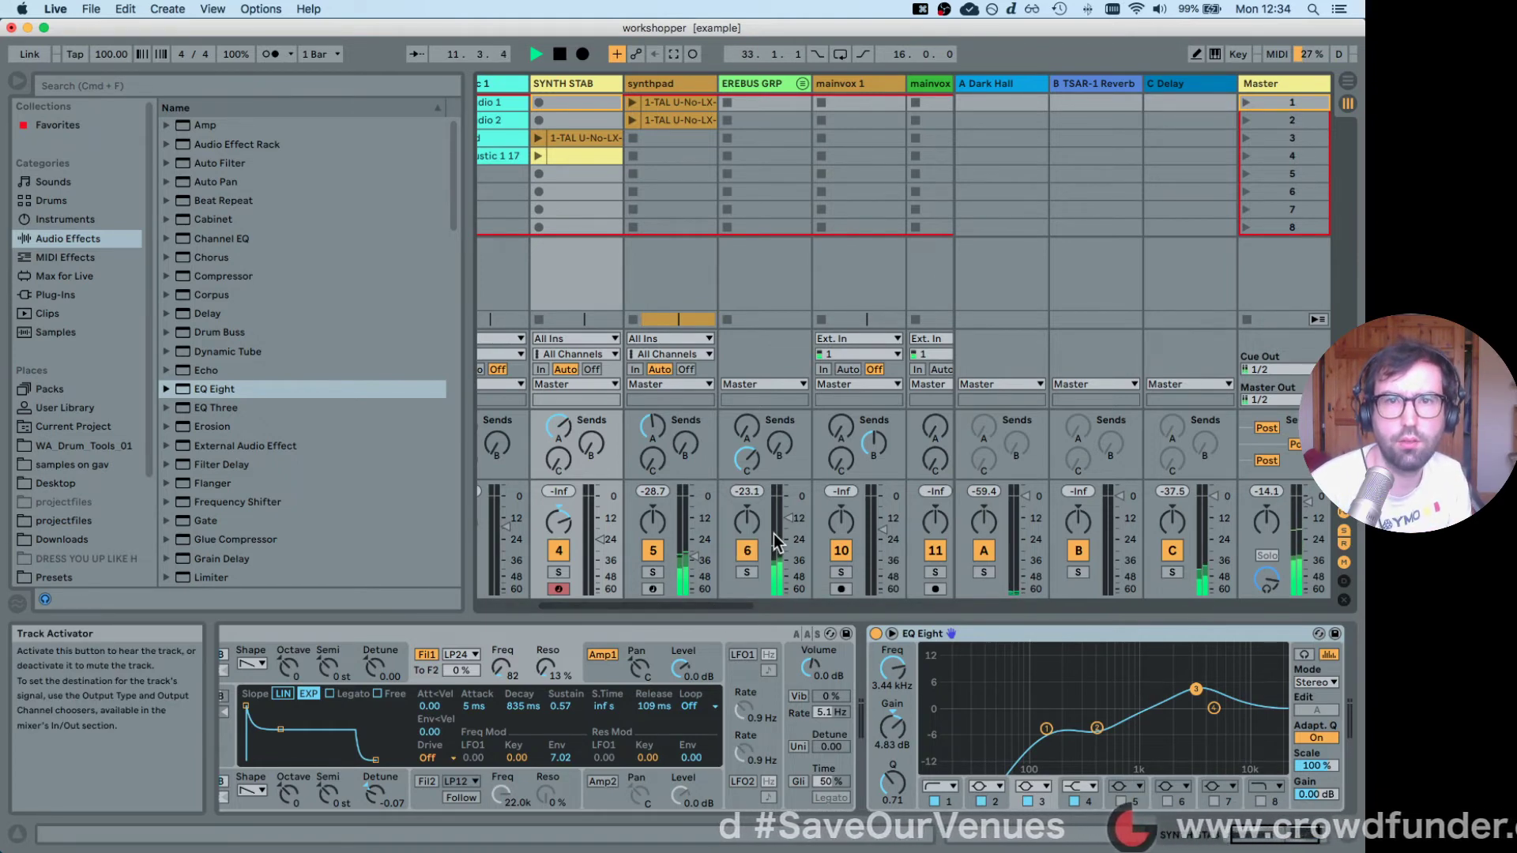
{"action": "key", "text": "Tab"}
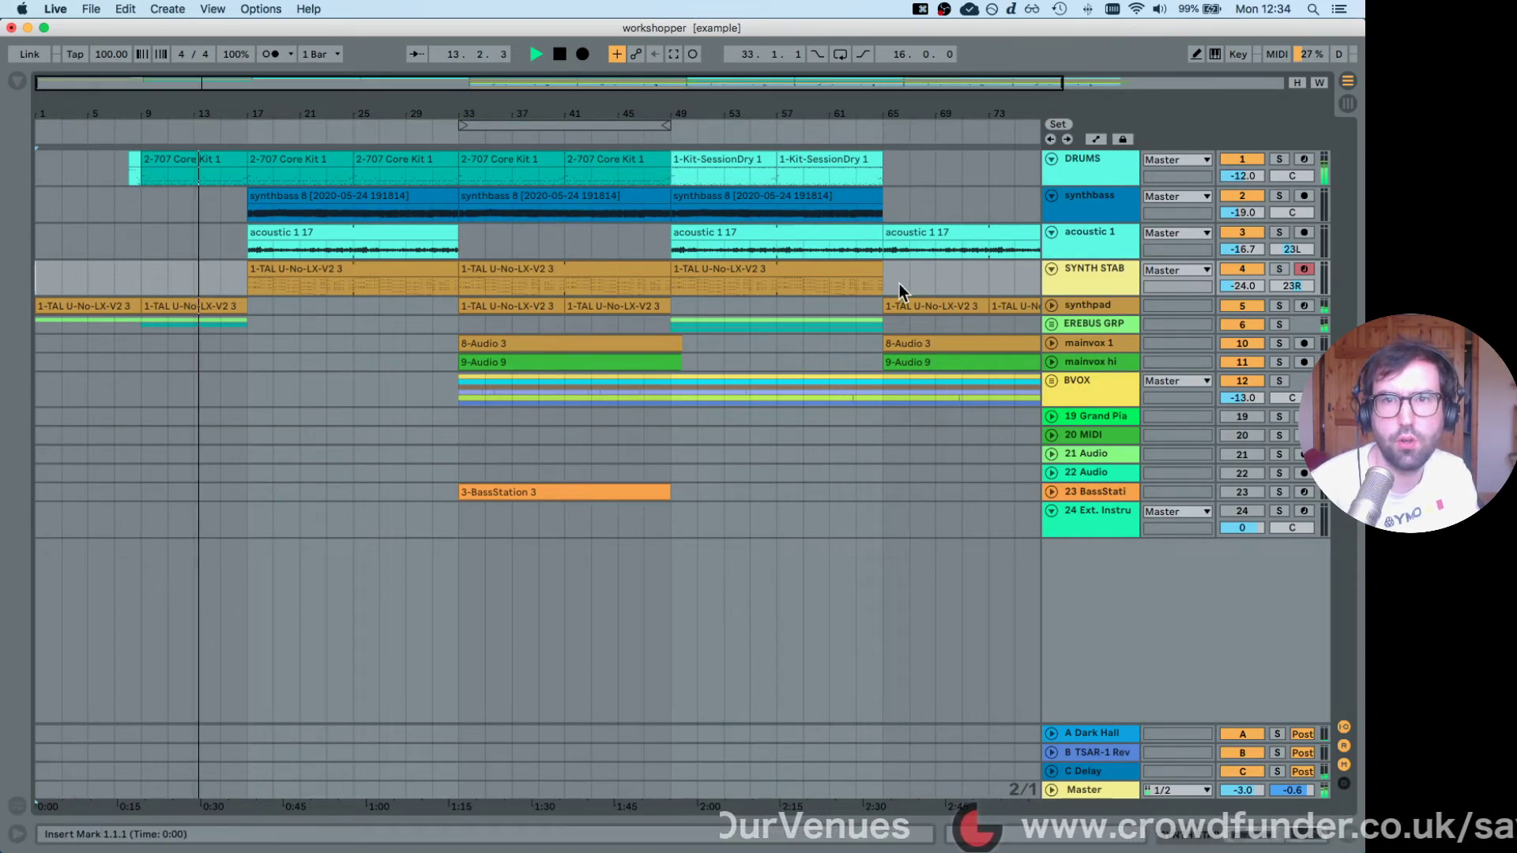
Unfold EREBUS GRP in the arrangement and, with the group selected, audition its section from bar 49.
{"action": "left_click", "coordinate": [1049, 324]}
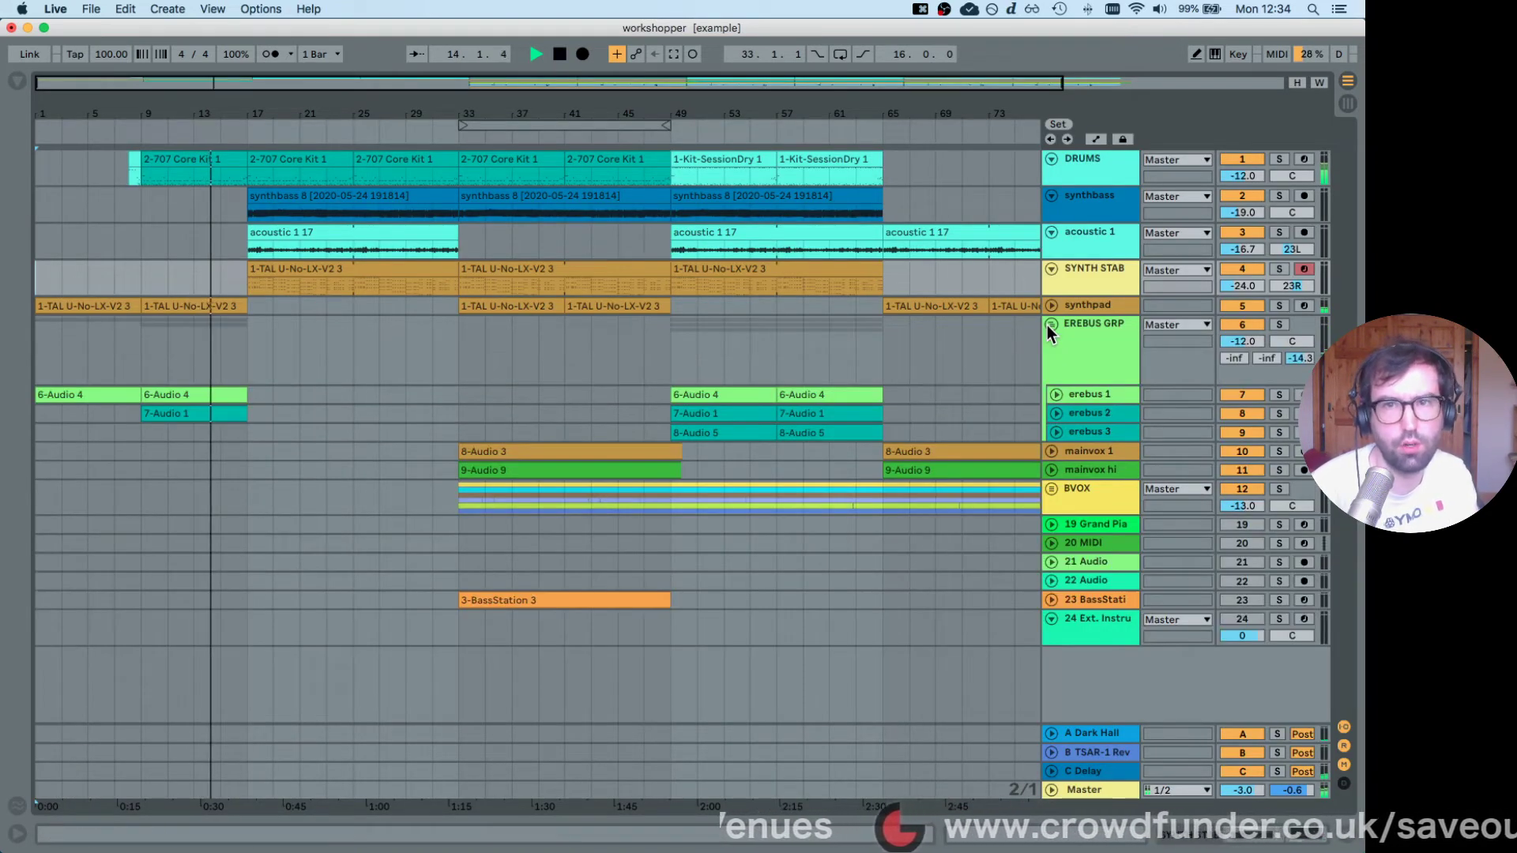
{"action": "left_click", "coordinate": [1091, 330]}
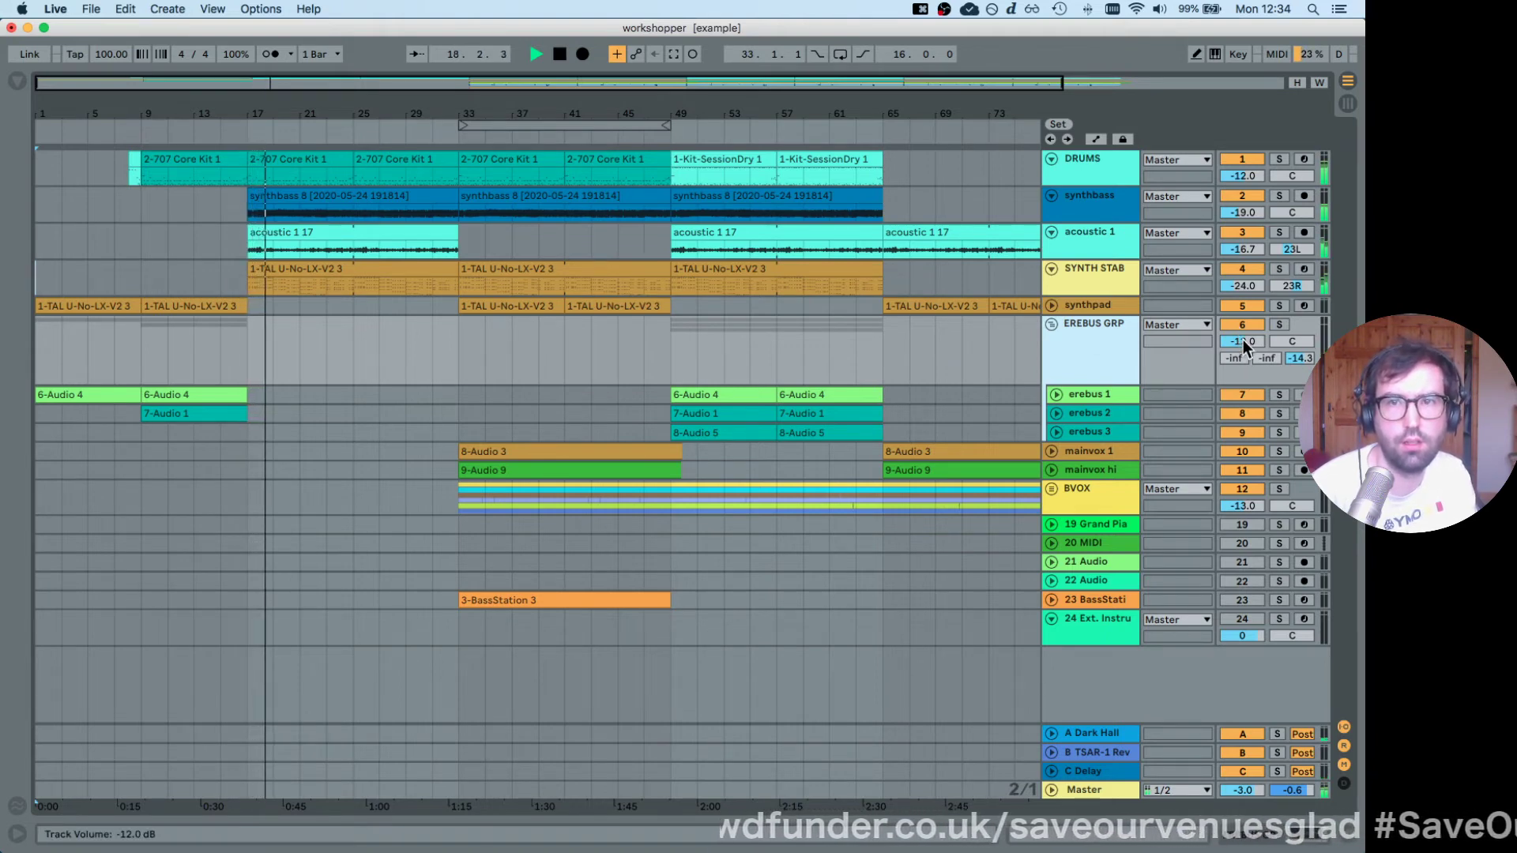
{"action": "key", "text": "space"}
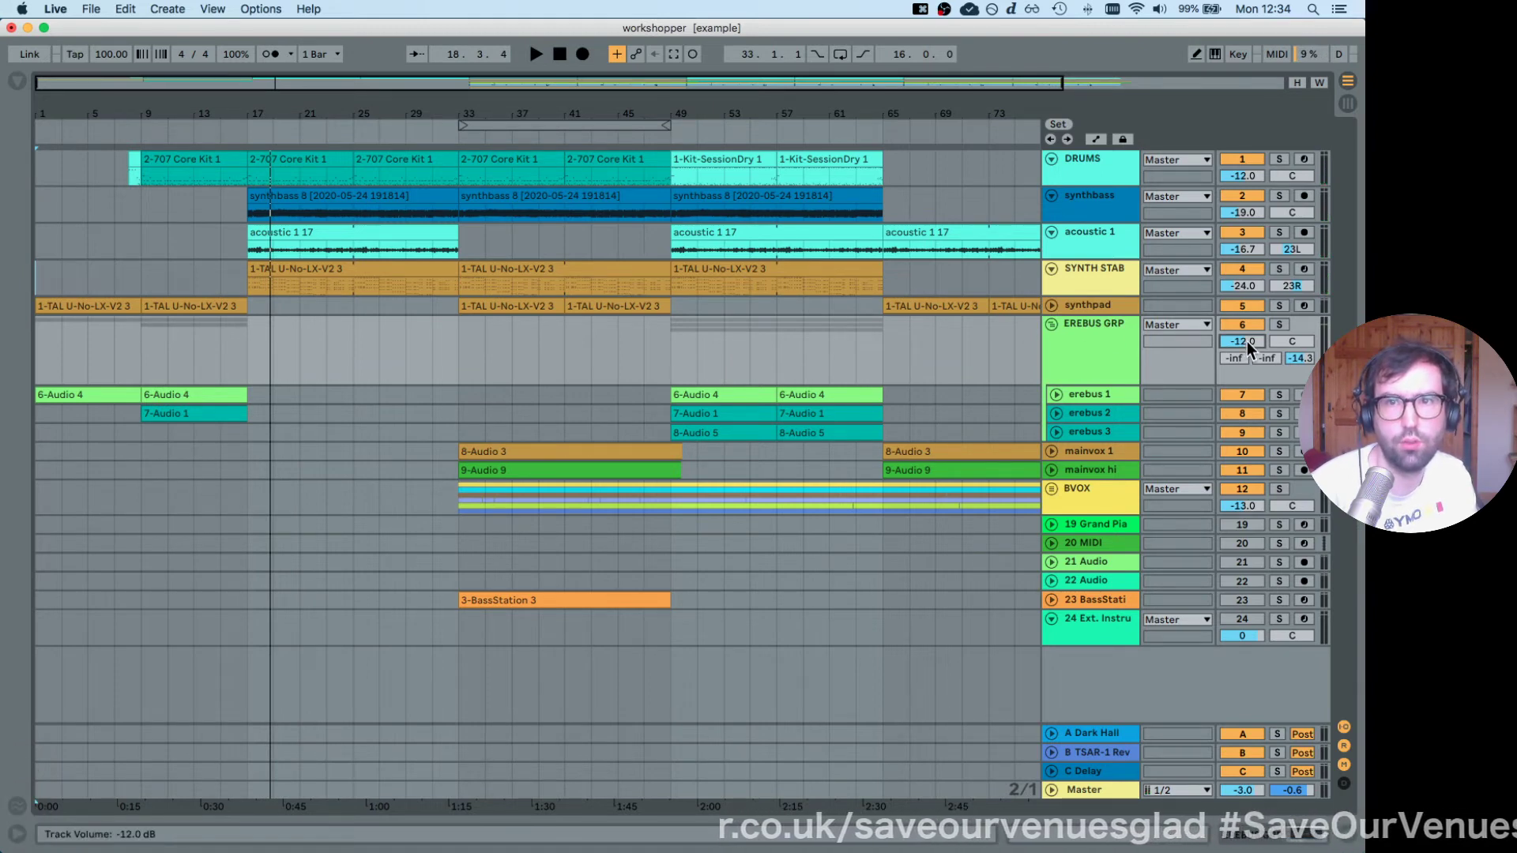
{"action": "left_click", "coordinate": [1077, 335]}
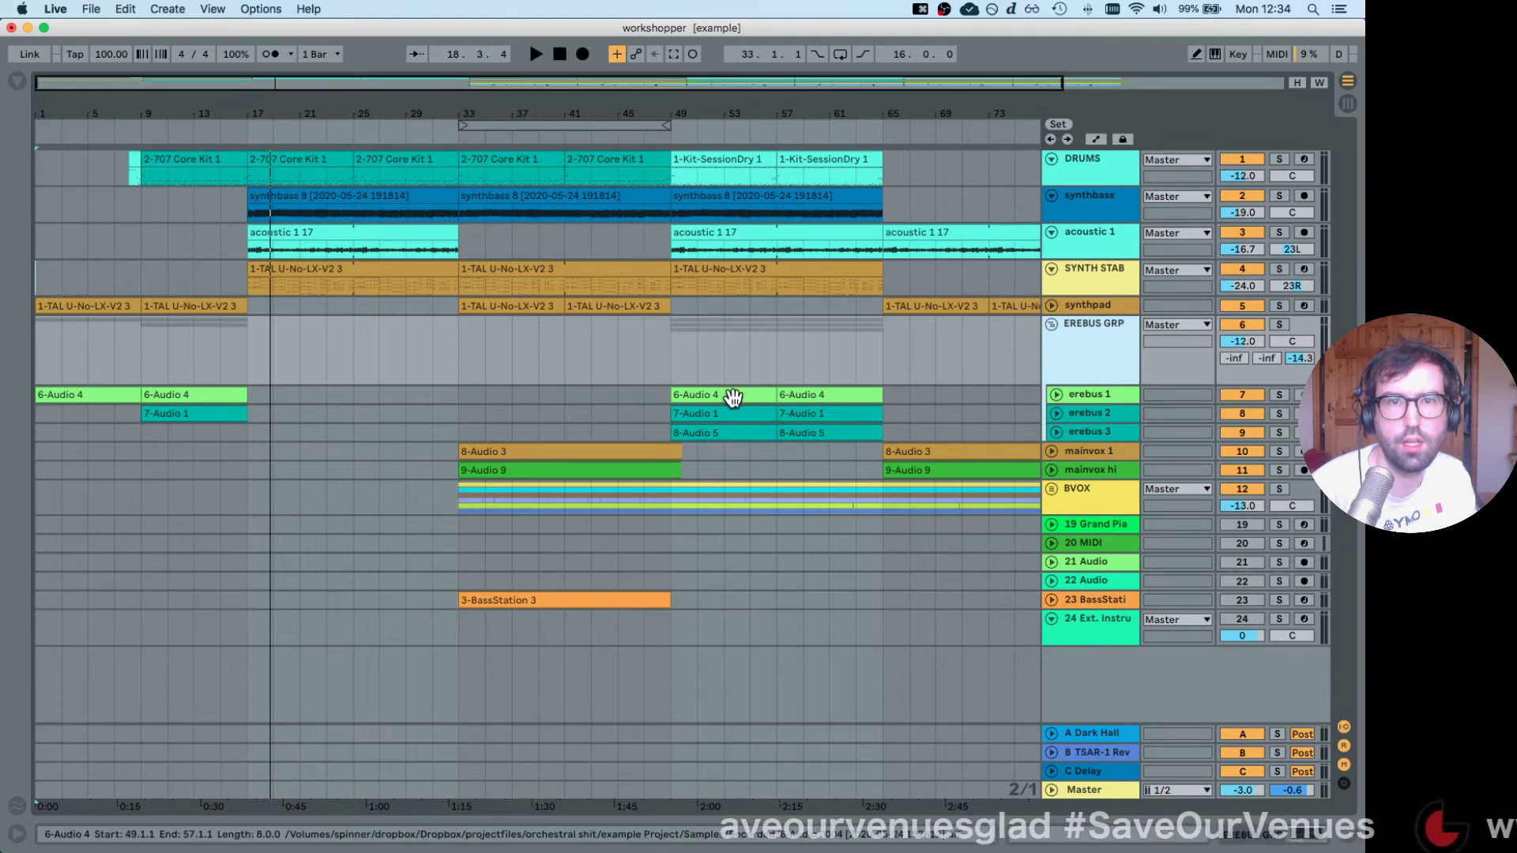
{"action": "left_click", "coordinate": [671, 361]}
{"action": "key", "text": "space"}
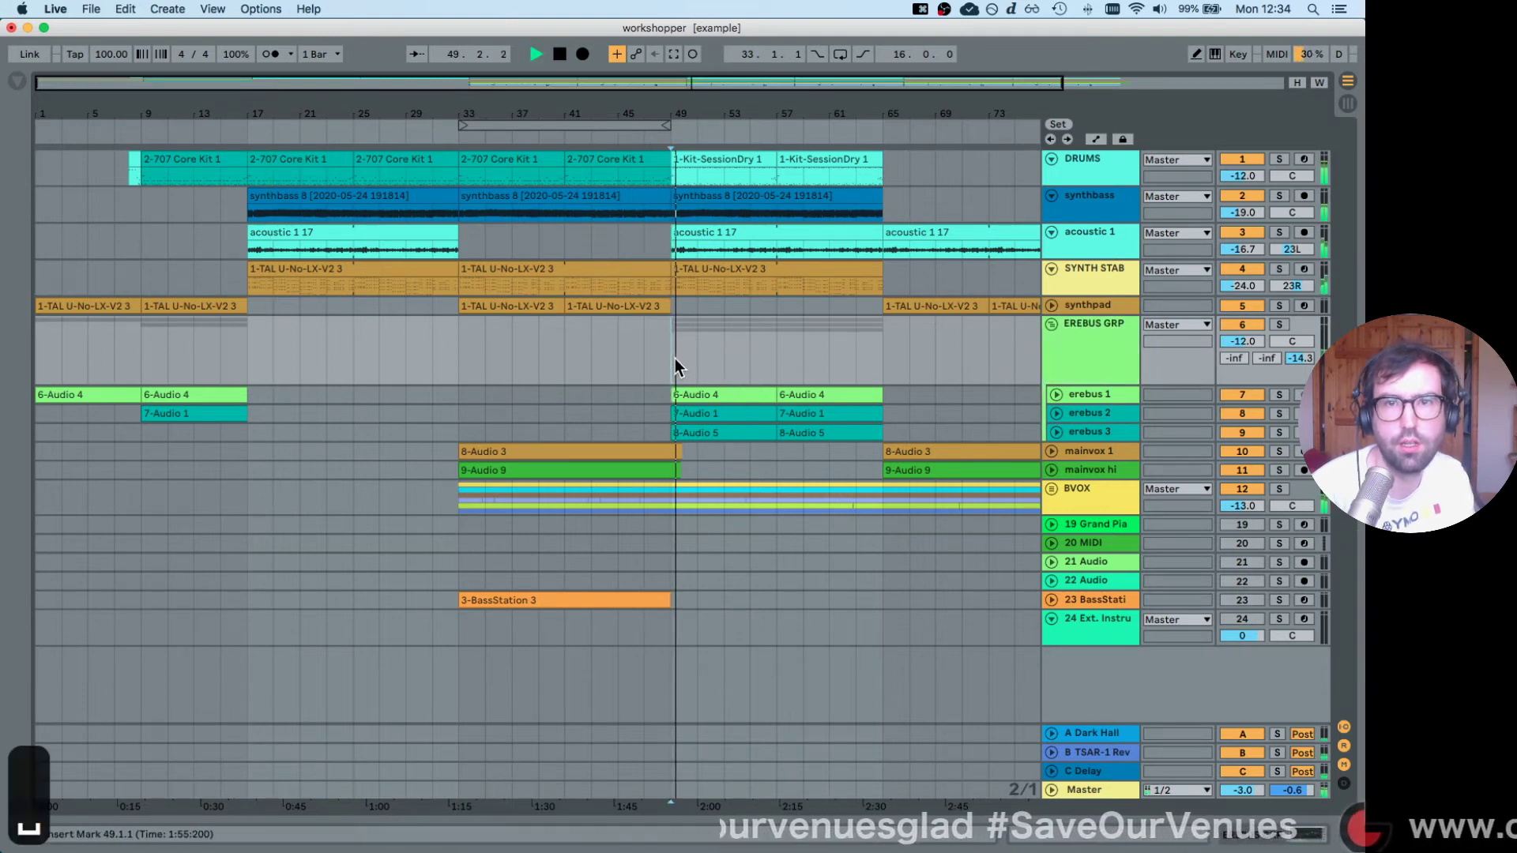
{"action": "left_click", "coordinate": [1094, 336]}
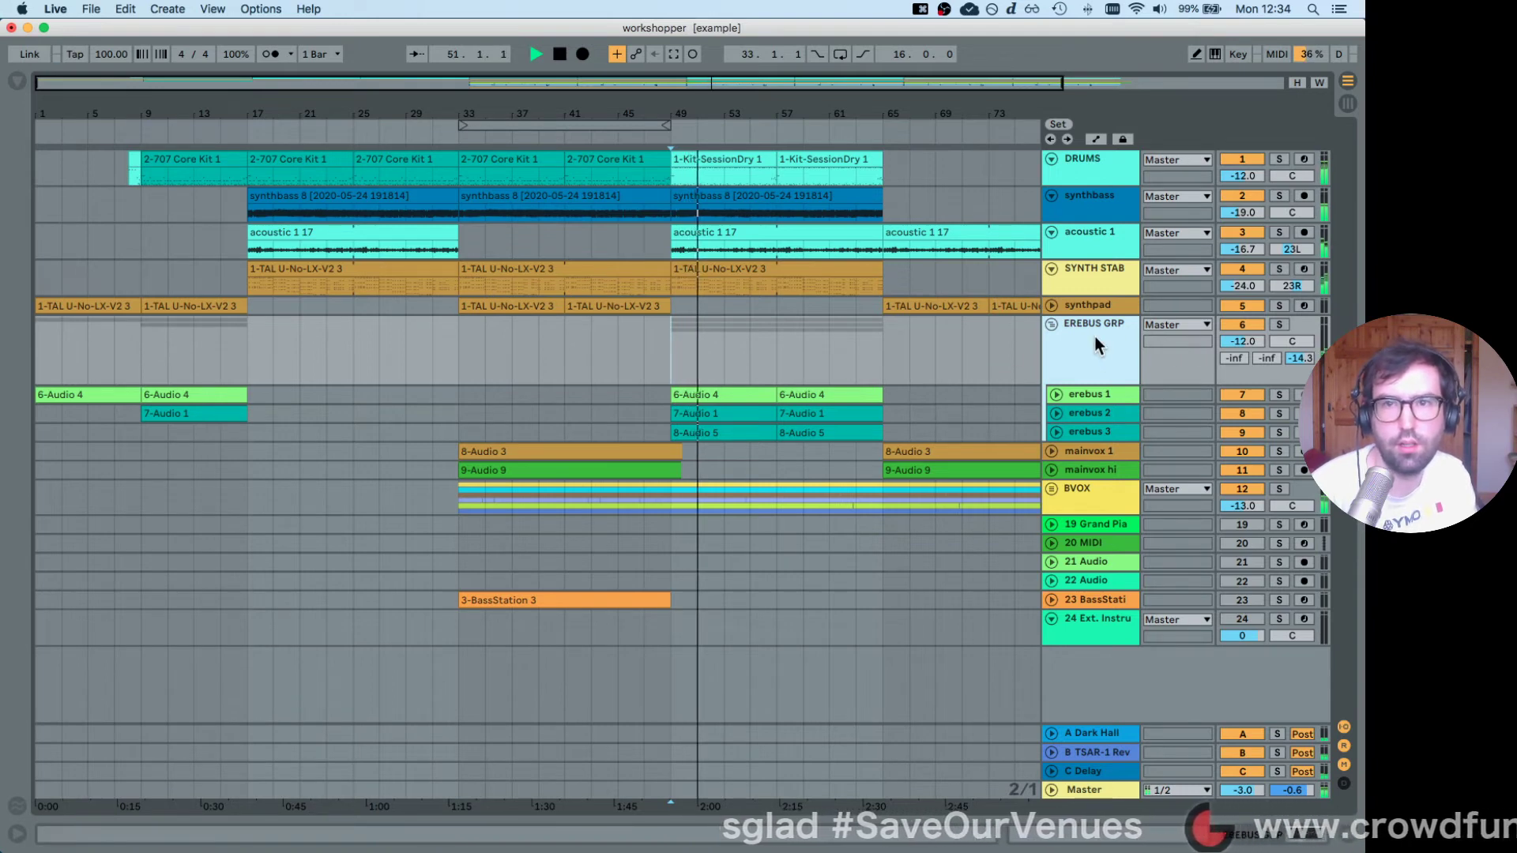
{"action": "key", "text": "space"}
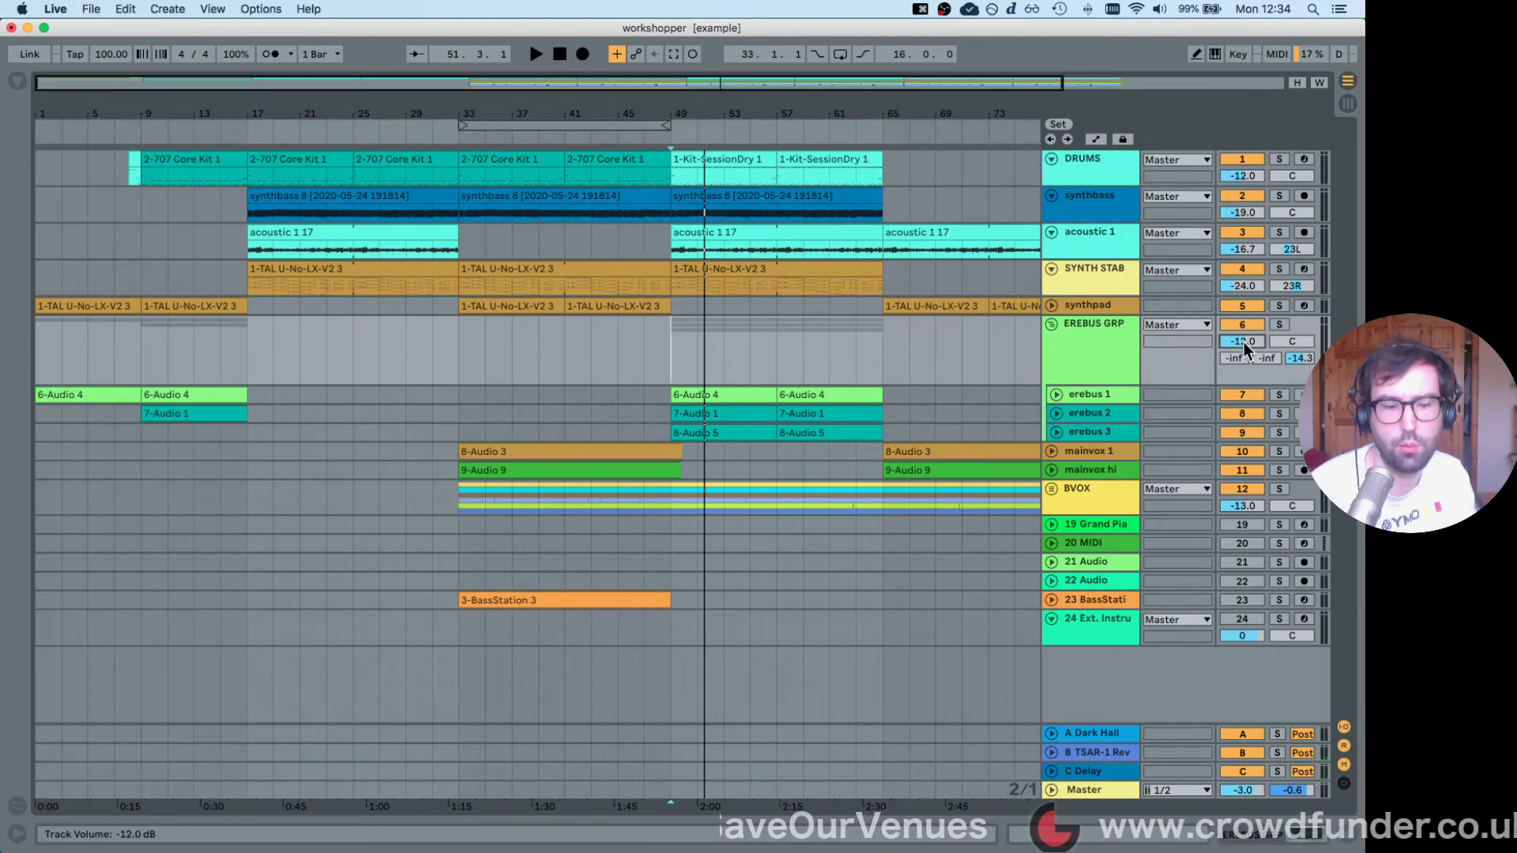
Show the automation lanes and raise EREBUS GRP's track volume automation between bars 49 and 65 to -4 dB, with short ramps at both ends.
{"action": "key", "text": "a"}
{"action": "key", "text": "a"}
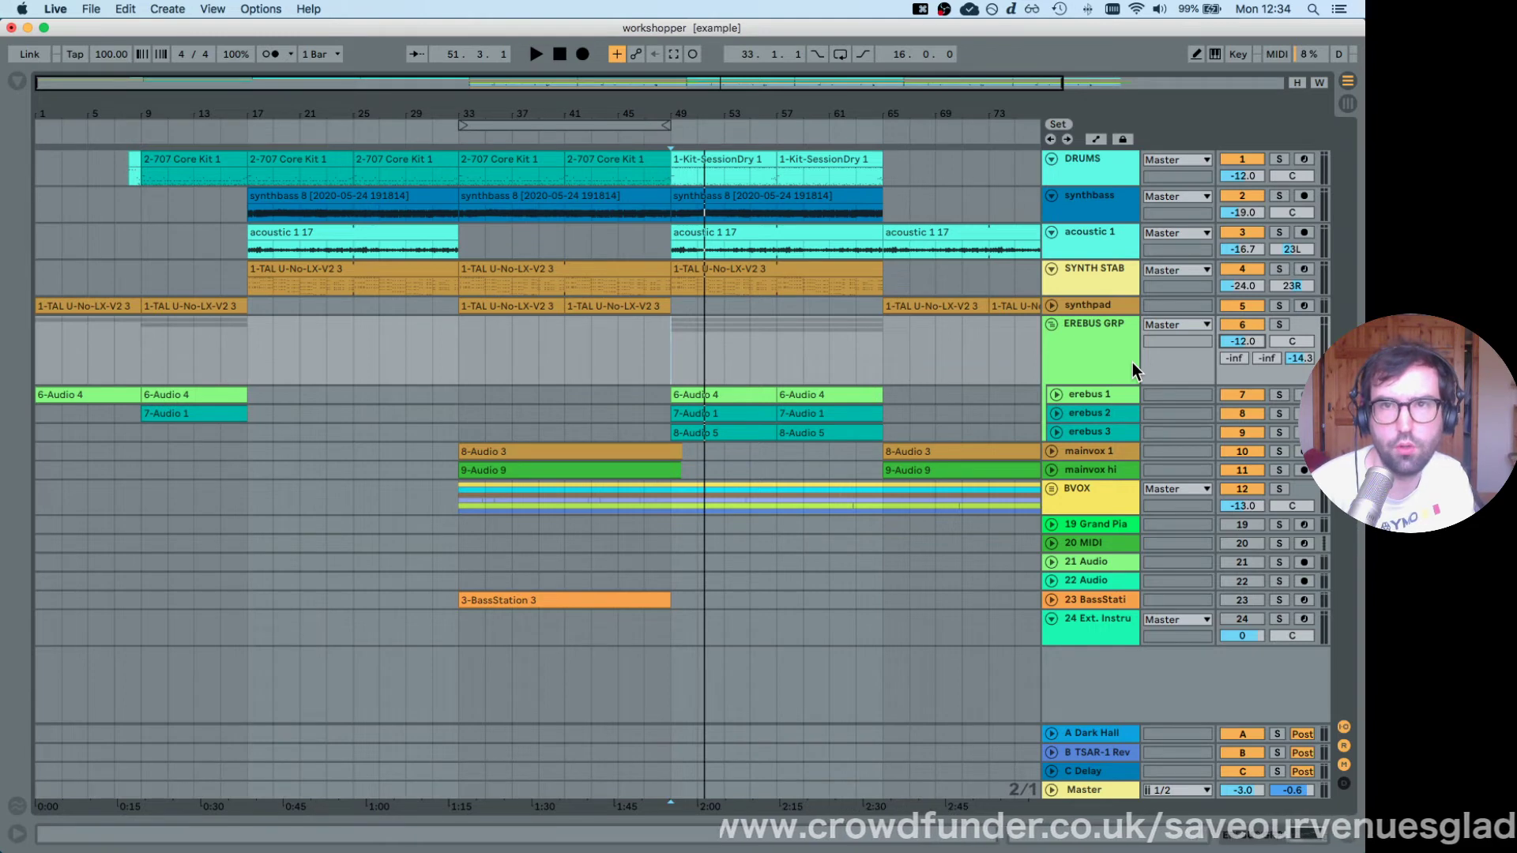
{"action": "key", "text": "a"}
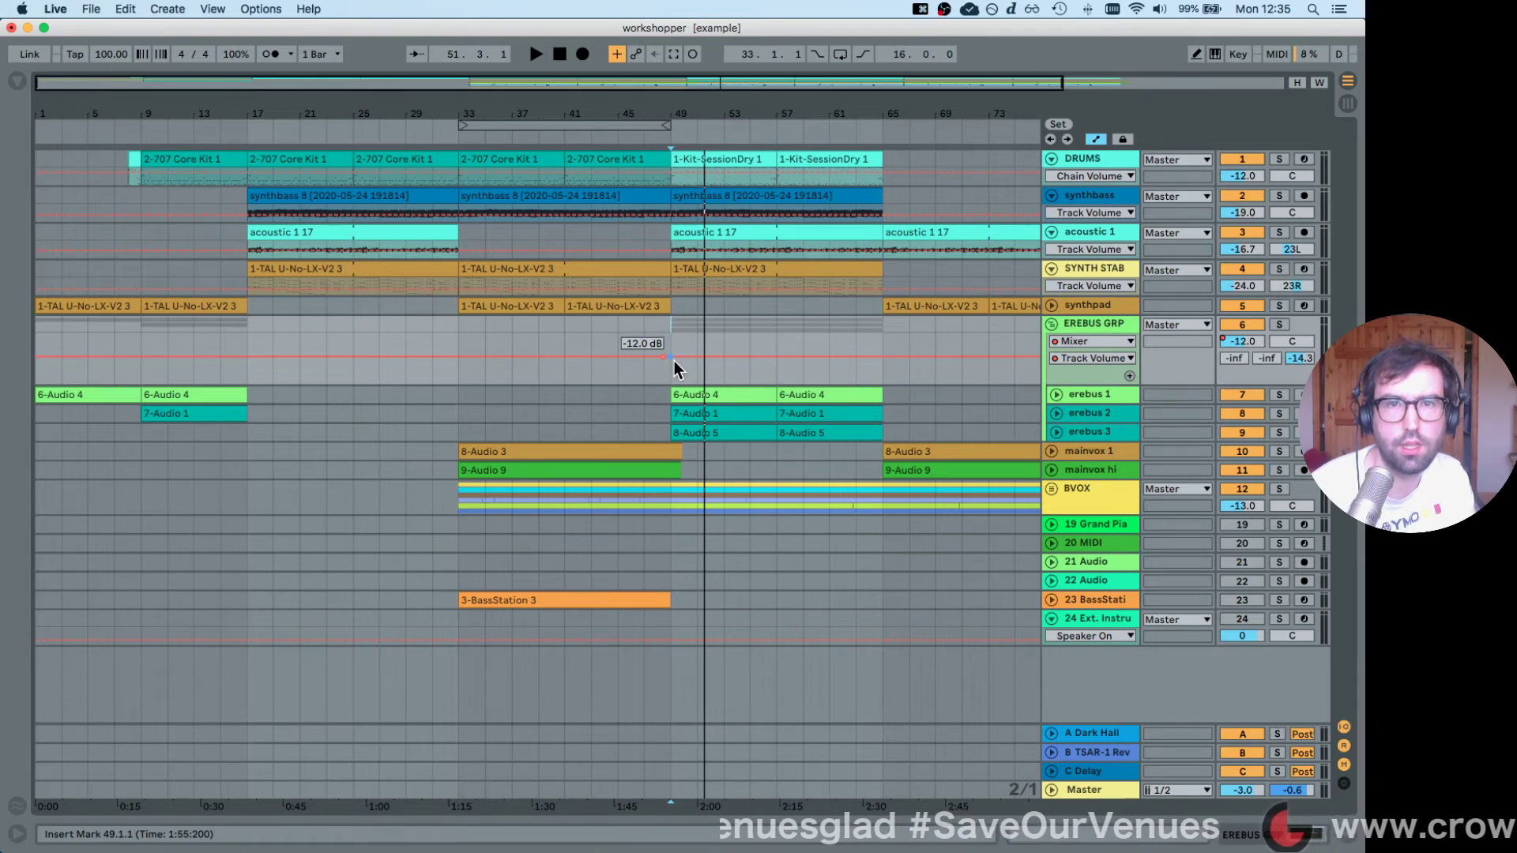
{"action": "left_click", "coordinate": [891, 357]}
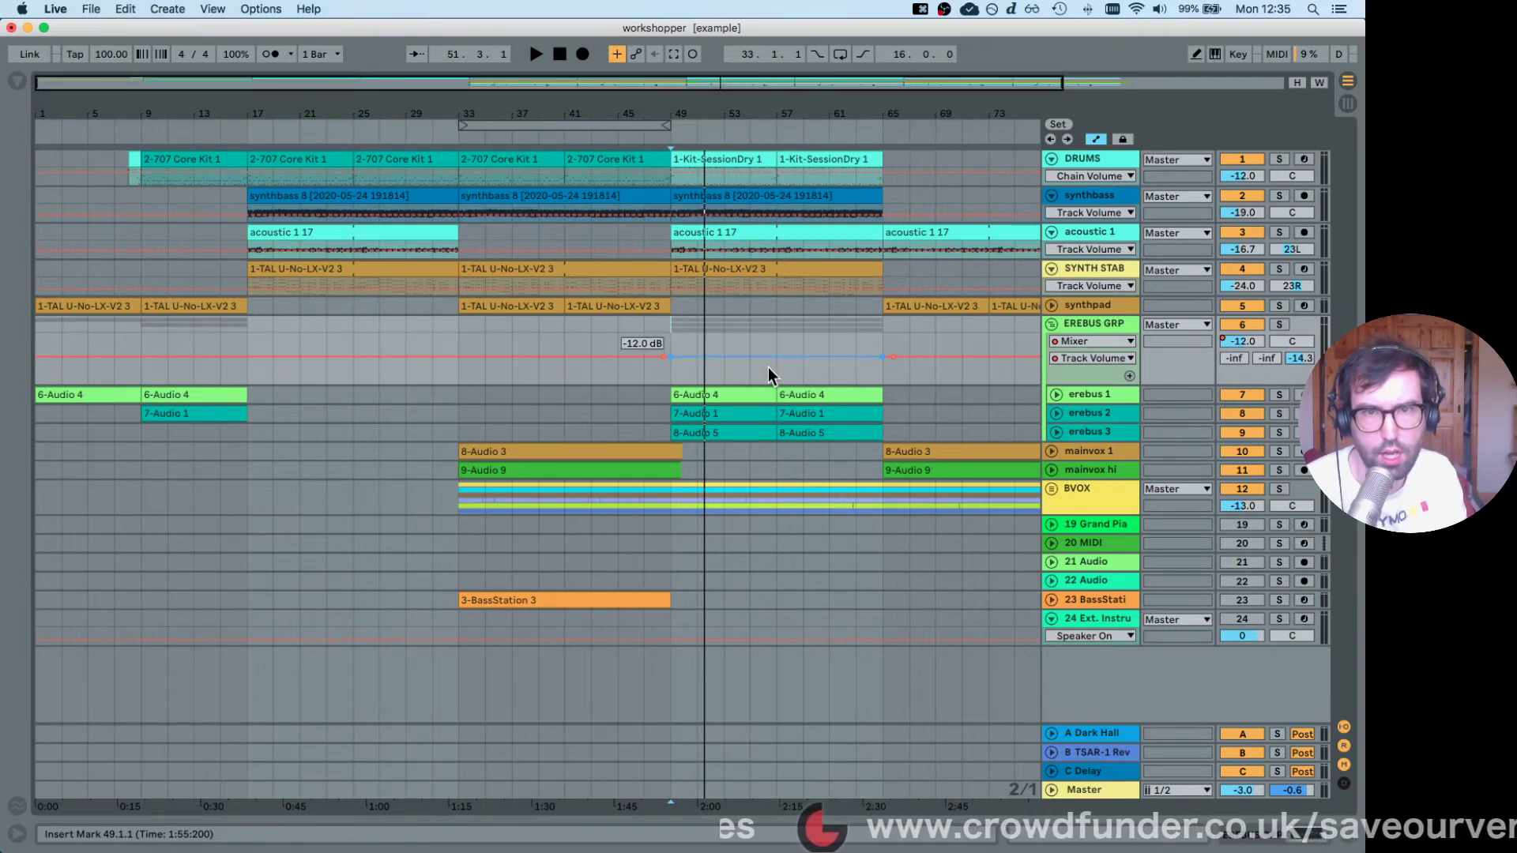
{"action": "left_click_drag", "start_coordinate": [767, 368], "coordinate": [768, 343]}
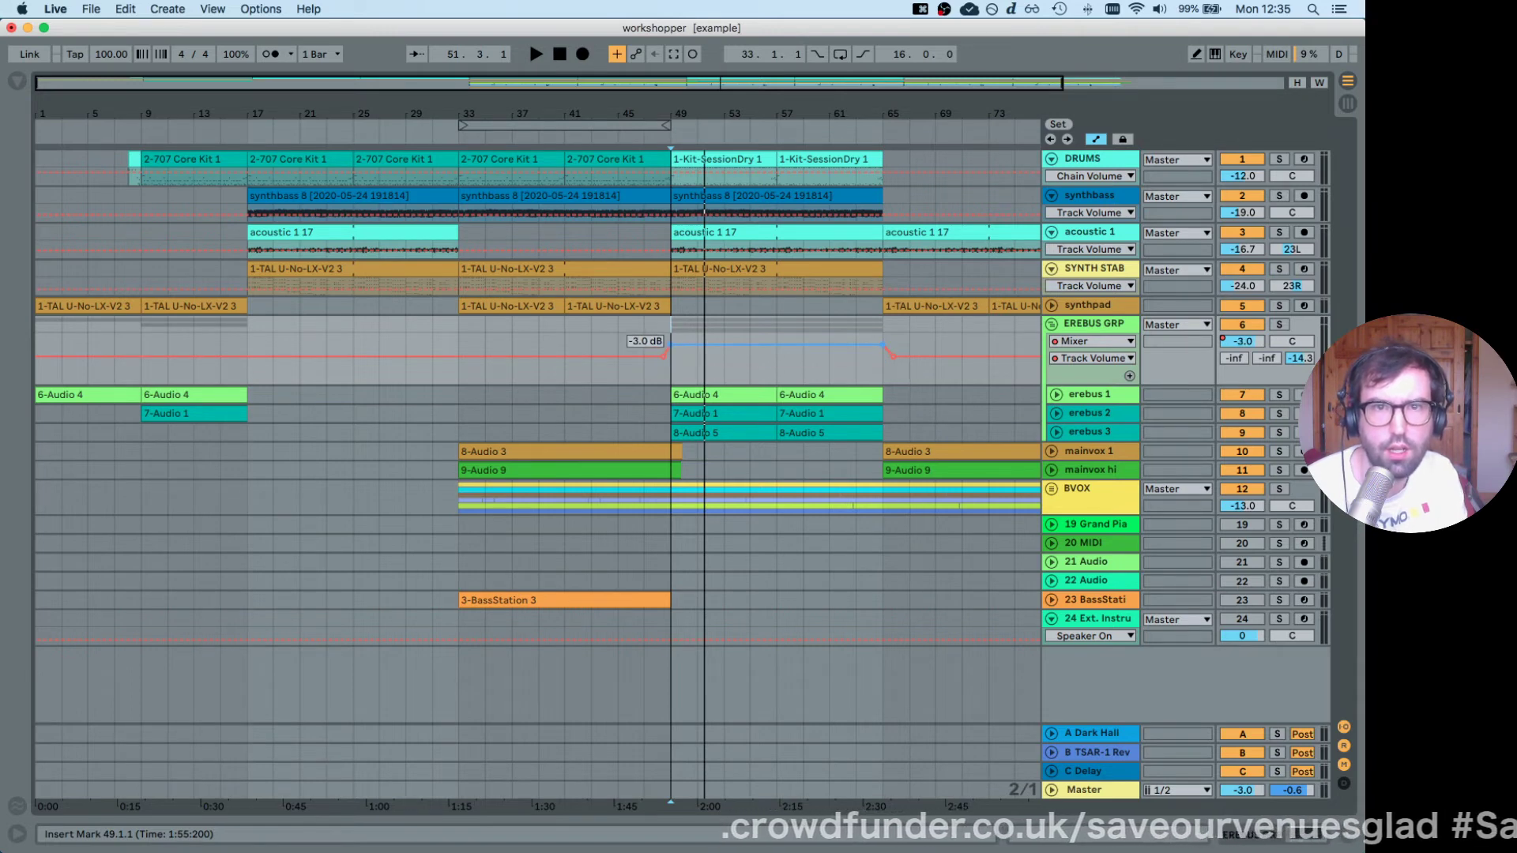
{"action": "left_click_drag", "start_coordinate": [767, 344], "coordinate": [767, 346]}
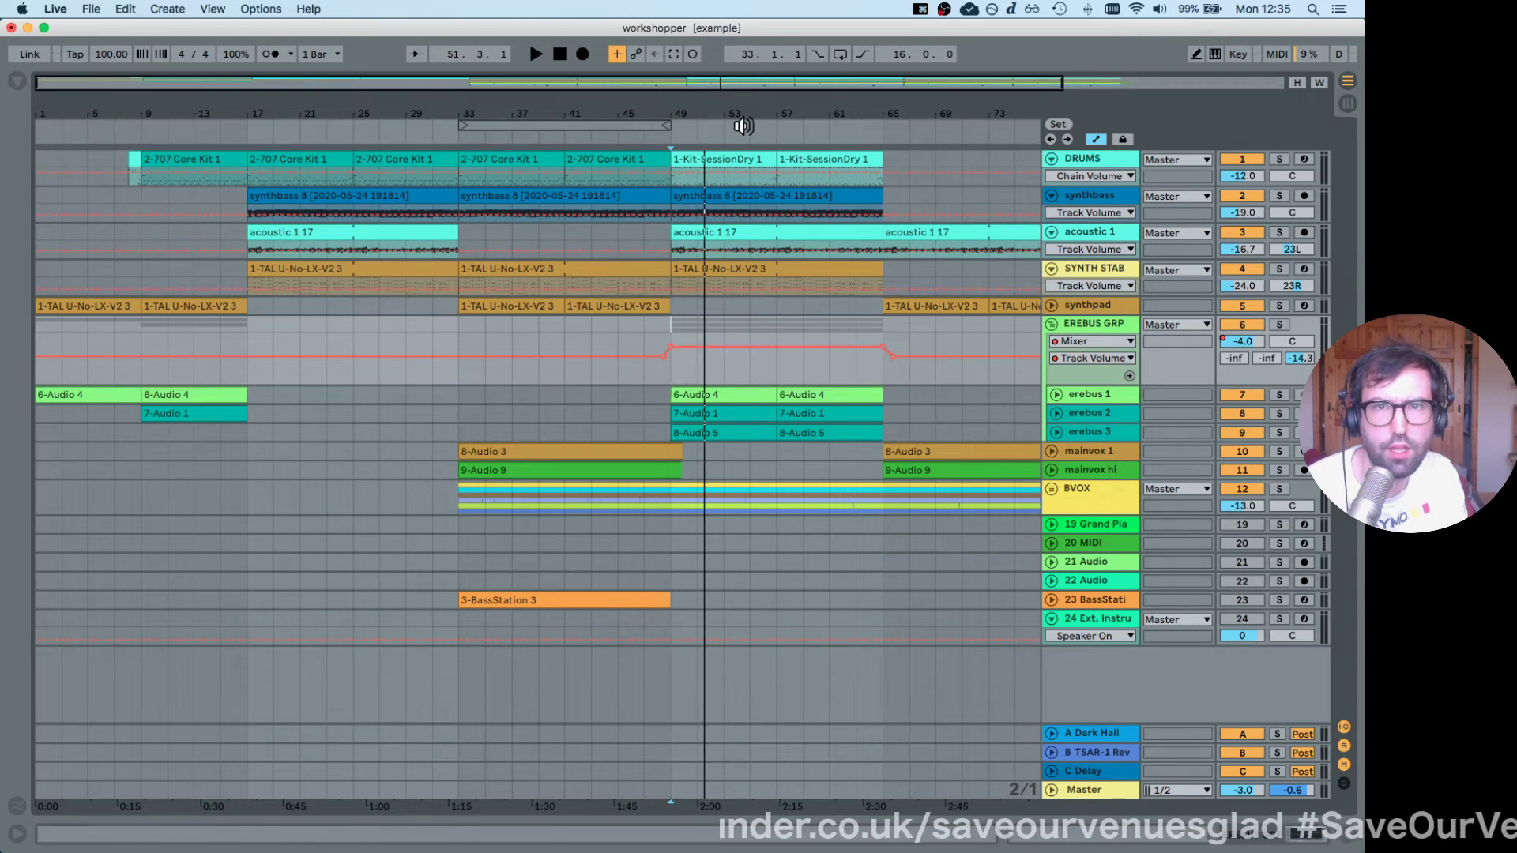
Play from bar 48, set EREBUS GRP's volume automation between bars 49 and 65 to -8 dB, stop playback and show the whole arrangement.
{"action": "left_click_drag", "start_coordinate": [746, 117], "coordinate": [715, 186]}
{"action": "left_click", "coordinate": [576, 376]}
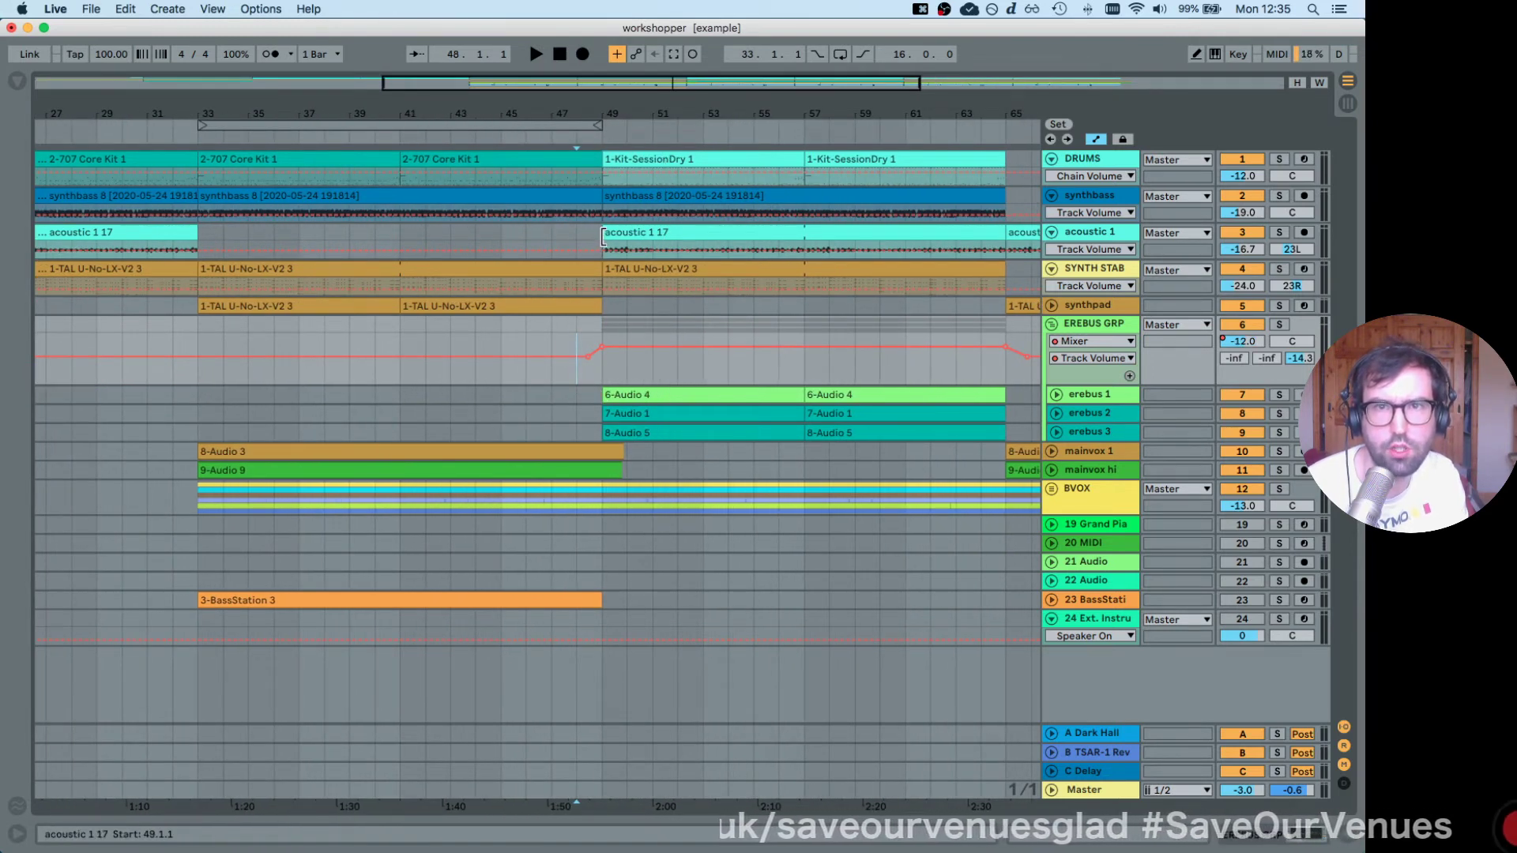
{"action": "key", "text": "space"}
{"action": "key", "text": "plus"}
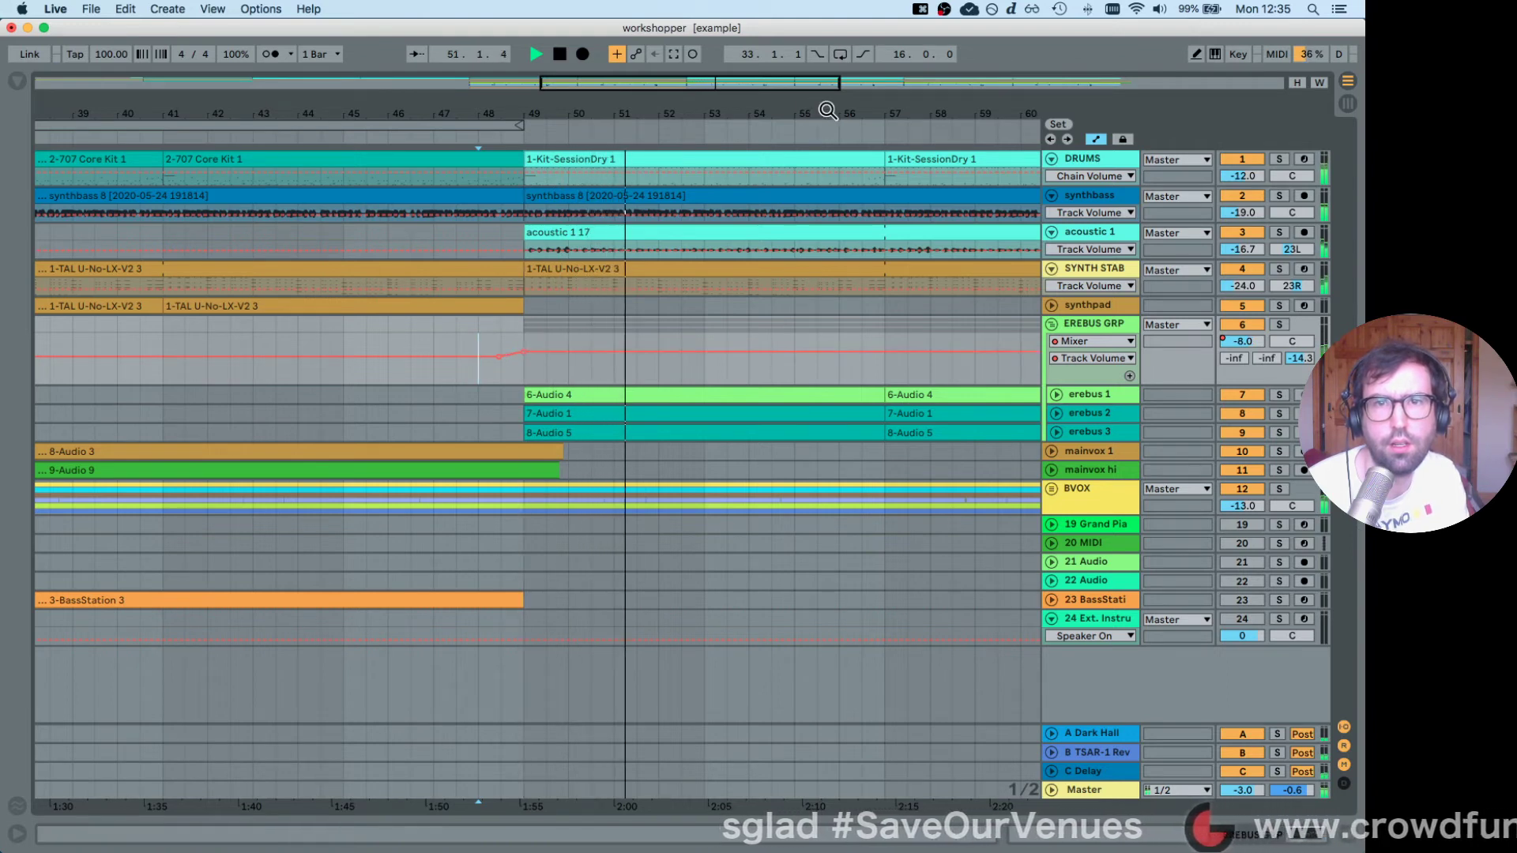
{"action": "left_click_drag", "start_coordinate": [807, 118], "coordinate": [565, 110]}
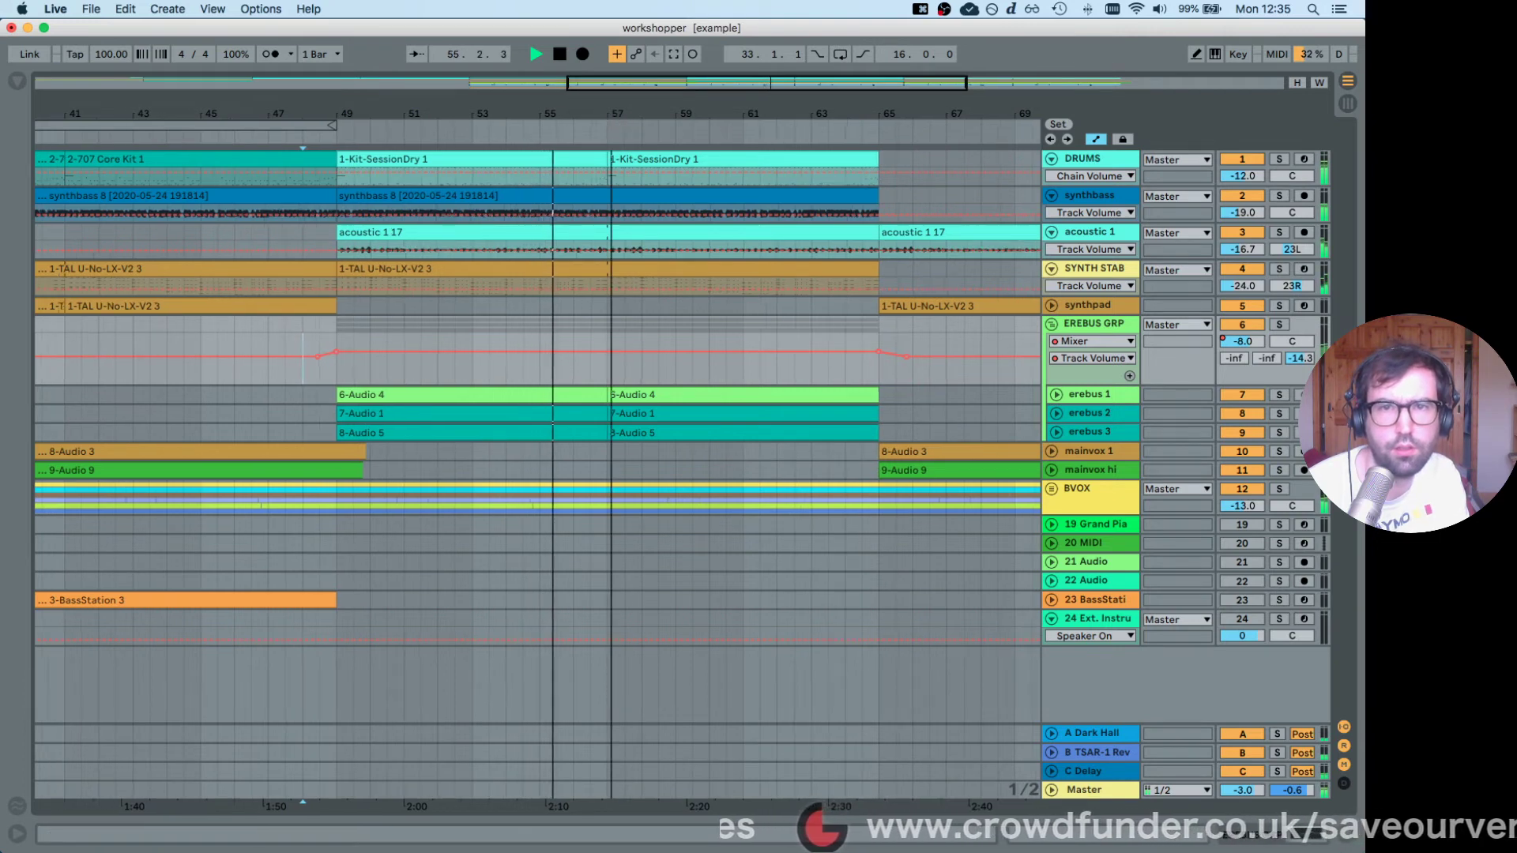
{"action": "key", "text": "minus"}
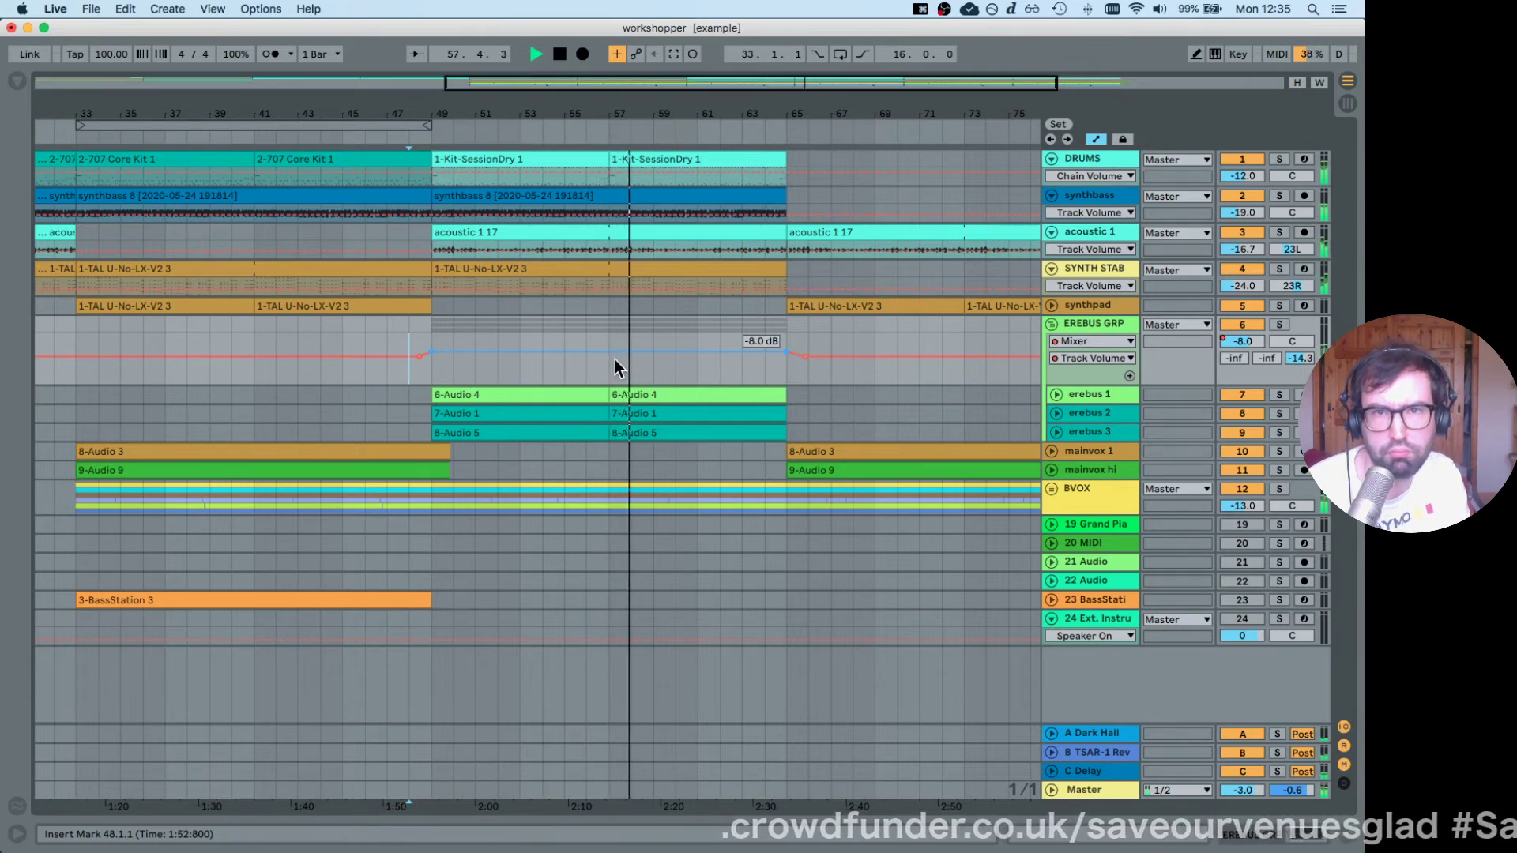
{"action": "key", "text": "space"}
{"action": "key", "text": "w"}
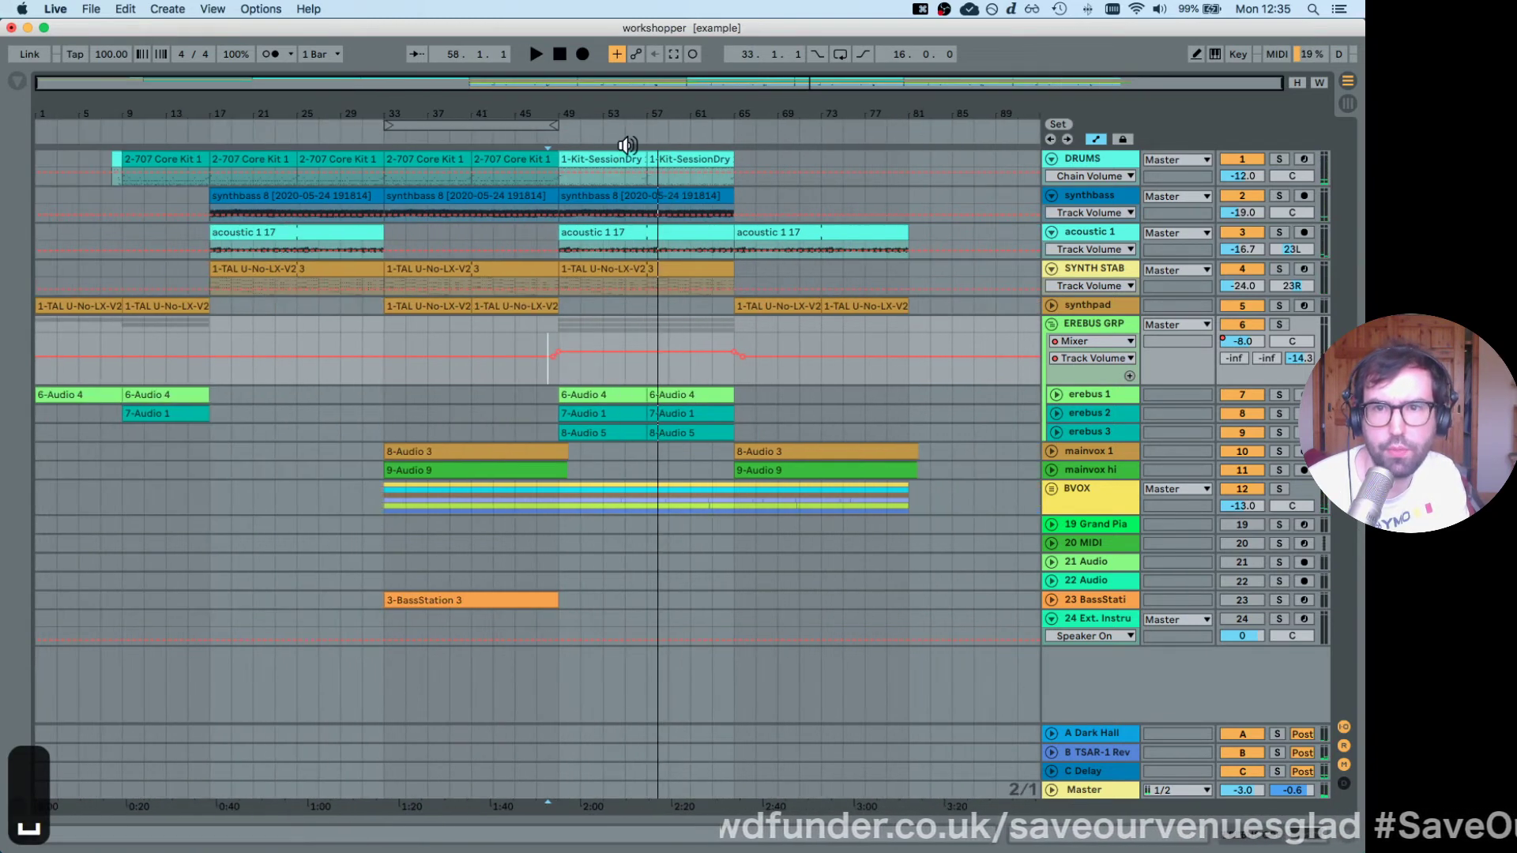
Open the Master track's device chain and add a Limiter from the audio effects browser.
{"action": "left_click", "coordinate": [1092, 789]}
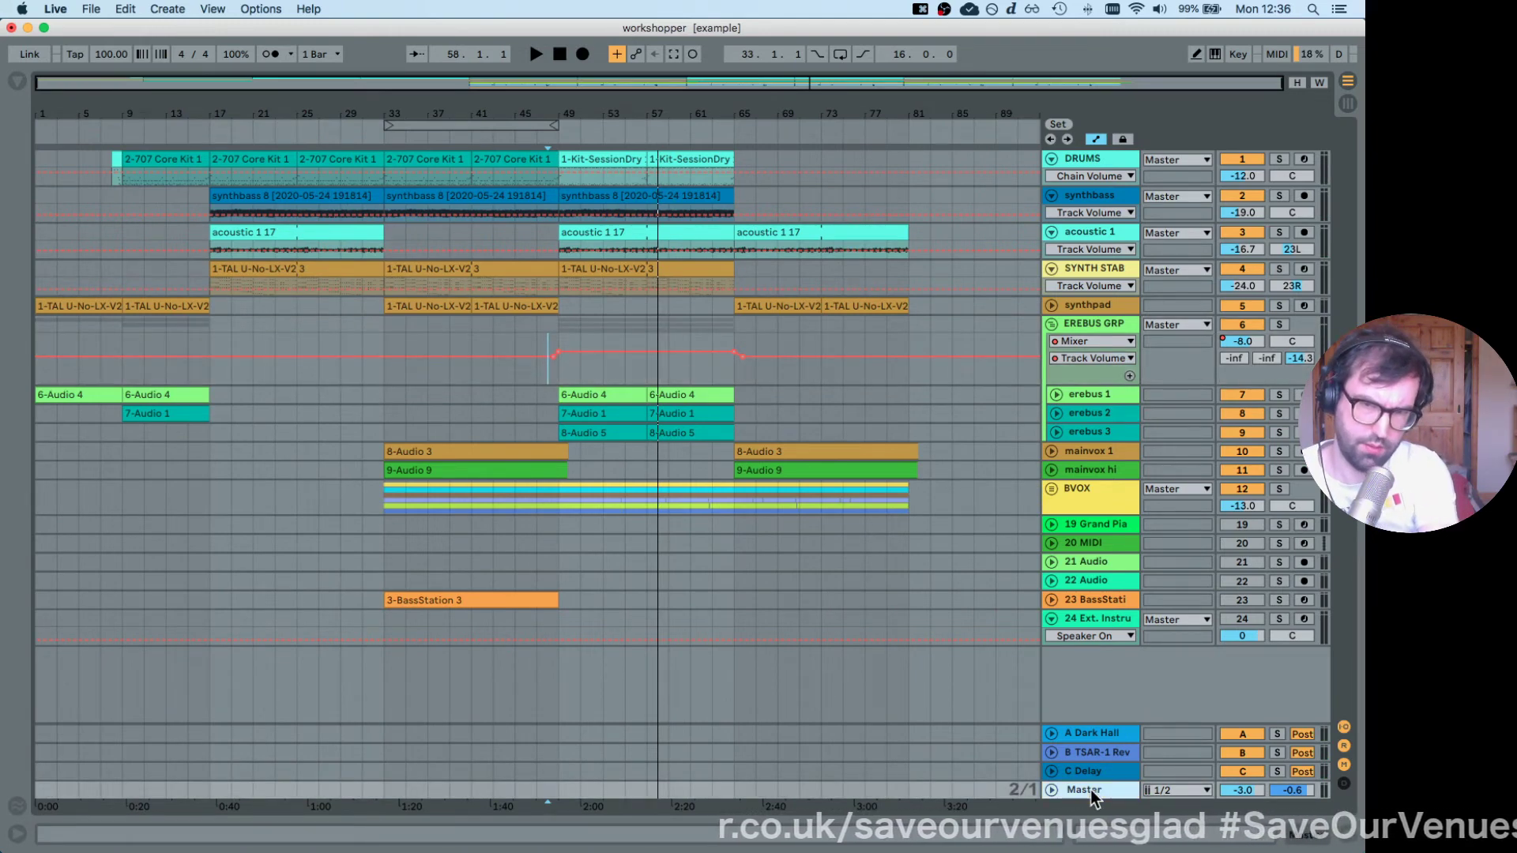
{"action": "double_click", "coordinate": [1090, 789]}
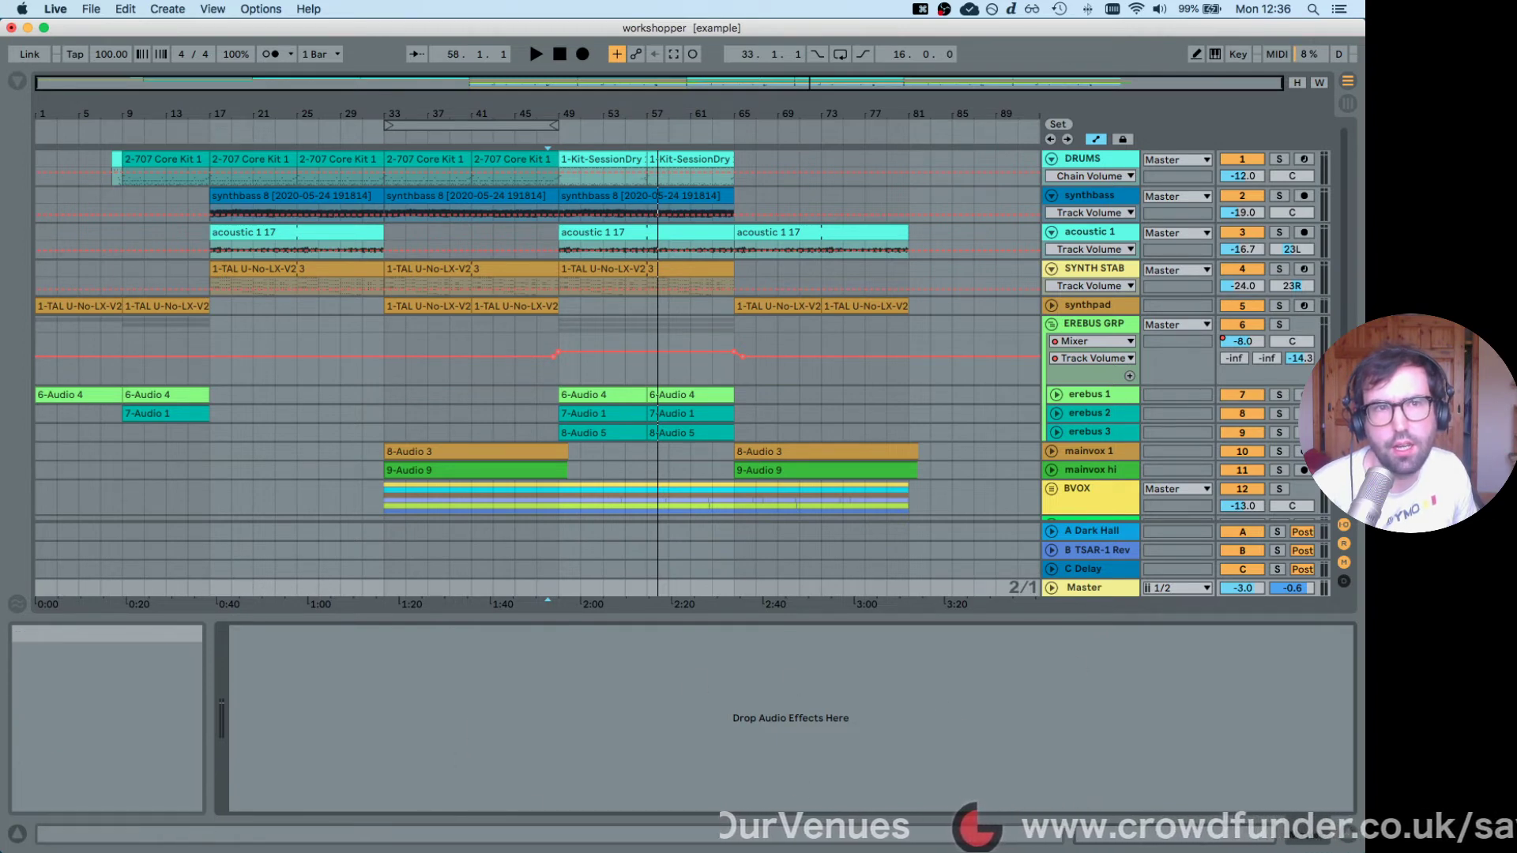
{"action": "left_click", "coordinate": [17, 82]}
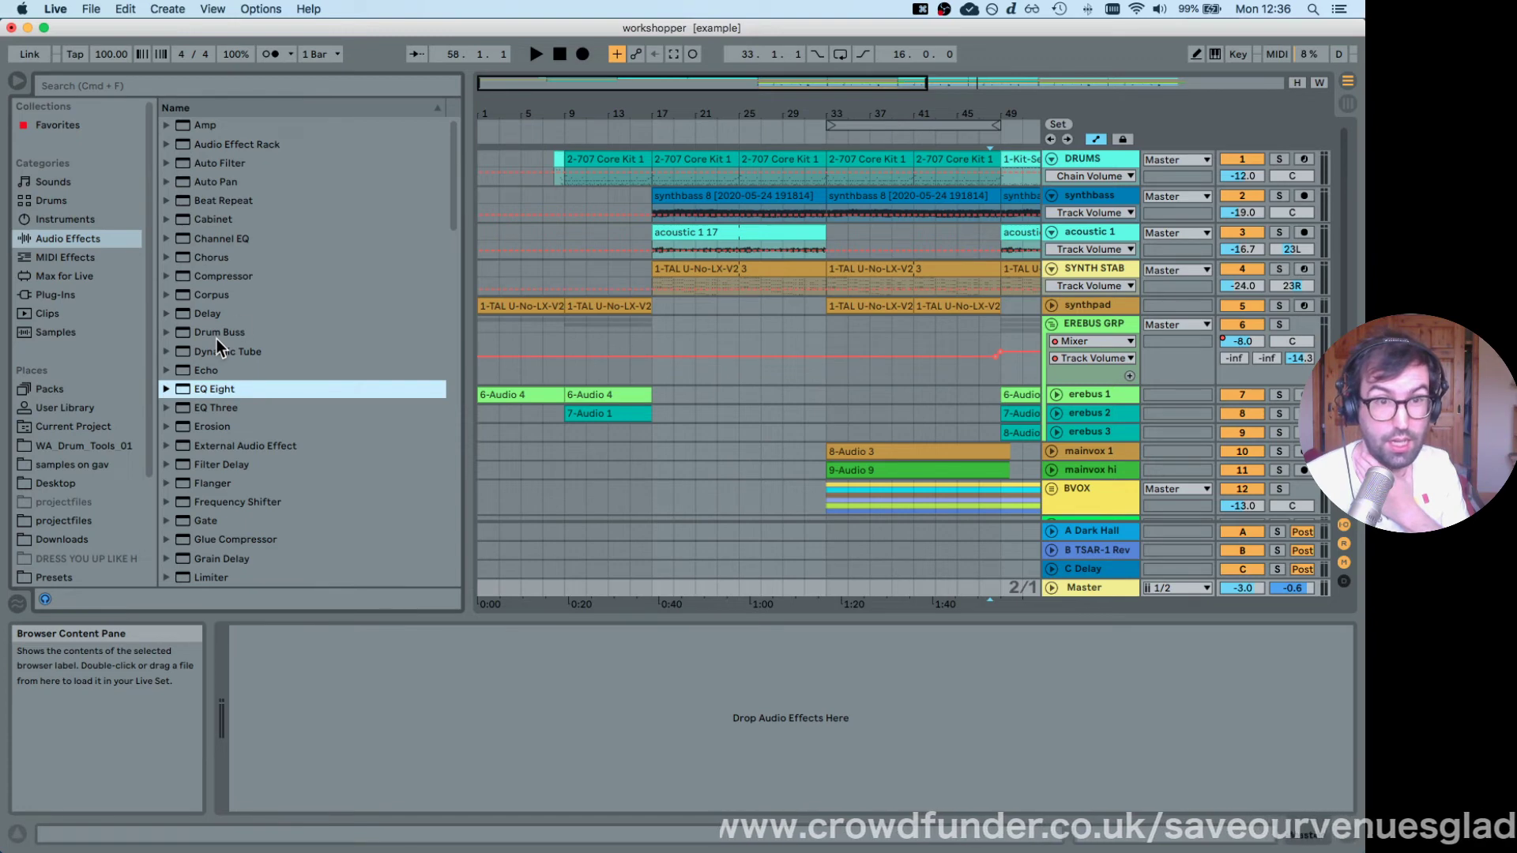
{"action": "scroll", "coordinate": [451, 214], "scroll_direction": "down", "scroll_amount": 5}
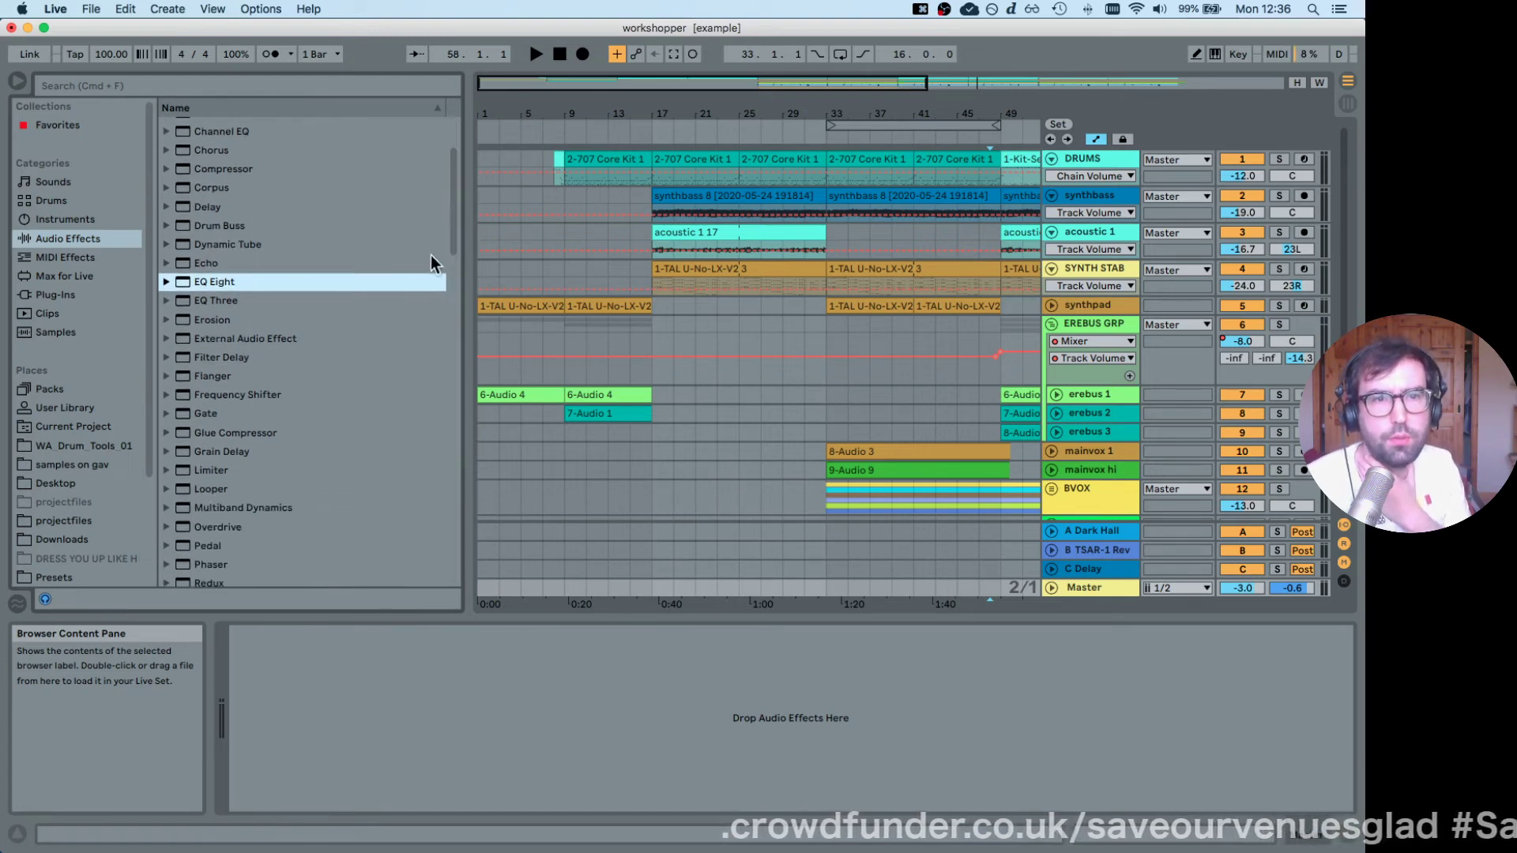
{"action": "left_click", "coordinate": [246, 476]}
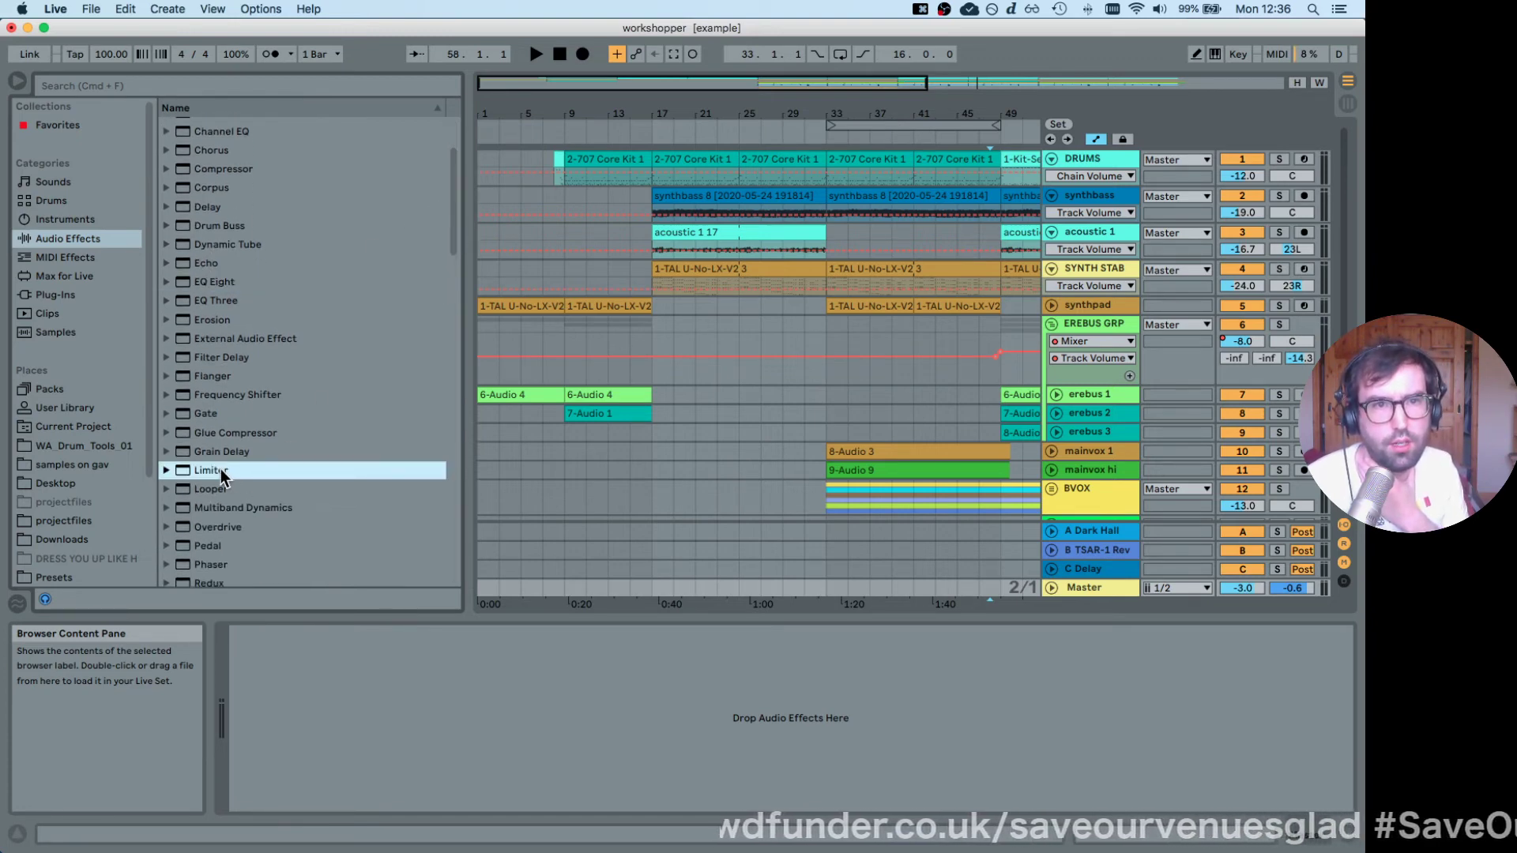
{"action": "left_click_drag", "start_coordinate": [193, 474], "coordinate": [528, 712]}
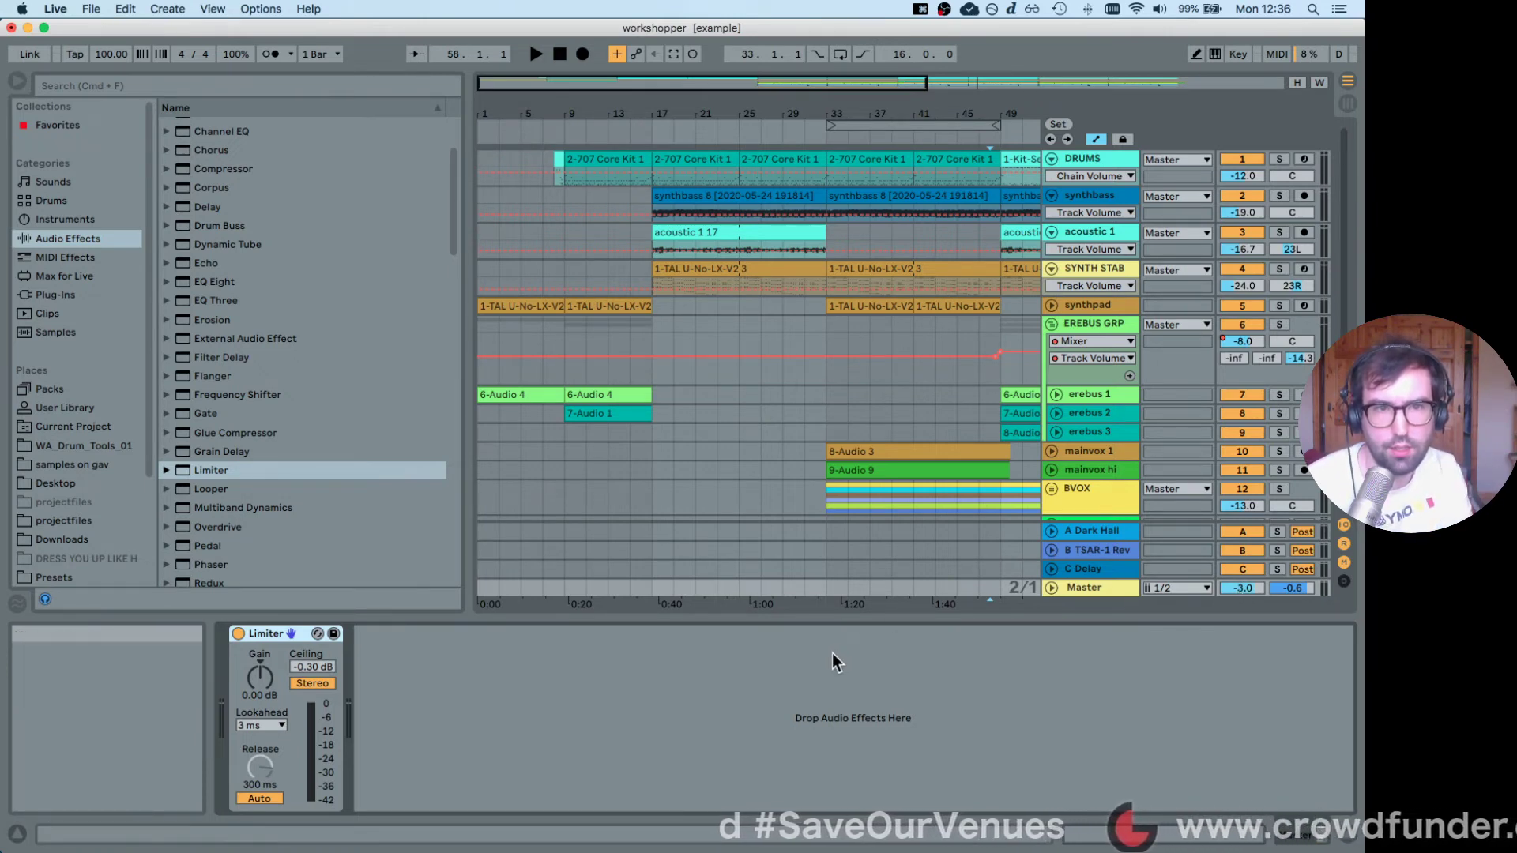
Audition the mix through the Master track's Limiter, selecting and playing the loop section between bars 33 and 49.
{"action": "key", "text": "space"}
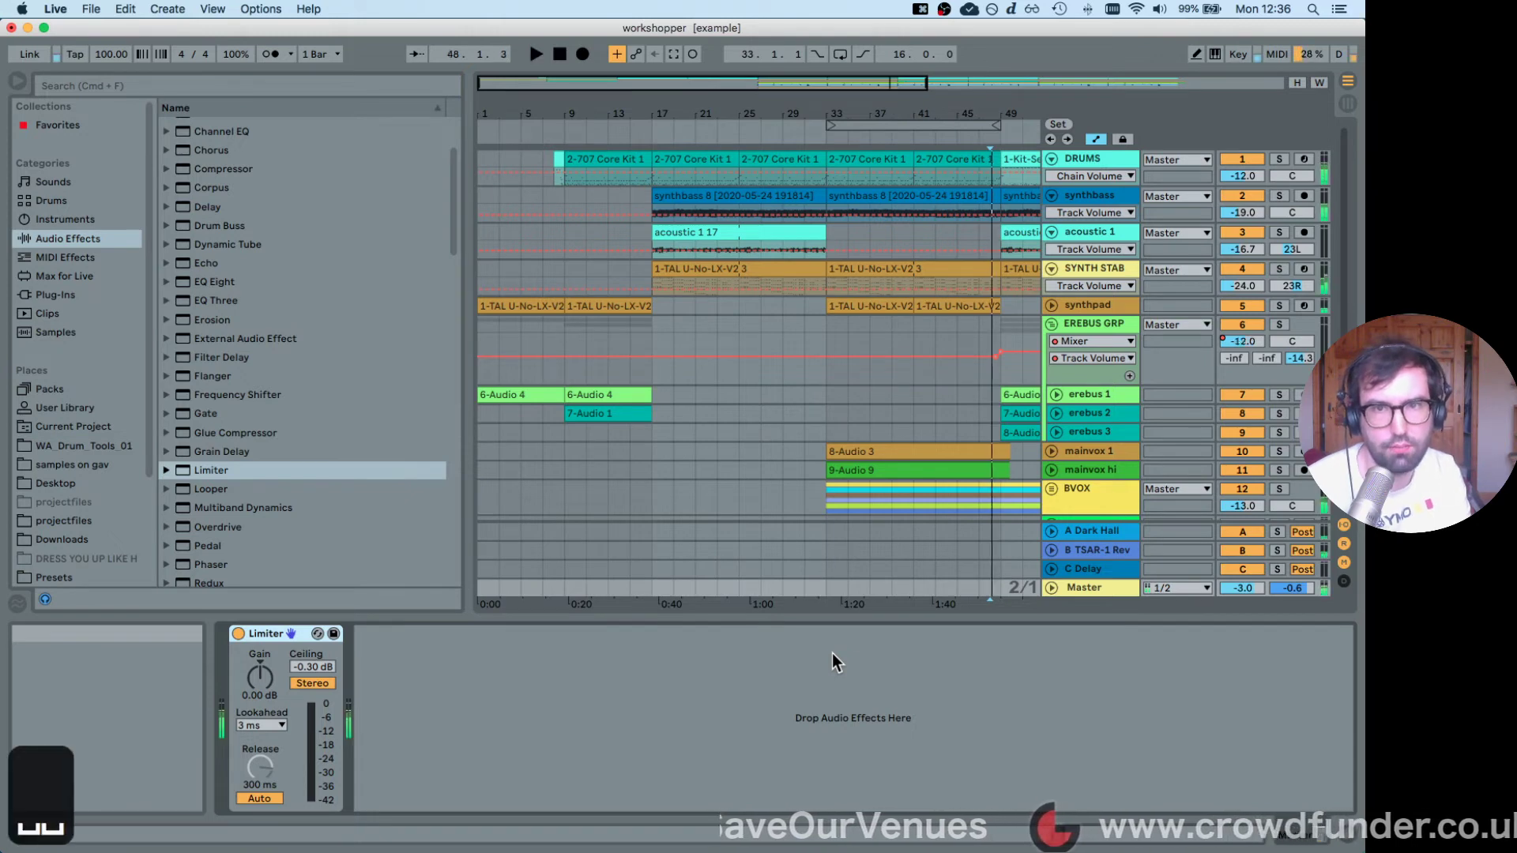
{"action": "key", "text": "space"}
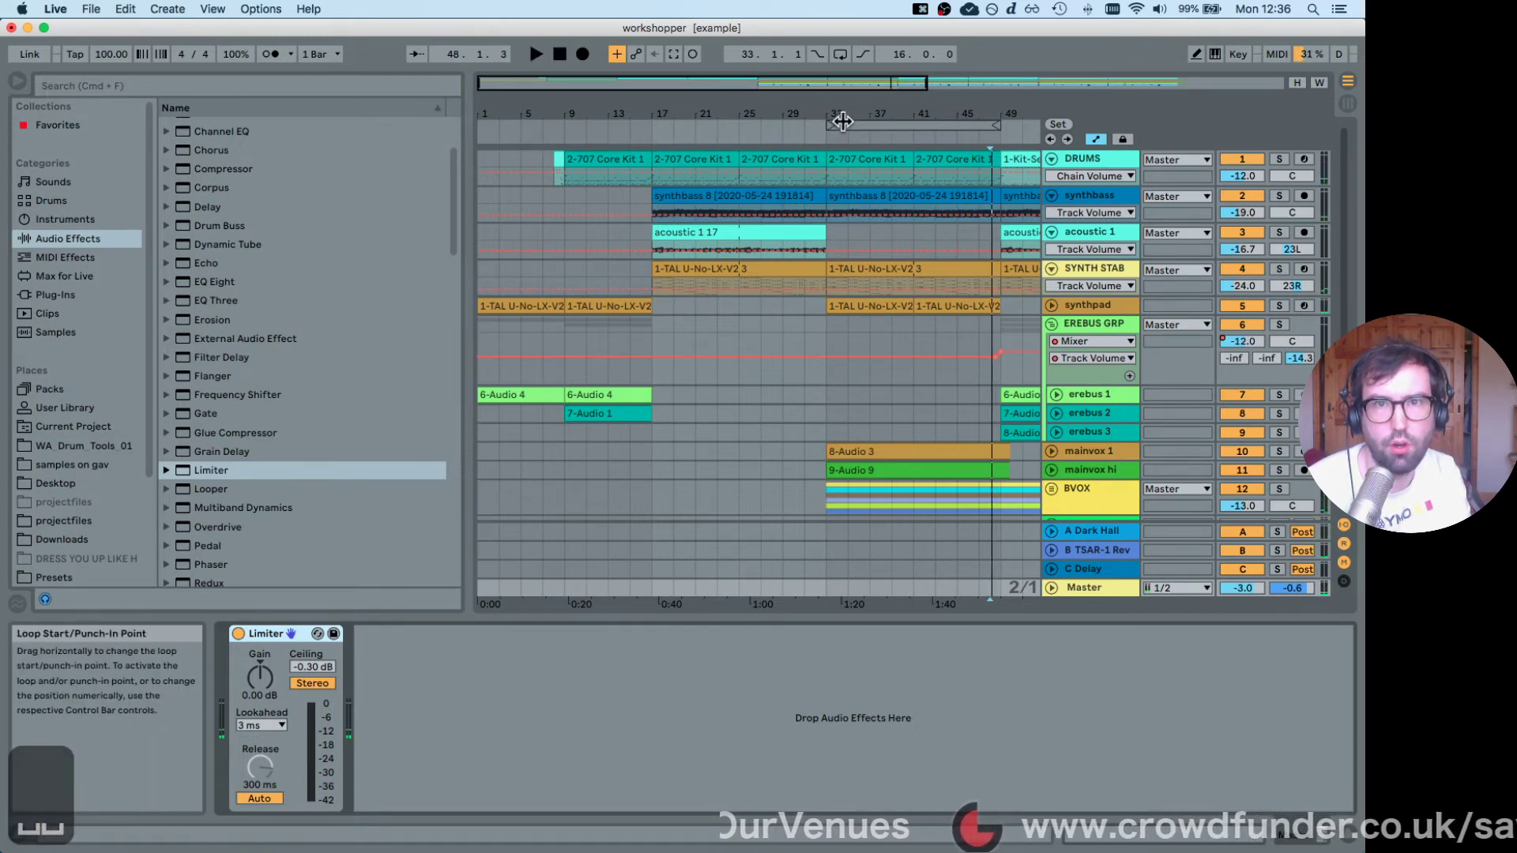
{"action": "left_click", "coordinate": [888, 127]}
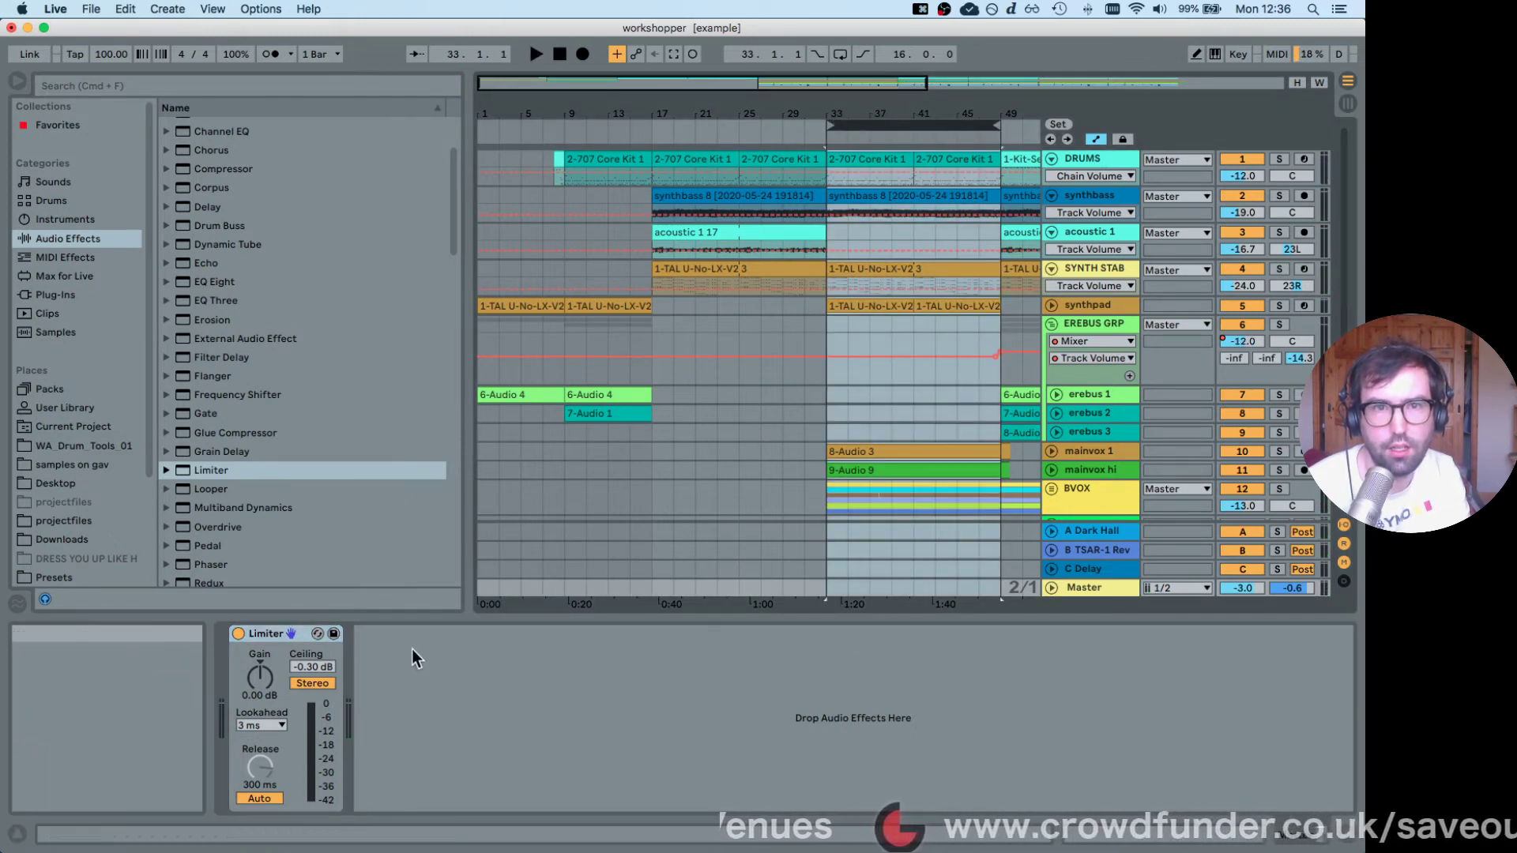
{"action": "key", "text": "space"}
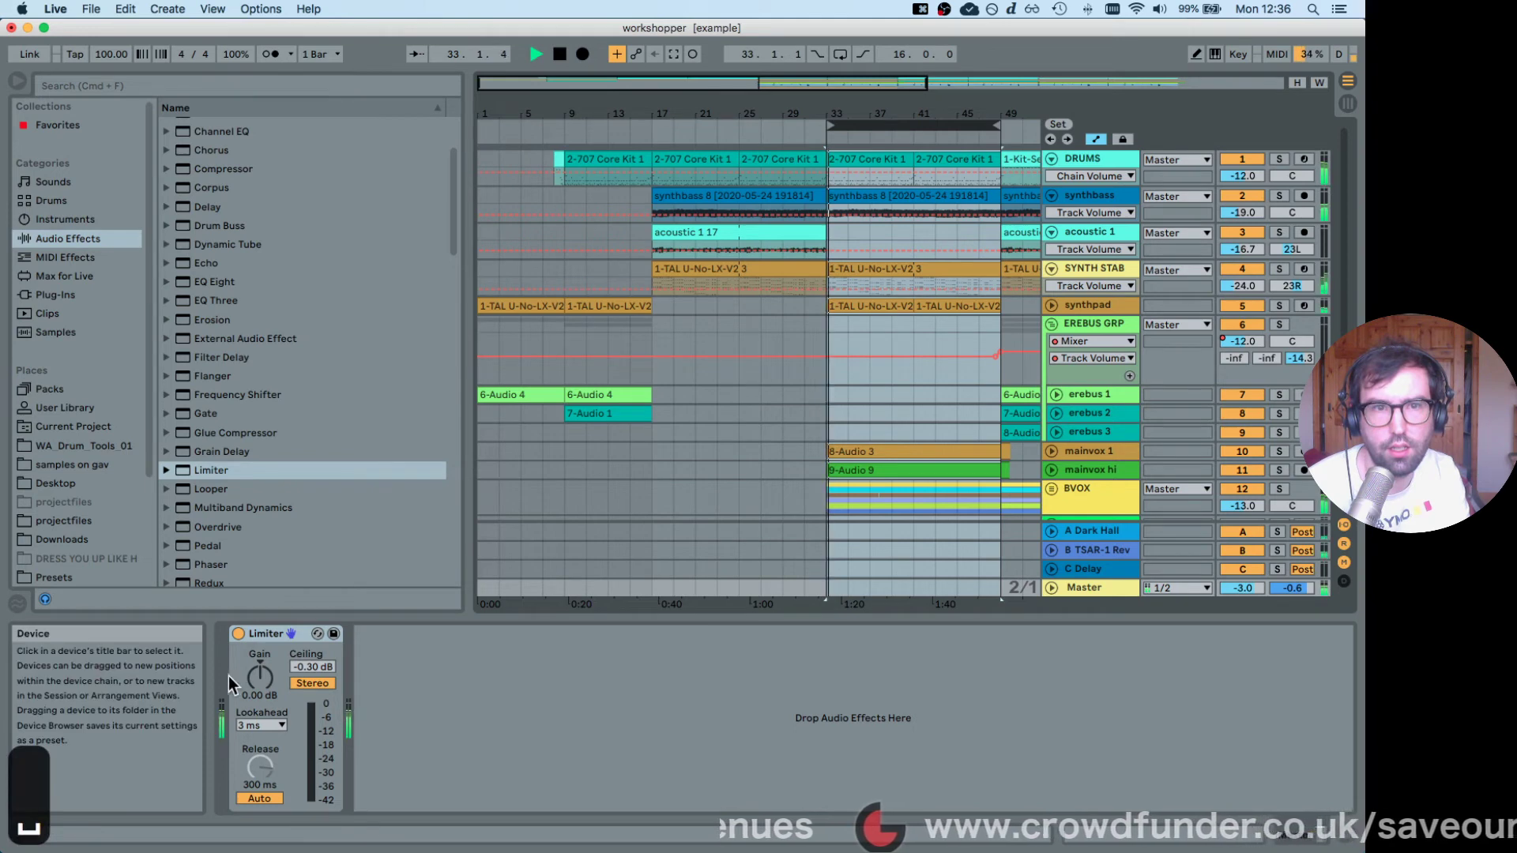
{"action": "left_click", "coordinate": [281, 632]}
{"action": "key", "text": "space"}
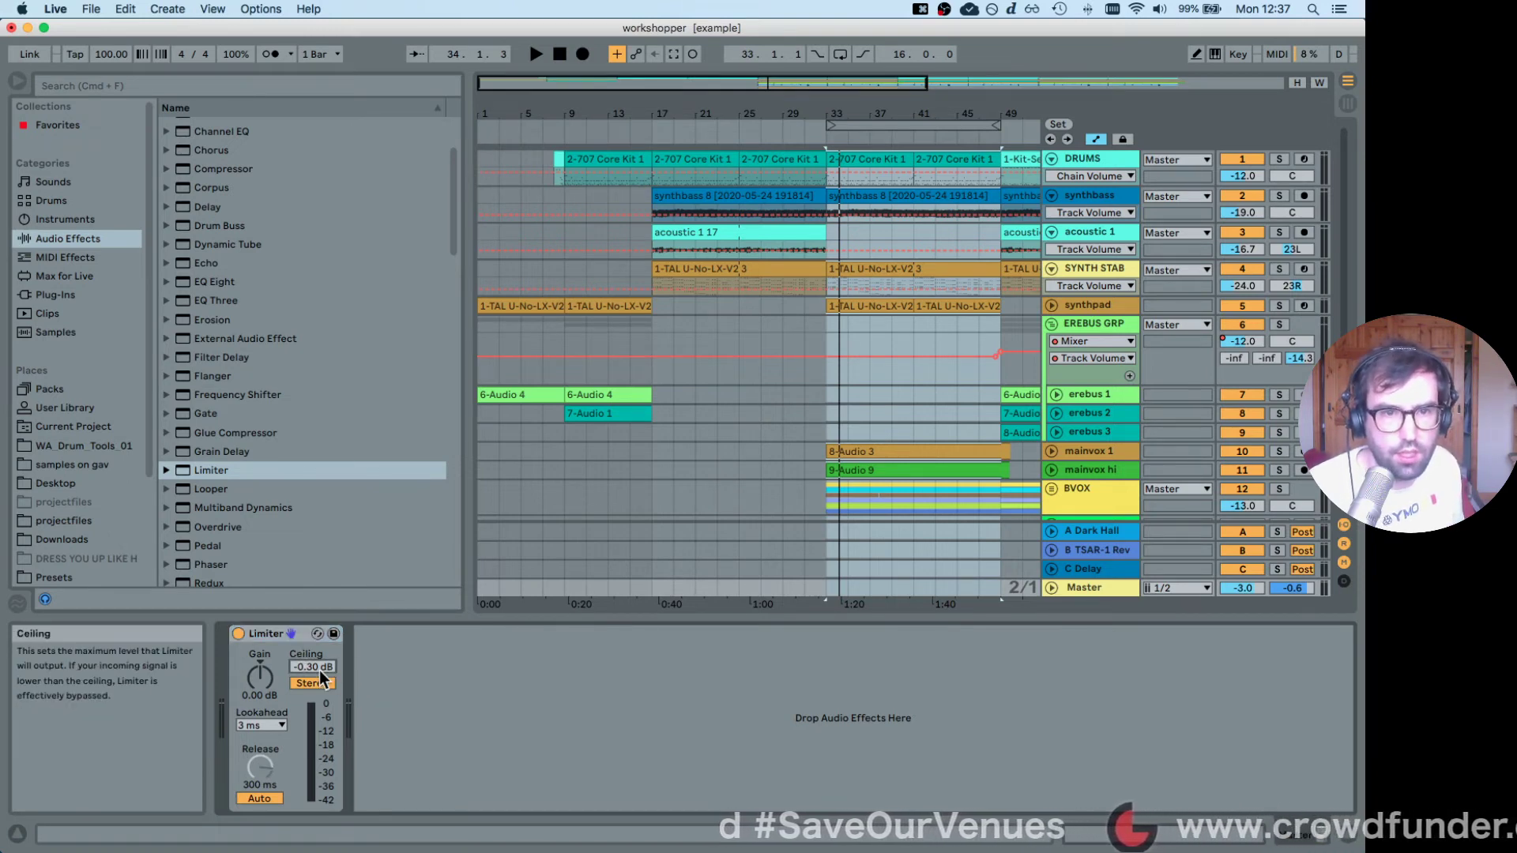
Set the Limiter's ceiling to -1 dB.
{"action": "type", "text": "-"}
{"action": "key", "text": "Return"}
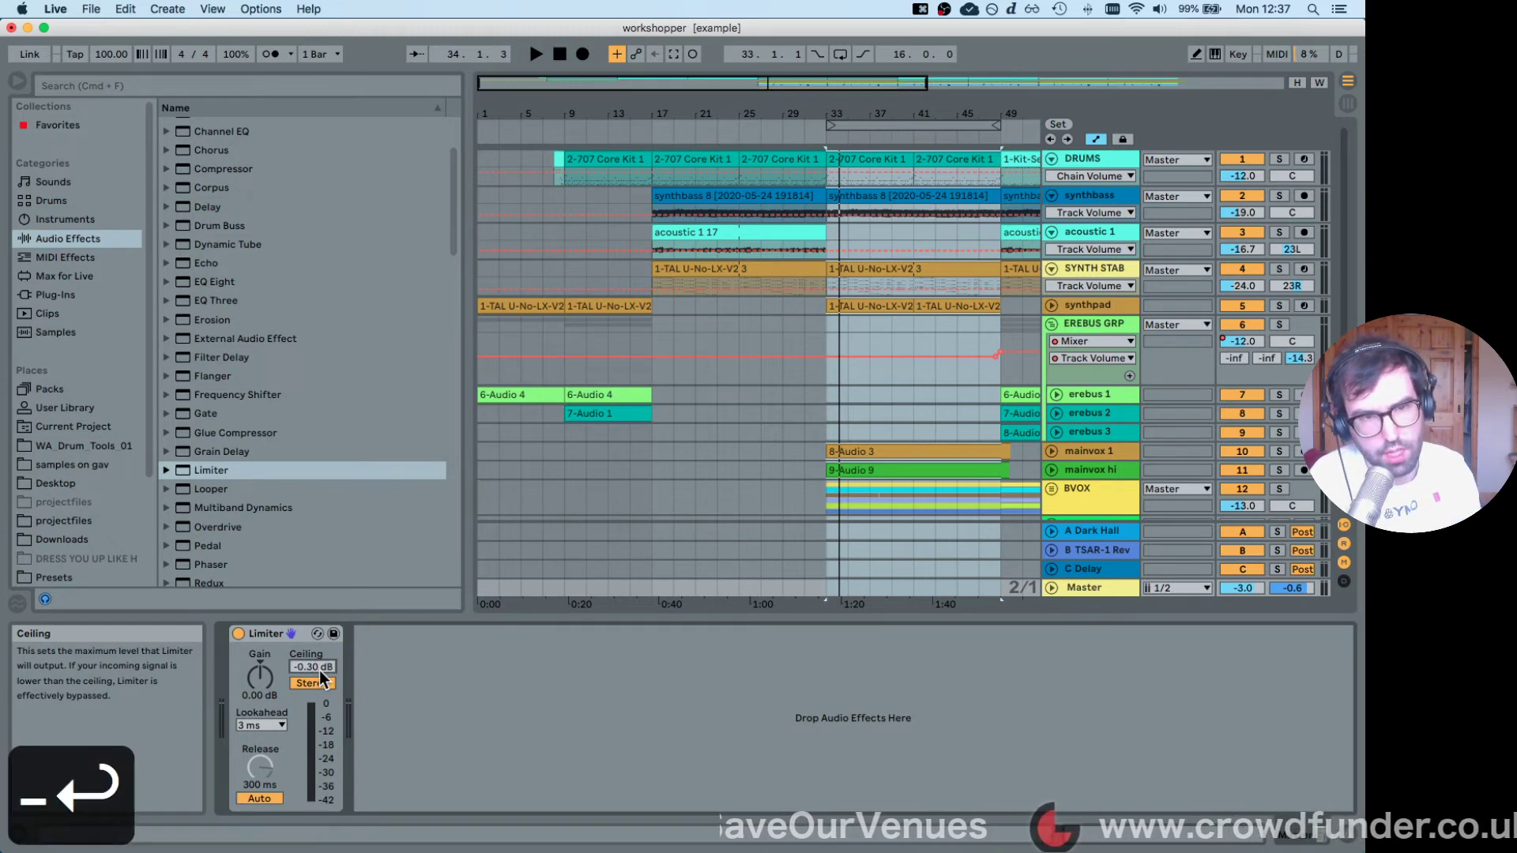
{"action": "type", "text": "1"}
{"action": "key", "text": "Return"}
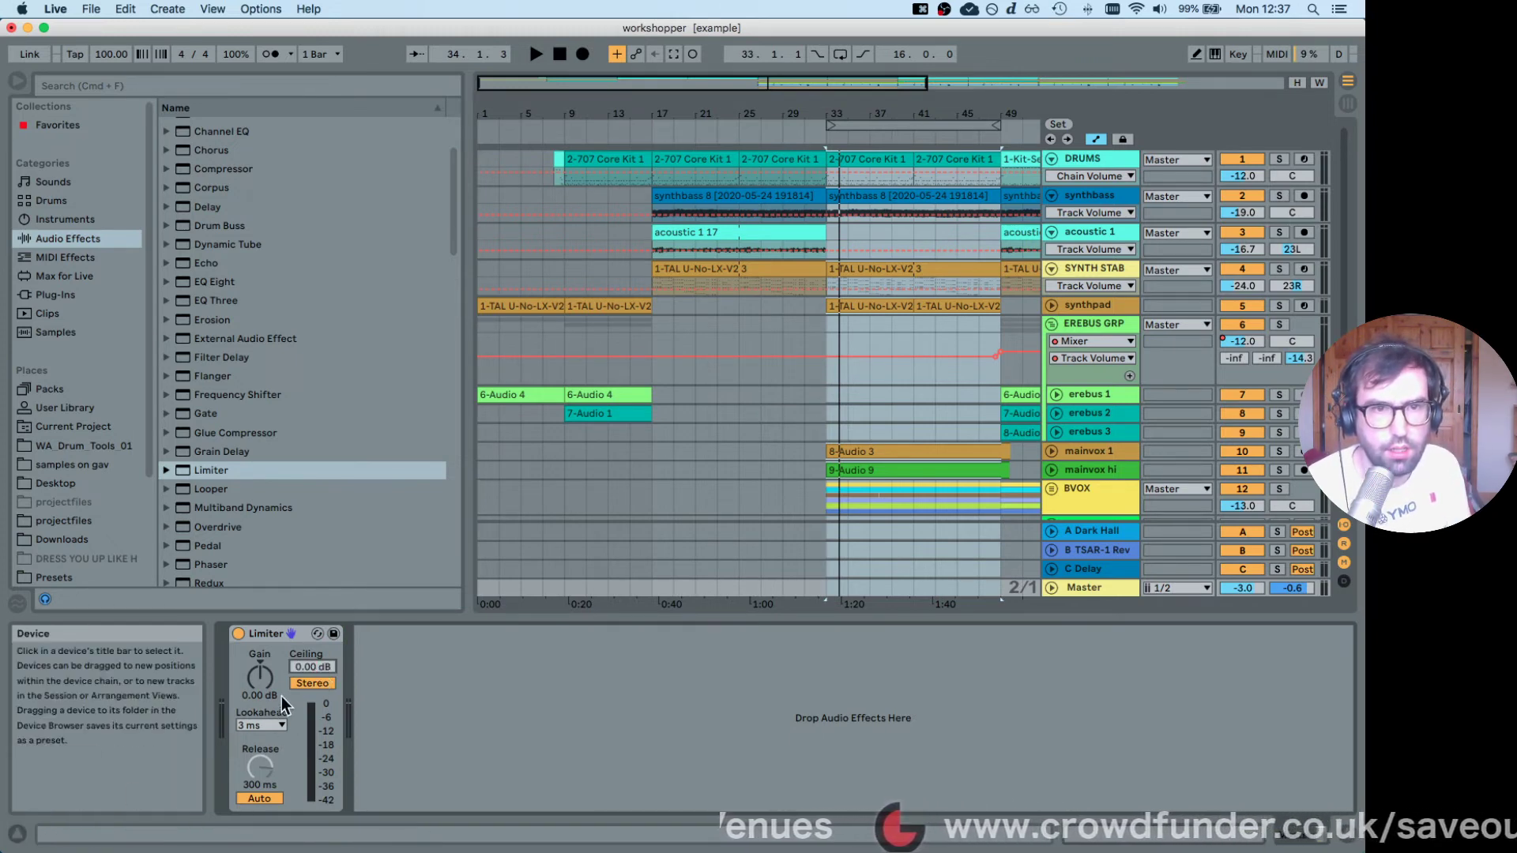
{"action": "left_click_drag", "start_coordinate": [313, 667], "coordinate": [313, 662]}
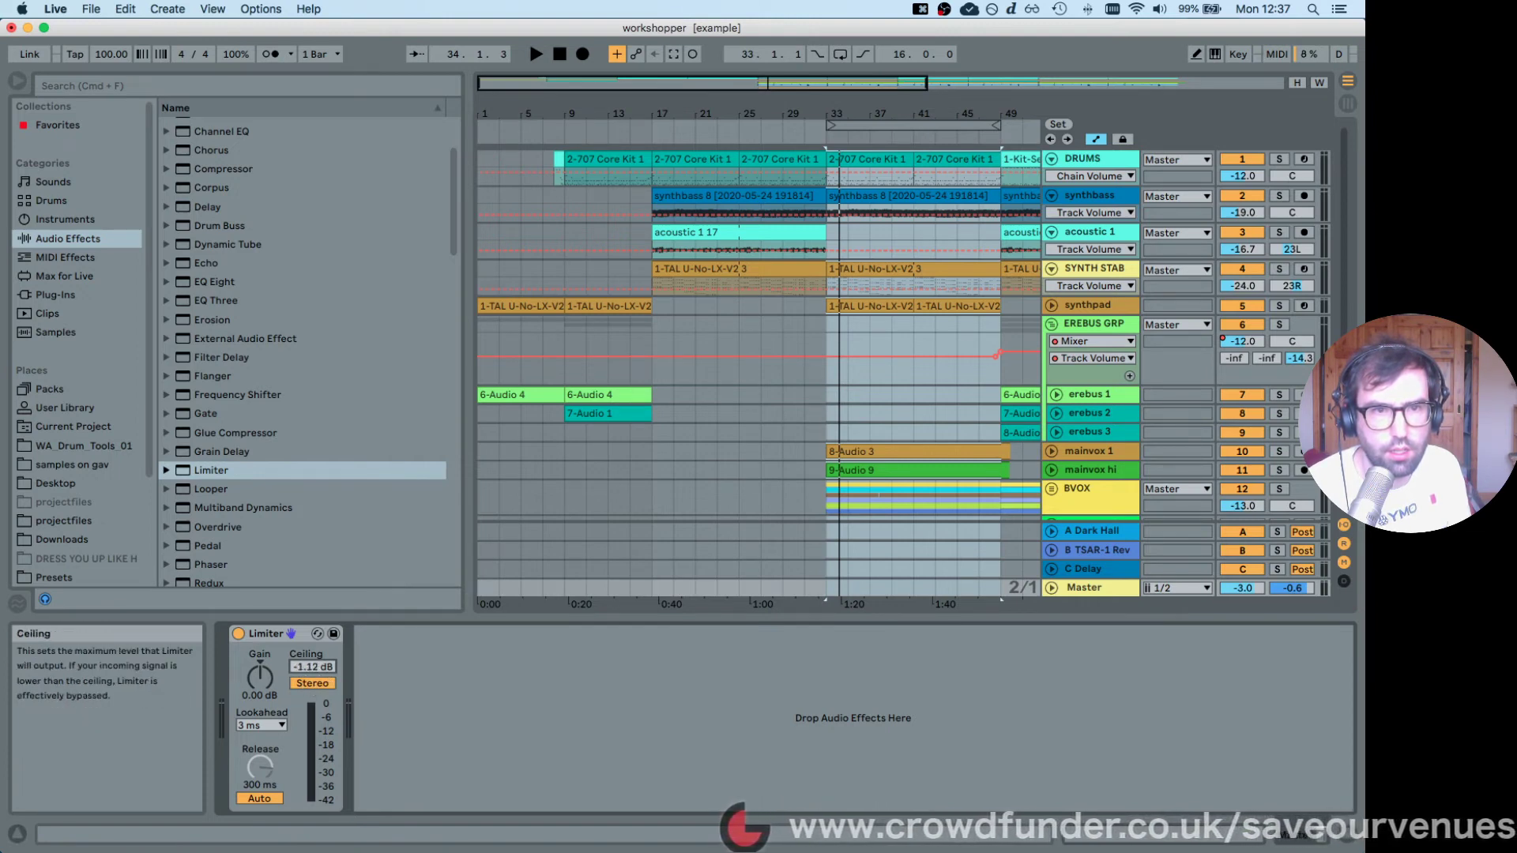
{"action": "type", "text": "-"}
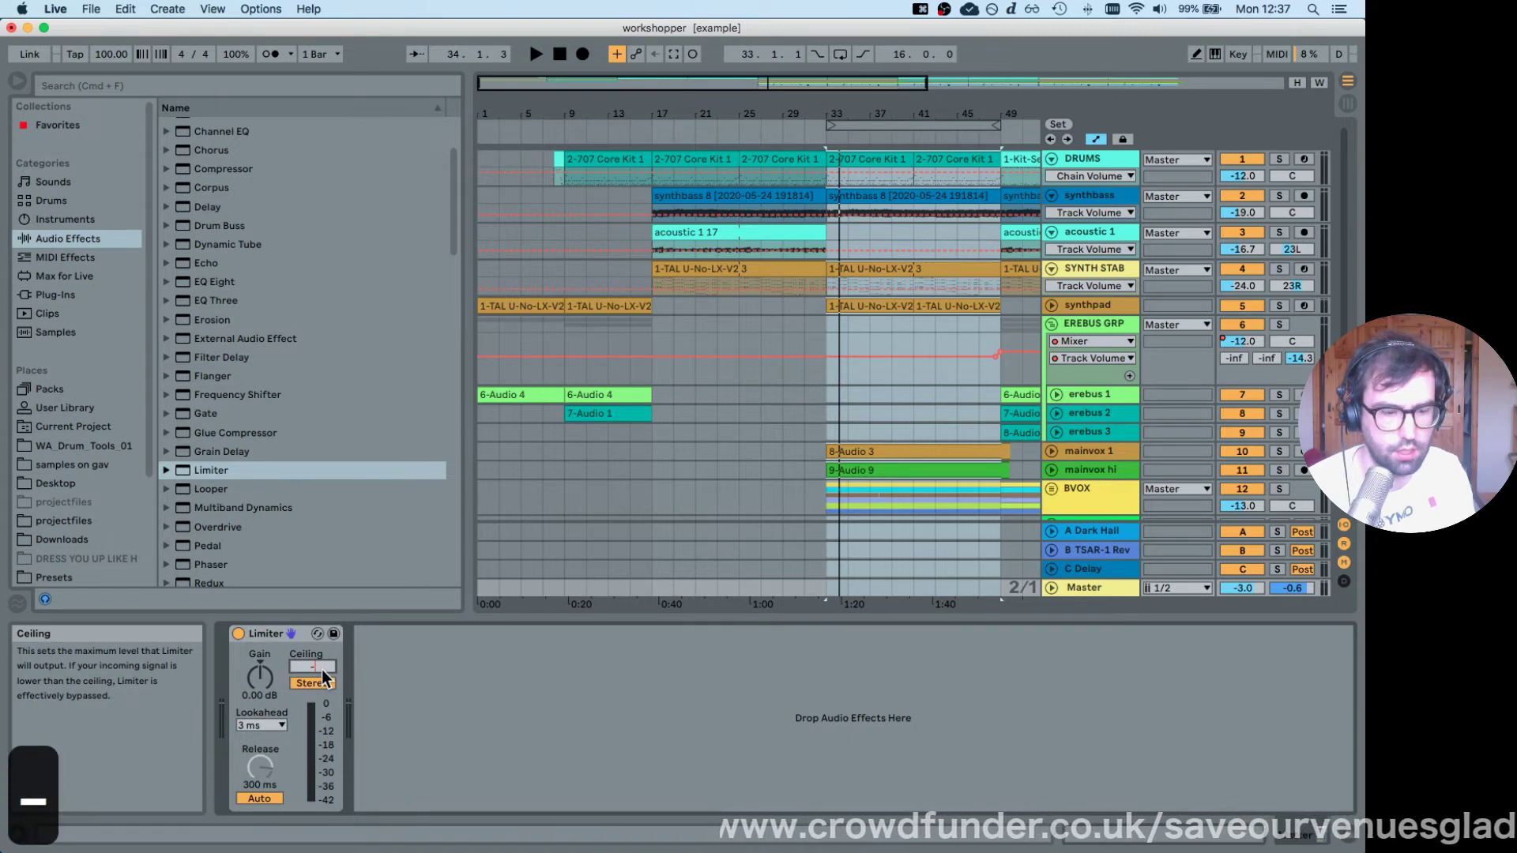
{"action": "type", "text": "1"}
{"action": "key", "text": "Return"}
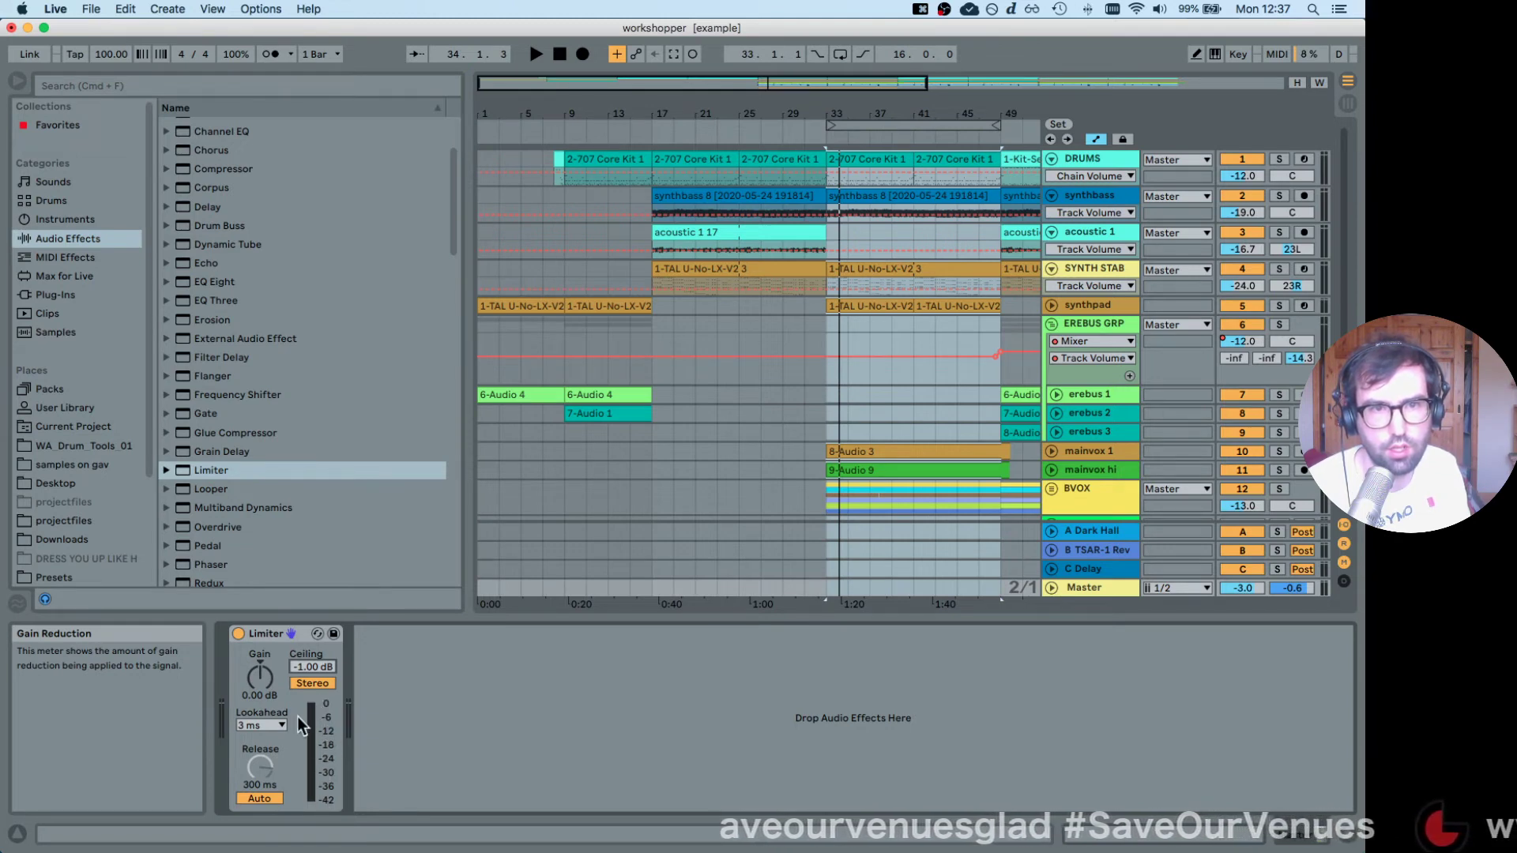
Raise the Limiter's gain to 10.7 dB during playback and switch to the Session View mixer to check the Master level.
{"action": "key", "text": "space"}
{"action": "left_click_drag", "start_coordinate": [260, 677], "coordinate": [260, 593]}
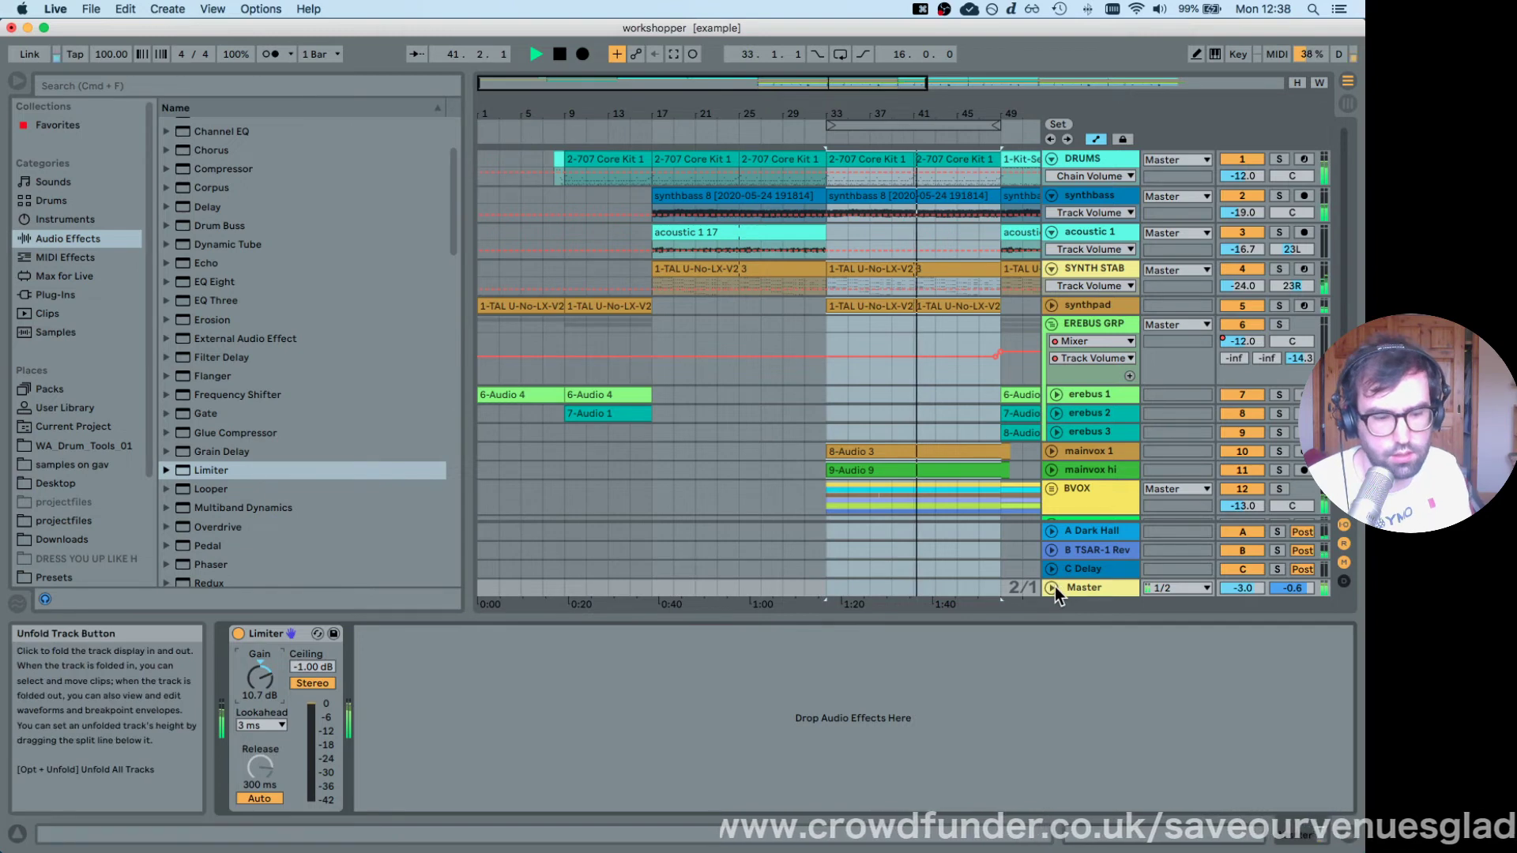
{"action": "key", "text": "Tab"}
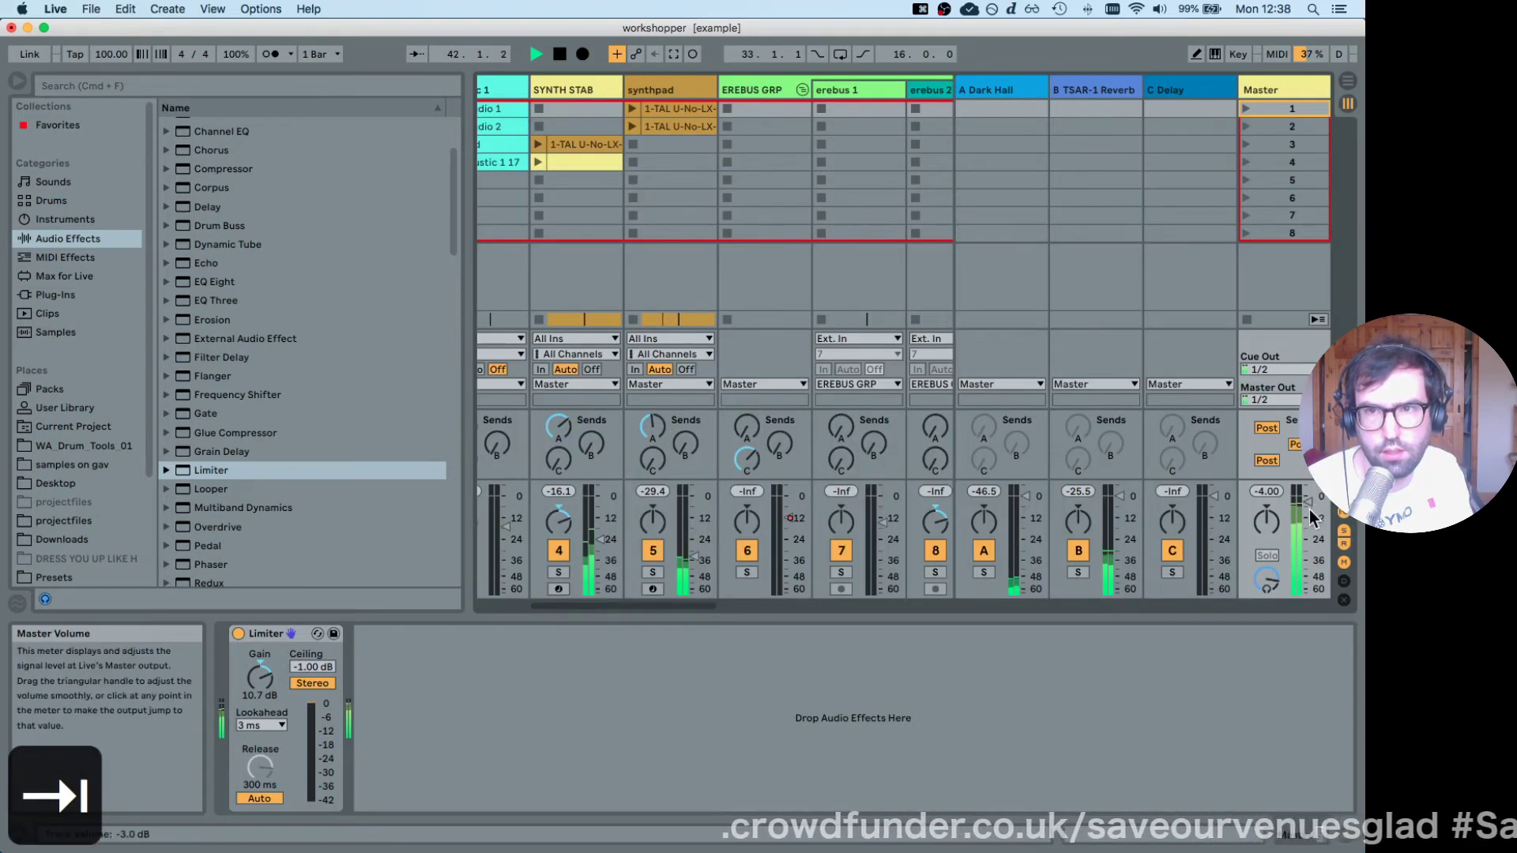
{"action": "key", "text": "space"}
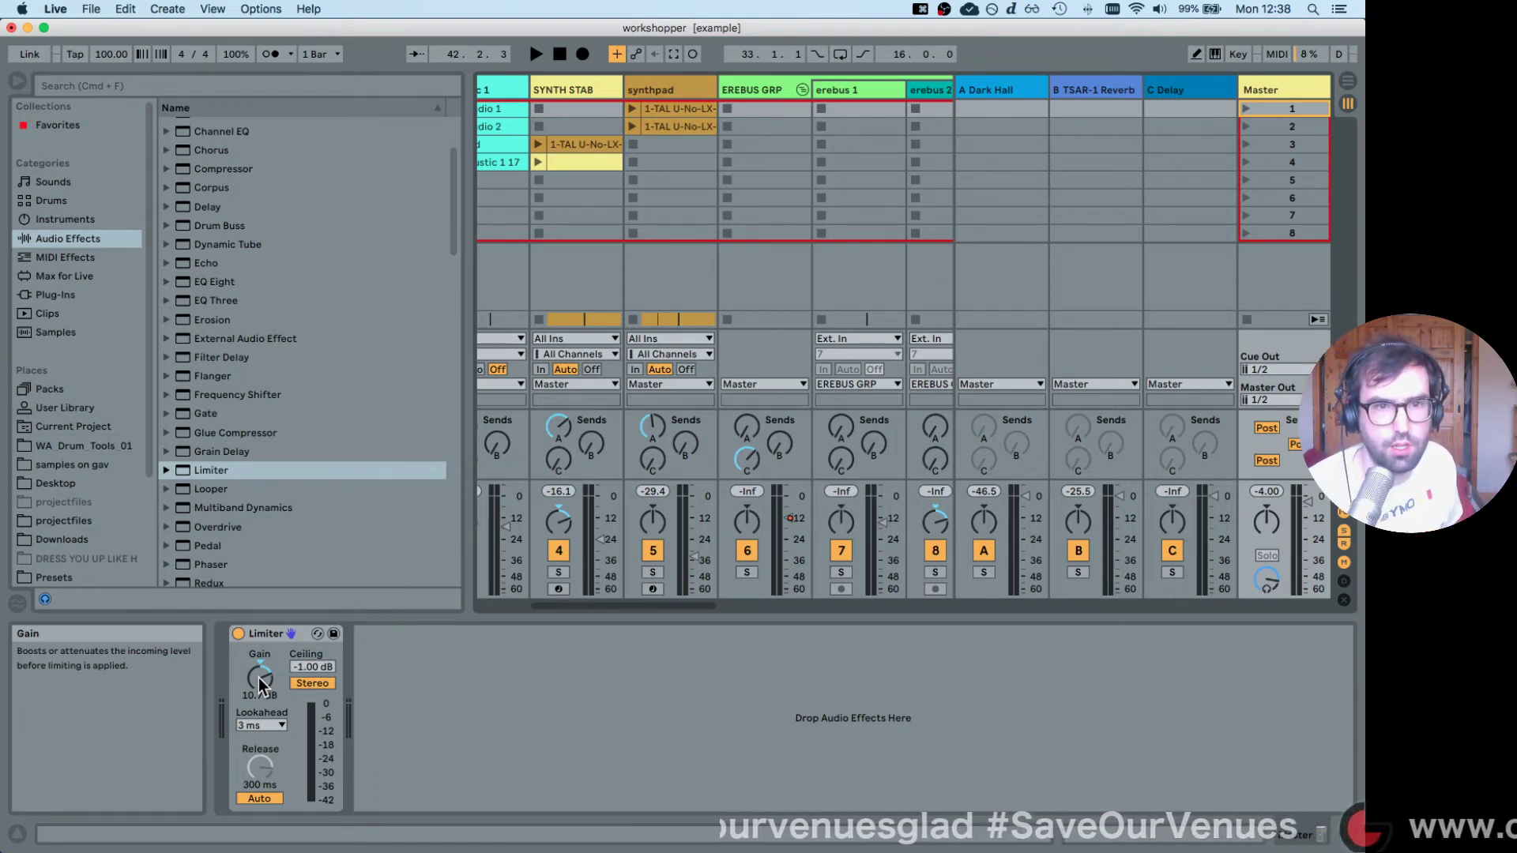
{"action": "left_click", "coordinate": [259, 676]}
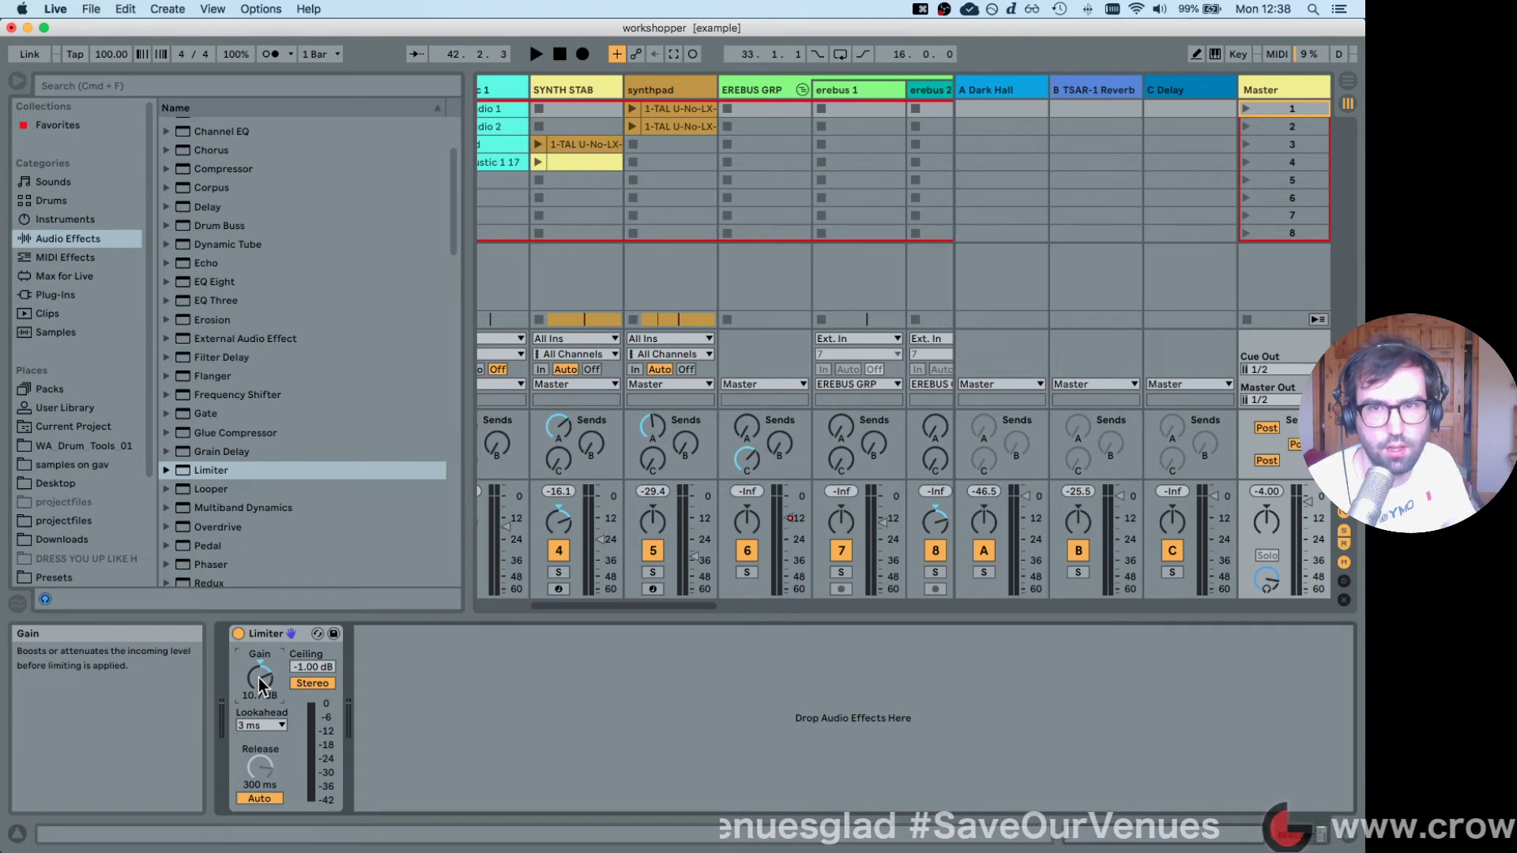
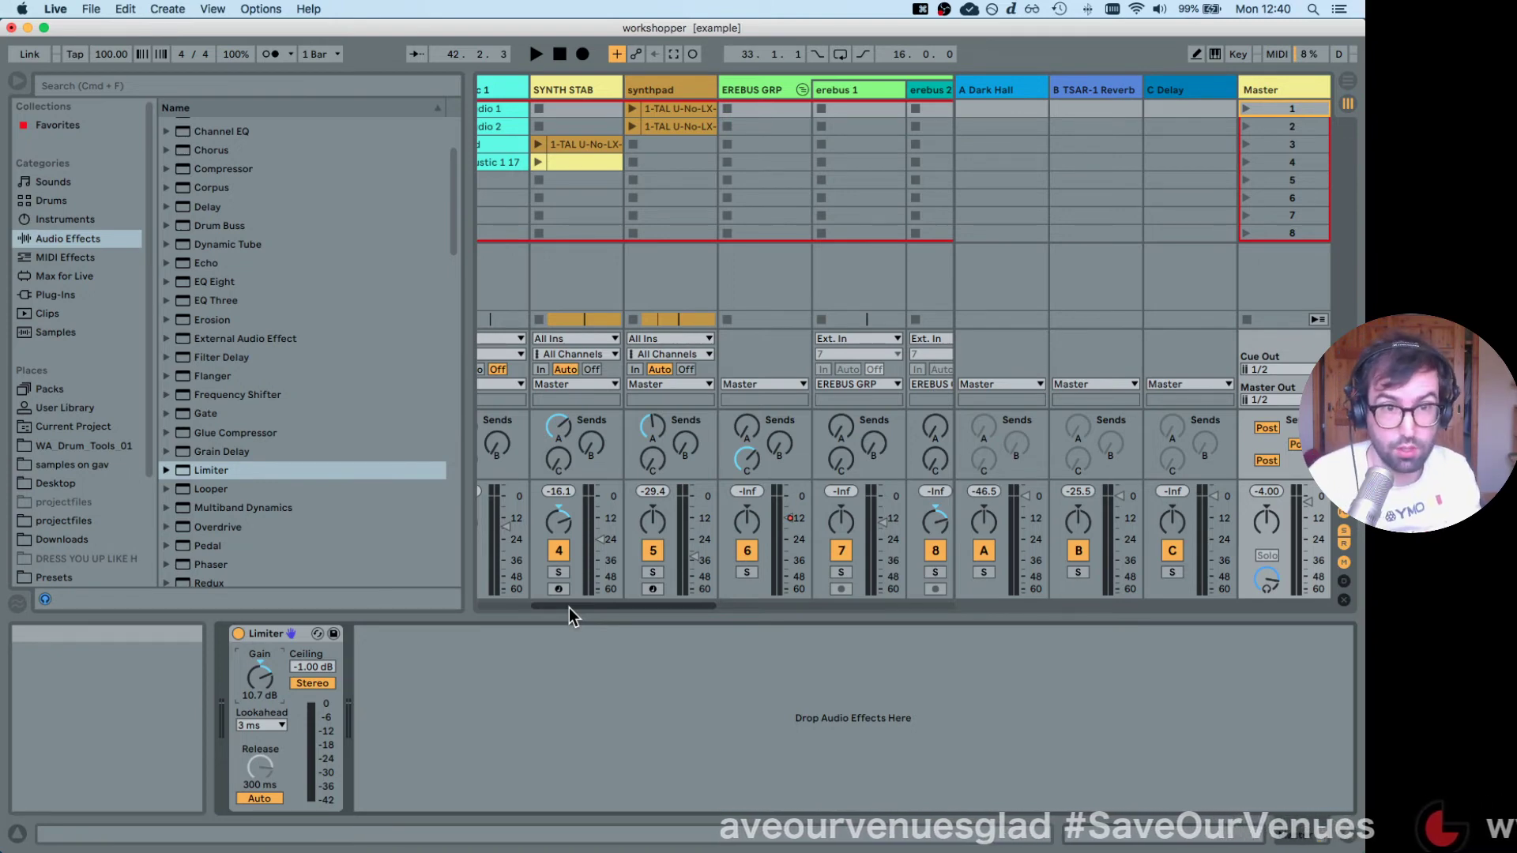
Lower the Master track's volume in the mixer and restart playback from bar 33.
{"action": "key", "text": "space"}
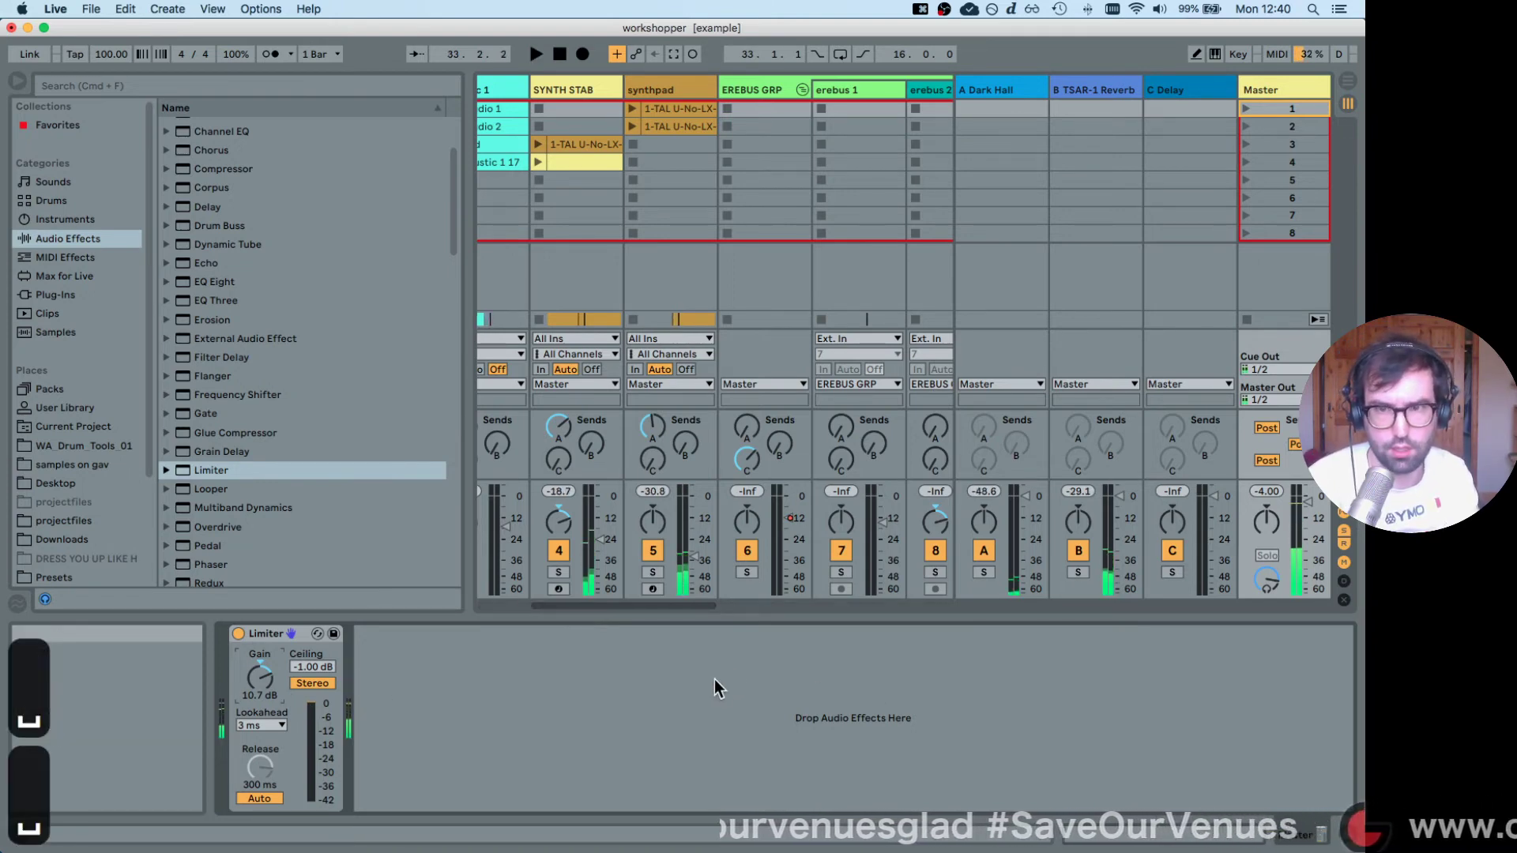
{"action": "left_click", "coordinate": [1311, 525]}
{"action": "key", "text": "space"}
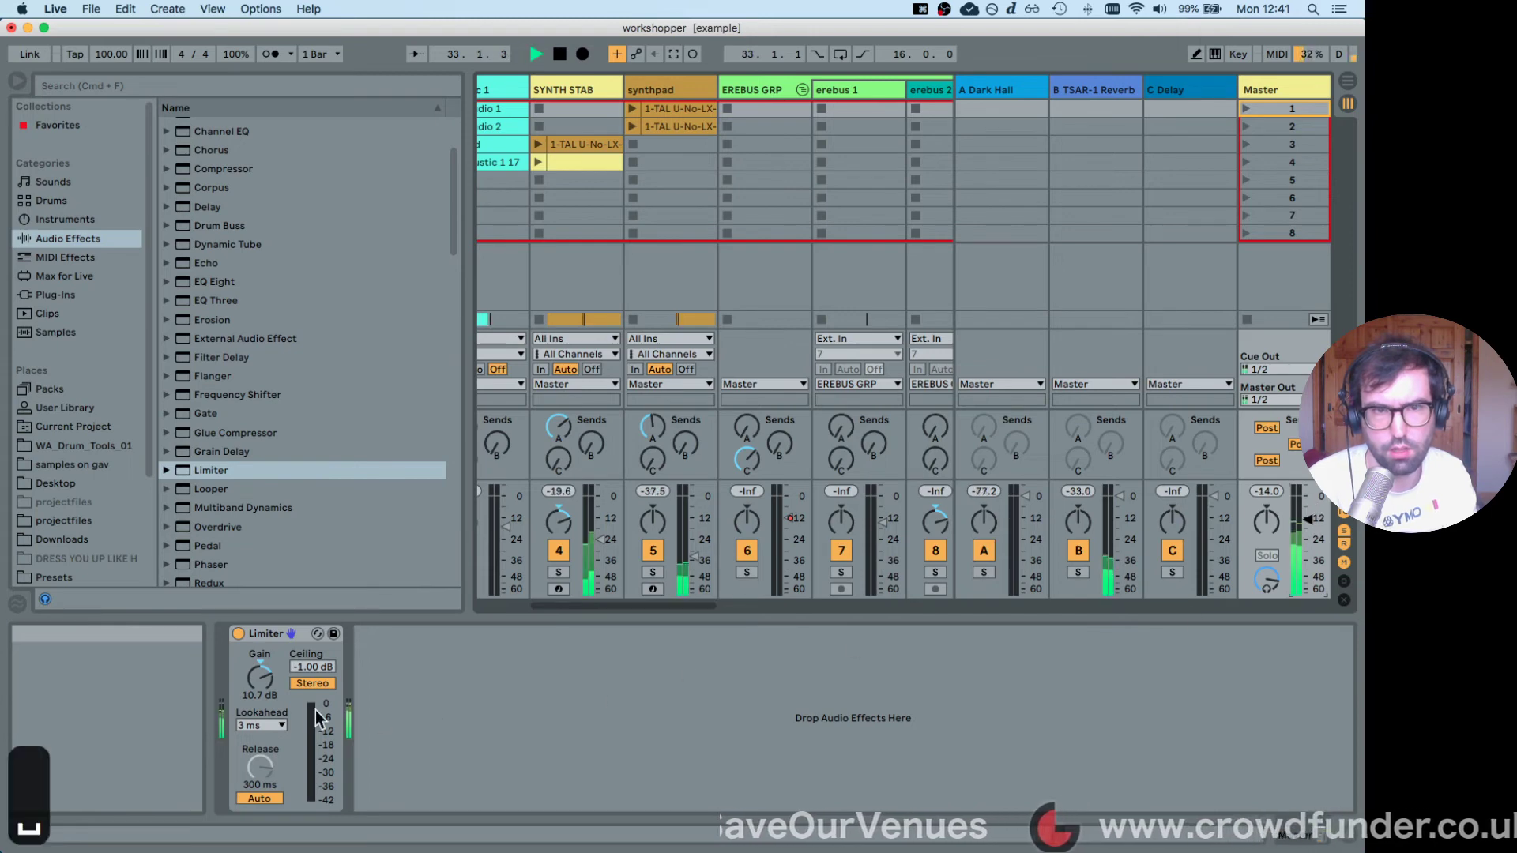
Push the Limiter's gain to 24 dB during playback, stop, and bring the gain back down to 12.8 dB.
{"action": "left_click", "coordinate": [259, 680]}
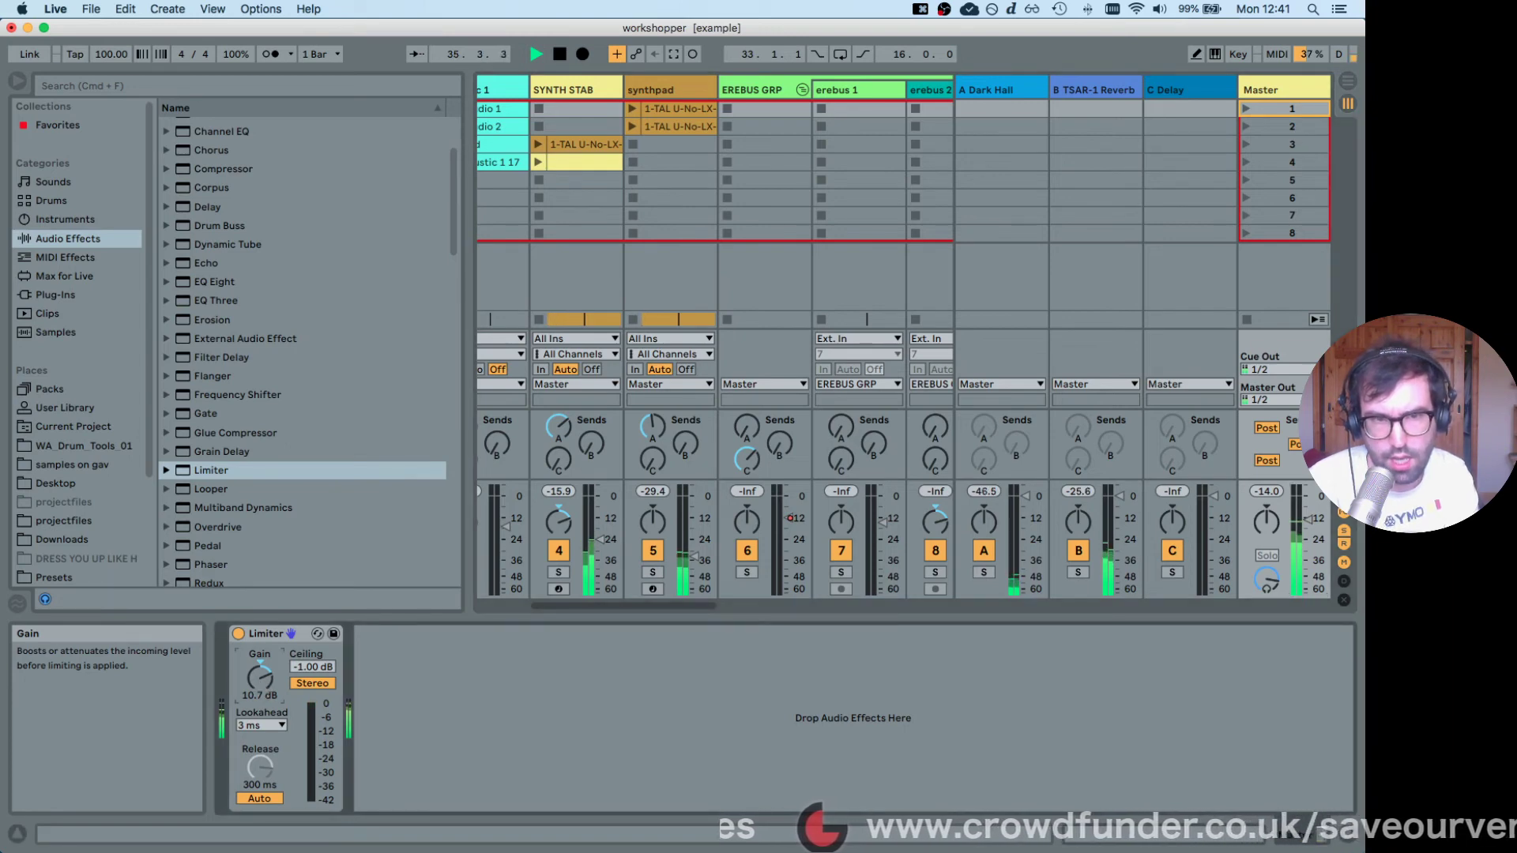
{"action": "left_click_drag", "start_coordinate": [258, 679], "coordinate": [258, 638]}
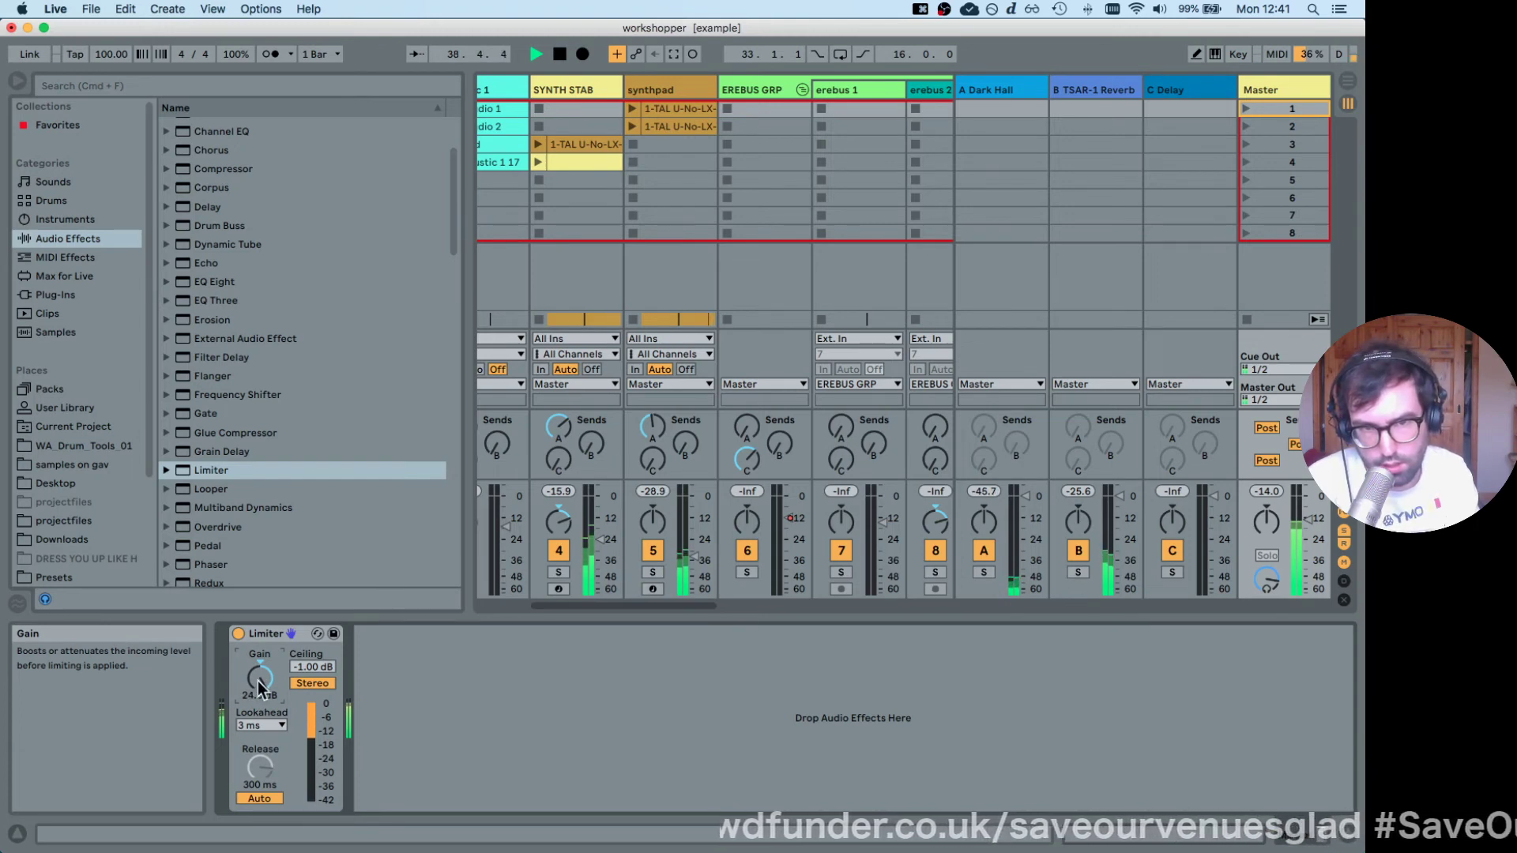
{"action": "key", "text": "space"}
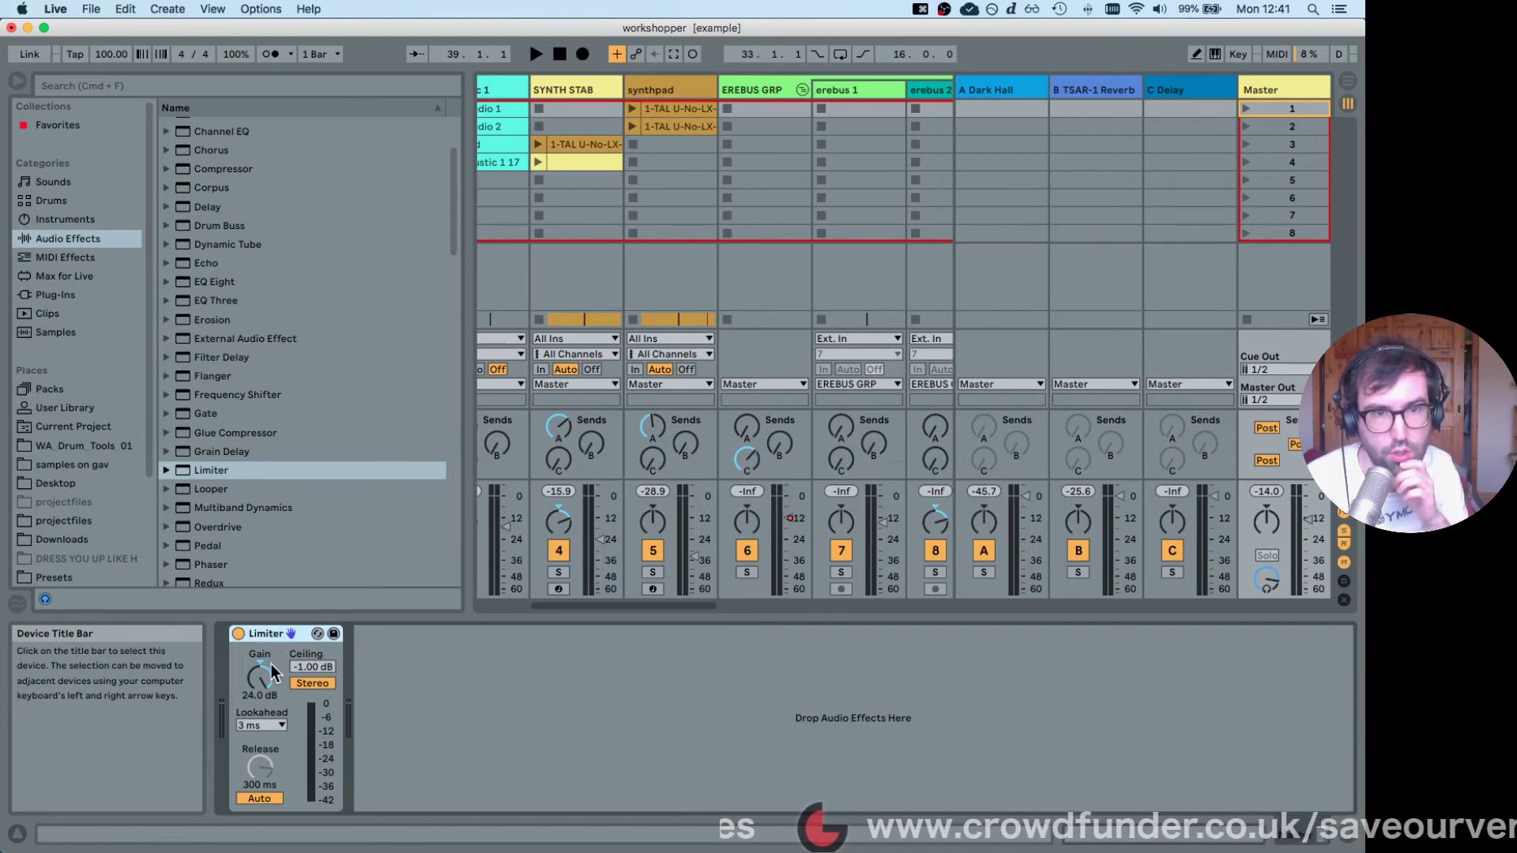
{"action": "left_click_drag", "start_coordinate": [260, 675], "coordinate": [263, 690]}
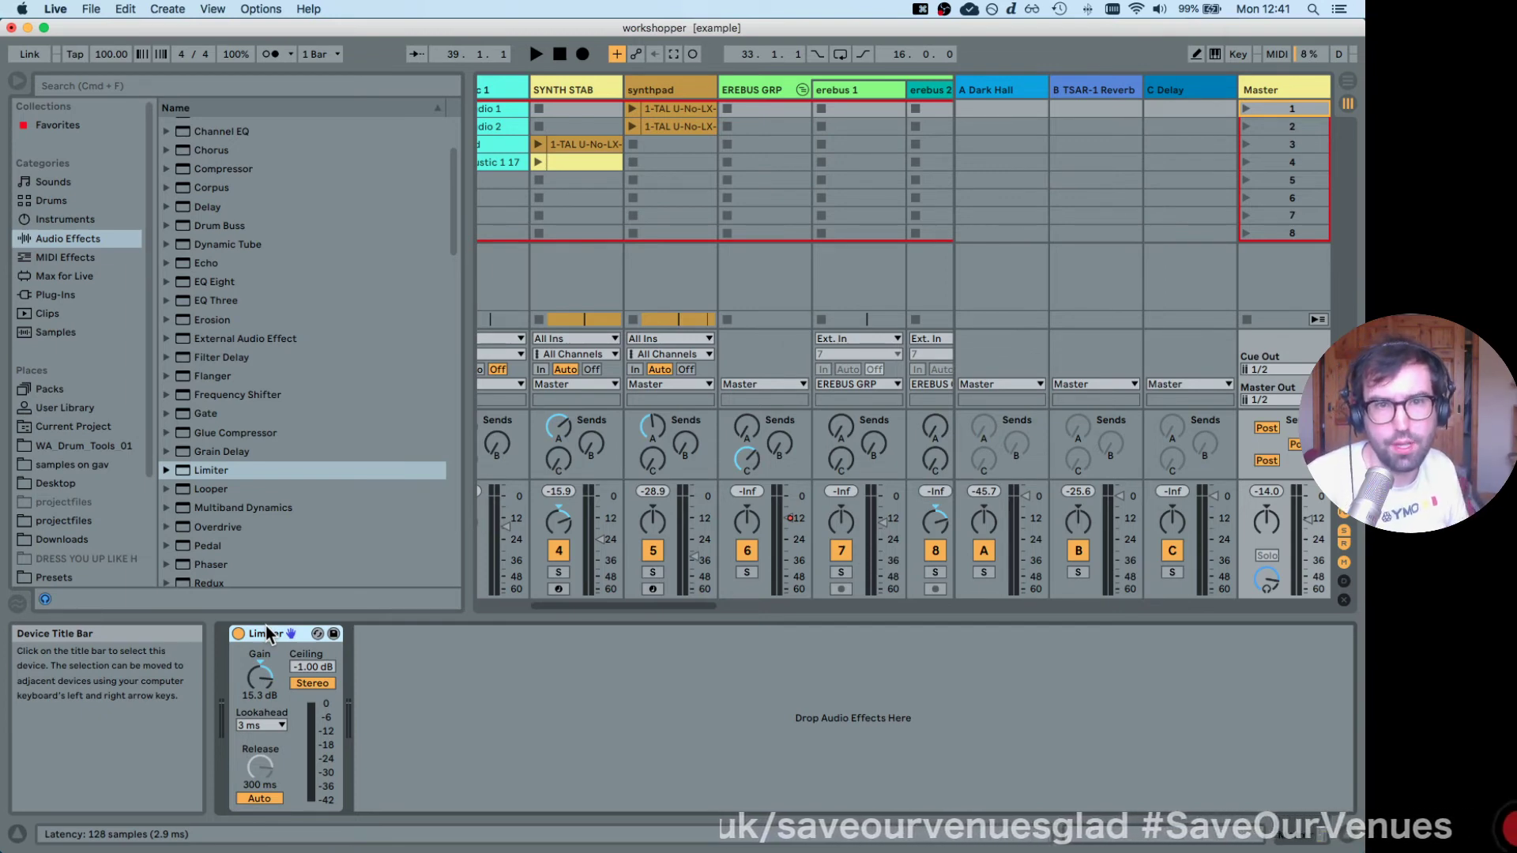
{"action": "left_click", "coordinate": [266, 671]}
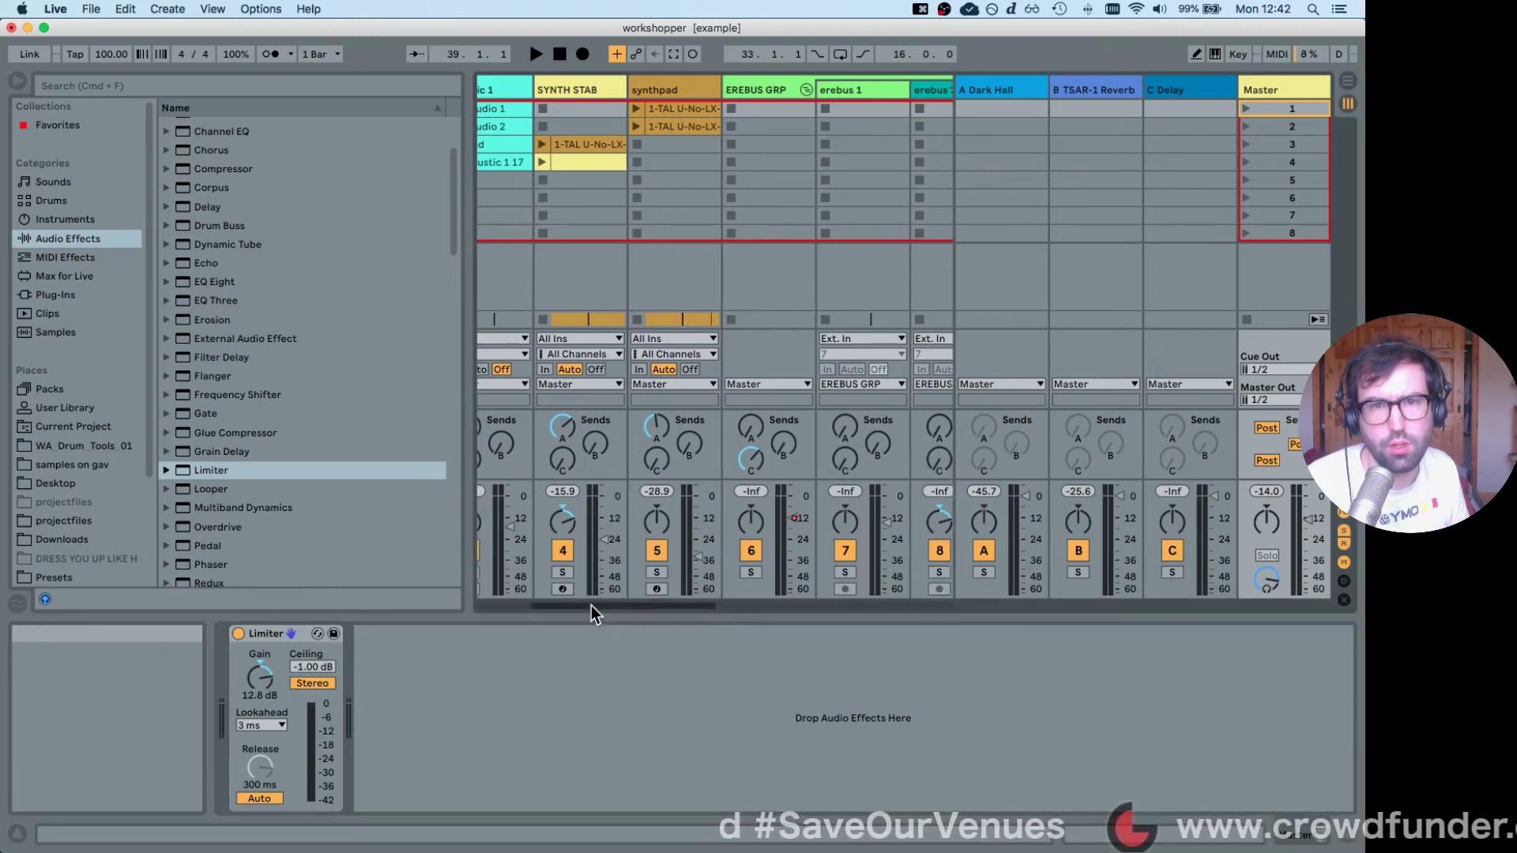
Review the device chains of the DRUMS, synthbass and acoustic 1 tracks and return to the Master track's Limiter.
{"action": "left_click_drag", "start_coordinate": [591, 605], "coordinate": [538, 606]}
{"action": "left_click", "coordinate": [499, 88]}
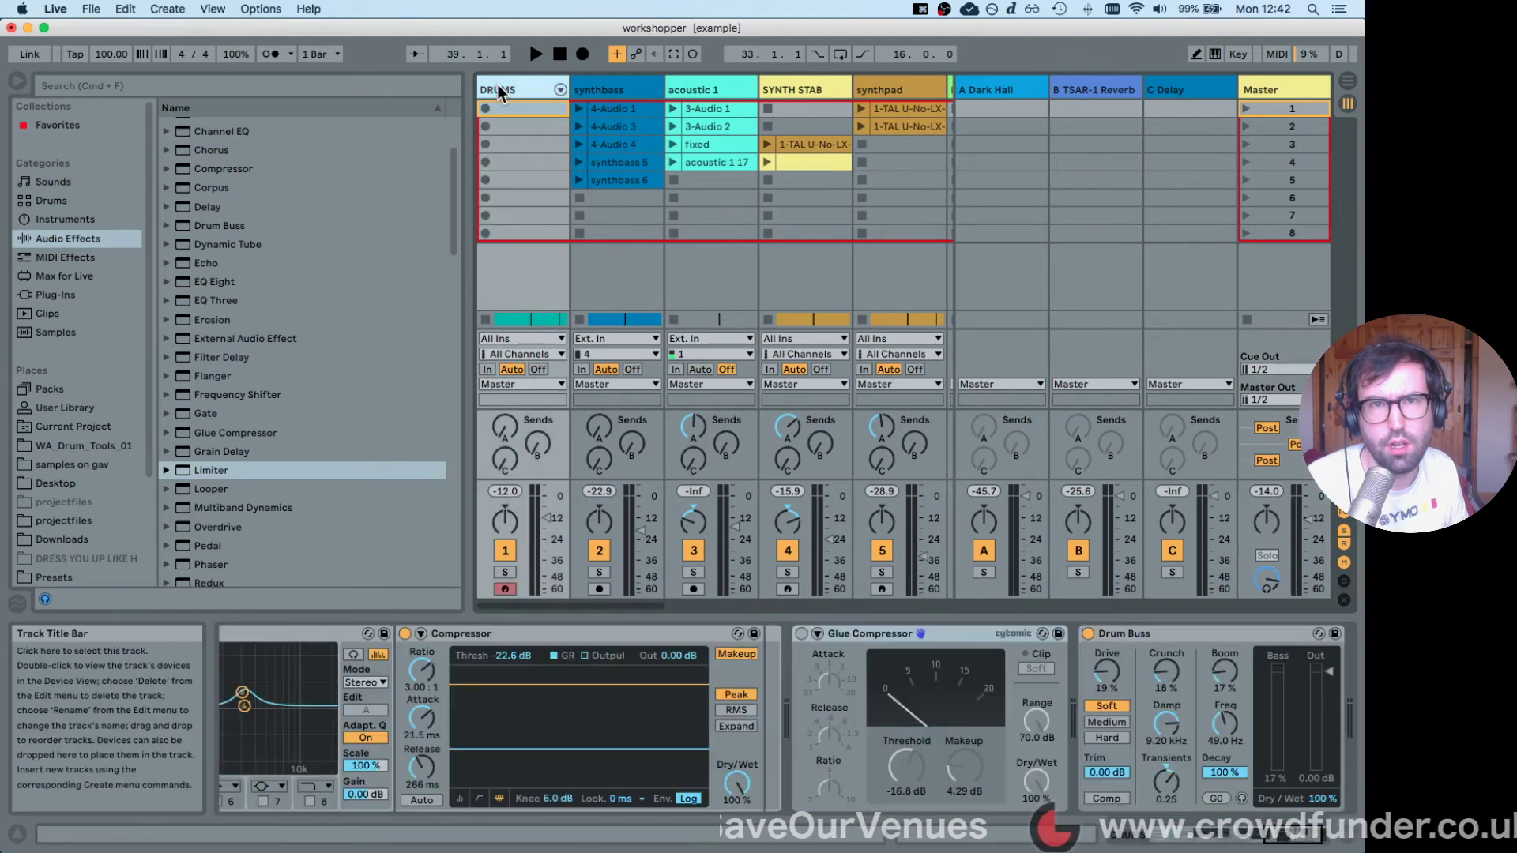
{"action": "left_click", "coordinate": [607, 91]}
{"action": "left_click", "coordinate": [703, 93]}
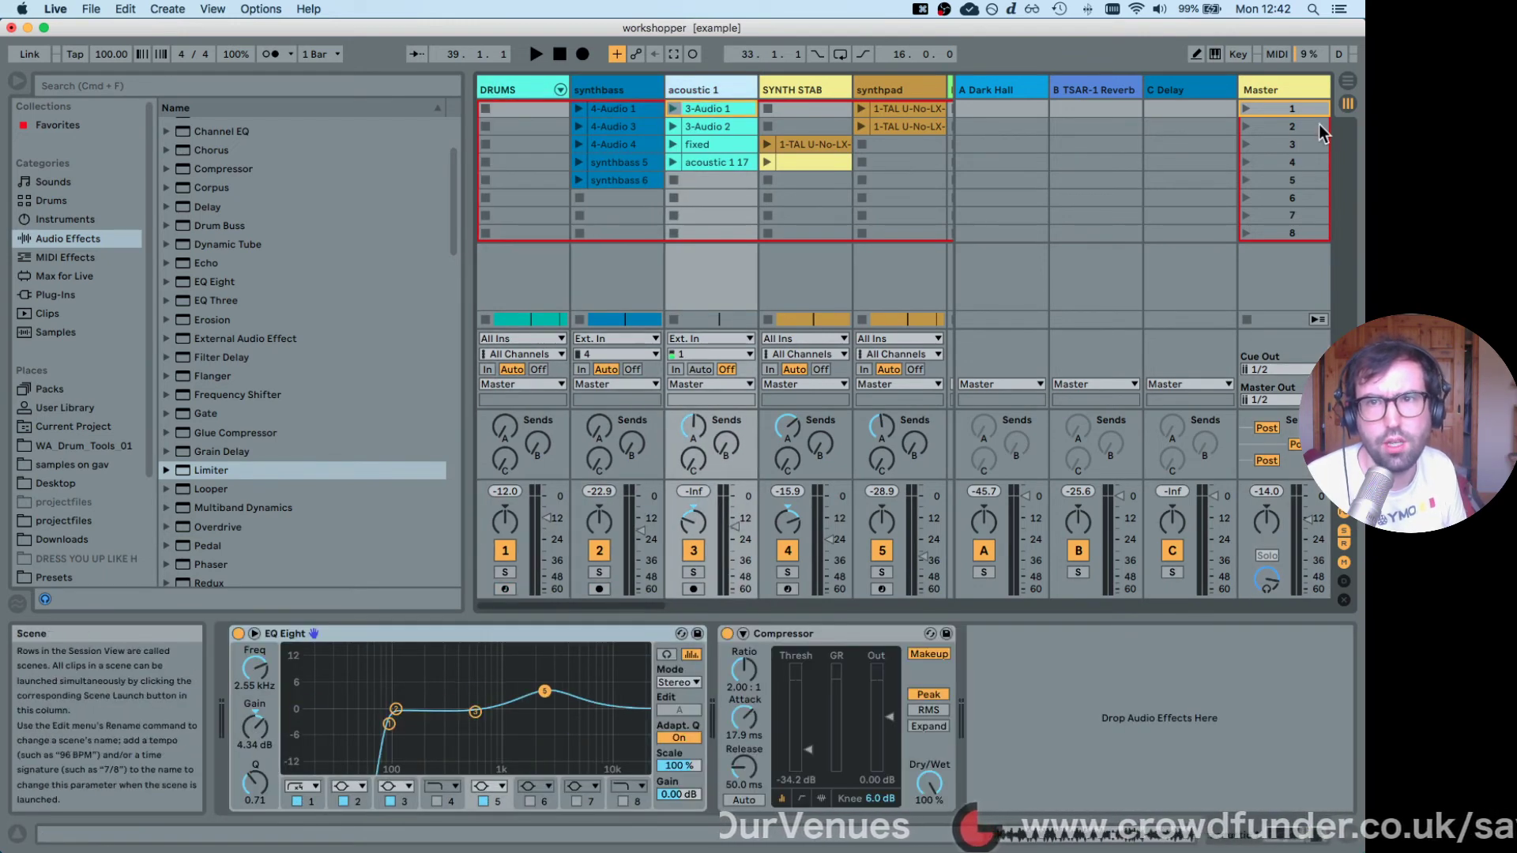
{"action": "left_click", "coordinate": [1280, 93]}
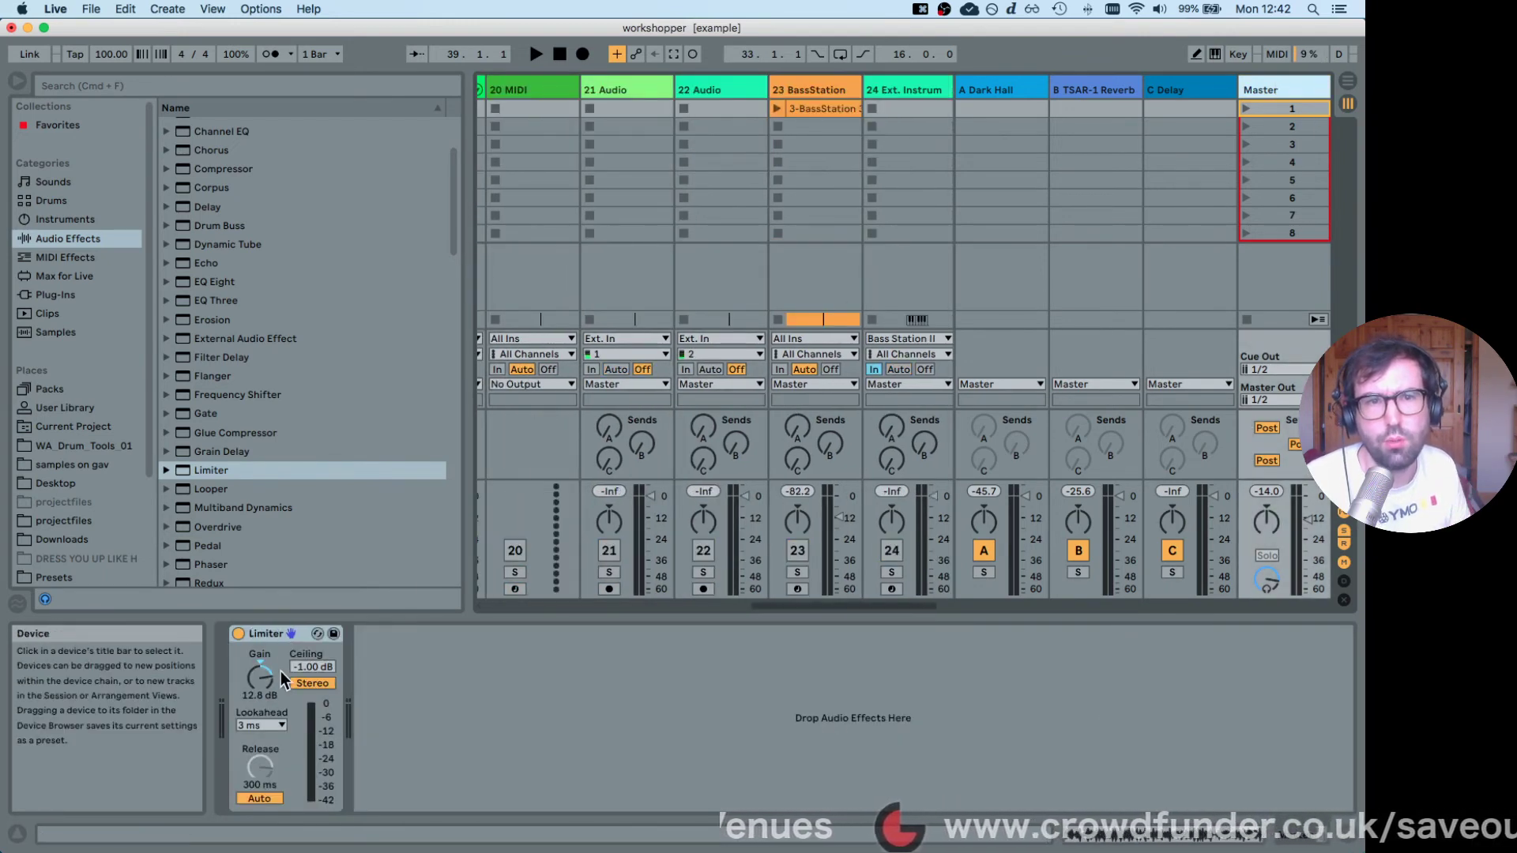
Lower the Limiter's gain to 12.1 dB and collapse the Reverb presets in the audio effects browser.
{"action": "left_click", "coordinate": [260, 677]}
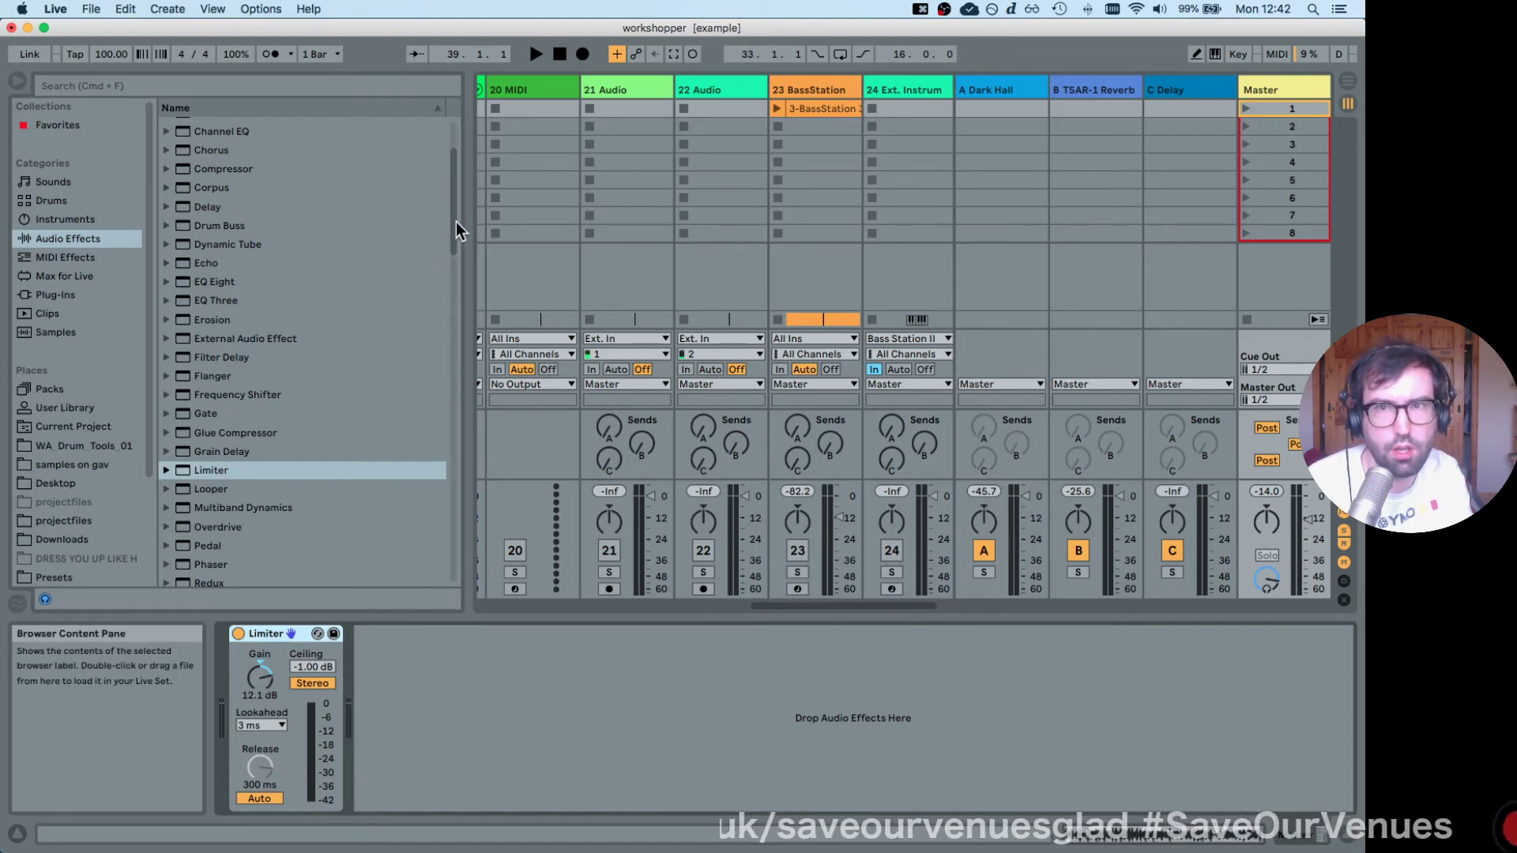
{"action": "scroll", "coordinate": [454, 223], "scroll_direction": "up", "scroll_amount": 3}
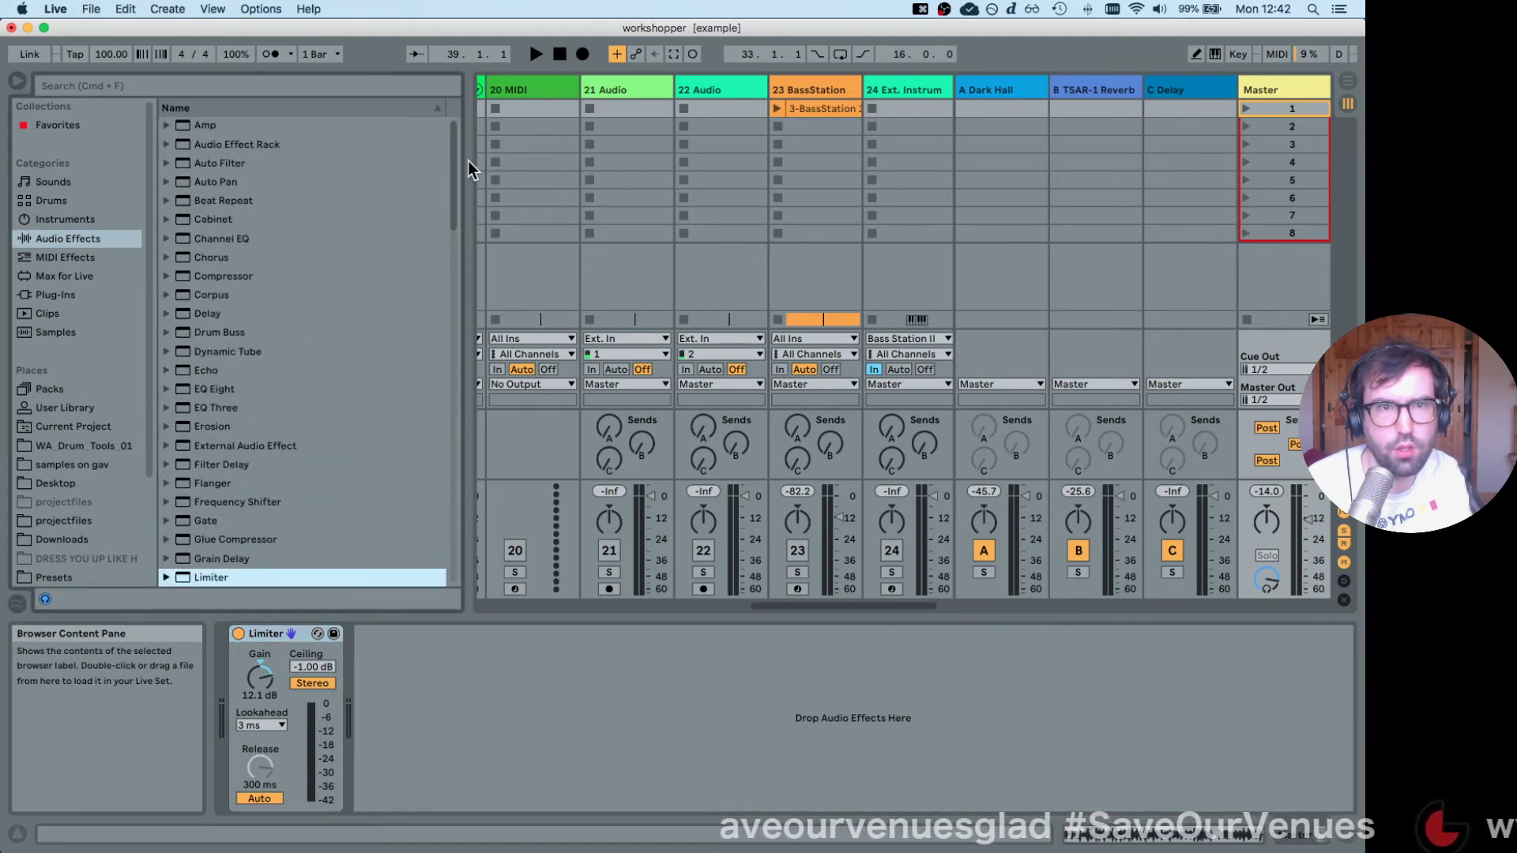
{"action": "scroll", "coordinate": [461, 269], "scroll_direction": "down", "scroll_amount": 9}
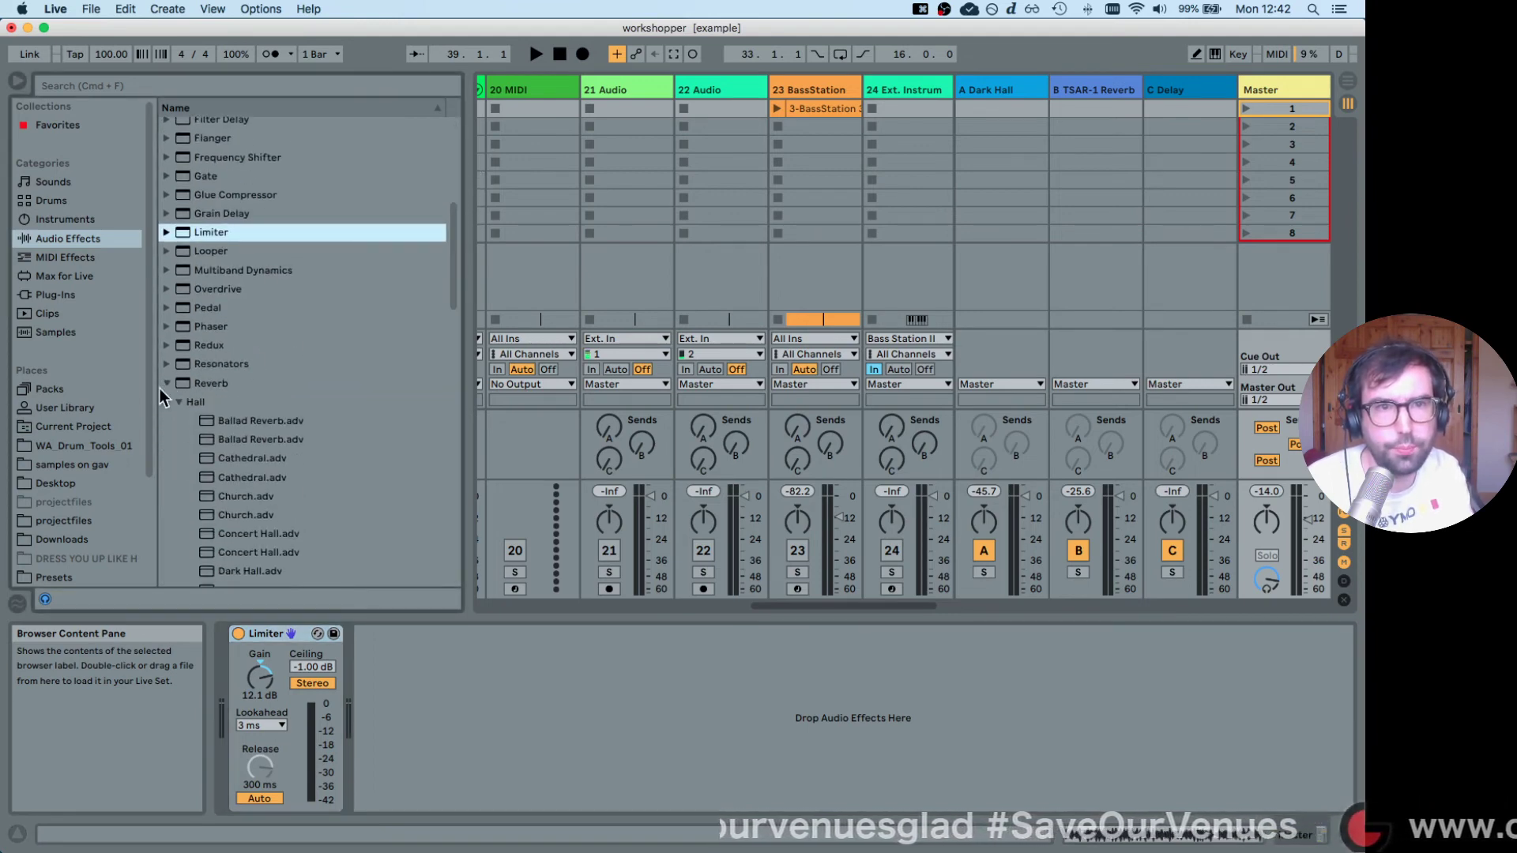
{"action": "left_click", "coordinate": [165, 383]}
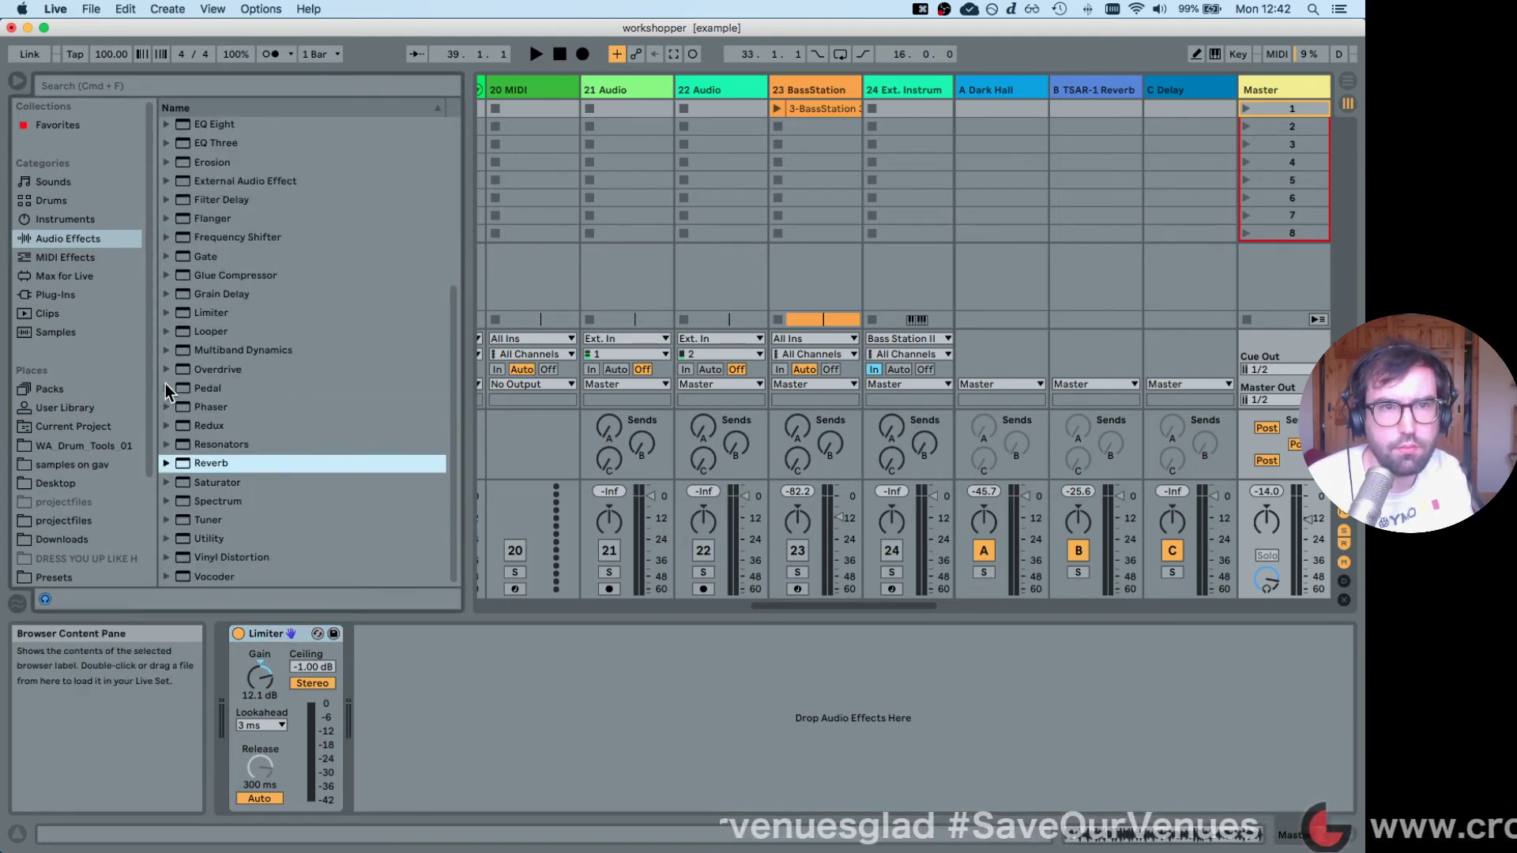
Reduce the Limiter's gain on the Master track to 8.10 dB.
{"action": "left_click", "coordinate": [271, 639]}
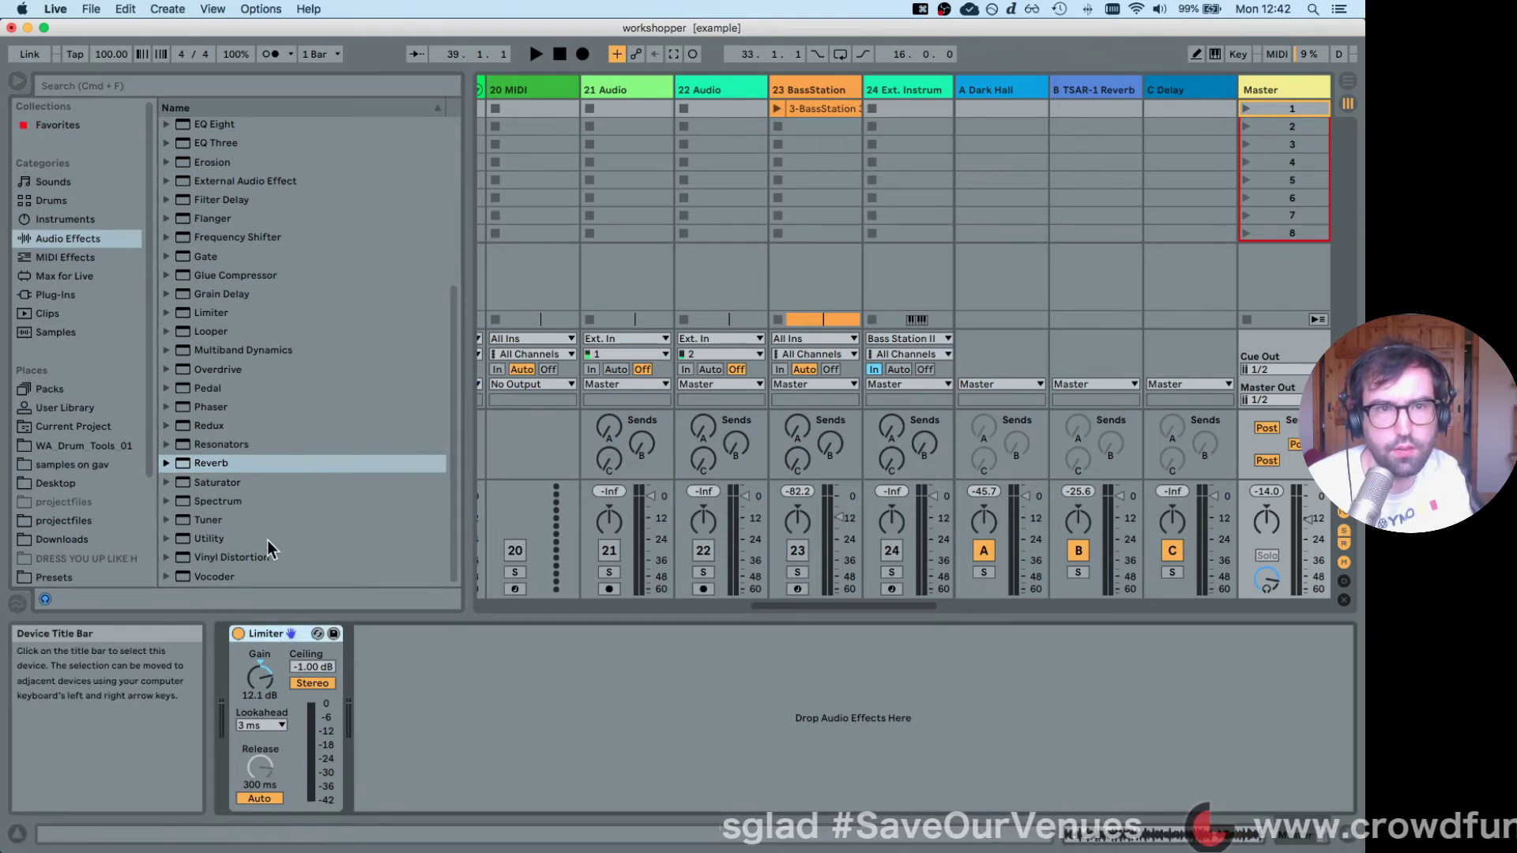
{"action": "left_click", "coordinate": [260, 680]}
{"action": "left_click_drag", "start_coordinate": [261, 684], "coordinate": [260, 692]}
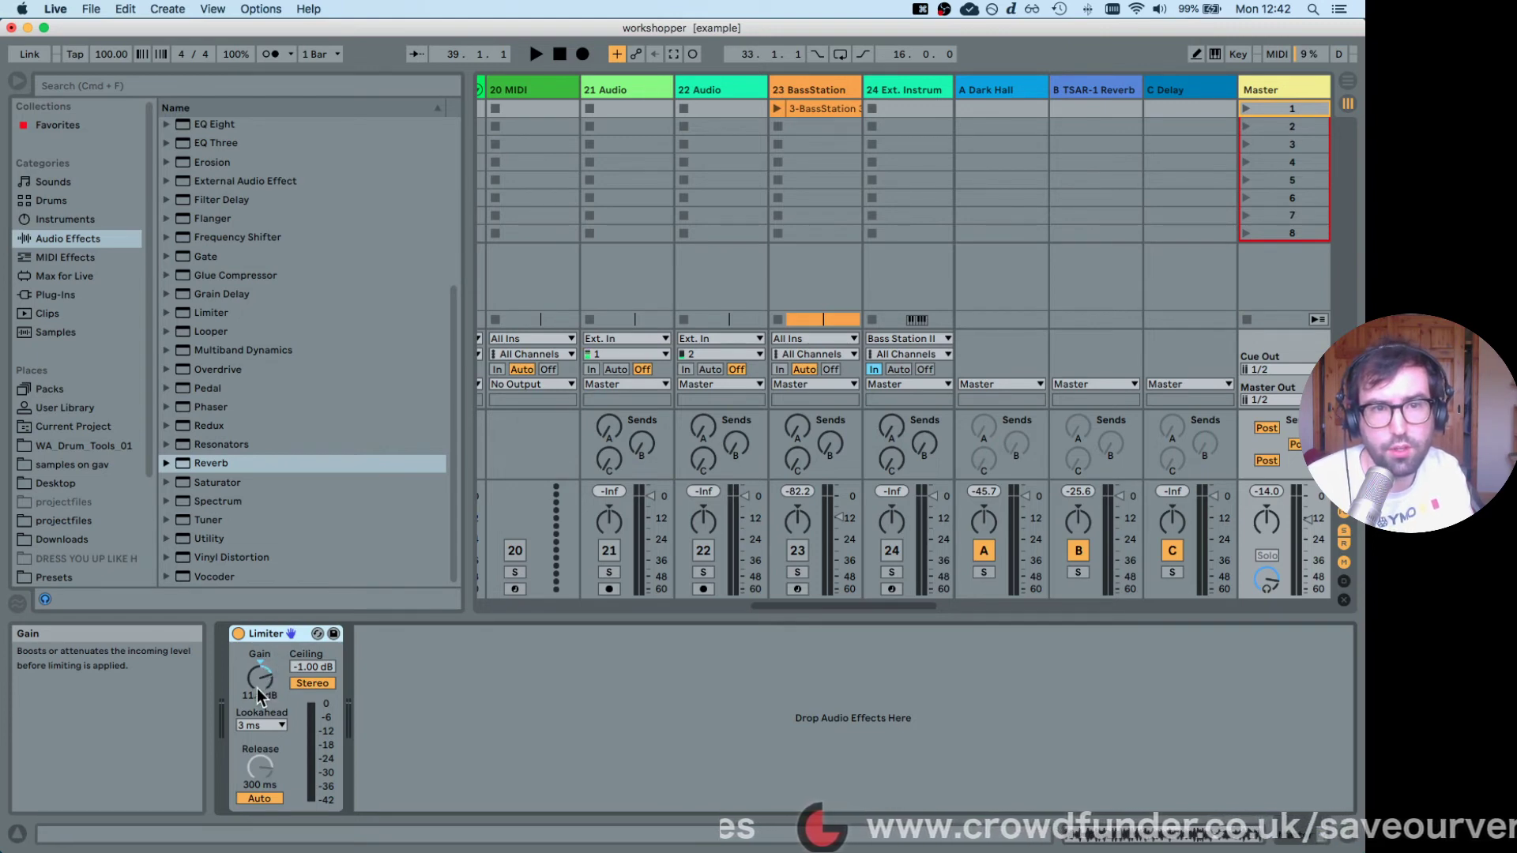
{"action": "left_click_drag", "start_coordinate": [261, 680], "coordinate": [263, 690]}
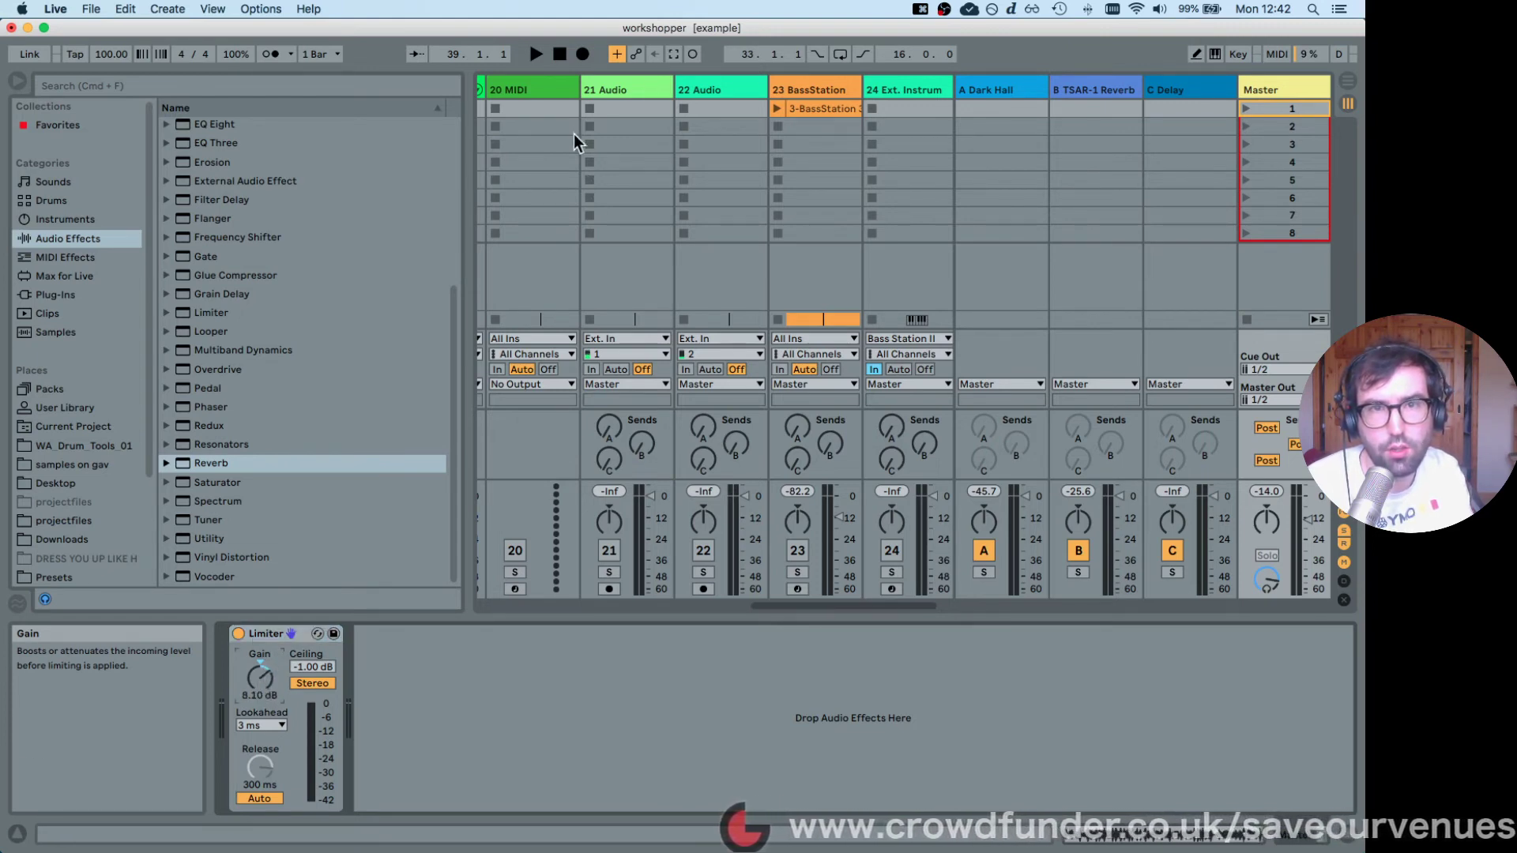
Select the 20 MIDI track, look over the first tracks in the mixer, and return to the Master track's device chain.
{"action": "left_click", "coordinate": [514, 88]}
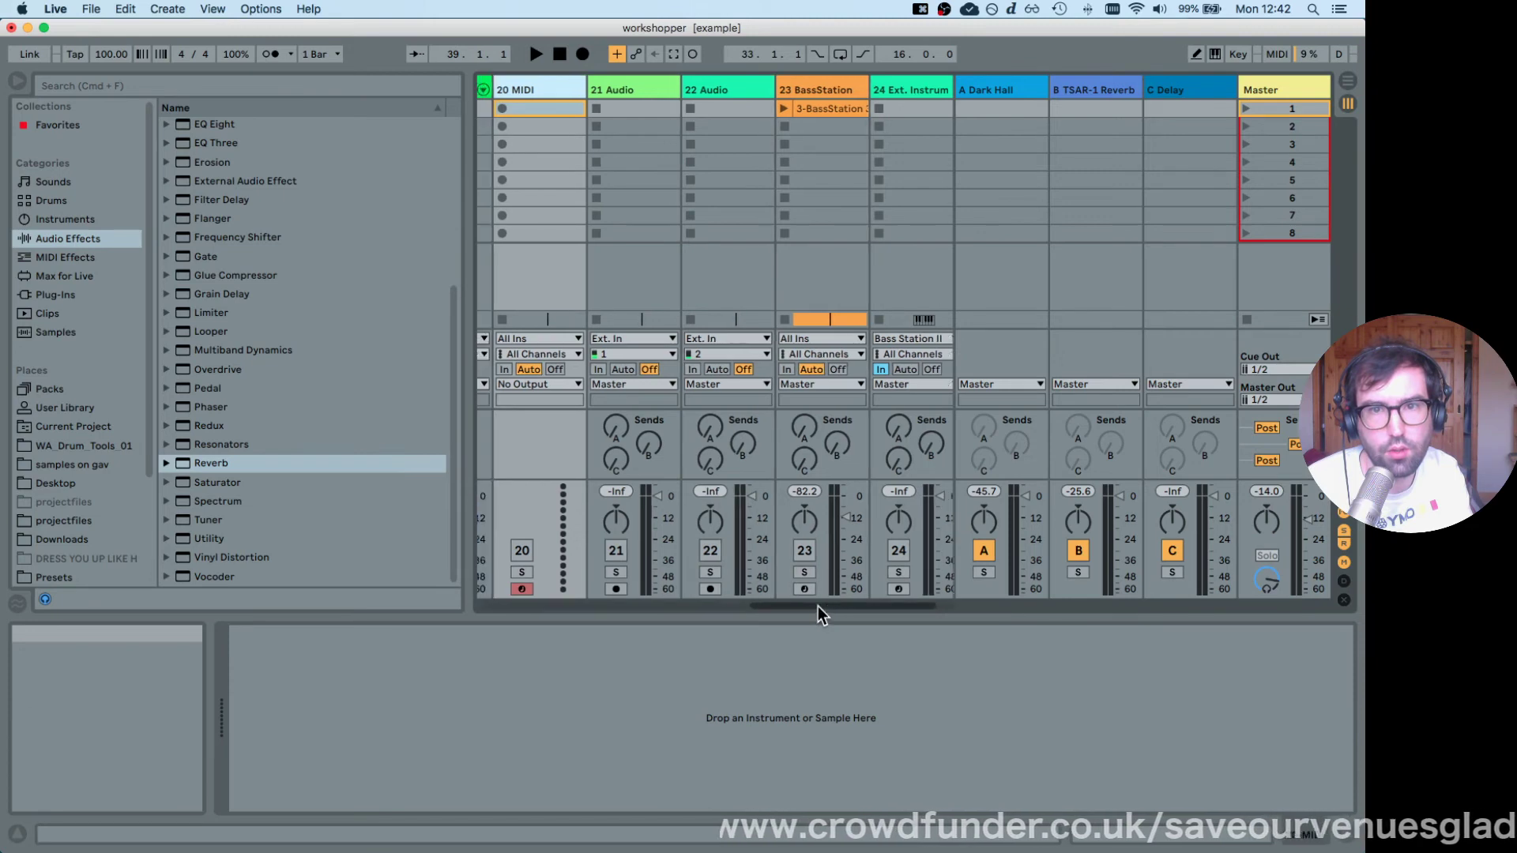
{"action": "left_click_drag", "start_coordinate": [818, 606], "coordinate": [545, 606]}
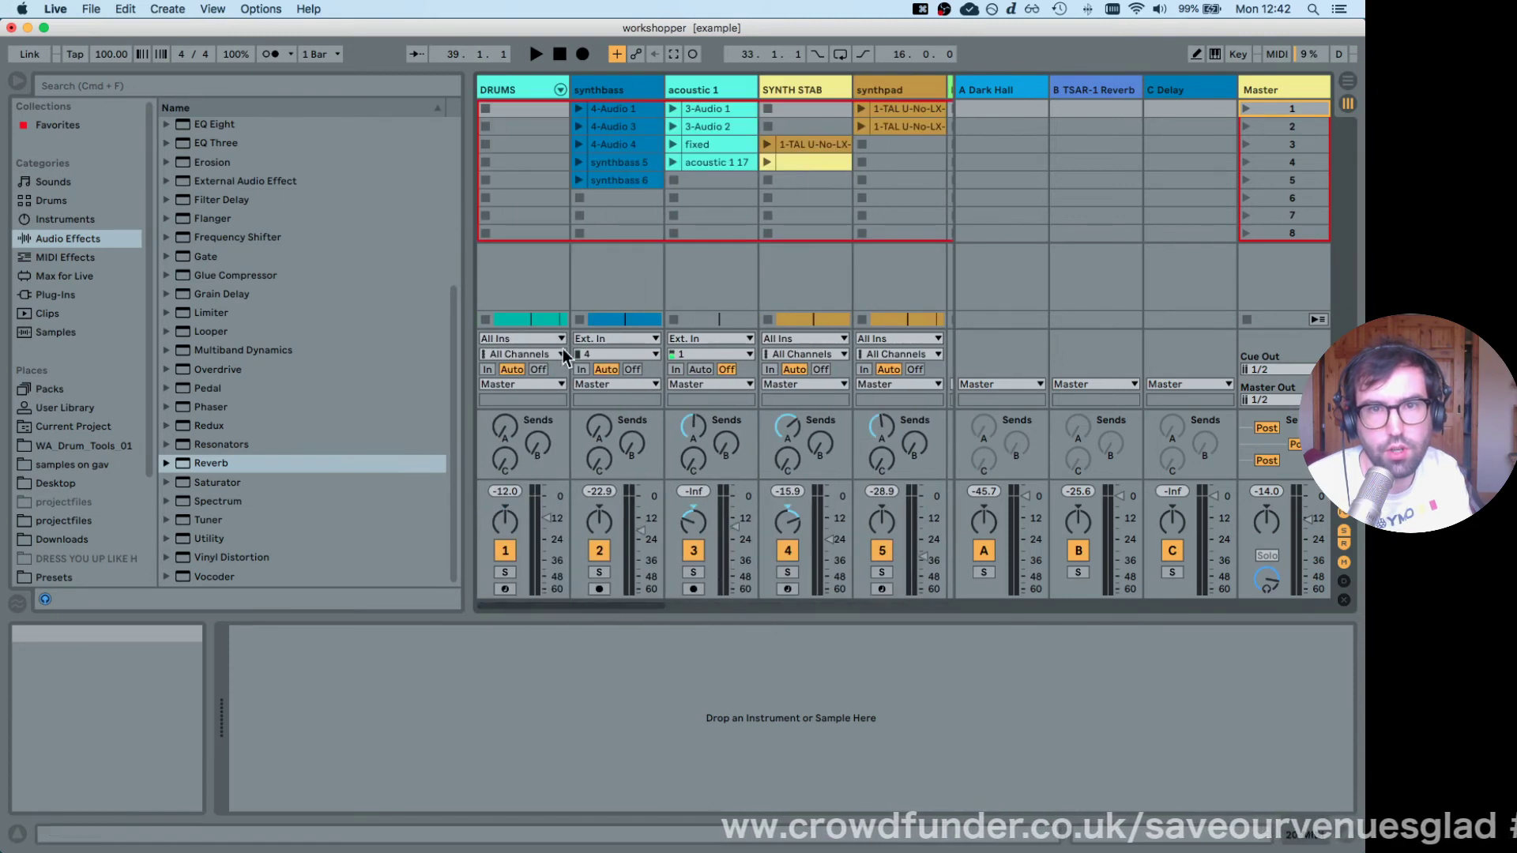
{"action": "left_click", "coordinate": [1269, 80]}
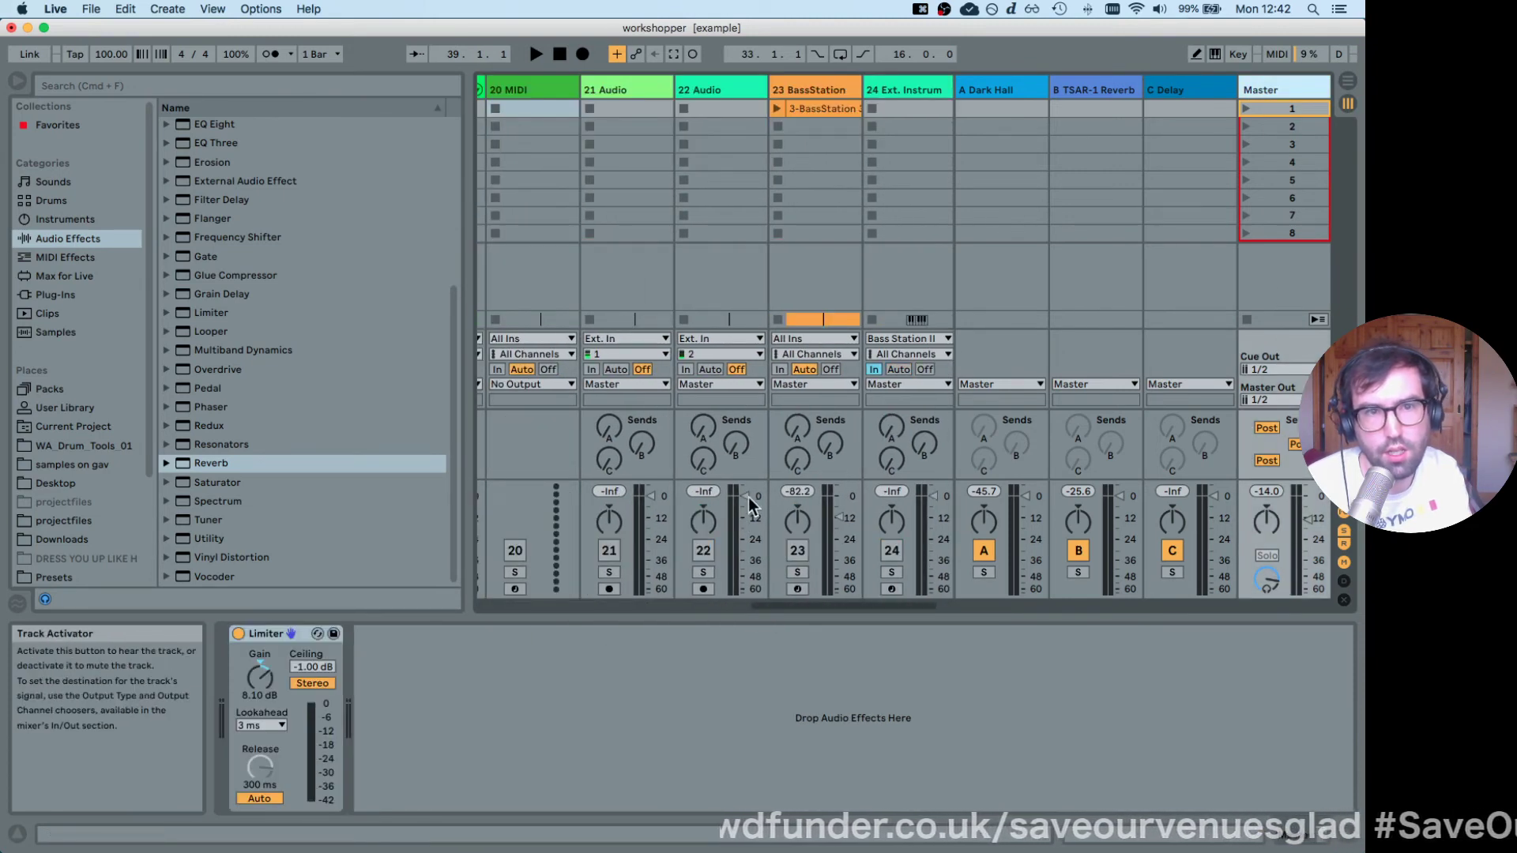
Set the Limiter's gain on the Master track to 11.7 dB and start playback.
{"action": "mouse_move", "coordinate": [255, 681]}
{"action": "left_mouse_down"}
{"action": "mouse_move", "coordinate": [254, 667]}
{"action": "mouse_move", "coordinate": [258, 684]}
{"action": "left_mouse_up"}
{"action": "type", "text": "-7.1"}
{"action": "key", "text": "Return"}
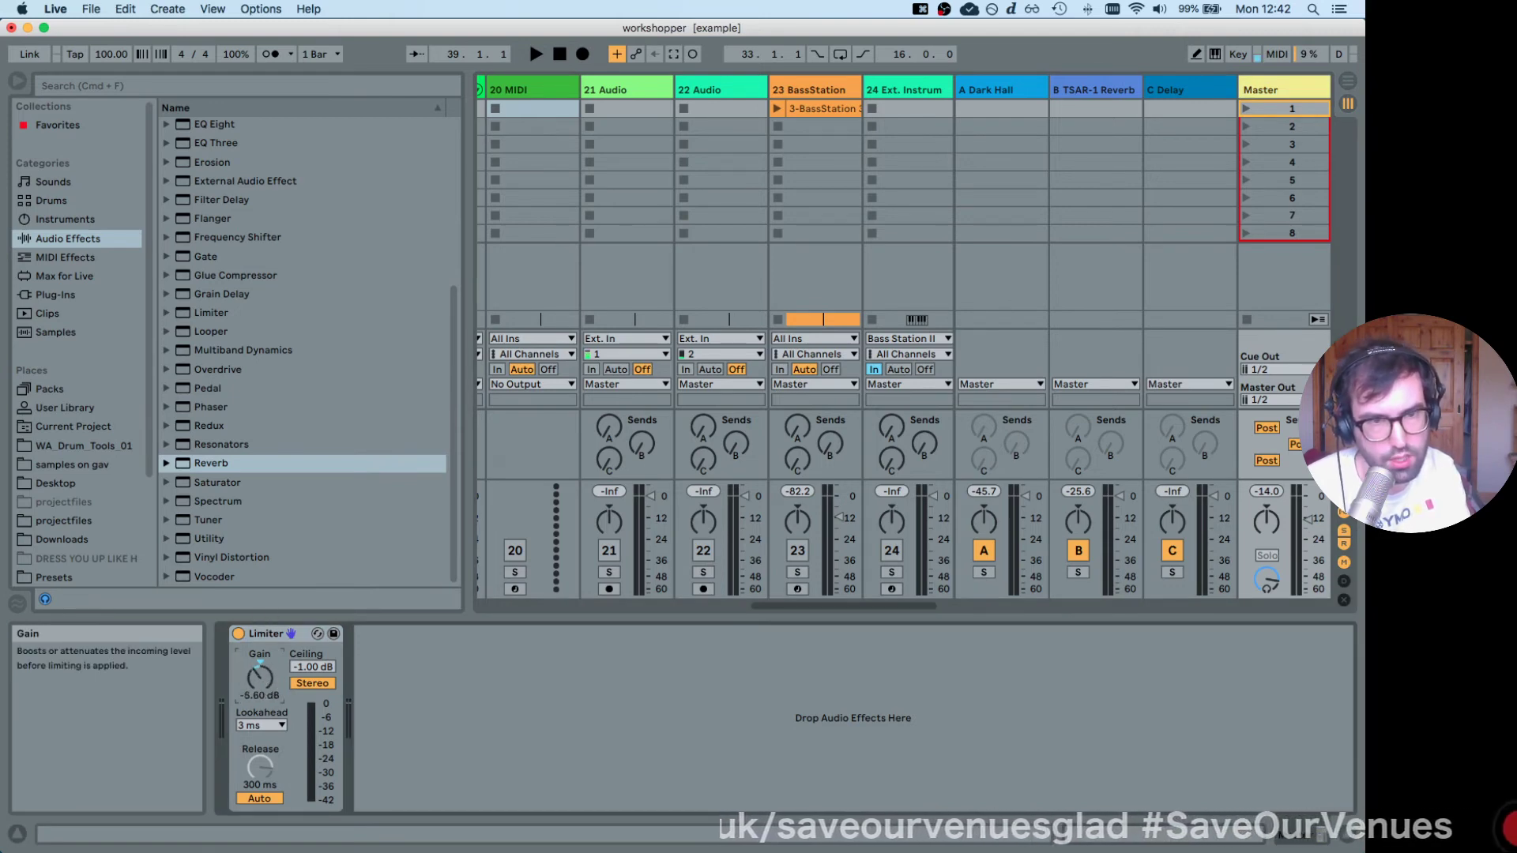
{"action": "mouse_move", "coordinate": [267, 680]}
{"action": "left_mouse_down"}
{"action": "mouse_move", "coordinate": [267, 632]}
{"action": "mouse_move", "coordinate": [263, 681]}
{"action": "left_mouse_up"}
{"action": "key", "text": "space"}
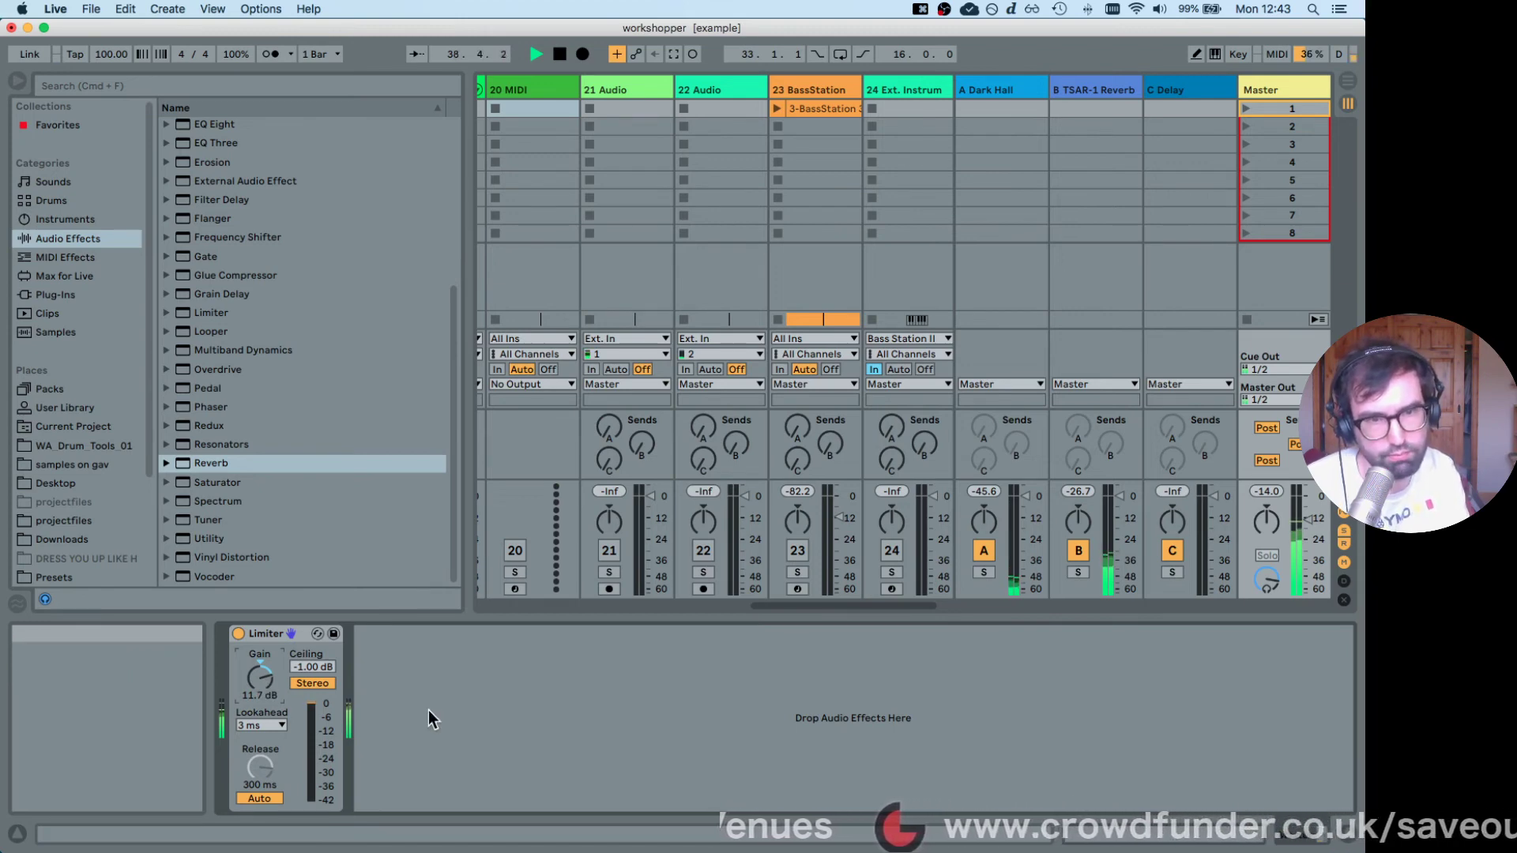
Compare the playing mix with the Limiter switched off and on again, look along the mixer tracks, and stop playback.
{"action": "left_click", "coordinate": [238, 635]}
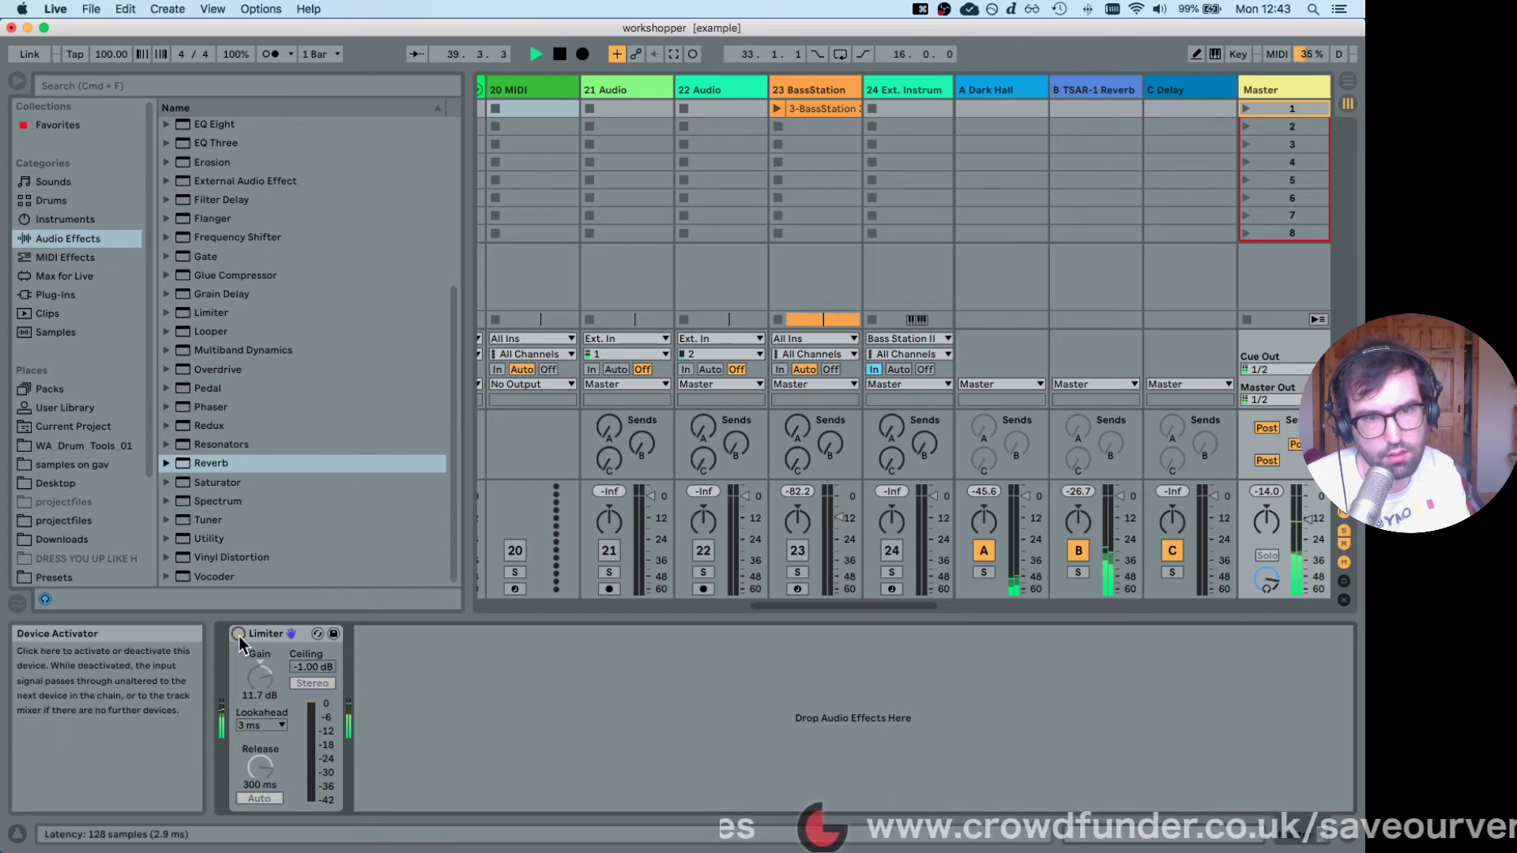
{"action": "left_click", "coordinate": [238, 636]}
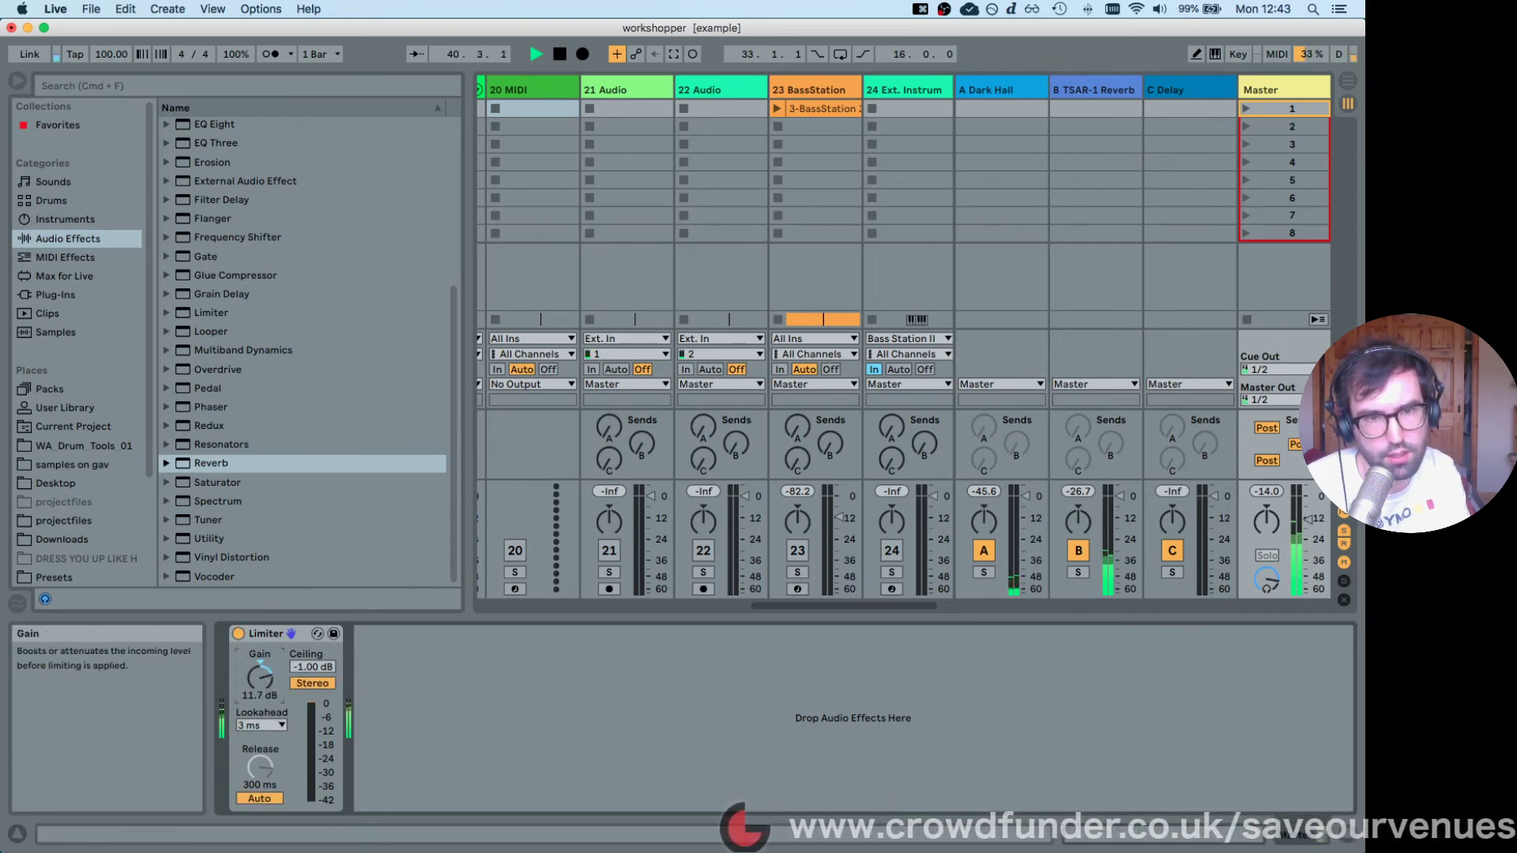
{"action": "left_click", "coordinate": [838, 604]}
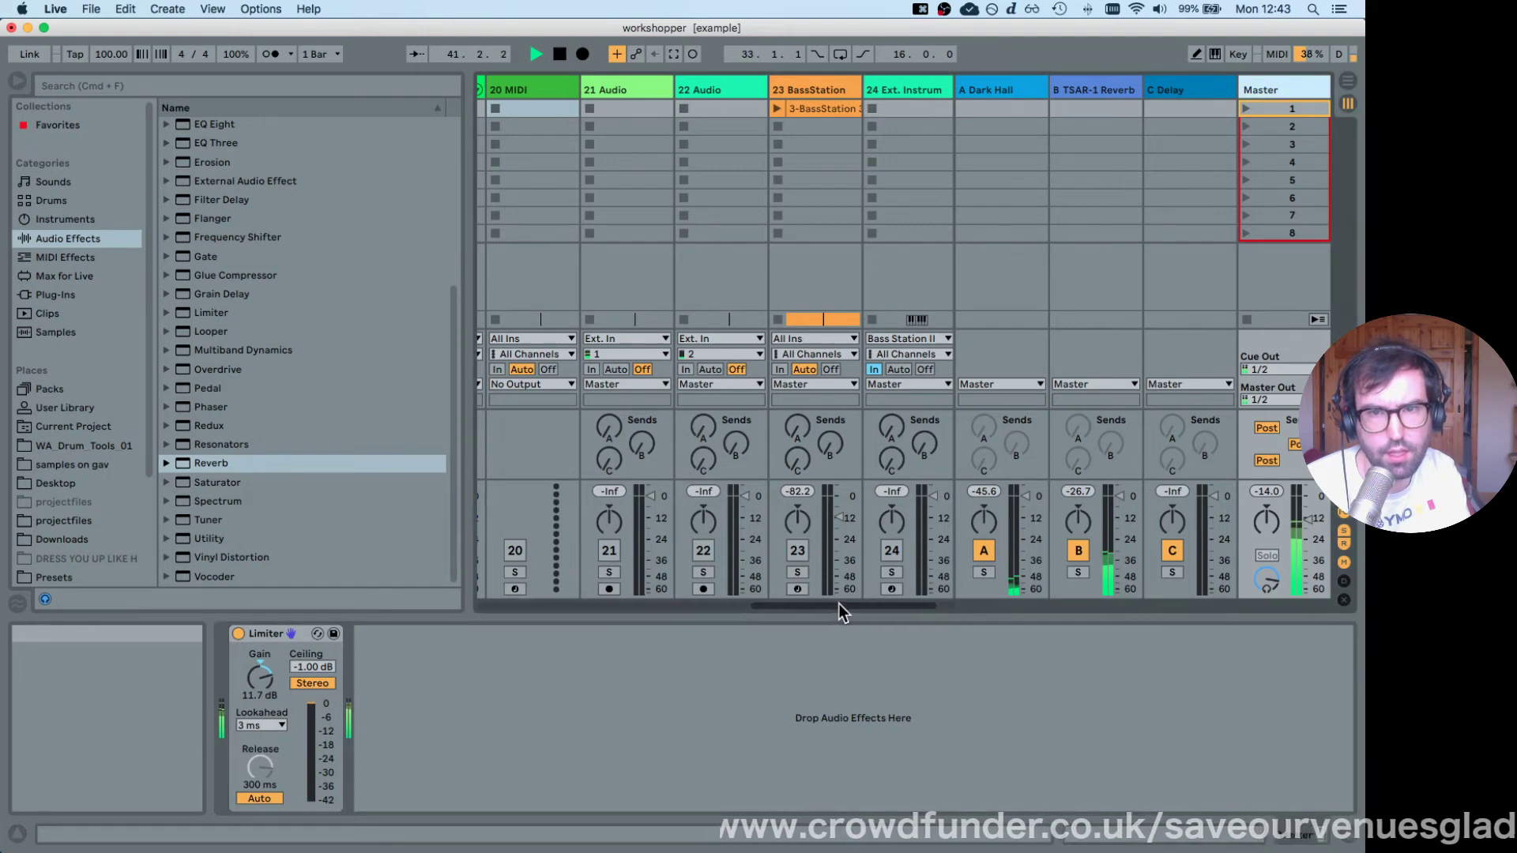
{"action": "left_click_drag", "start_coordinate": [837, 603], "coordinate": [887, 603]}
{"action": "key", "text": "space"}
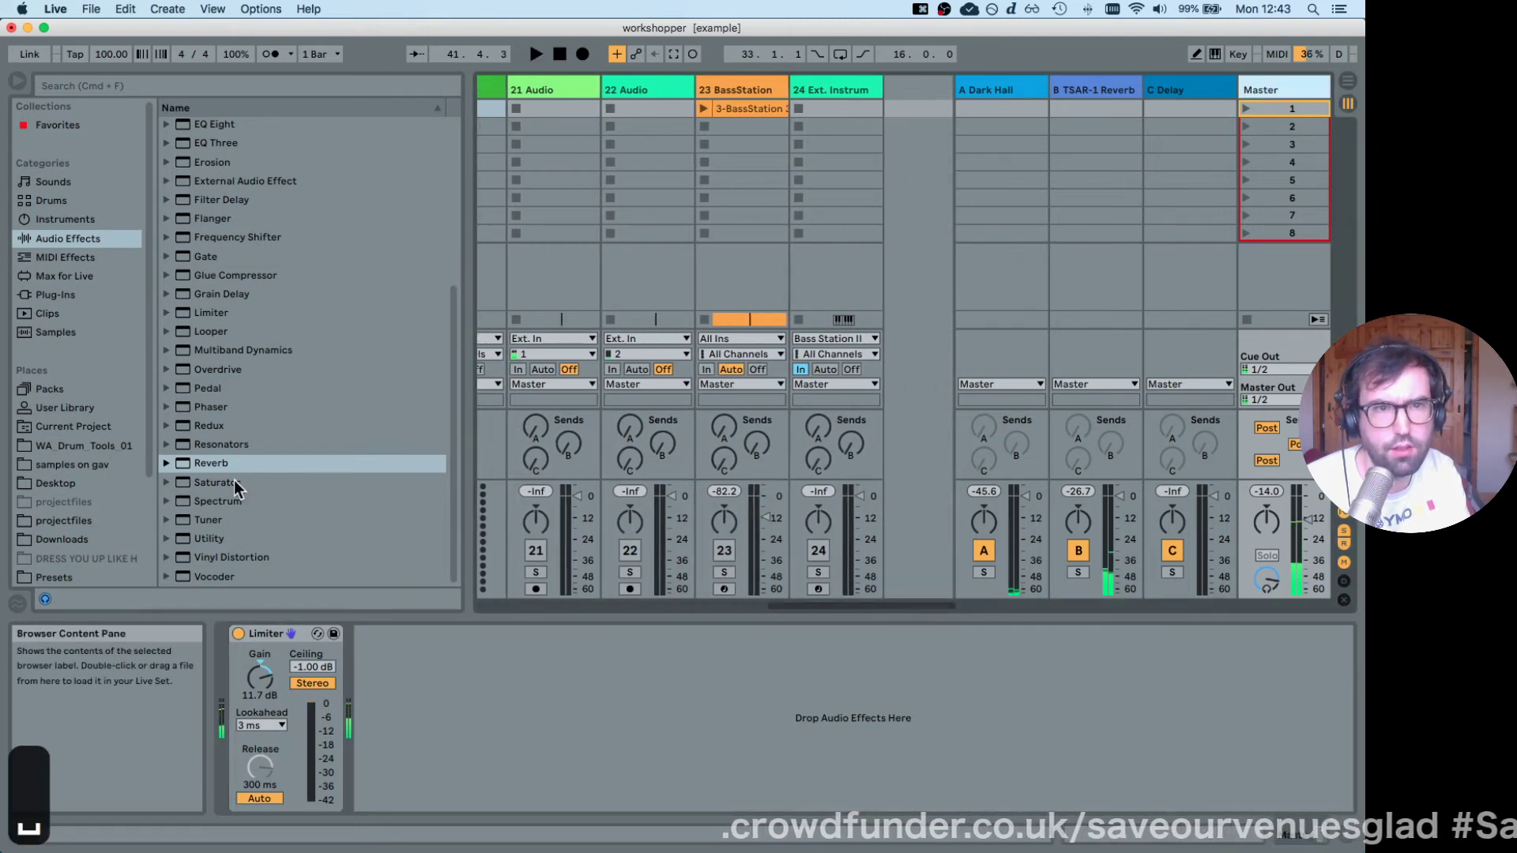
Add Multiband Dynamics after the Limiter on the Master track and switch the Limiter off.
{"action": "left_click", "coordinate": [252, 350]}
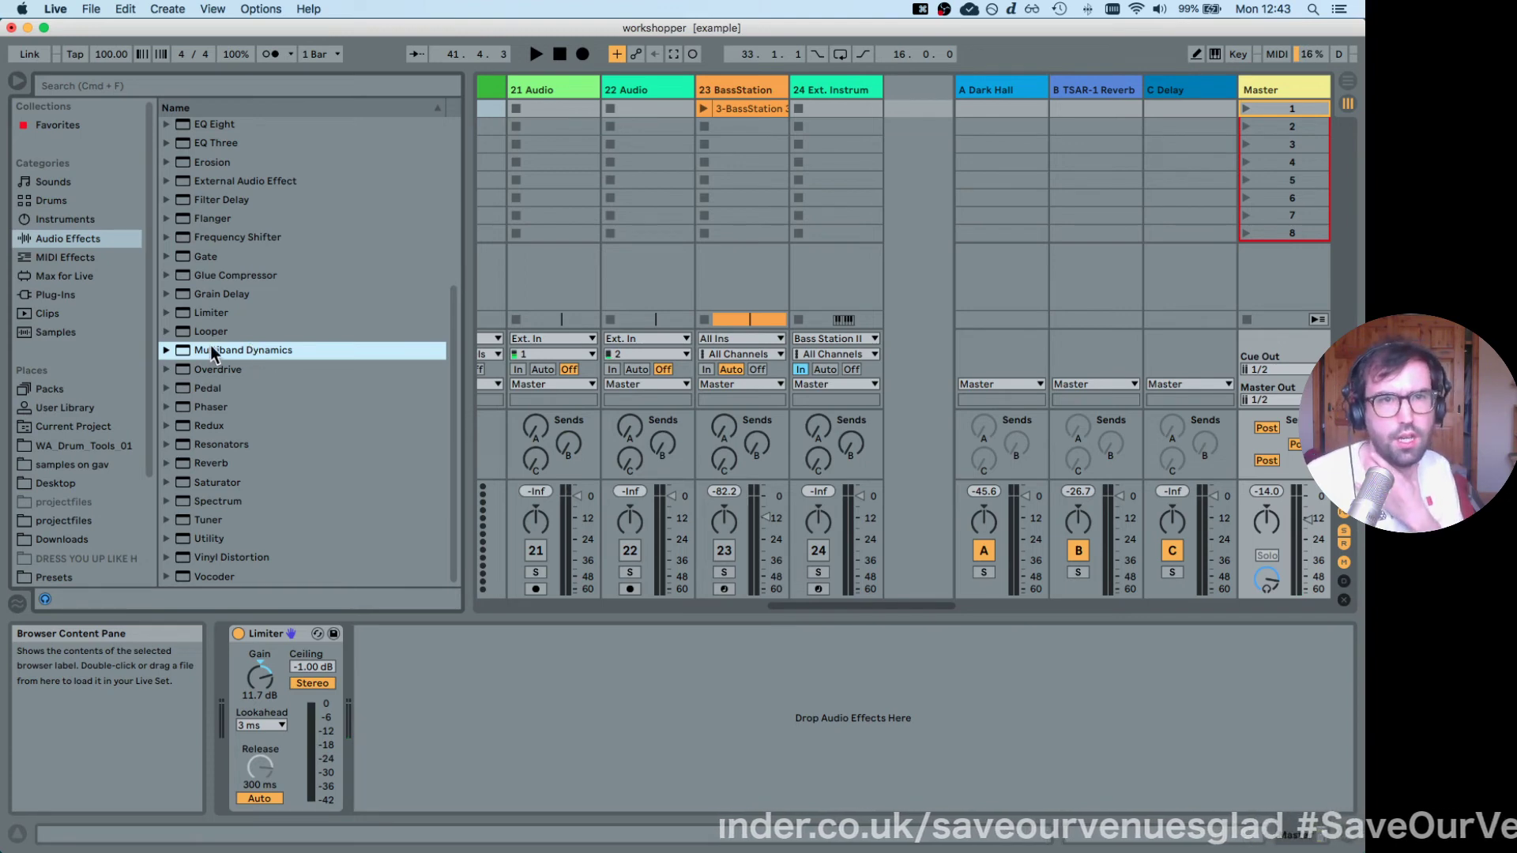
{"action": "left_click_drag", "start_coordinate": [184, 353], "coordinate": [497, 789]}
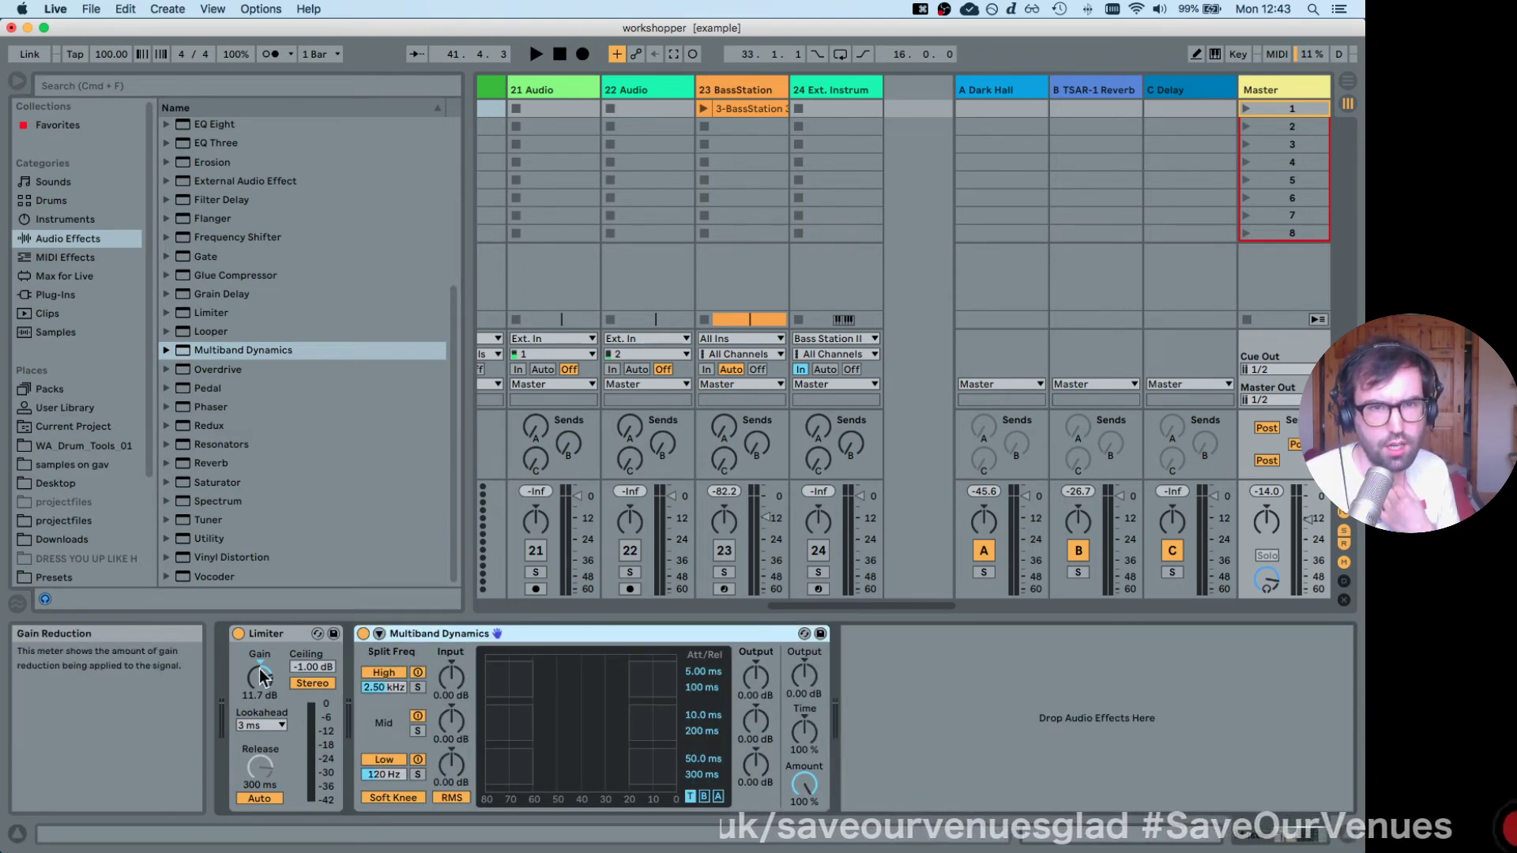
{"action": "left_click", "coordinate": [237, 633]}
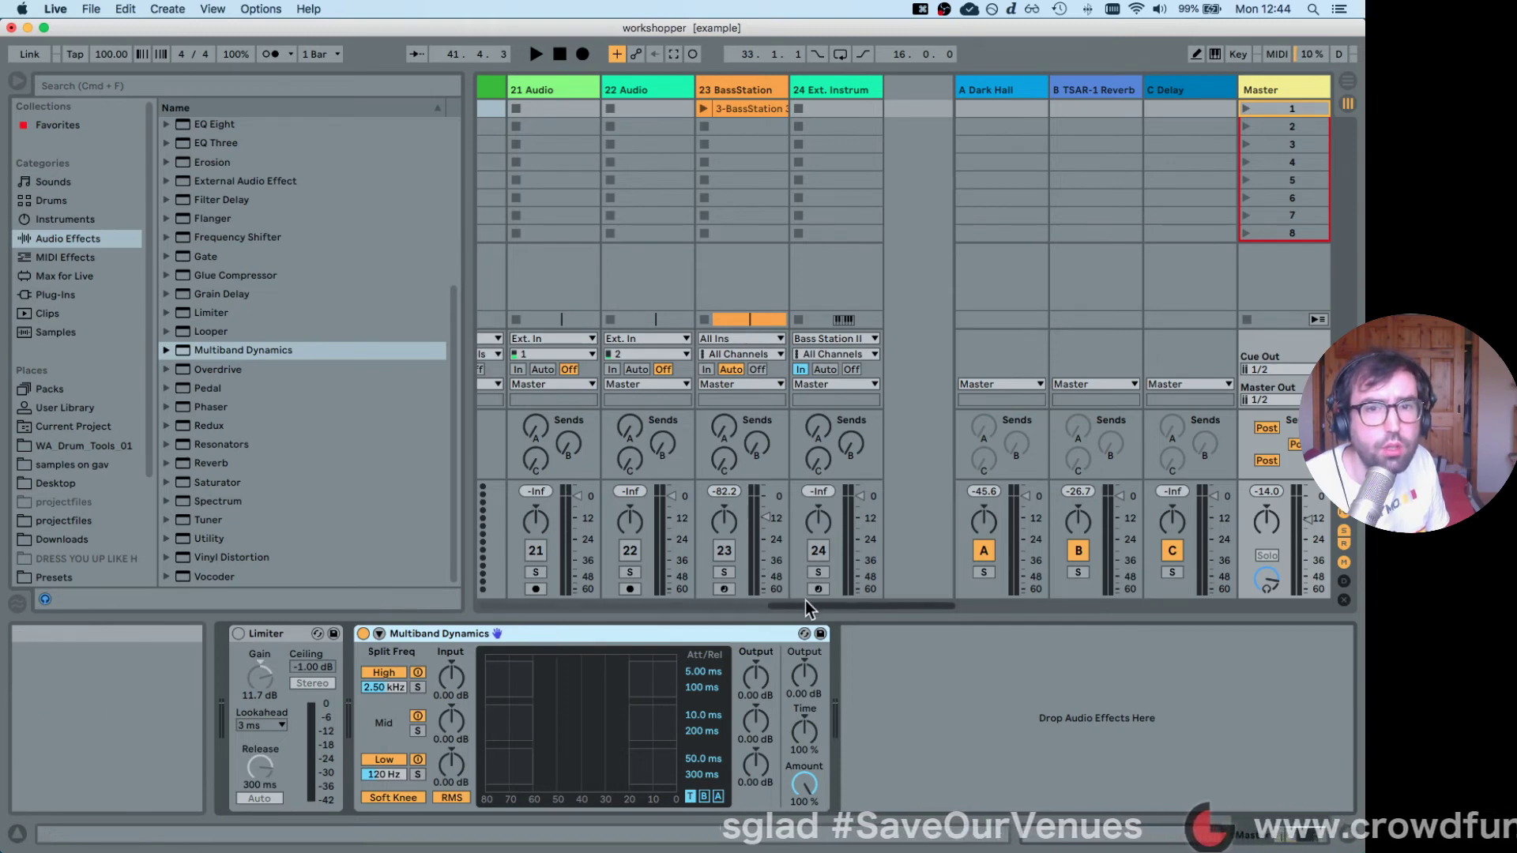
Compare the device chains of the DRUMS and synthbass tracks and return to the Master track's devices.
{"action": "left_click_drag", "start_coordinate": [804, 602], "coordinate": [477, 602]}
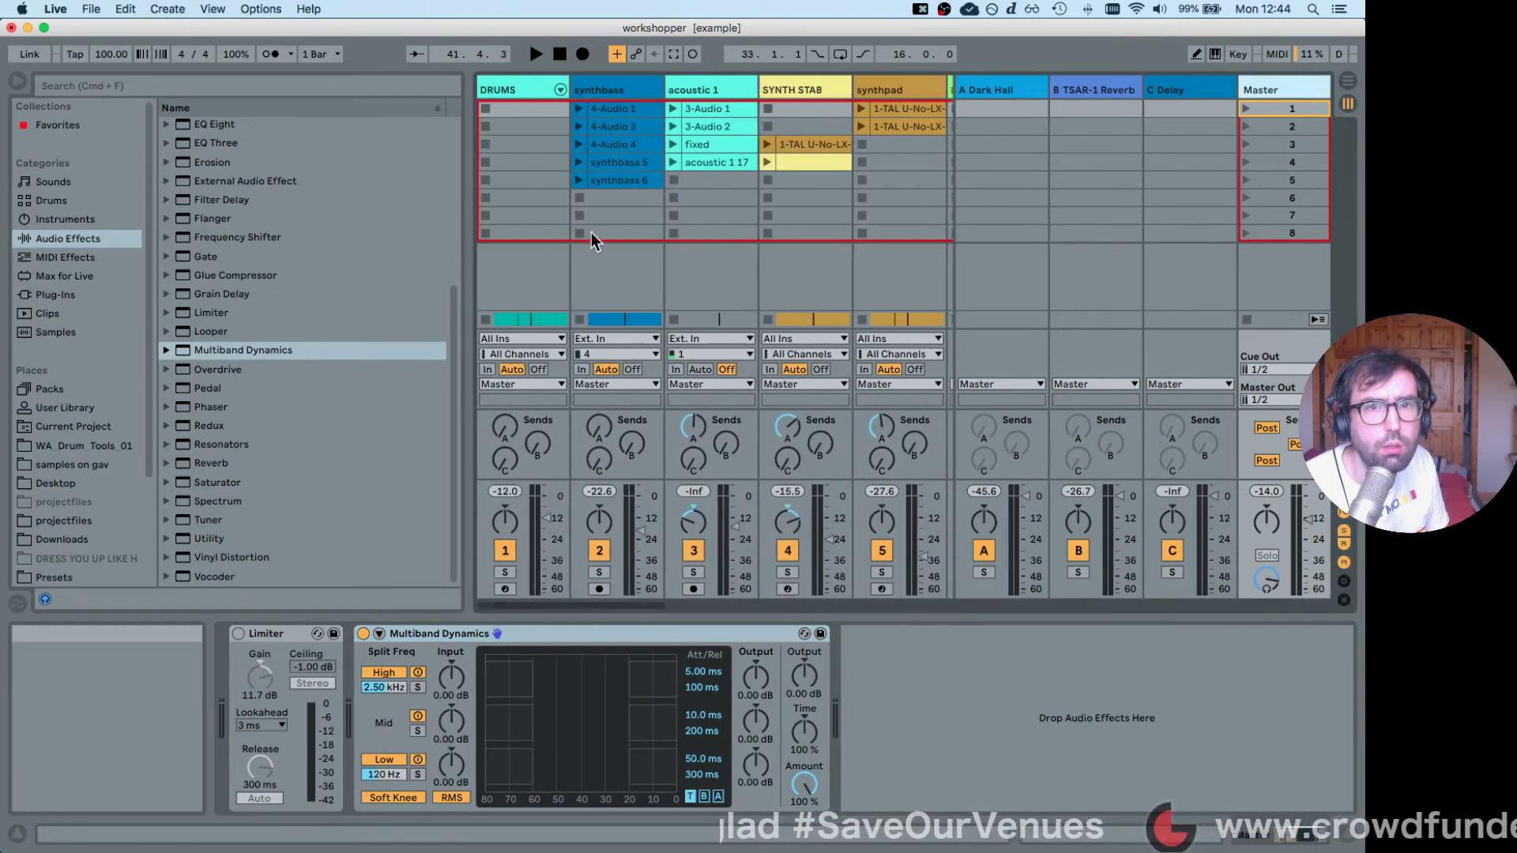
{"action": "left_click", "coordinate": [517, 91]}
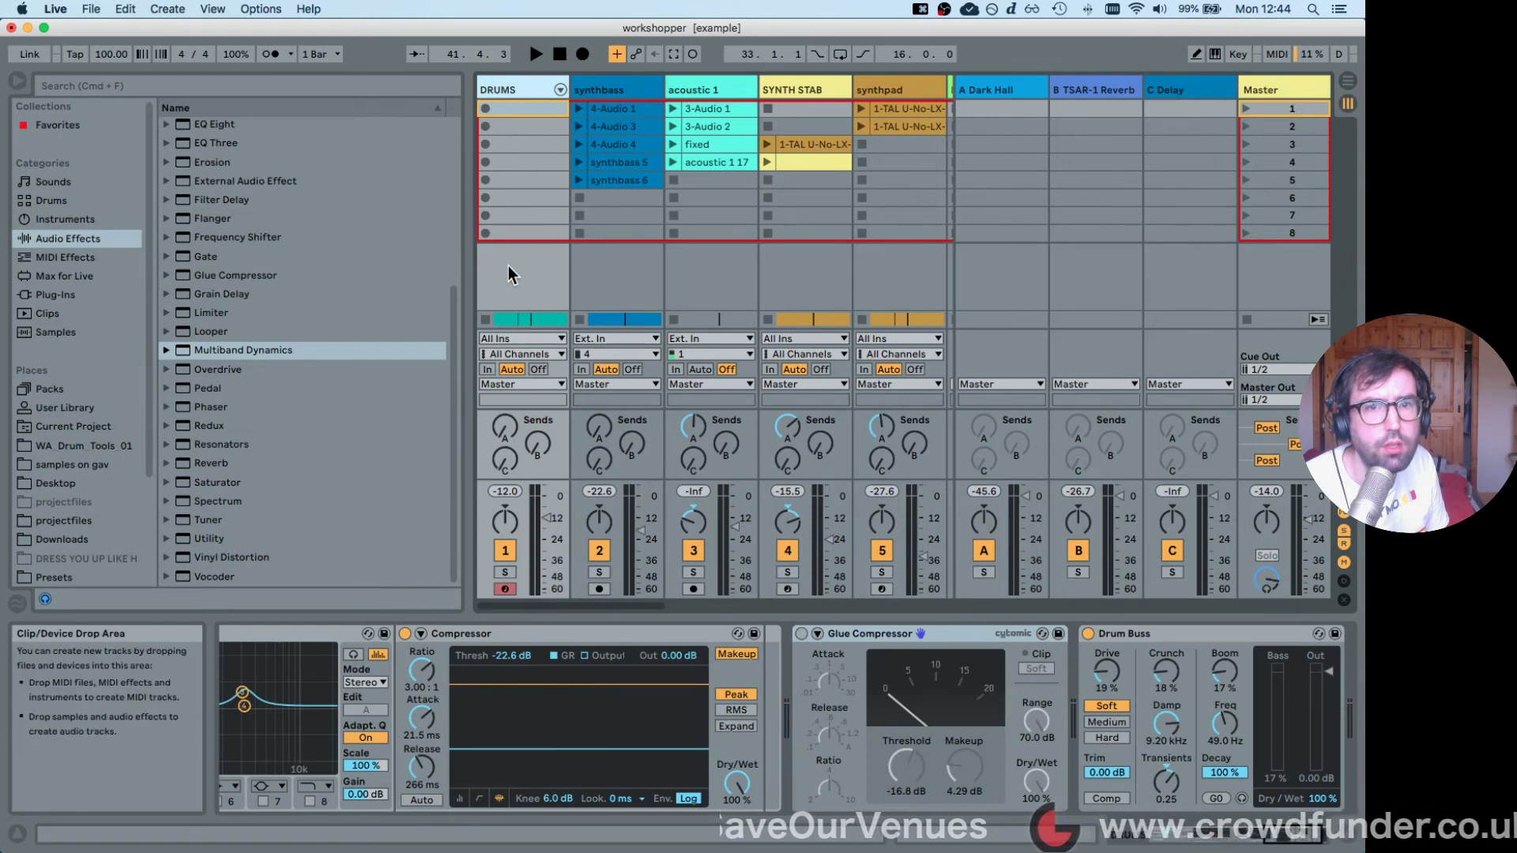
{"action": "left_click", "coordinate": [627, 98]}
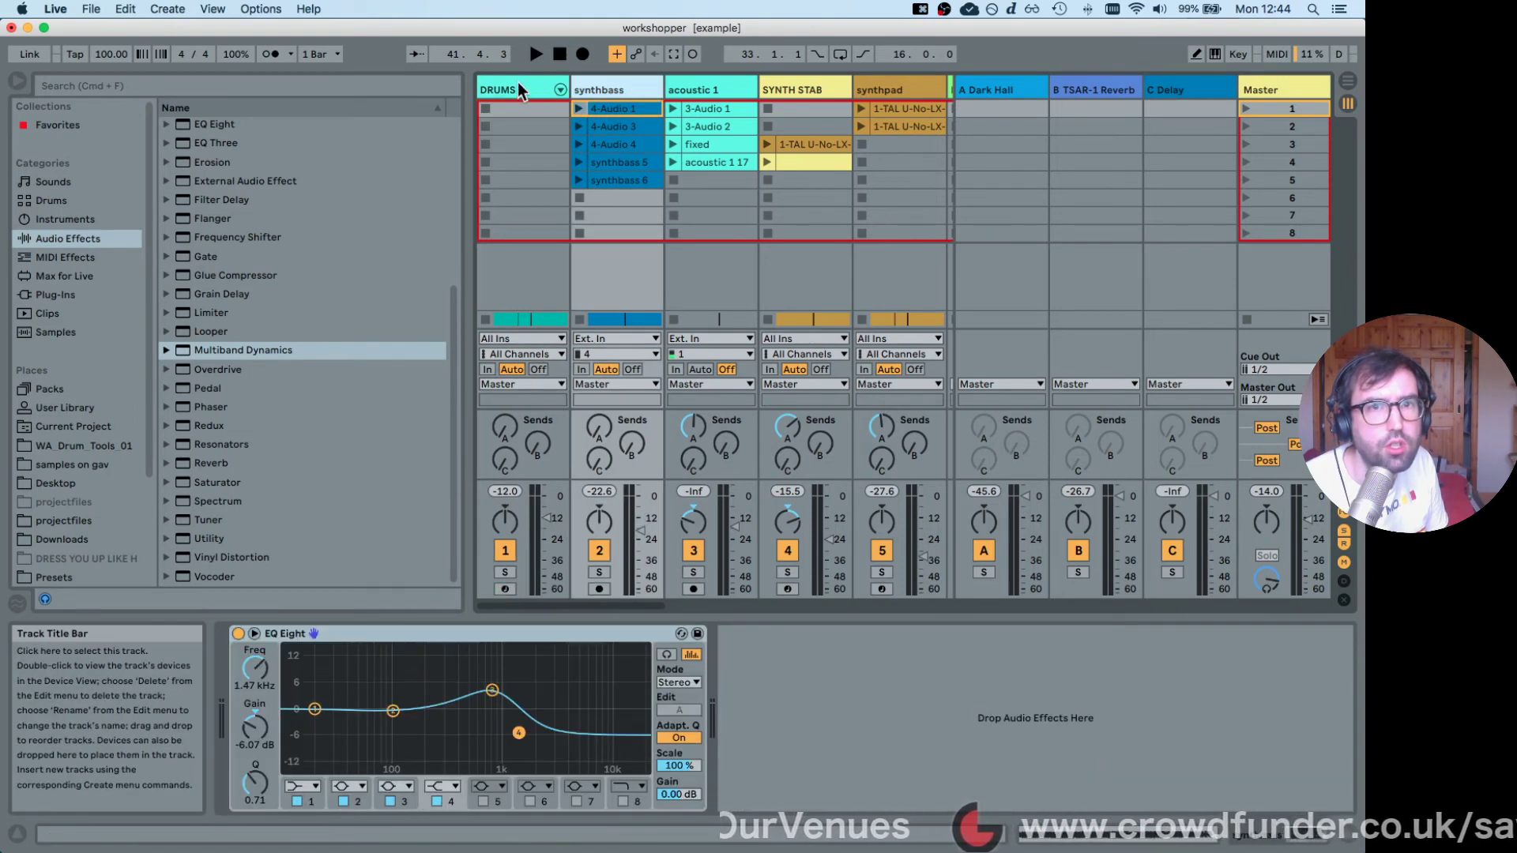
{"action": "left_click", "coordinate": [520, 88]}
{"action": "left_click", "coordinate": [620, 91]}
{"action": "left_click", "coordinate": [525, 87]}
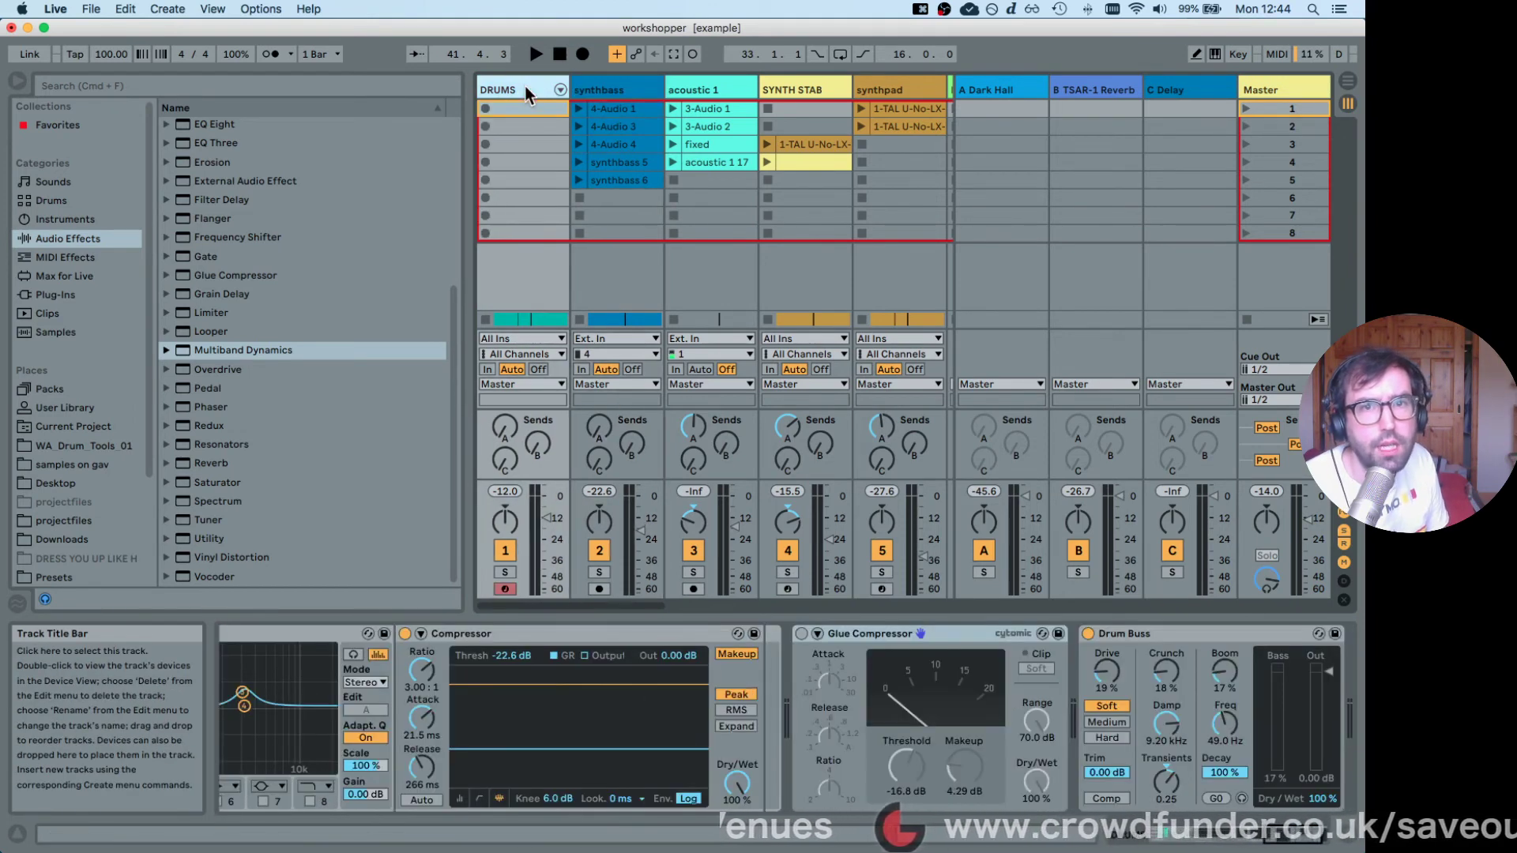
{"action": "left_click", "coordinate": [655, 94]}
{"action": "left_click", "coordinate": [1295, 89]}
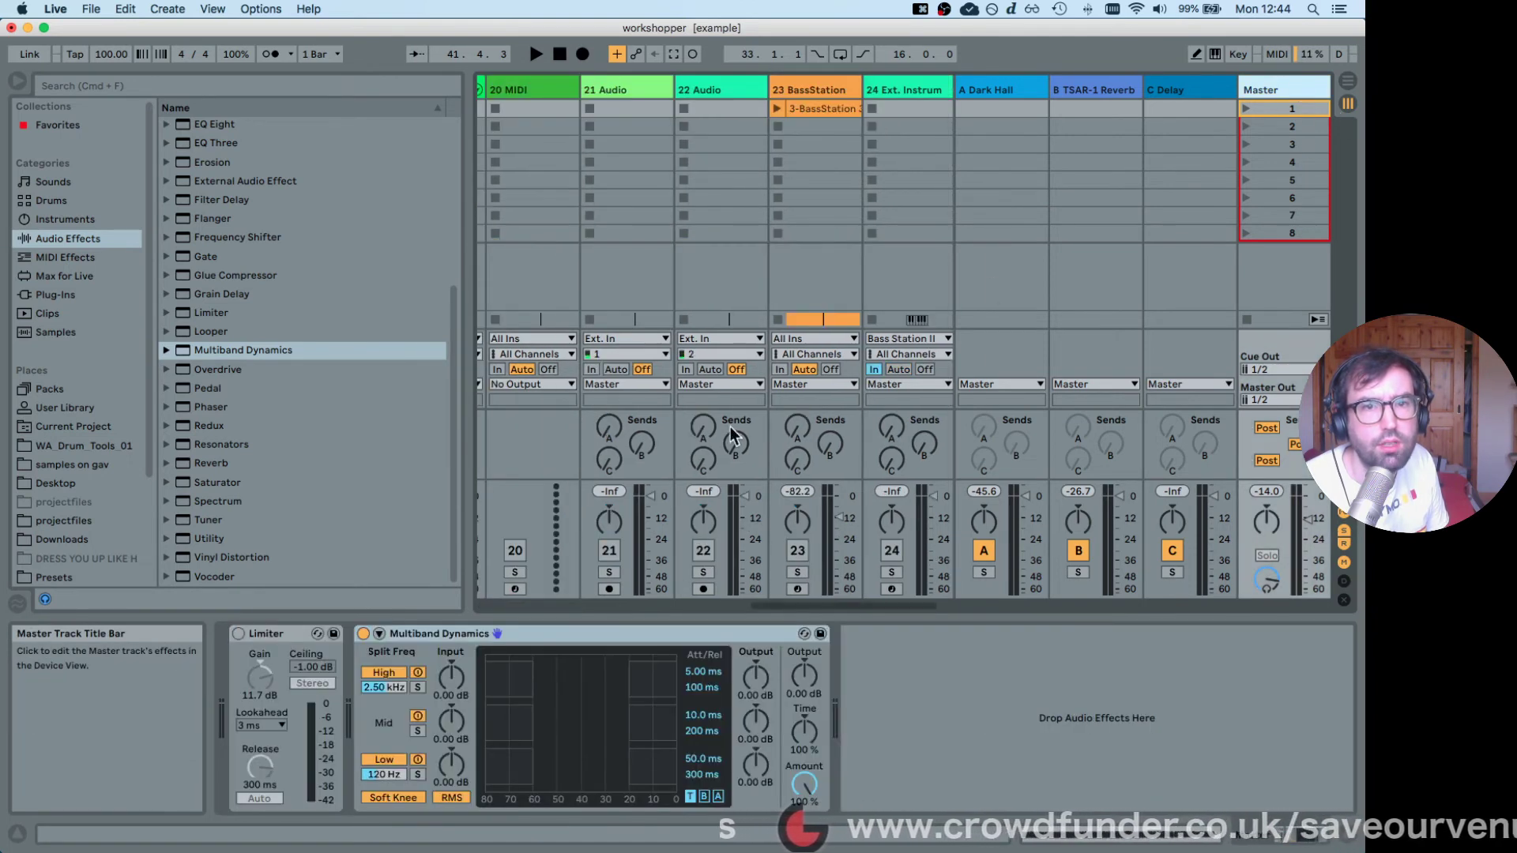
Switch off Multiband Dynamics on the Master track and hide the browser to widen the mixer.
{"action": "left_click", "coordinate": [364, 634]}
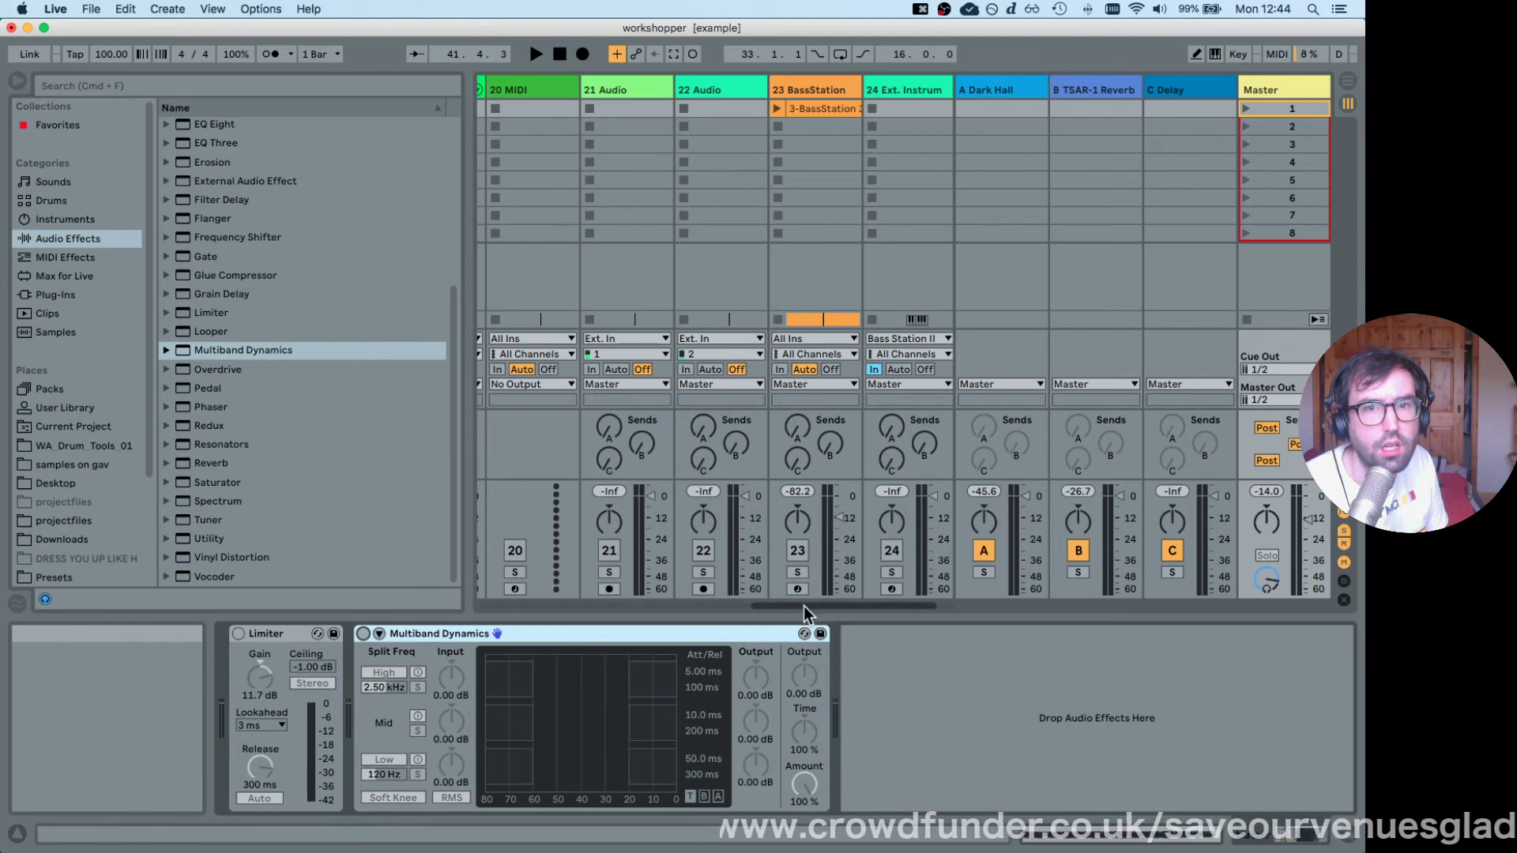
{"action": "left_click_drag", "start_coordinate": [804, 605], "coordinate": [436, 614]}
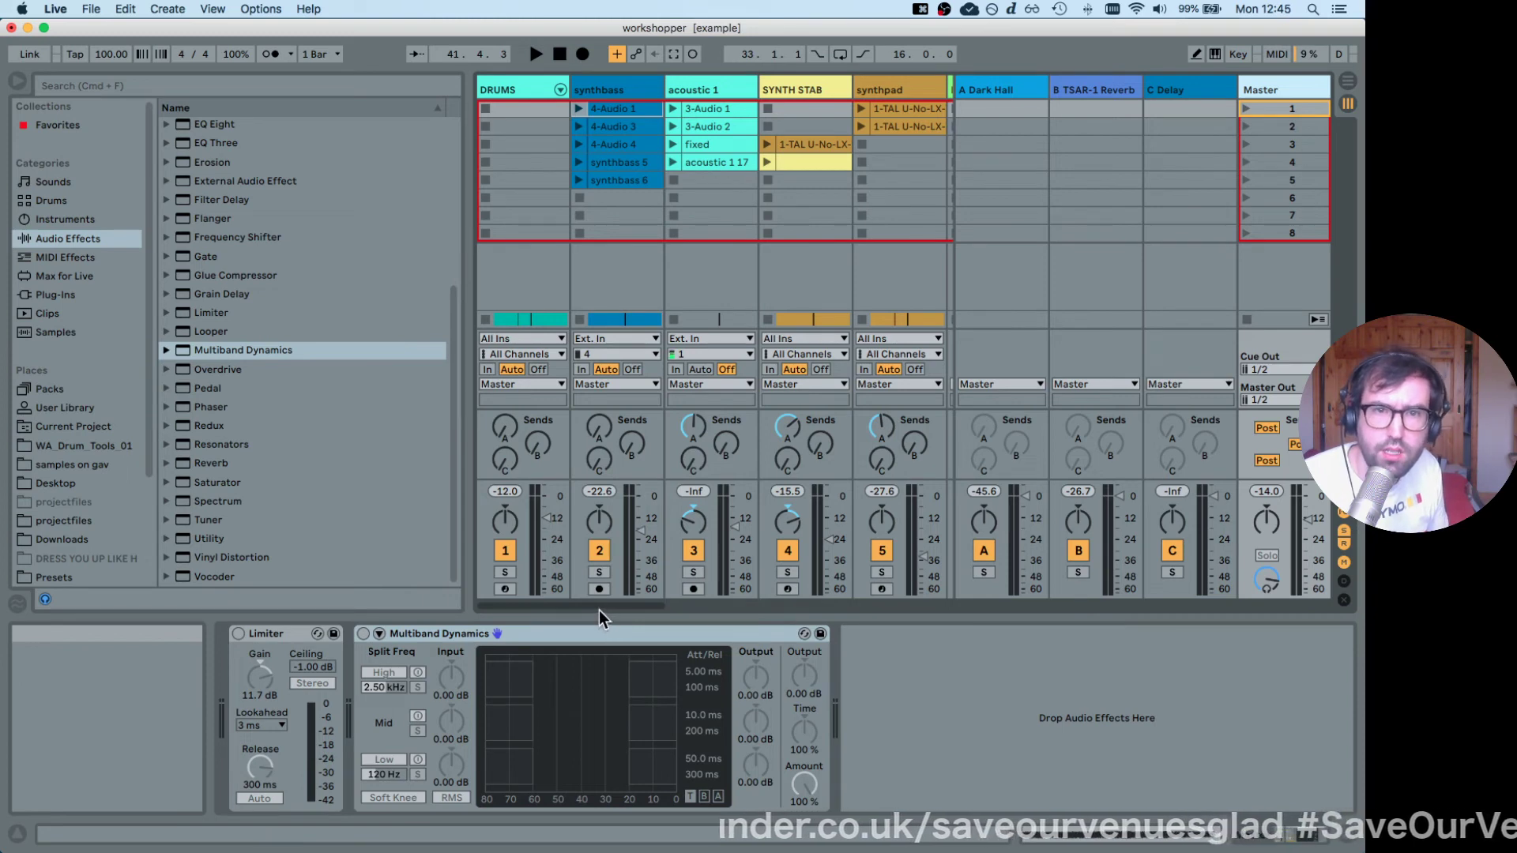
{"action": "left_click_drag", "start_coordinate": [653, 609], "coordinate": [941, 606]}
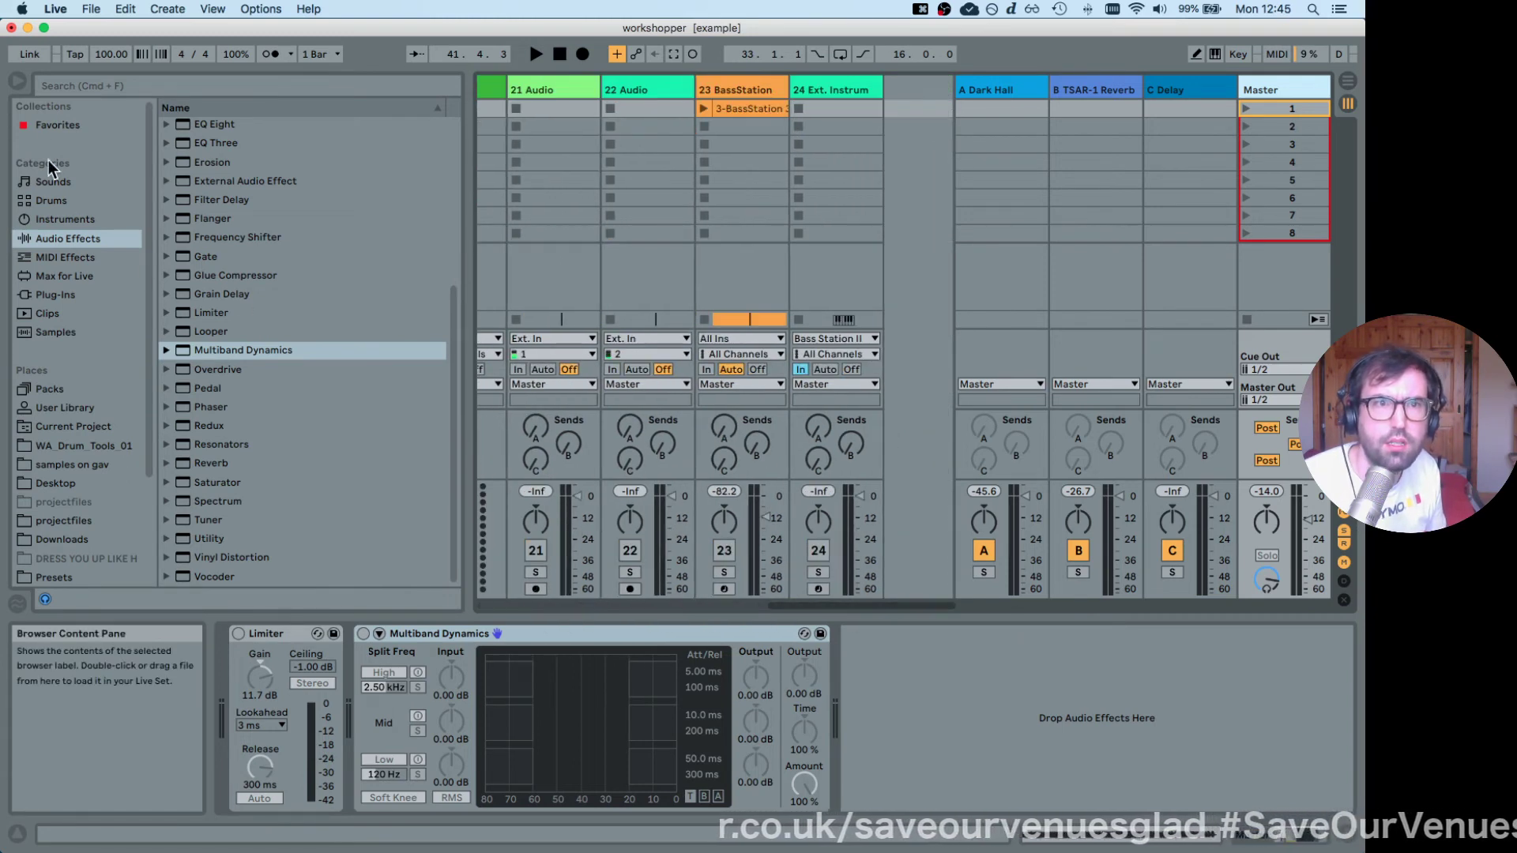
{"action": "left_click", "coordinate": [16, 83]}
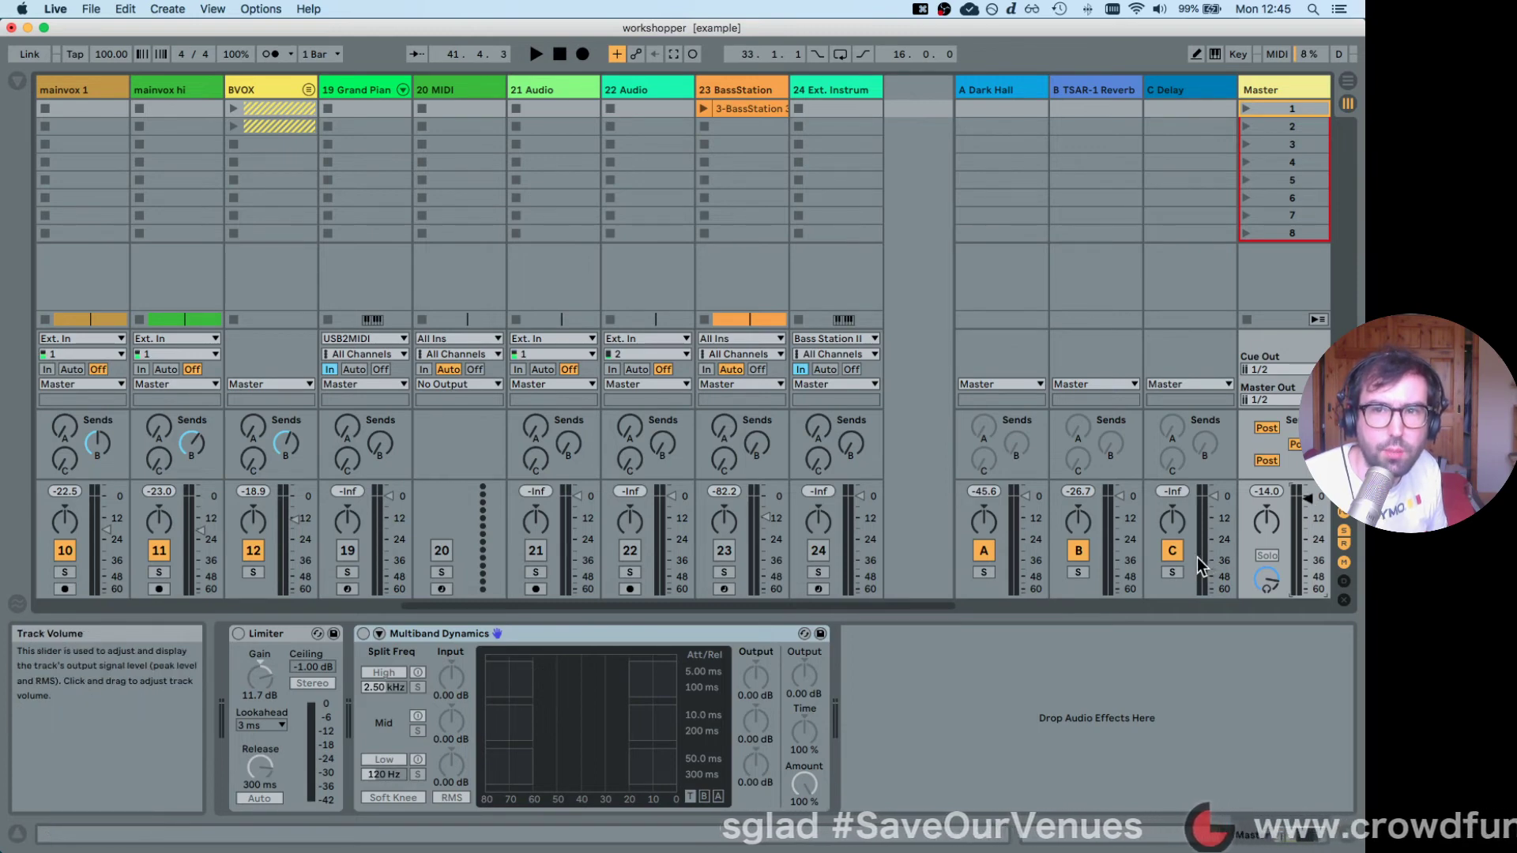
Raise the Master track's volume to -1.6 dB and audition the mix with the Limiter back on at 13.8 dB gain.
{"action": "left_click_drag", "start_coordinate": [1275, 490], "coordinate": [1272, 553]}
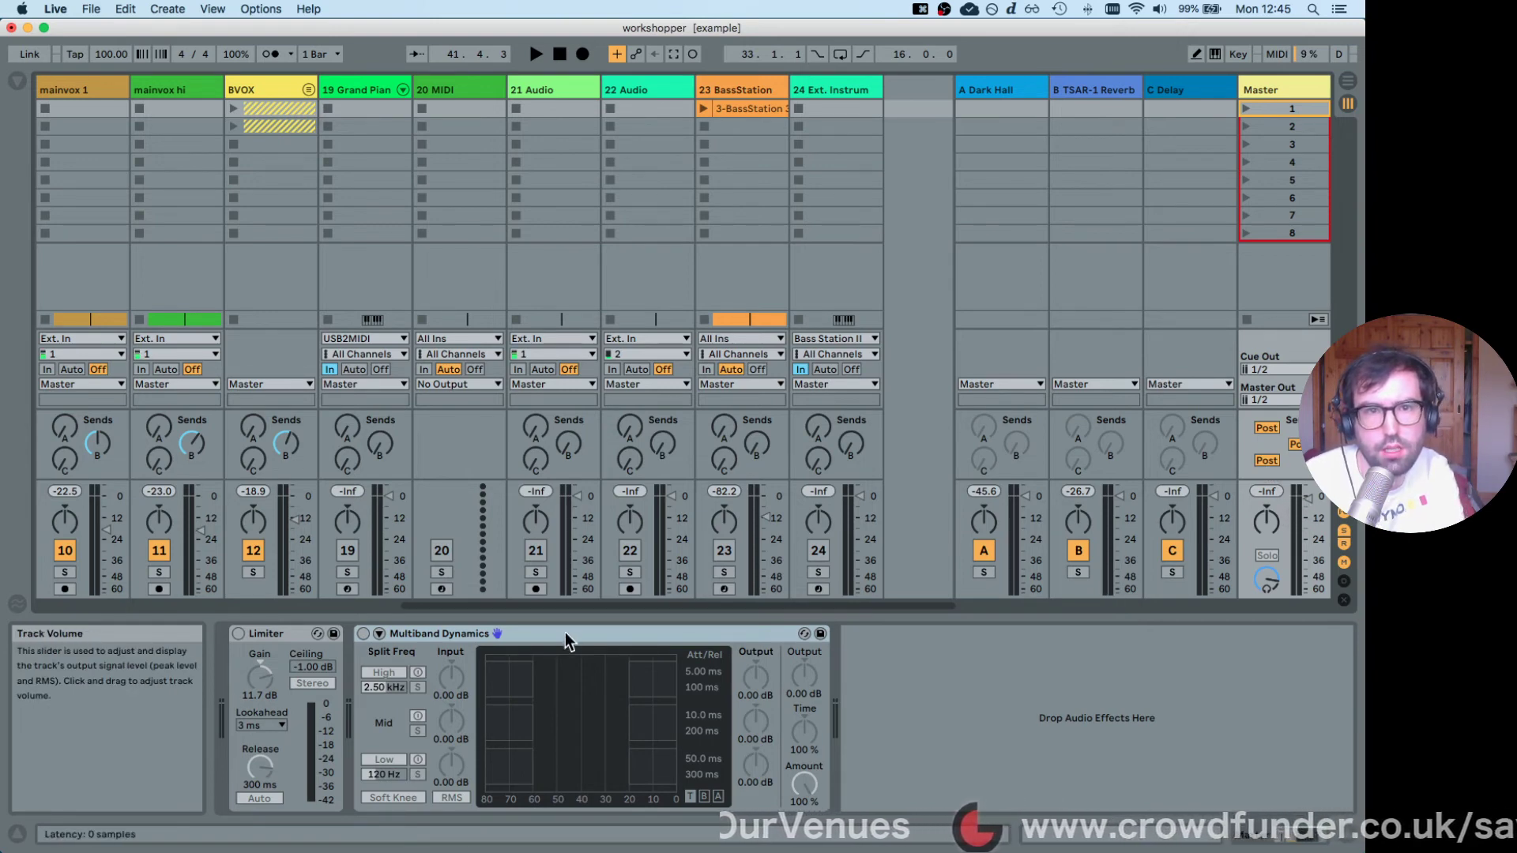
{"action": "key", "text": "space"}
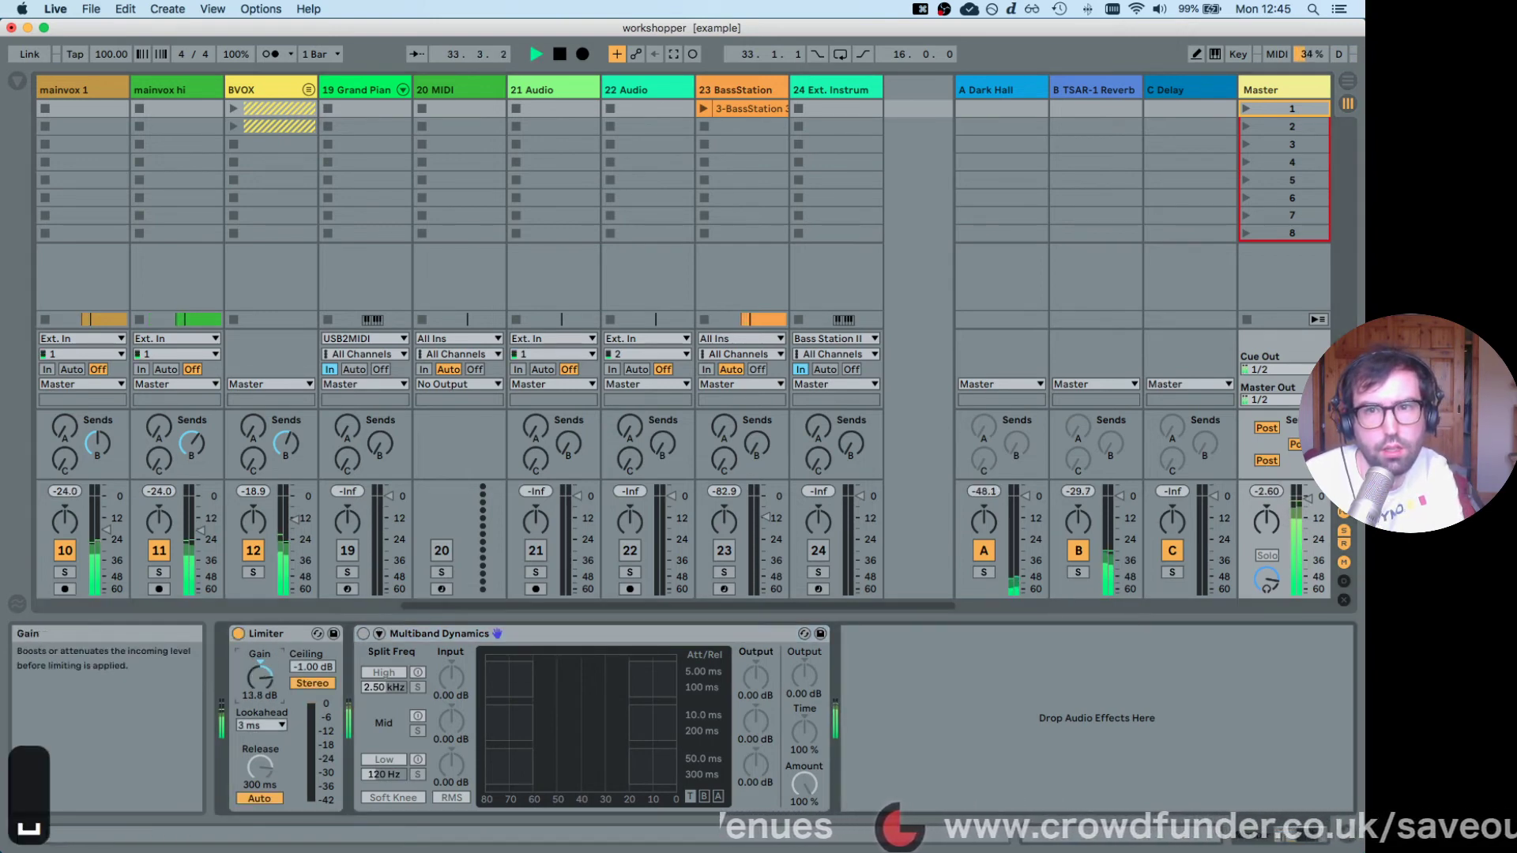
{"action": "key", "text": "space"}
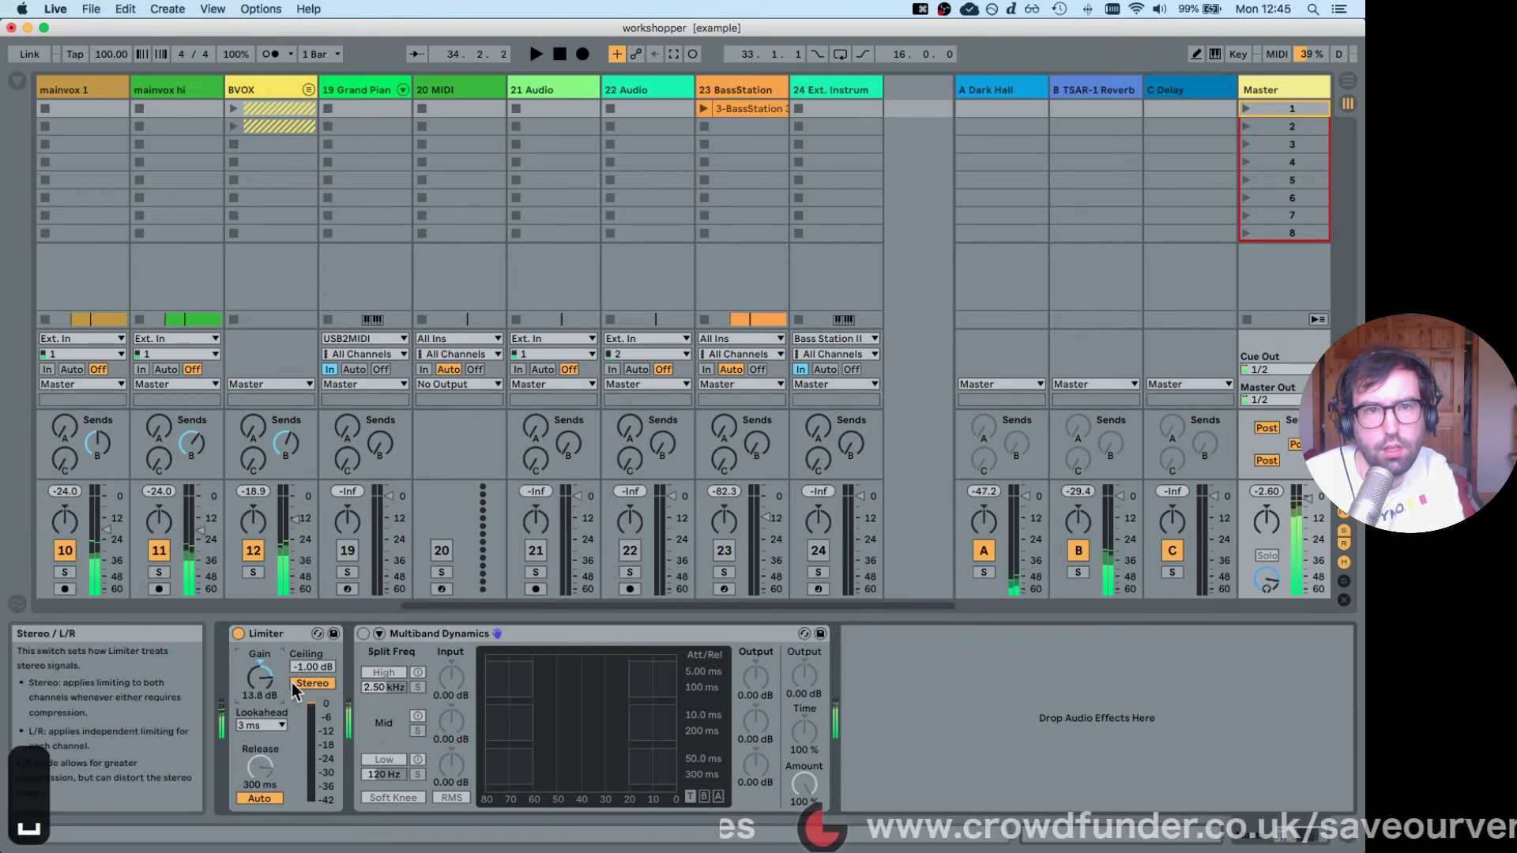
Set the Limiter's ceiling to 0.00 dB and its gain to 16.2 dB, audition briefly, and switch the Limiter off.
{"action": "left_click_drag", "start_coordinate": [318, 668], "coordinate": [318, 643]}
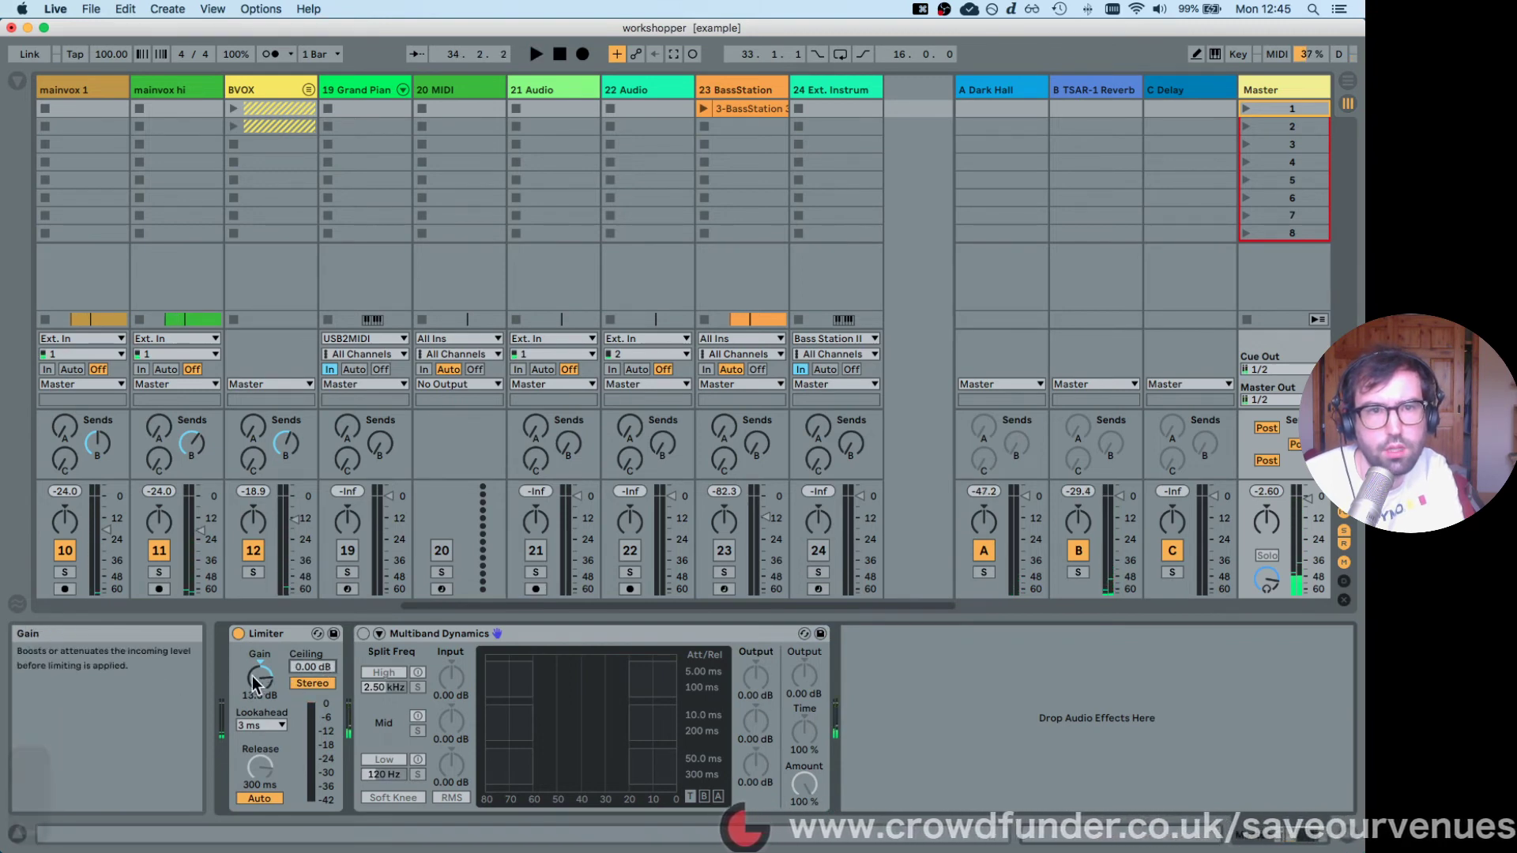
{"action": "left_click_drag", "start_coordinate": [254, 681], "coordinate": [246, 656]}
{"action": "key", "text": "space"}
{"action": "key", "text": "space"}
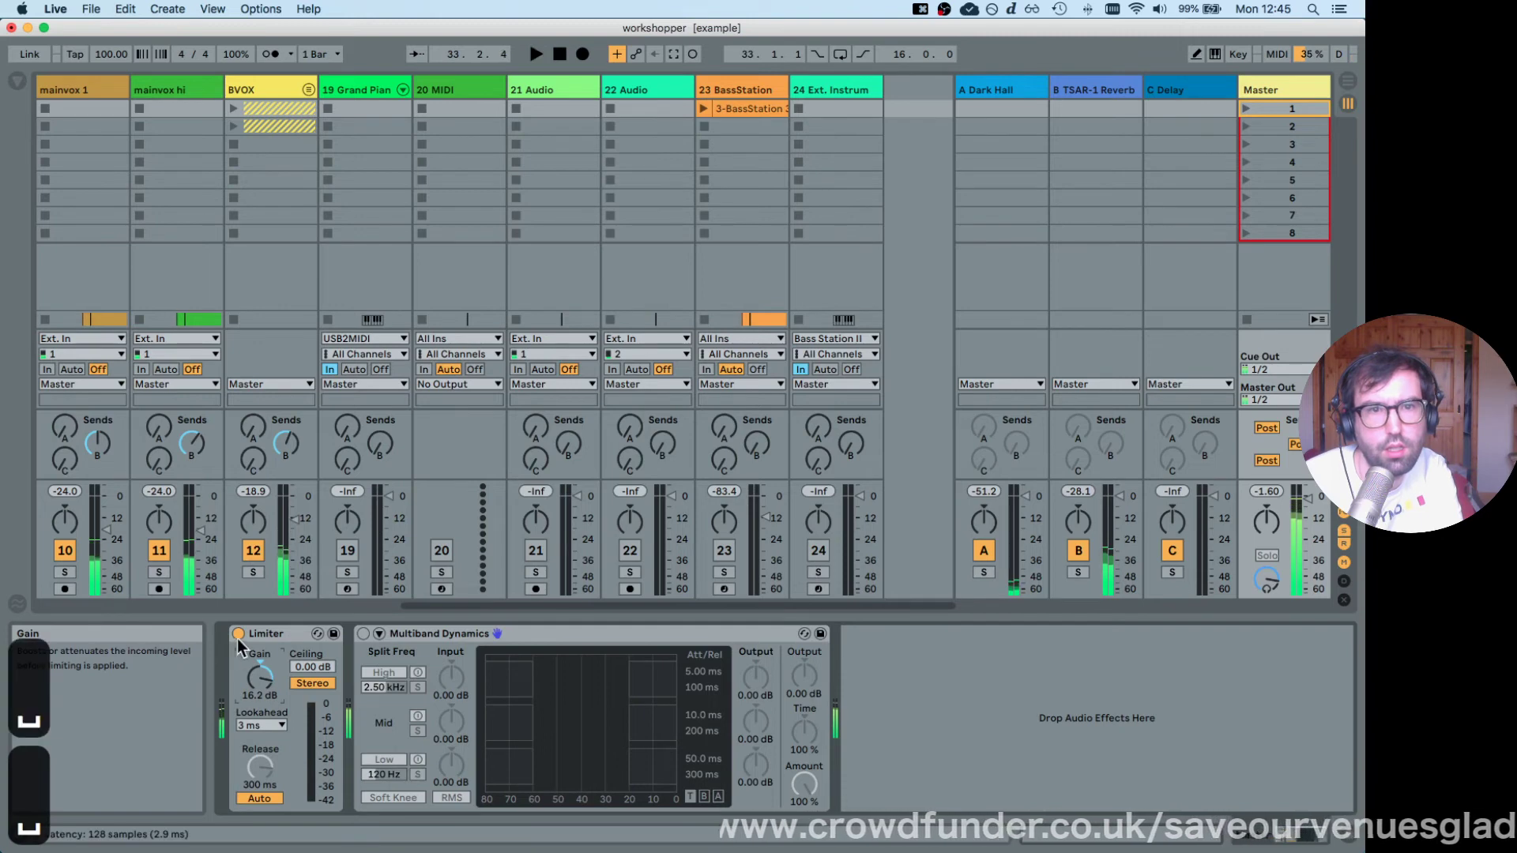
{"action": "left_click", "coordinate": [238, 634]}
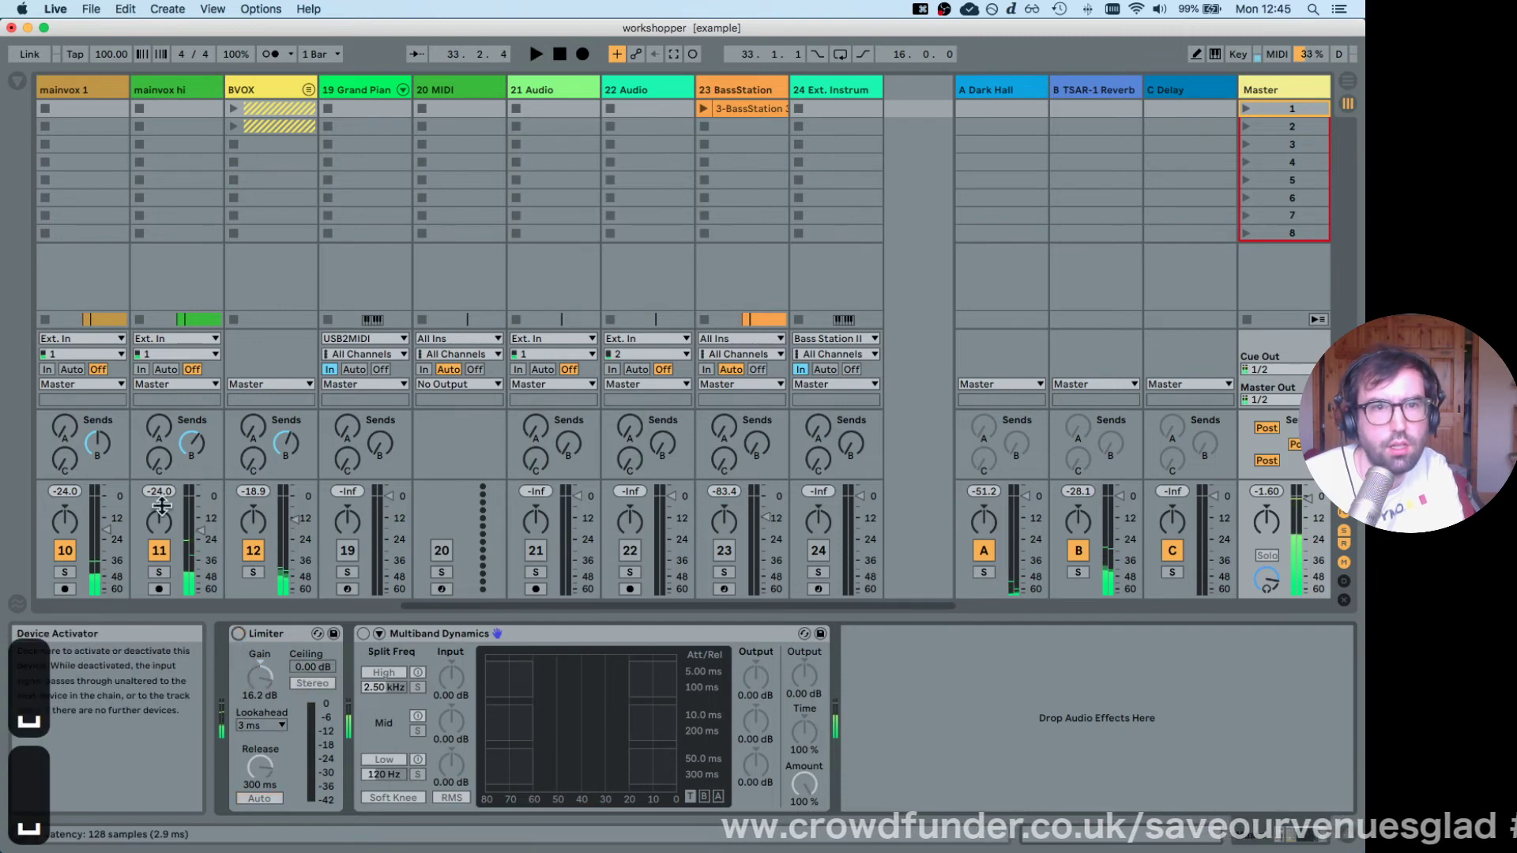
Add a Utility after Multiband Dynamics on the Master track, test its gain during playback, and reset that gain to 0.00 dB.
{"action": "left_click", "coordinate": [18, 81]}
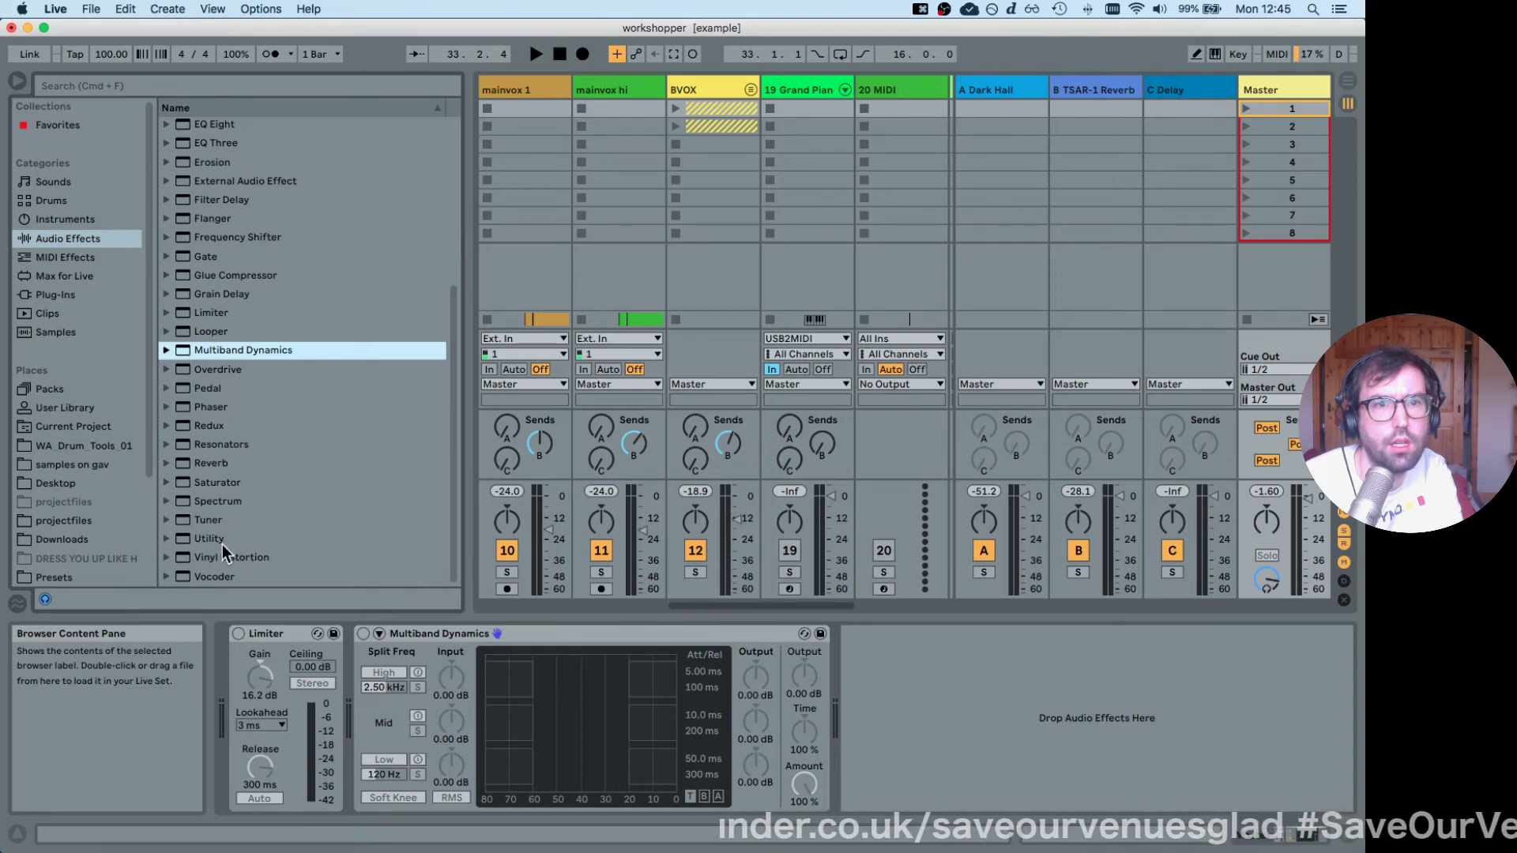
{"action": "left_click_drag", "start_coordinate": [221, 544], "coordinate": [1001, 760]}
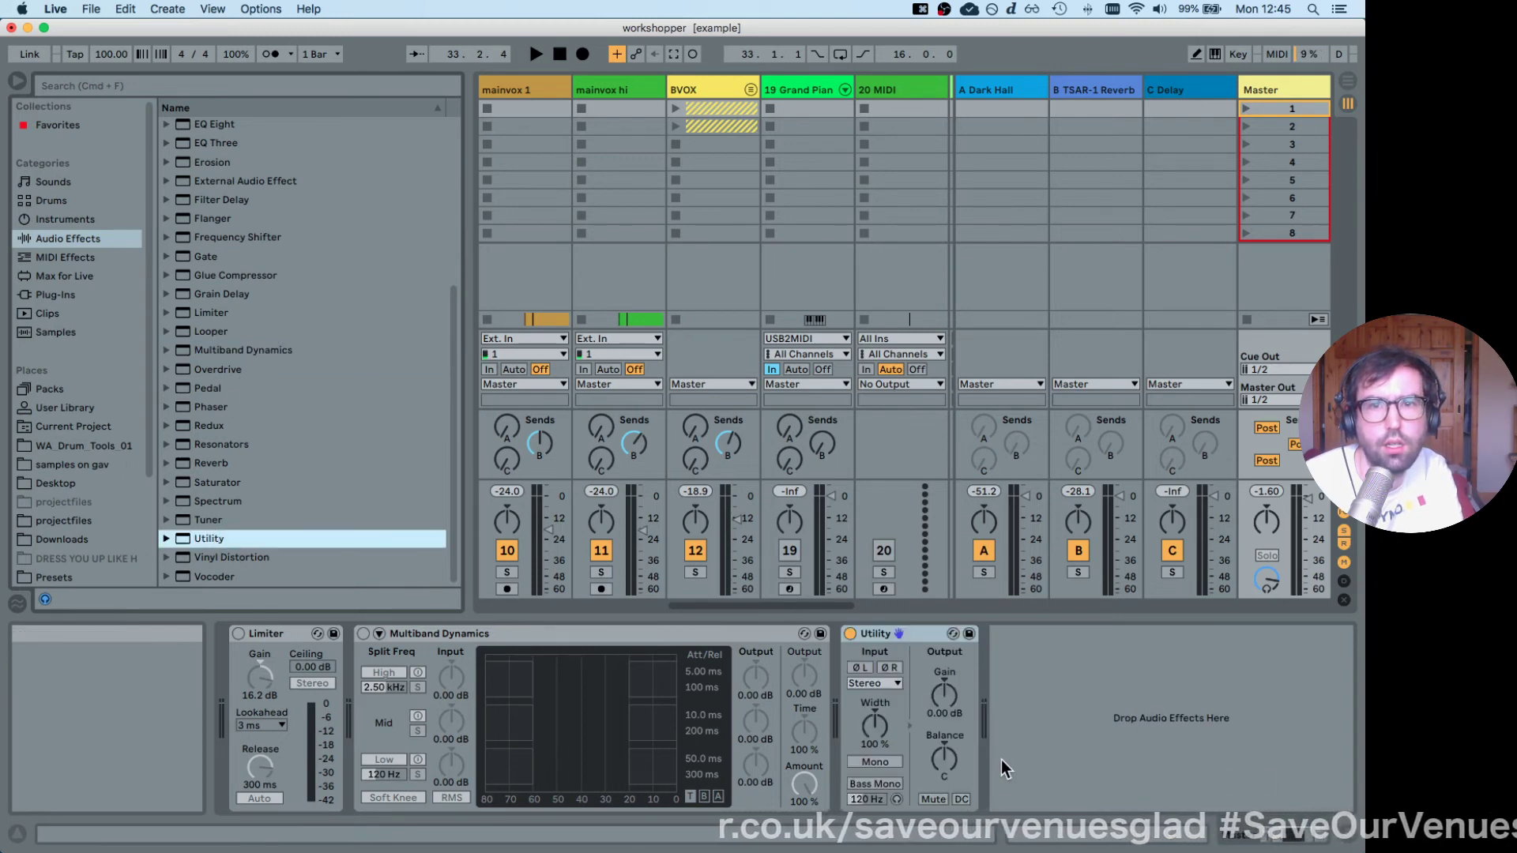
{"action": "key", "text": "space"}
{"action": "mouse_move", "coordinate": [935, 703]}
{"action": "left_mouse_down"}
{"action": "mouse_move", "coordinate": [936, 640]}
{"action": "mouse_move", "coordinate": [941, 700]}
{"action": "left_mouse_up"}
{"action": "key", "text": "space"}
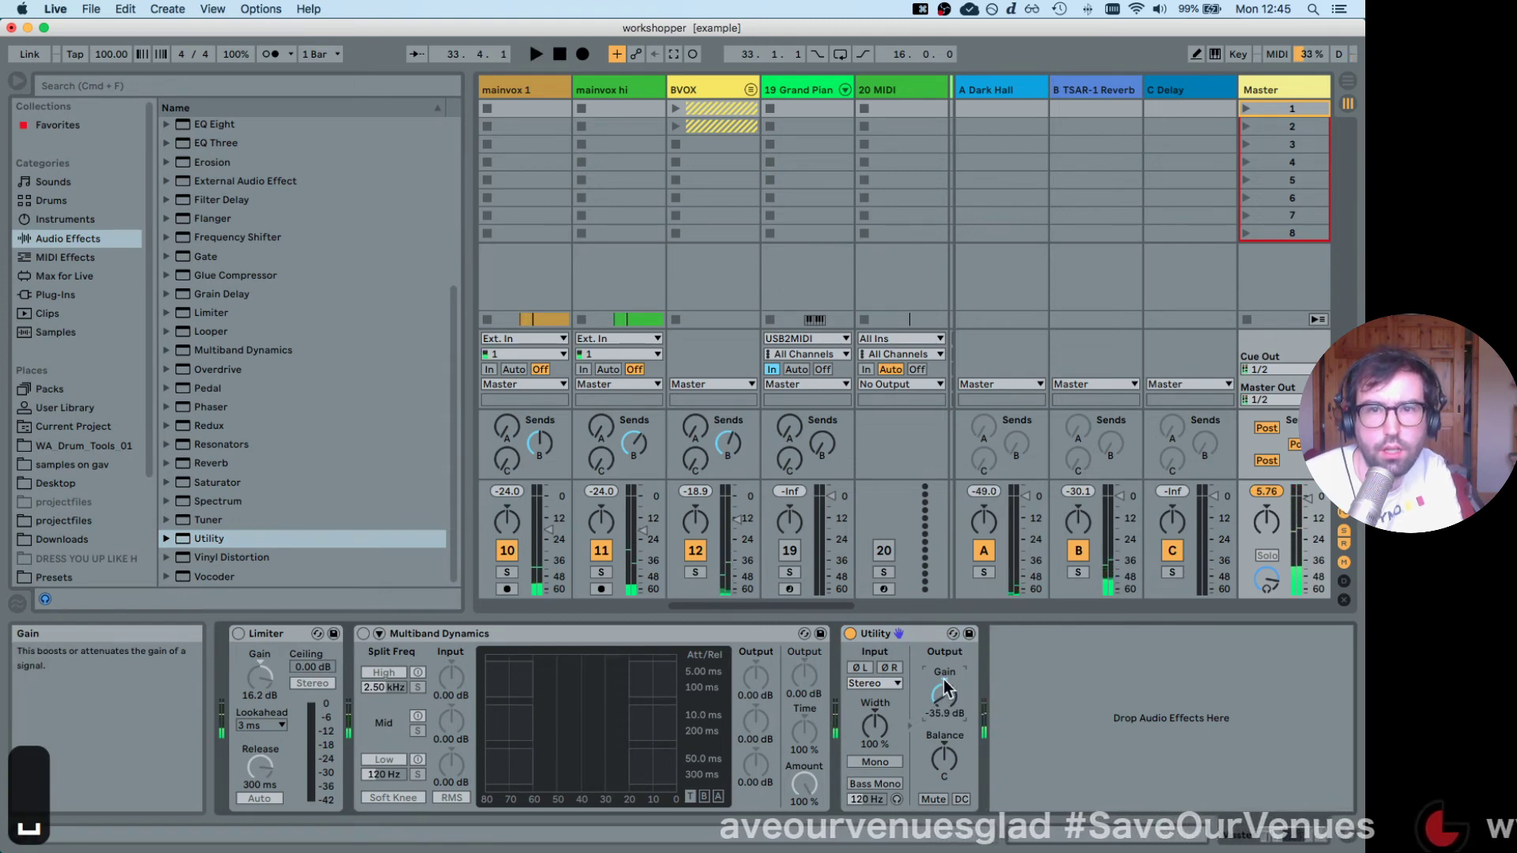
{"action": "key", "text": "Delete"}
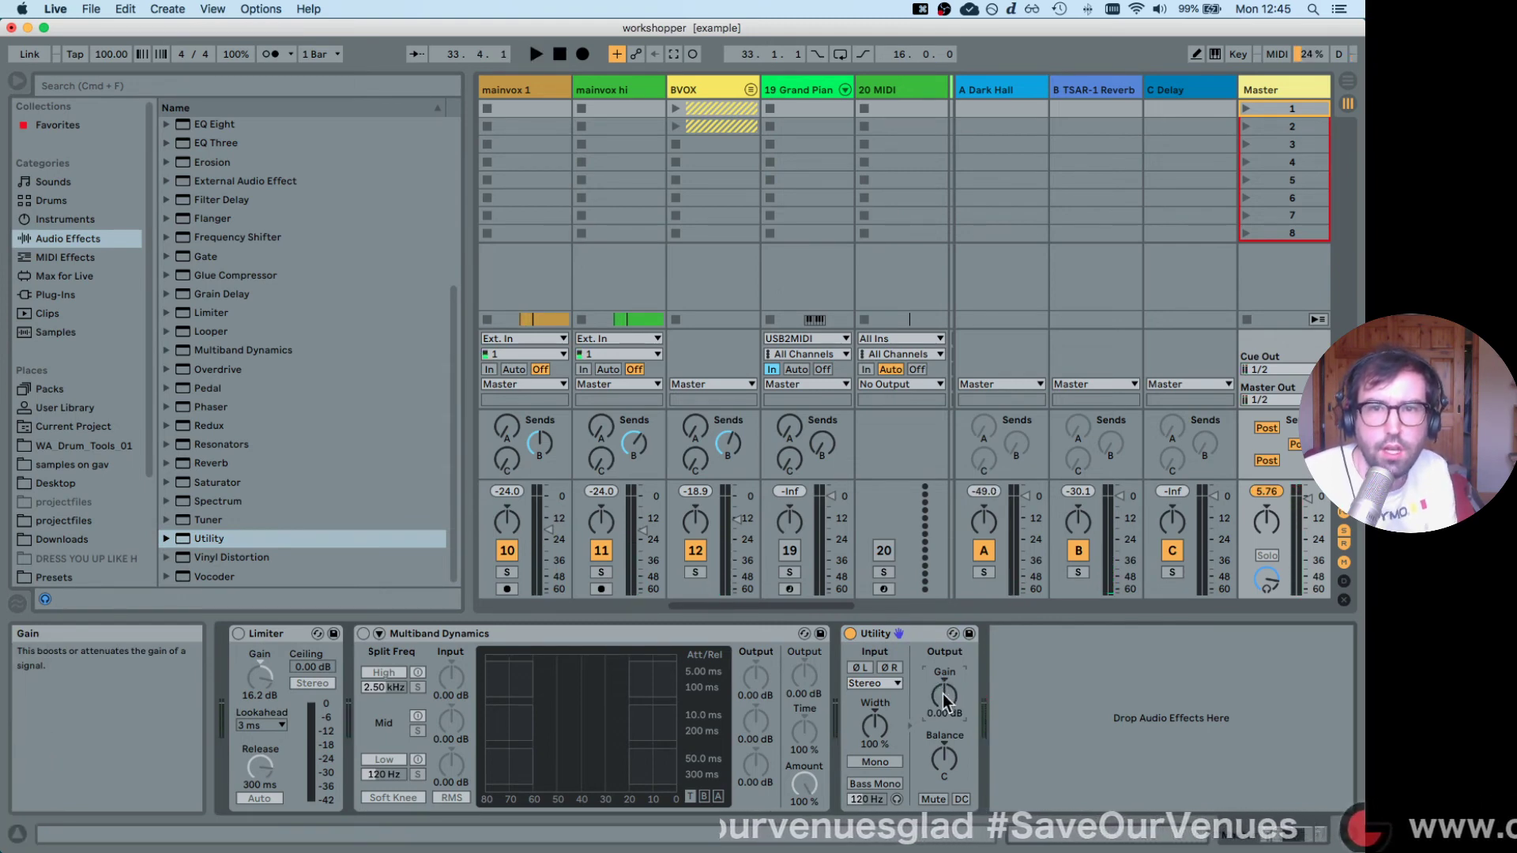
Move the Utility to the start of the Master track's device chain, ahead of the Limiter, and keep it switched on.
{"action": "left_click", "coordinate": [851, 634]}
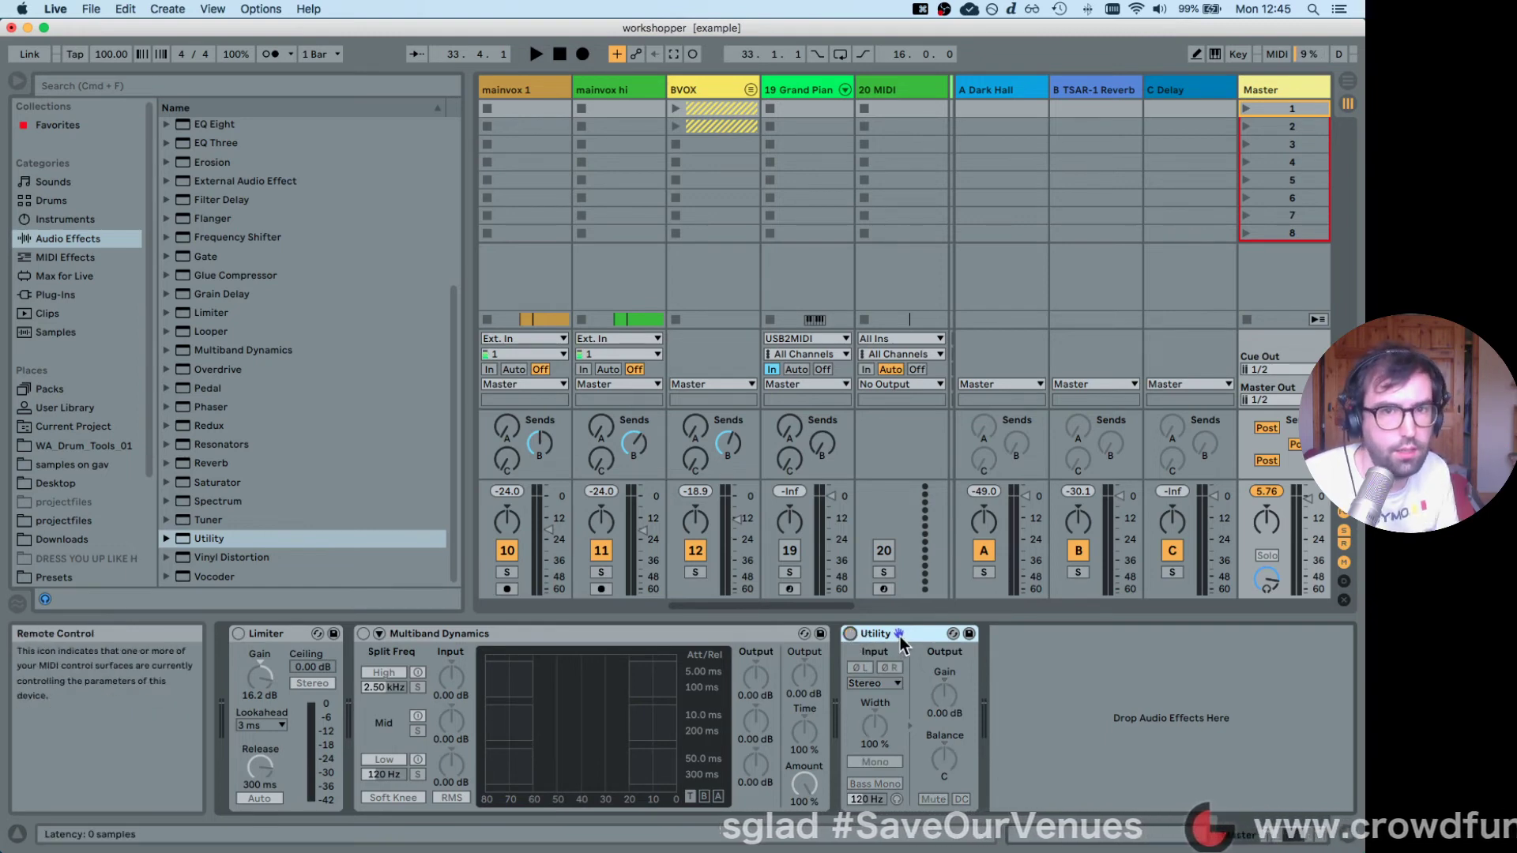
{"action": "mouse_move", "coordinate": [901, 640]}
{"action": "left_mouse_down"}
{"action": "mouse_move", "coordinate": [440, 690]}
{"action": "mouse_move", "coordinate": [281, 695]}
{"action": "mouse_move", "coordinate": [244, 670]}
{"action": "left_mouse_up"}
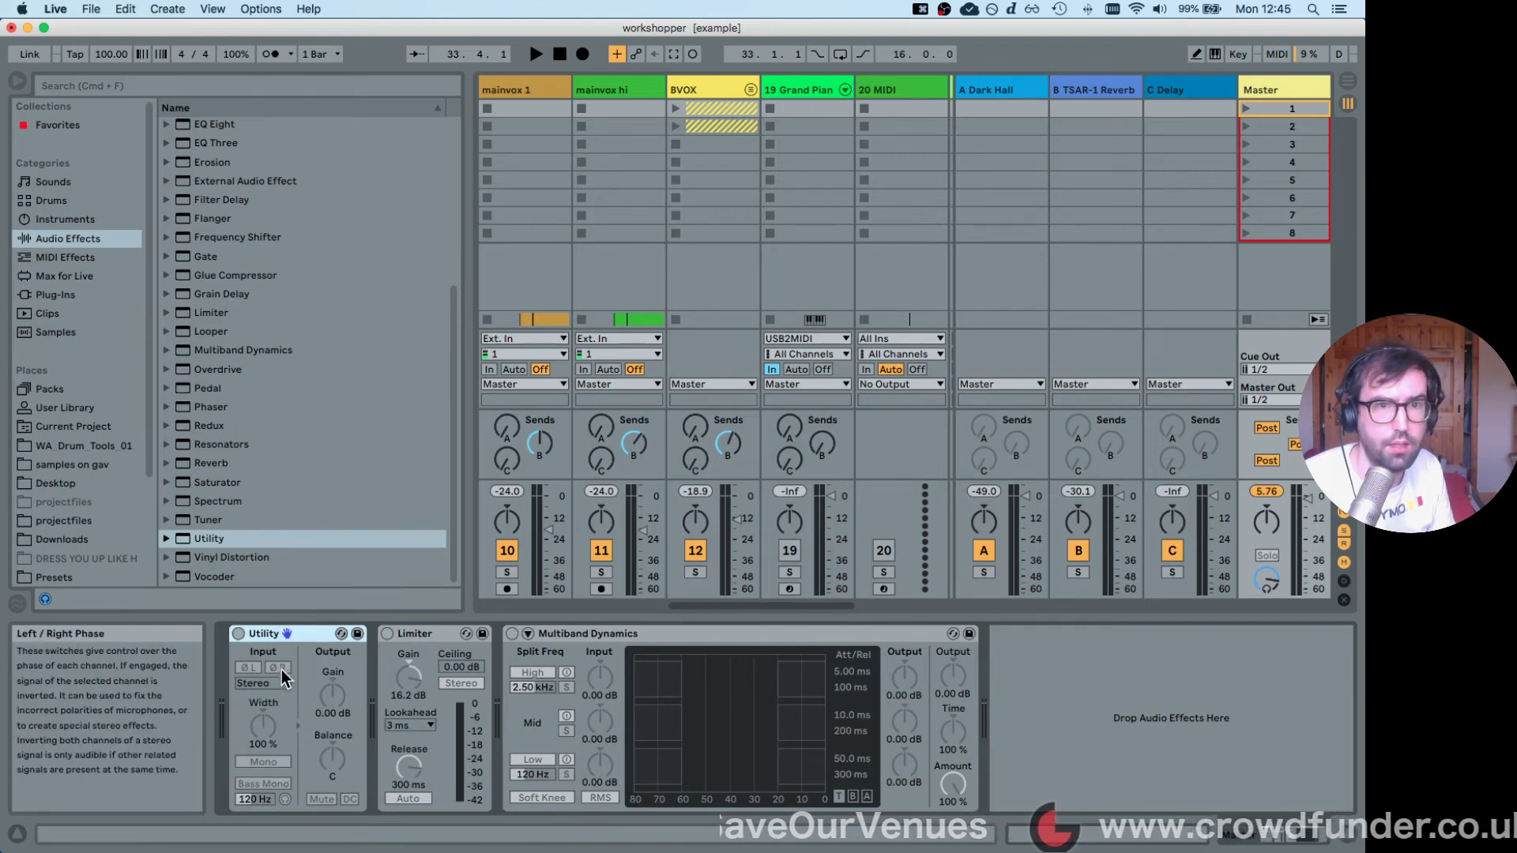
{"action": "left_click", "coordinate": [239, 632]}
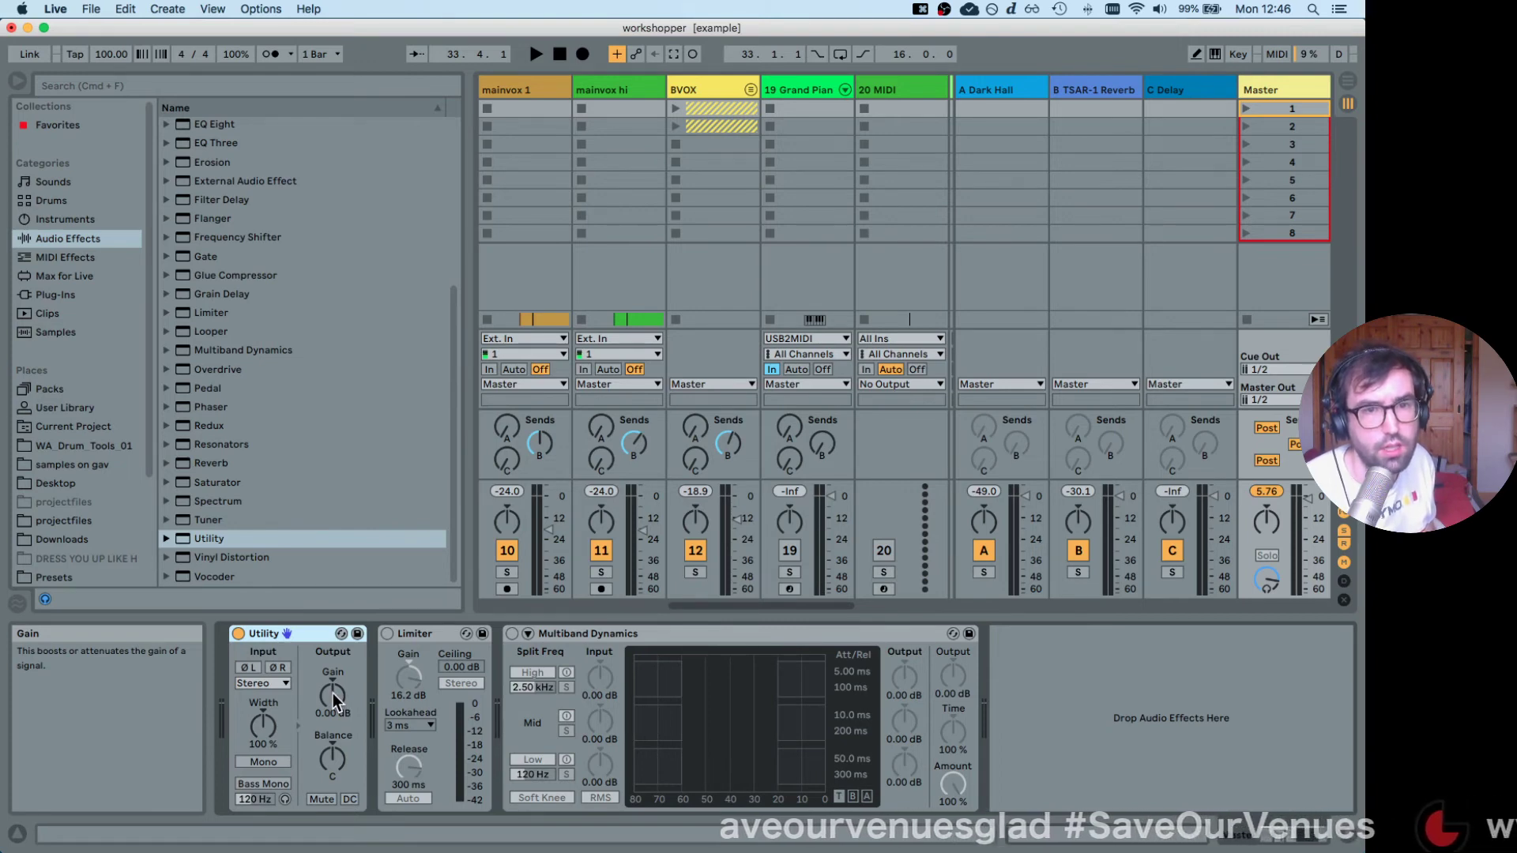
Set the Utility's gain to -3.89 dB during playback, stop the song, and switch to the arrangement.
{"action": "key", "text": "space"}
{"action": "left_click_drag", "start_coordinate": [334, 694], "coordinate": [333, 727]}
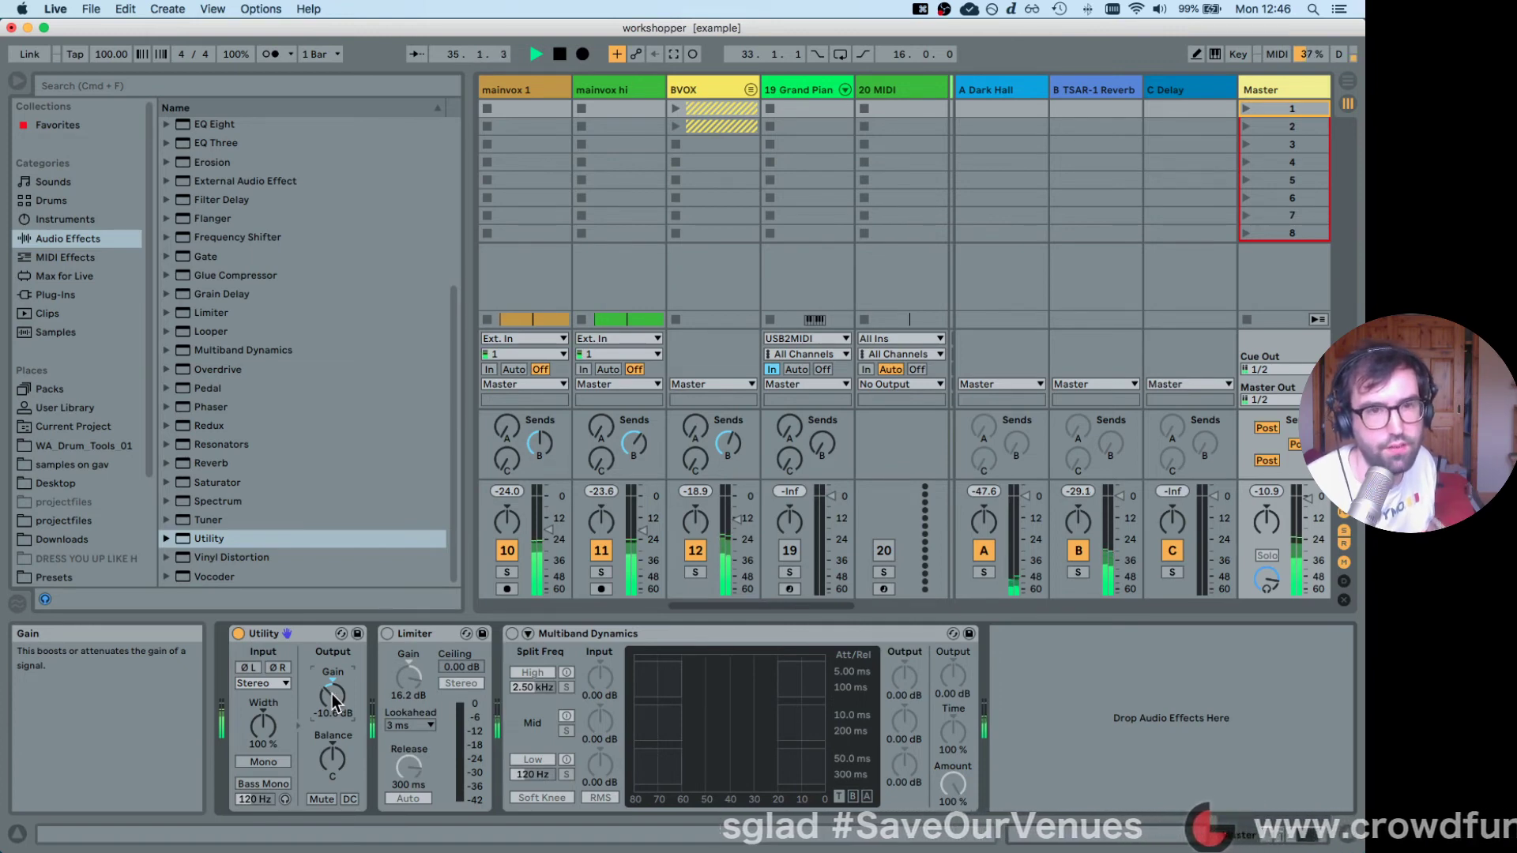
{"action": "left_click_drag", "start_coordinate": [332, 693], "coordinate": [331, 674]}
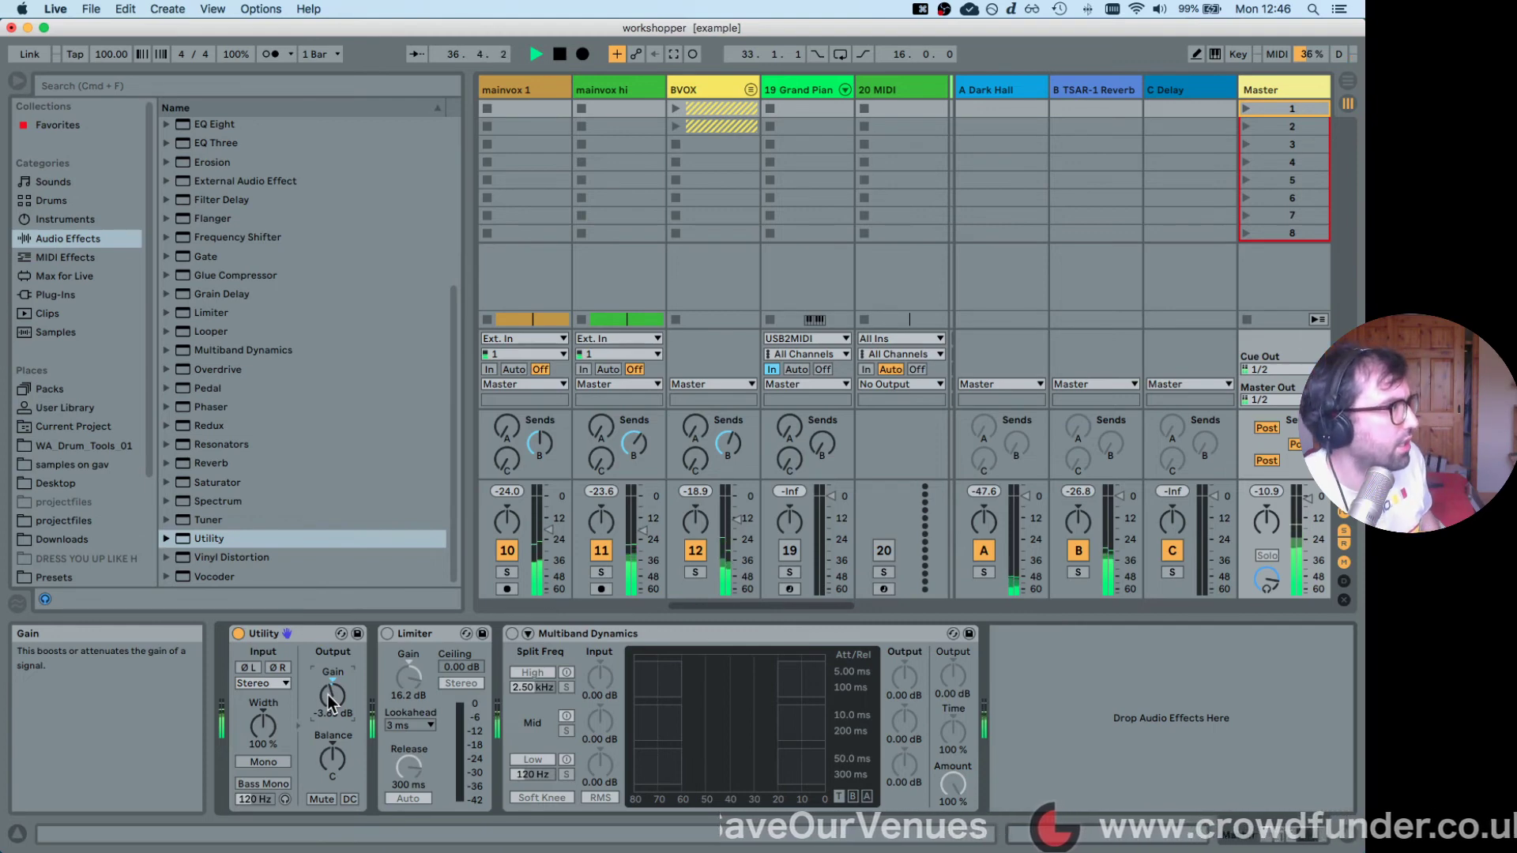
{"action": "key", "text": "space"}
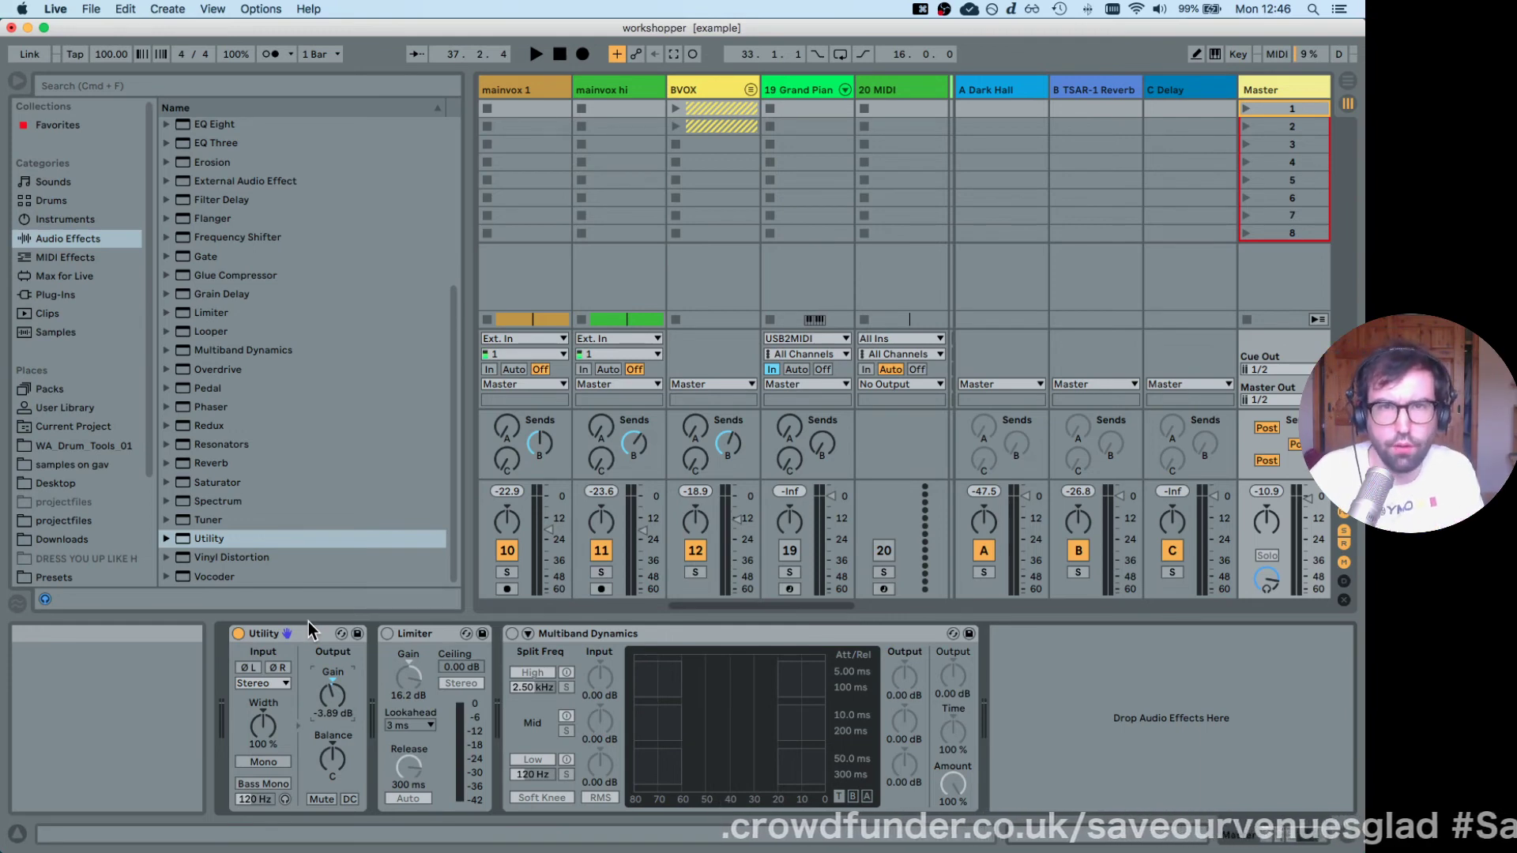
{"action": "key", "text": "Tab"}
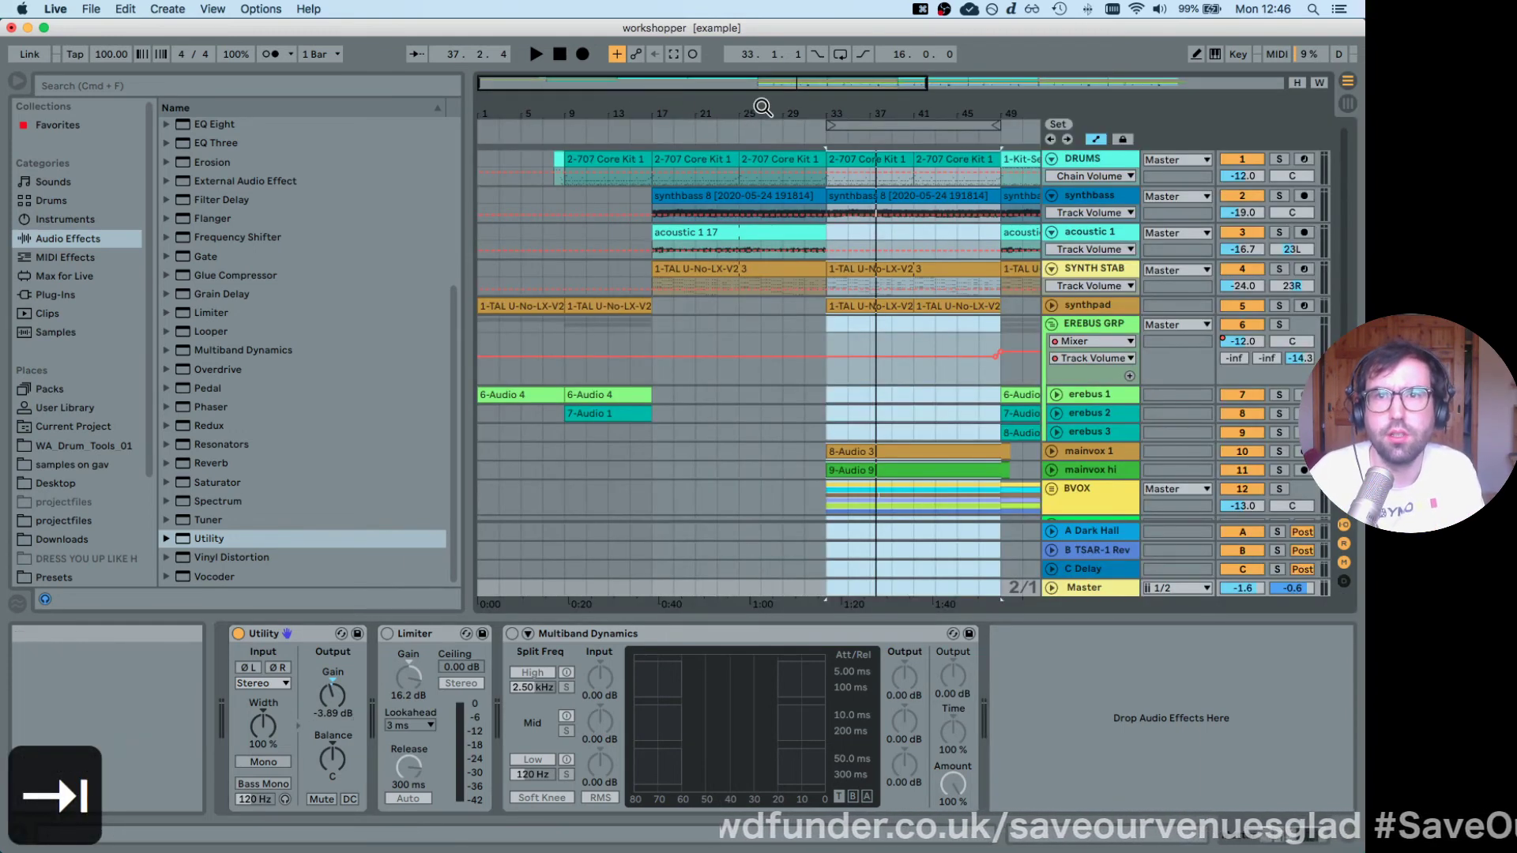
Examine the DRUMS track's device chain and the EREBUS GRP track's volume automation across the arrangement.
{"action": "left_click_drag", "start_coordinate": [761, 112], "coordinate": [763, 120]}
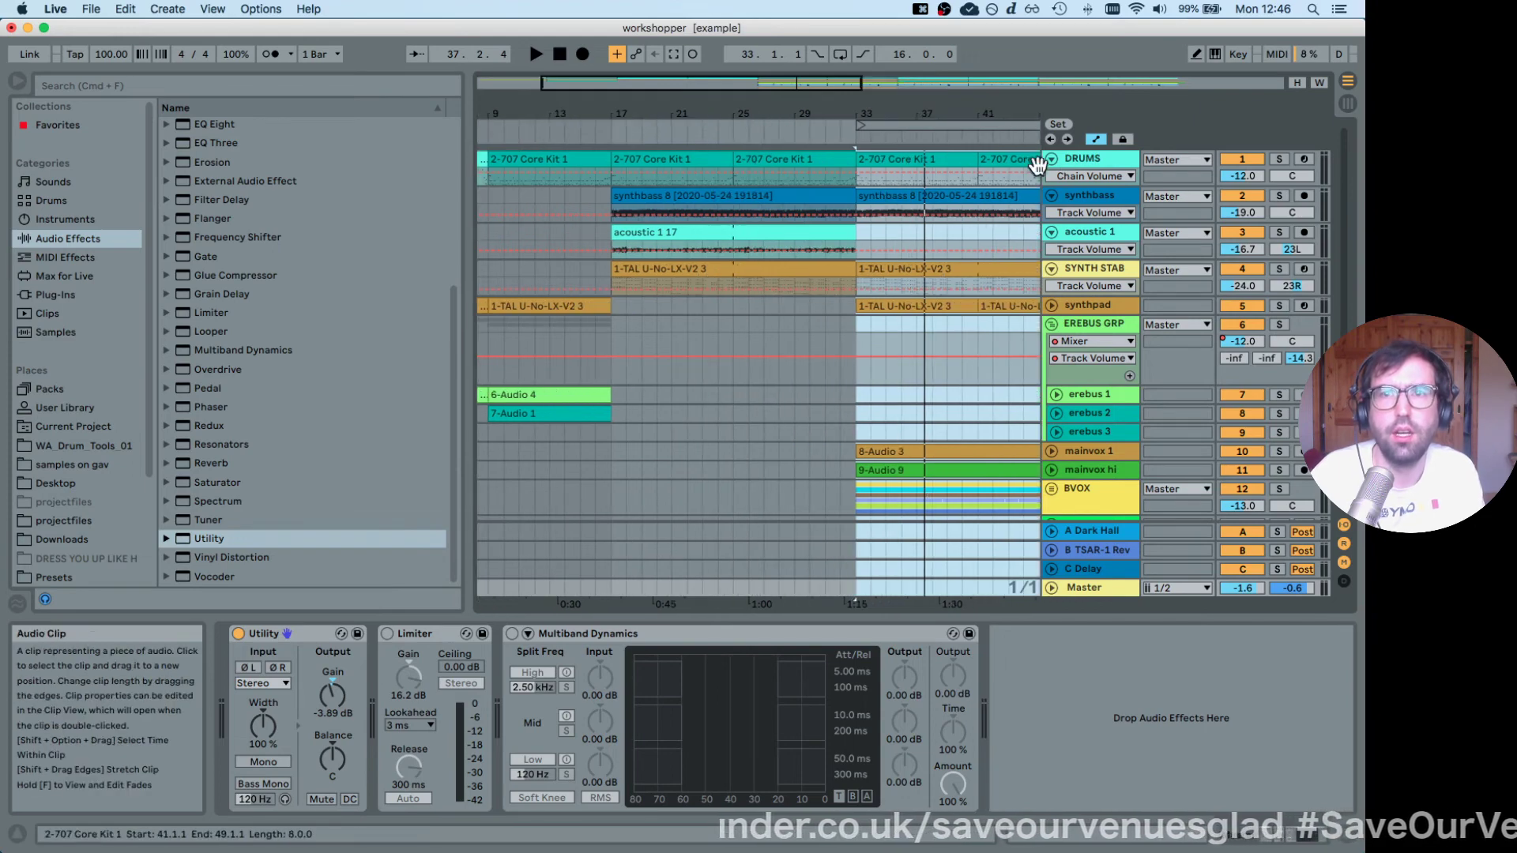
{"action": "left_click", "coordinate": [1074, 160]}
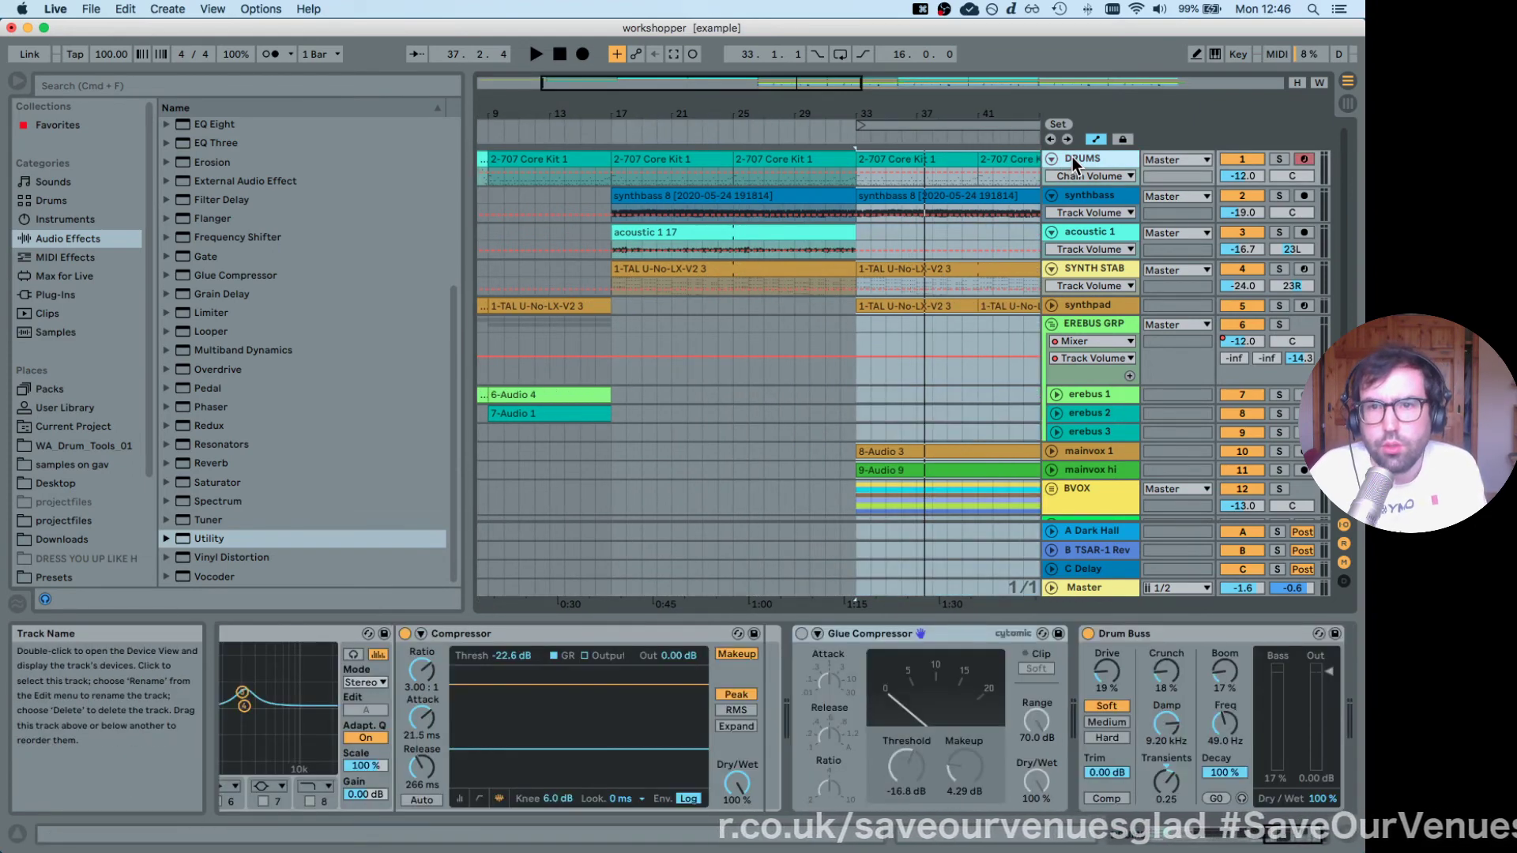
{"action": "scroll", "coordinate": [1075, 222], "scroll_direction": "down", "scroll_amount": 5}
{"action": "scroll", "coordinate": [1073, 270], "scroll_direction": "up", "scroll_amount": 5}
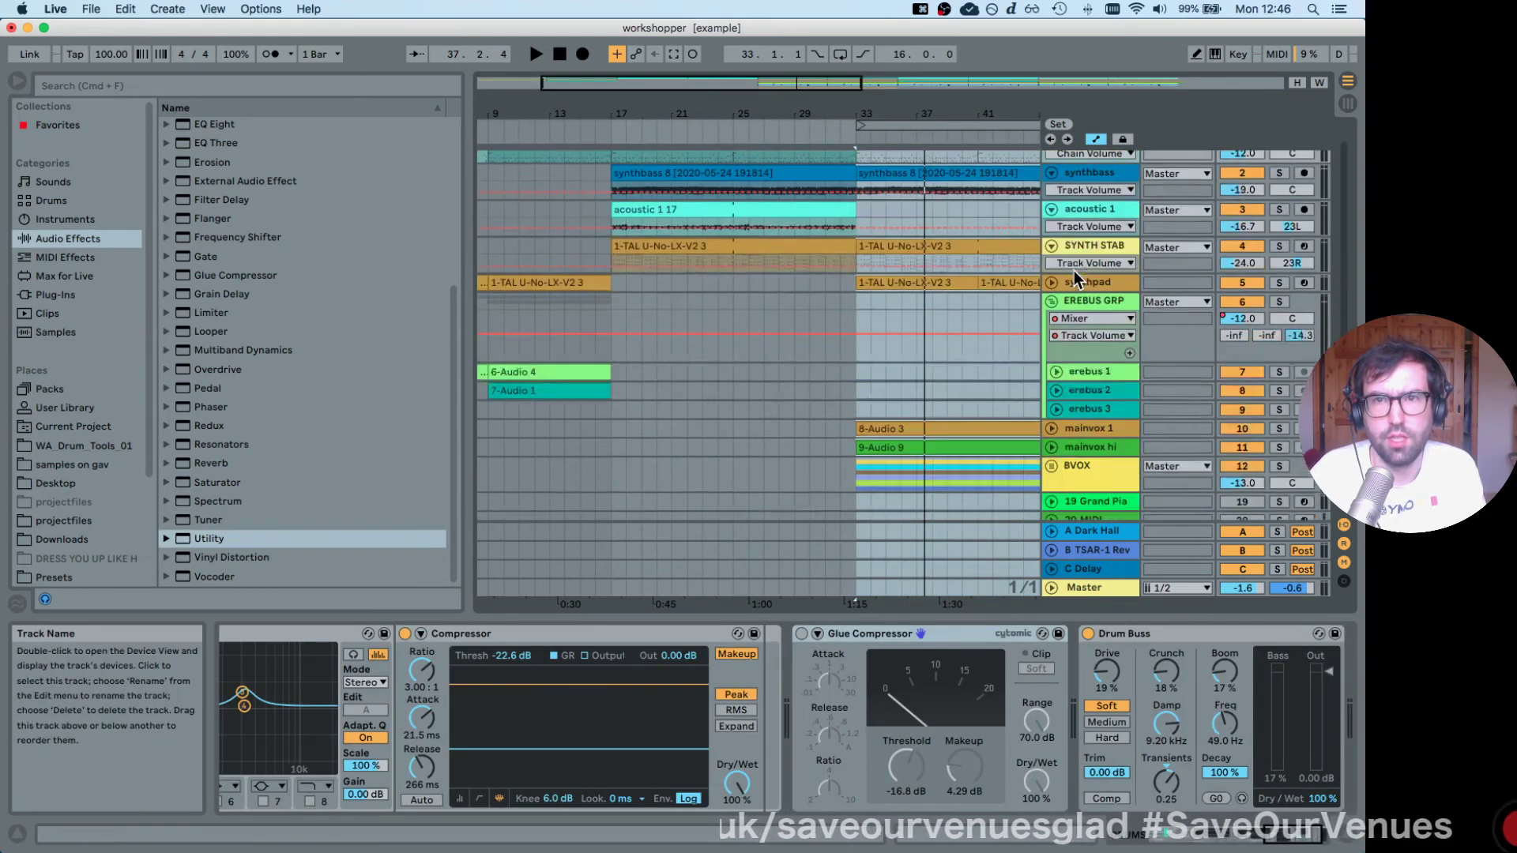
{"action": "left_click", "coordinate": [1090, 322]}
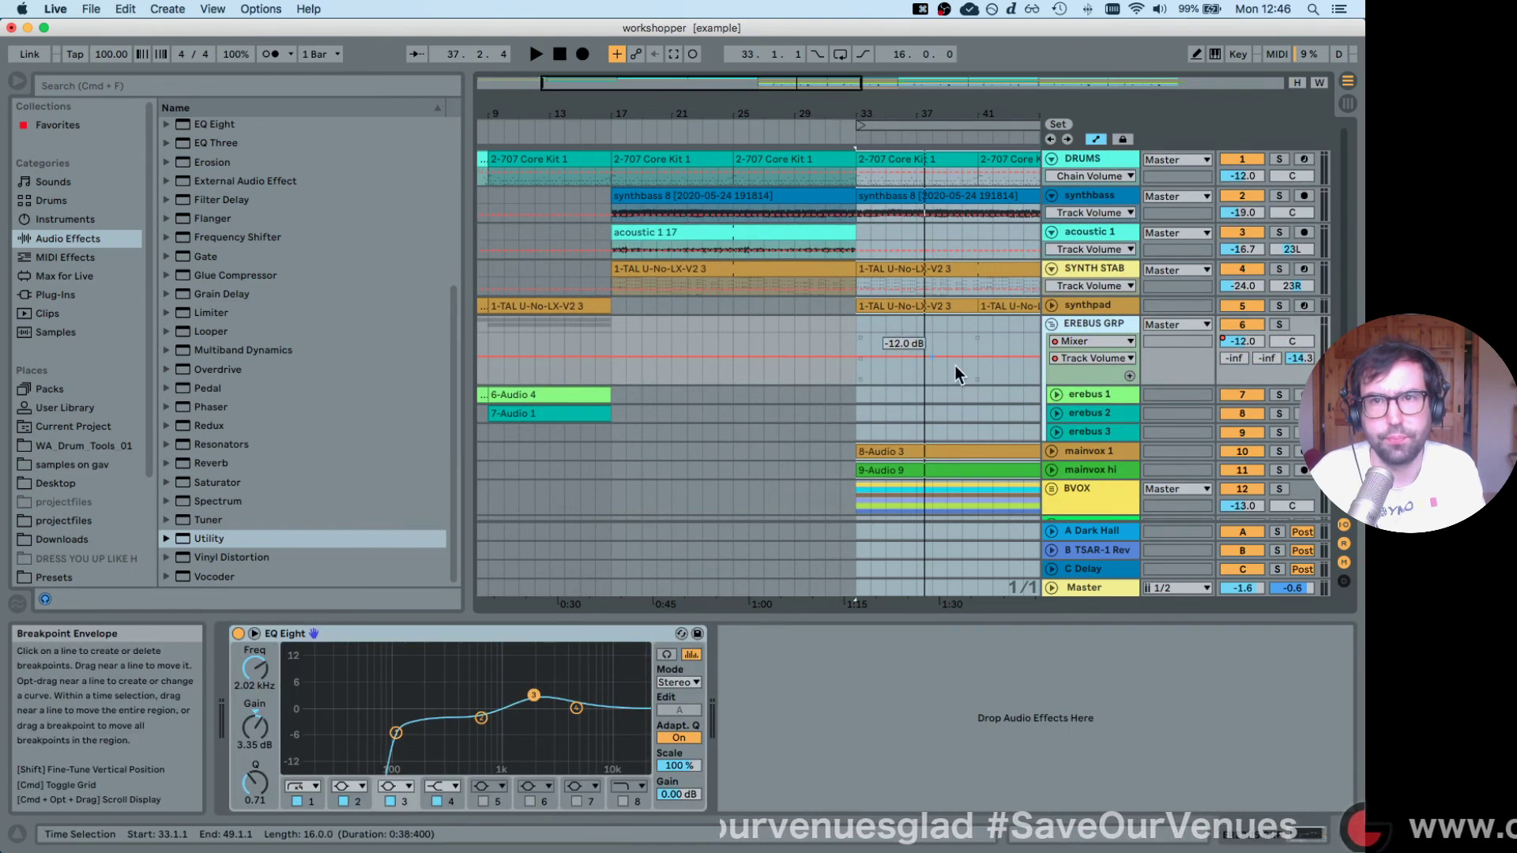
{"action": "left_click_drag", "start_coordinate": [953, 113], "coordinate": [652, 92]}
{"action": "left_click", "coordinate": [656, 335]}
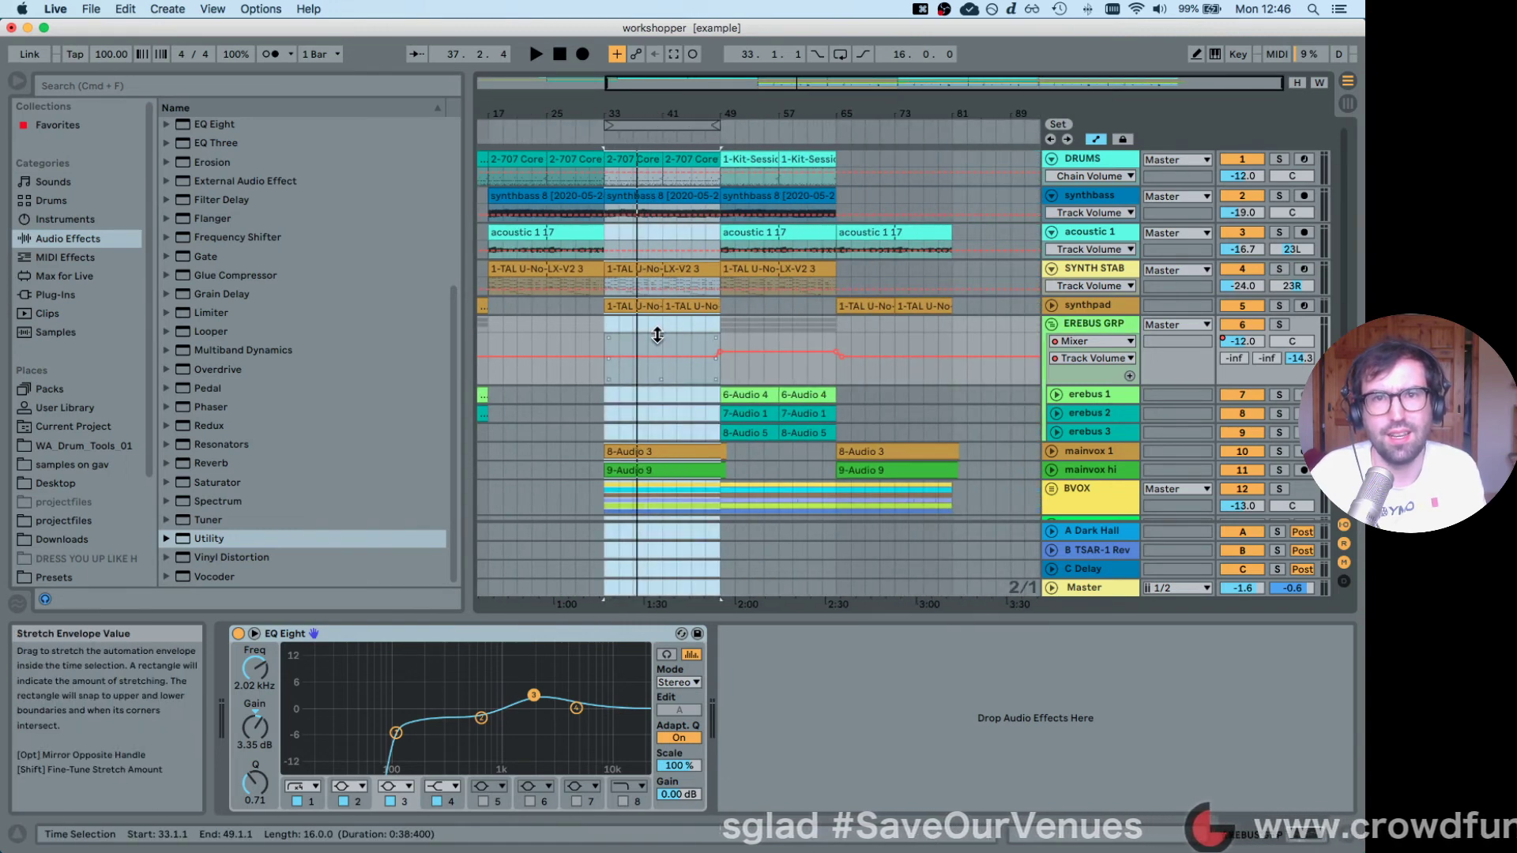
Try raising the whole EREBUS GRP track volume automation by 2 dB, from the song's start to bar 89, and undo it.
{"action": "left_click", "coordinate": [879, 325]}
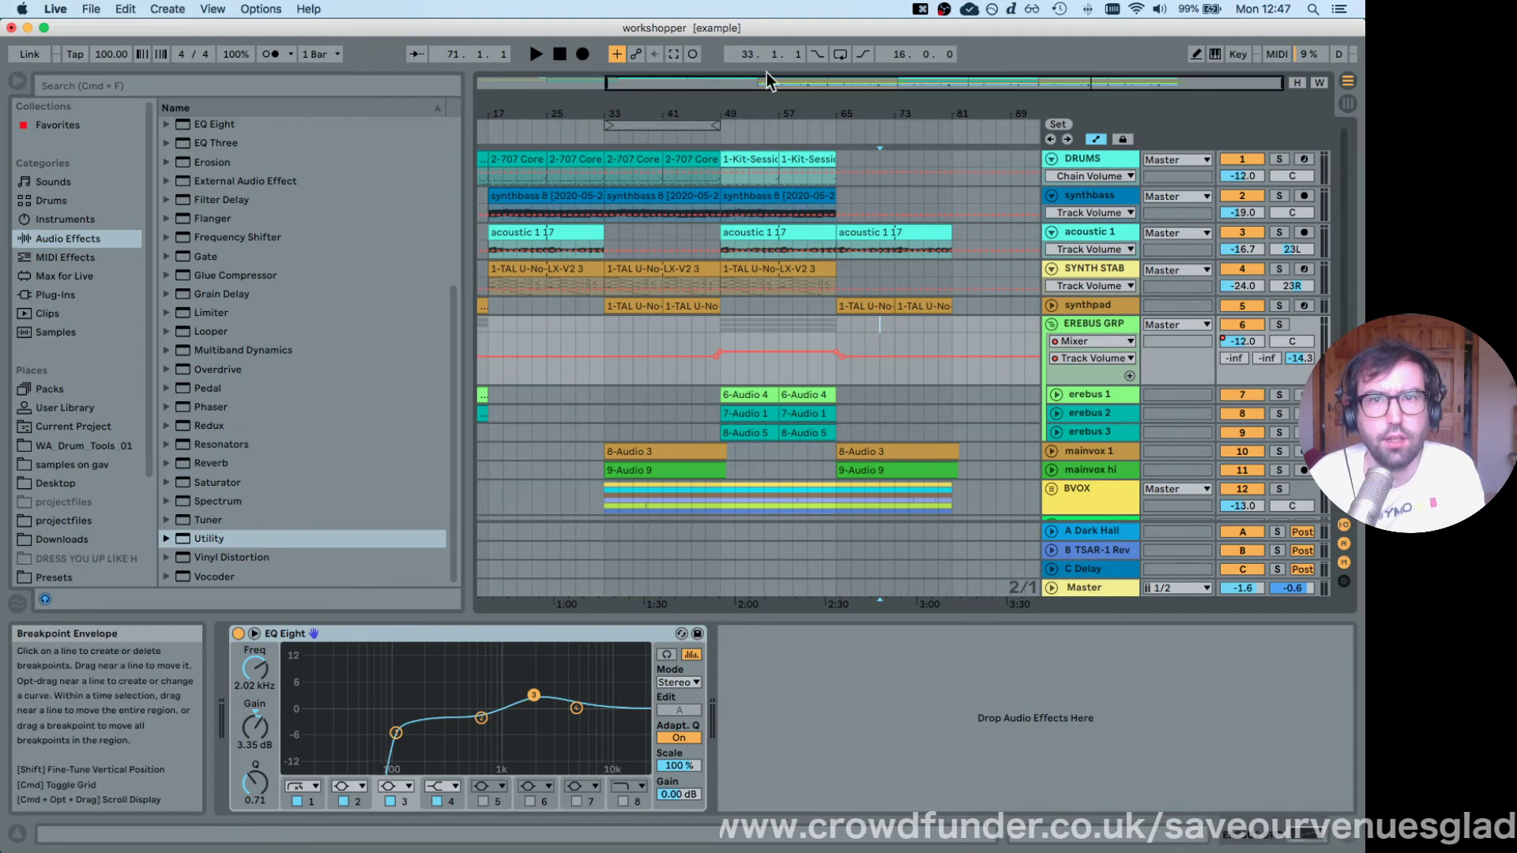
{"action": "left_click", "coordinate": [999, 349]}
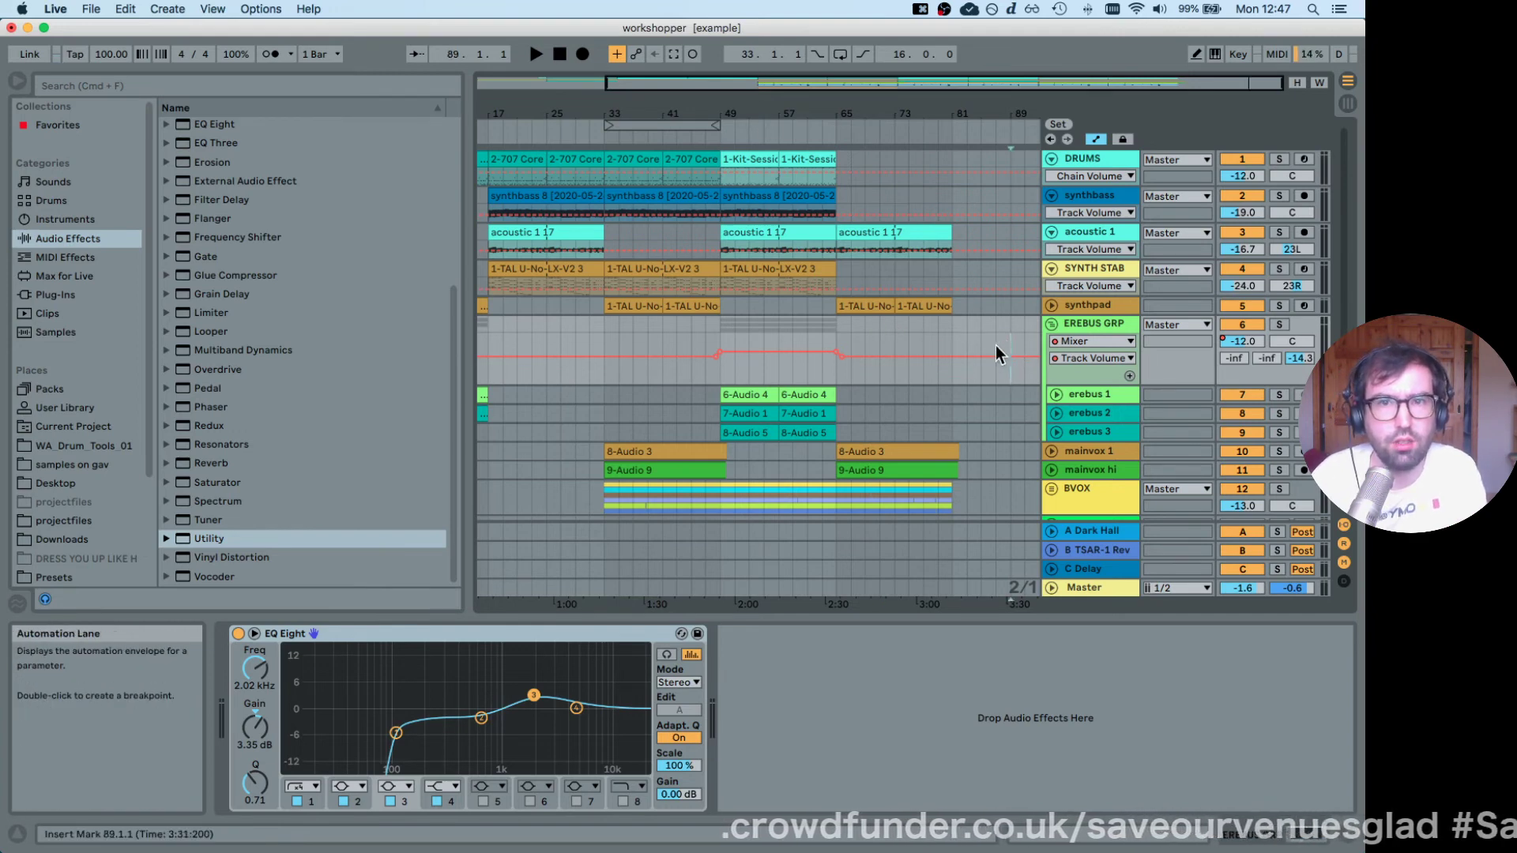
{"action": "key", "text": "super+a"}
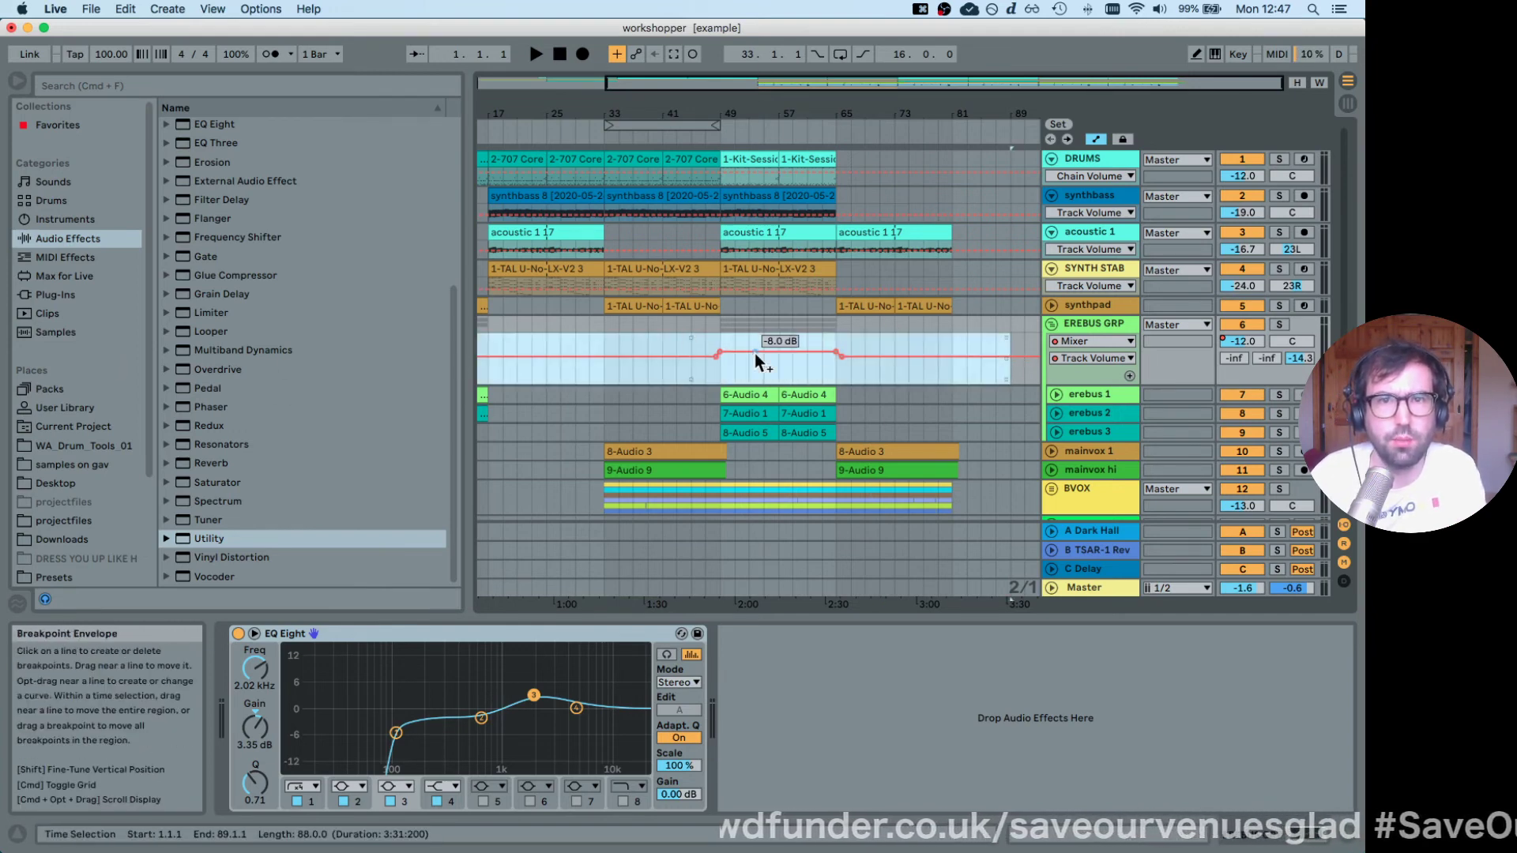
{"action": "left_click_drag", "start_coordinate": [757, 362], "coordinate": [757, 355]}
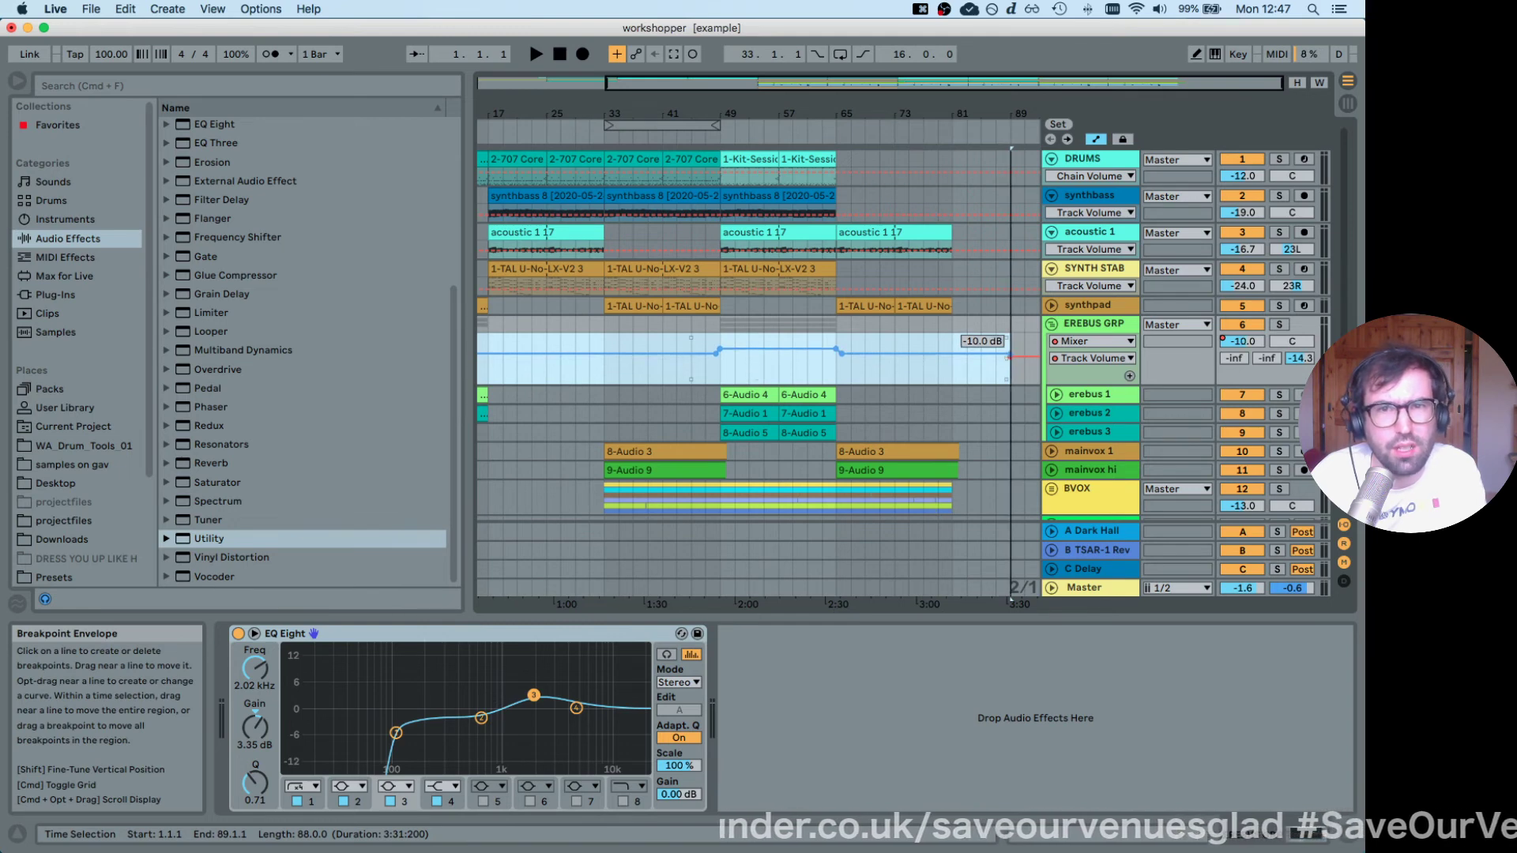
{"action": "key", "text": "super+z"}
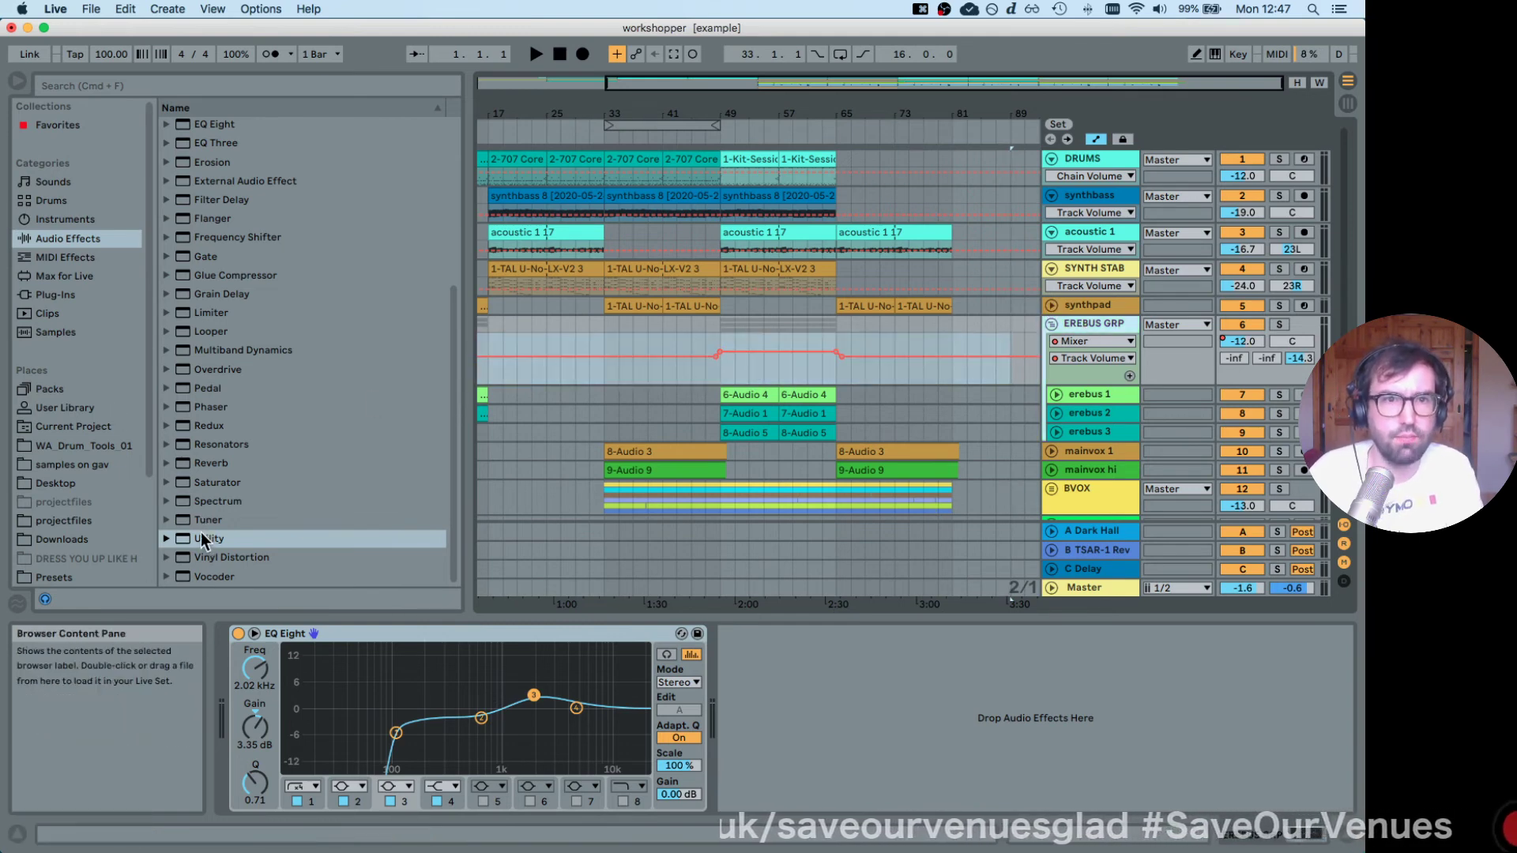
Add a Utility after EQ Eight on EREBUS GRP, try its gain at 4.44 dB, and undo that gain change.
{"action": "left_click_drag", "start_coordinate": [201, 536], "coordinate": [821, 680]}
{"action": "left_click", "coordinate": [821, 695]}
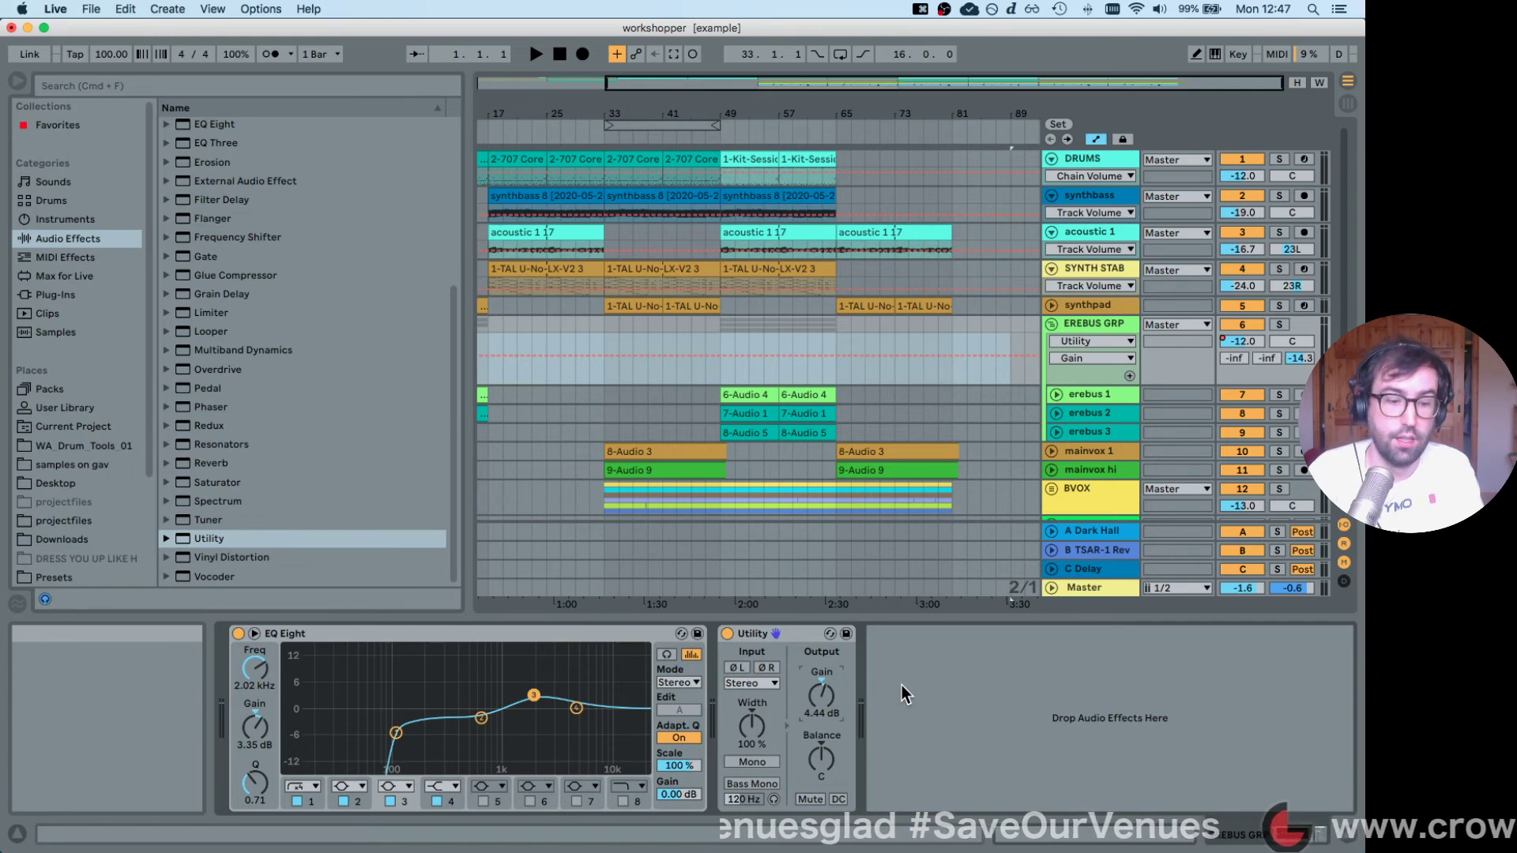
{"action": "key", "text": "super+z"}
{"action": "key", "text": "super+z"}
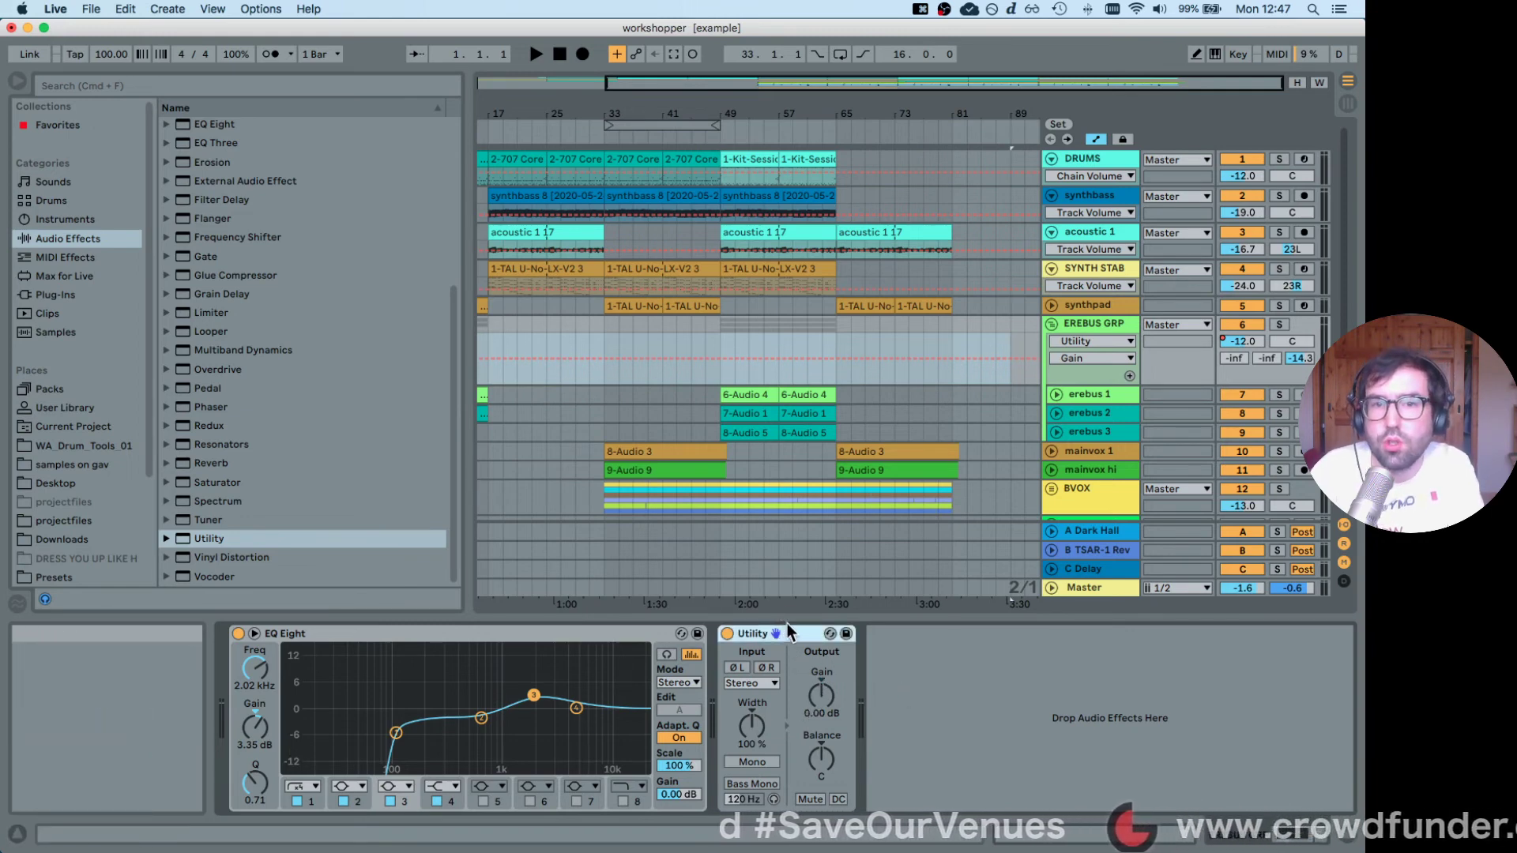
Show the EREBUS GRP track volume automation and delete its breakpoints between bars 43 and 67.
{"action": "left_click", "coordinate": [1248, 343]}
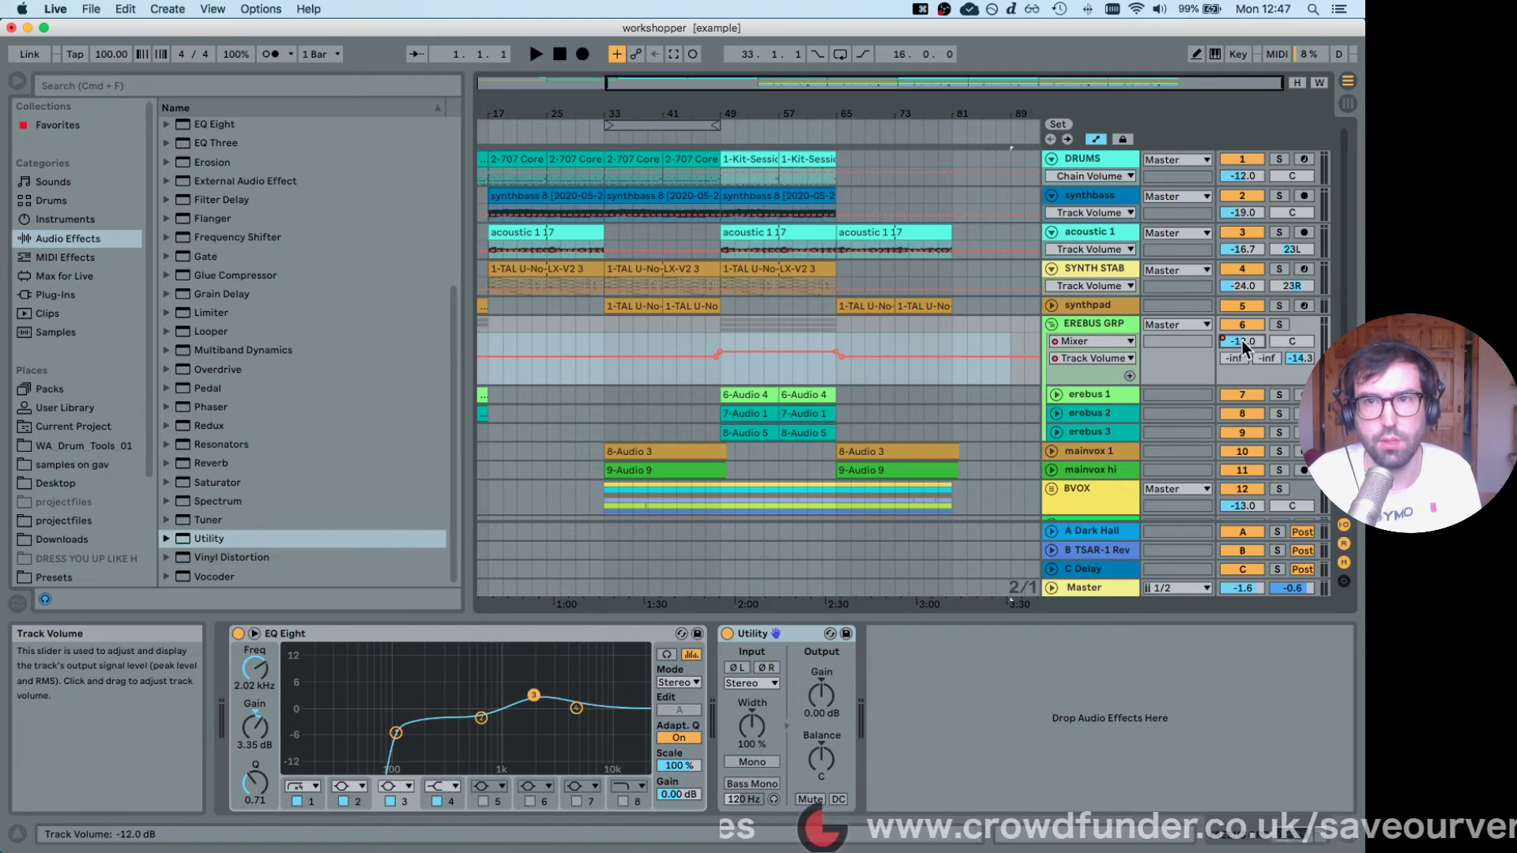
{"action": "left_click_drag", "start_coordinate": [681, 373], "coordinate": [853, 368]}
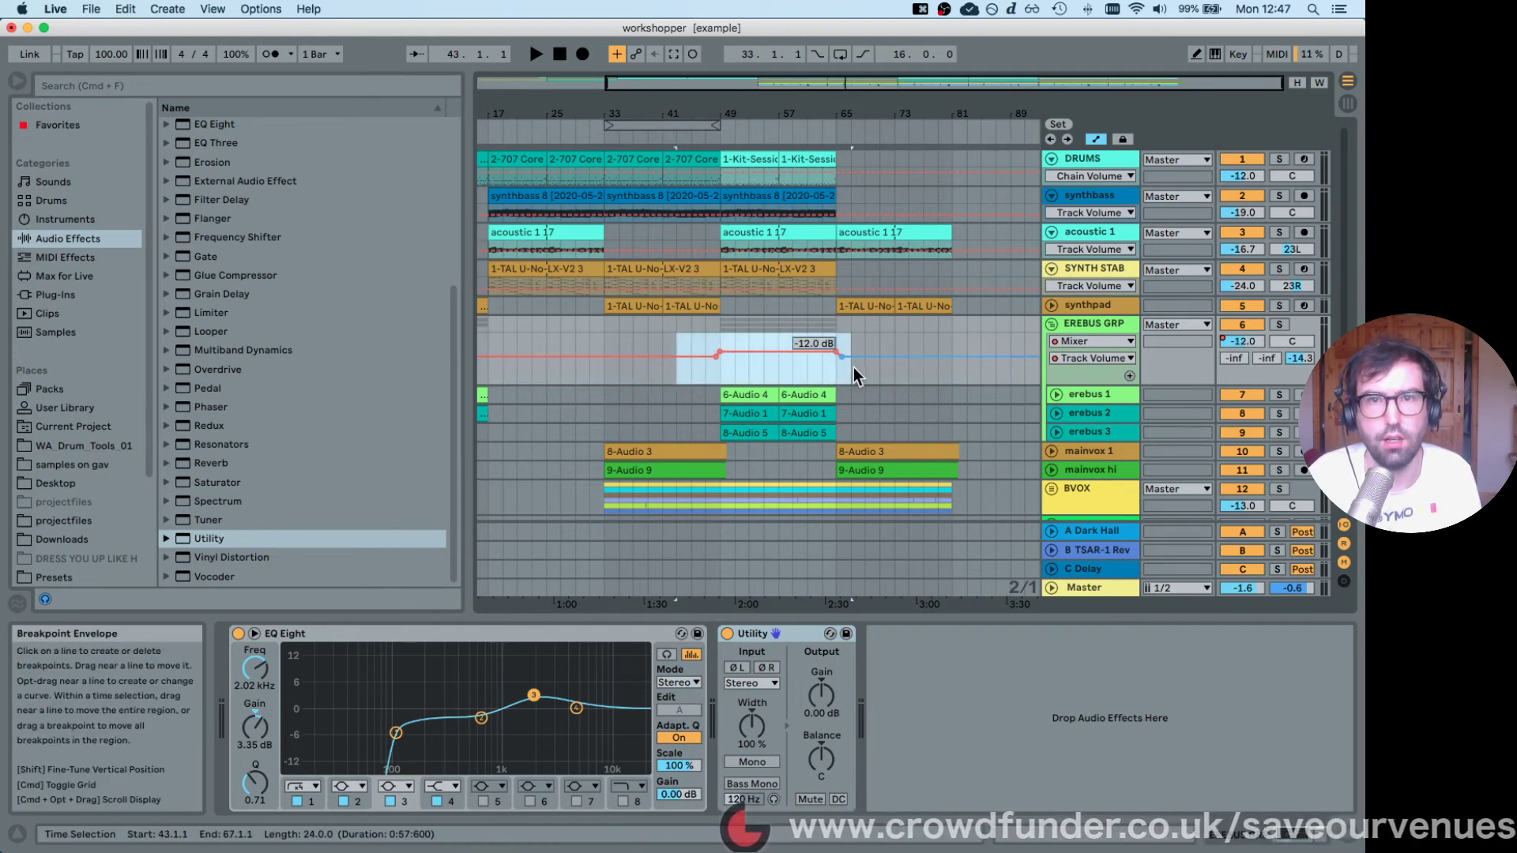
{"action": "key", "text": "BackSpace"}
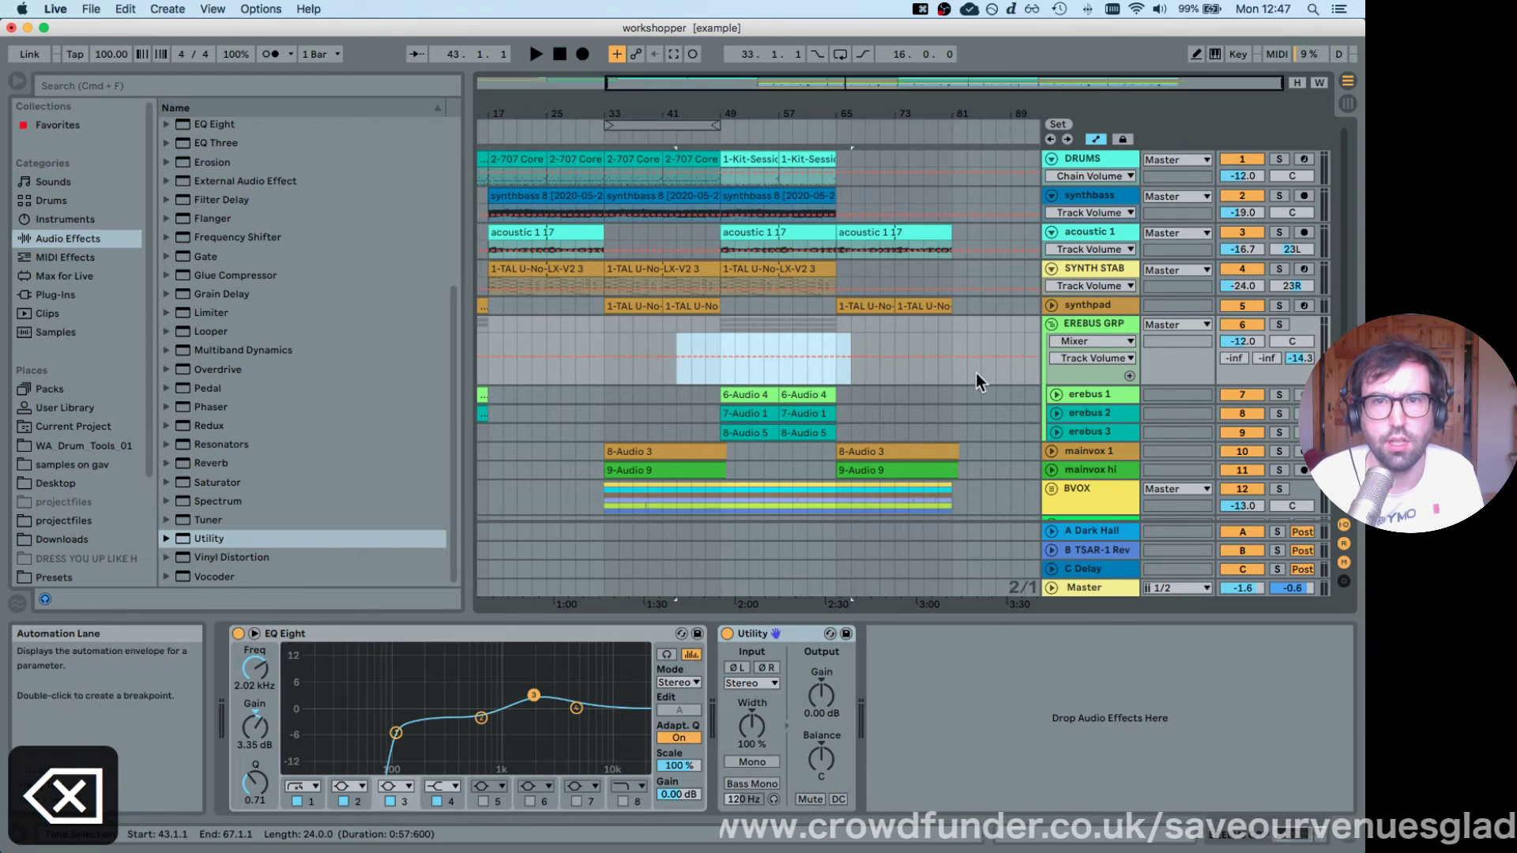
Draw a rising and falling gain automation for the EREBUS GRP Utility from about bar 47 to bar 73.
{"action": "left_click", "coordinate": [822, 698]}
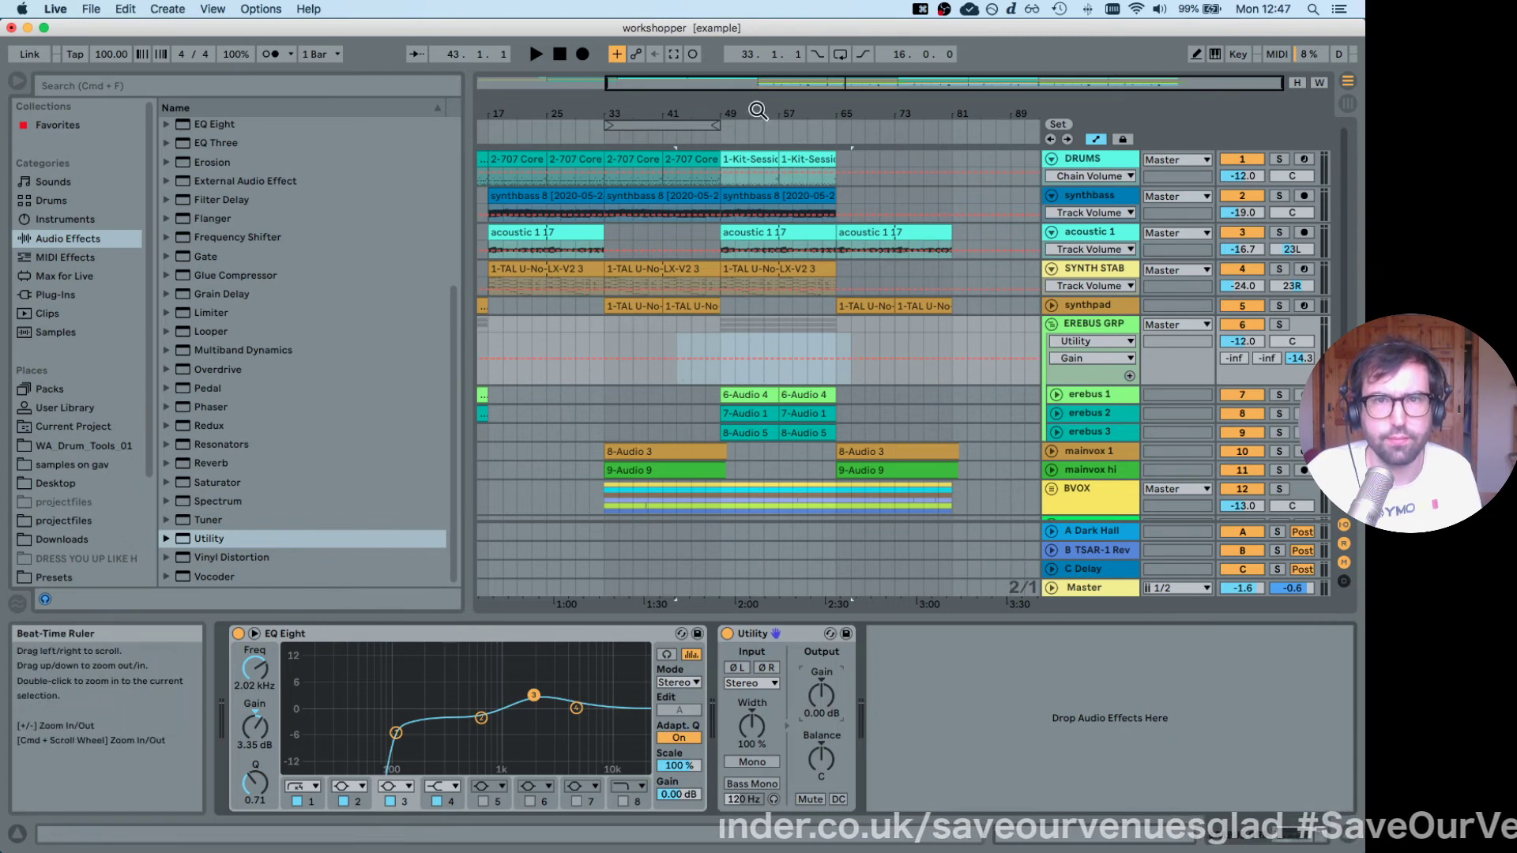
{"action": "left_click_drag", "start_coordinate": [758, 111], "coordinate": [758, 138]}
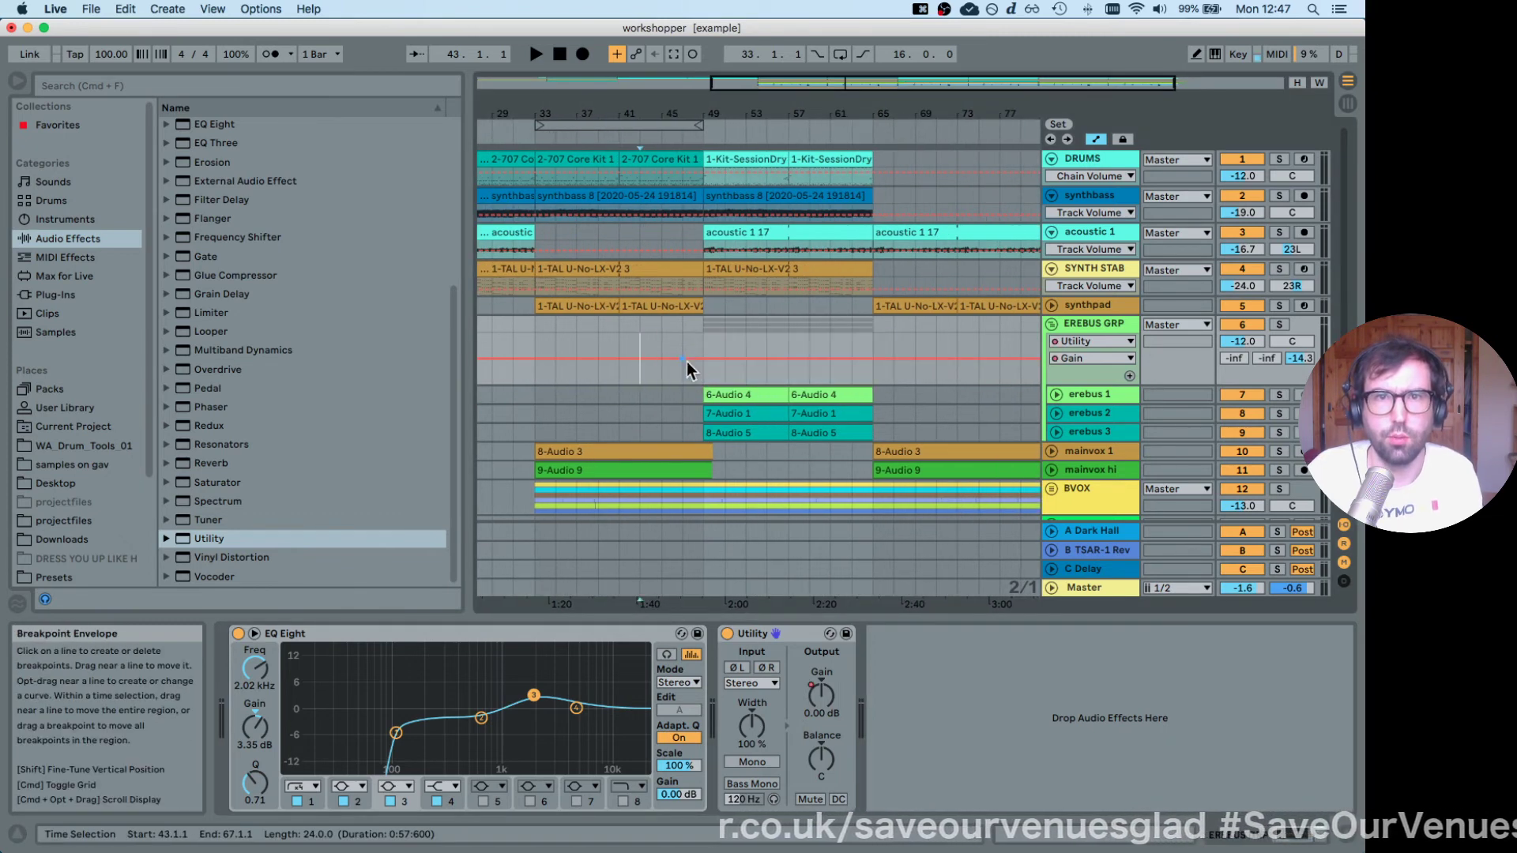
{"action": "left_click_drag", "start_coordinate": [686, 362], "coordinate": [957, 363]}
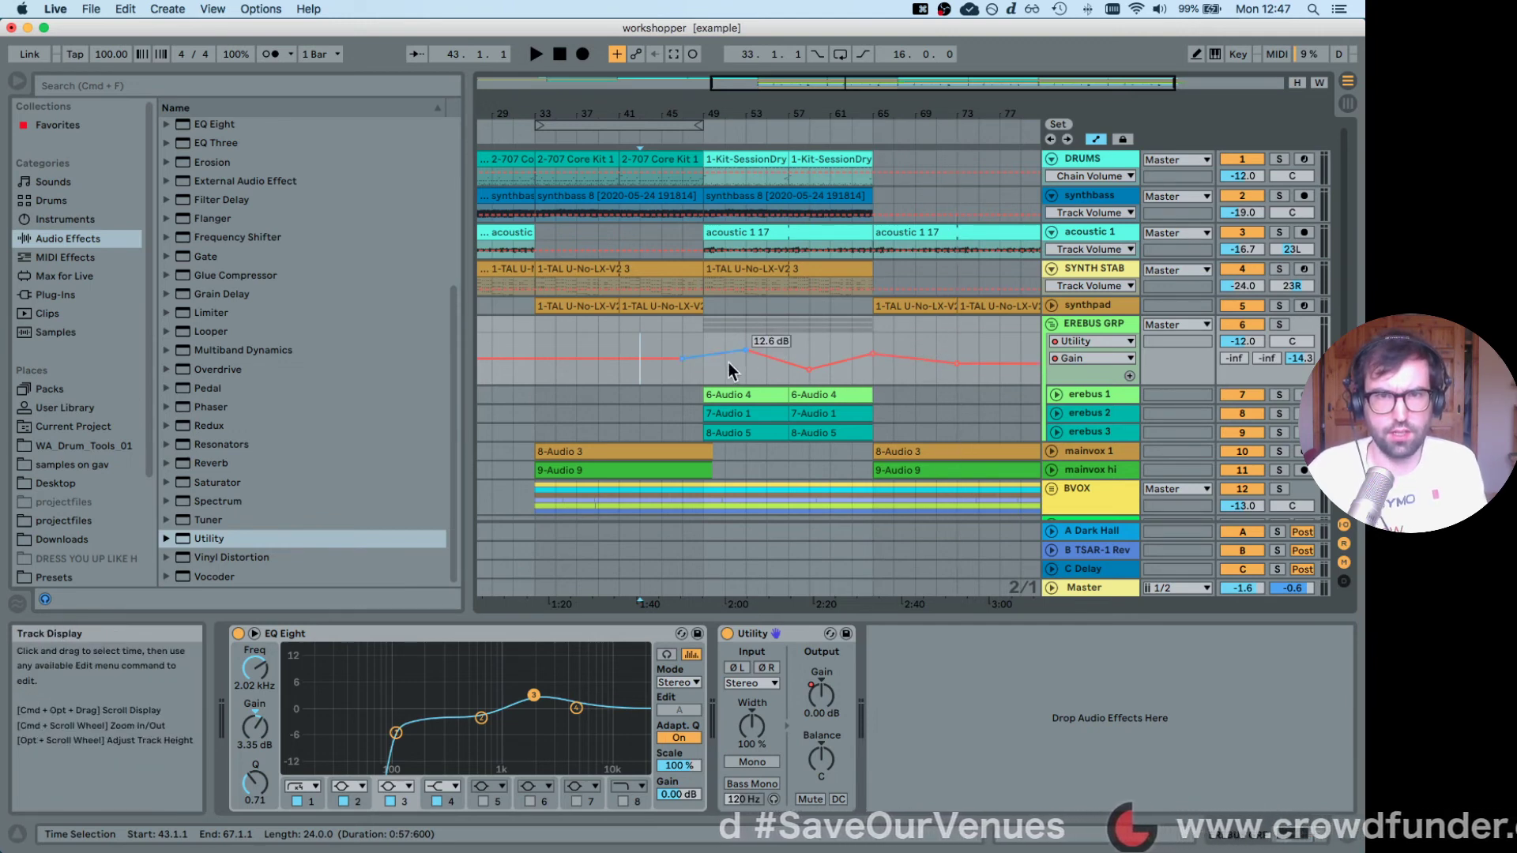
Audition the EREBUS GRP Utility gain automation from bar 47, stop playback, and show the group's track volume lane.
{"action": "left_click", "coordinate": [689, 372]}
{"action": "left_click", "coordinate": [676, 372]}
{"action": "key", "text": "space"}
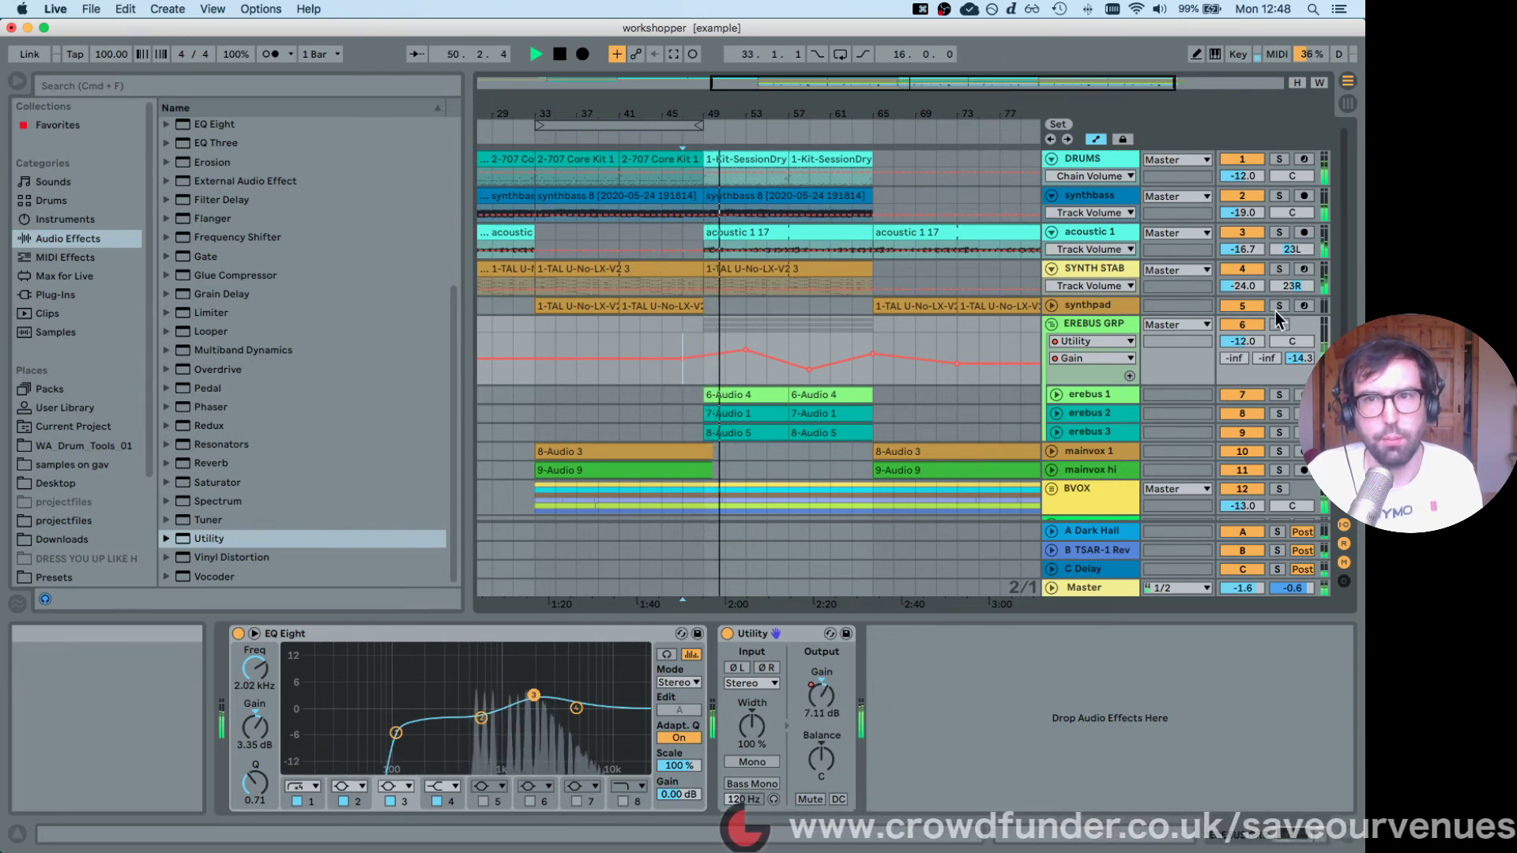
{"action": "left_click", "coordinate": [1244, 341]}
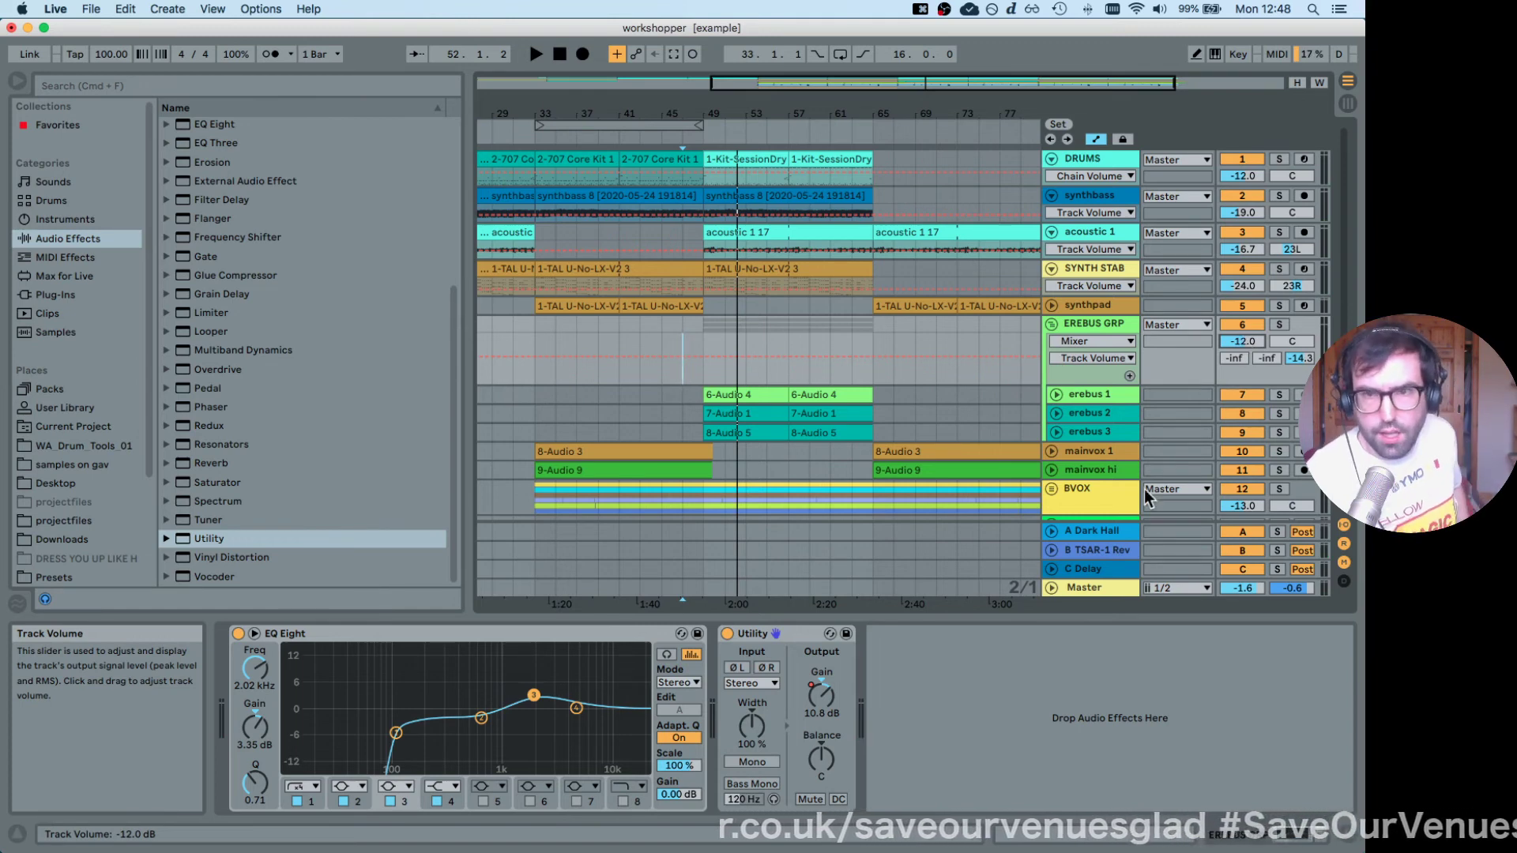
On the Master track, switch the Limiter on with its gain at 9.80 dB and switch the Utility off.
{"action": "left_click", "coordinate": [1074, 587]}
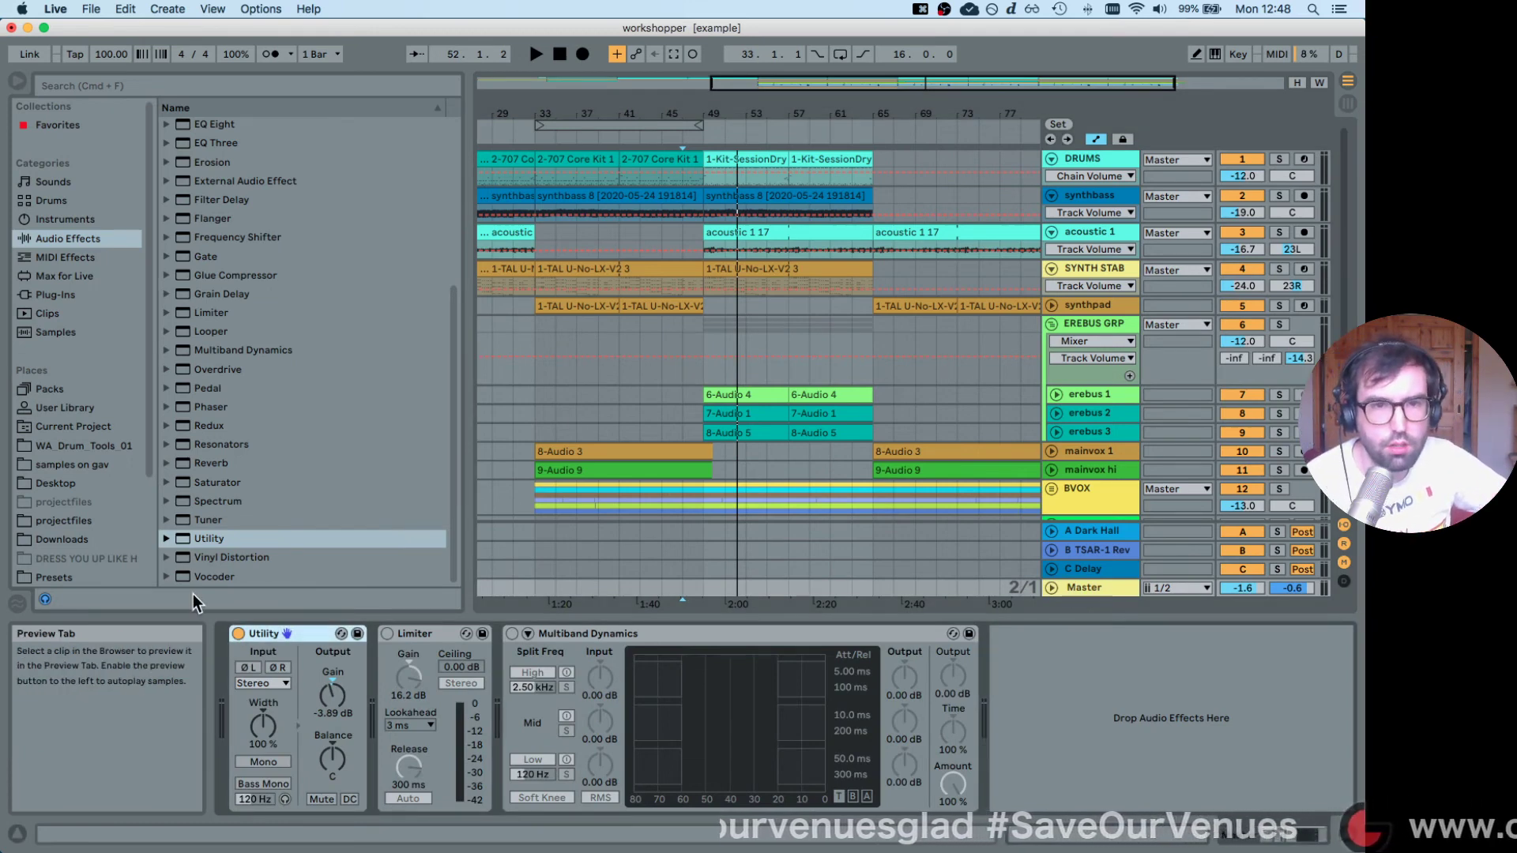
{"action": "left_click", "coordinate": [387, 633]}
{"action": "left_click_drag", "start_coordinate": [412, 666], "coordinate": [412, 671]}
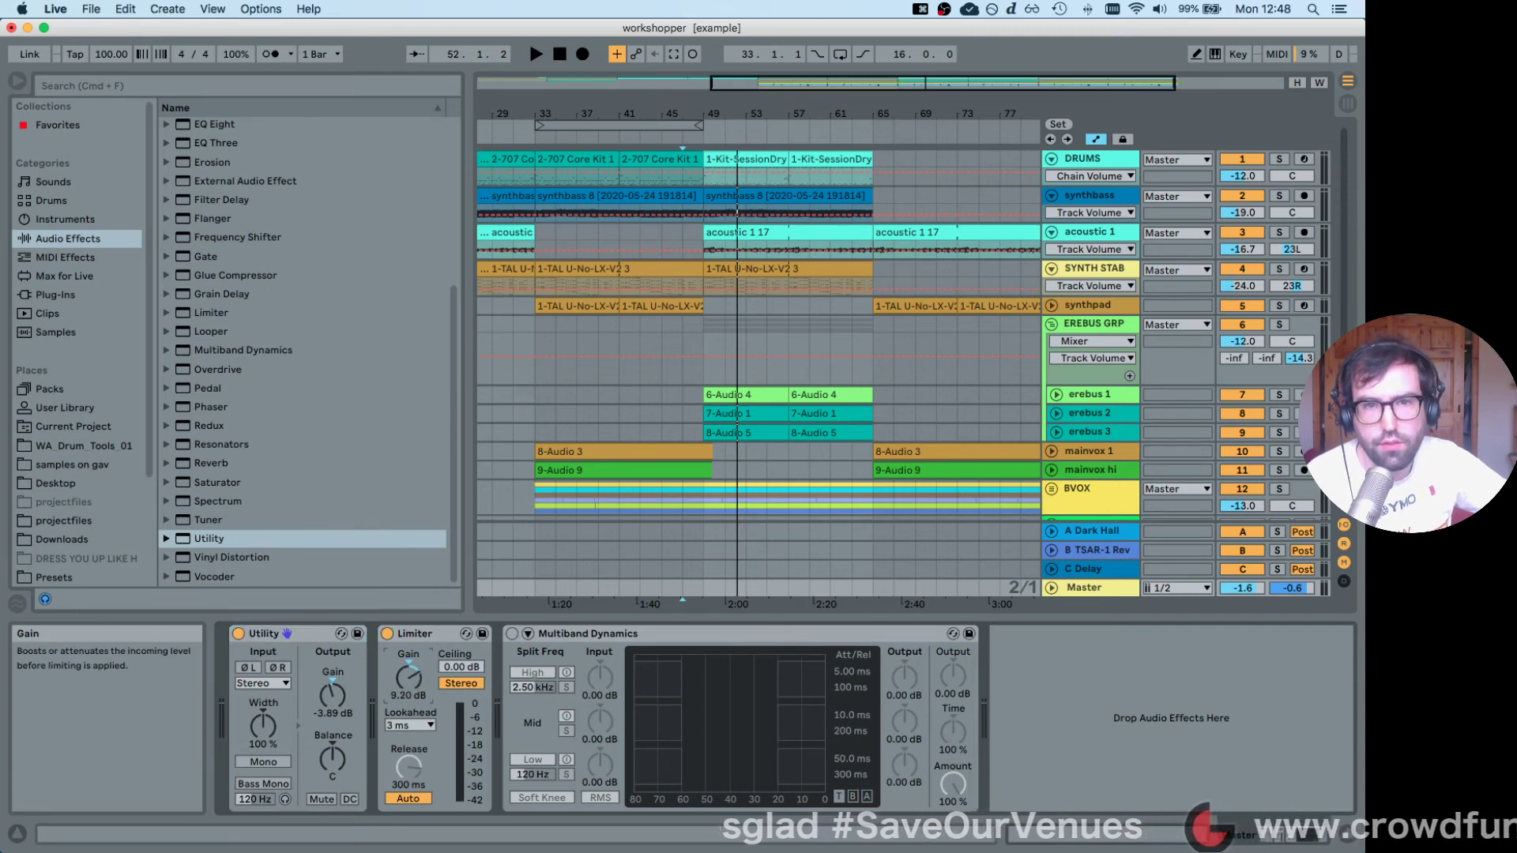
{"action": "left_click", "coordinate": [237, 633]}
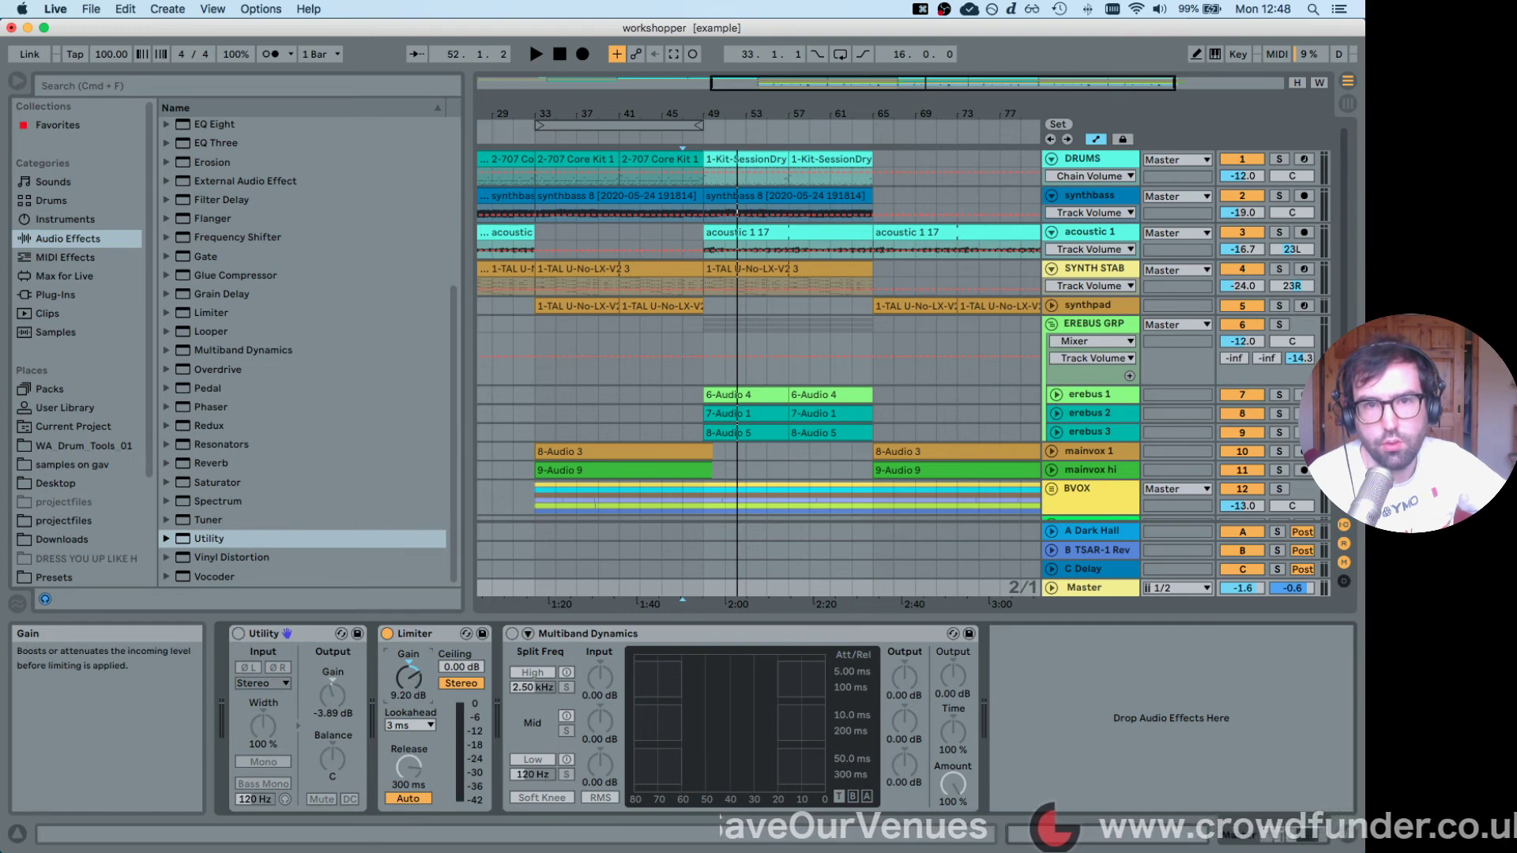
{"action": "left_click", "coordinate": [416, 672]}
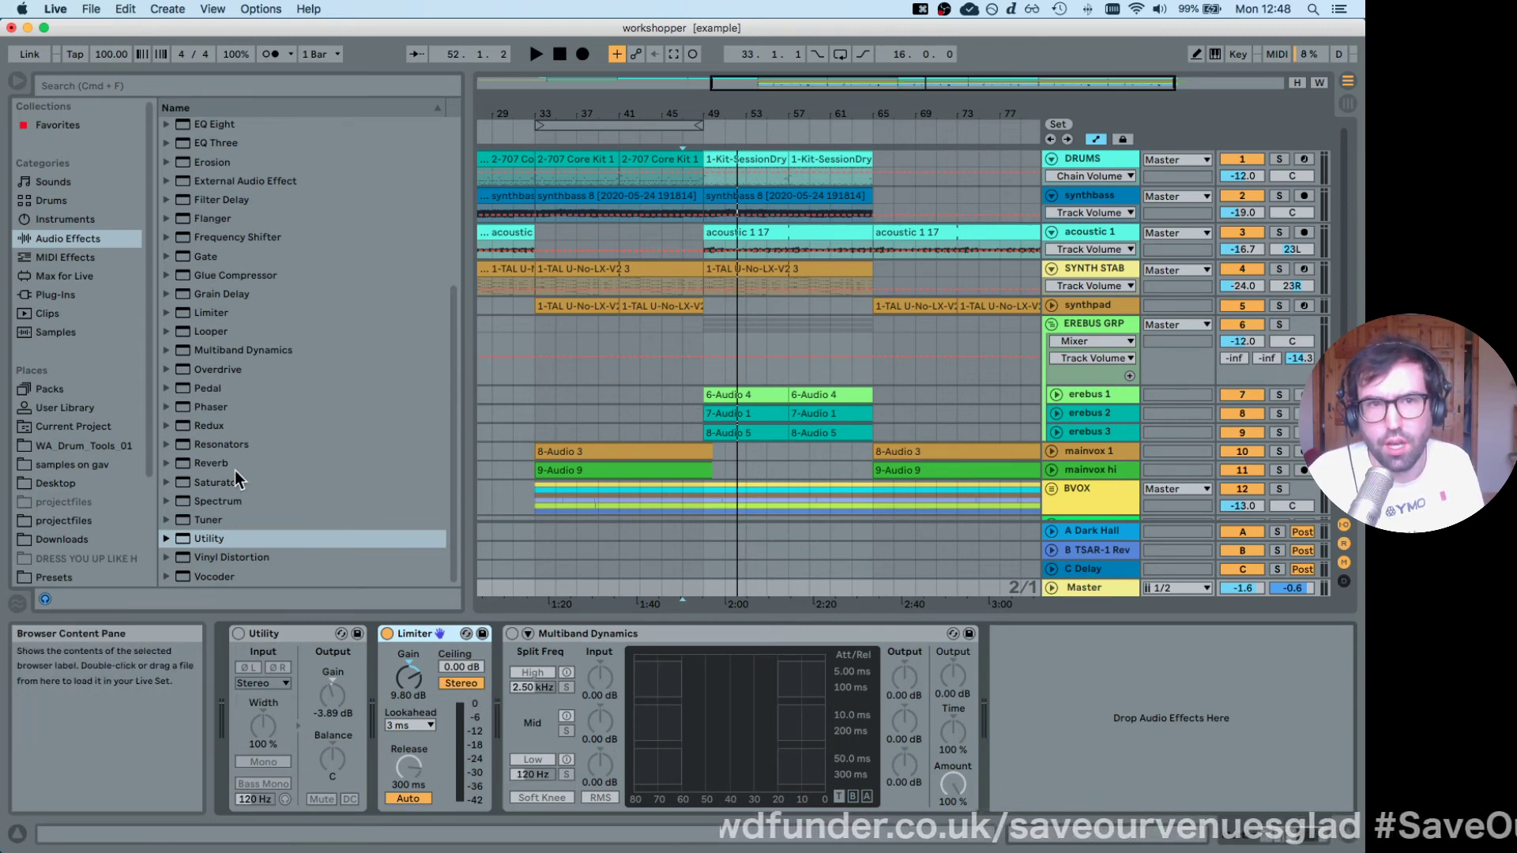
{"action": "left_click", "coordinate": [183, 503]}
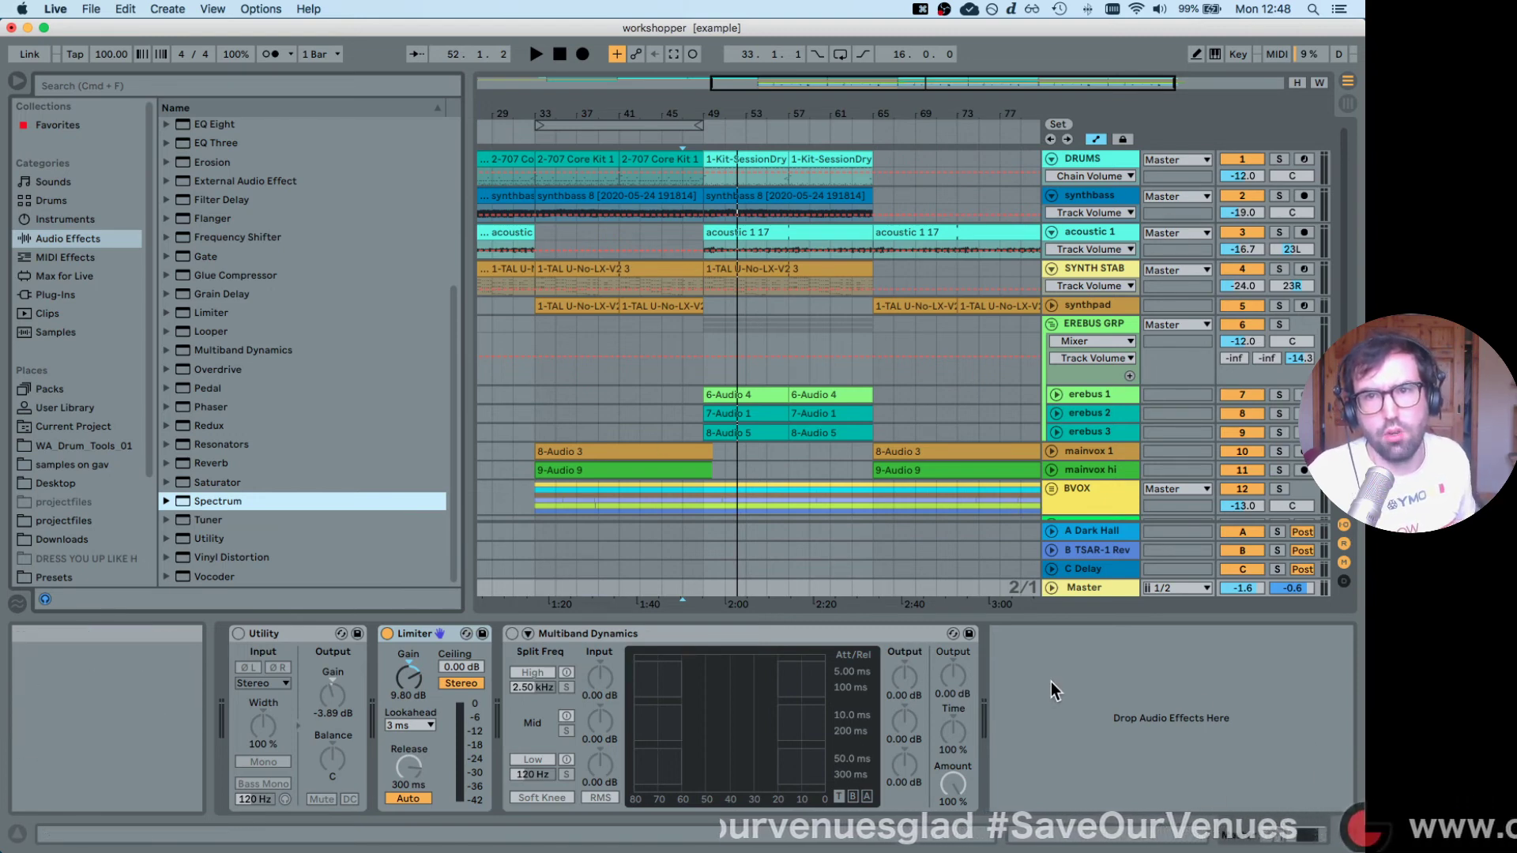
{"action": "left_click", "coordinate": [1075, 589]}
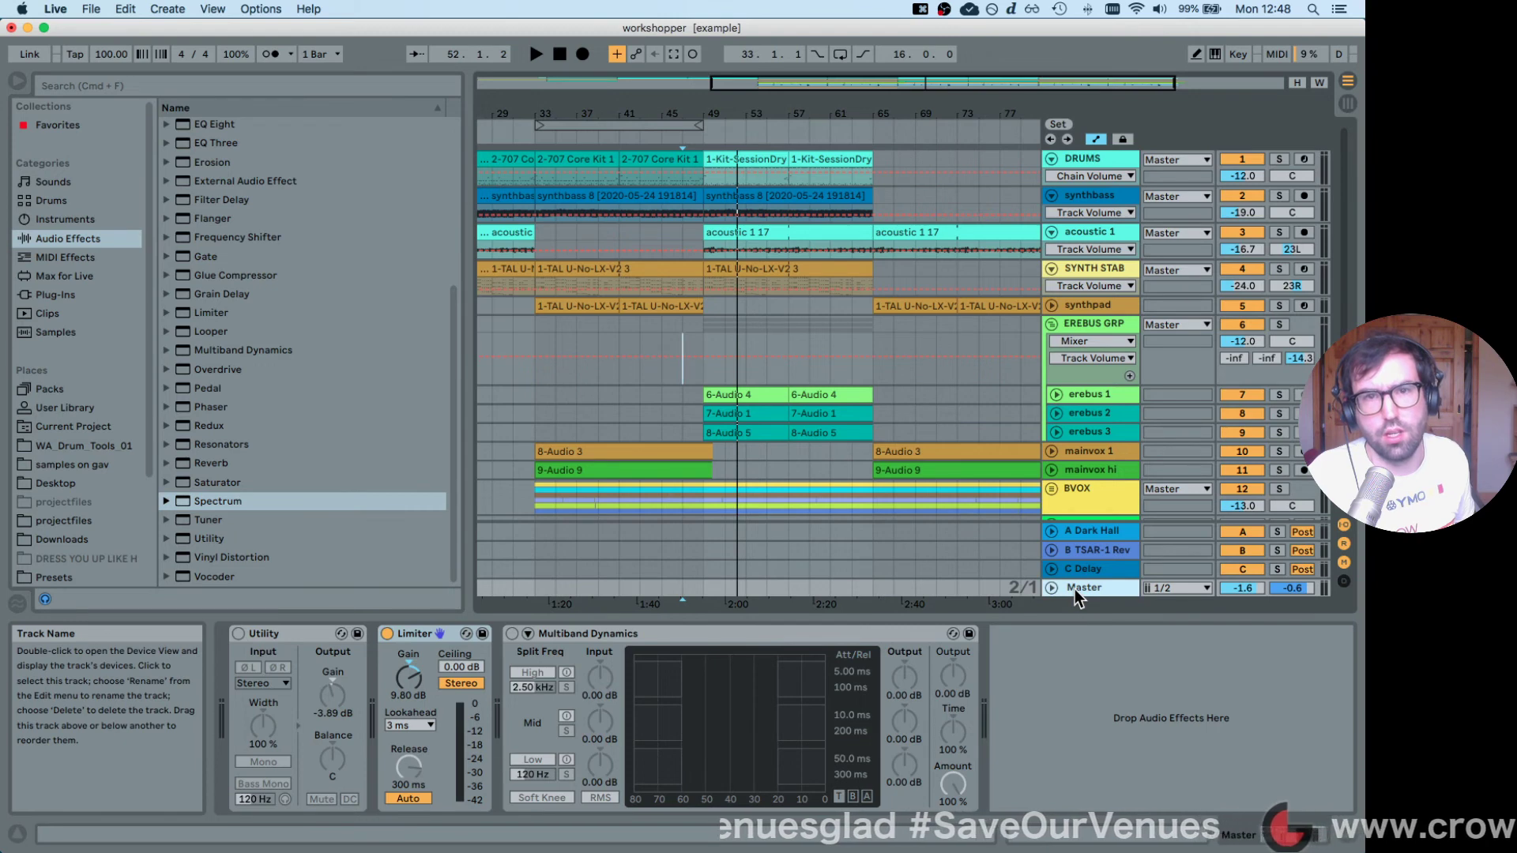
Set the Master Limiter's ceiling to -1.00 dB.
{"action": "left_click", "coordinate": [434, 633]}
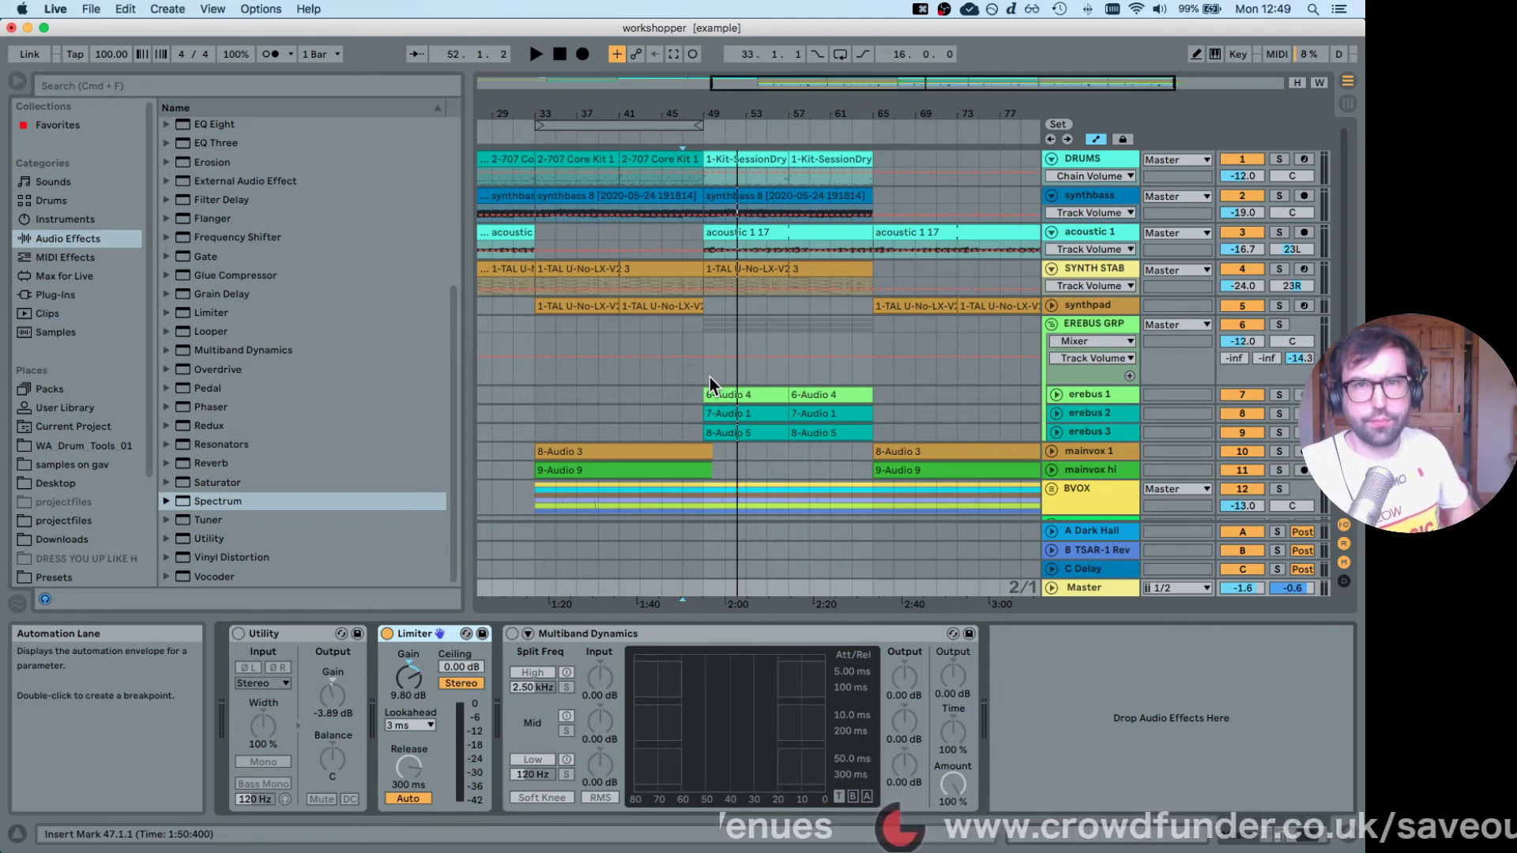
{"action": "scroll", "coordinate": [714, 378], "scroll_direction": "down", "scroll_amount": 5}
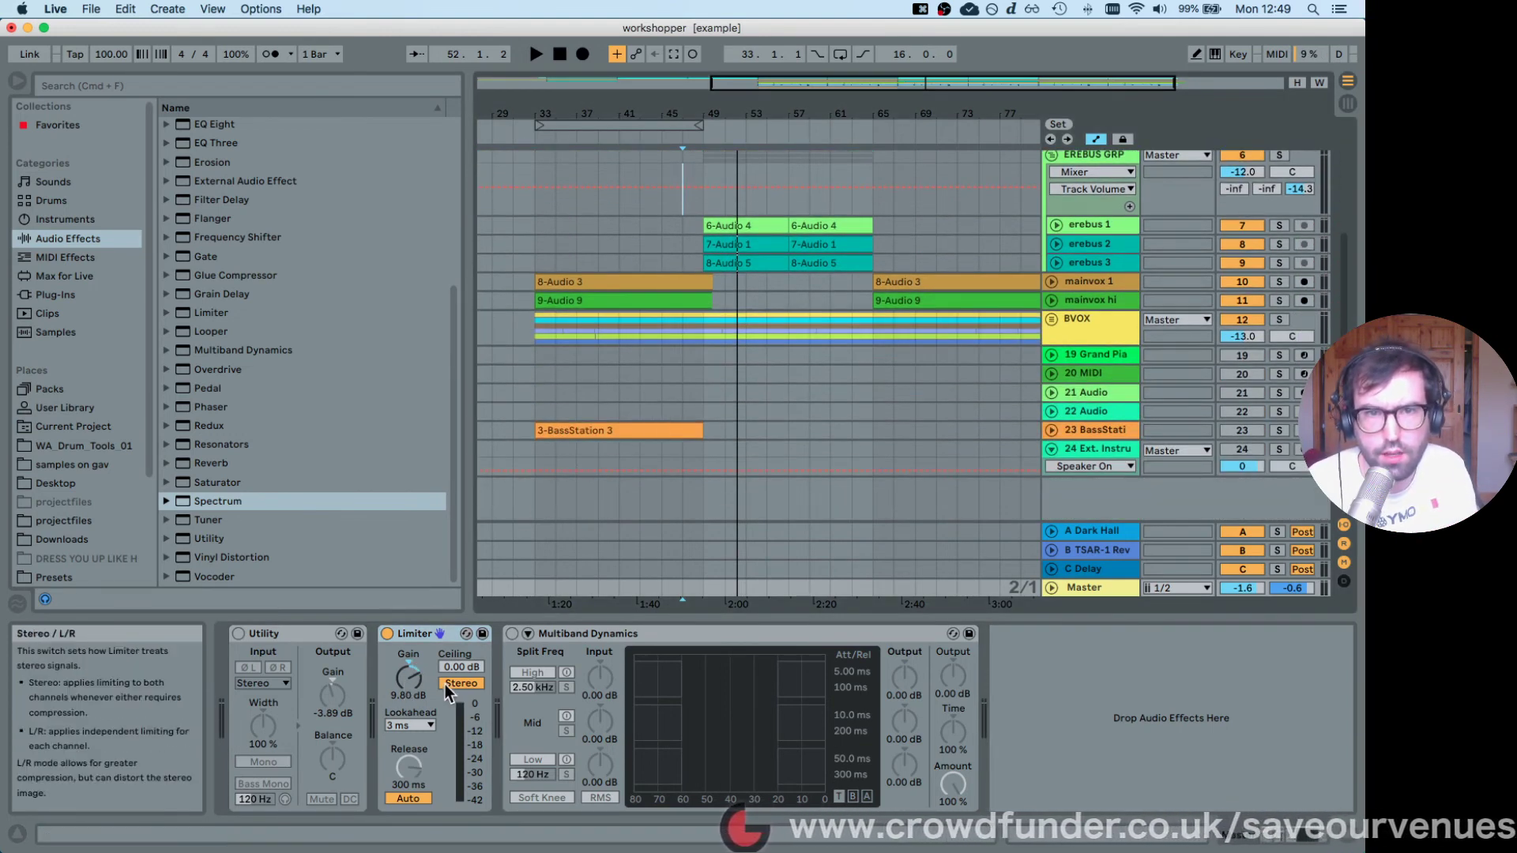
{"action": "type", "text": "-"}
{"action": "key", "text": "Return"}
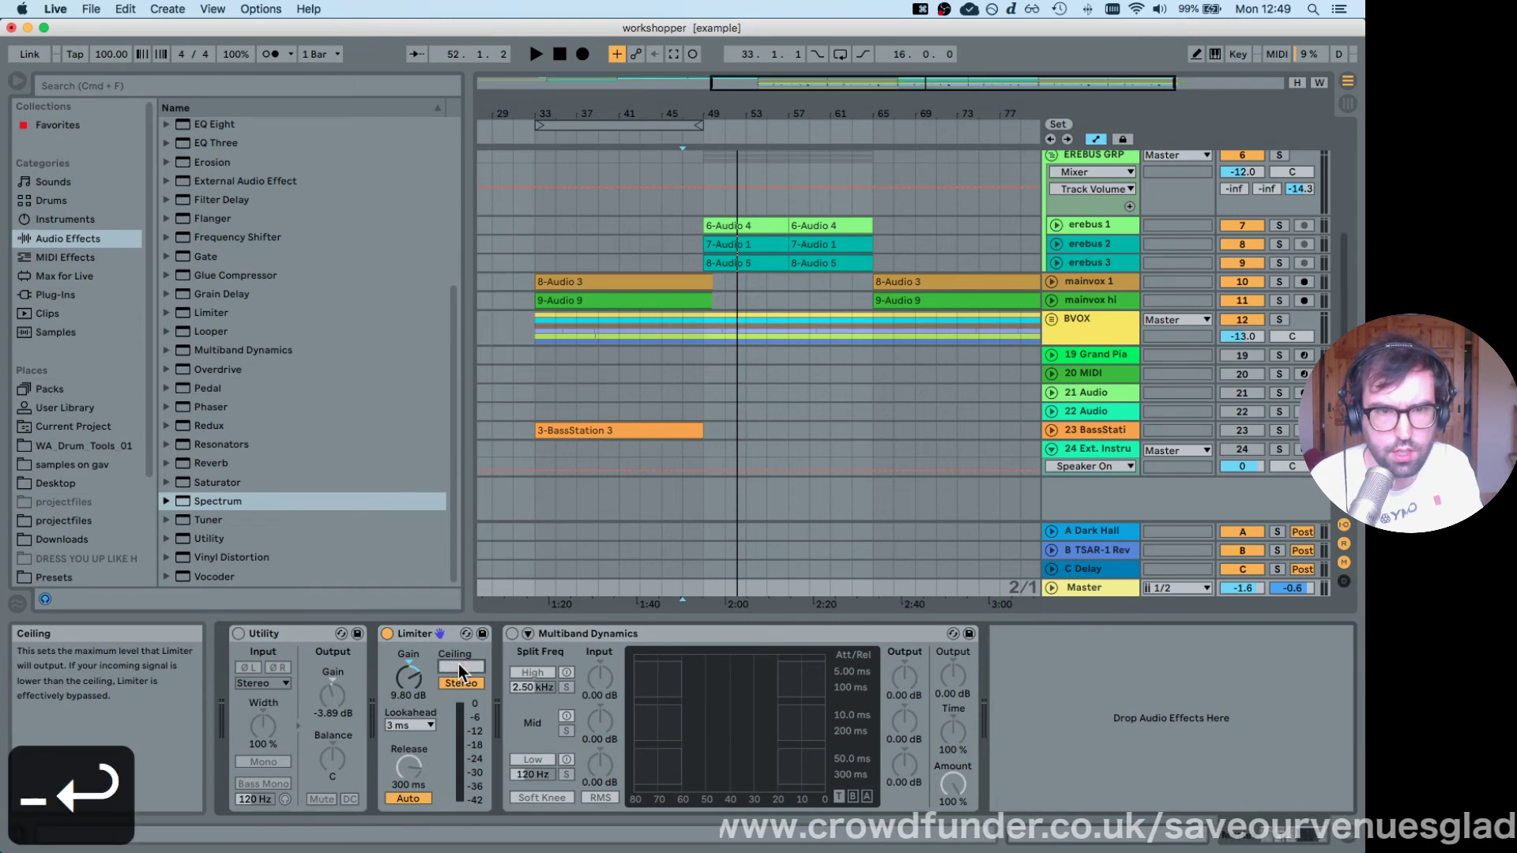
{"action": "type", "text": "1"}
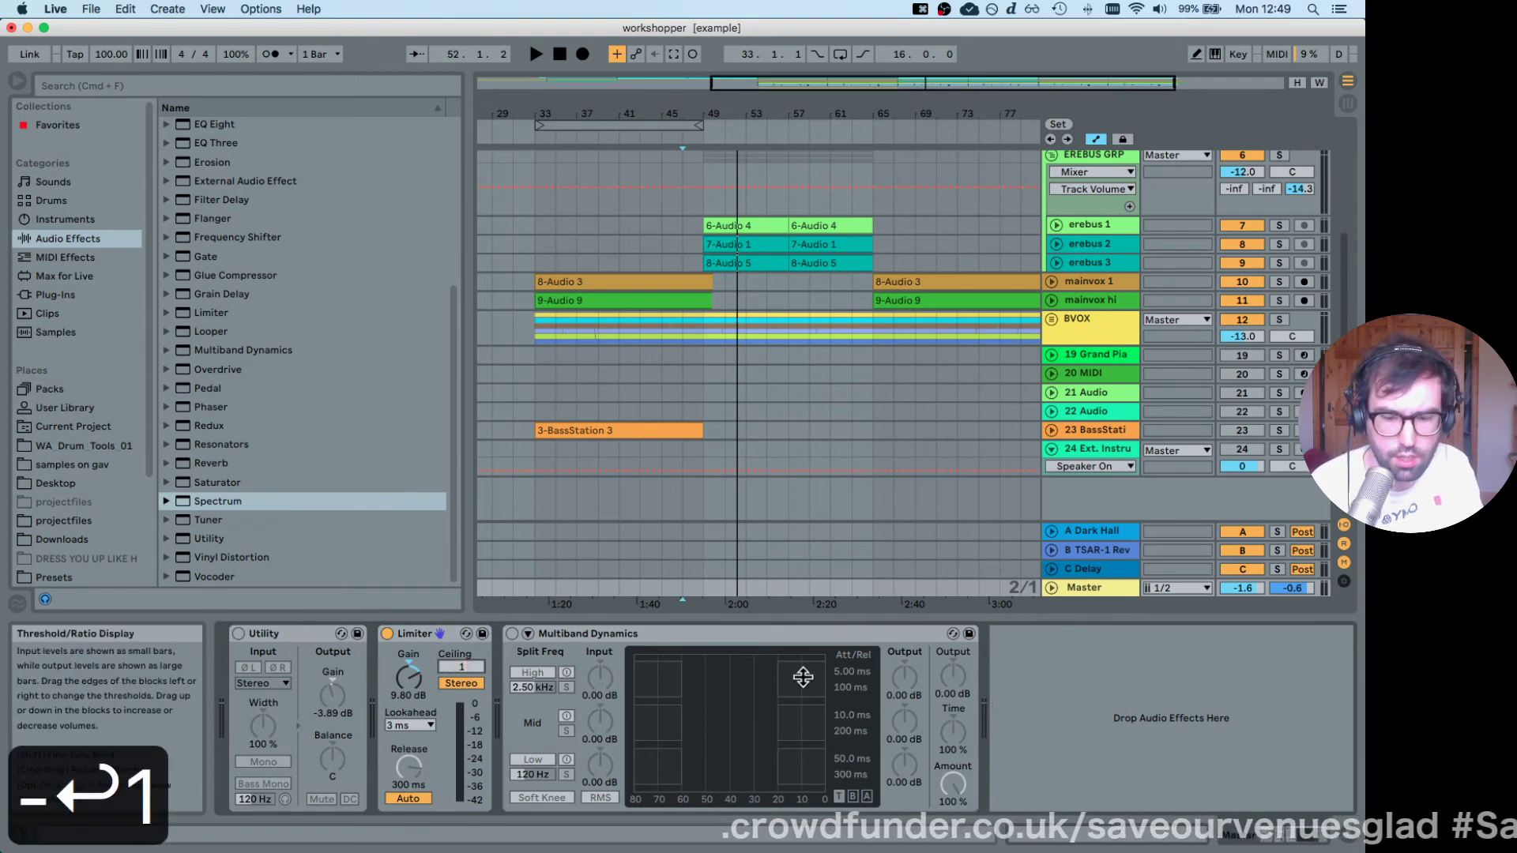
{"action": "key", "text": "BackSpace"}
{"action": "type", "text": "-1"}
{"action": "key", "text": "Return"}
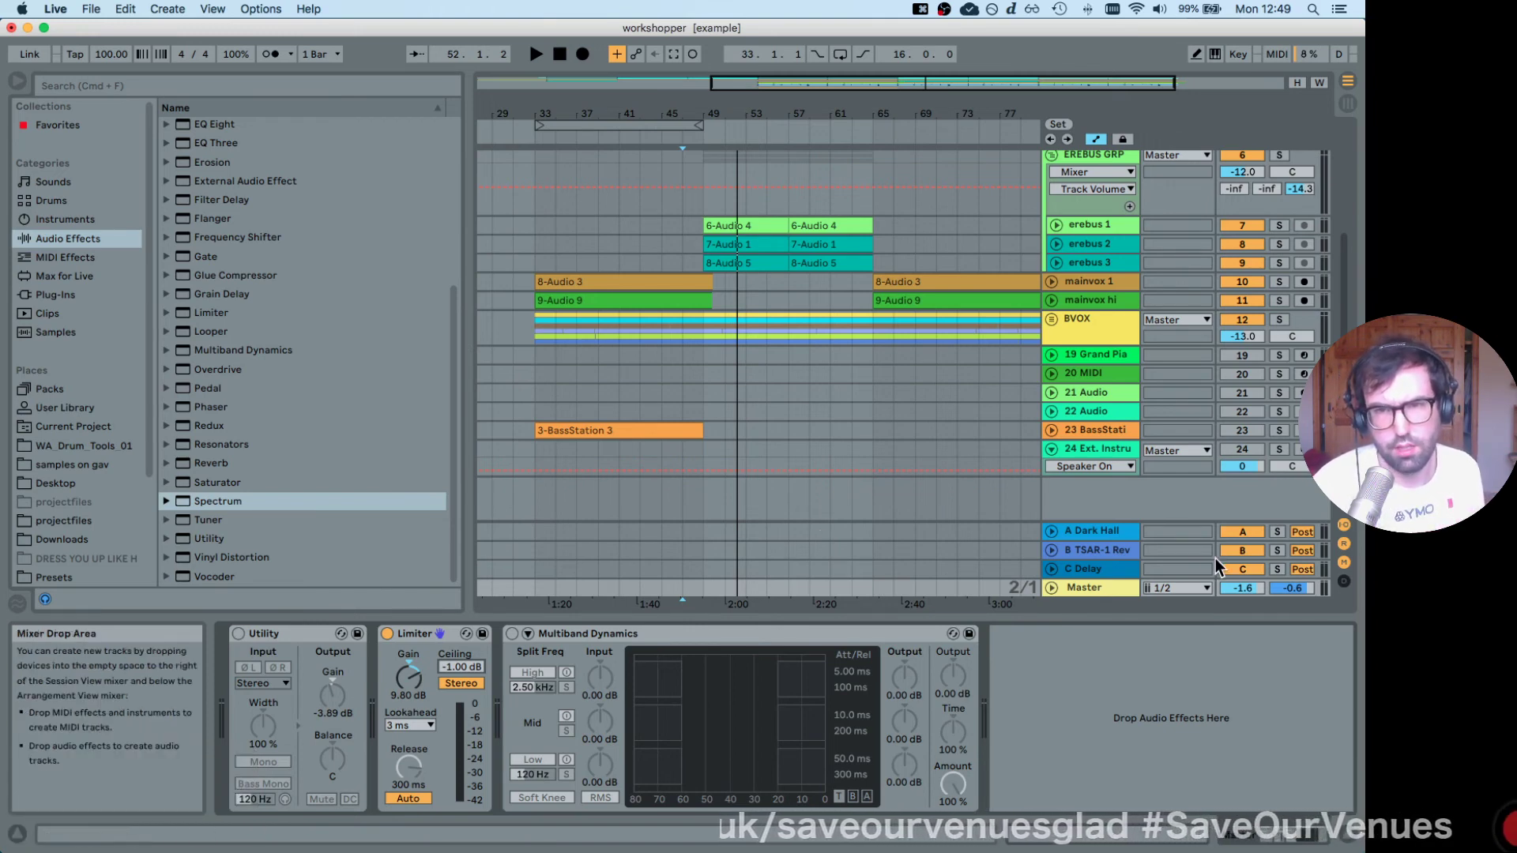
Unfold the Master track's automation lane, set the Limiter's gain to 10.4 dB during playback from bar 47, and stop the song.
{"action": "left_click", "coordinate": [1051, 586]}
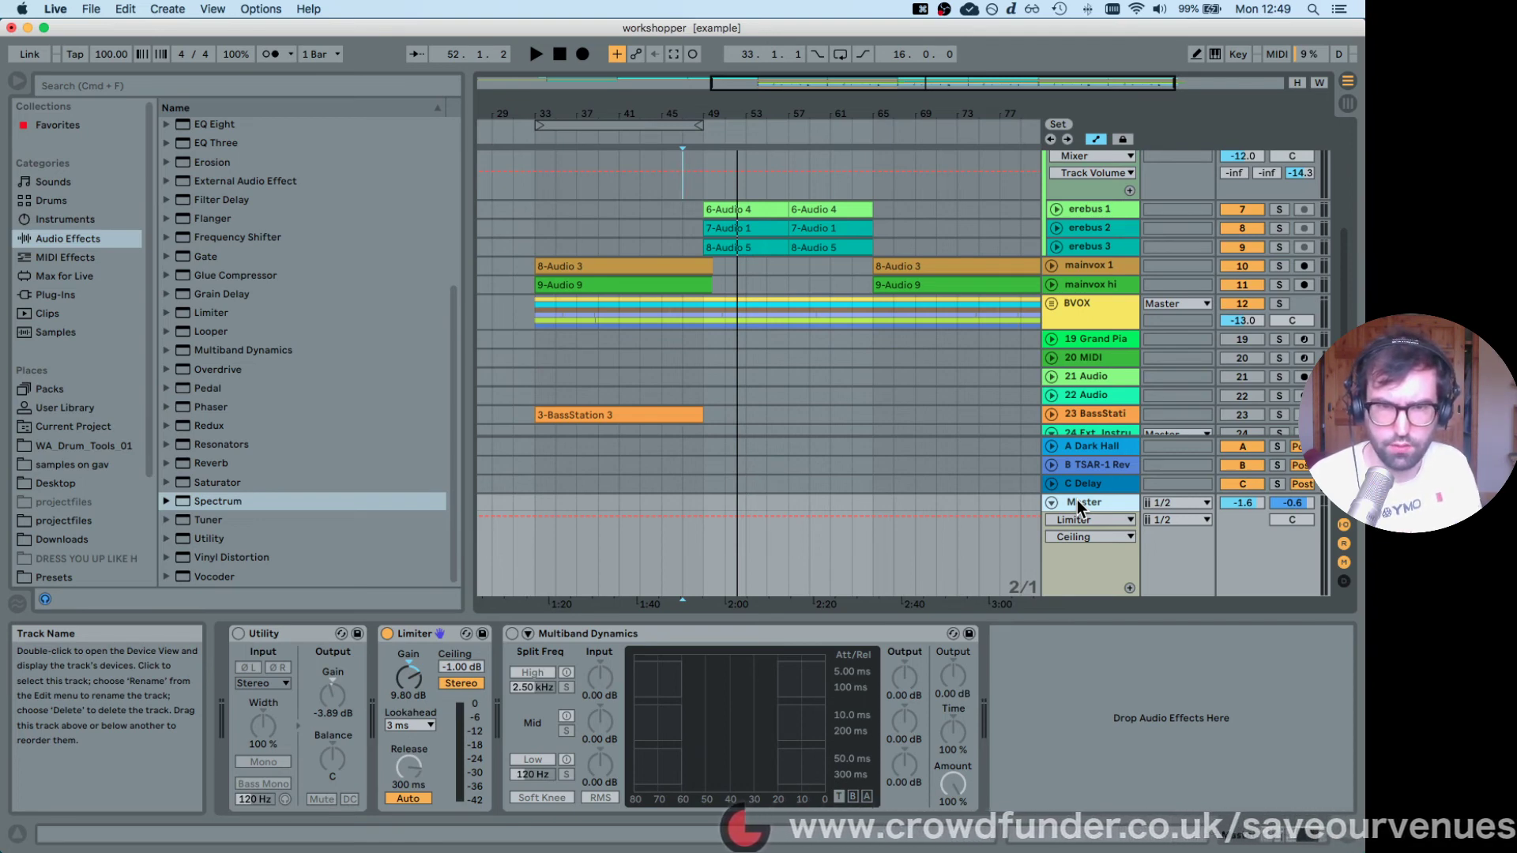
{"action": "key", "text": "space"}
{"action": "left_click", "coordinate": [409, 677]}
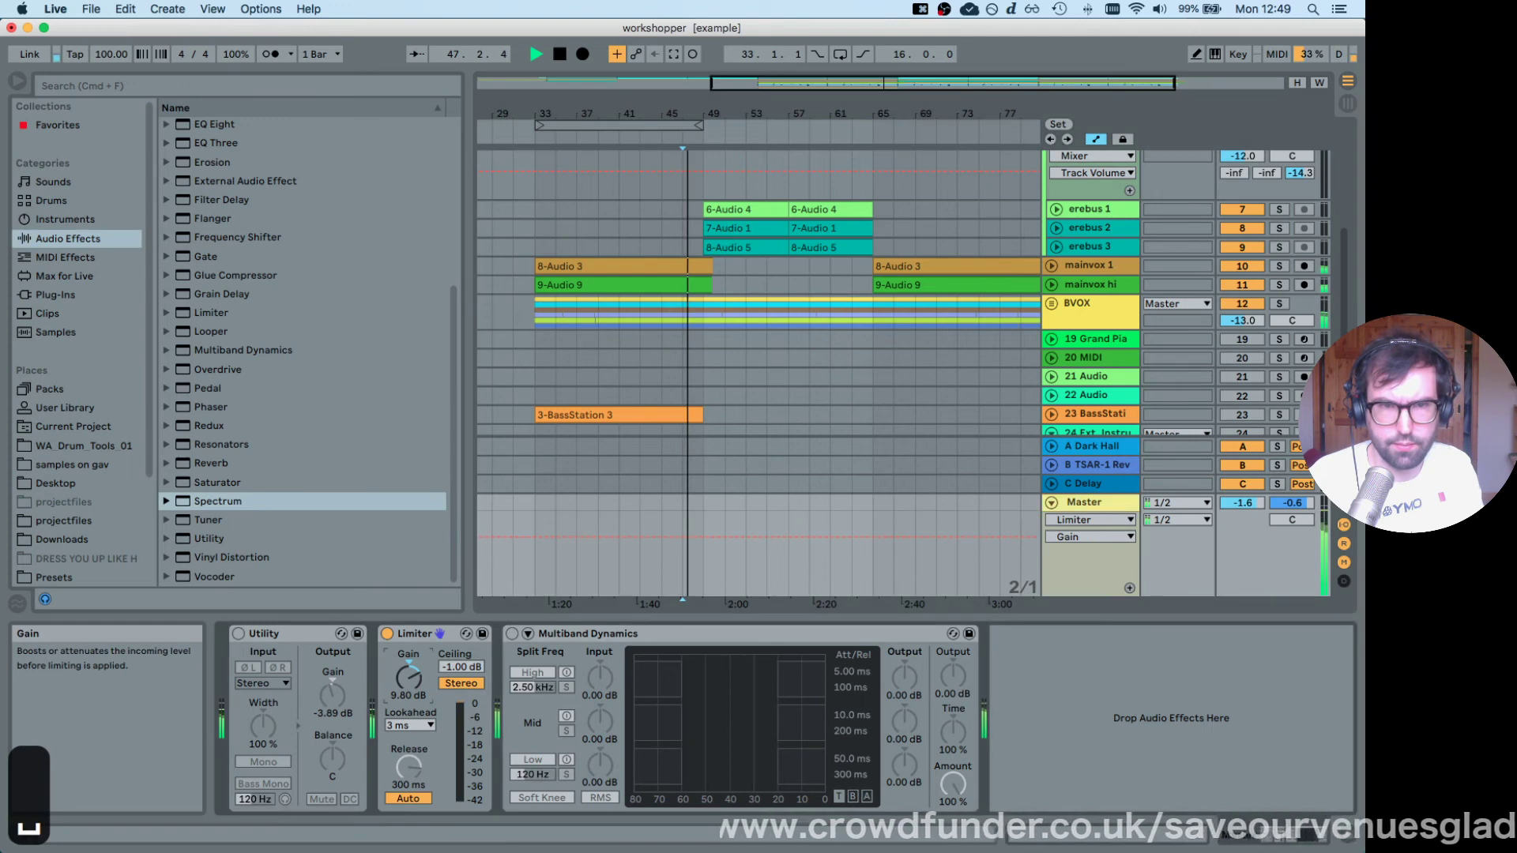
{"action": "left_click_drag", "start_coordinate": [408, 677], "coordinate": [409, 686]}
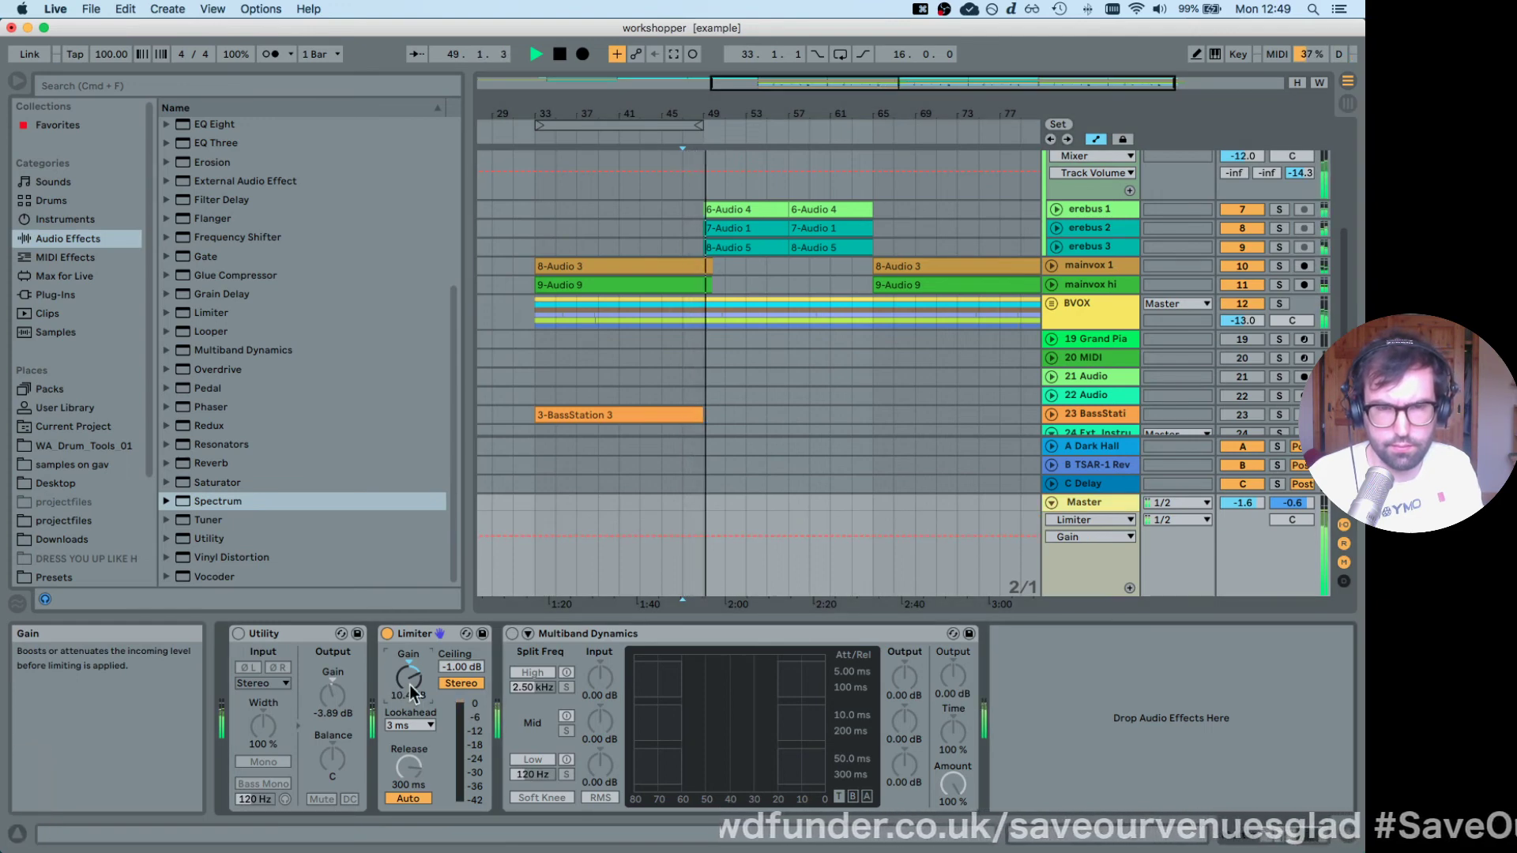
{"action": "key", "text": "space"}
{"action": "left_click", "coordinate": [1093, 504]}
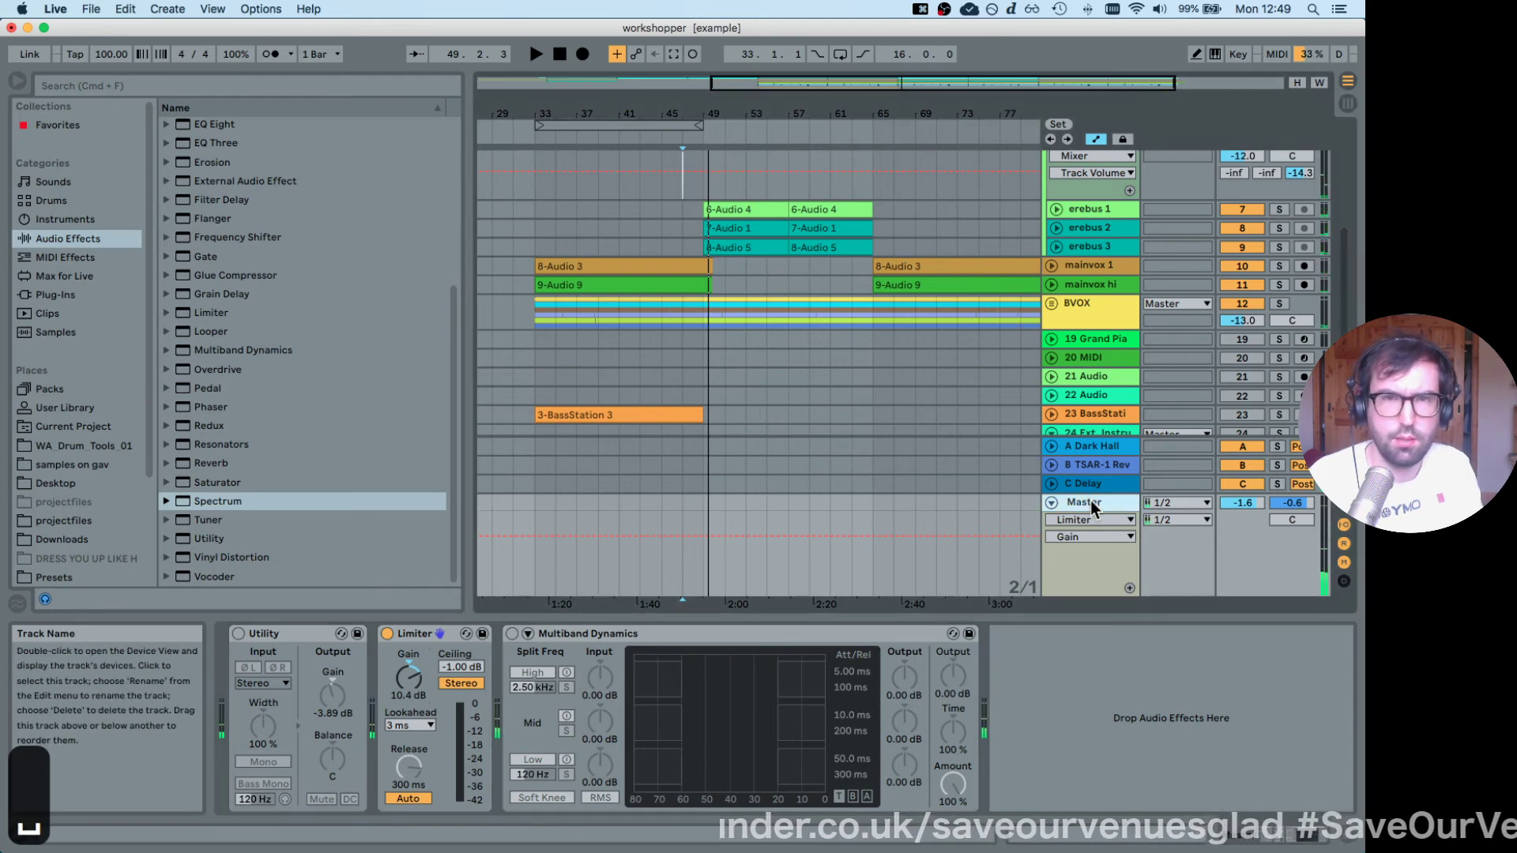
Fold the automation lanes of all tracks above the Master, show the whole song, and place the insert marker at bar 65 on EREBUS GRP.
{"action": "scroll", "coordinate": [889, 360], "scroll_direction": "up", "scroll_amount": 5}
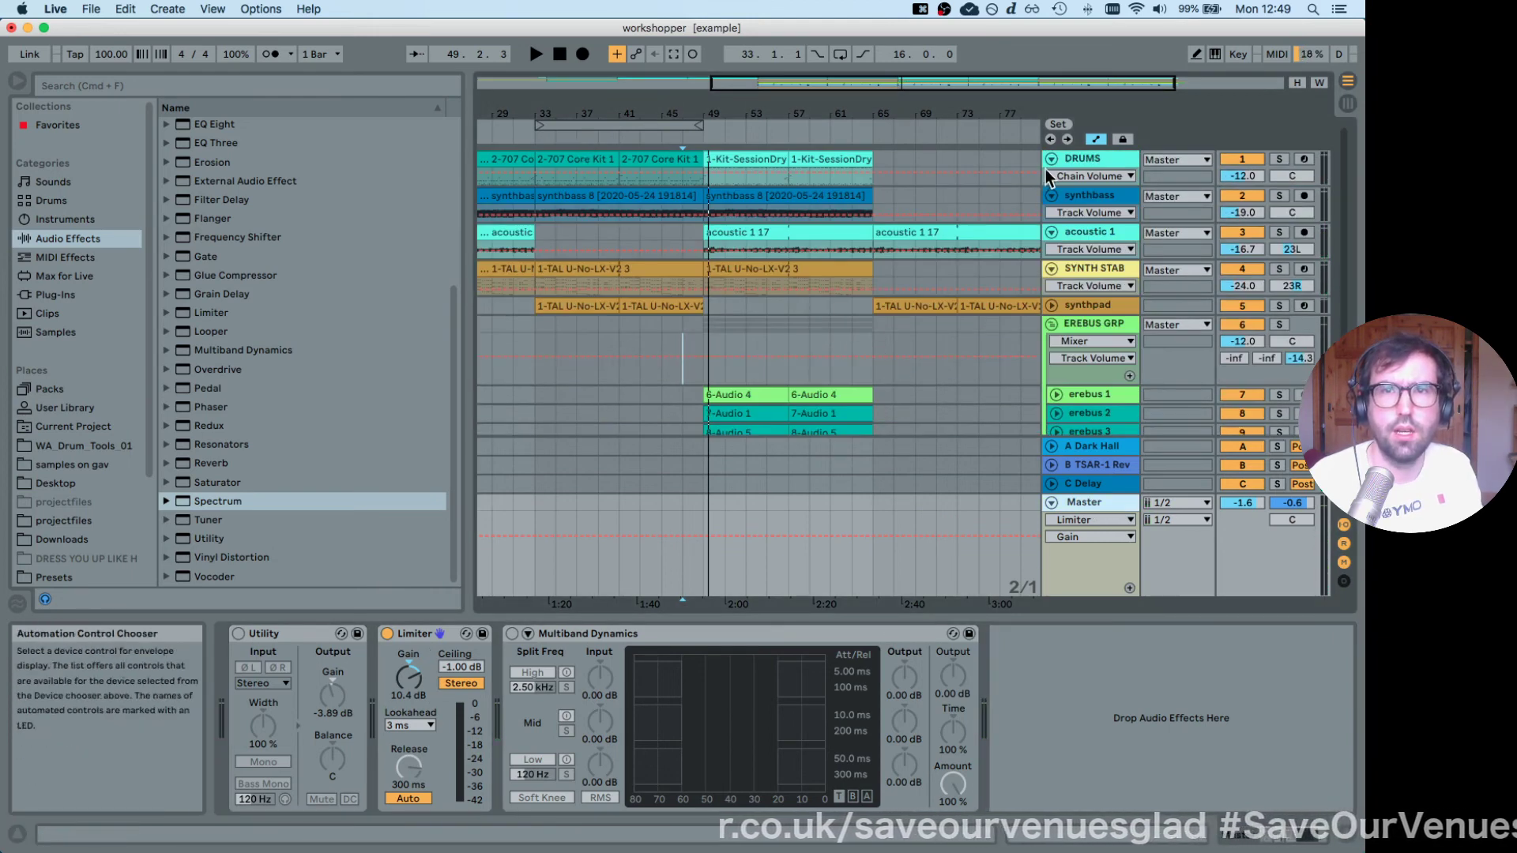
{"action": "left_click", "coordinate": [1051, 159], "text": "alt"}
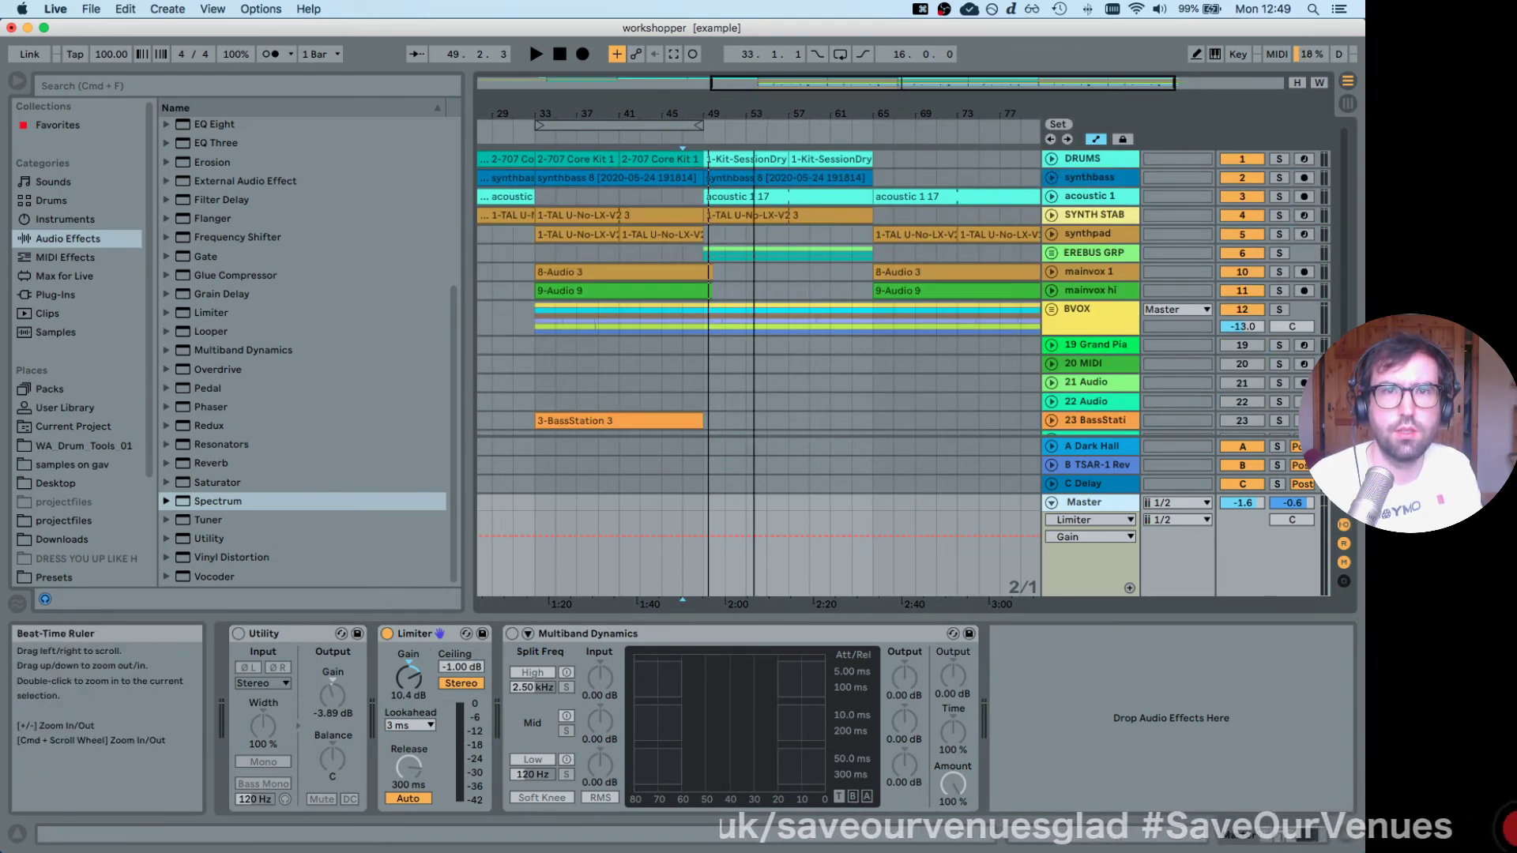
{"action": "left_click_drag", "start_coordinate": [682, 118], "coordinate": [758, 95]}
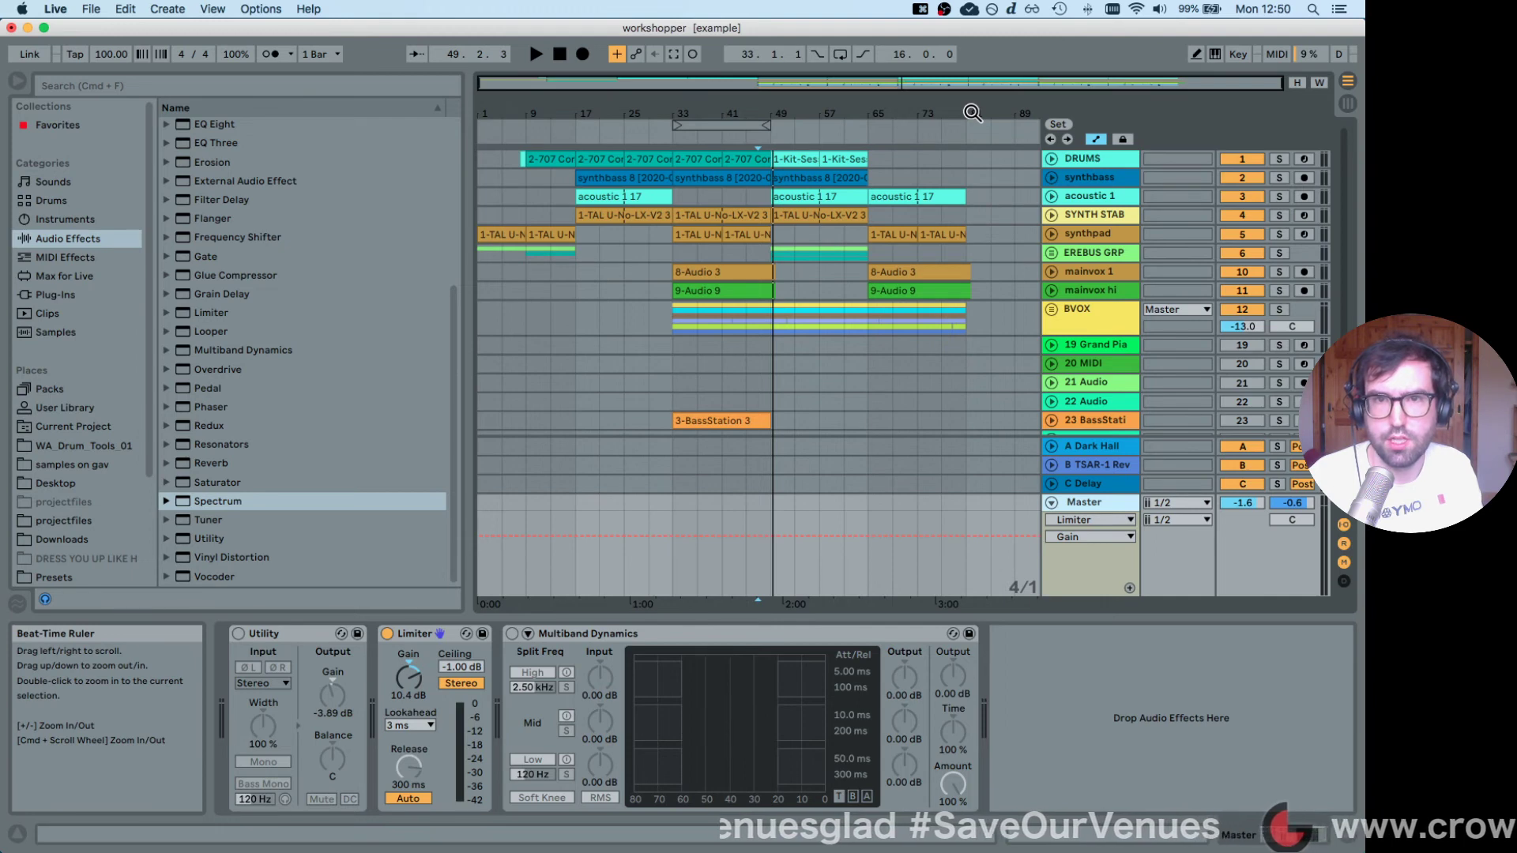
{"action": "left_click", "coordinate": [480, 204]}
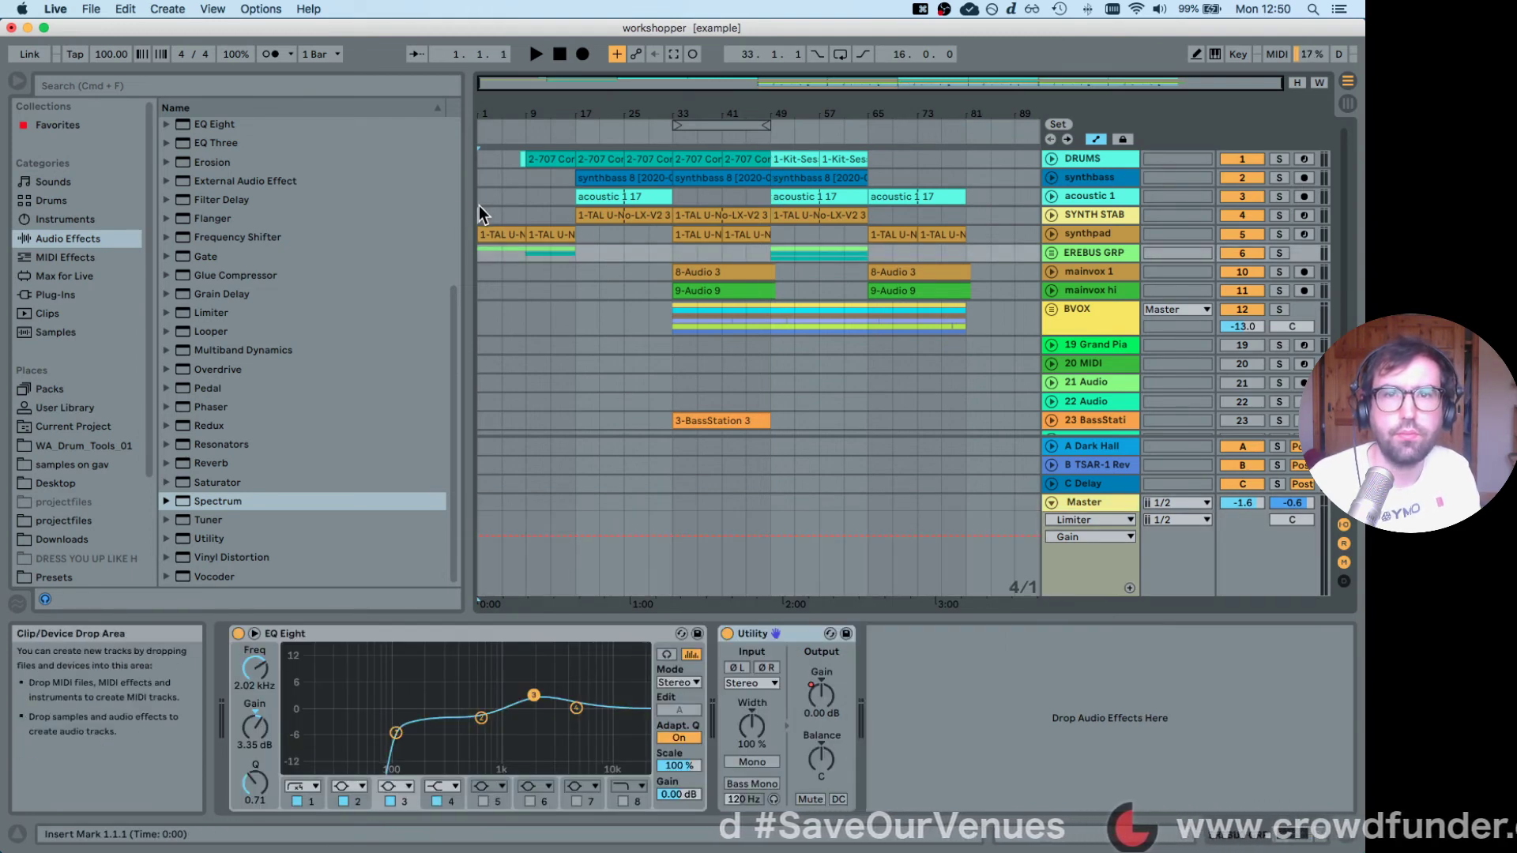
{"action": "left_click_drag", "start_coordinate": [478, 205], "coordinate": [817, 234]}
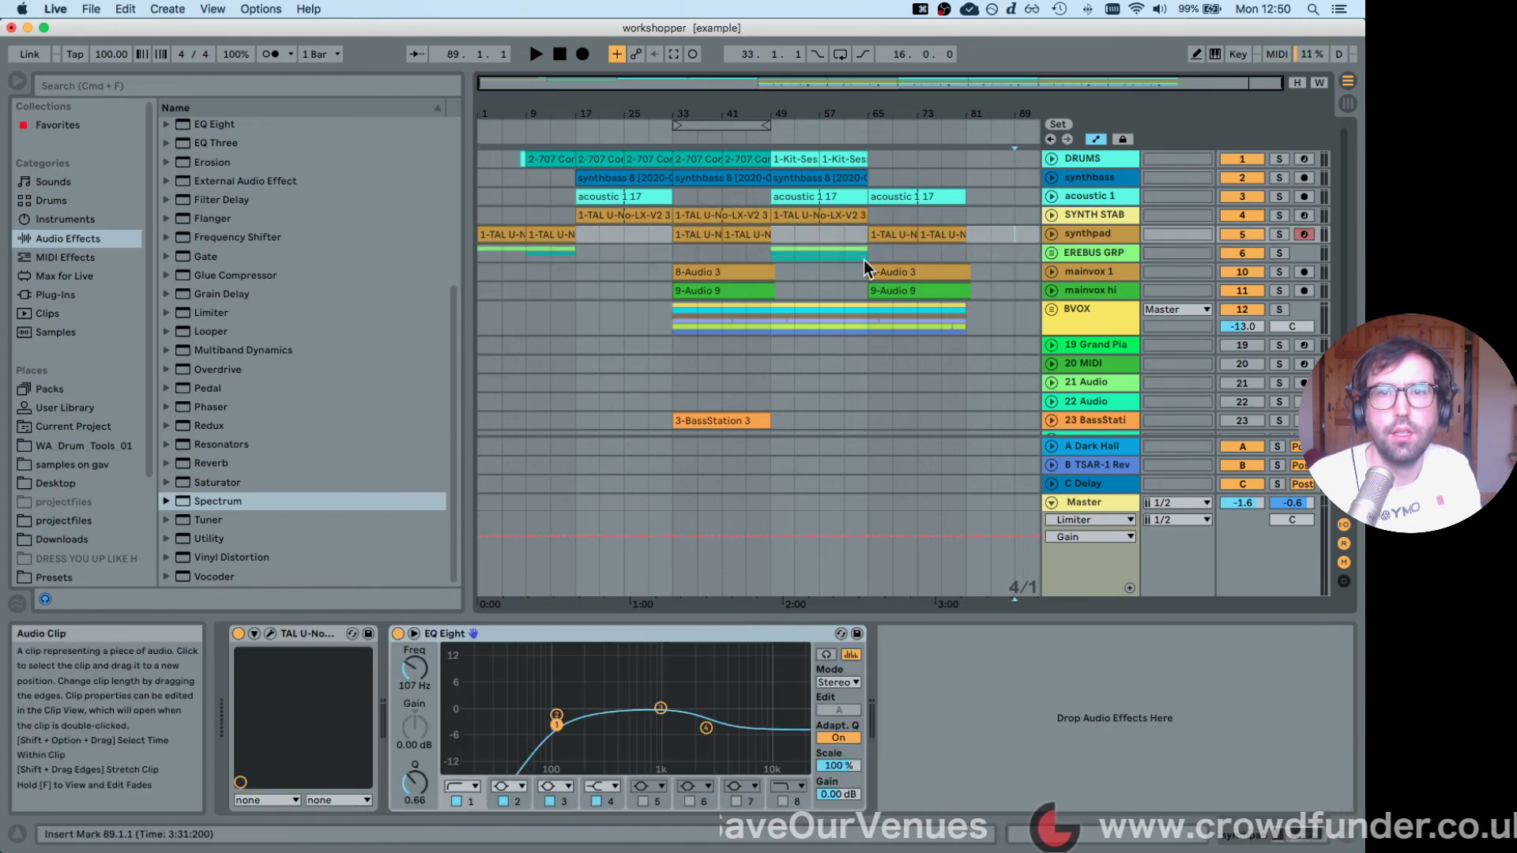
{"action": "left_click", "coordinate": [871, 254]}
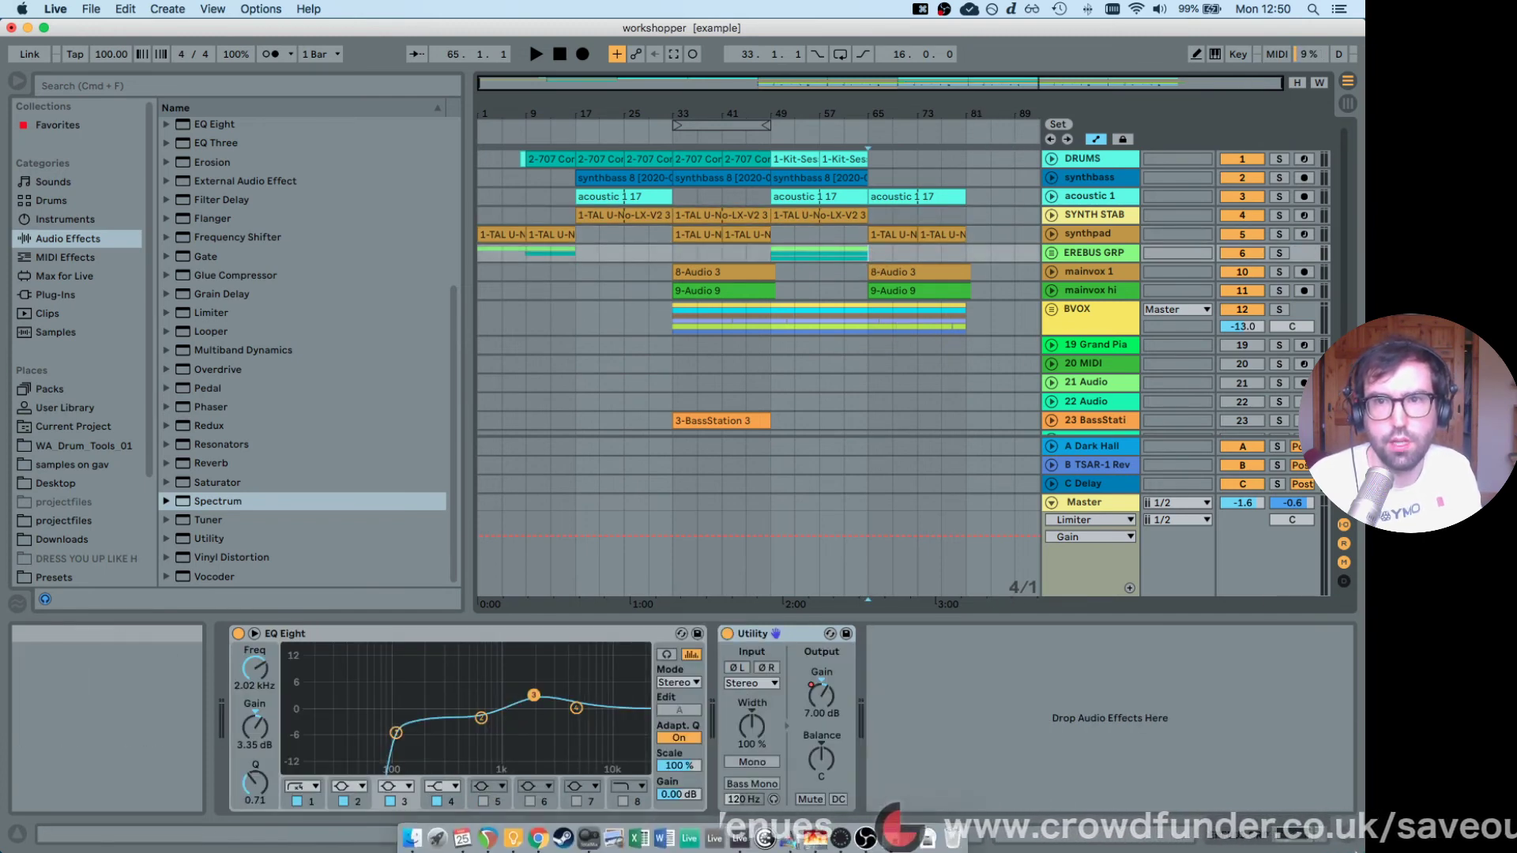
Set the Master track's volume to 0 dB.
{"action": "left_click", "coordinate": [1238, 505]}
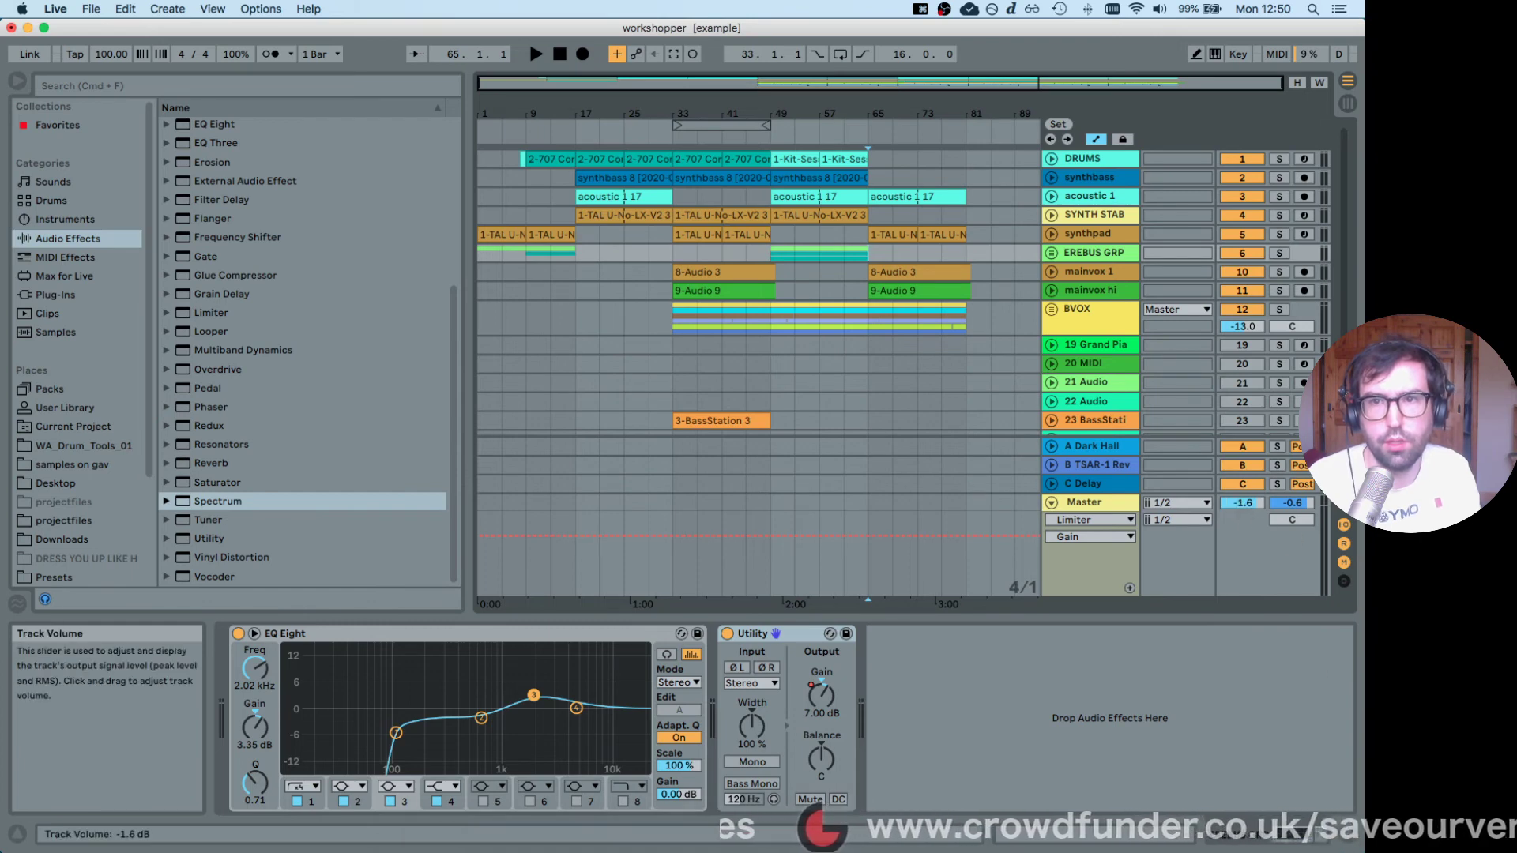
{"action": "type", "text": "0"}
{"action": "key", "text": "Return"}
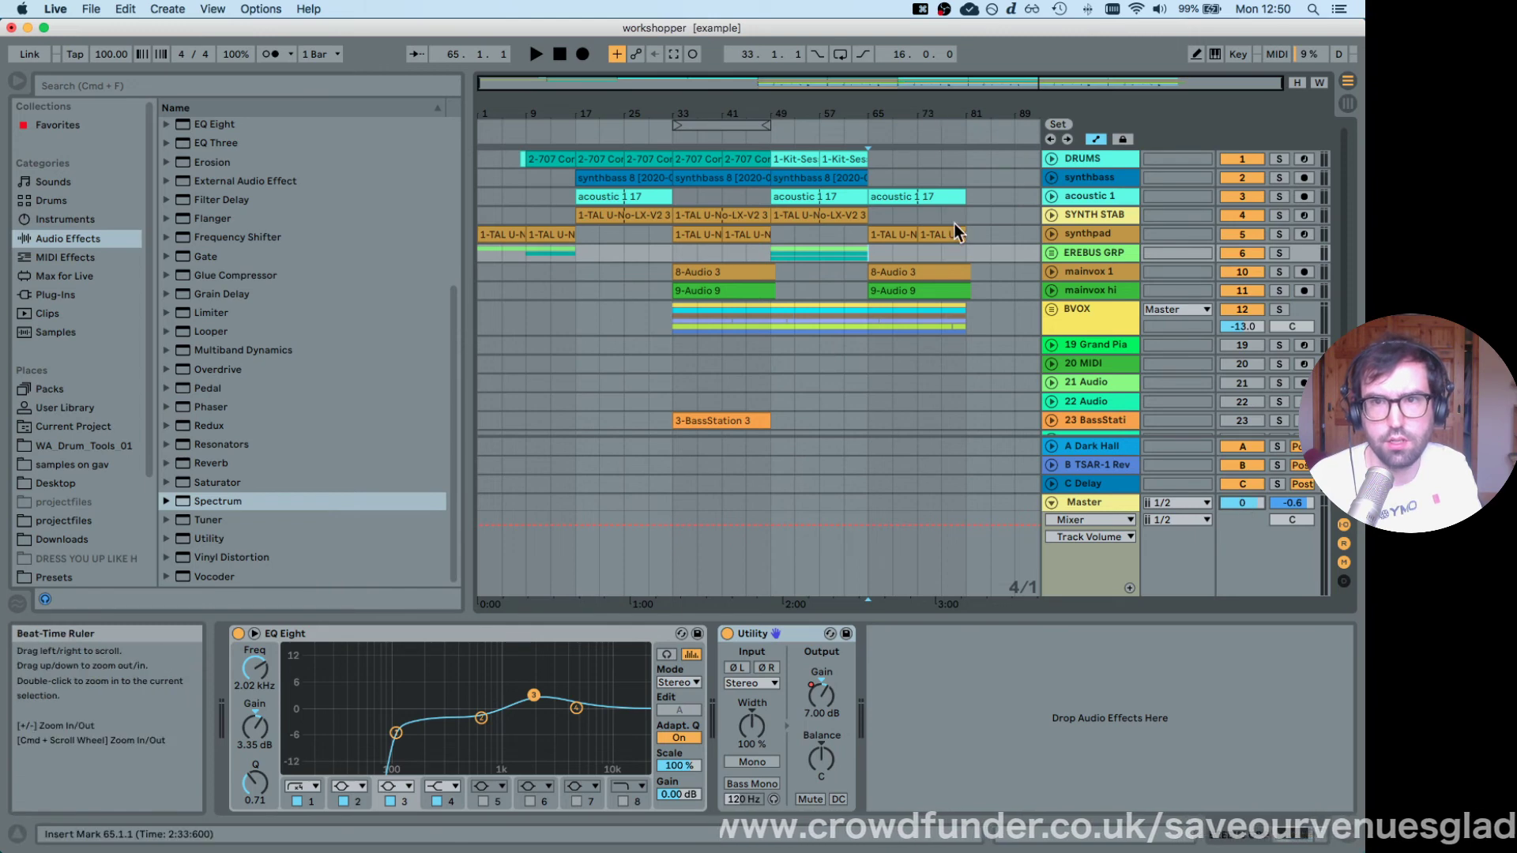
Audition the song's closing section briefly from bar 65 and stop playback.
{"action": "left_click", "coordinate": [872, 191]}
{"action": "key", "text": "space"}
{"action": "left_click_drag", "start_coordinate": [967, 113], "coordinate": [966, 166]}
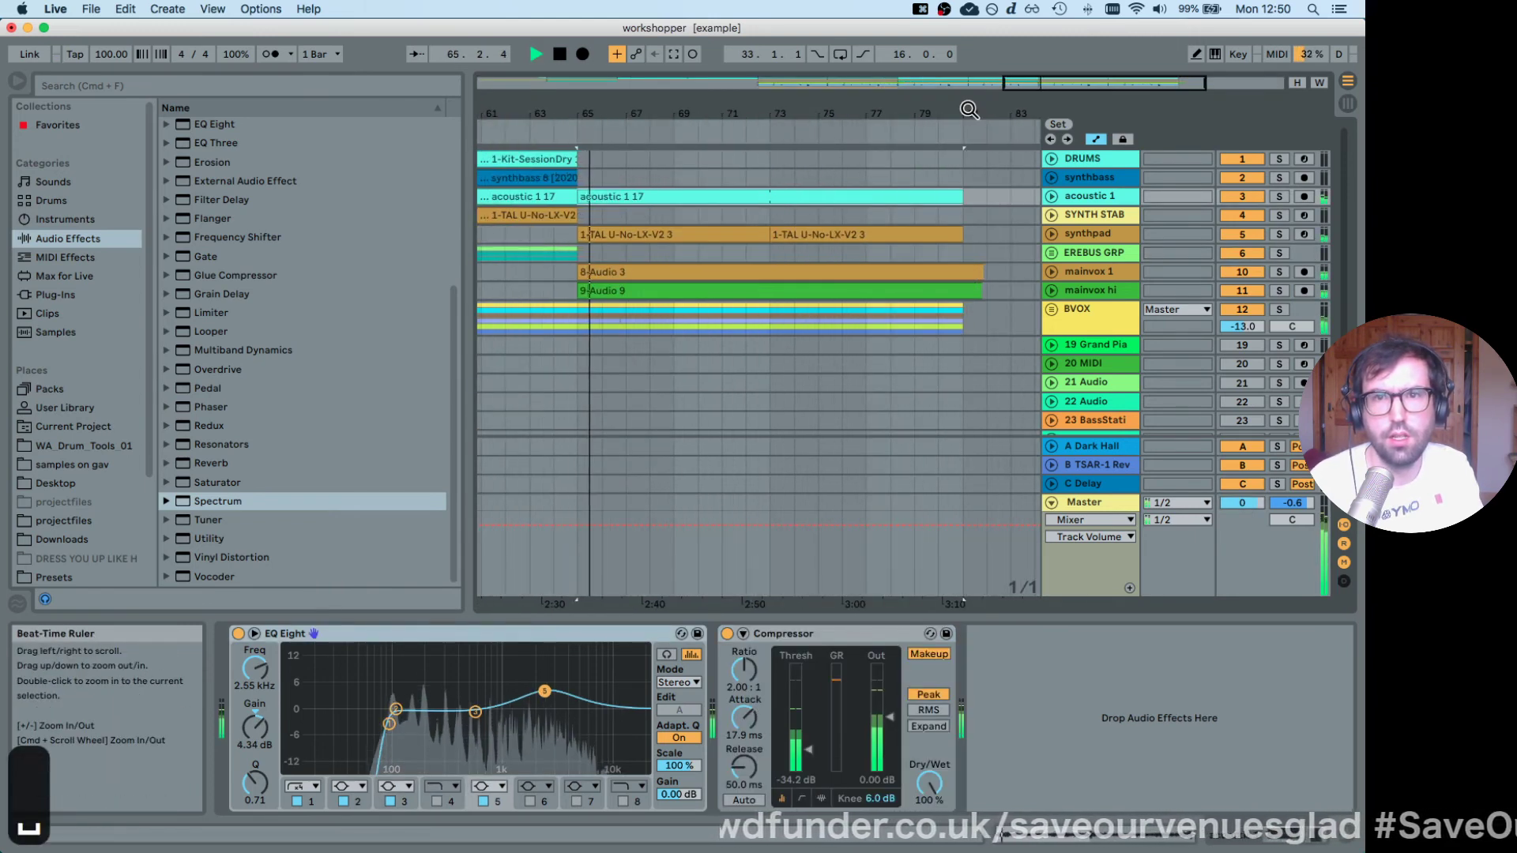
{"action": "key", "text": "space"}
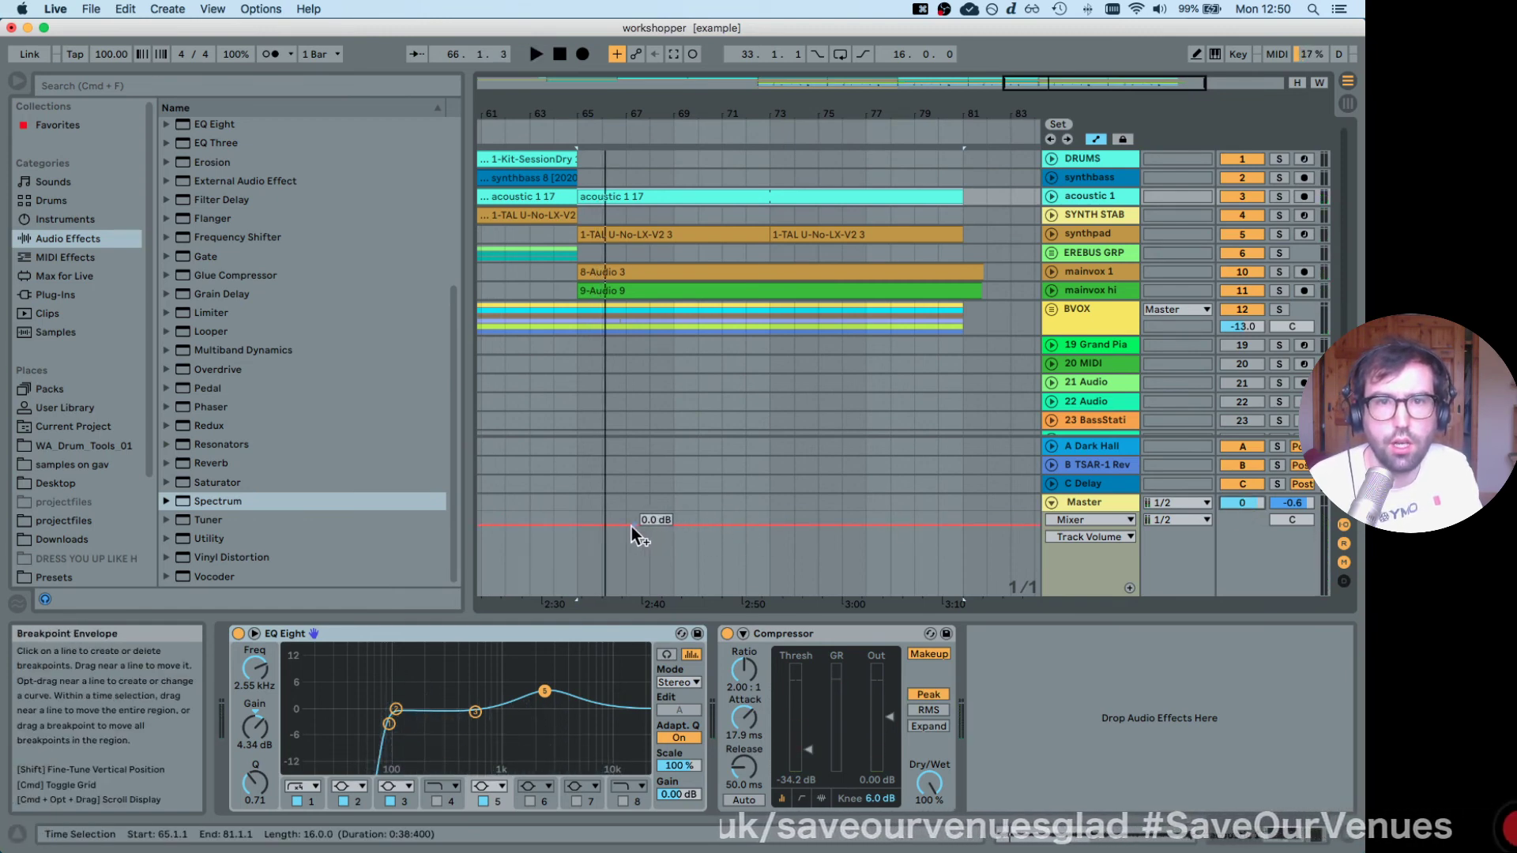
Automate the Master track volume to fade along a curve from 0 dB at bar 65 to silence at the end of the vocal clips.
{"action": "left_click", "coordinate": [572, 529]}
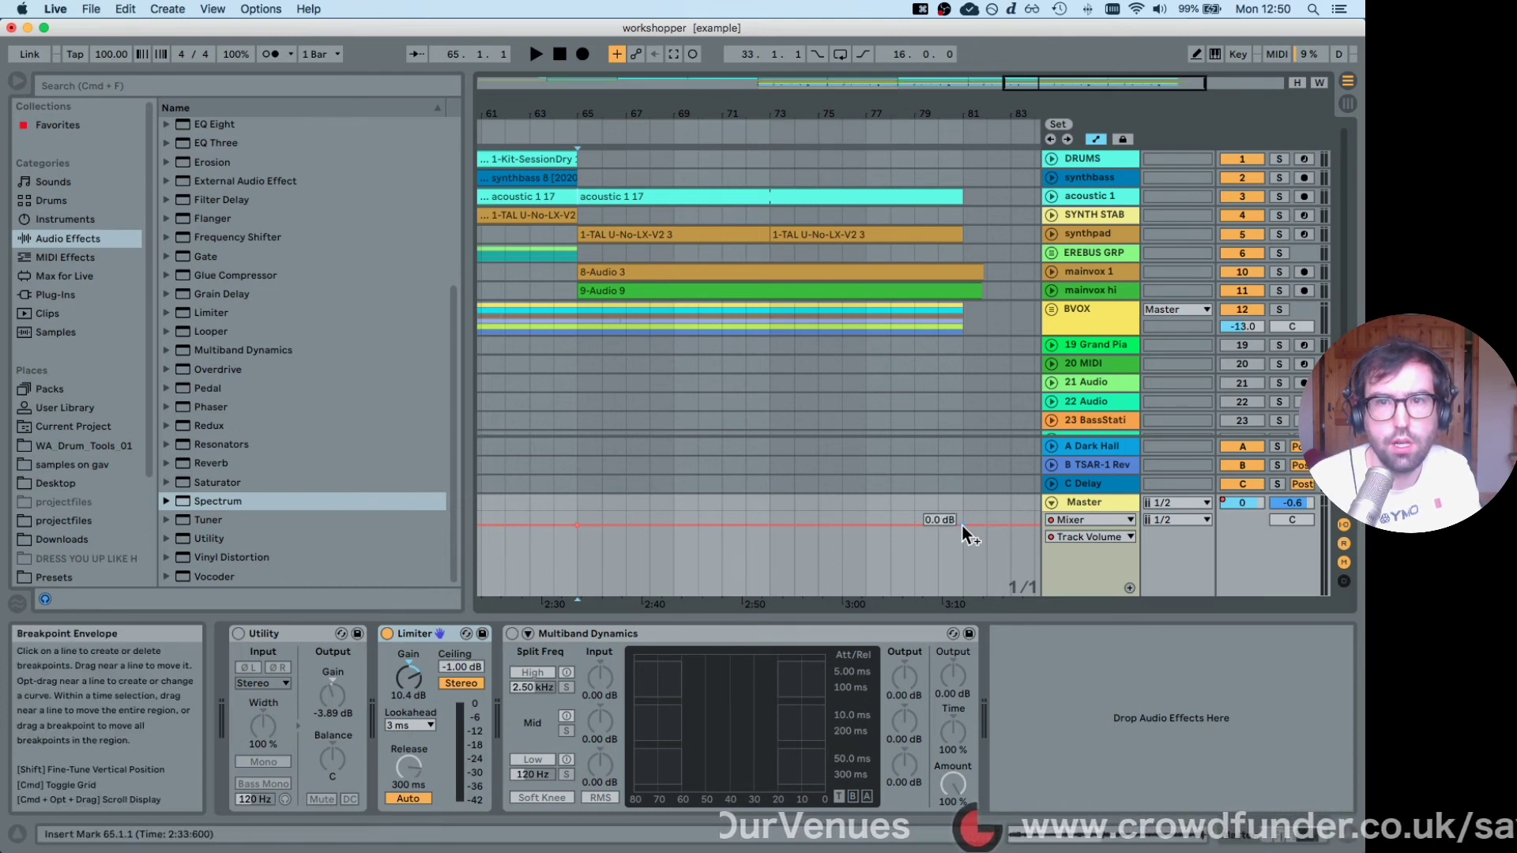
{"action": "left_click_drag", "start_coordinate": [960, 525], "coordinate": [986, 591]}
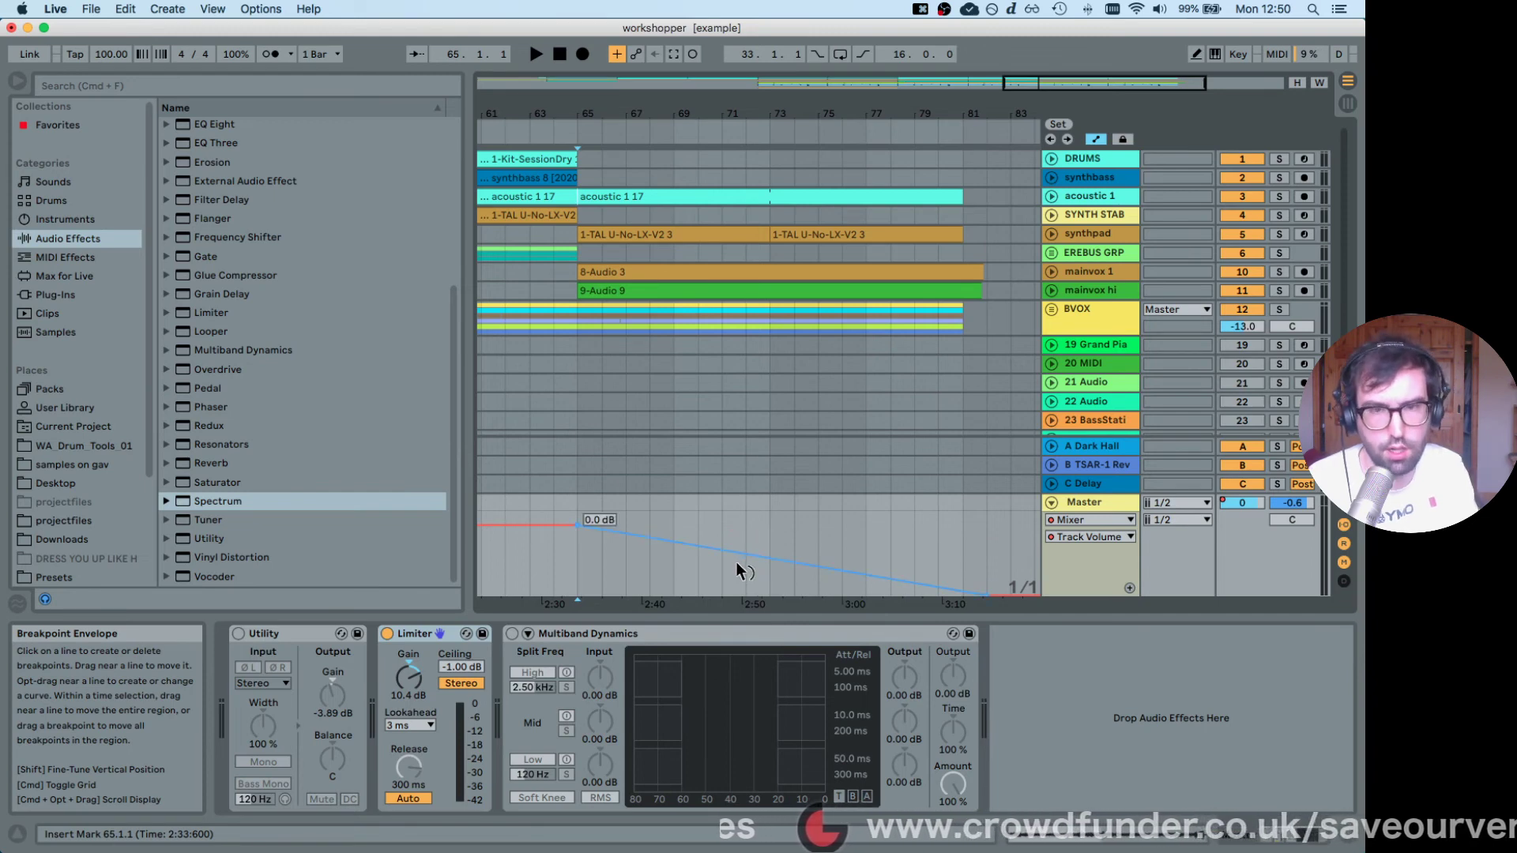
{"action": "left_click_drag", "start_coordinate": [736, 562], "coordinate": [736, 584]}
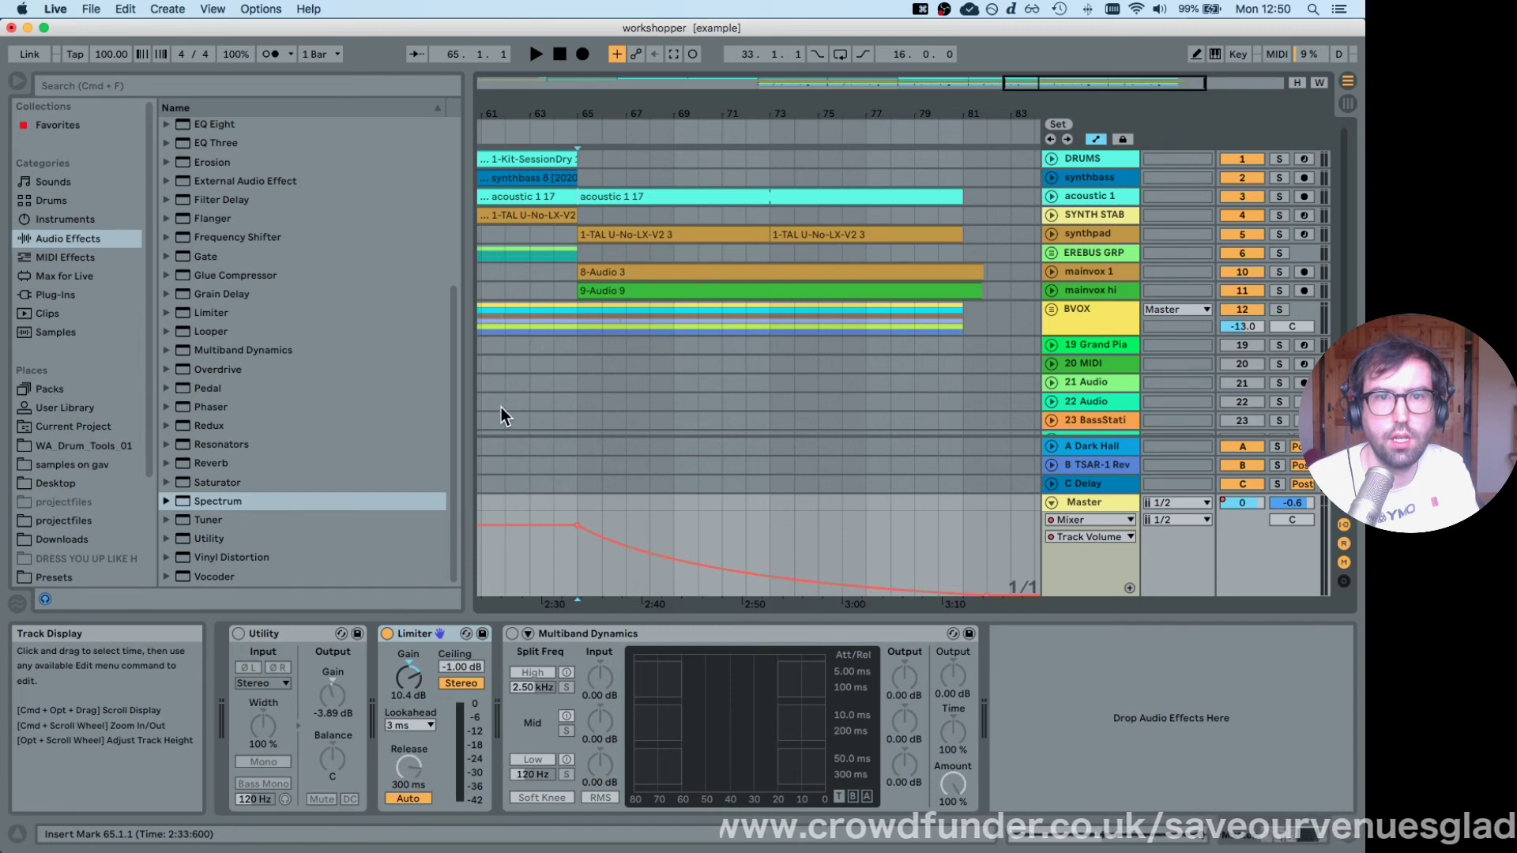
Play from bar 63 and bend the Master volume fade the other way so it falls slowly at first and faster near the end.
{"action": "left_click", "coordinate": [532, 378]}
{"action": "key", "text": "space"}
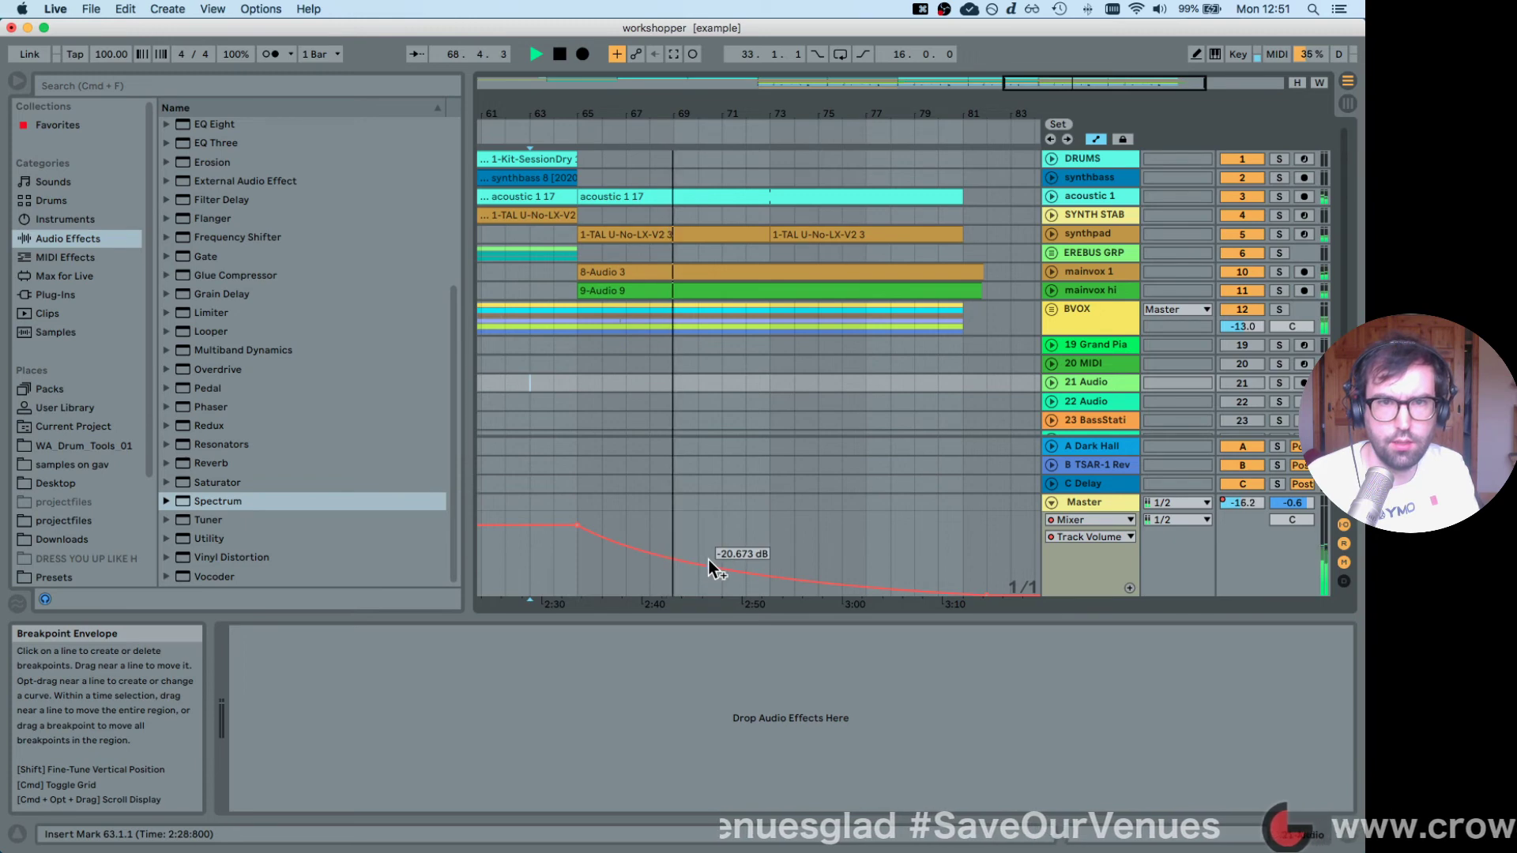
{"action": "left_click", "coordinate": [707, 583]}
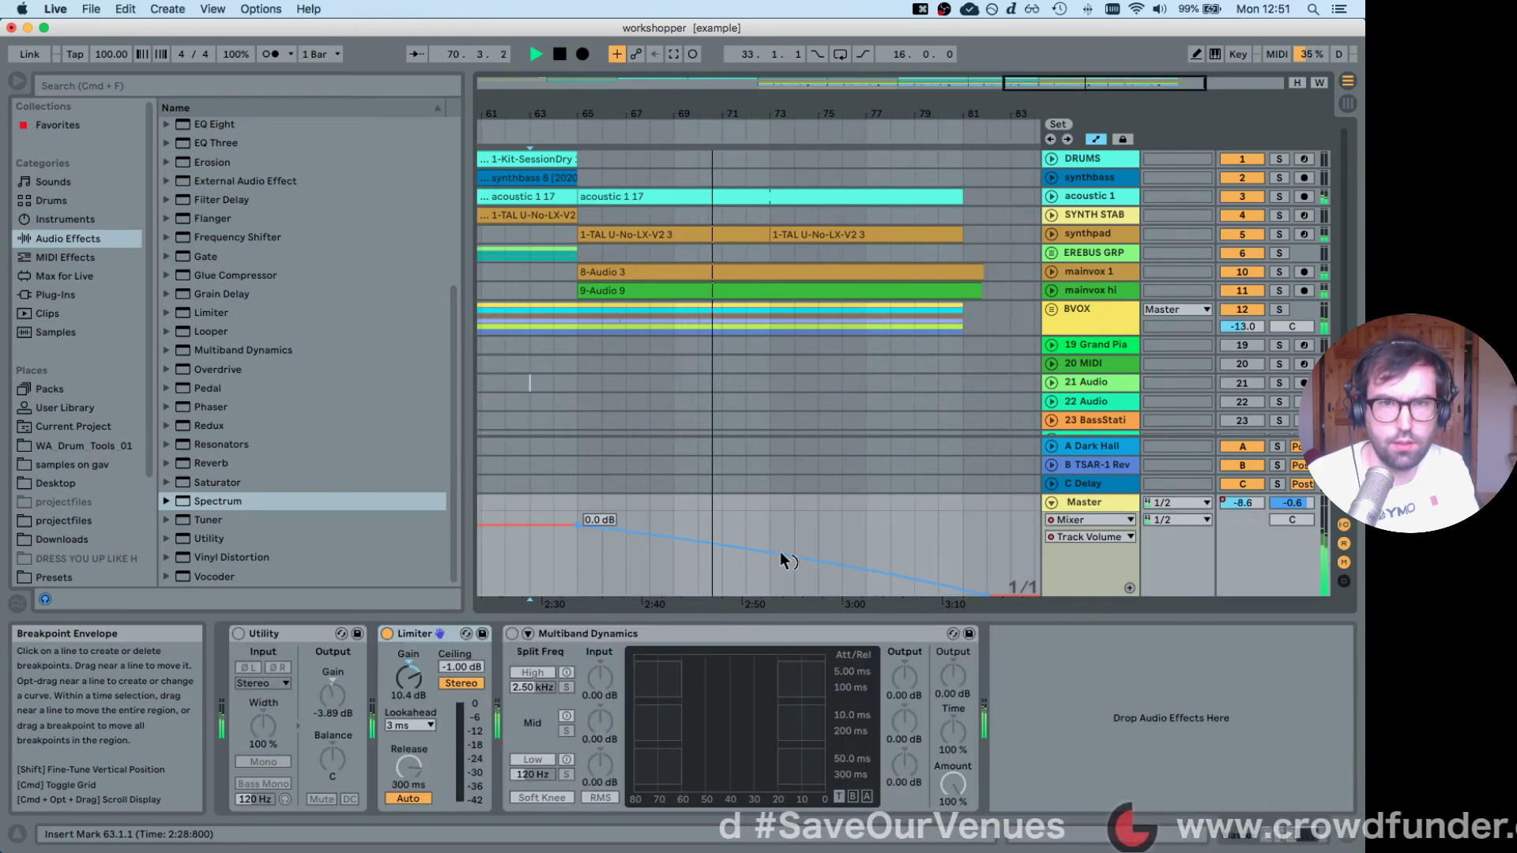
{"action": "left_click_drag", "start_coordinate": [772, 118], "coordinate": [772, 87]}
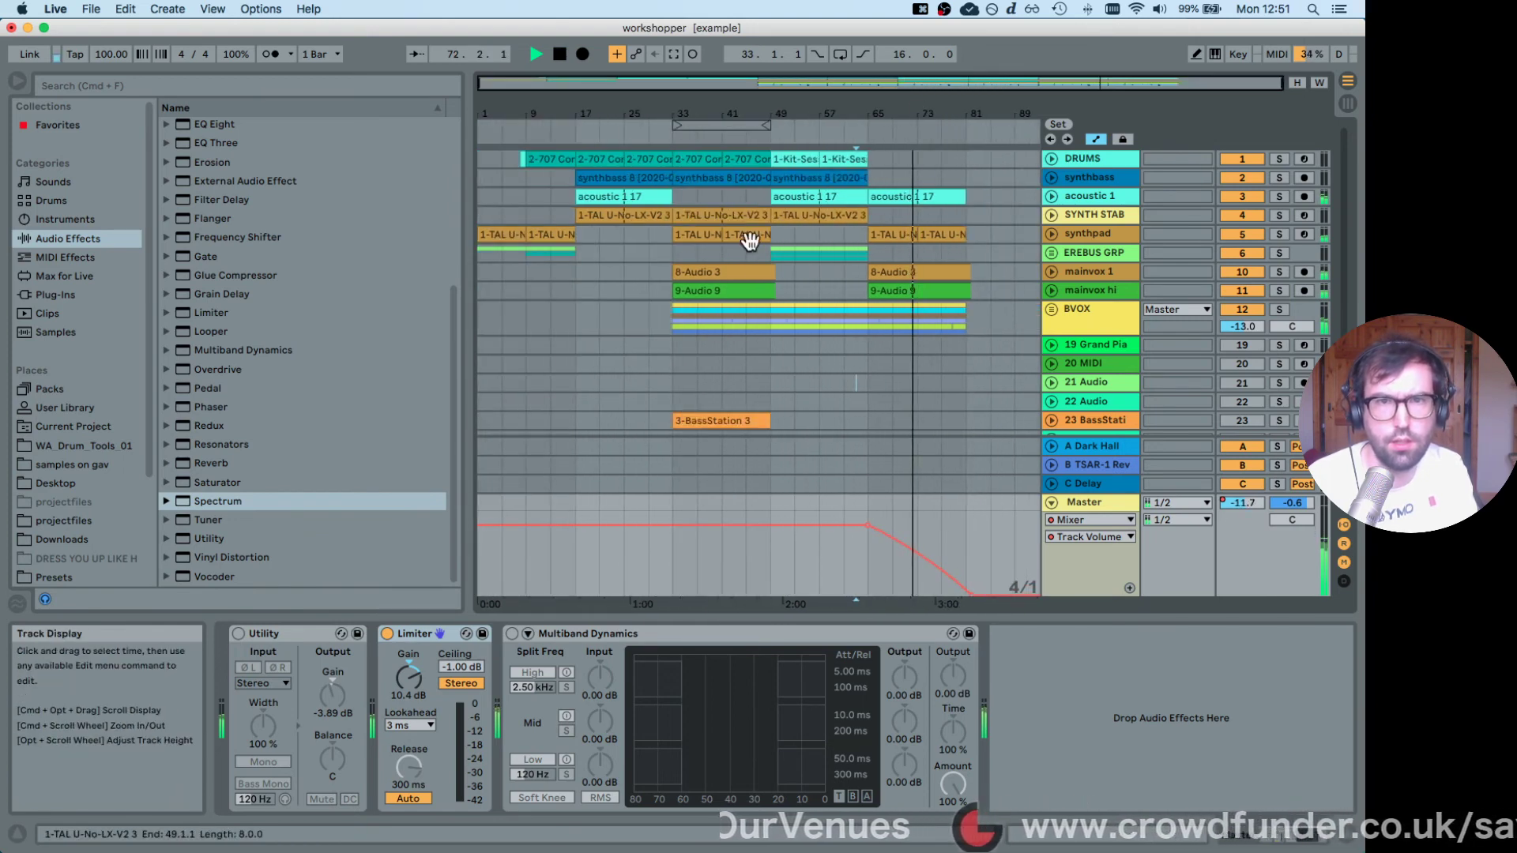
Stop playback and add a Reverb to the Master track, placing it first in the device chain before the Utility.
{"action": "left_click", "coordinate": [689, 233]}
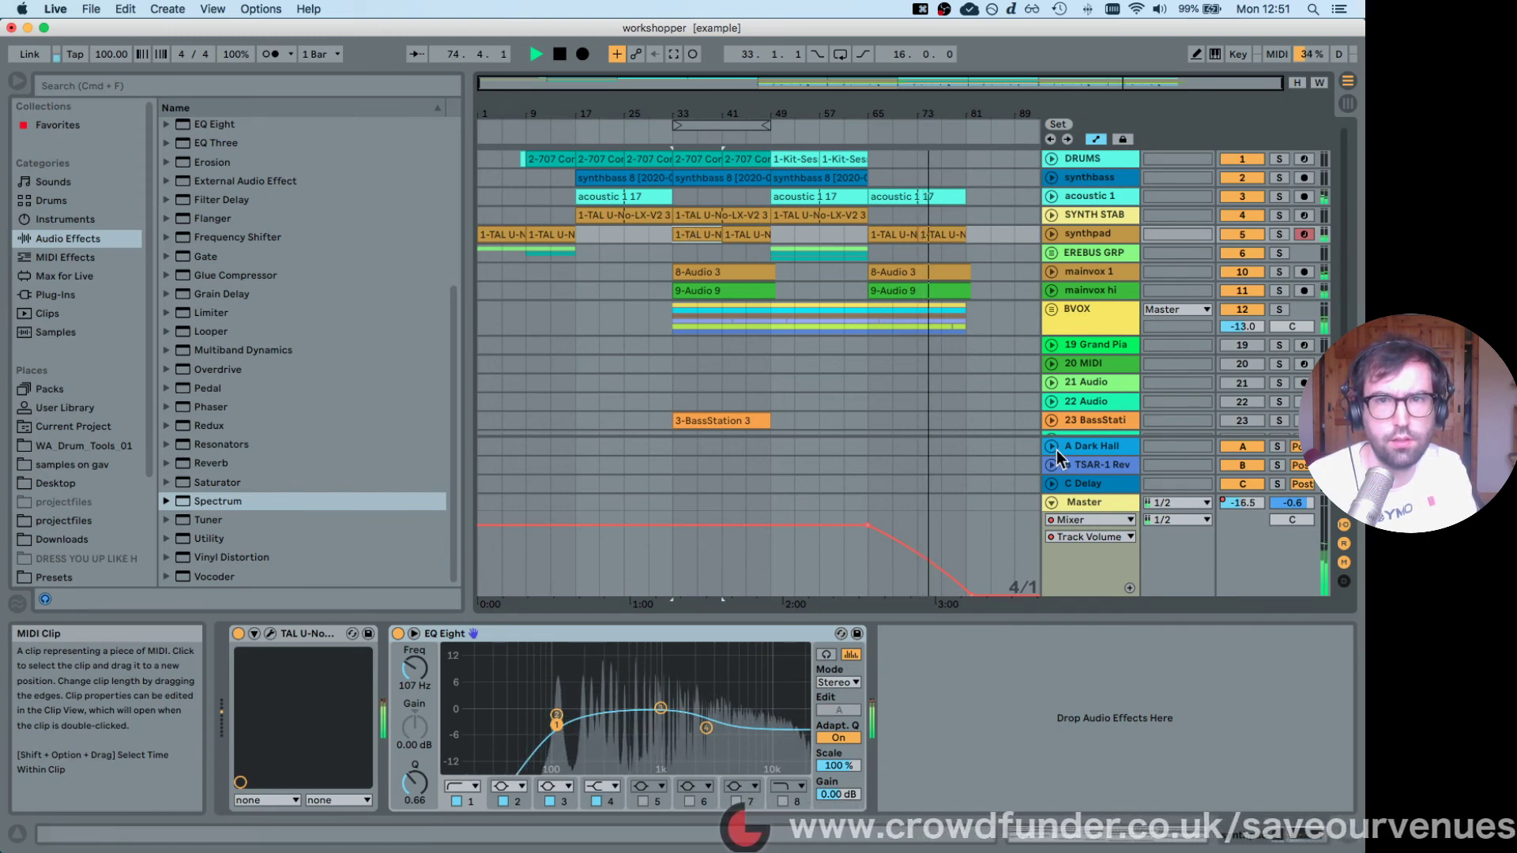
{"action": "left_click", "coordinate": [1101, 504]}
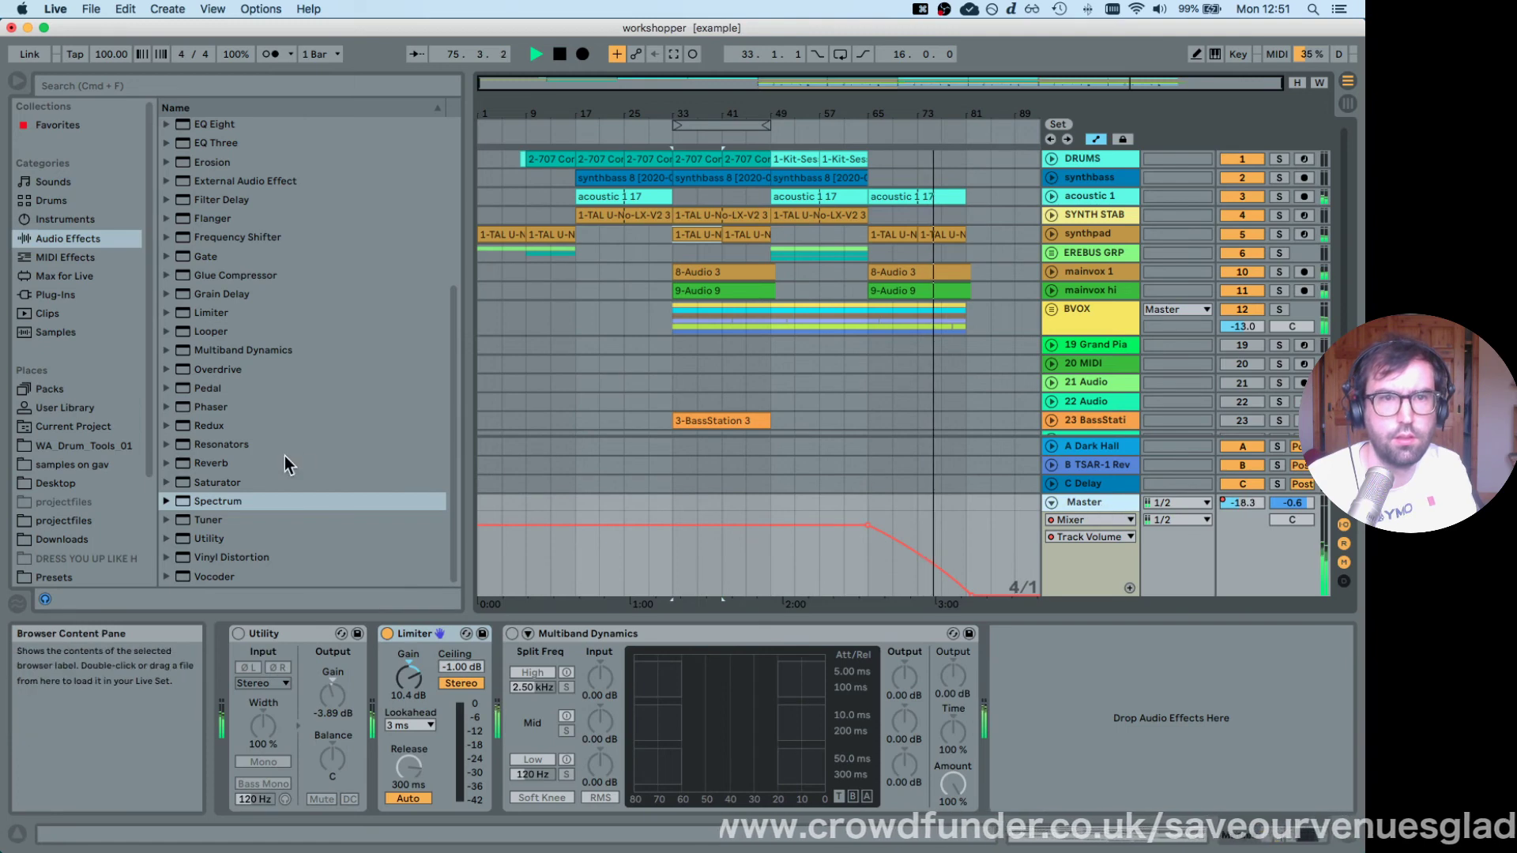
{"action": "key", "text": "space"}
{"action": "left_click_drag", "start_coordinate": [276, 462], "coordinate": [1134, 728]}
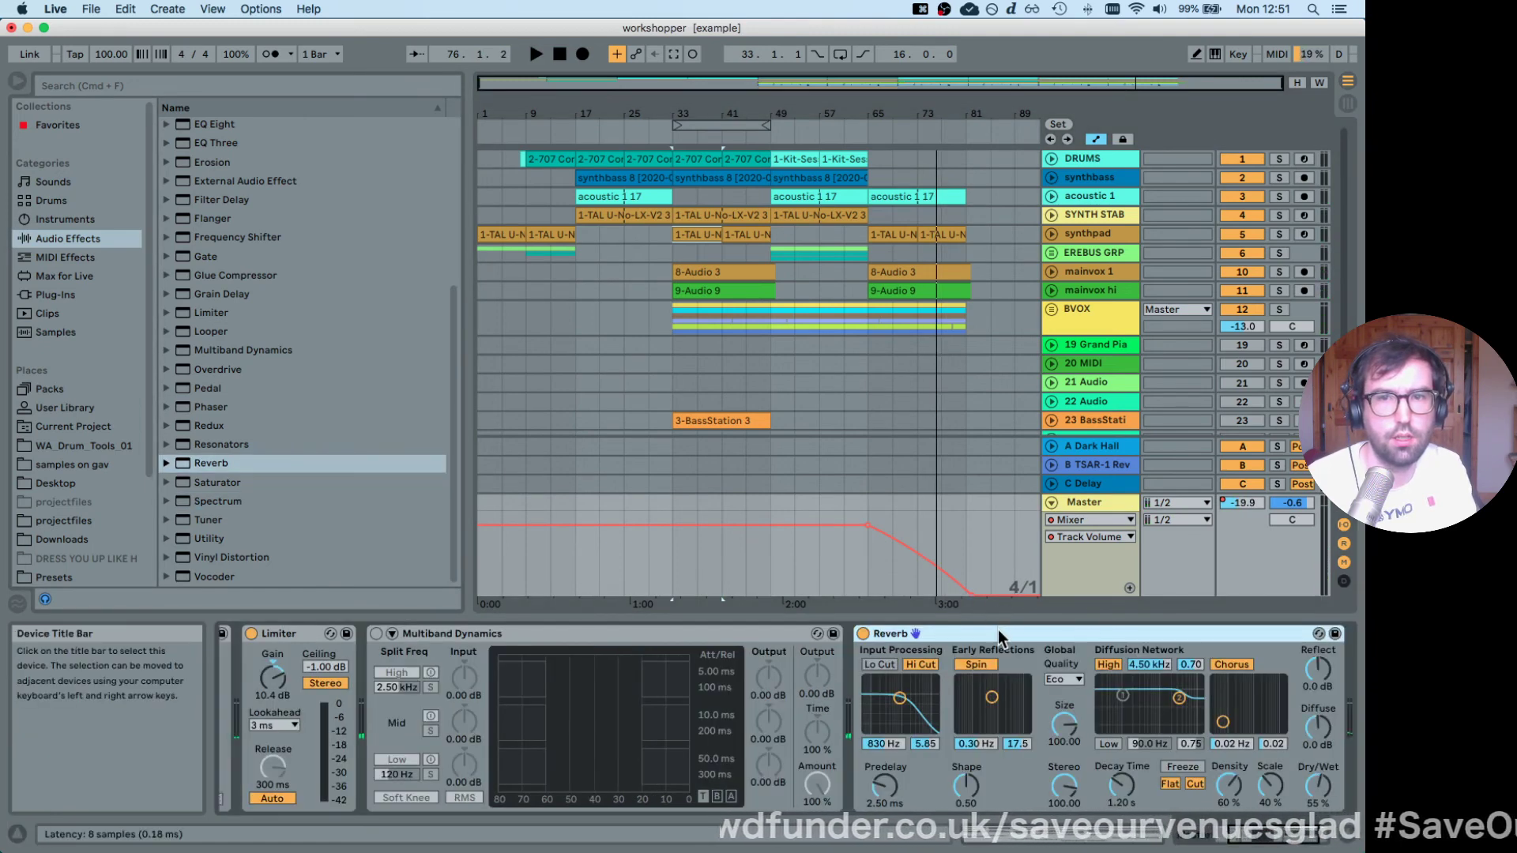
{"action": "scroll", "coordinate": [211, 686], "scroll_direction": "left", "scroll_amount": 3}
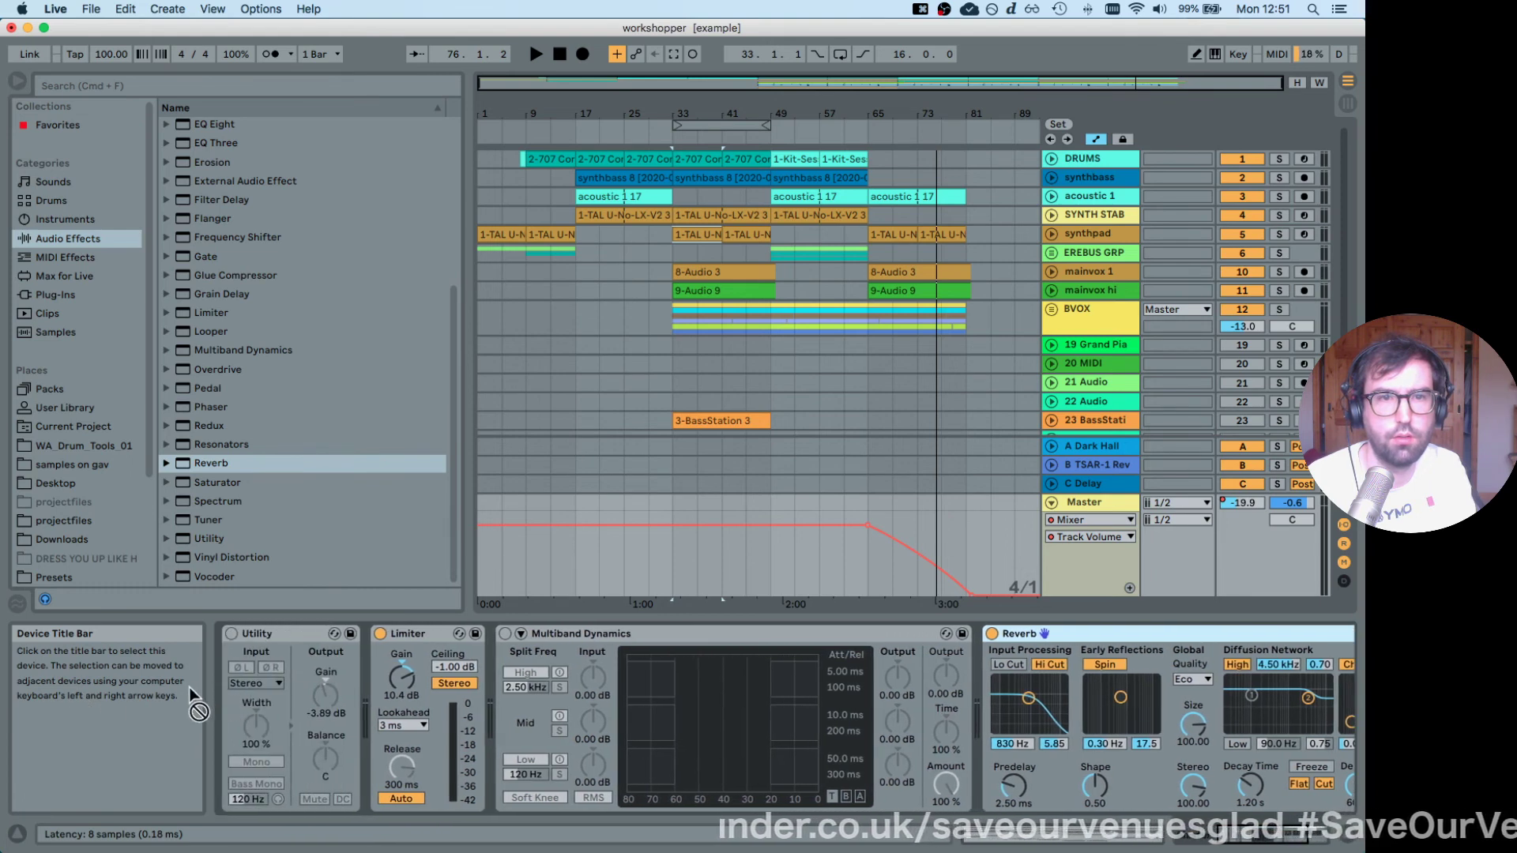
{"action": "left_click_drag", "start_coordinate": [252, 695], "coordinate": [237, 691]}
Set the Master Reverb's decay time to 1.92 s and its Dry/Wet to 0%, and play from bar 33.
{"action": "left_click_drag", "start_coordinate": [497, 784], "coordinate": [497, 770]}
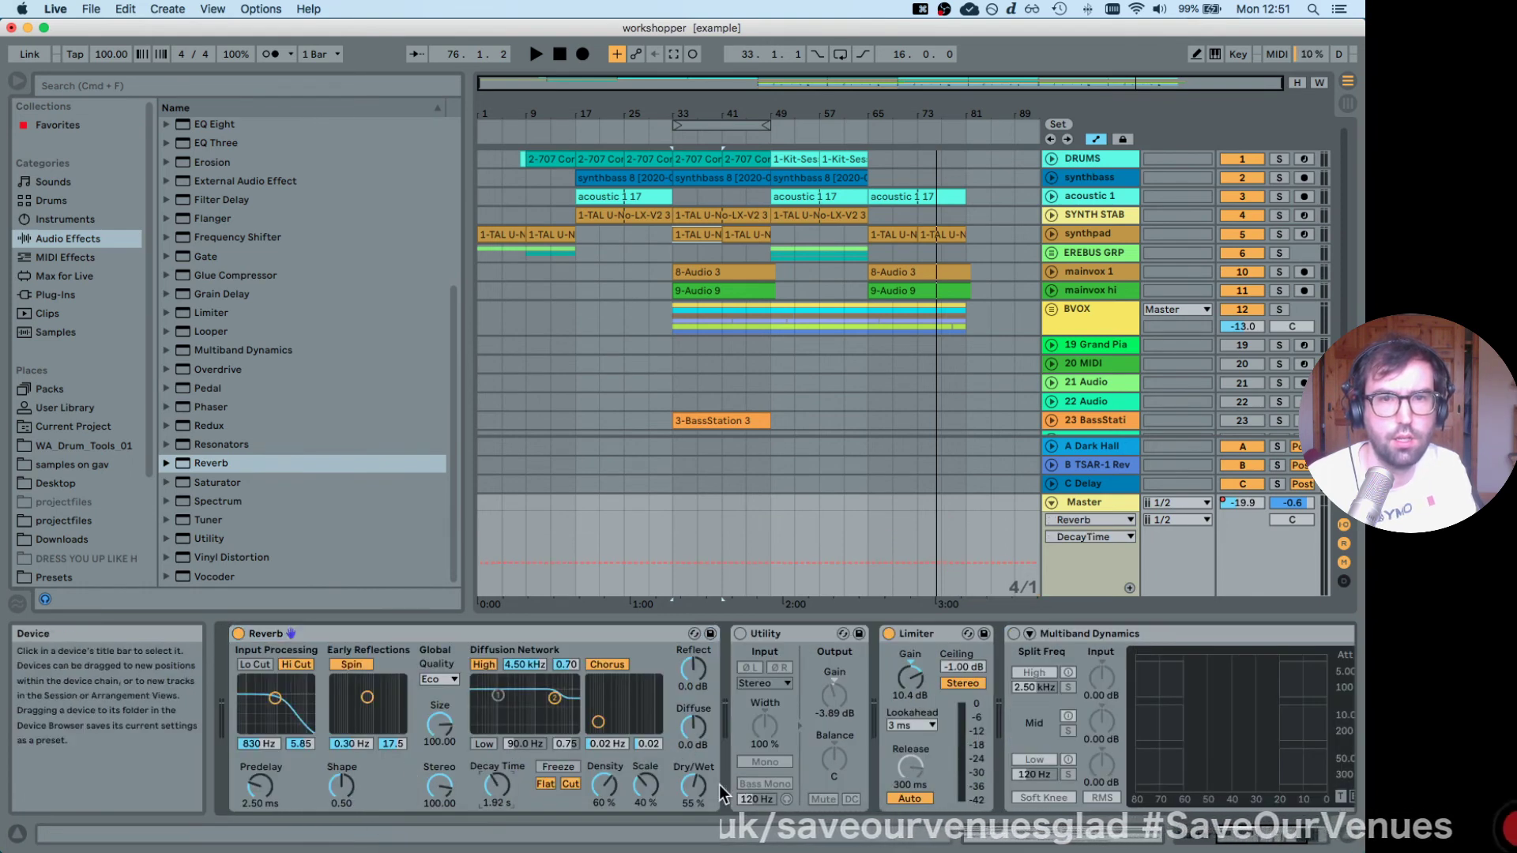
{"action": "left_click_drag", "start_coordinate": [694, 784], "coordinate": [693, 829]}
{"action": "key", "text": "space"}
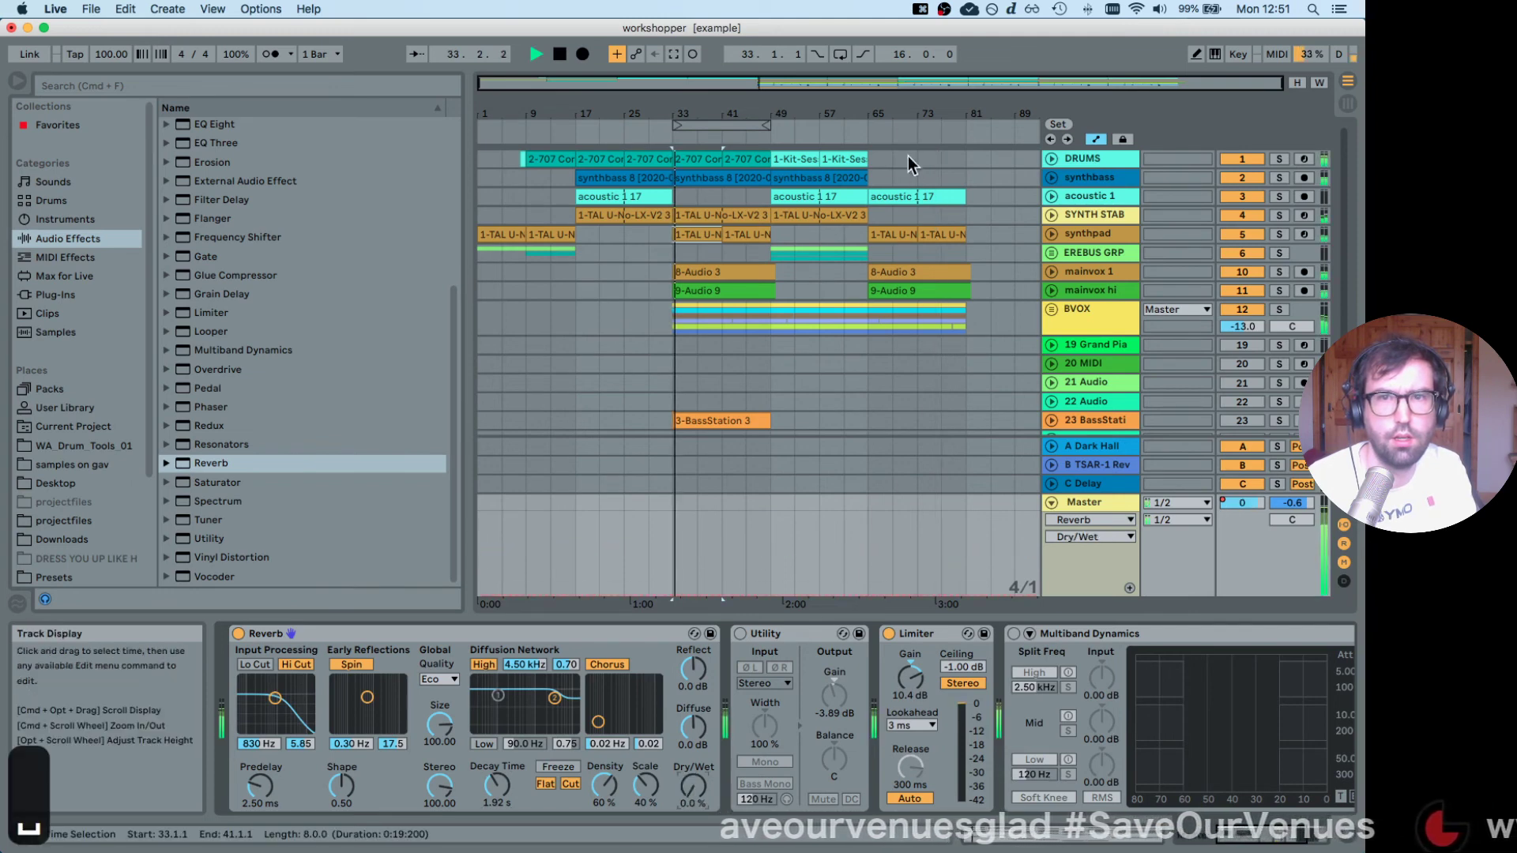
Automate the Master Reverb's Dry/Wet to rise from 0% at about bar 72 to 67% at the end of the vocal clips.
{"action": "left_click_drag", "start_coordinate": [913, 109], "coordinate": [910, 206]}
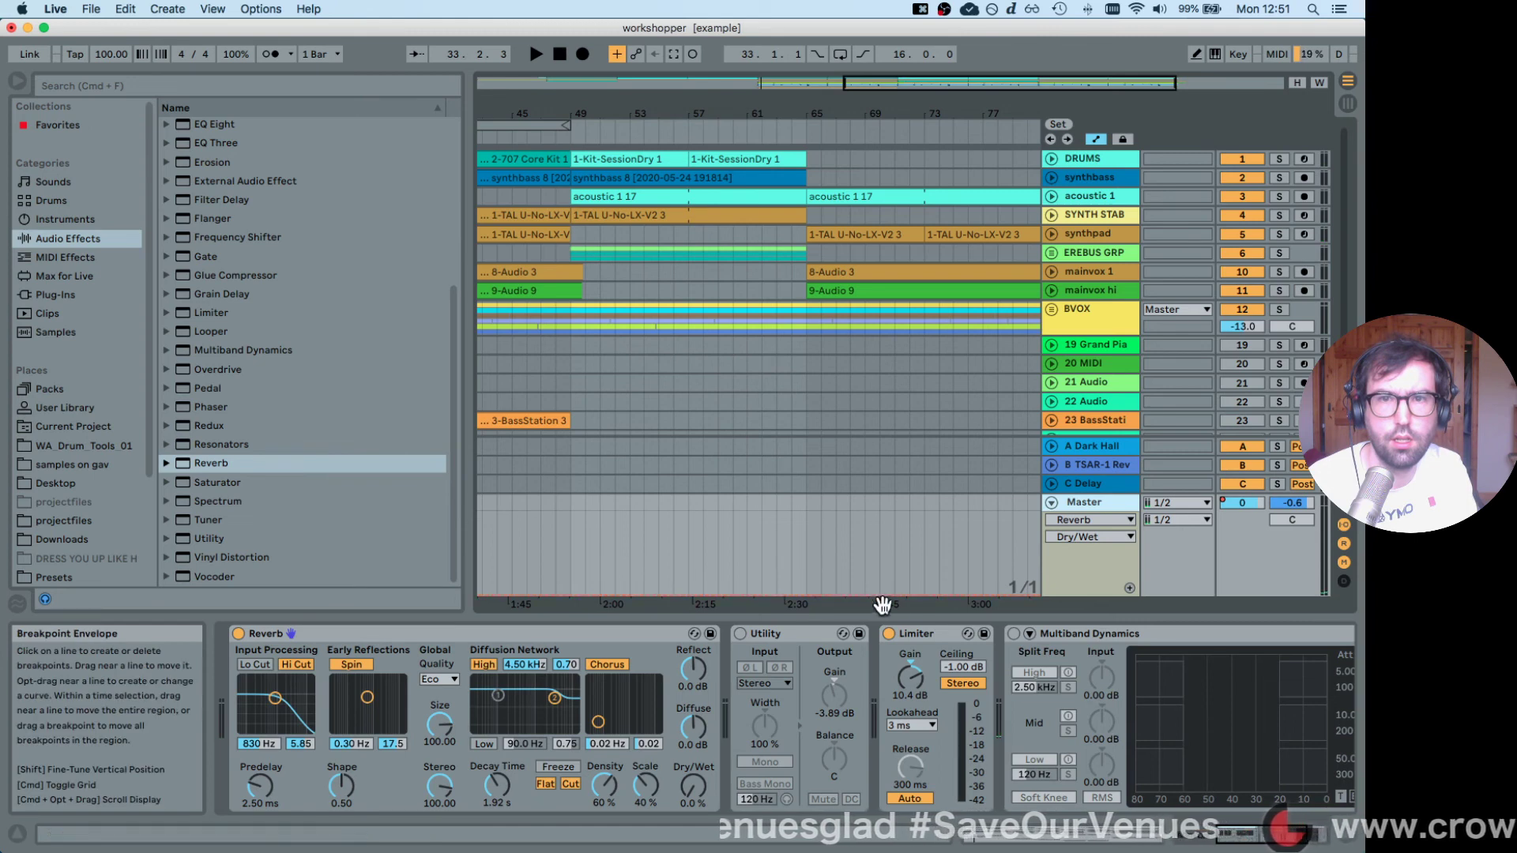
{"action": "left_click", "coordinate": [909, 594]}
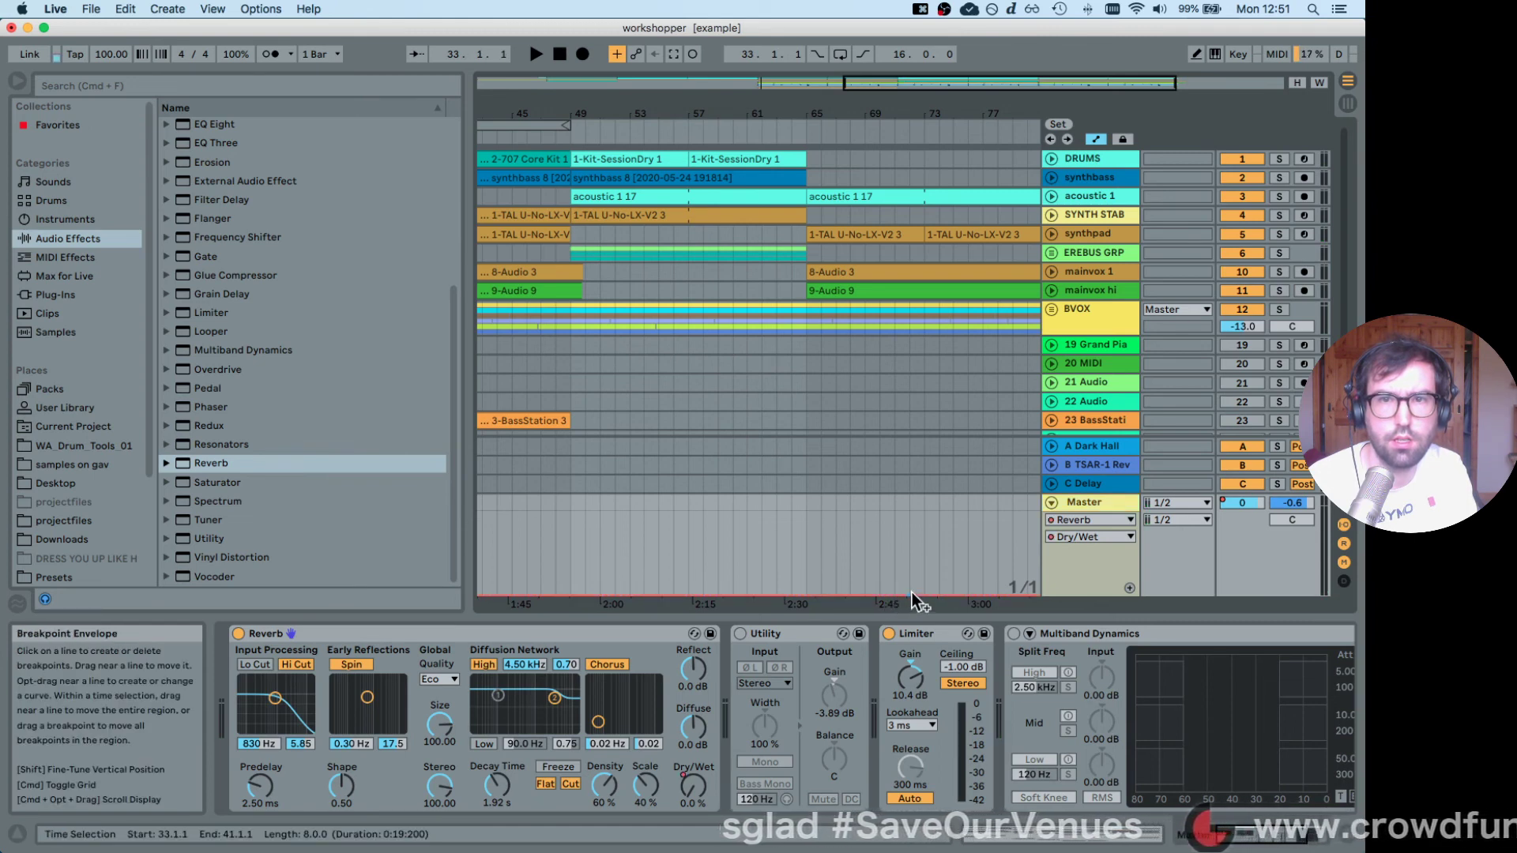
{"action": "scroll", "coordinate": [964, 395], "scroll_direction": "right", "scroll_amount": 5}
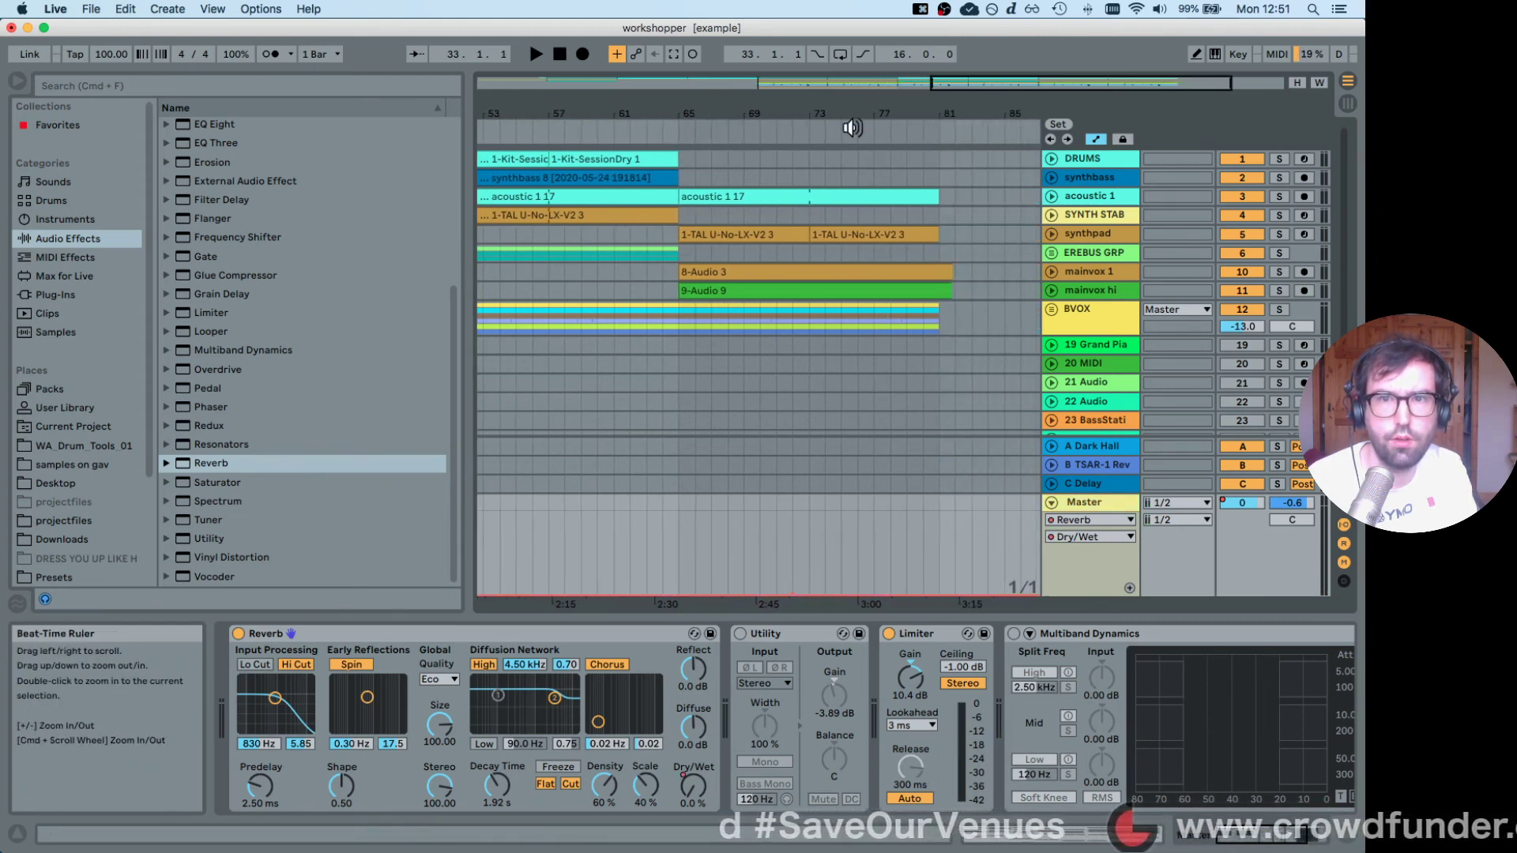
{"action": "left_click_drag", "start_coordinate": [952, 589], "coordinate": [953, 540]}
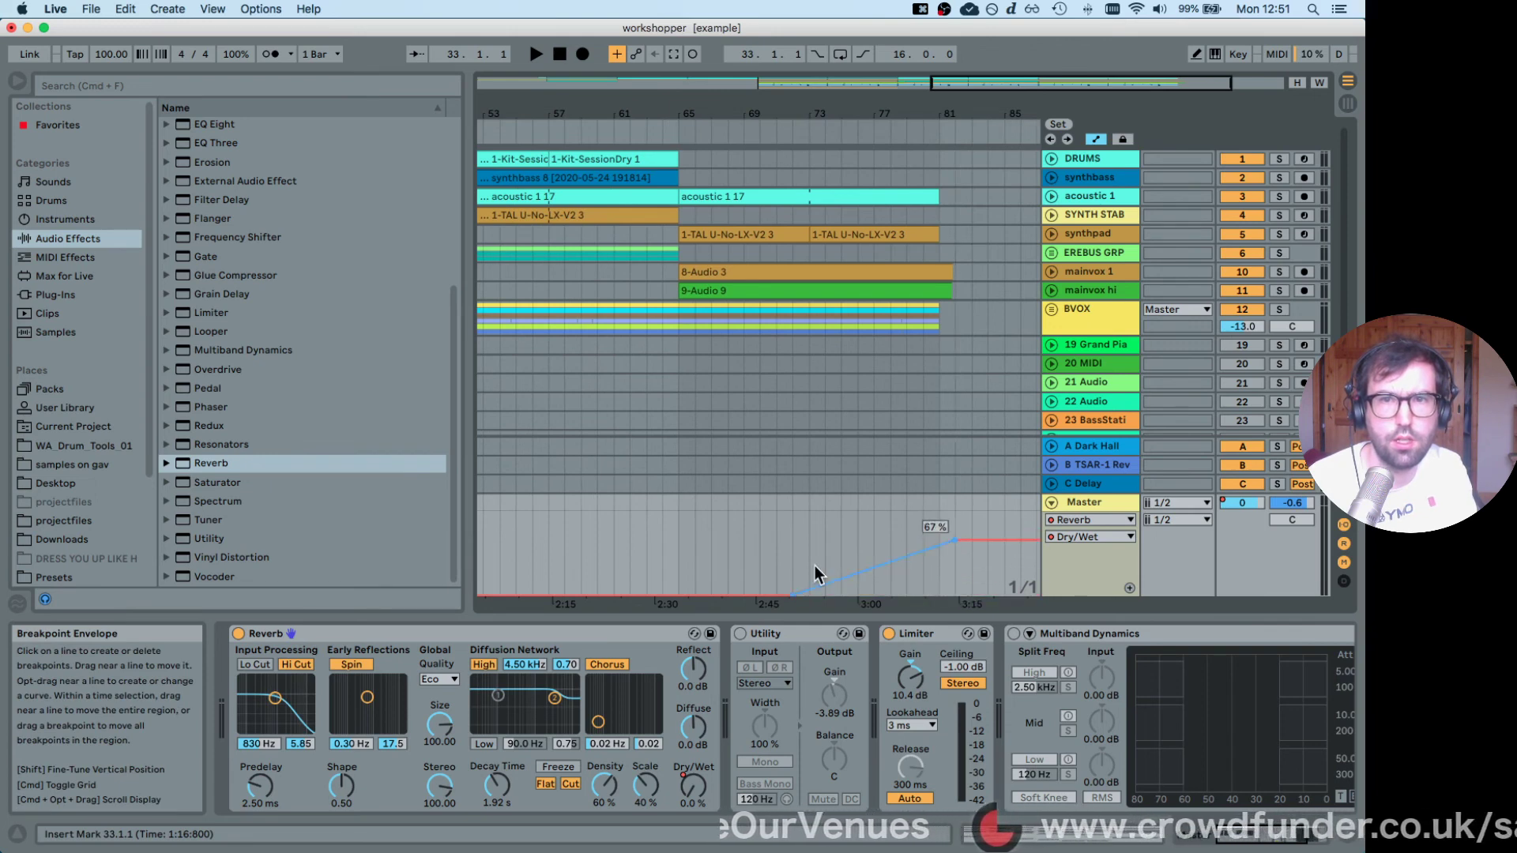
Audition the ending from bar 69, set the Master Reverb's decay time to 2.20 s, and stop playback.
{"action": "left_click", "coordinate": [746, 528]}
{"action": "key", "text": "space"}
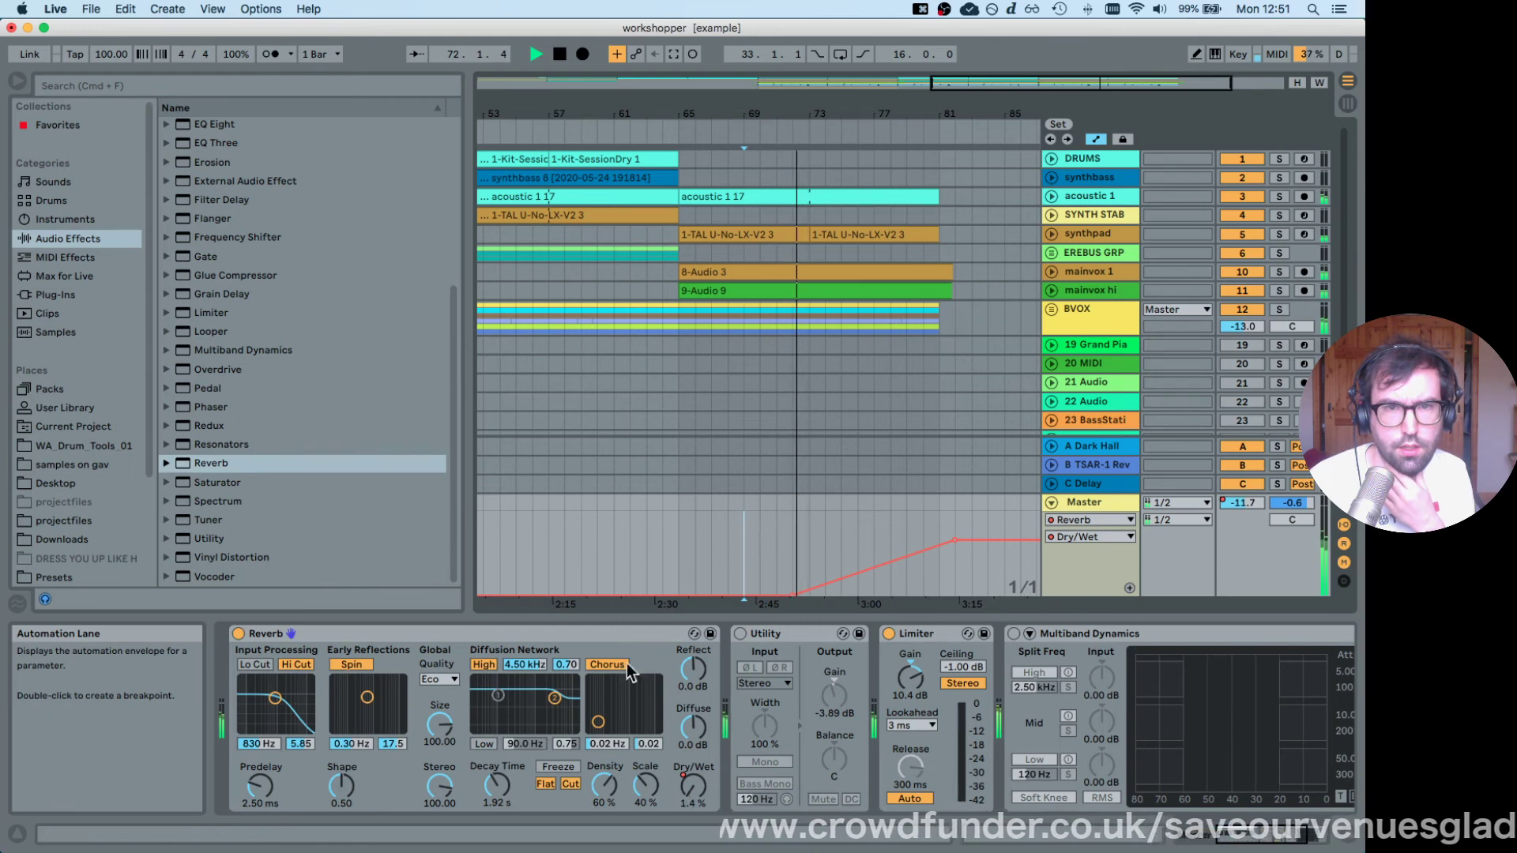
{"action": "left_click_drag", "start_coordinate": [497, 784], "coordinate": [497, 775]}
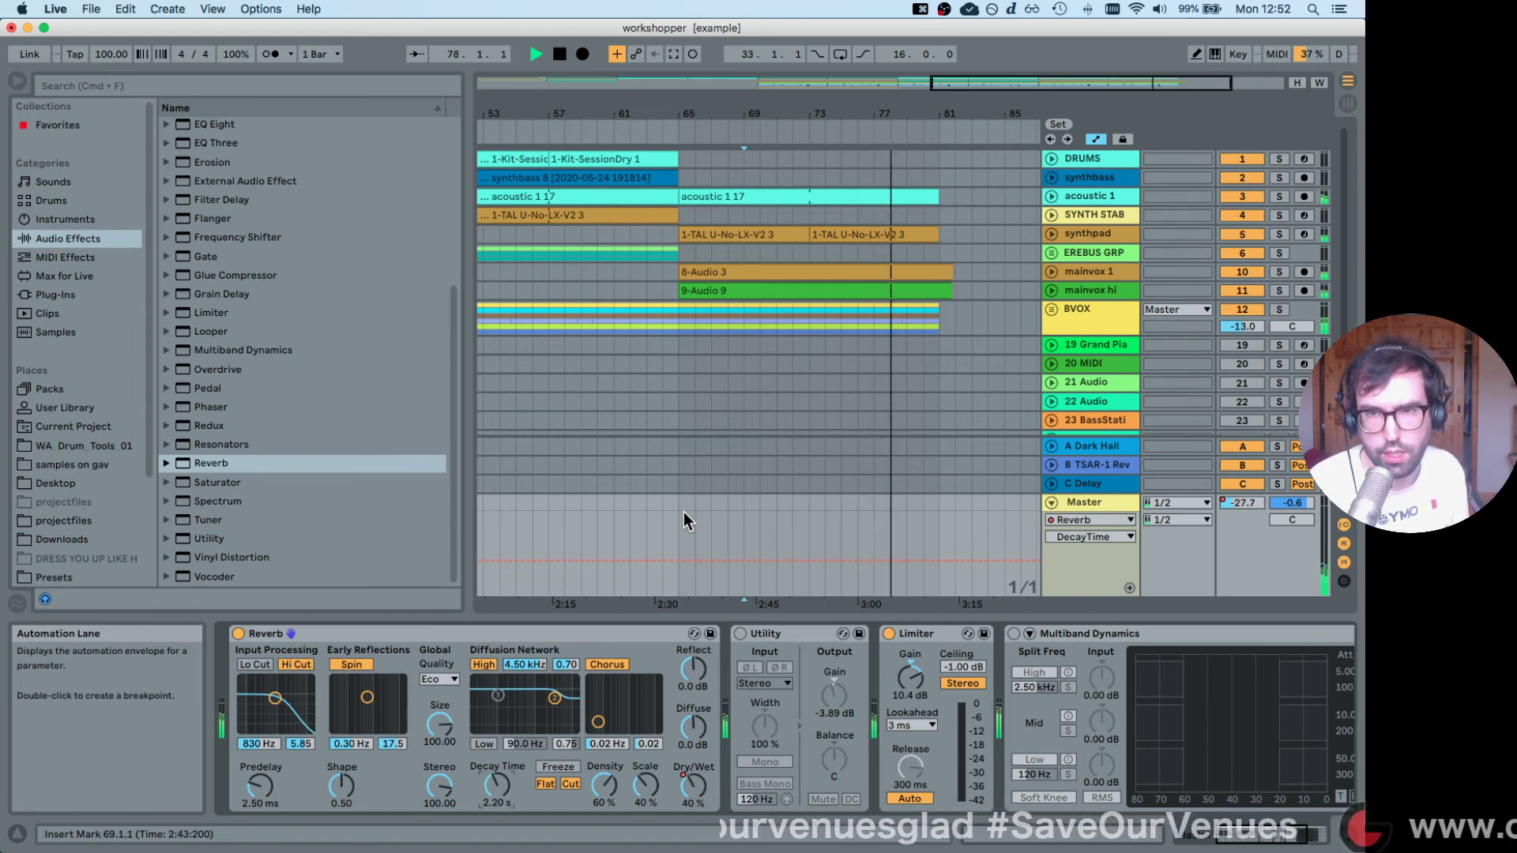
{"action": "key", "text": "space"}
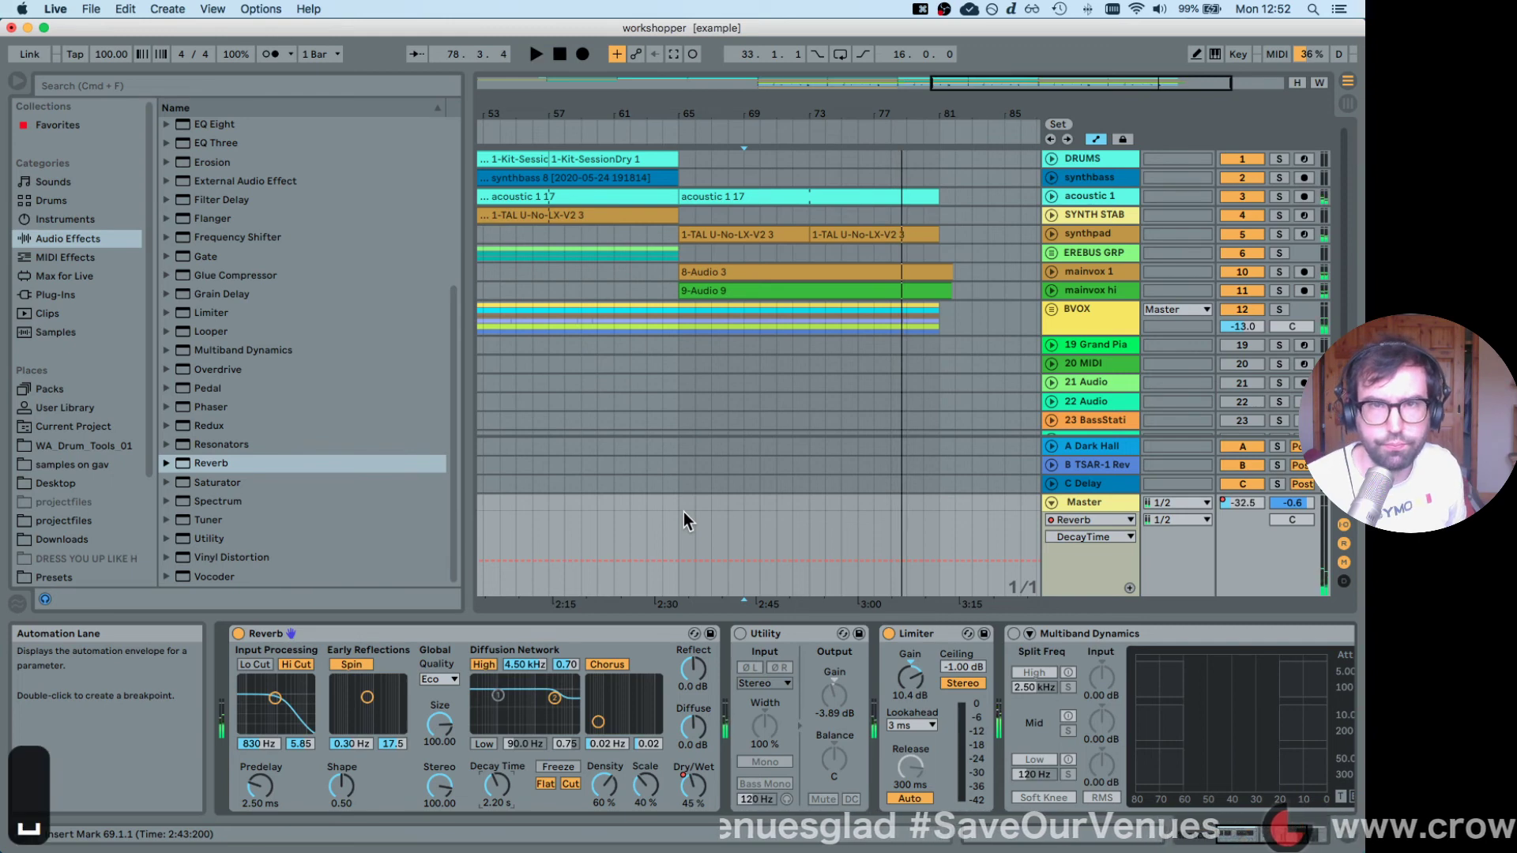
Extend the loop brace over the whole song, from bar 1 to bar 85, and select the time range it covers.
{"action": "key", "text": "w"}
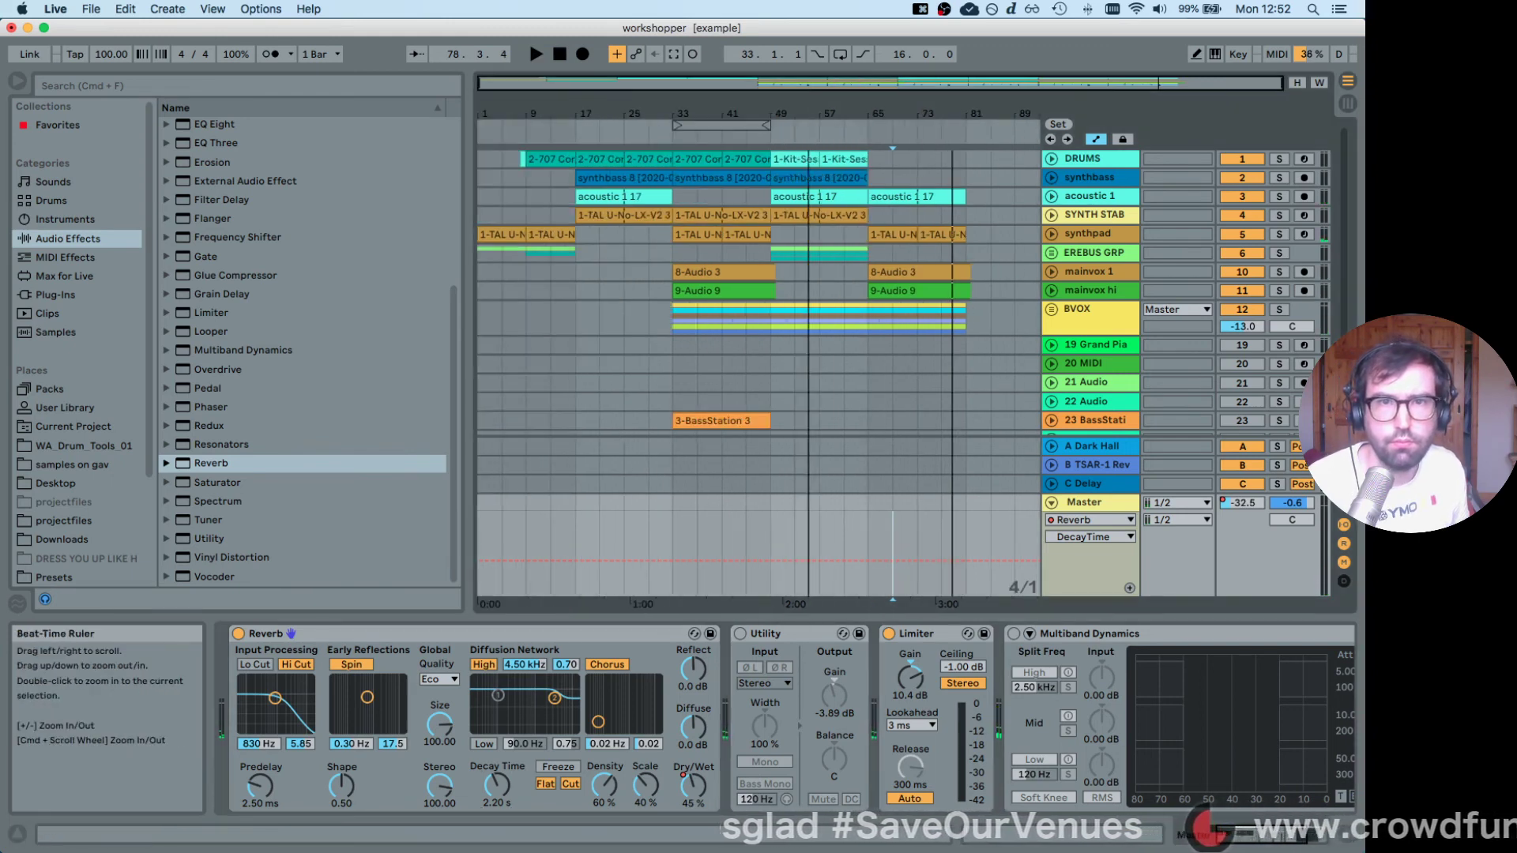
{"action": "left_click", "coordinate": [552, 161]}
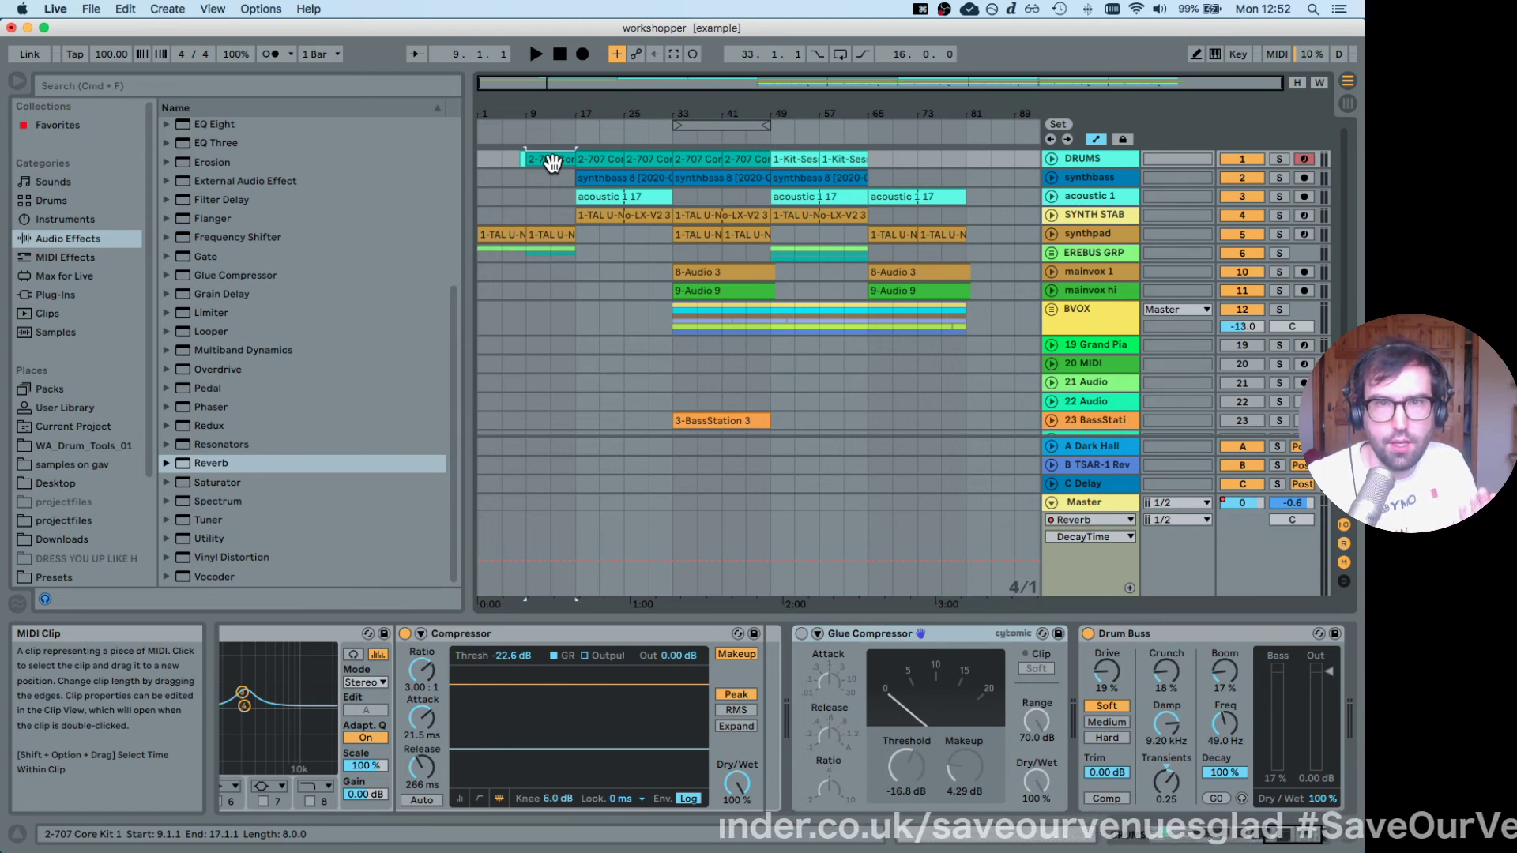
{"action": "left_click", "coordinate": [681, 129]}
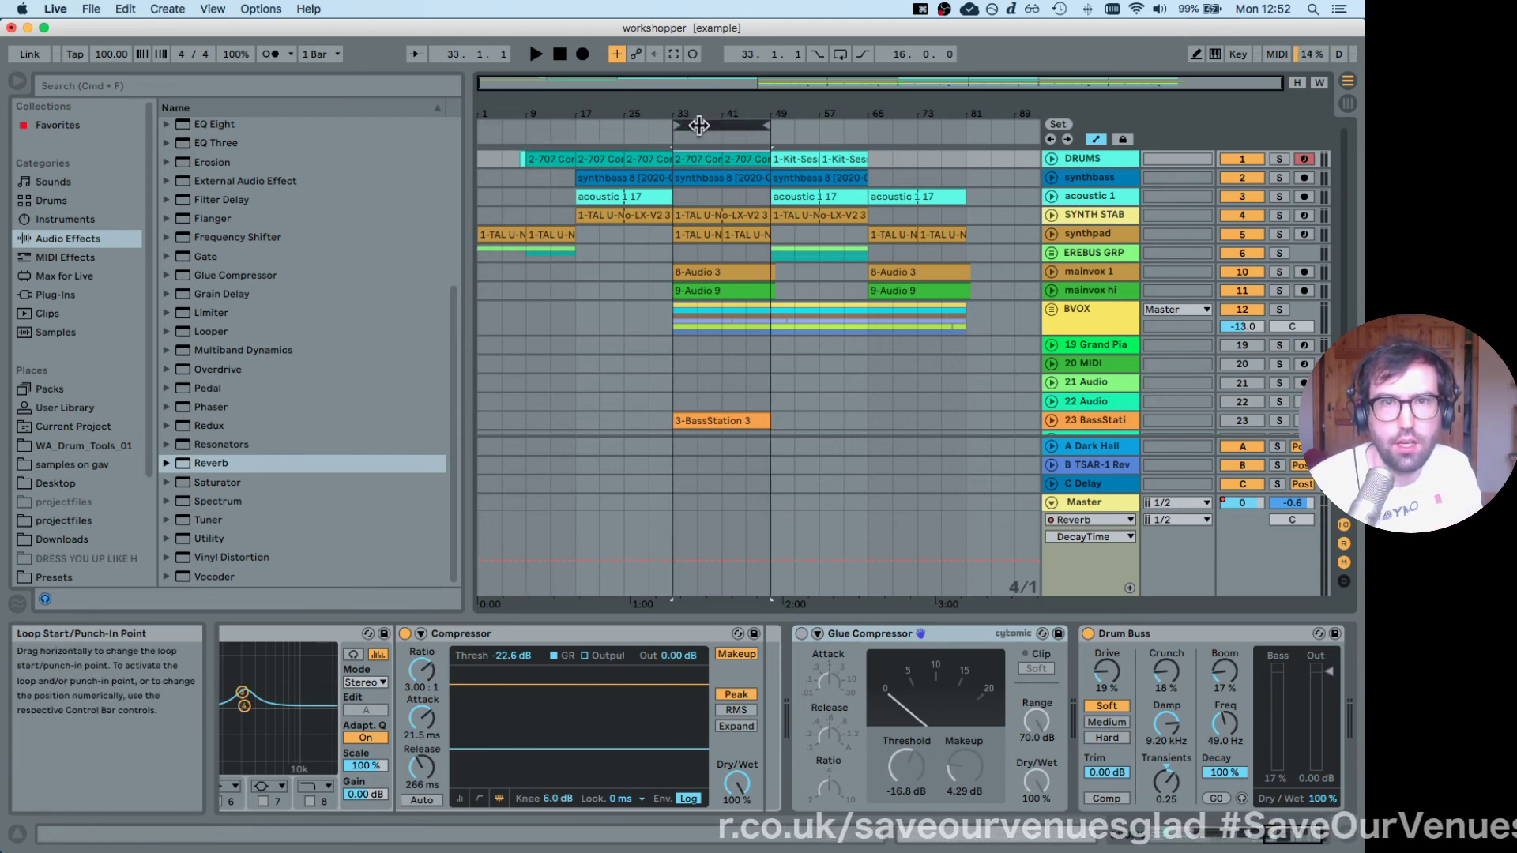
{"action": "left_click_drag", "start_coordinate": [681, 130], "coordinate": [379, 149]}
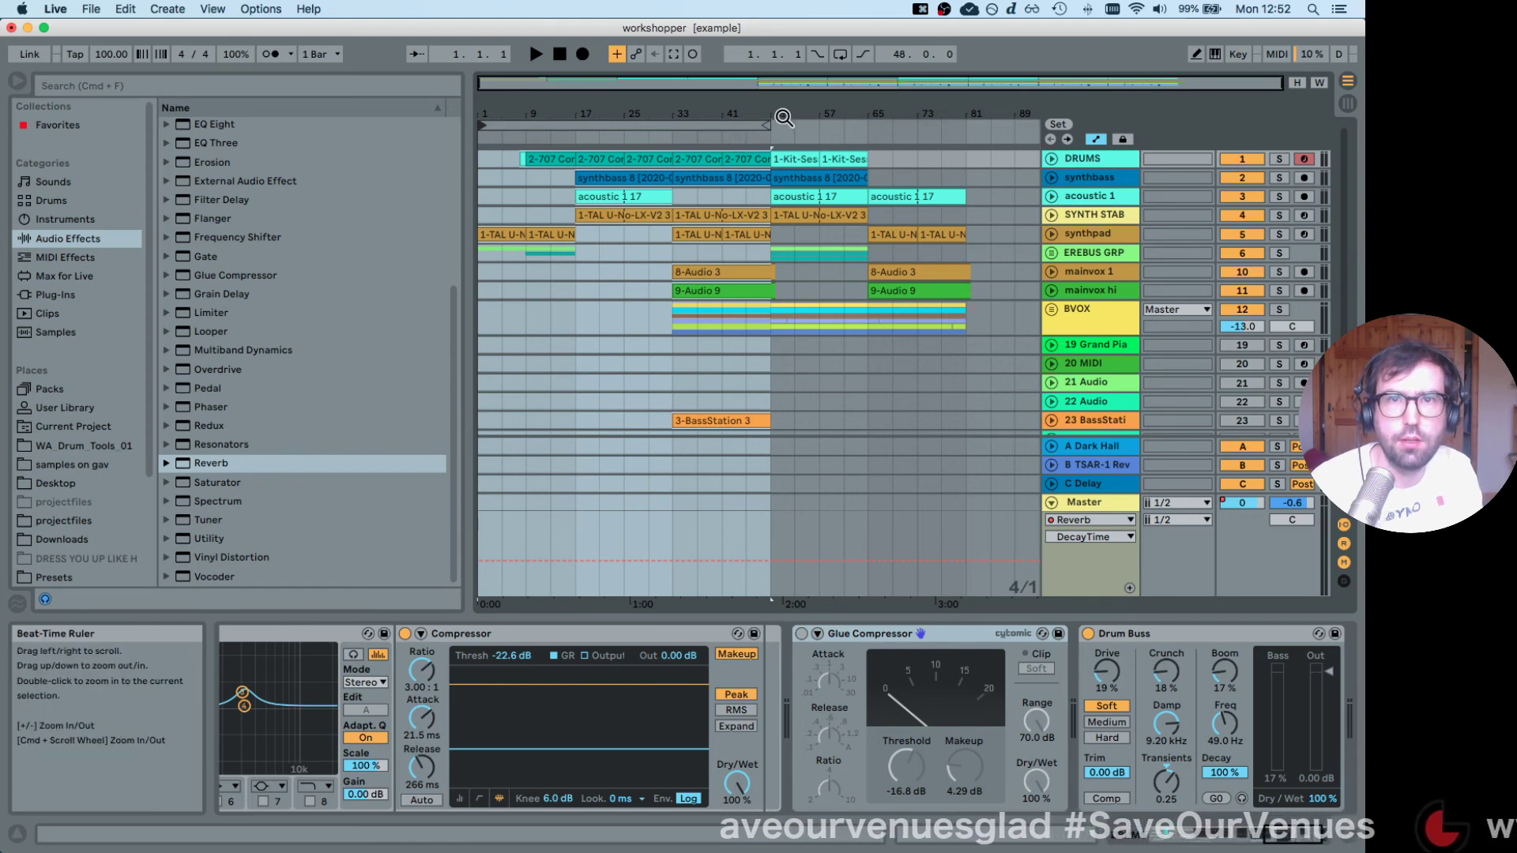
{"action": "left_click_drag", "start_coordinate": [771, 129], "coordinate": [991, 147]}
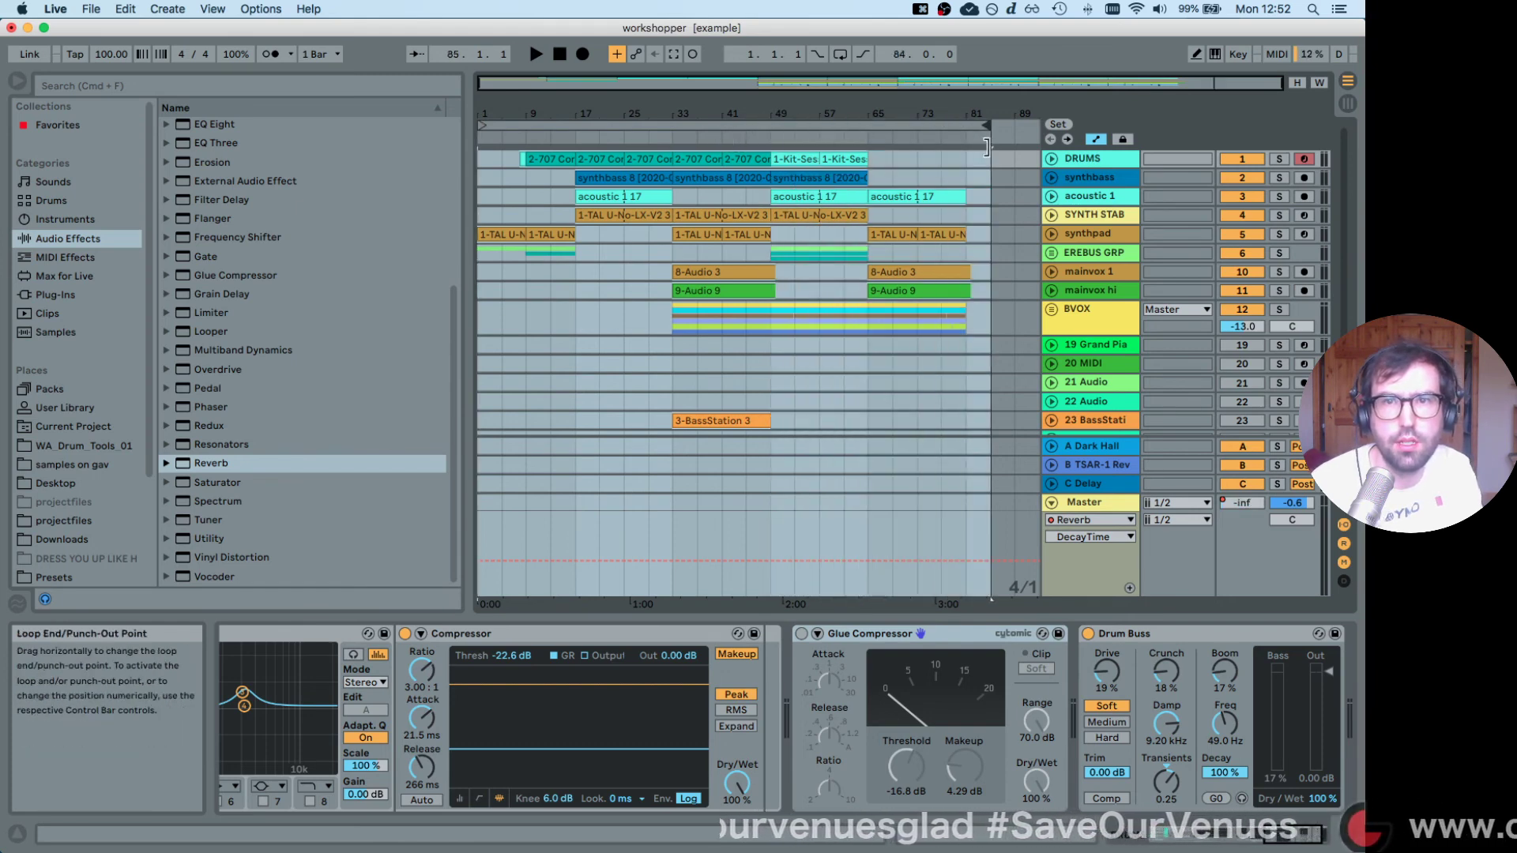
{"action": "left_click", "coordinate": [815, 123]}
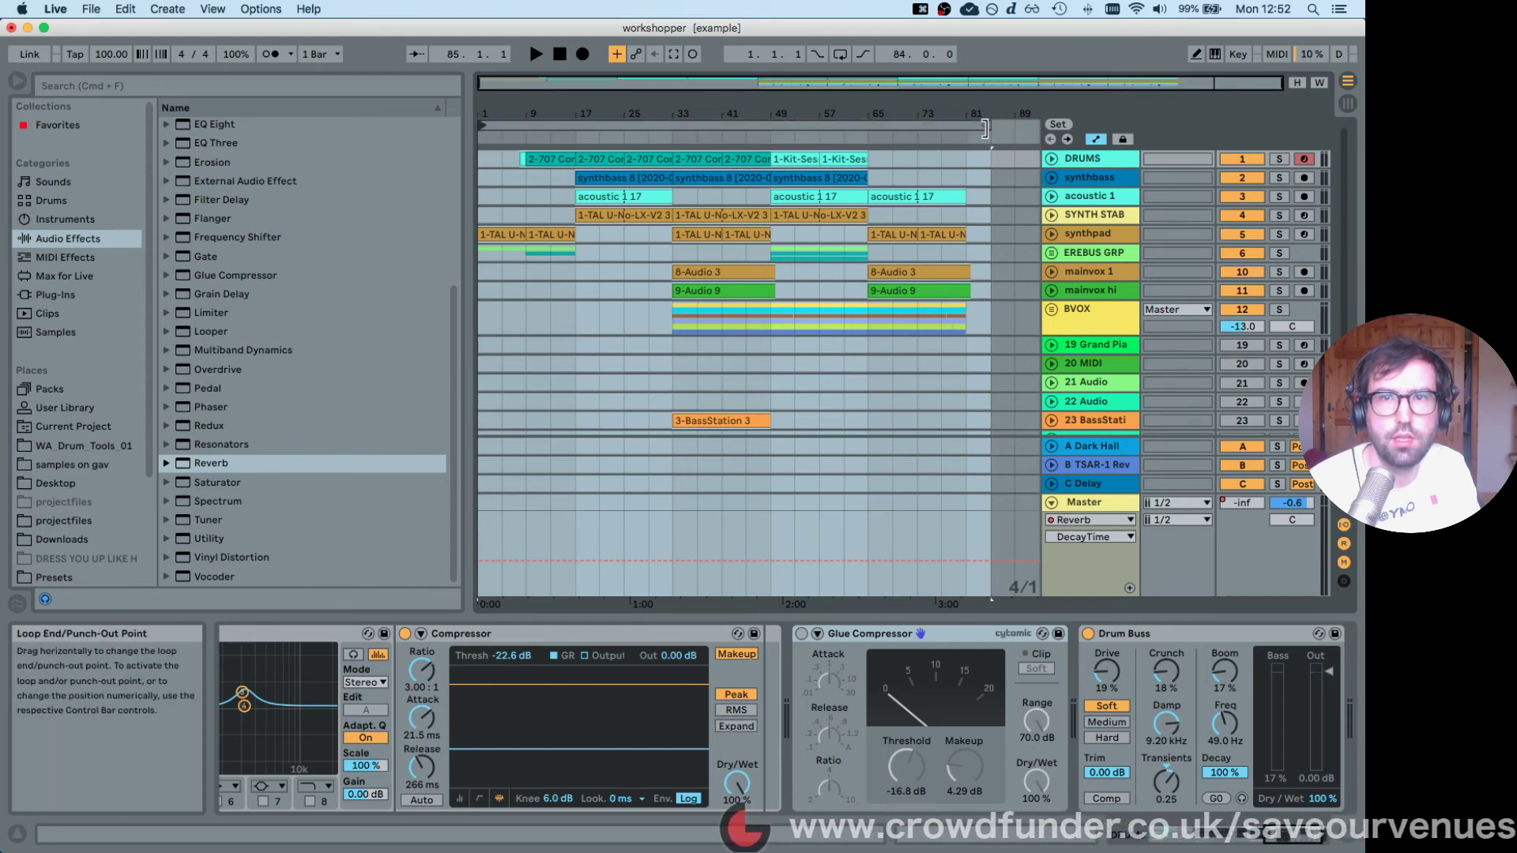
Check the end of the loop range, review the Export Audio/Video settings for rendering the Master track, and close them without exporting.
{"action": "left_click_drag", "start_coordinate": [978, 112], "coordinate": [974, 120]}
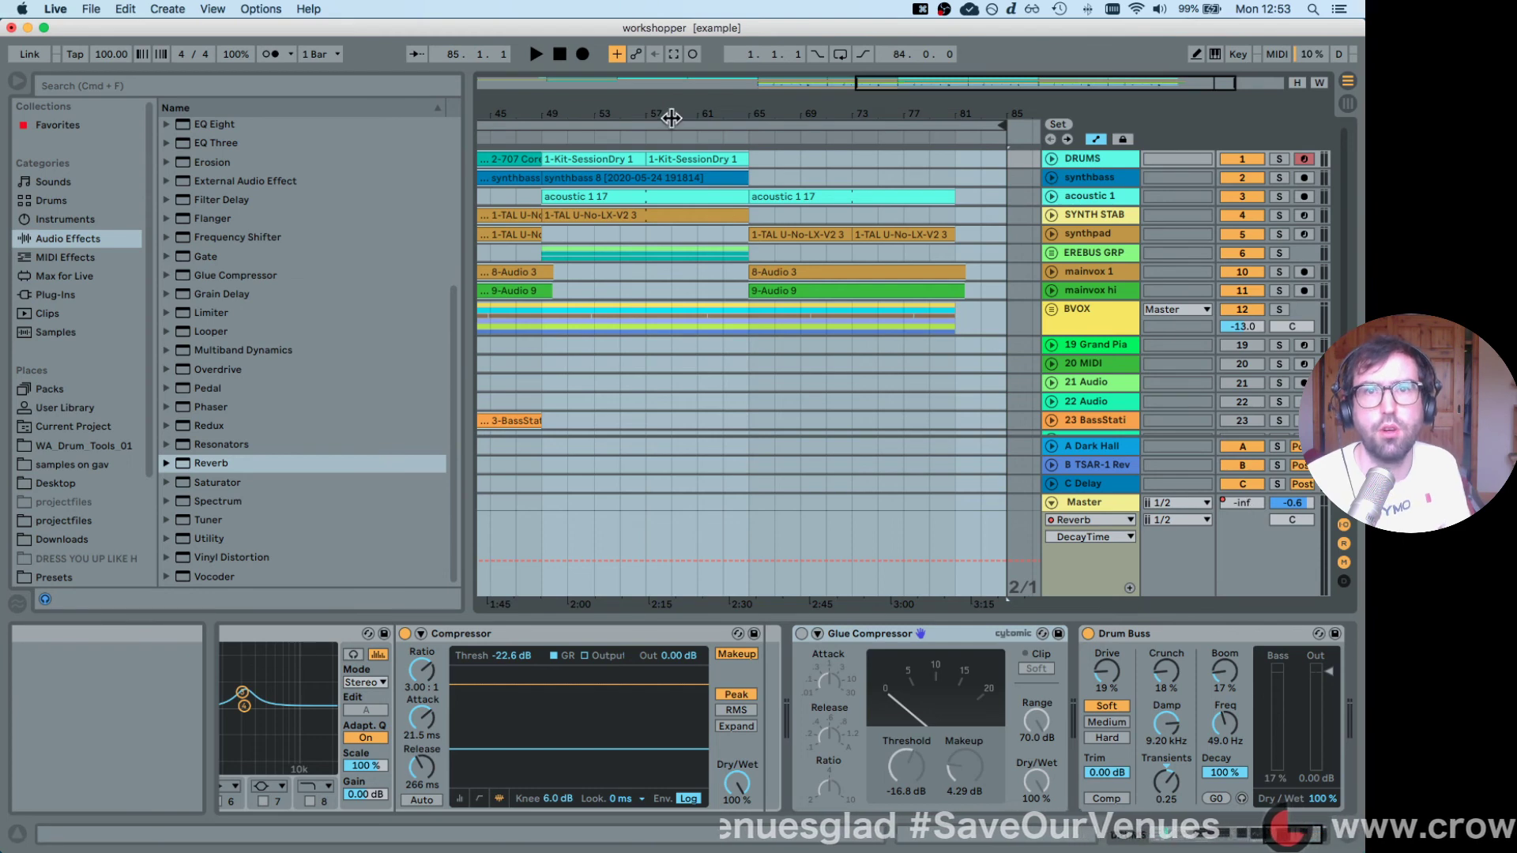
{"action": "left_click_drag", "start_coordinate": [667, 118], "coordinate": [131, 8]}
{"action": "left_click", "coordinate": [55, 9]}
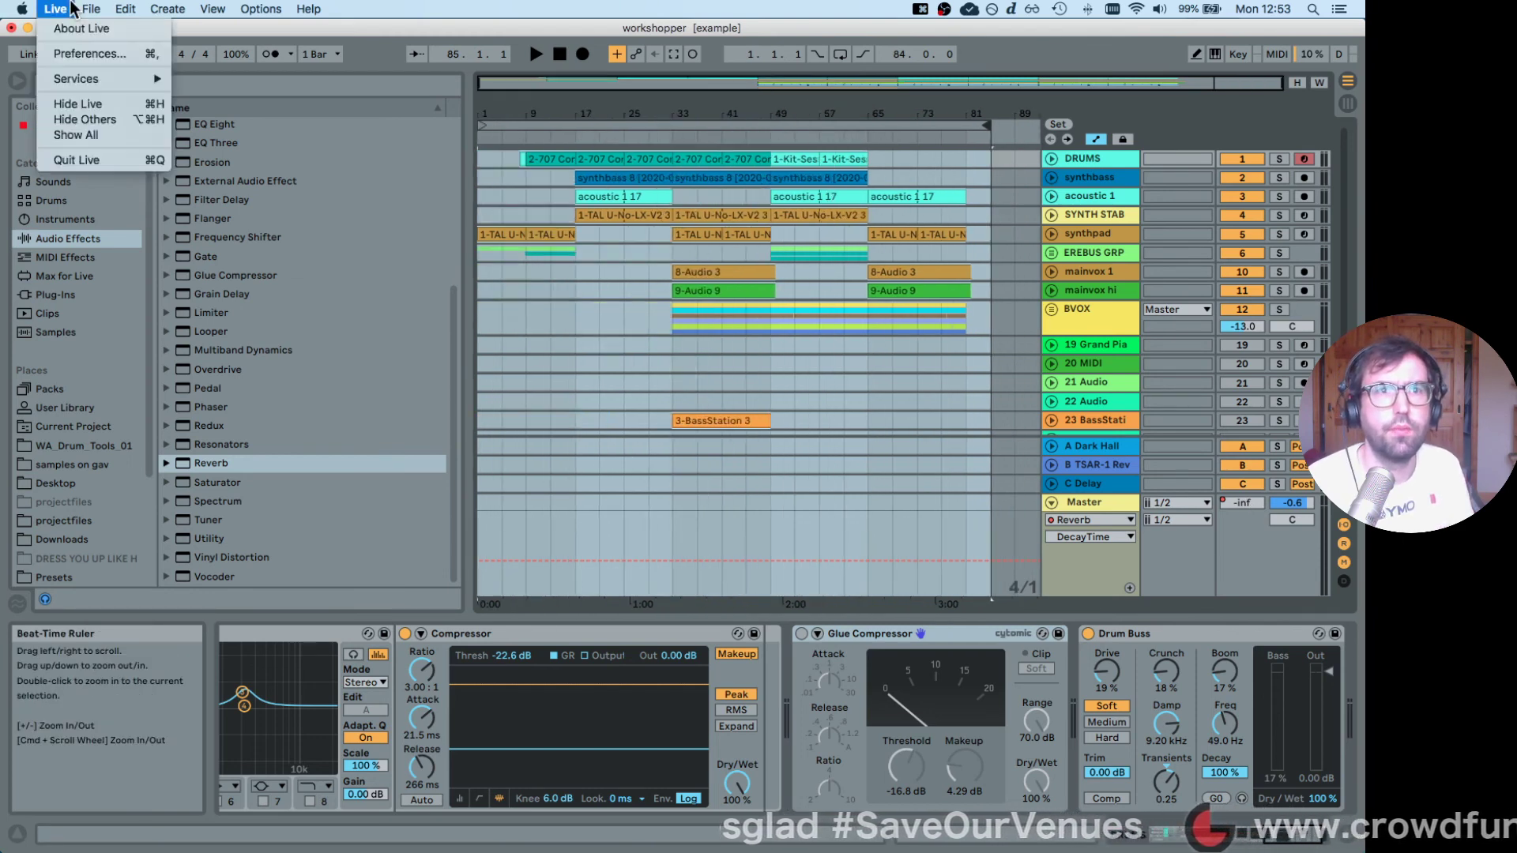
{"action": "mouse_move", "coordinate": [91, 8]}
{"action": "left_click", "coordinate": [113, 218]}
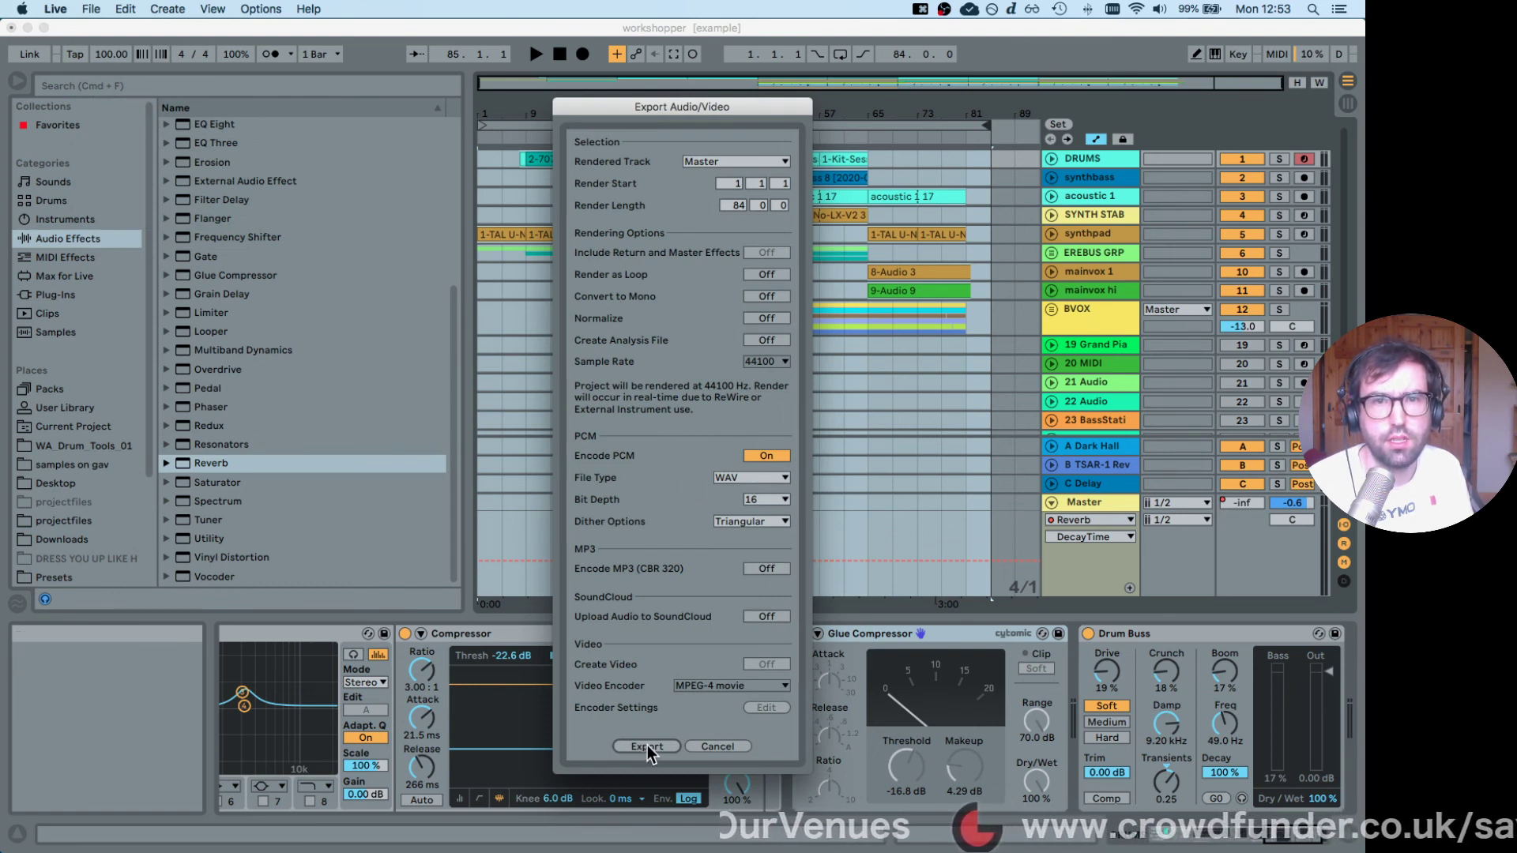
{"action": "left_click", "coordinate": [704, 747]}
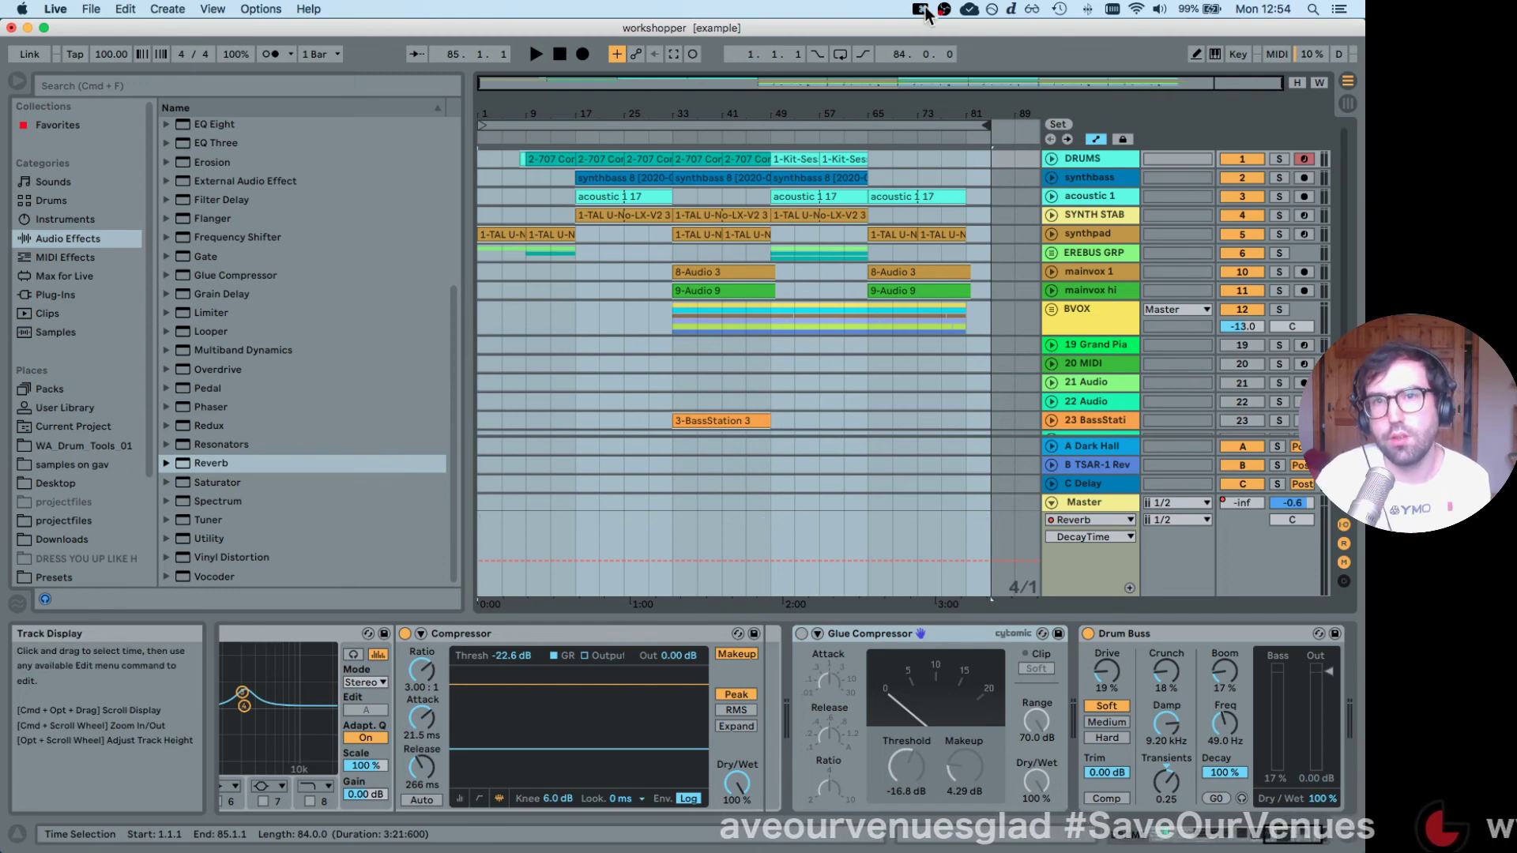
Inspect the DRUMS track's device chain back to its Kit-SessionDry drum rack.
{"action": "left_click", "coordinate": [1090, 163]}
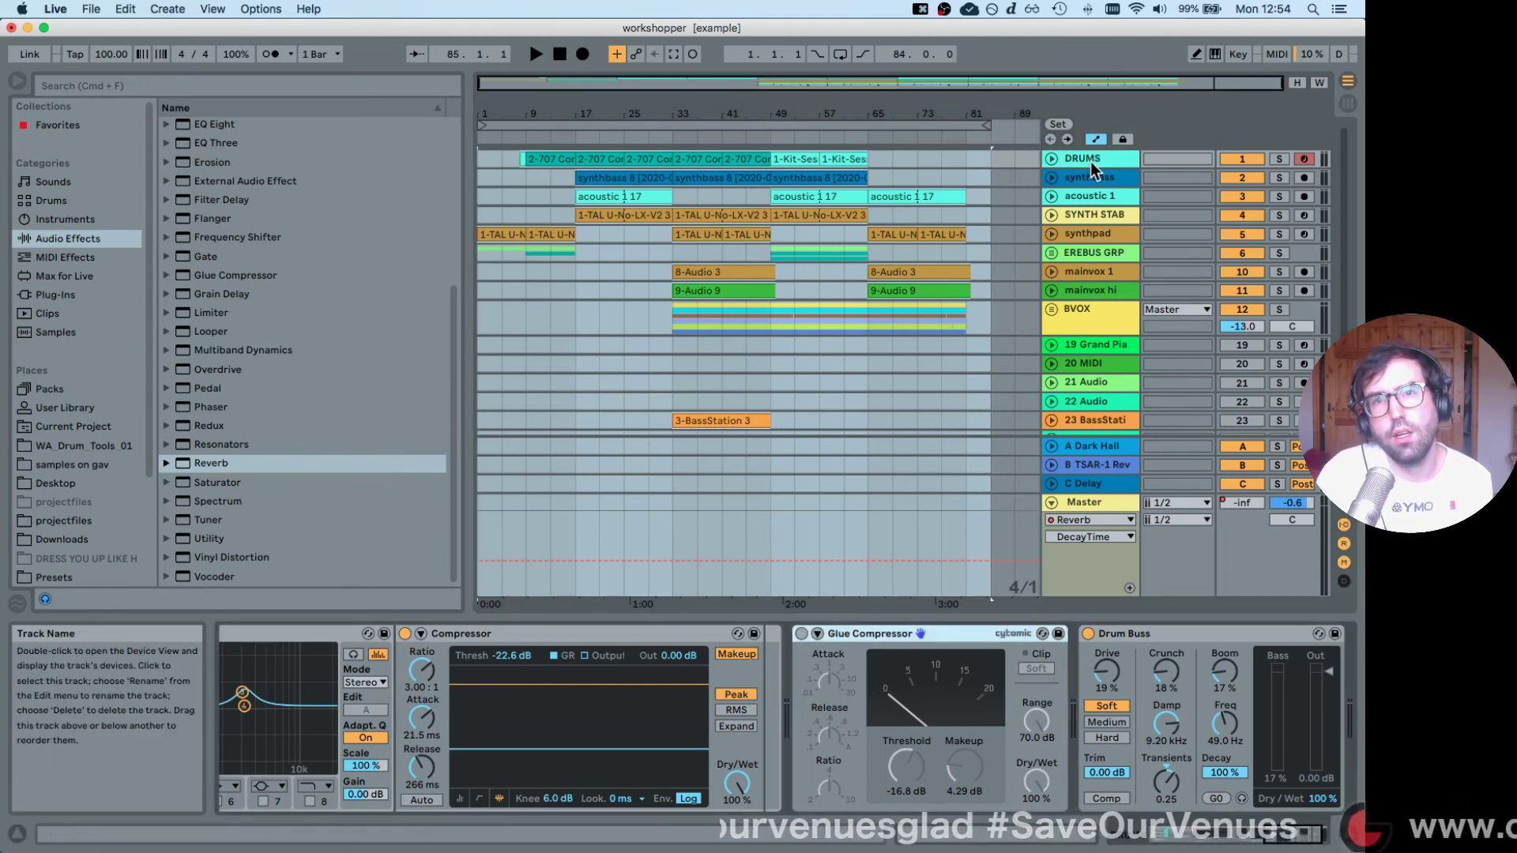
{"action": "left_click", "coordinate": [829, 159]}
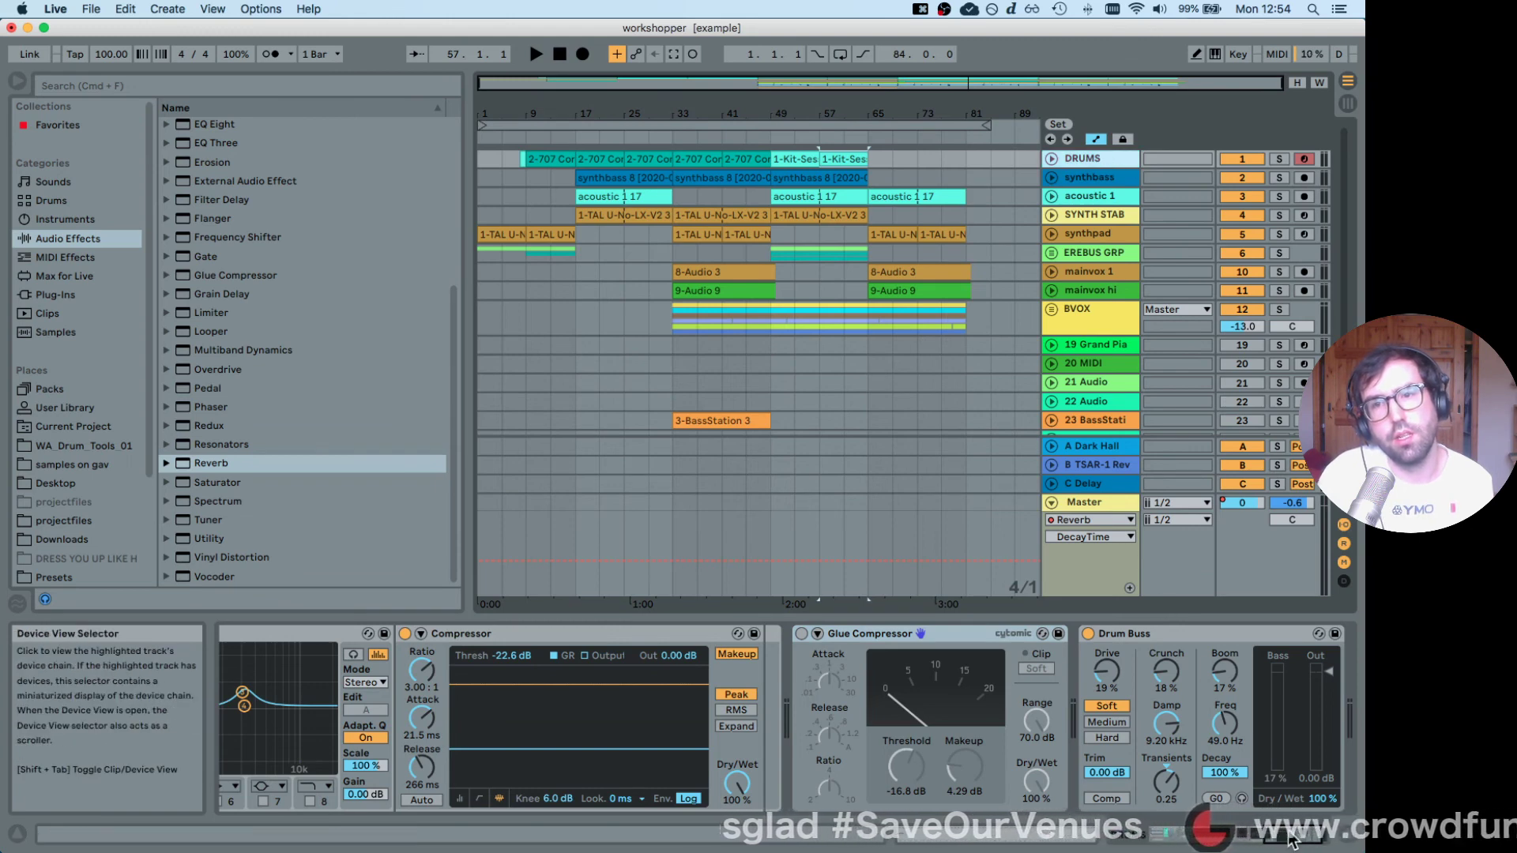
{"action": "left_click", "coordinate": [1169, 835]}
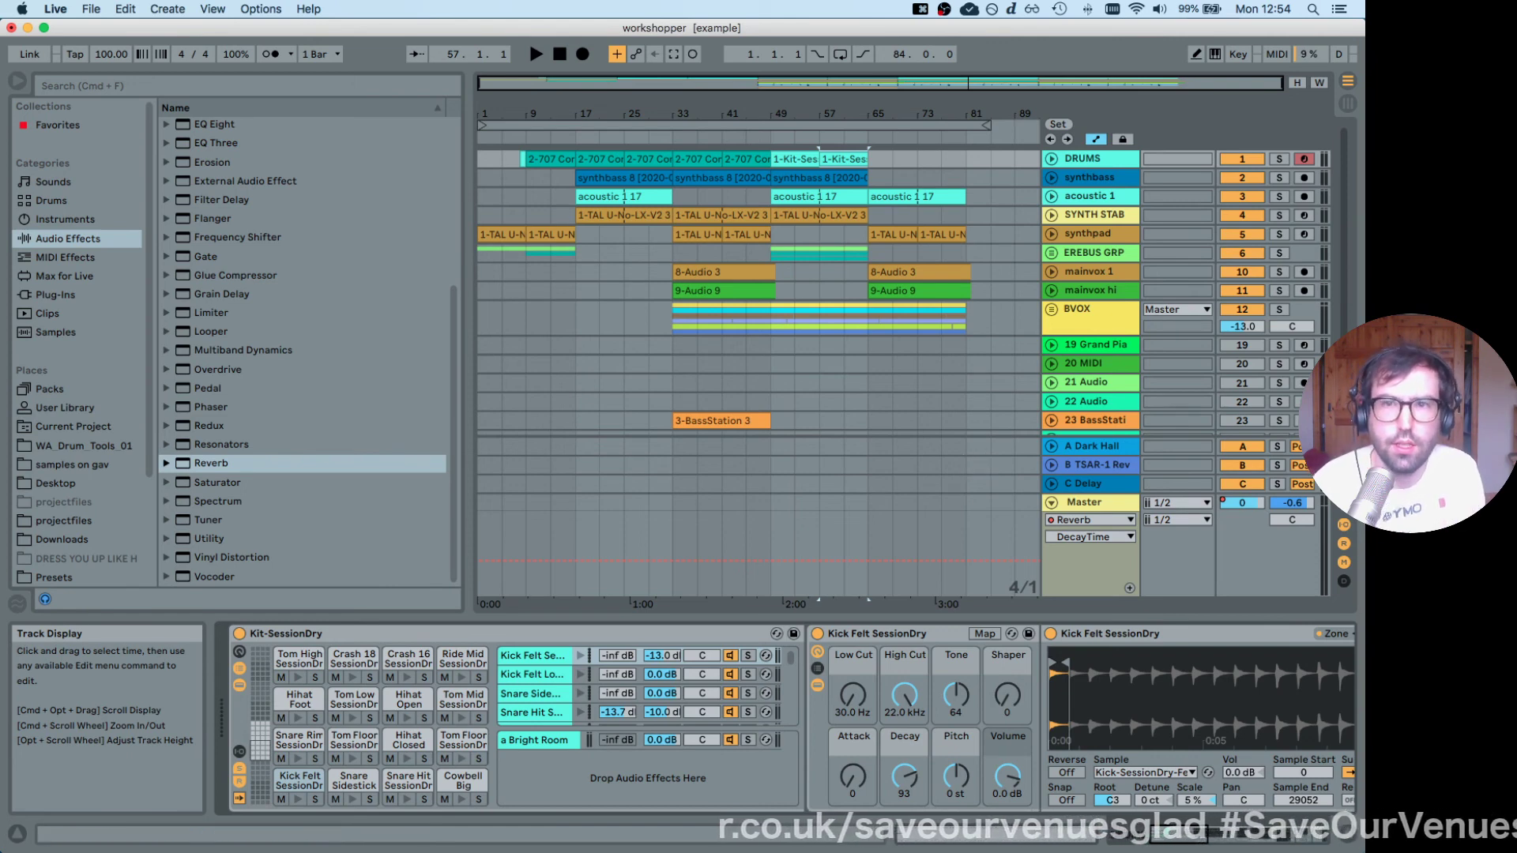
{"action": "scroll", "coordinate": [960, 263], "scroll_direction": "down", "scroll_amount": 1}
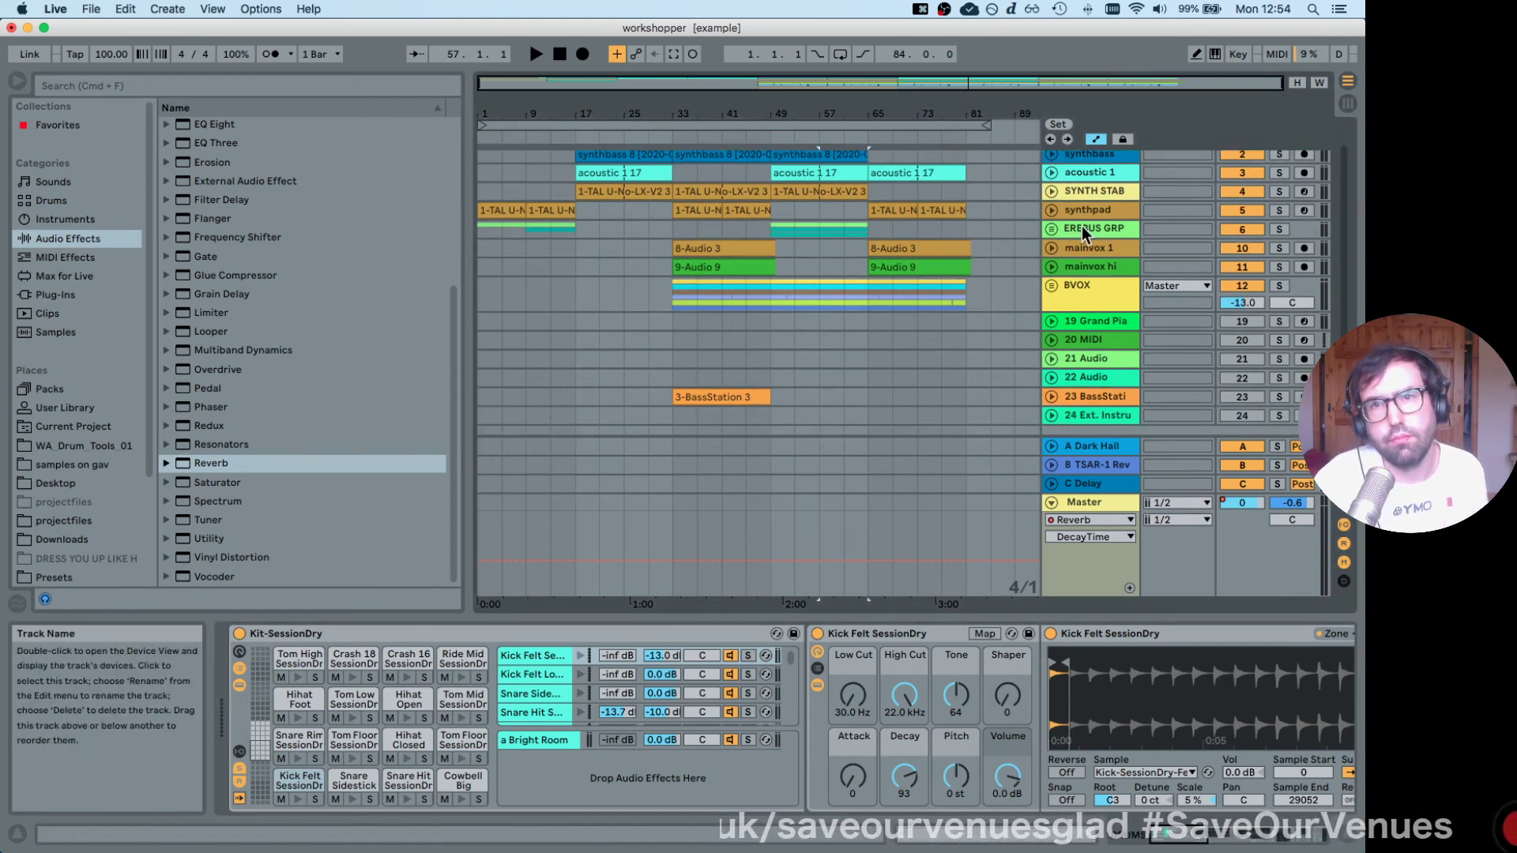
{"action": "scroll", "coordinate": [1097, 270], "scroll_direction": "up", "scroll_amount": 1}
Solo acoustic 1, insert a Saturator with 9.14 dB drive between its EQ Eight and Compressor, and play from bar 17.
{"action": "left_click", "coordinate": [1107, 189]}
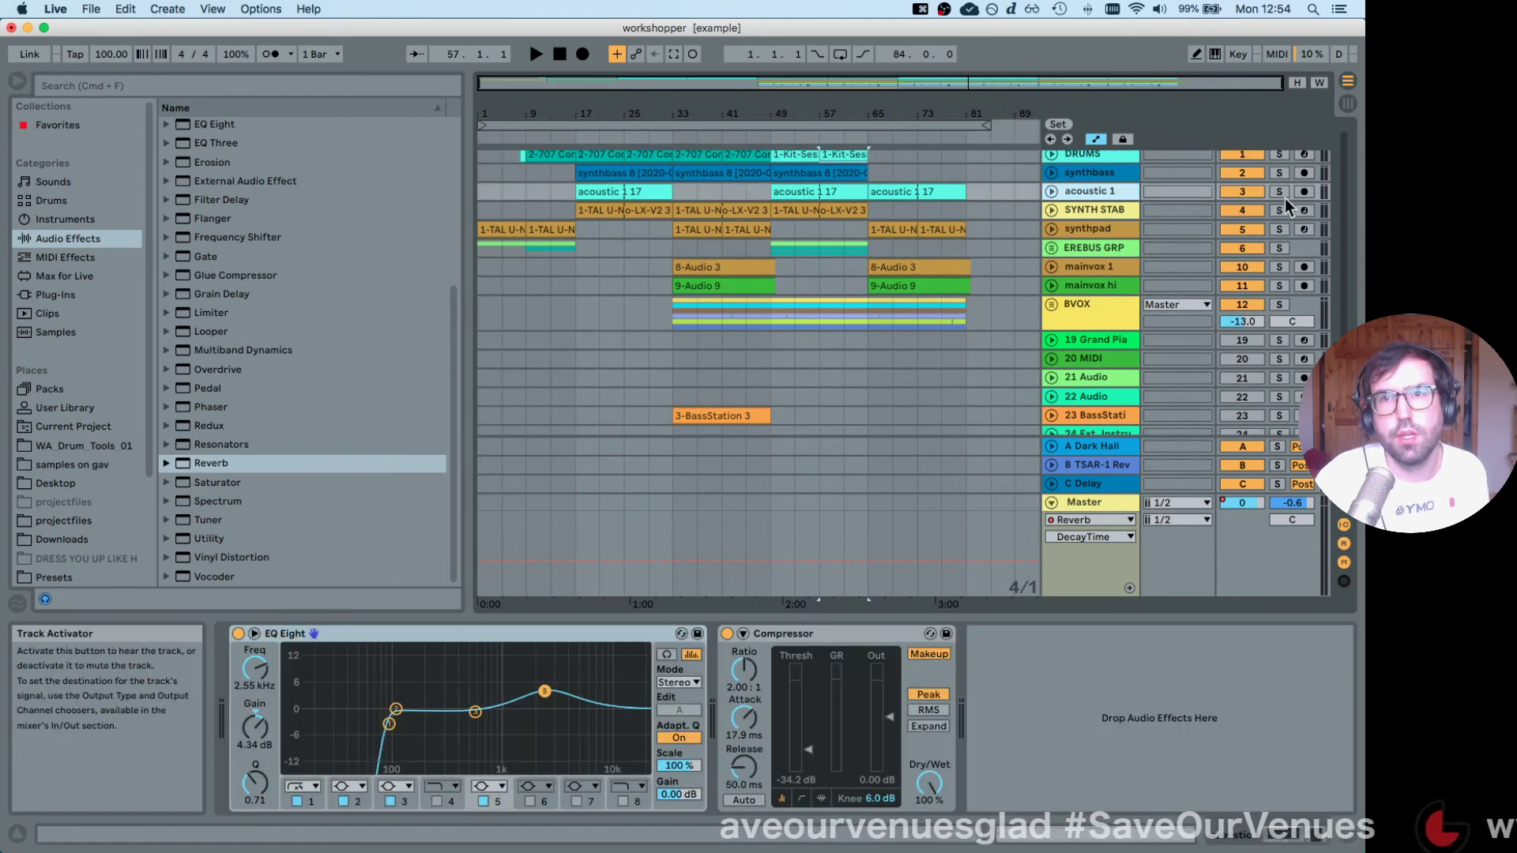
{"action": "left_click", "coordinate": [1281, 193]}
{"action": "left_click", "coordinate": [587, 186]}
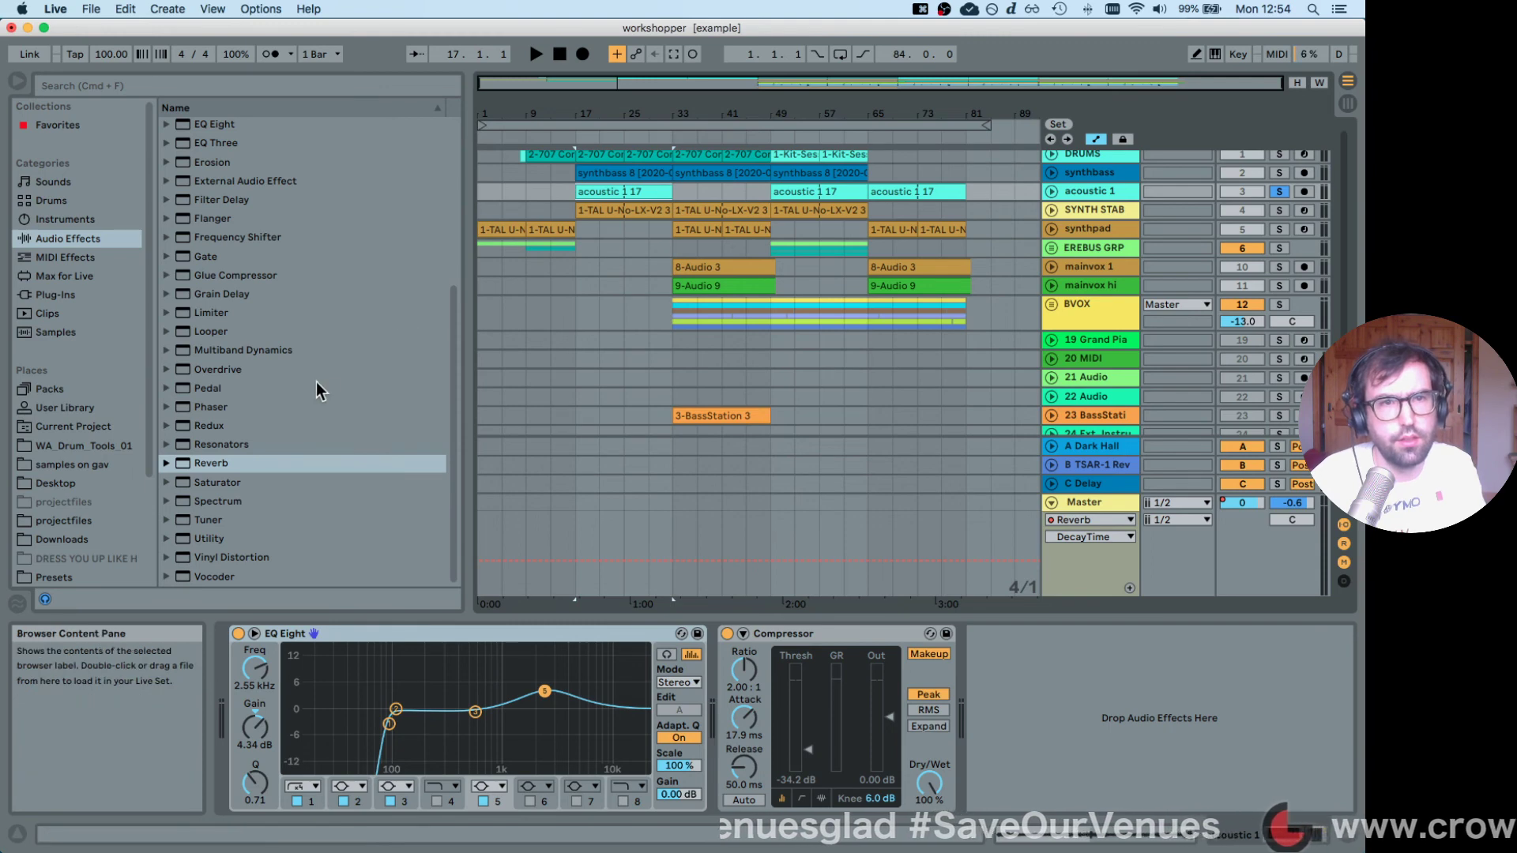
{"action": "left_click", "coordinate": [249, 484]}
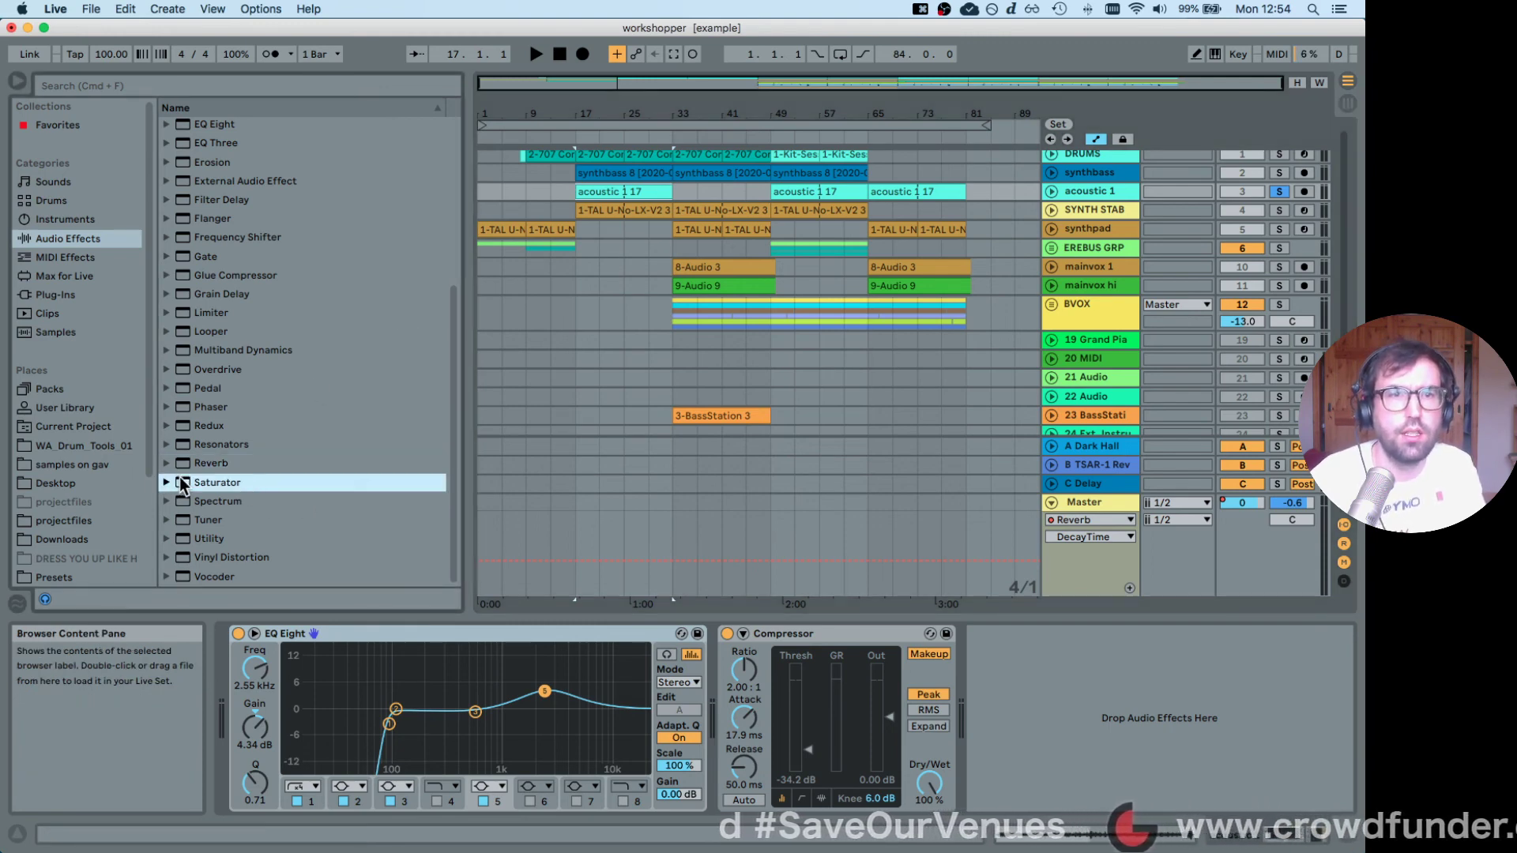
{"action": "mouse_move", "coordinate": [182, 483]}
{"action": "left_mouse_down"}
{"action": "mouse_move", "coordinate": [453, 582]}
{"action": "mouse_move", "coordinate": [698, 713]}
{"action": "mouse_move", "coordinate": [744, 657]}
{"action": "mouse_move", "coordinate": [746, 681]}
{"action": "left_mouse_up"}
{"action": "key", "text": "space"}
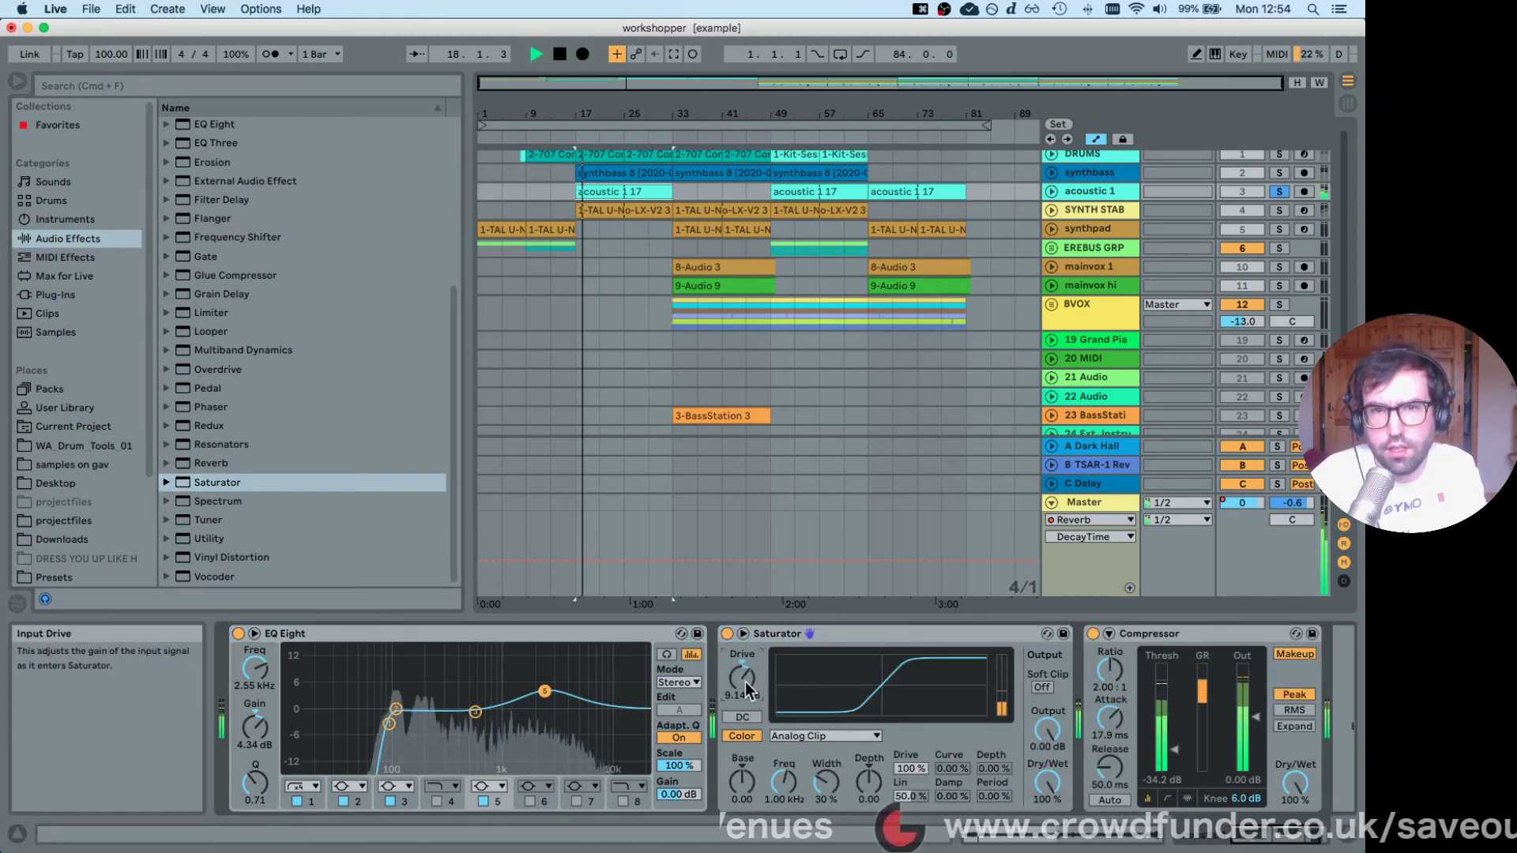
Set the acoustic 1 Saturator's curve type to Medium Curve and its output to -7.43 dB.
{"action": "left_click_drag", "start_coordinate": [1032, 730], "coordinate": [1031, 761]}
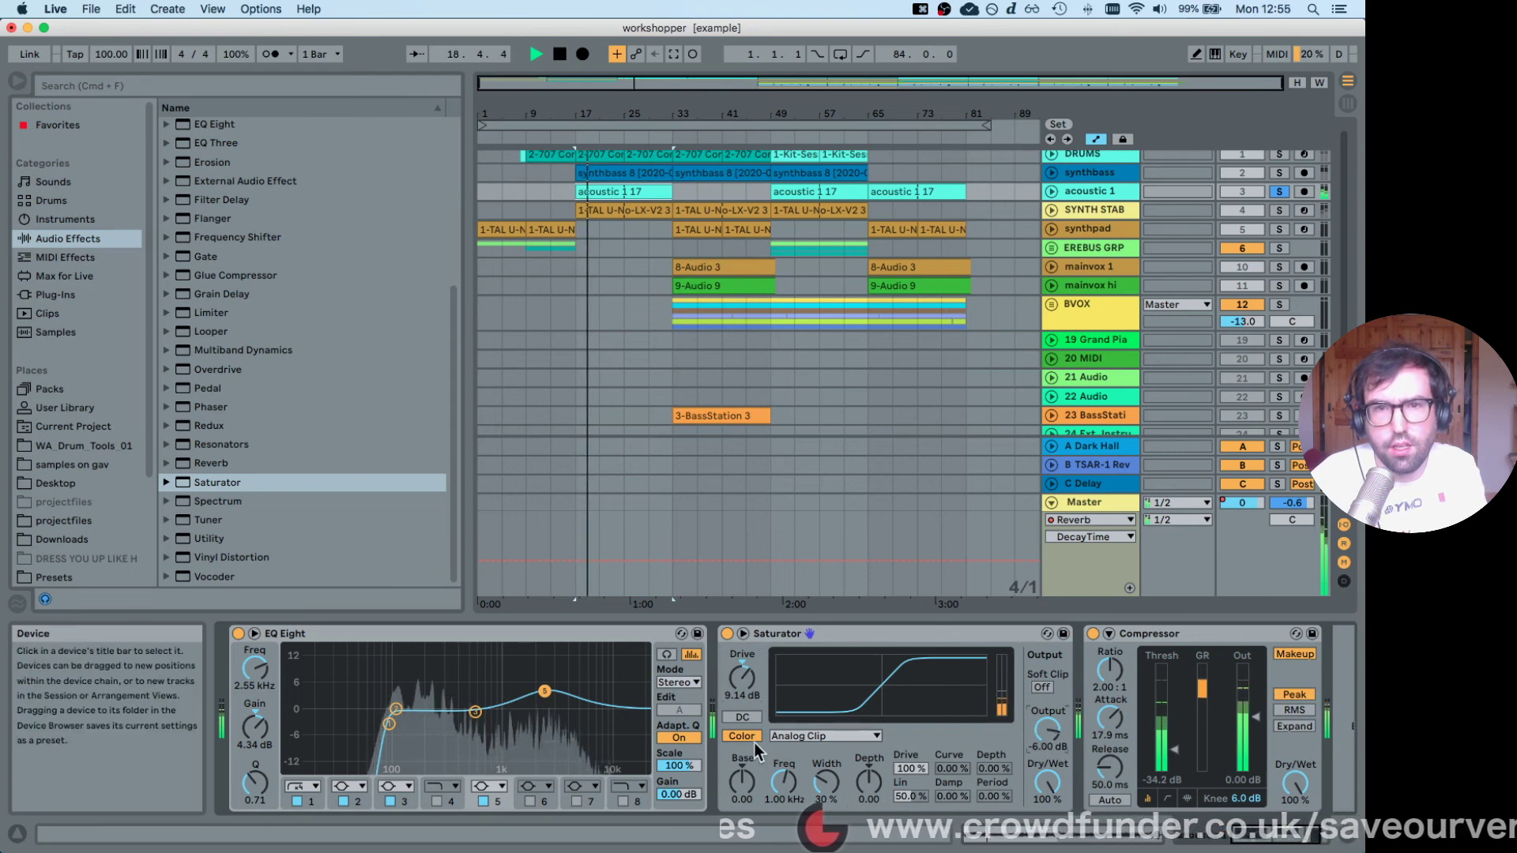
{"action": "left_click", "coordinate": [801, 737]}
{"action": "left_click", "coordinate": [814, 765]}
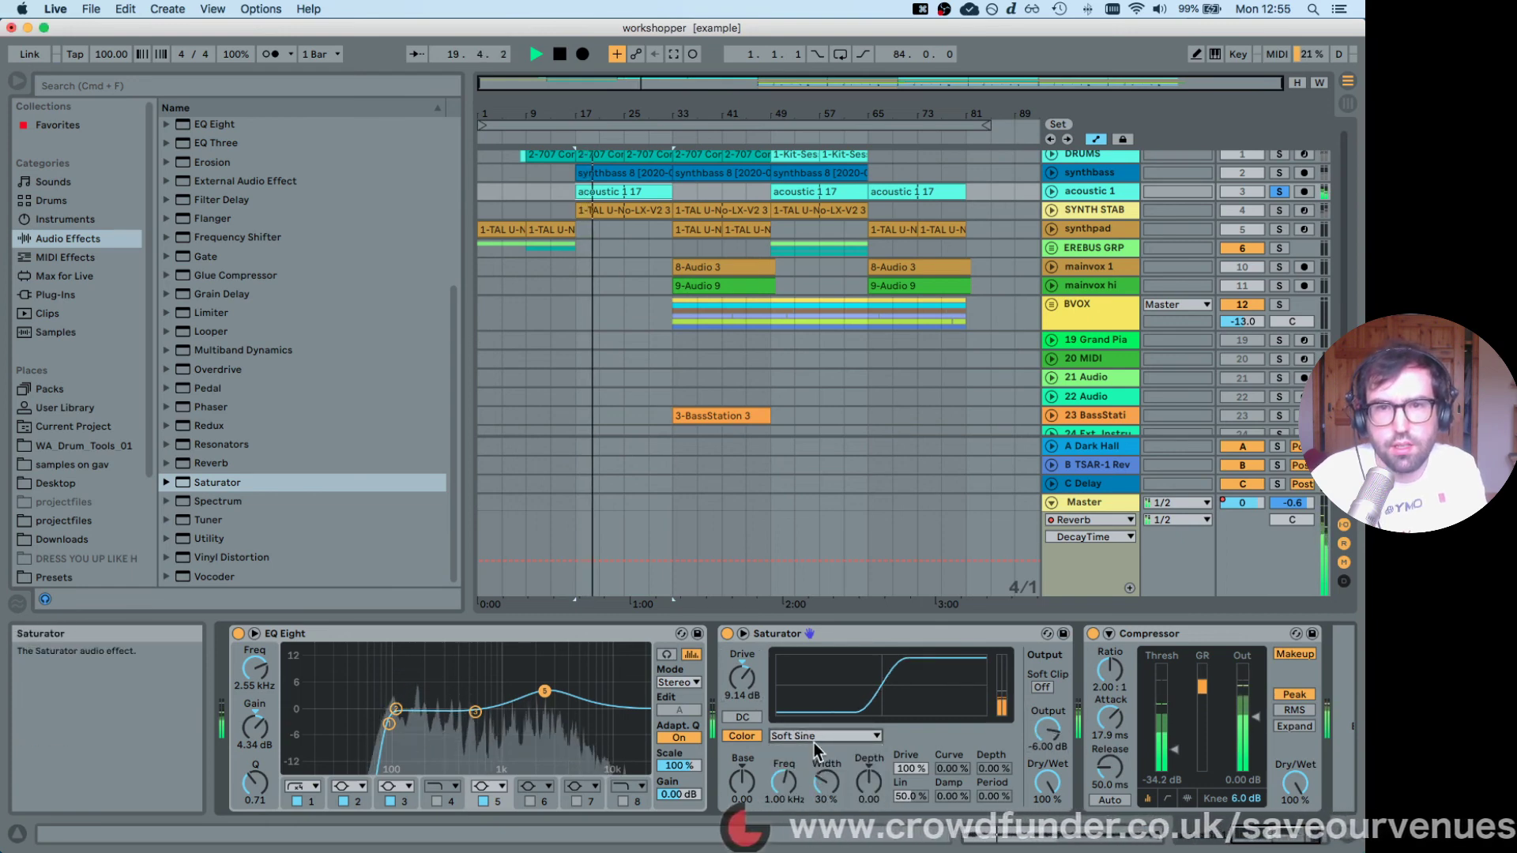
{"action": "left_click", "coordinate": [814, 736]}
{"action": "left_click", "coordinate": [805, 780]}
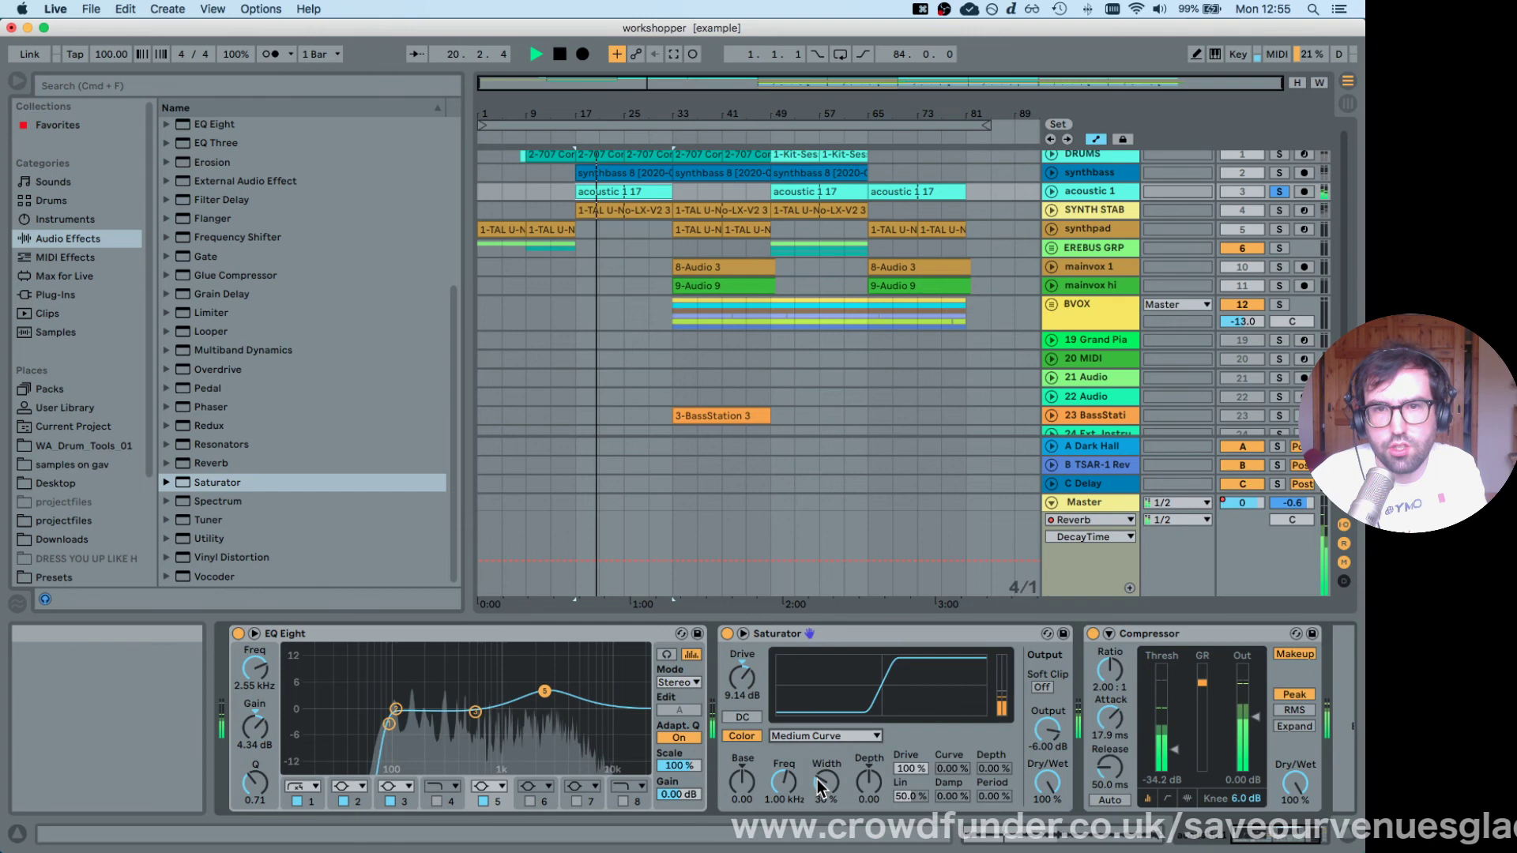
{"action": "left_click", "coordinate": [807, 738]}
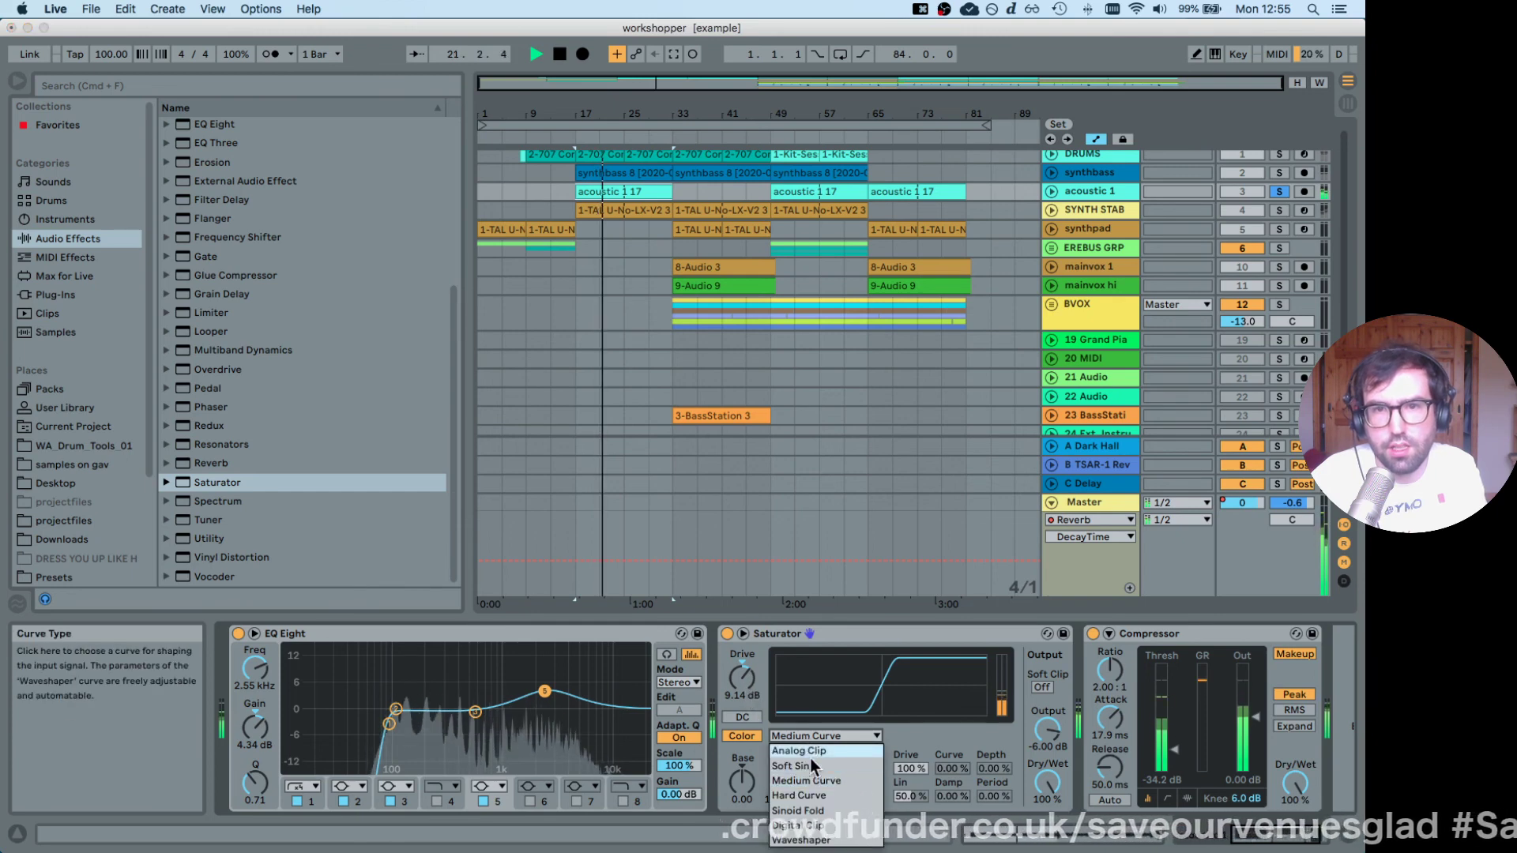
{"action": "left_click", "coordinate": [789, 636]}
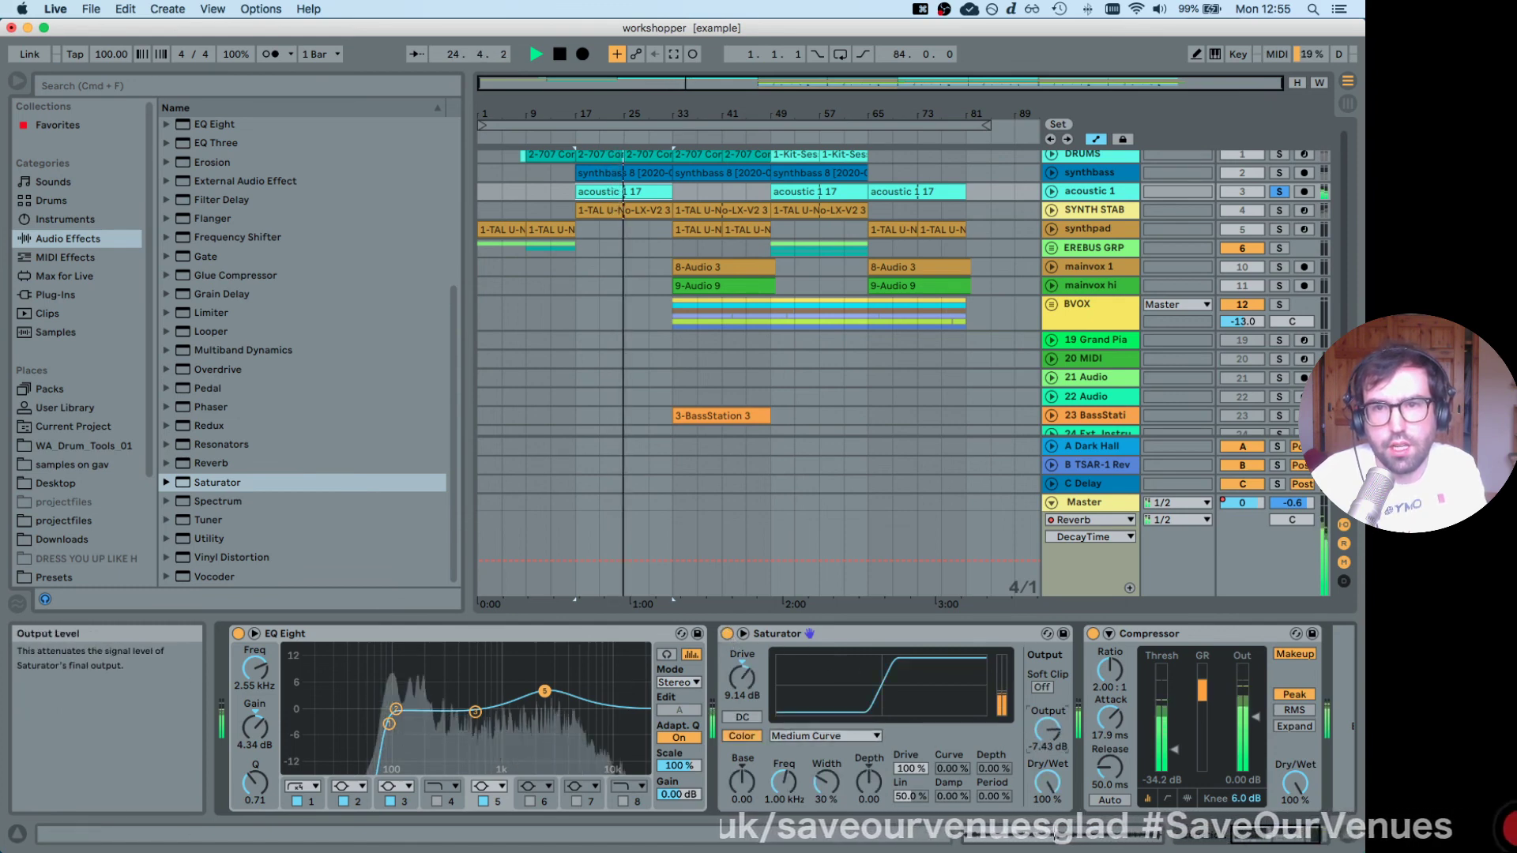
Unsolo acoustic 1, lower its EQ Eight's low band, set band 5 to 2.85 dB at 2.67 kHz, and compare with the Saturator bypassed.
{"action": "left_click", "coordinate": [1274, 191]}
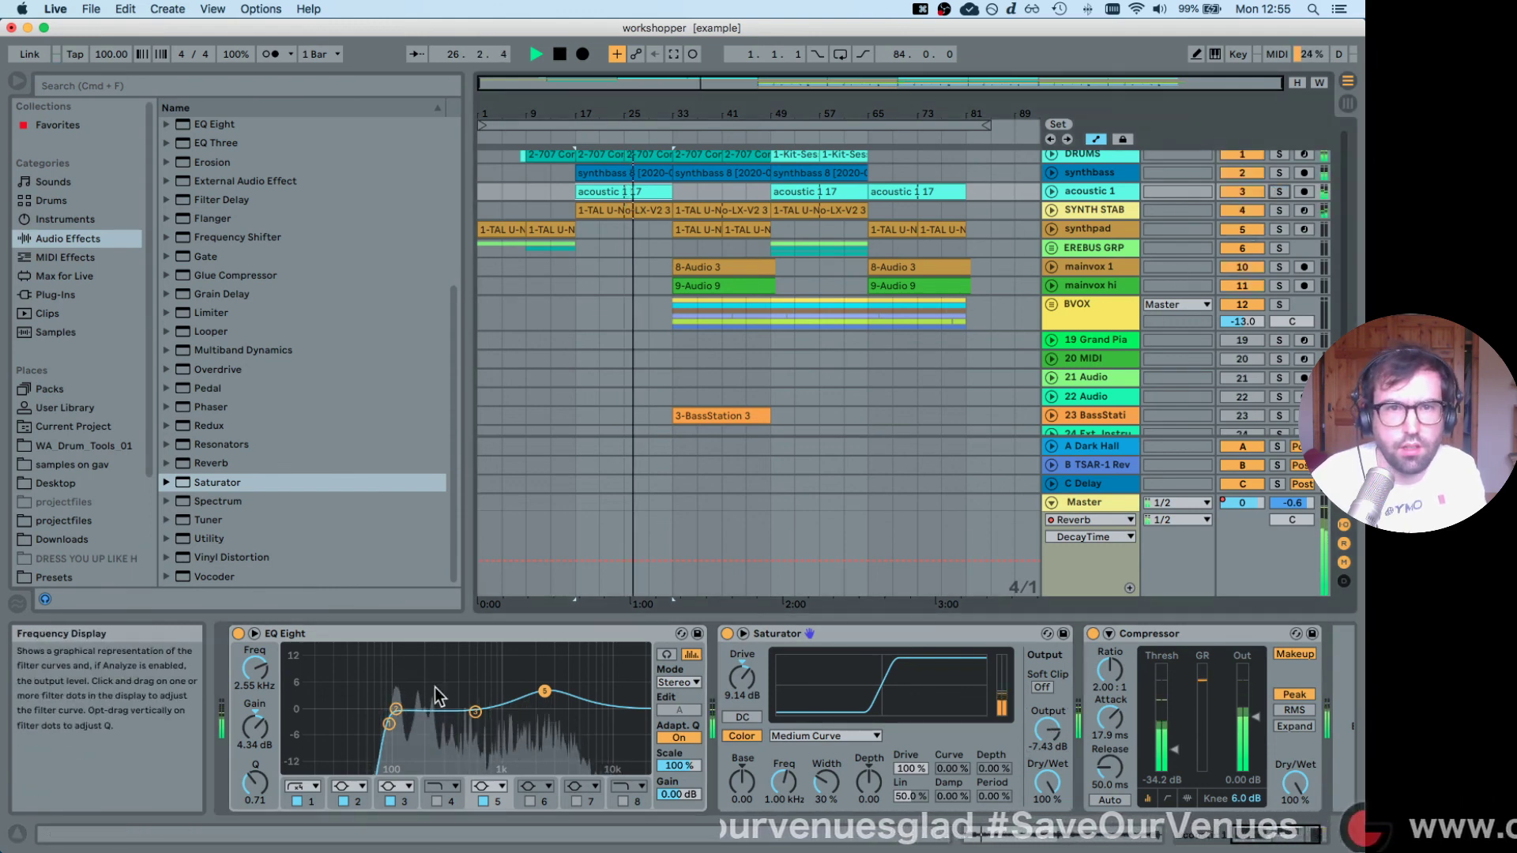
{"action": "left_click_drag", "start_coordinate": [396, 710], "coordinate": [401, 723]}
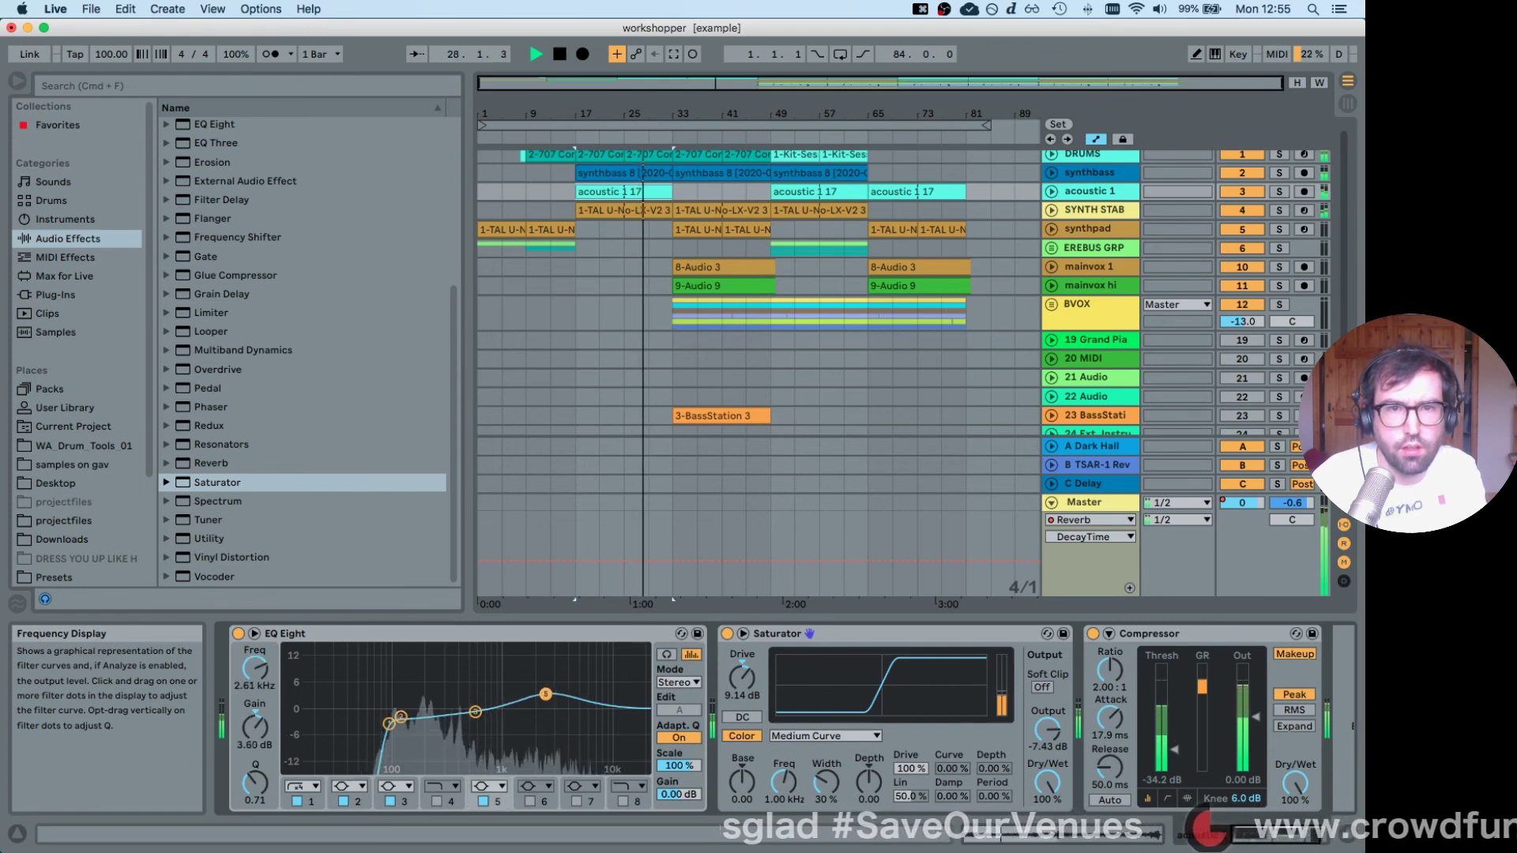
{"action": "left_click_drag", "start_coordinate": [544, 692], "coordinate": [546, 697]}
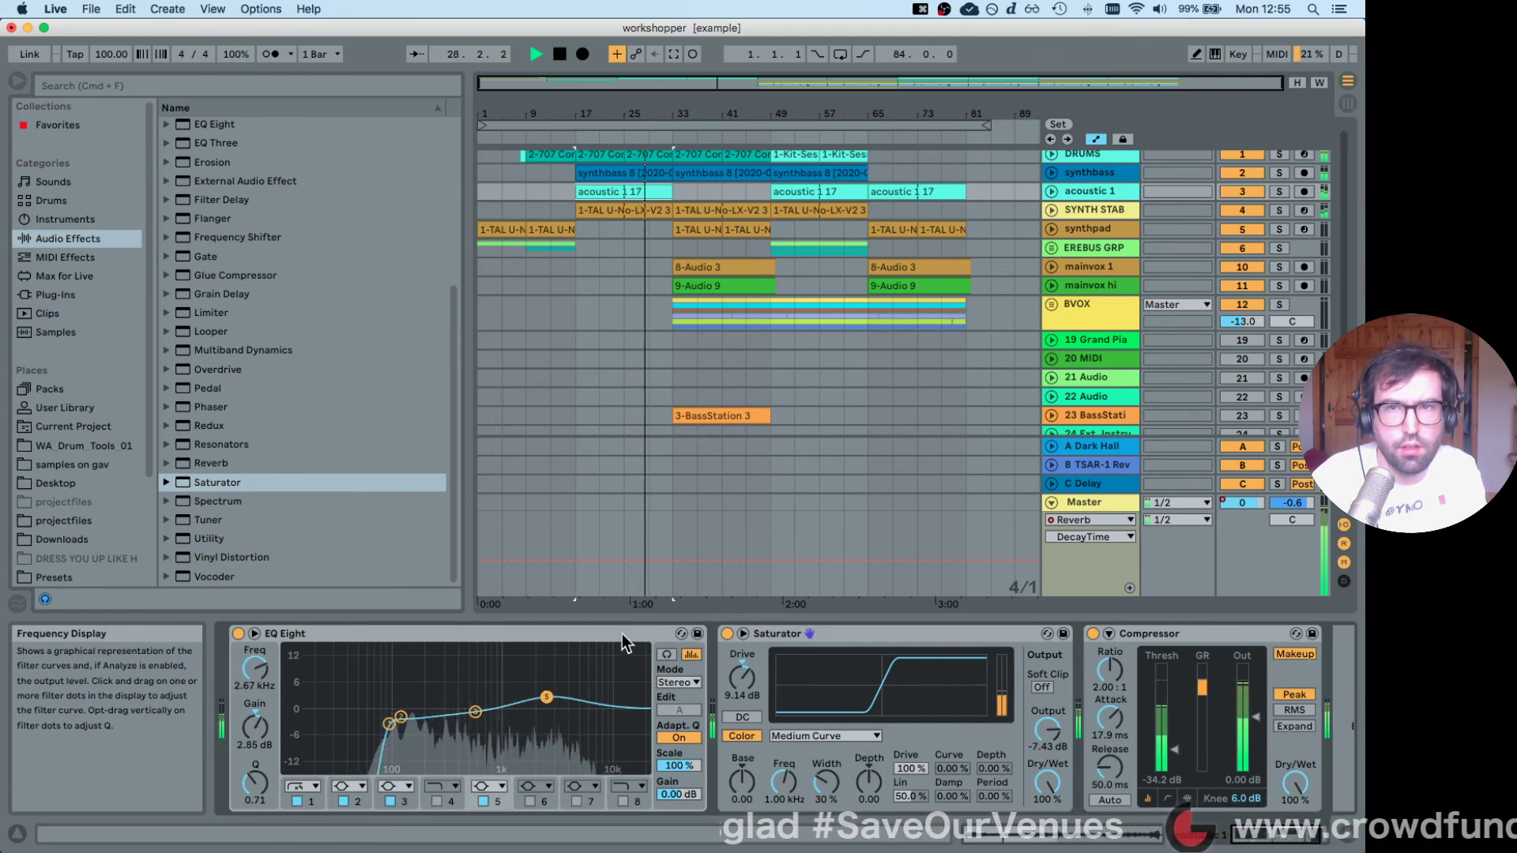
{"action": "left_click", "coordinate": [725, 633]}
{"action": "left_click", "coordinate": [724, 632]}
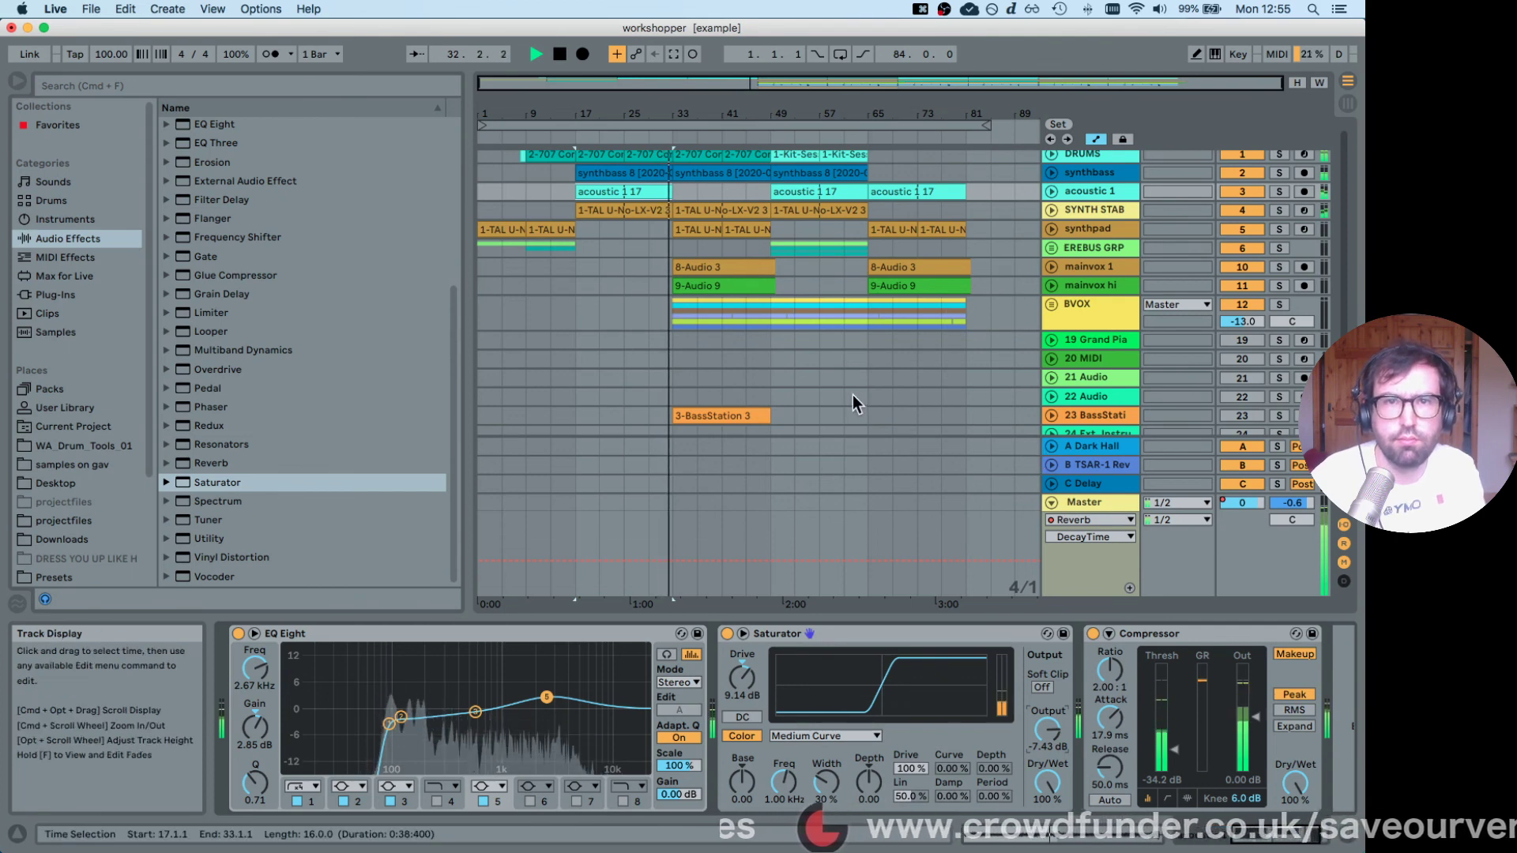
Switch to the Session View mixer and unfold the DRUMS track to show its individual drum chains.
{"action": "scroll", "coordinate": [852, 395], "scroll_direction": "down", "scroll_amount": 3}
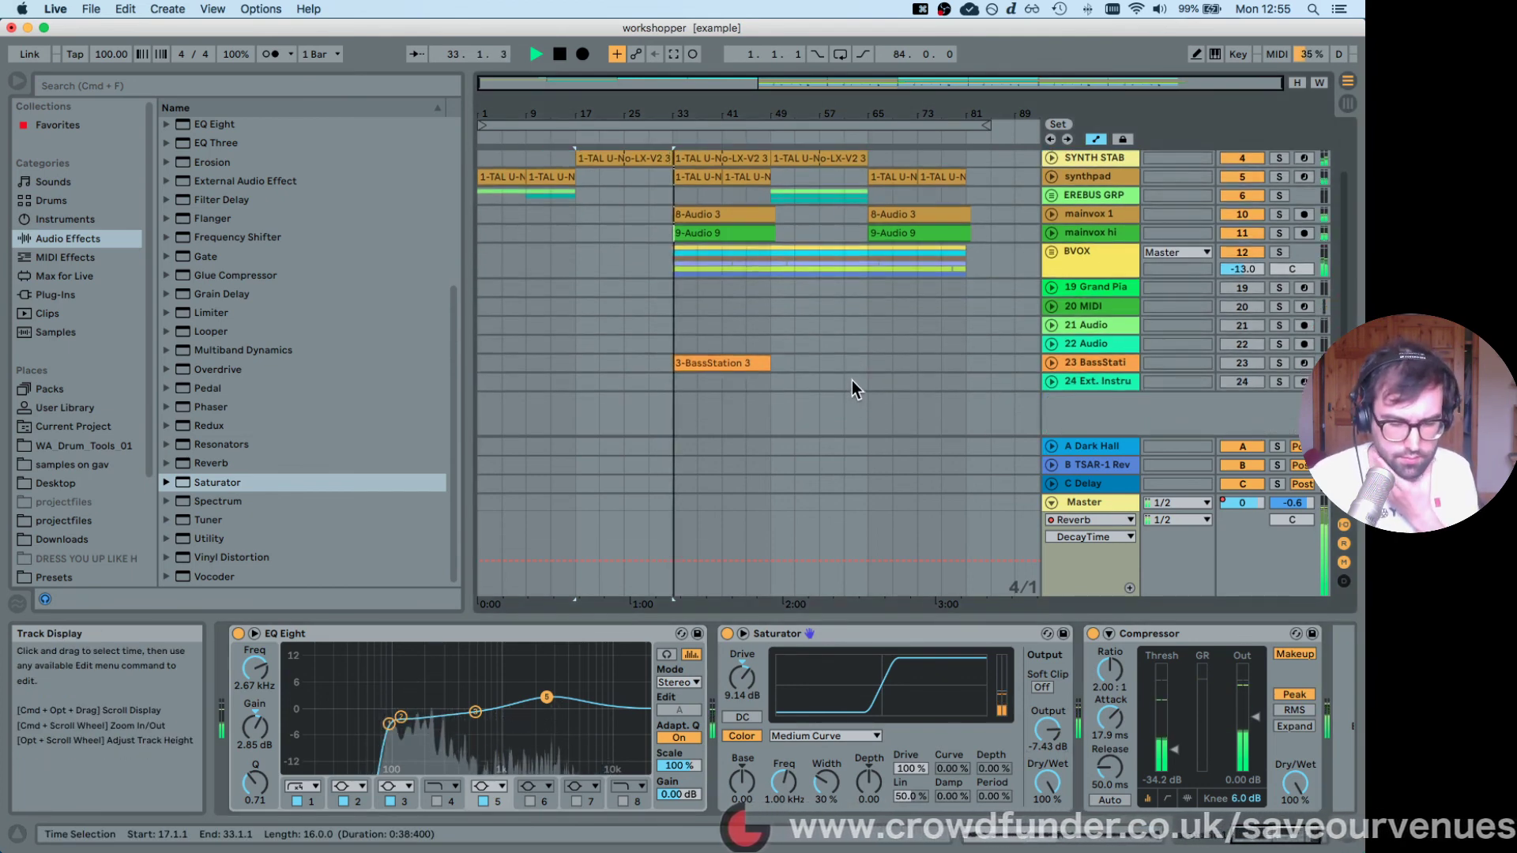
{"action": "key", "text": "Tab"}
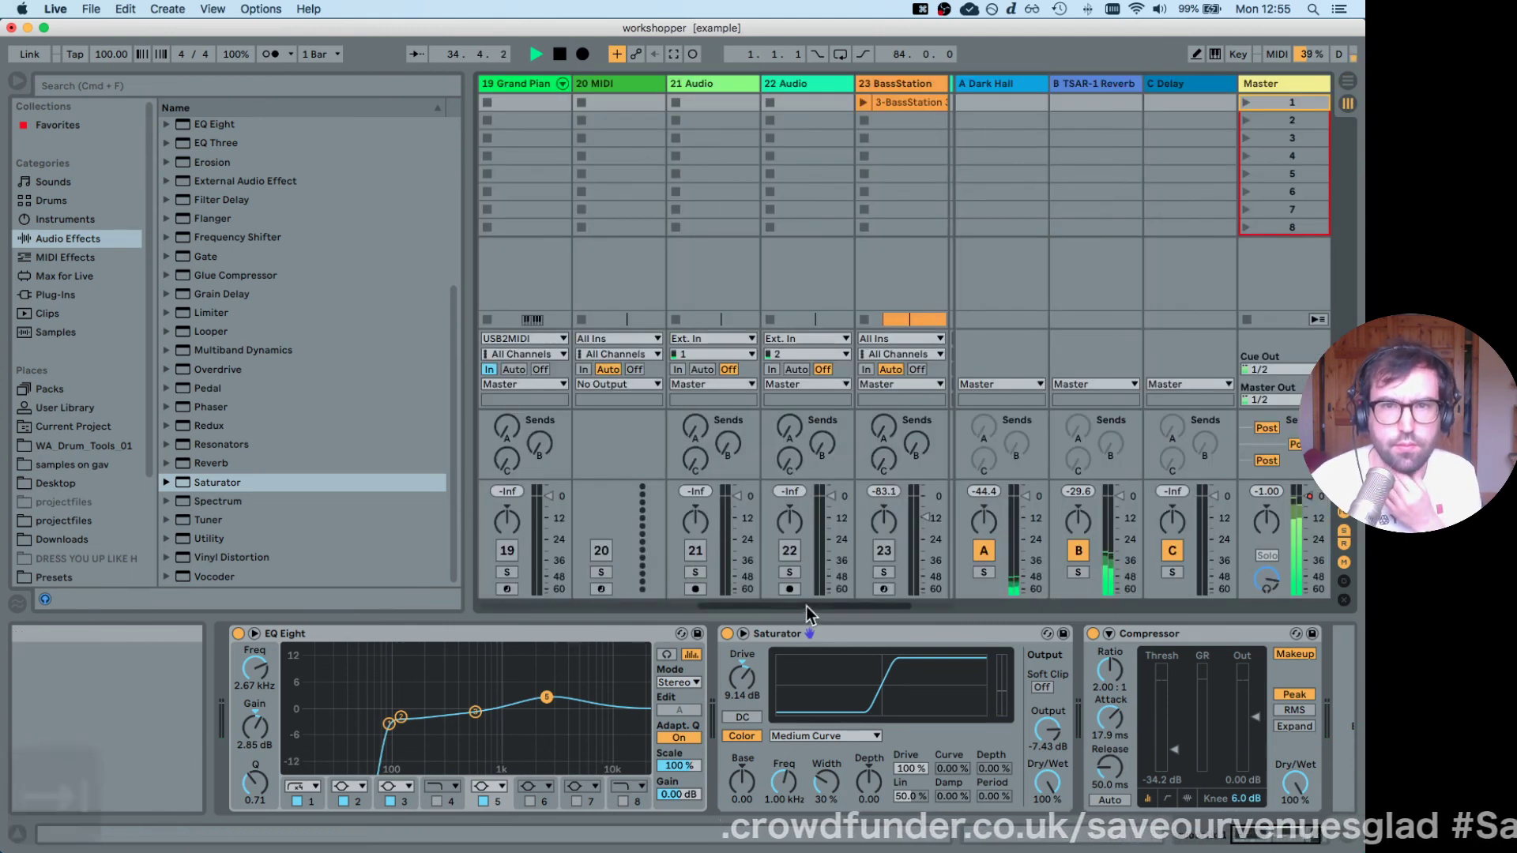
{"action": "left_click_drag", "start_coordinate": [805, 605], "coordinate": [539, 615]}
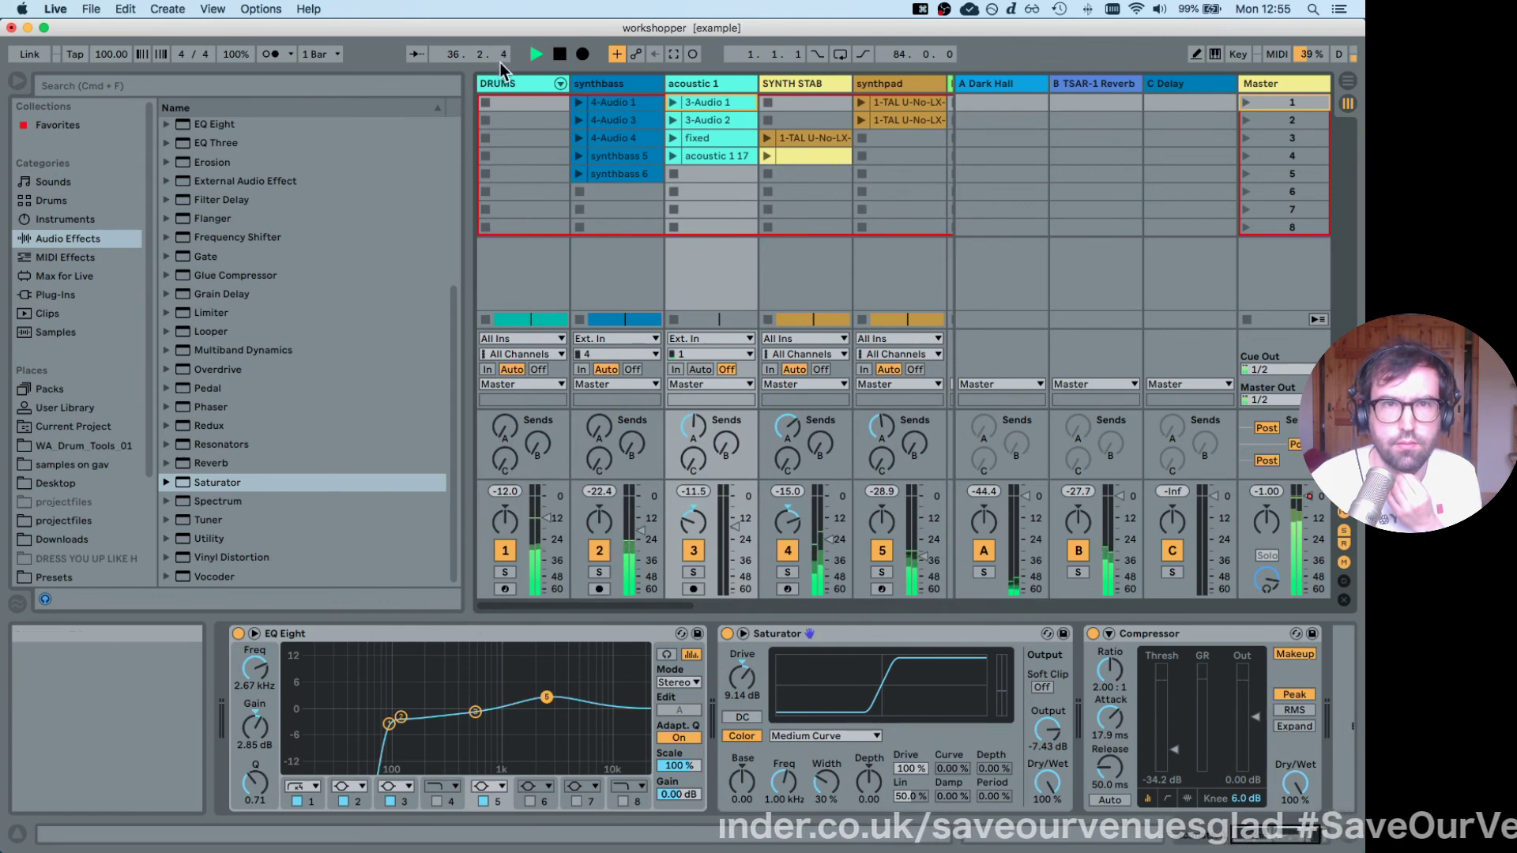
{"action": "left_click", "coordinate": [491, 82]}
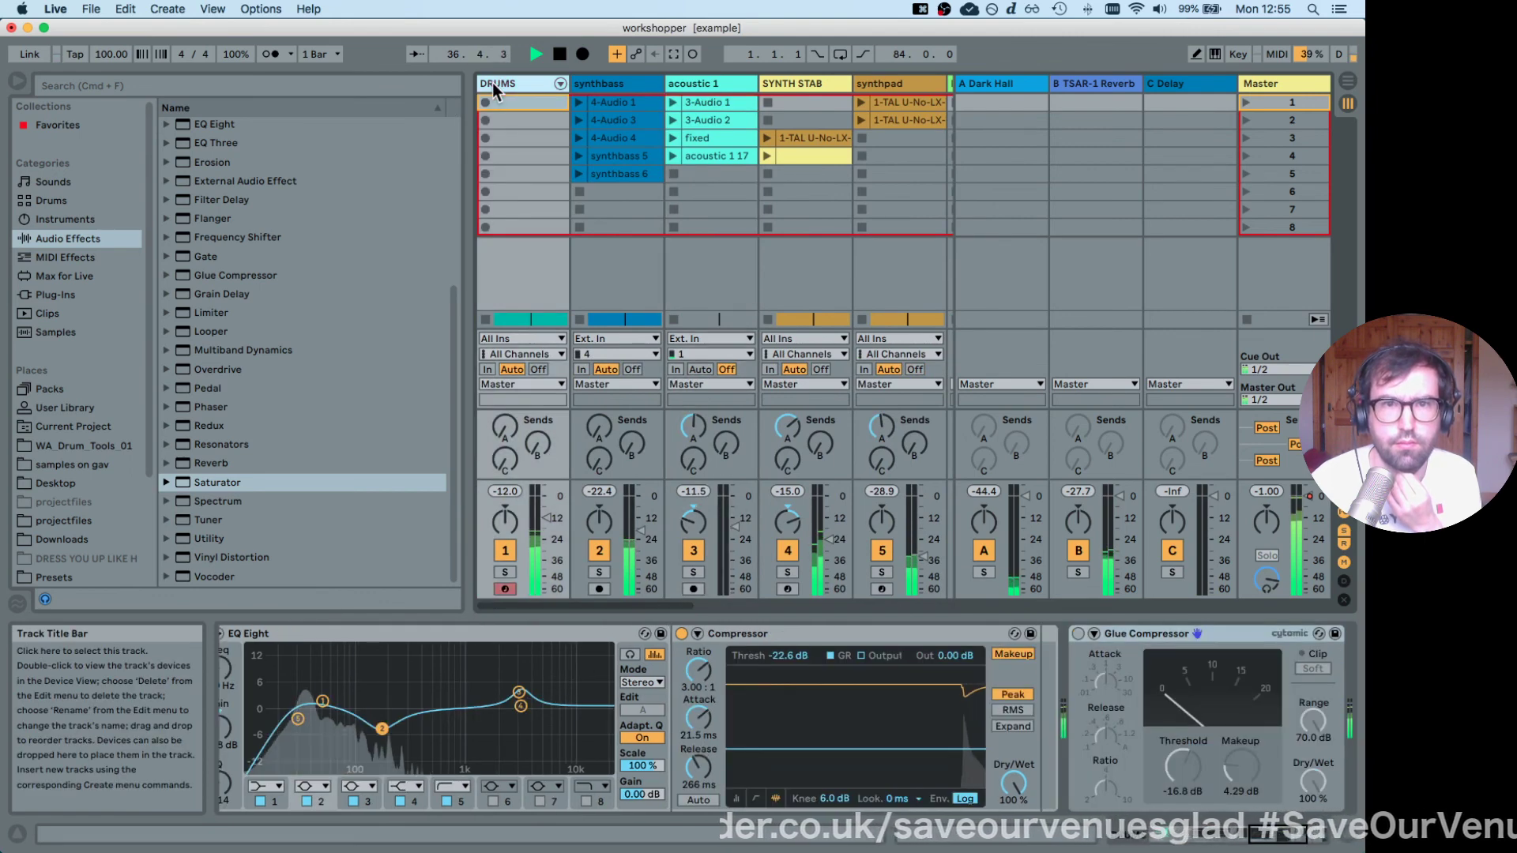
{"action": "left_click", "coordinate": [560, 84]}
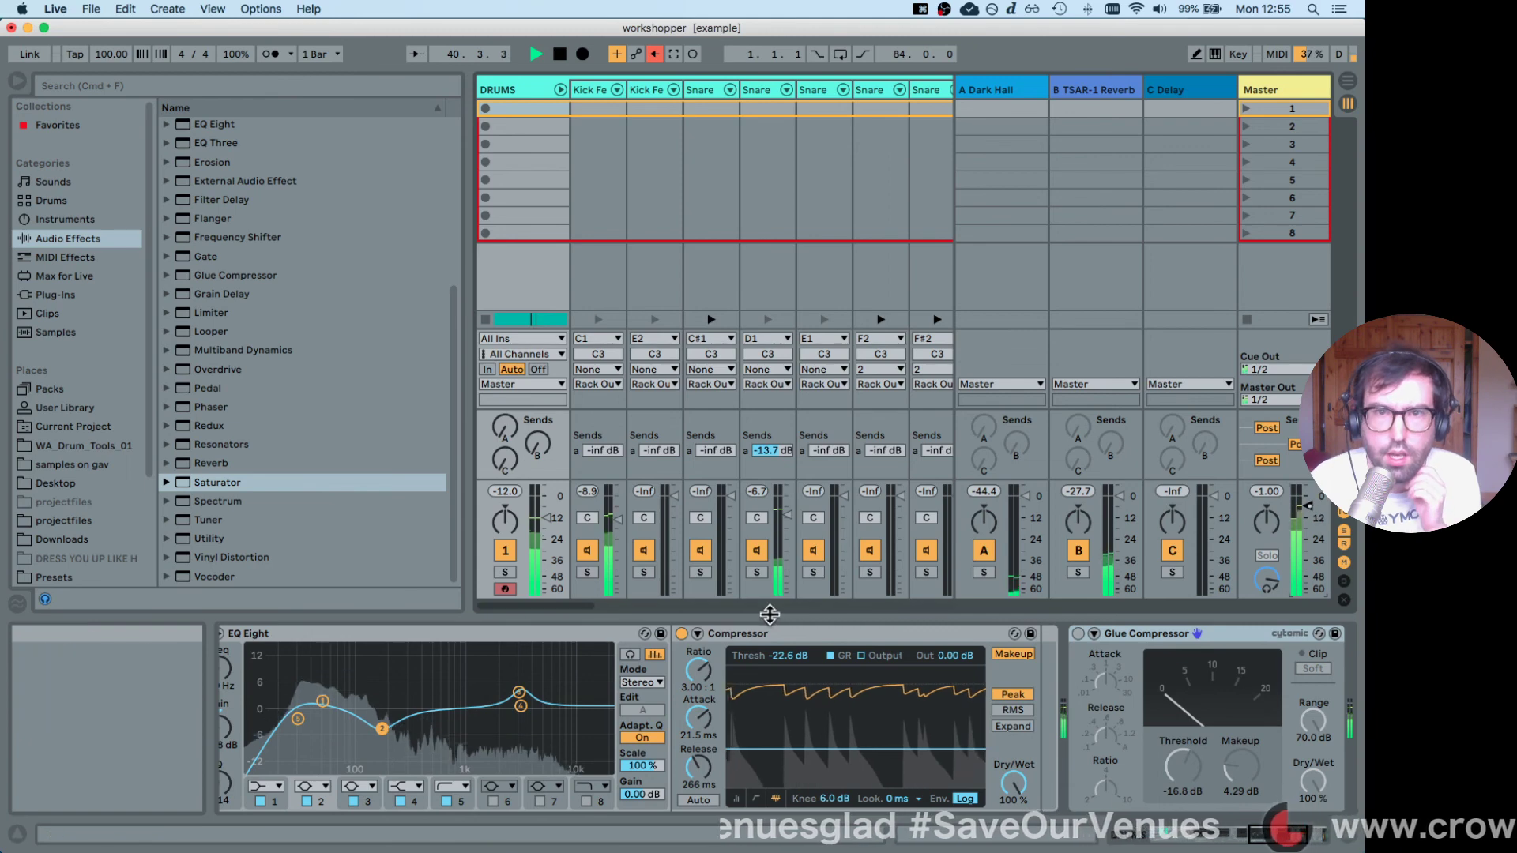
Set the Compressor threshold on the D1 snare chain to -21.3 dB, return to the Arrangement View, and stop playback.
{"action": "left_click", "coordinate": [761, 89]}
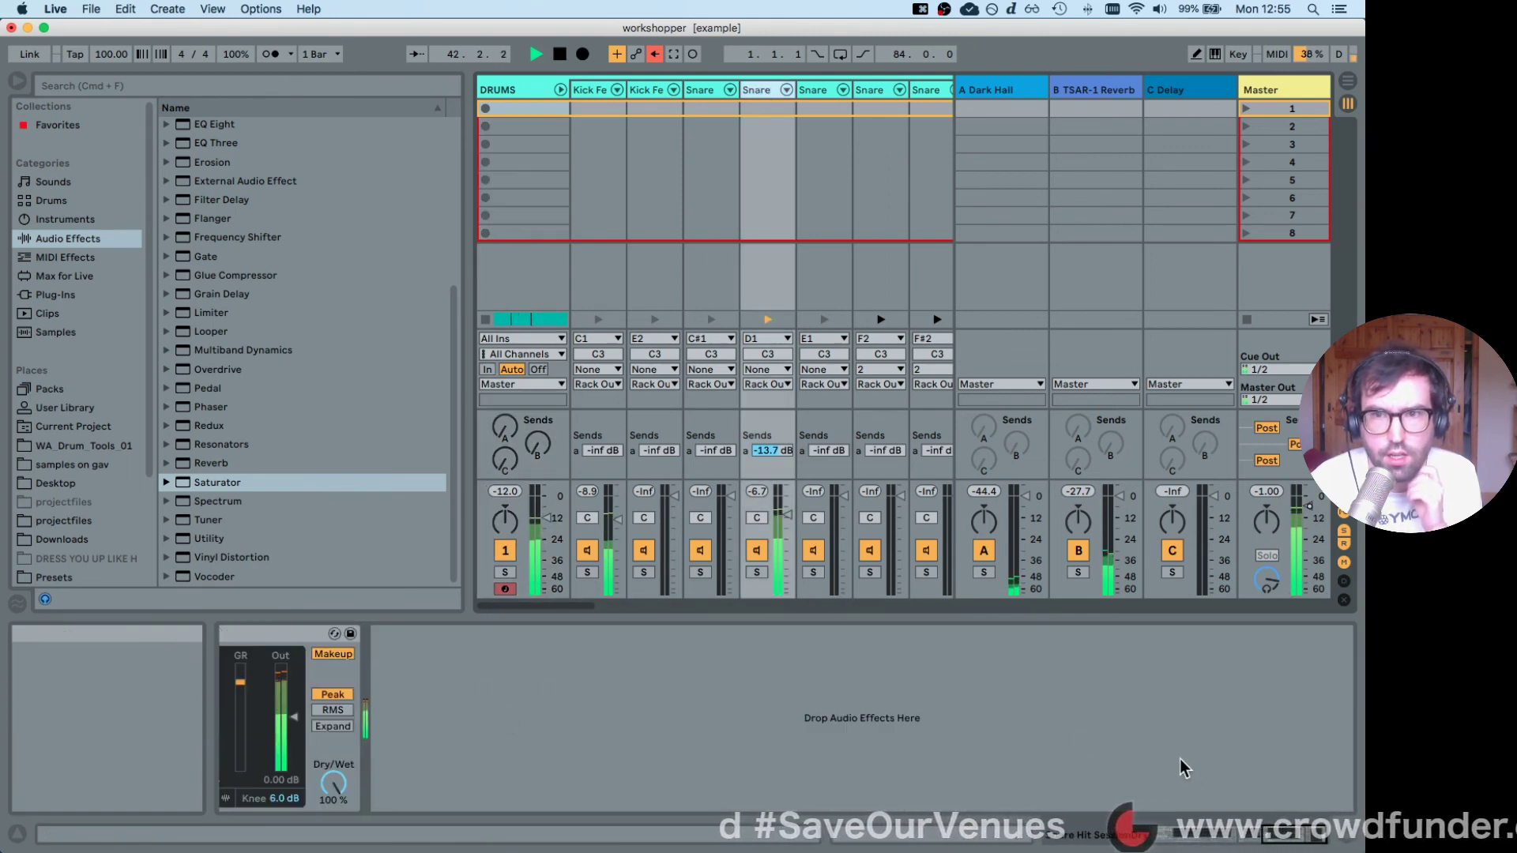
{"action": "left_click", "coordinate": [1273, 839]}
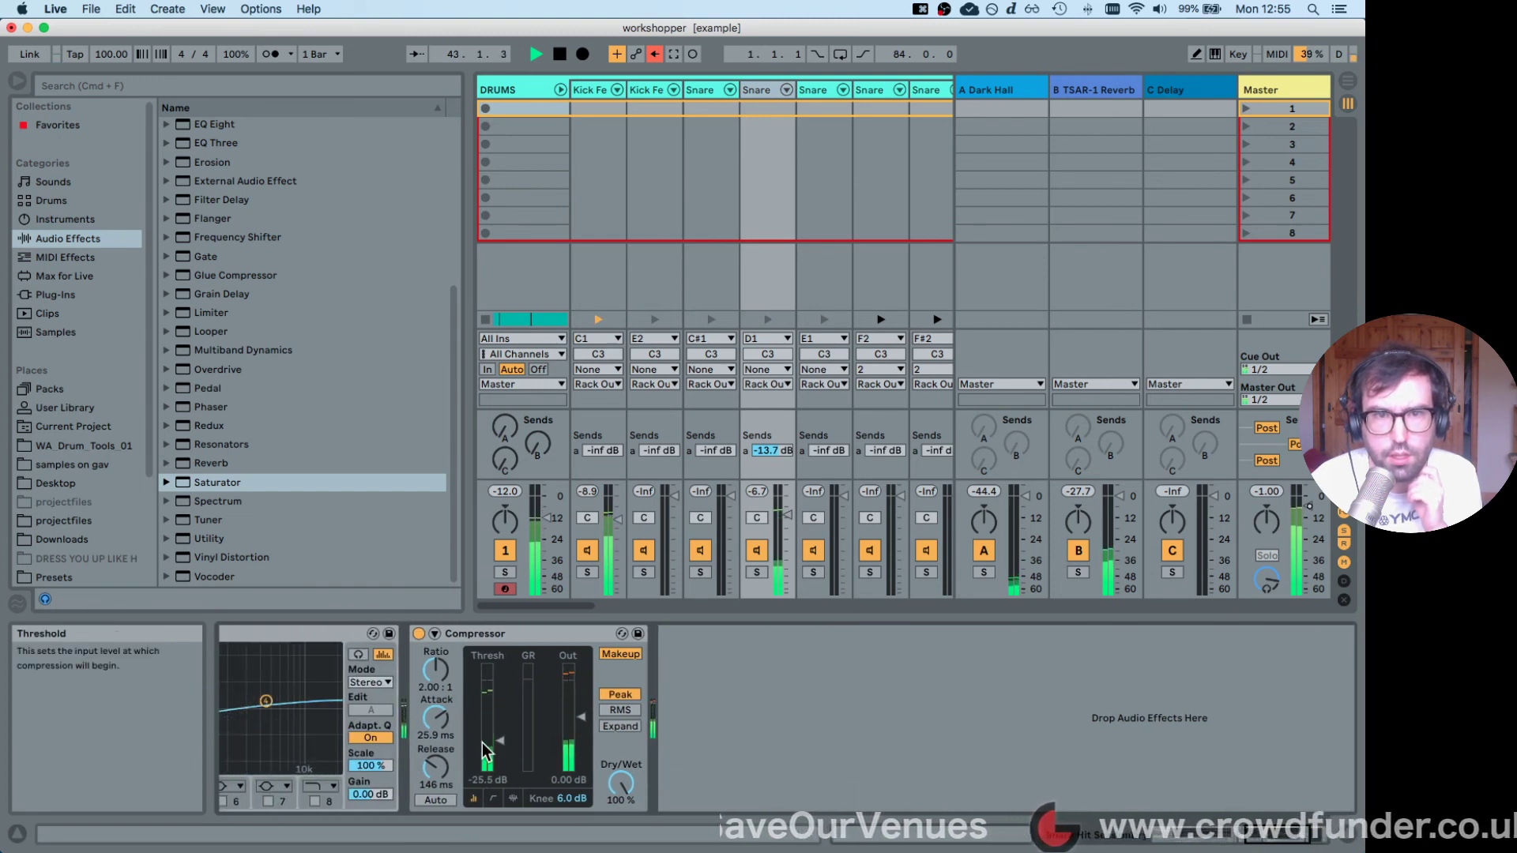
{"action": "left_click_drag", "start_coordinate": [510, 753], "coordinate": [510, 742]}
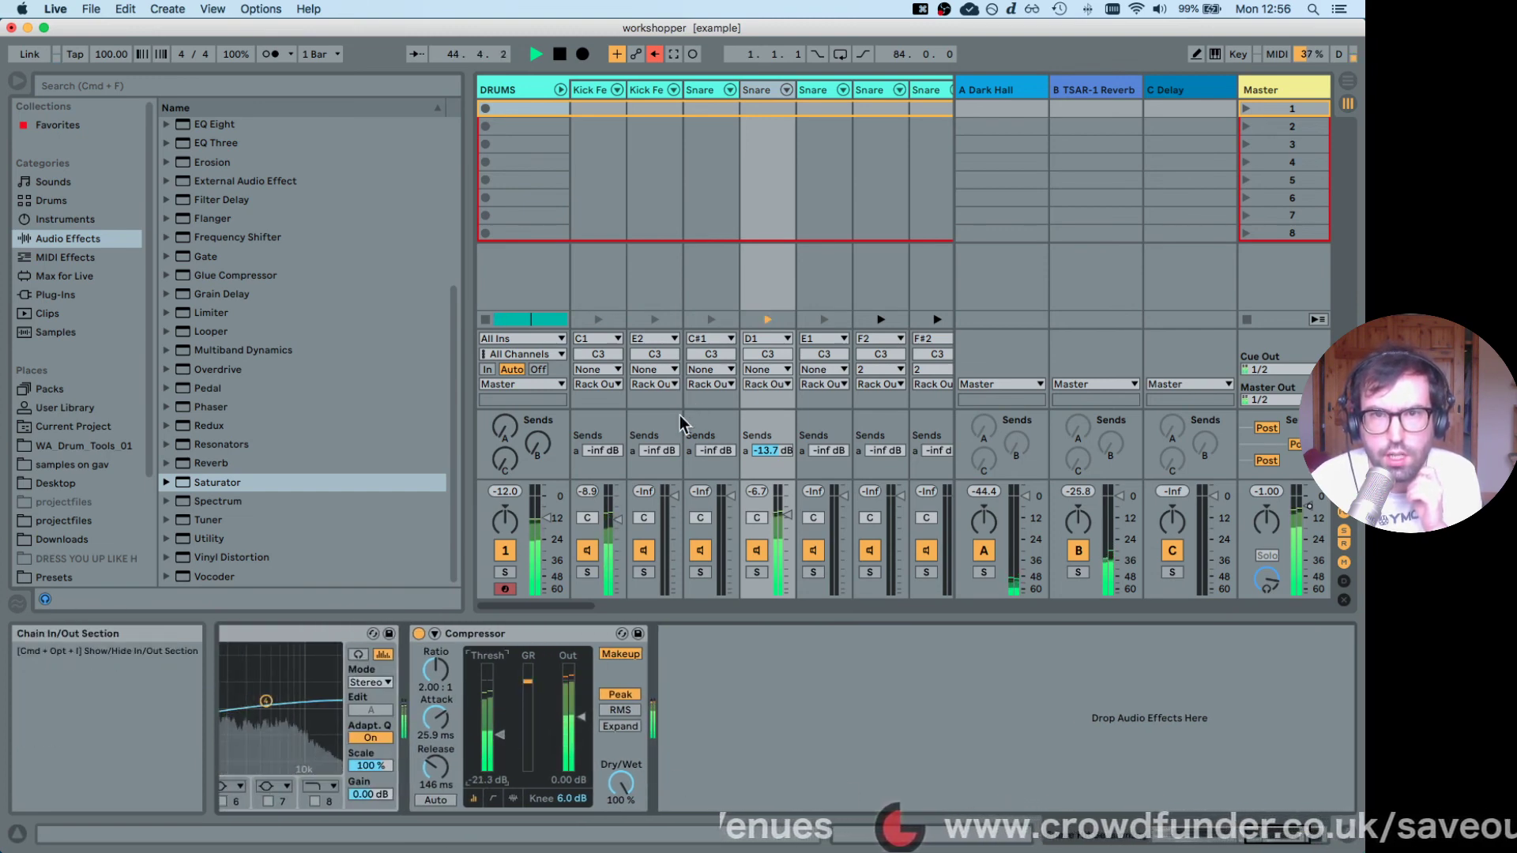
{"action": "scroll", "coordinate": [567, 607], "scroll_direction": "right", "scroll_amount": 5}
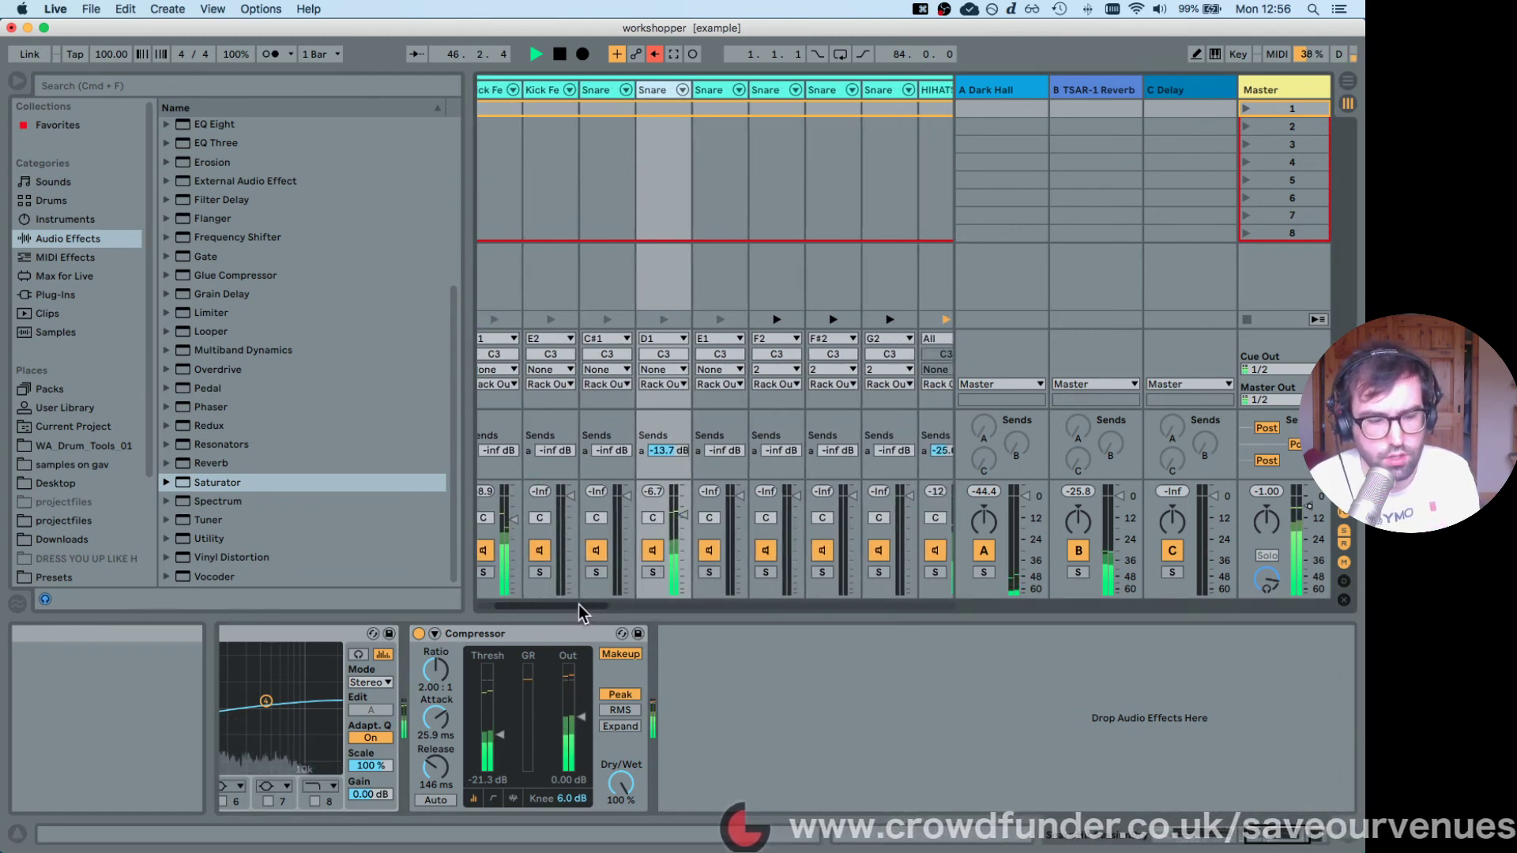
{"action": "key", "text": "Tab"}
{"action": "key", "text": "space"}
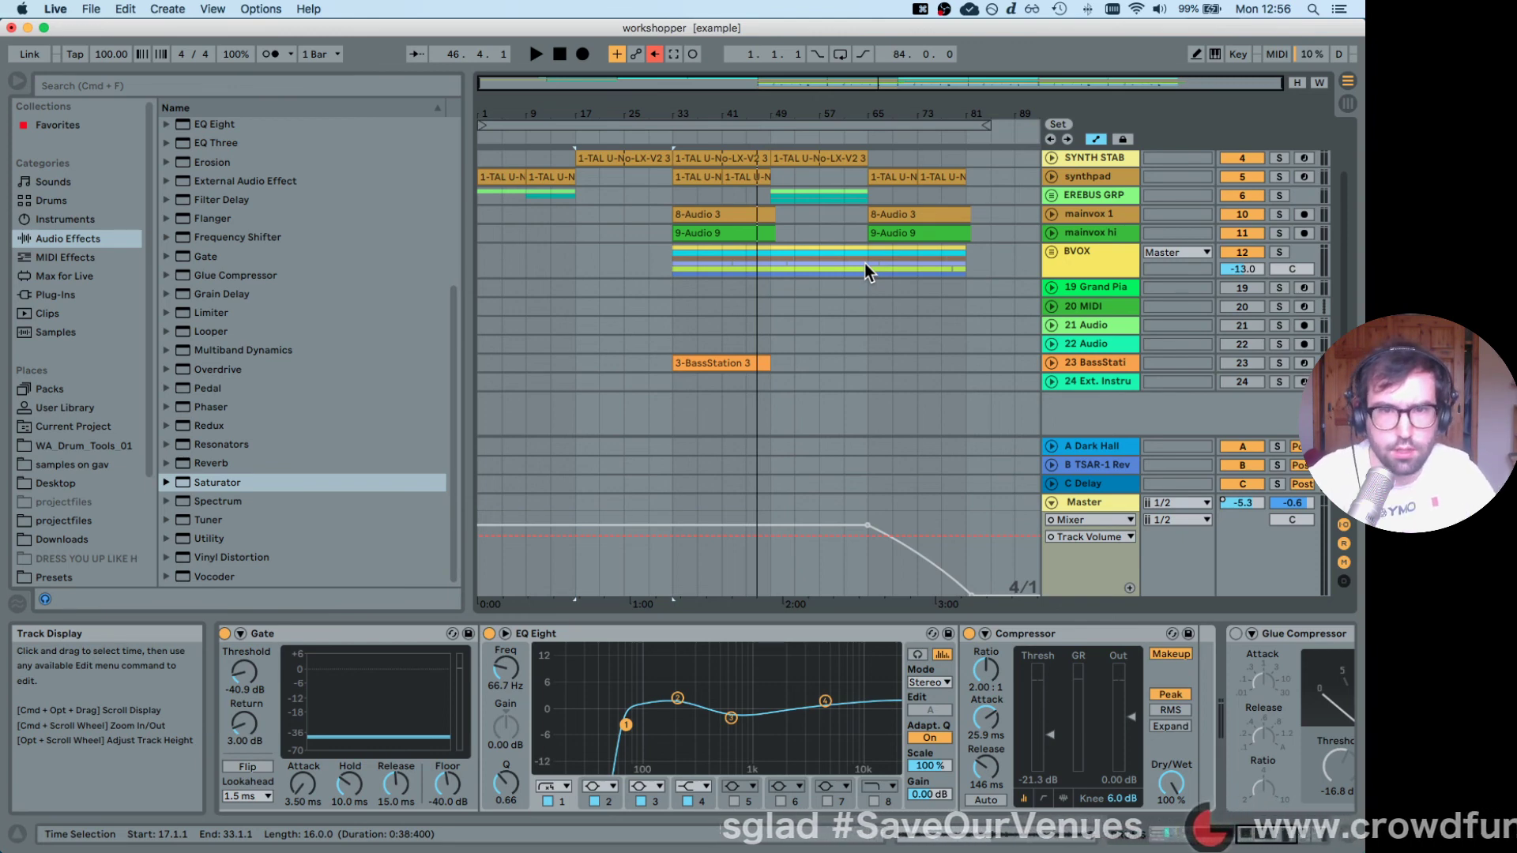
Move band 1 of the synthbass track's EQ Eight to 24.0 Hz with 0.12 dB gain, and hide the browser.
{"action": "scroll", "coordinate": [864, 263], "scroll_direction": "up", "scroll_amount": 3}
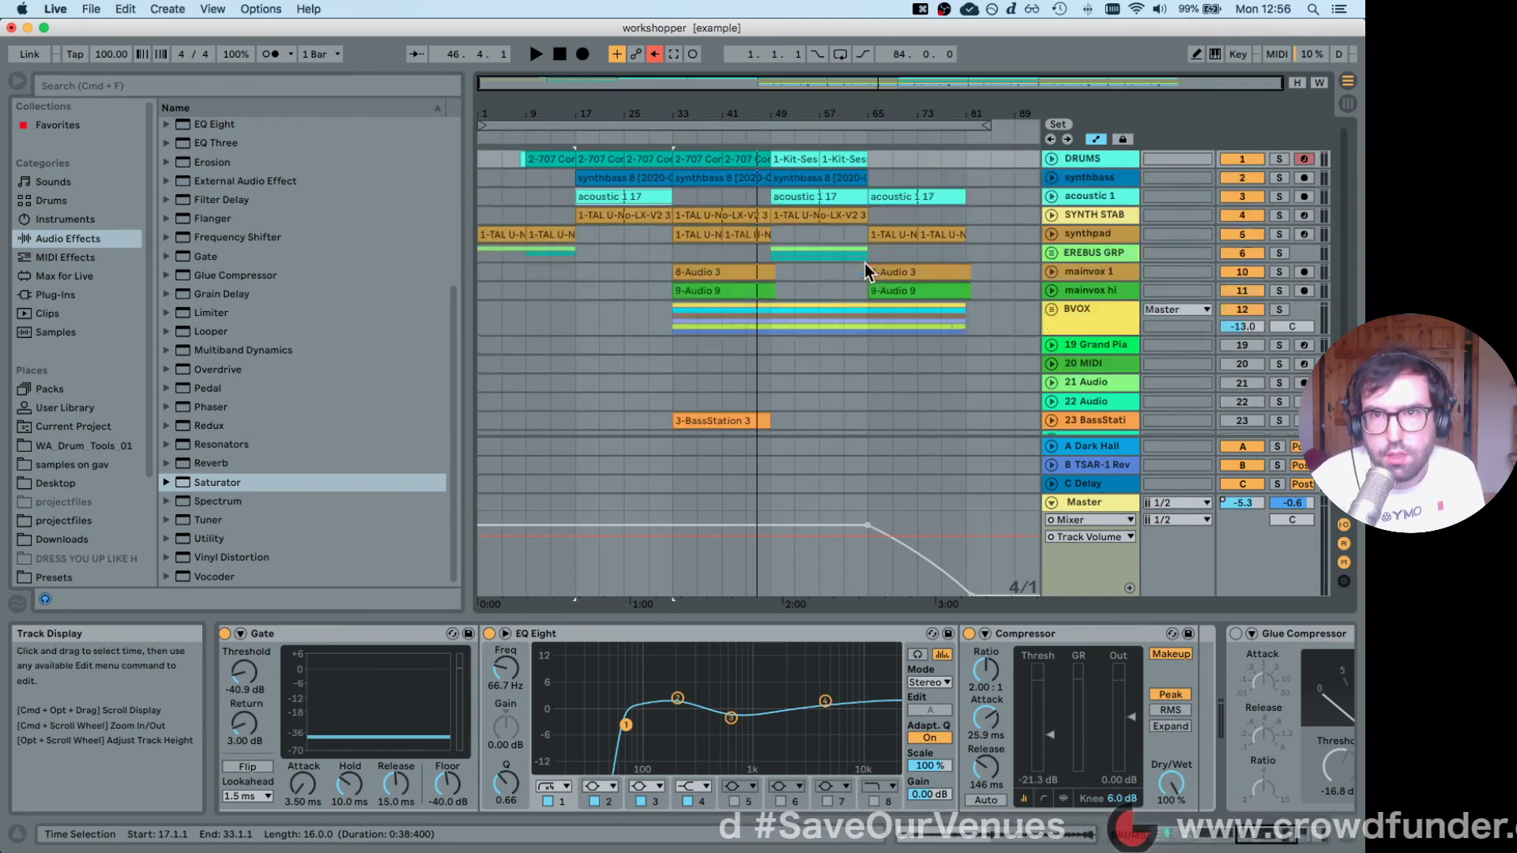
{"action": "left_click", "coordinate": [1103, 179]}
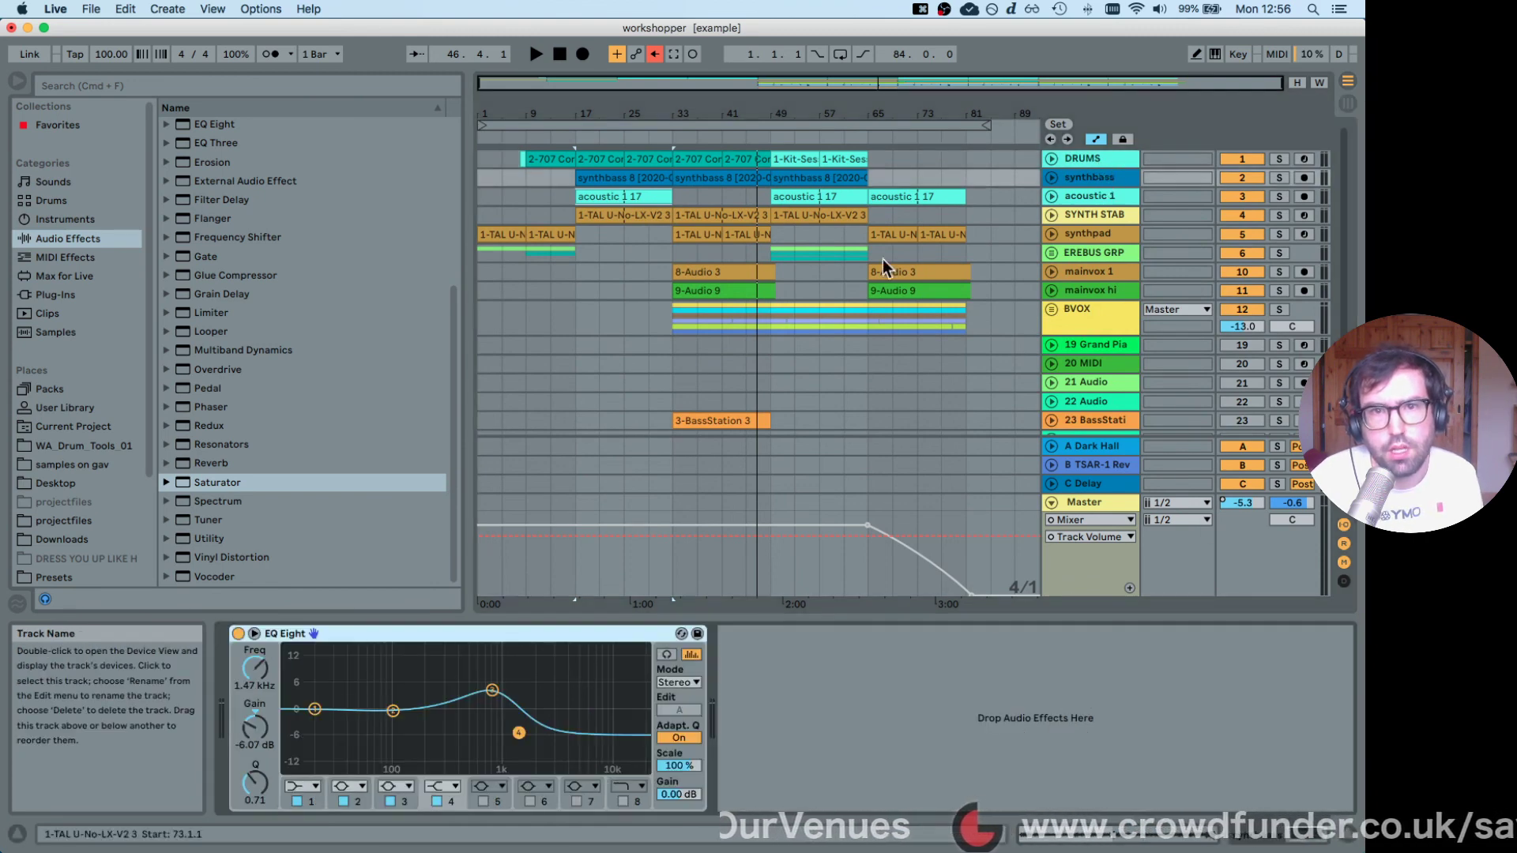
{"action": "mouse_move", "coordinate": [314, 708]}
{"action": "left_mouse_down"}
{"action": "mouse_move", "coordinate": [399, 668]}
{"action": "mouse_move", "coordinate": [327, 708]}
{"action": "left_mouse_up"}
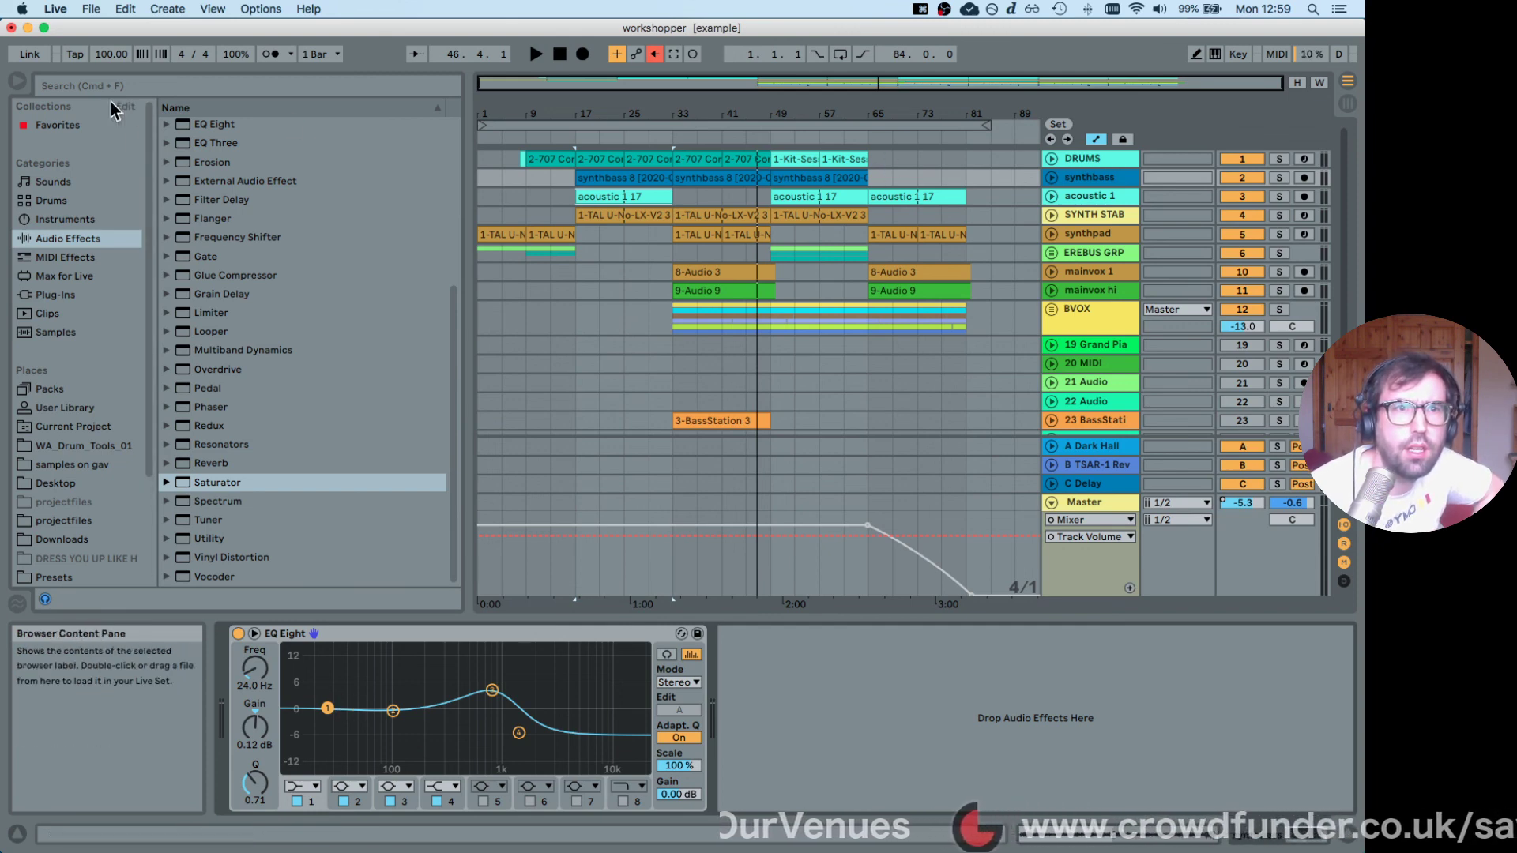
{"action": "left_click", "coordinate": [15, 83]}
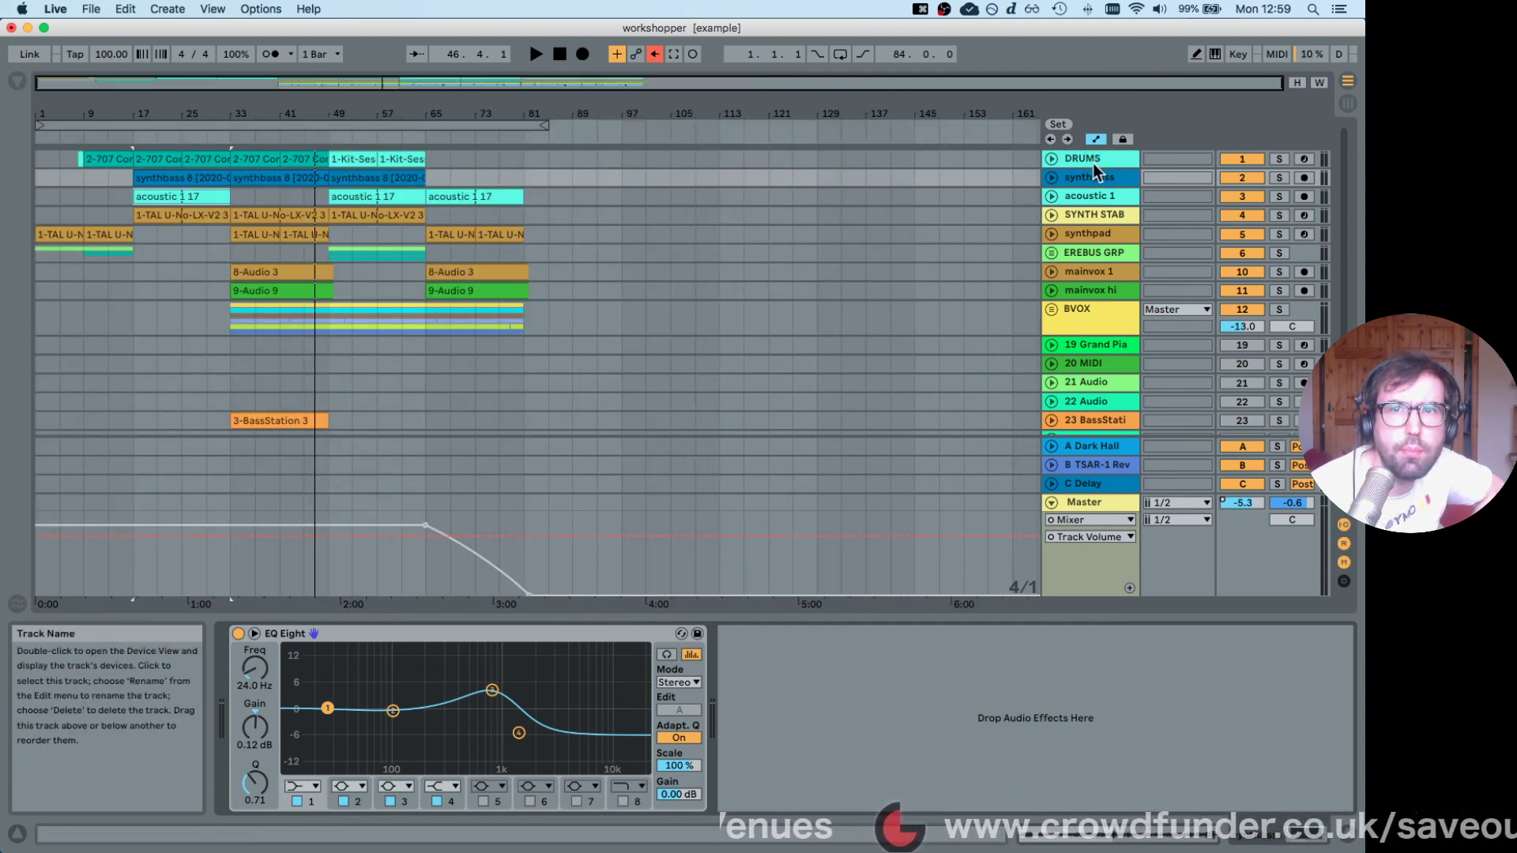
Review the device chains of the tracks from DRUMS down to mainvox 1, and return to the DRUMS chain.
{"action": "left_click", "coordinate": [1091, 162]}
{"action": "left_click", "coordinate": [1090, 172]}
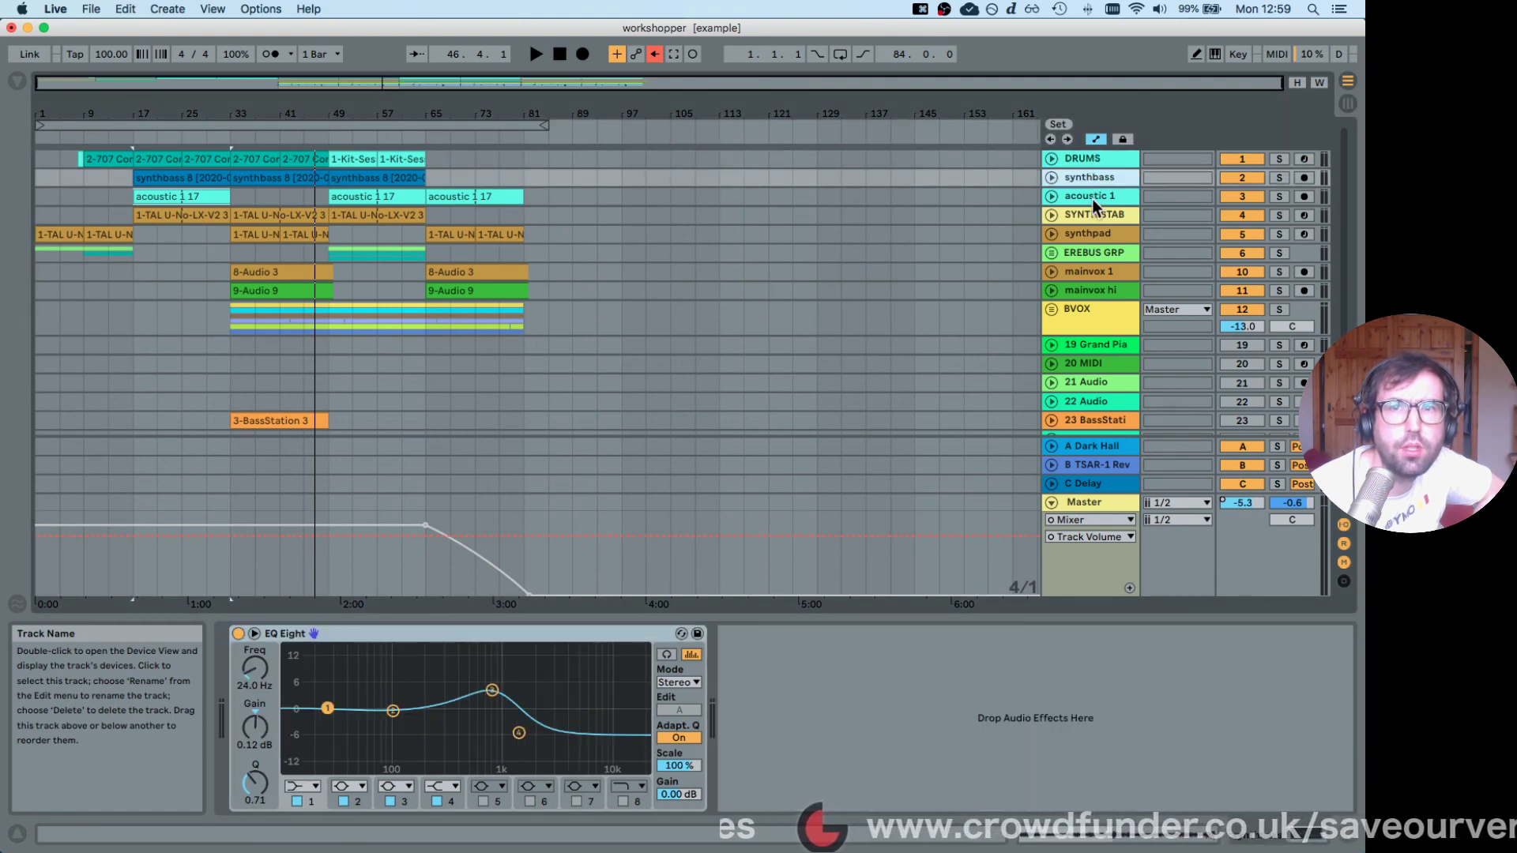
{"action": "left_click", "coordinate": [1092, 197]}
{"action": "left_click", "coordinate": [1088, 215]}
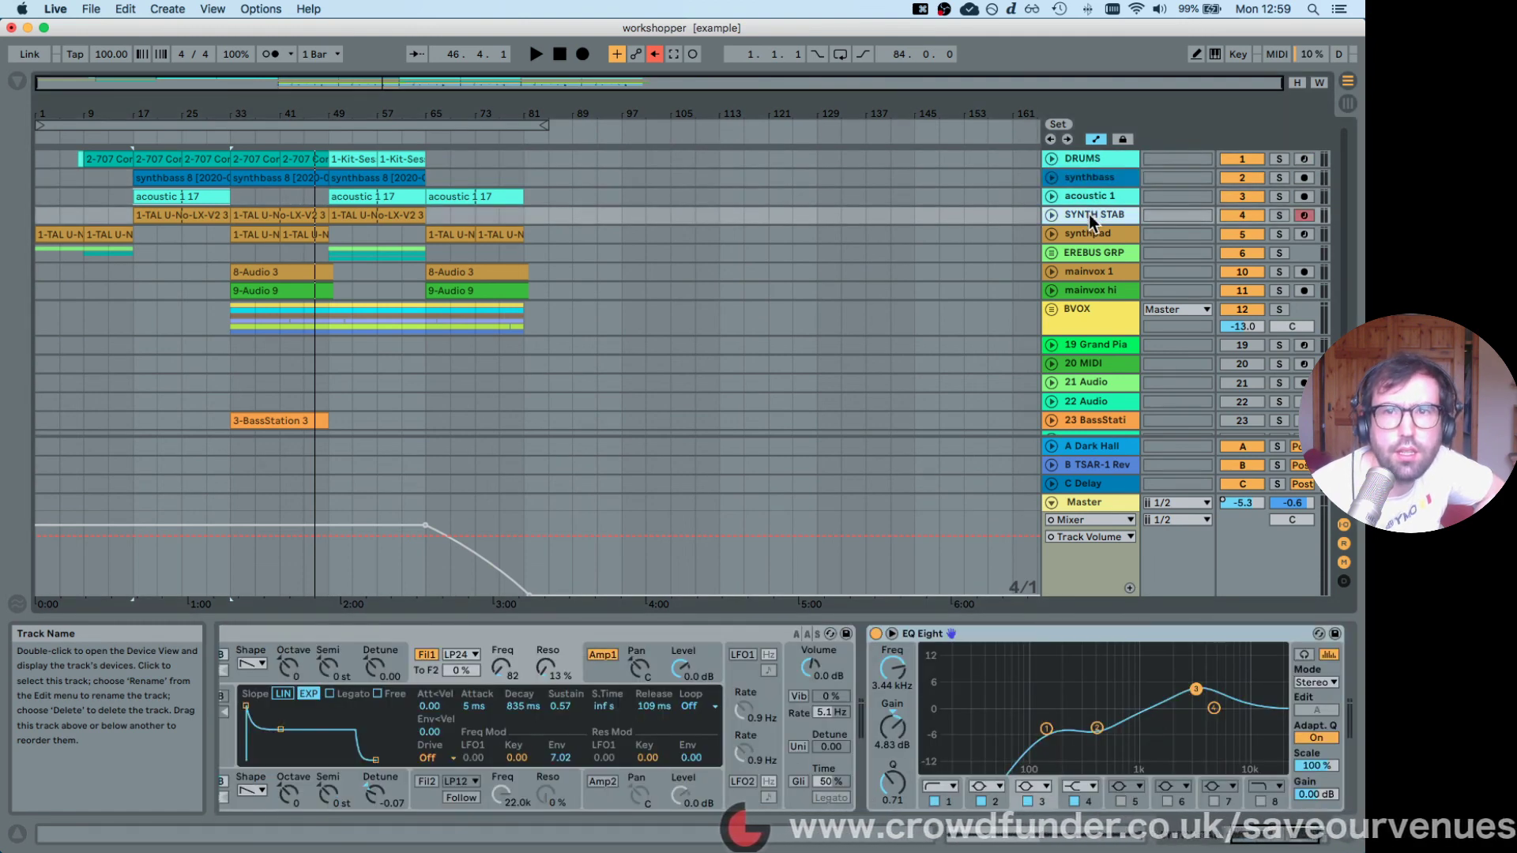
{"action": "left_click", "coordinate": [1085, 237]}
{"action": "left_click", "coordinate": [1085, 254]}
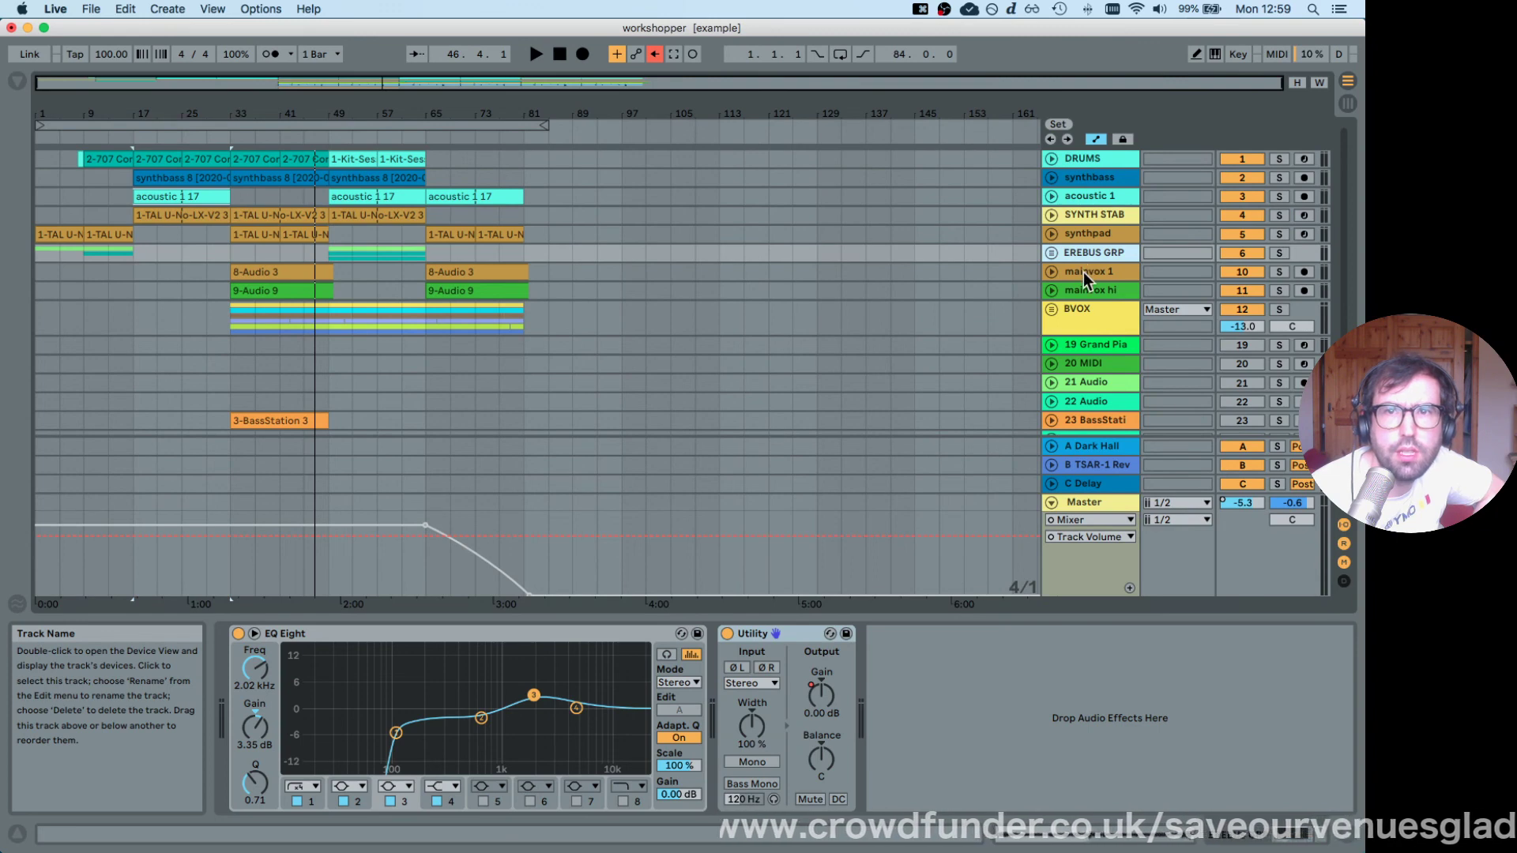
{"action": "left_click", "coordinate": [1083, 271]}
{"action": "left_click", "coordinate": [1087, 162]}
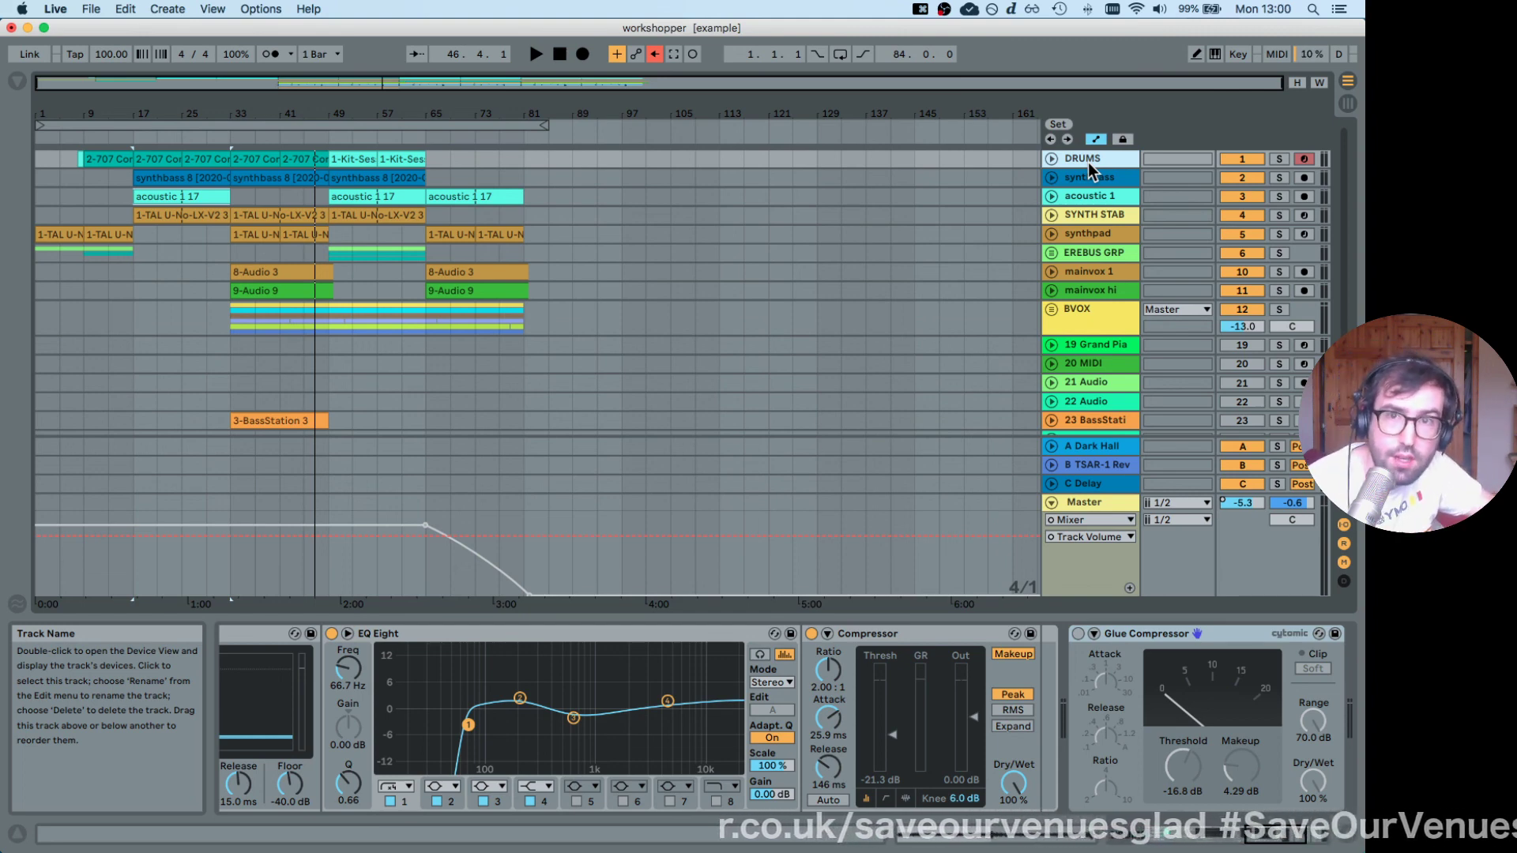
{"action": "scroll", "coordinate": [788, 311], "scroll_direction": "down", "scroll_amount": 3}
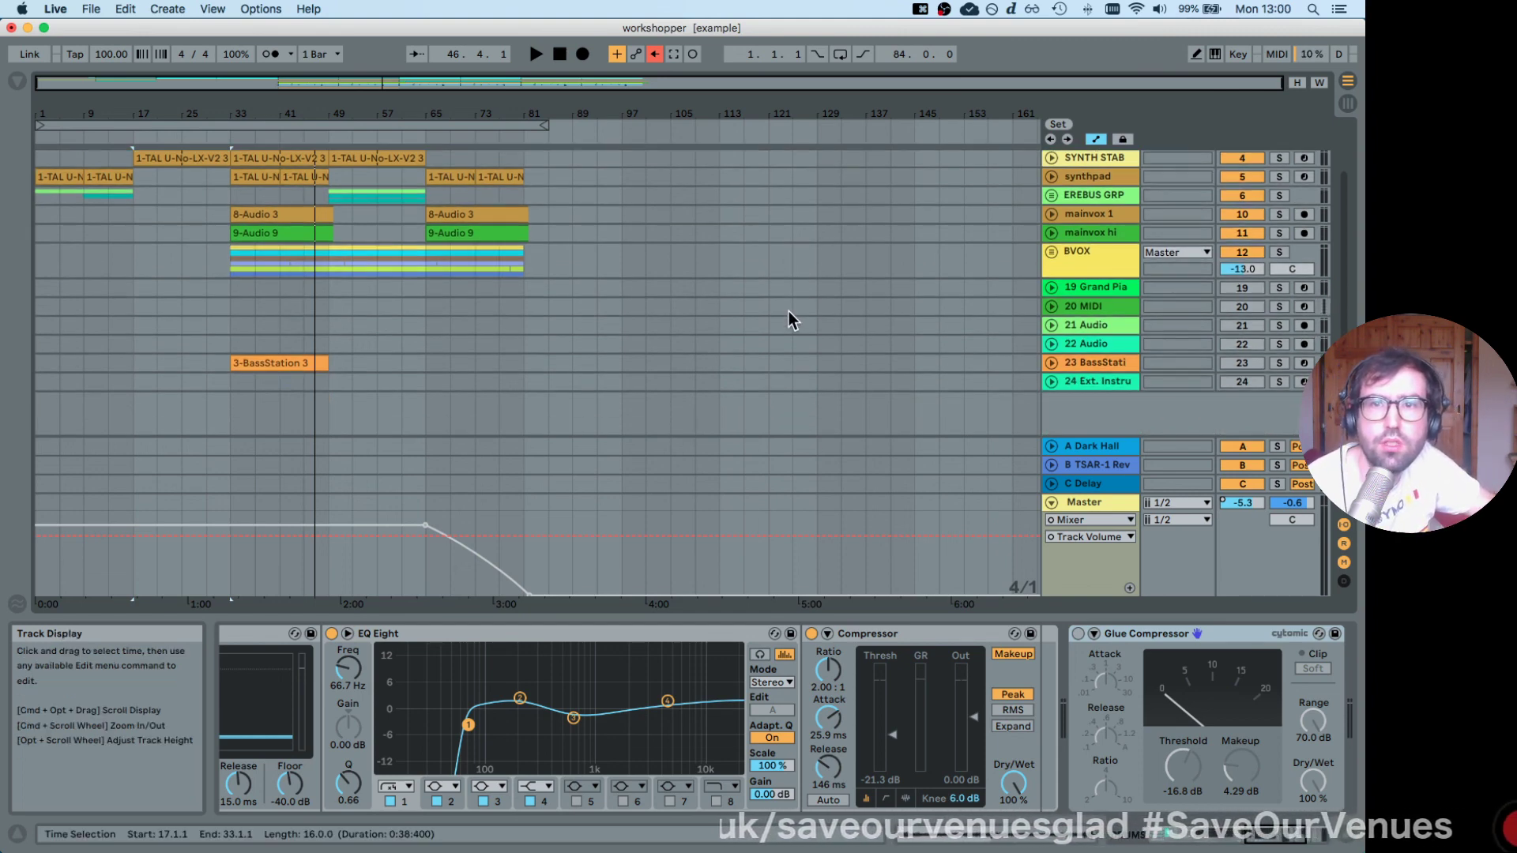
Show the browser and look through the Audio Effects list, highlighting Amp and Drum Buss.
{"action": "left_click", "coordinate": [17, 82]}
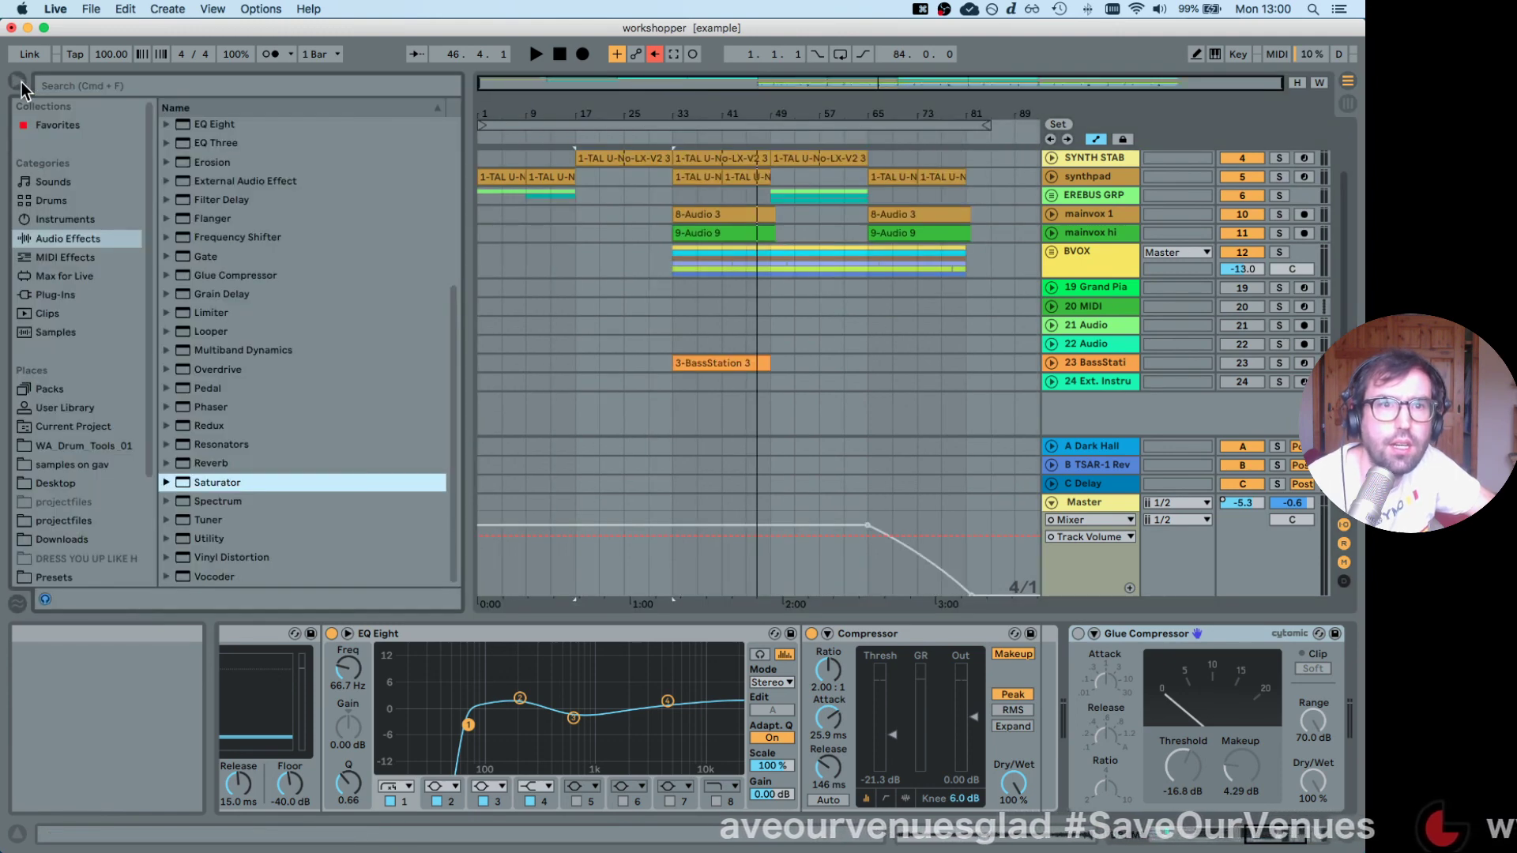
{"action": "scroll", "coordinate": [302, 400], "scroll_direction": "up", "scroll_amount": 5}
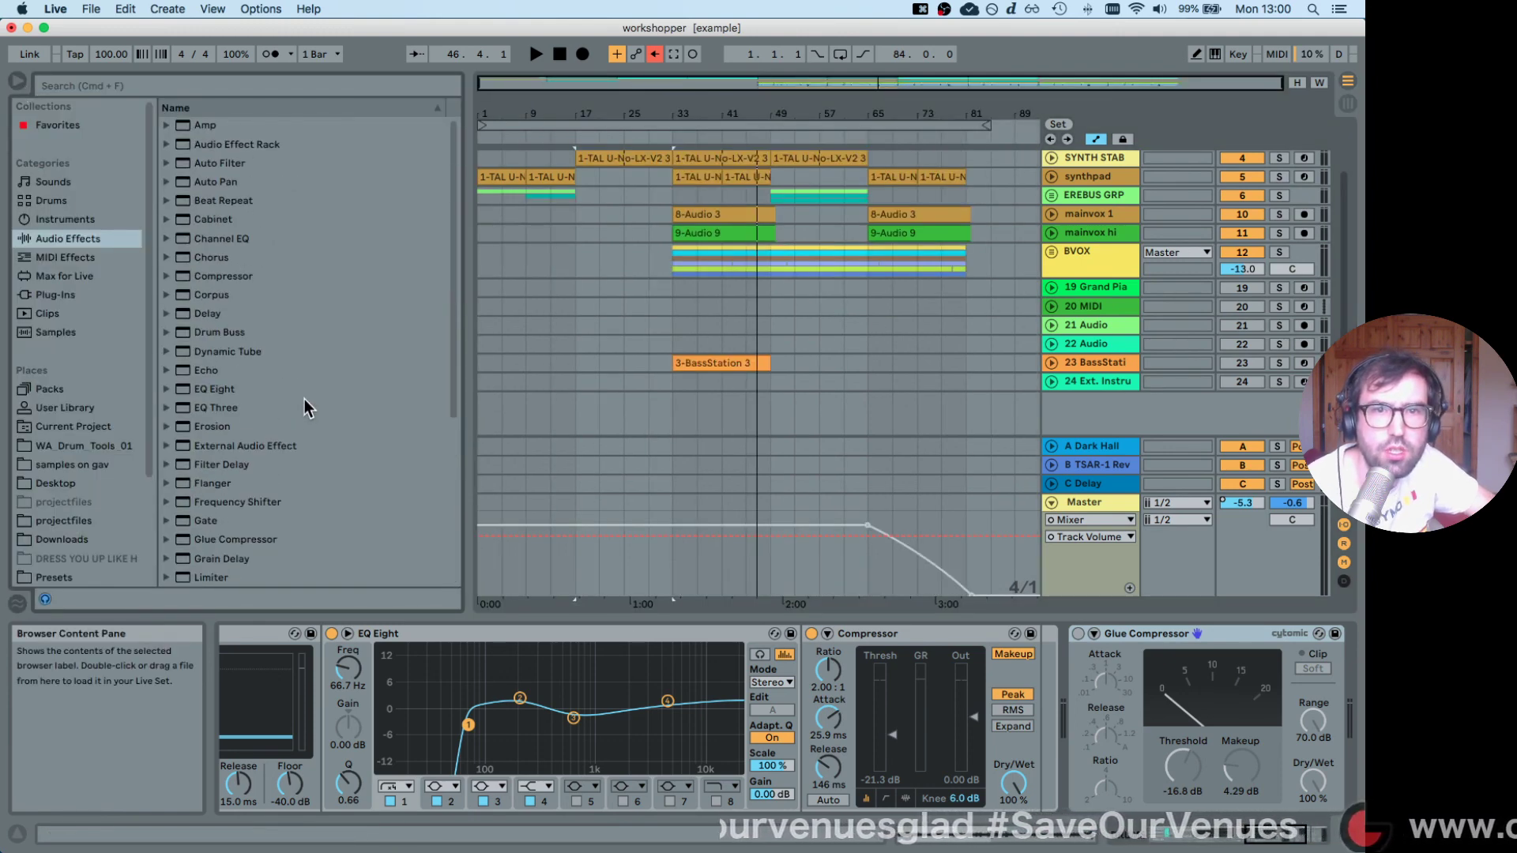
{"action": "left_click", "coordinate": [230, 125]}
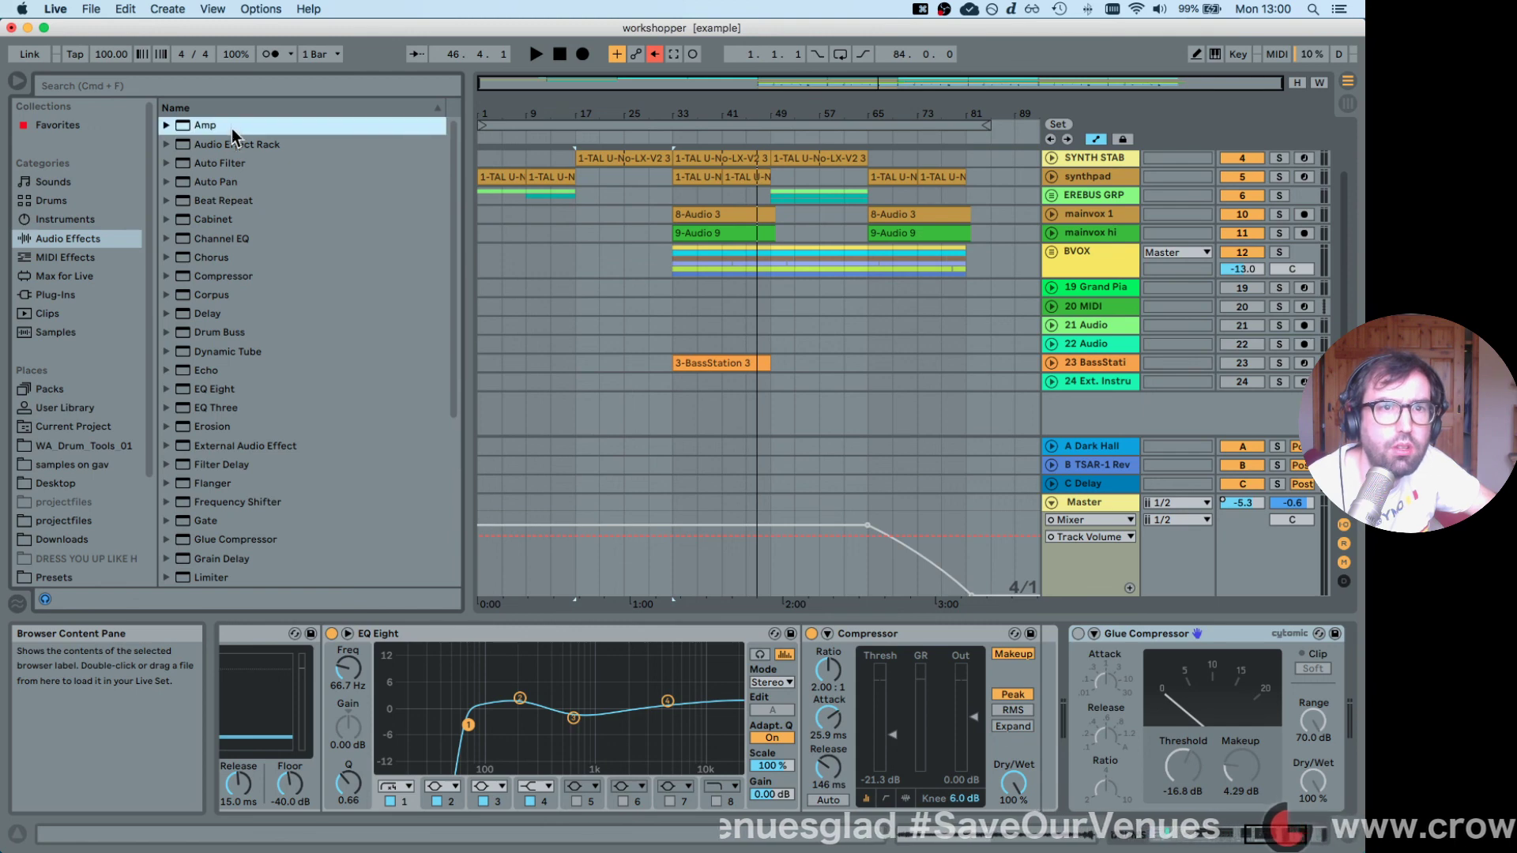
{"action": "left_click", "coordinate": [233, 330]}
{"action": "scroll", "coordinate": [232, 335], "scroll_direction": "down", "scroll_amount": 2}
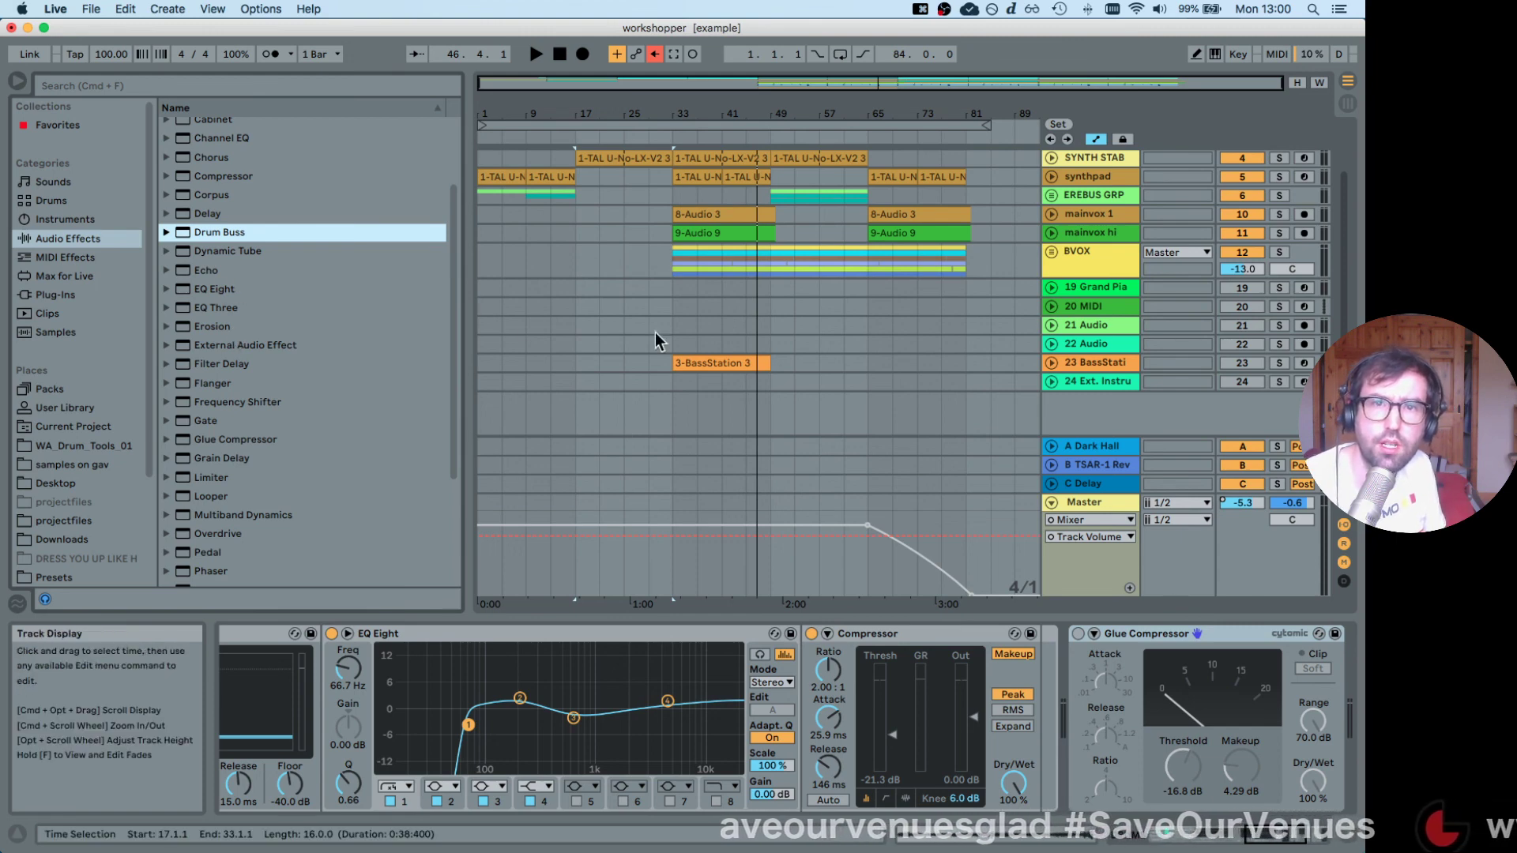
{"action": "scroll", "coordinate": [687, 340], "scroll_direction": "up", "scroll_amount": 3}
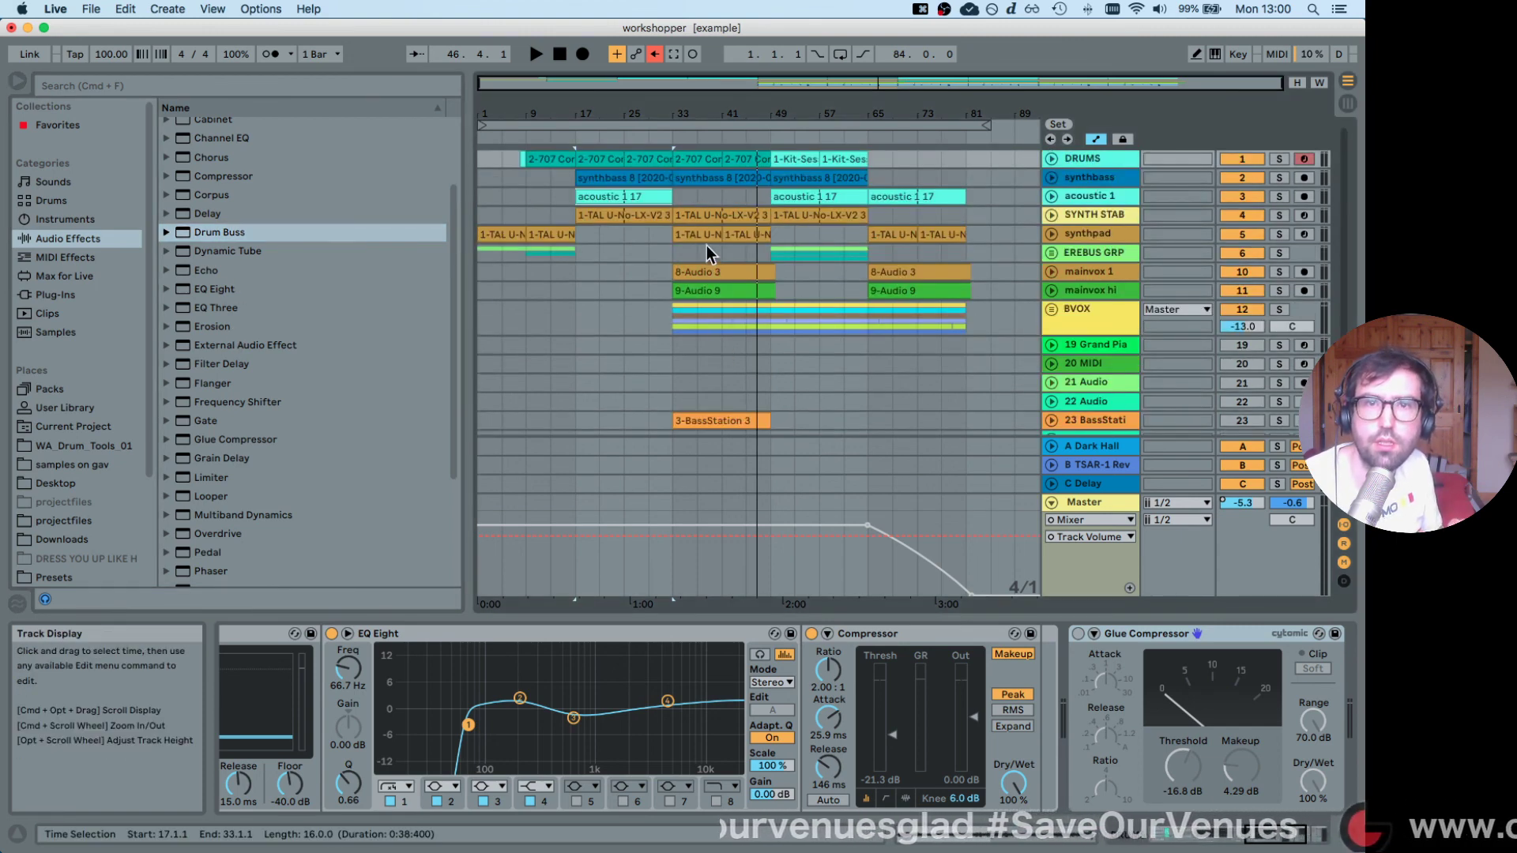
Select the SYNTH STAB clip at bar 33, save the Live Set, and switch to OBS.
{"action": "left_click", "coordinate": [701, 214]}
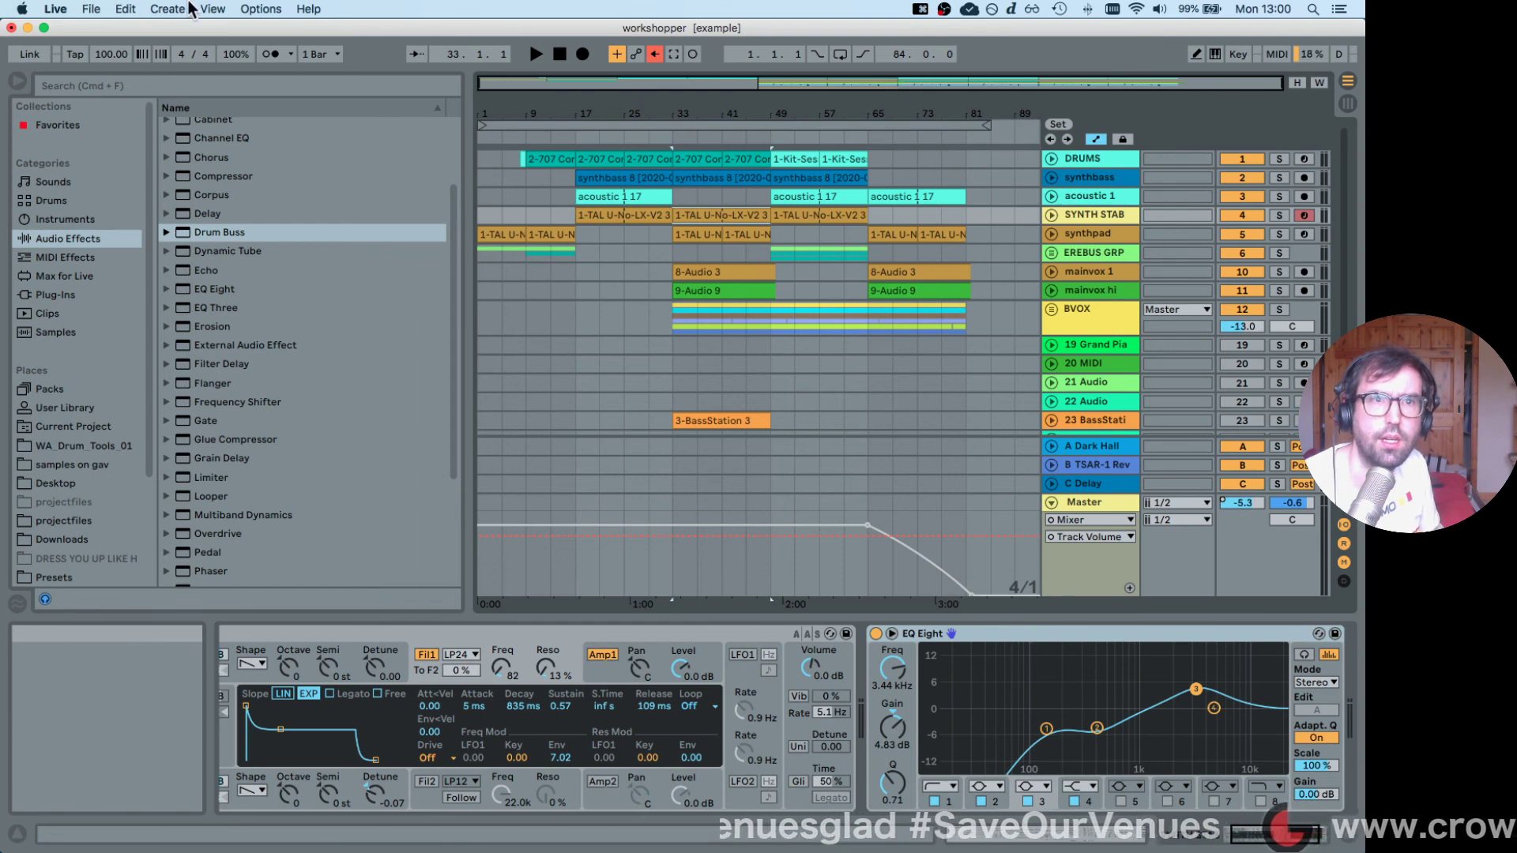
{"action": "left_click", "coordinate": [91, 8]}
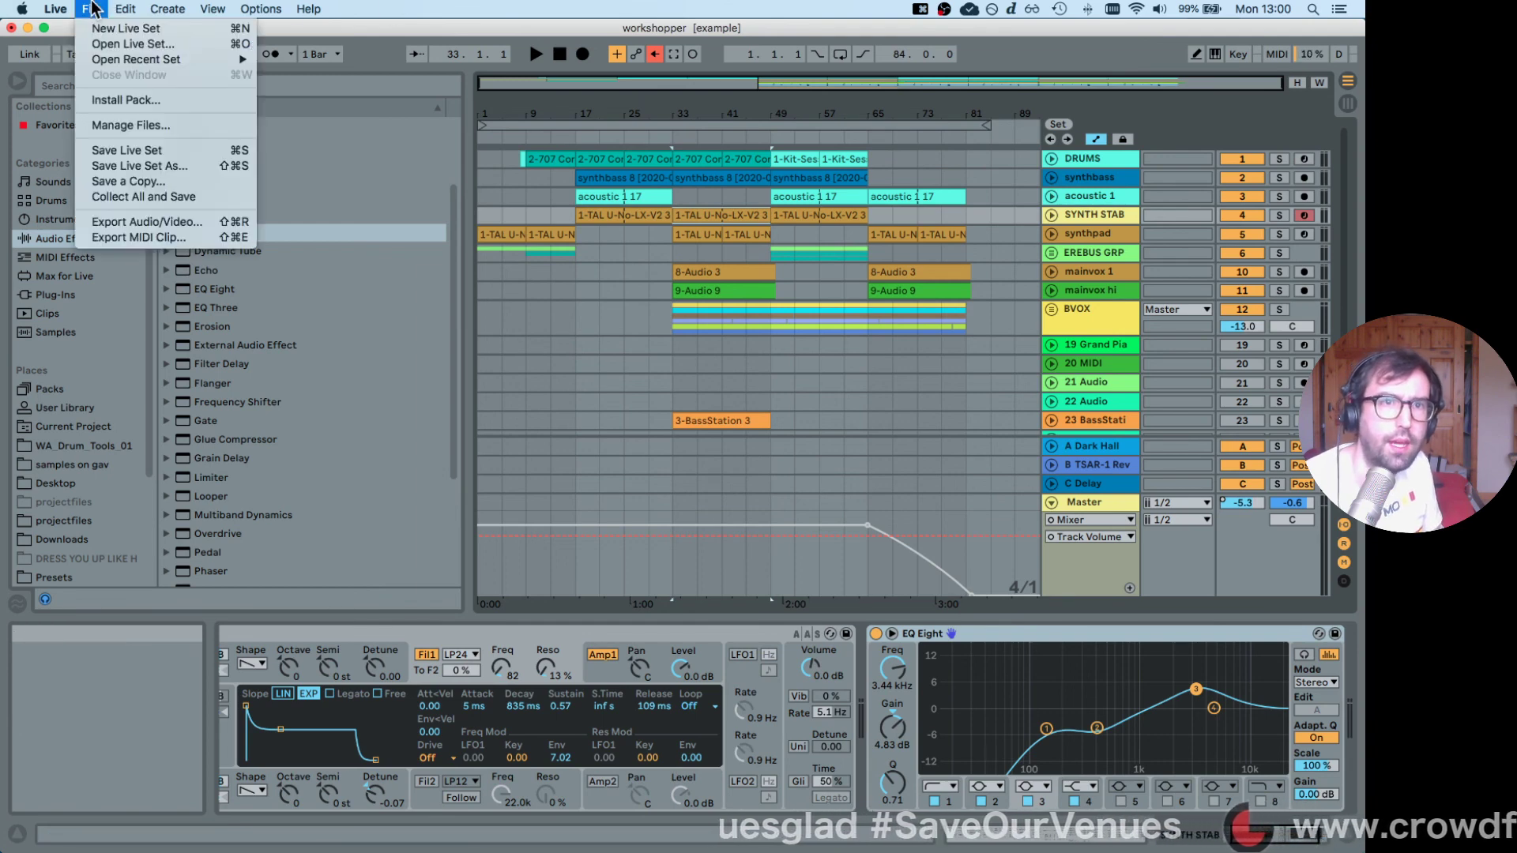
{"action": "left_click", "coordinate": [112, 162]}
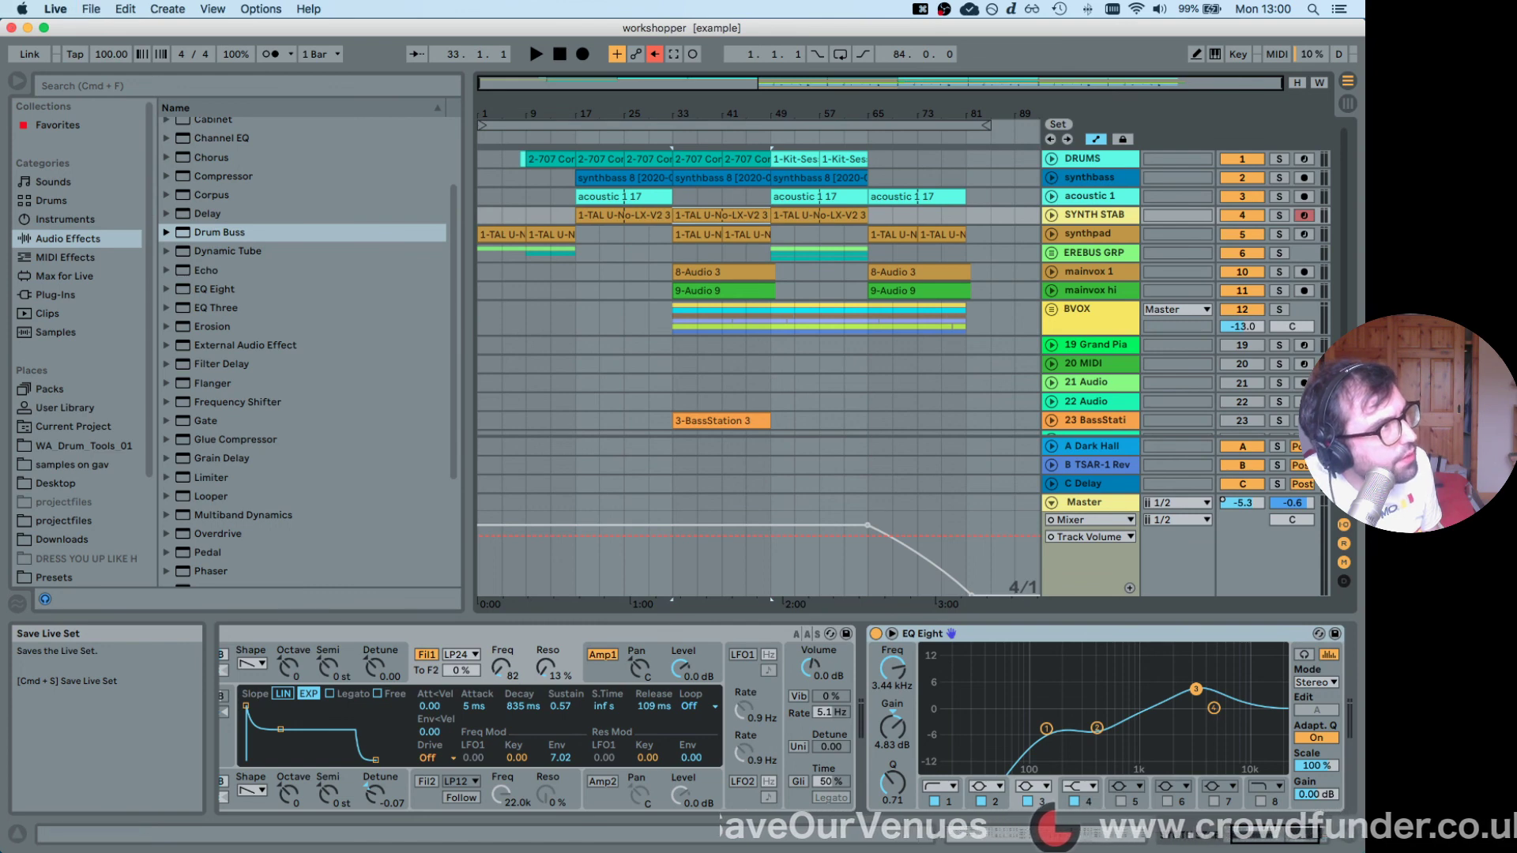
{"action": "key", "text": "super+Tab"}
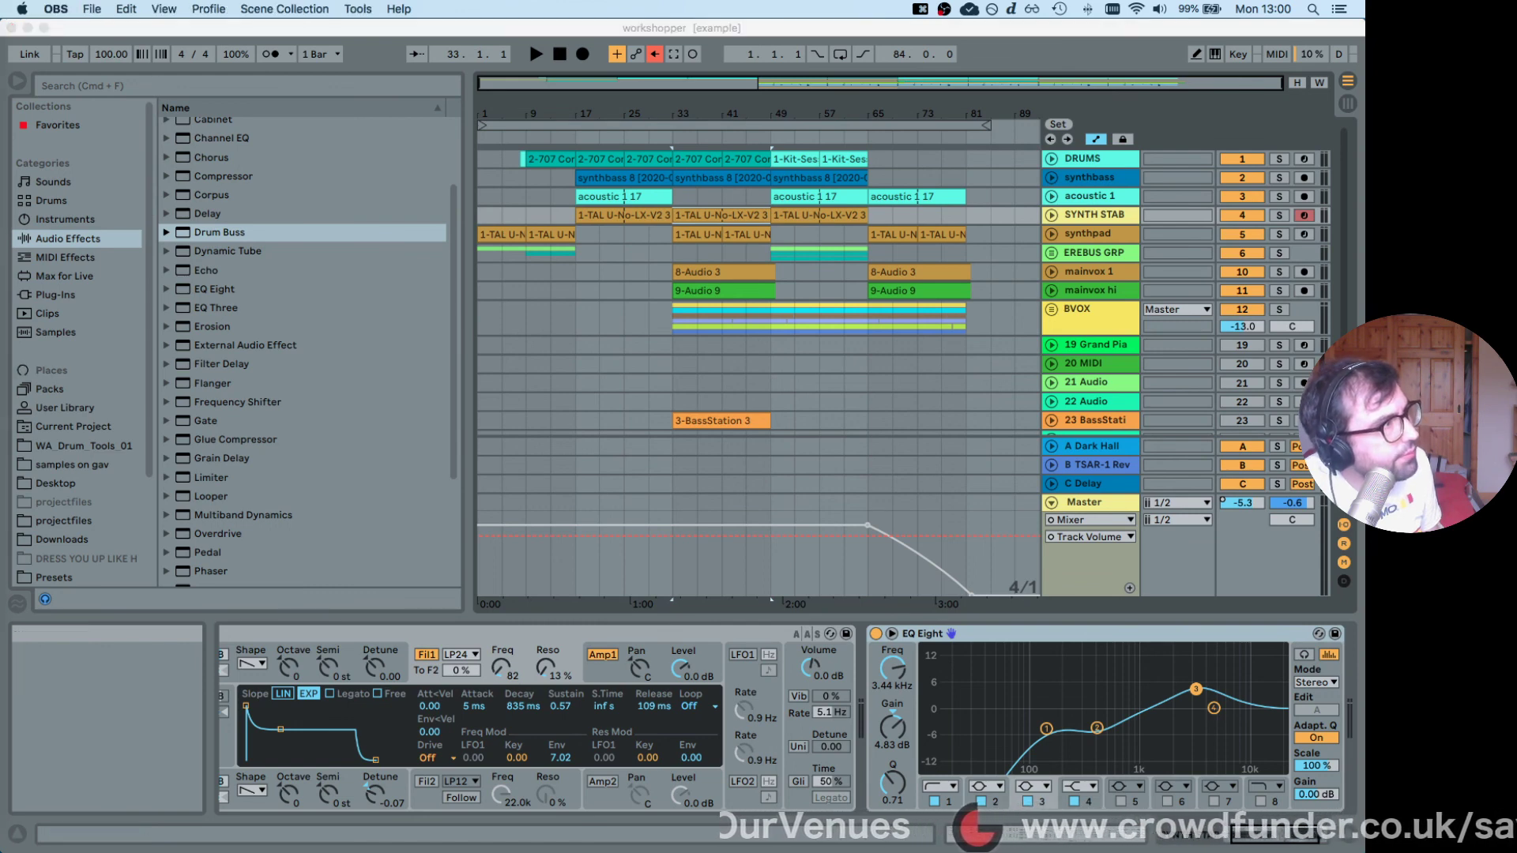